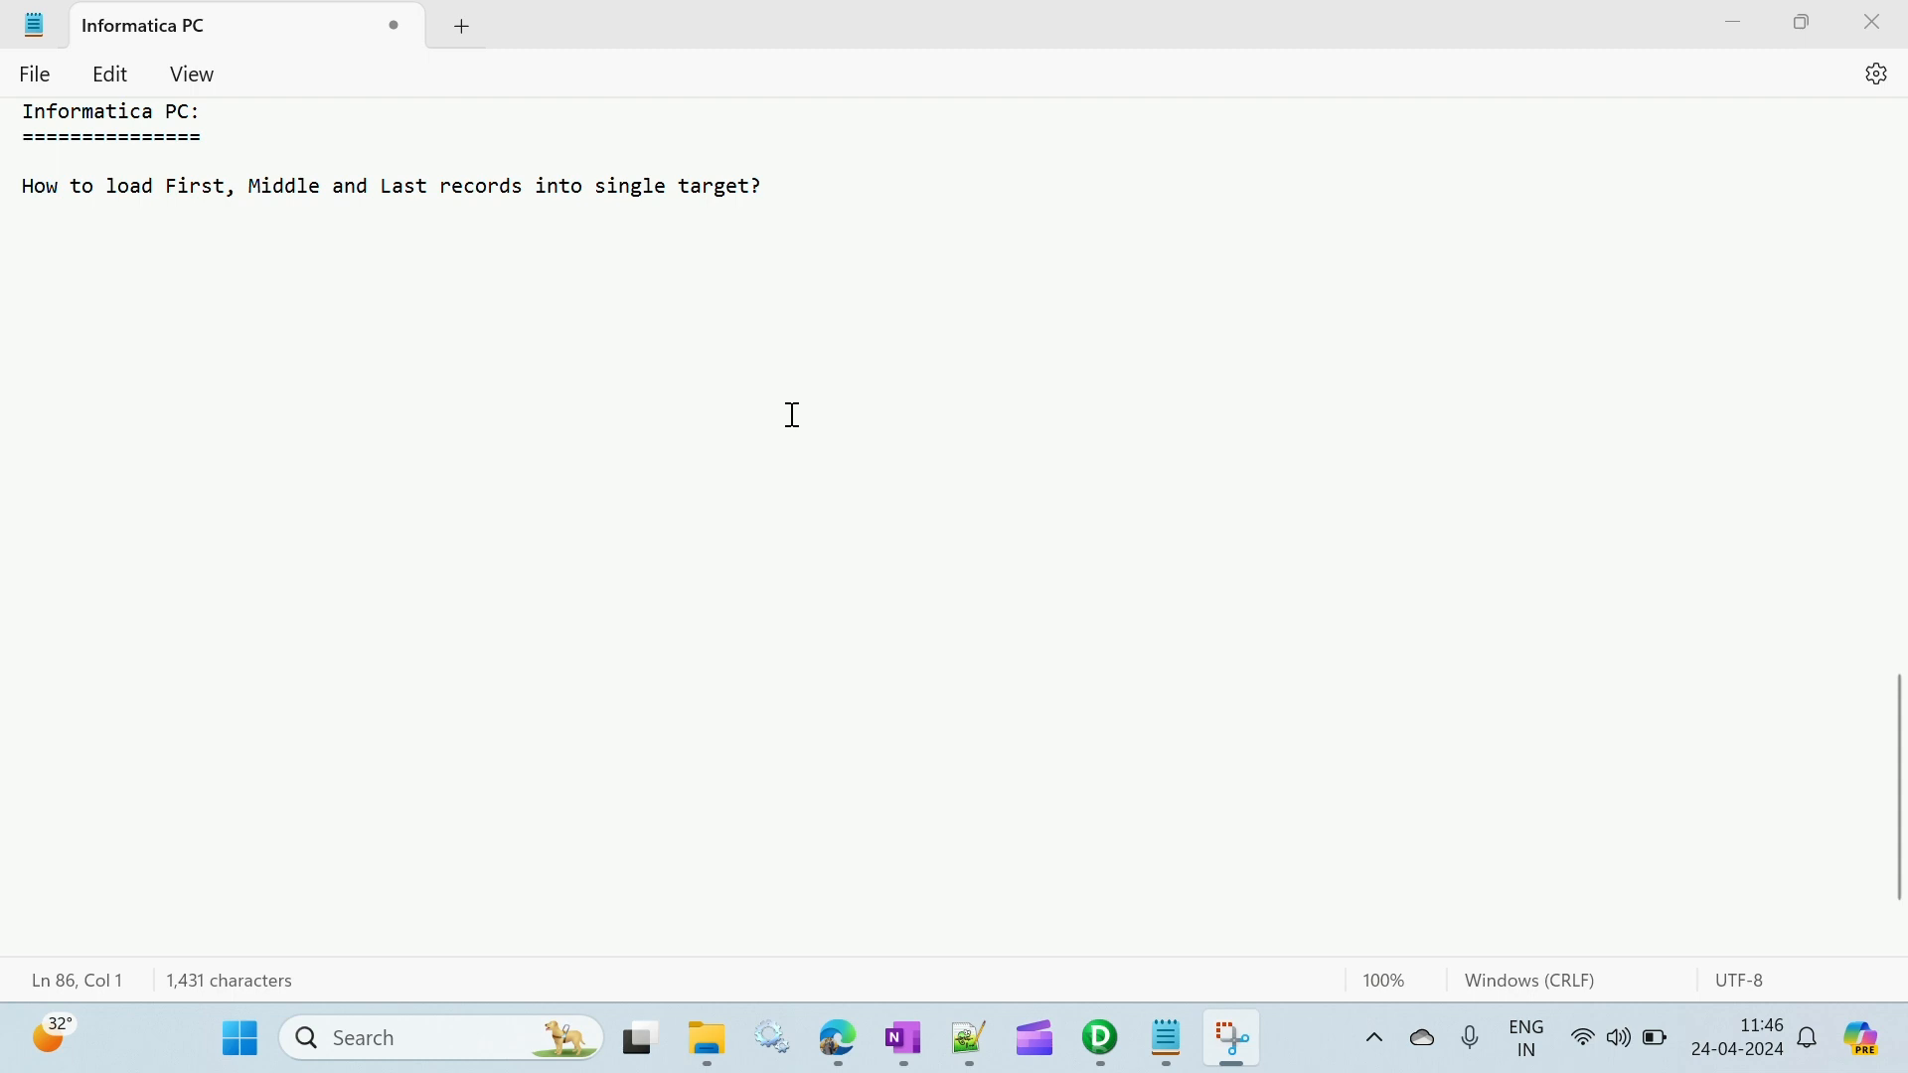
- Add a header line with the columns empid, name and dept below the question
click(39, 271)
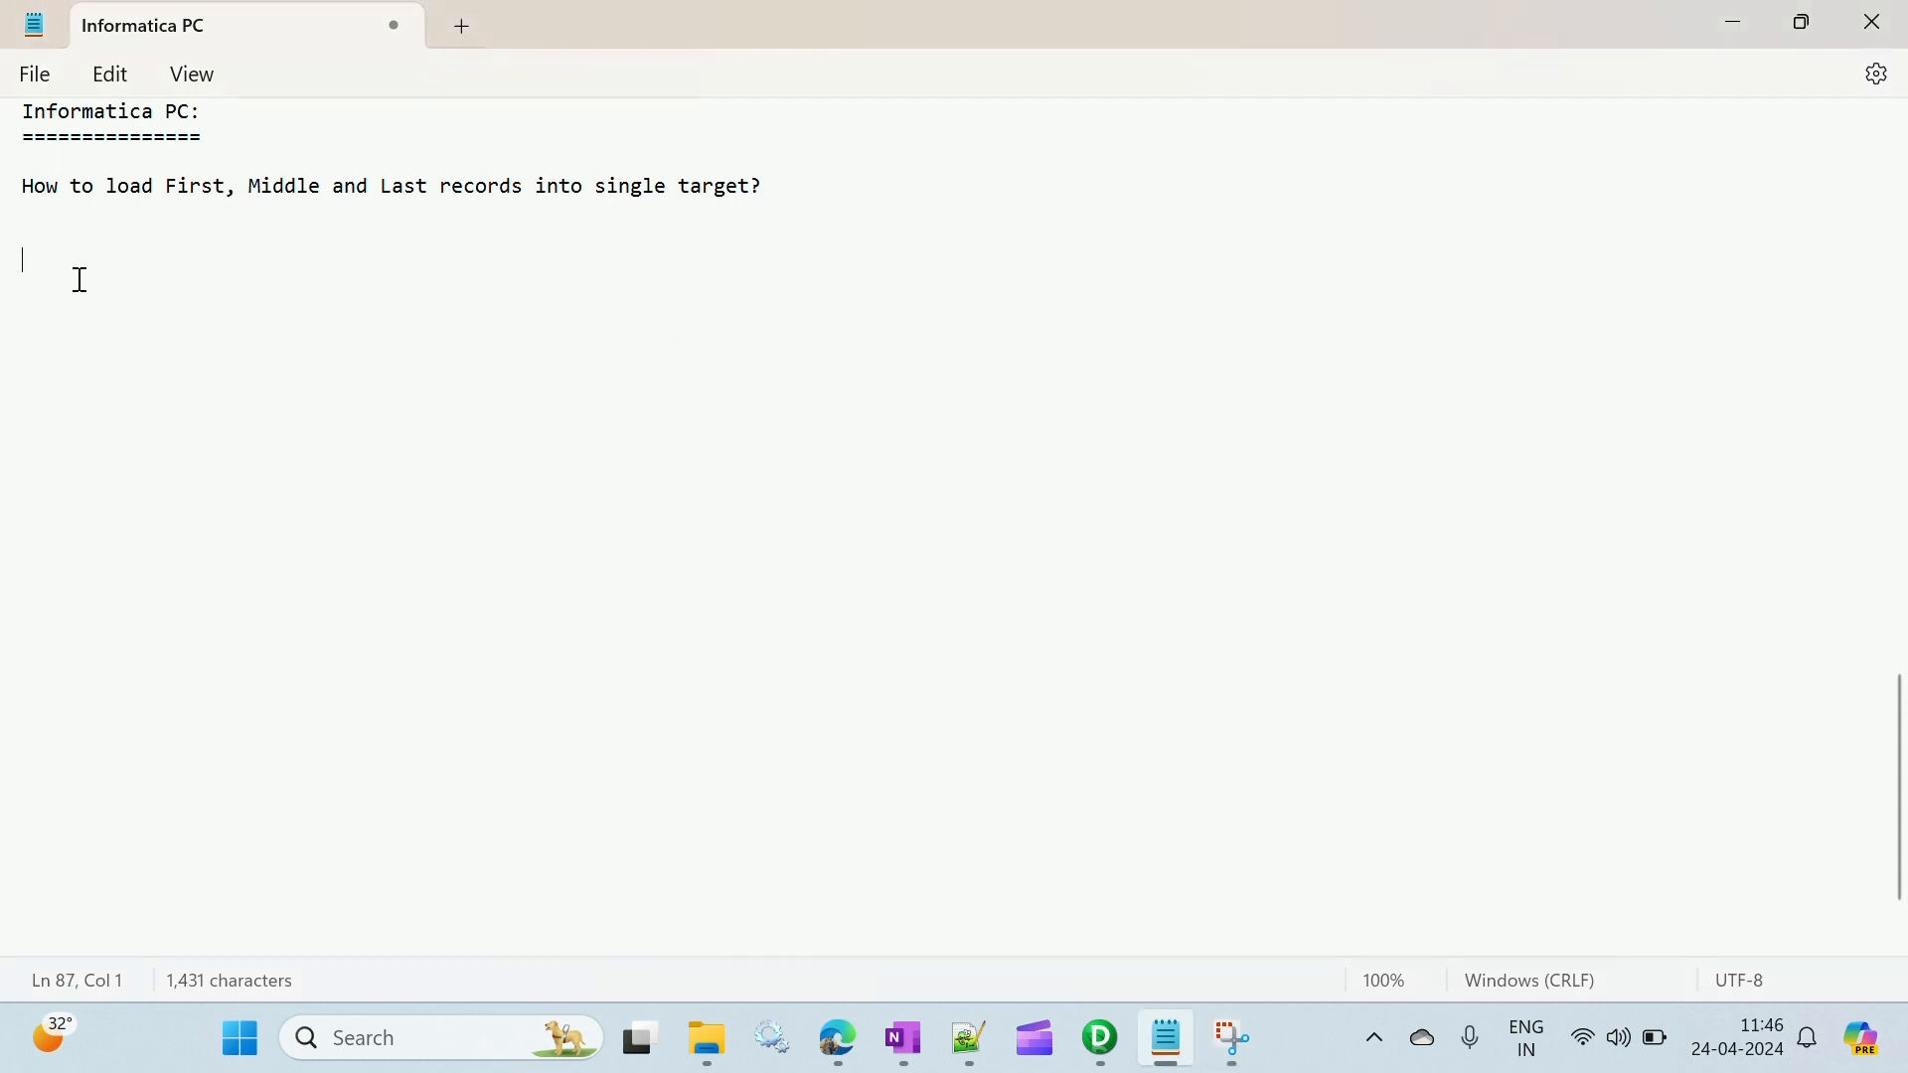
text(empid )
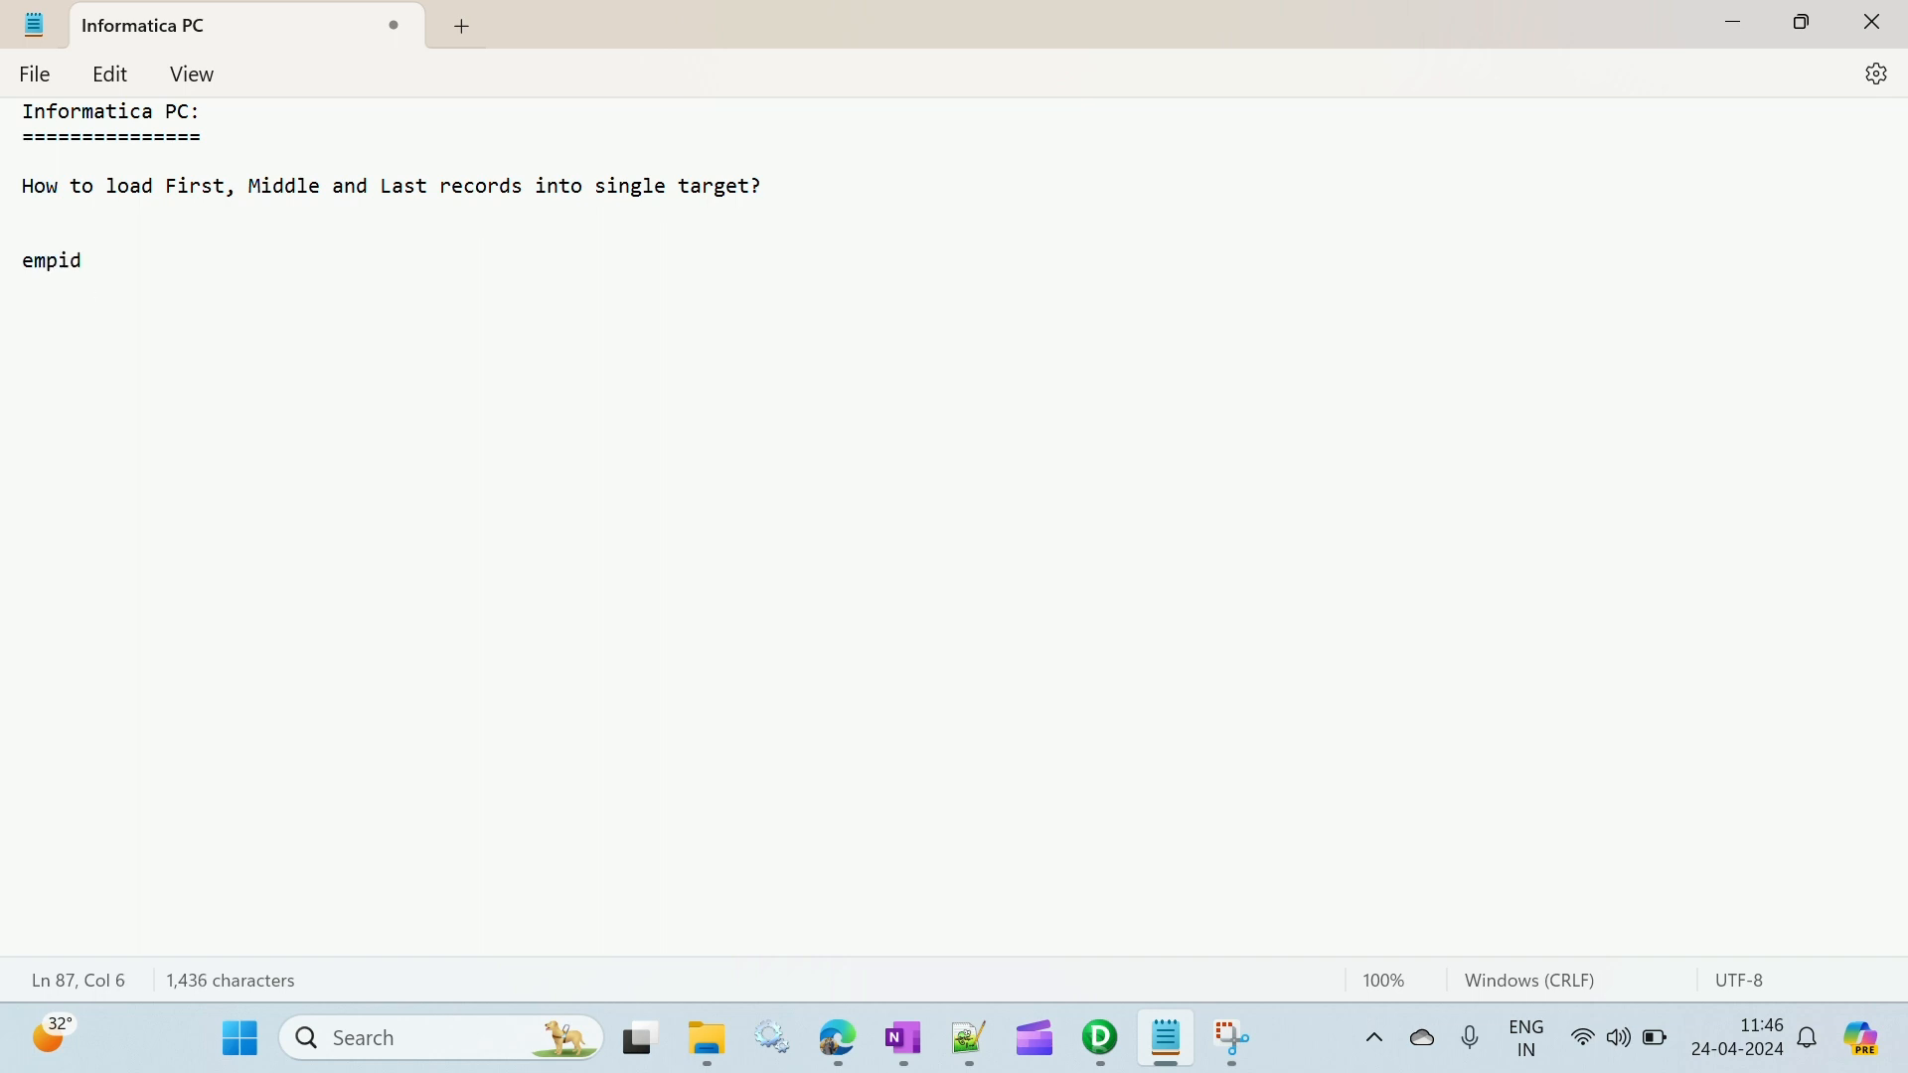
text(name )
text(dept )
text(10)
- List the employee IDs 10, 11, 12, 13, 14 and 15 on separate lines under the empid heading
key(Return)
text(11)
key(Return)
text(12)
key(Return)
text(12)
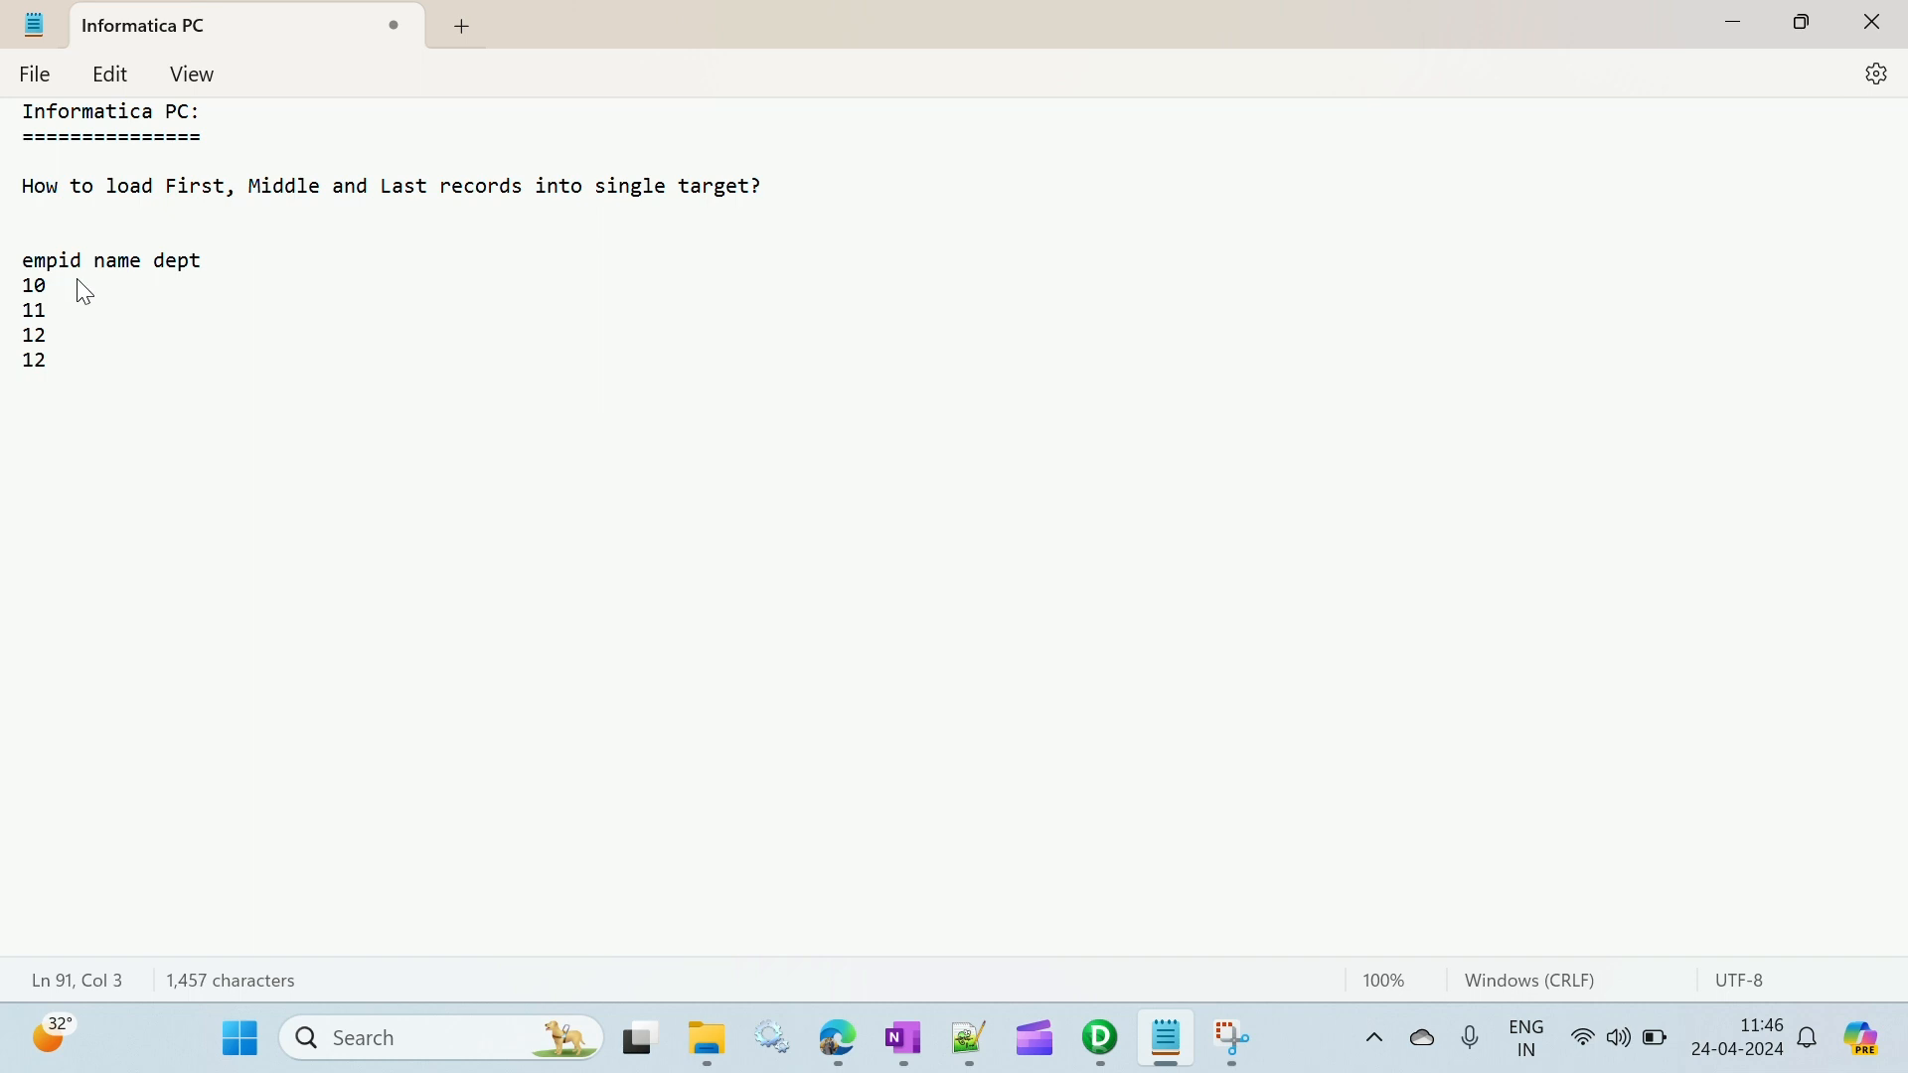
key(BackSpace)
text(3)
key(Return)
text(14)
key(Return)
text(15)
- Fill in an employee first name beside each ID from 10 to 15, aligned under the name heading
key(Up)
key(Up)
key(Up)
key(Up)
key(Up)
text(Rajesh 11)
text(    Mahesh)
key(Down)
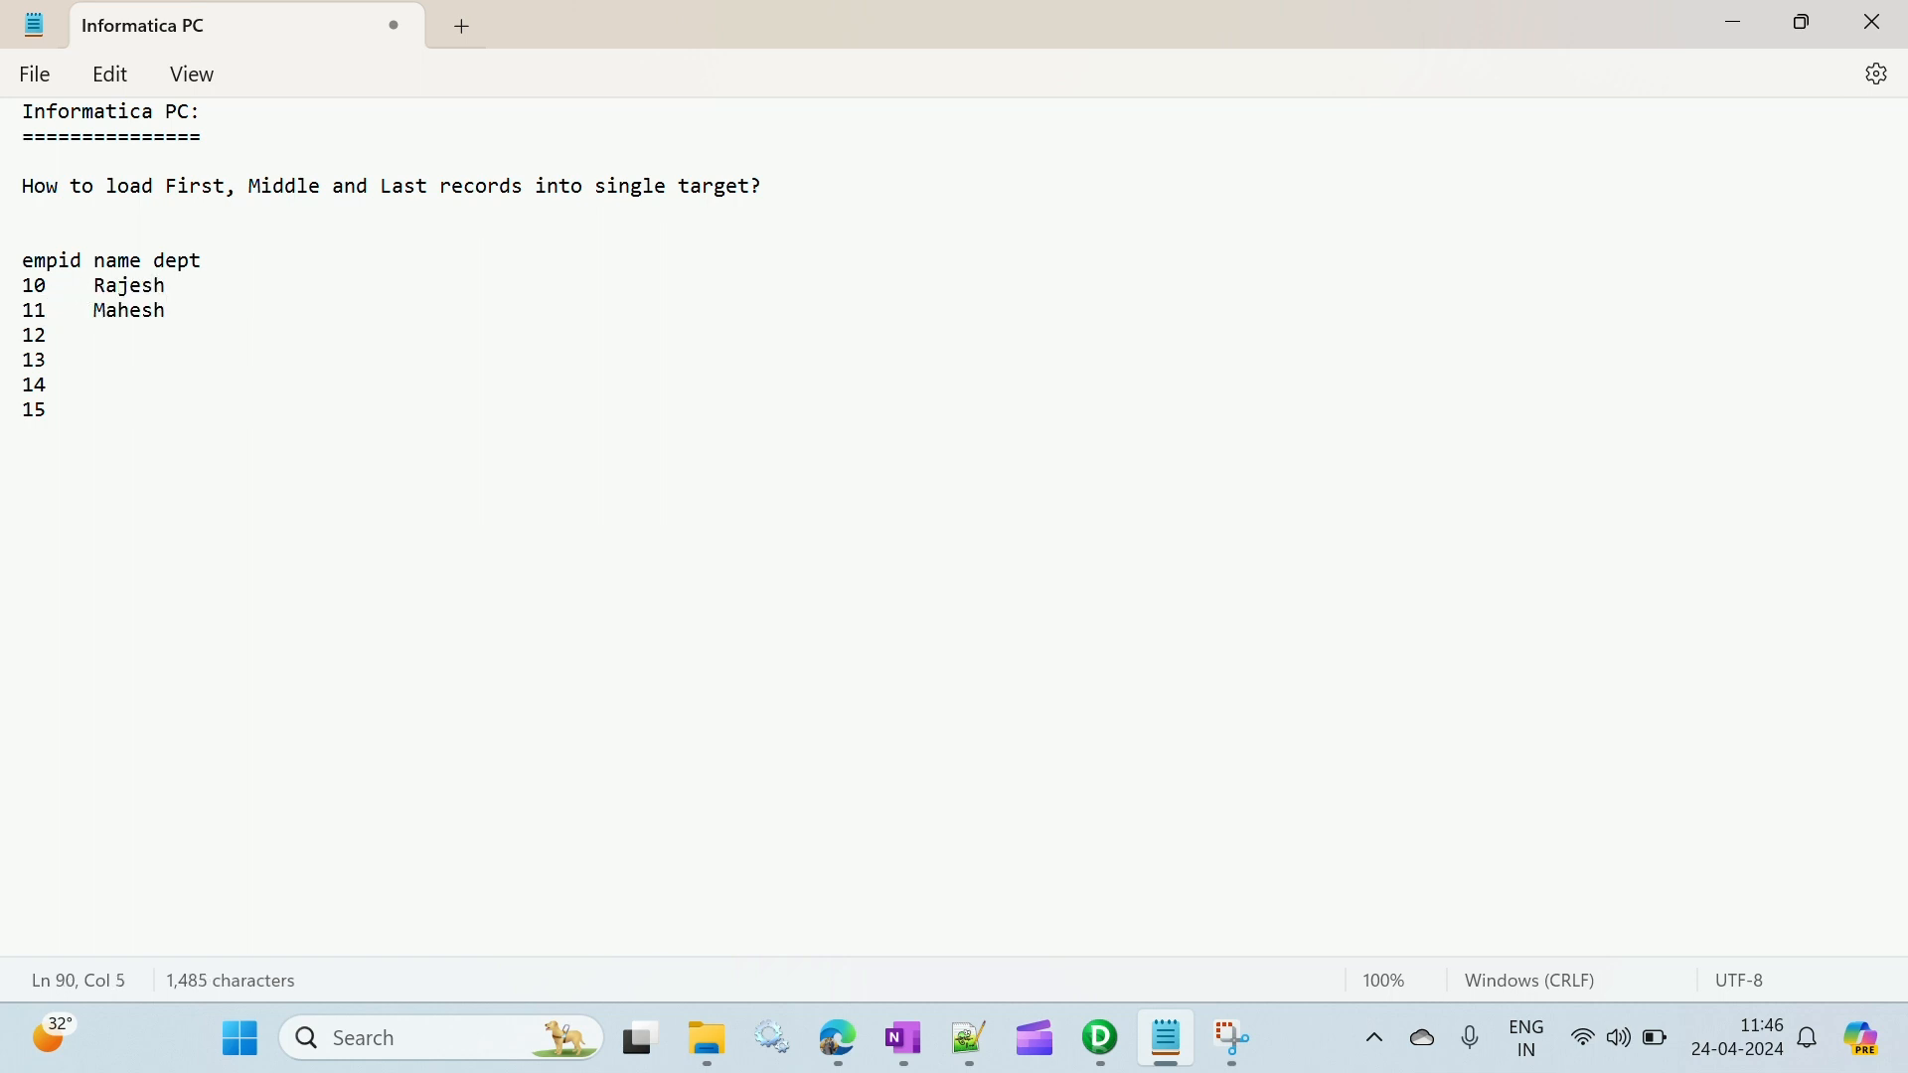
text(Ram)
key(Down)
text(Chetan)
key(Down)
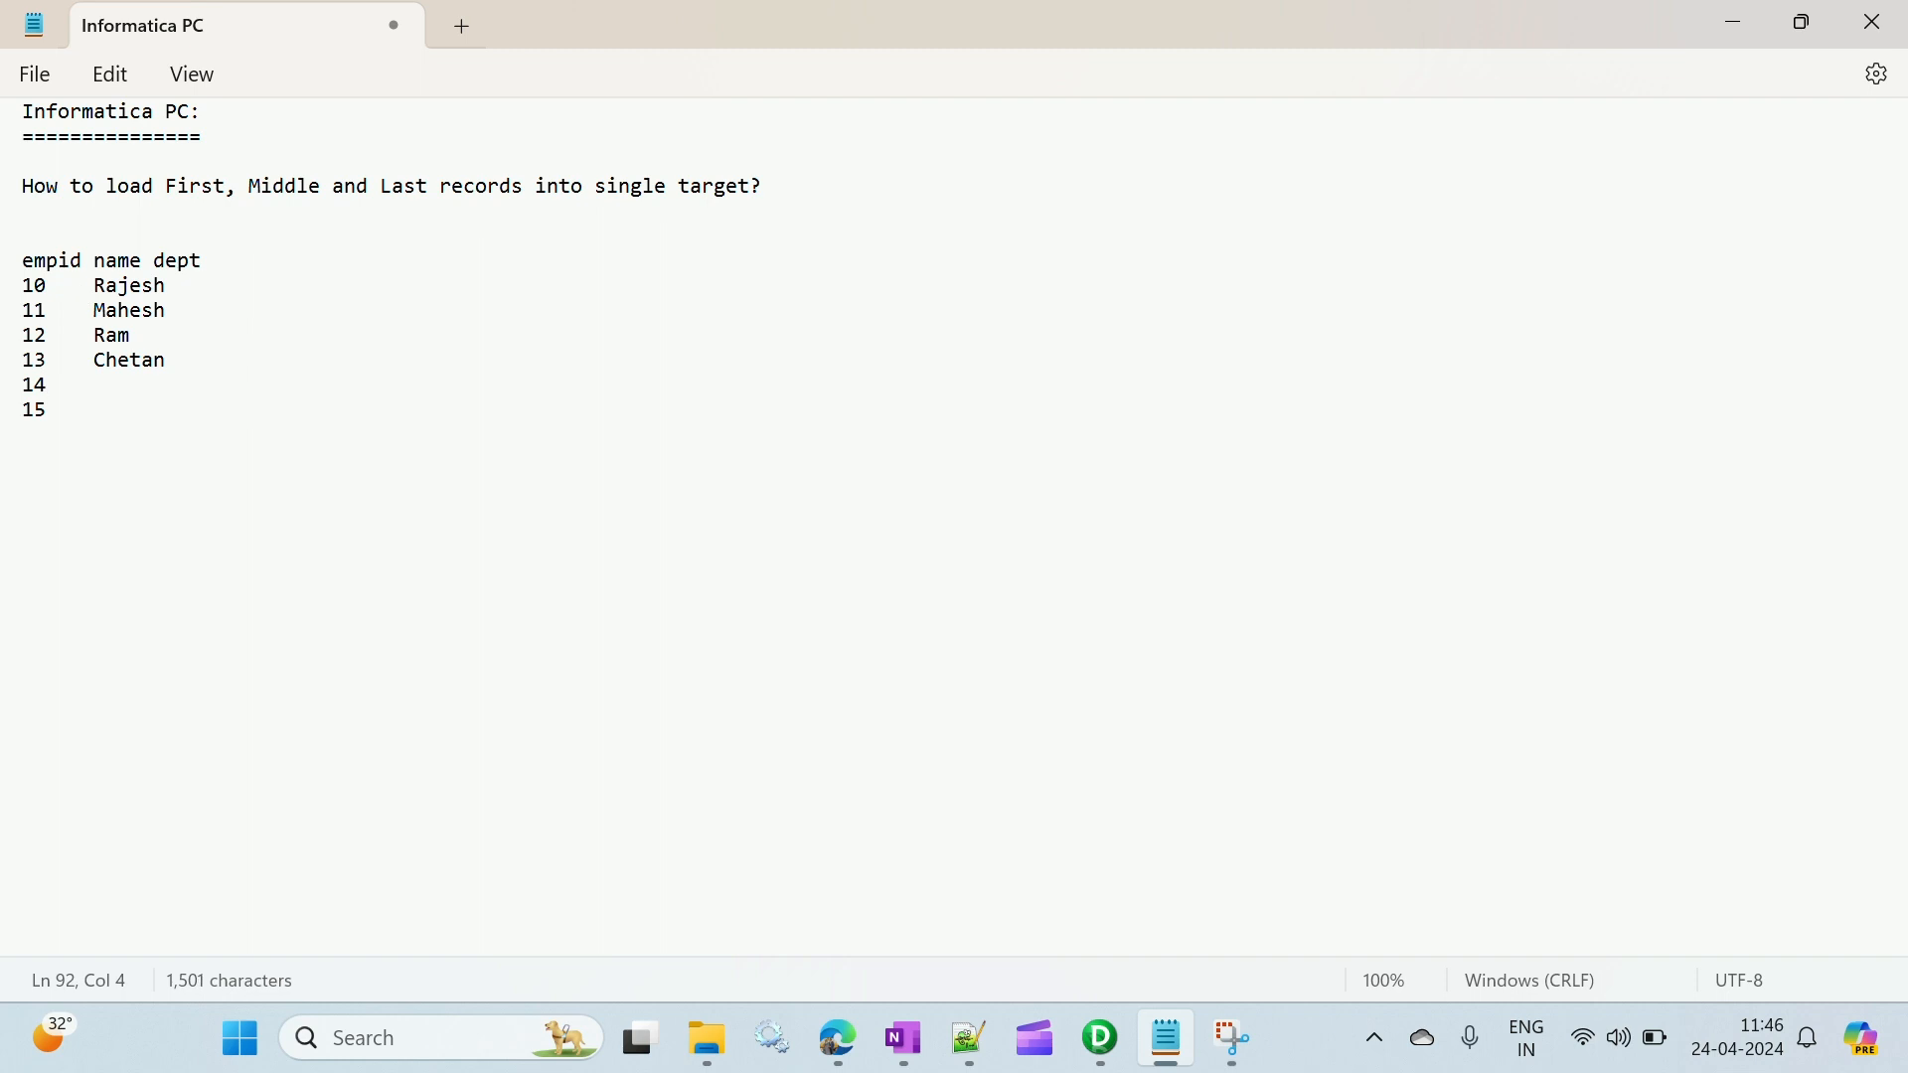
text(Guru 15)
text(    Swetha)
- Shift the dept heading clear of the names and fill in IT, Sales, Finance, IT, Finance and IT for IDs 10 to 15
key(Up)
key(Up)
key(Up)
key(Up)
key(Up)
key(Up)
key(Left)
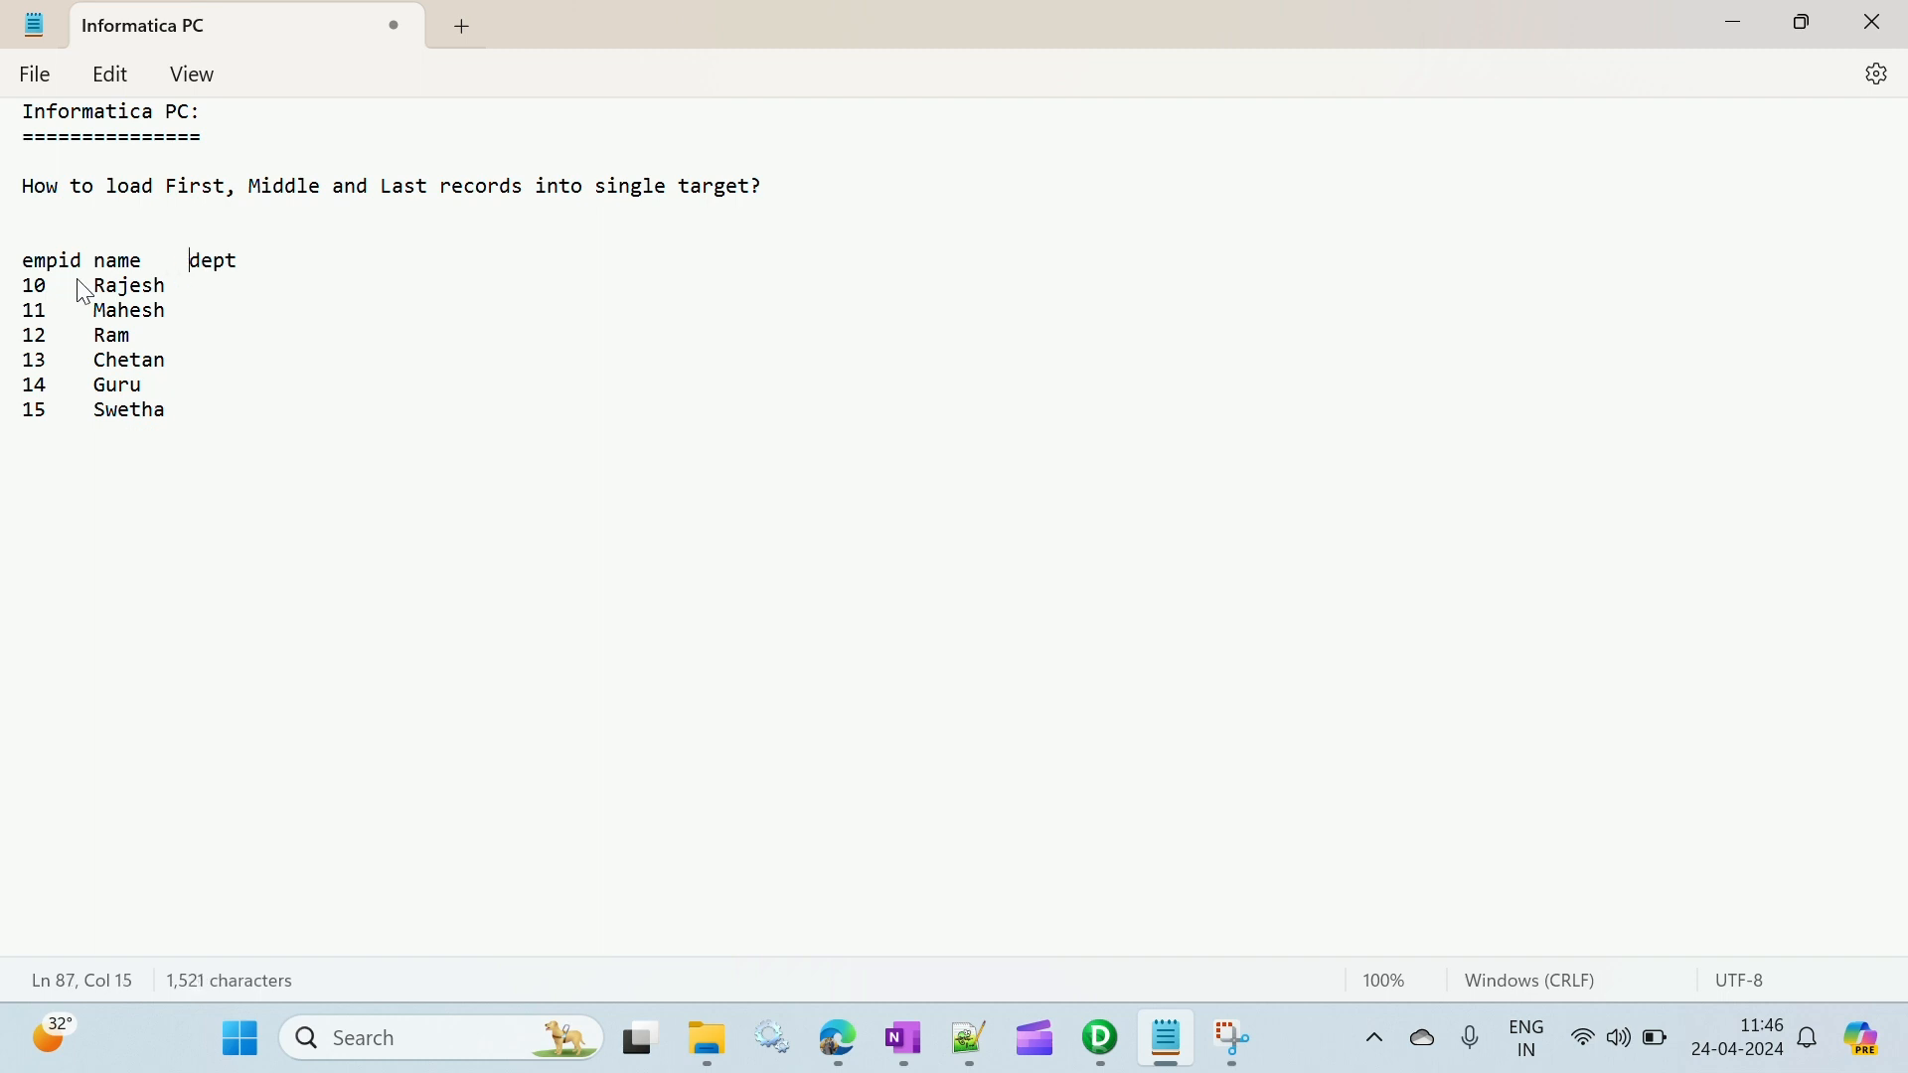
key(Down)
text(IT)
key(Down)
text(Sales)
key(Down)
text(Finance)
key(Down)
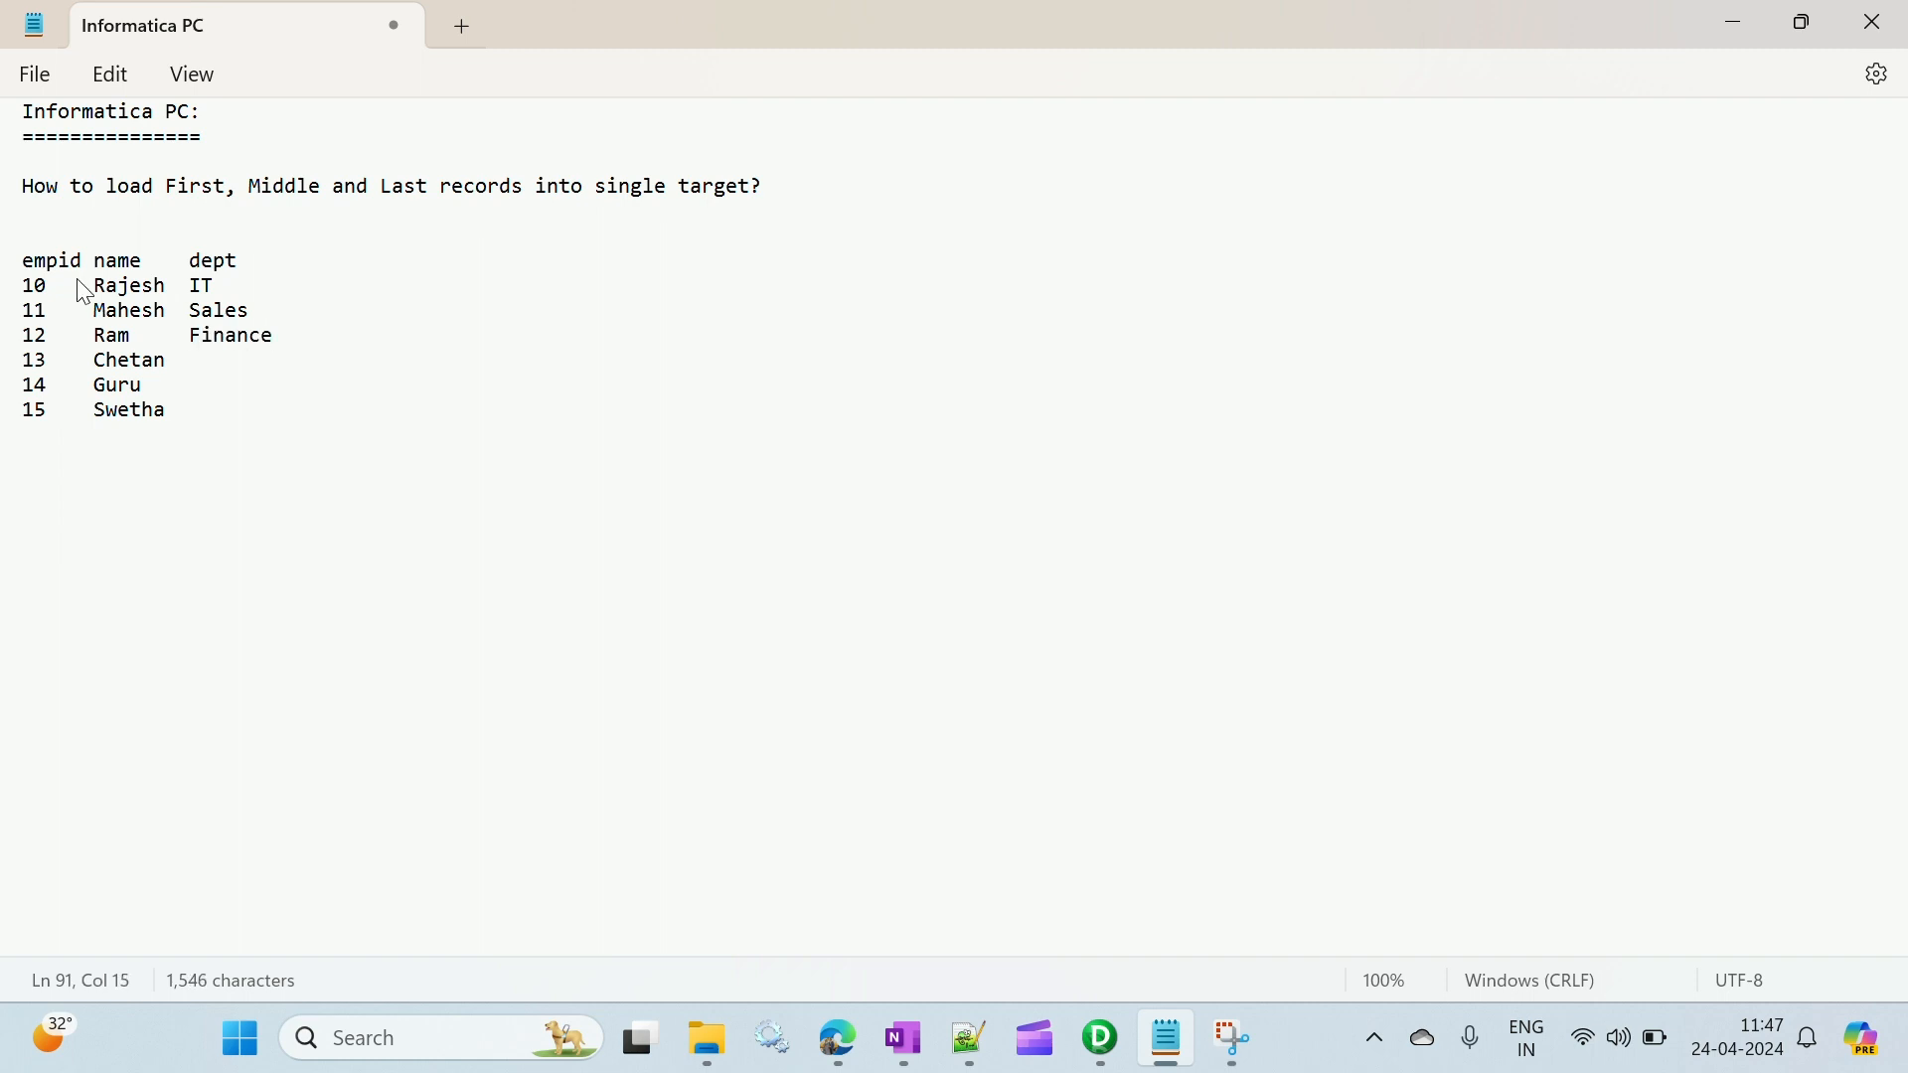
text(IT)
key(Down)
text(Finance)
key(Down)
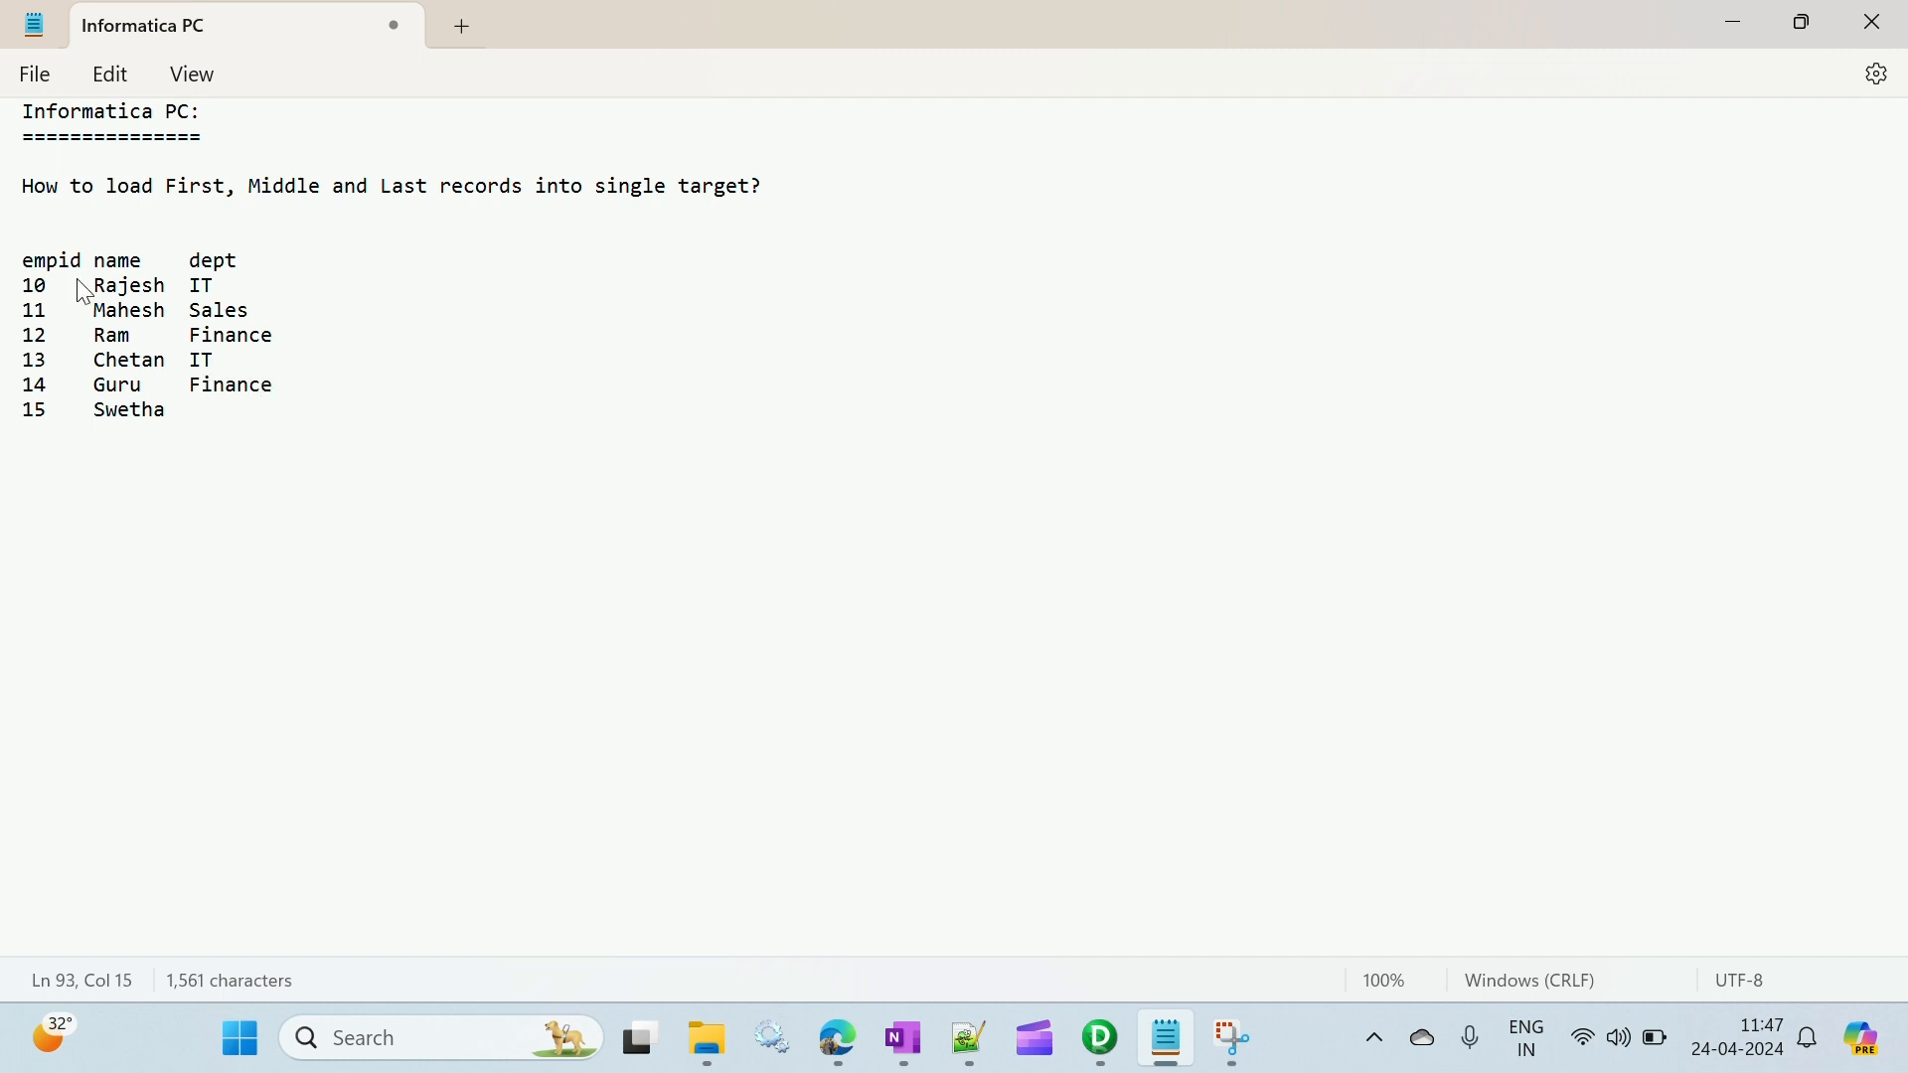
text(IT)
key(Up)
key(Up)
key(Up)
drag(22, 286, 224, 448)
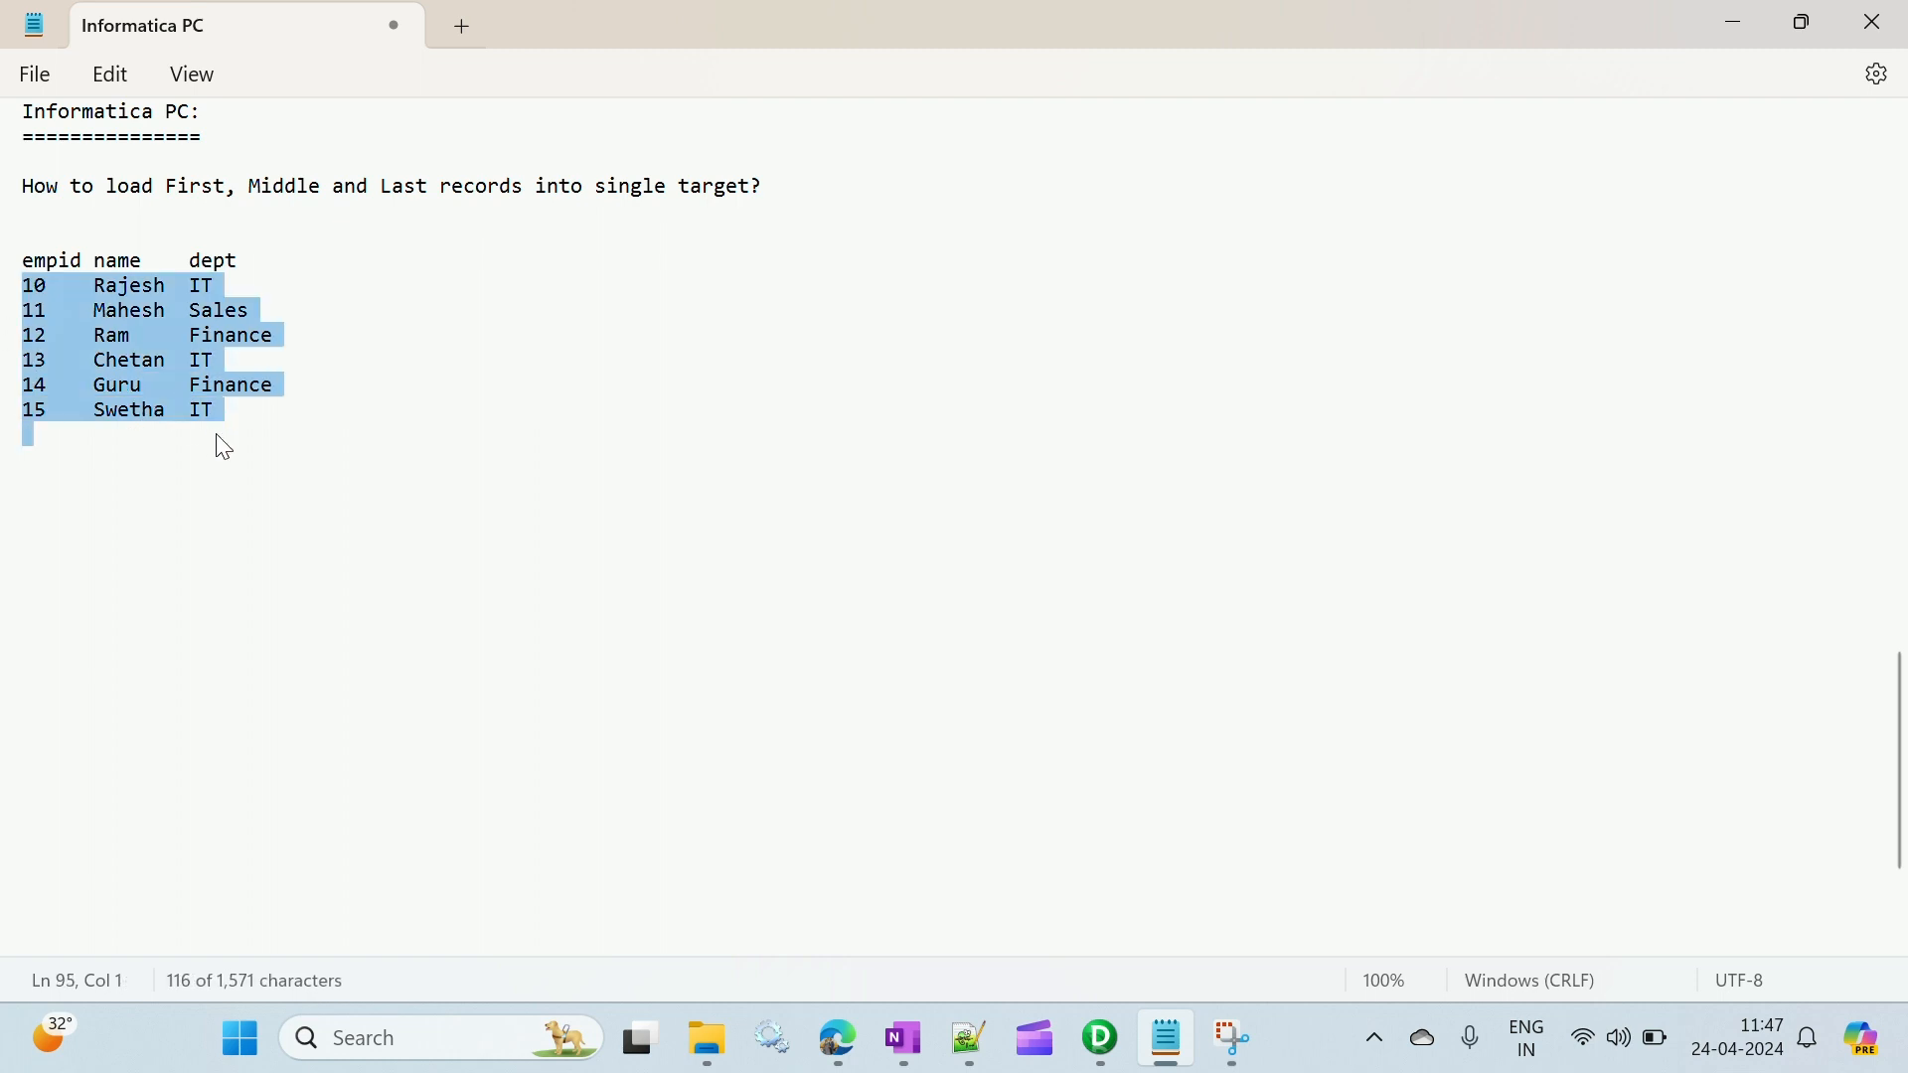
click(303, 333)
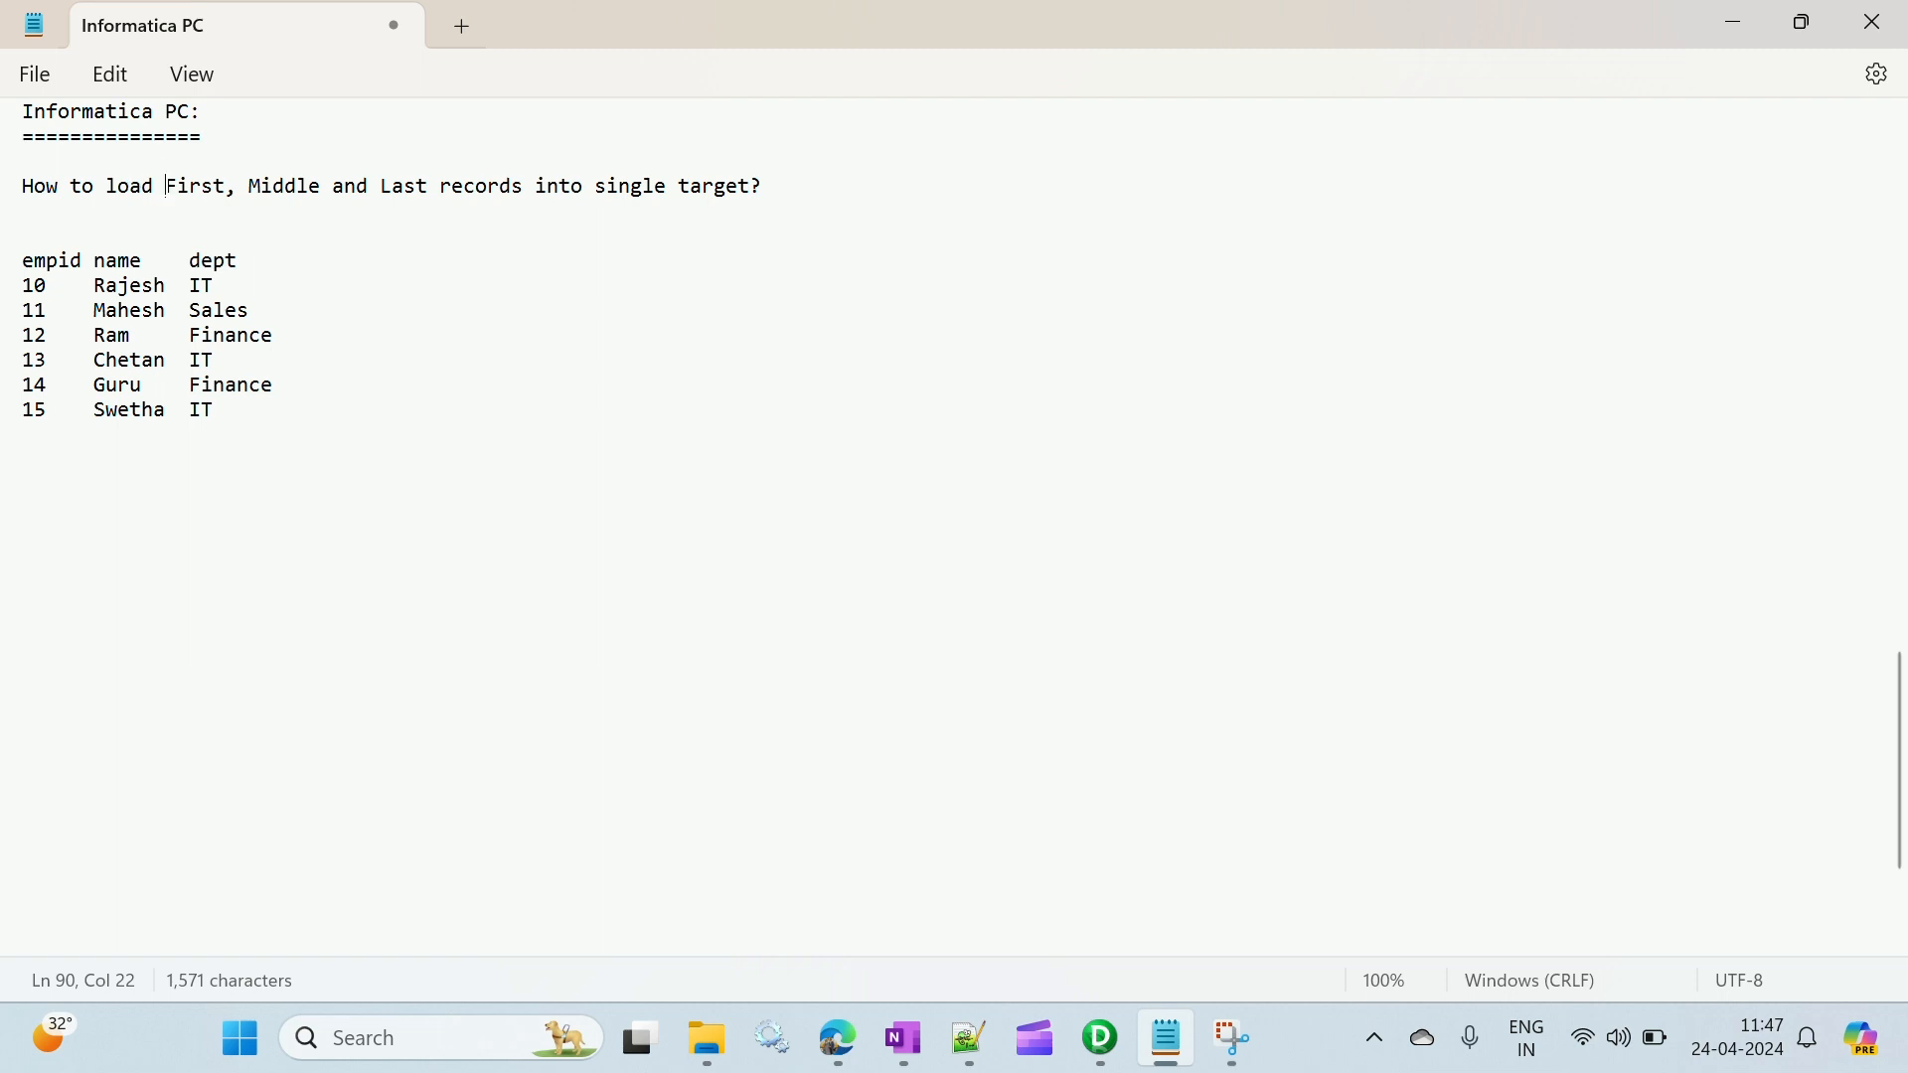
drag(167, 186, 239, 189)
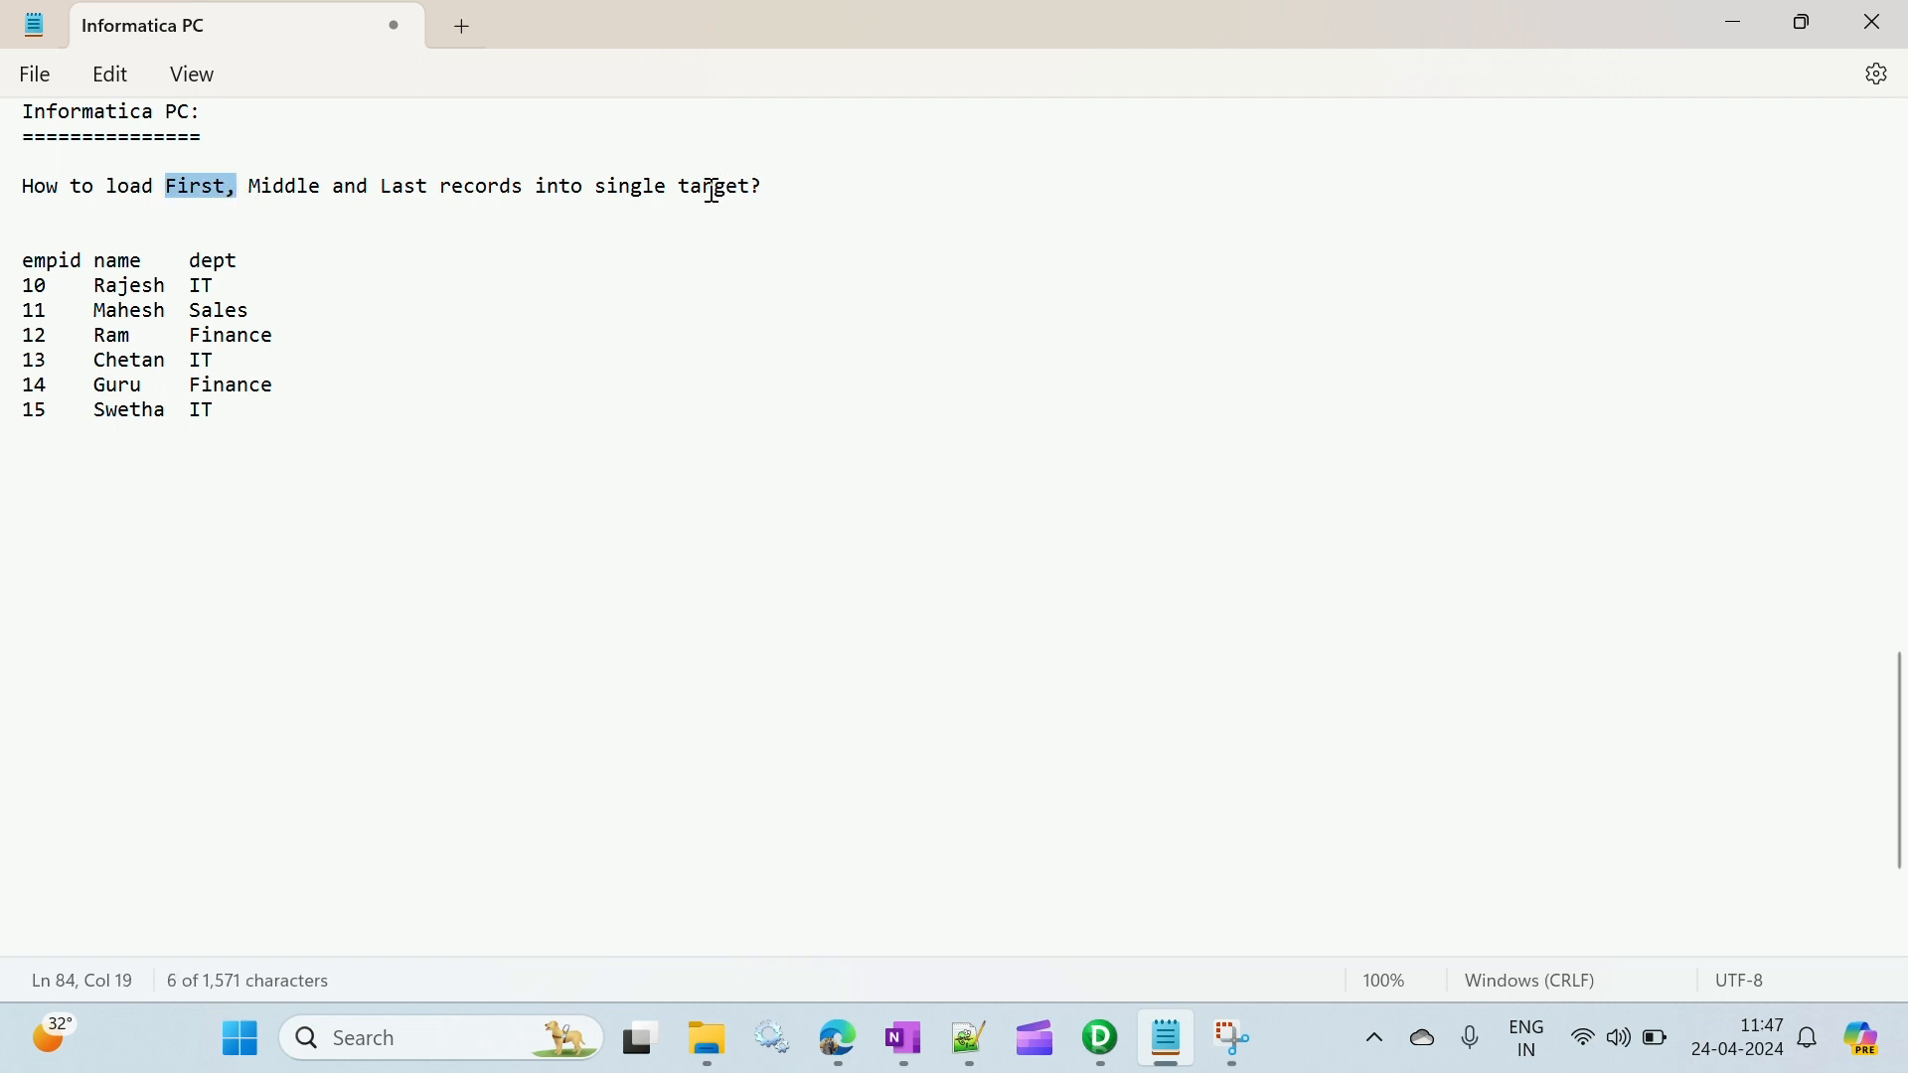
- Reword the end of the question from a single target to "diff target's?"
drag(596, 187, 672, 200)
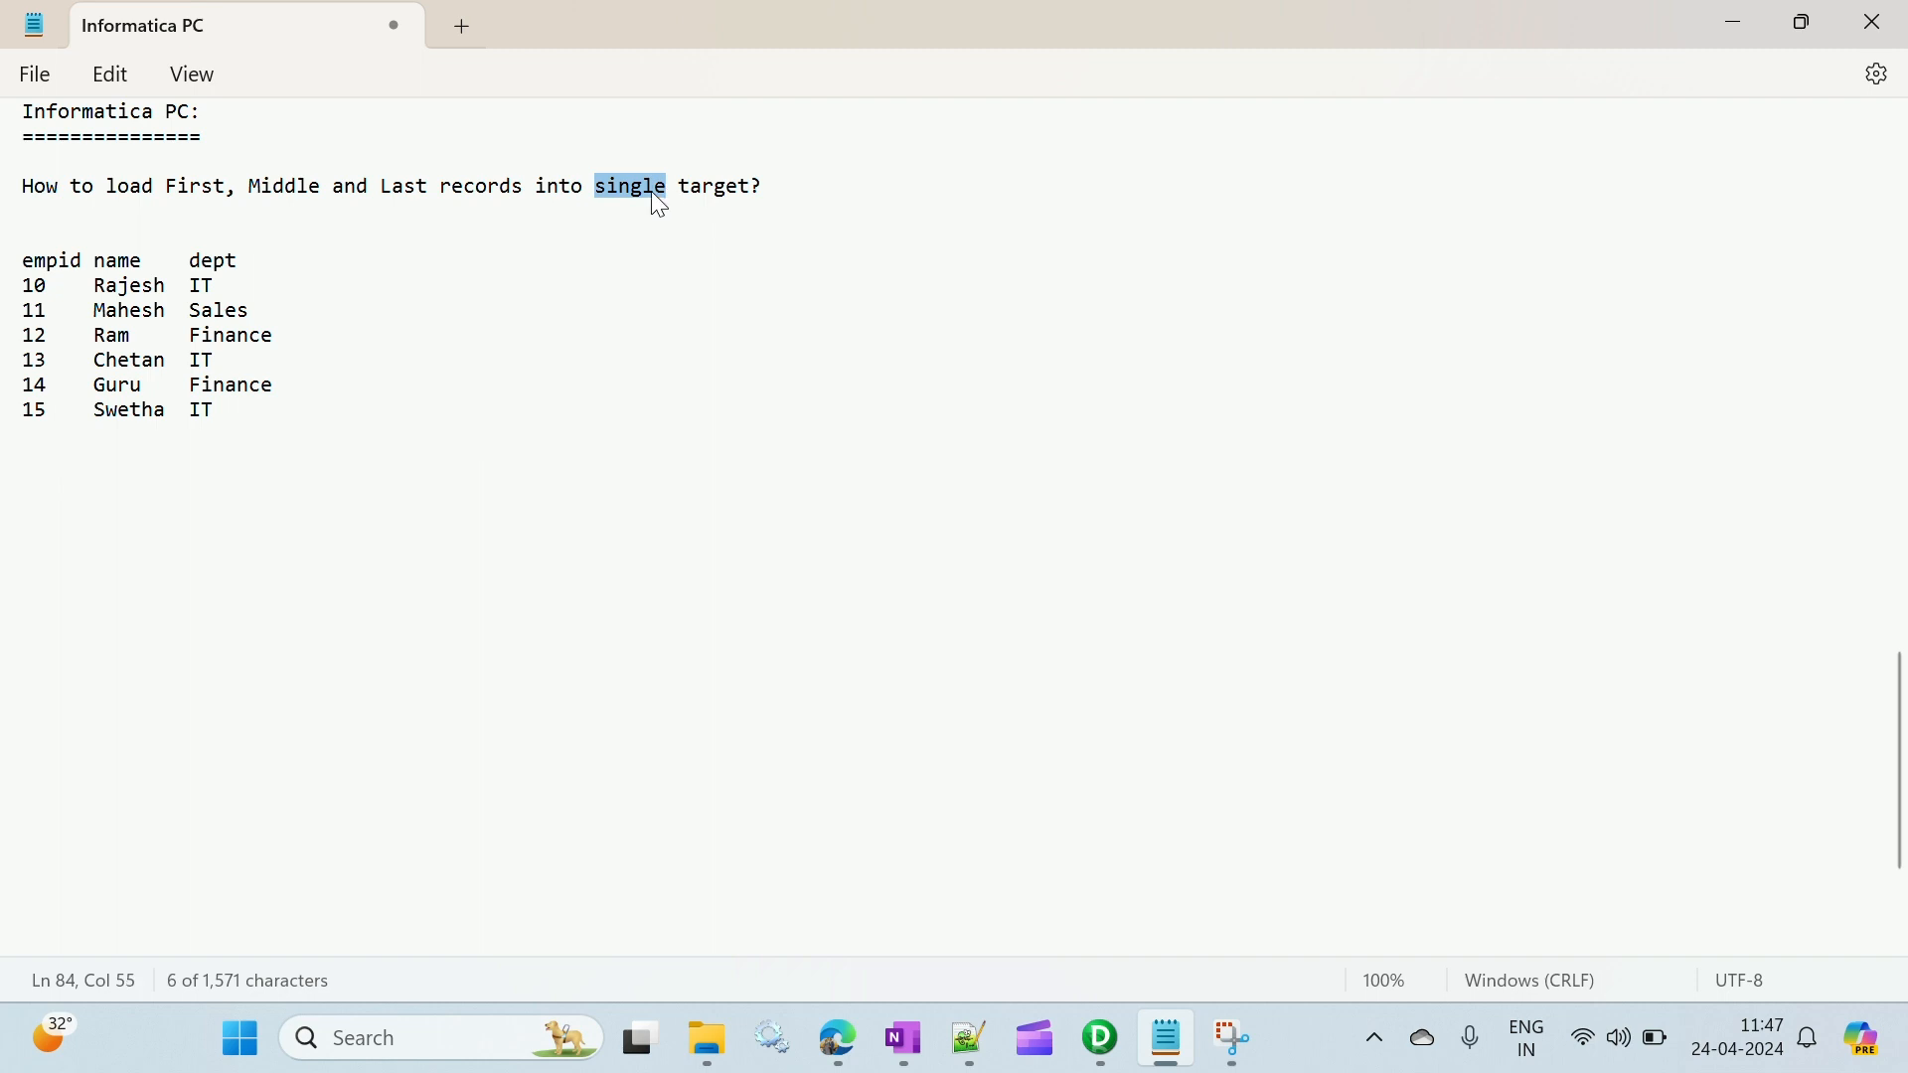
text(diff)
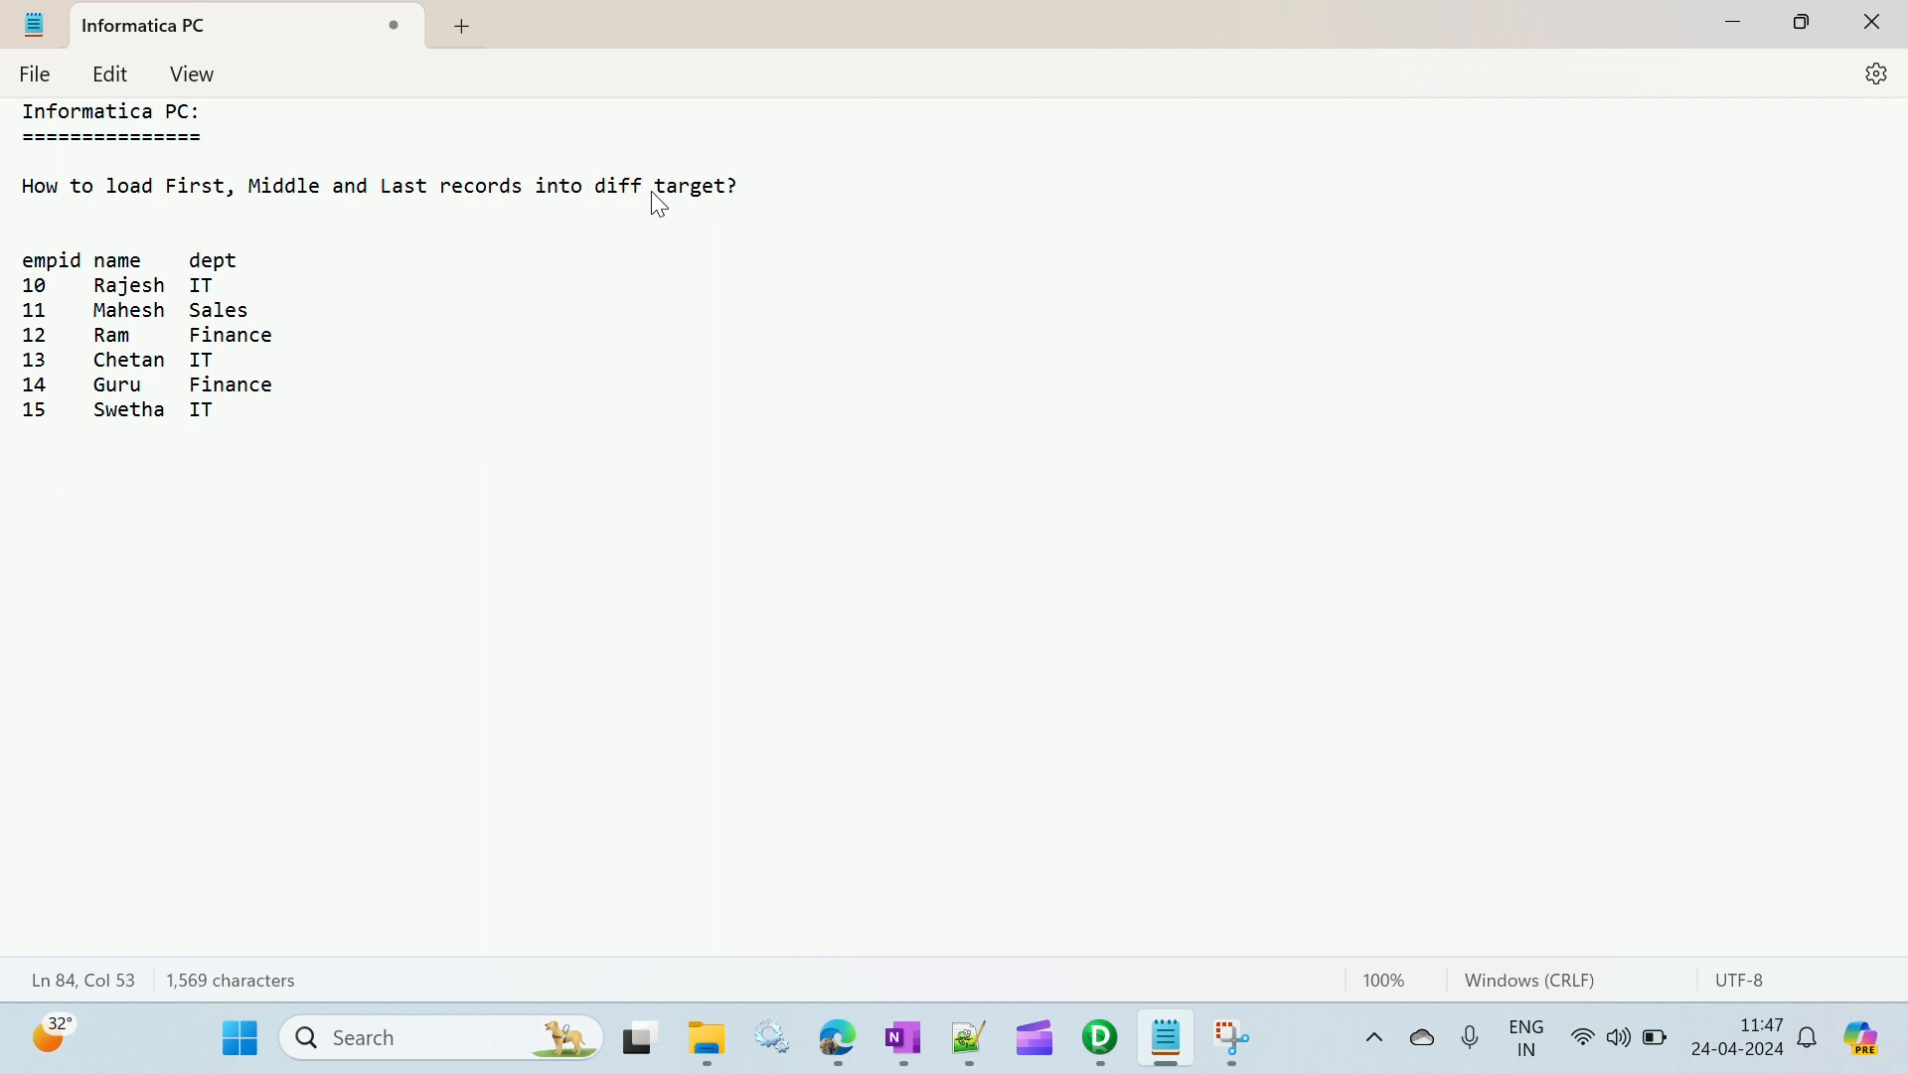
key(Right)
text(s)
key(Left)
text(')
key(Down)
key(Down)
key(Down)
- Review the question's First, Middle, Last and different-target wording against the sample employee records
double_click(171, 186)
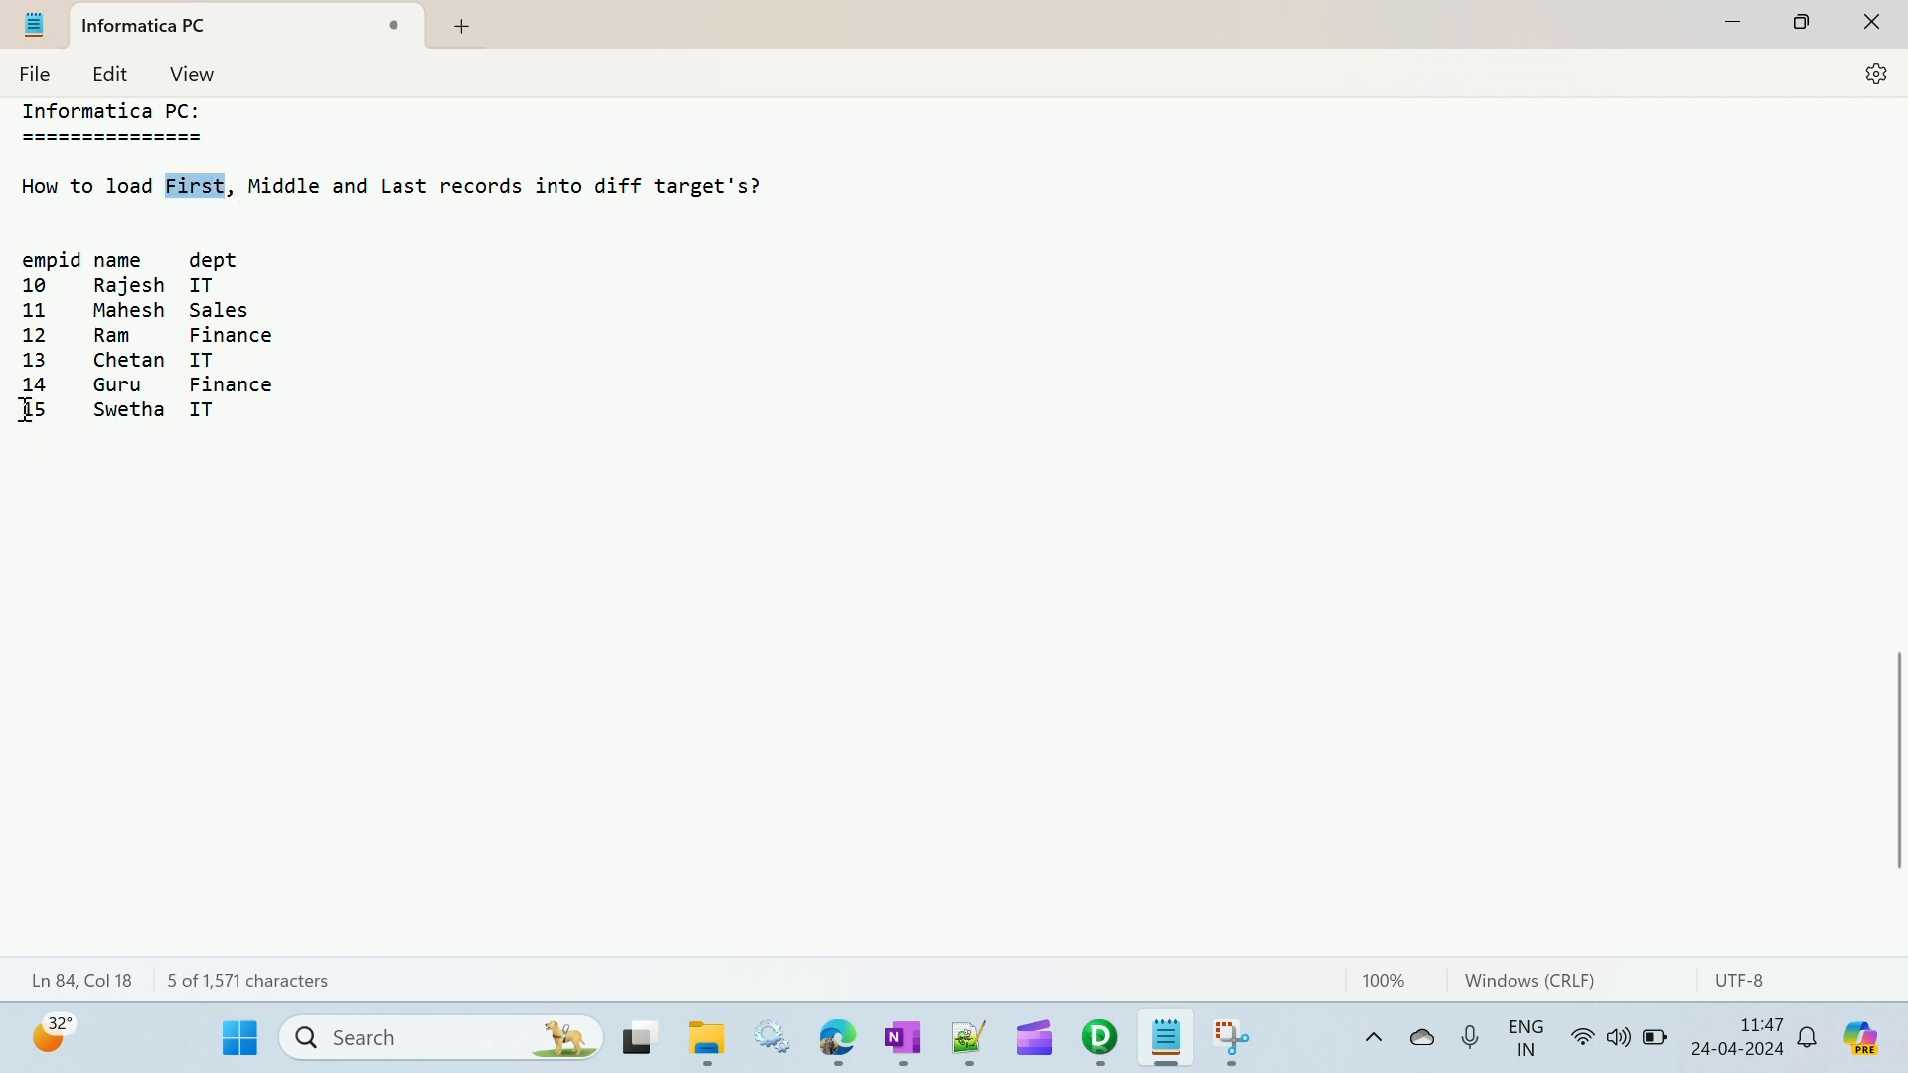
drag(27, 410, 219, 418)
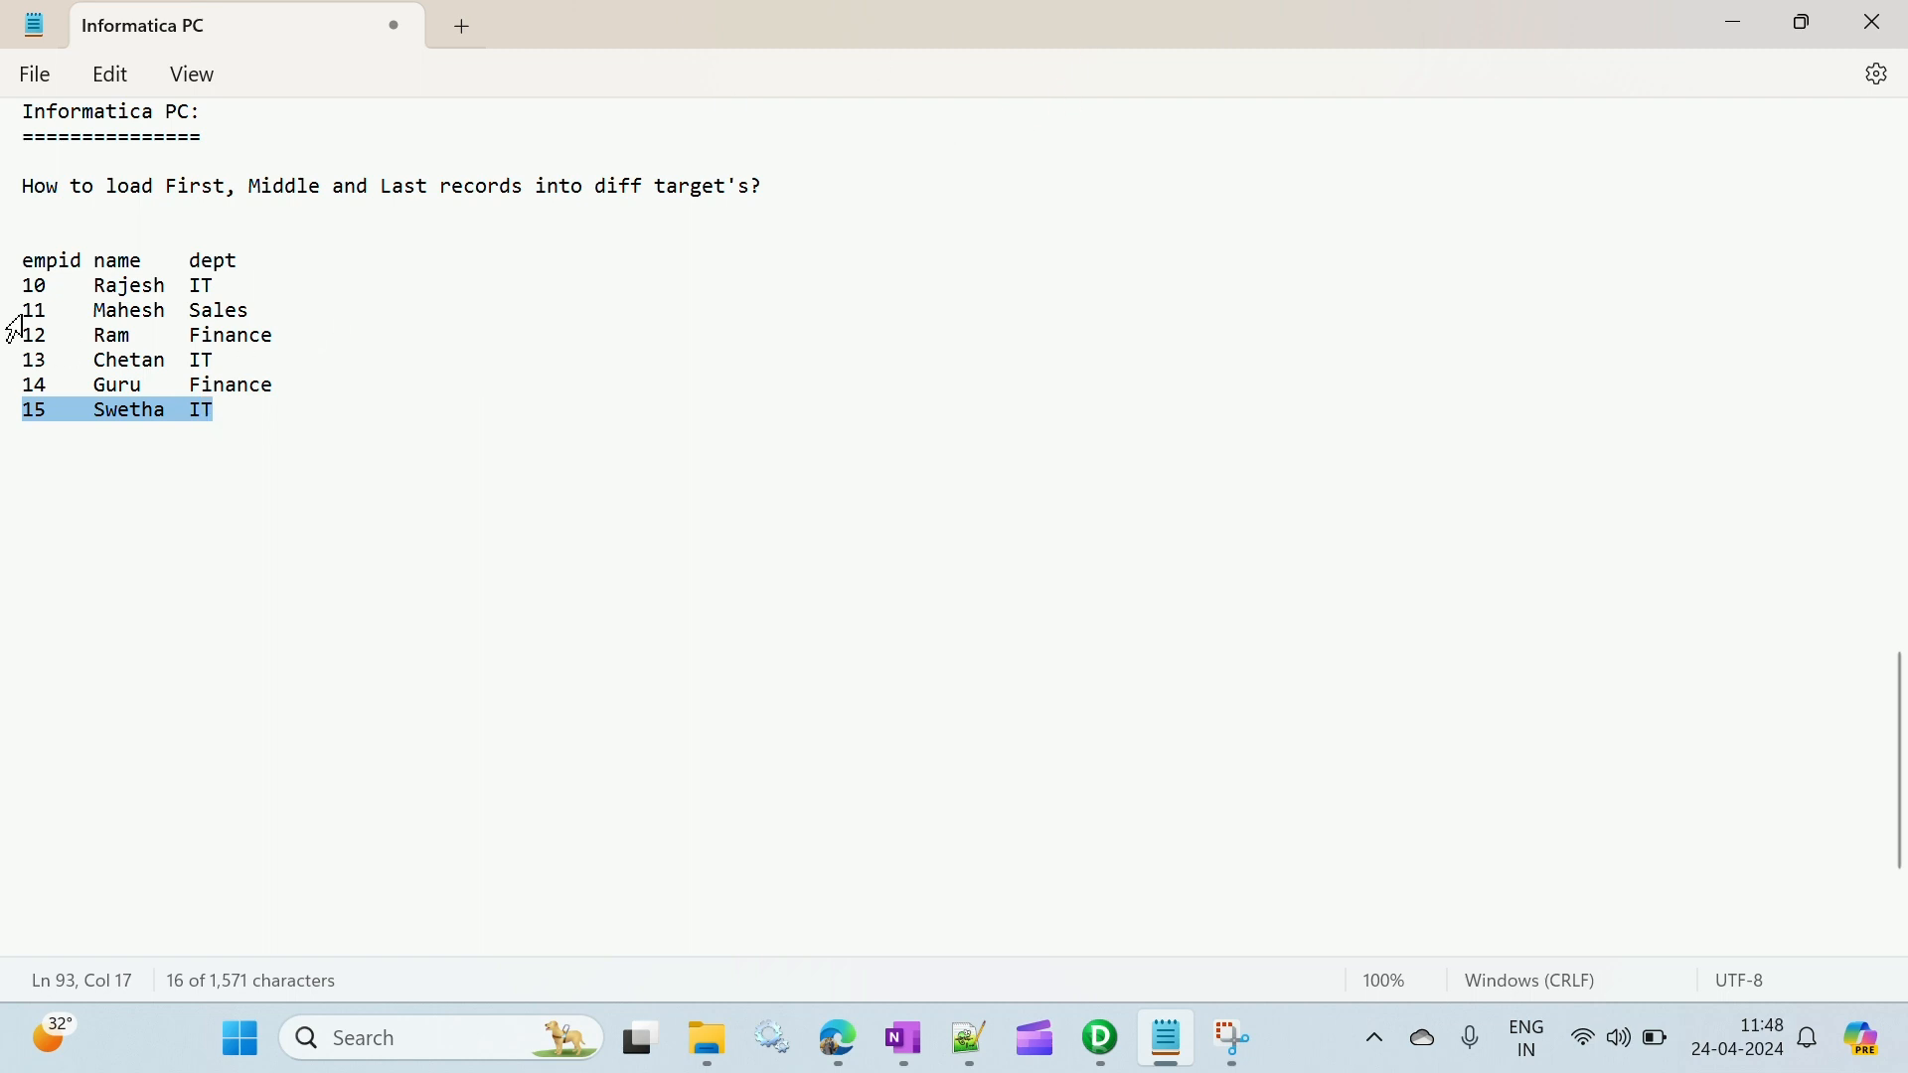
drag(26, 314, 277, 388)
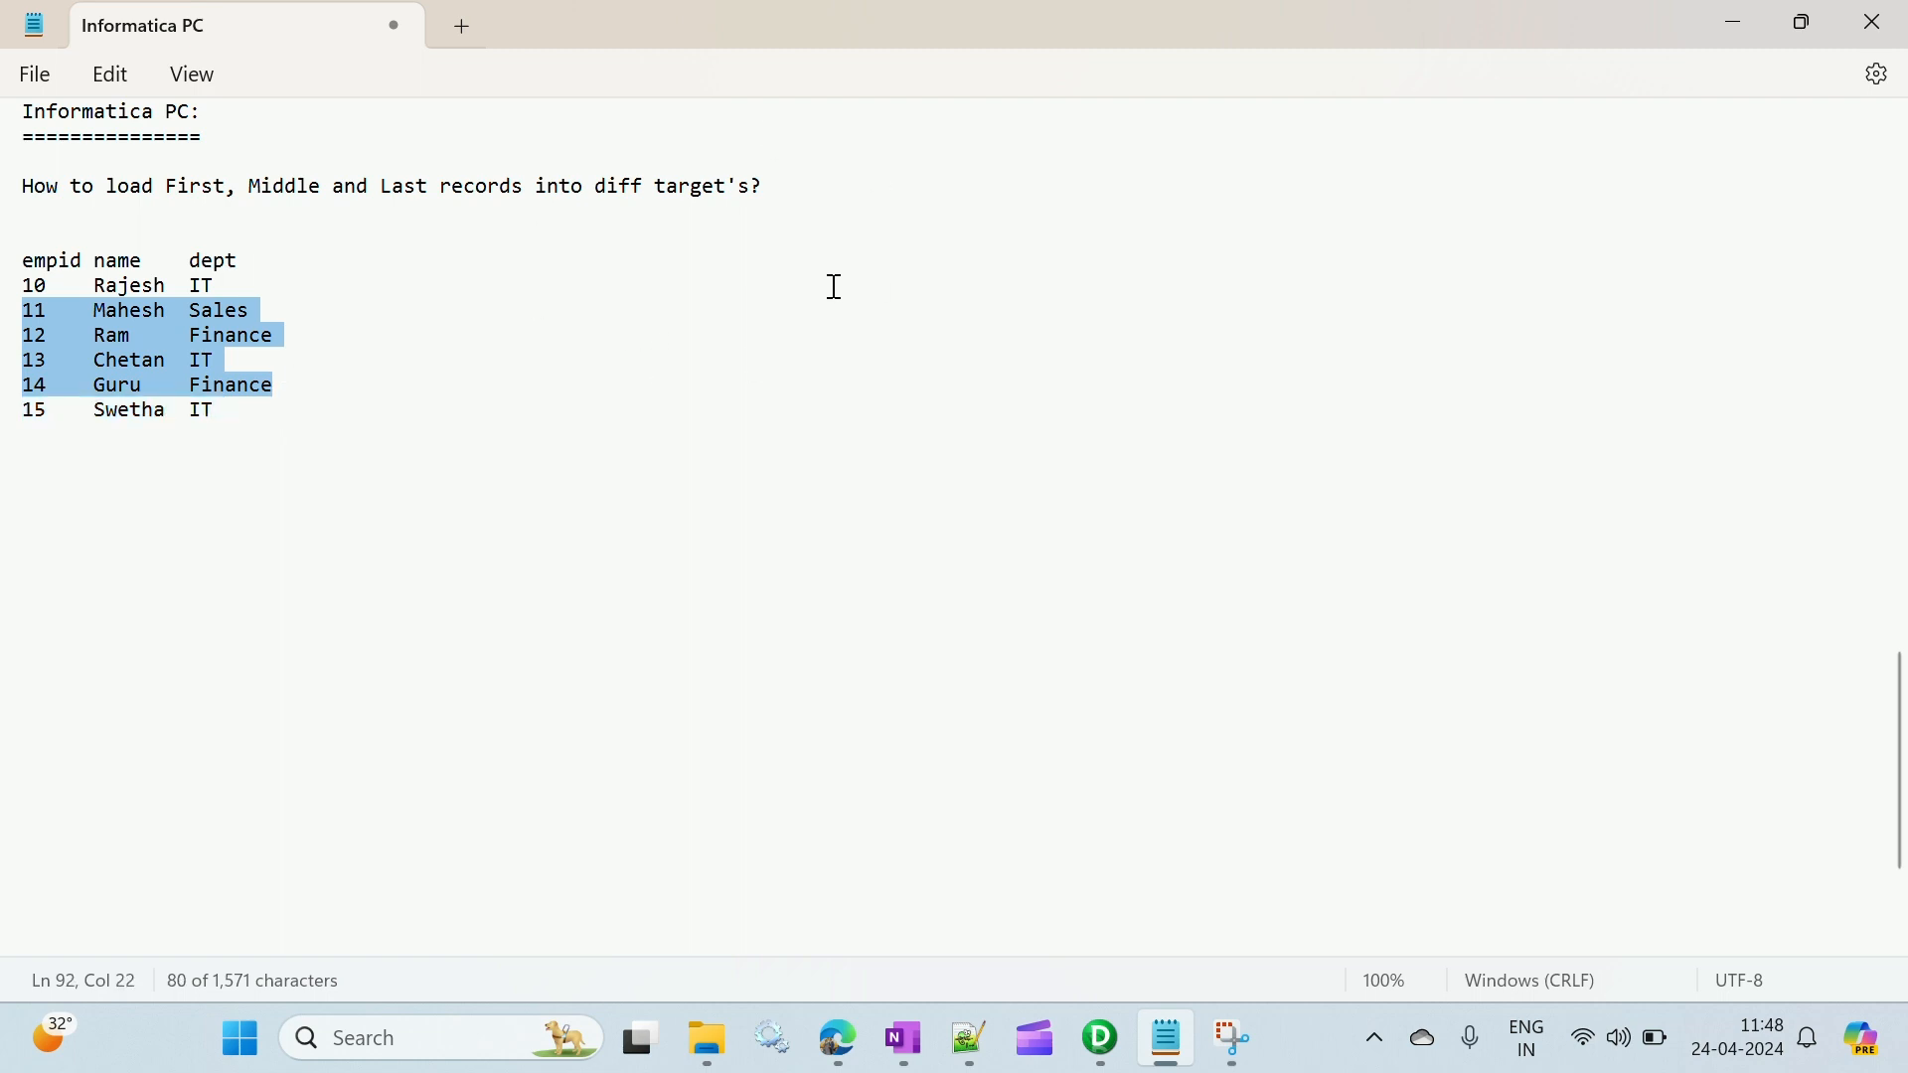
click(287, 259)
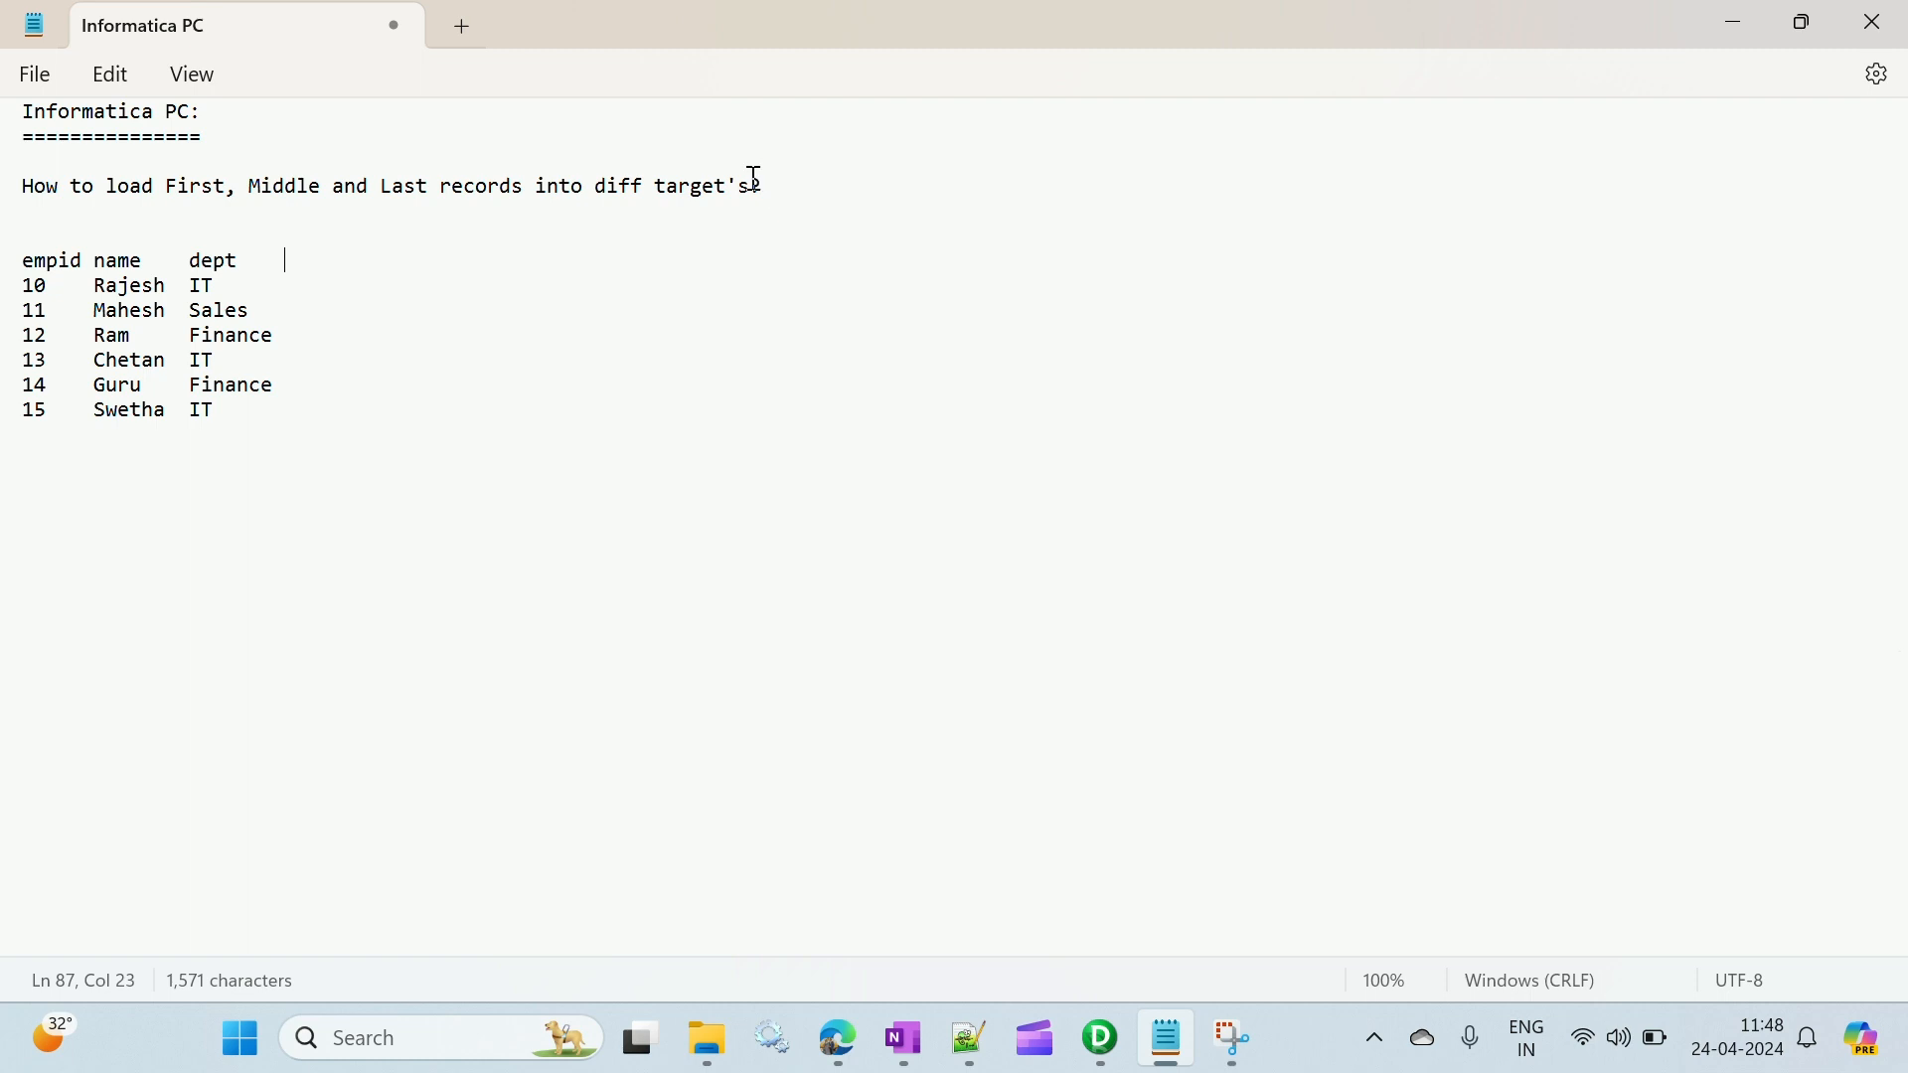
drag(10, 238, 126, 240)
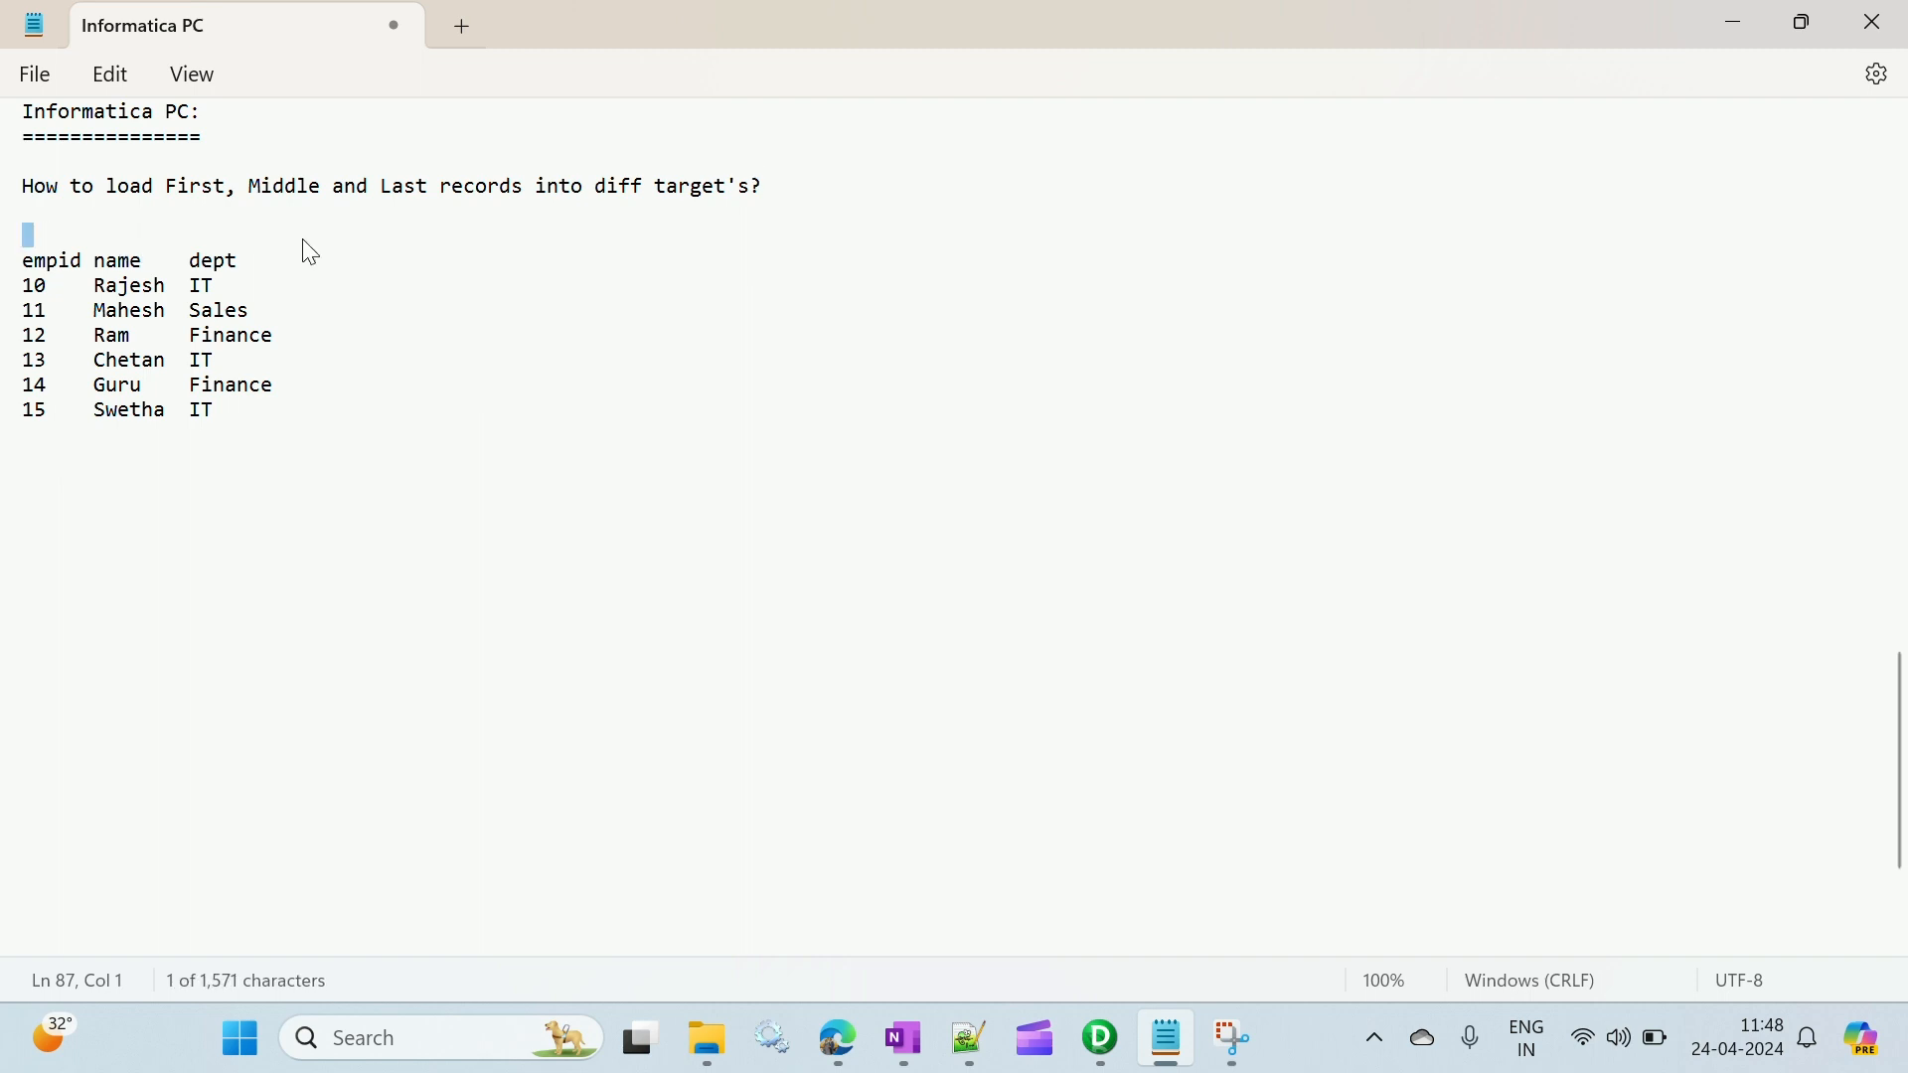
click(237, 412)
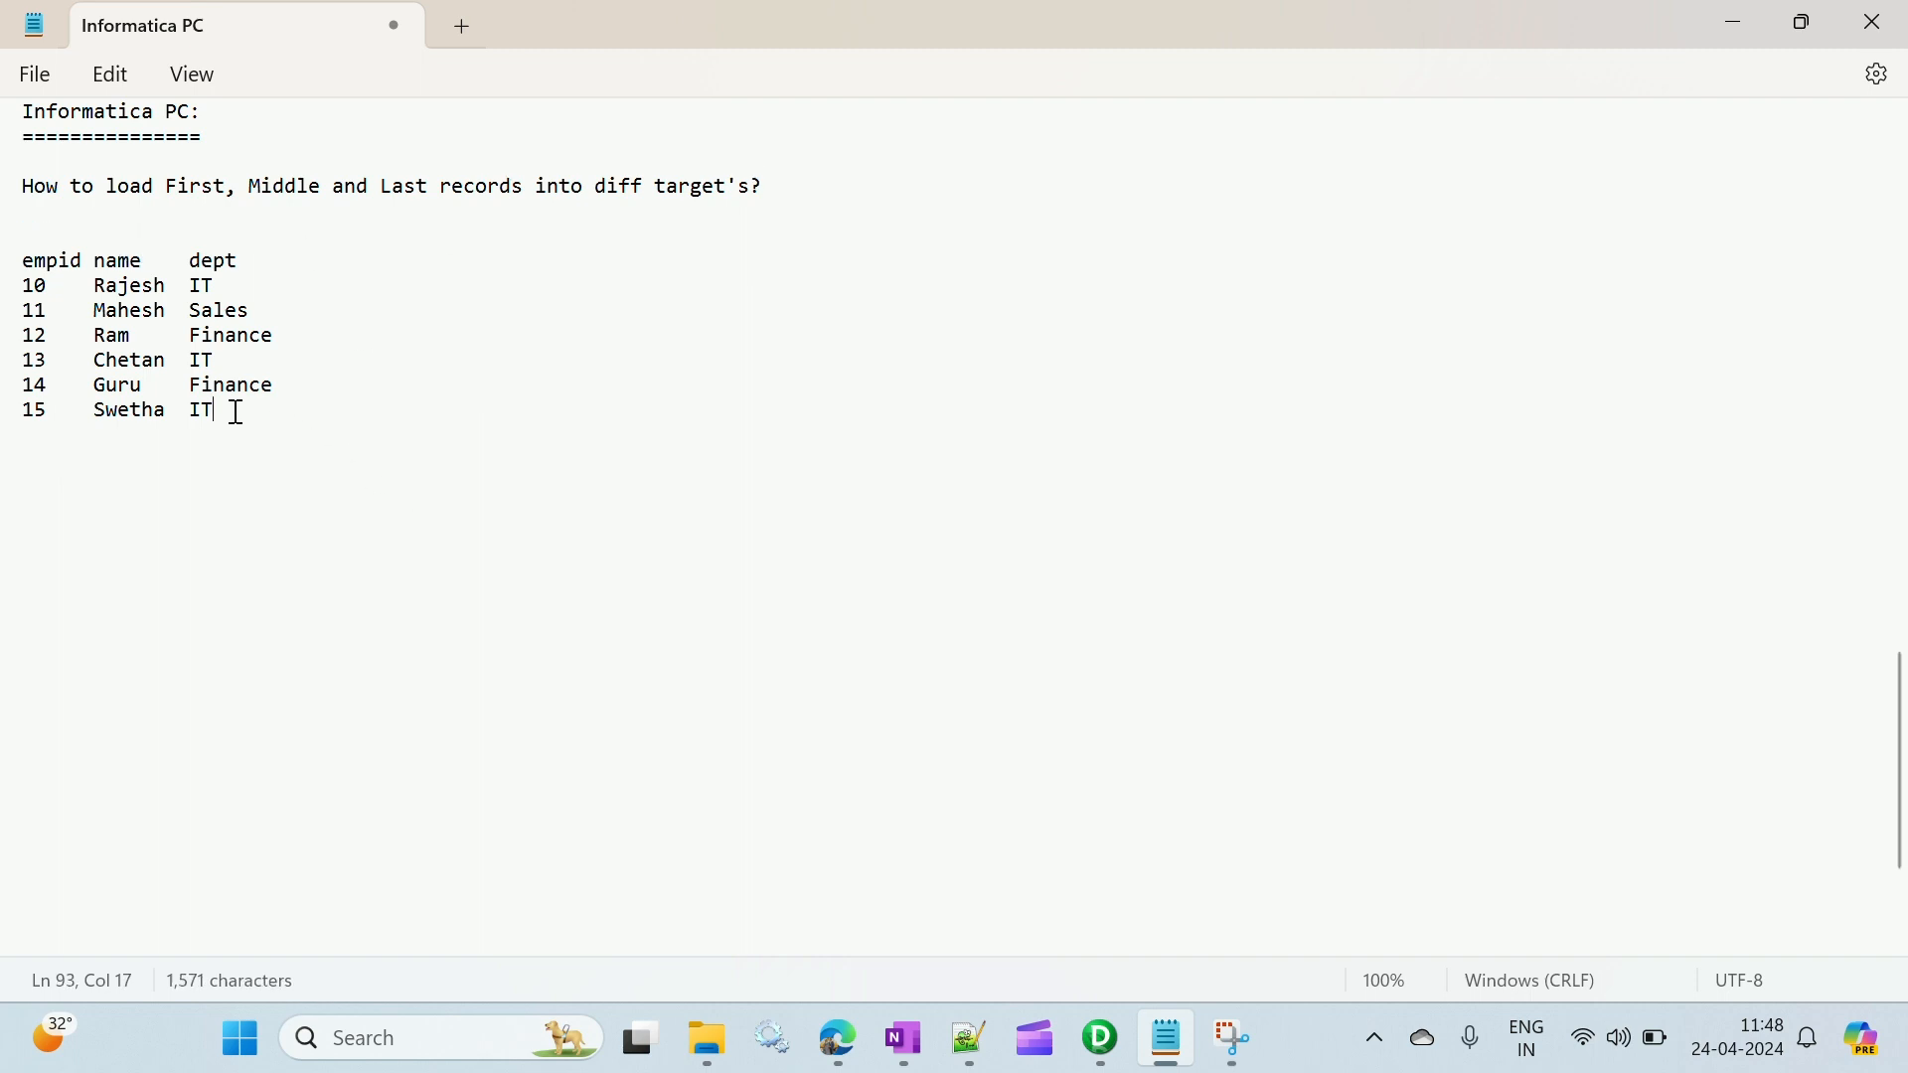
click(47, 452)
drag(595, 189, 761, 191)
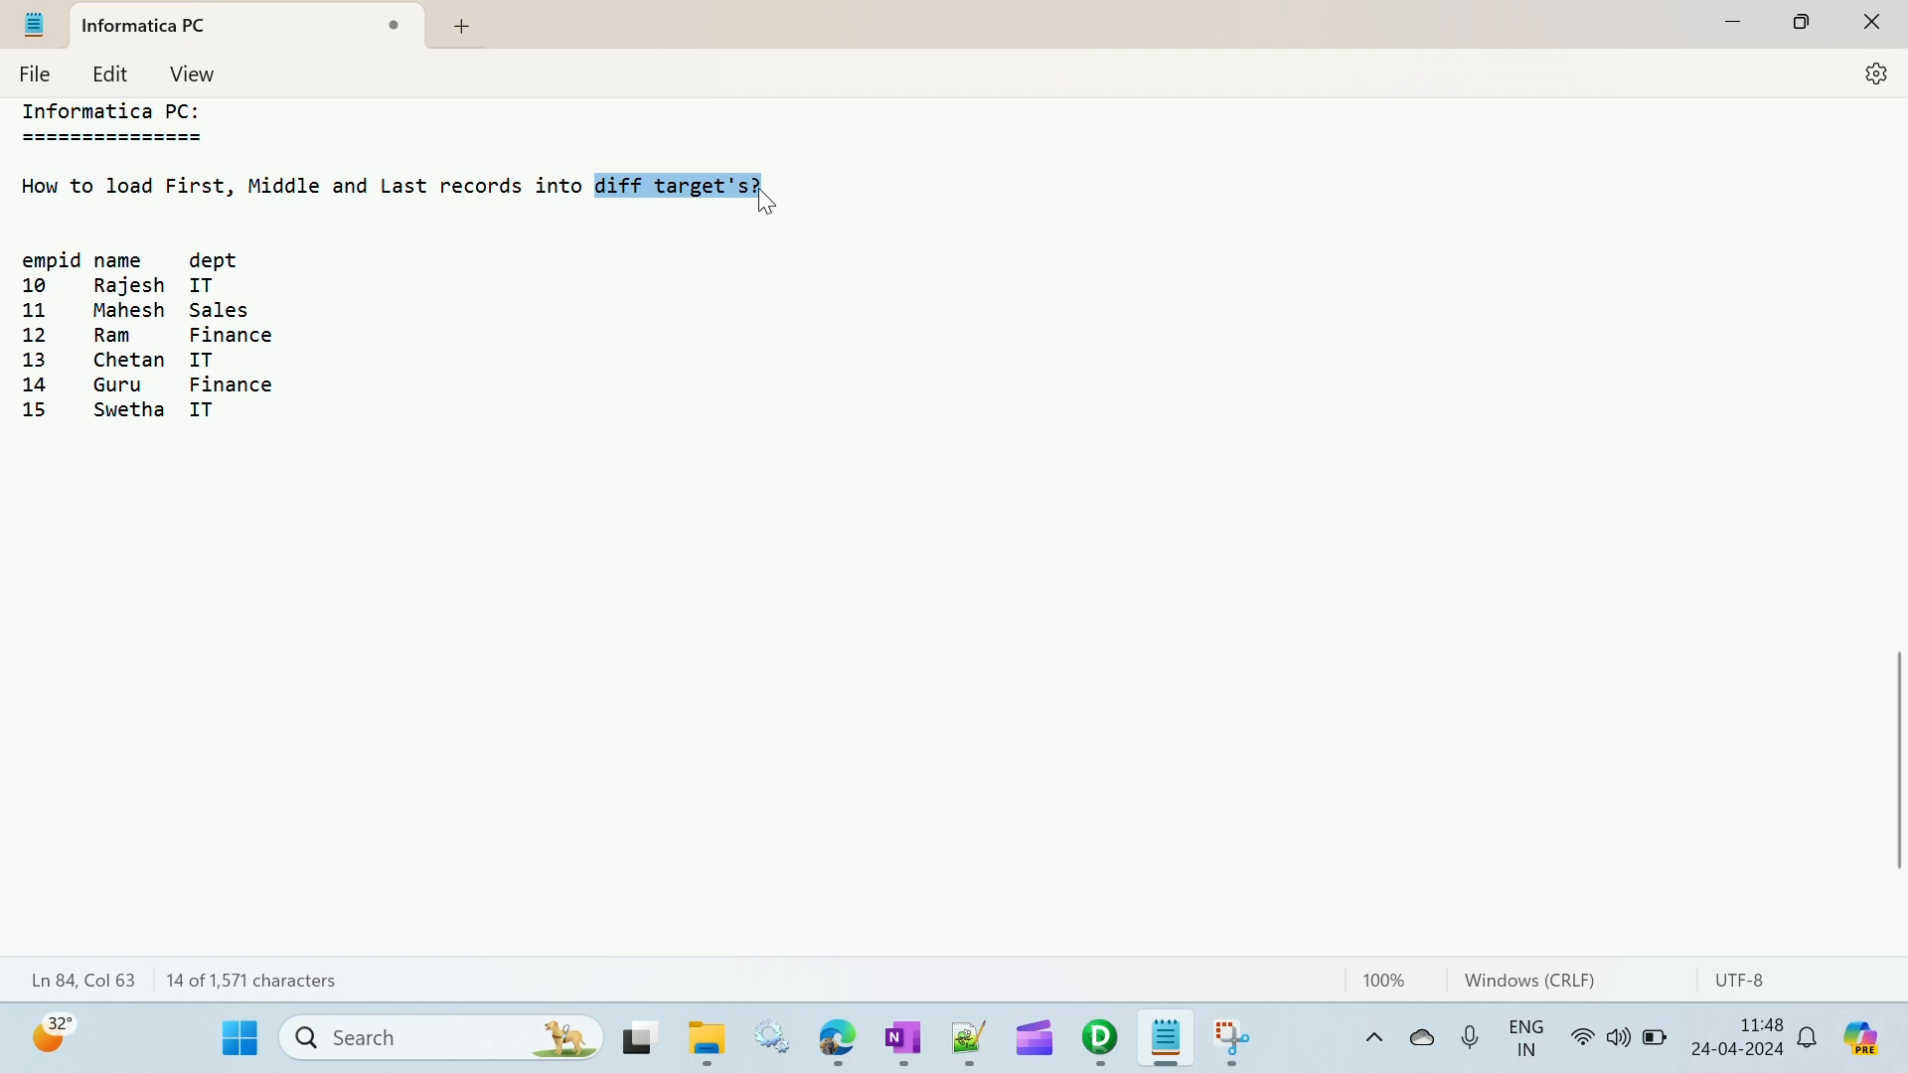
click(776, 189)
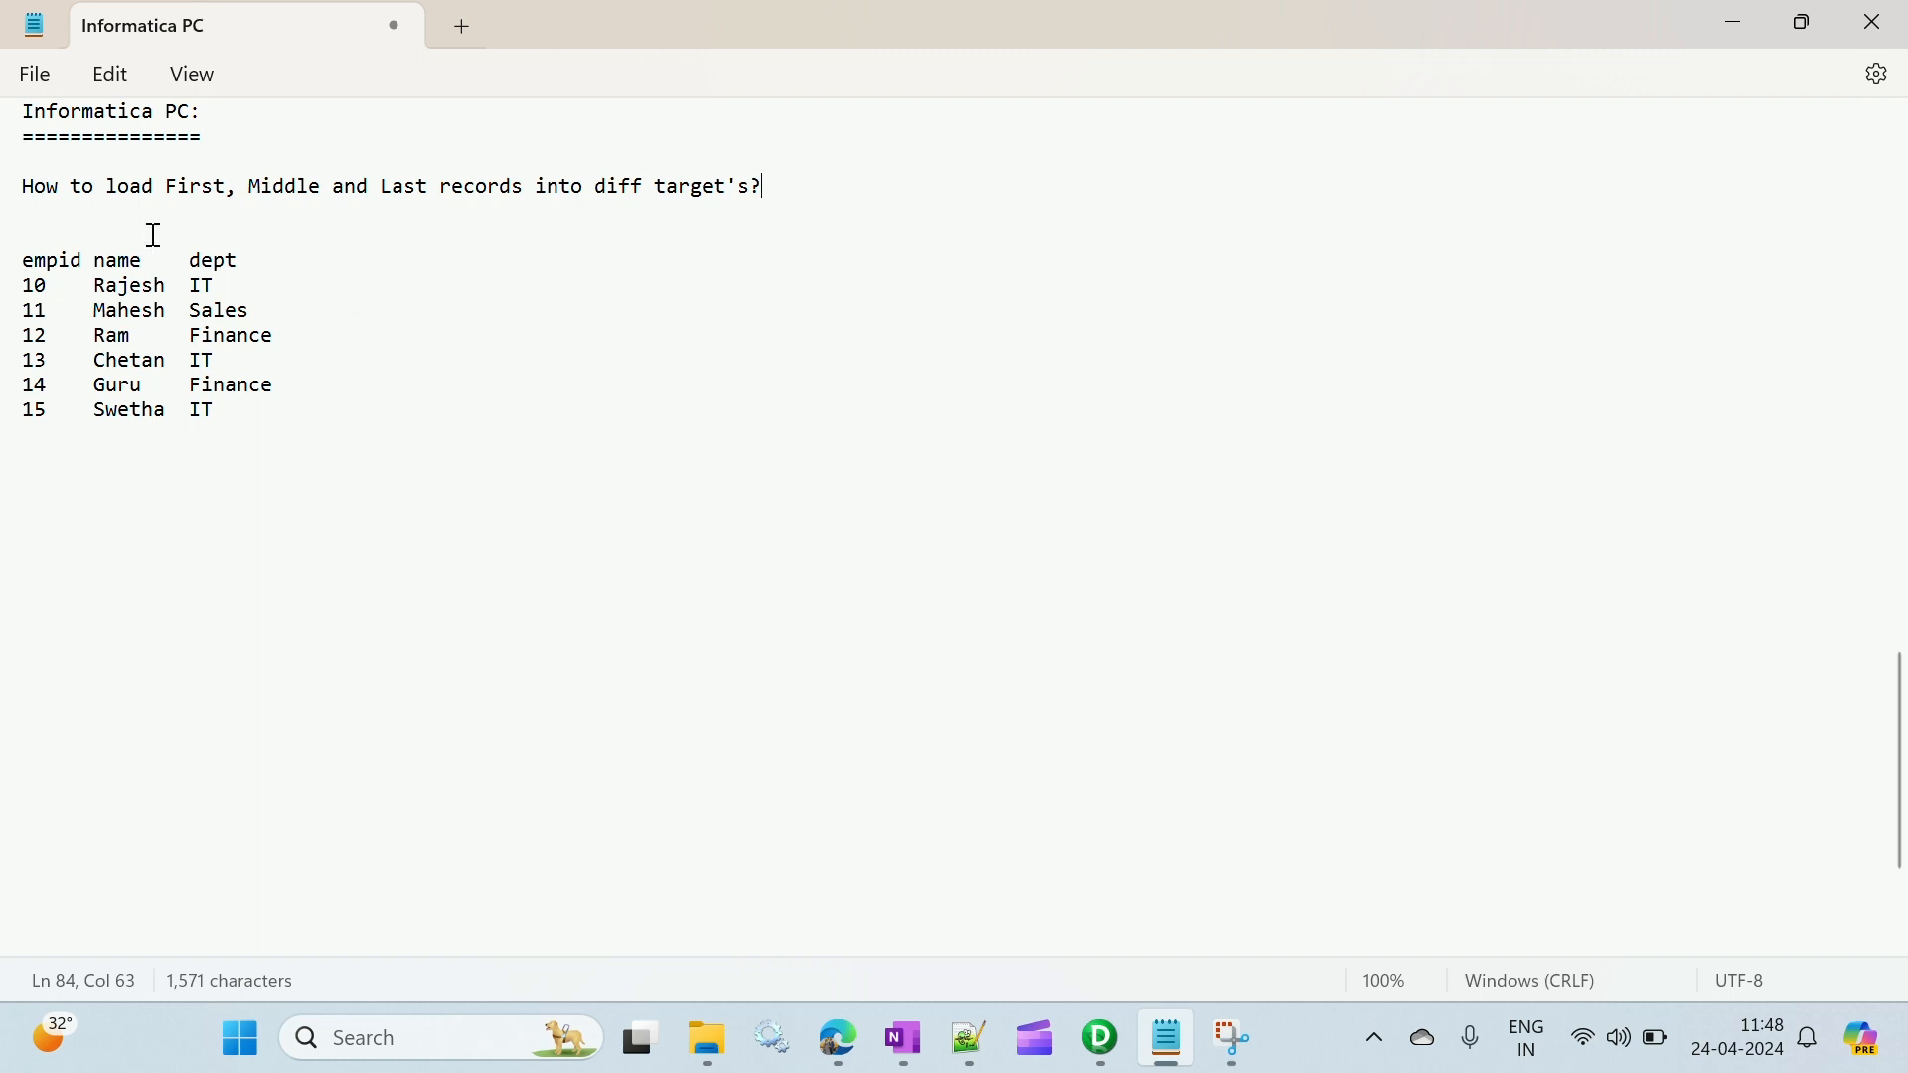
drag(166, 188, 453, 191)
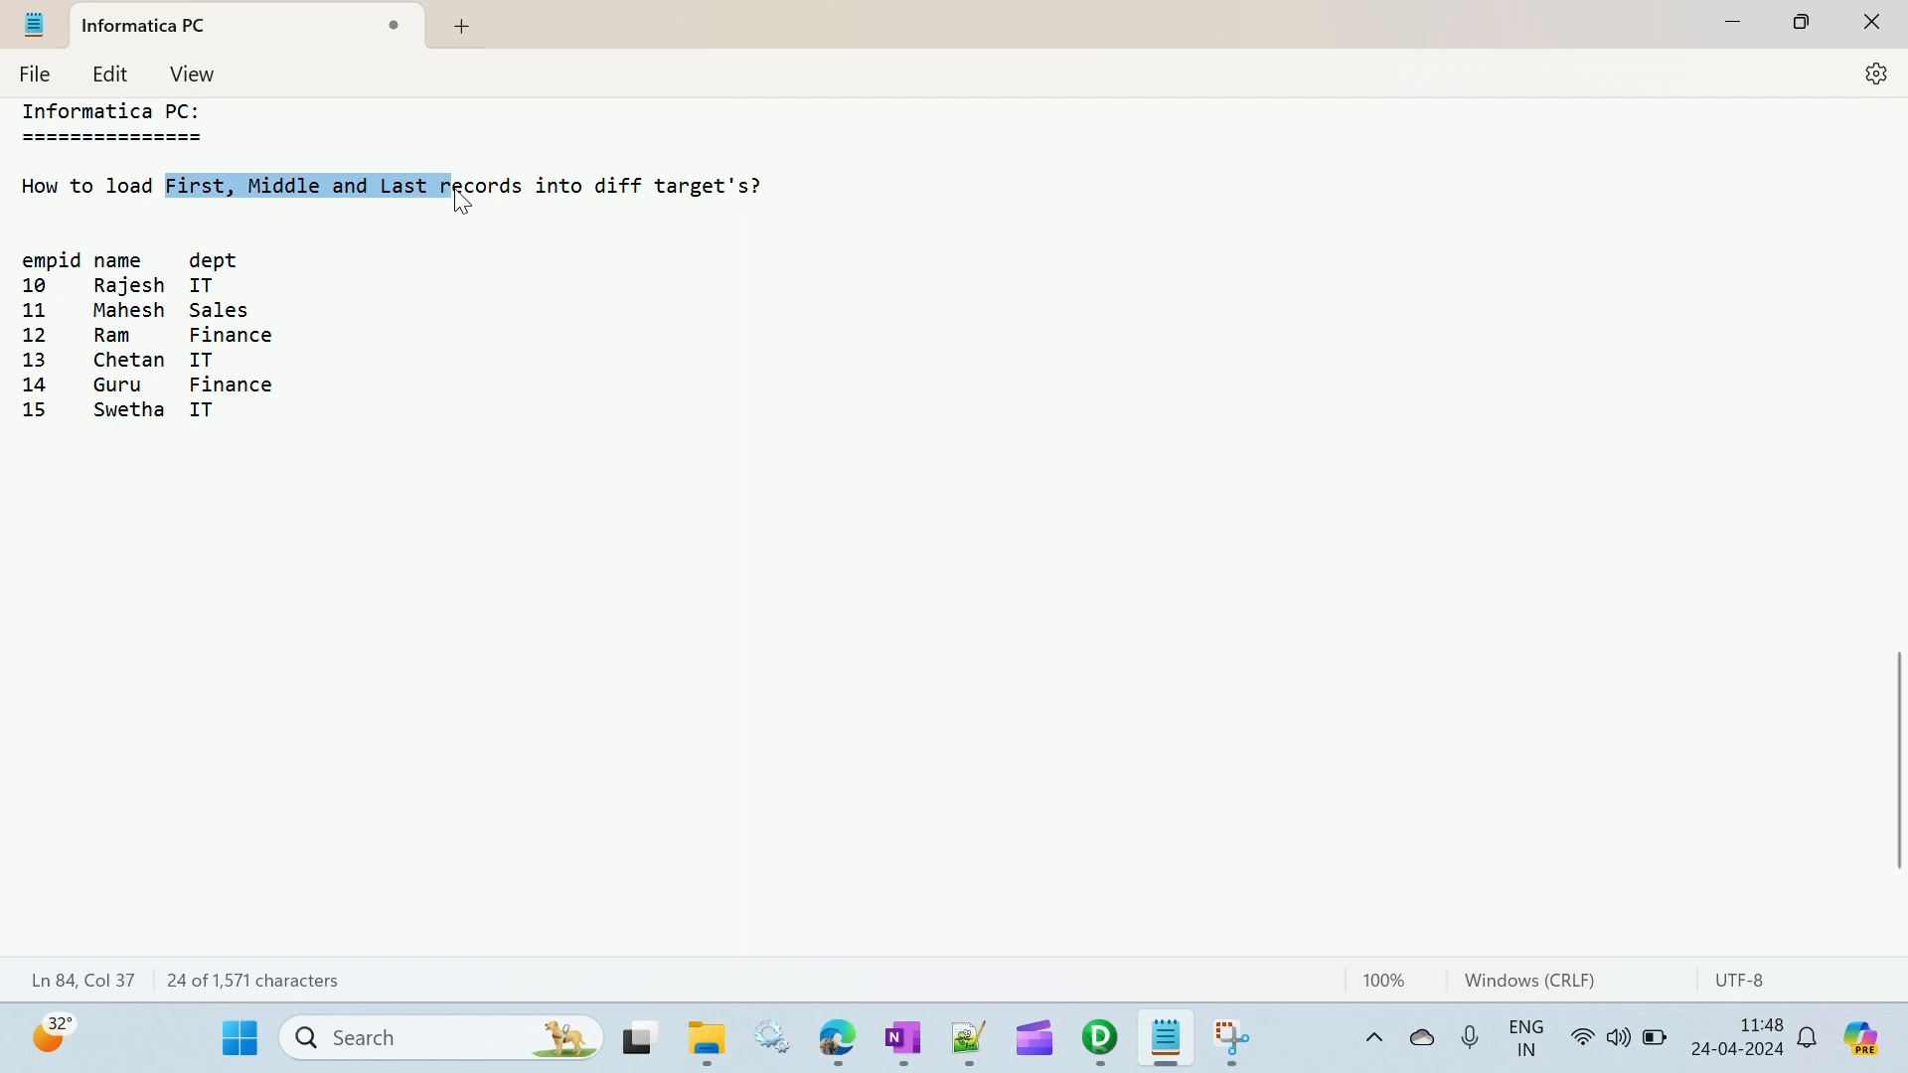
click(185, 205)
click(261, 186)
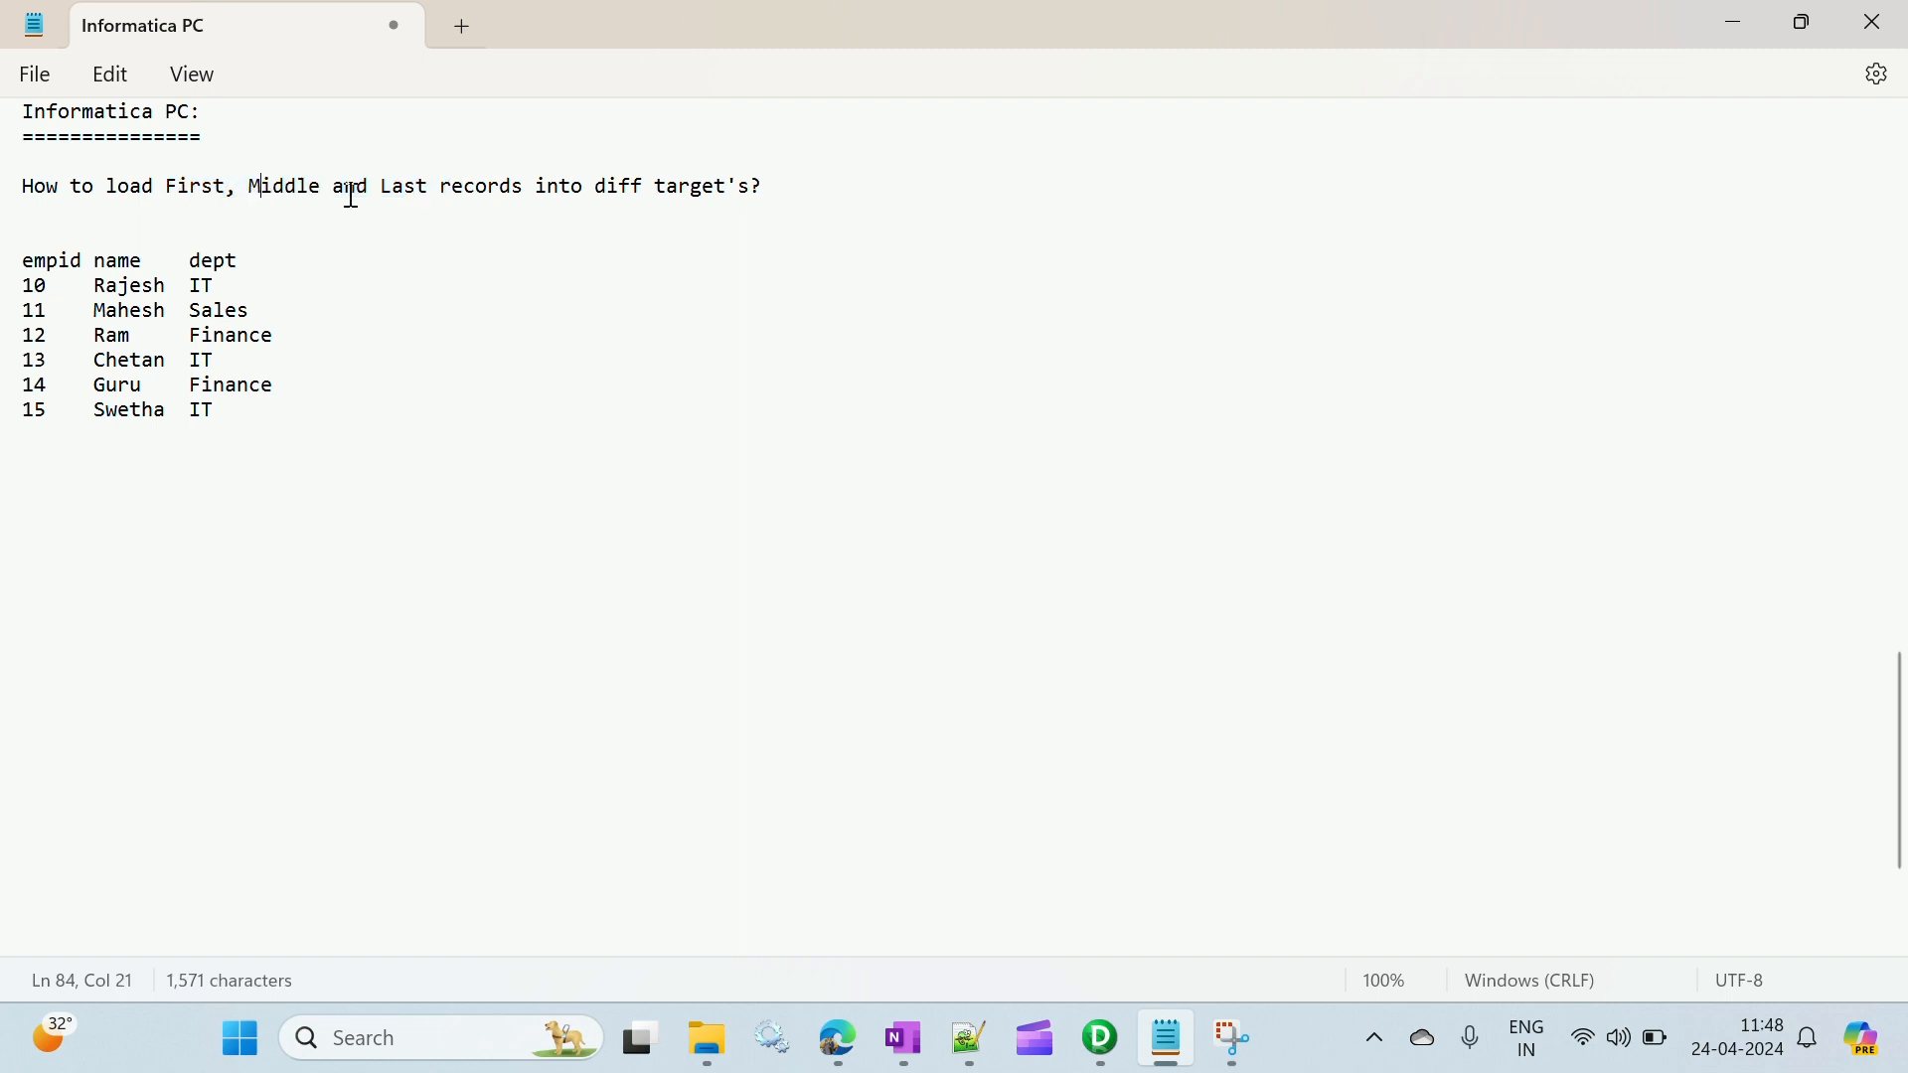
click(397, 192)
drag(386, 198, 452, 216)
click(416, 199)
- Start a transformation flow line below the sample records reading "Expression ---> Filter --->"
click(69, 471)
text(Ex)
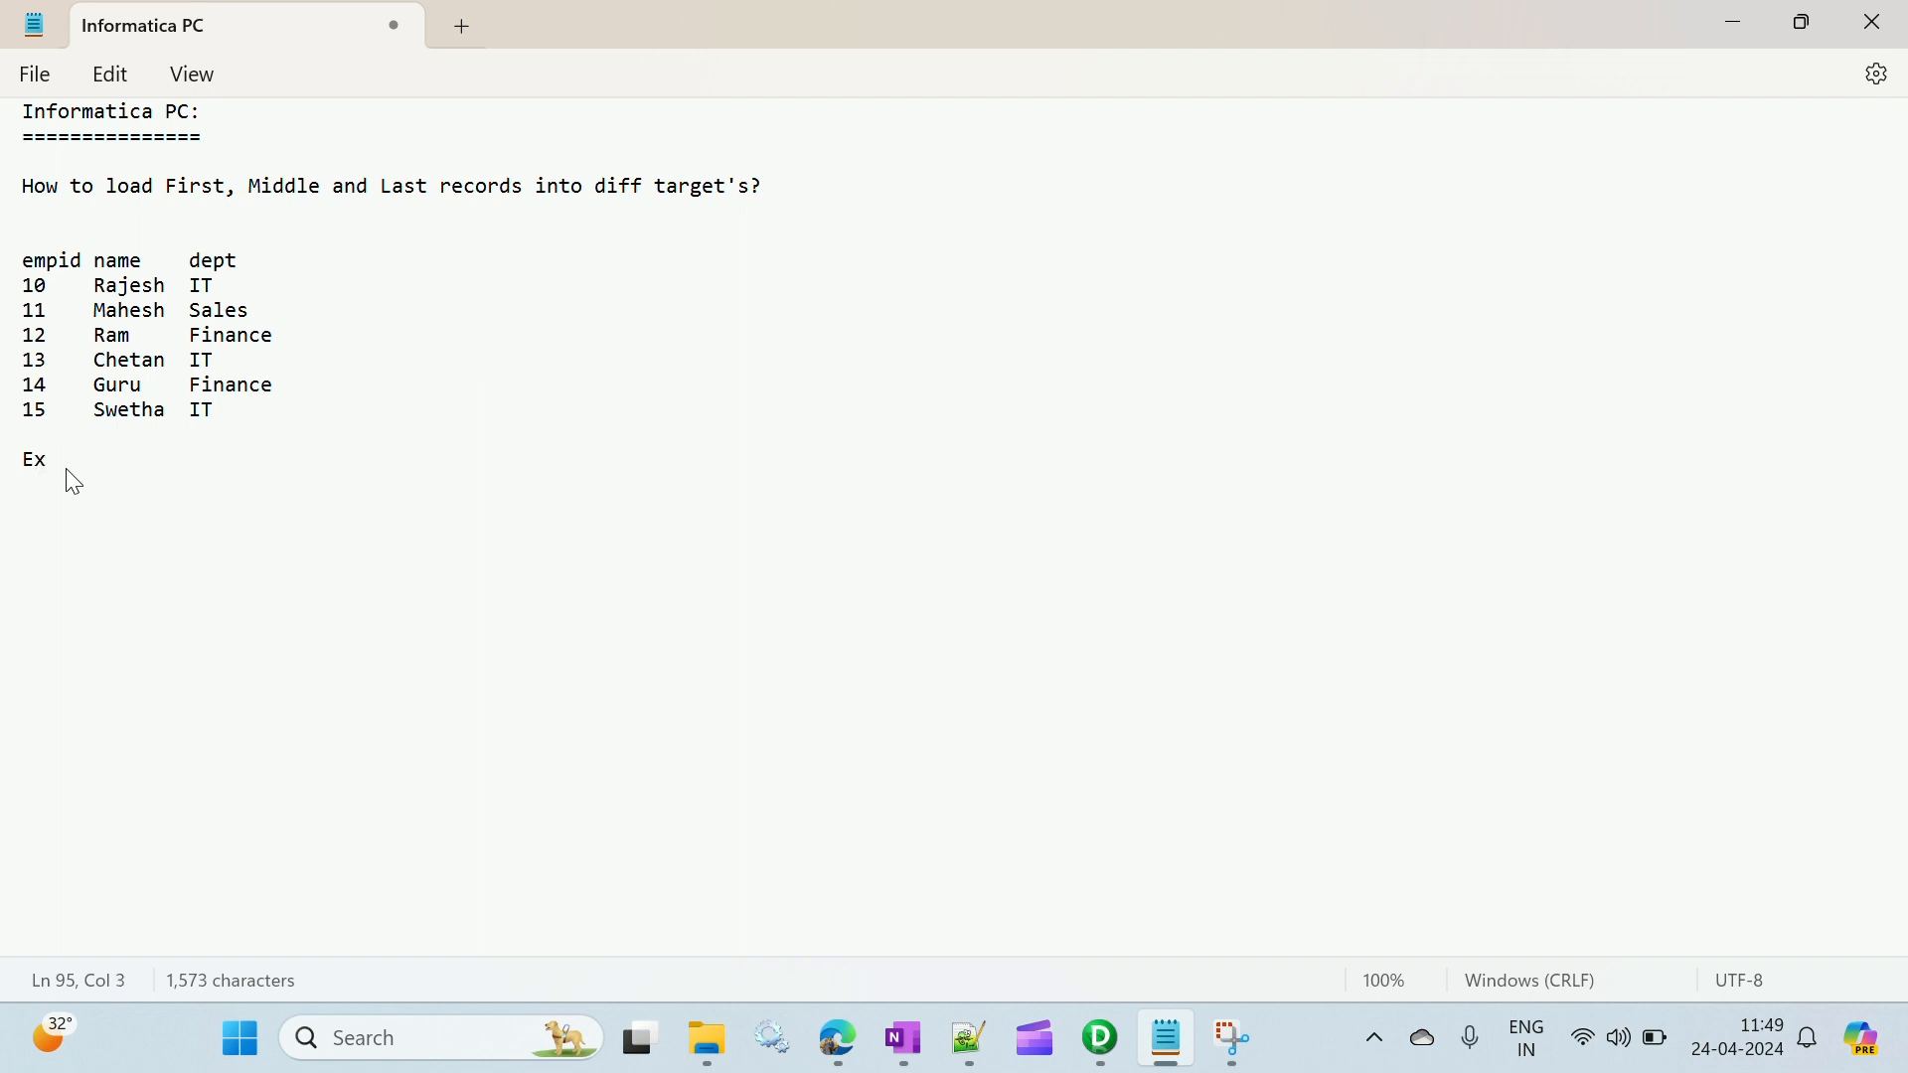
text(pression  ---> A)
key(BackSpace)
text(Filt)
text(er  -)
text(  -->)
text(>)
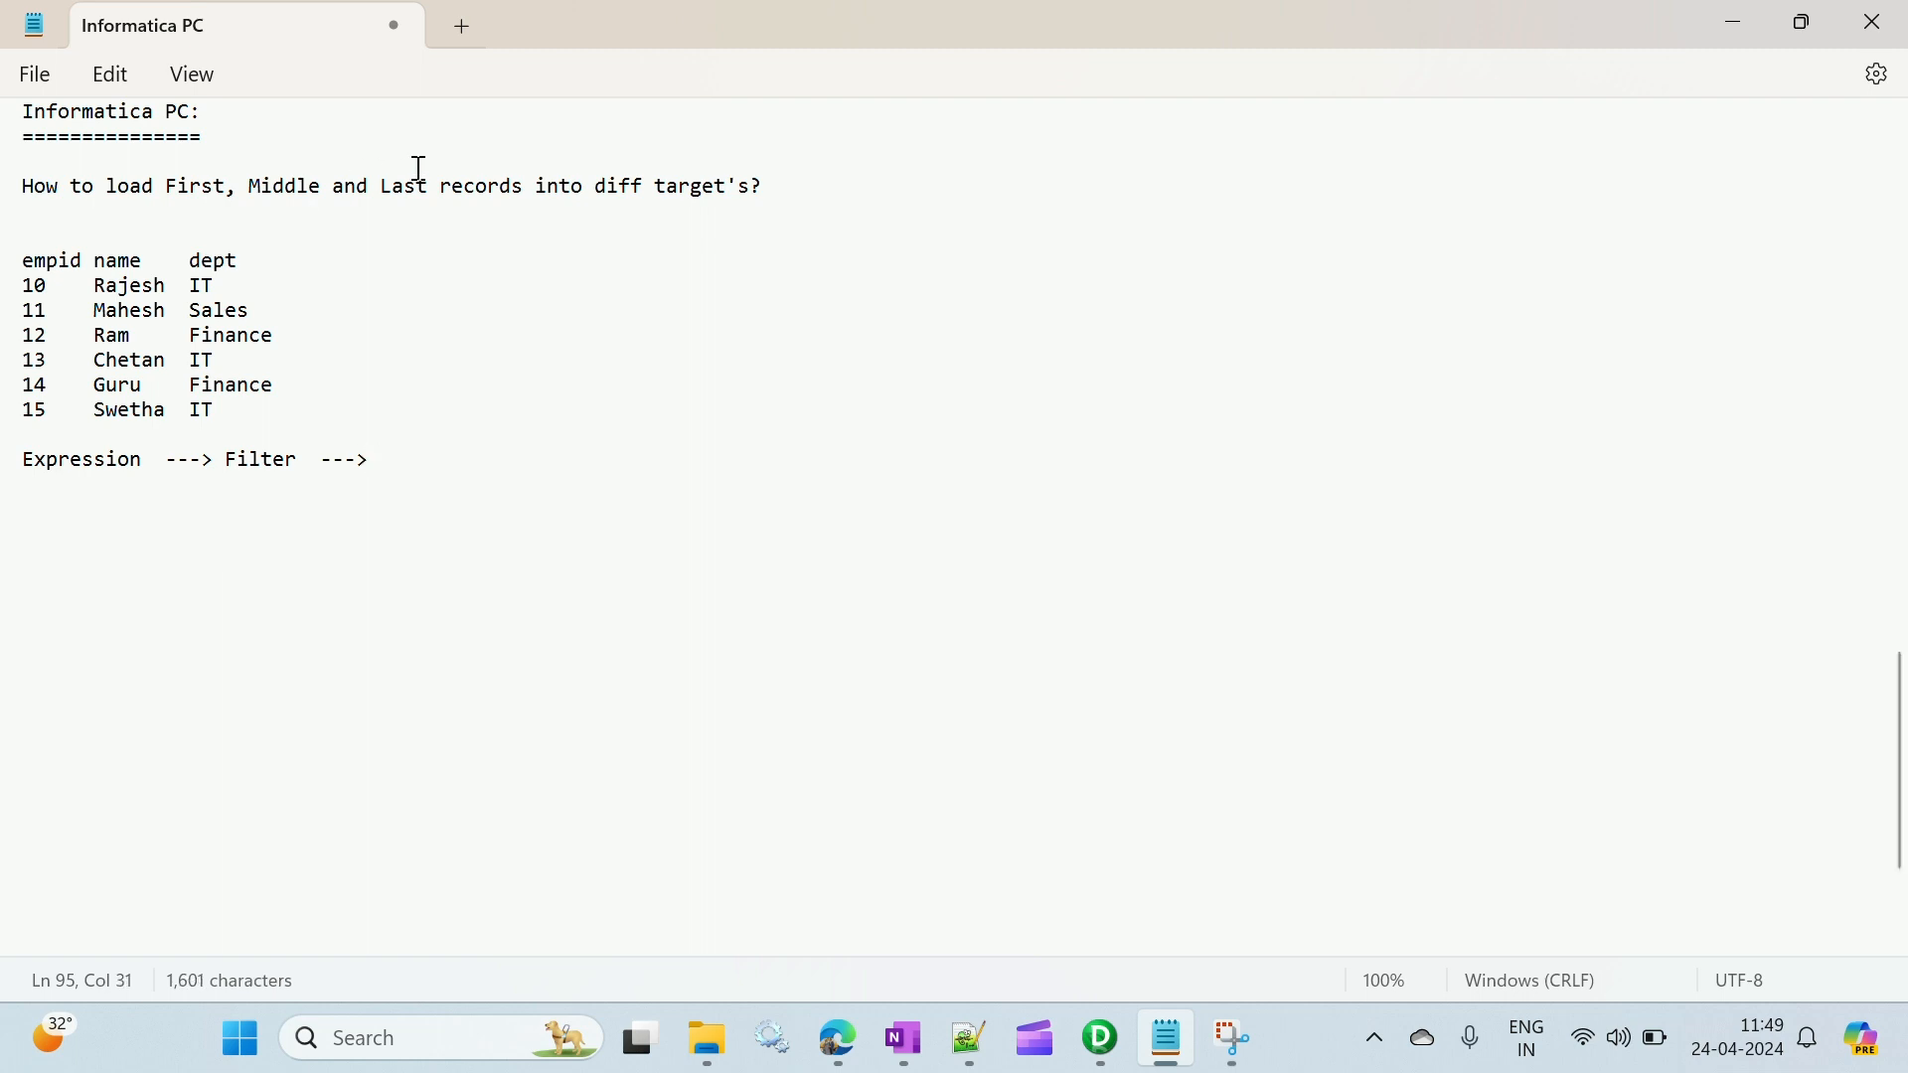
- Add Aggregator after Filter in the transformation flow line
double_click(260, 461)
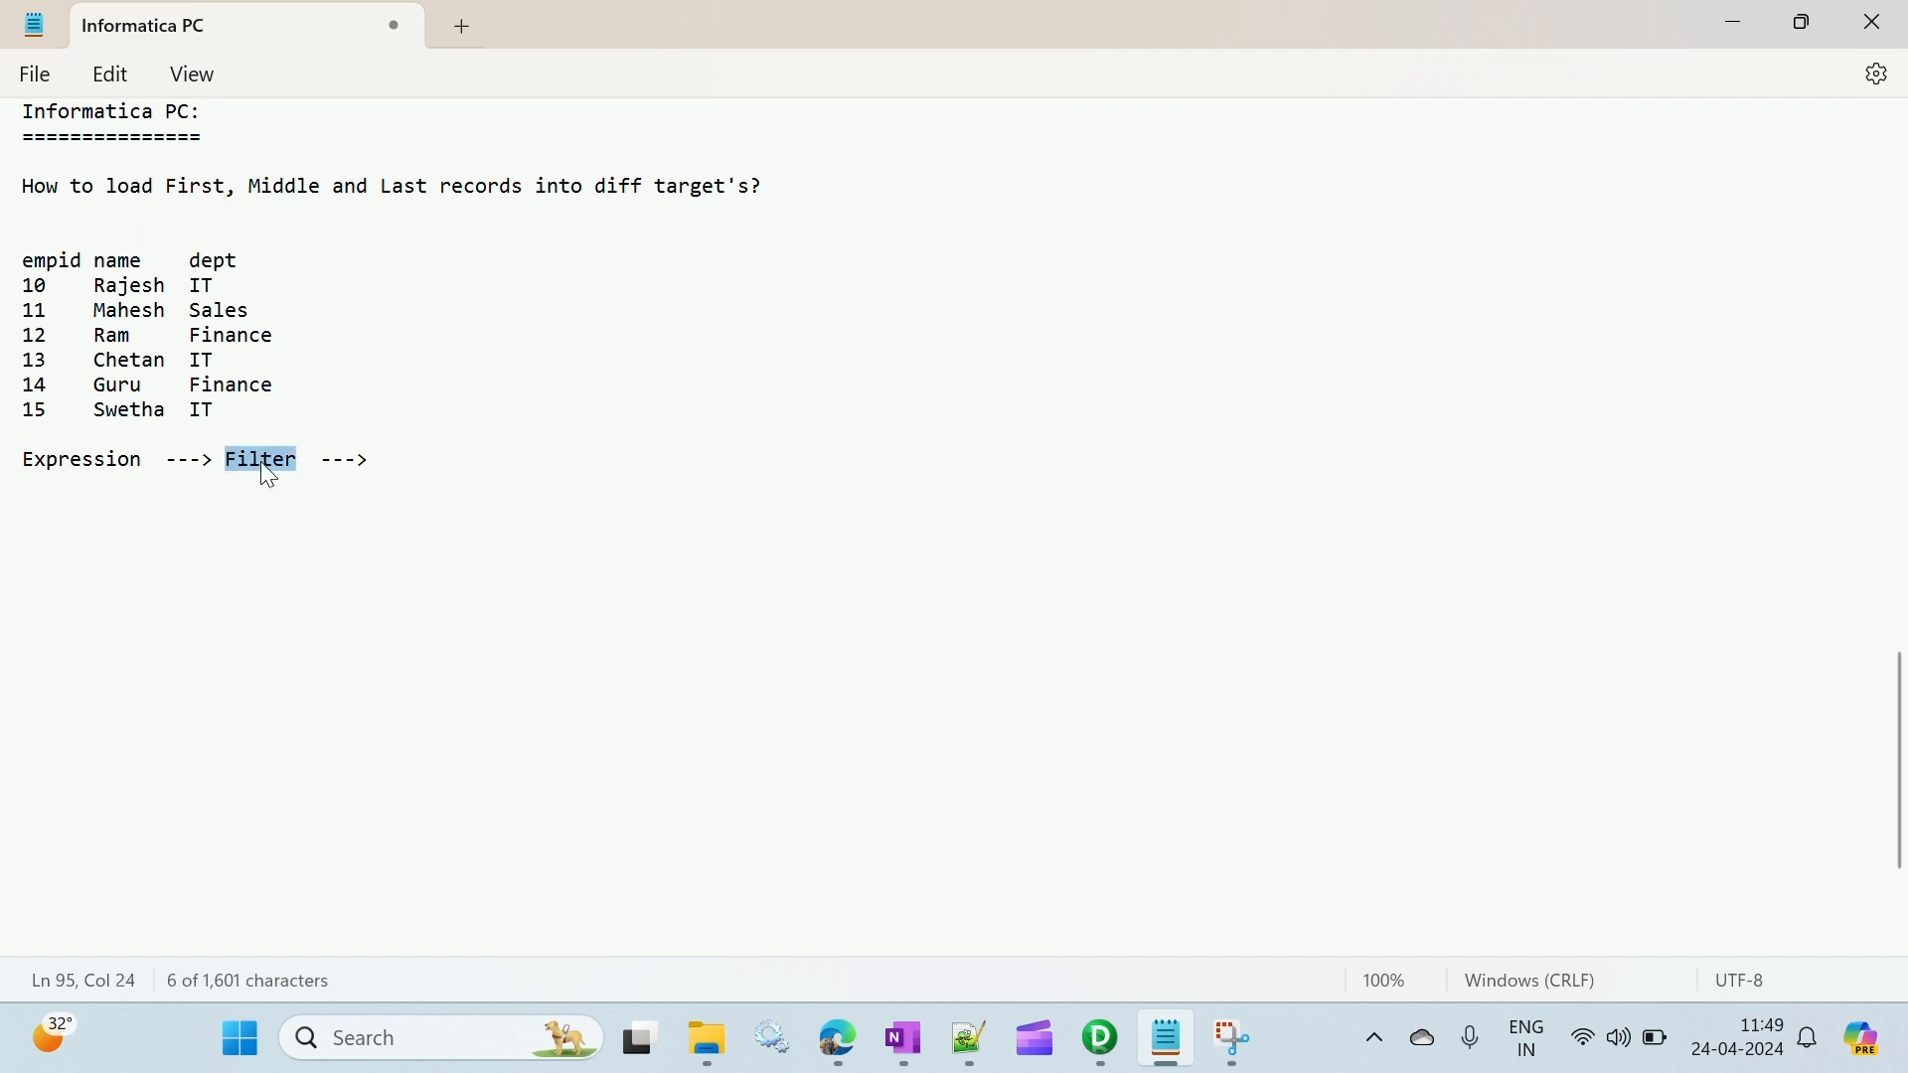
drag(384, 191, 429, 191)
click(403, 455)
text(Aggre)
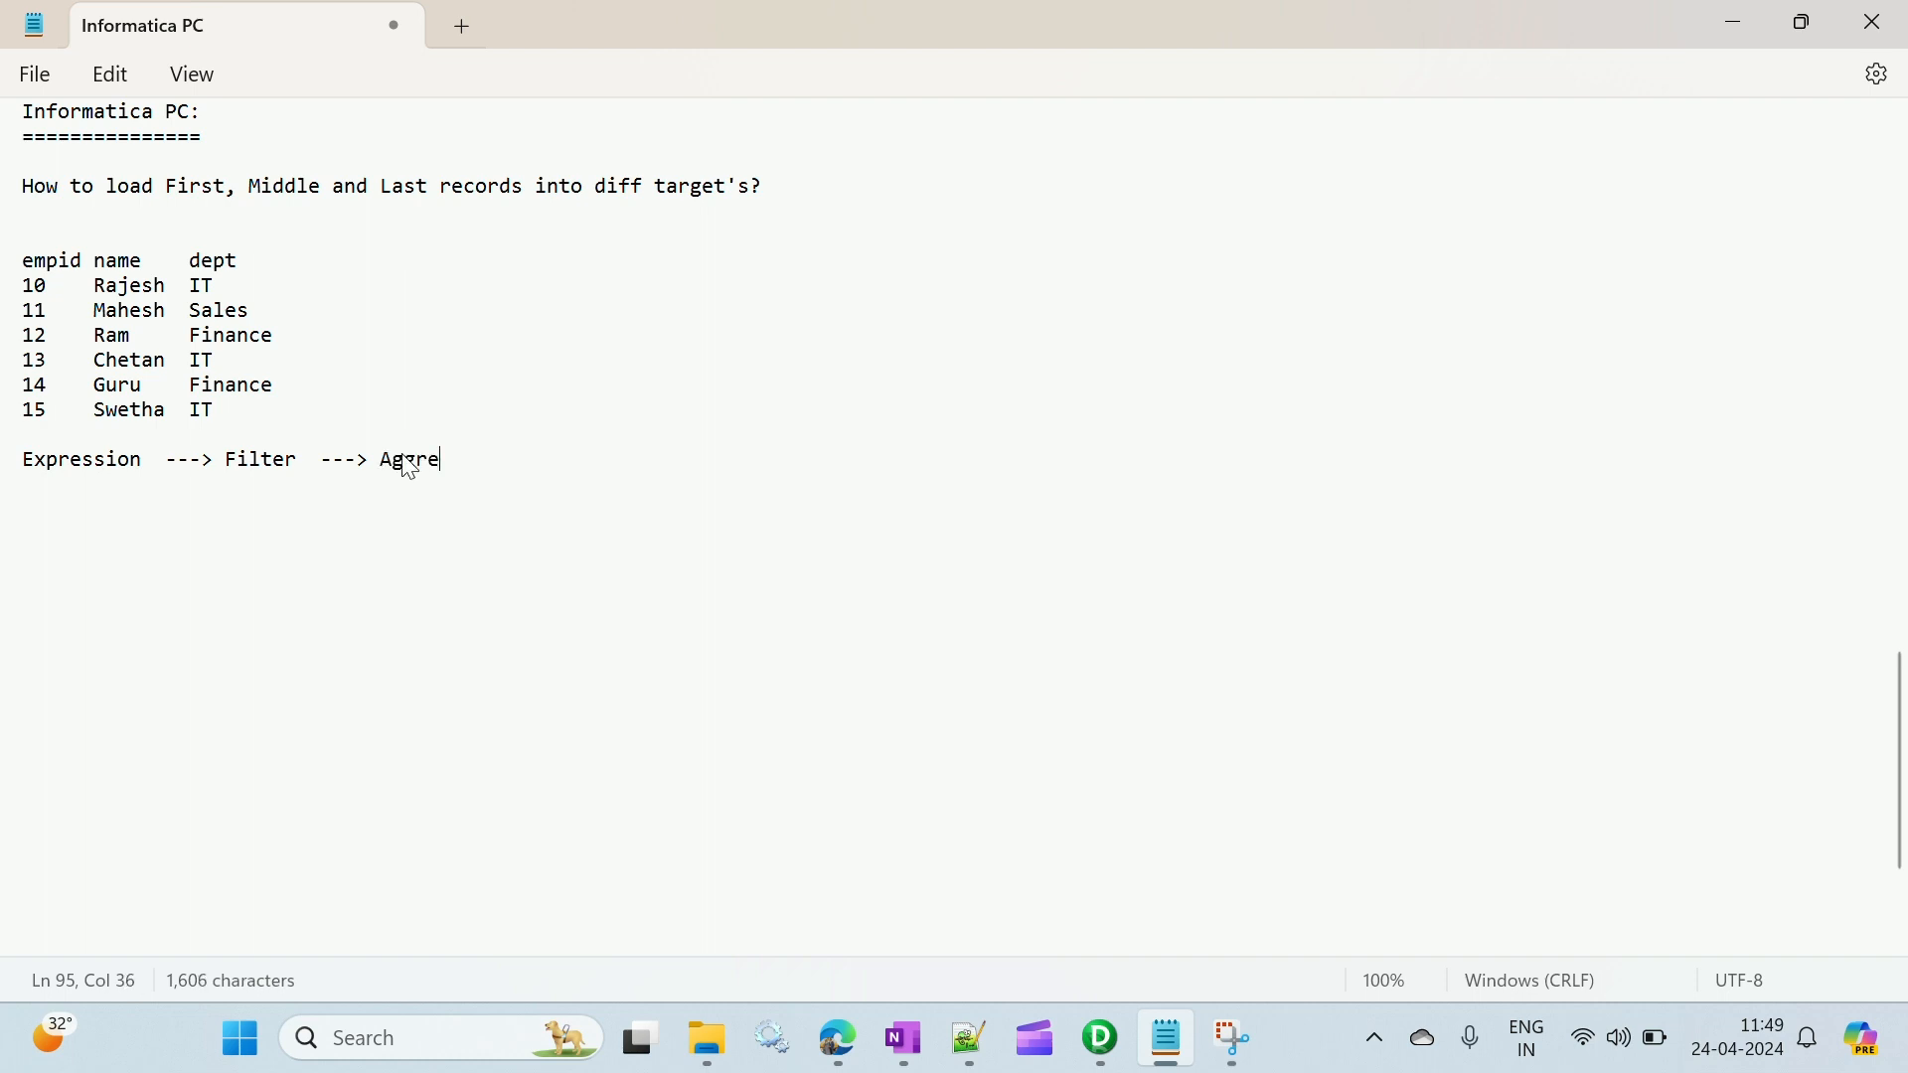
text(gator)
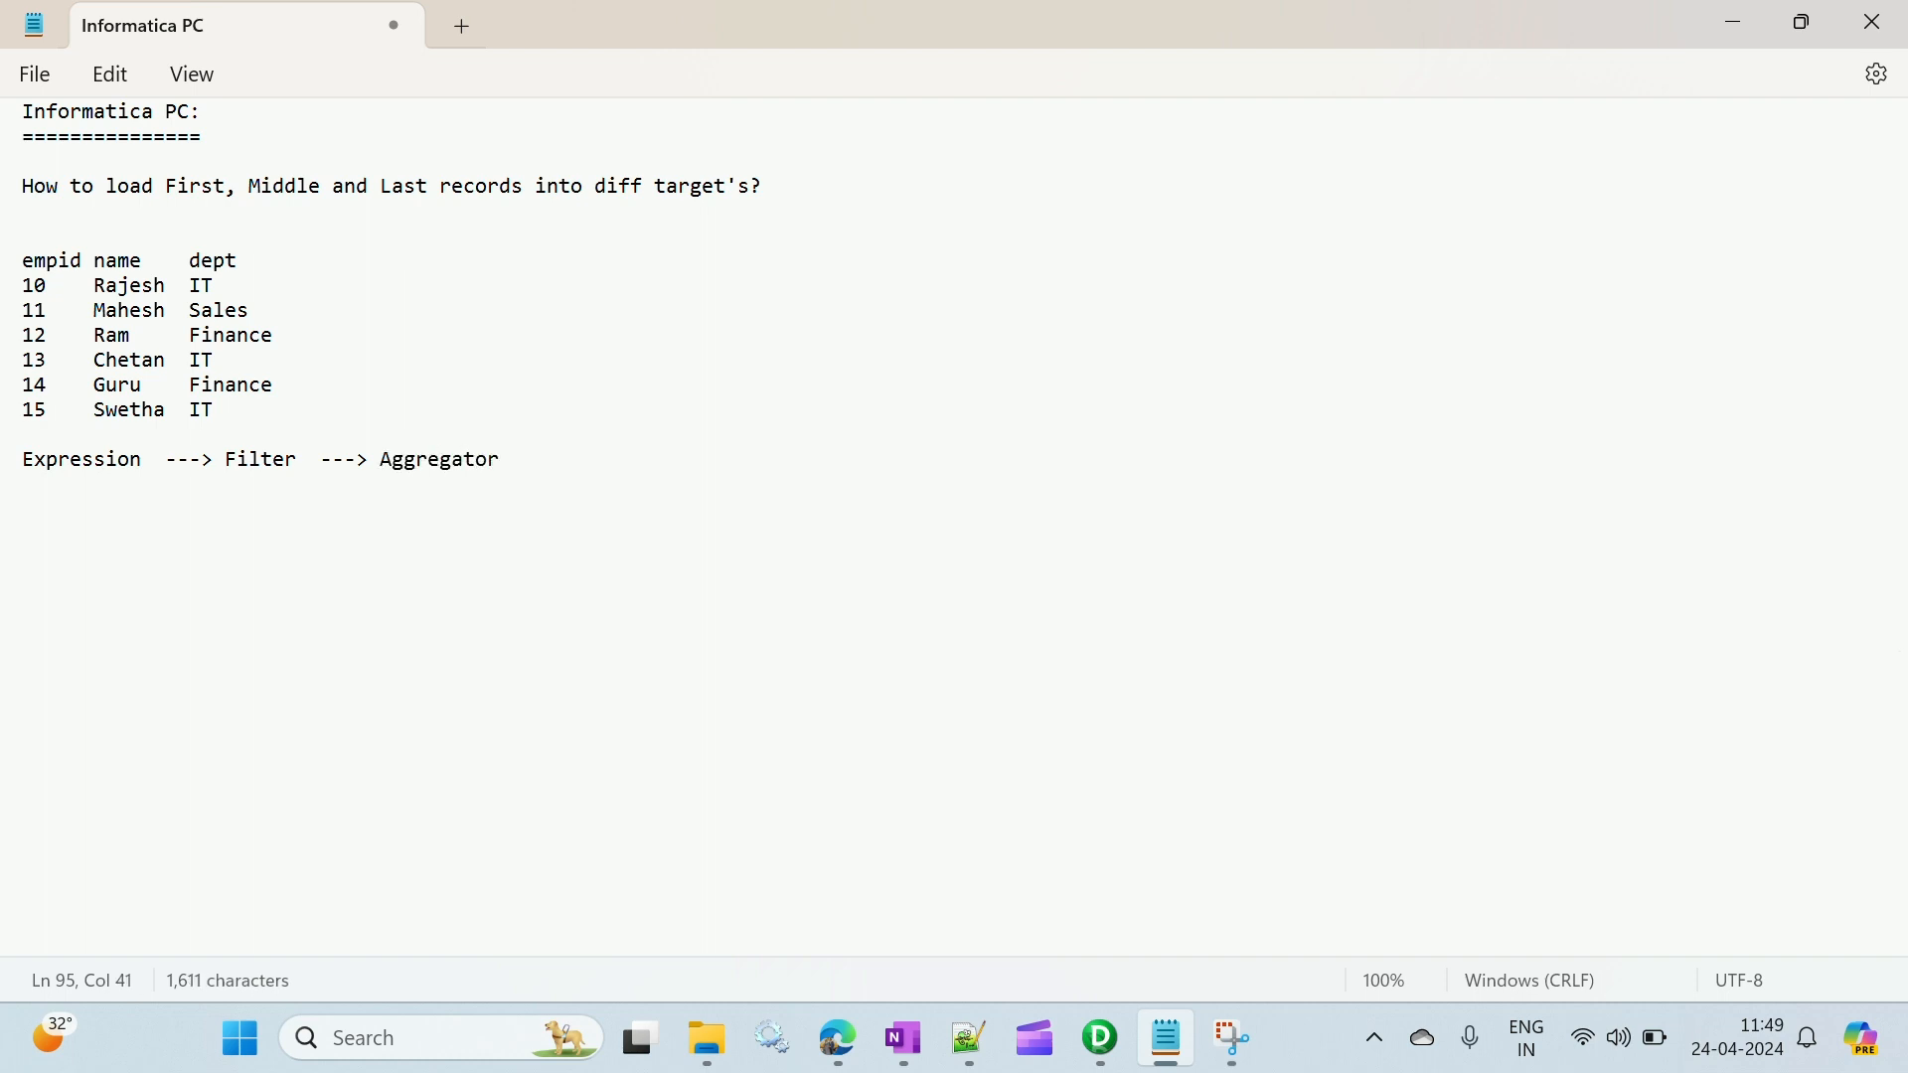
text( ---> Router)
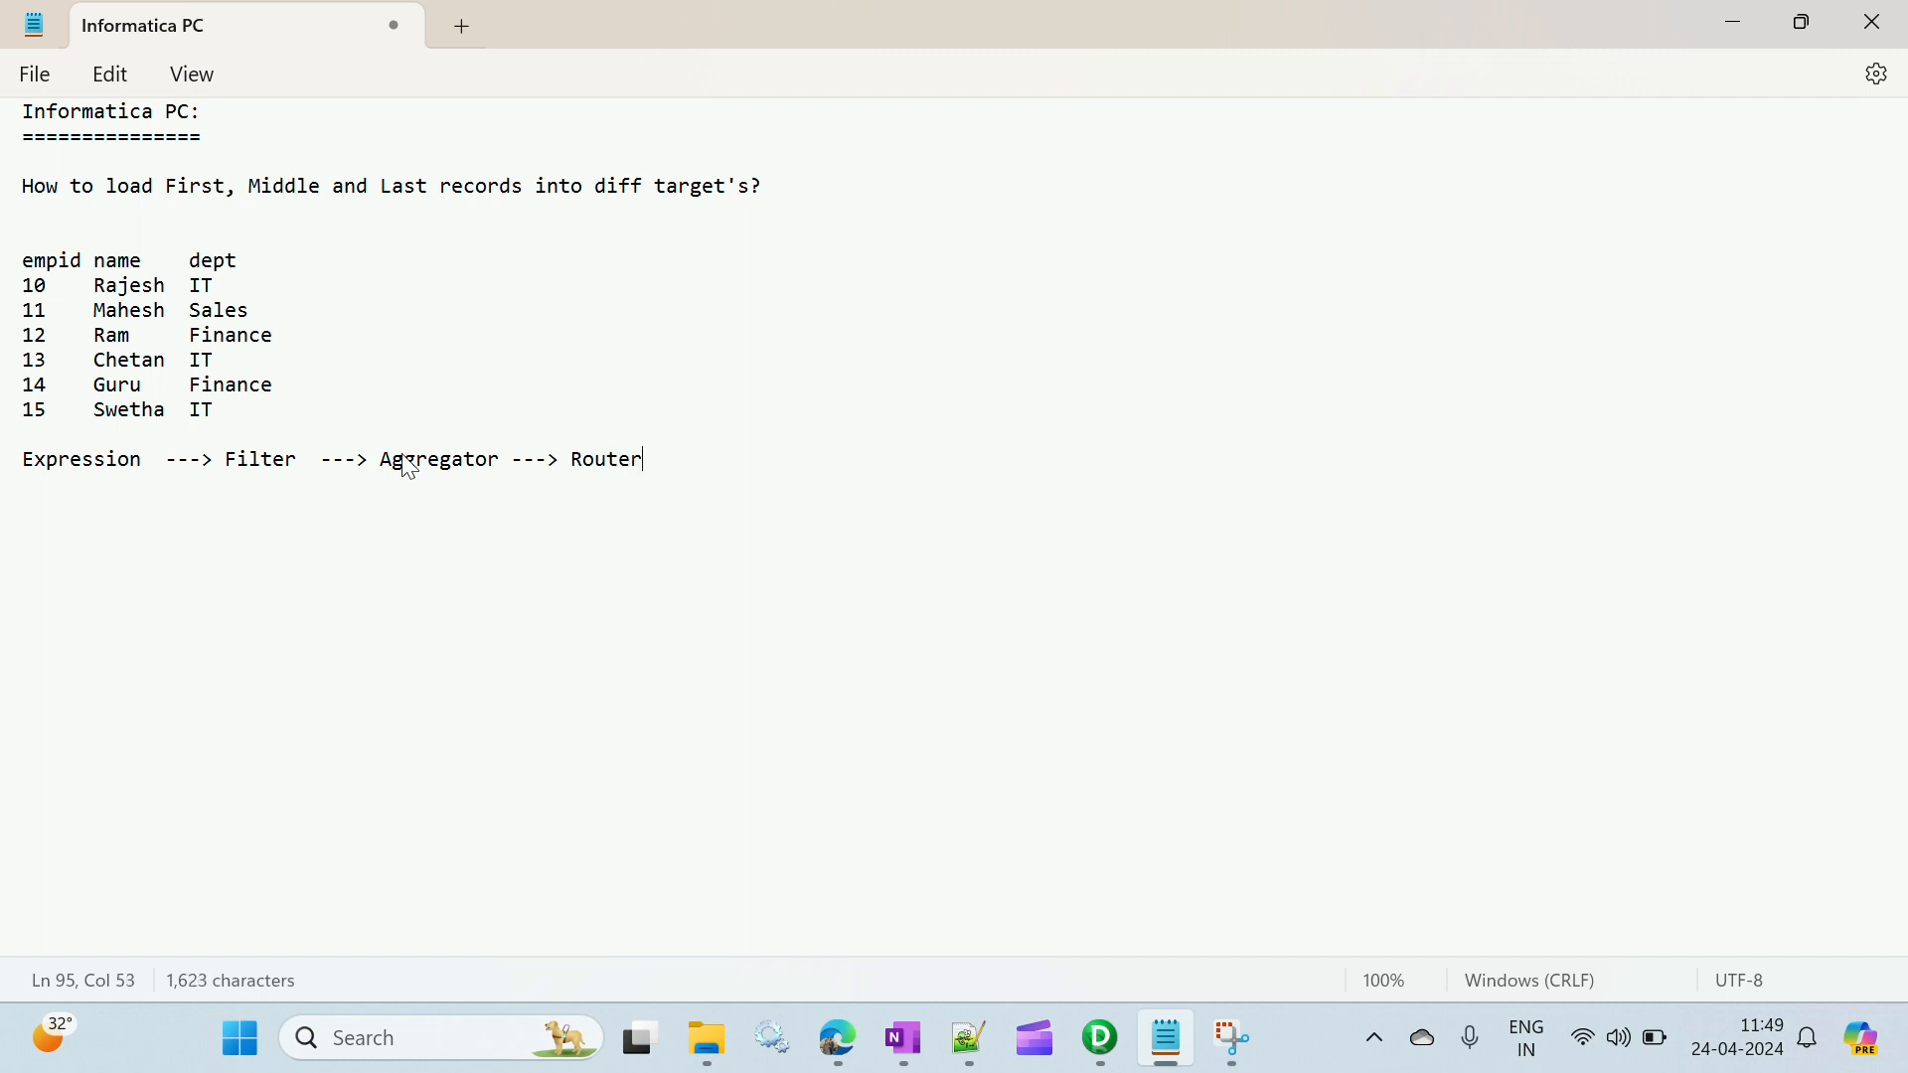
text( ---> Target Table)
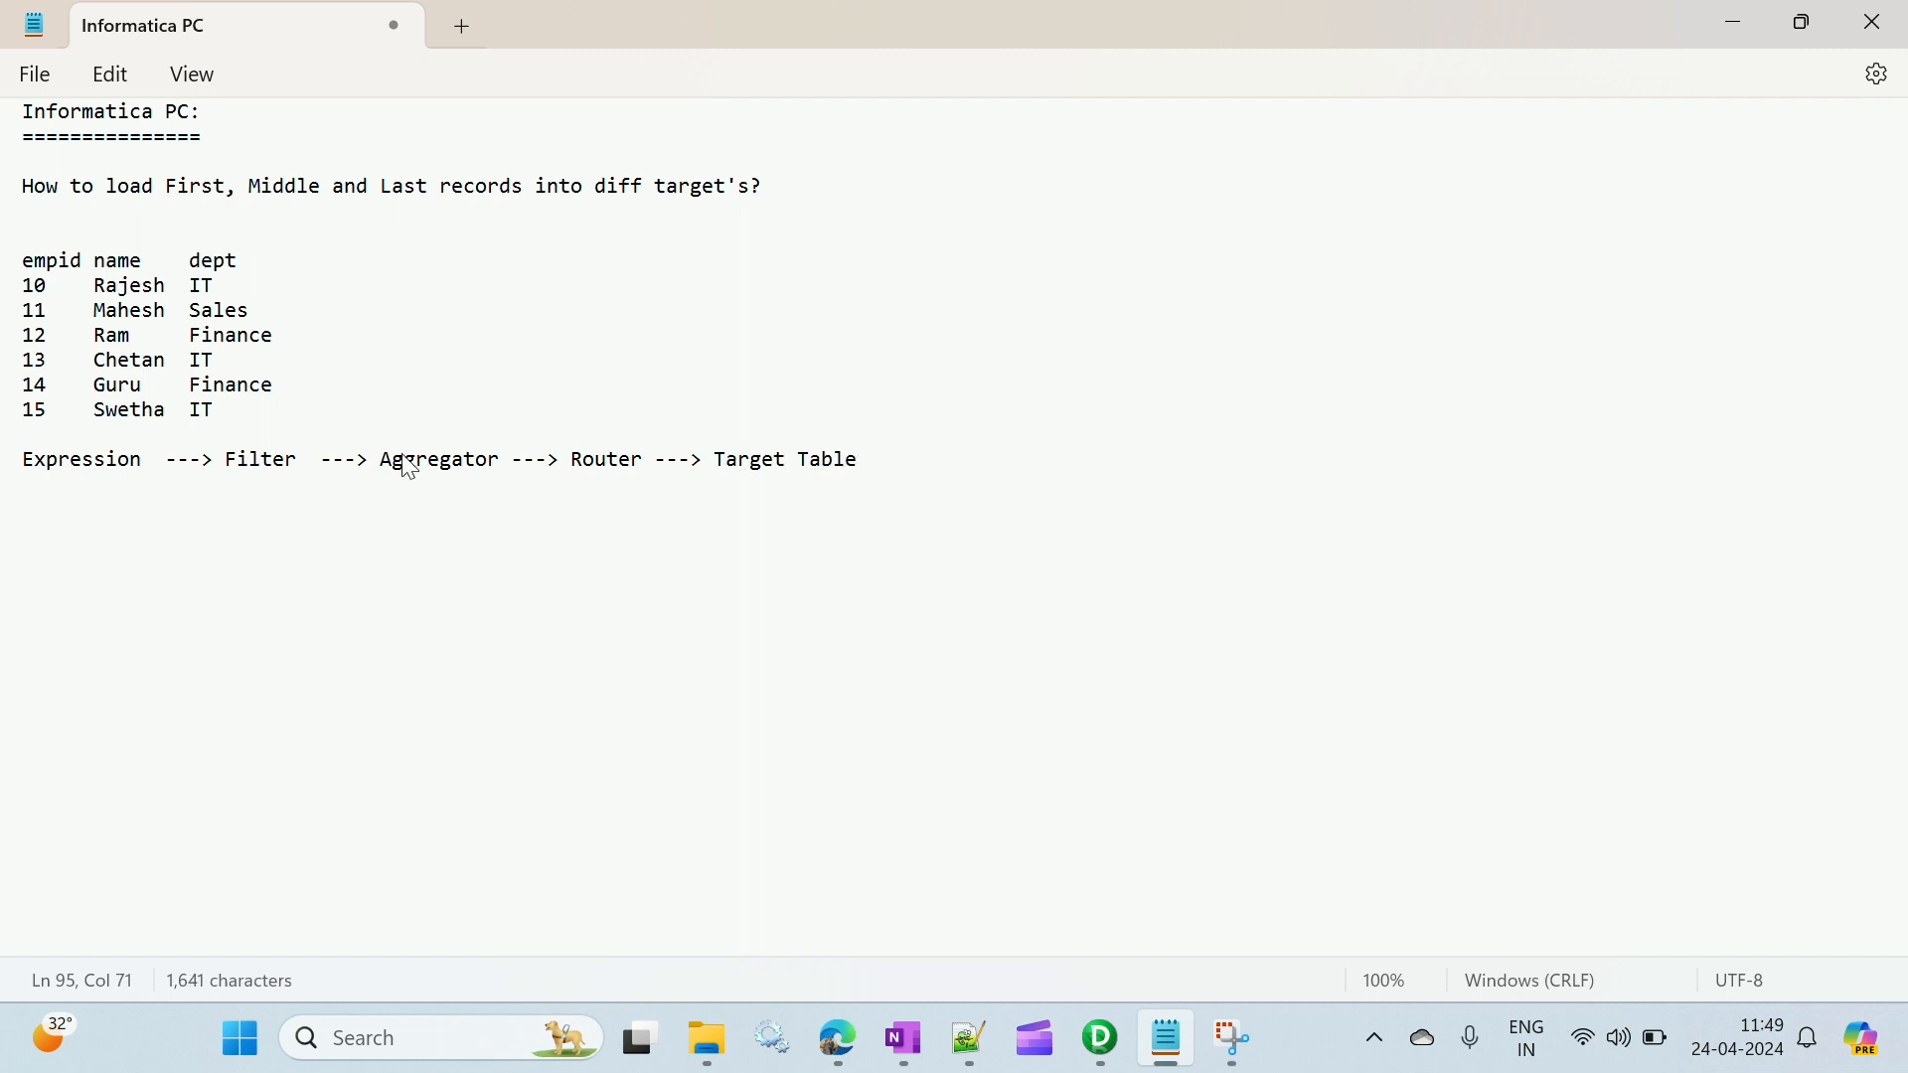
text(s)
- Complete the flow line with "---> Router ---> Target Tables" and leave a blank line below it
key(Return)
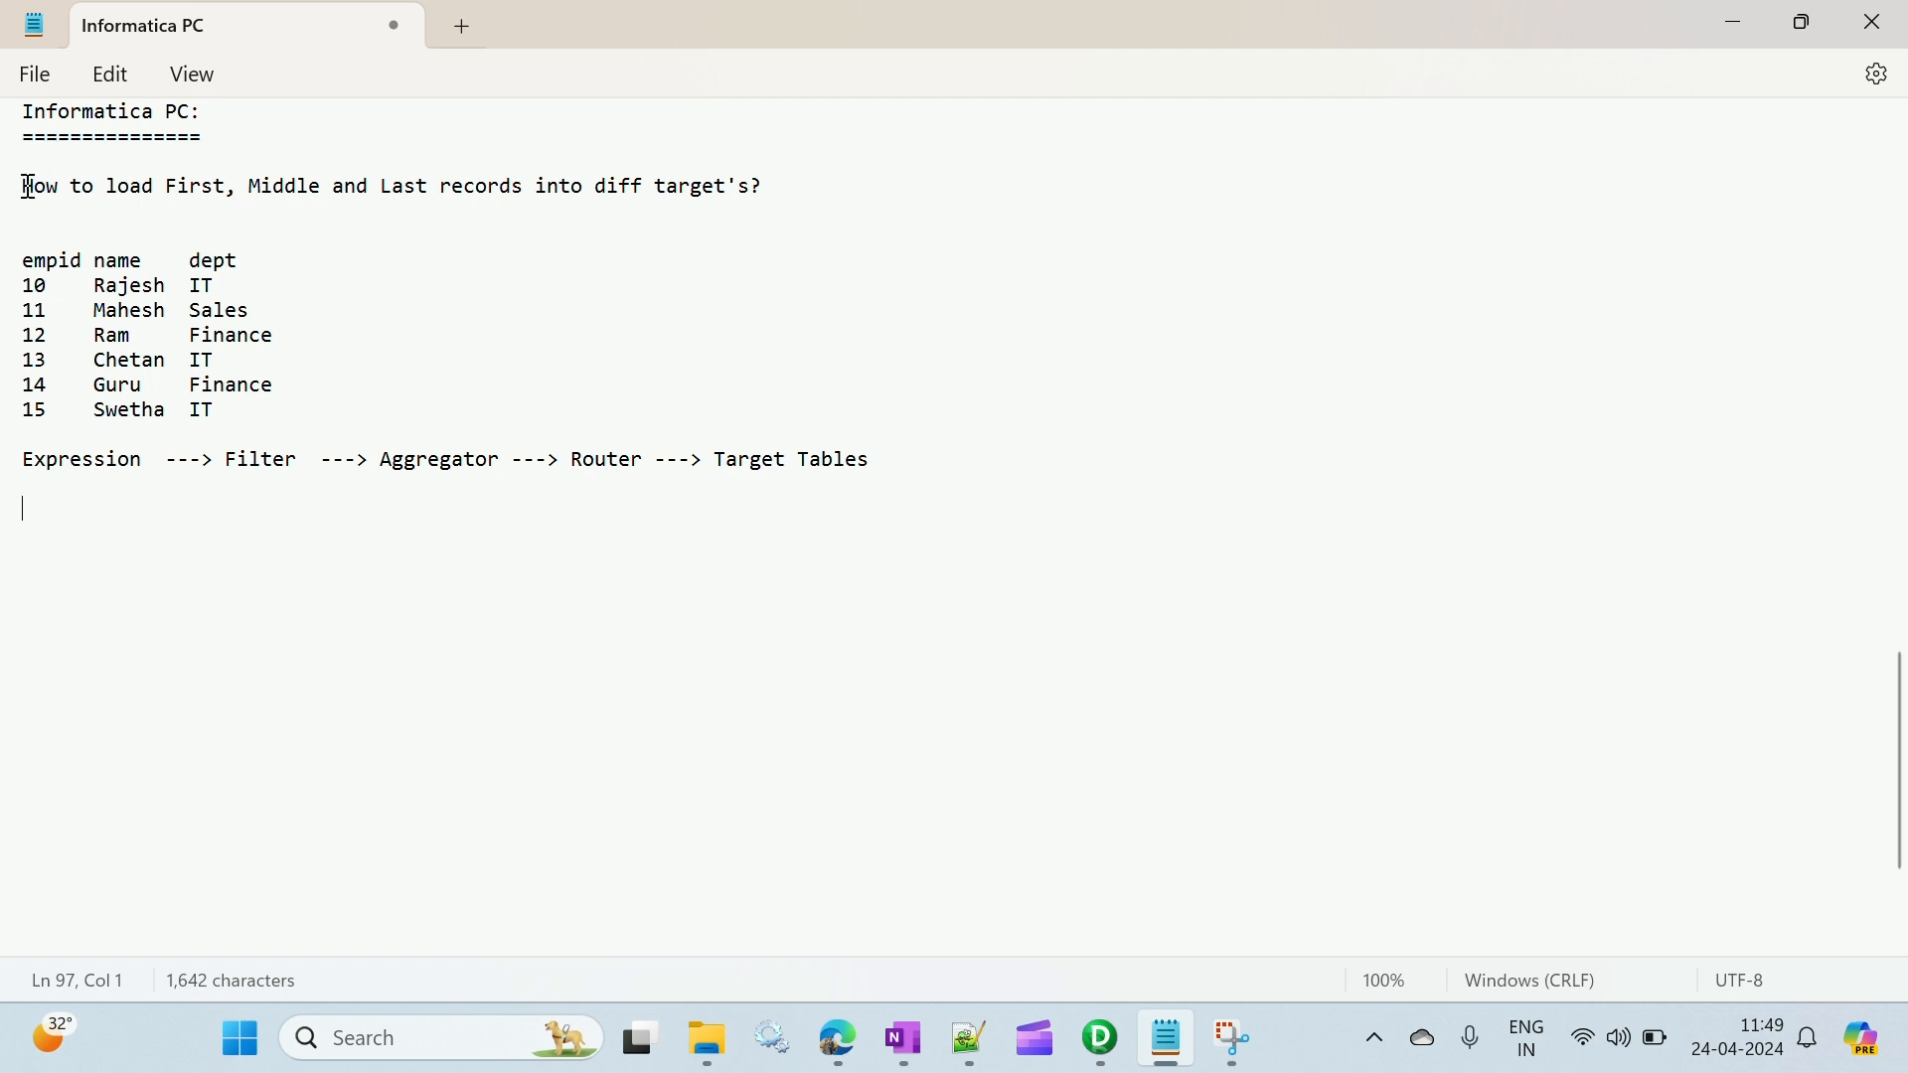
drag(22, 186, 764, 190)
click(490, 503)
drag(875, 461, 13, 468)
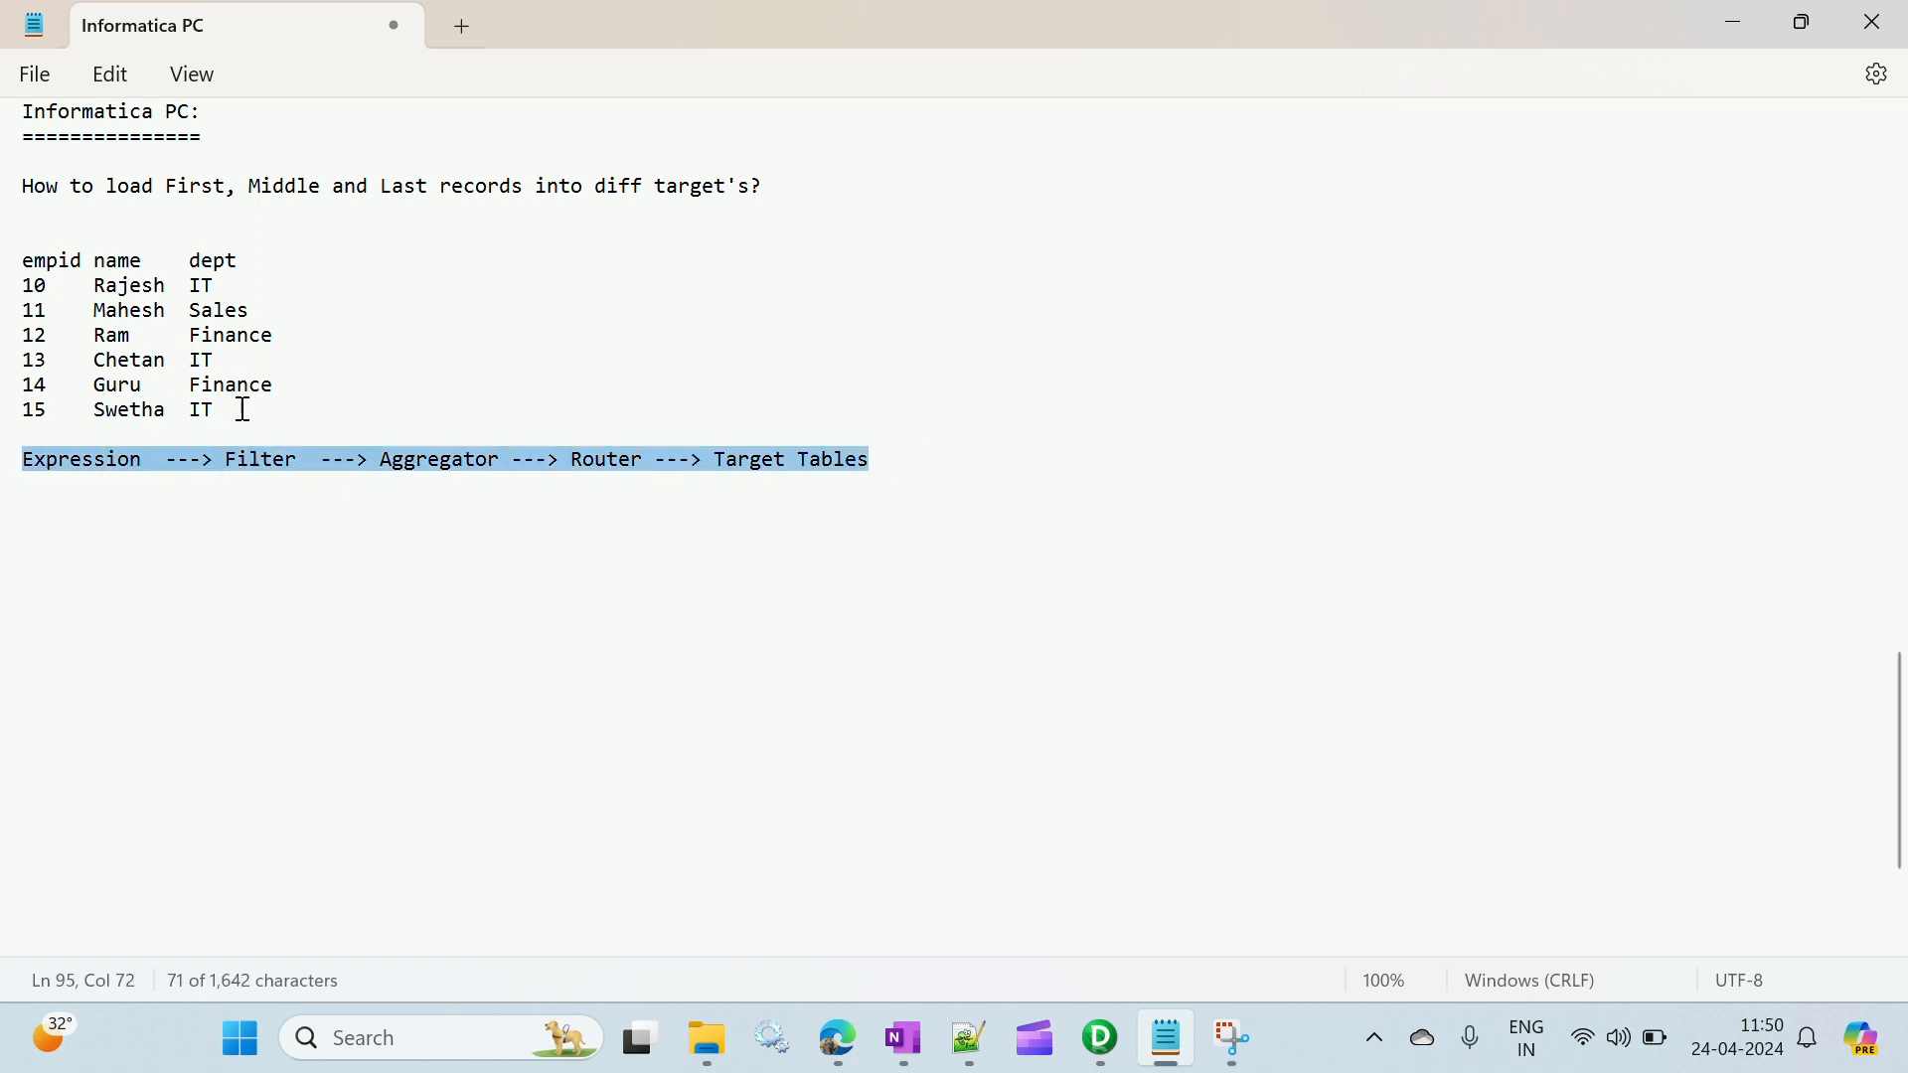
drag(243, 409, 312, 428)
click(316, 435)
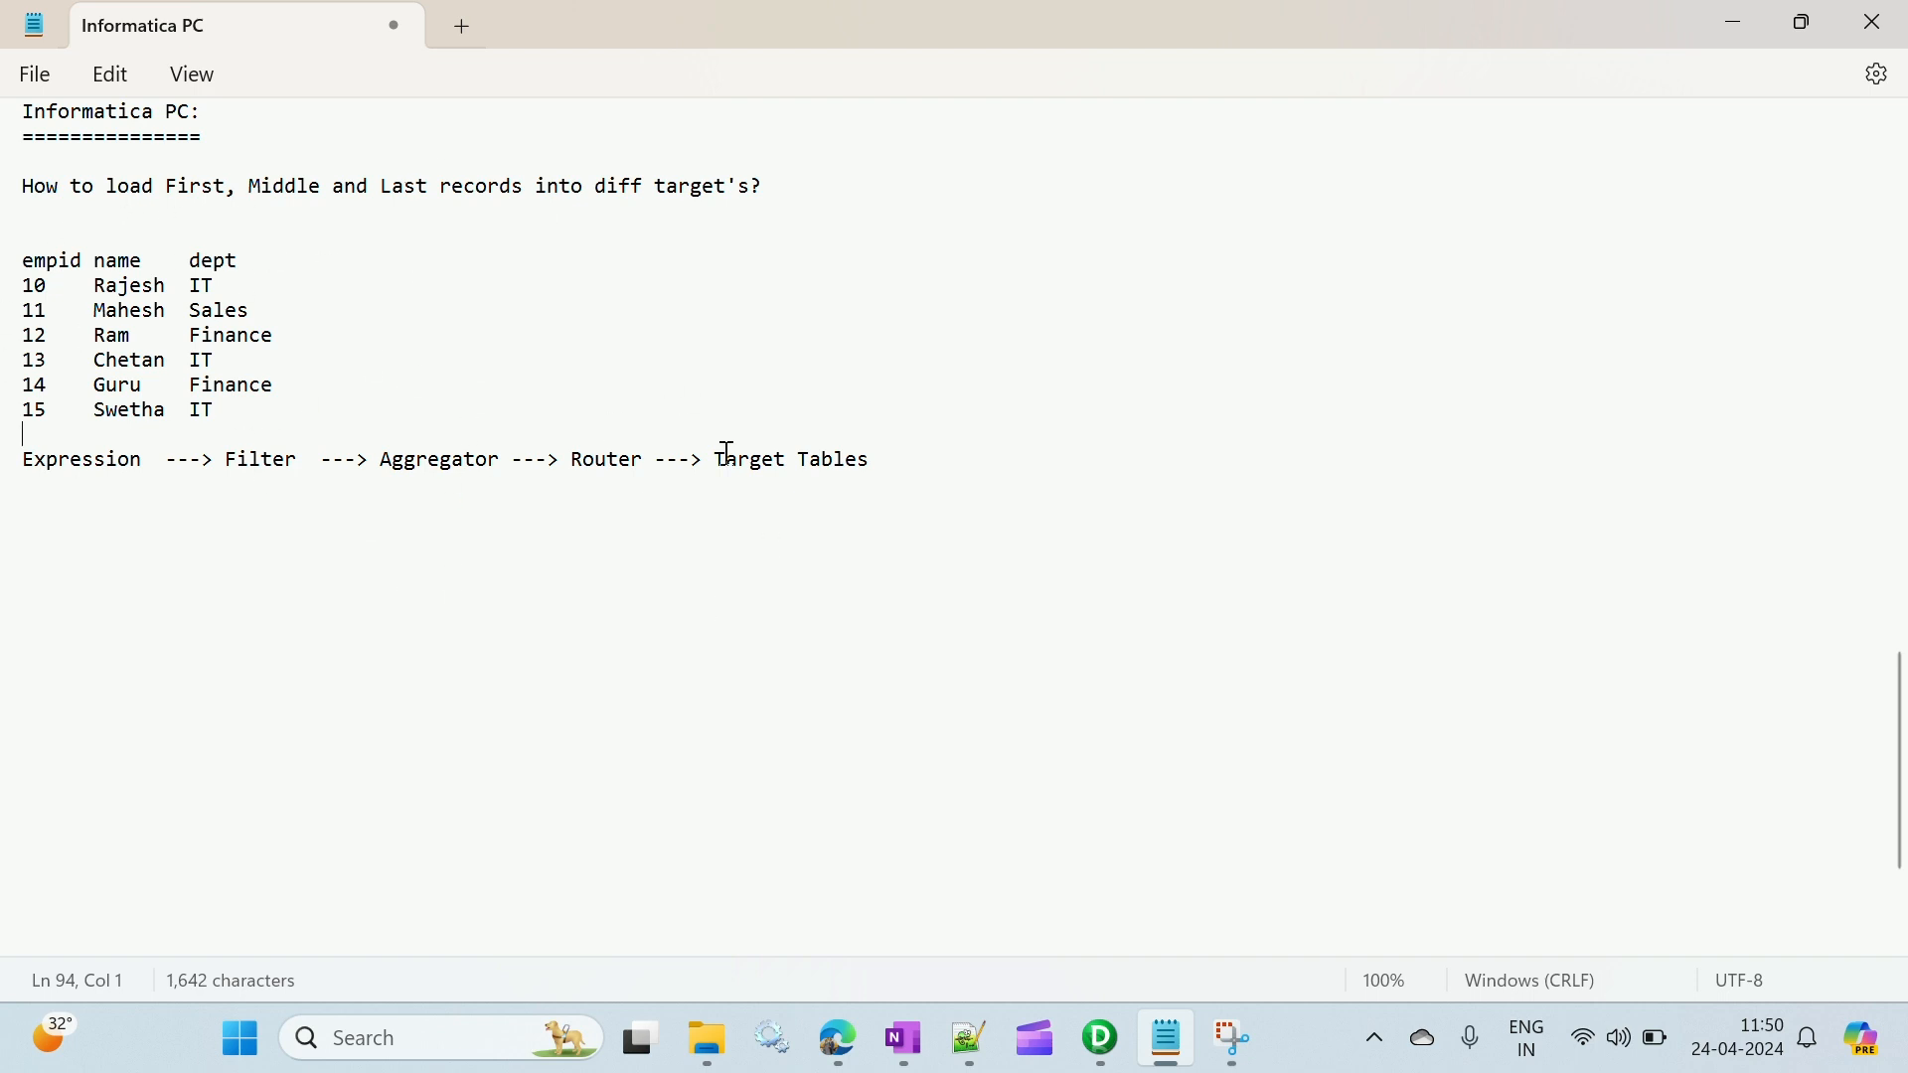
- Switch to Informatica PowerCenter Designer and open the Repo_Dev_Test folder of the Repo_Test1 repository
click(1093, 1024)
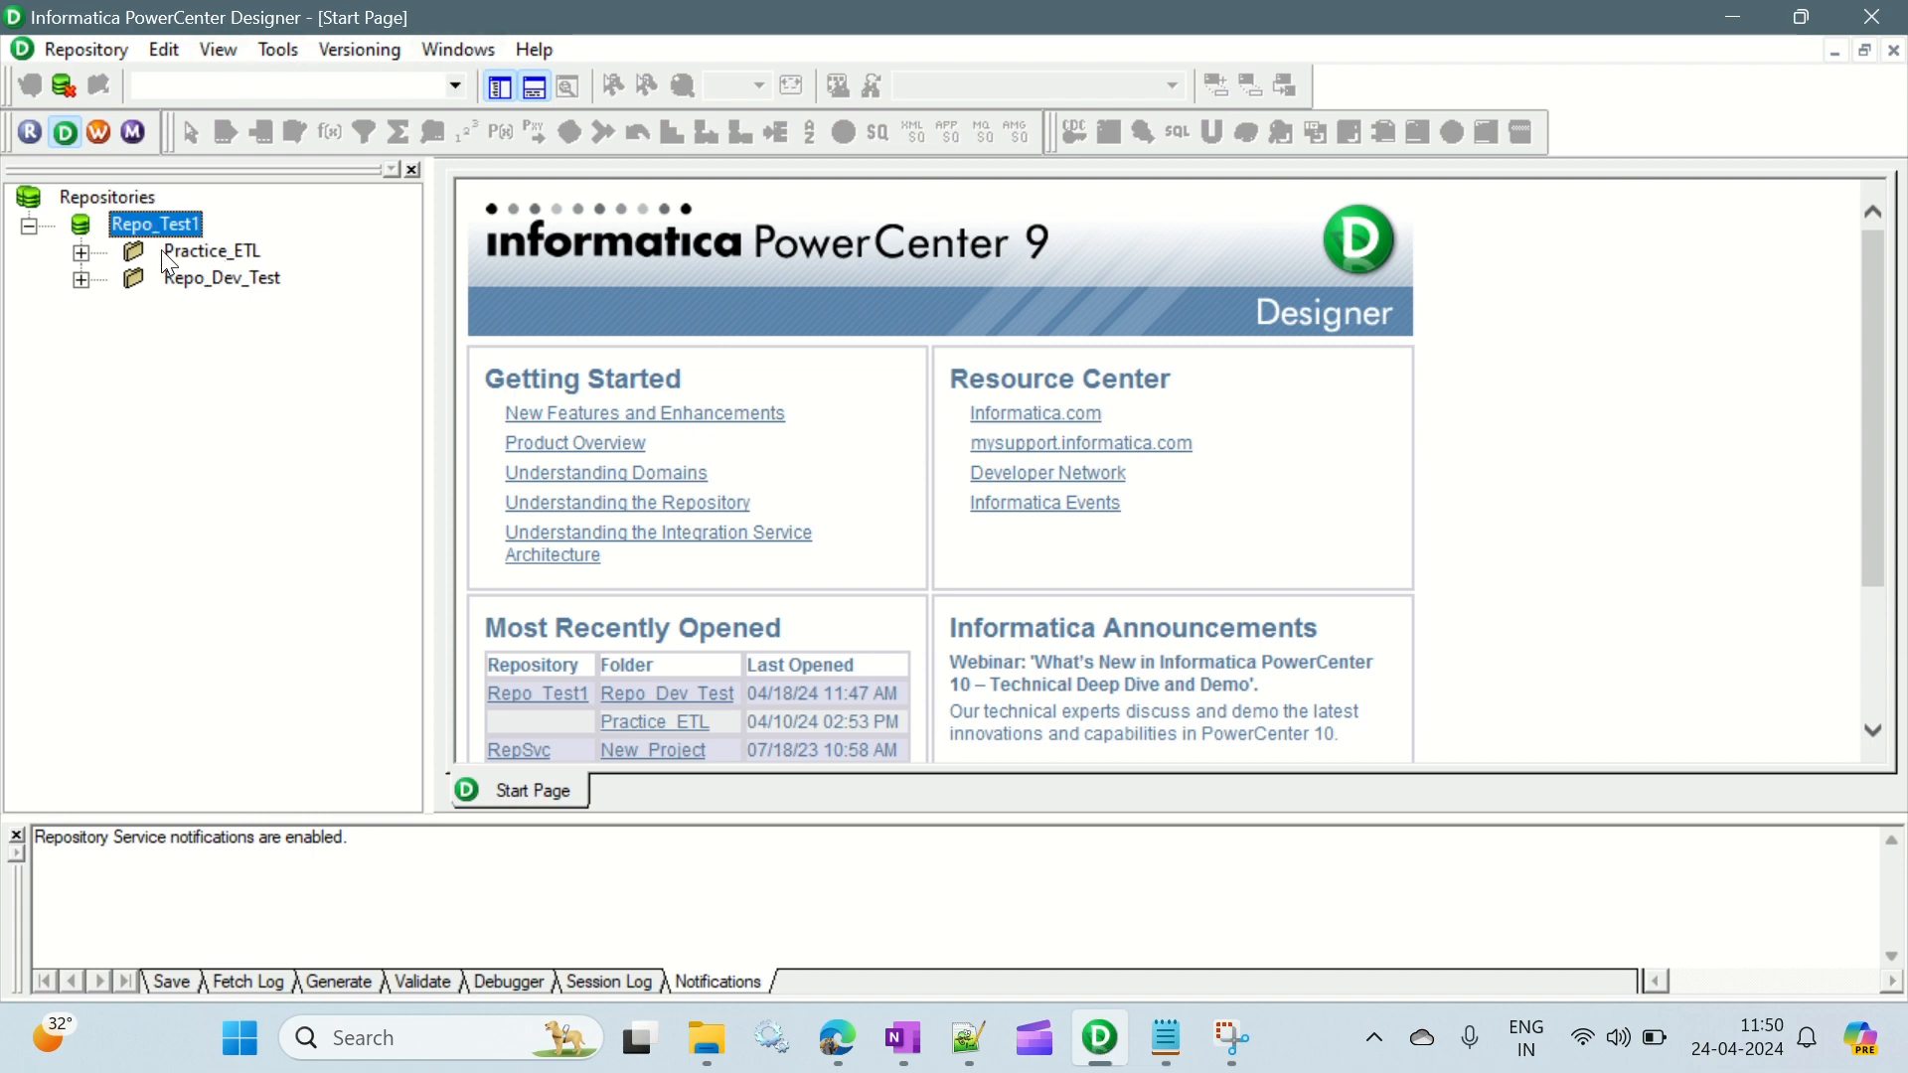
double_click(223, 278)
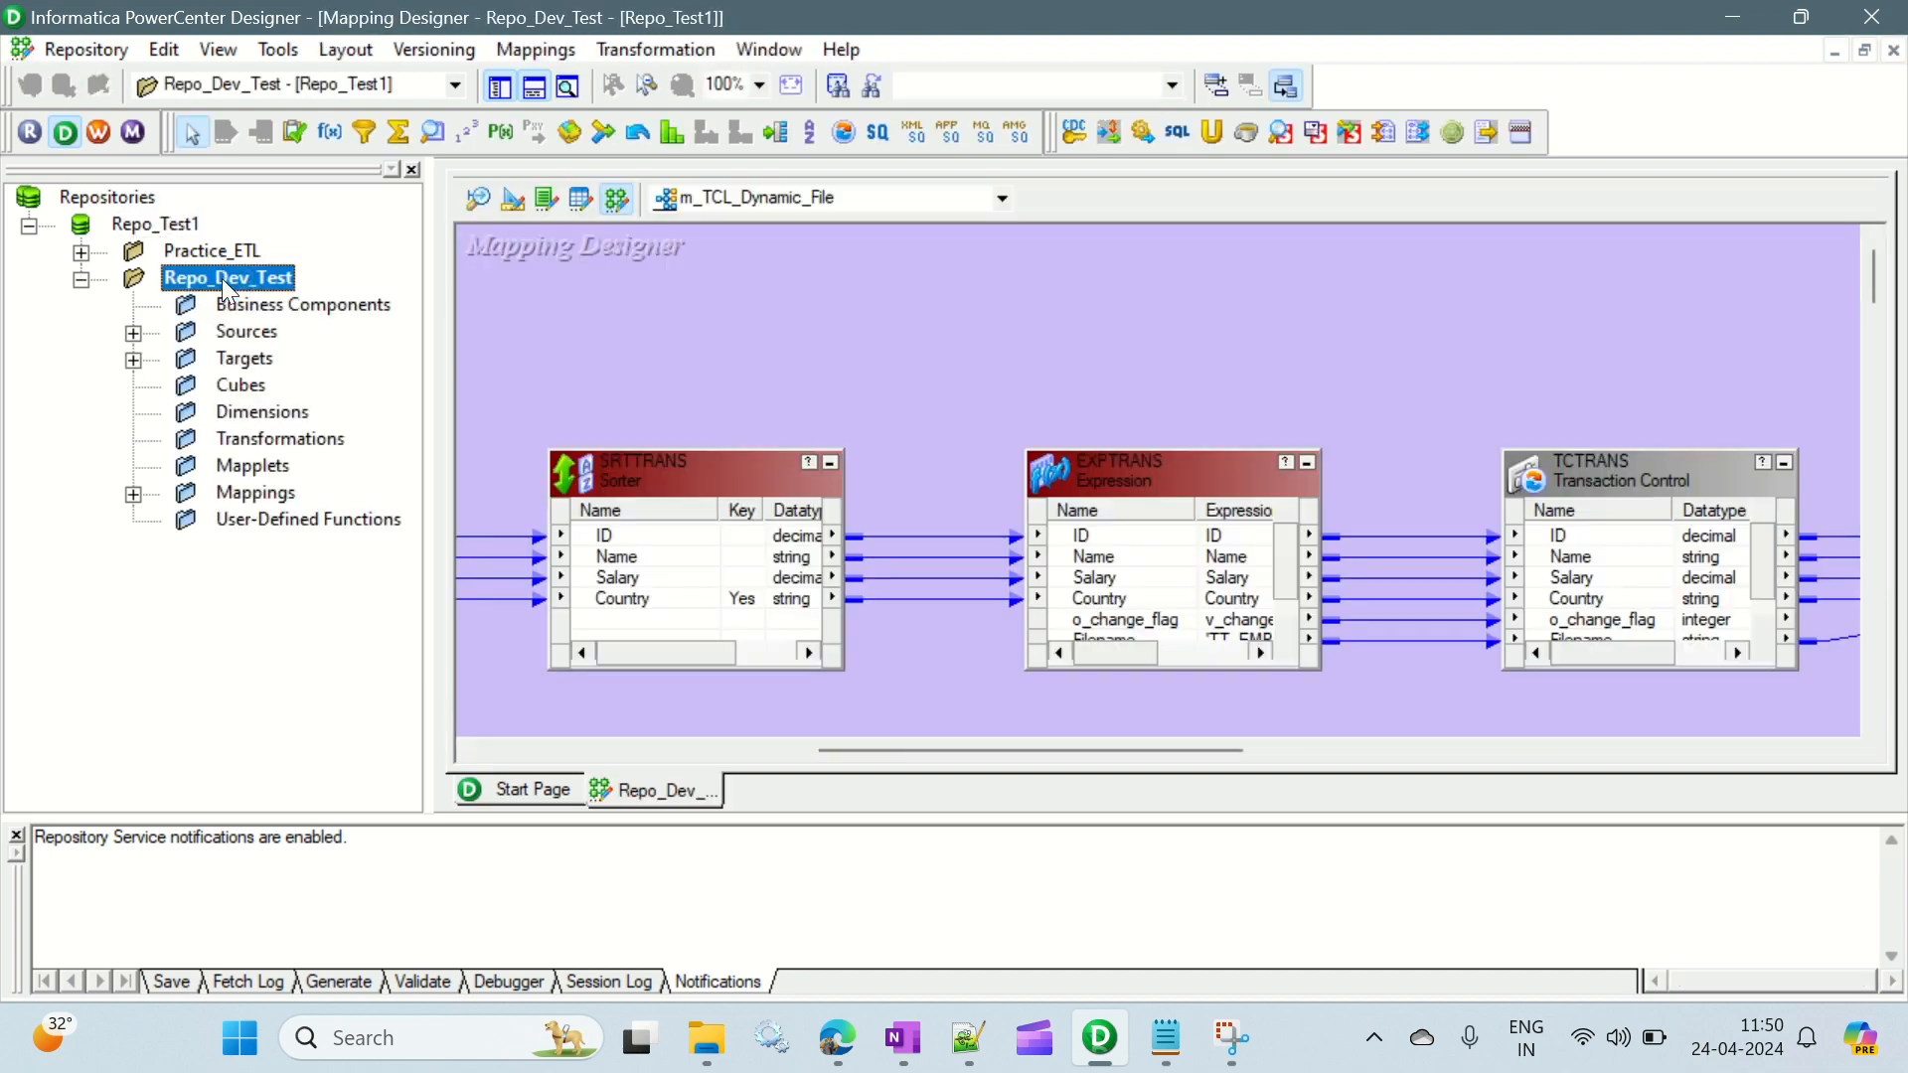
- Launch Oracle SQL Developer from the desktop and close its Welcome Page
click(240, 332)
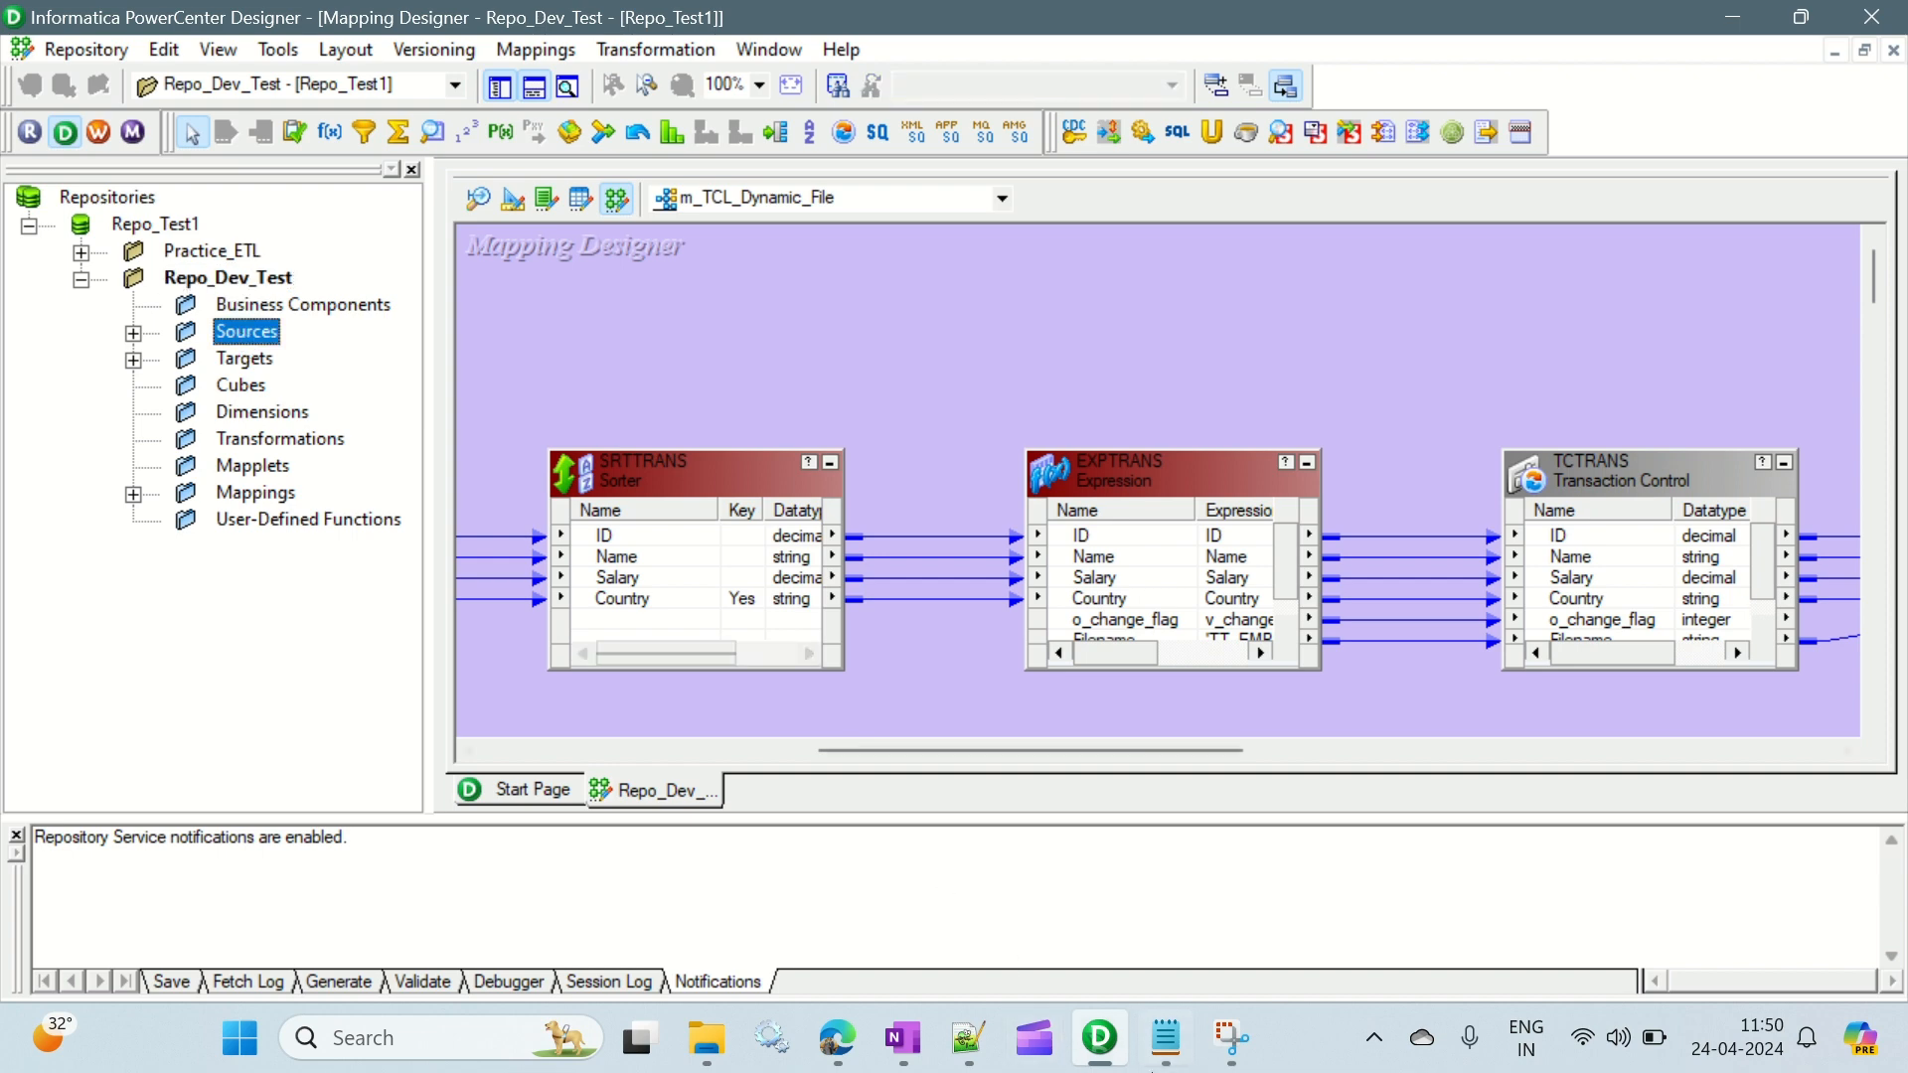
click(1165, 1039)
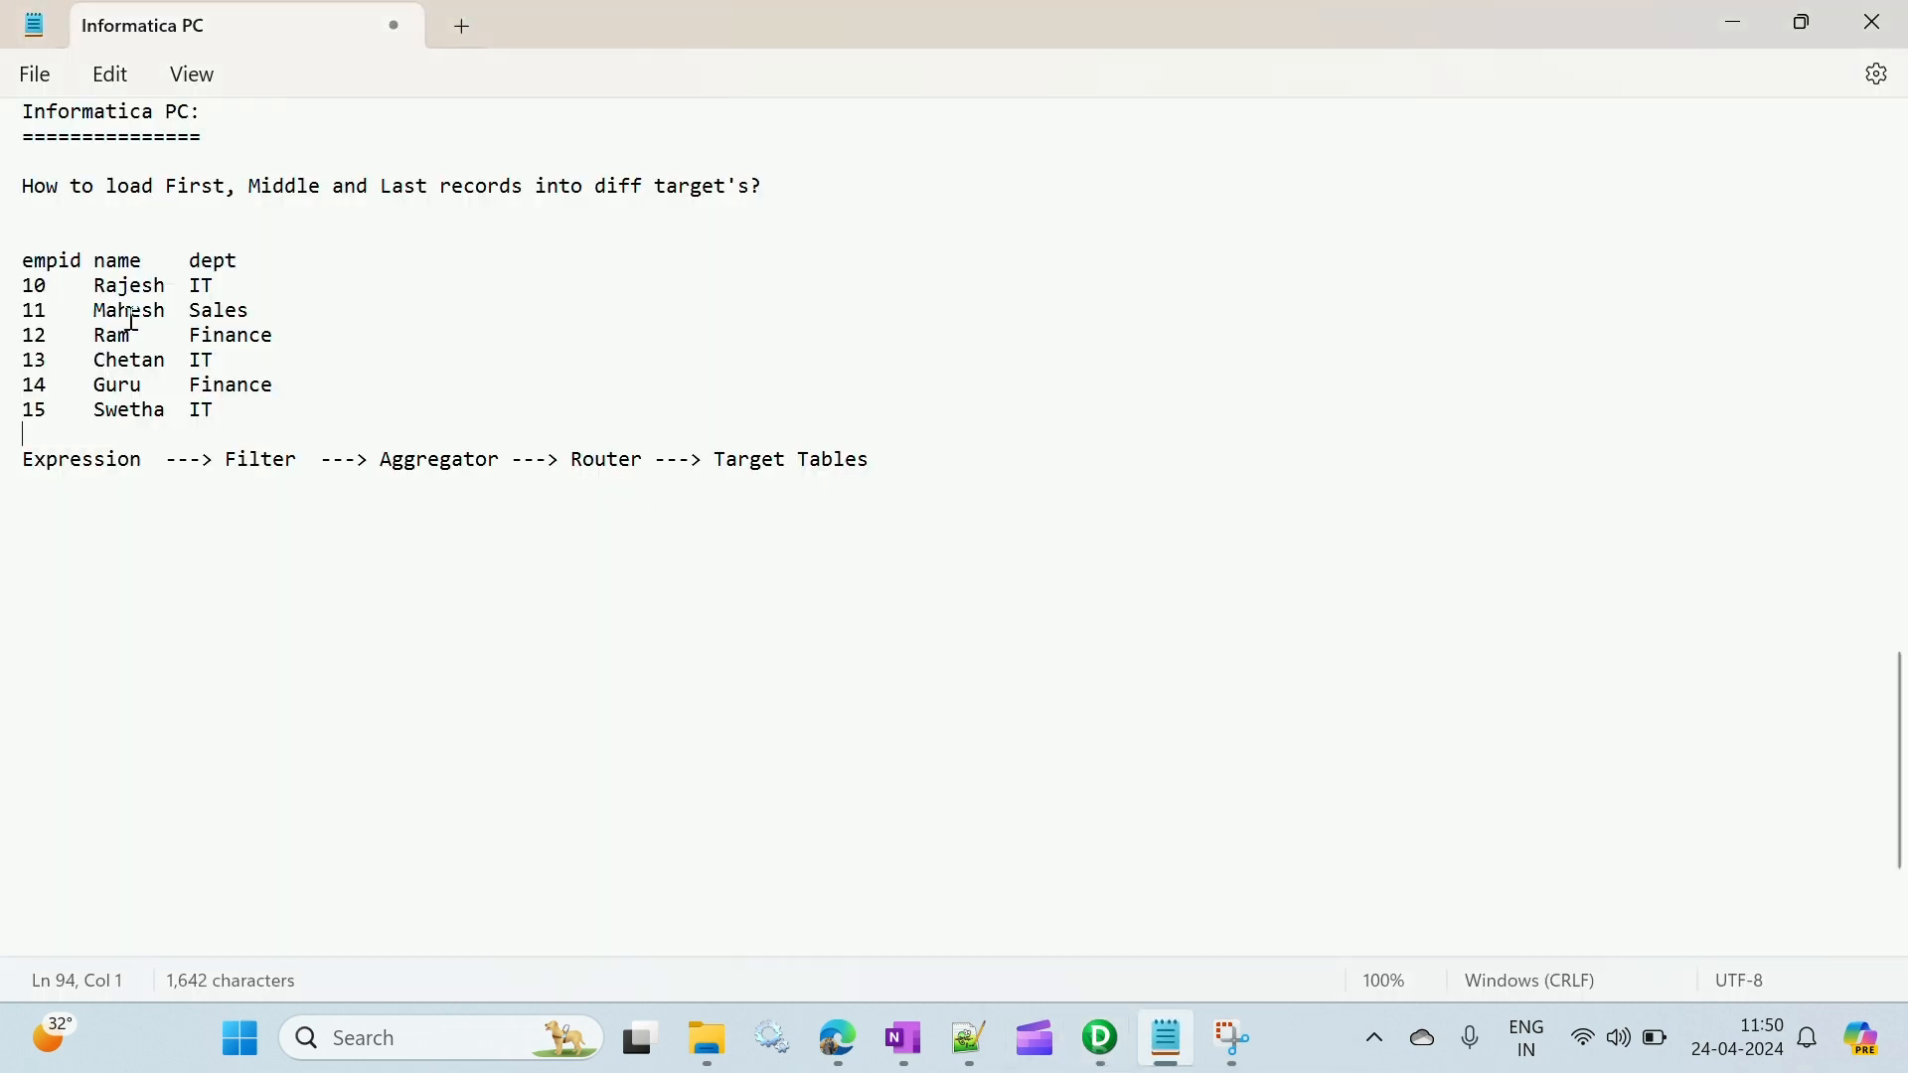
click(27, 238)
click(1167, 1039)
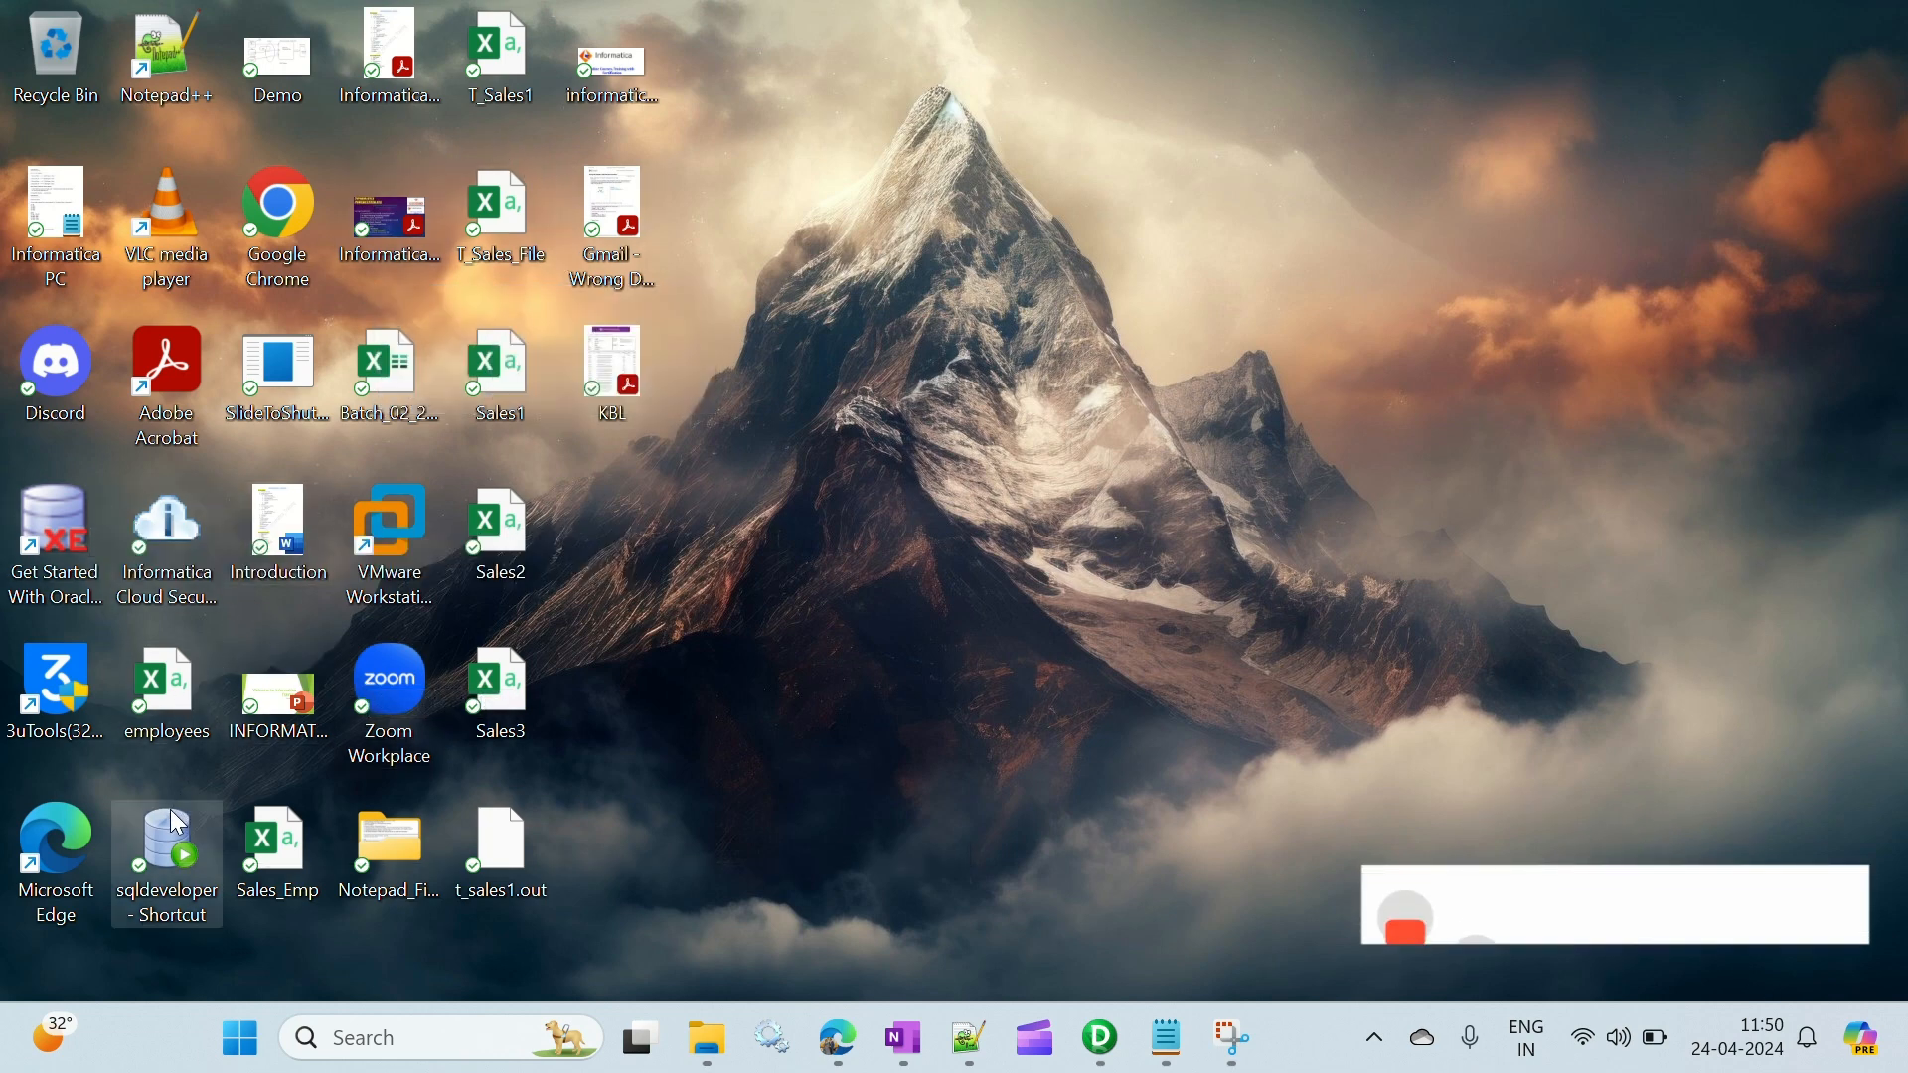
double_click(167, 844)
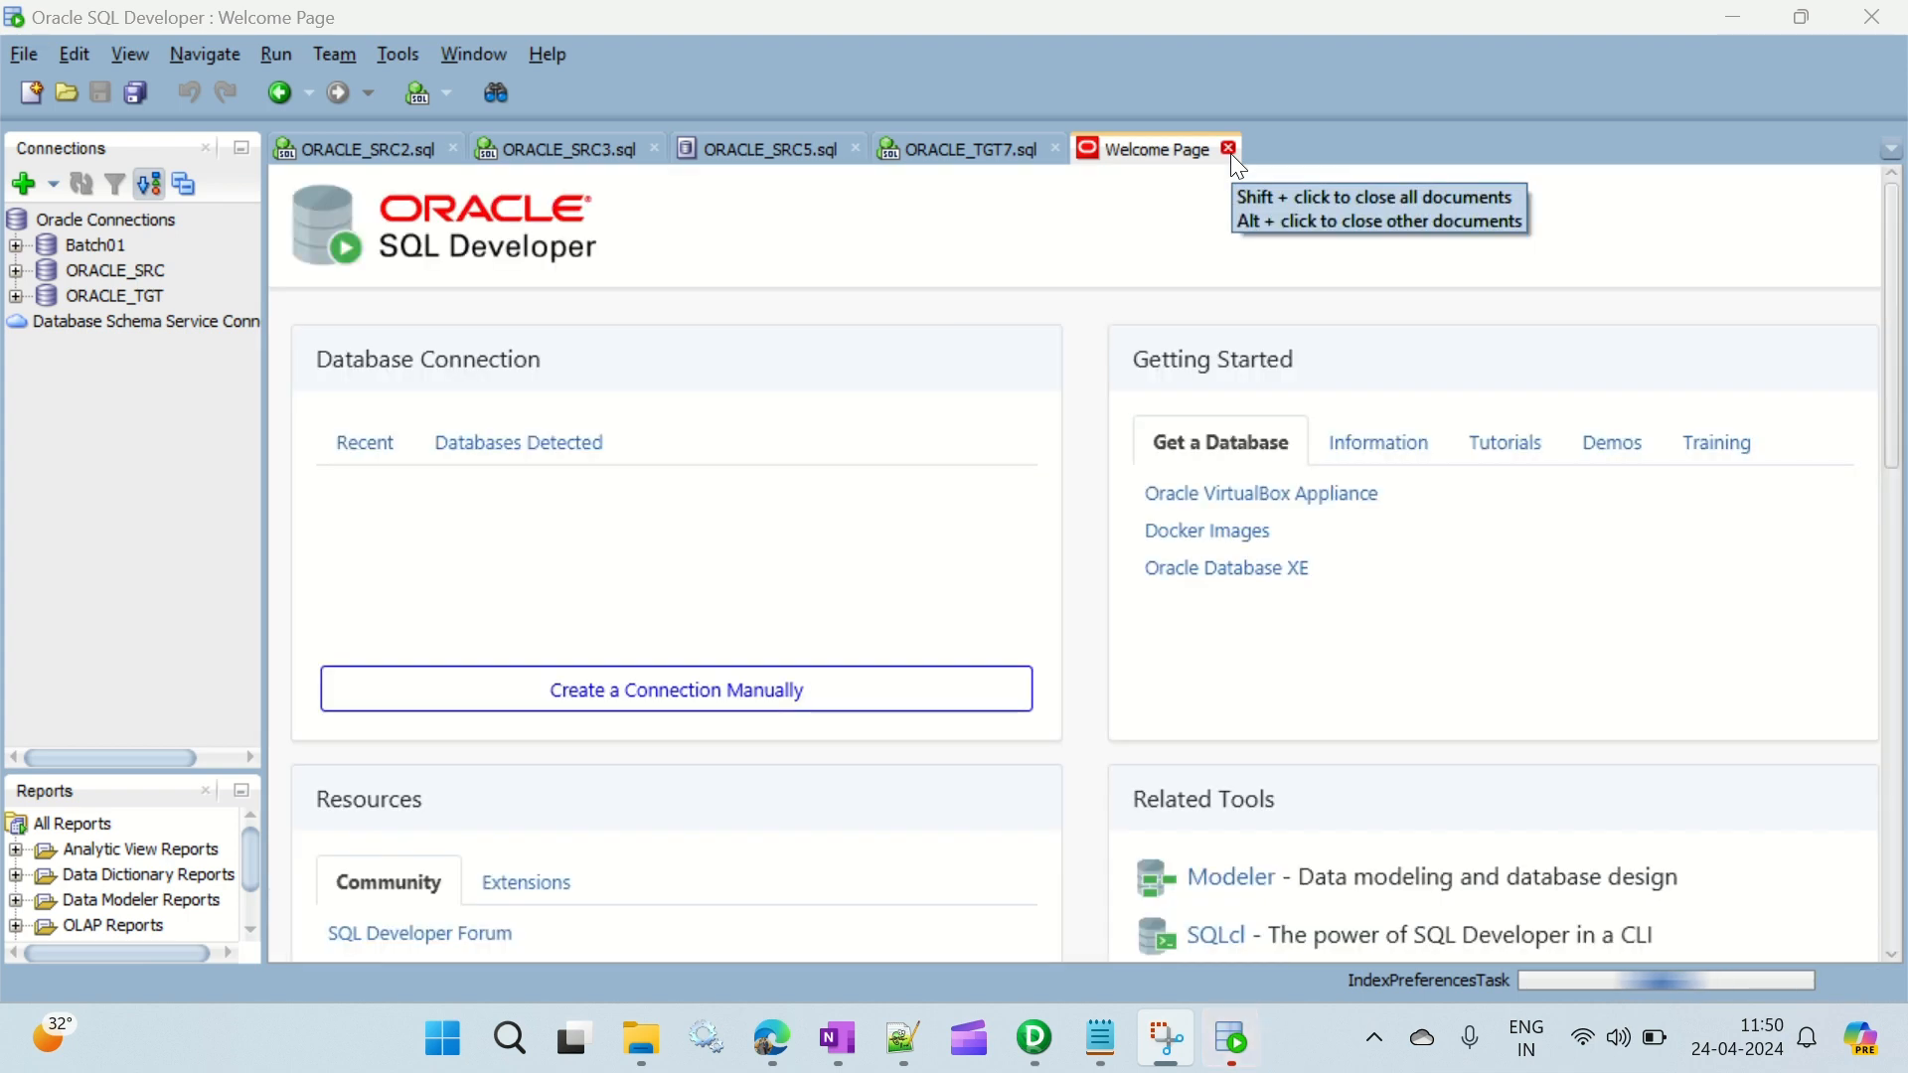
click(1231, 151)
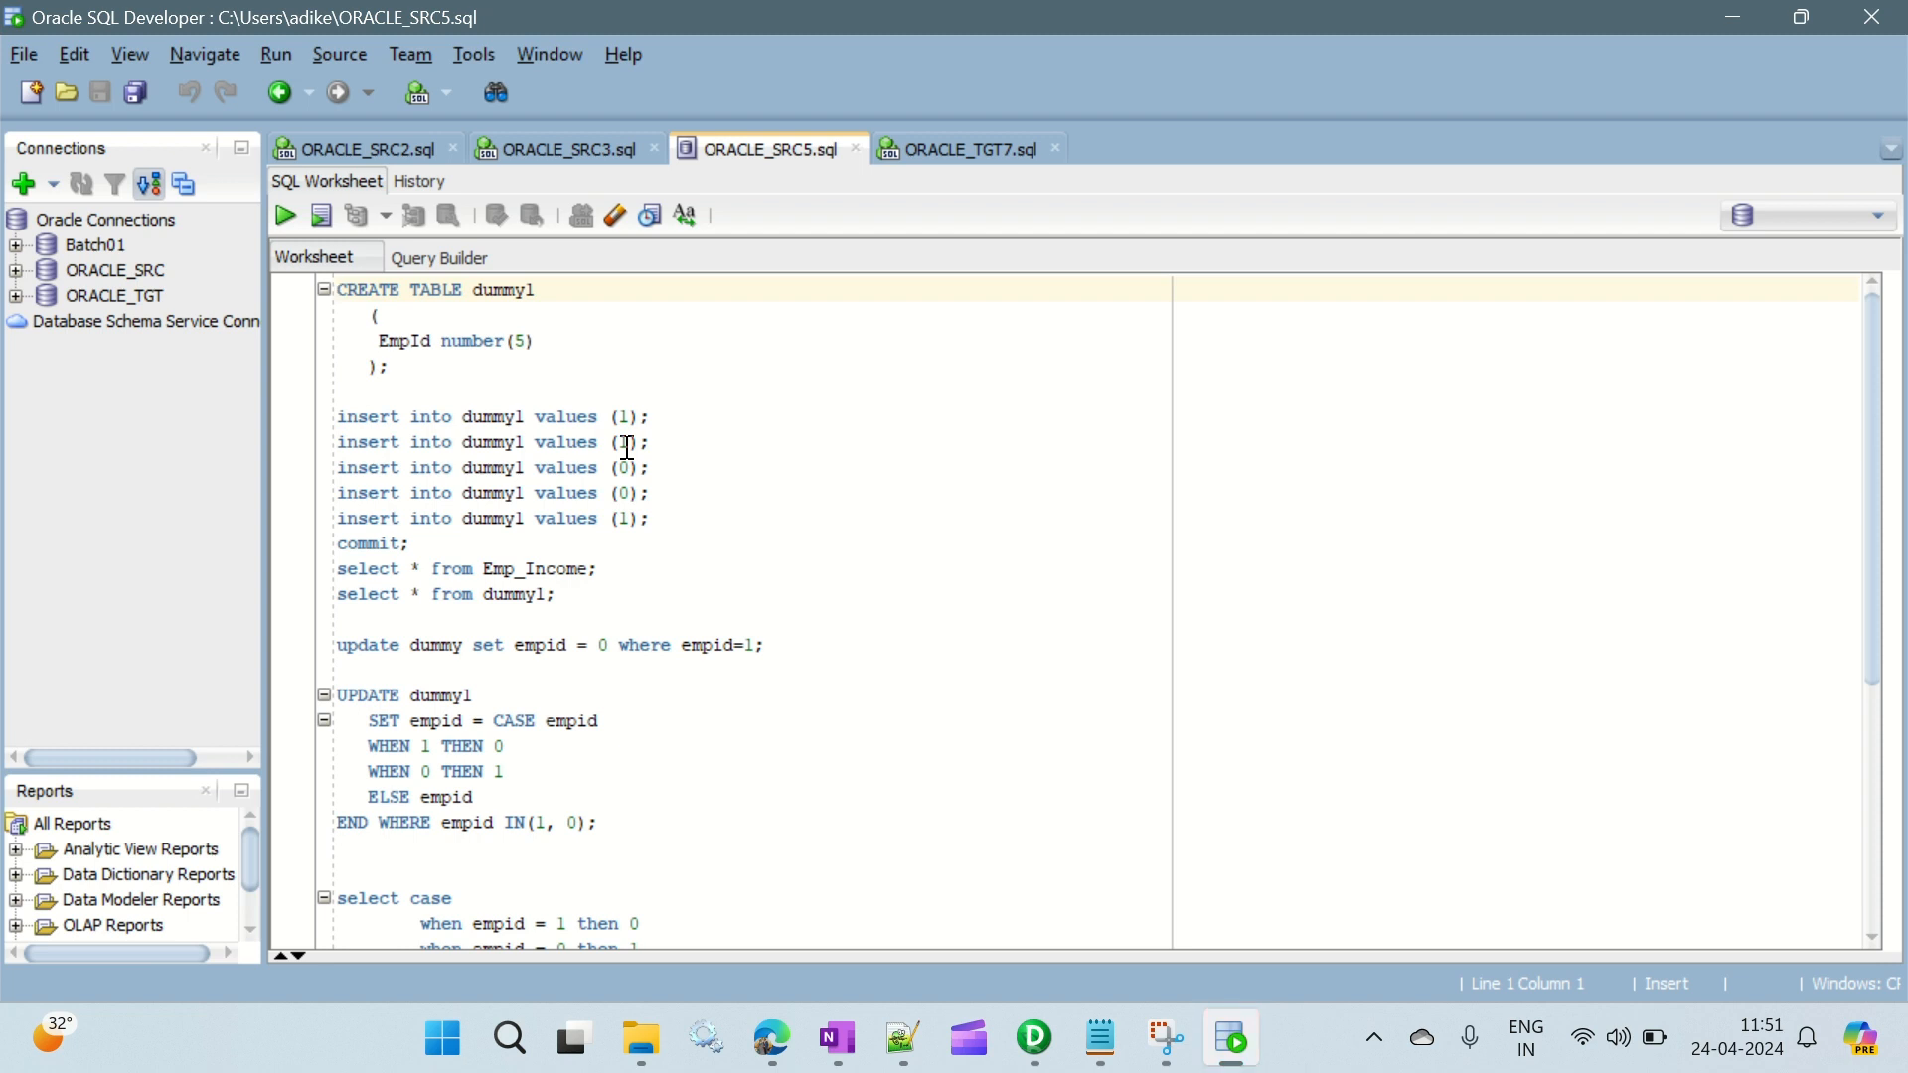
- Connect to ORACLE_SRC, list its tables and widen the connections area to show the full table names
click(406, 391)
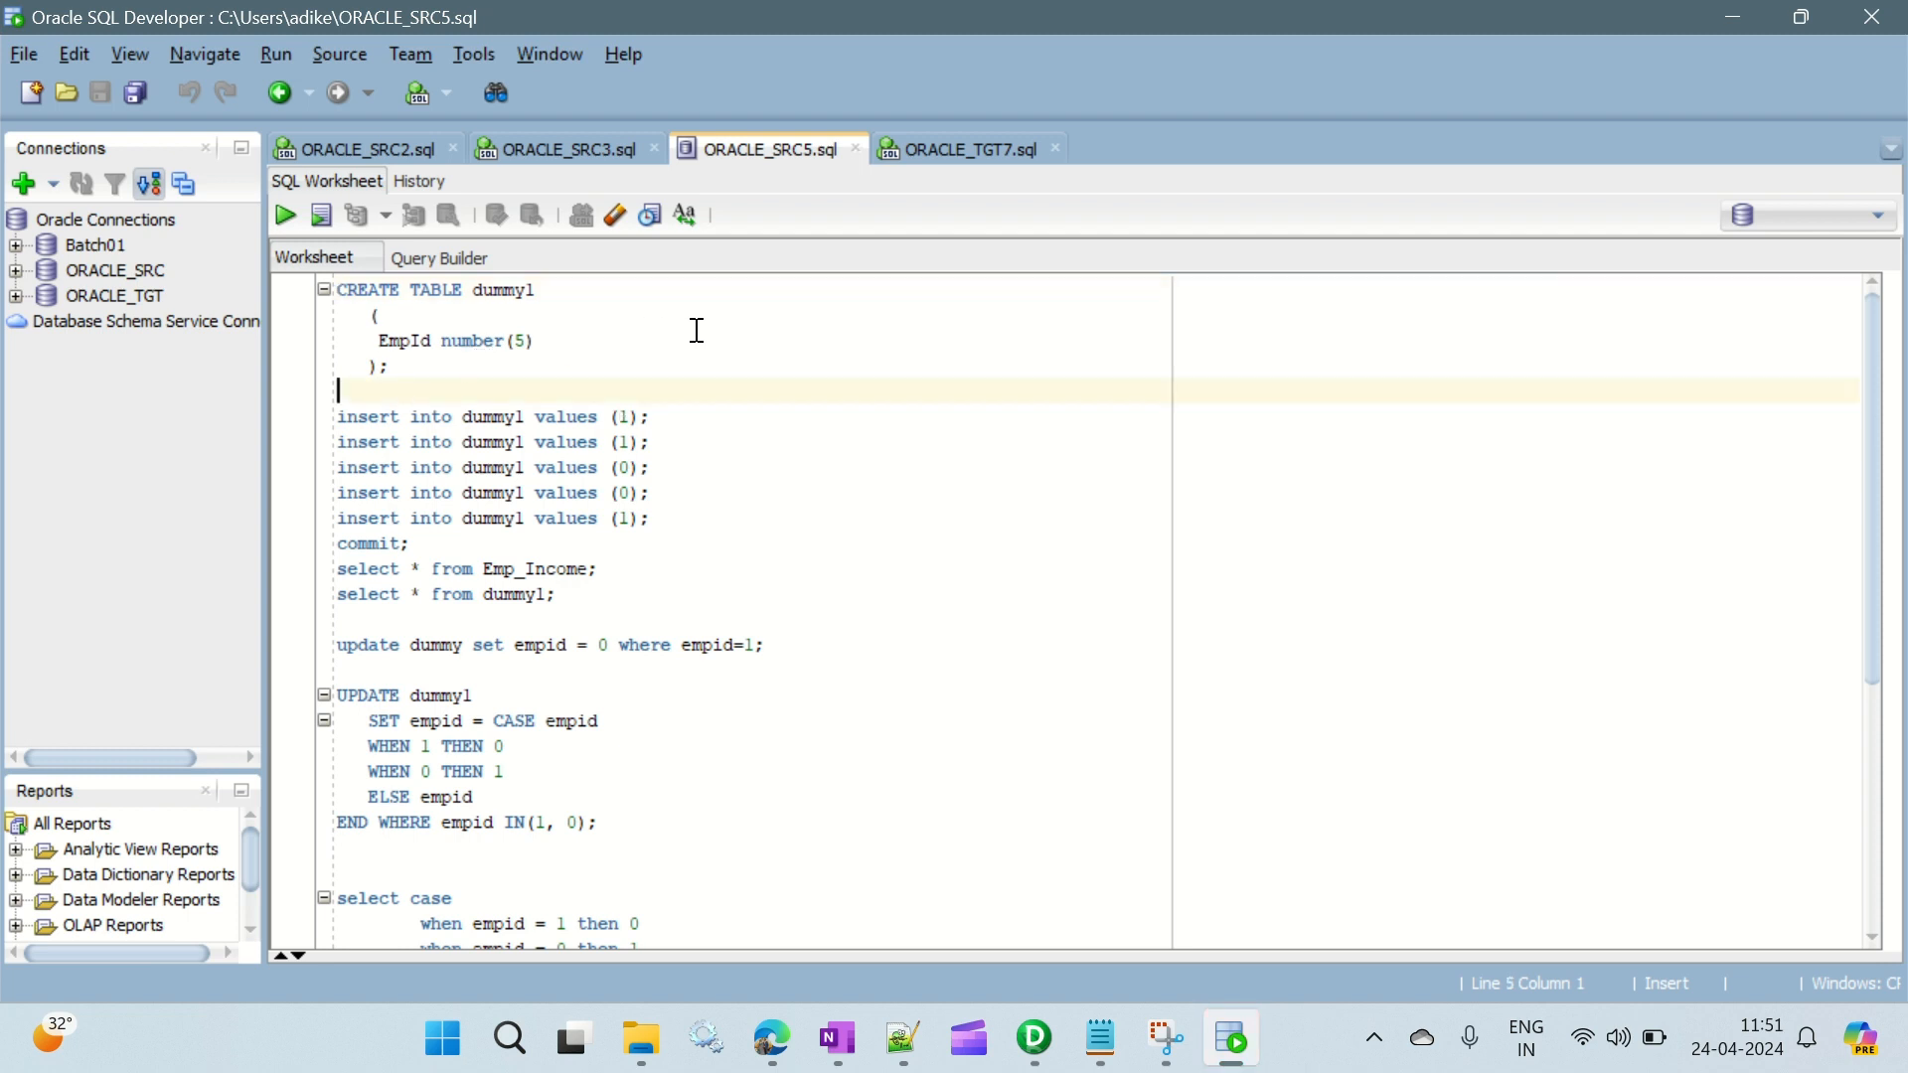
scroll(735, 330, down, 1)
scroll(751, 330, down, 5)
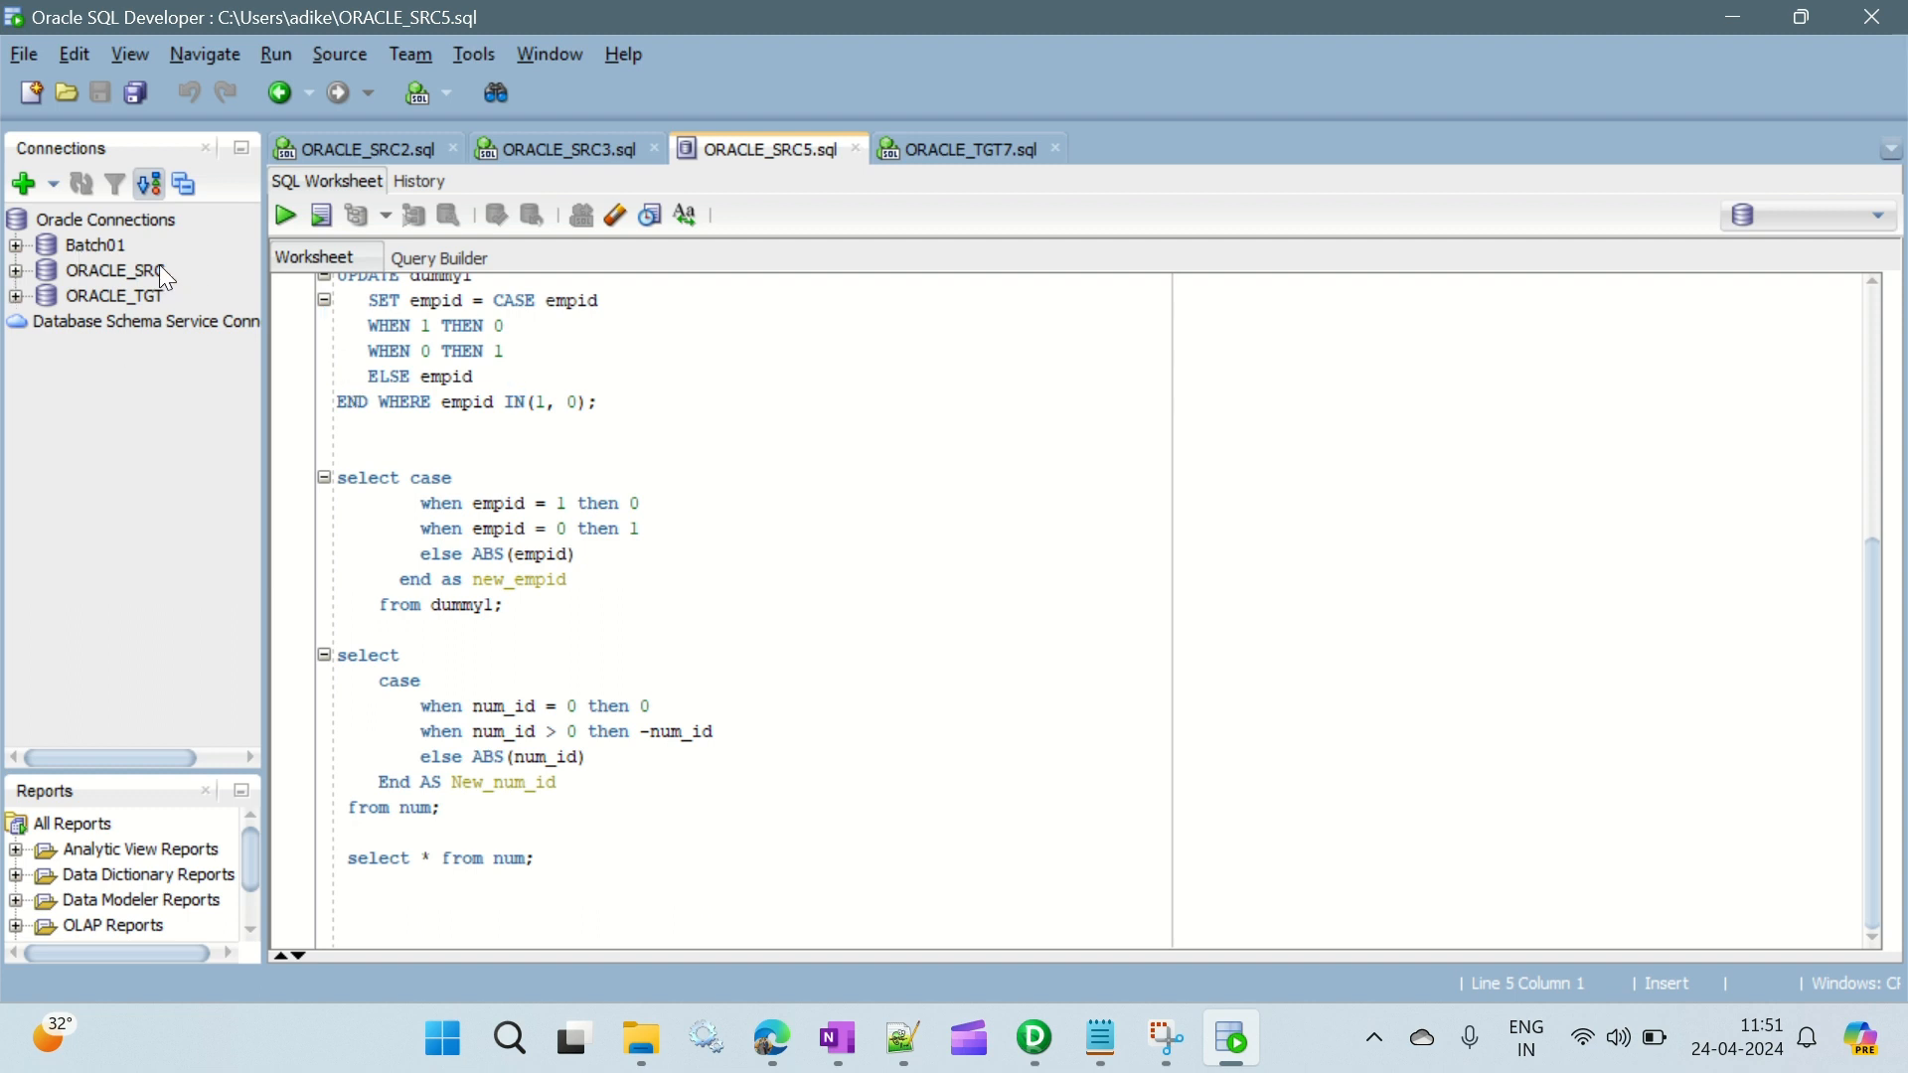
double_click(130, 279)
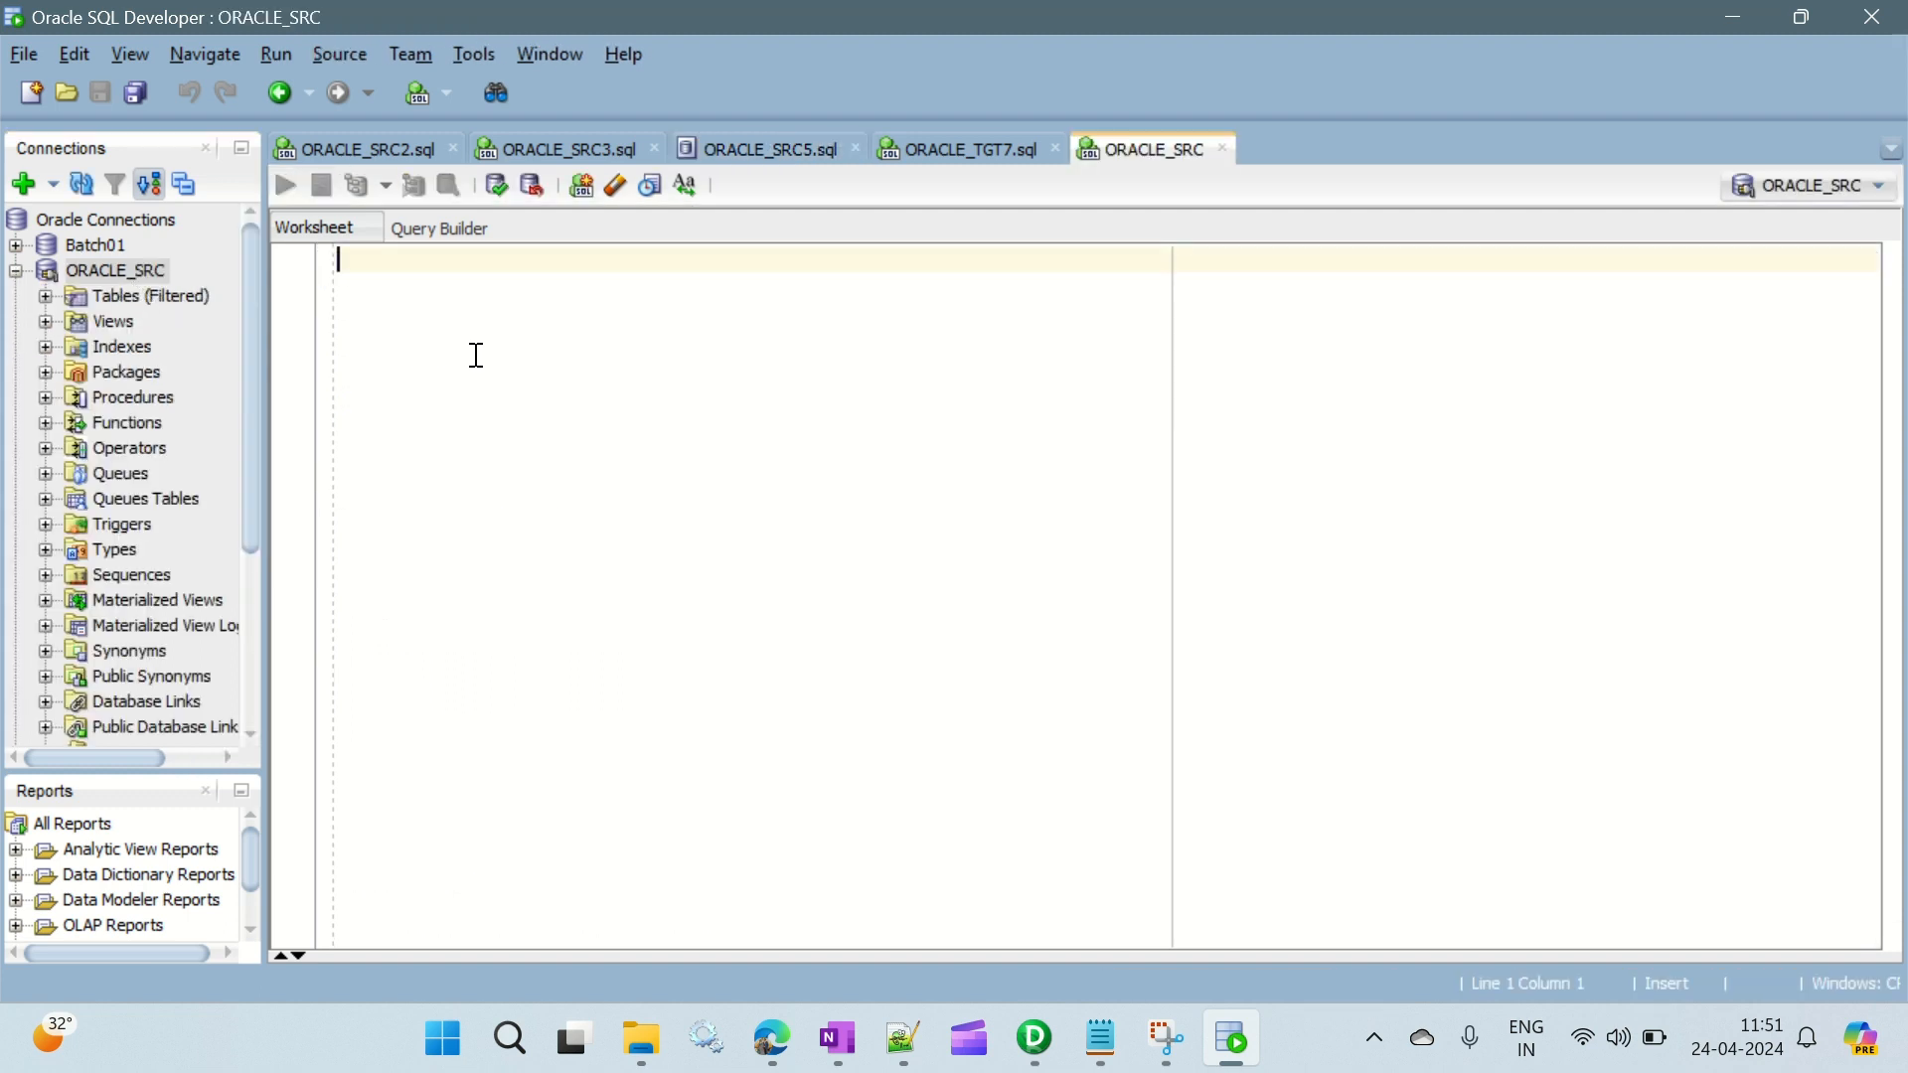
click(44, 298)
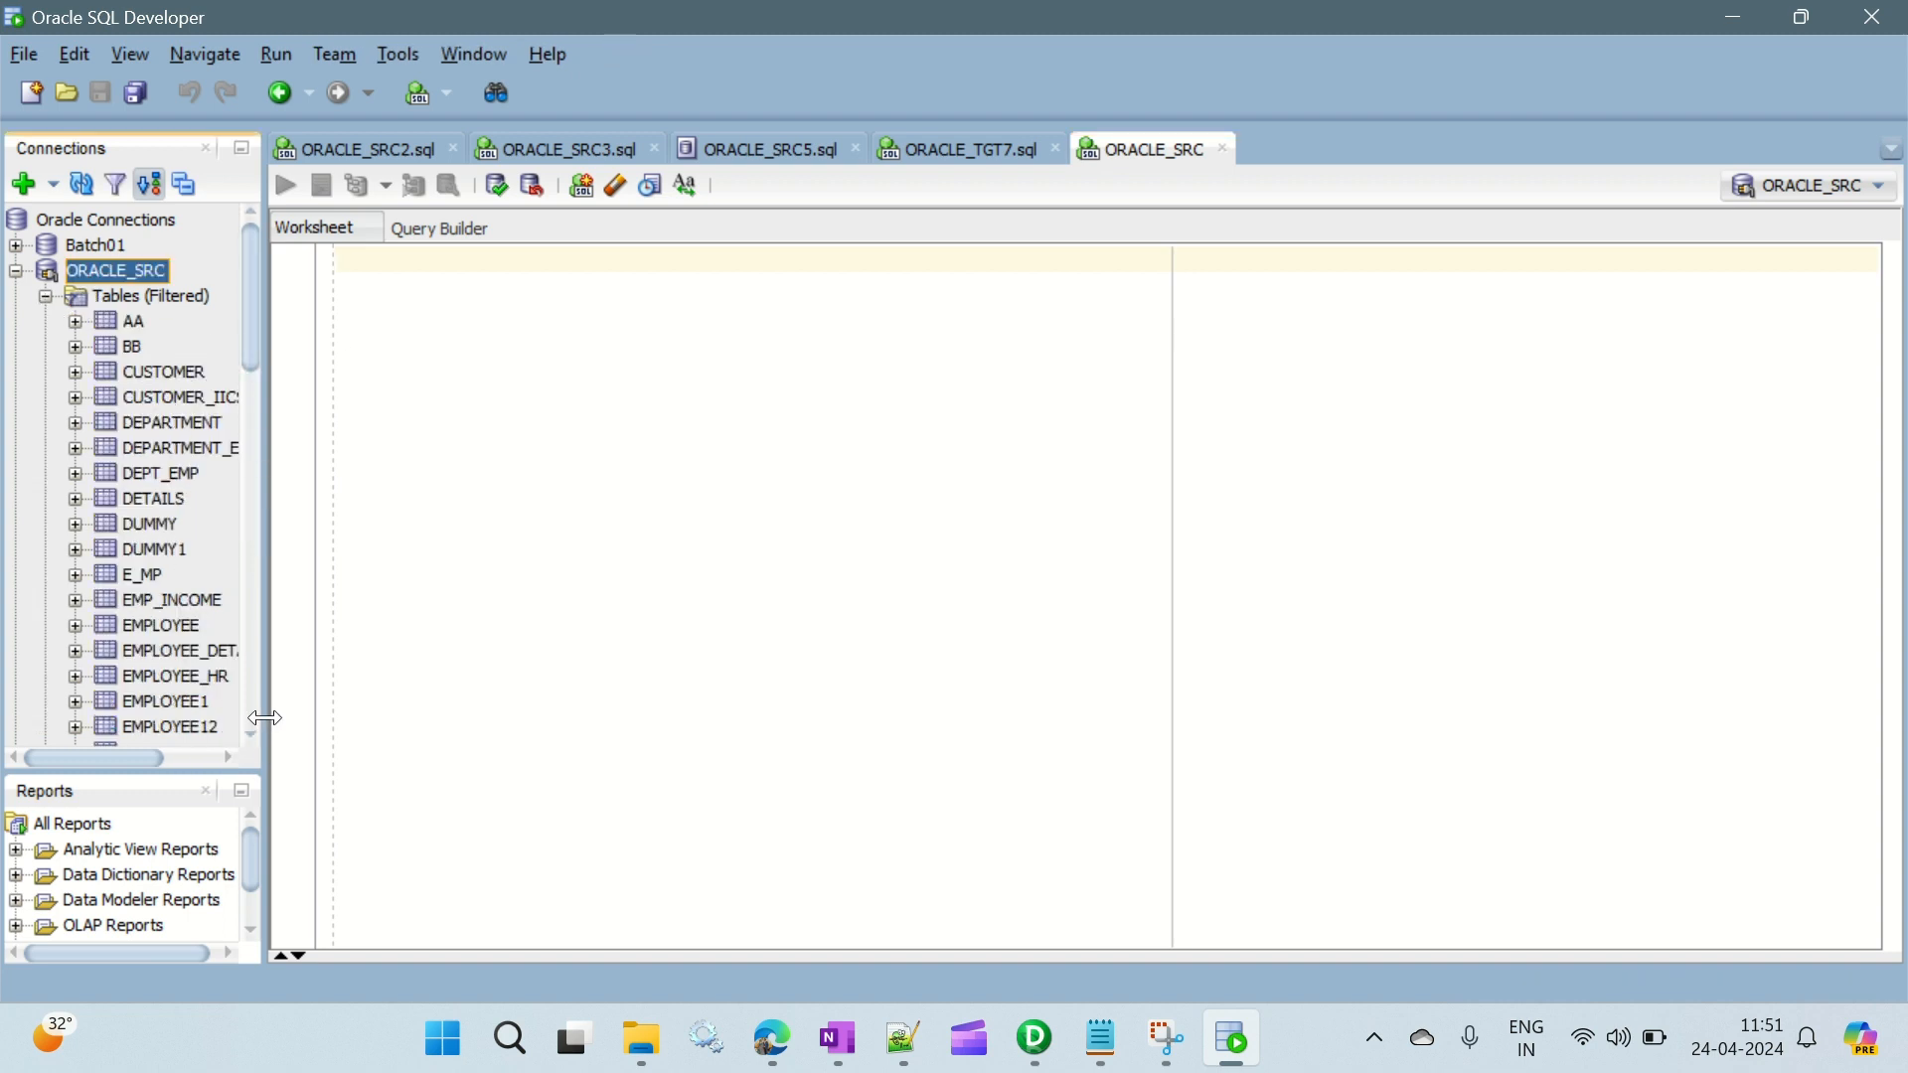
drag(265, 719, 360, 719)
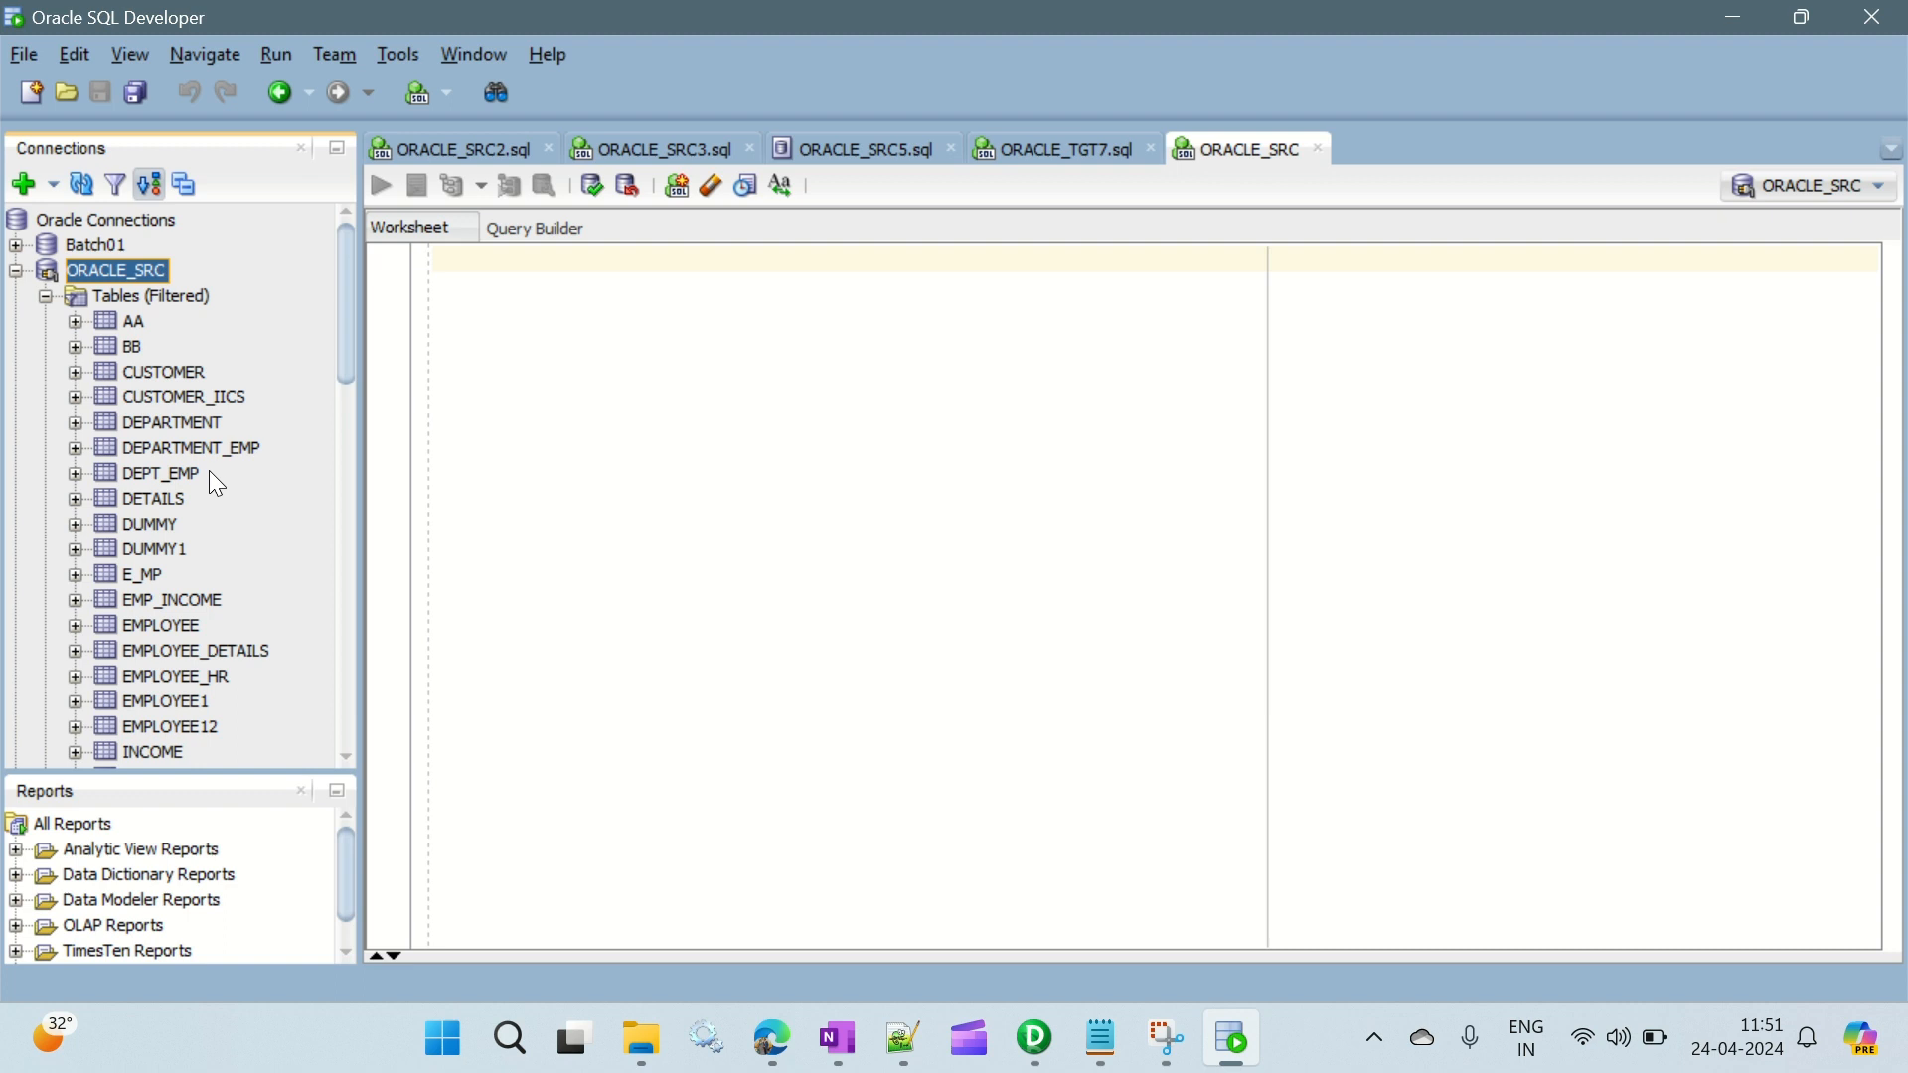
- Examine the columns and data rows of the EMPLOYEE table in ORACLE_SRC
double_click(188, 622)
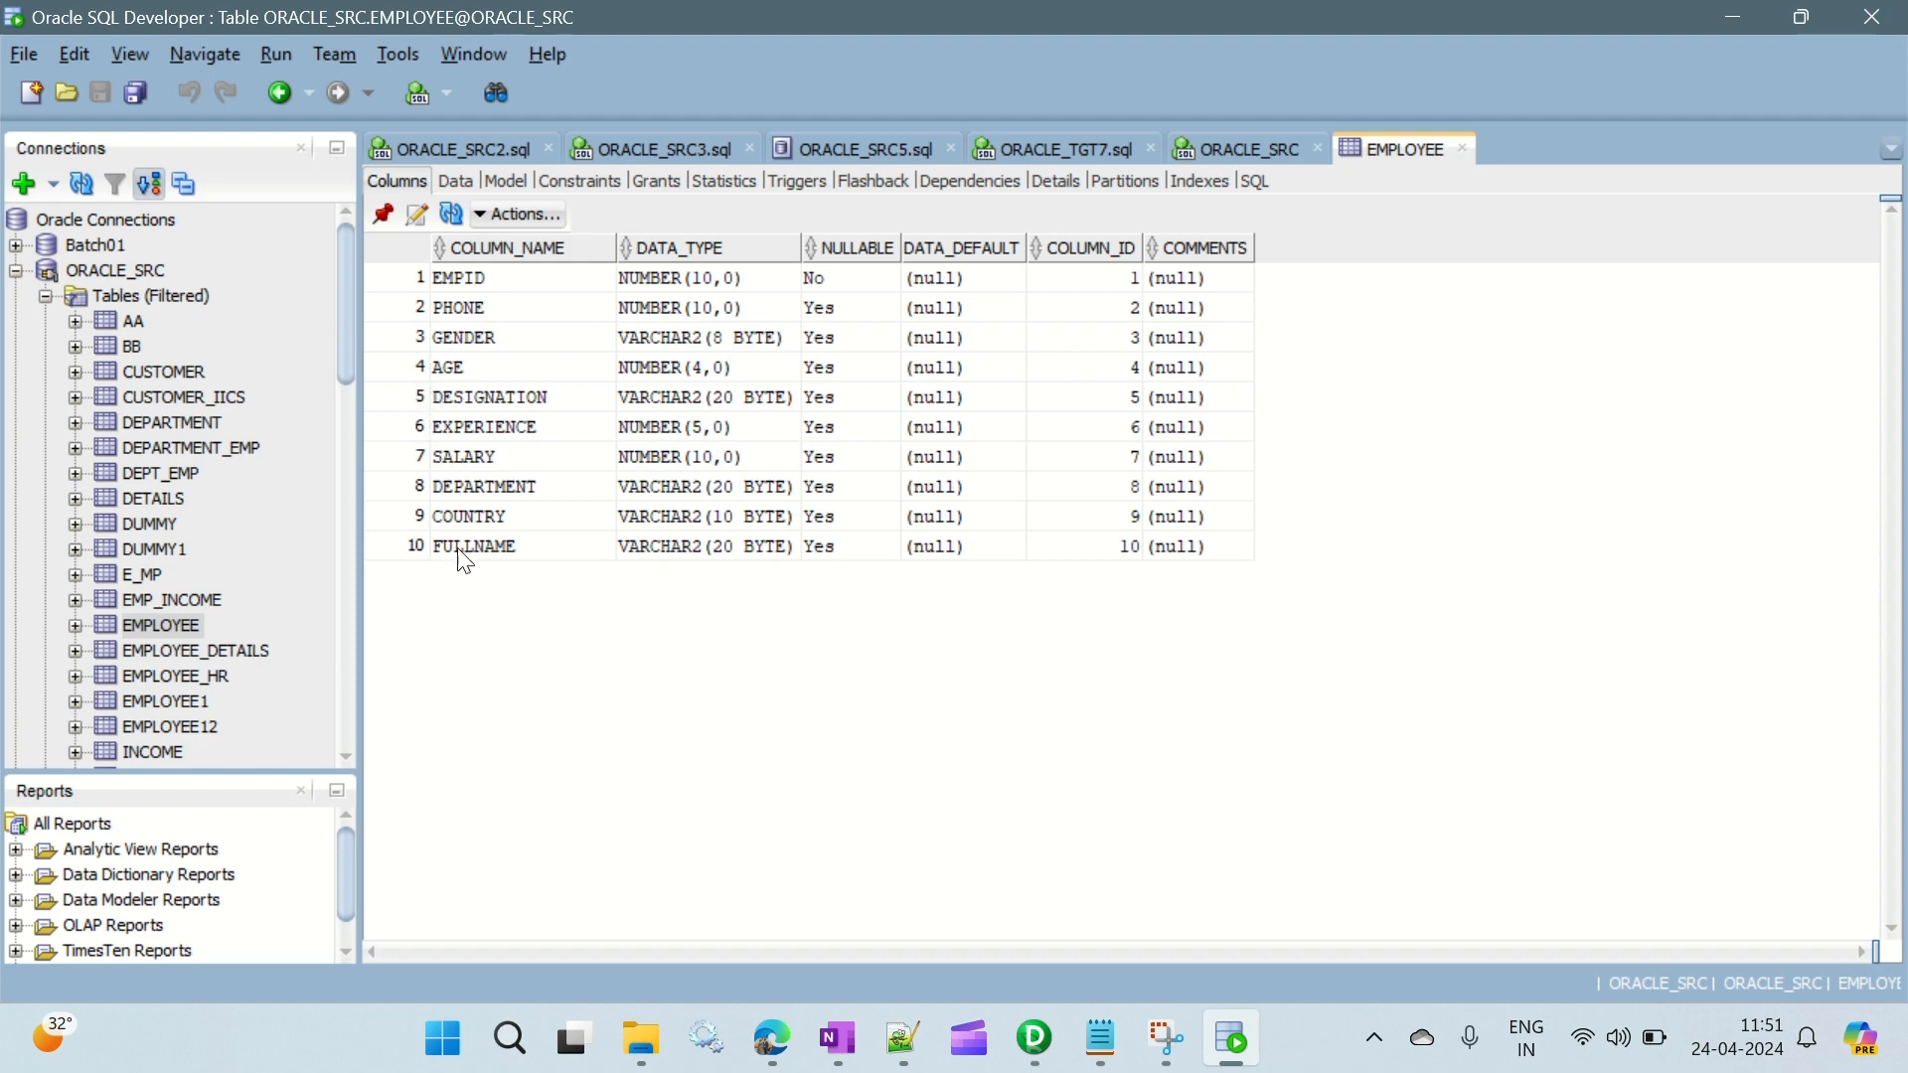
click(456, 182)
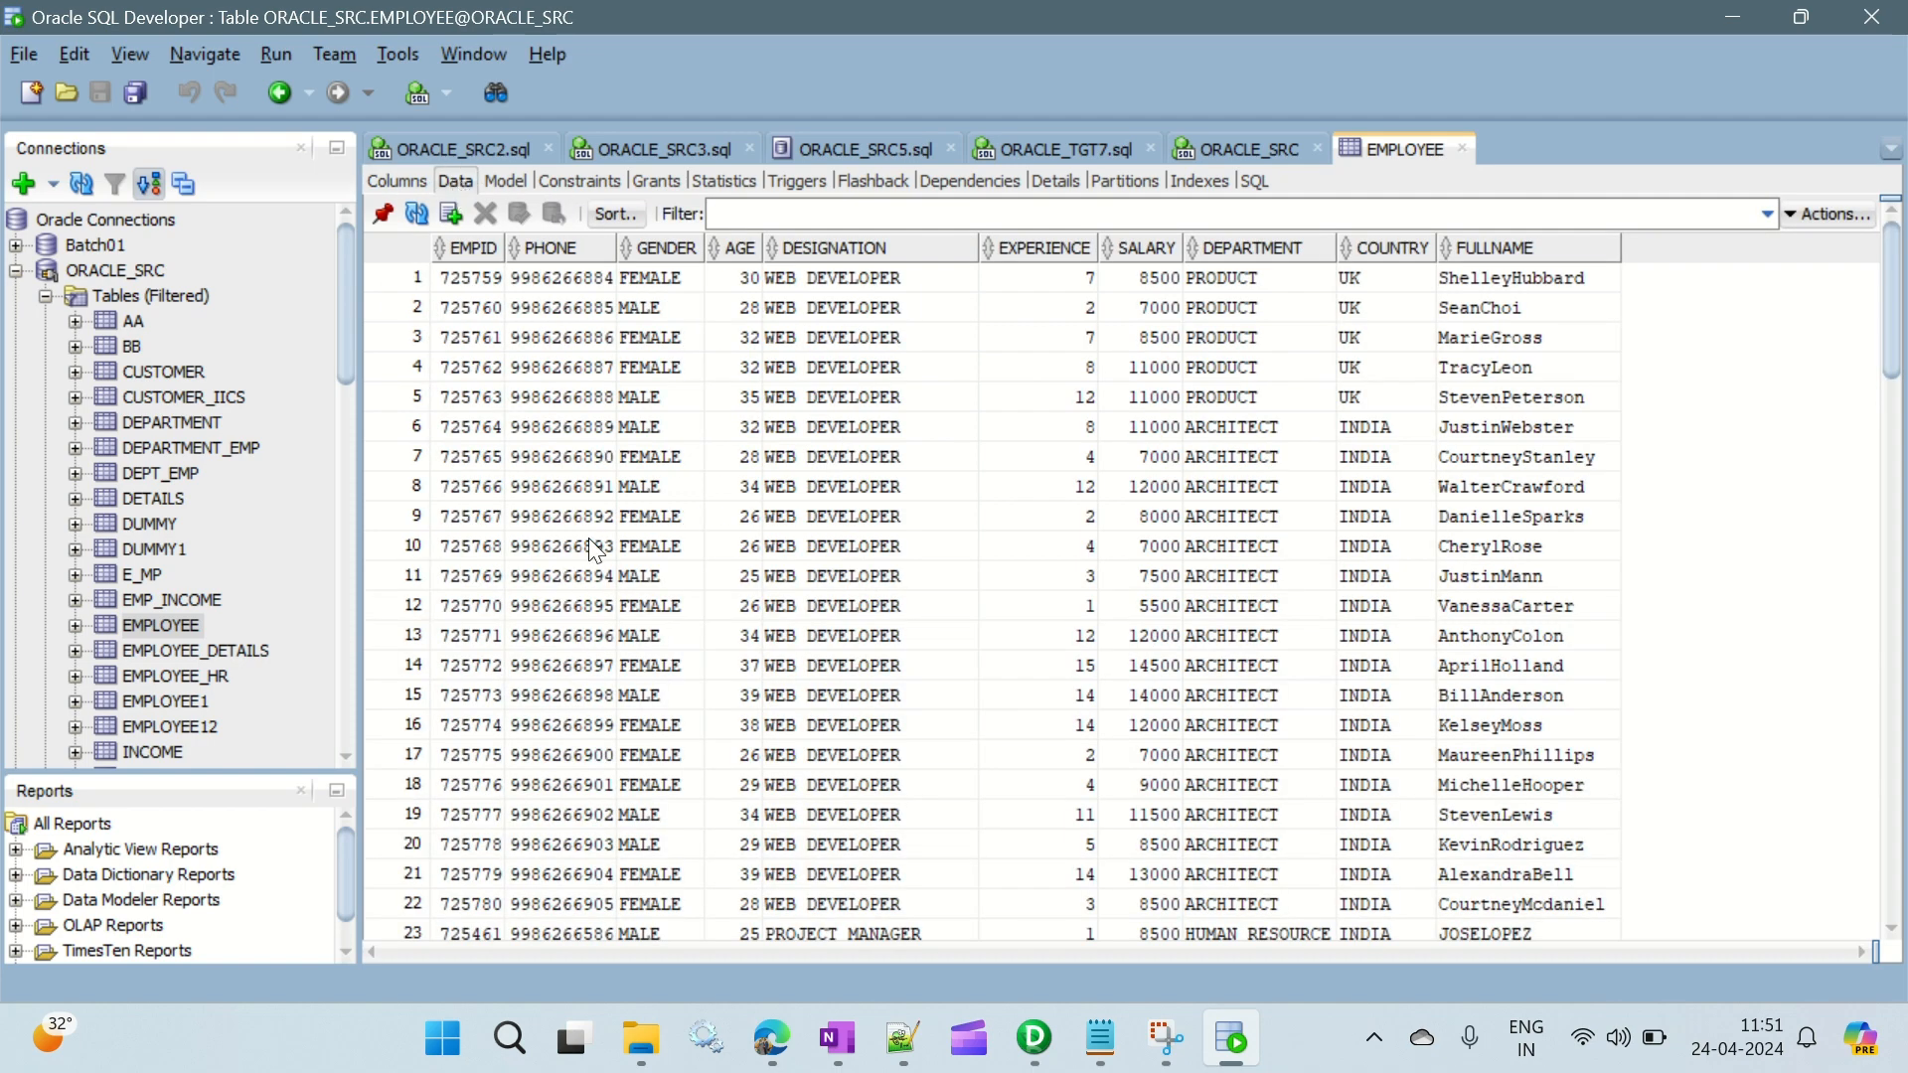
scroll(597, 552, down, 15)
scroll(596, 558, down, 16)
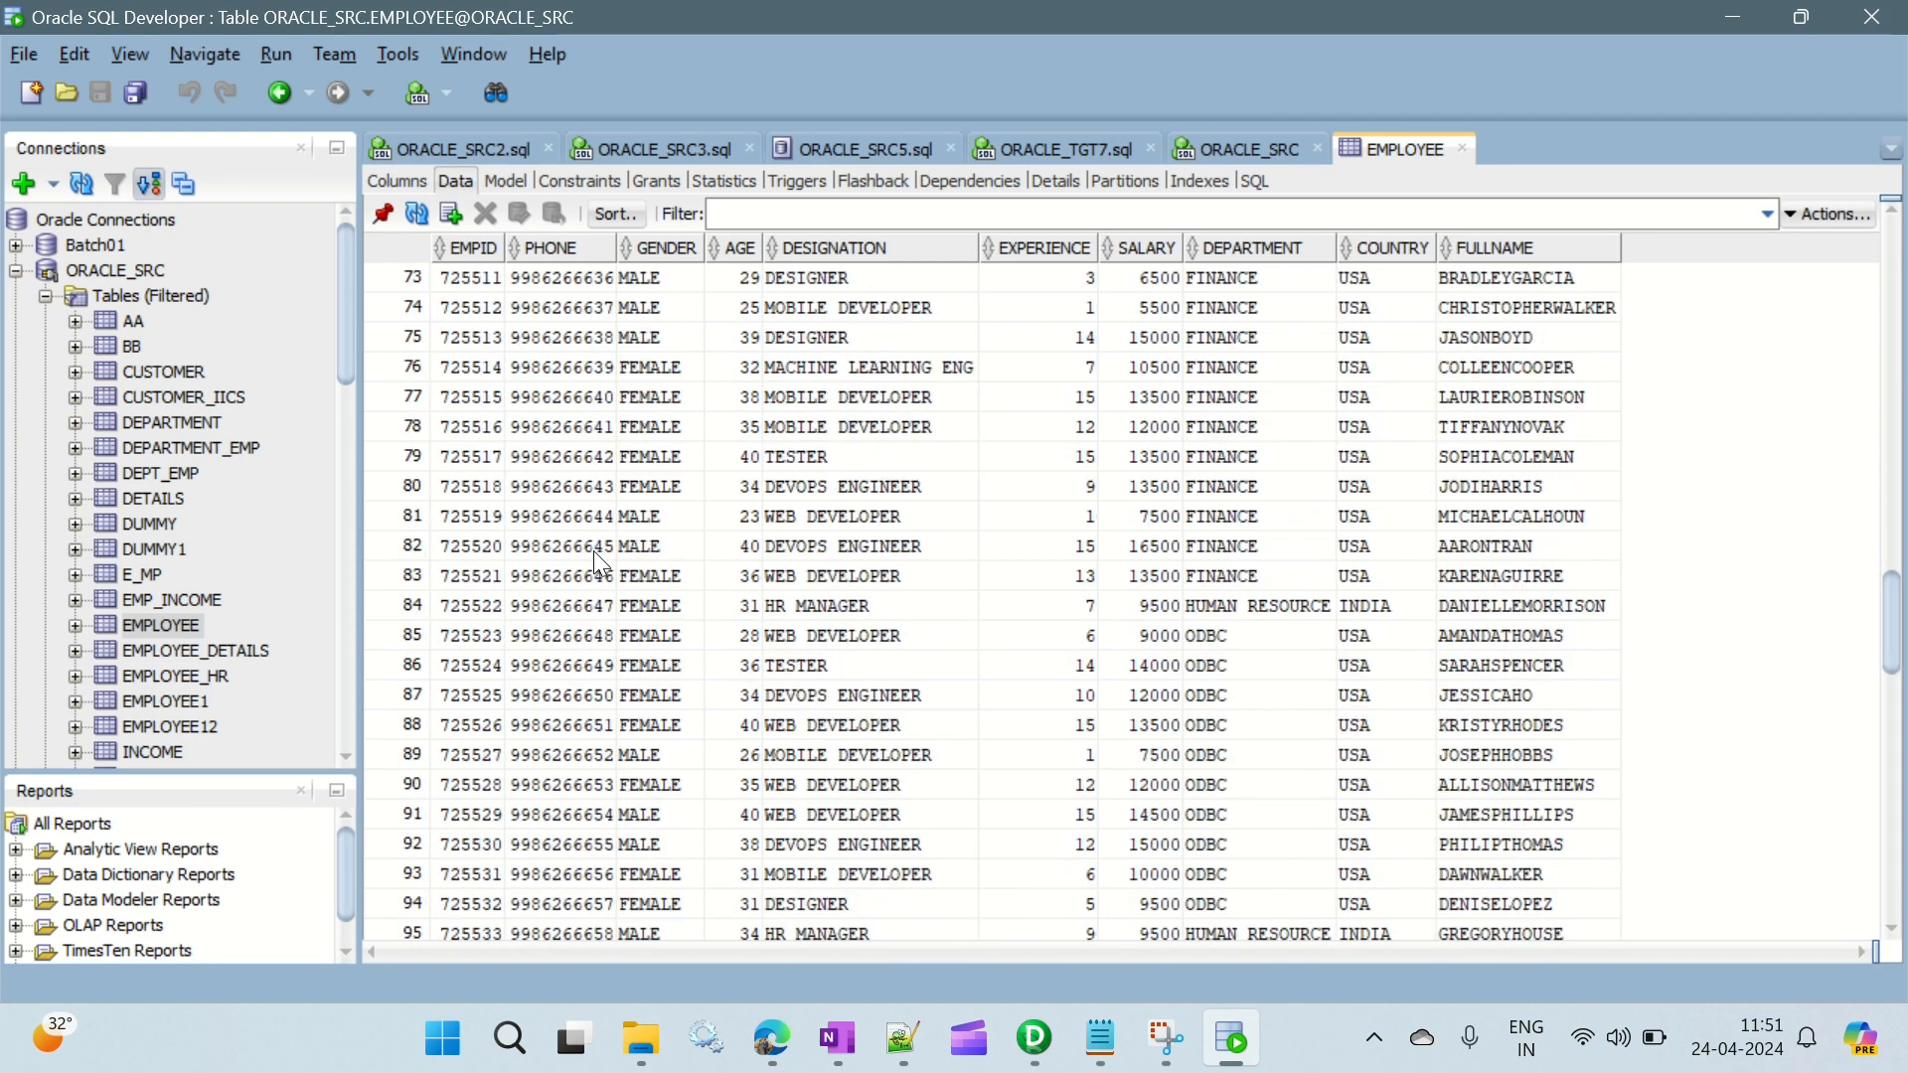
scroll(599, 568, up, 20)
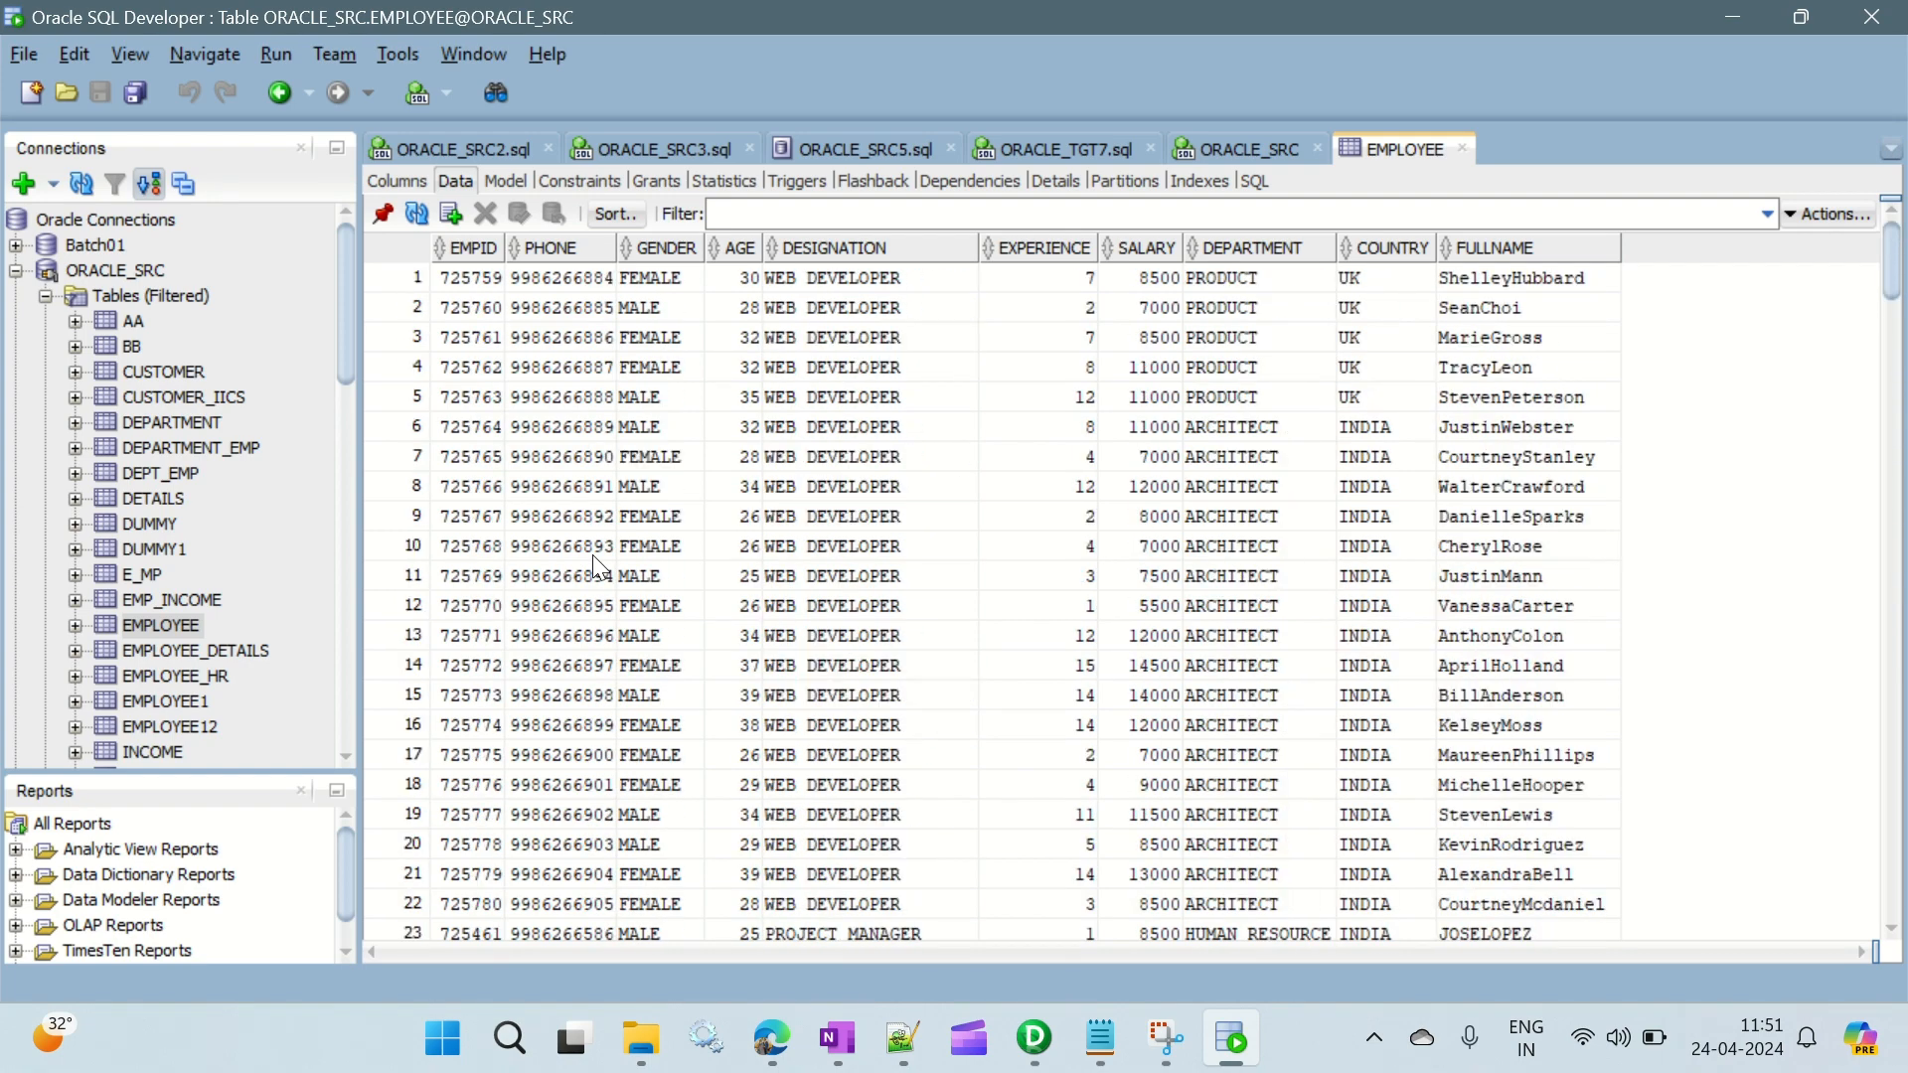
- Examine the data of the EMPLOYEE_HR and EMPLOYEE1 source tables, including the column definitions of EMPLOYEE1
click(175, 678)
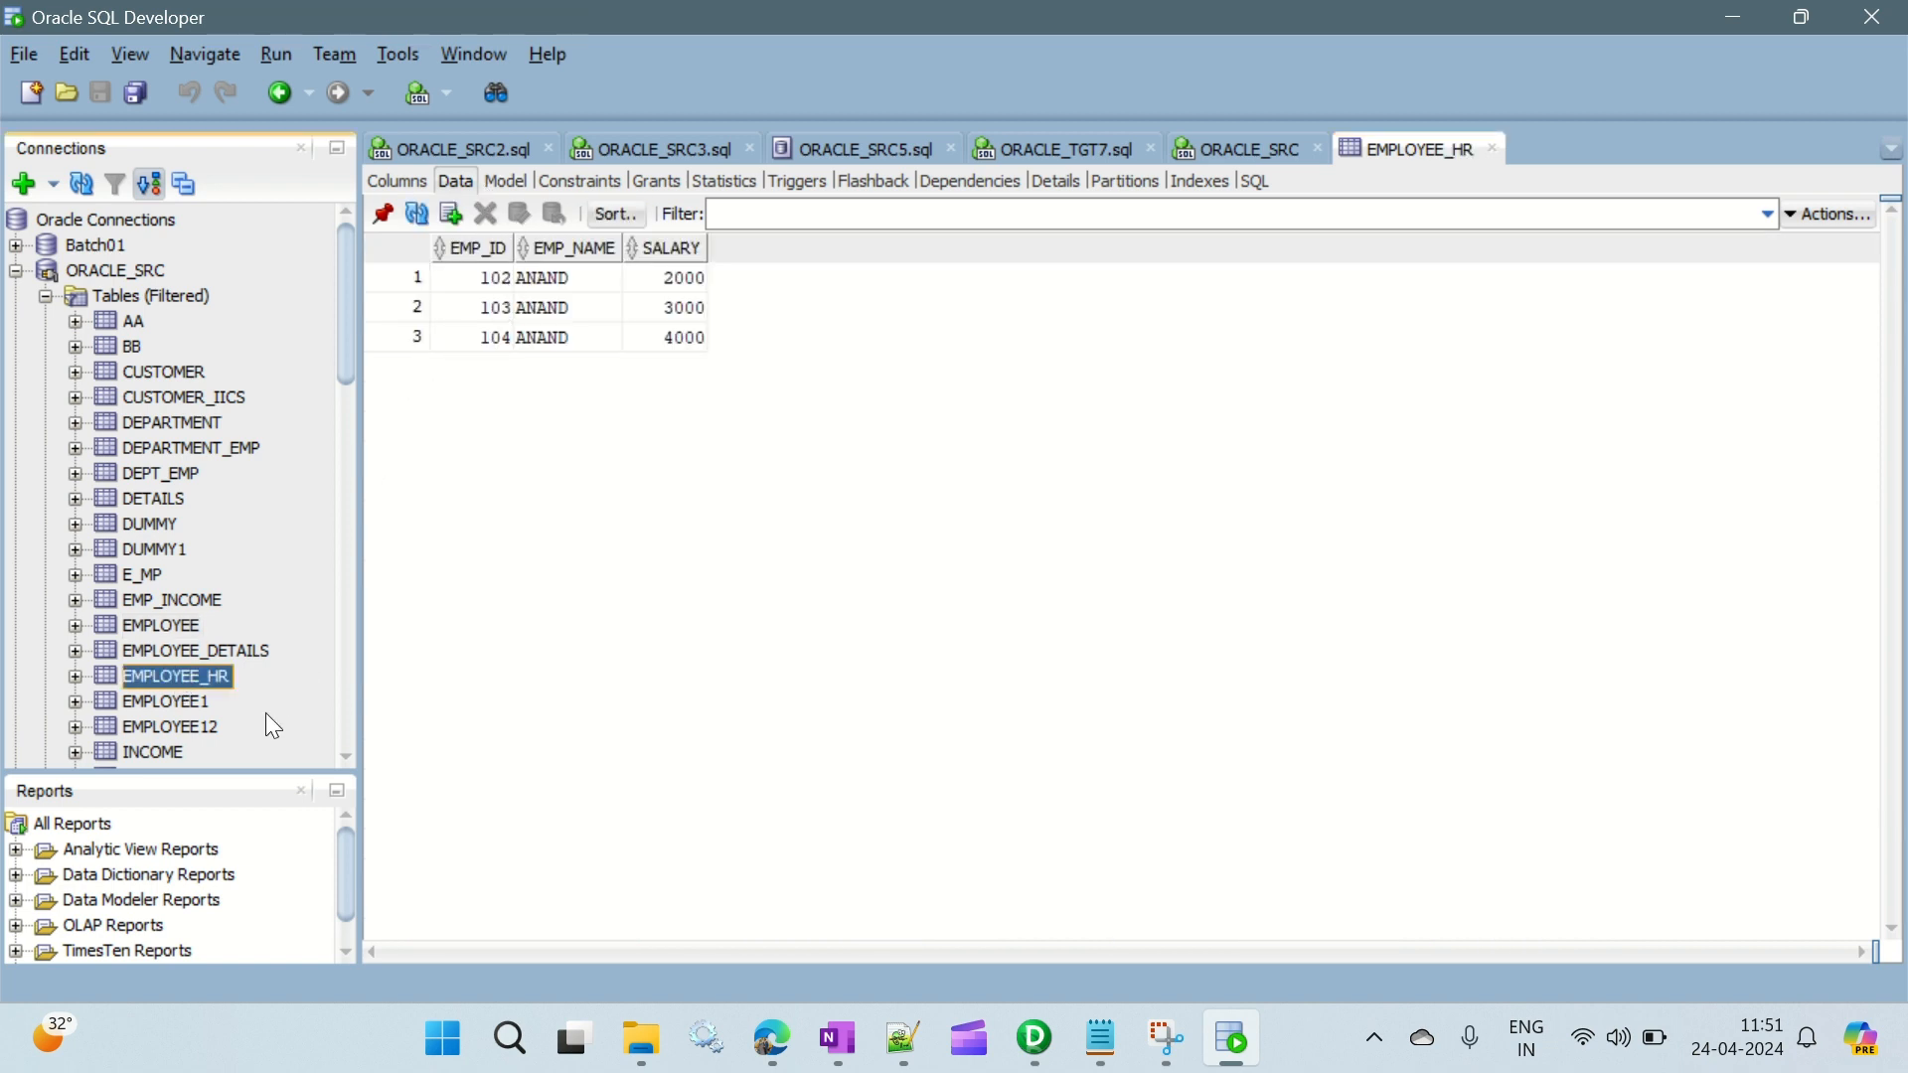
click(189, 702)
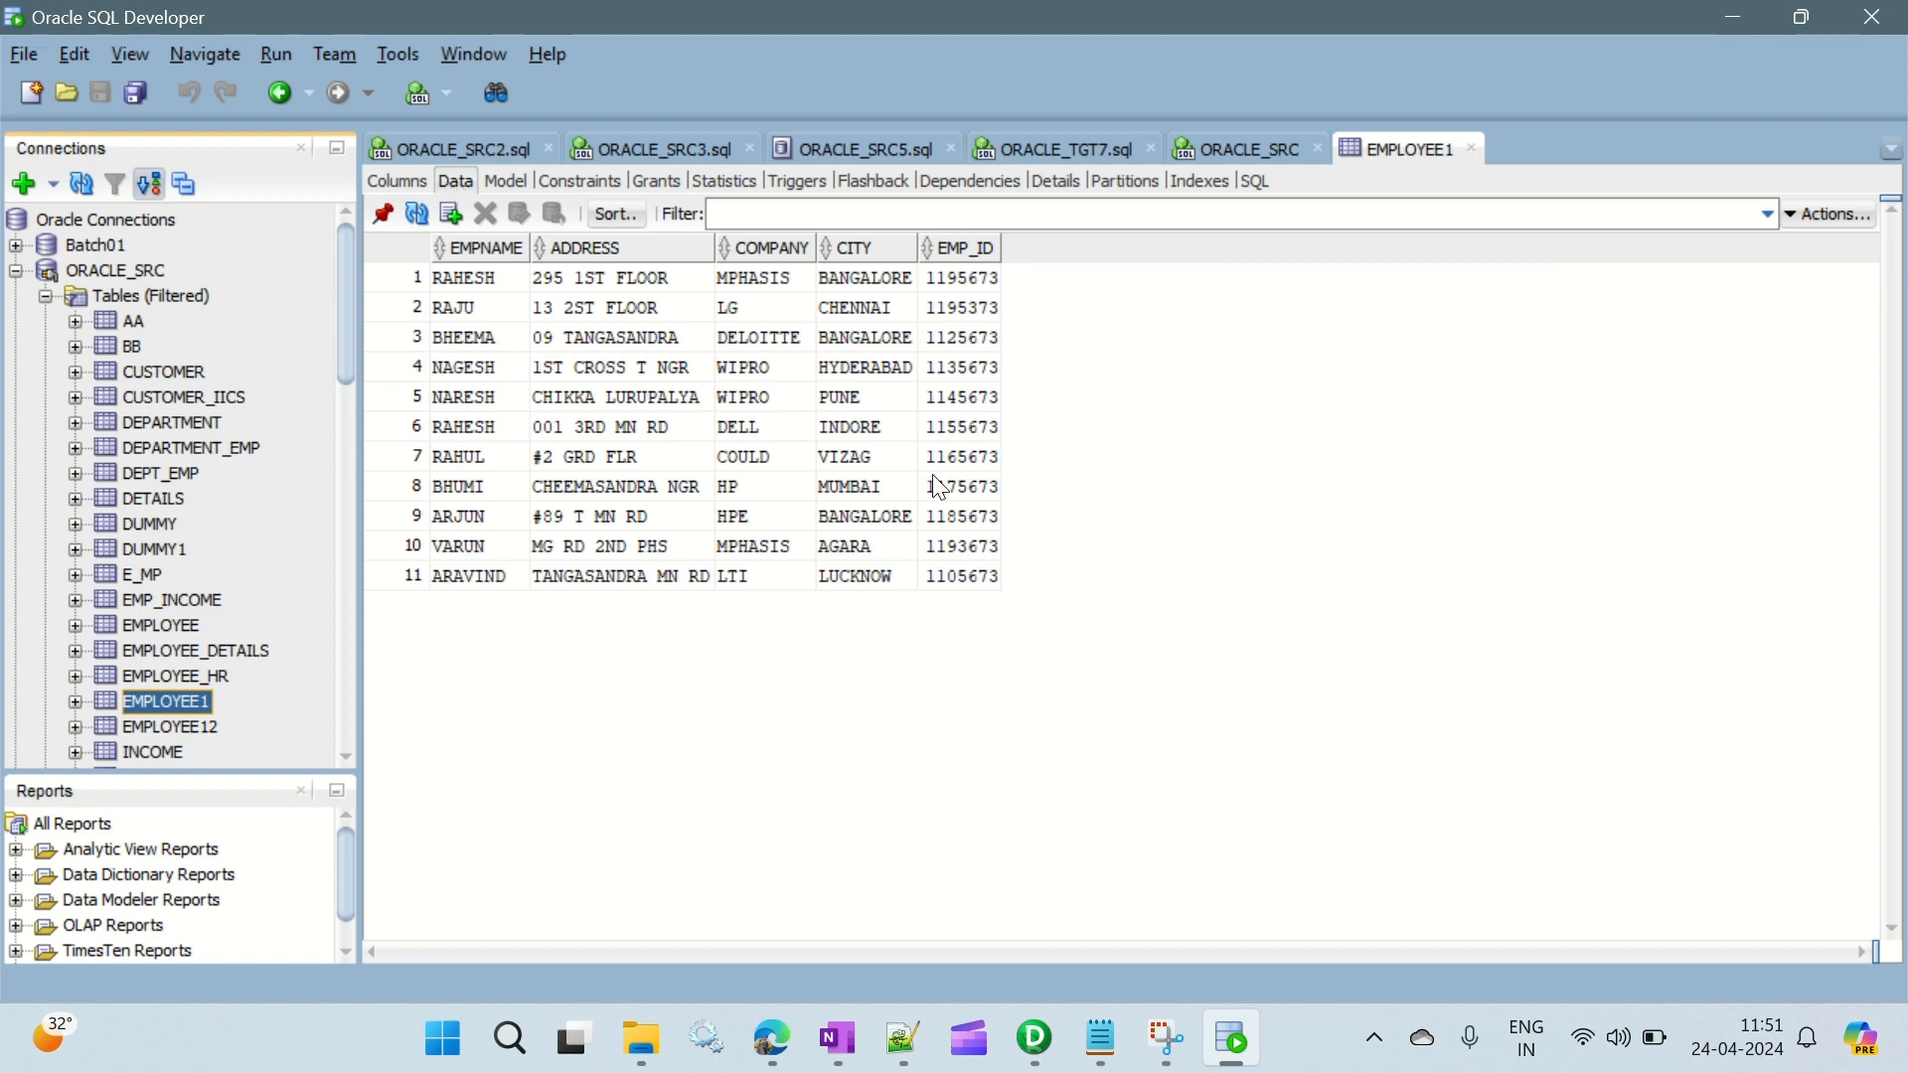
click(478, 574)
click(453, 281)
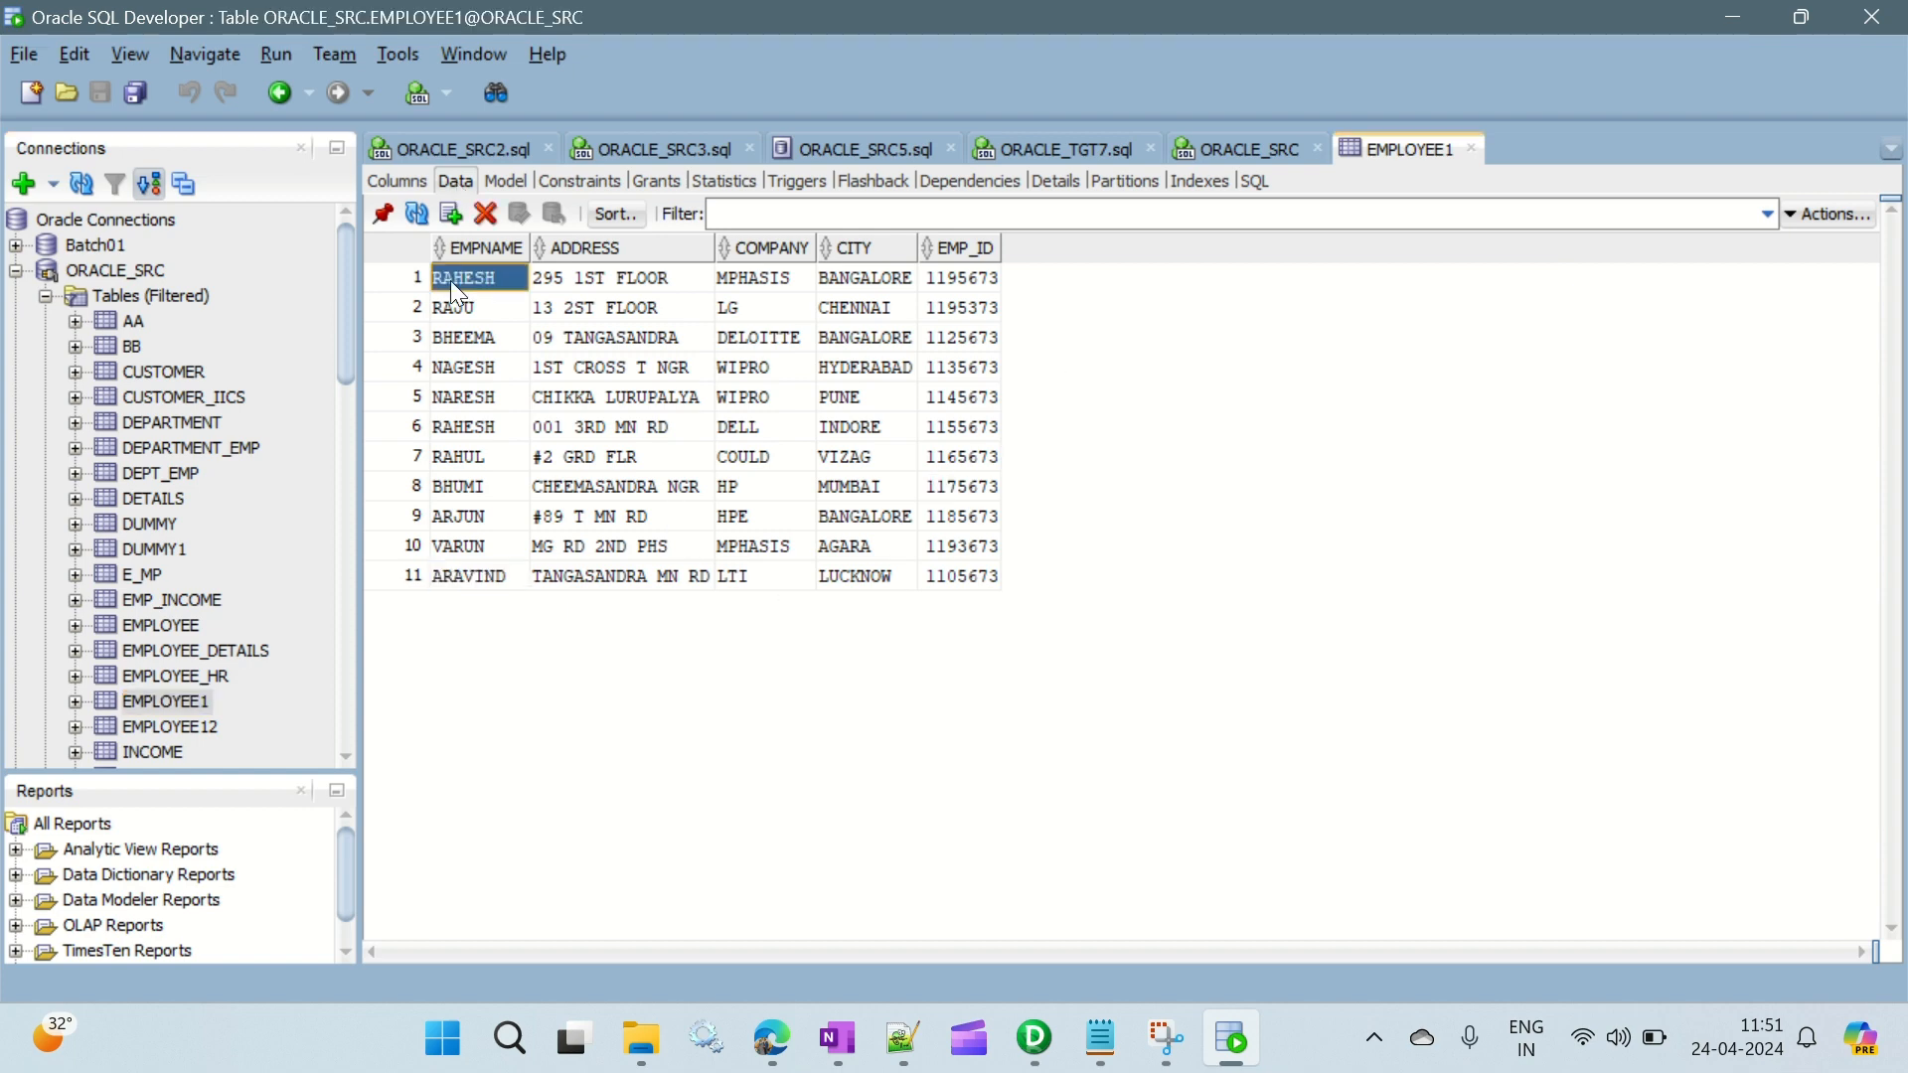
click(393, 175)
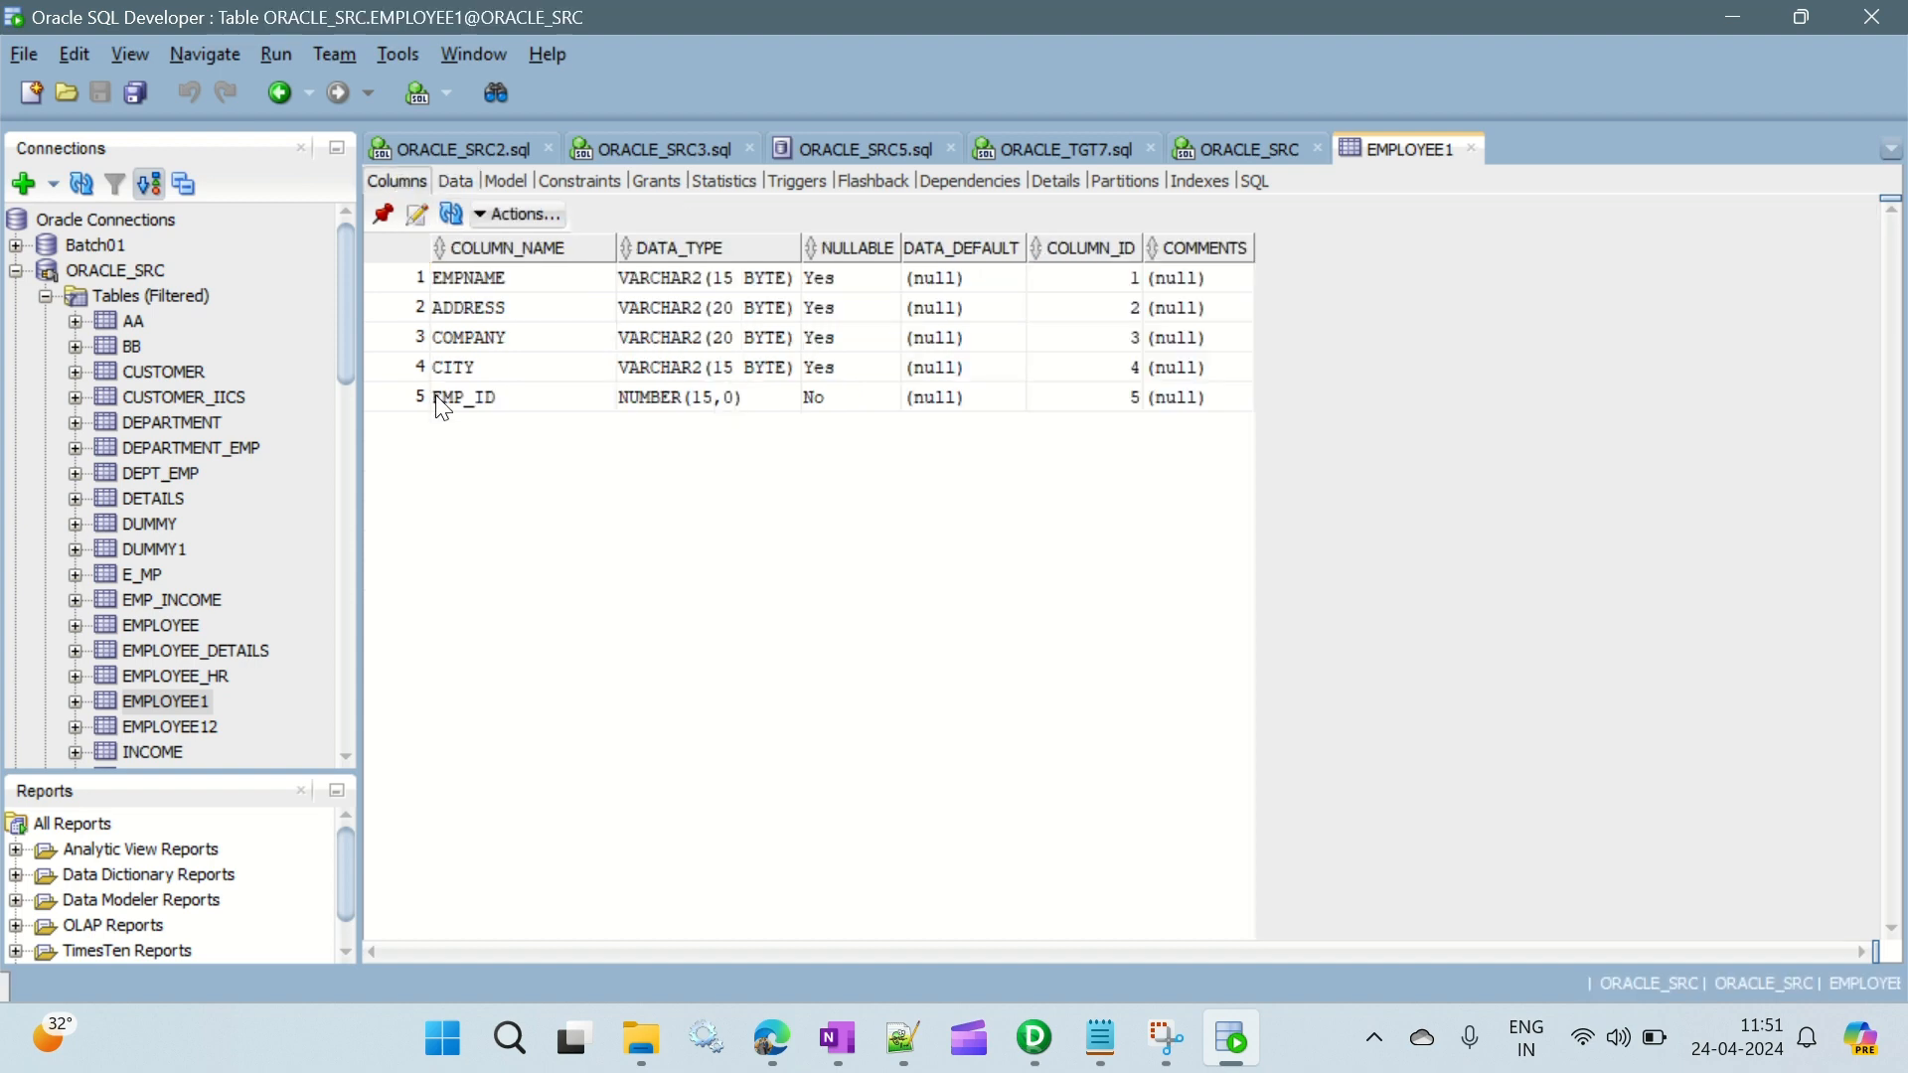
click(460, 183)
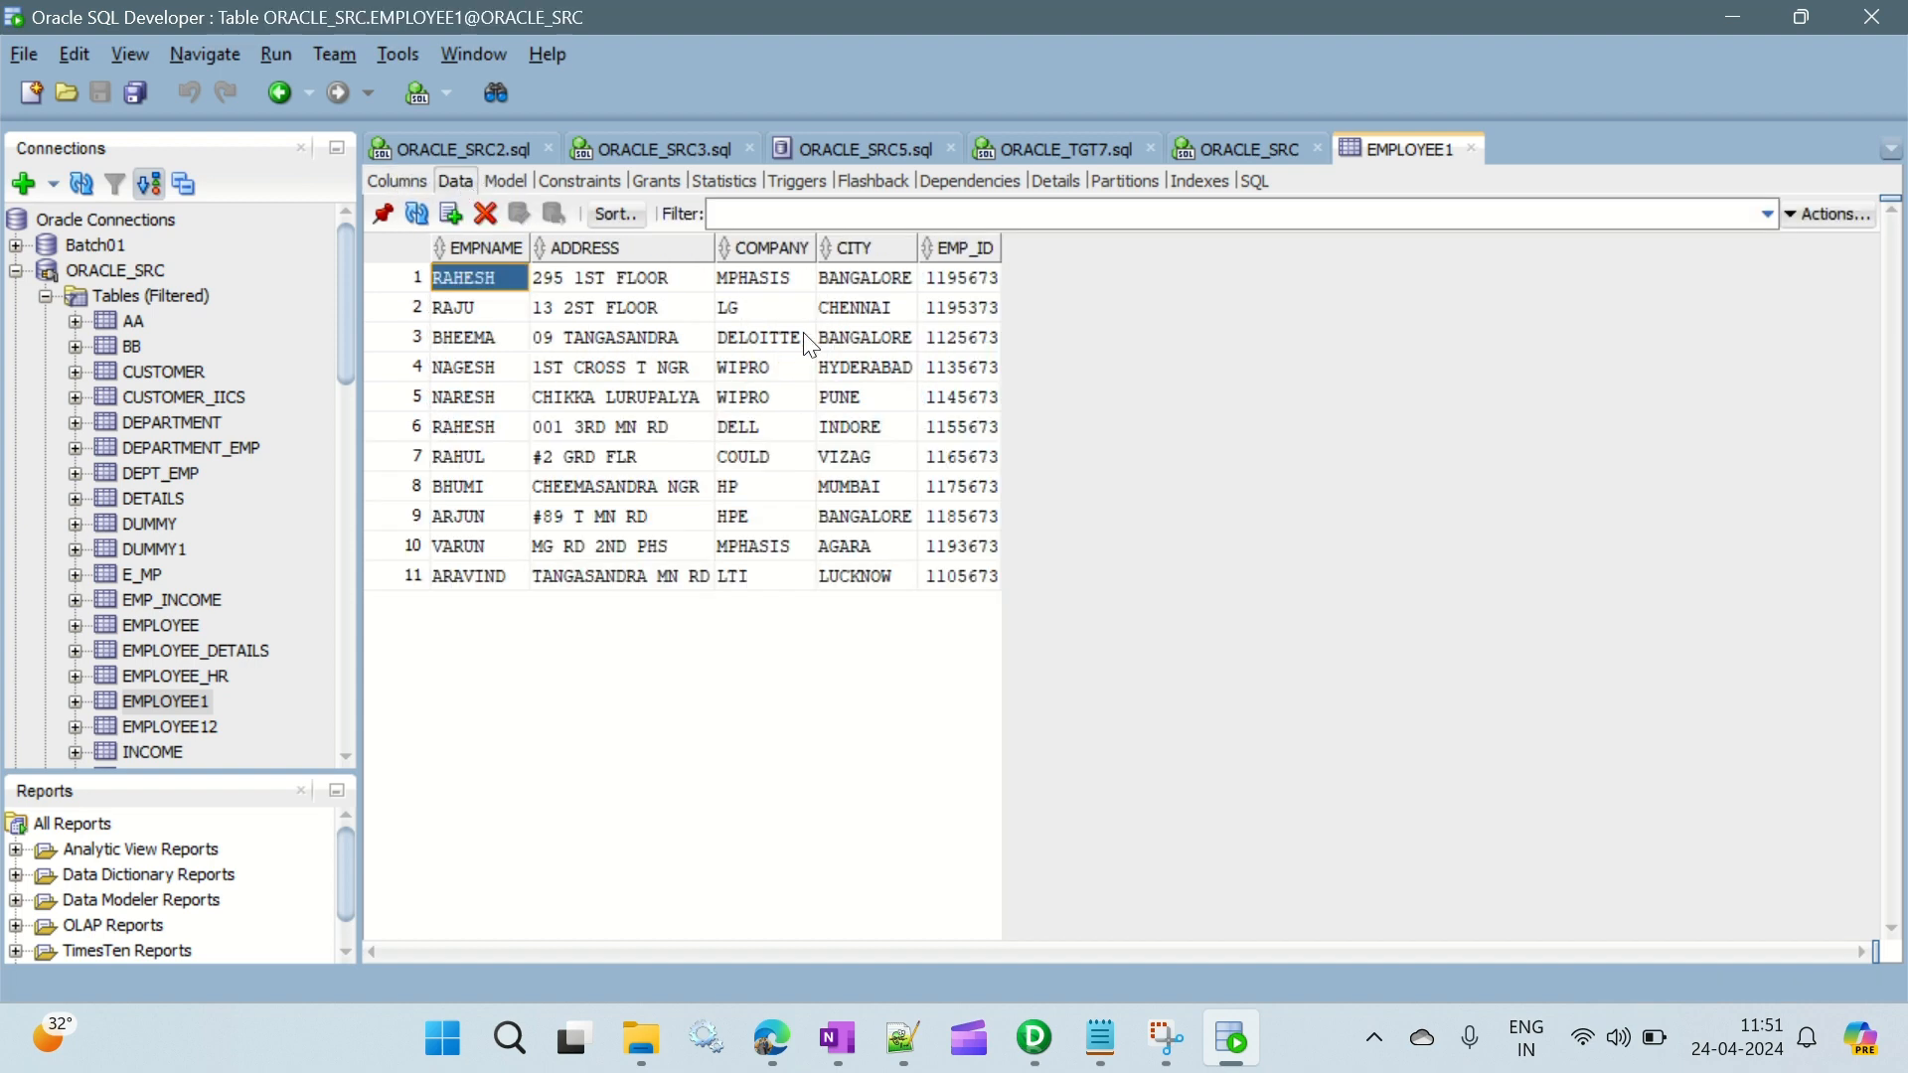
- Highlight the first row, the last row and the middle rows 2 to 10 of the source EMPLOYEE1 data
click(415, 278)
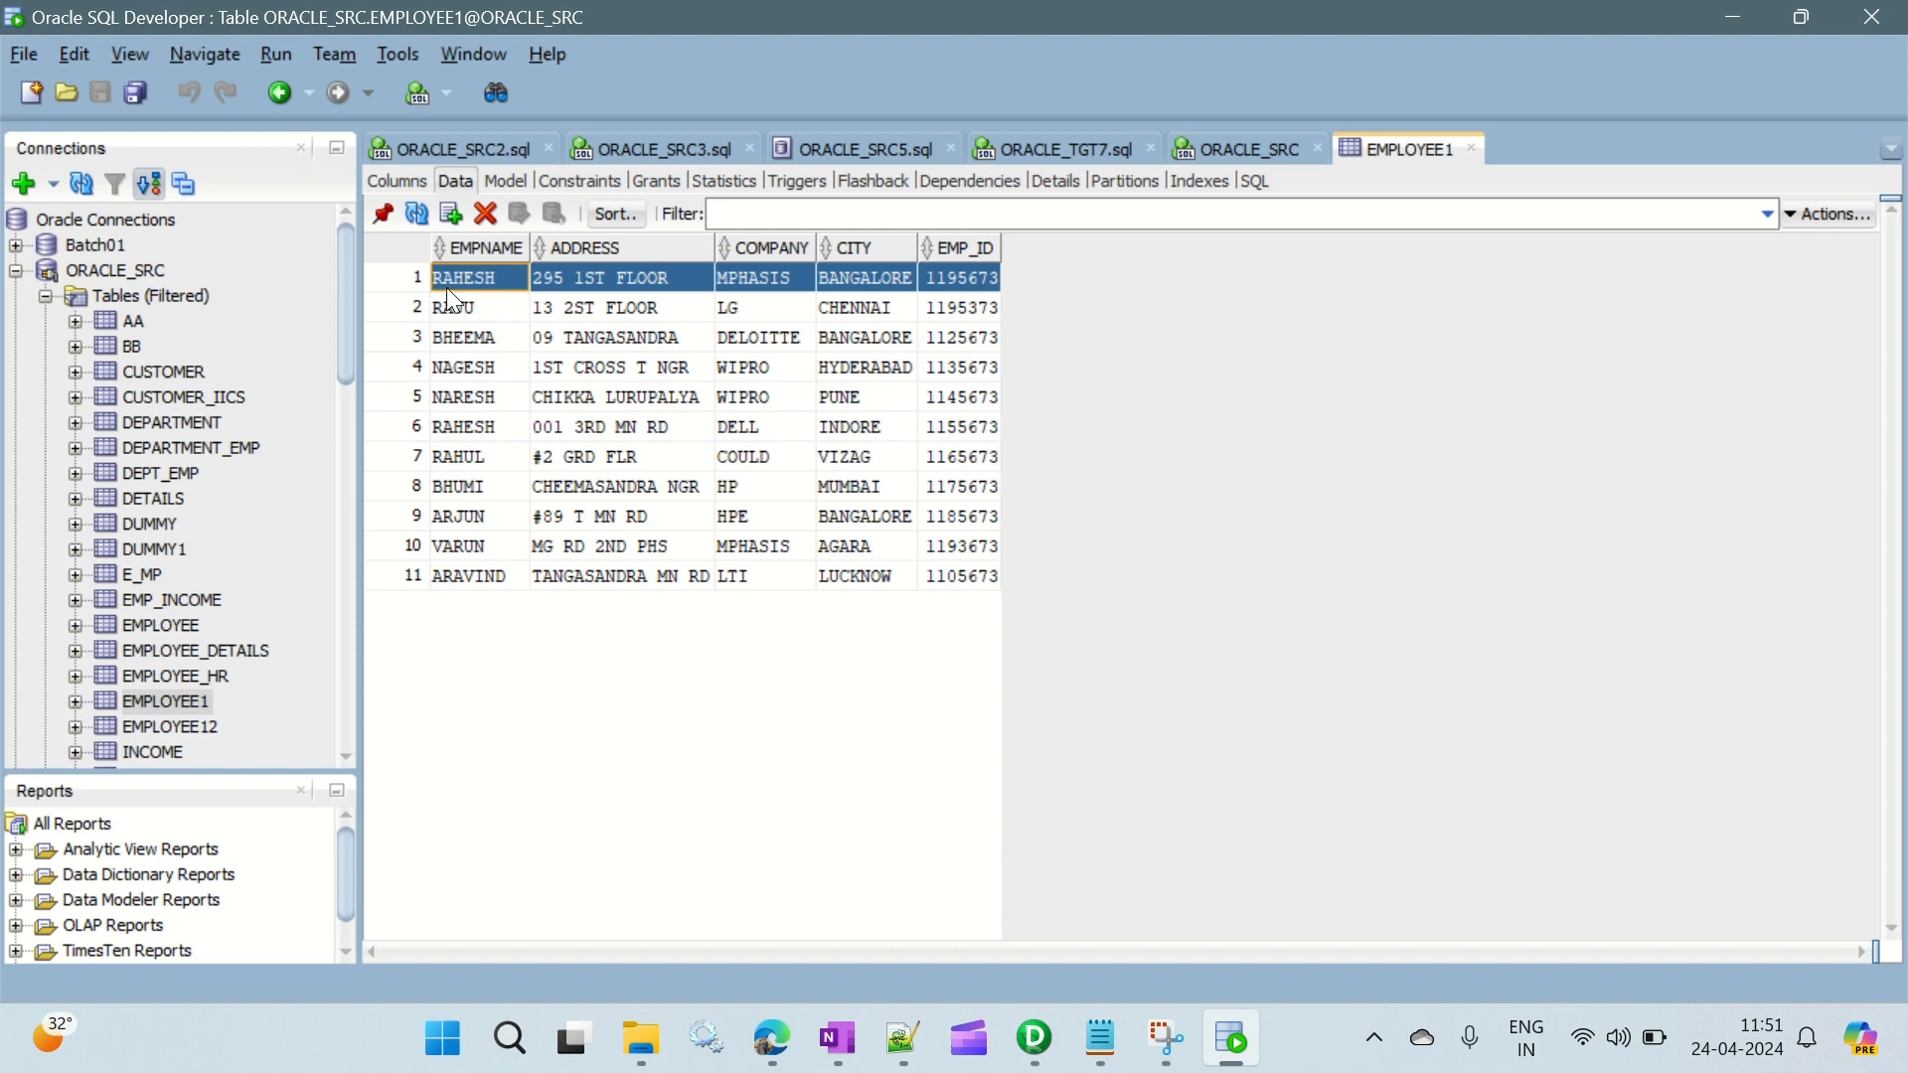
click(435, 579)
click(417, 576)
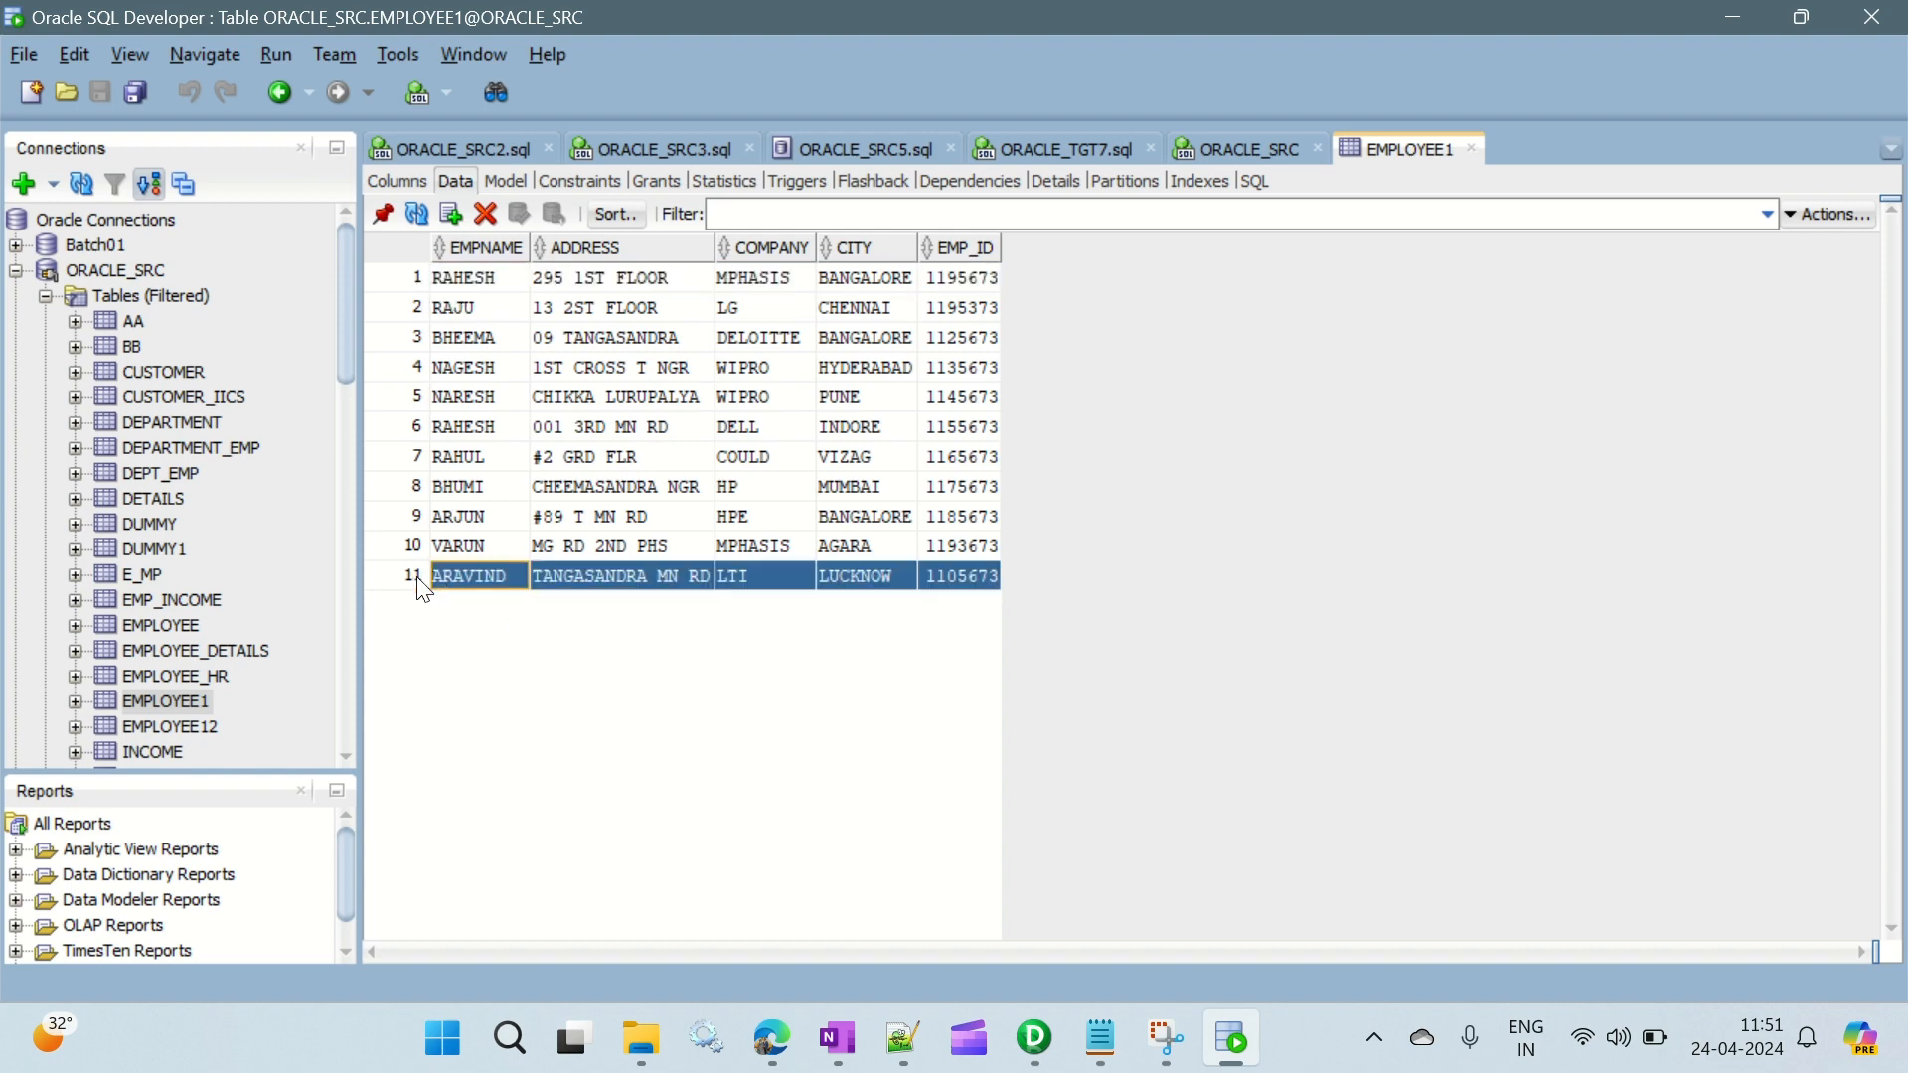
click(408, 304)
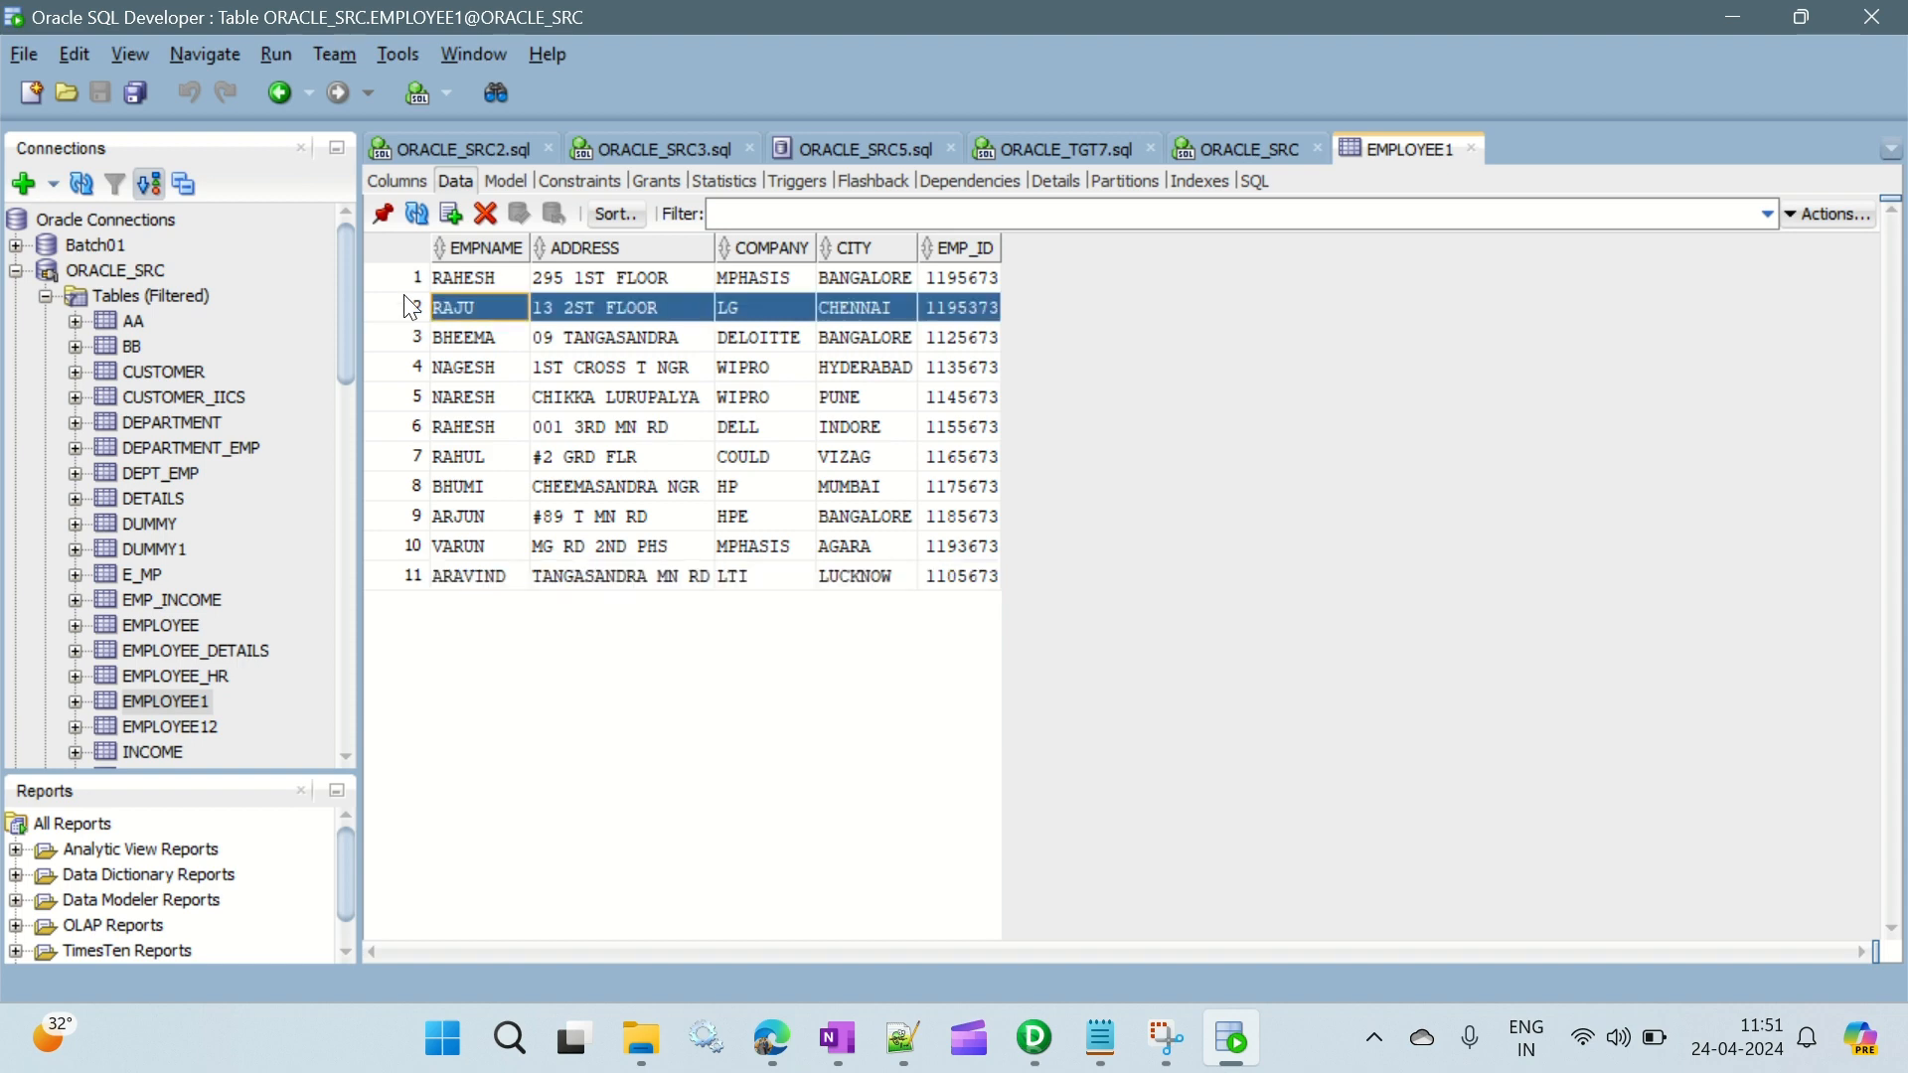
shift+click(408, 548)
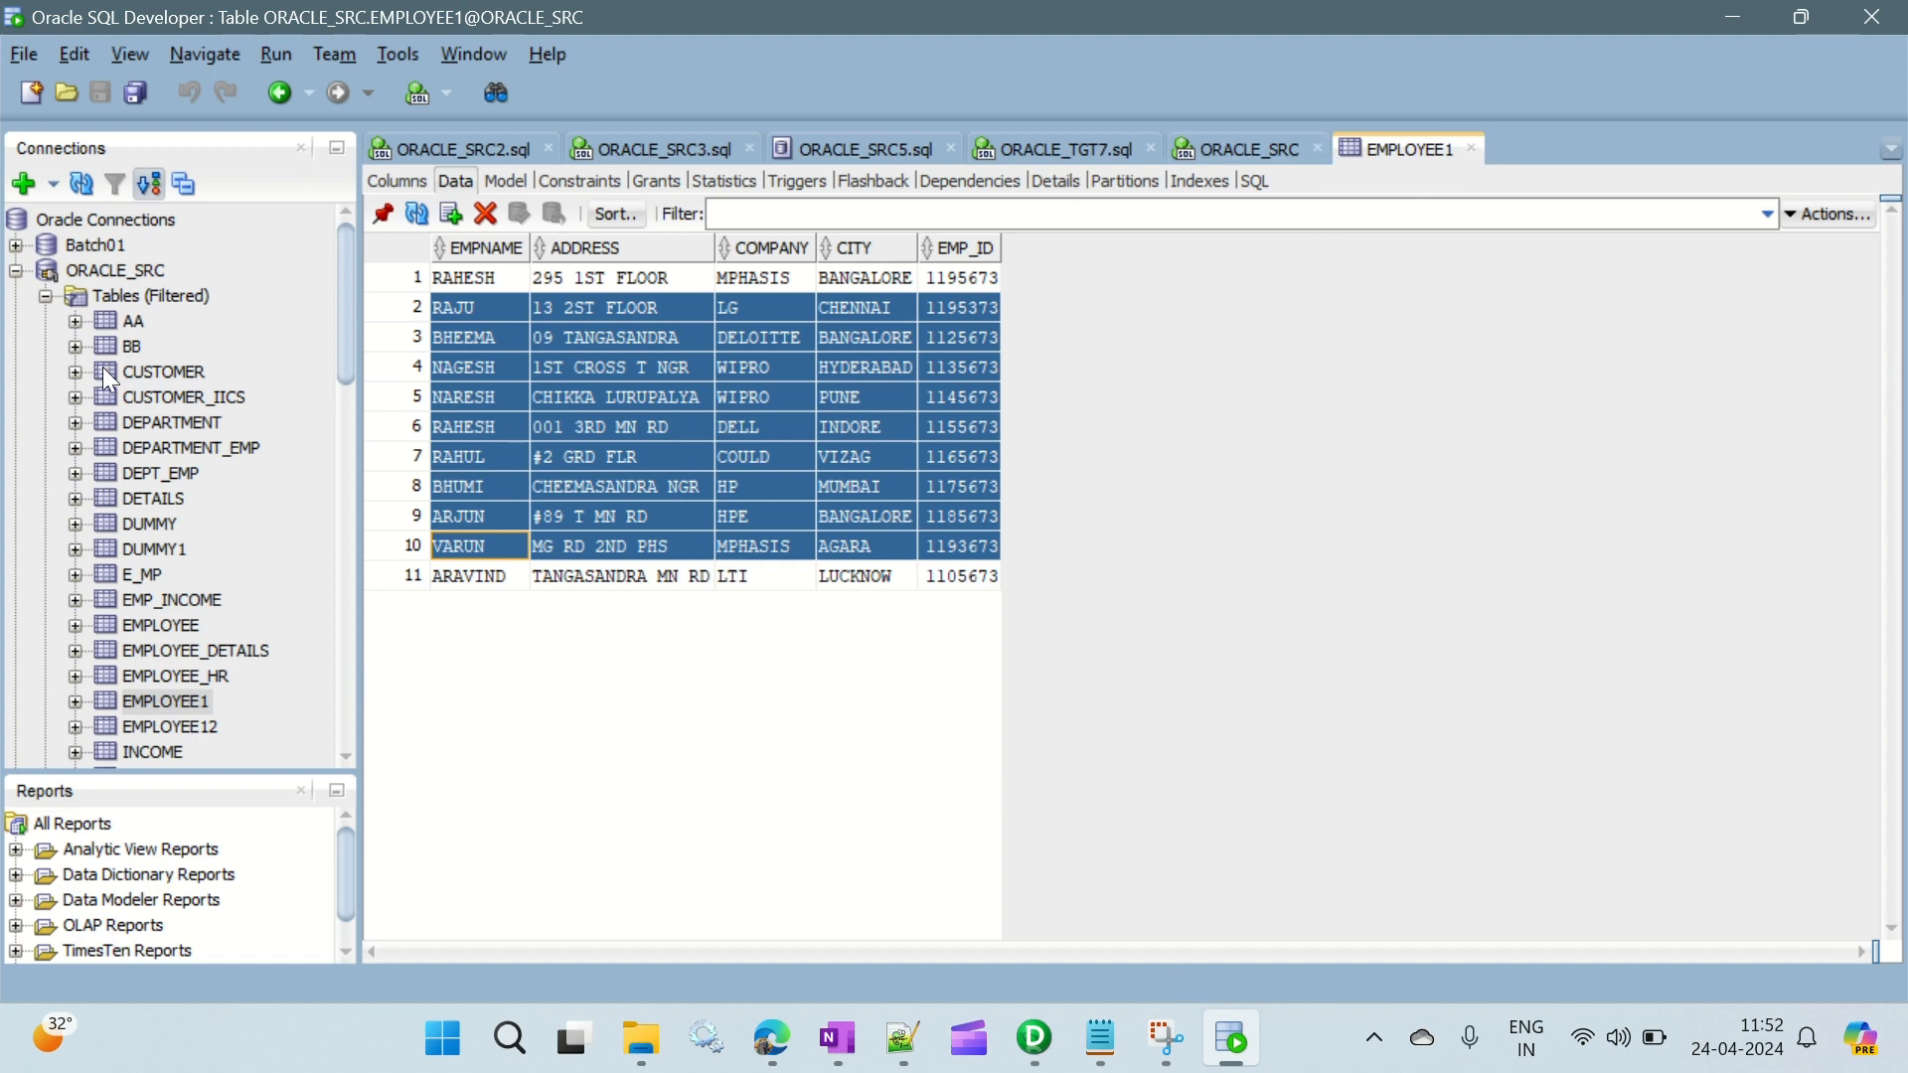
- Collapse the ORACLE_SRC connection, connect to ORACLE_TGT and open its EMPLOYEE1 table
click(43, 296)
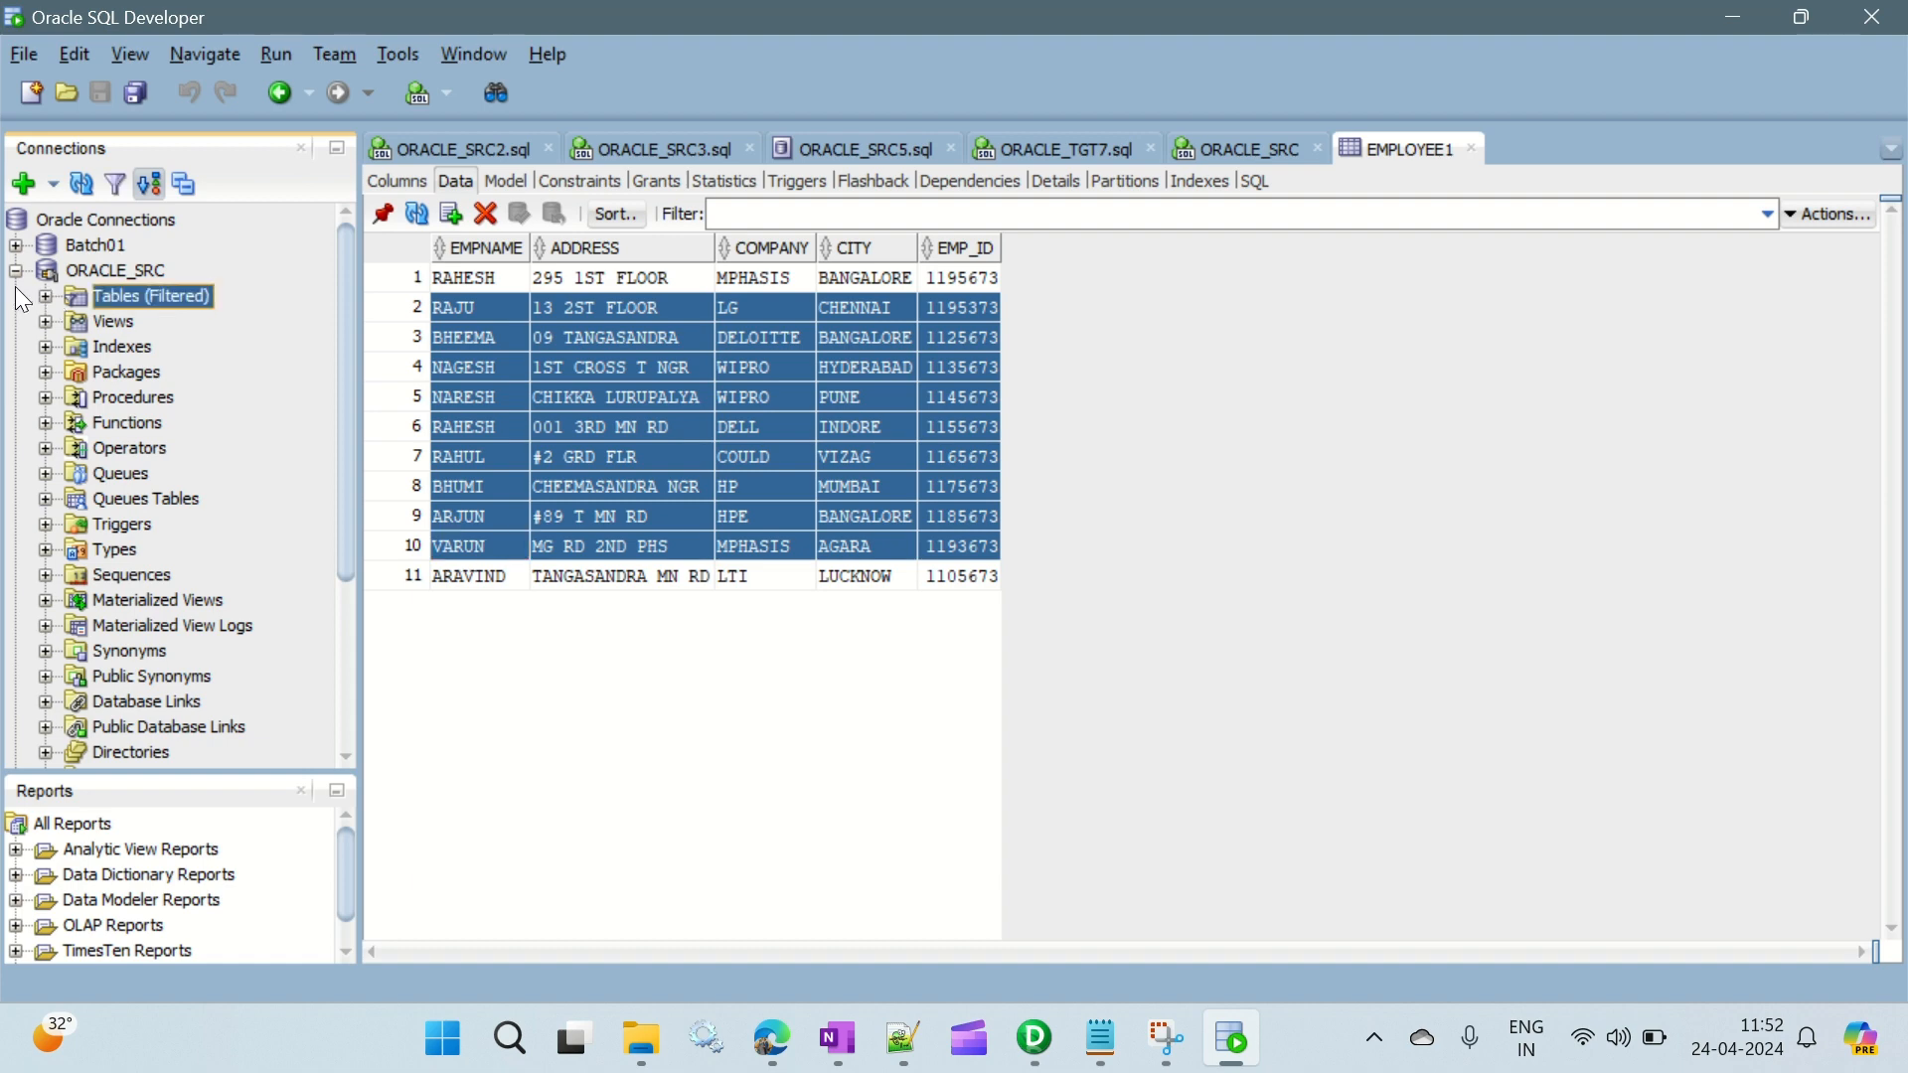
click(15, 271)
double_click(86, 286)
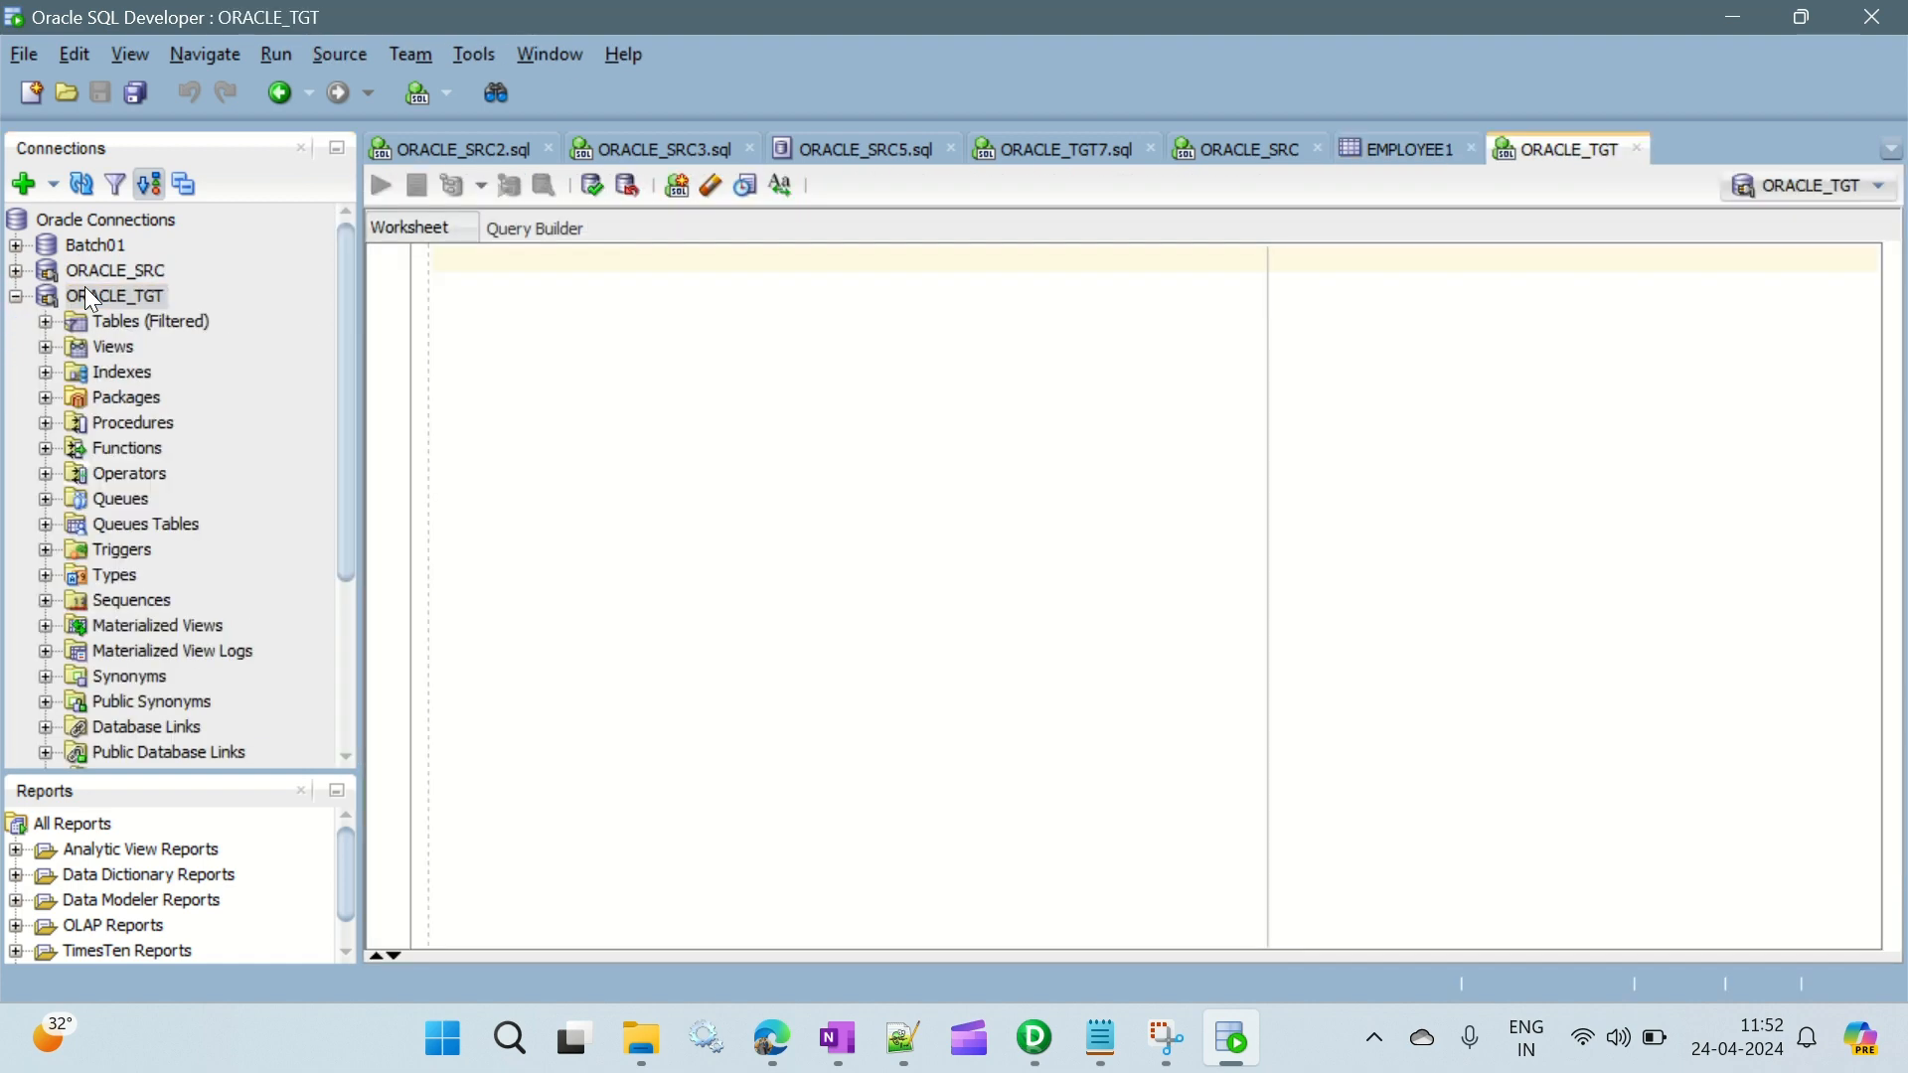
click(43, 323)
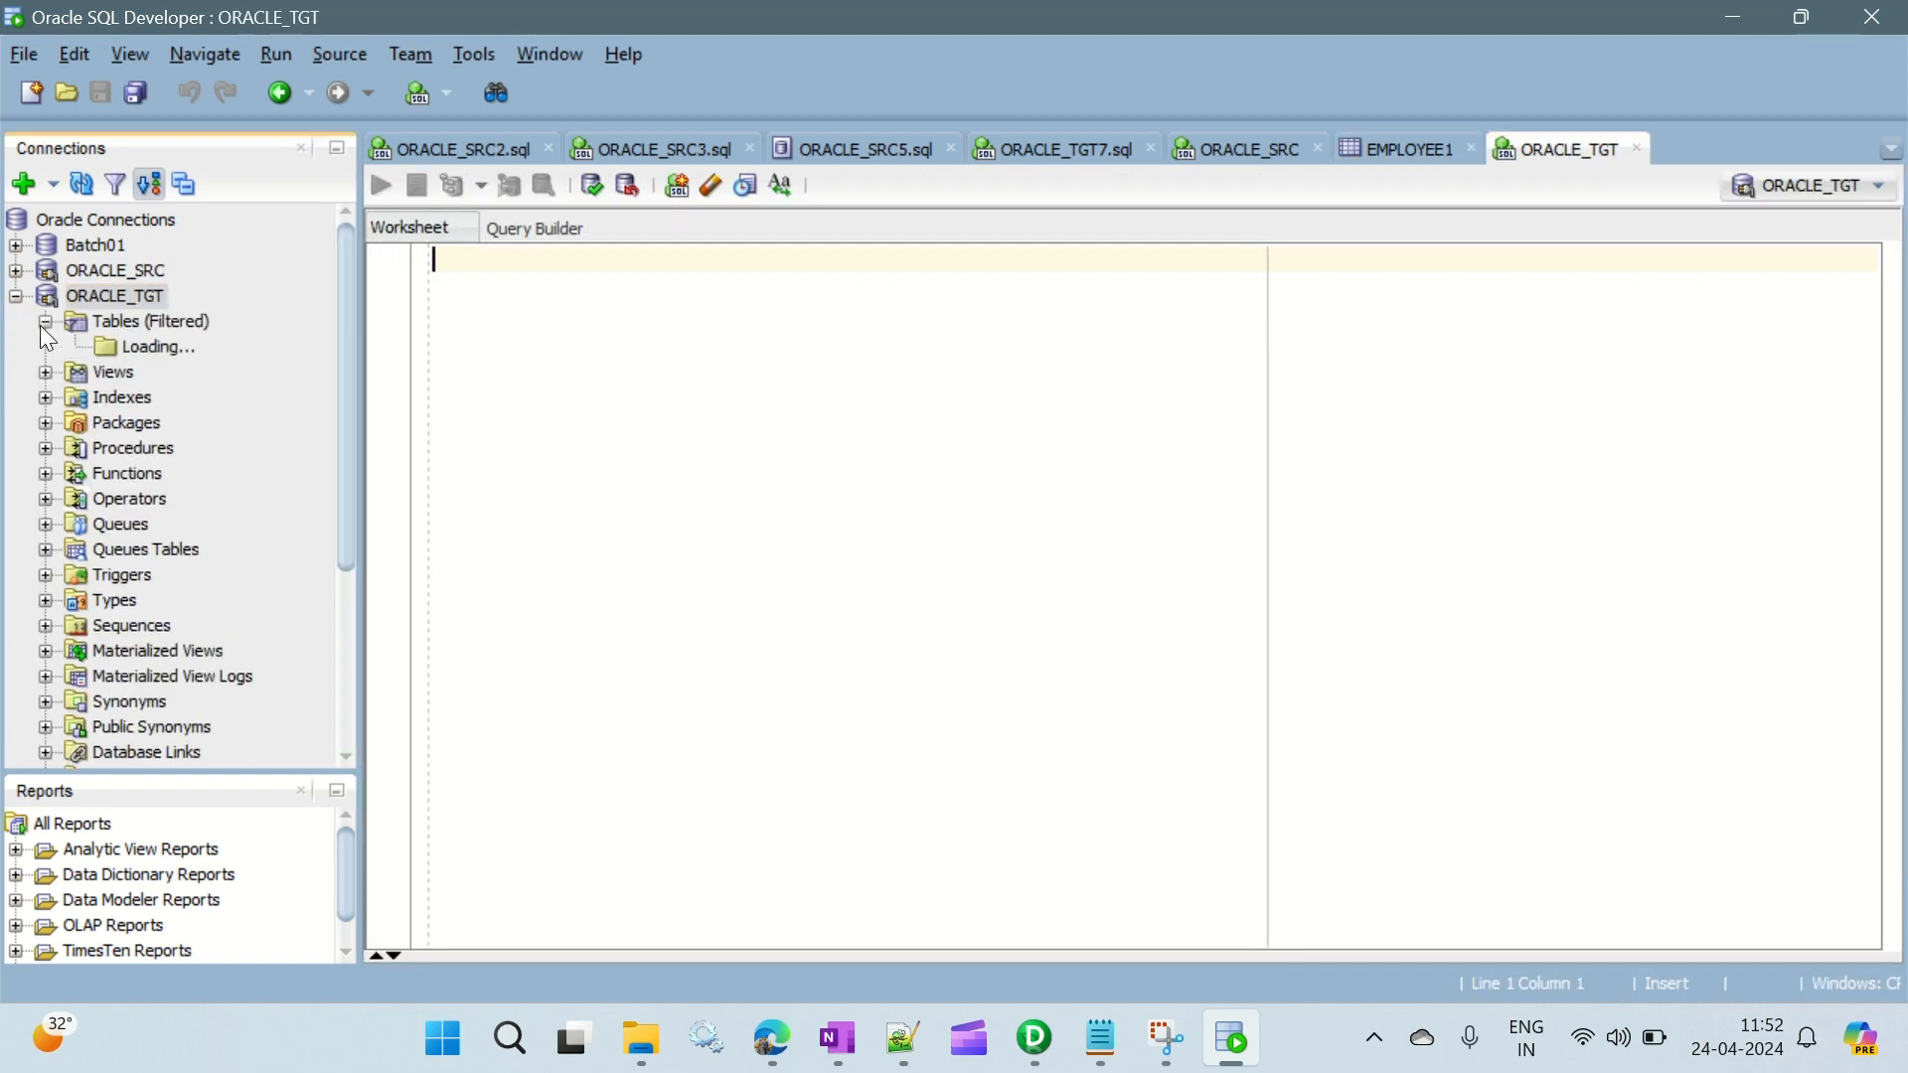
click(161, 475)
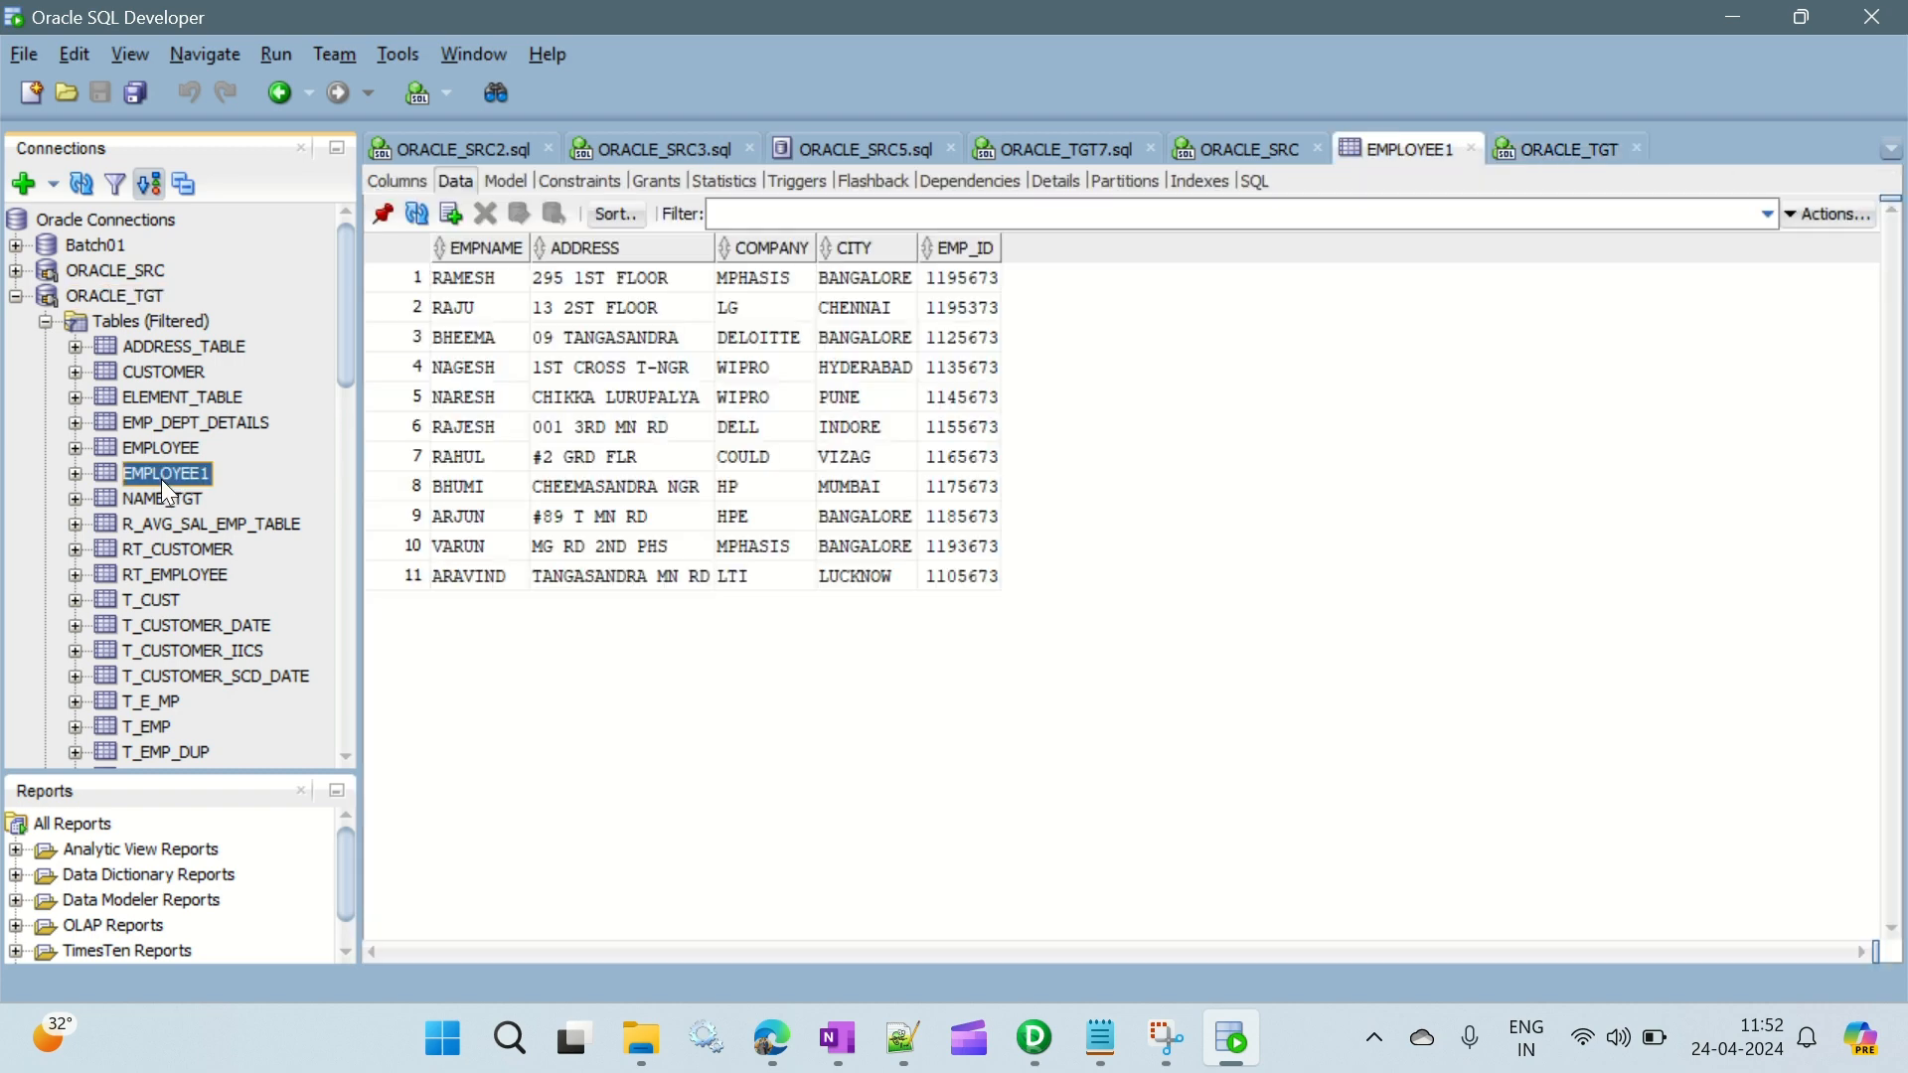
- Examine the column definitions and data of the target EMPLOYEE1 table, and collapse the ORACLE_TGT connection
click(464, 181)
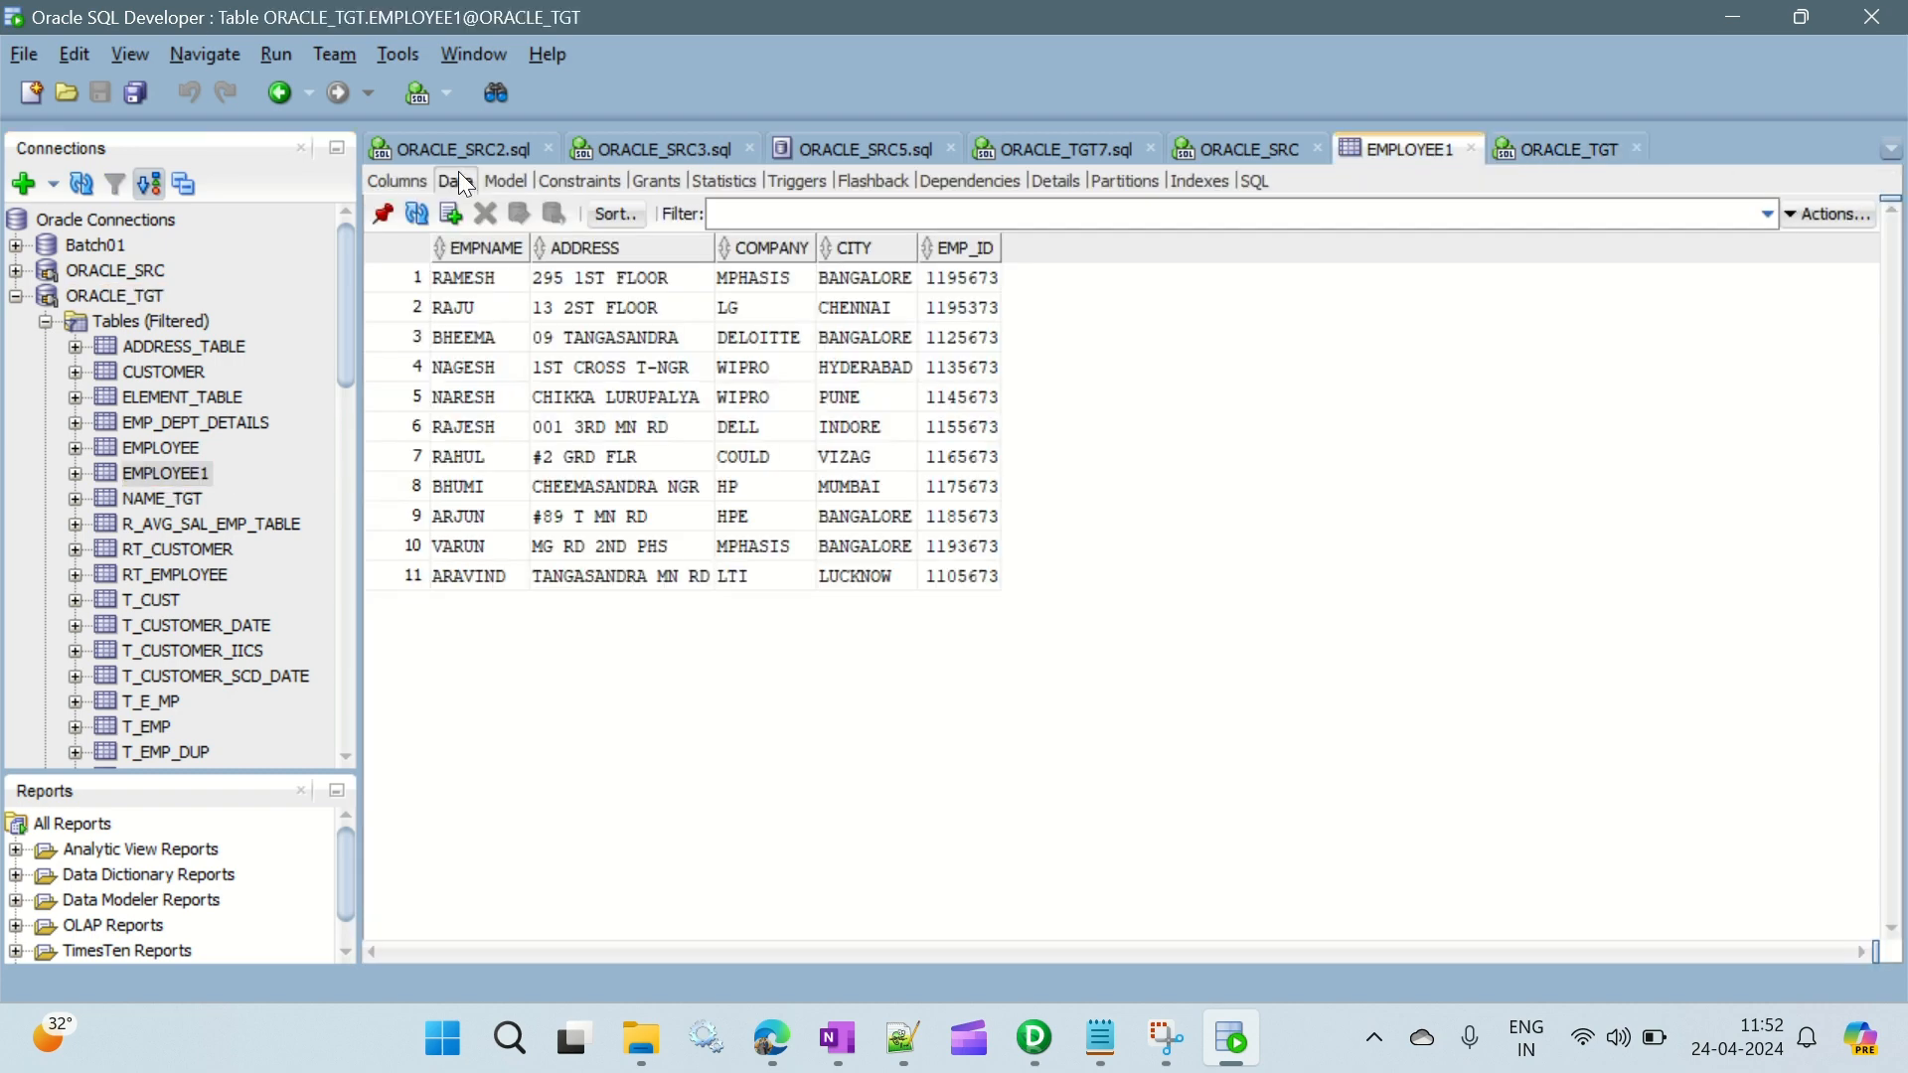
click(387, 183)
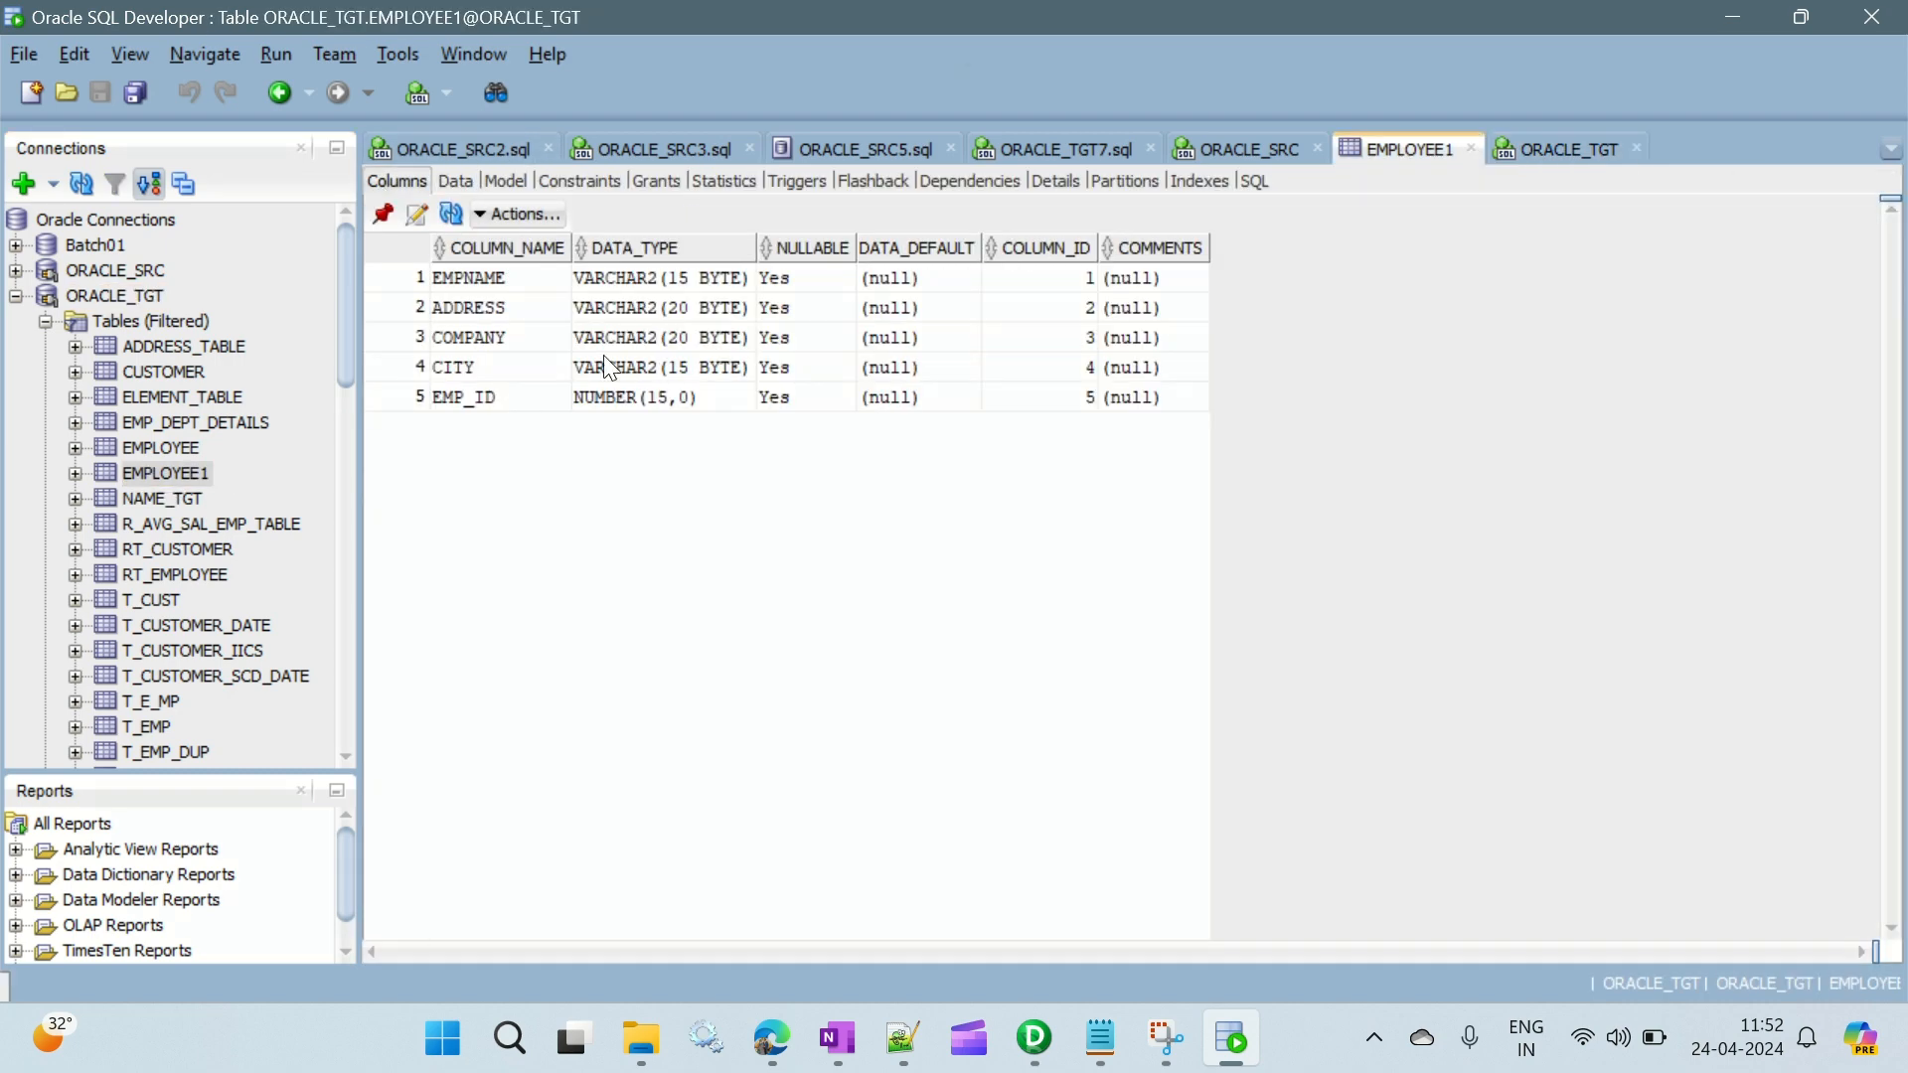
click(457, 182)
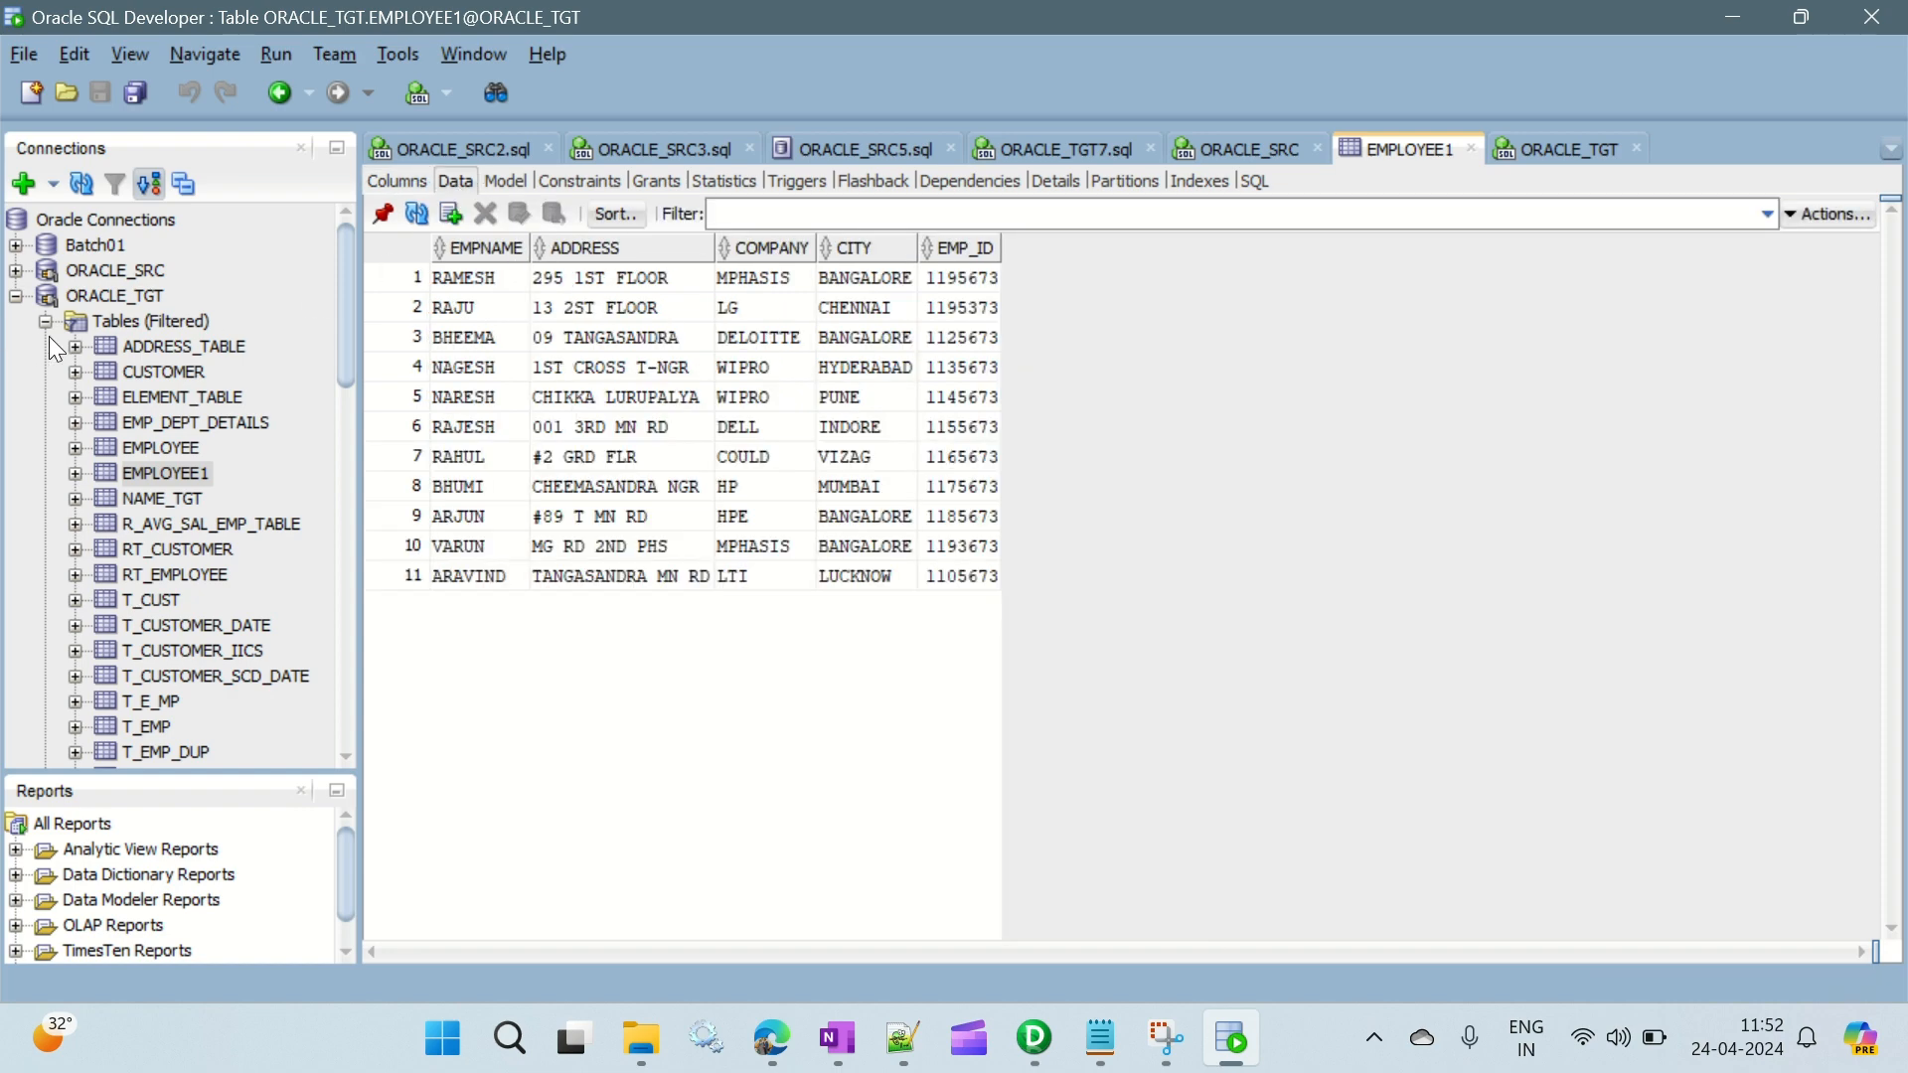
click(44, 322)
click(15, 296)
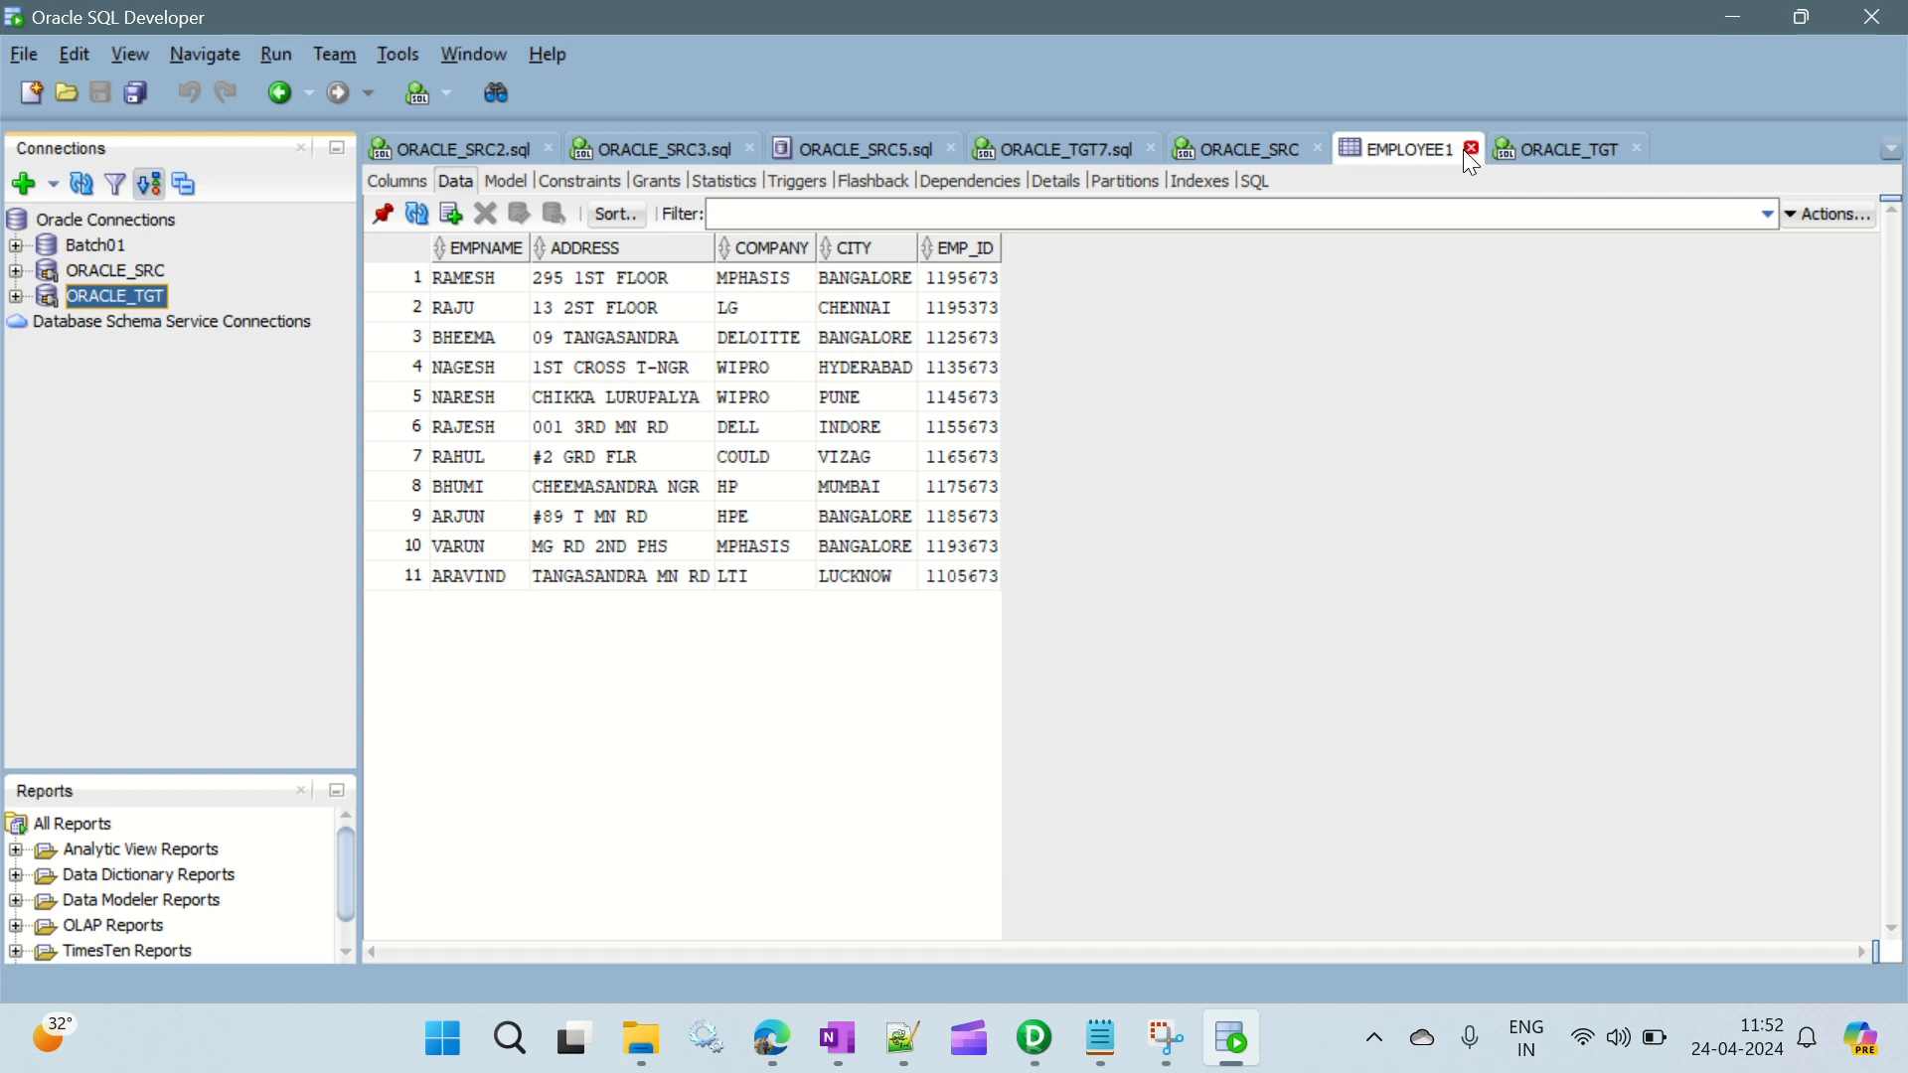
- Switch to Informatica PowerCenter Designer and expand the Oracle_Source group under Sources in Repo_Dev_Test
click(1035, 1038)
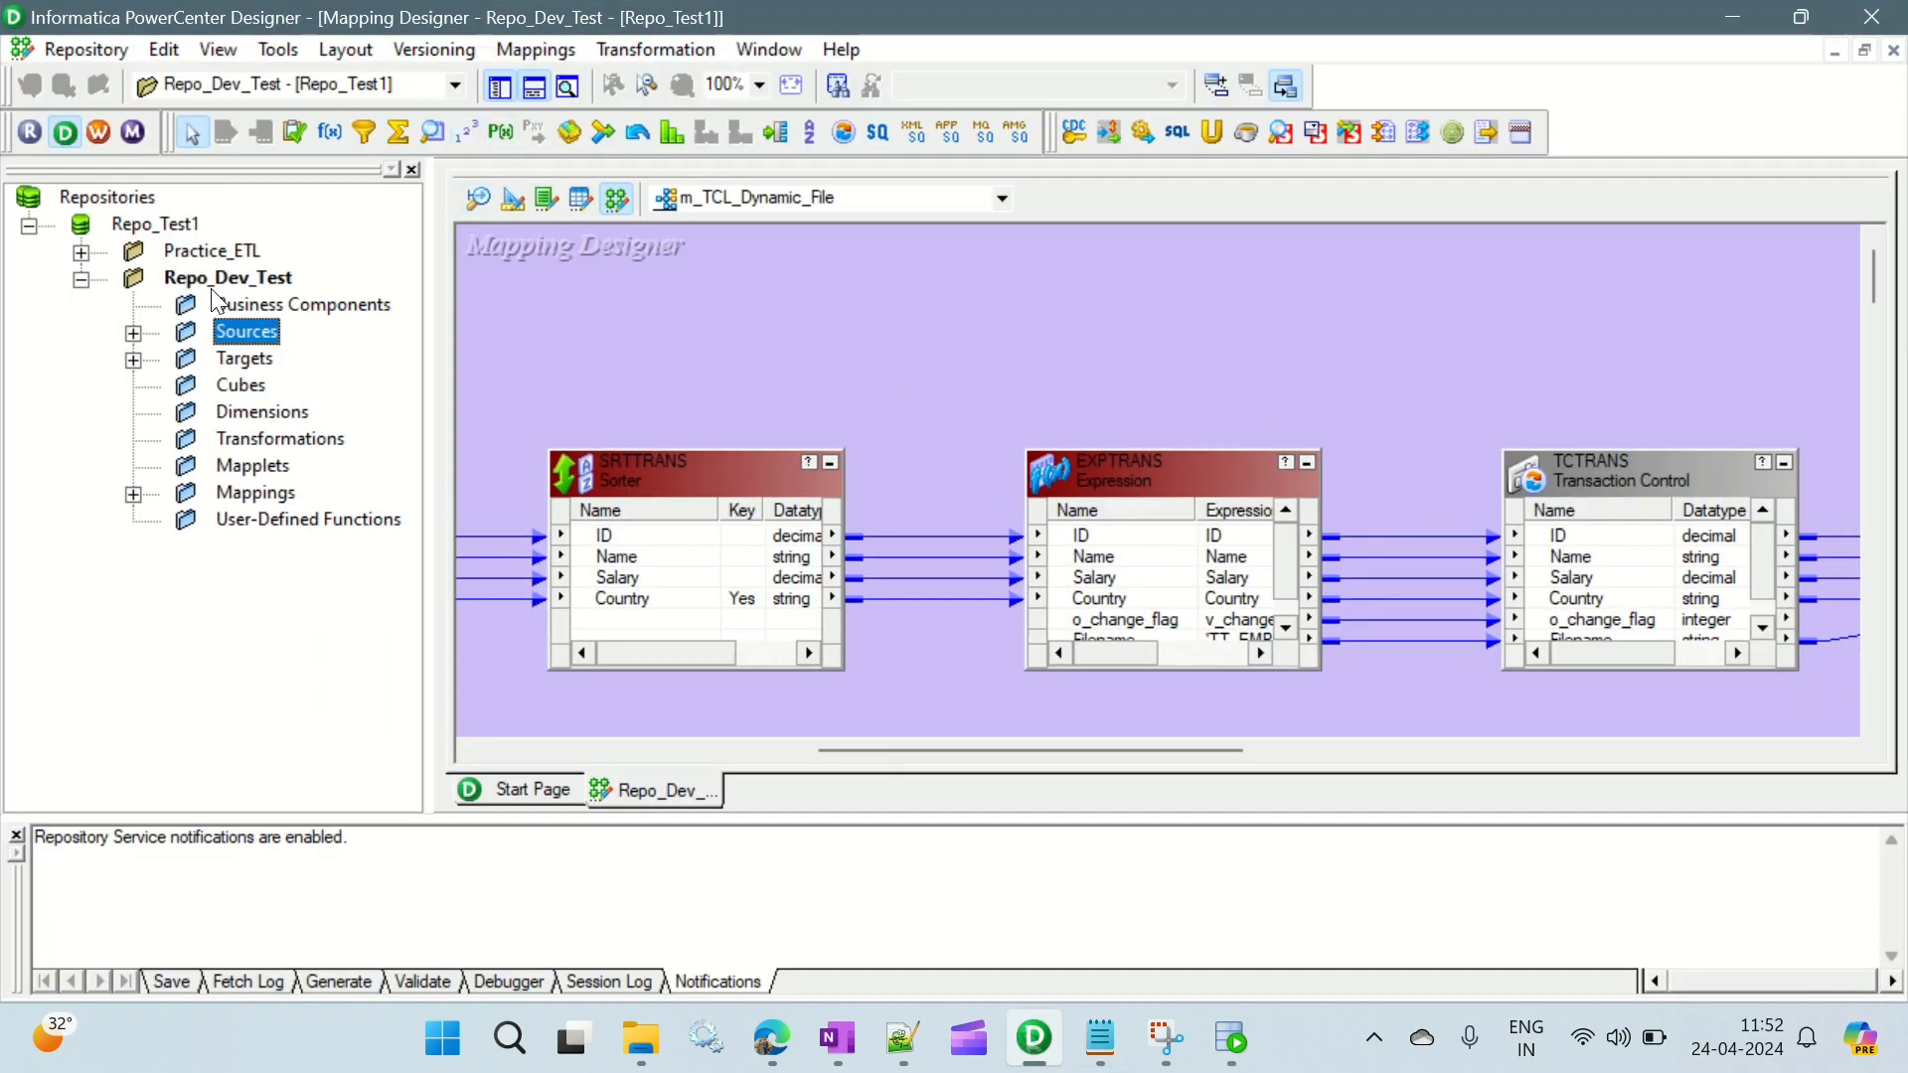
click(133, 334)
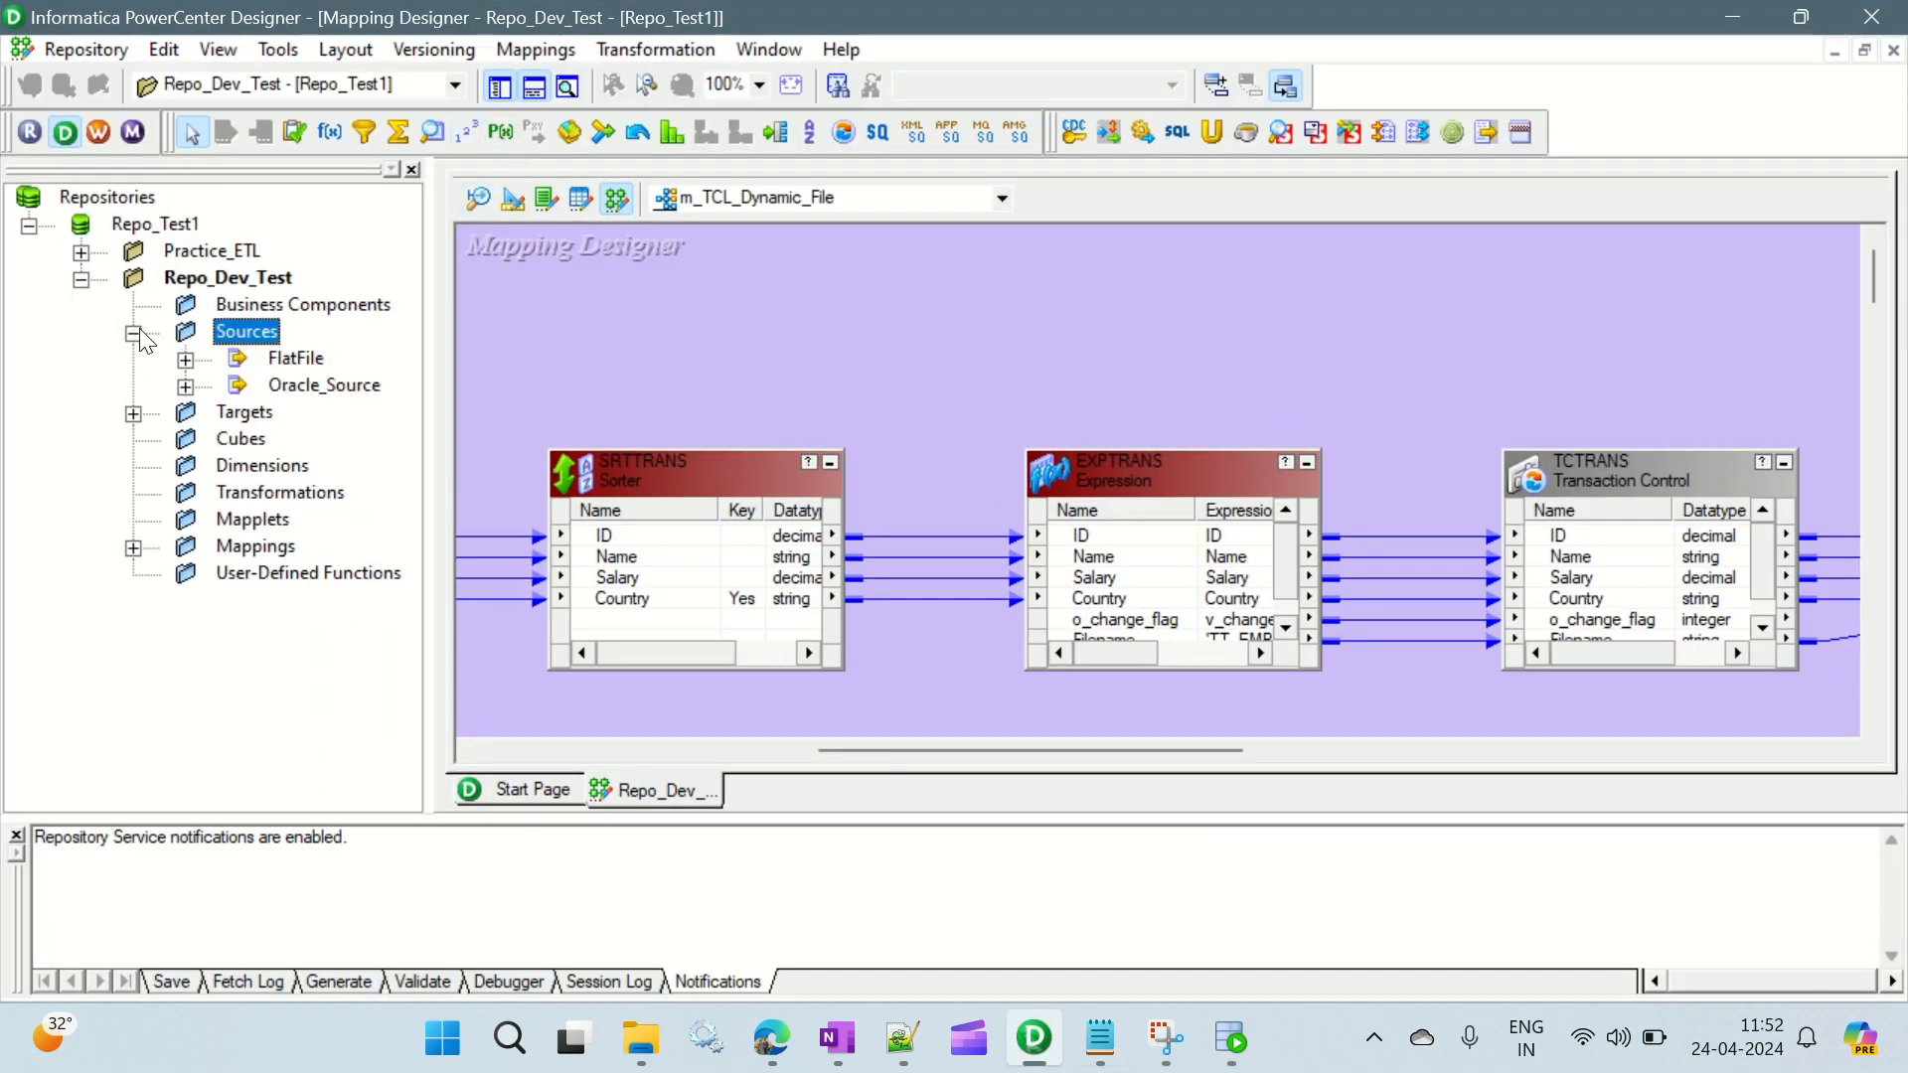
click(185, 387)
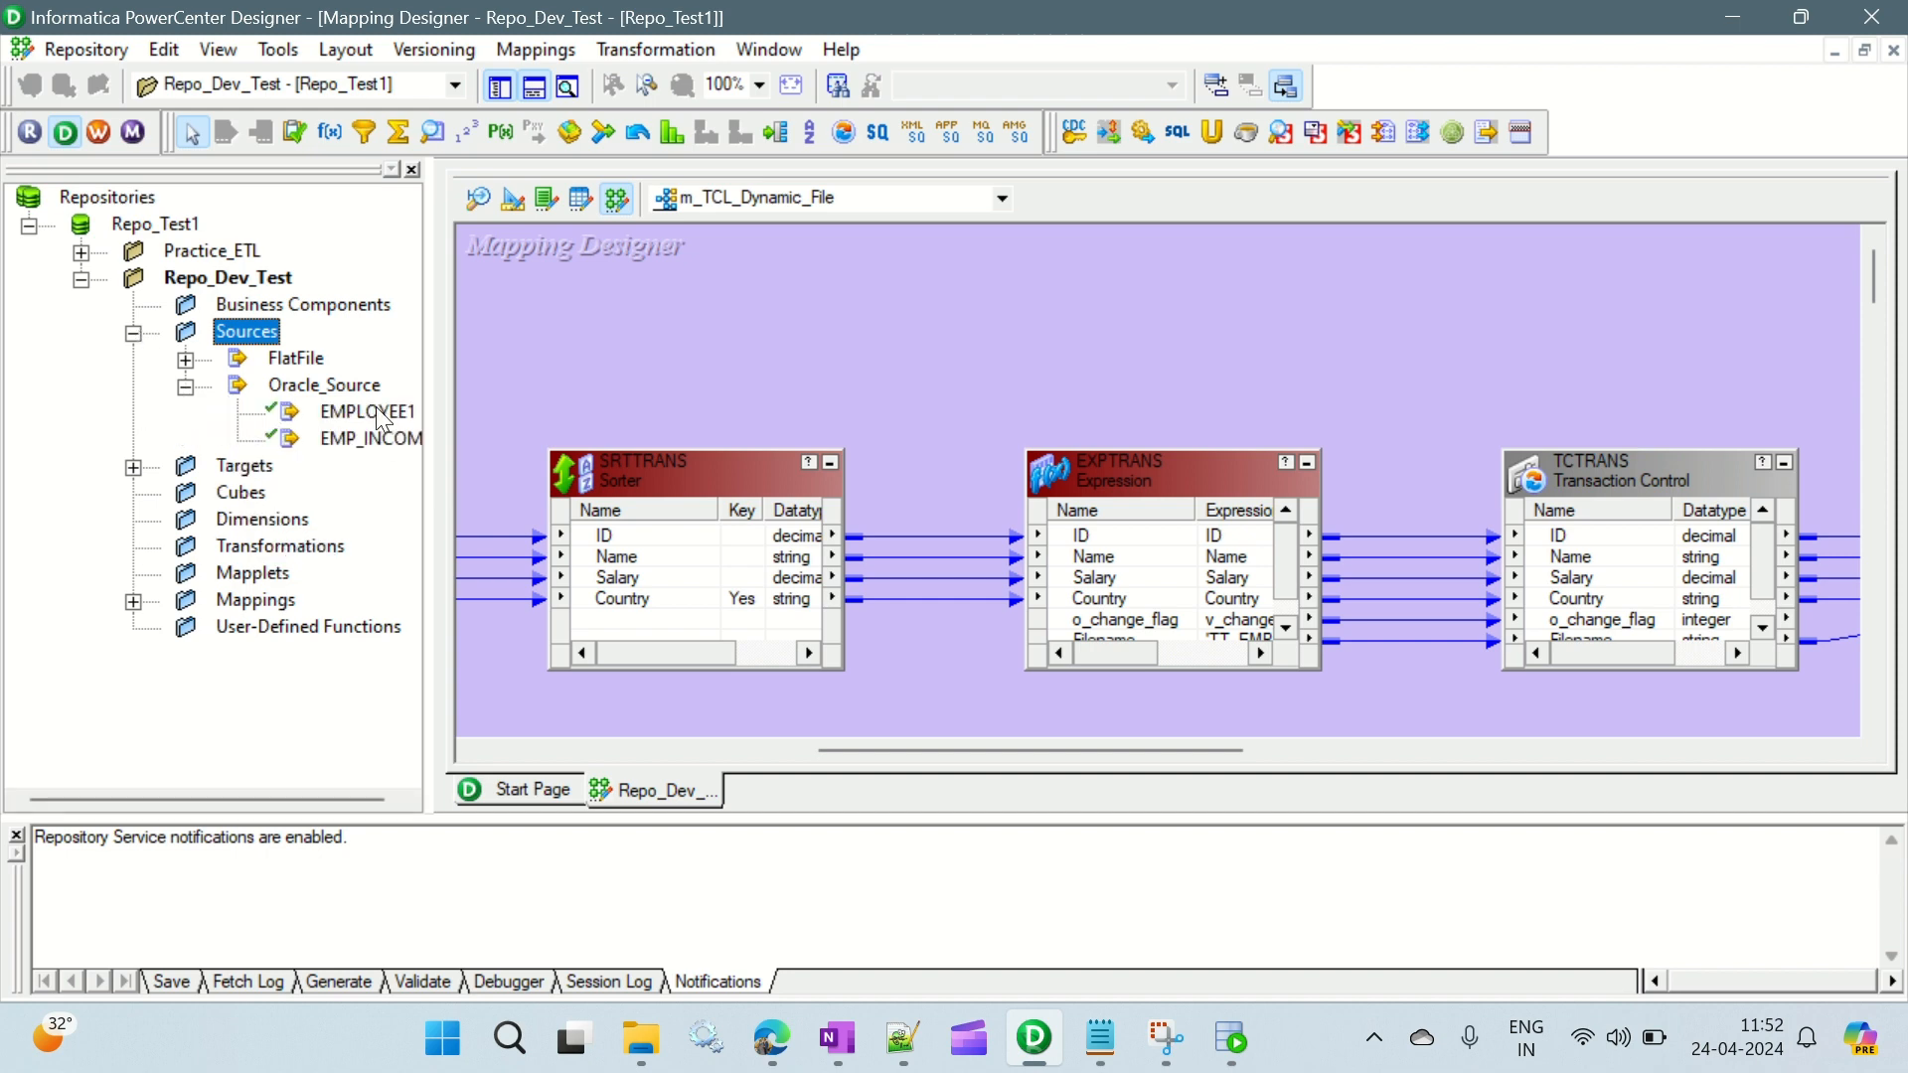
- Create a new mapping named m_First_Last_Middle_Records
click(546, 48)
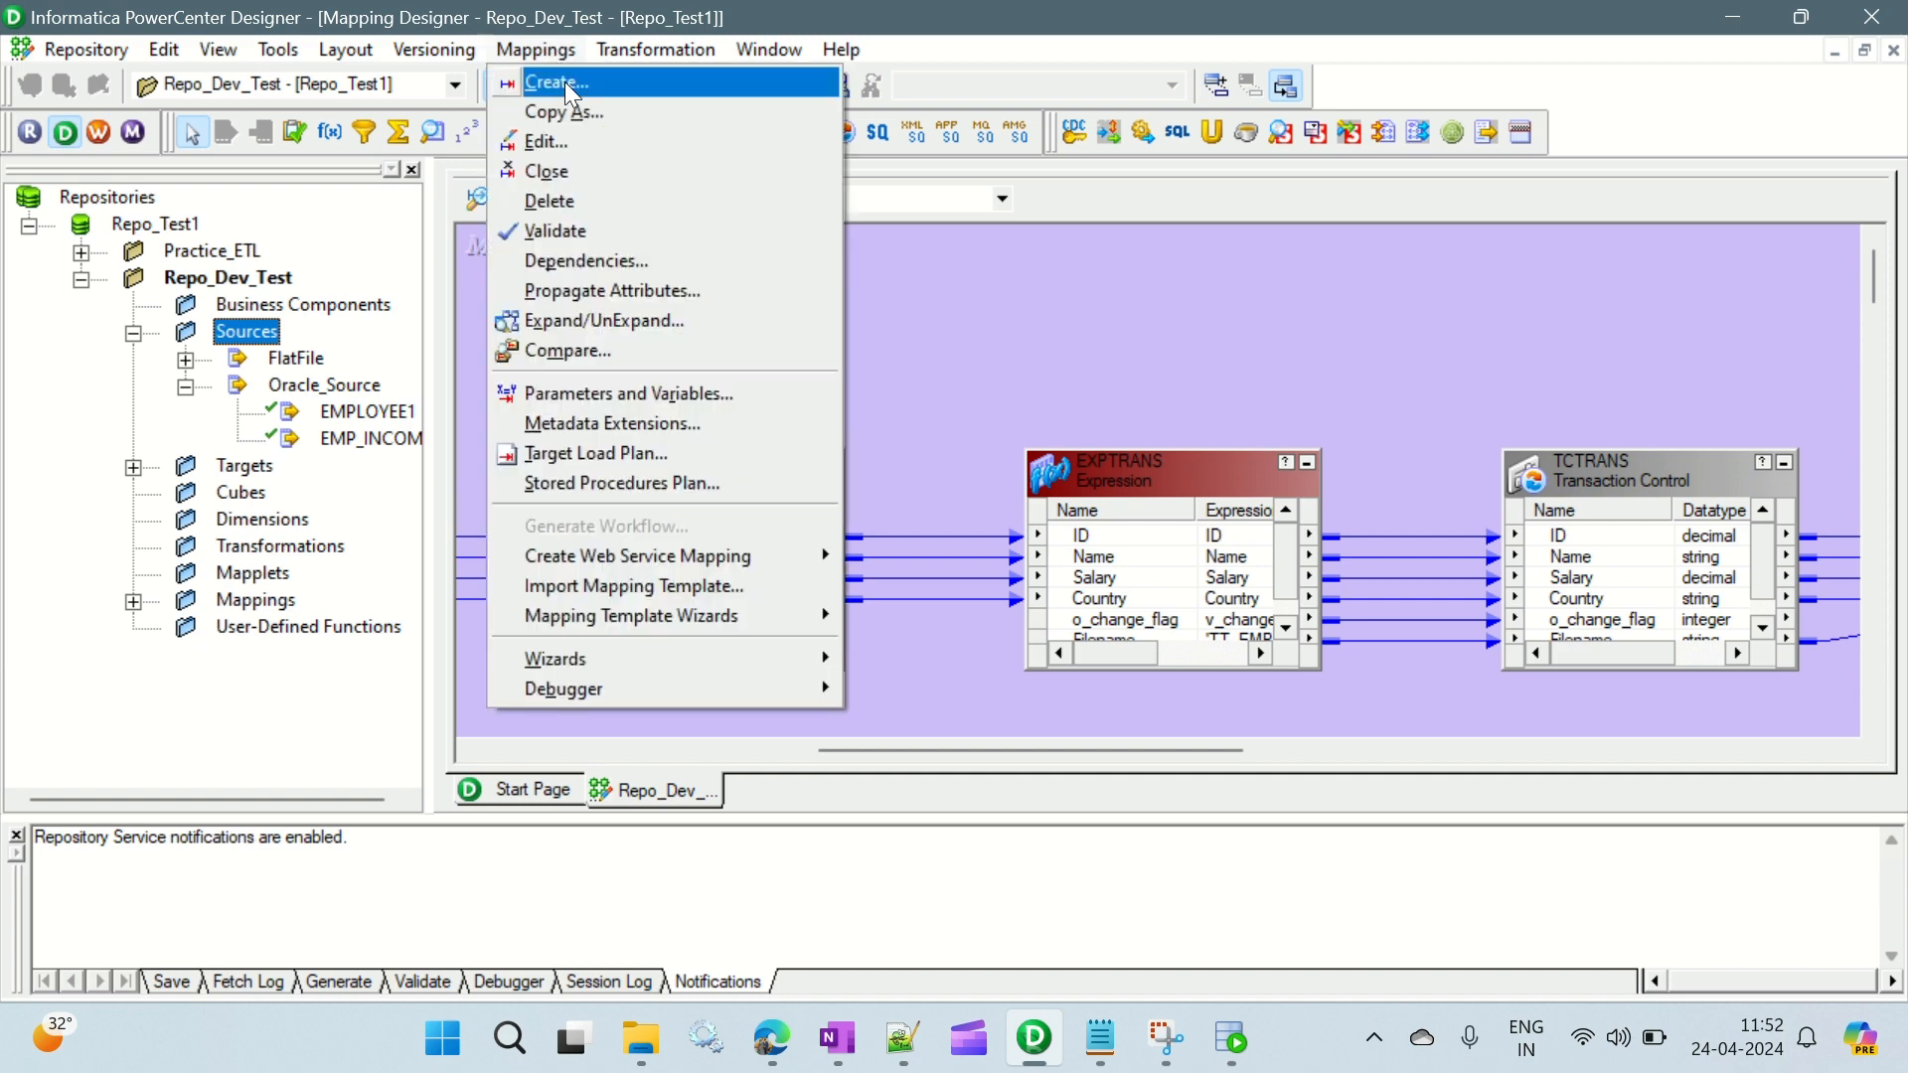
click(565, 82)
text(m)
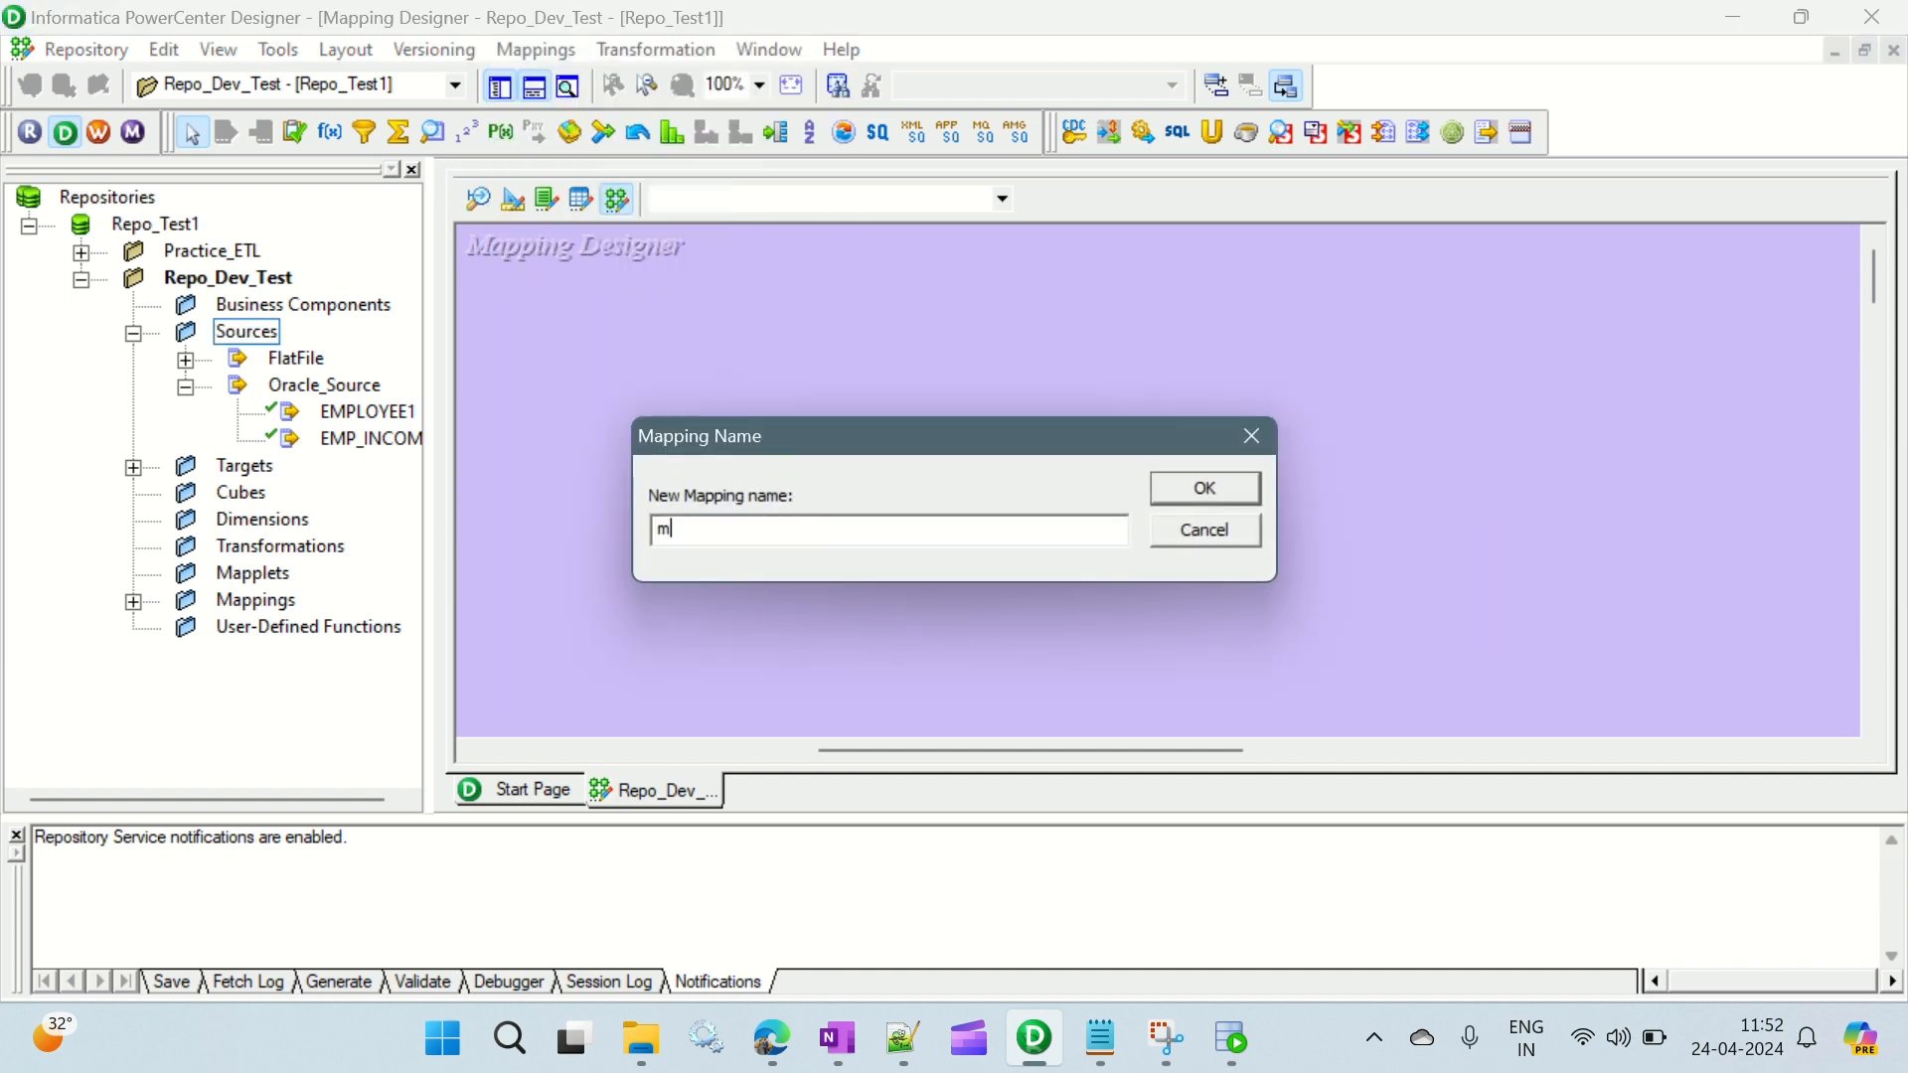
text(_)
text(First)
text(_Last)
text(_Miffl)
key(BackSpace)
key(BackSpace)
key(BackSpace)
text(iddle_Records)
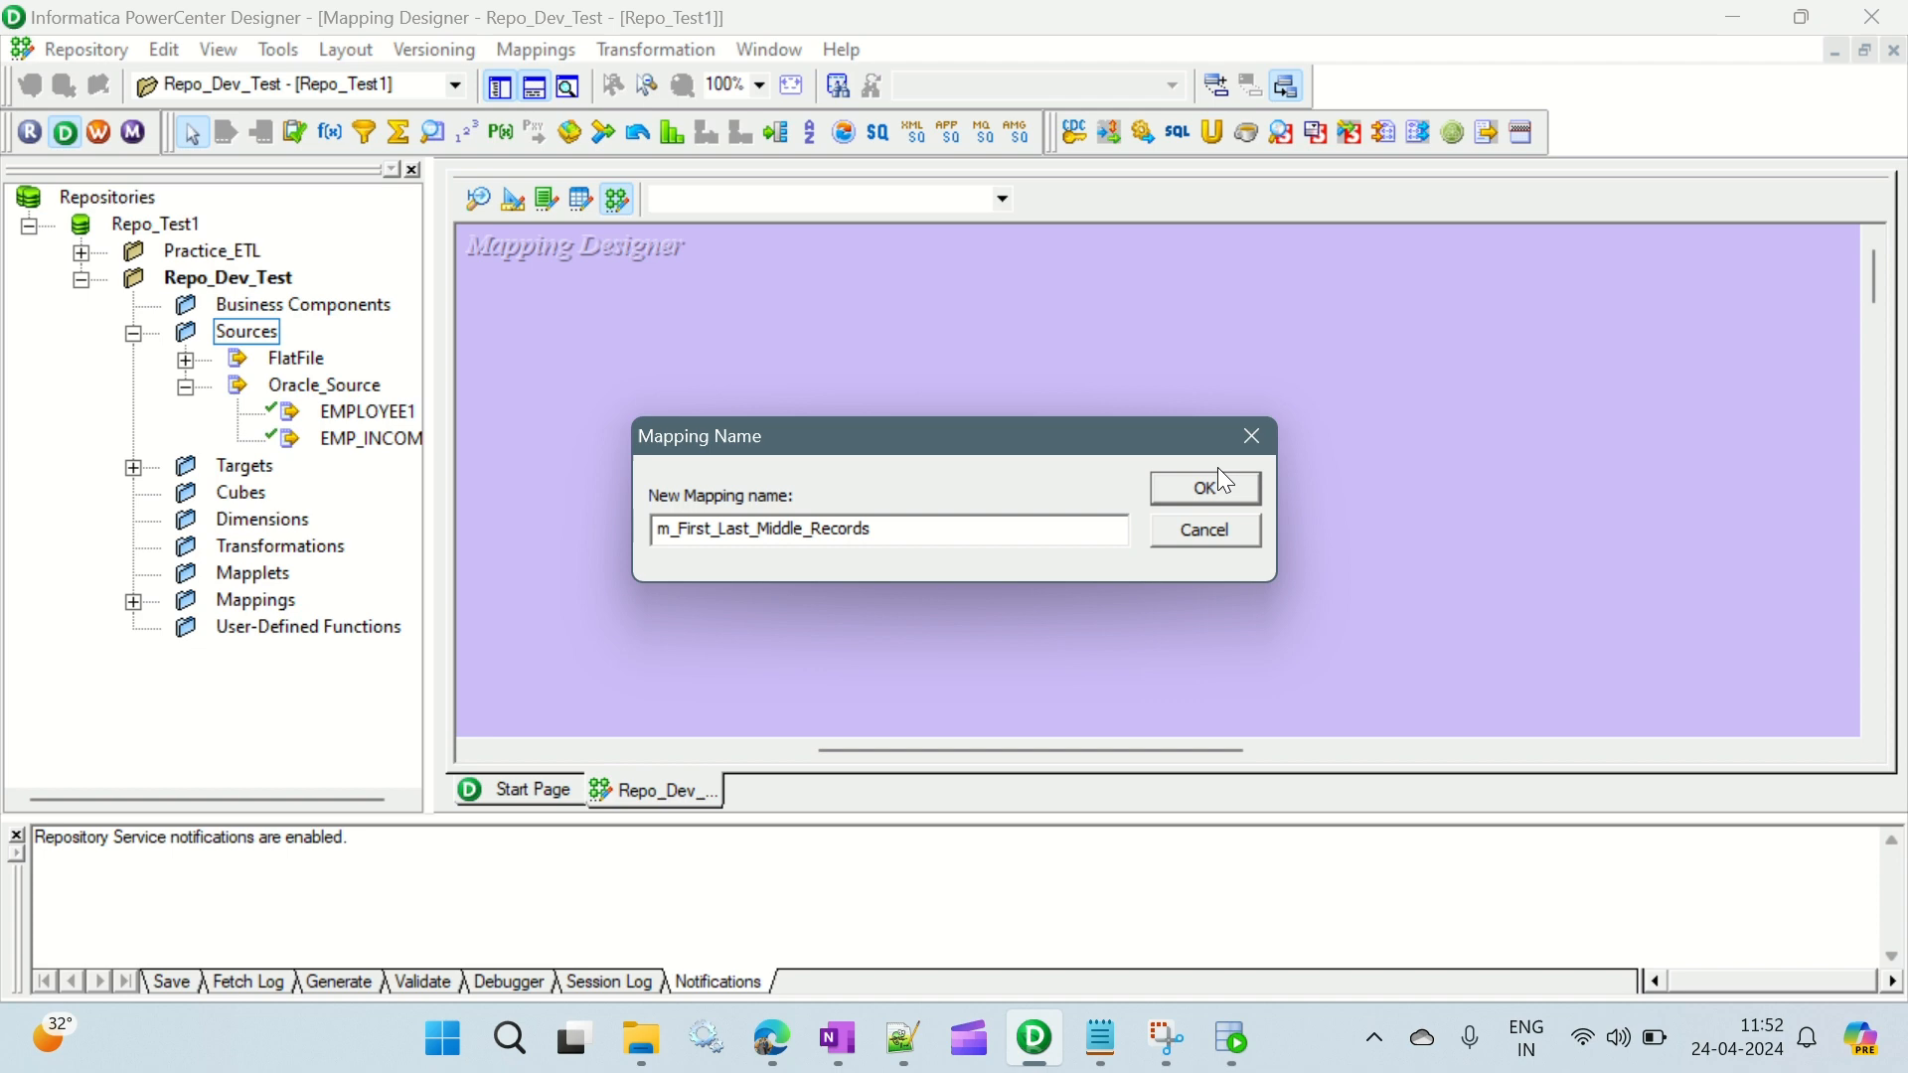
click(1221, 477)
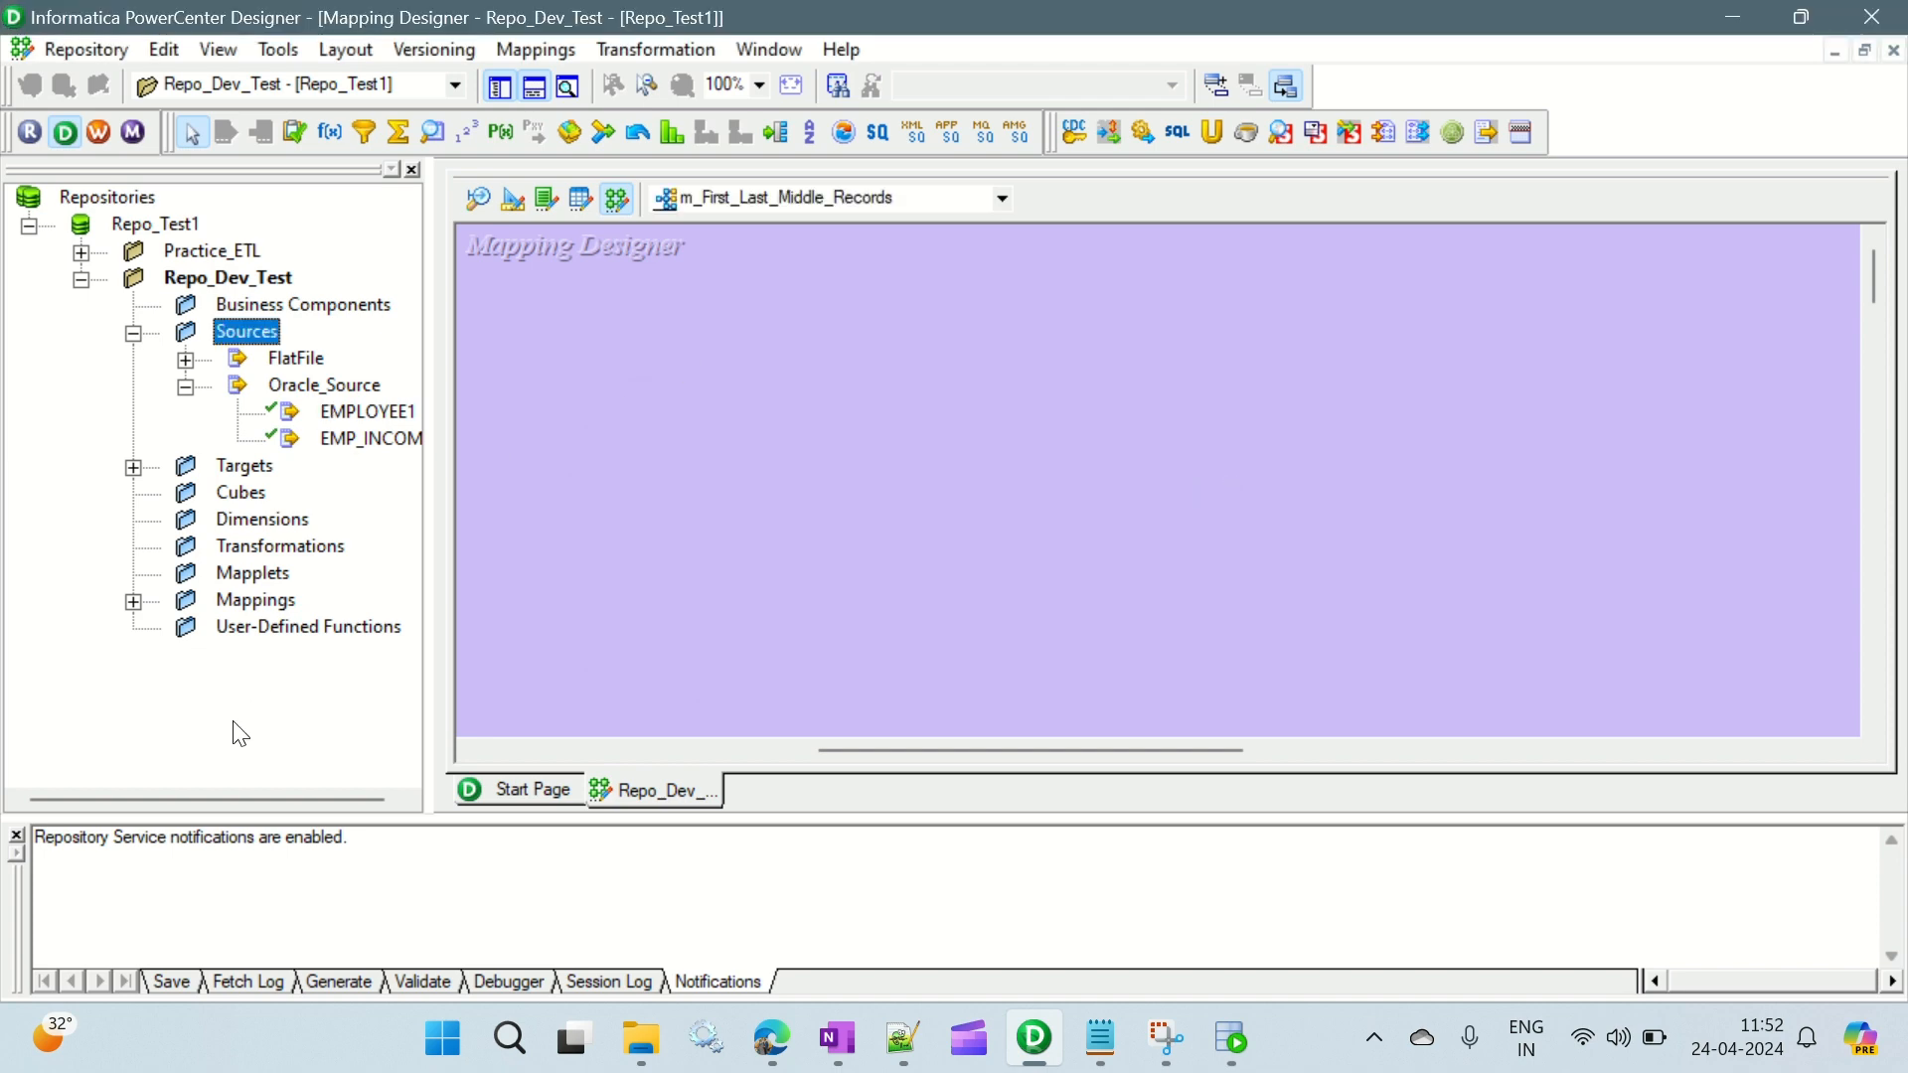
- Add the Oracle EMPLOYEE1 source to the mapping and arrange its definition and source qualifier side by side
drag(230, 796, 295, 801)
drag(353, 411, 639, 385)
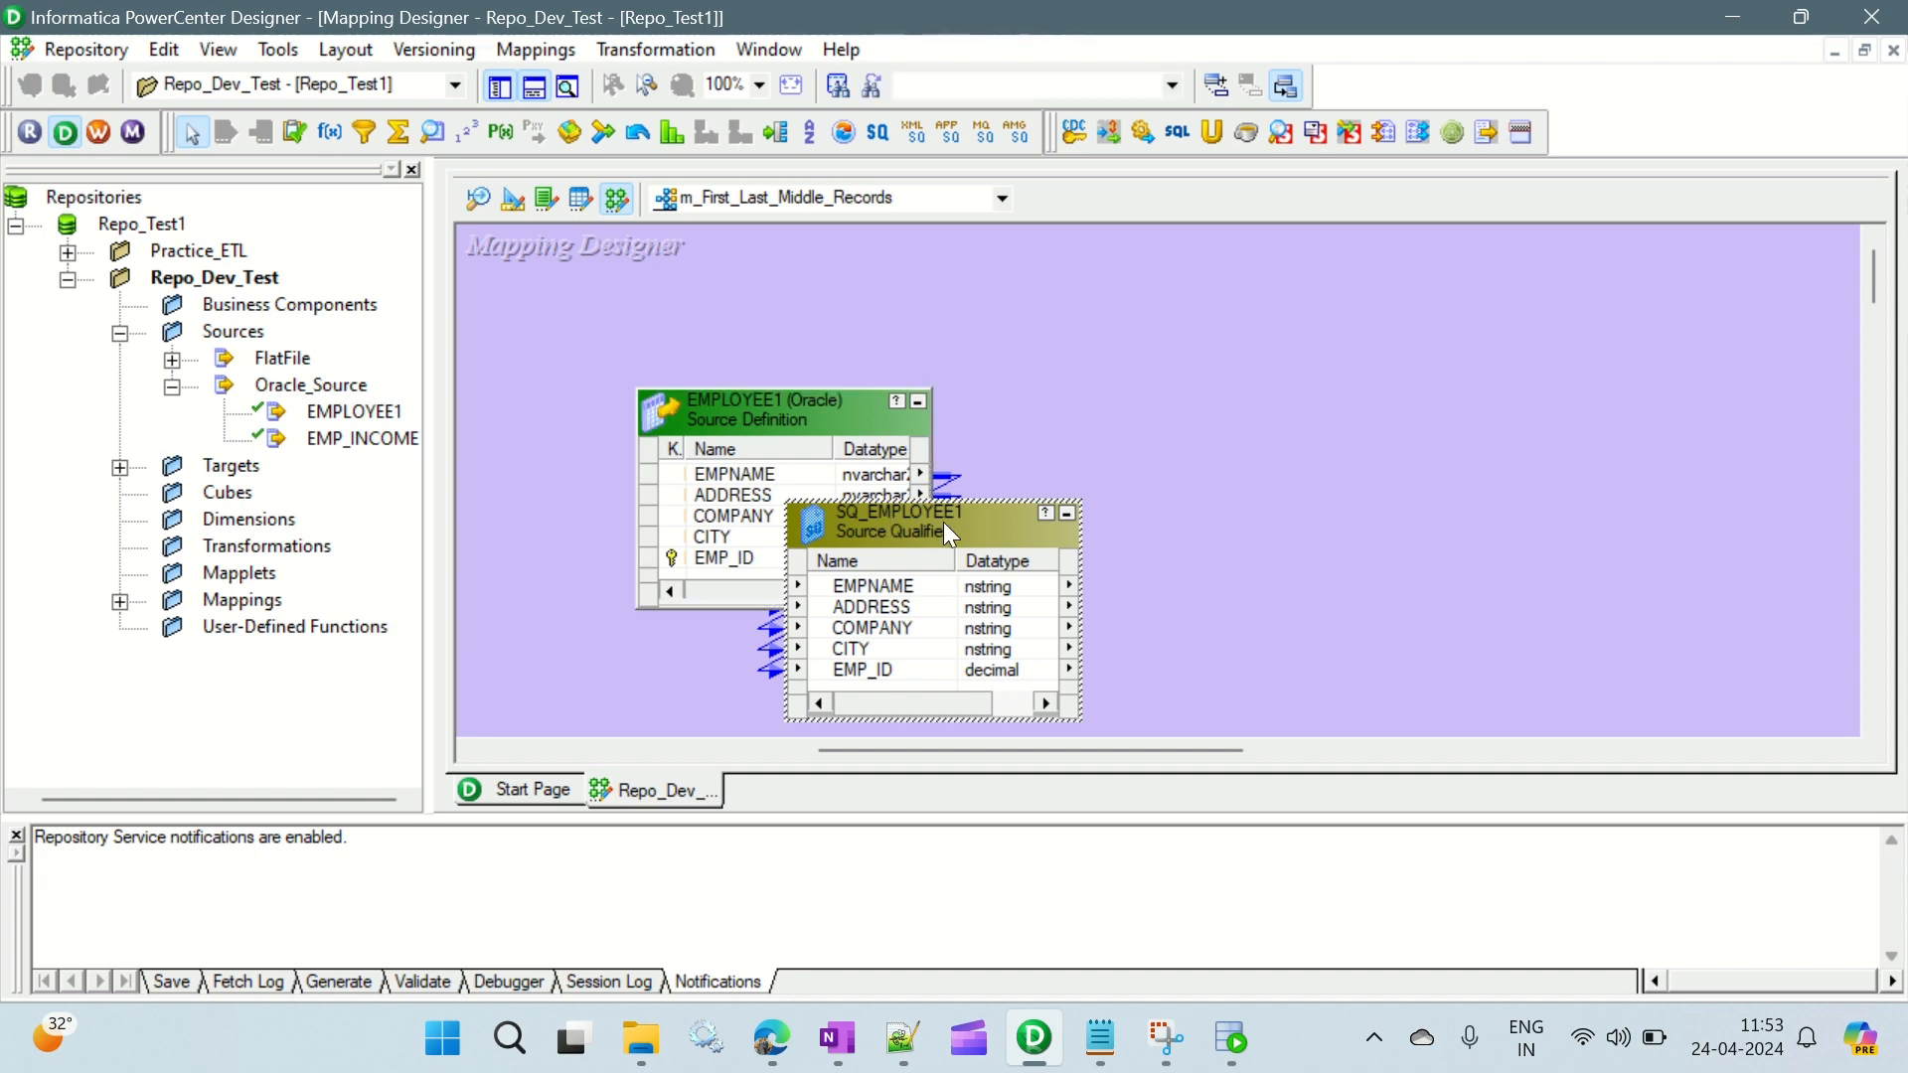
drag(944, 522, 1240, 410)
drag(756, 419, 631, 310)
drag(1189, 401, 987, 306)
- Expand the Targets folder and place the EMPLOYEE1 target in the mapping, well beyond the source qualifier
click(119, 467)
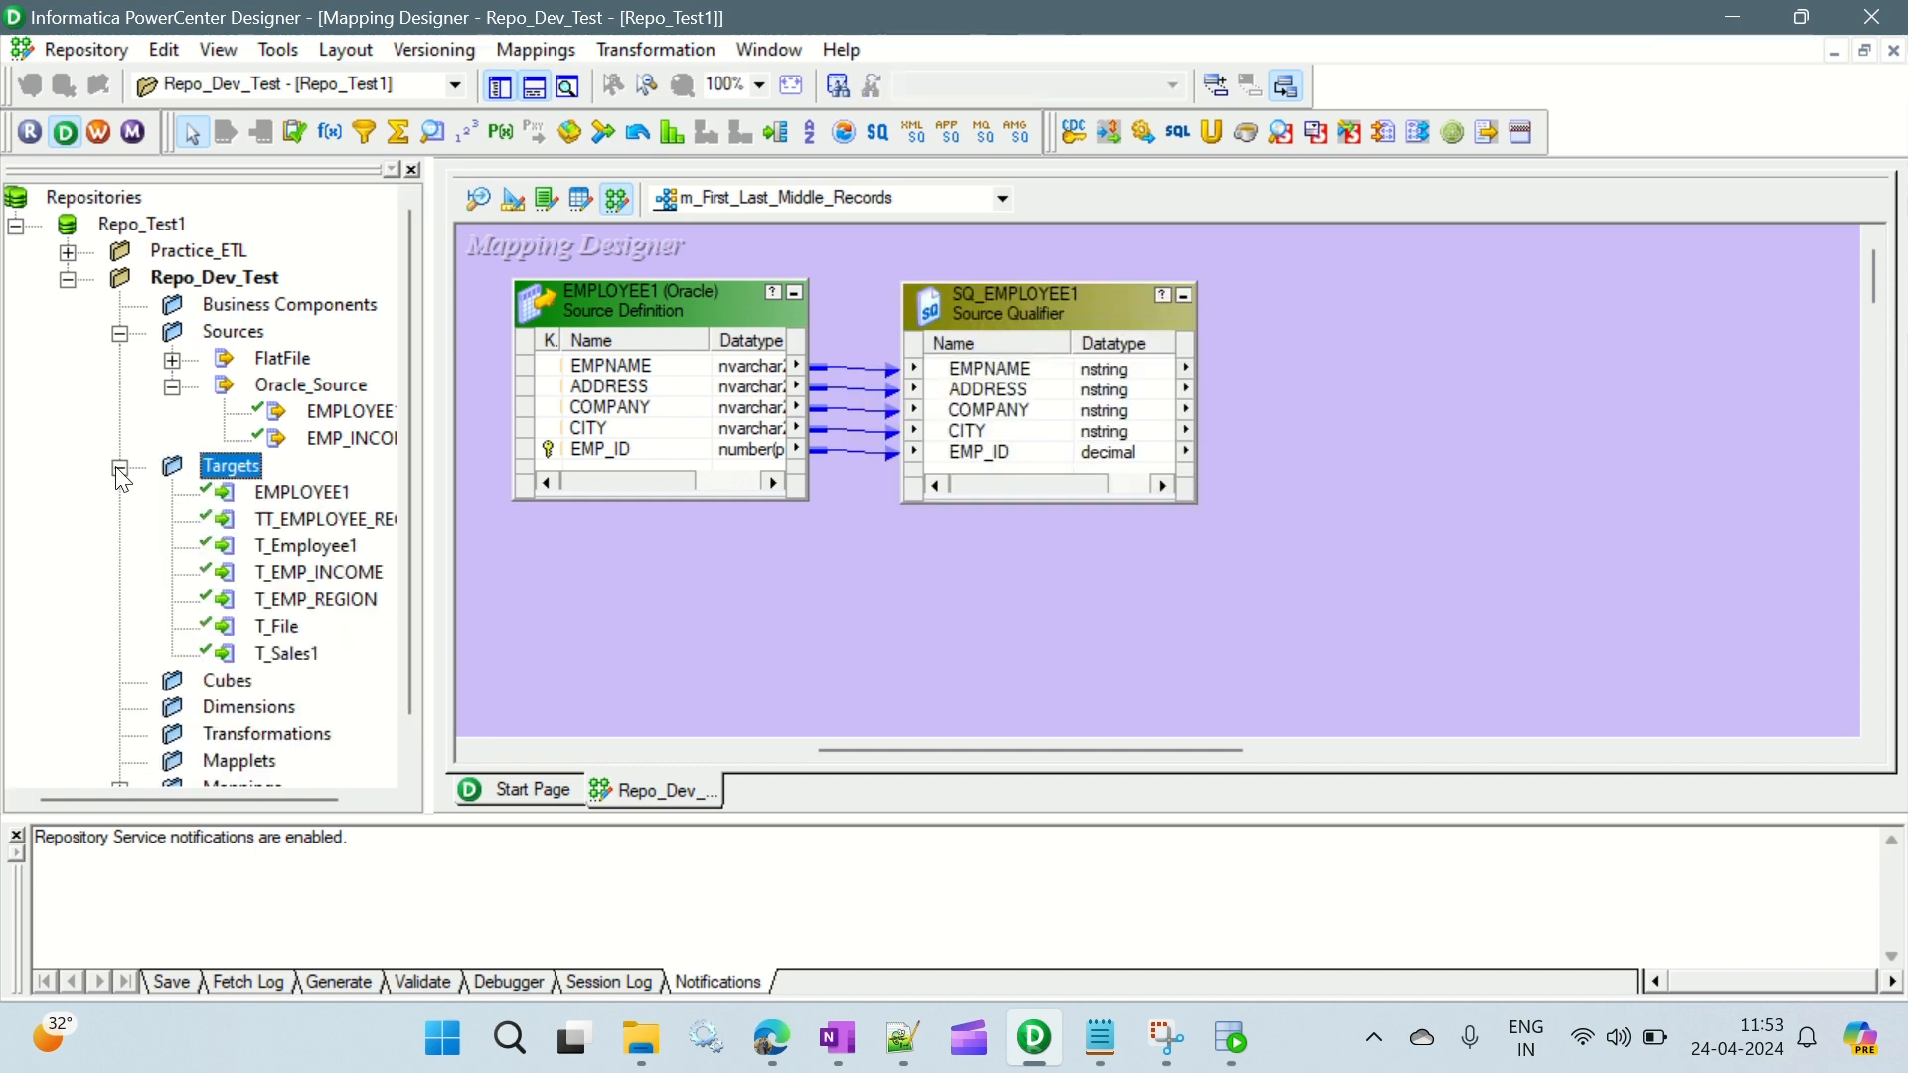
click(303, 495)
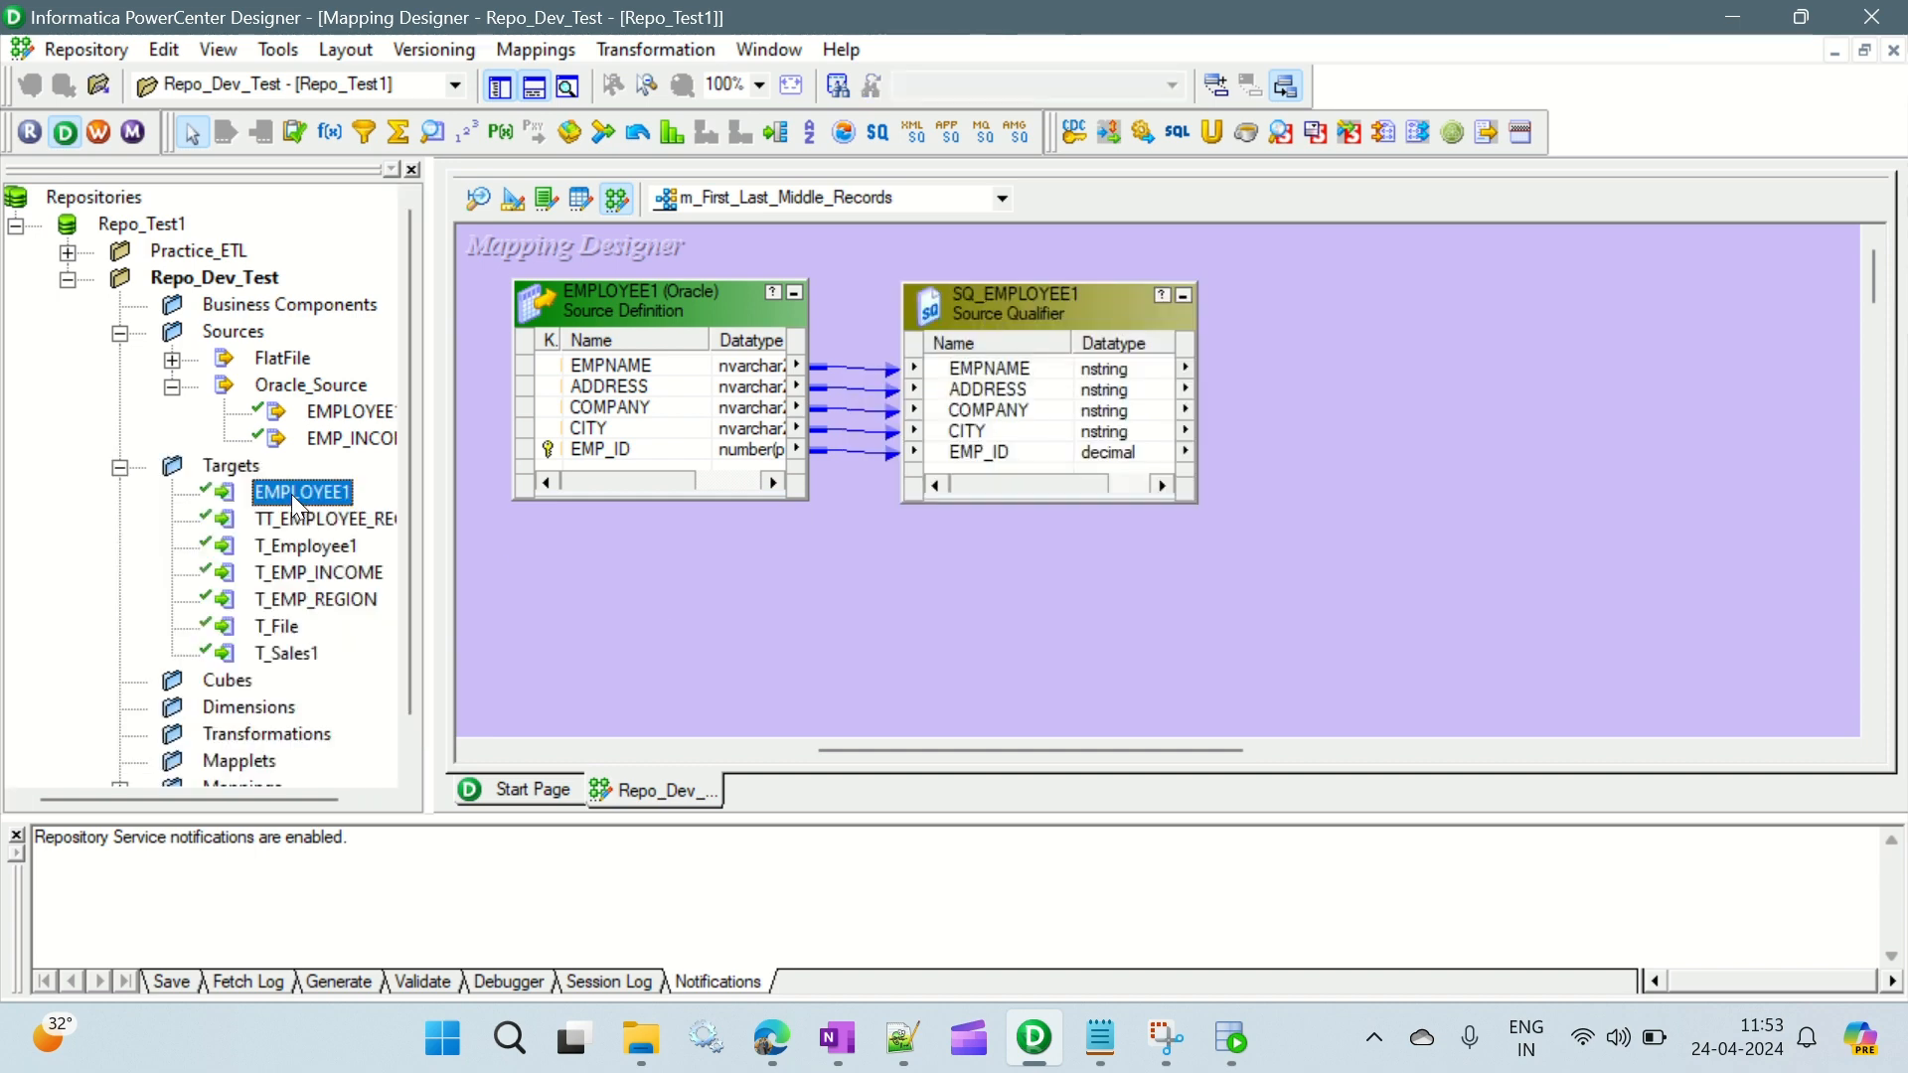
drag(295, 497, 1615, 314)
drag(1724, 334, 1707, 287)
- Switch to the Notepad notes, highlight Expression in the transformation flow, and return to PowerCenter Designer
click(1100, 1038)
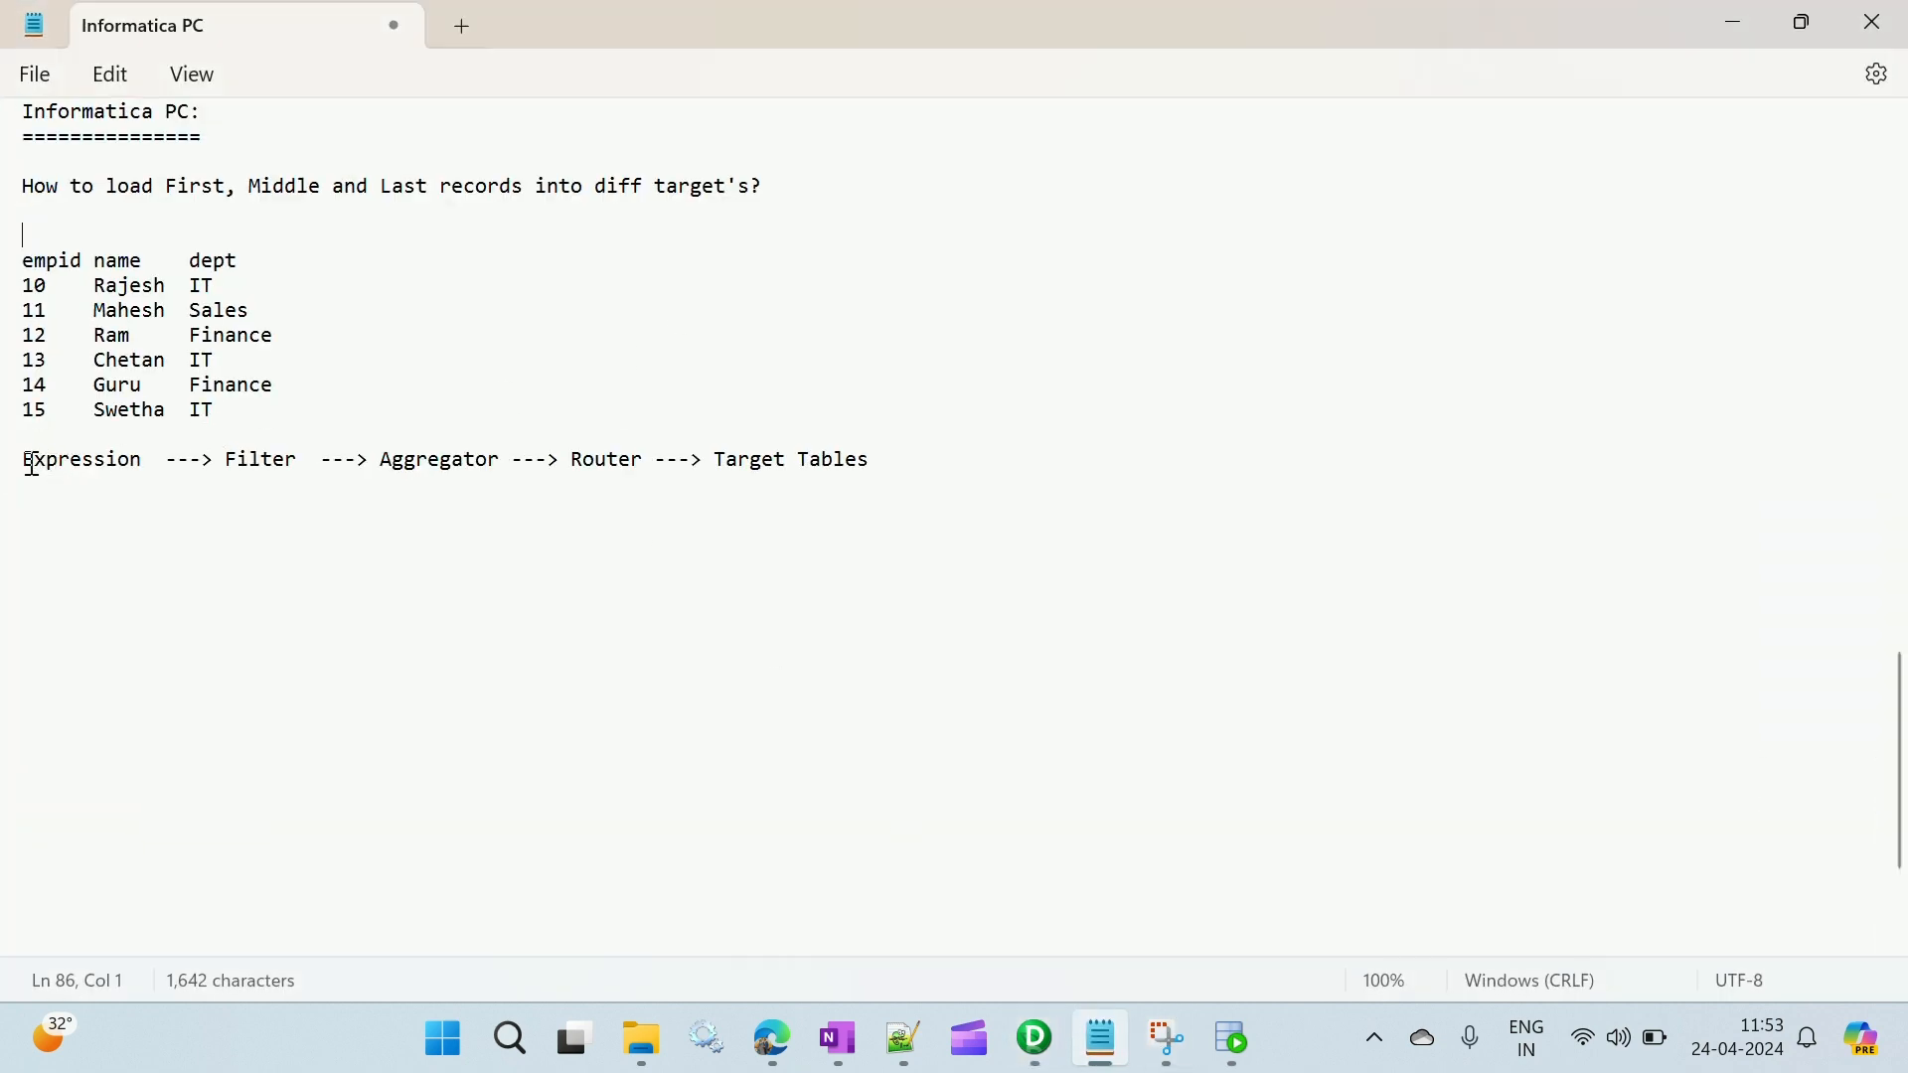
drag(33, 464, 135, 467)
key(alt+Tab)
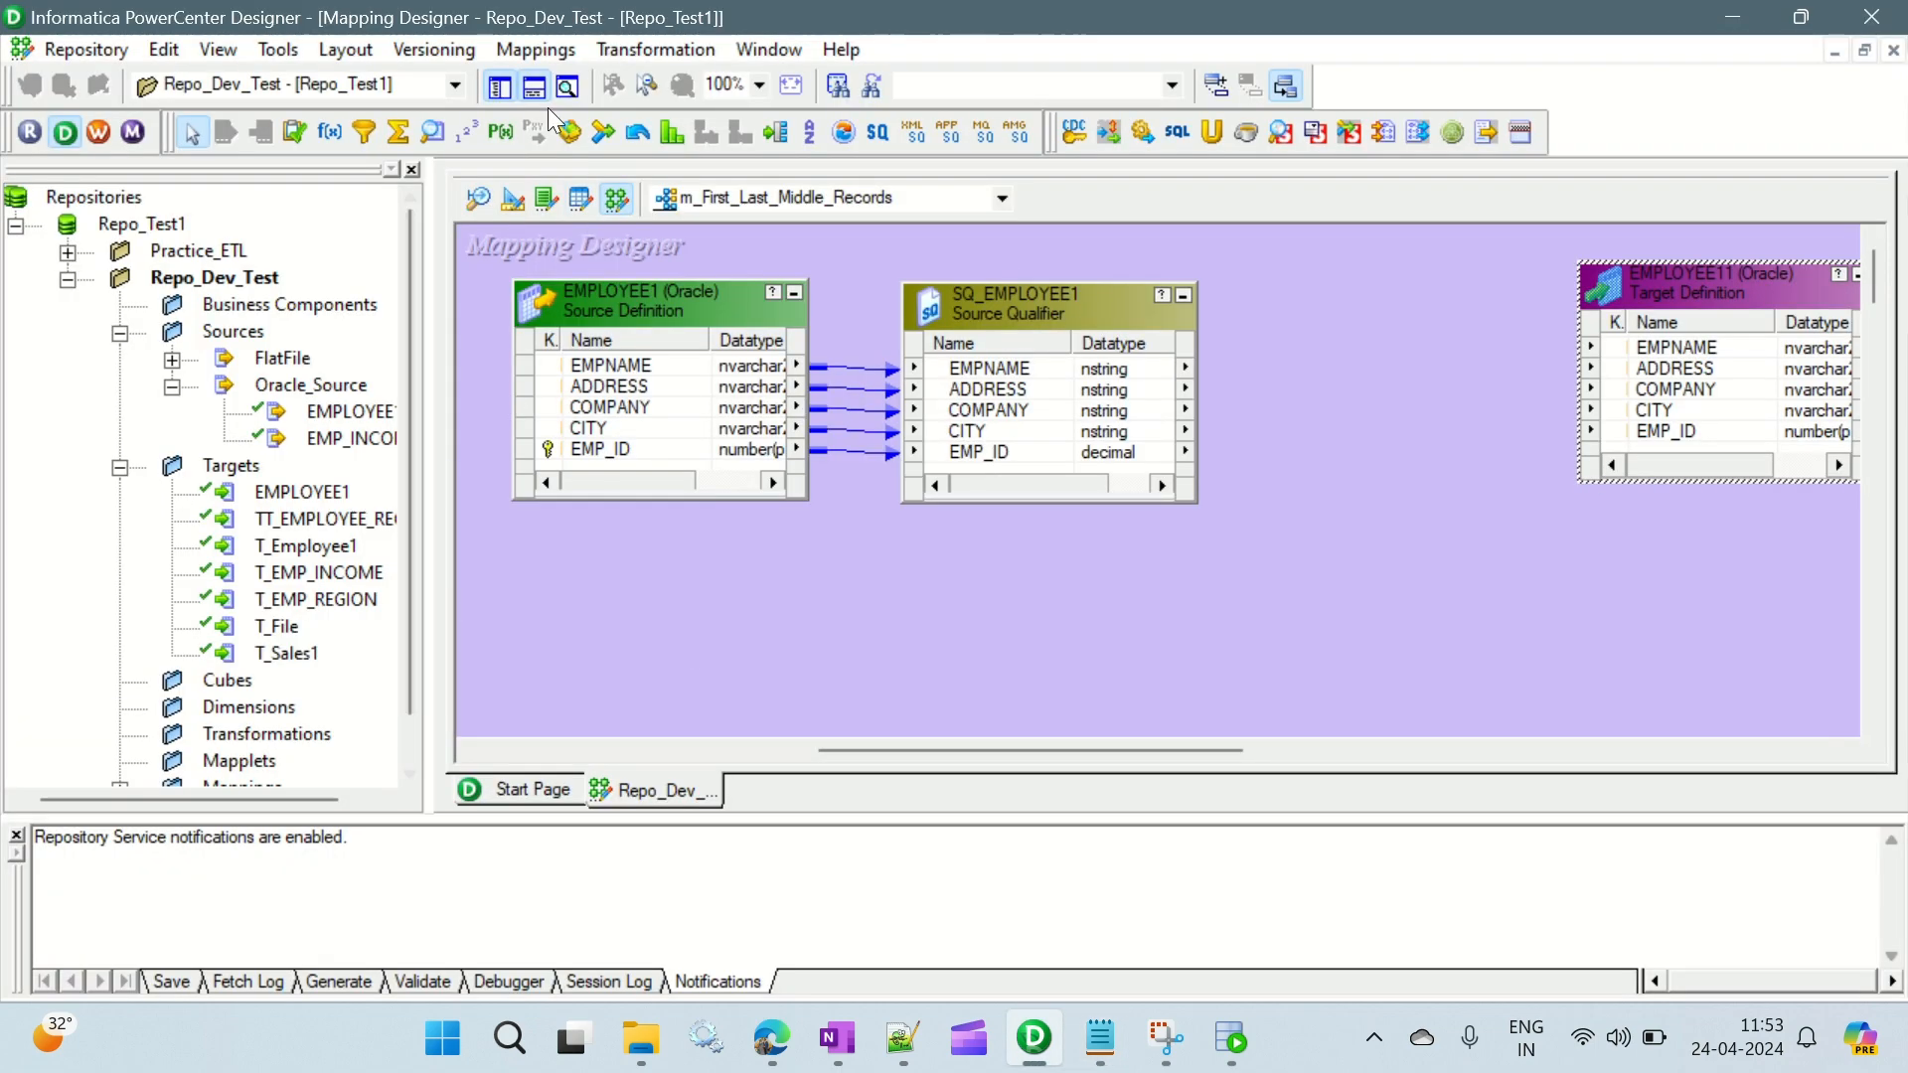
- Hide the repository navigator and add an Expression transformation between the source qualifier and the target
click(504, 87)
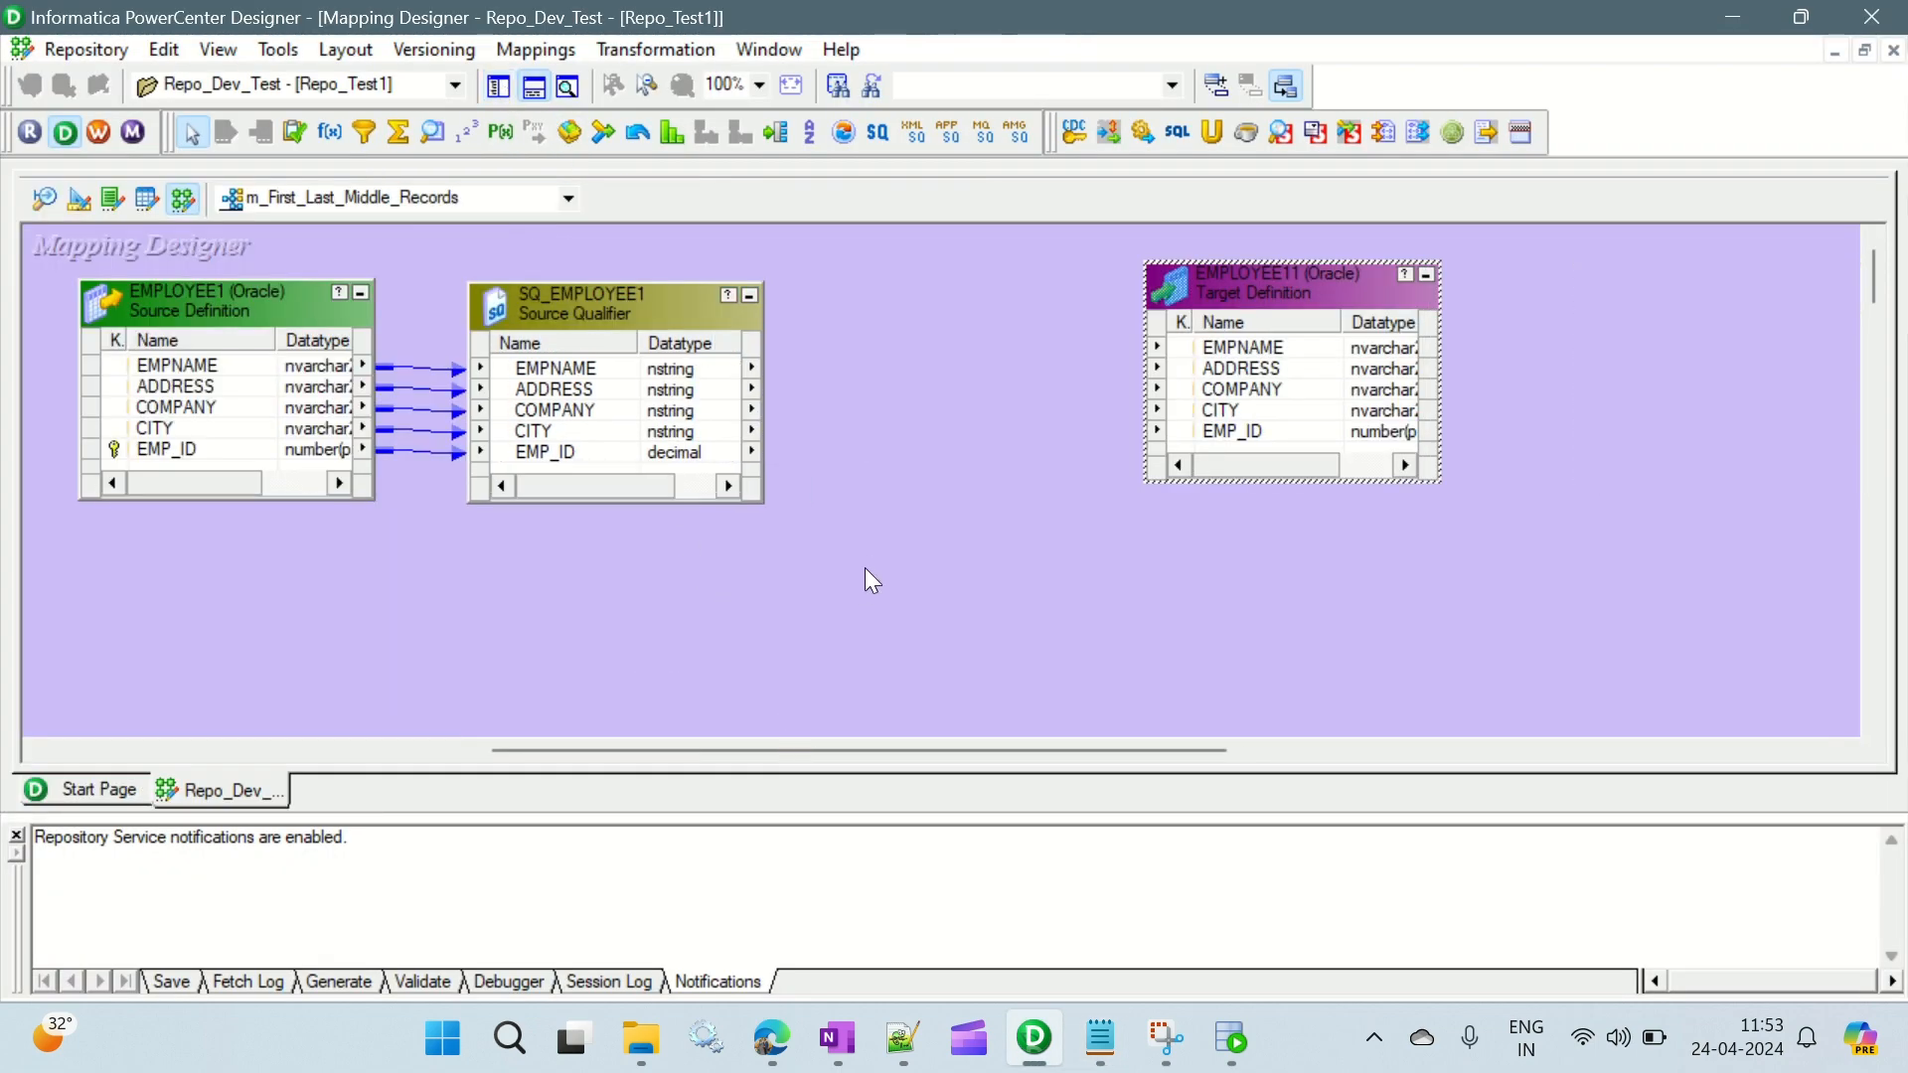
click(331, 131)
drag(857, 265, 1126, 490)
- Move the target farther away, enlarge the Expression, source qualifier and source boxes, and space them evenly along one line
drag(1410, 271, 1440, 314)
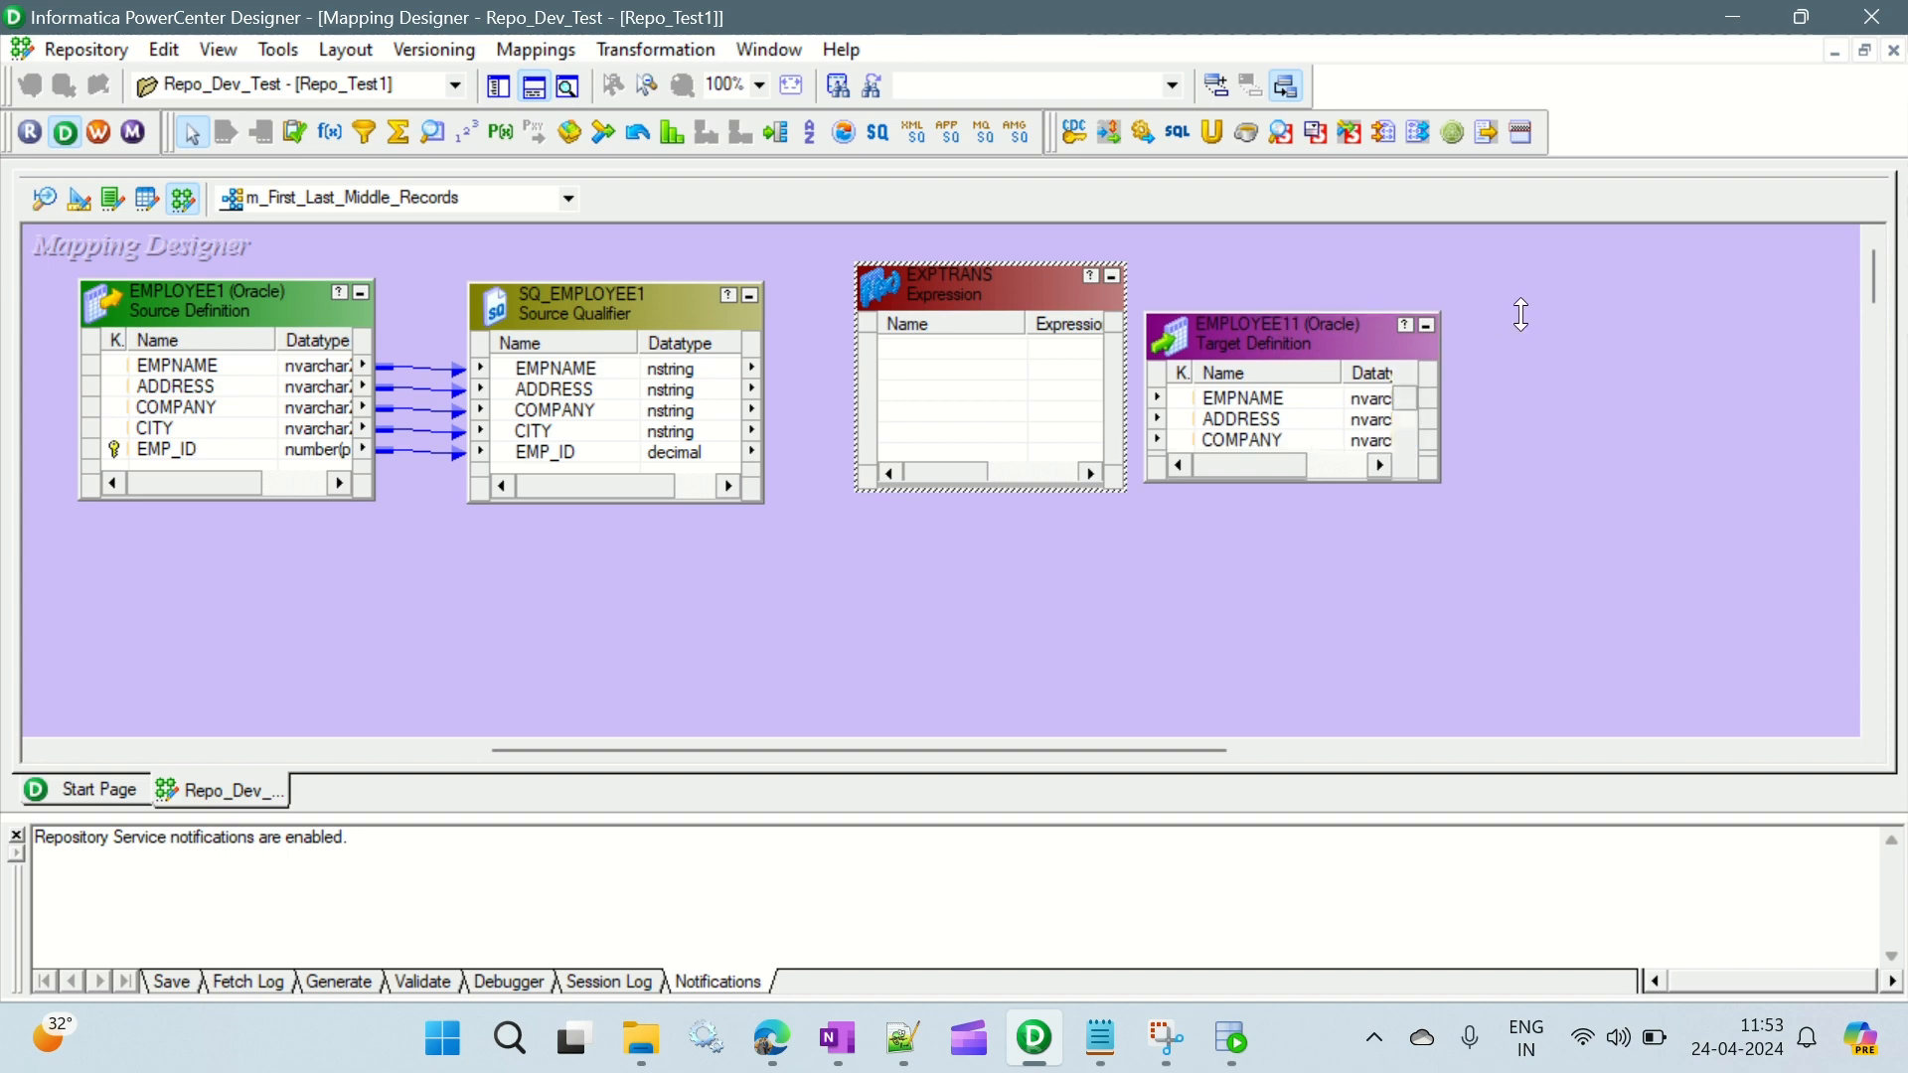
drag(1289, 316, 1599, 270)
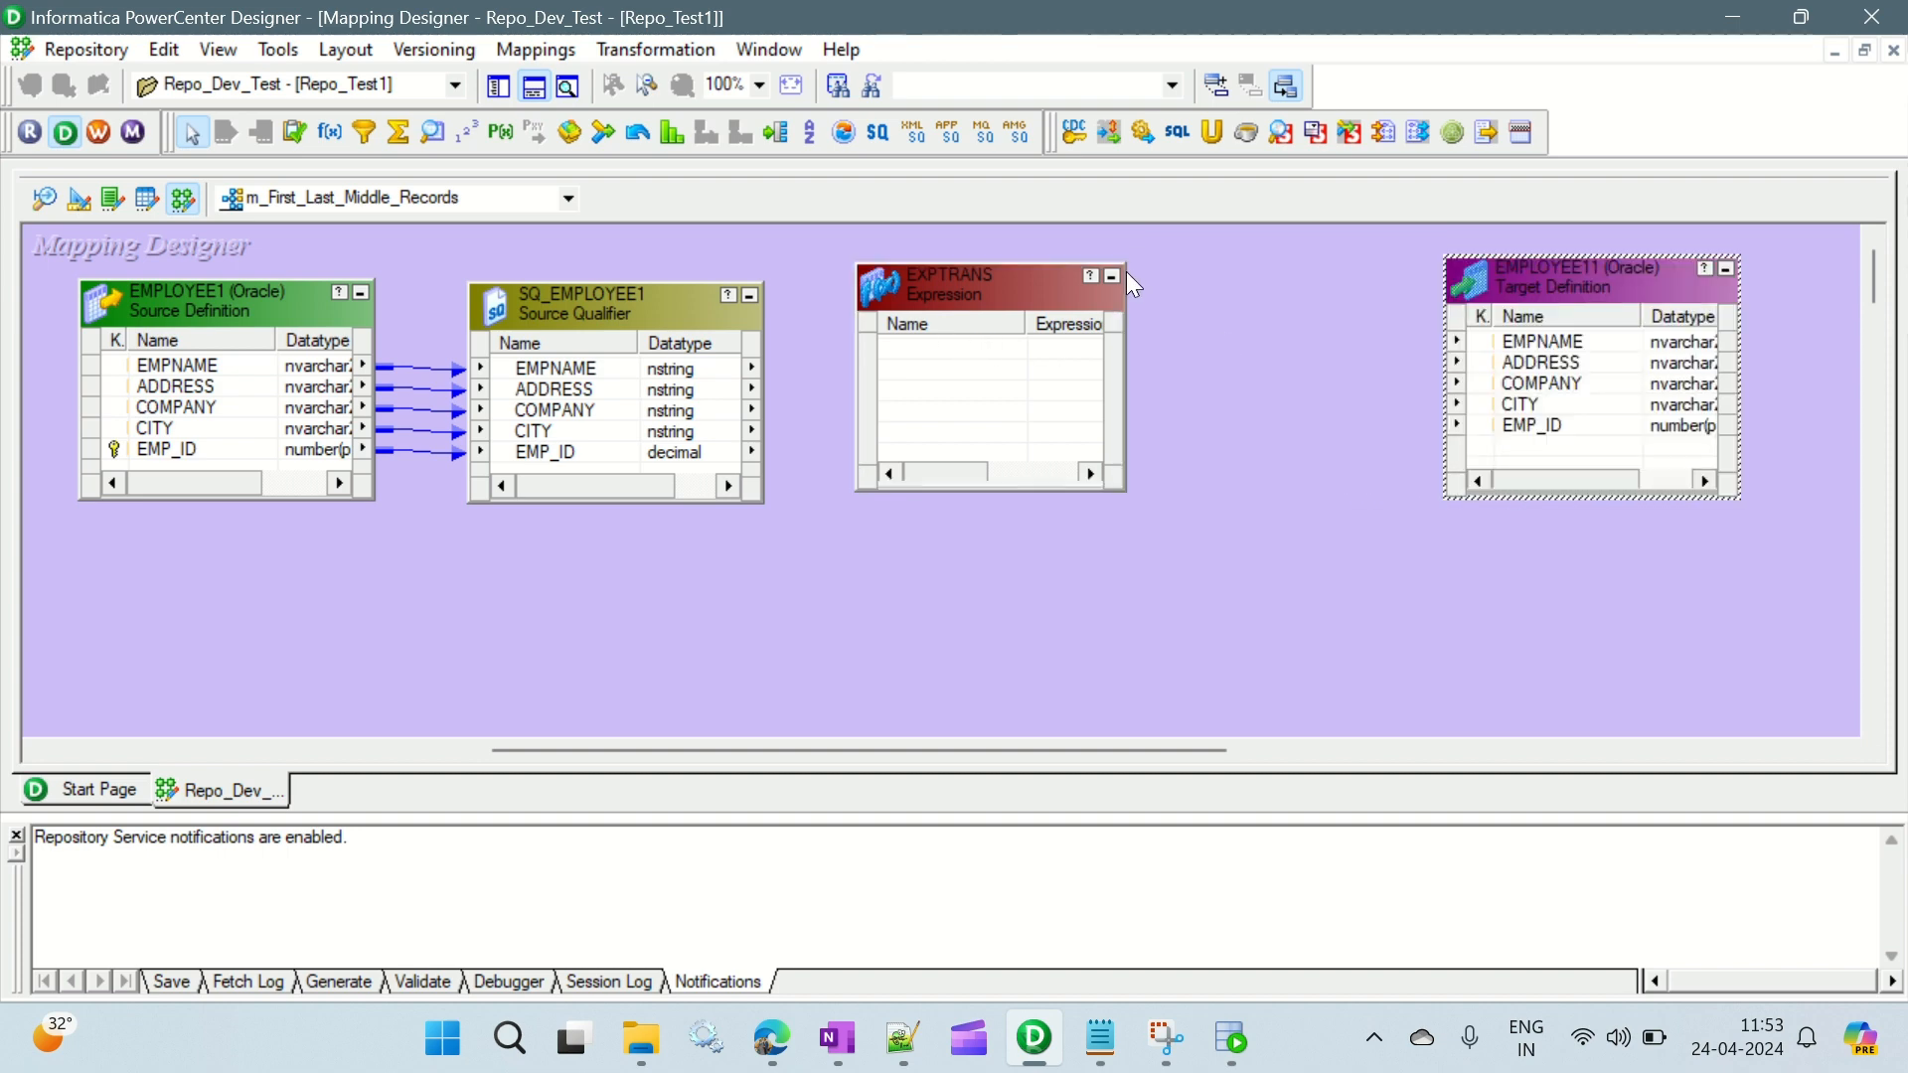
drag(1128, 273, 1217, 258)
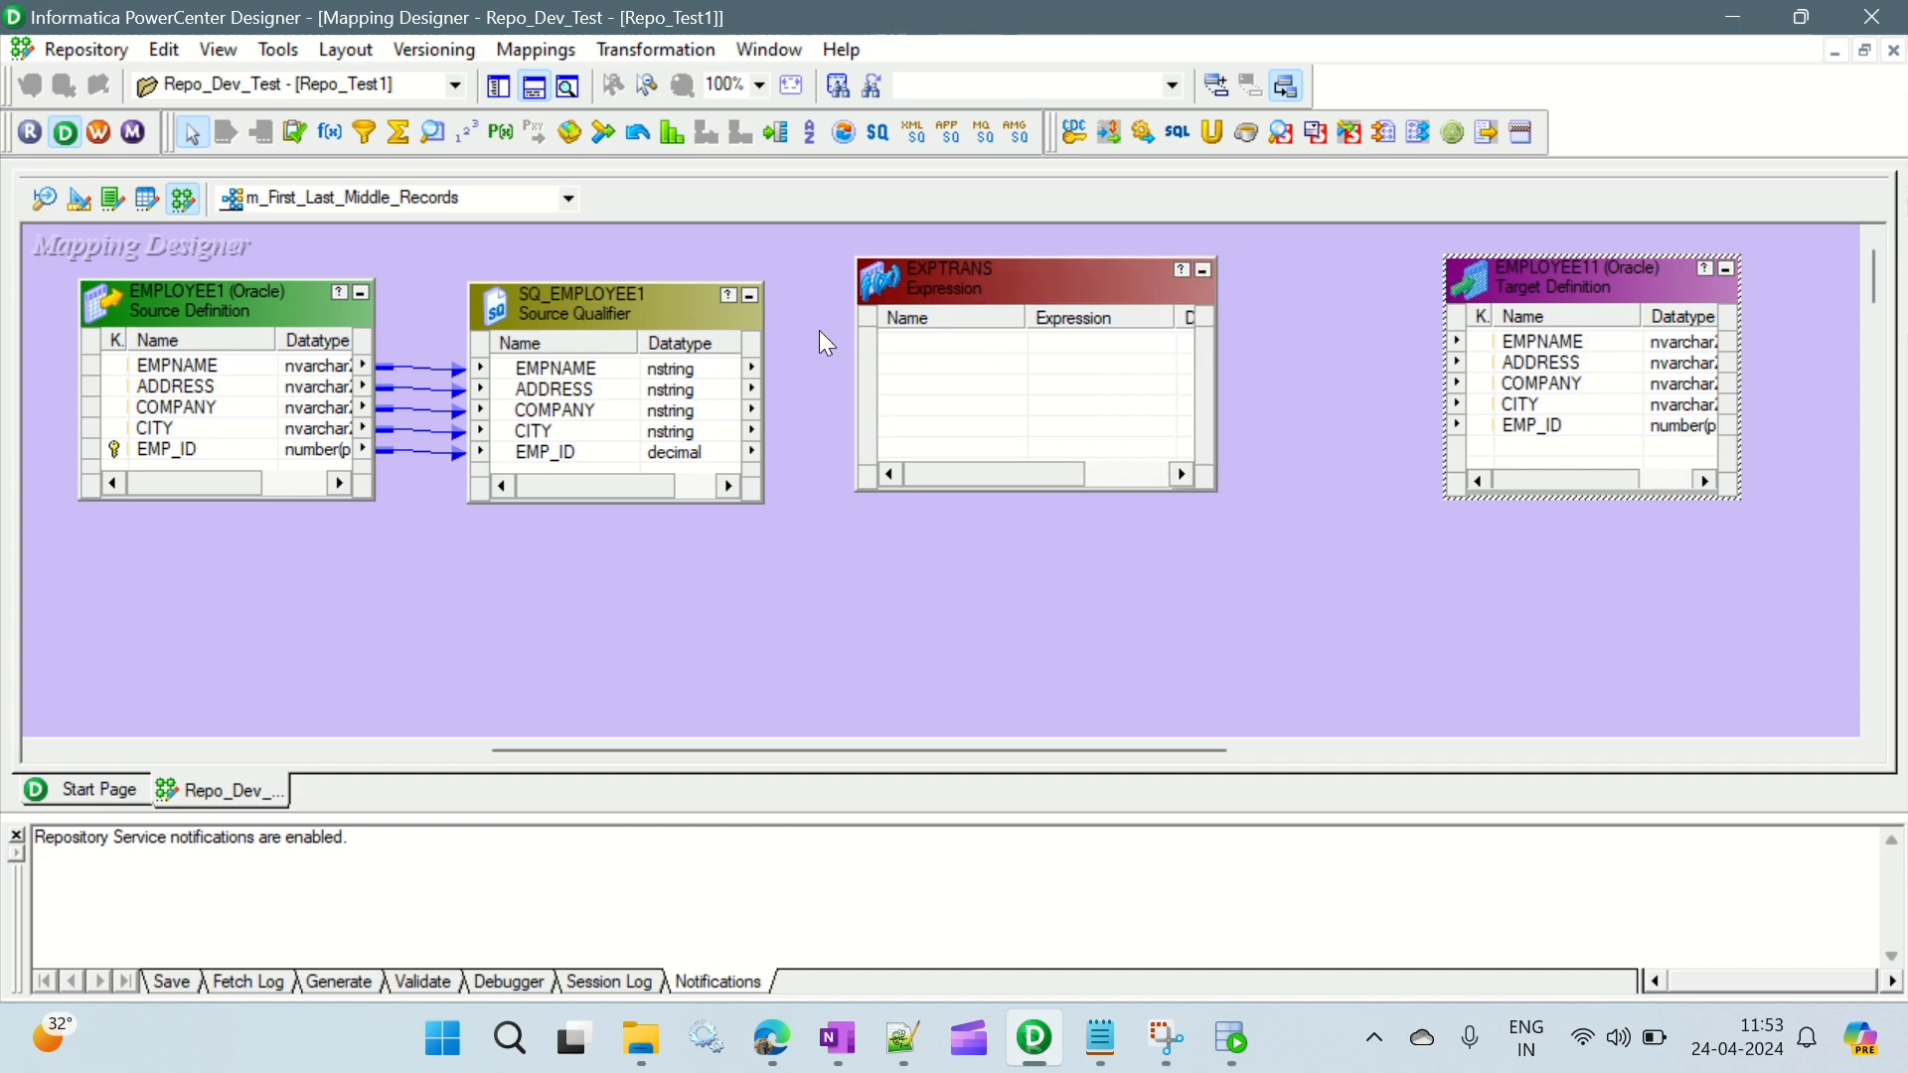
drag(762, 285, 809, 259)
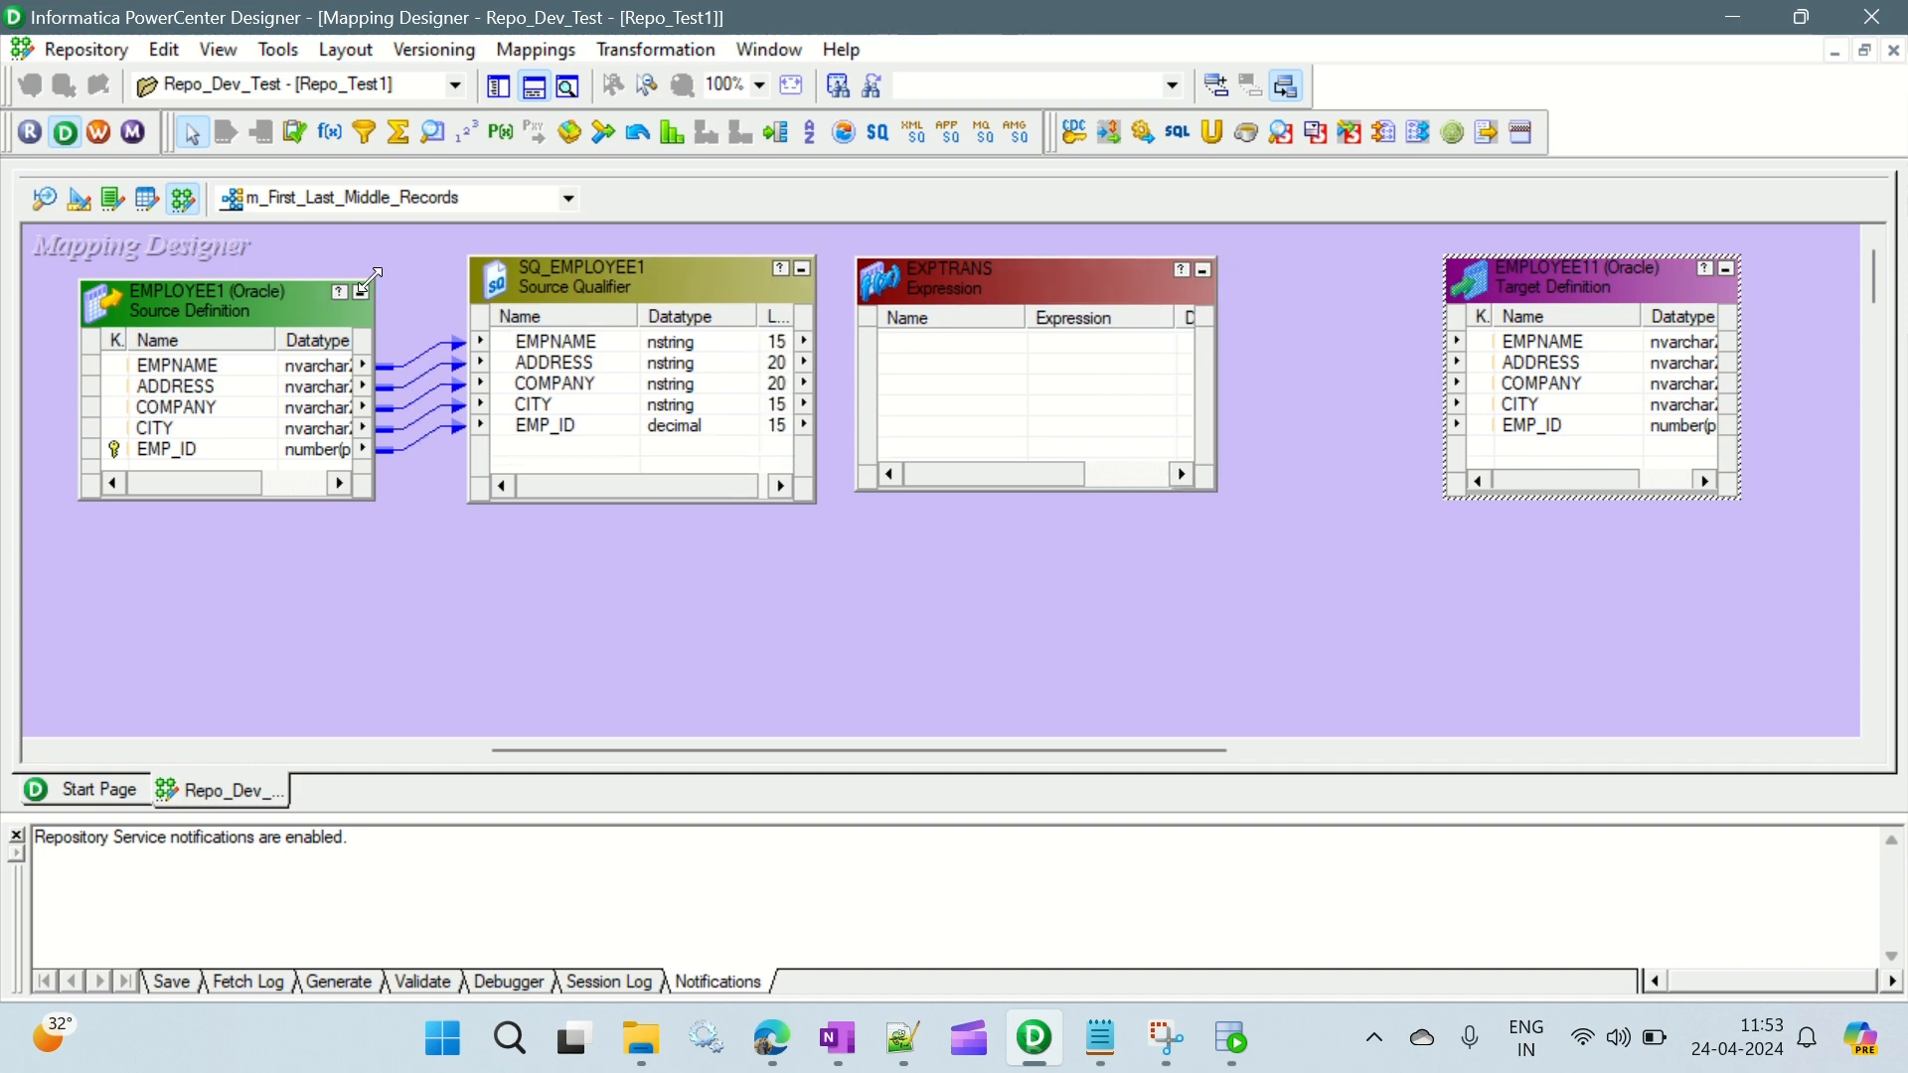
drag(374, 281, 403, 256)
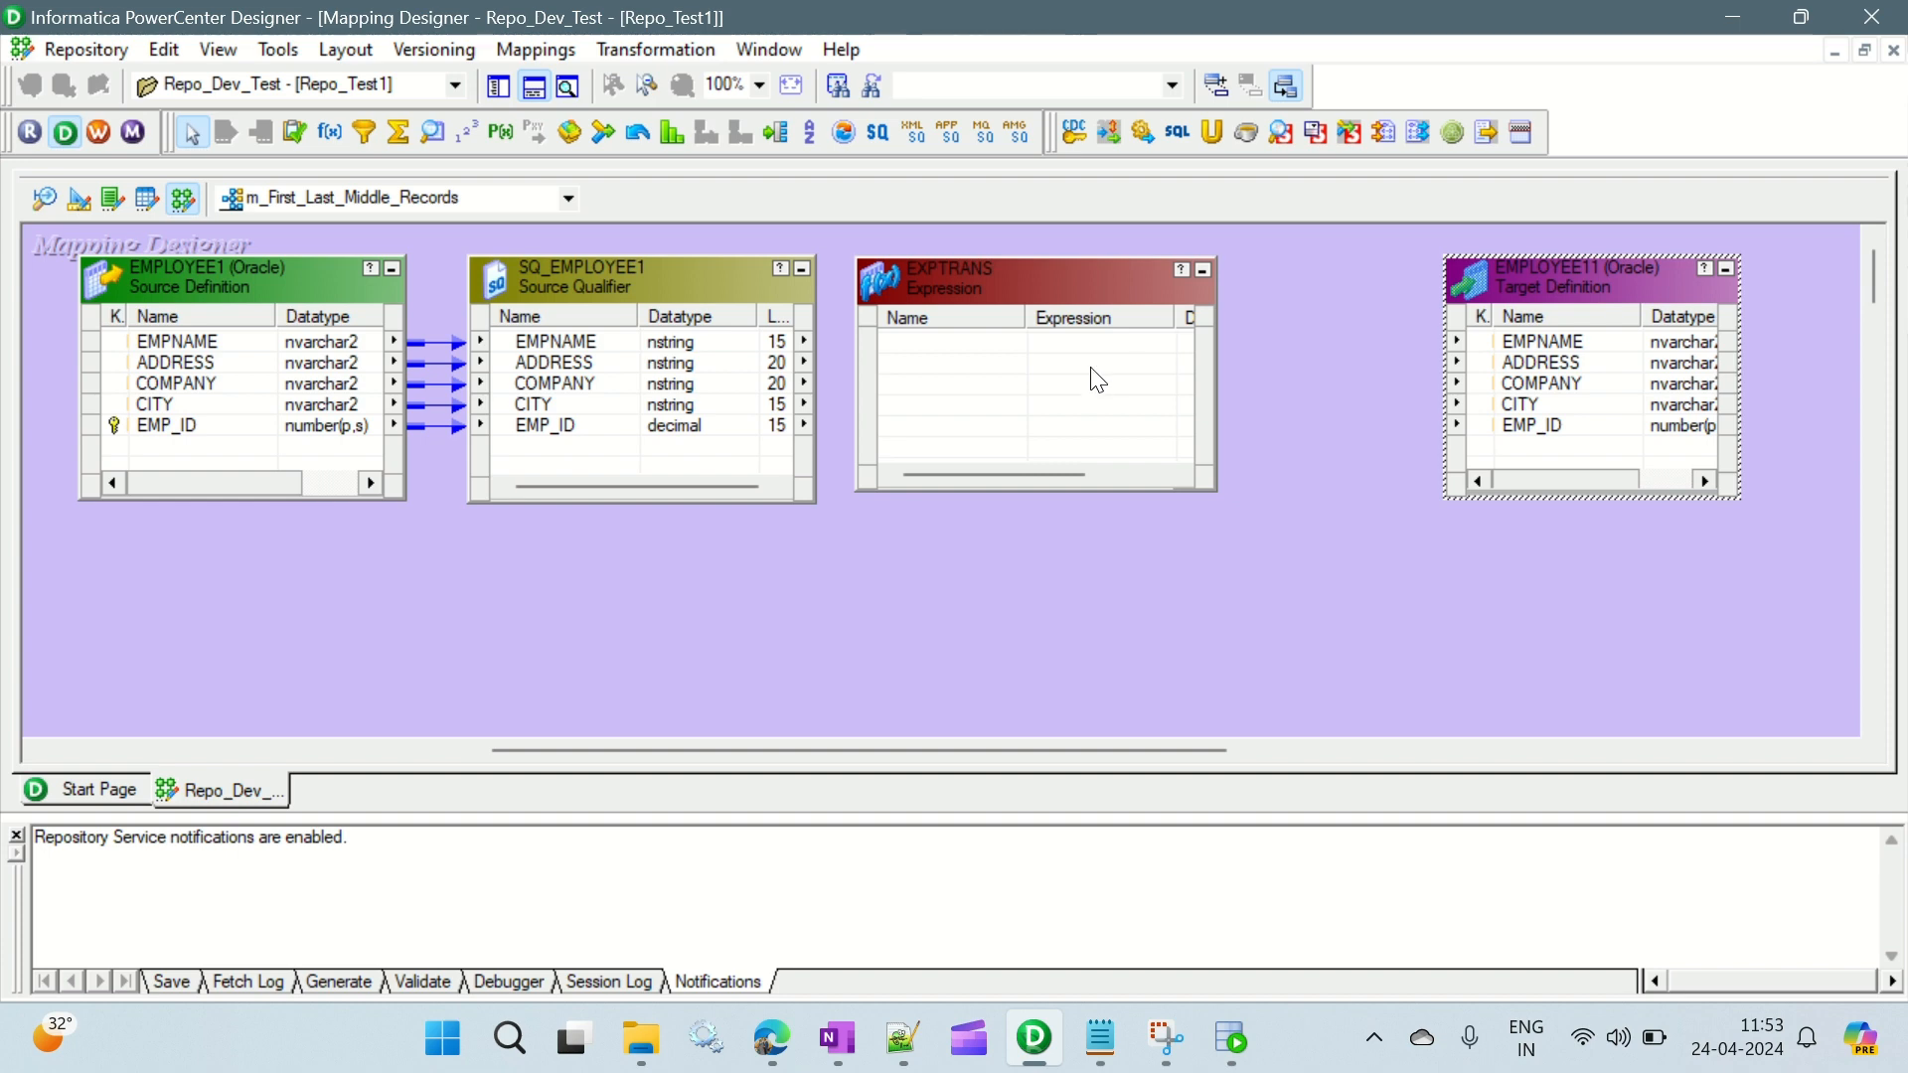
drag(1048, 288, 1091, 289)
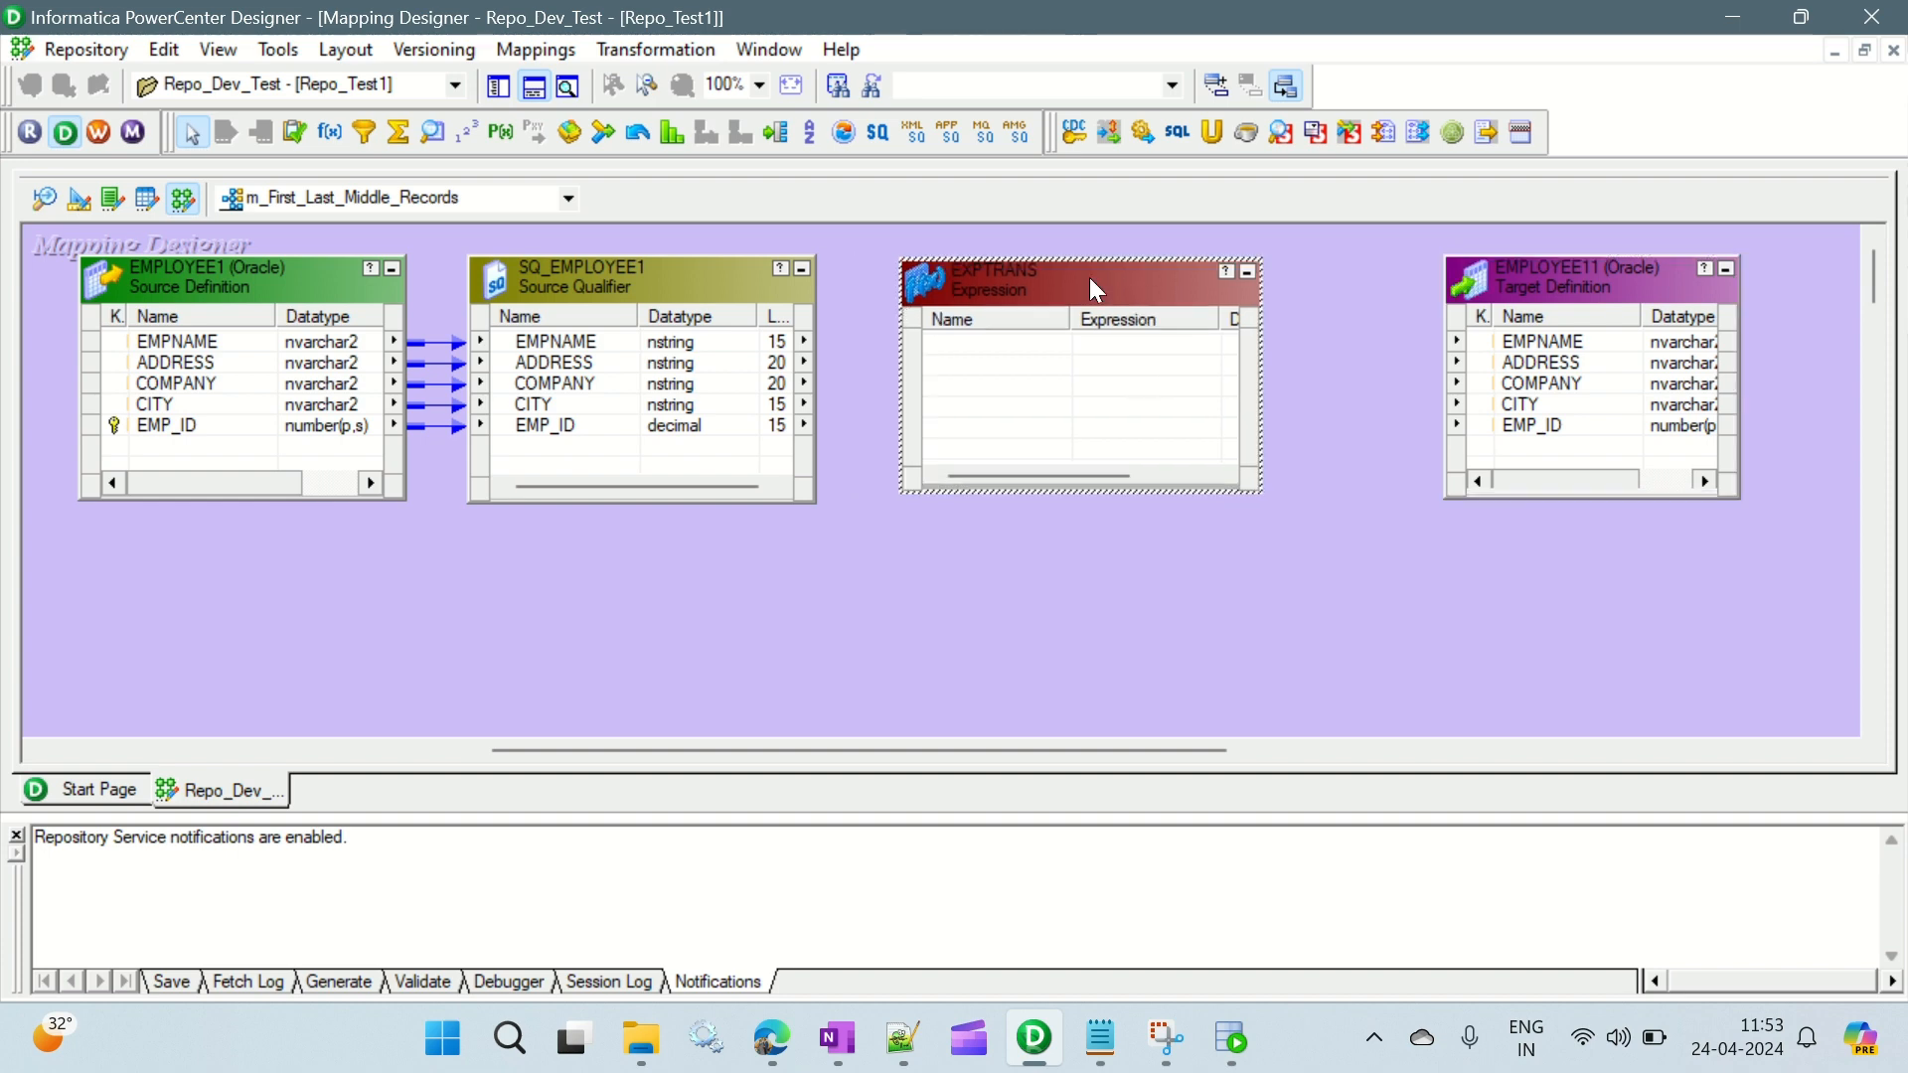
- Link all SQ_EMPLOYEE1 source qualifier ports to the Expression transformation
right_click(568, 342)
click(636, 364)
drag(590, 338, 979, 343)
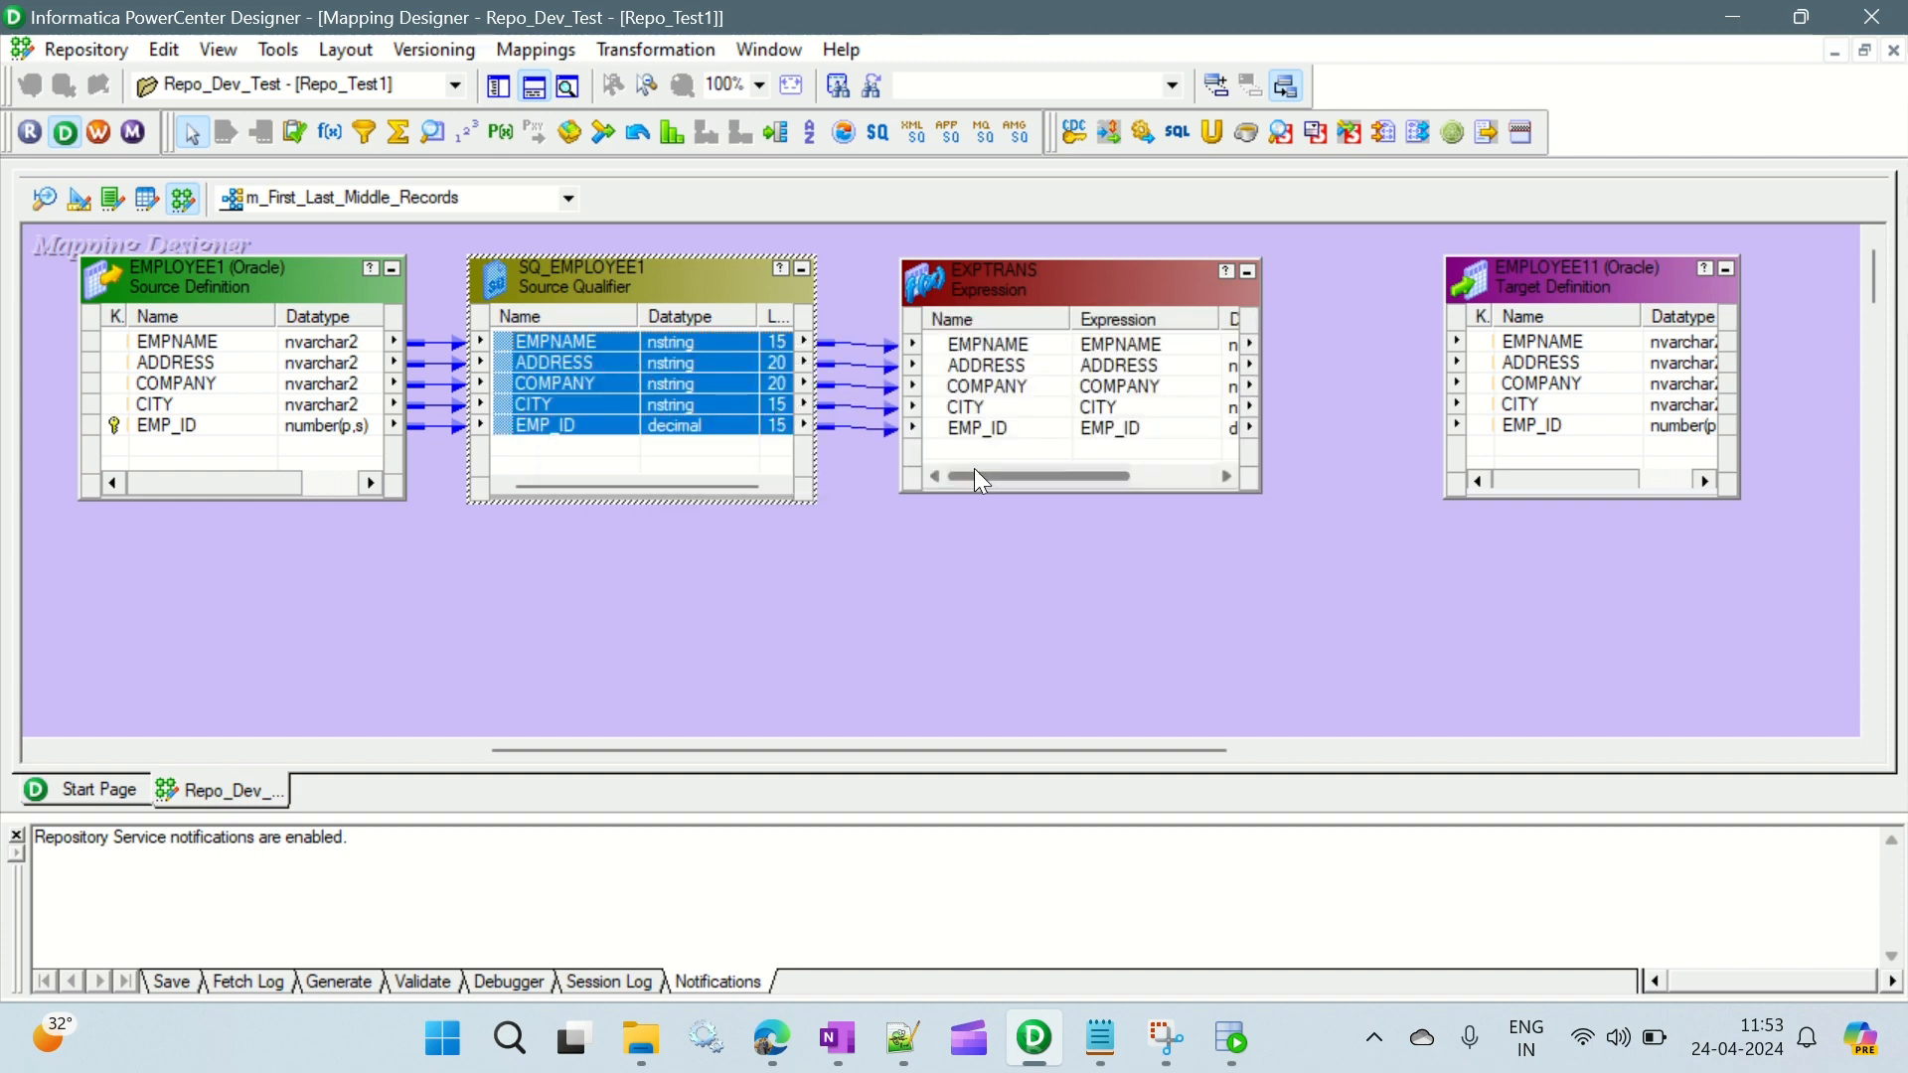
click(741, 387)
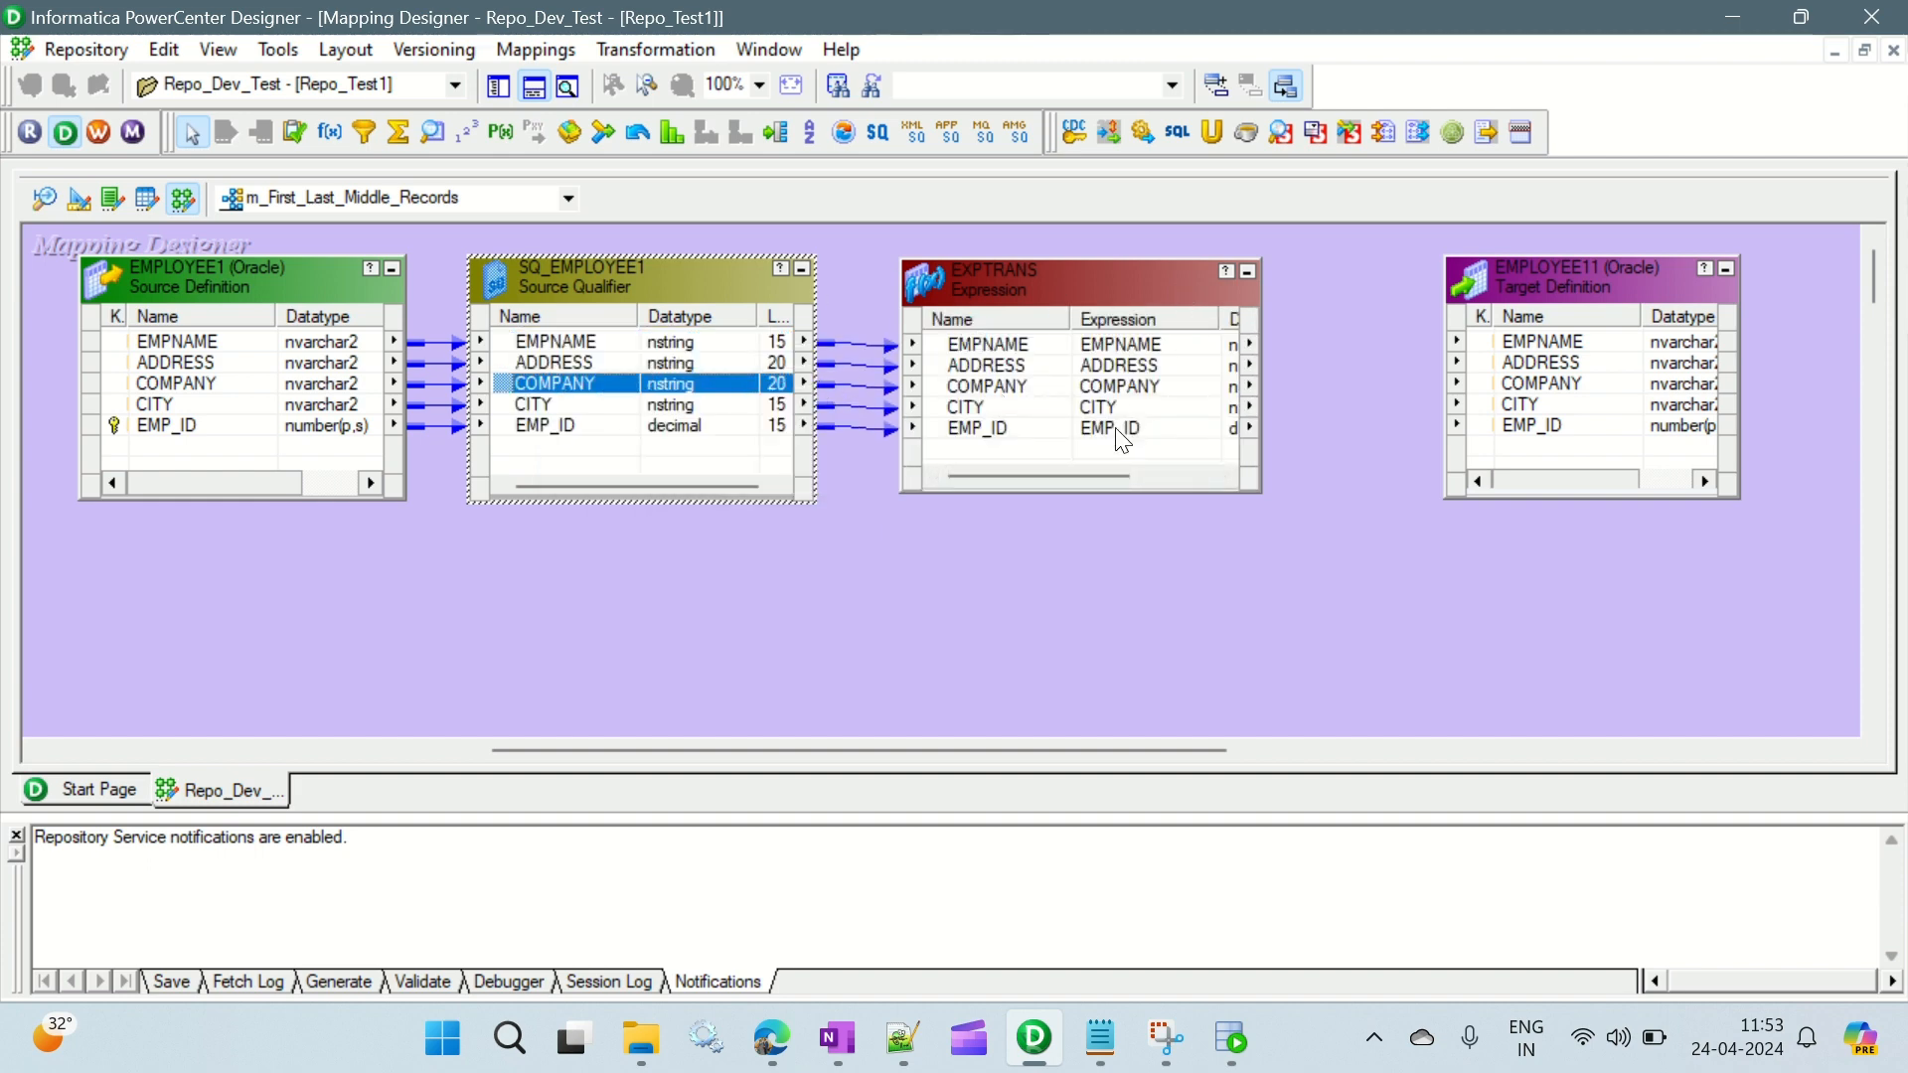
click(1048, 383)
- Add an integer variable port named v_seq below EMP_ID in the Expression transformation
double_click(1064, 283)
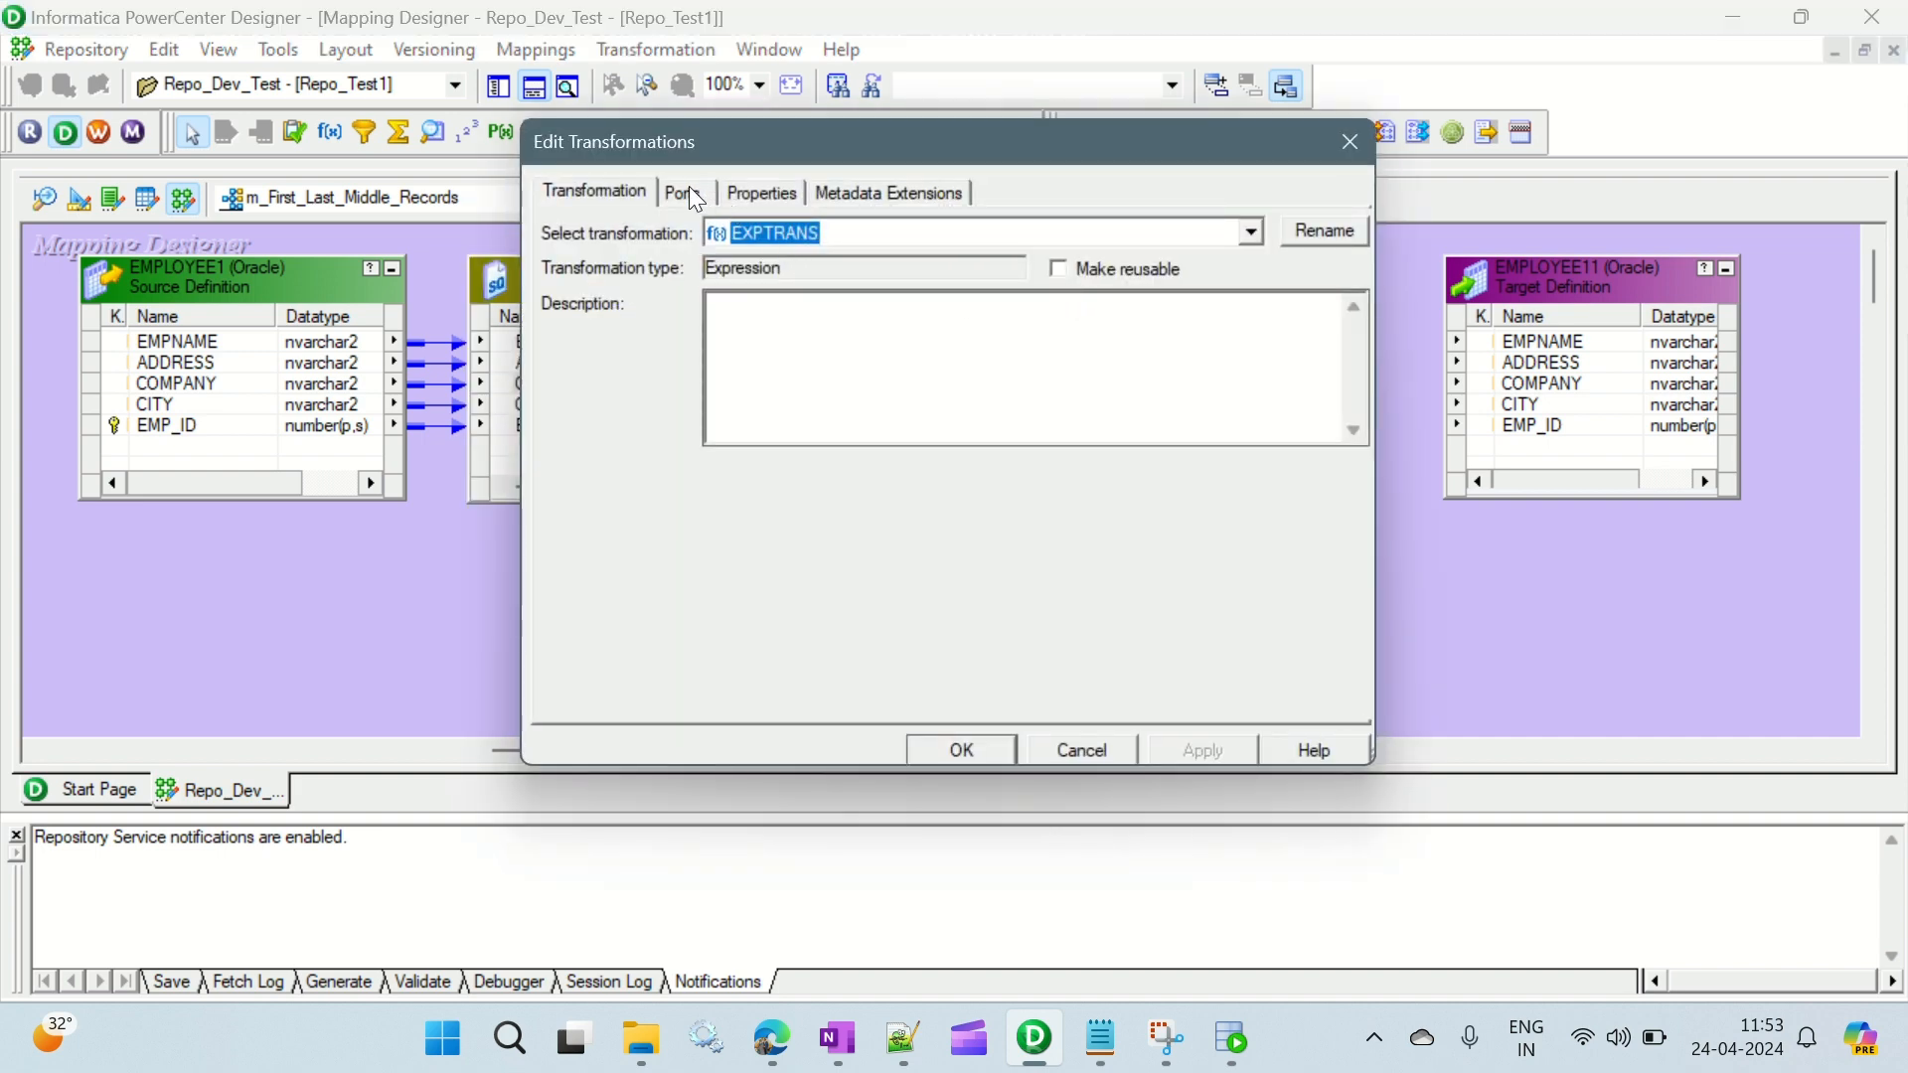
click(693, 192)
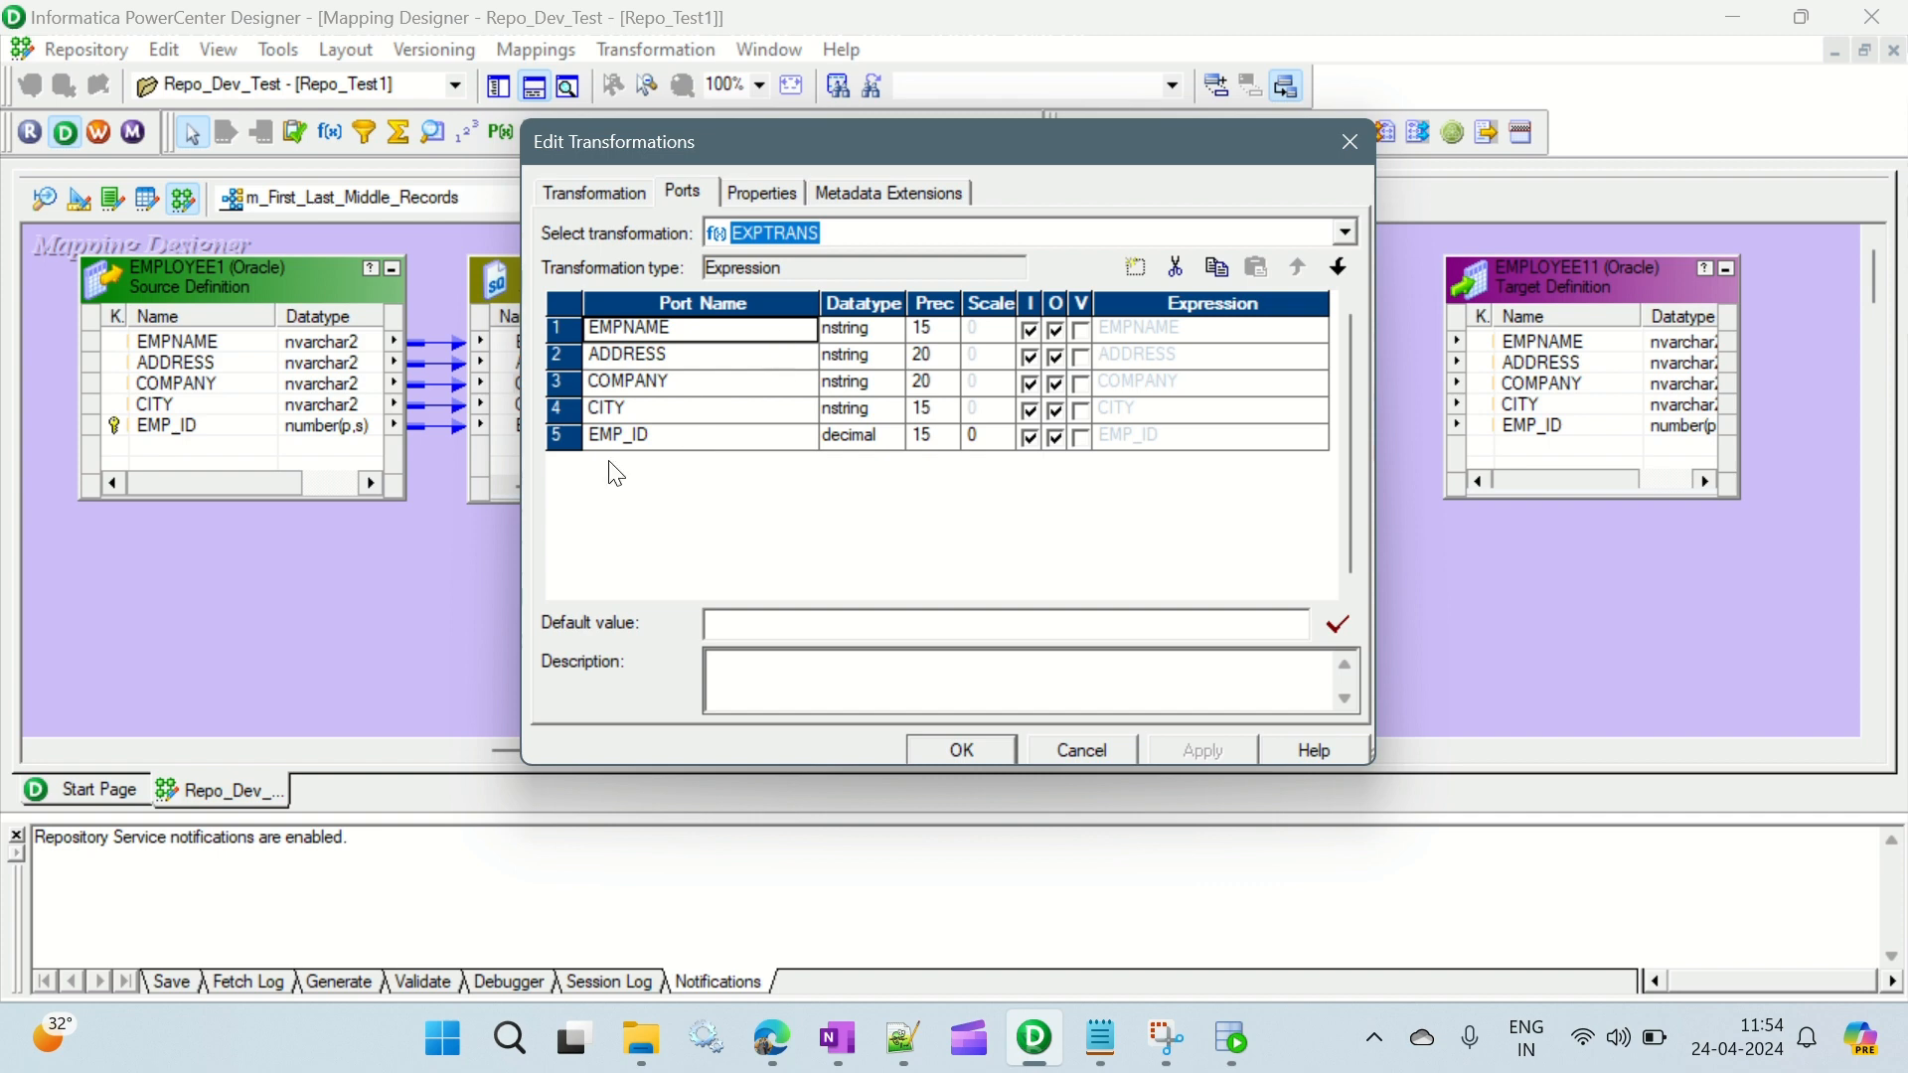
click(658, 435)
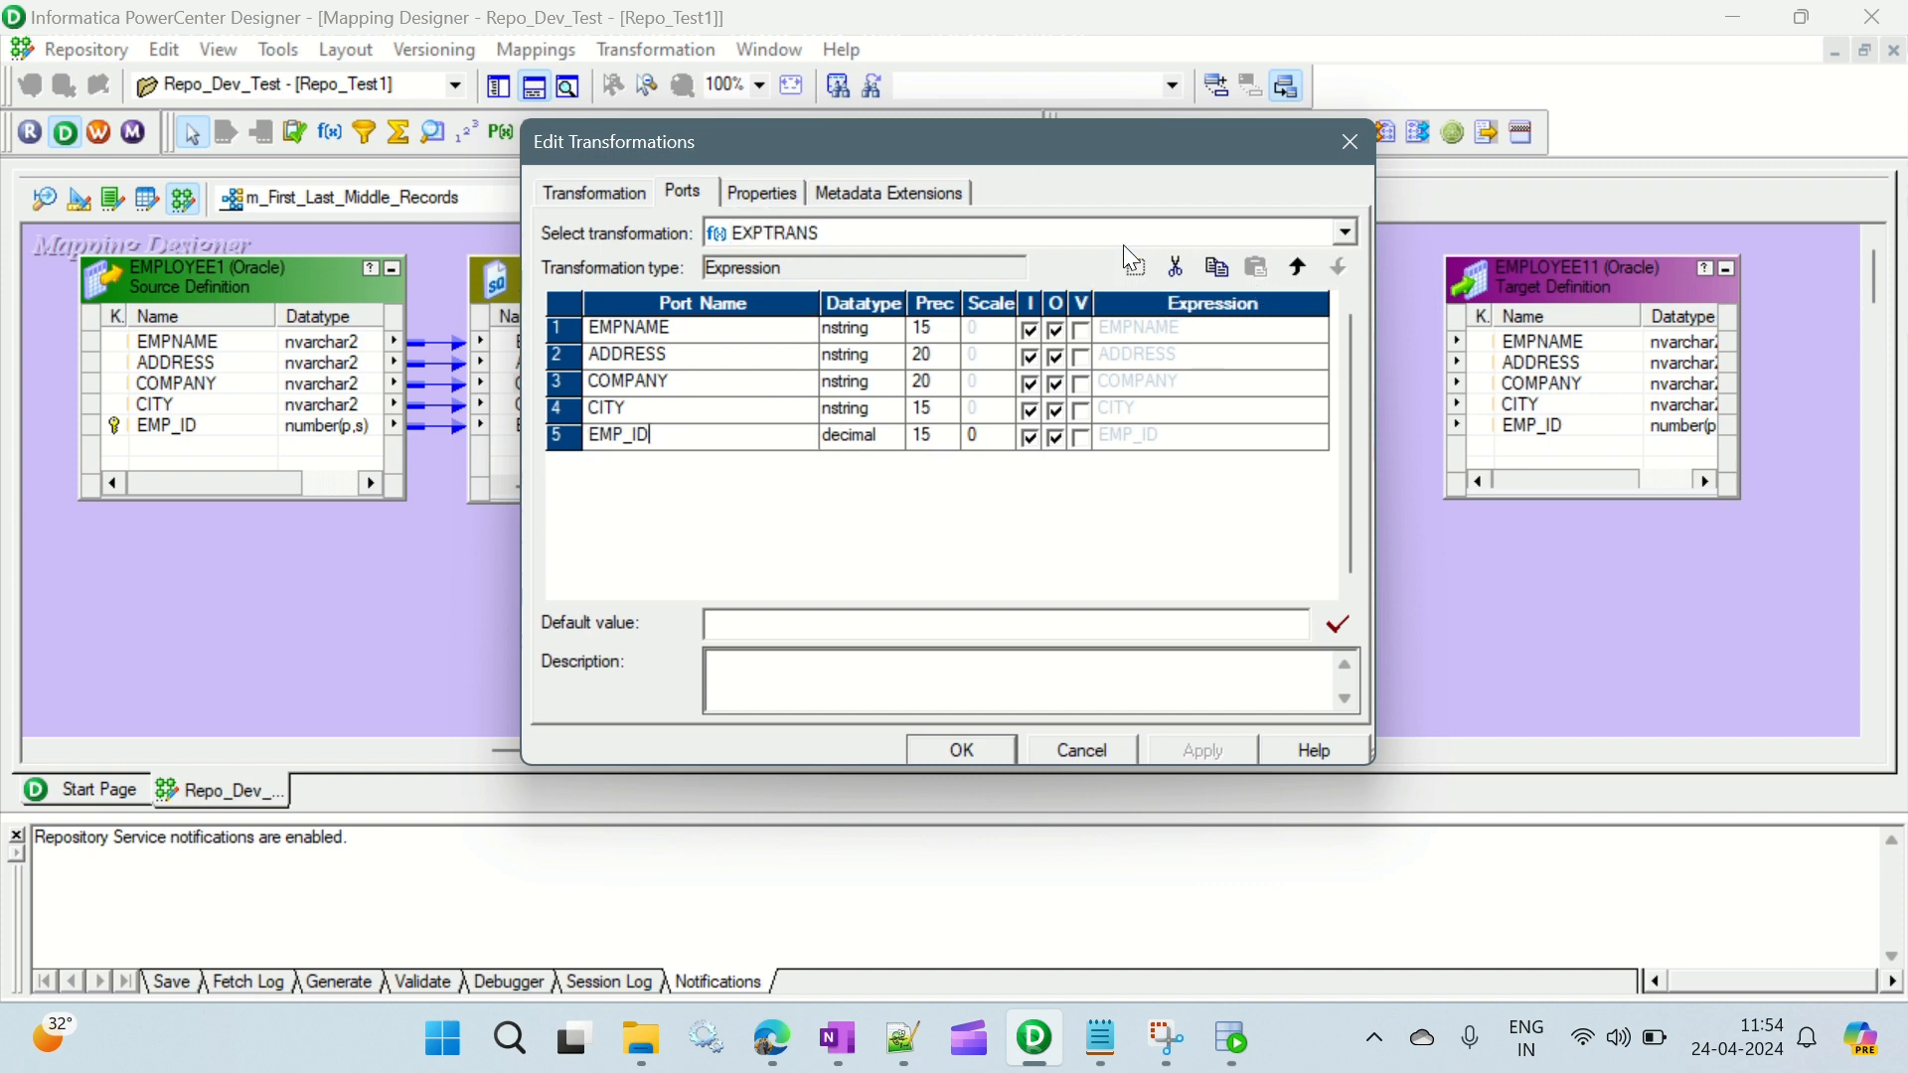
click(1136, 267)
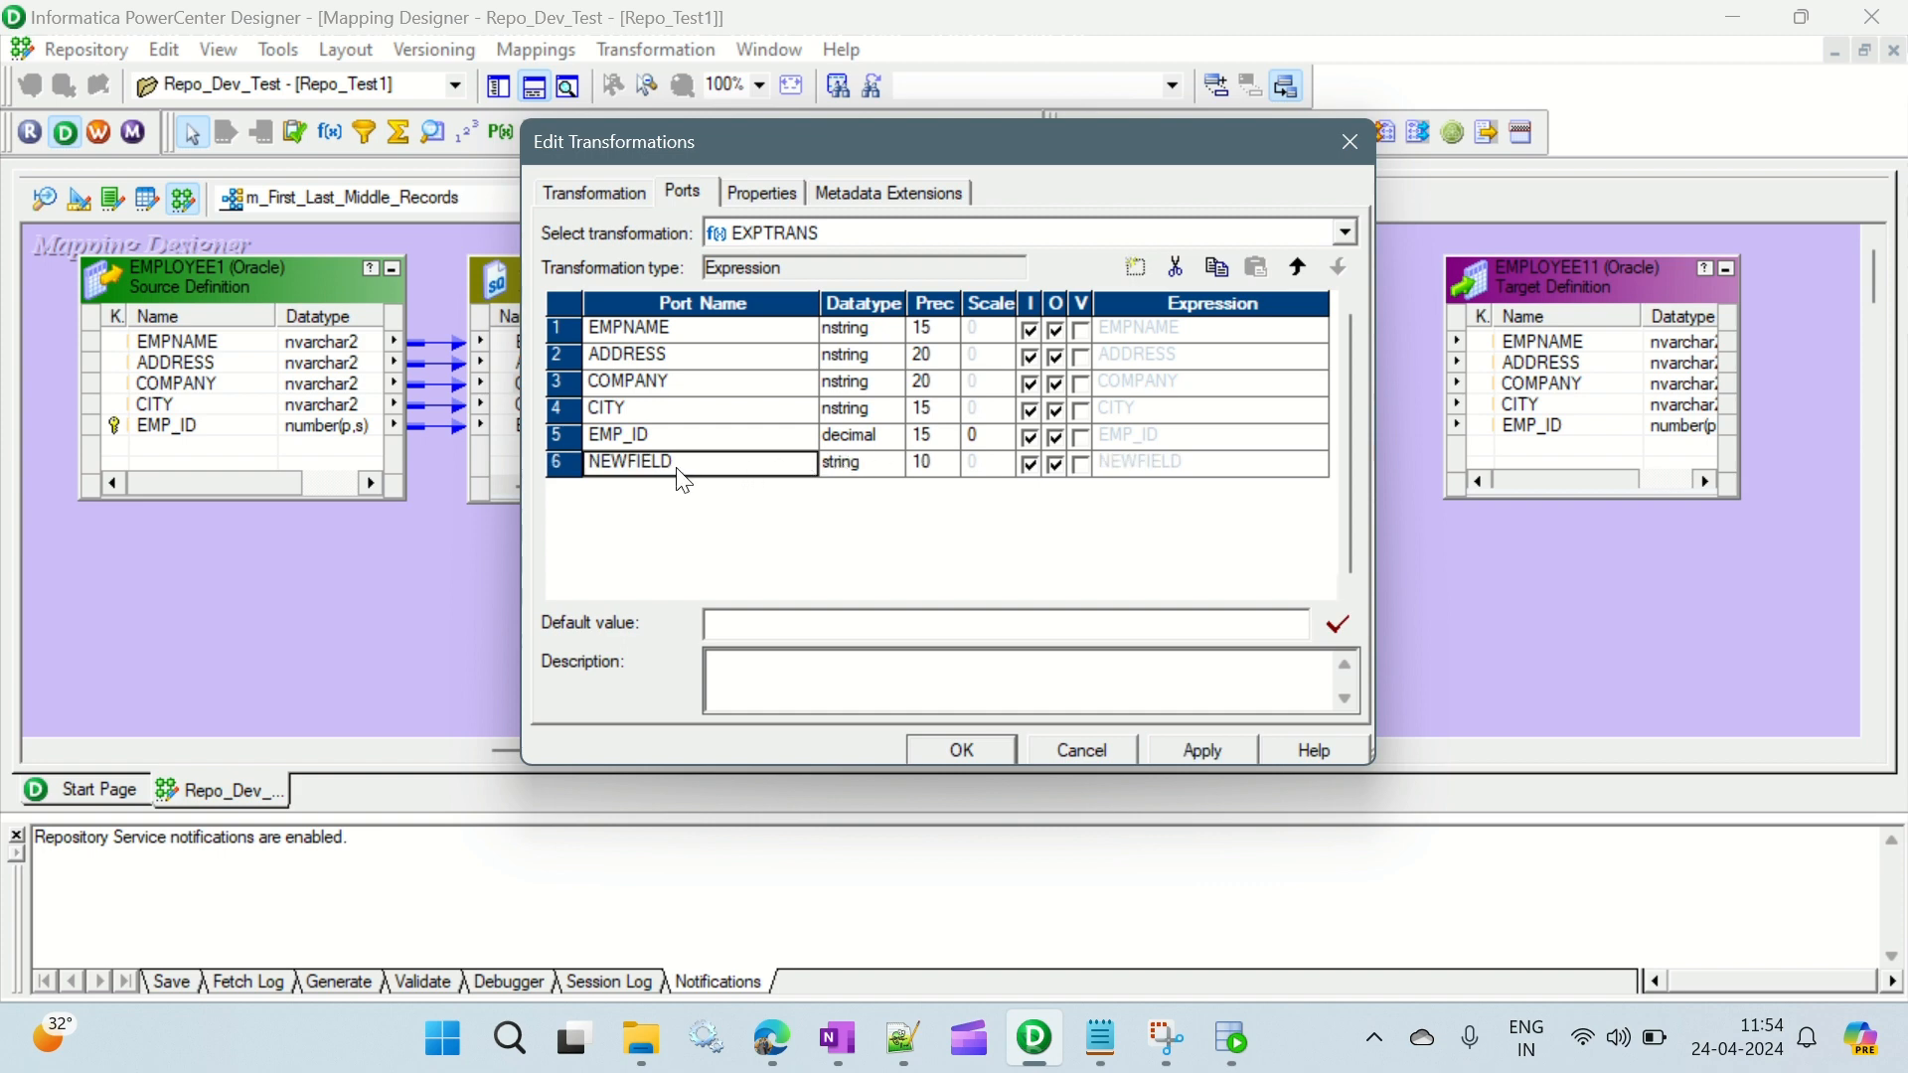
drag(682, 463, 532, 465)
text(v_seq)
click(897, 464)
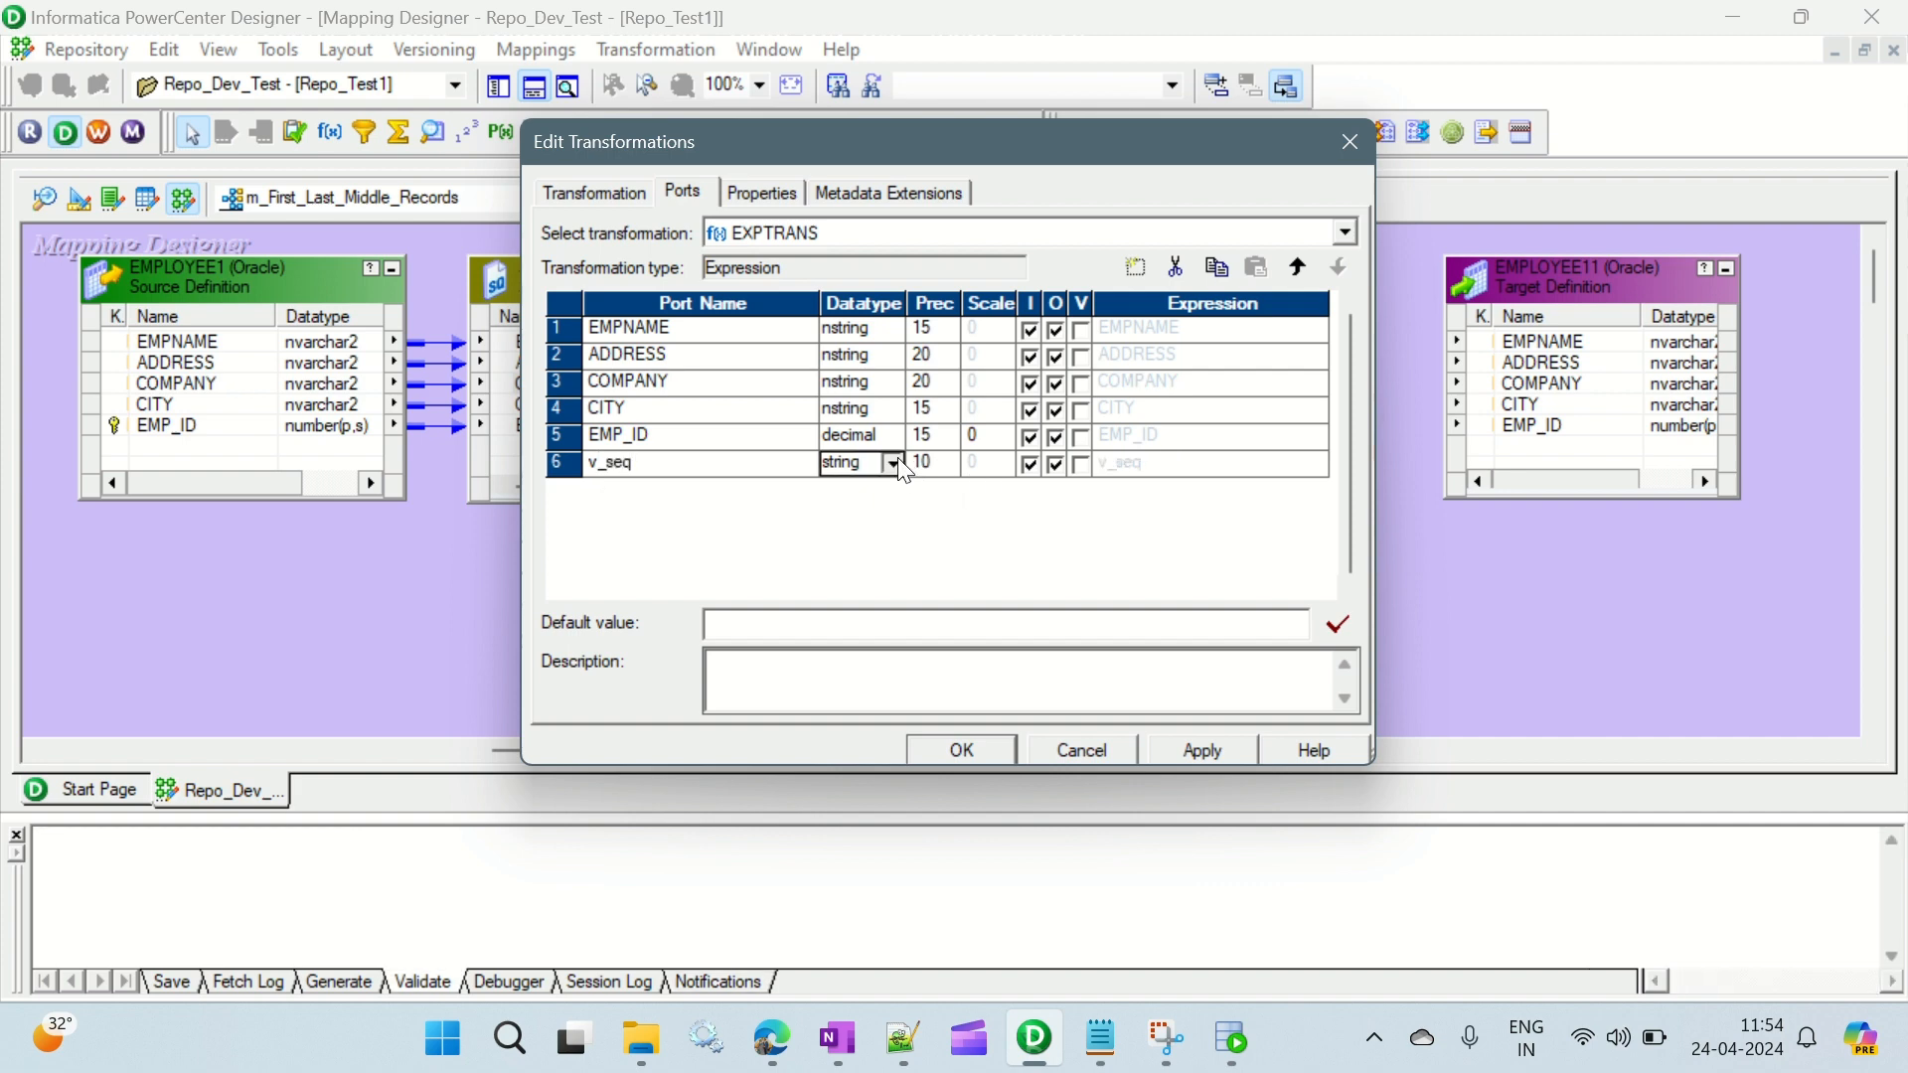
click(895, 464)
click(873, 589)
click(1081, 464)
- Set the v_seq port's expression to v_seq+1 and validate it
click(1324, 477)
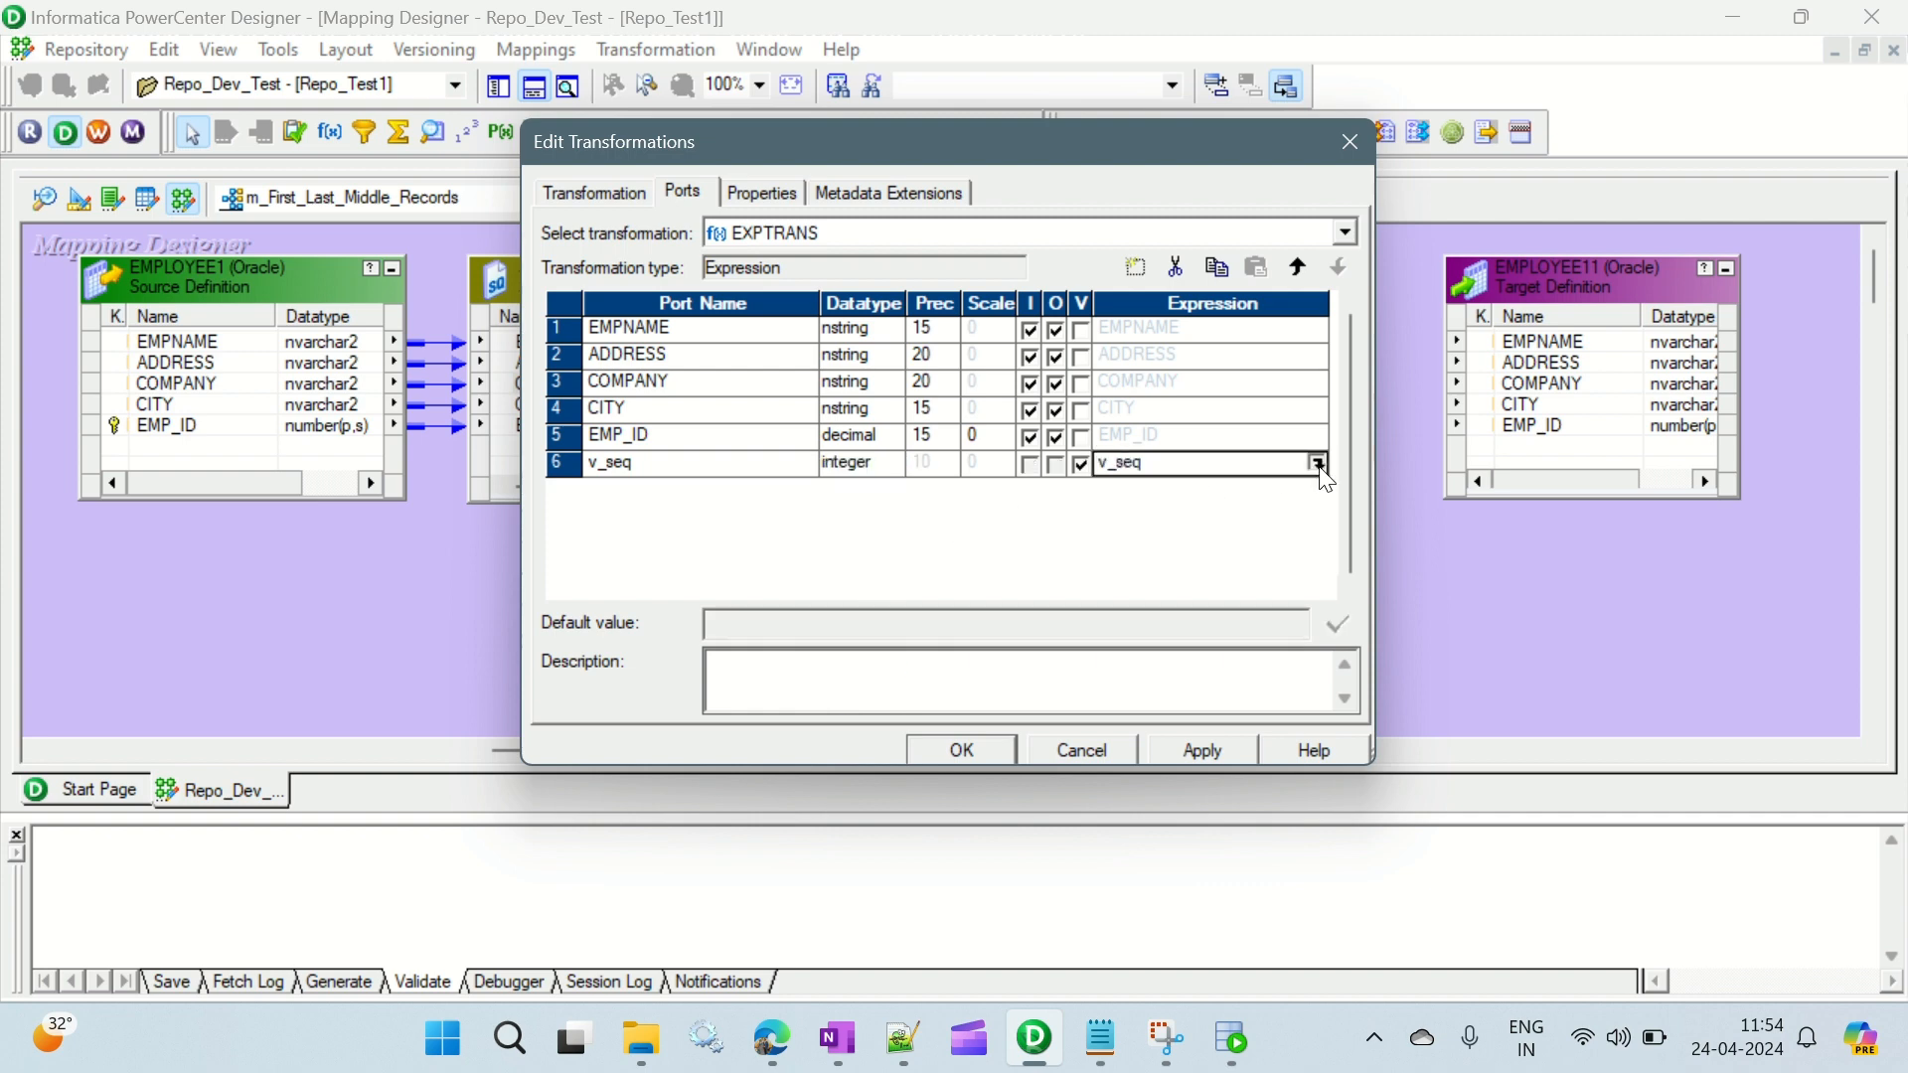
click(1323, 474)
click(604, 400)
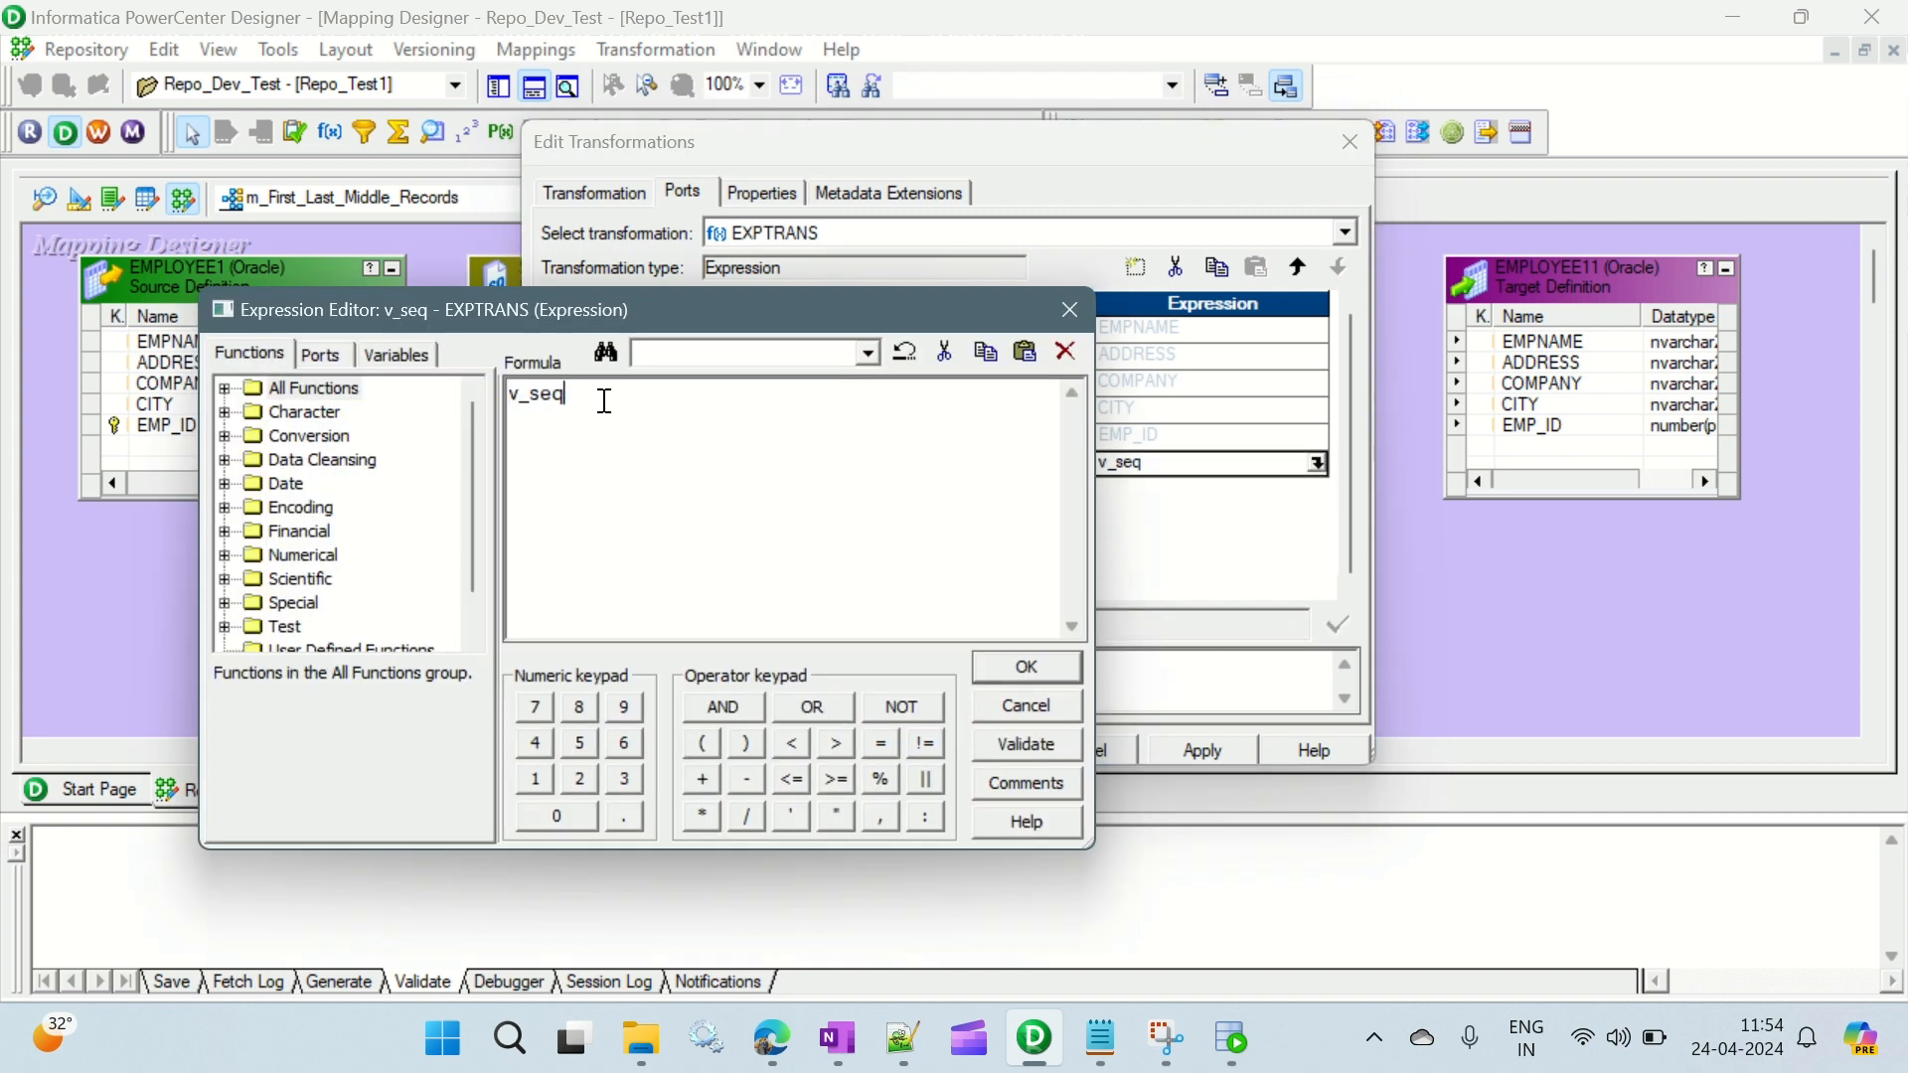
text(+1)
click(1058, 742)
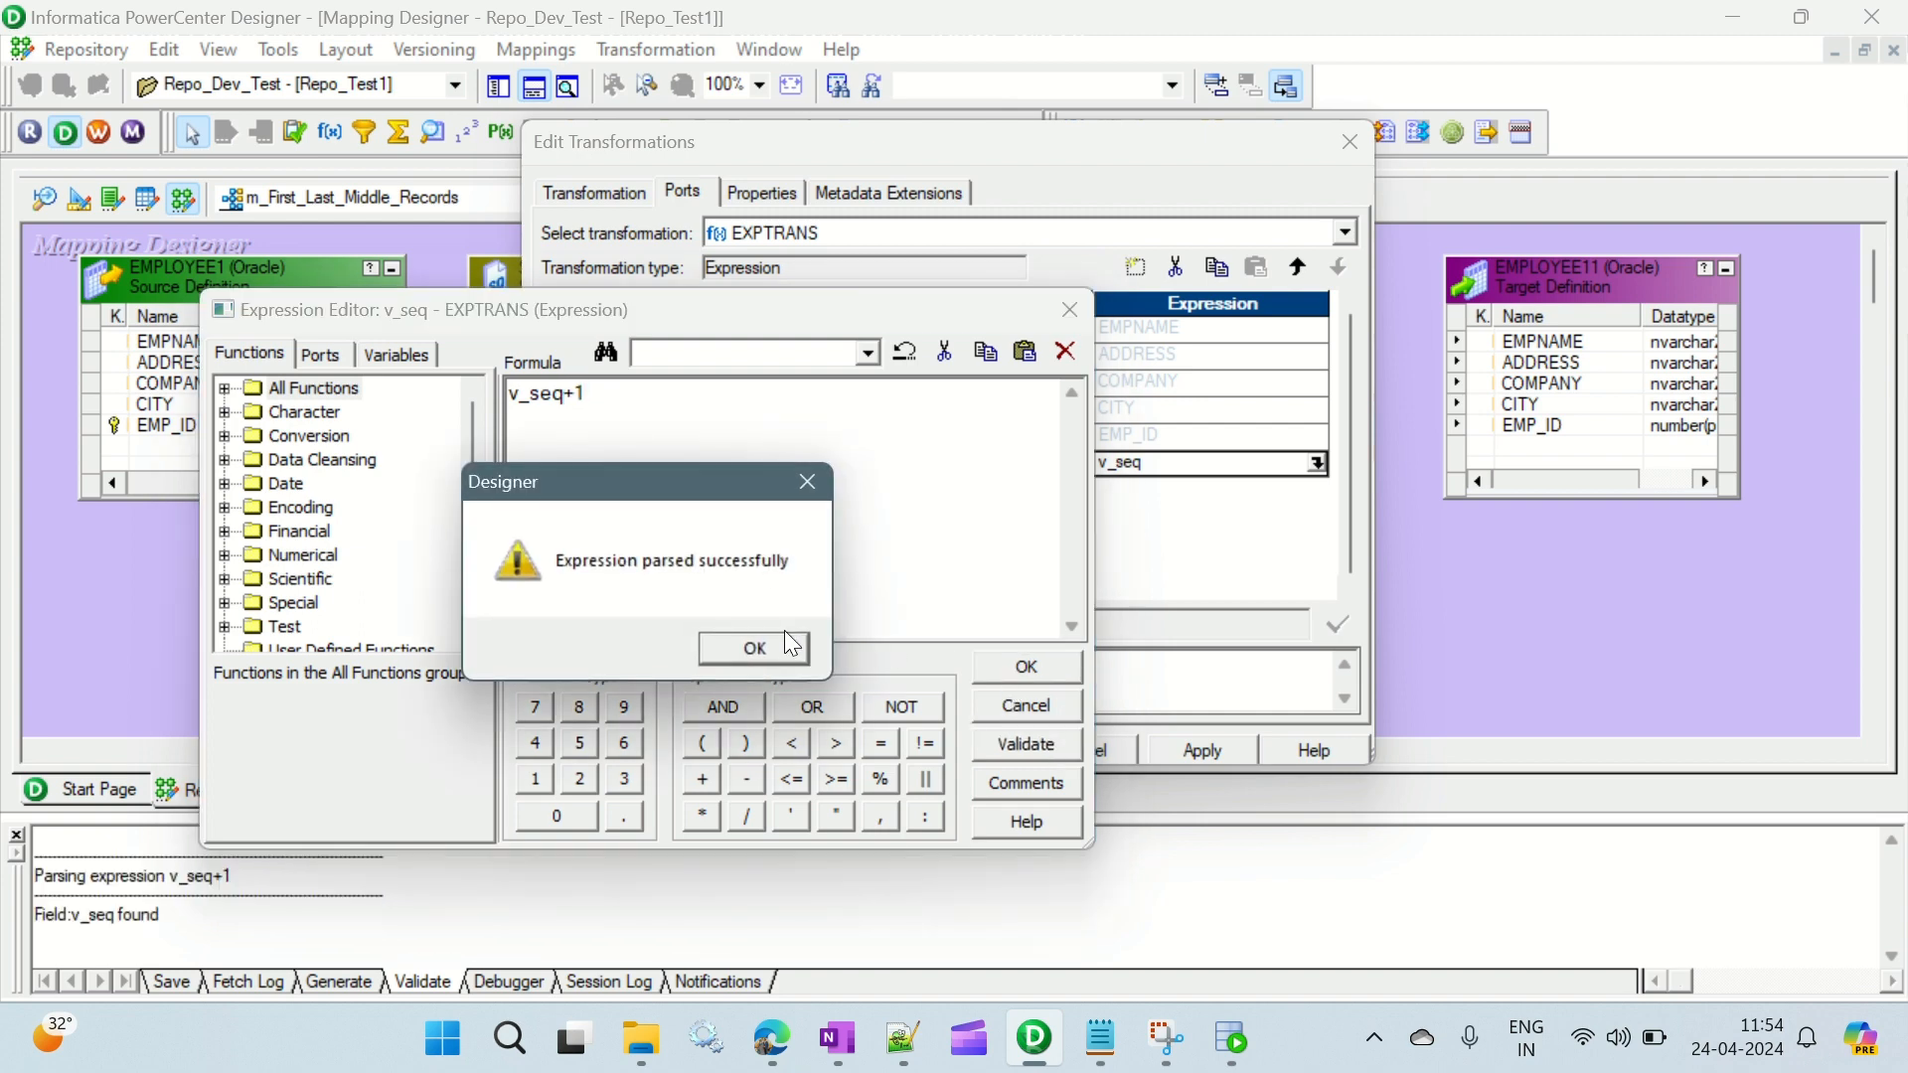
click(793, 646)
click(1056, 672)
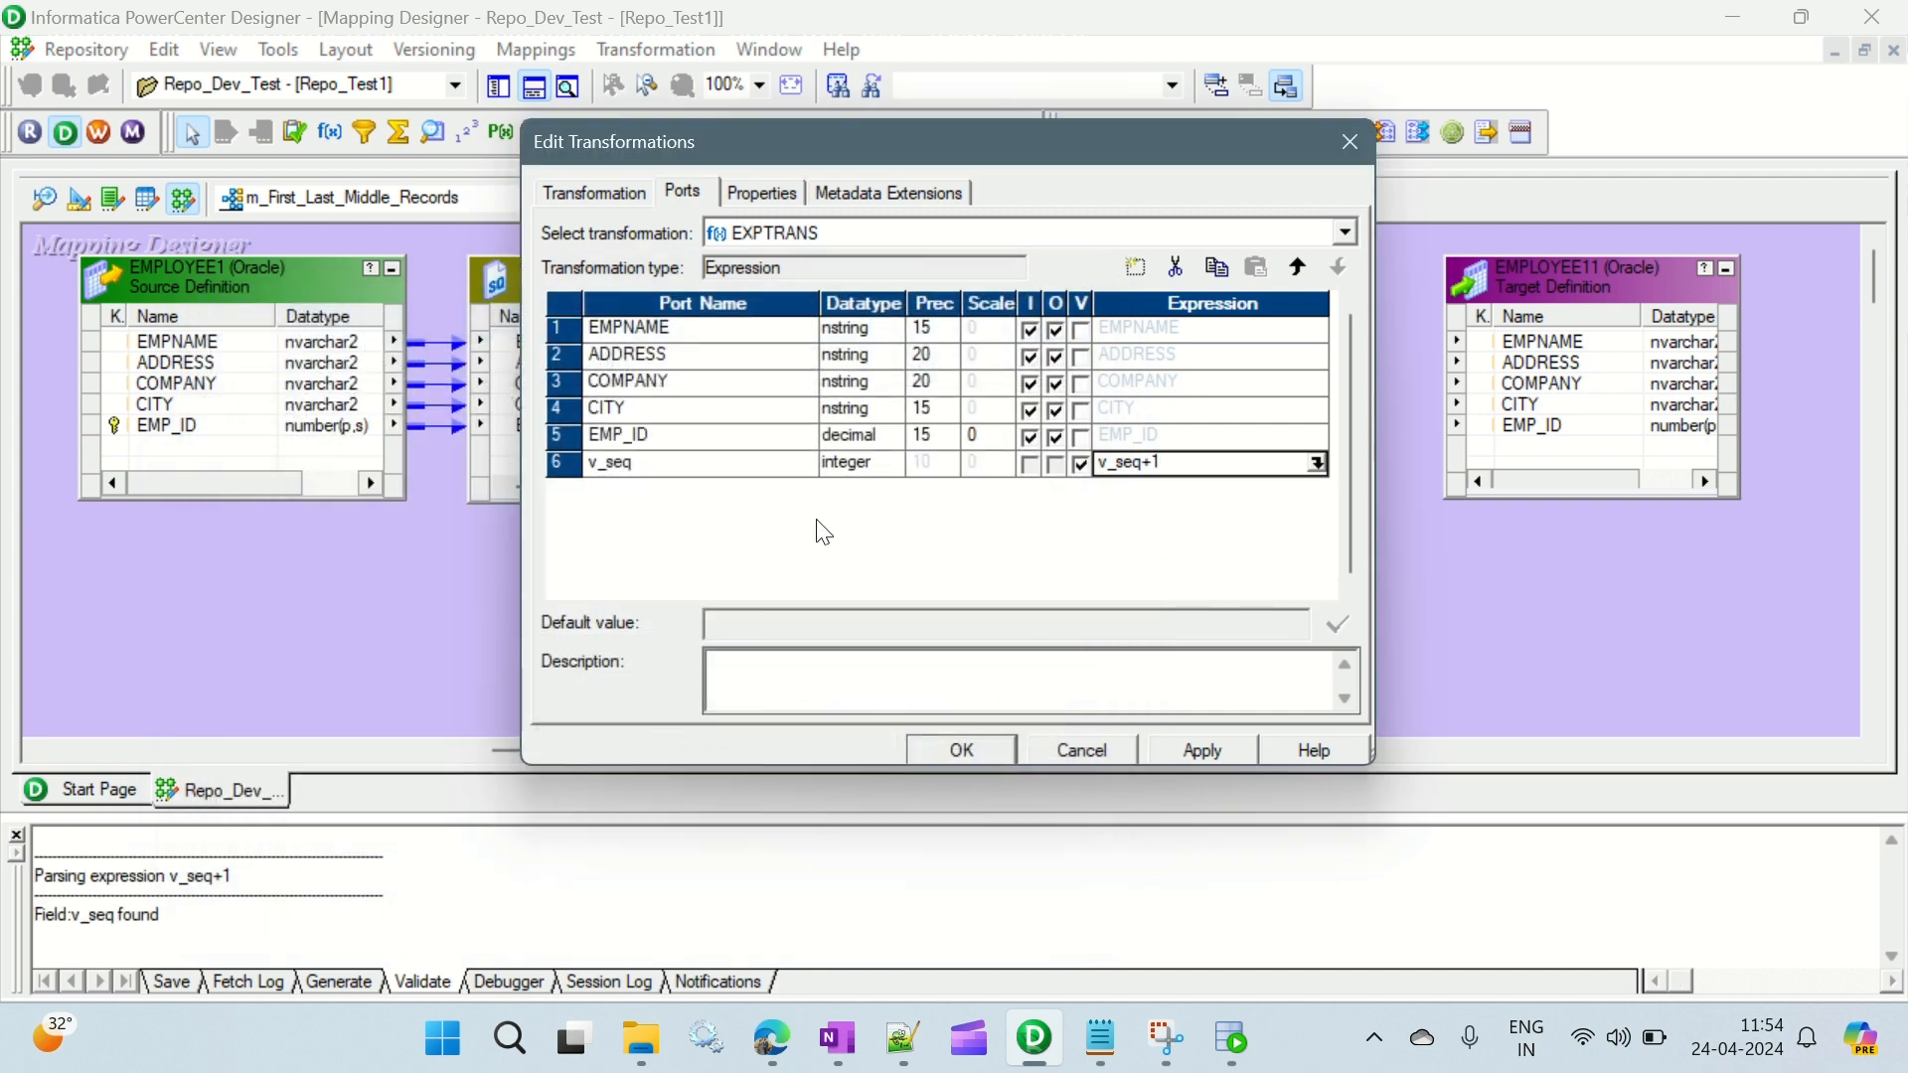
- Add an output-only integer port named o_seq below v_seq in the Expression transformation
click(629, 464)
click(1135, 266)
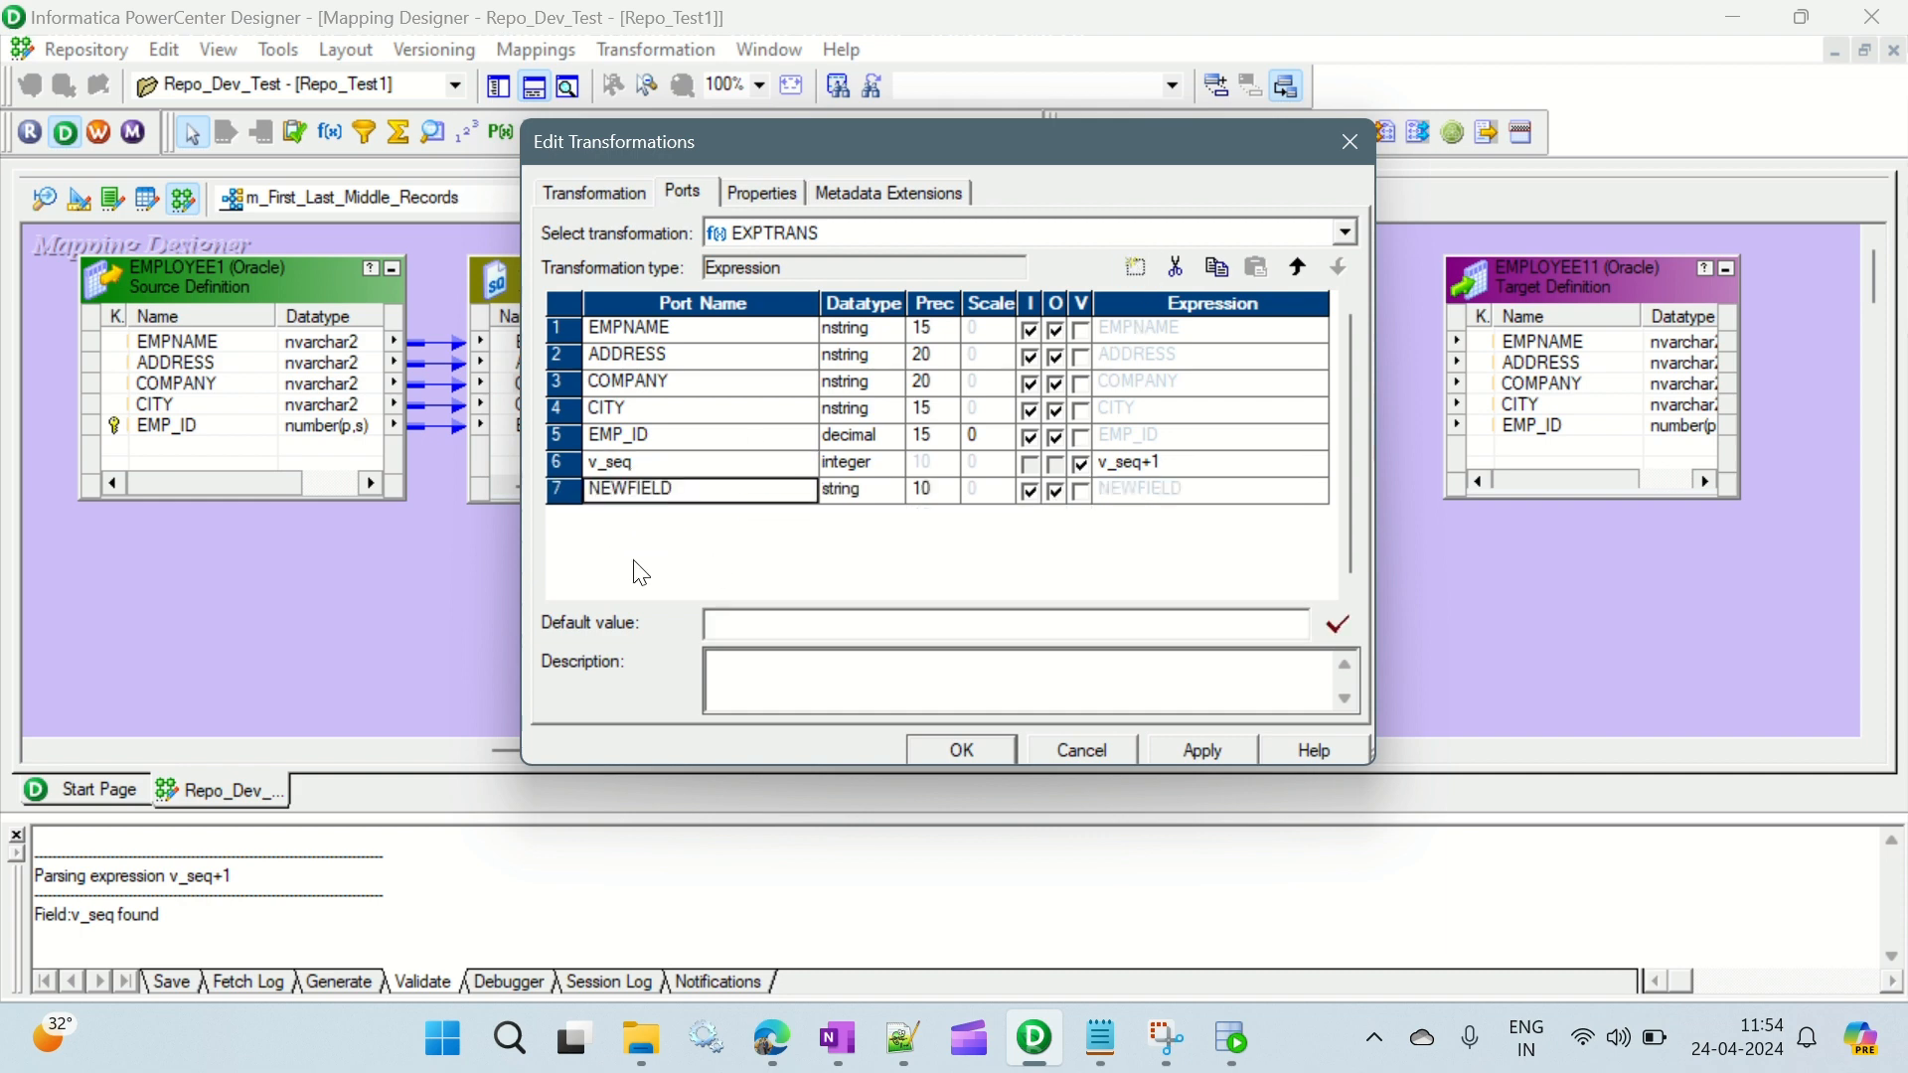
click(688, 492)
drag(688, 492, 568, 487)
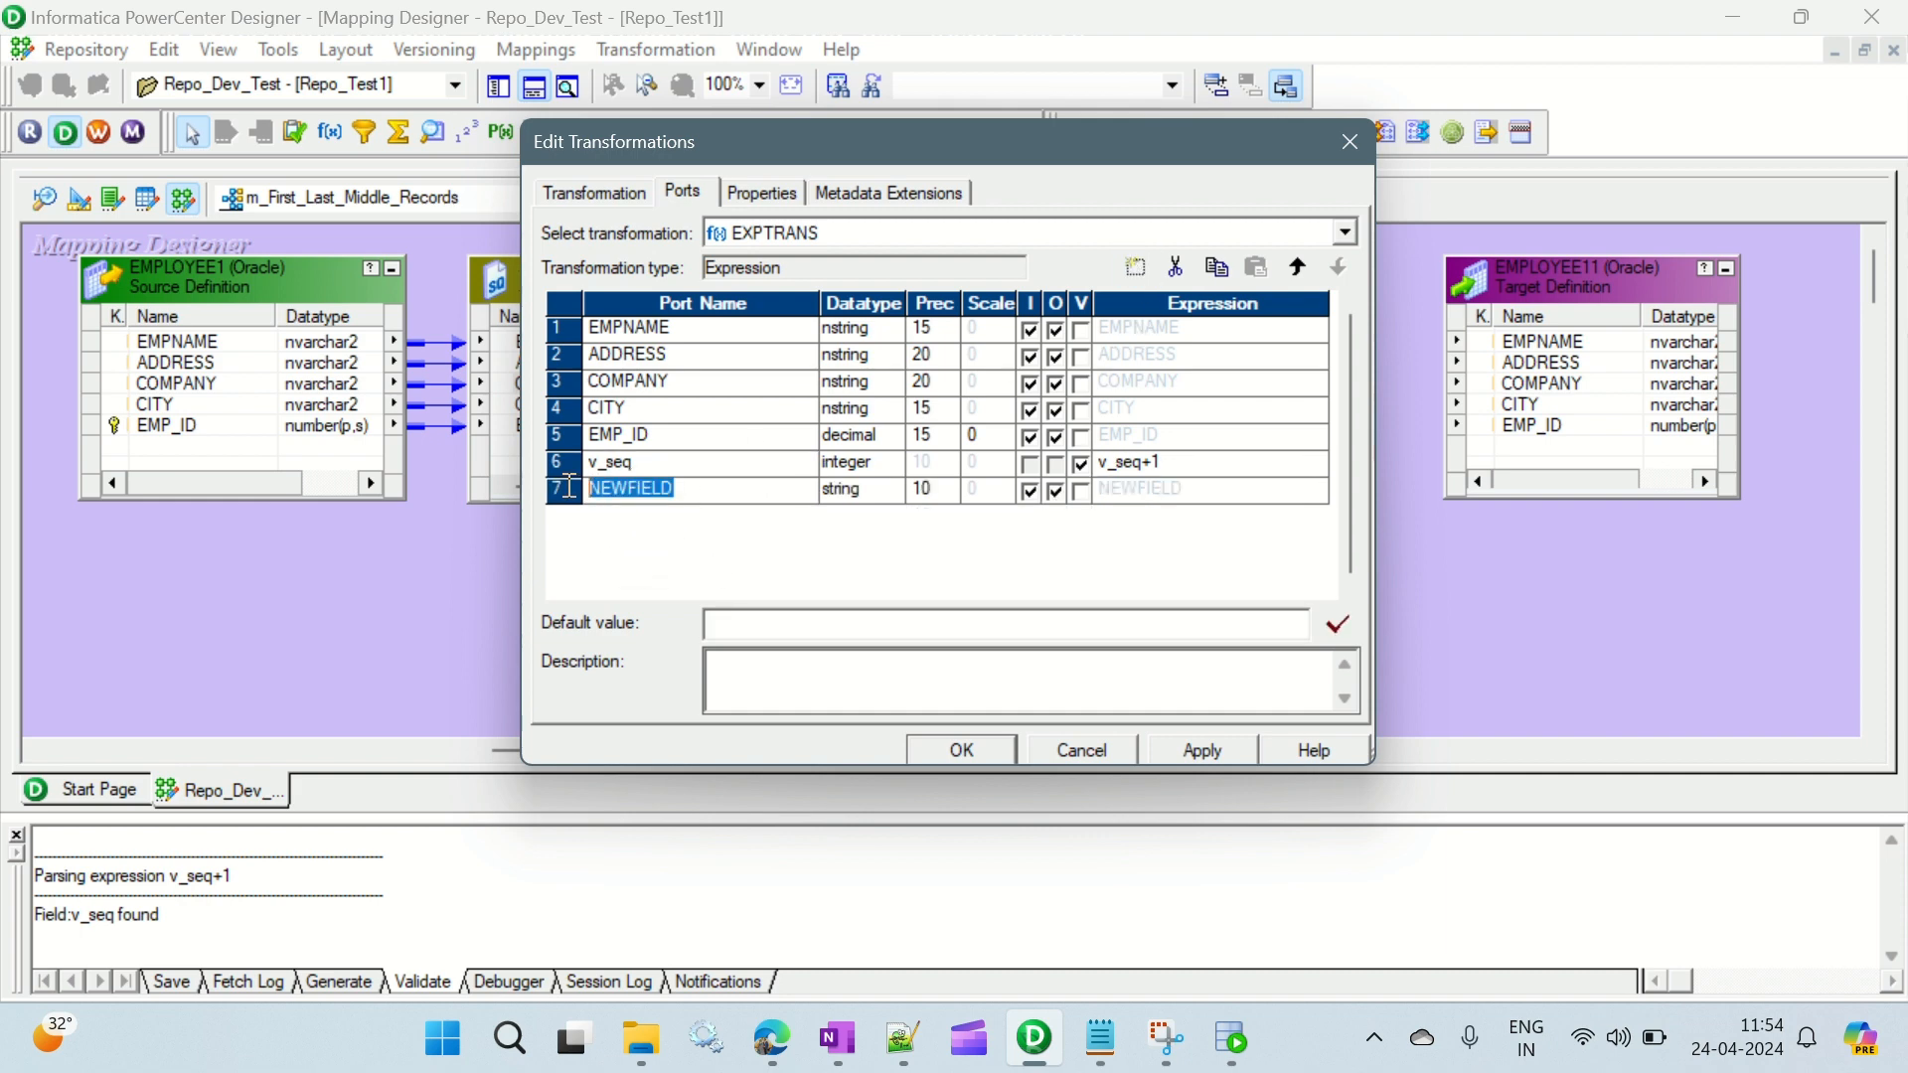
text(o)
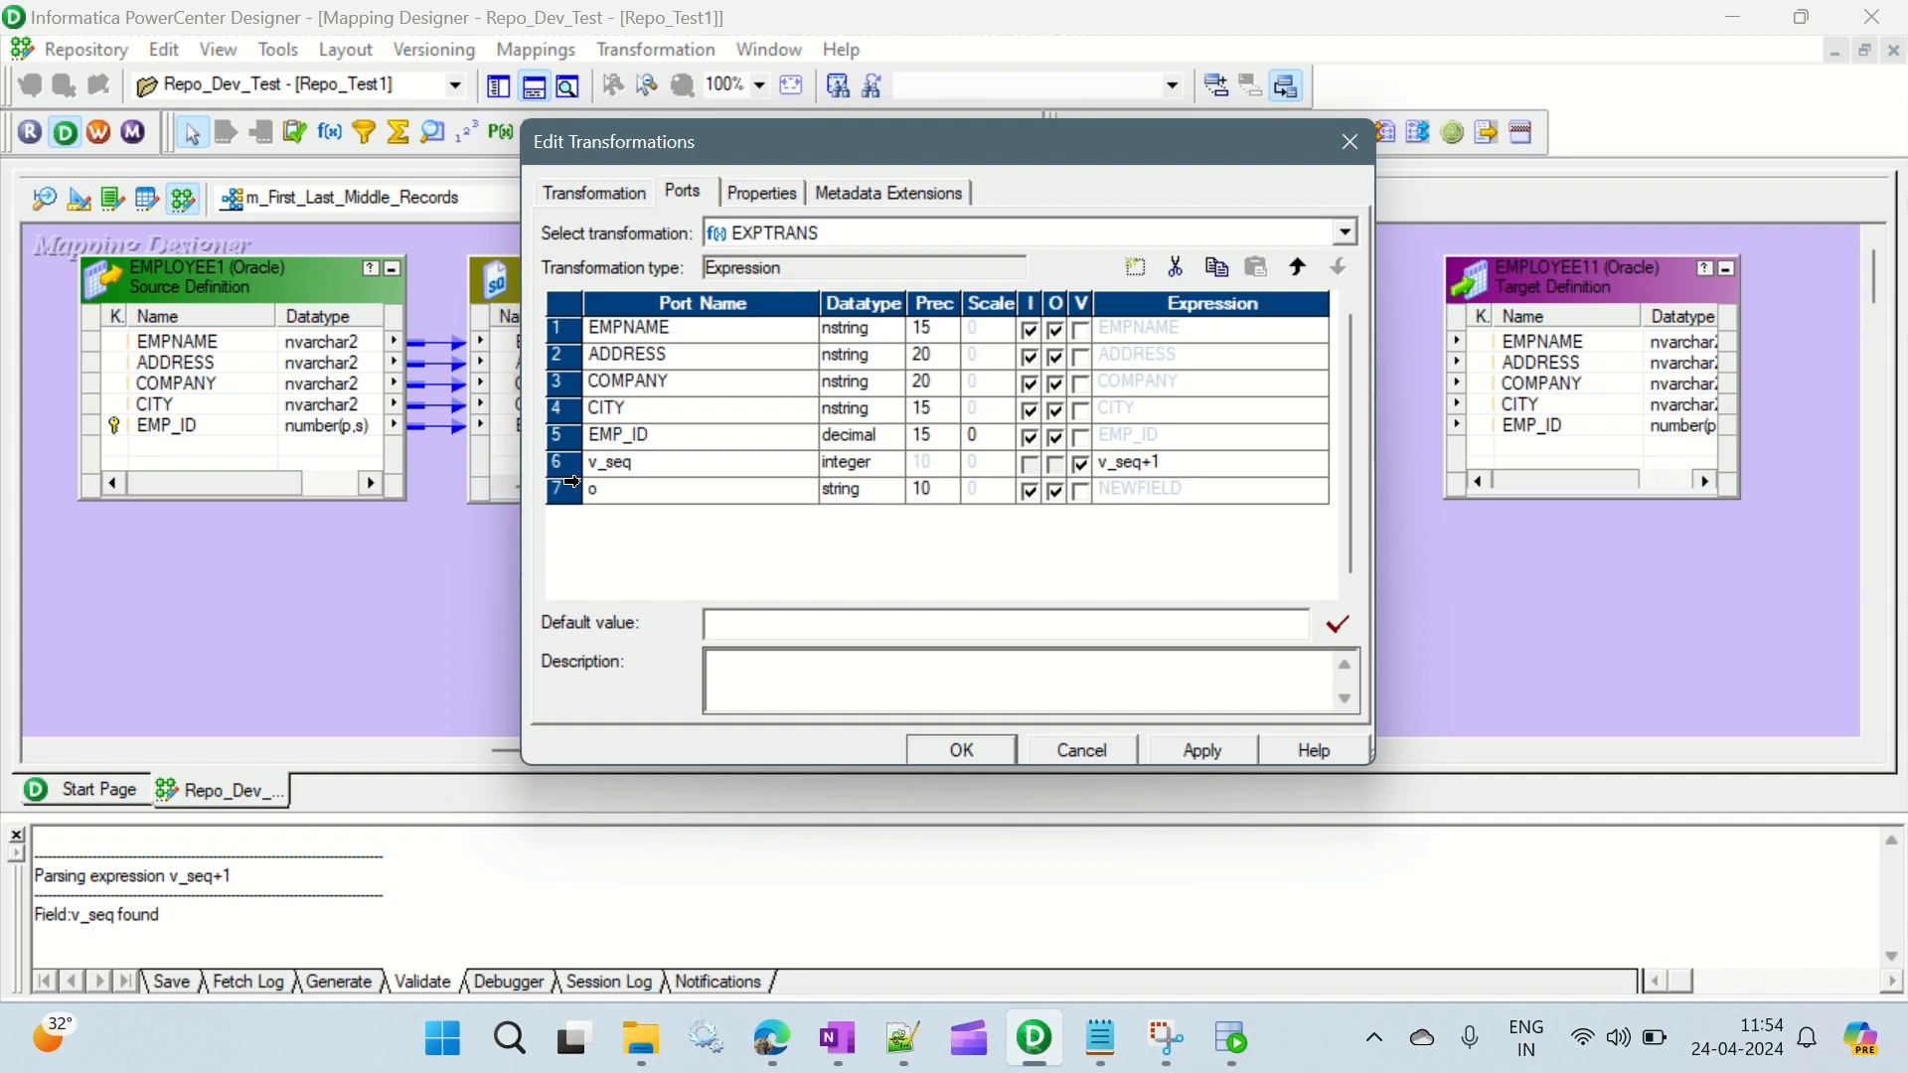
text(_seq)
click(847, 497)
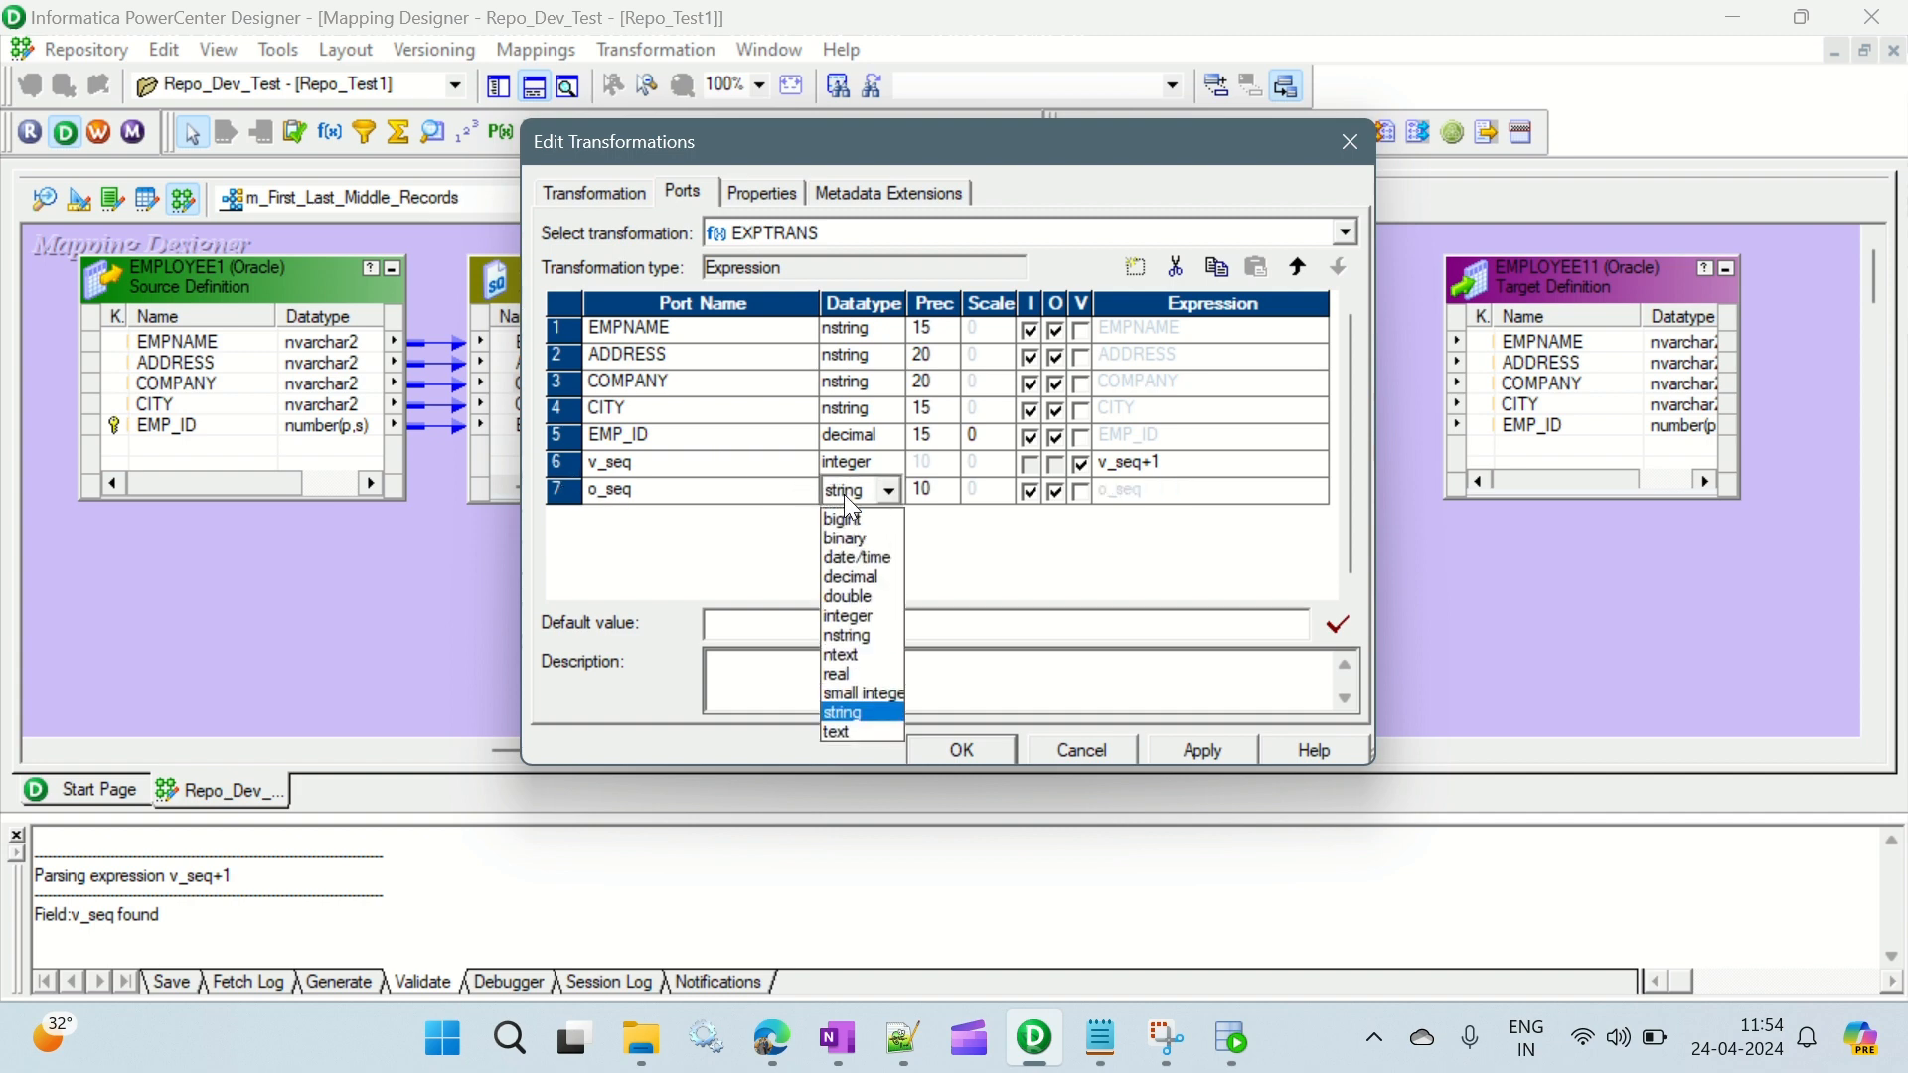
click(880, 612)
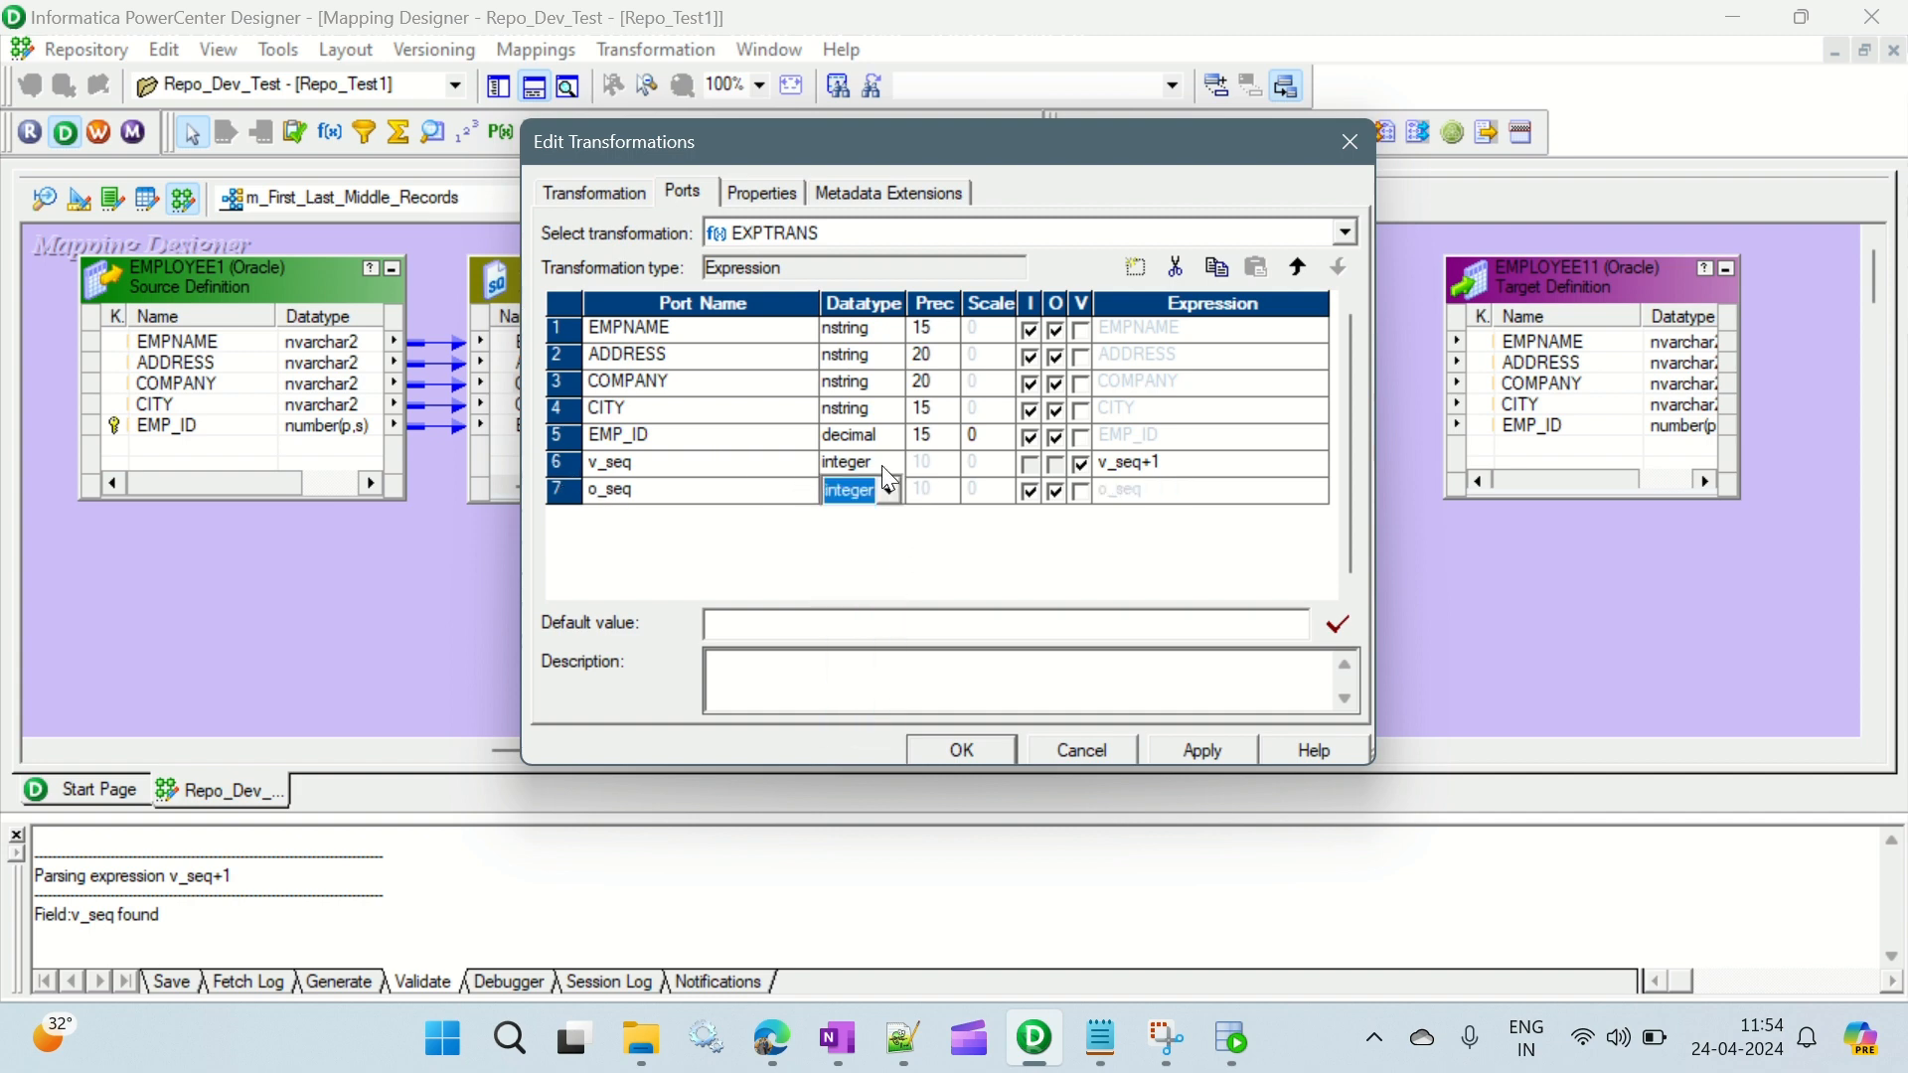
click(1031, 492)
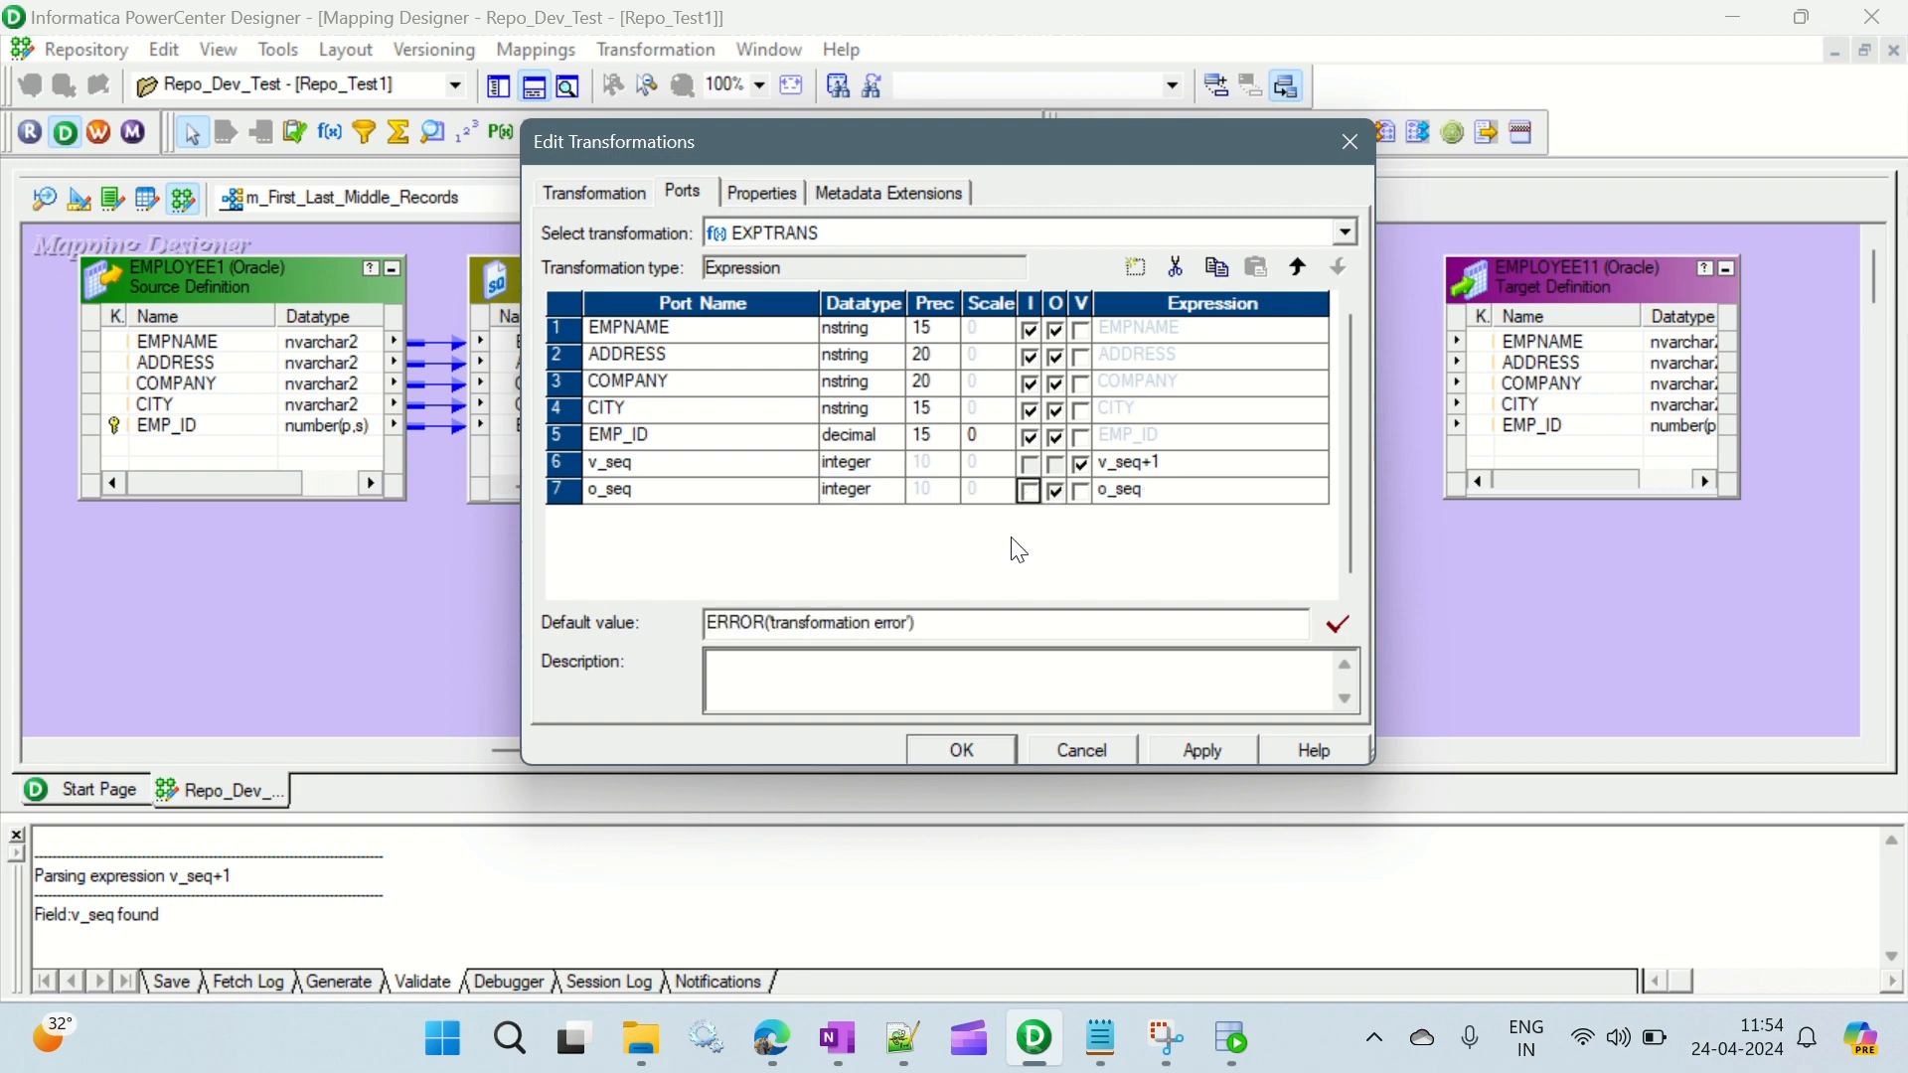
- Set the o_seq port's expression to v_seq and check the transformation's properties and port list
click(1155, 490)
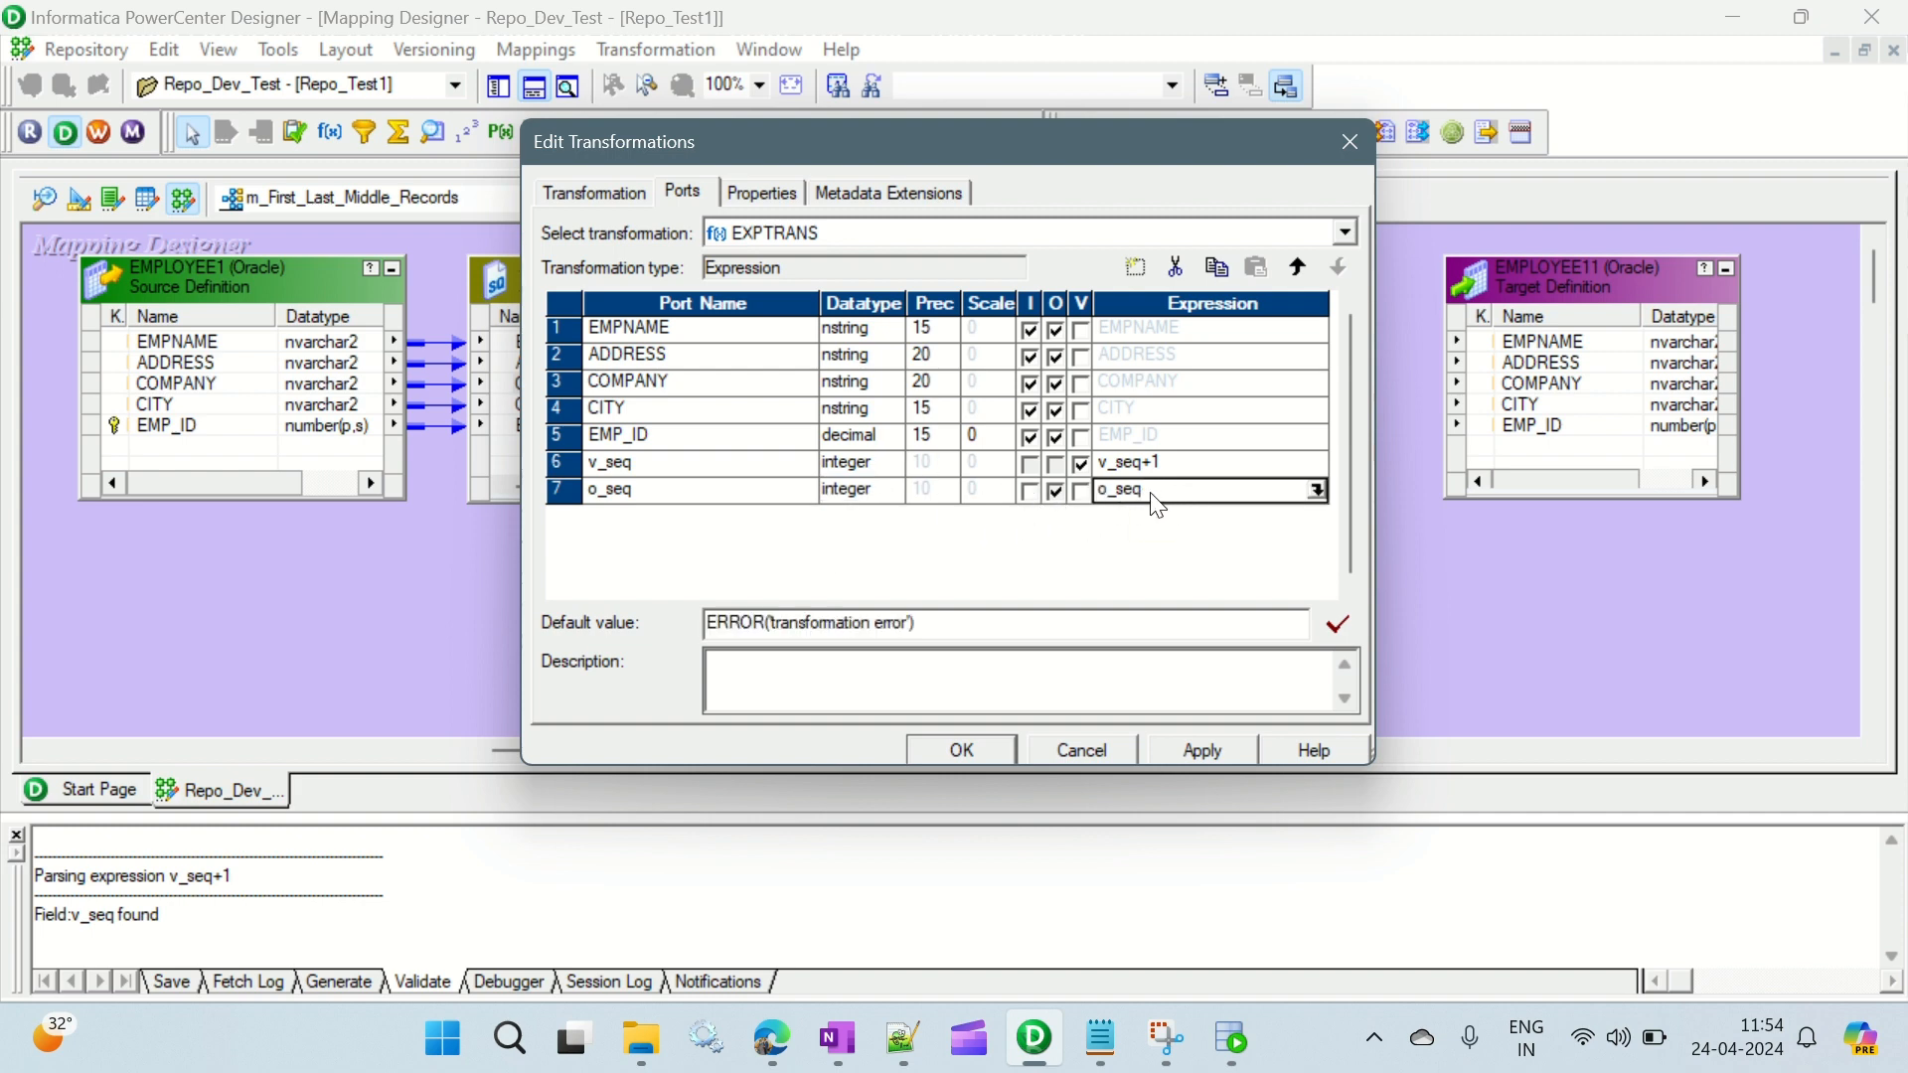
click(1153, 492)
key(BackSpace)
text(v)
click(746, 189)
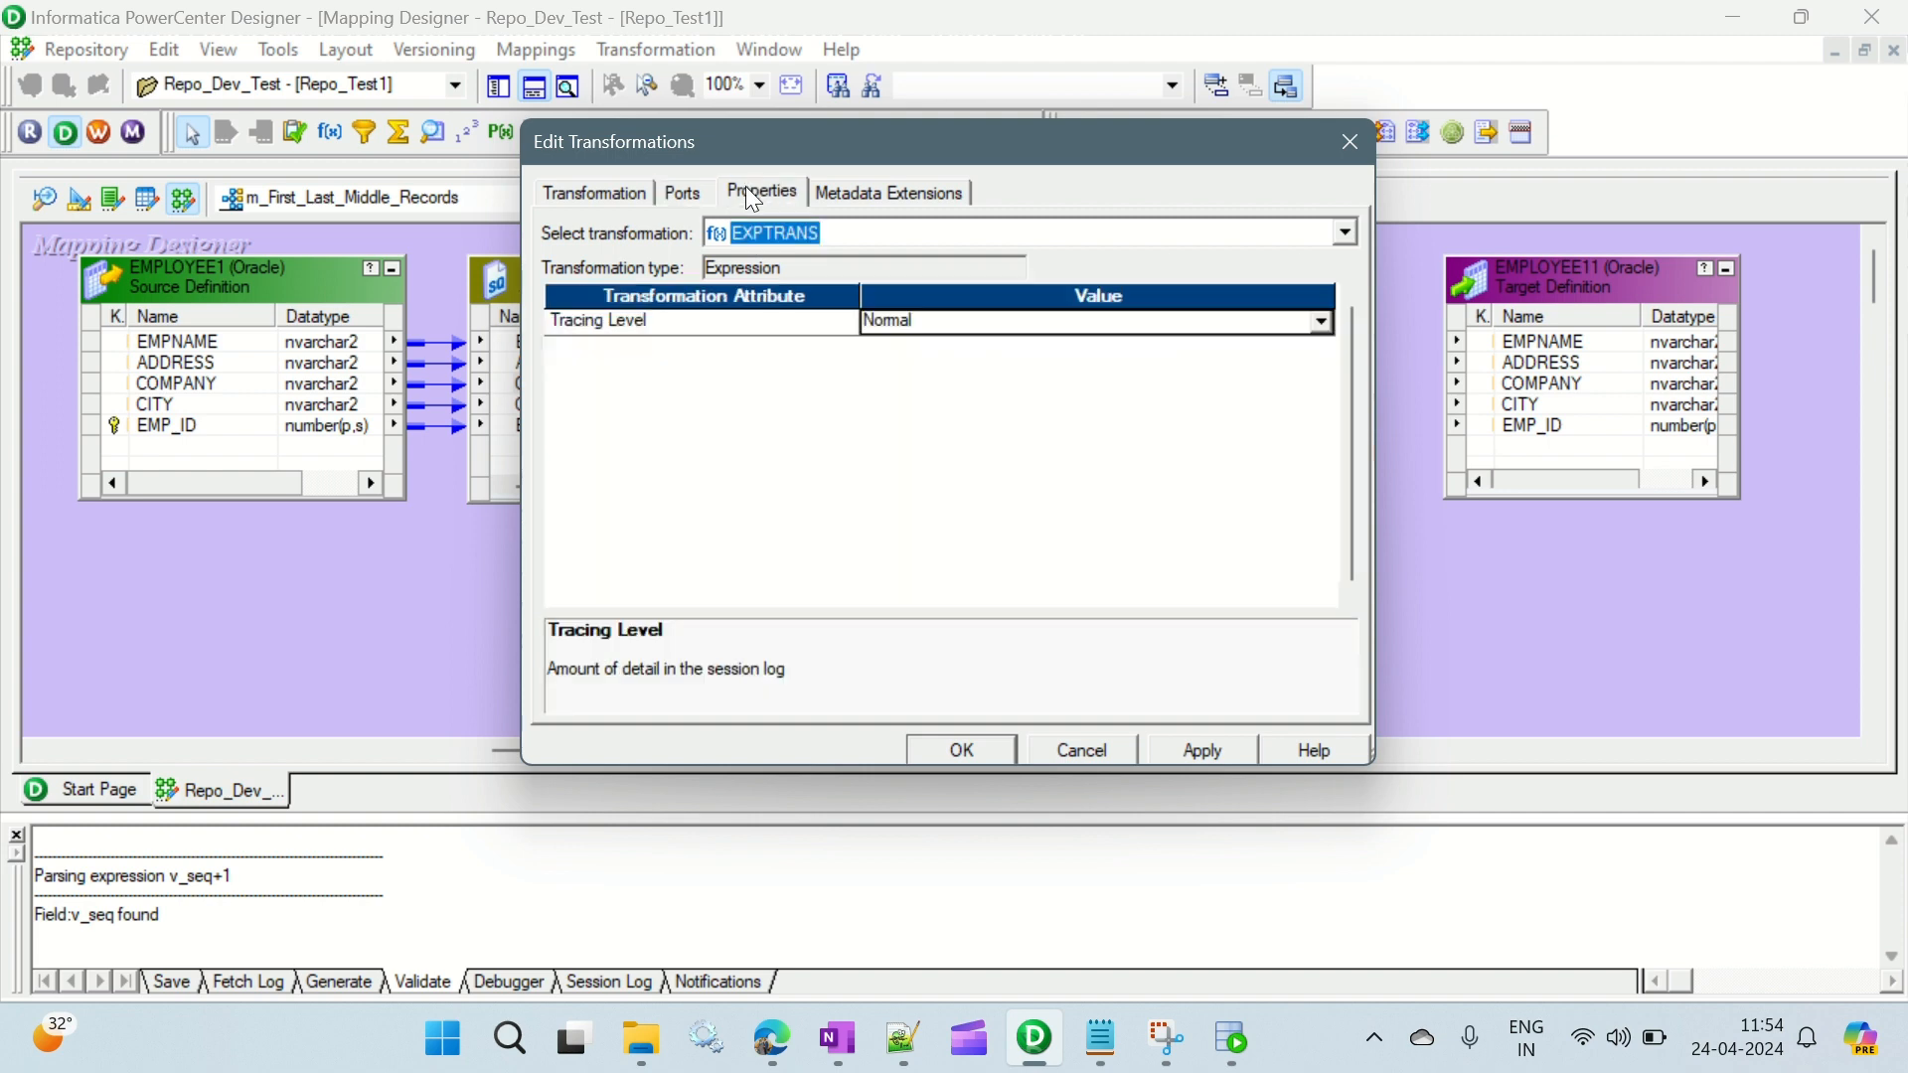
click(683, 184)
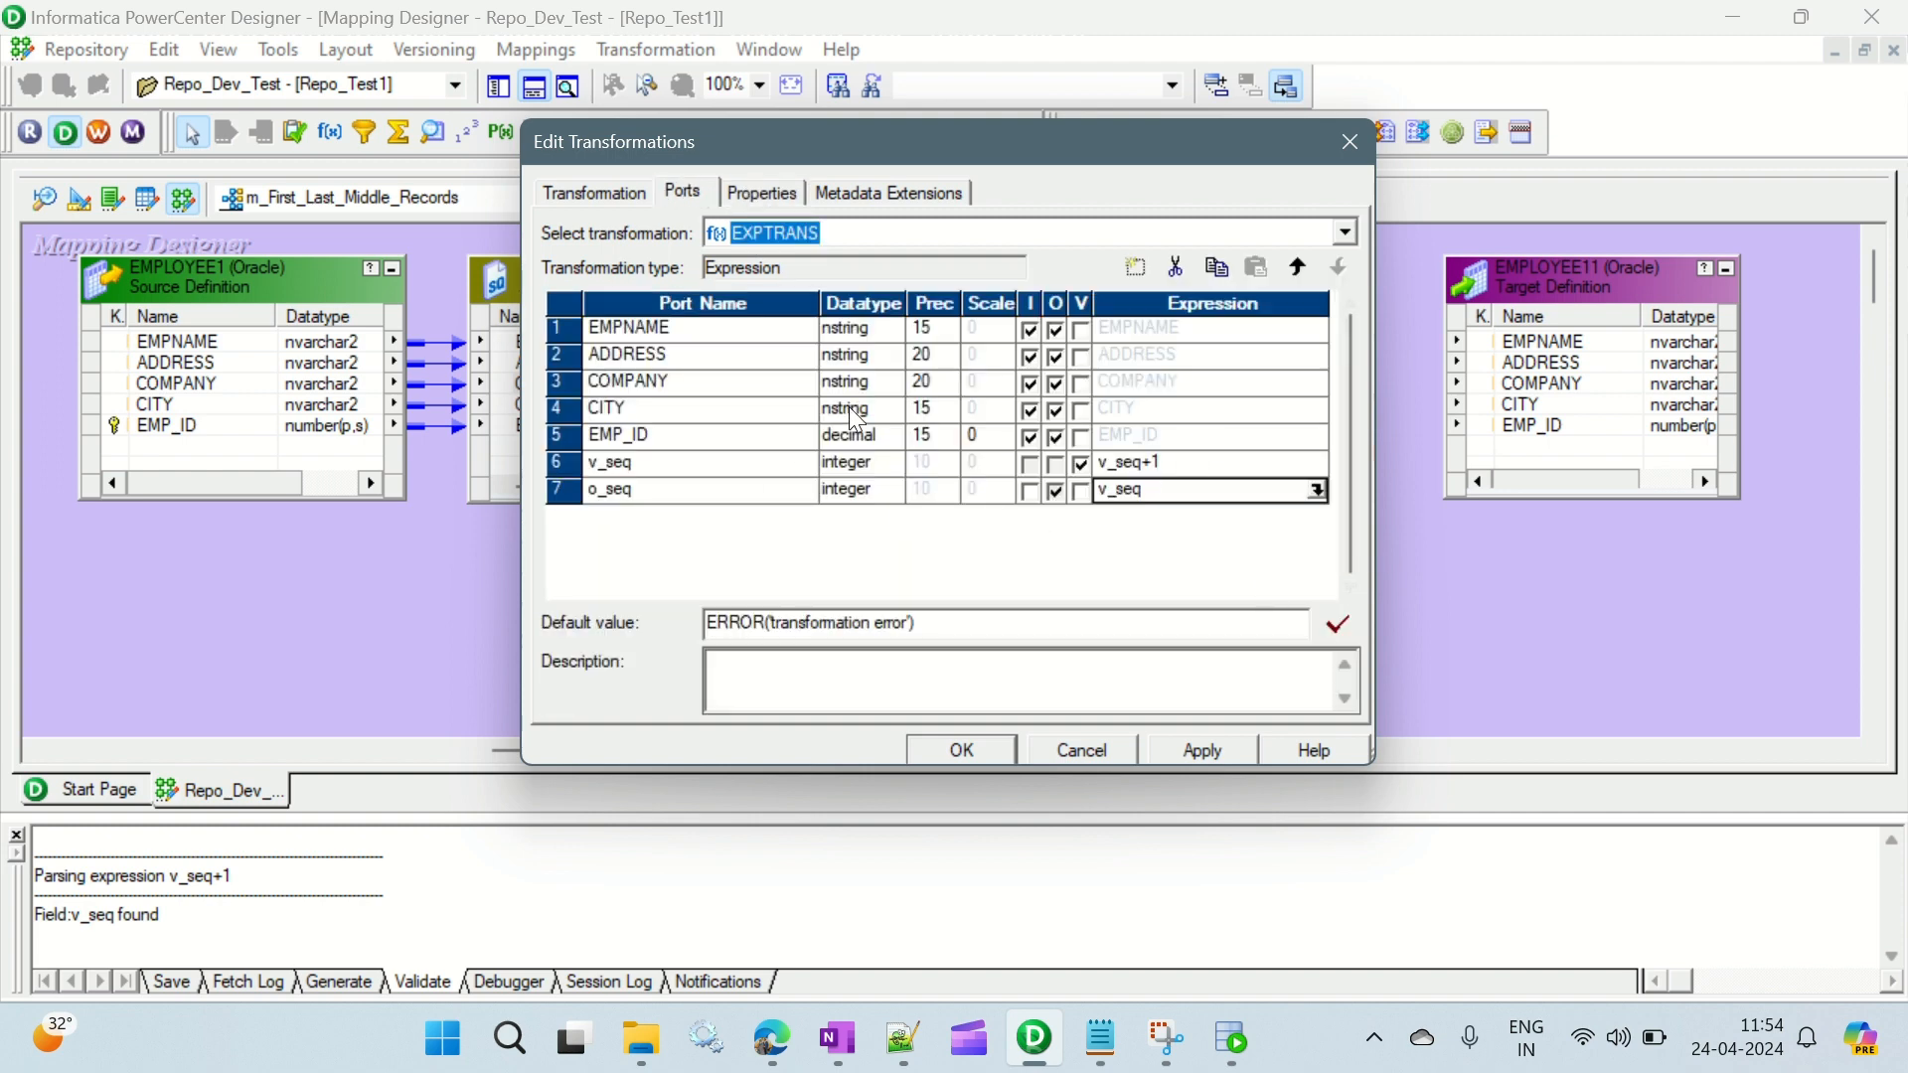
- Copy the empid, name and dept sample table from the Notepad notes into a new Notepad++ document, below an empty first line
click(1103, 1043)
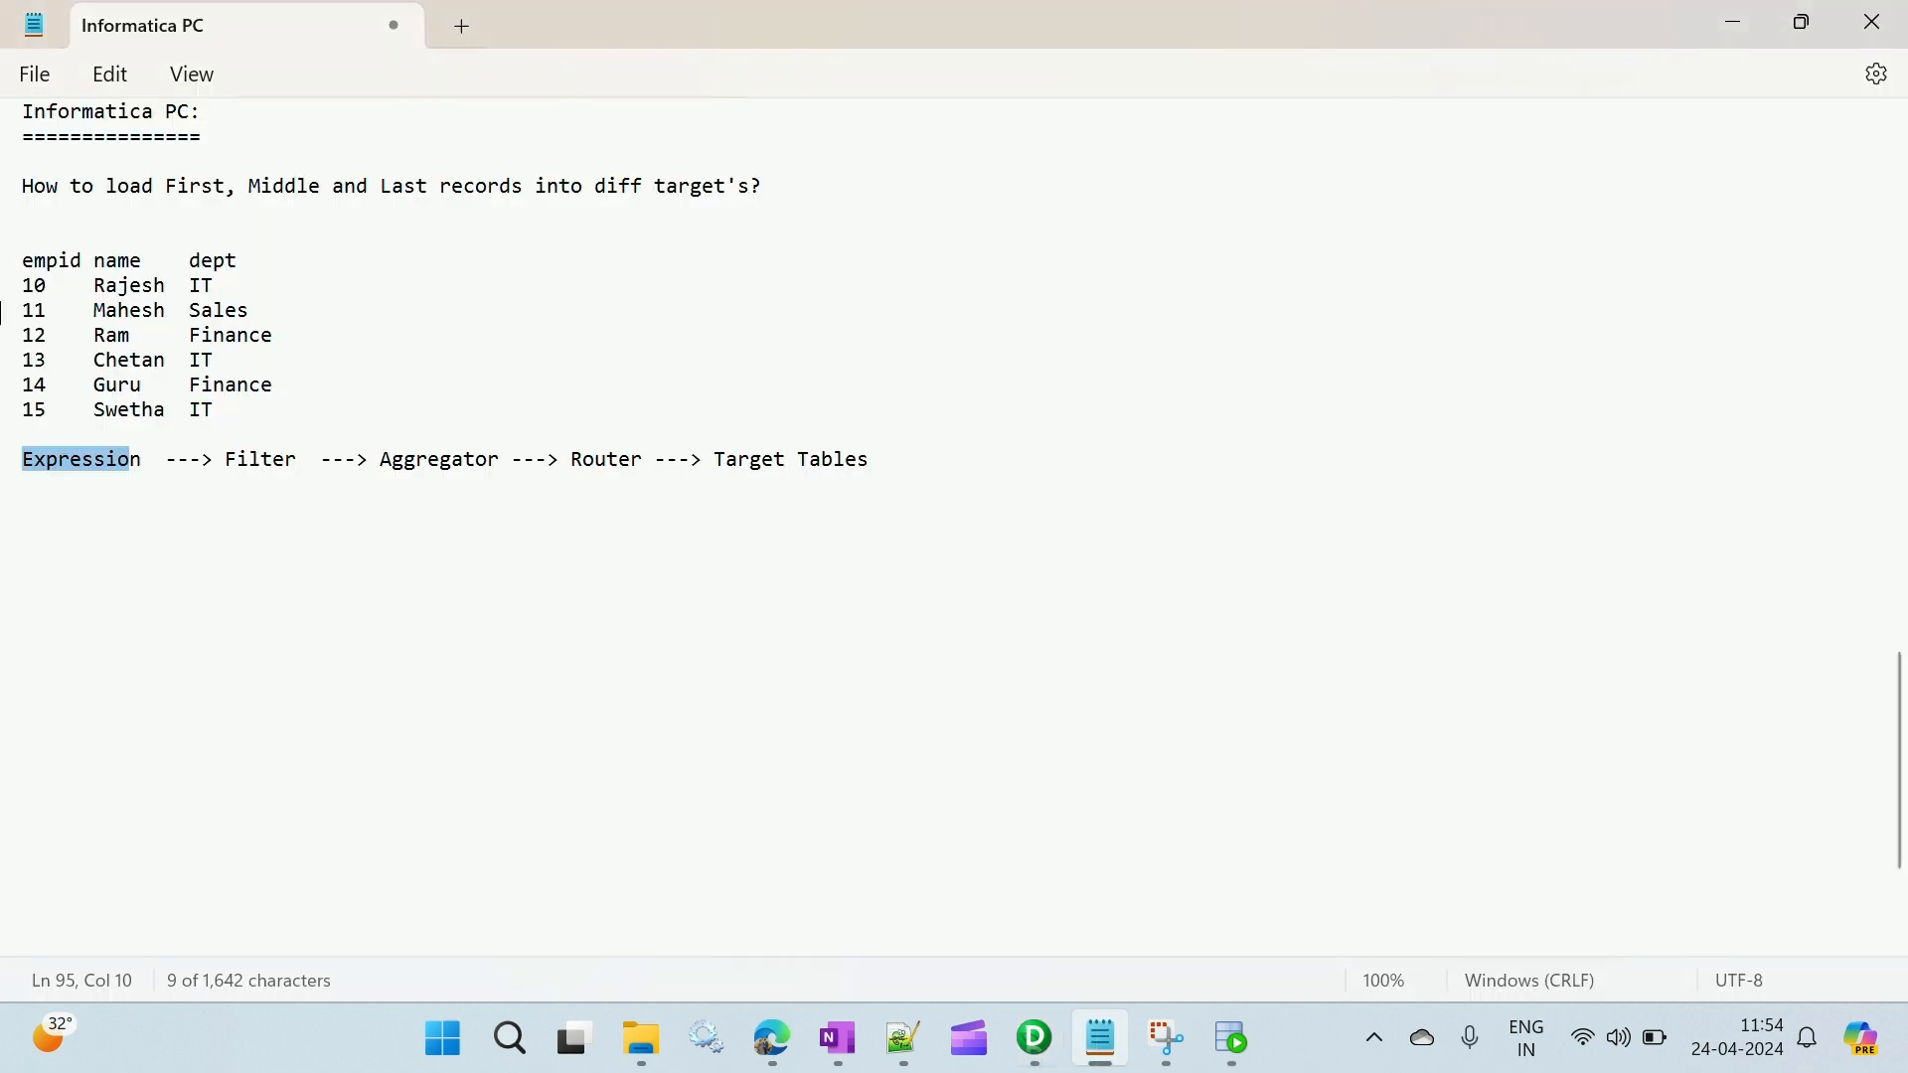
click(12, 264)
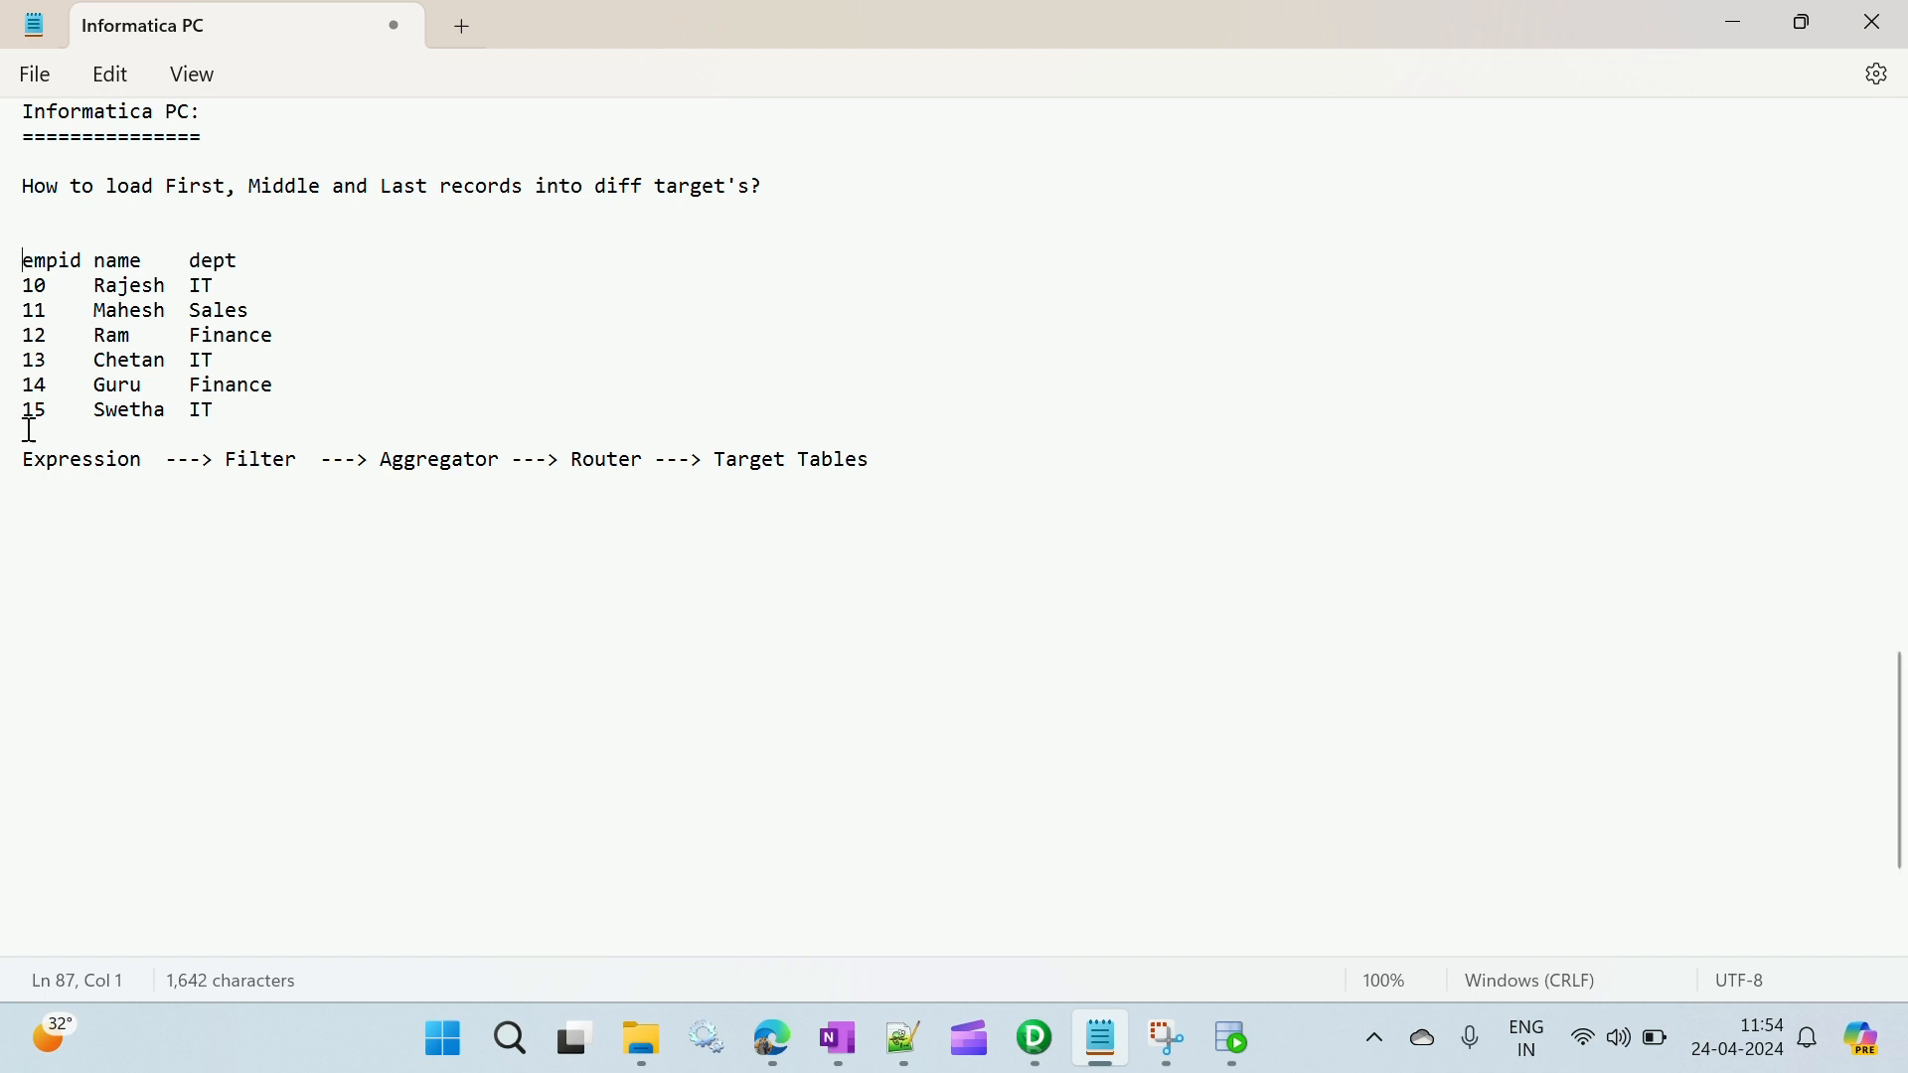
shift+click(213, 410)
key(ctrl+c)
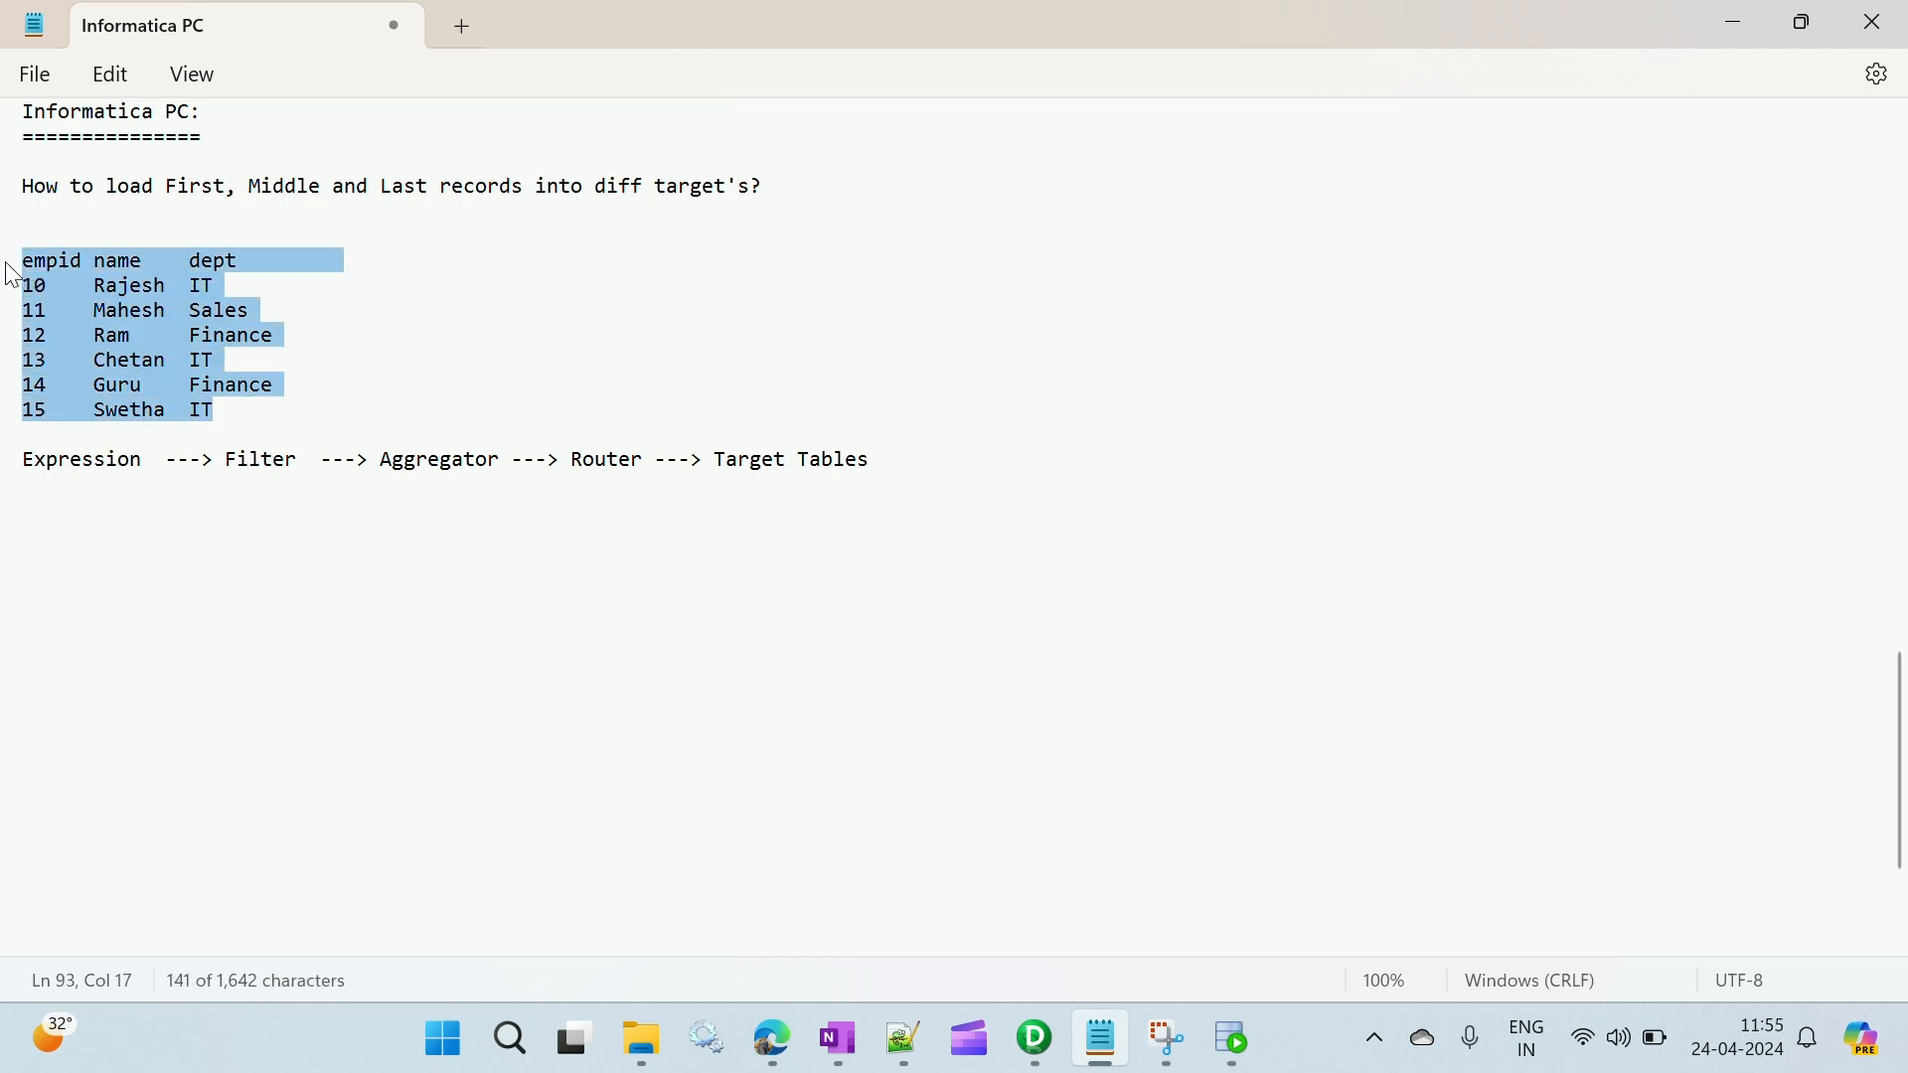
click(911, 1037)
click(17, 79)
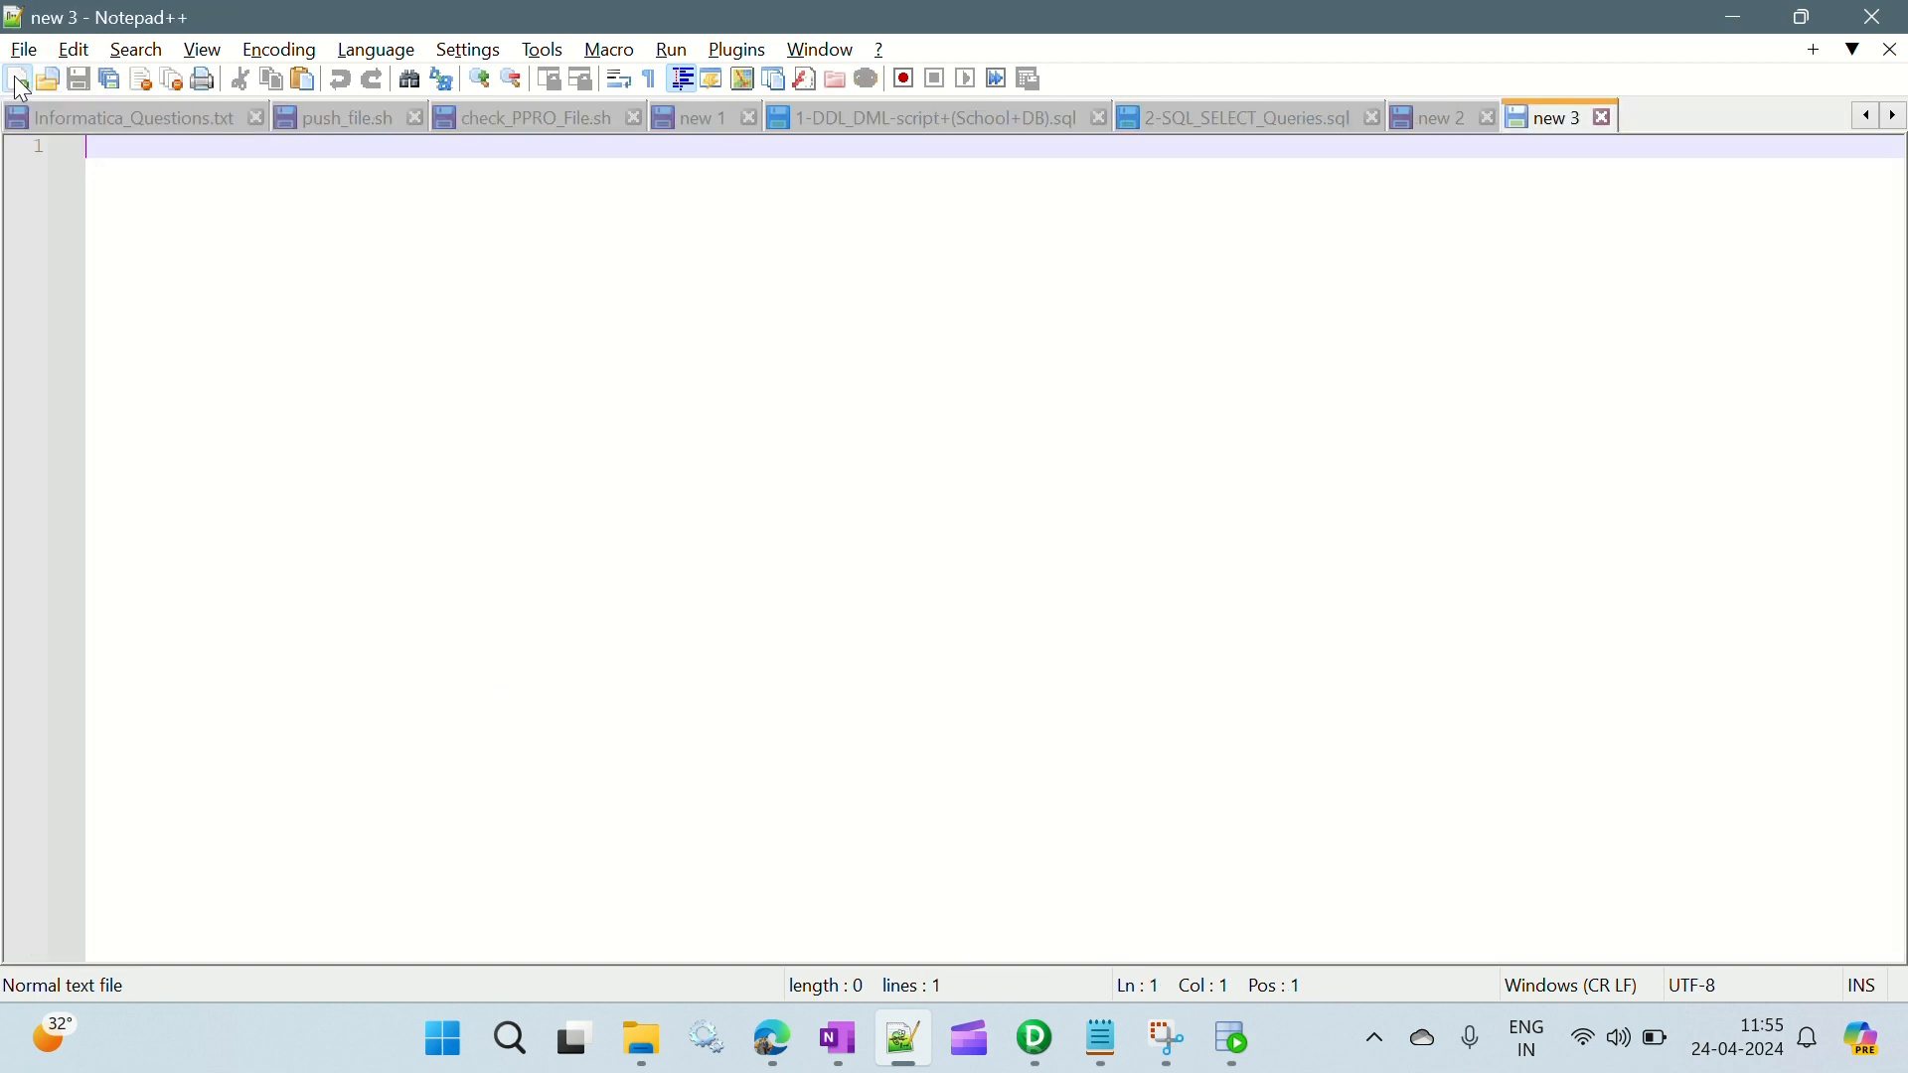
key(Return)
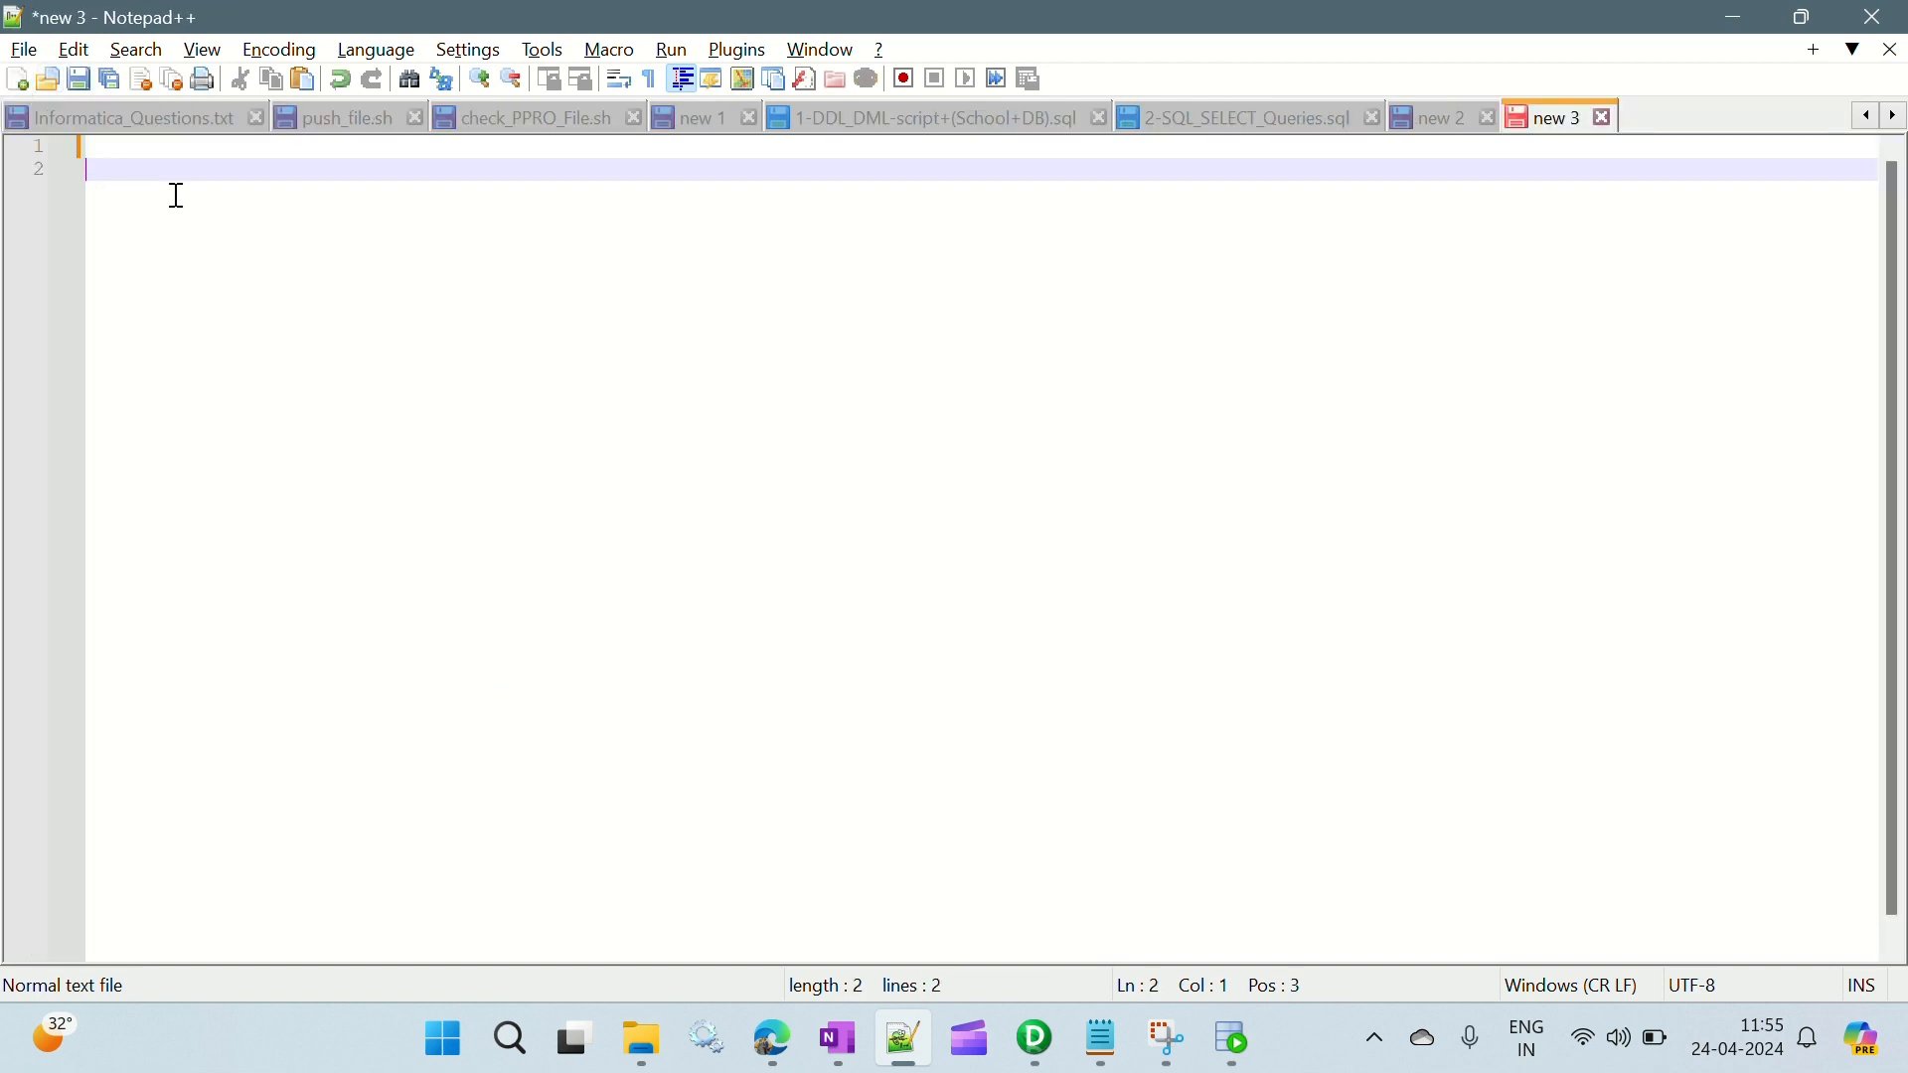
key(ctrl+v)
- Add a seq heading before empid and indent the six data rows to make room for the new column
click(91, 169)
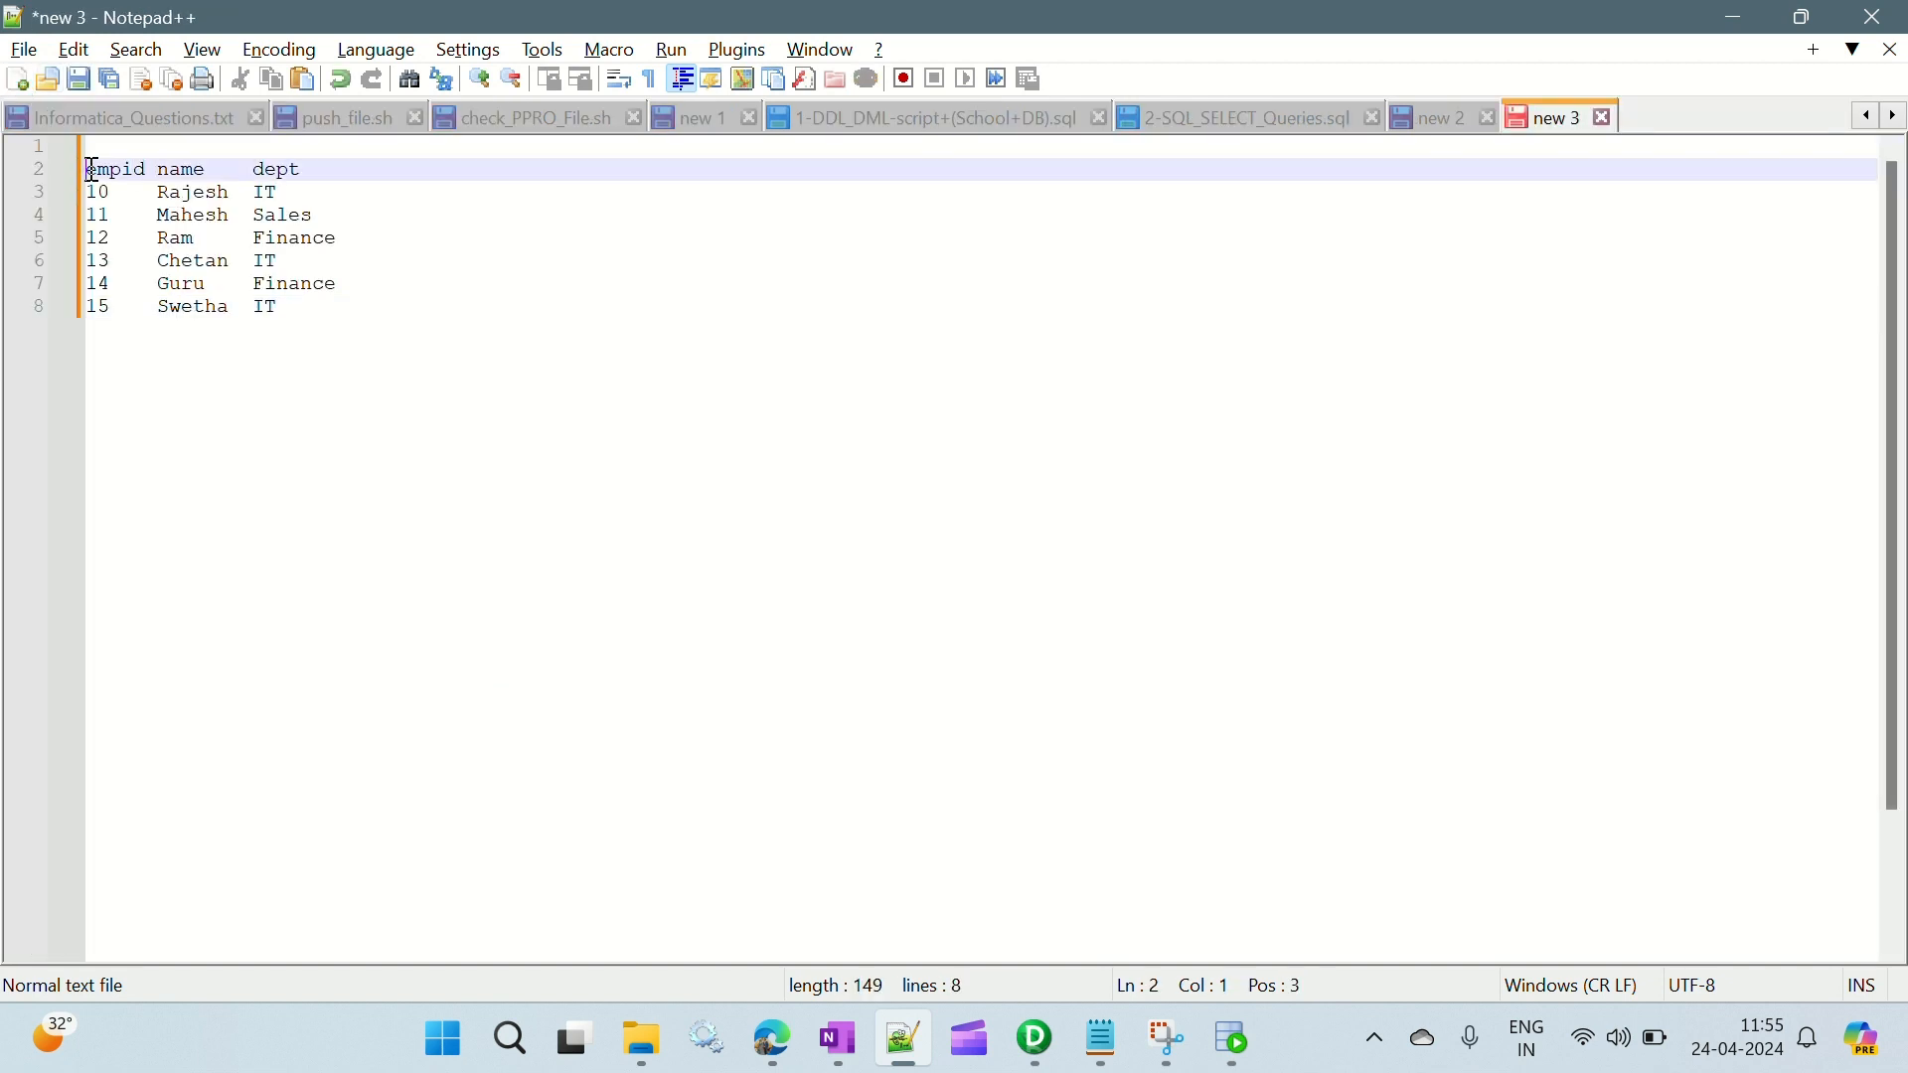
alt+shift+click(91, 311)
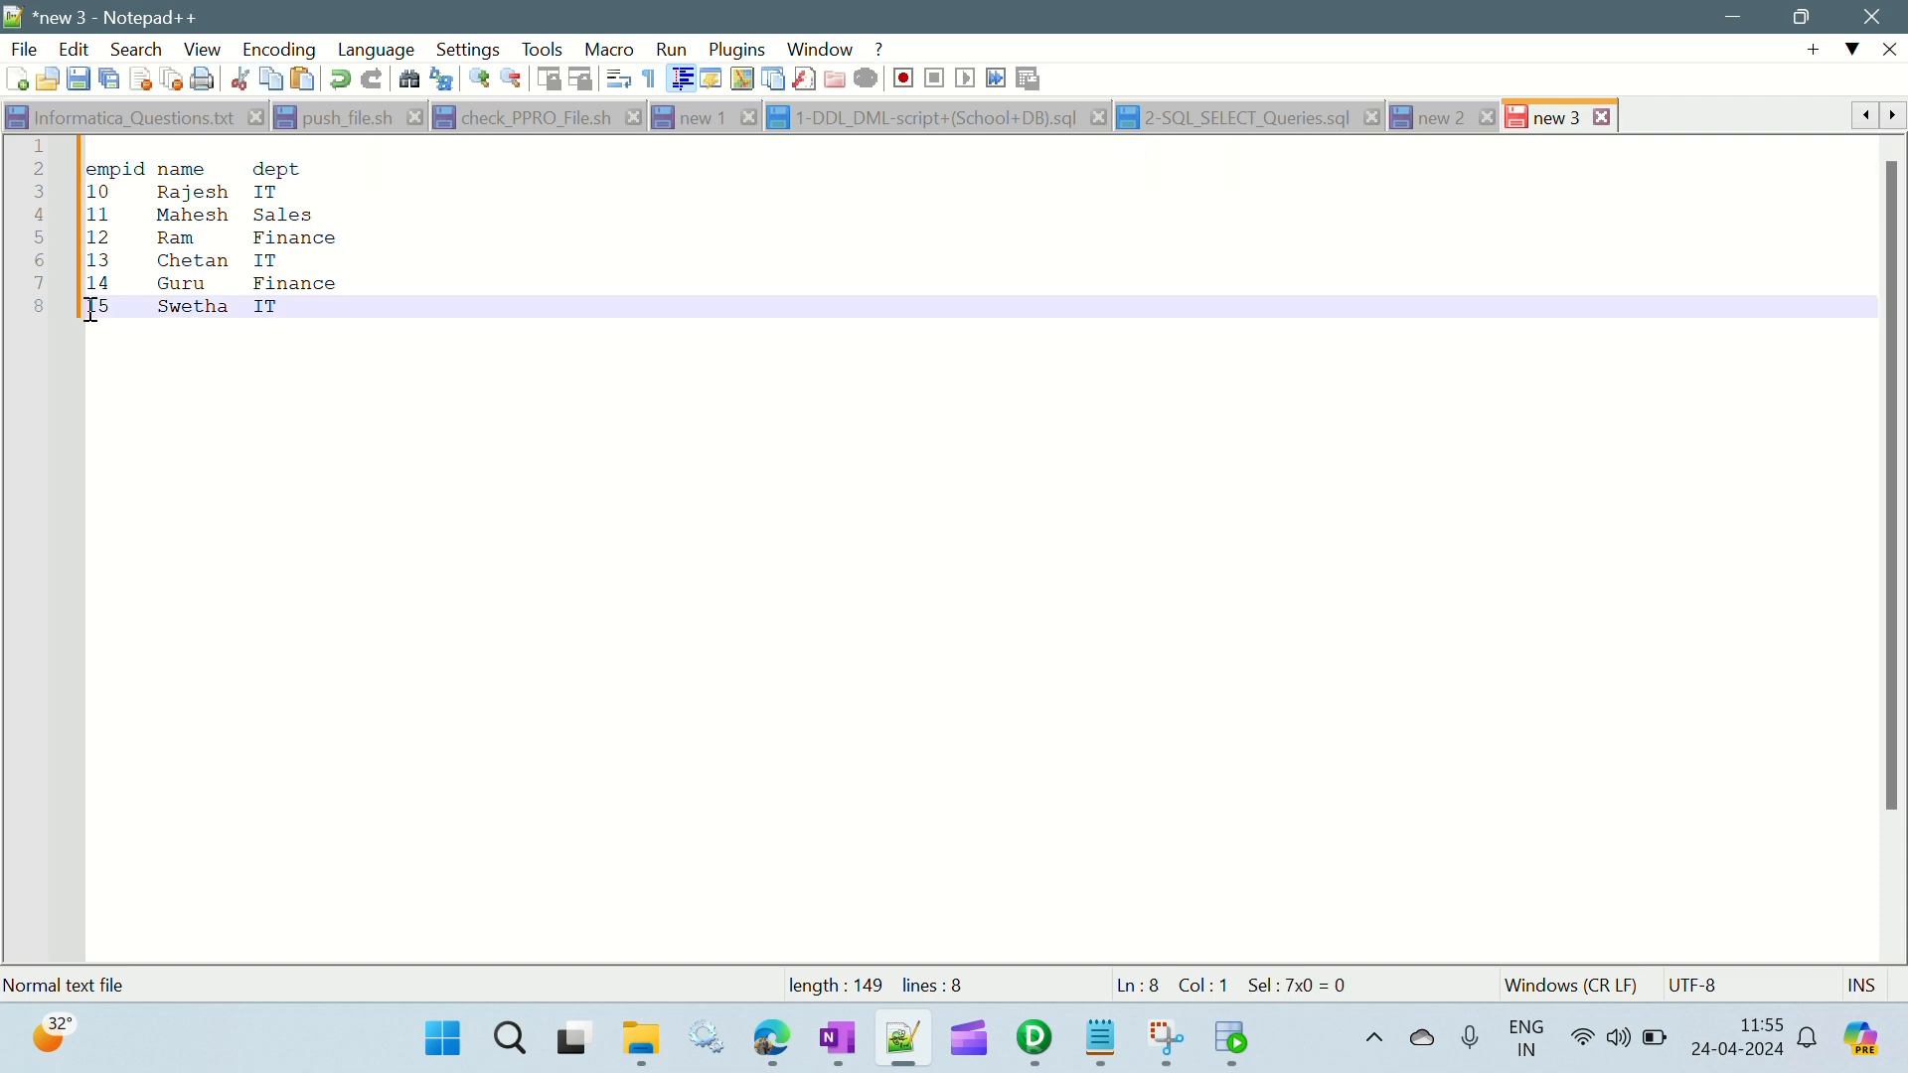
key(Up)
key(Up)
key(Up)
key(Up)
key(Up)
key(Up)
key(Up)
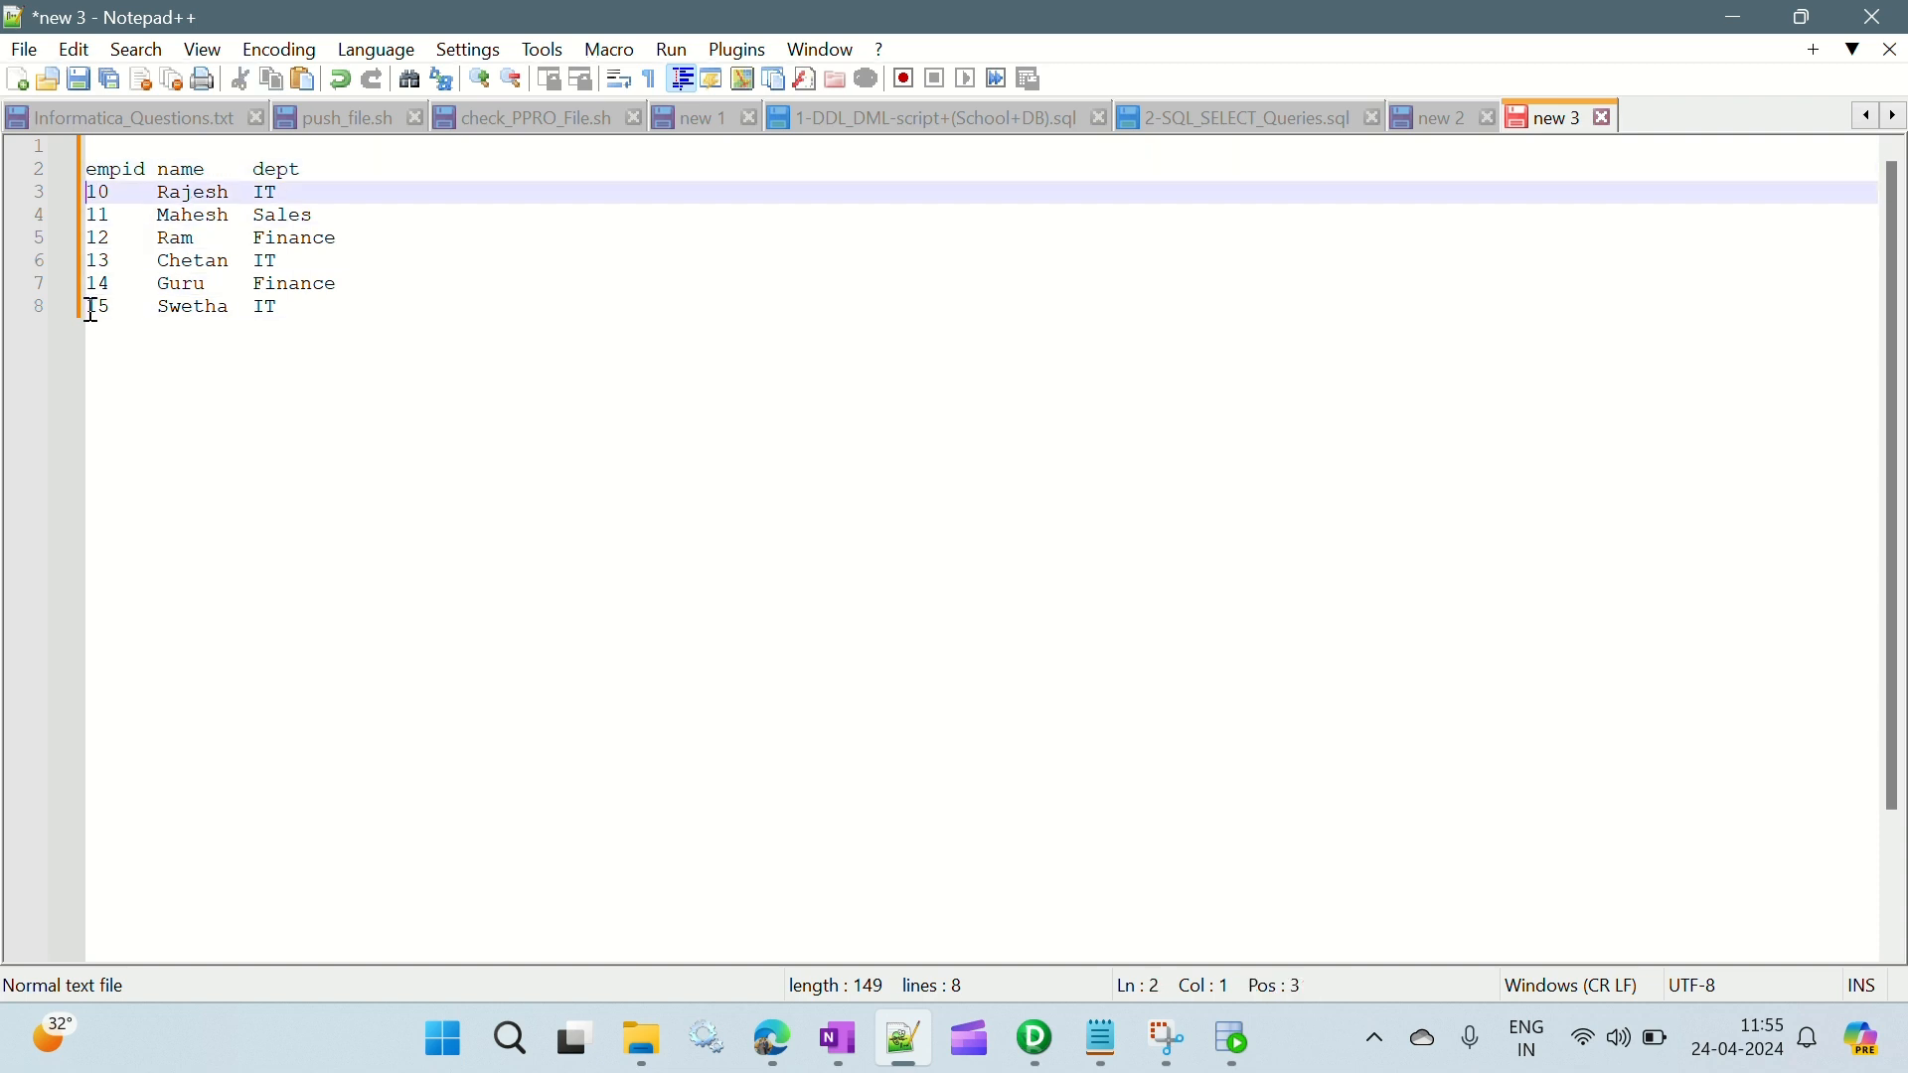
text(seq)
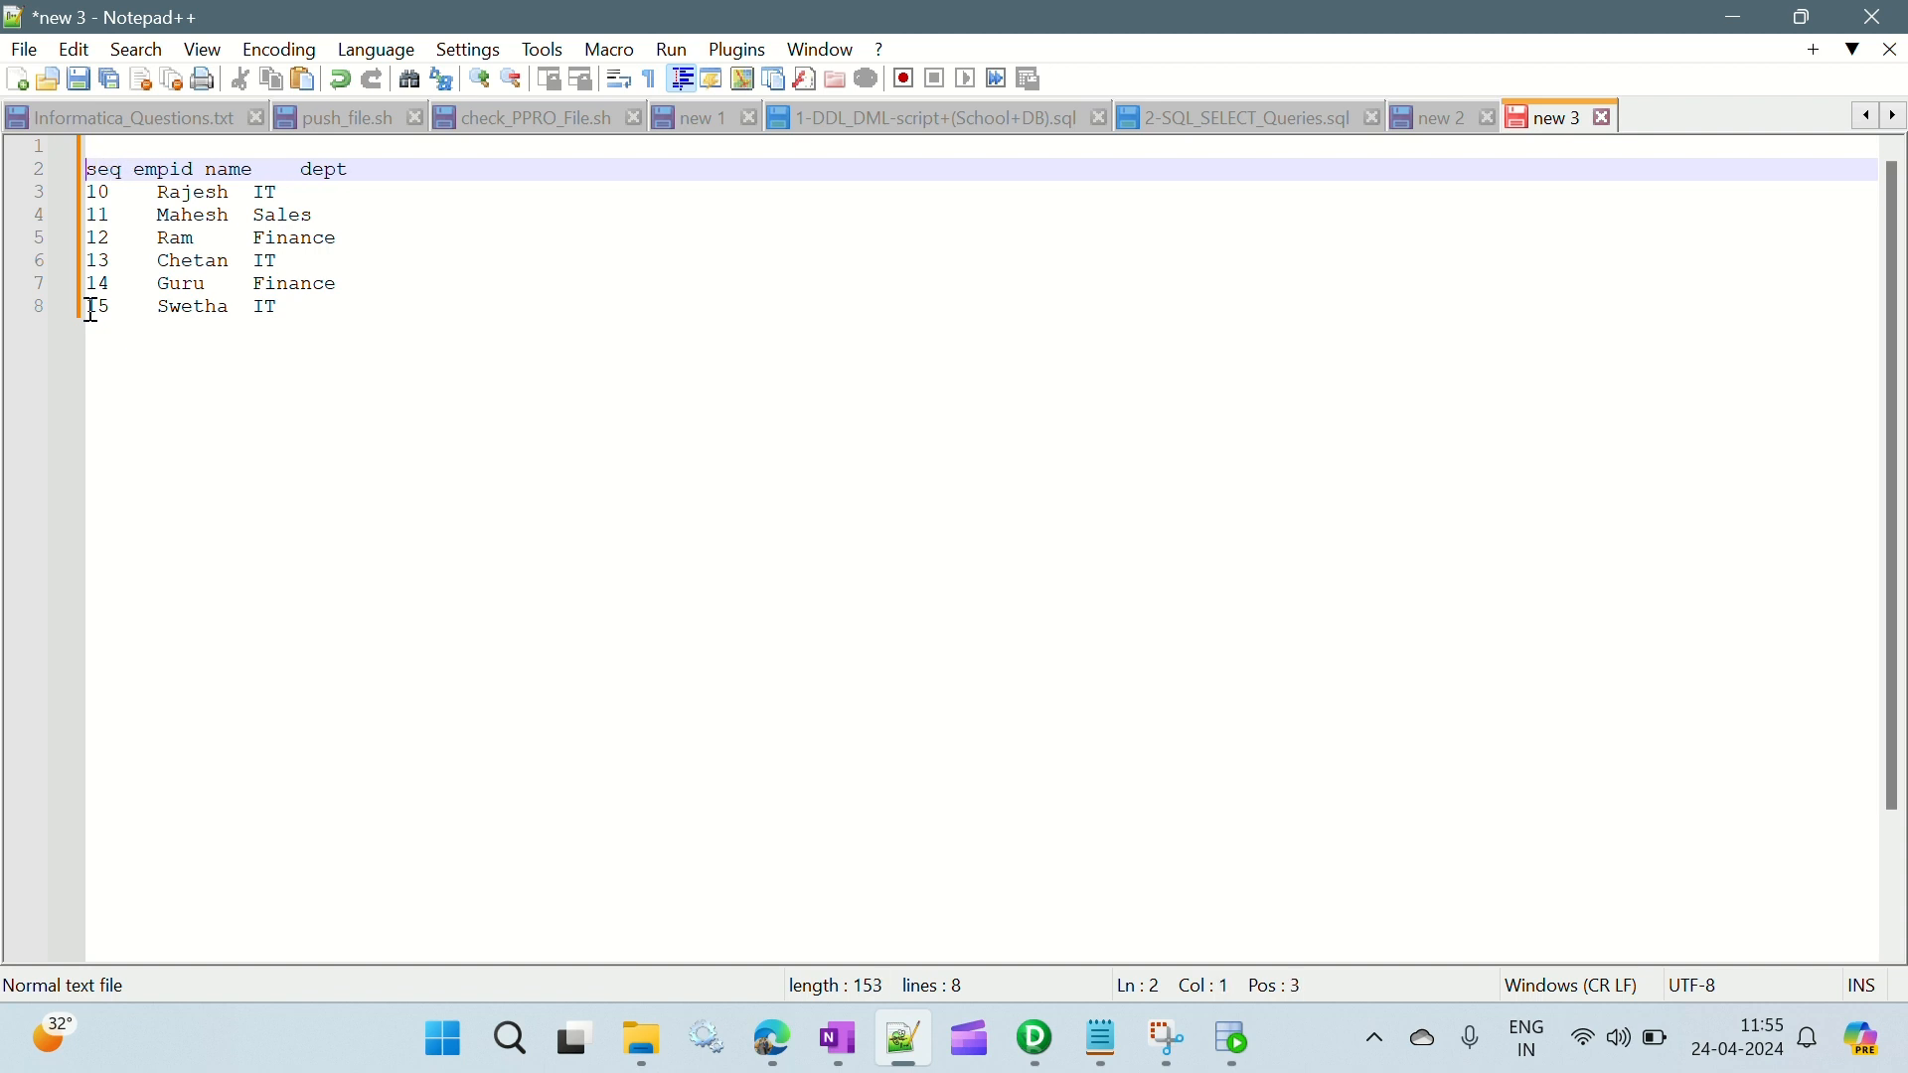
key(Down)
alt+shift+click(91, 311)
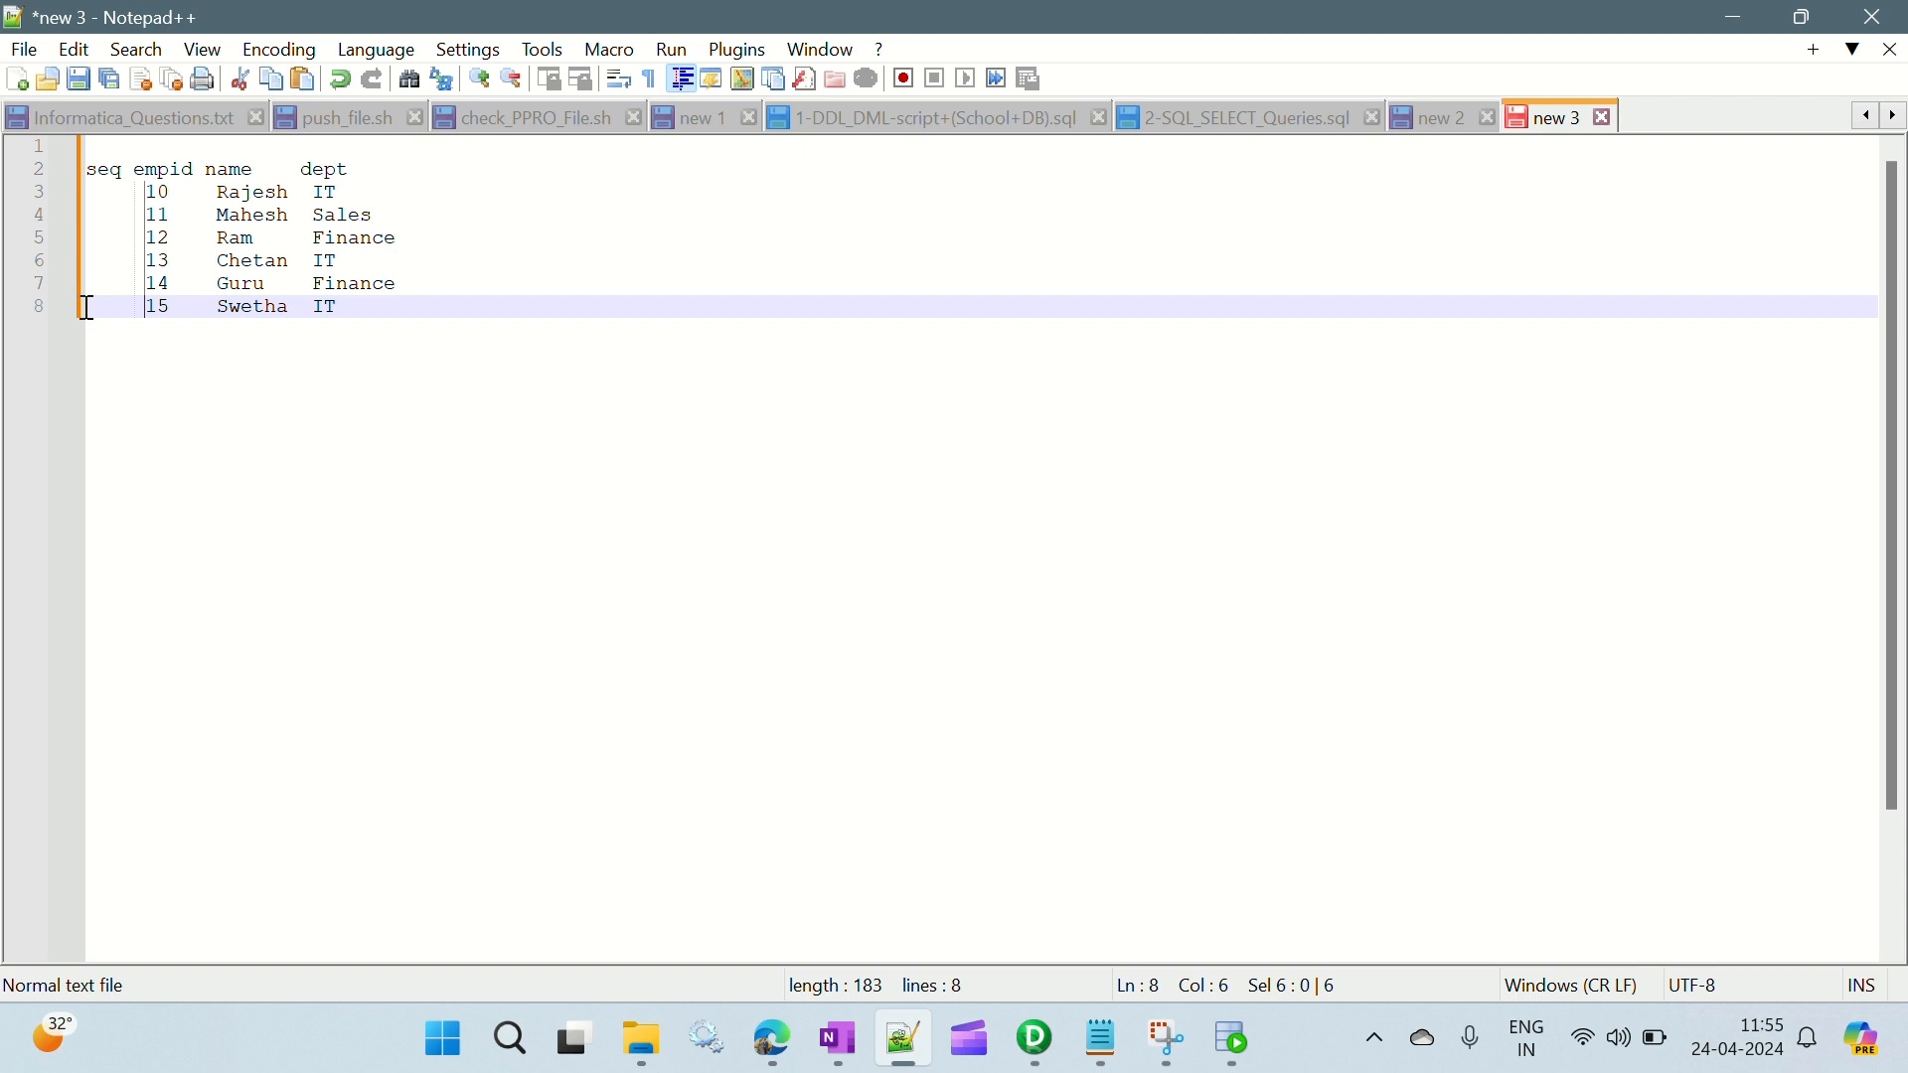
- Number the six data rows 1 to 6 in the seq column
click(103, 190)
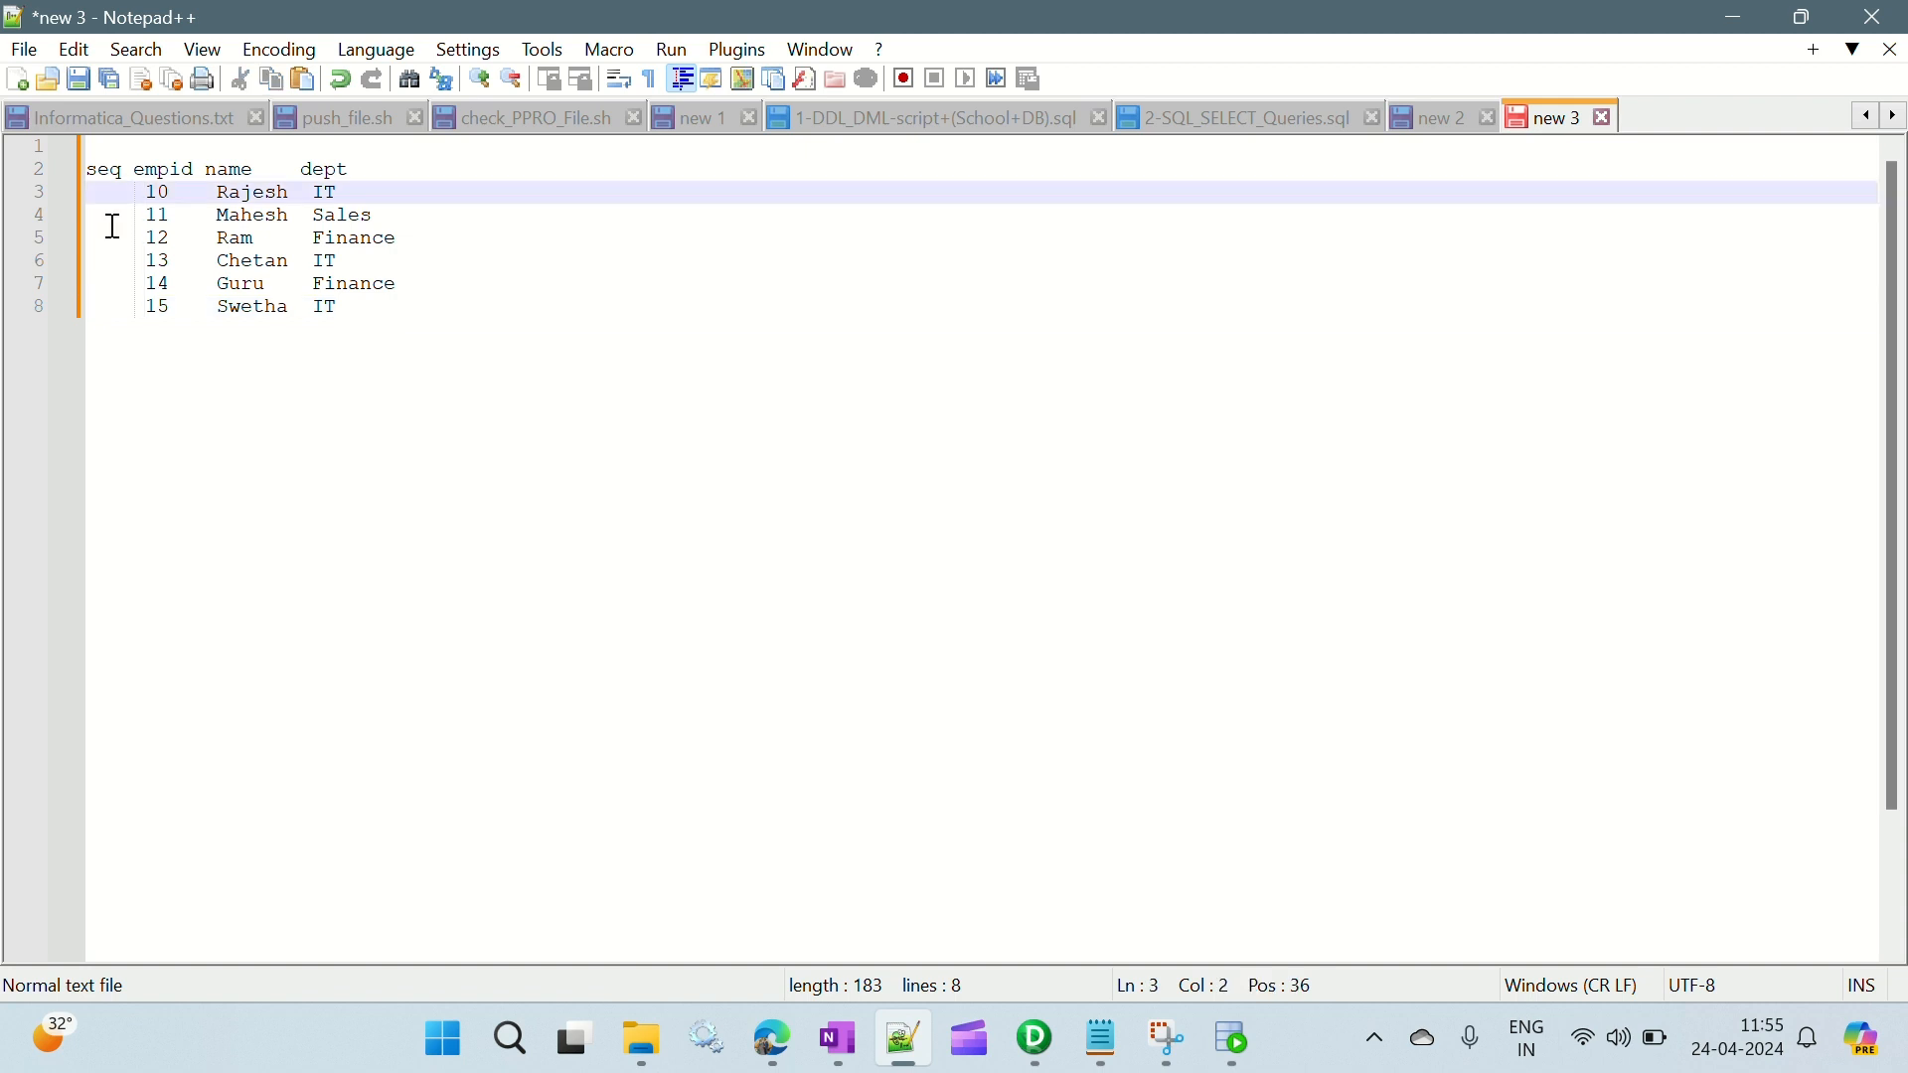
text(1)
key(BackSpace)
key(Left)
text(1)
key(Down)
text(2)
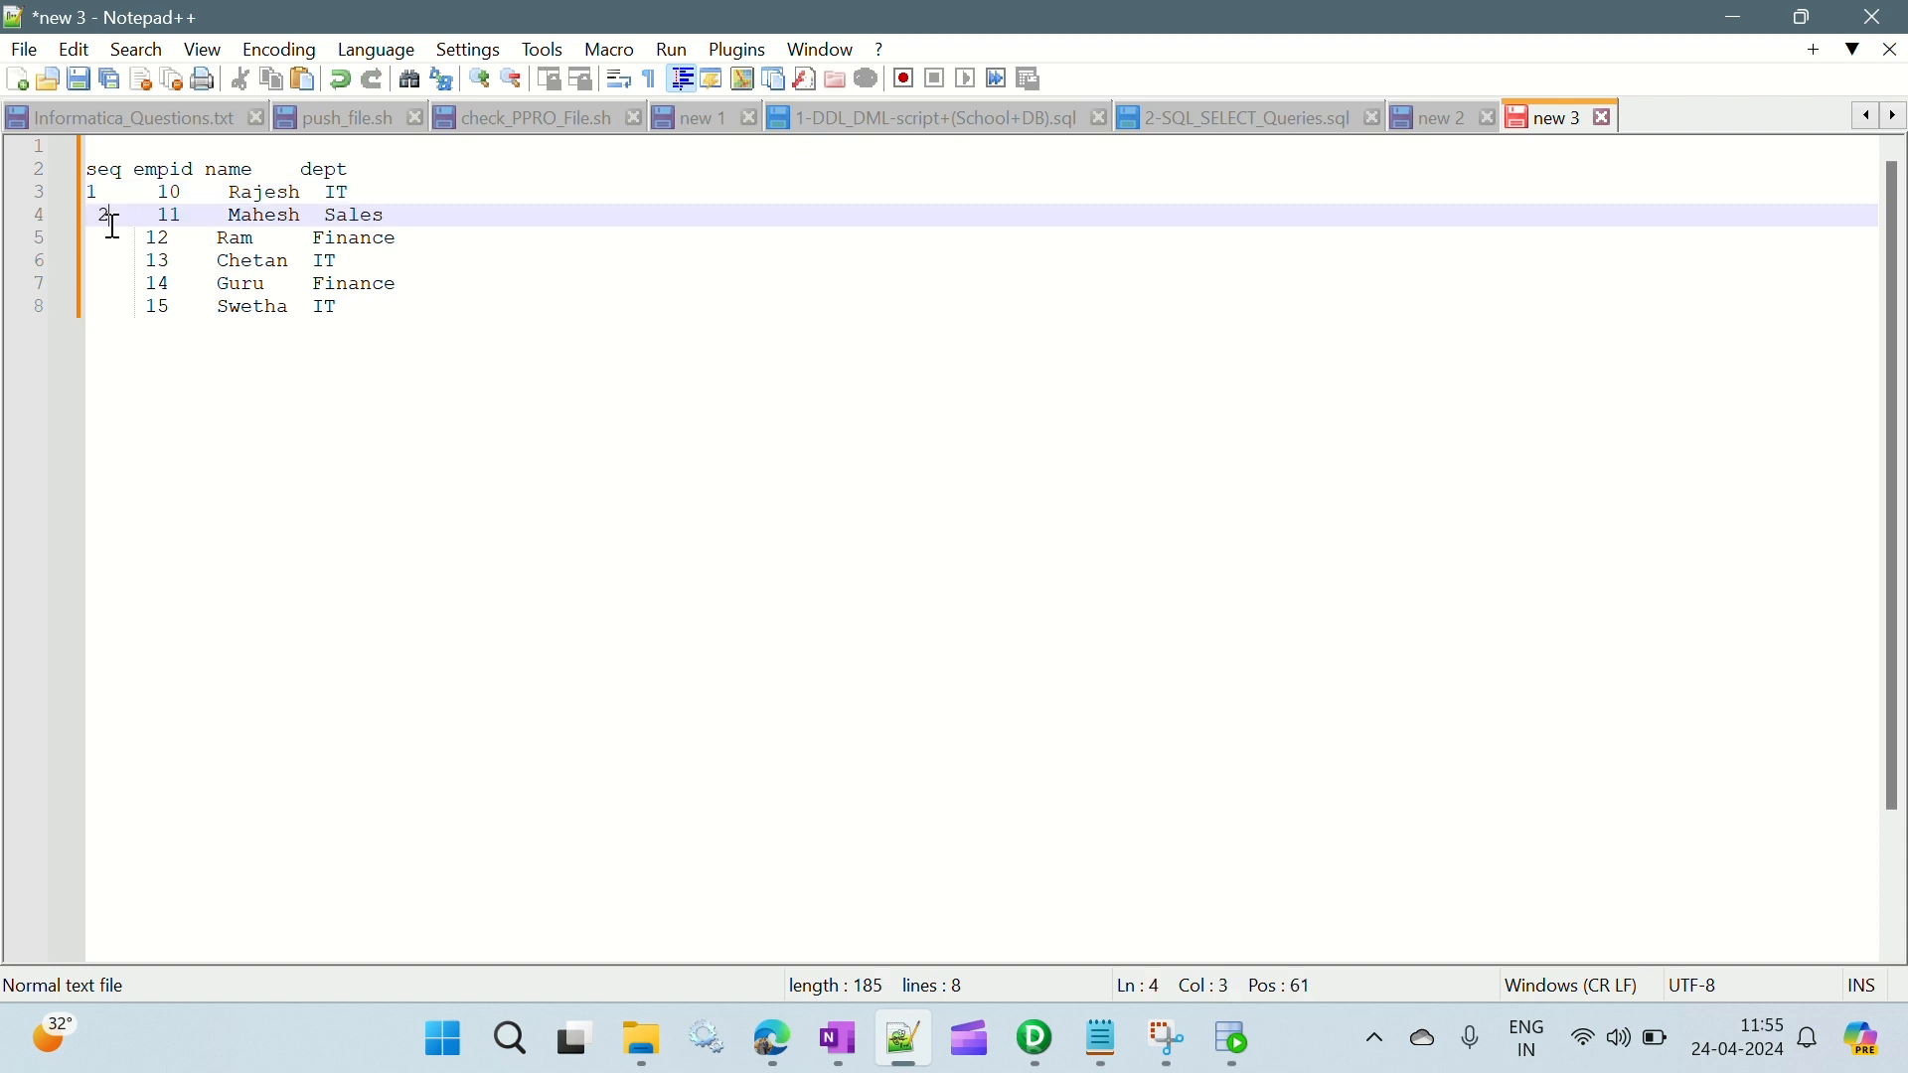
key(BackSpace)
text(2)
key(Down)
key(Left)
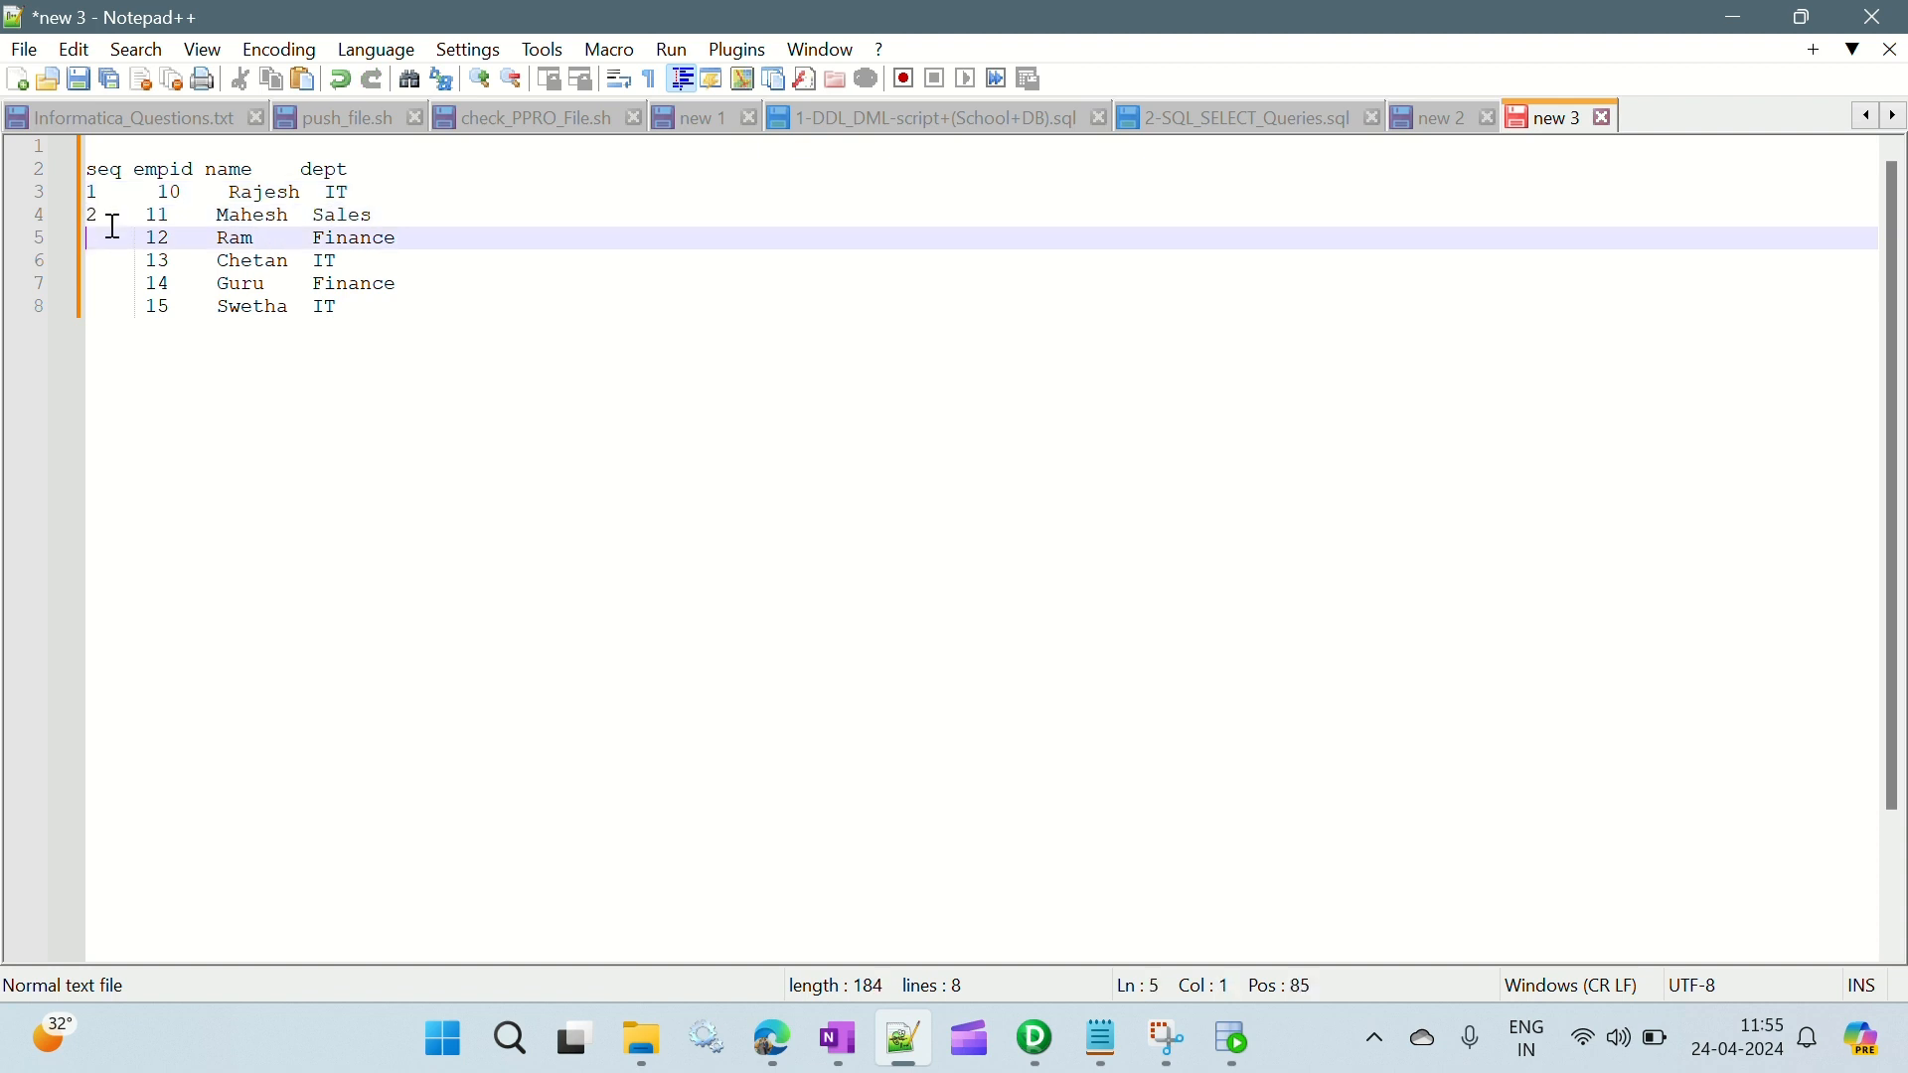
text(3)
key(Down)
key(Left)
text(4)
key(Down)
key(Left)
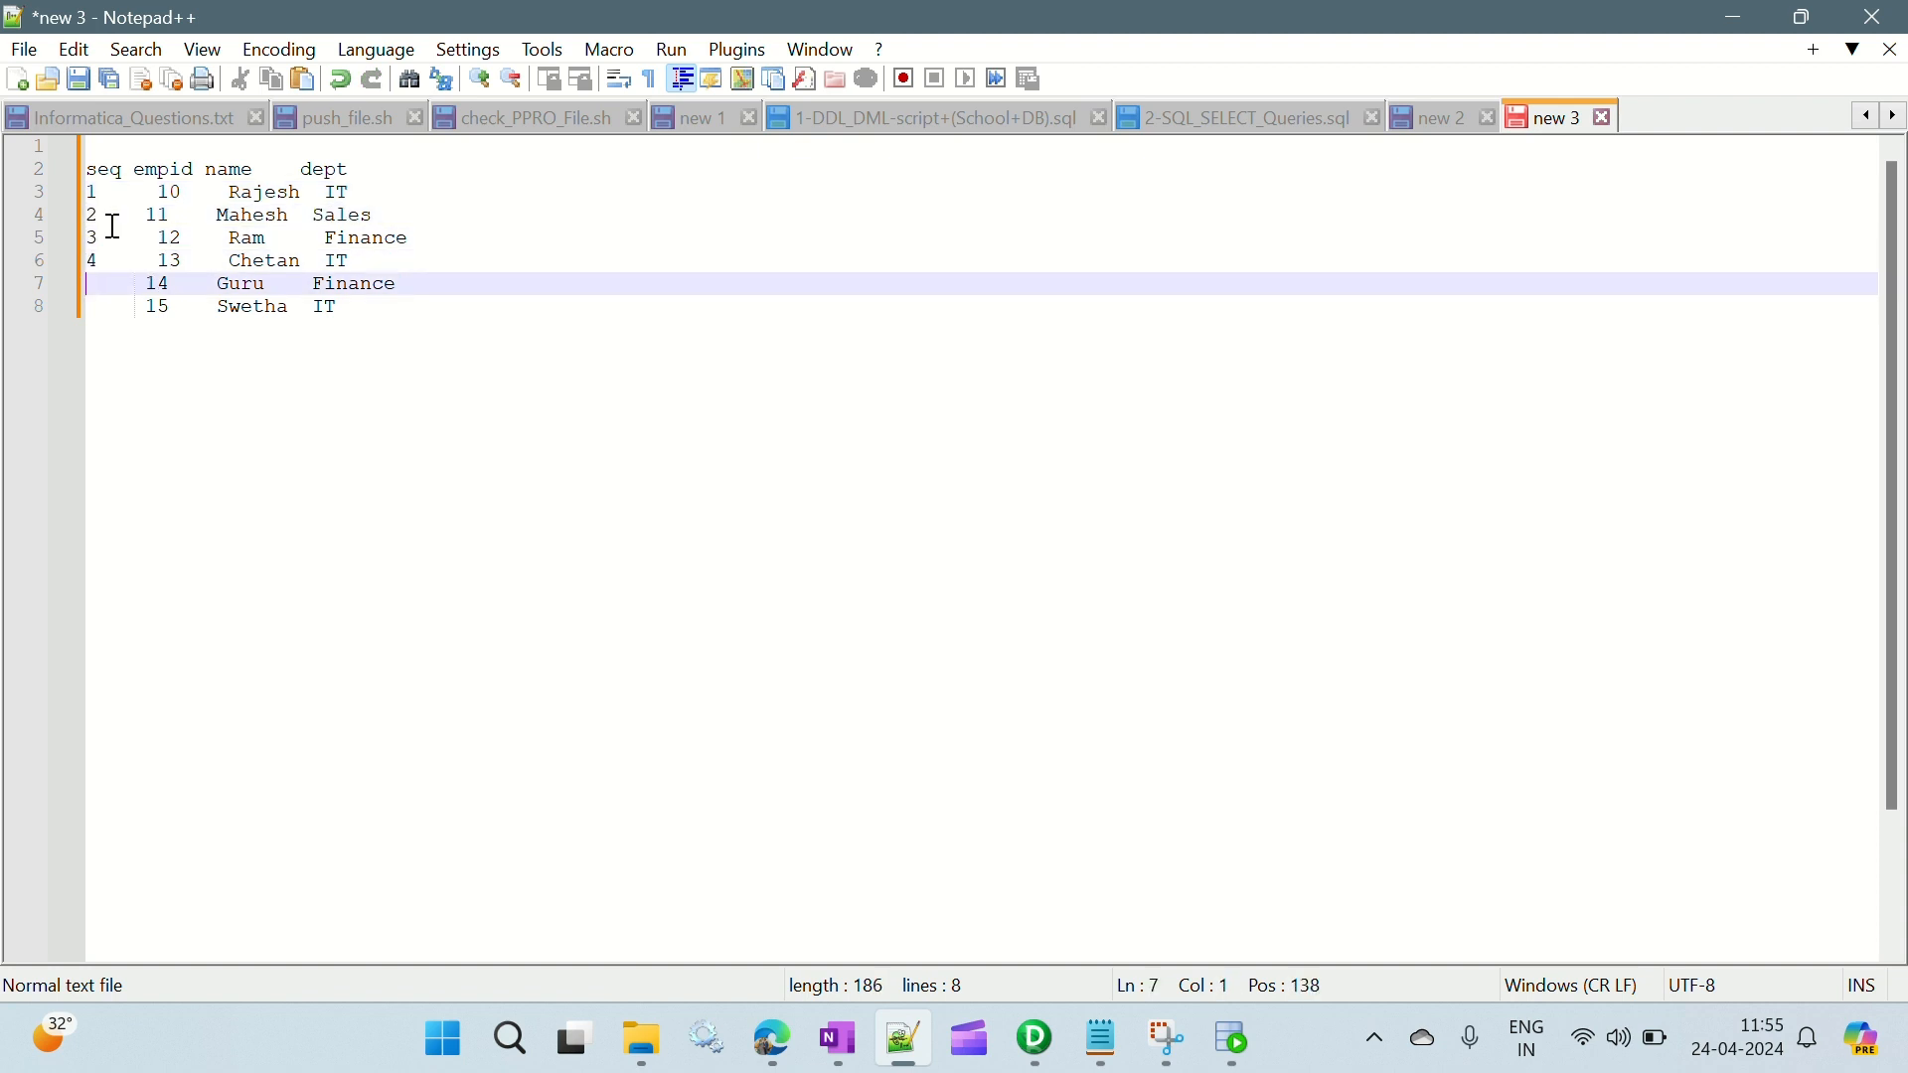
text(5)
key(Down)
key(Left)
text(6)
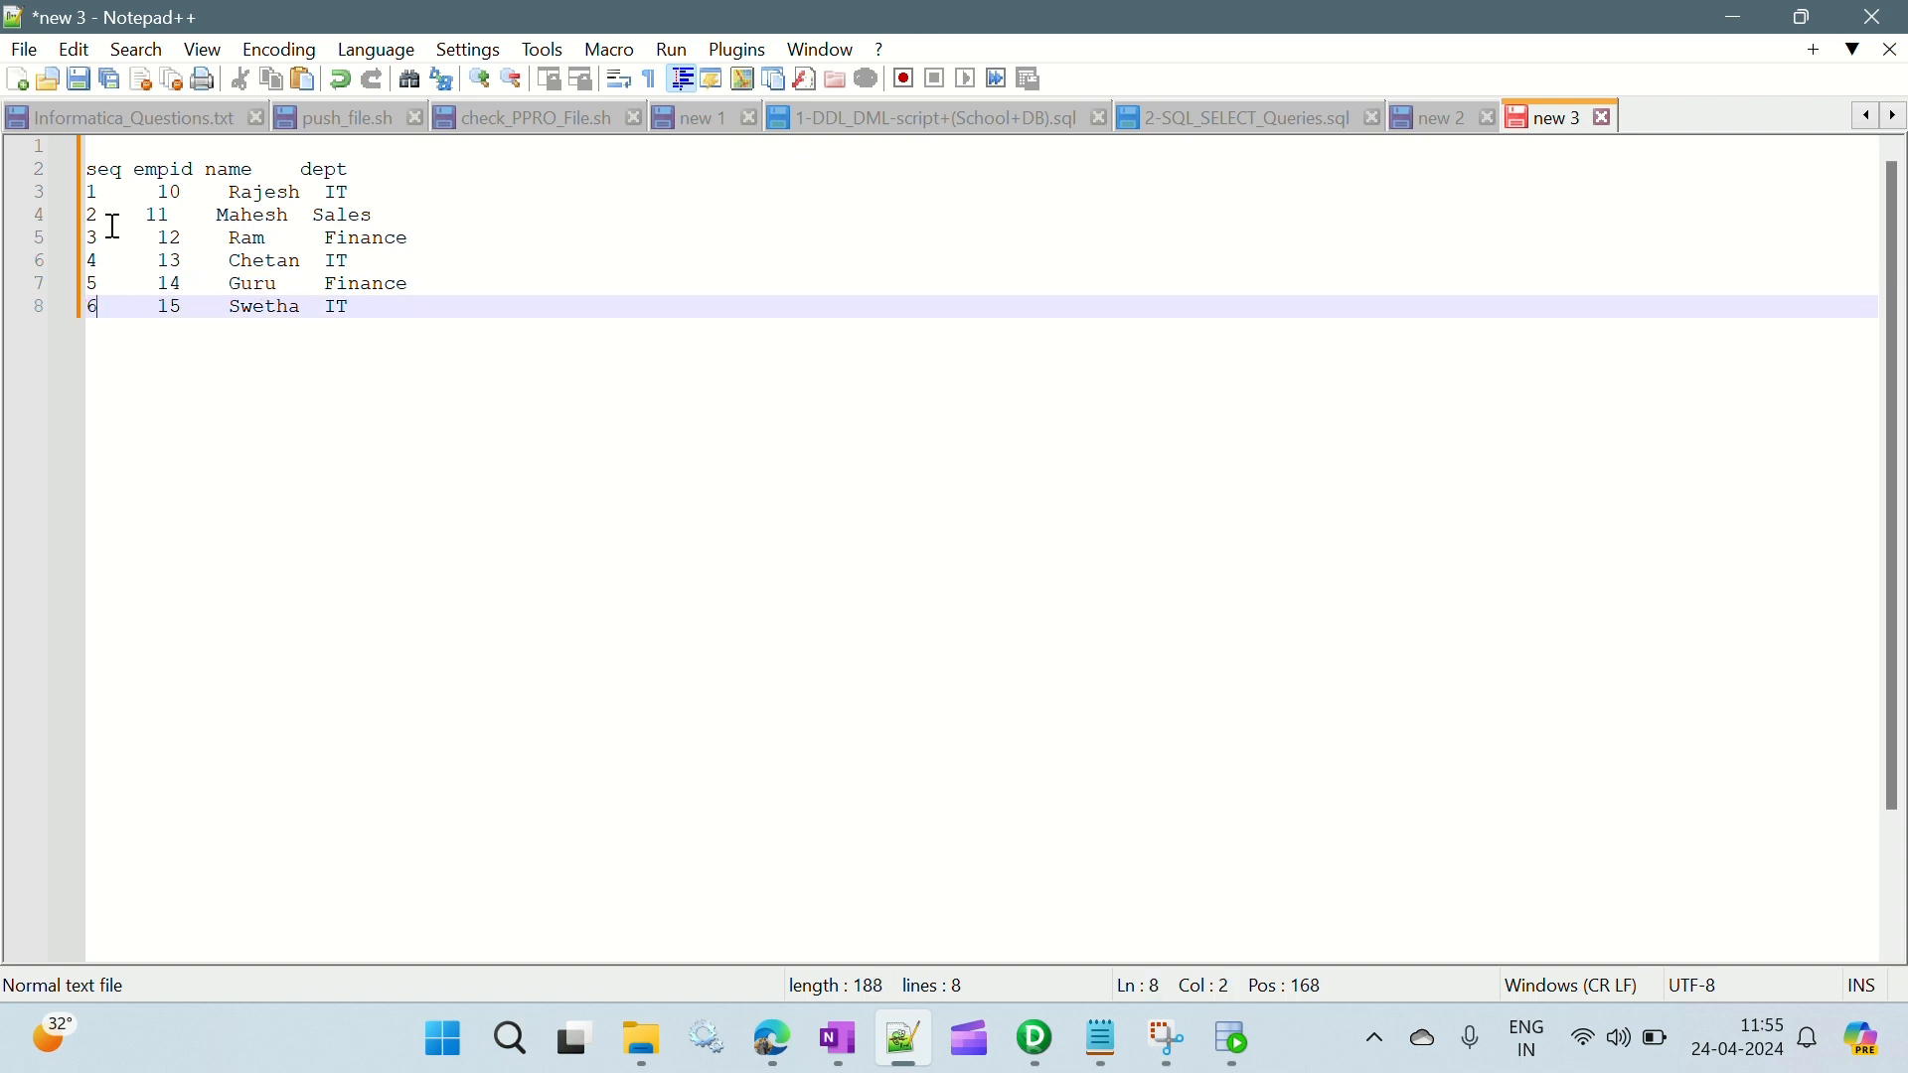
- Align the sample table's headings and the second data row with the other rows, and select the seq column
click(133, 170)
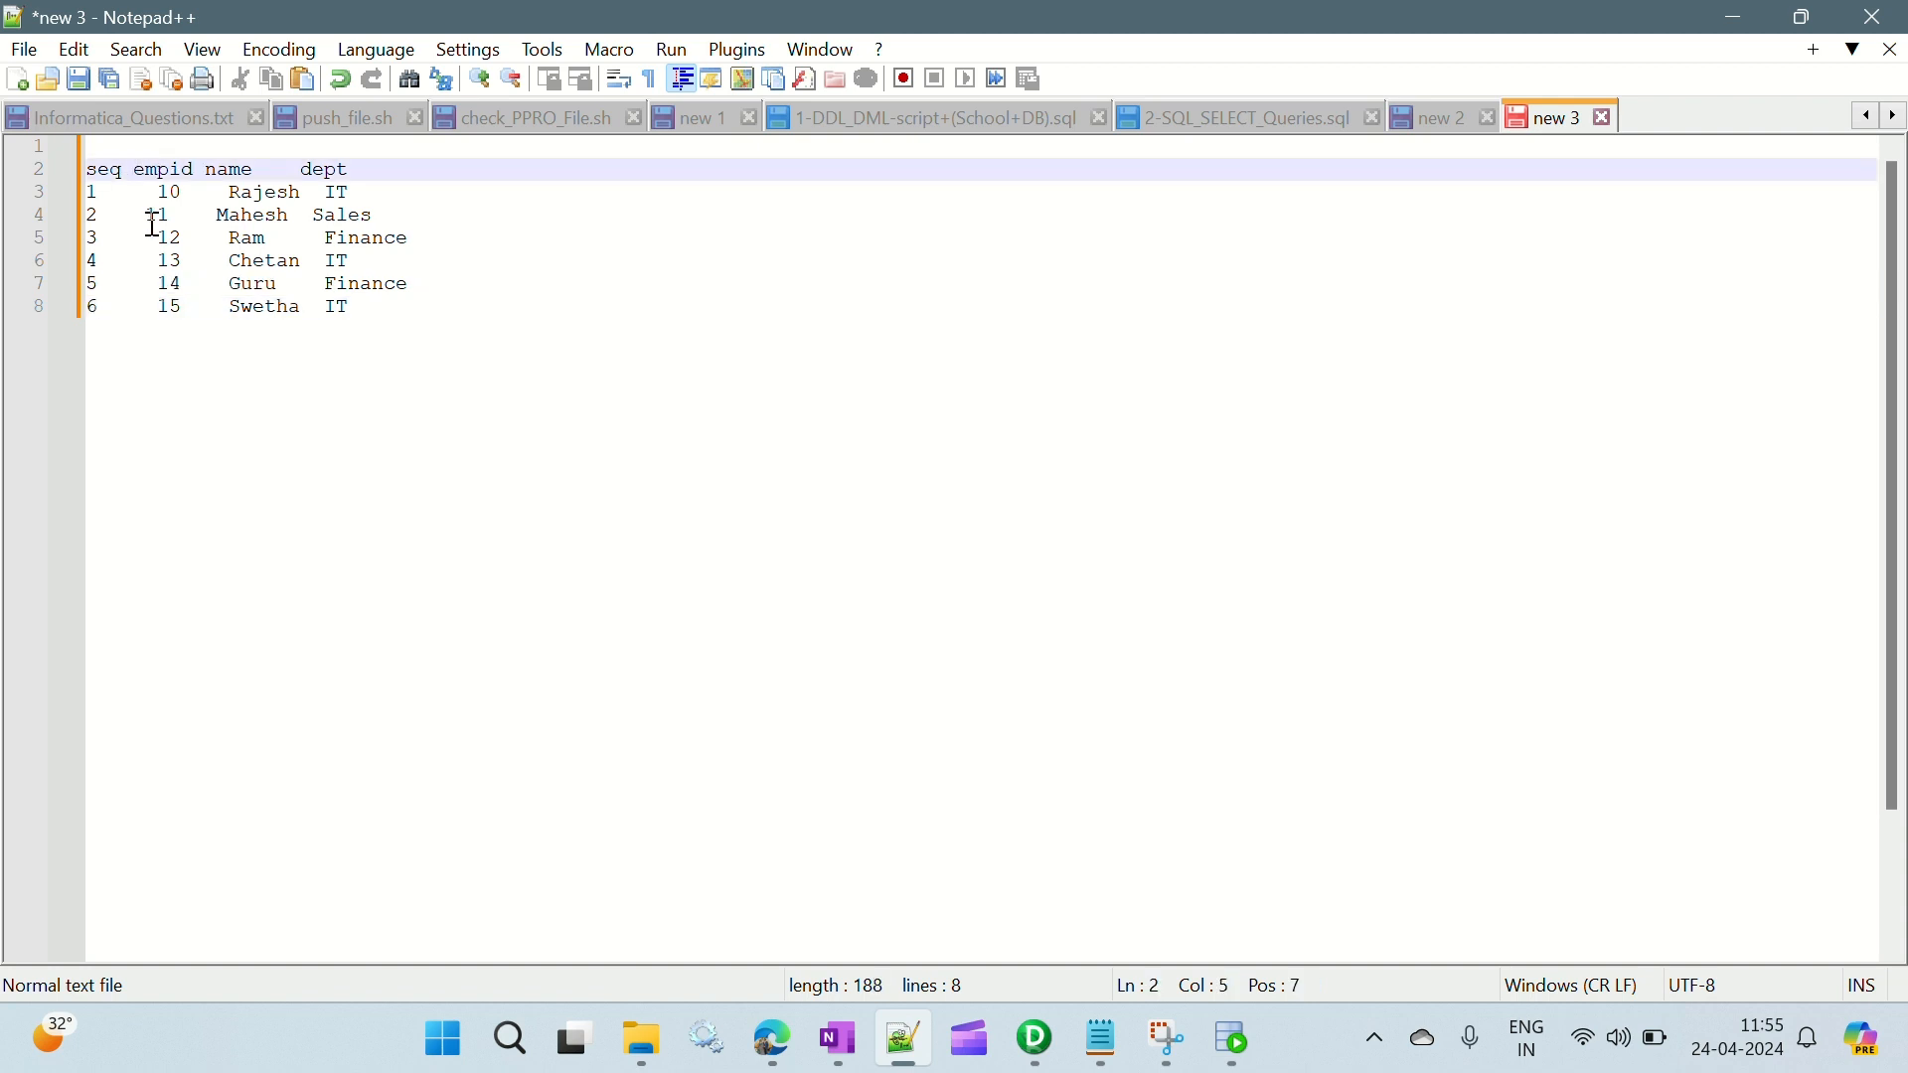
key(Down)
key(Down)
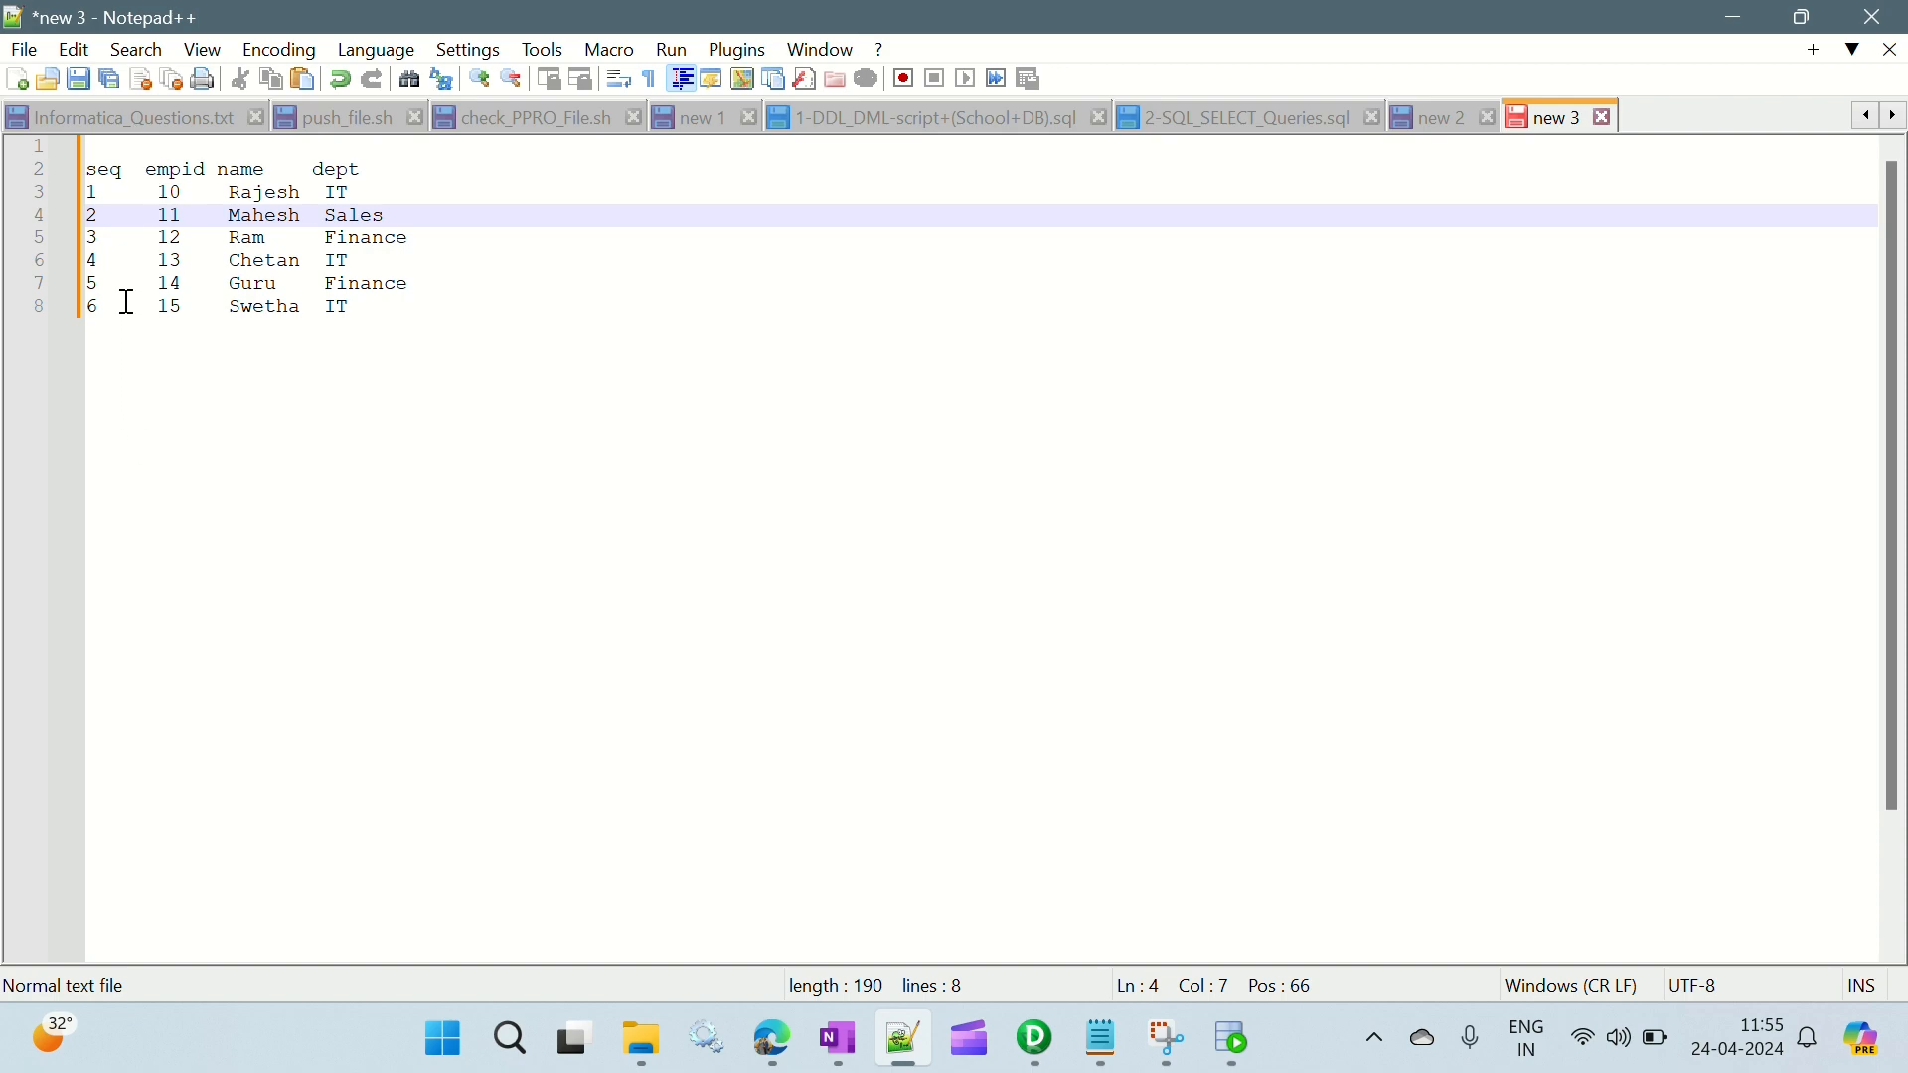
drag(106, 307, 75, 162)
- Return to PowerCenter Designer and accept the port changes of the EXPTRANS Expression transformation
key(alt+Tab)
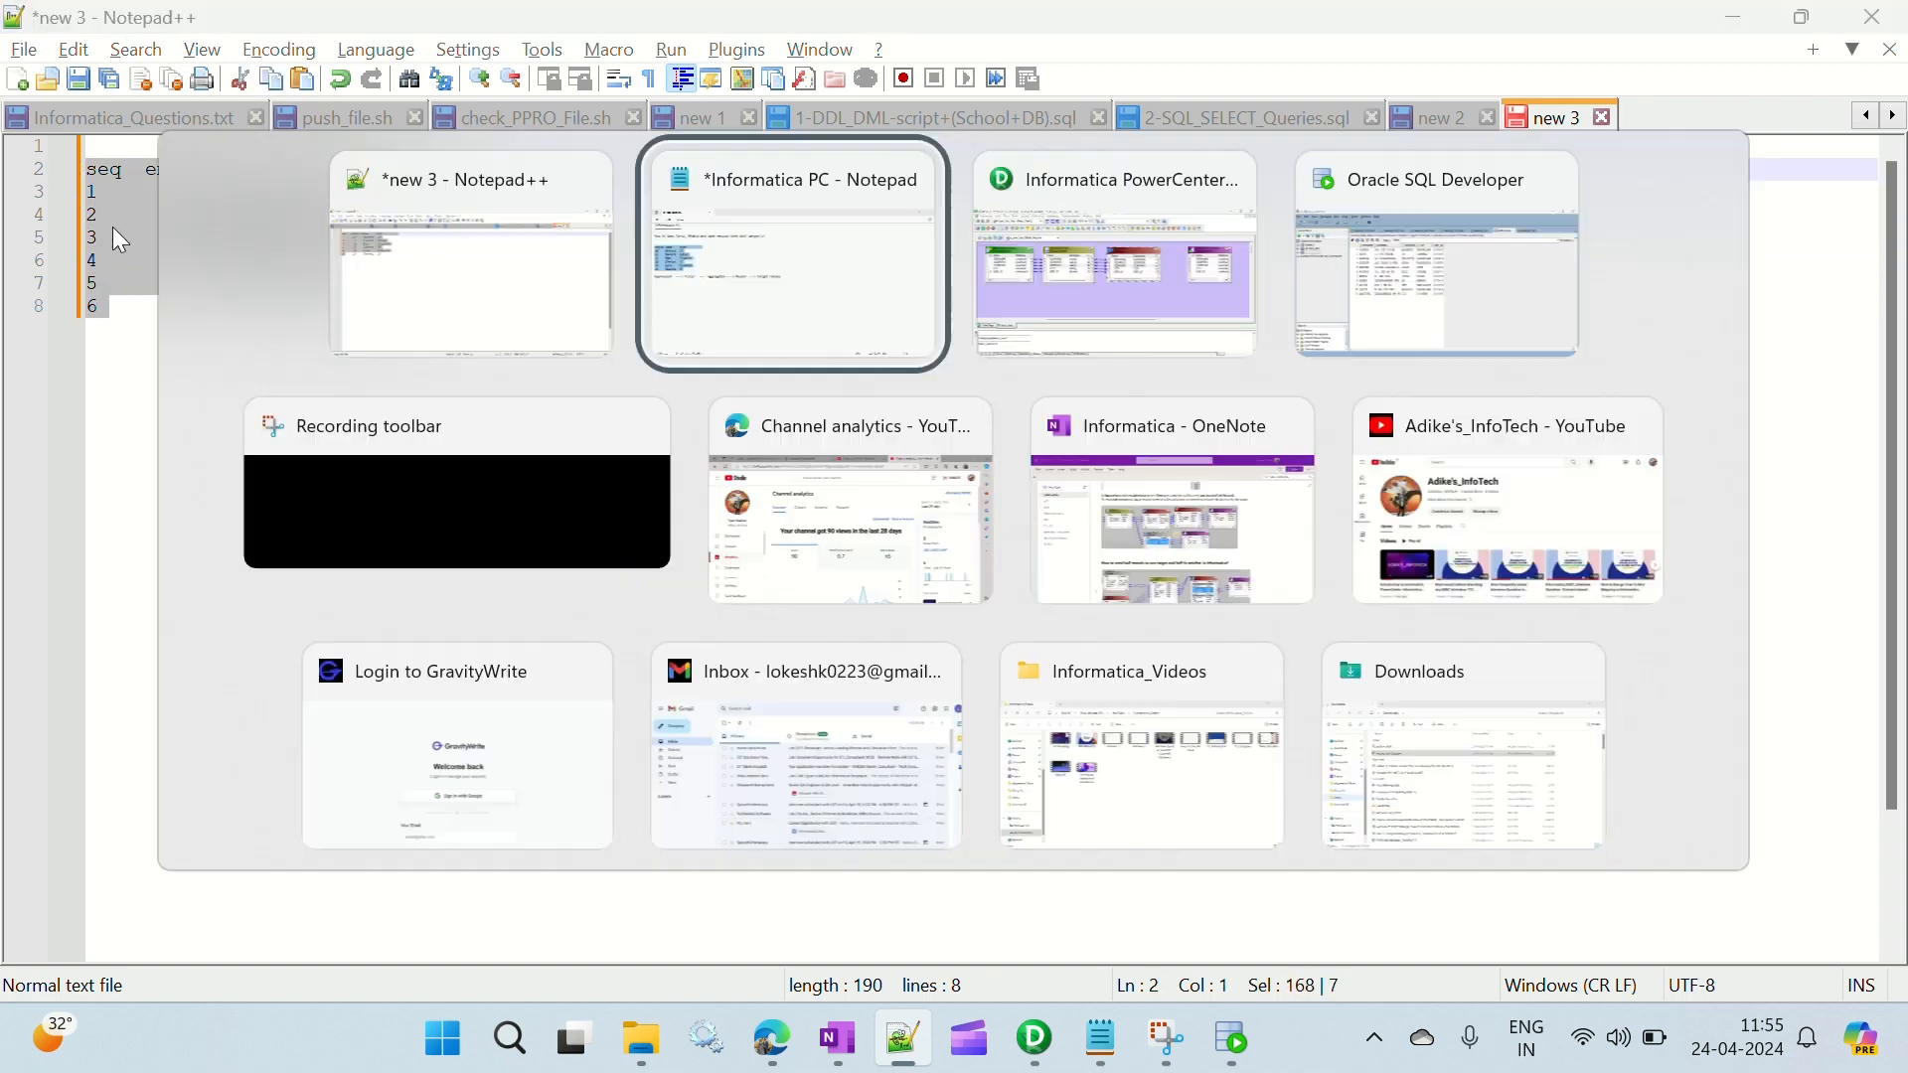
key(alt+Tab)
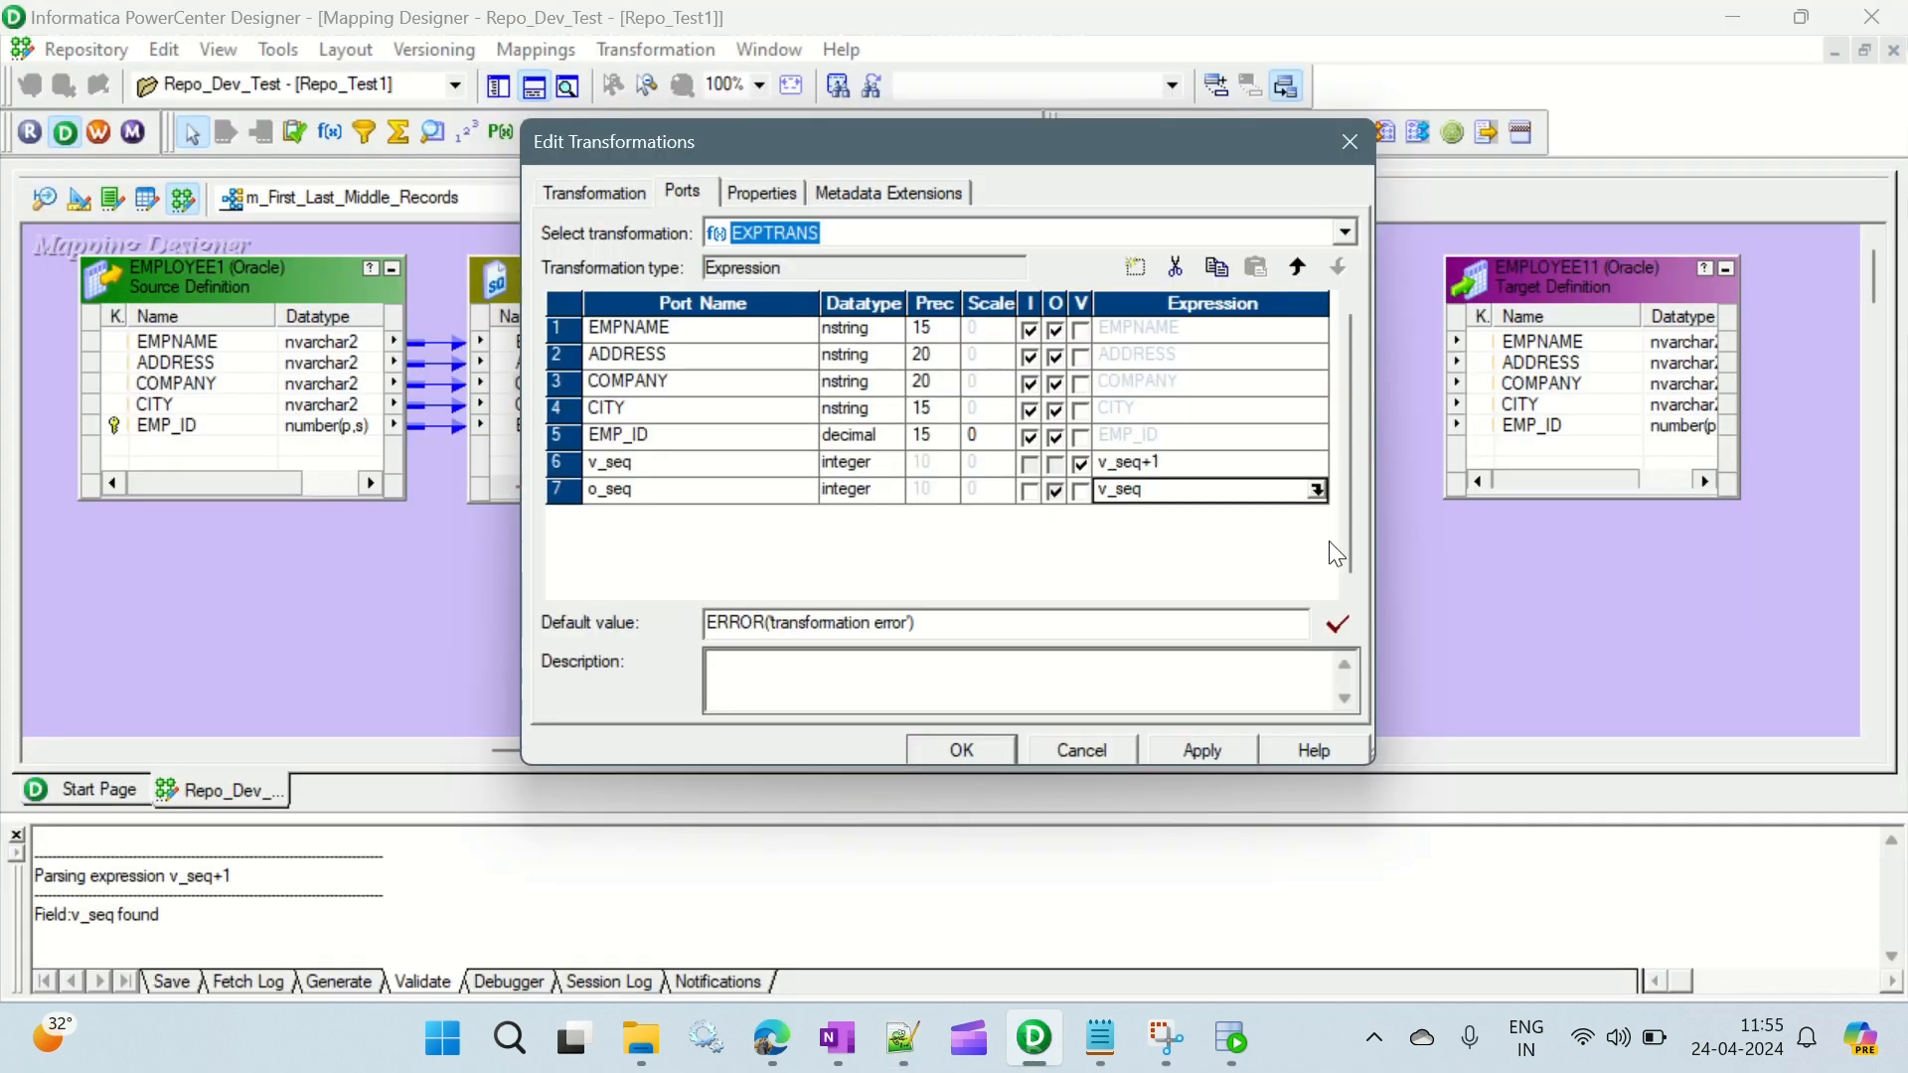
click(998, 748)
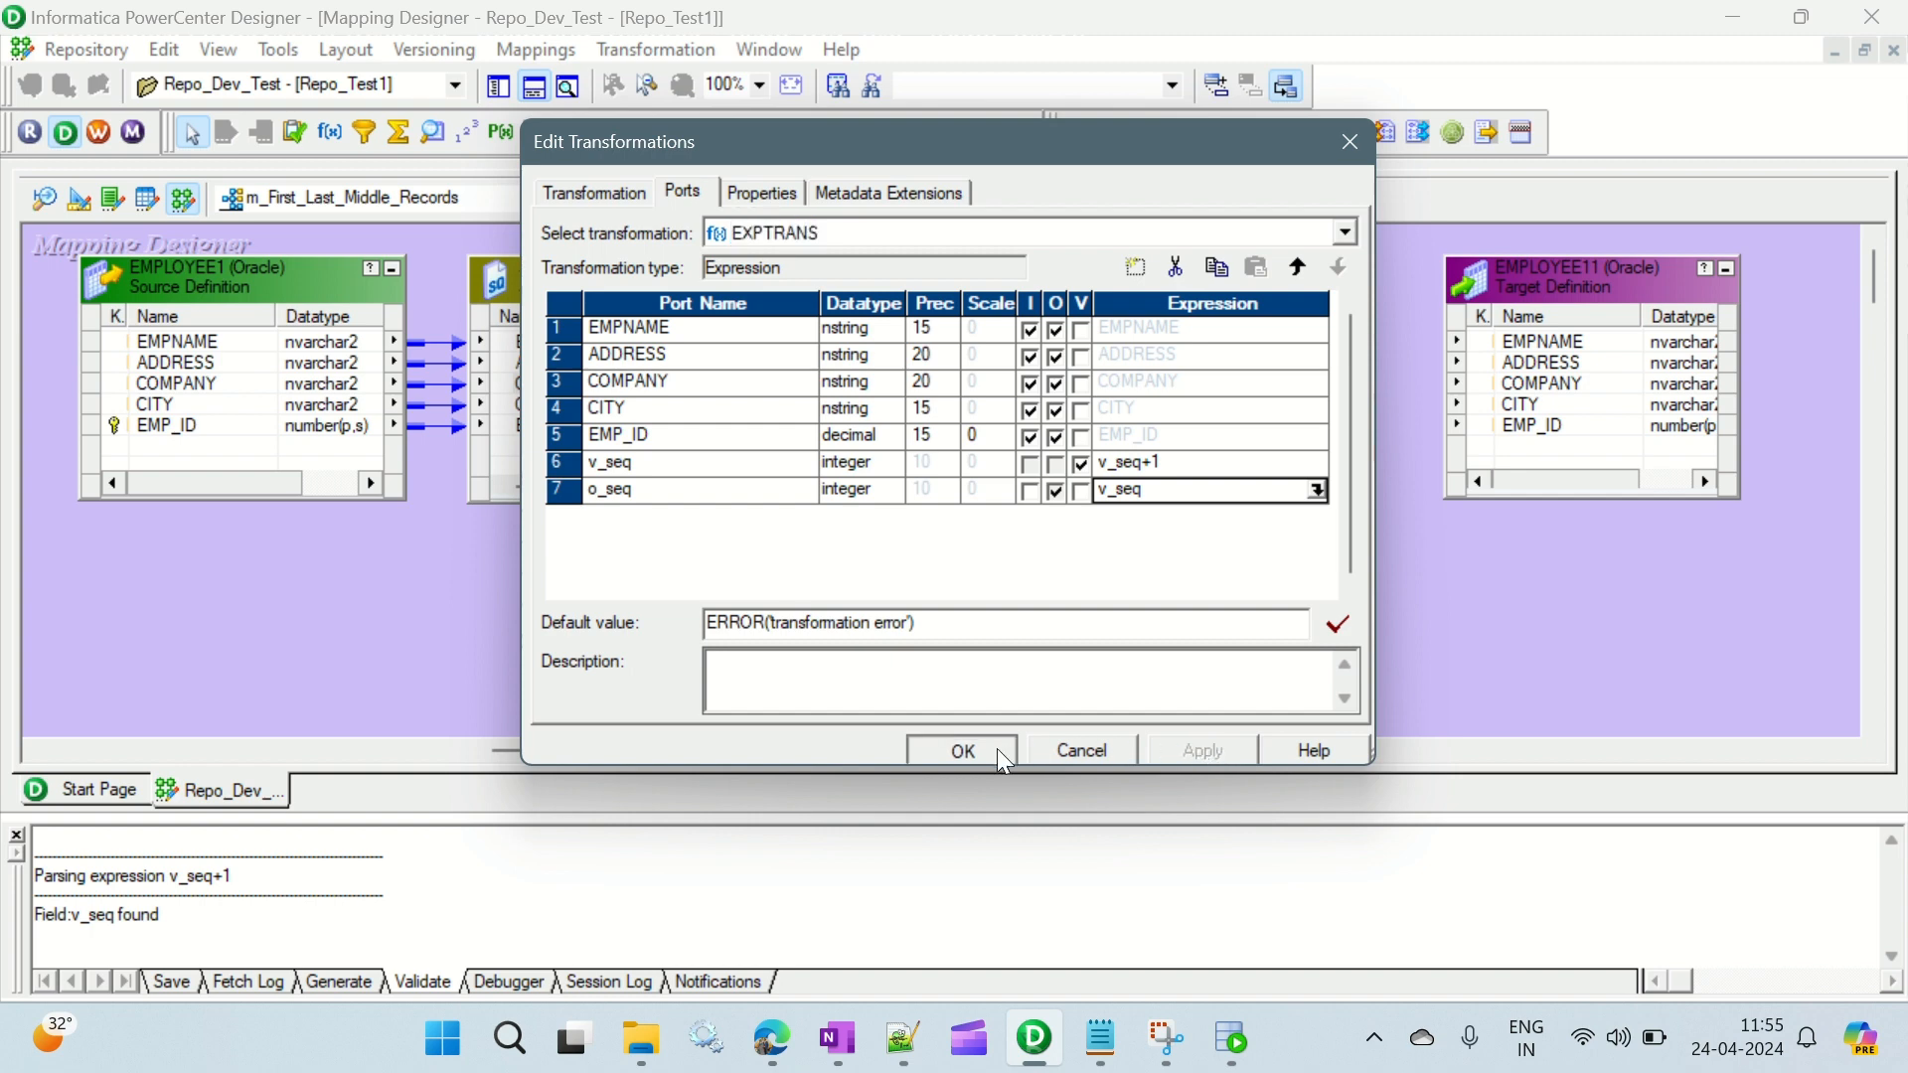
- Enlarge the EXPTRANS box to show all its ports and move the EMPLOYEE11 target farther away to make room between them
drag(929, 747, 1070, 749)
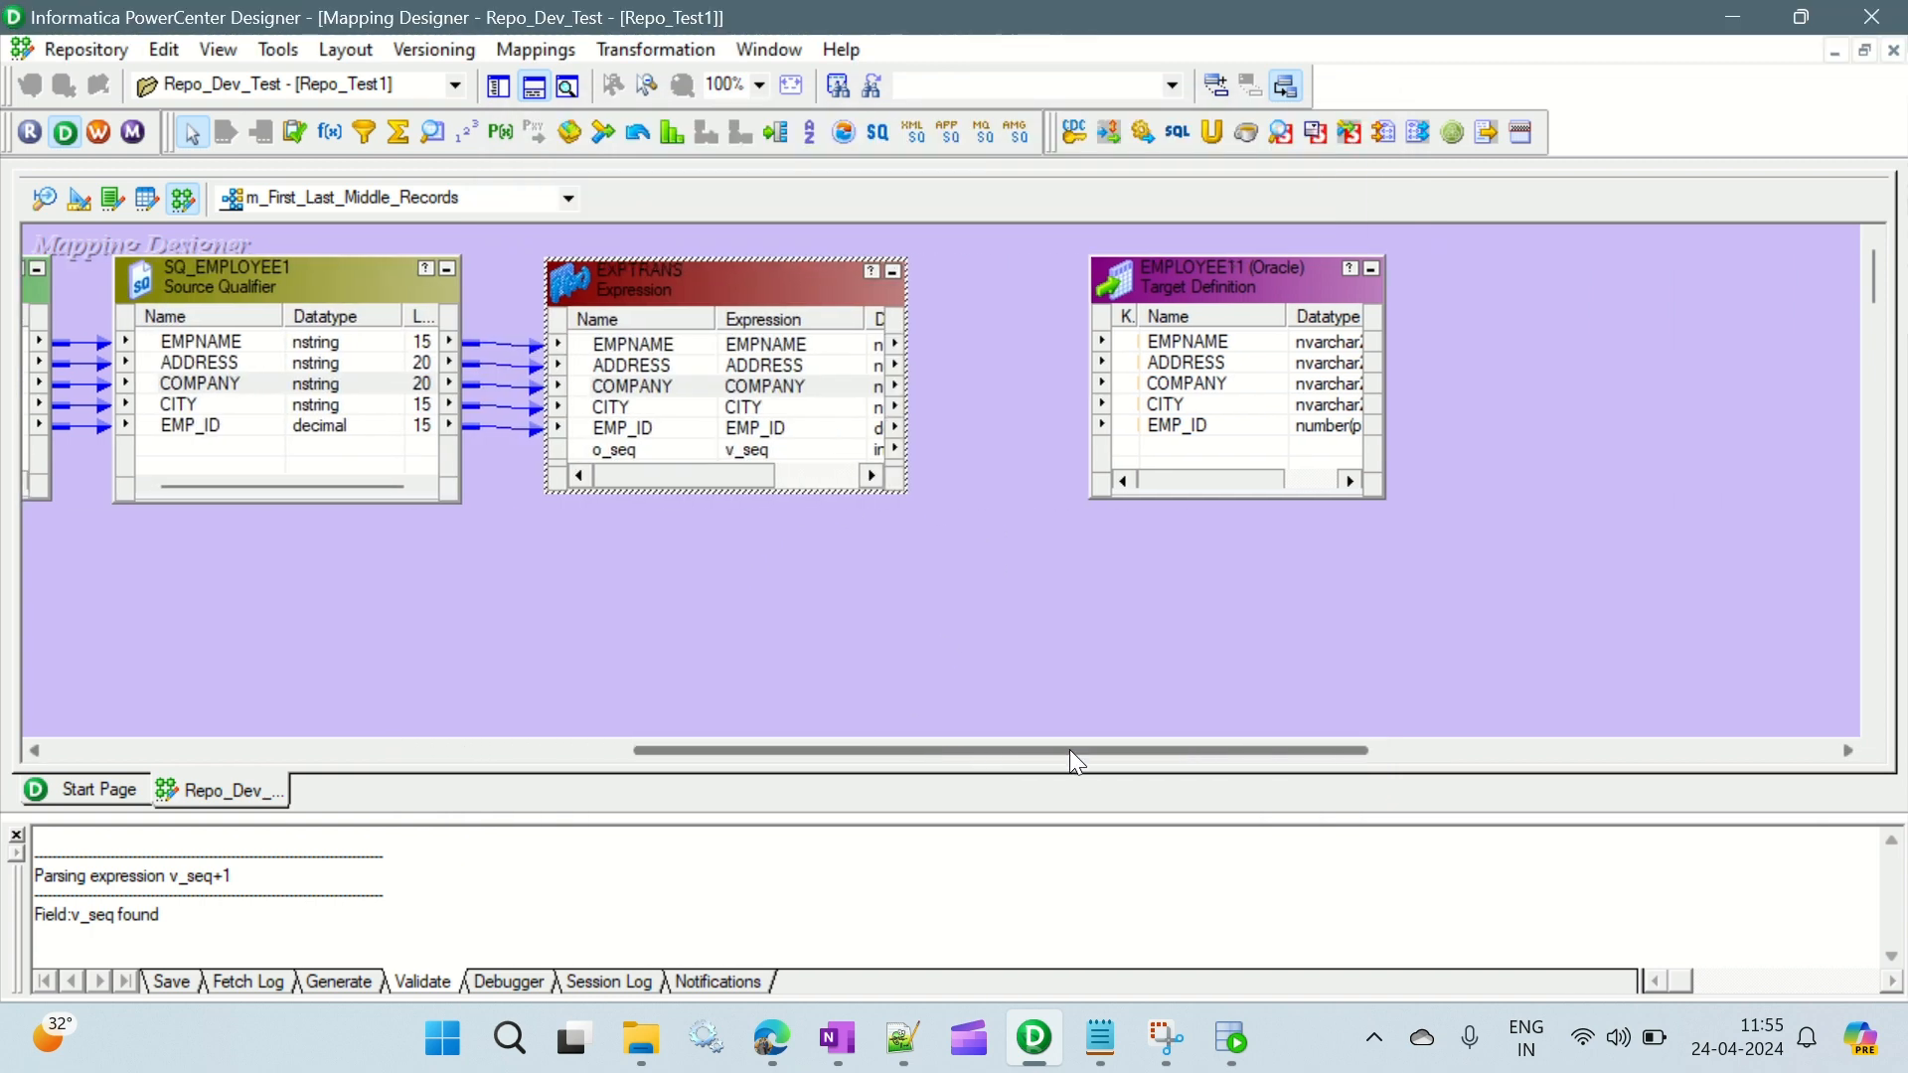
drag(904, 258, 917, 255)
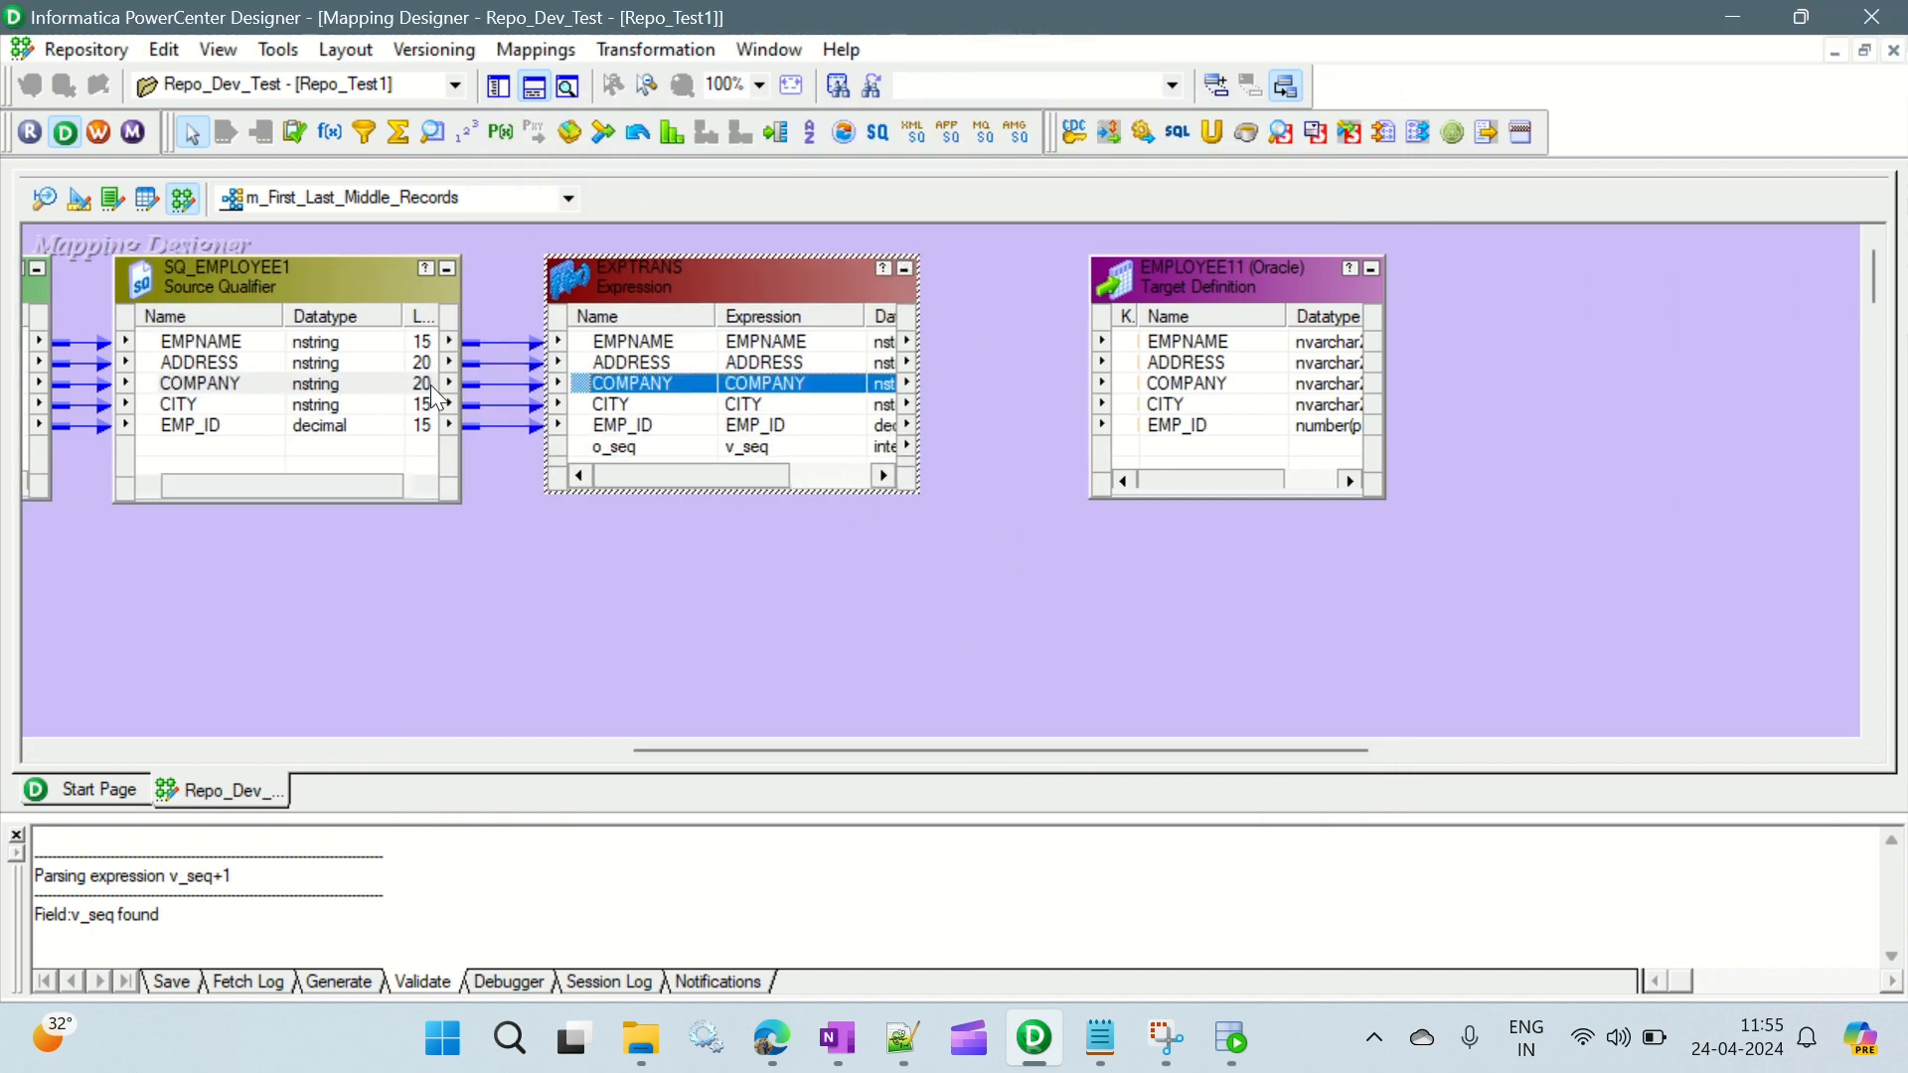
click(619, 343)
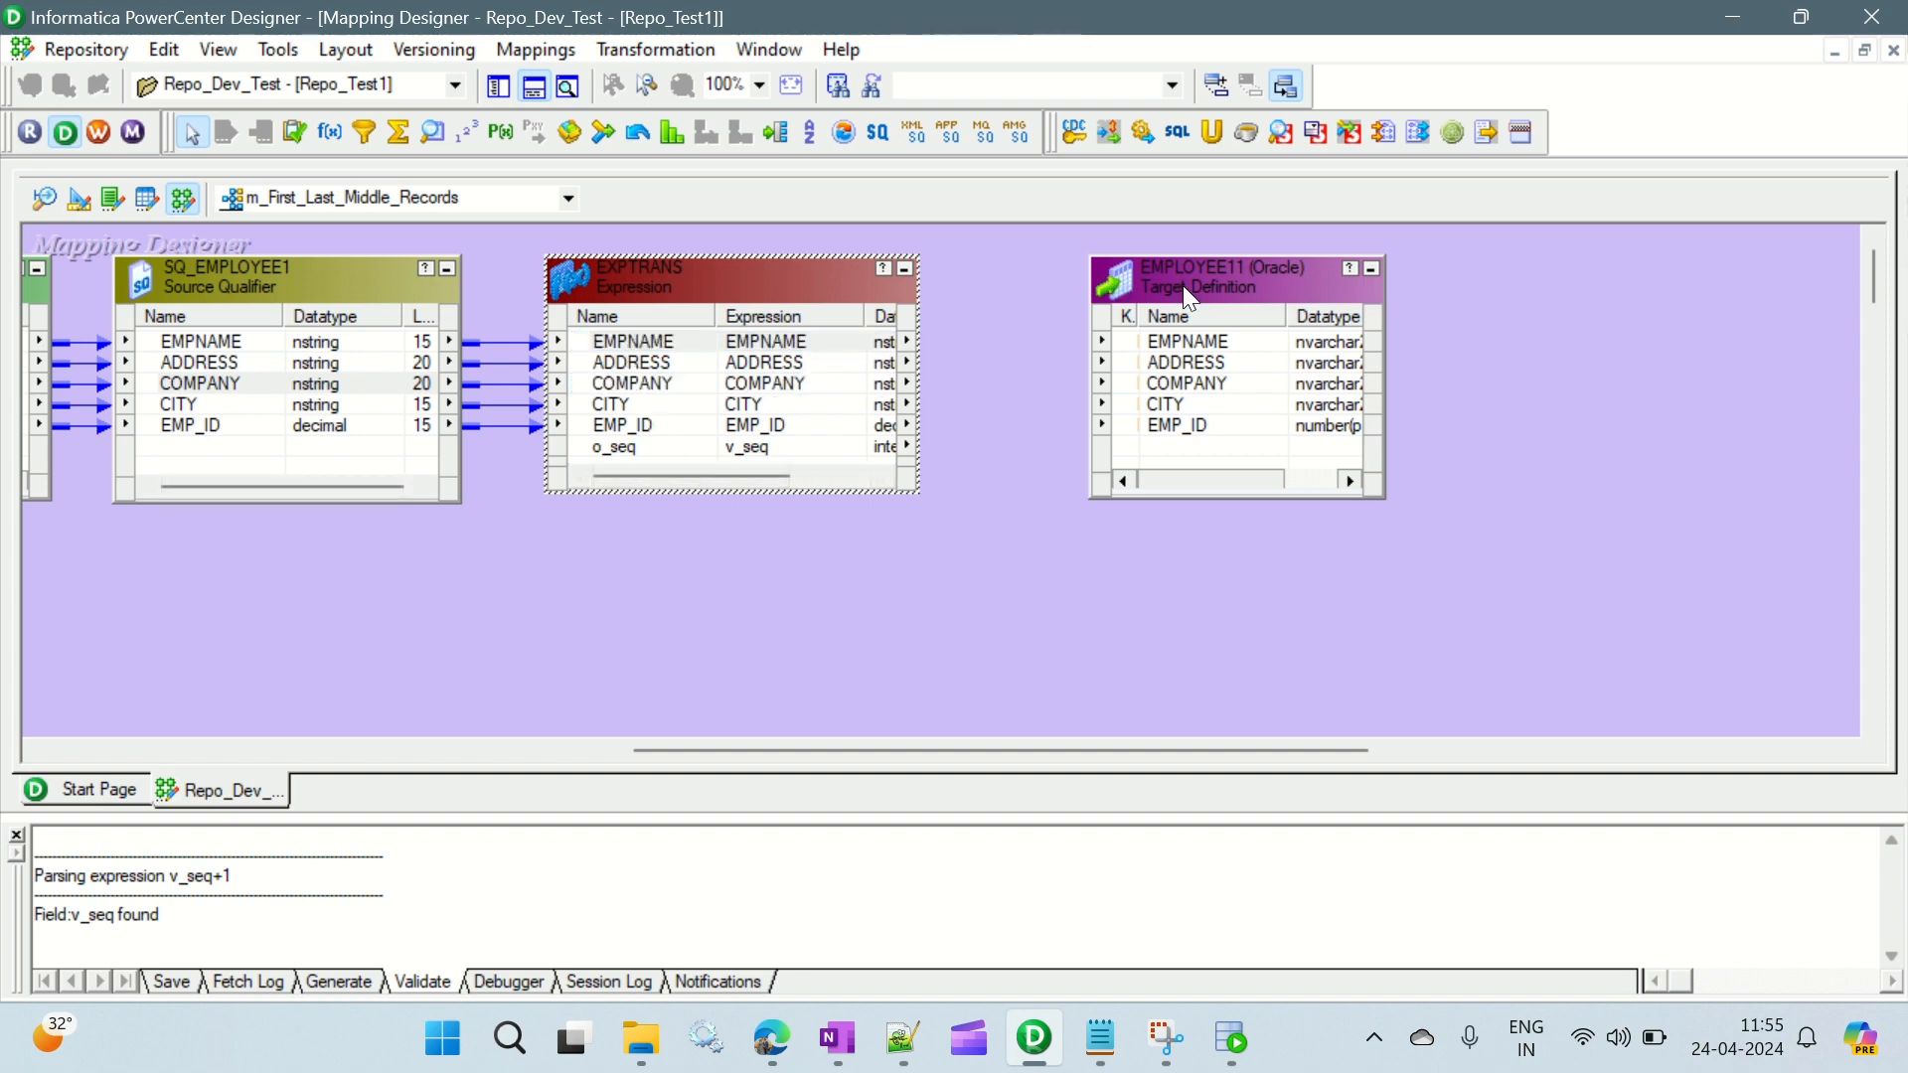
drag(1183, 284, 1622, 281)
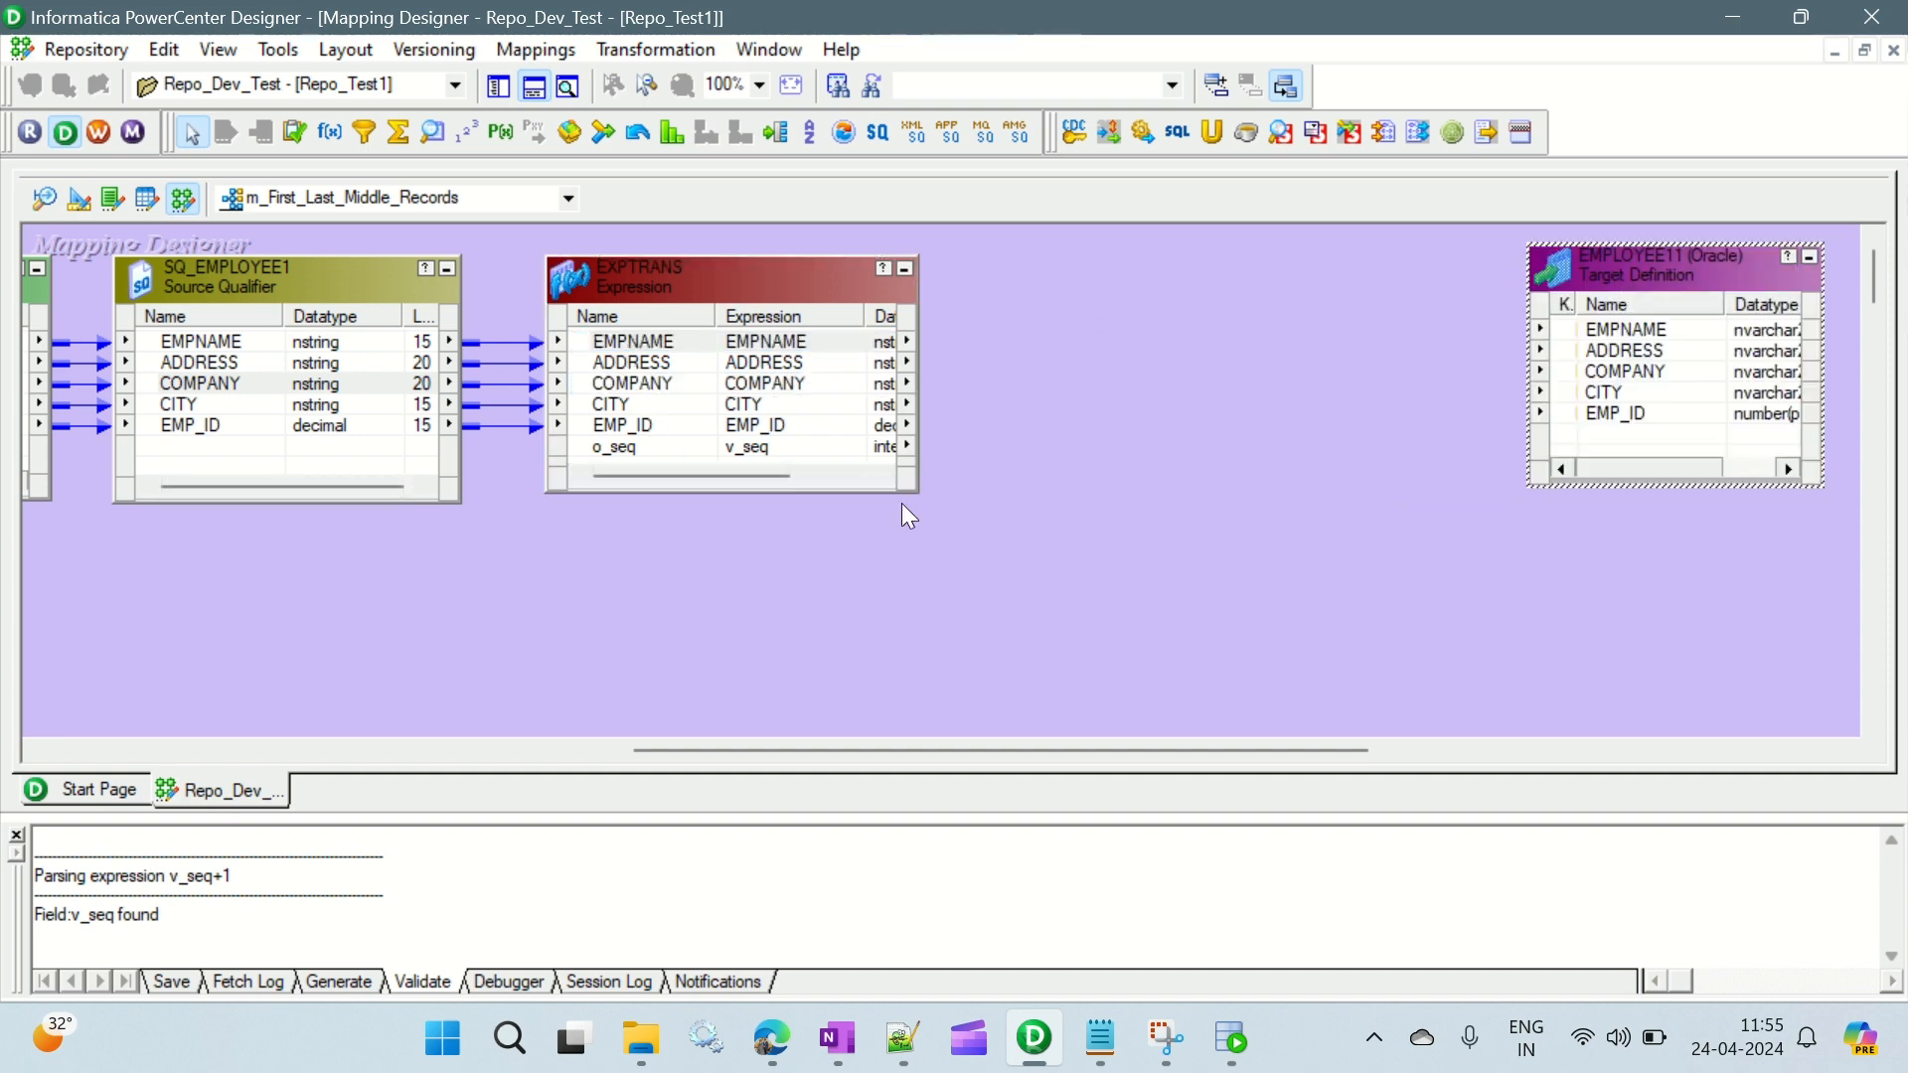
drag(920, 487, 940, 563)
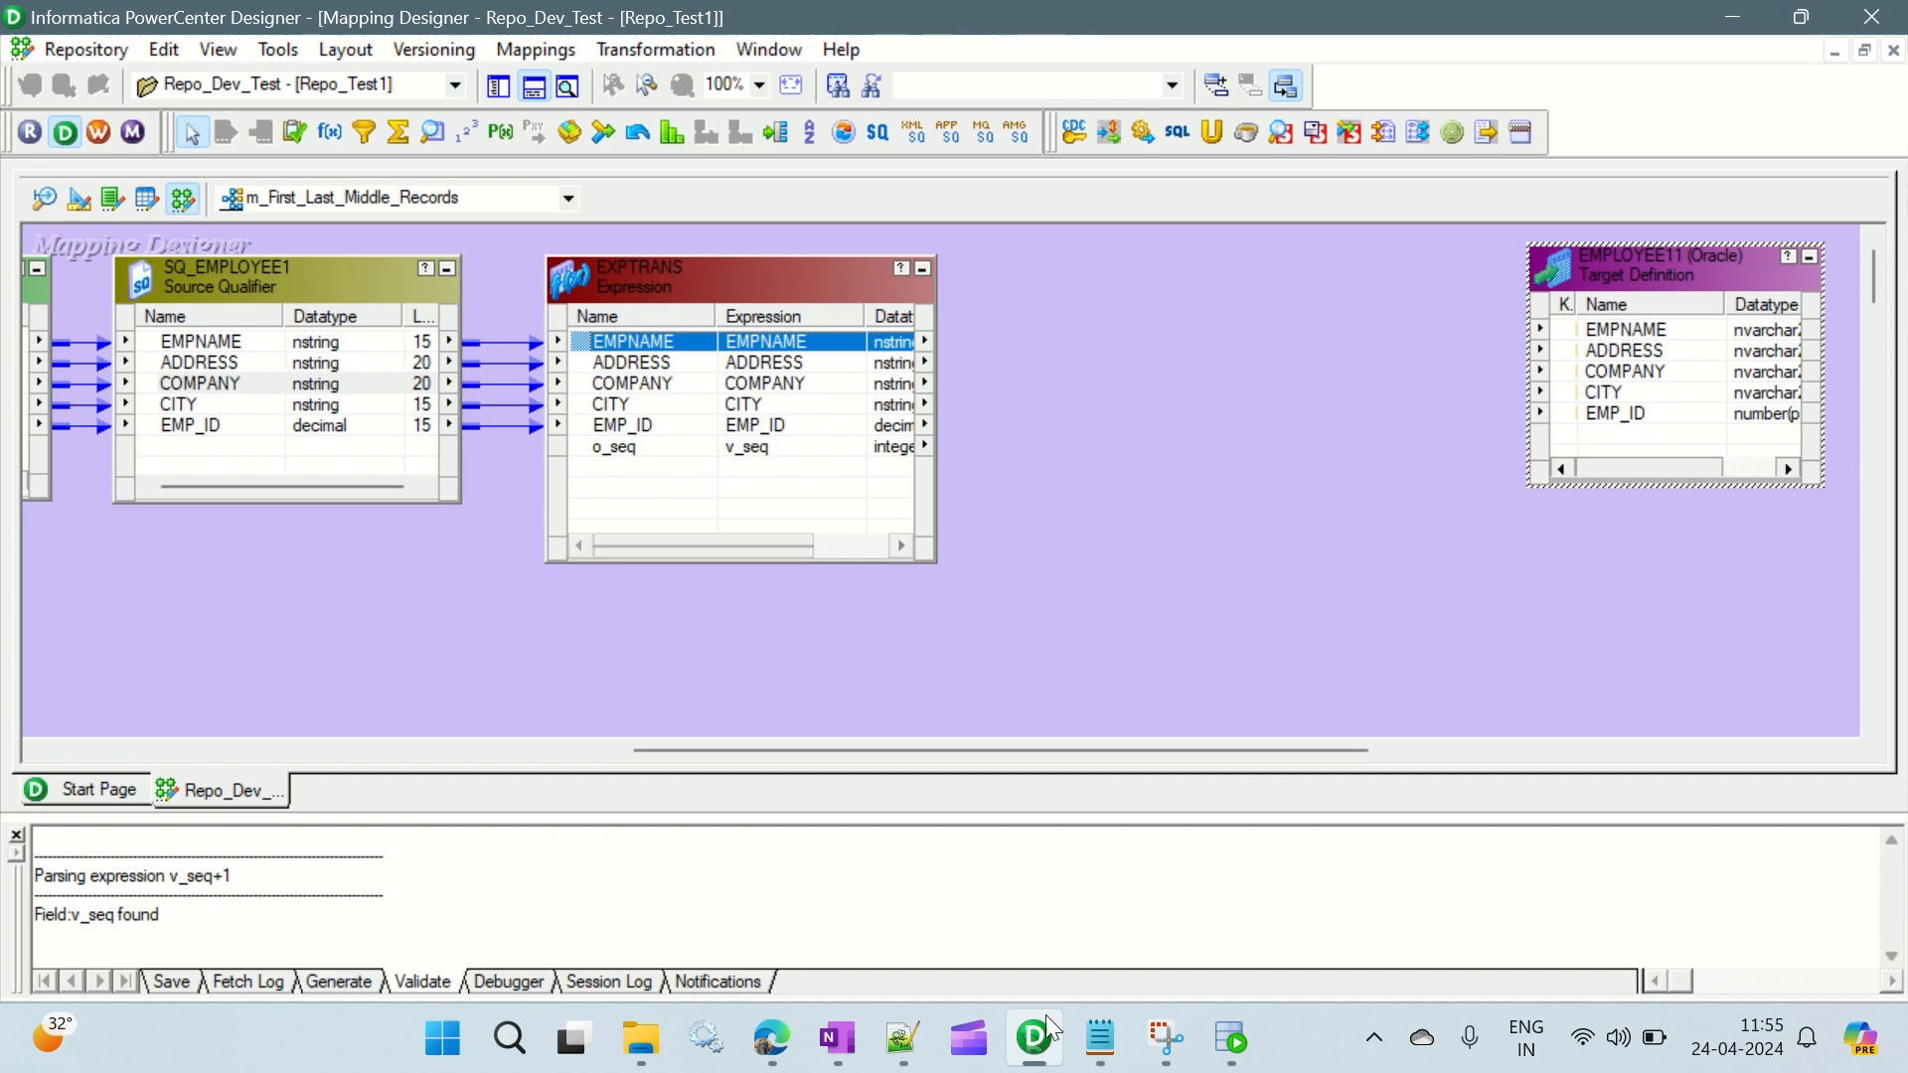
- Review the Notepad notes for the records to load and the transformation that follows the Expression, and return to the mapping
click(1083, 1036)
click(239, 226)
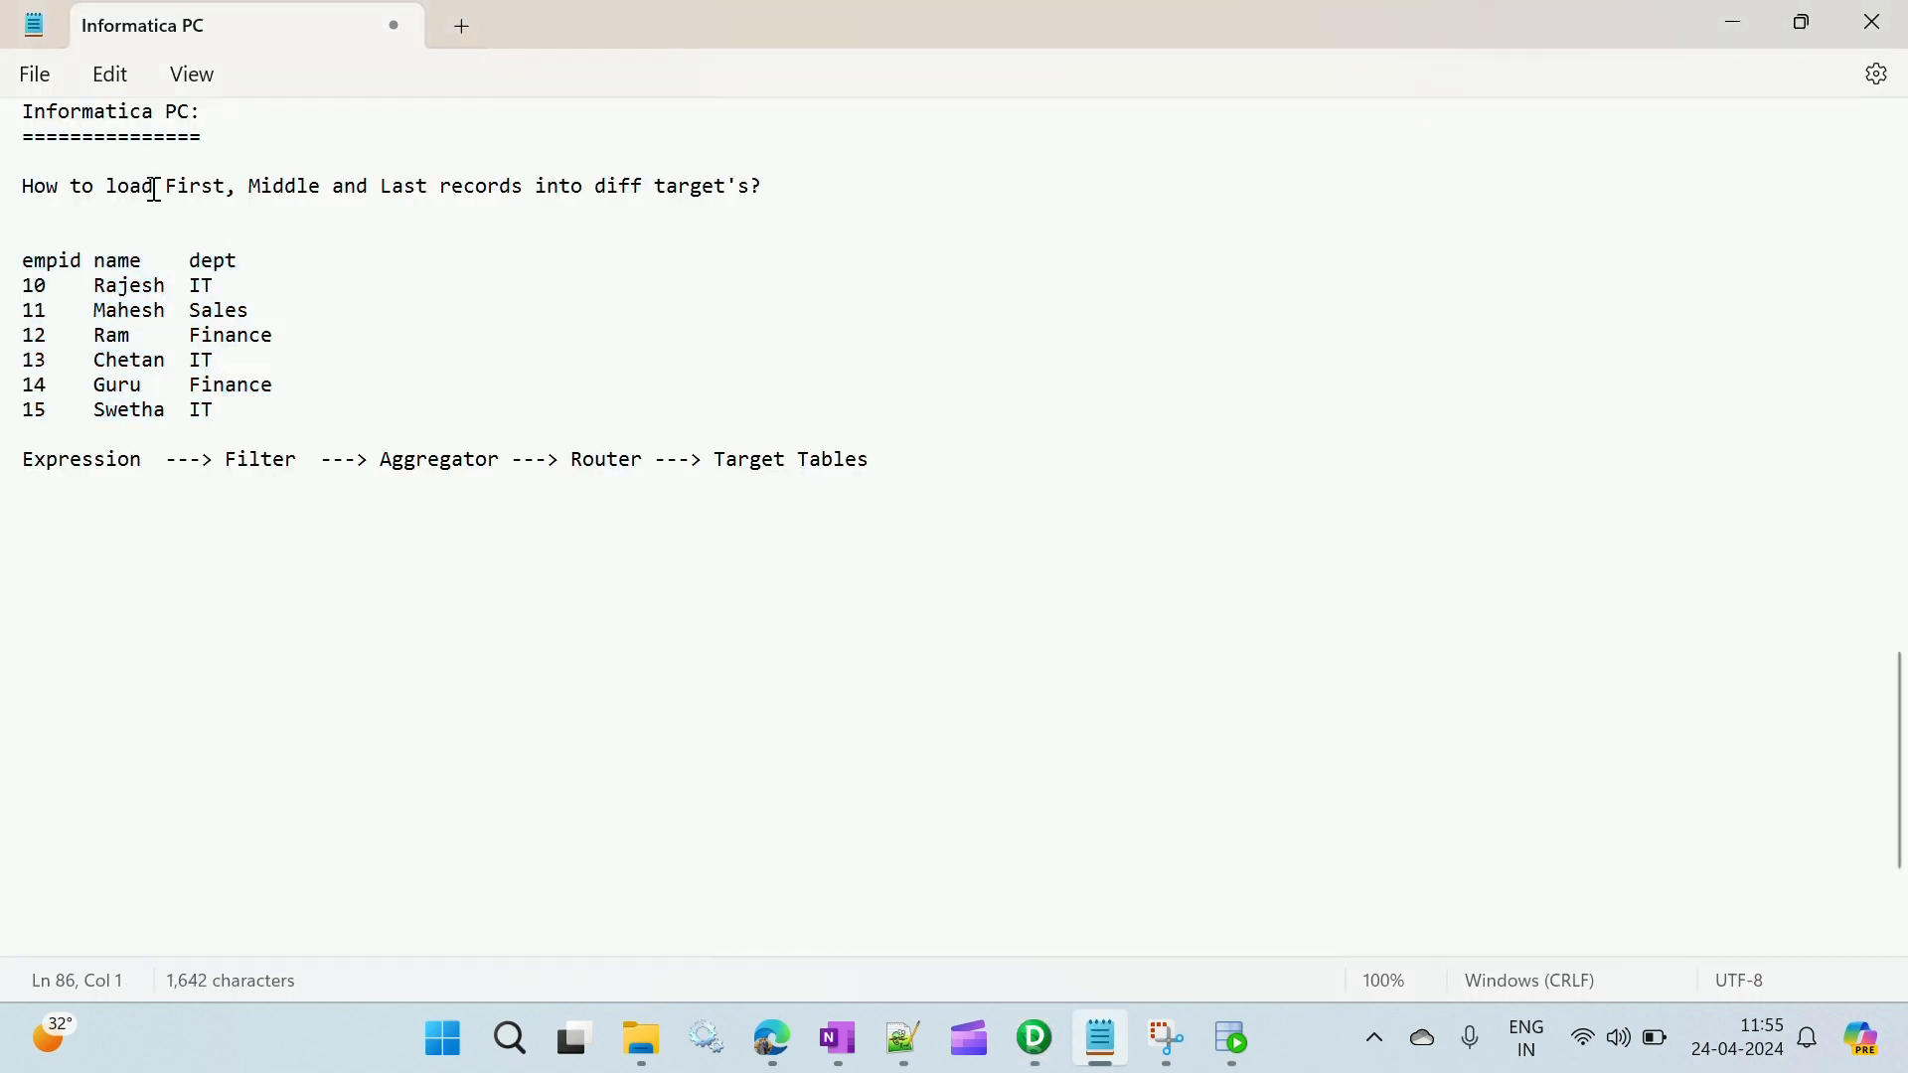
drag(153, 188, 231, 199)
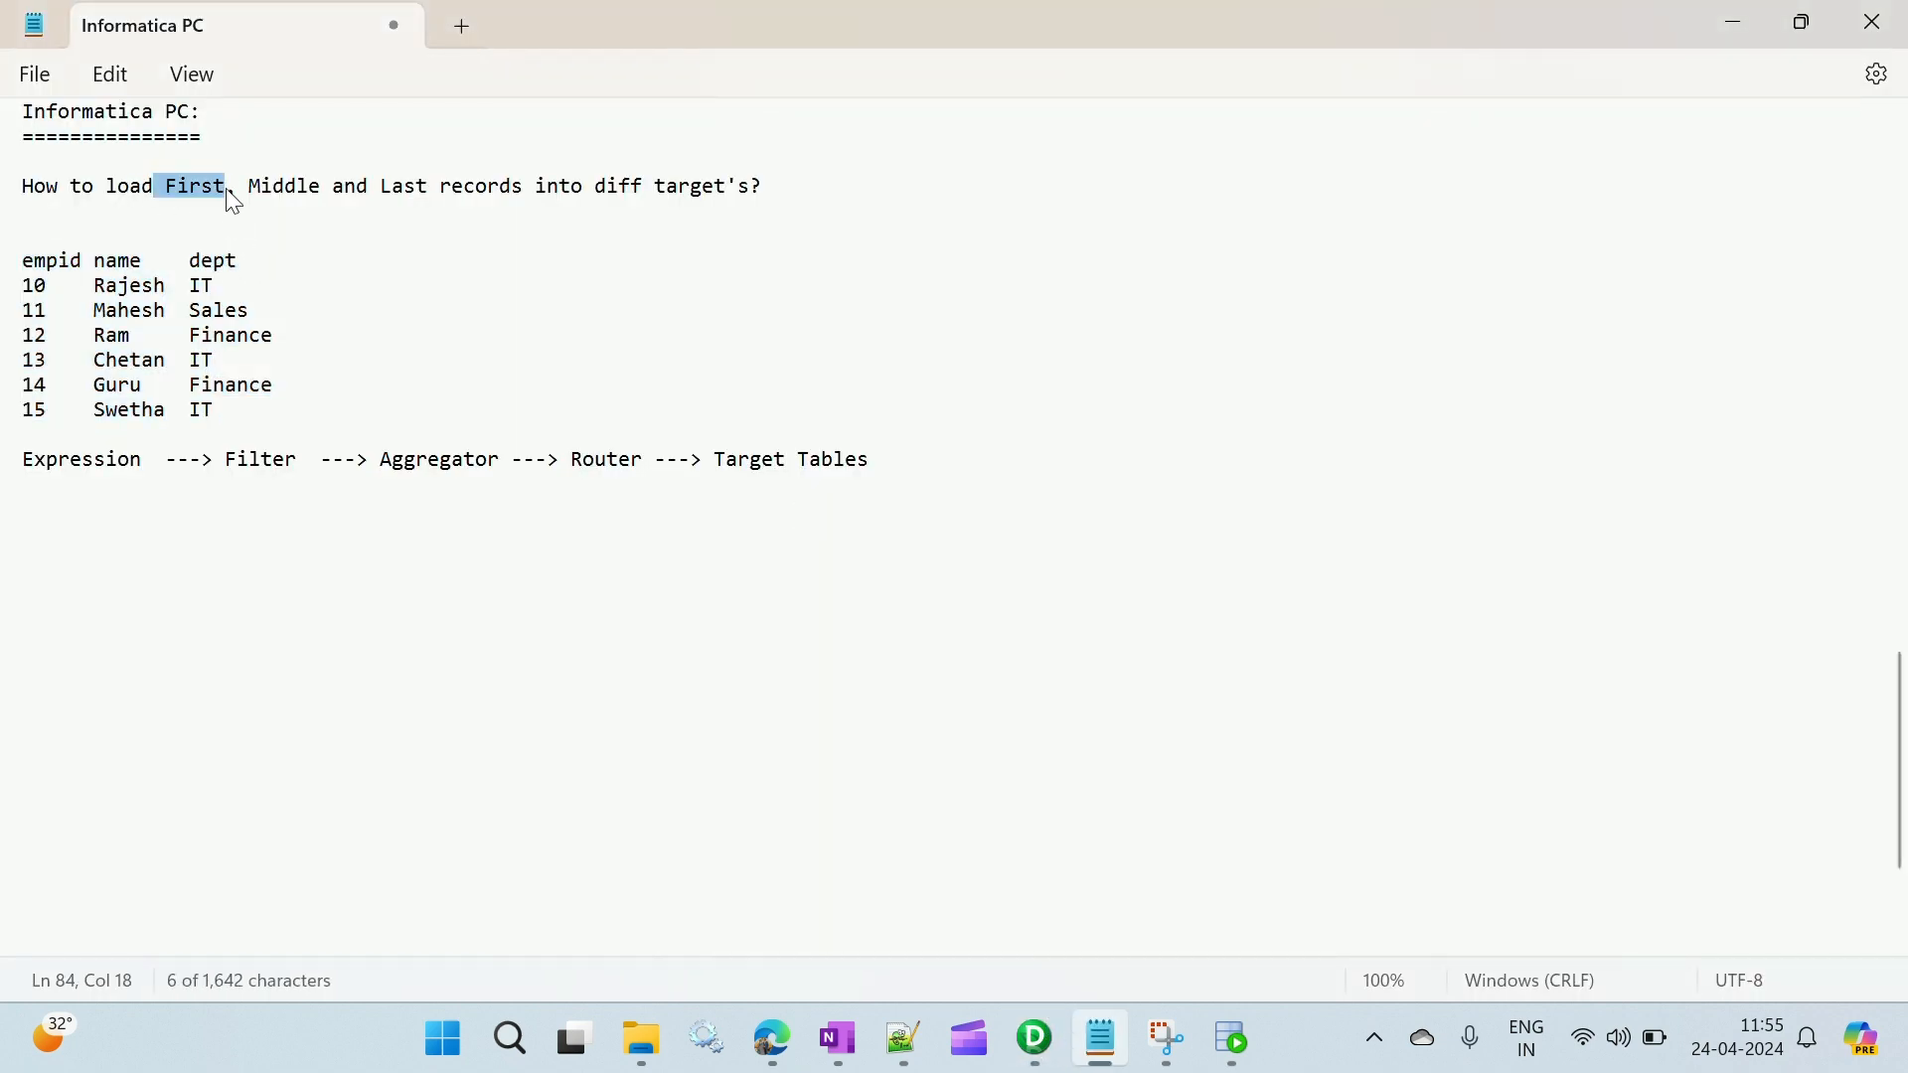
key(alt+Tab)
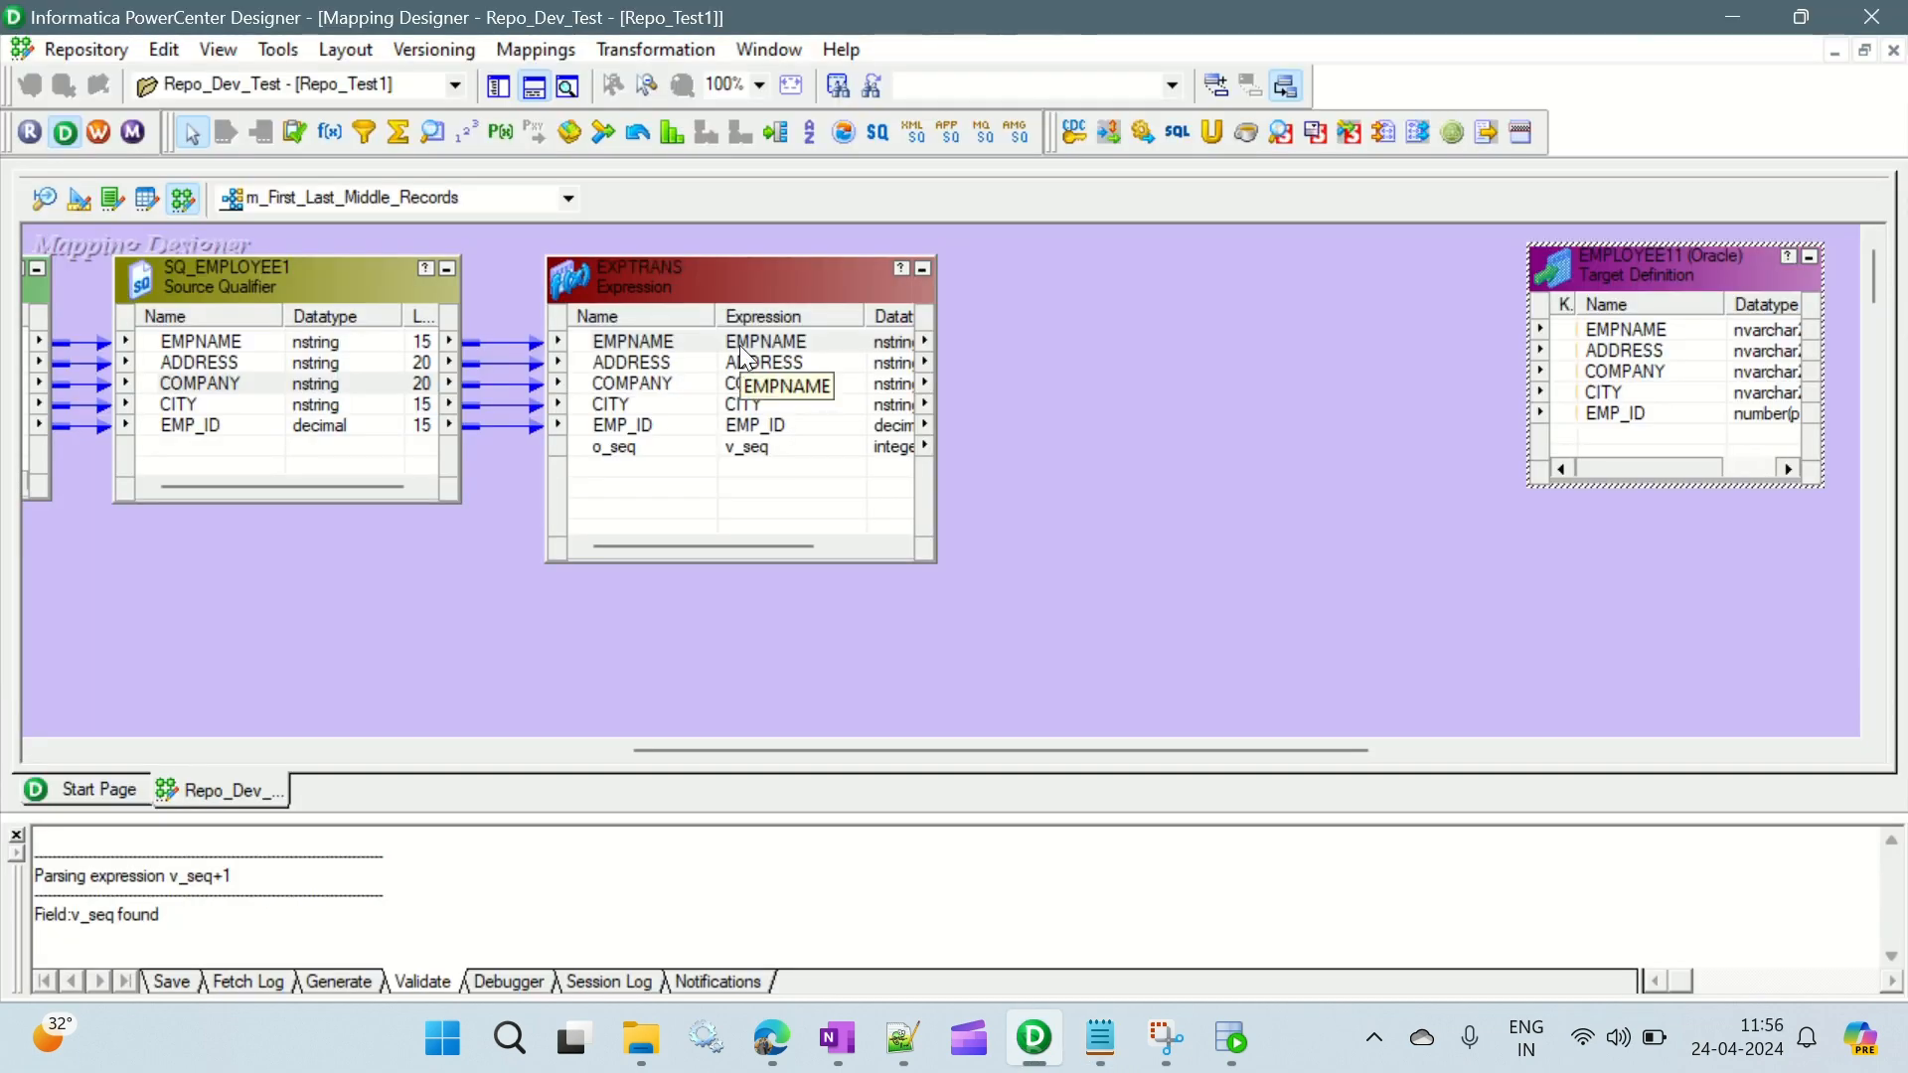
click(1101, 1039)
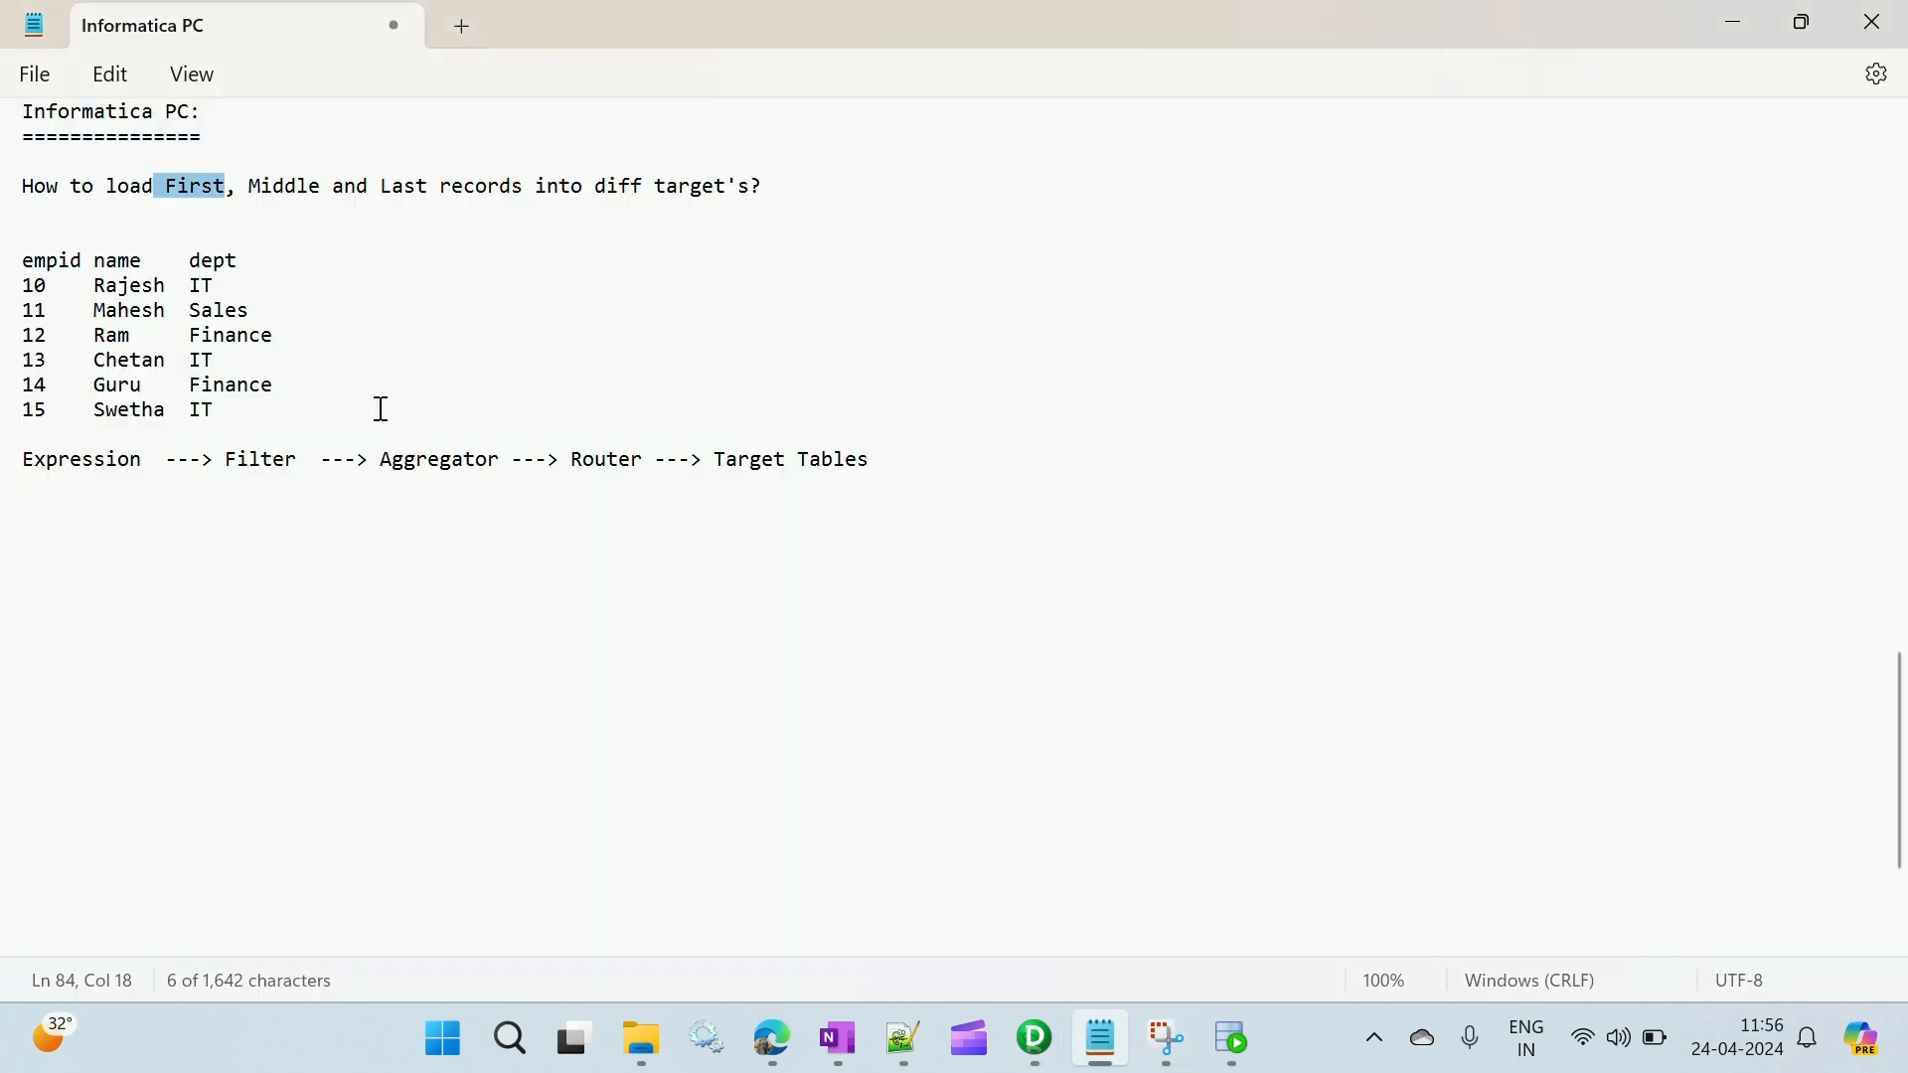
drag(236, 460, 306, 459)
key(alt+Tab)
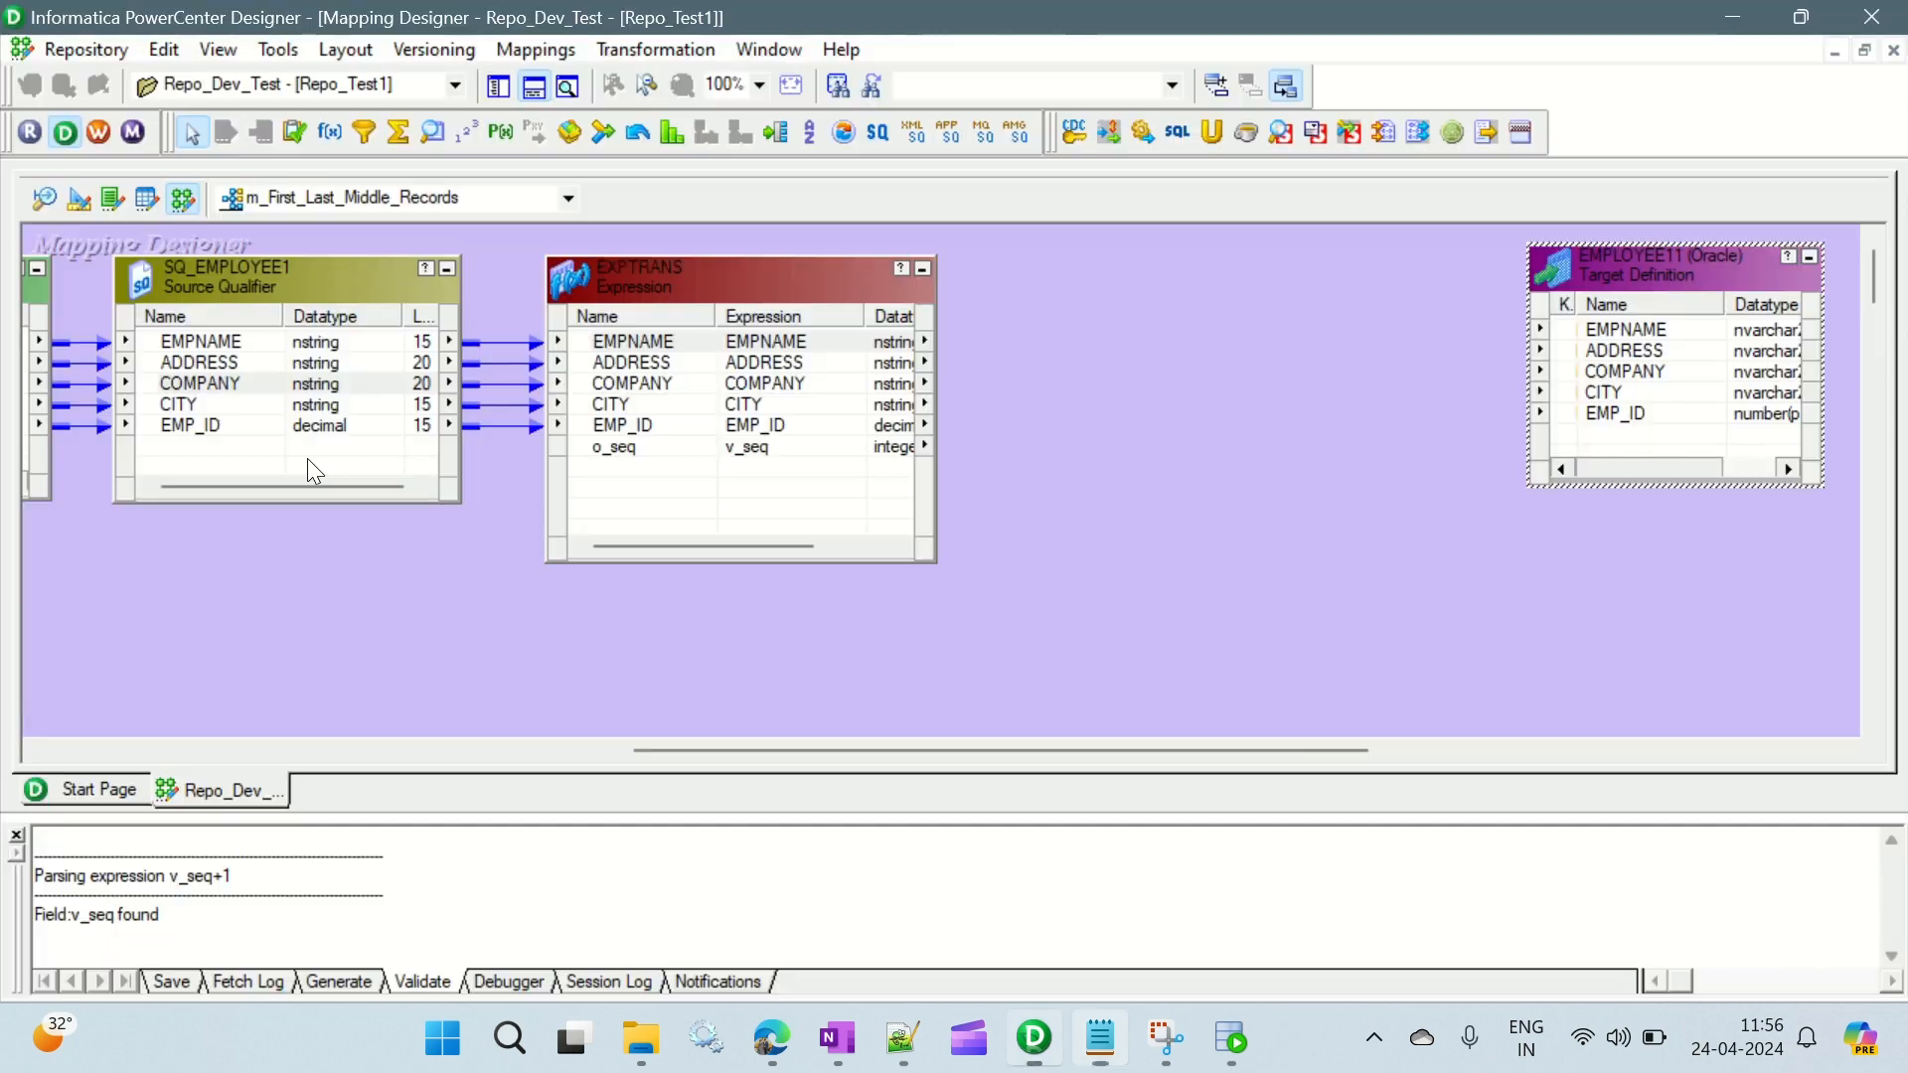
- Place a Filter transformation between the EXPTRANS Expression and the EMPLOYEE11 target
click(987, 279)
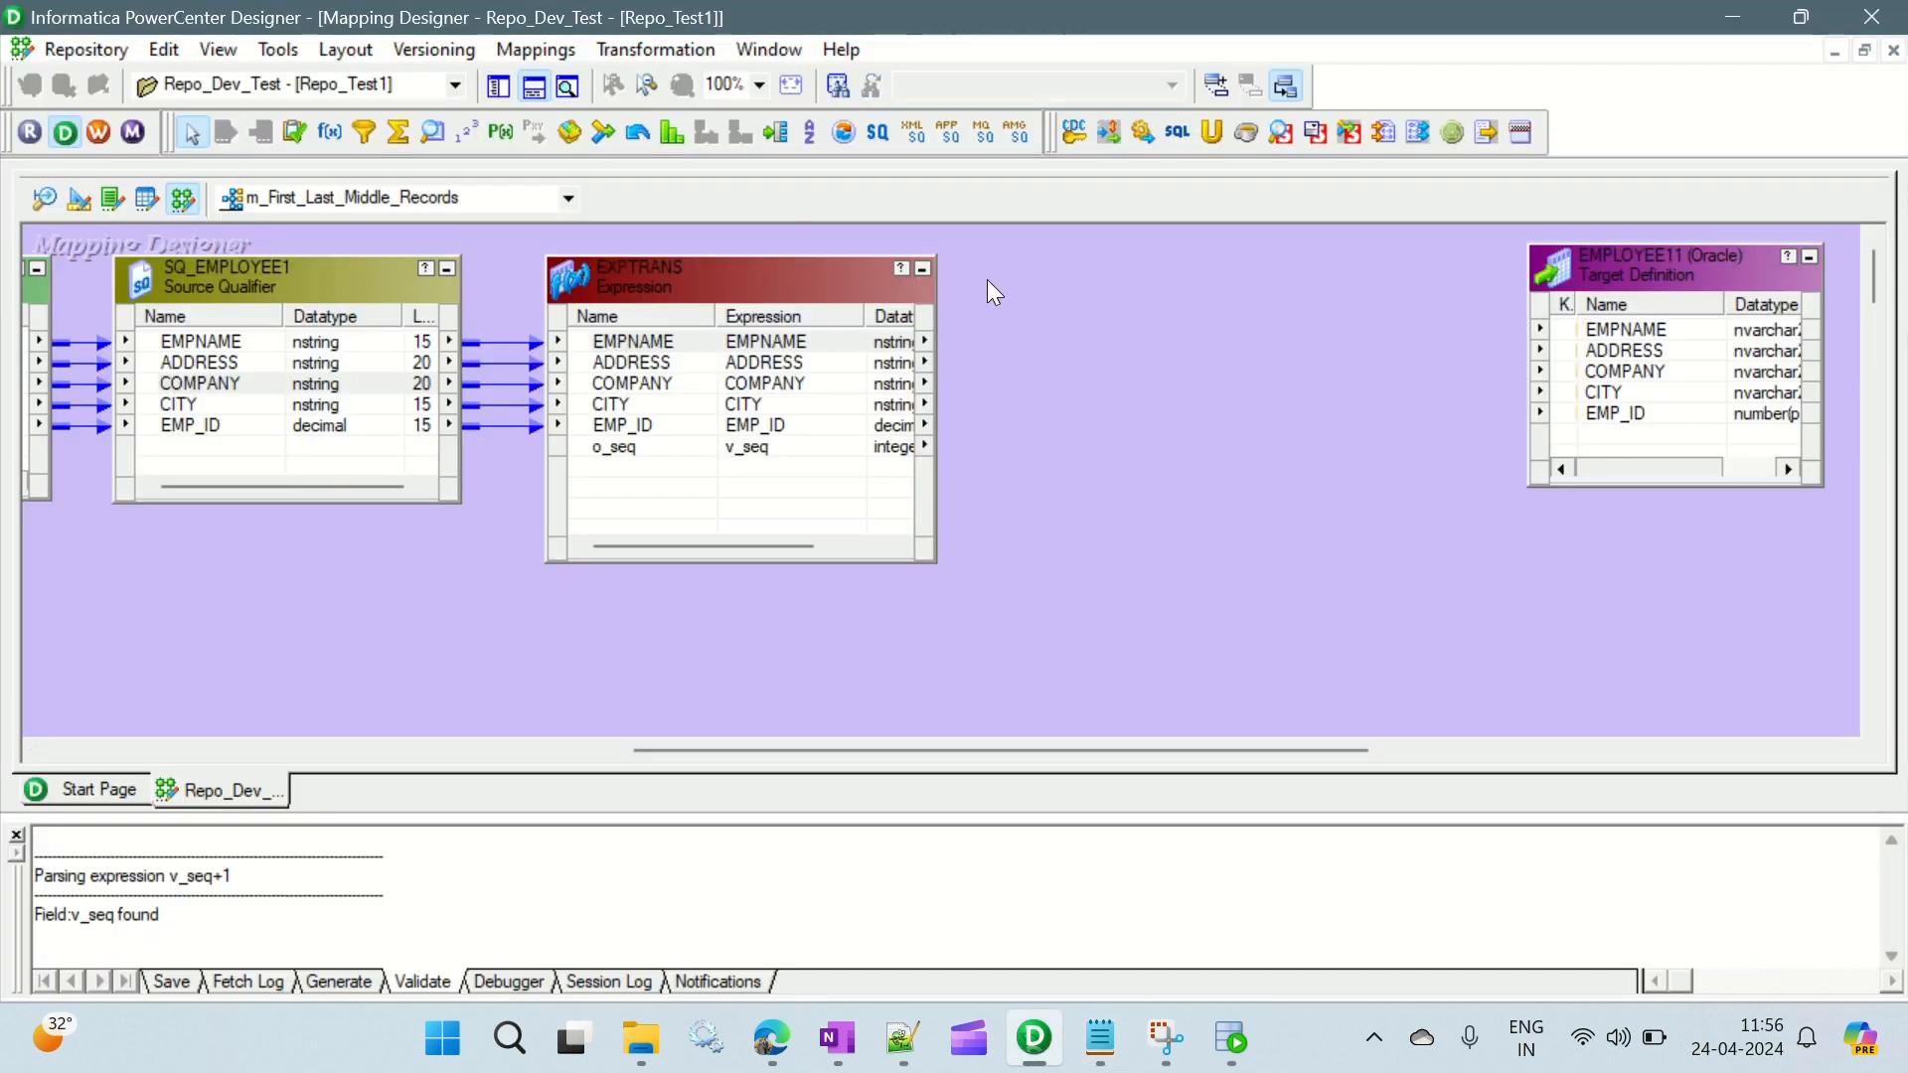
click(366, 133)
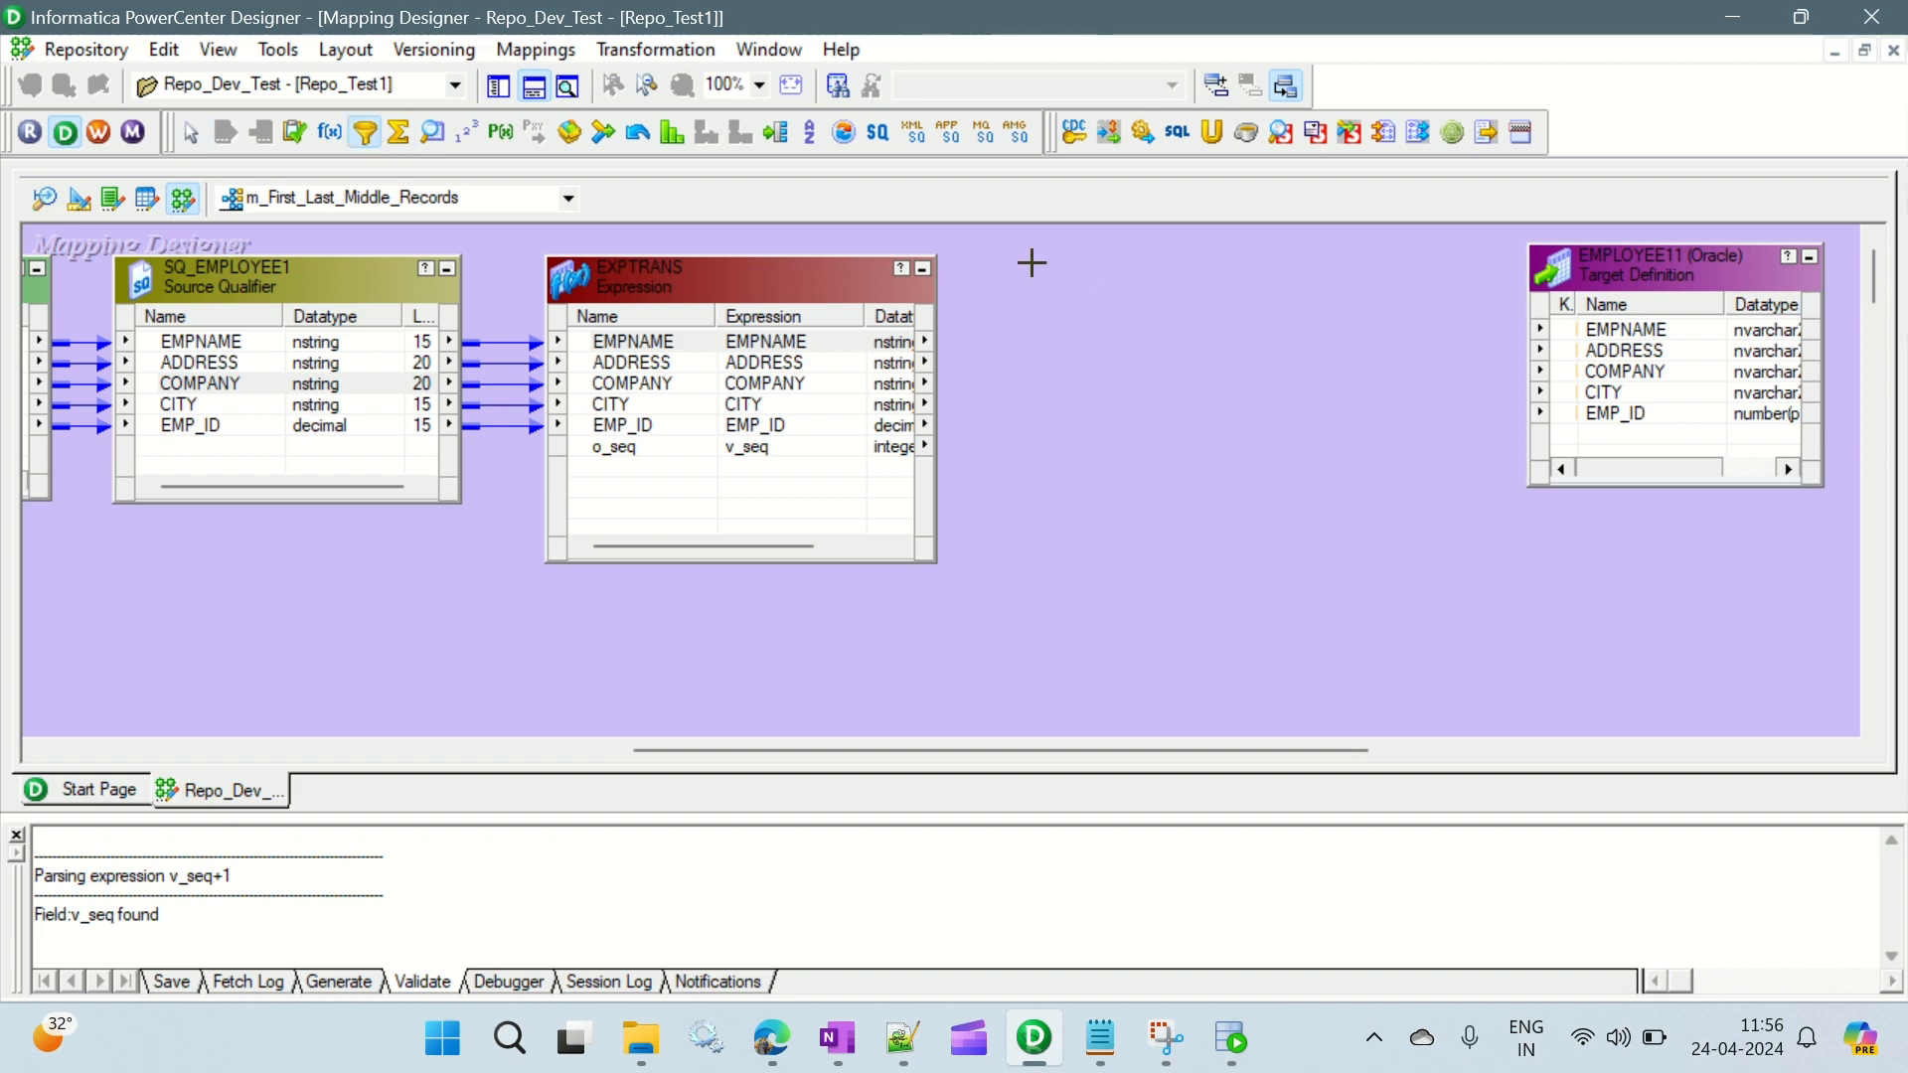
drag(1019, 247, 1394, 491)
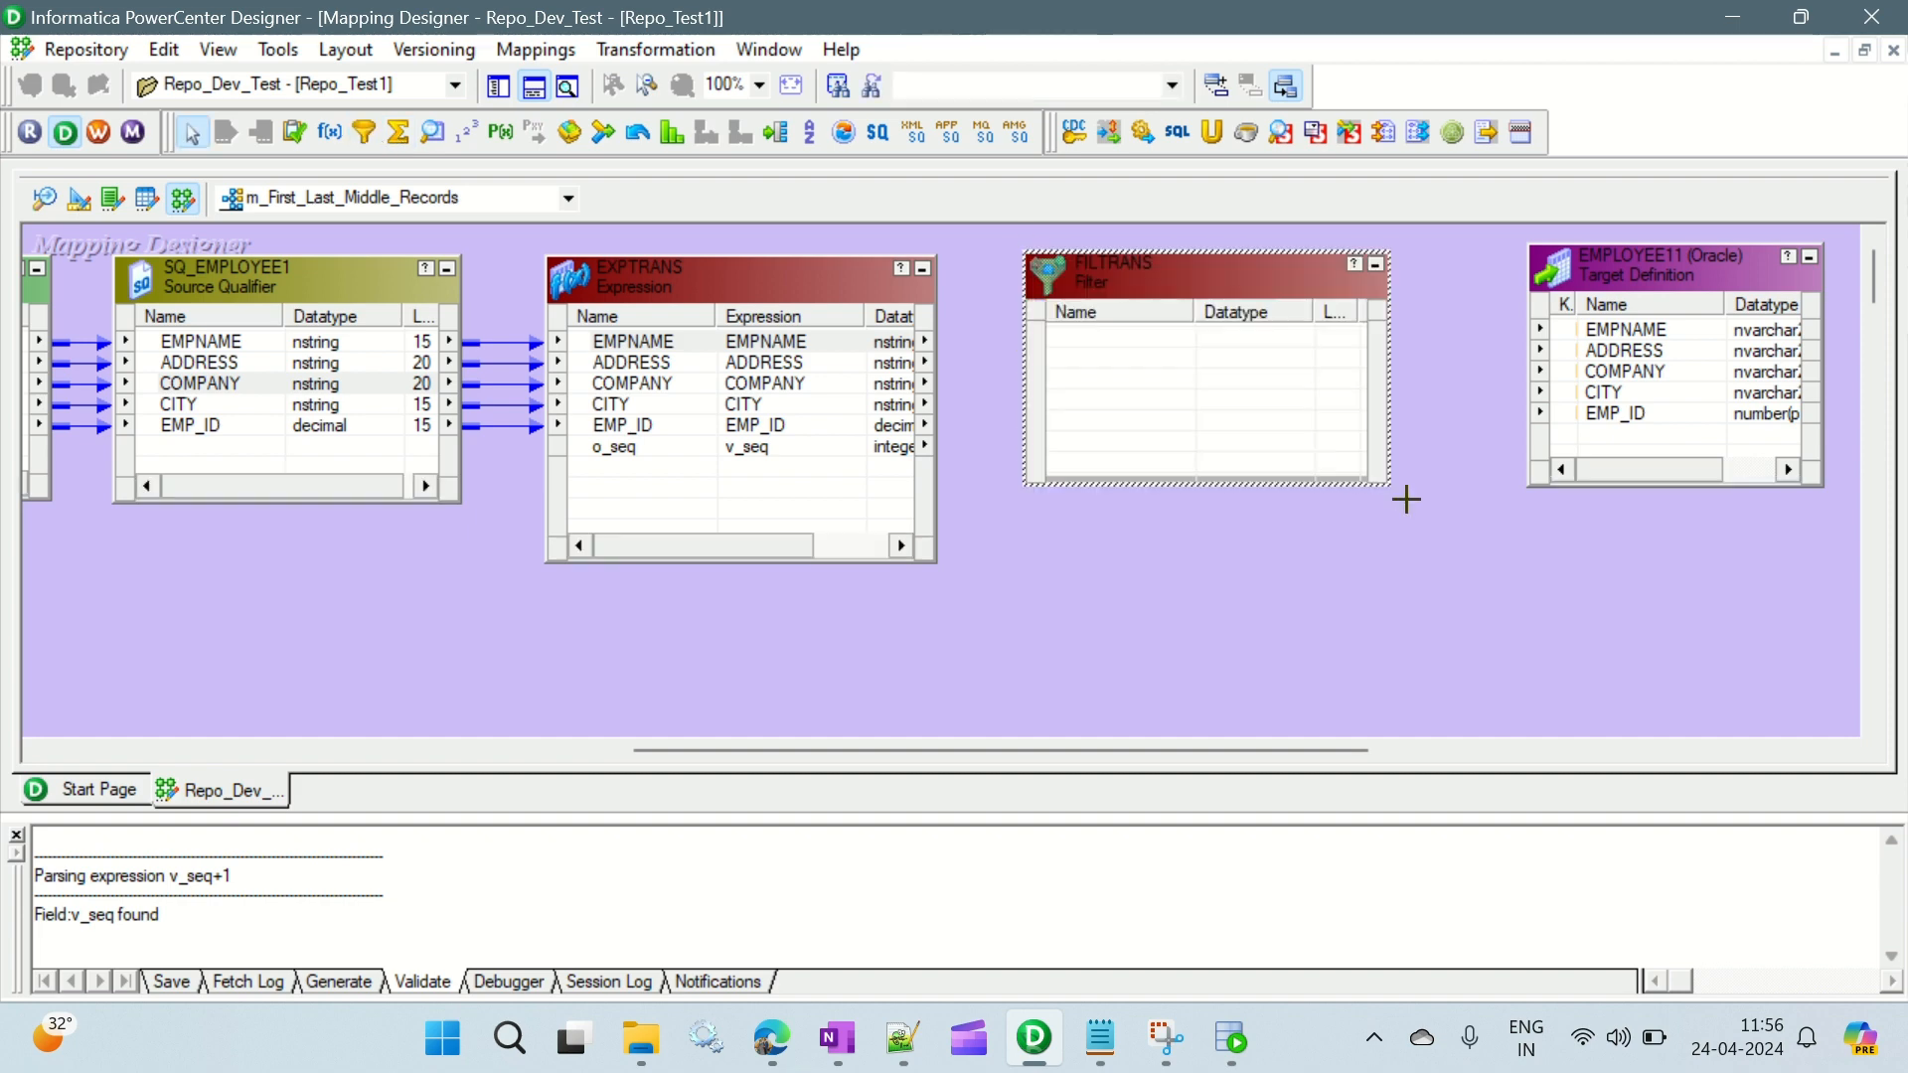
- Link all EXPTRANS ports, from EMPNAME through o_seq, into the FILTRANS Filter transformation
click(632, 343)
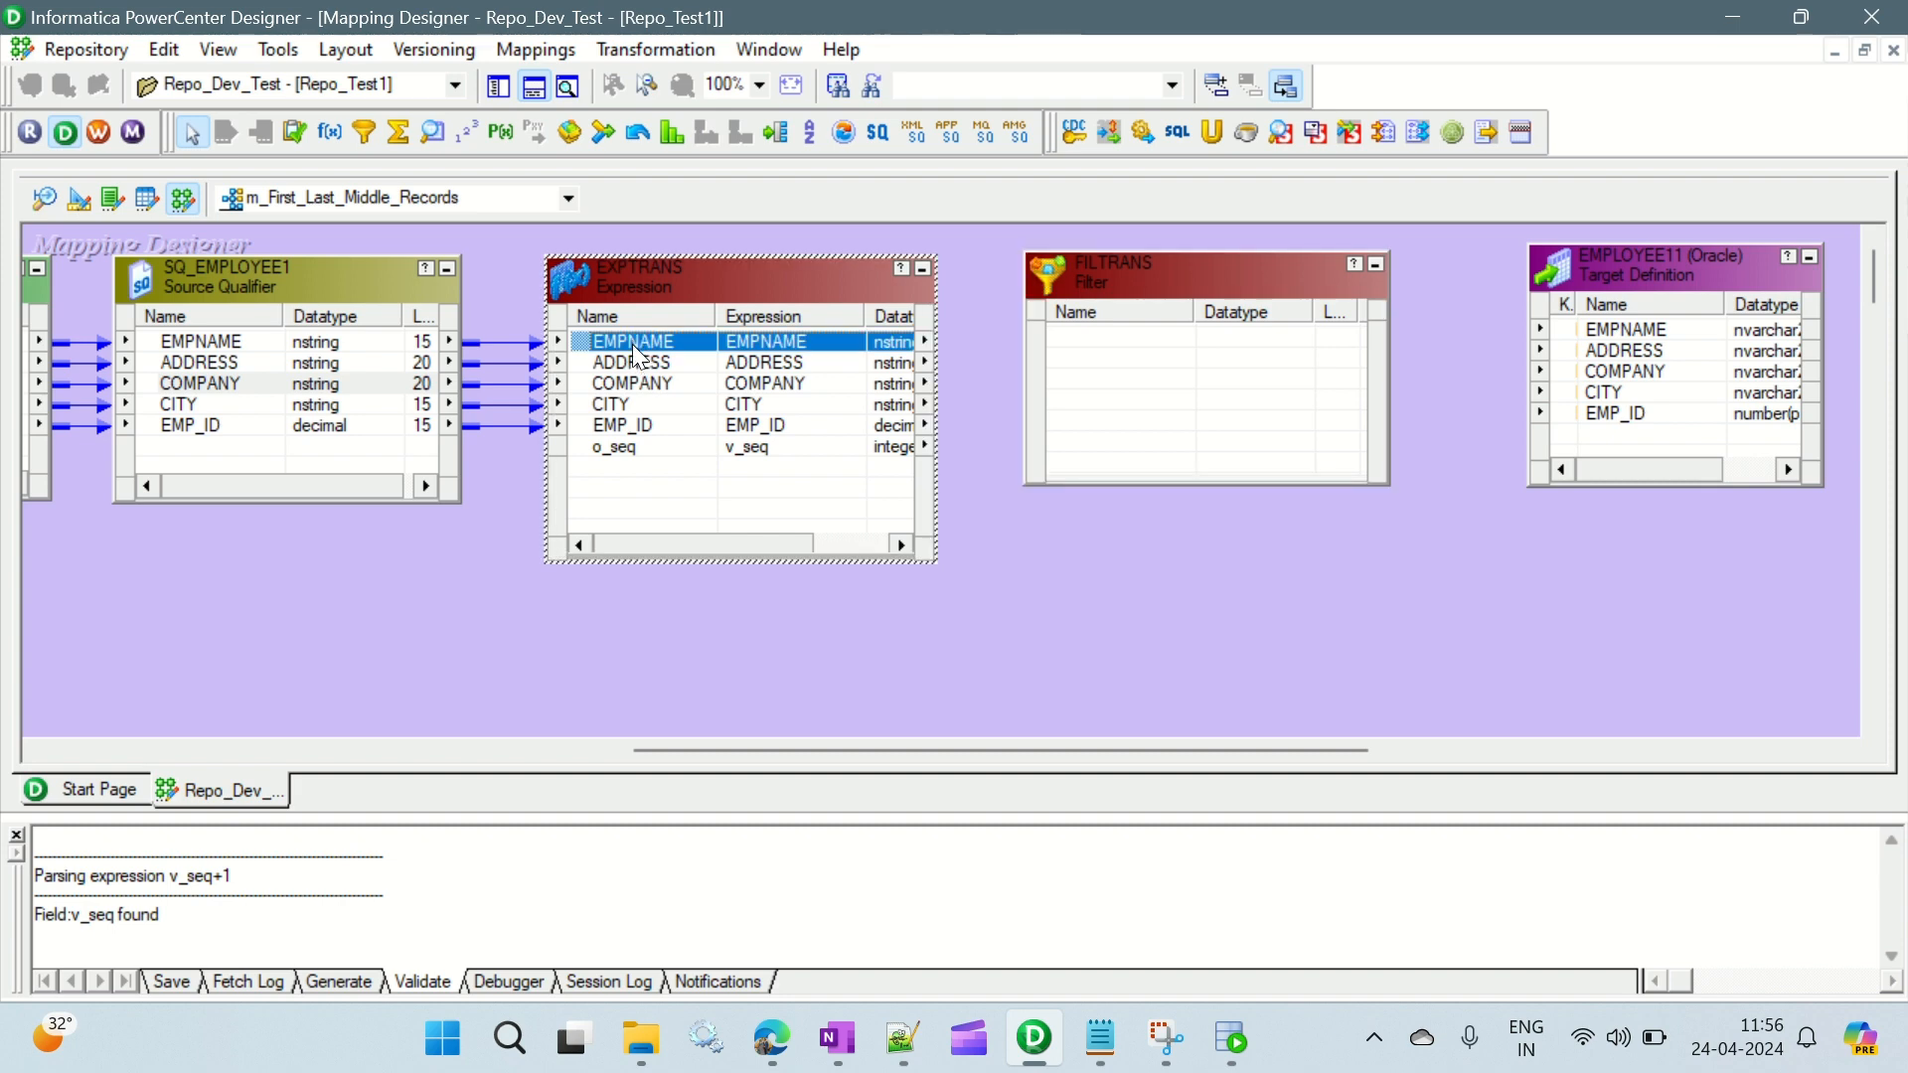
shift+click(636, 454)
drag(659, 347, 1093, 340)
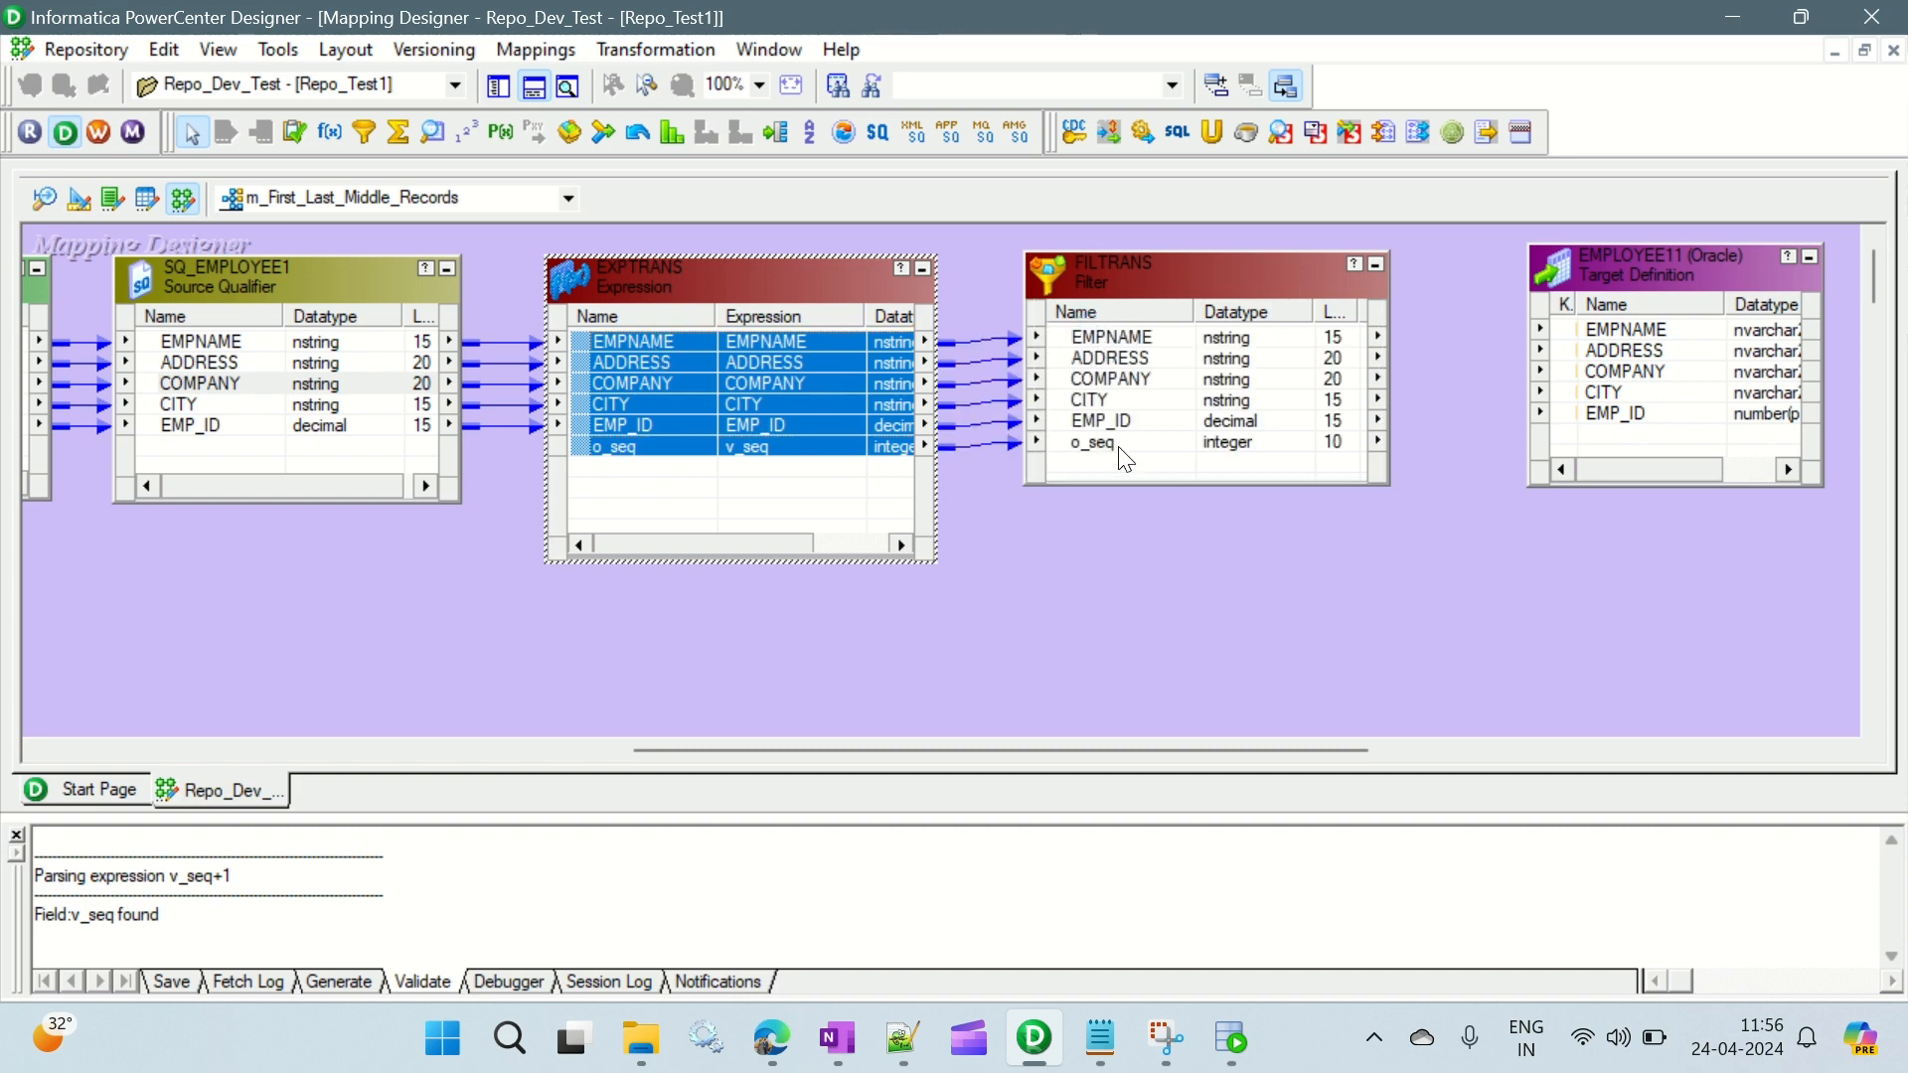
- Replace the default TRUE filter condition of the FILTRANS Filter transformation with o_seq=1, inserting the o_seq port from the port list
double_click(1160, 272)
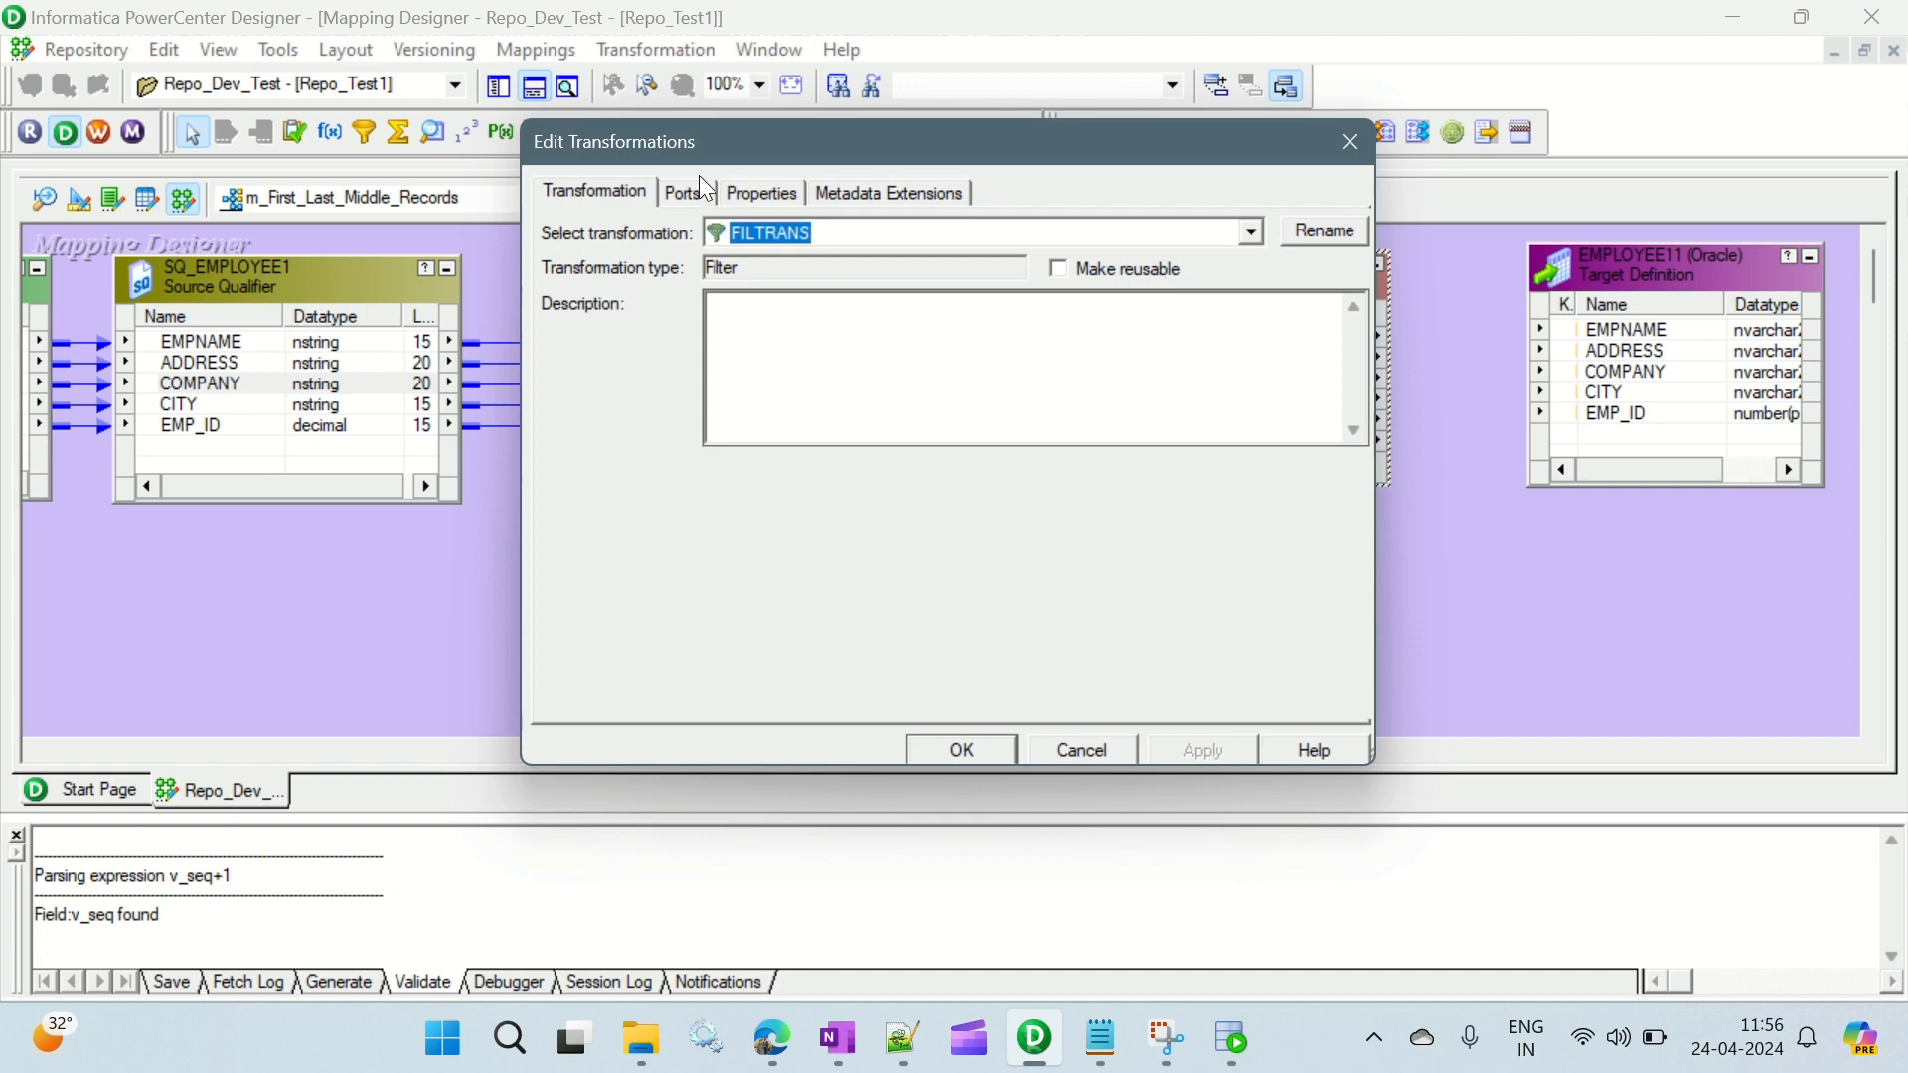
click(755, 194)
click(596, 322)
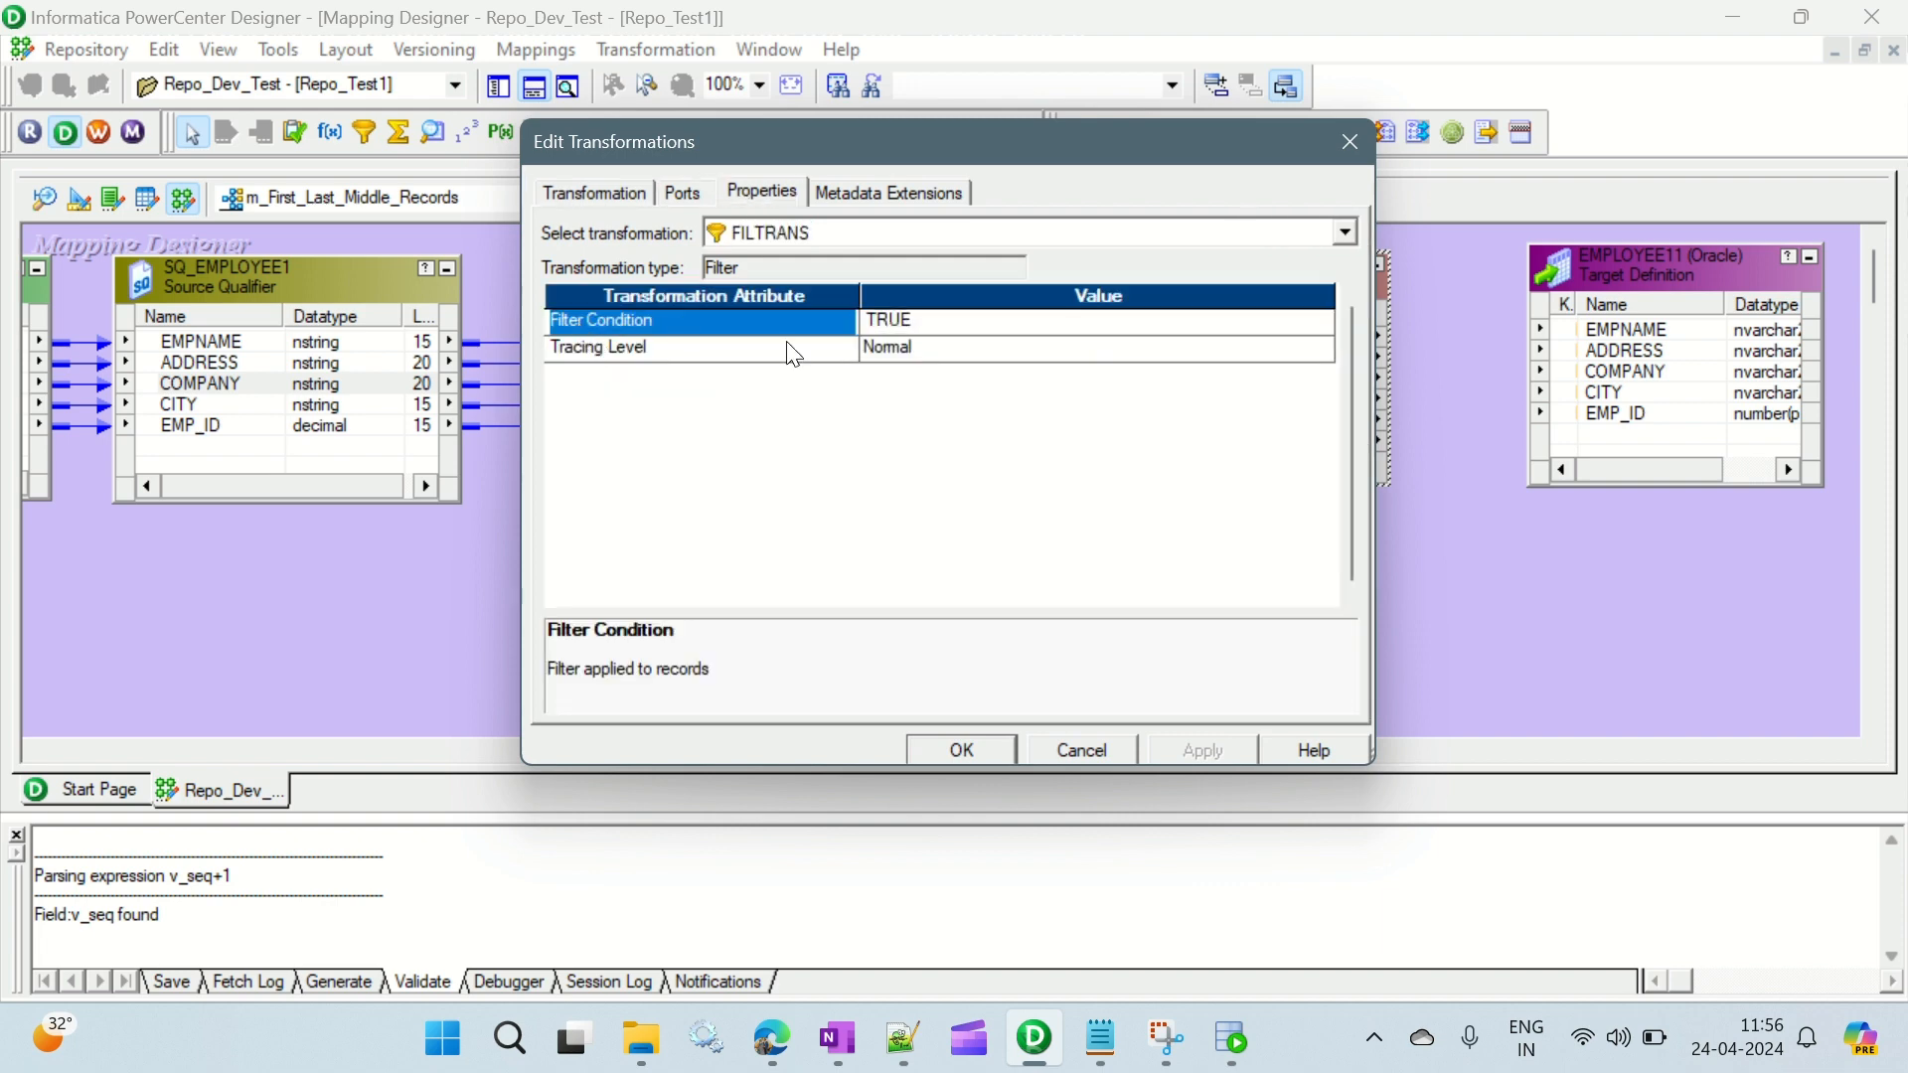
click(1321, 323)
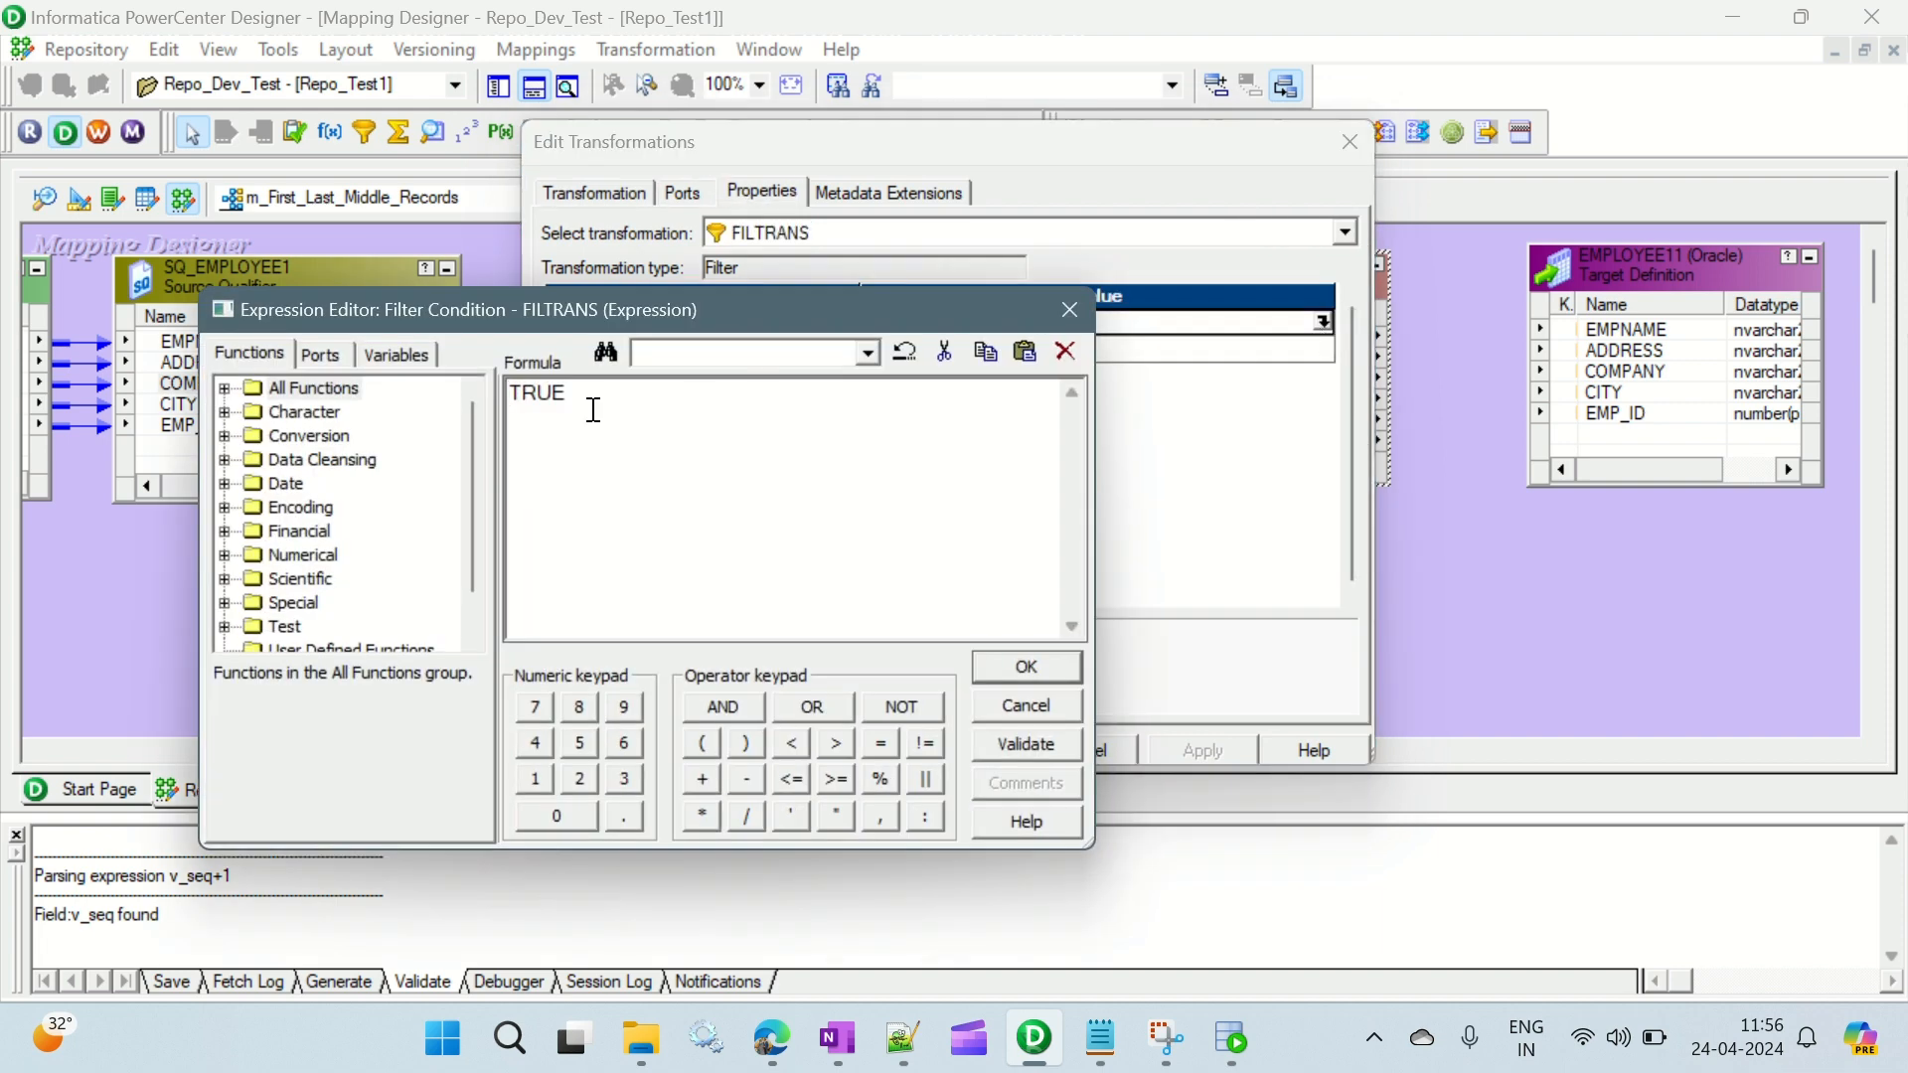
drag(609, 395, 510, 394)
click(324, 354)
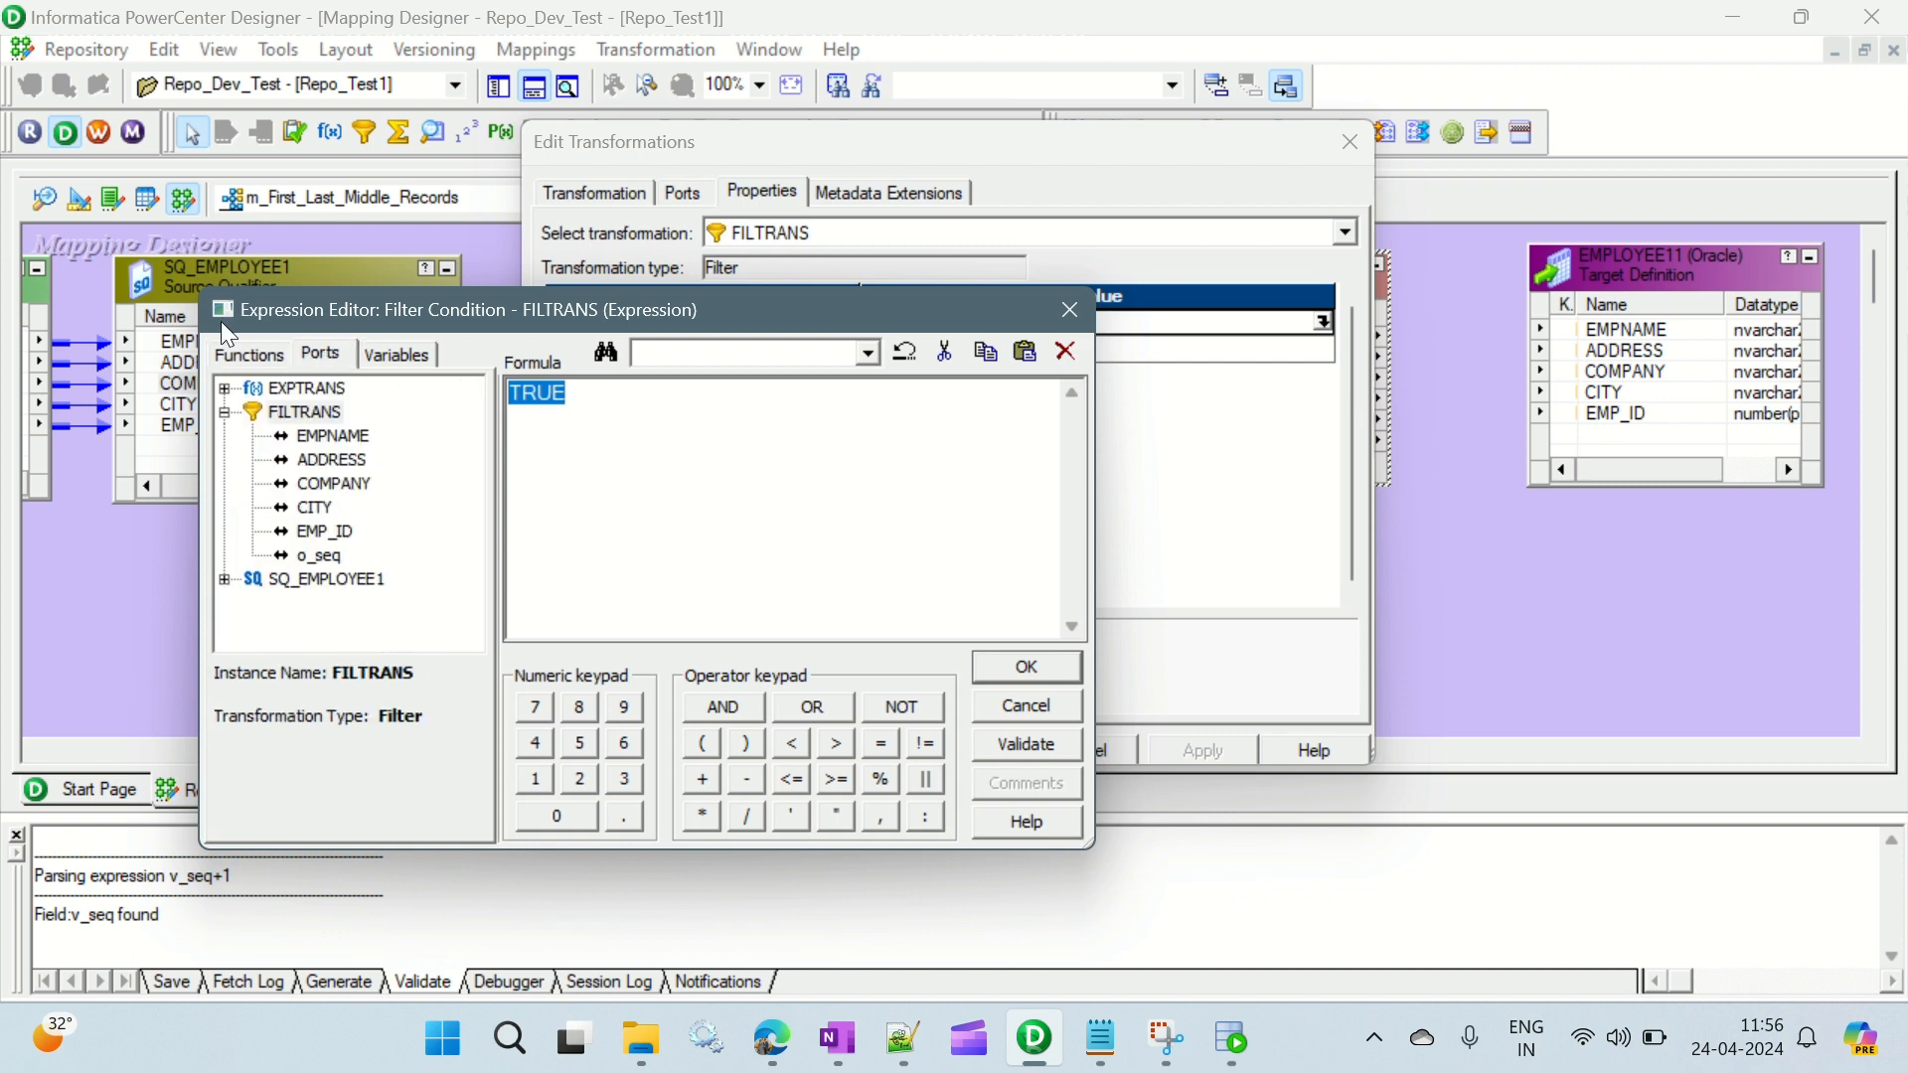
double_click(323, 557)
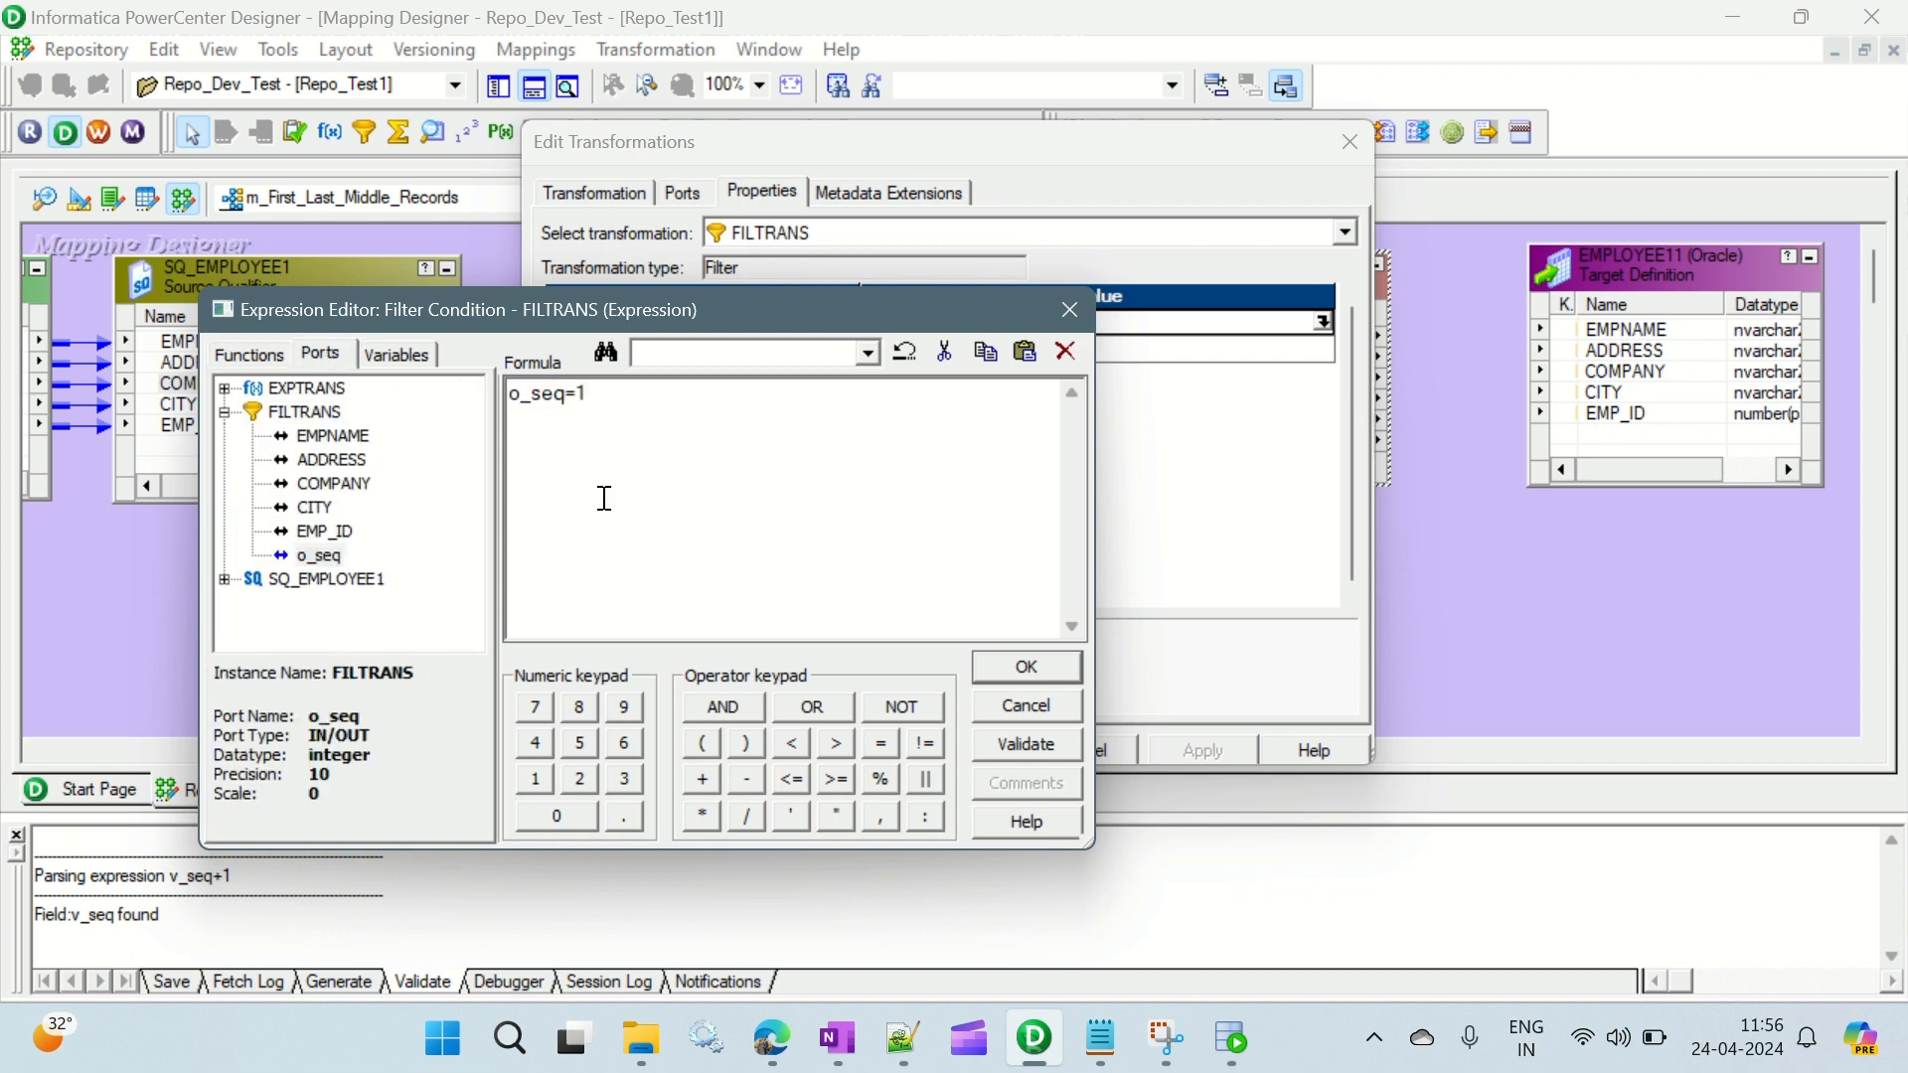
- Validate the o_seq=1 expression and accept it, saving the Filter transformation's changes
click(1018, 748)
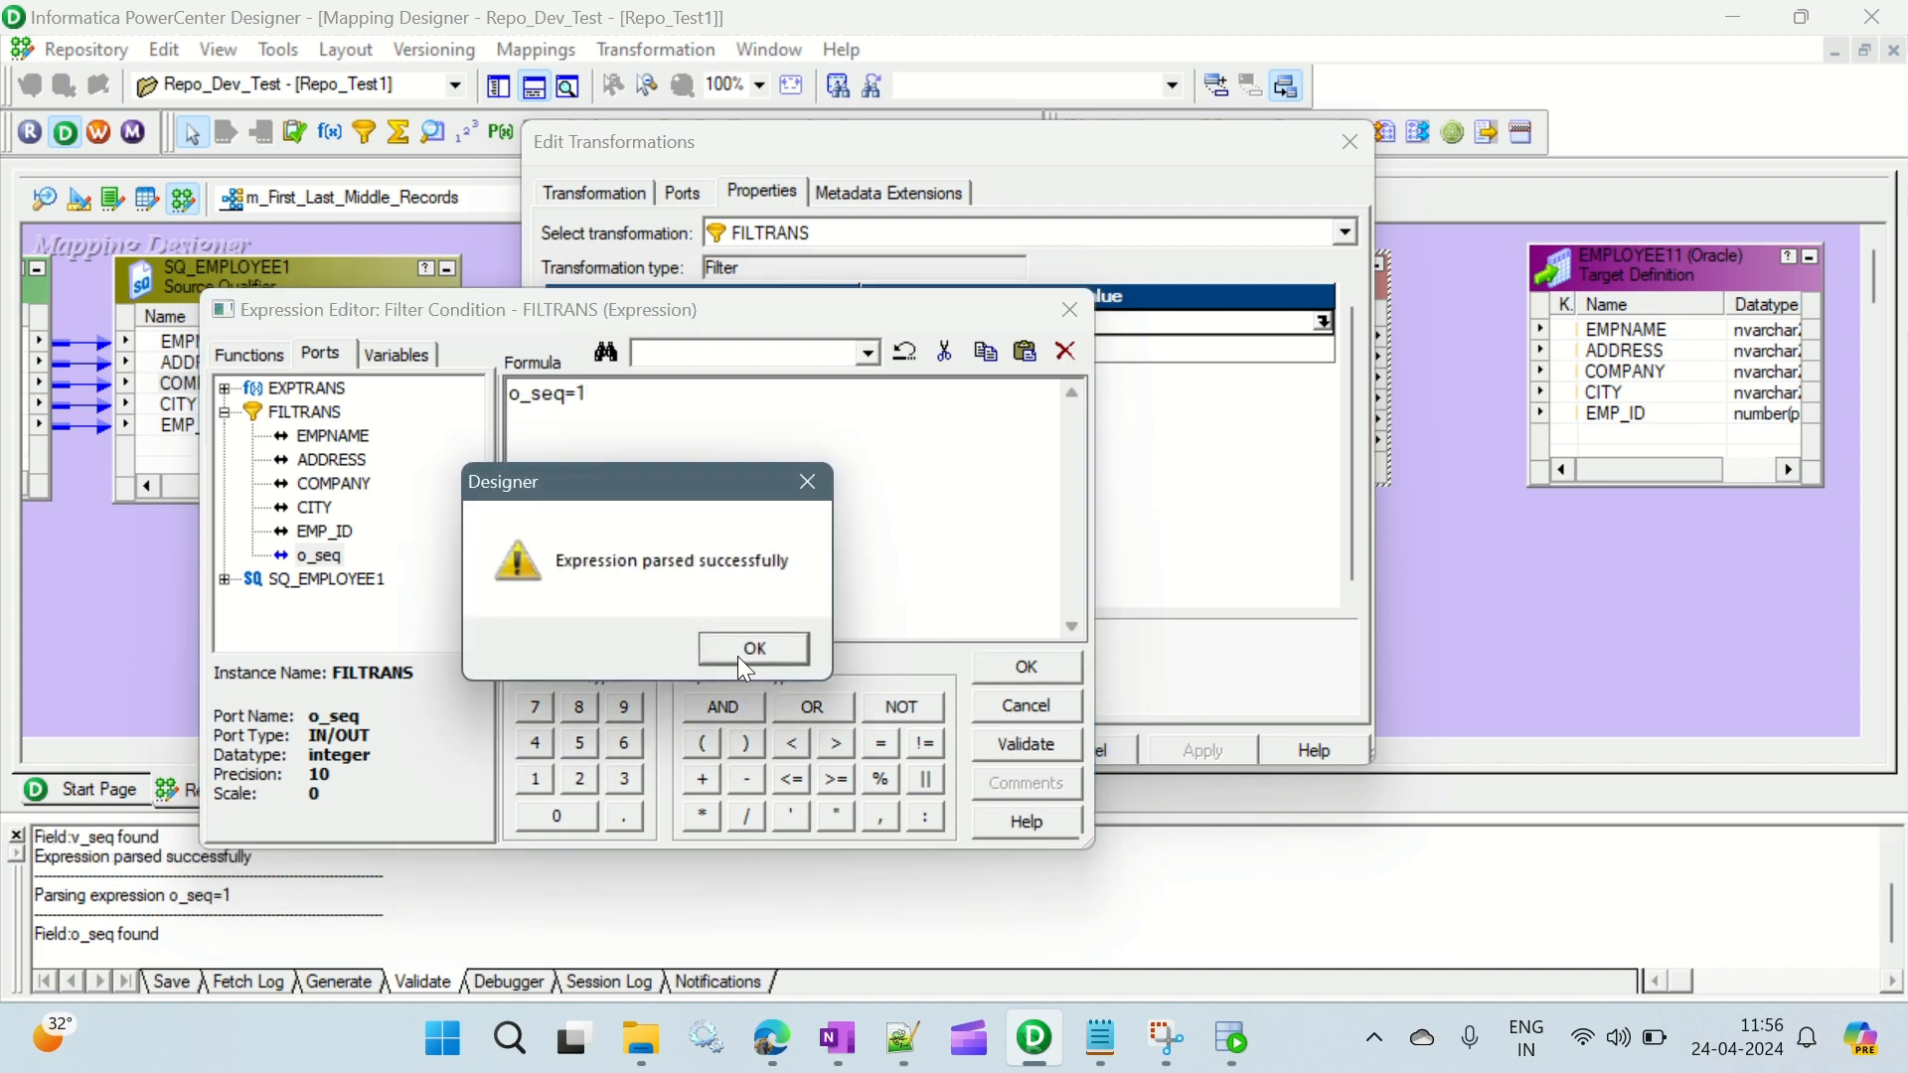
click(745, 652)
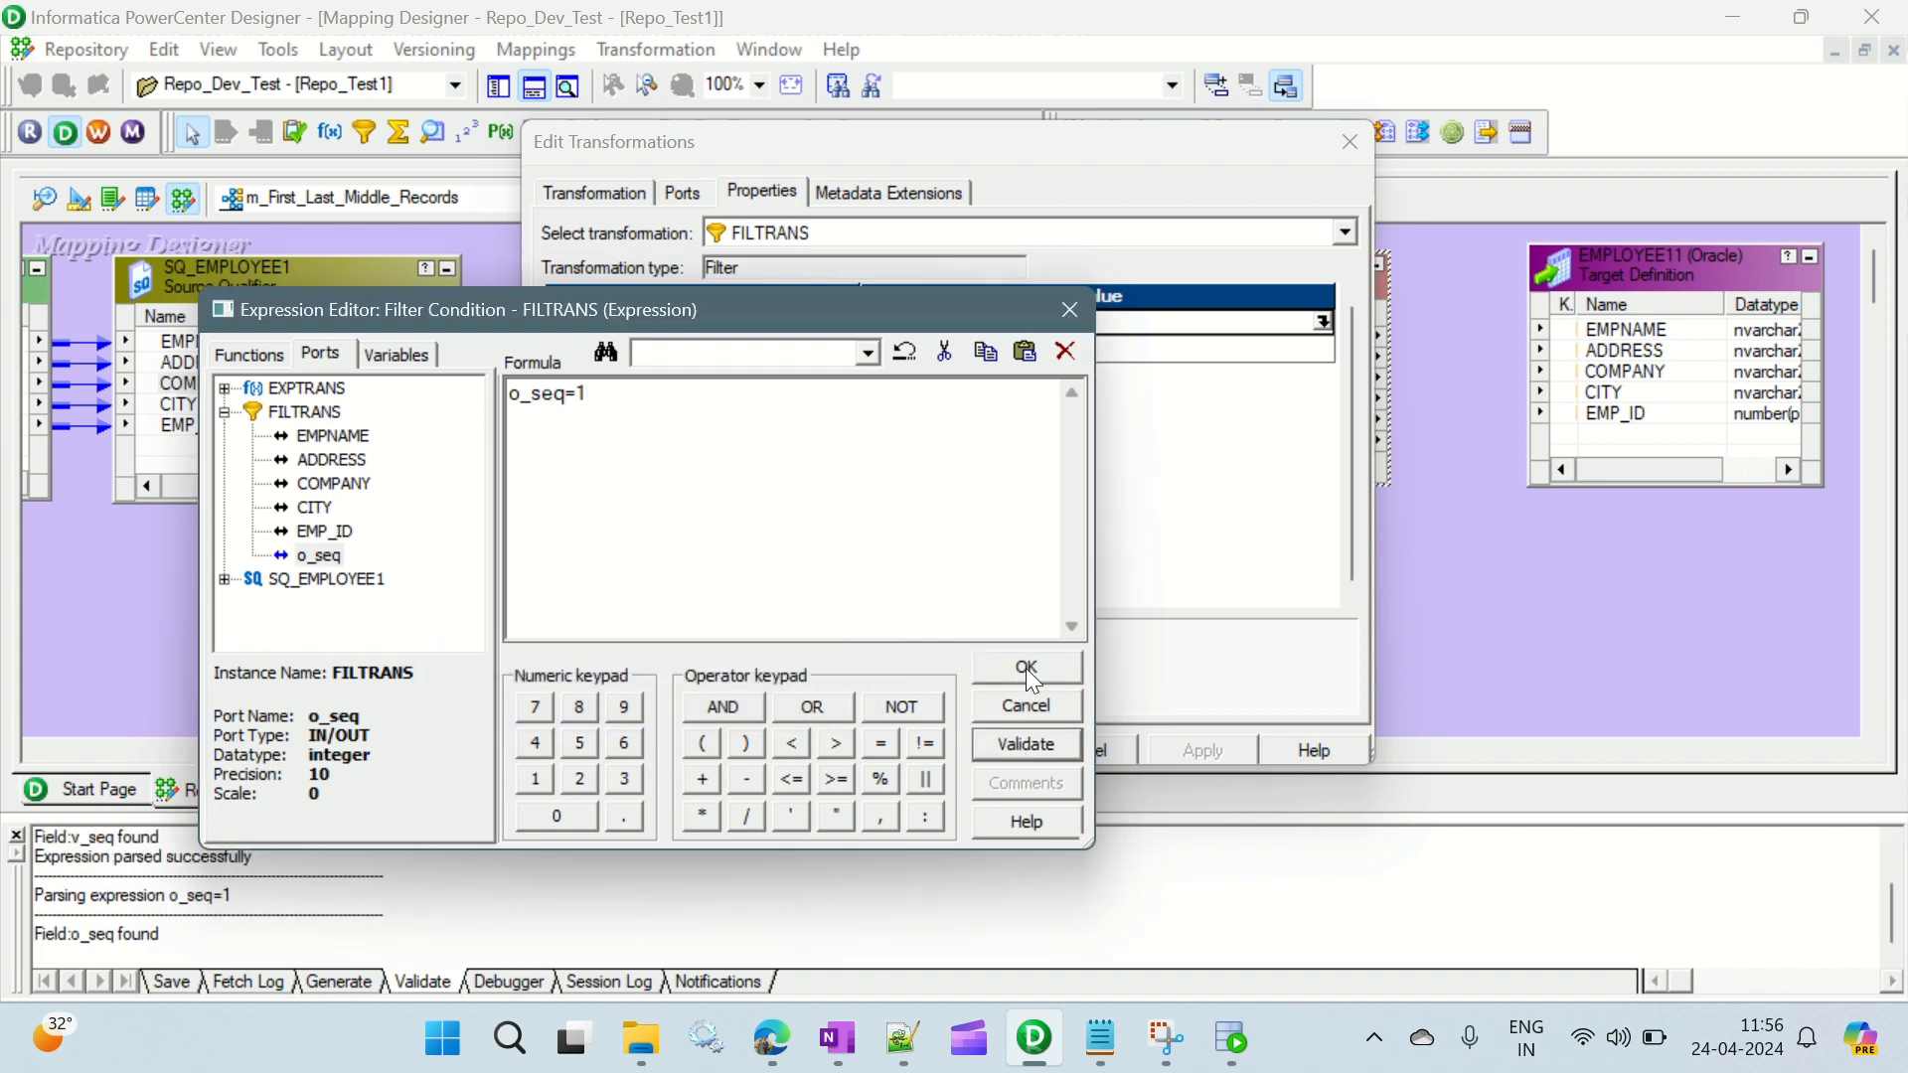
click(1026, 668)
click(1213, 743)
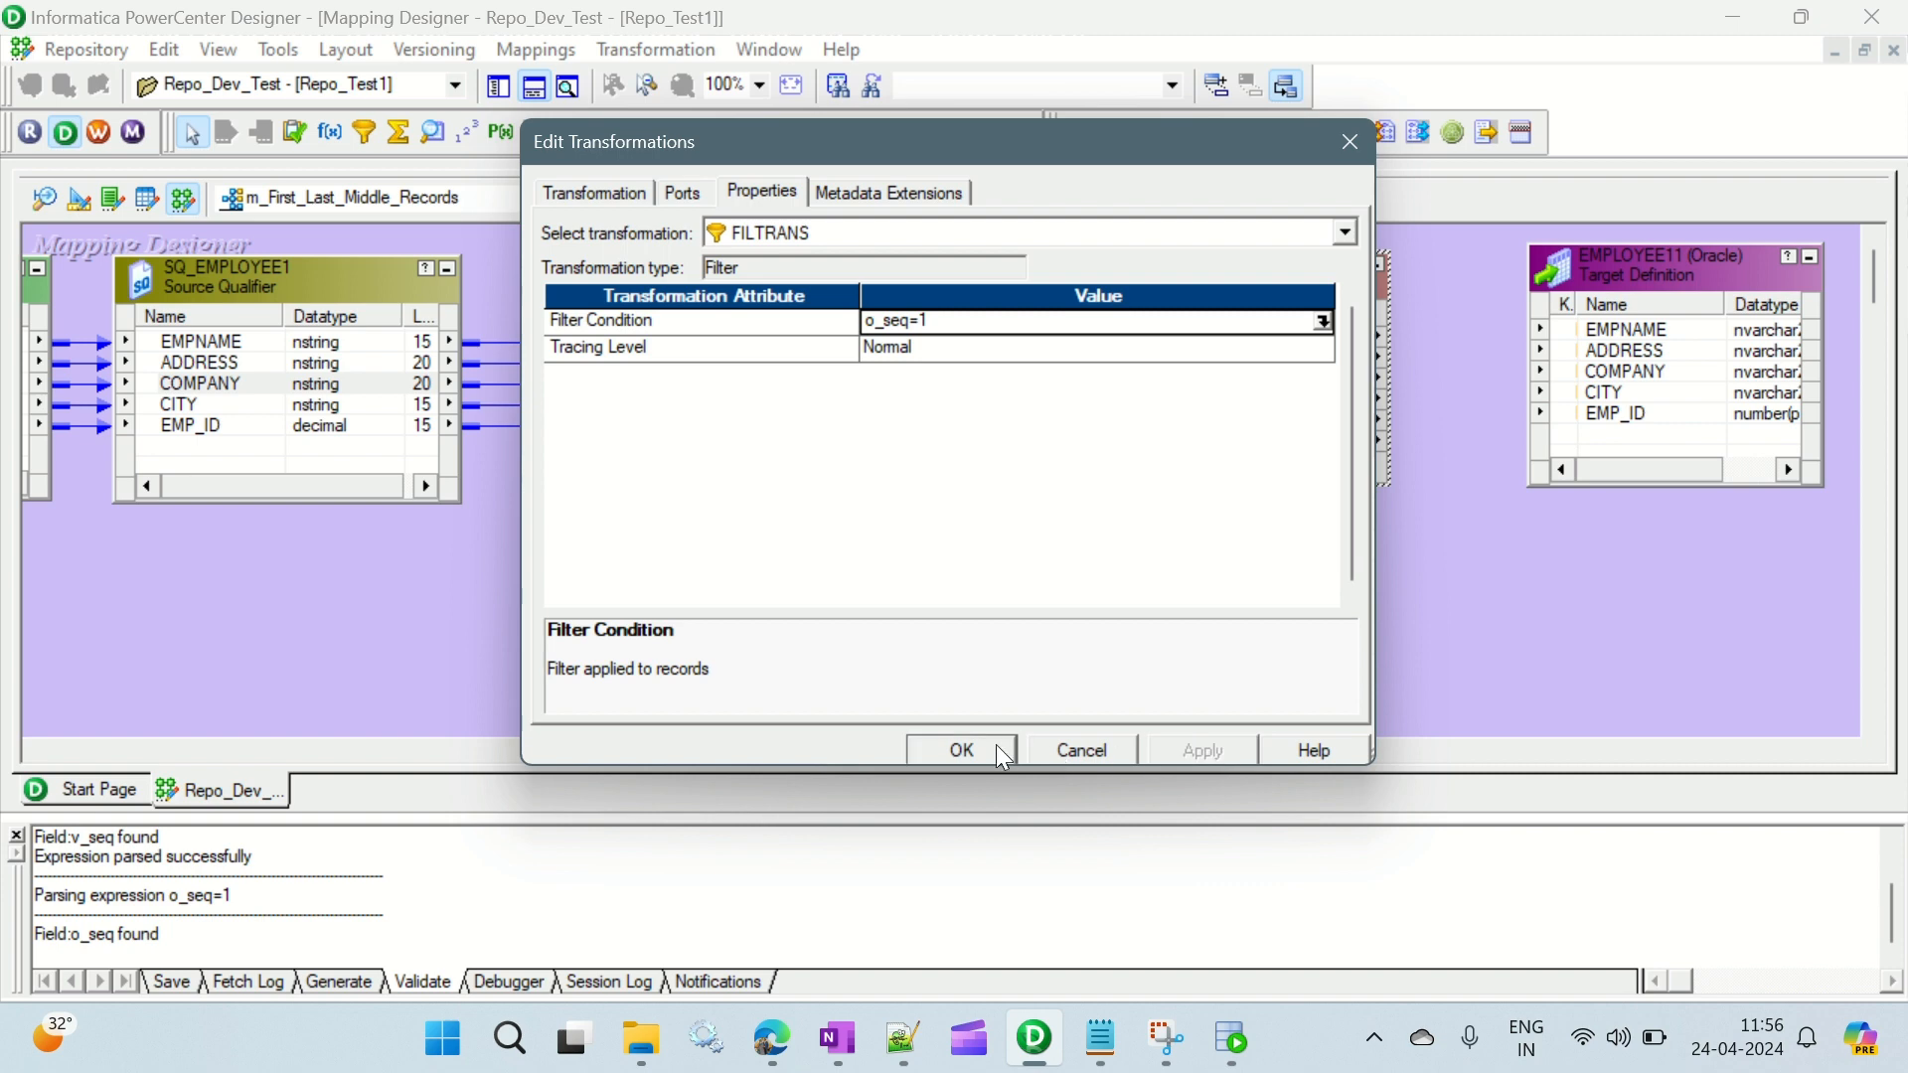
click(996, 743)
- Examine the sample records' seq values in Notepad++, focusing on the record with seq 1, and return to the mapping
click(774, 444)
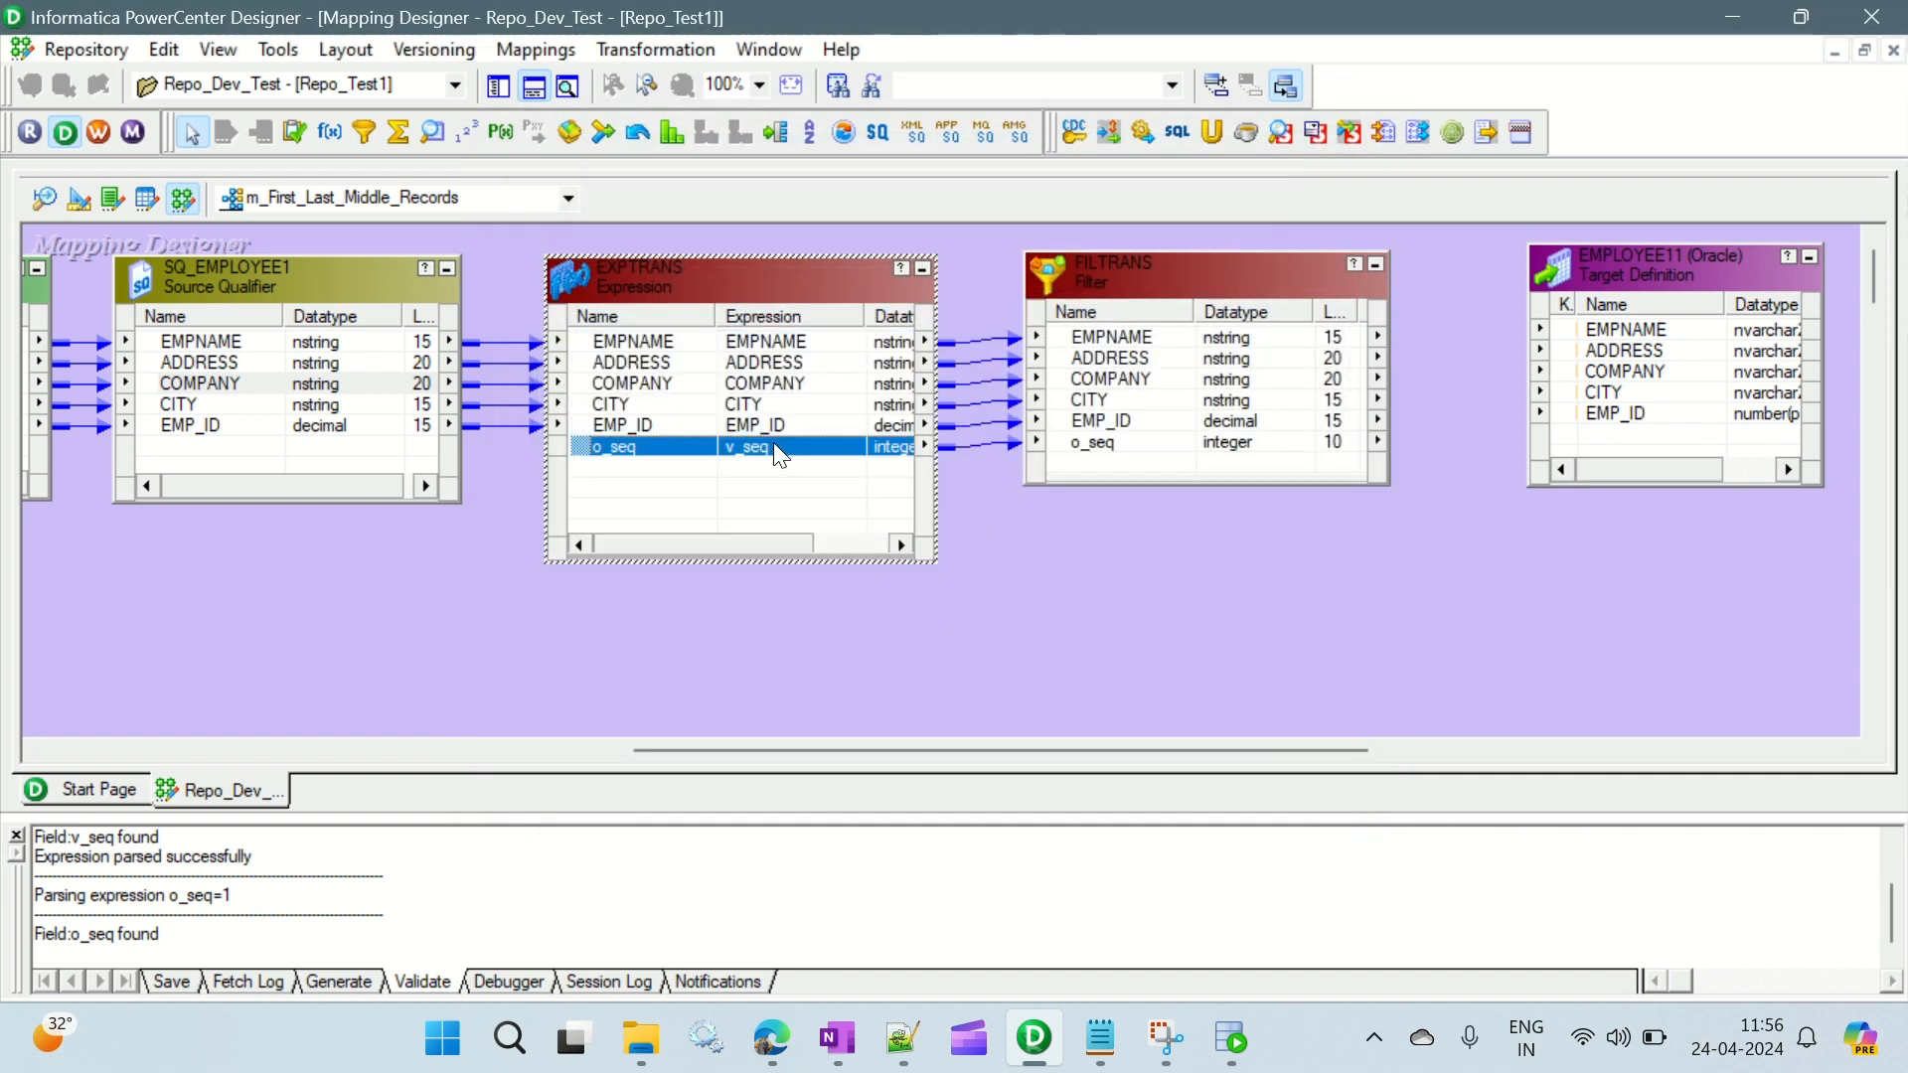
click(763, 383)
click(752, 342)
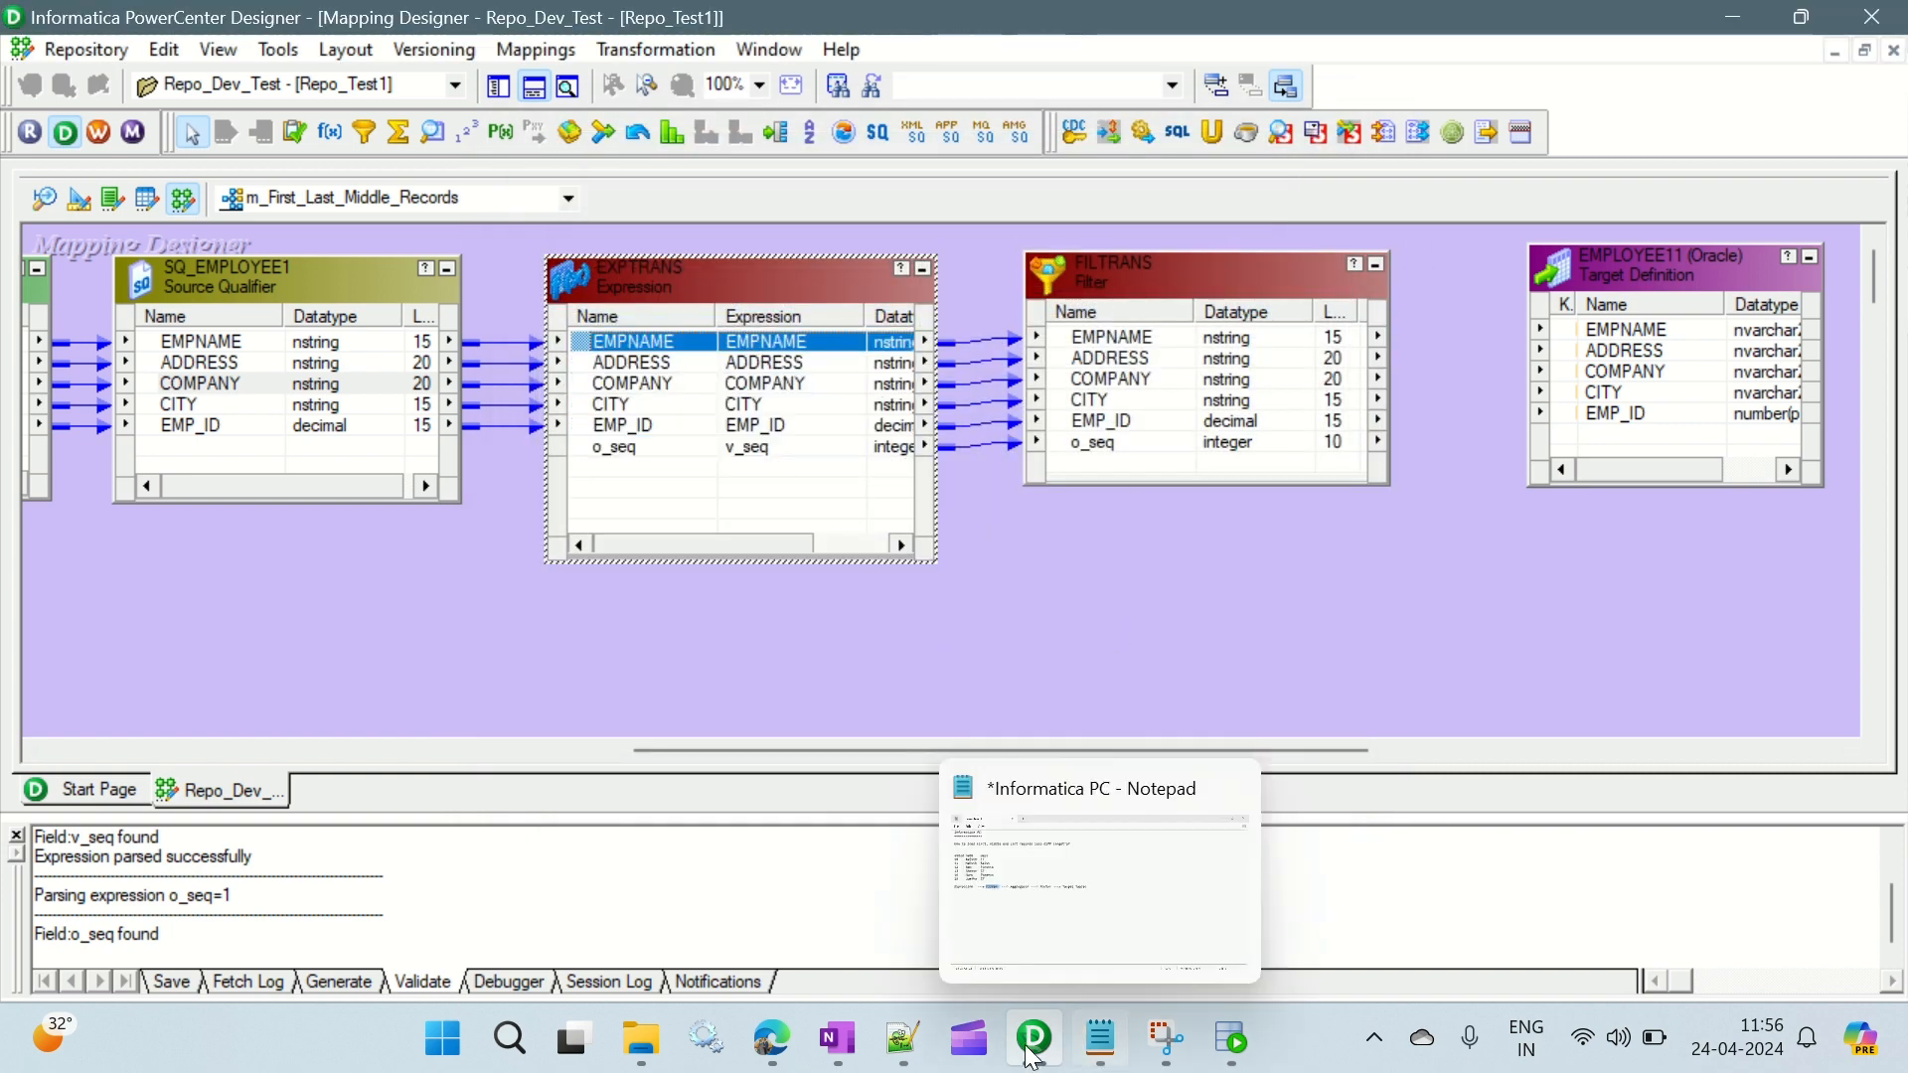
click(902, 1038)
click(162, 270)
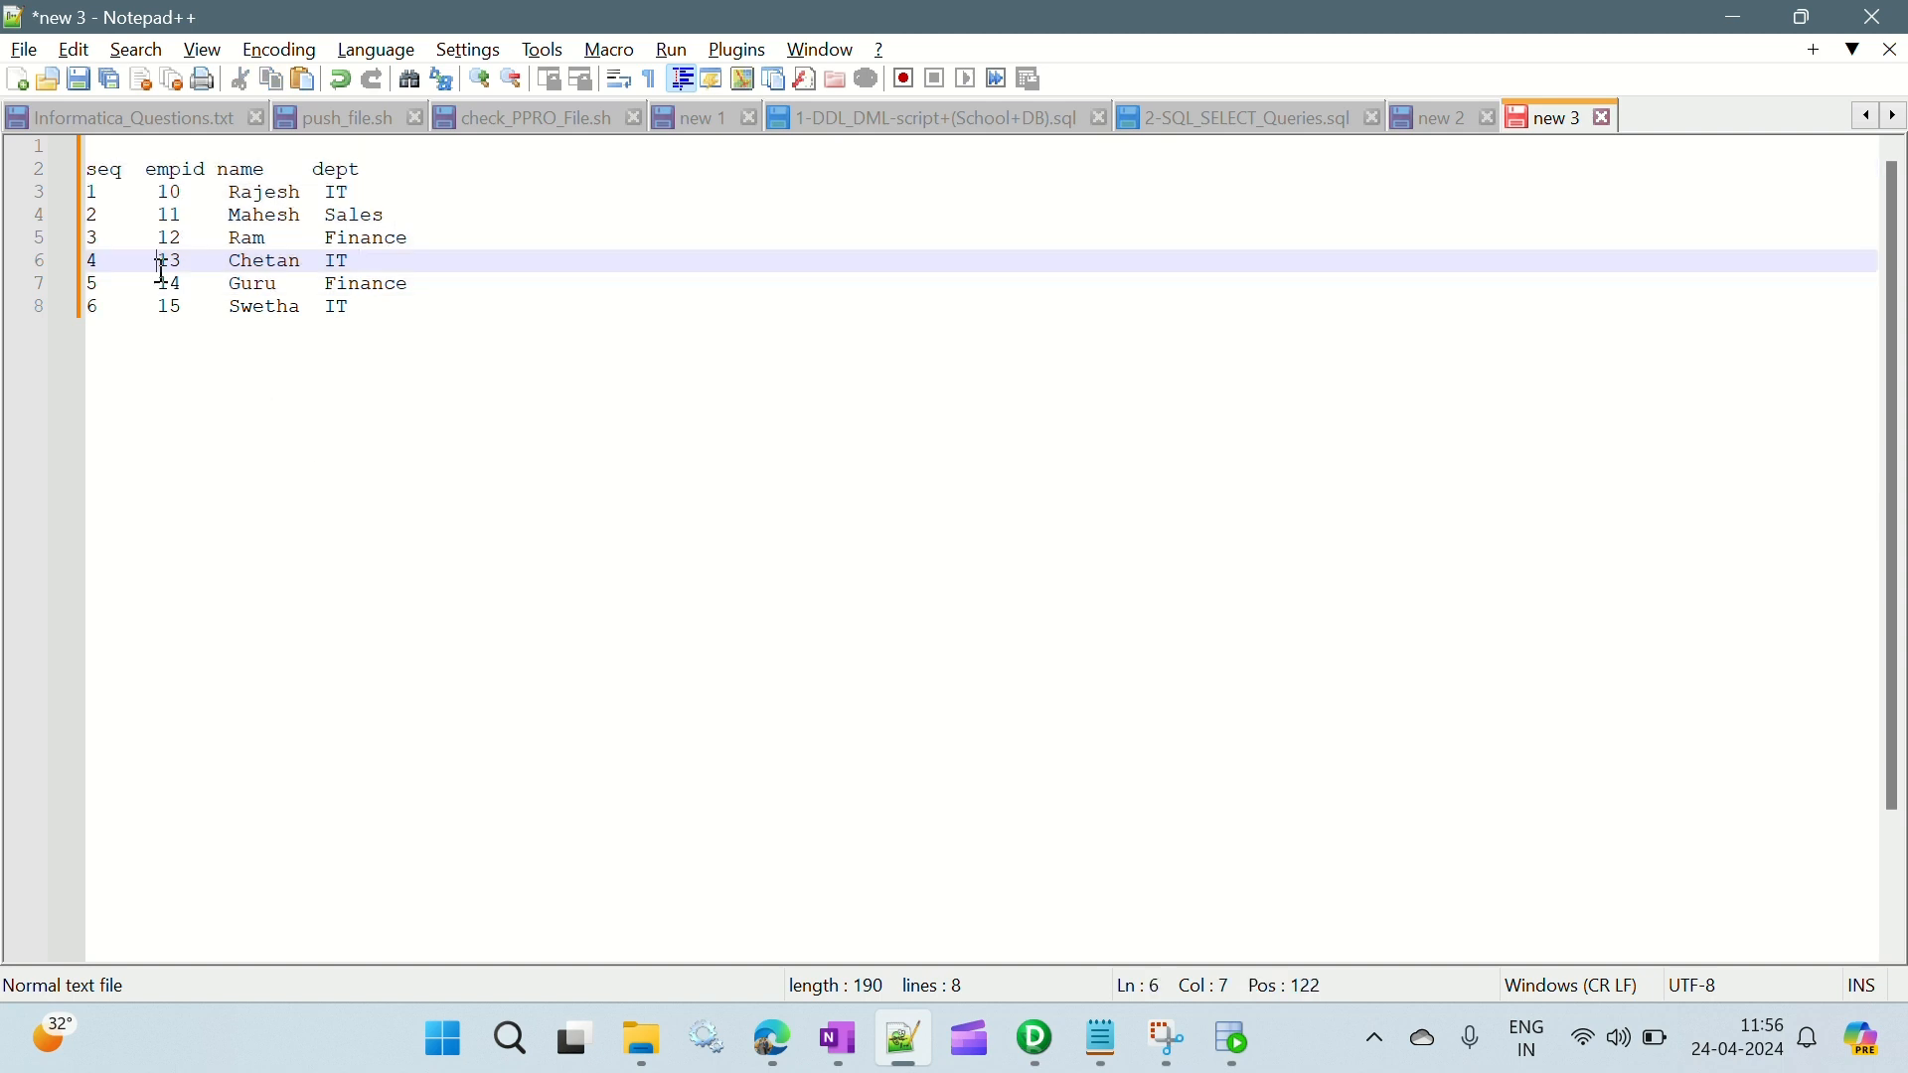
drag(109, 188, 37, 191)
click(98, 189)
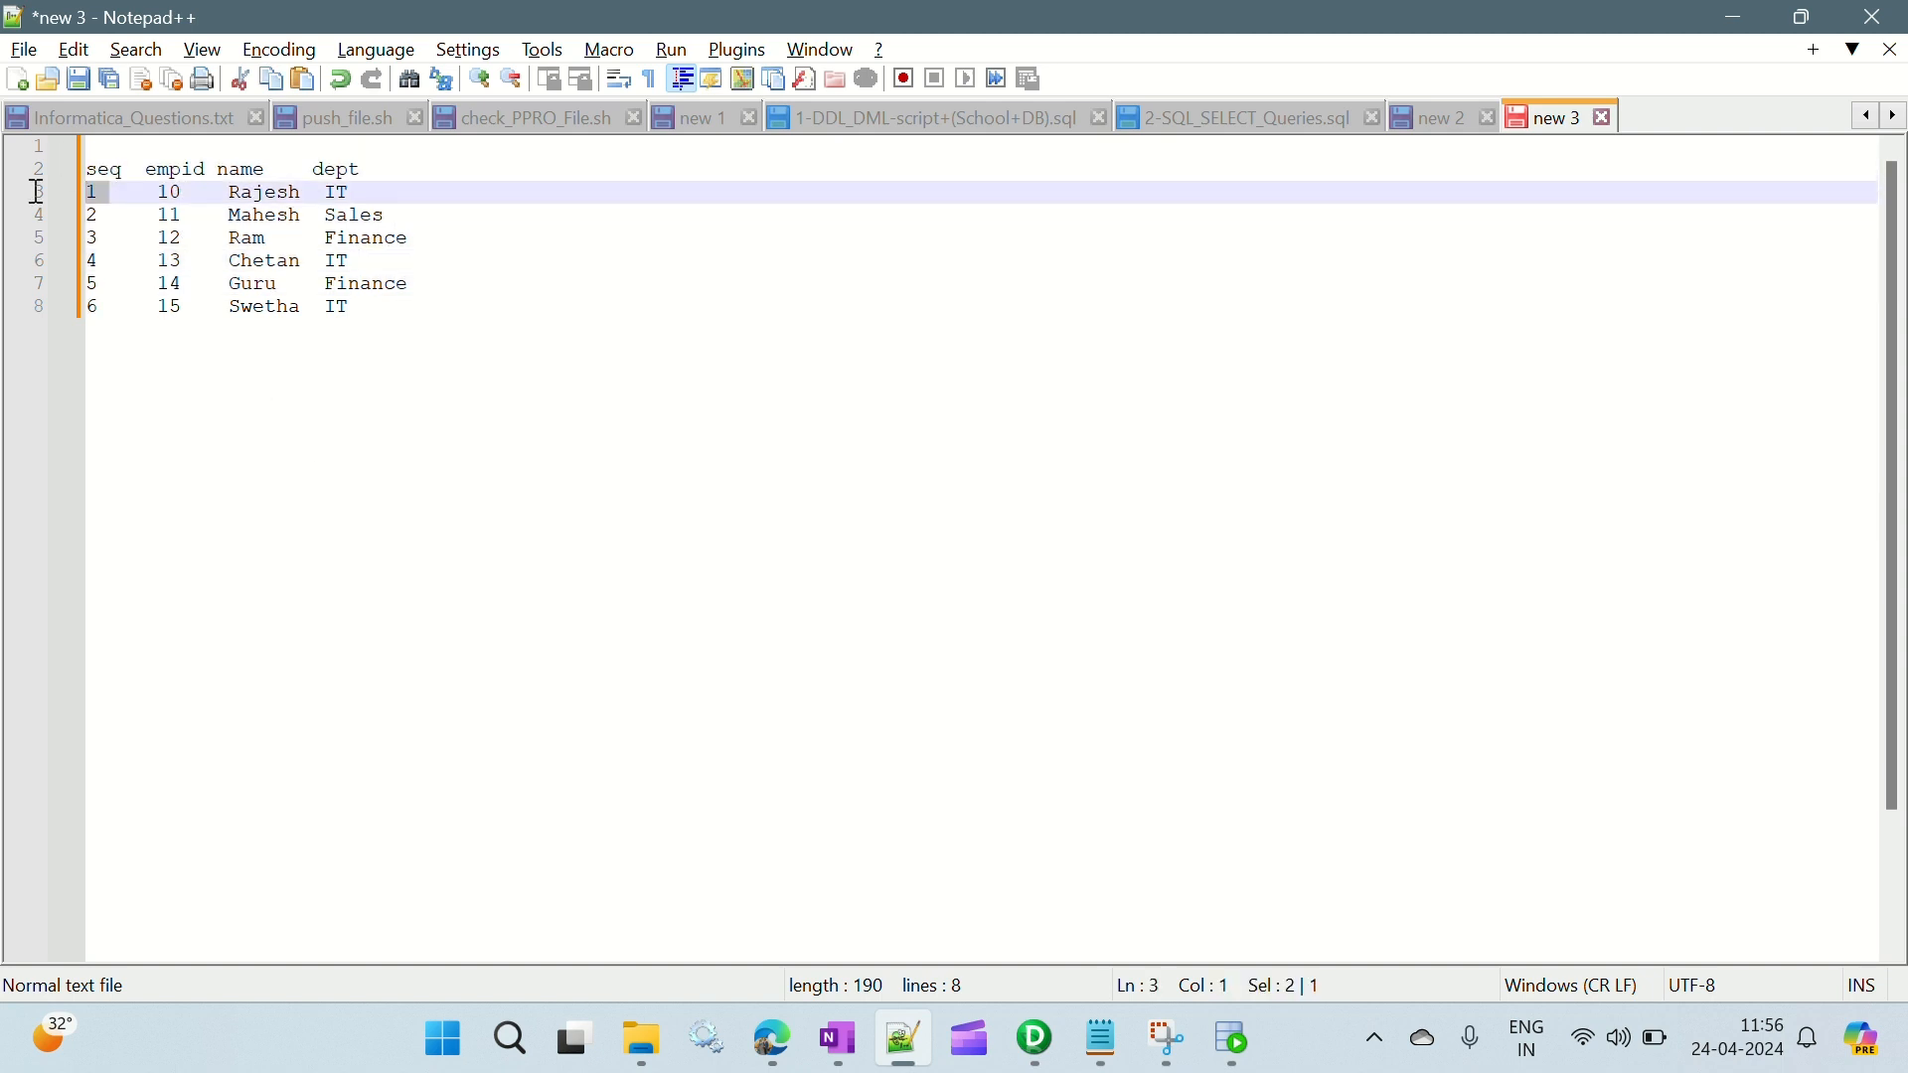
click(107, 308)
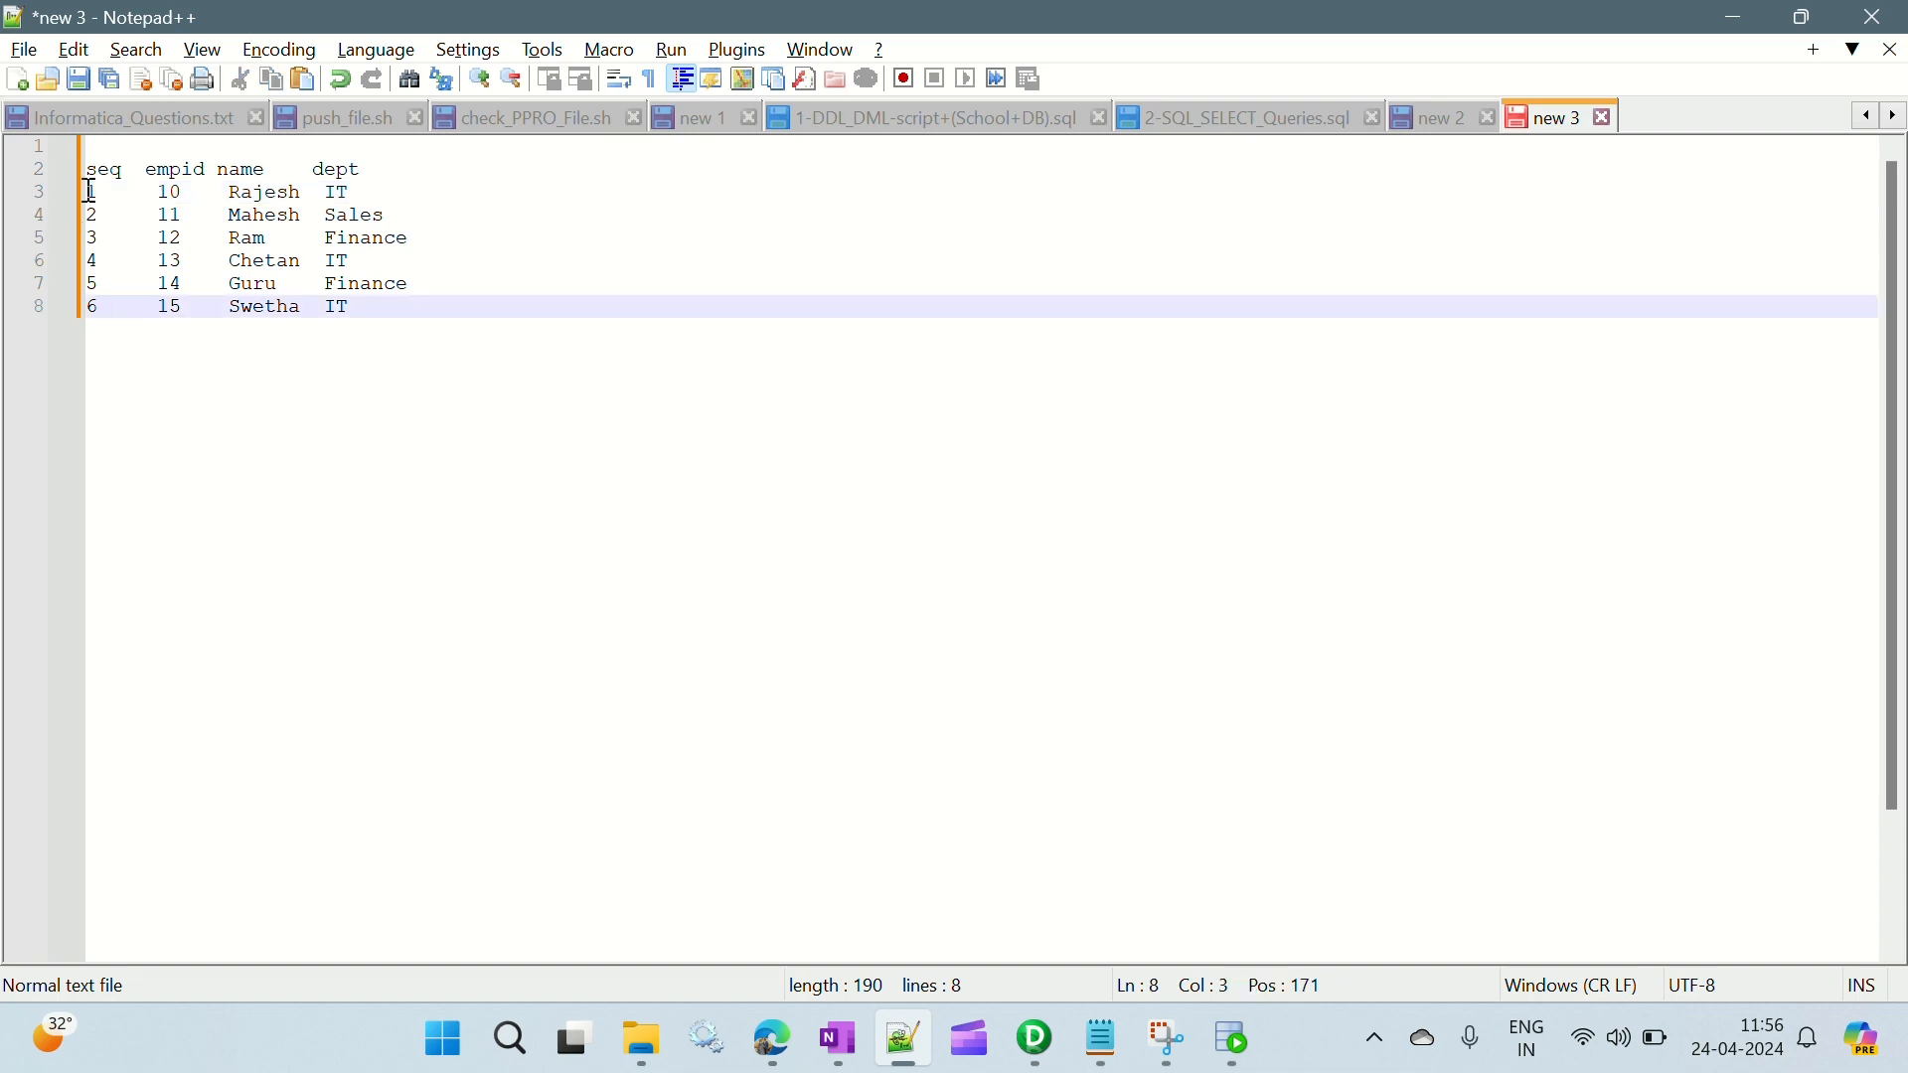
drag(91, 190, 424, 185)
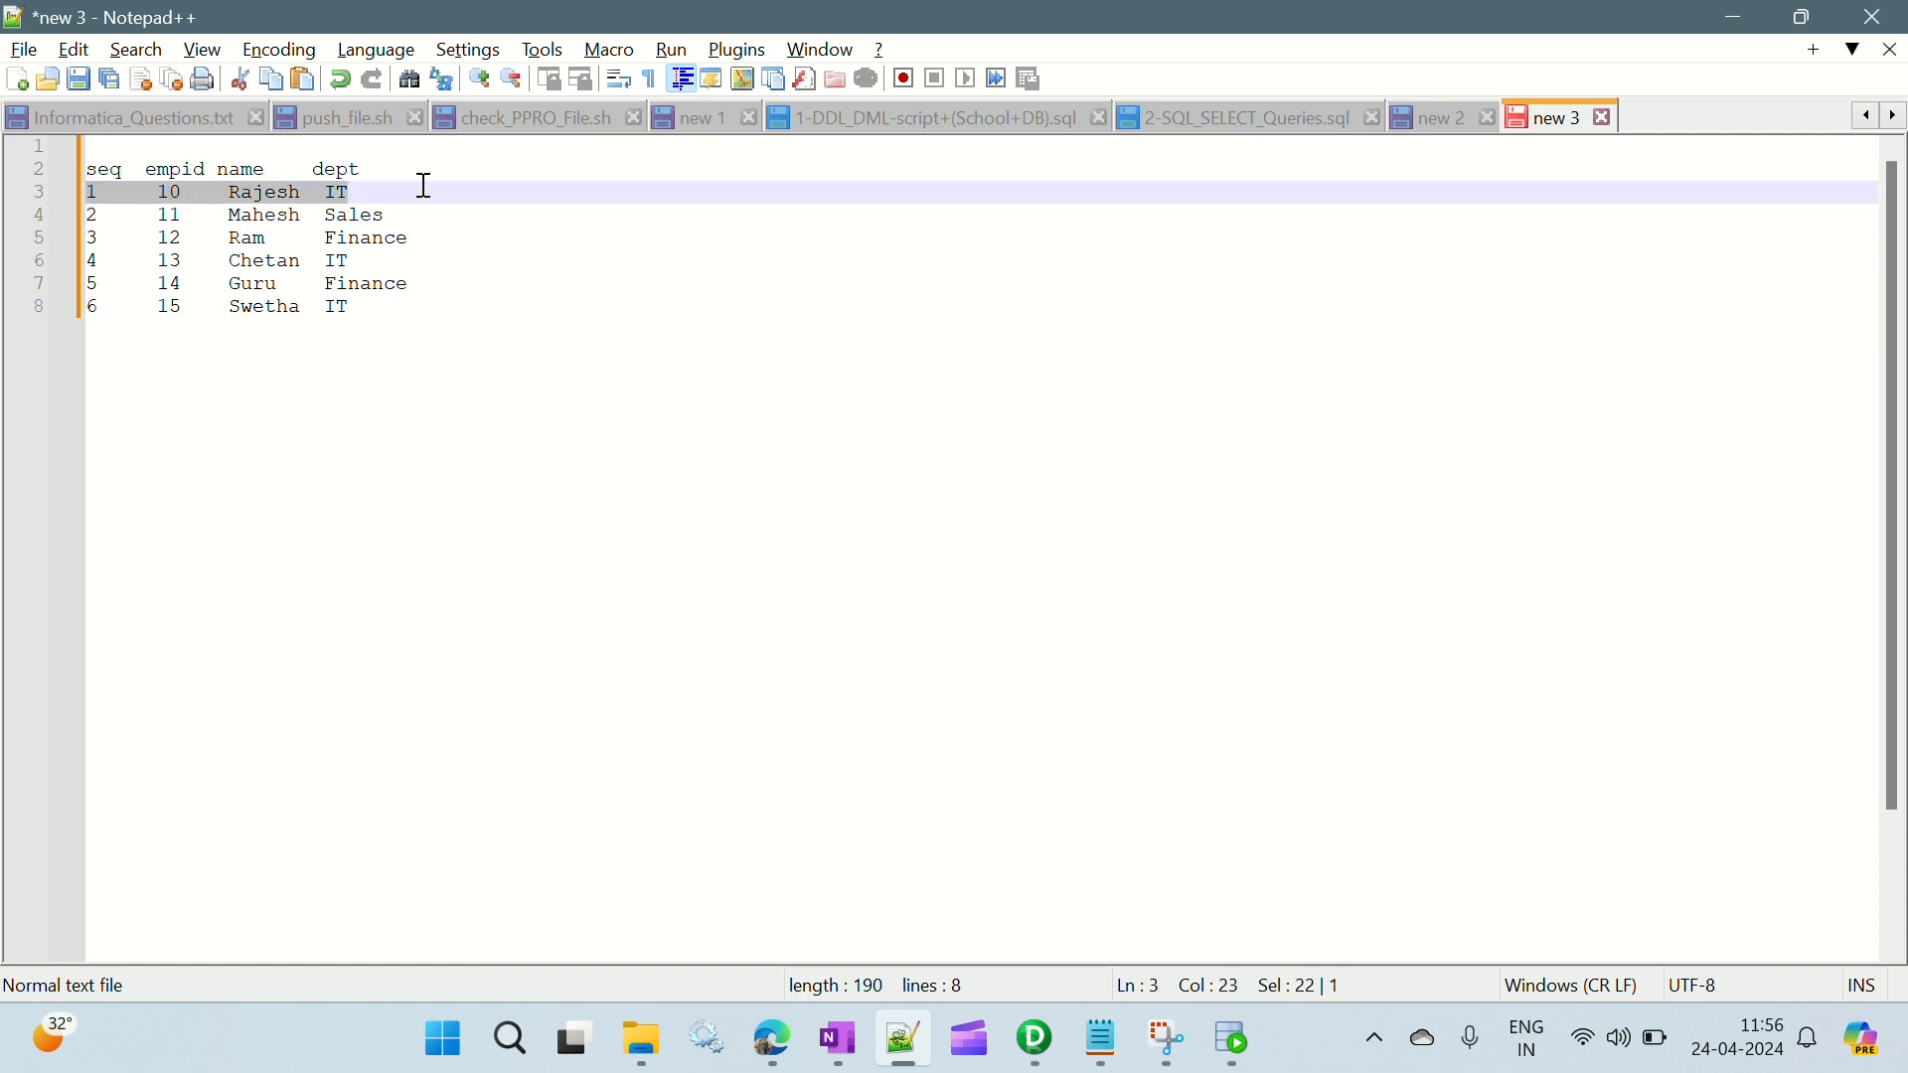
key(alt+Tab)
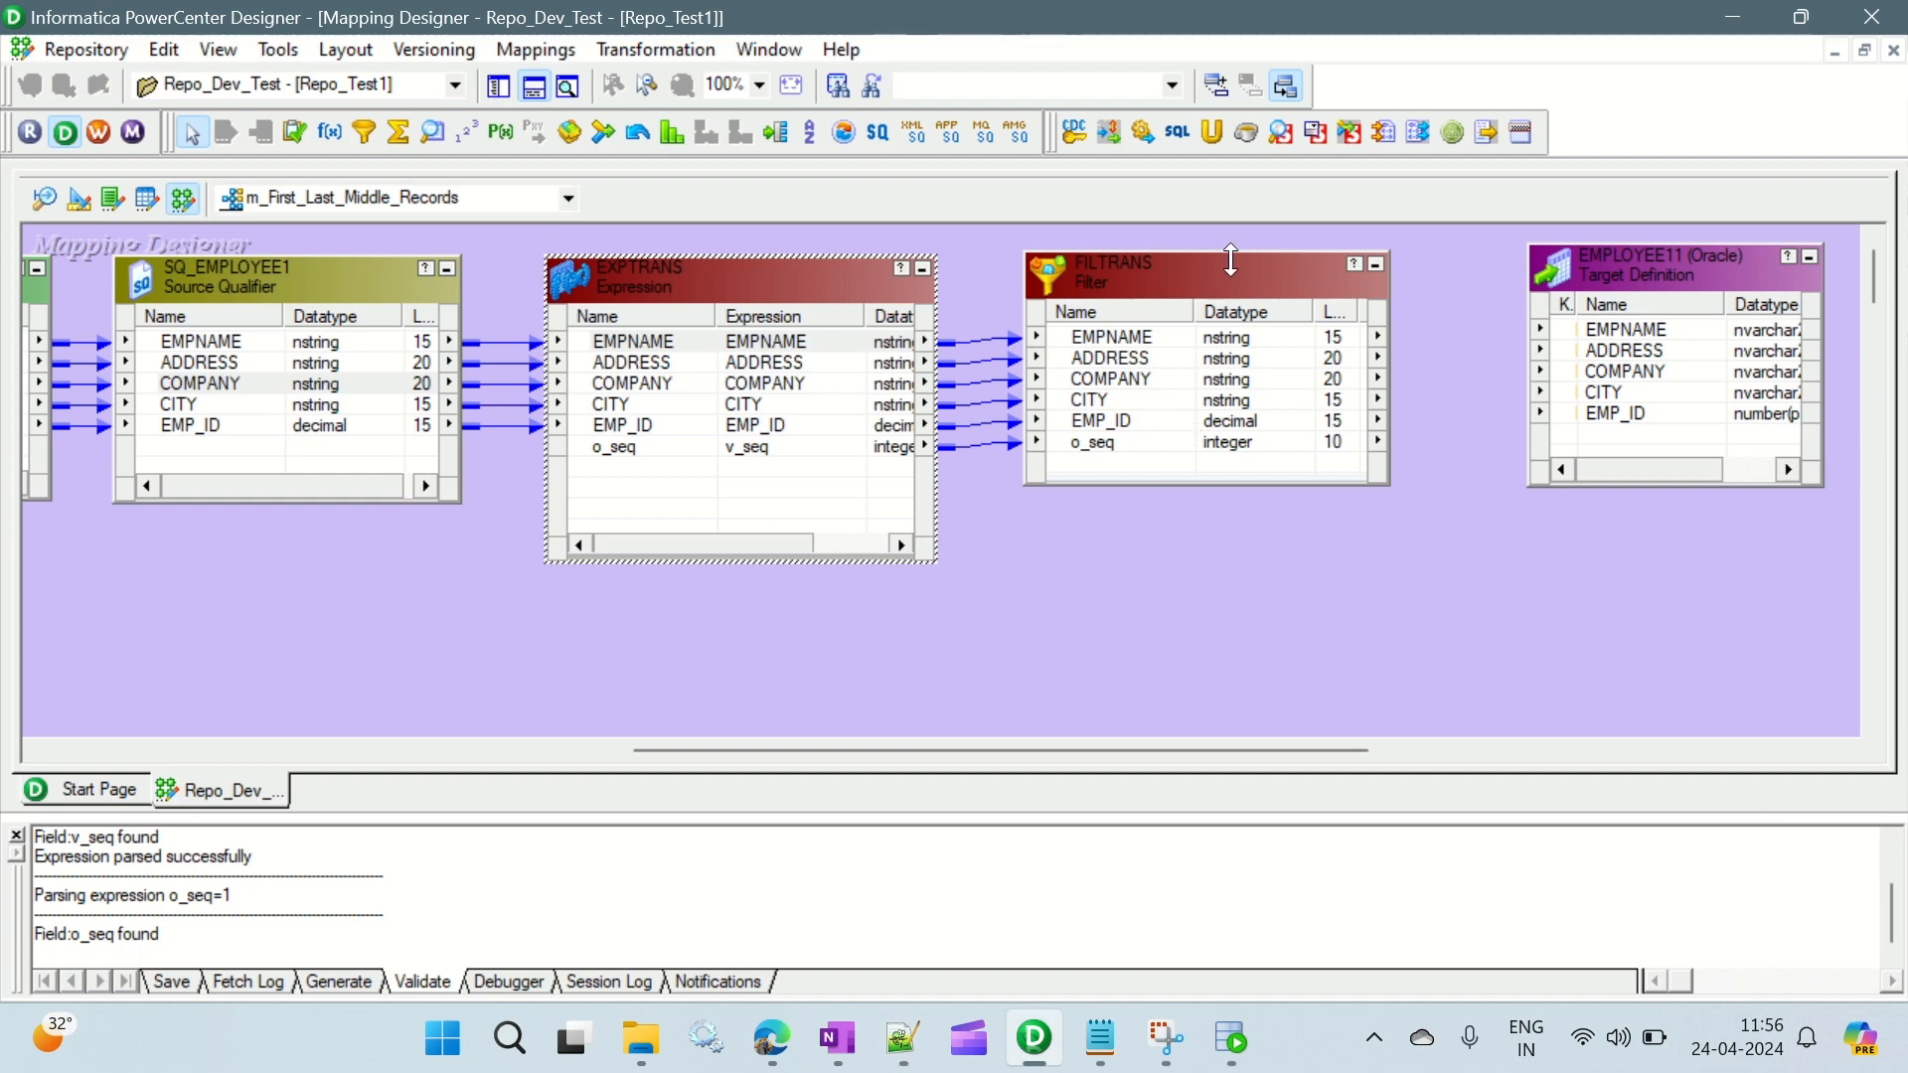
- Recheck the FILTRANS filter condition against the seq values of the Notepad++ sample records, and close the Filter's settings
click(1221, 283)
click(1181, 362)
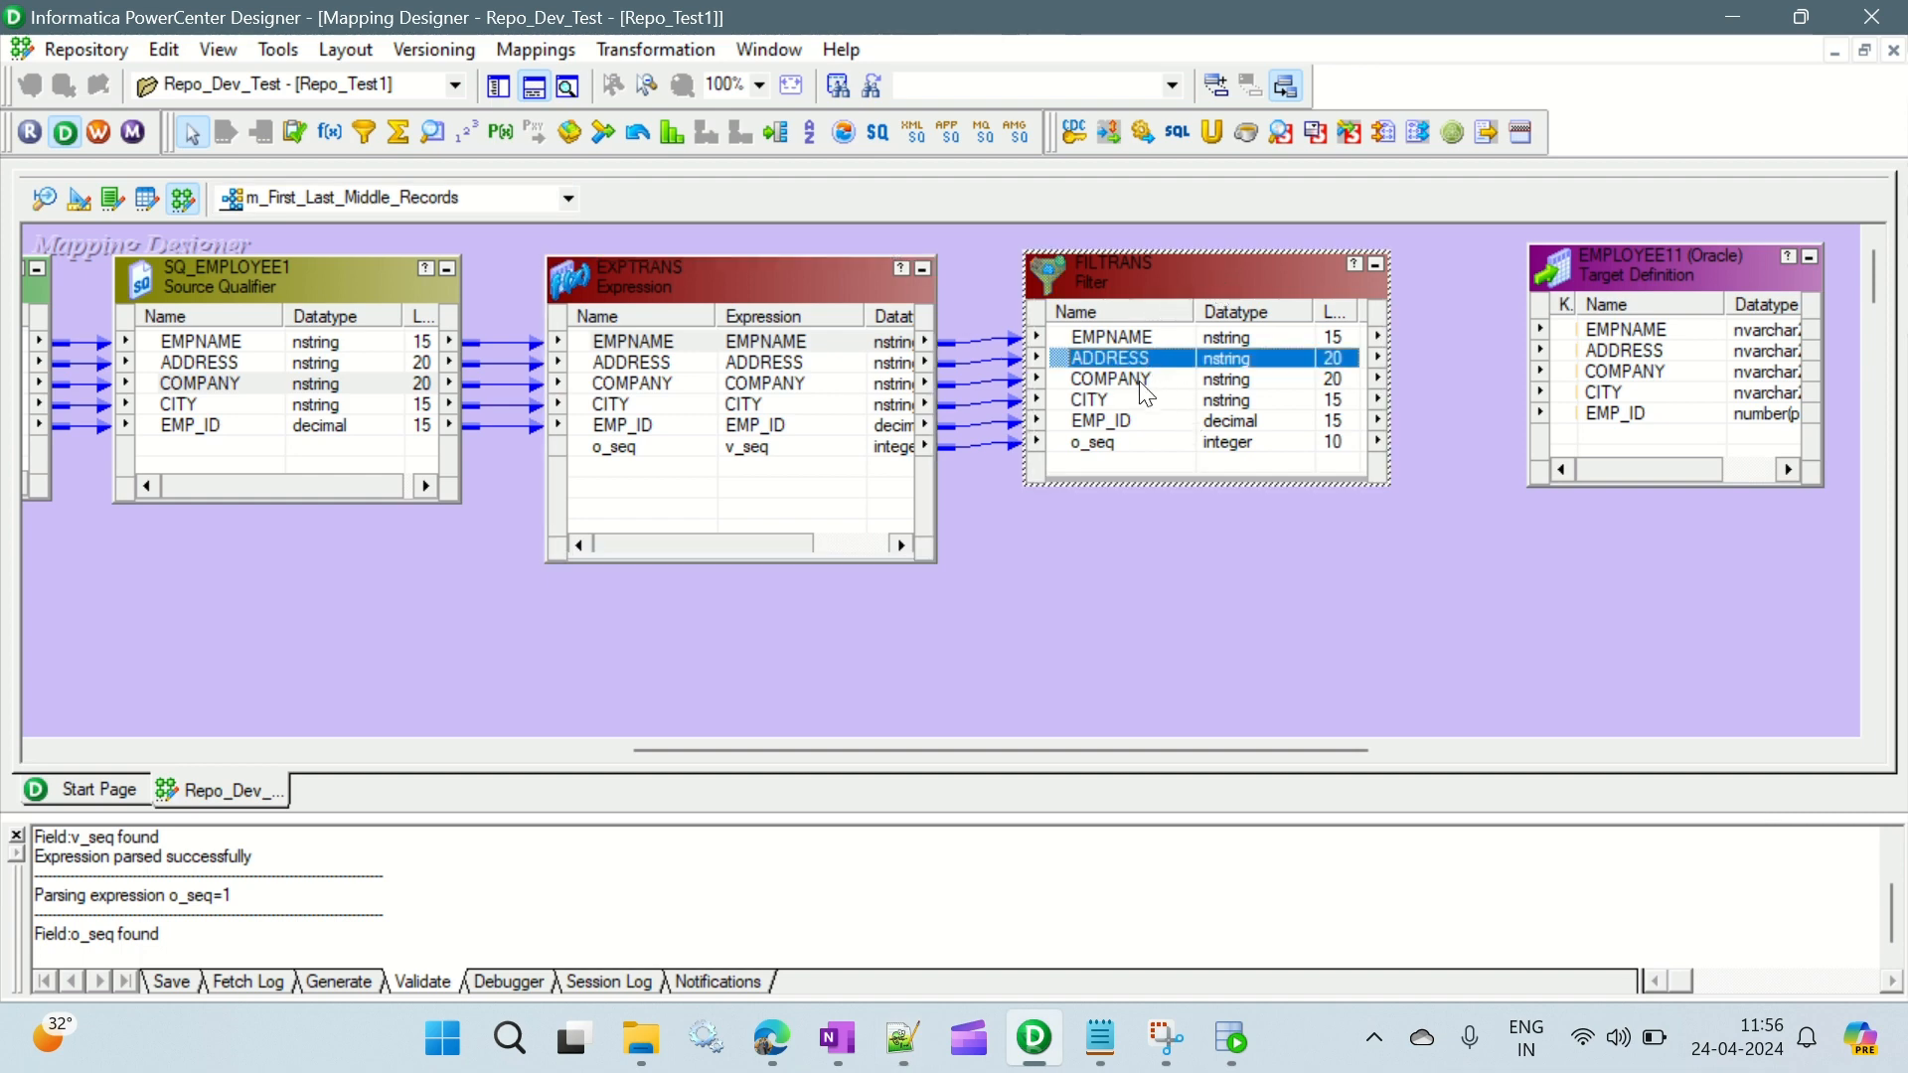
key(alt+Tab)
key(alt+Tab)
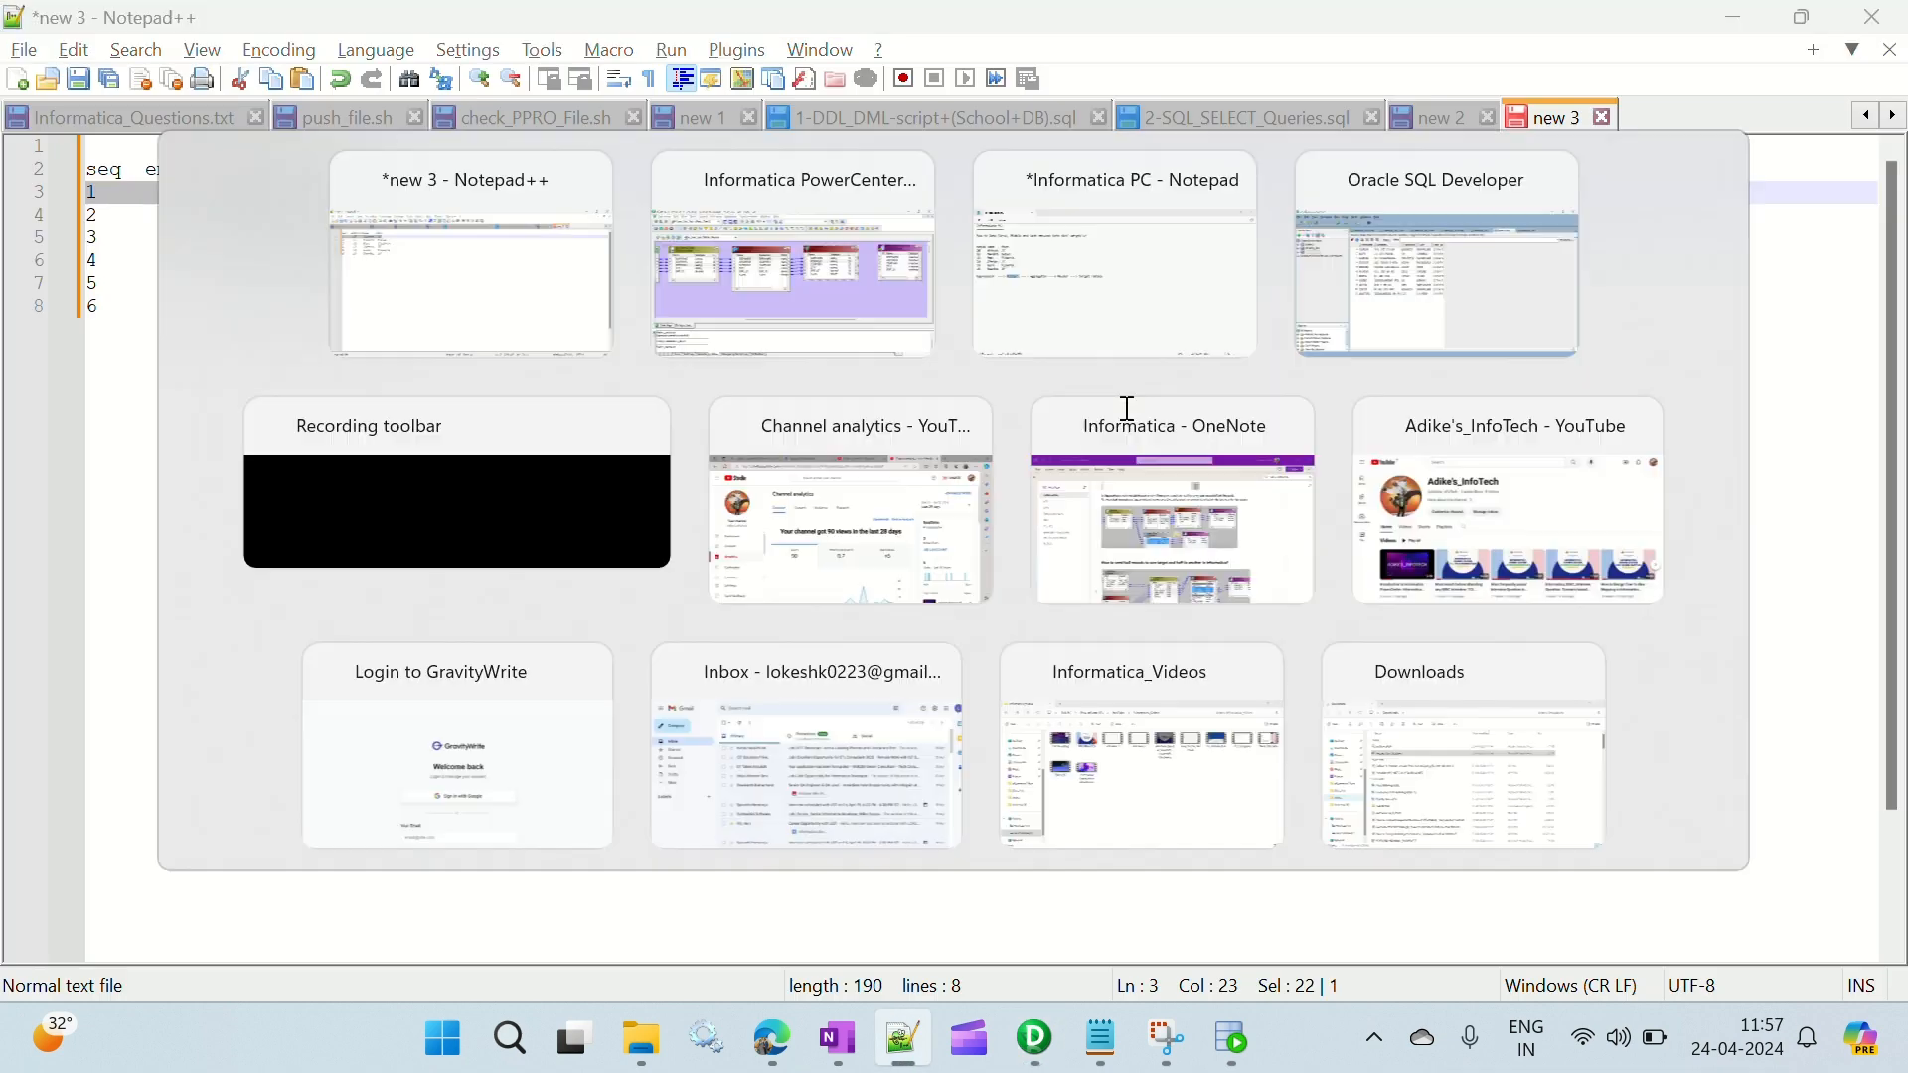
double_click(1142, 284)
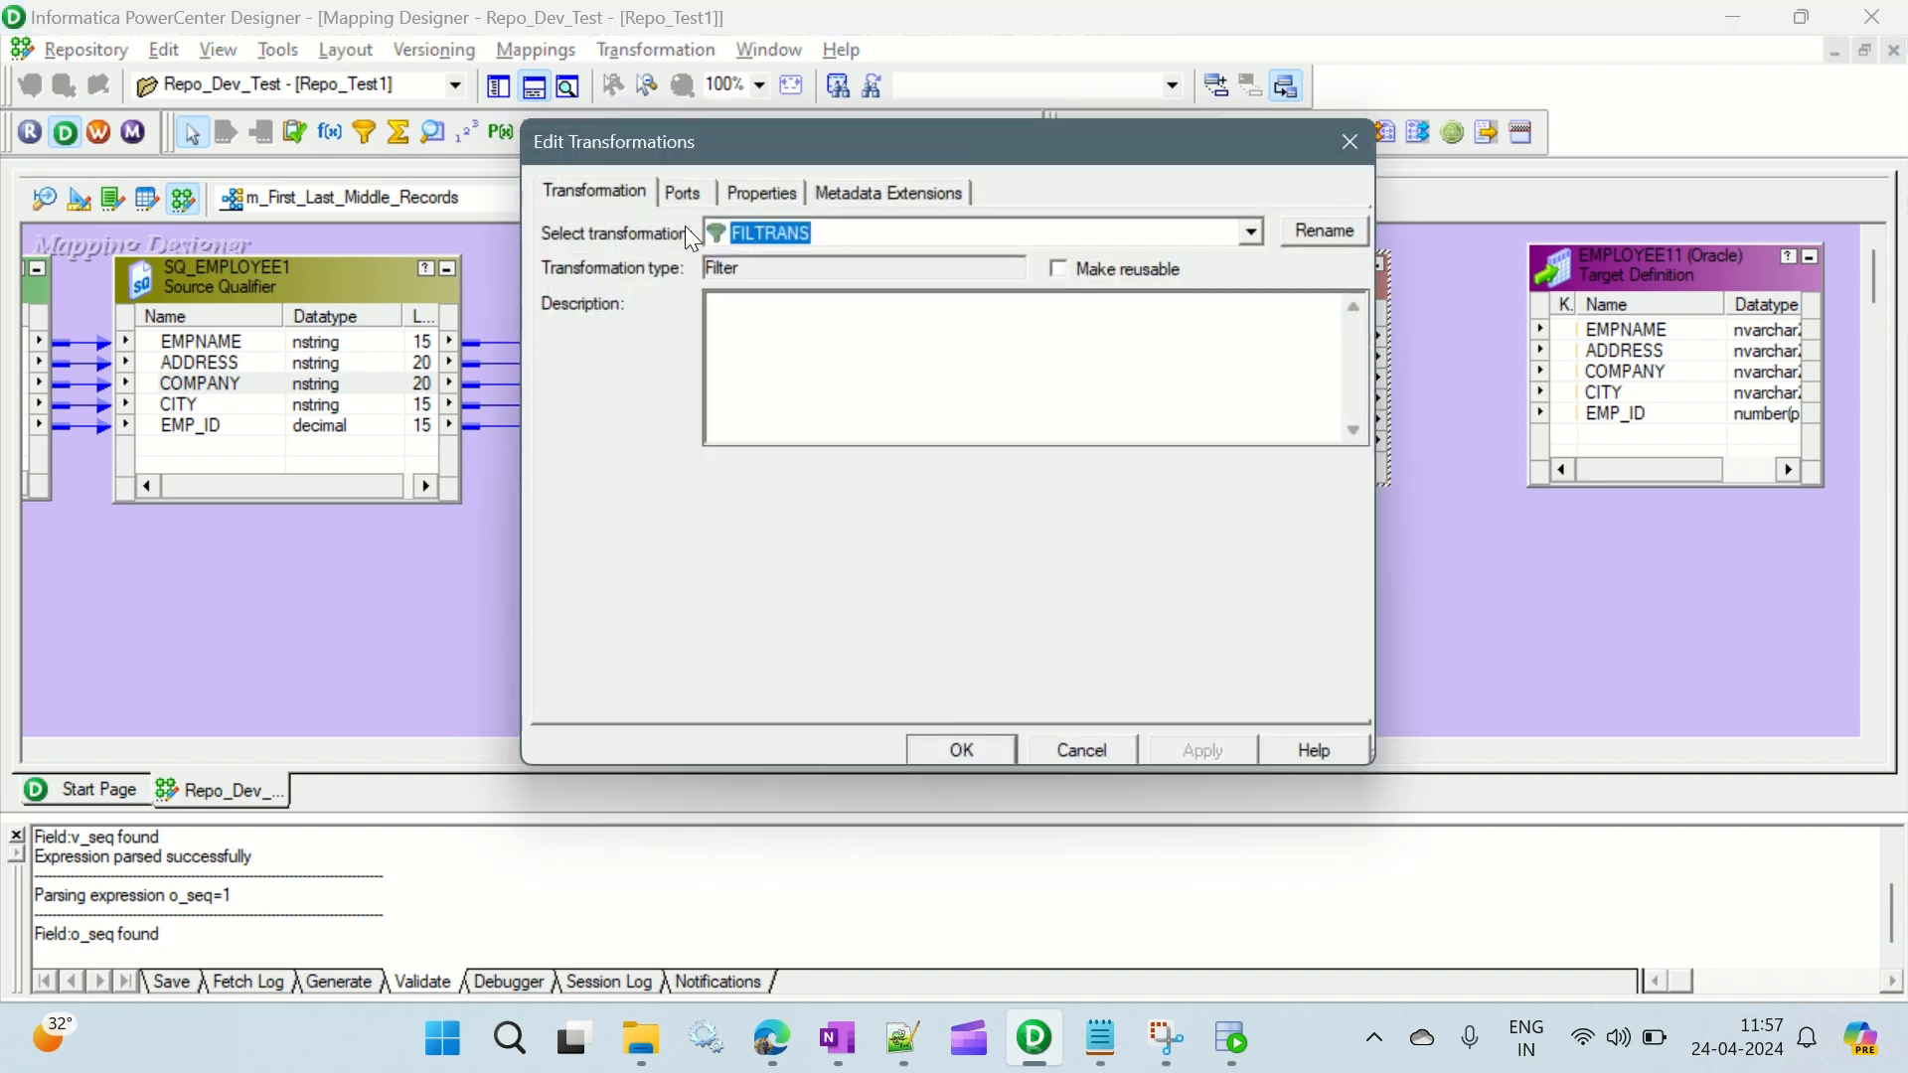
click(746, 194)
click(1321, 321)
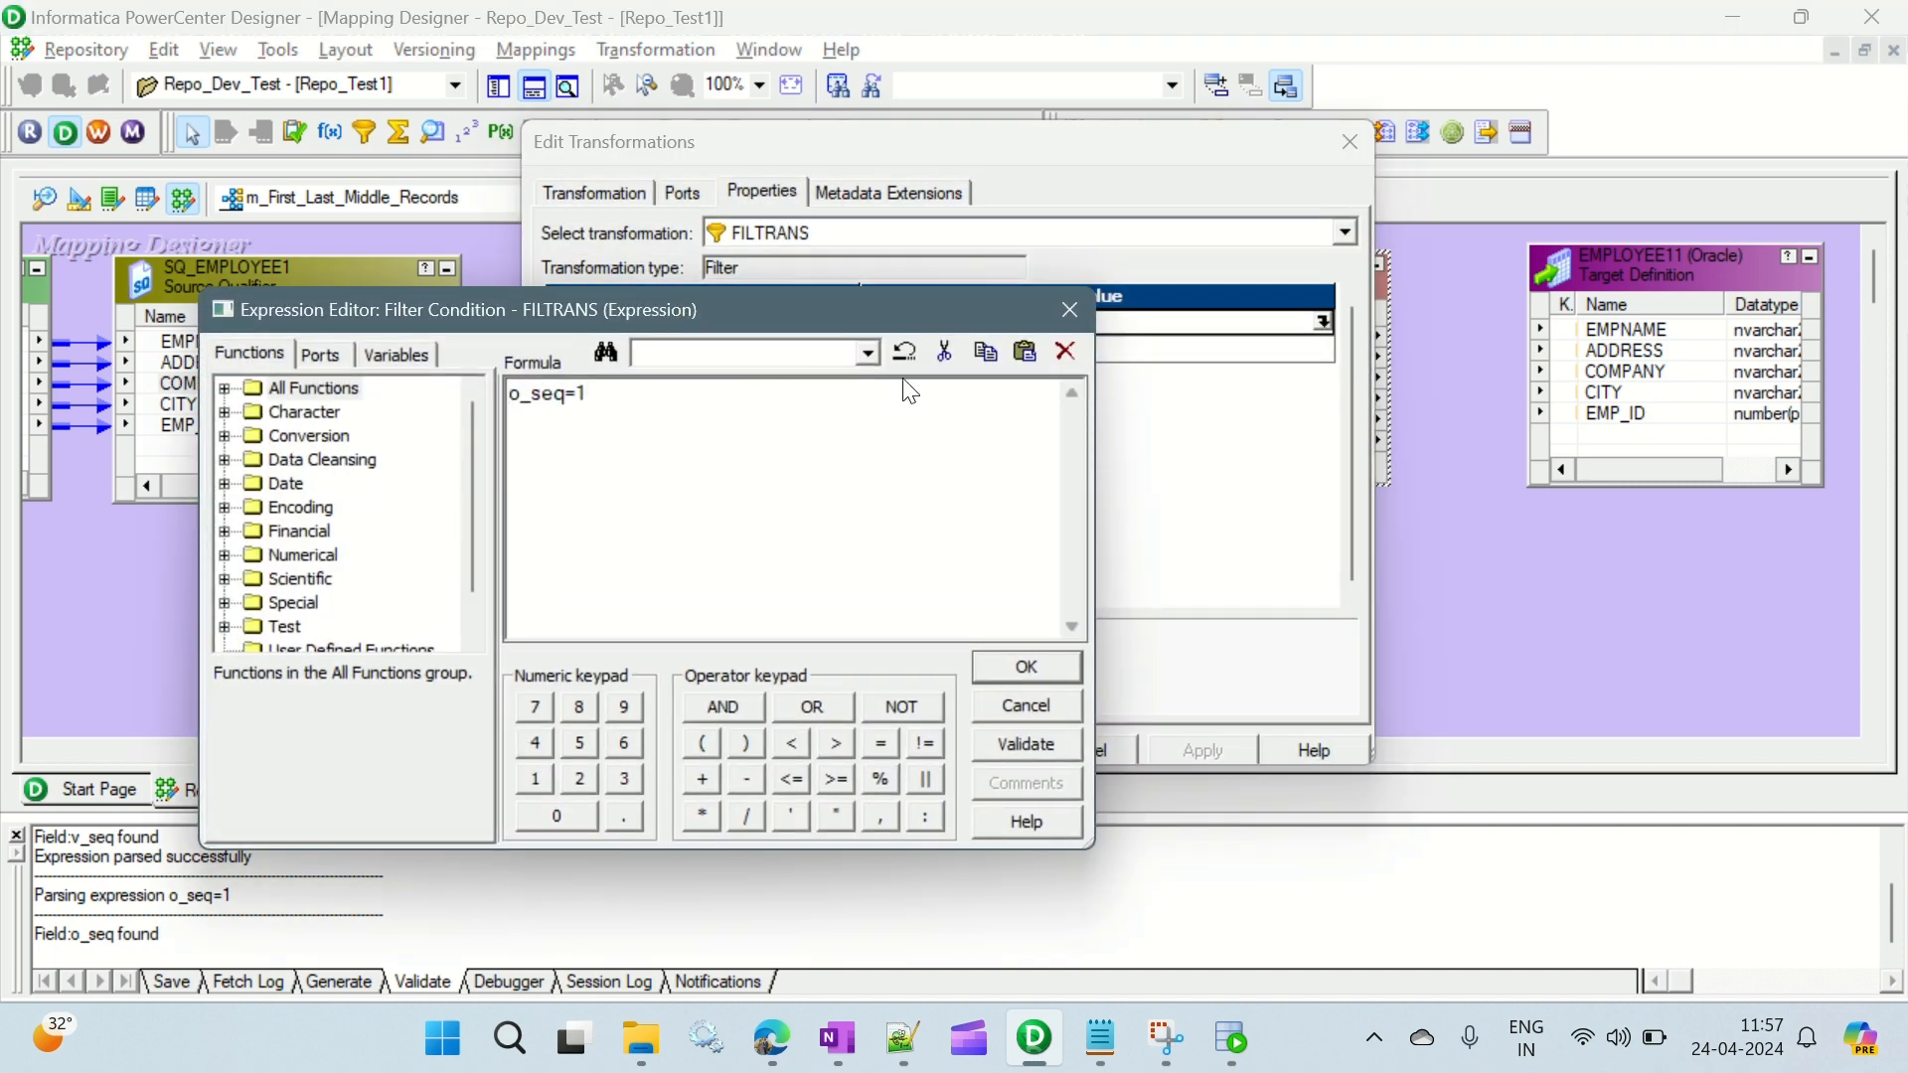
click(1069, 309)
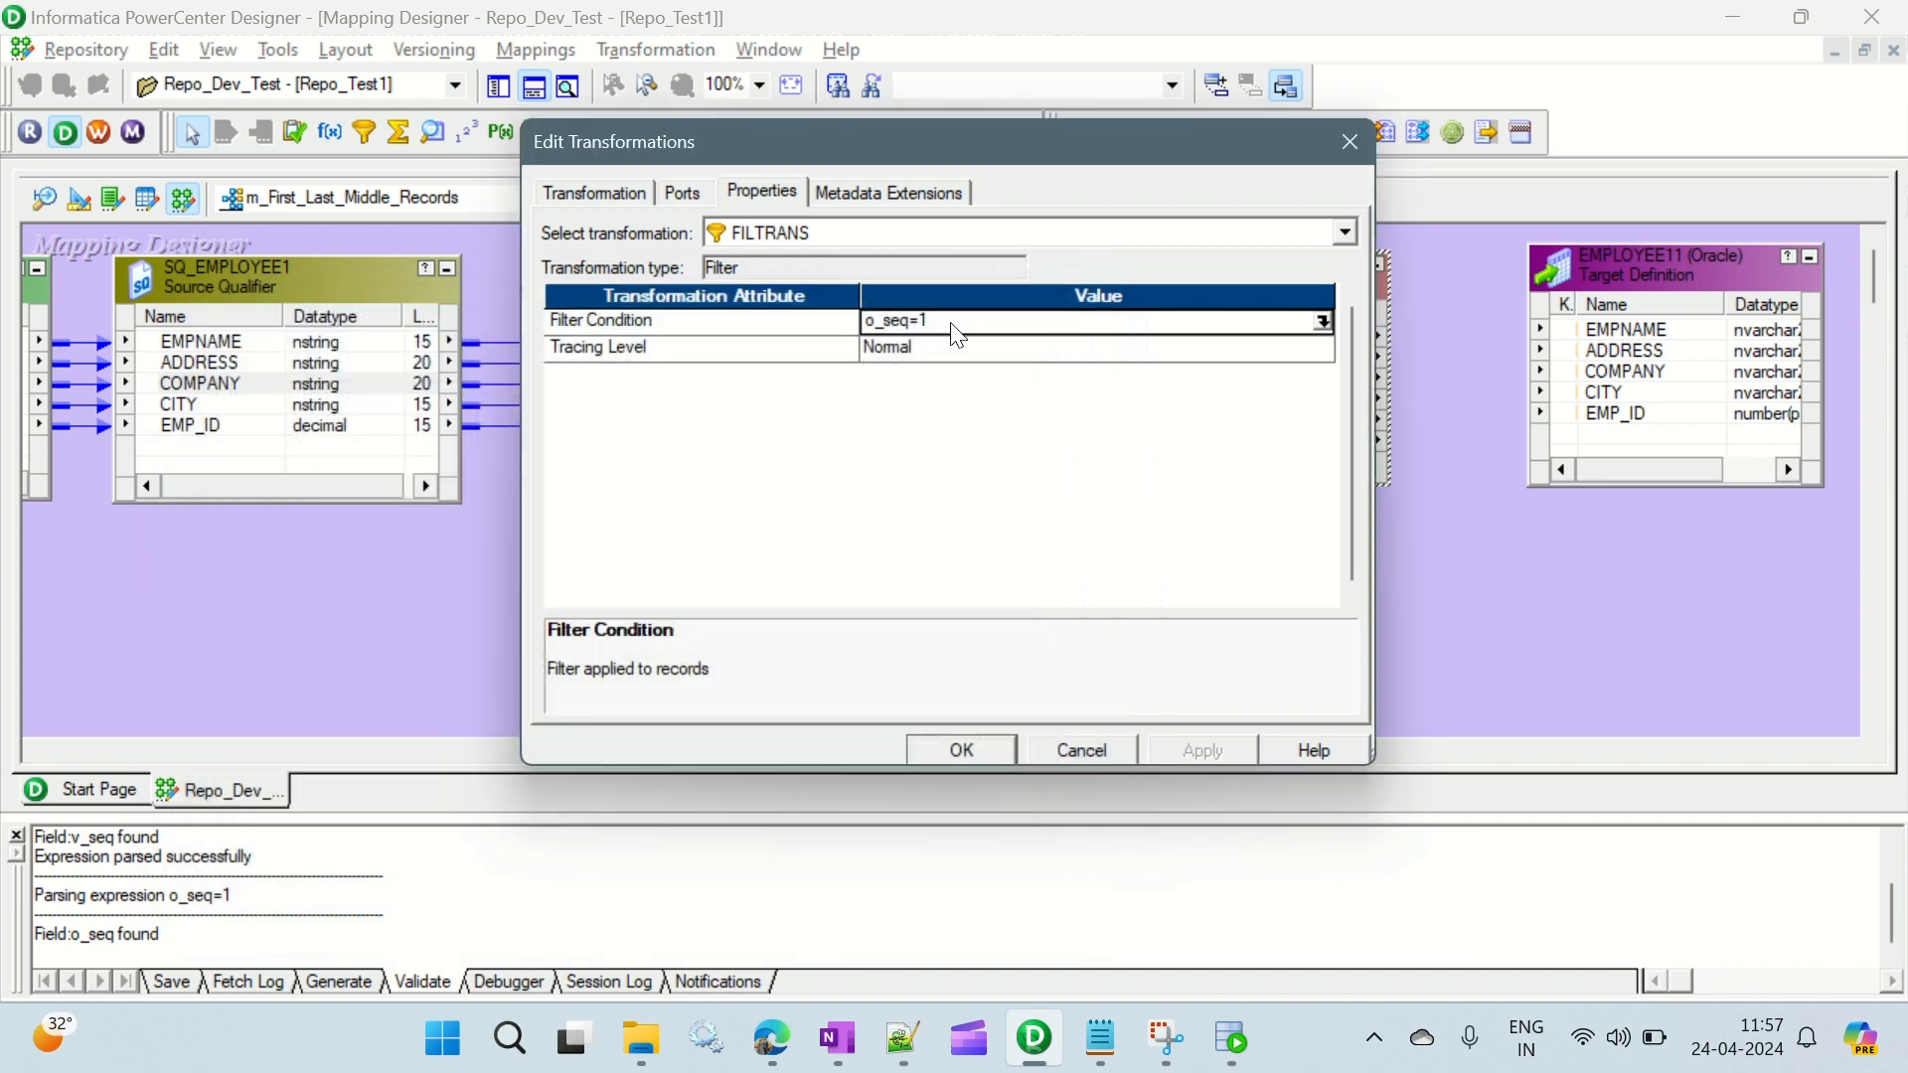
key(alt+Tab)
click(117, 215)
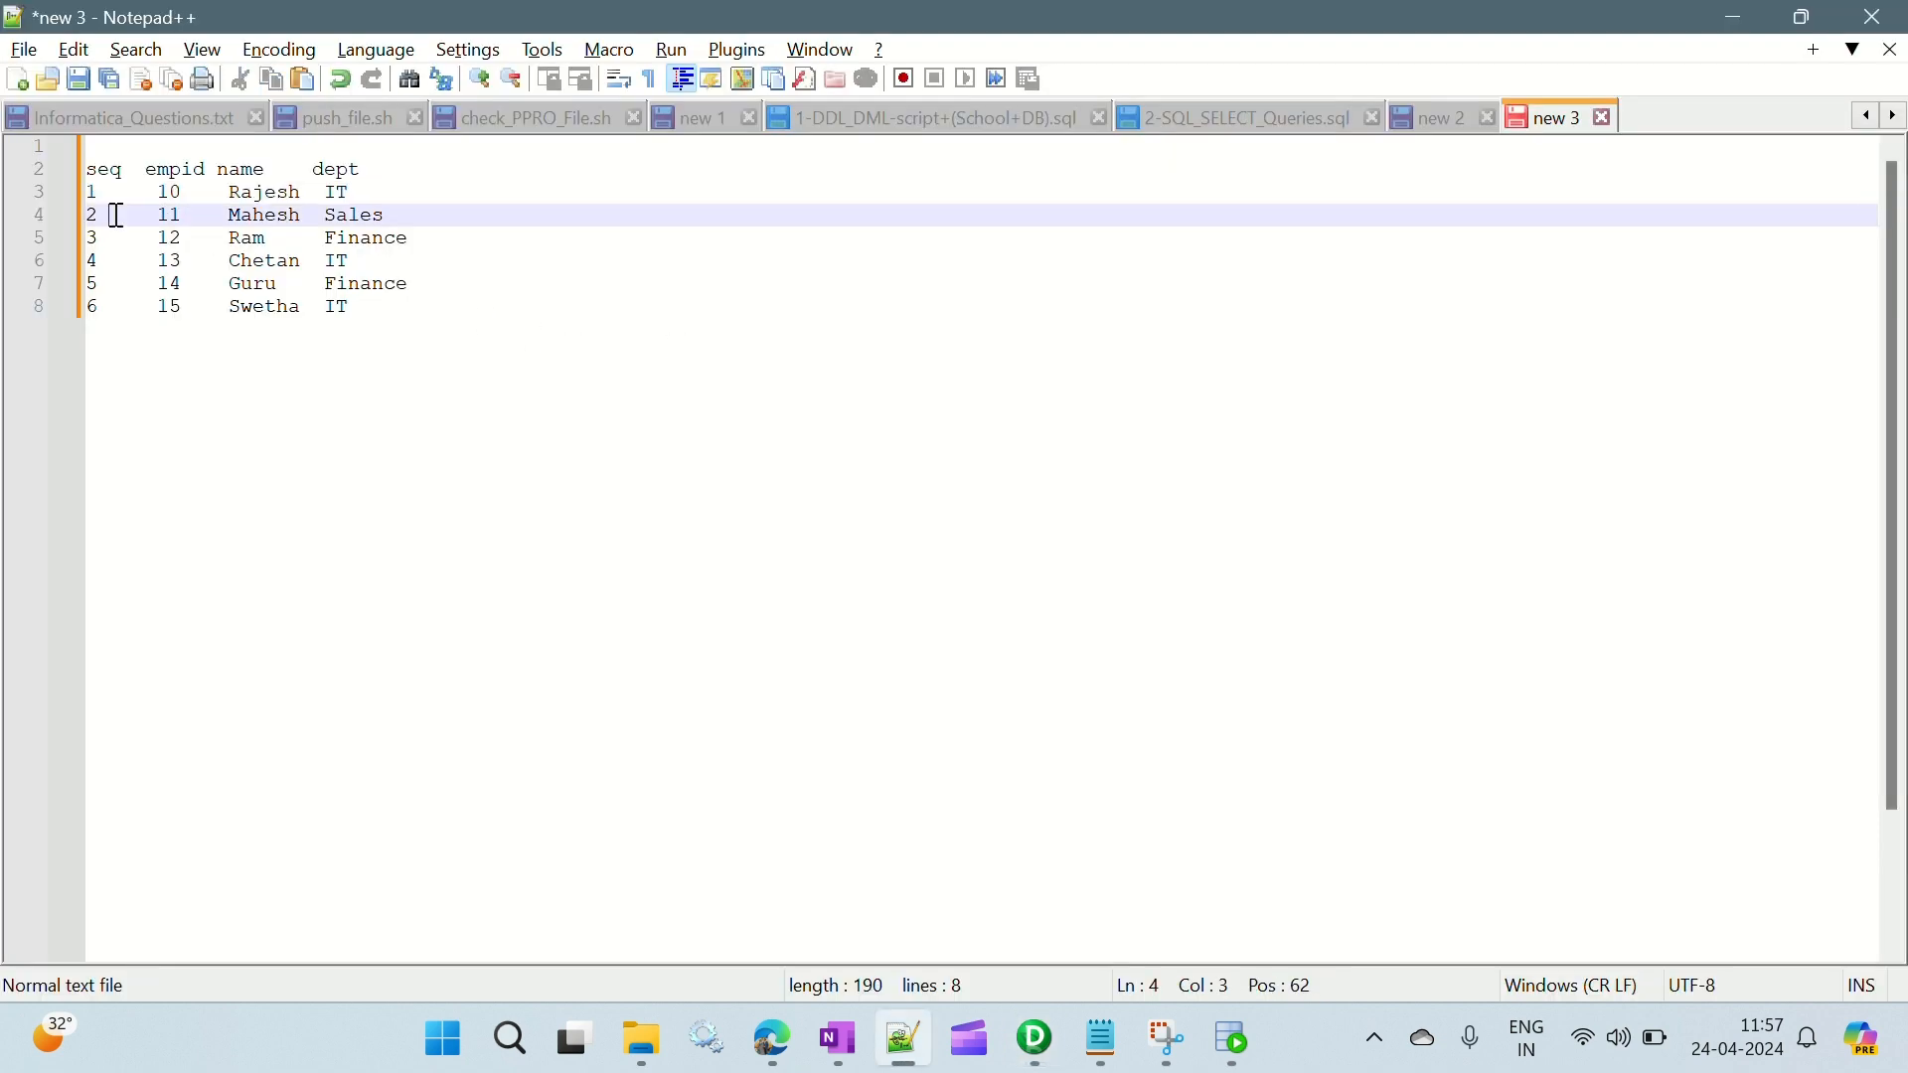
key(alt+Tab)
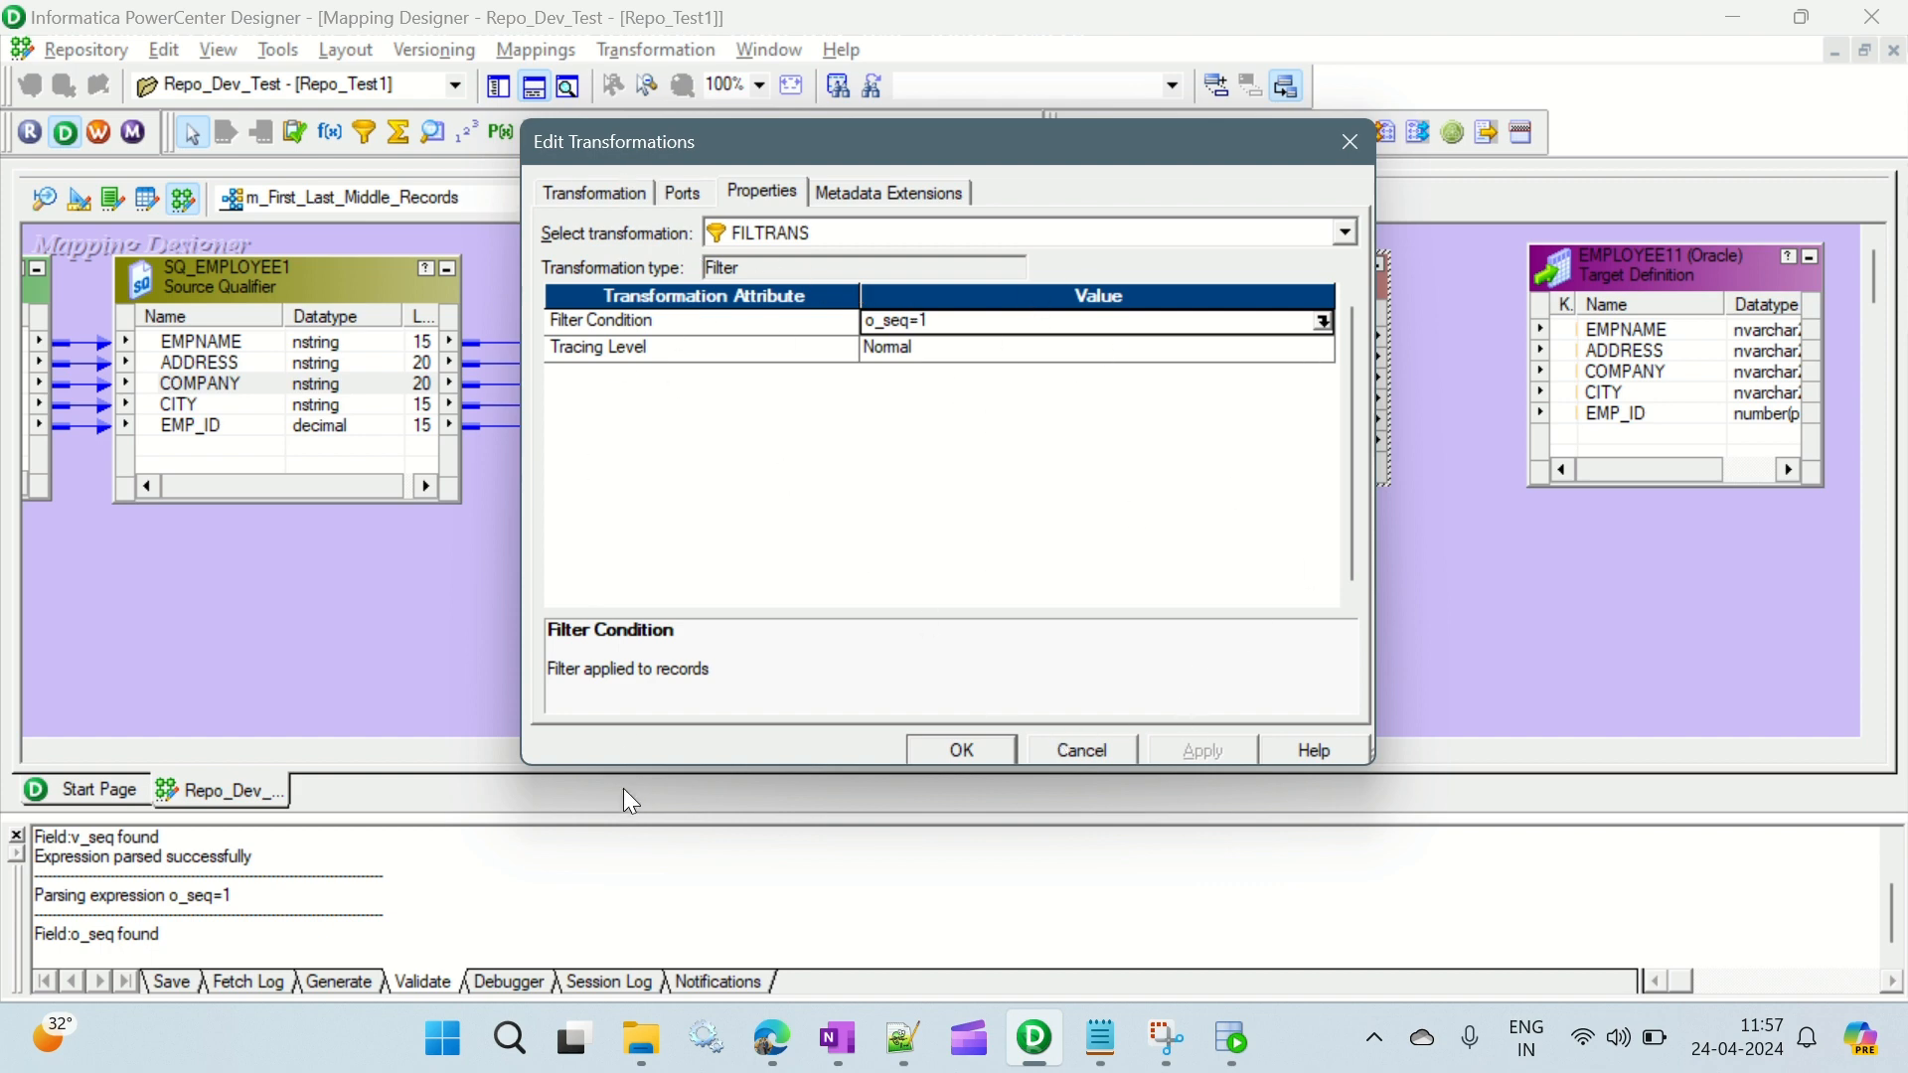
click(978, 751)
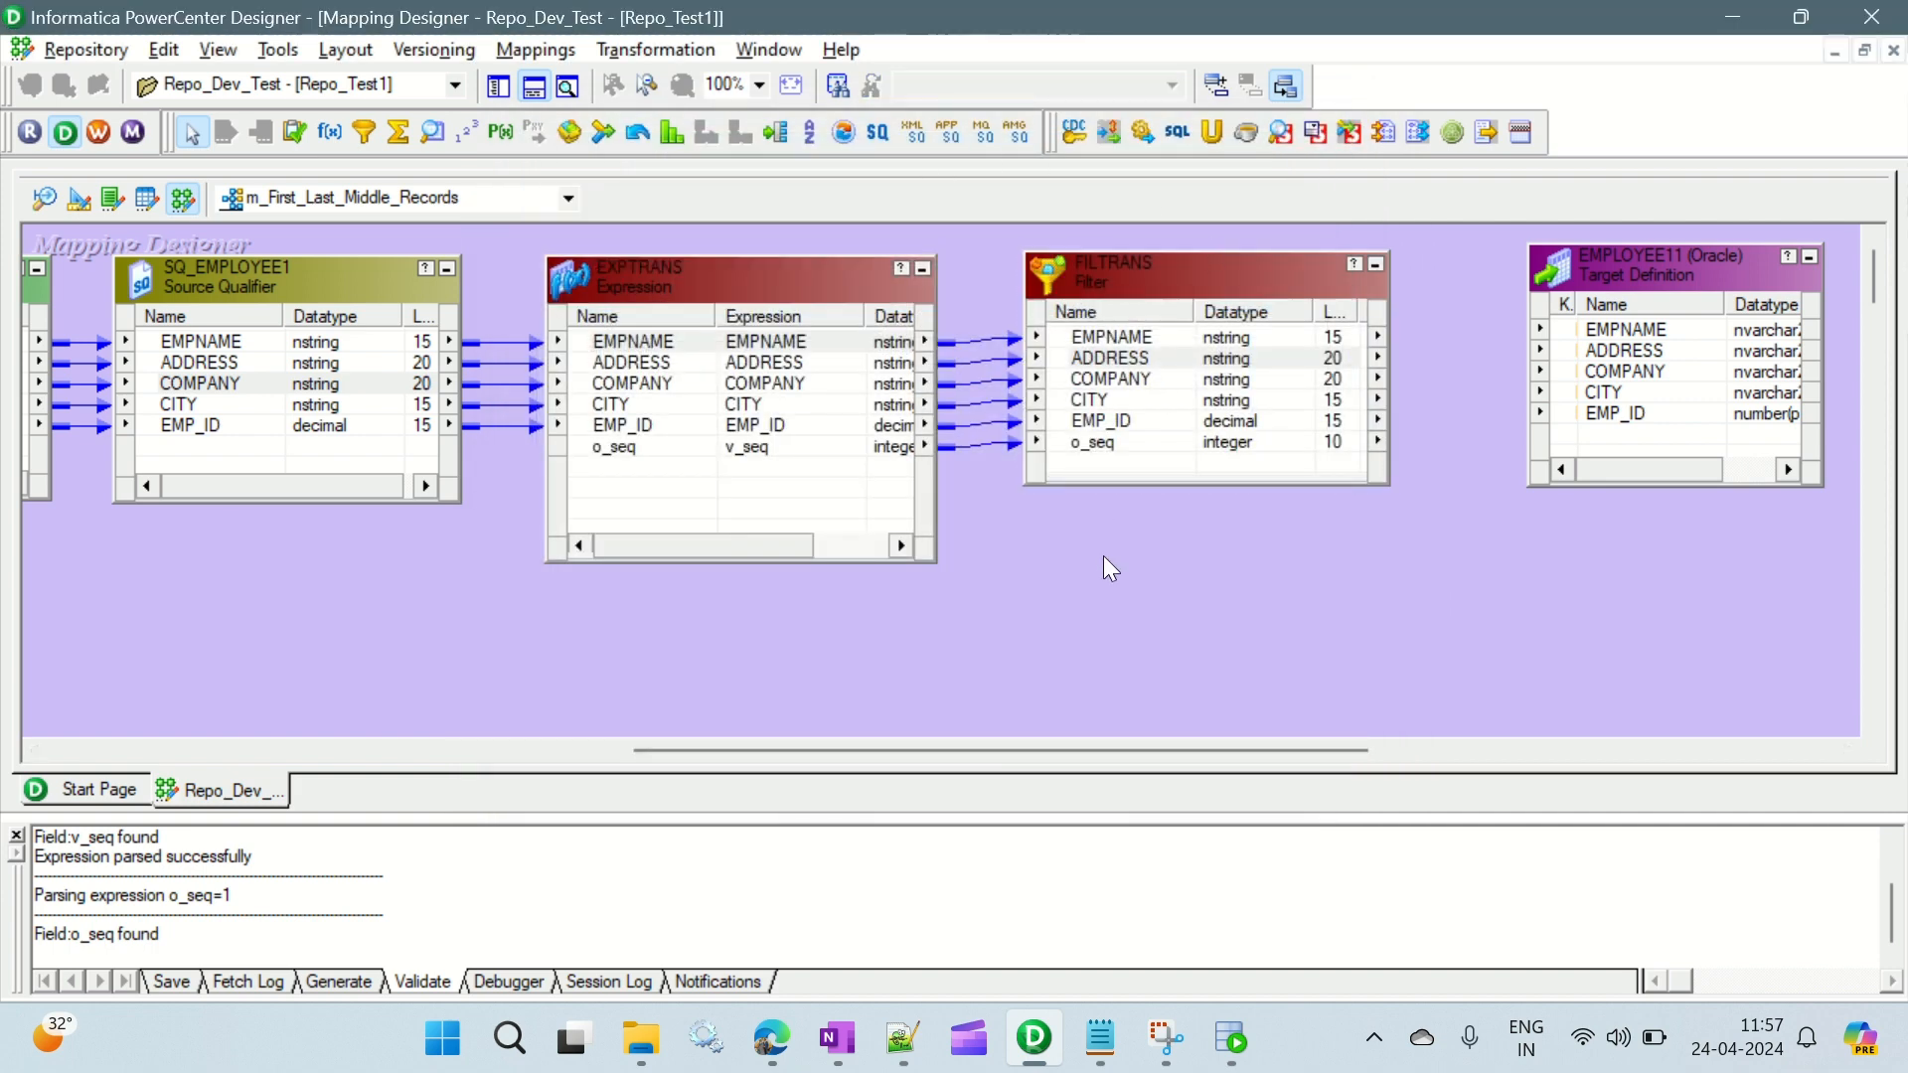
- Move the EMPLOYEE11 target definition much farther from FILTRANS to make room for more transformations
mouse_move(1634, 271)
mouse_down()
mouse_move(1733, 270)
mouse_move(1719, 263)
mouse_up()
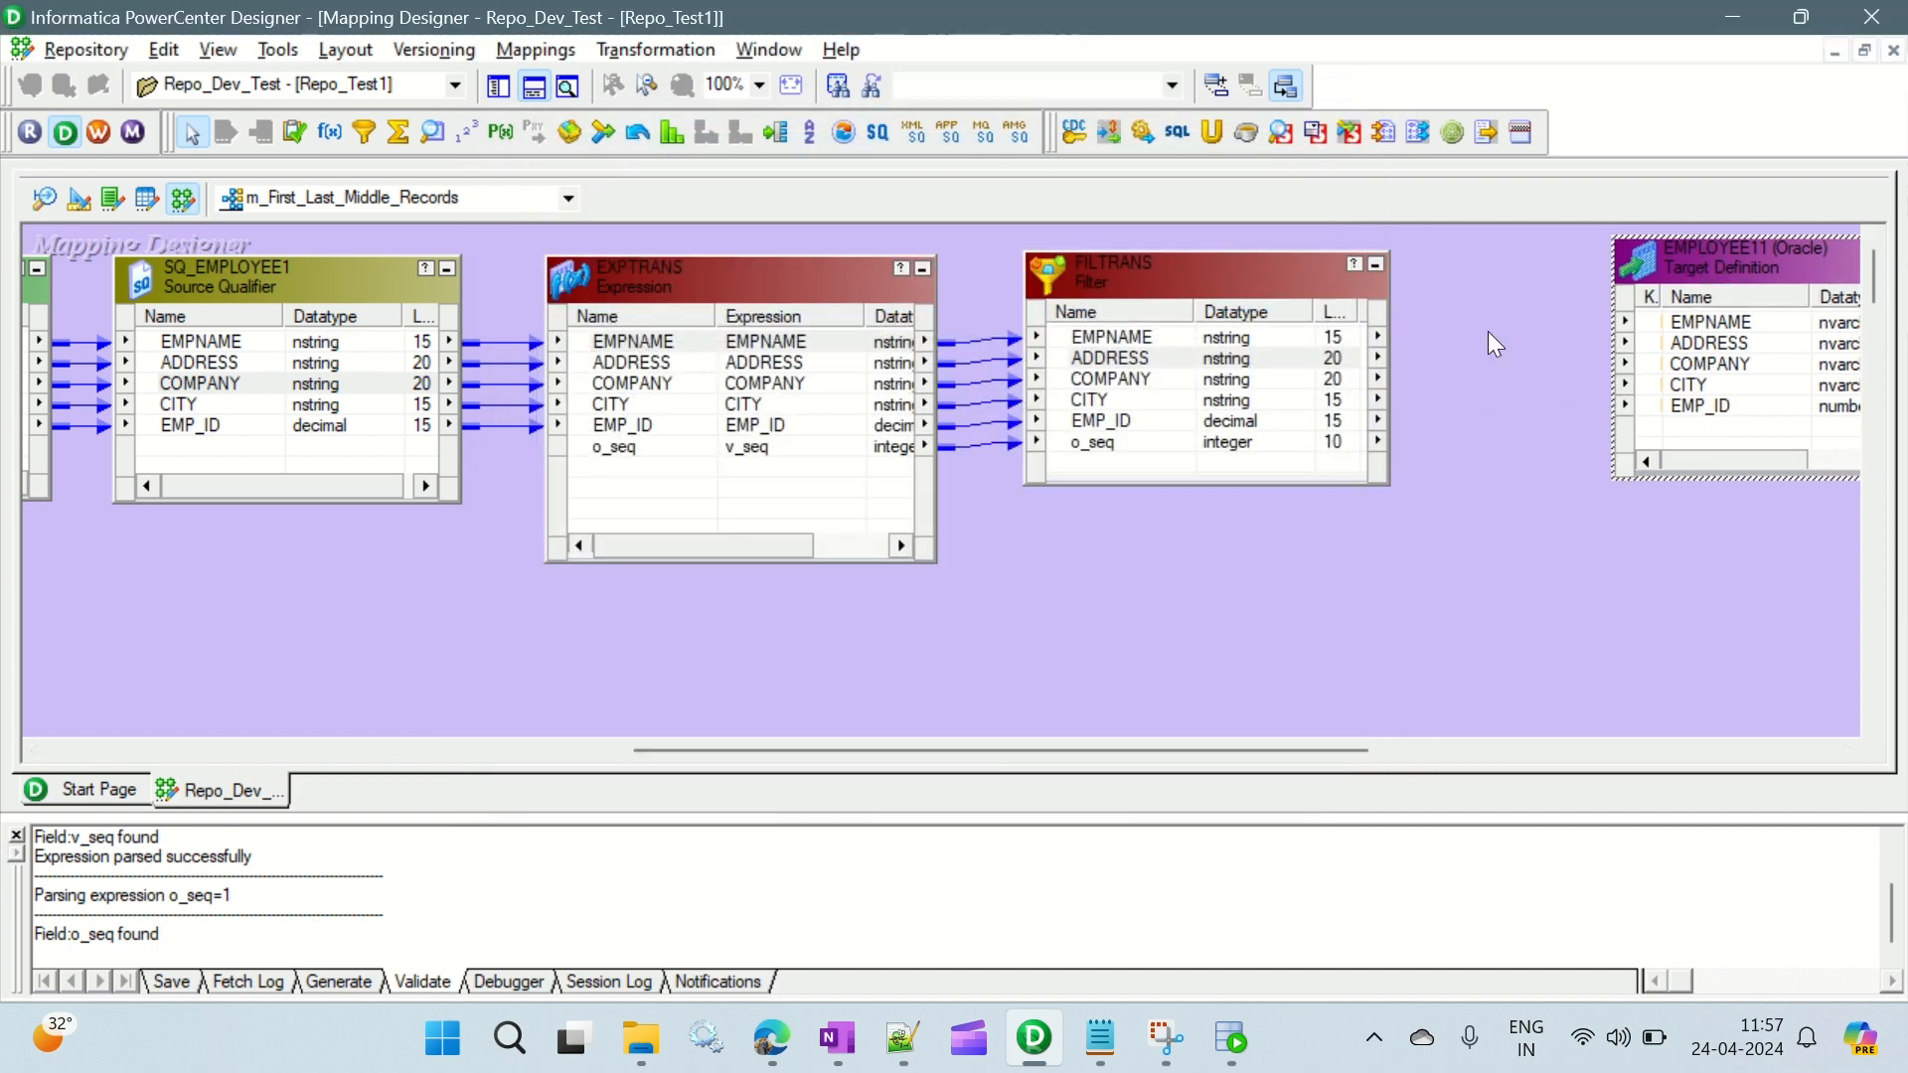
drag(1088, 754, 1327, 754)
drag(1179, 261, 1646, 278)
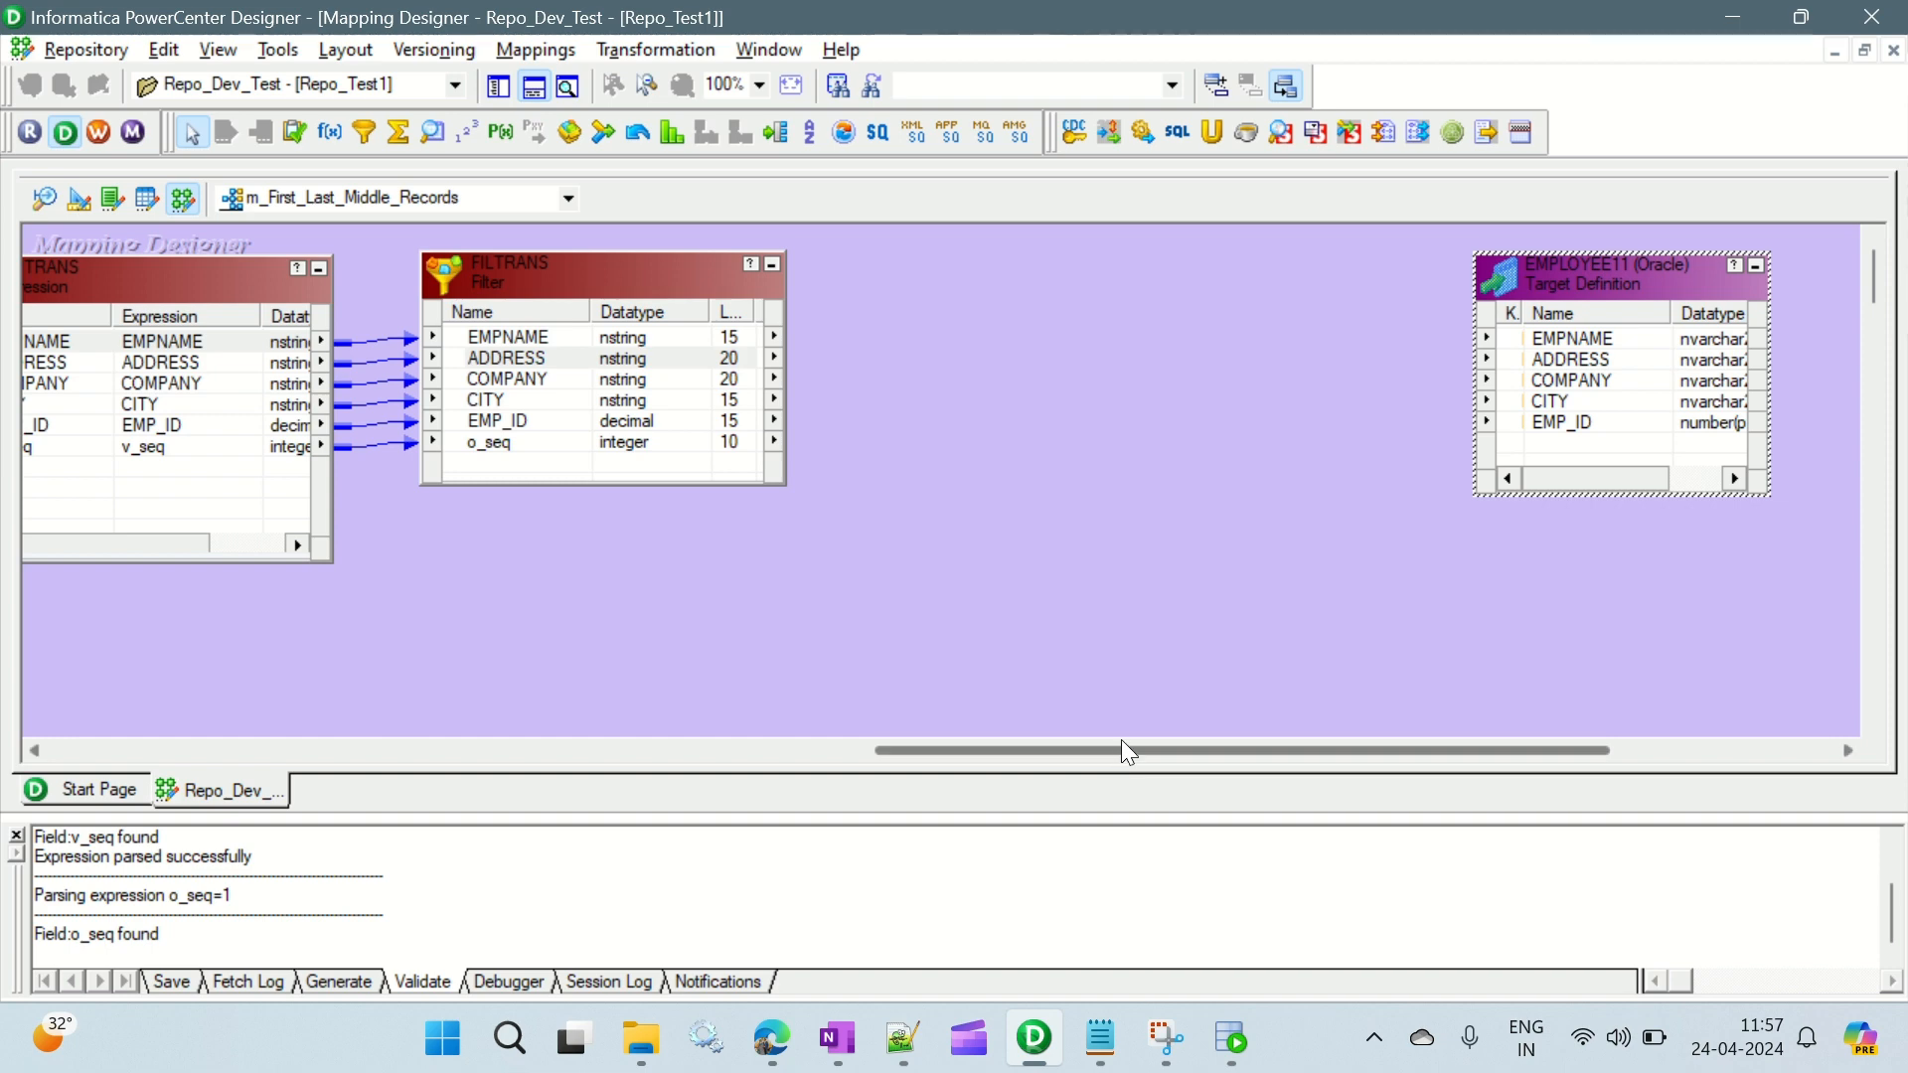
drag(1121, 752, 892, 676)
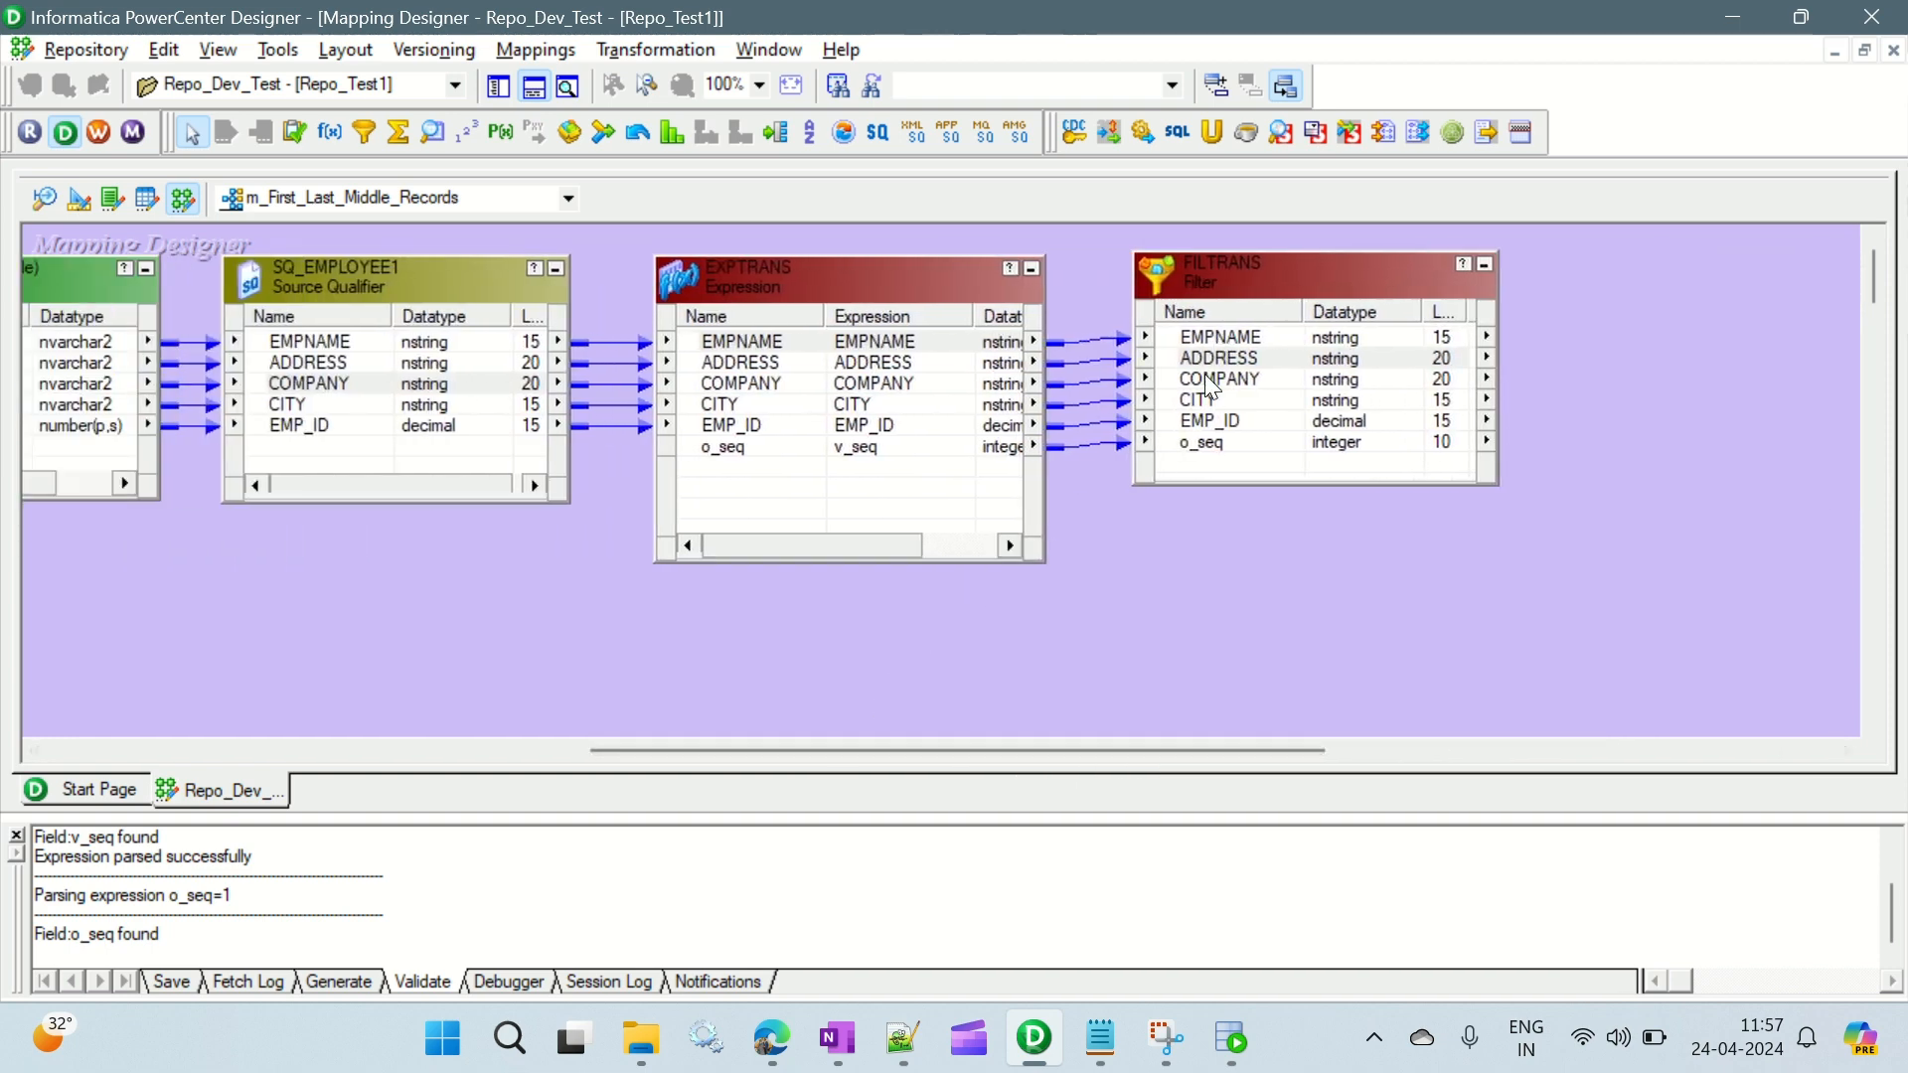
- Review the Notepad notes for which records to load and the planned transformation sequence, and return to the mapping
key(alt+Tab)
key(alt+Tab)
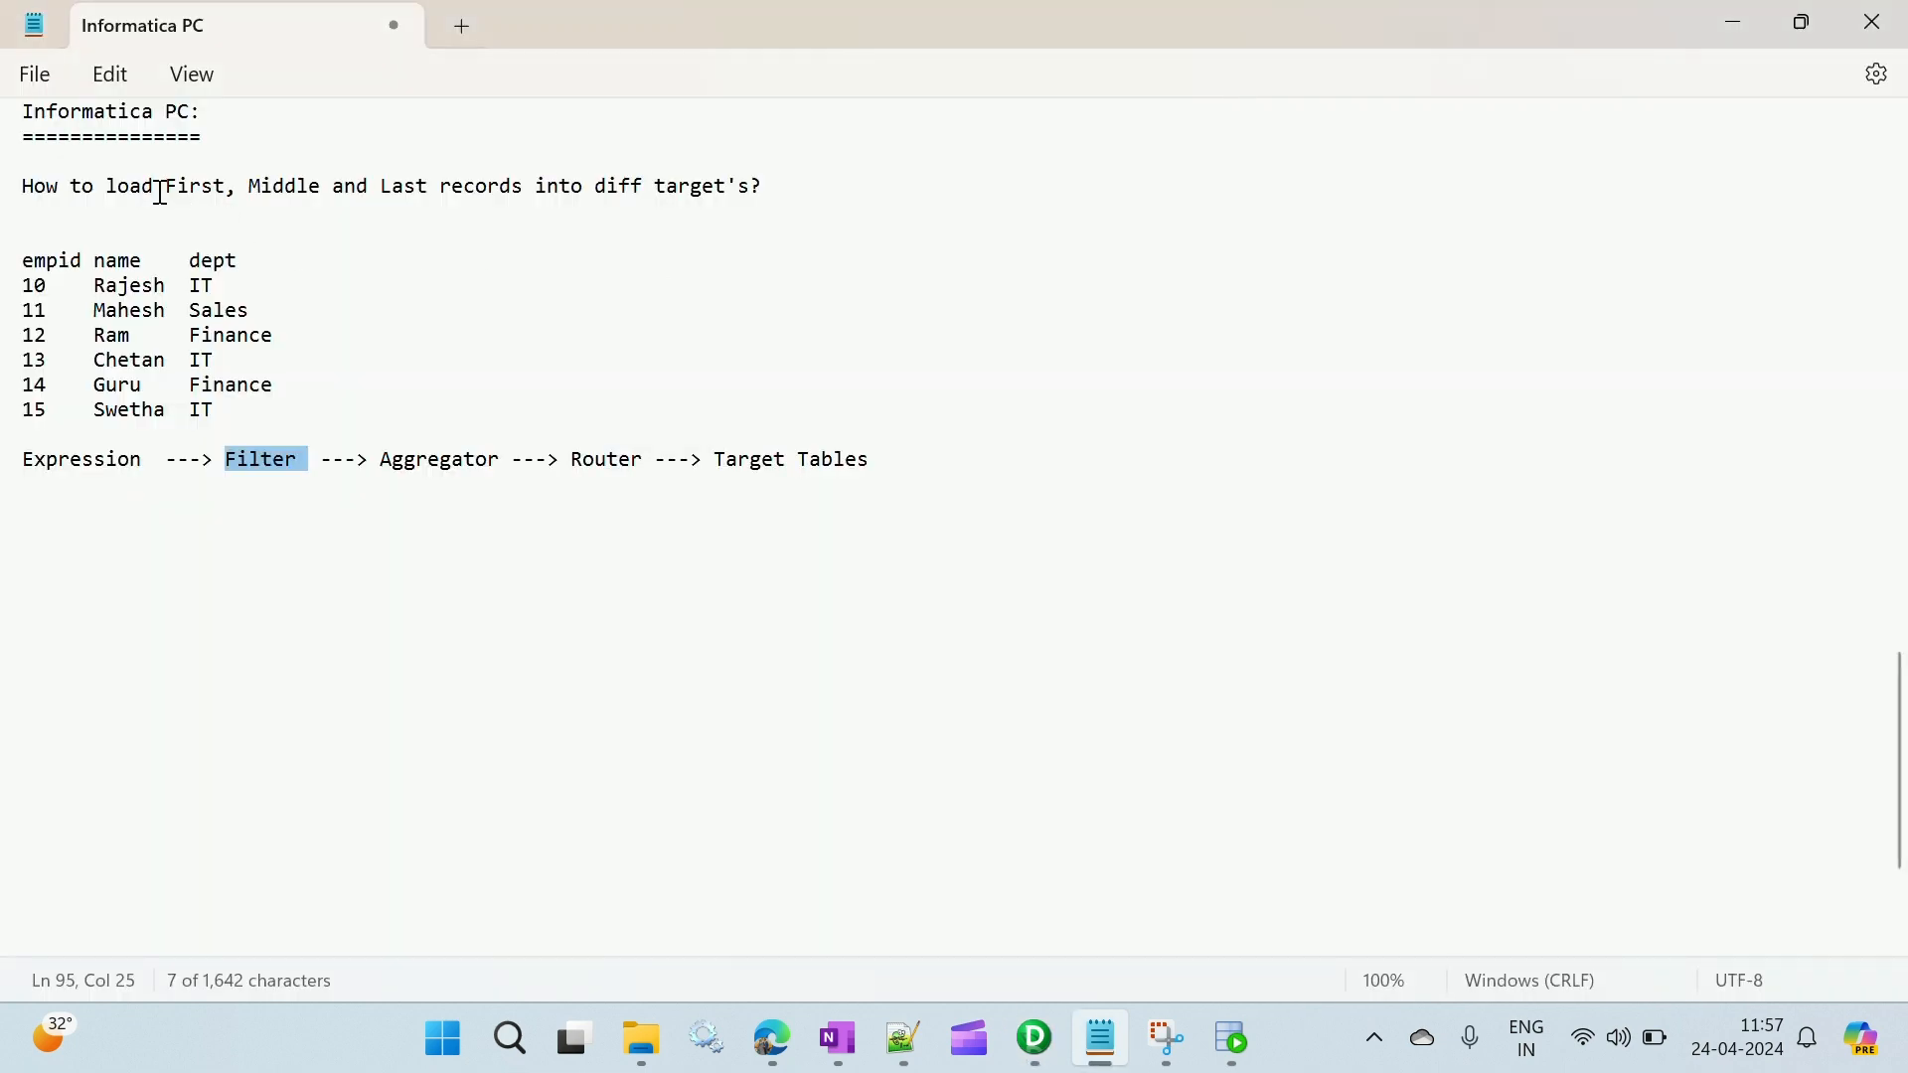
drag(156, 187, 256, 219)
click(328, 205)
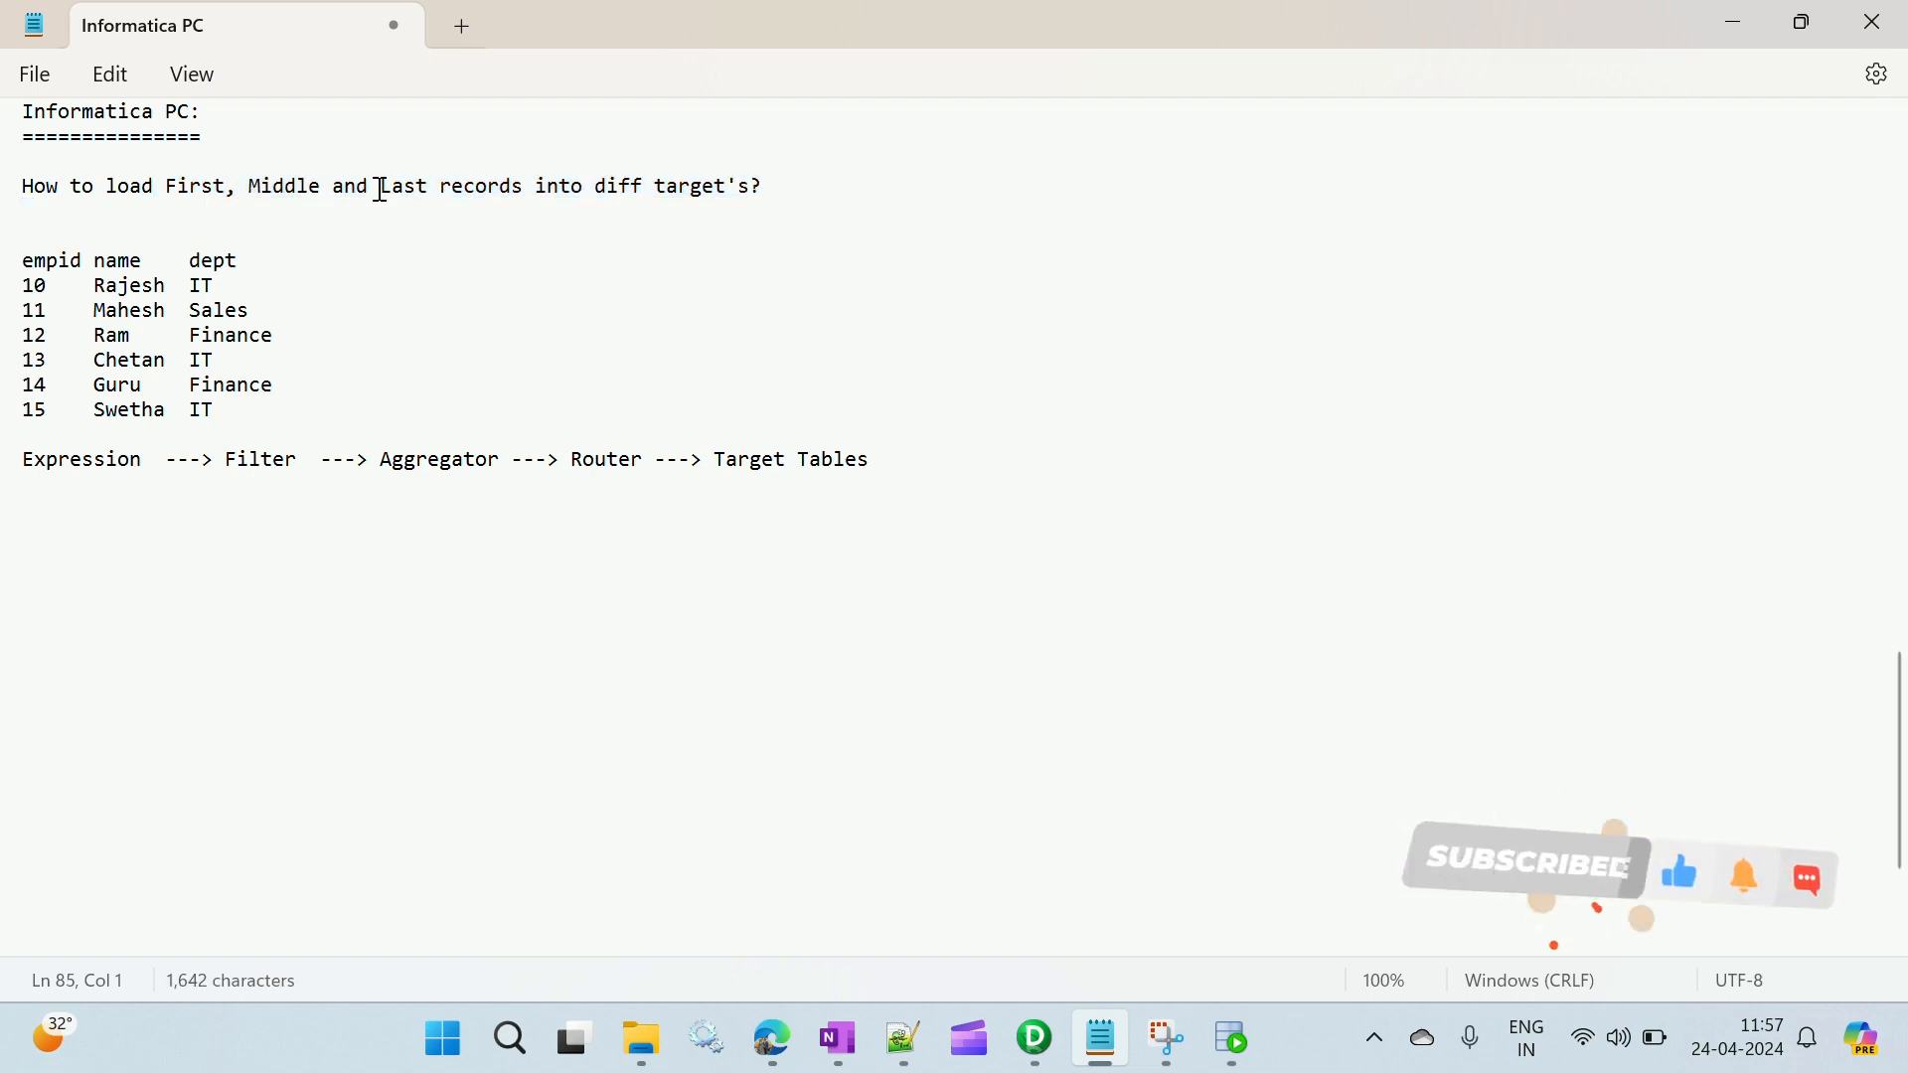
drag(380, 188, 437, 196)
key(alt+Tab)
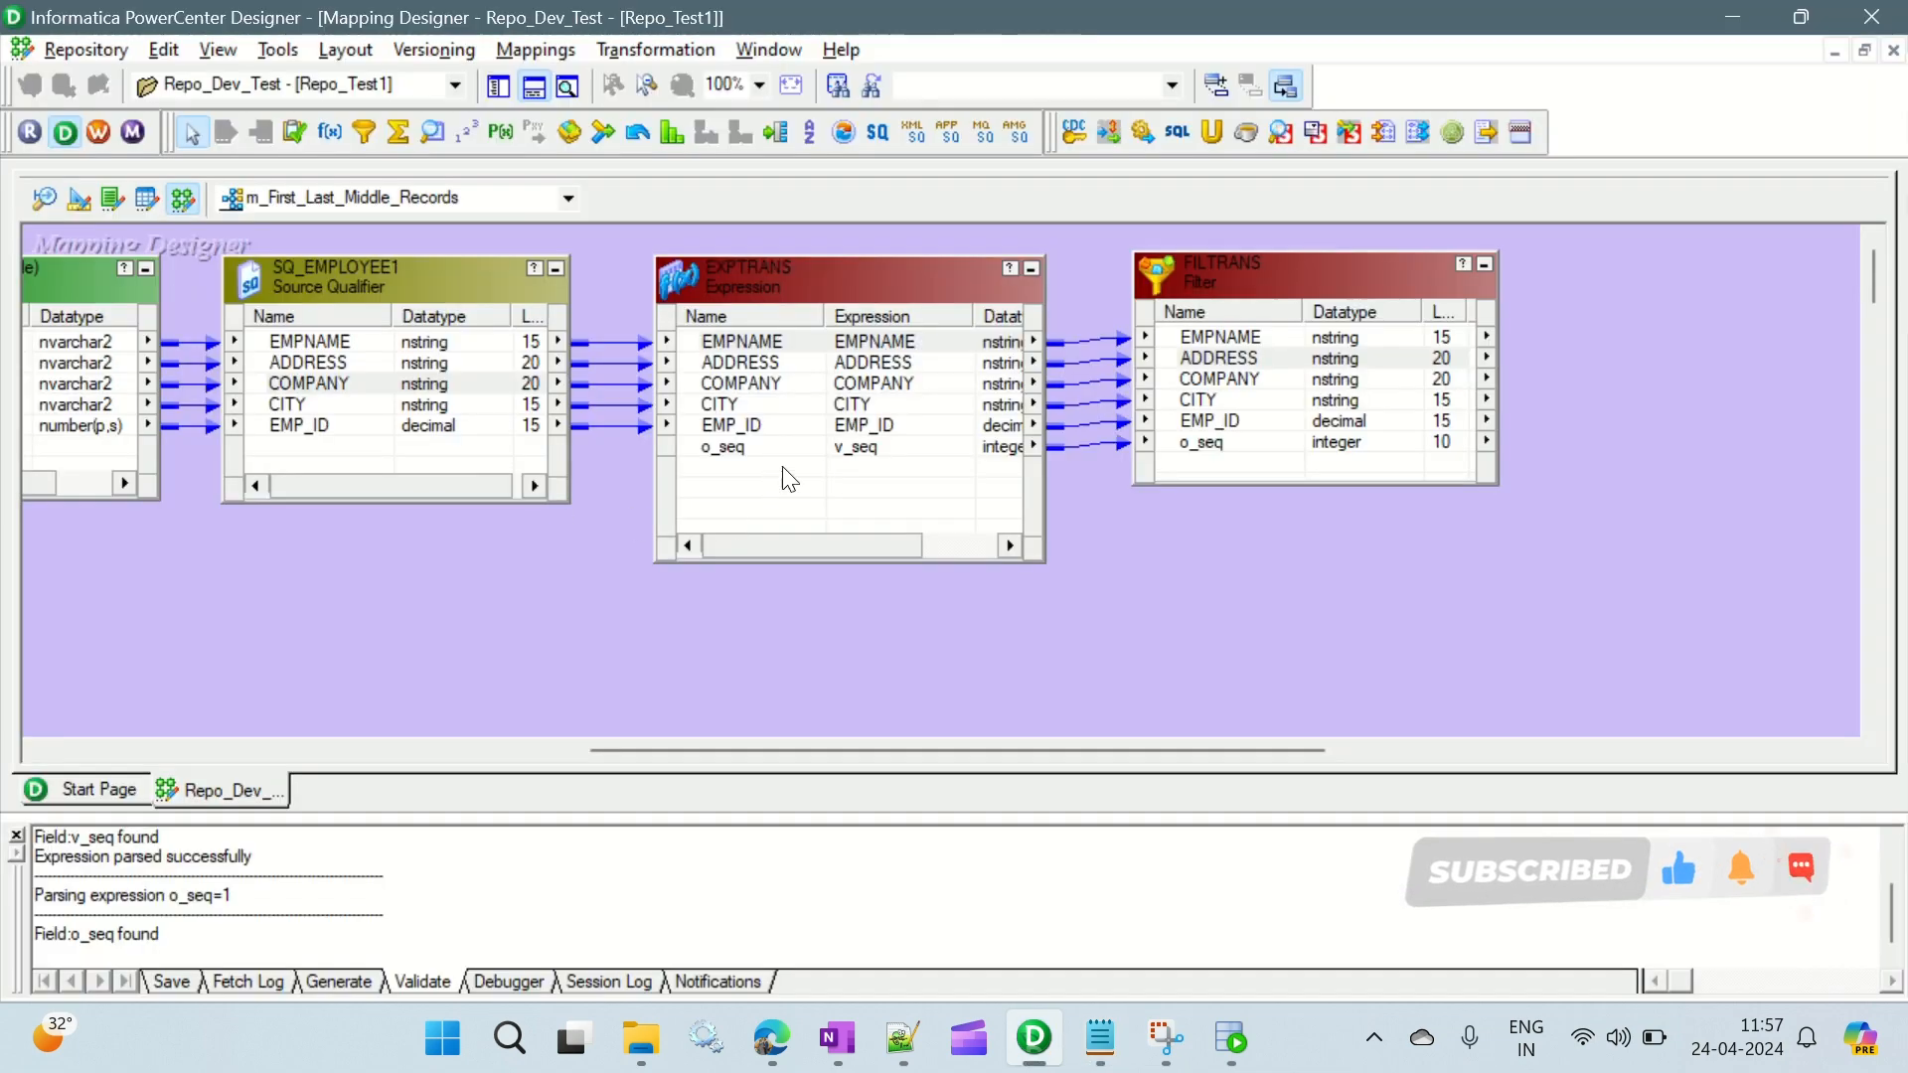
- Place an Aggregator transformation below the FILTRANS Filter and enlarge its box to make room for ports
click(1240, 271)
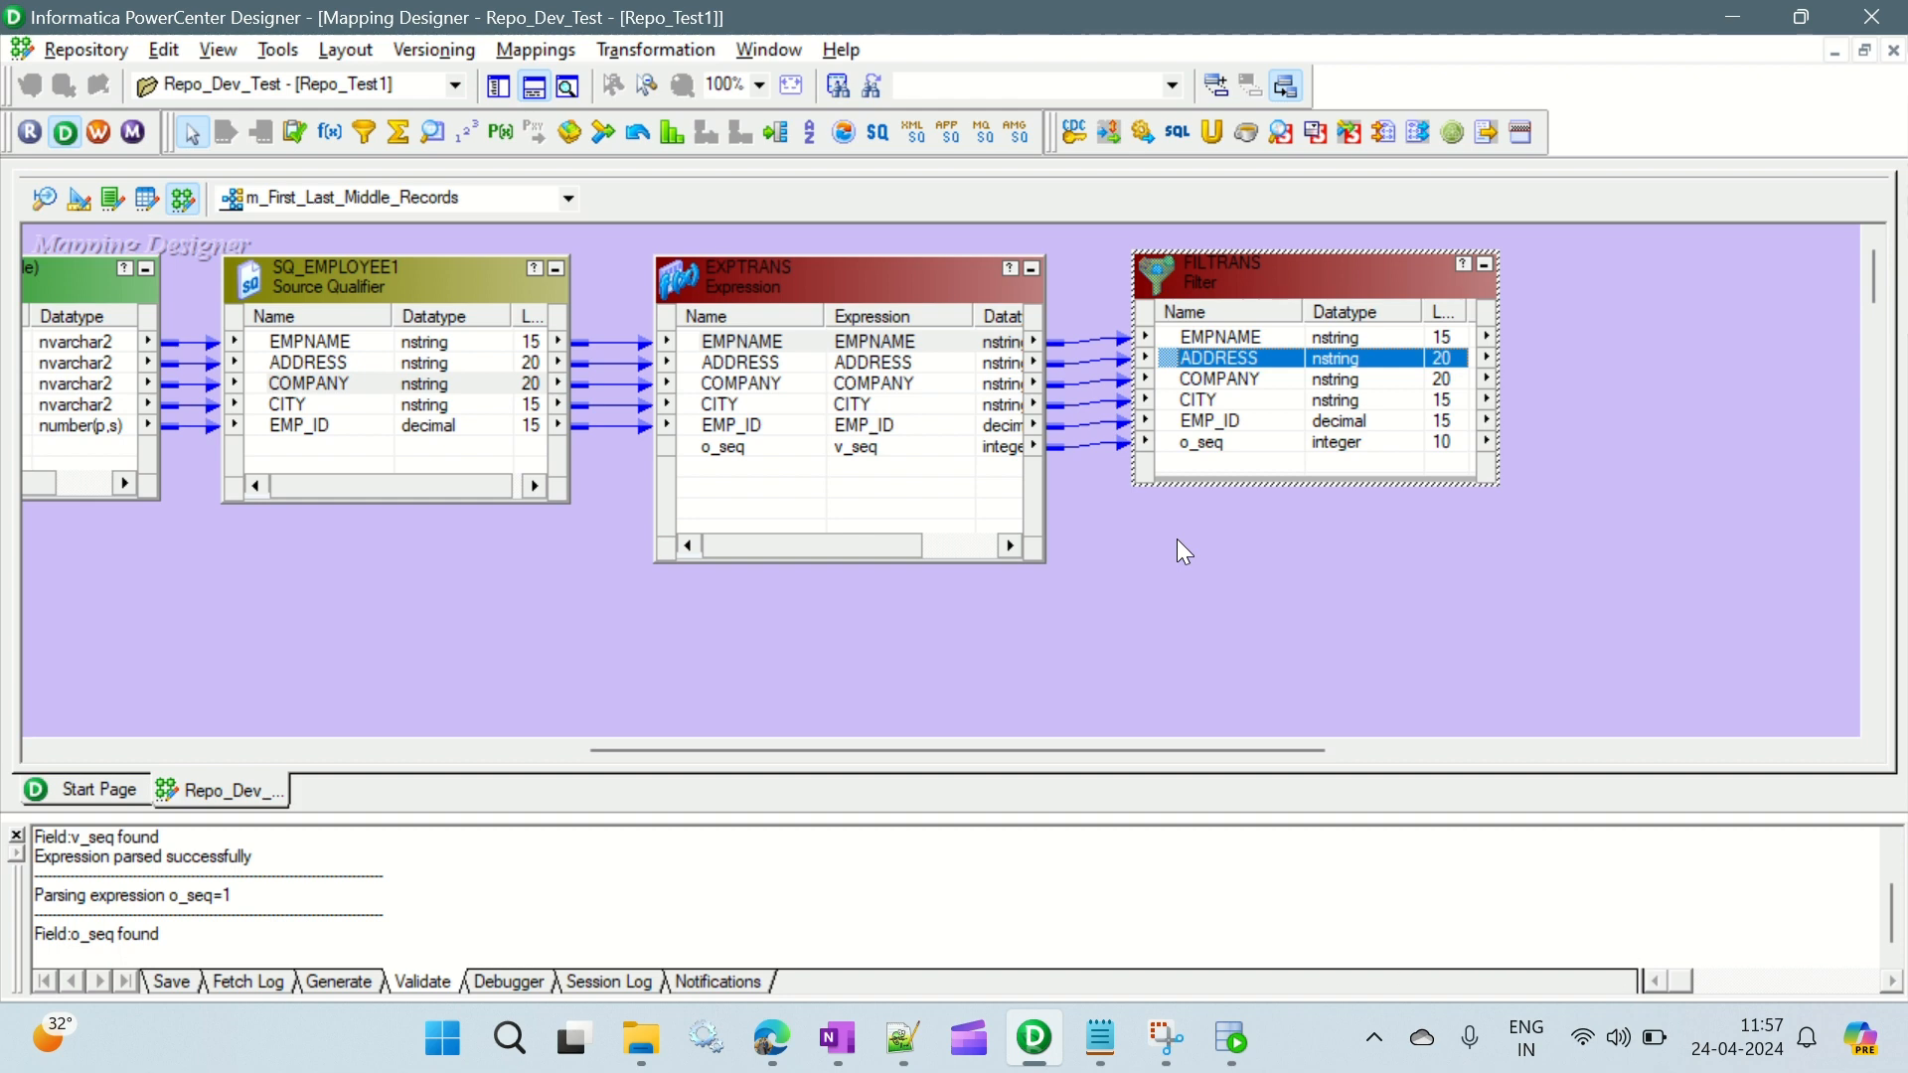
click(400, 136)
drag(1110, 559, 1491, 732)
scroll(1664, 438, down, 2)
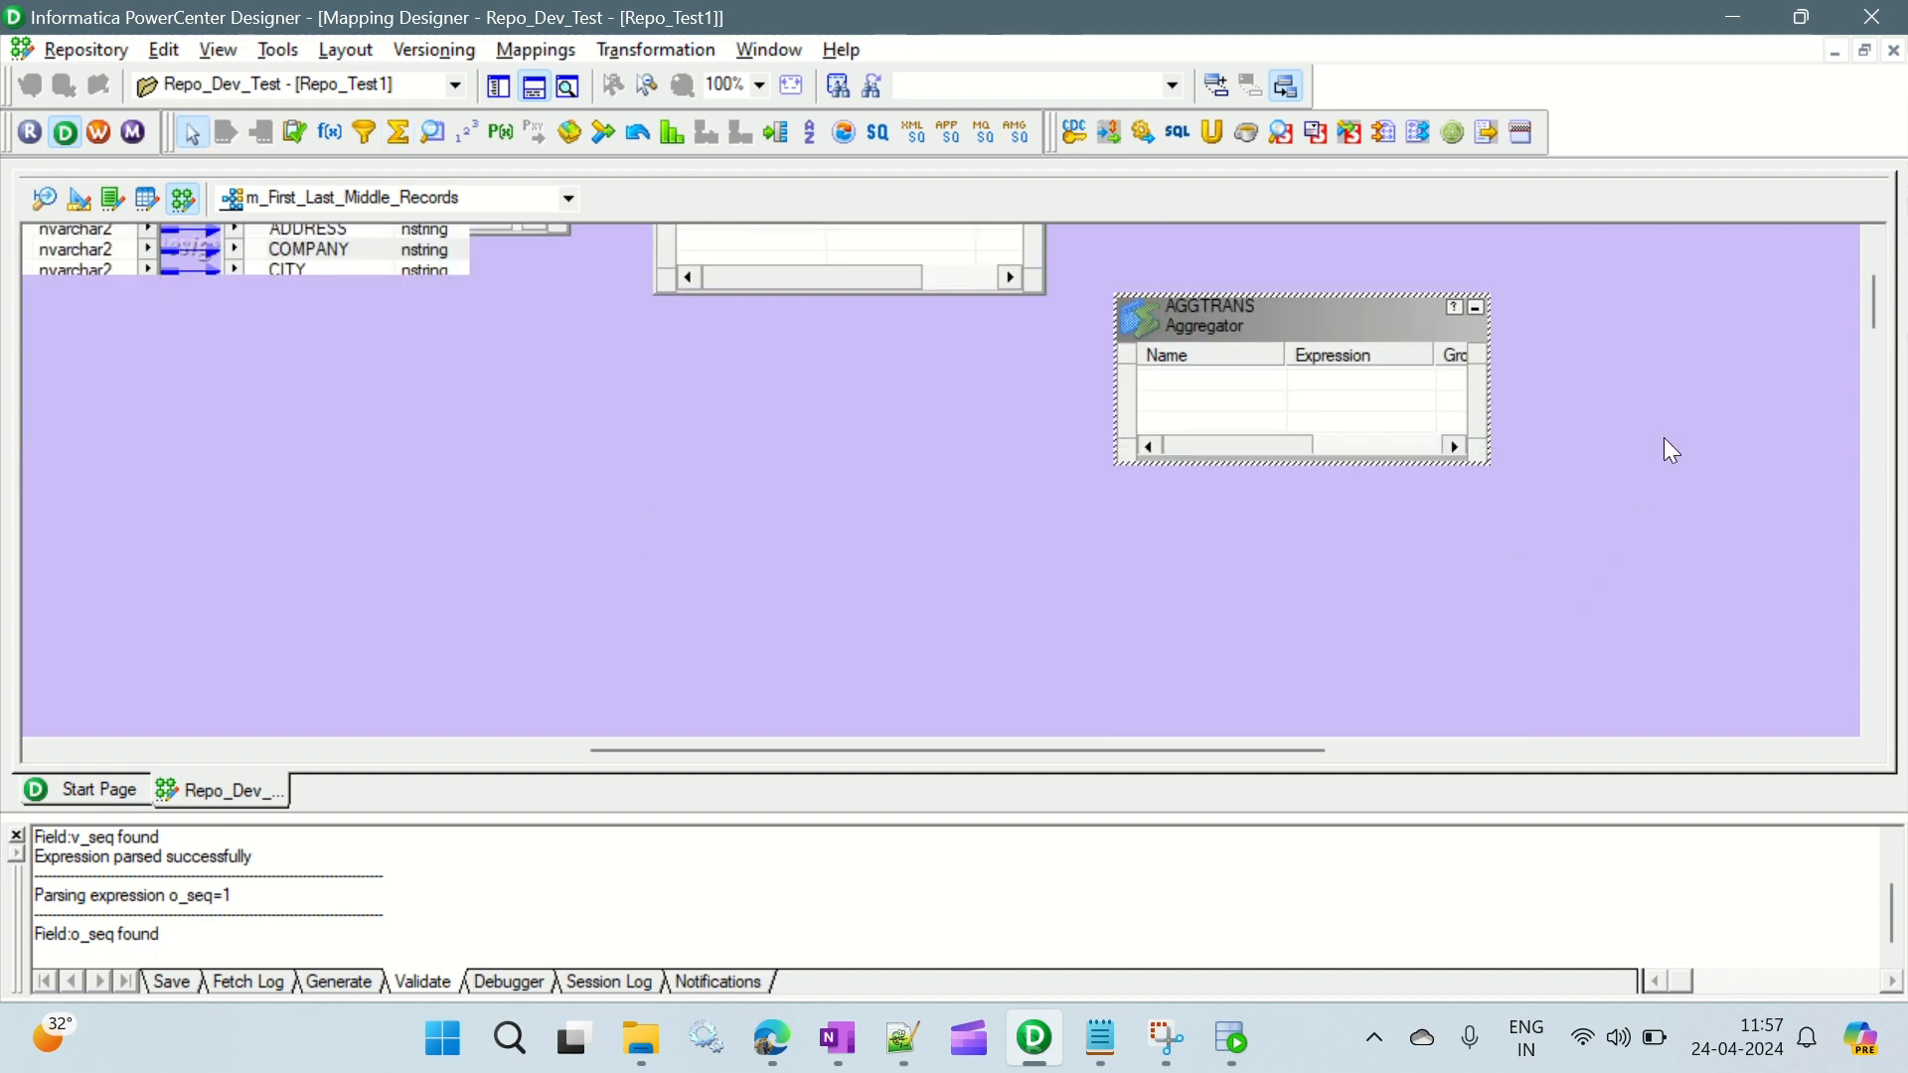
scroll(1661, 437, up, 1)
drag(1493, 594, 1501, 692)
drag(1381, 464, 1412, 449)
scroll(855, 559, up, 1)
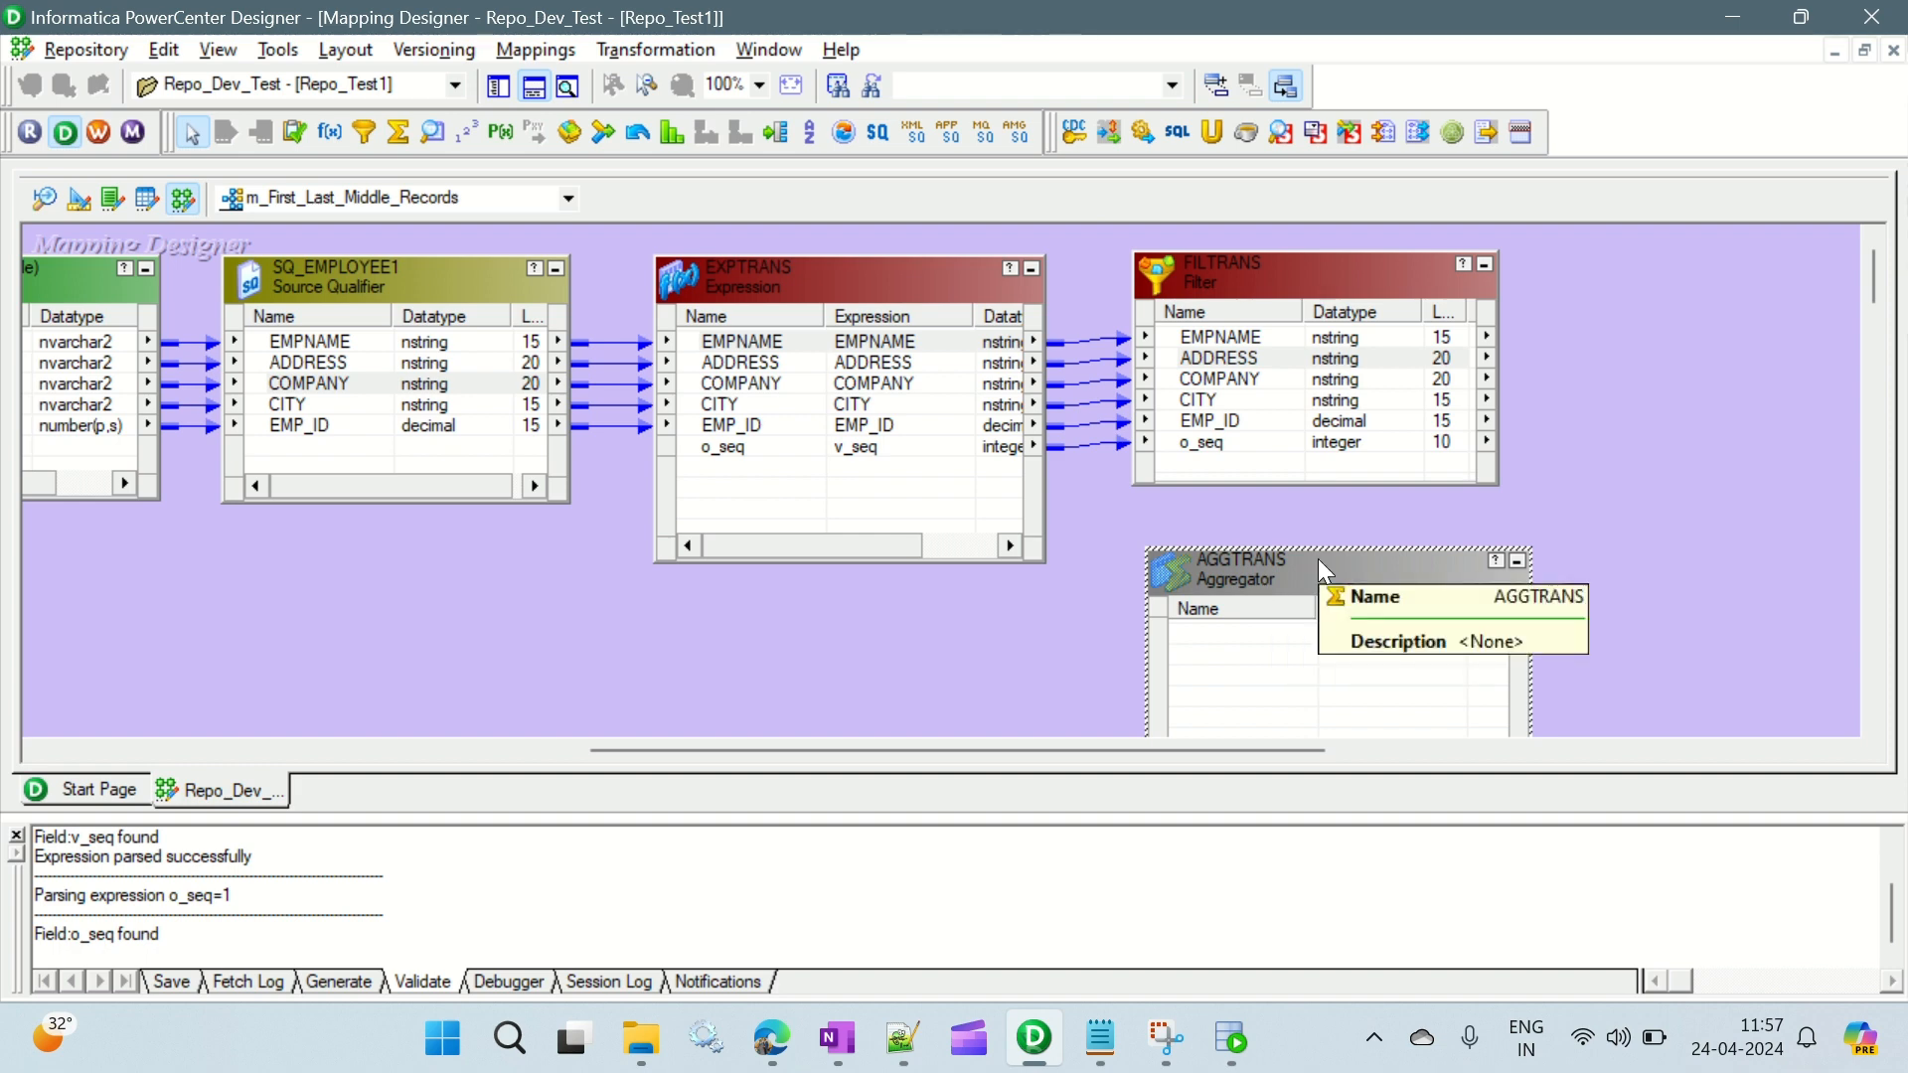
- Link all EXPTRANS ports, from EMPNAME through o_seq, into the AGGTRANS Aggregator and move it slightly closer to FILTRANS
click(730, 343)
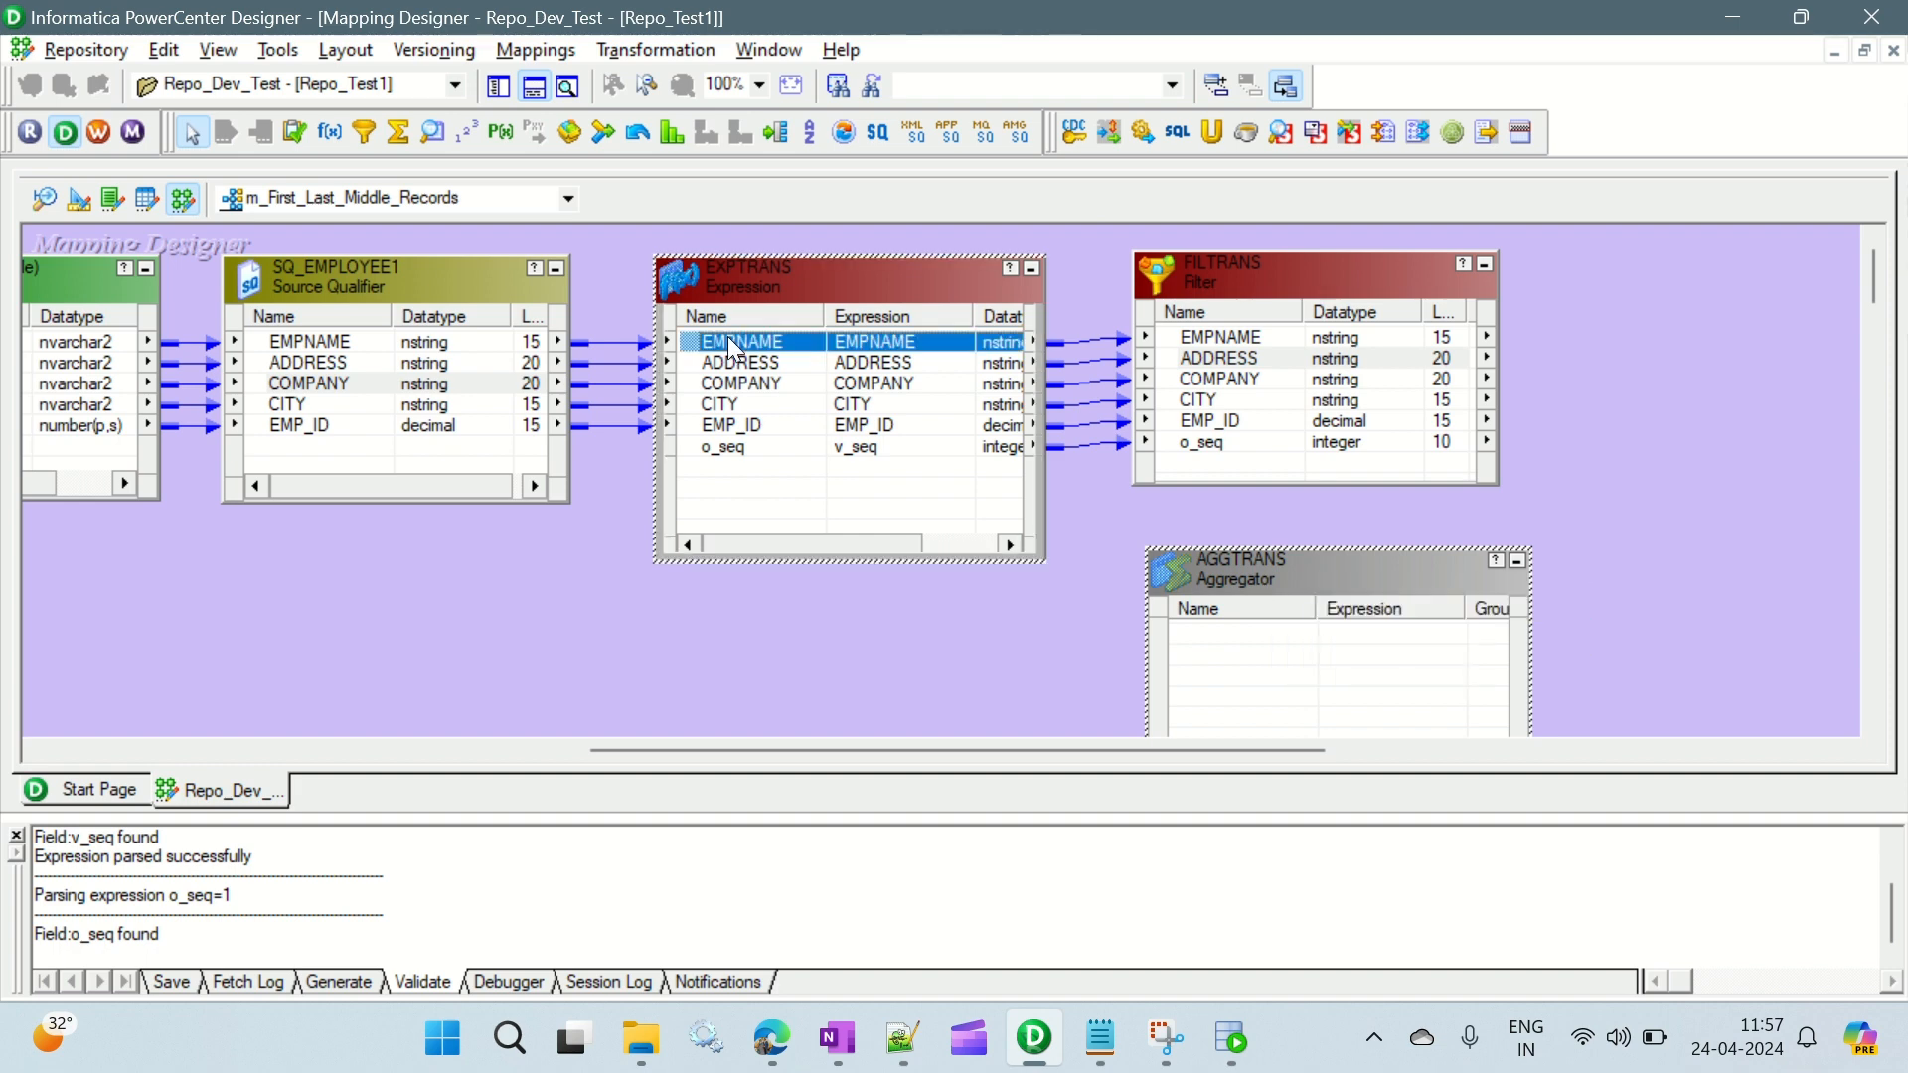
shift+click(737, 449)
drag(743, 346, 1214, 629)
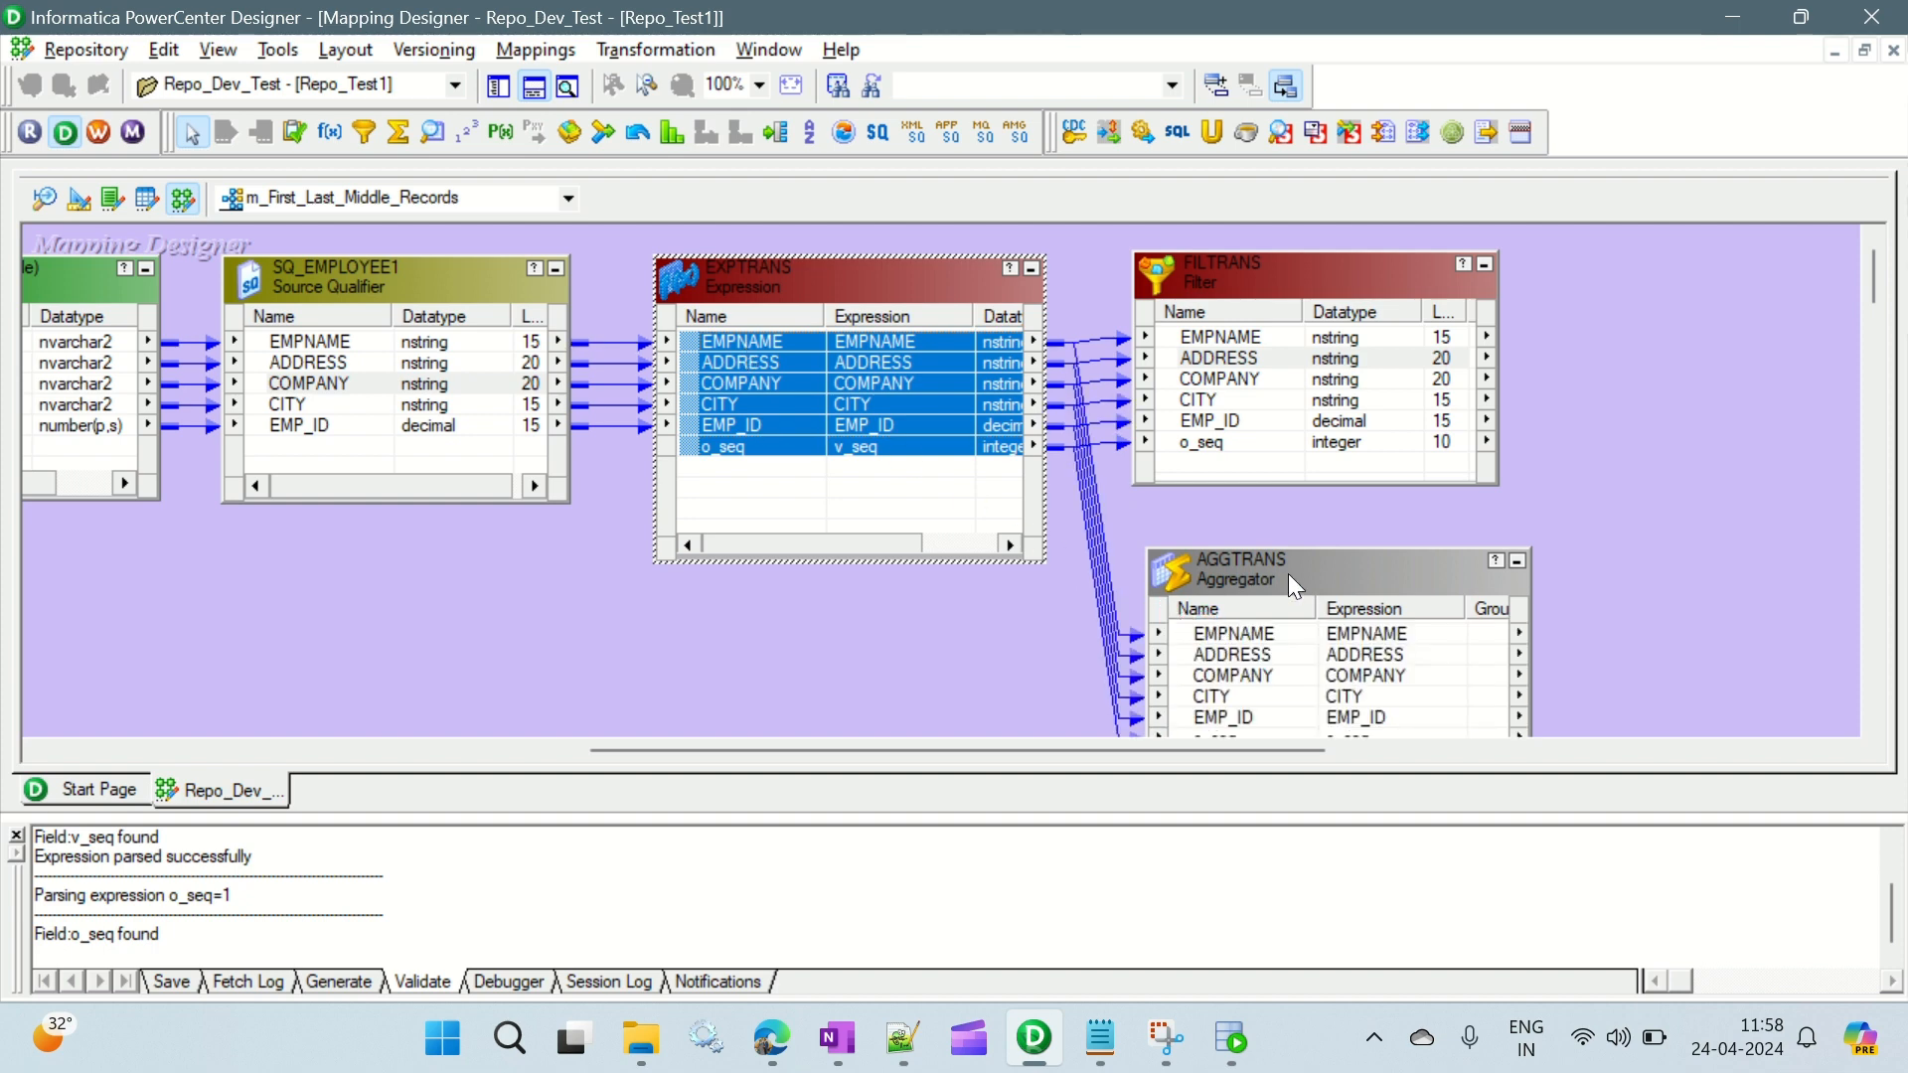
drag(1288, 574, 1276, 539)
- Open the port definitions of the AGGTRANS Aggregator transformation for editing
double_click(1275, 528)
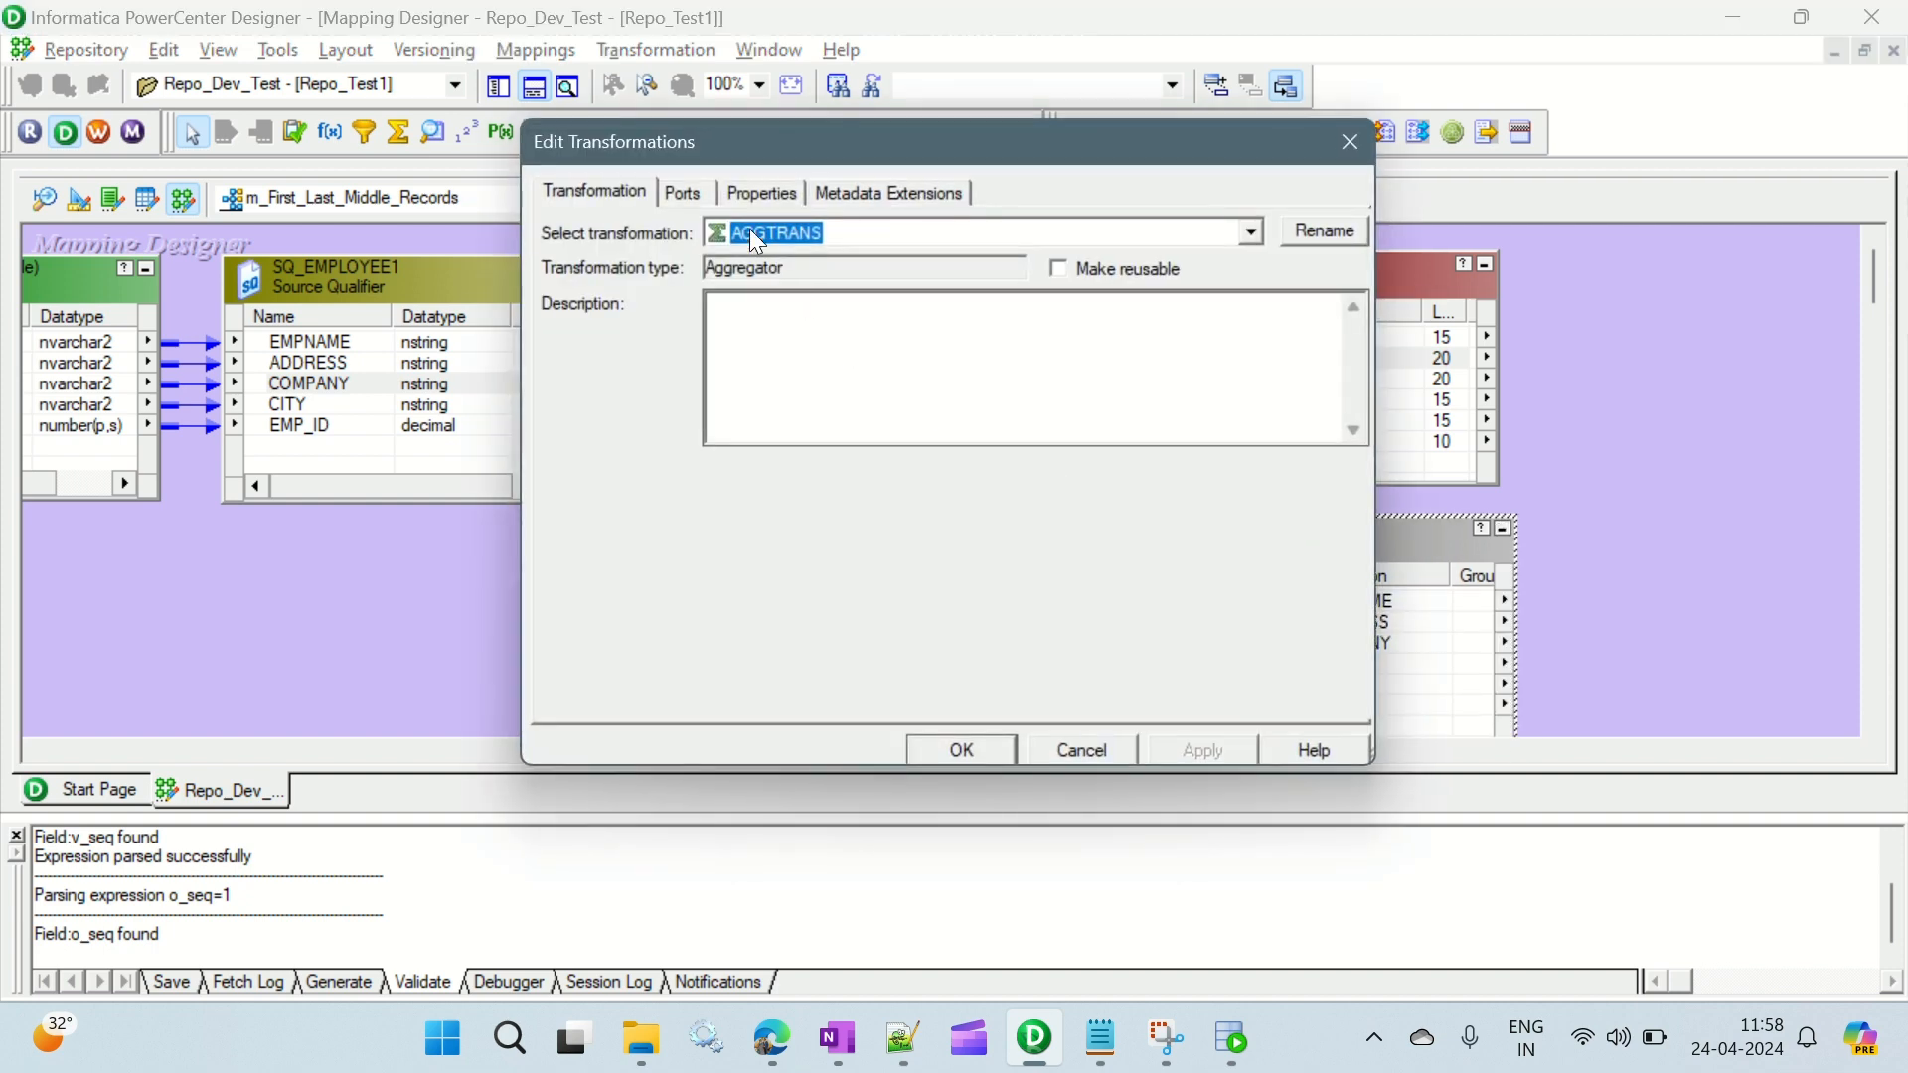
click(693, 194)
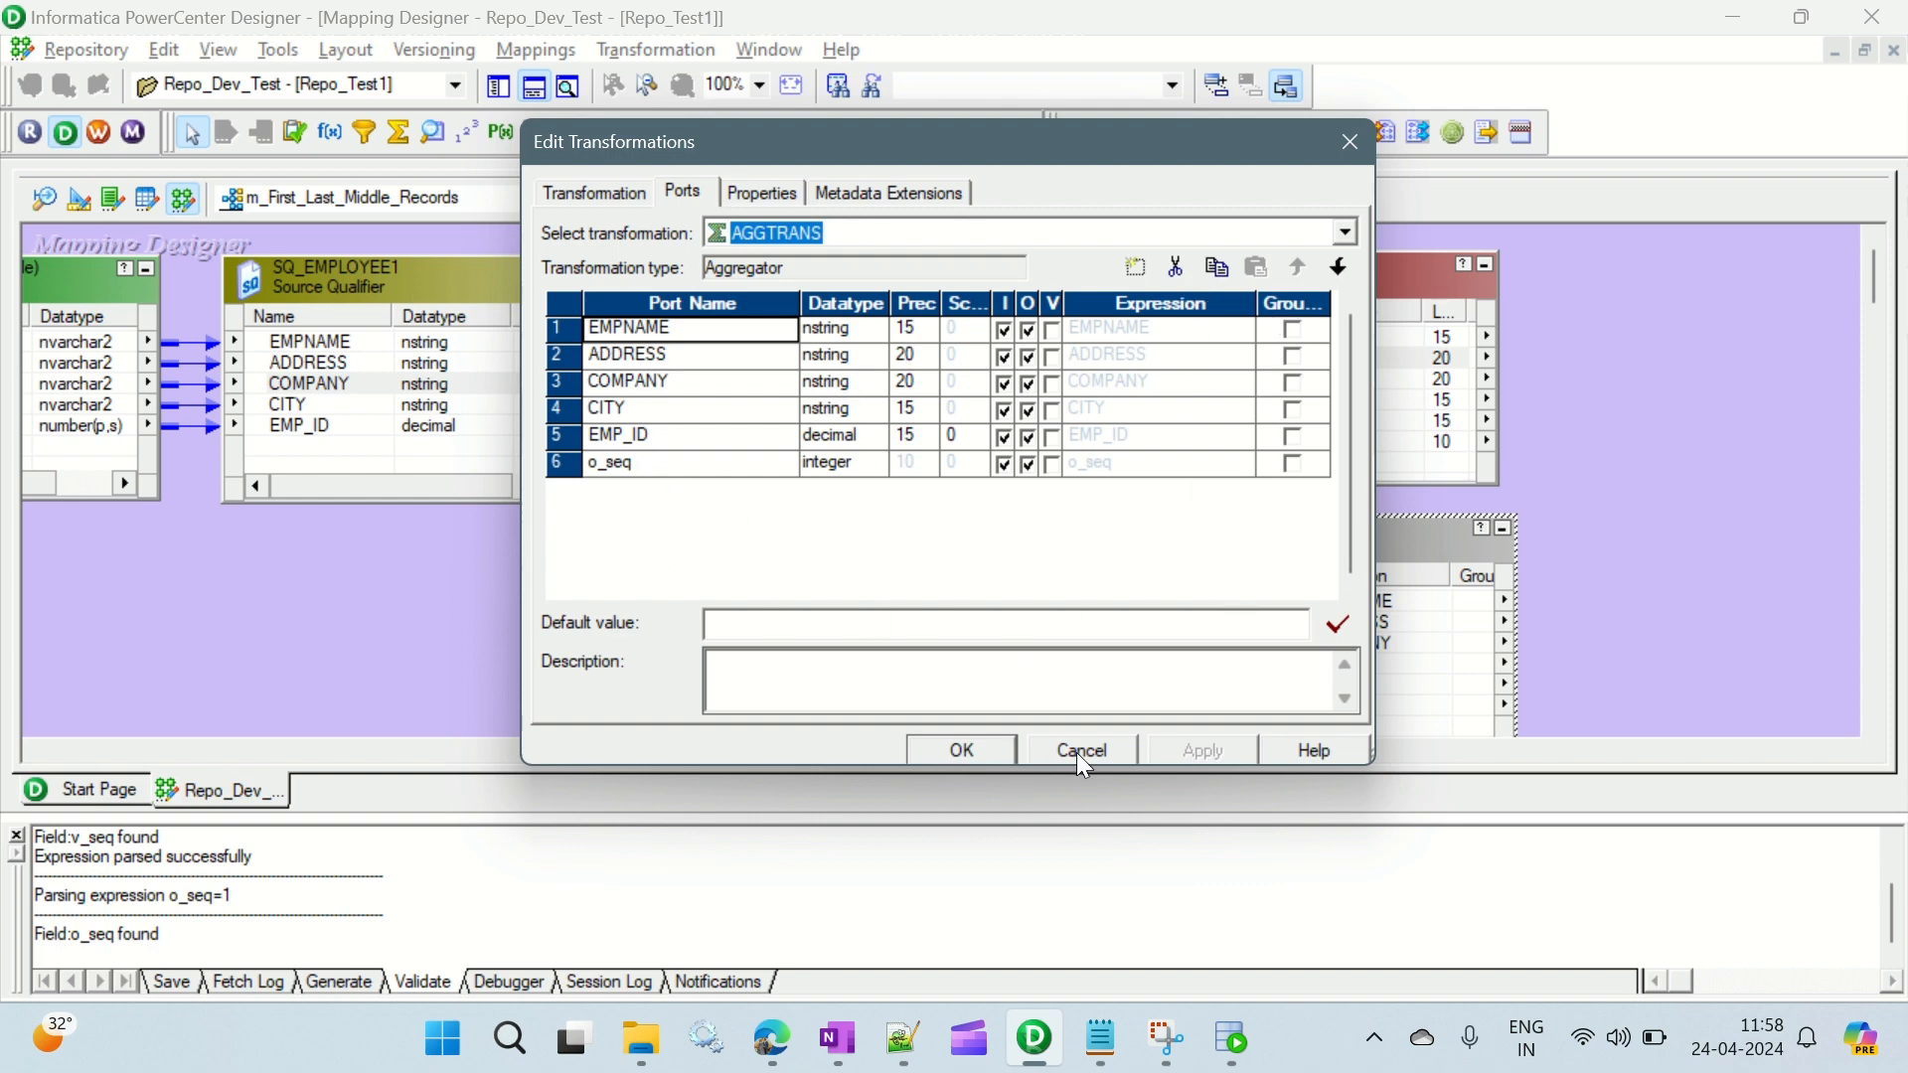
- Close the AGGTRANS port definitions, review the Router stage and first/last record requirement in the Notepad notes, and return to the mapping
click(962, 750)
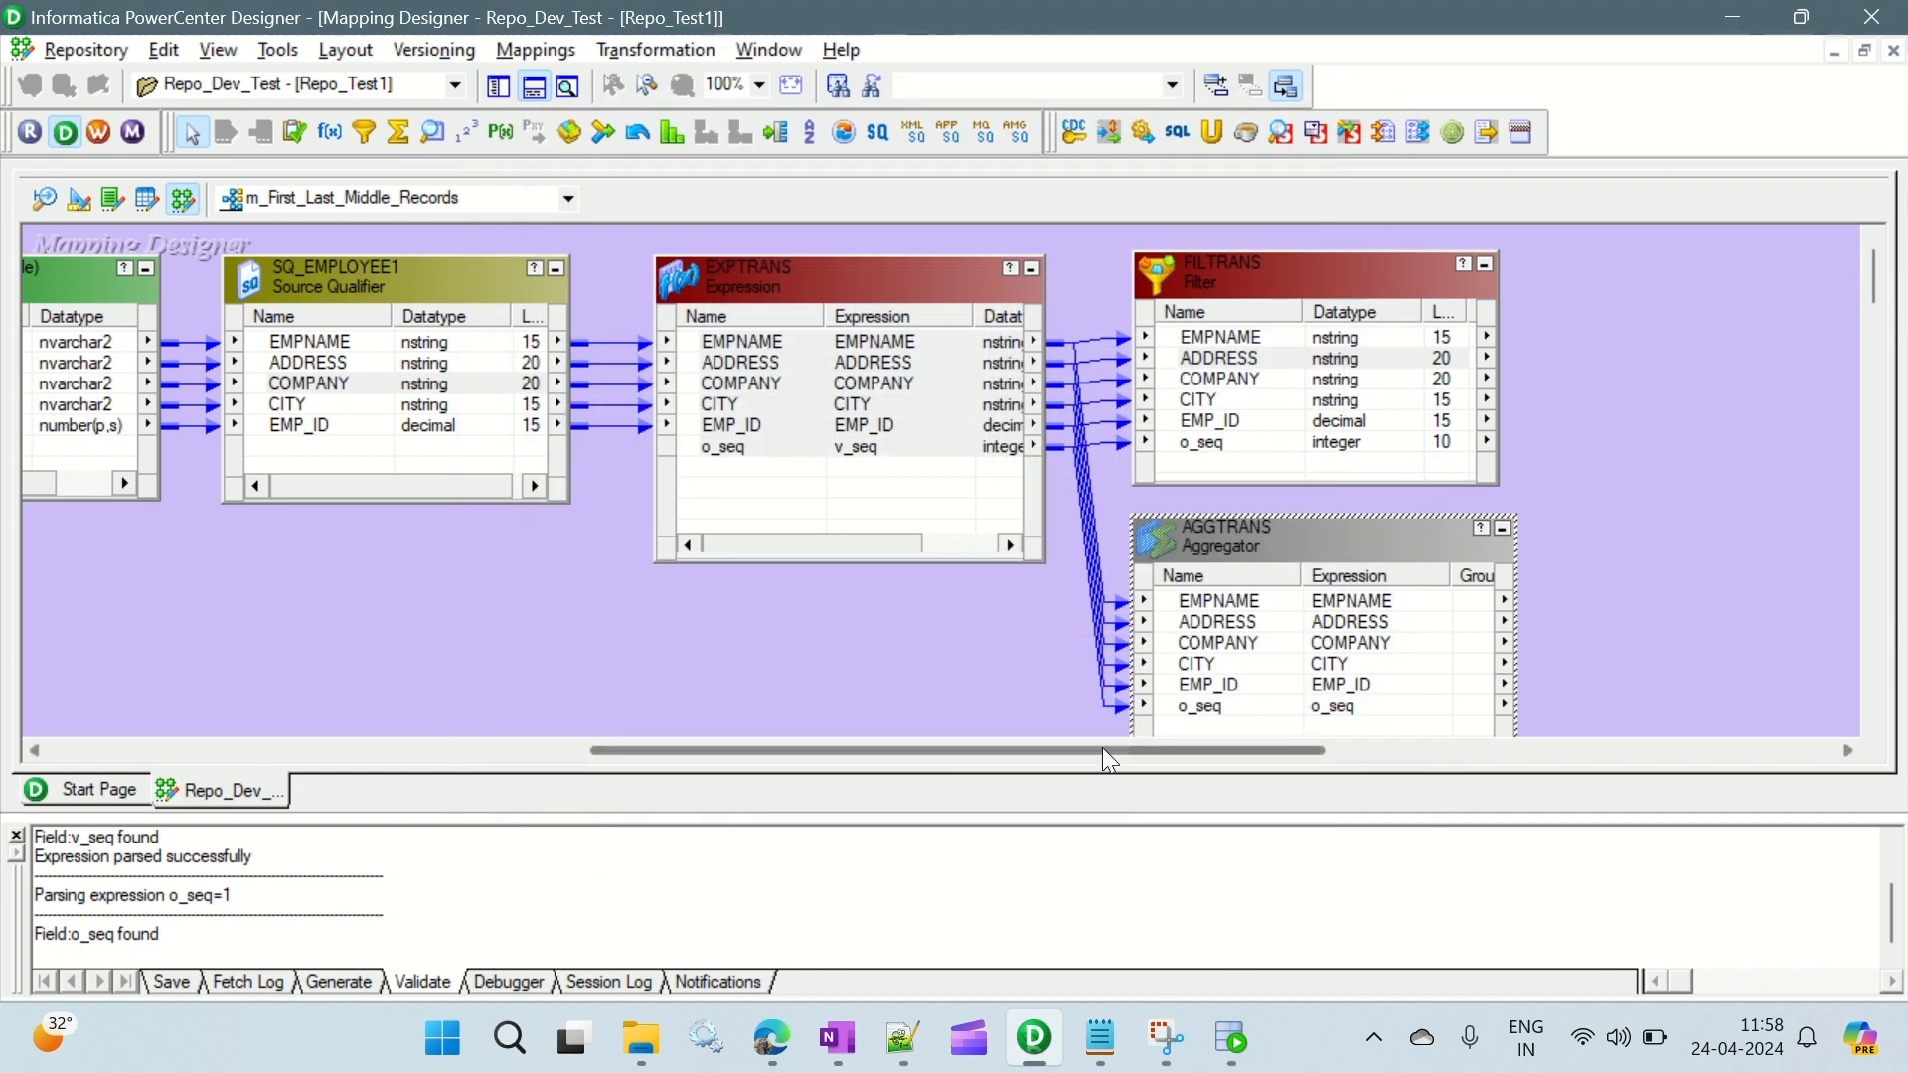
drag(1098, 749, 1266, 752)
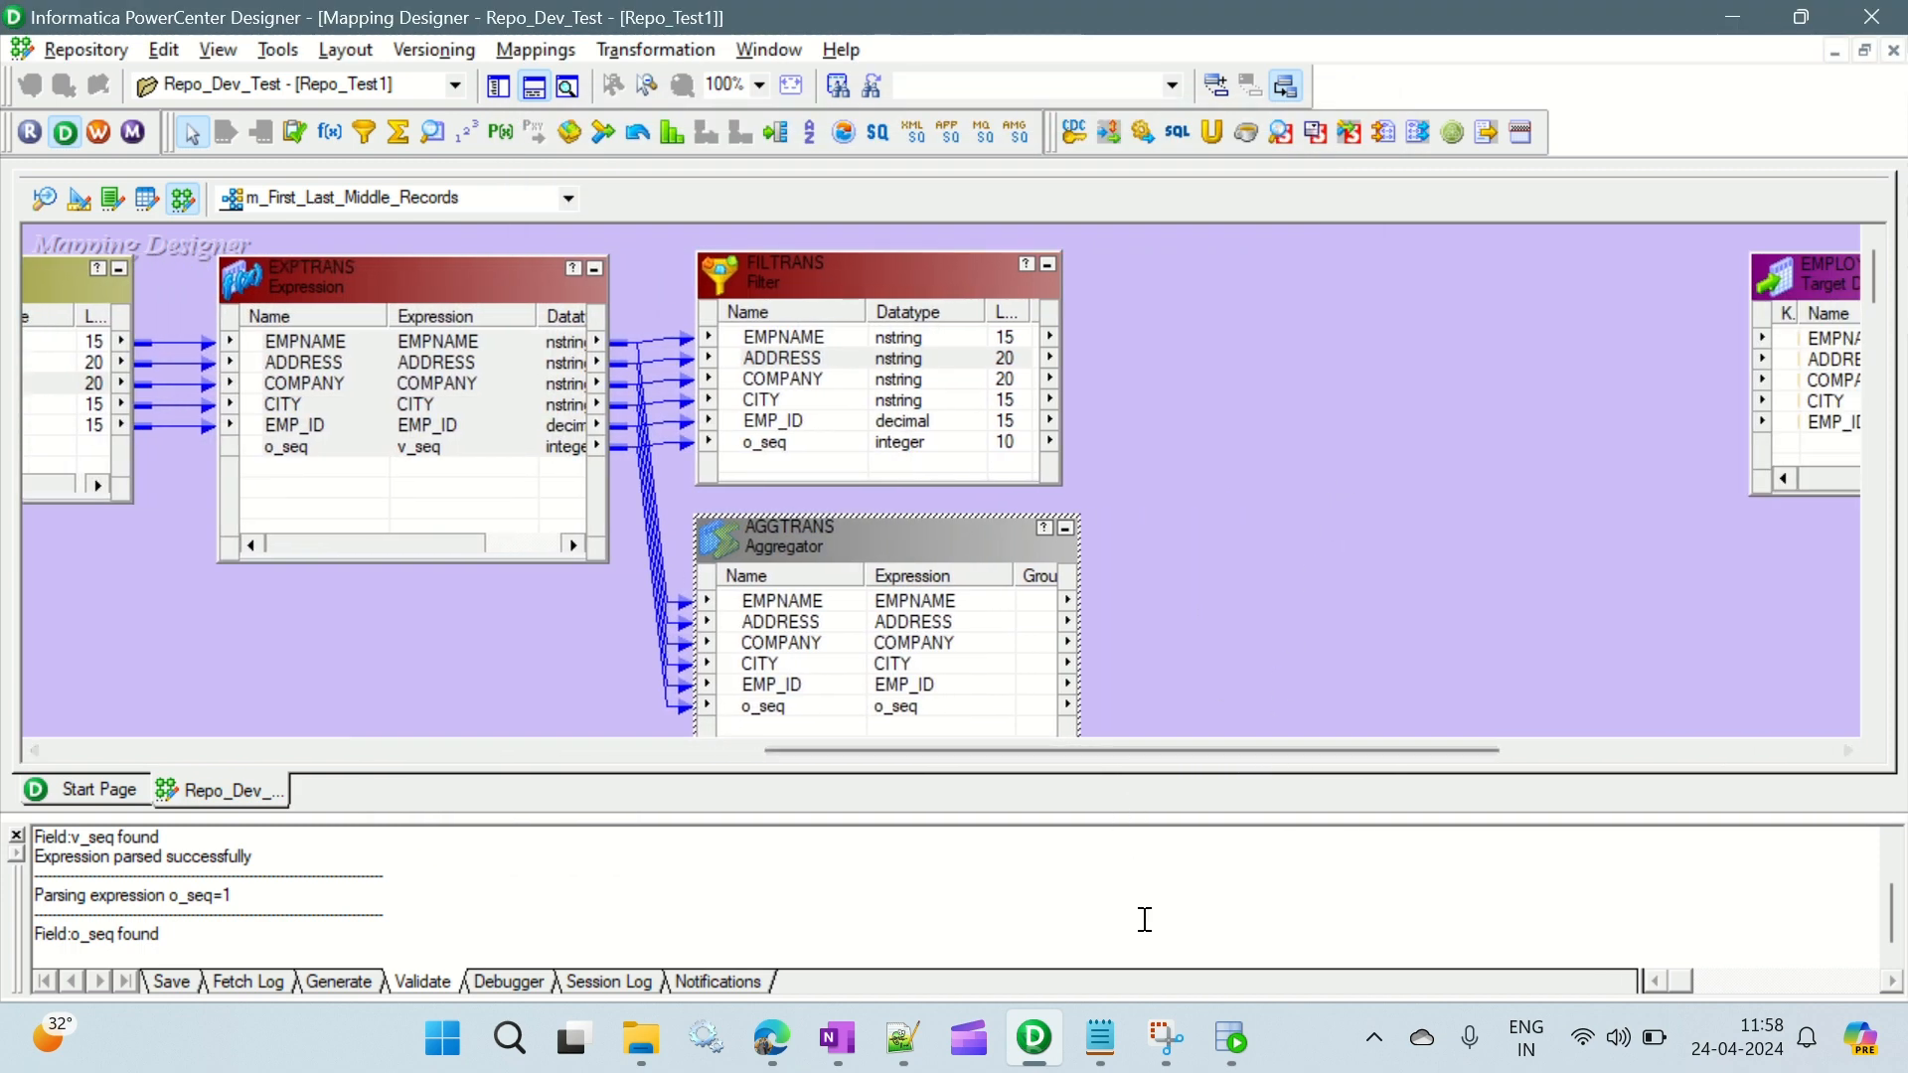
click(1111, 1062)
drag(337, 459, 630, 466)
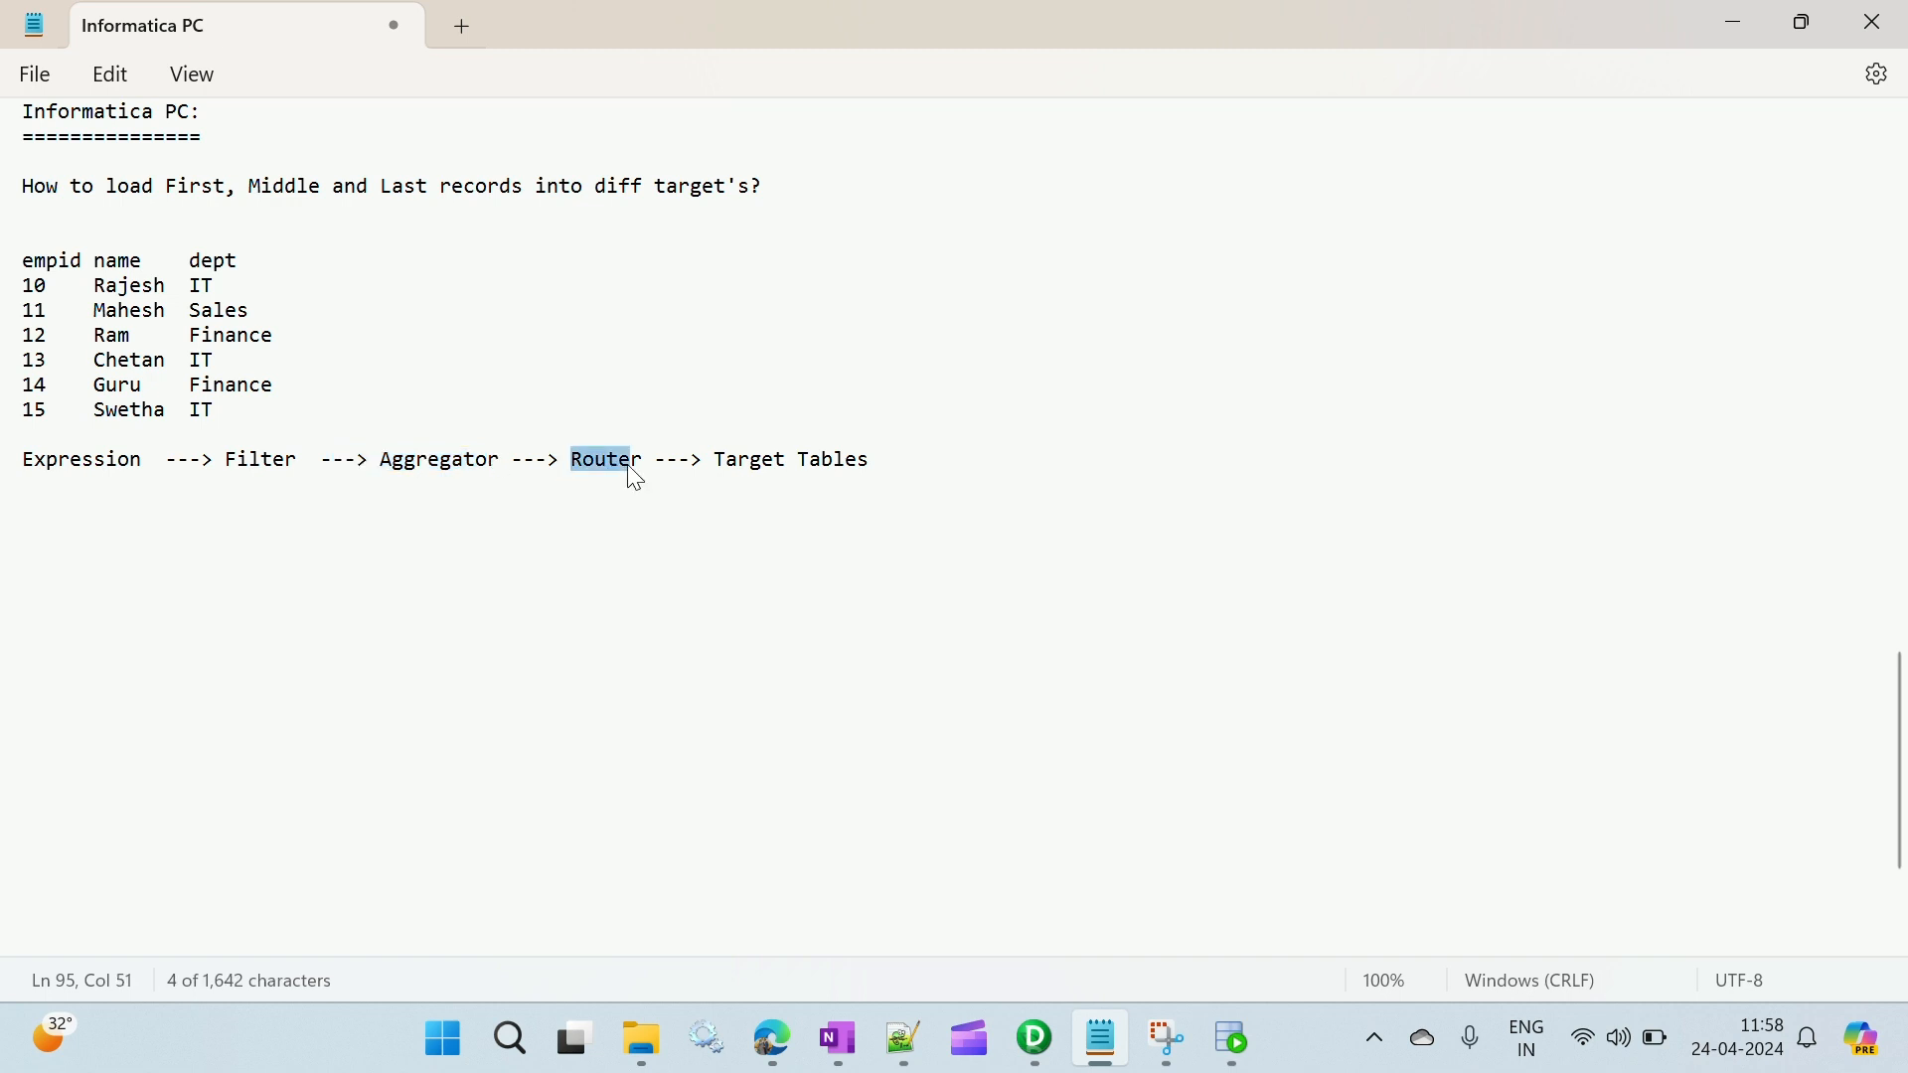
click(573, 501)
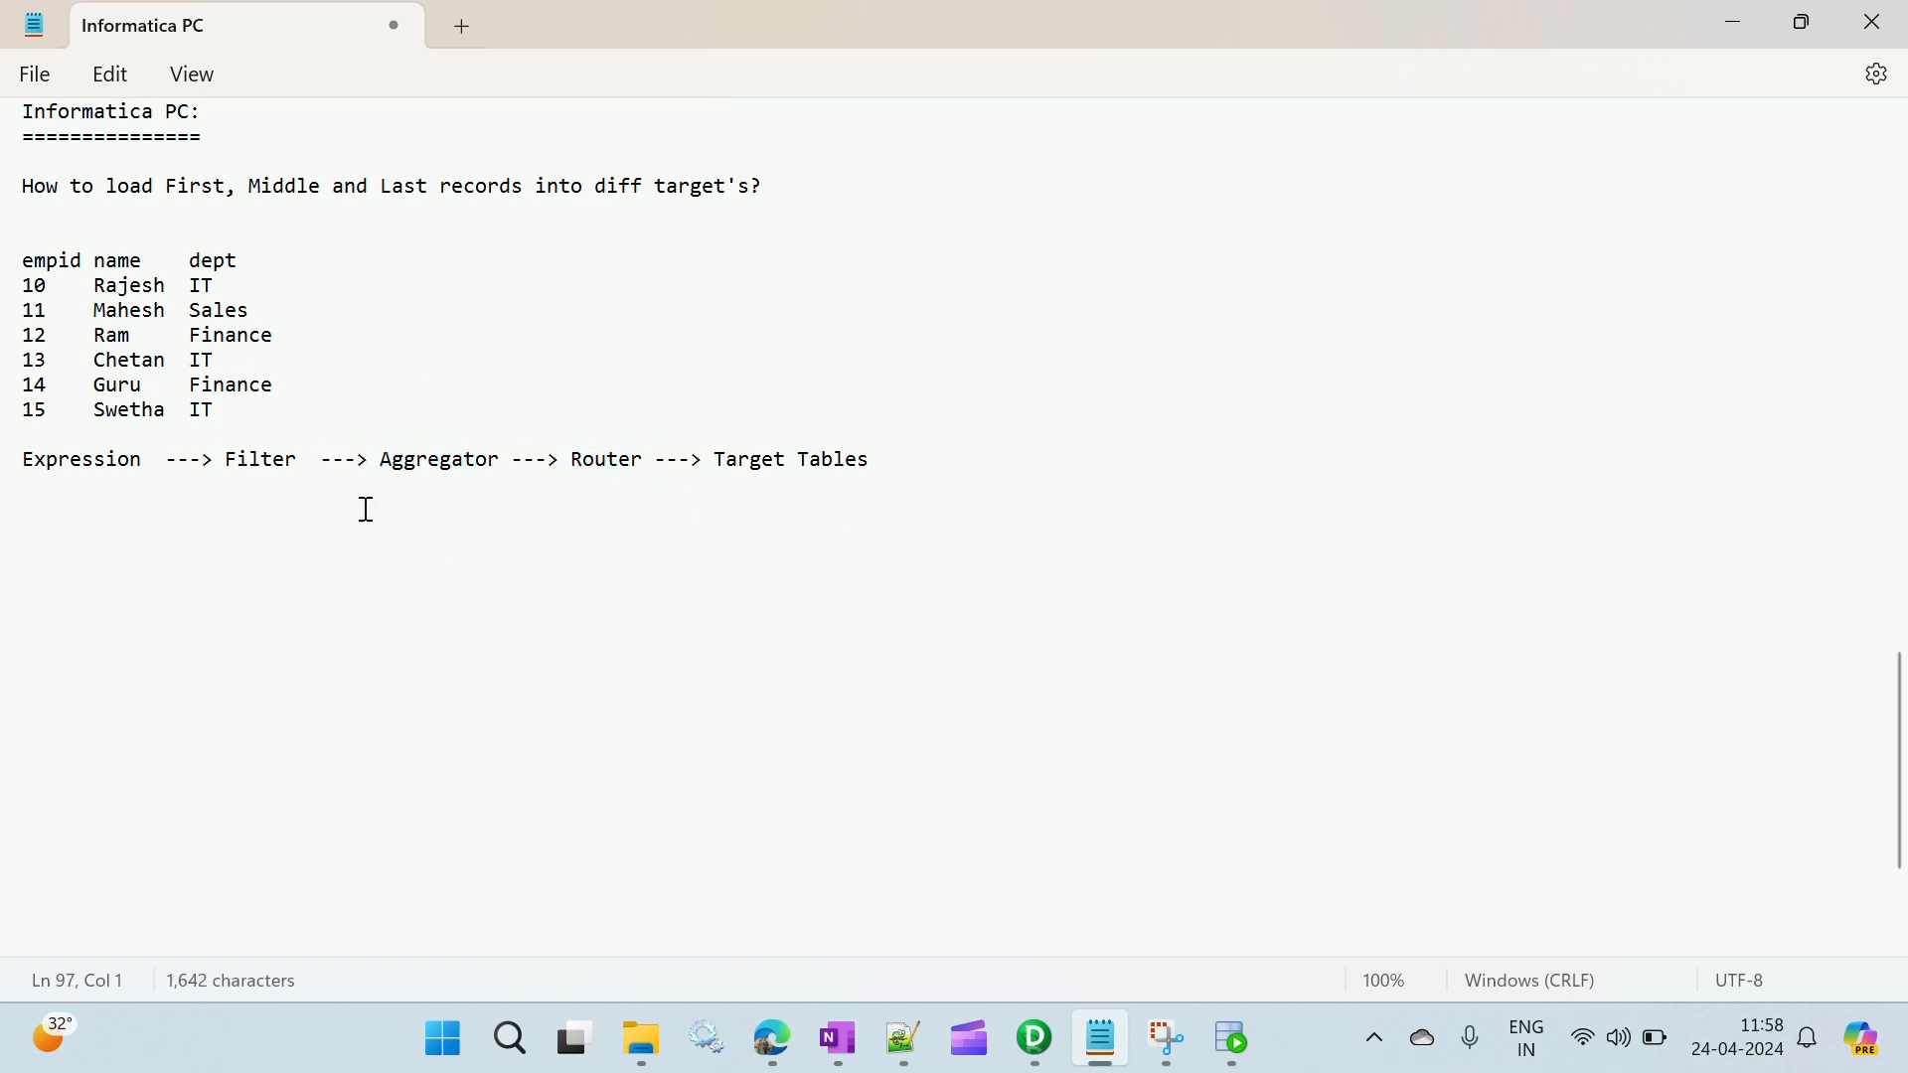
drag(159, 189, 238, 193)
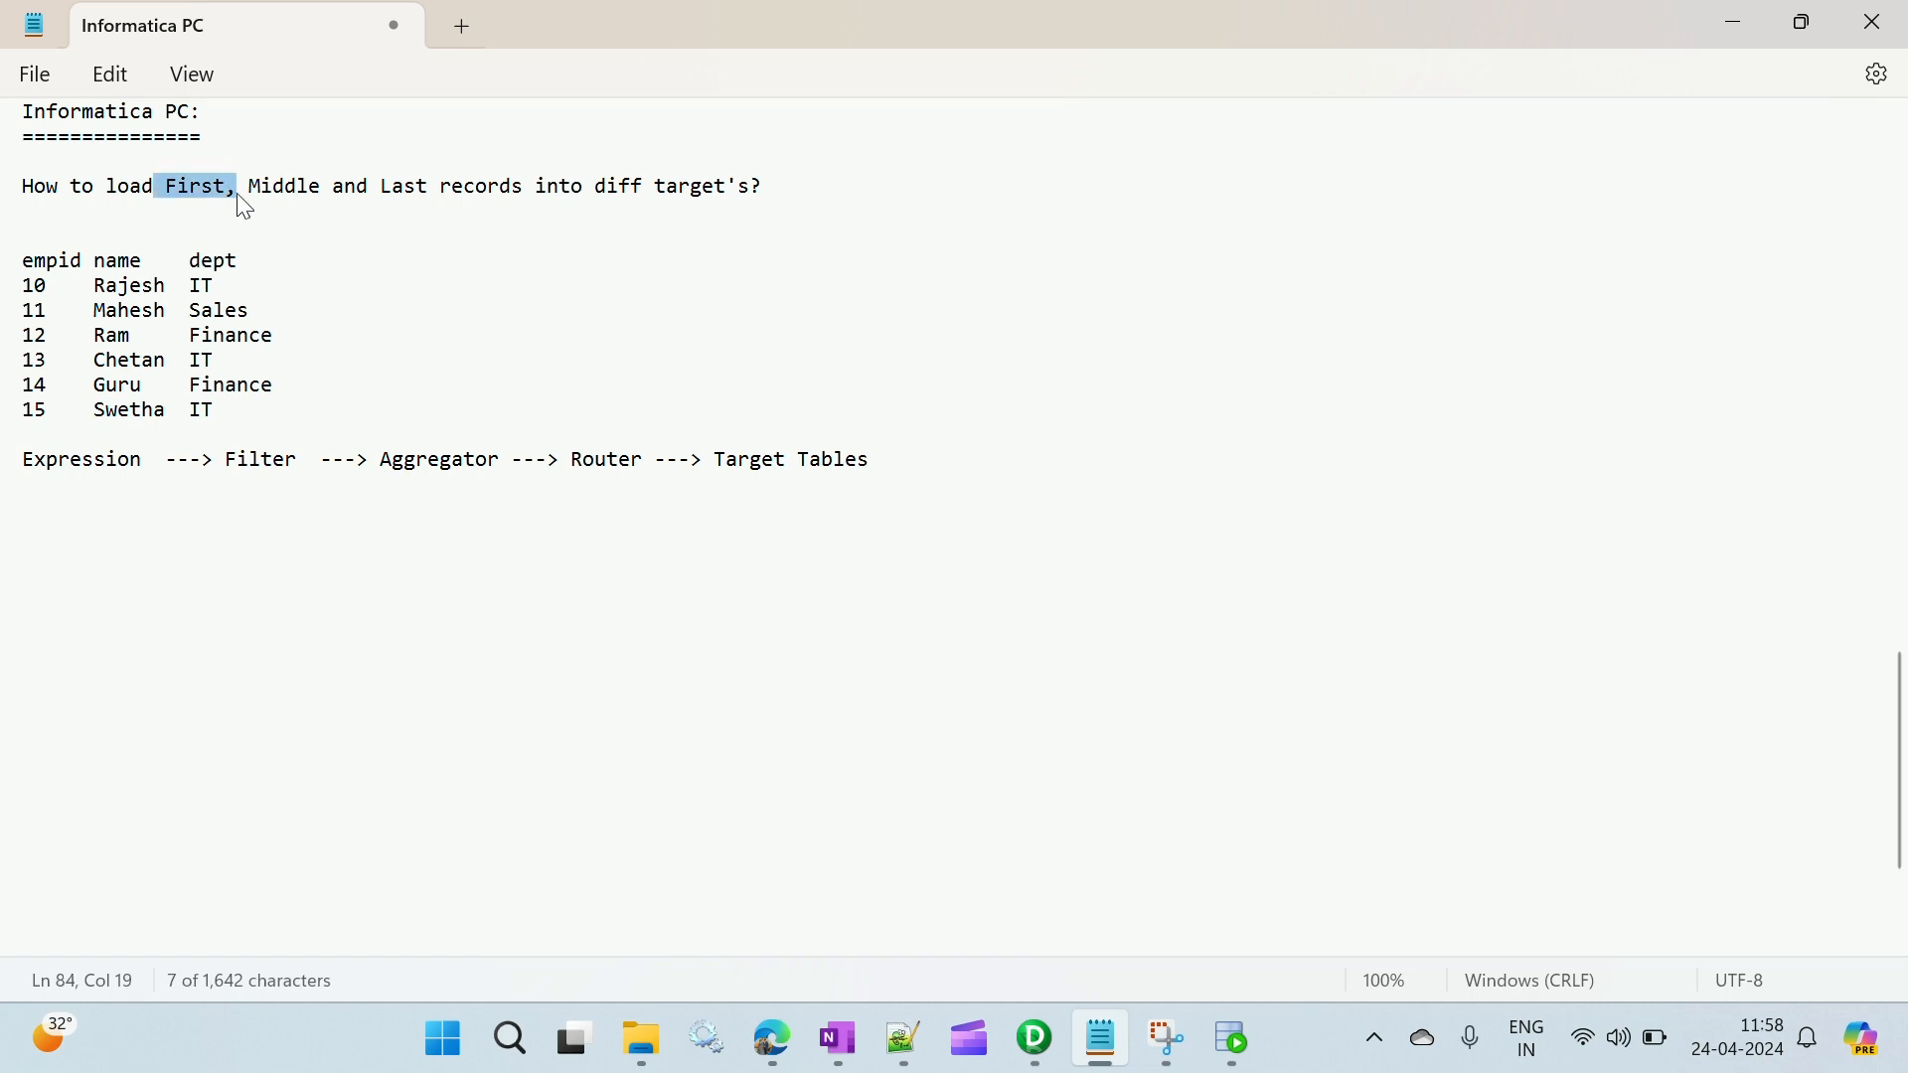
drag(402, 185, 552, 198)
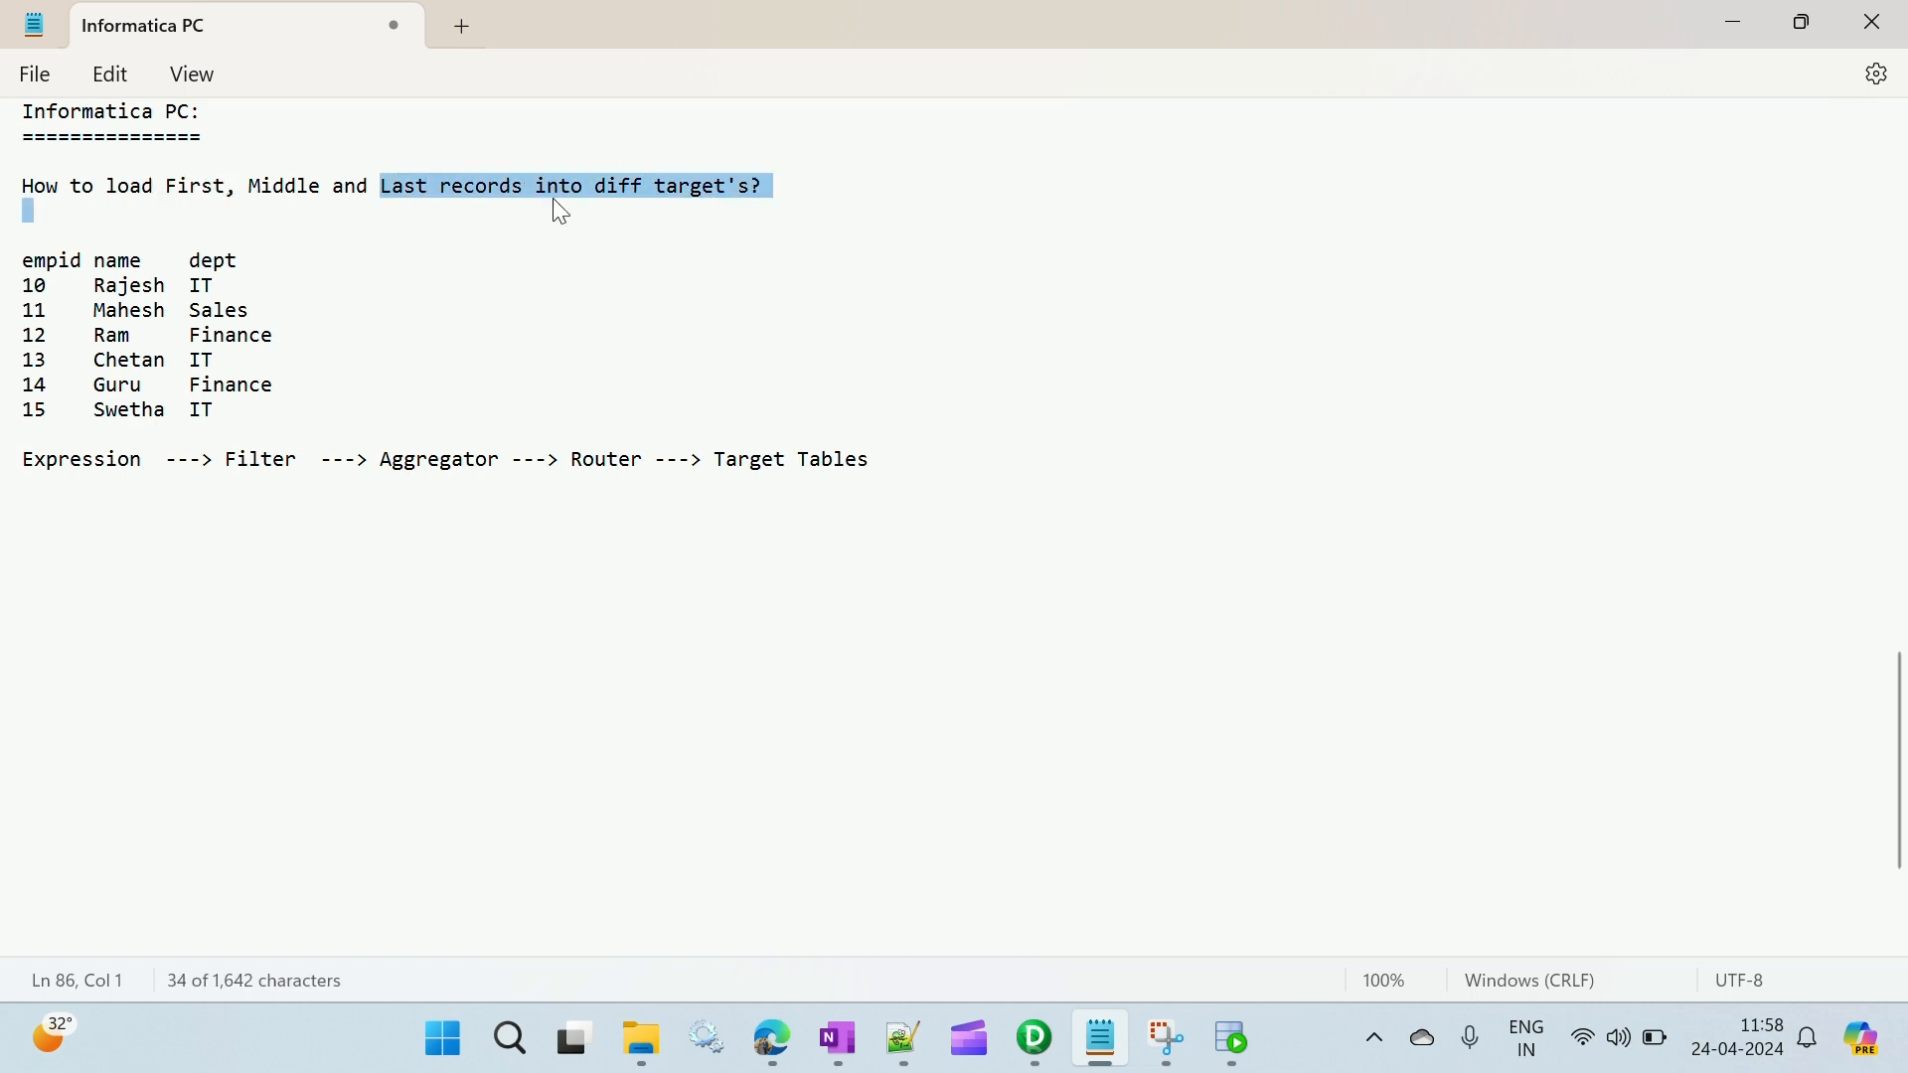
key(alt+Tab)
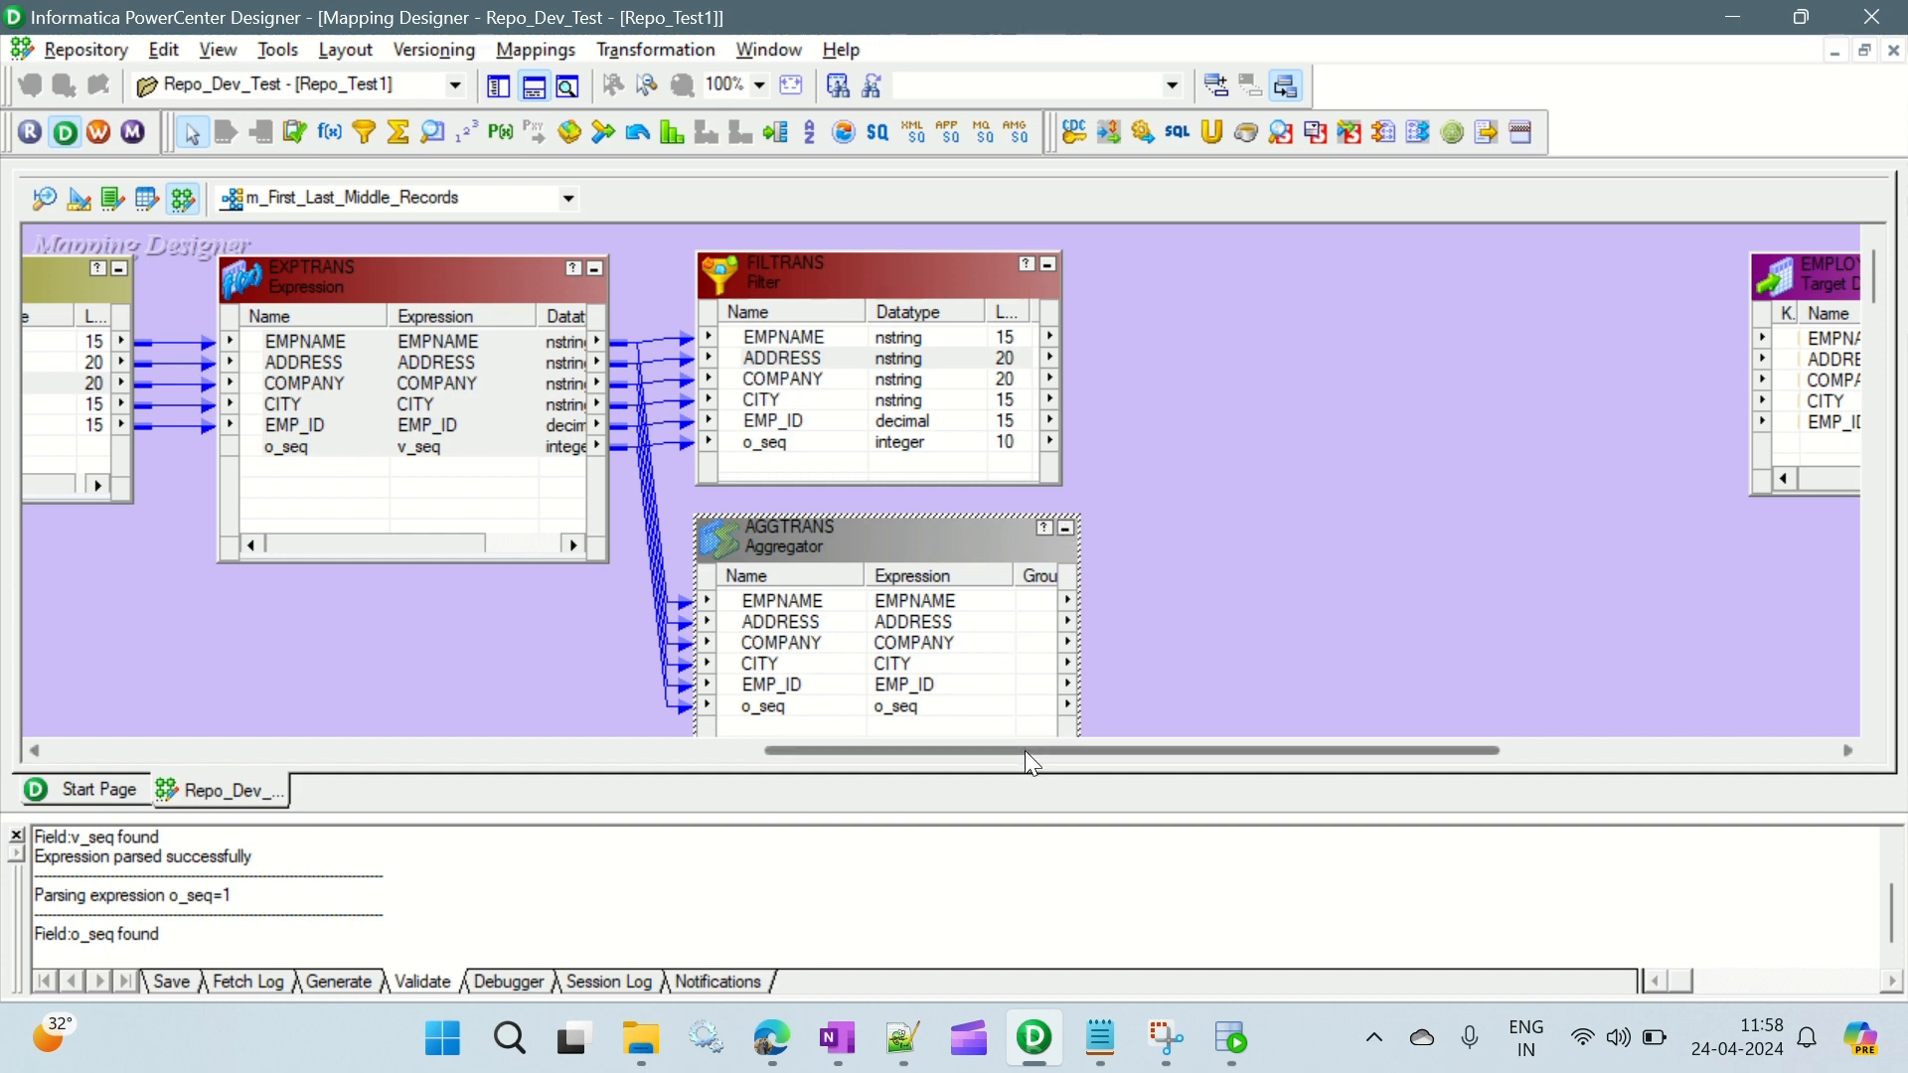
- Place a tall Router transformation between FILTRANS and the EMPLOYEE11 target
drag(1024, 749, 1065, 752)
click(1106, 450)
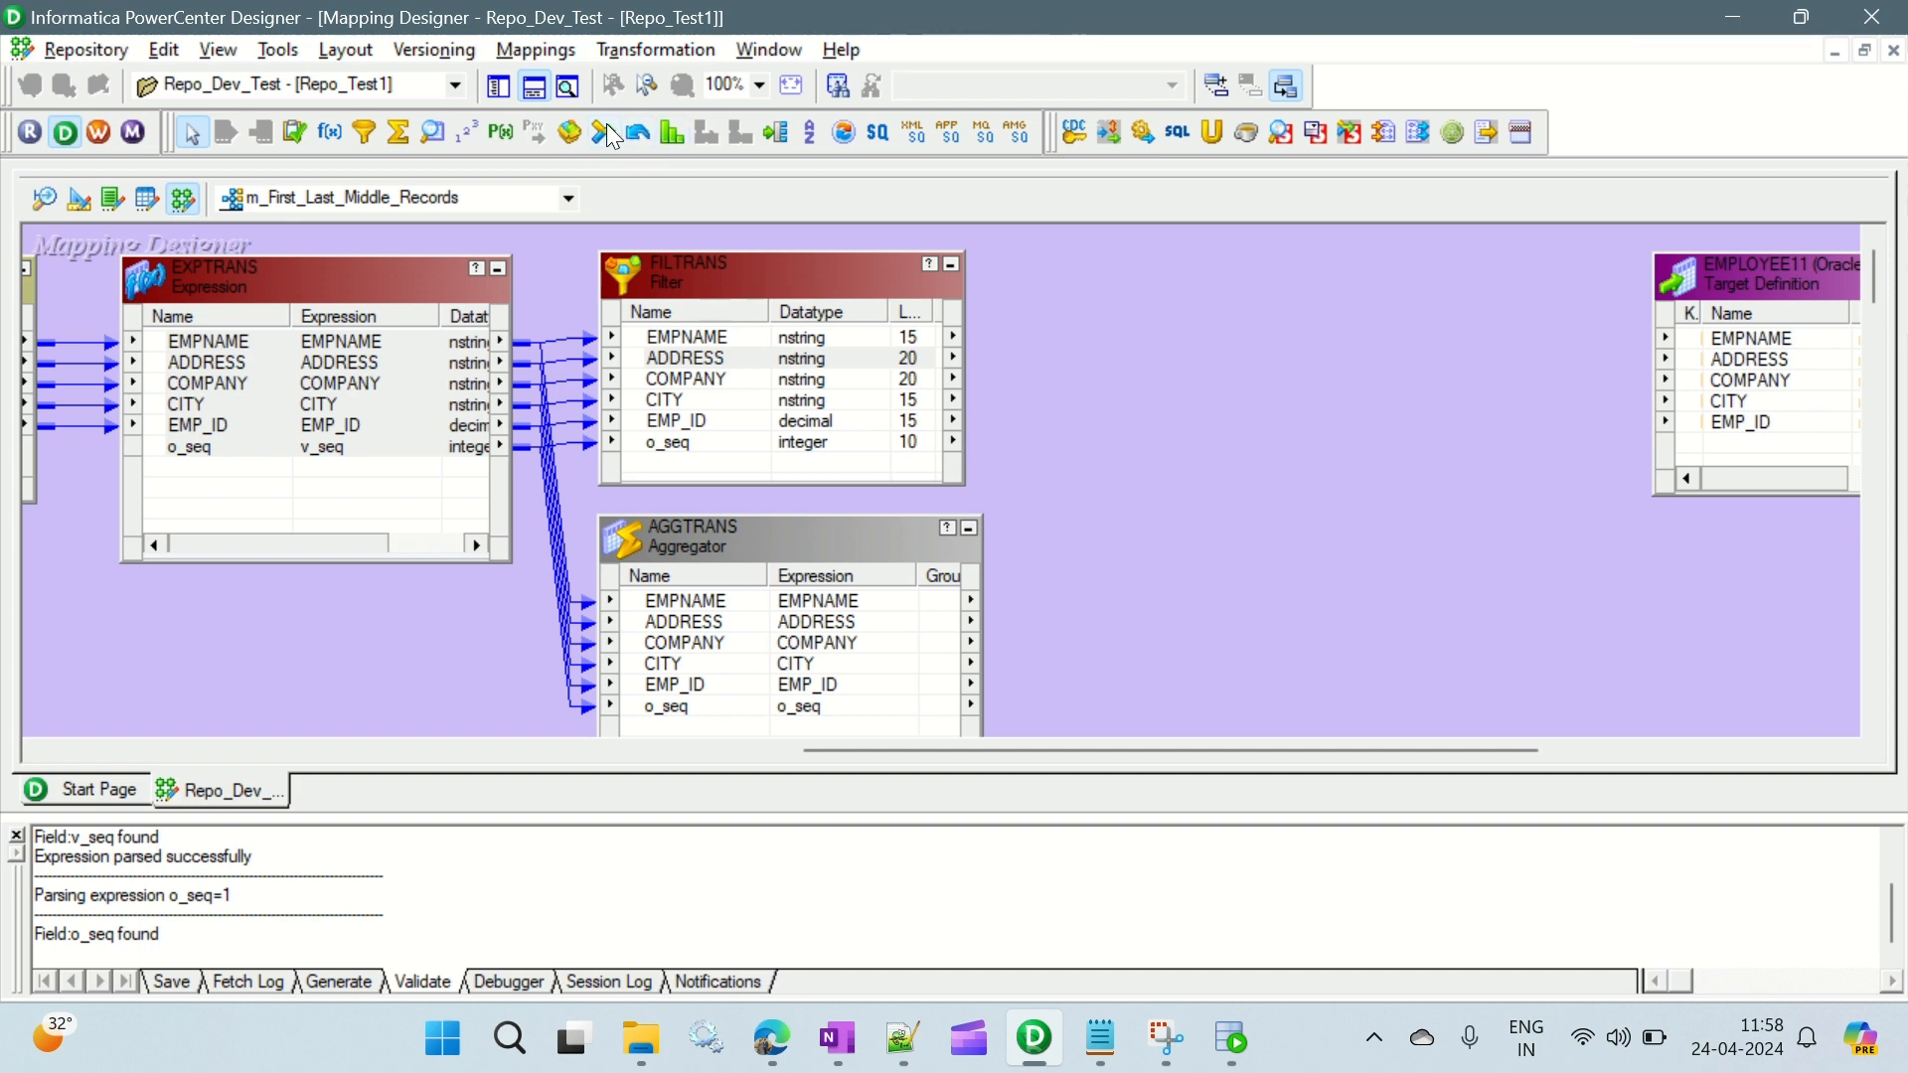
click(776, 131)
drag(1082, 239, 1445, 720)
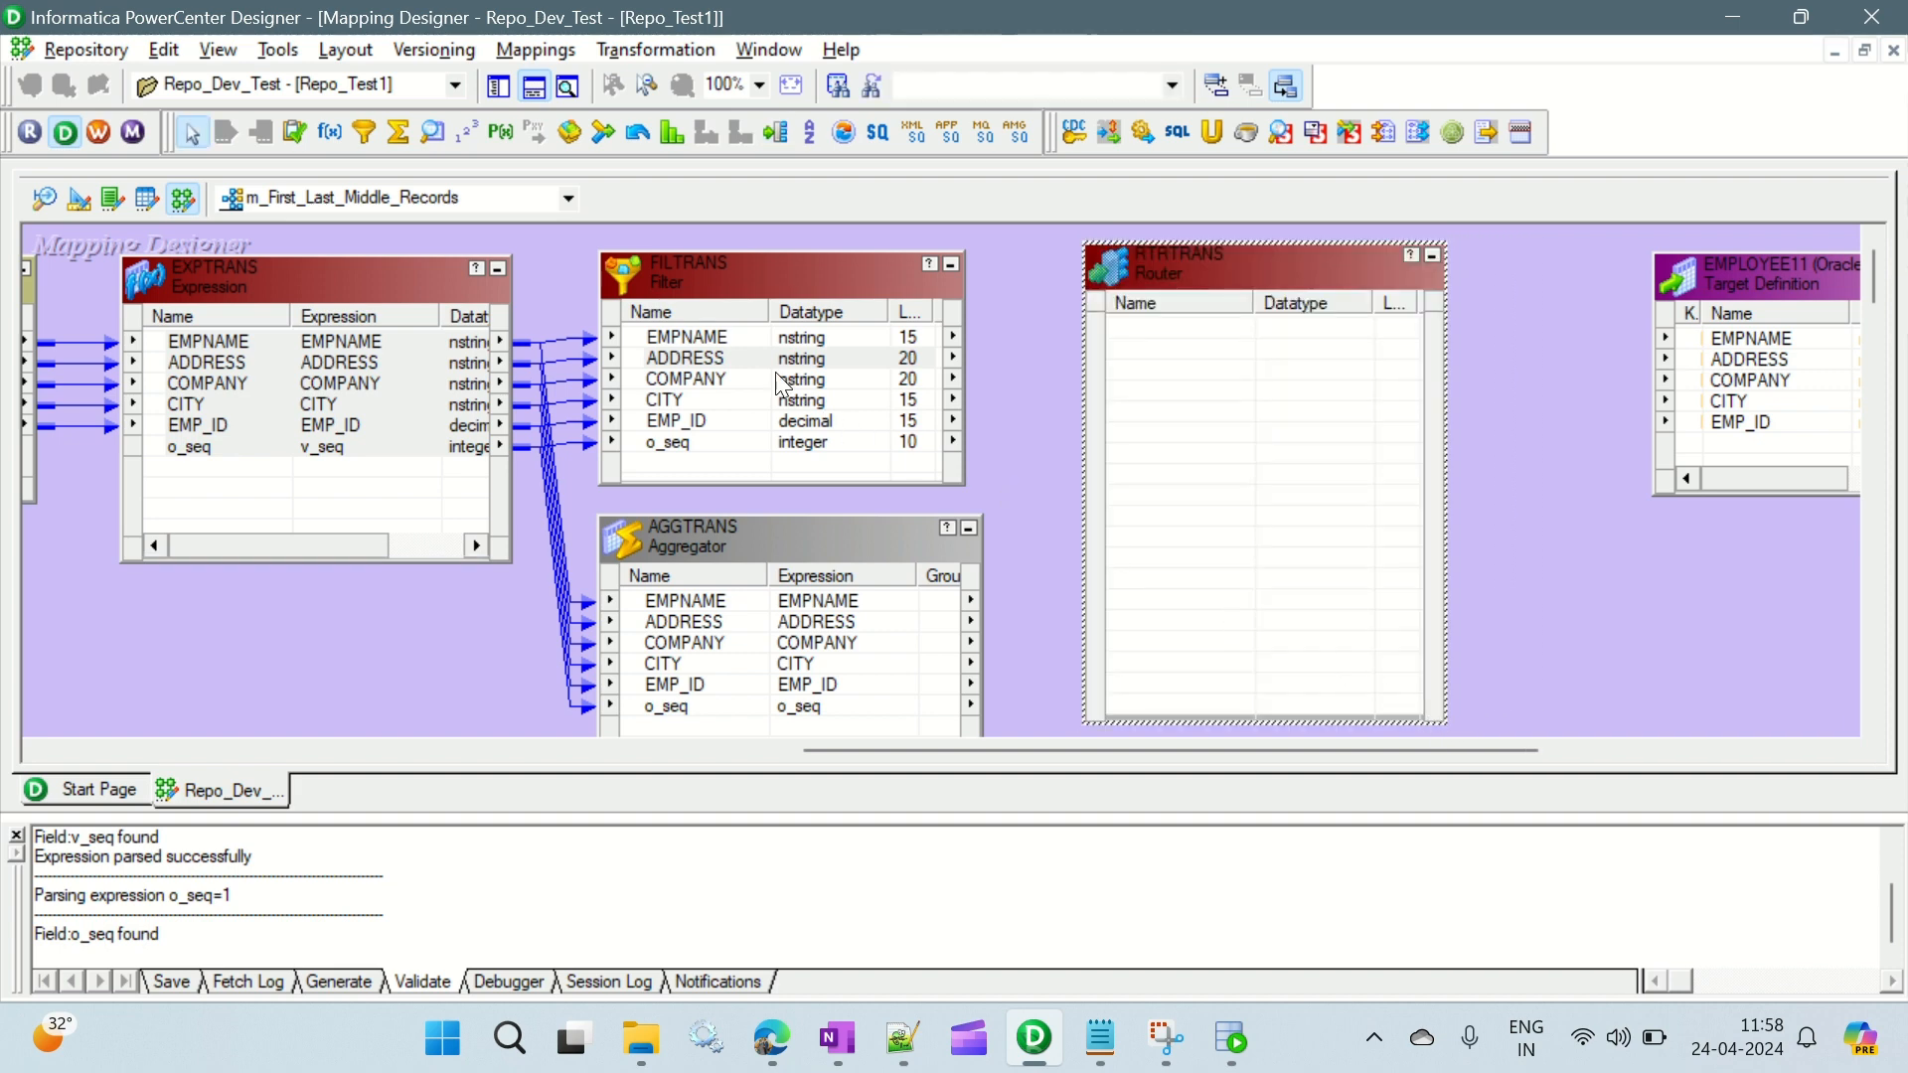
- Link the FILTRANS ports EMPNAME through EMP_ID into the Router, leaving out o_seq
click(710, 338)
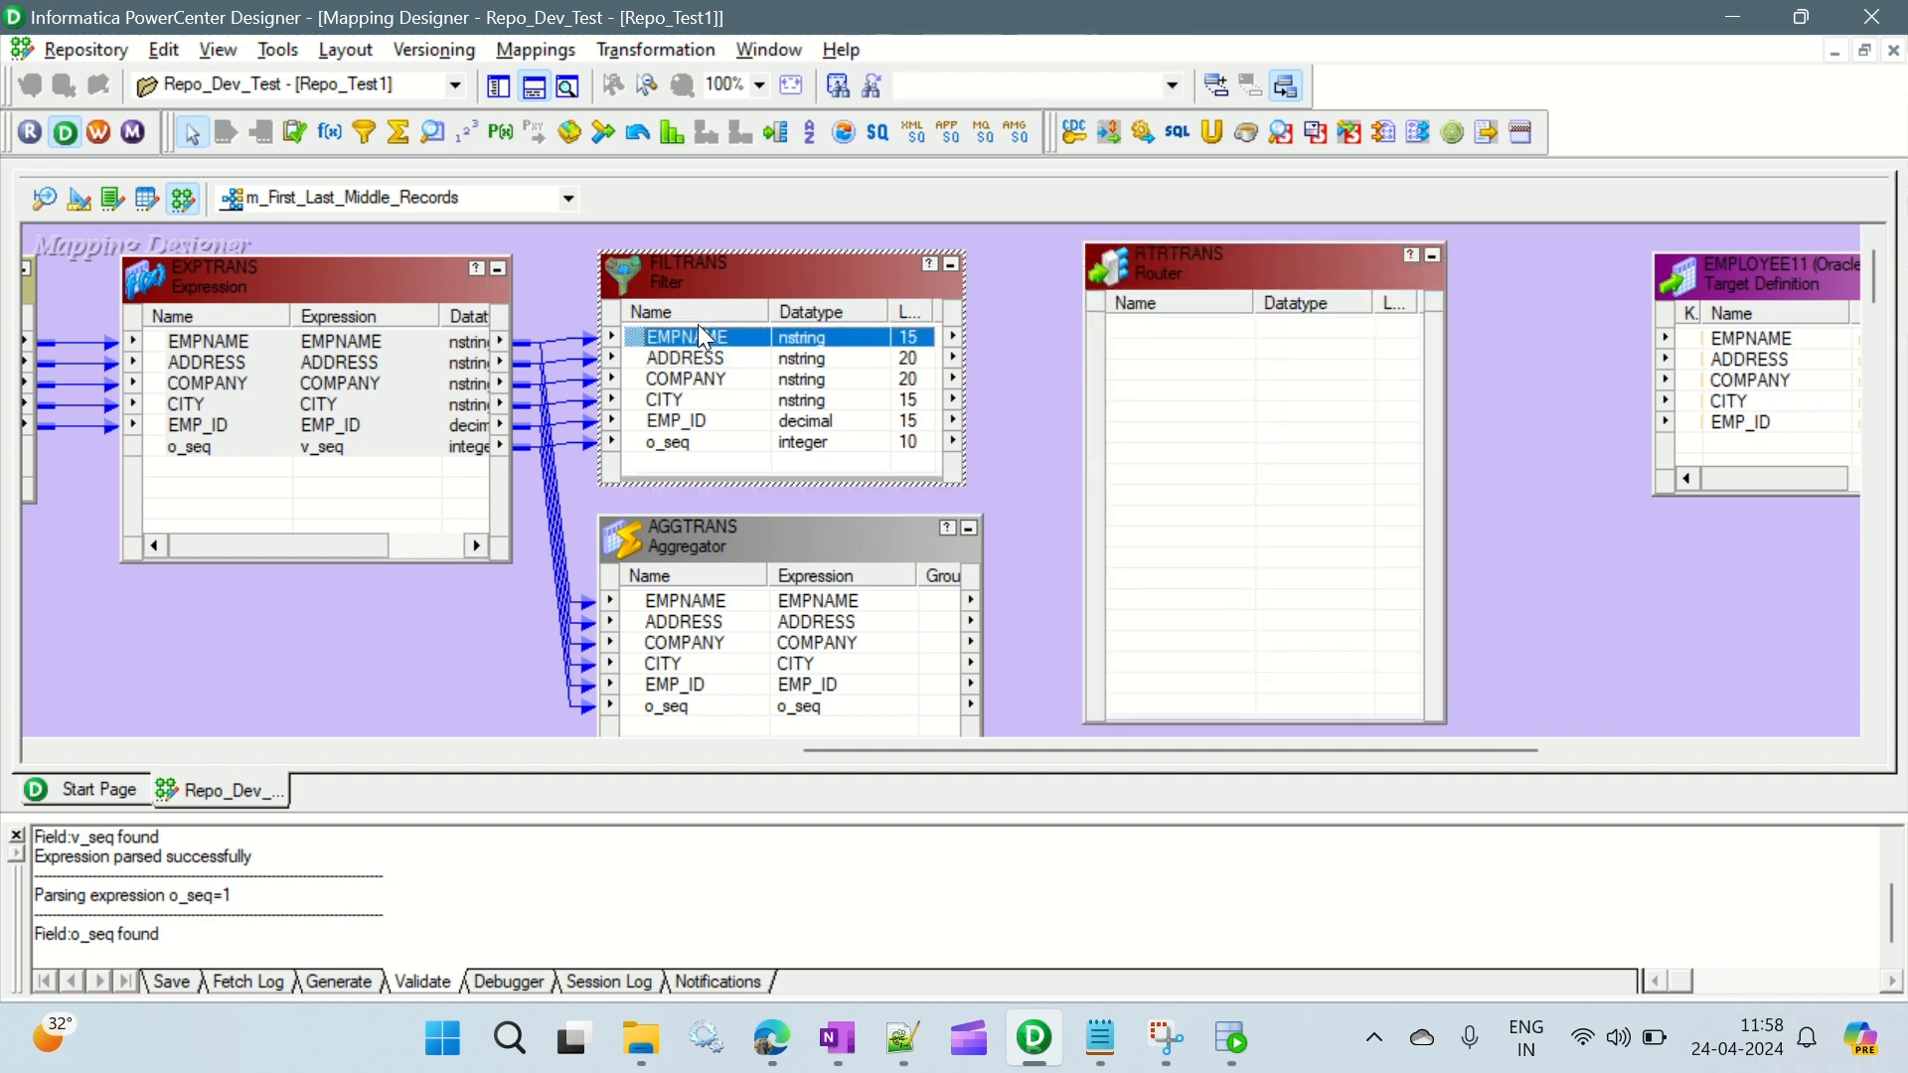
shift+click(686, 418)
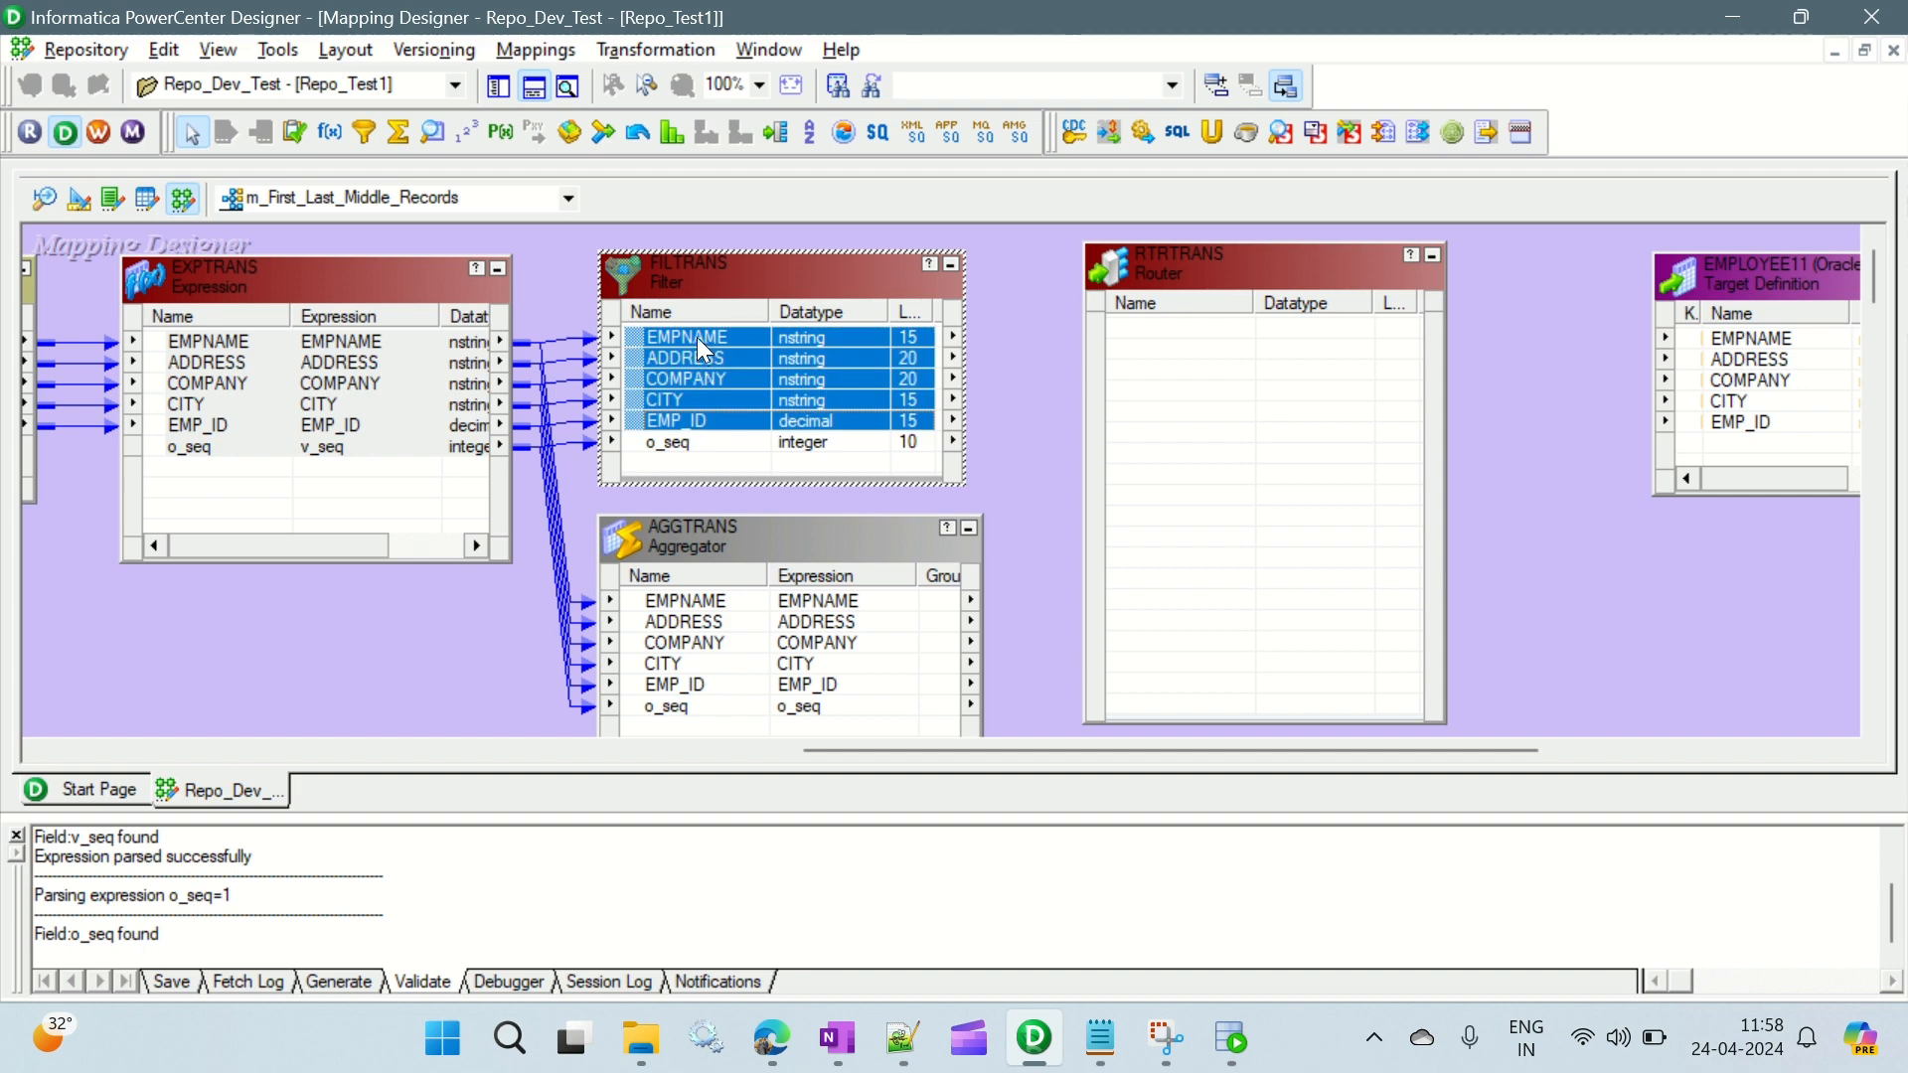
drag(695, 337, 1195, 345)
click(1024, 483)
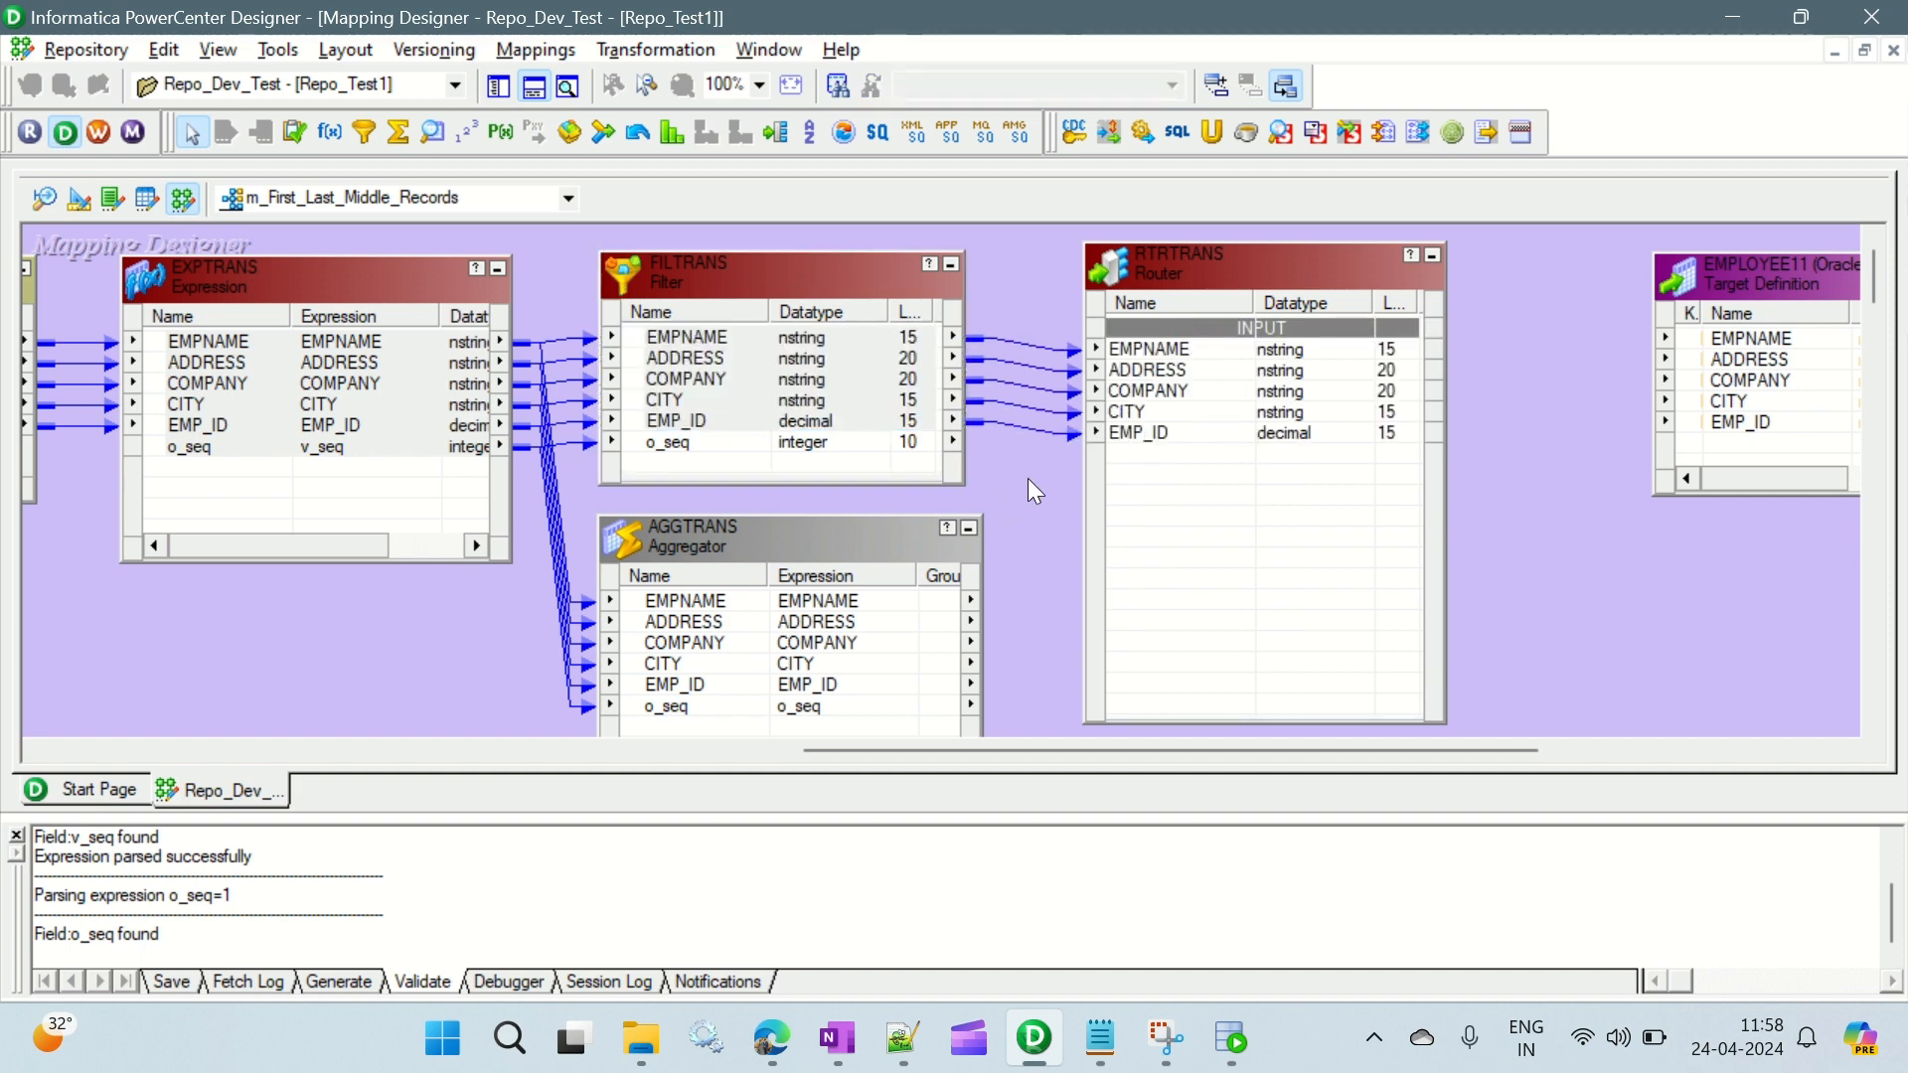
- Try to link the AGGTRANS ports EMPNAME through EMP_ID into the same Router beneath its existing input ports
scroll(1028, 479, down, 3)
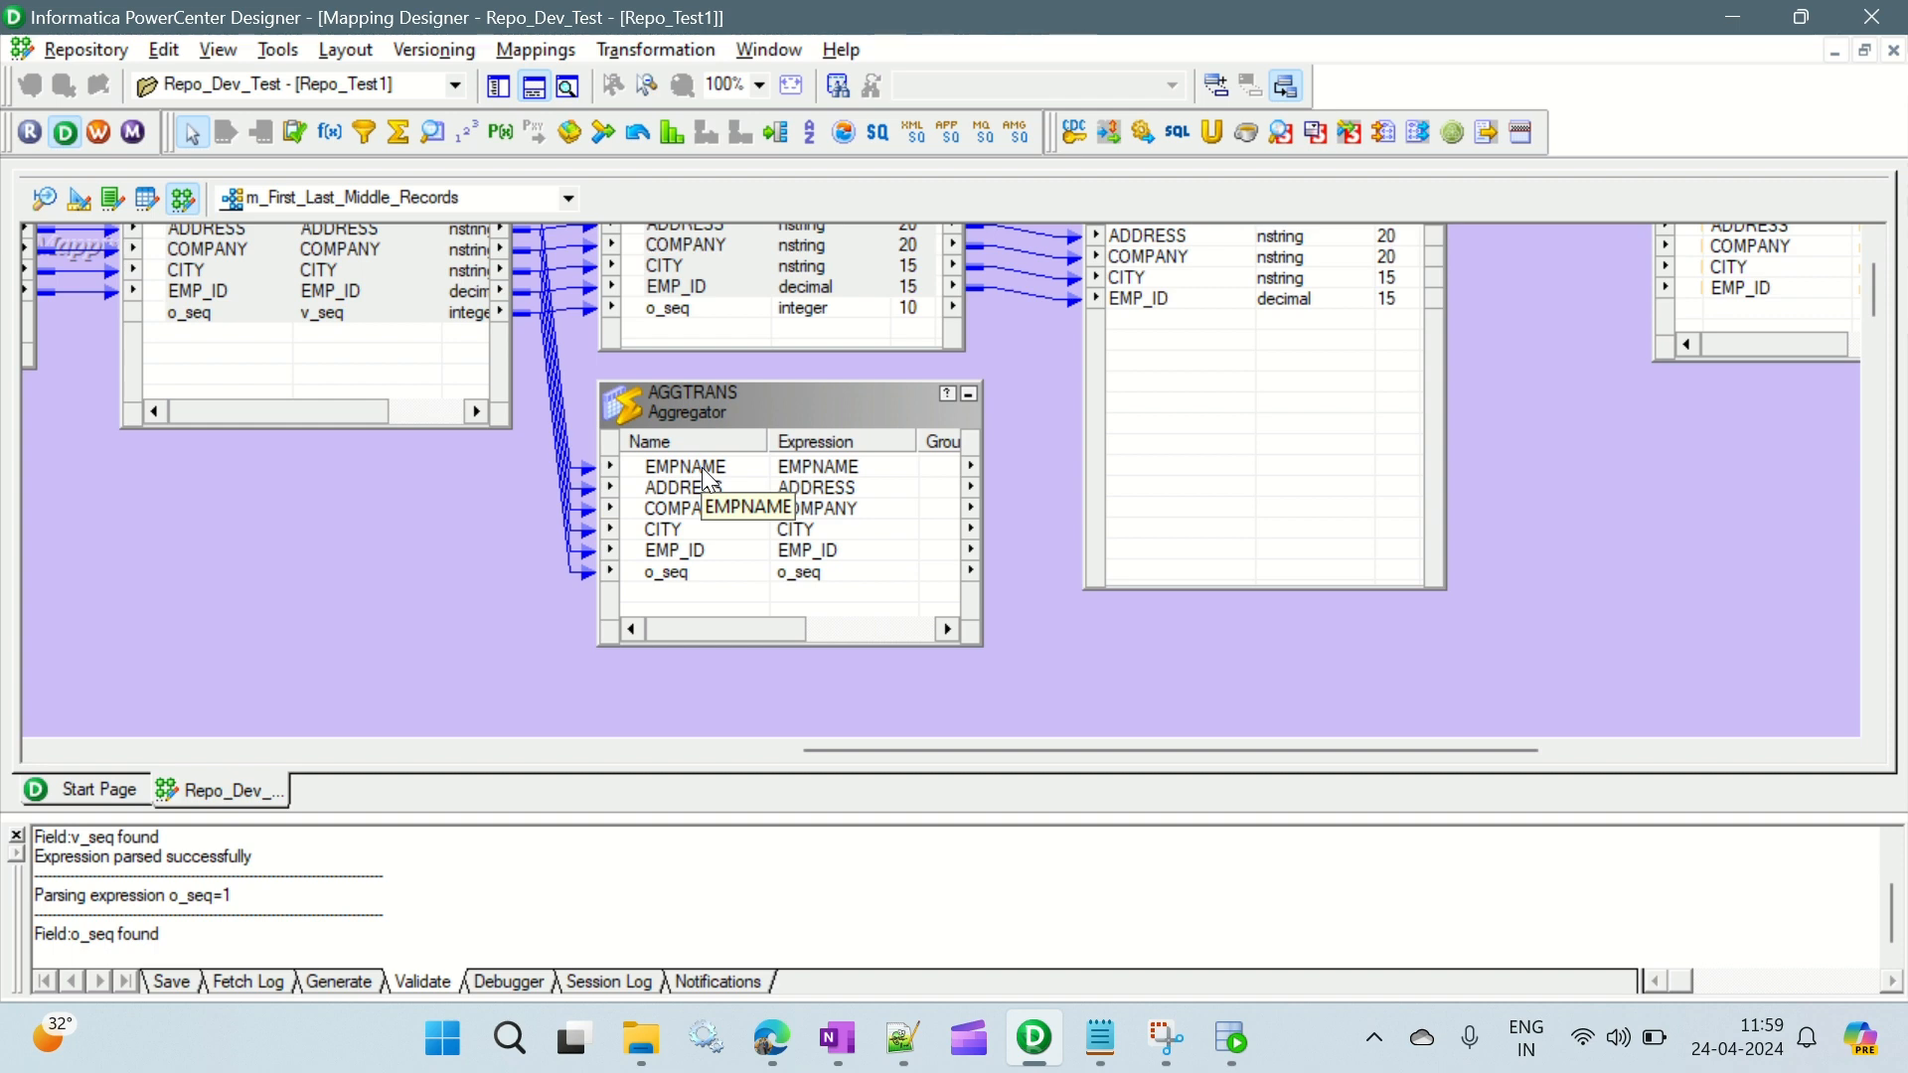
scroll(1024, 505, up, 3)
scroll(1027, 509, down, 3)
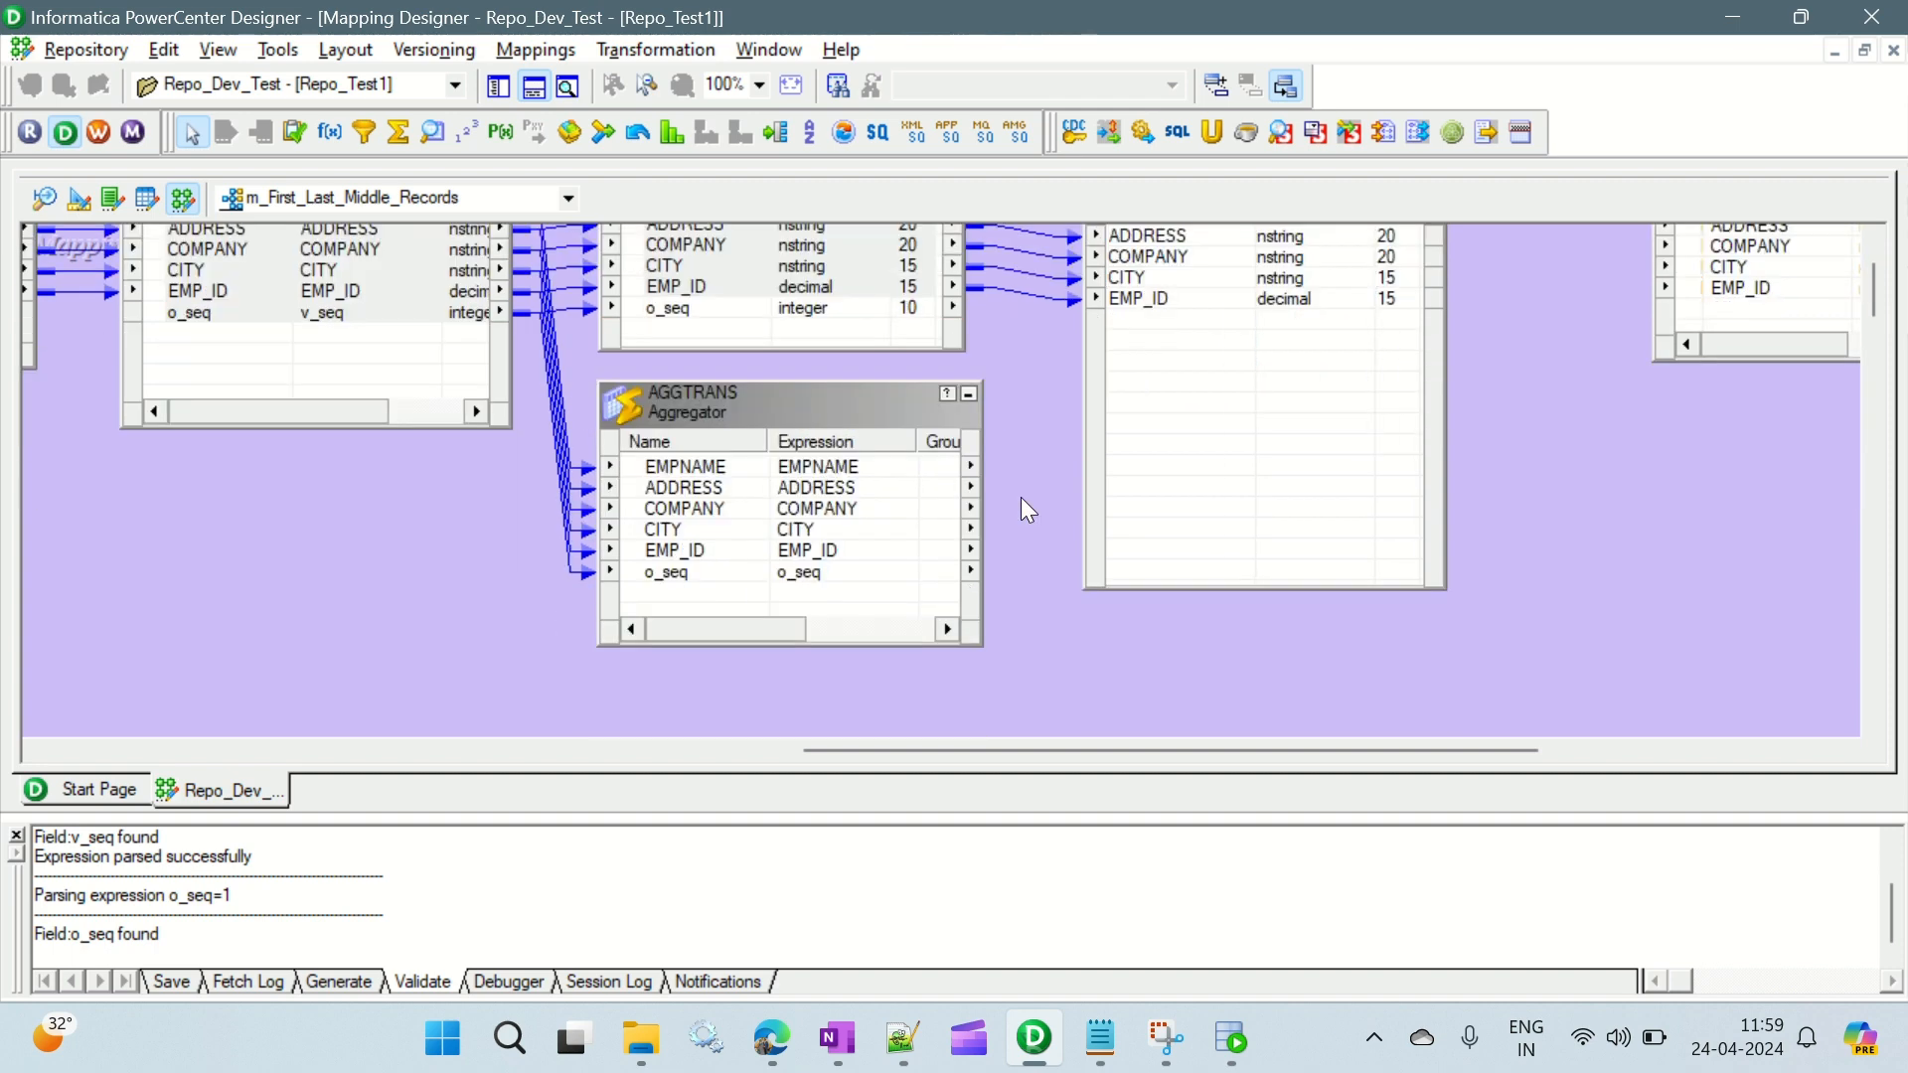
scroll(1028, 510, up, 3)
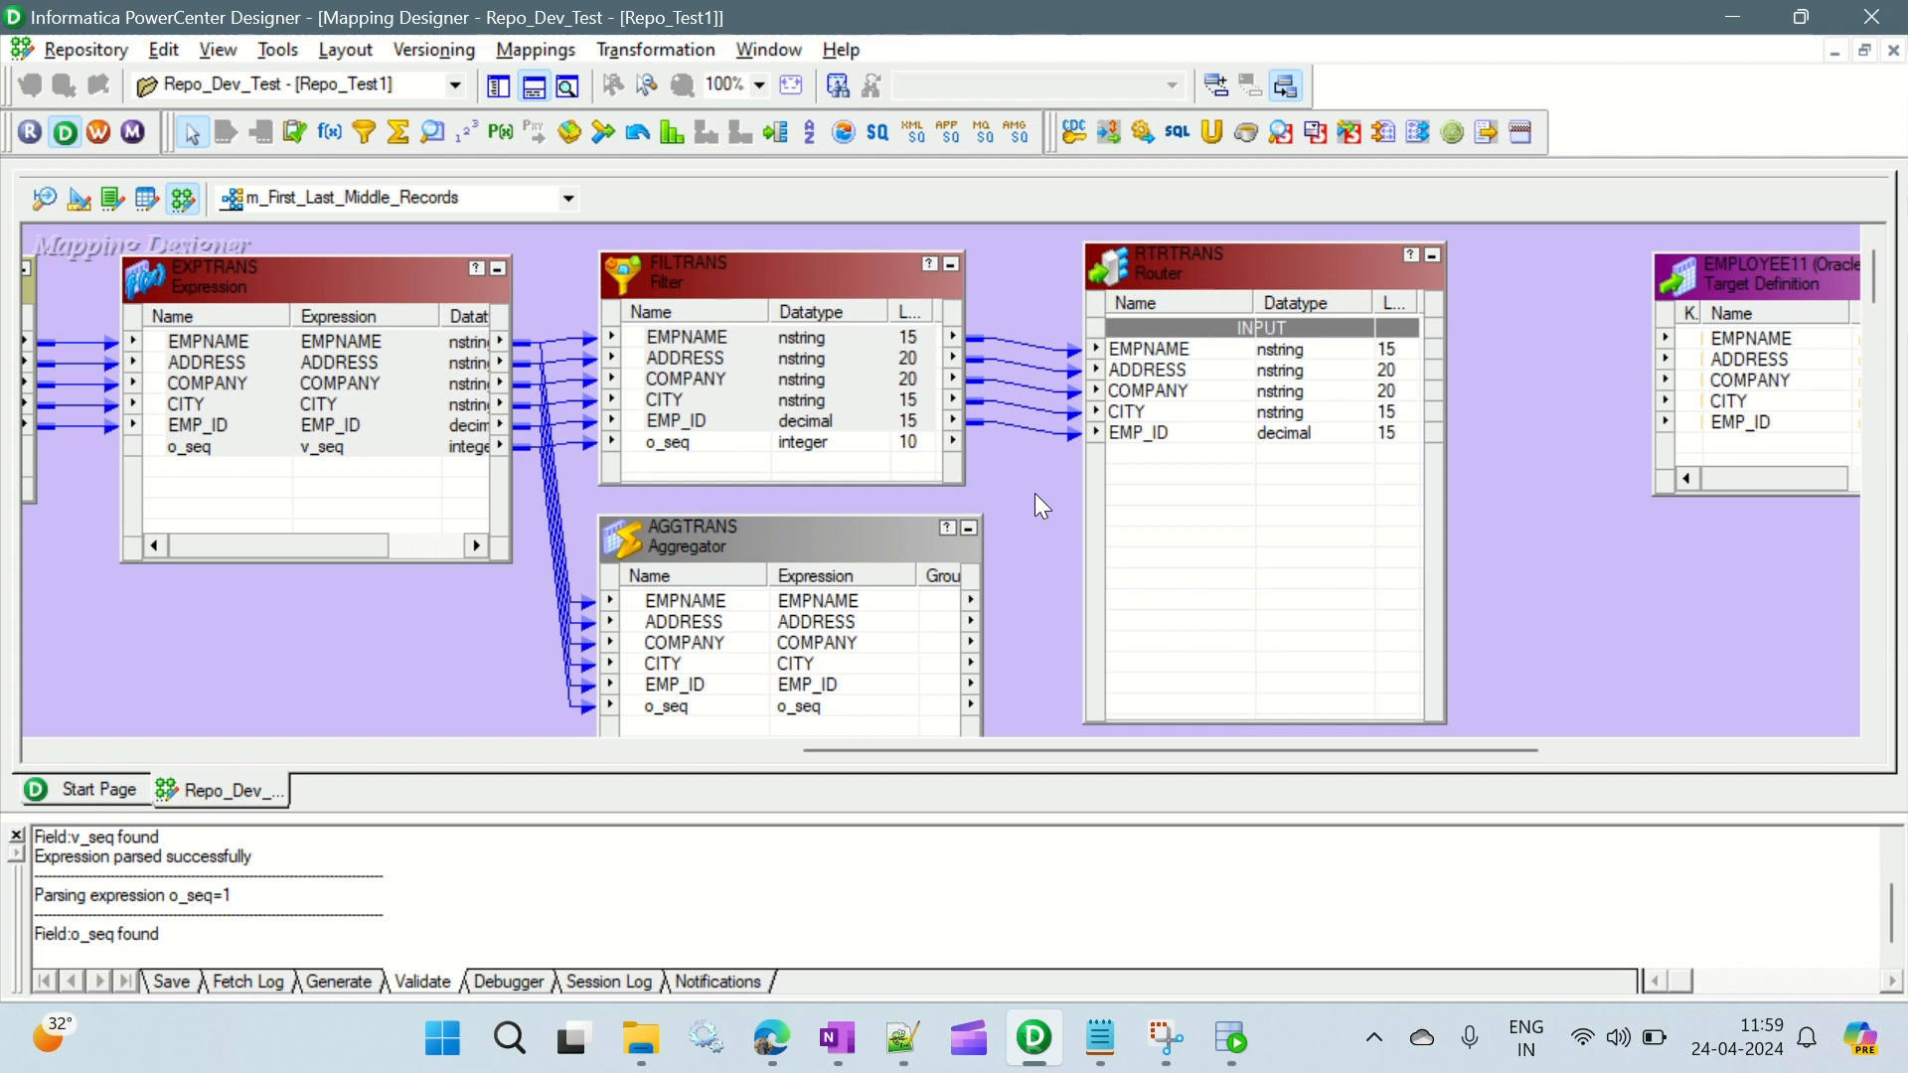
scroll(1029, 477, down, 3)
scroll(665, 583, up, 3)
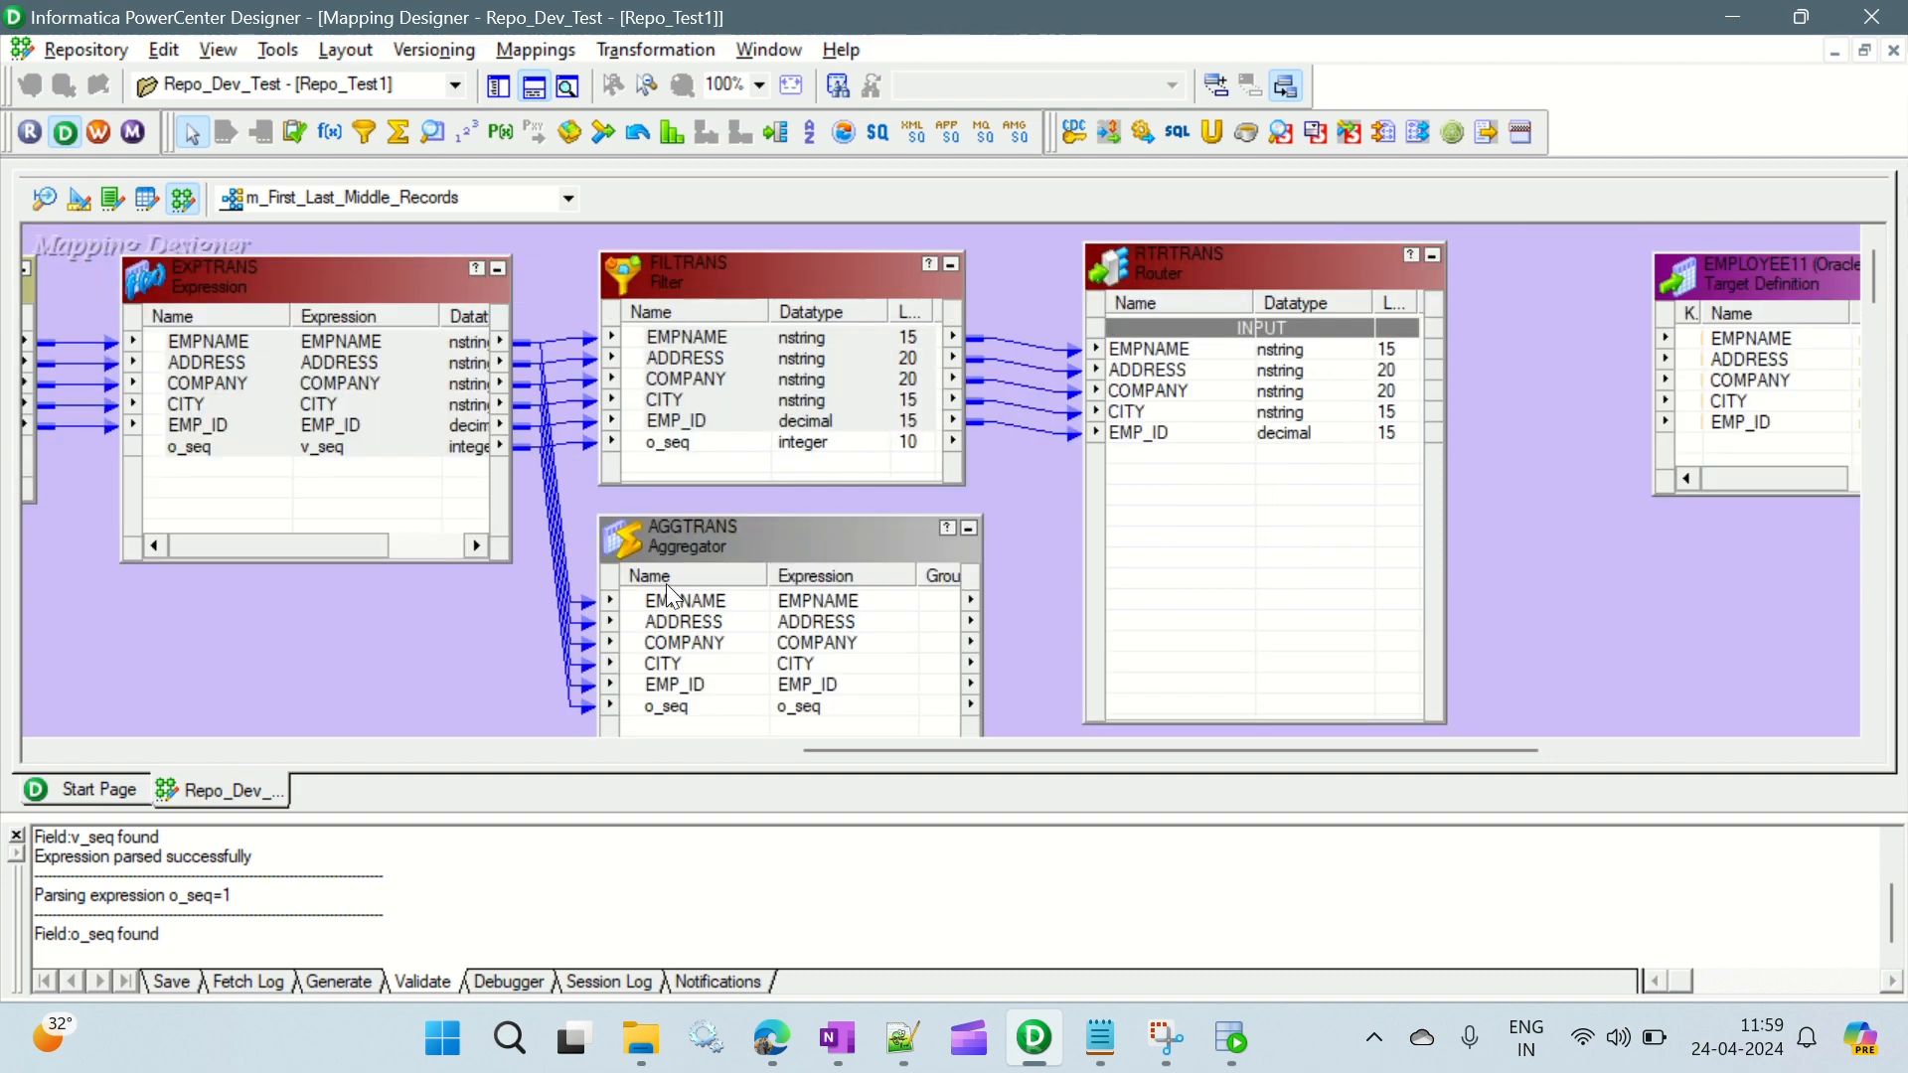
click(674, 604)
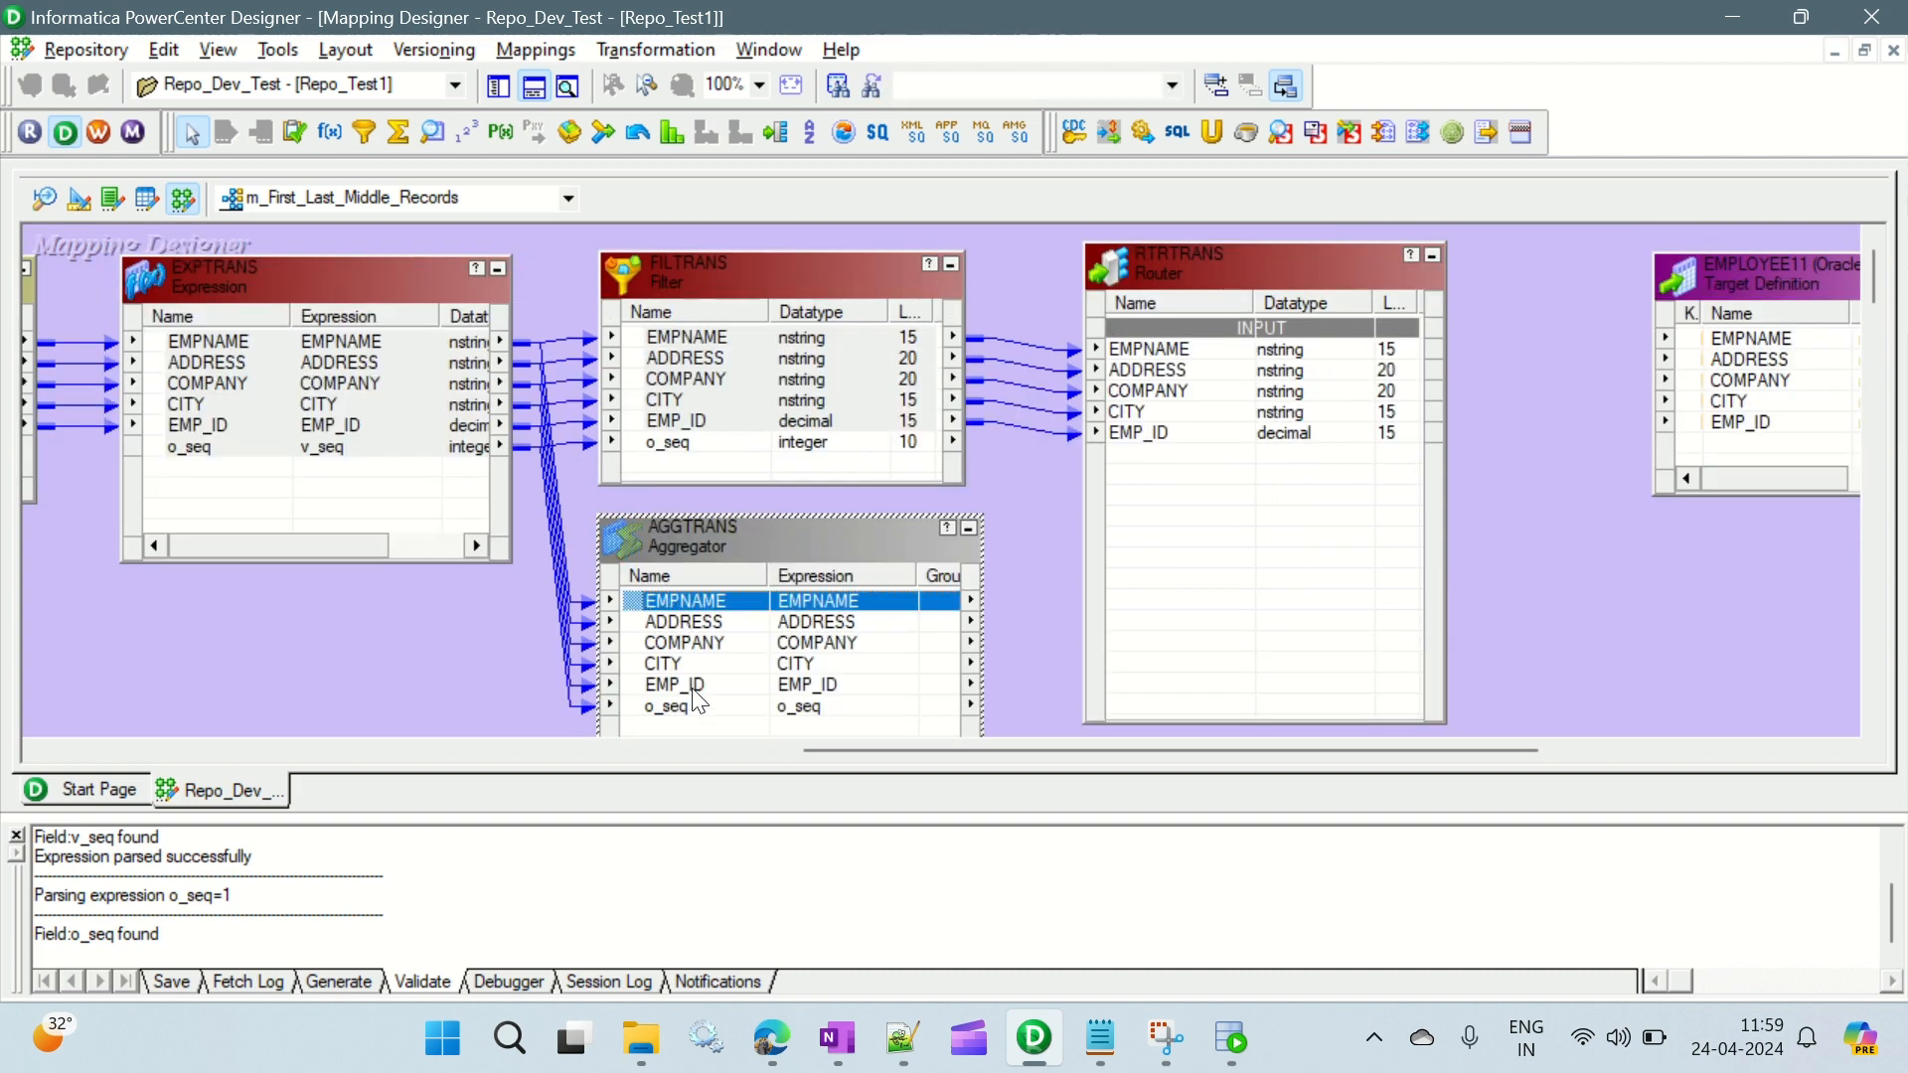
shift+click(693, 686)
drag(688, 596, 1168, 470)
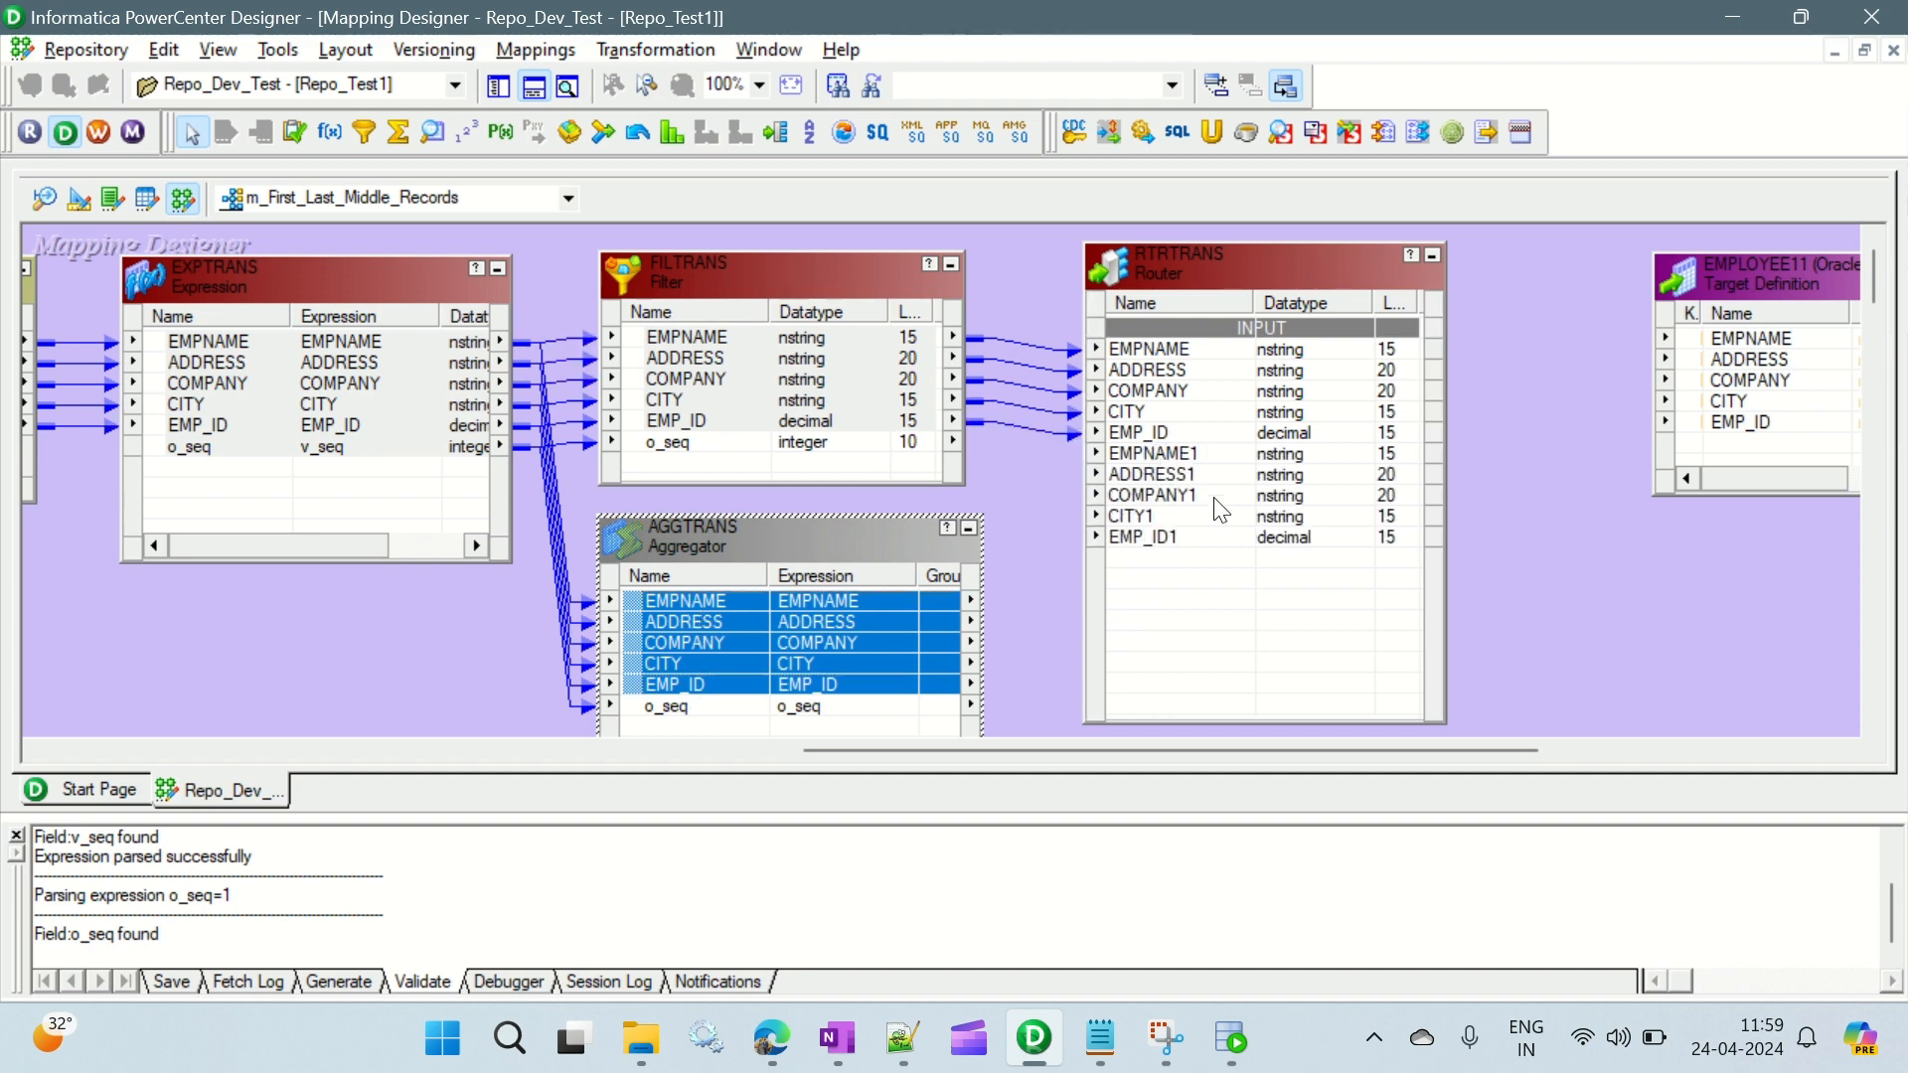
- Remove the Router transformation together with its ports from the mapping
click(1156, 455)
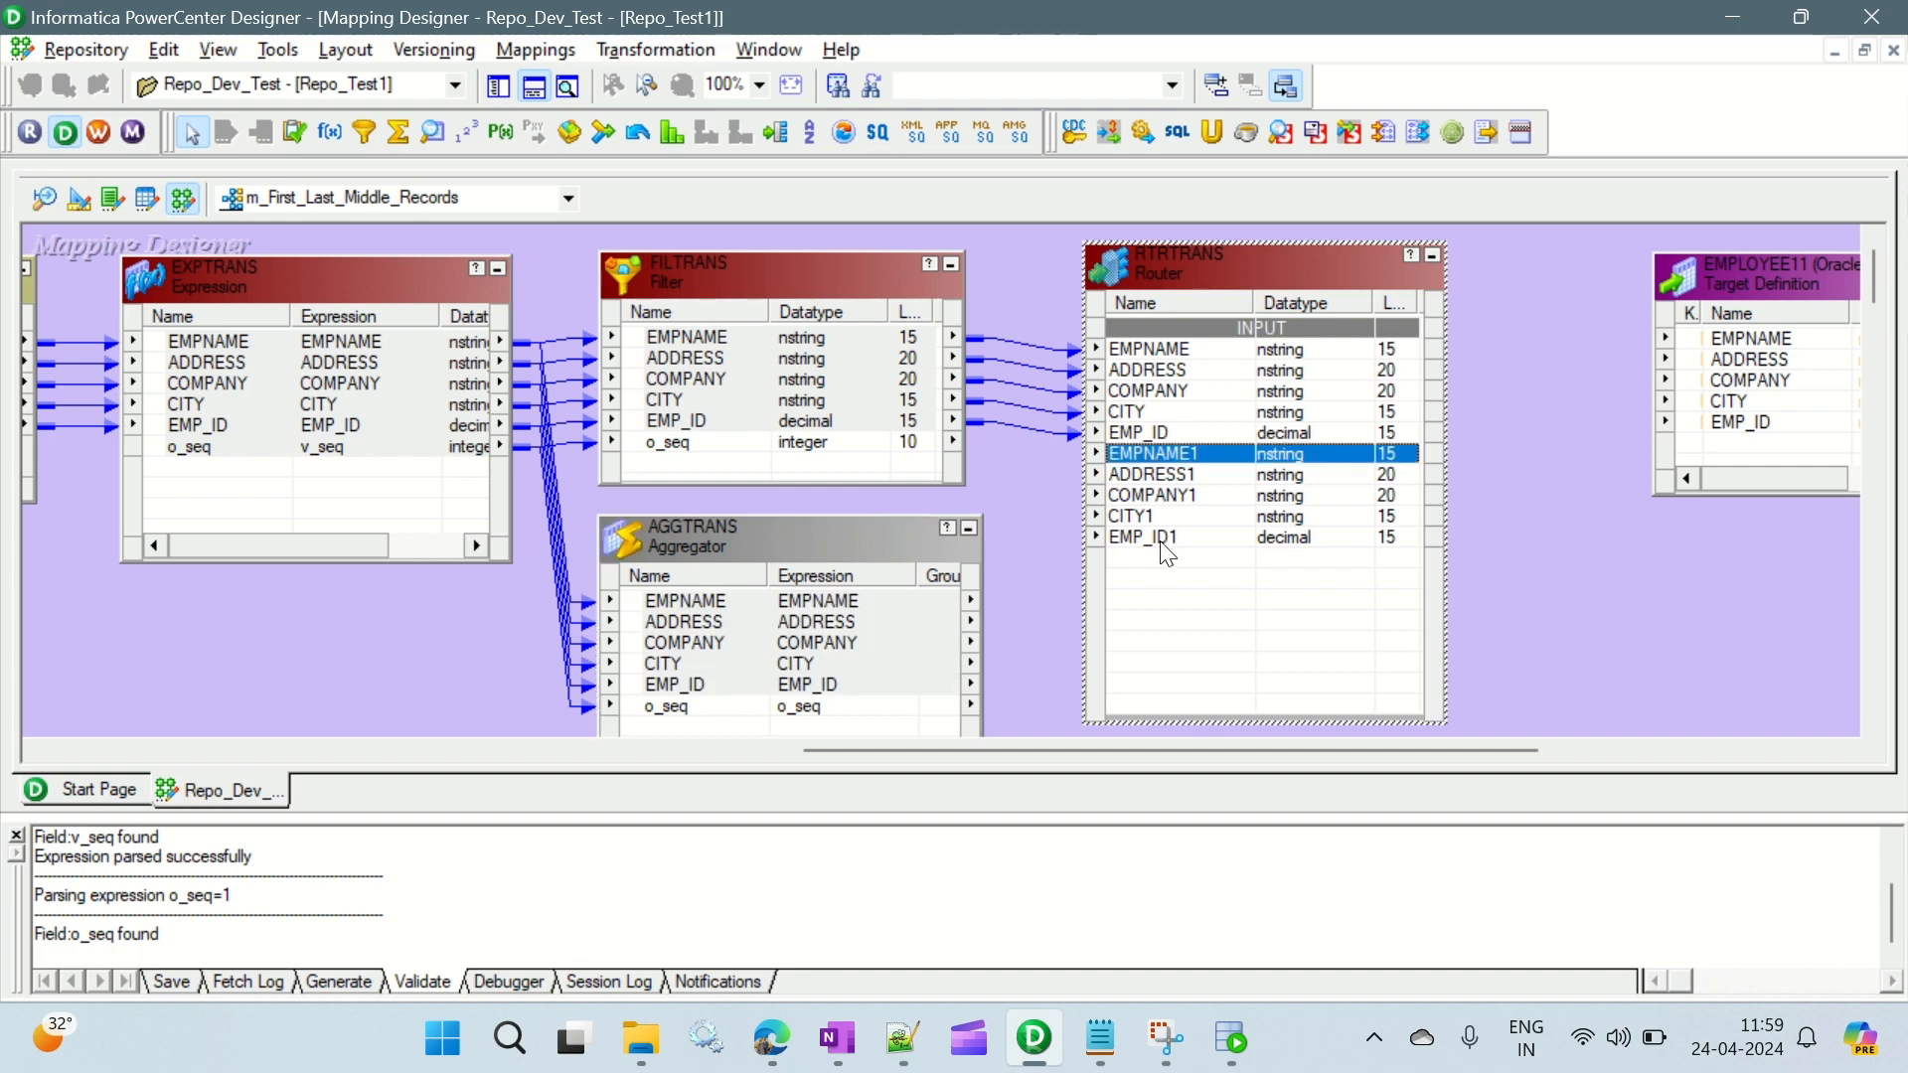
shift+click(1156, 540)
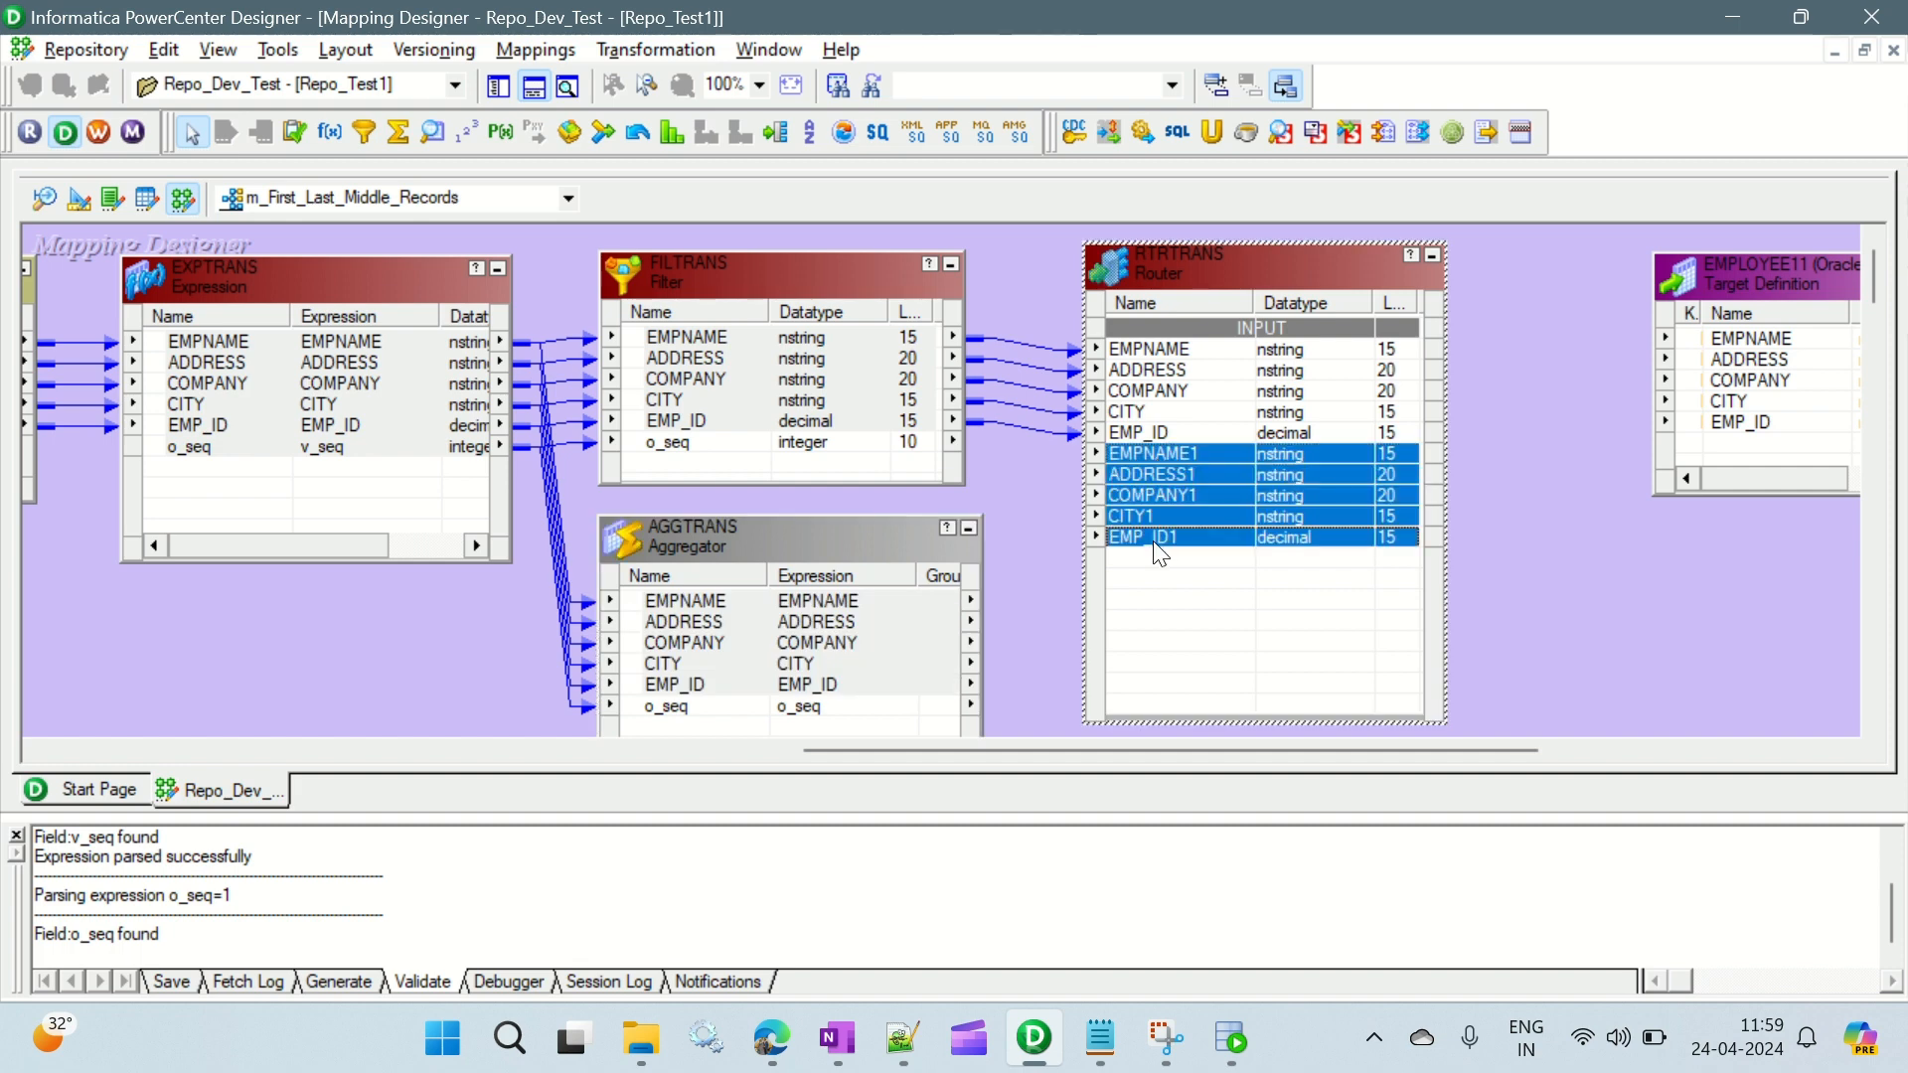
key(Delete)
click(1038, 575)
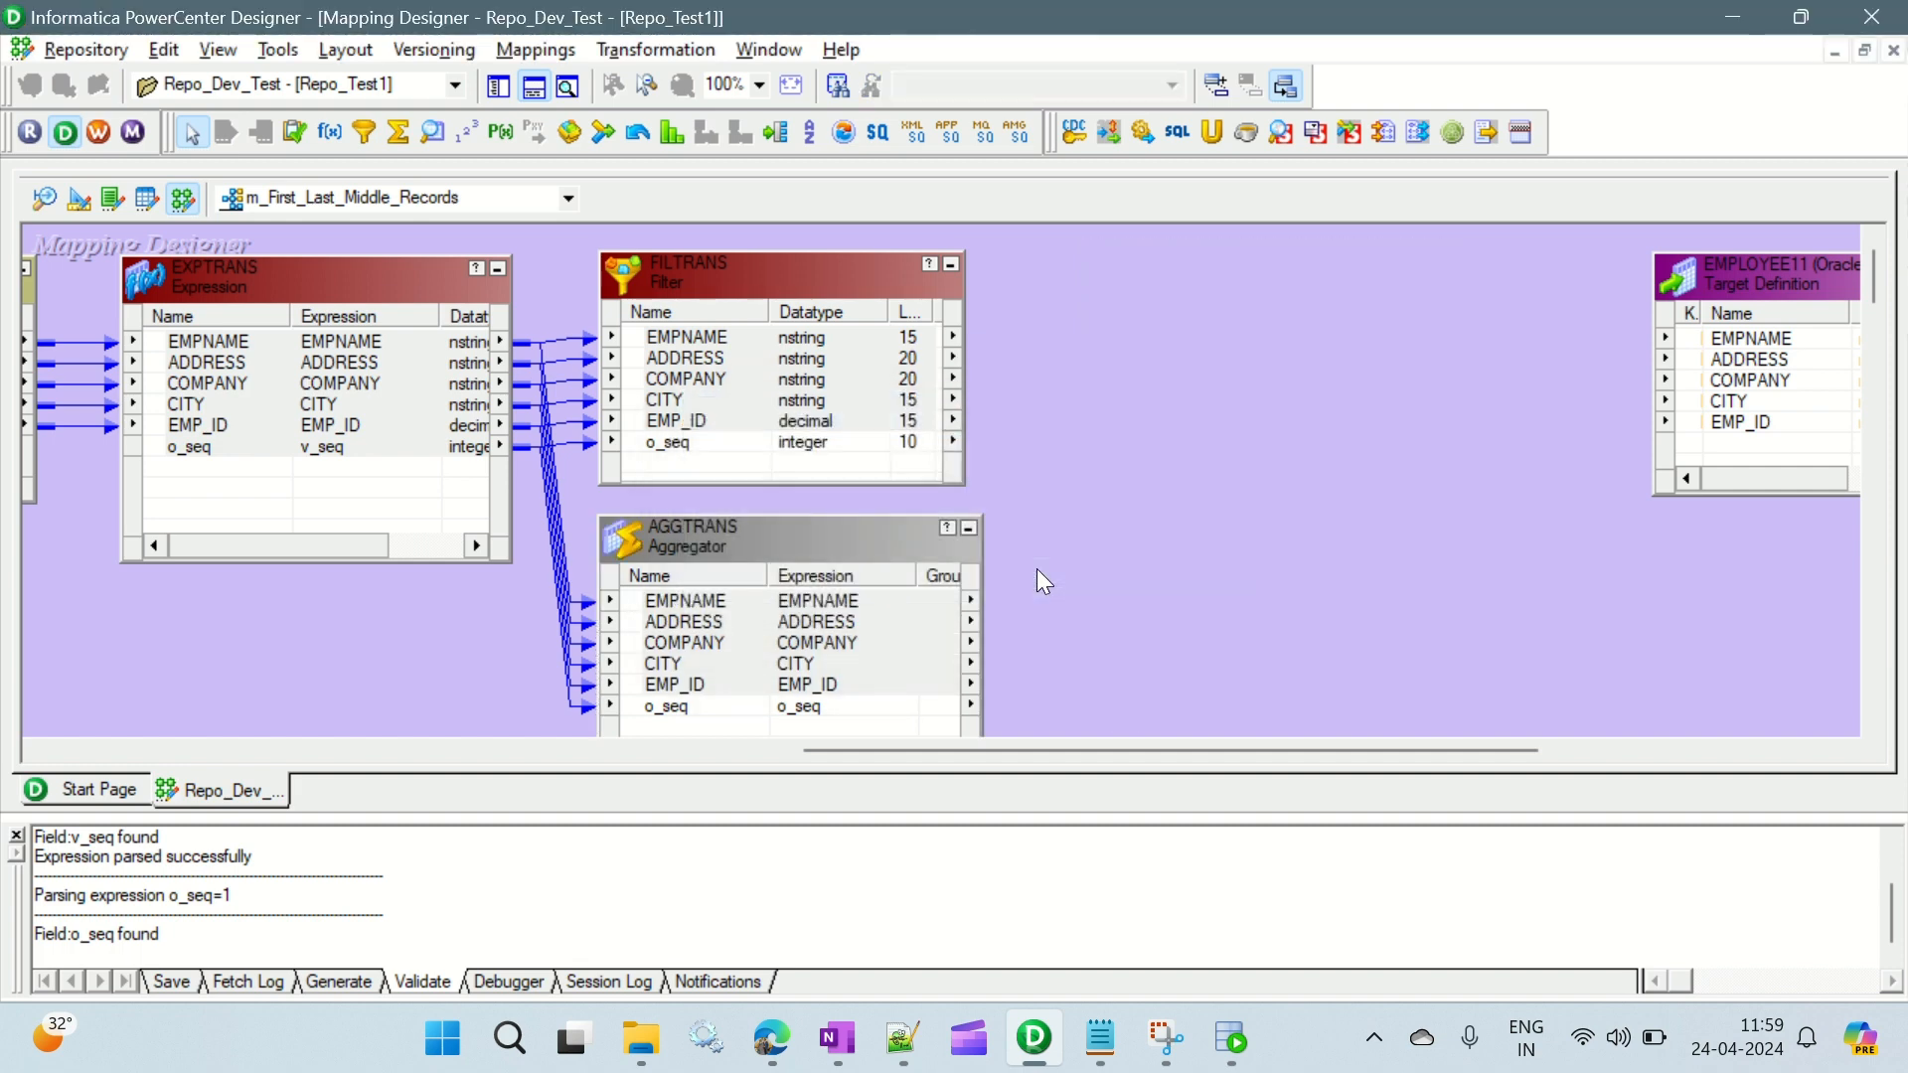
- Place a new empty Router before the EMPLOYEE11 target, offset it slightly, and nudge the AGGTRANS Aggregator
click(774, 132)
drag(1096, 247, 1469, 696)
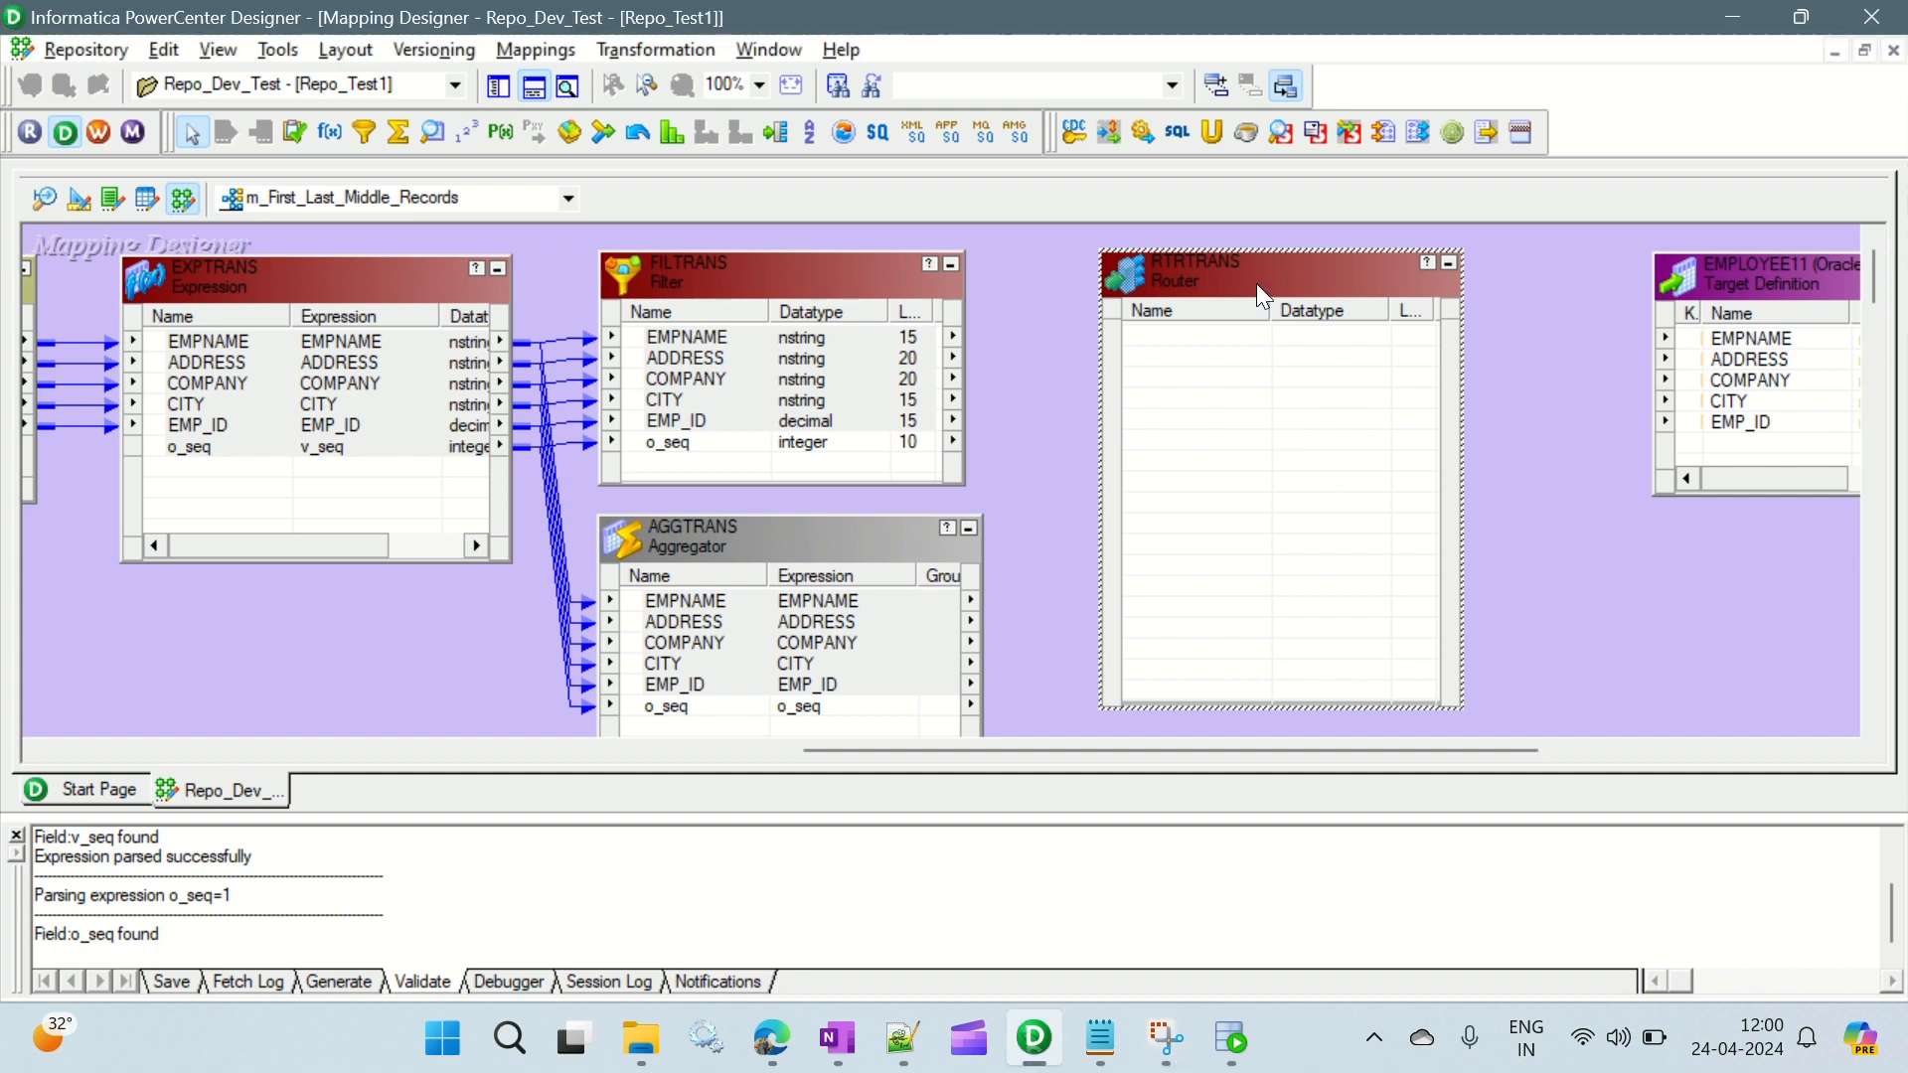
drag(1254, 278, 1312, 324)
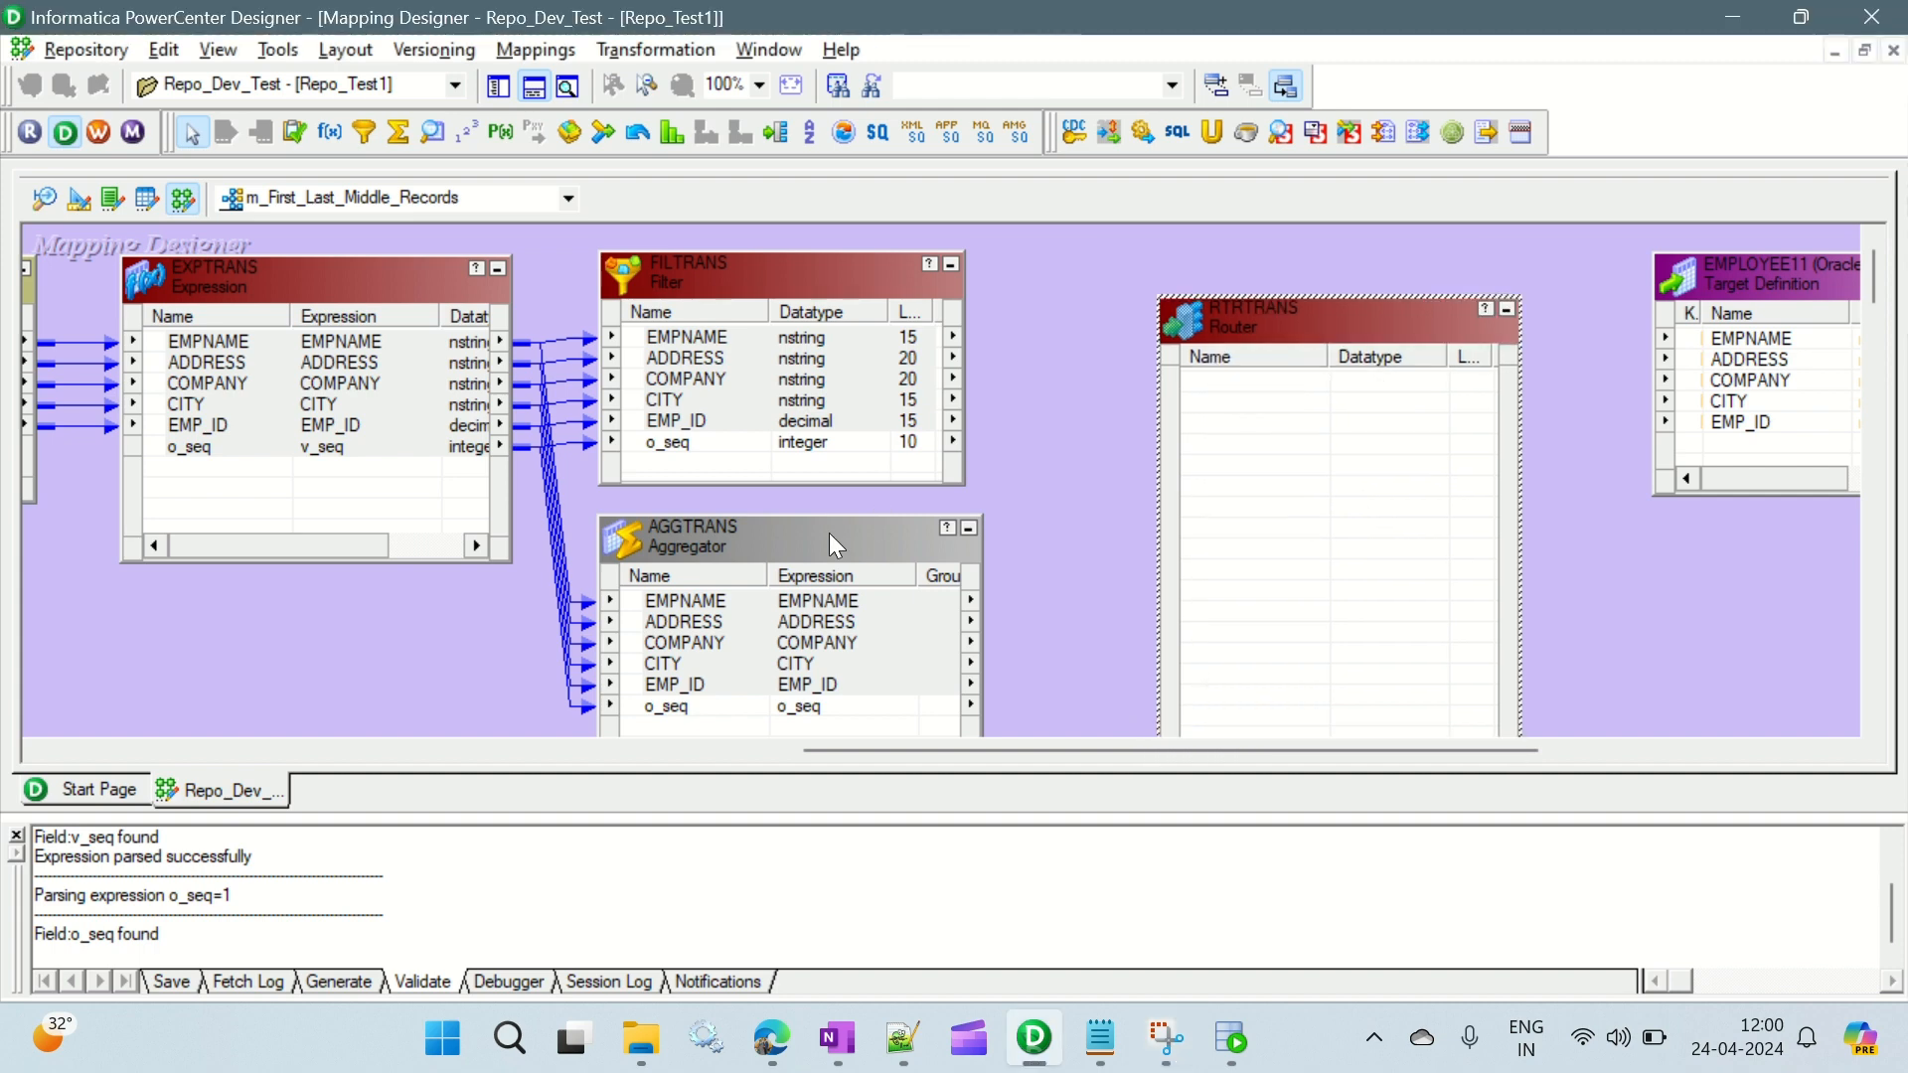
drag(828, 532, 808, 536)
click(787, 699)
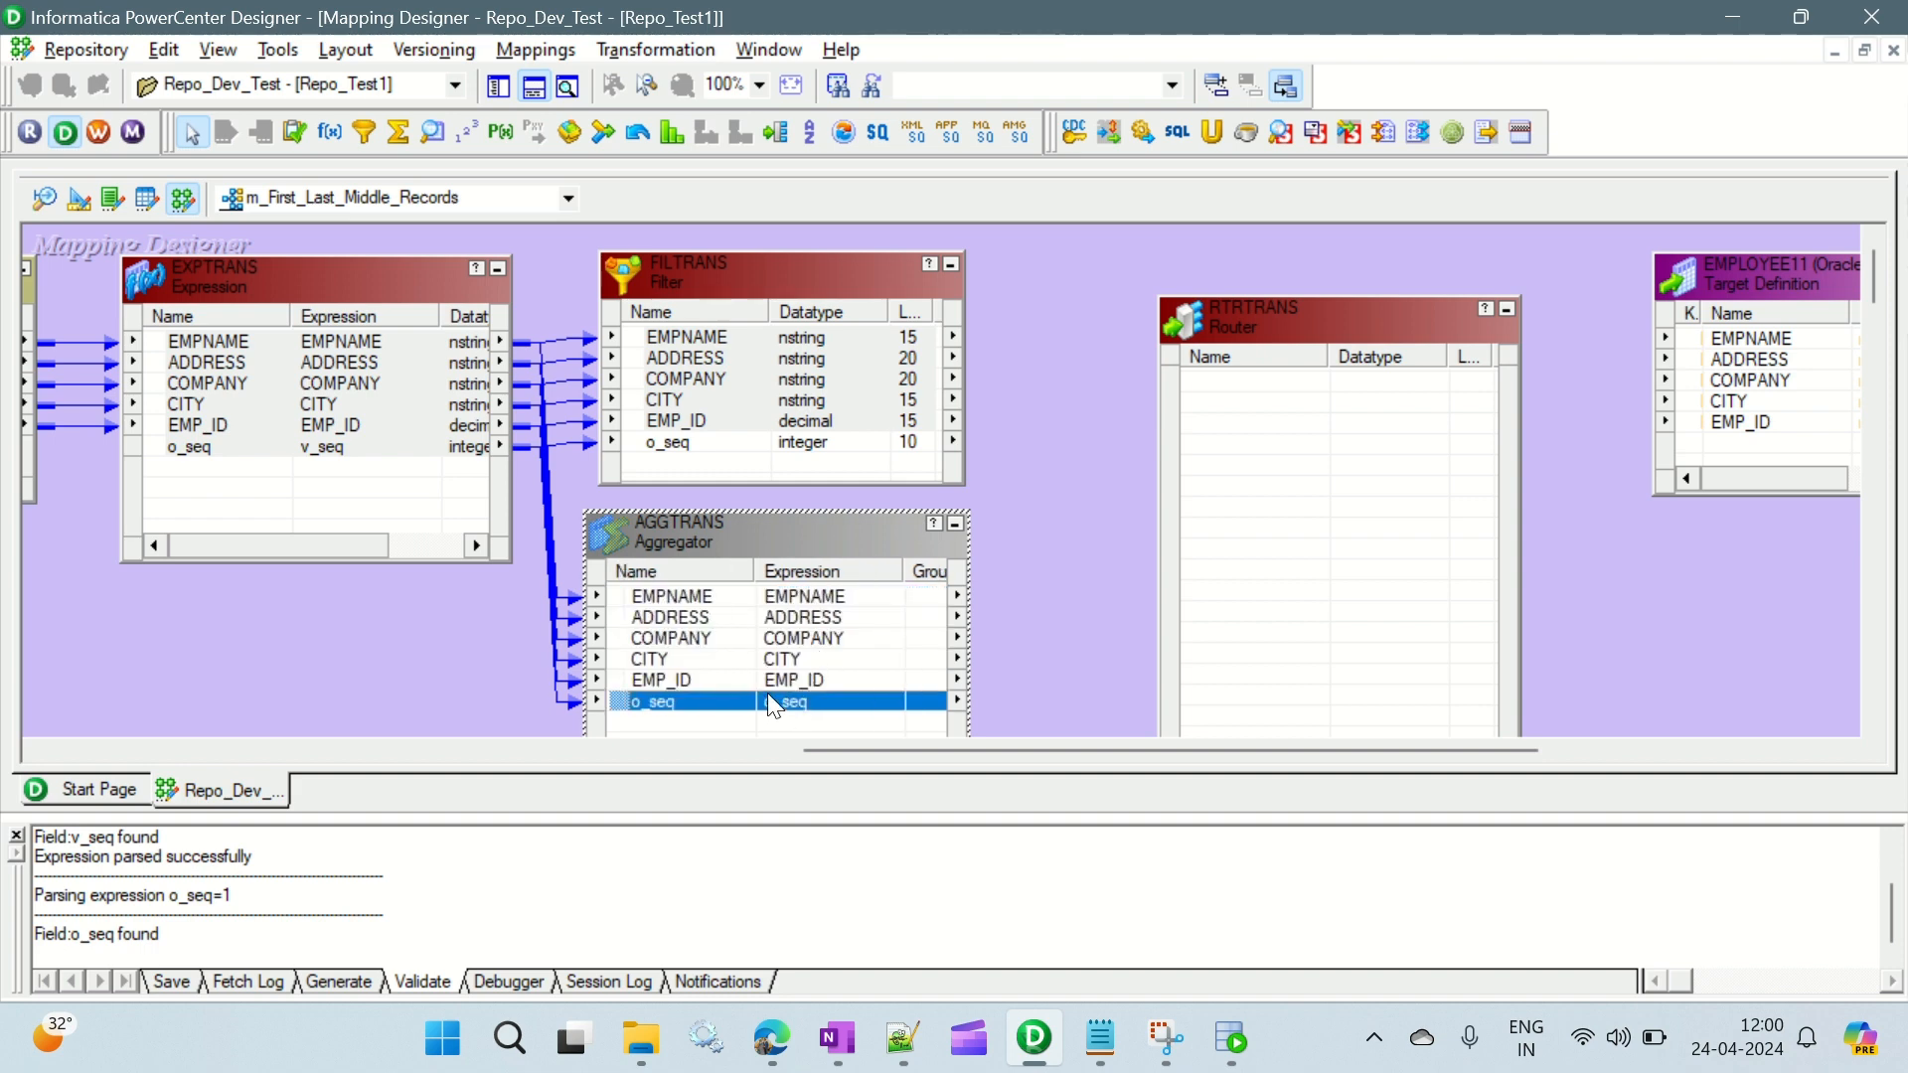
- Delete the empty RTRTRANS Router from the mapping
click(1229, 325)
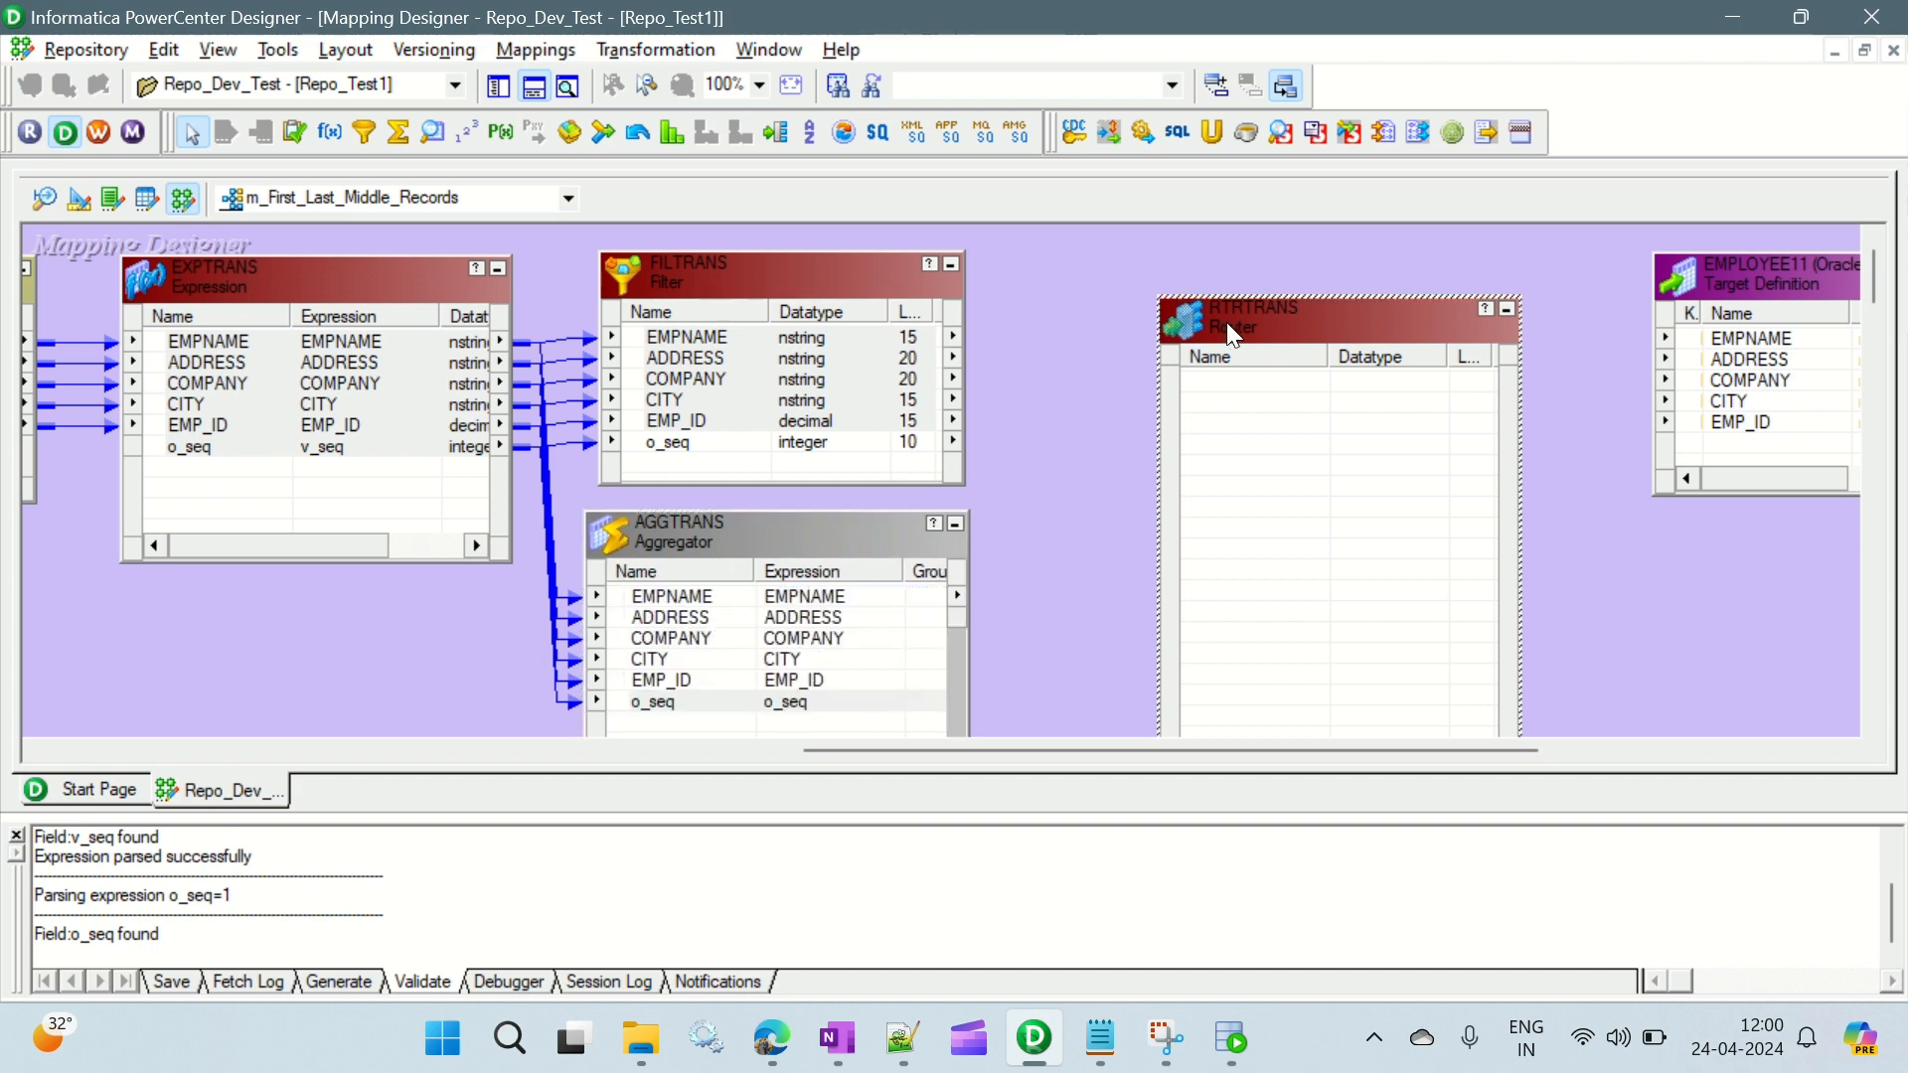
key(Delete)
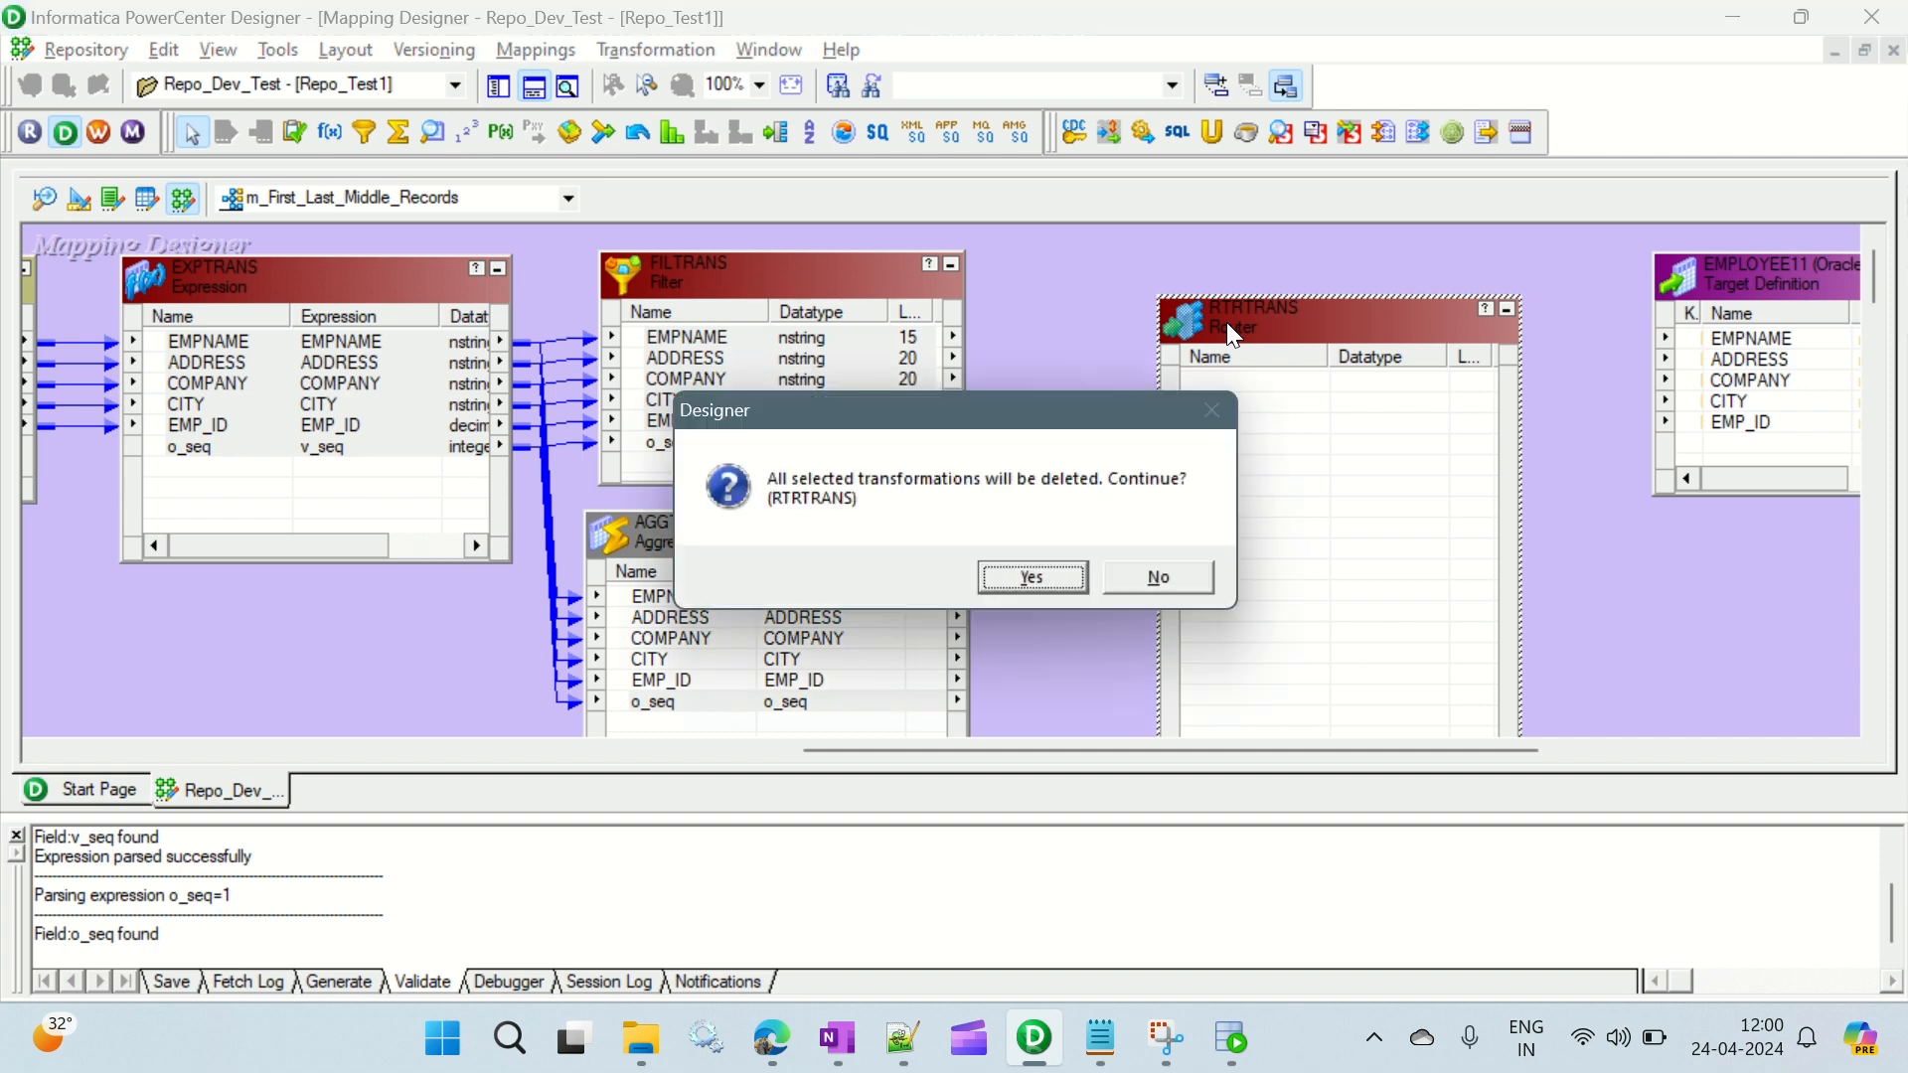
click(1053, 584)
- Move the EMPLOYEE11 target closer to FILTRANS, link FILTRANS ports EMPNAME through EMP_ID to it, and widen the target box
drag(1750, 271, 1382, 261)
click(713, 337)
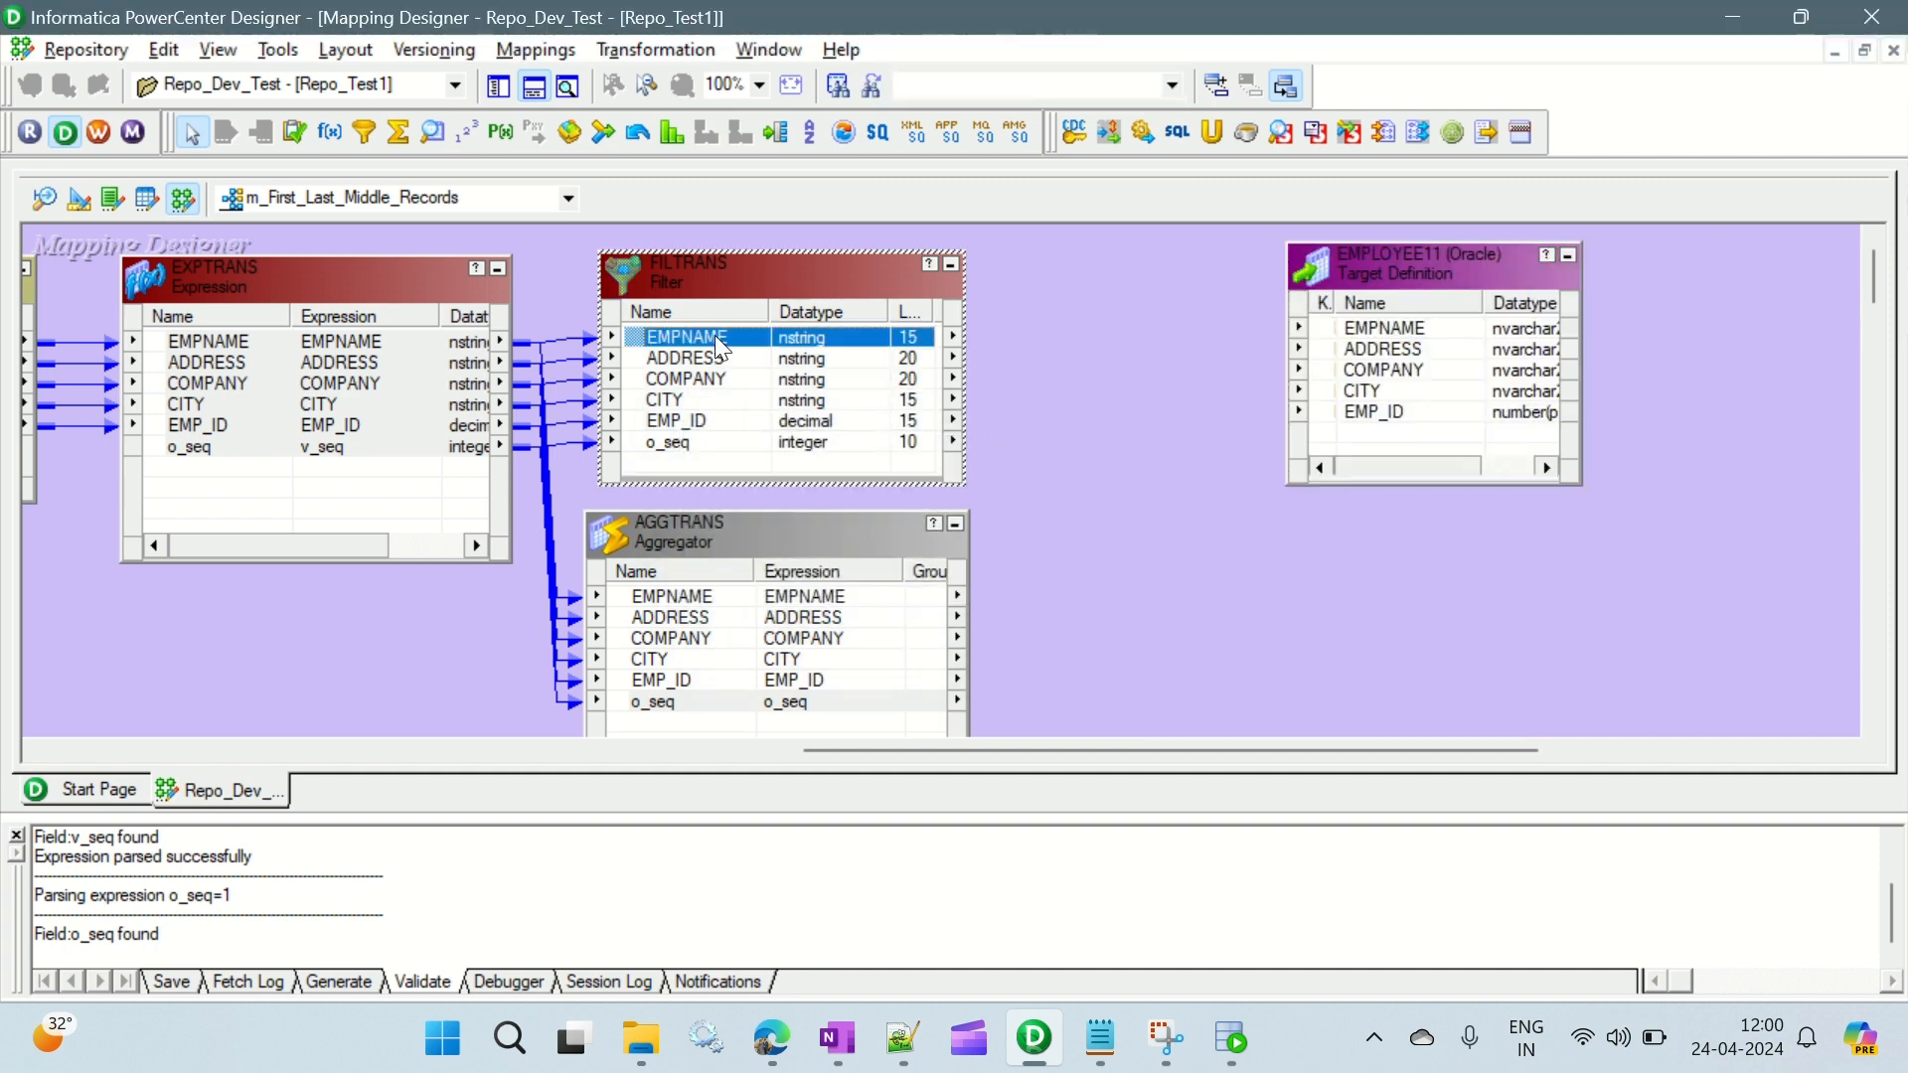
shift+click(664, 423)
drag(681, 342, 1411, 338)
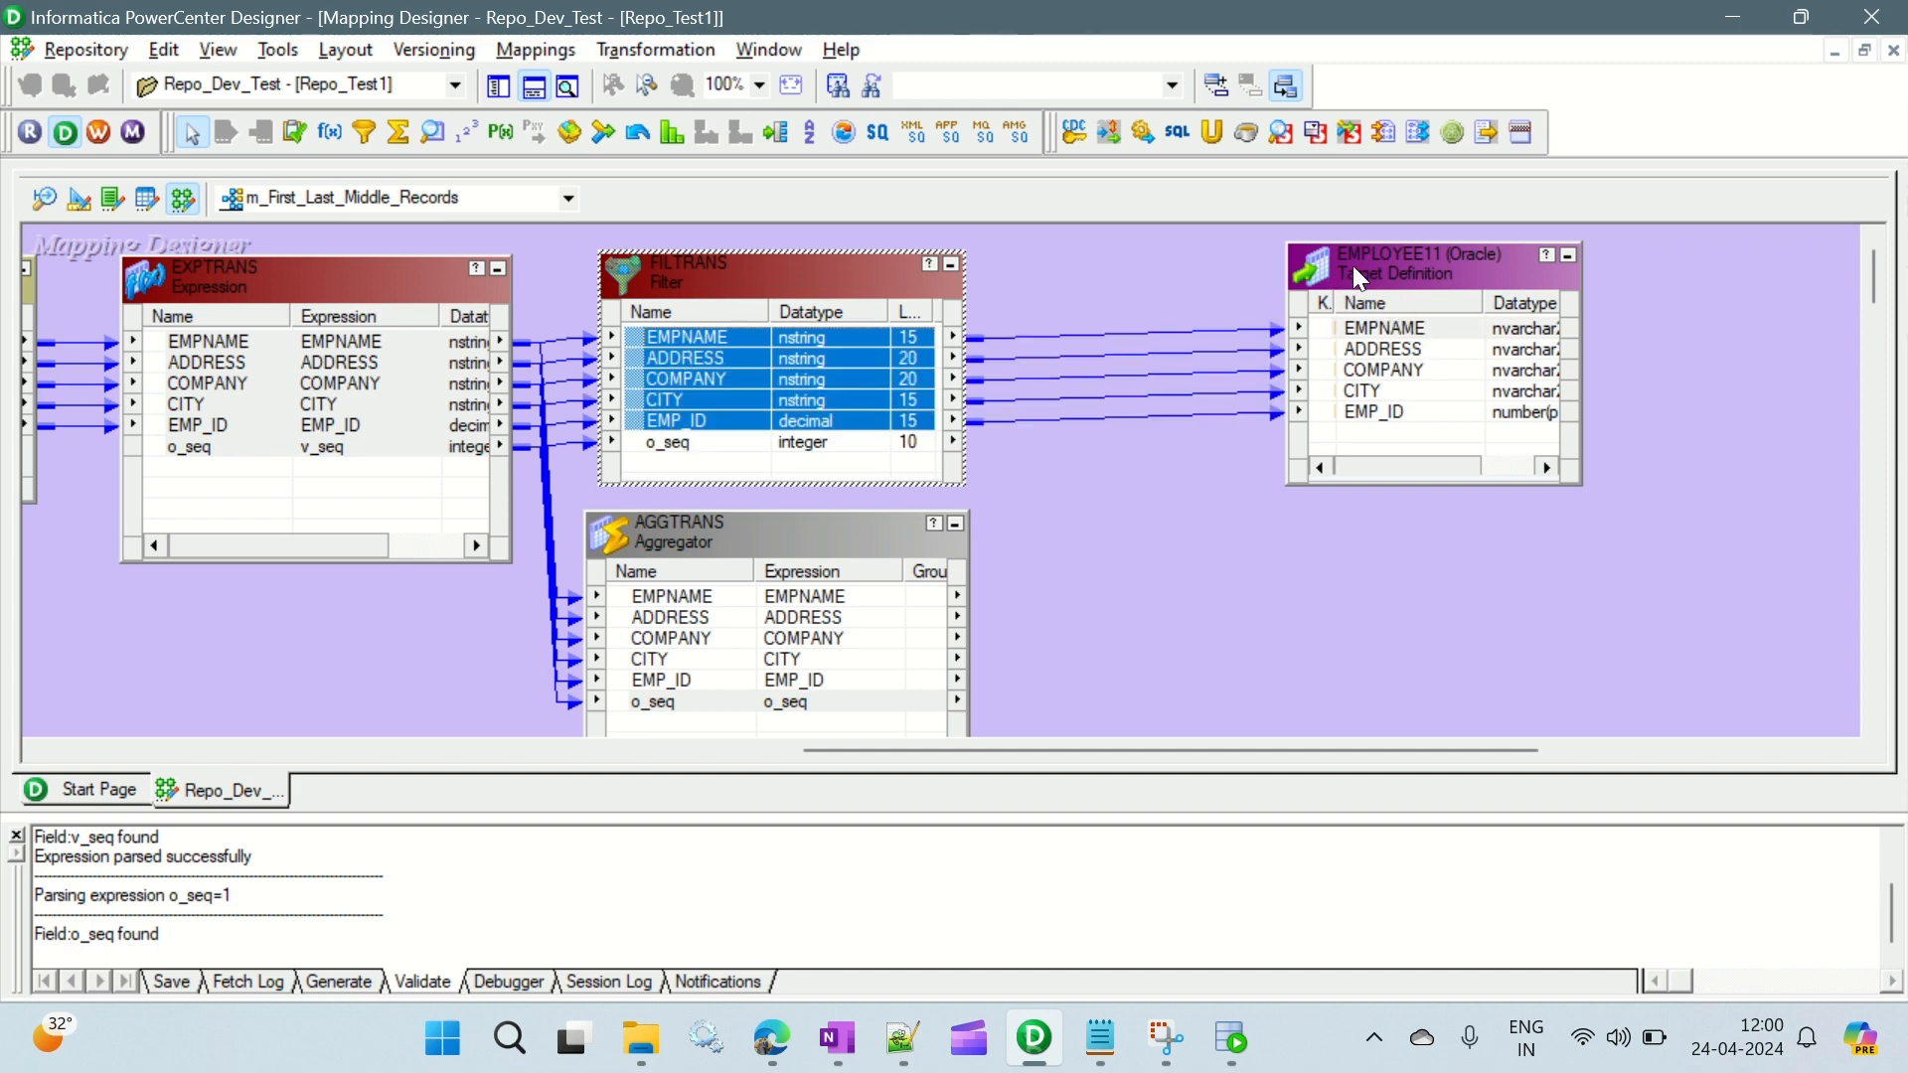
drag(1289, 243, 1148, 243)
- Duplicate the EMPLOYEE11 target definition, align the copy below the original, and widen it to show the Length column
click(1069, 569)
click(1350, 254)
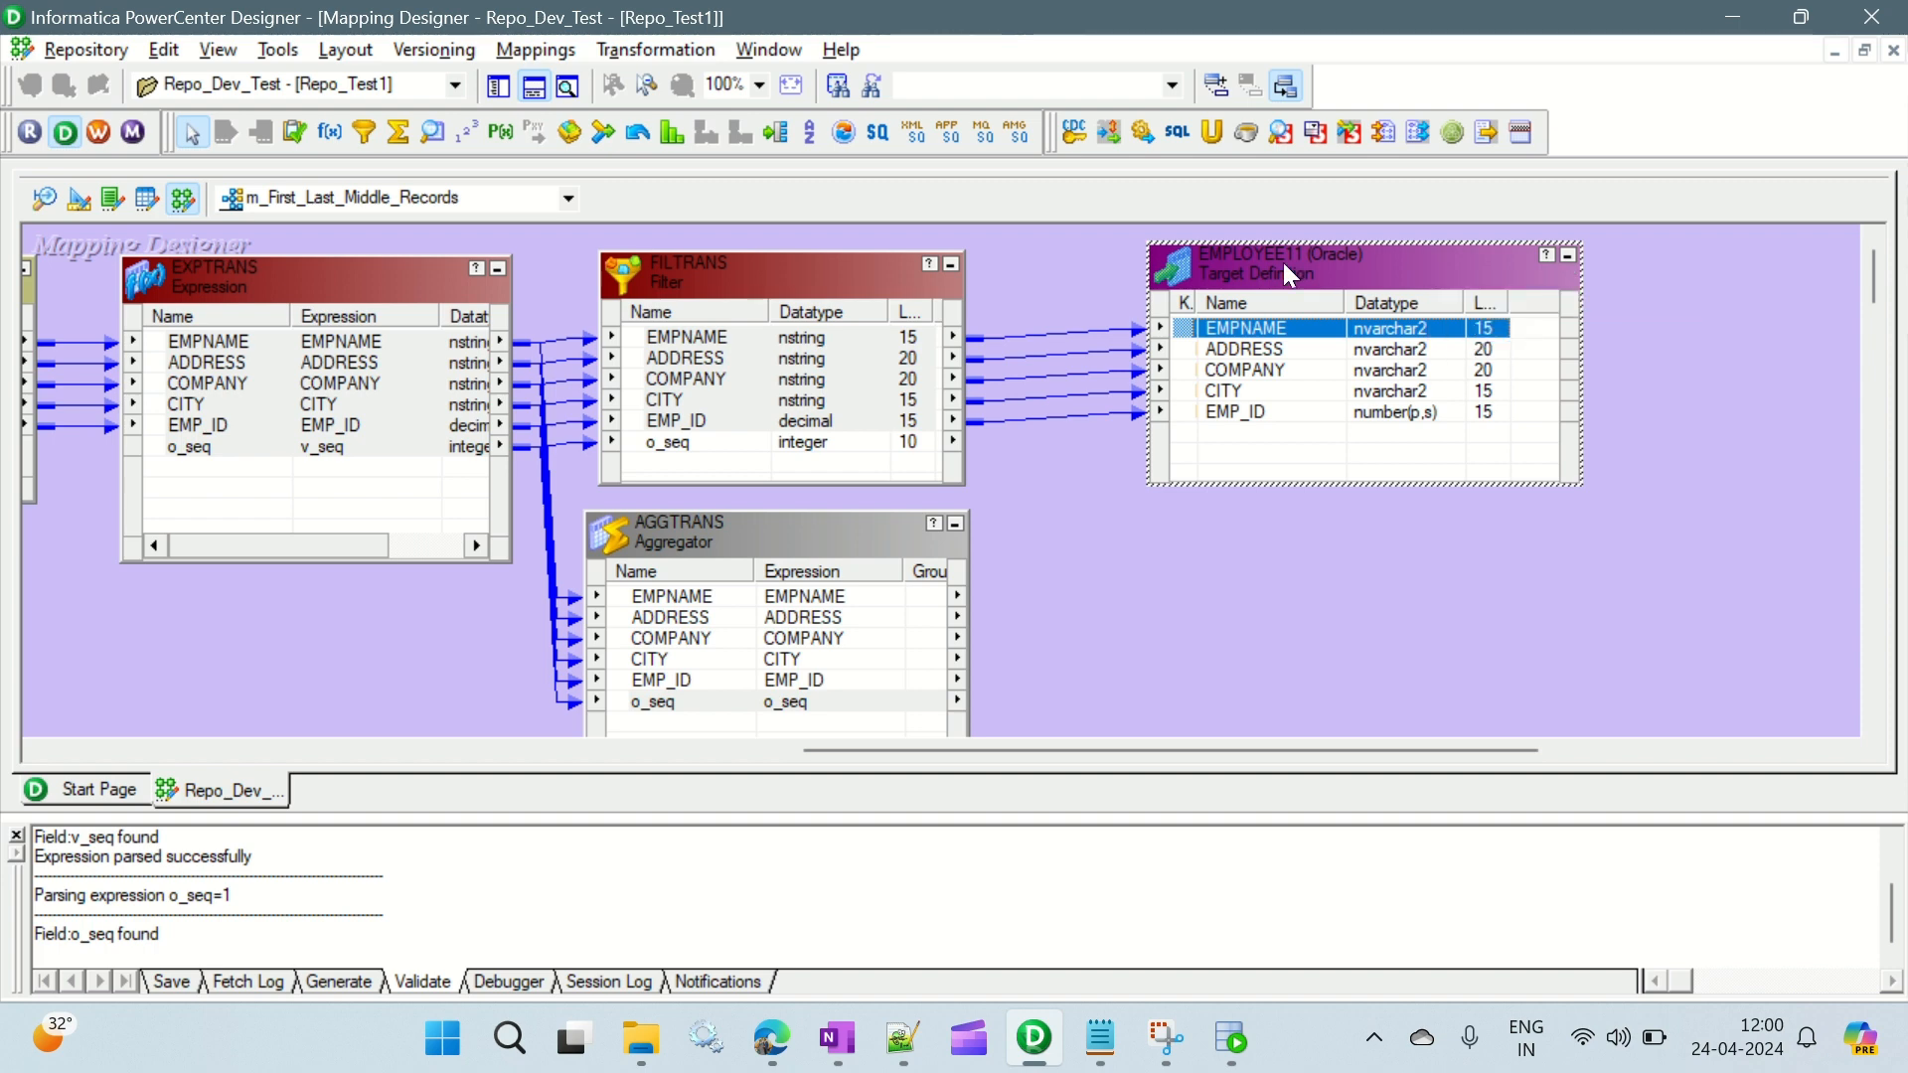
key(ctrl+v)
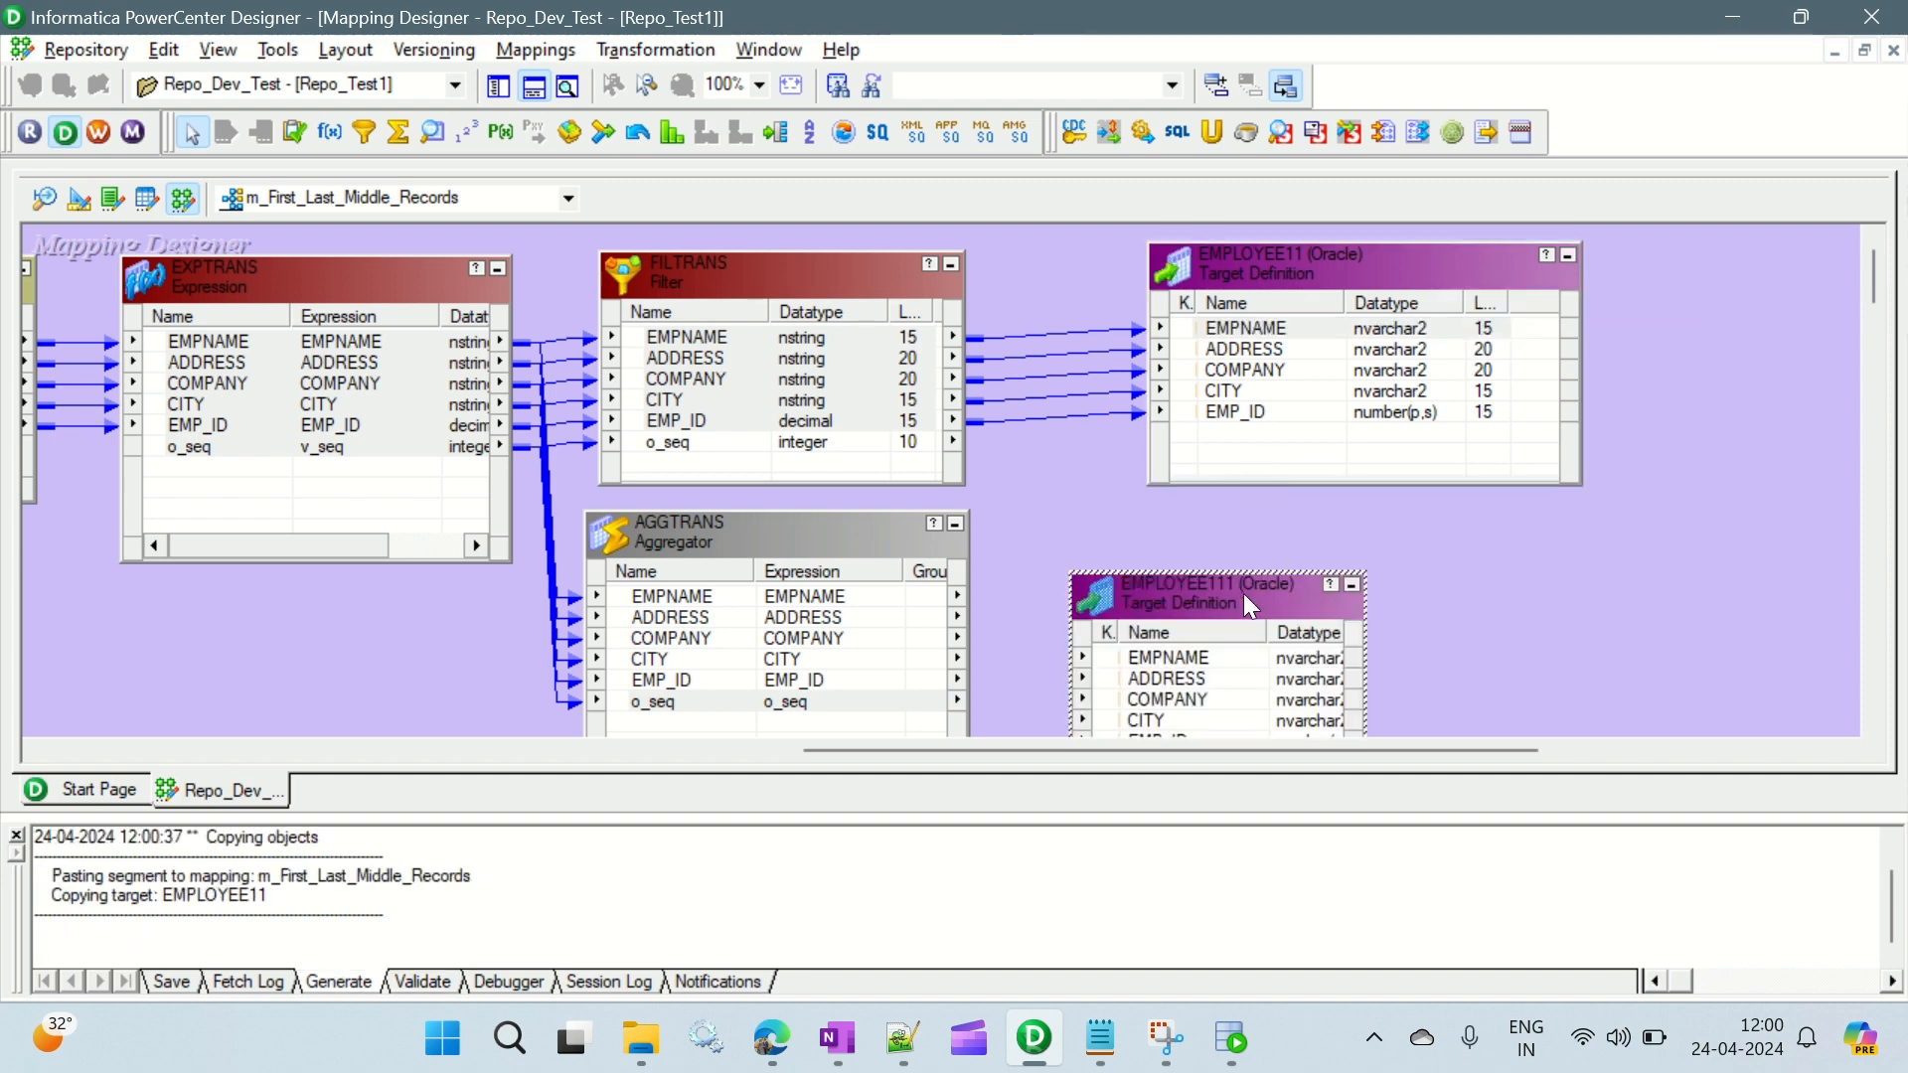
drag(1244, 593, 1325, 534)
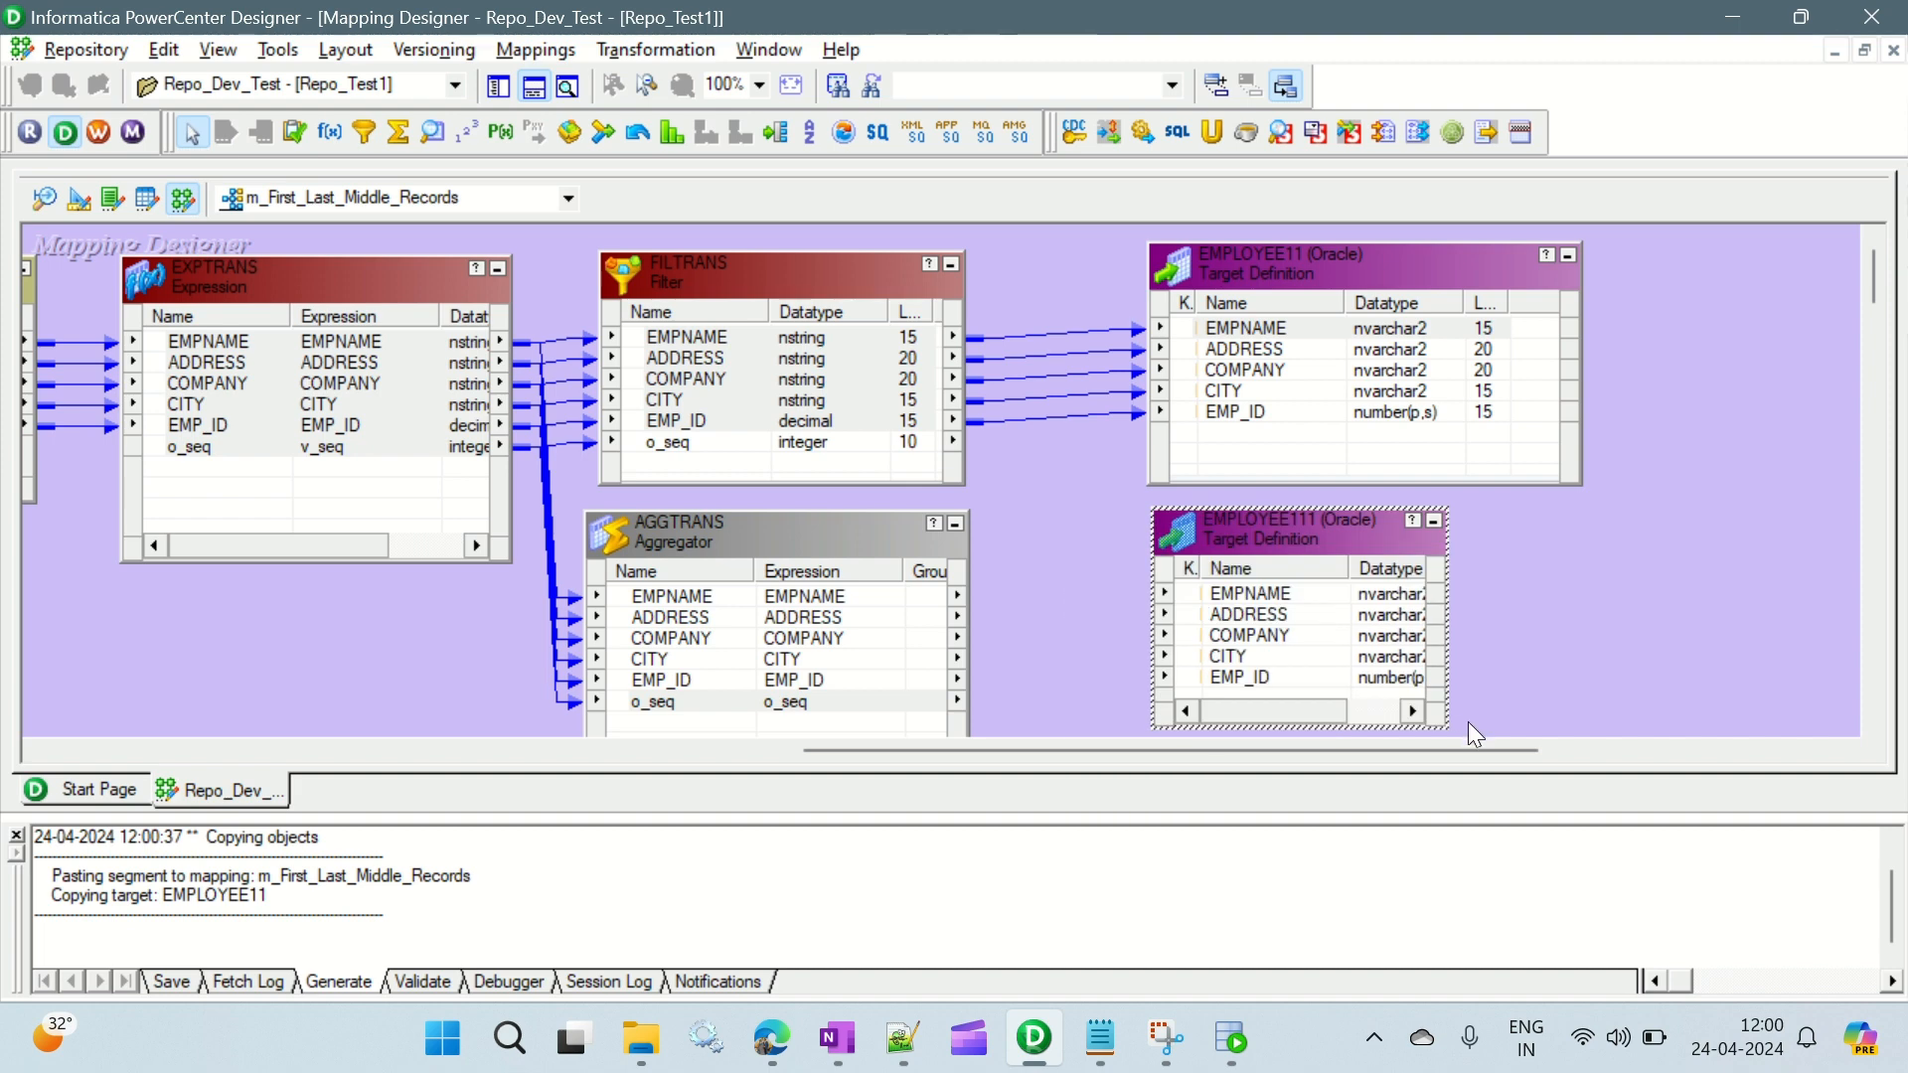
drag(1443, 728, 1595, 722)
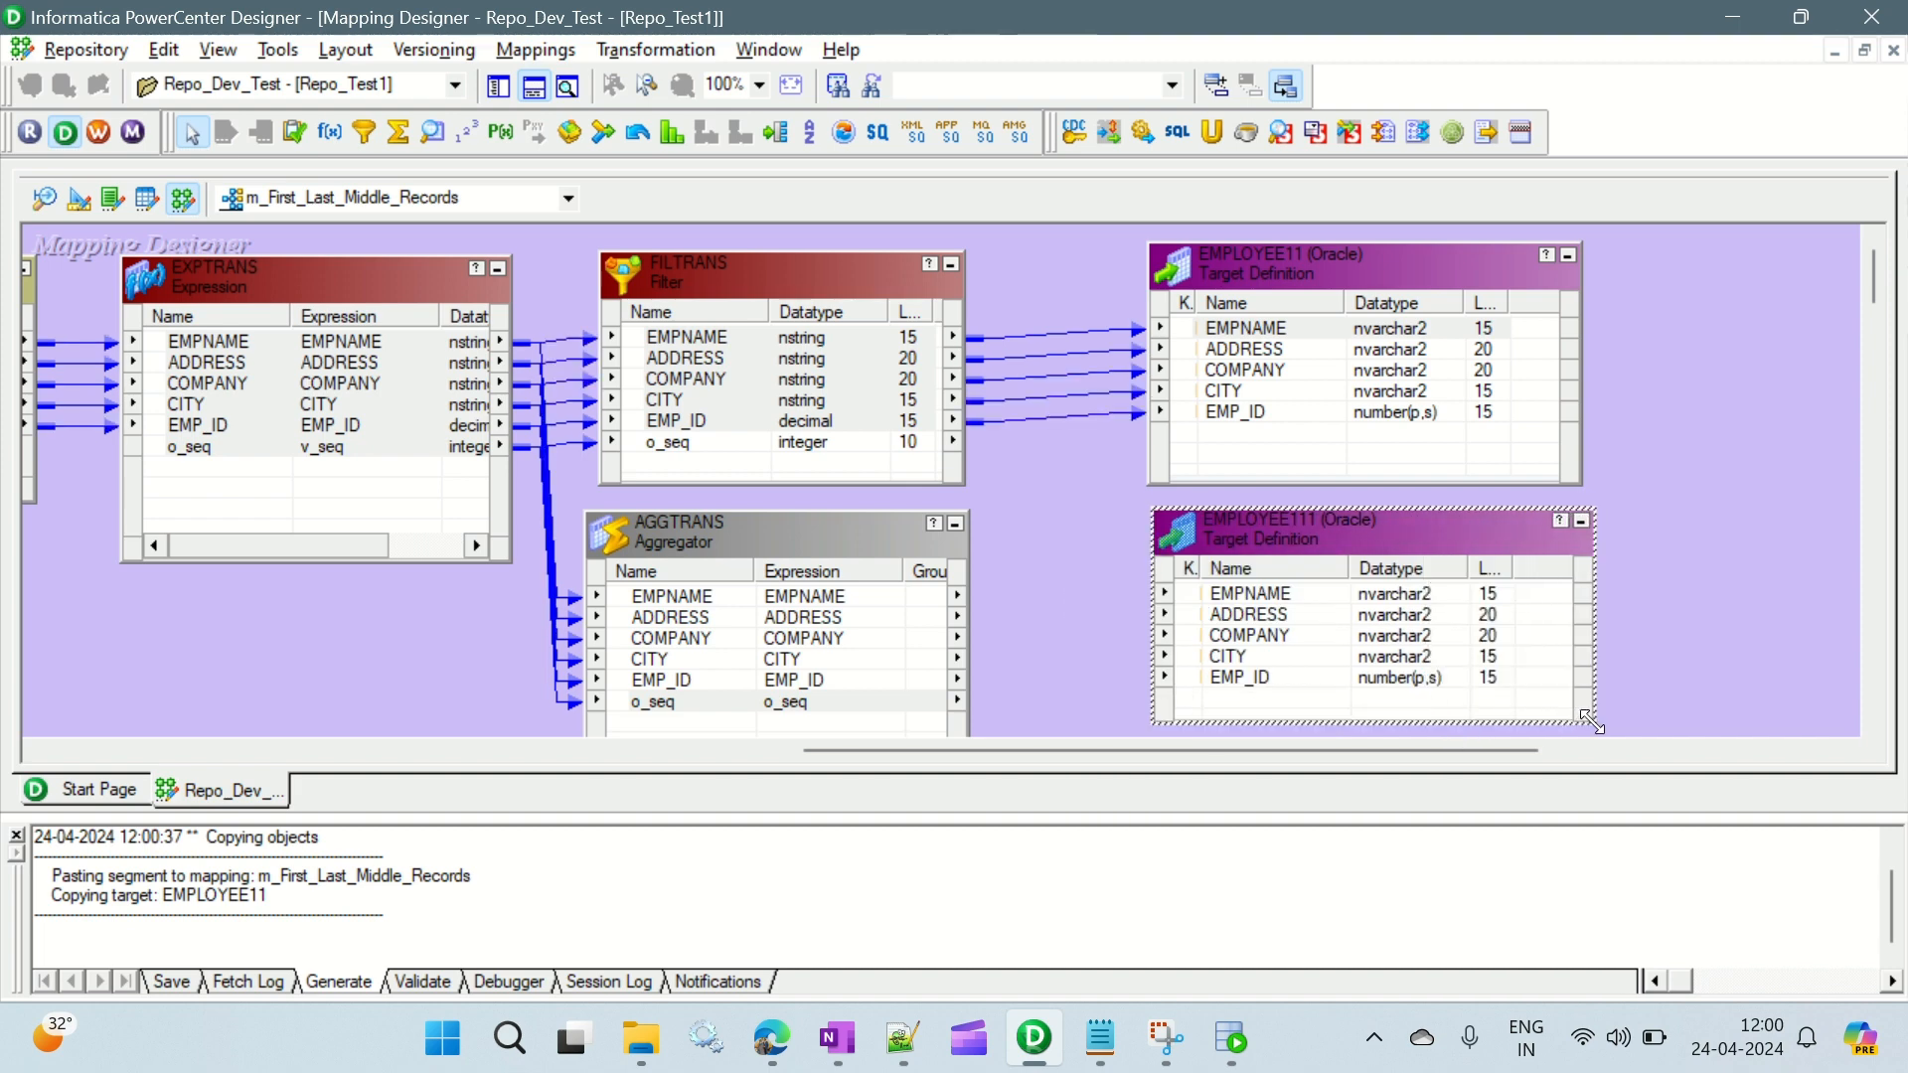
click(1702, 434)
drag(1876, 267, 1878, 289)
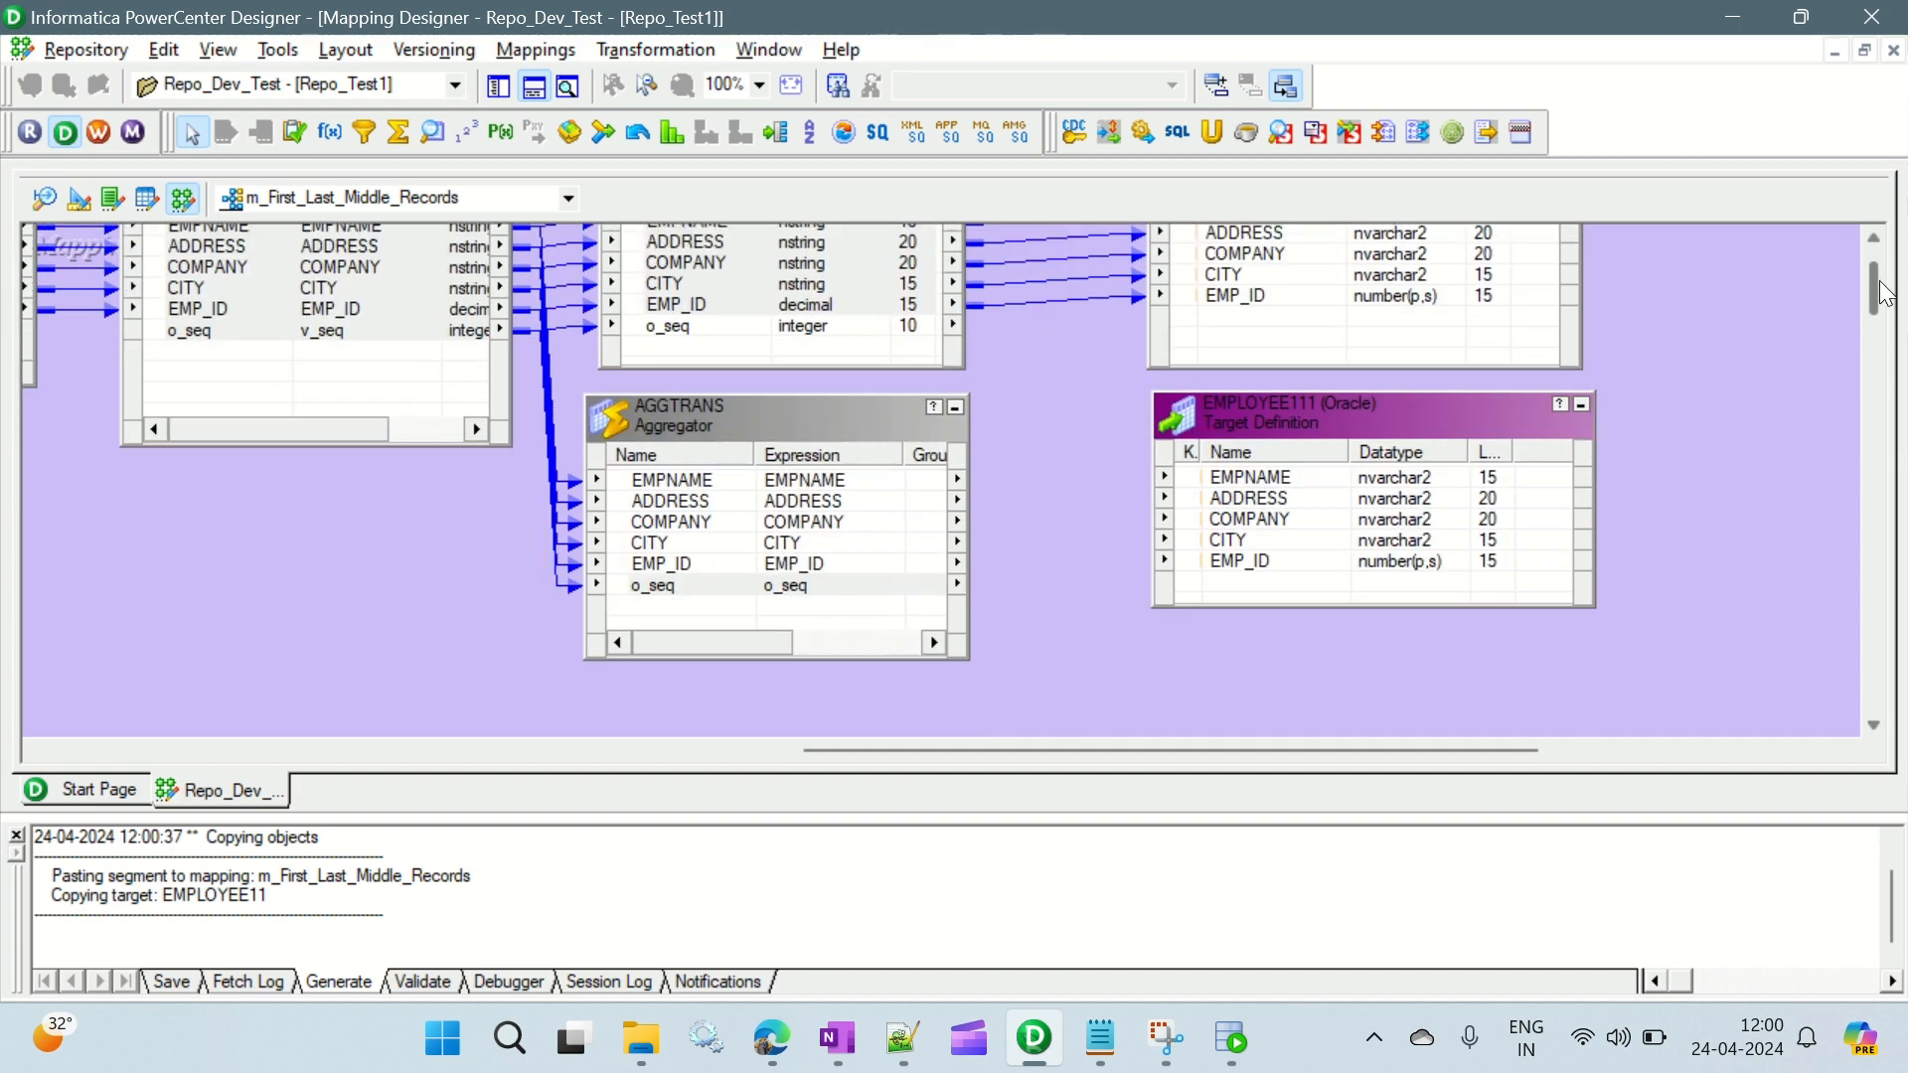
click(1441, 414)
- Link the AGGTRANS ports EMPNAME through EMP_ID to the matching columns of the EMPLOYEE111 target
click(664, 479)
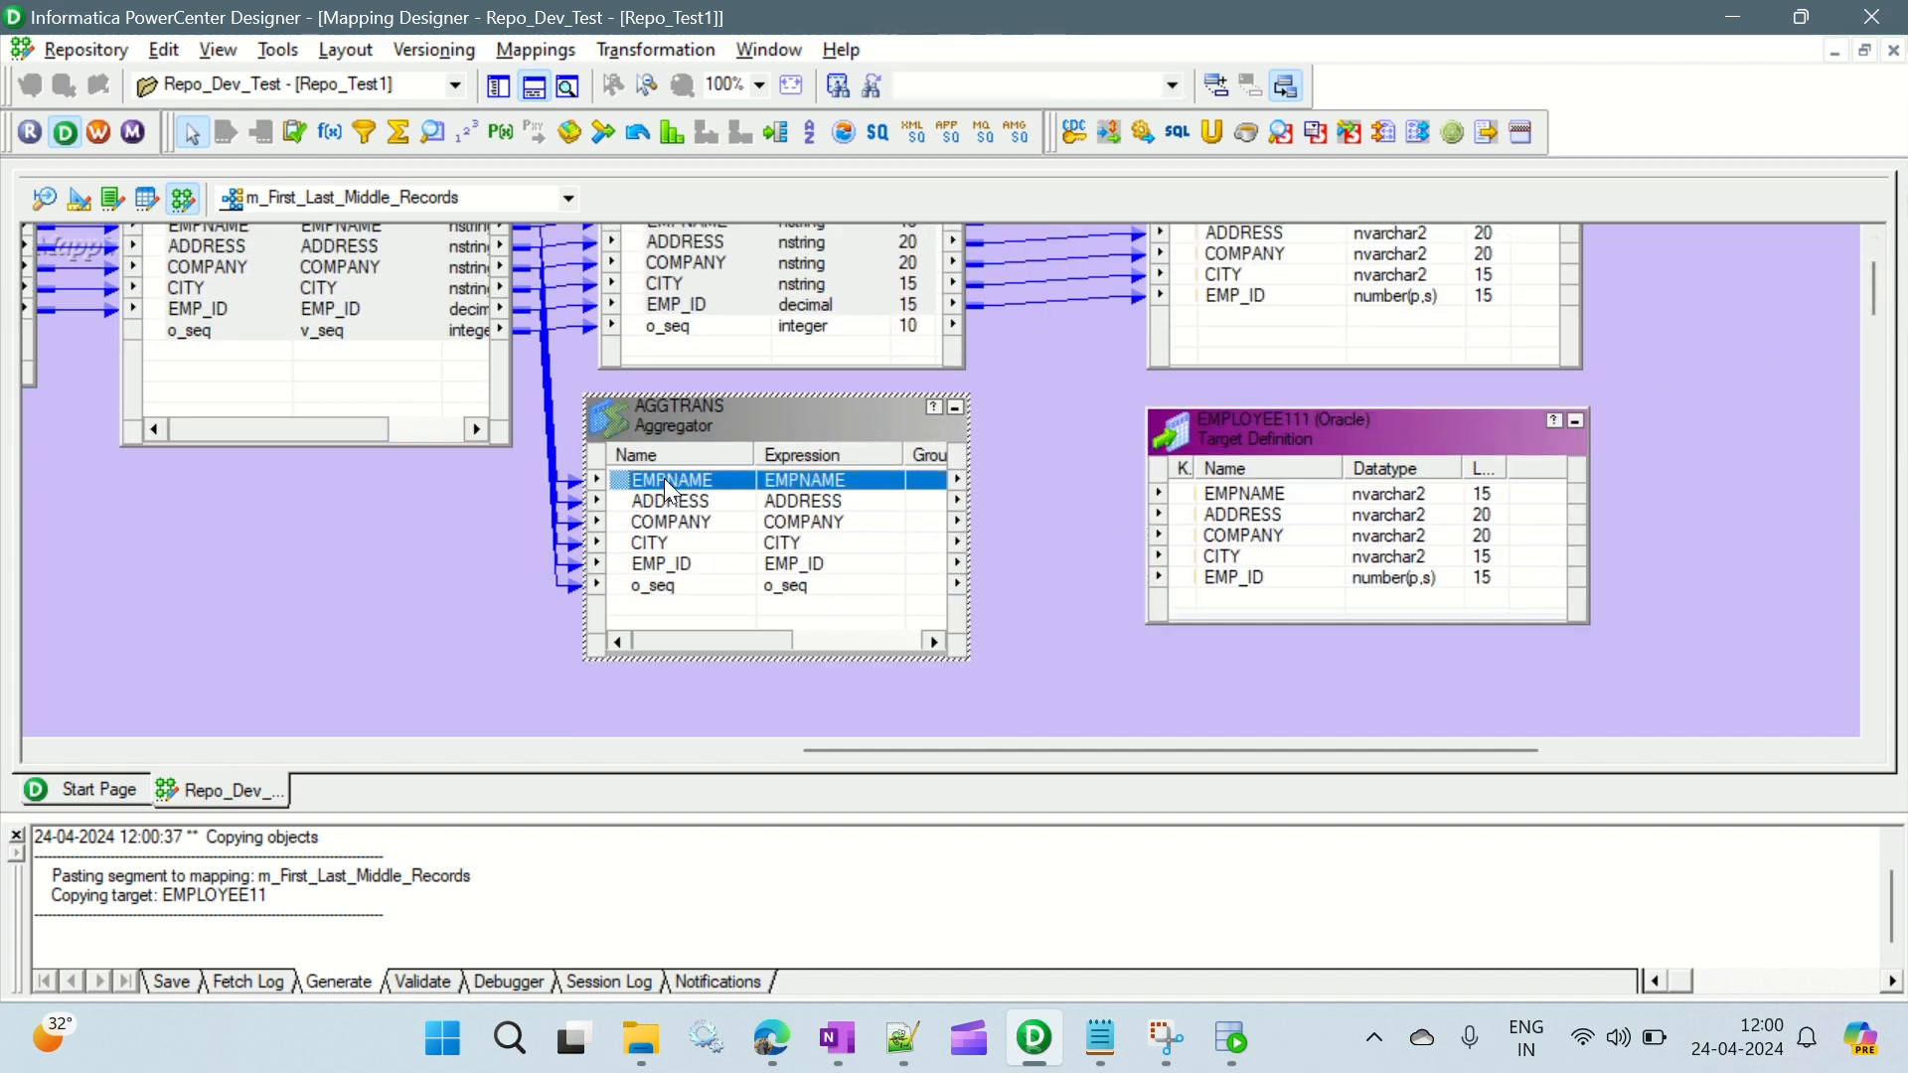
shift+click(653, 564)
drag(668, 485, 1250, 502)
click(1078, 412)
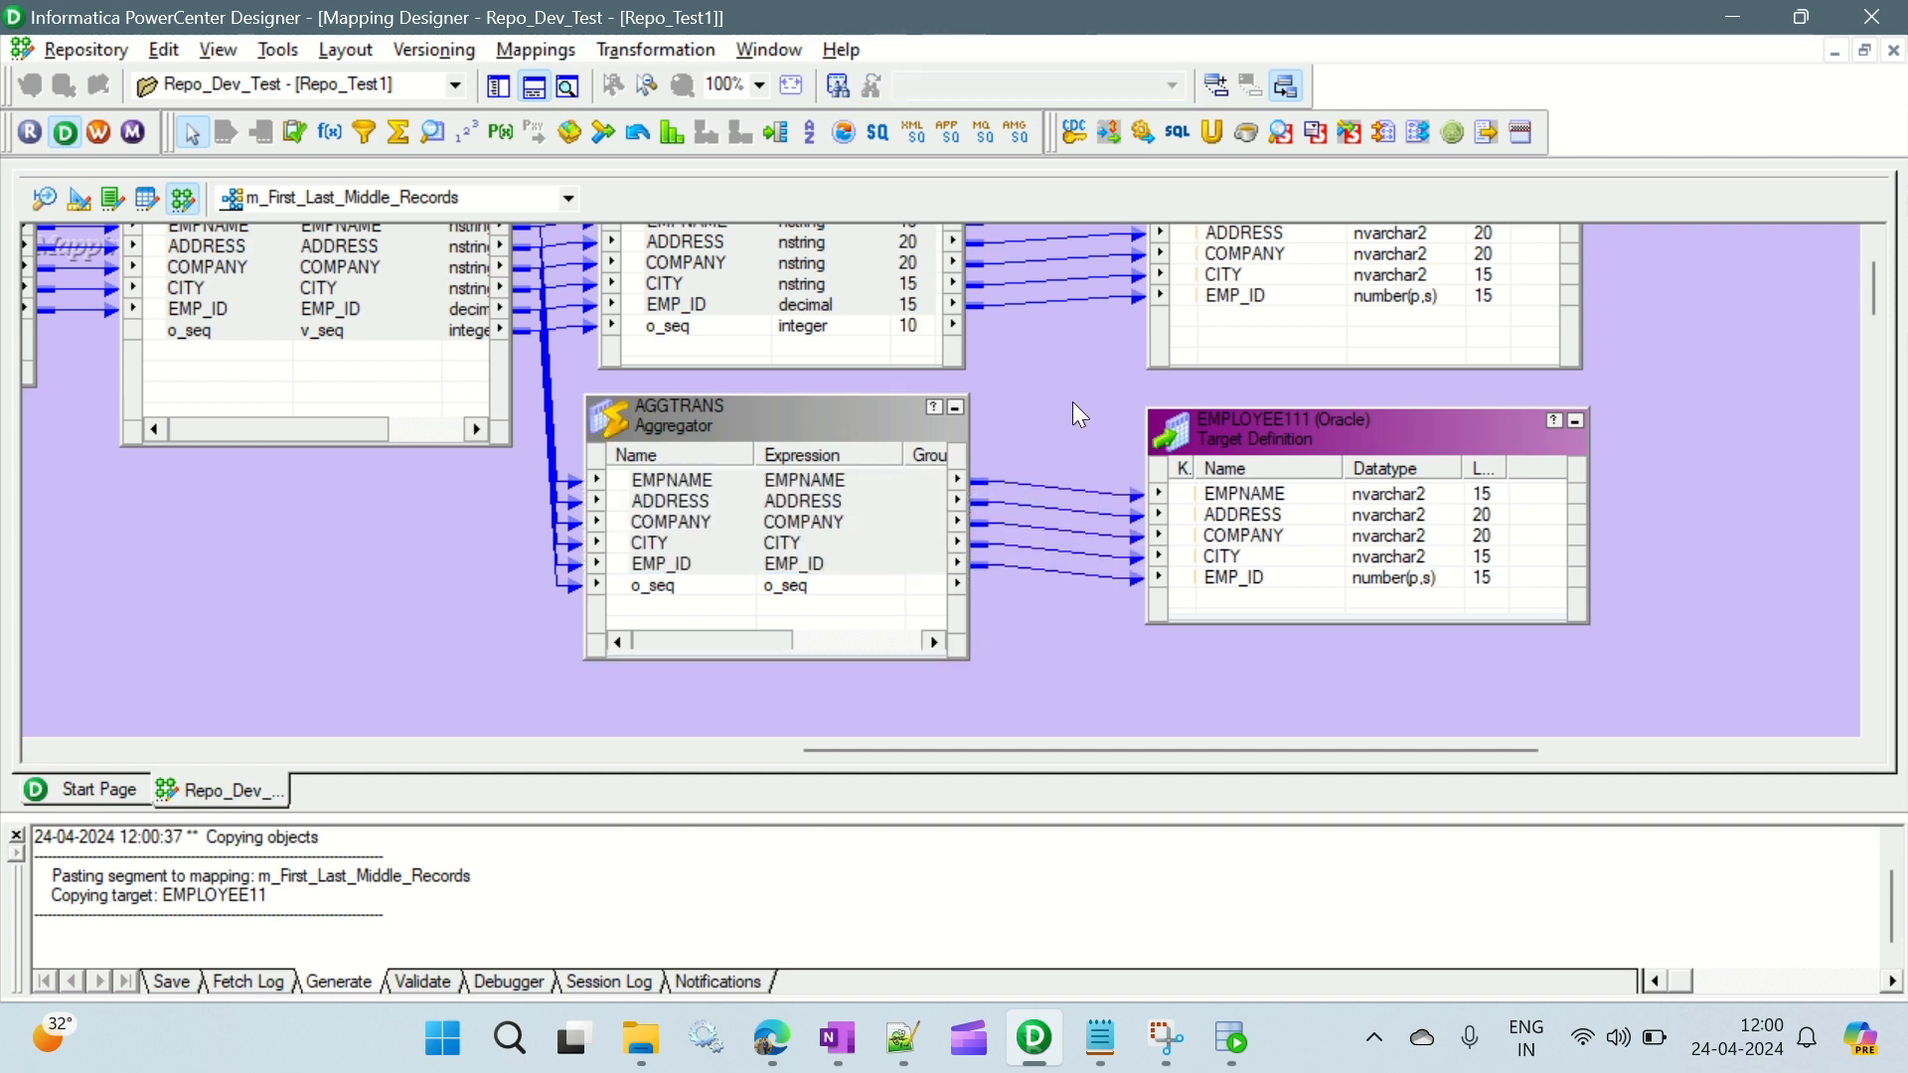
- Delete the link from the EXPTRANS o_seq port to the AGGTRANS o_seq port and save the mapping
scroll(1072, 446, up, 3)
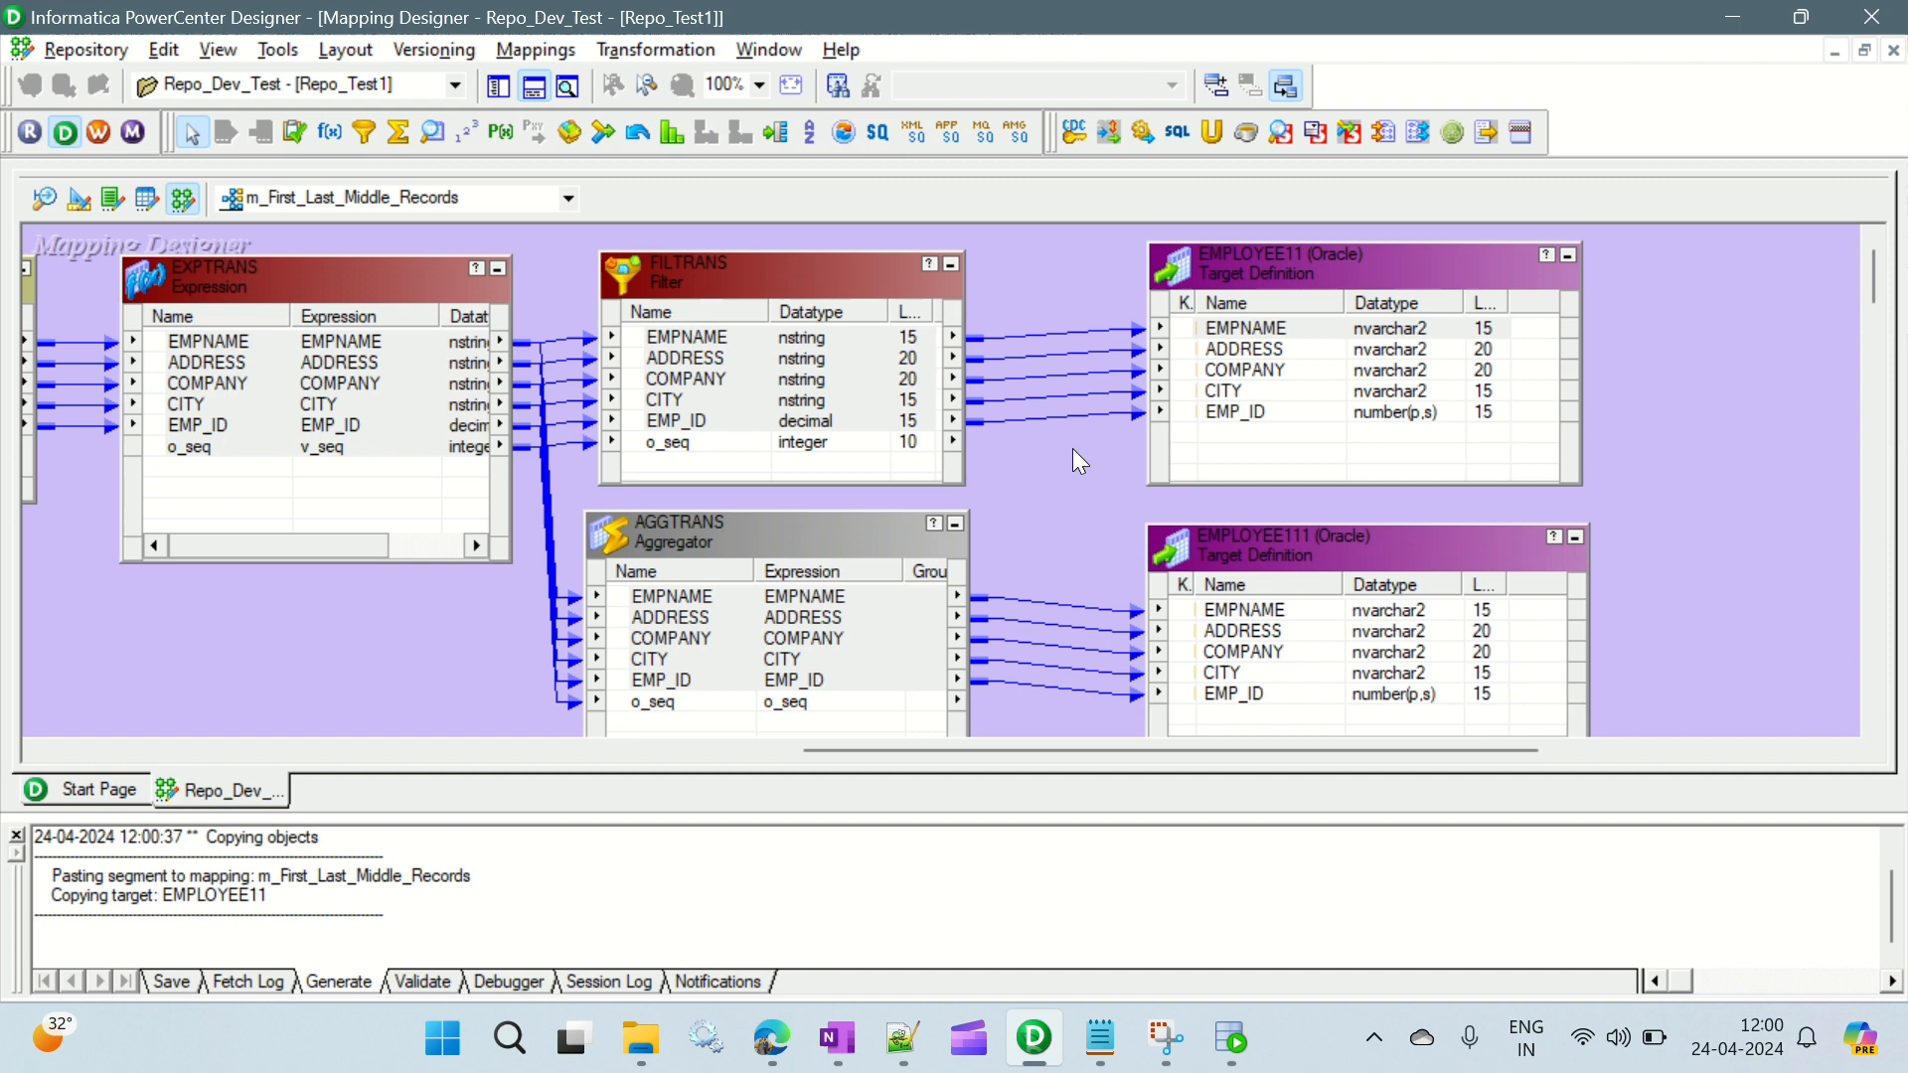
click(234, 444)
click(570, 477)
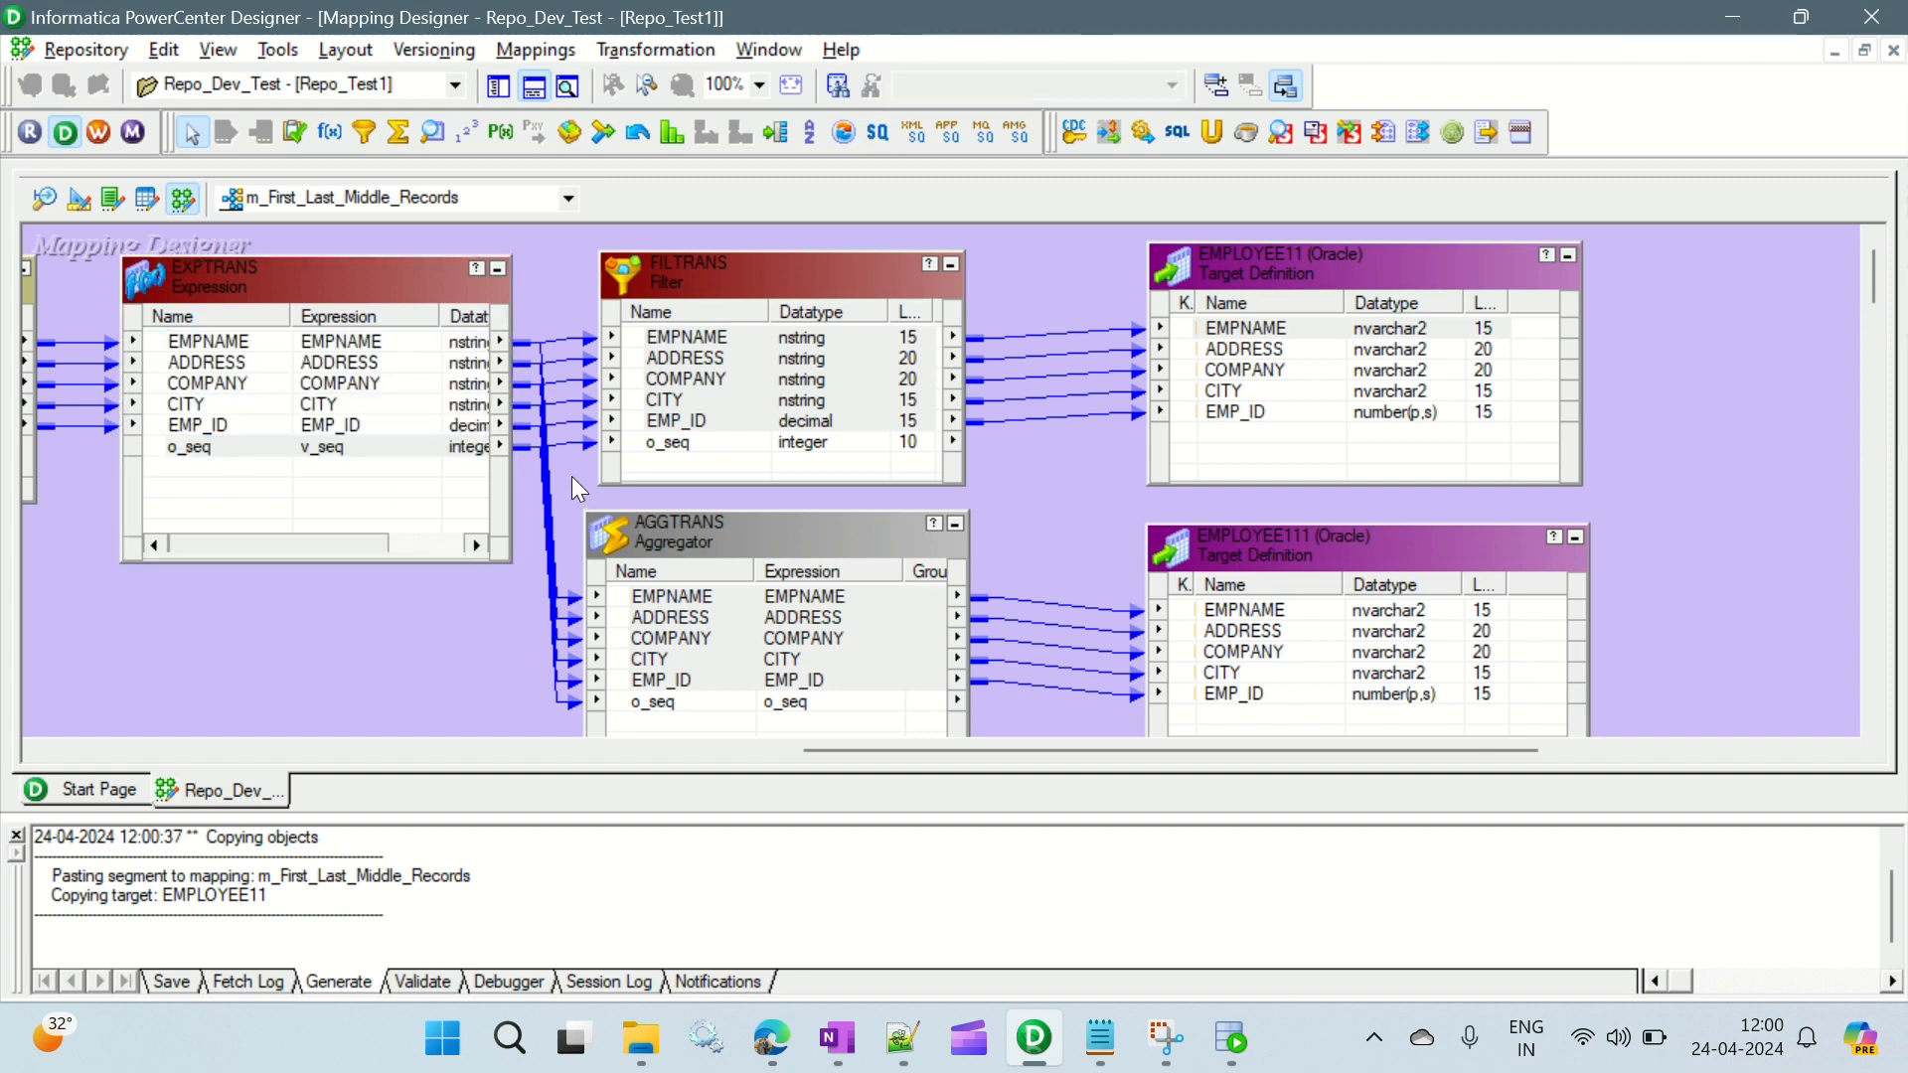
click(563, 701)
key(Delete)
click(312, 426)
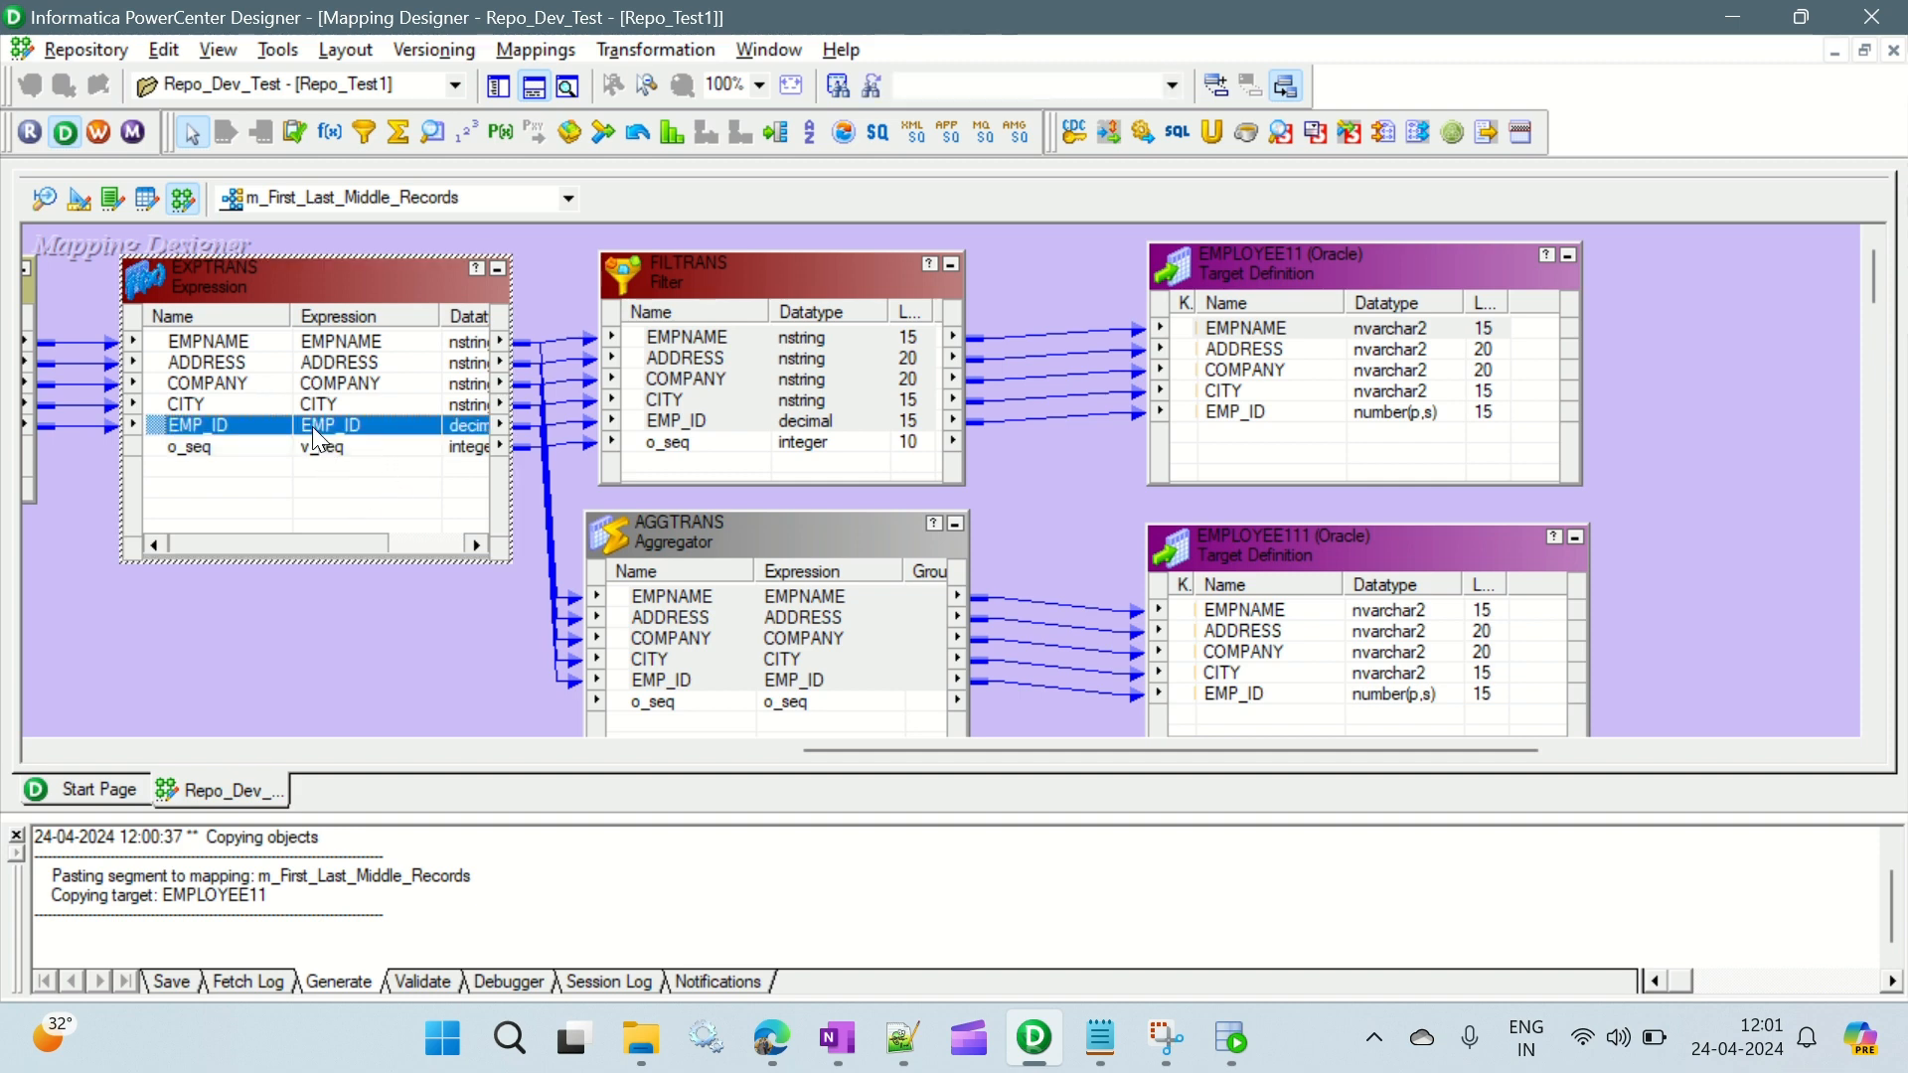
key(ctrl+s)
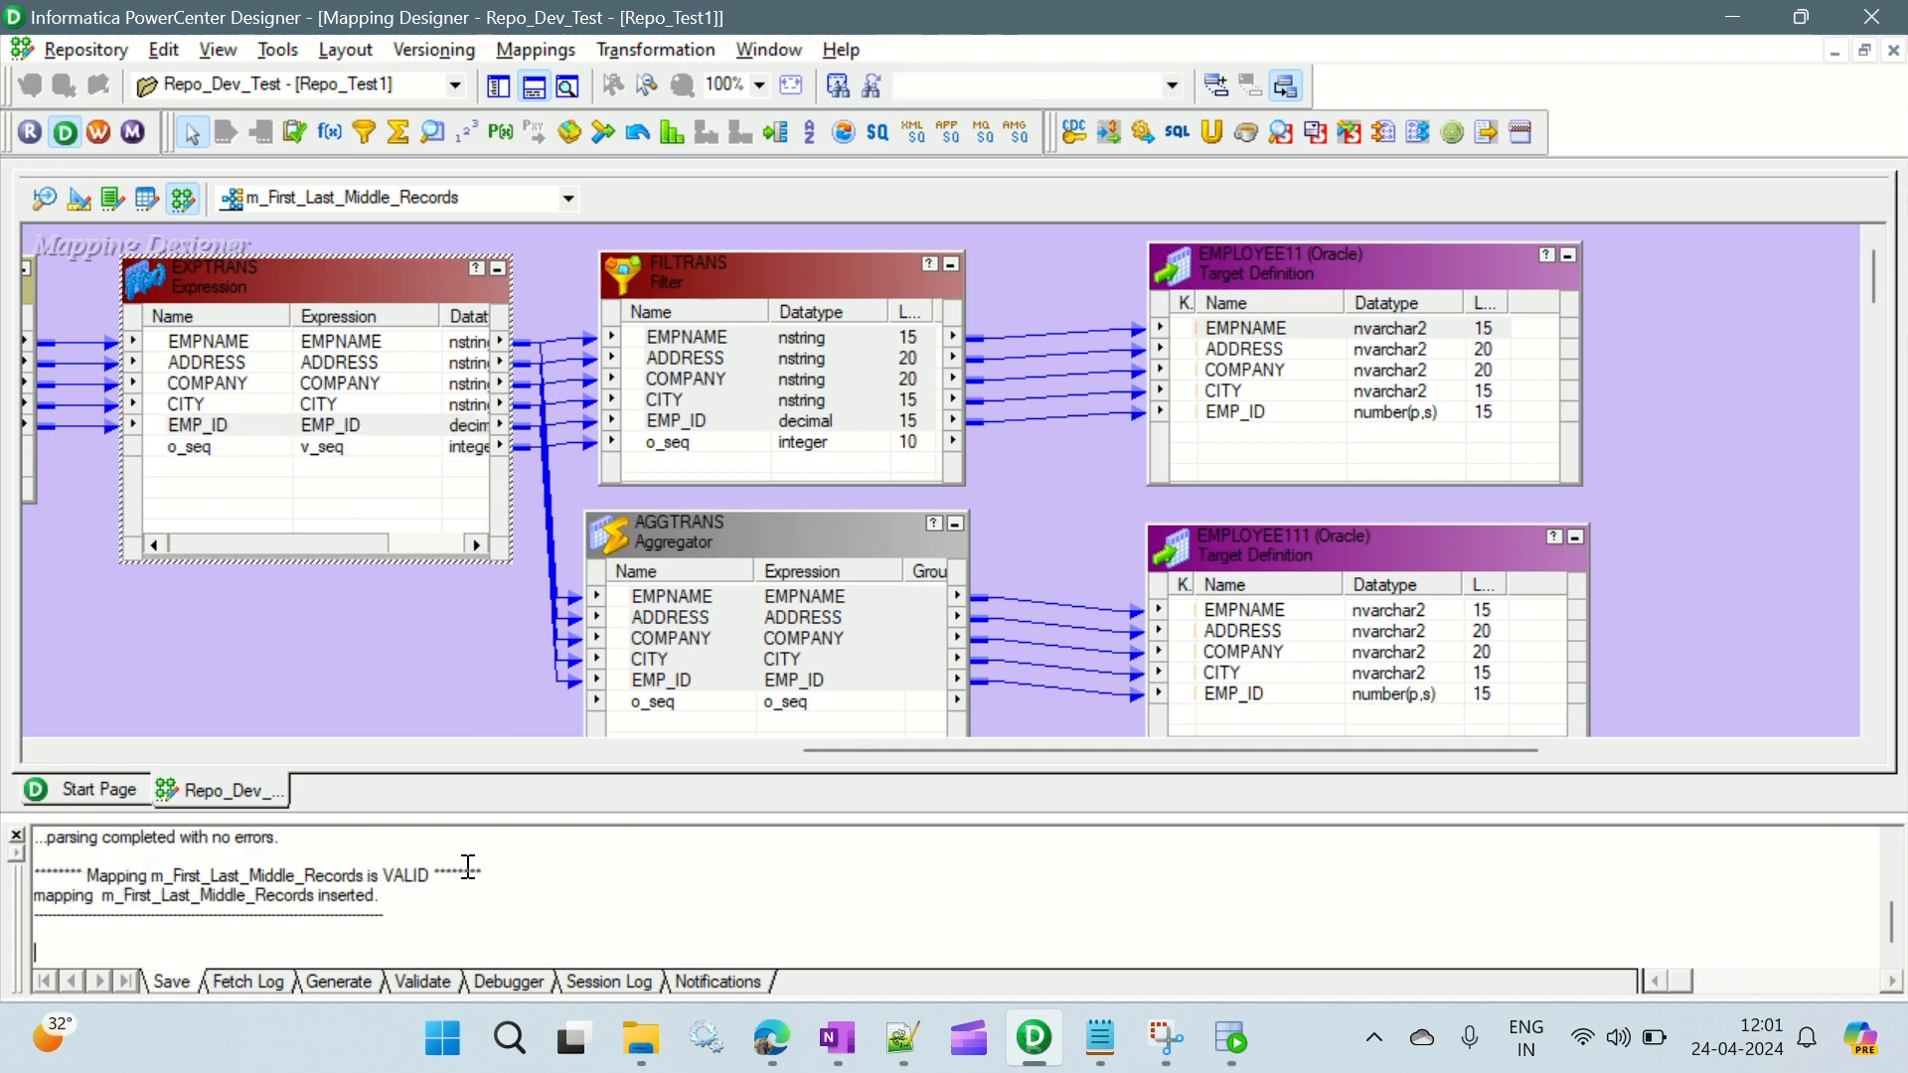
- Hide the output window, arrange all objects in the mapping, review the layout through to the targets, and save
click(537, 90)
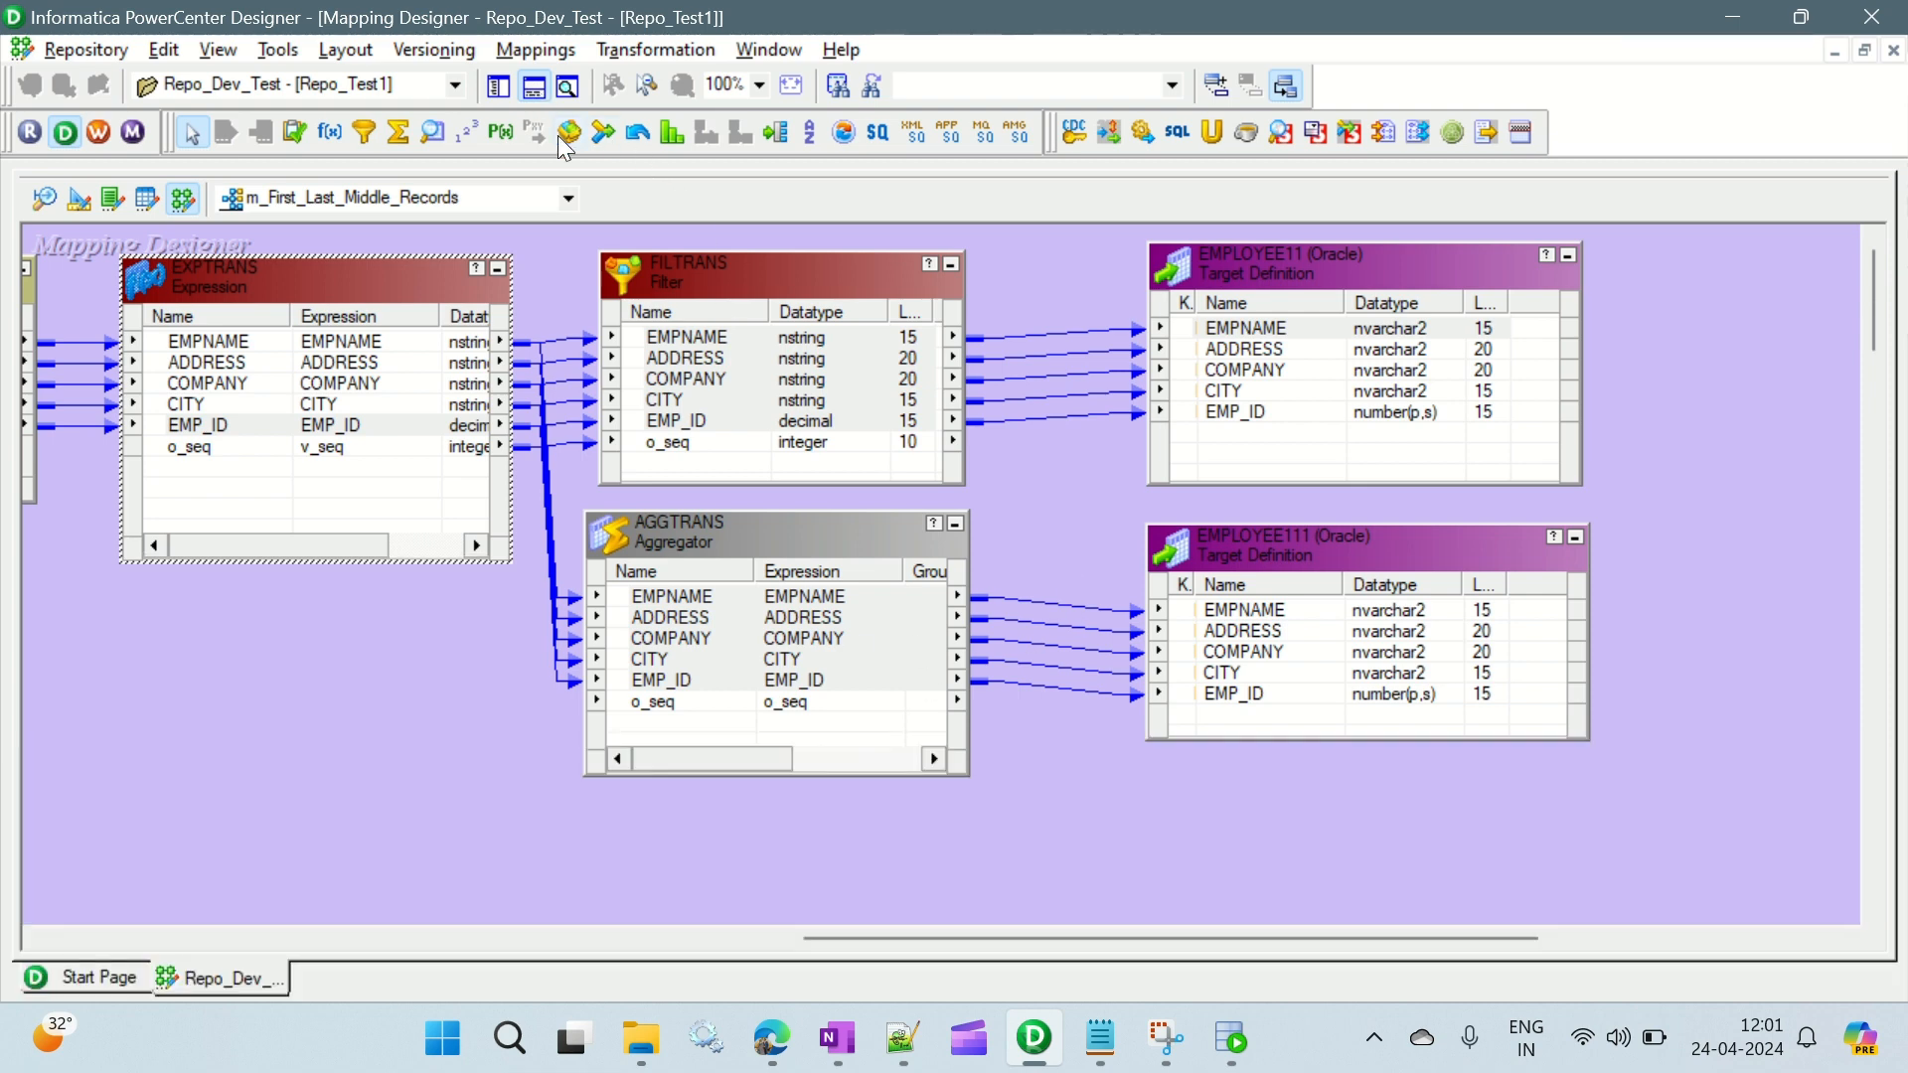
right_click(1050, 524)
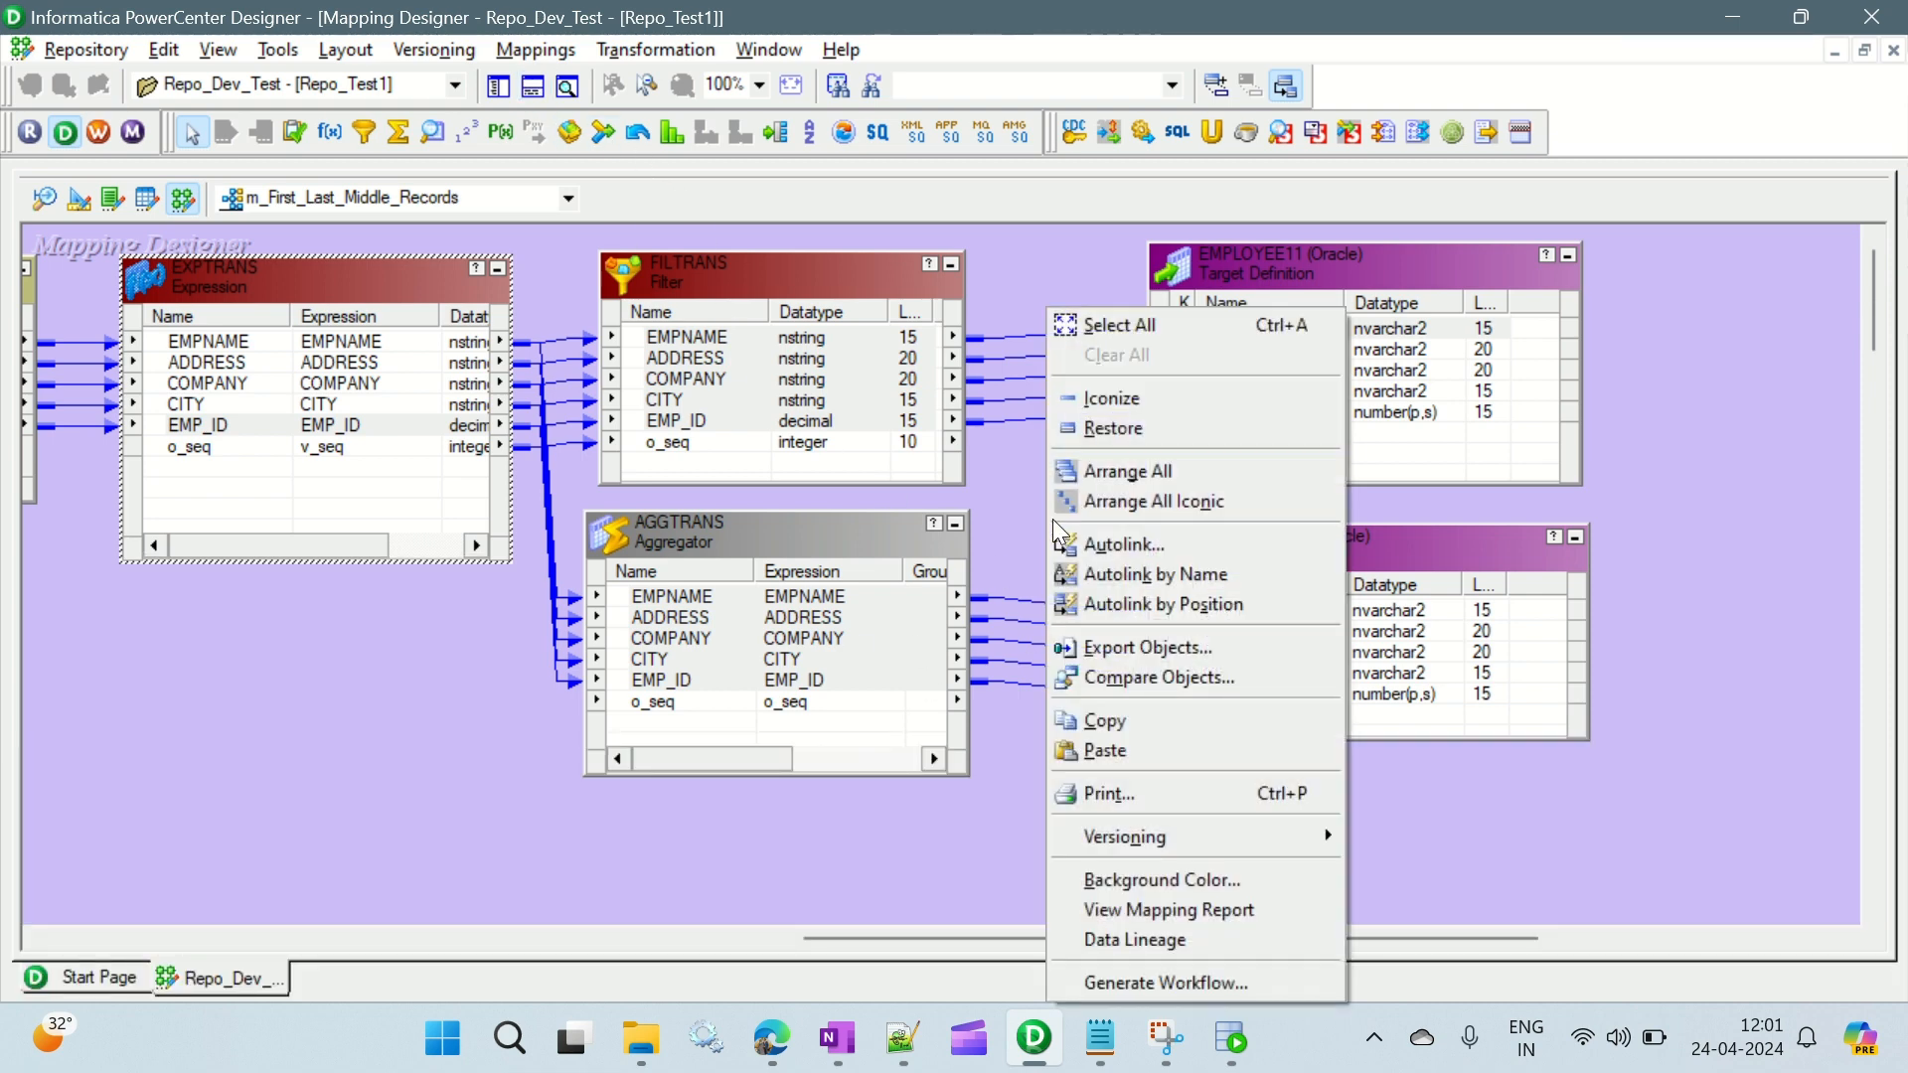
click(1134, 473)
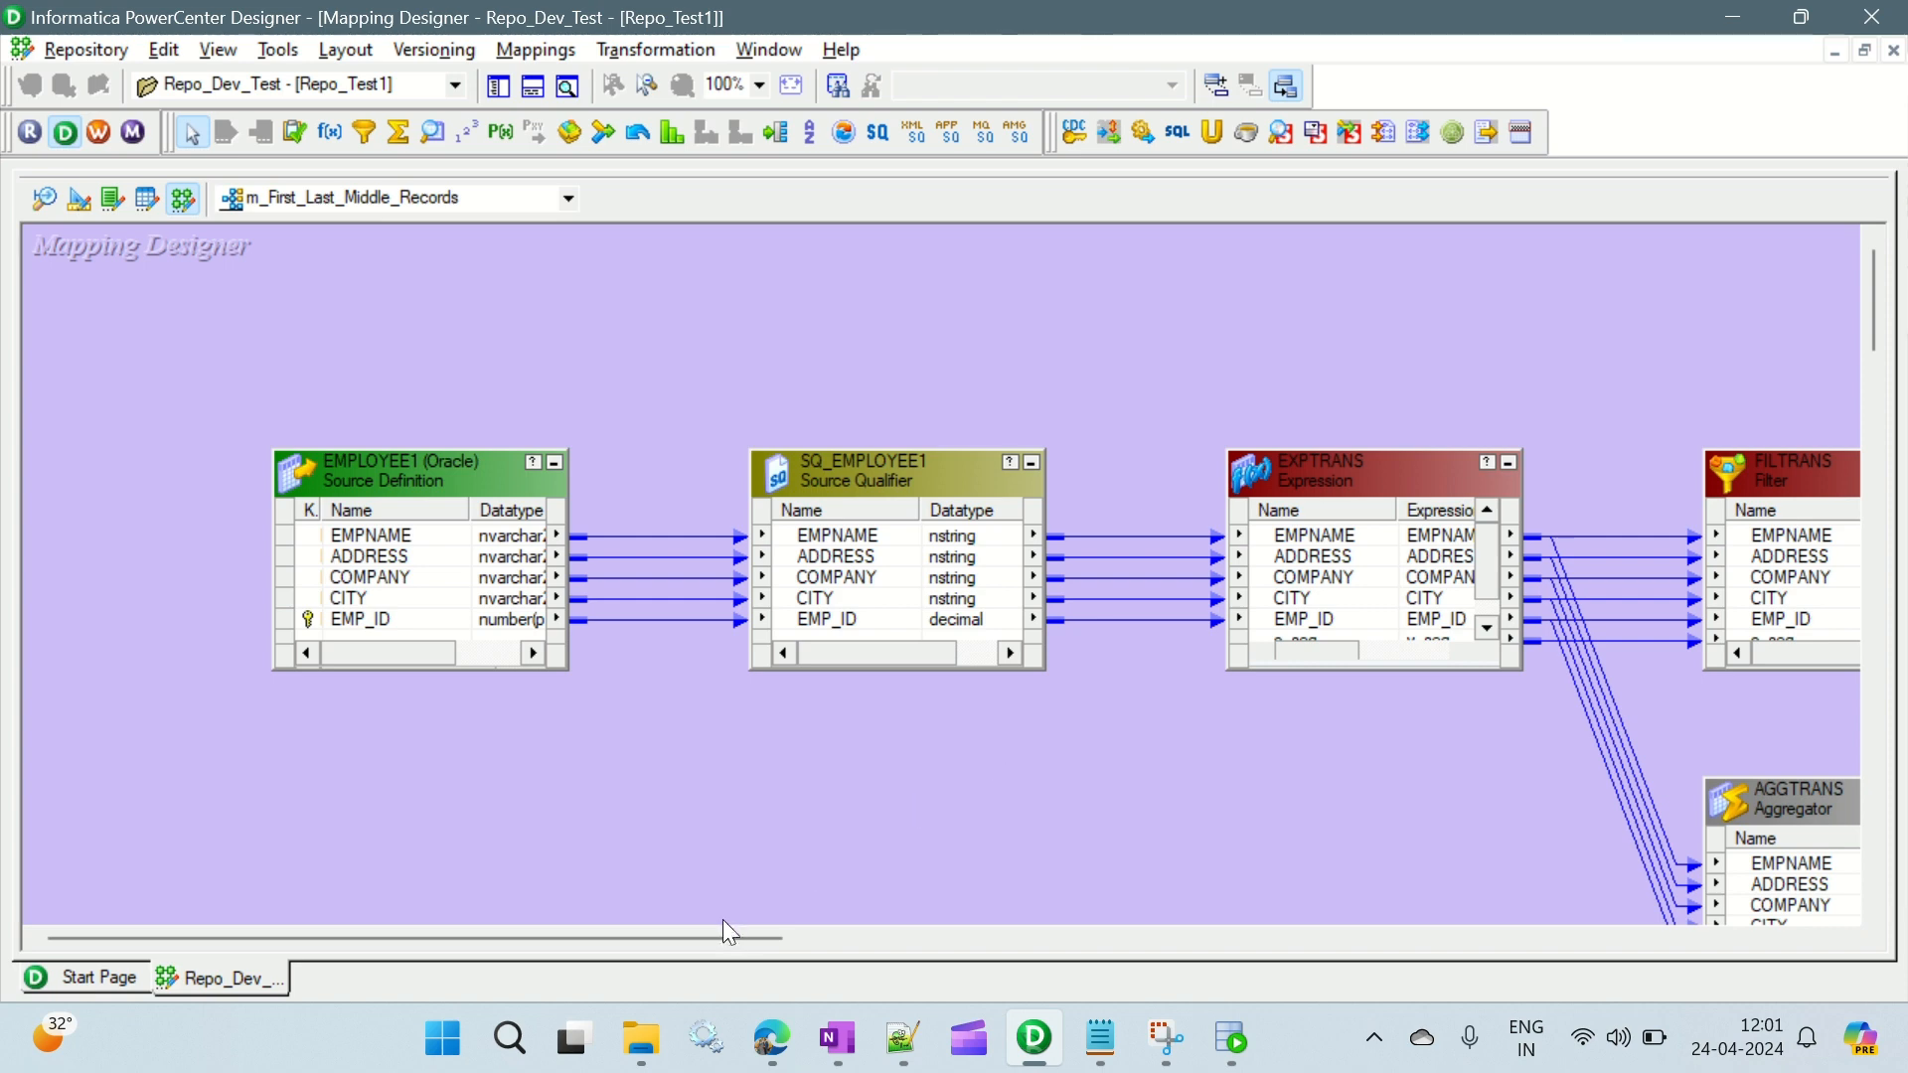
drag(719, 932, 1035, 952)
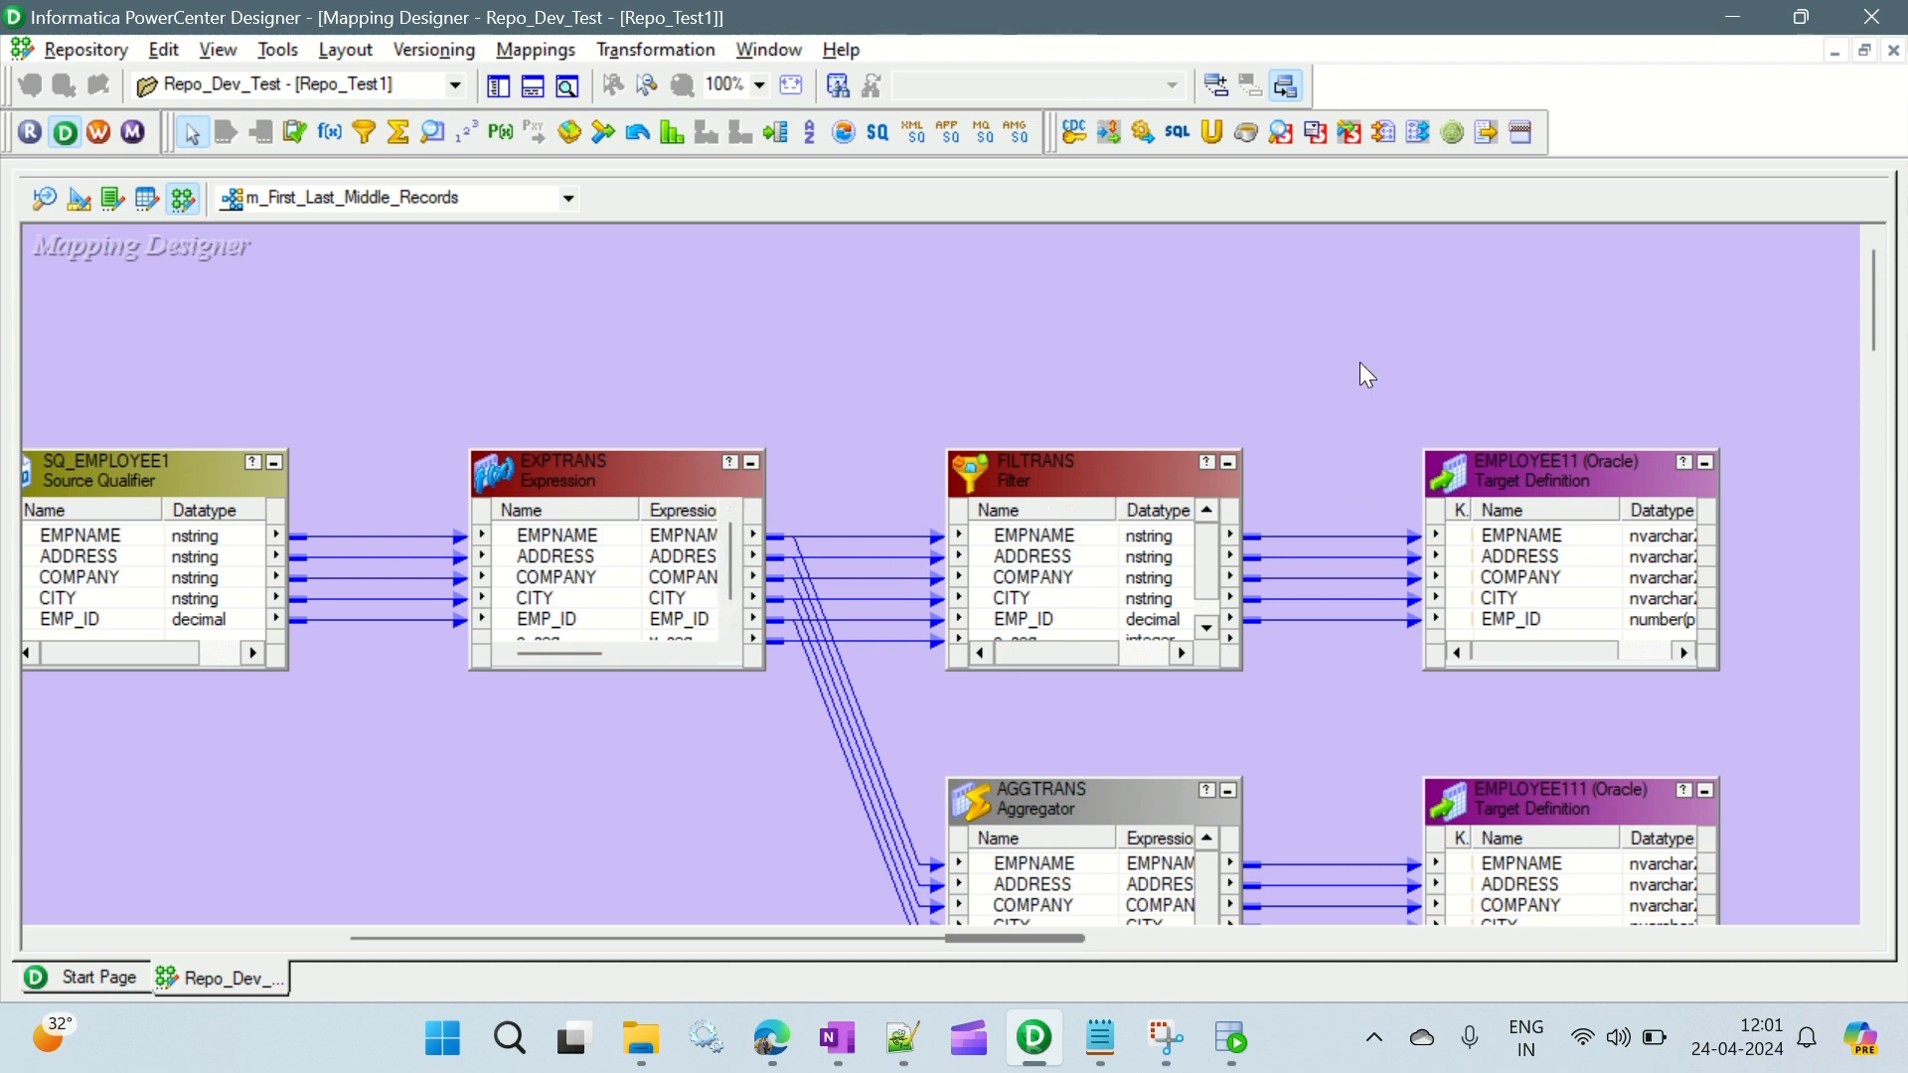
scroll(1364, 370, down, 3)
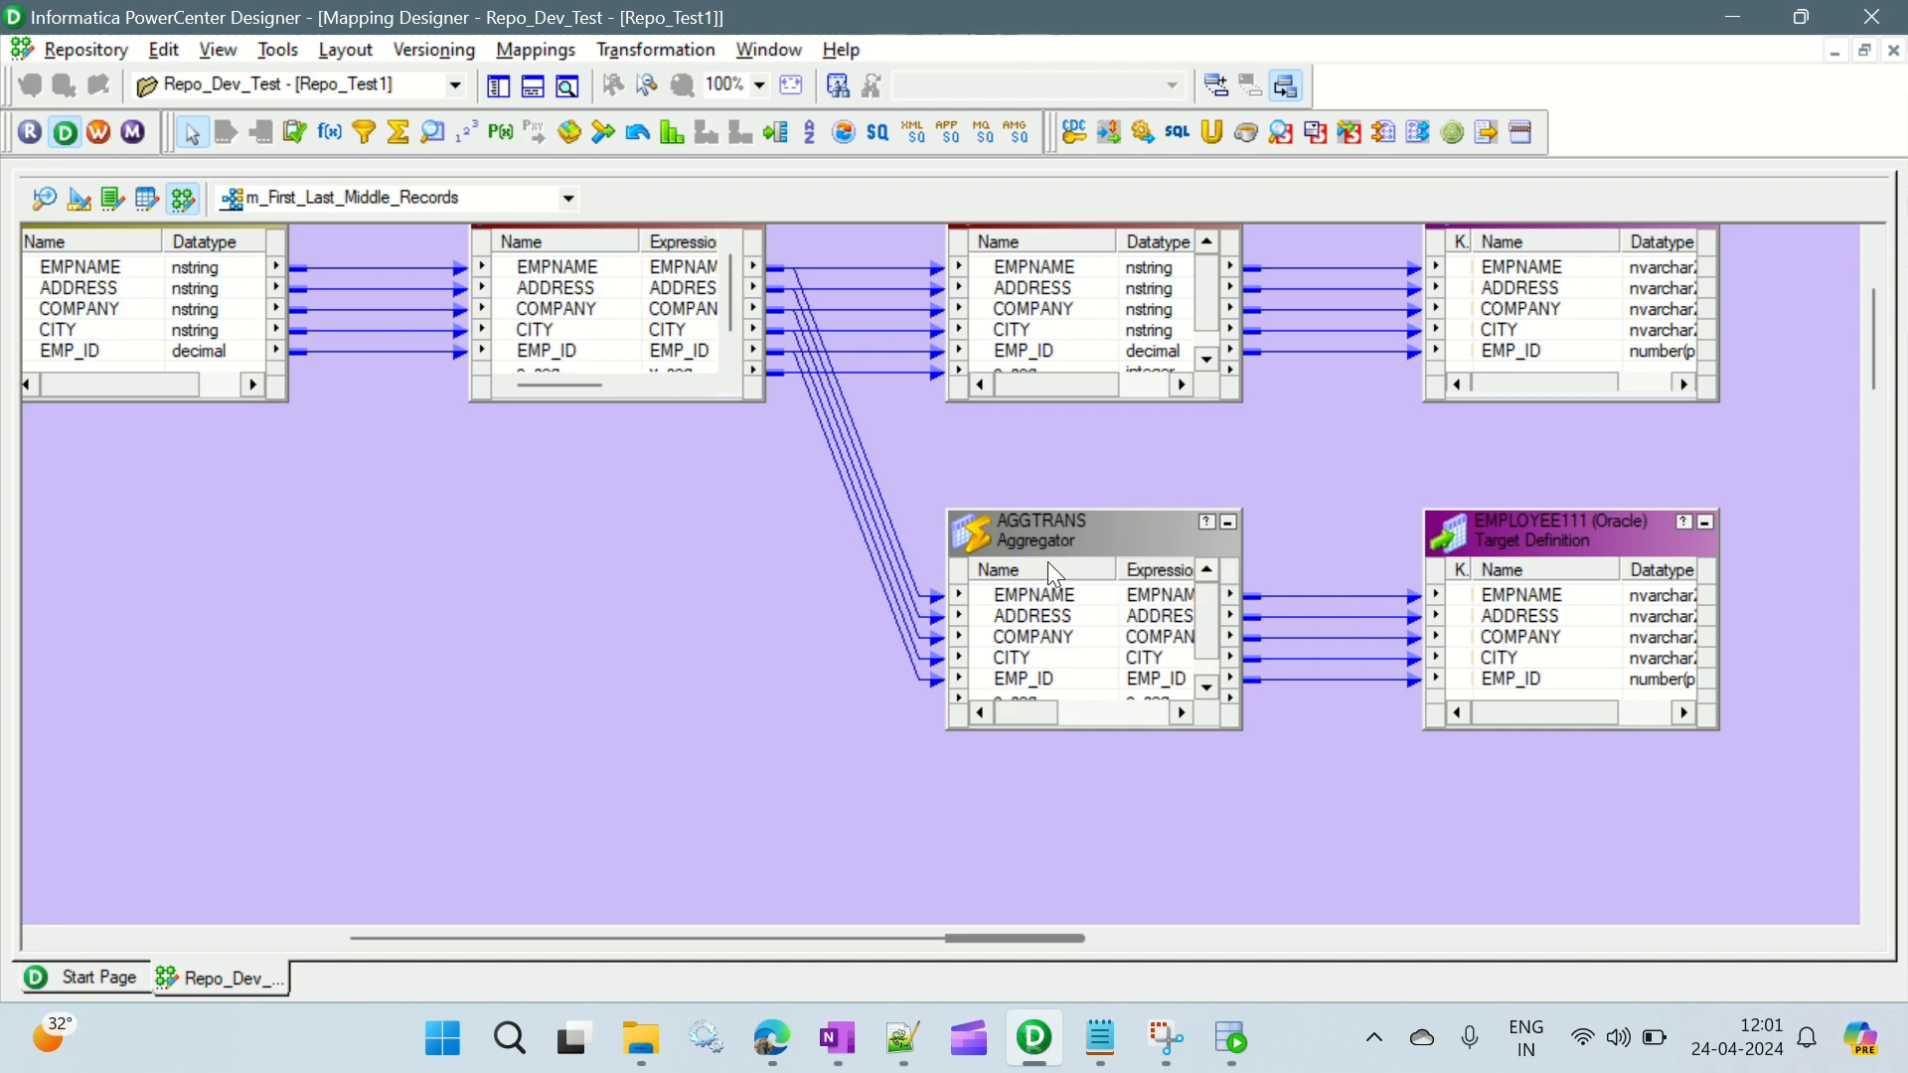
drag(1041, 945, 1208, 944)
click(1120, 528)
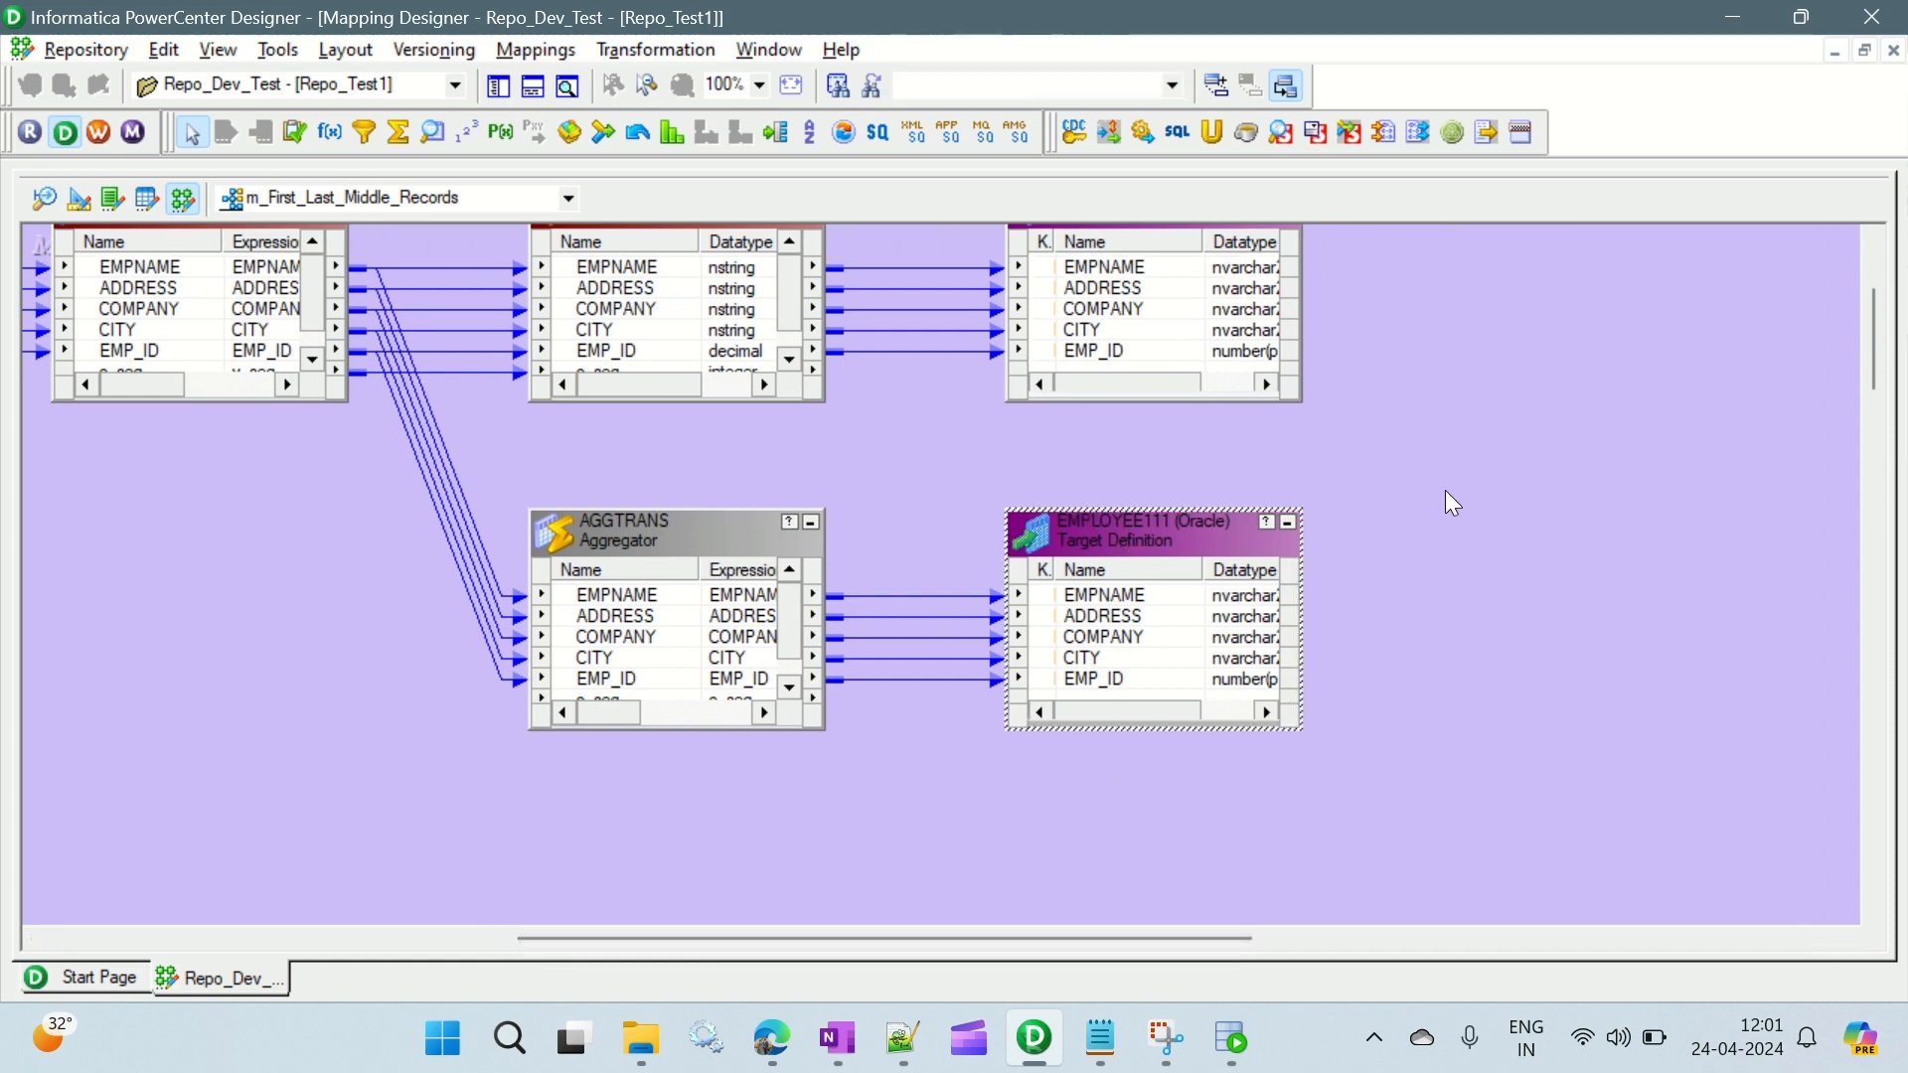
scroll(1445, 491, up, 3)
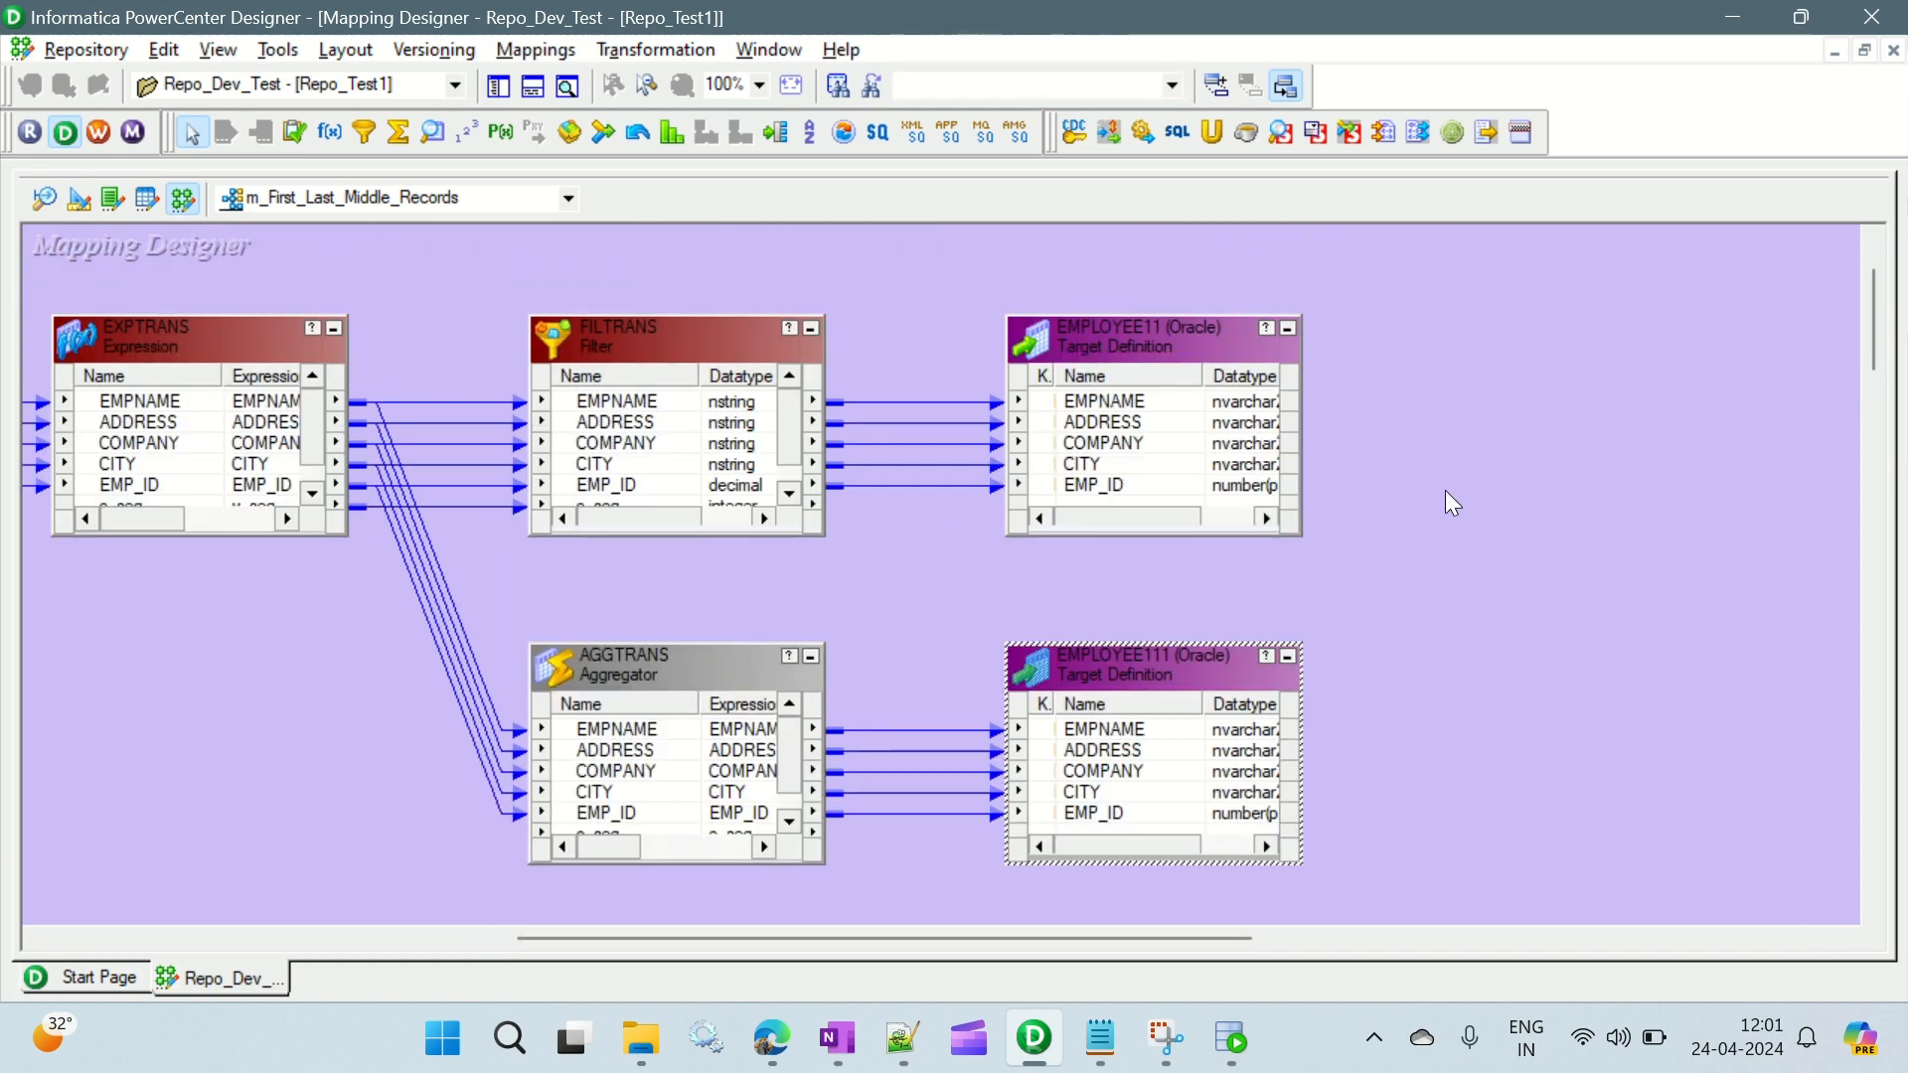
key(ctrl+s)
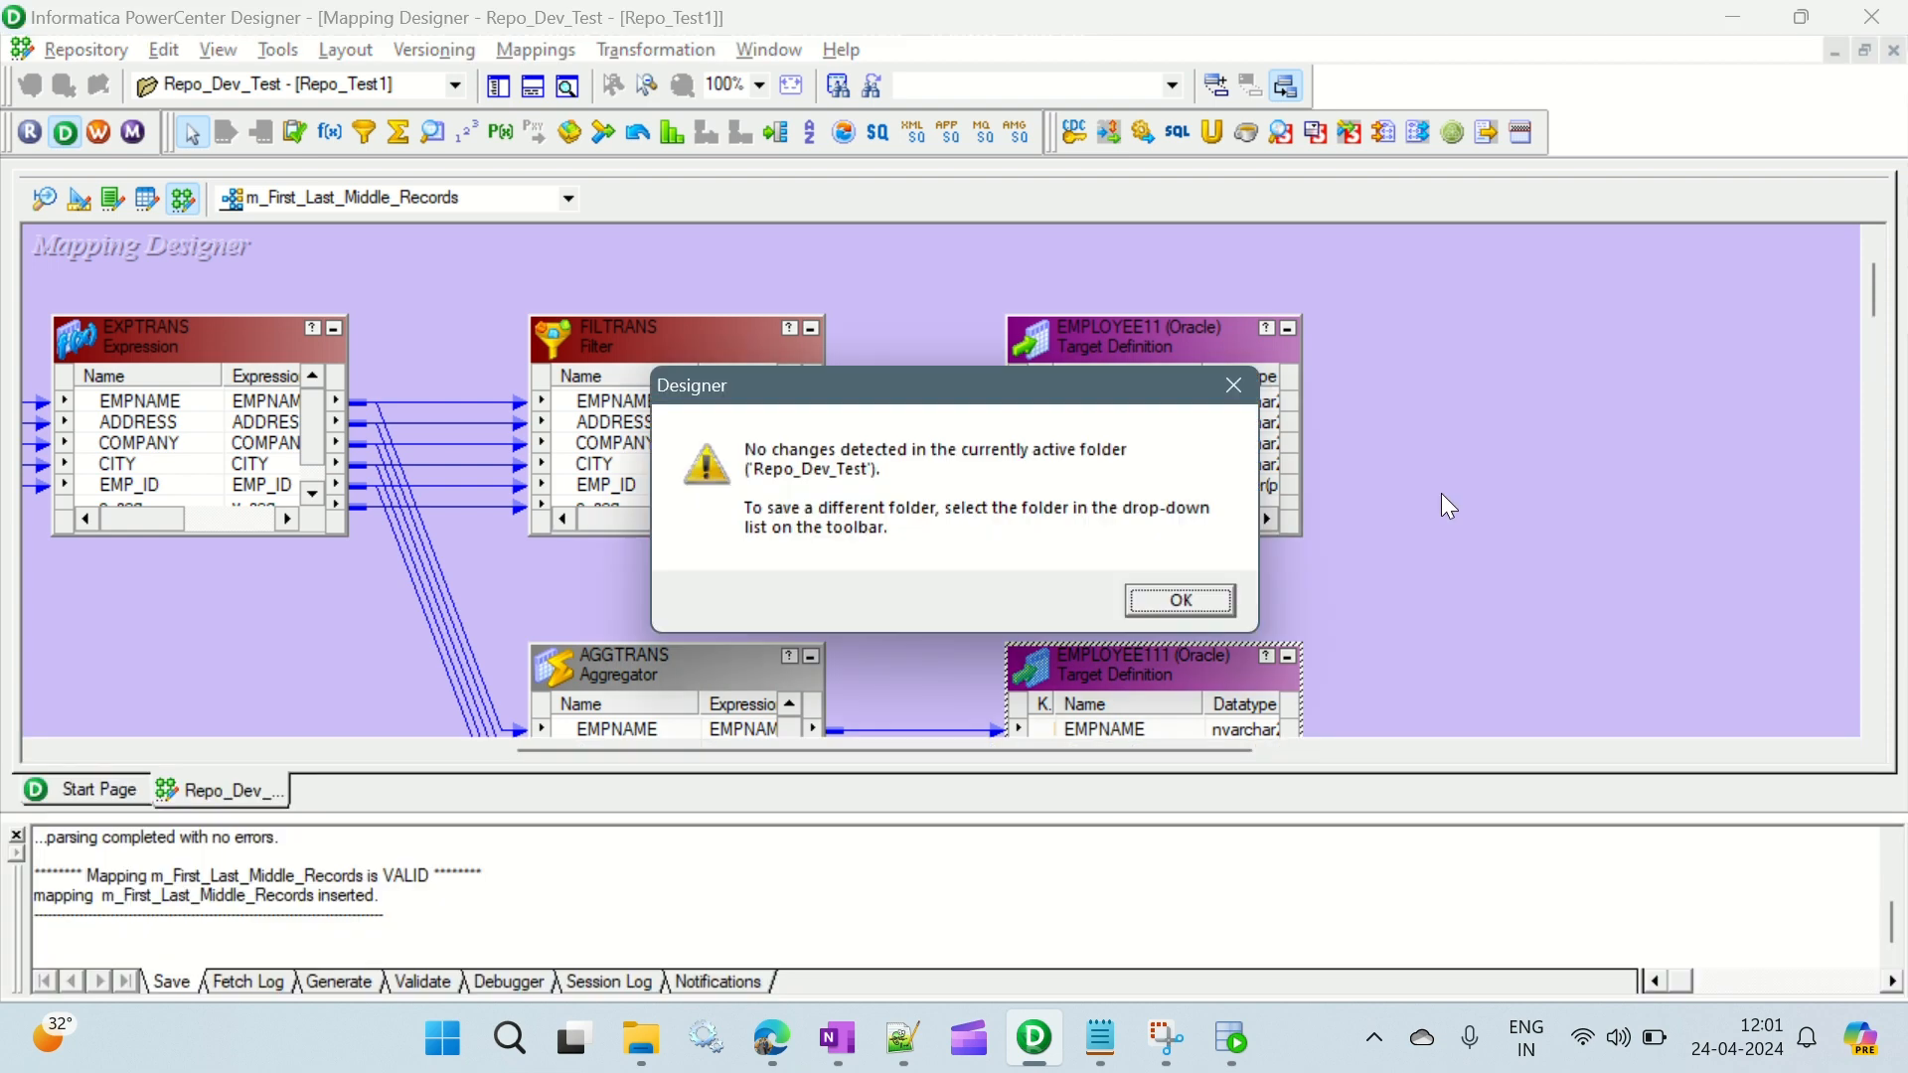
click(1171, 602)
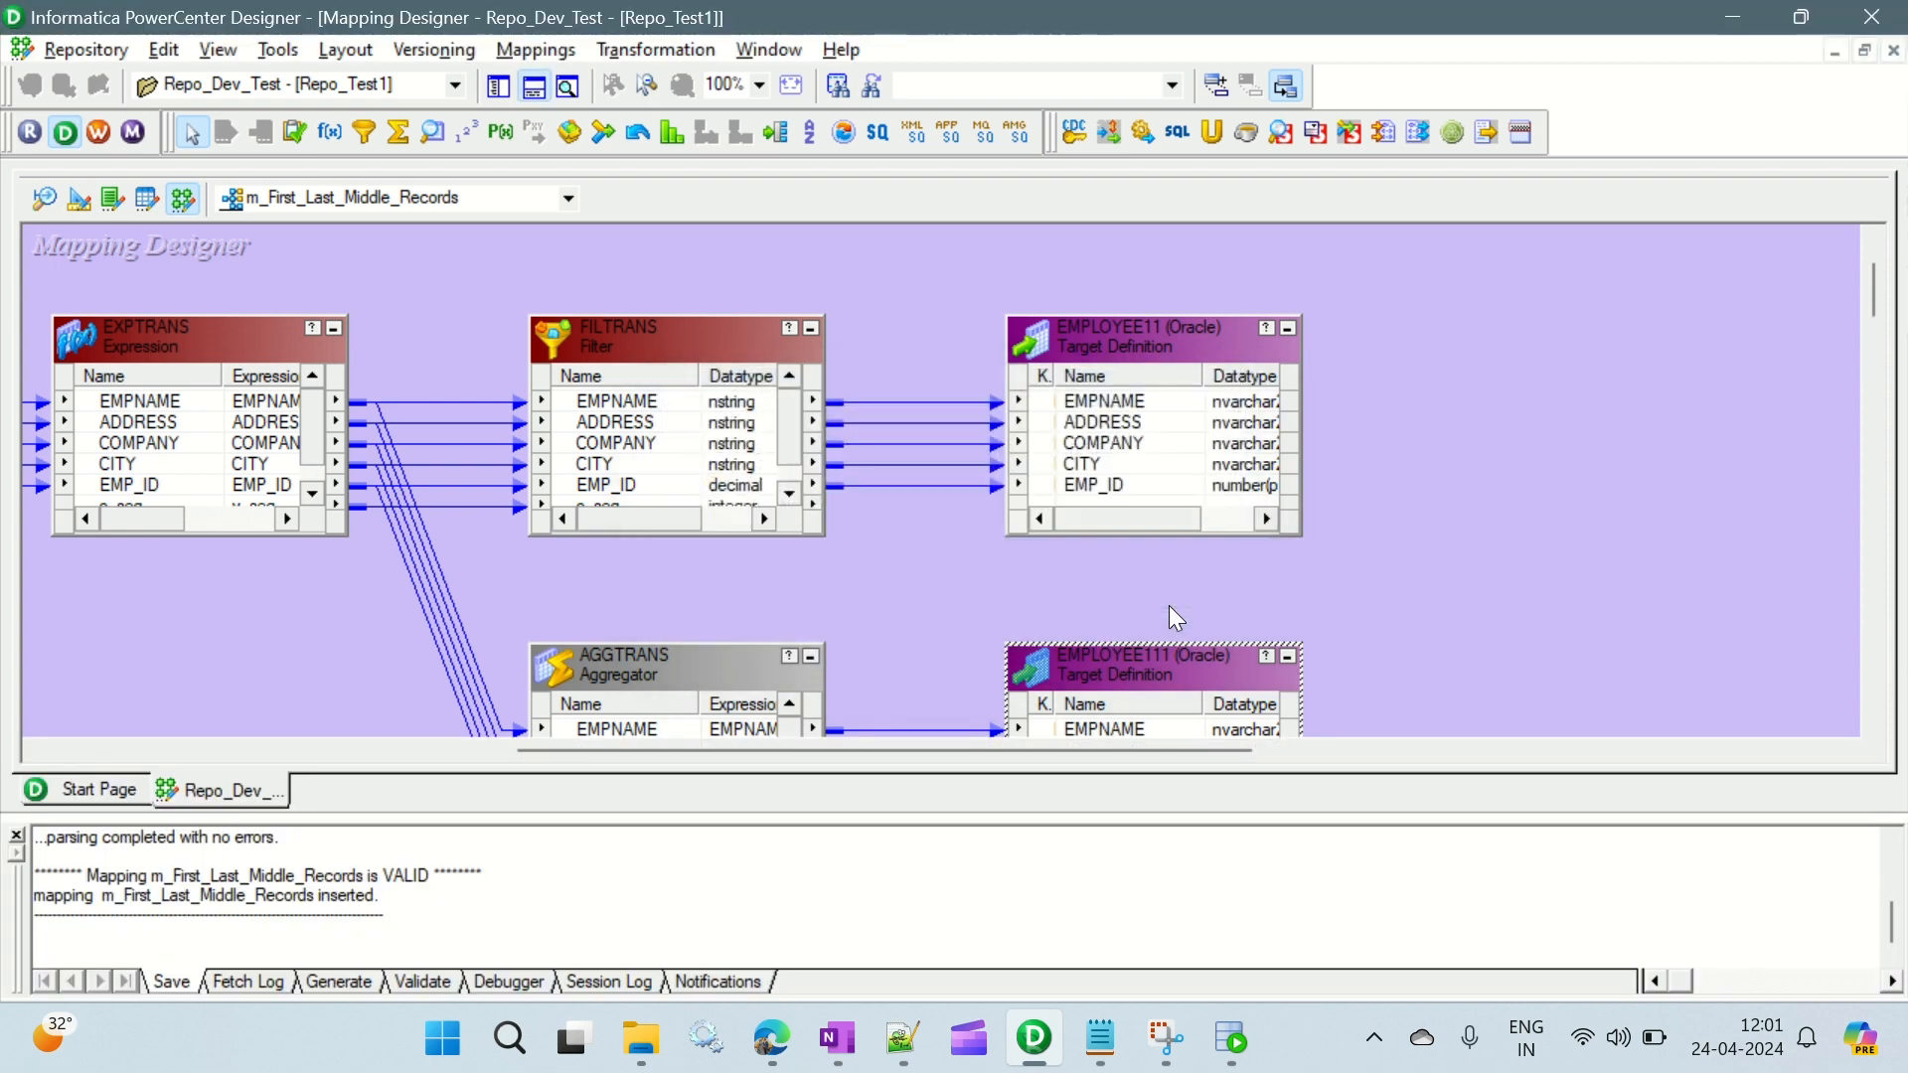
- Start generating a workflow from the mapping, choosing the option for workflows with a reusable session
right_click(1423, 350)
click(1522, 984)
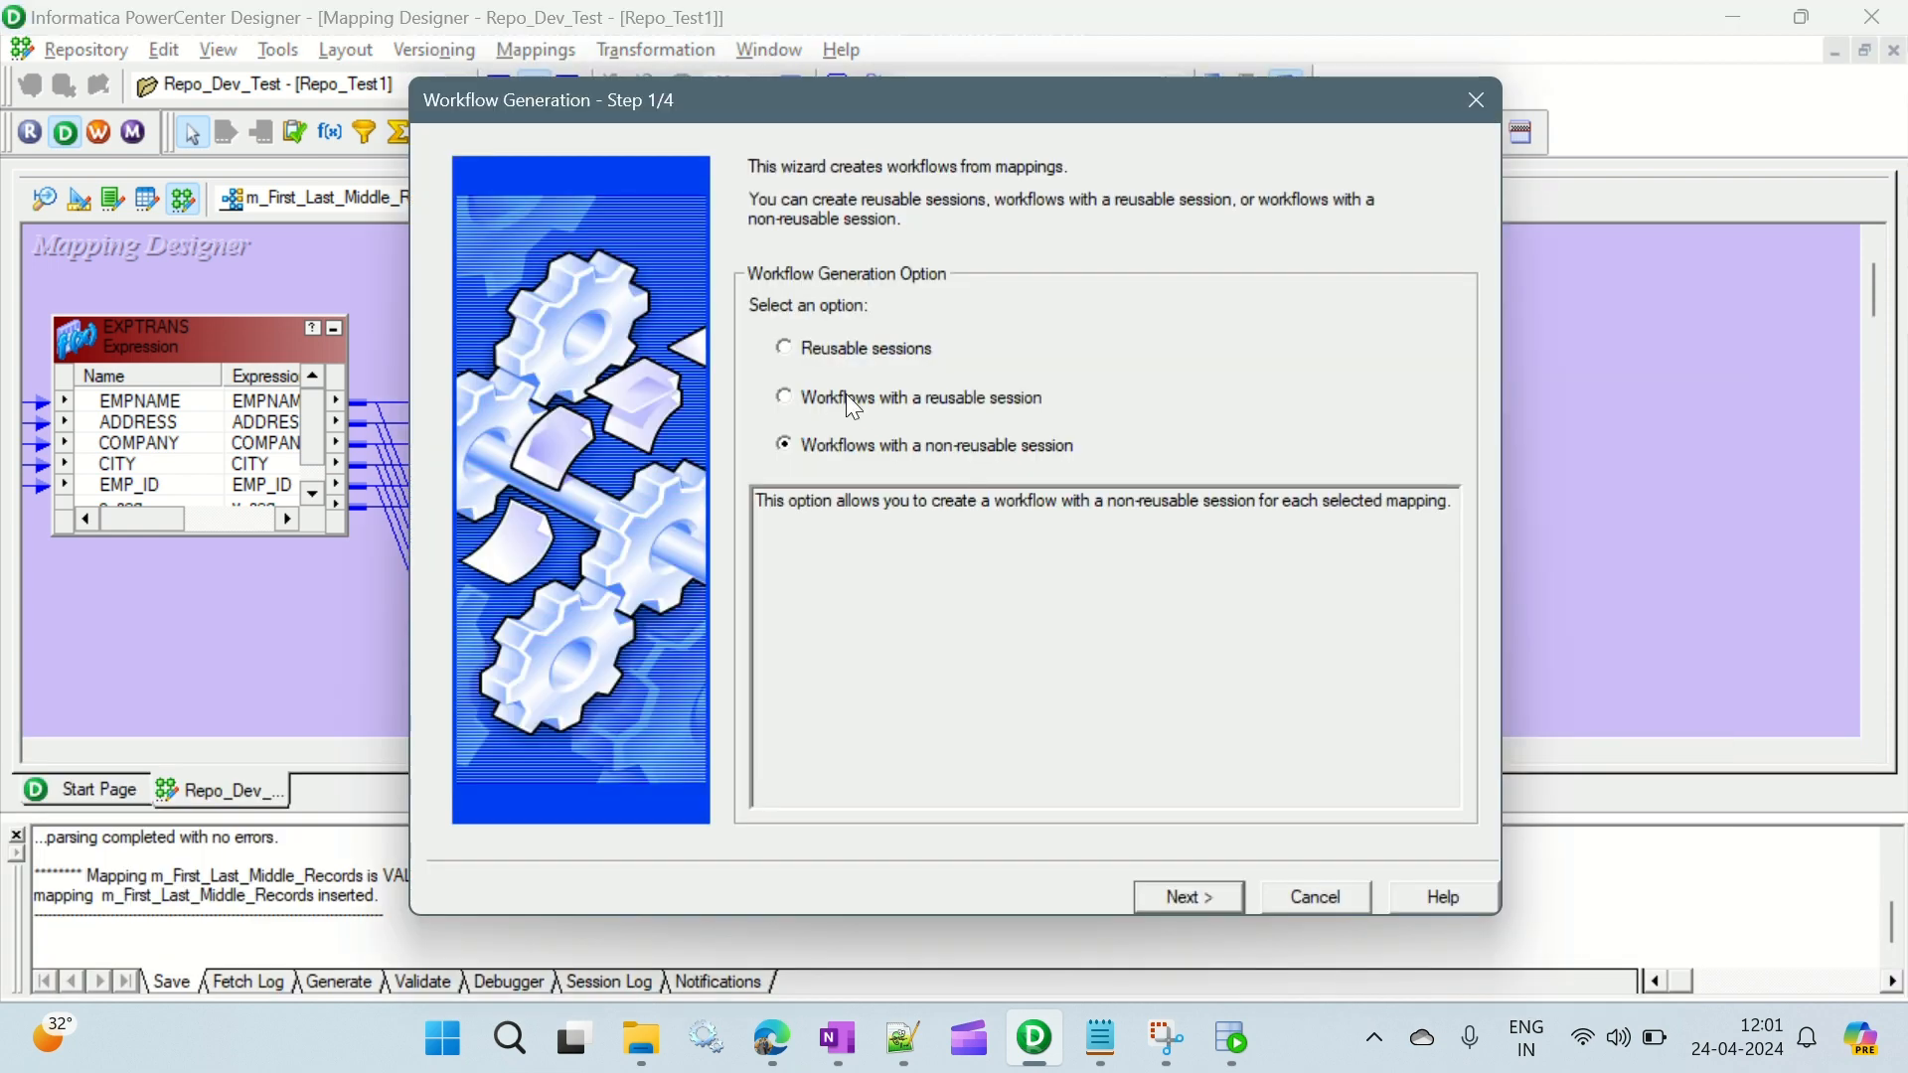
click(845, 391)
click(1228, 898)
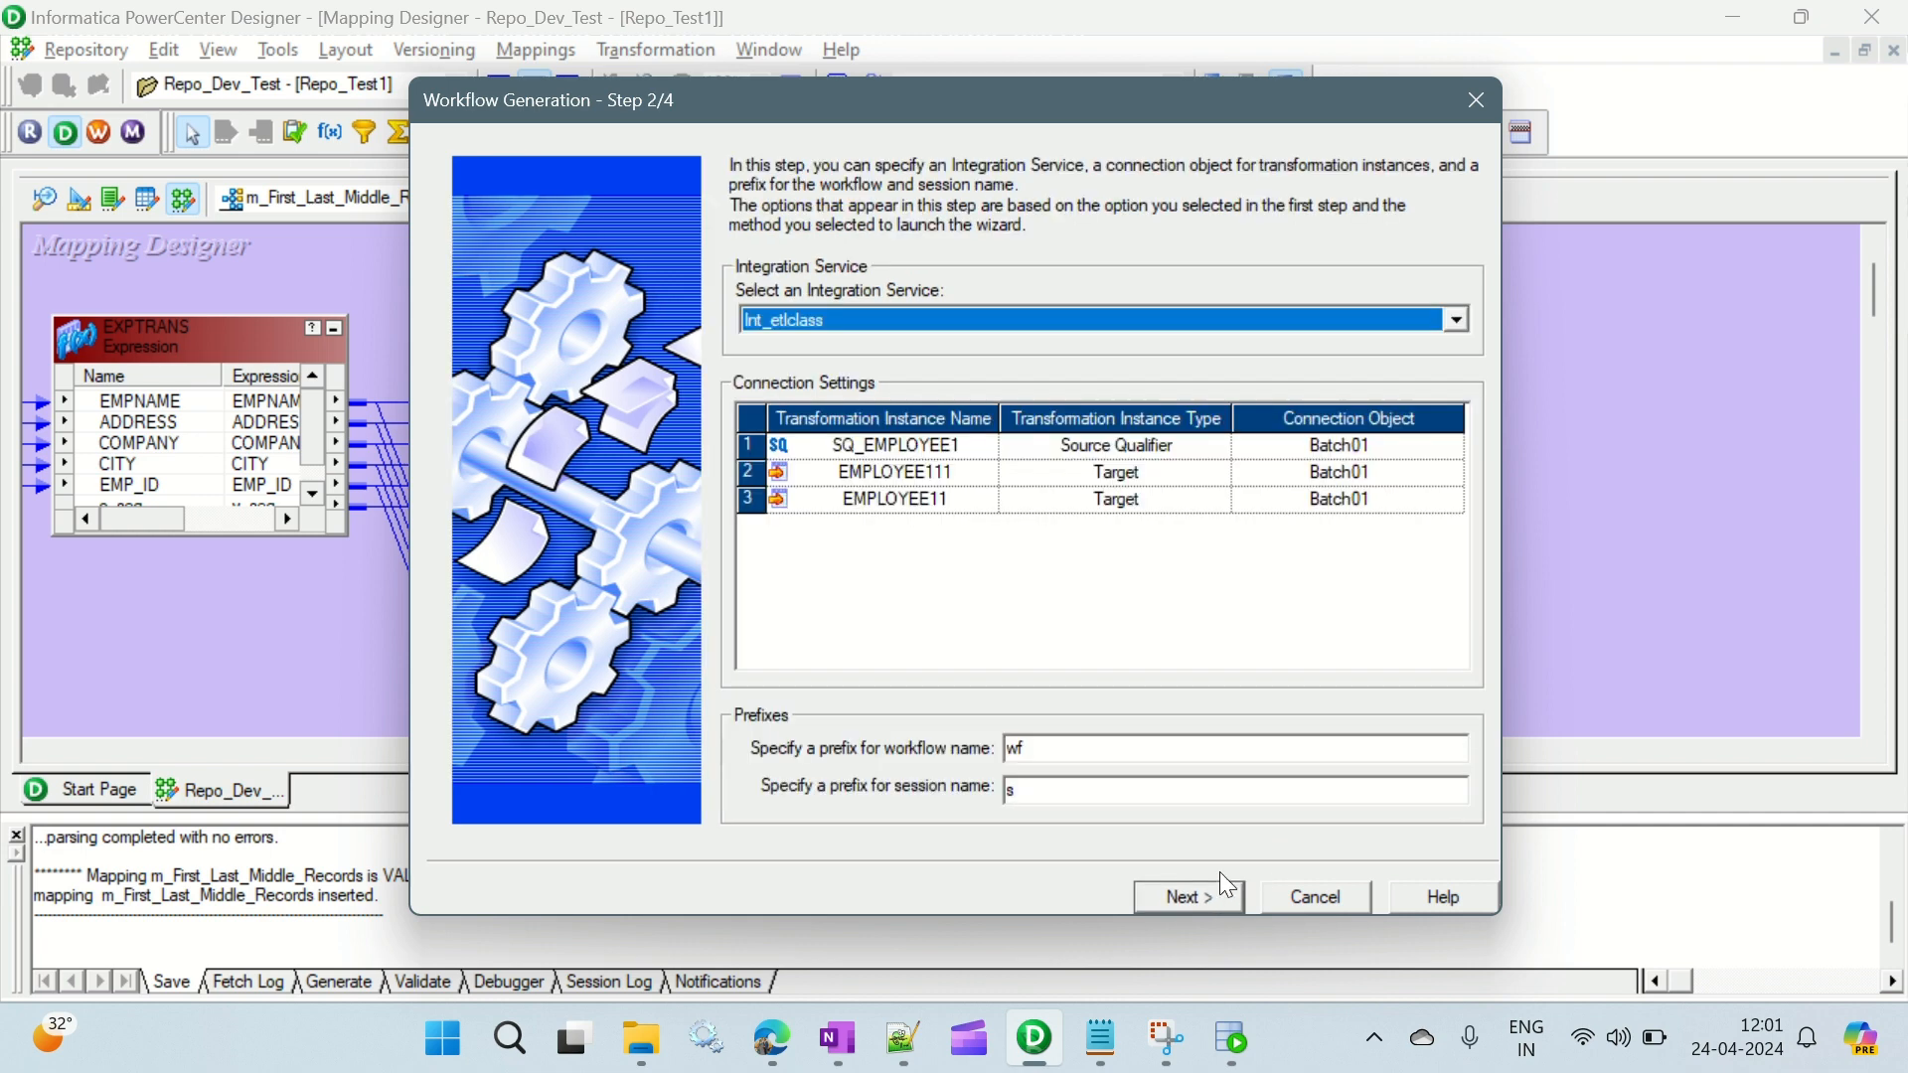
- Assign the ORACLE_SRC connection to the SQ_EMPLOYEE1 source qualifier
click(1451, 450)
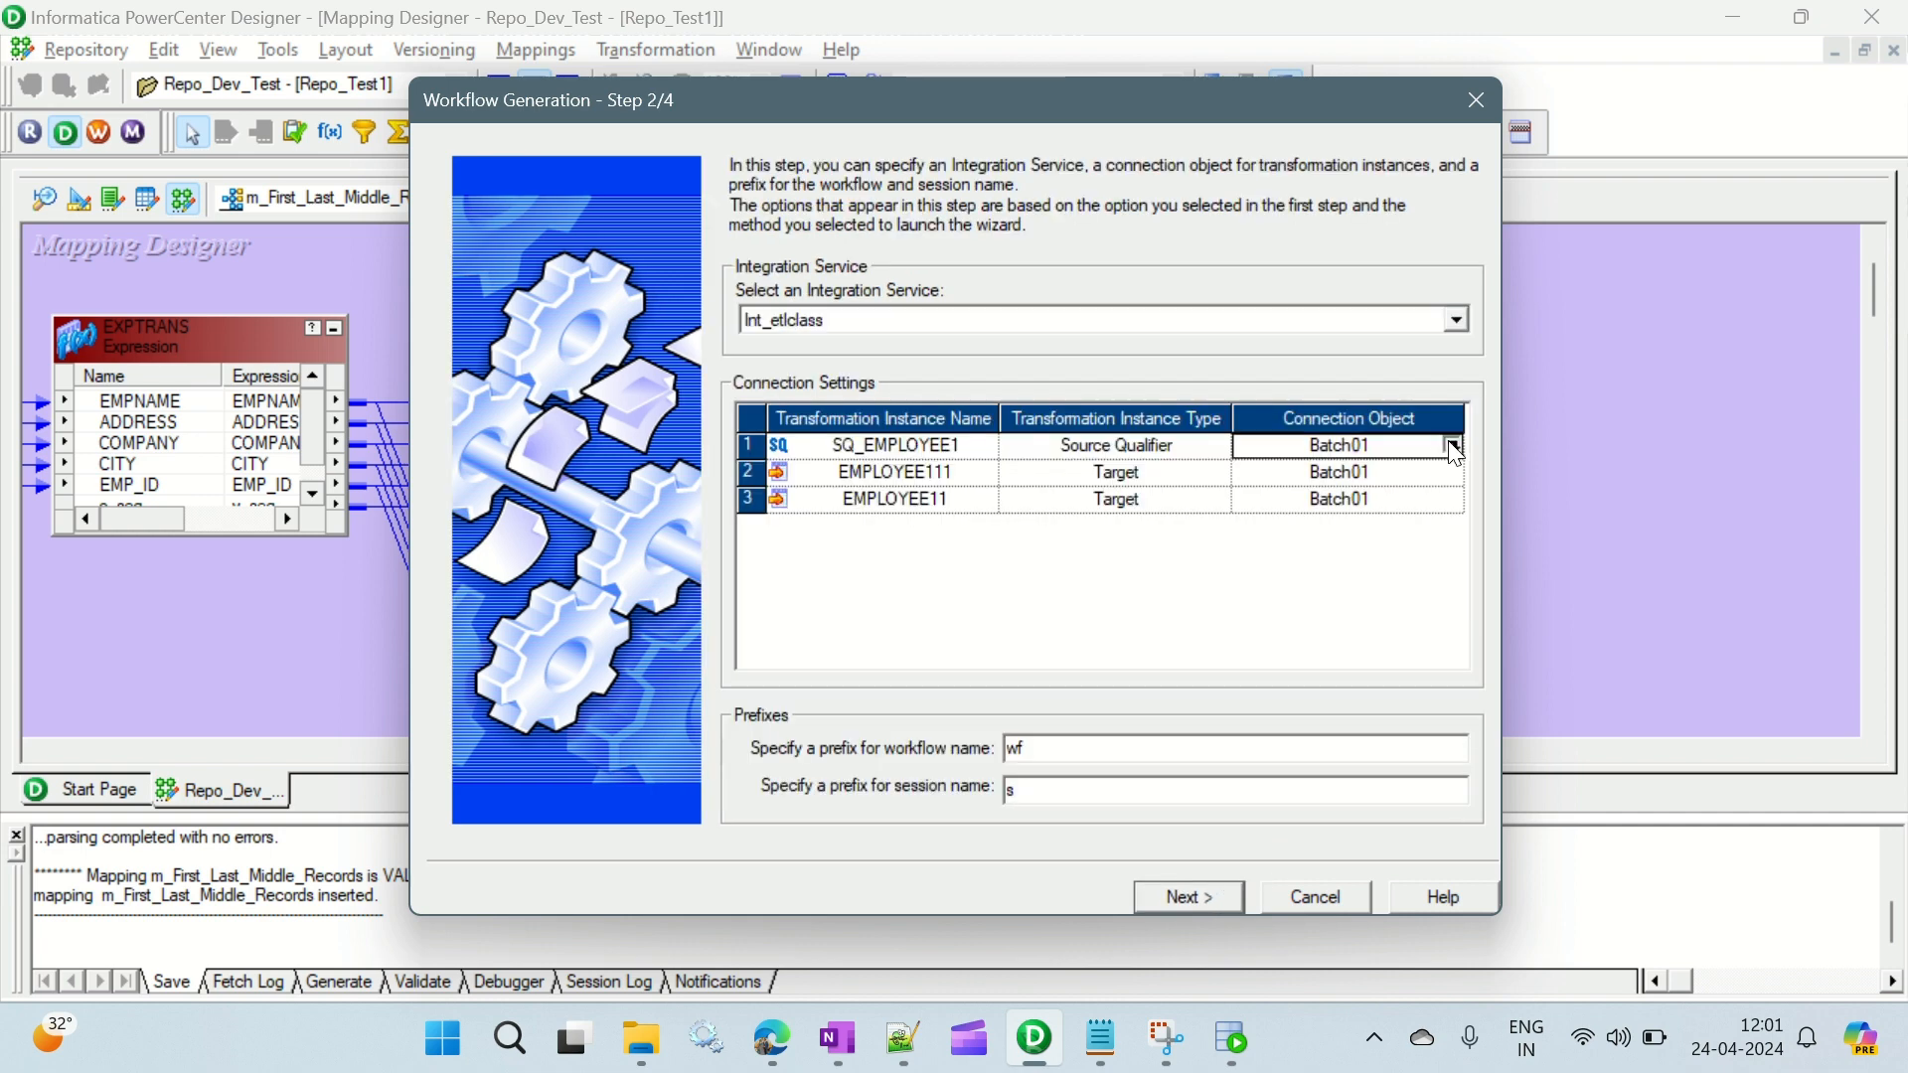
click(1452, 445)
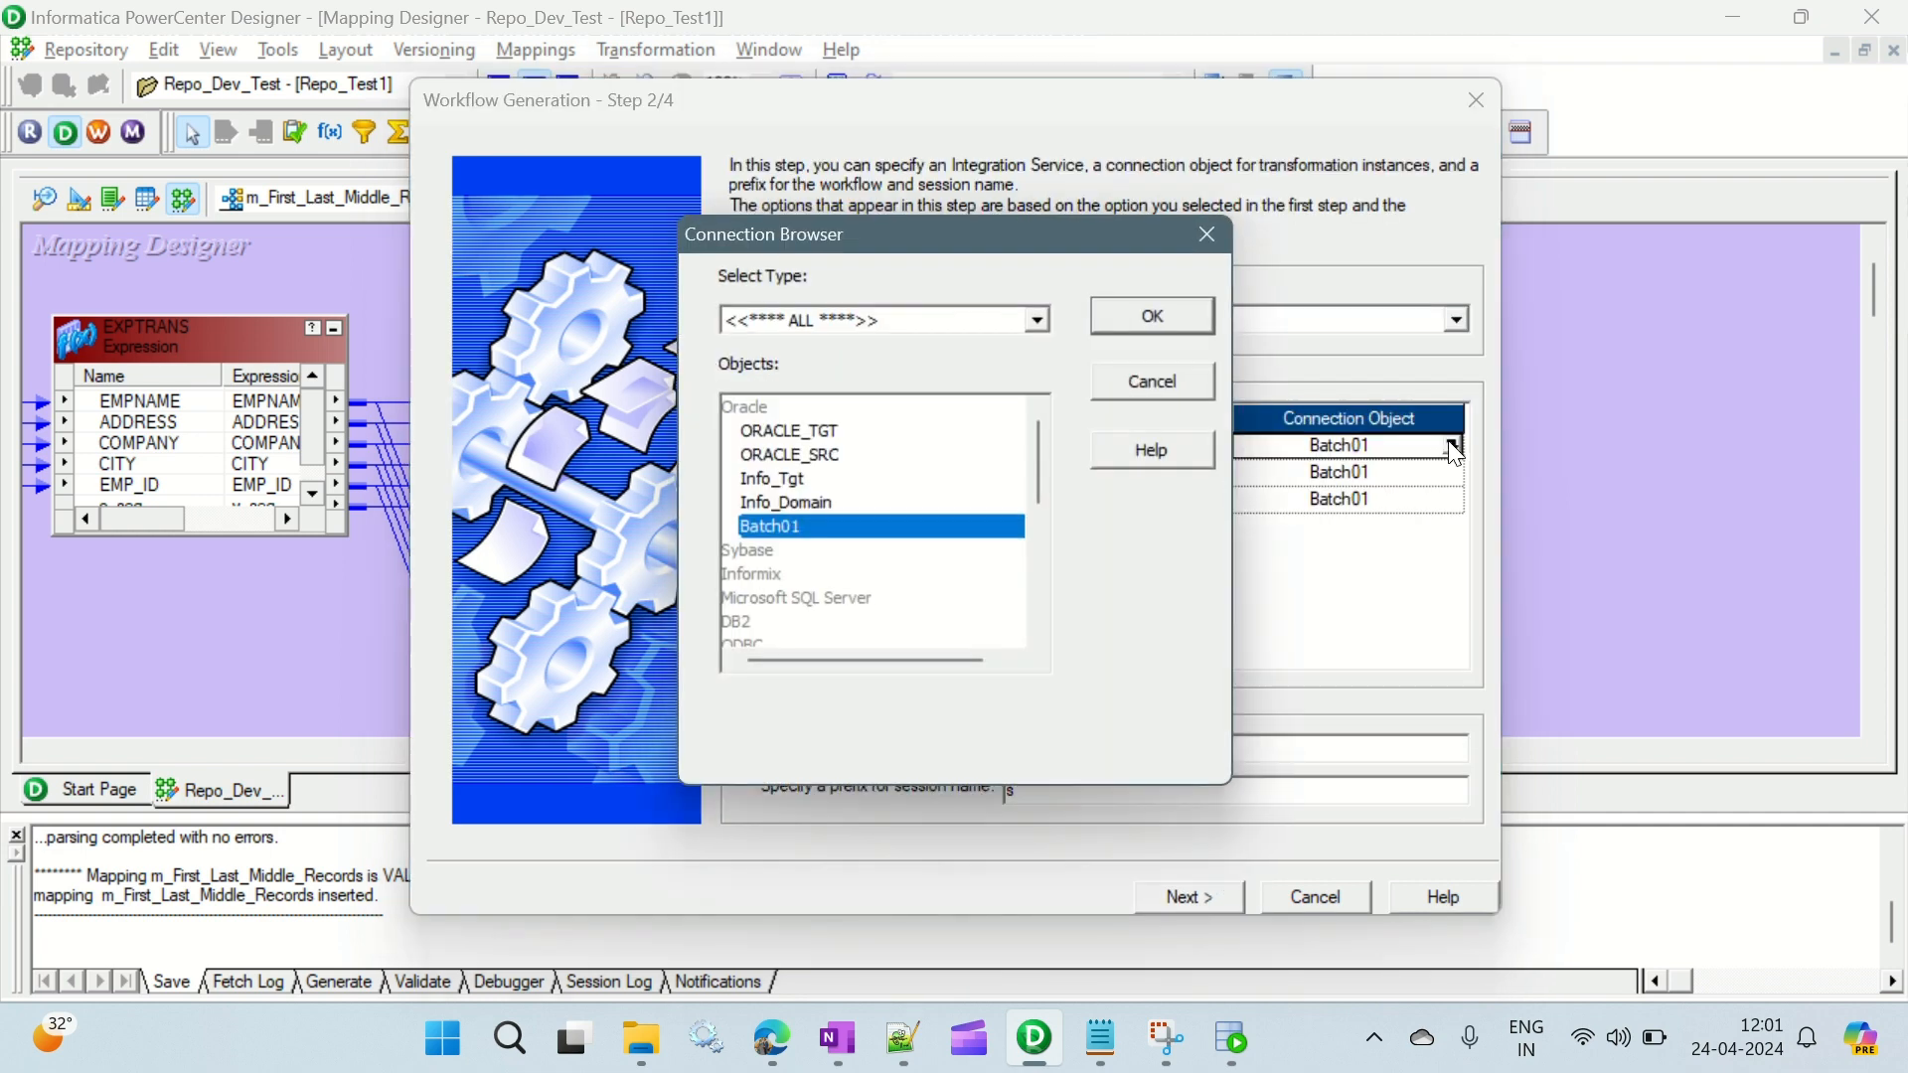
click(821, 453)
click(1152, 316)
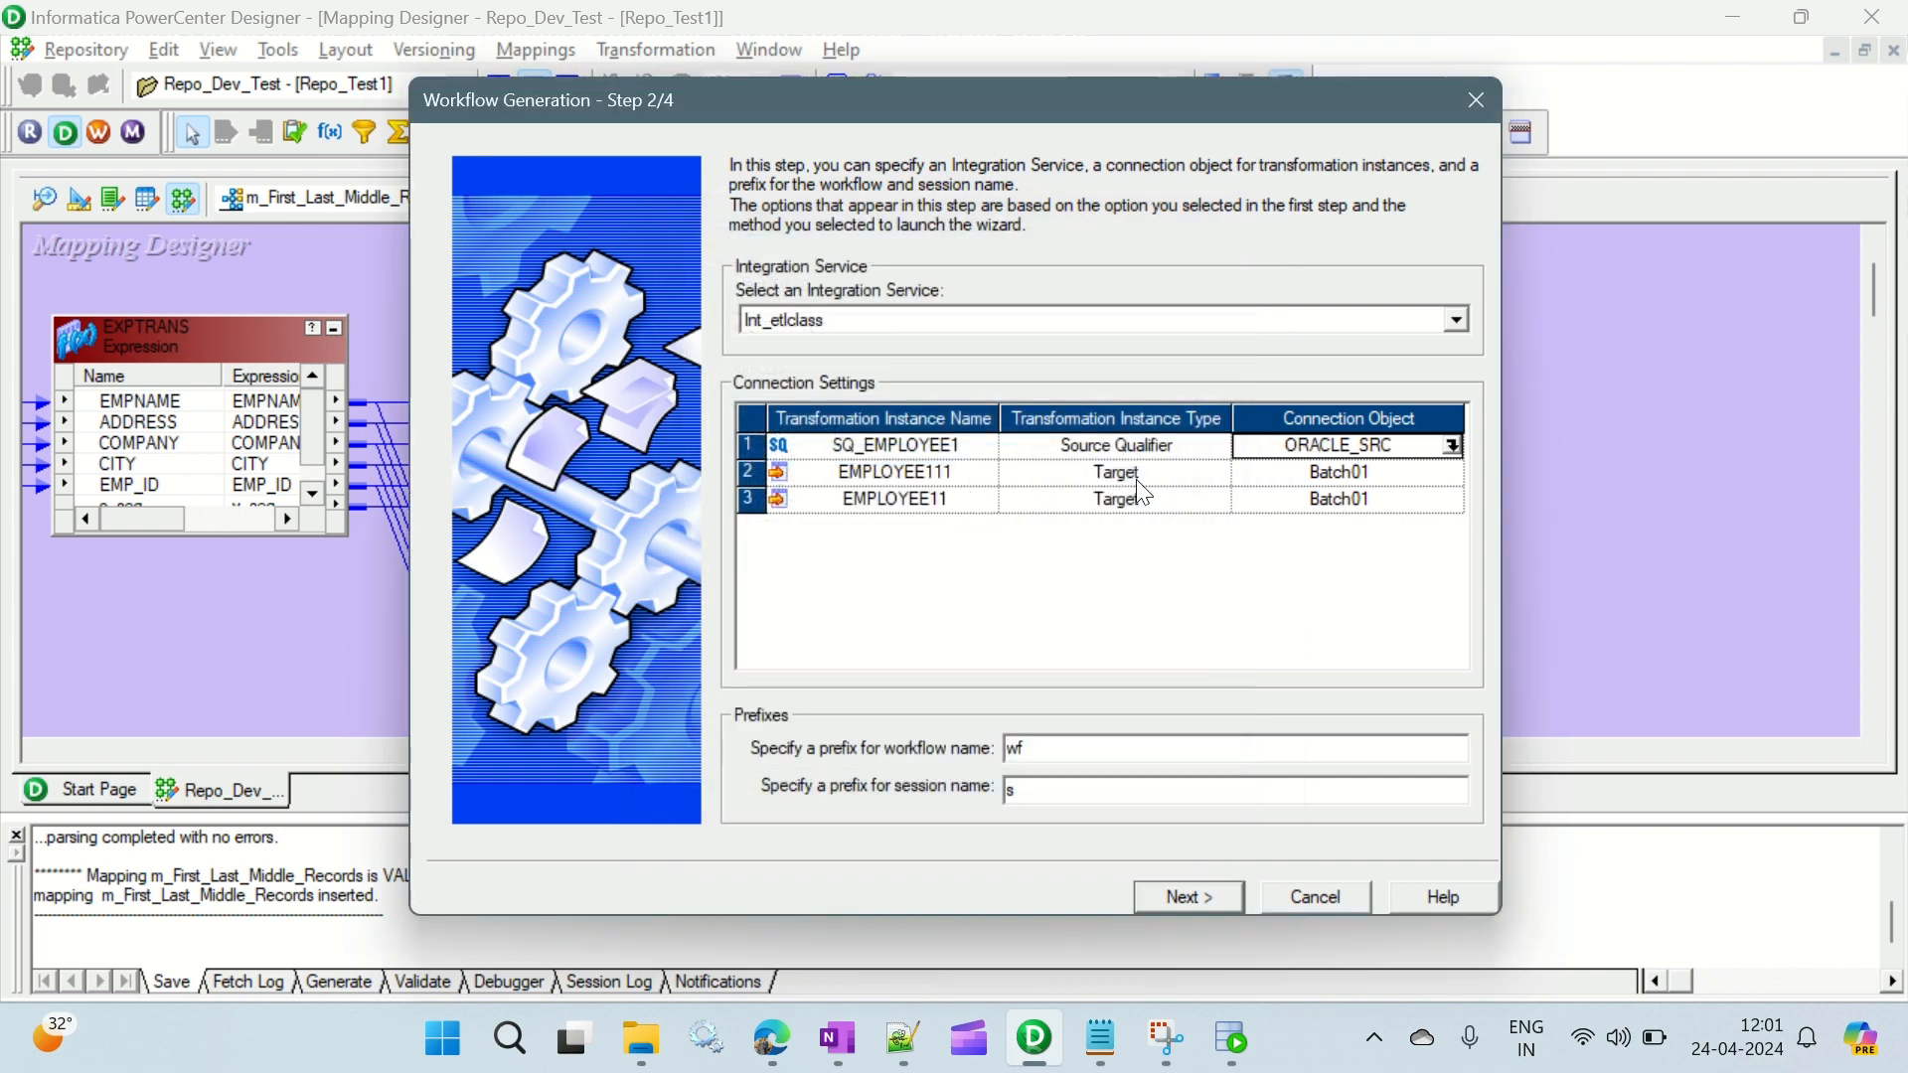
- Assign the ORACLE_TGT connection to both targets, EMPLOYEE111 and EMPLOYEE11
click(1464, 474)
click(1453, 472)
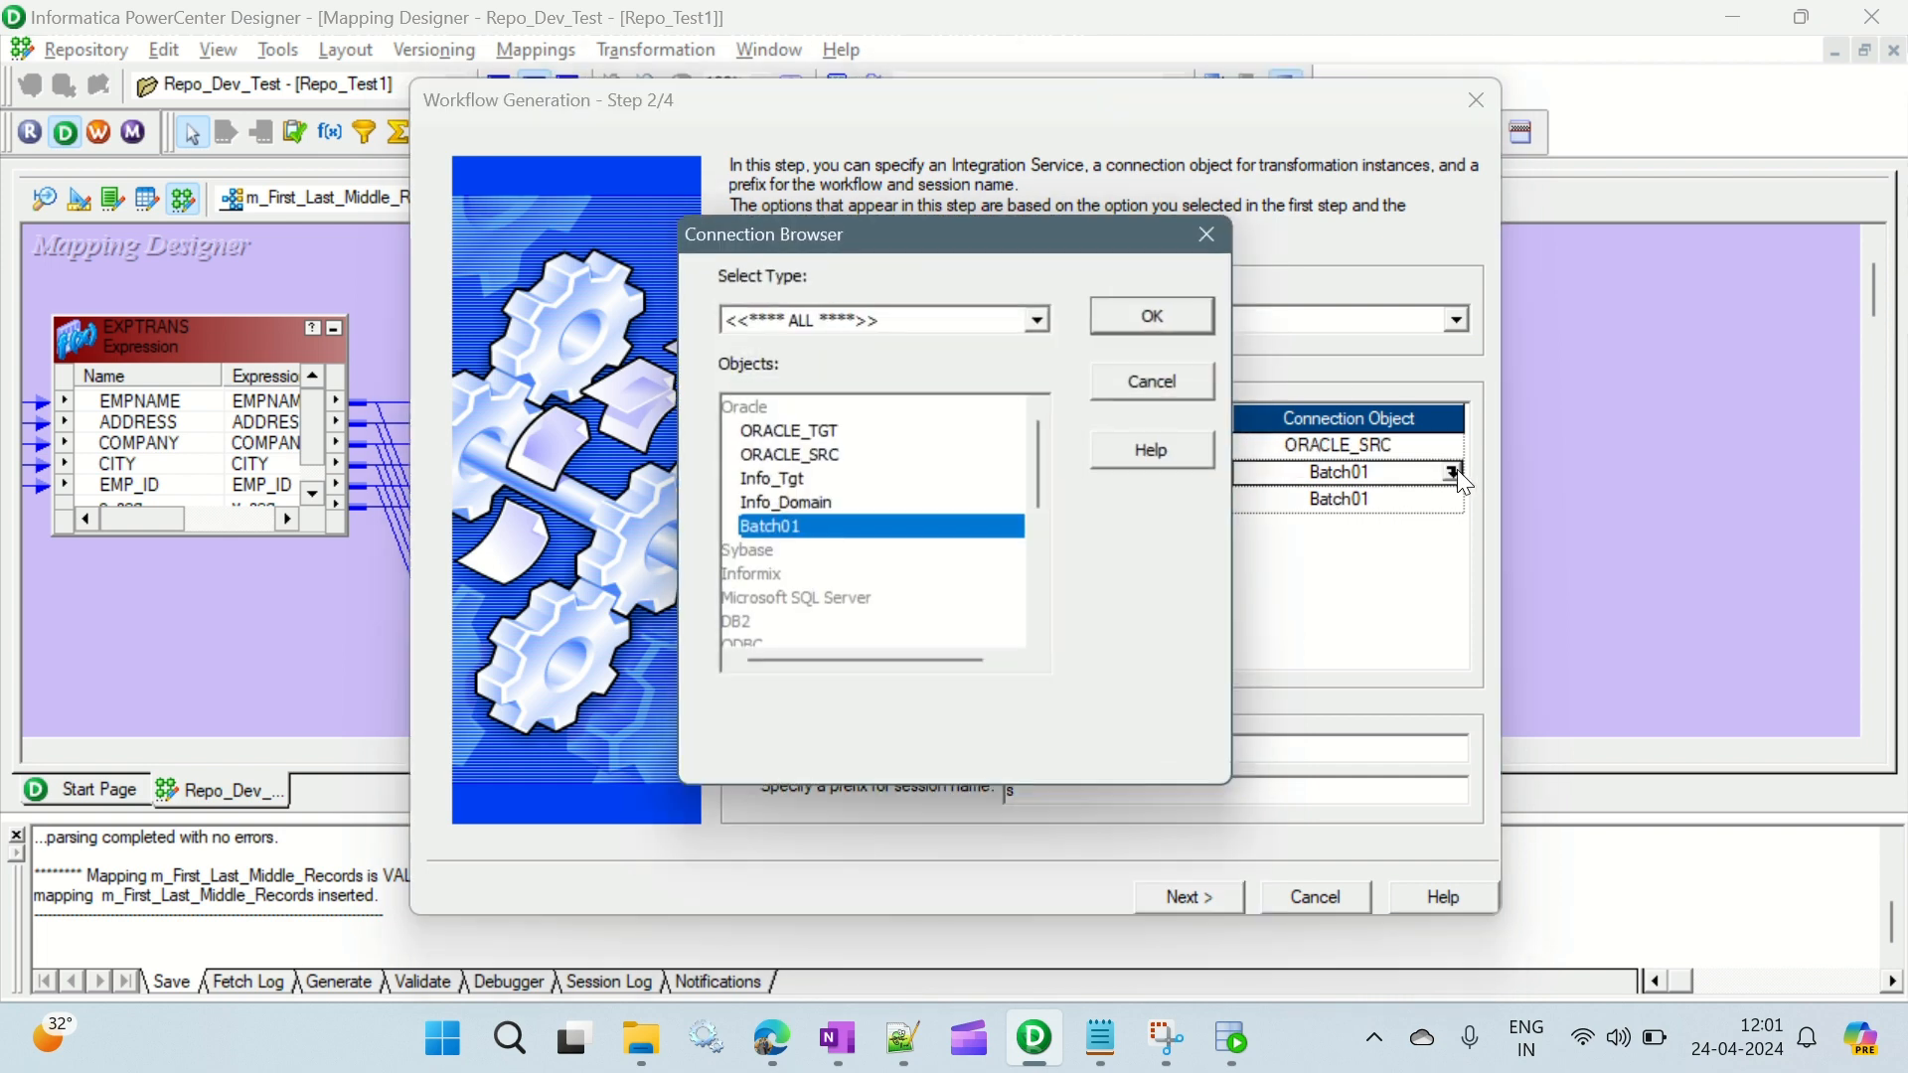
click(815, 431)
click(1153, 316)
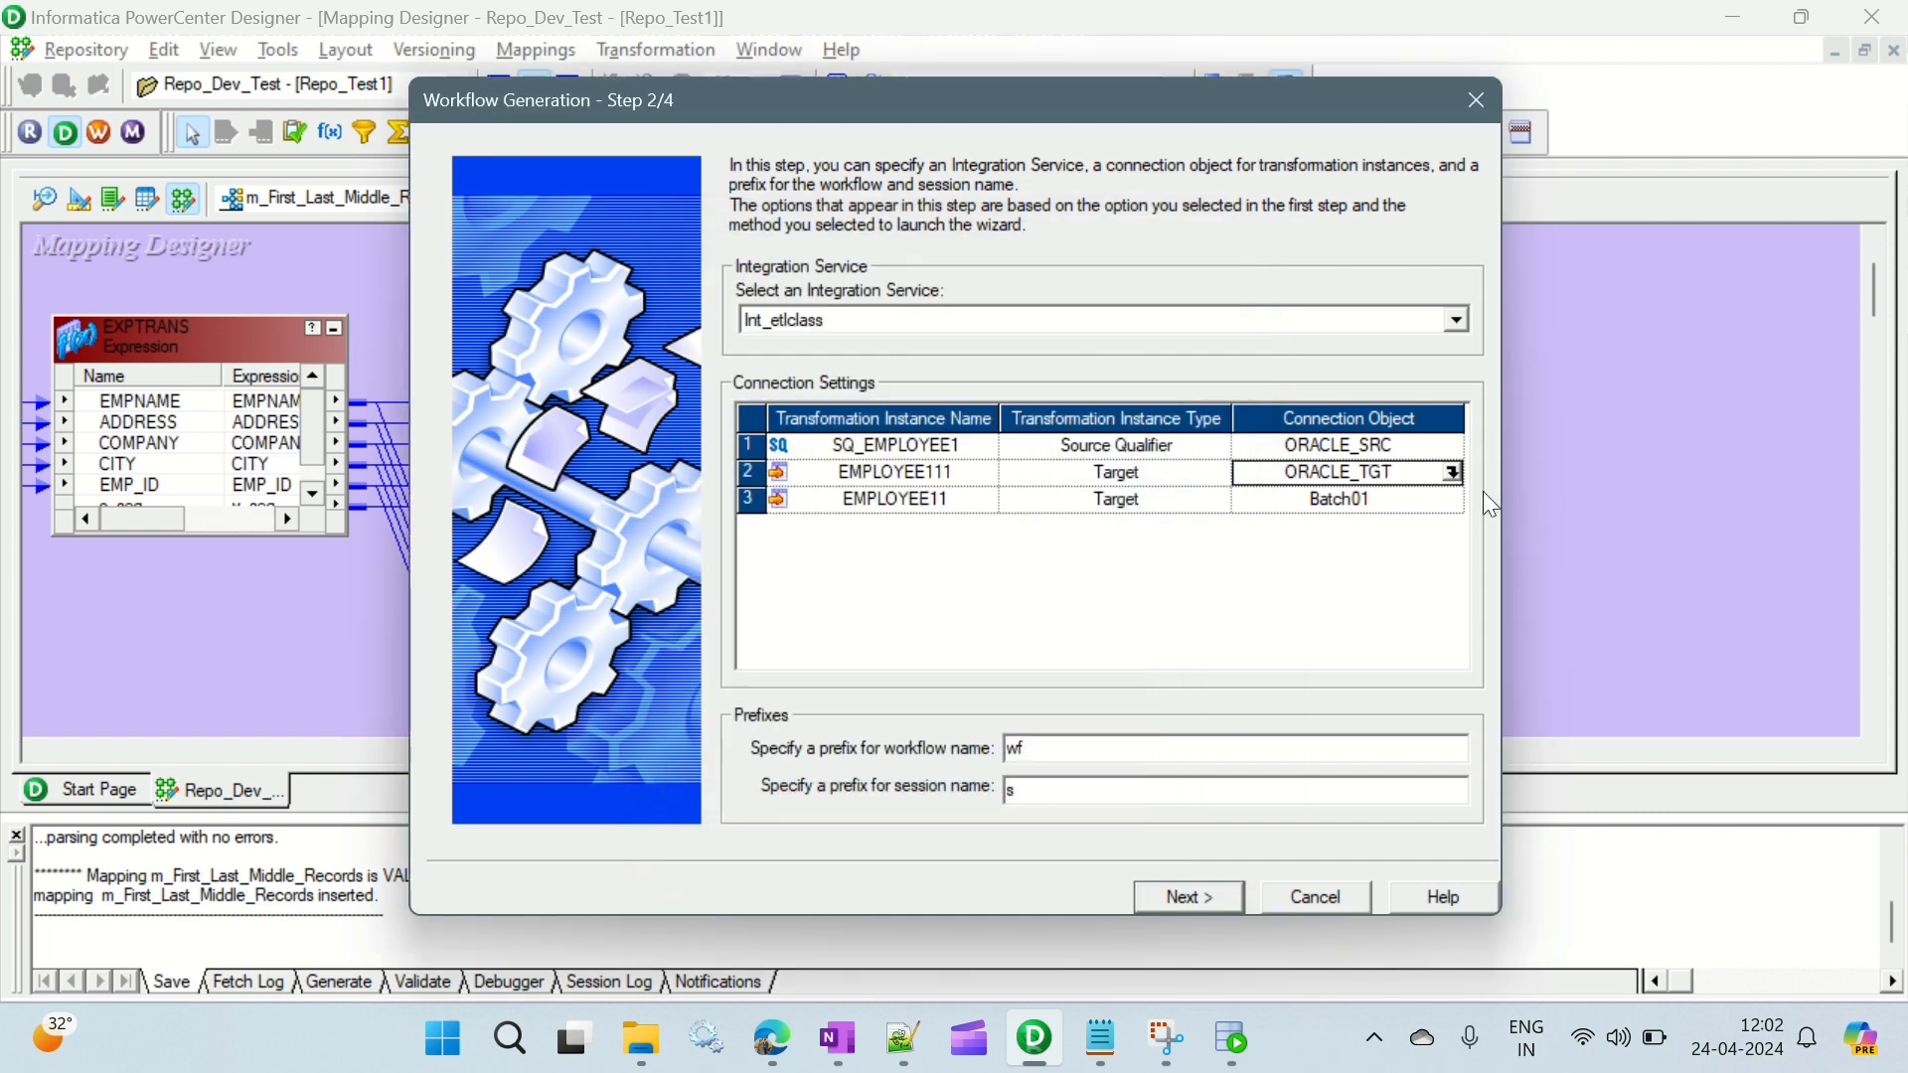
click(1431, 500)
click(1453, 500)
click(863, 431)
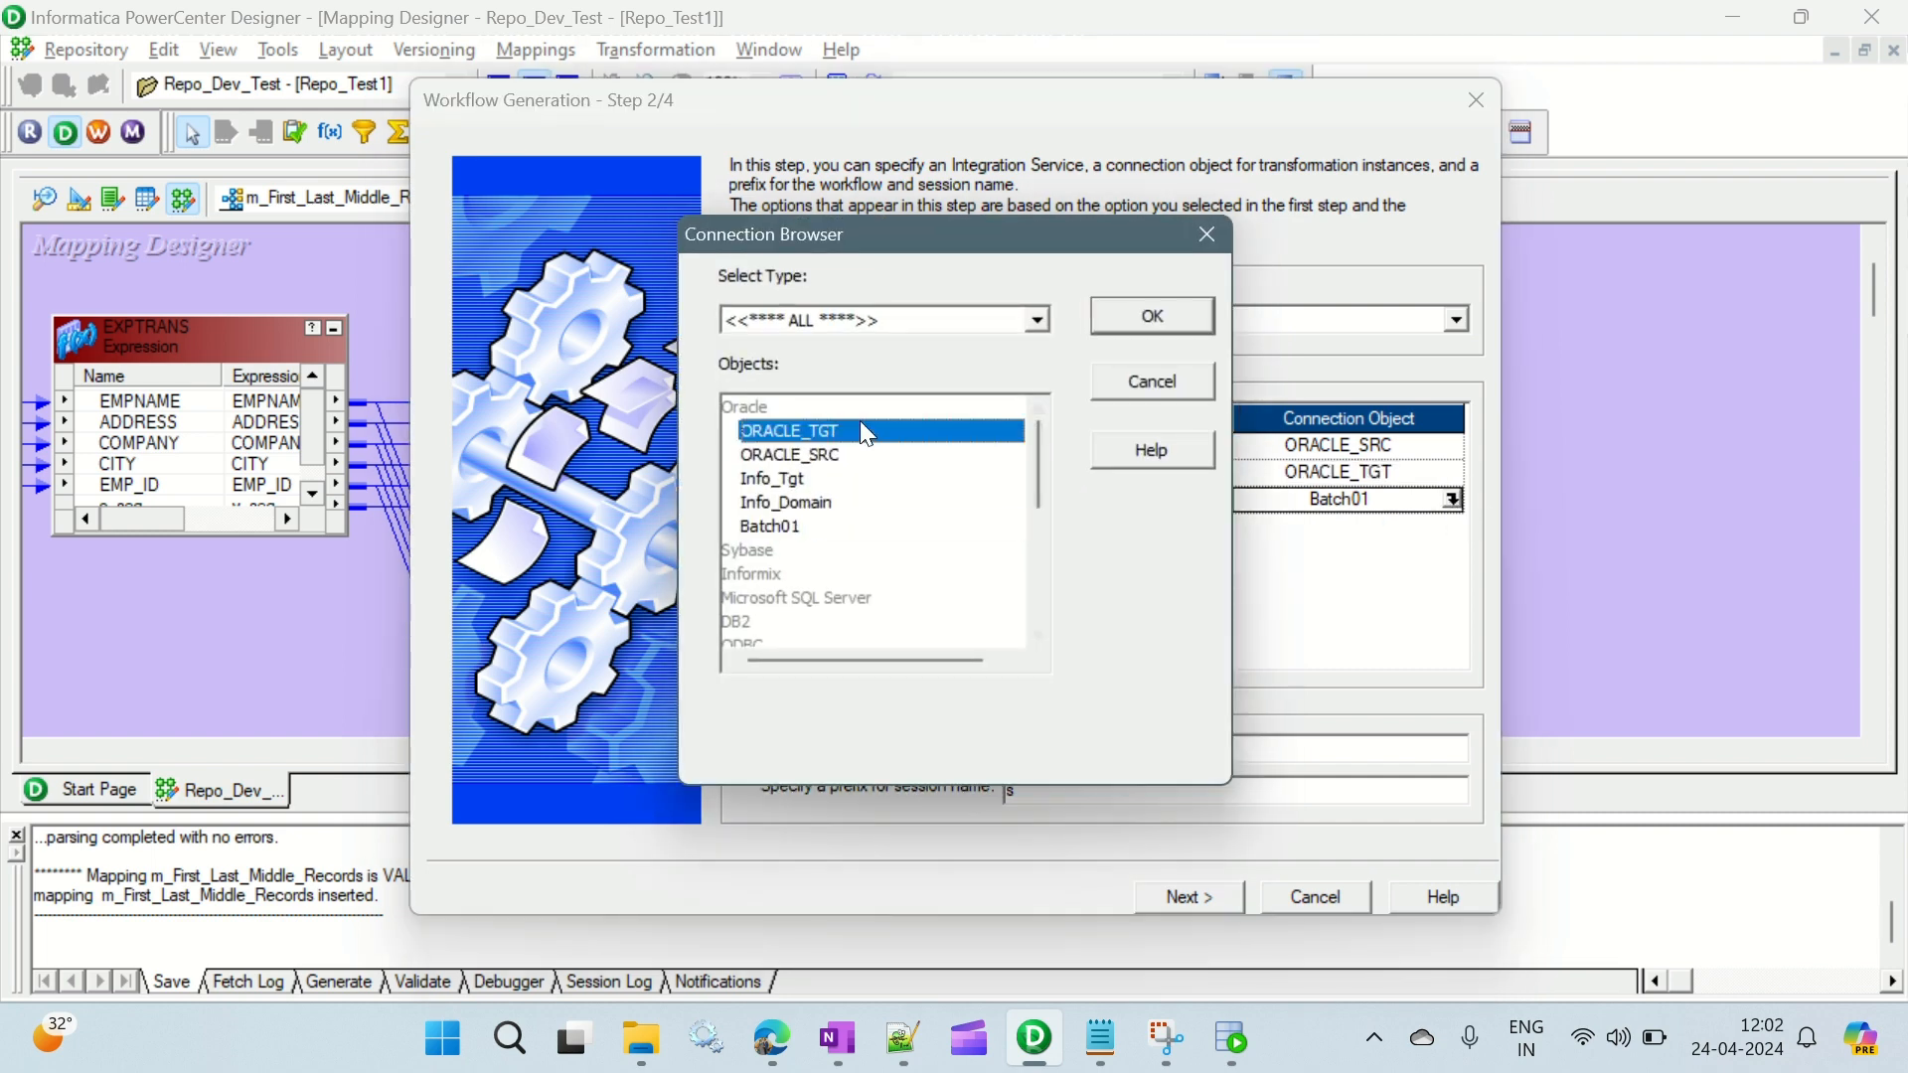
click(1126, 328)
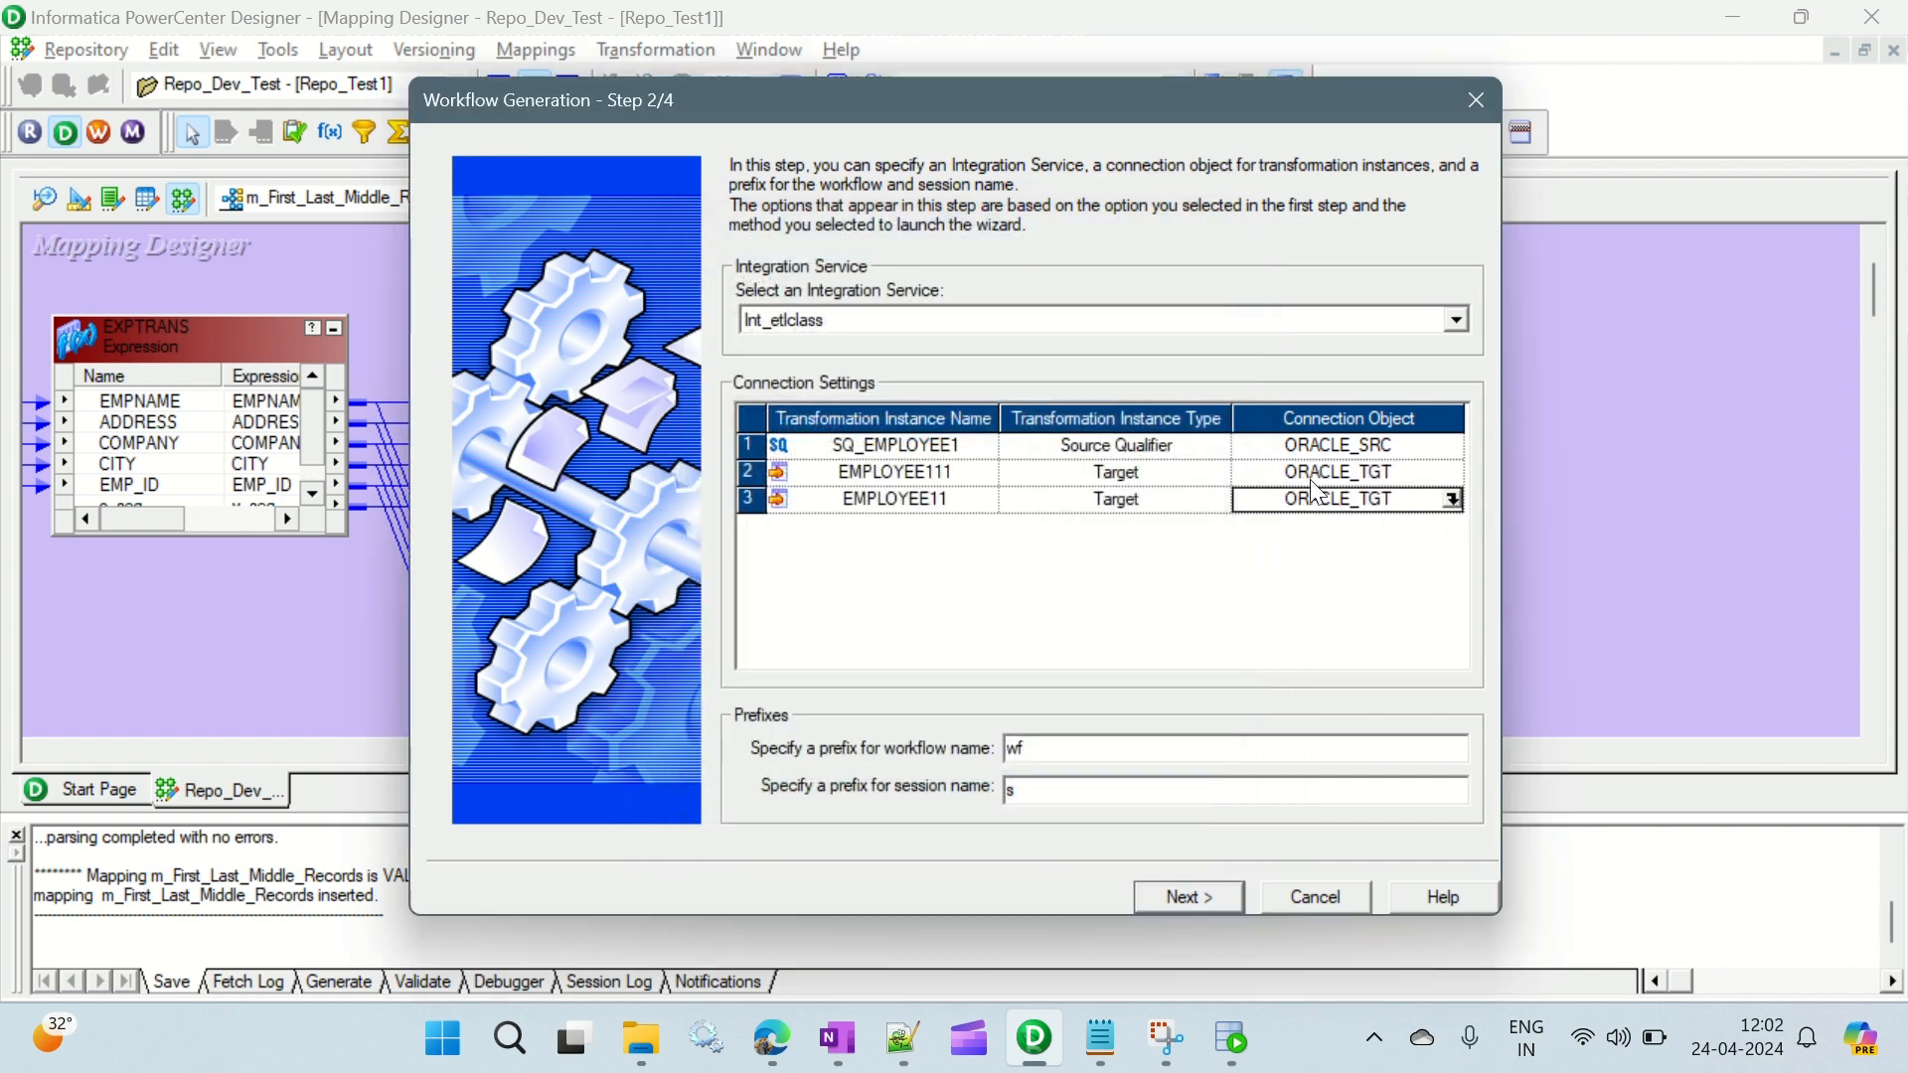
- Keep the default workflow and session names and finish generating the workflow
click(1209, 898)
click(1201, 893)
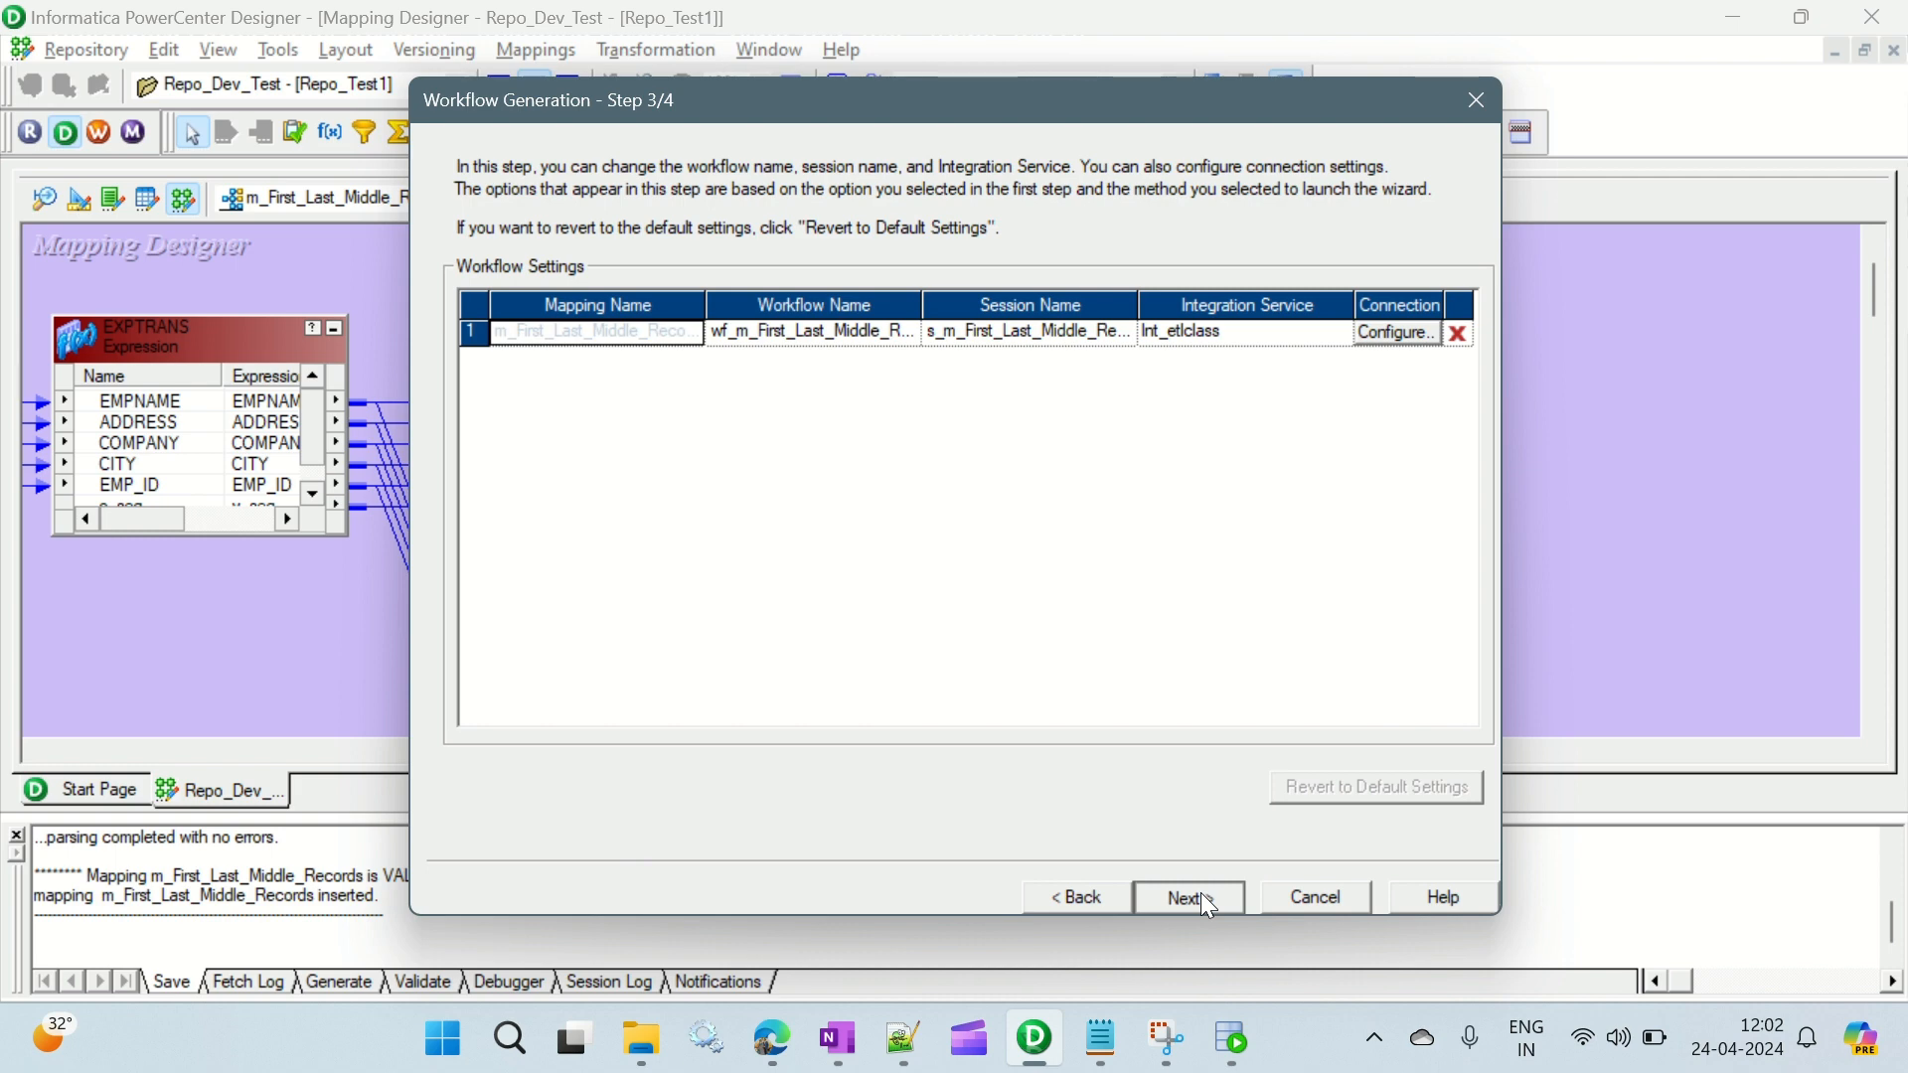
click(1201, 893)
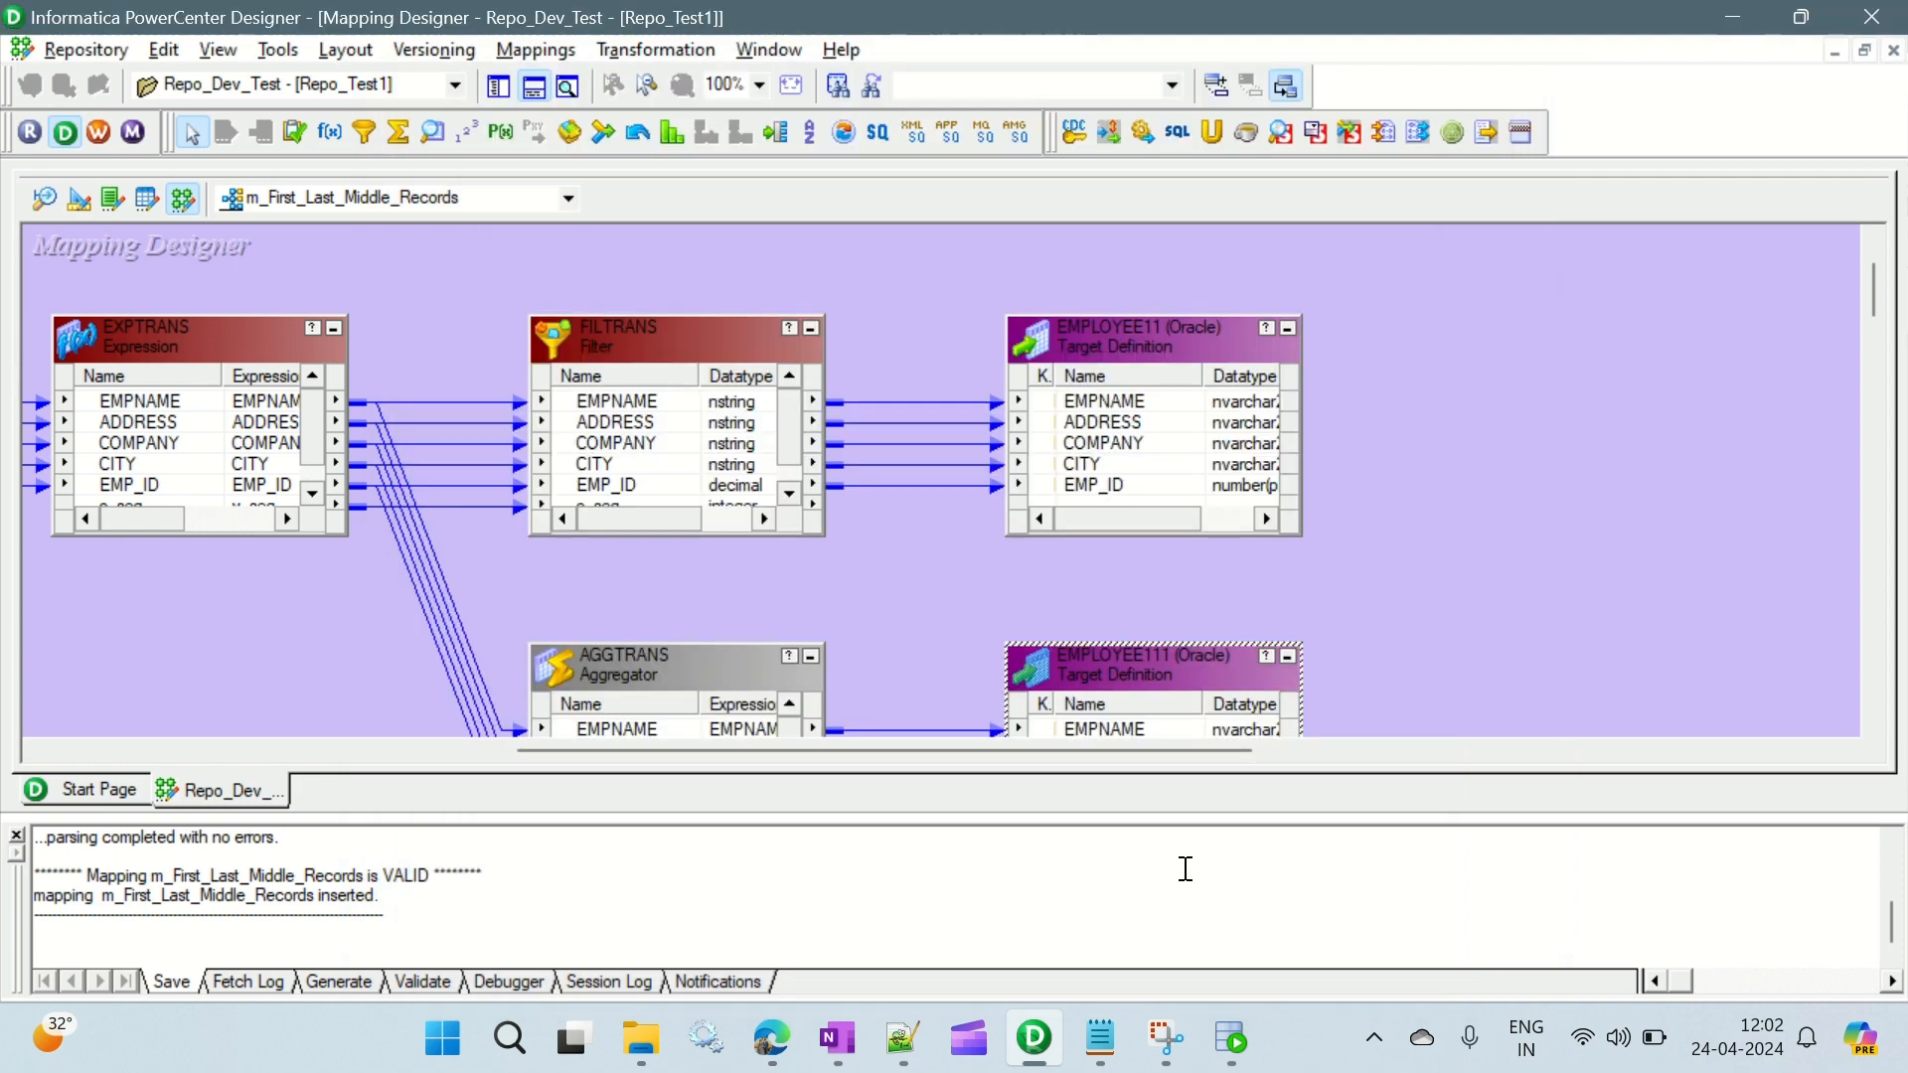
- Switch to Workflow Manager, maximize it, and open the workflow wf_m_First_Last_Middle_Records from the Repo_Dev_Test folder
click(106, 136)
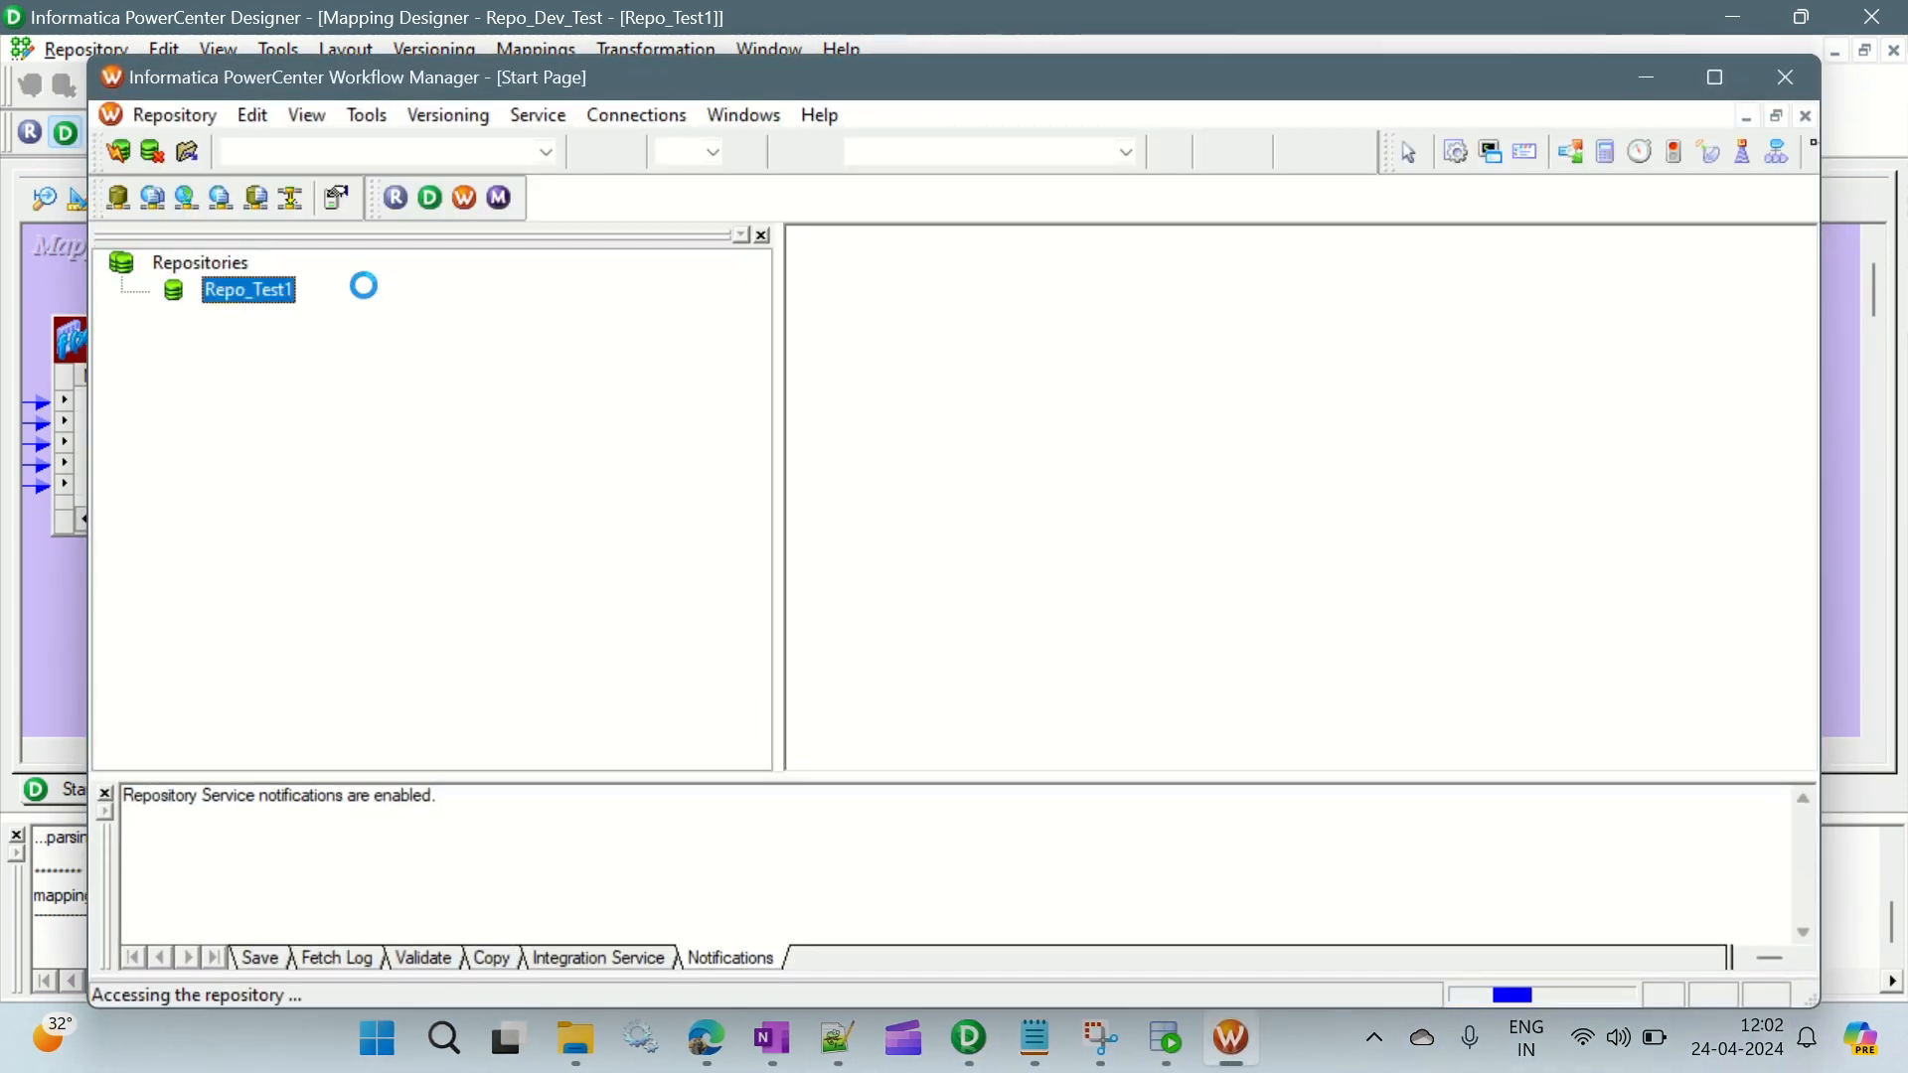
click(1716, 77)
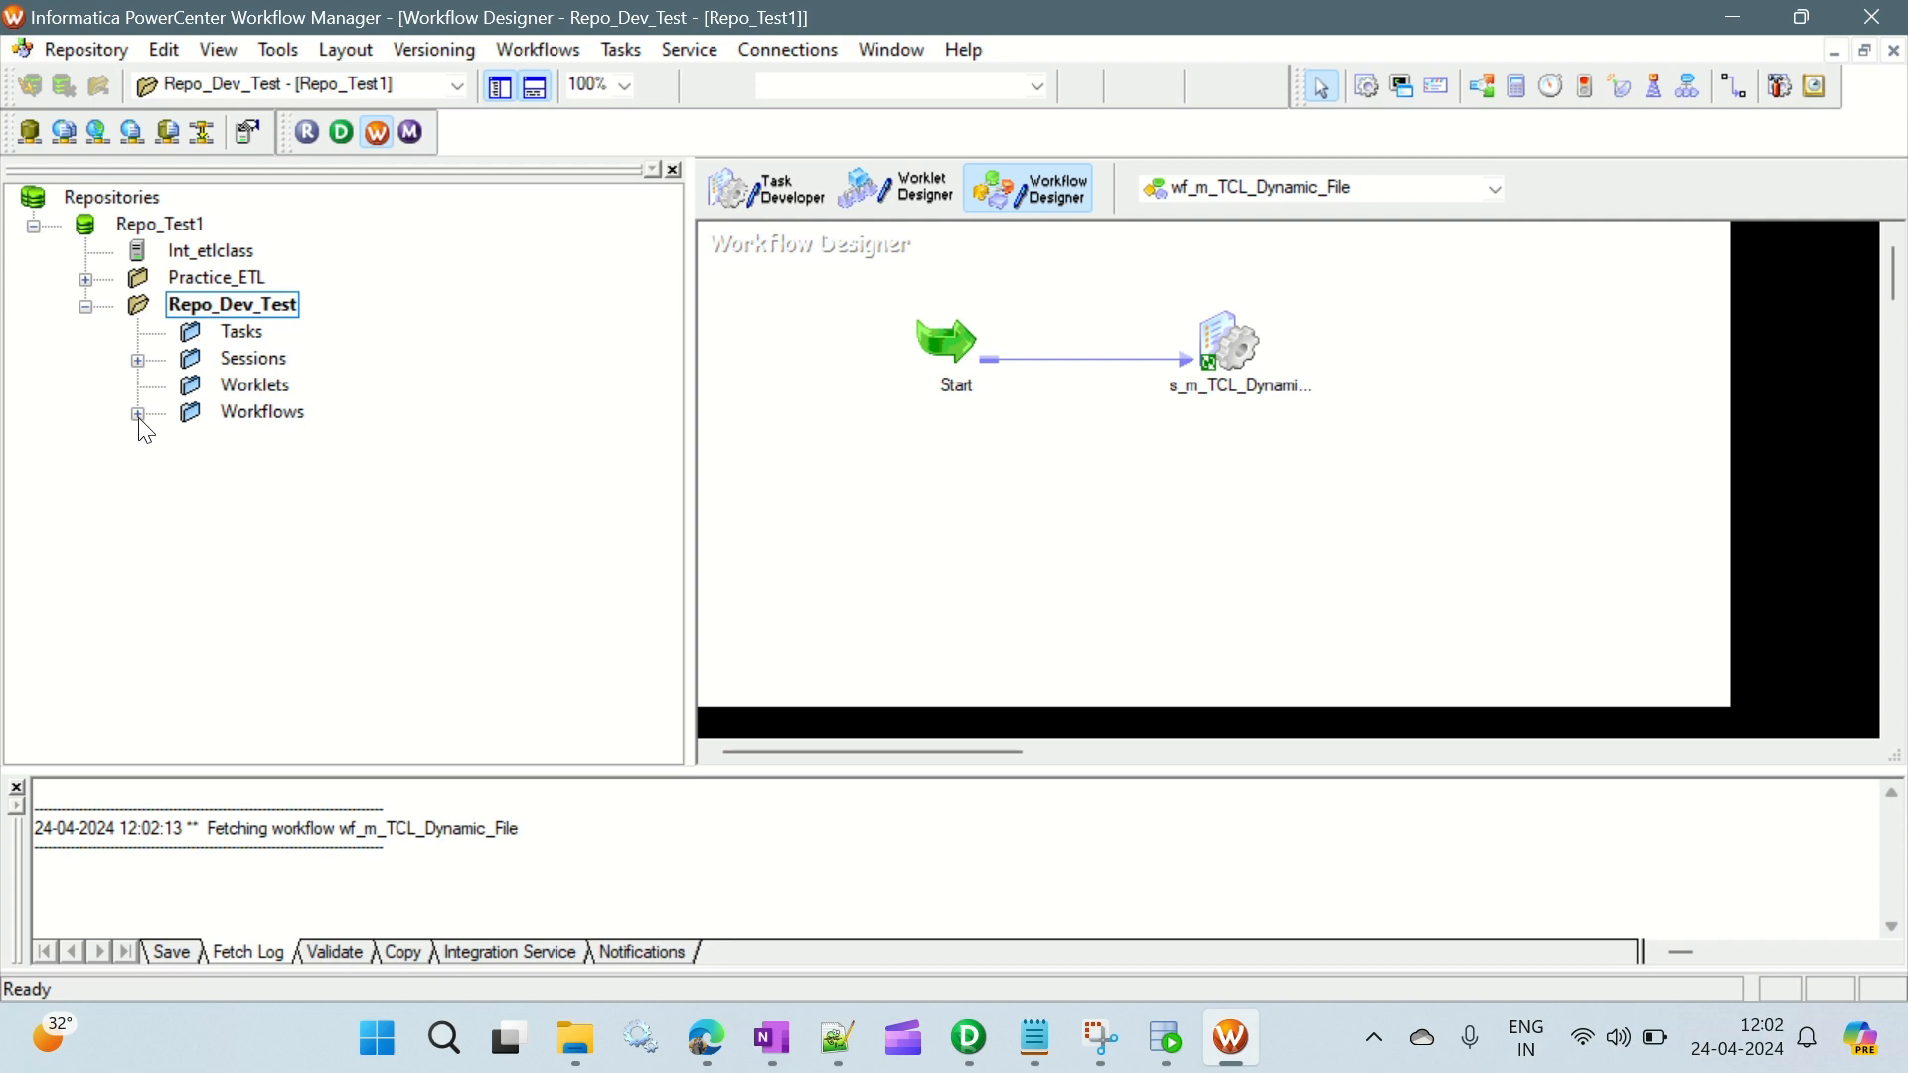
click(139, 415)
click(437, 467)
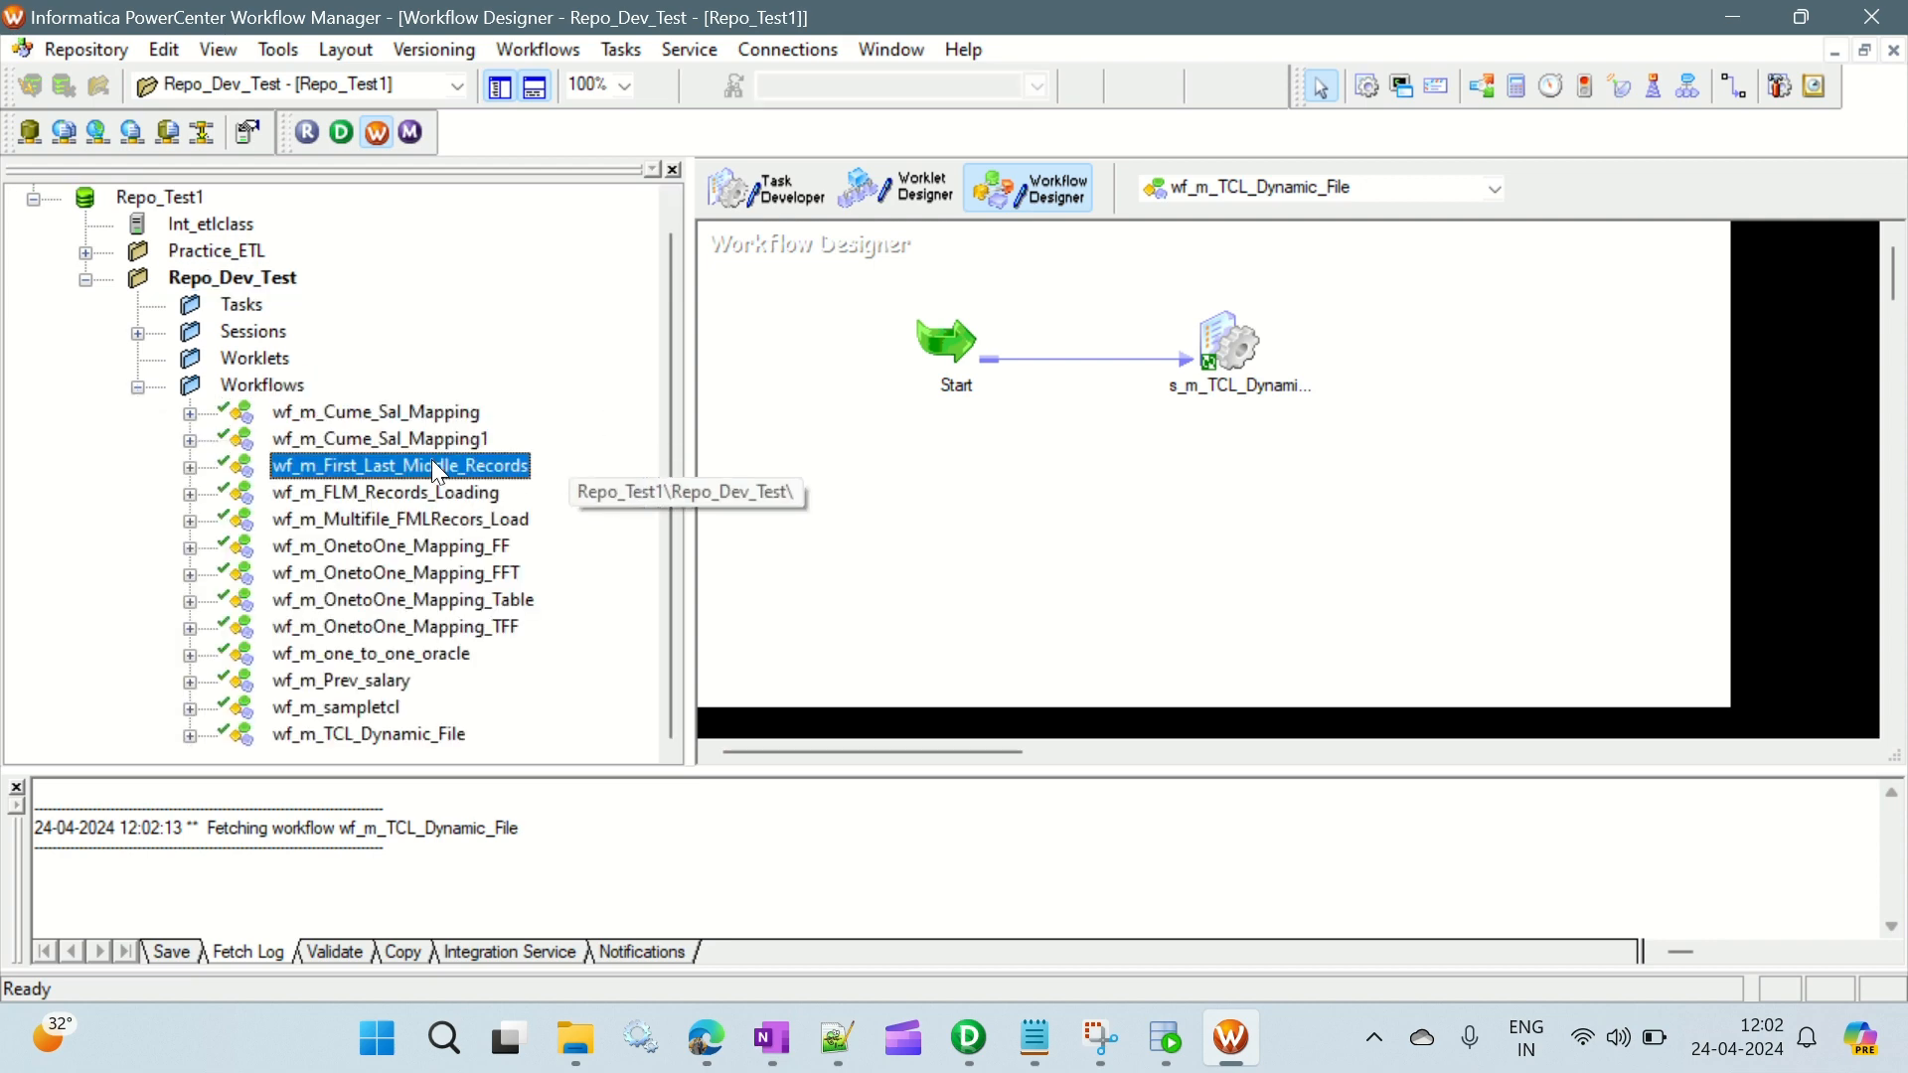
right_click(437, 467)
click(510, 502)
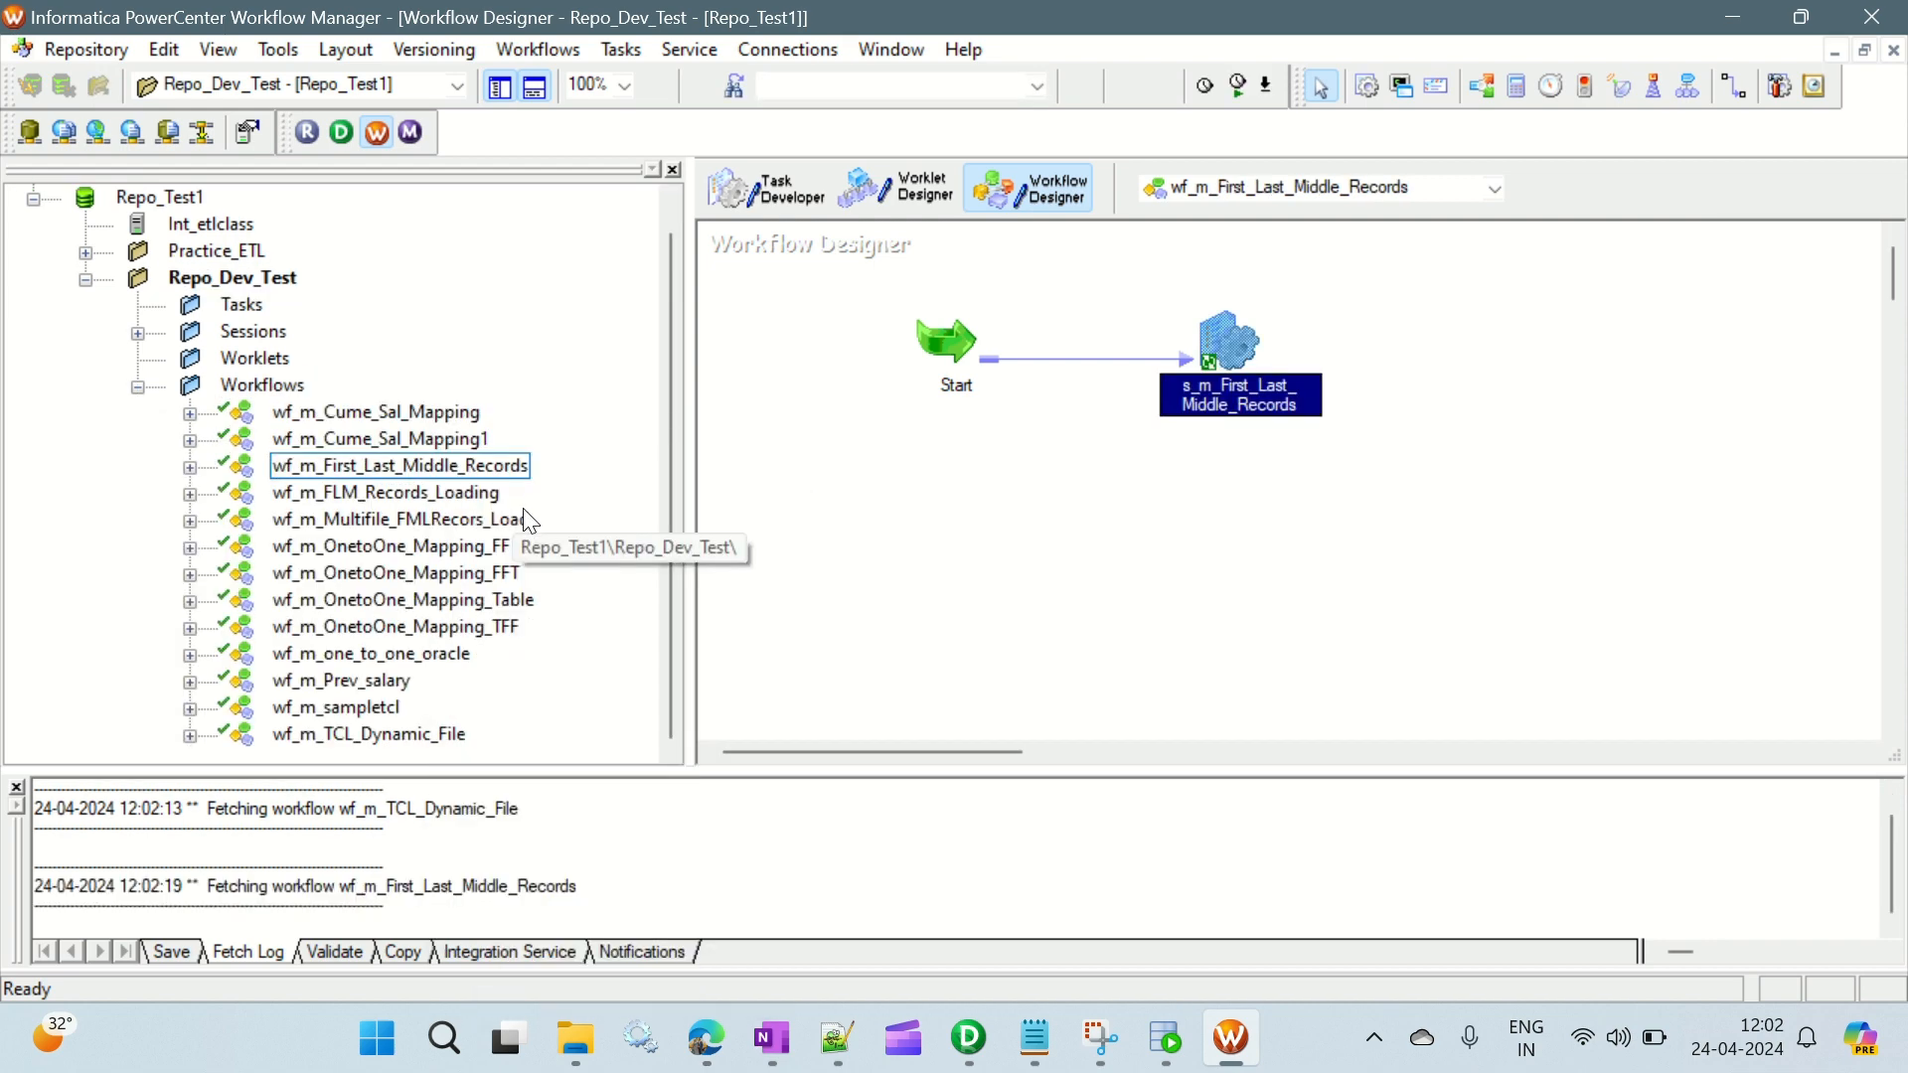
- Open the mapping settings of session s_m_First_Last_Middle_Records and review the SQ_EMPLOYEE1 source's connection and properties
double_click(1231, 341)
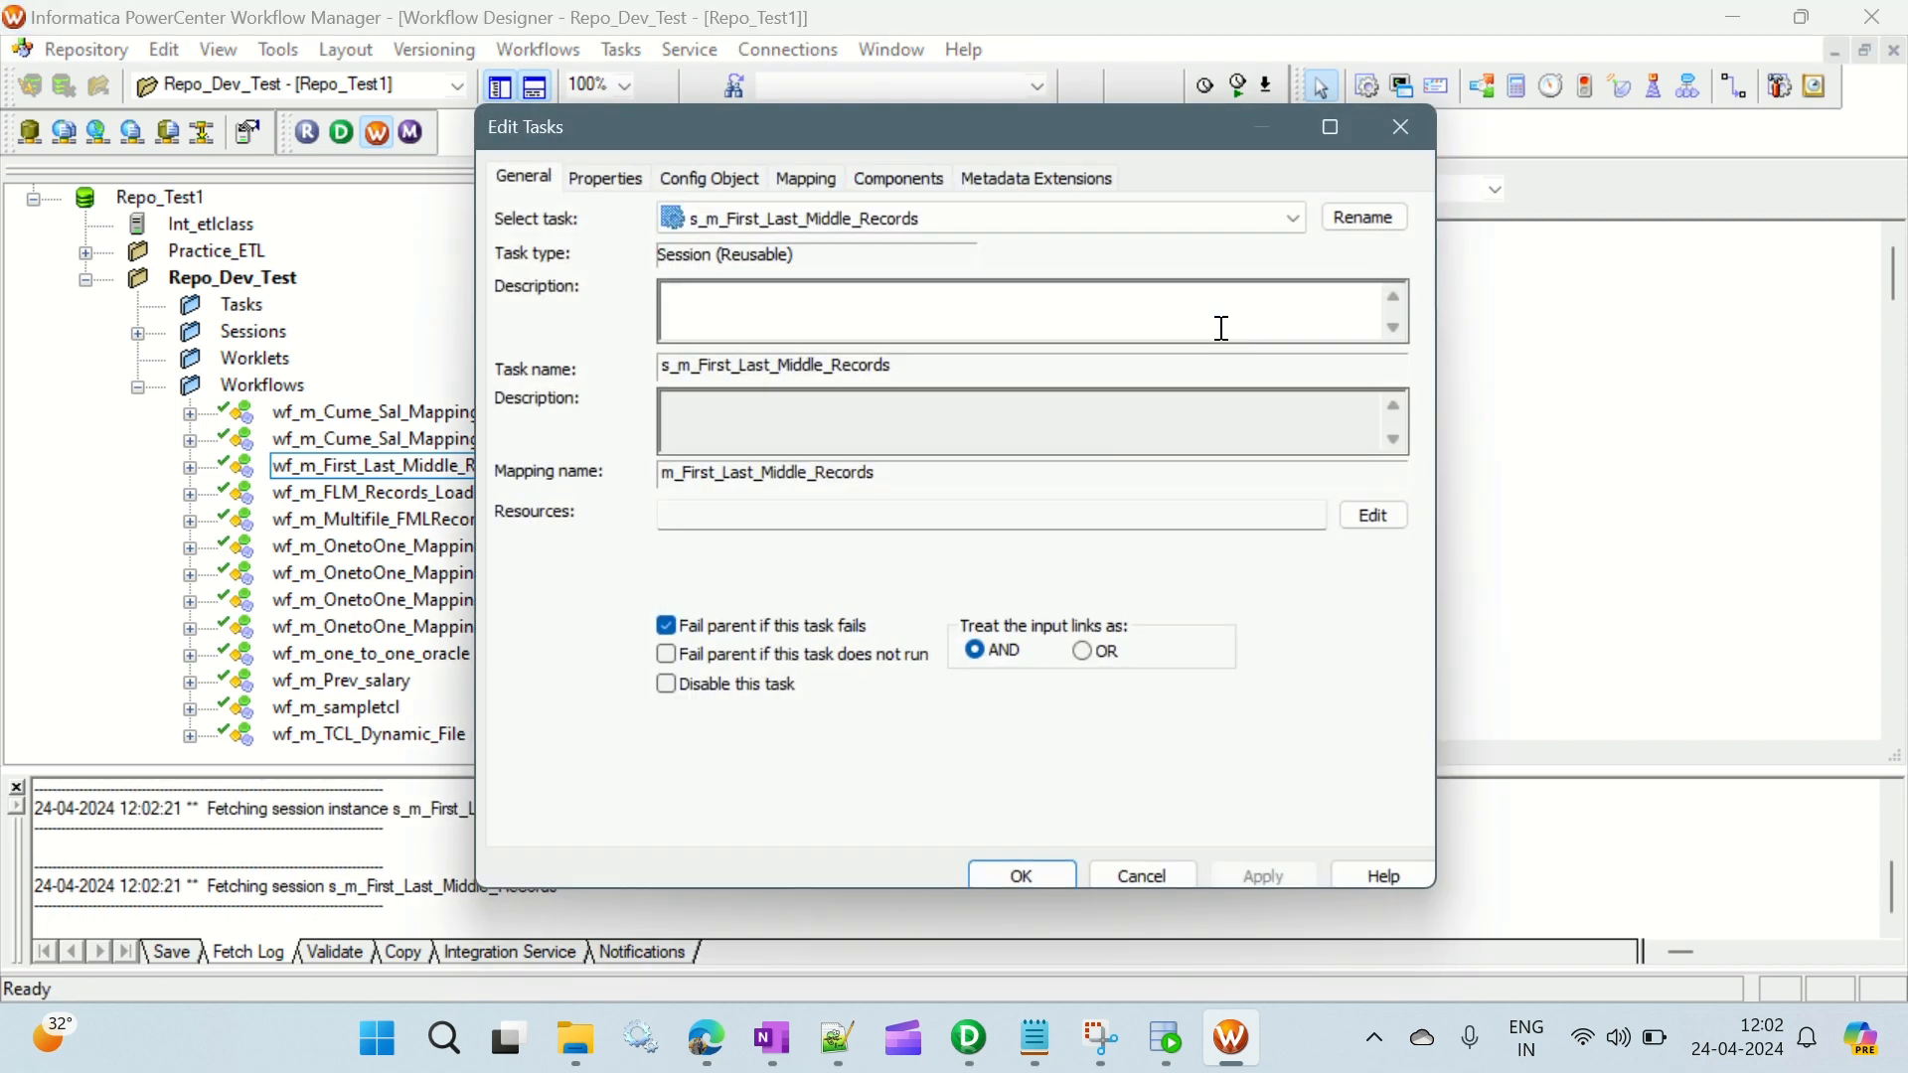
click(780, 184)
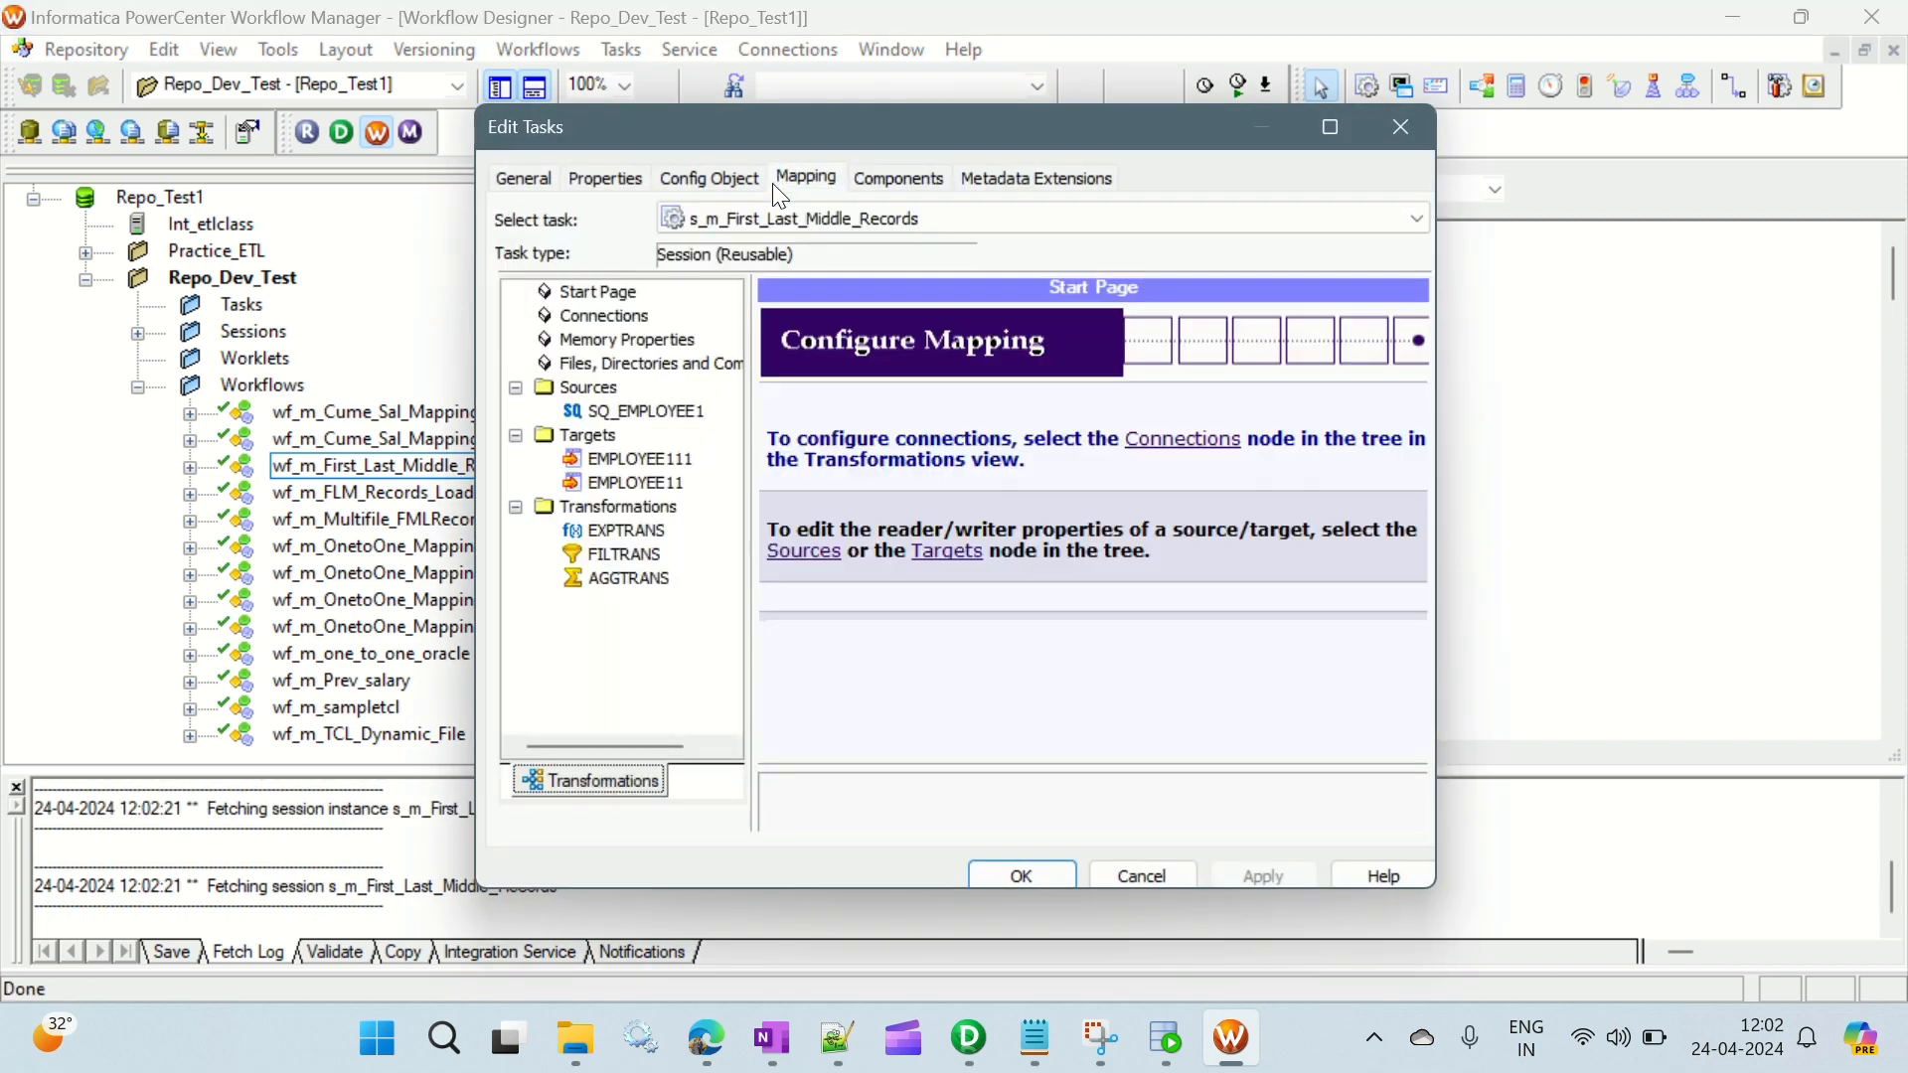
click(664, 410)
scroll(1286, 689, down, 1)
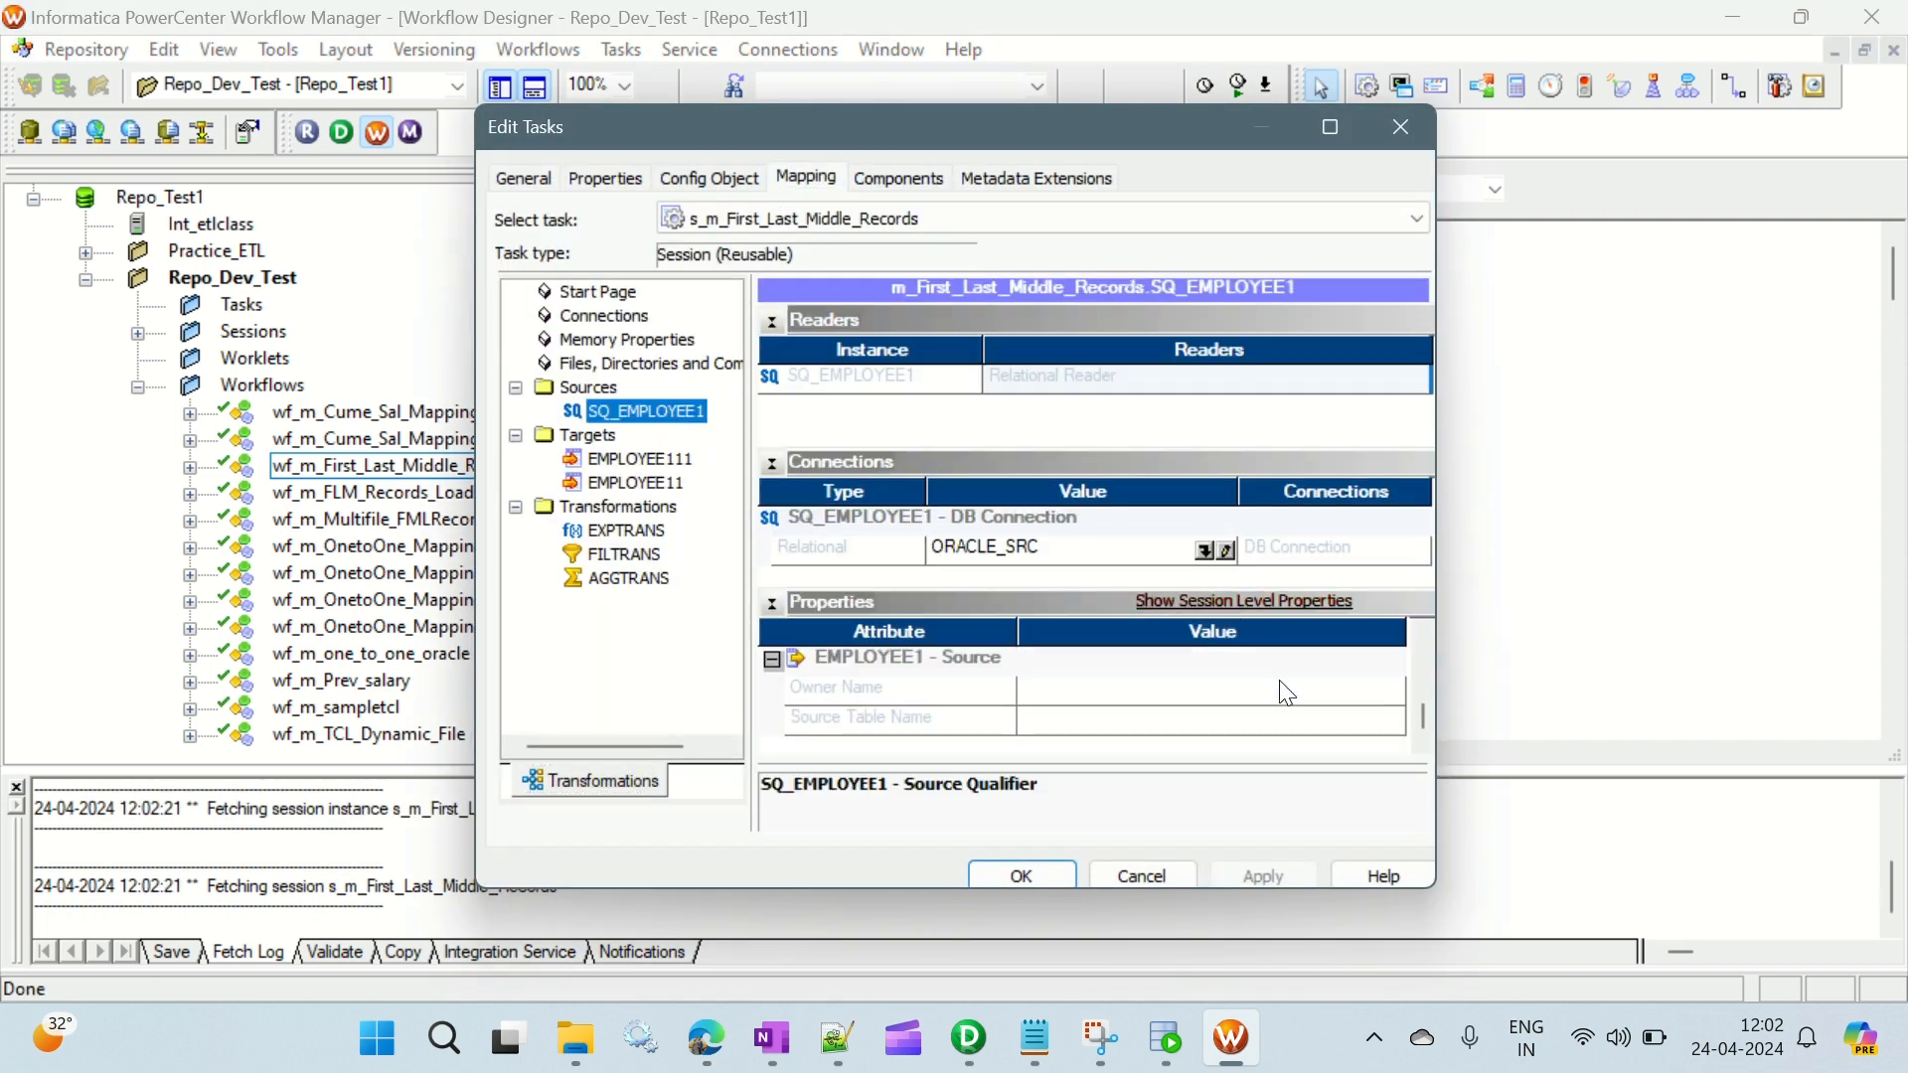
- Set the target load type of target EMPLOYEE111 to Normal in the session's mapping settings
click(641, 458)
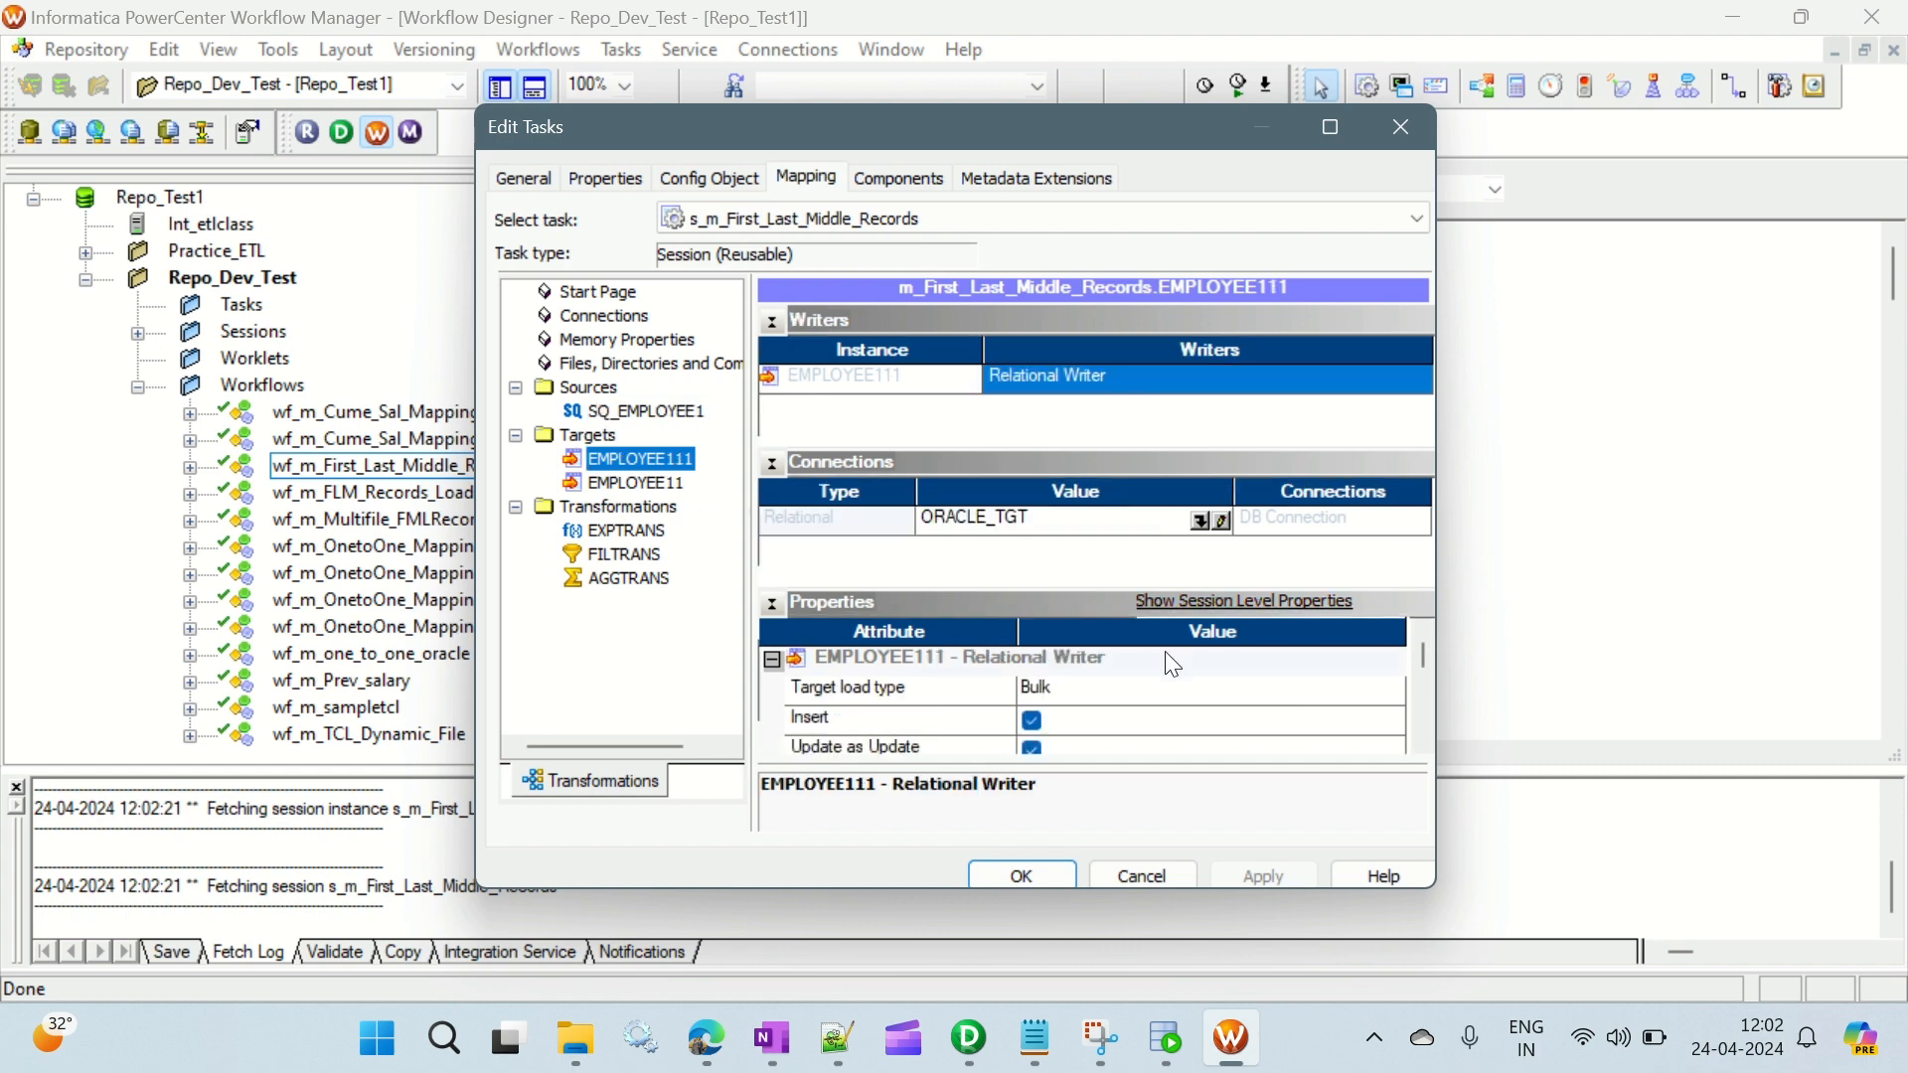
click(1125, 694)
click(1108, 717)
scroll(1249, 681, down, 1)
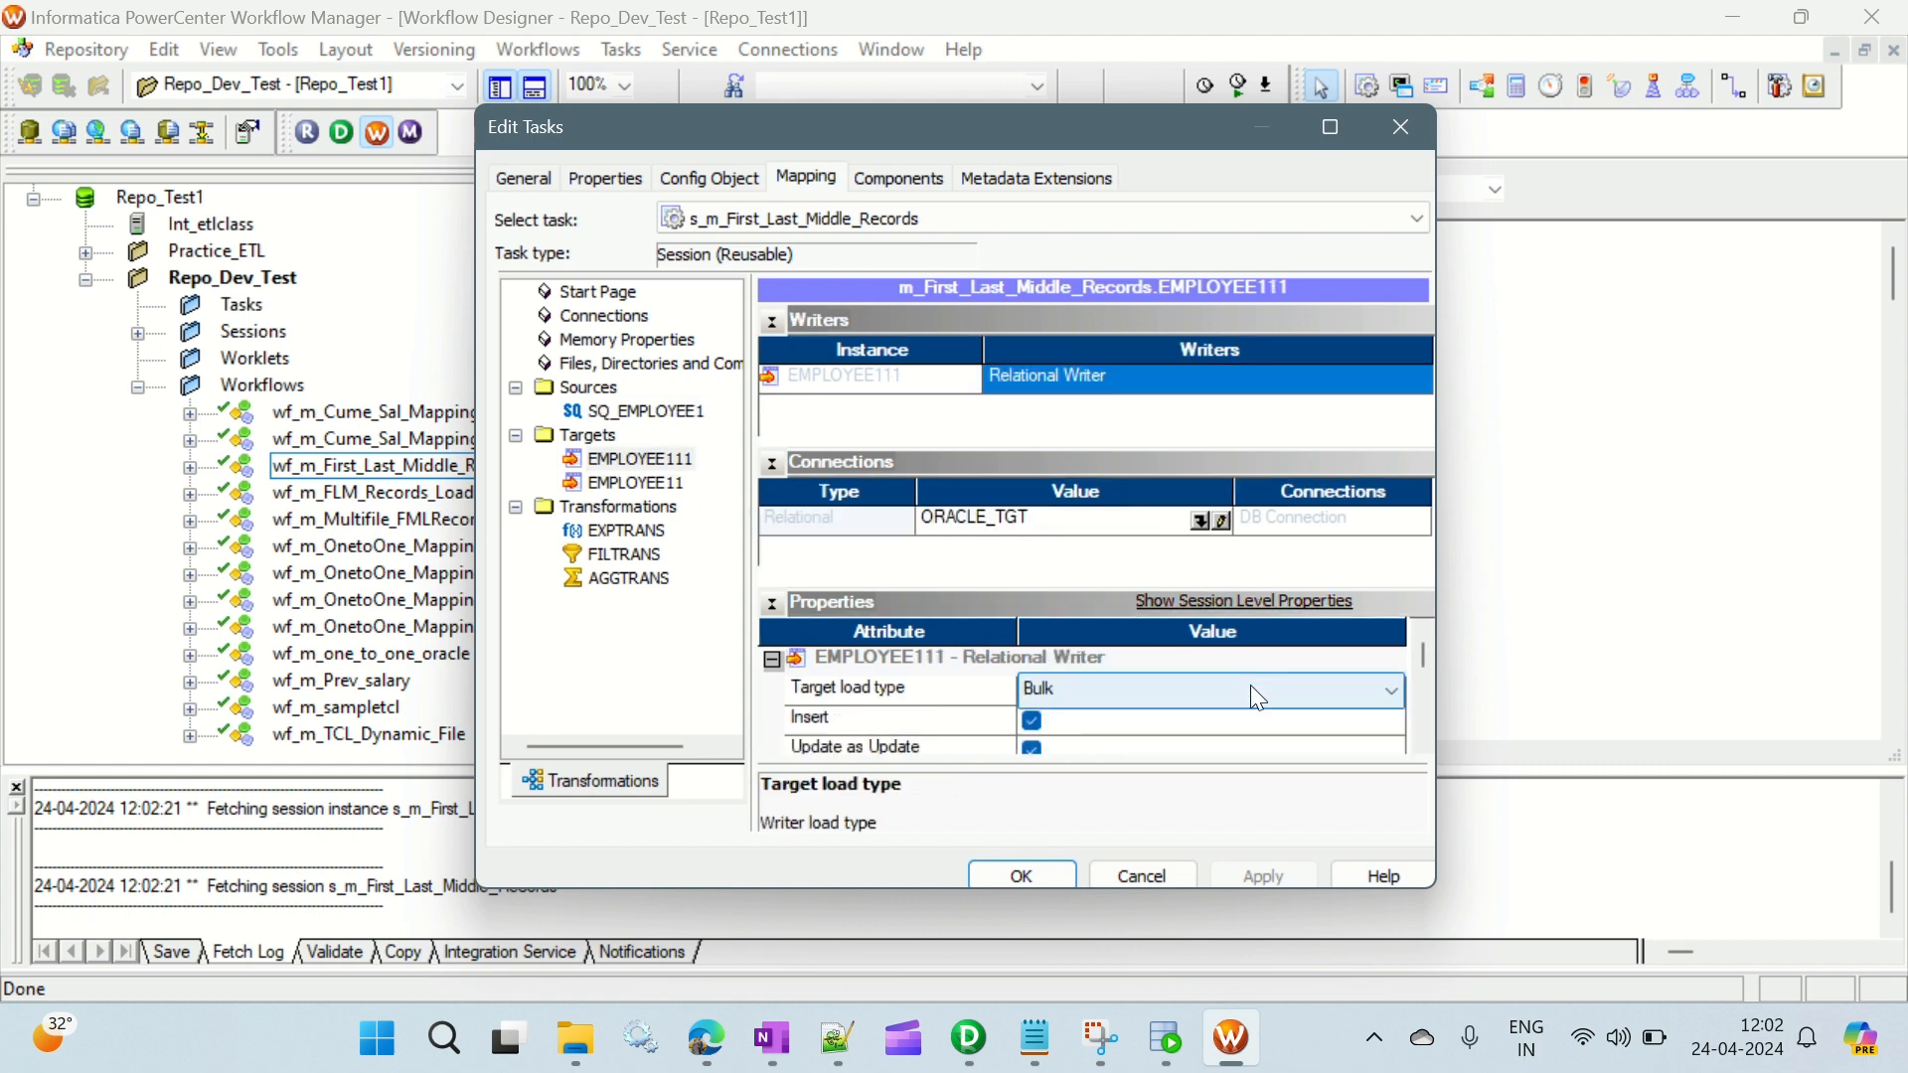
scroll(1242, 700, up, 1)
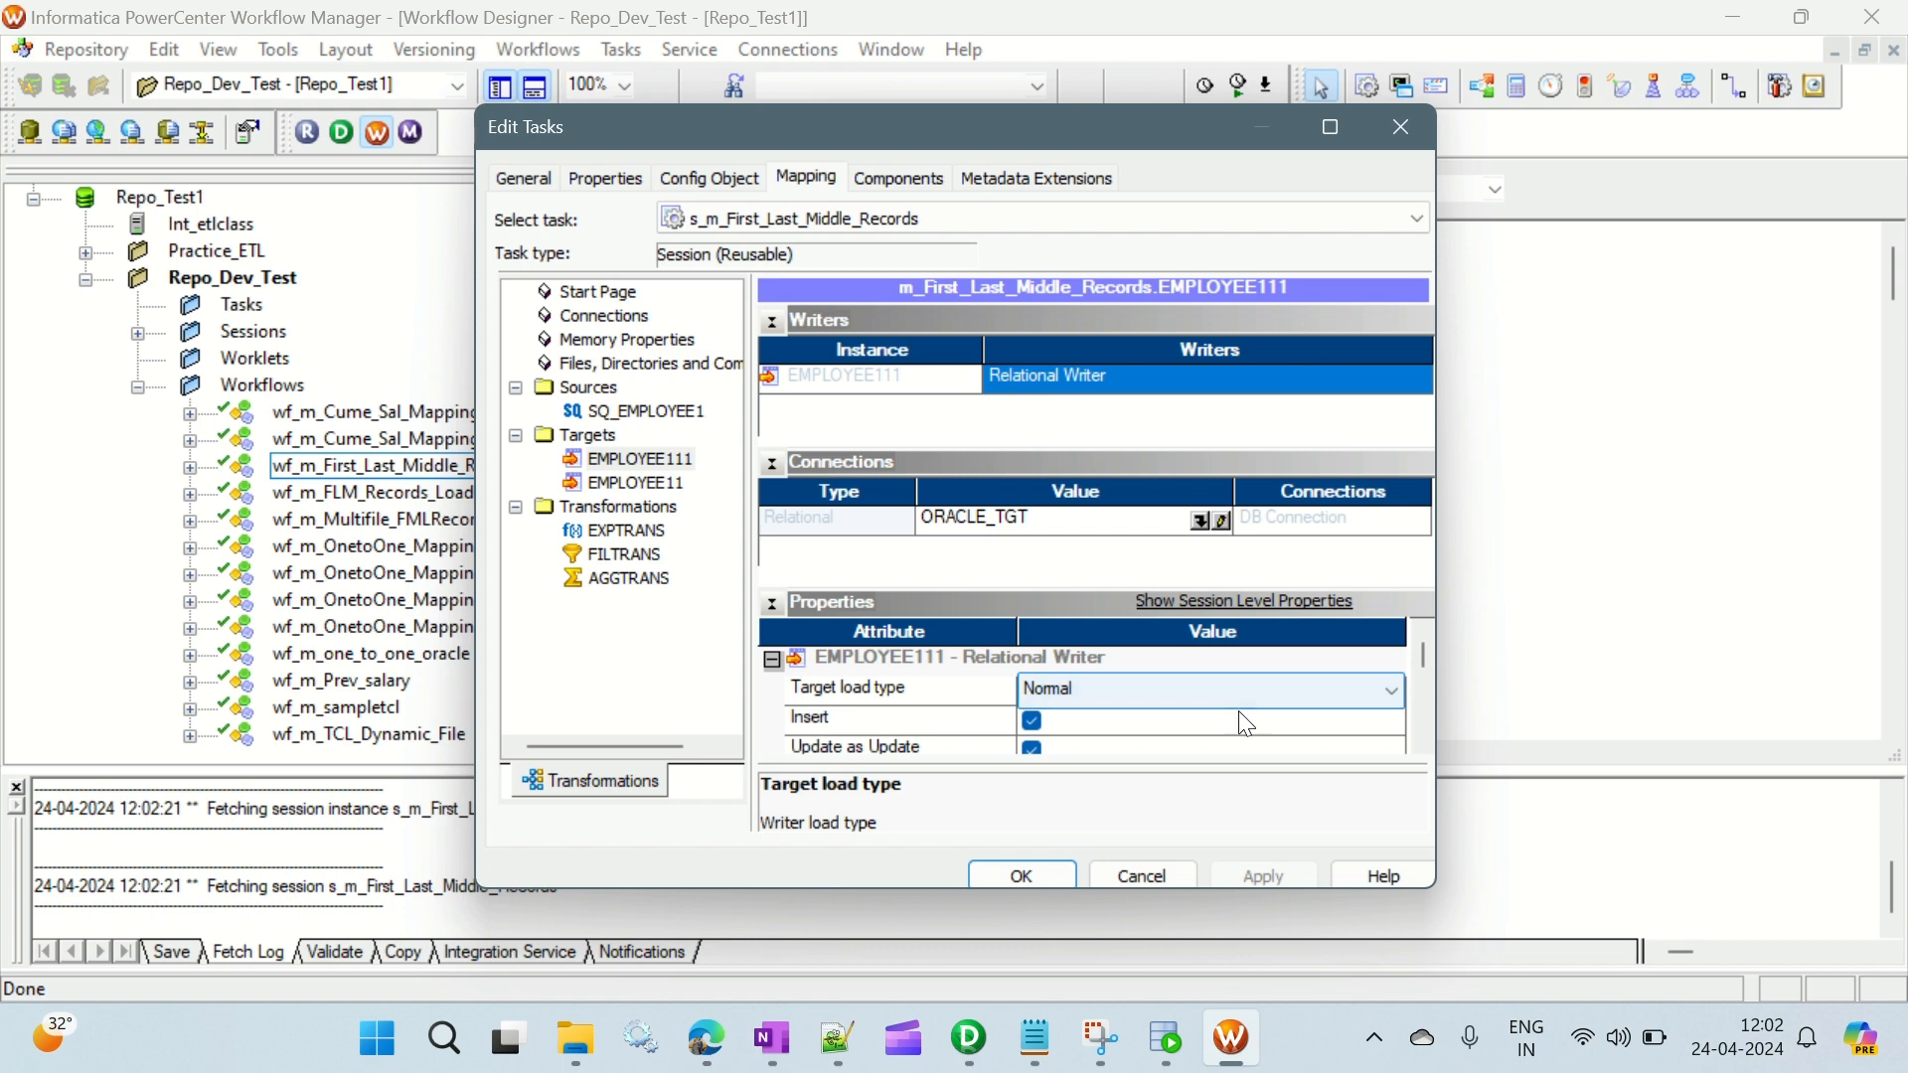
- Enable the truncate target table option for target EMPLOYEE111
click(1267, 724)
click(1424, 744)
click(1425, 744)
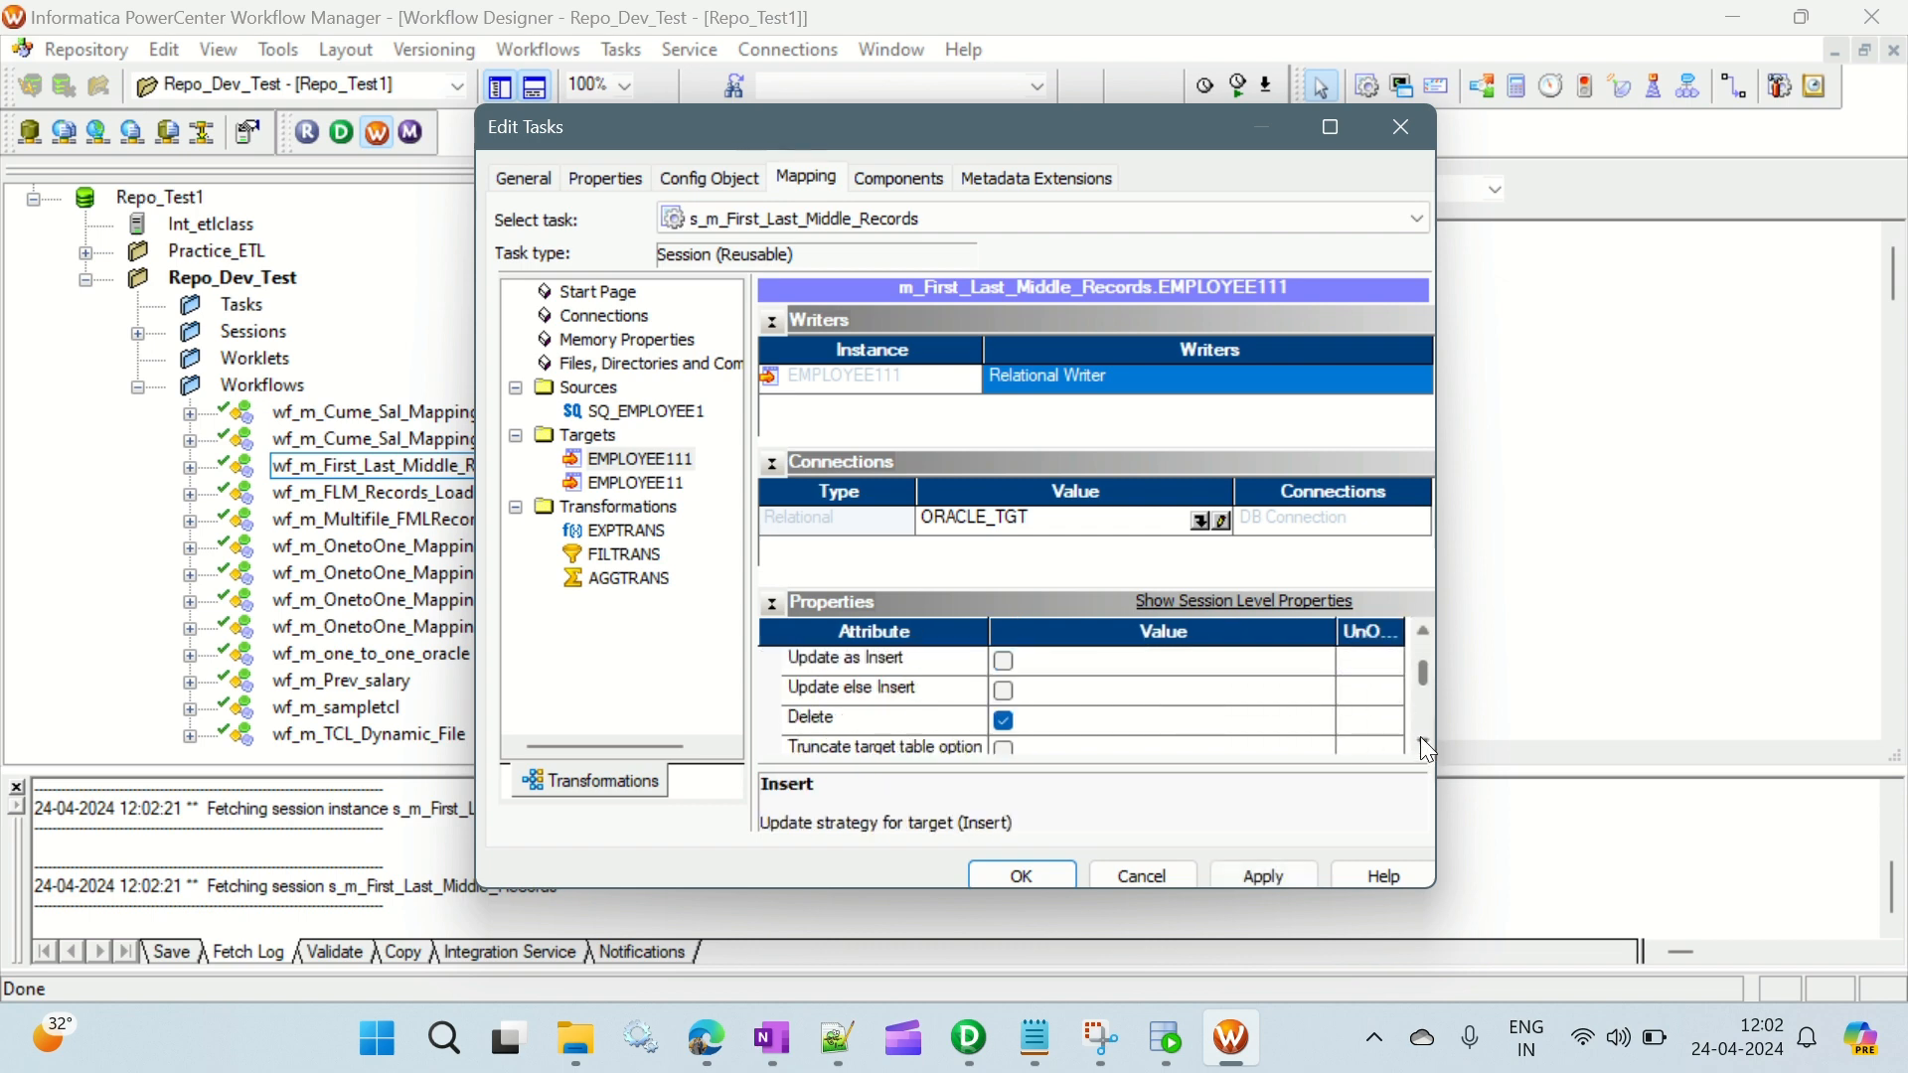
click(1423, 742)
click(1006, 719)
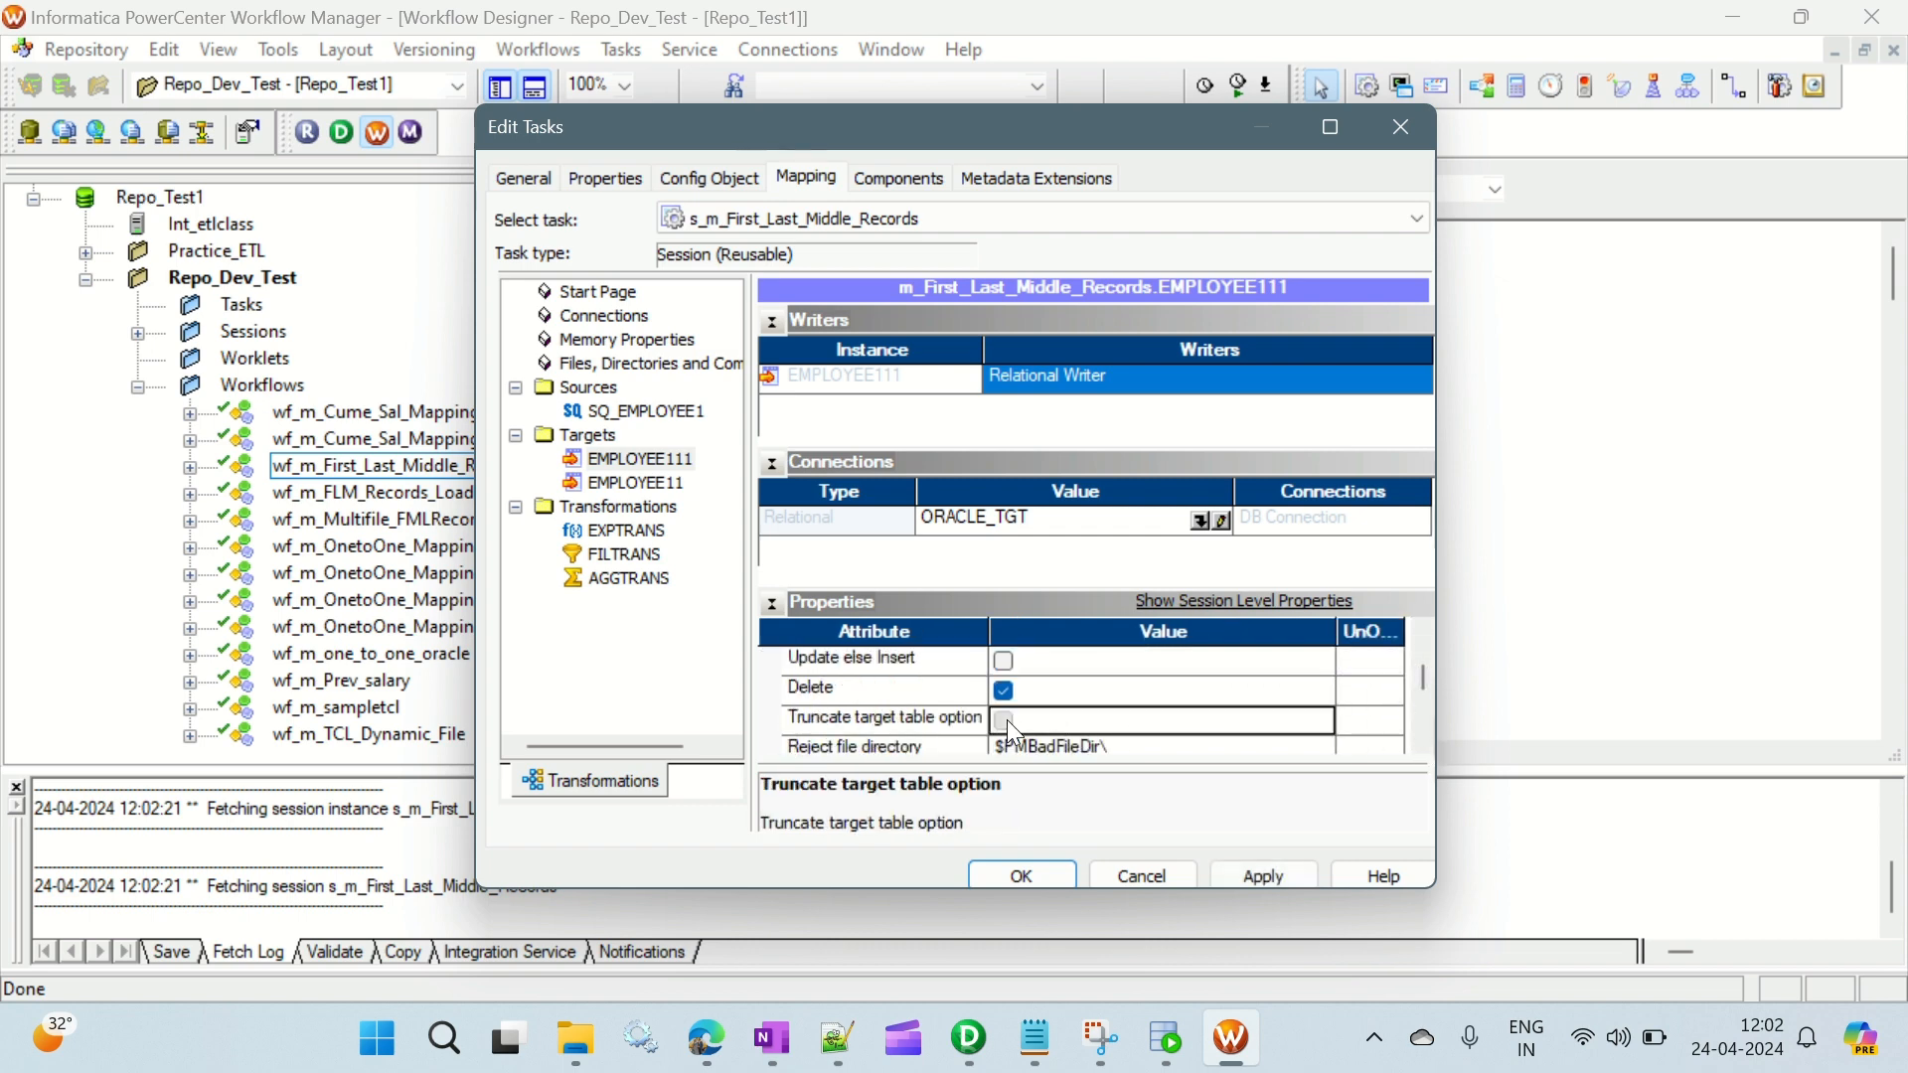
click(1424, 745)
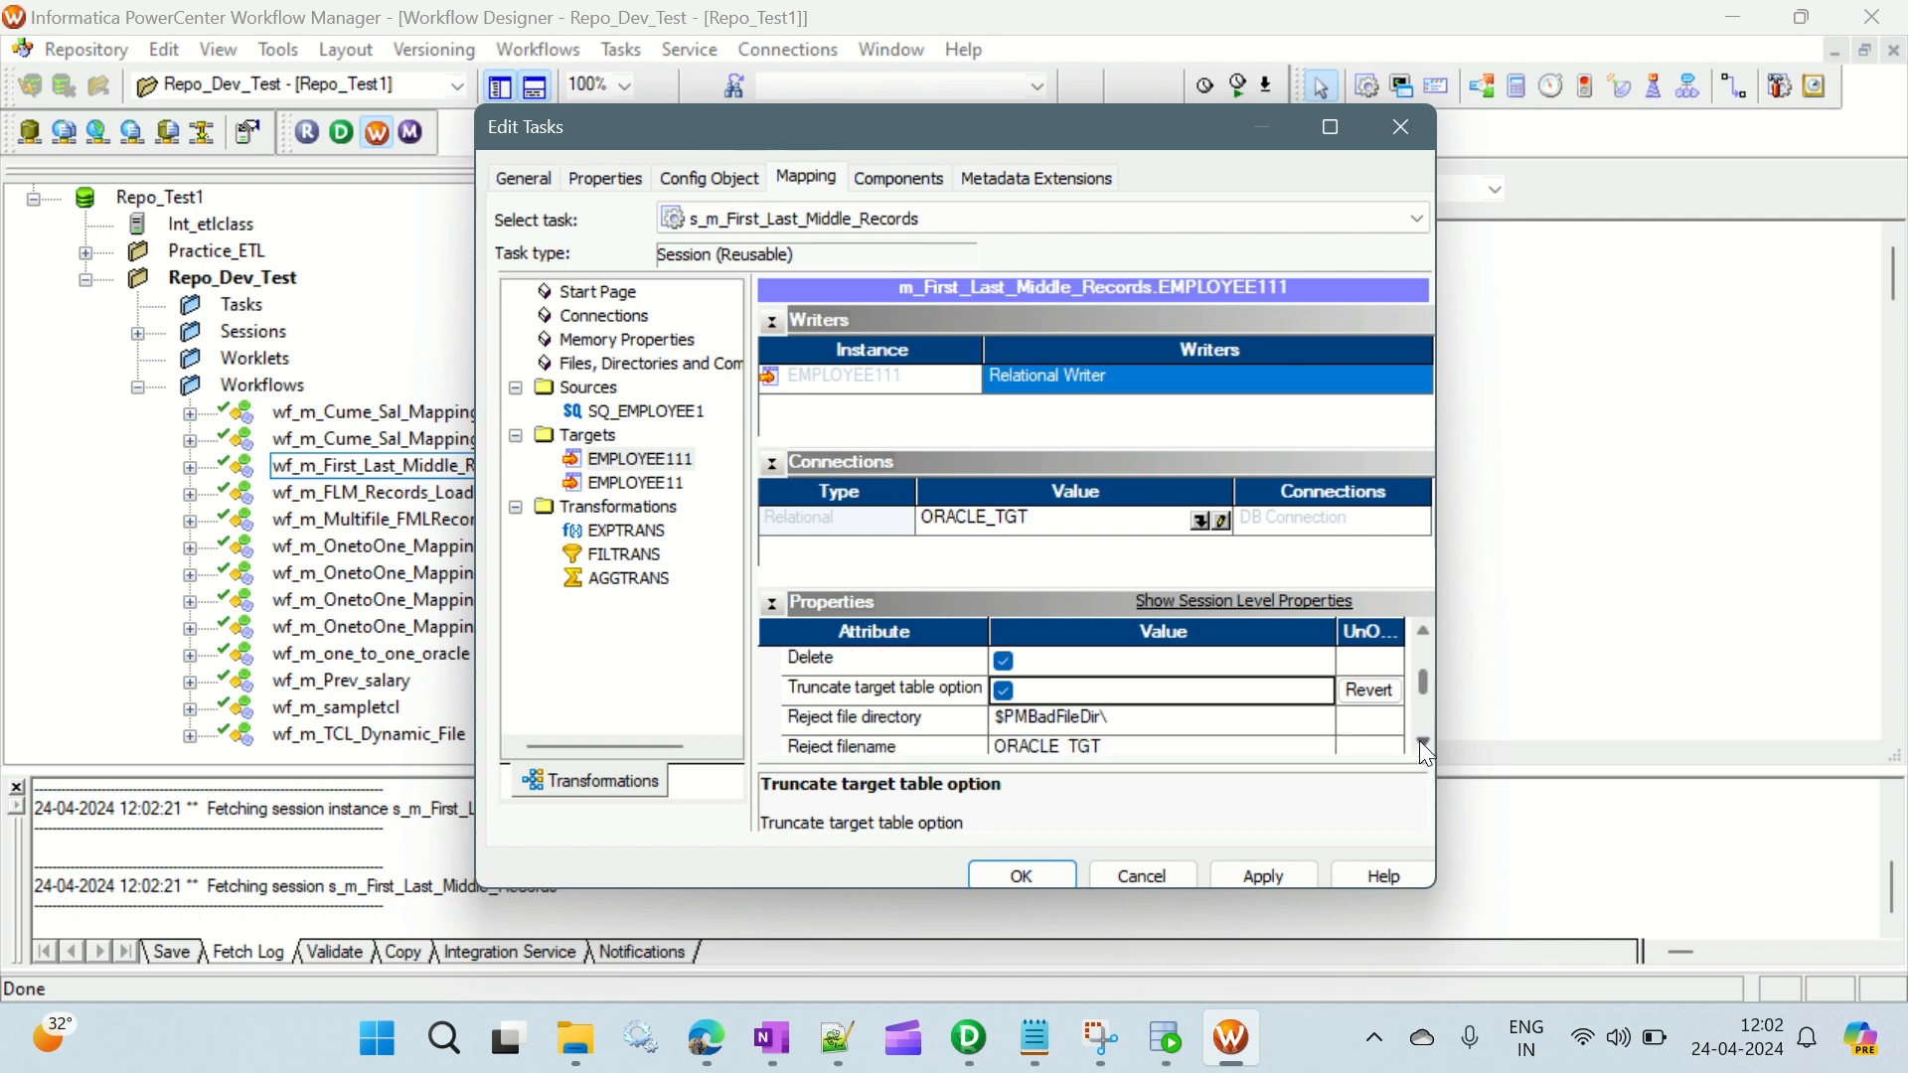
click(1419, 741)
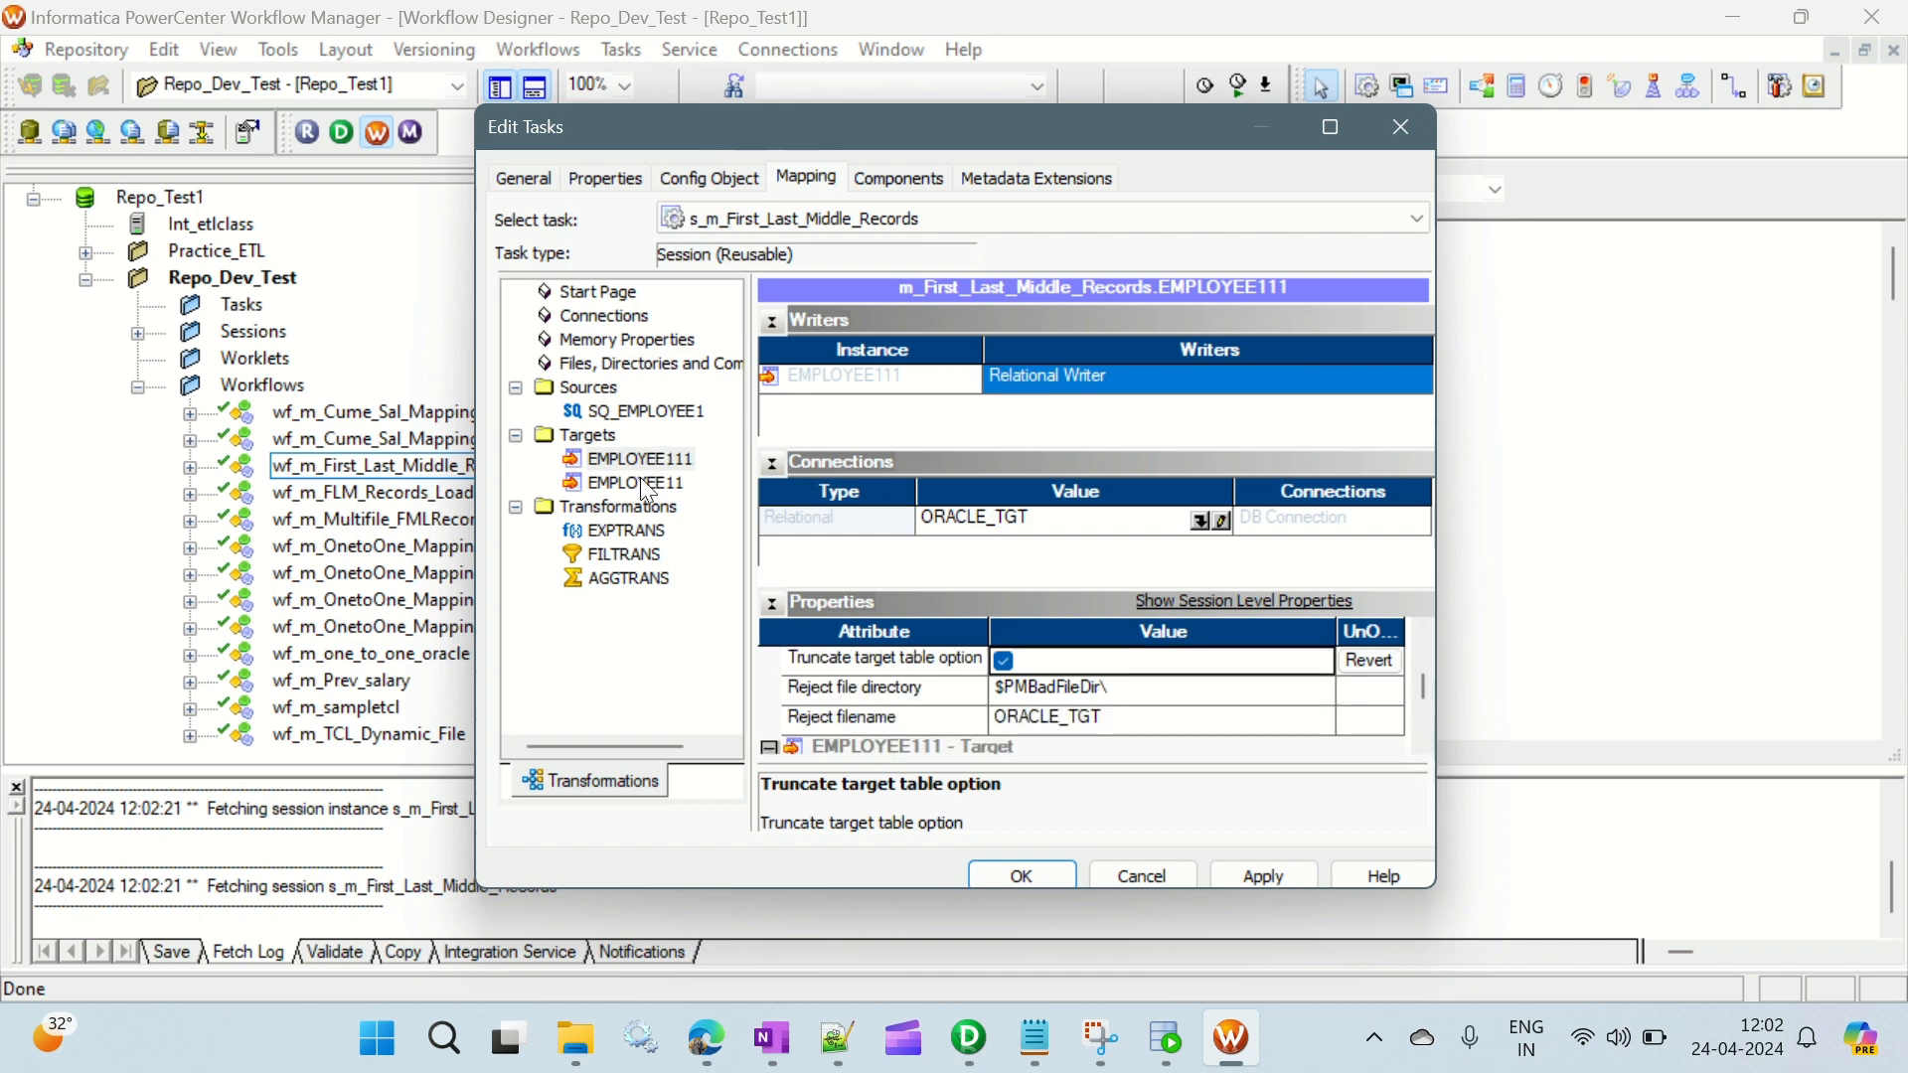
- Set the target load type of target EMPLOYEE11 to Normal
click(638, 482)
scroll(1335, 696, up, 3)
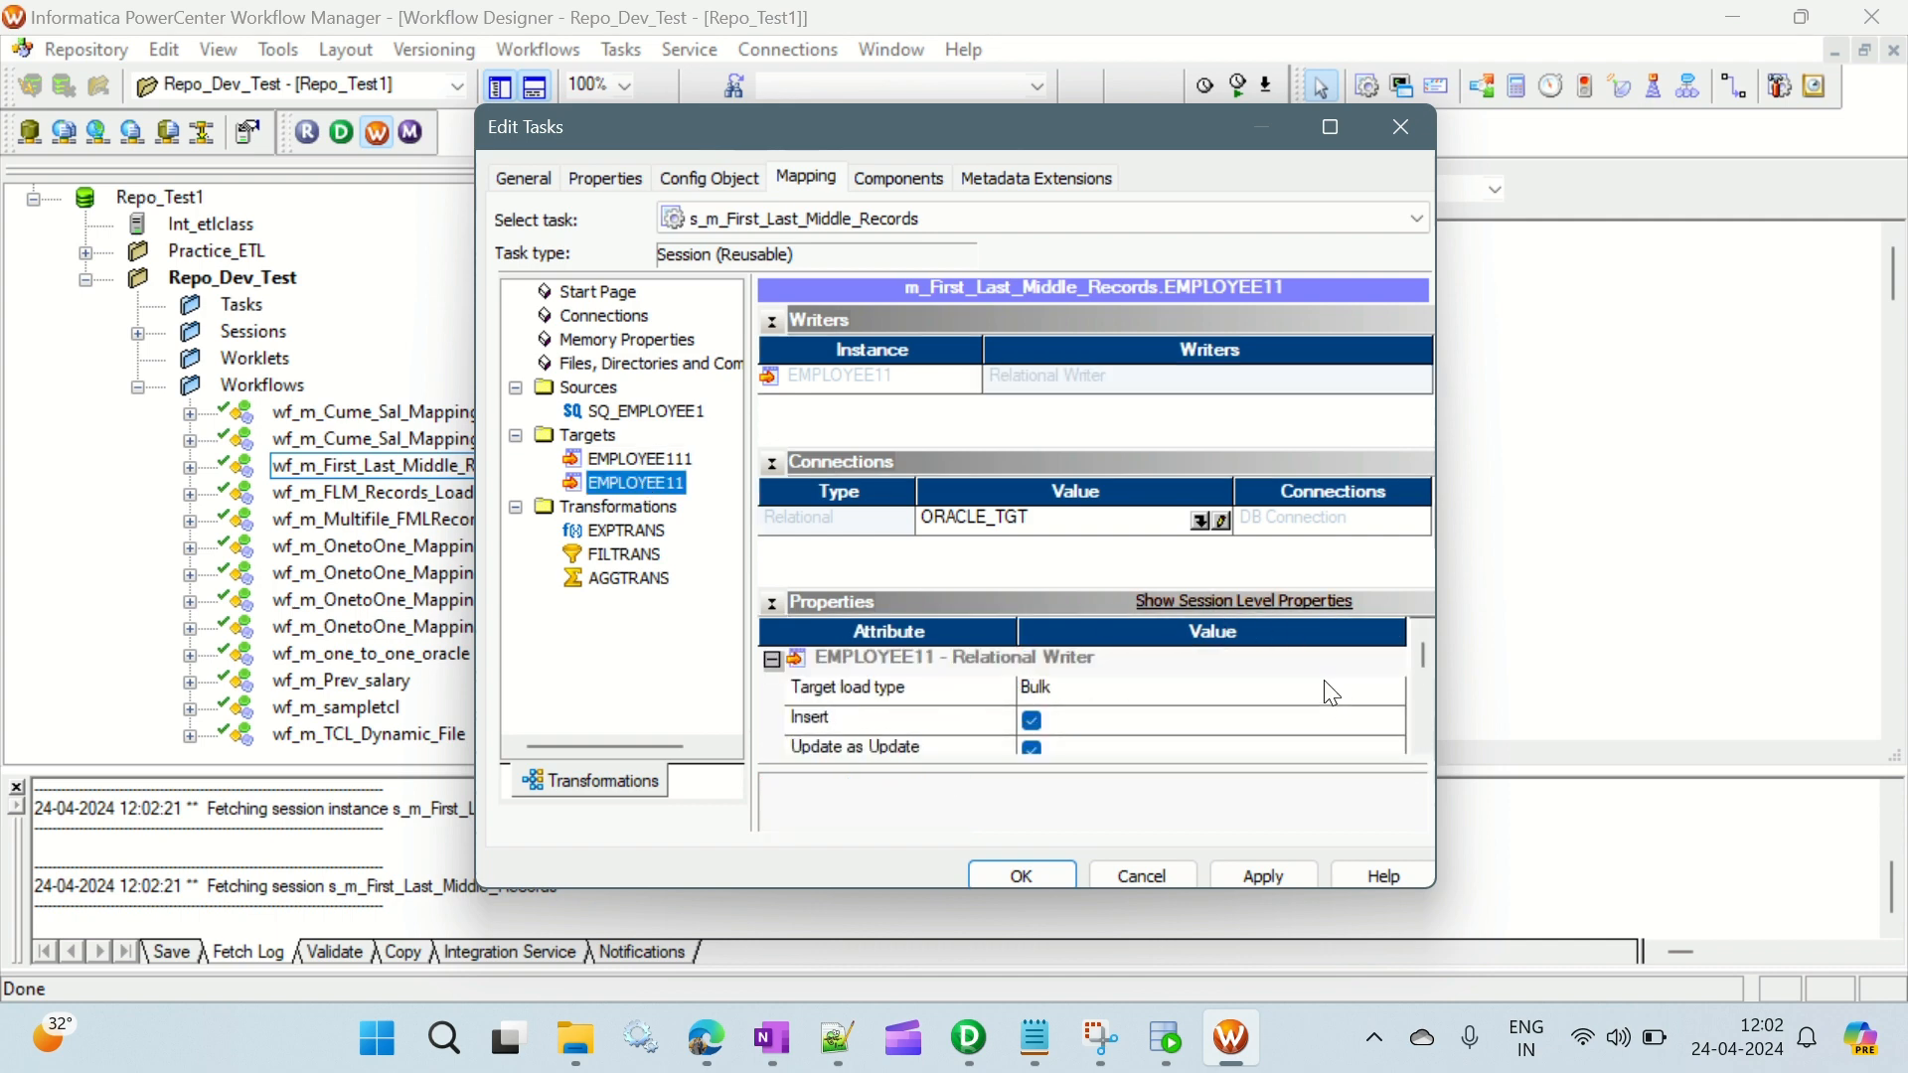
click(1173, 691)
click(1098, 719)
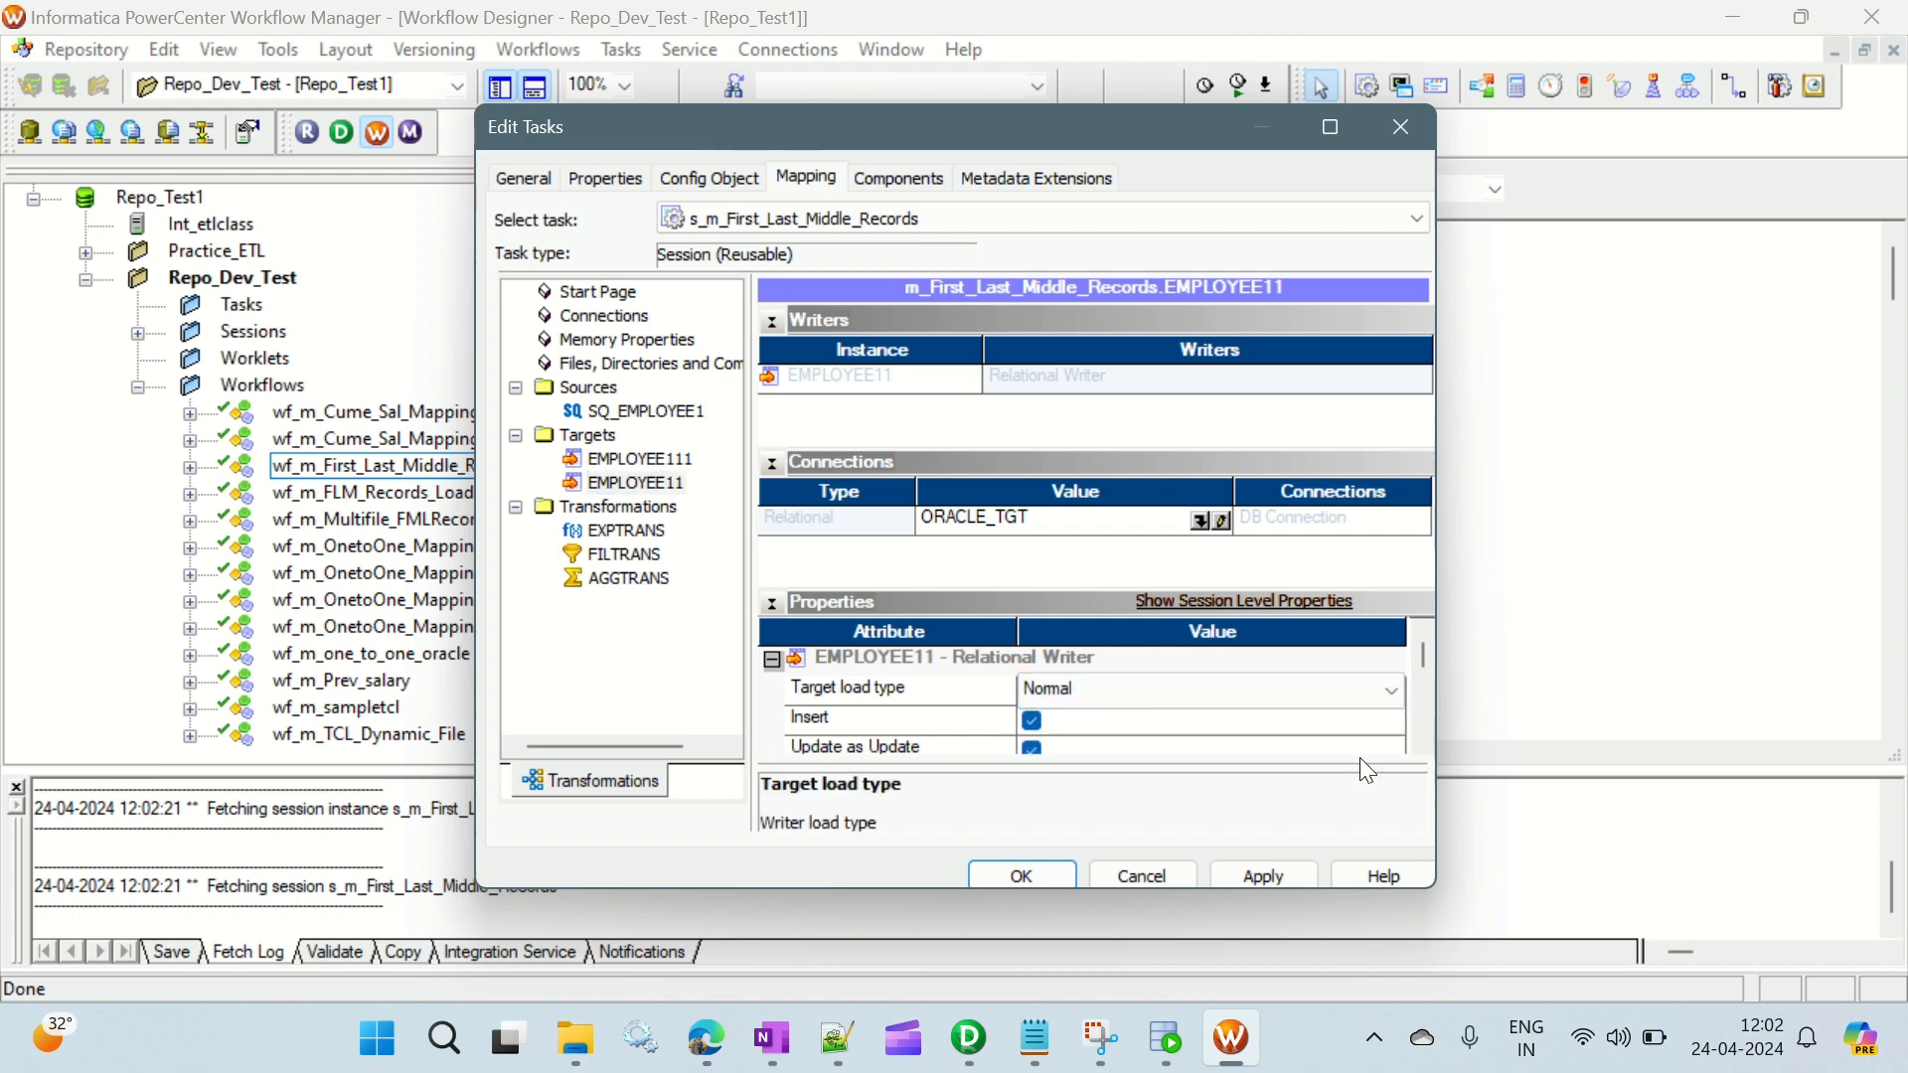
- Enable the truncate target table option for target EMPLOYEE11 and save the session changes
click(1423, 744)
click(1424, 743)
click(1424, 743)
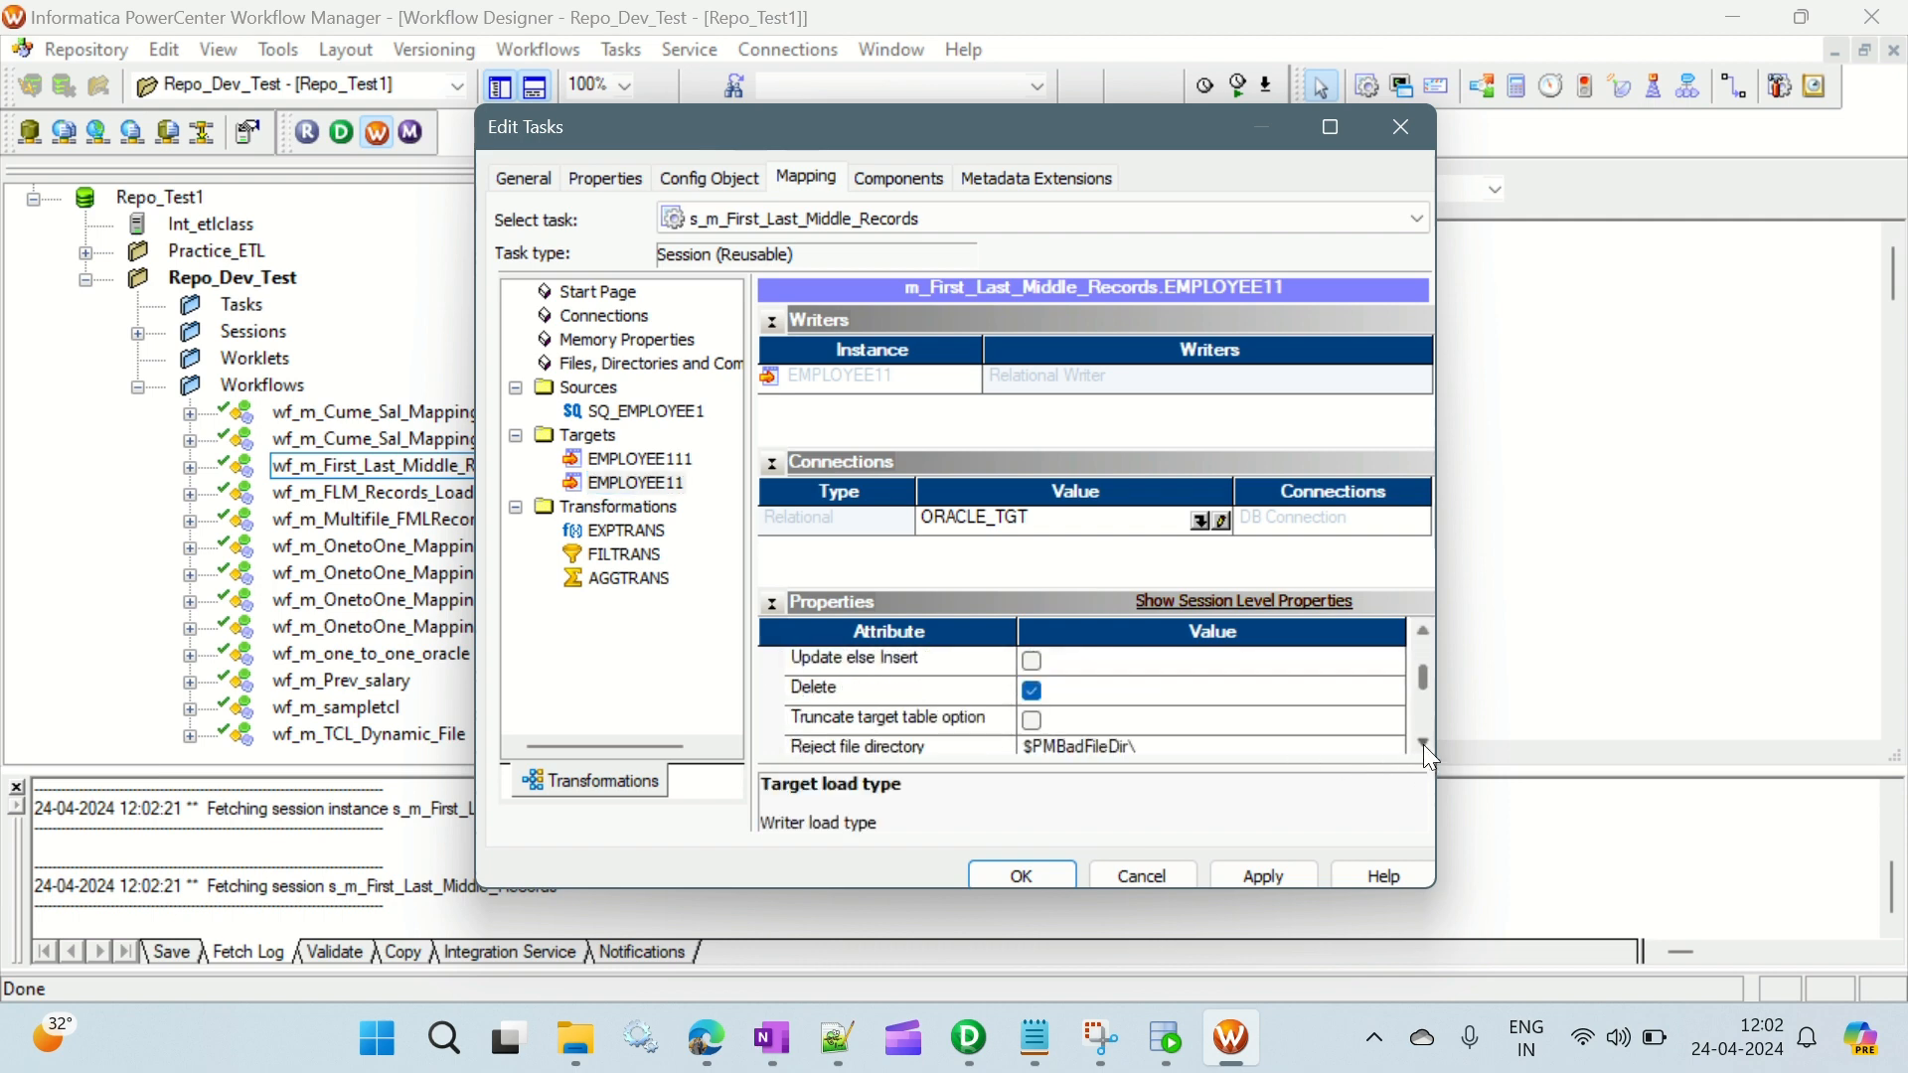
click(1423, 743)
click(1041, 690)
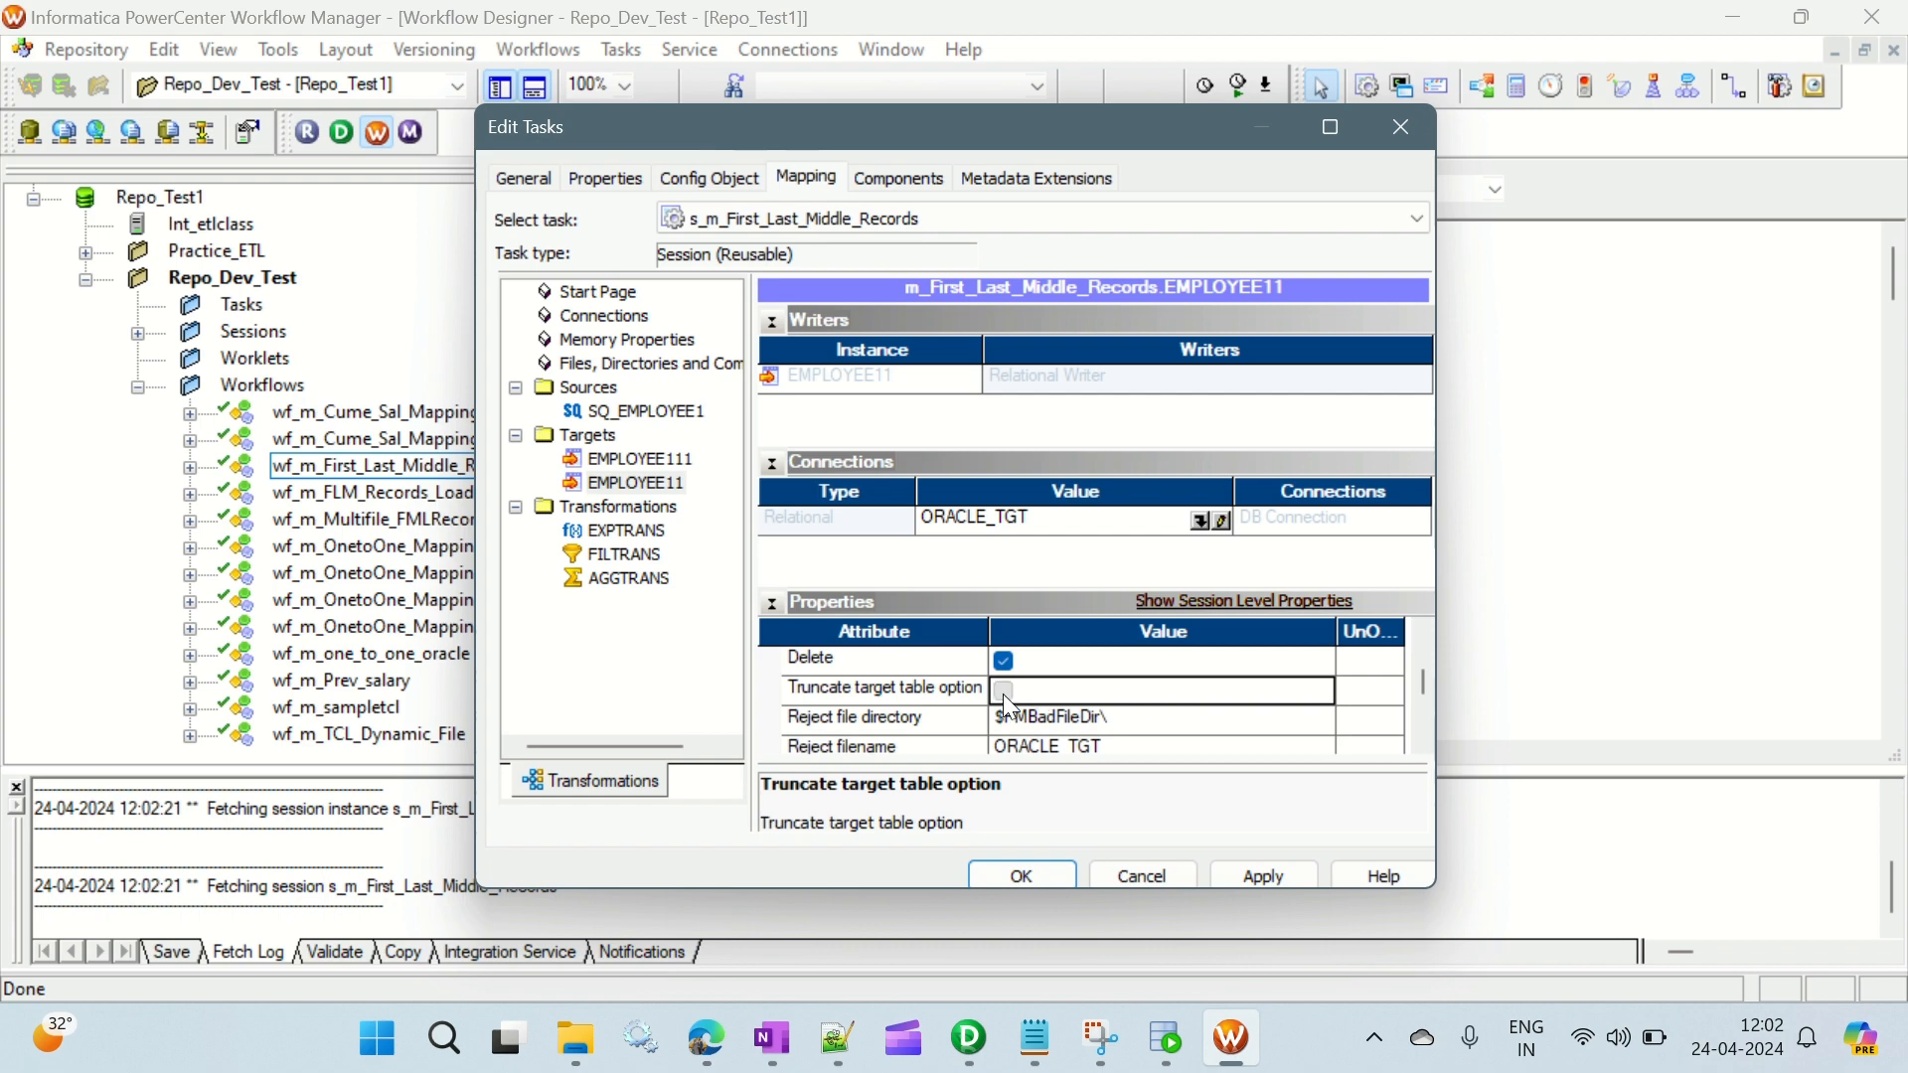
click(1004, 691)
click(1254, 875)
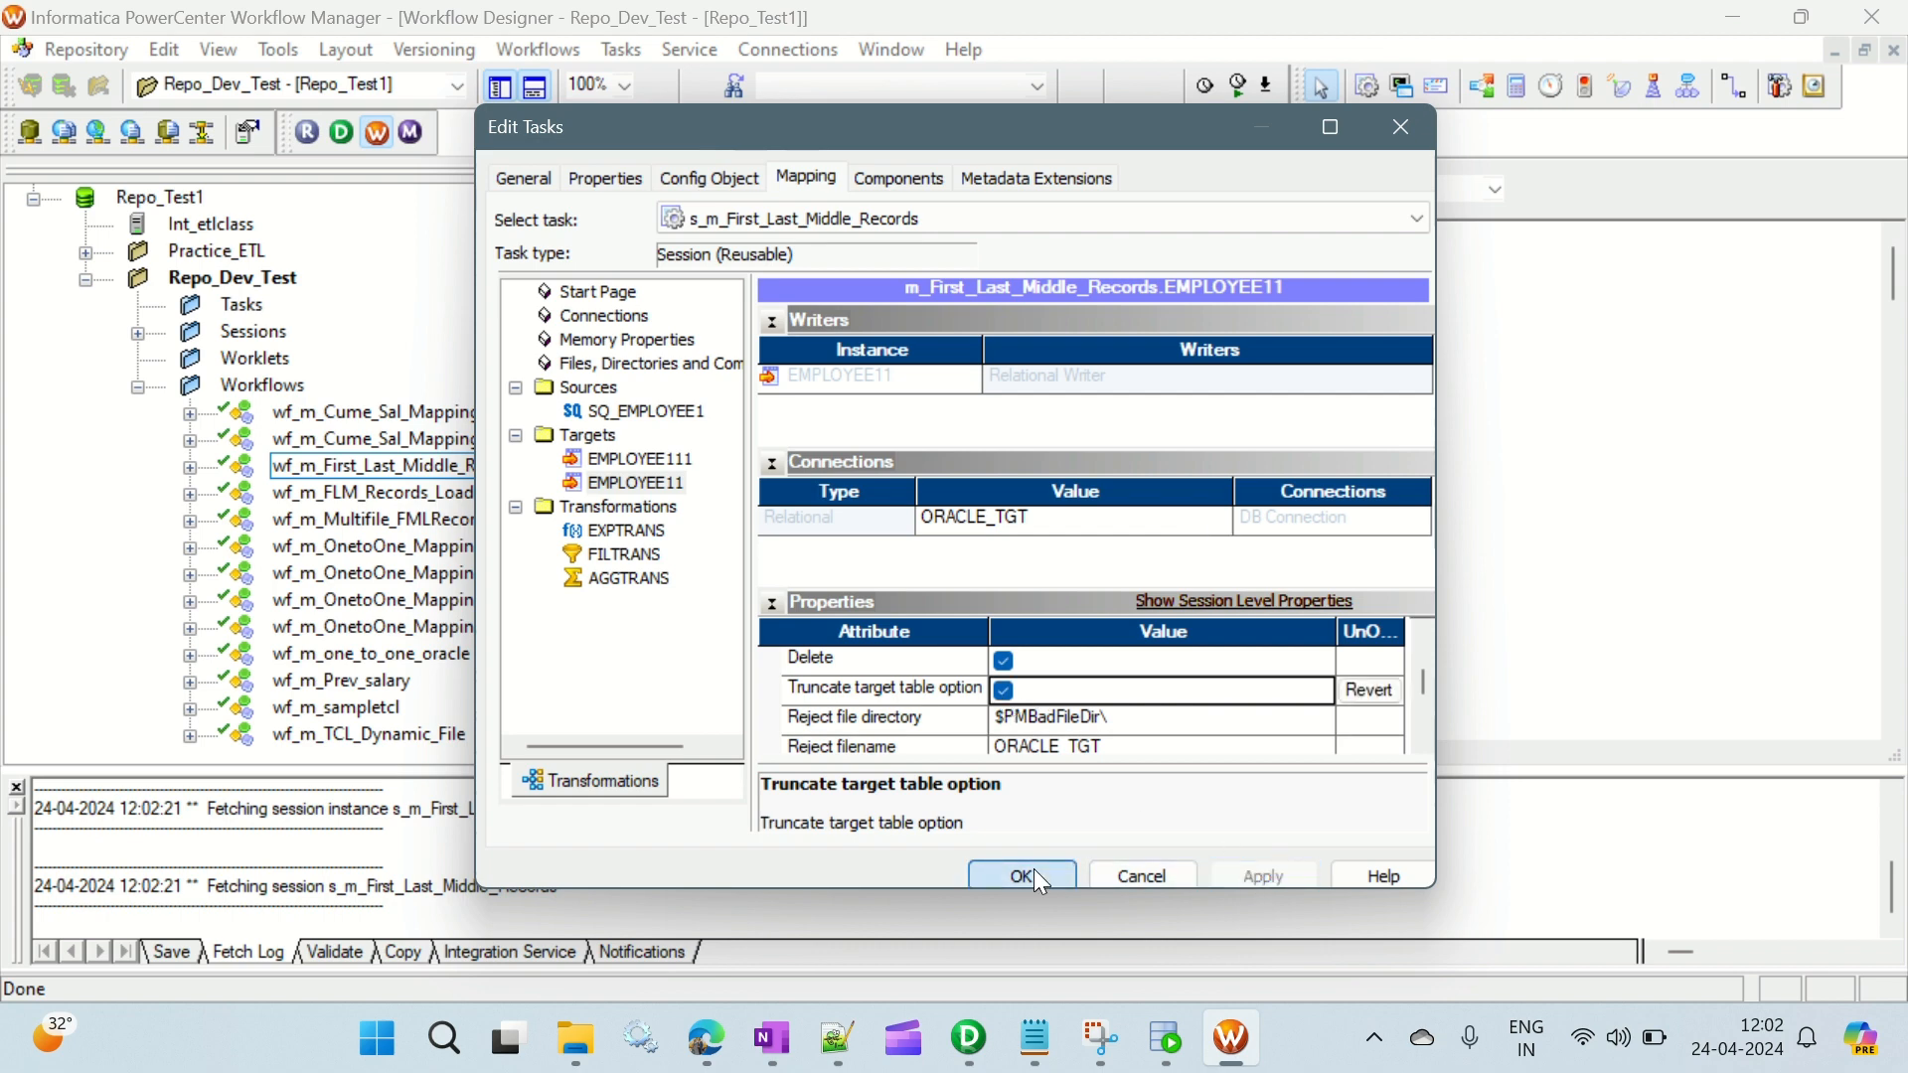
click(1034, 874)
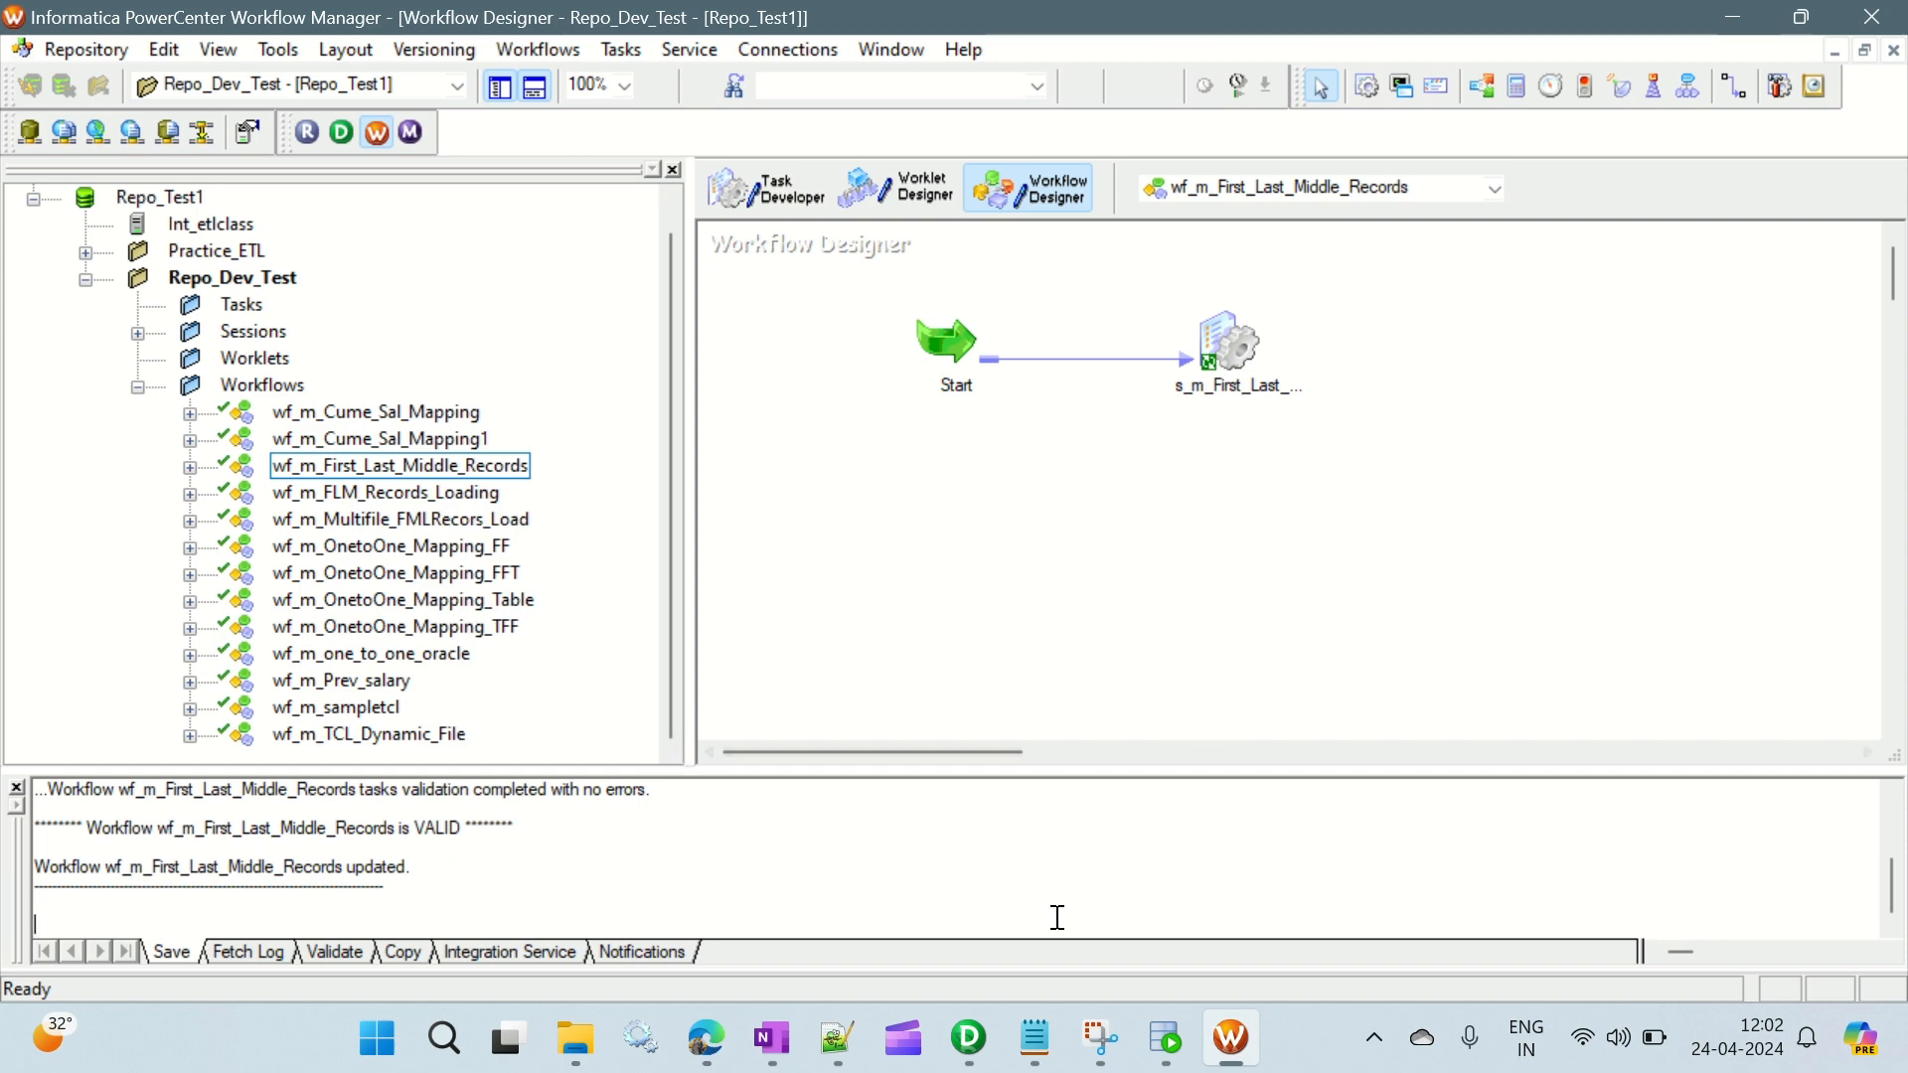
- Switch to SQL Developer and review the EMPLOYEE1 table data and the ORACLE_TGT worksheet
click(1163, 1038)
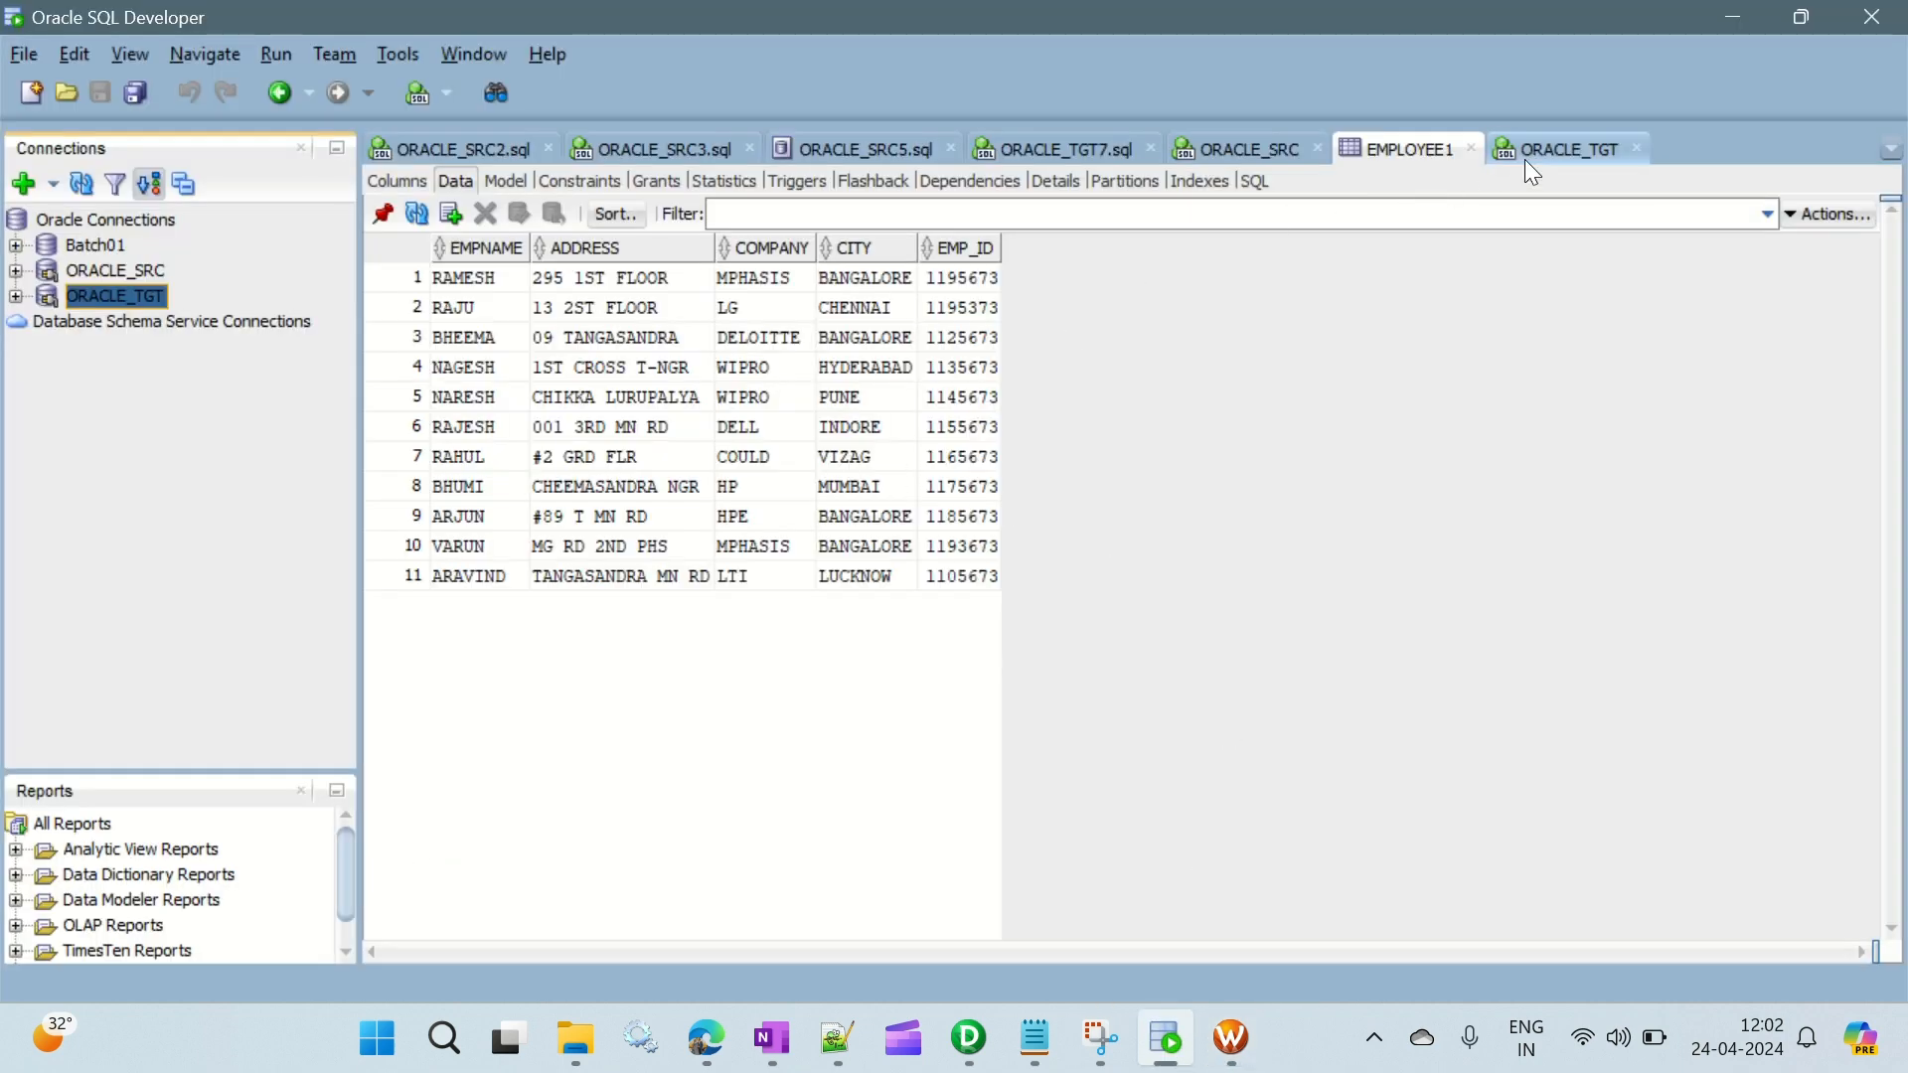
click(1567, 159)
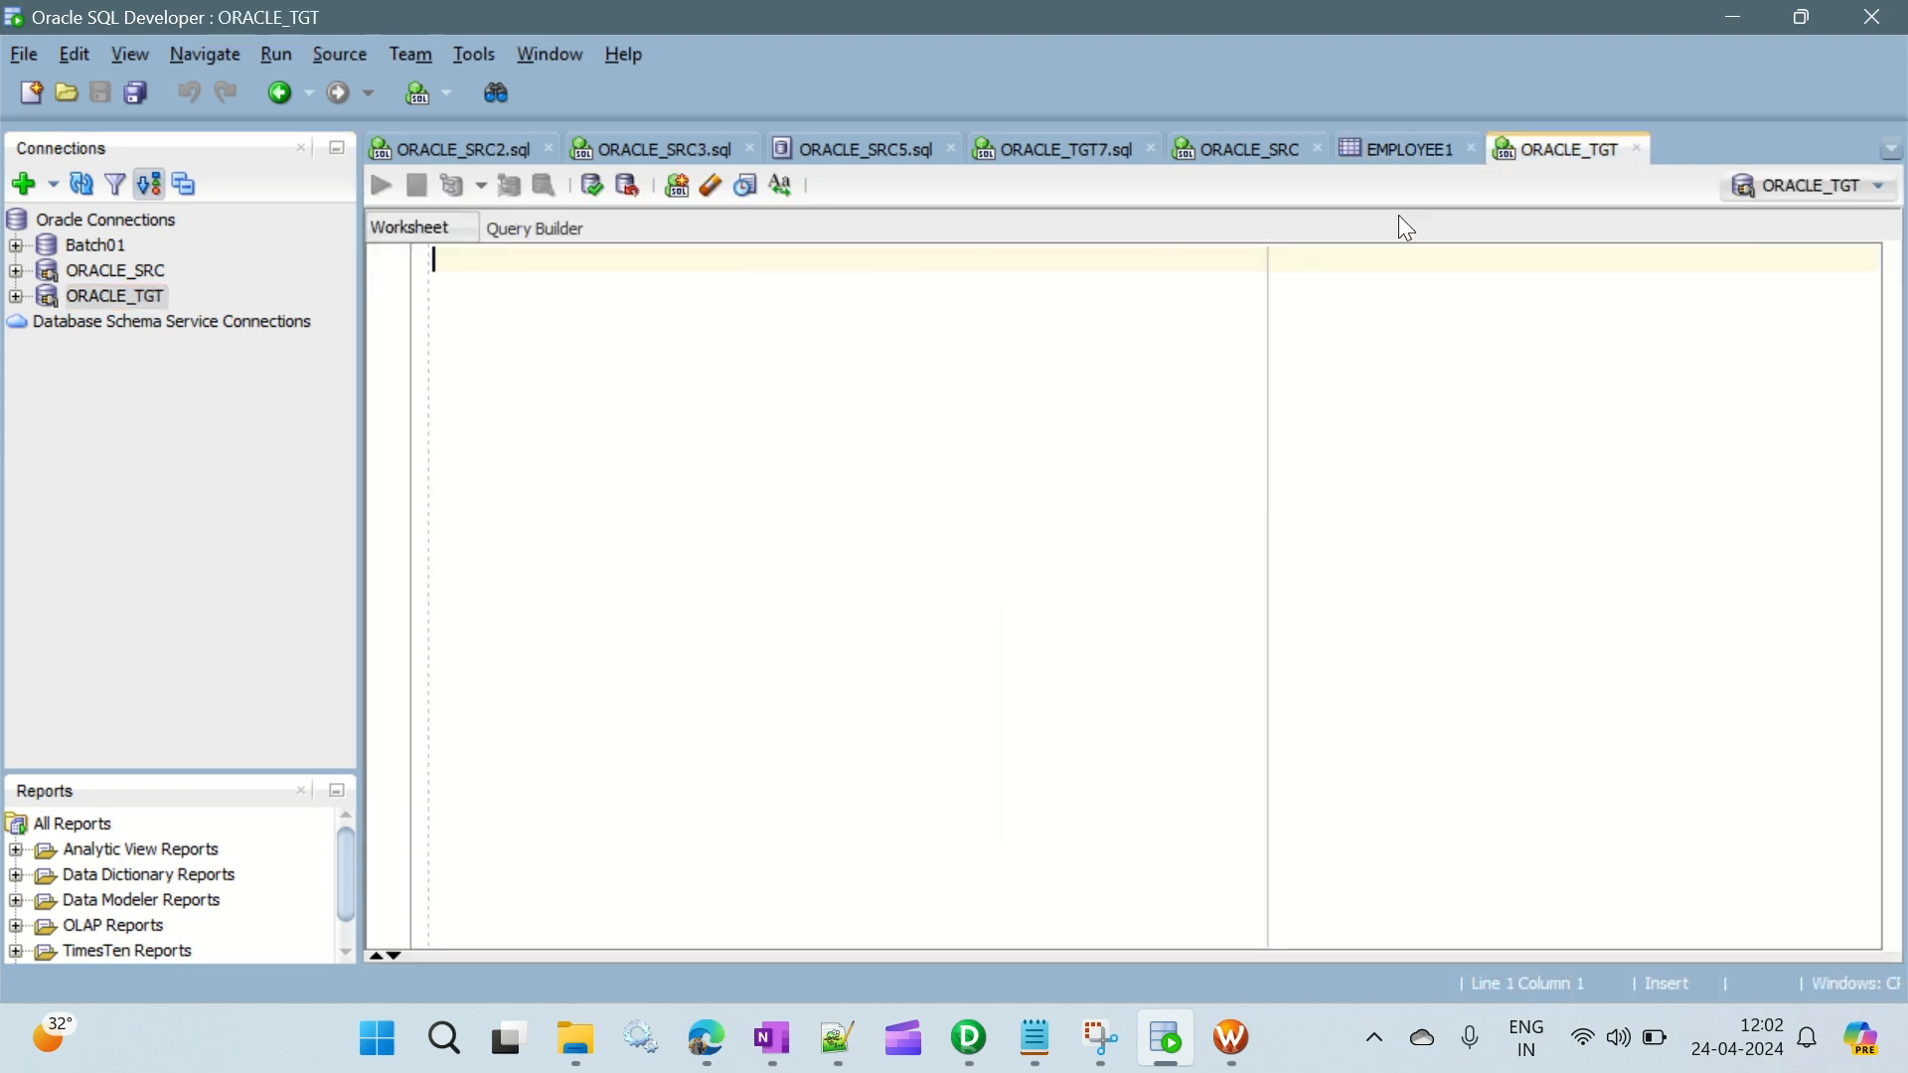
click(1396, 149)
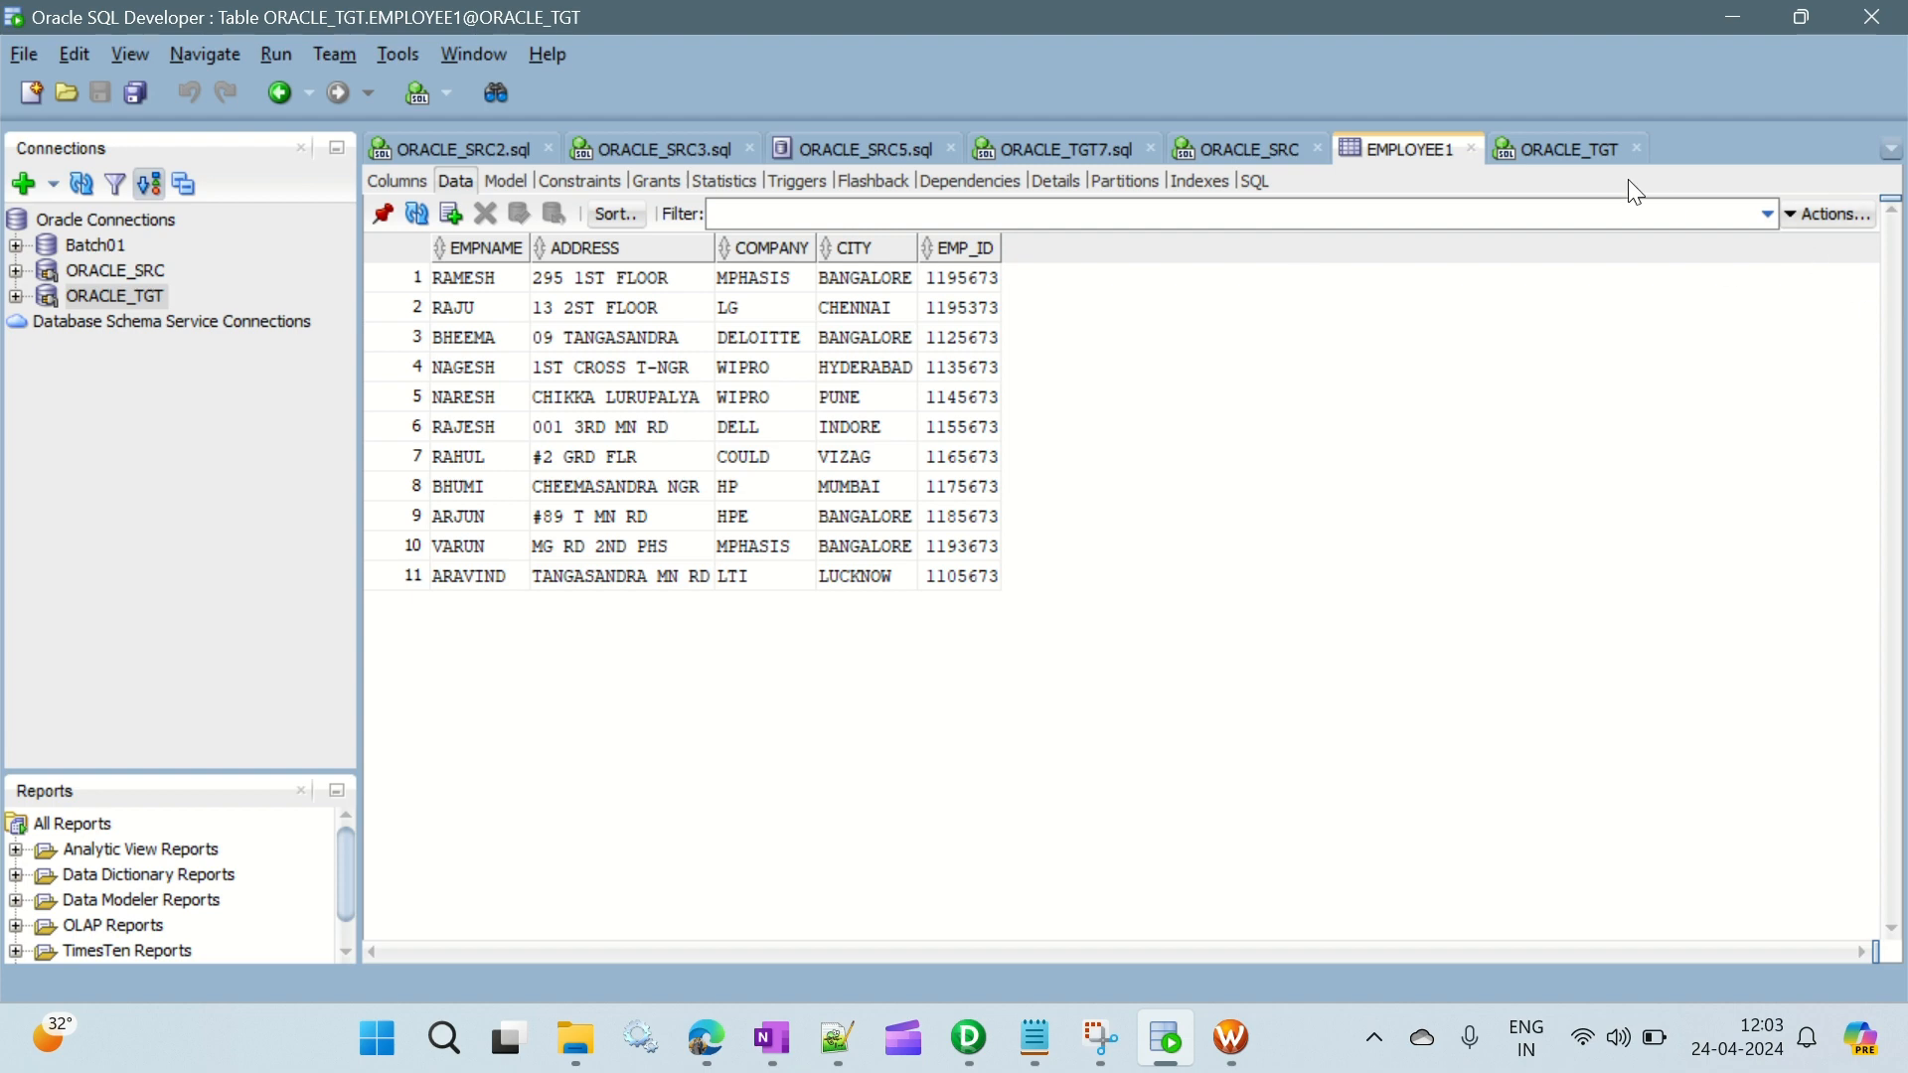
click(1581, 151)
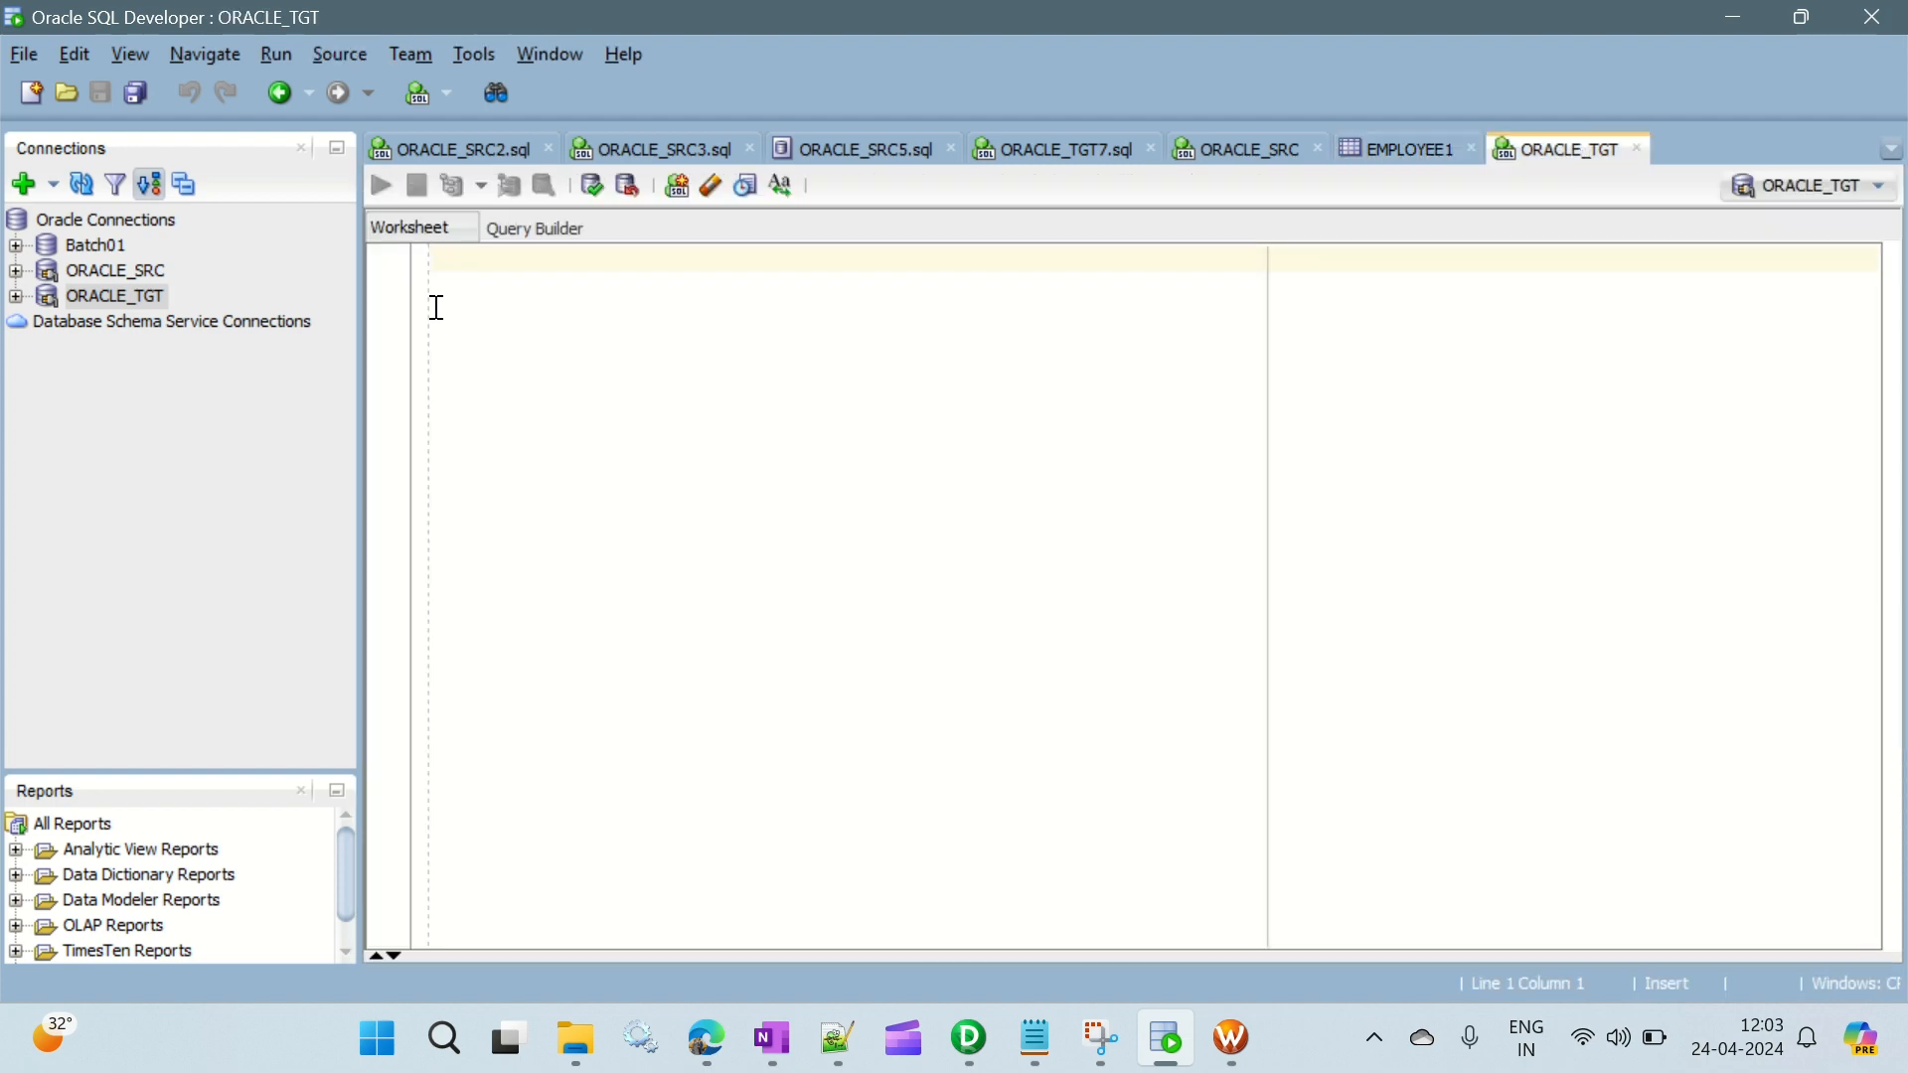
- Review the EMPLOYEE11 and EMPLOYEE111 target flows of the mapping in Designer, and return to SQL Developer
key(alt+Tab)
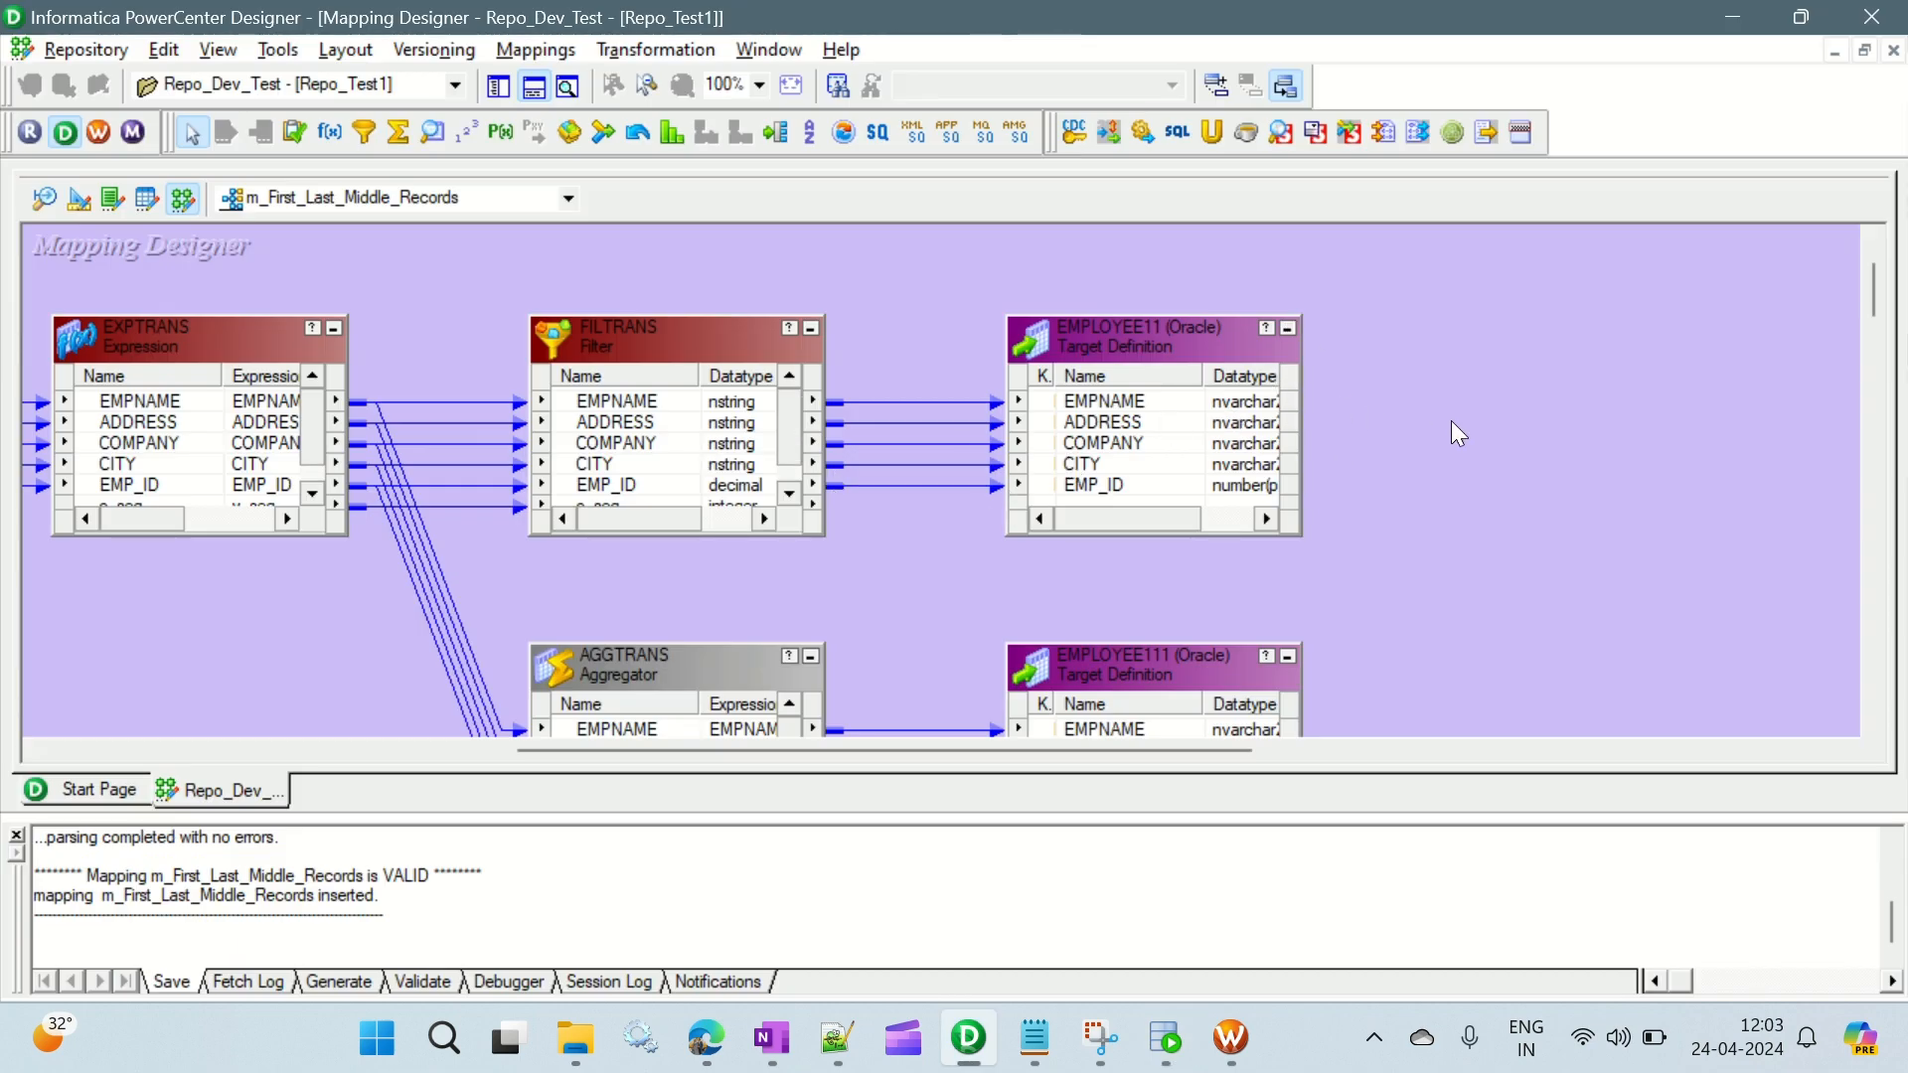
scroll(1451, 420, down, 2)
scroll(1481, 484, up, 2)
scroll(1437, 409, down, 2)
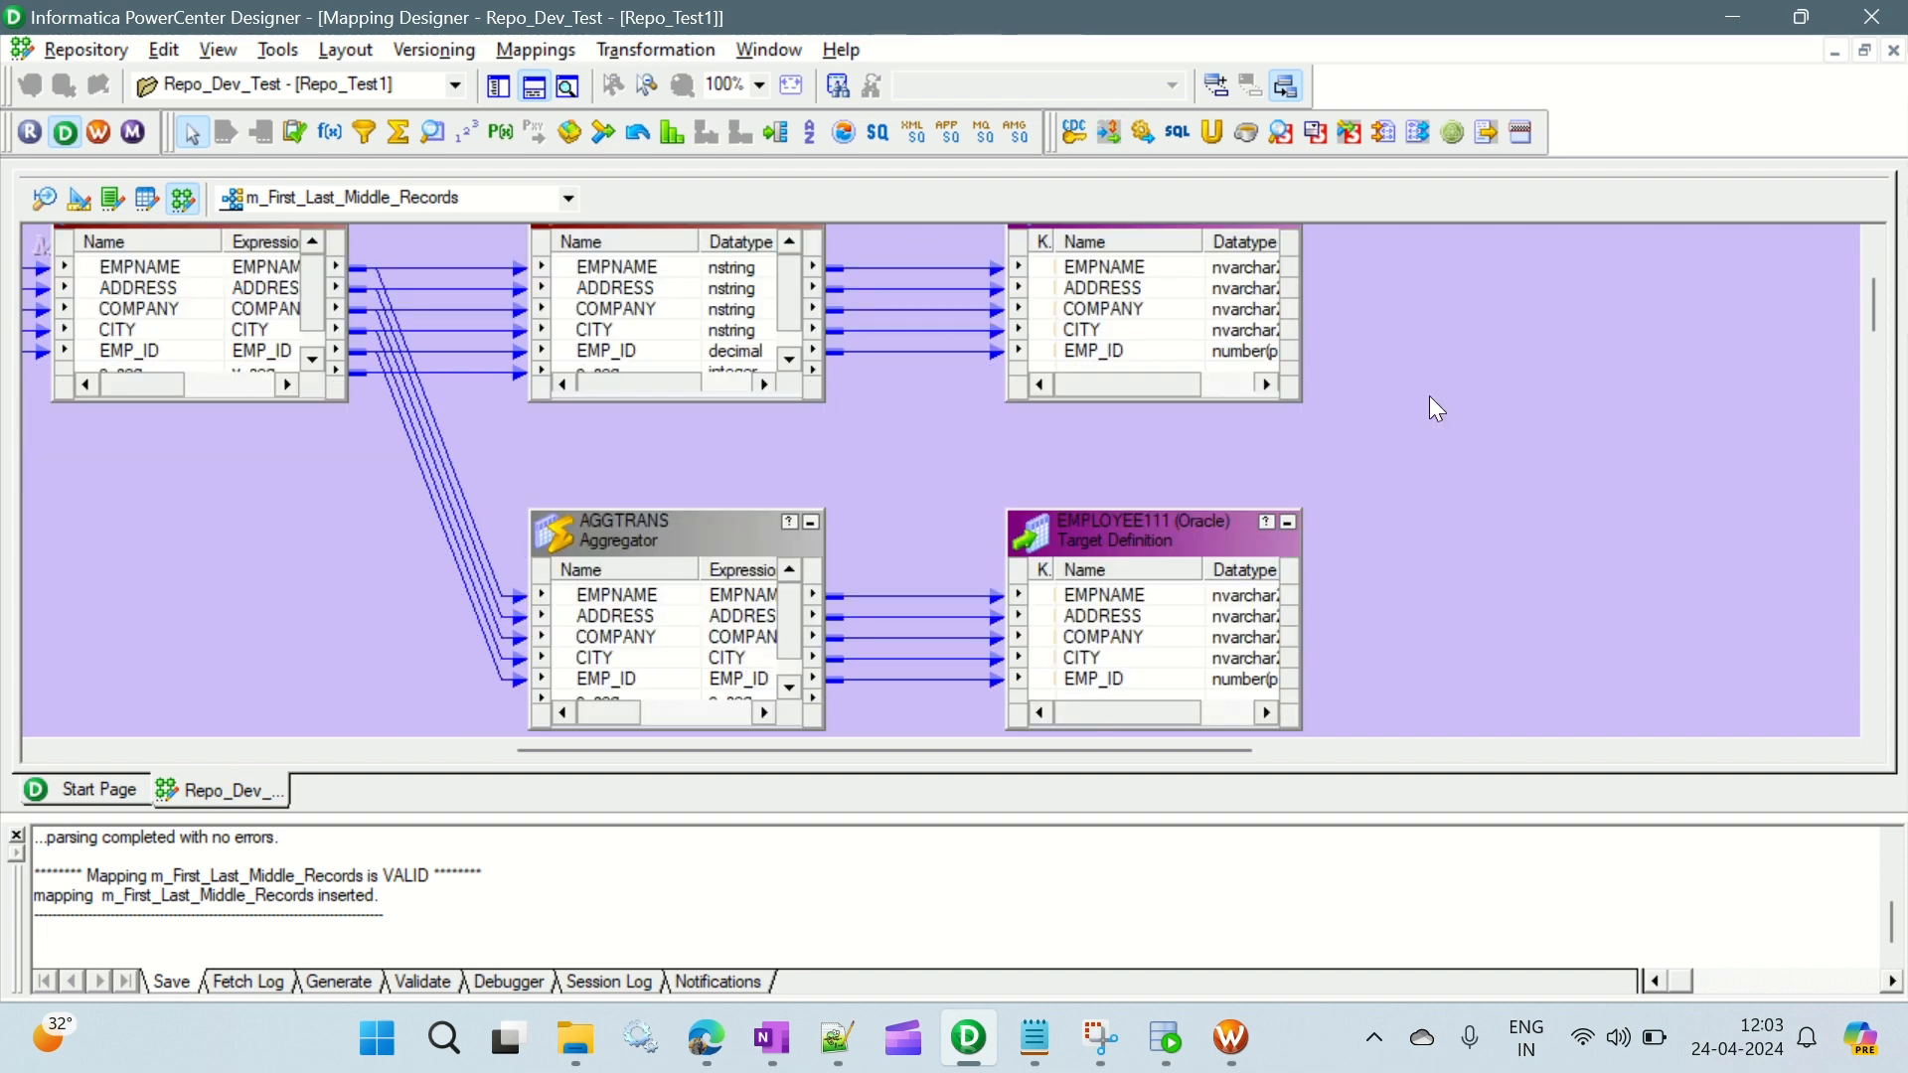
click(1166, 1039)
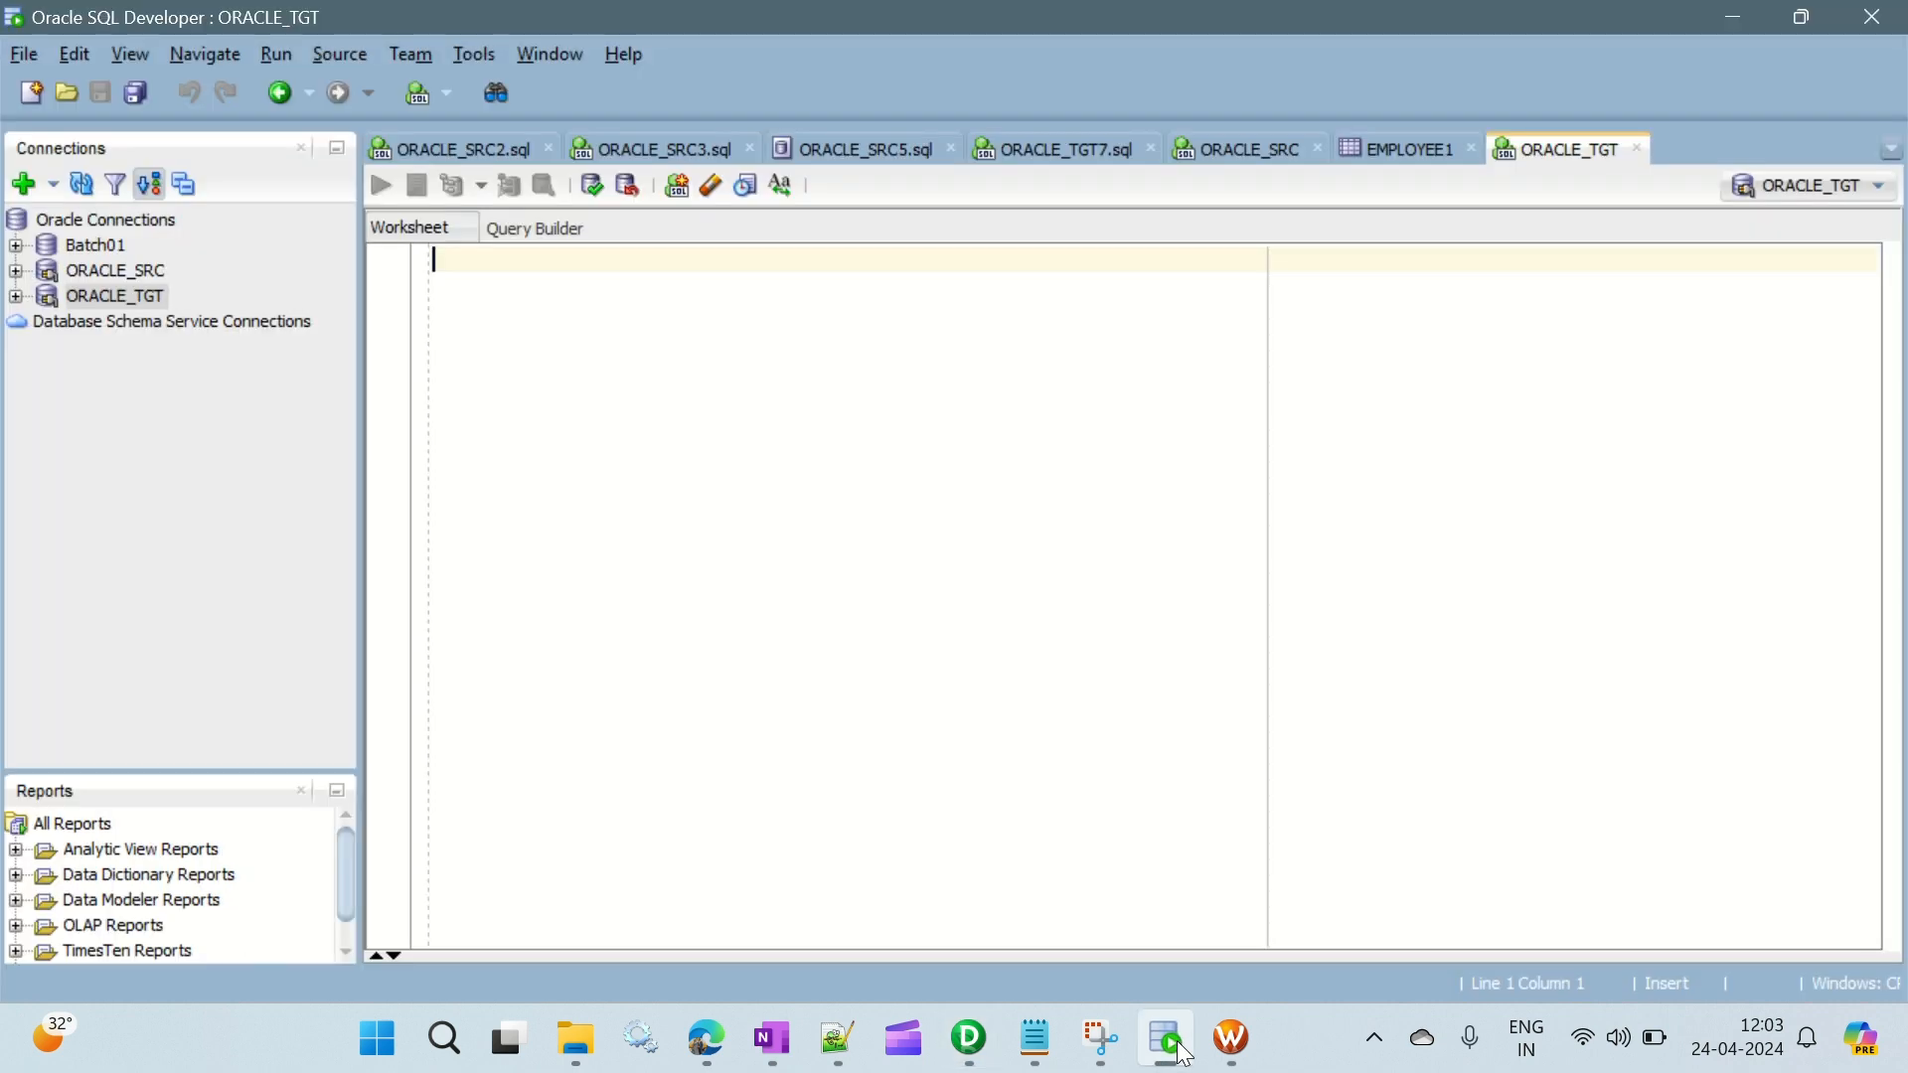
- Switch to Workflow Manager and start the workflow wf_m_First_Last_Middle_Records
click(1233, 1038)
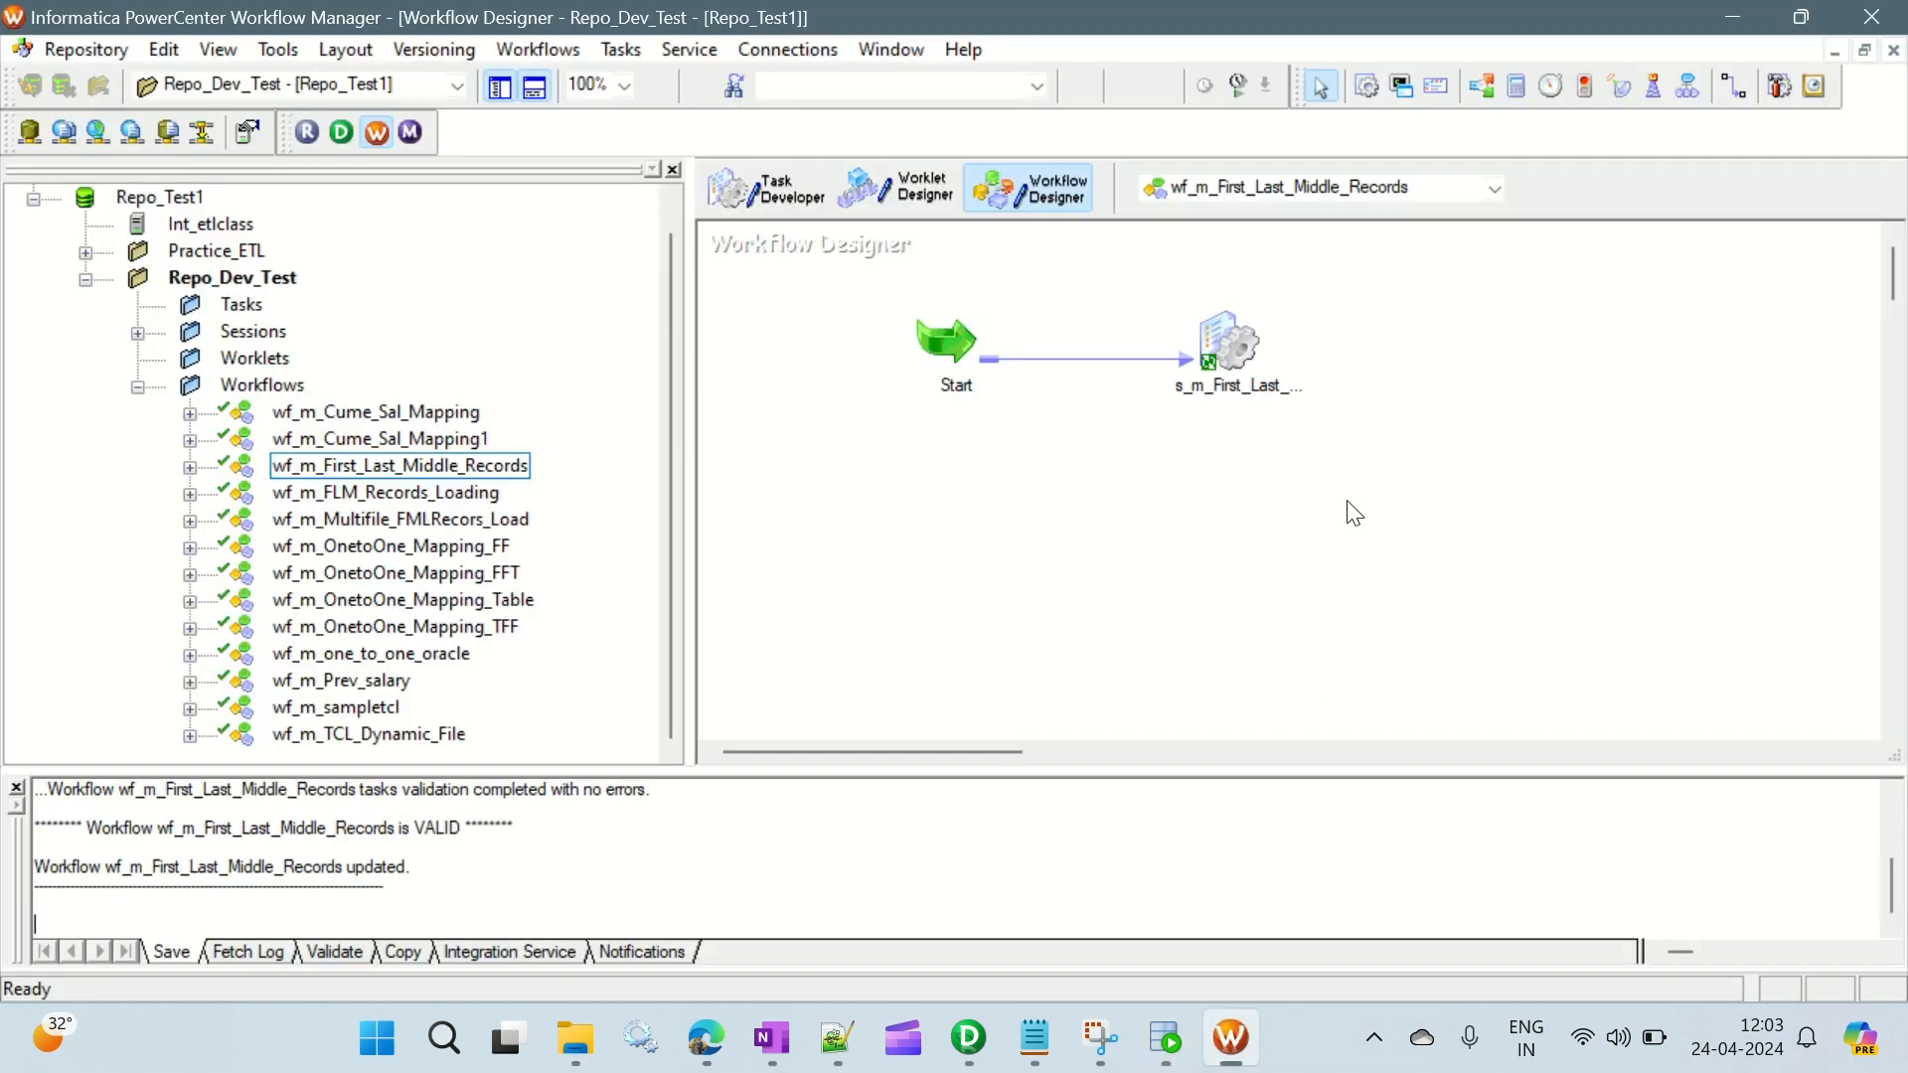
right_click(922, 396)
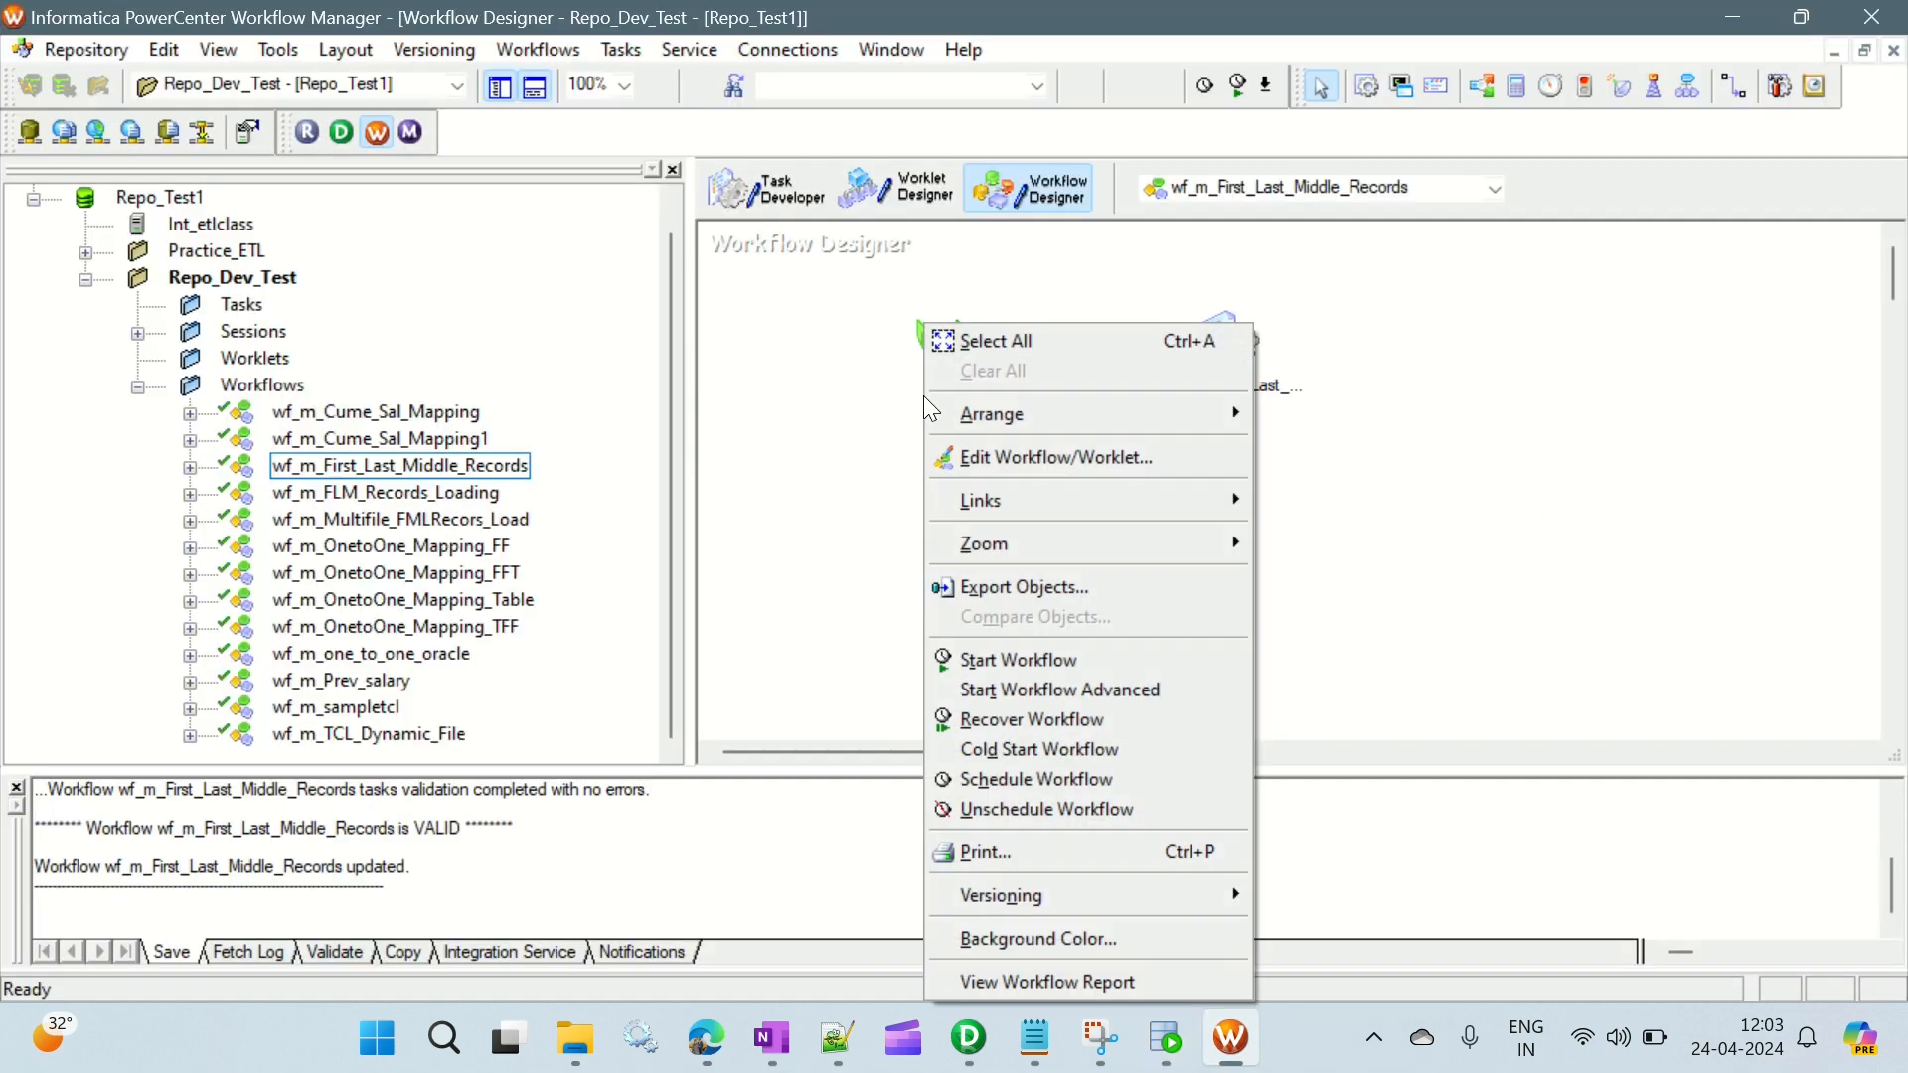
click(1027, 664)
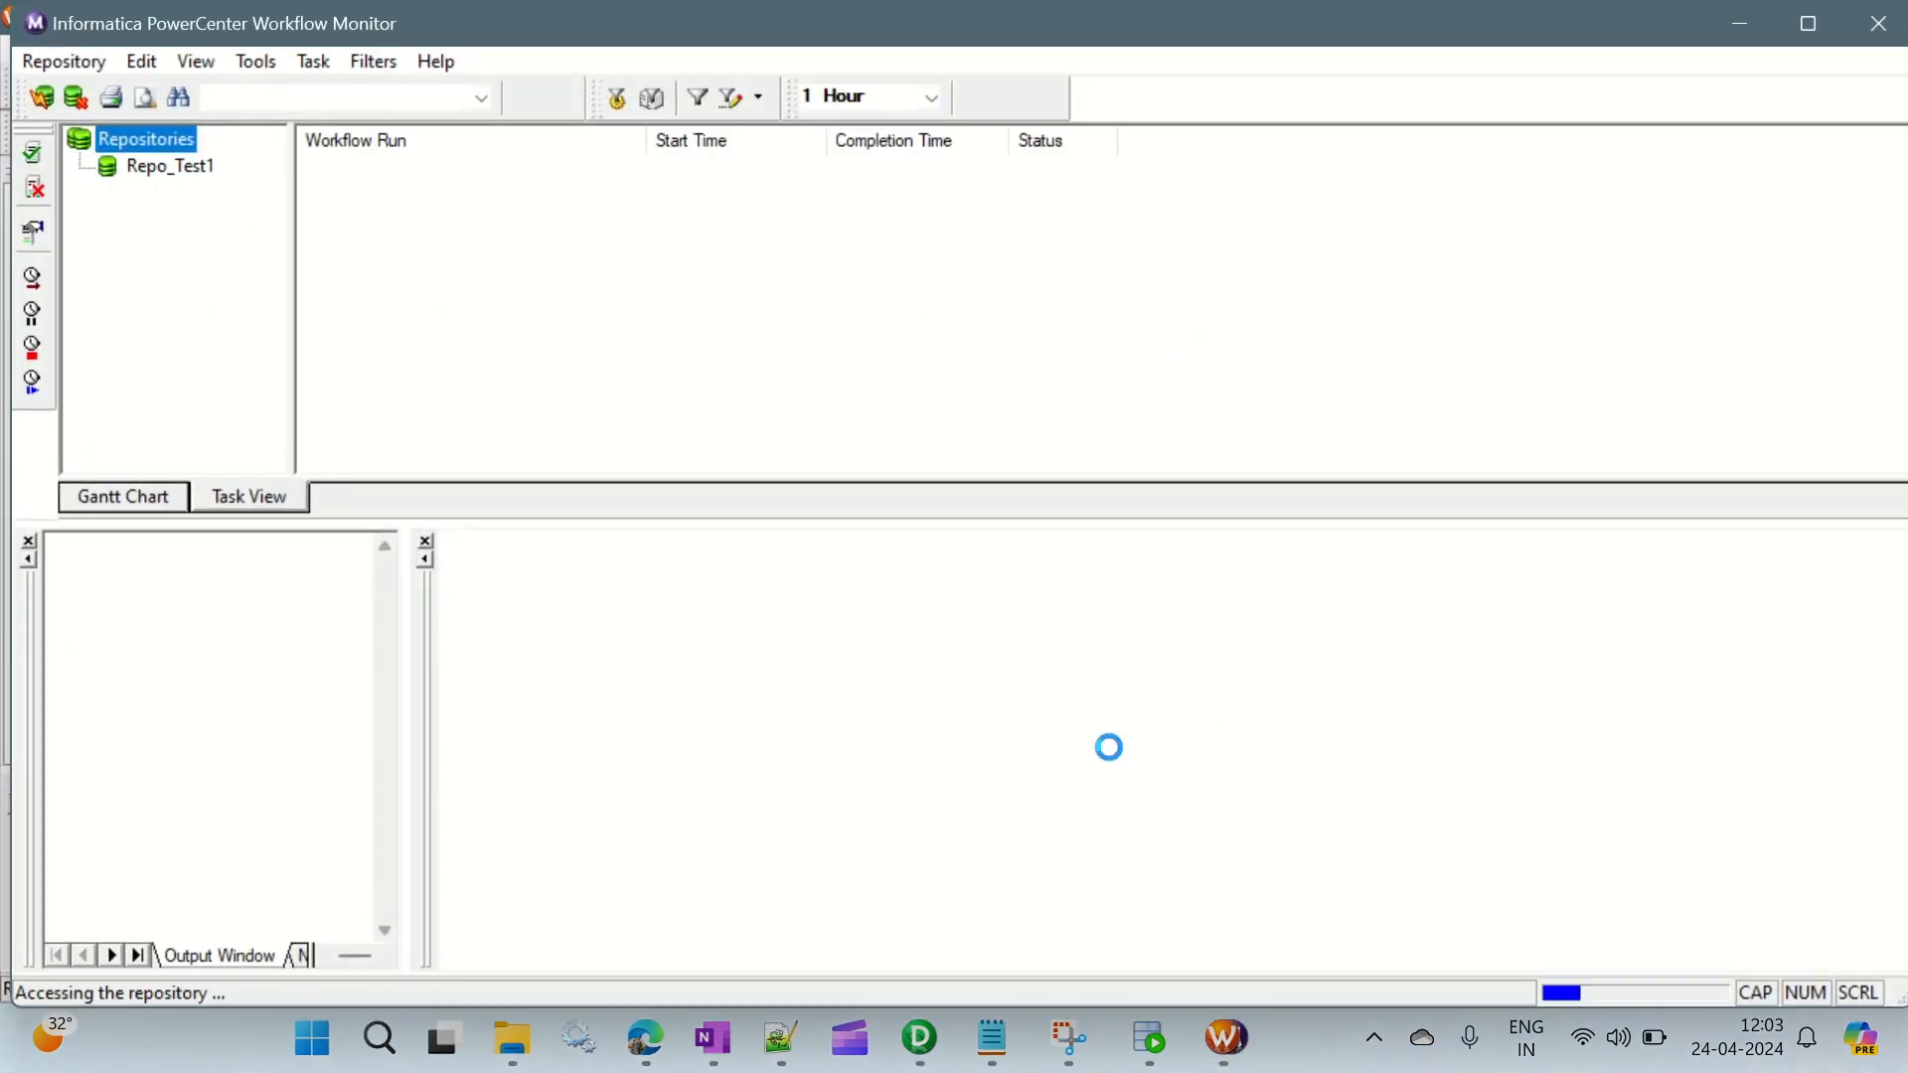
- Examine the source/target statistics of session s_m_First_Last_Middle_Records in Workflow Monitor, checking the applied rows of the source and both targets
click(466, 215)
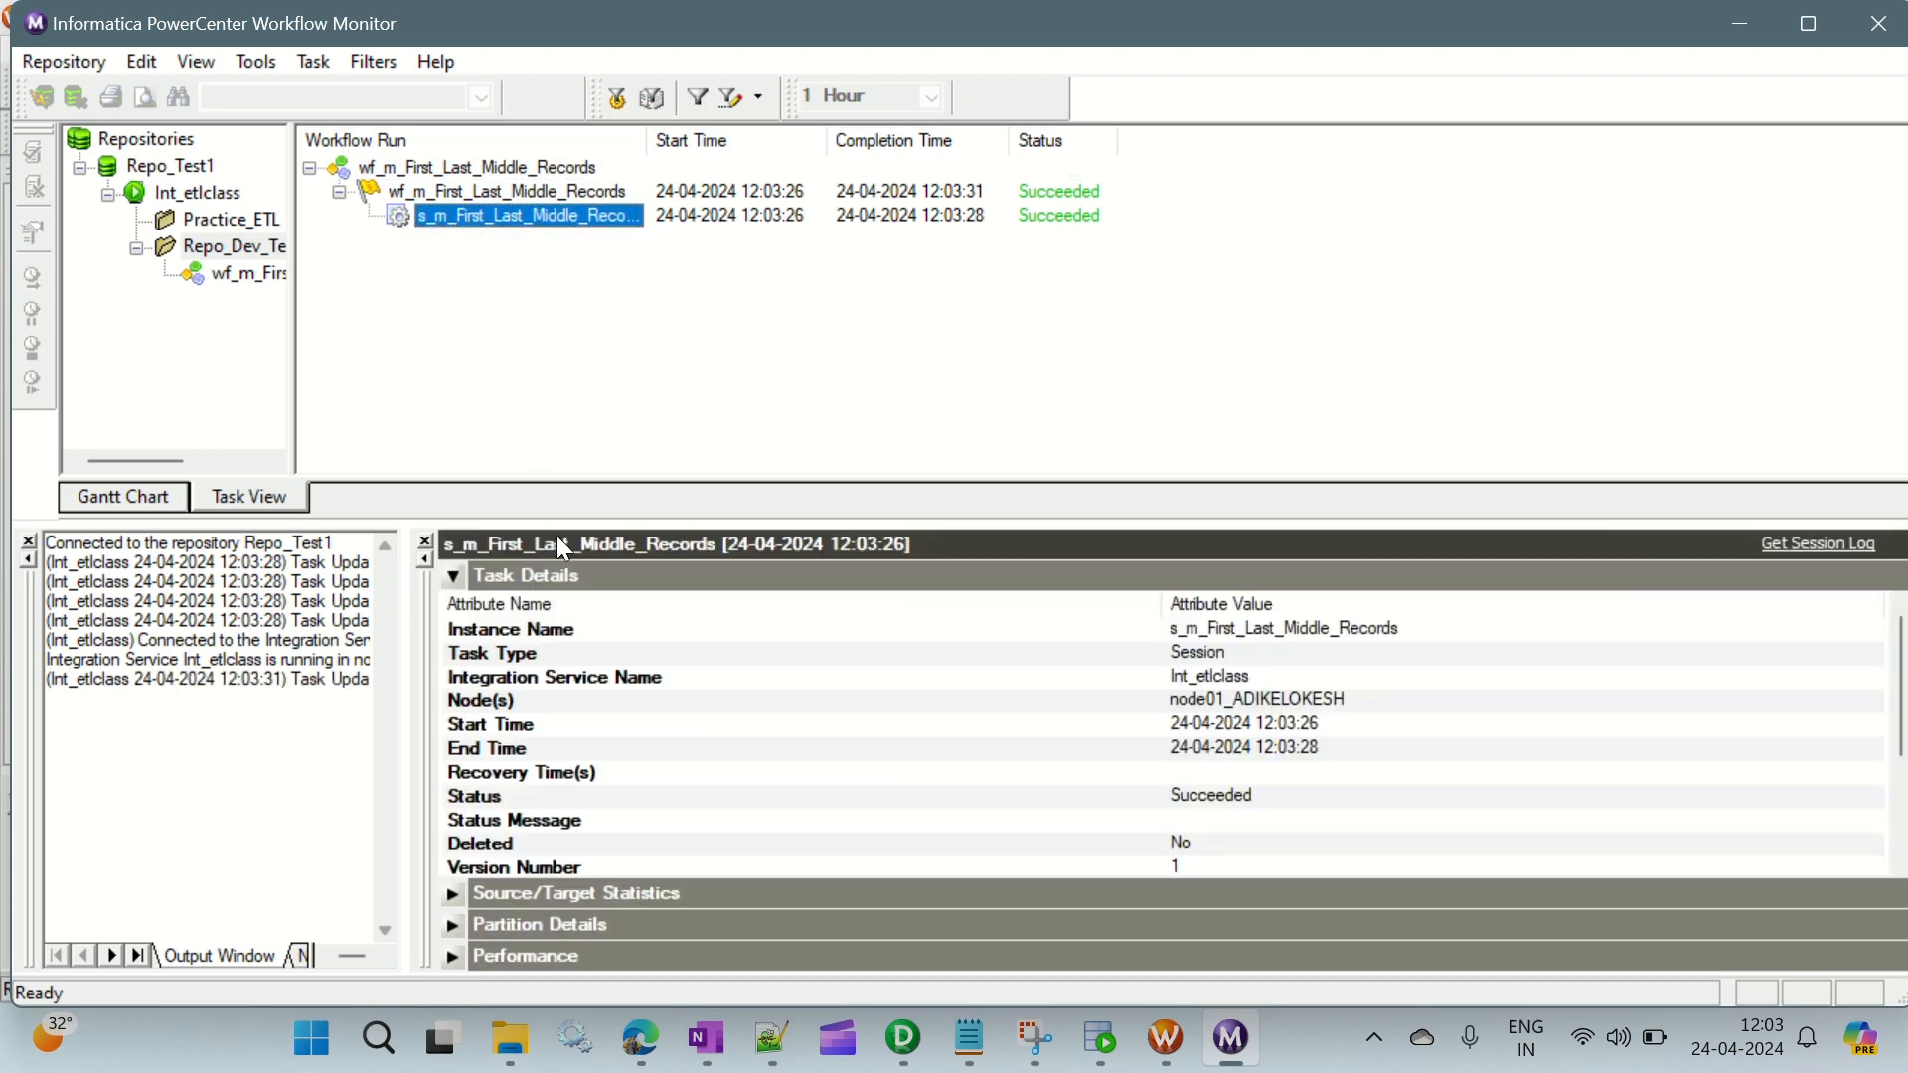
click(455, 574)
click(457, 606)
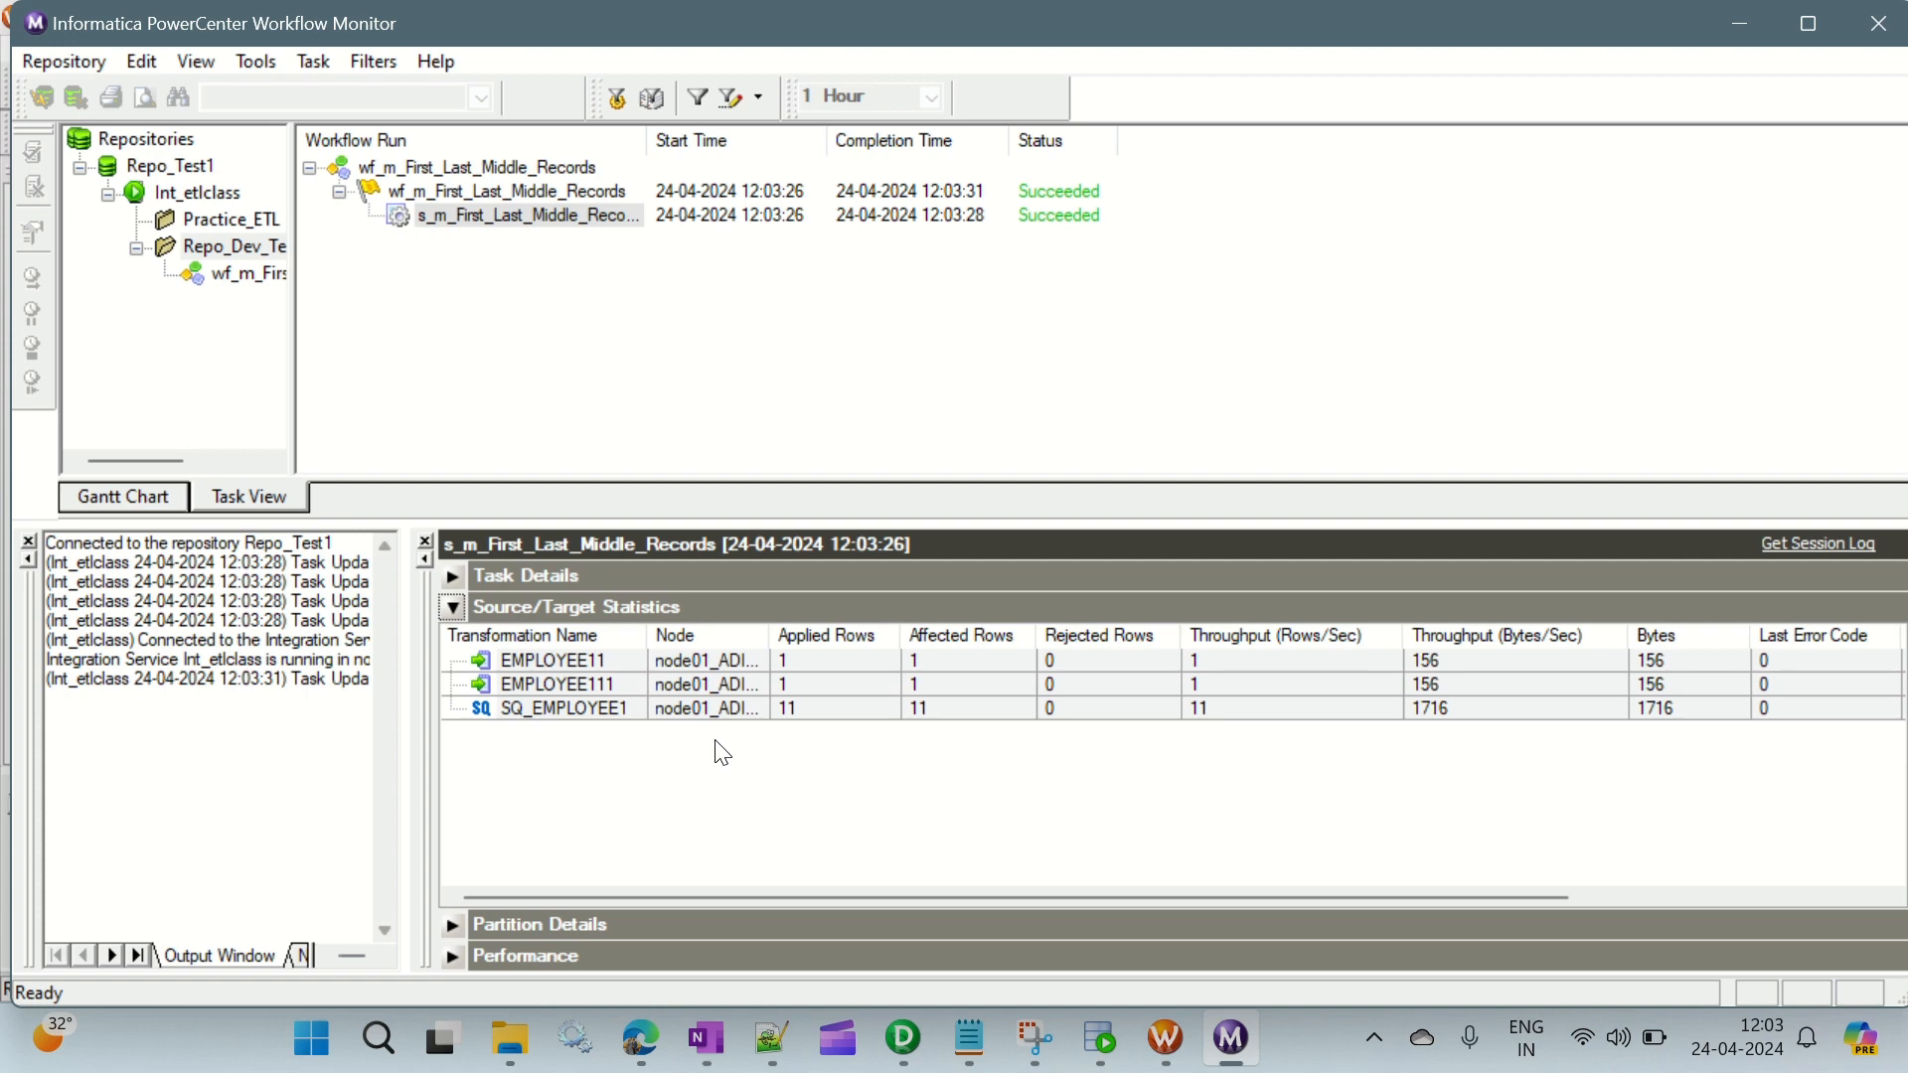
click(818, 714)
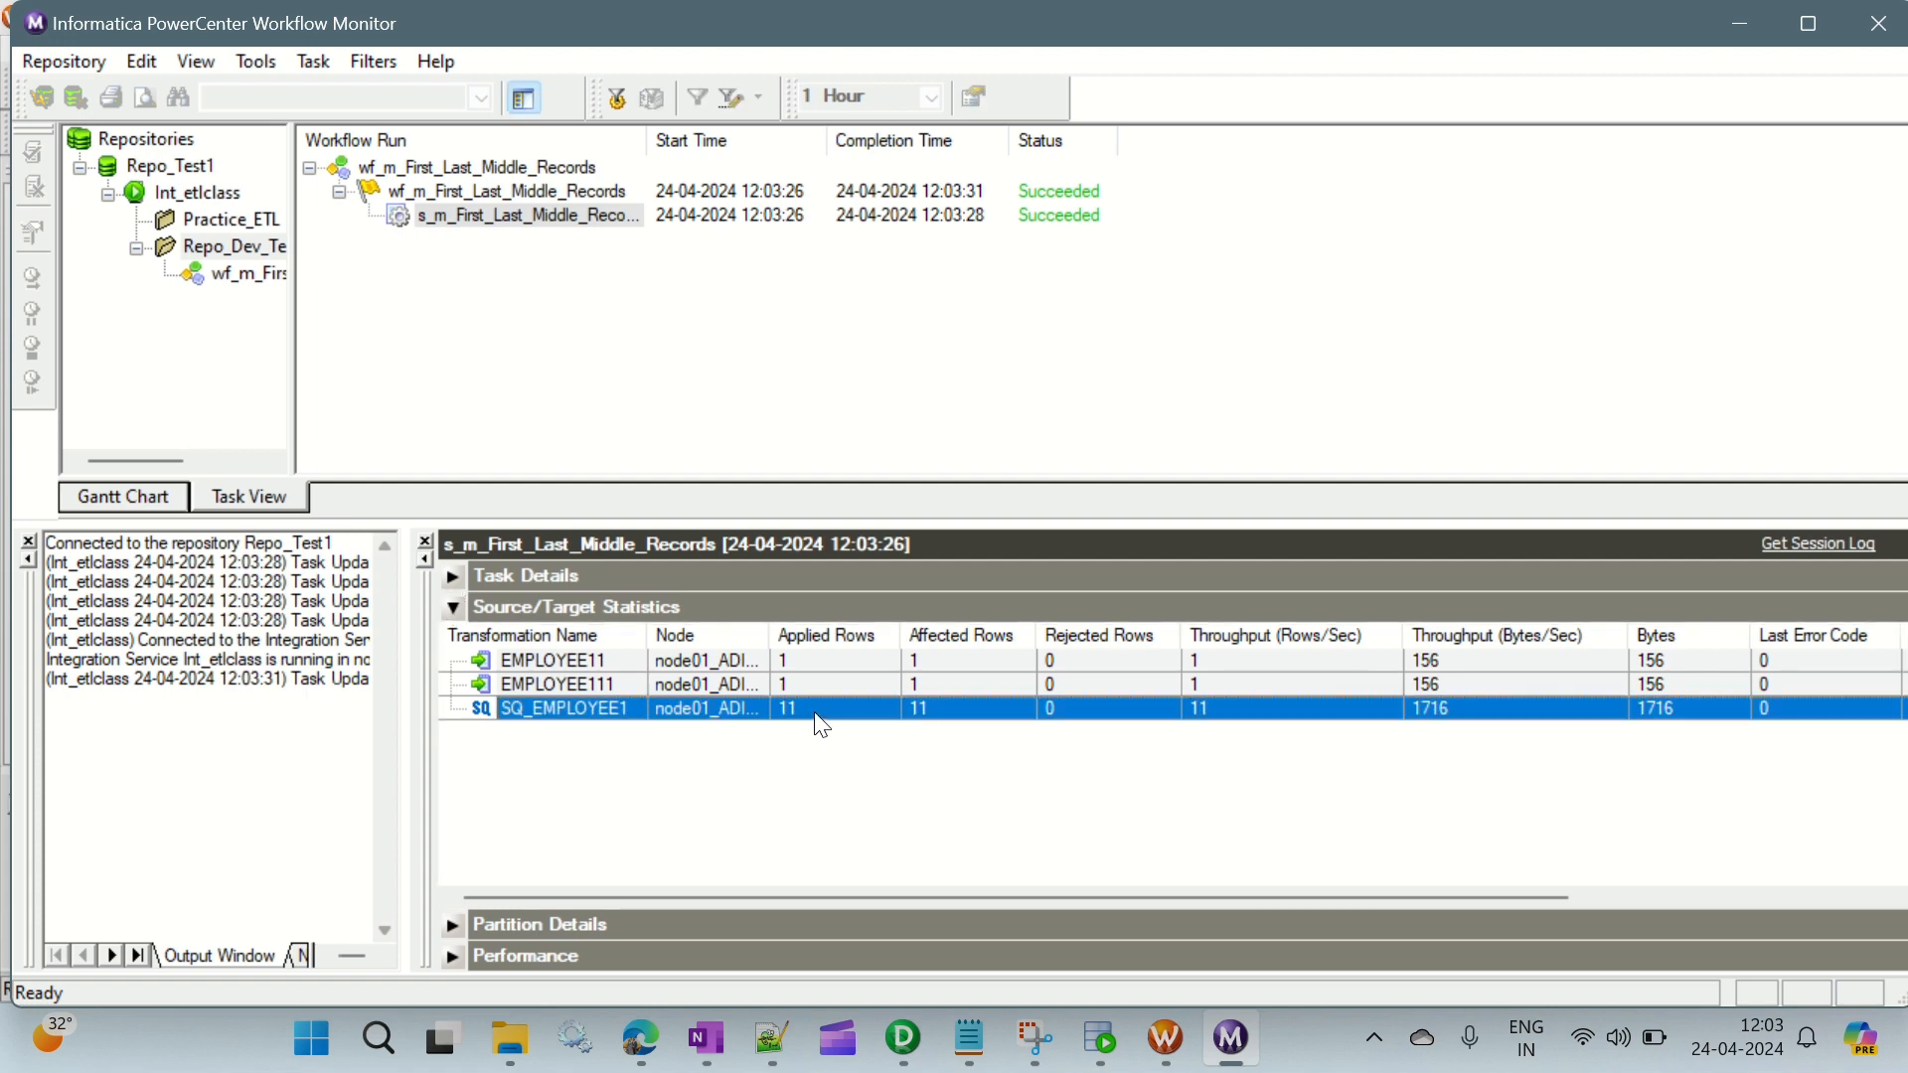
click(810, 688)
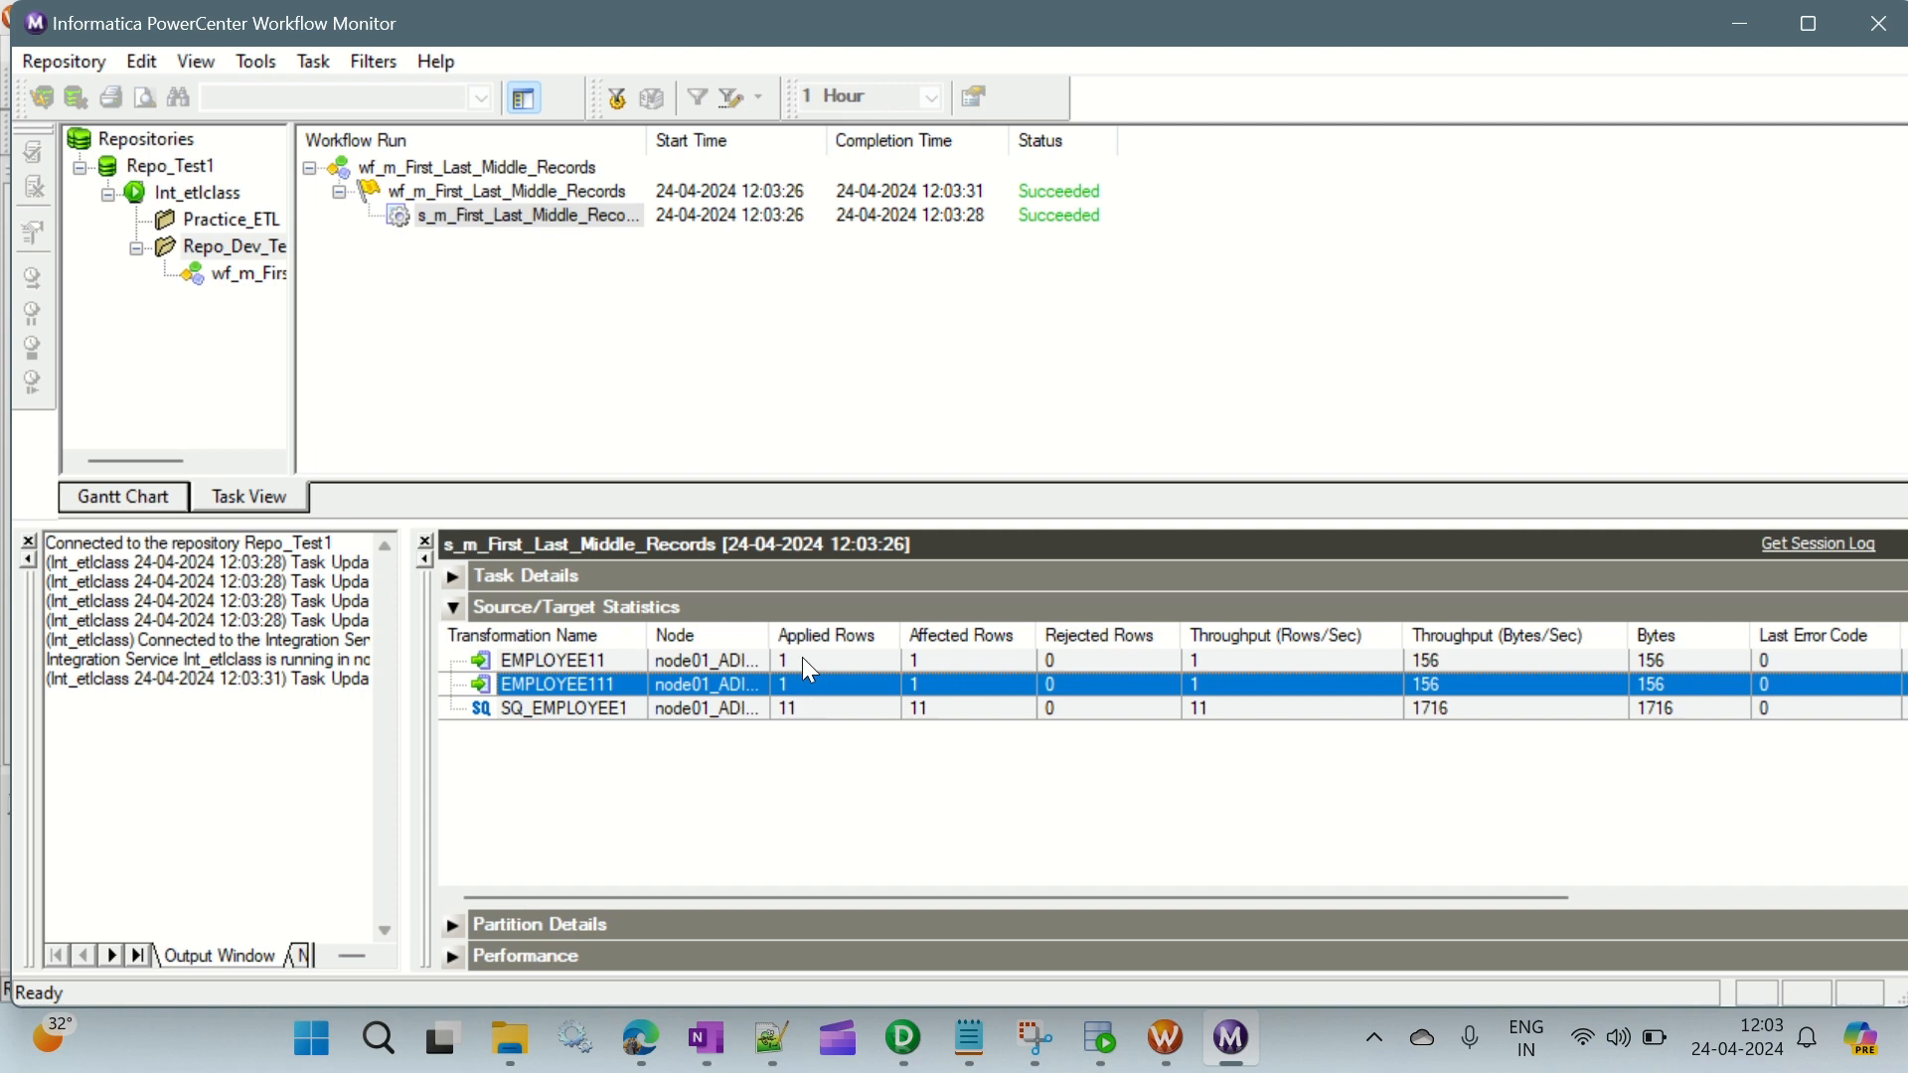
click(803, 659)
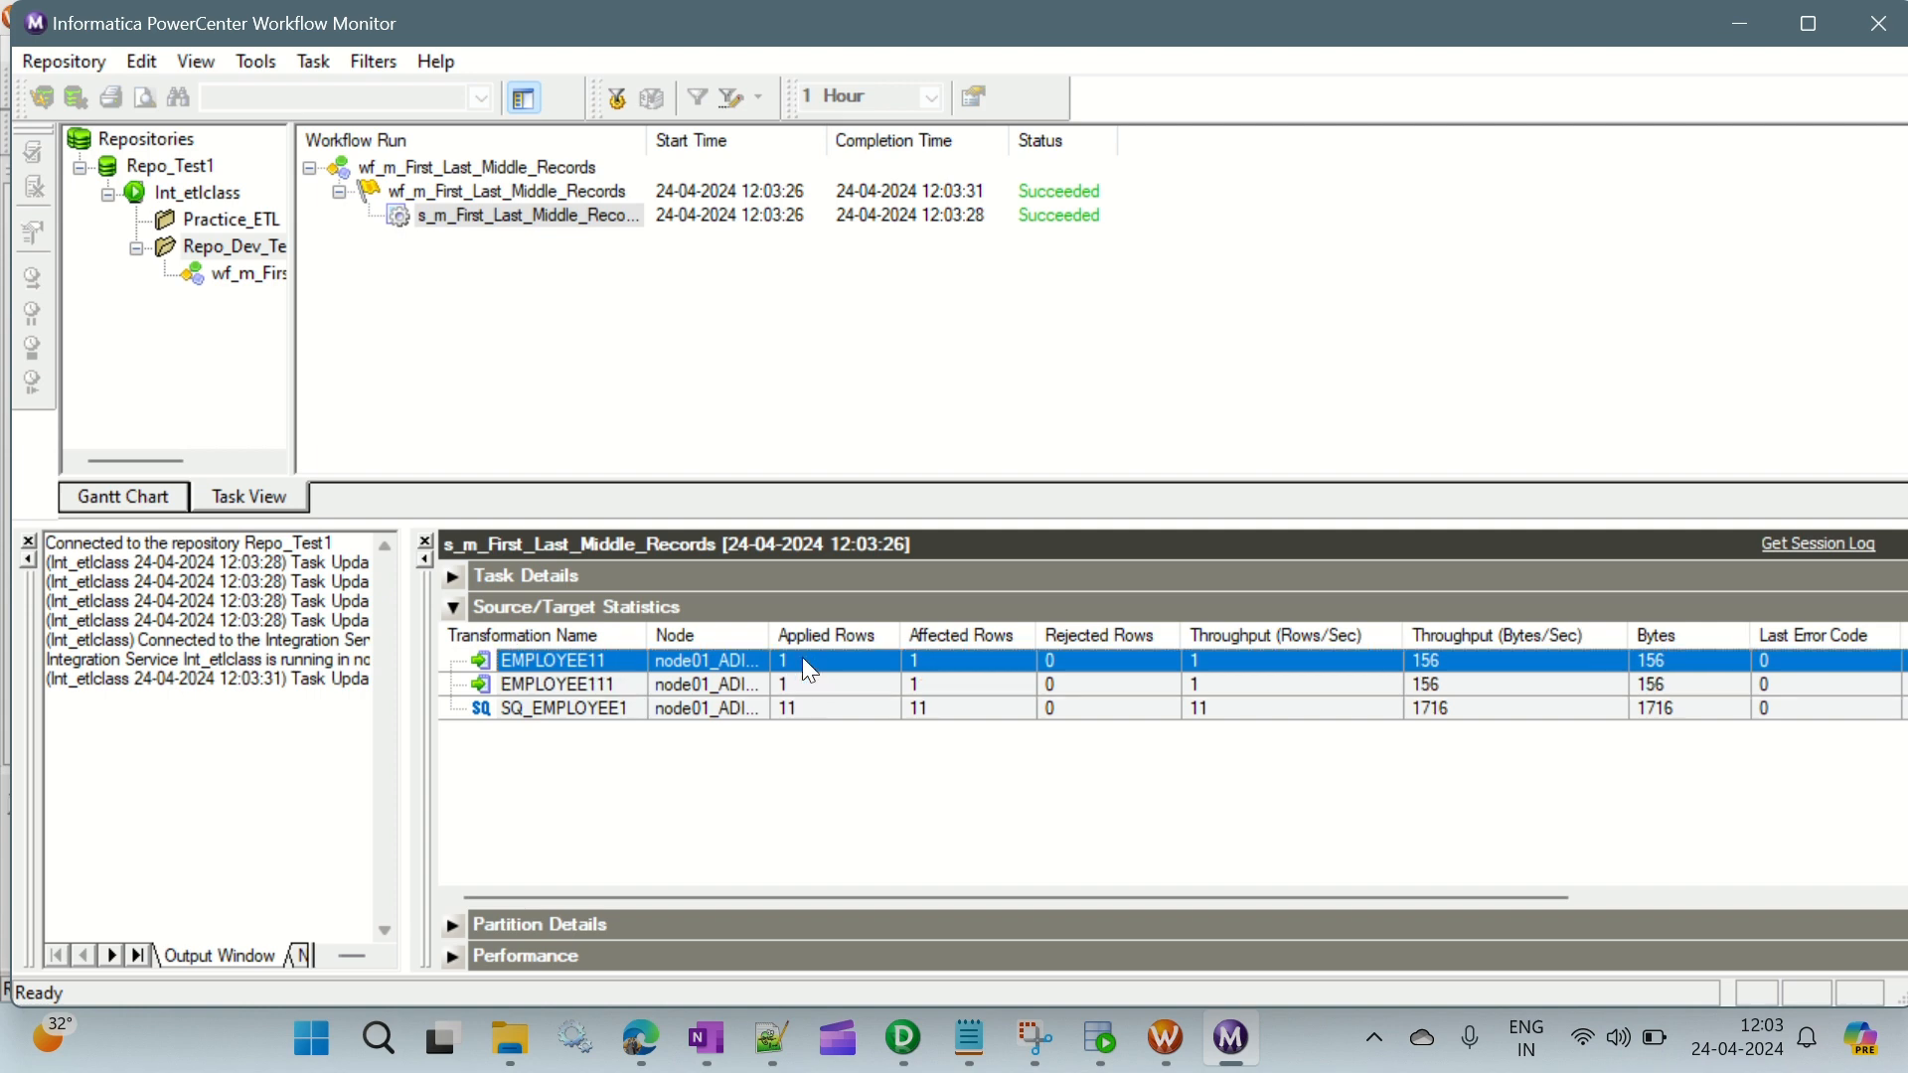
- Switch to SQL Developer and run the query "select * from employee1;" in the ORACLE_TGT worksheet
click(1100, 1041)
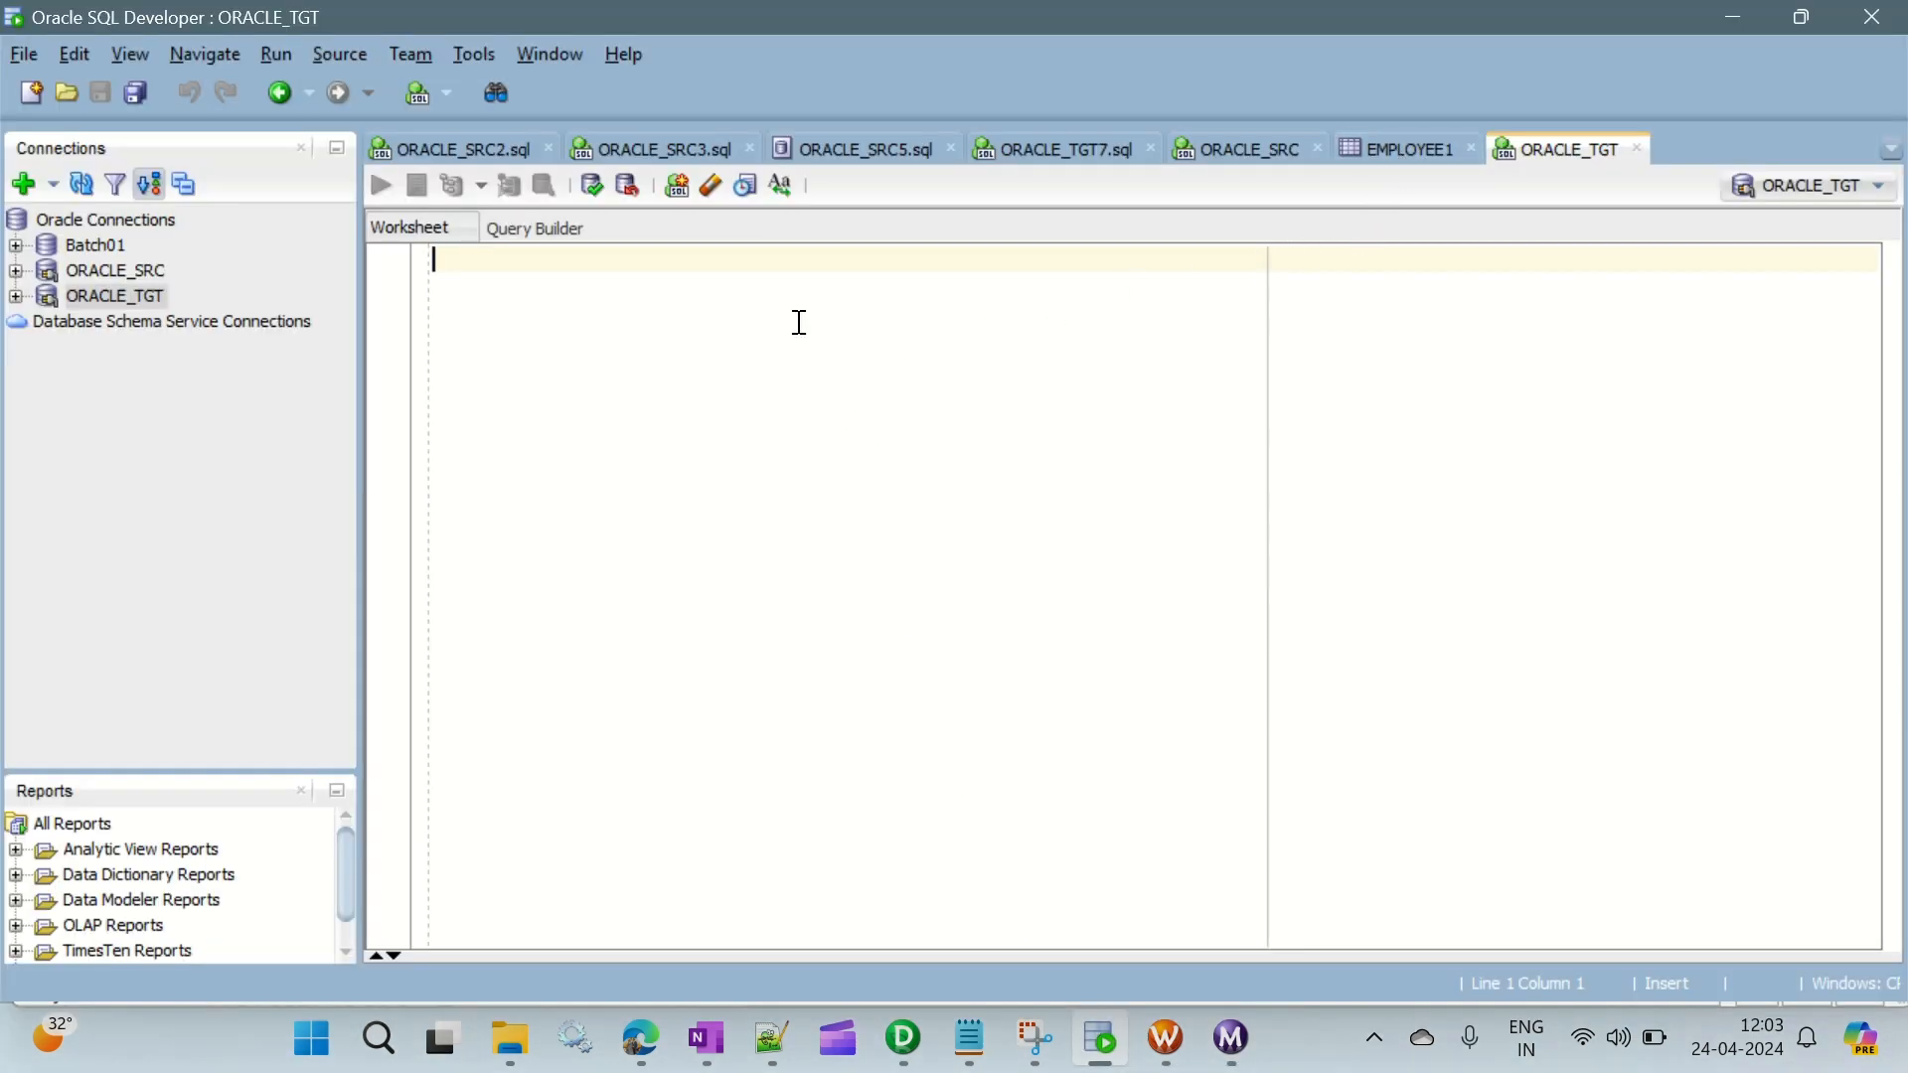
text(select *)
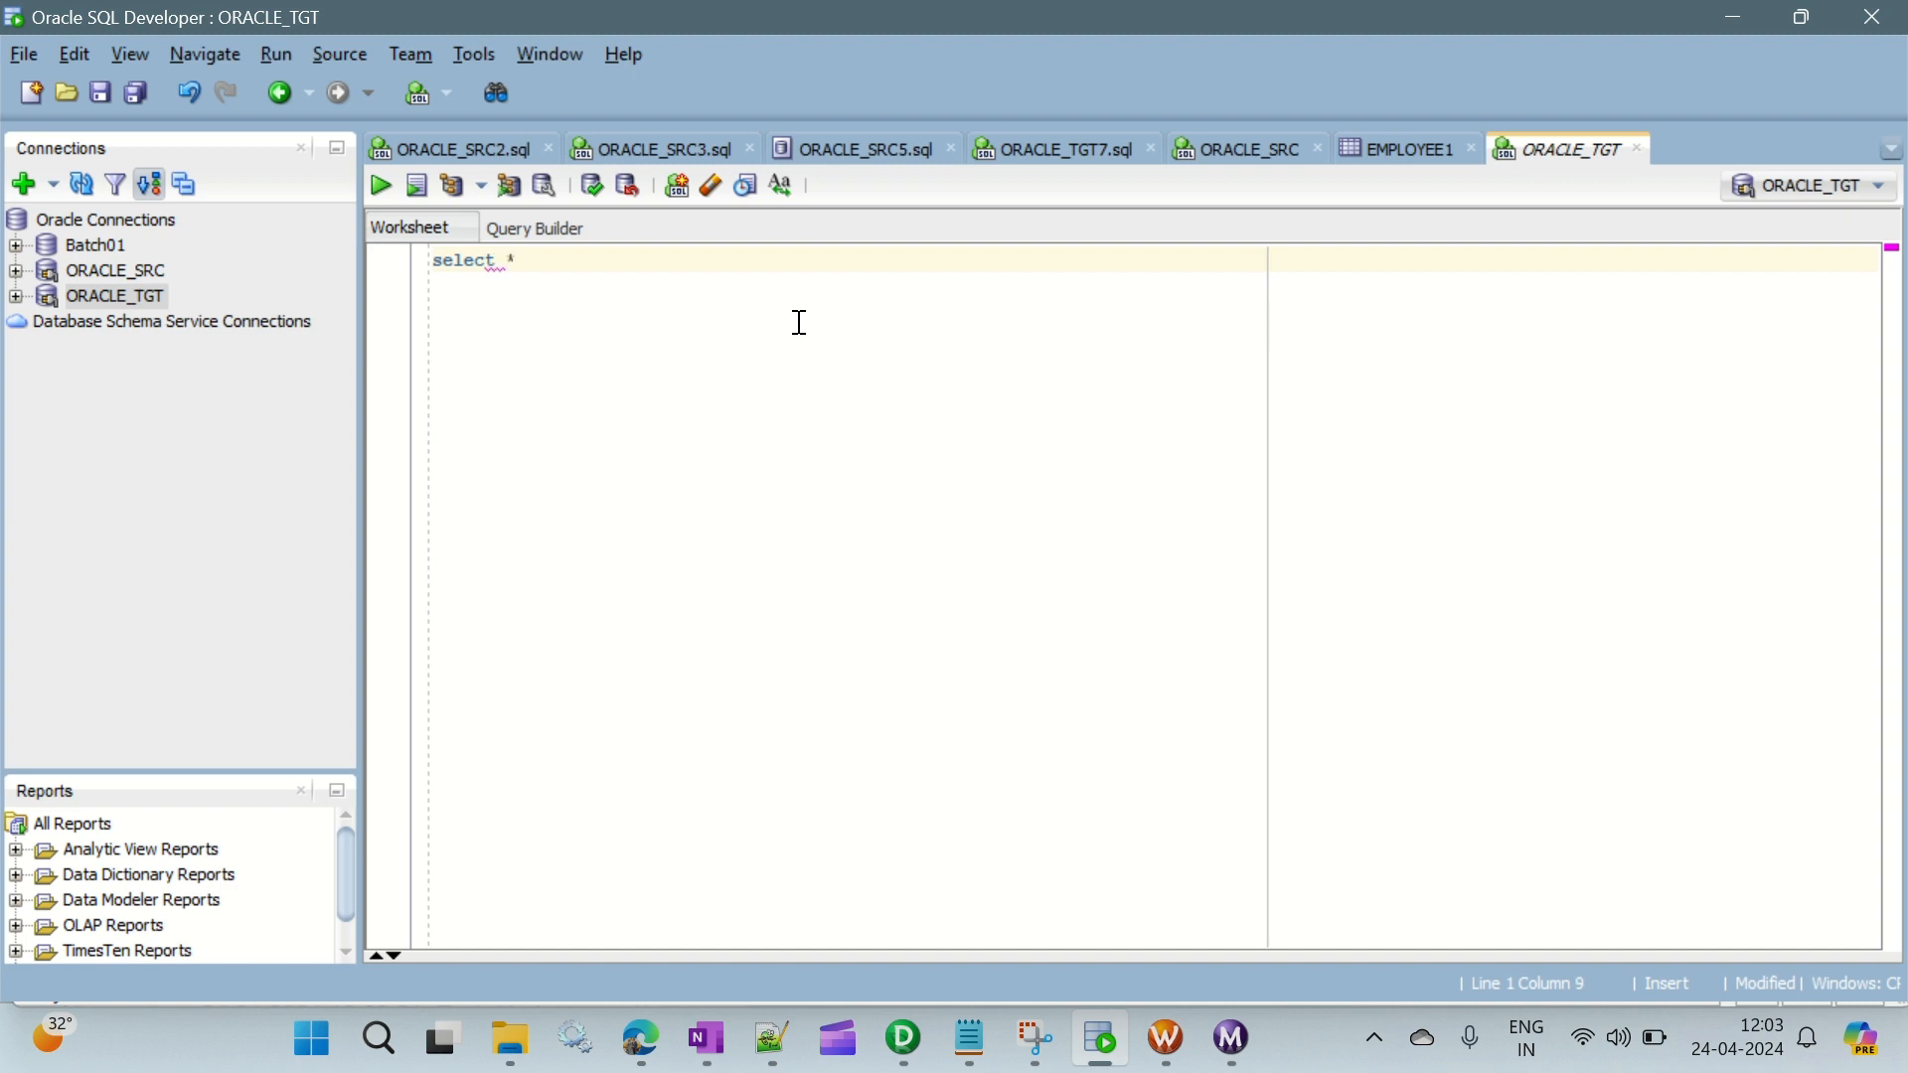
text( from employeel)
text(;)
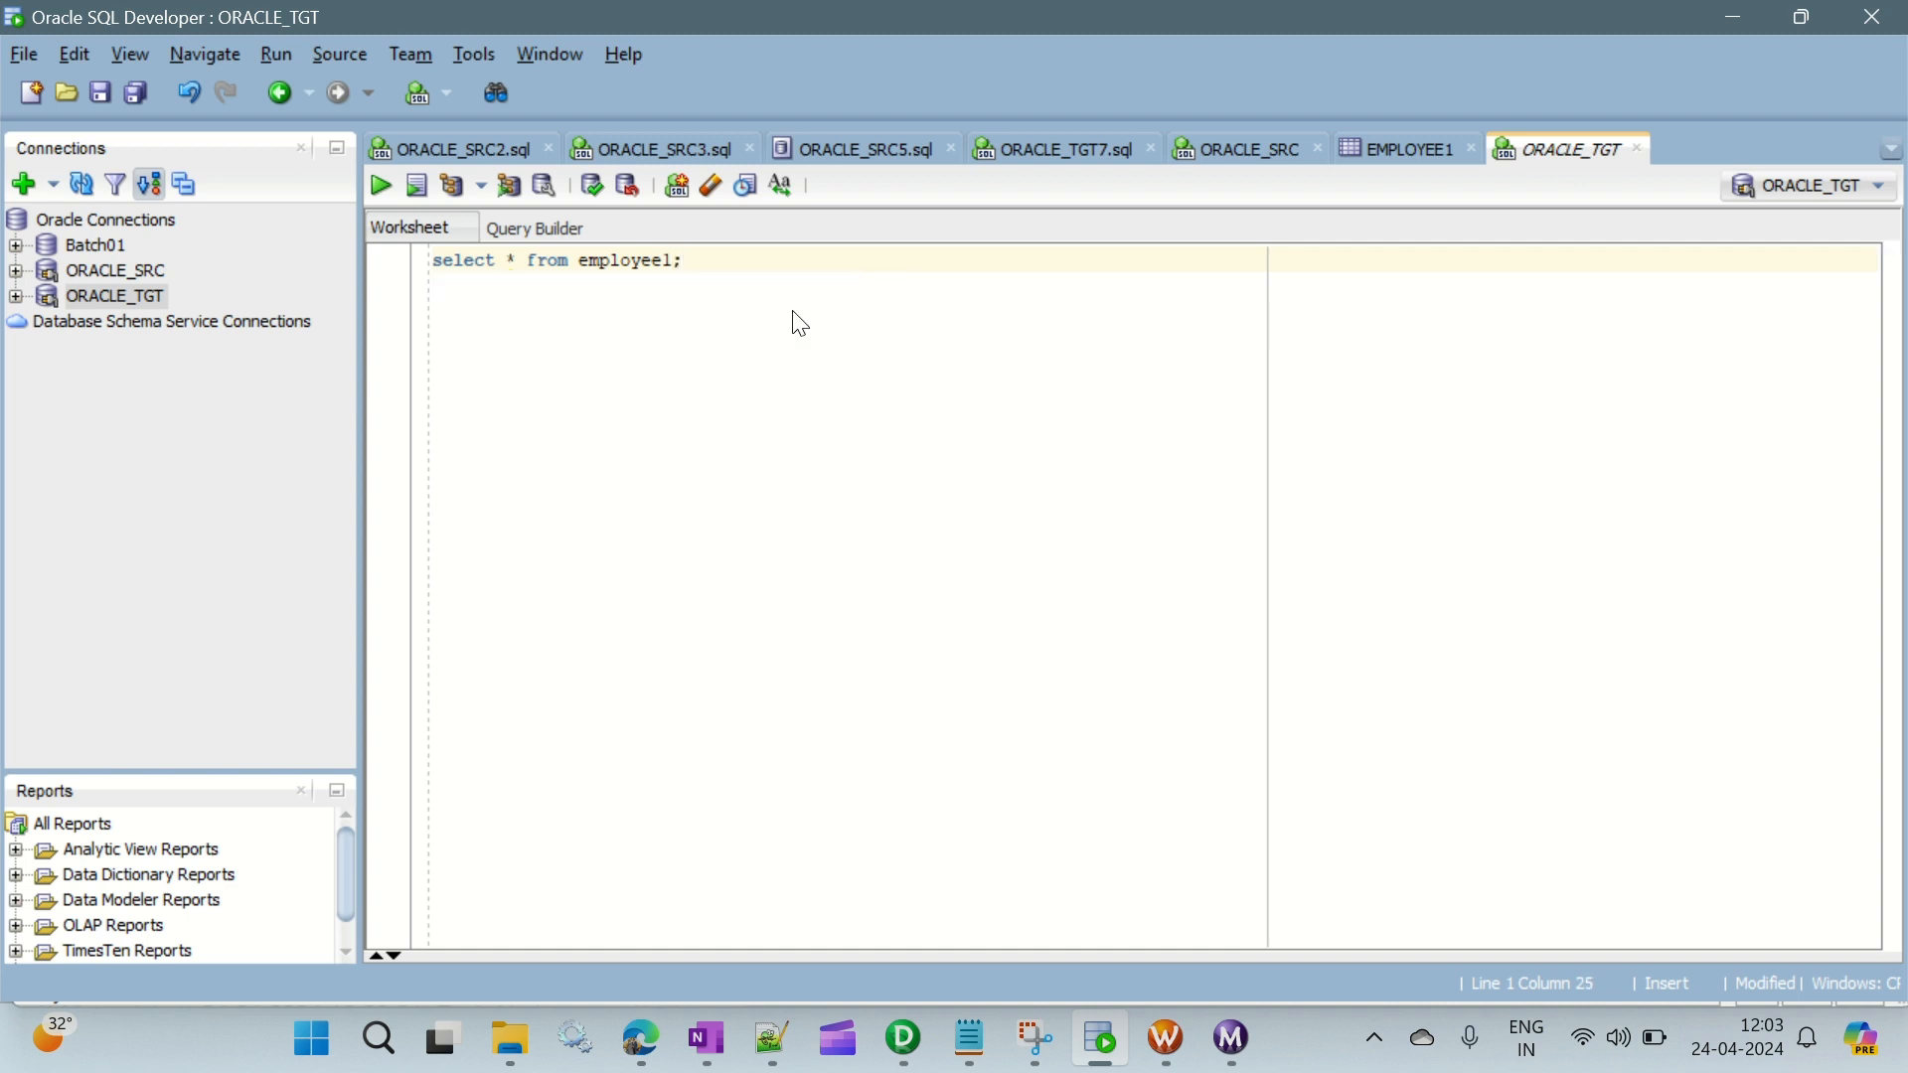
key(ctrl+Return)
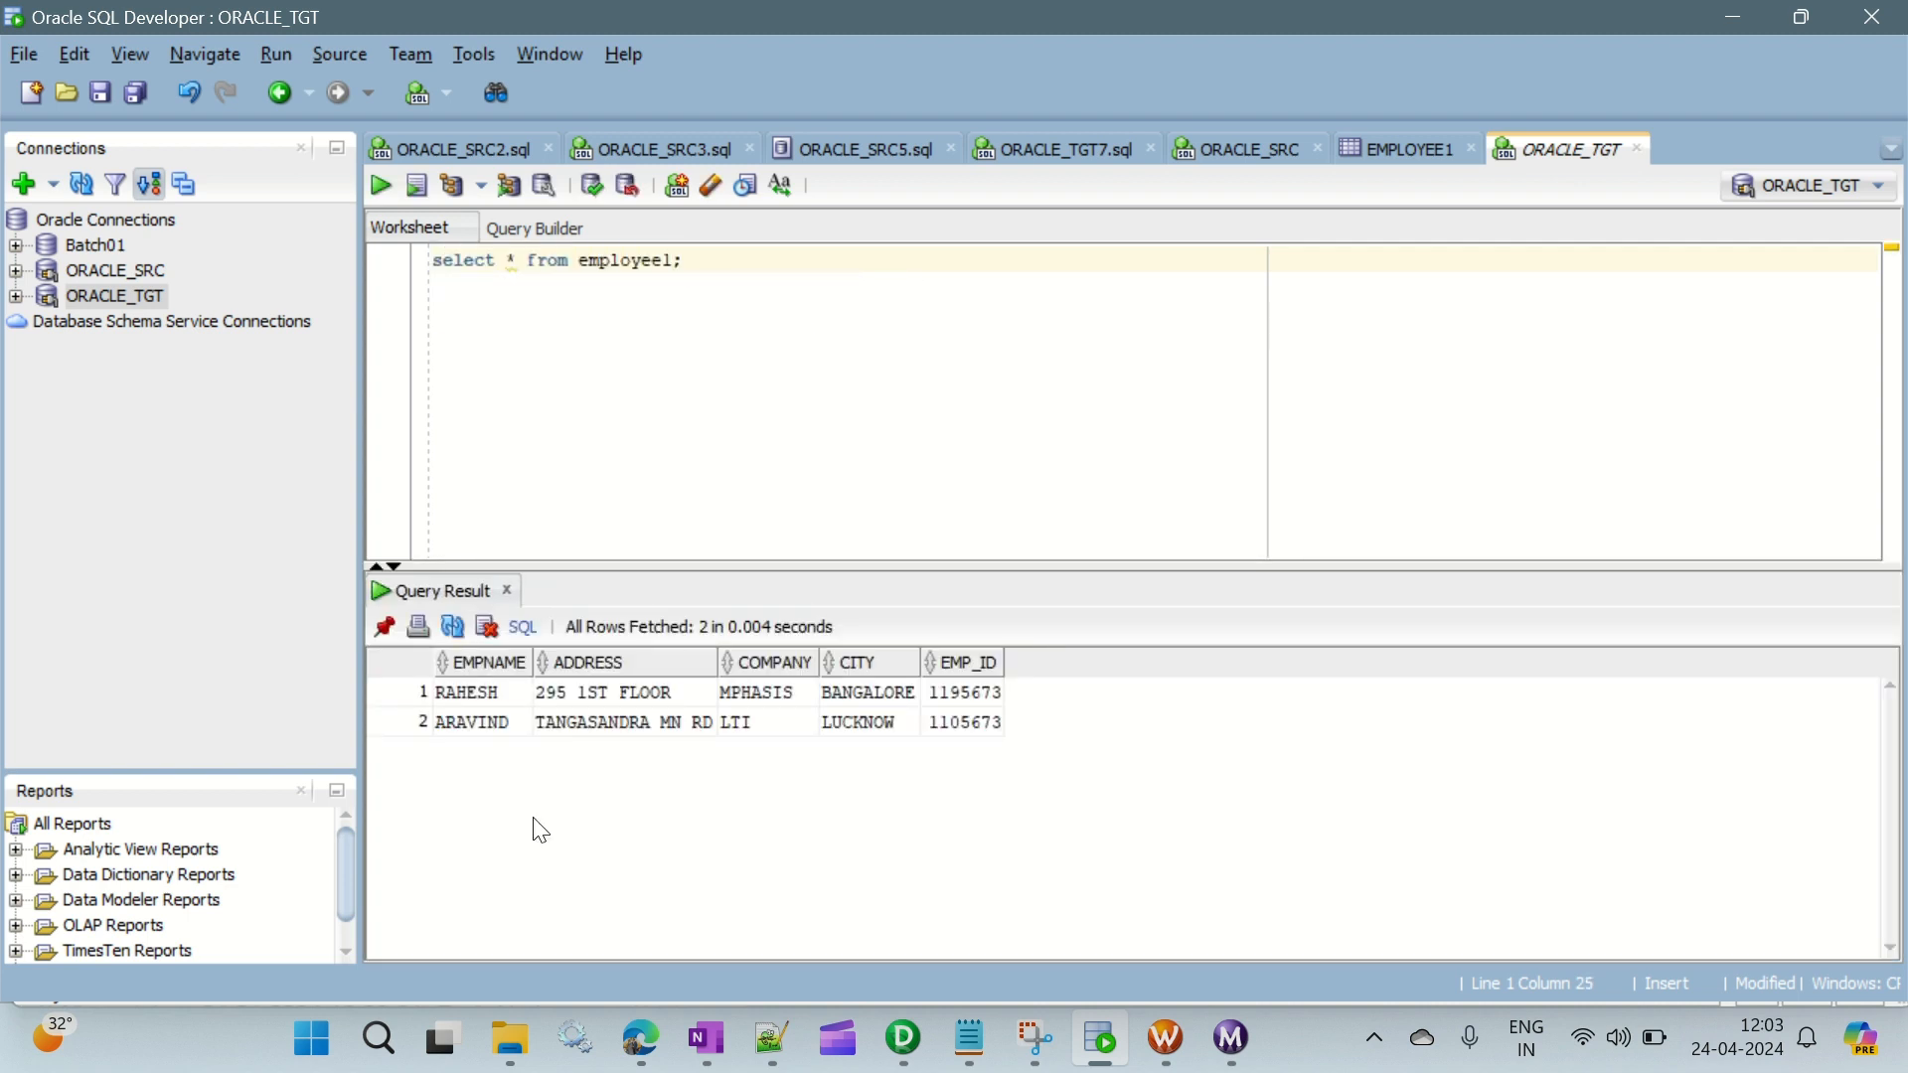
- Compare the query result rows with the first record in the open EMPLOYEE1 table data
click(473, 692)
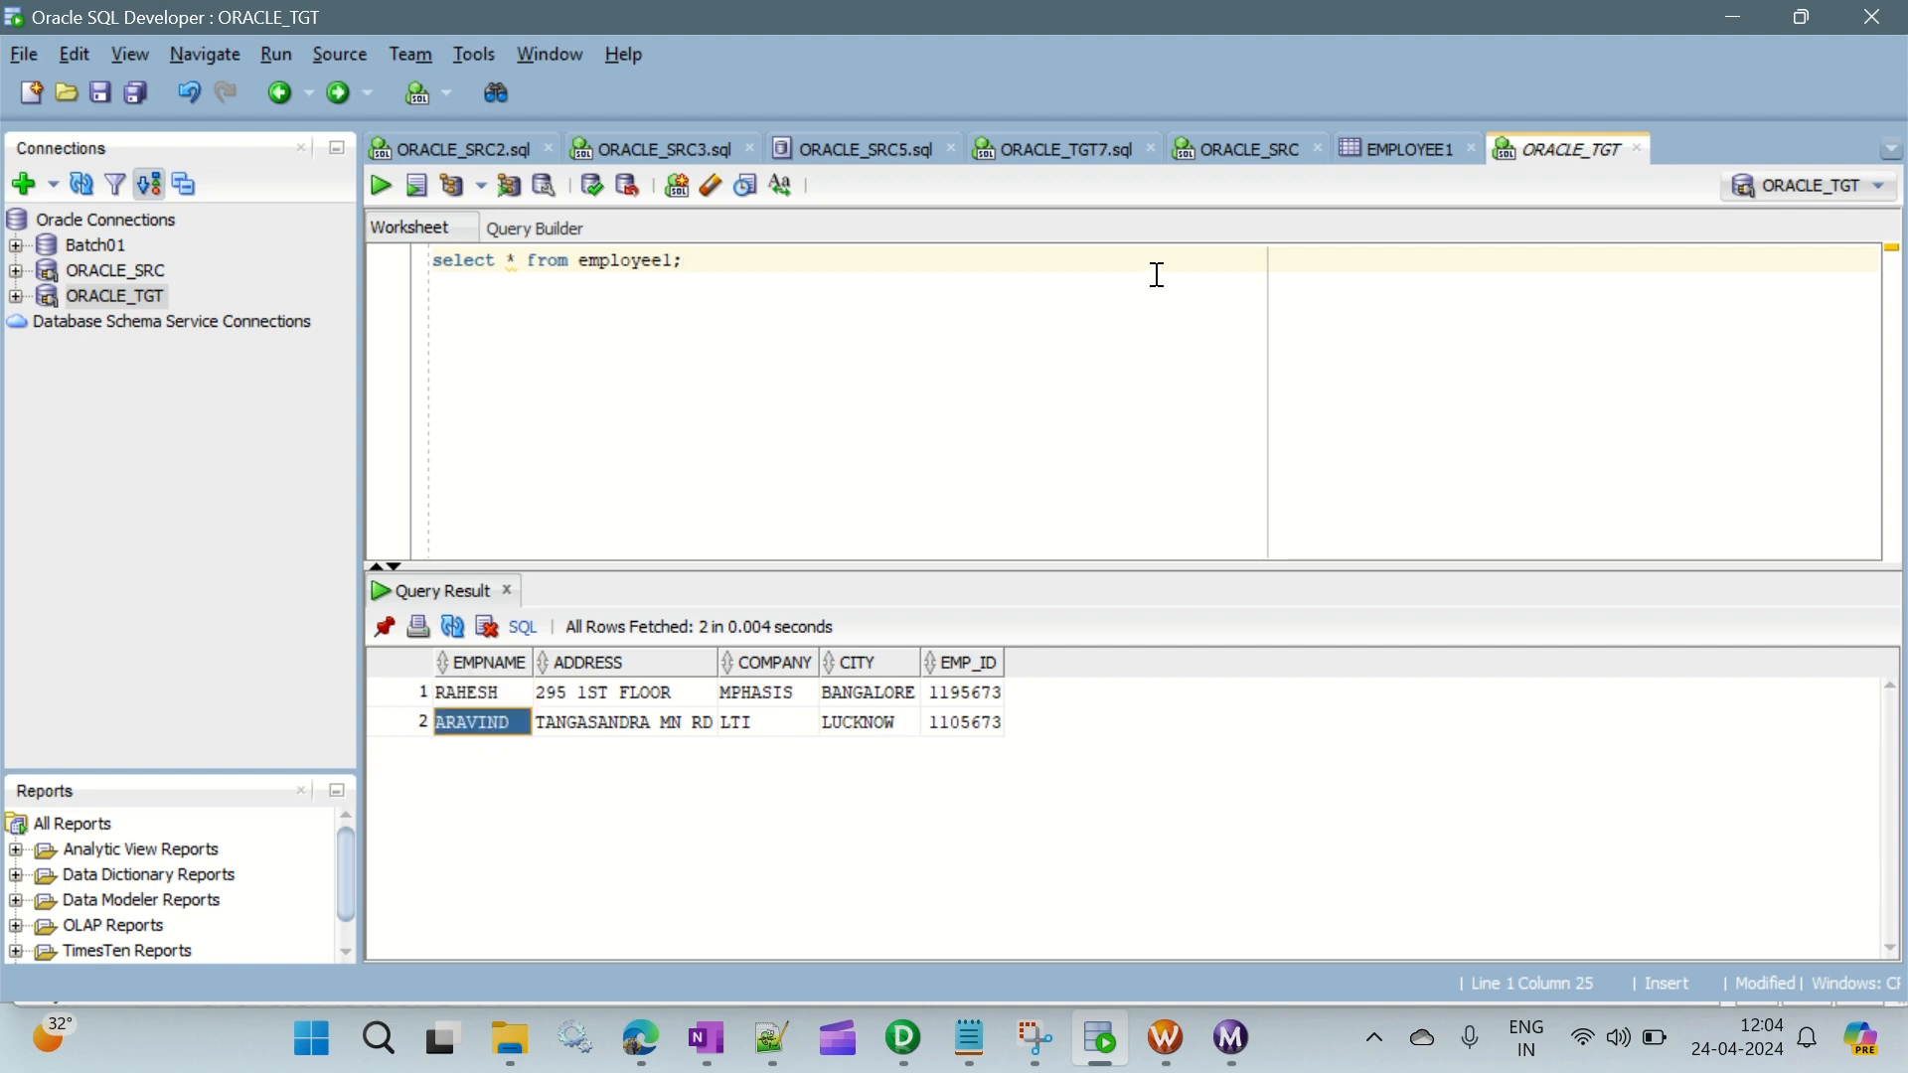
click(1372, 152)
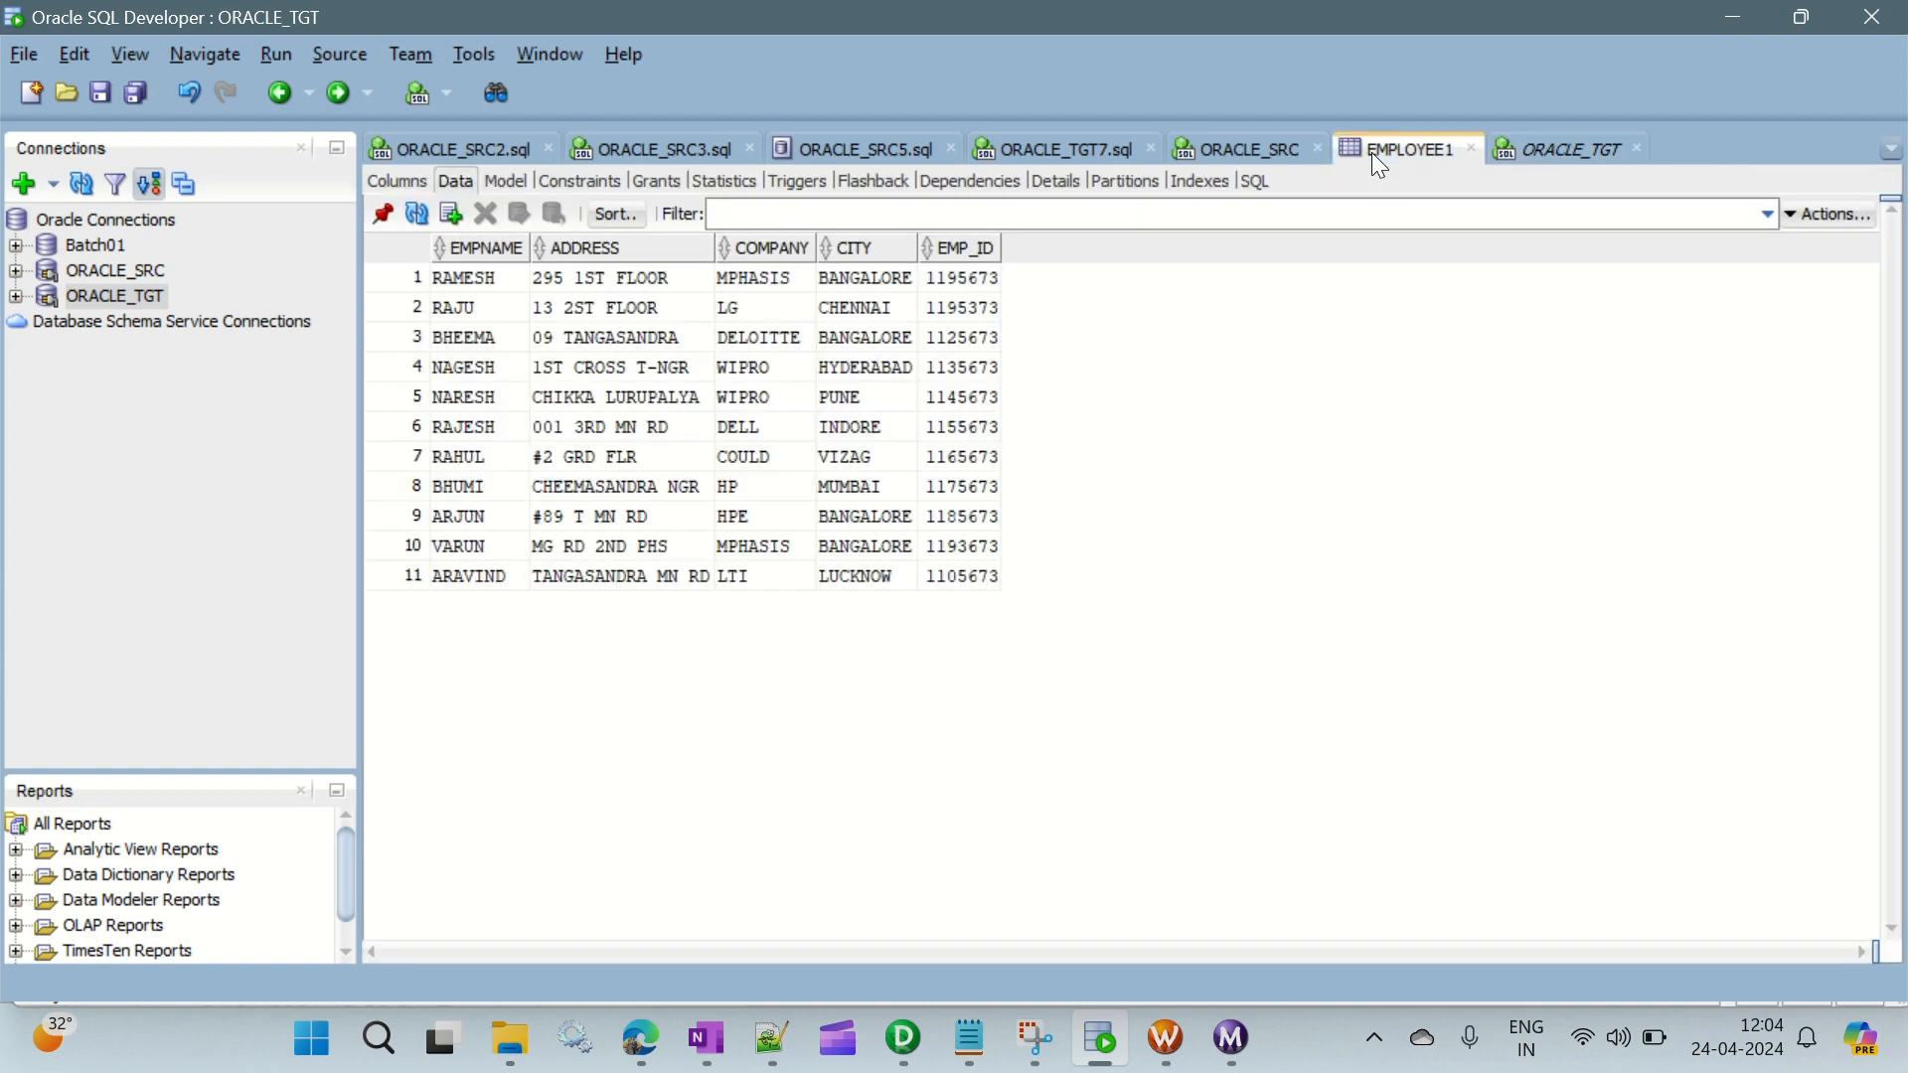
click(437, 277)
click(907, 283)
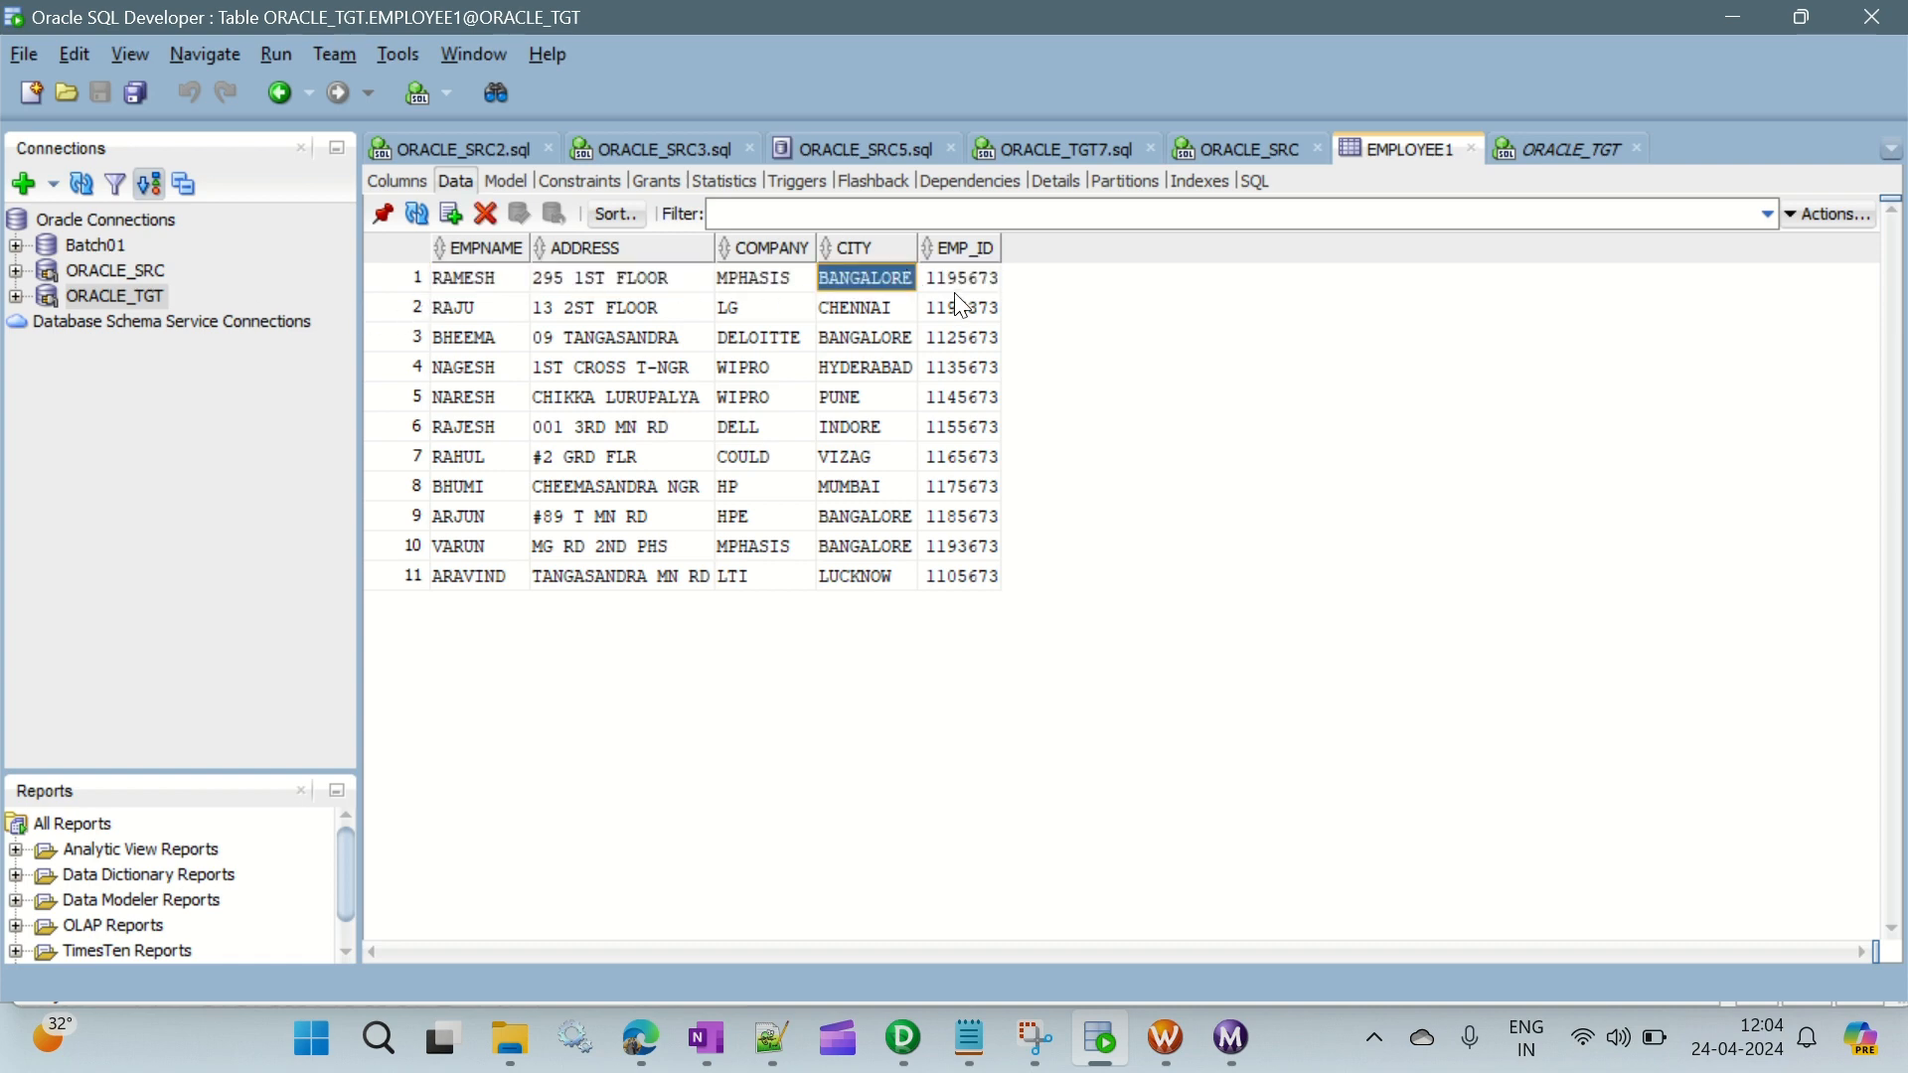
- Compare the first and last EMPLOYEE1 table records with the two rows in the ORACLE_TGT query result
click(980, 308)
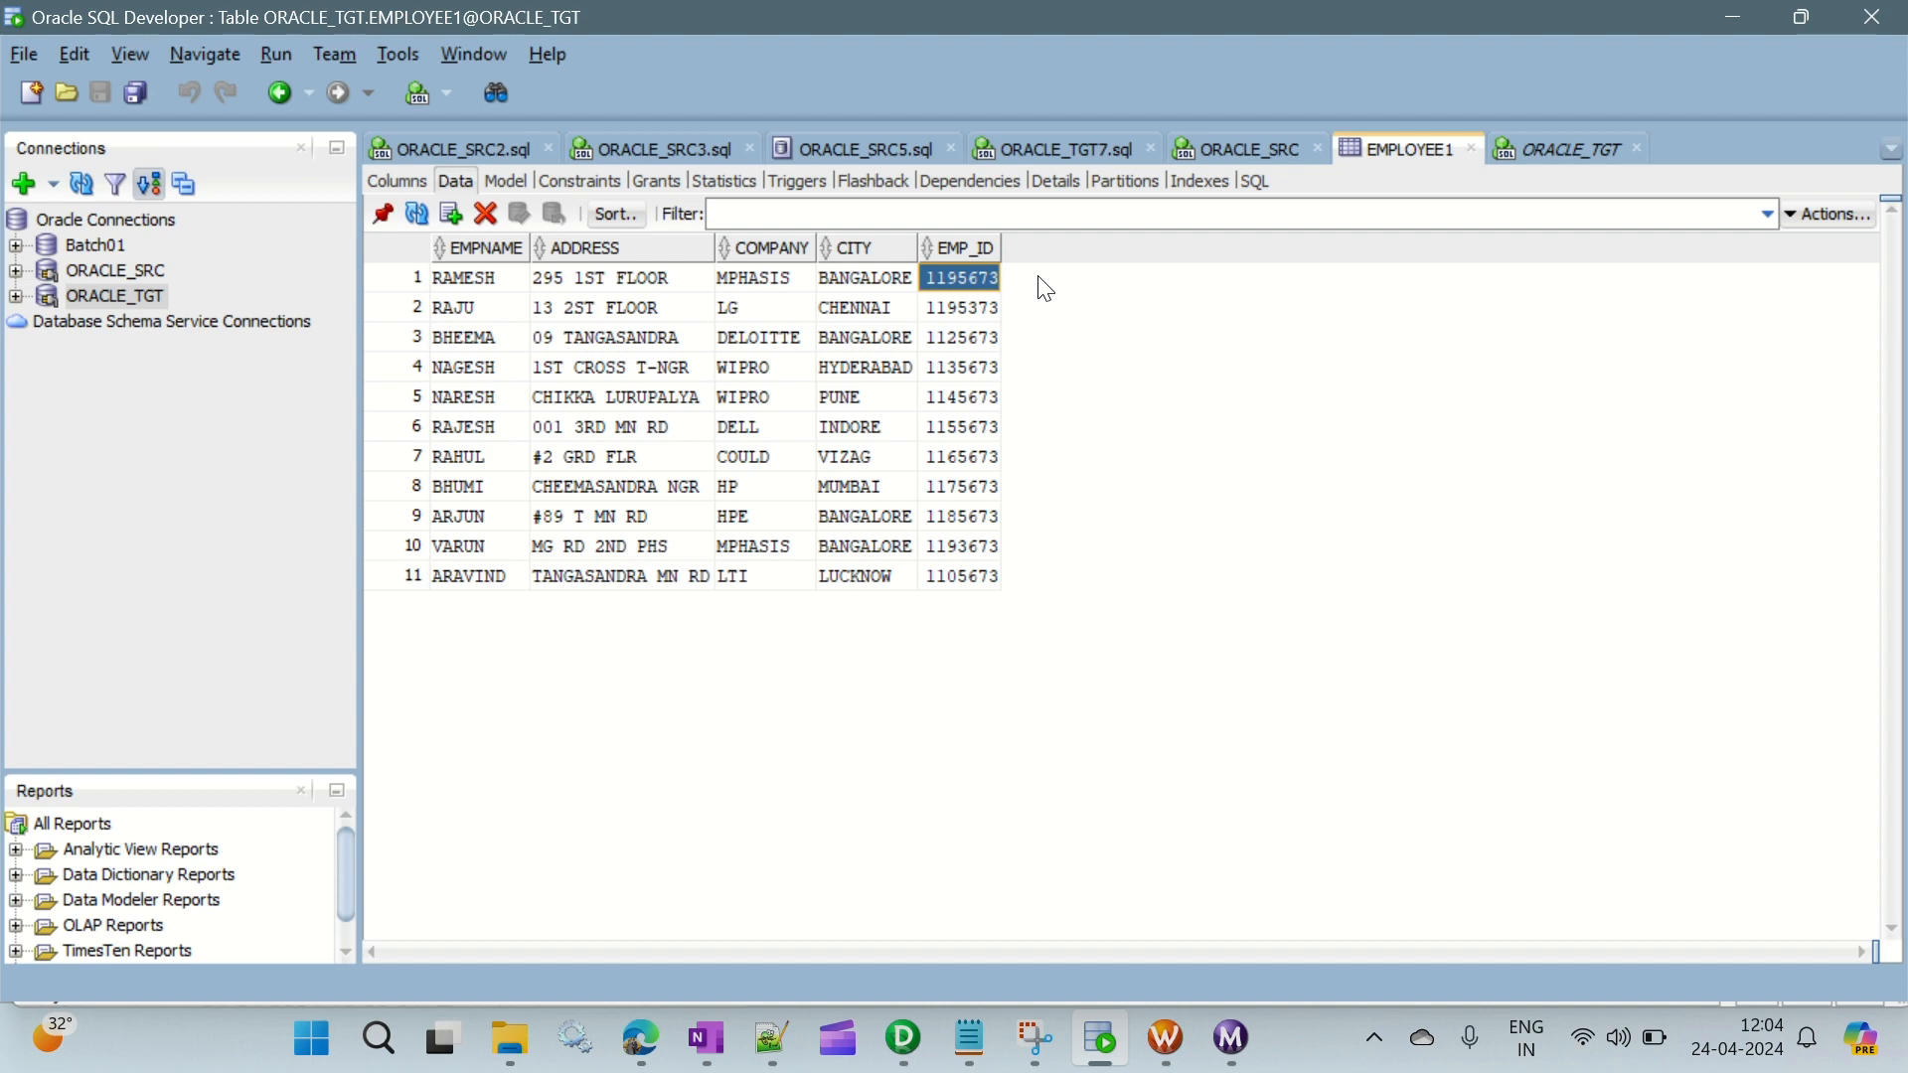
click(963, 577)
click(1543, 145)
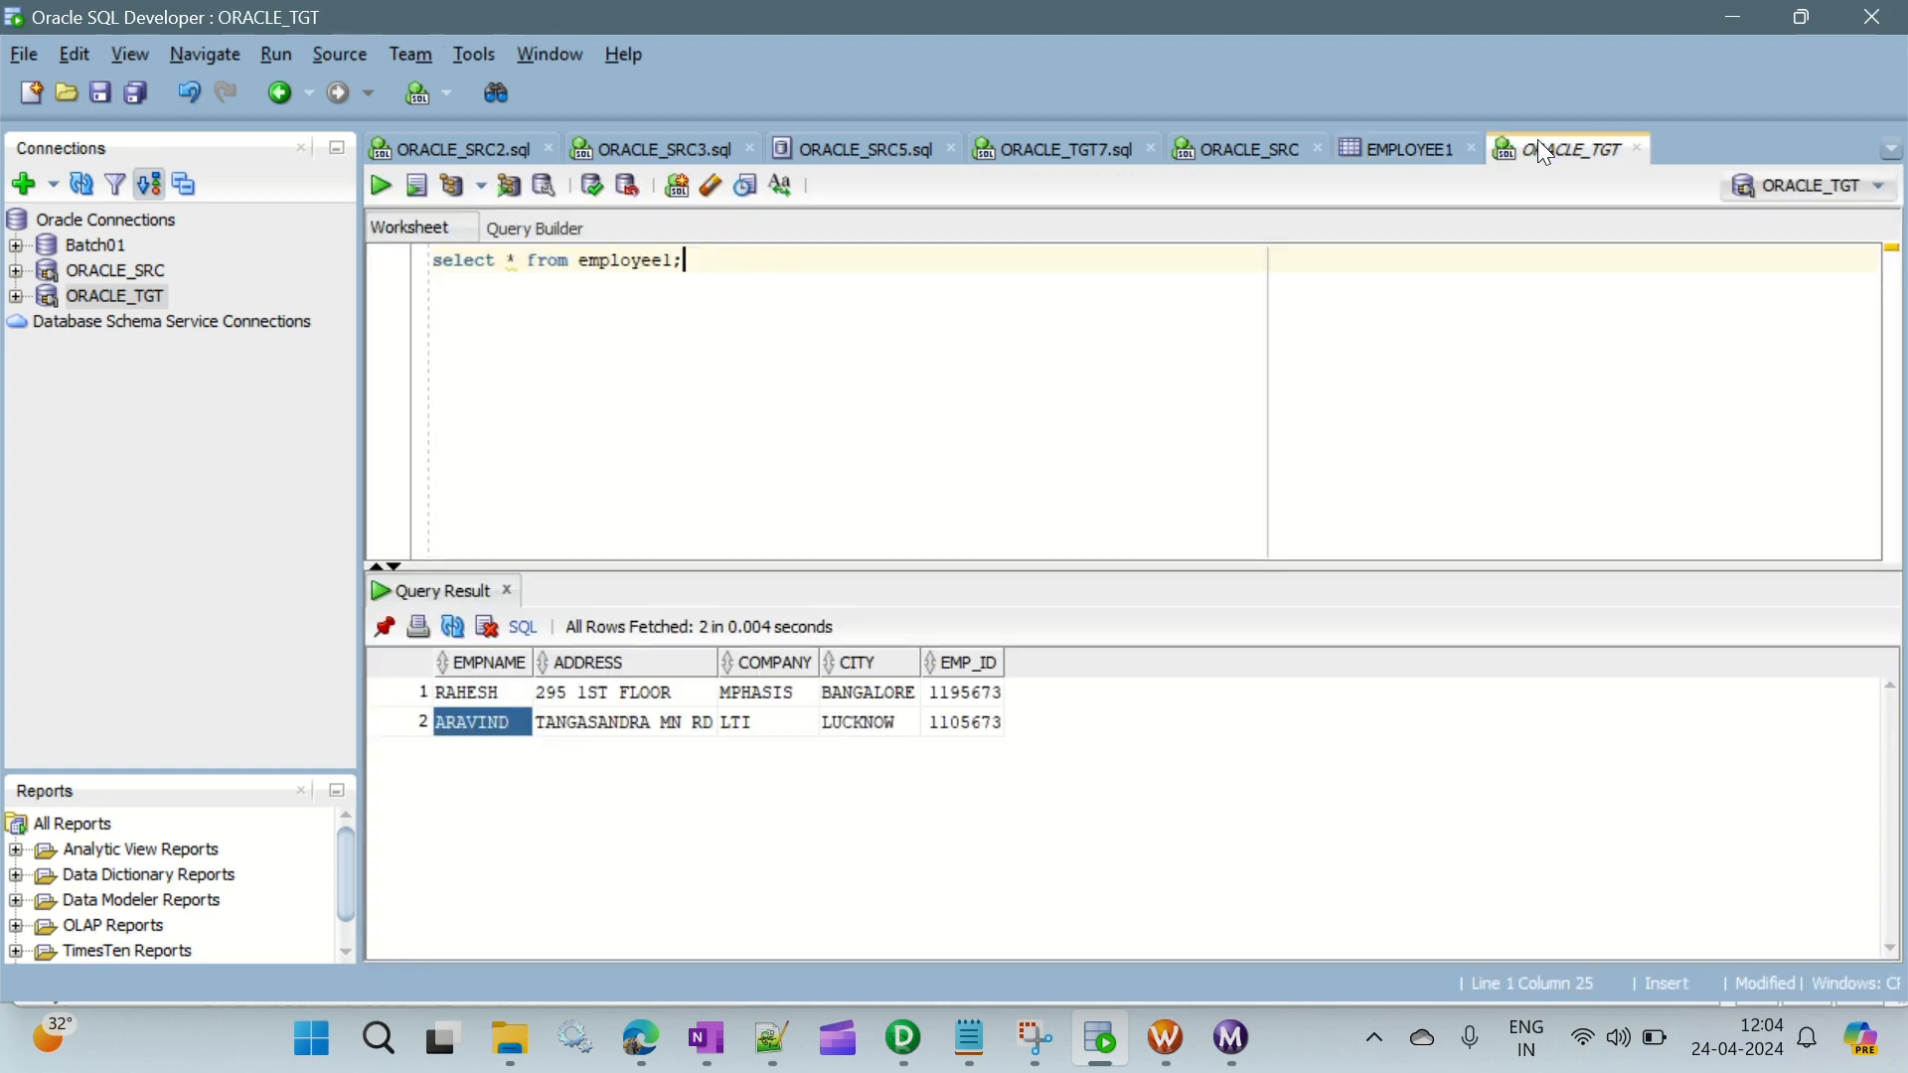
click(979, 728)
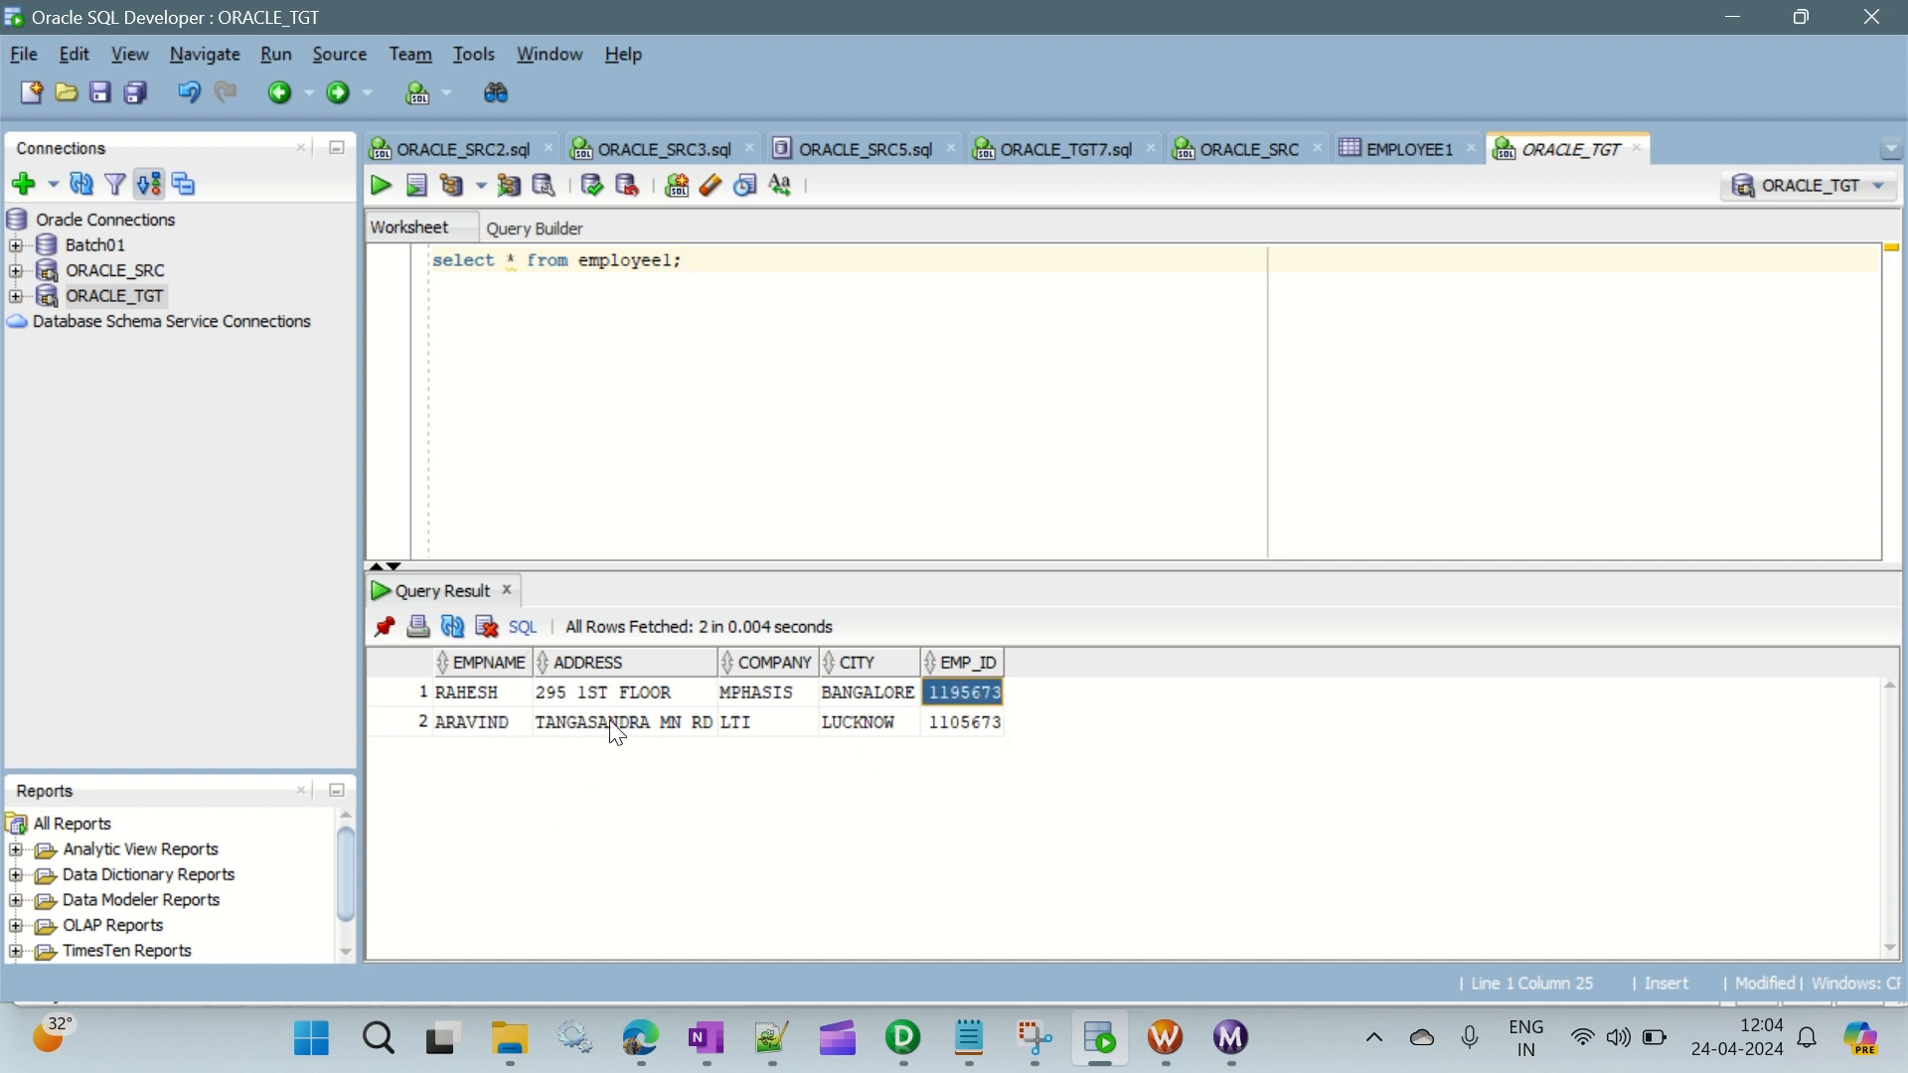
click(459, 697)
click(460, 723)
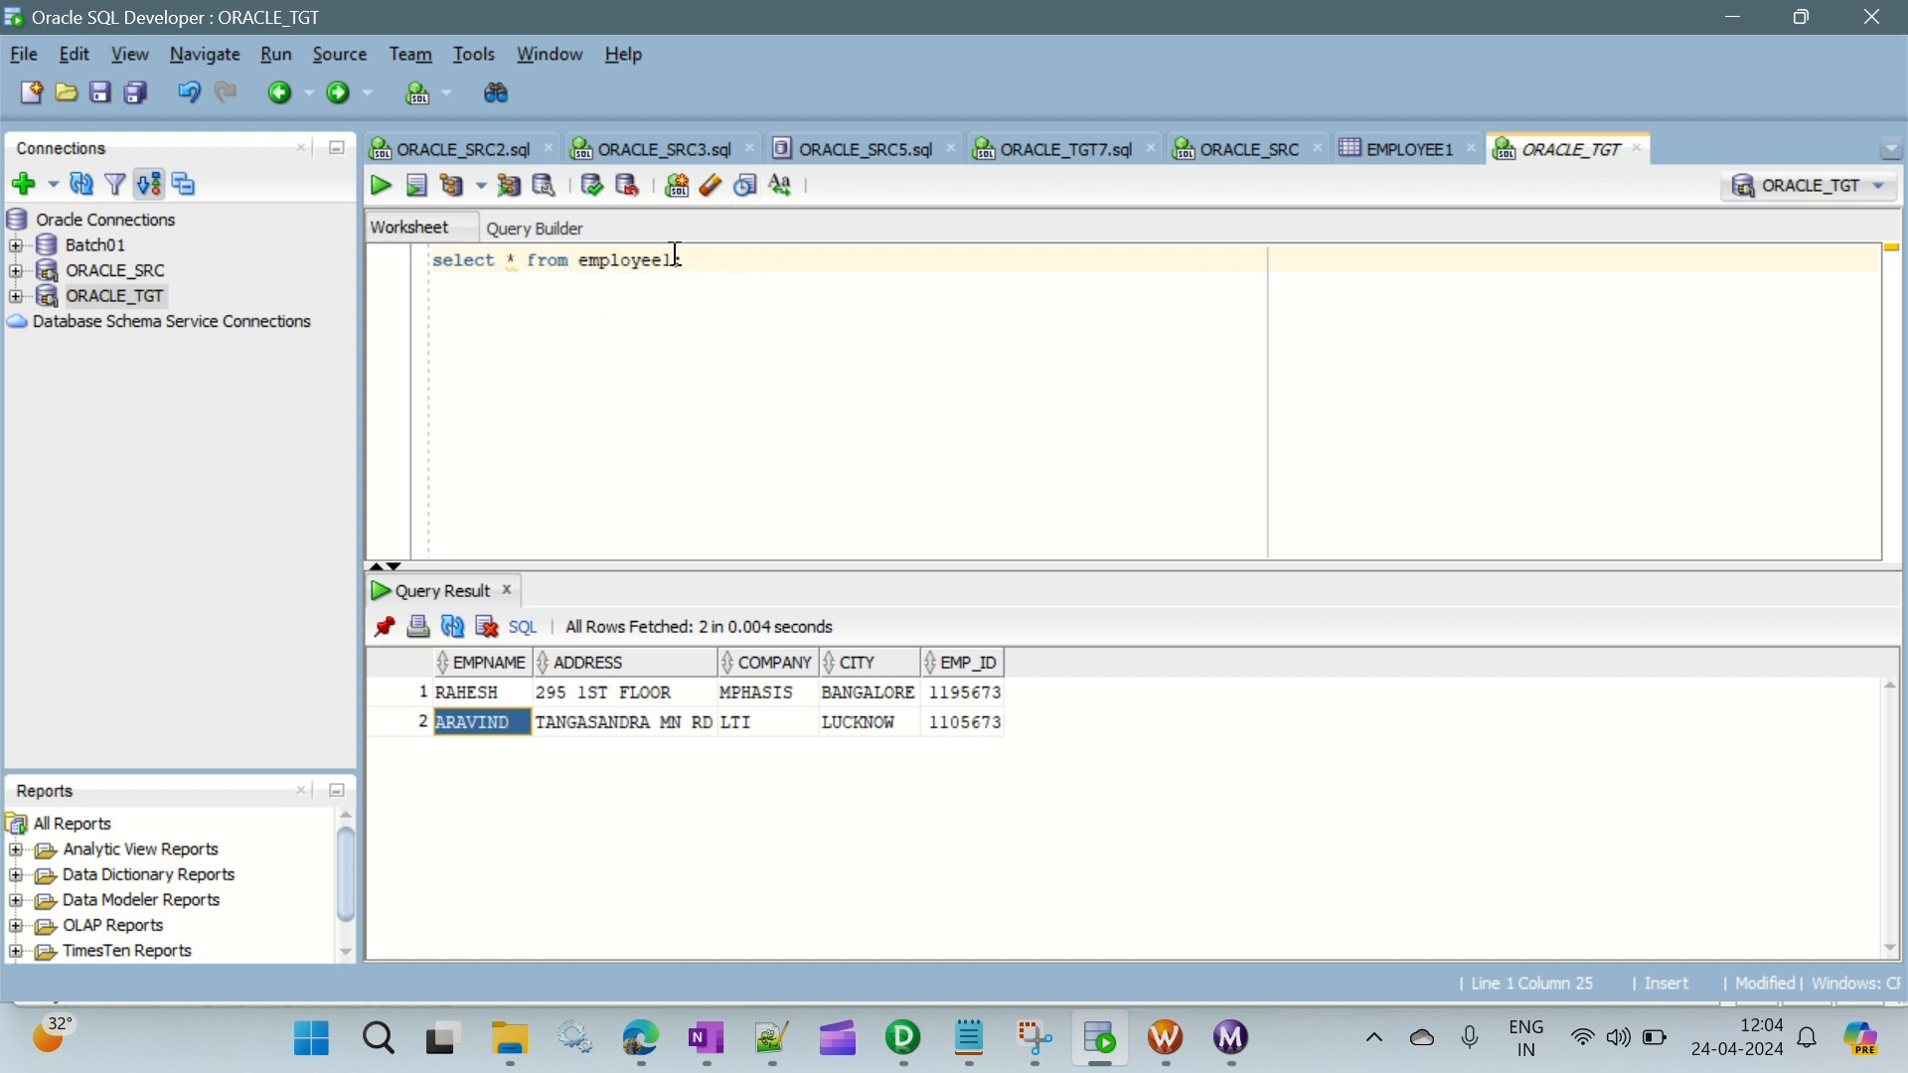
- Switch to PowerCenter Designer and inspect the AGGTRANS aggregator and its EMPLOYEE111 target against the queried employee1 table
drag(677, 256, 579, 260)
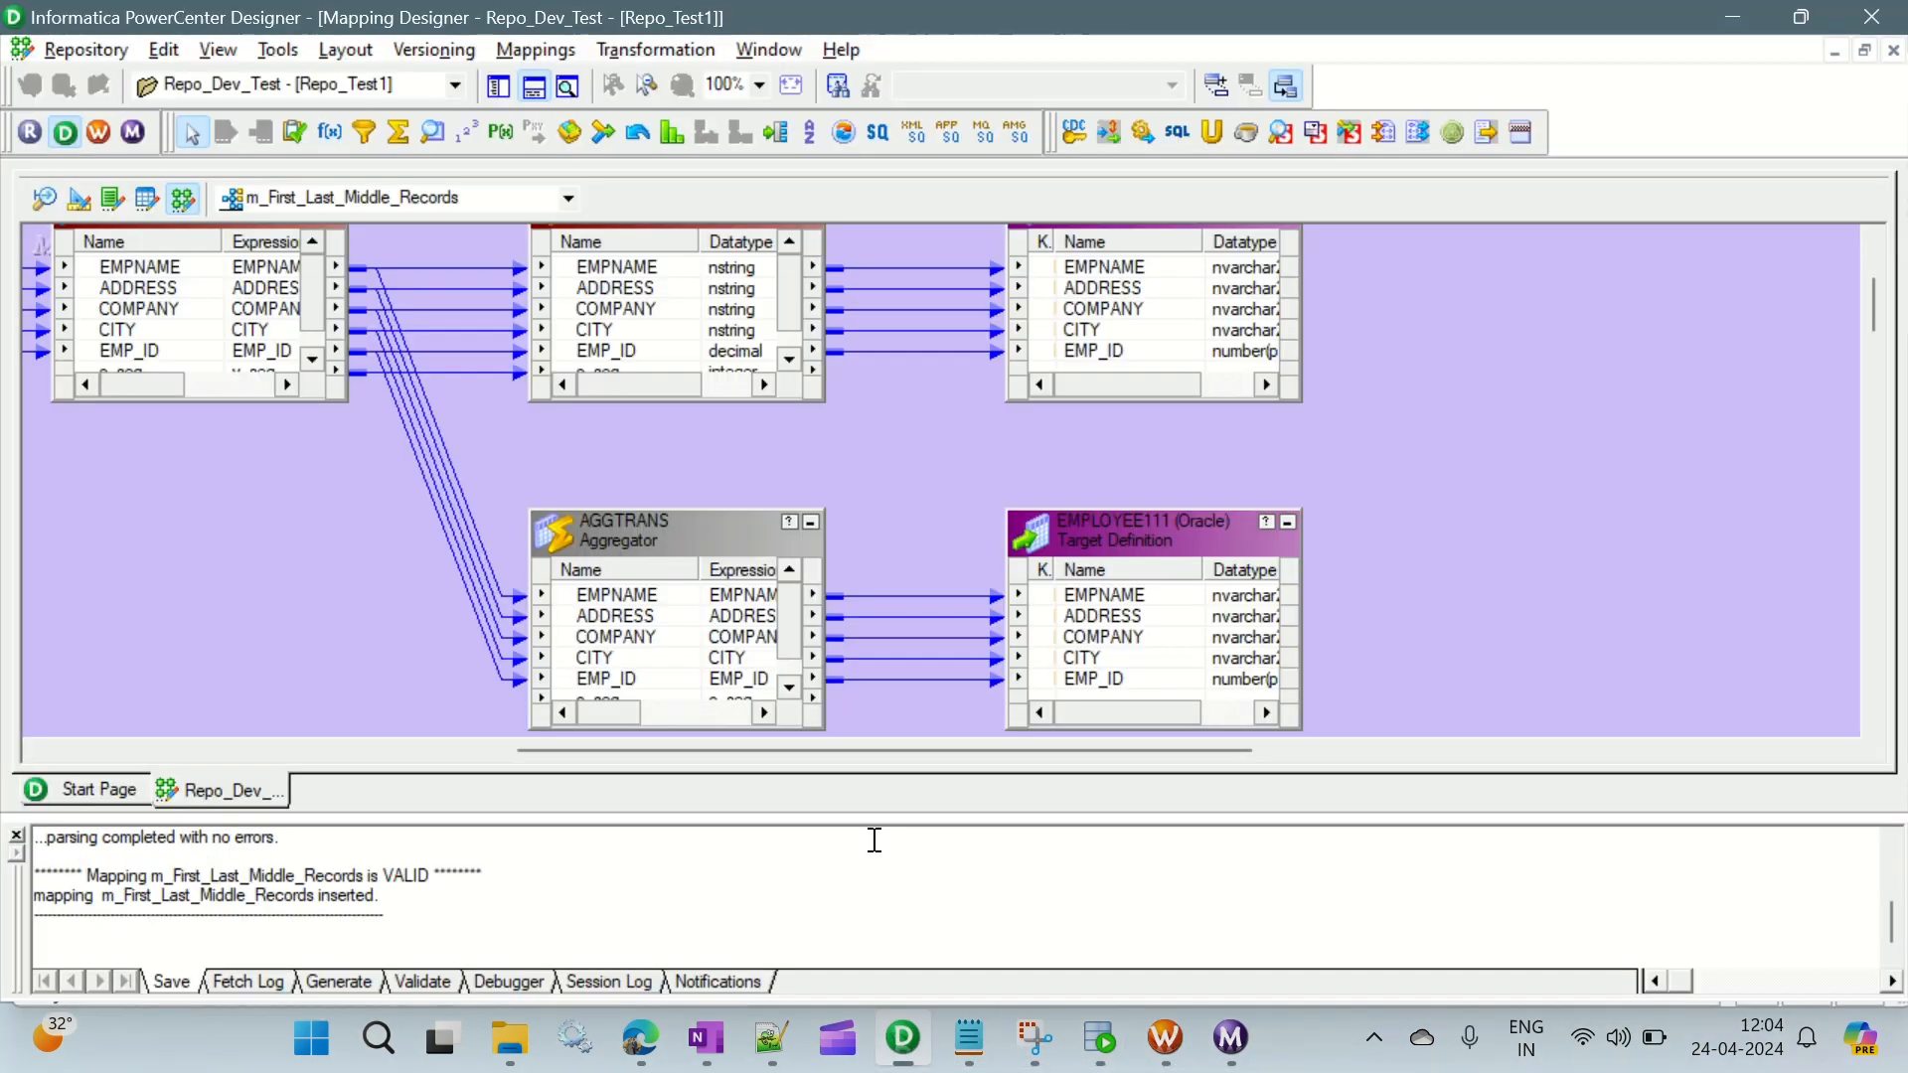
click(904, 1039)
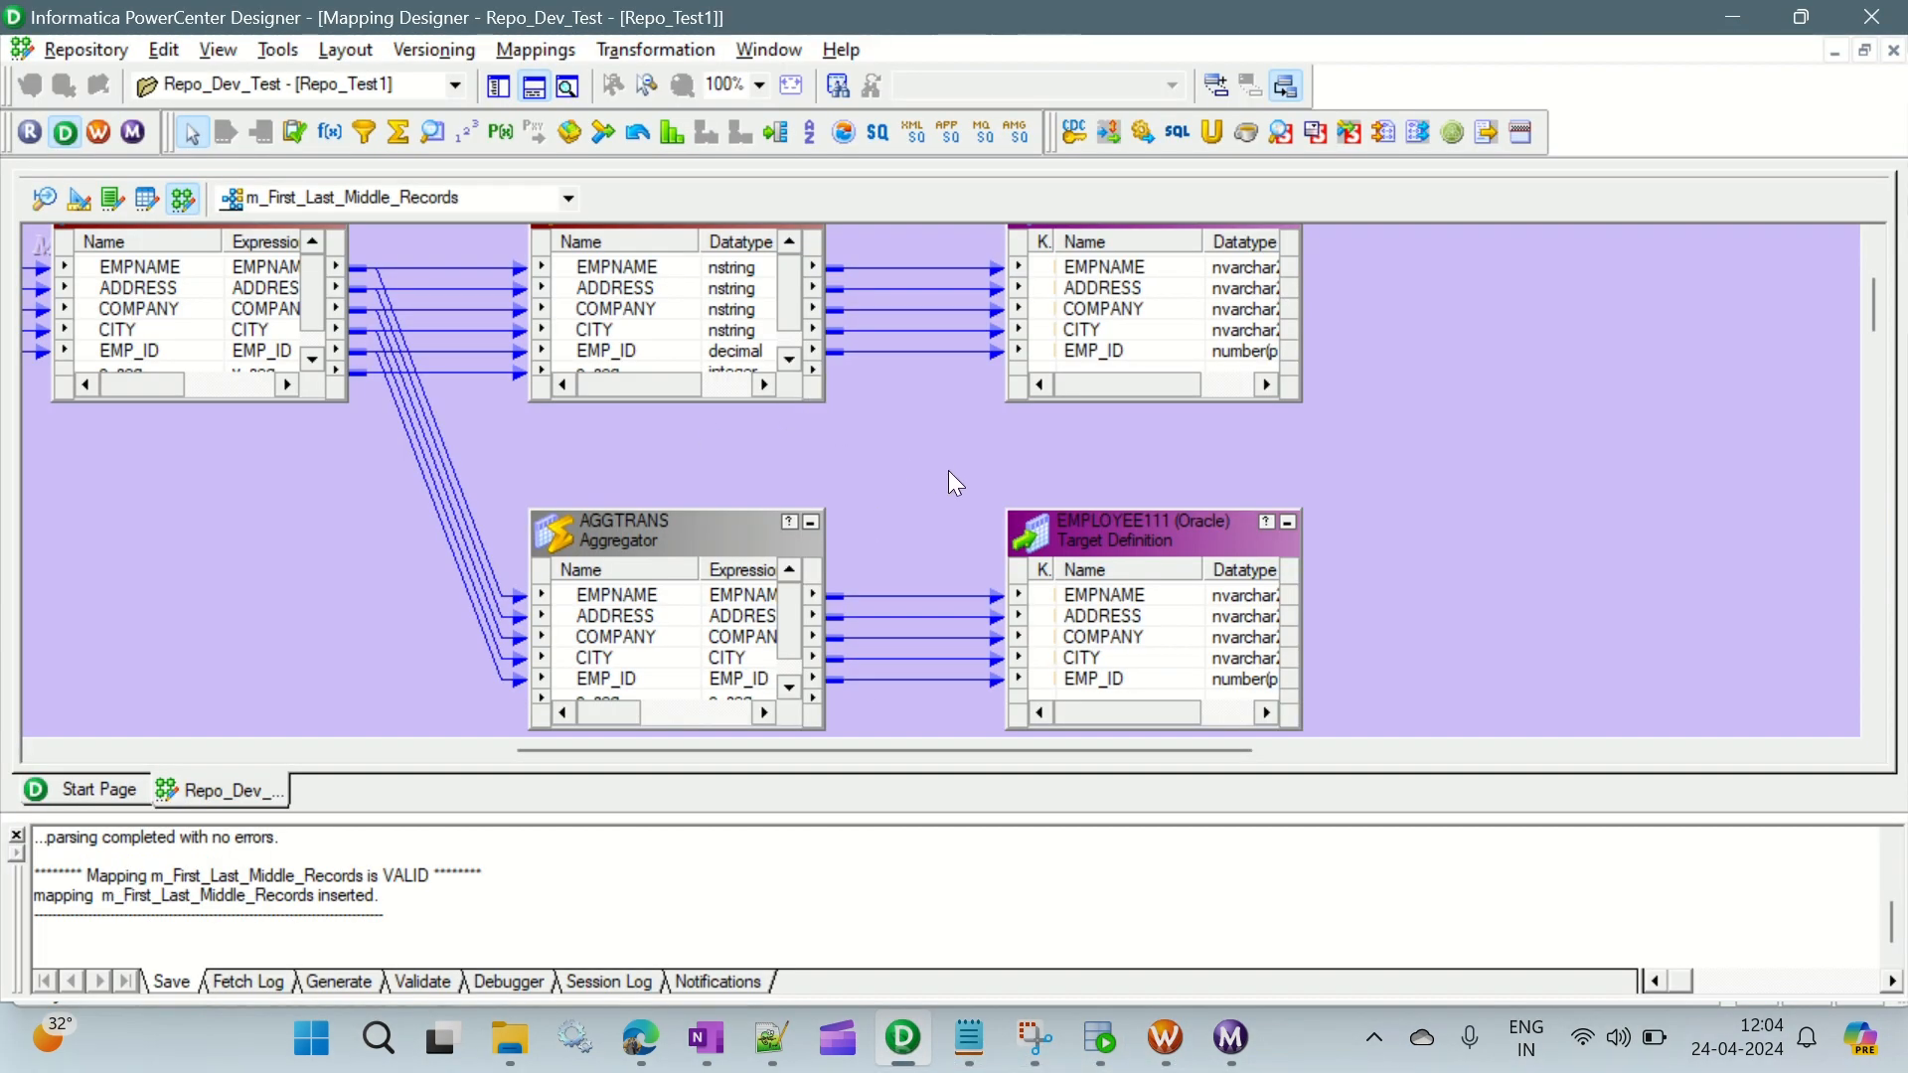
click(1222, 532)
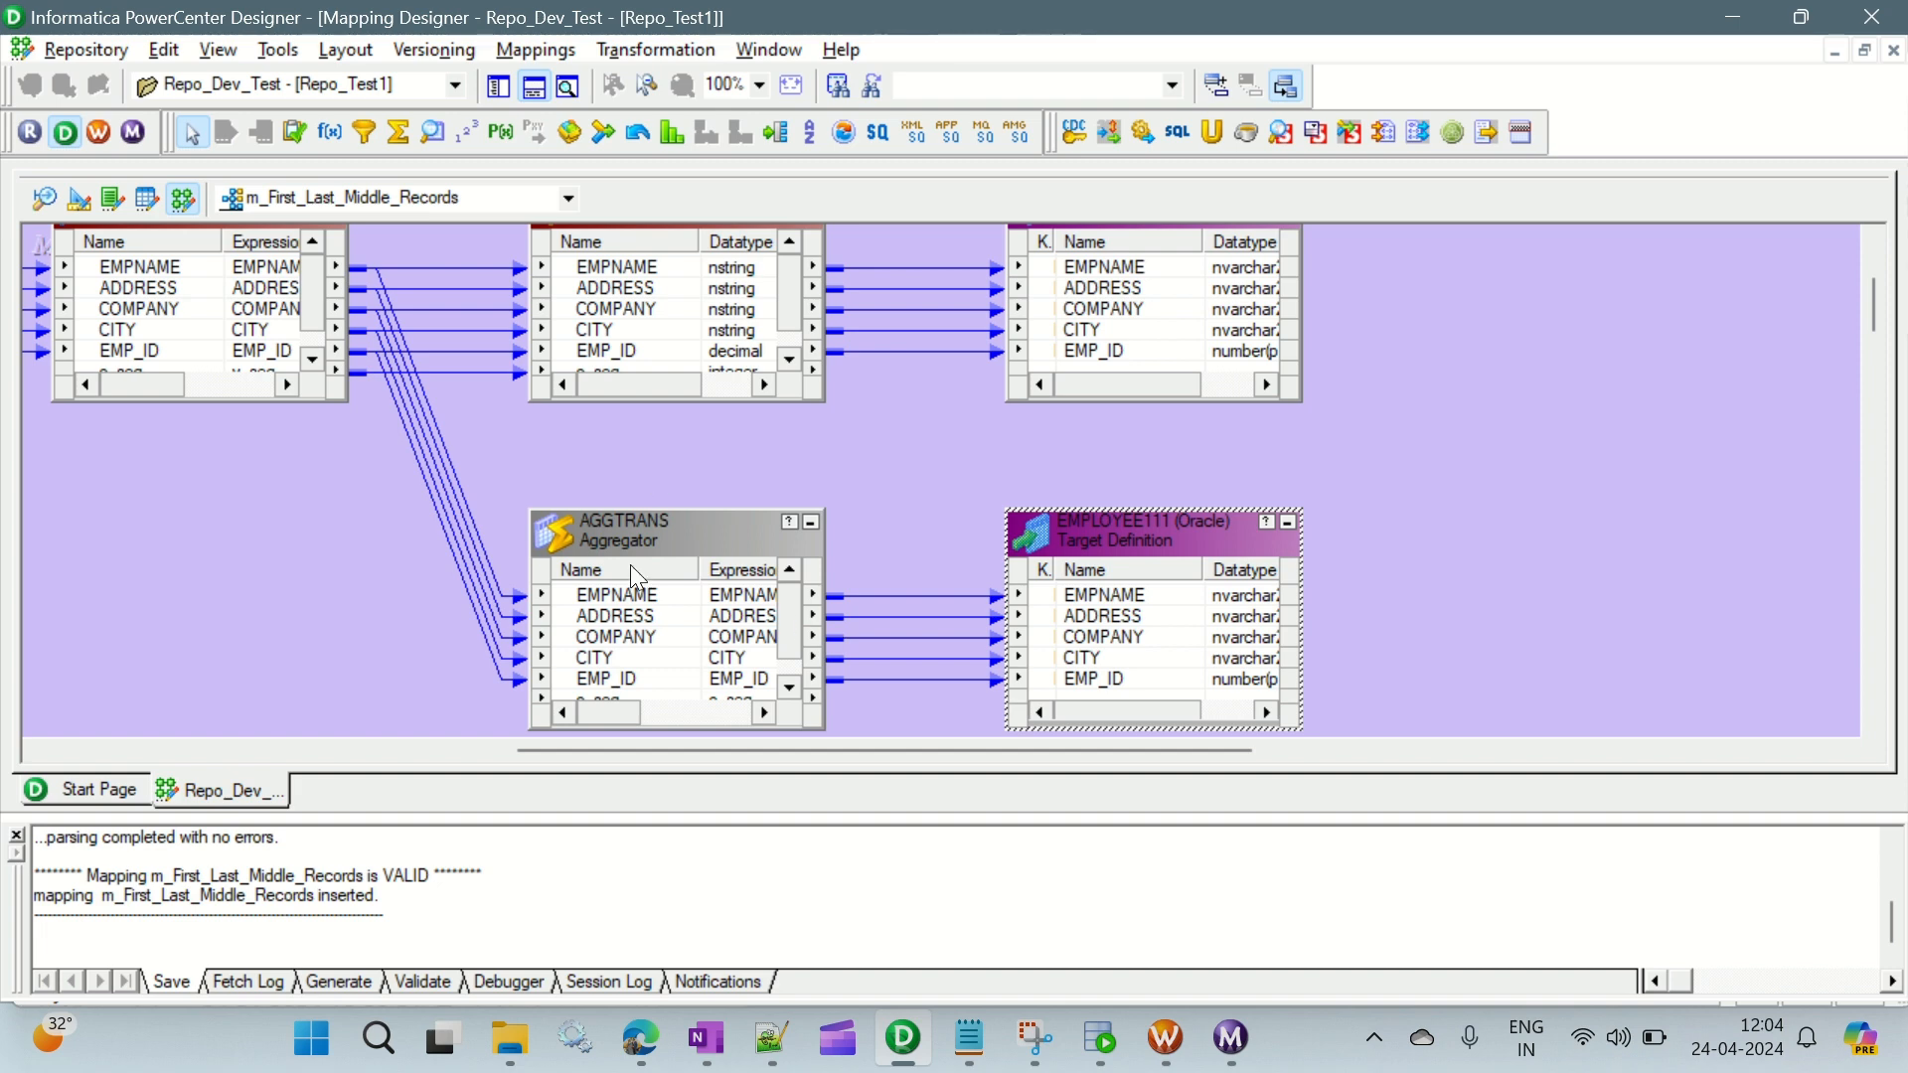
click(618, 541)
click(1138, 530)
- Return to SQL Developer and examine both complete rows of the employee1 query result
click(1100, 1039)
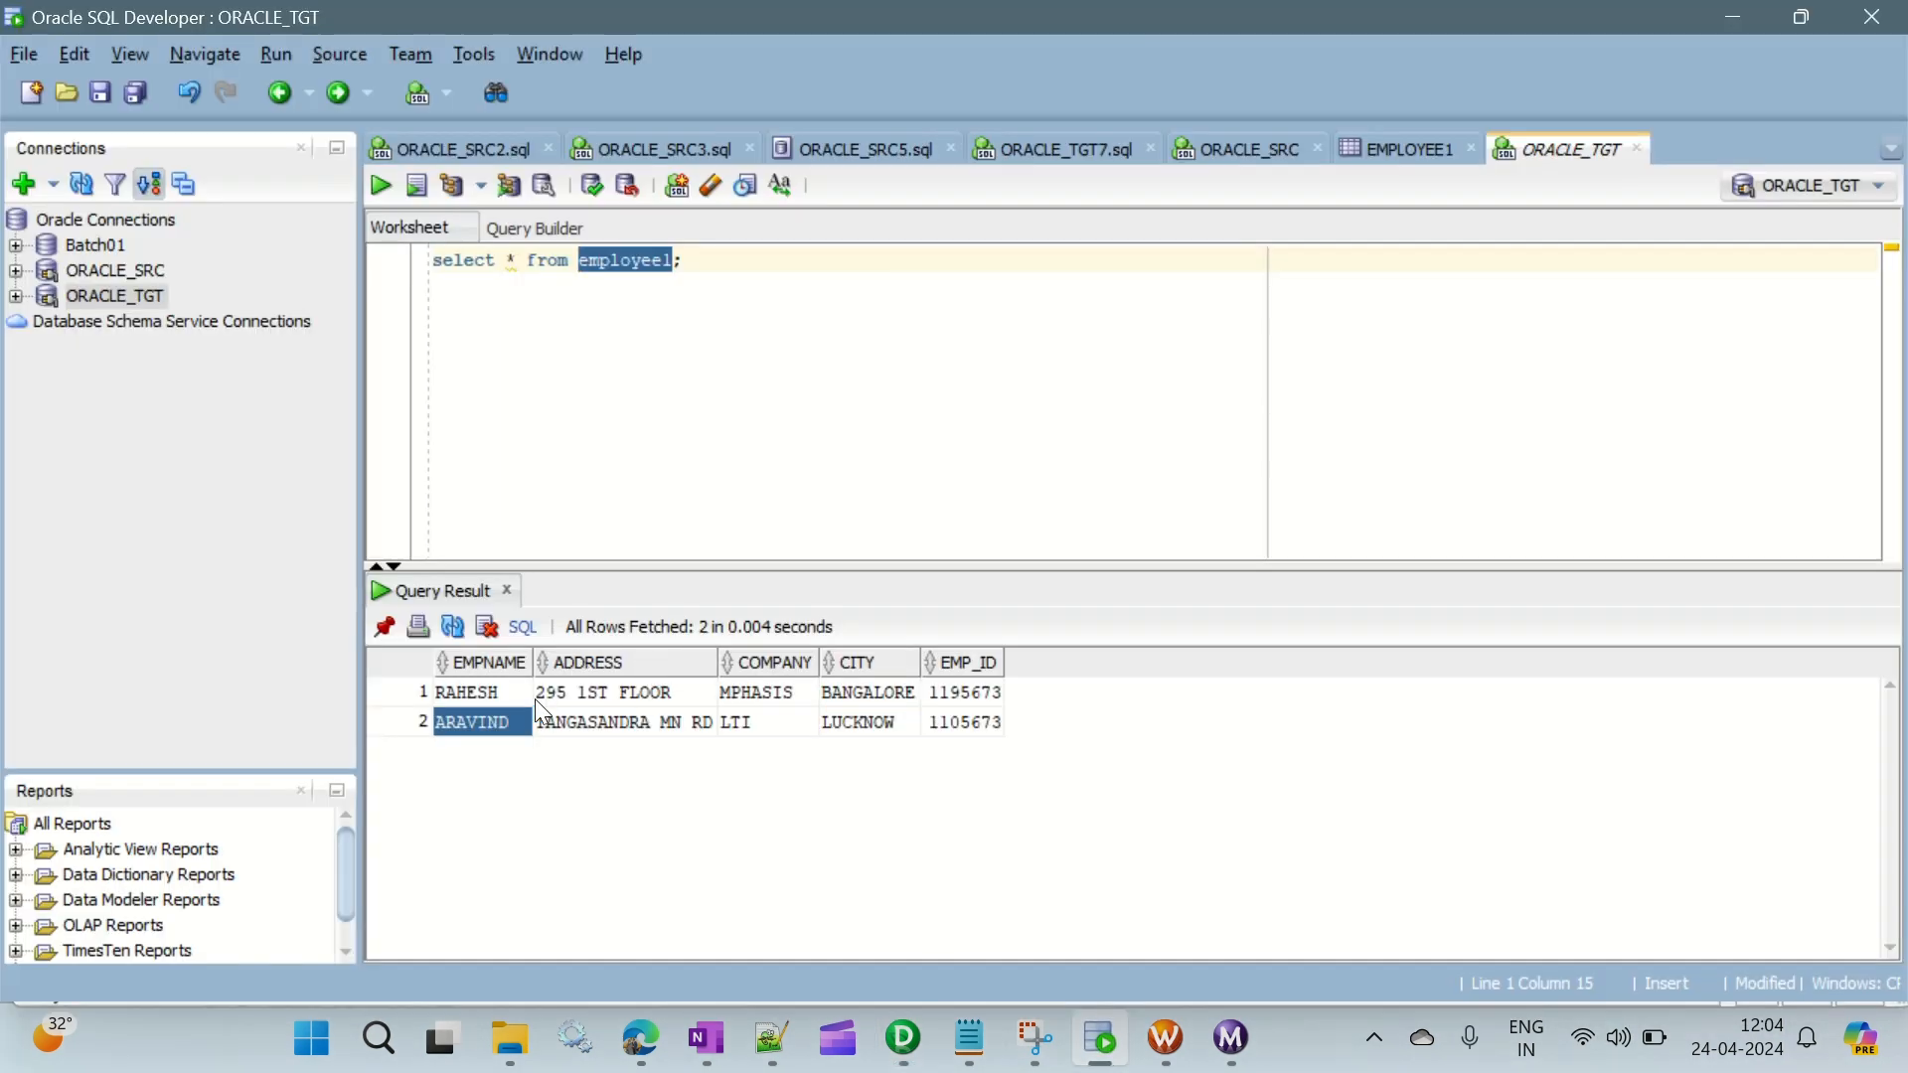
click(497, 693)
click(430, 692)
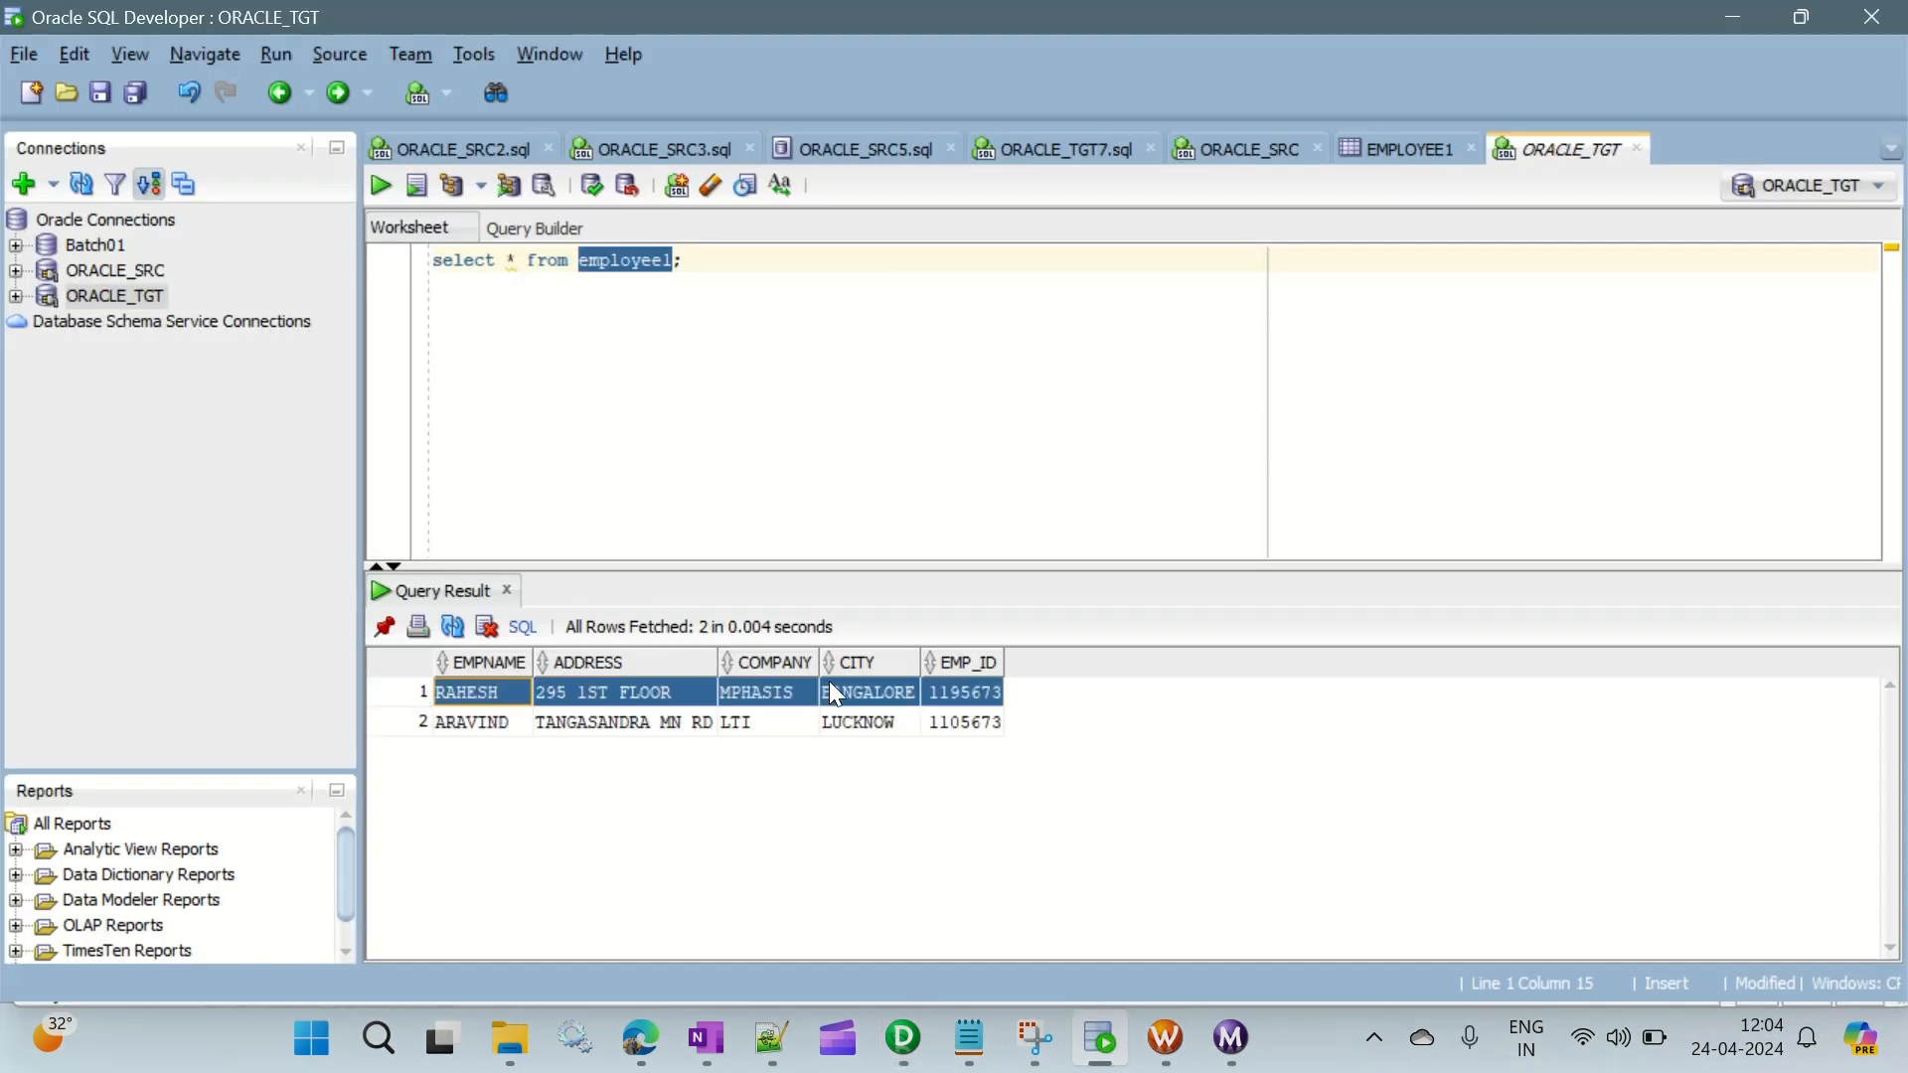
click(489, 723)
click(431, 724)
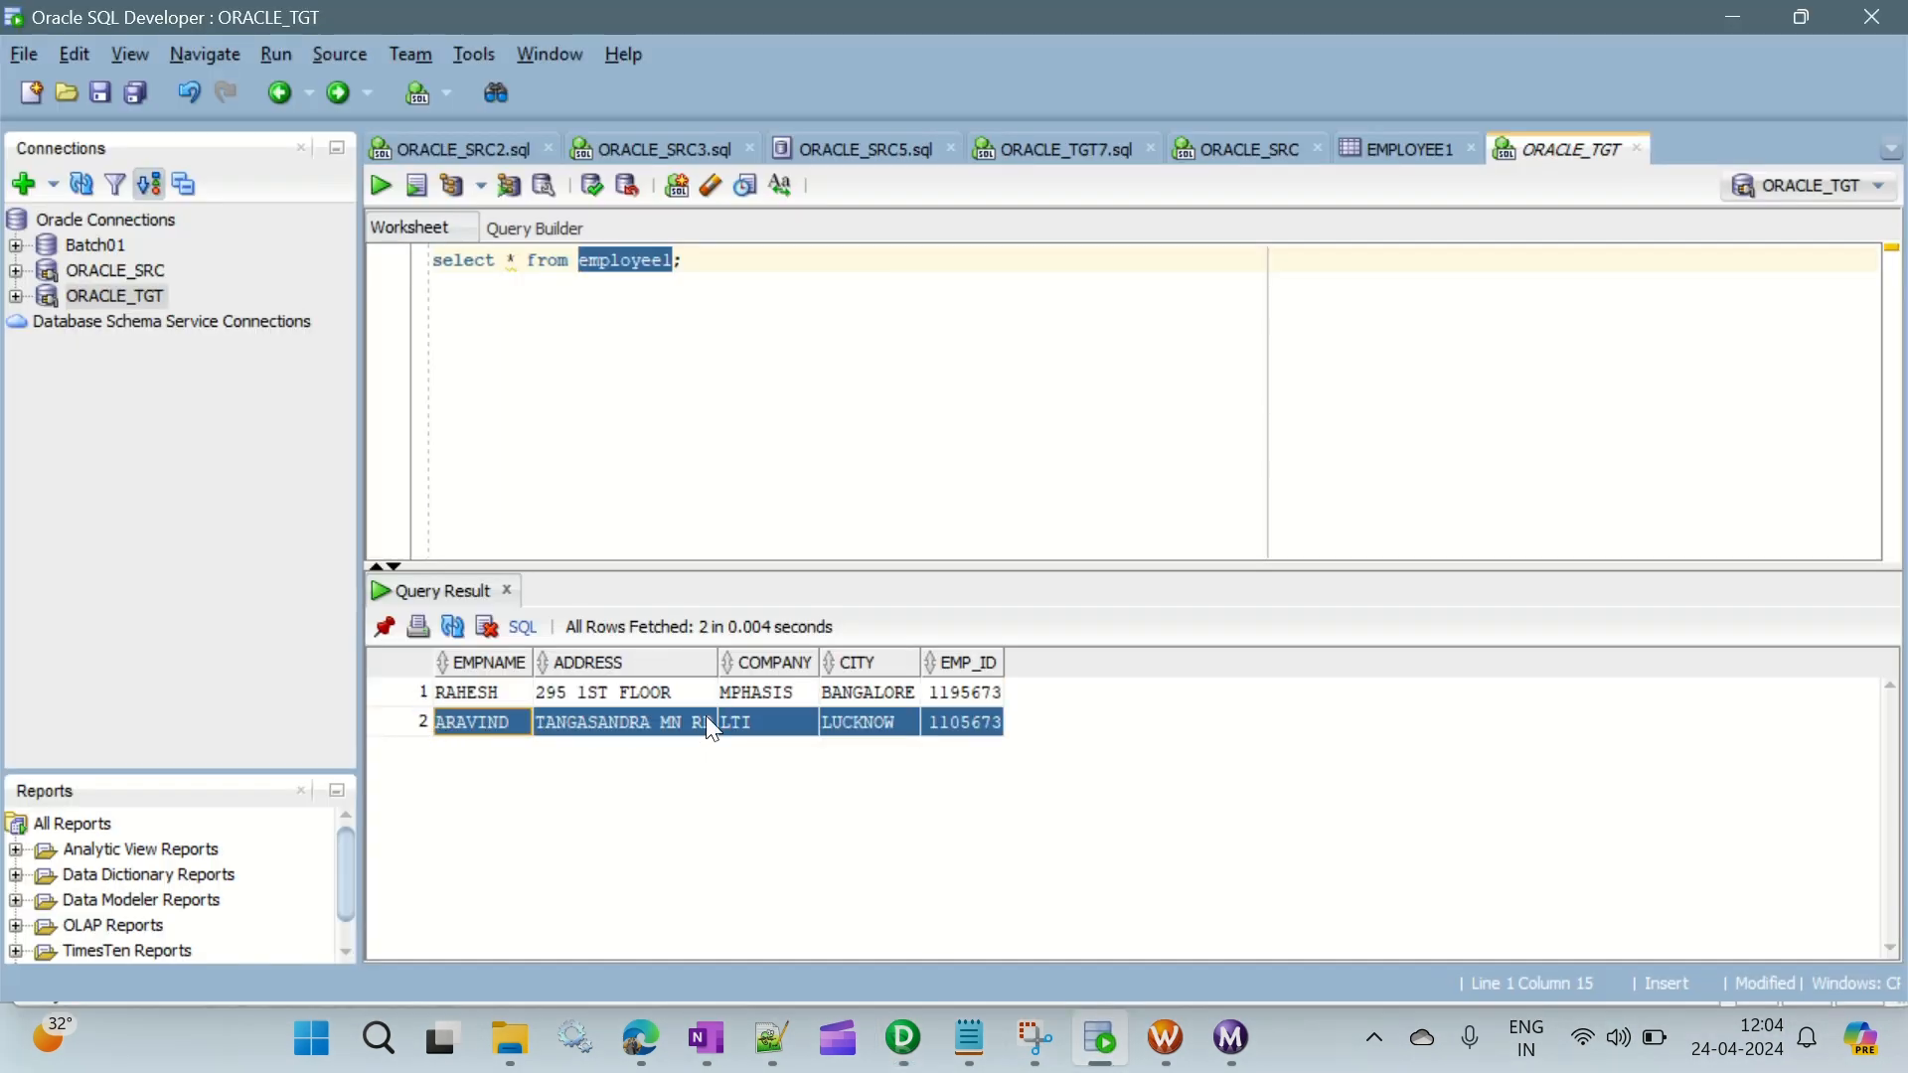
click(673, 319)
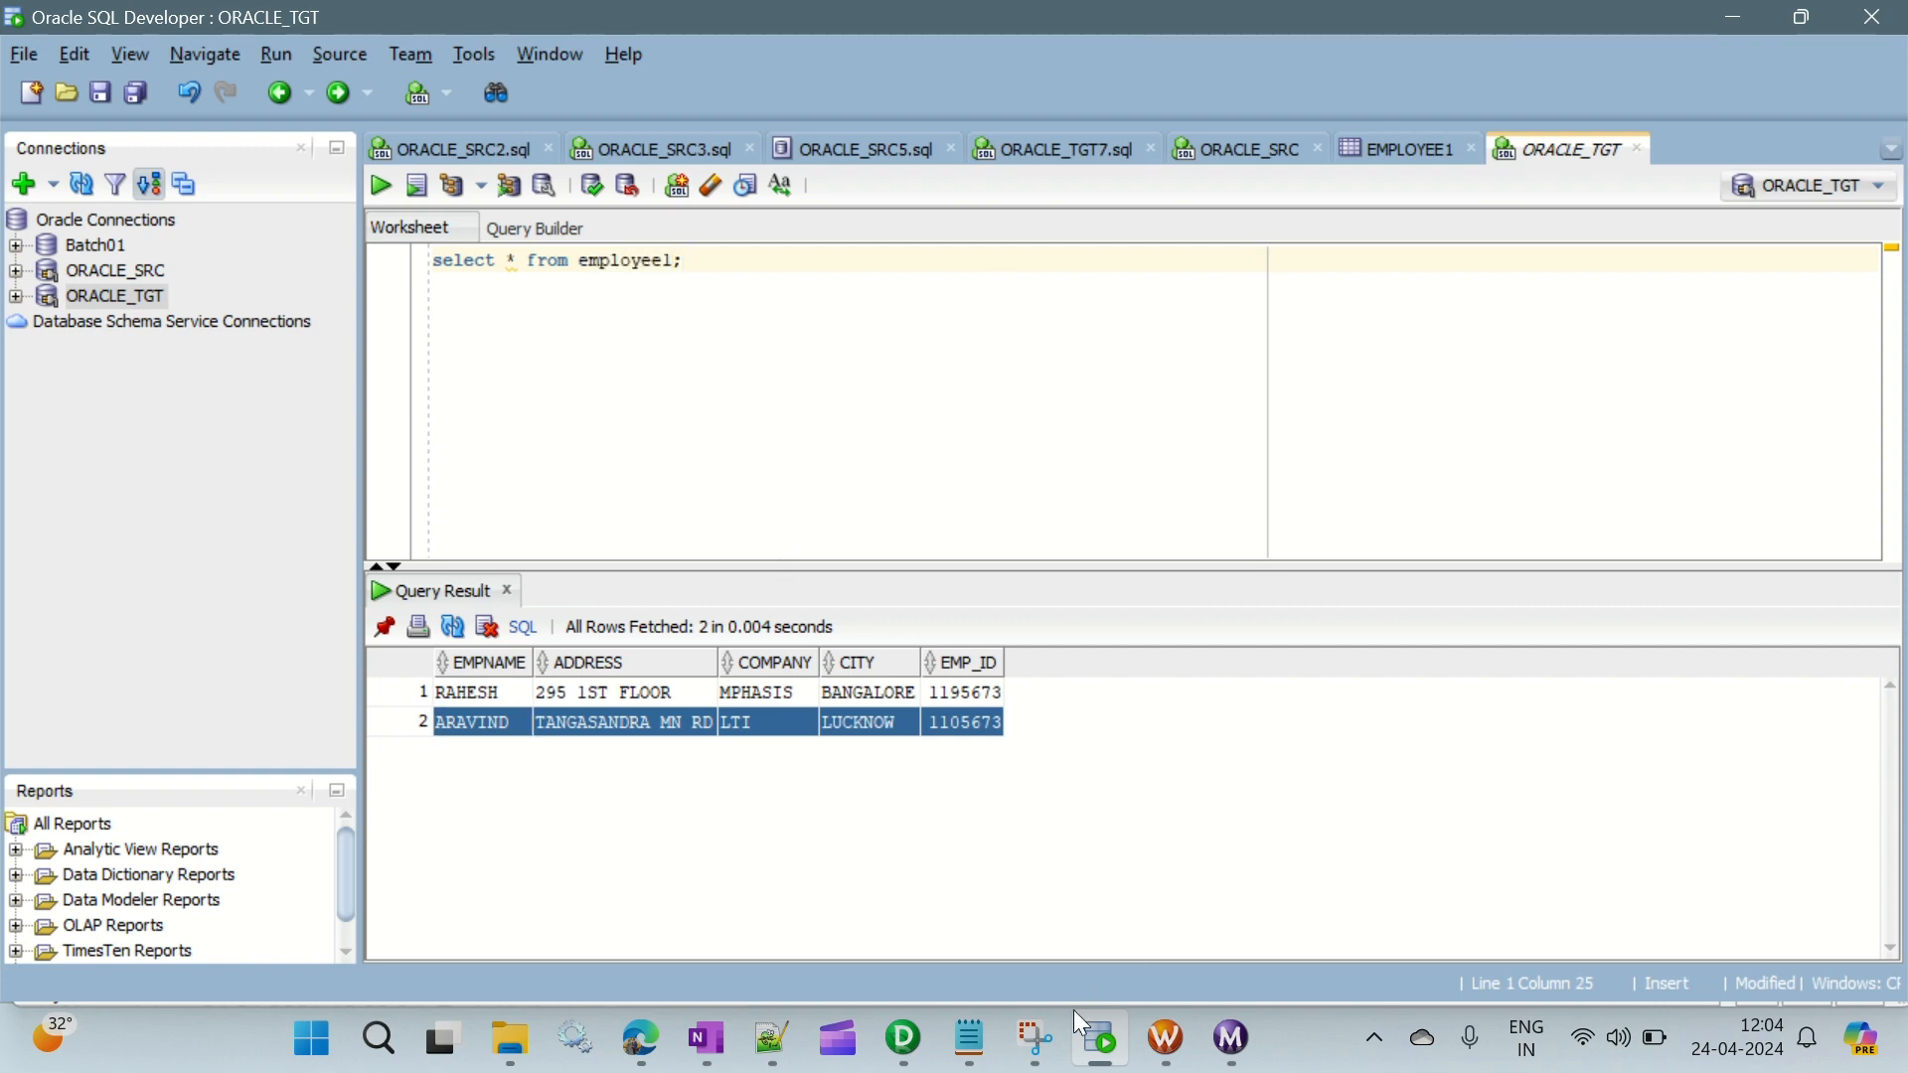
- Switch to the Informatica PC notes and remove the Router stage from the transformation flow line
click(970, 1039)
click(418, 360)
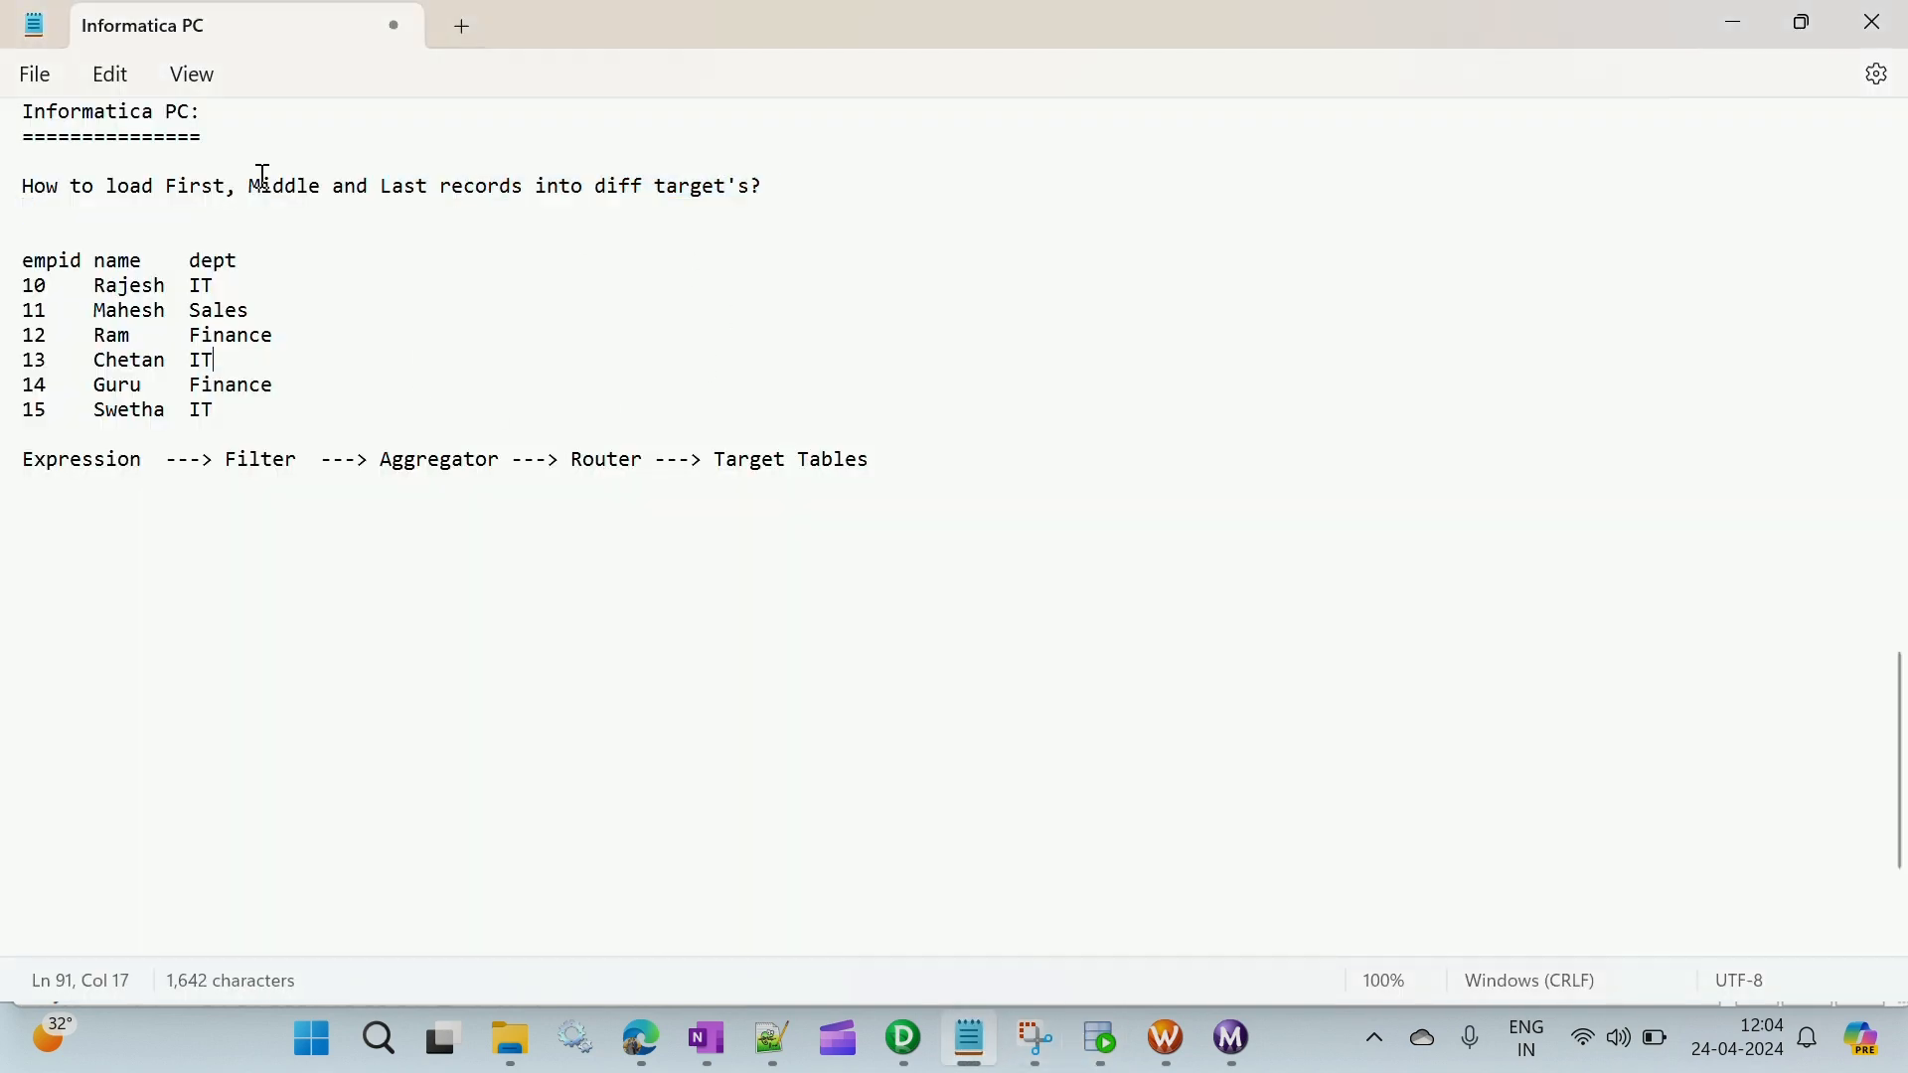
drag(239, 187, 324, 191)
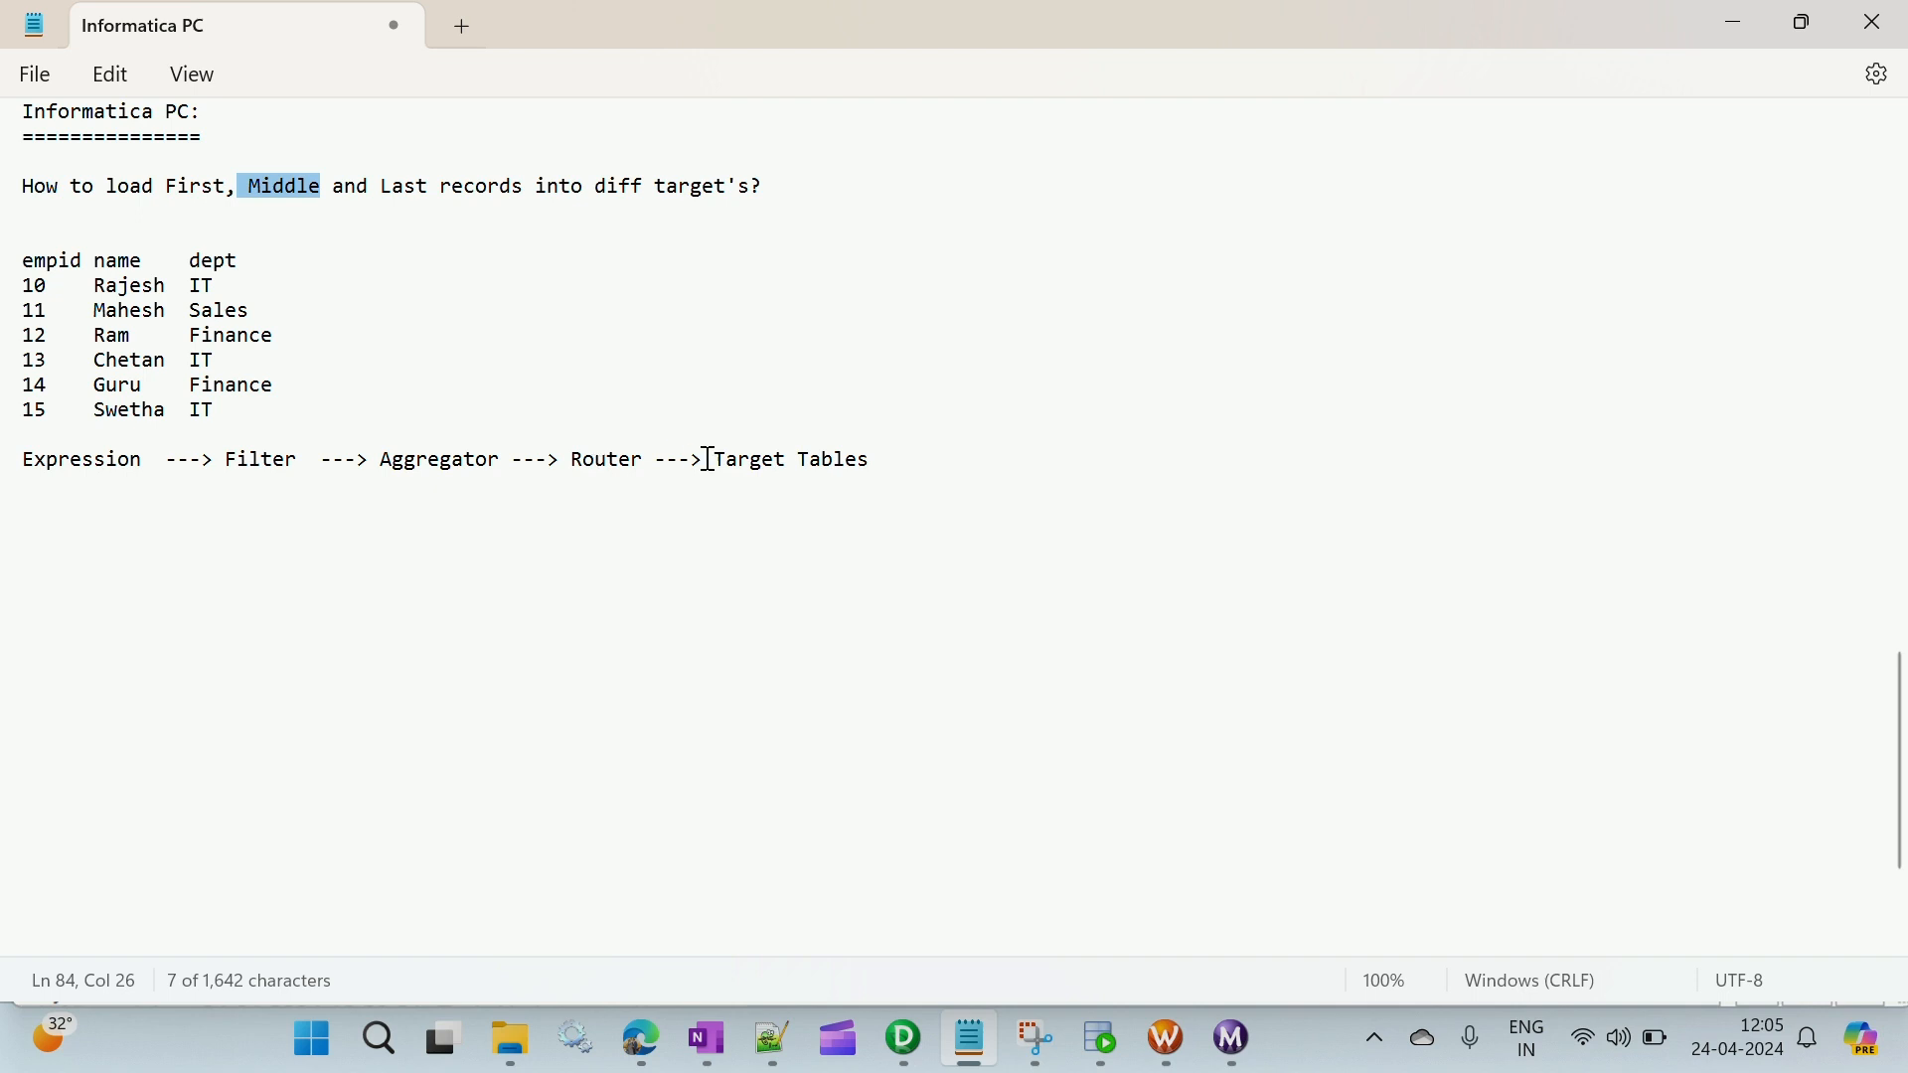
drag(708, 460, 574, 460)
key(BackSpace)
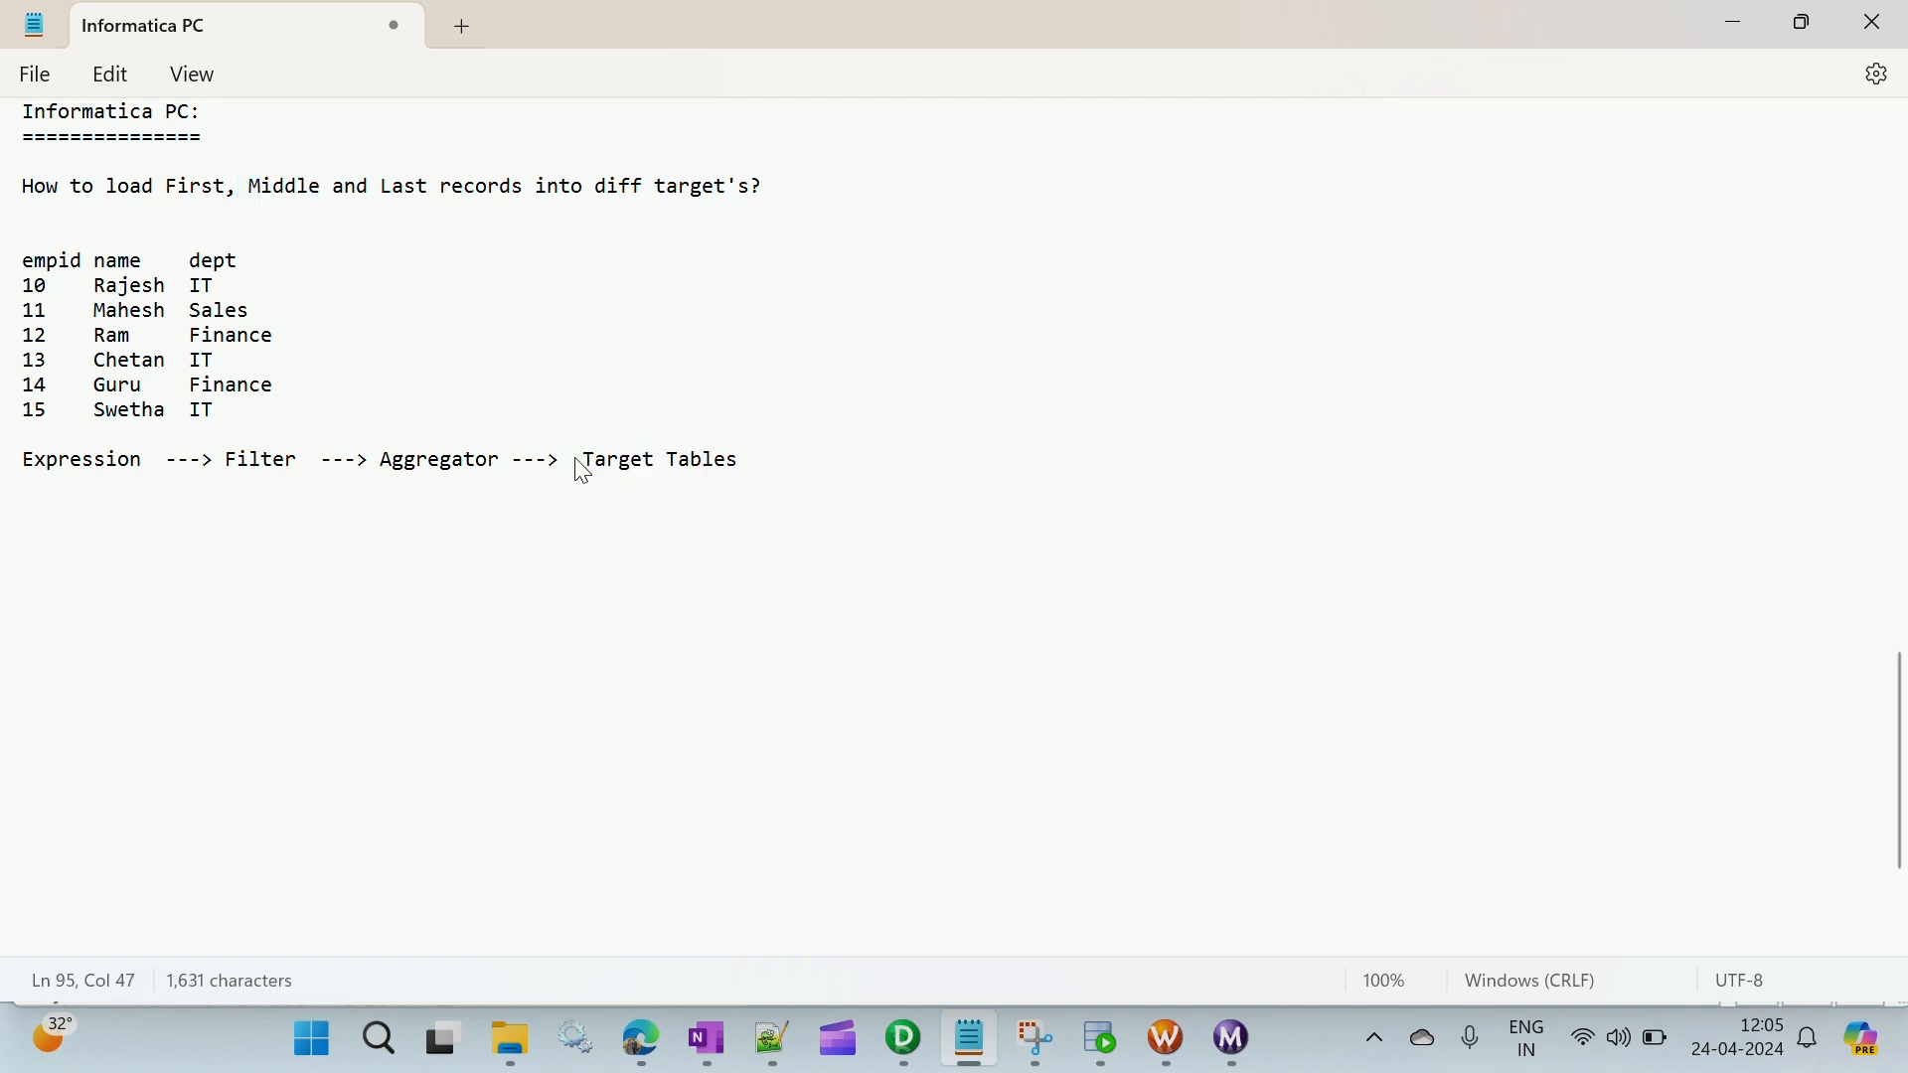
key(BackSpace)
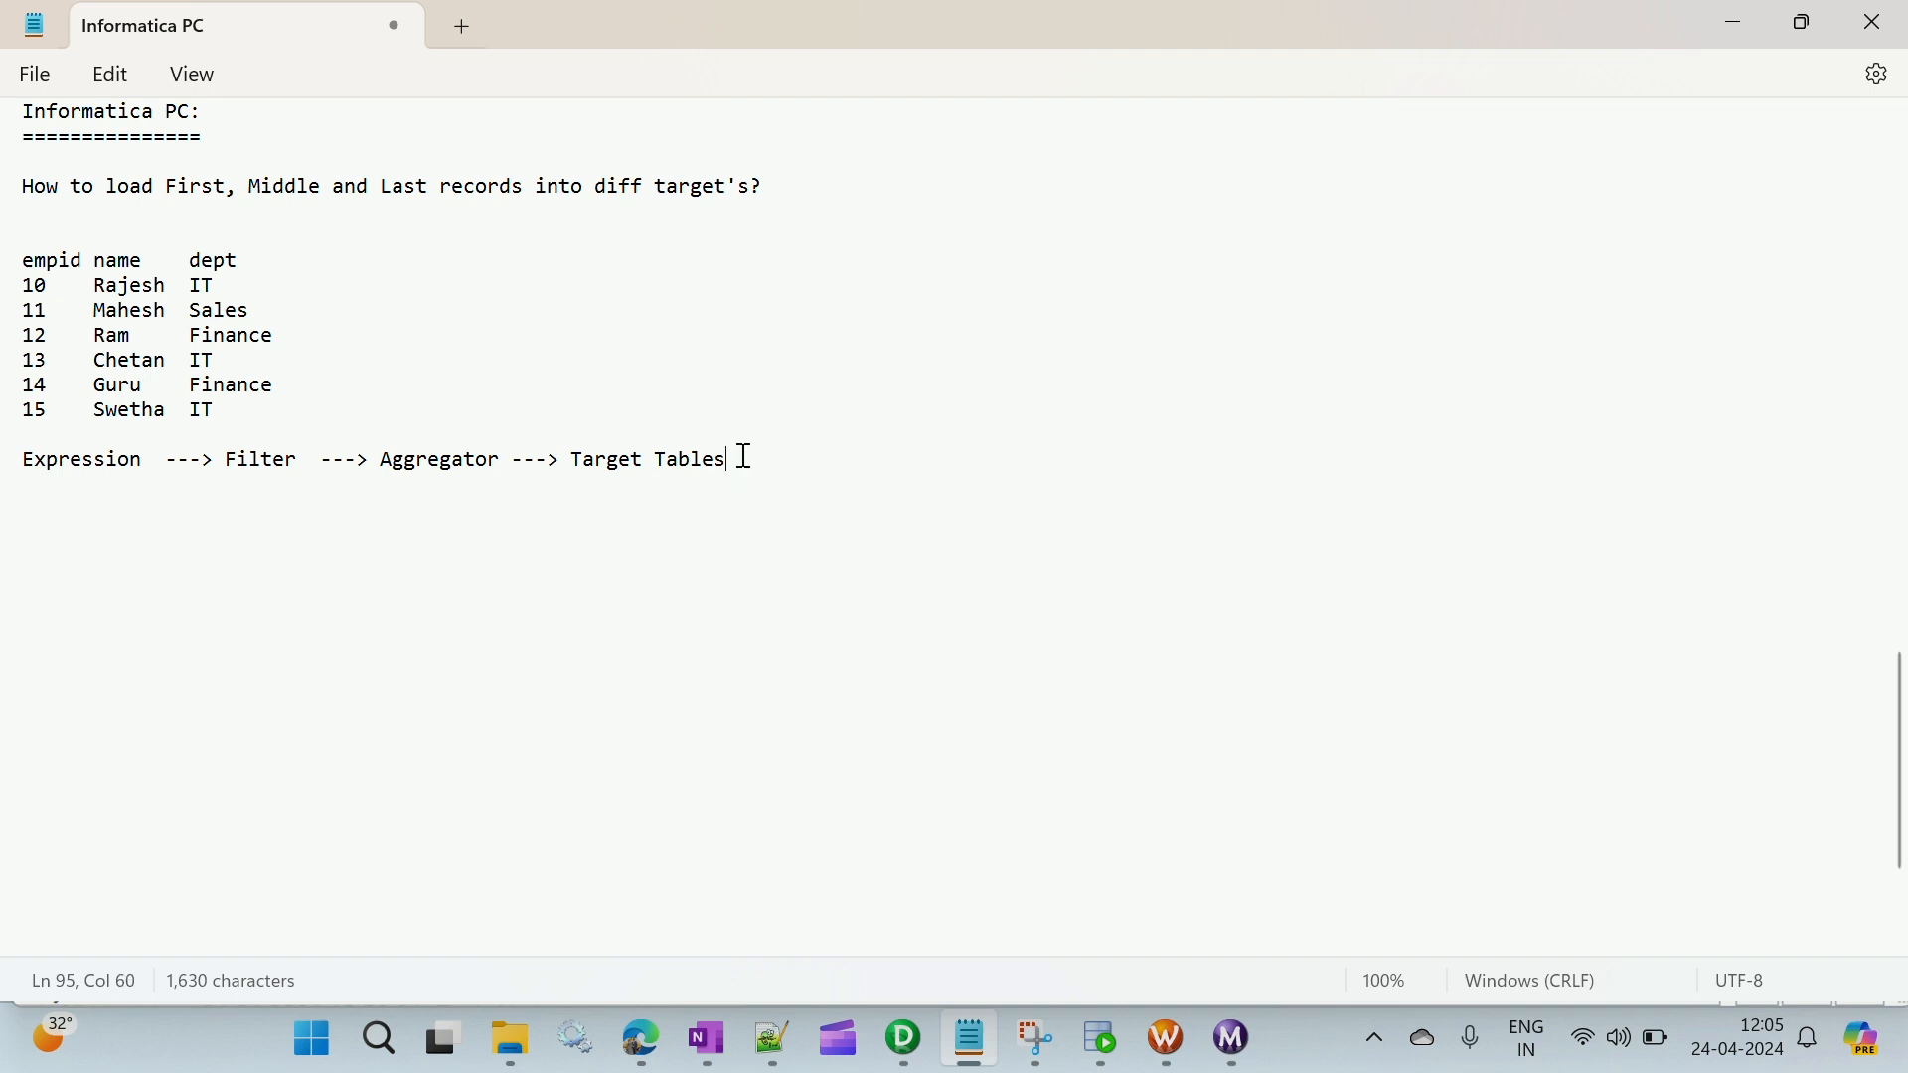
- Add the heading "Middle records:" below the transformation flow line in the notes
click(48, 502)
click(795, 62)
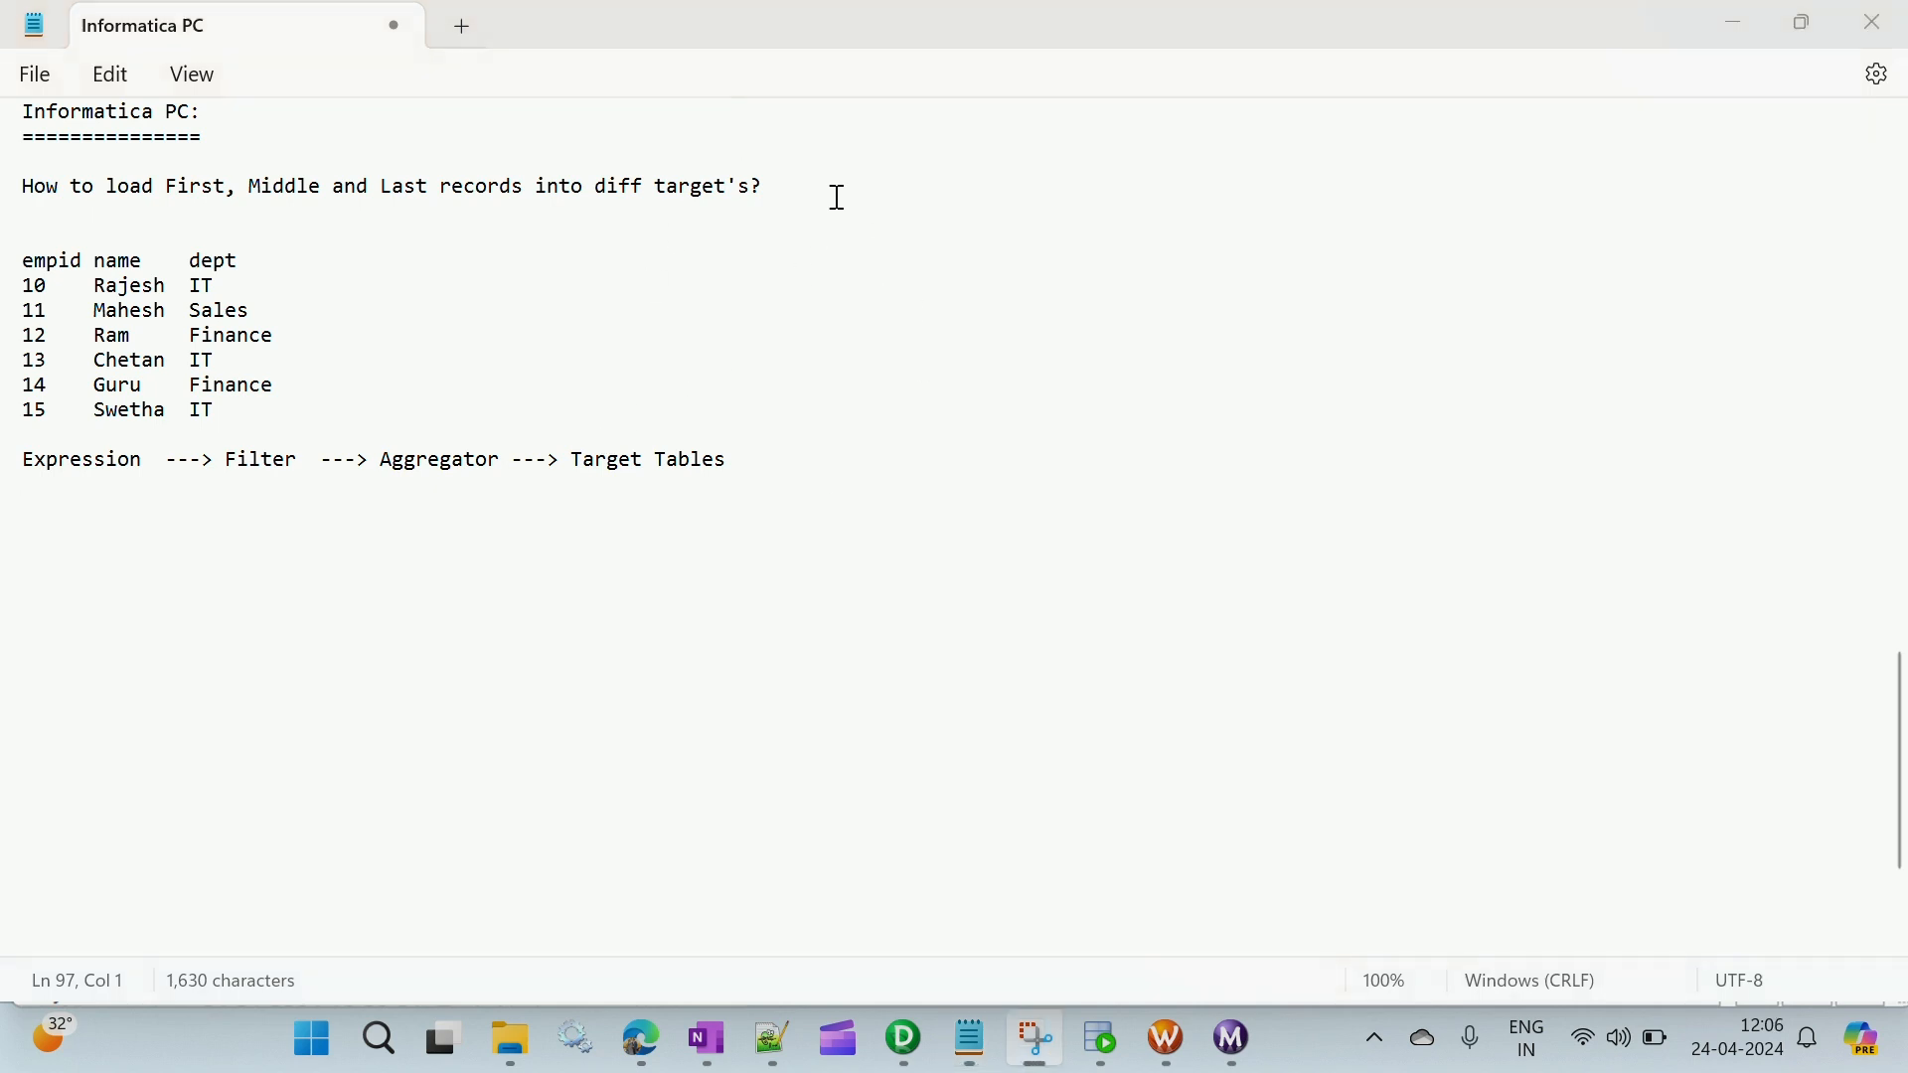
click(40, 508)
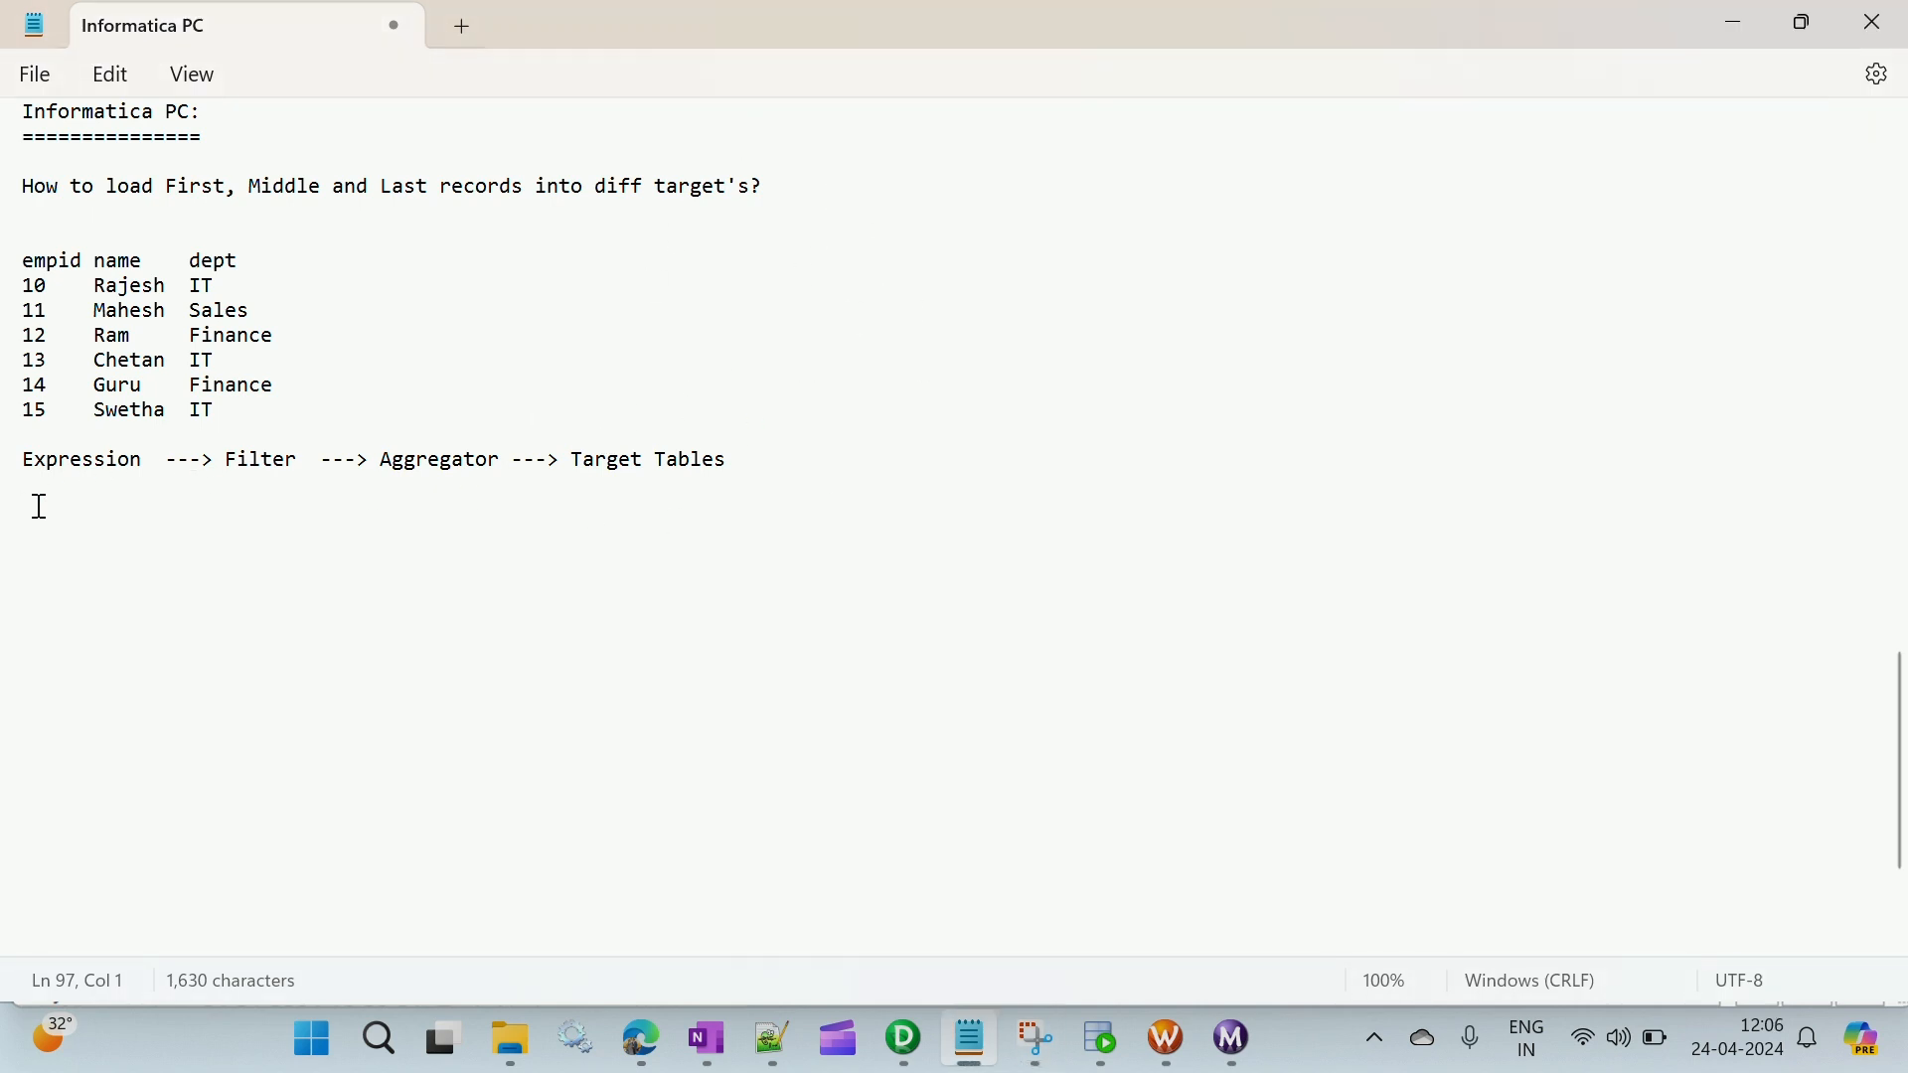
text(Middle records:)
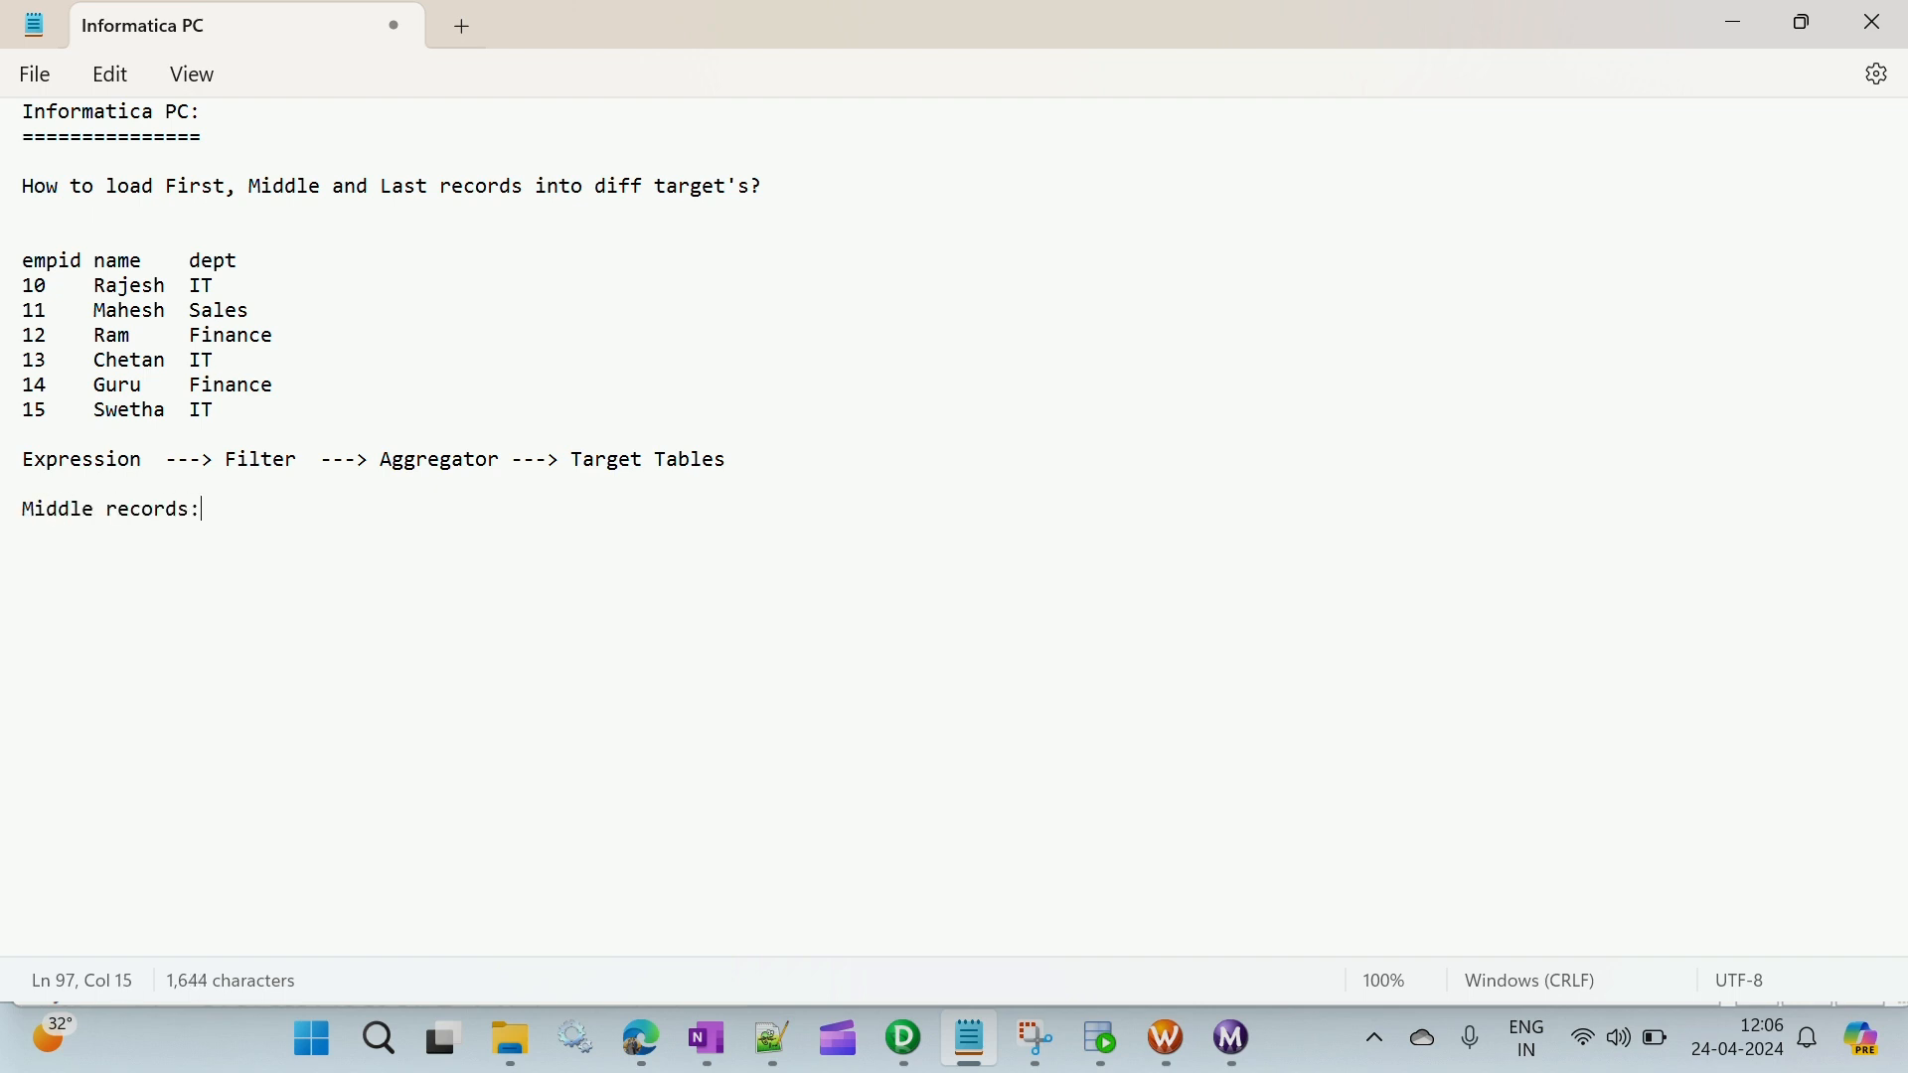
key(Return)
key(Return)
- Write the flow "Expression ---> Filter ---> Aggregator ---> Join ---> Router ---> Target's" under the Middle records heading
text(Expression ---)
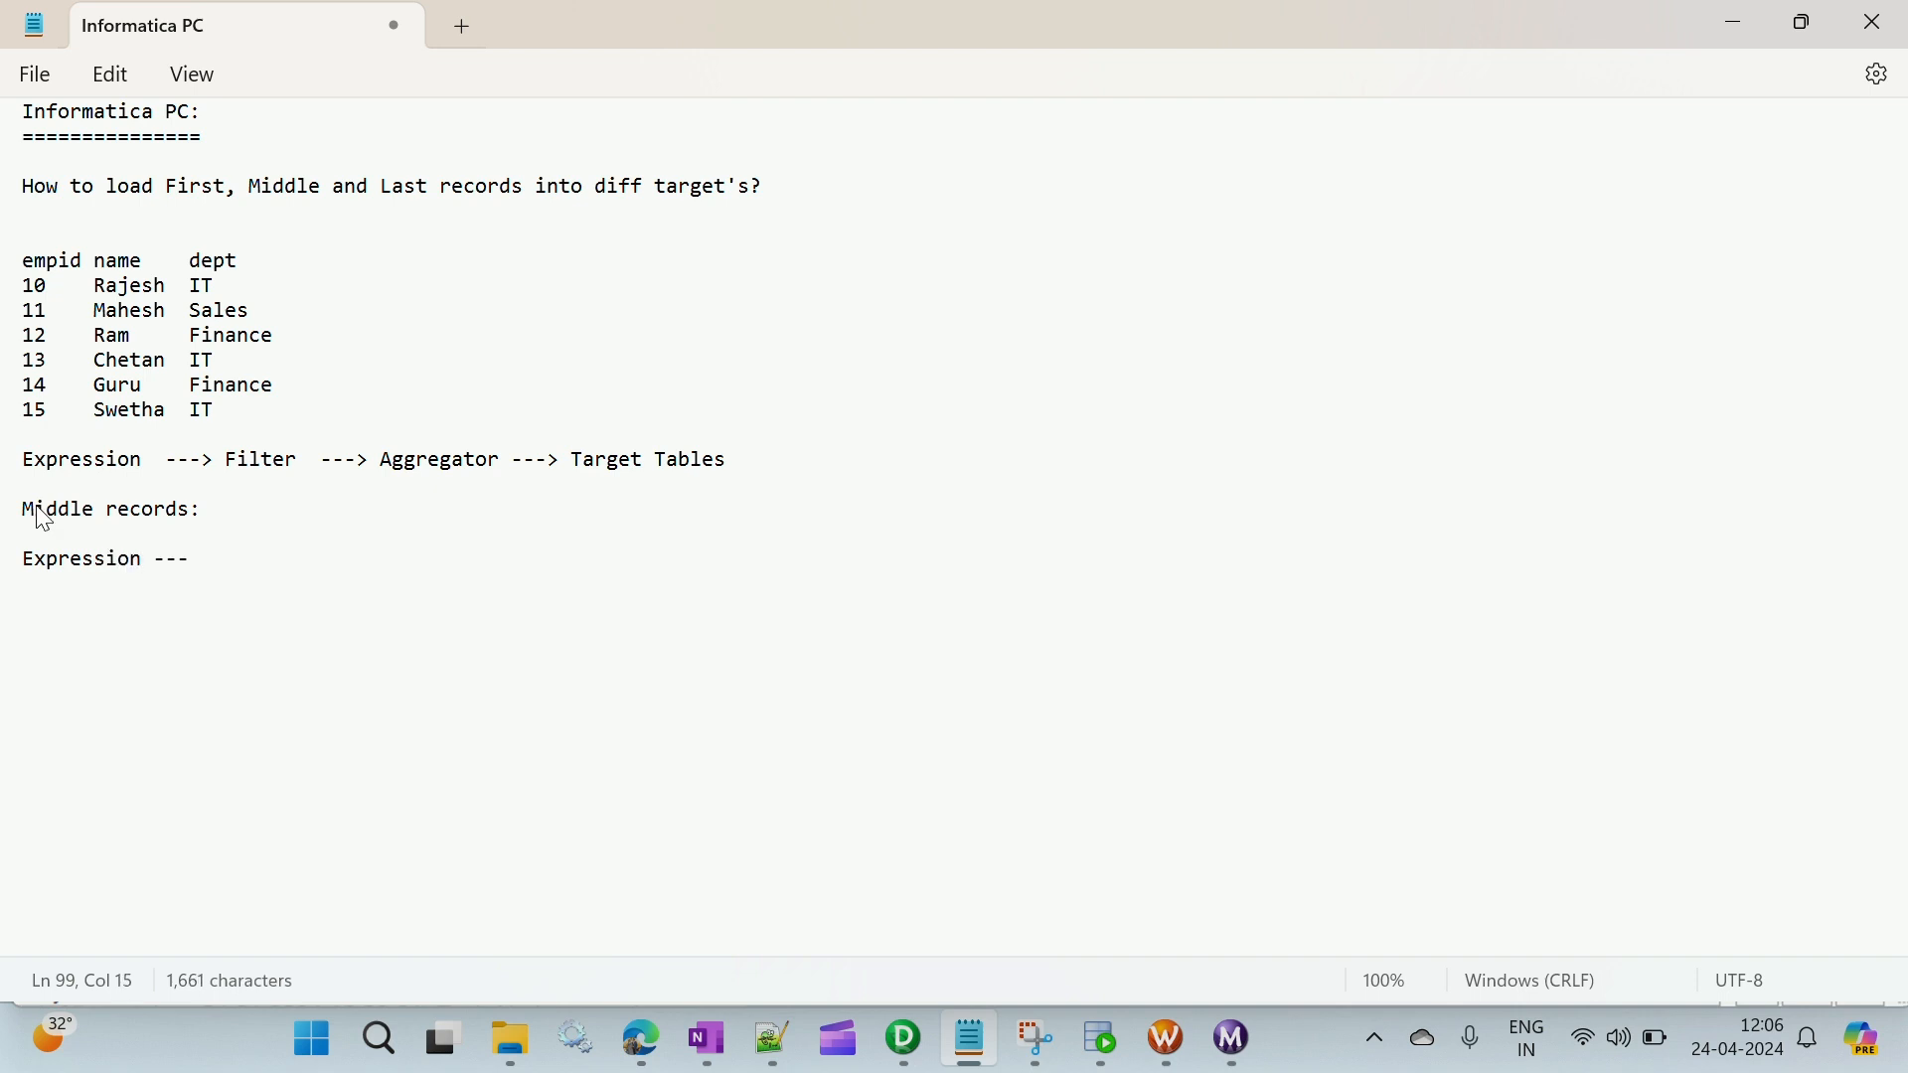
text(> Filter ---> Aggregat)
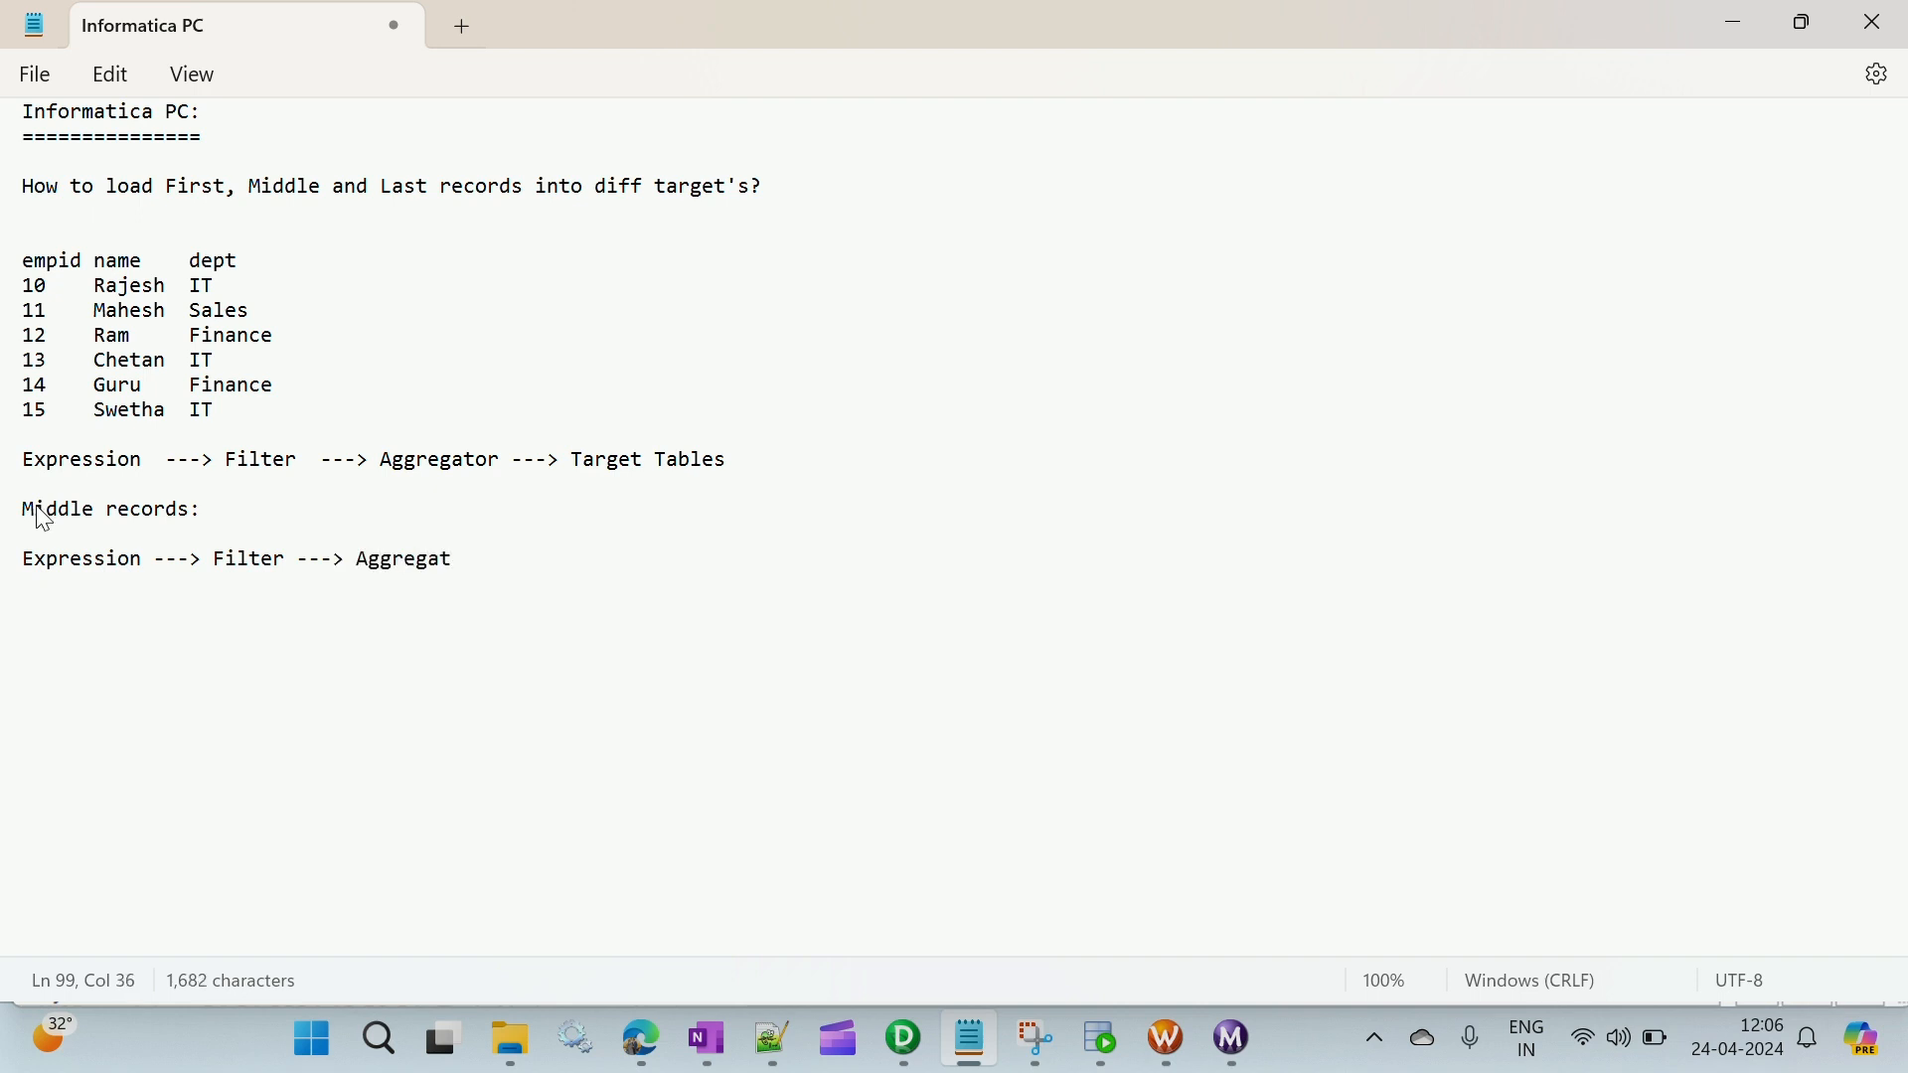
text(or ---> Join ---> Router ---> T)
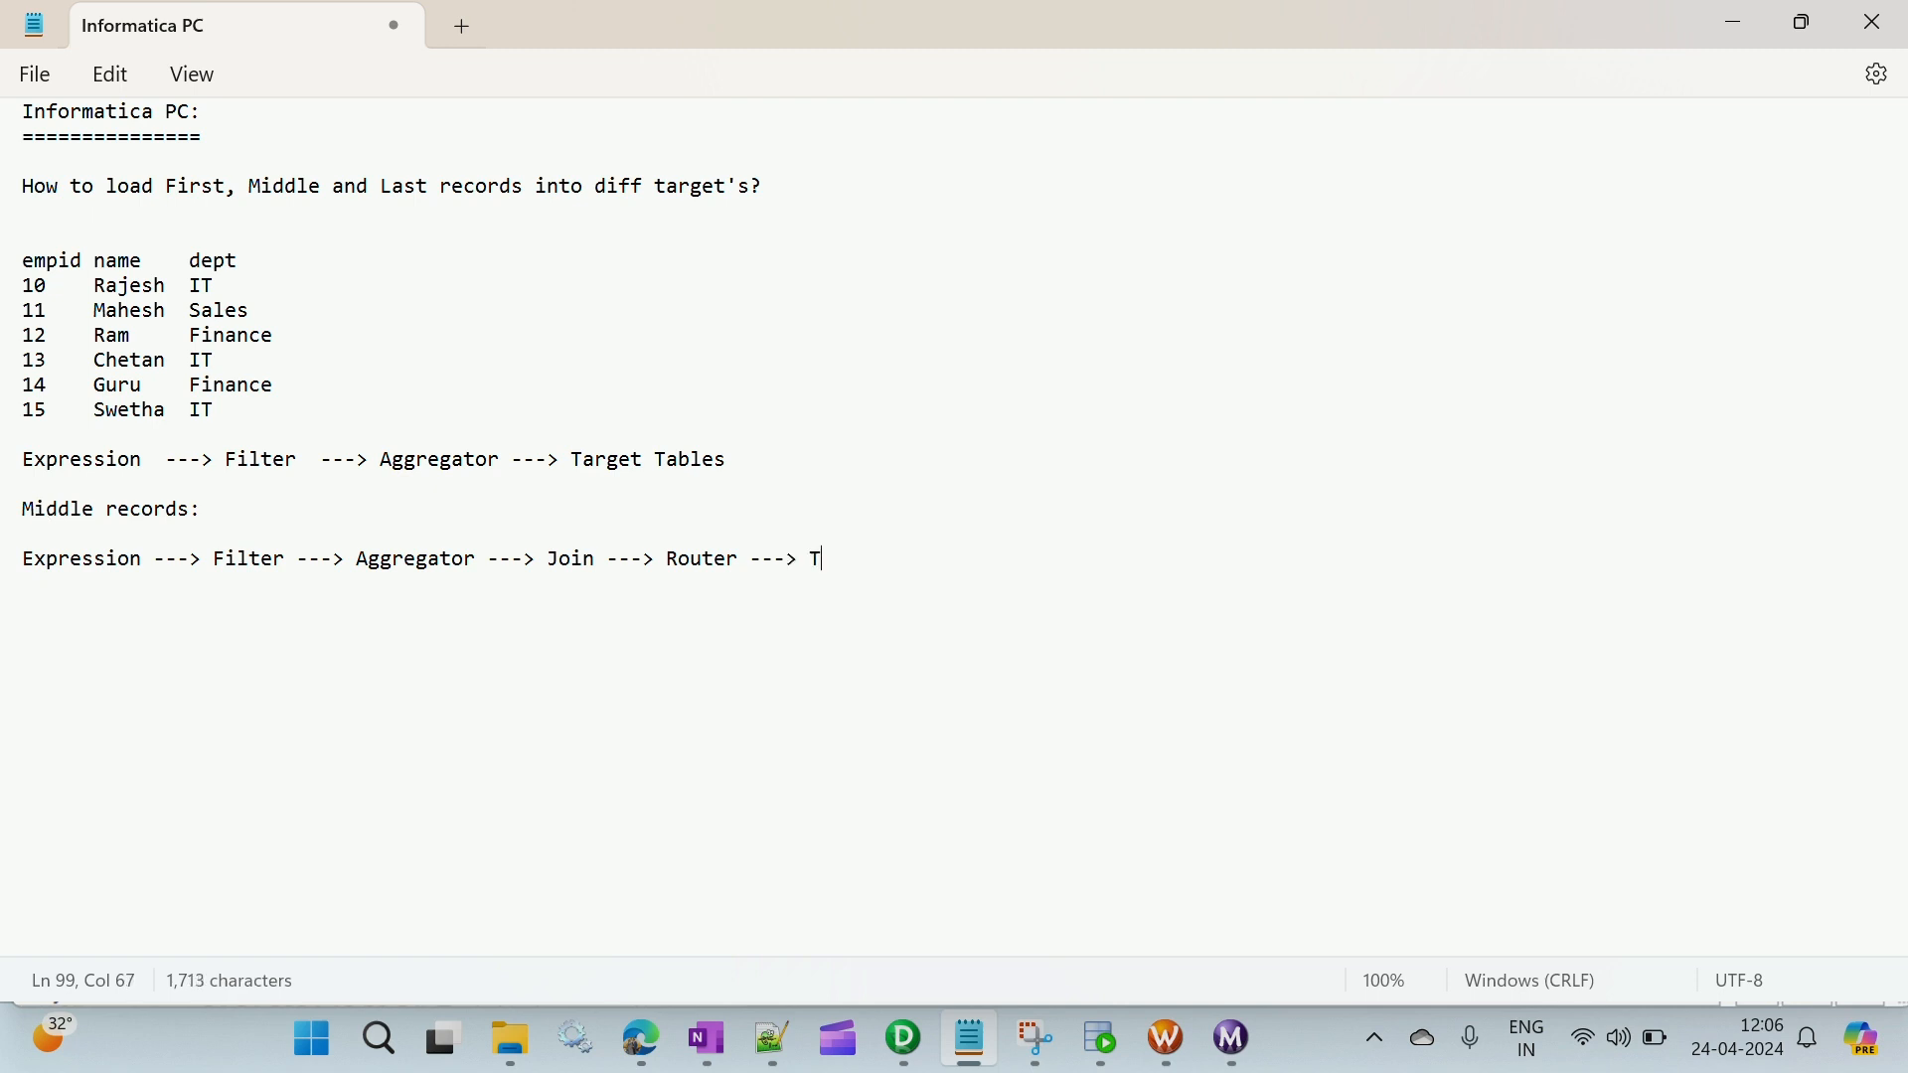
text(arget)
key(BackSpace)
text('s)
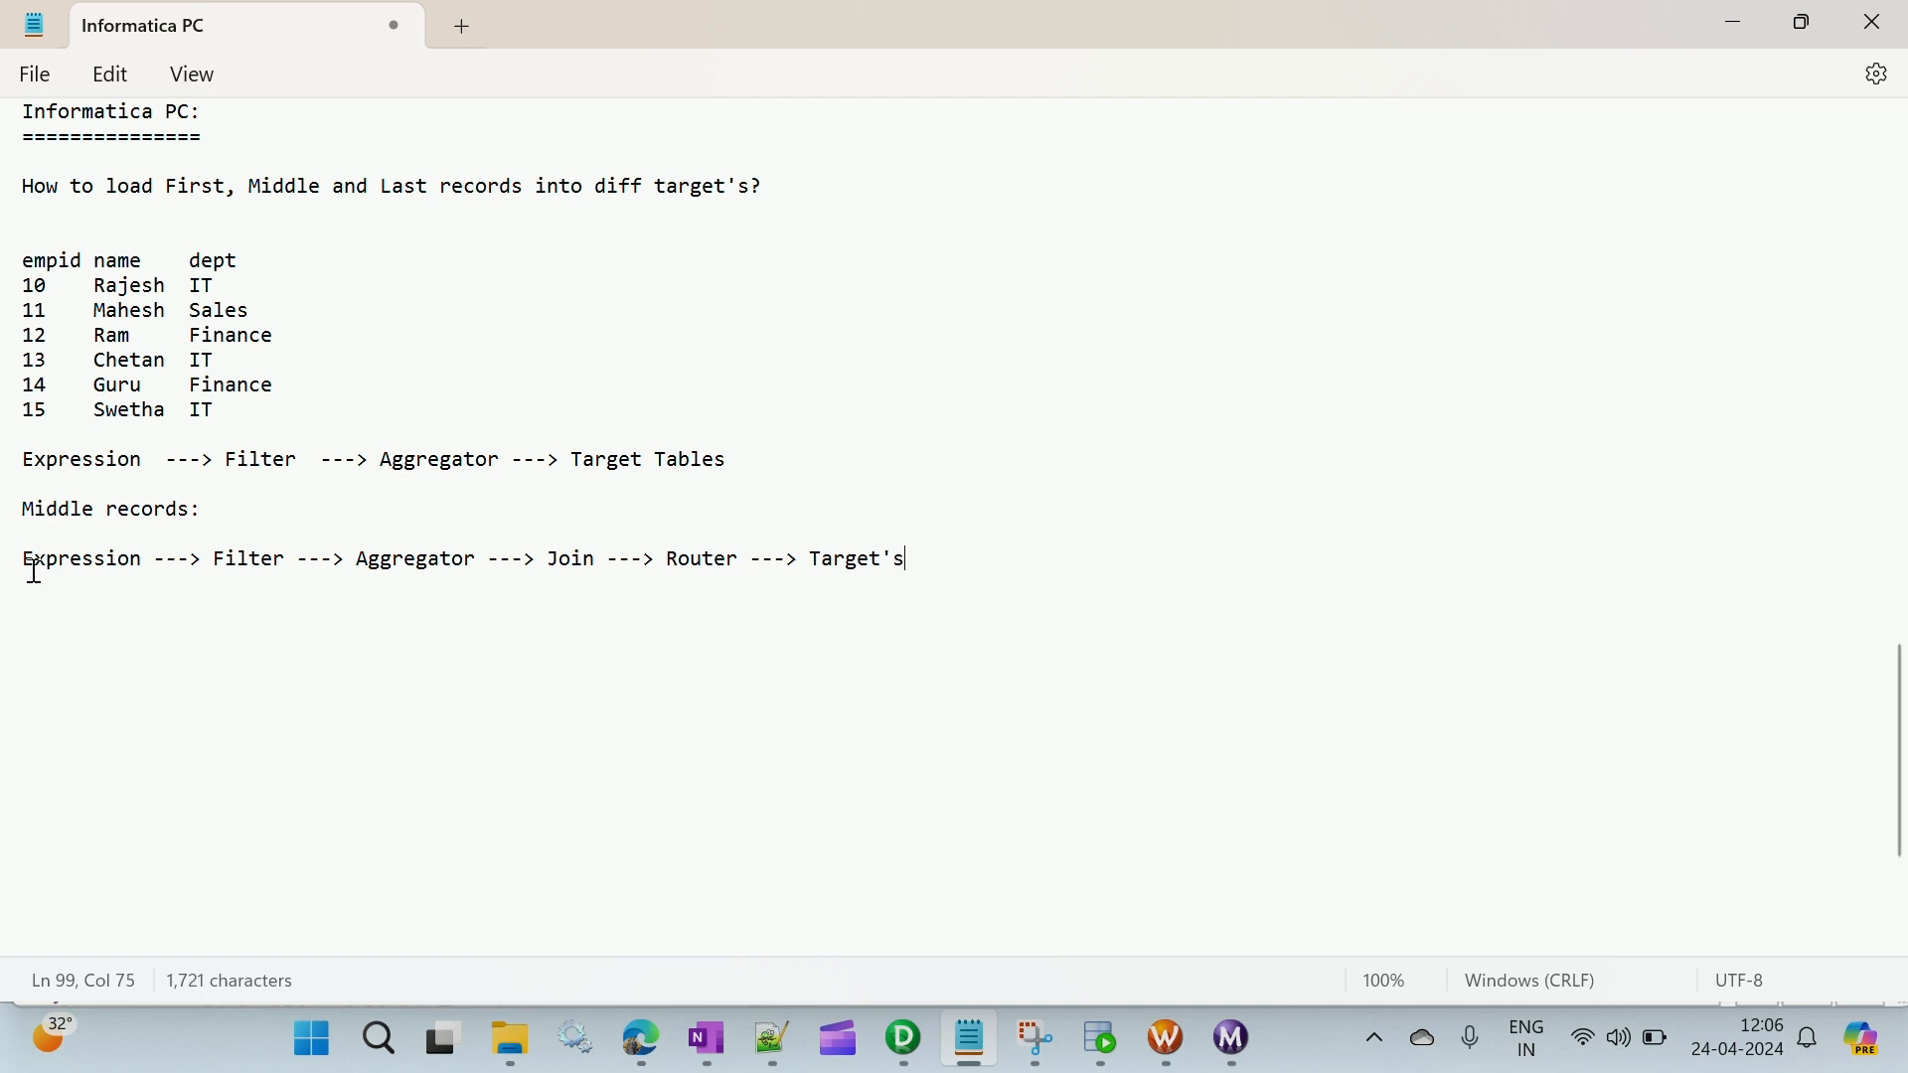
- Review the two transformation flows in the notes against the question about loading first, middle and last records
triple_click(9, 515)
click(54, 517)
drag(735, 465, 35, 465)
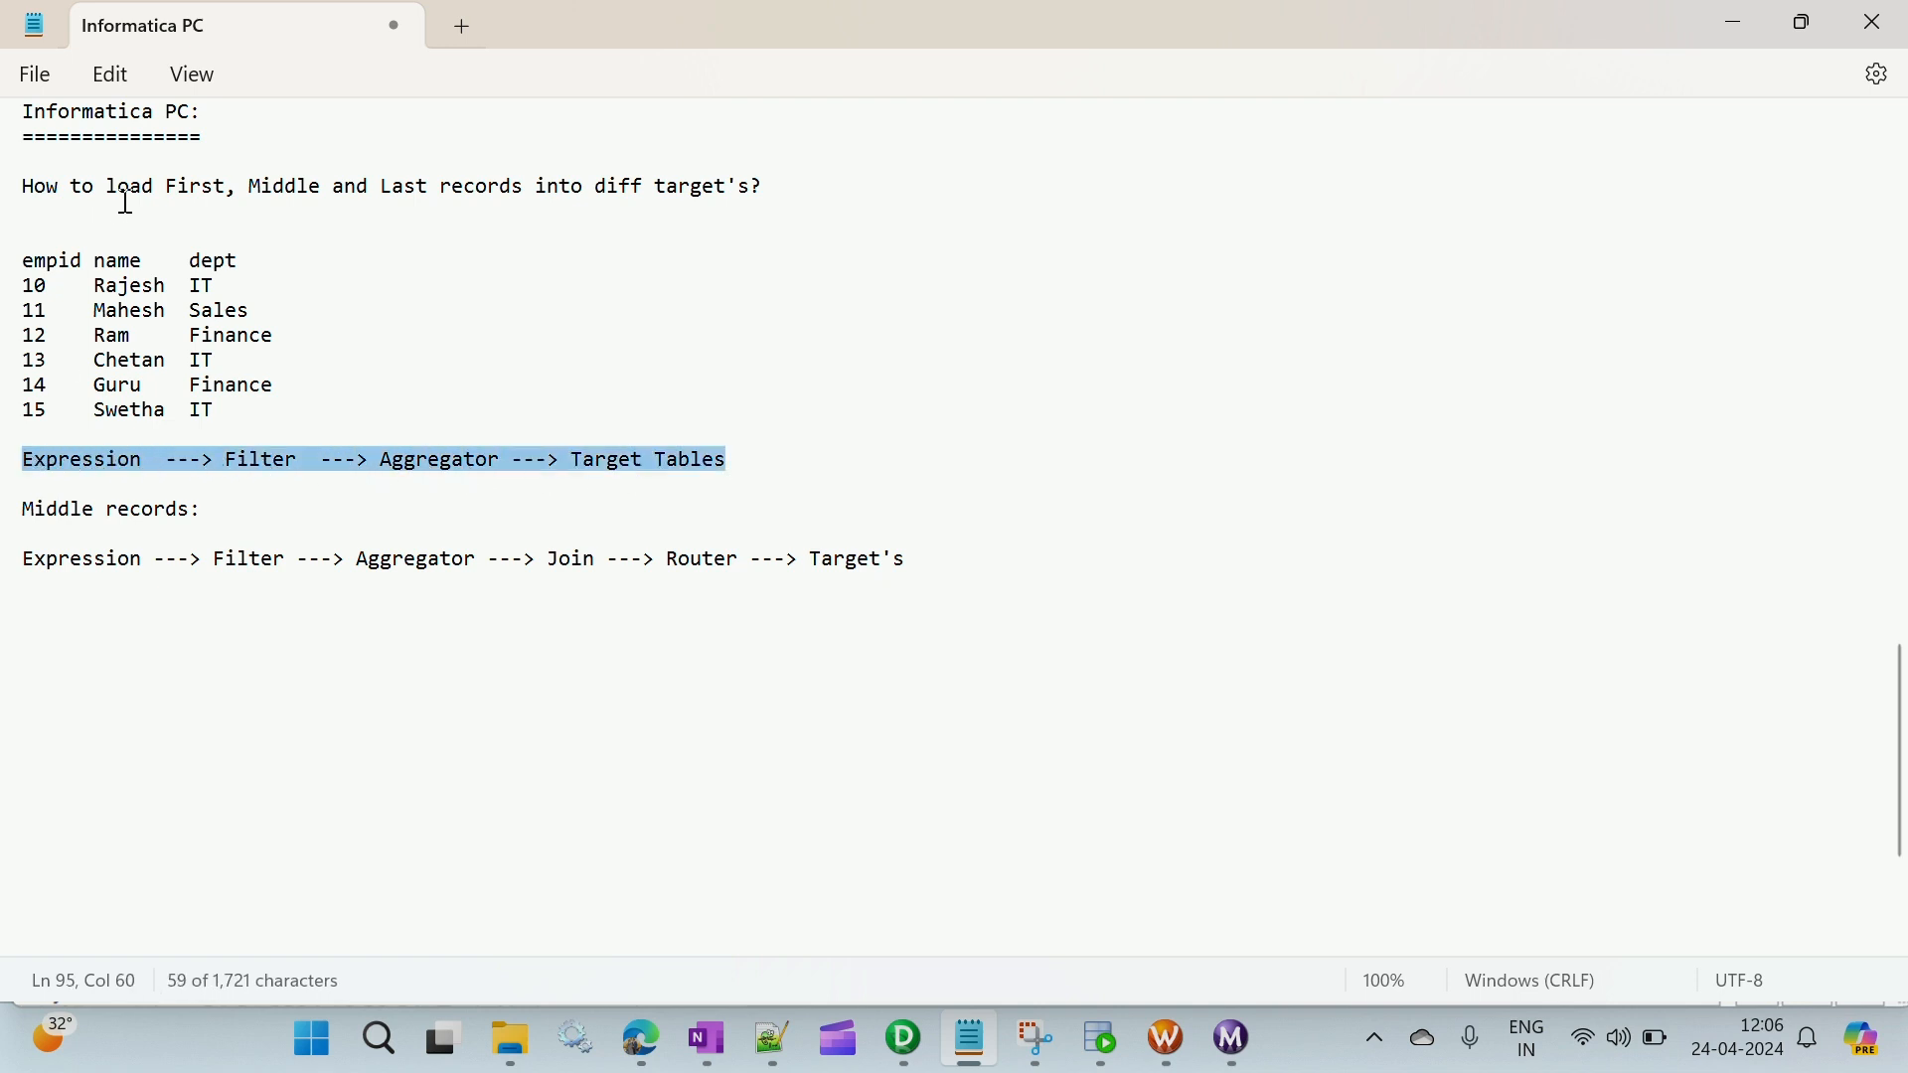
drag(107, 188, 437, 204)
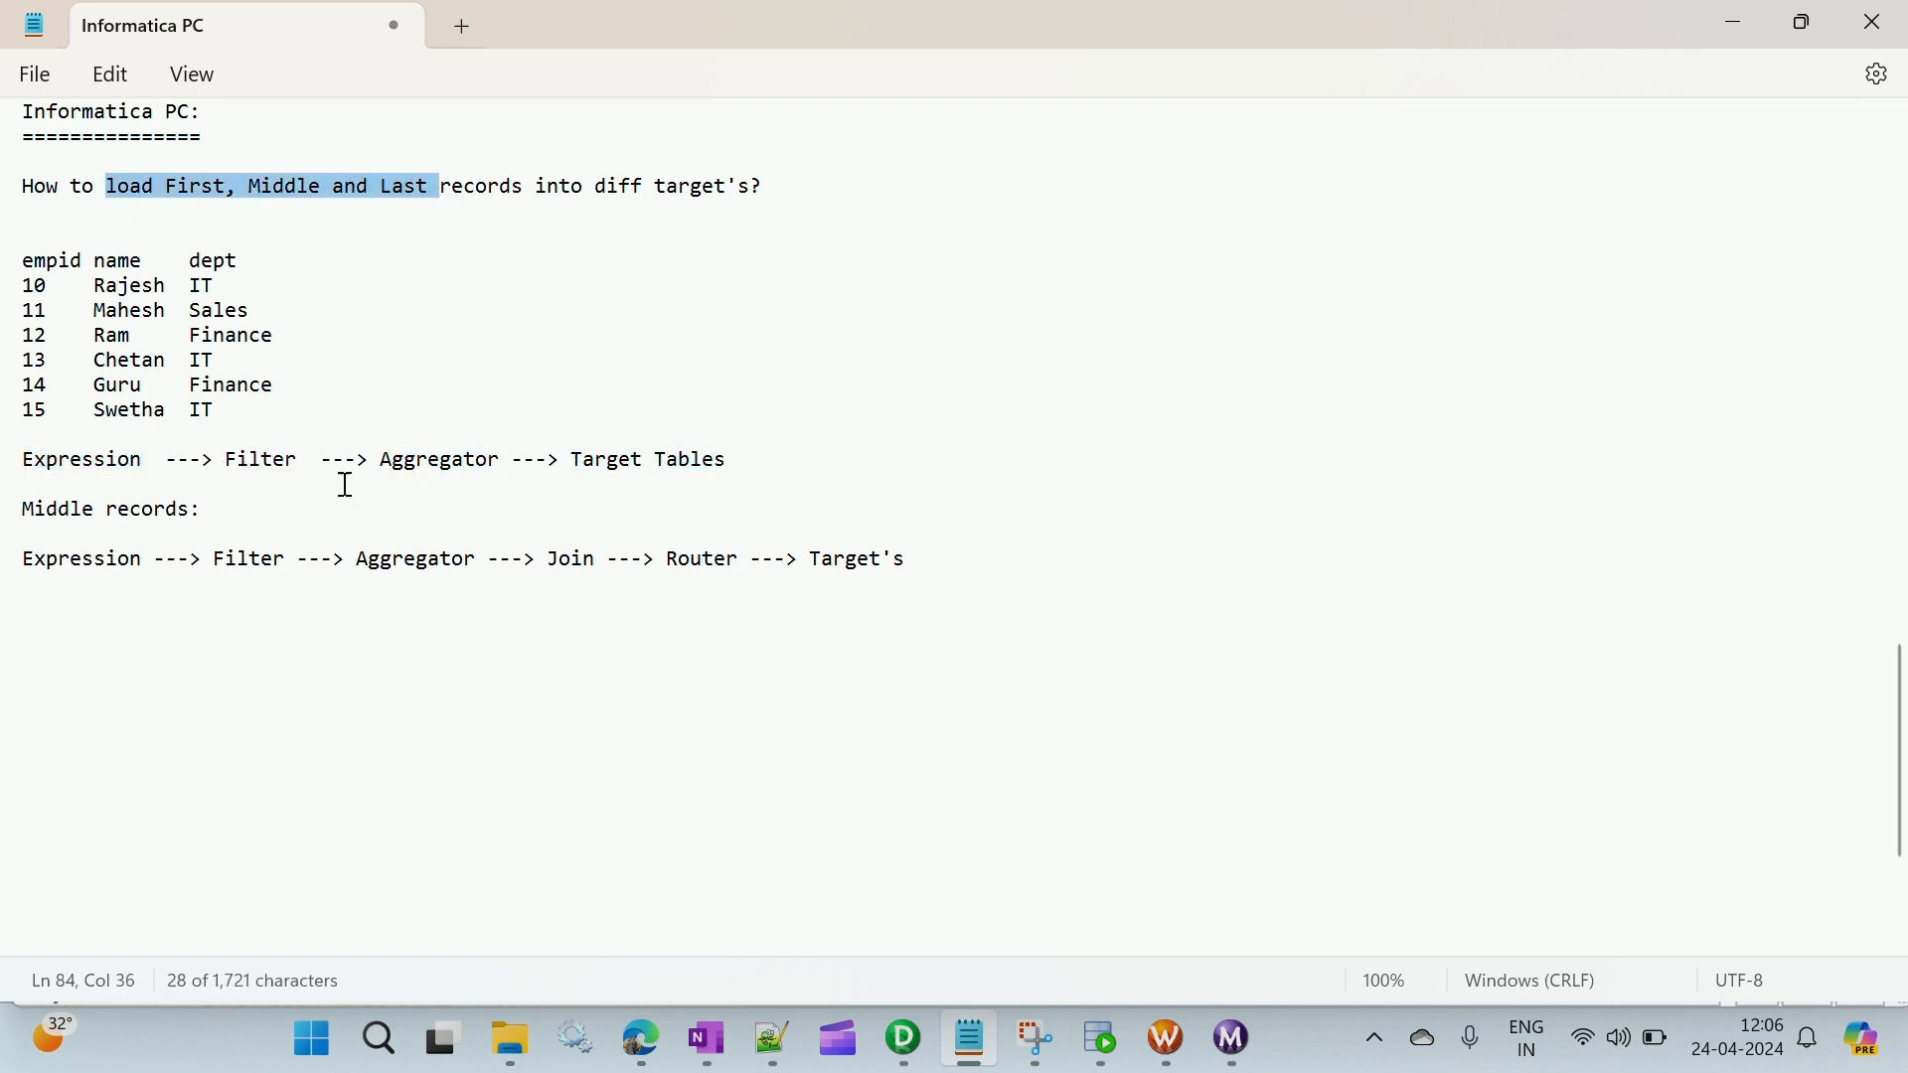
drag(223, 476, 664, 462)
click(744, 465)
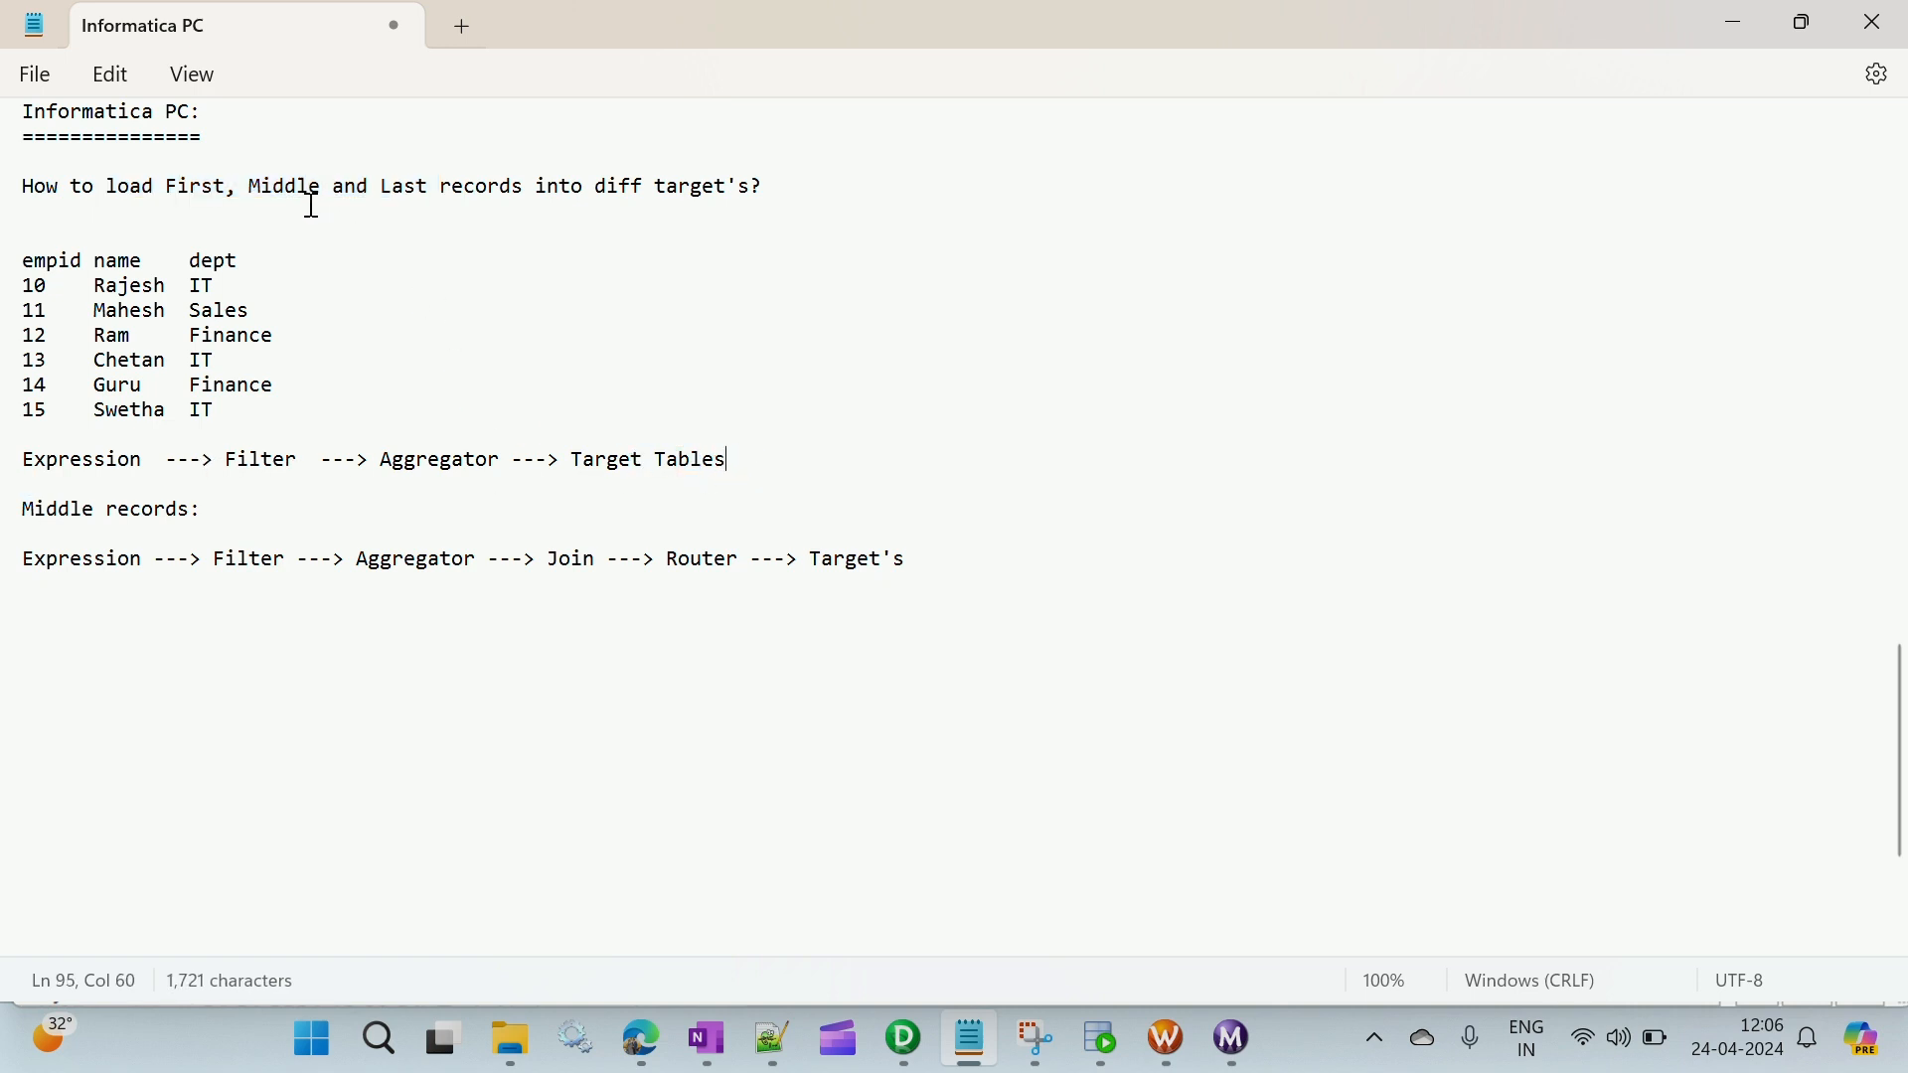
drag(249, 188, 320, 192)
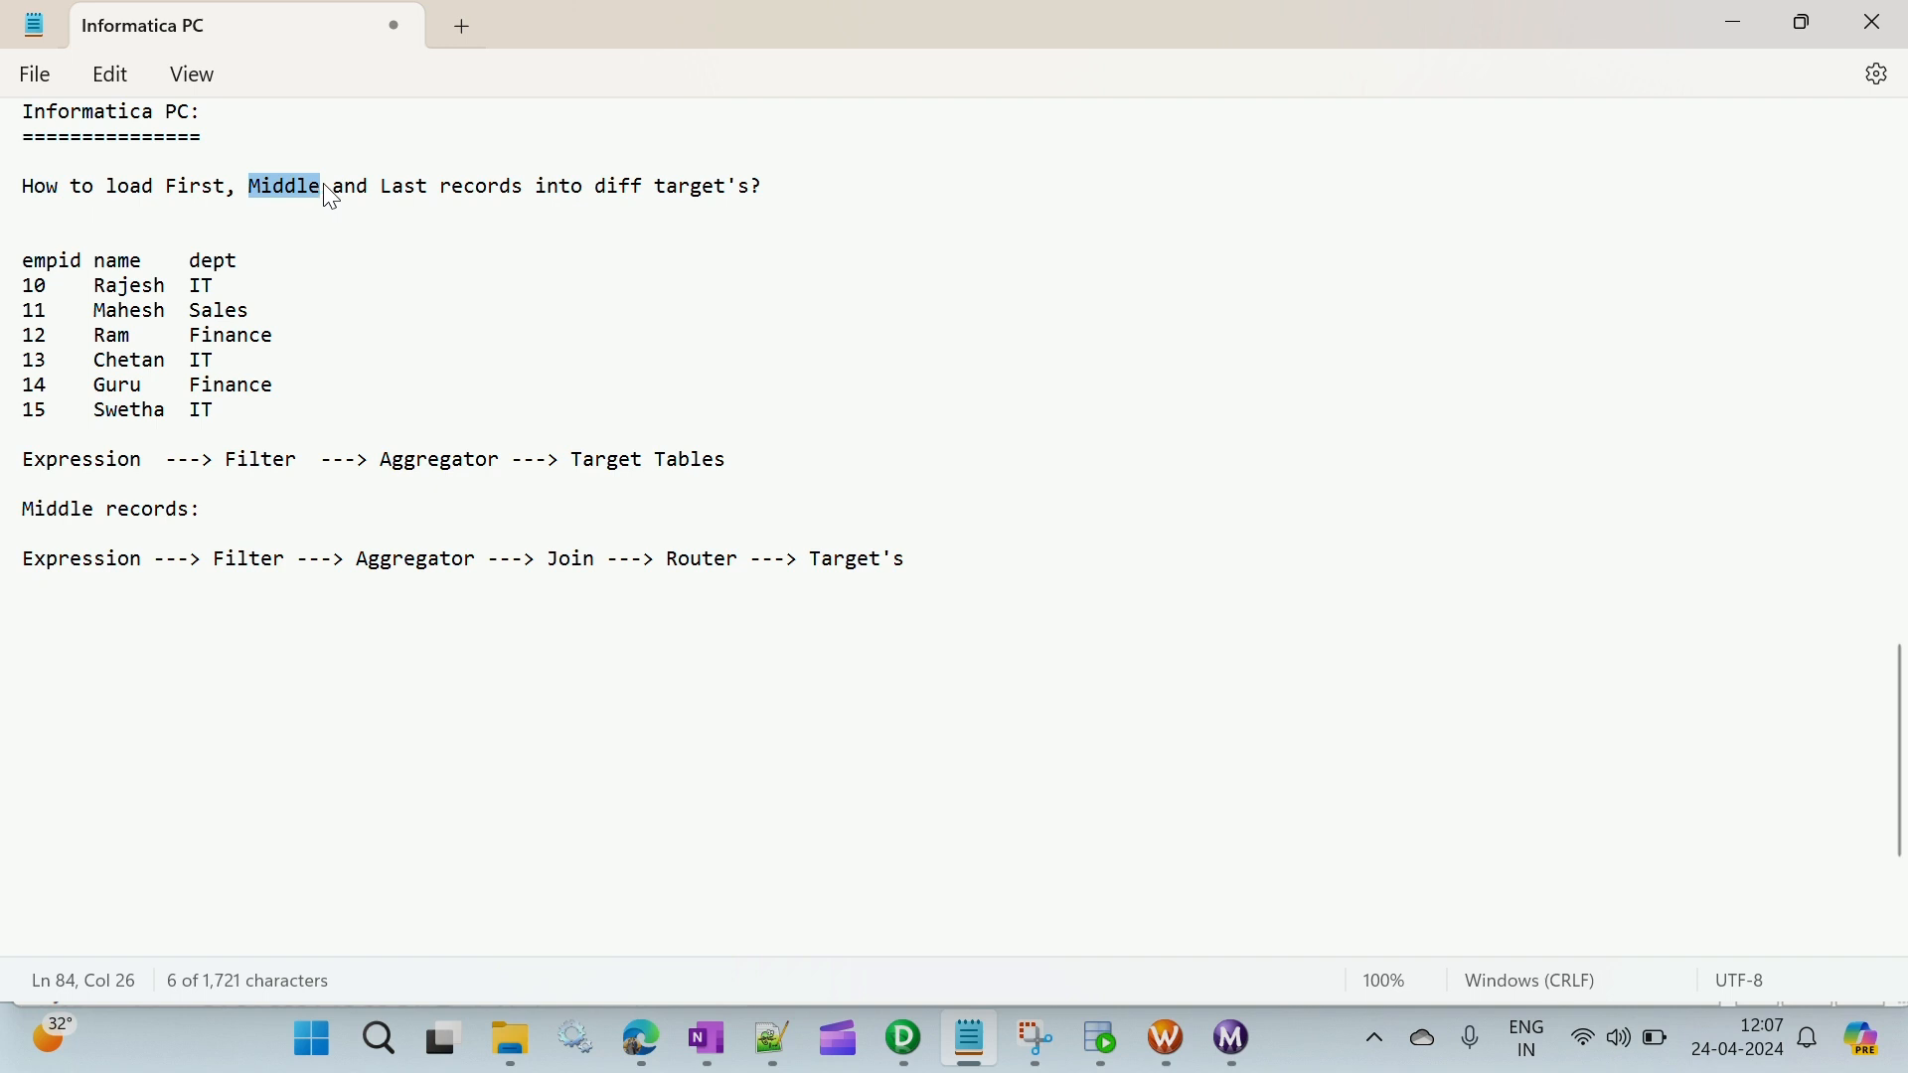
click(30, 559)
drag(32, 559, 911, 567)
key(Up)
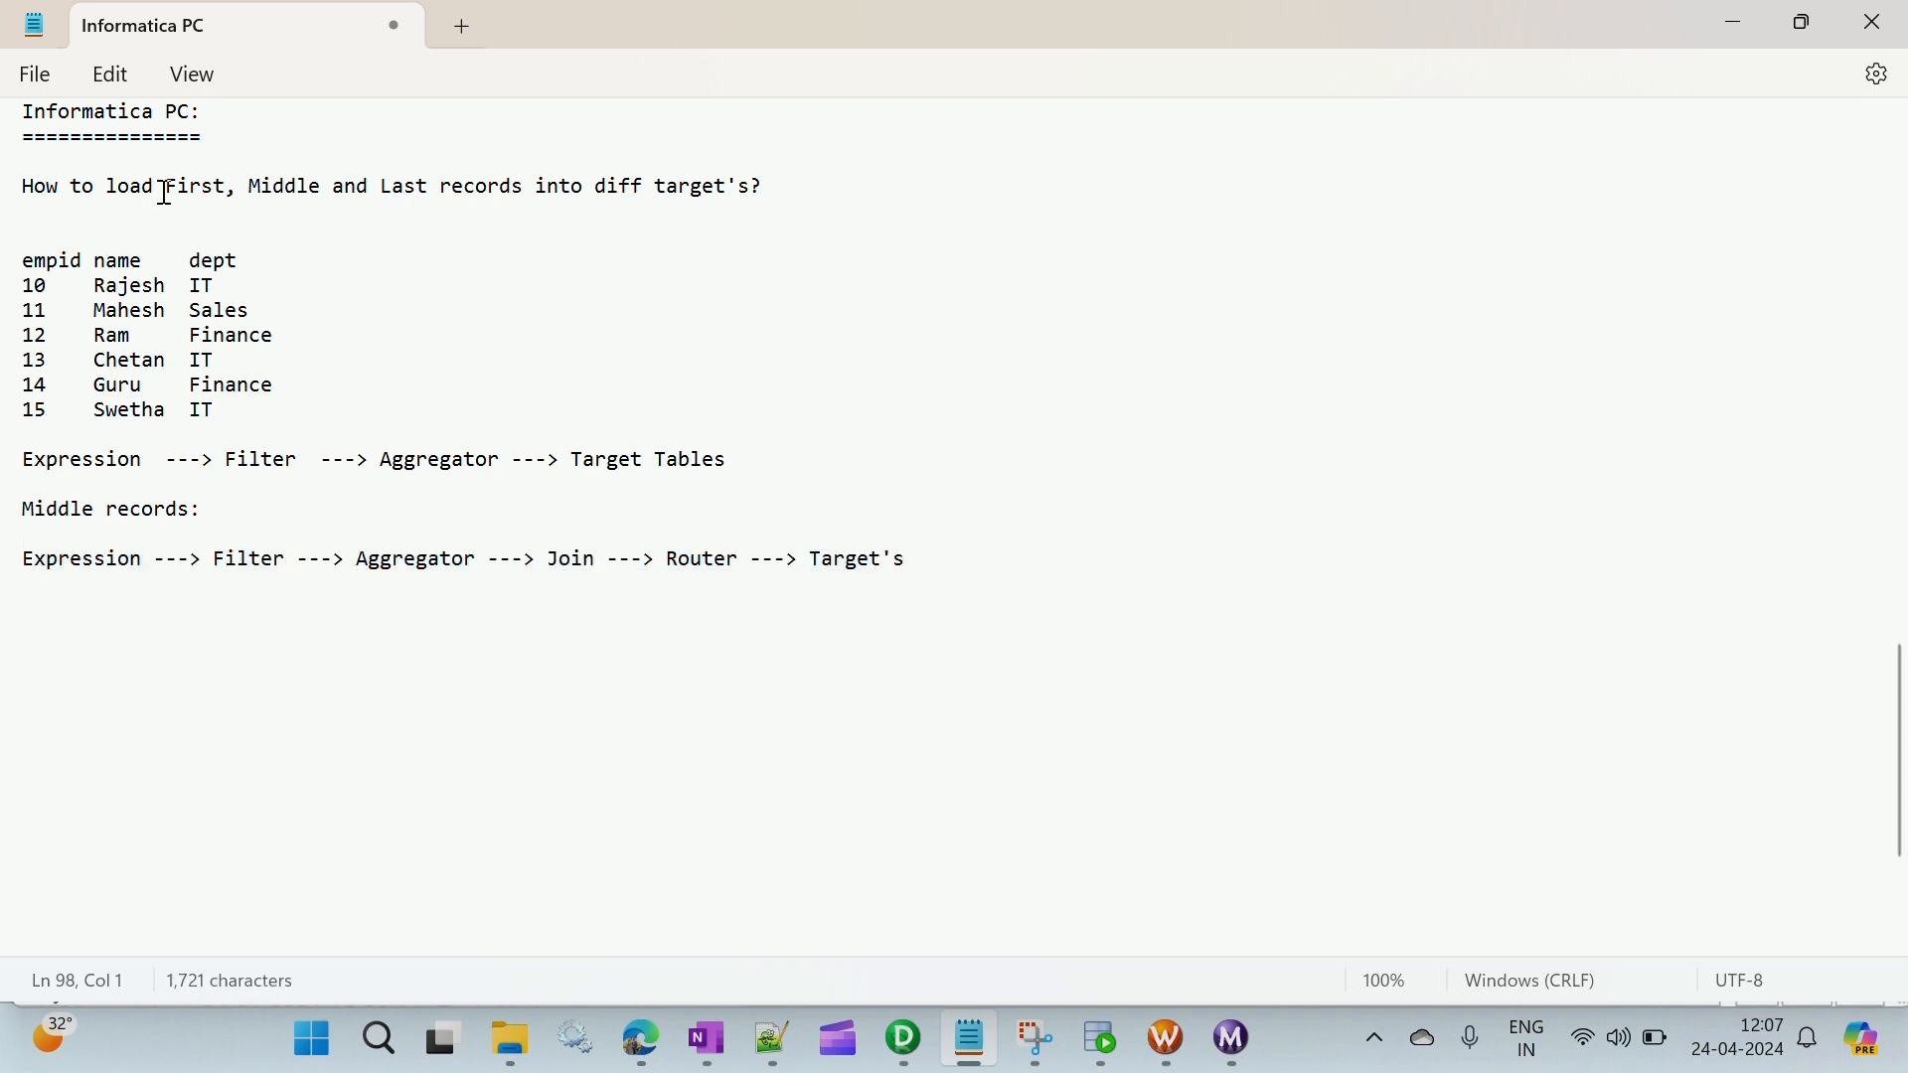
- Match the First and Last terms to the Aggregator flow, and the Middle term to the Join and Router flow
drag(165, 191, 181, 187)
click(461, 185)
key(Up)
click(420, 459)
drag(167, 186, 231, 189)
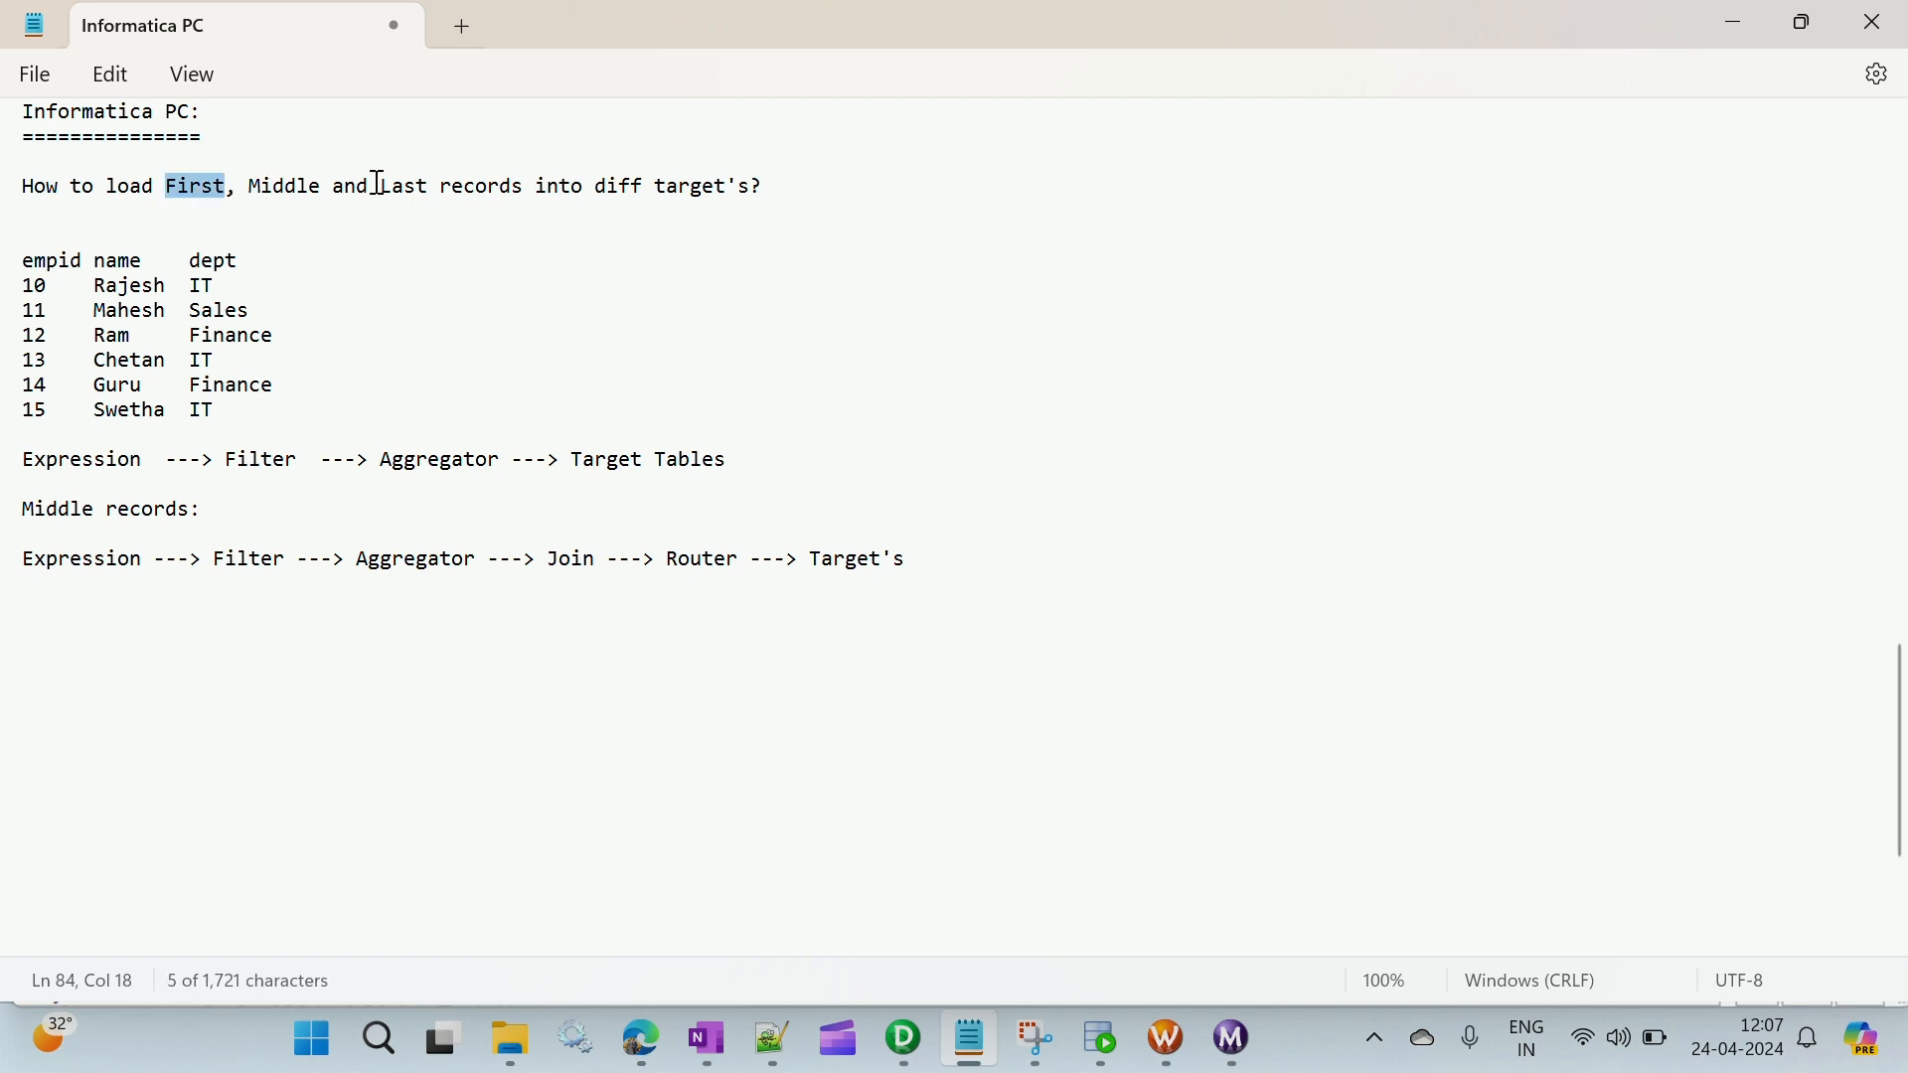
drag(379, 185, 418, 188)
drag(790, 478, 110, 428)
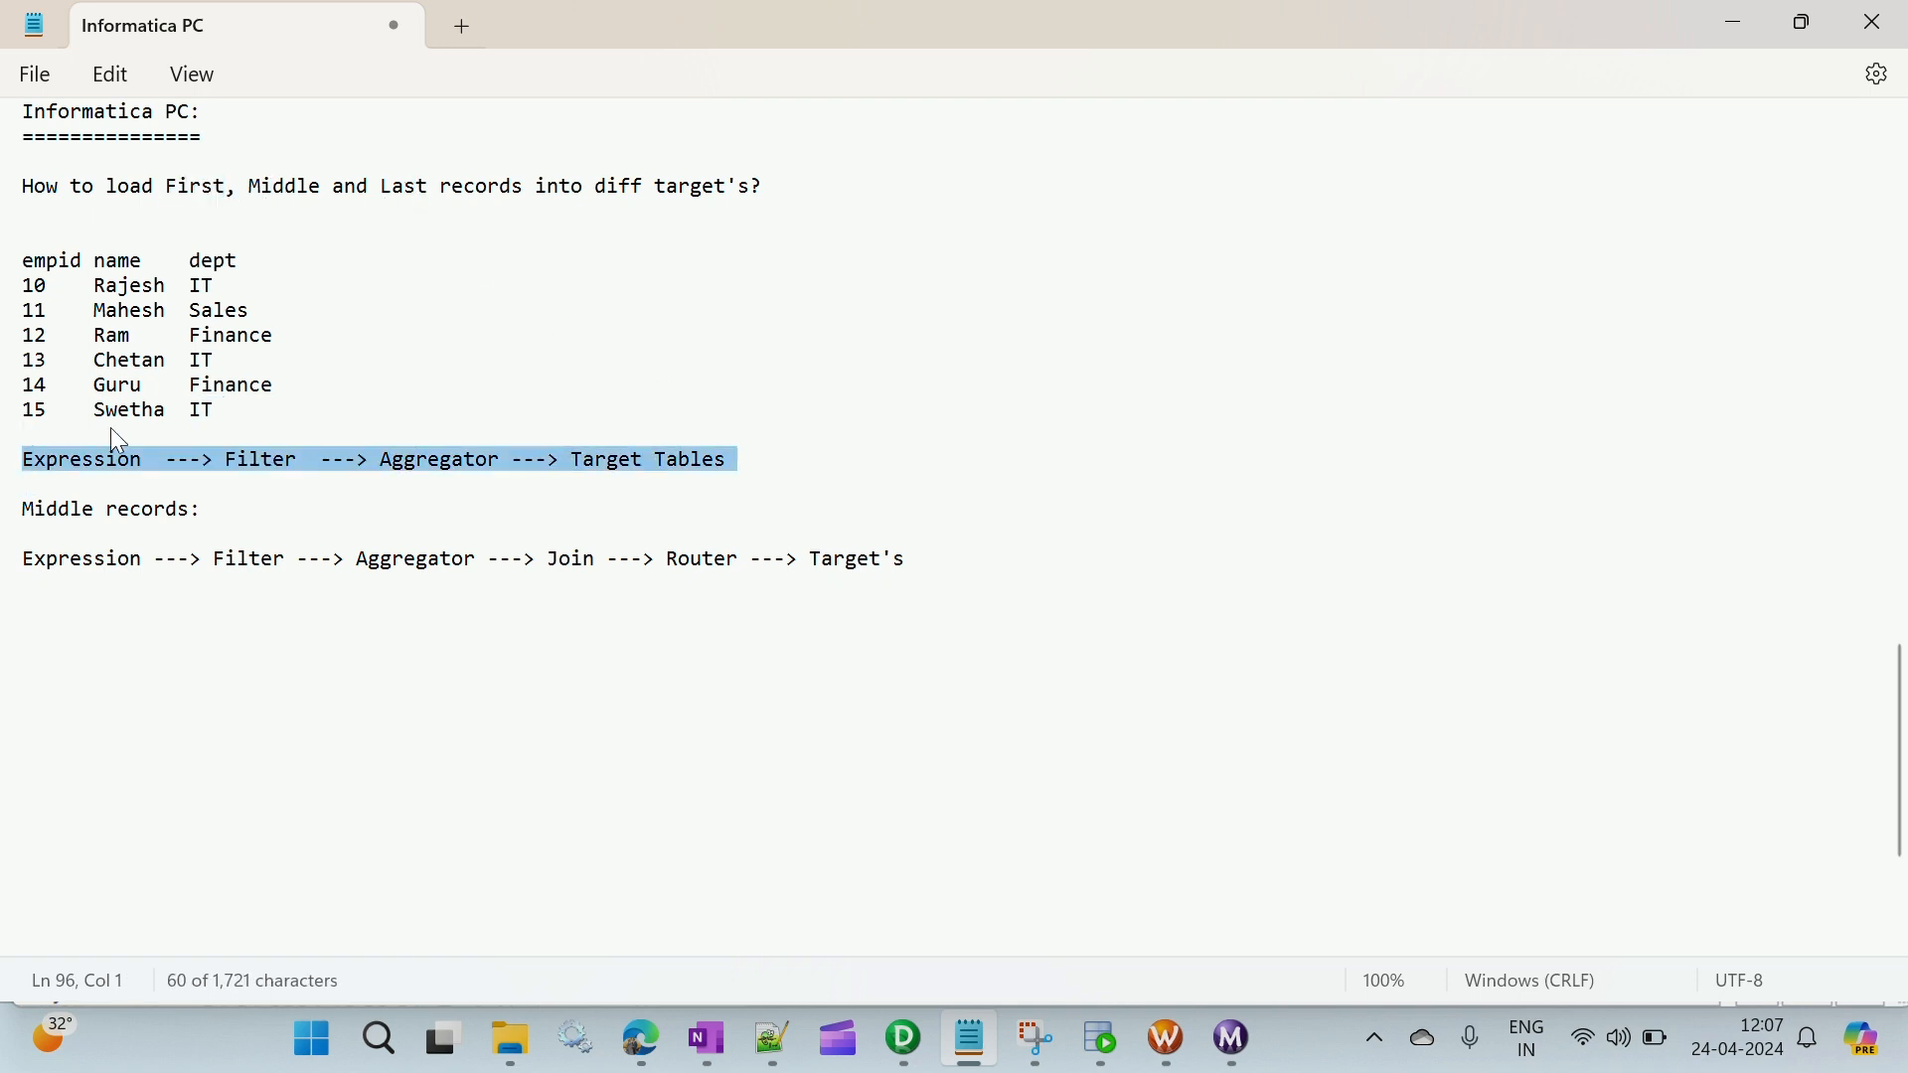
click(190, 261)
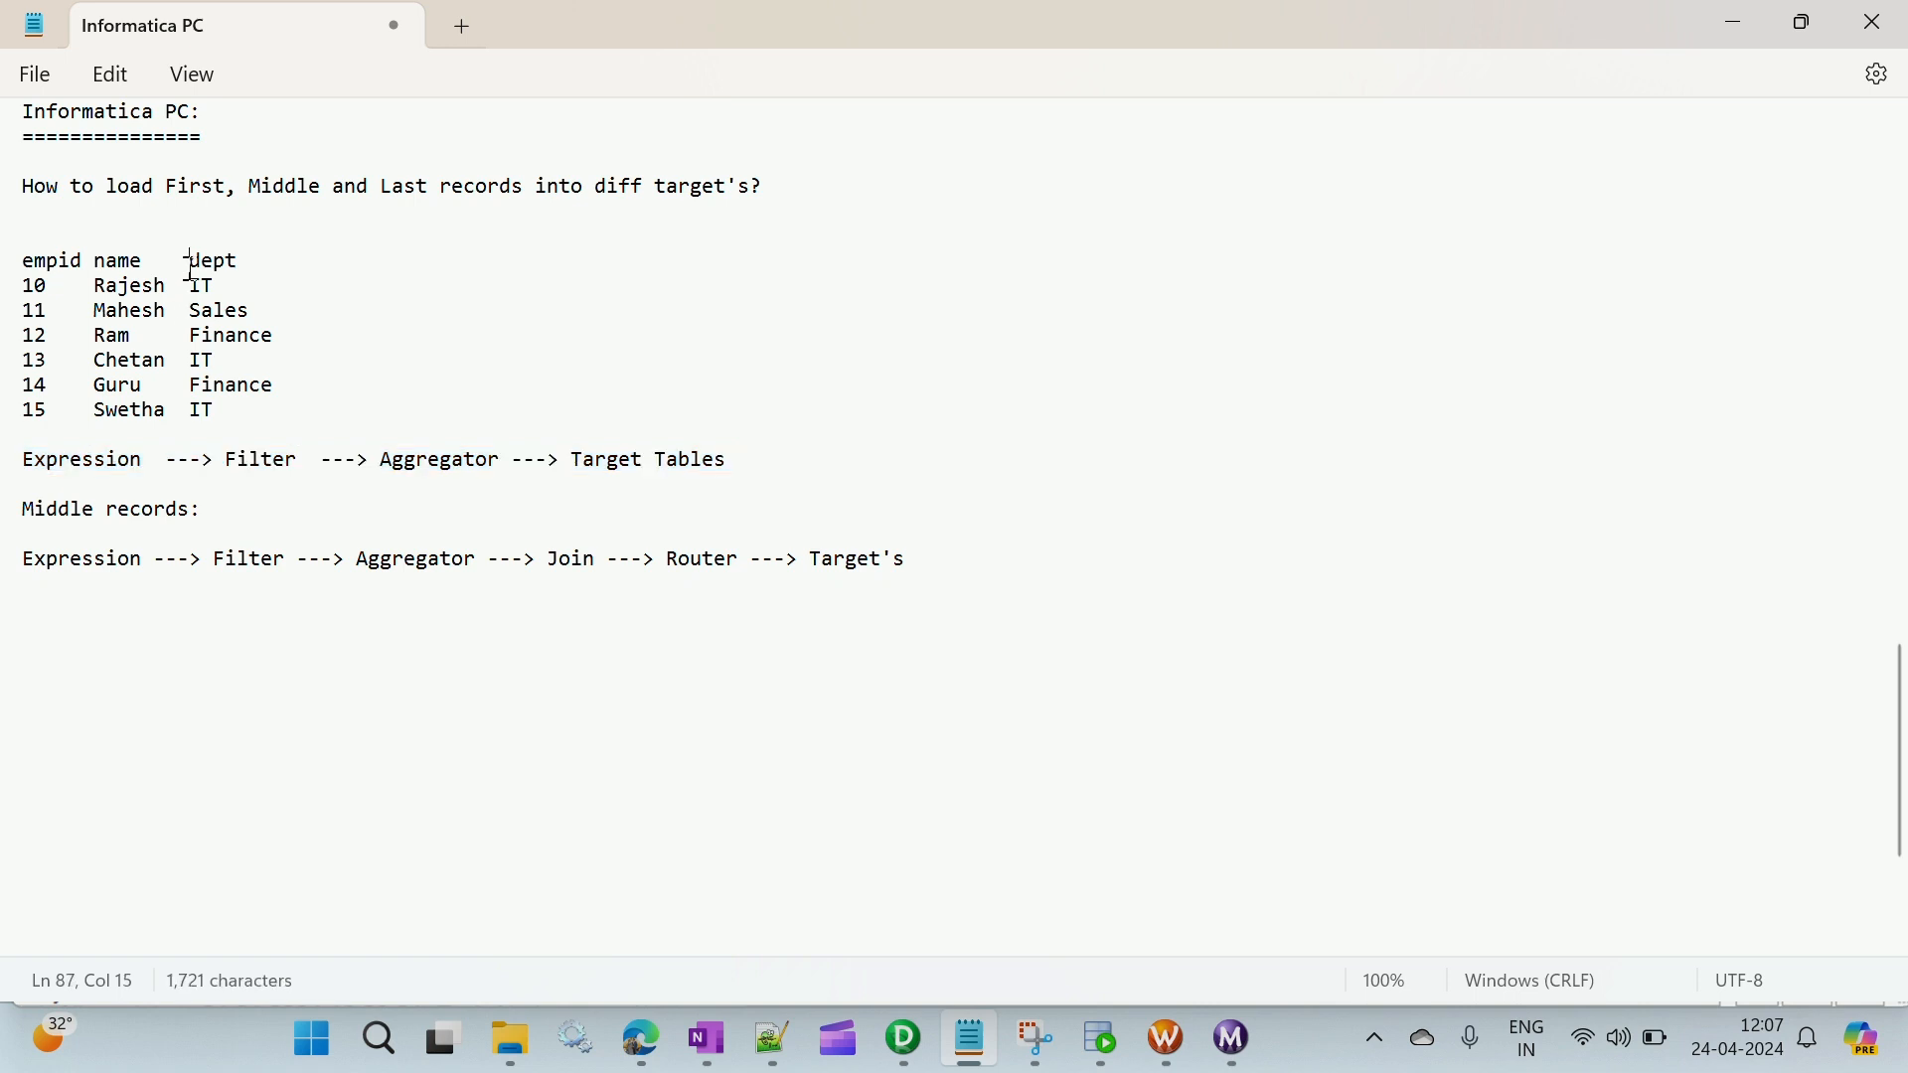
drag(240, 189, 330, 190)
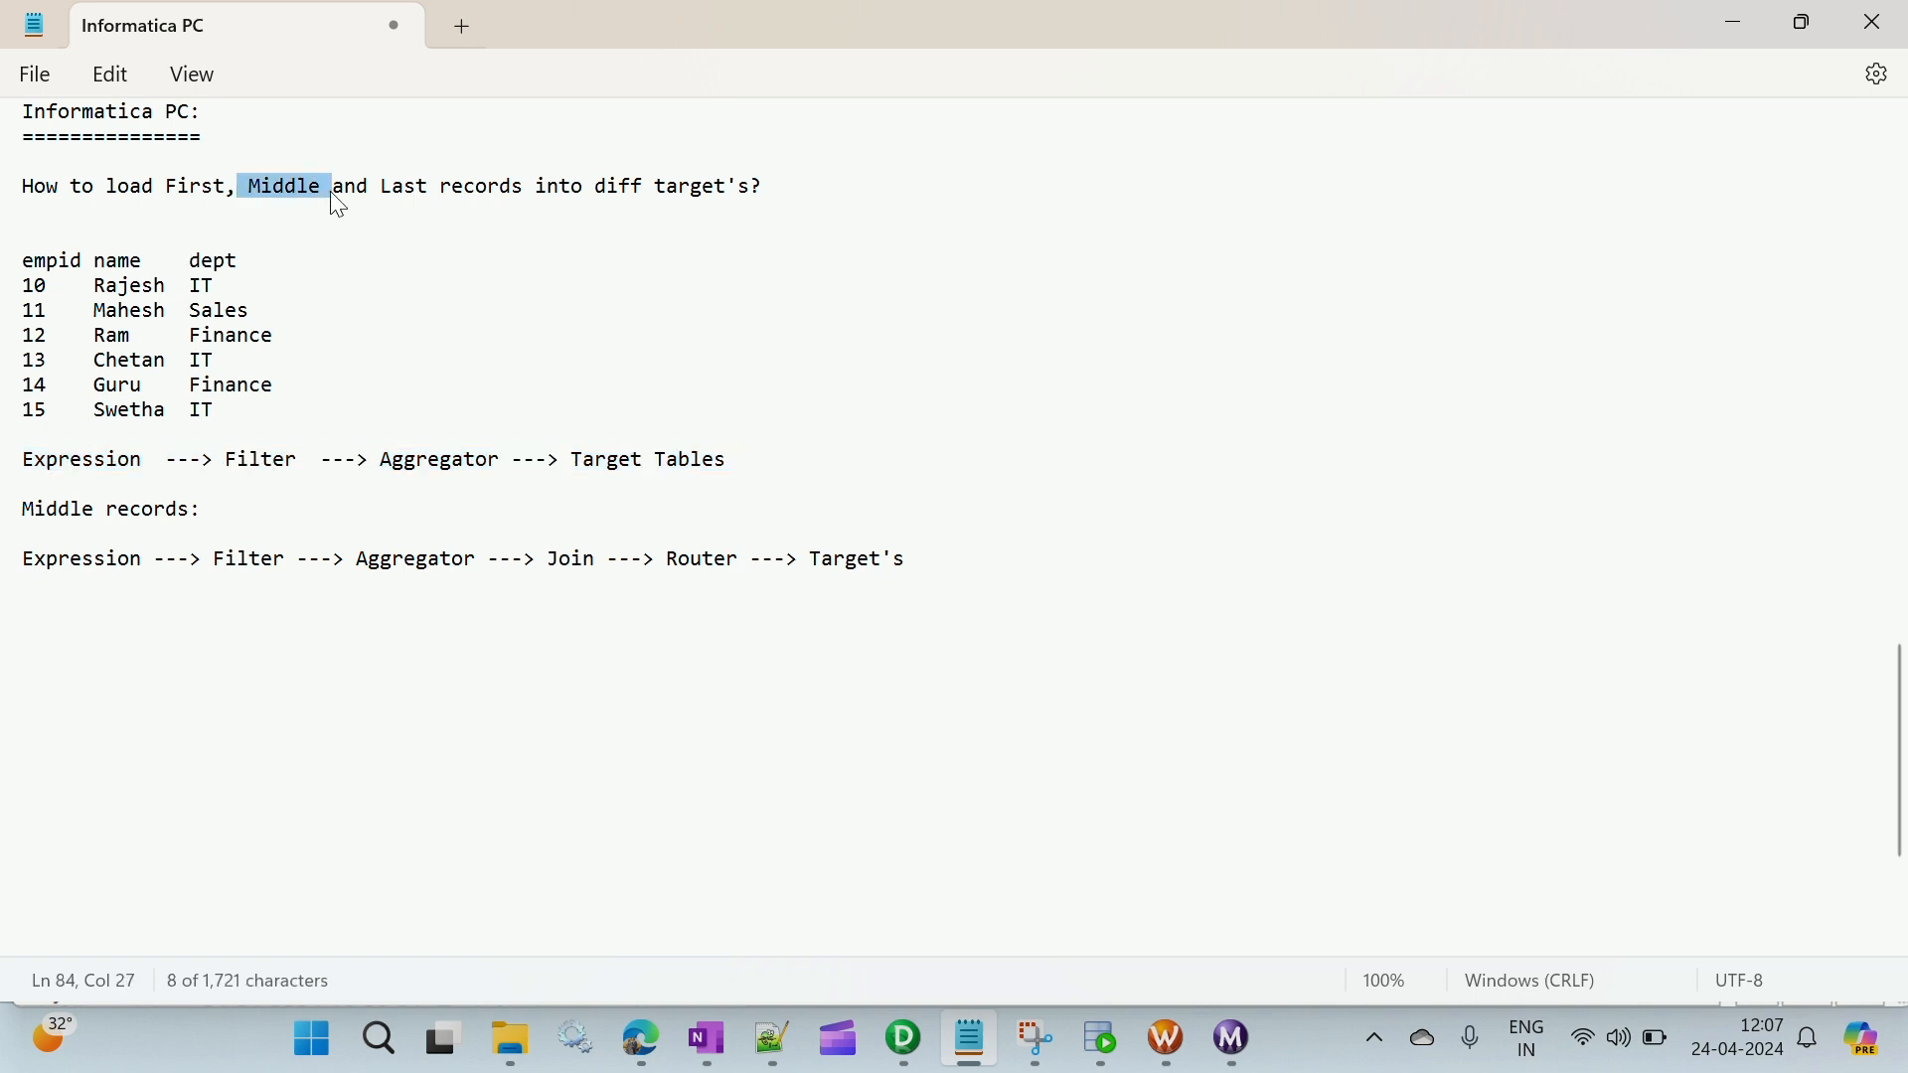
drag(920, 579, 31, 571)
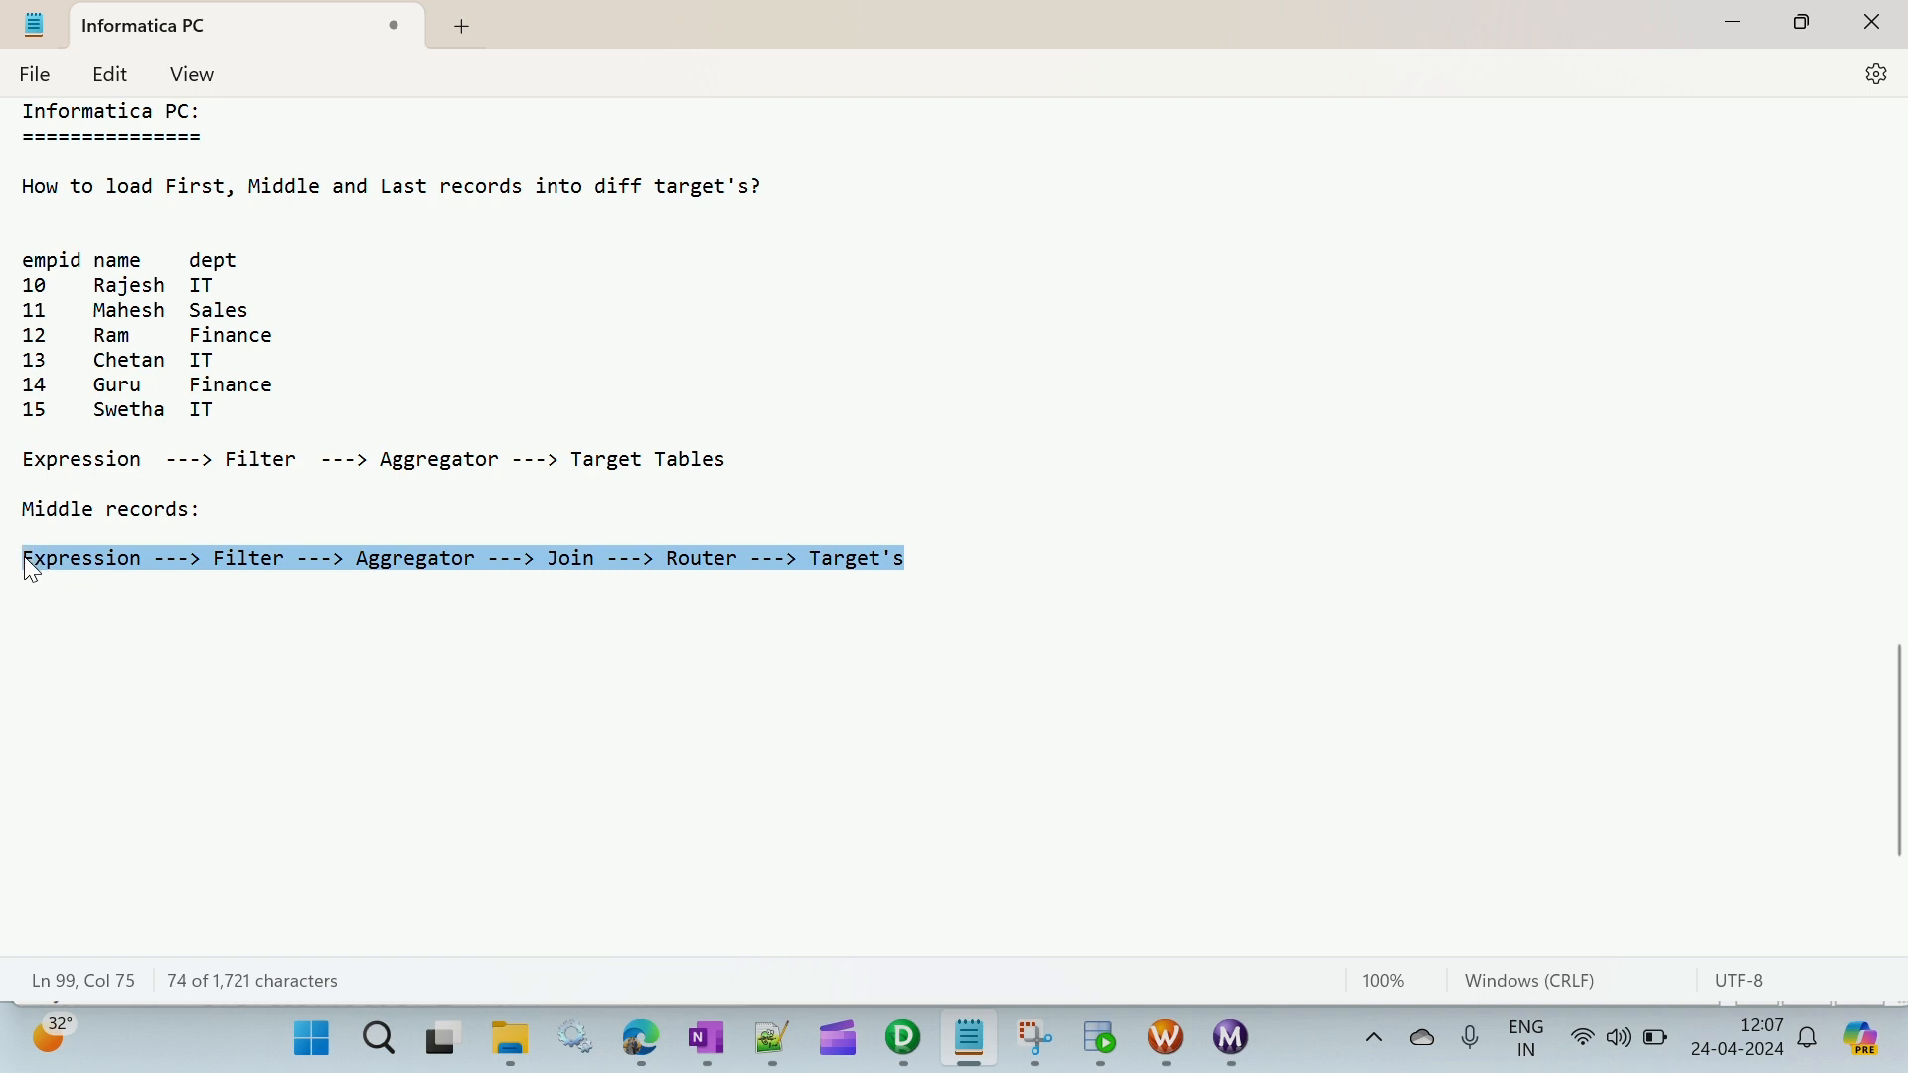
click(96, 588)
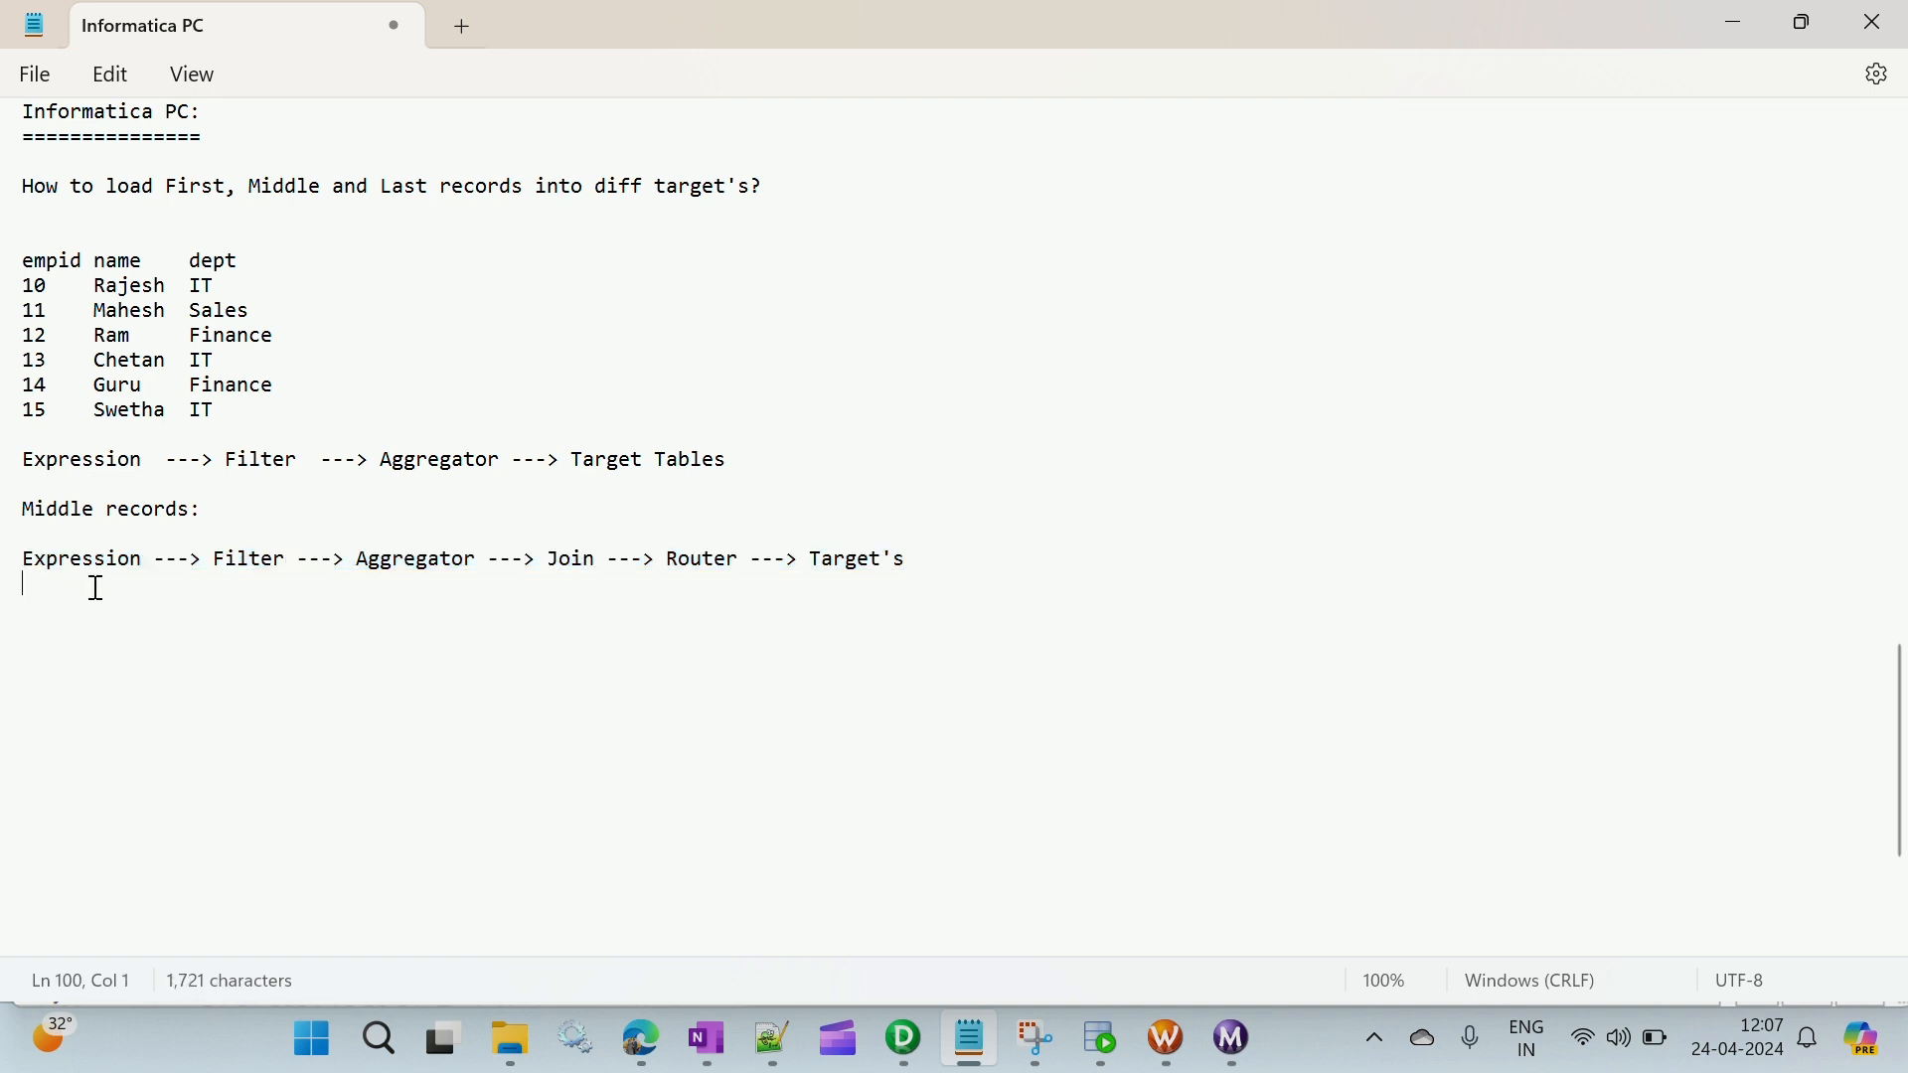
- Switch to PowerCenter Designer, show the repository navigator and widen it so the full source and target names fit
click(911, 1051)
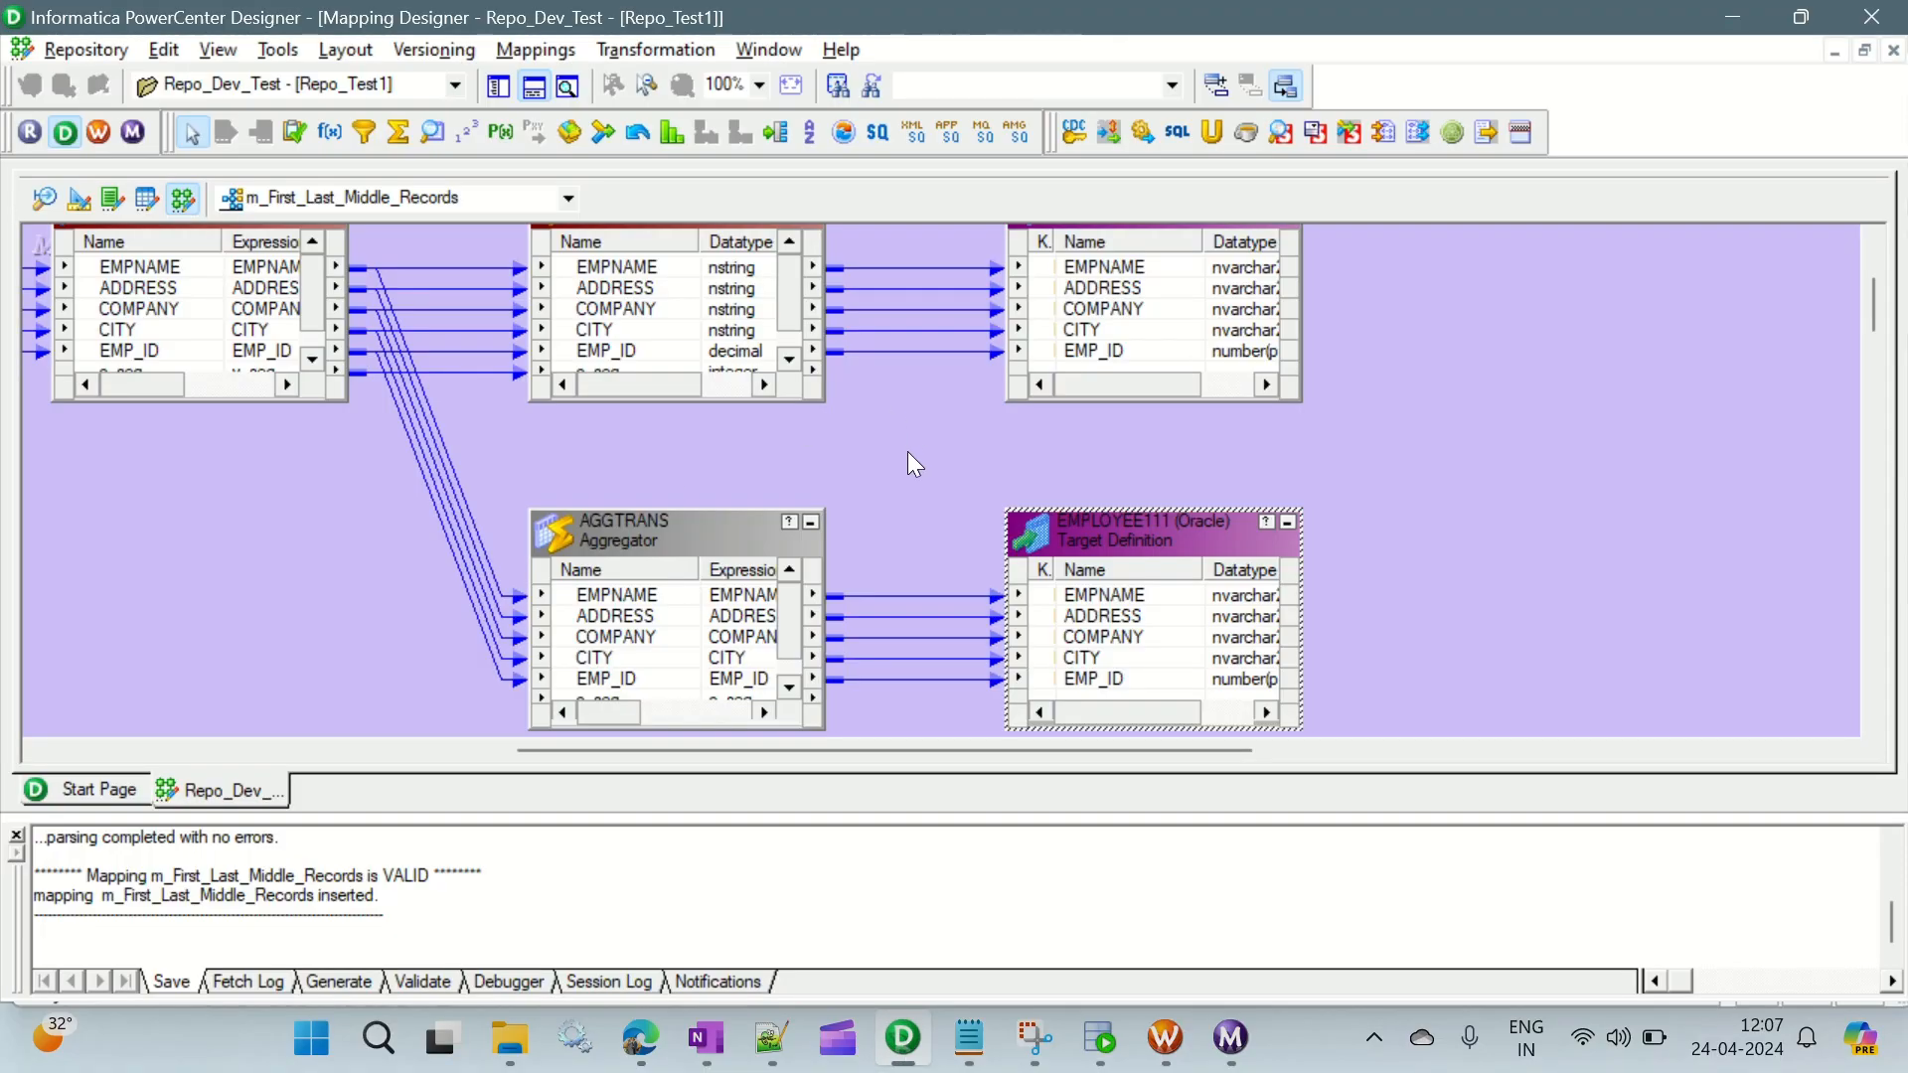
click(502, 90)
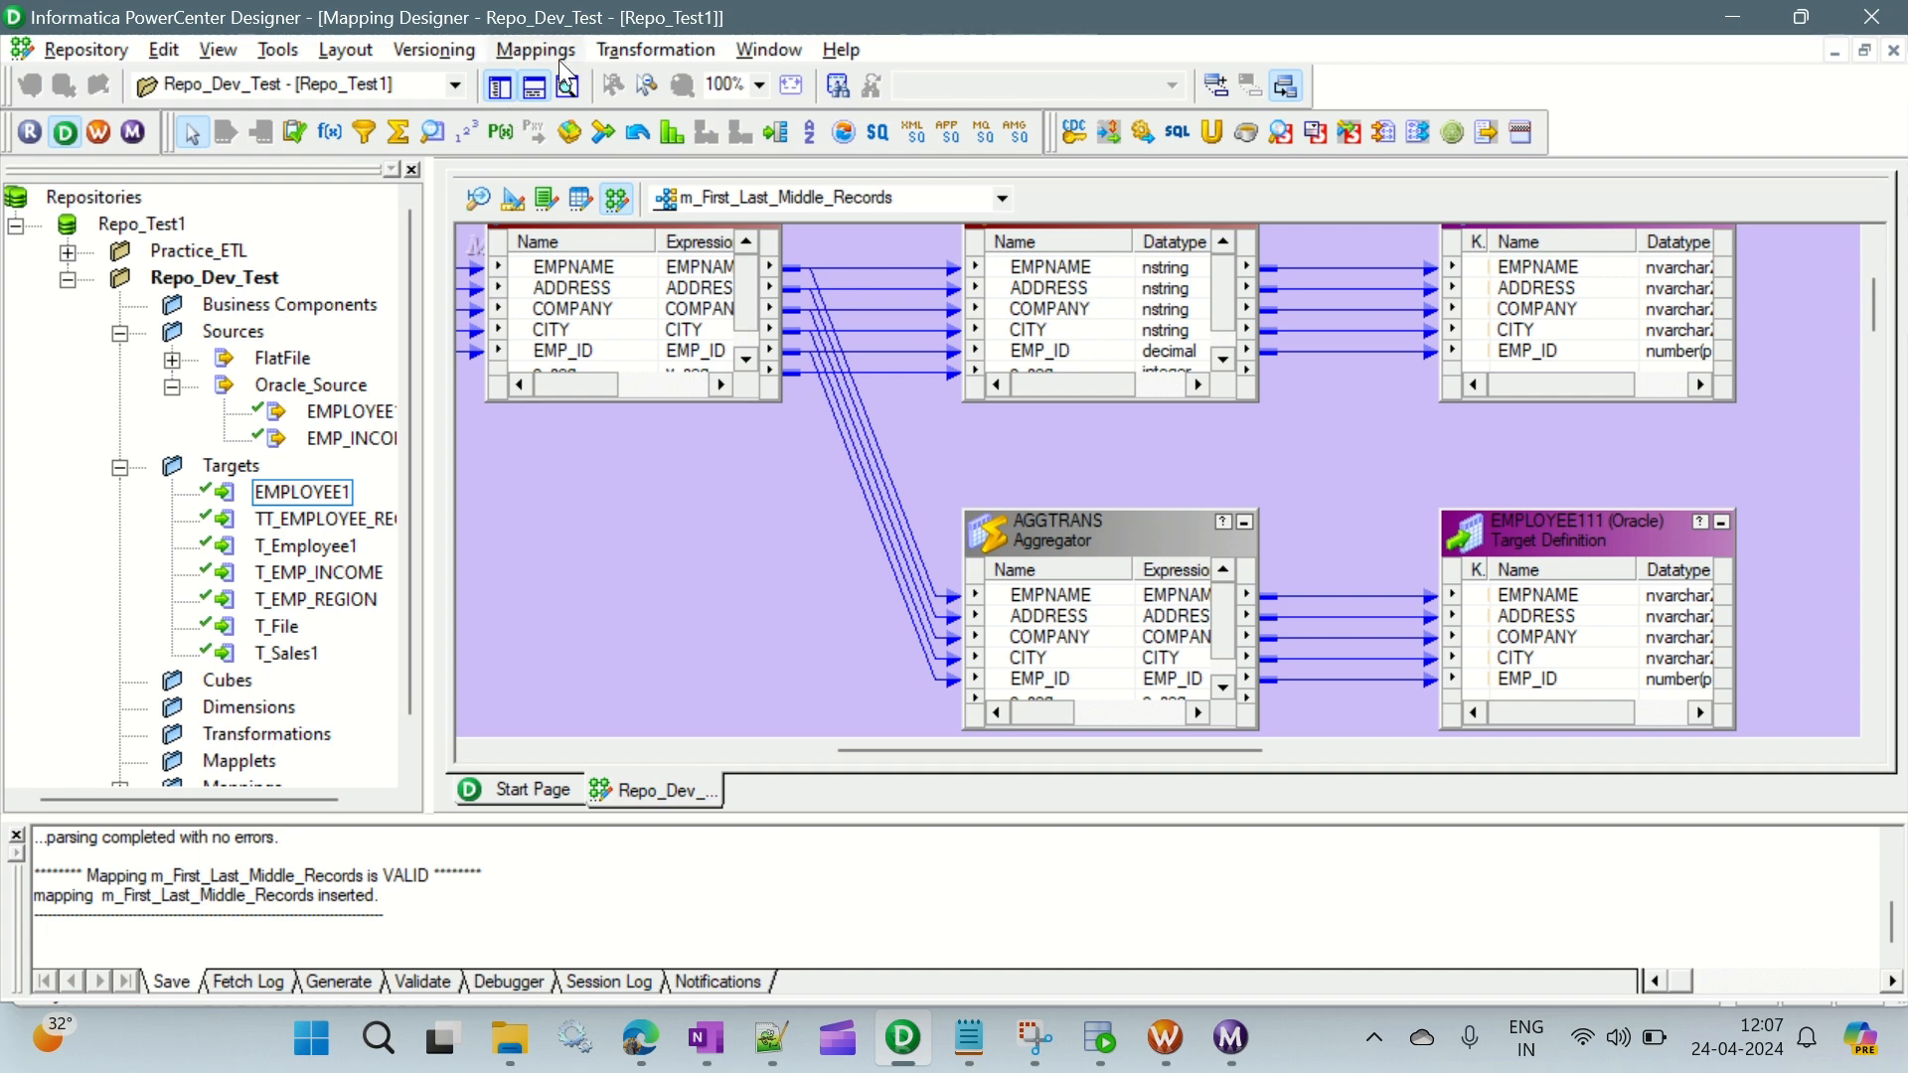
click(354, 412)
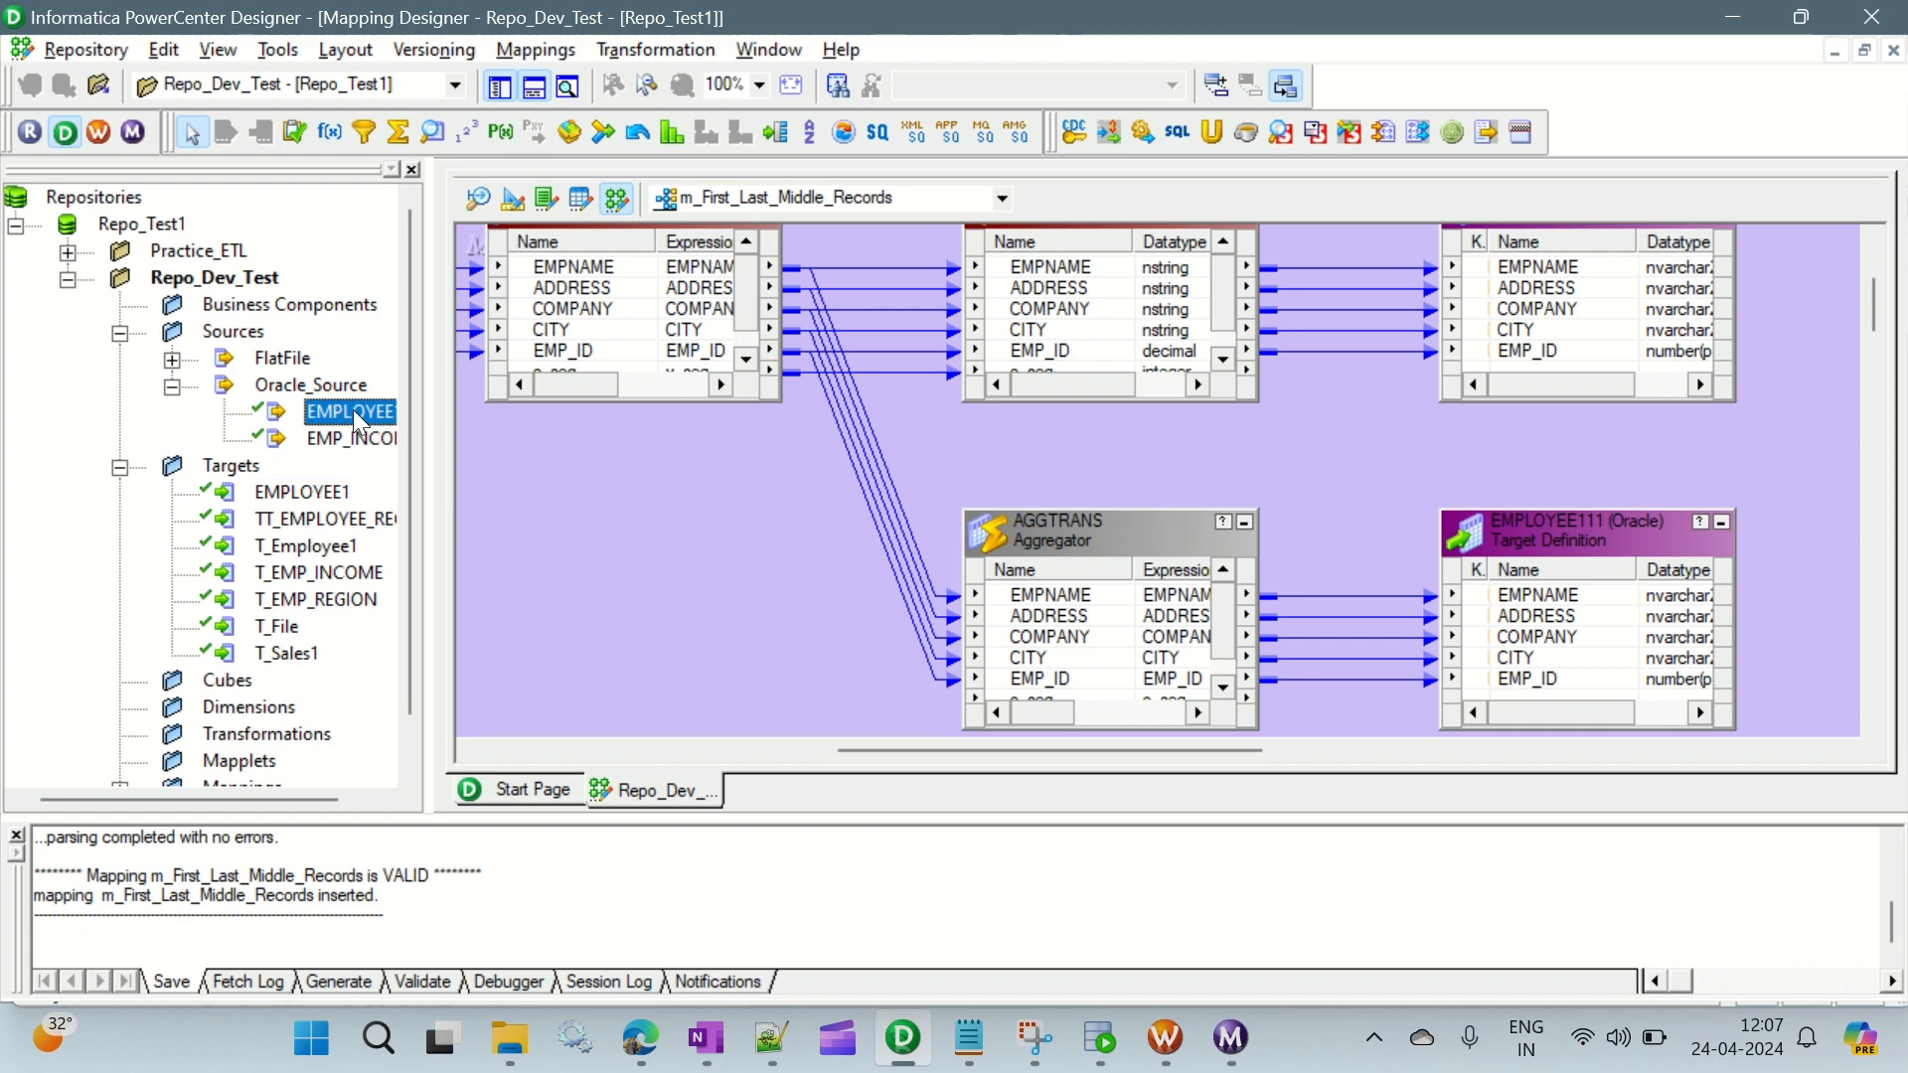
drag(423, 446, 481, 446)
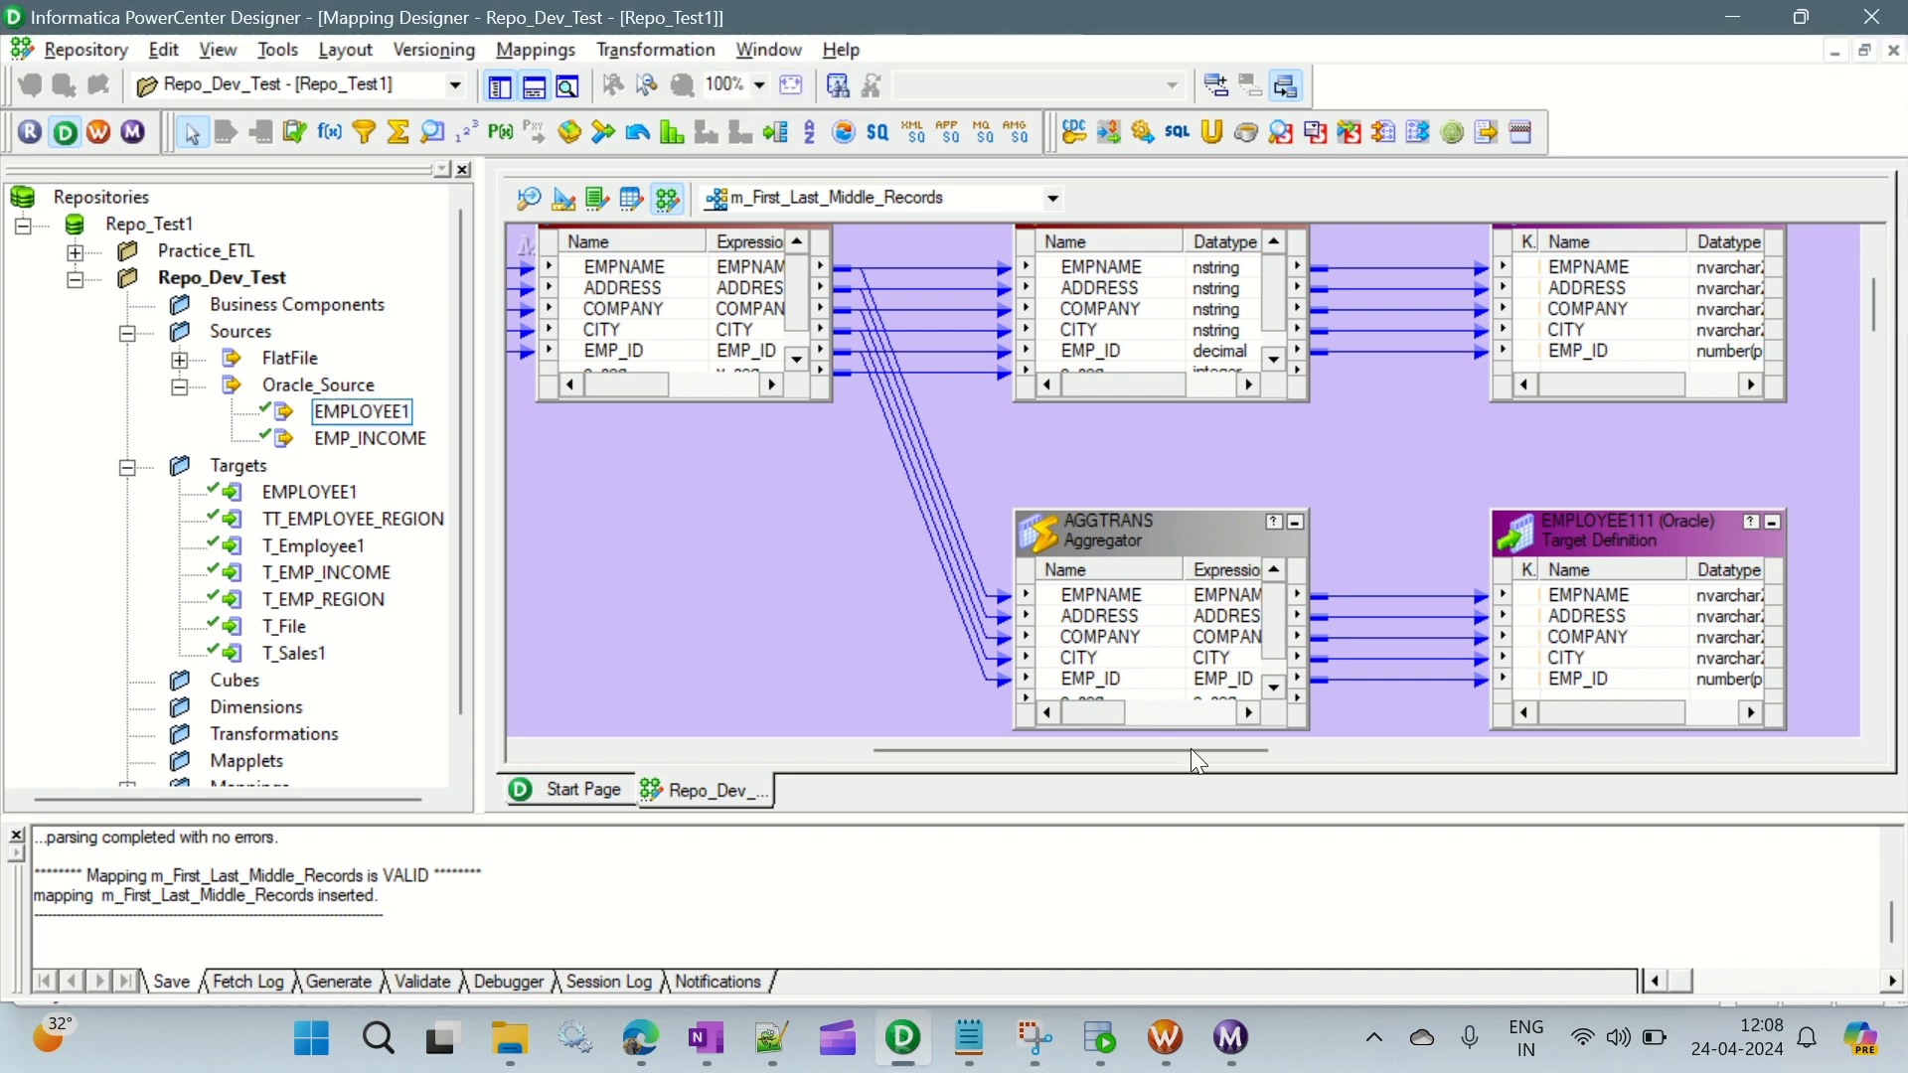
- In Oracle SQL Developer, add the statement "create table employee11 as (select * from employee1);" below the query in the ORACLE_TGT worksheet
click(1101, 1038)
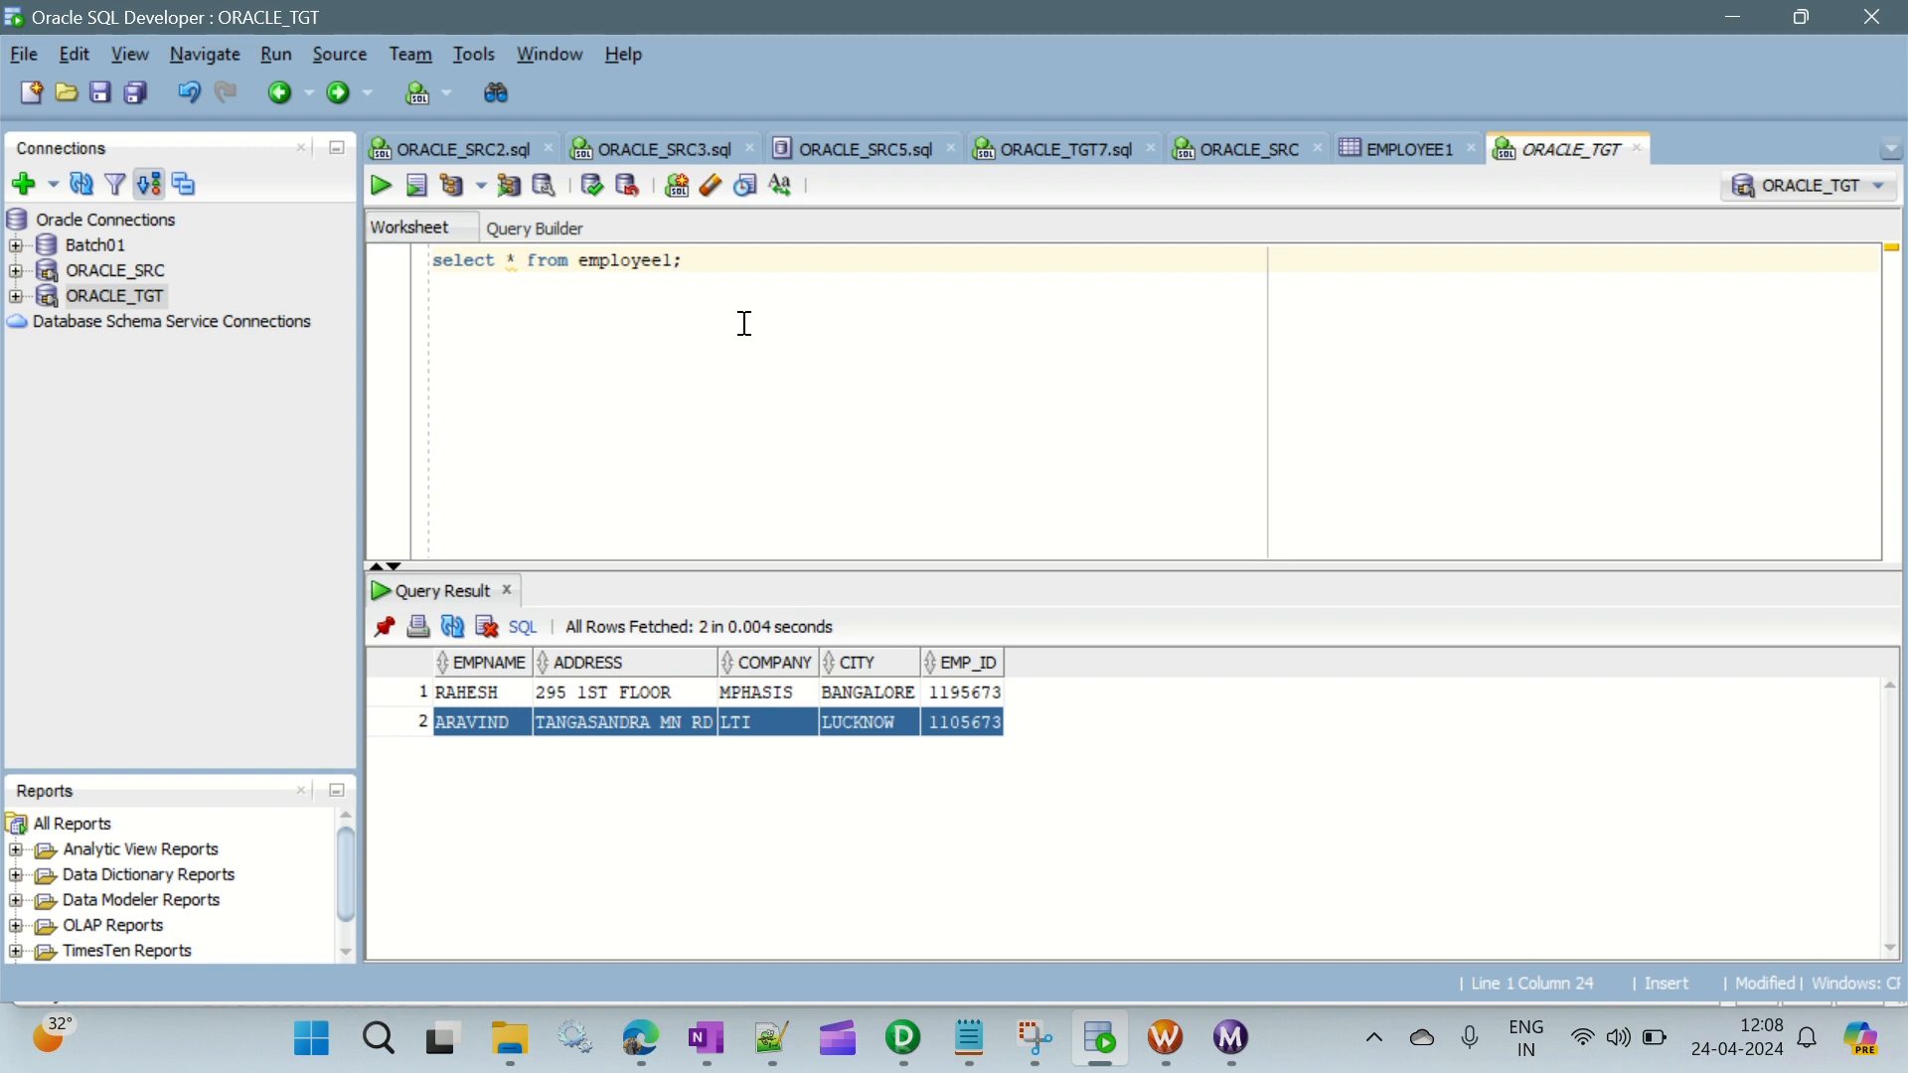
key(Return)
key(Return)
text(c)
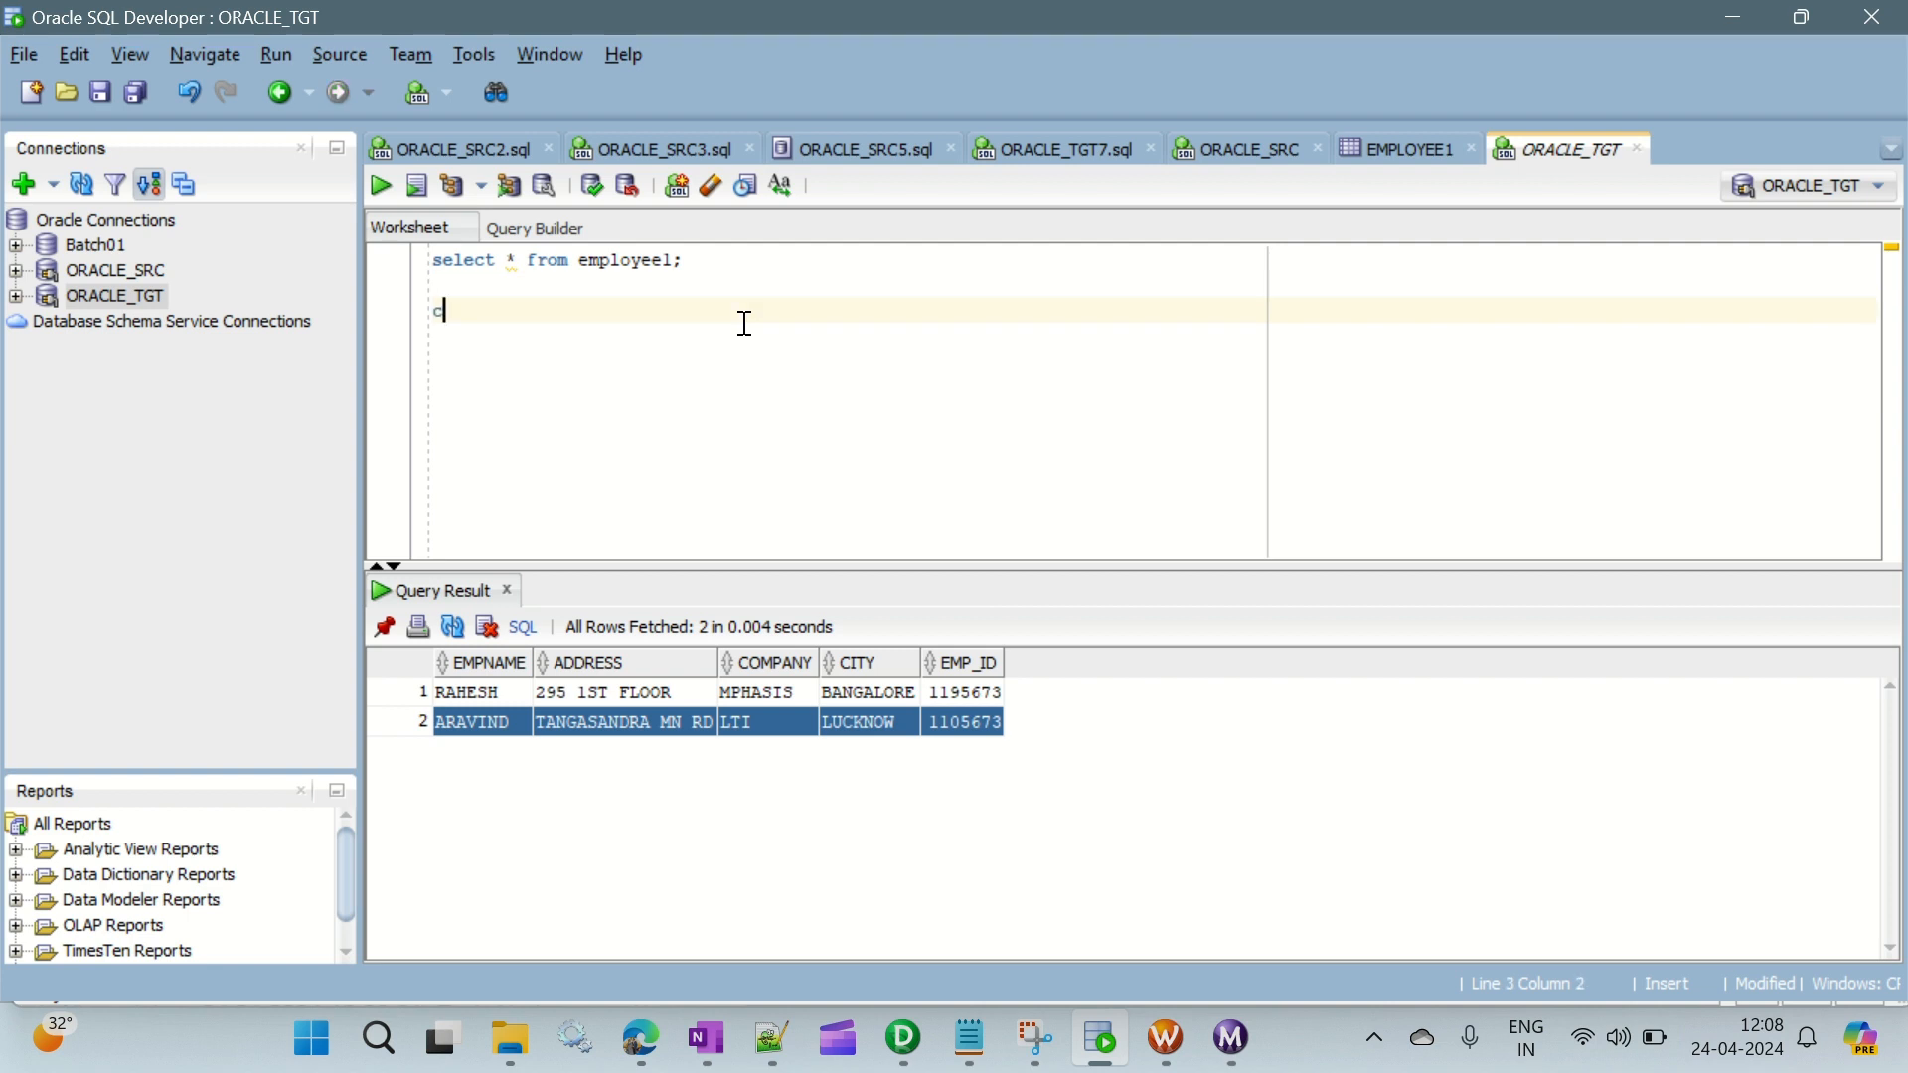
text(reate table employee)
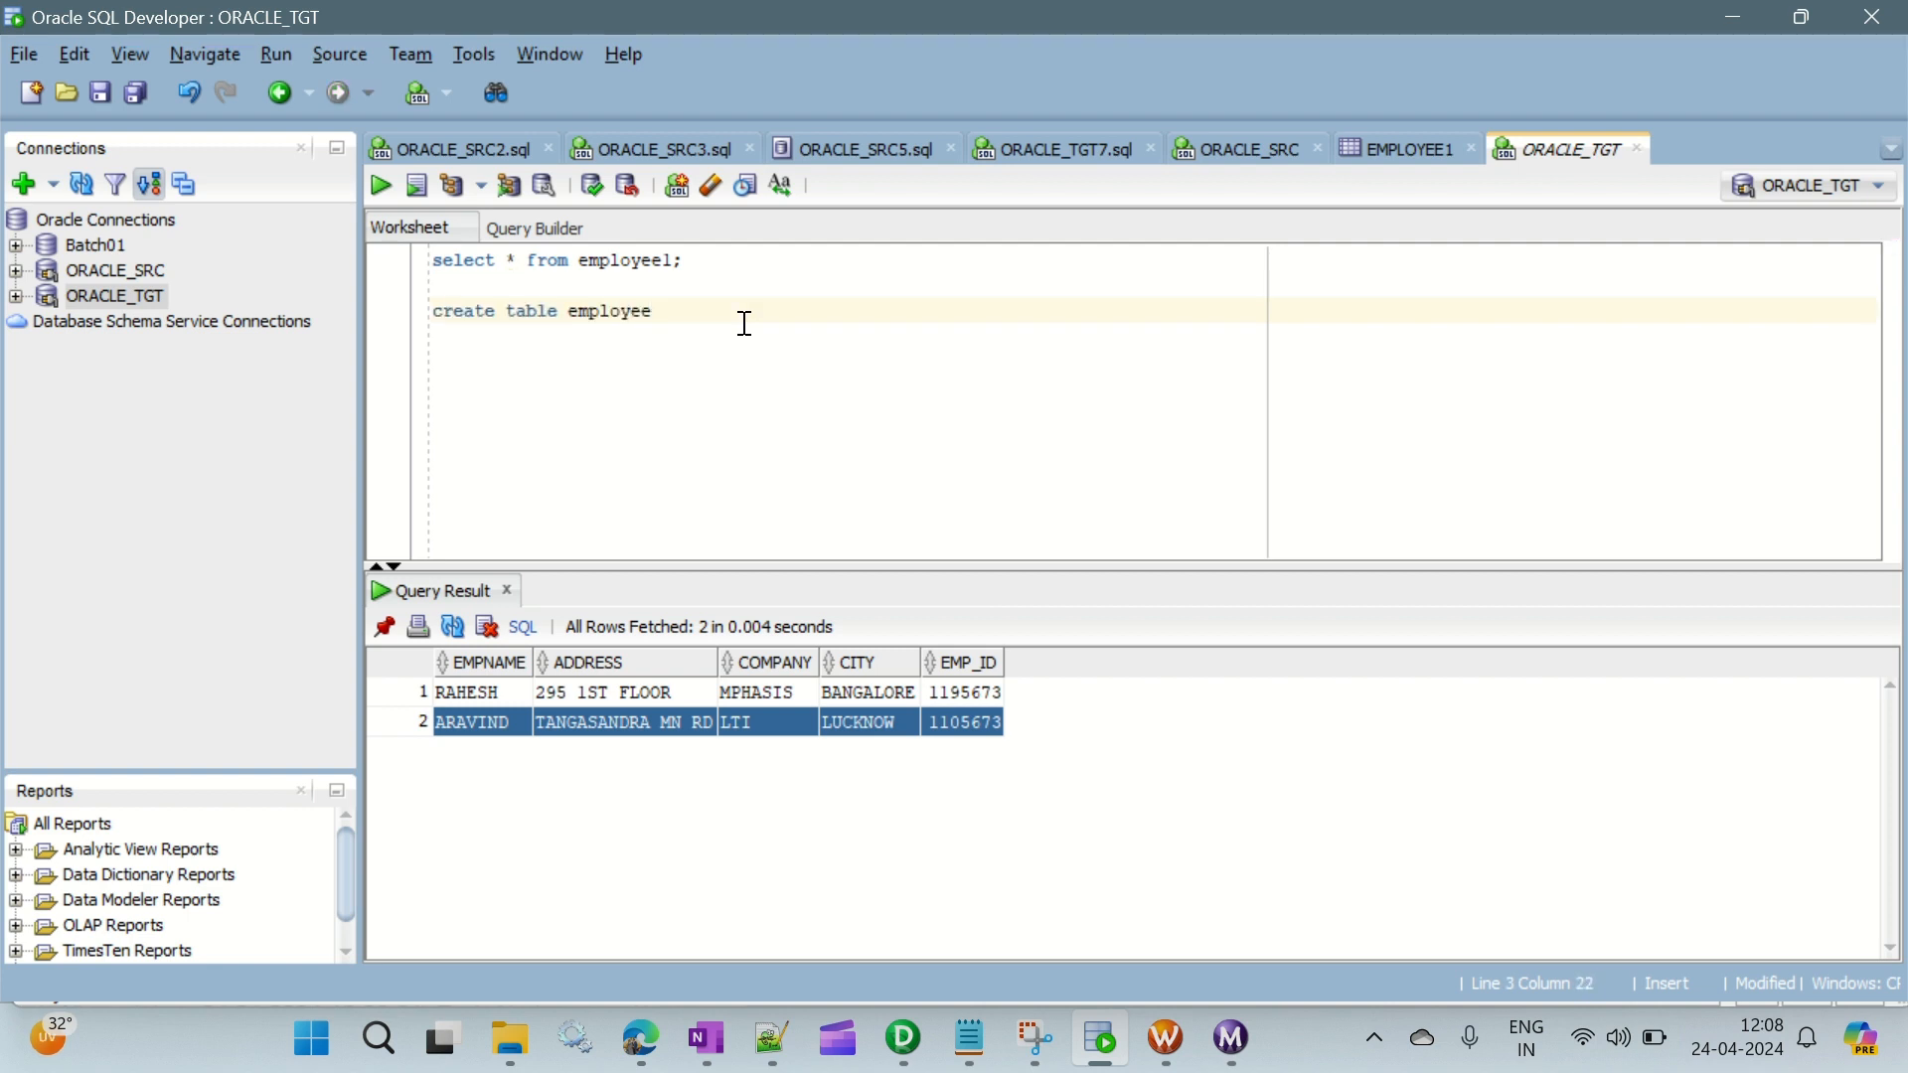
text(11 as (select * from employ)
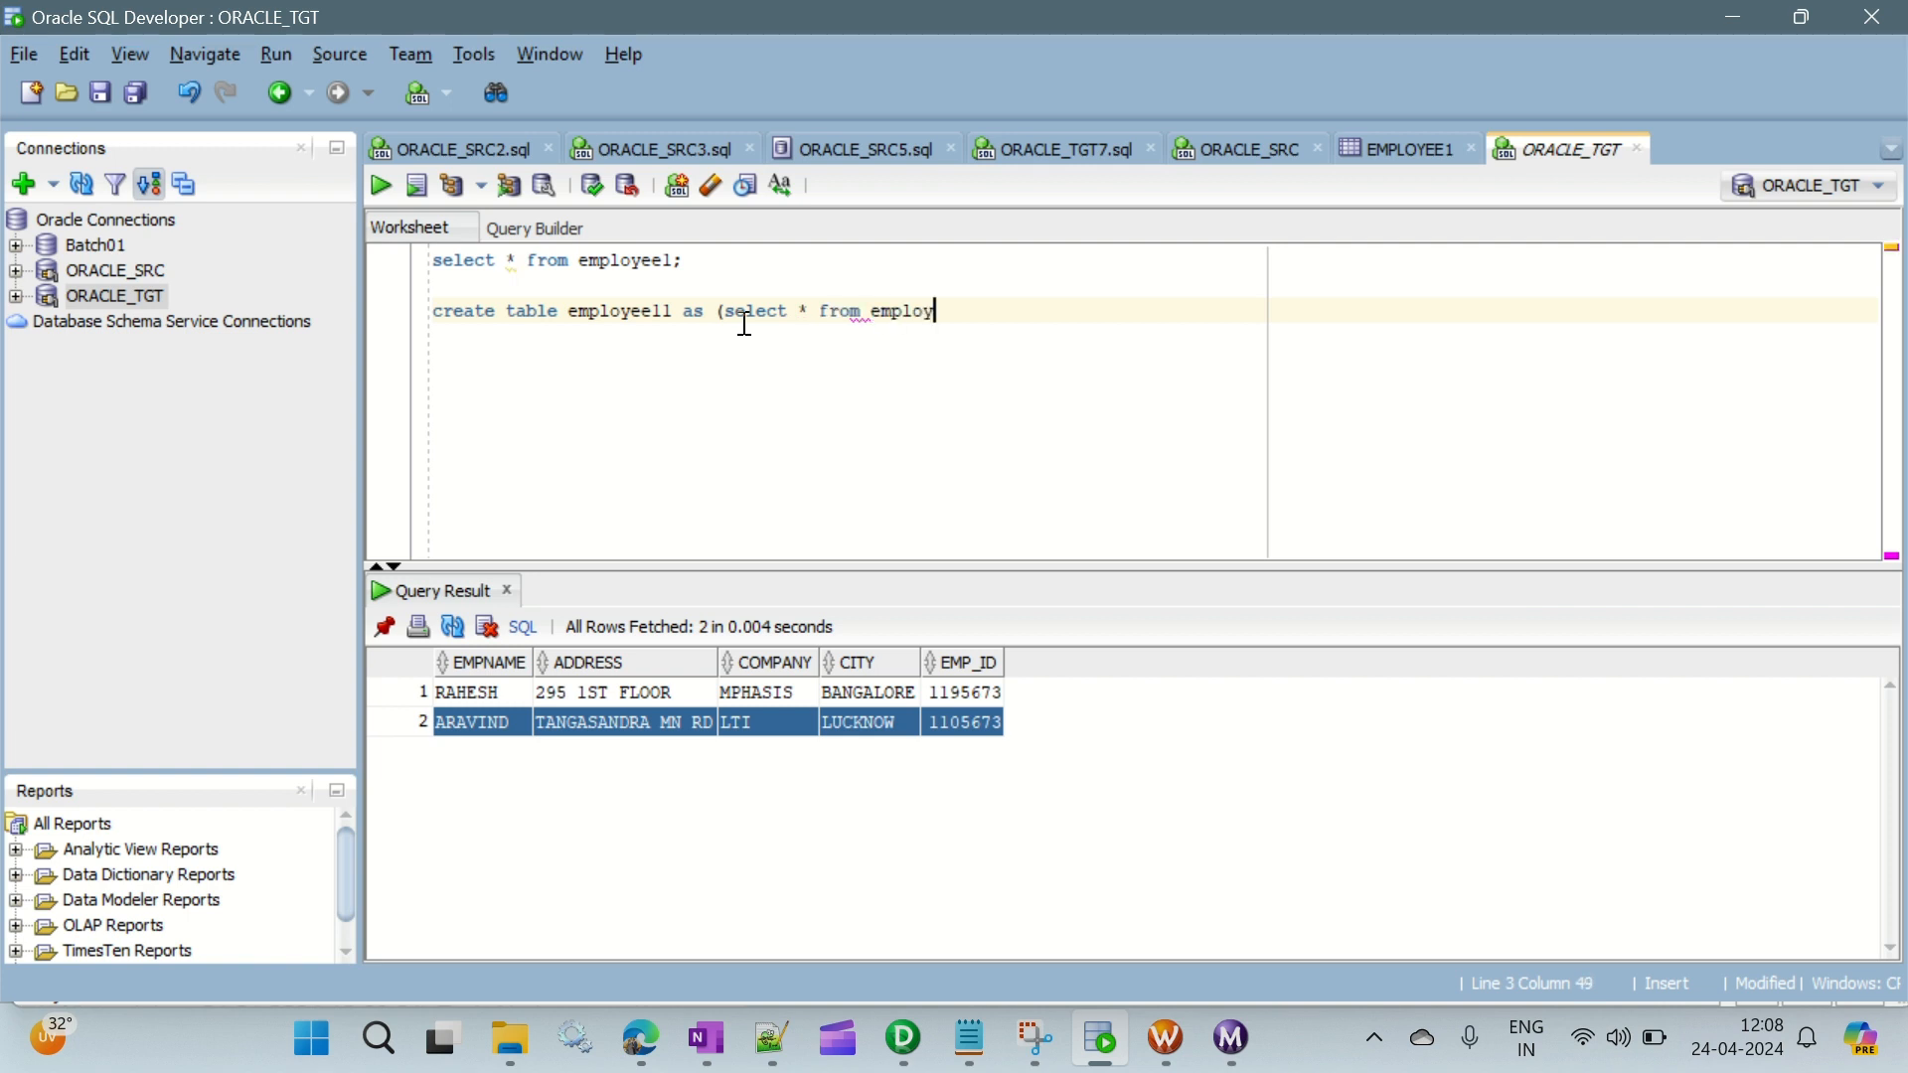
text(eel)
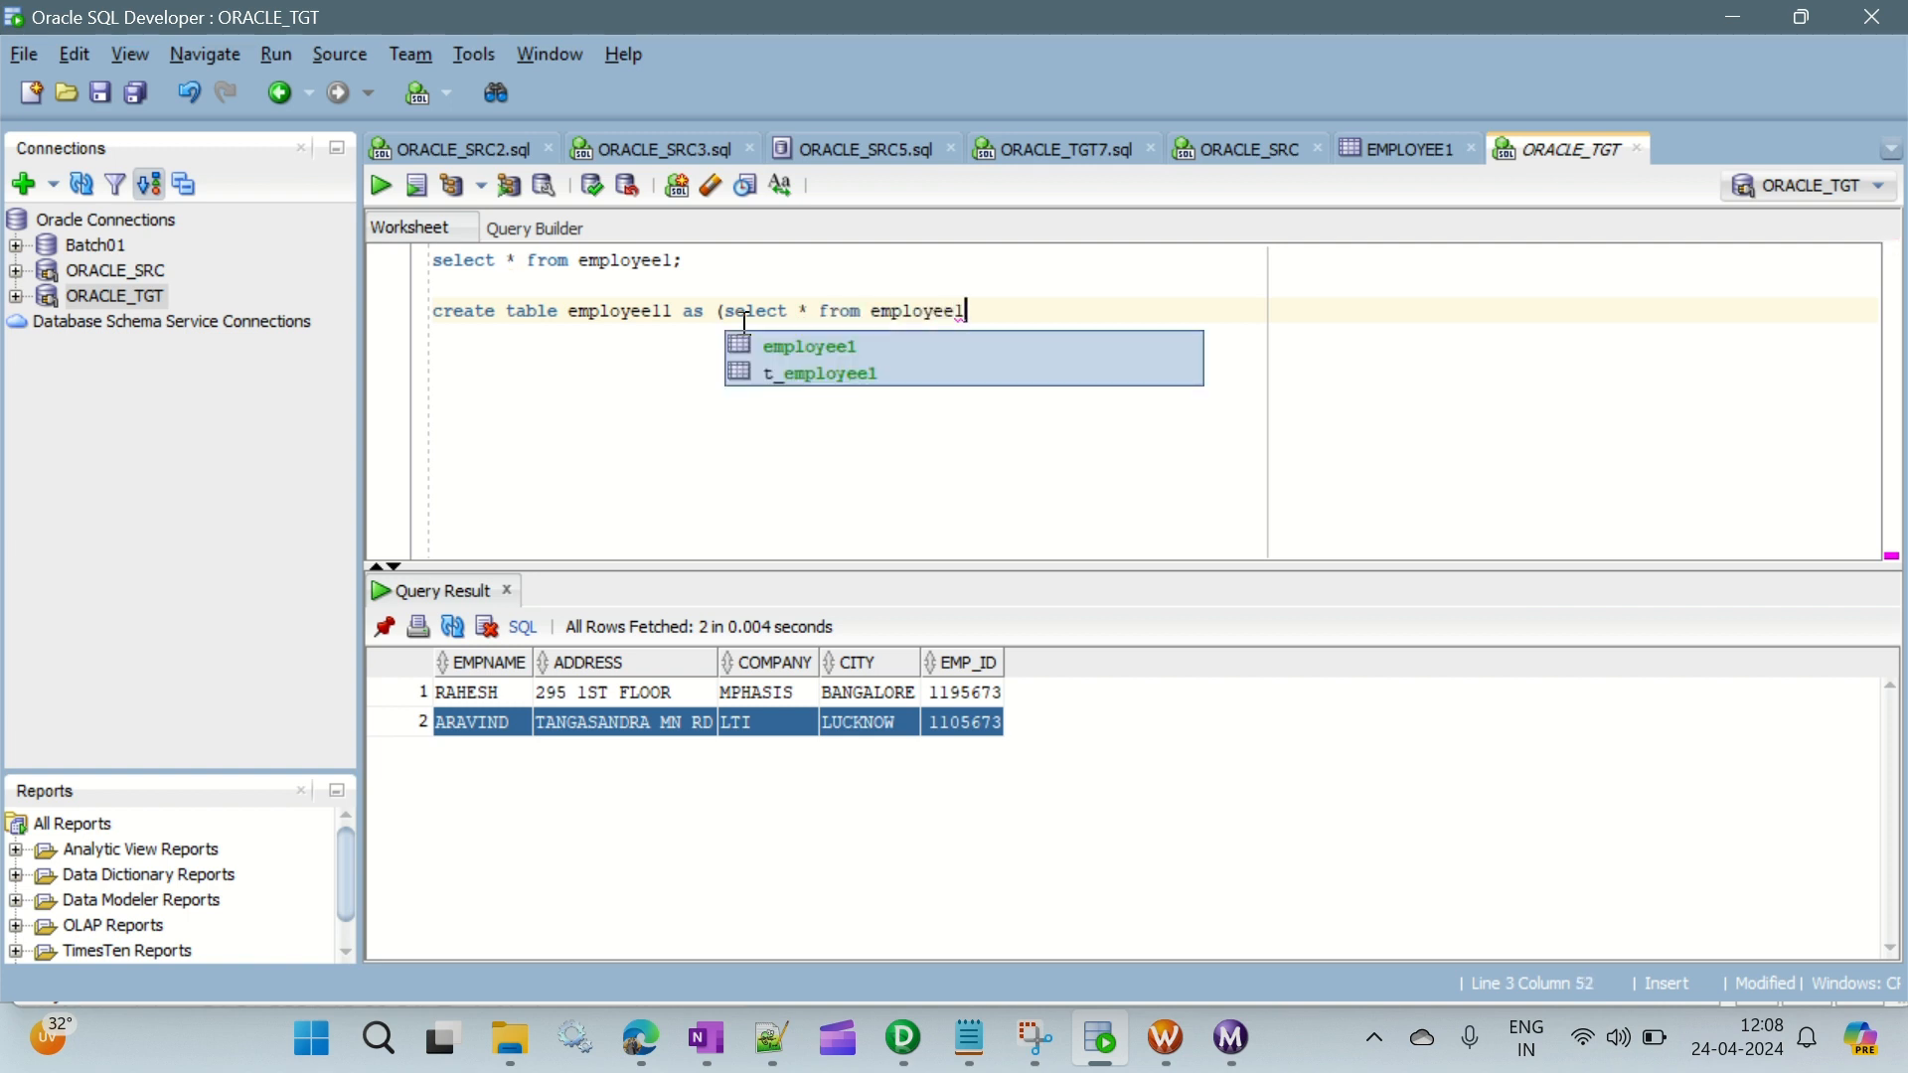
text();)
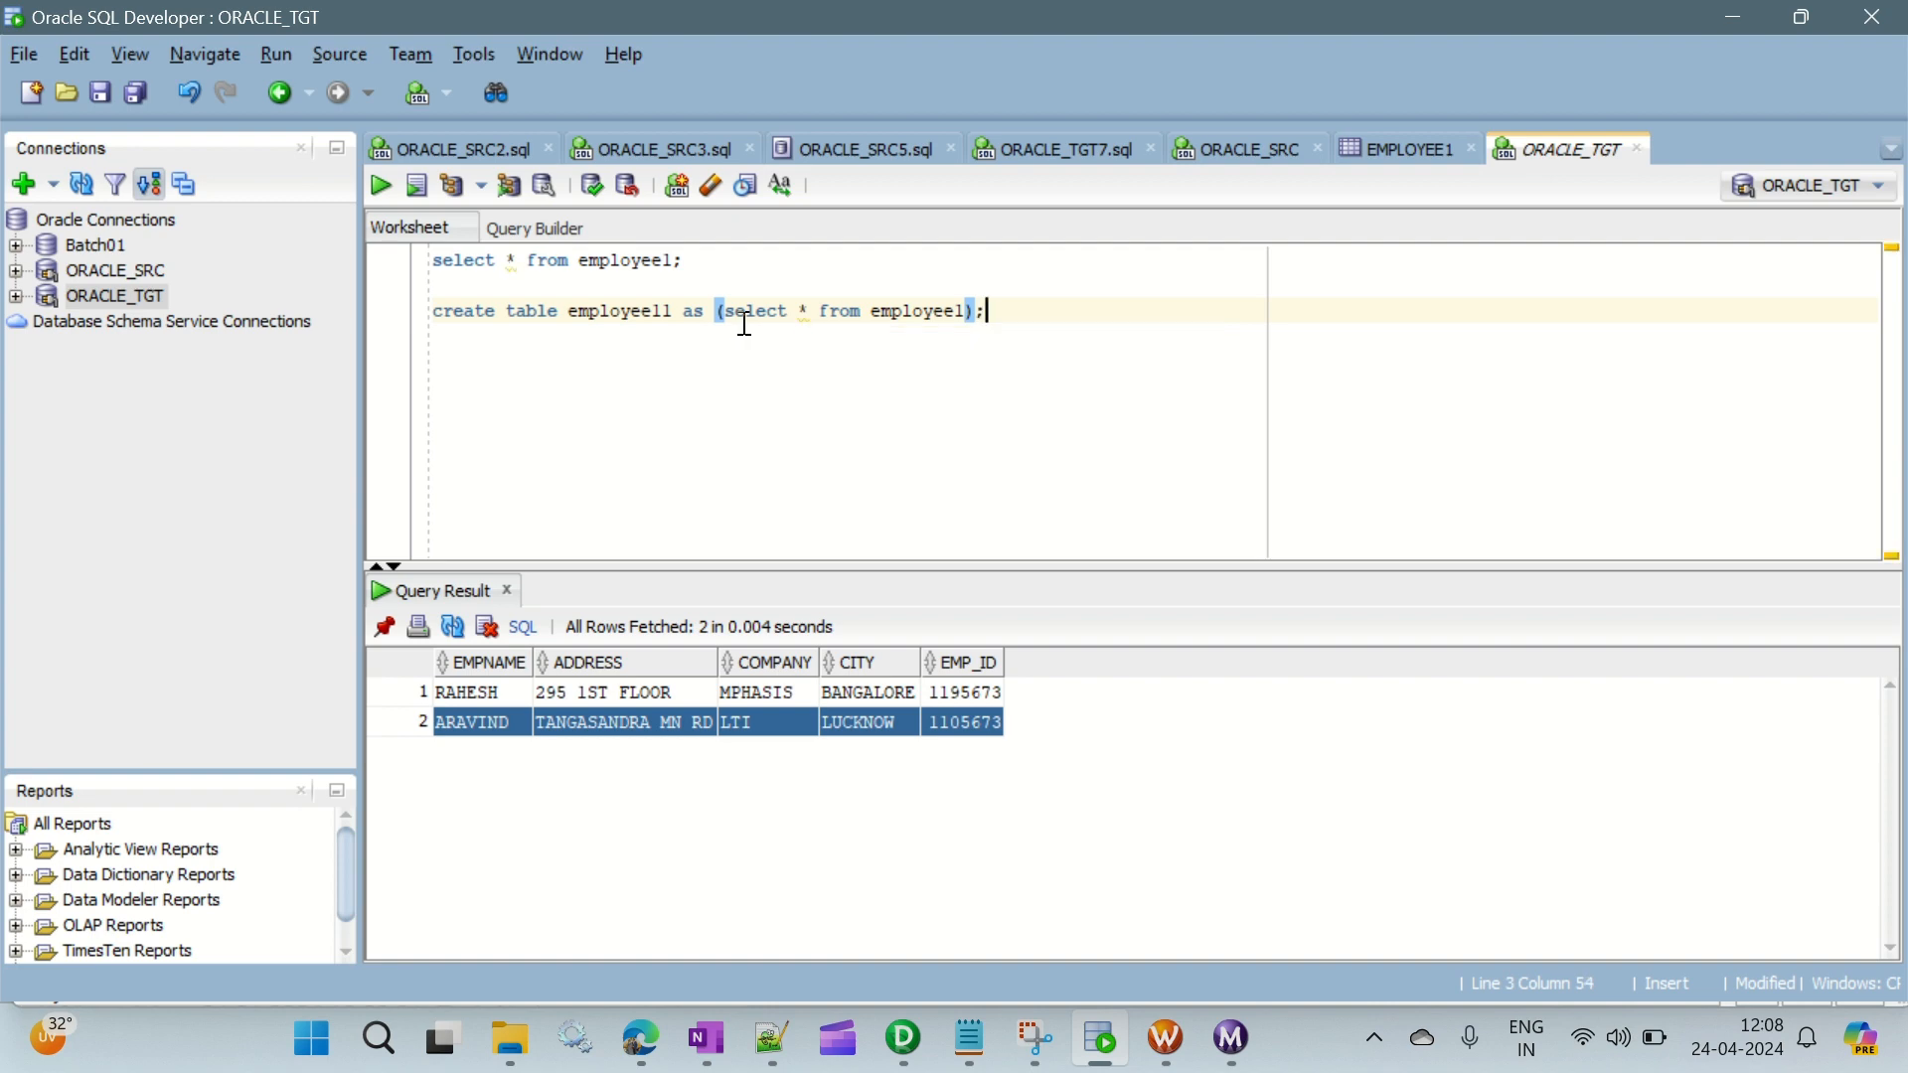
- Add the condition "where 1=2" inside the subquery of the create table statement
key(Left)
key(Left)
text(where 1=2)
key(Right)
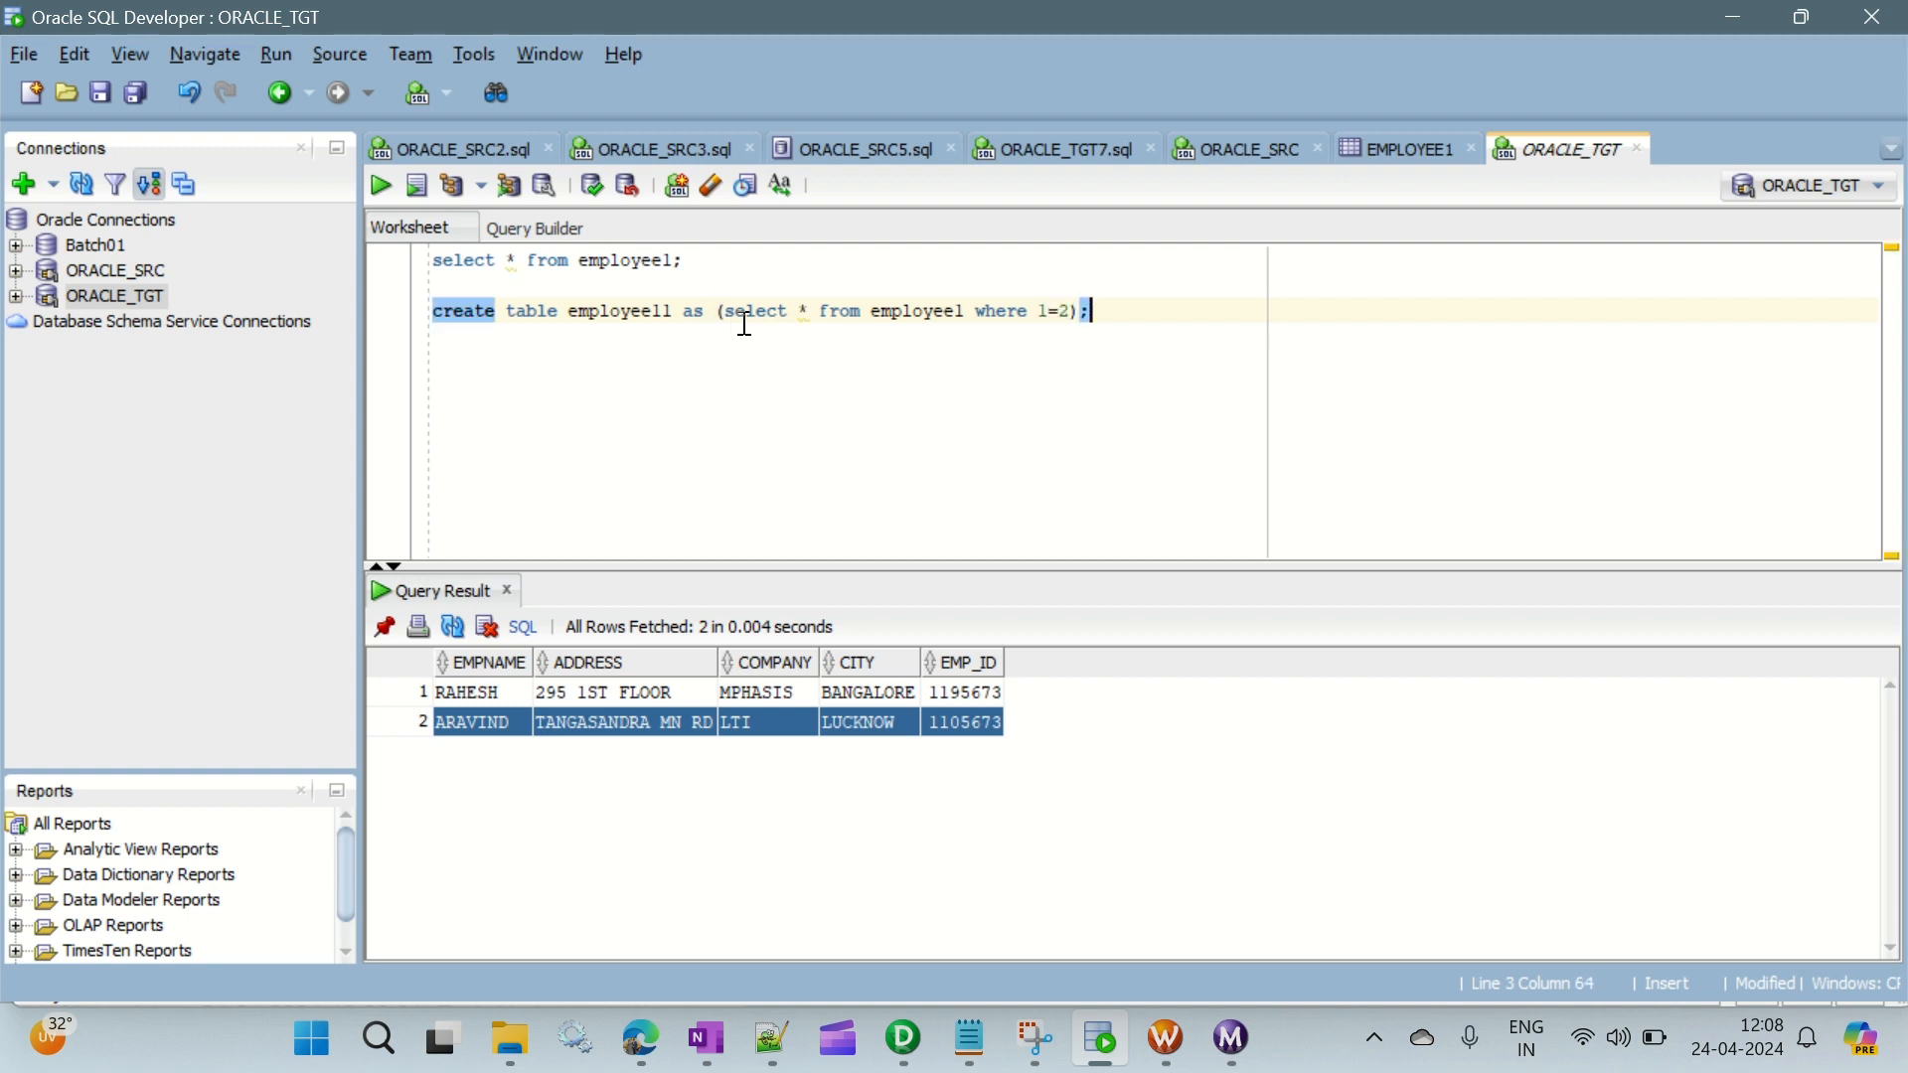
- Check the table names and the condition in the create table statement, and run it to create employee11
double_click(879, 311)
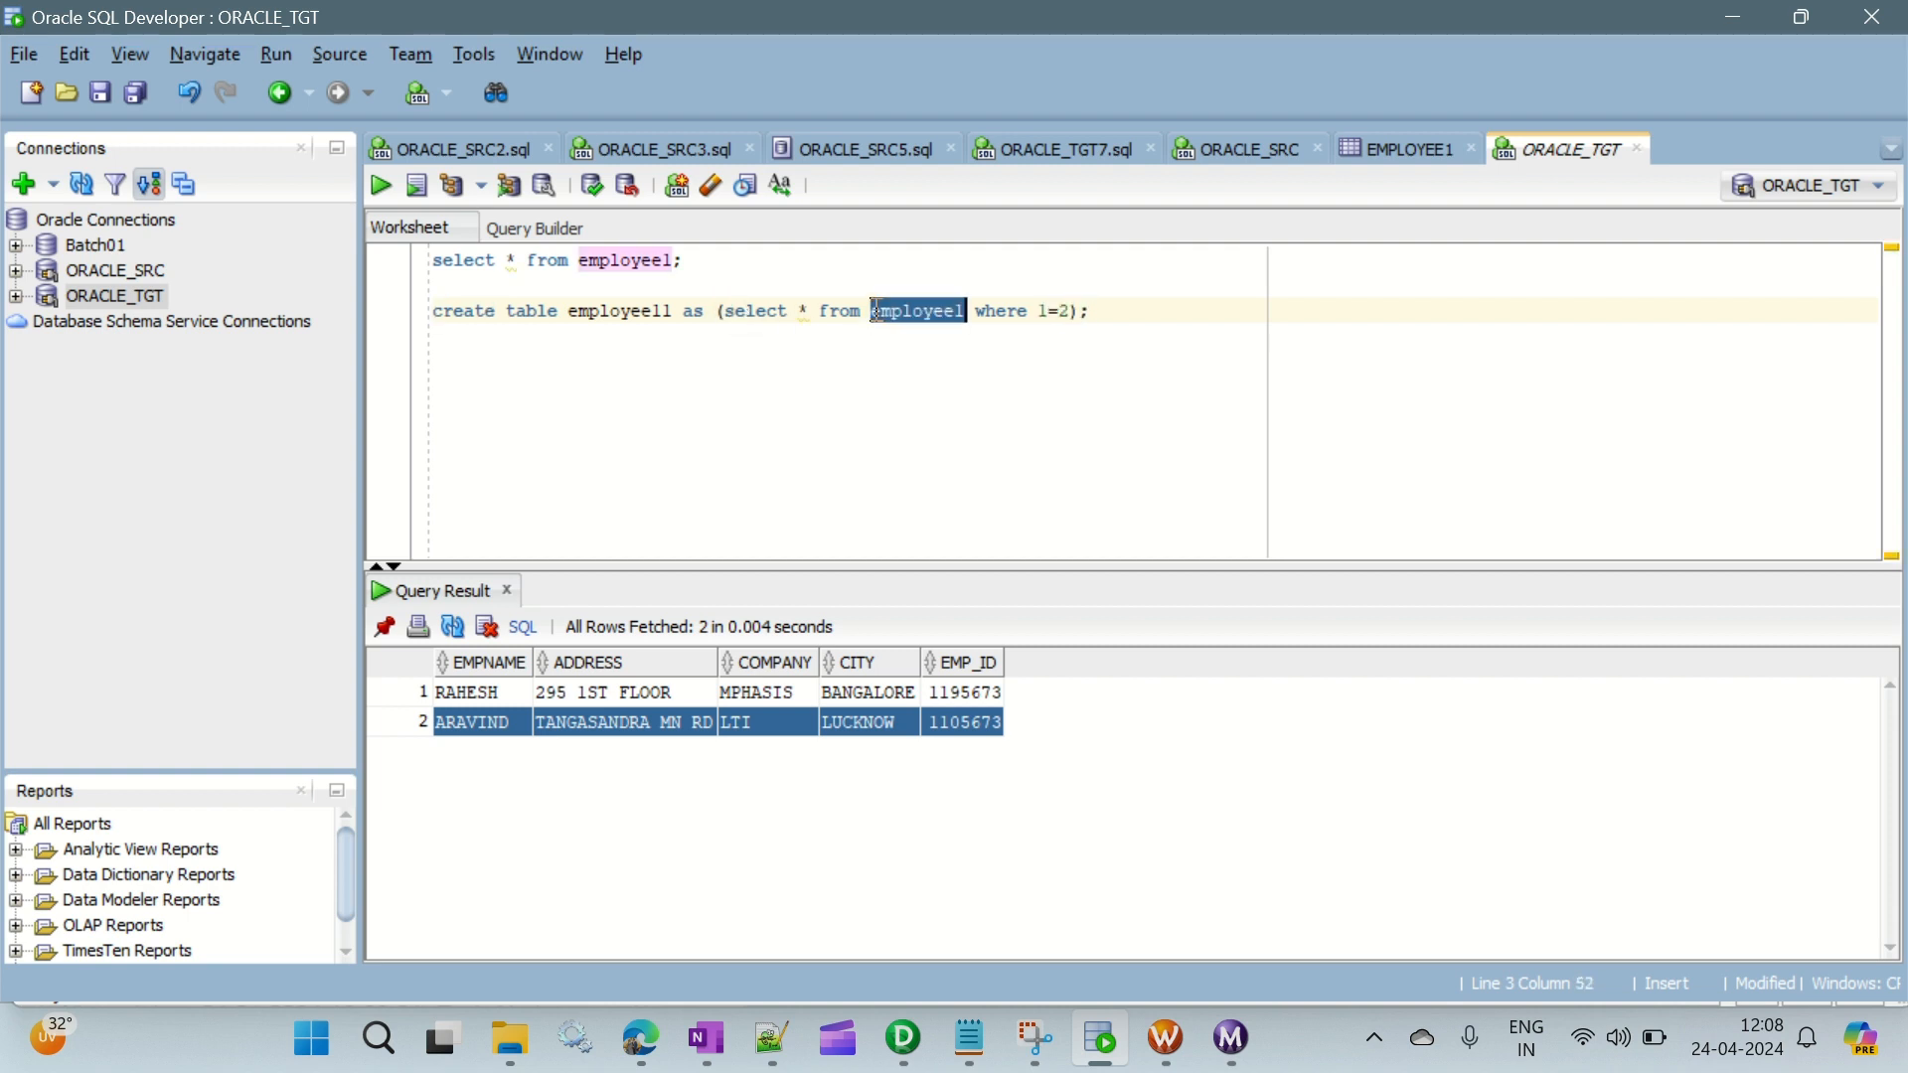
double_click(642, 310)
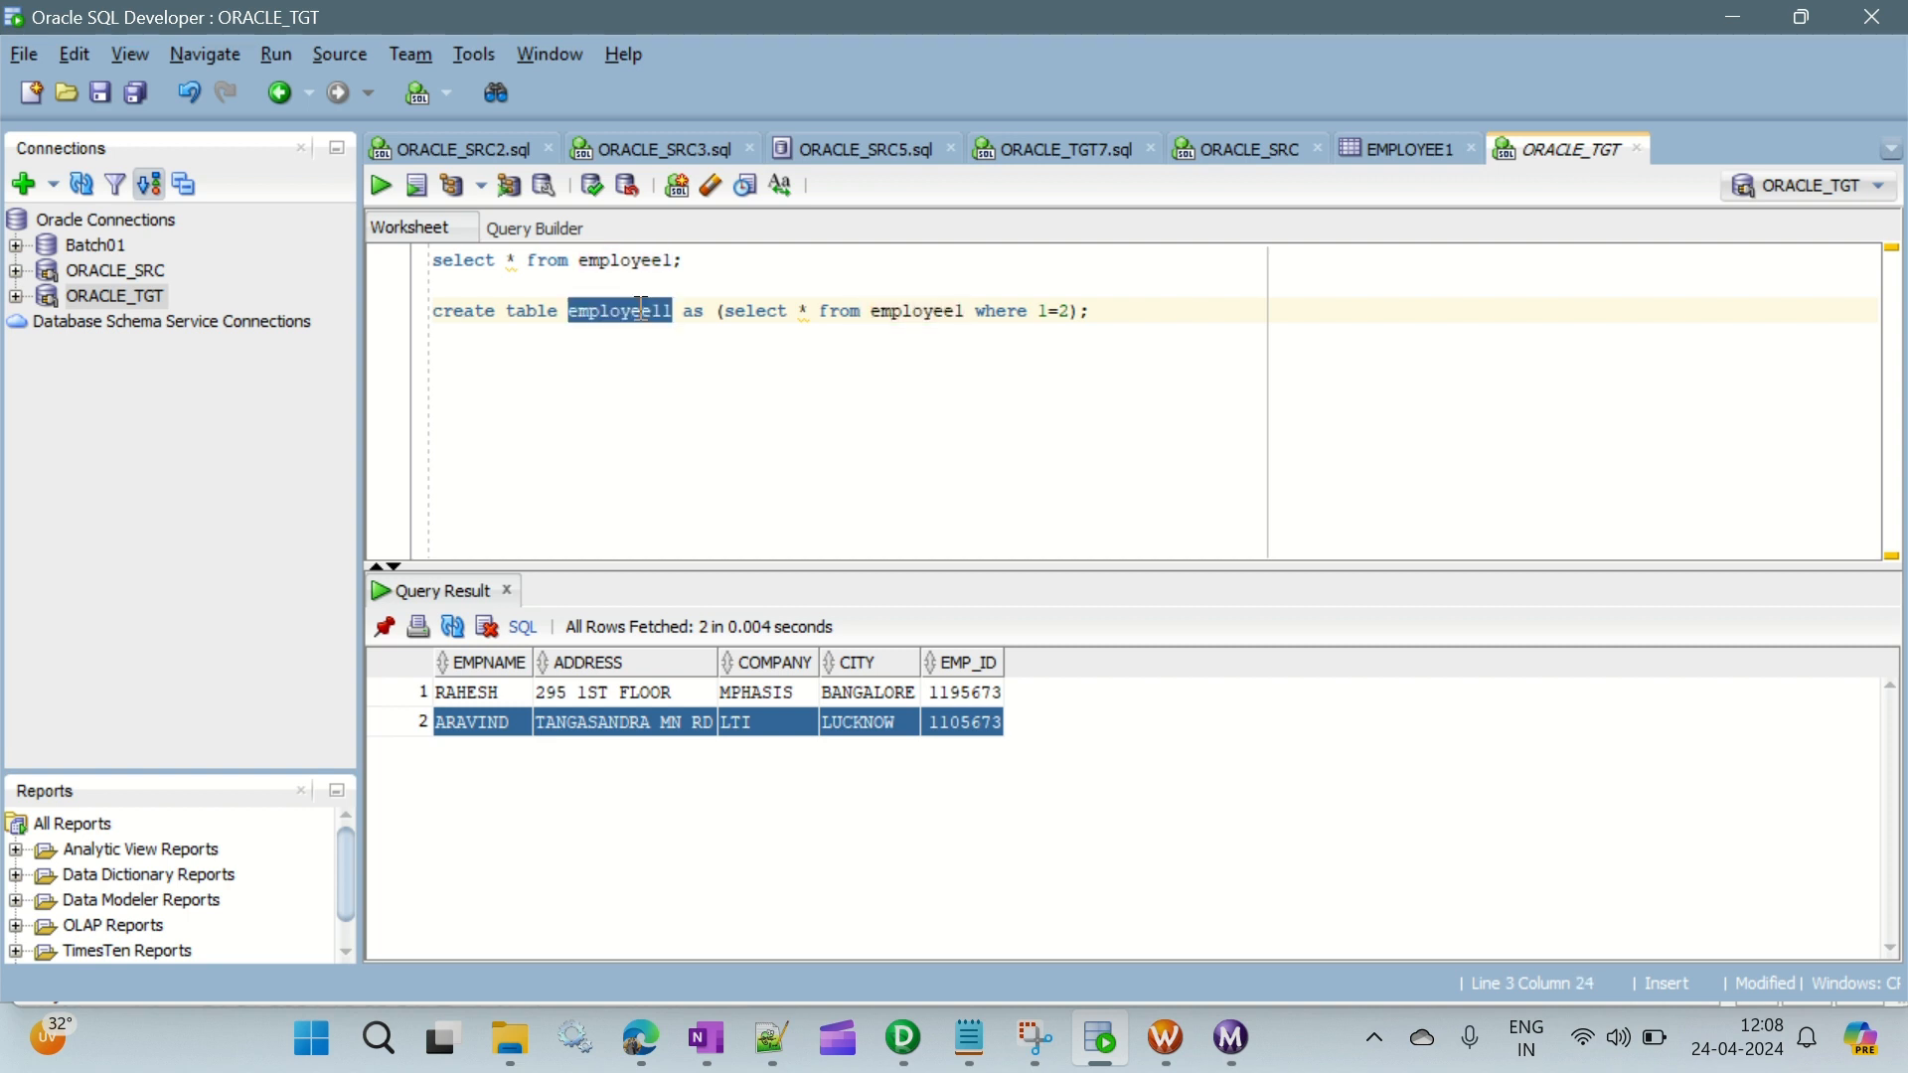
double_click(891, 316)
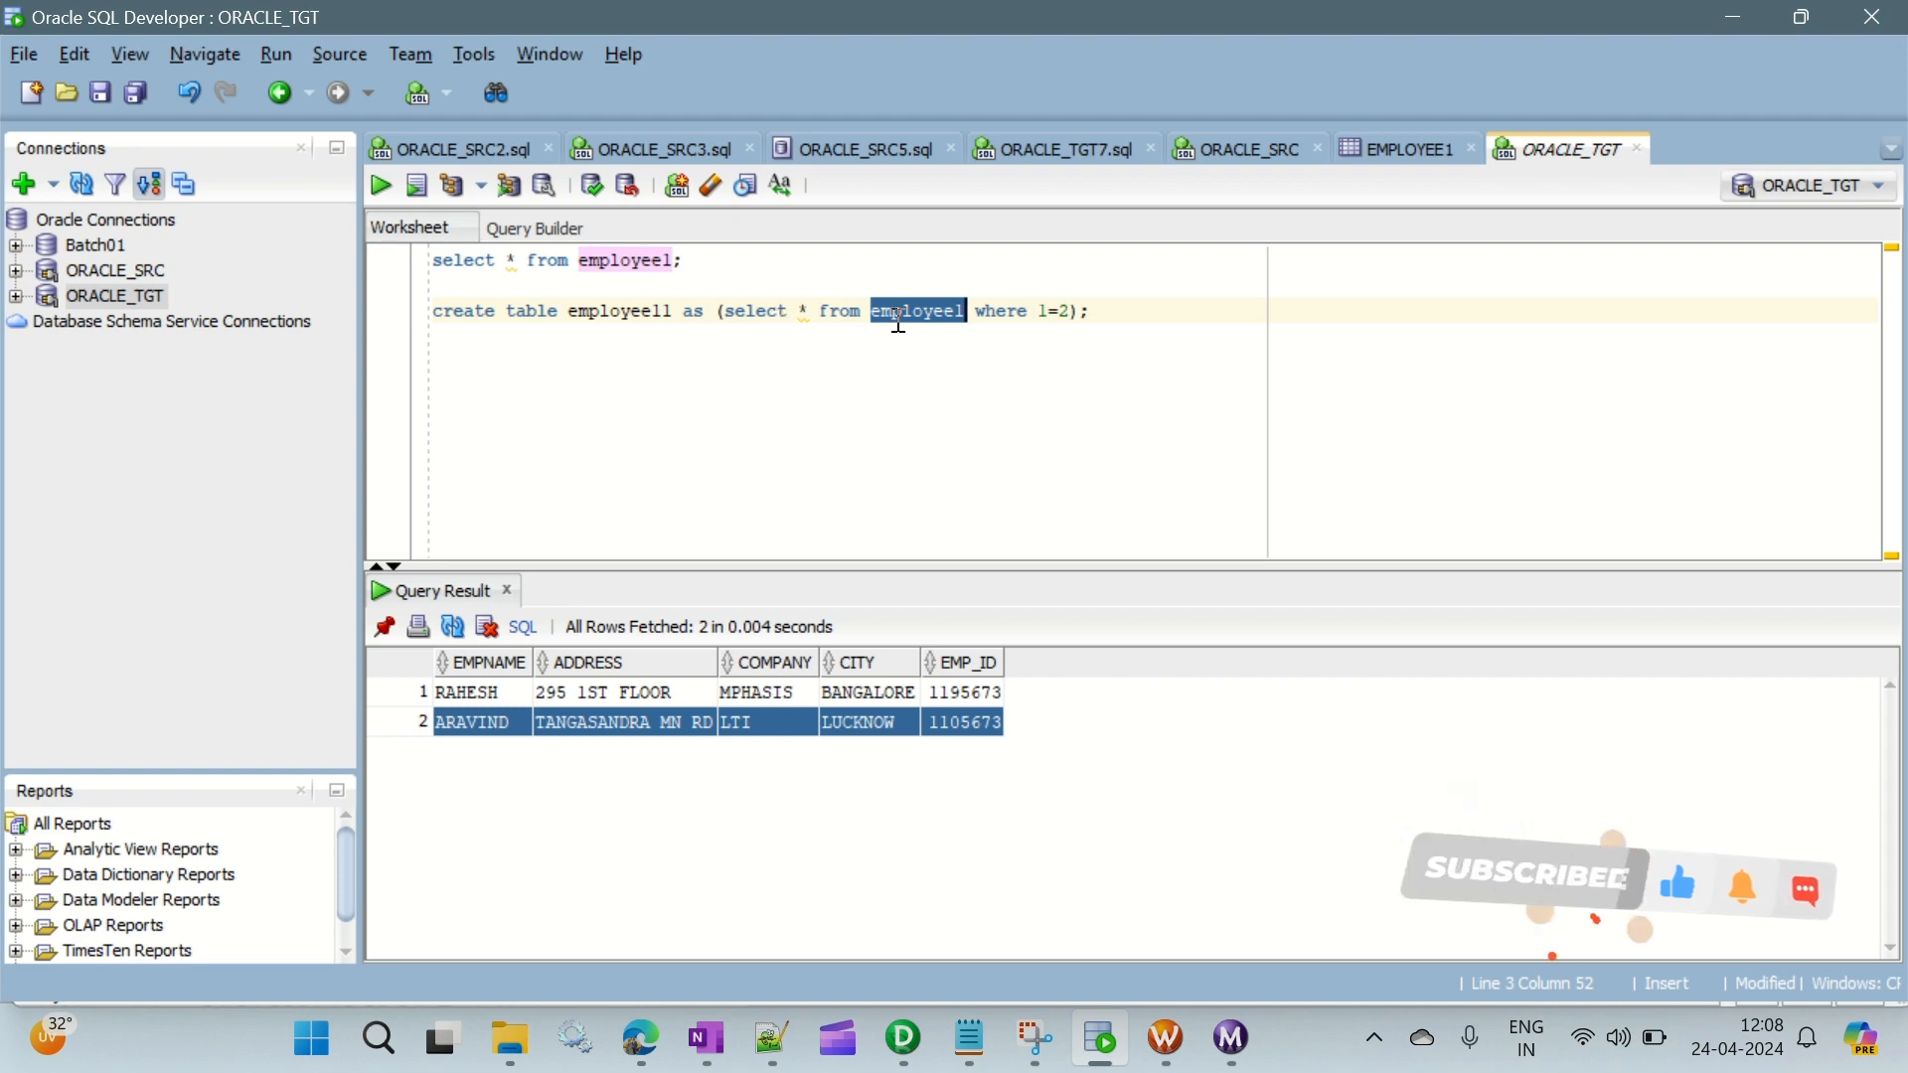
double_click(1047, 316)
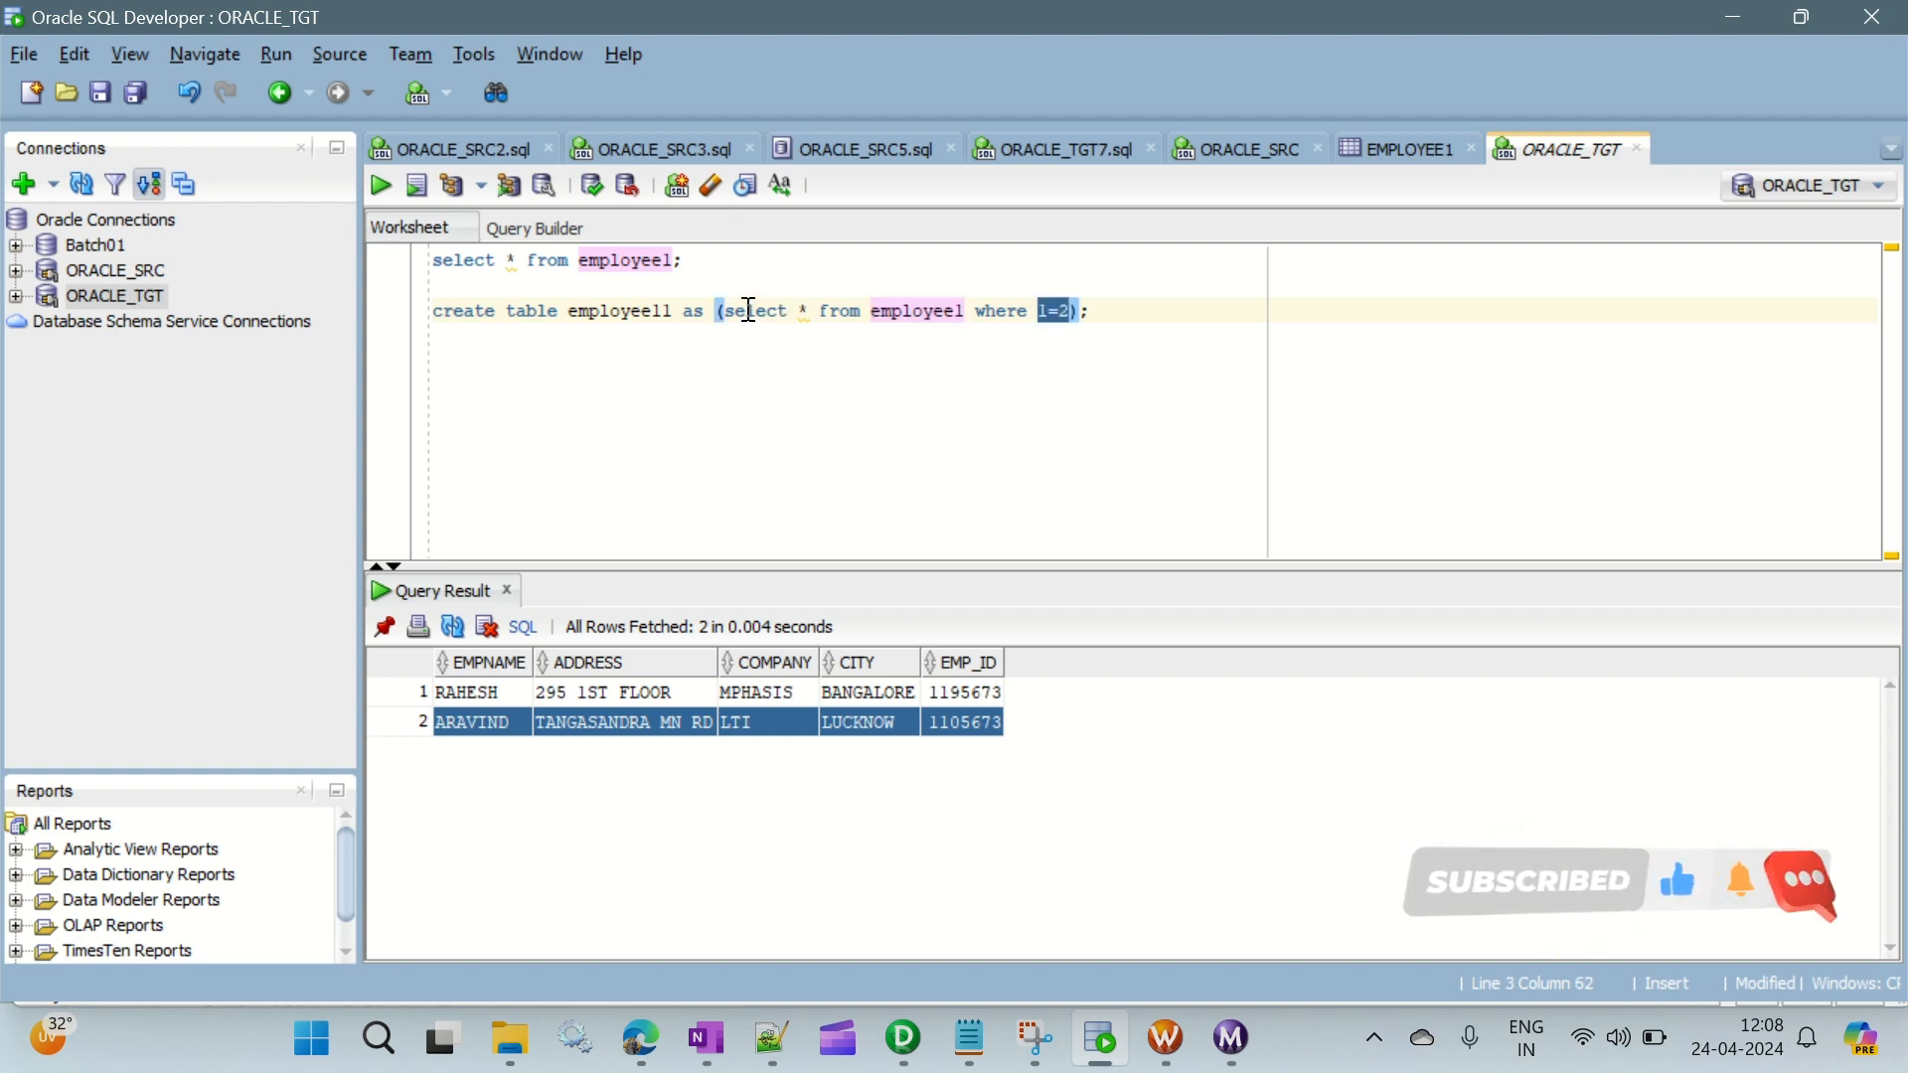
click(1107, 314)
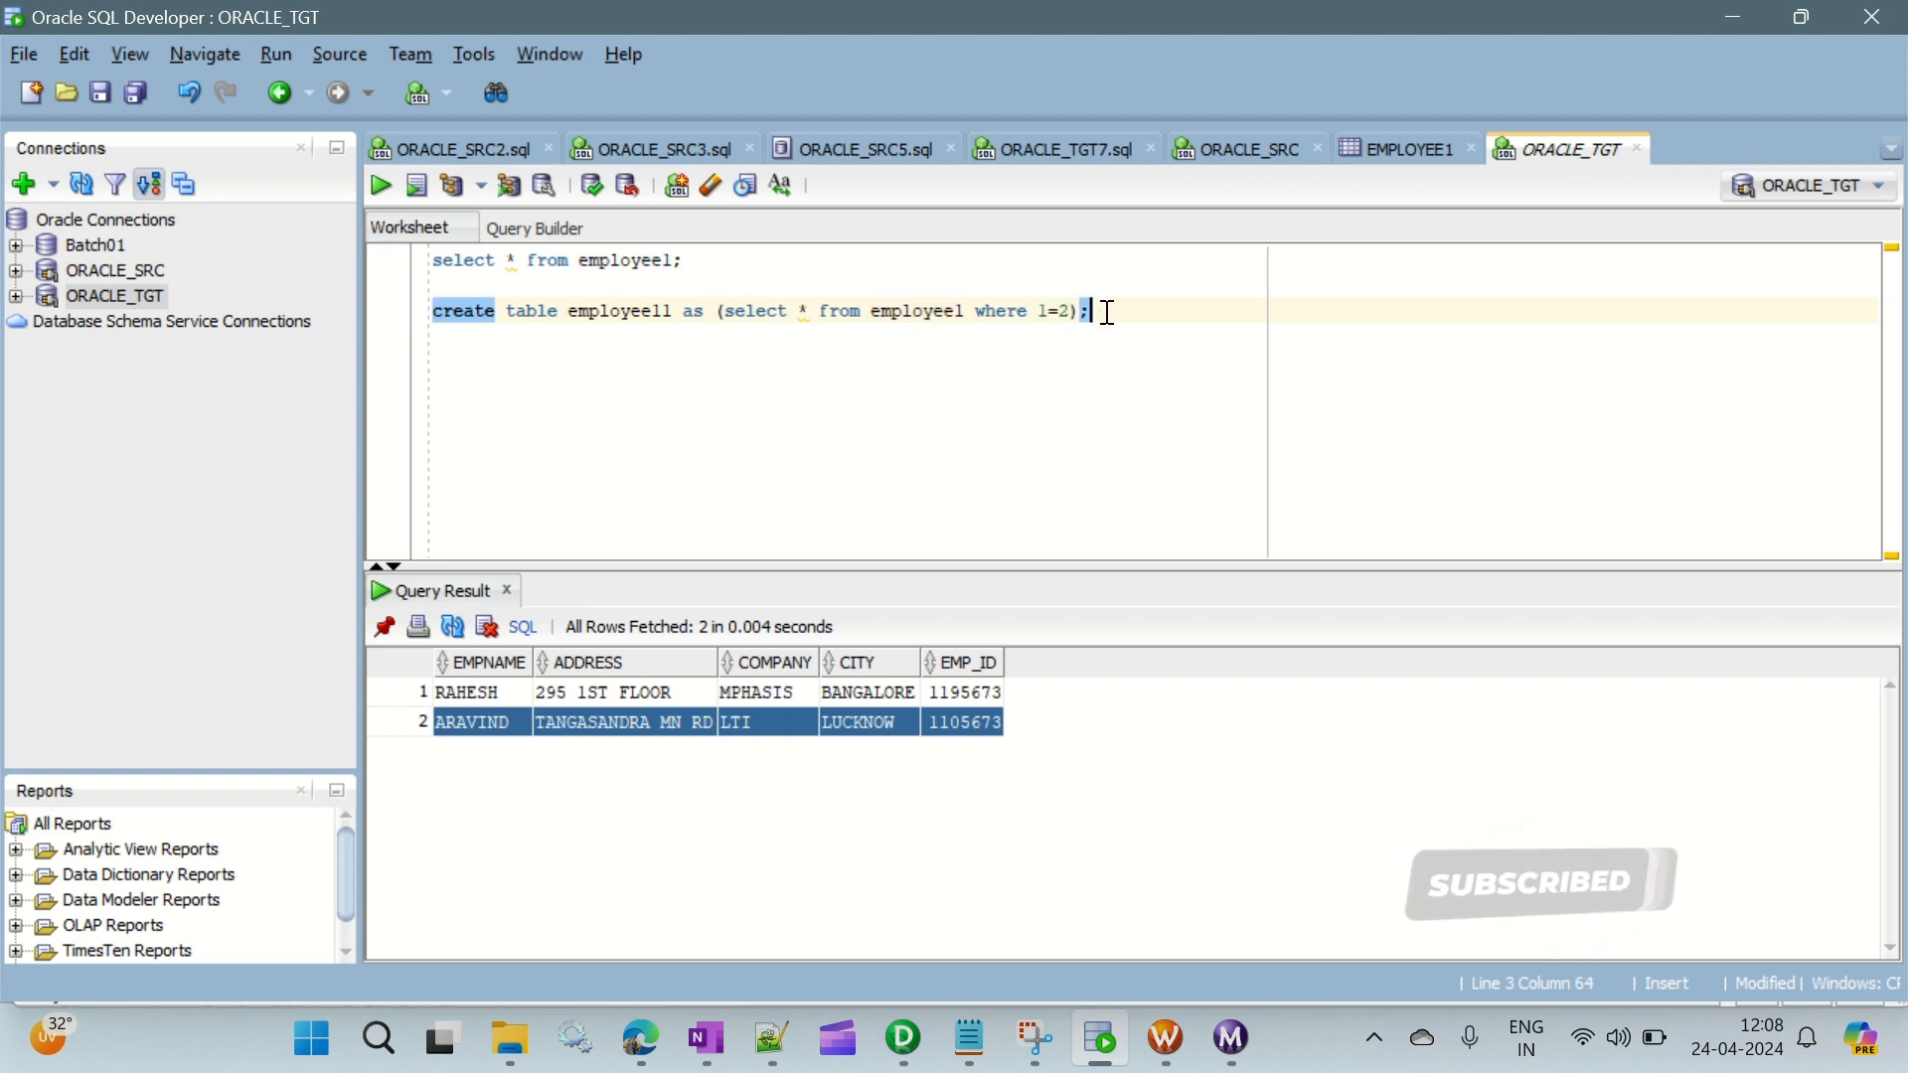
key(ctrl+Return)
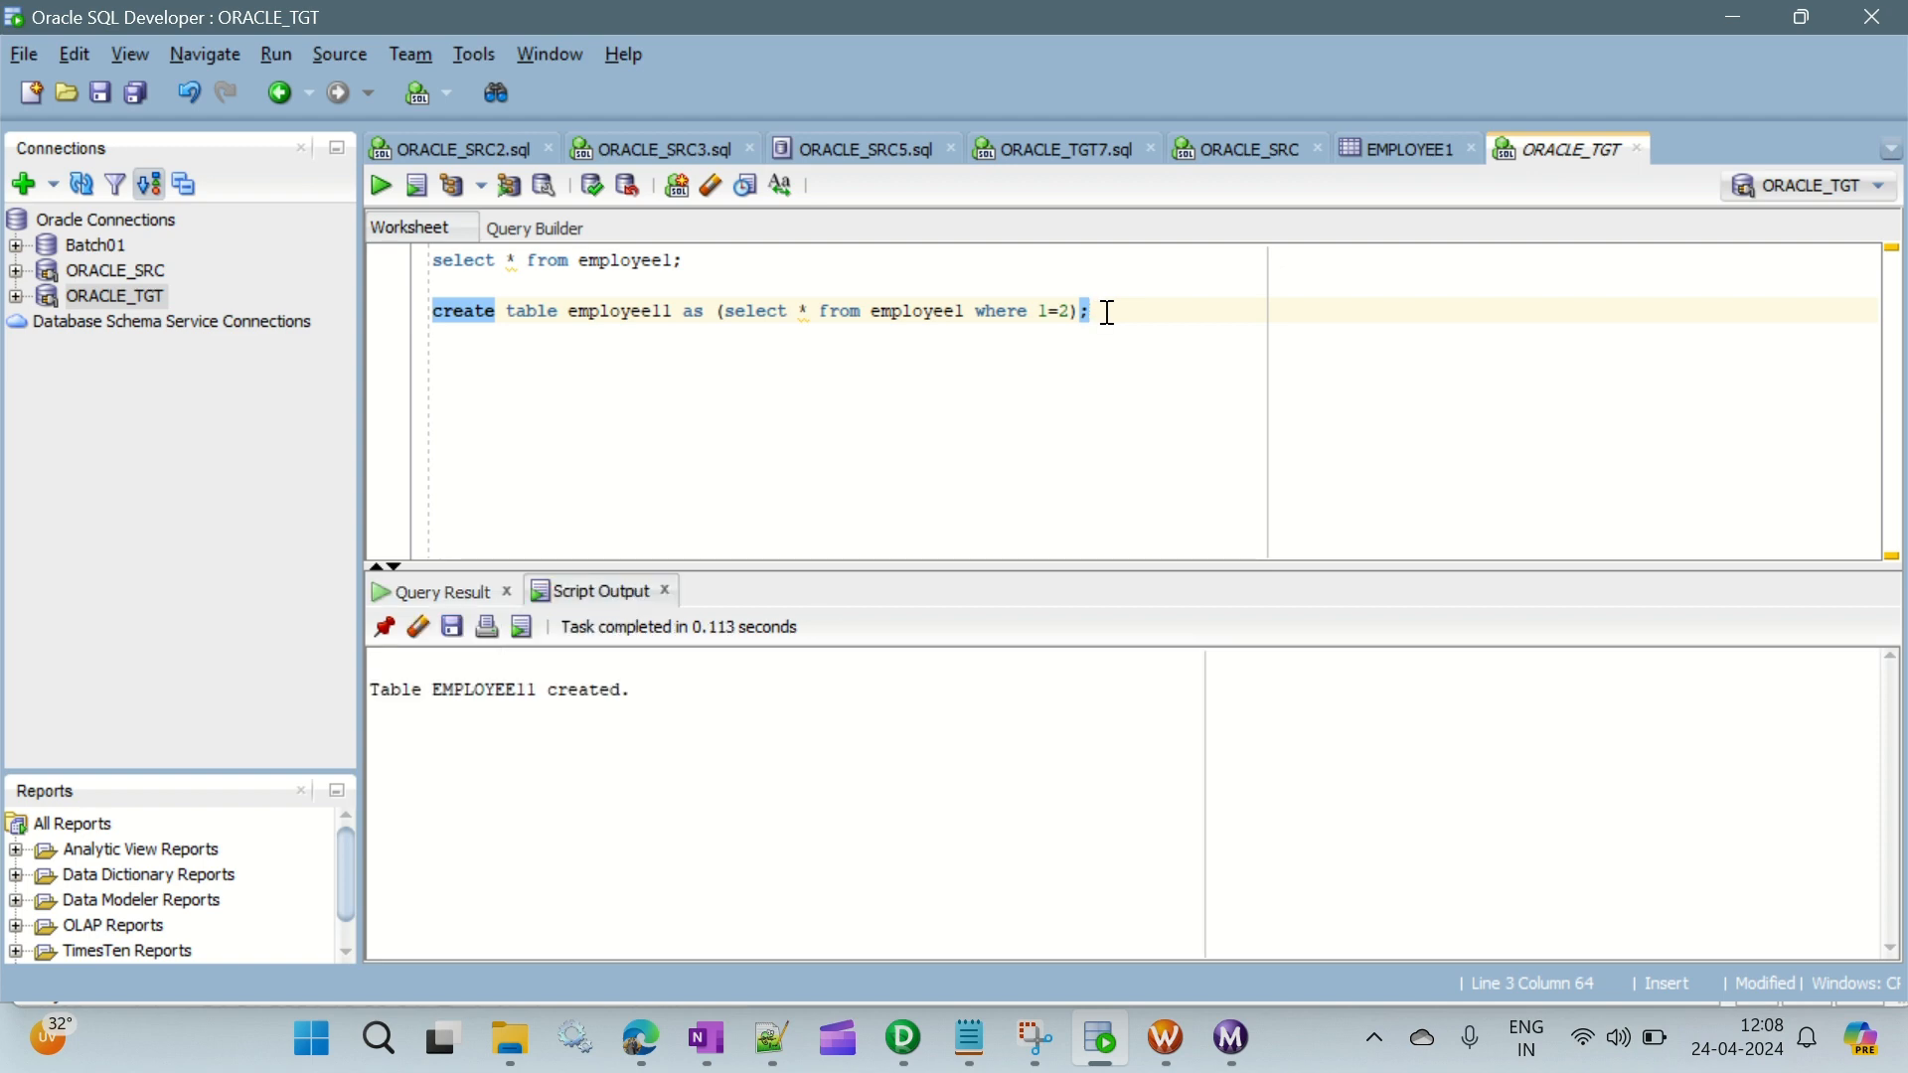
- Change the table in the select query to employee11 and run the query
double_click(638, 311)
key(ctrl+c)
click(658, 262)
double_click(658, 262)
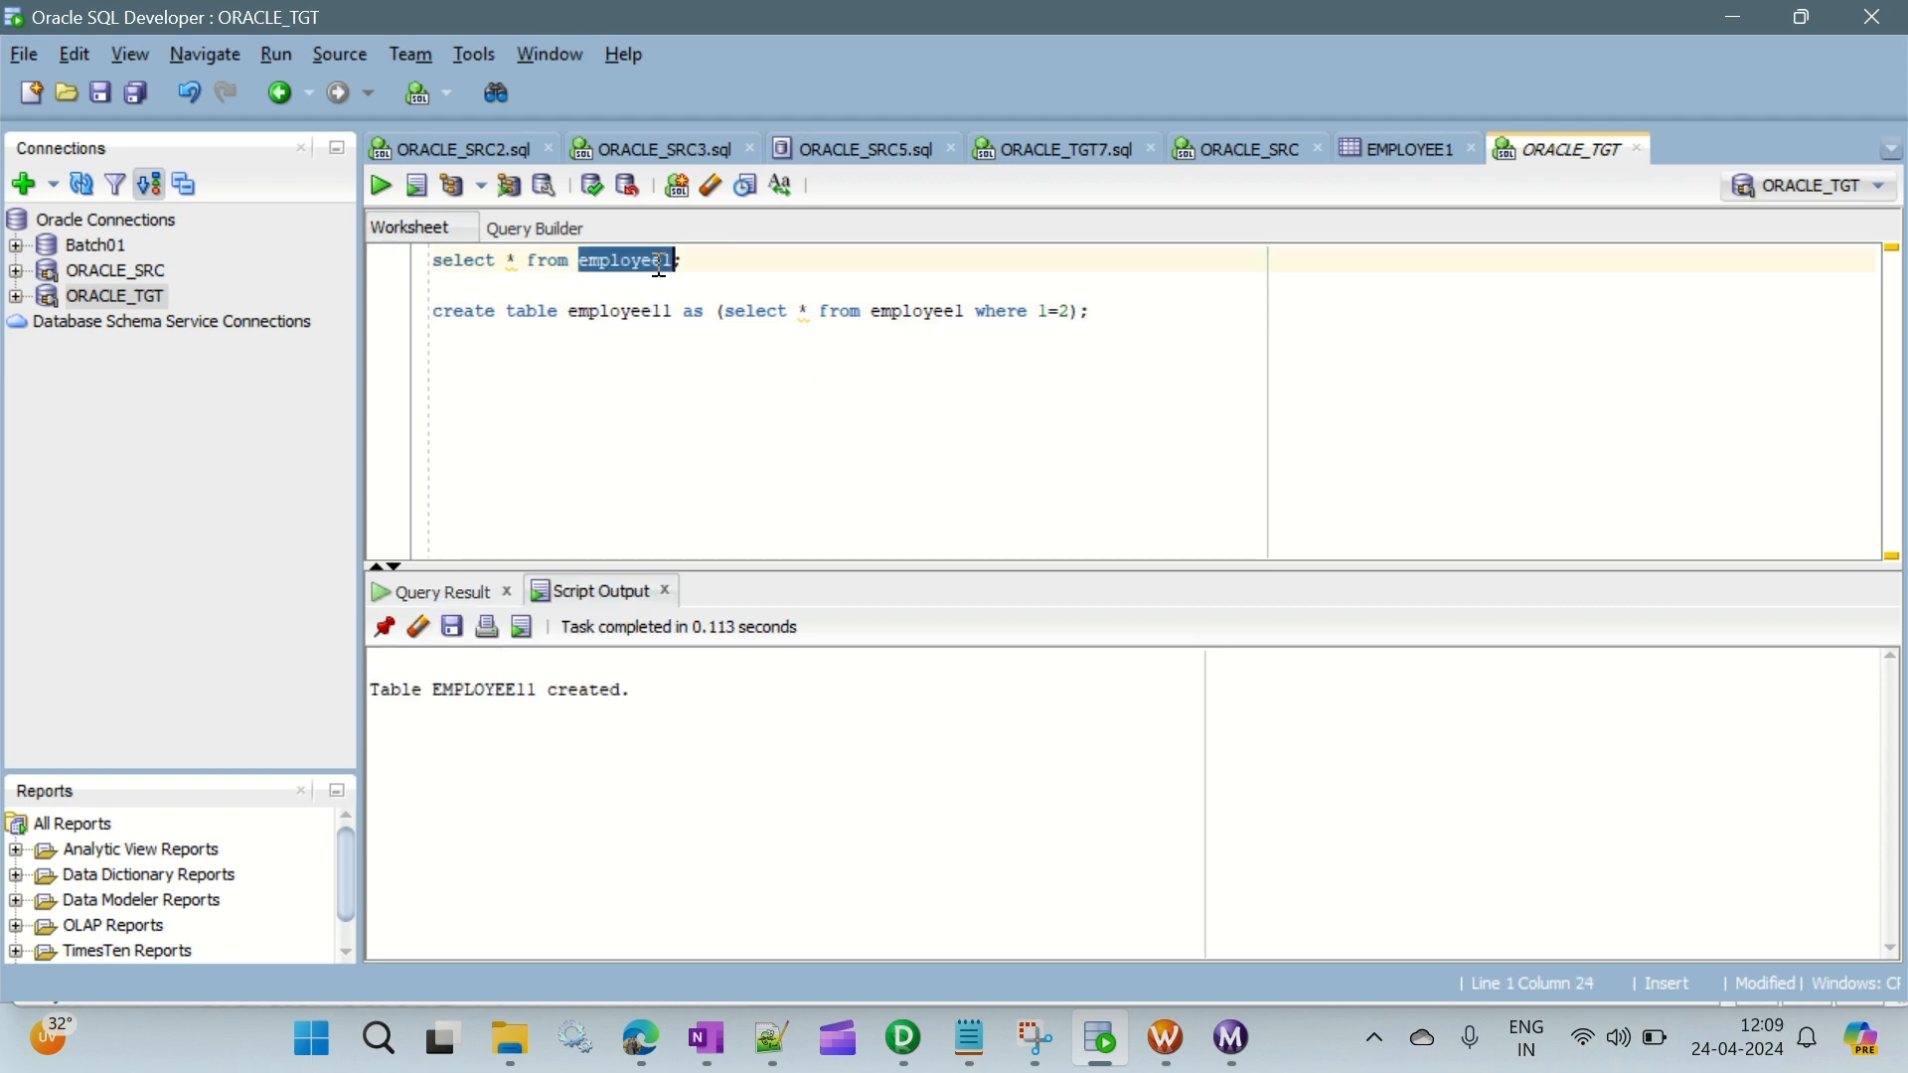
key(ctrl+v)
key(ctrl+Return)
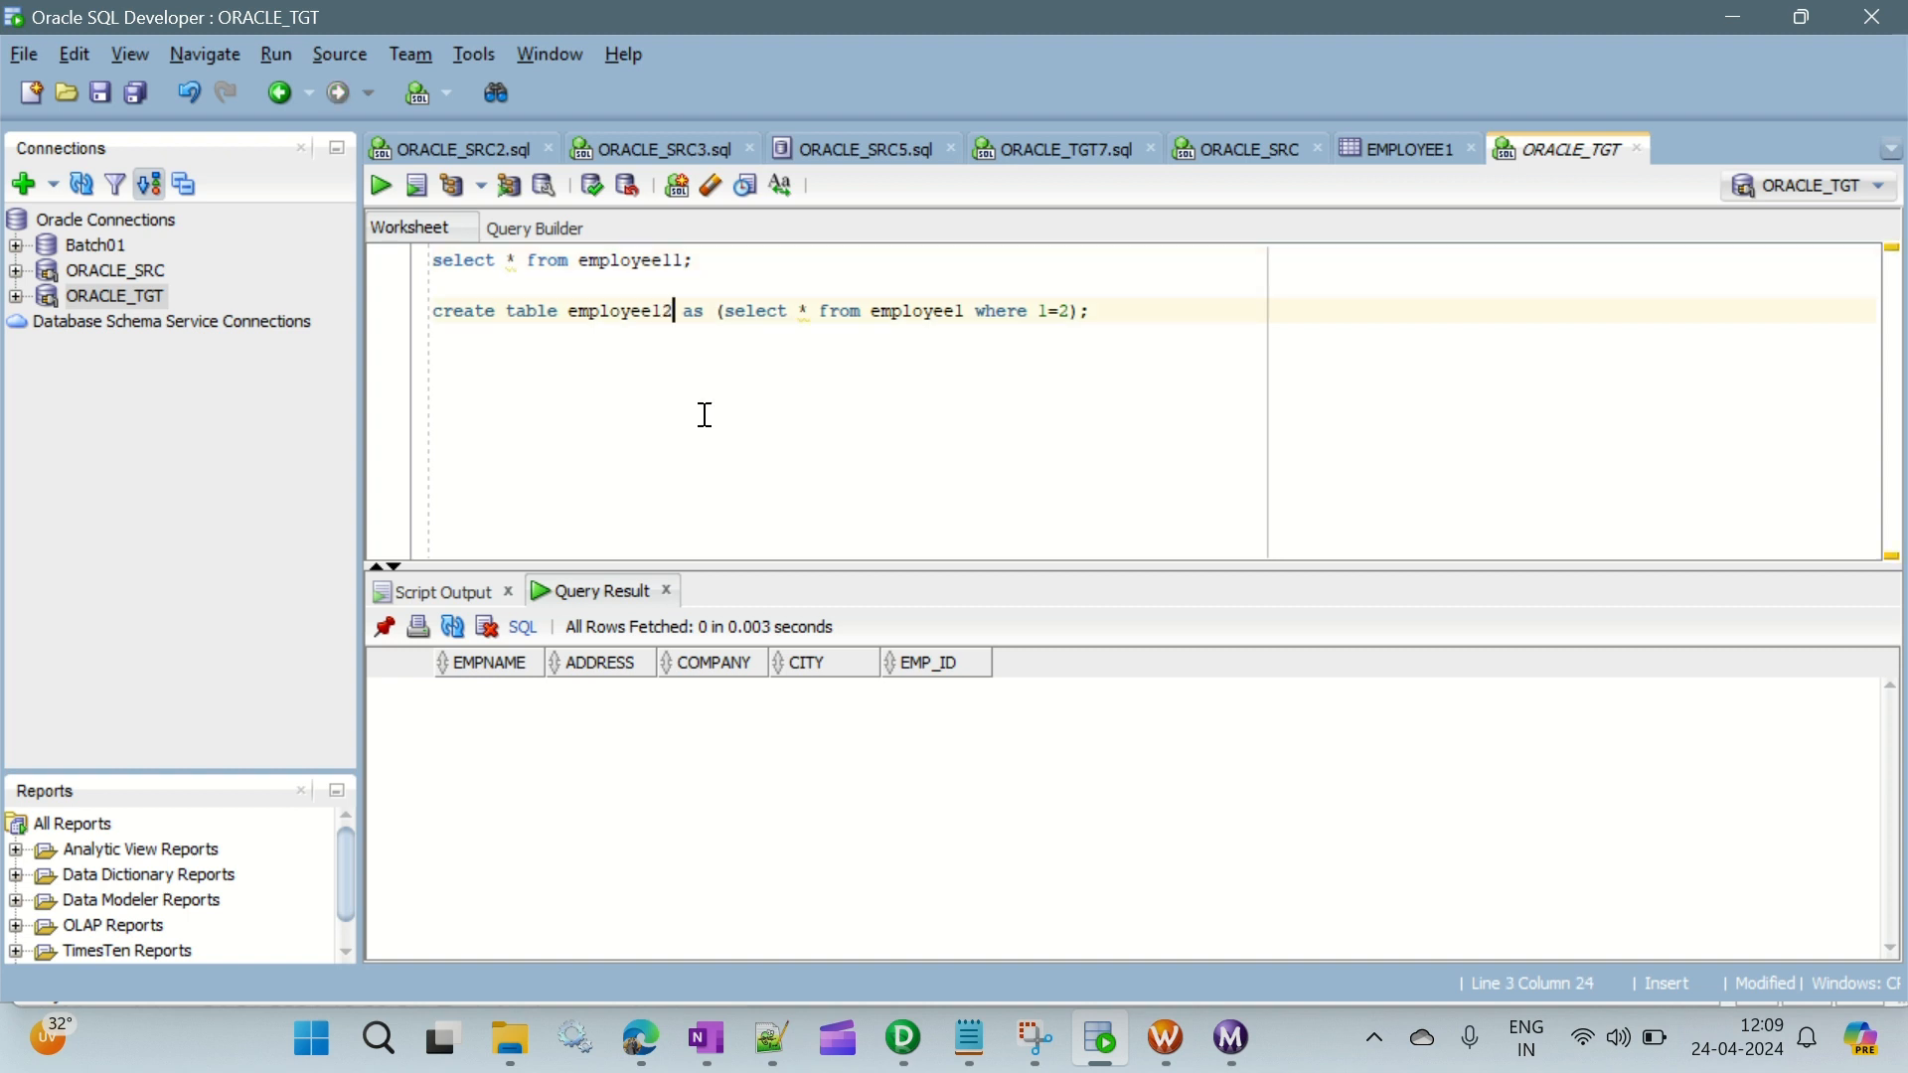
- Run the create statement with the table name employee12, and query employee12 with the select statement
key(ctrl+Return)
key(Up)
key(Up)
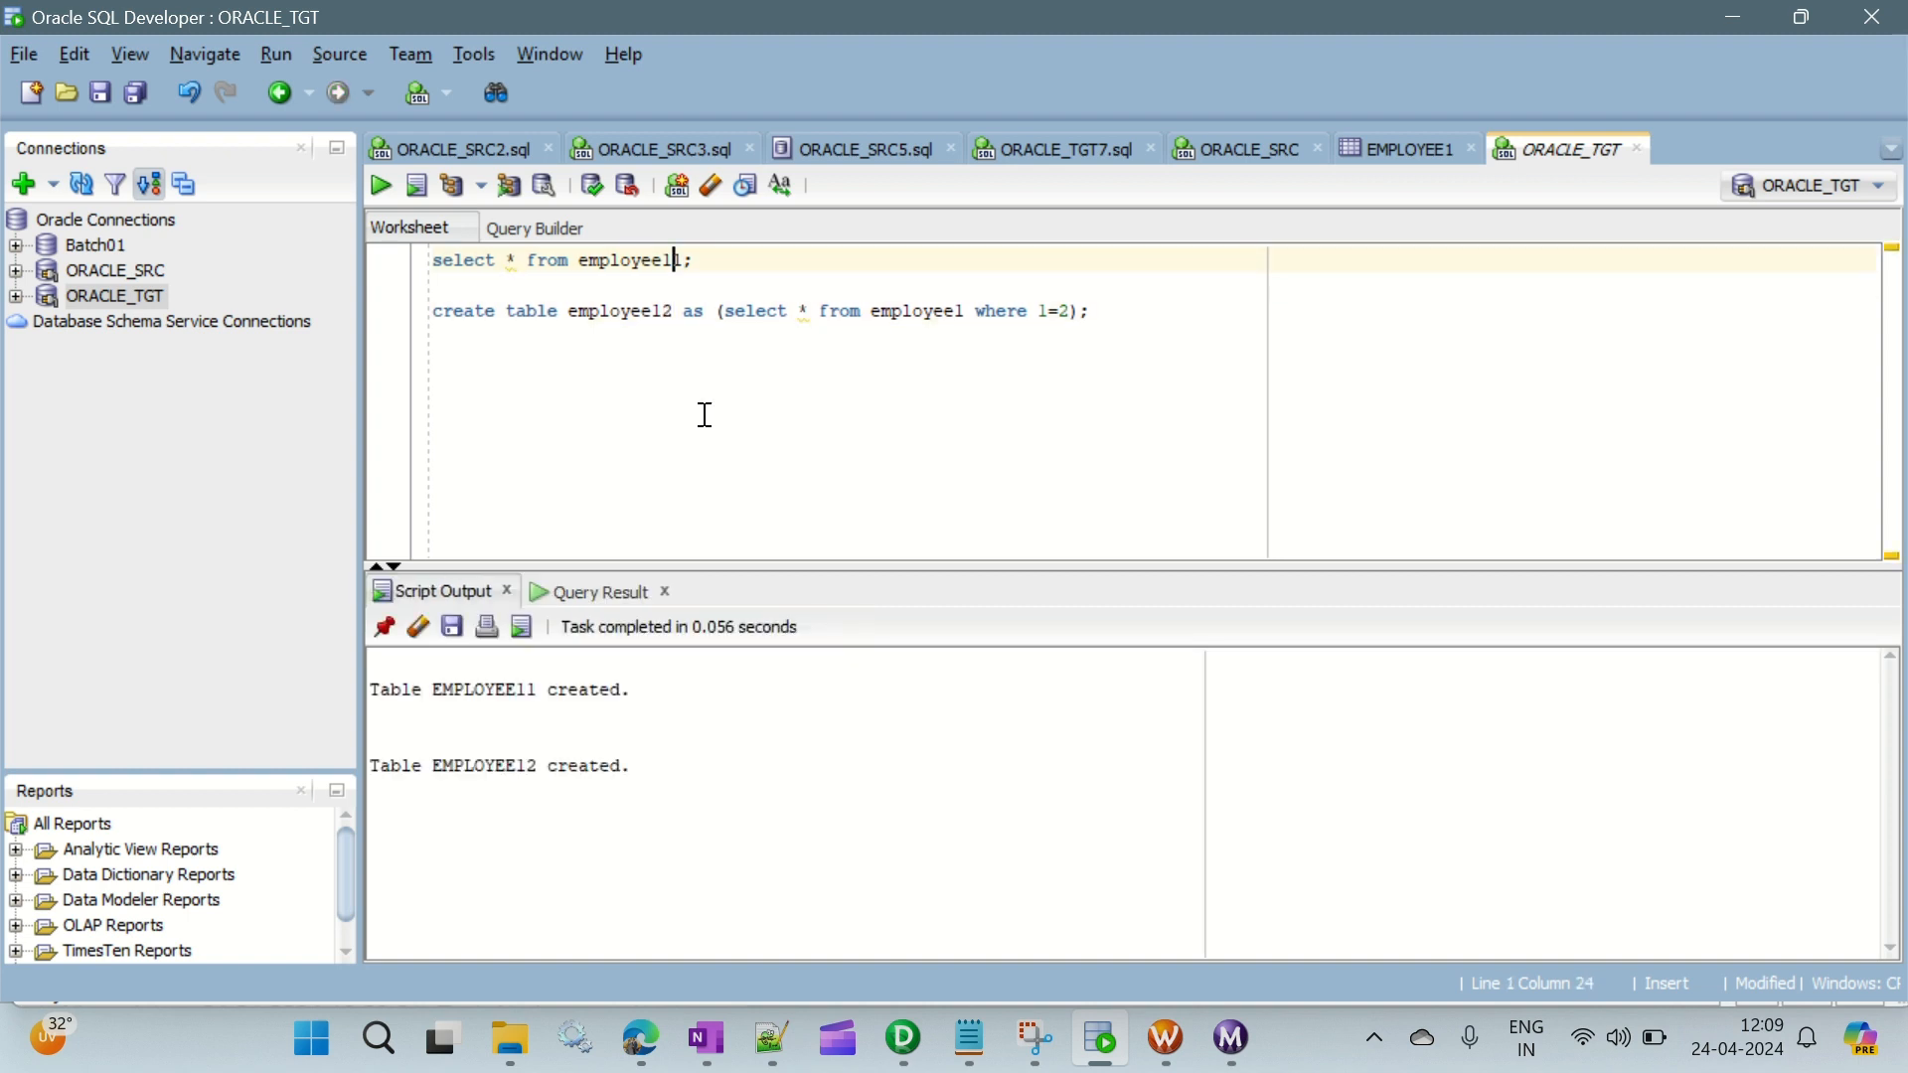
key(ctrl+Return)
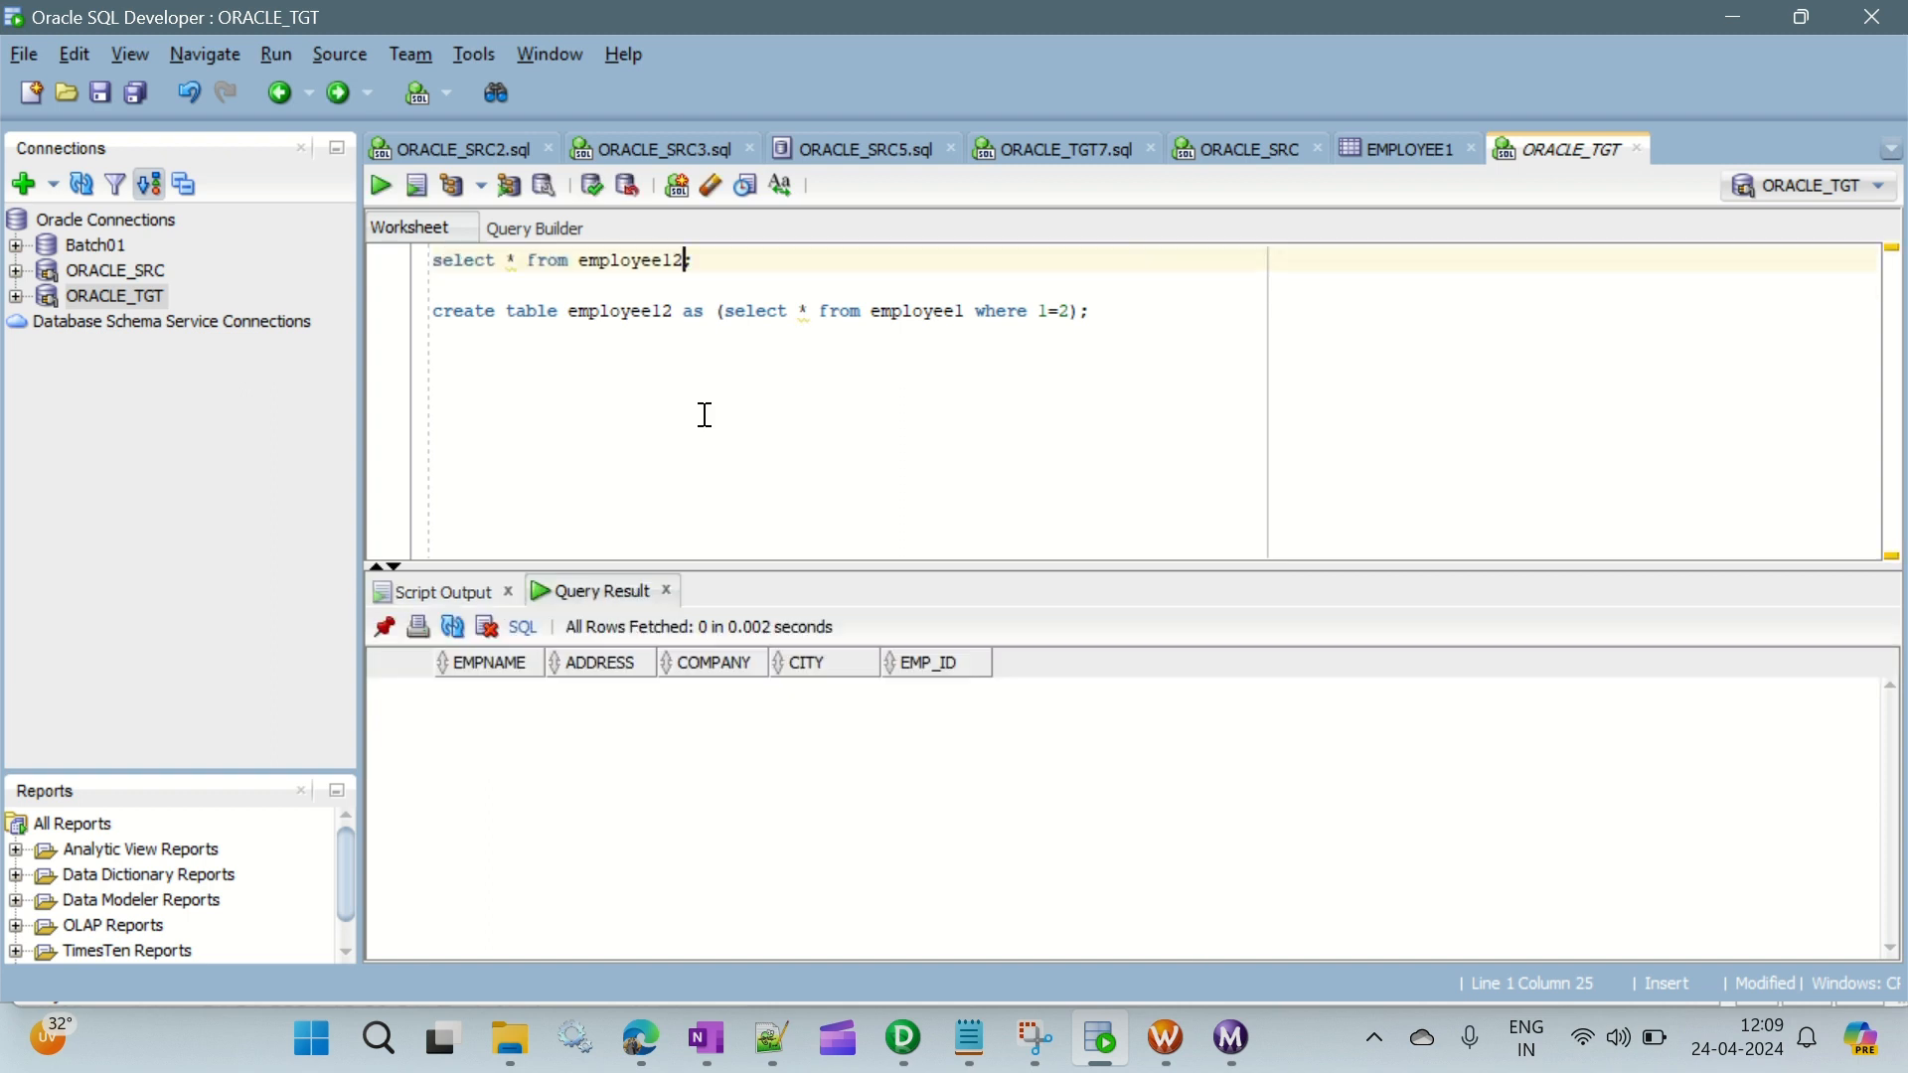
key(Down)
key(Down)
key(End)
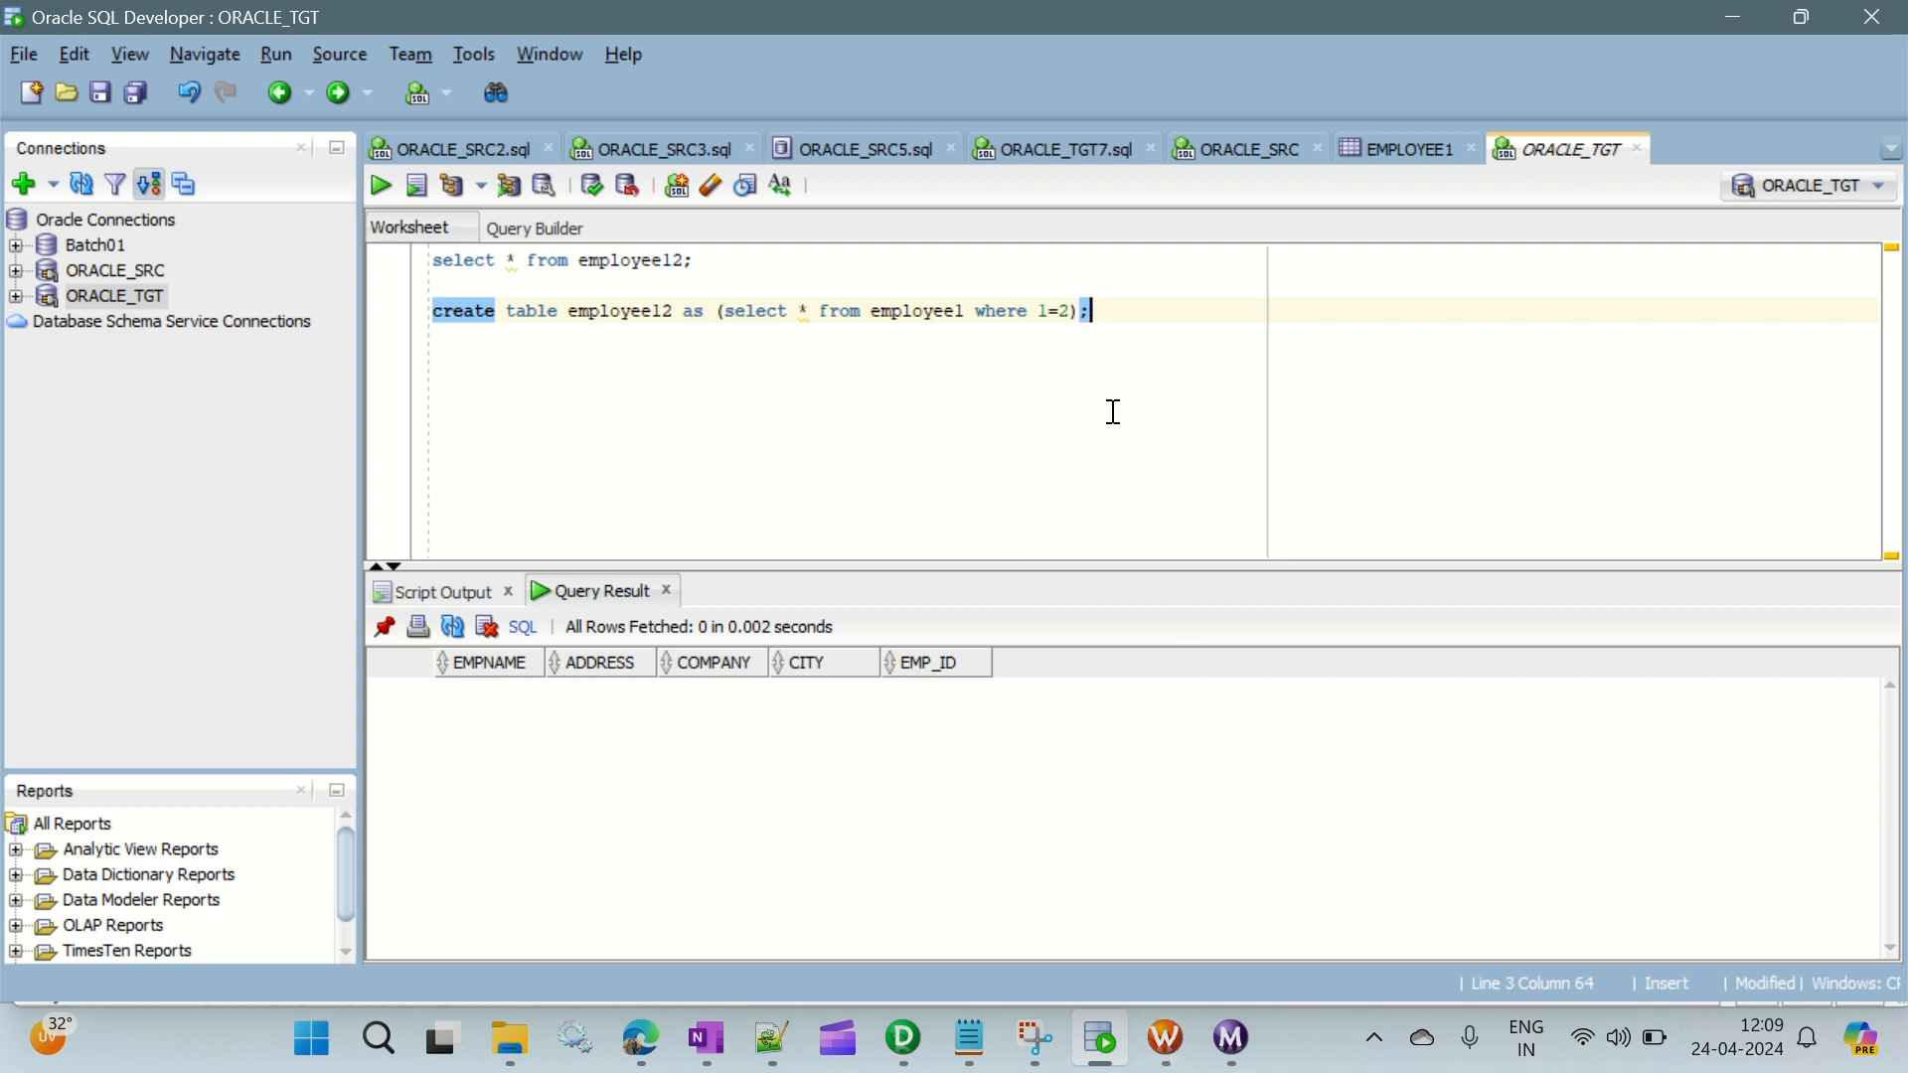
double_click(915, 310)
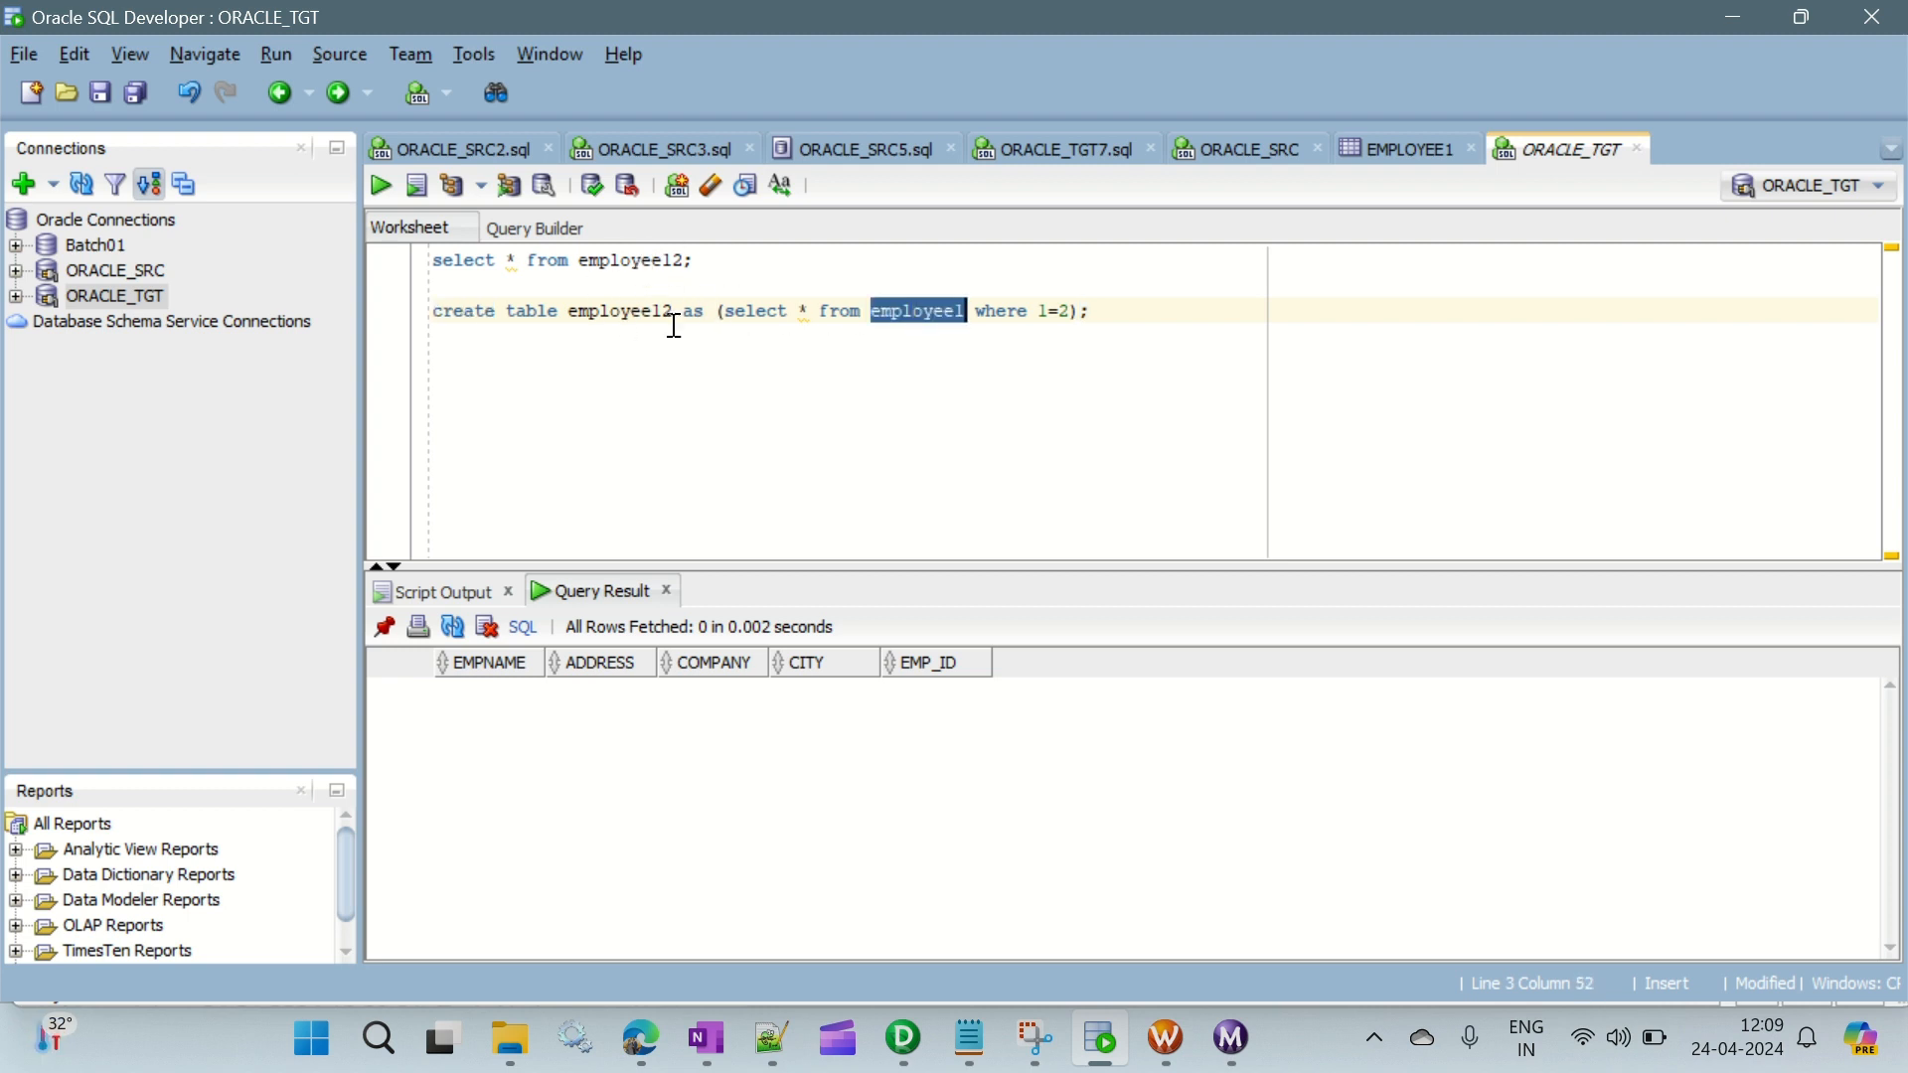
click(637, 310)
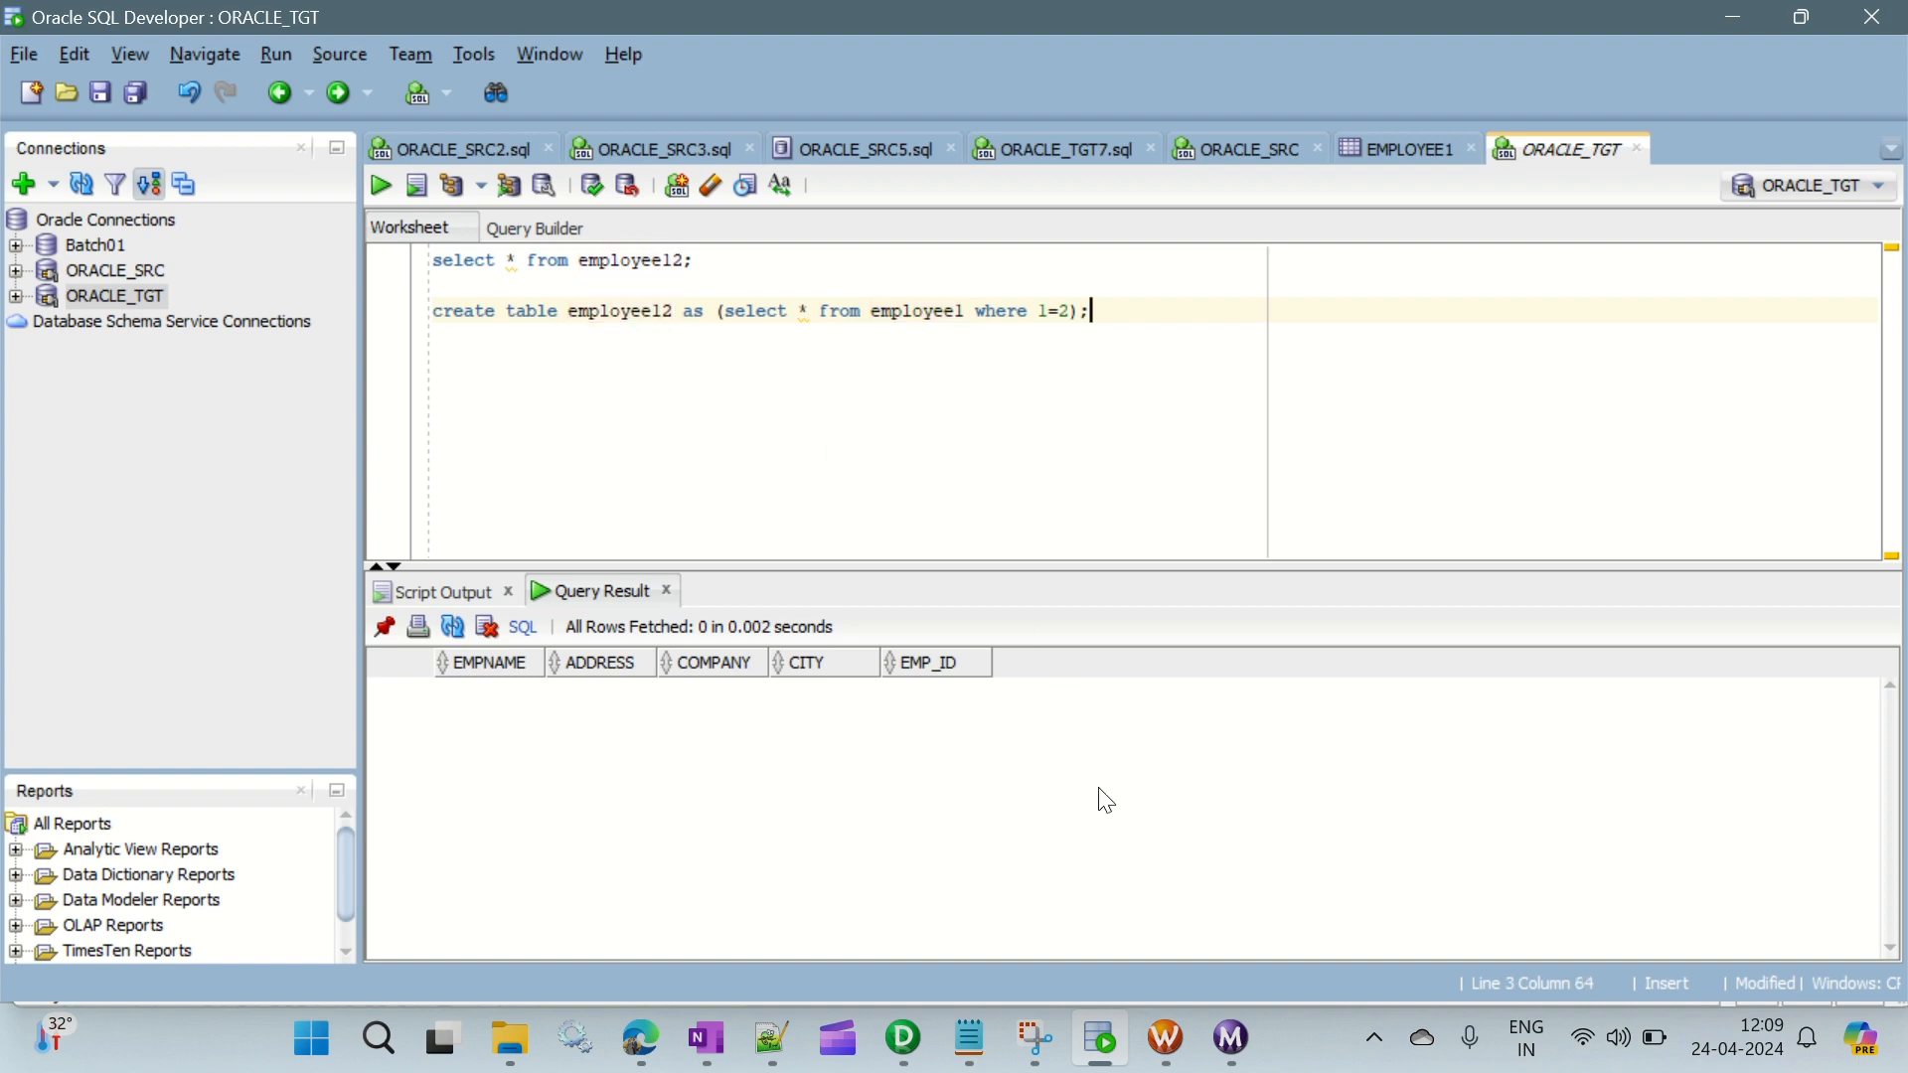
- Switch to PowerCenter Designer, open the Target Designer and start importing targets from a database
click(1167, 1043)
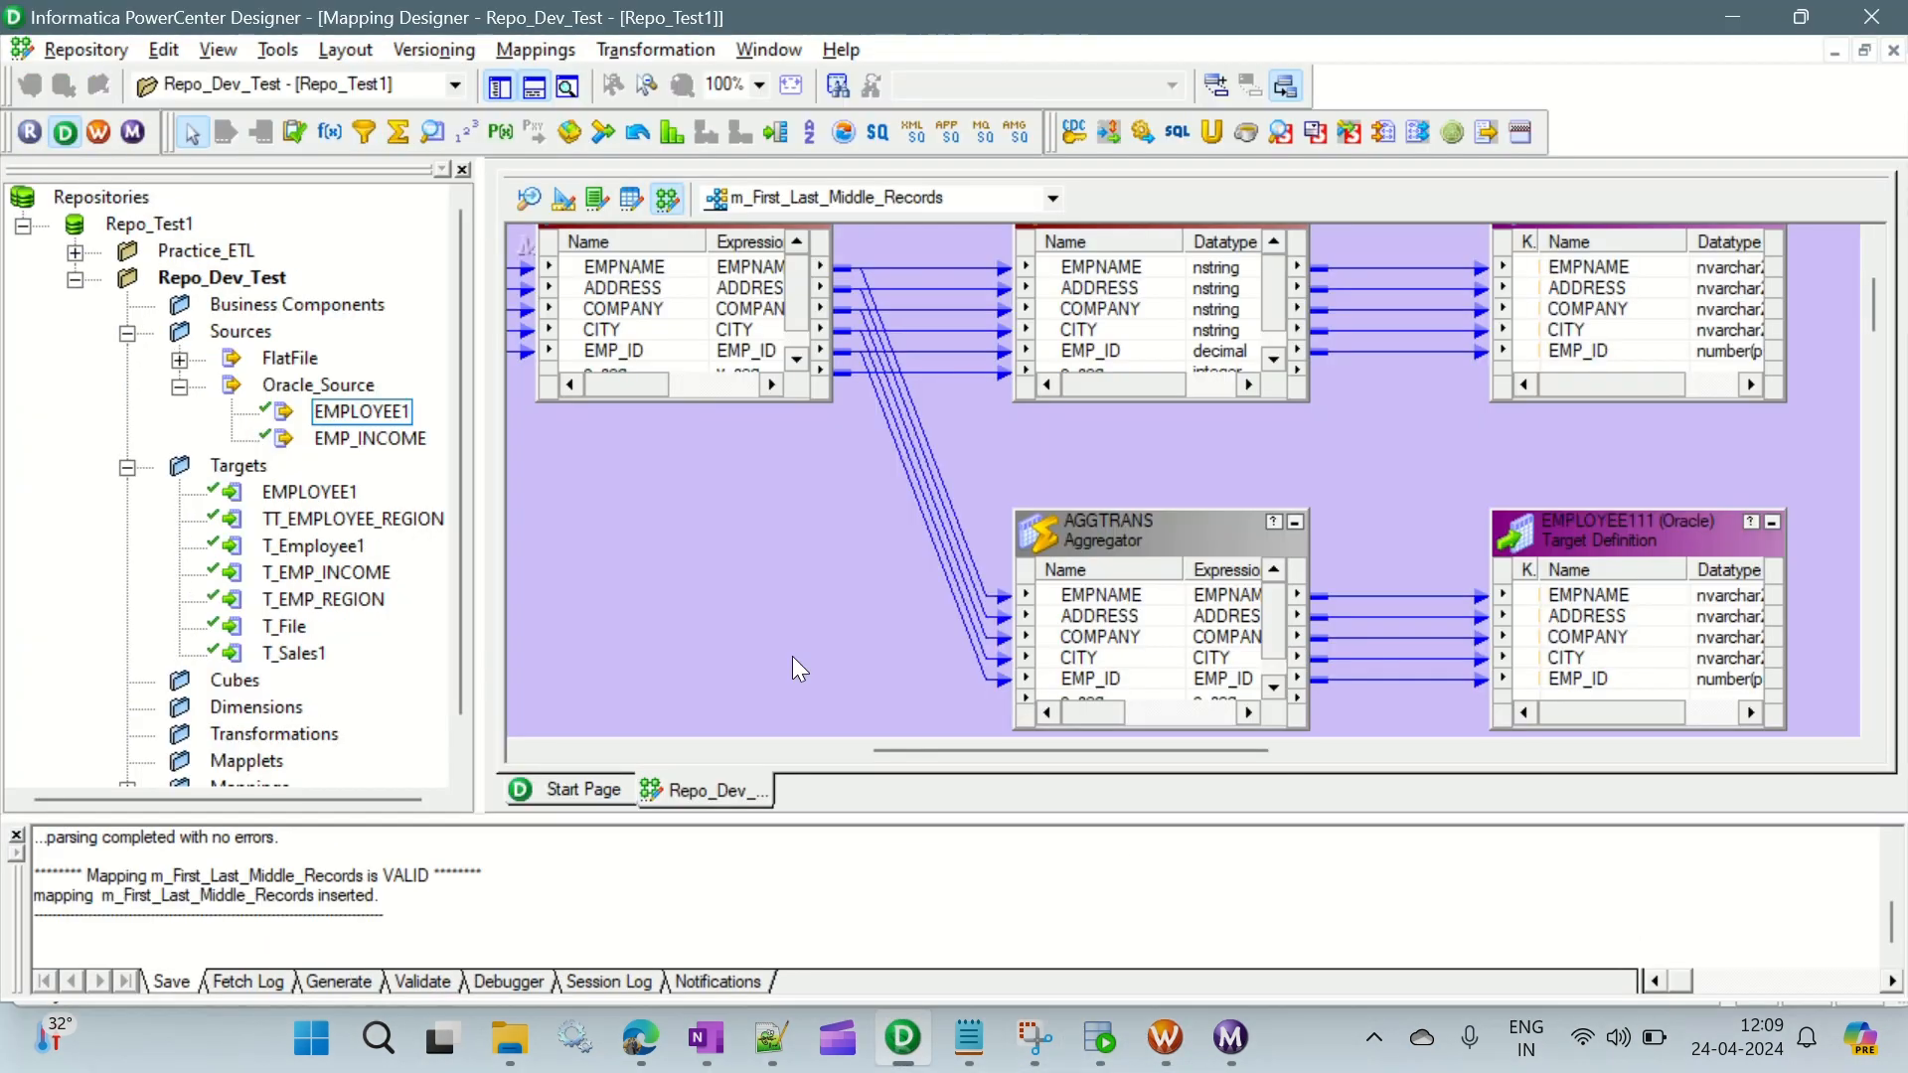
click(904, 1038)
click(522, 204)
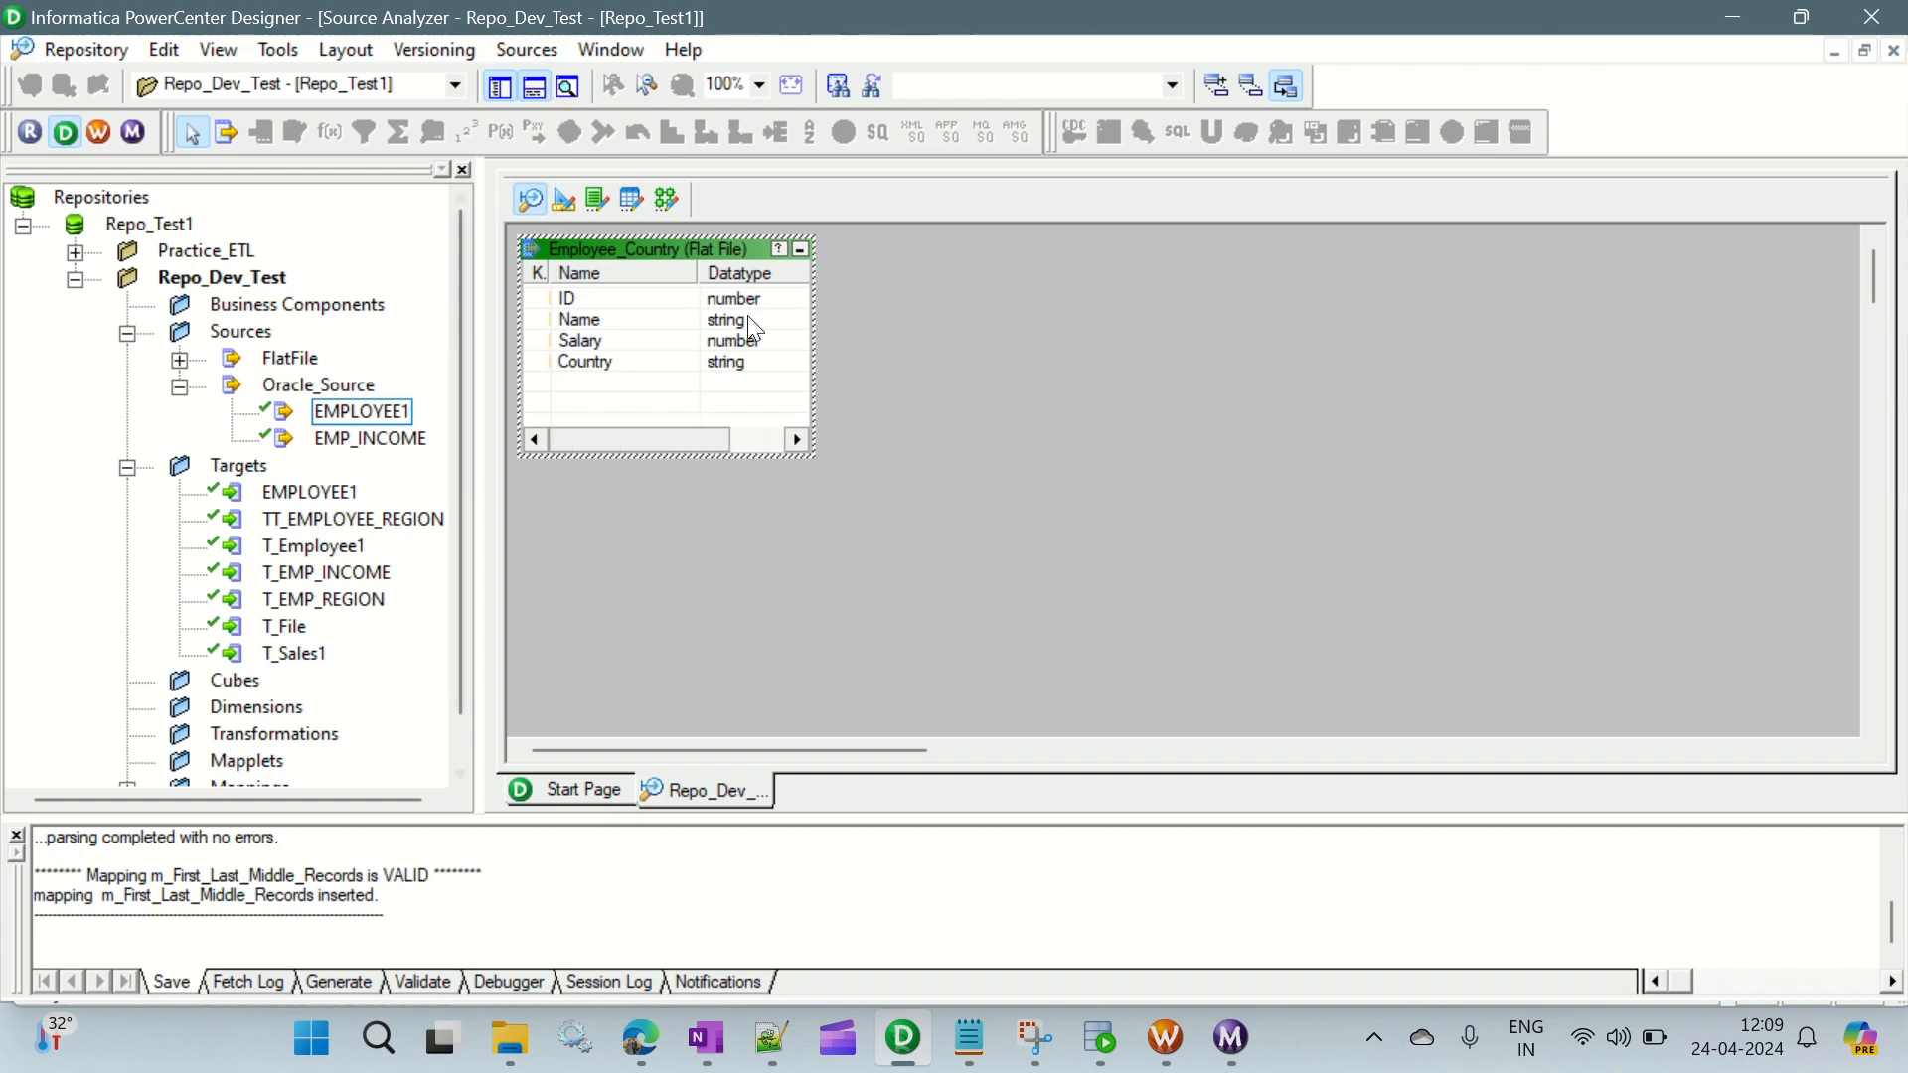
click(579, 206)
click(526, 48)
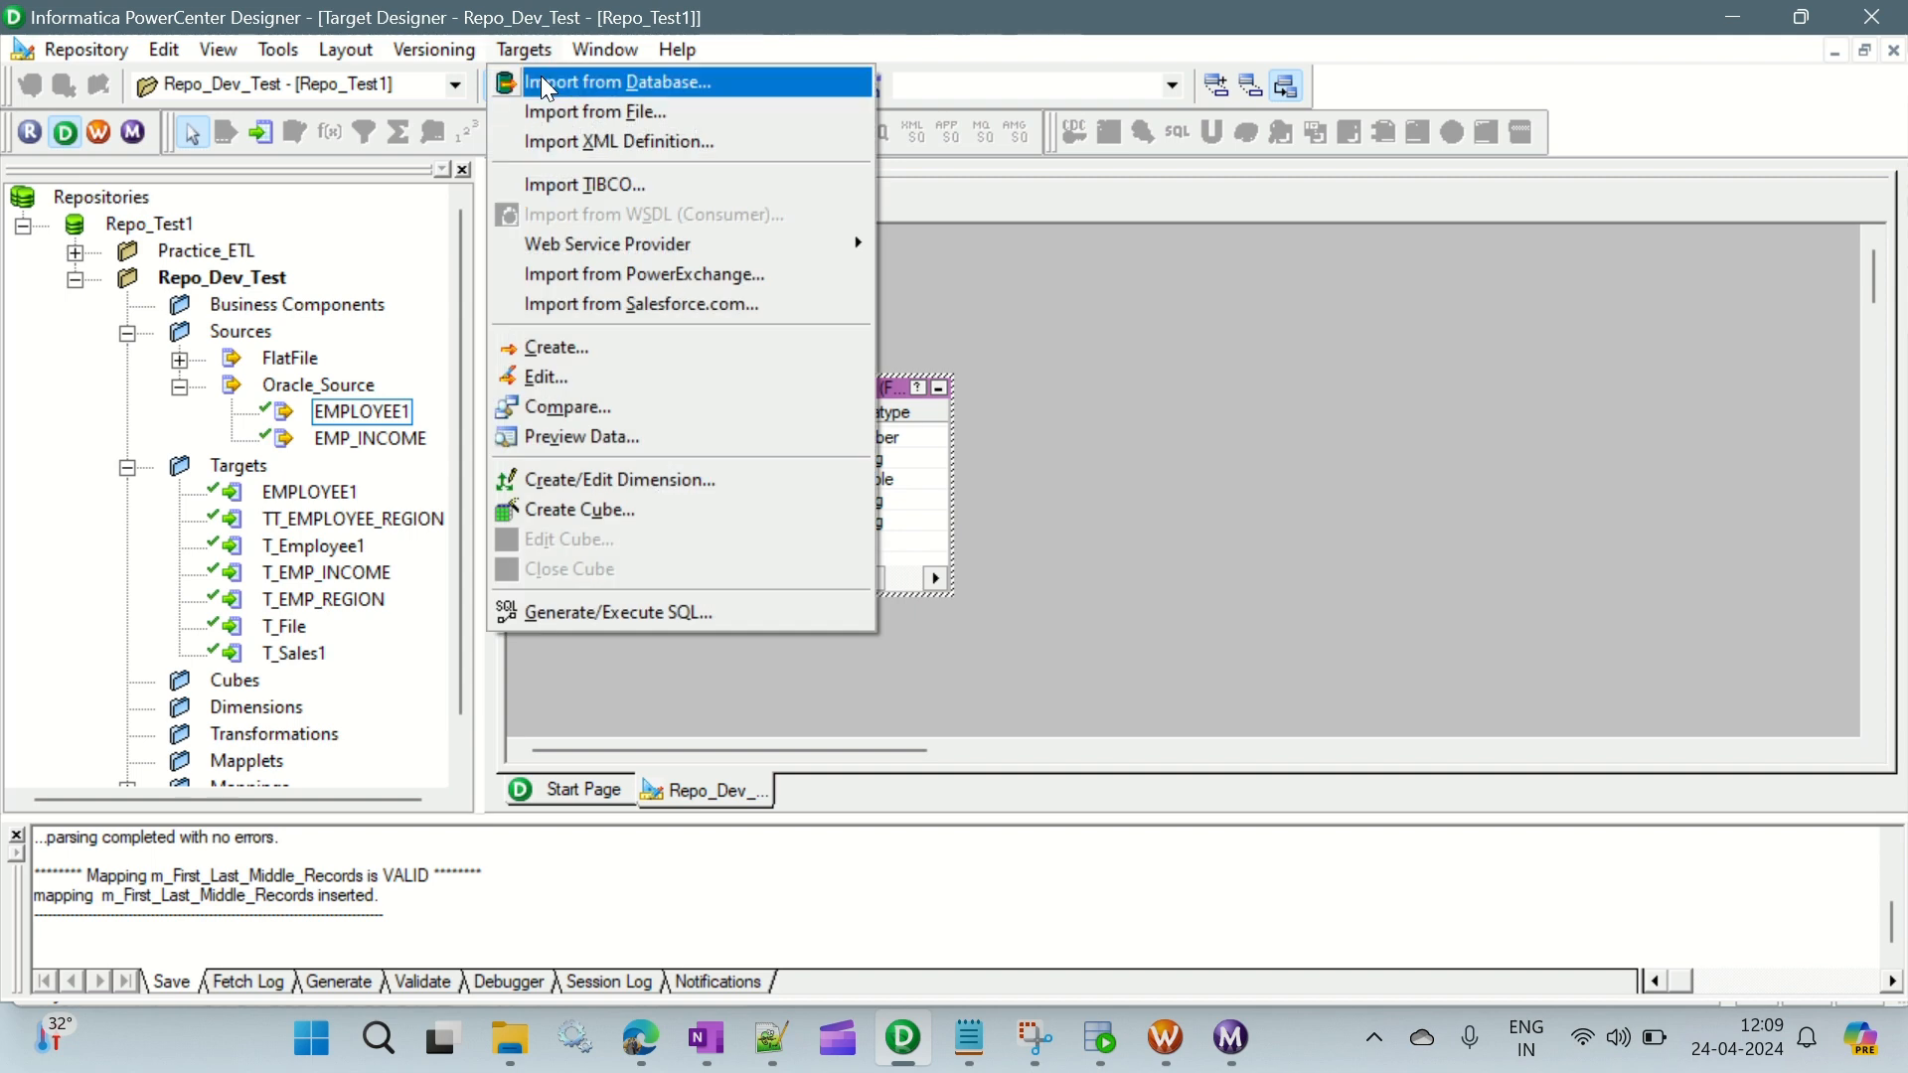
click(546, 86)
- Enter the account password for the ORACLE_TGT user and connect to the Oracle_Source data source
click(925, 434)
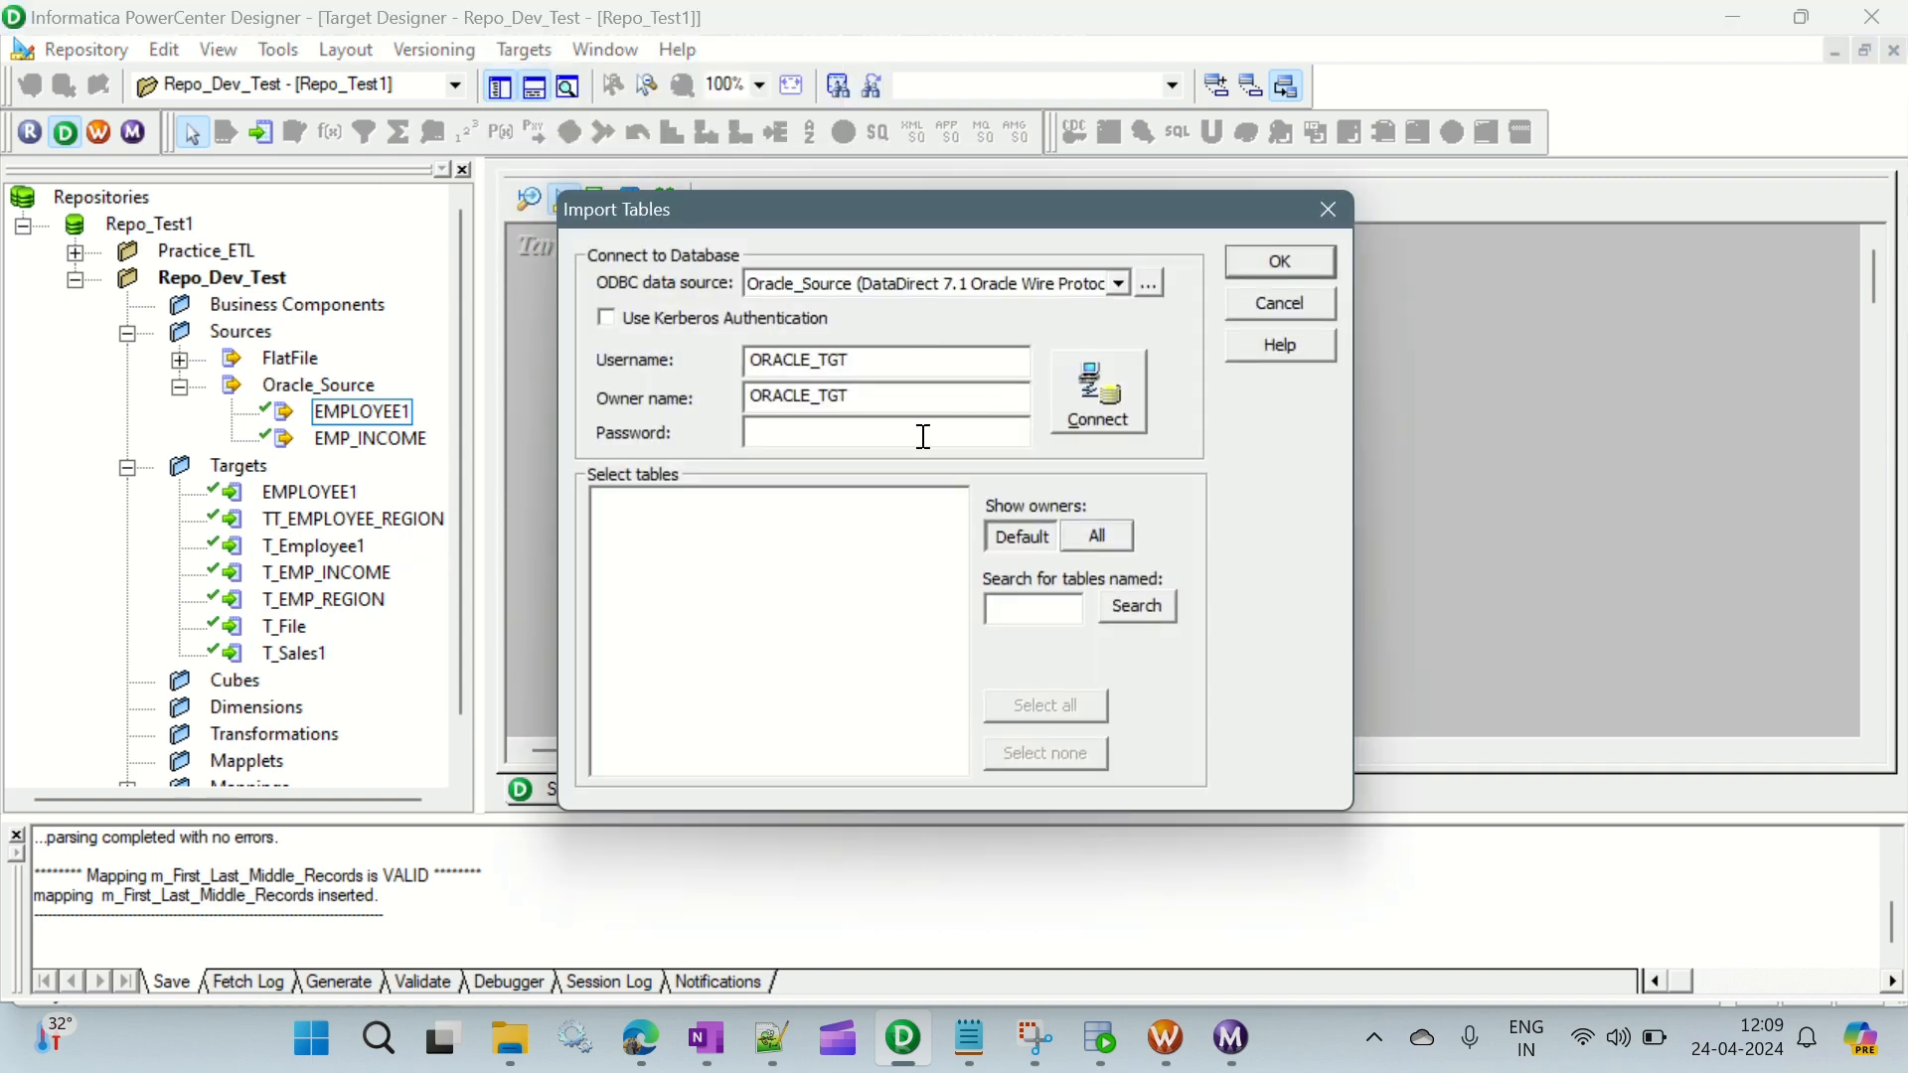
key(Return)
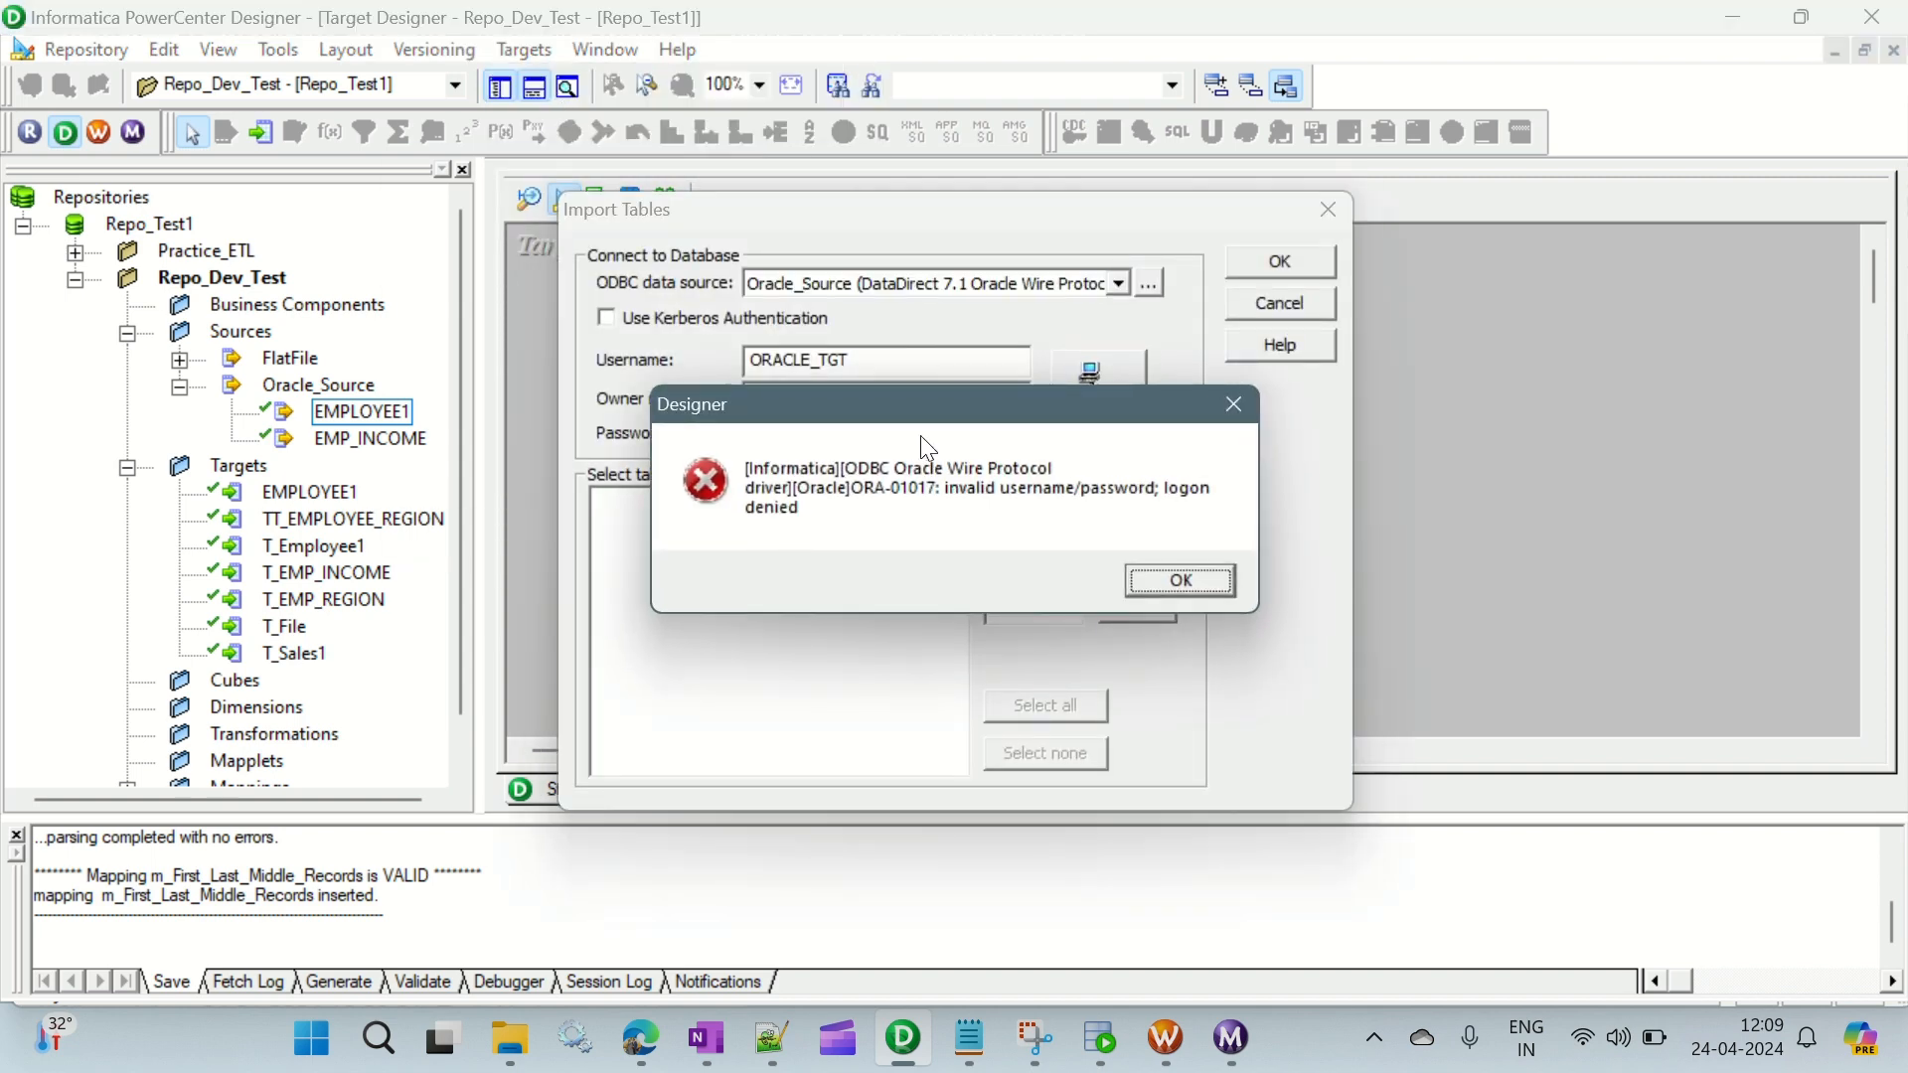
key(Return)
key(BackSpace)
key(BackSpace)
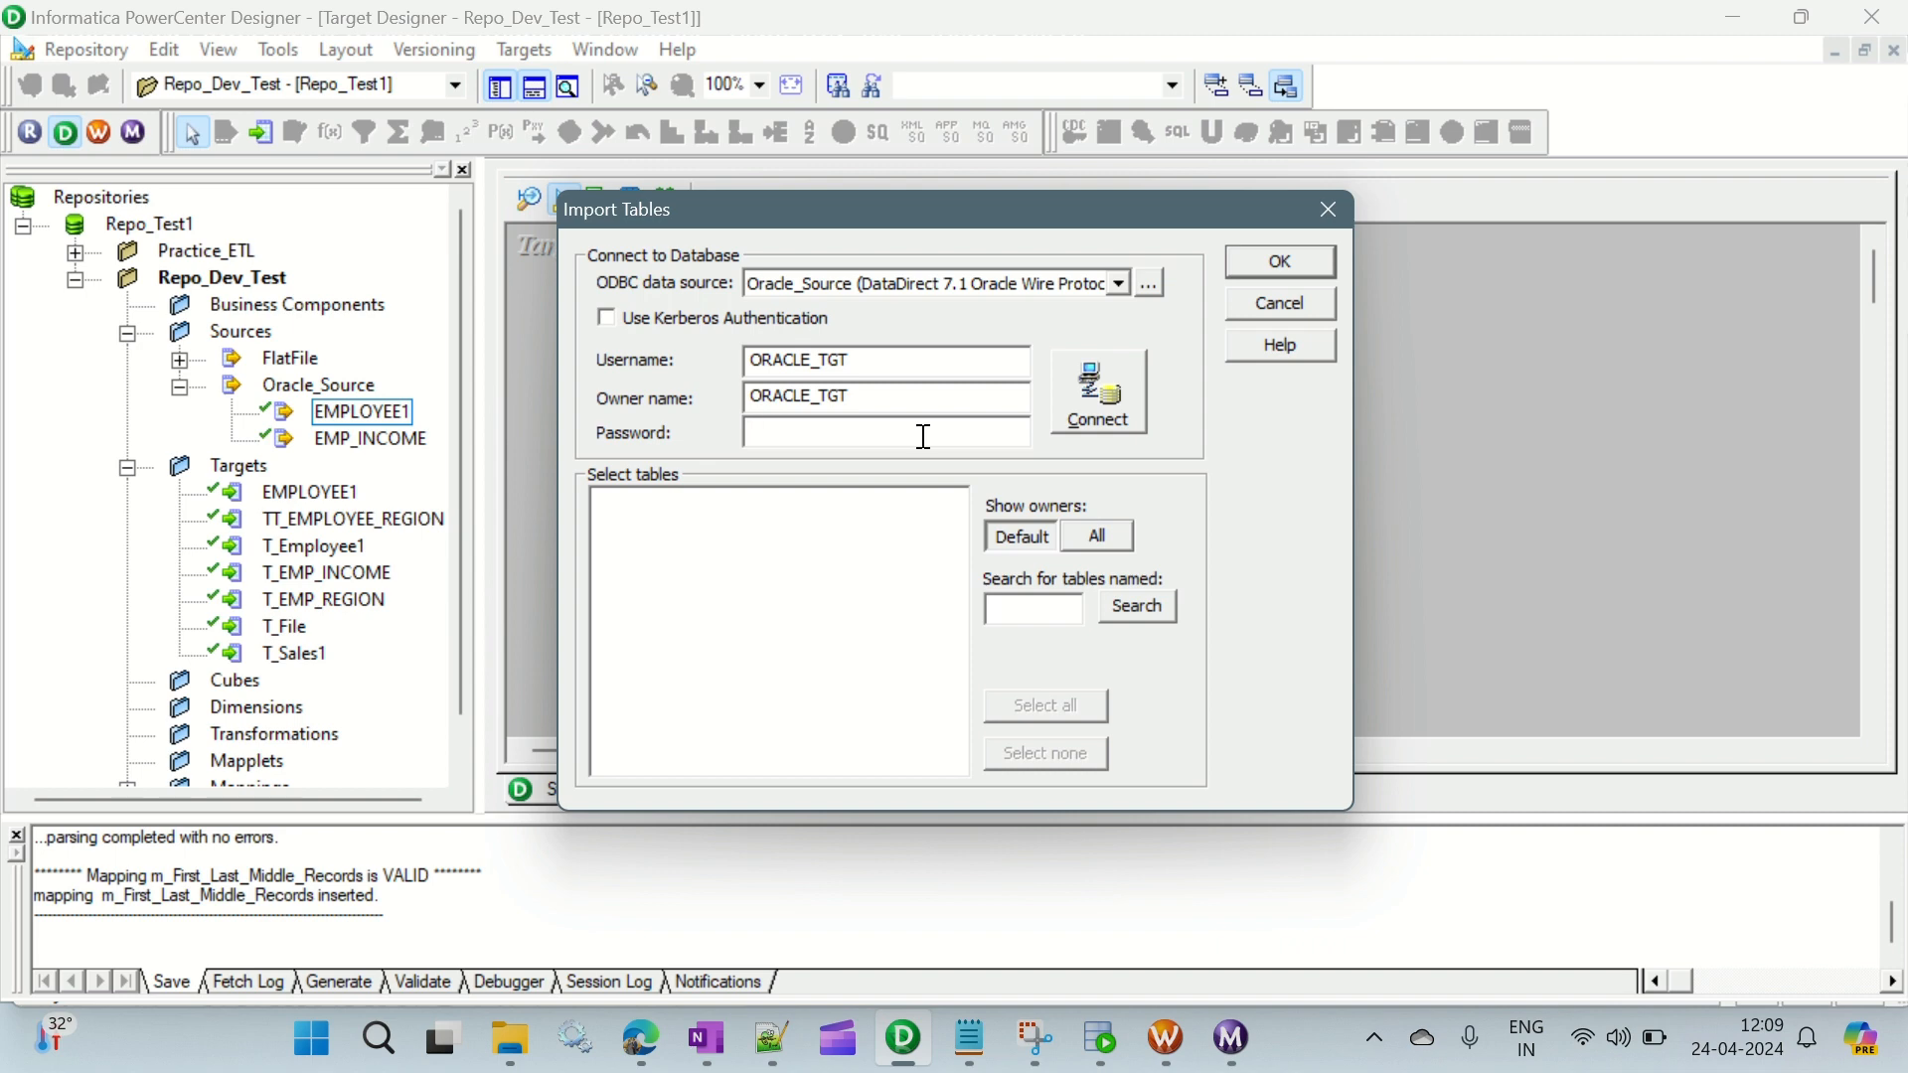
text(*****)
key(Return)
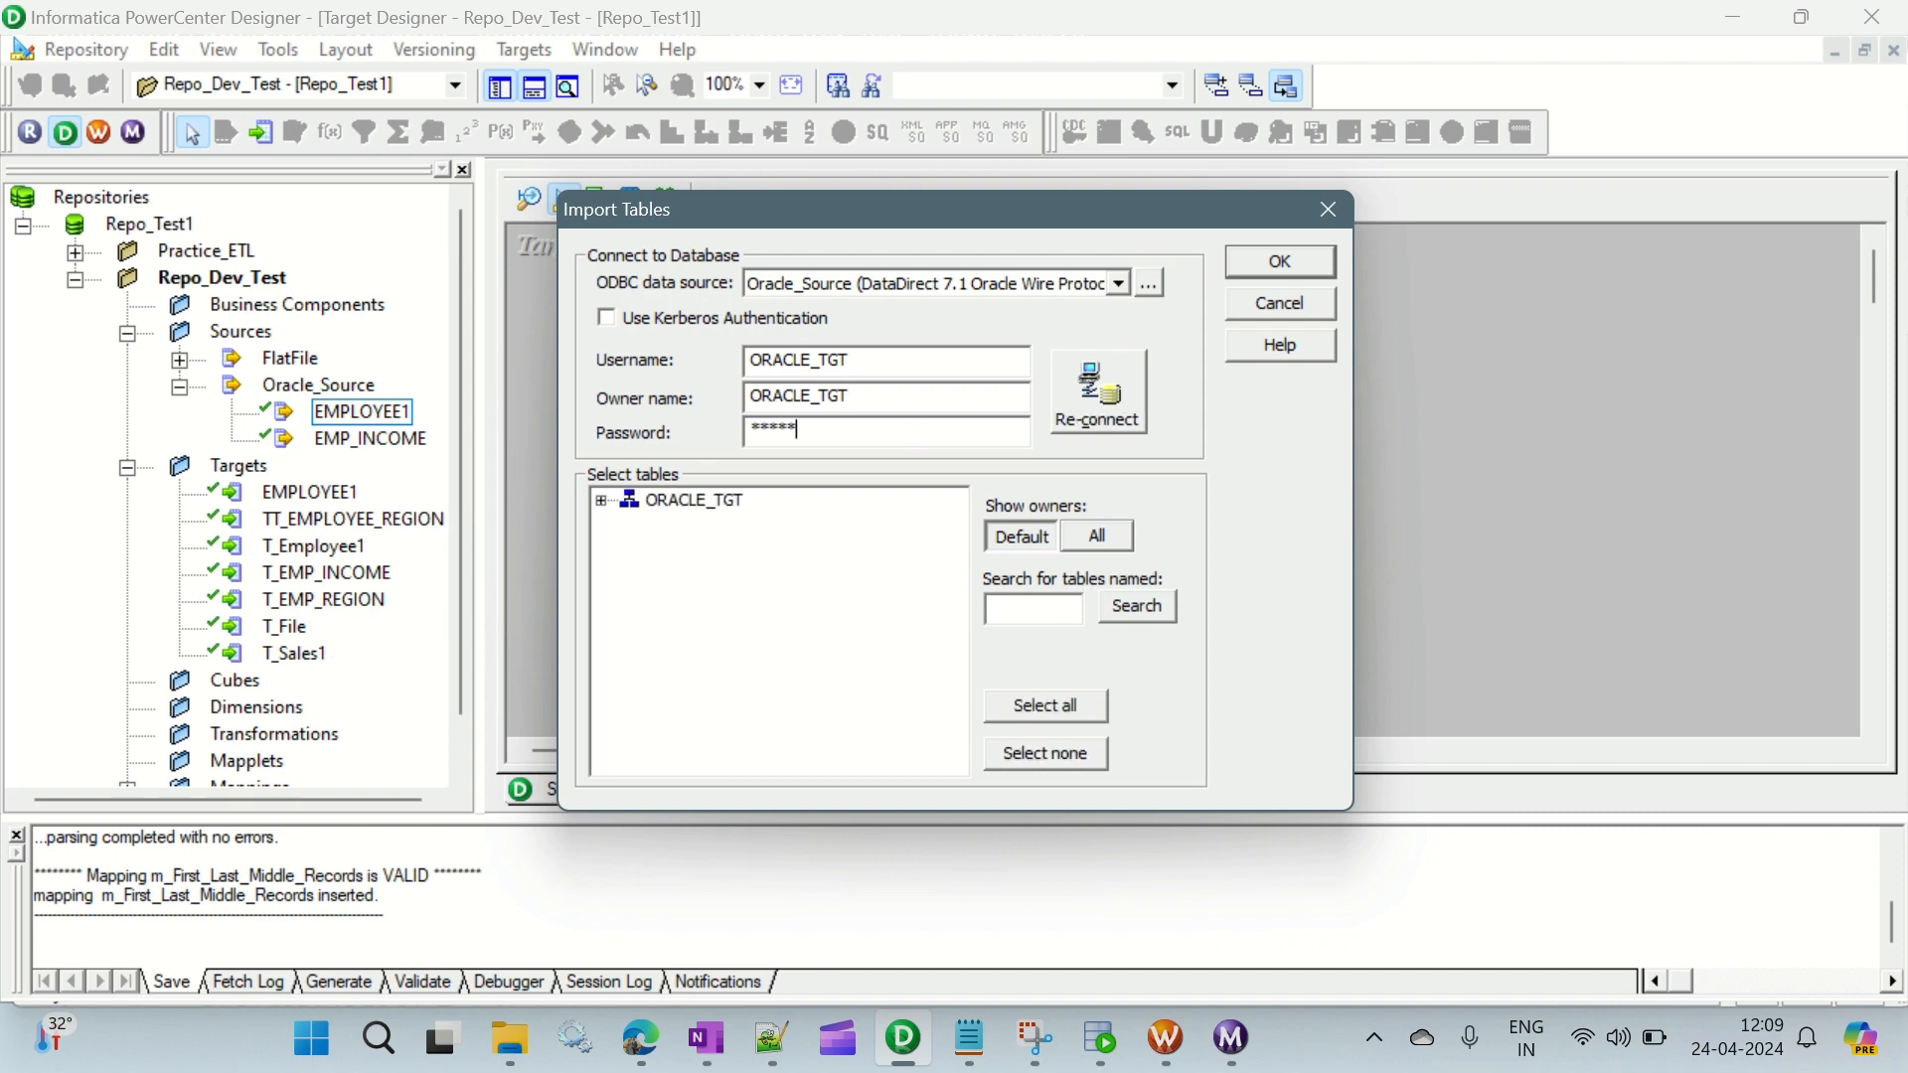
- Import the EMPLOYEE11 and EMPLOYEE12 tables from the ORACLE_TGT schema as target definitions
click(602, 499)
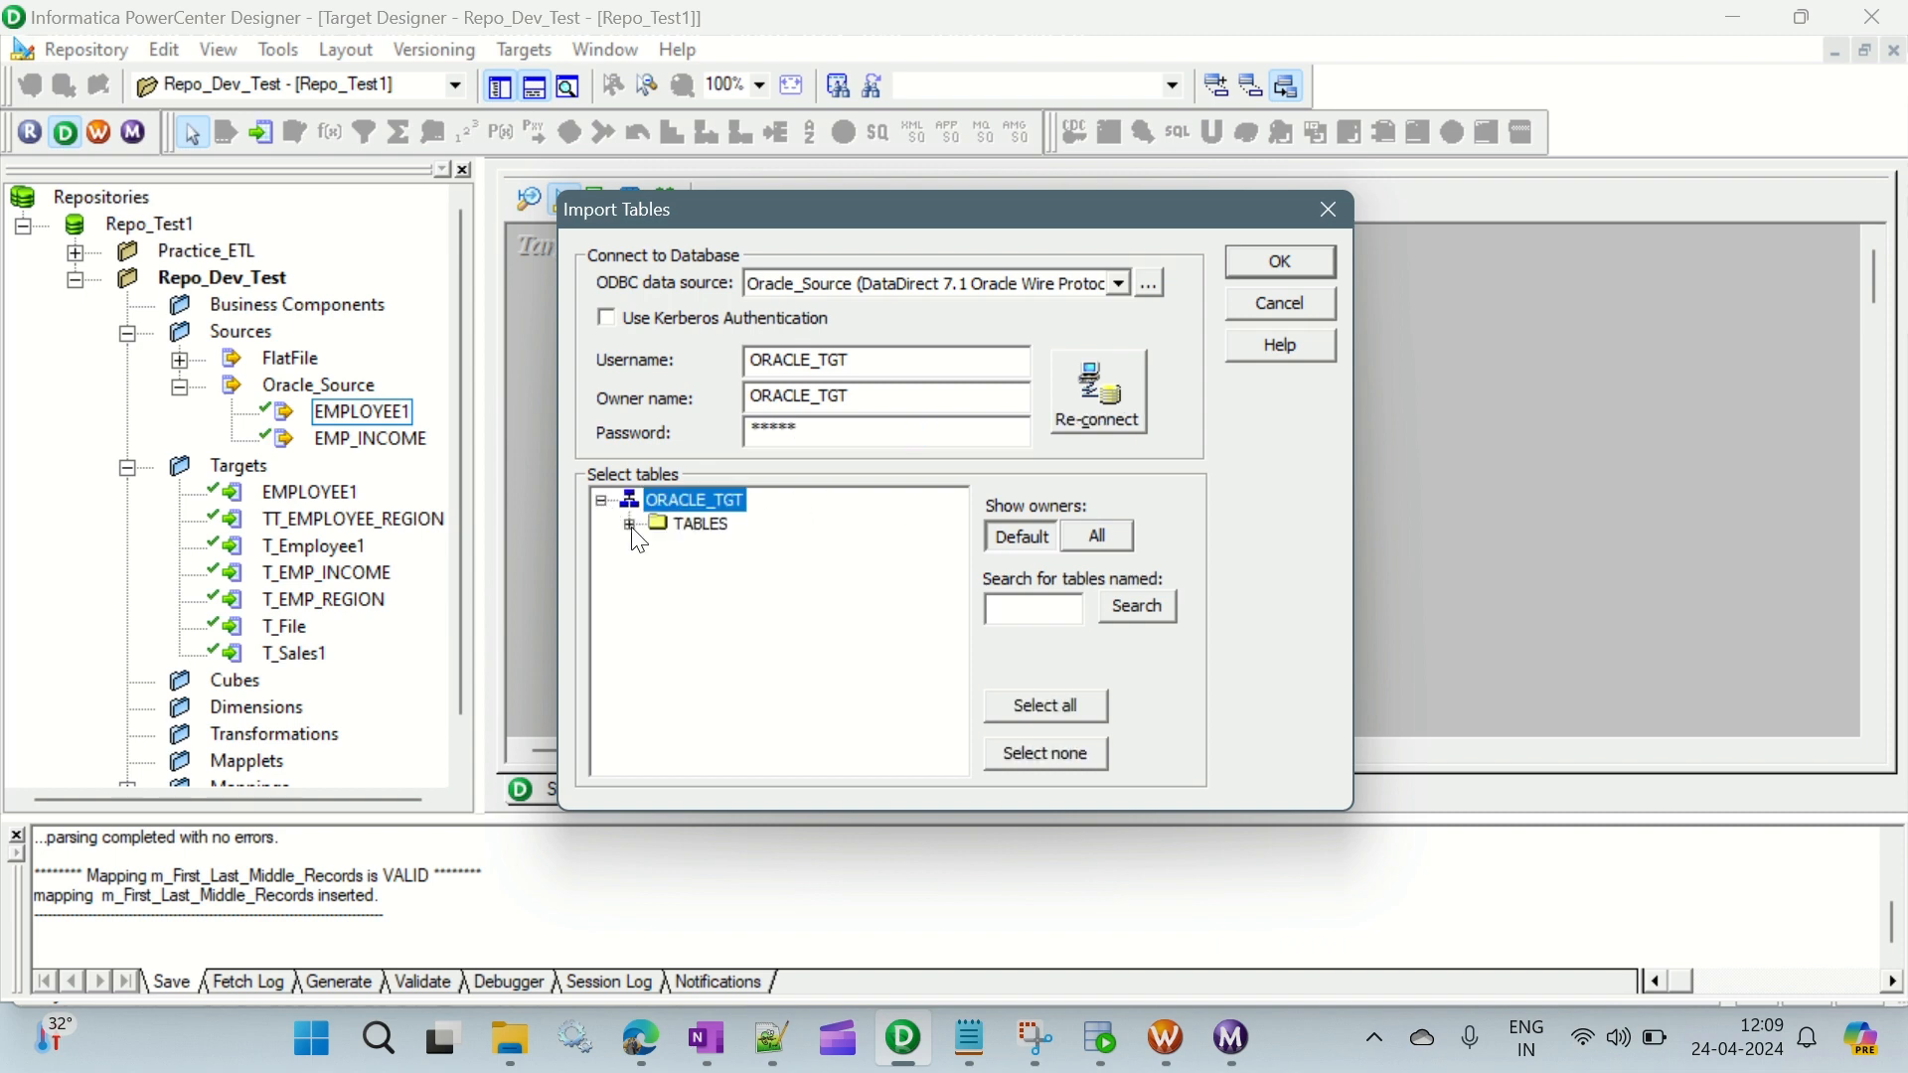
click(629, 523)
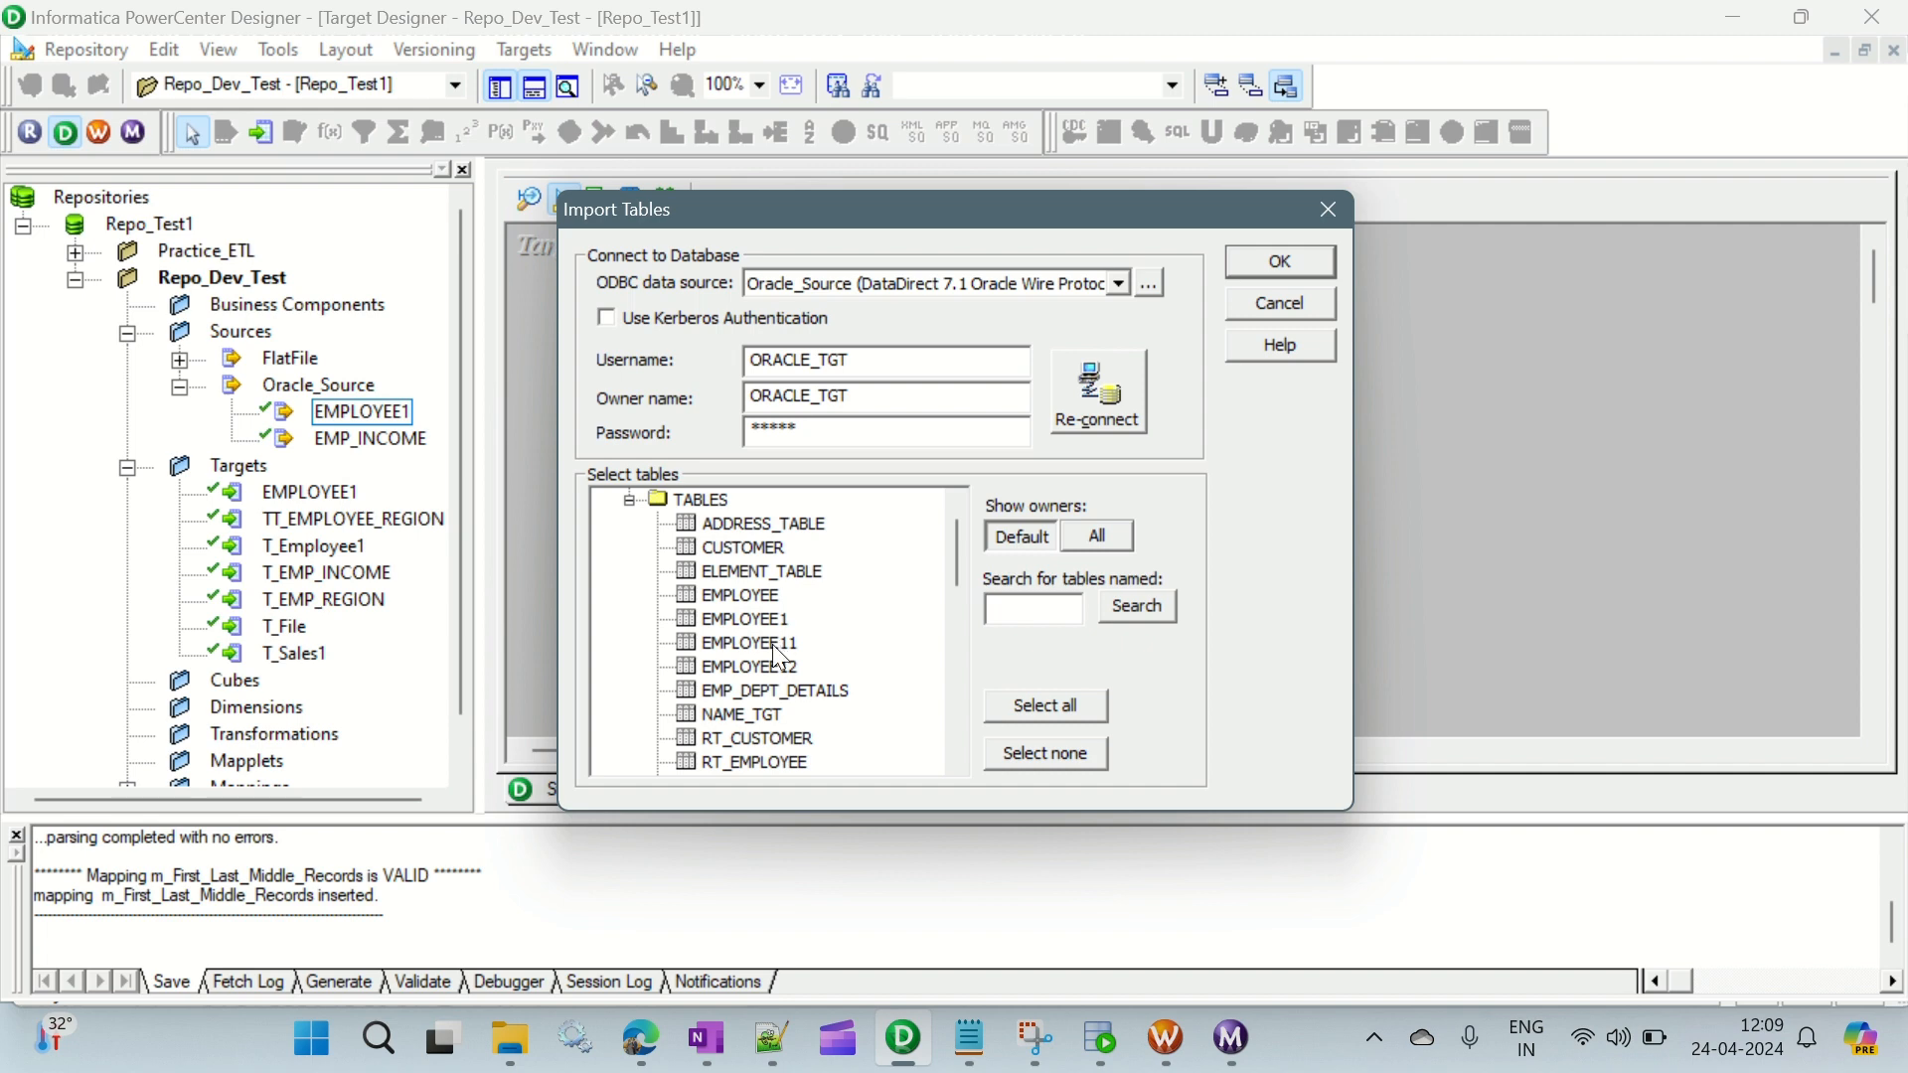
click(774, 643)
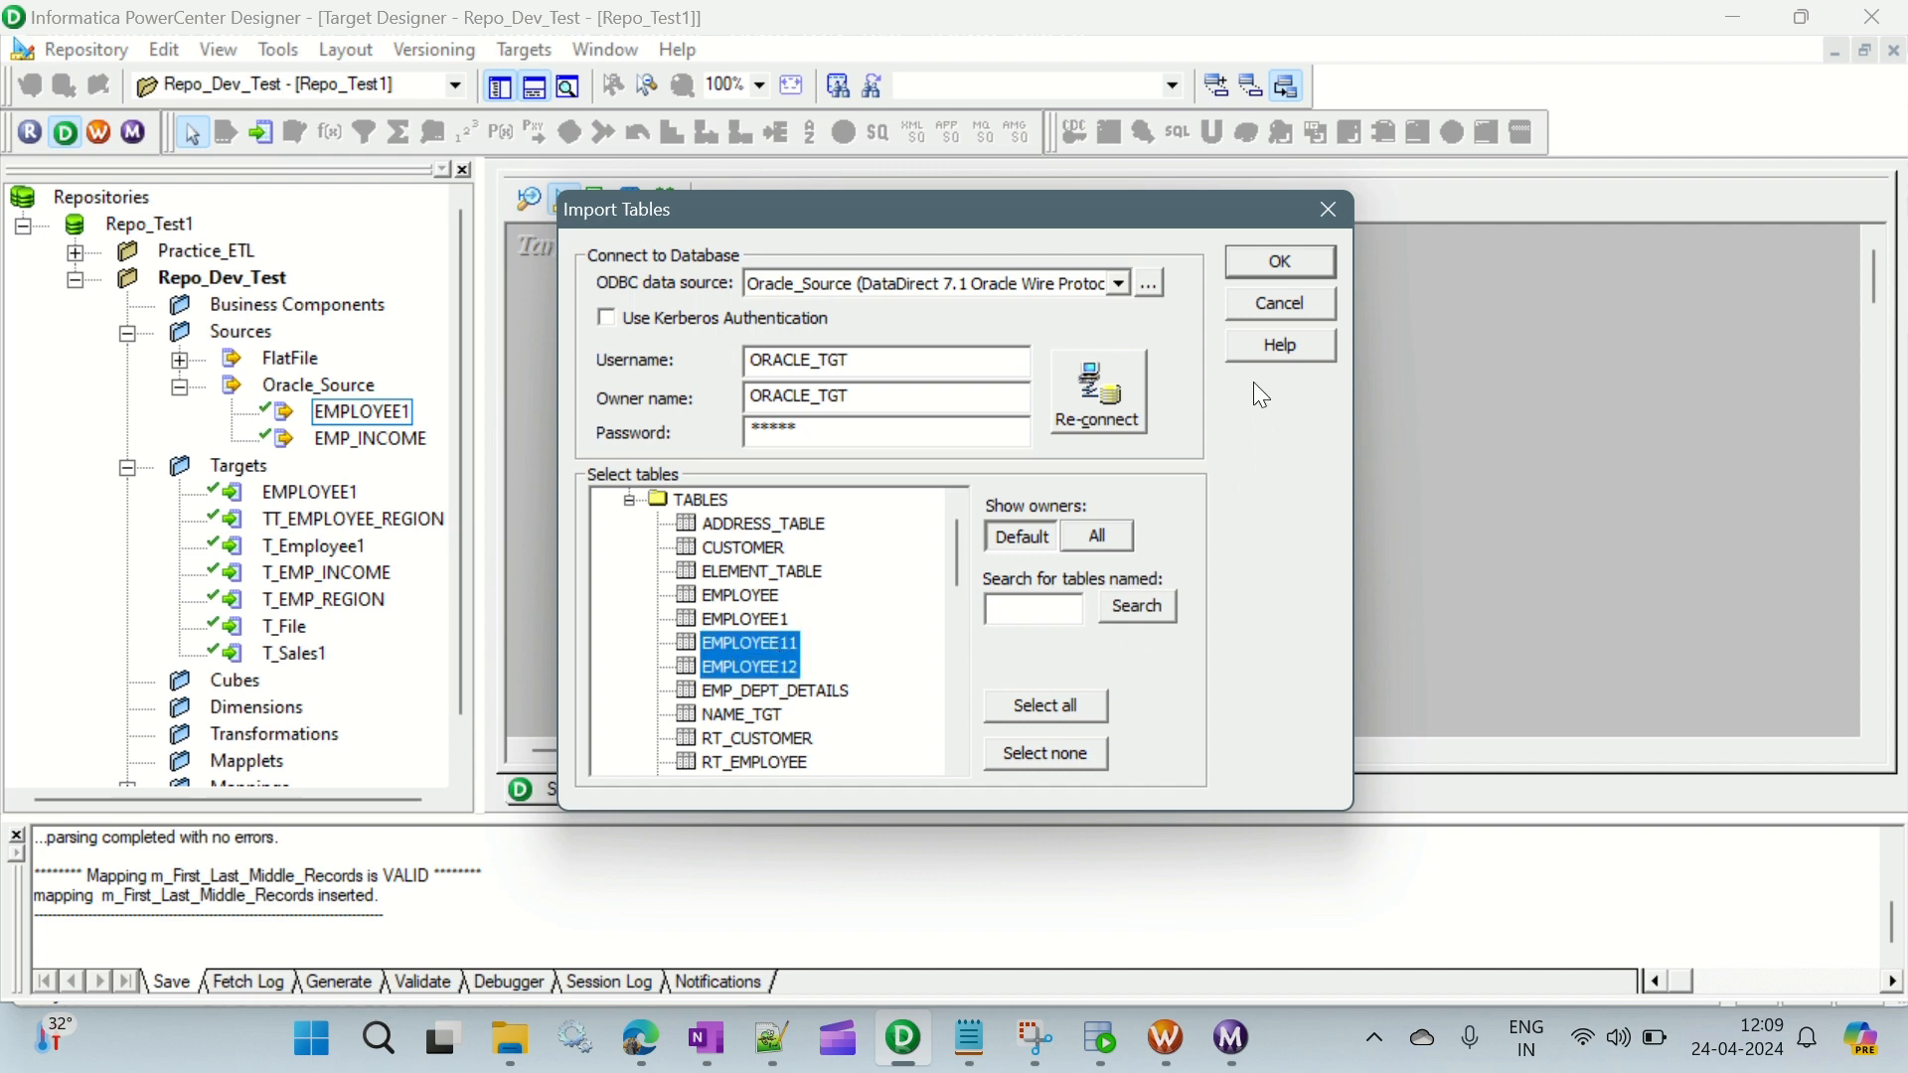
click(1281, 261)
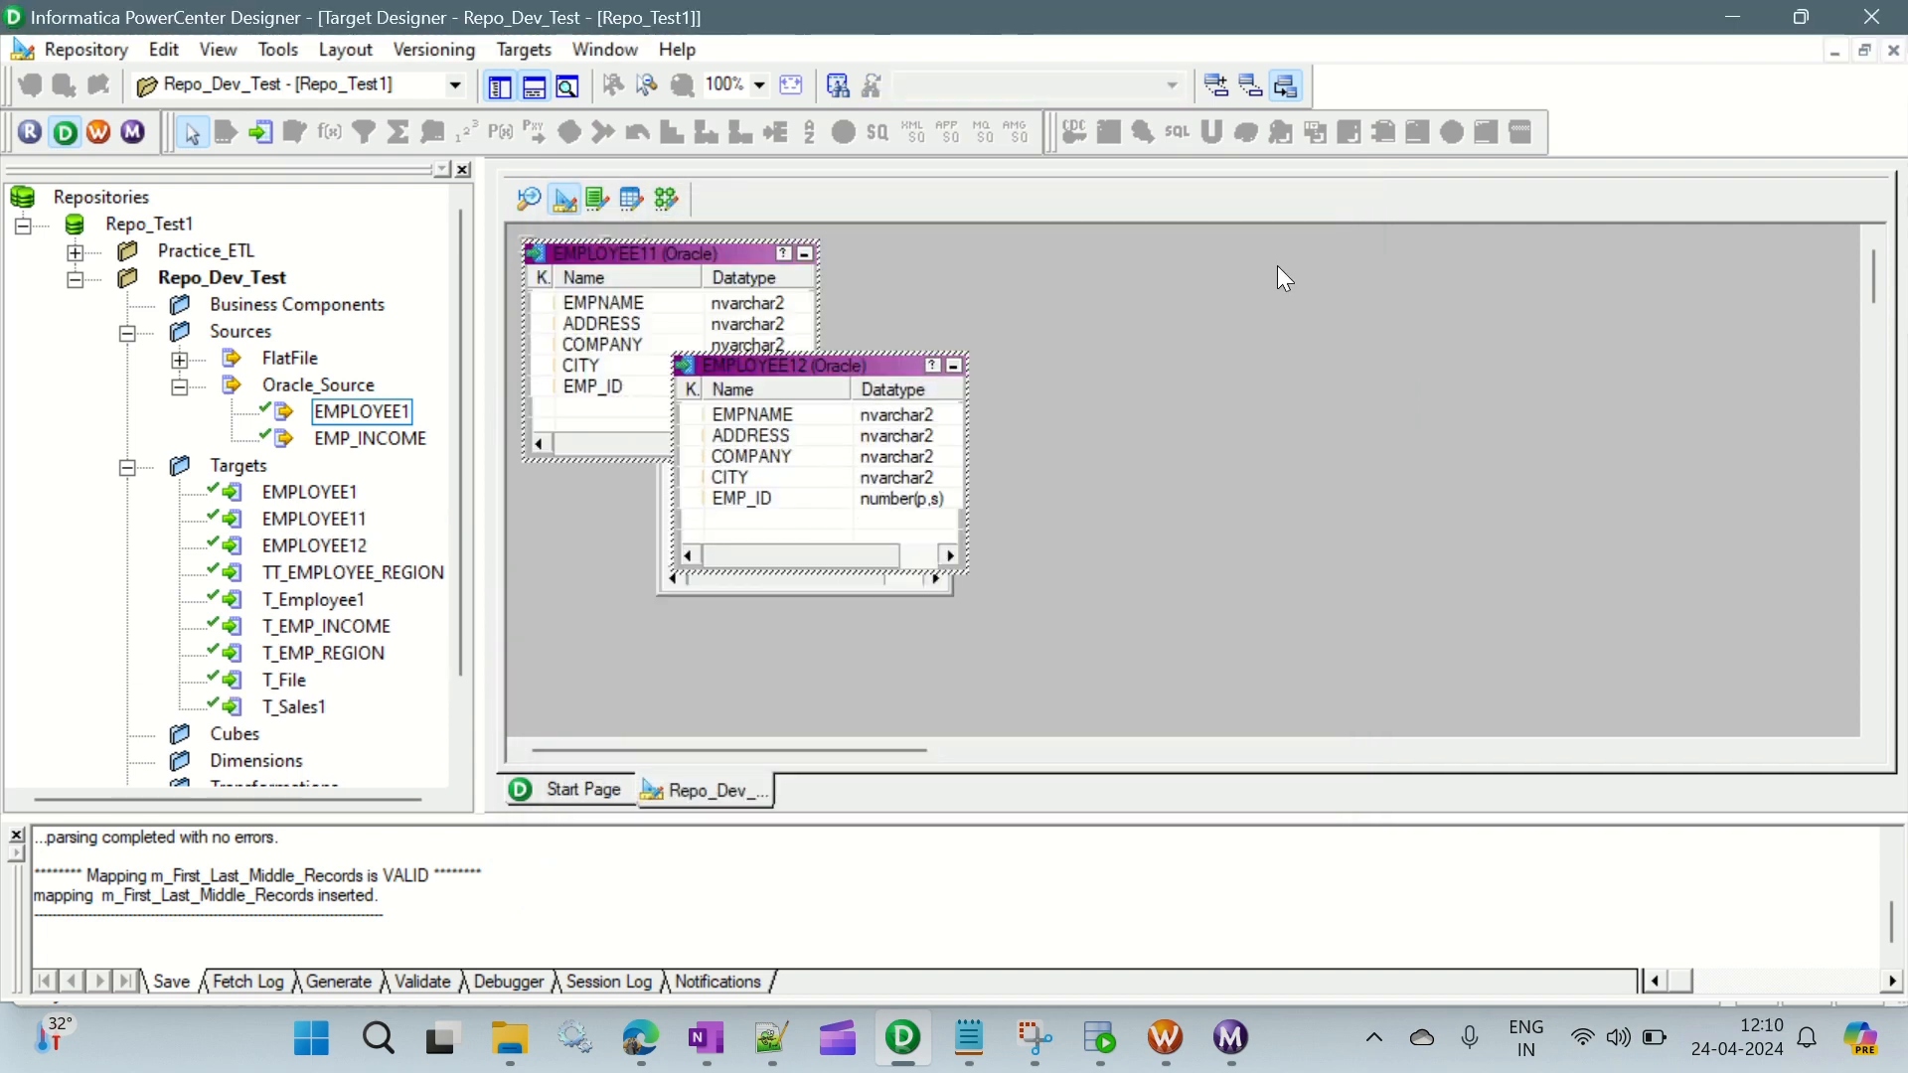
- Save the imported target definitions and create a new mapping named m_FML_Records in the Mapping Designer
key(ctrl+s)
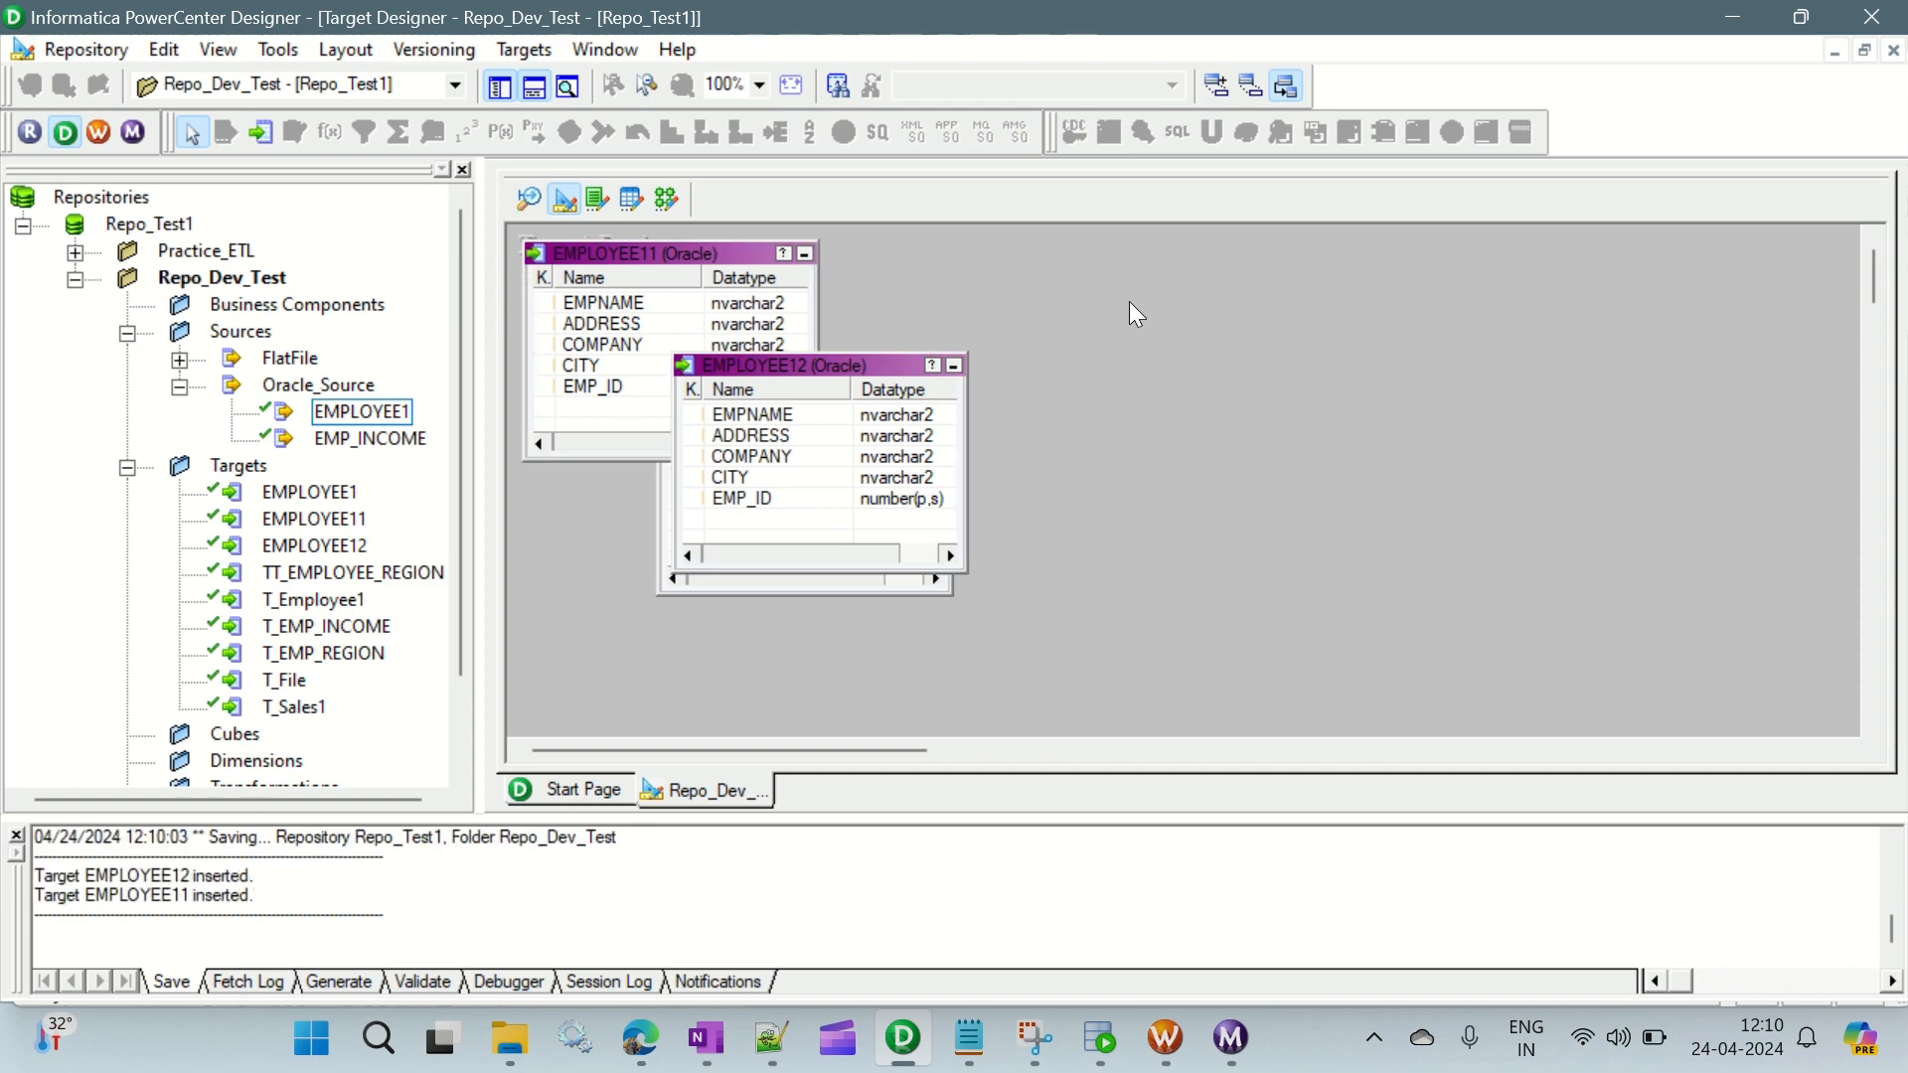
click(663, 200)
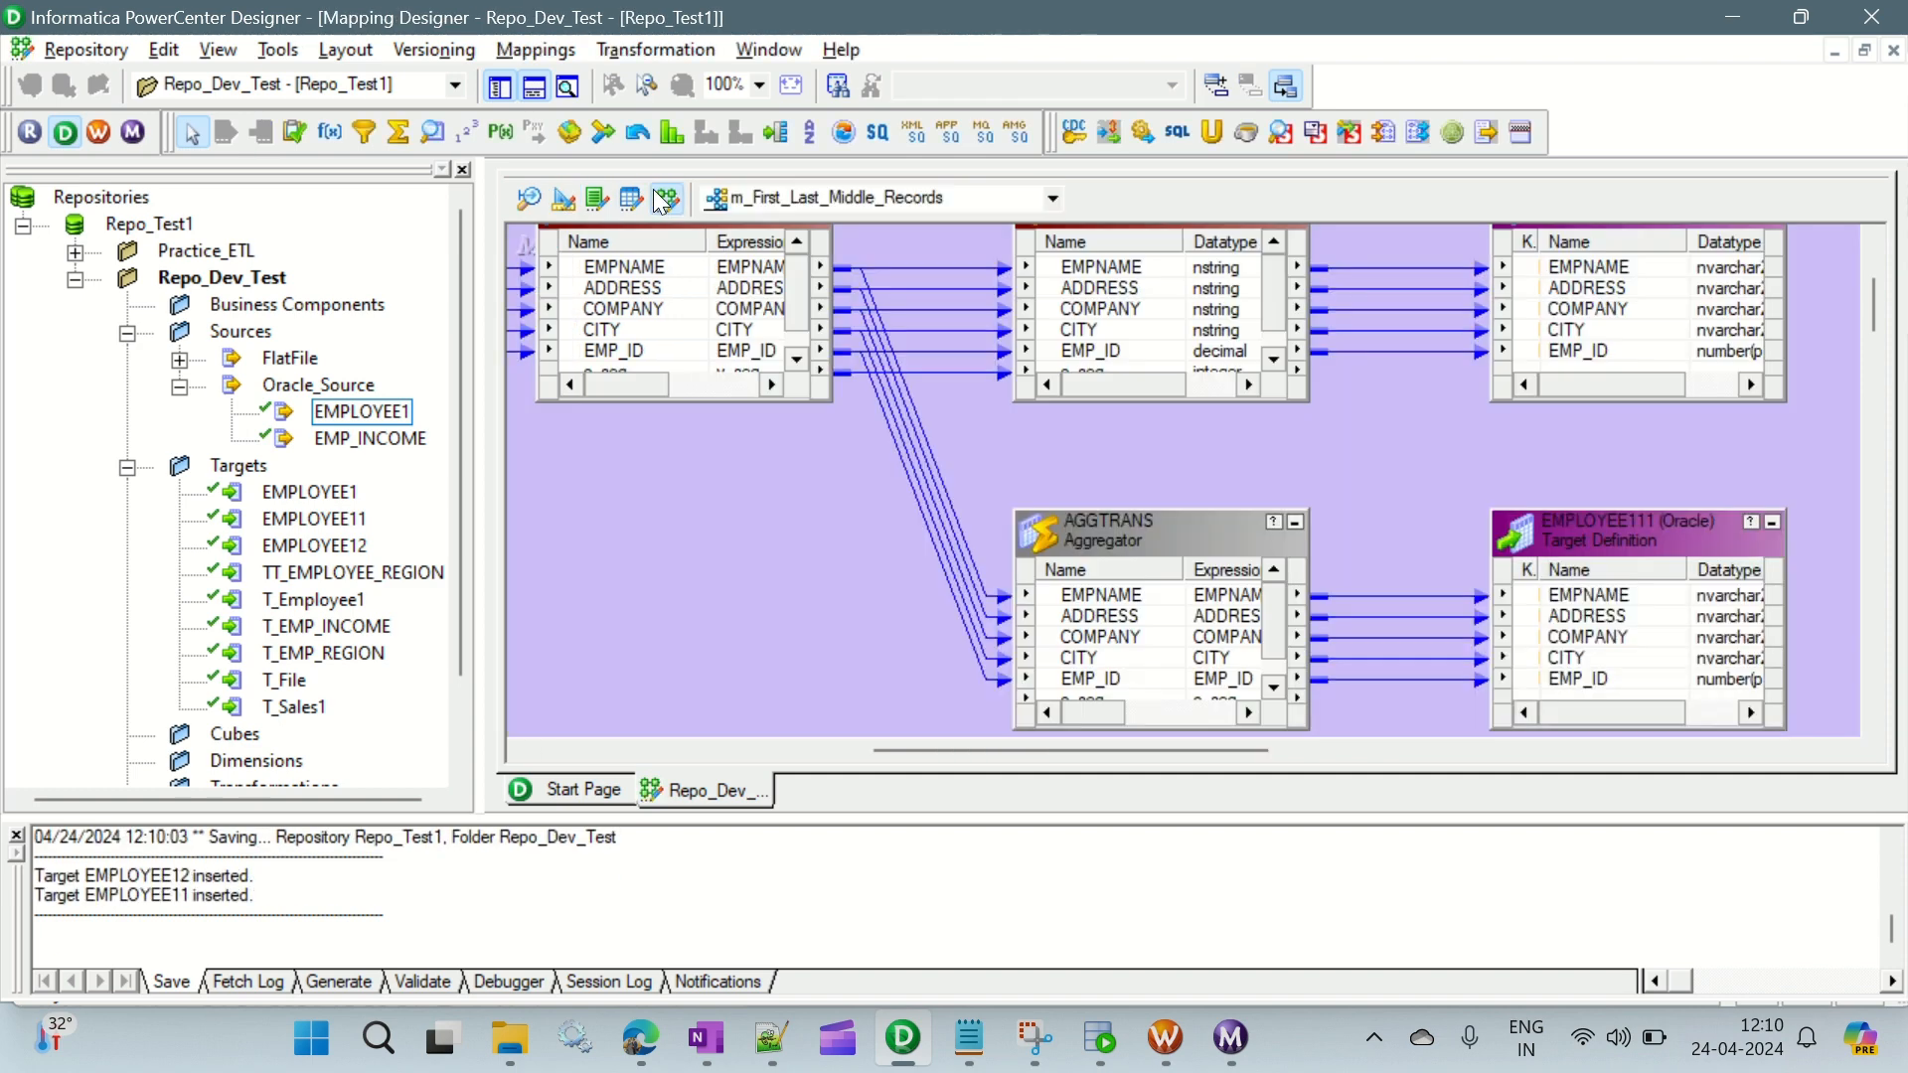
click(554, 53)
click(572, 79)
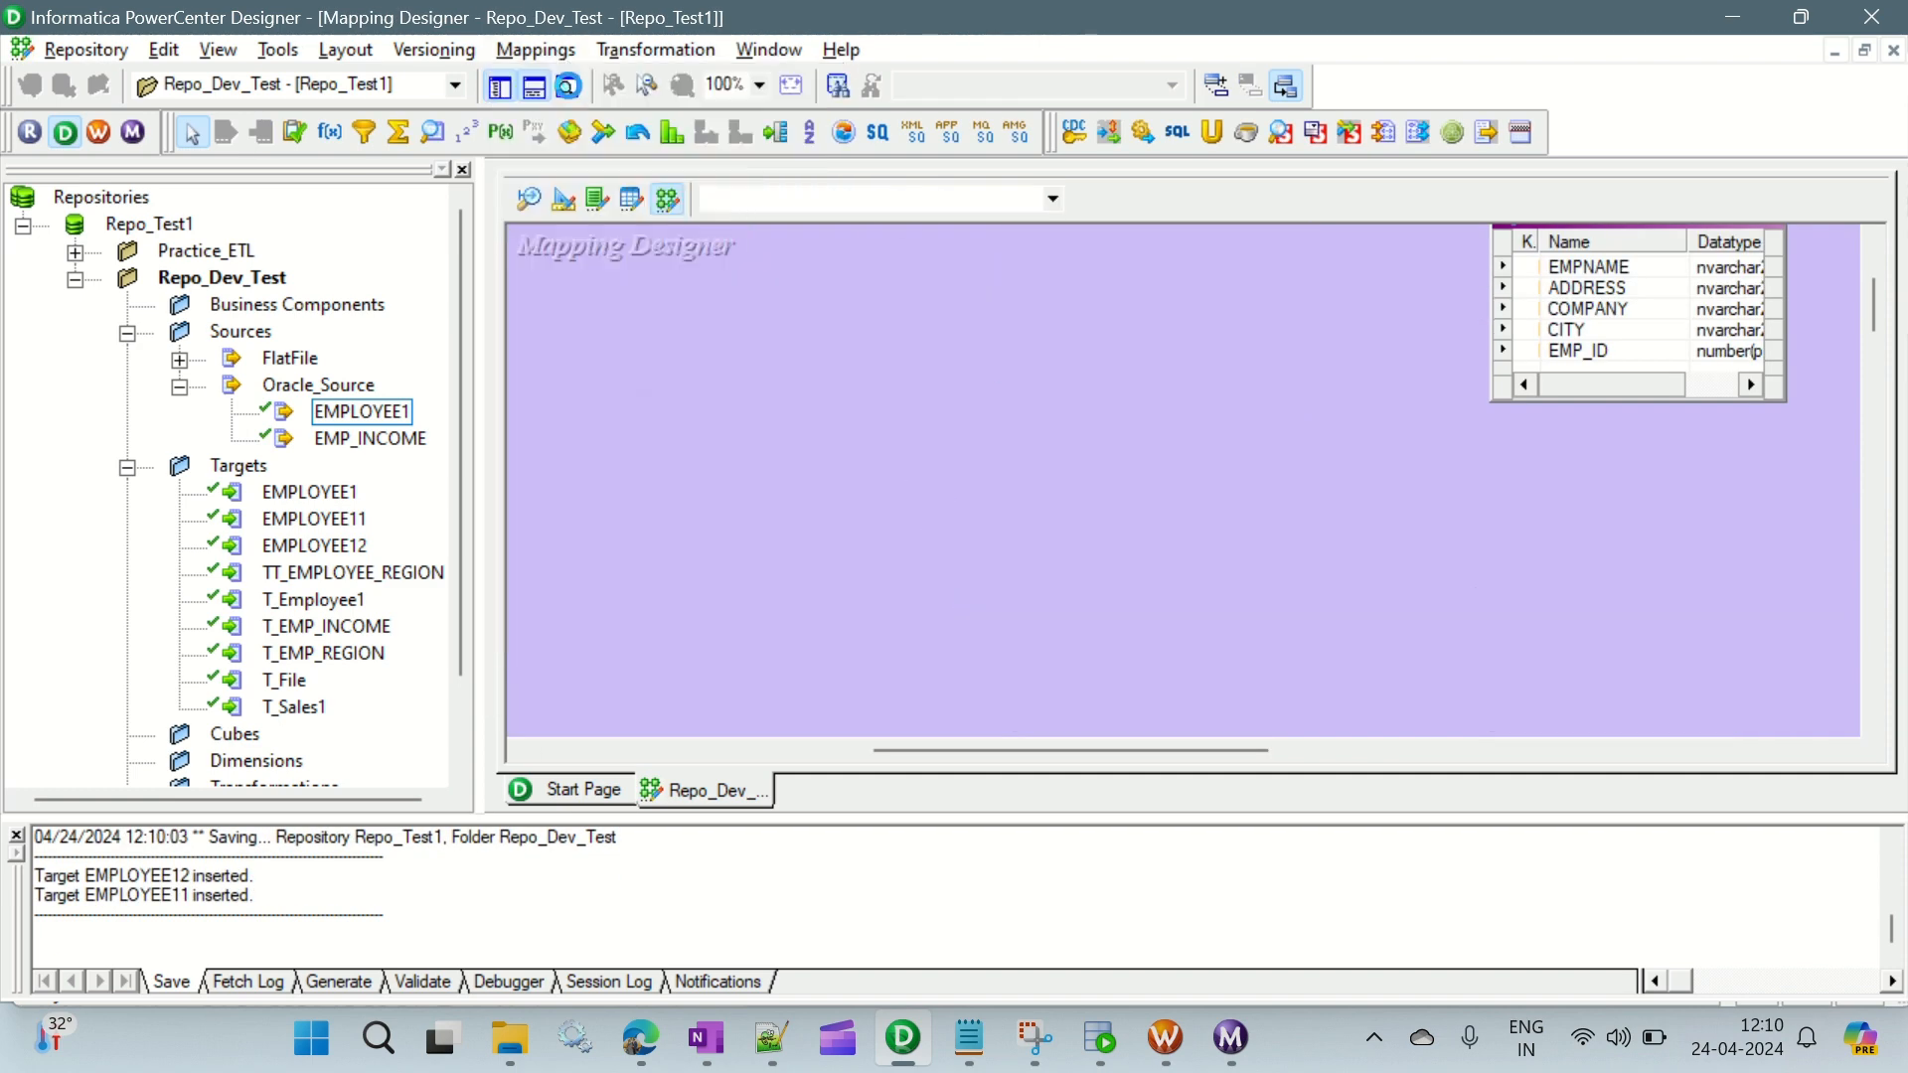
text(m_FML_Records)
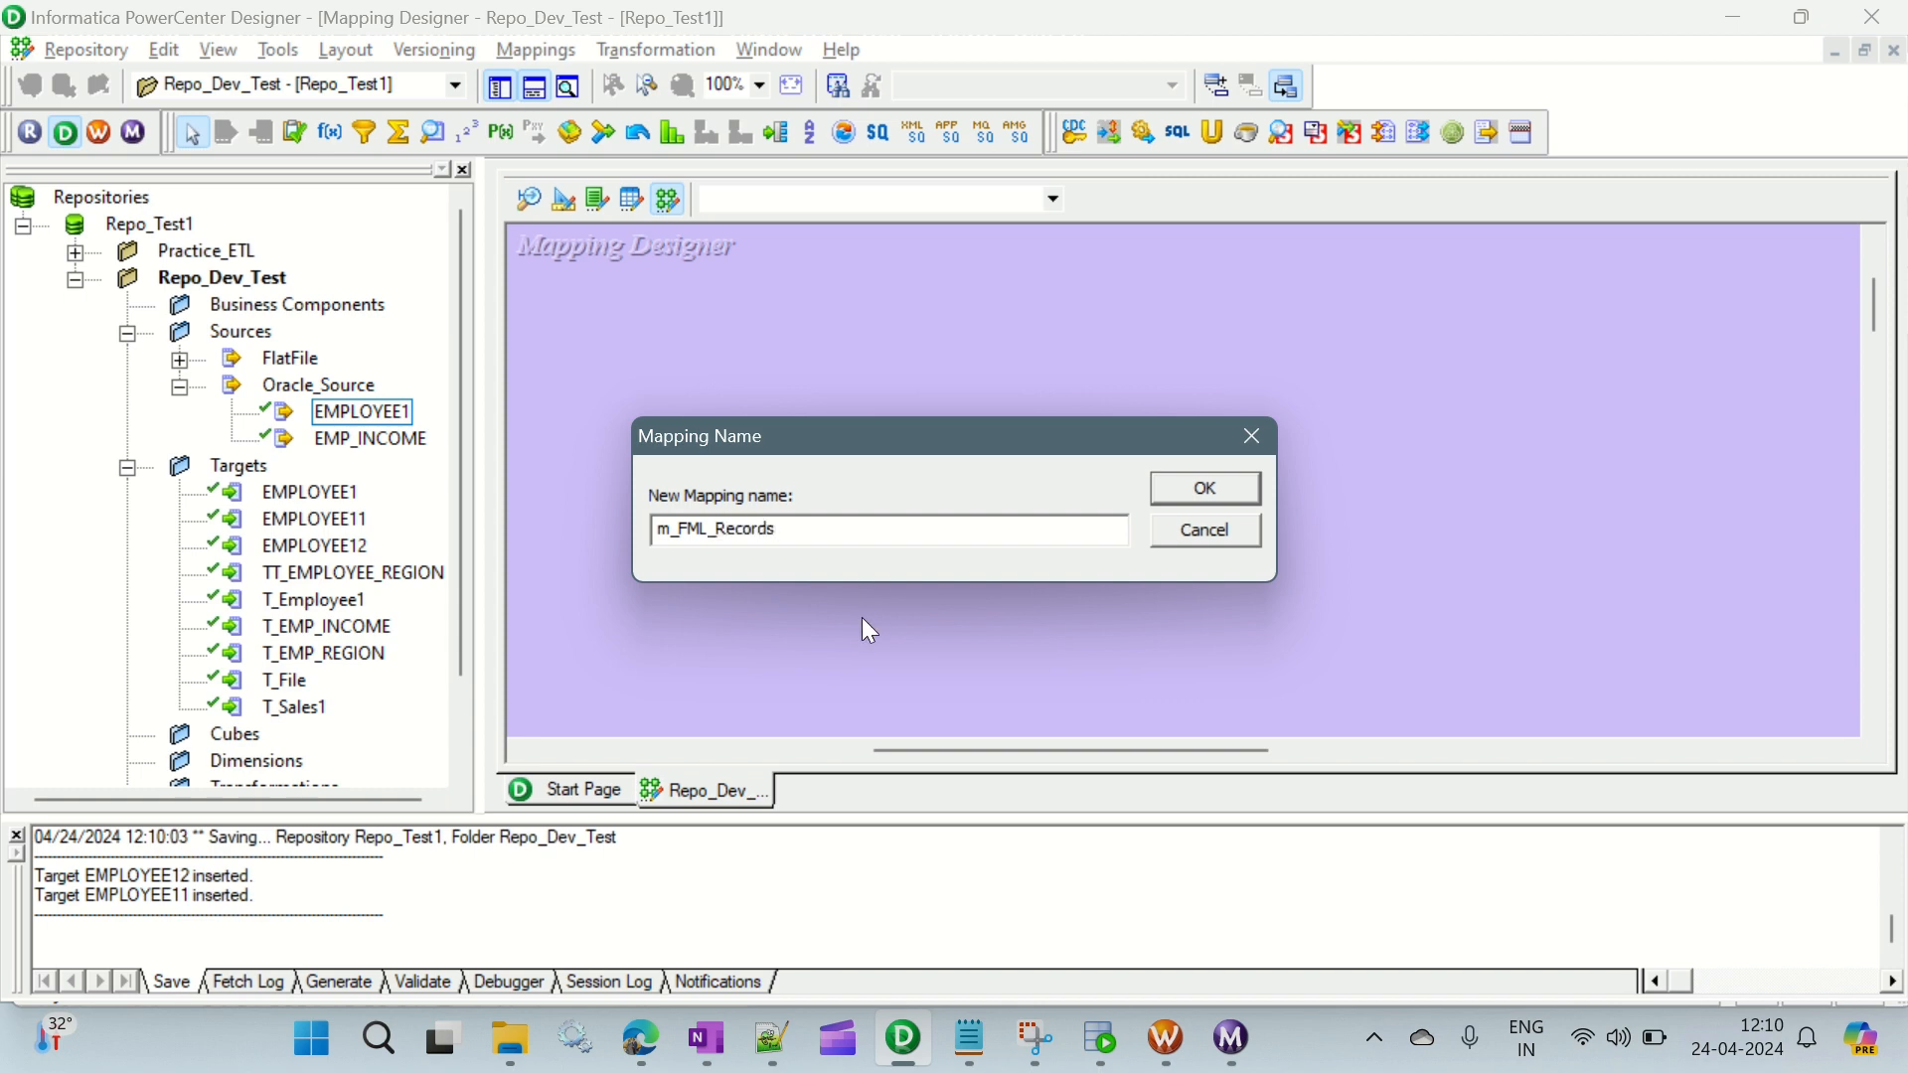
click(1211, 492)
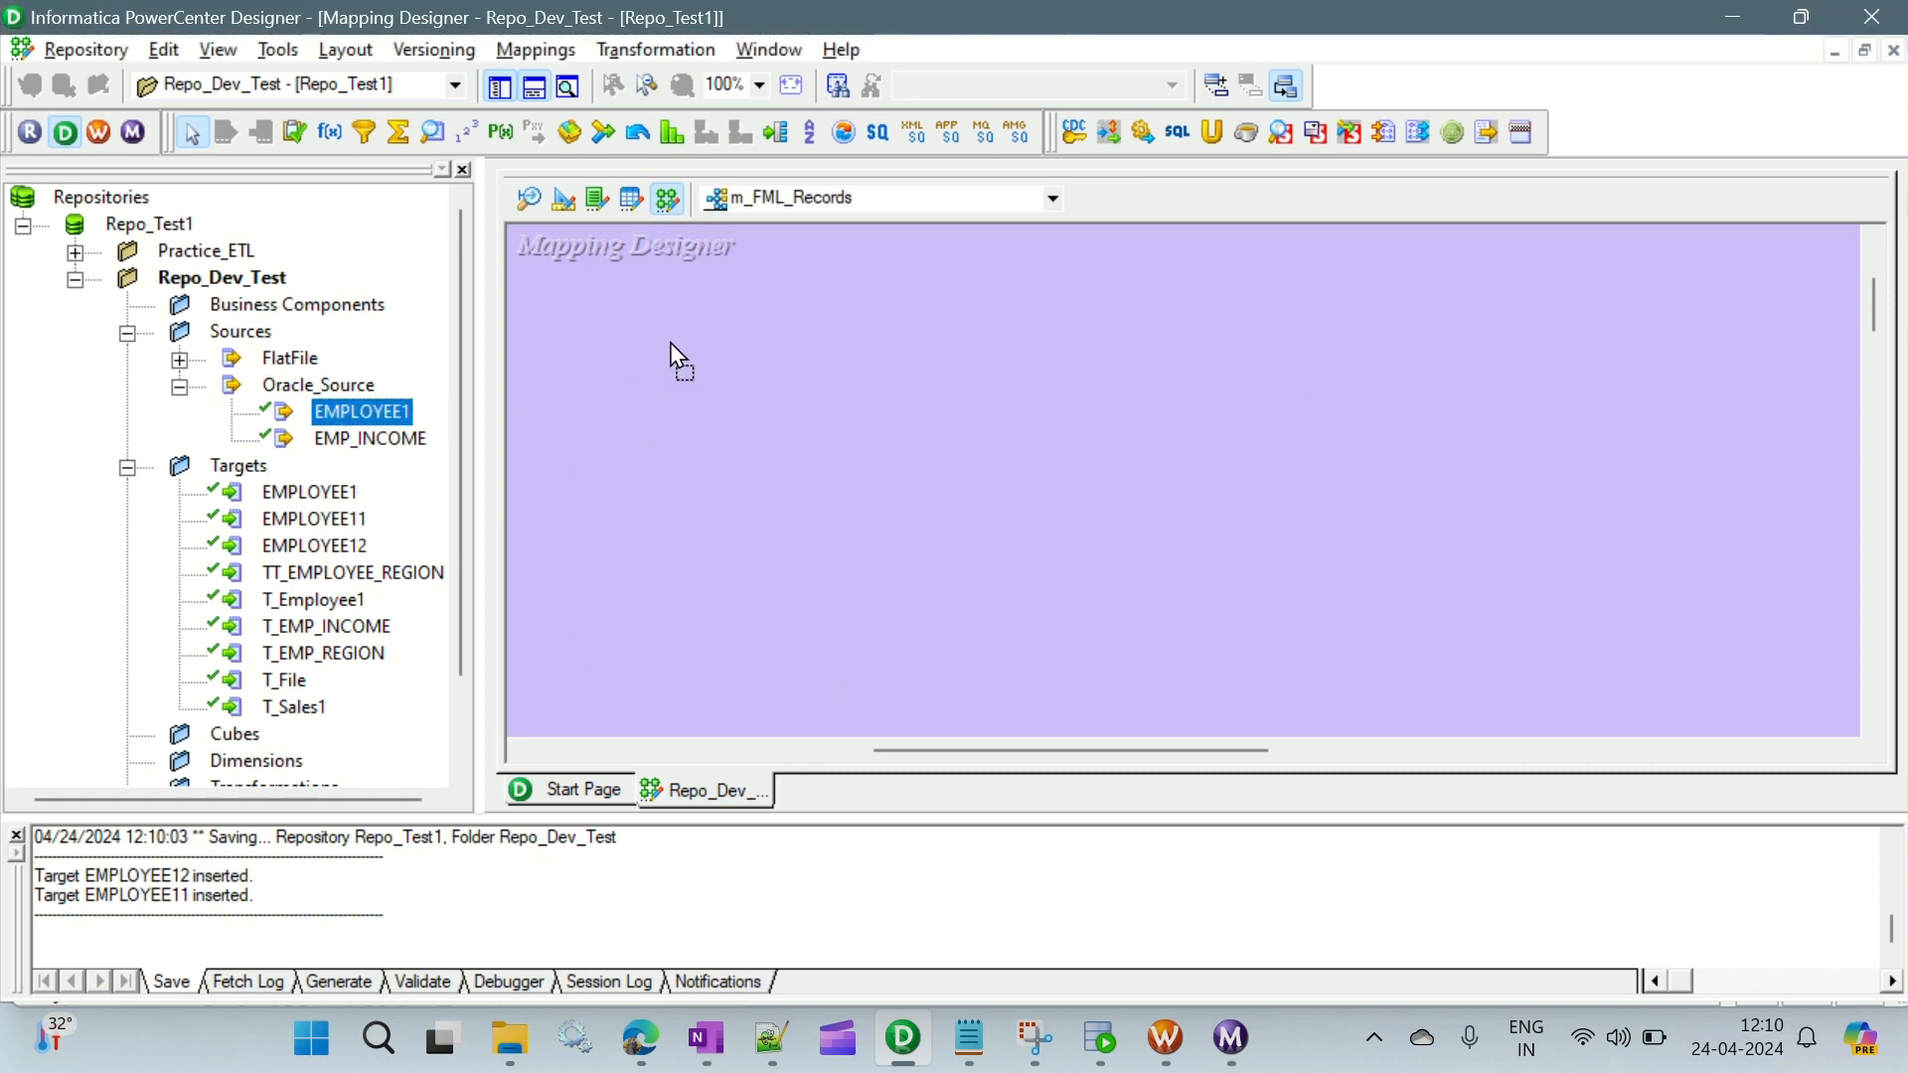
- Add the Oracle source EMPLOYEE1 and the targets EMPLOYEE1, EMPLOYEE11 and EMPLOYEE12 to the mapping, spacing the source qualifier from its source
drag(670, 342, 672, 344)
drag(970, 473, 1241, 374)
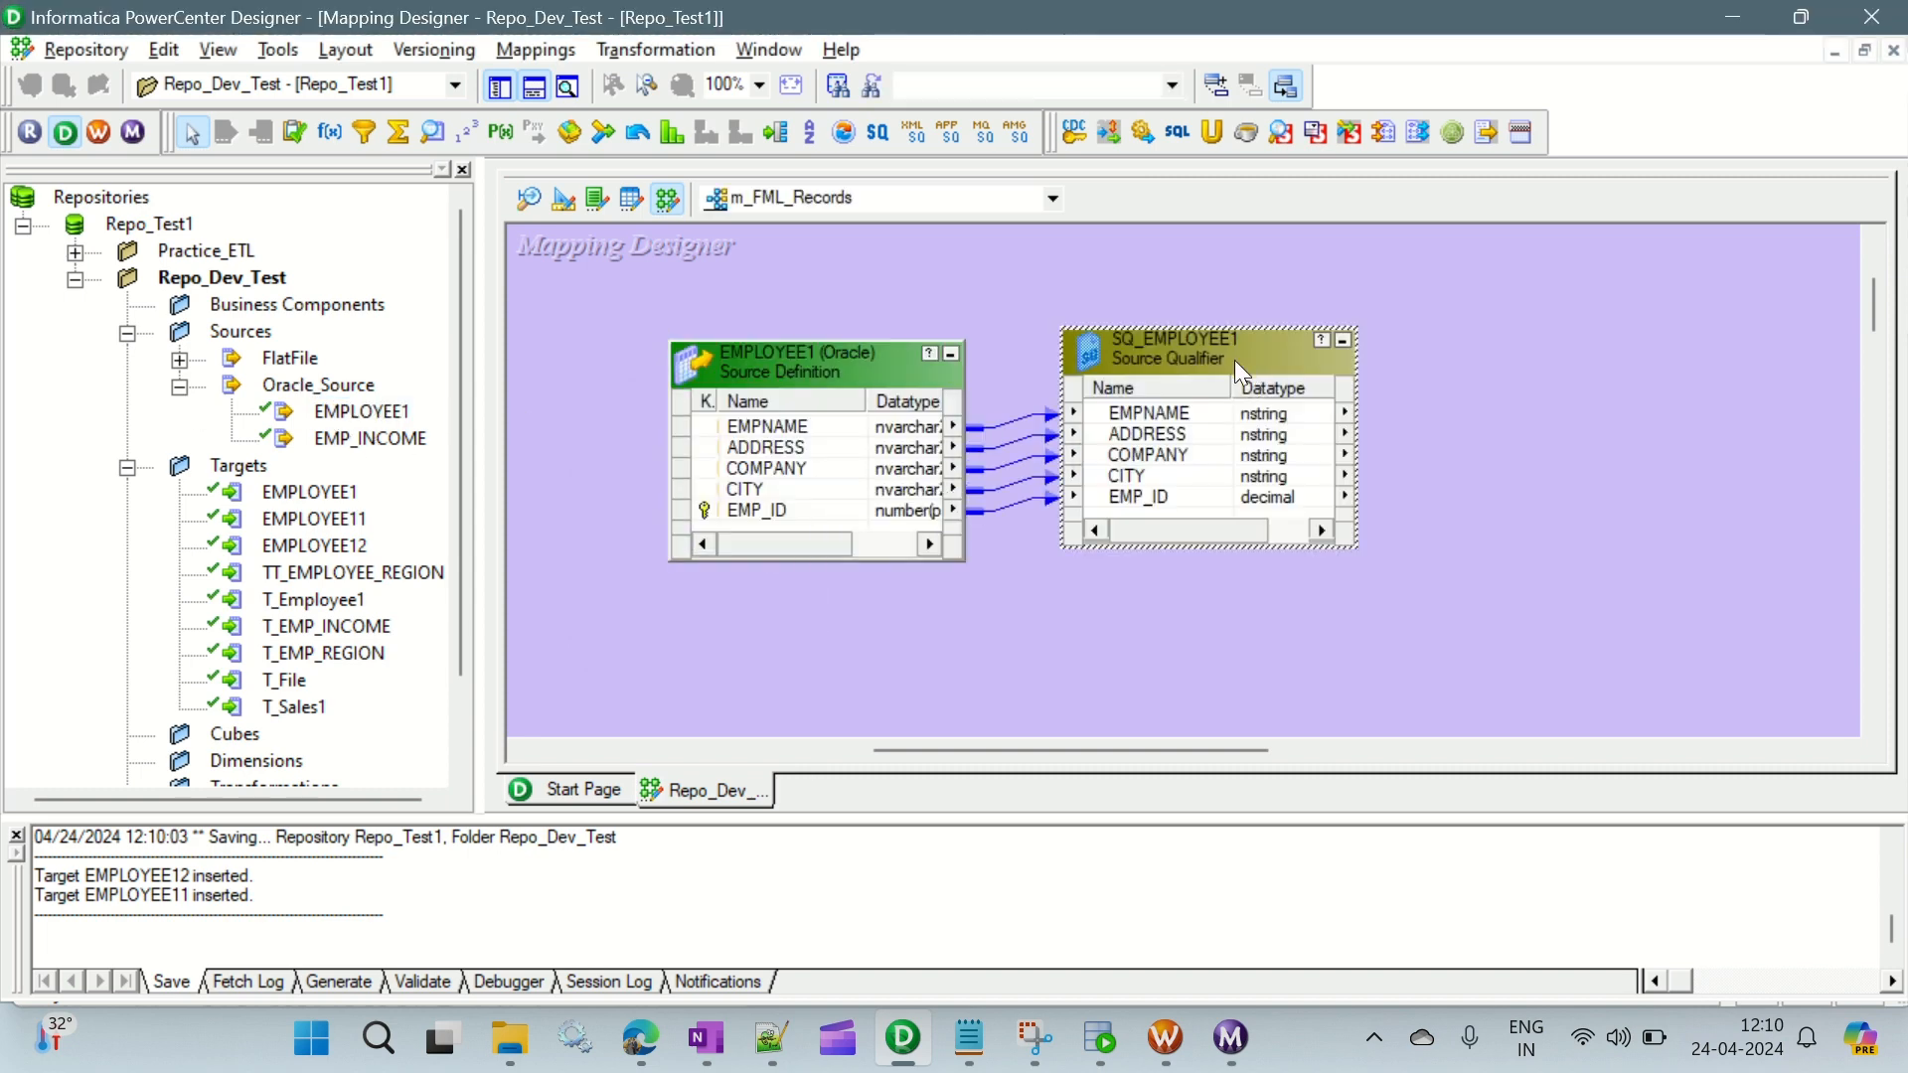
click(324, 494)
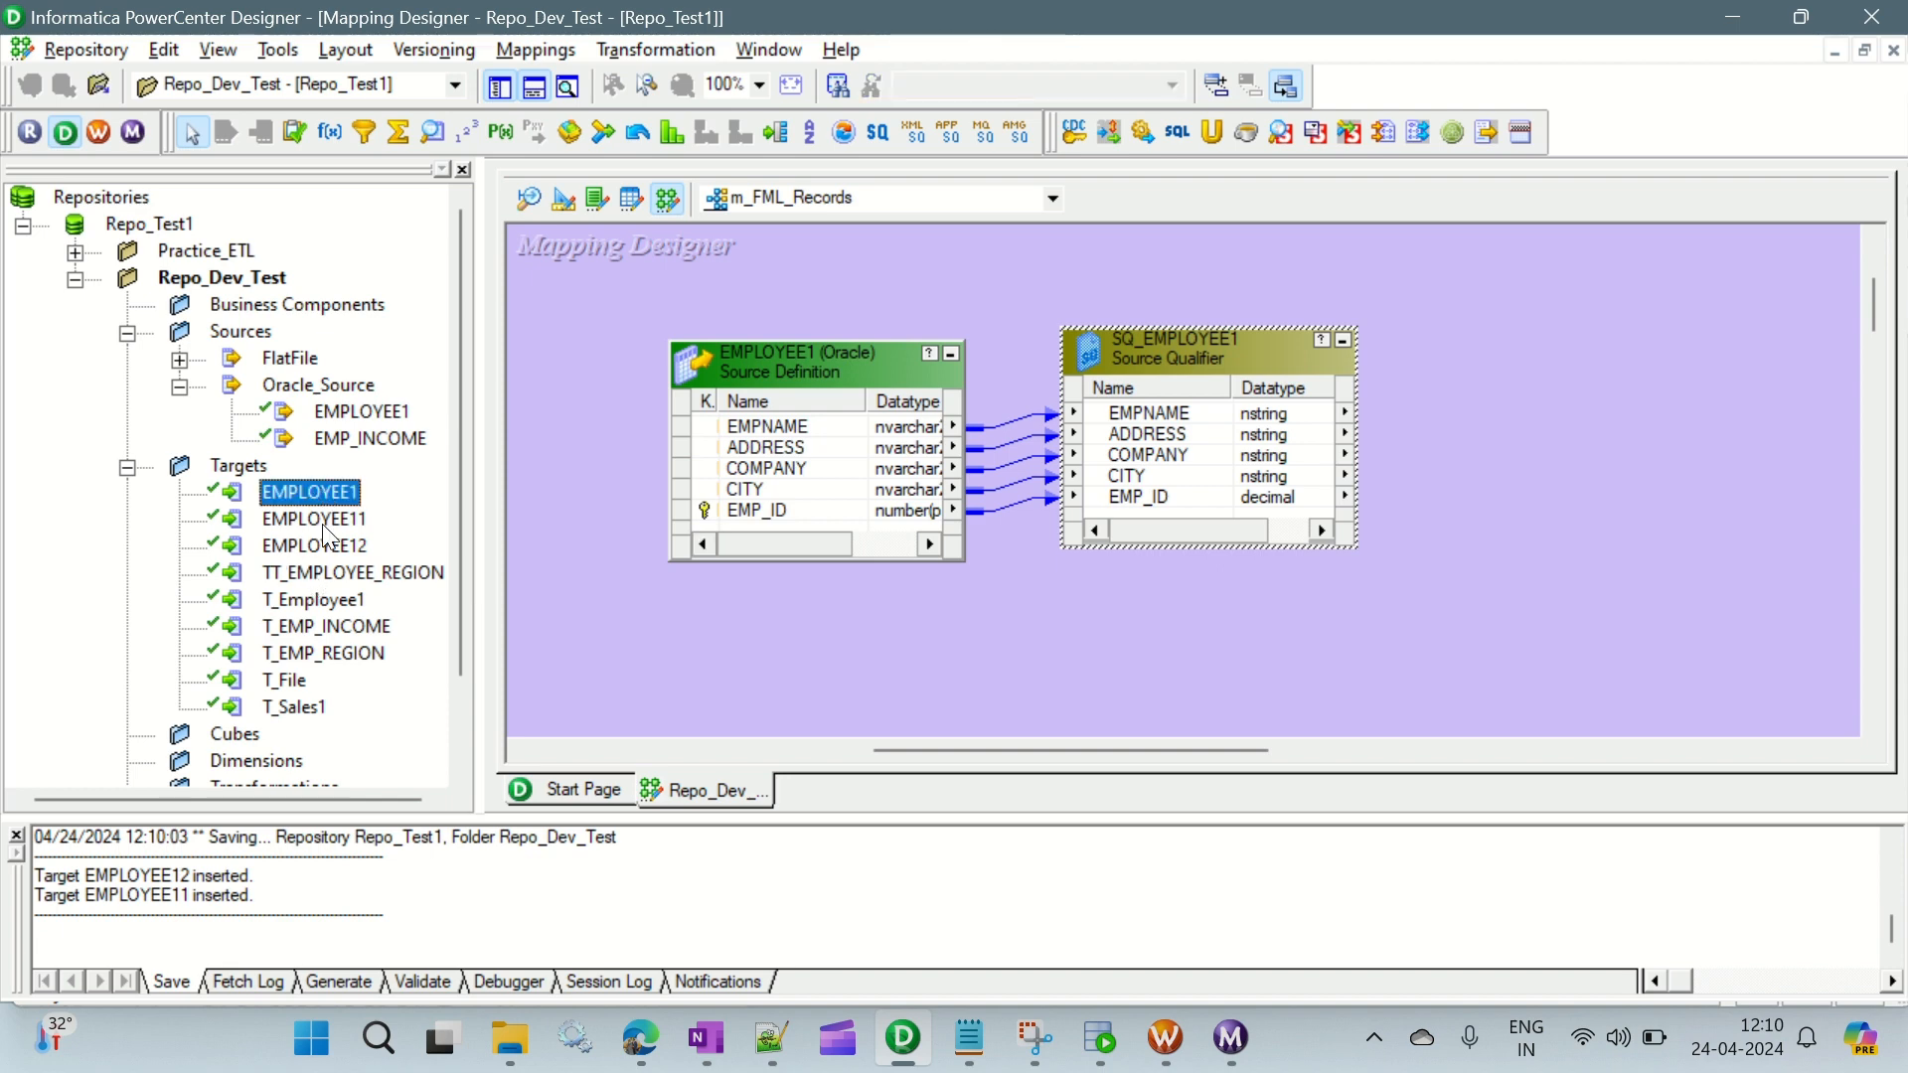
shift+click(329, 548)
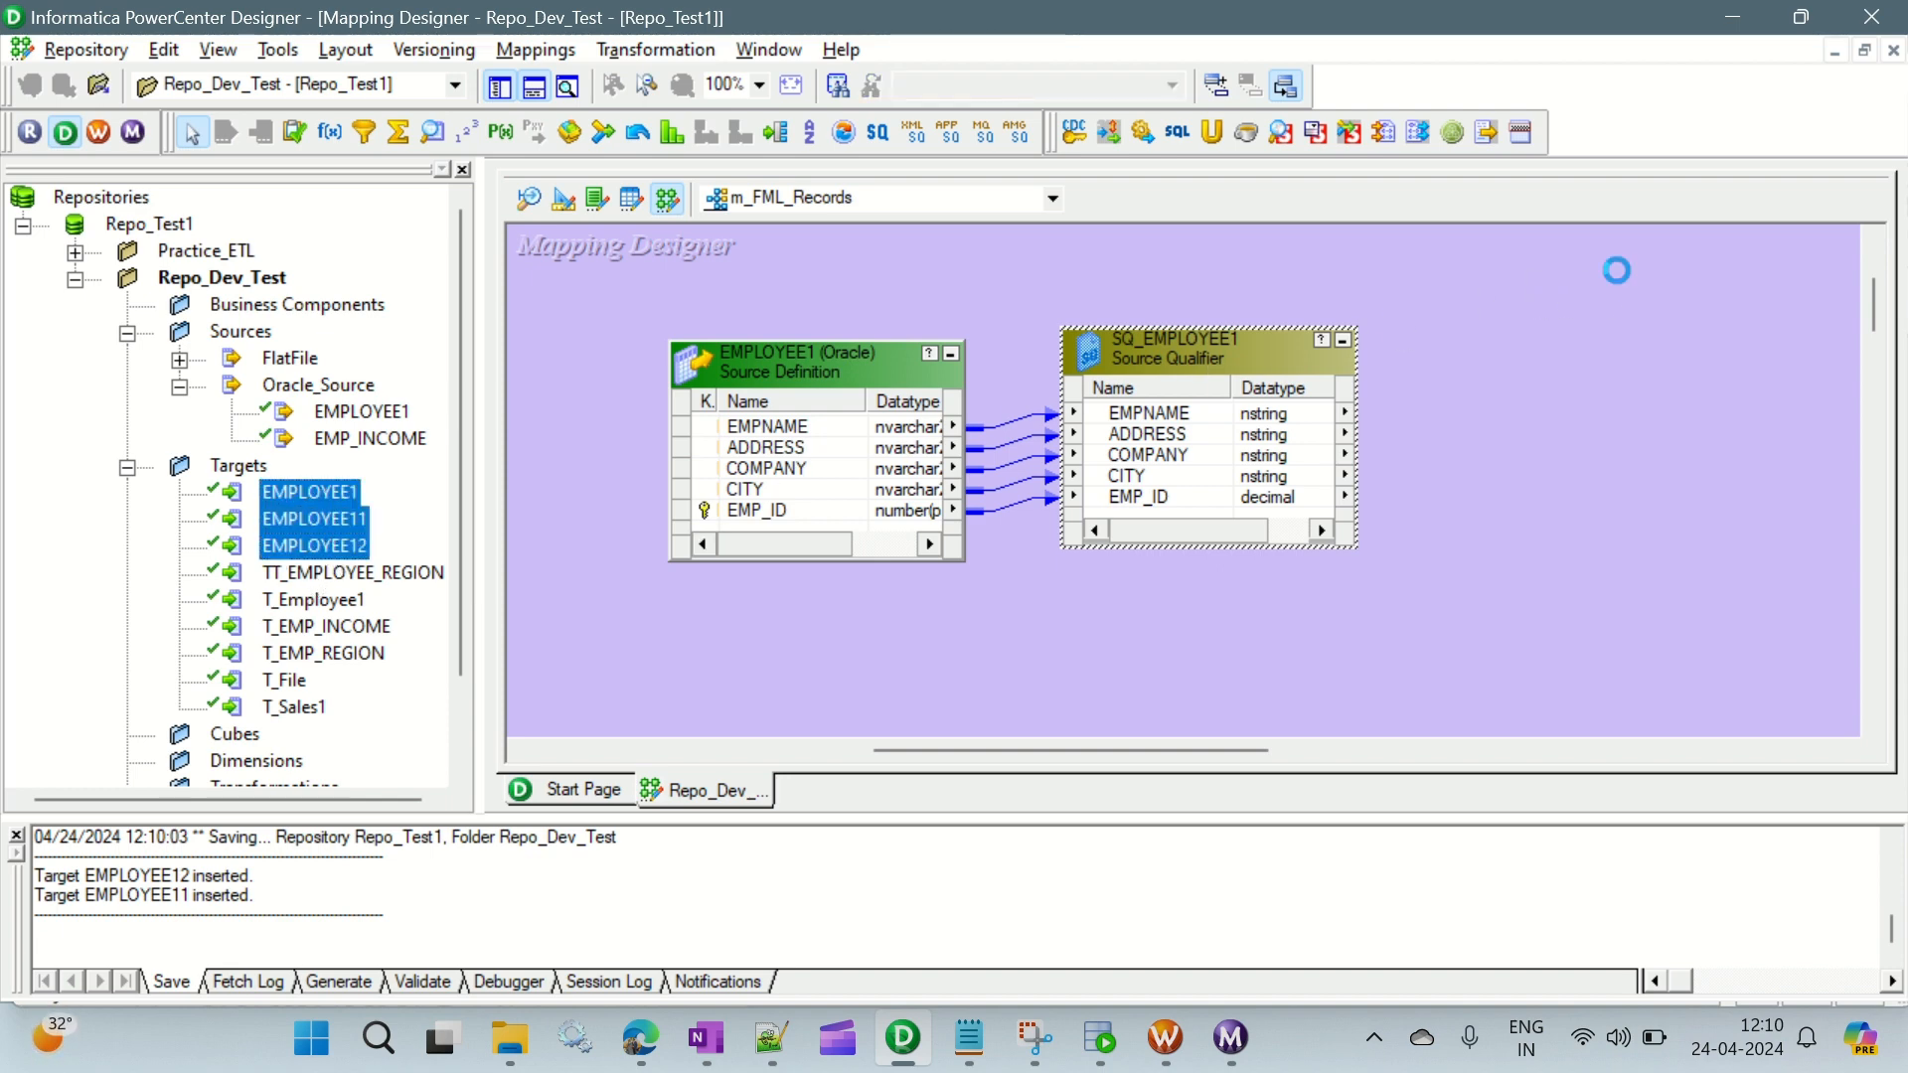
drag(1160, 750, 1286, 748)
- Spread the three target definitions apart in a column well beyond the source qualifier, leaving room for transformations
drag(1296, 516, 1124, 689)
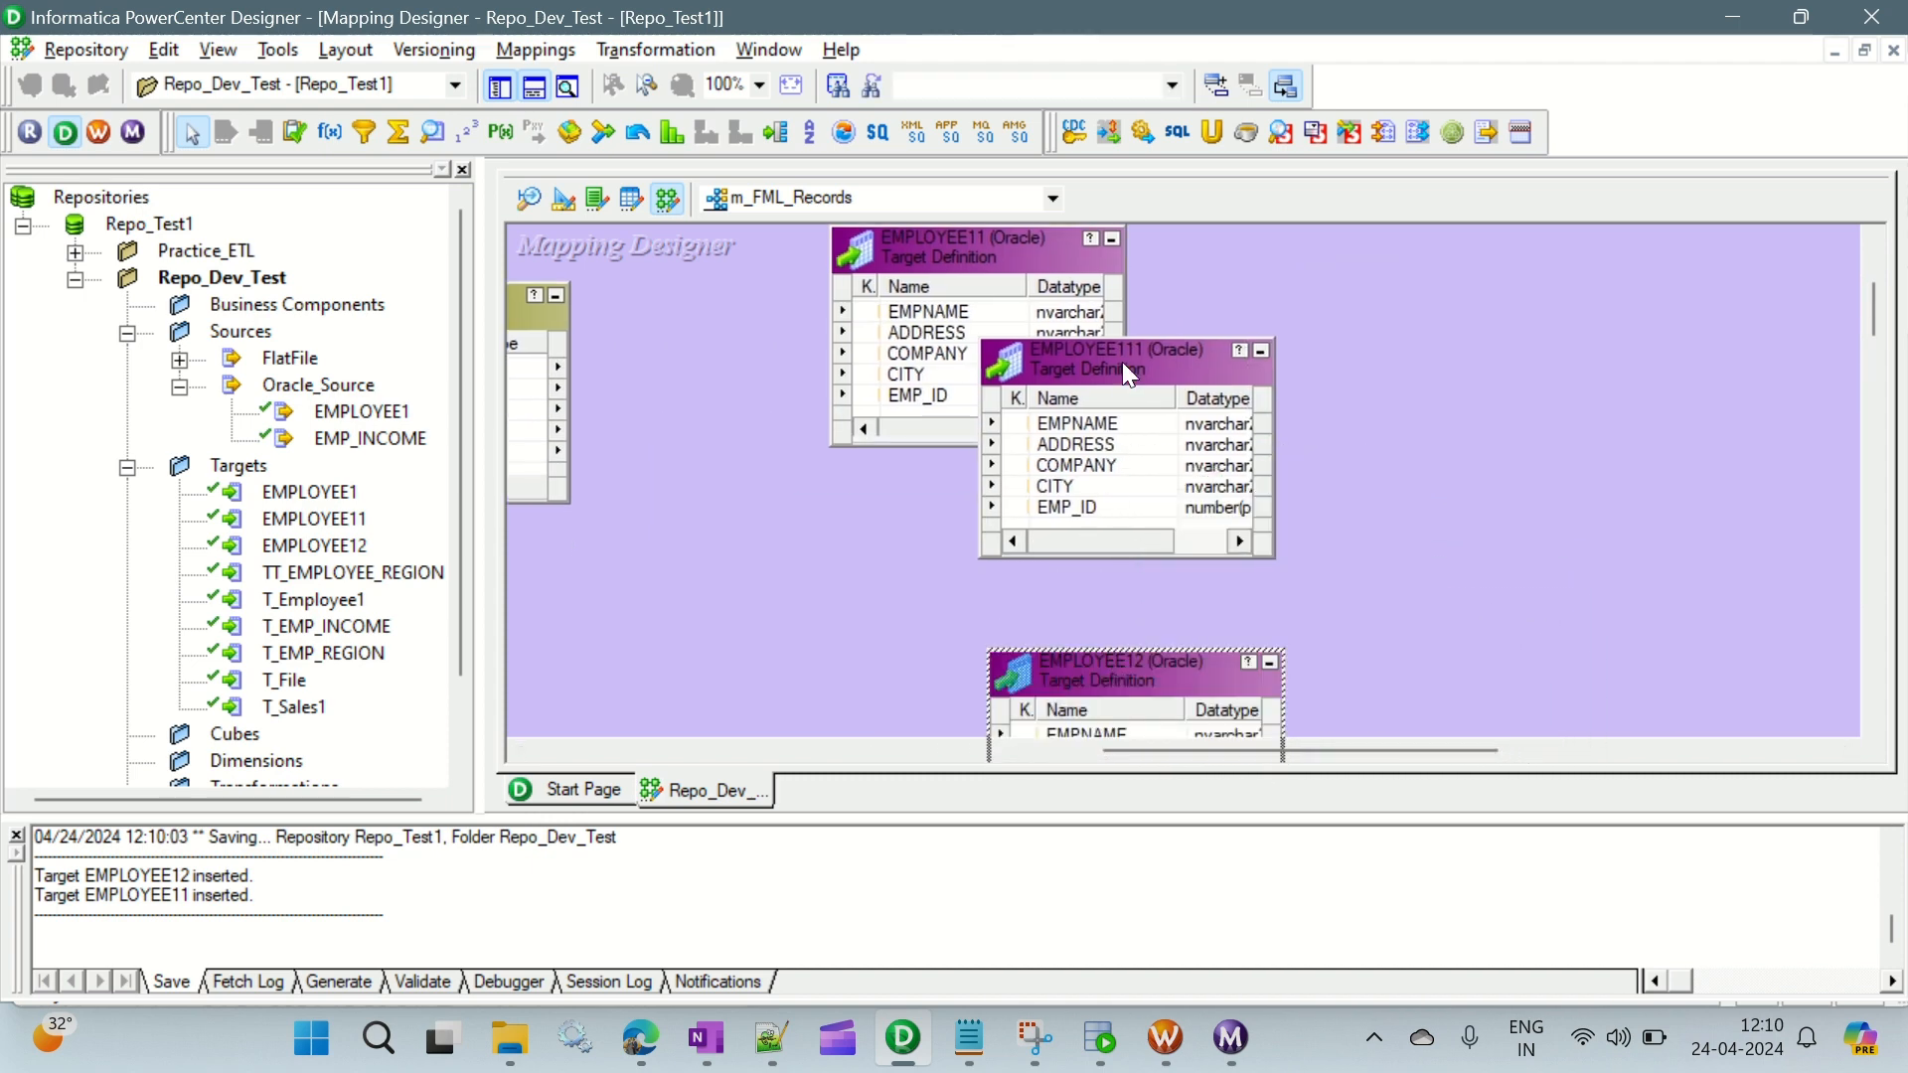
drag(1128, 373, 1433, 483)
drag(966, 264, 1398, 244)
drag(1153, 733, 1502, 749)
scroll(1744, 414, down, 3)
drag(1087, 452, 1386, 547)
drag(1153, 747, 851, 747)
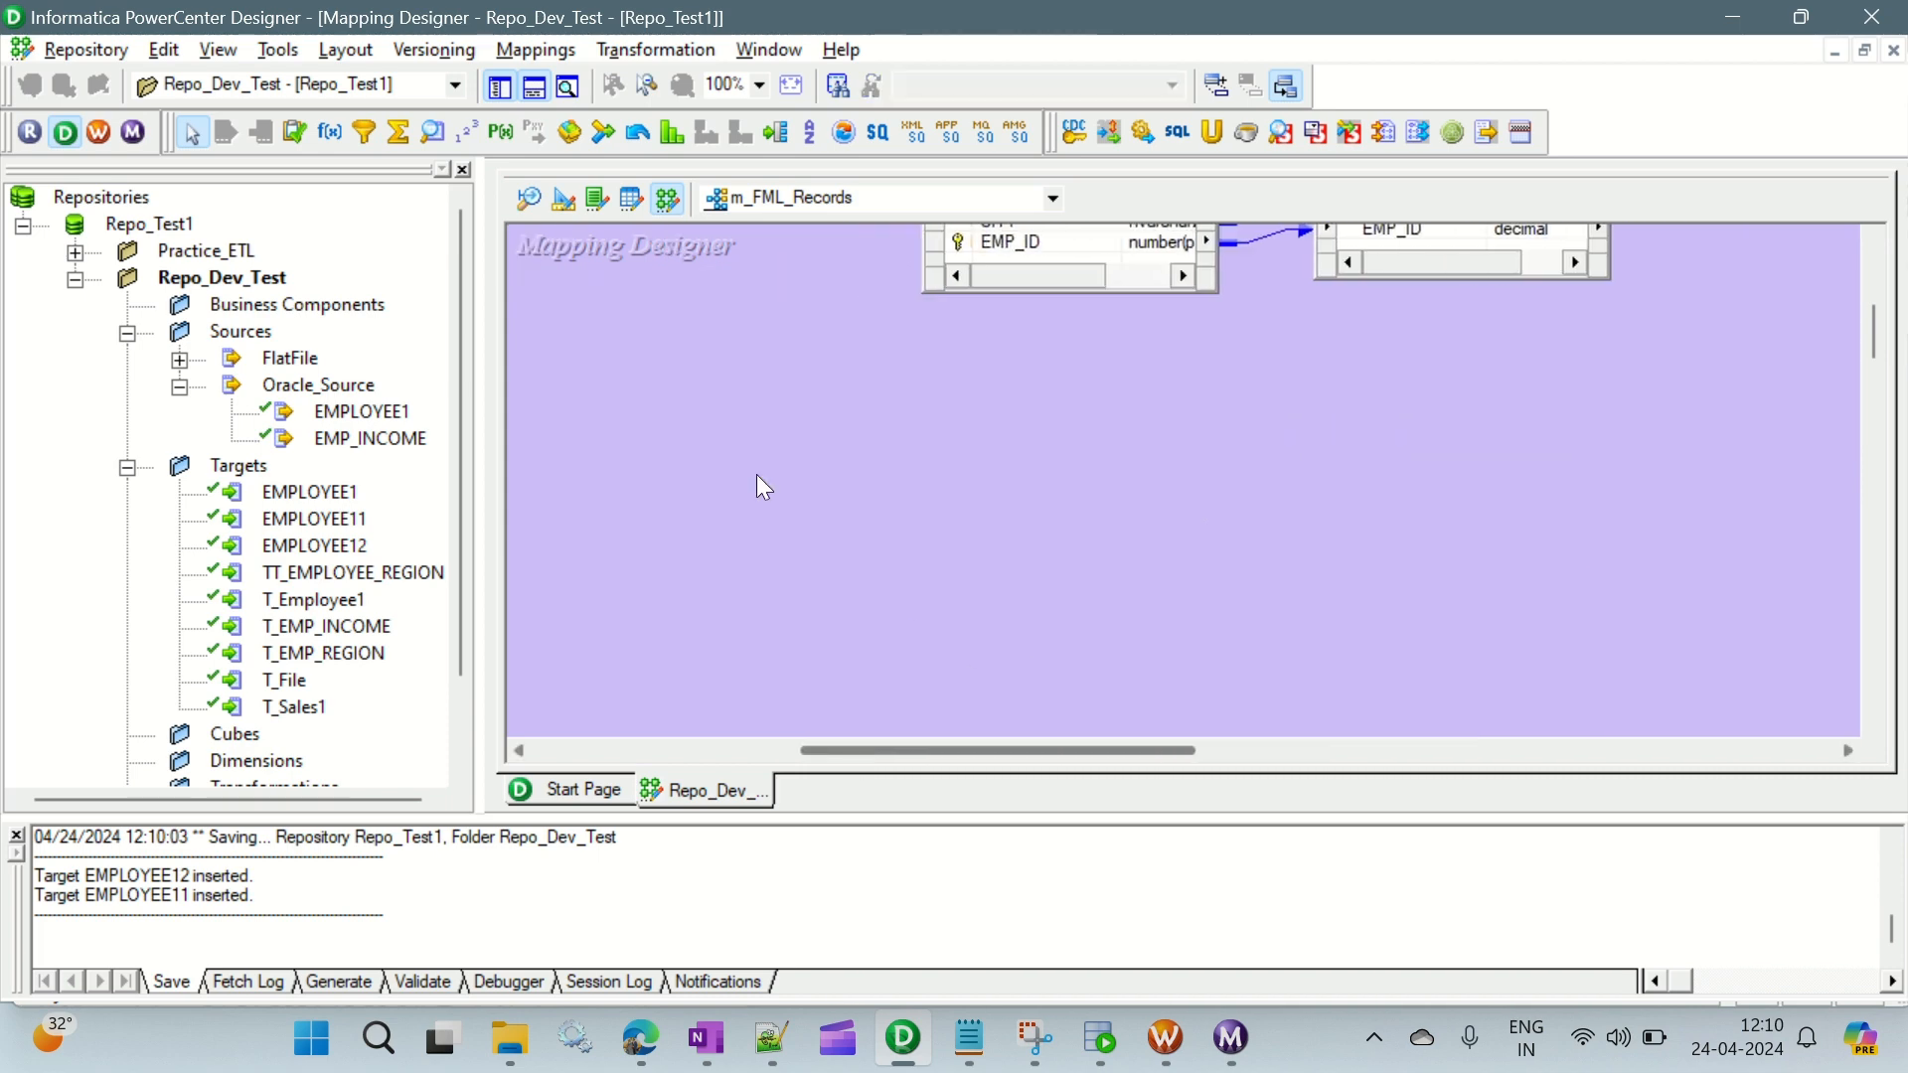
- Hide the navigator and output windows, and place the EMPLOYEE1 source and SQ_EMPLOYEE1 side by side at the start of the flow
click(501, 88)
click(533, 88)
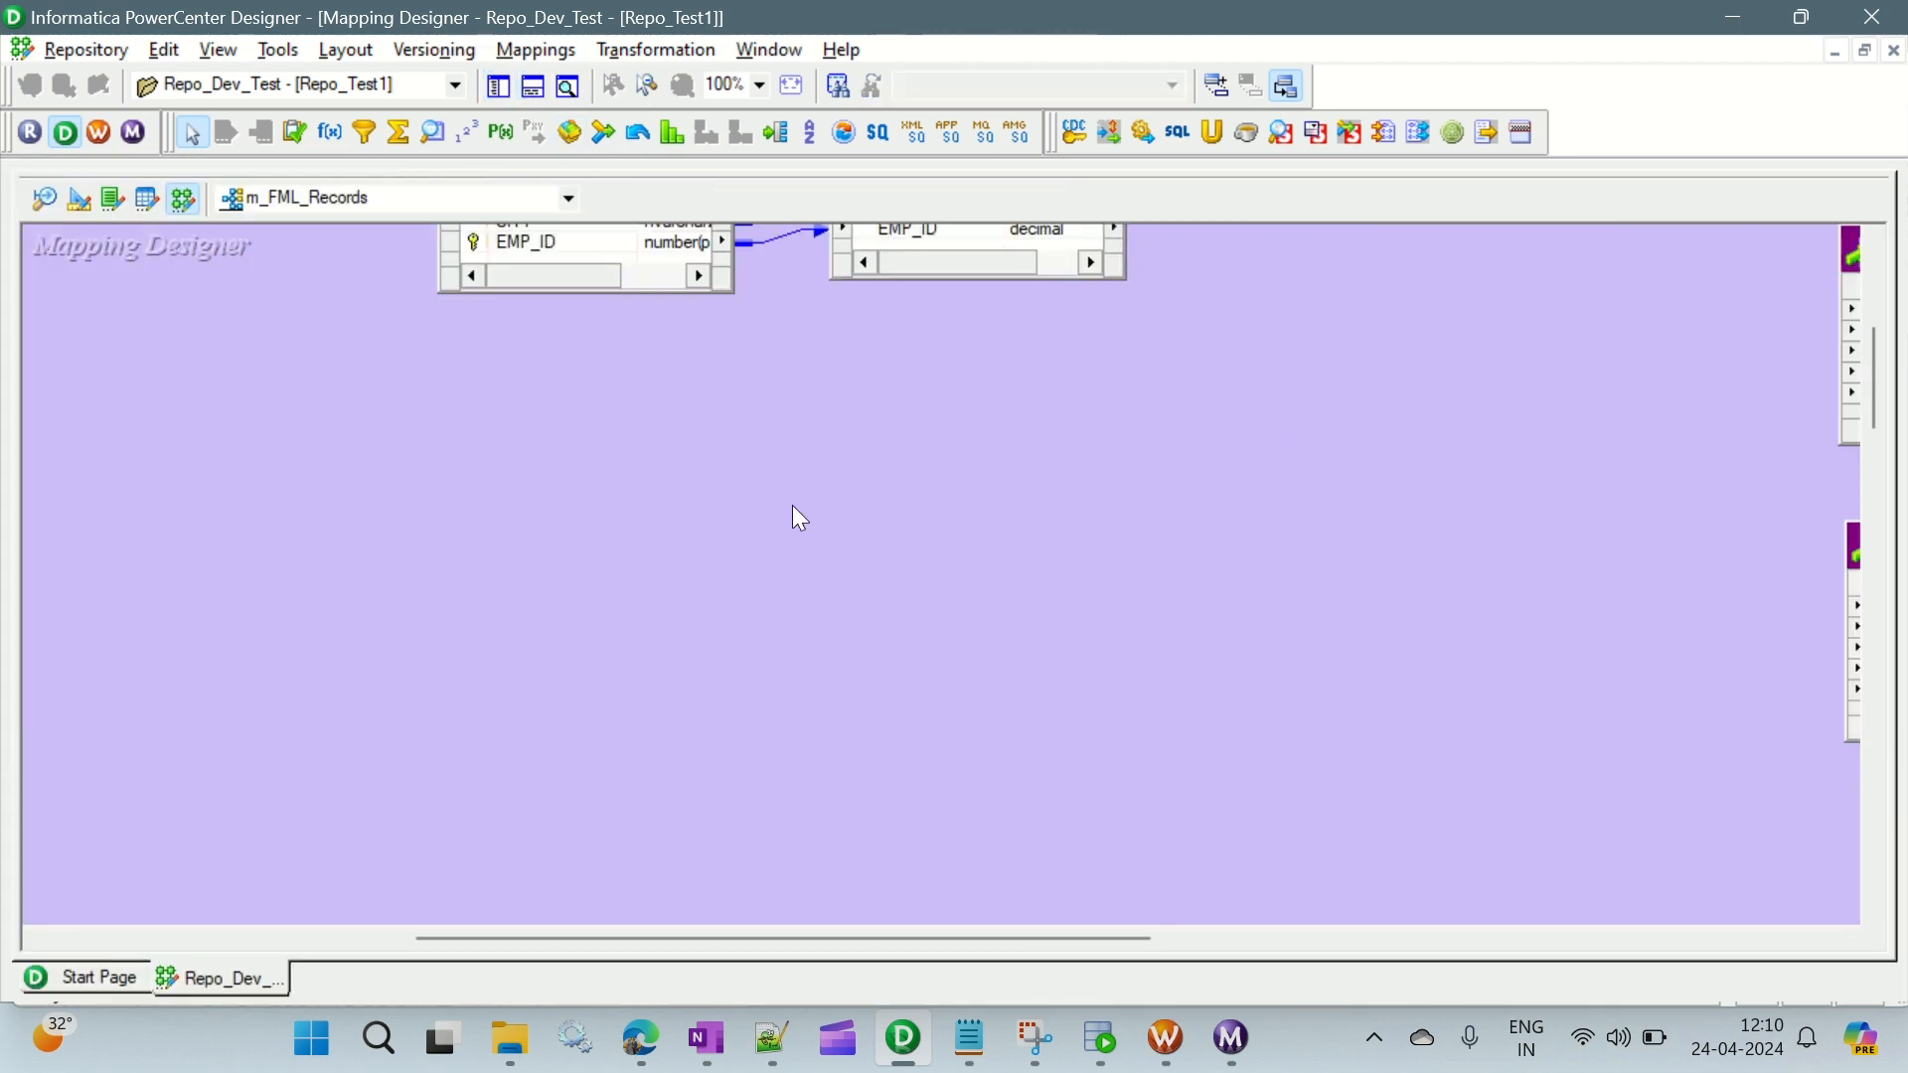
scroll(800, 517, up, 3)
drag(639, 512, 303, 360)
drag(994, 486, 711, 386)
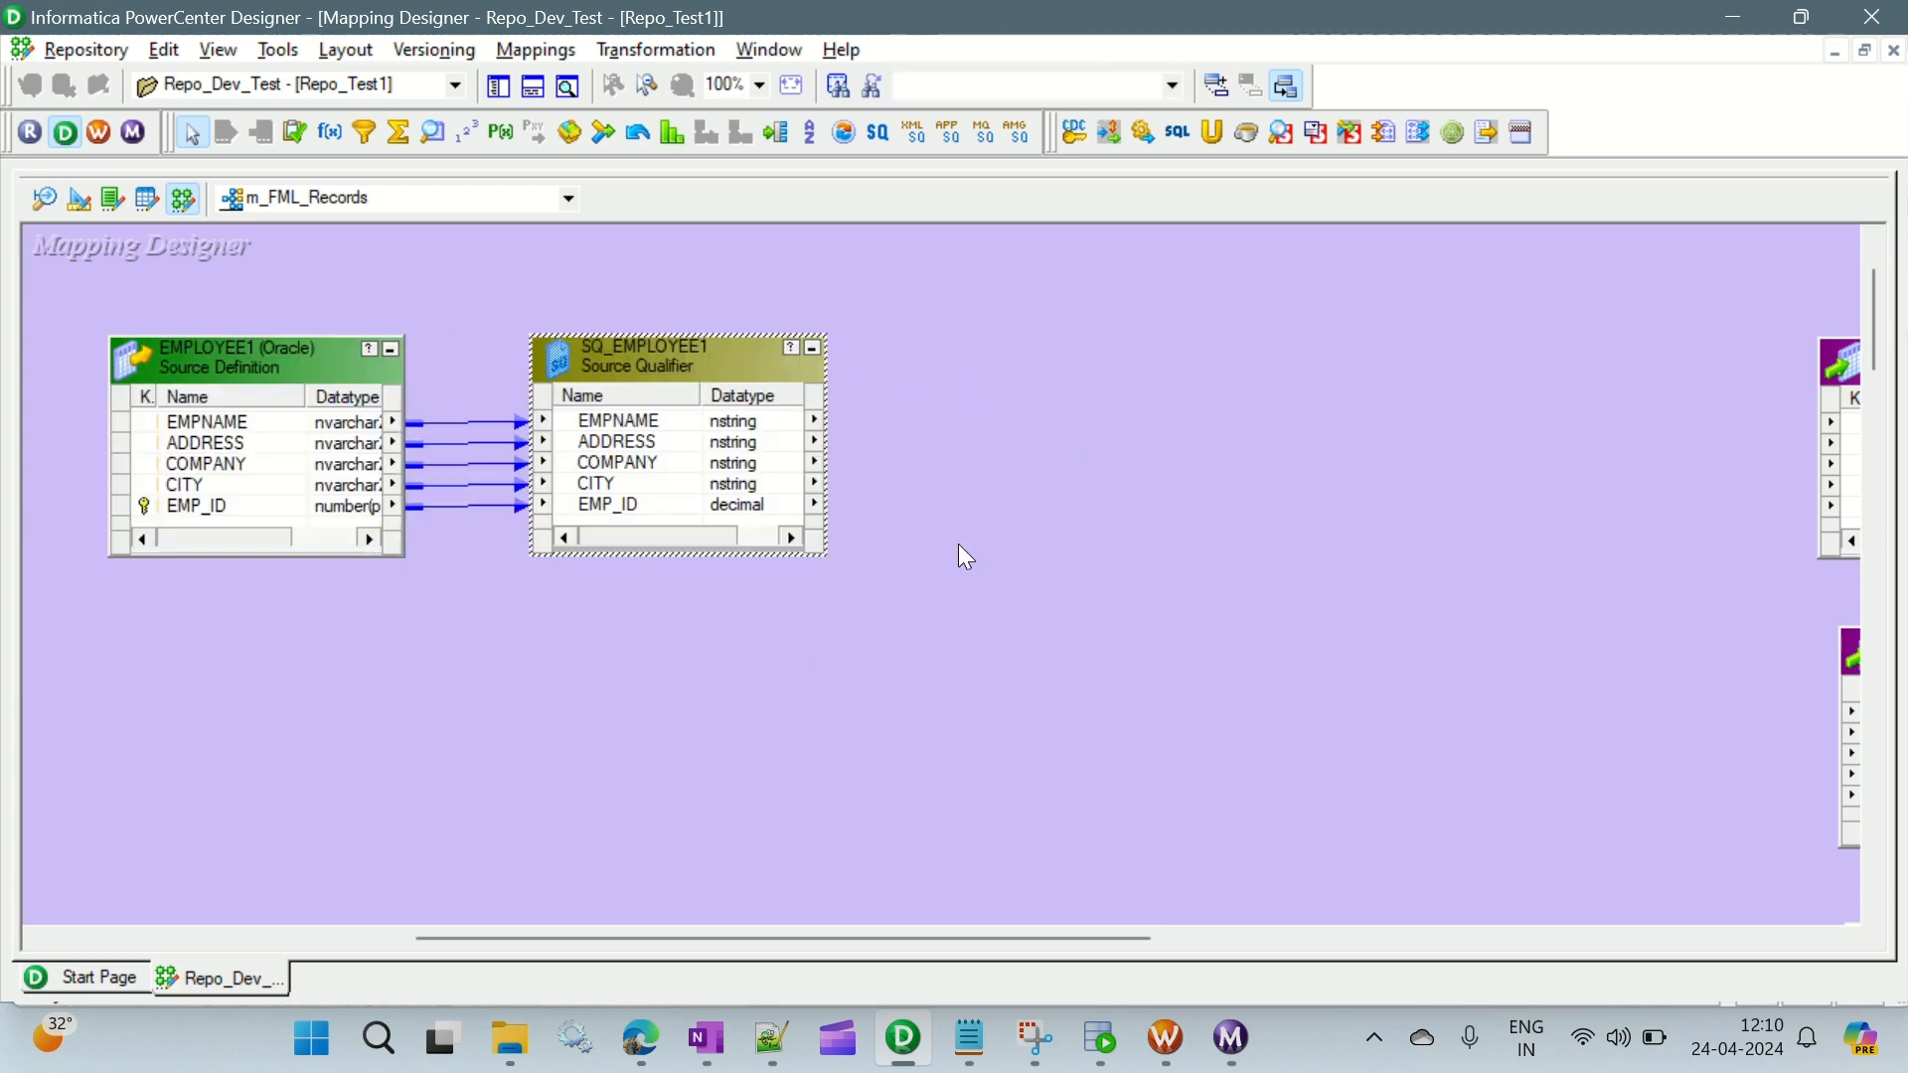
- Switch to the Notepad notes, review the middle-records transformation flow and sample data, and return to PowerCenter Designer
click(969, 1039)
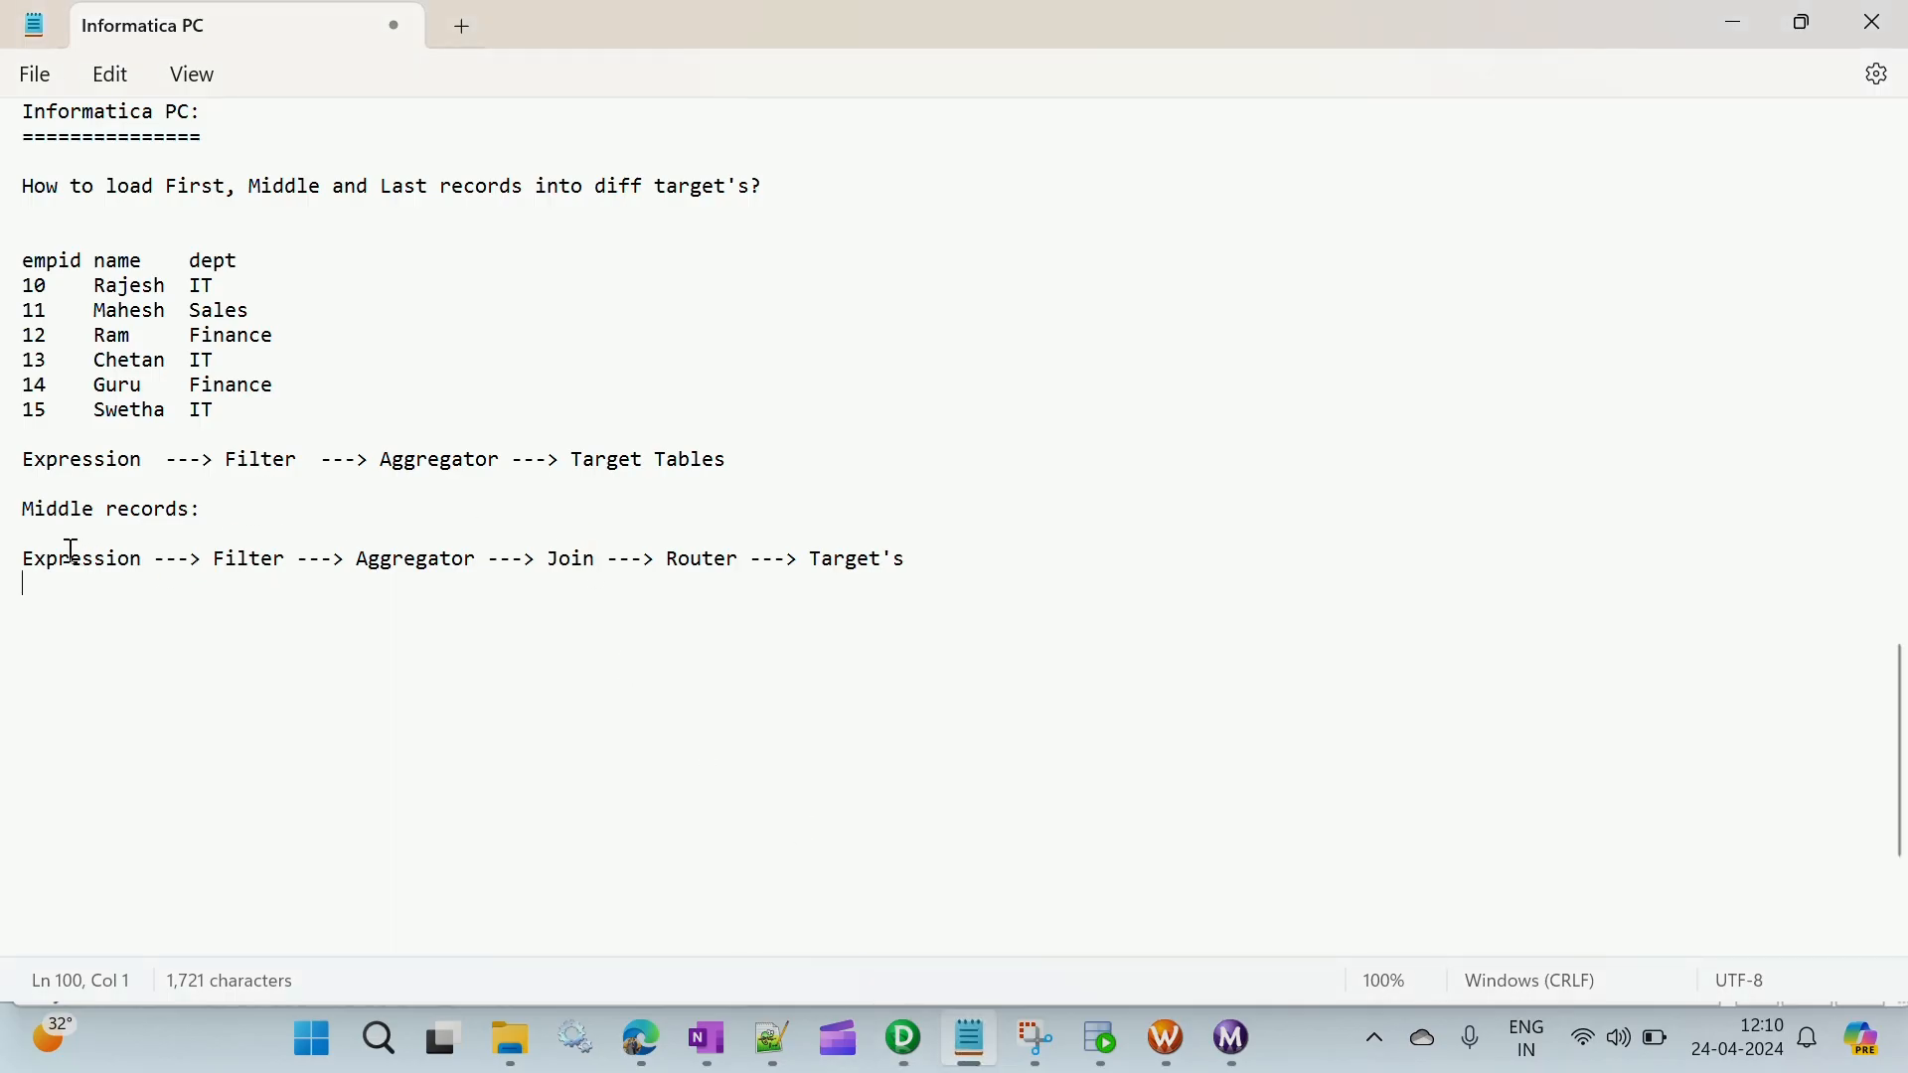
drag(25, 558, 139, 568)
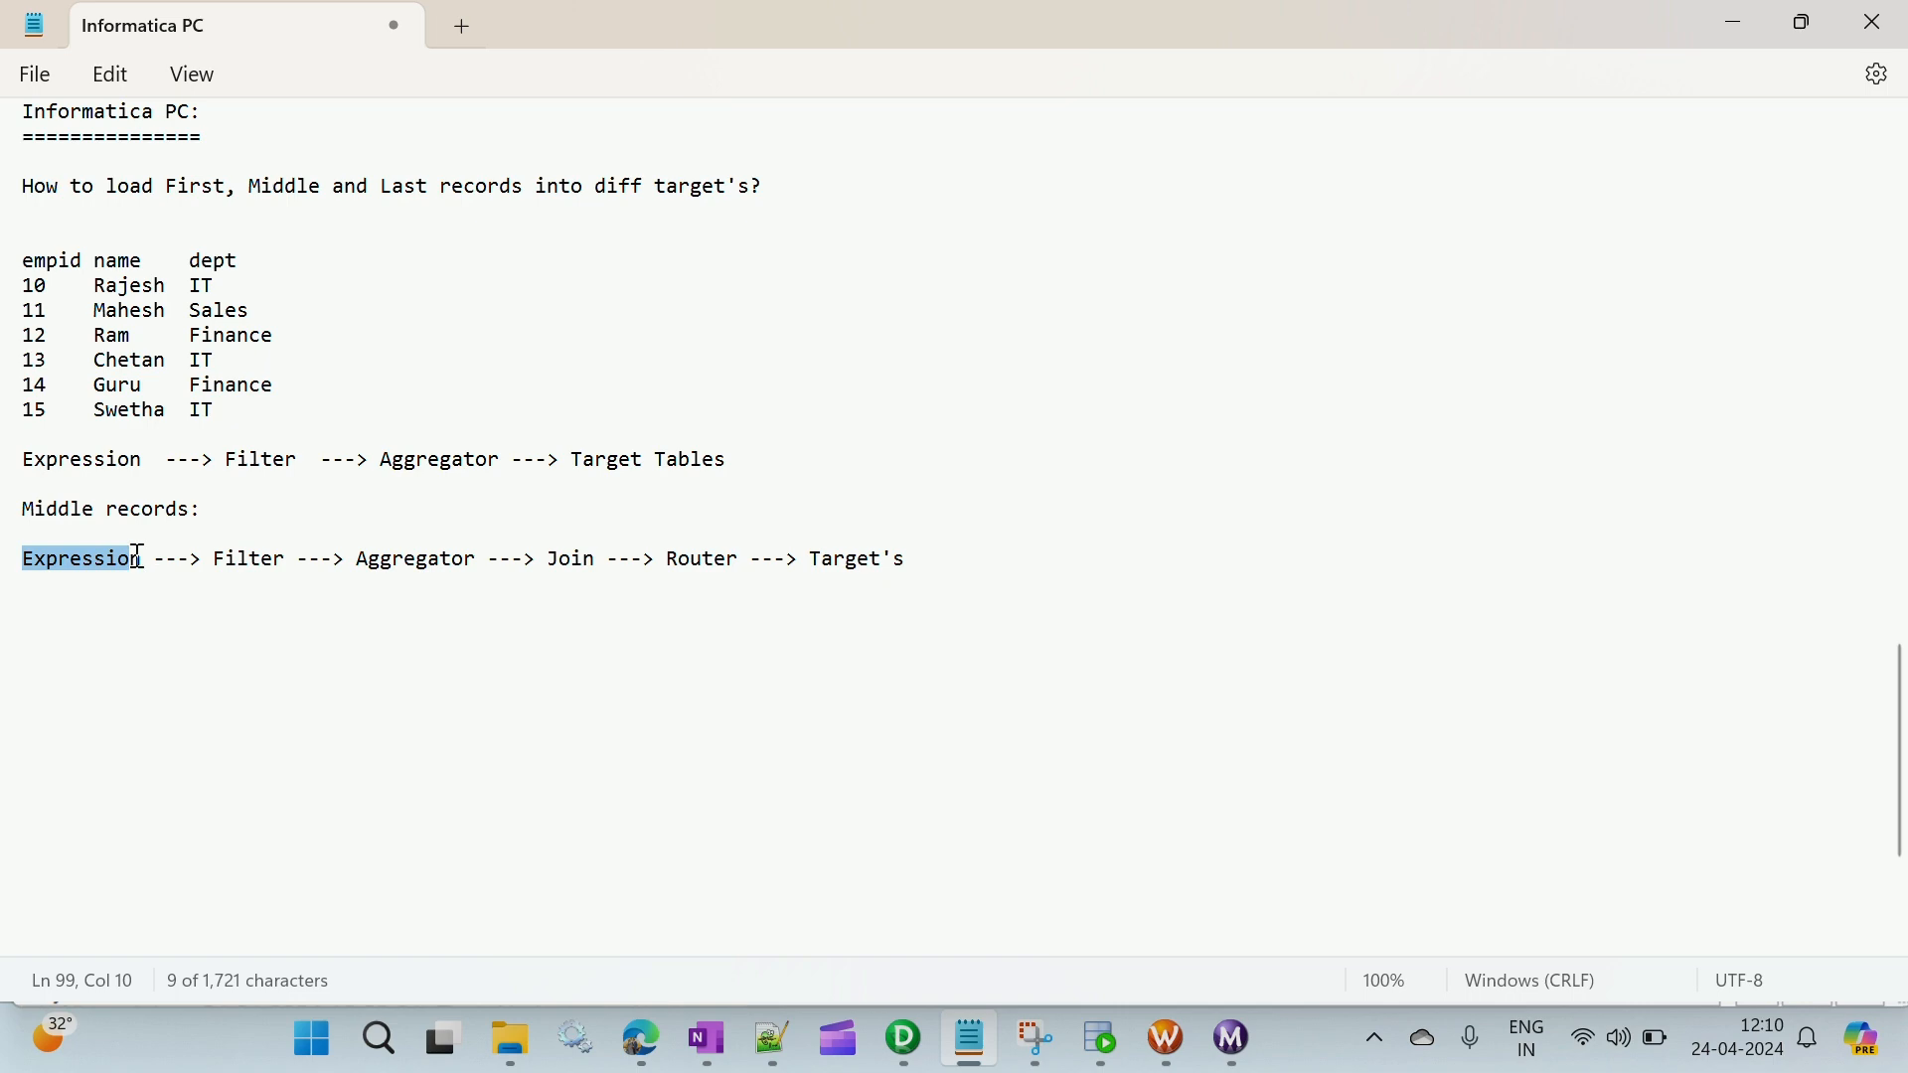
drag(28, 266, 219, 410)
click(103, 583)
key(alt+Tab)
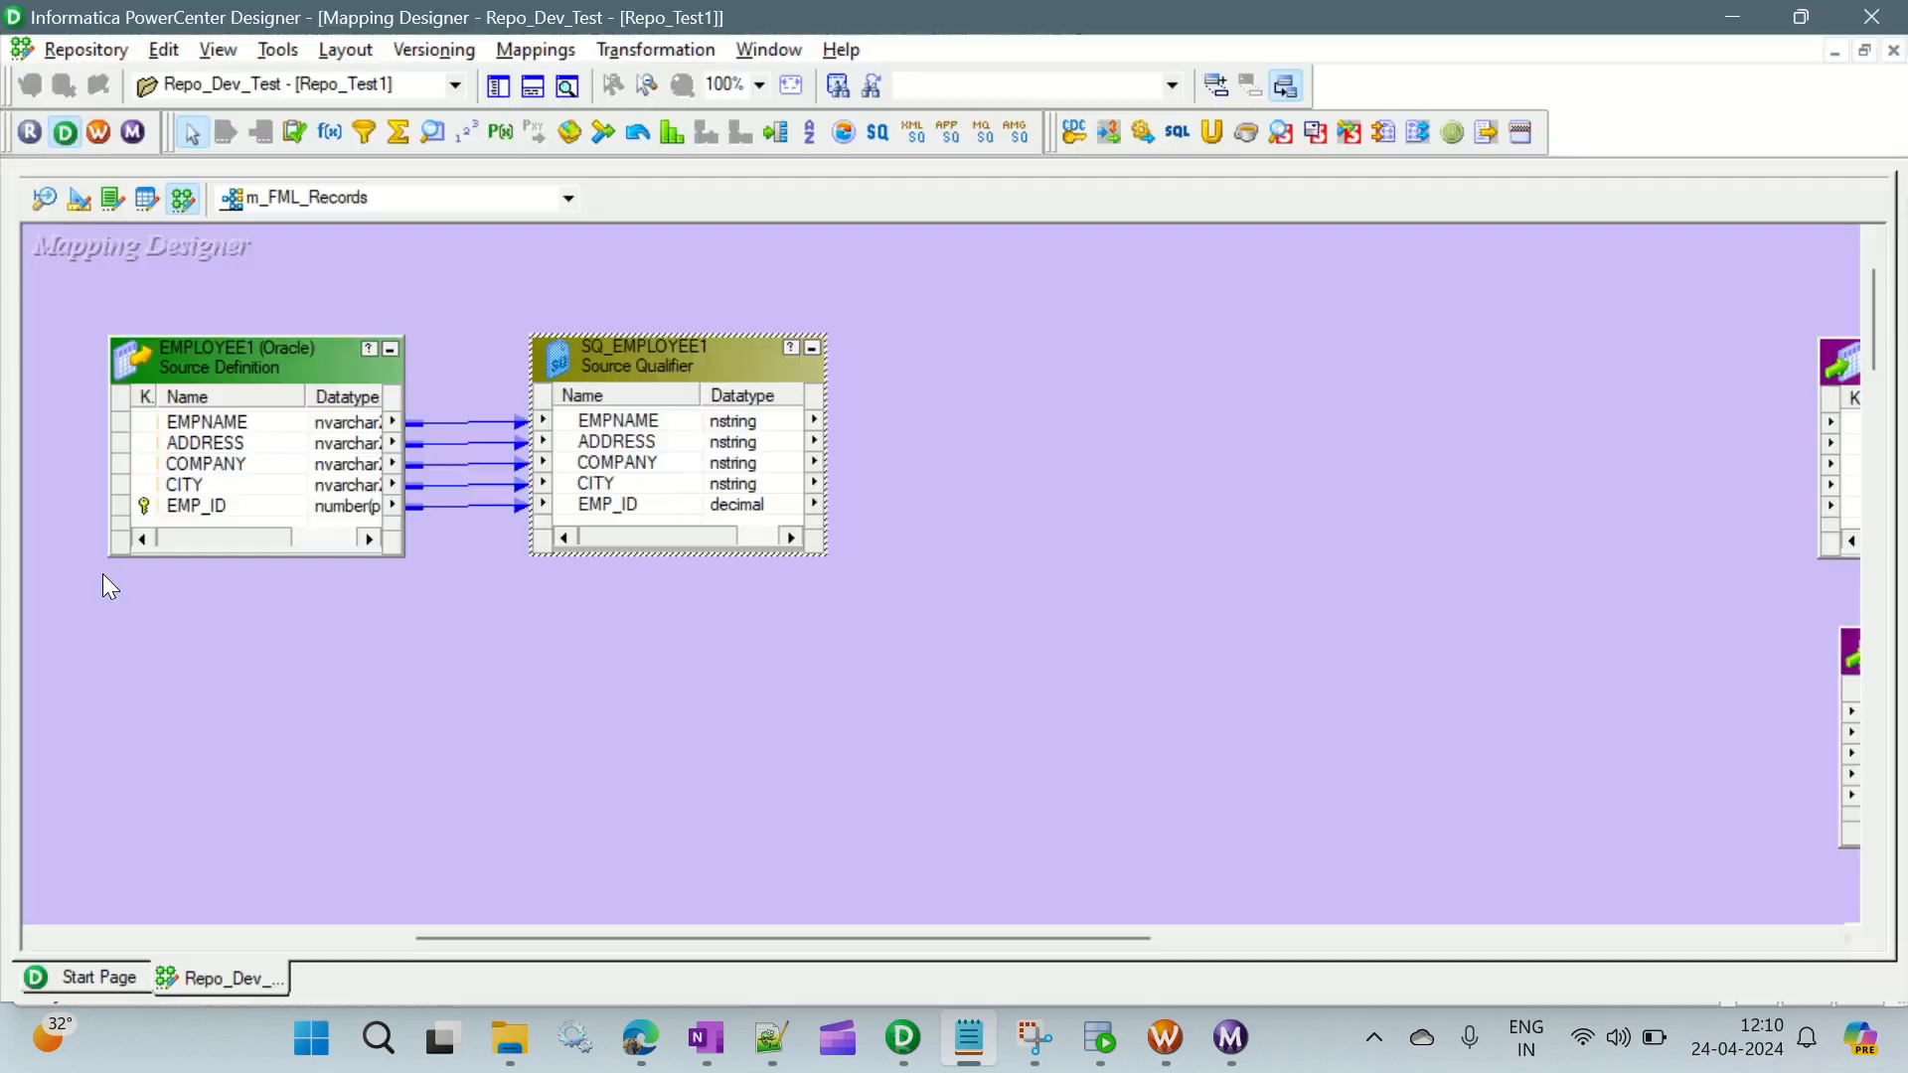
- Add an Expression transformation after SQ_EMPLOYEE1 and link all source qualifier ports into it
click(330, 138)
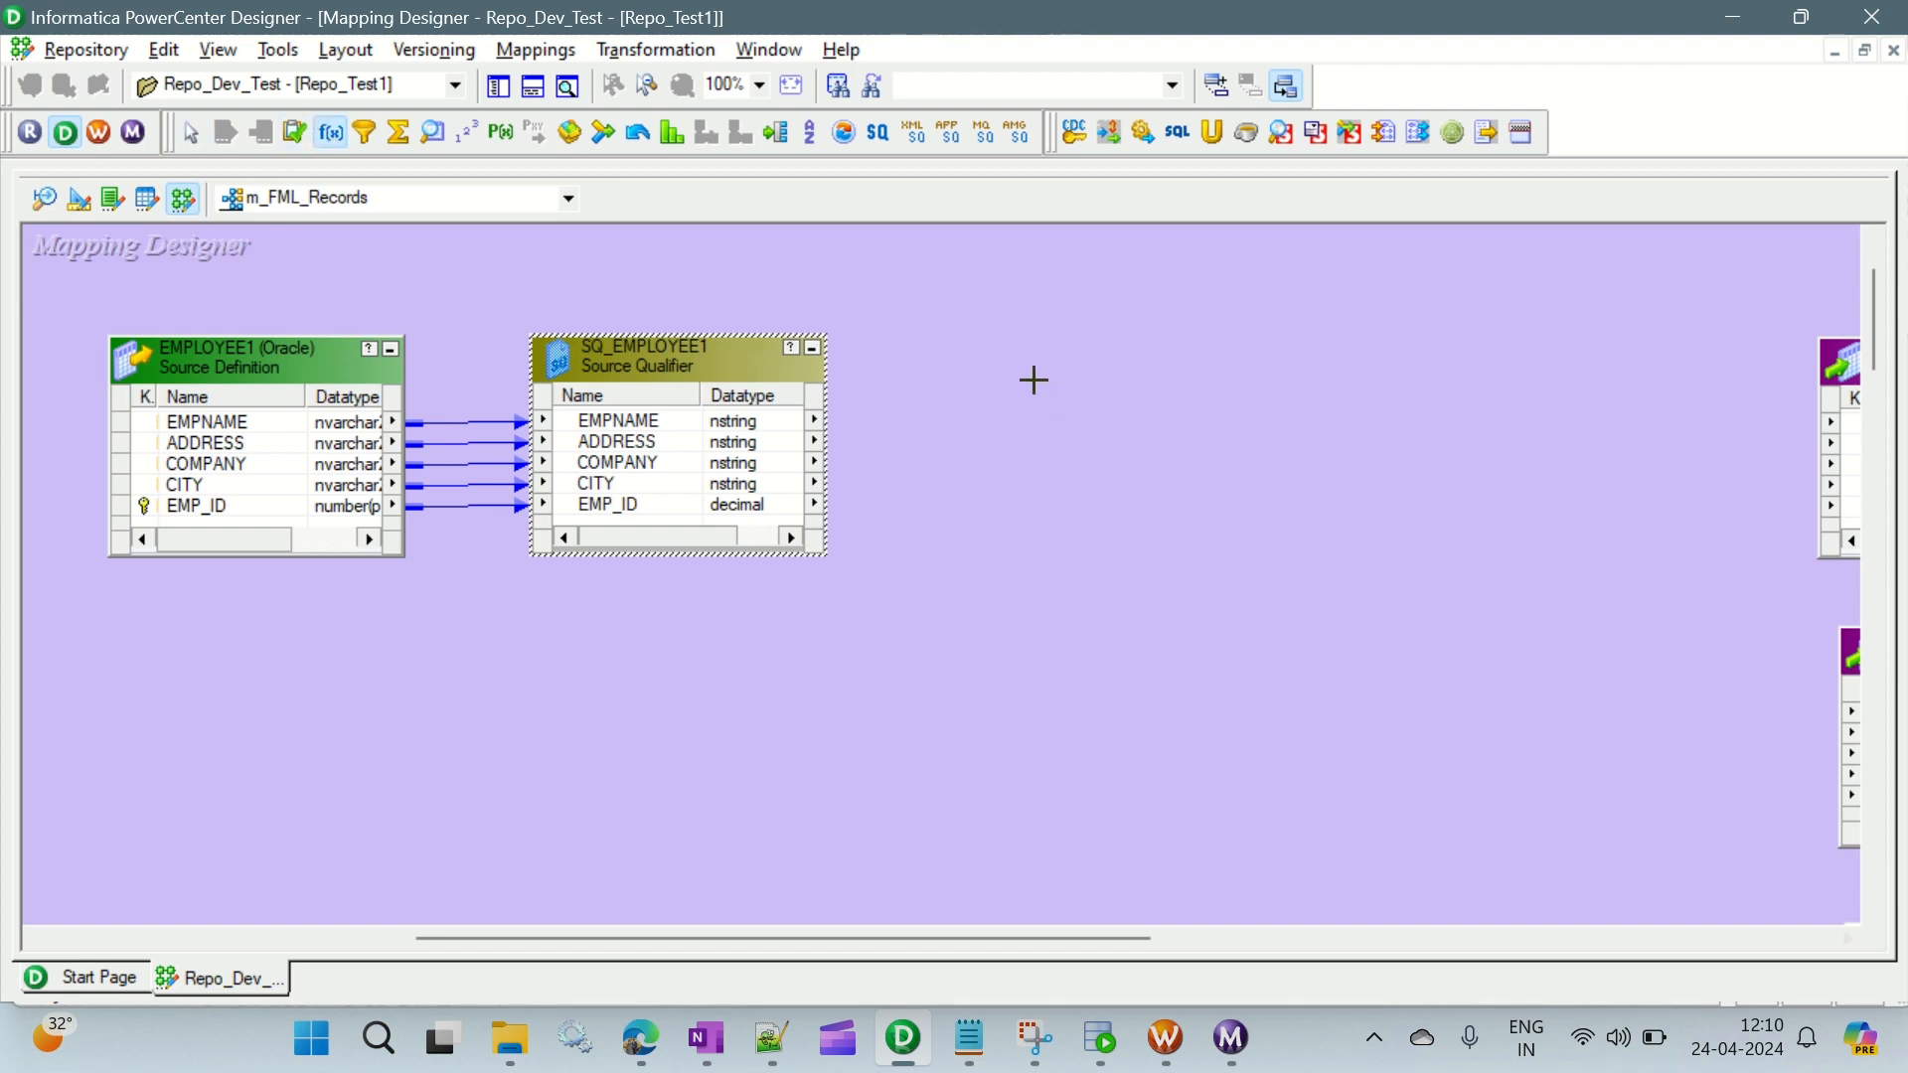
drag(915, 279, 1251, 540)
right_click(653, 439)
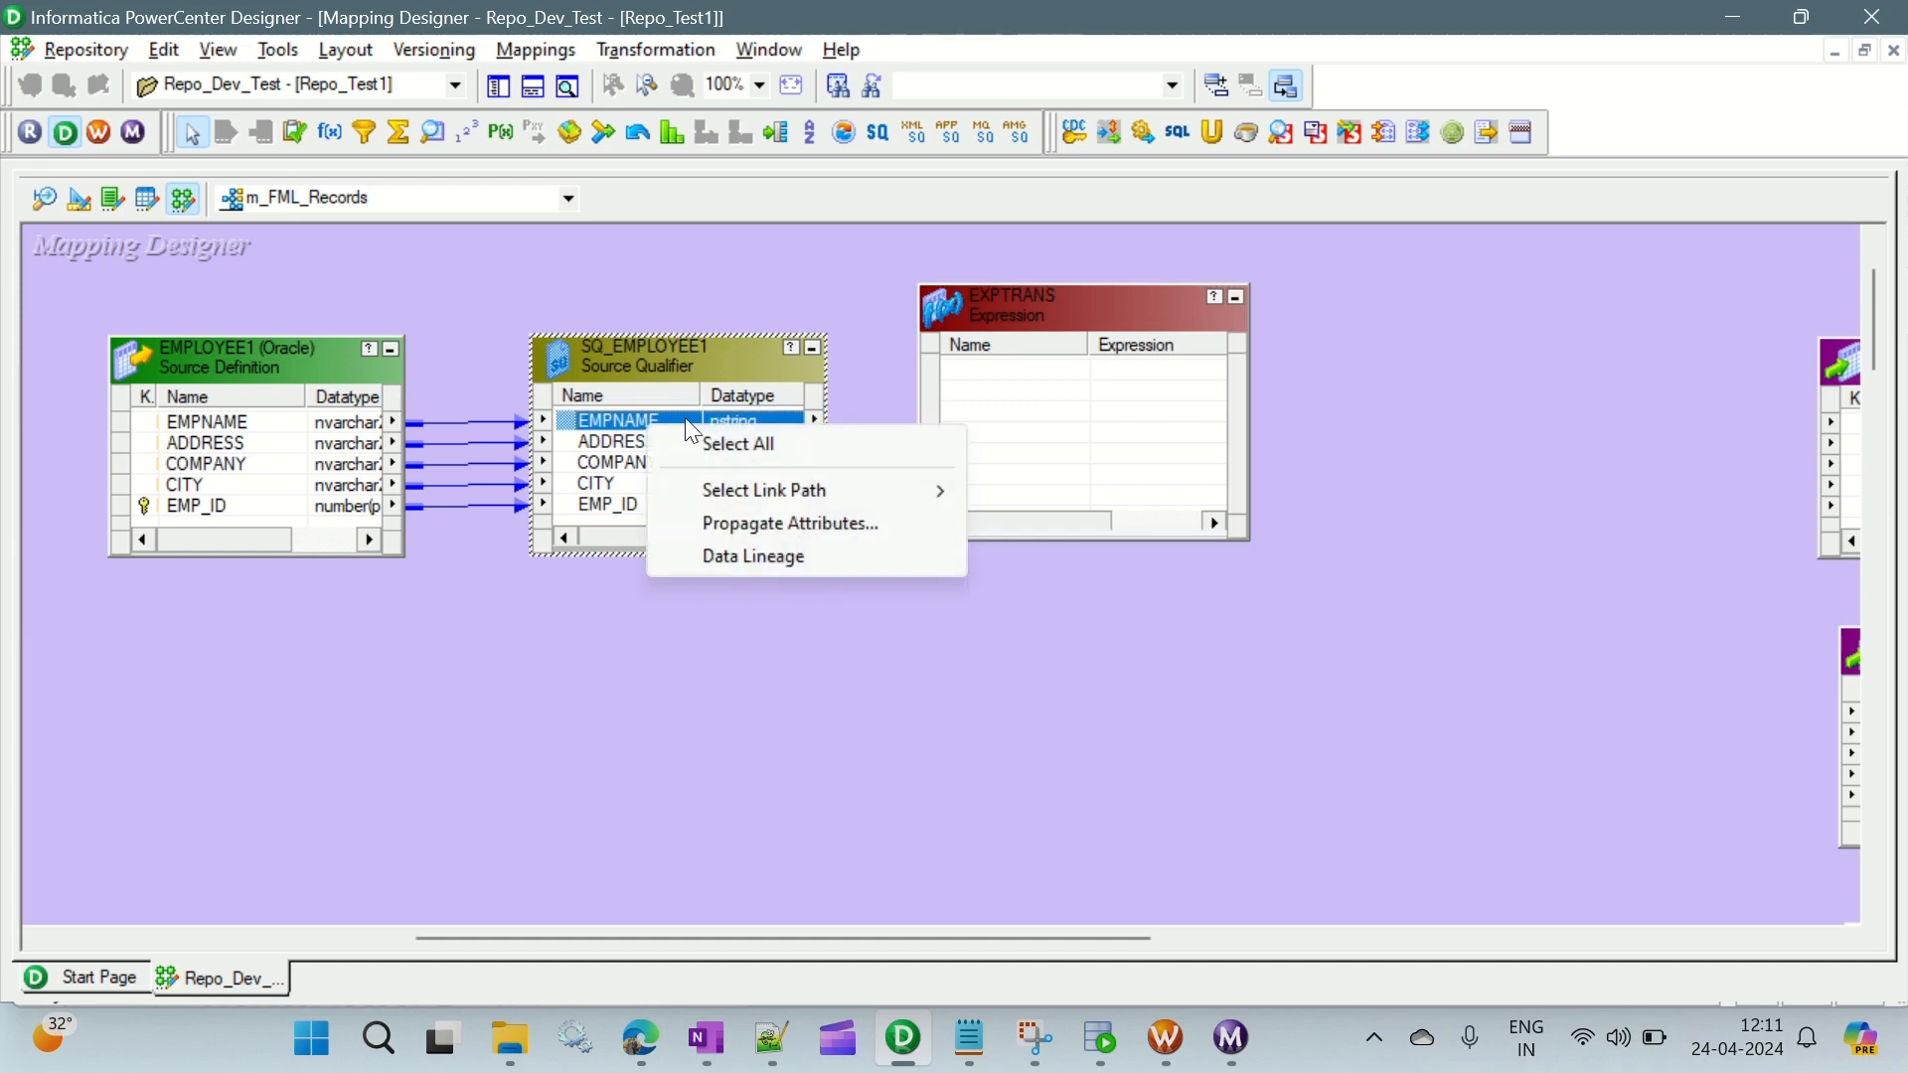
click(717, 453)
drag(654, 409, 999, 397)
- Add a port named v_seq after EMP_ID in the EXPTRANS transformation, with datatype integer, as a variable port
double_click(1060, 328)
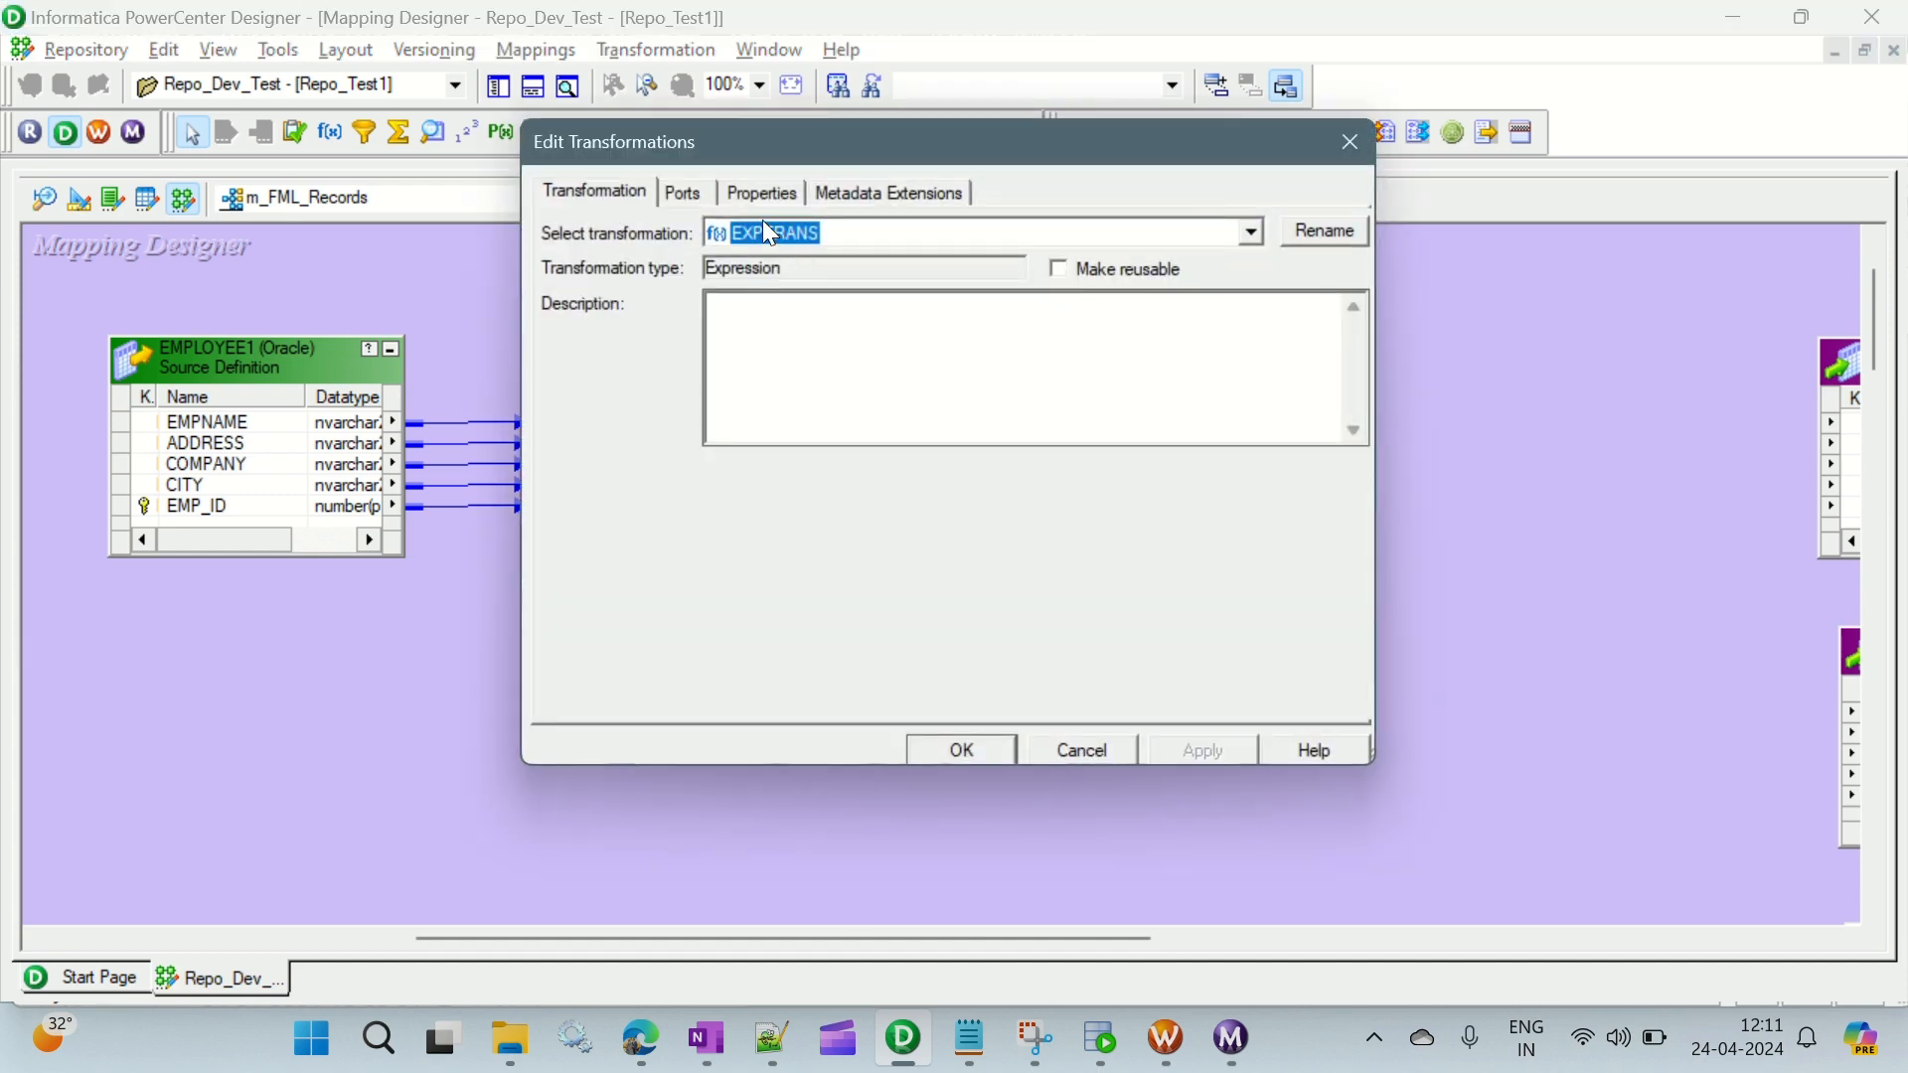
click(684, 191)
click(679, 438)
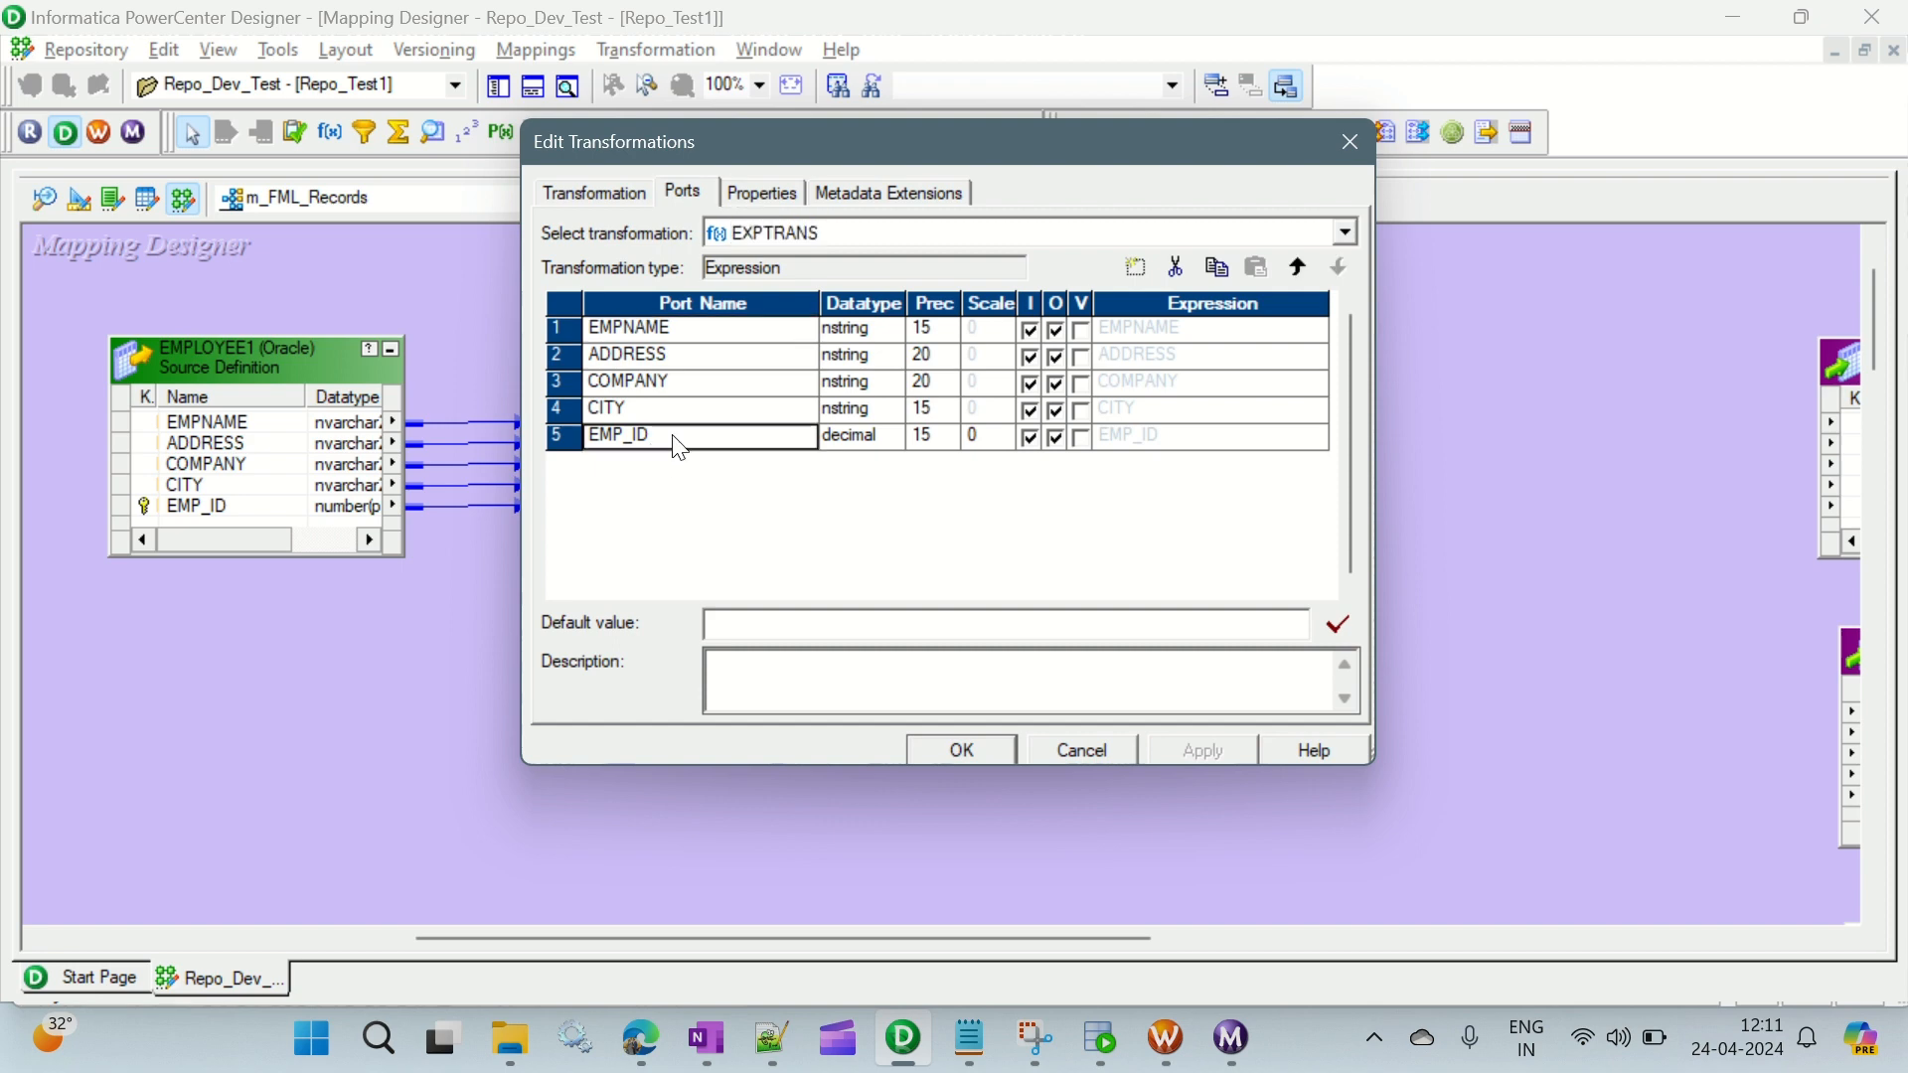
click(1139, 266)
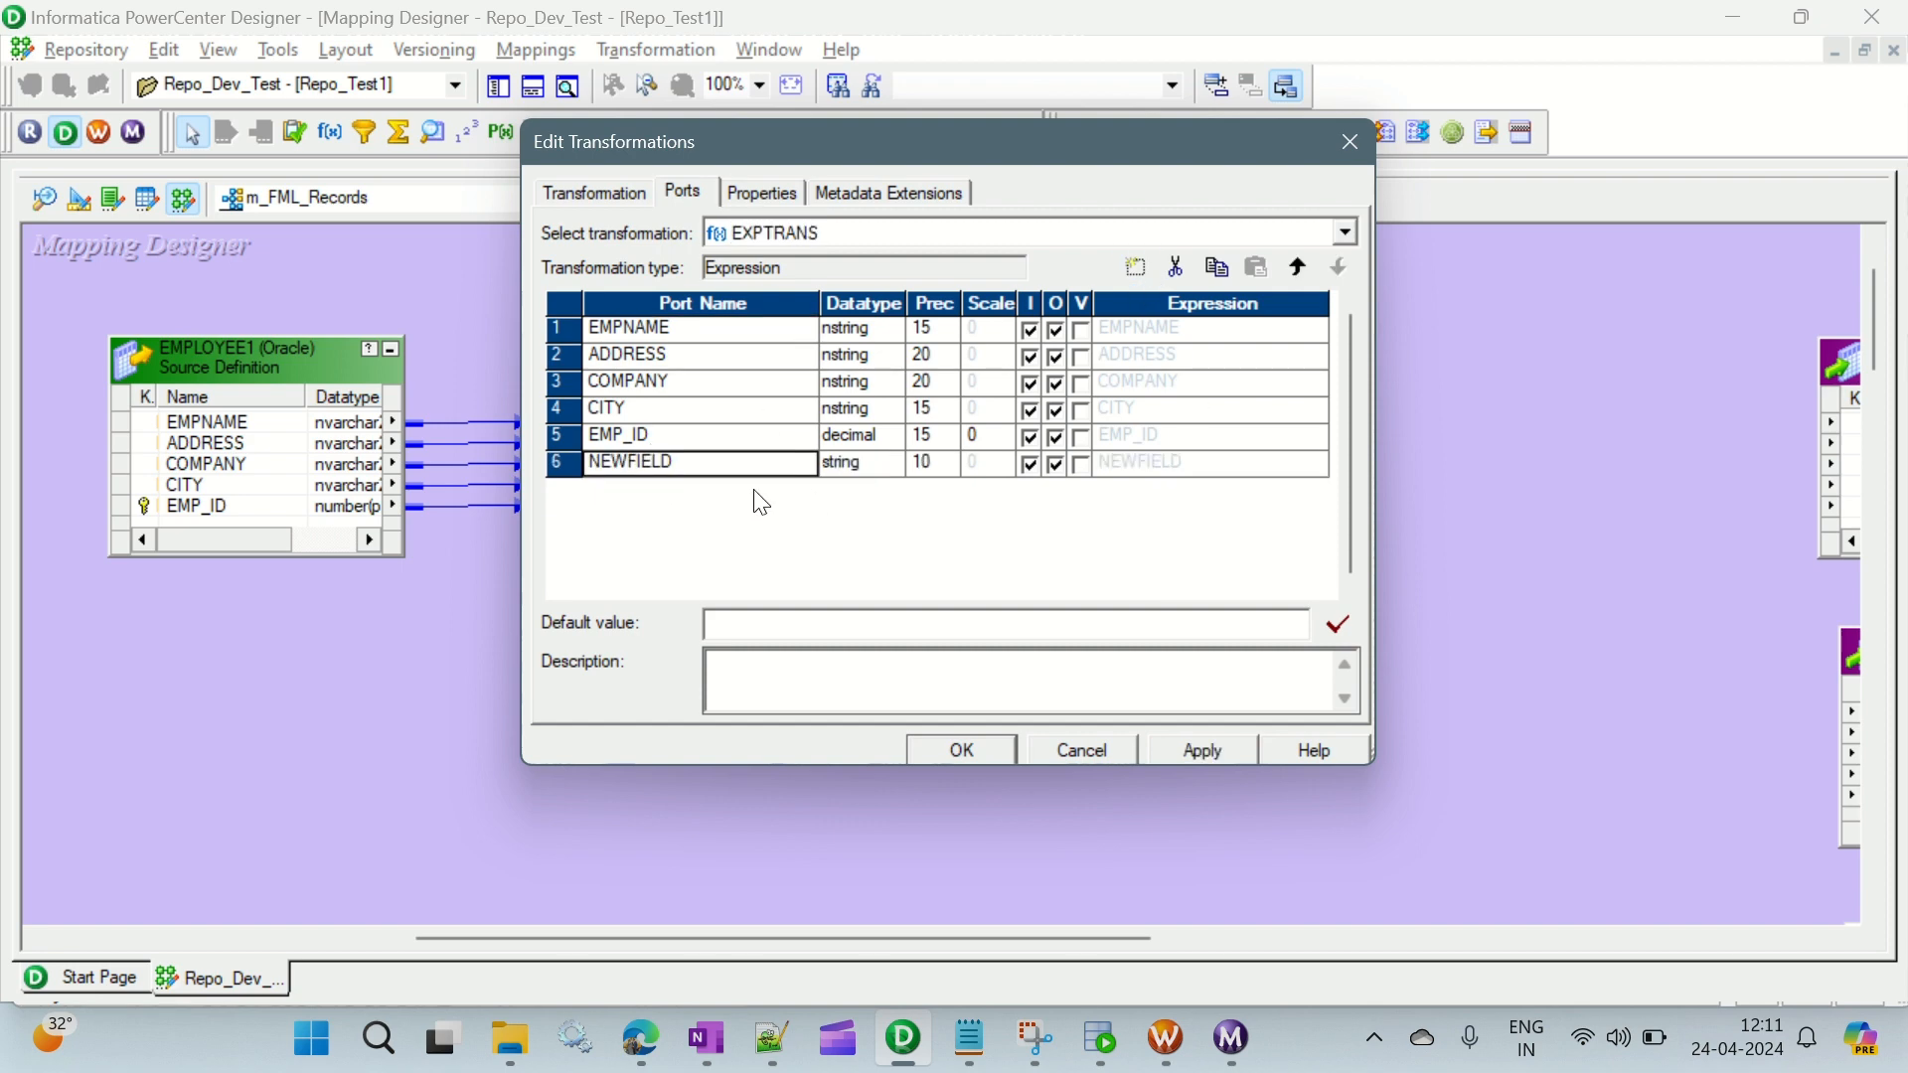
click(686, 462)
drag(685, 462, 547, 464)
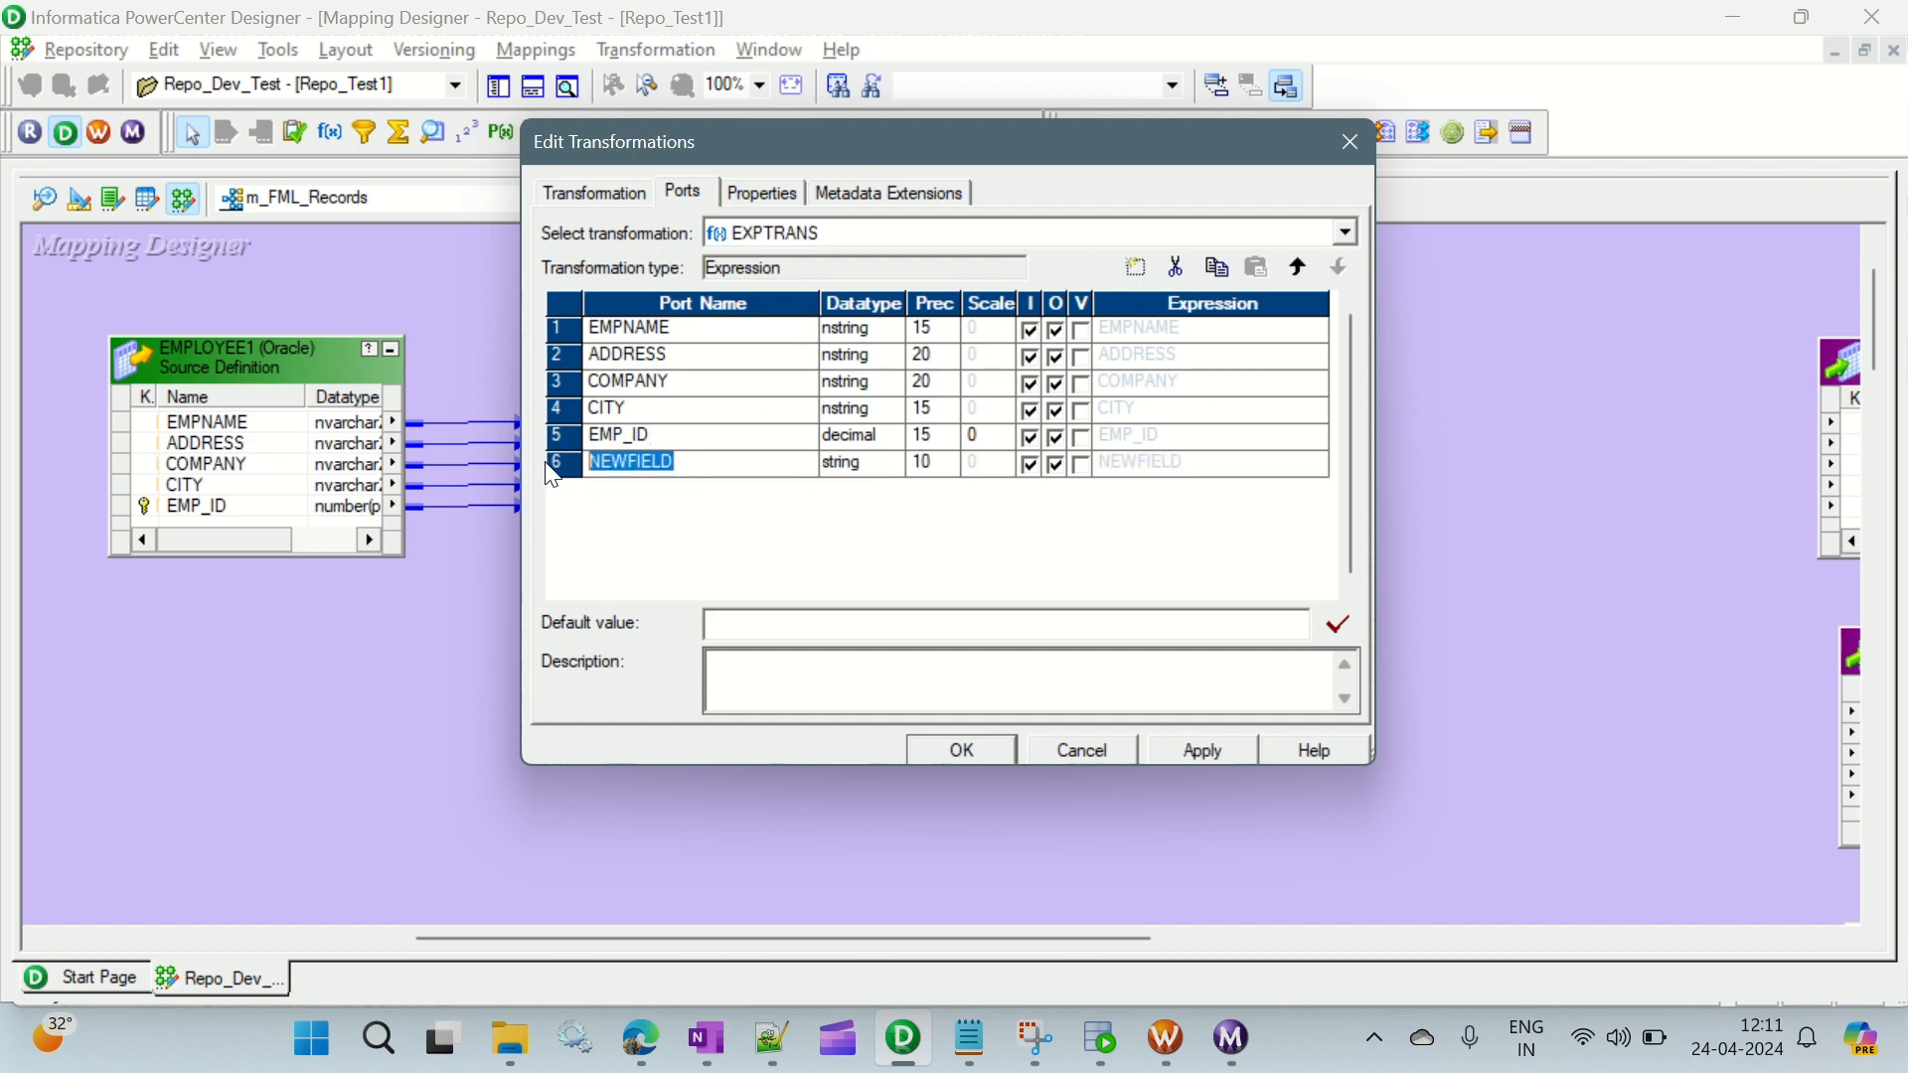
text(v_se)
key(Tab)
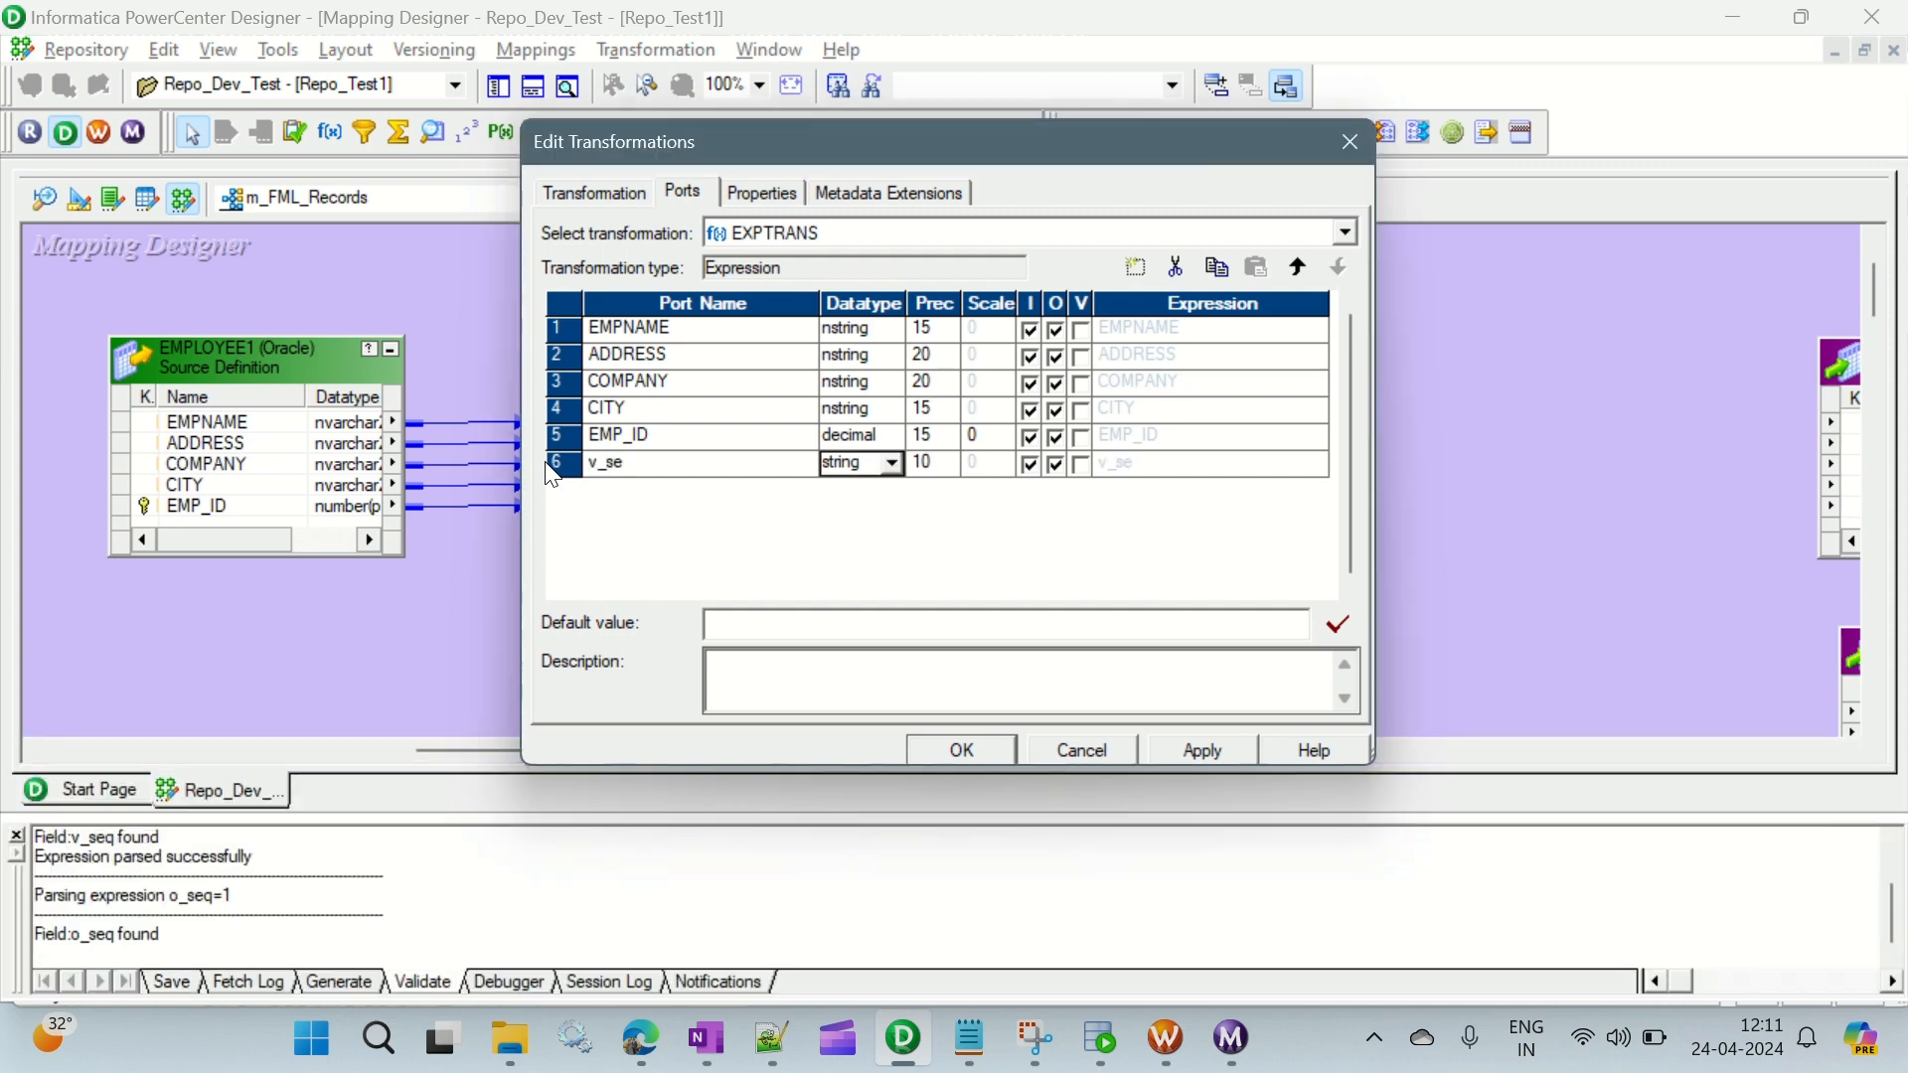
click(659, 462)
click(635, 460)
click(850, 462)
click(889, 464)
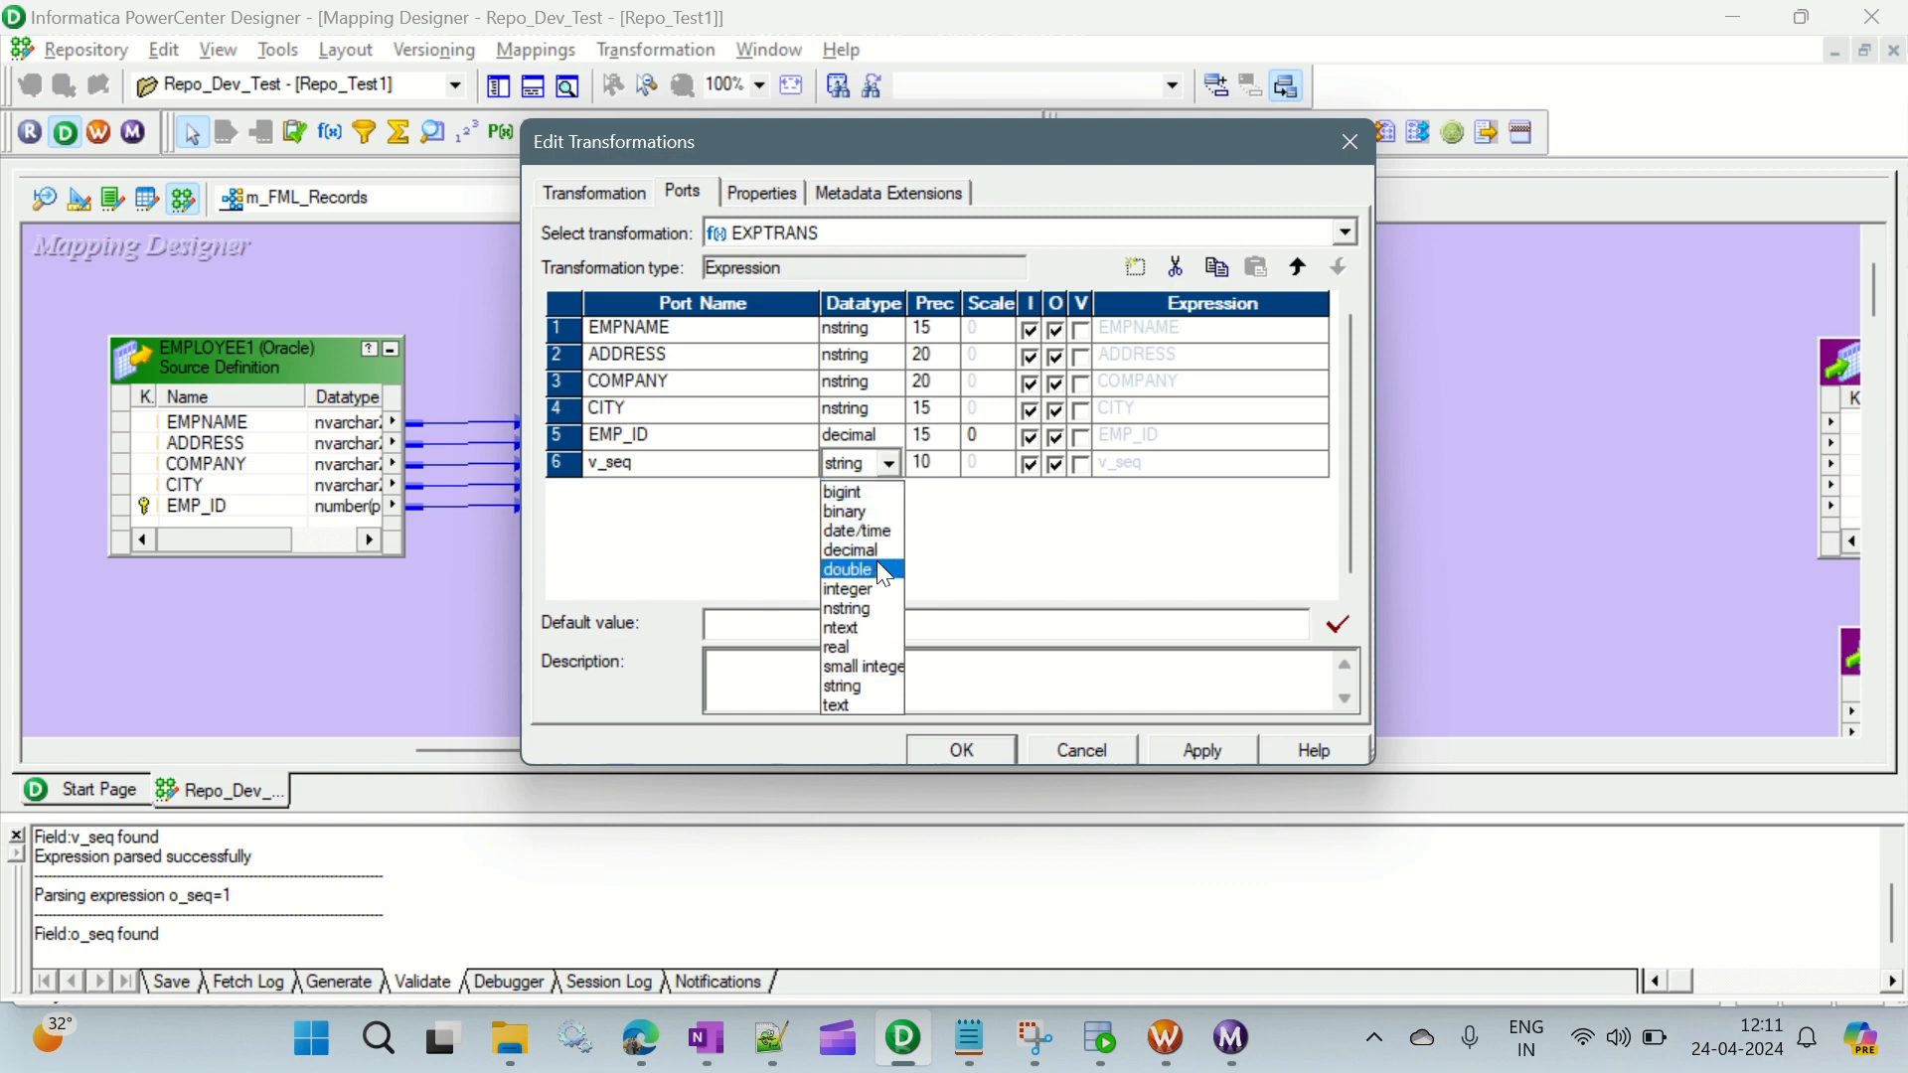
click(912, 582)
click(1082, 465)
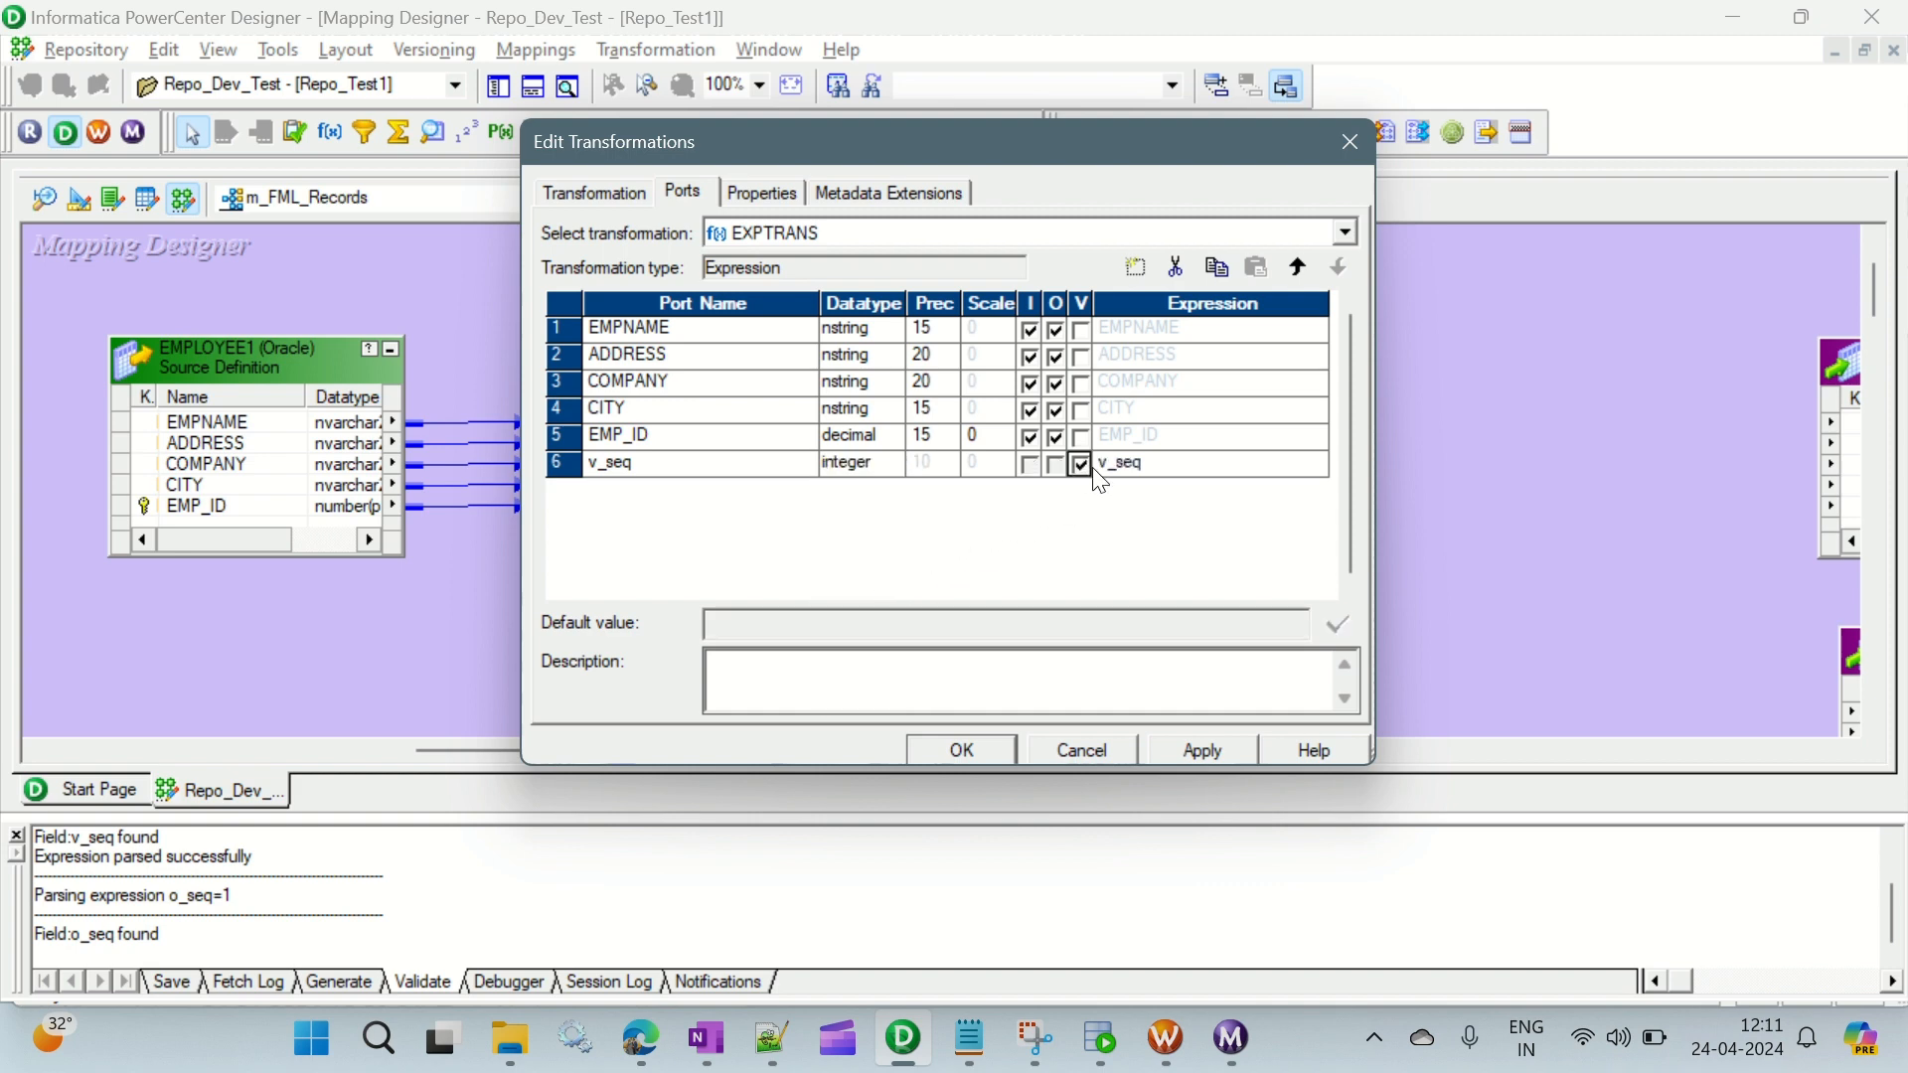
- Set the expression of v_seq to v_seq+1 and validate it
click(1173, 464)
click(1318, 463)
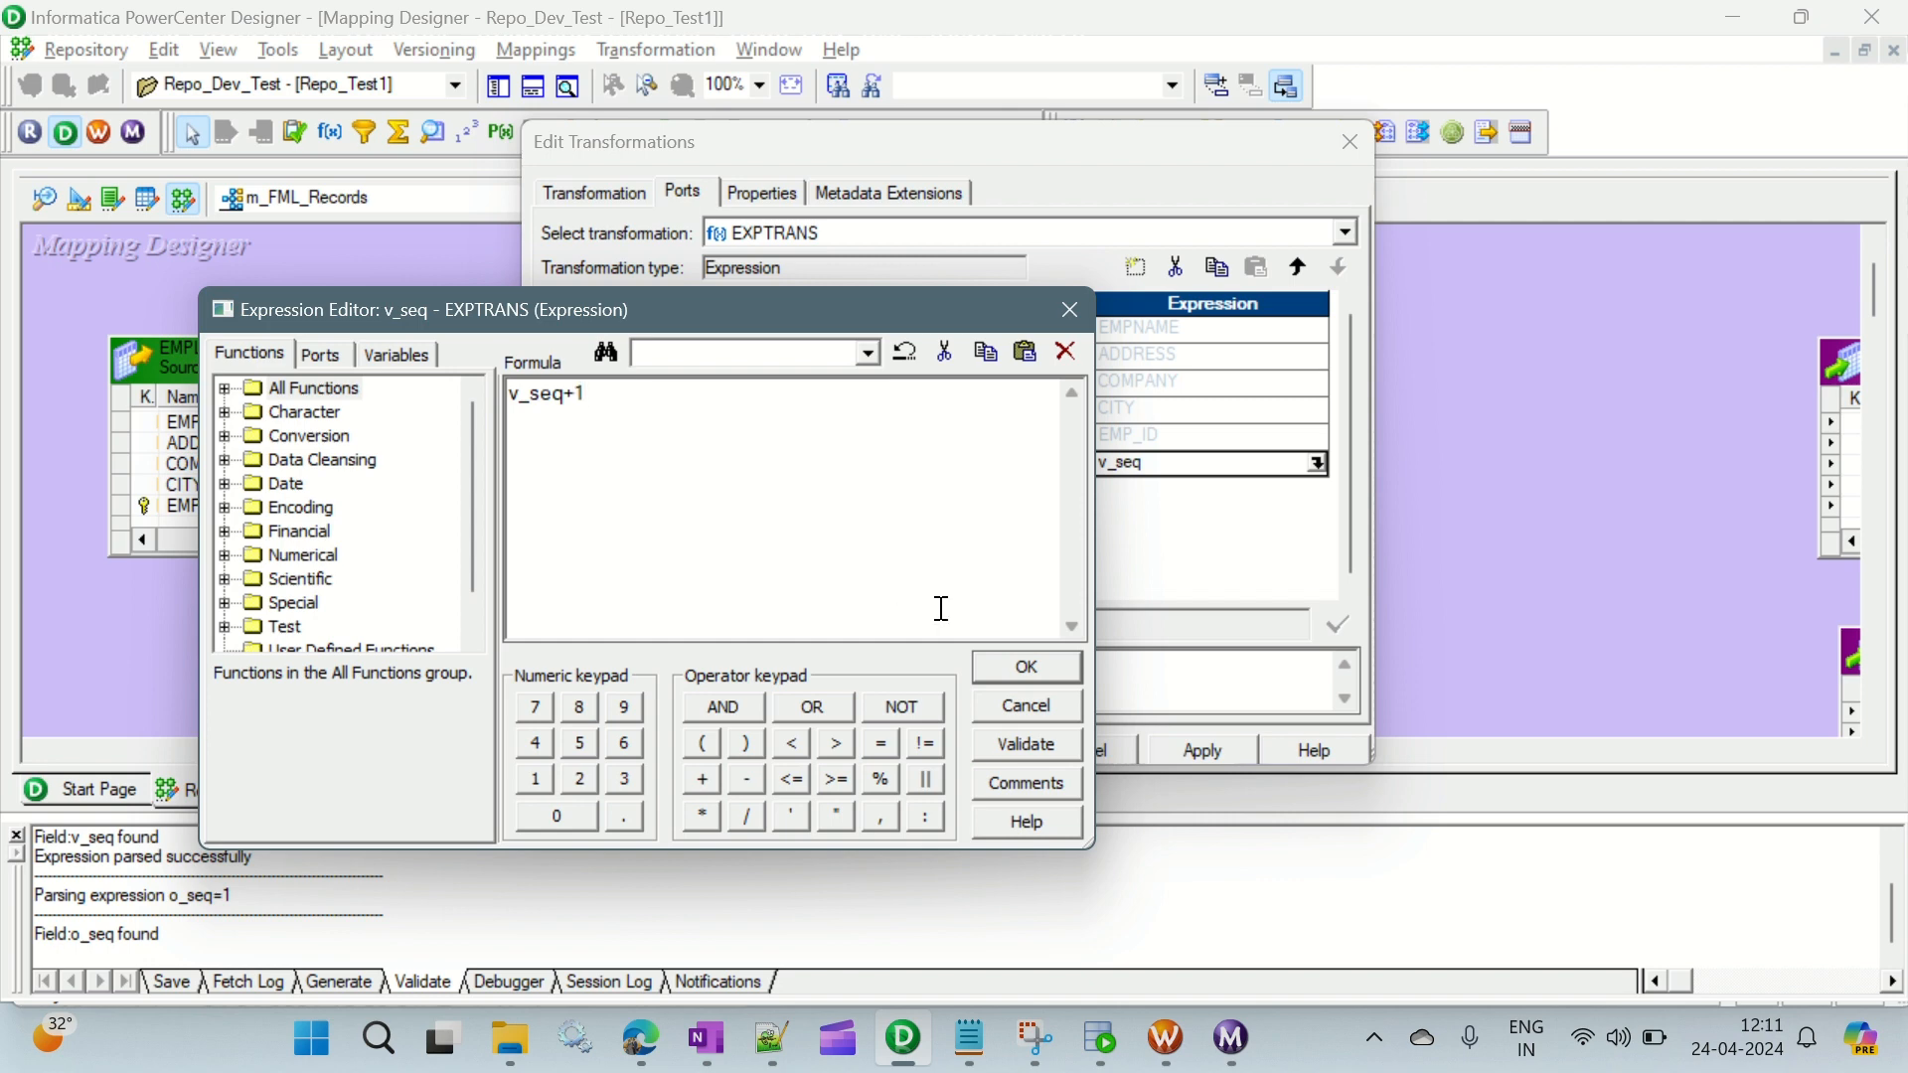
click(1042, 740)
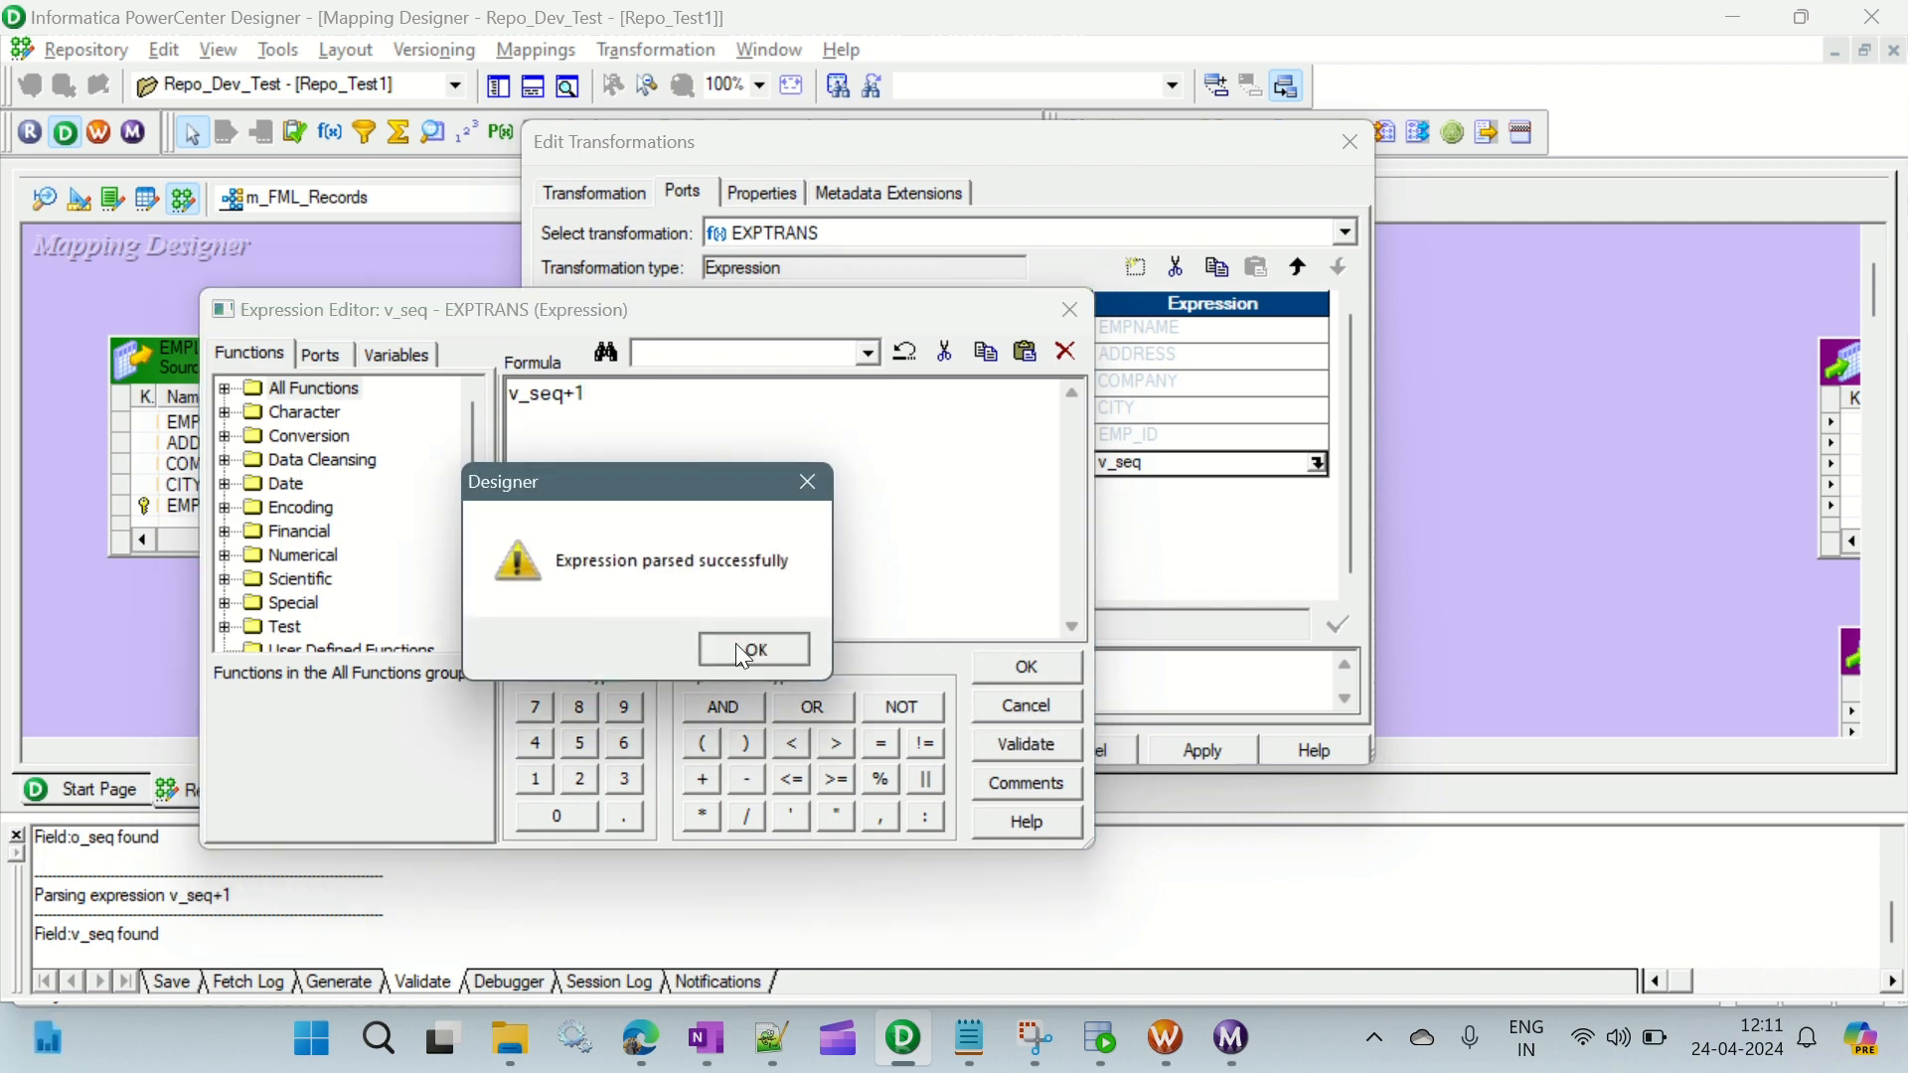
click(738, 644)
click(1042, 660)
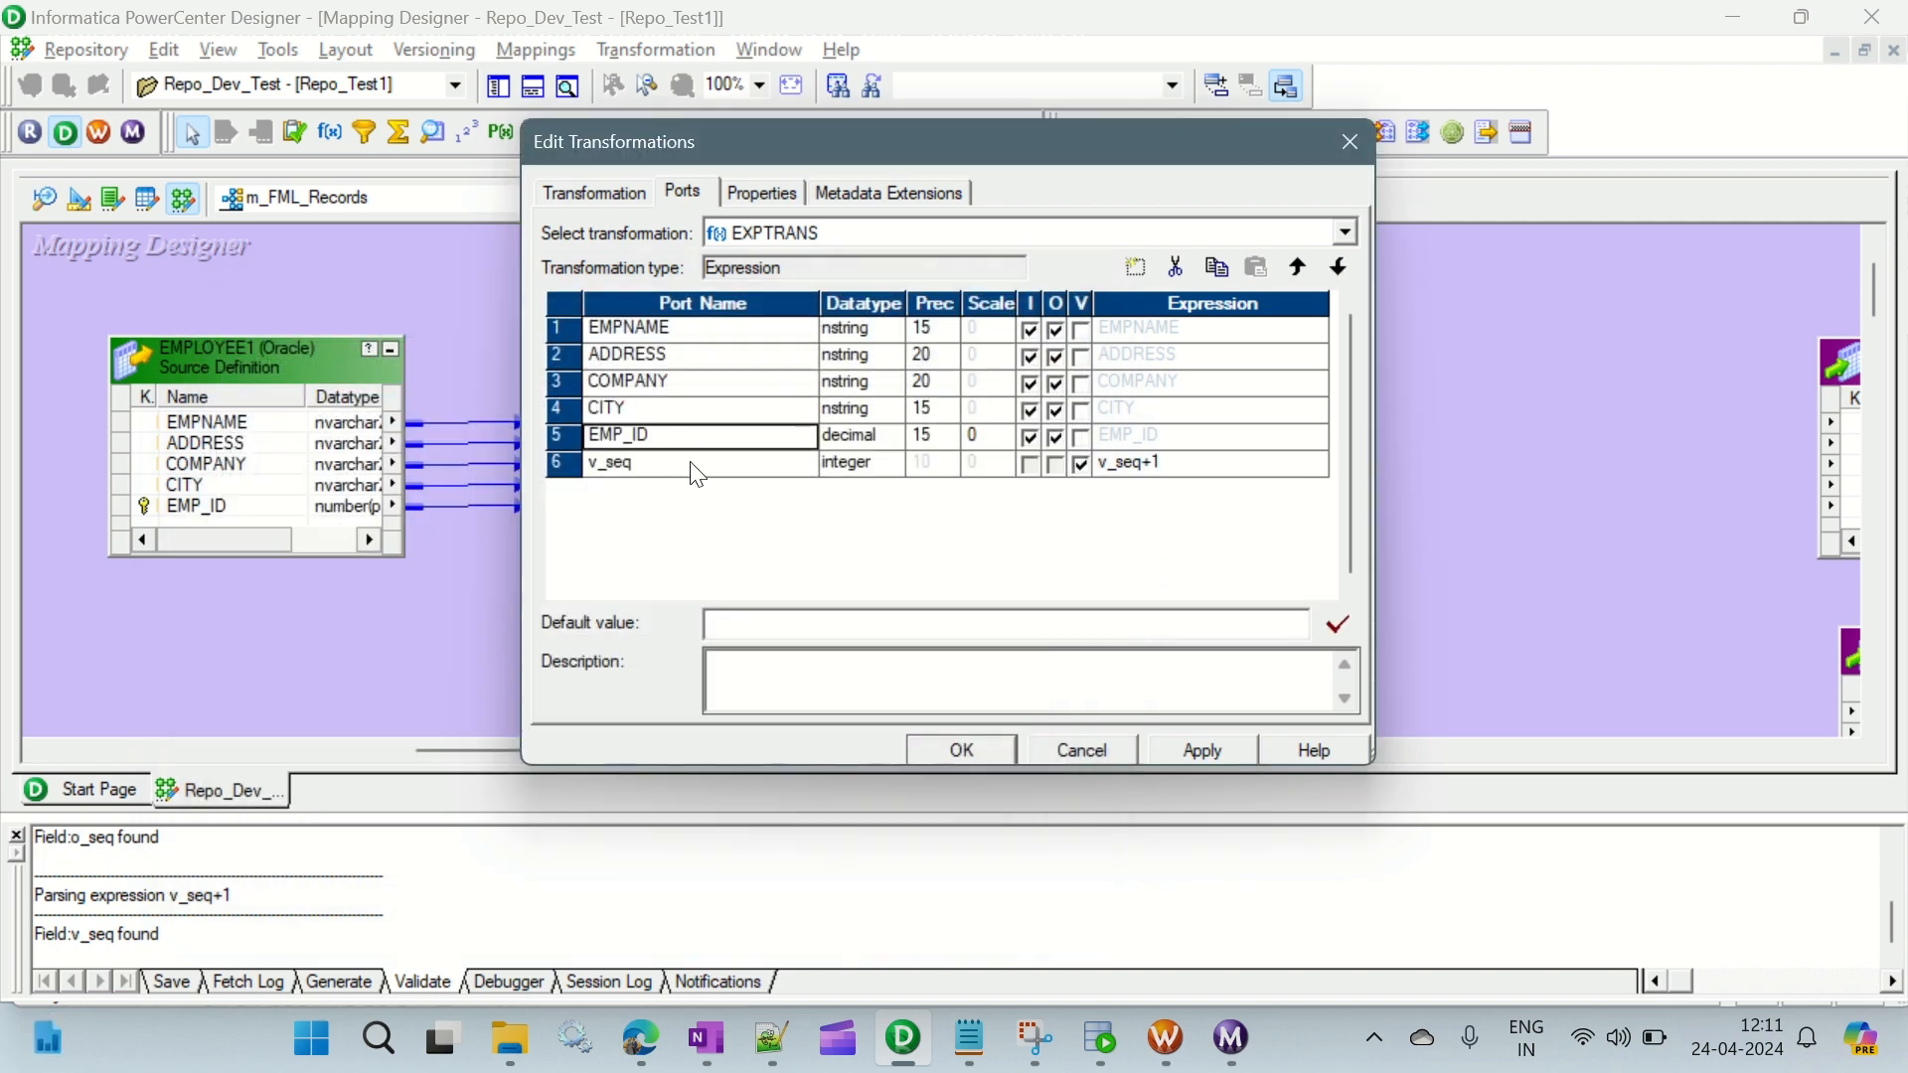
- Add an integer output-only port named o_seq to EXPTRANS with the expression v_seq
click(1136, 268)
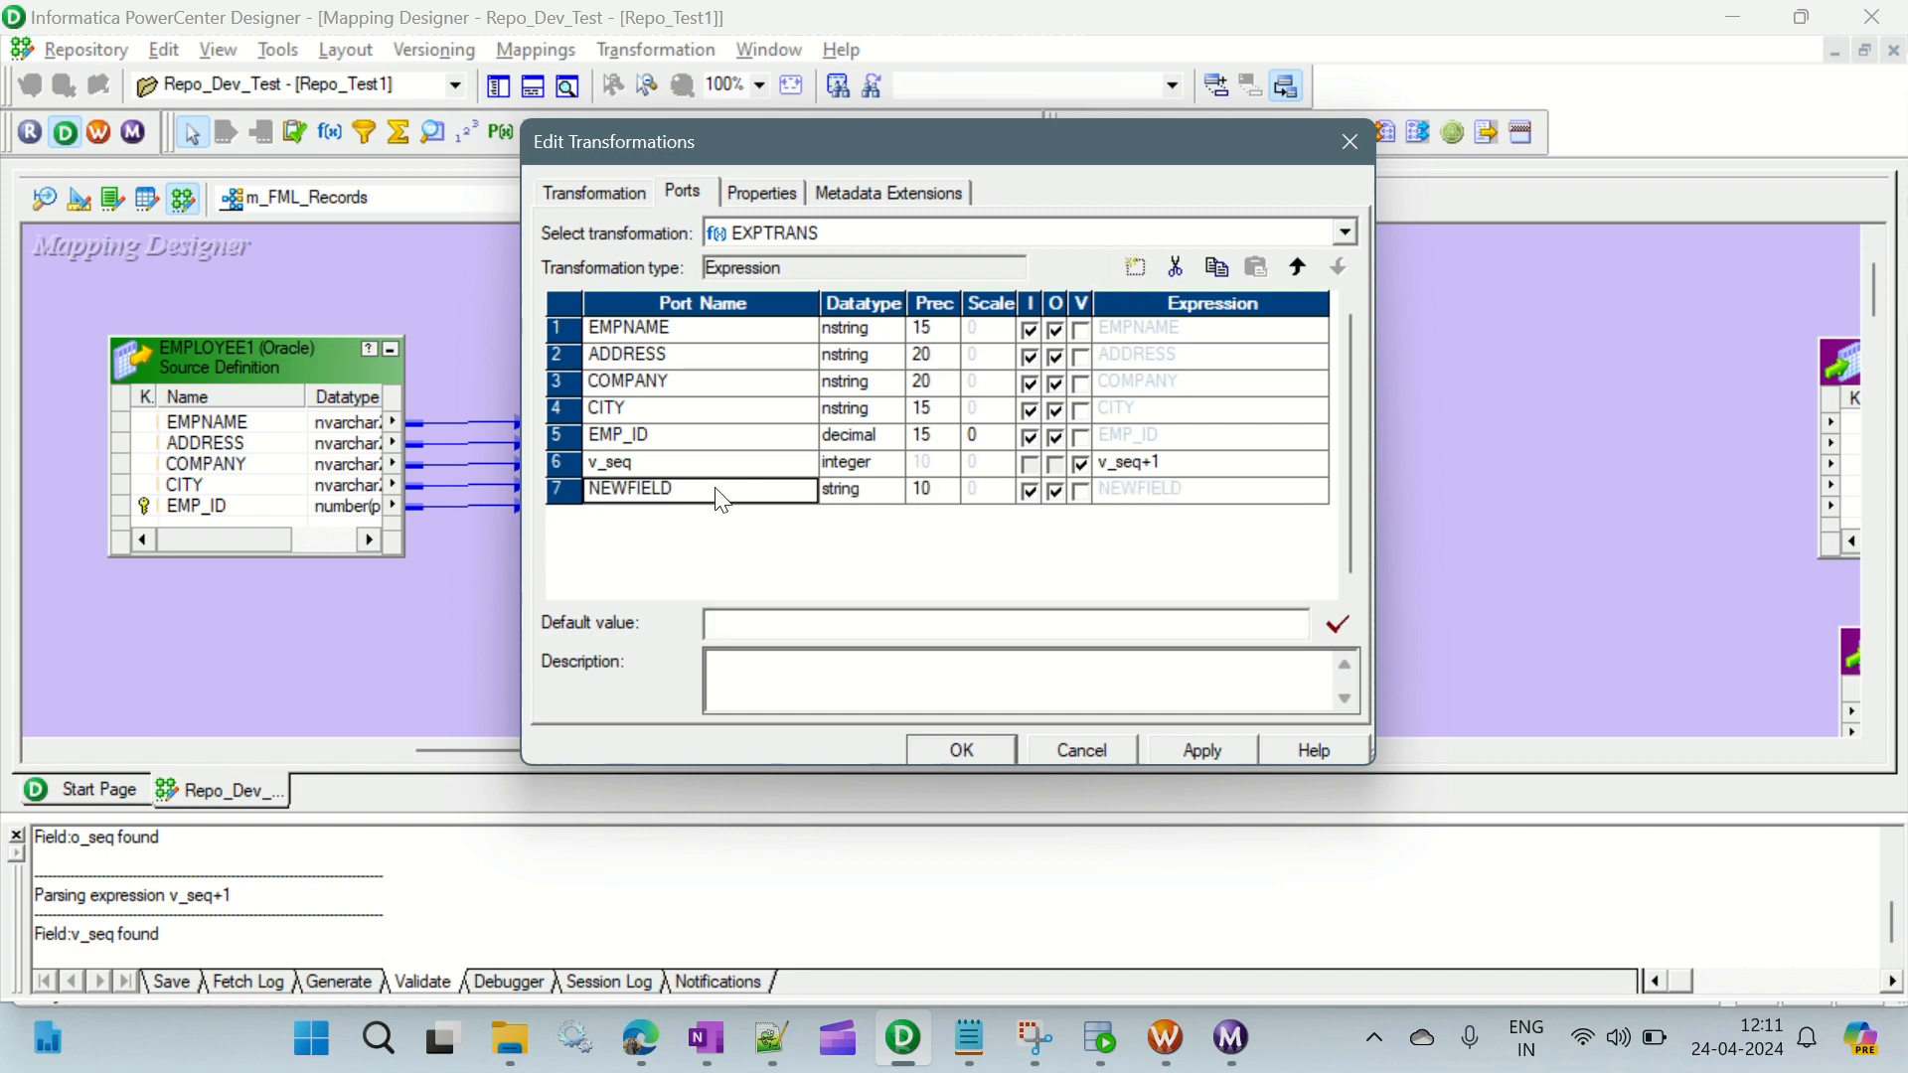
drag(674, 490, 570, 490)
text(o_seq)
click(887, 491)
click(865, 616)
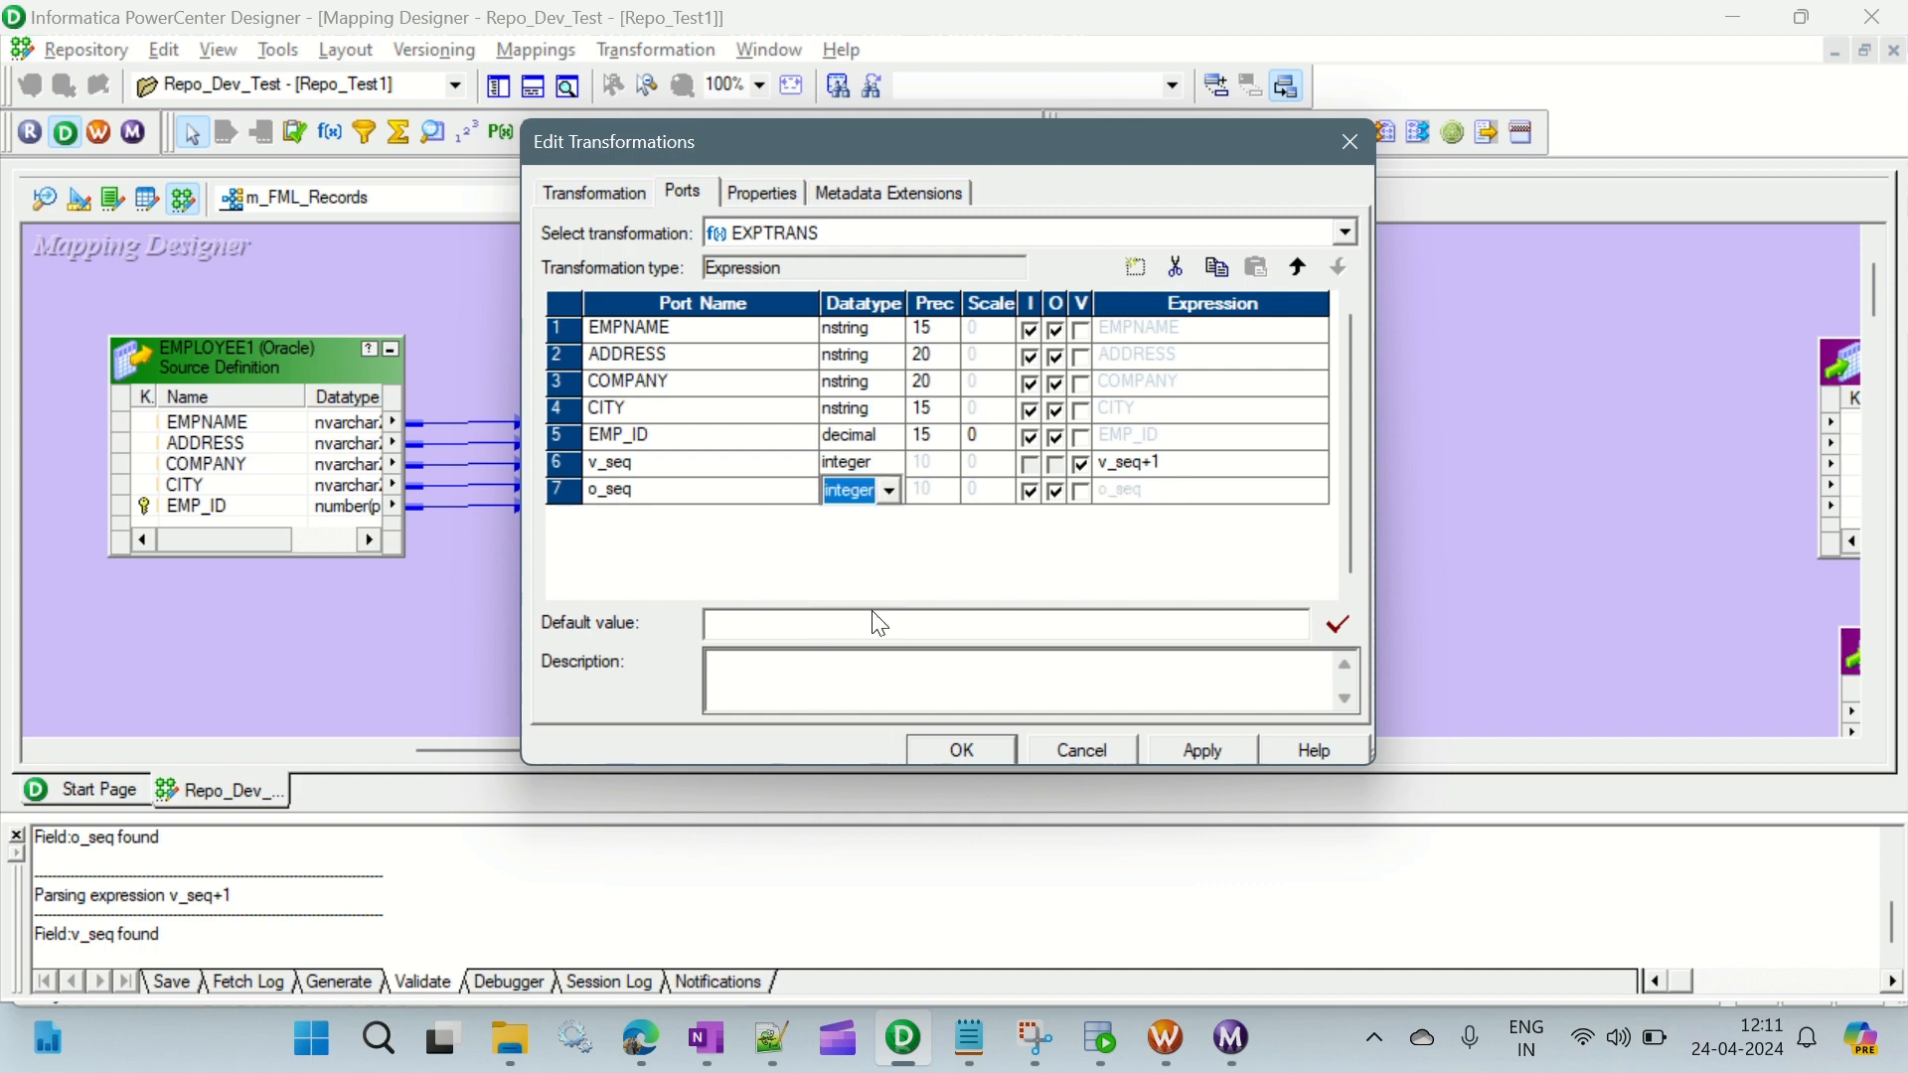
click(1030, 491)
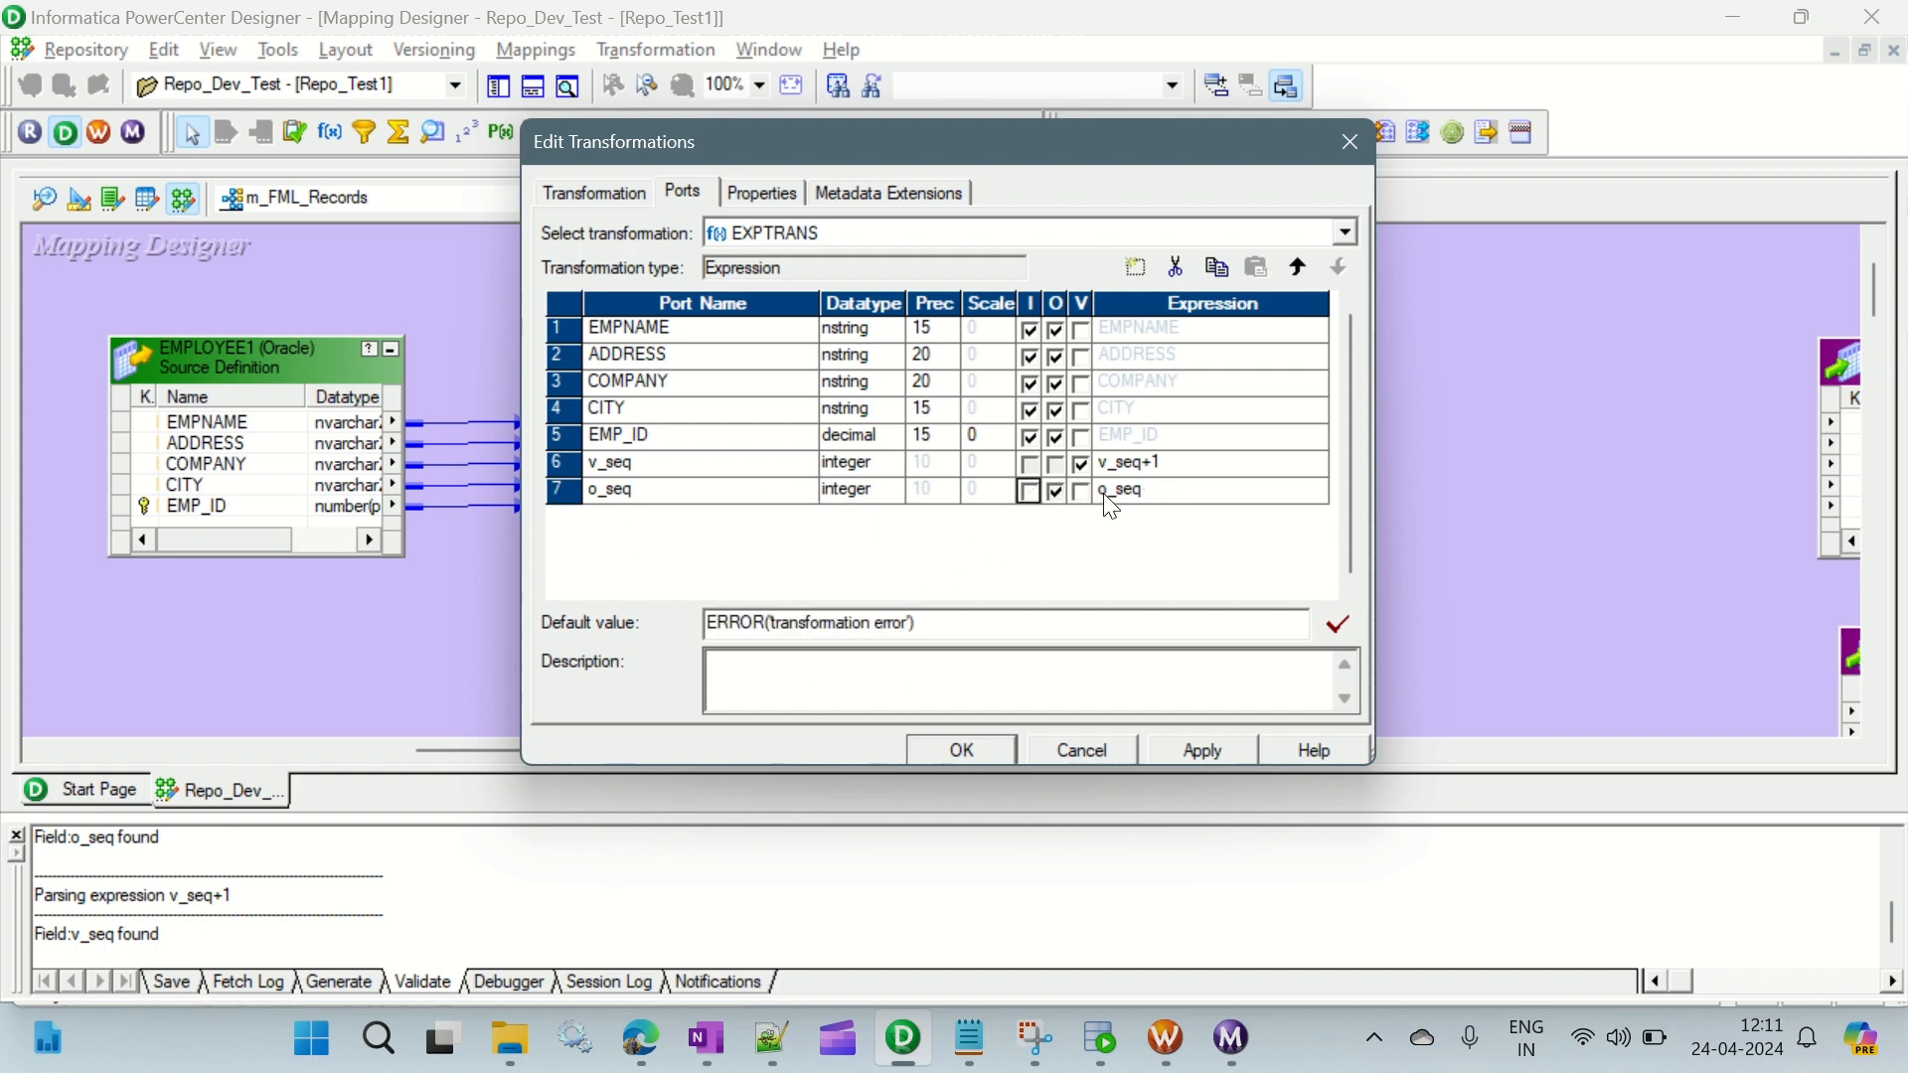
click(1111, 492)
text(v)
click(701, 493)
- Add a port named Dummy after o_seq in the EXPTRANS transformation, with datatype integer
click(1136, 267)
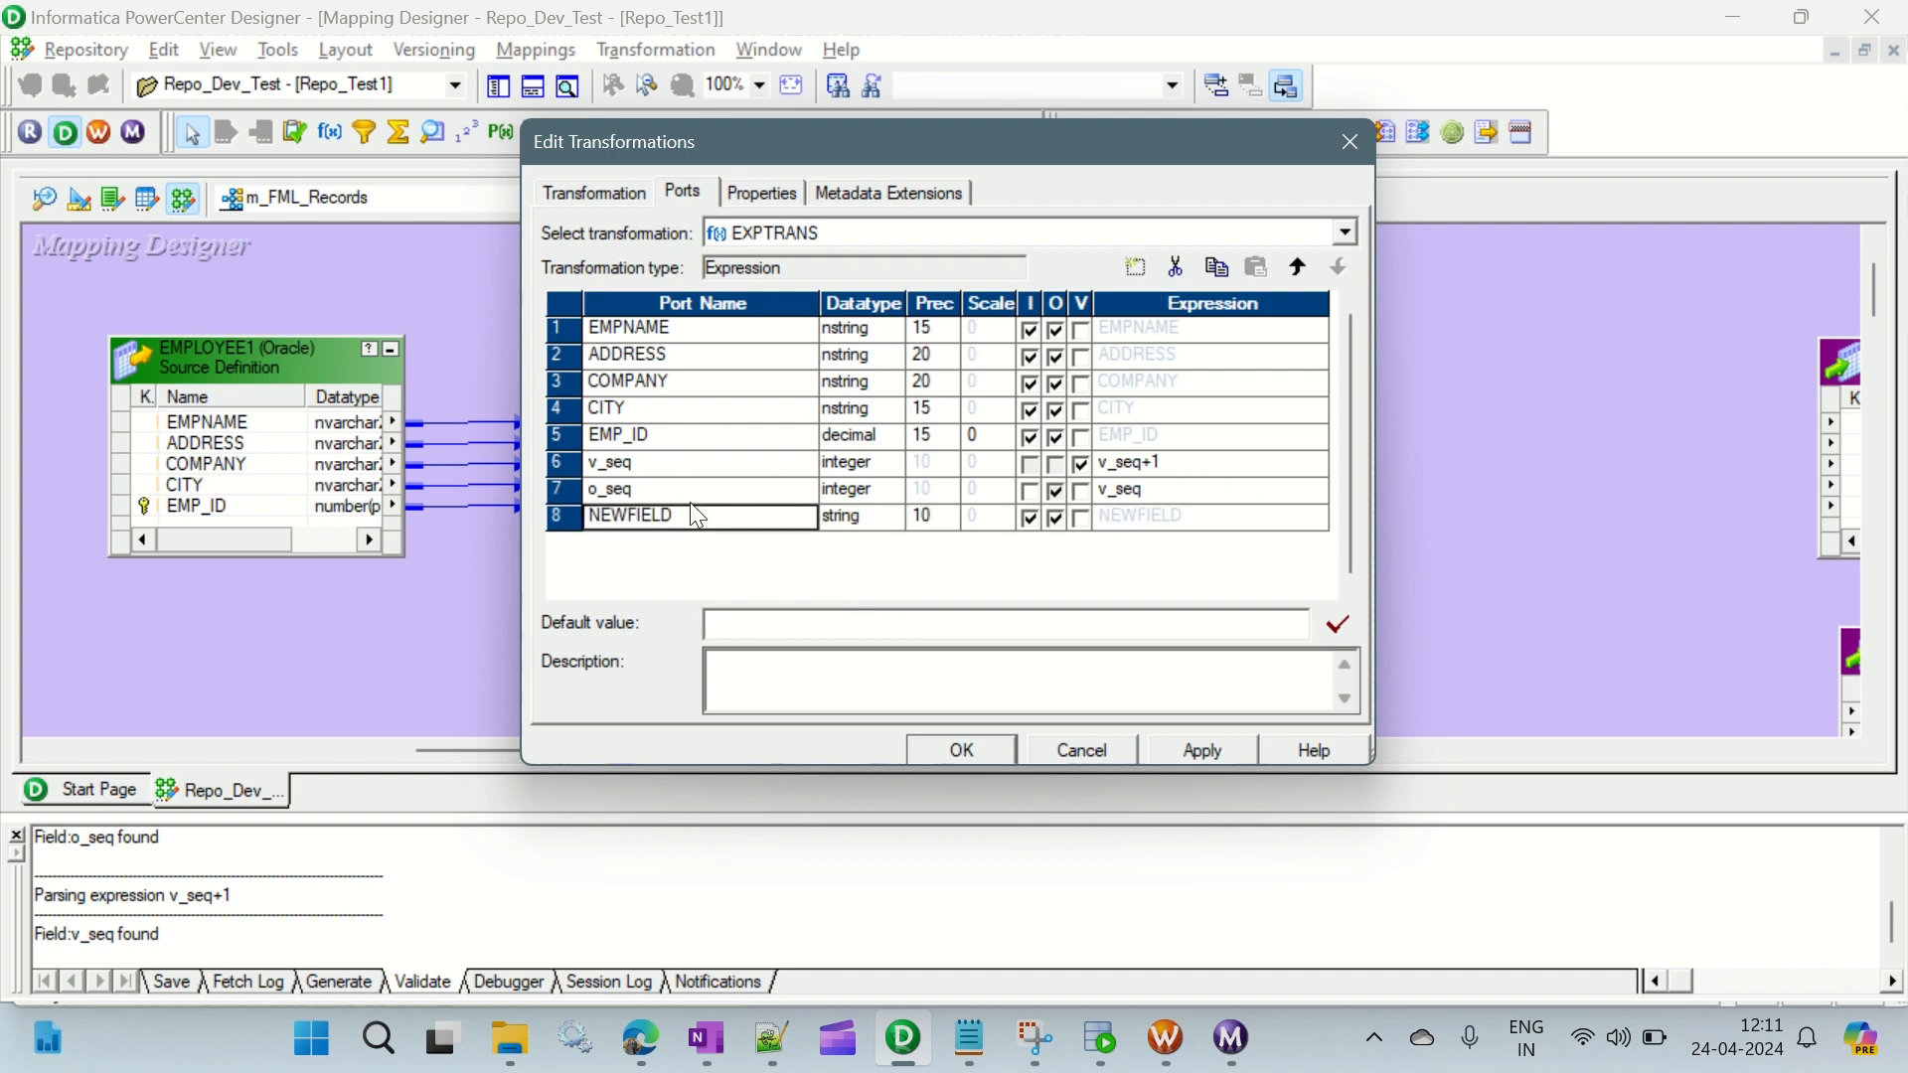
click(597, 517)
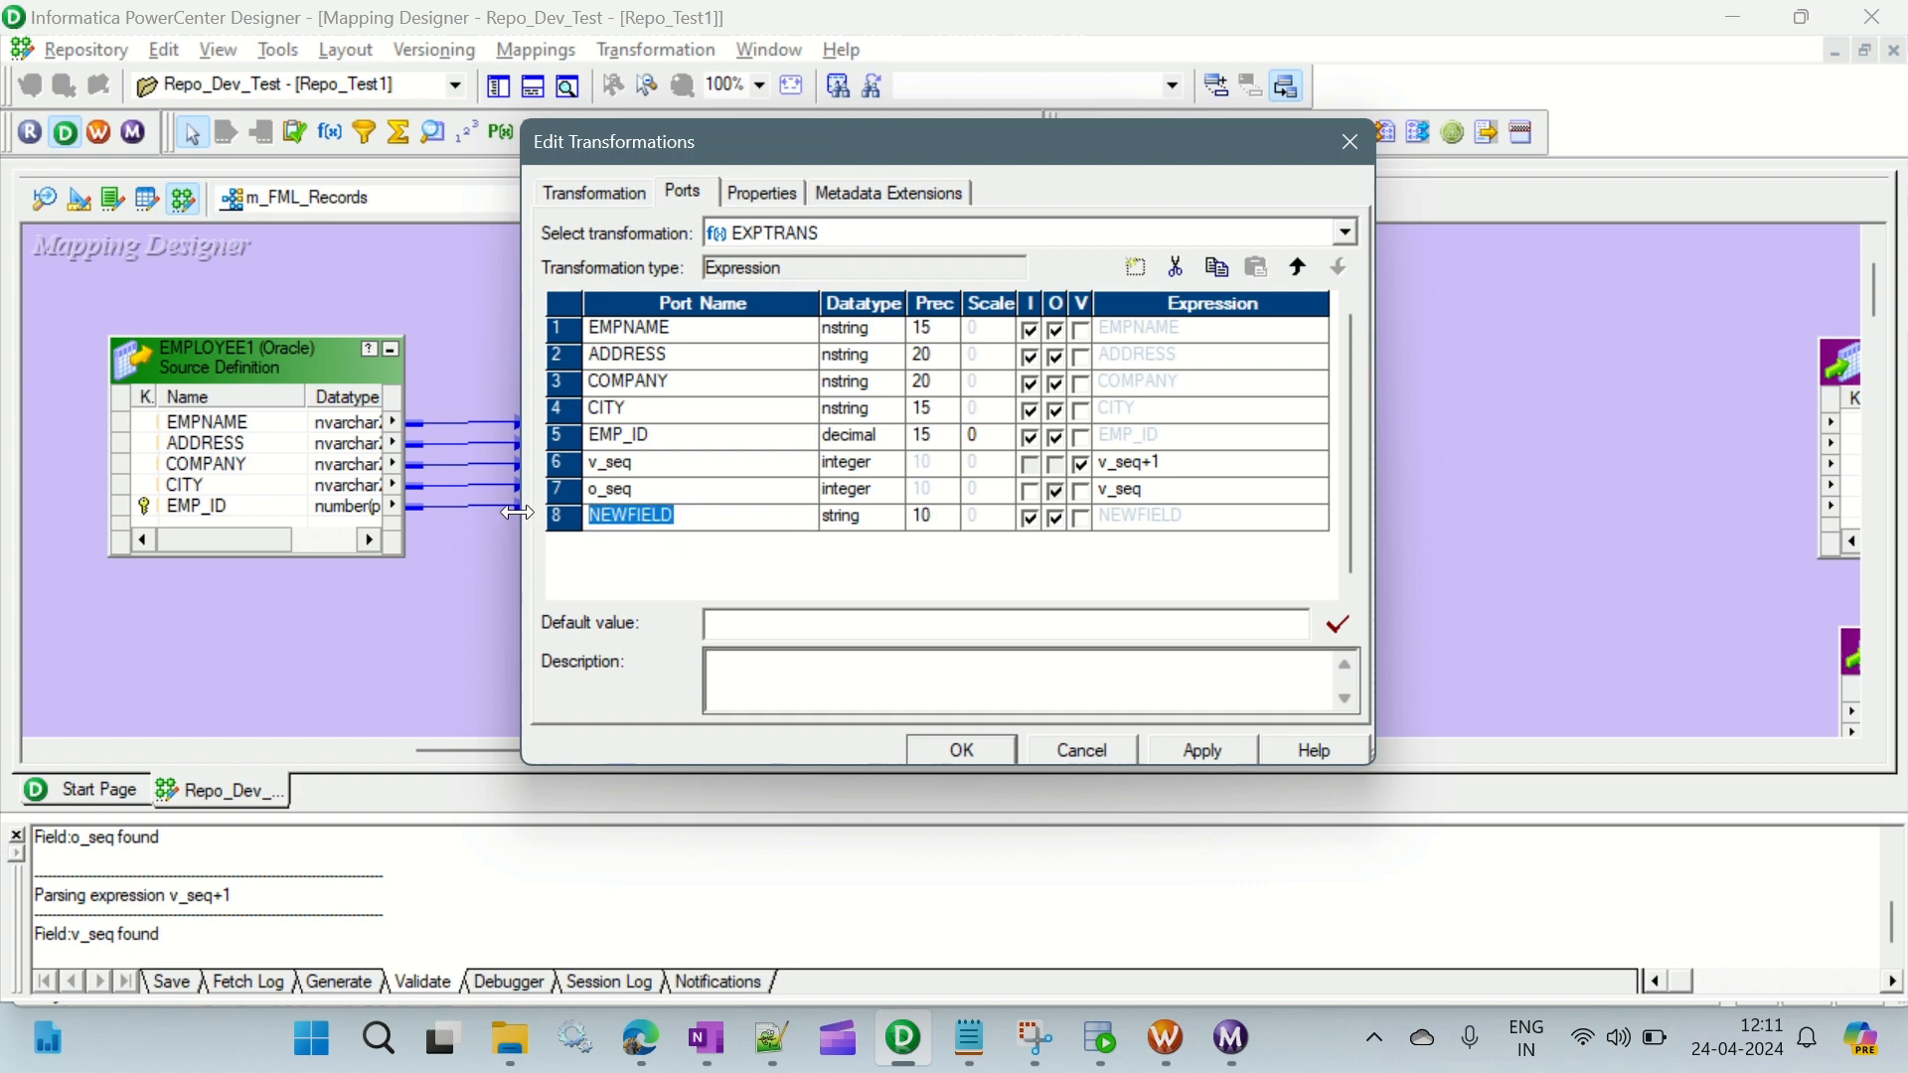
text(Dummy)
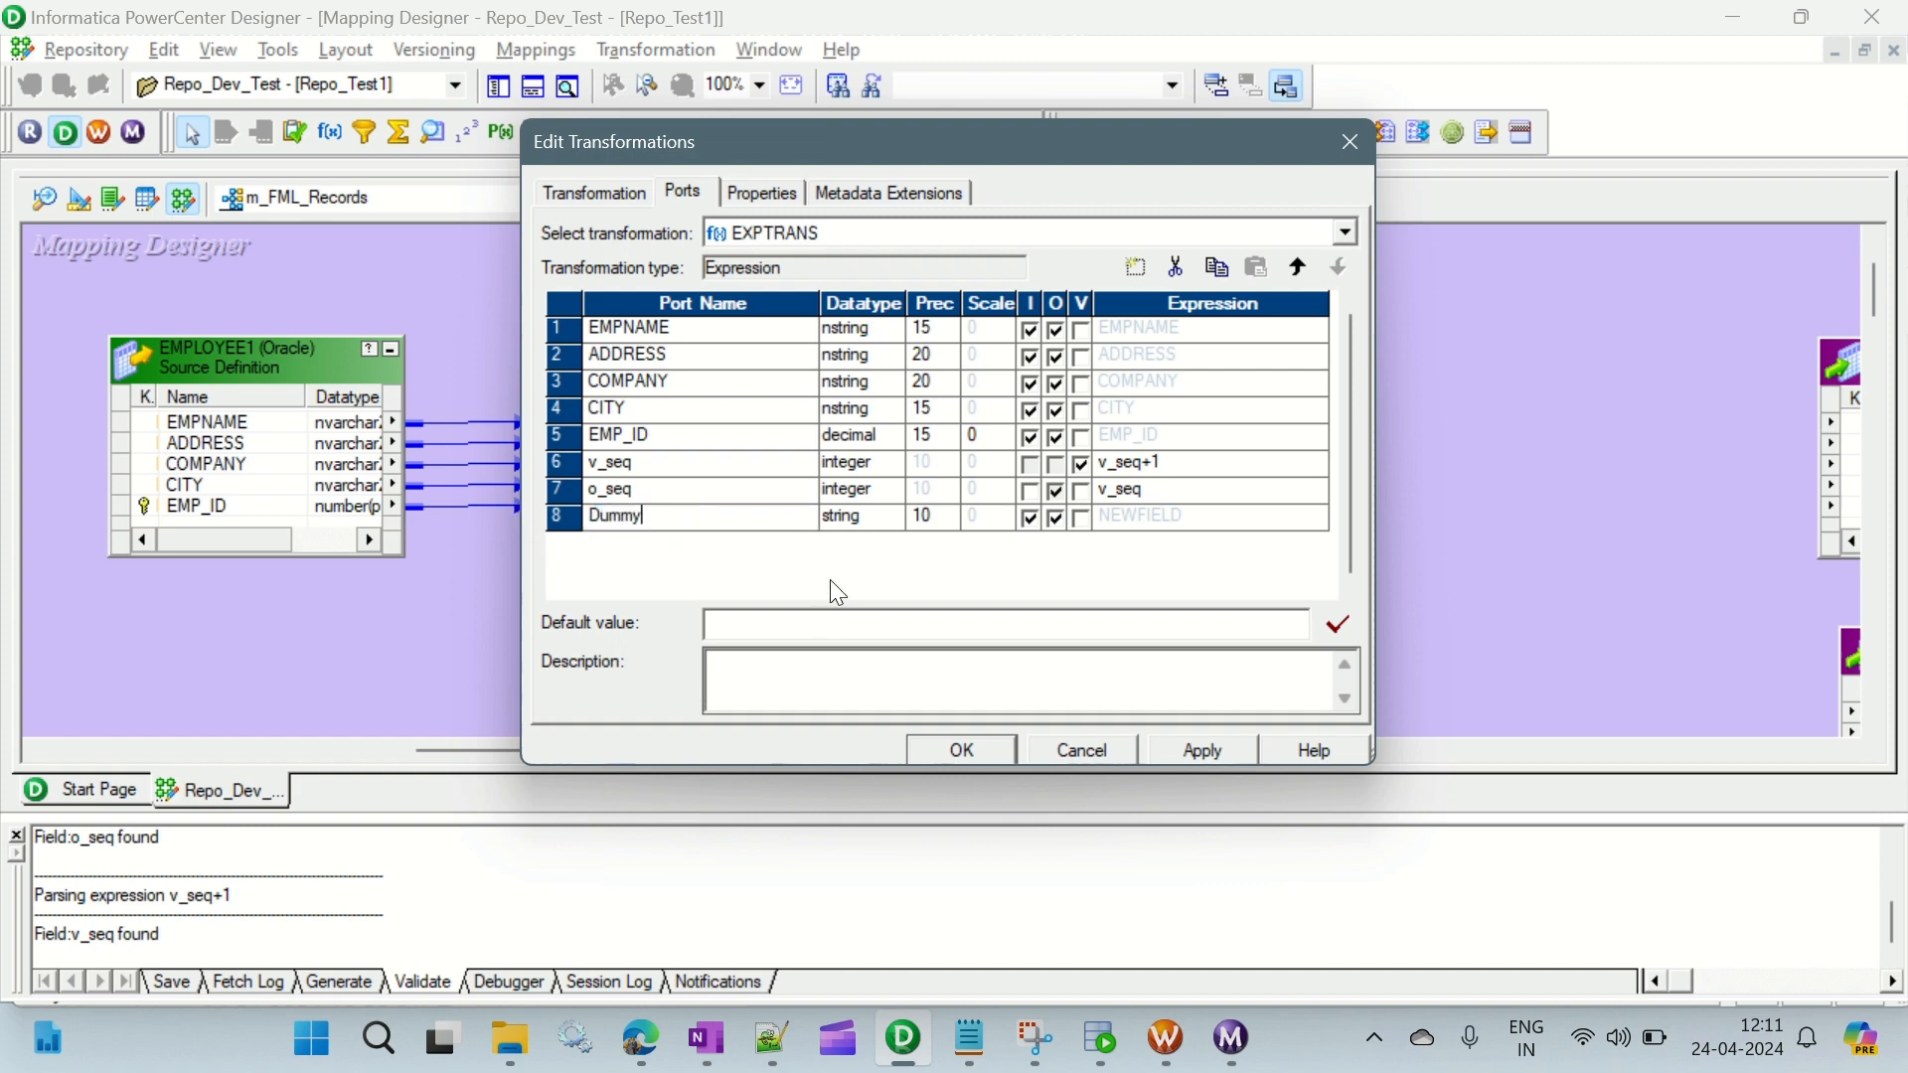
click(850, 519)
click(851, 519)
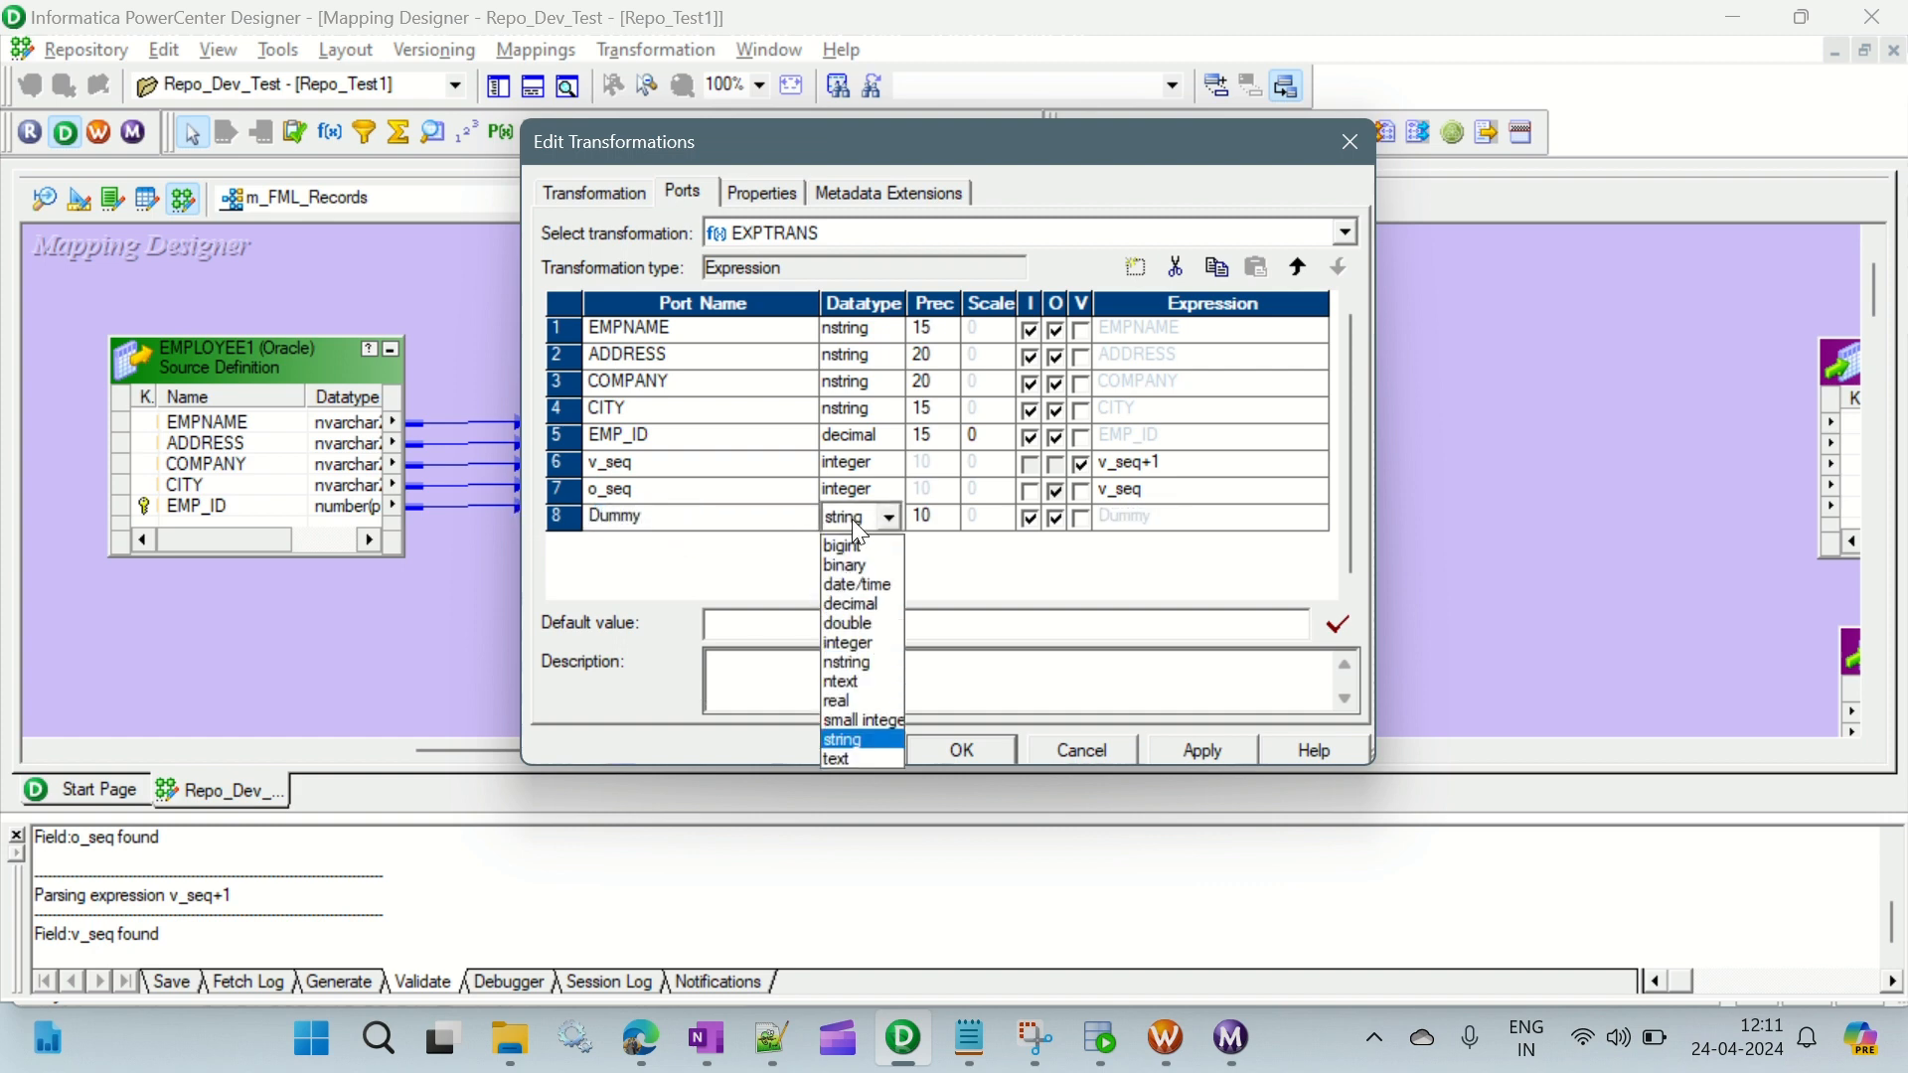
click(862, 641)
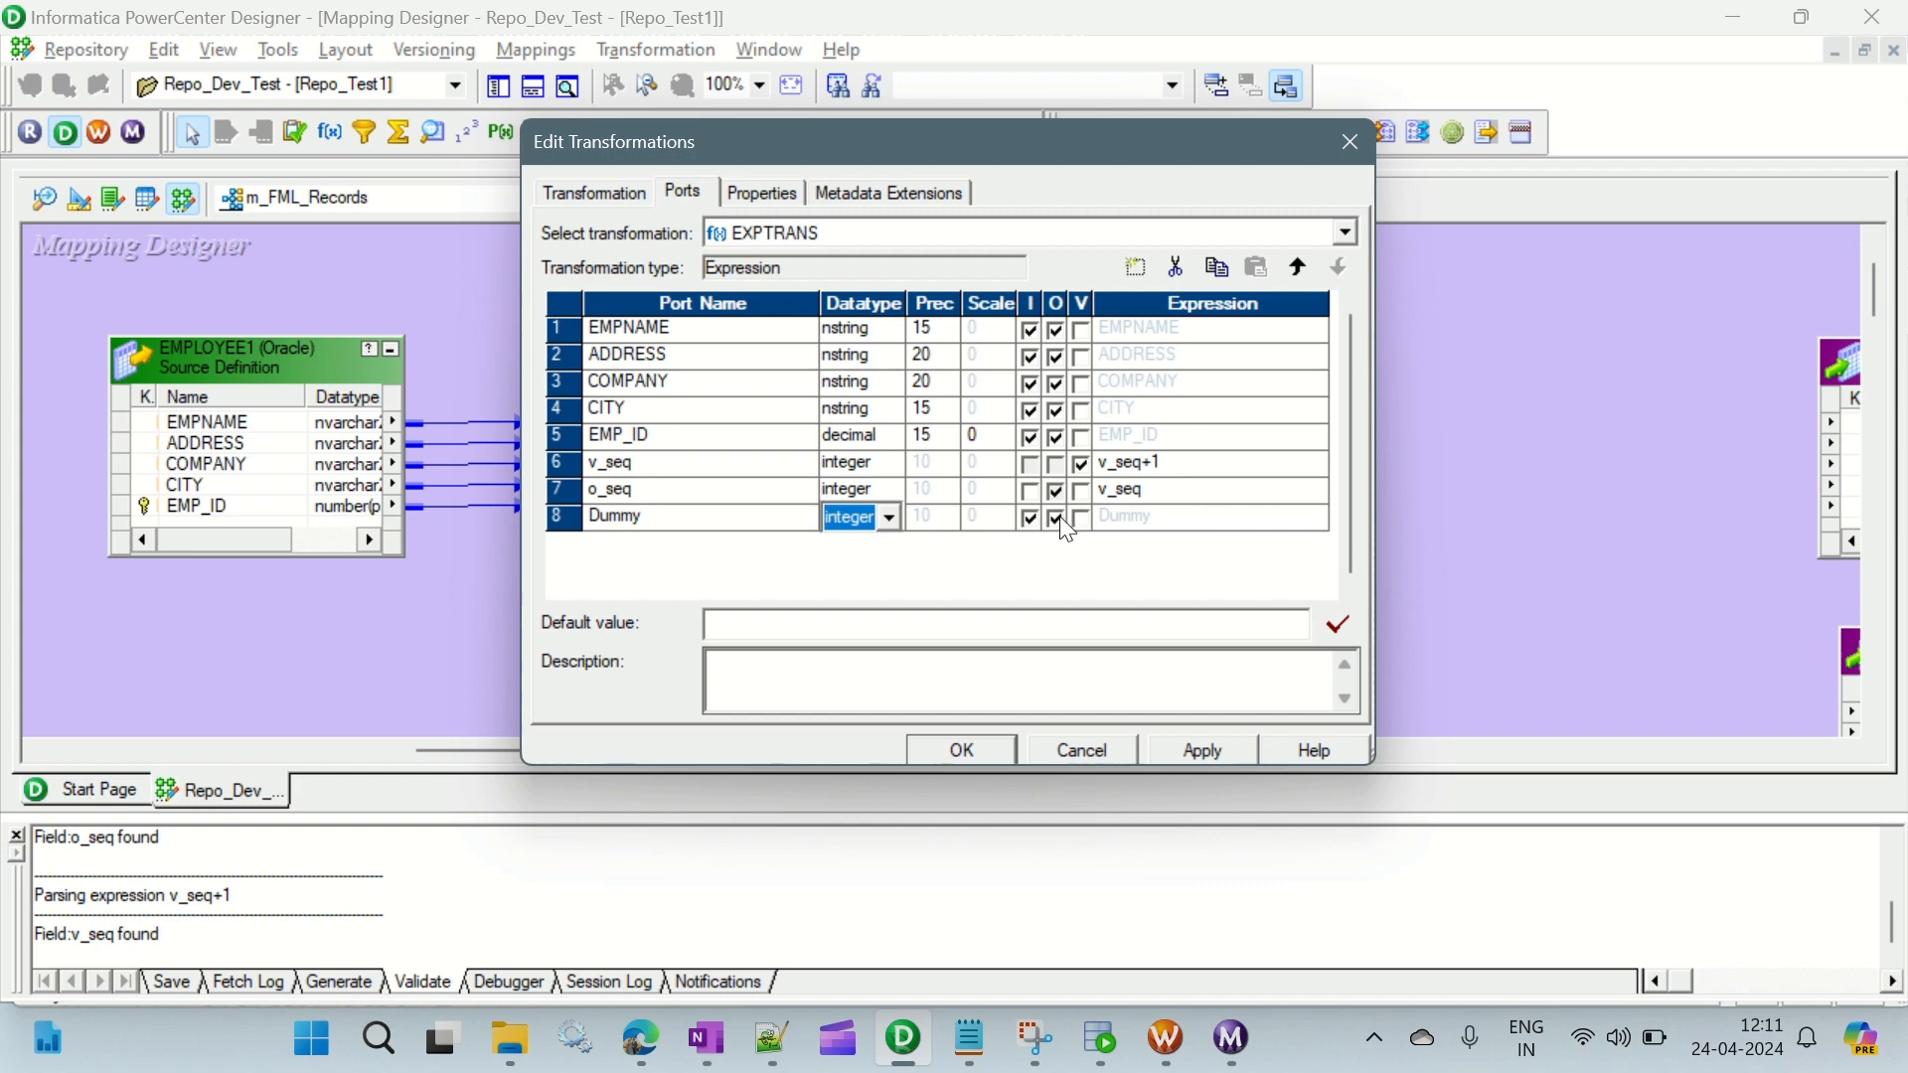
- Make the Dummy port output-only with the expression 1 and save the EXPTRANS changes
click(1030, 517)
click(1165, 518)
drag(1165, 518, 1090, 520)
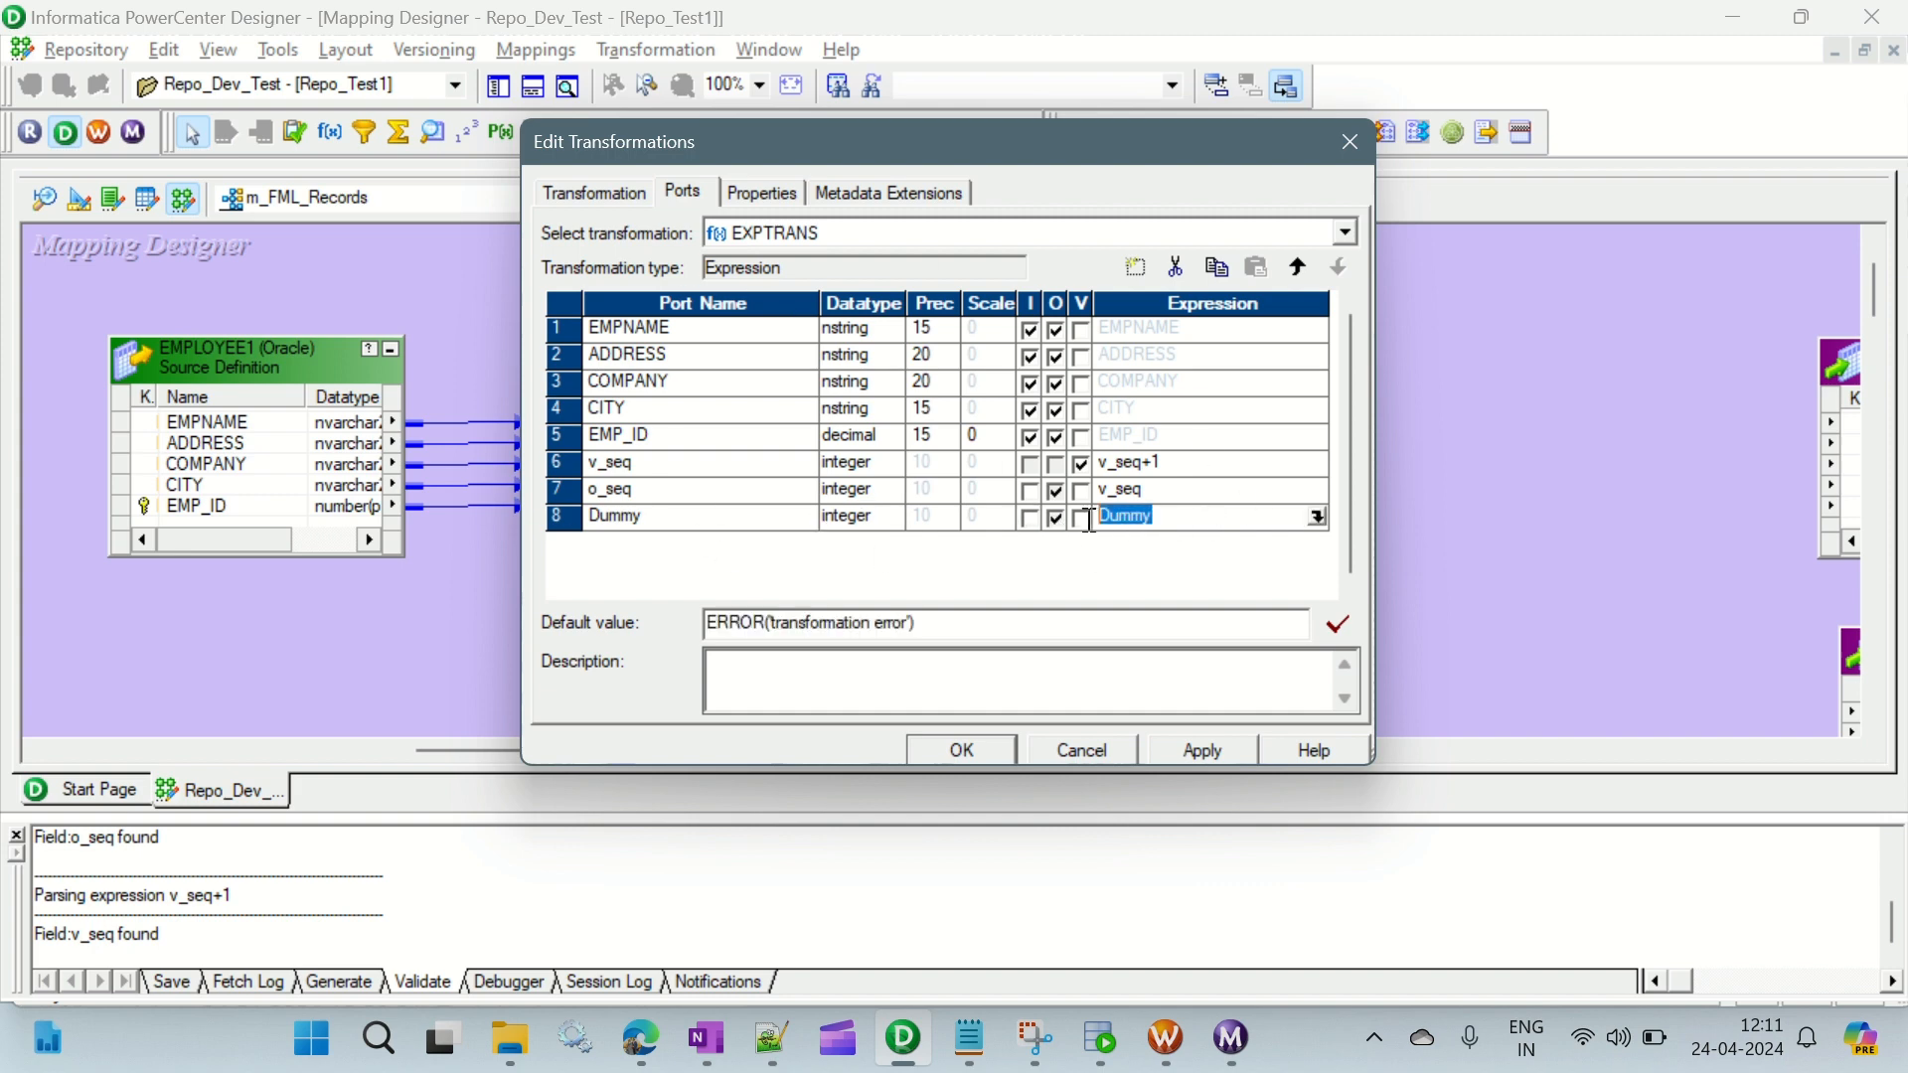
text(1)
click(663, 519)
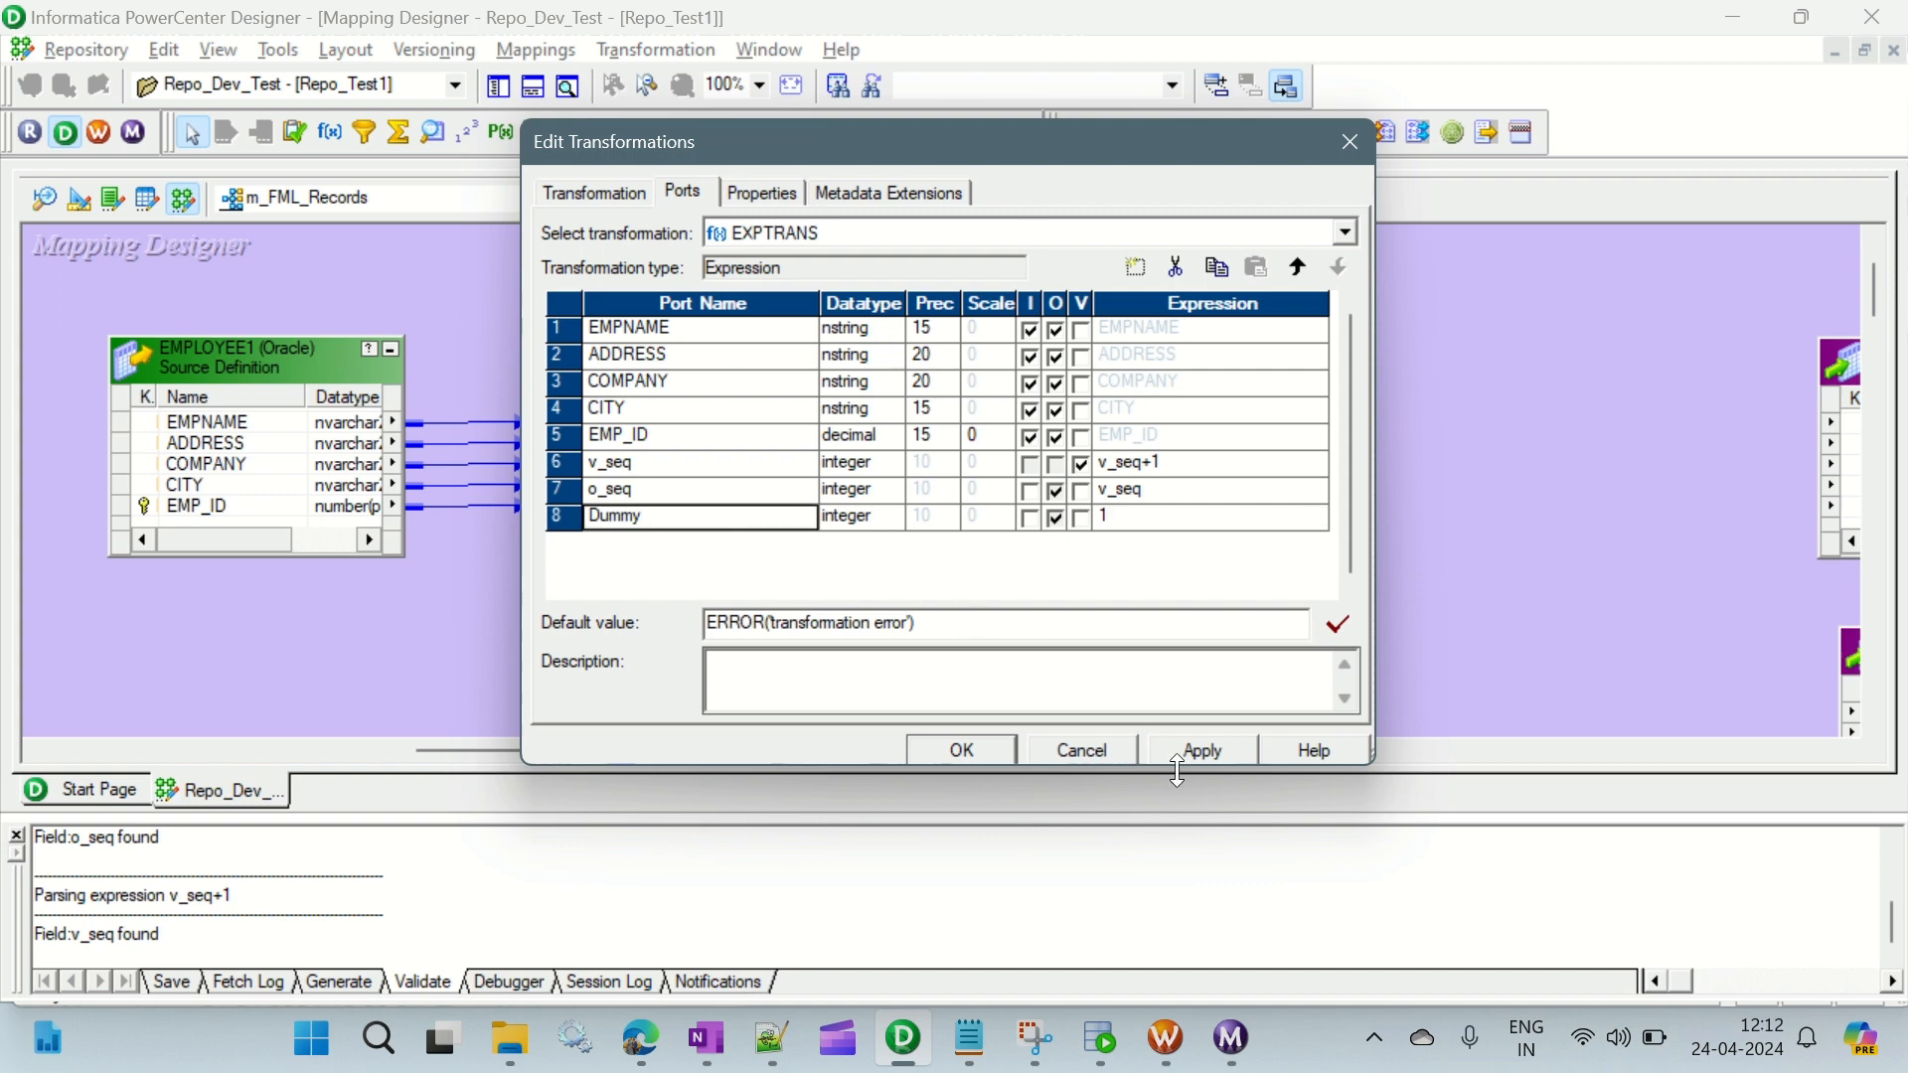
click(996, 753)
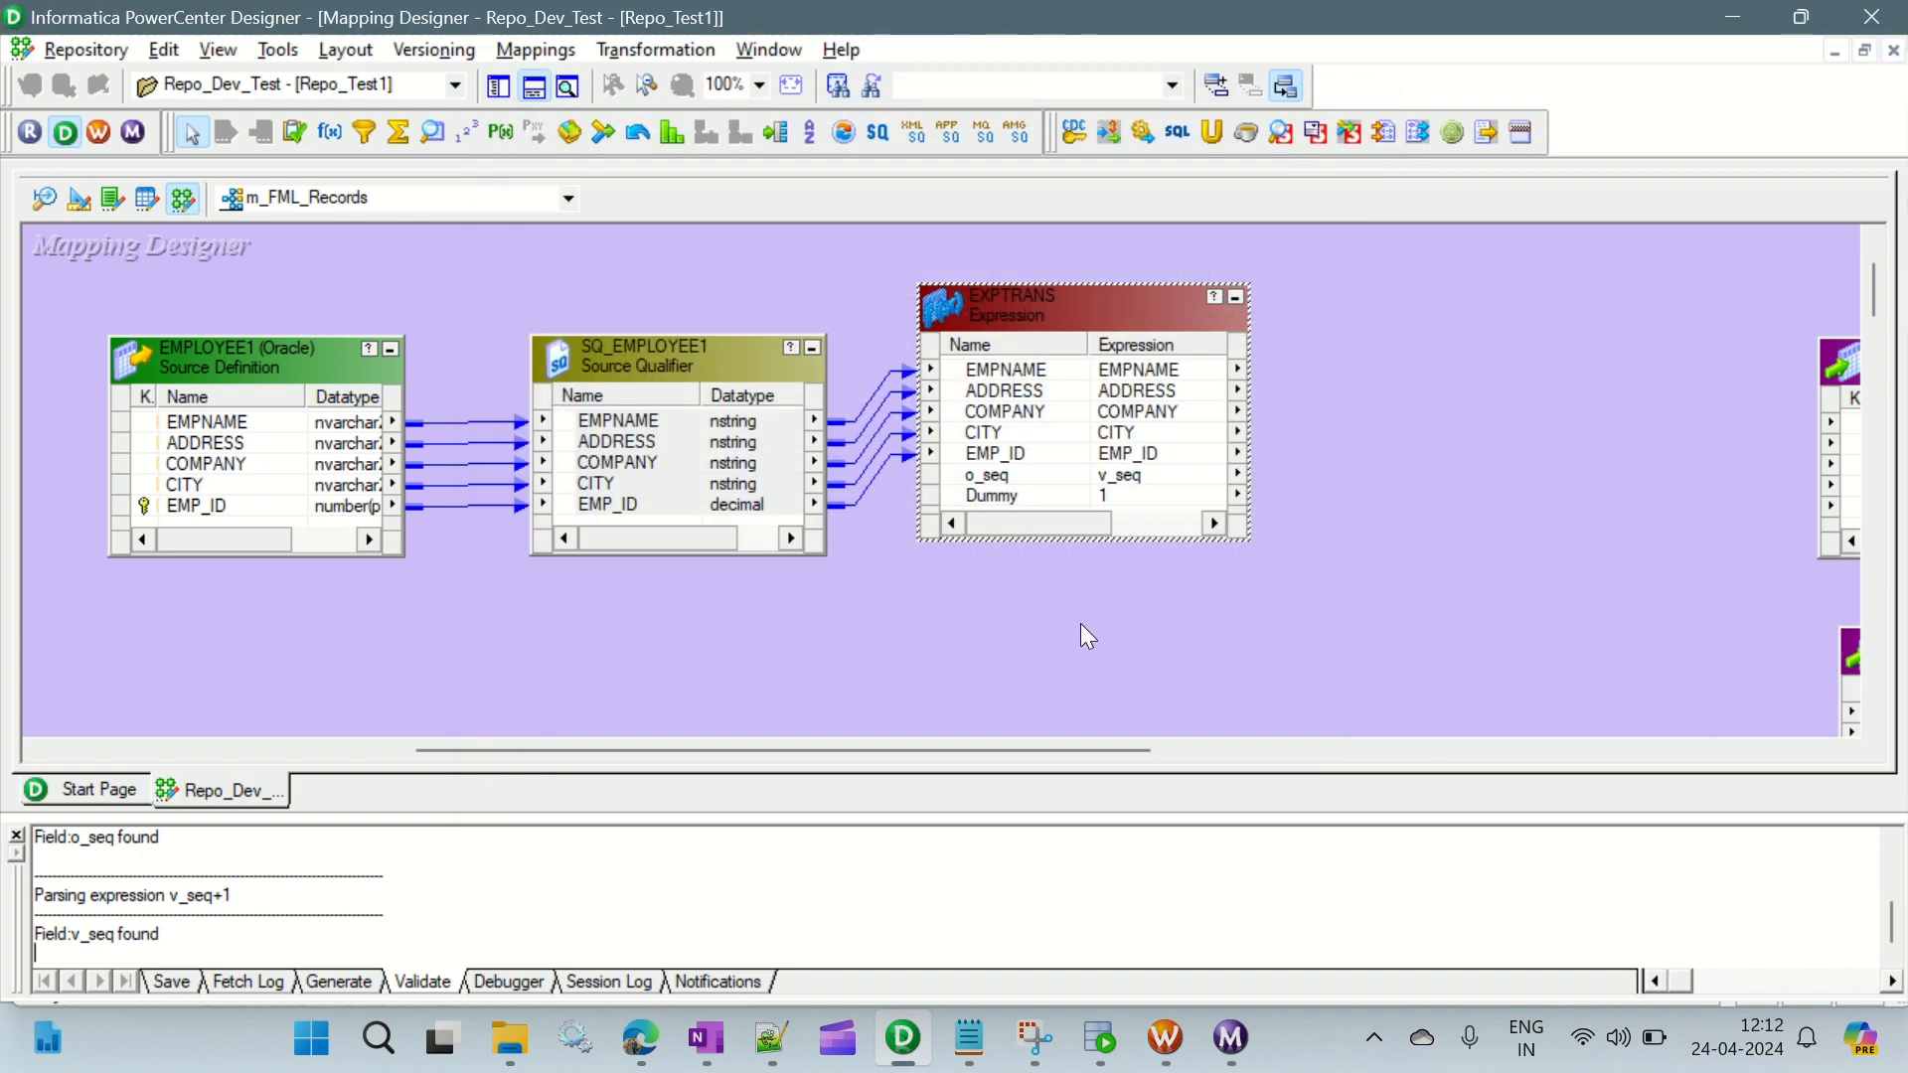
click(1138, 606)
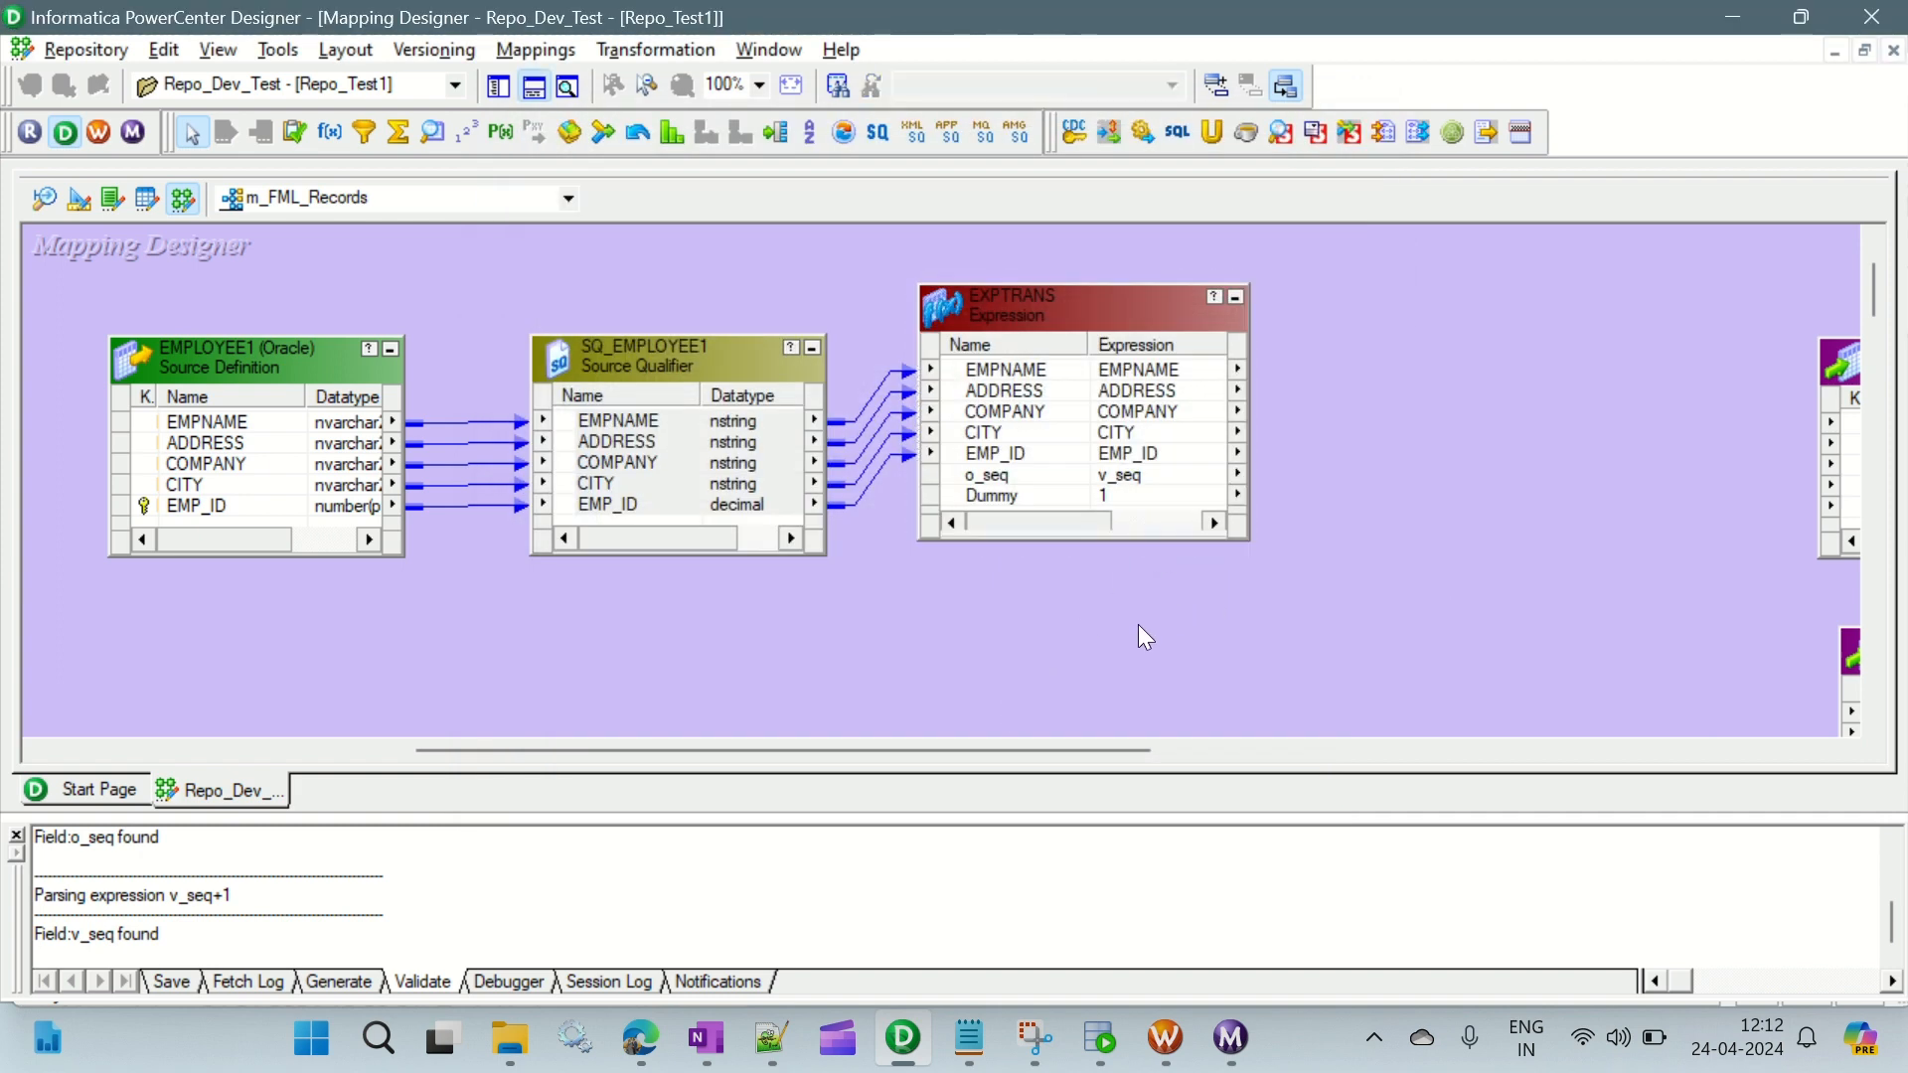
- Add an Aggregator transformation below EXPTRANS and link the o_seq and Dummy ports into it
drag(1083, 749, 1213, 755)
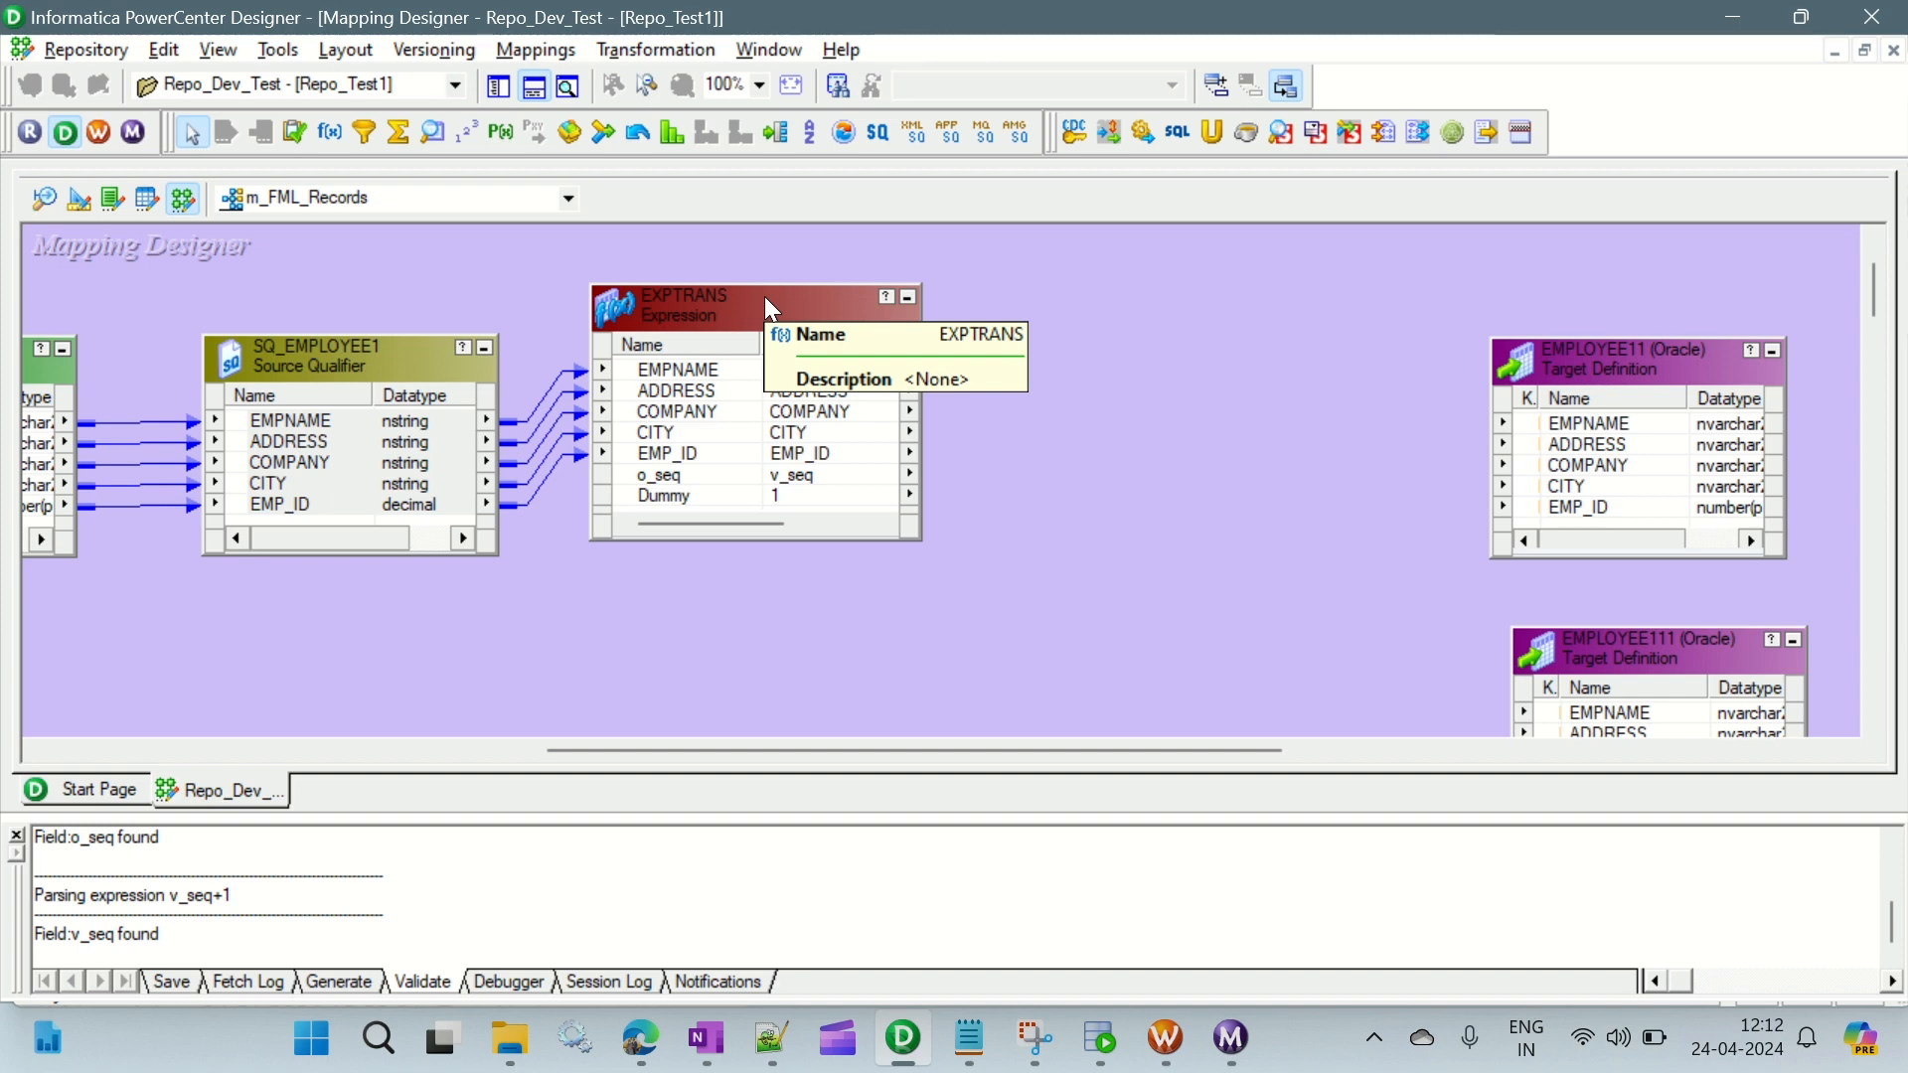
click(399, 132)
scroll(586, 605, down, 3)
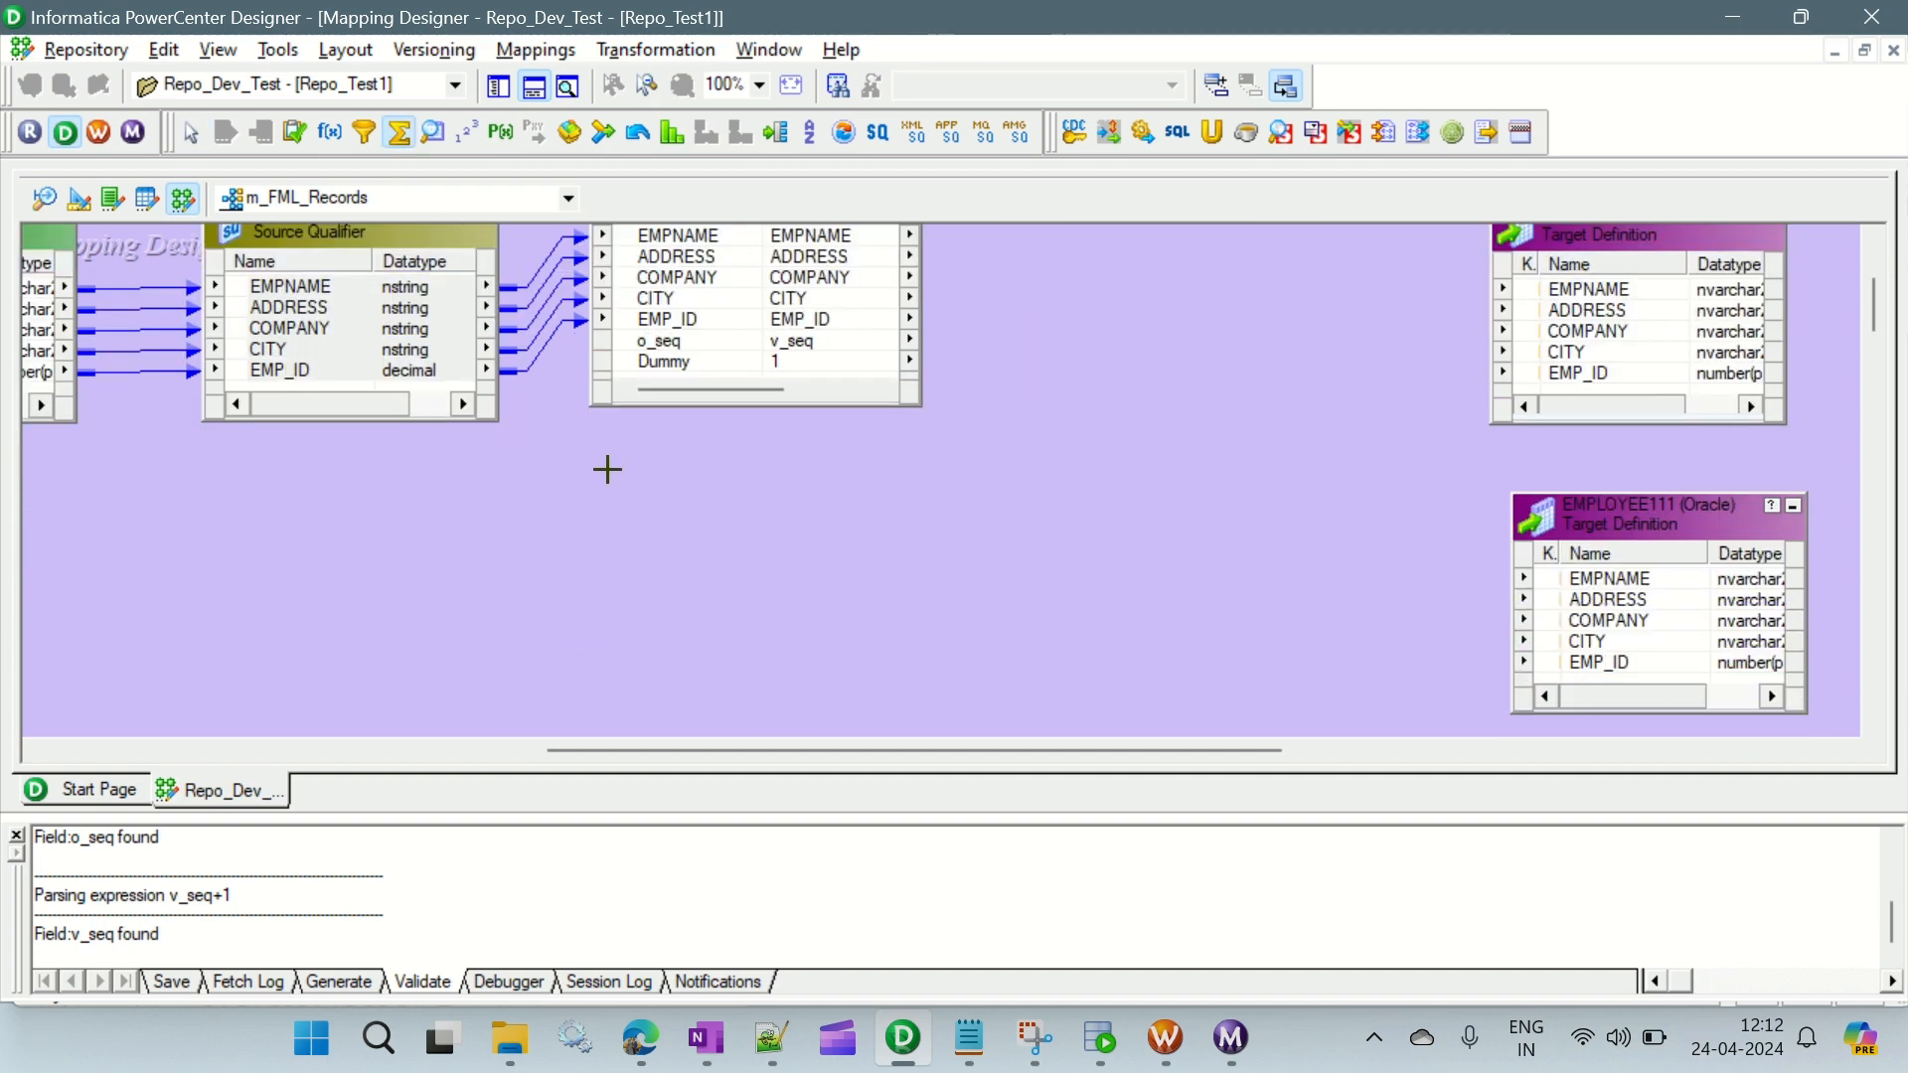
drag(593, 461, 920, 664)
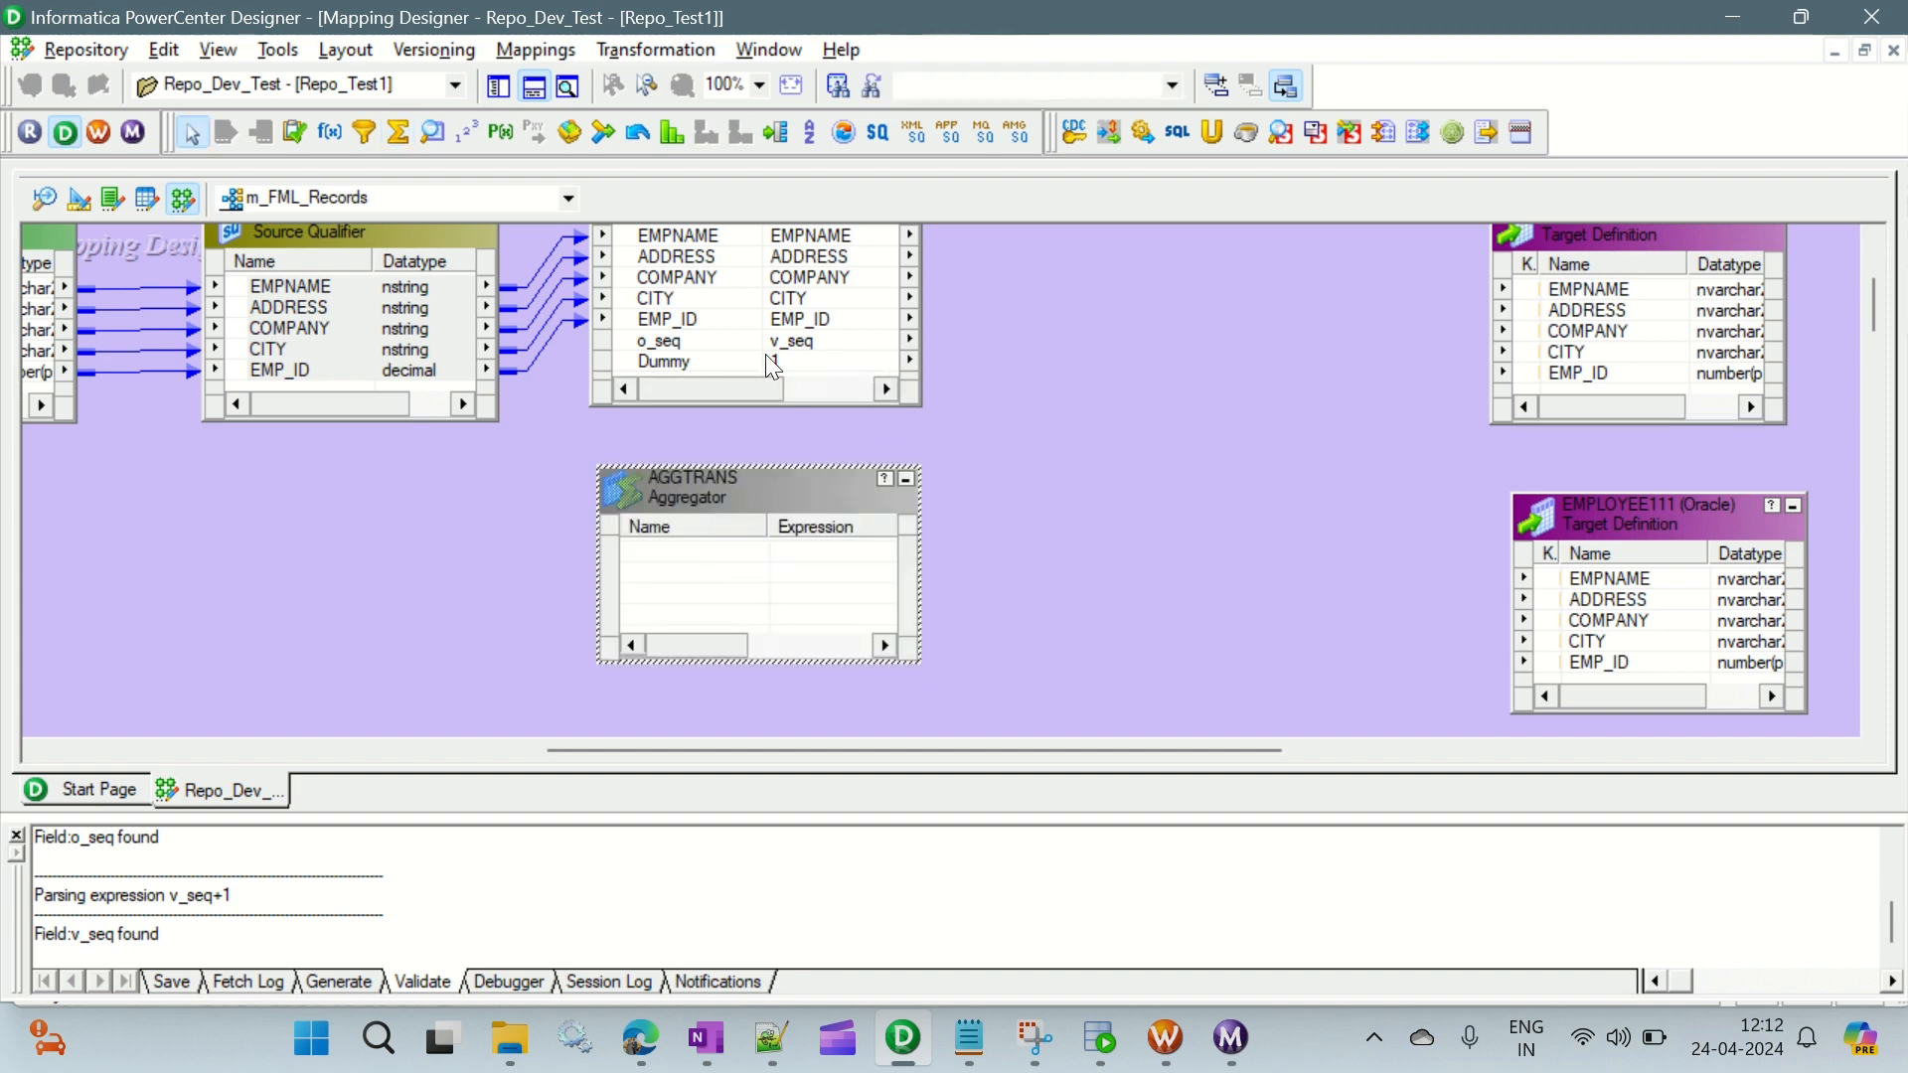
click(688, 342)
ctrl+click(683, 360)
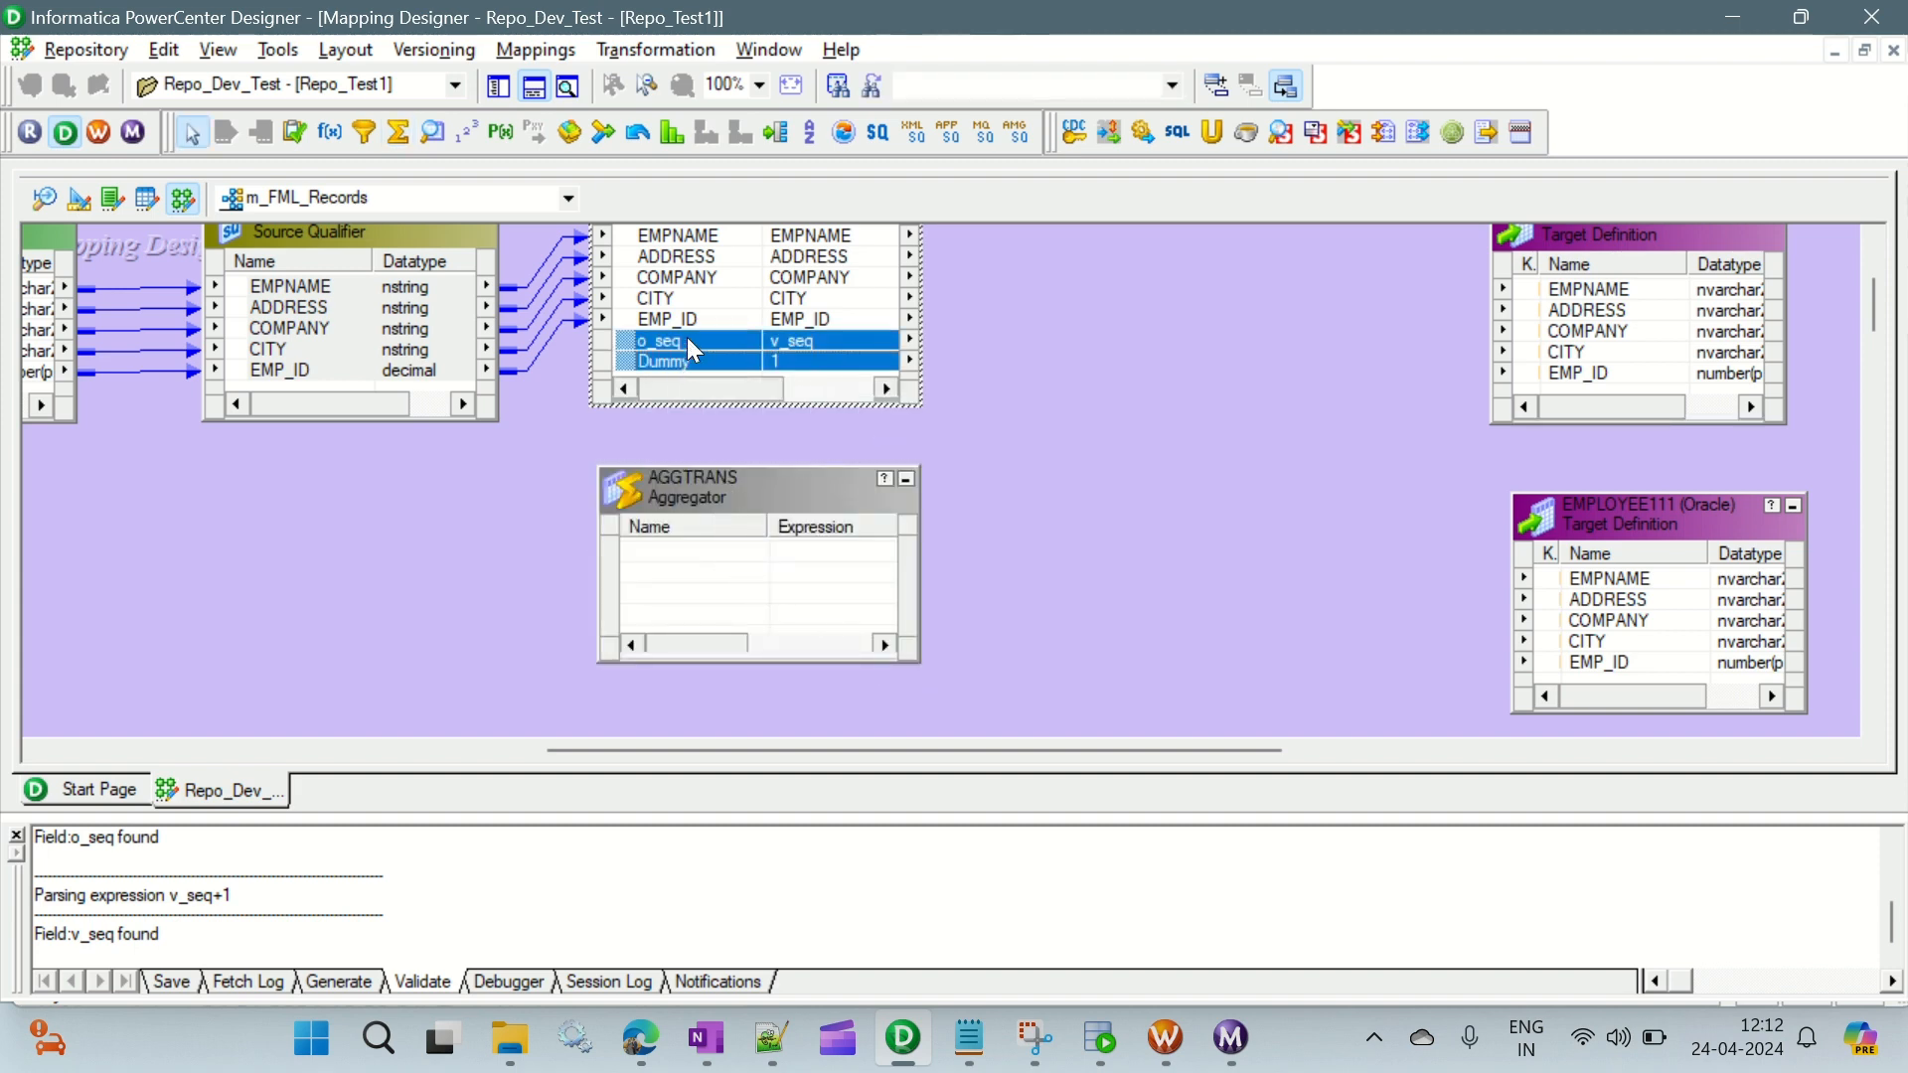
drag(693, 348, 664, 569)
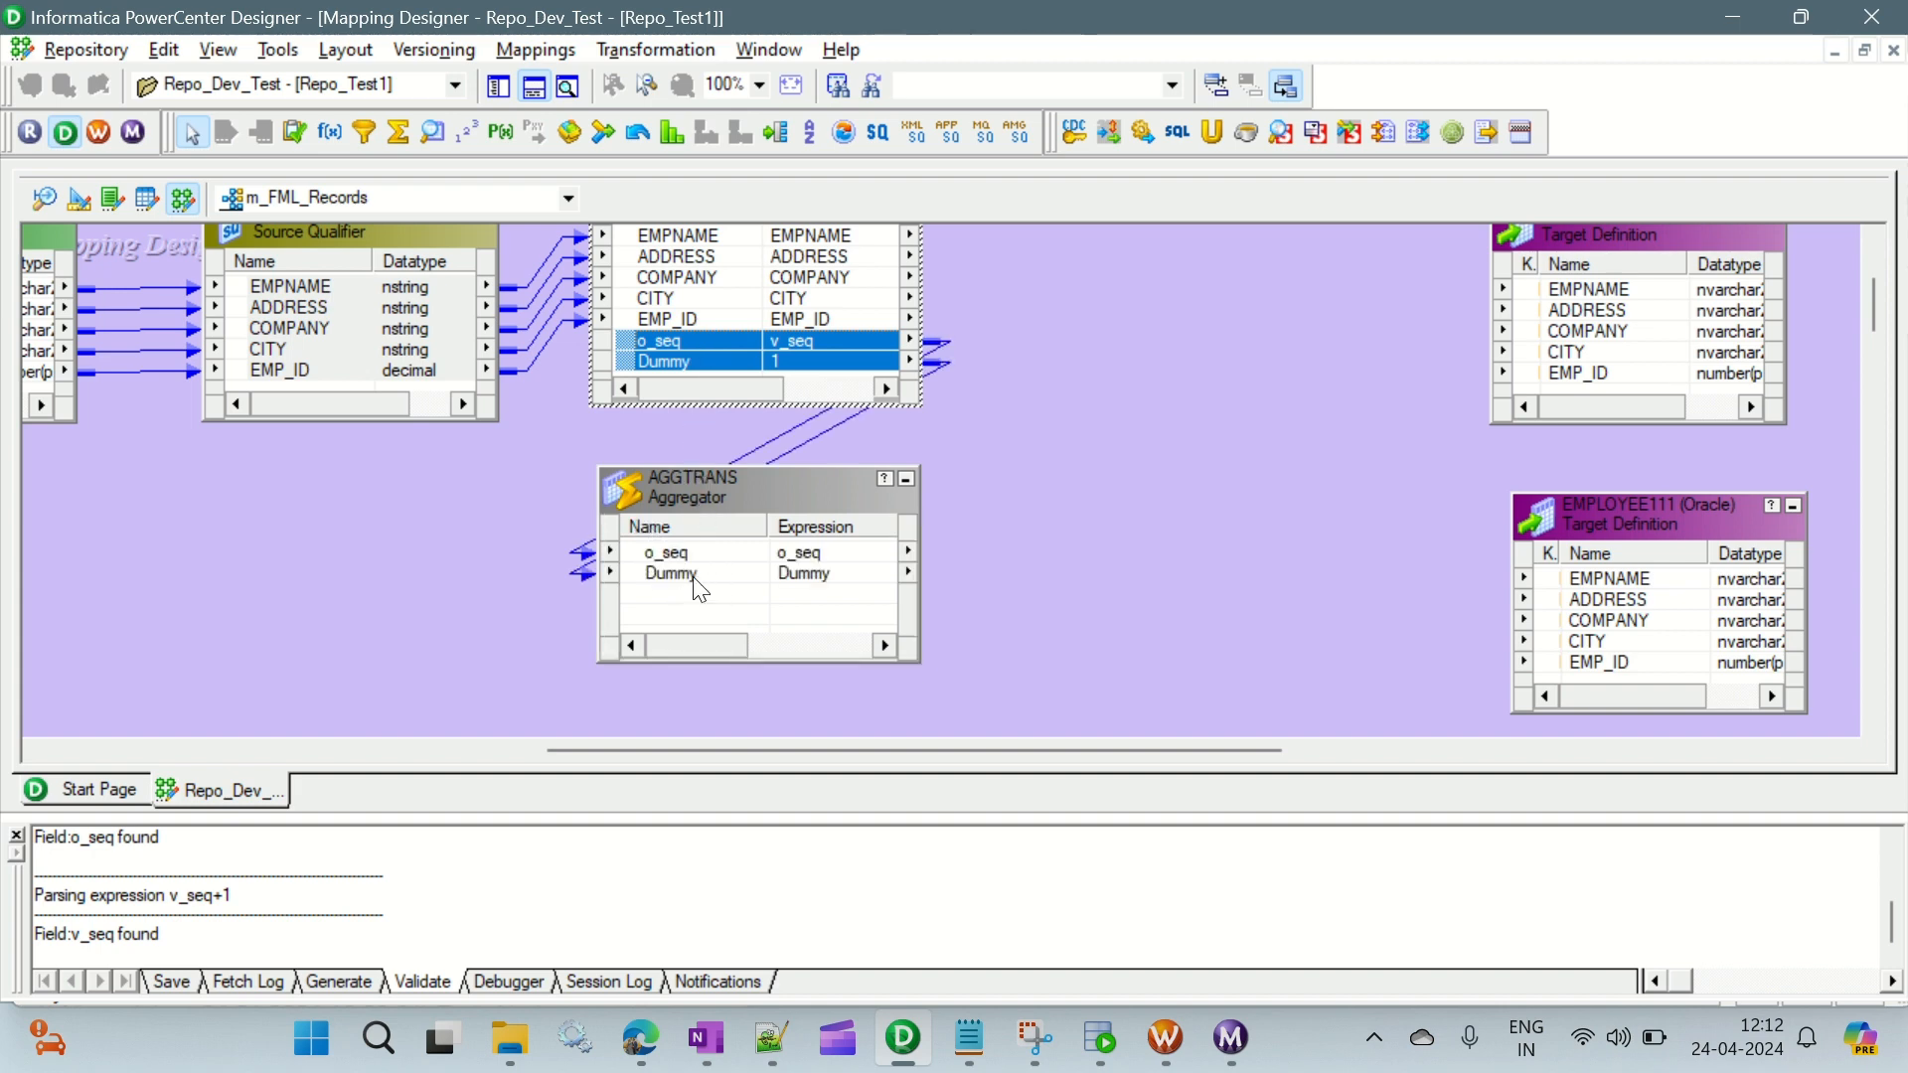
- Add a port named total_count to the AGGTRANS aggregator, with datatype integer
double_click(700, 487)
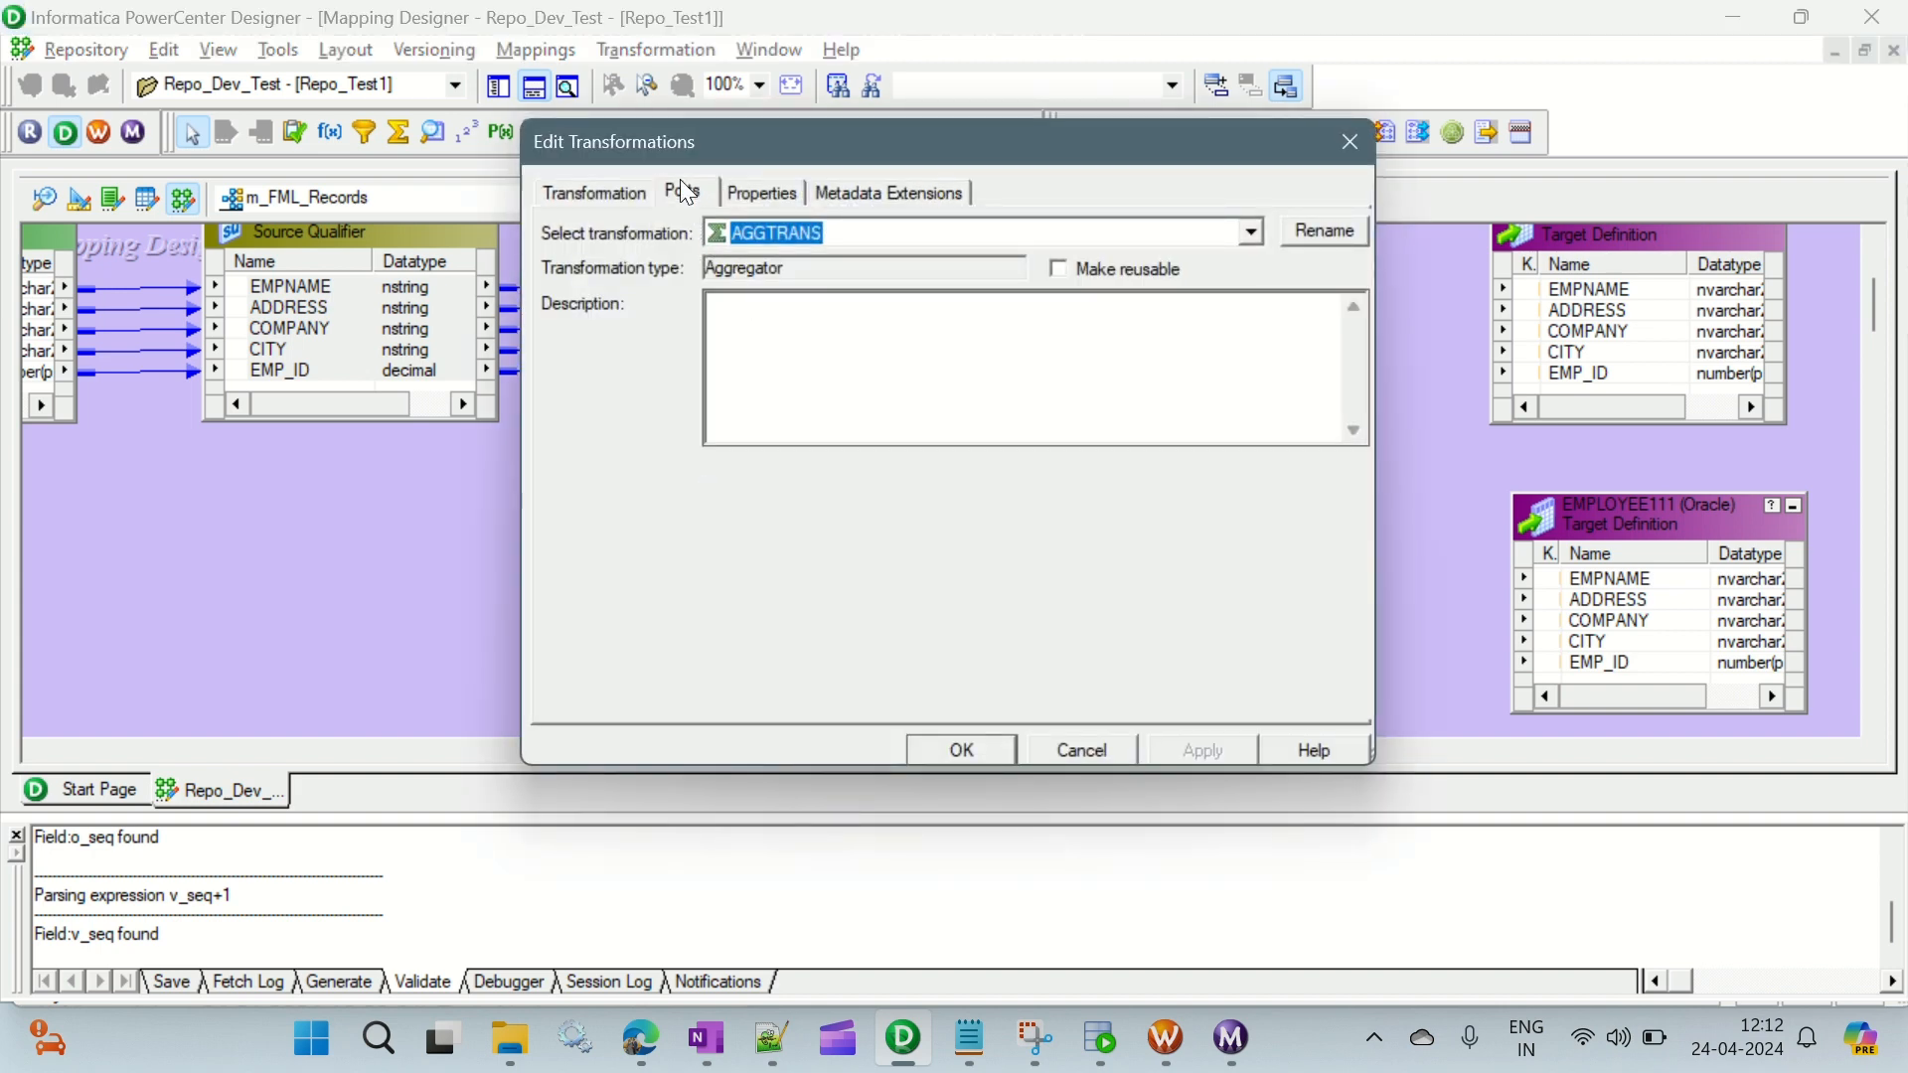
click(684, 192)
click(688, 359)
click(1138, 270)
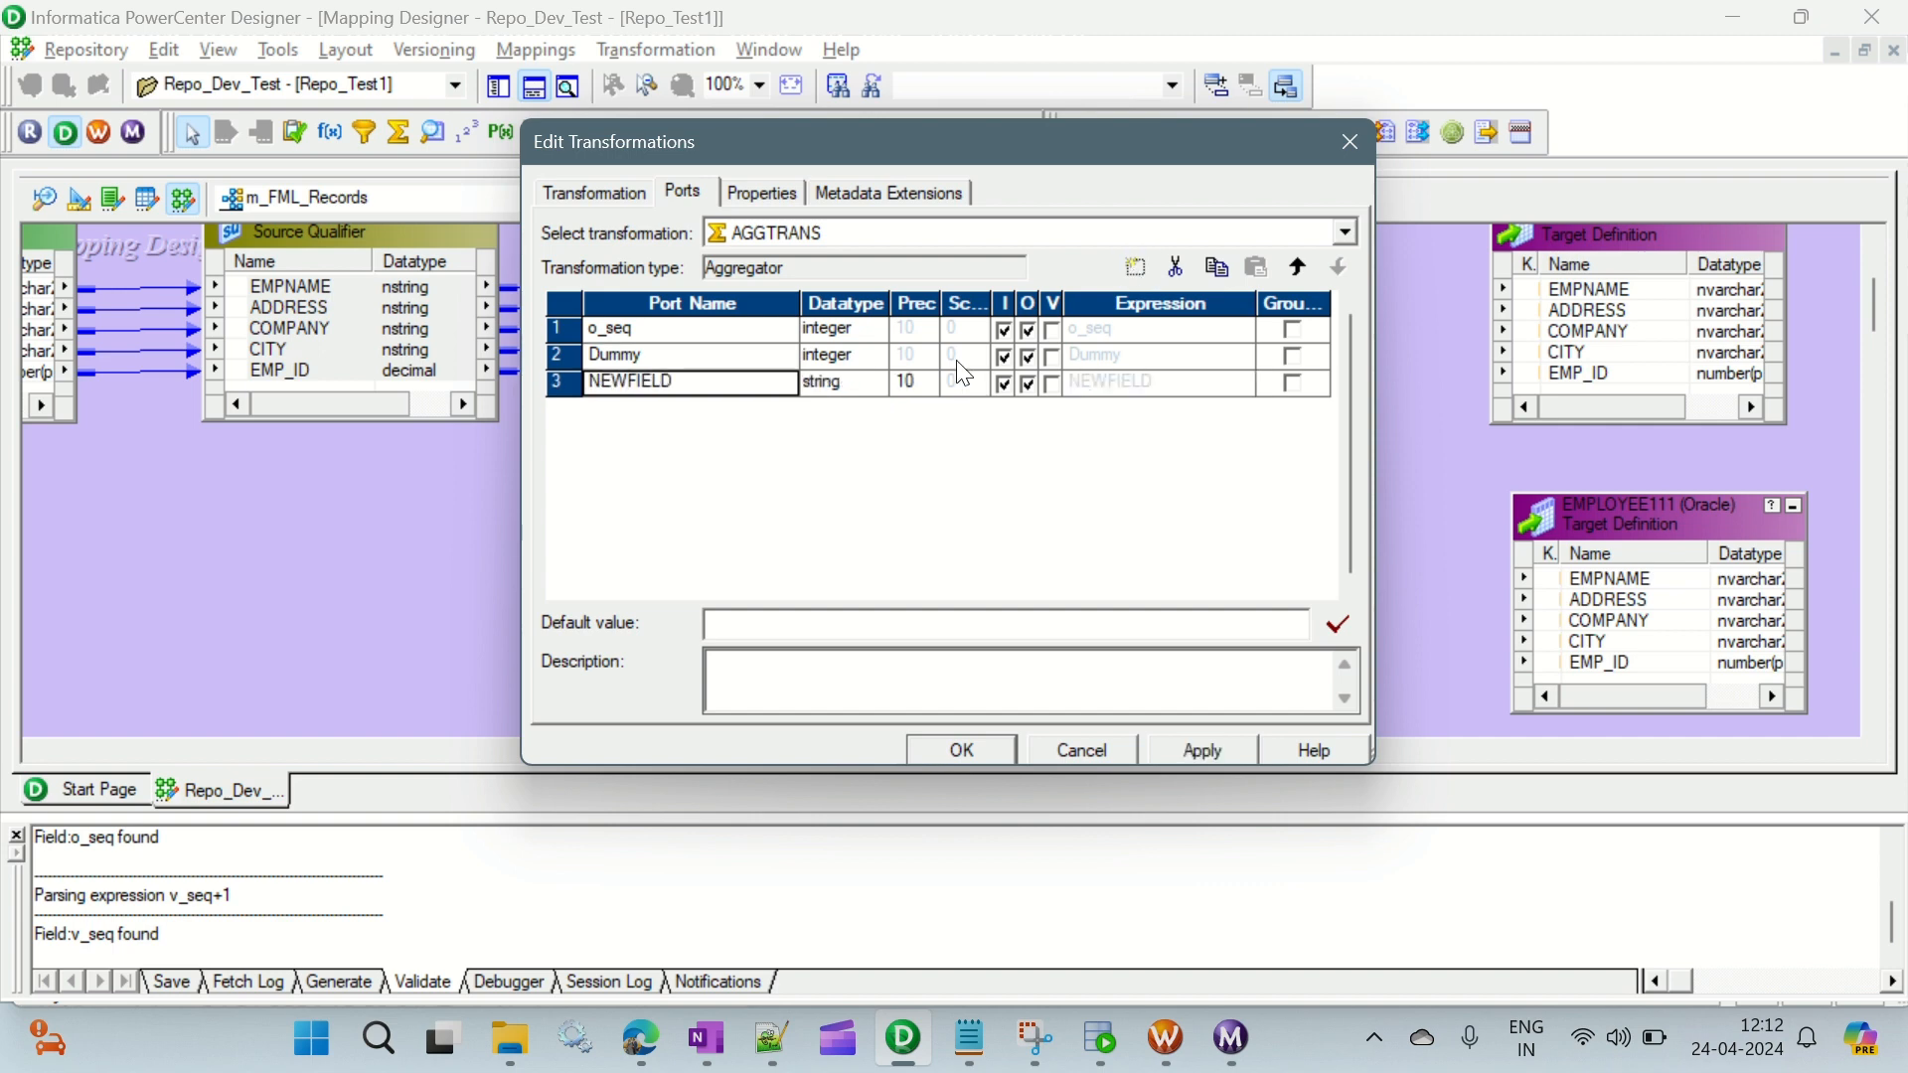
click(558, 377)
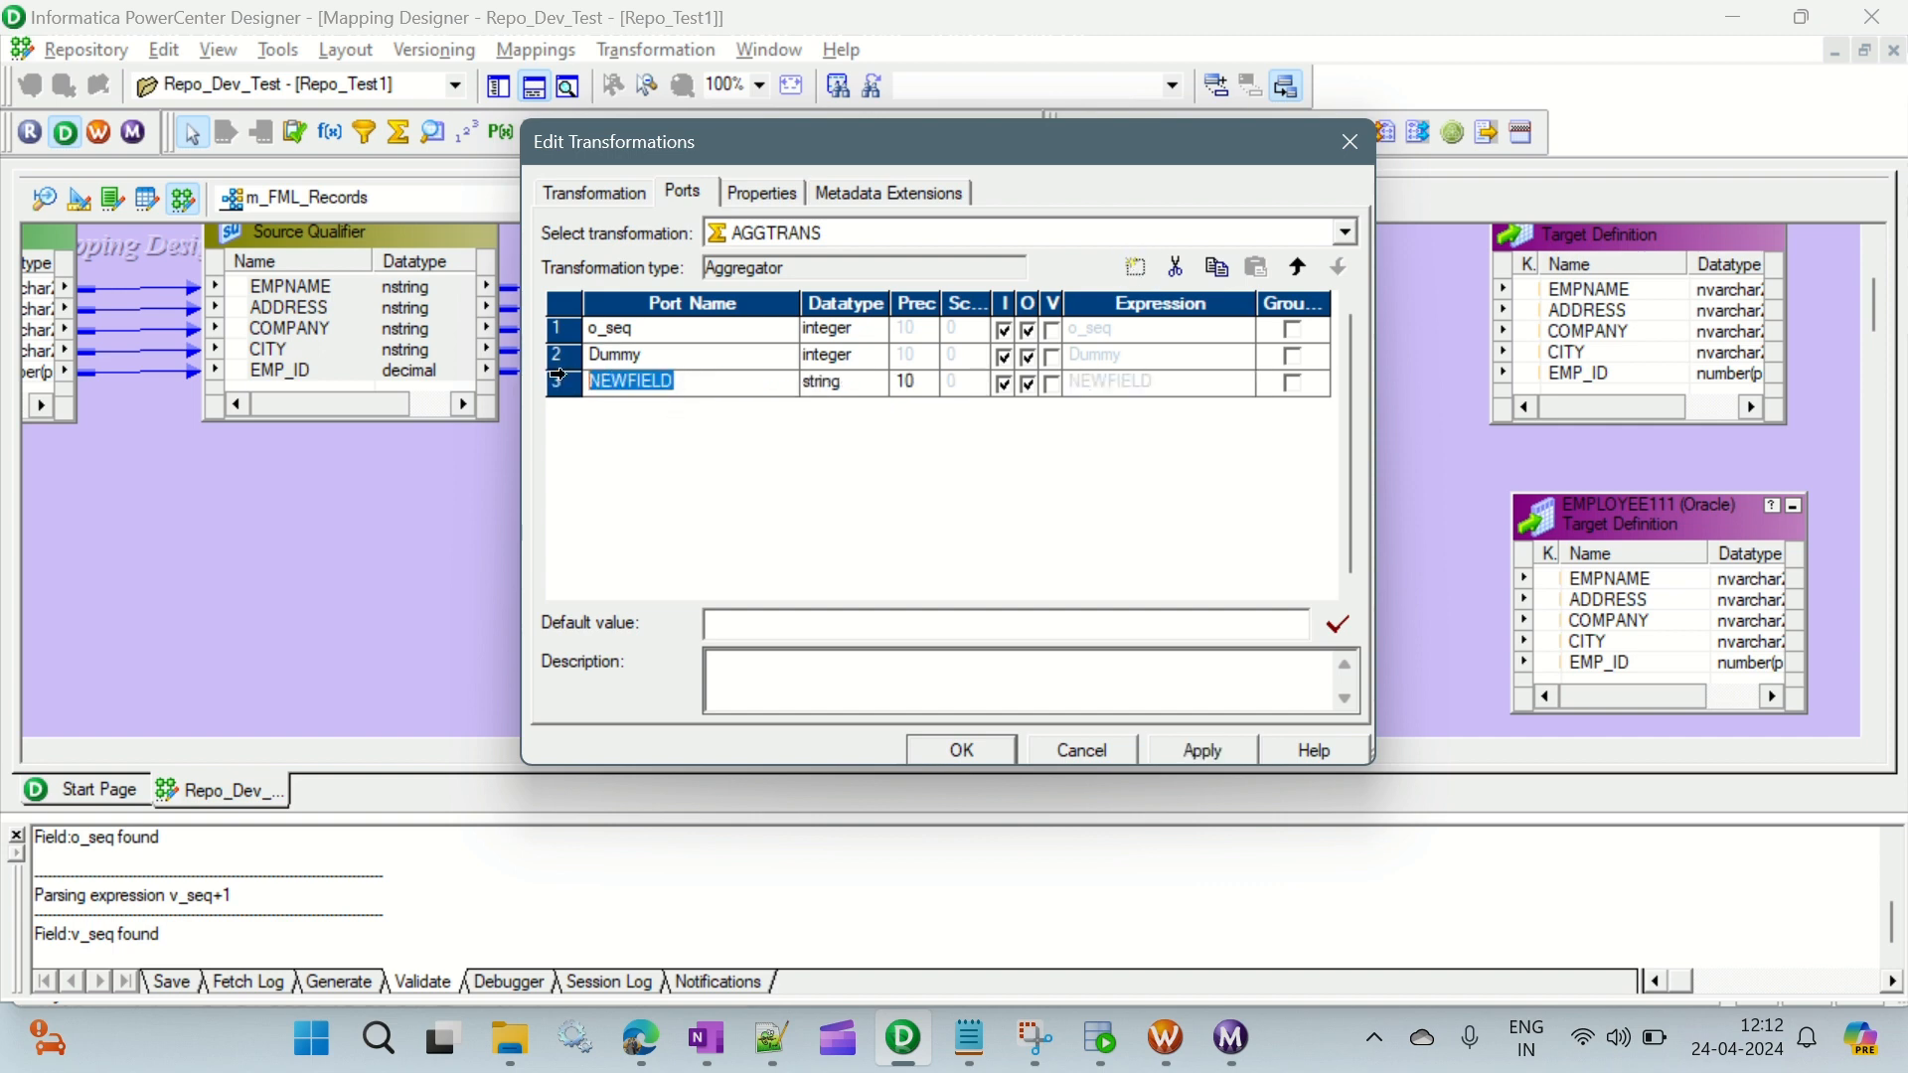
text(total_count)
click(880, 384)
click(875, 383)
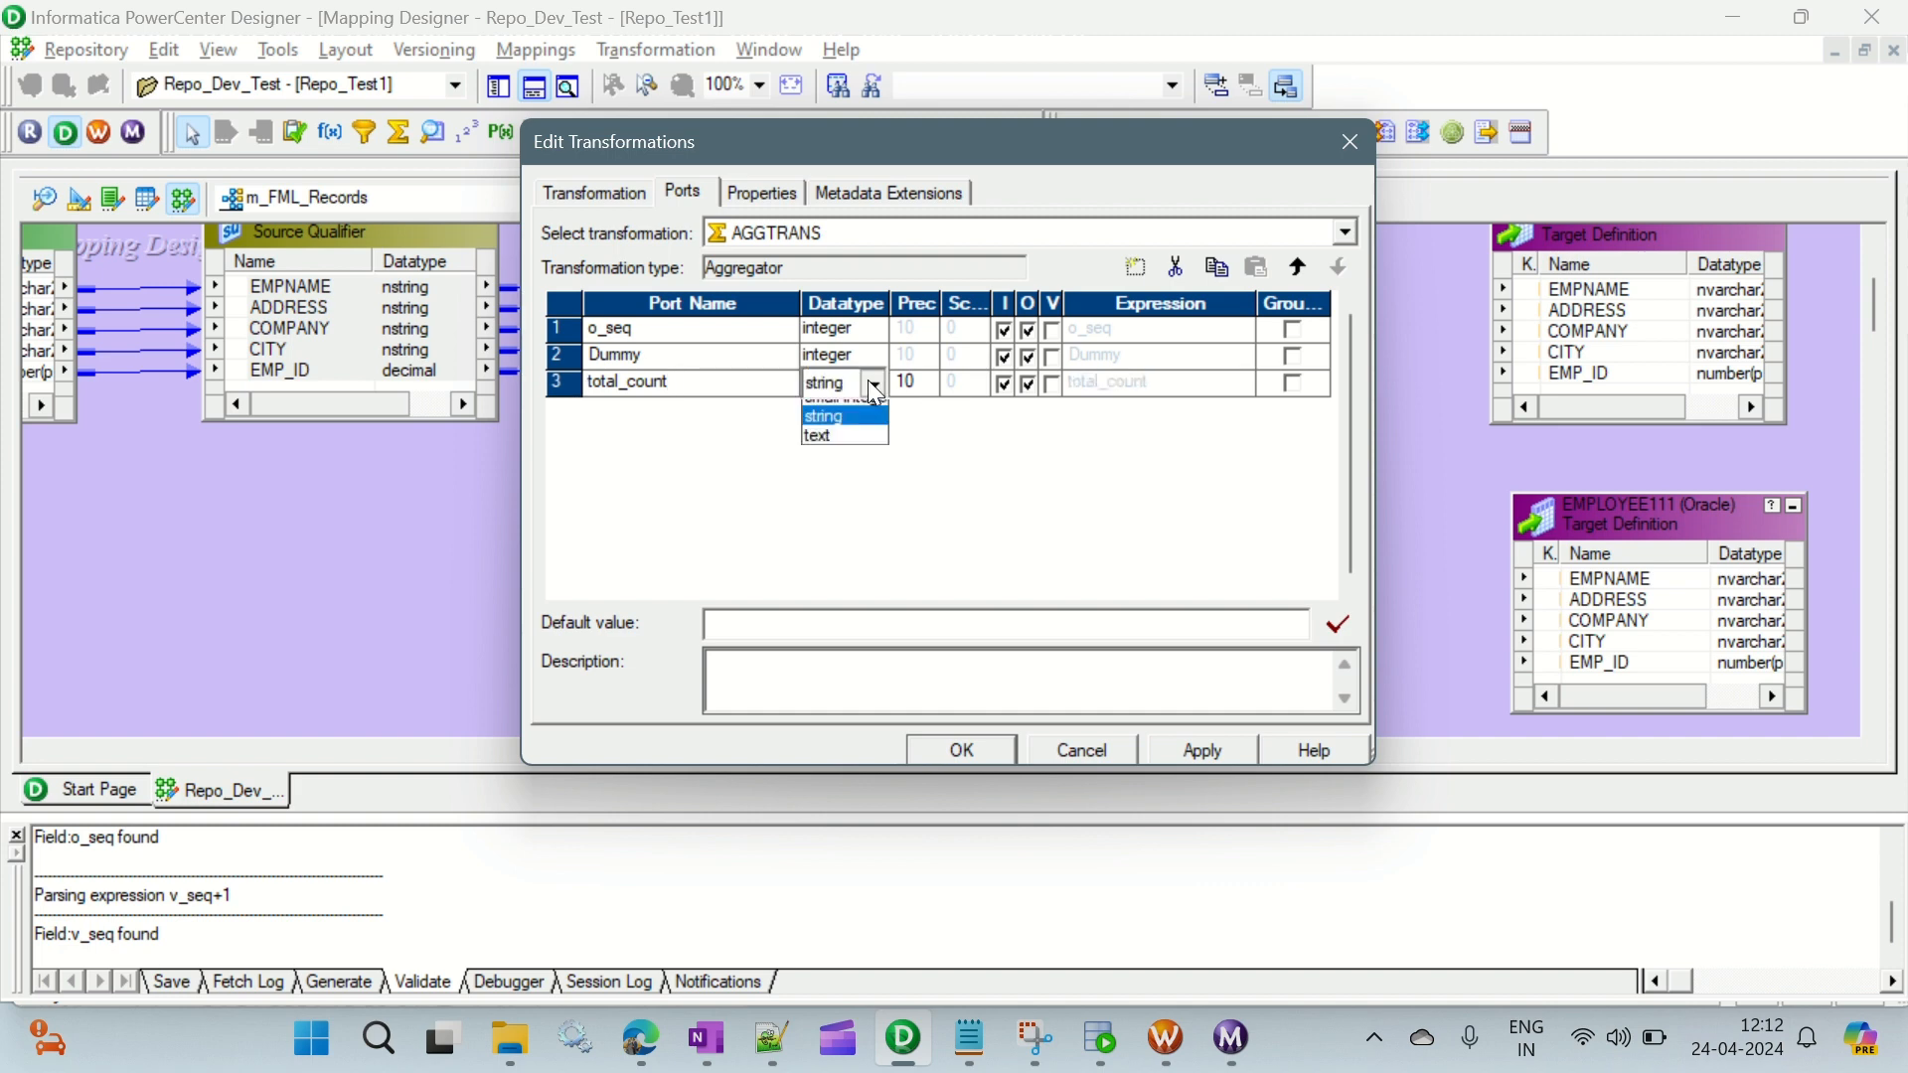
click(833, 511)
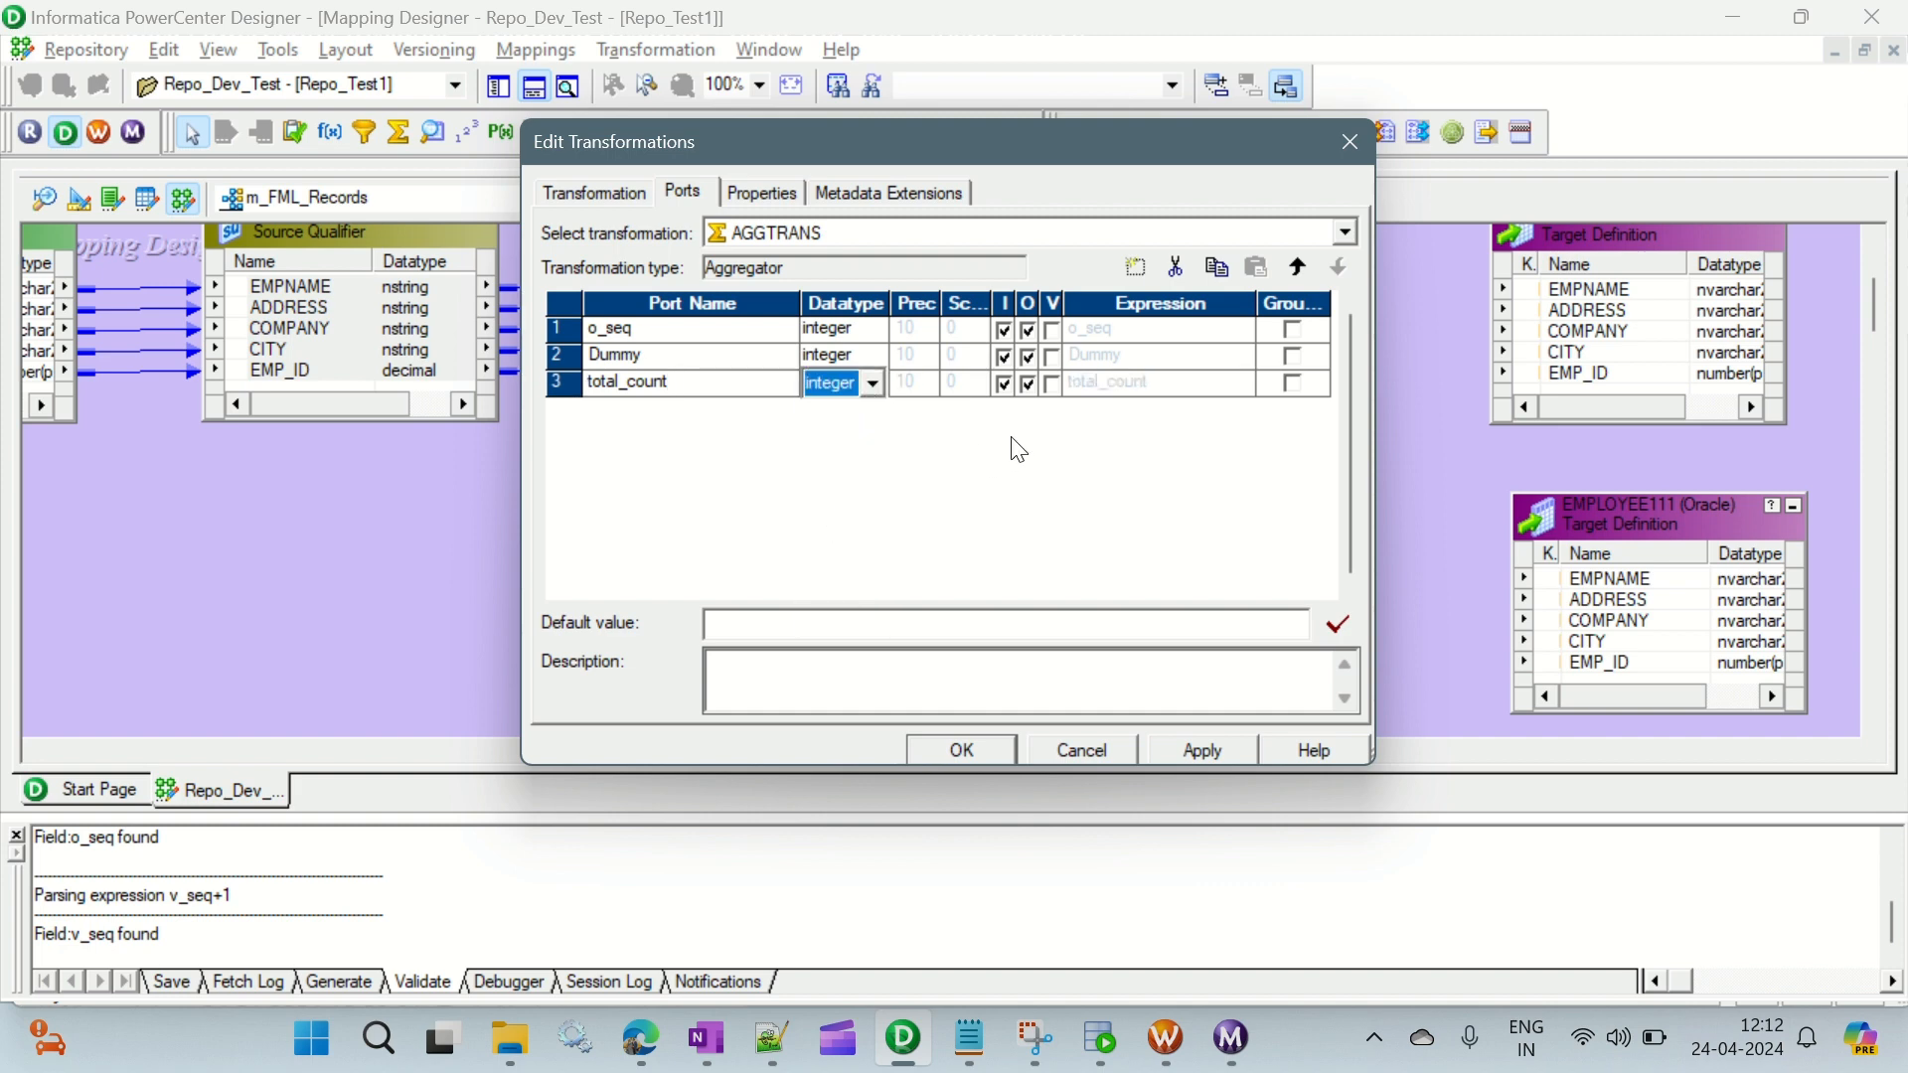
- Make total_count output-only with the expression o_seq, without grouping, and save the AGGTRANS changes
click(1003, 383)
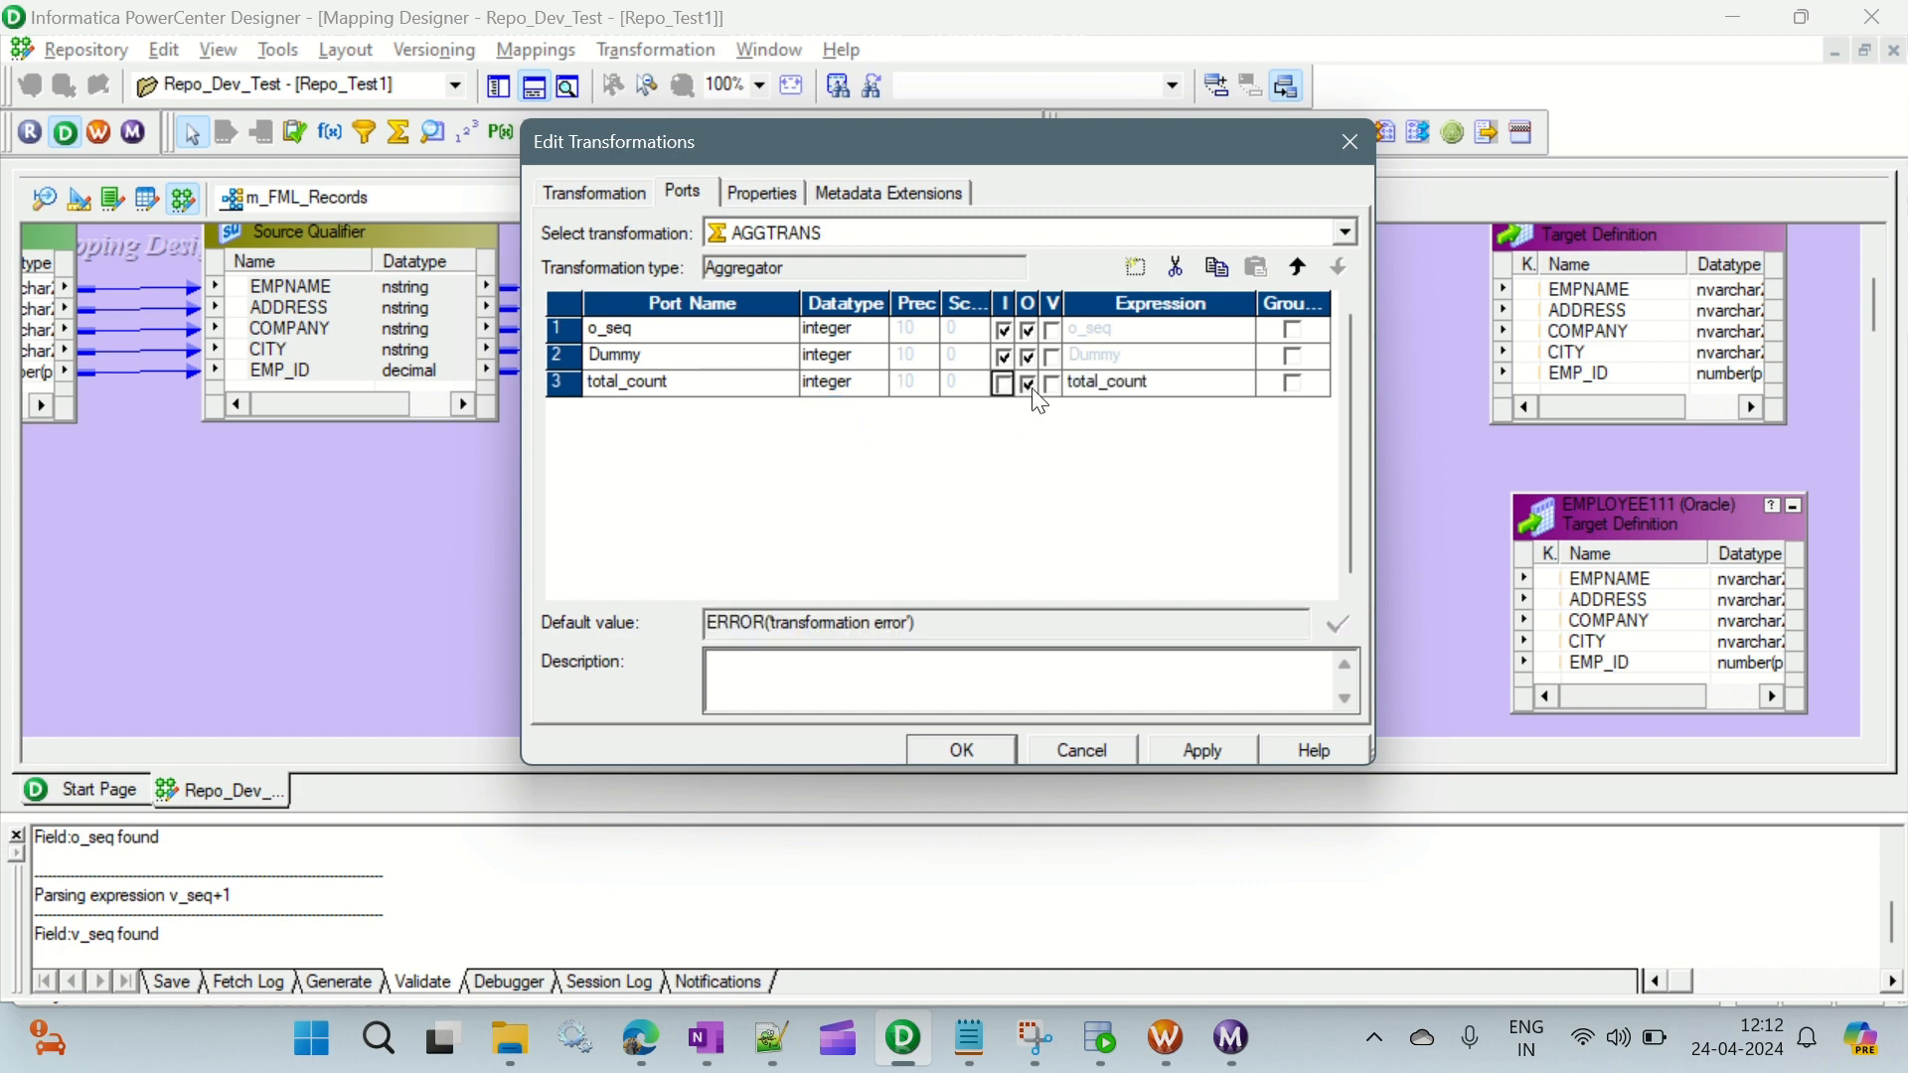
click(1151, 384)
drag(1160, 381, 1040, 386)
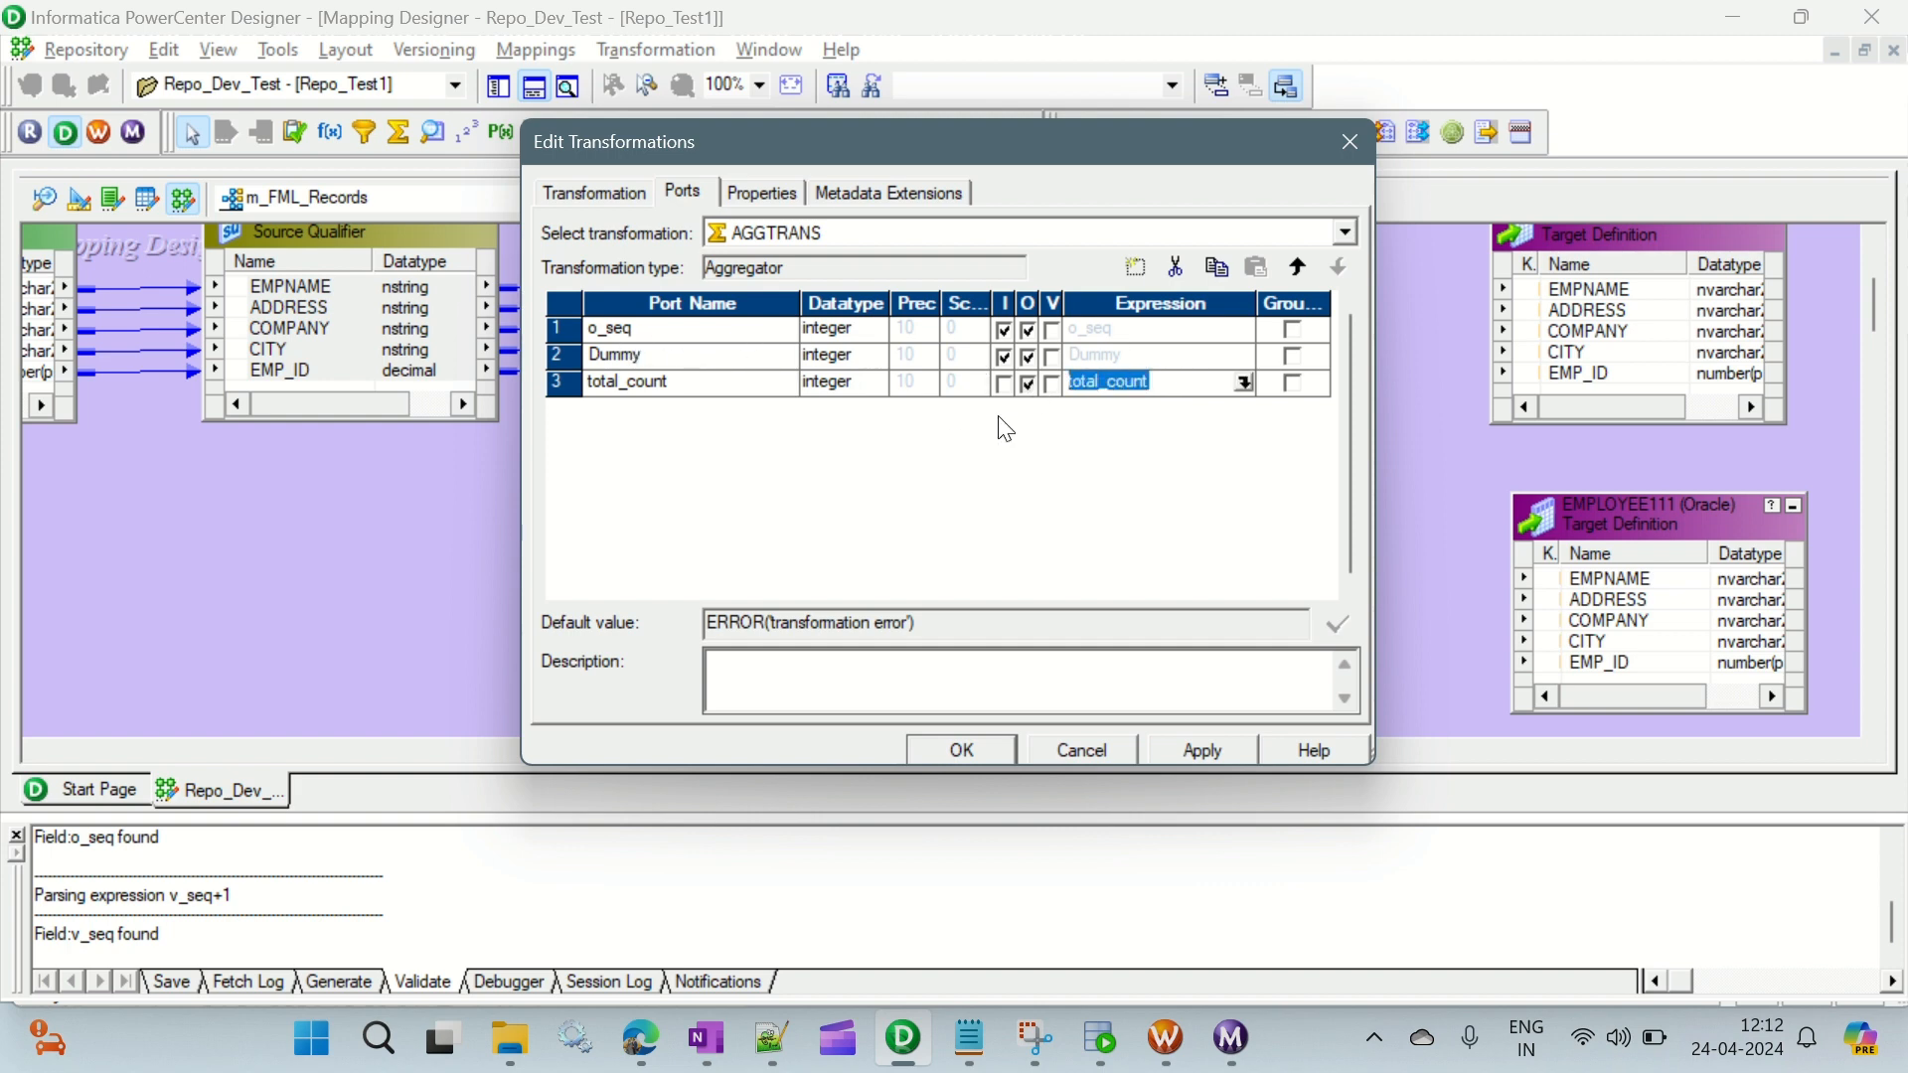
text(o_seq)
click(1201, 747)
click(946, 754)
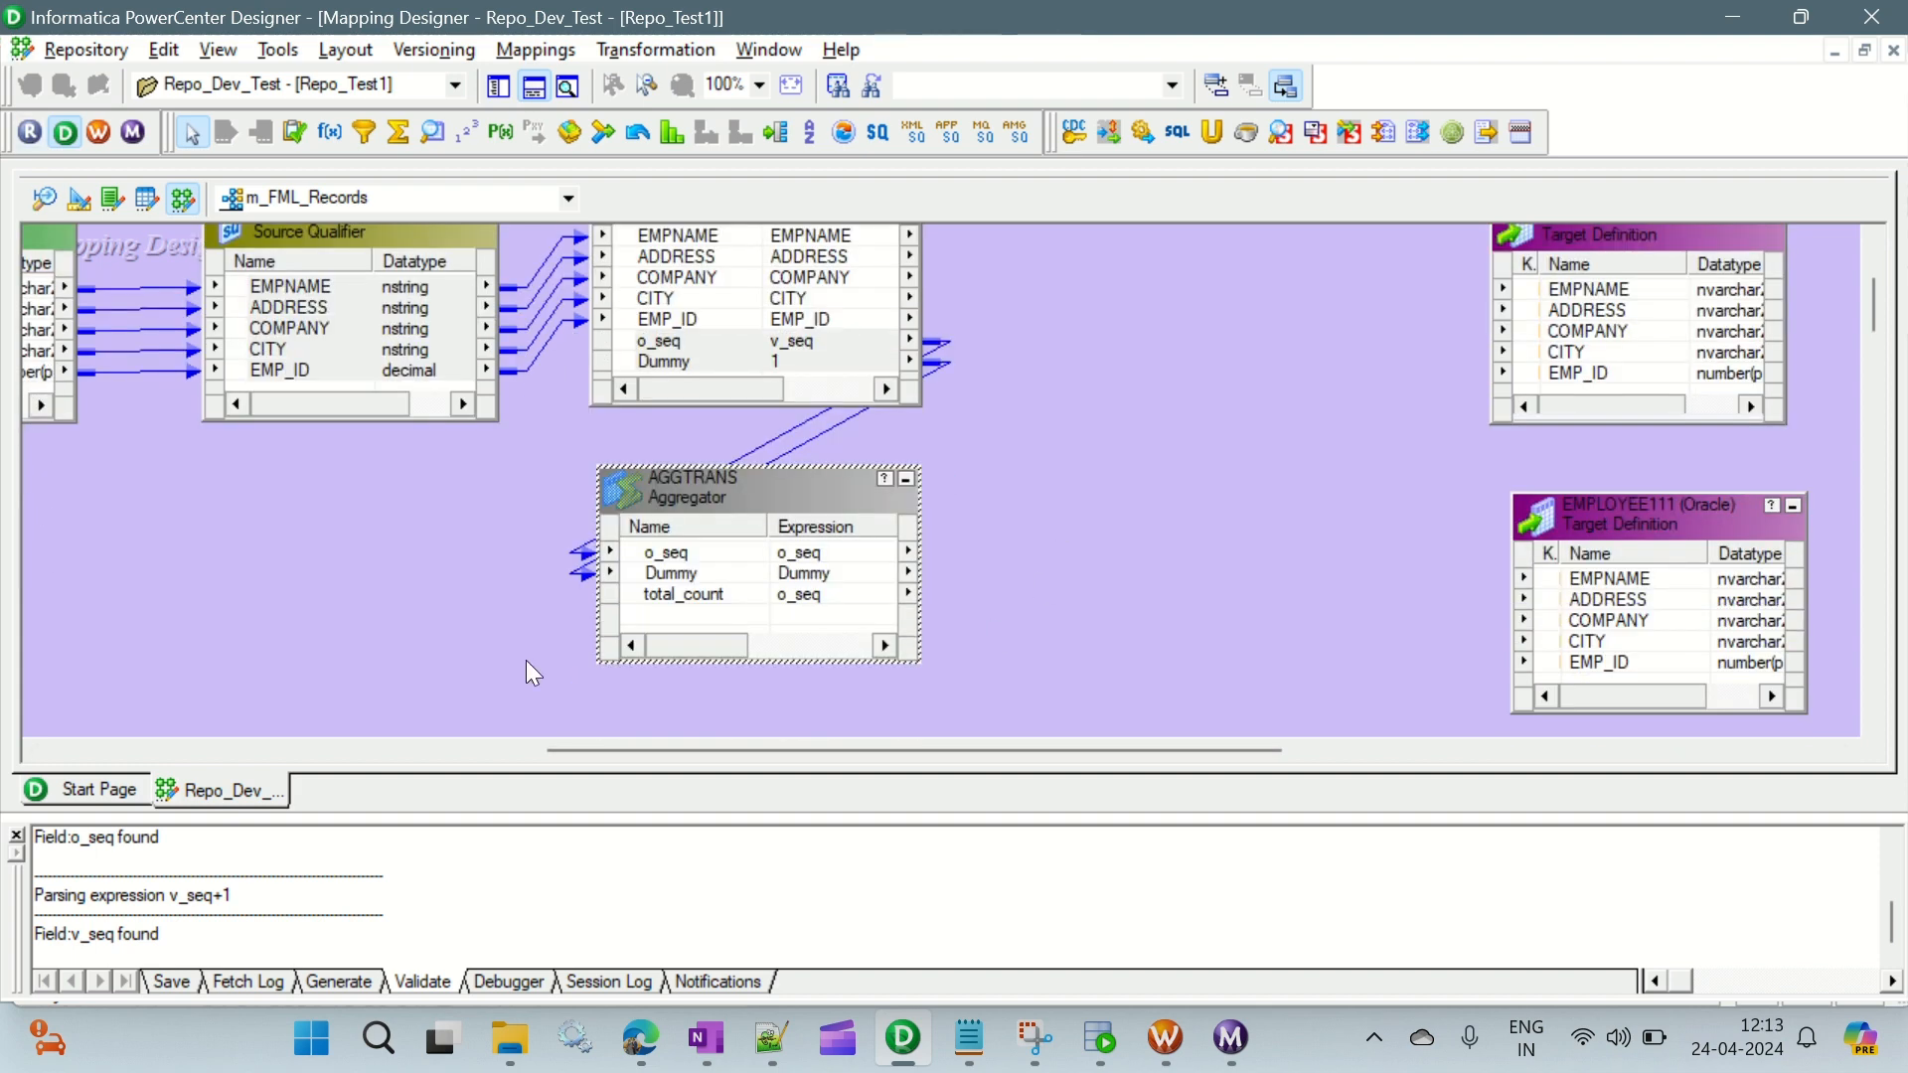
- Switch to the Notepad notes, review the transformation order for the middle records, and return to PowerCenter Designer
click(944, 1043)
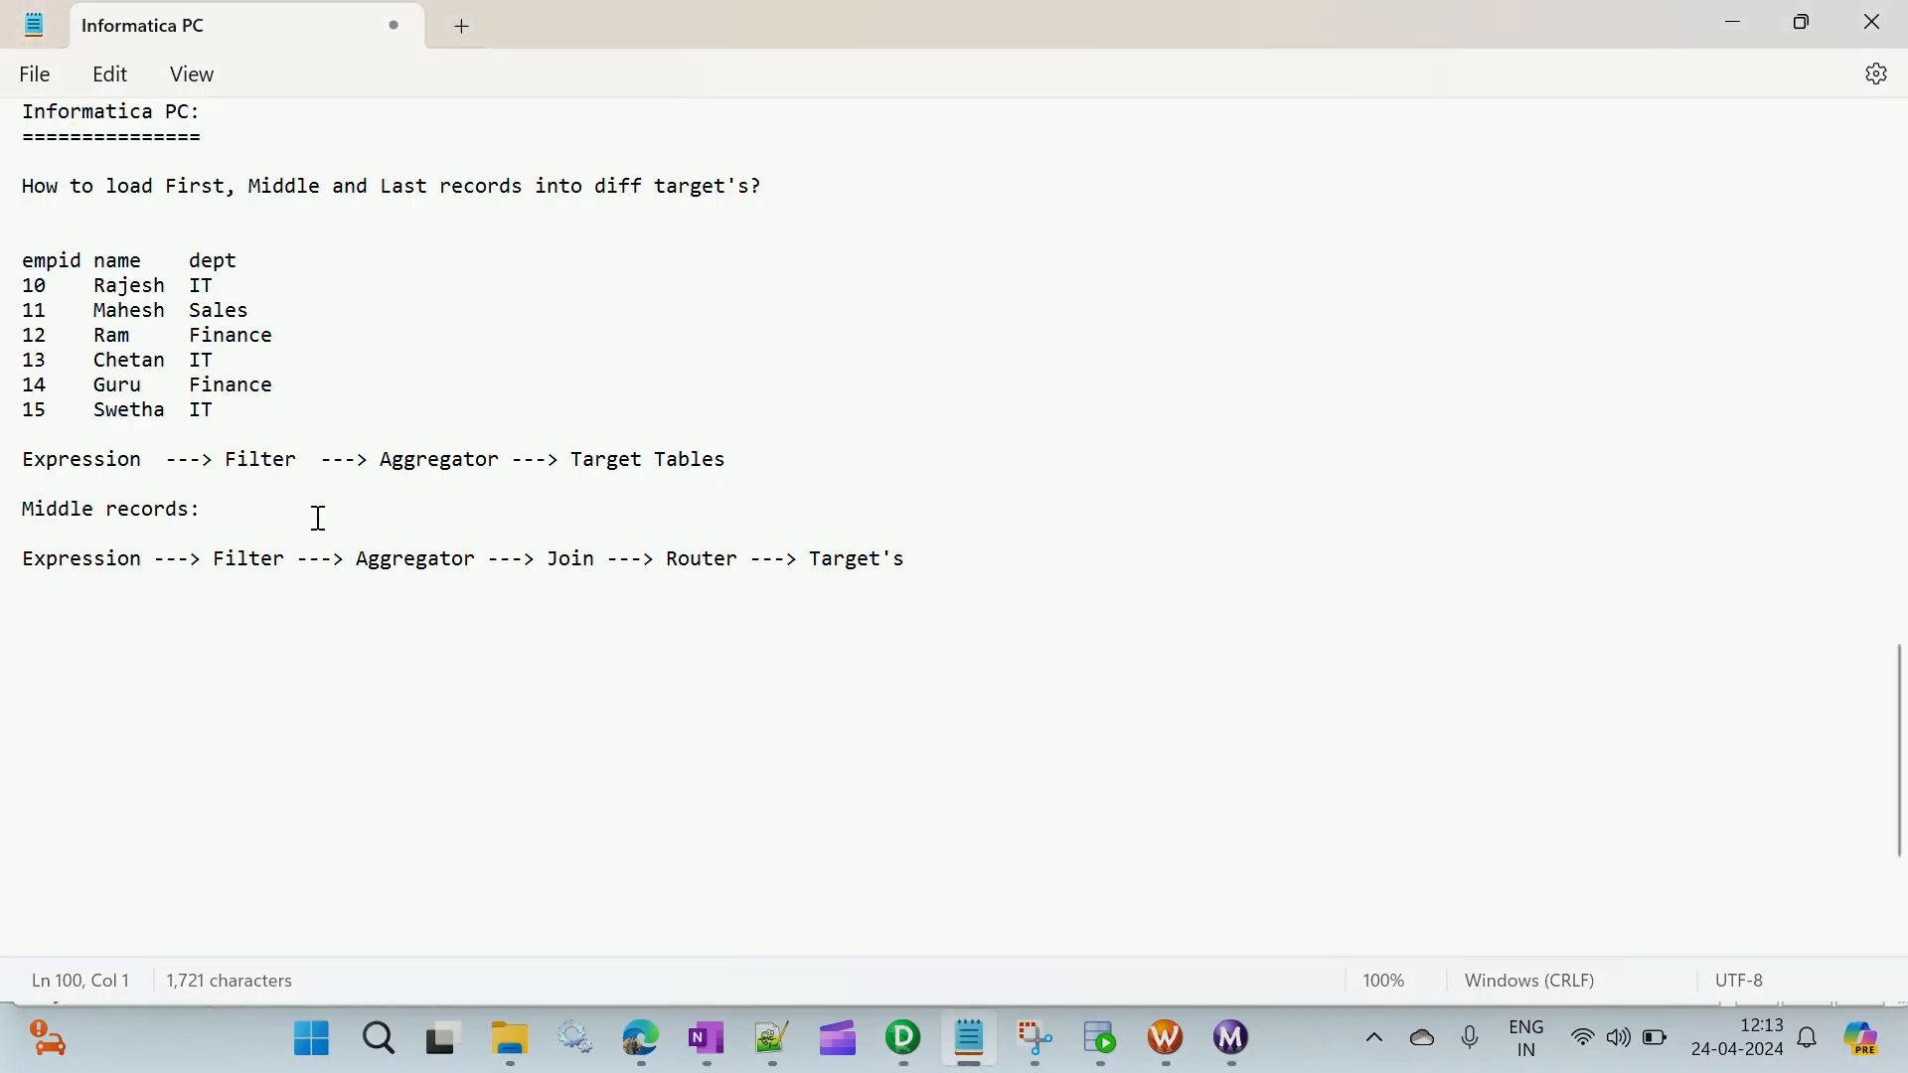
drag(306, 559, 559, 559)
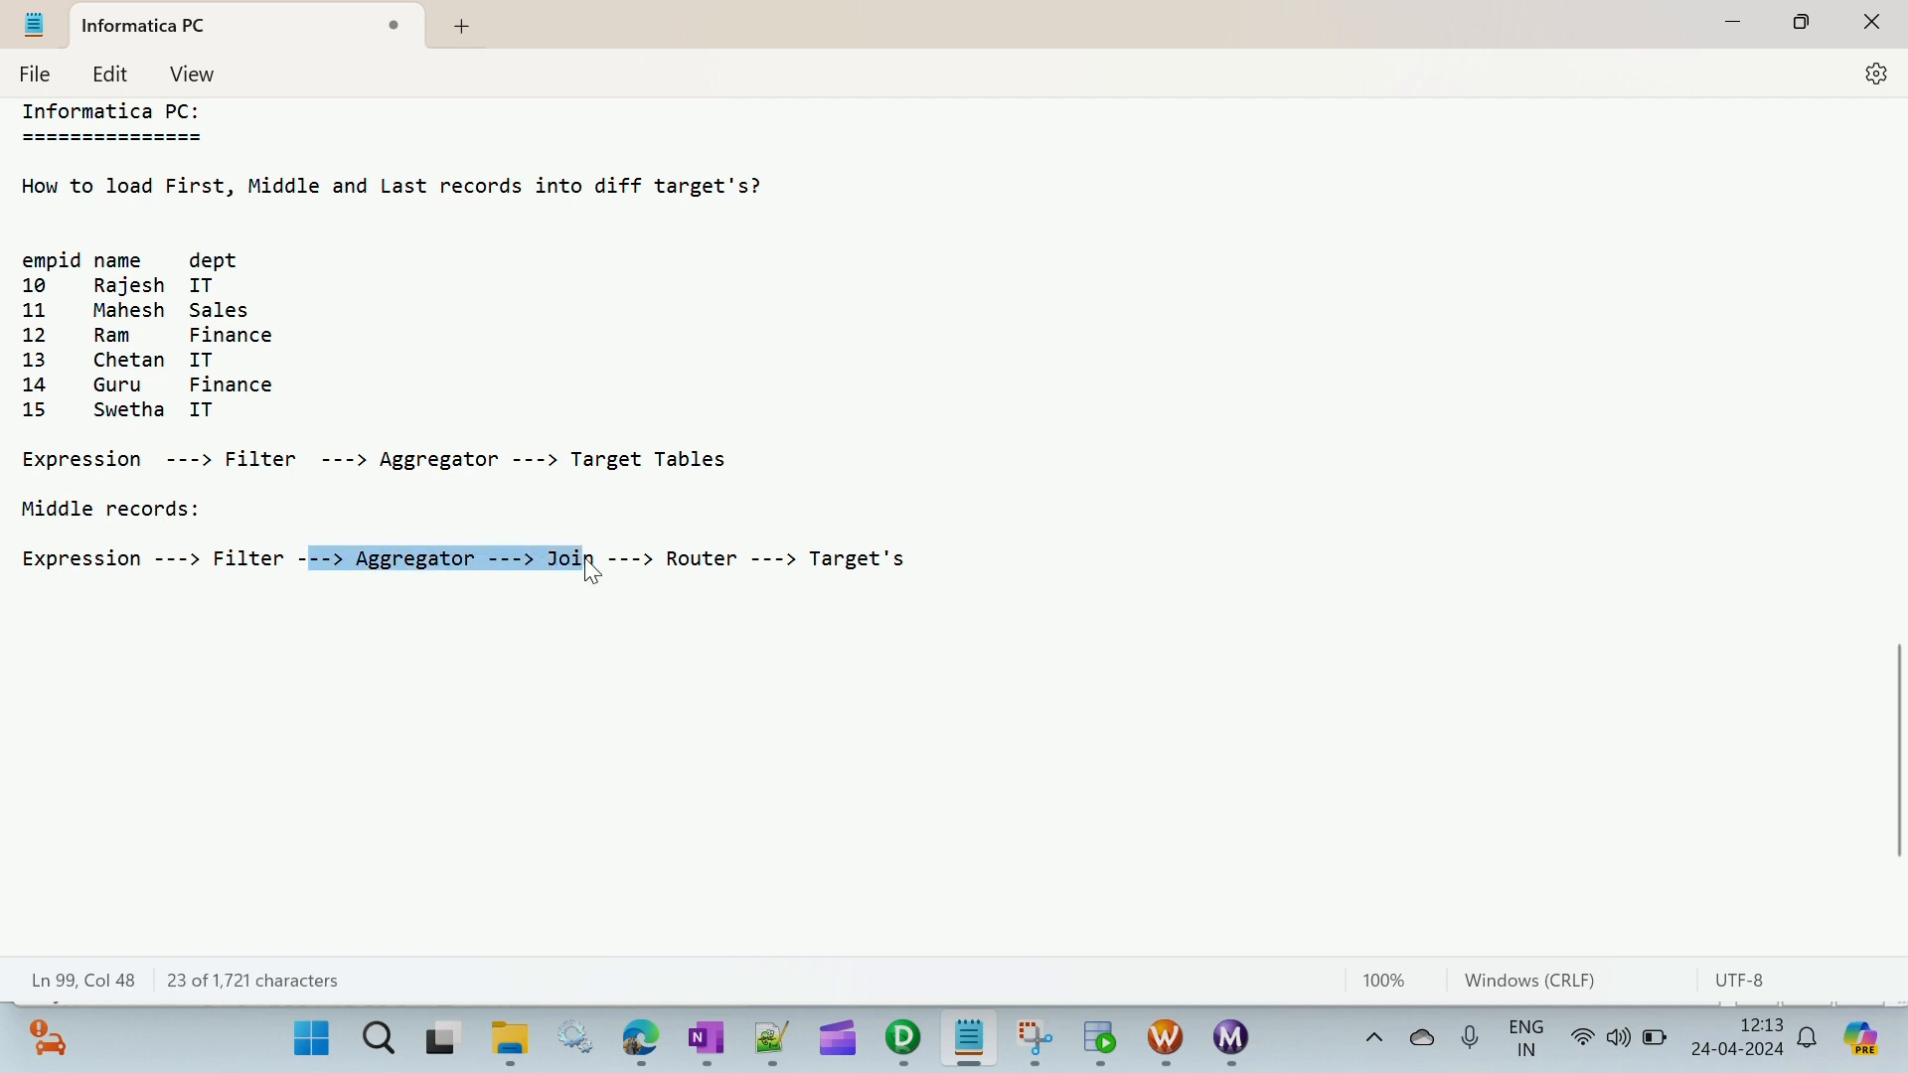
click(608, 560)
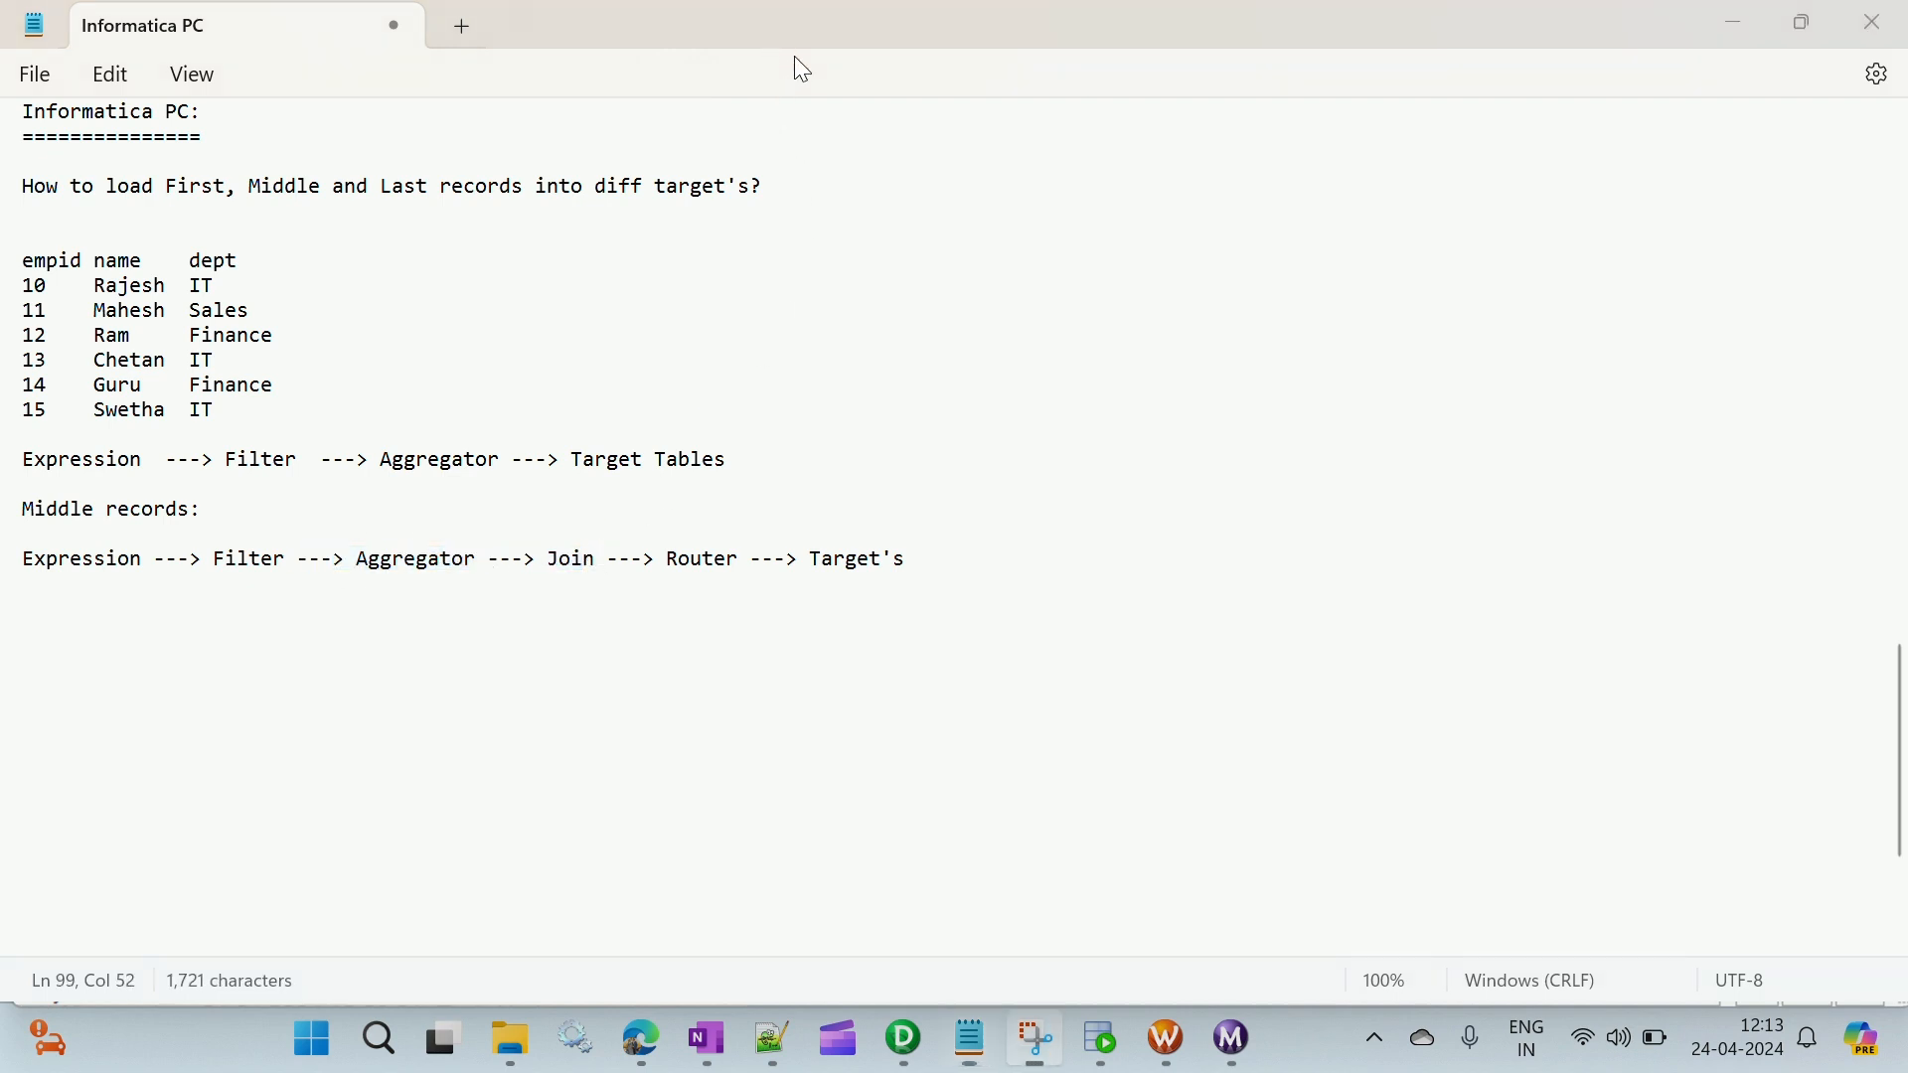
click(384, 561)
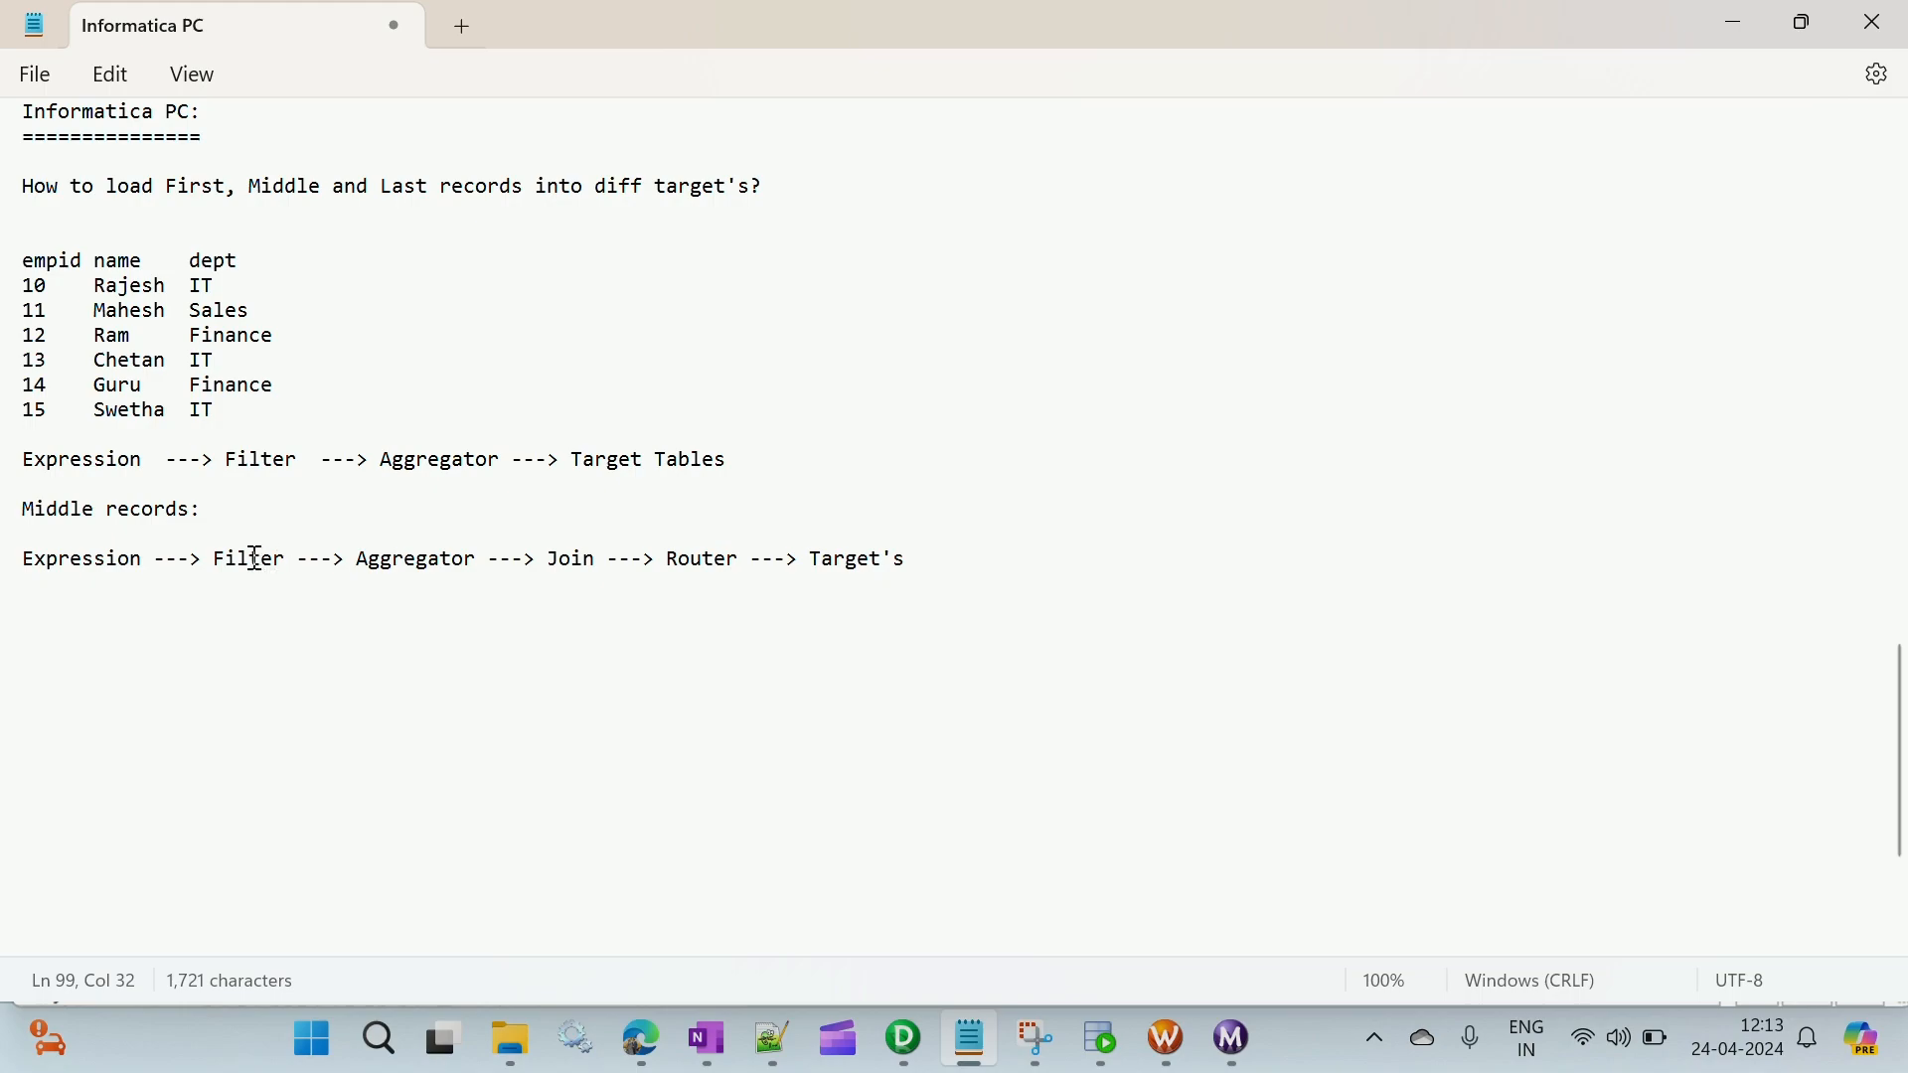
click(902, 1038)
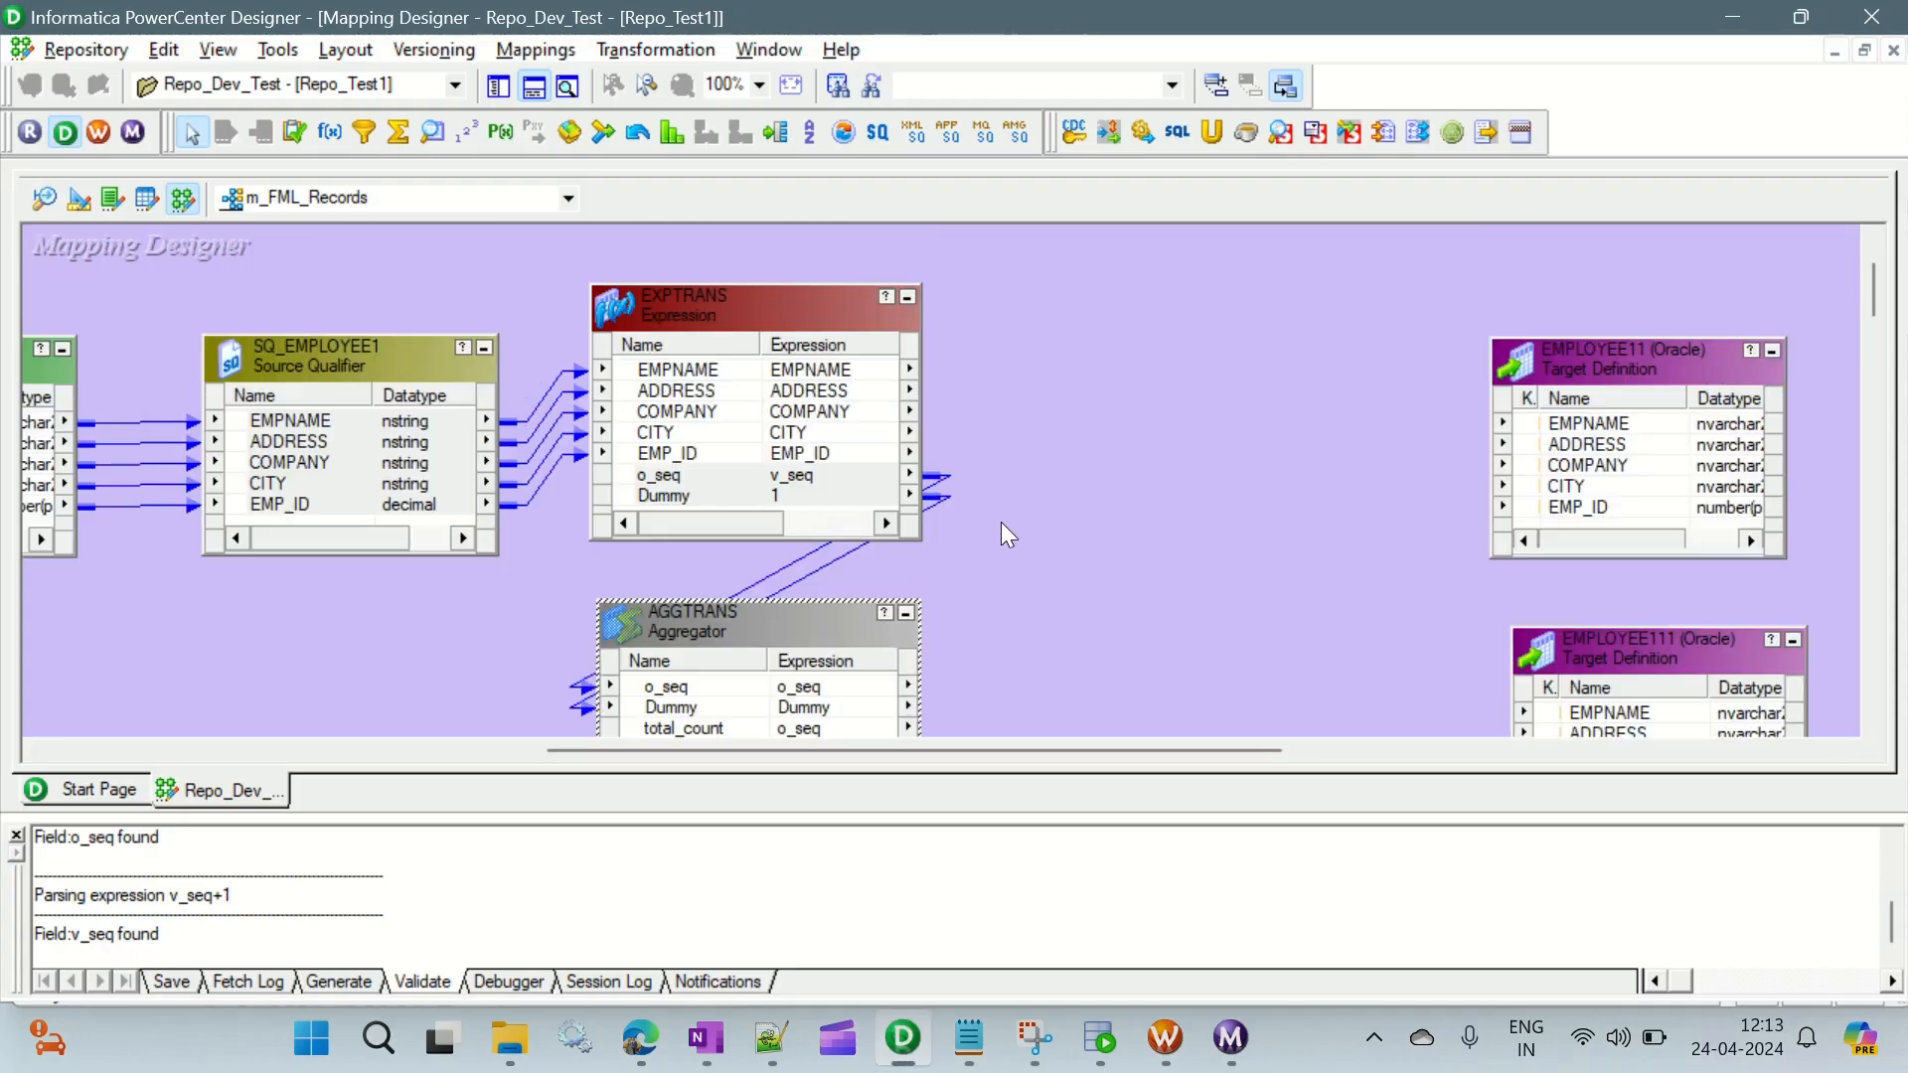
- Hide the output window to enlarge the mapping workspace
scroll(1077, 349, down, 3)
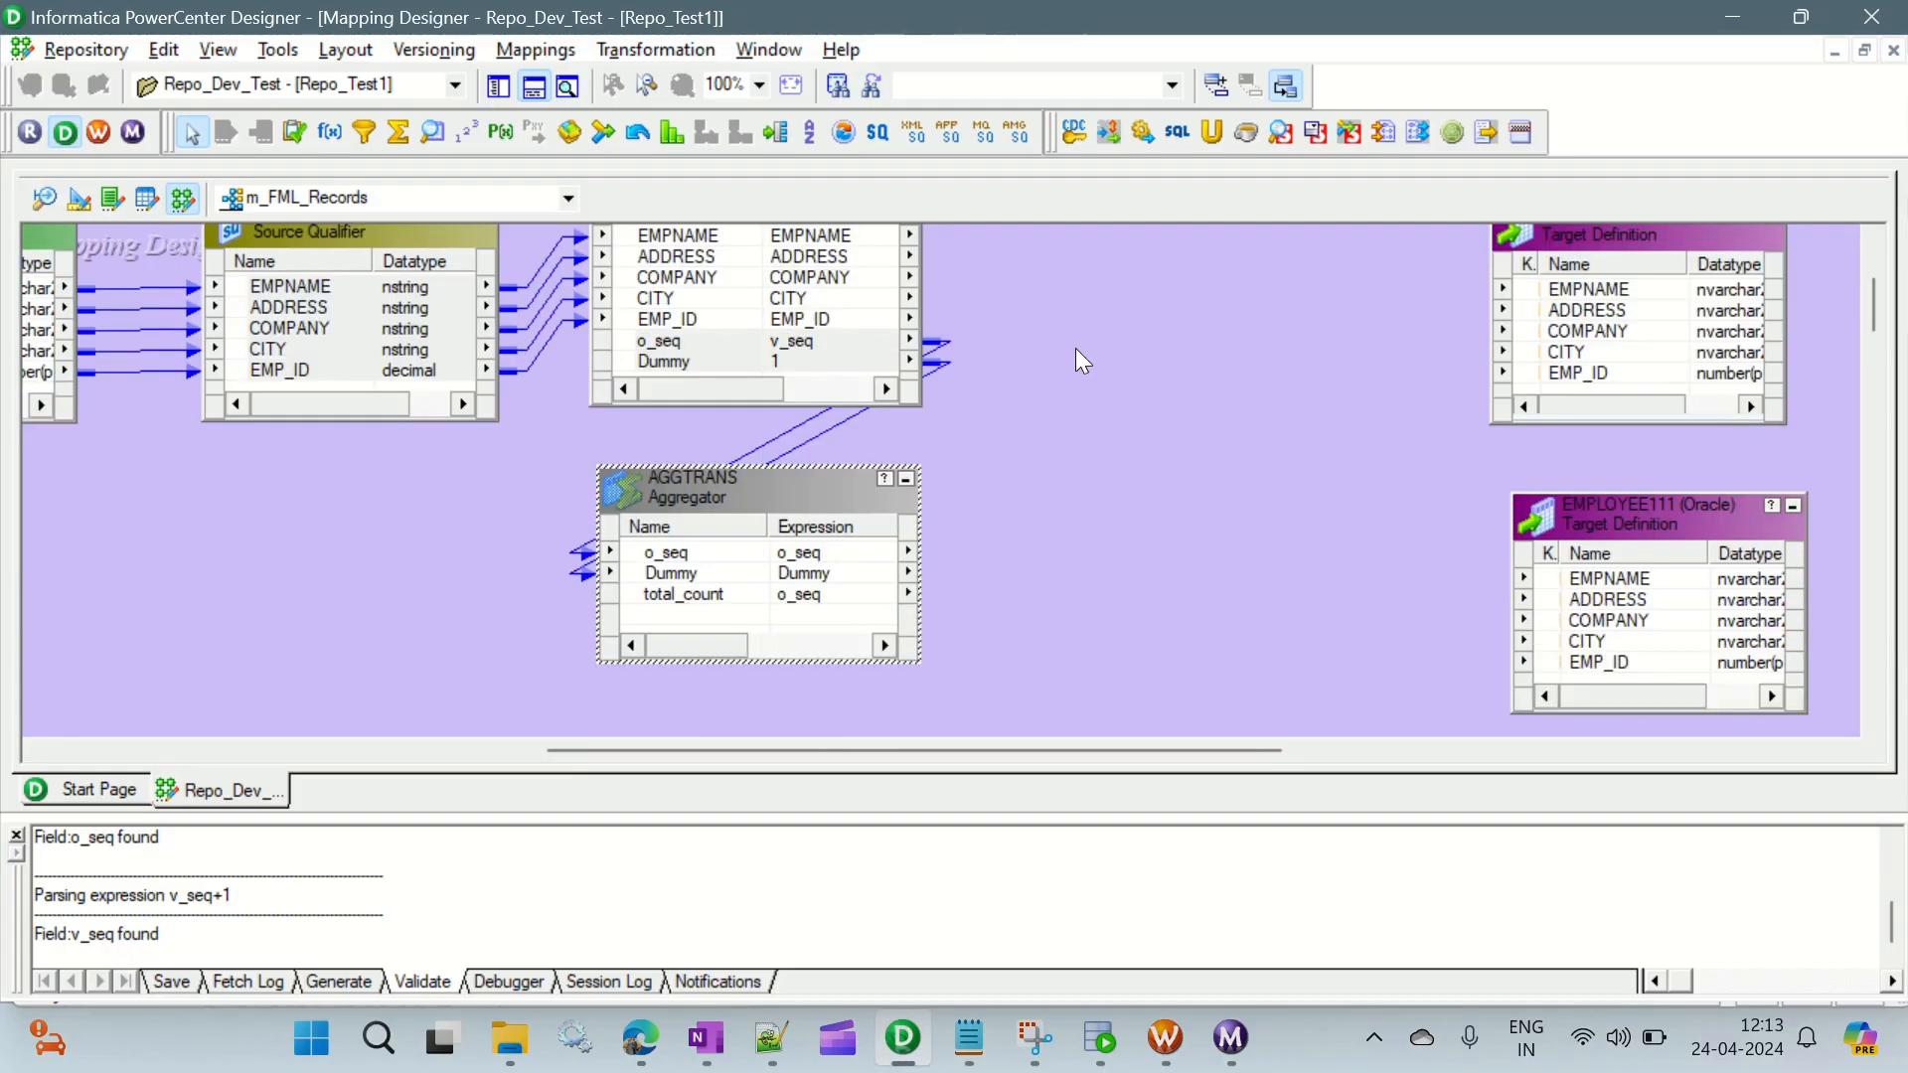
scroll(1052, 412, up, 3)
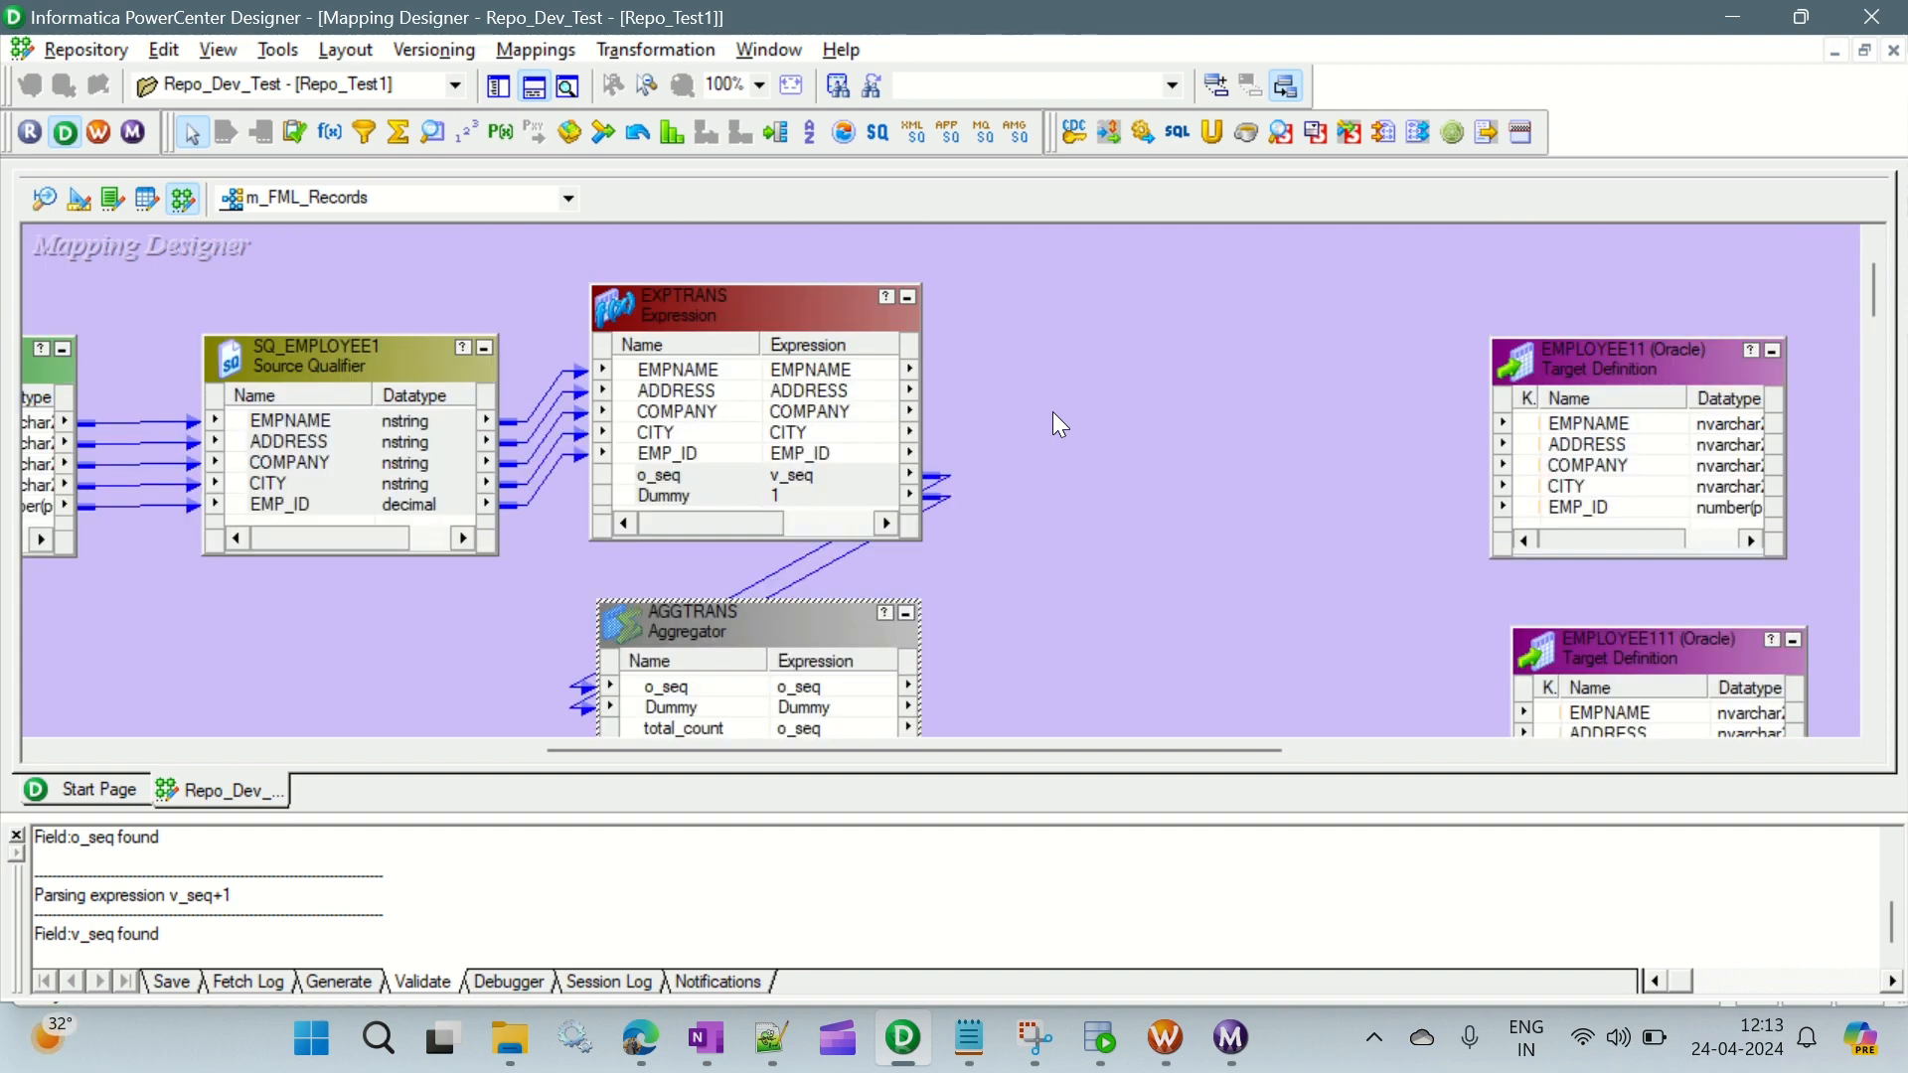
click(537, 90)
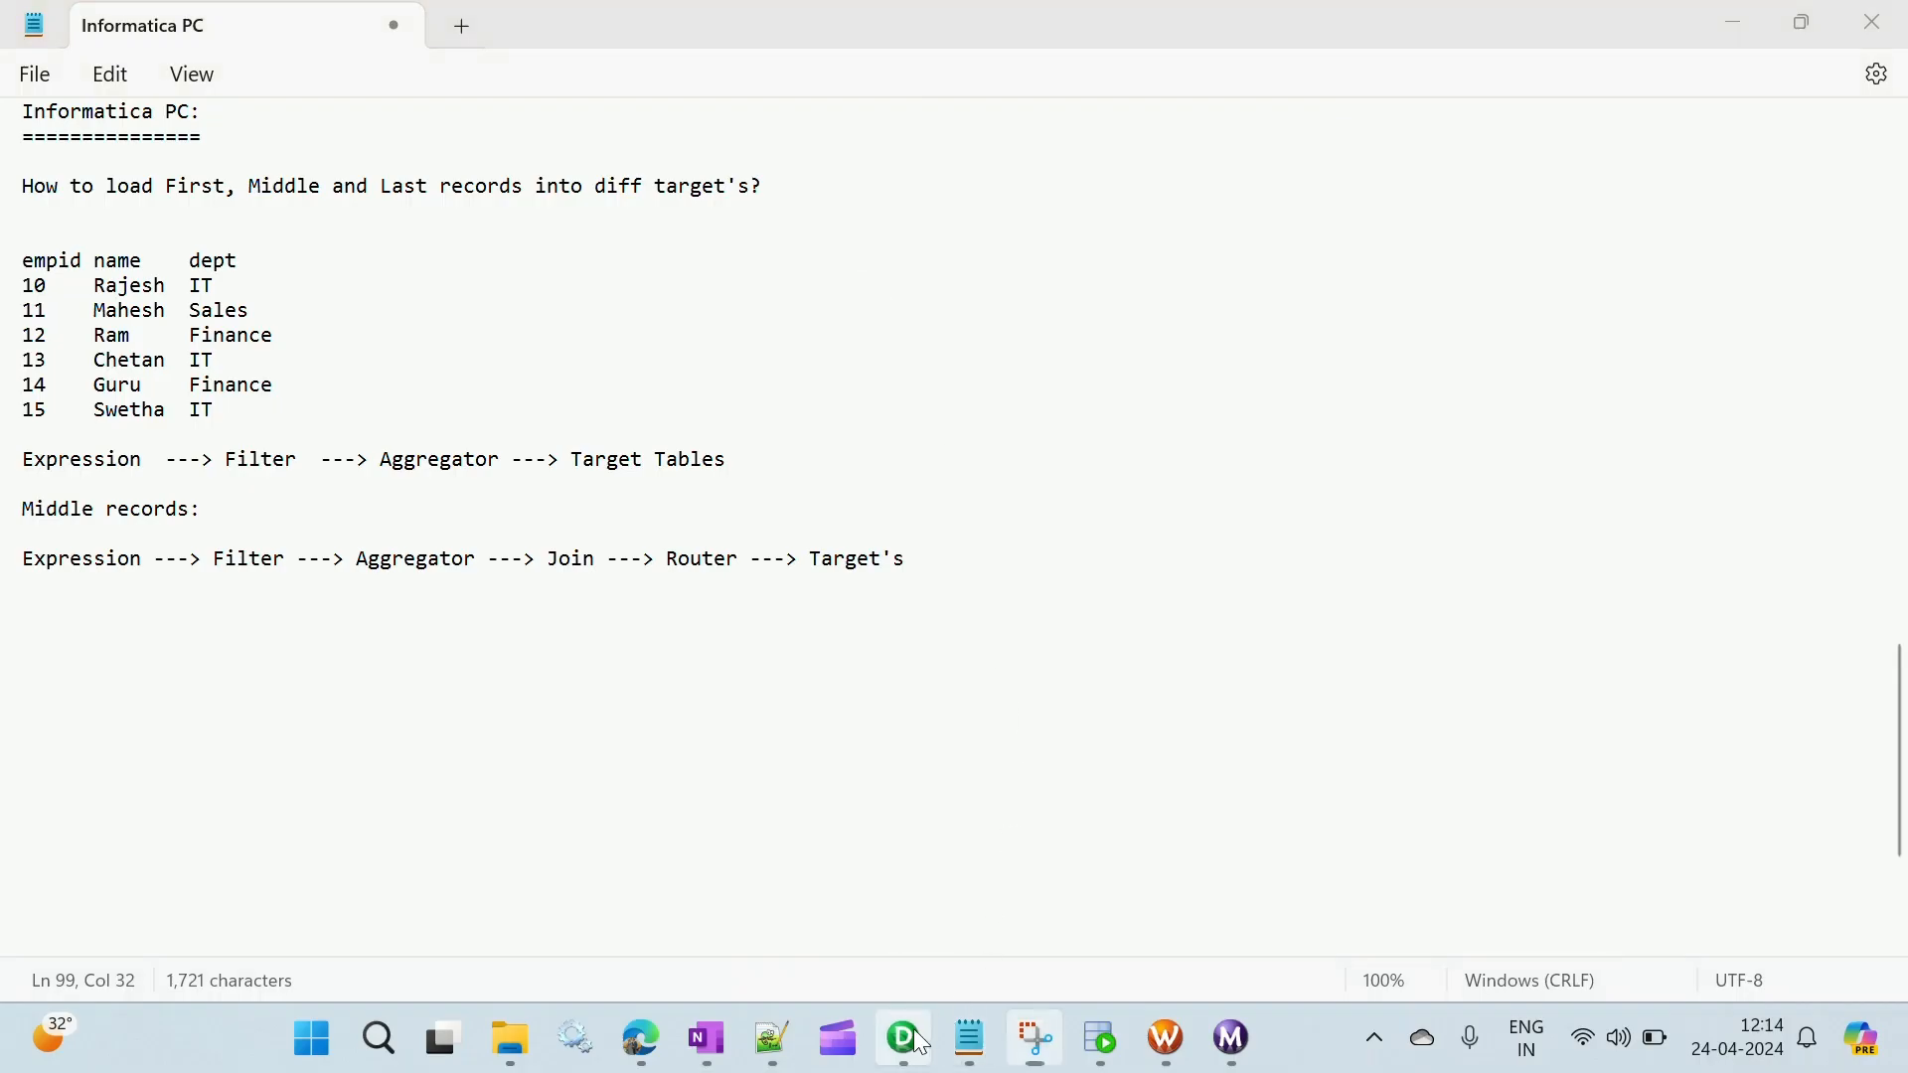
click(921, 1041)
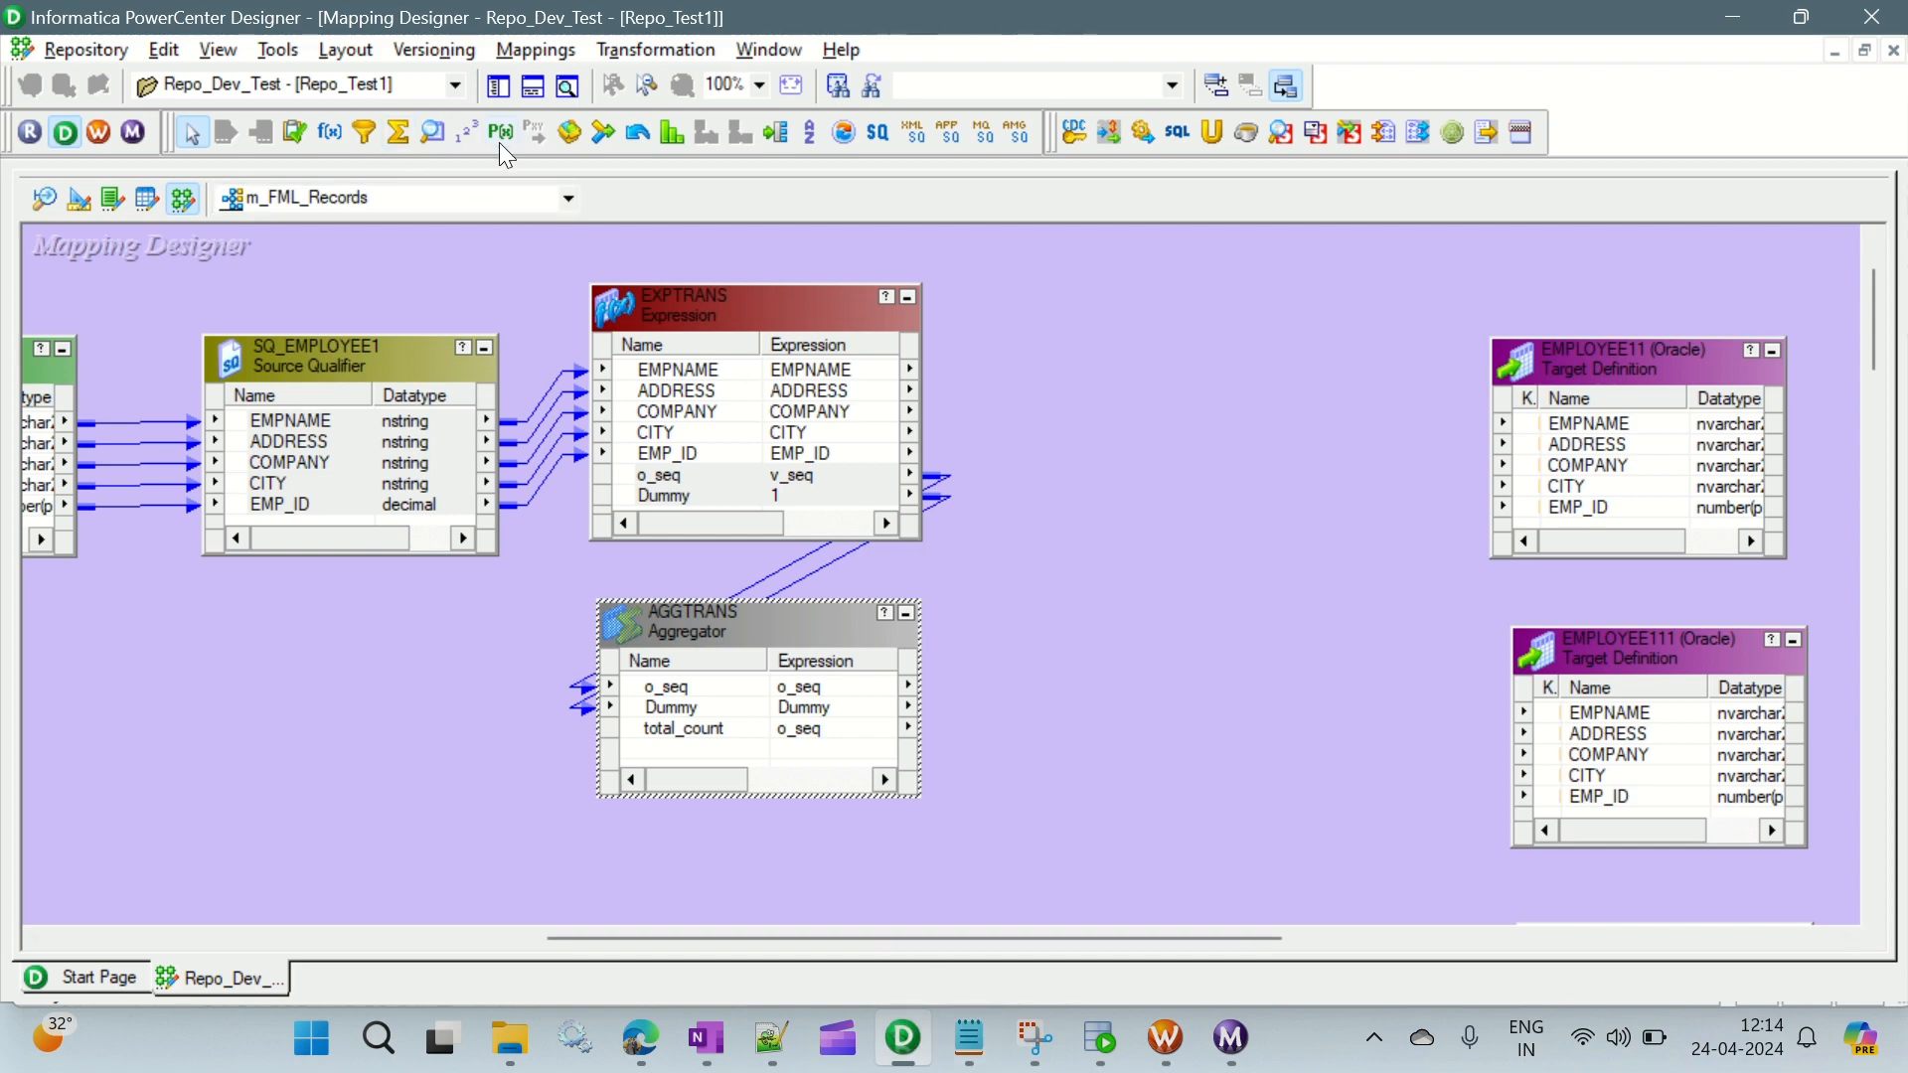
- Add a Filter transformation beside EXPTRANS and link the employee and o_seq ports from EXPTRANS into it
click(365, 132)
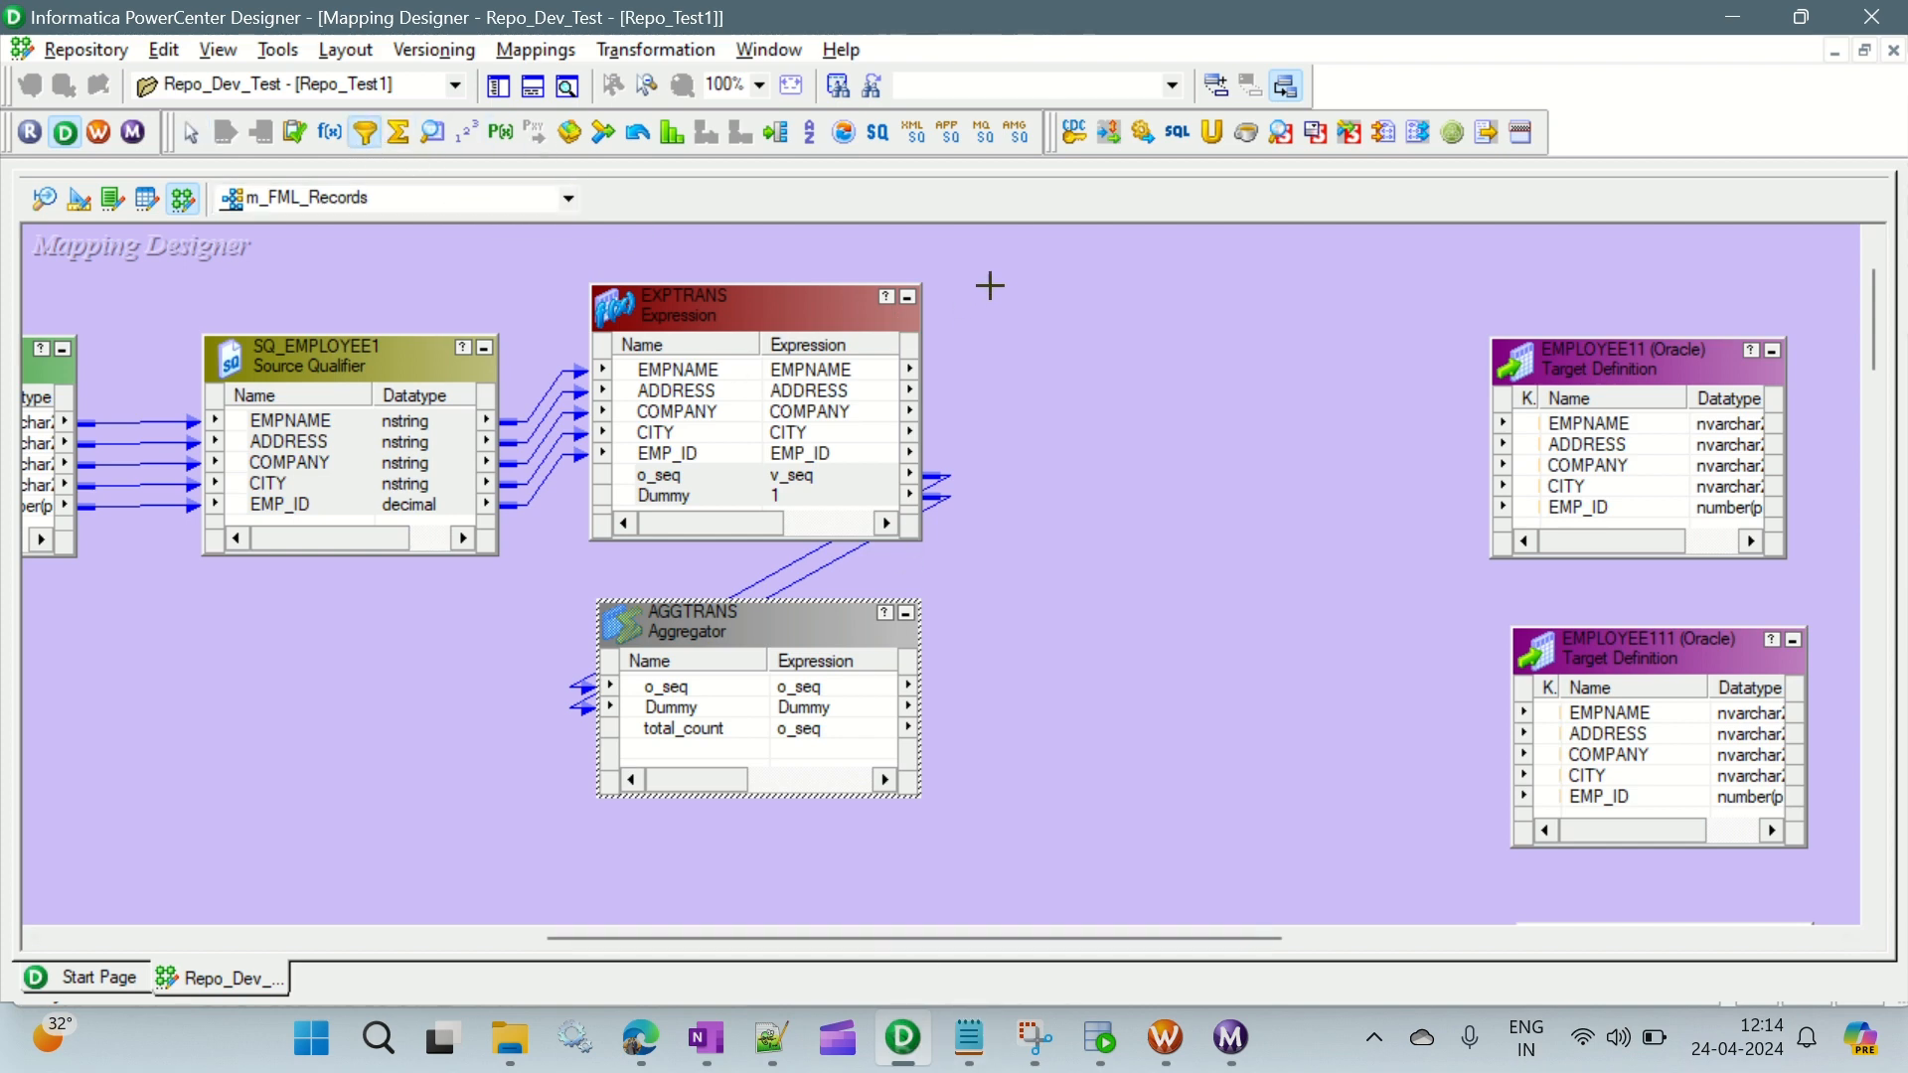
drag(1006, 268, 1322, 489)
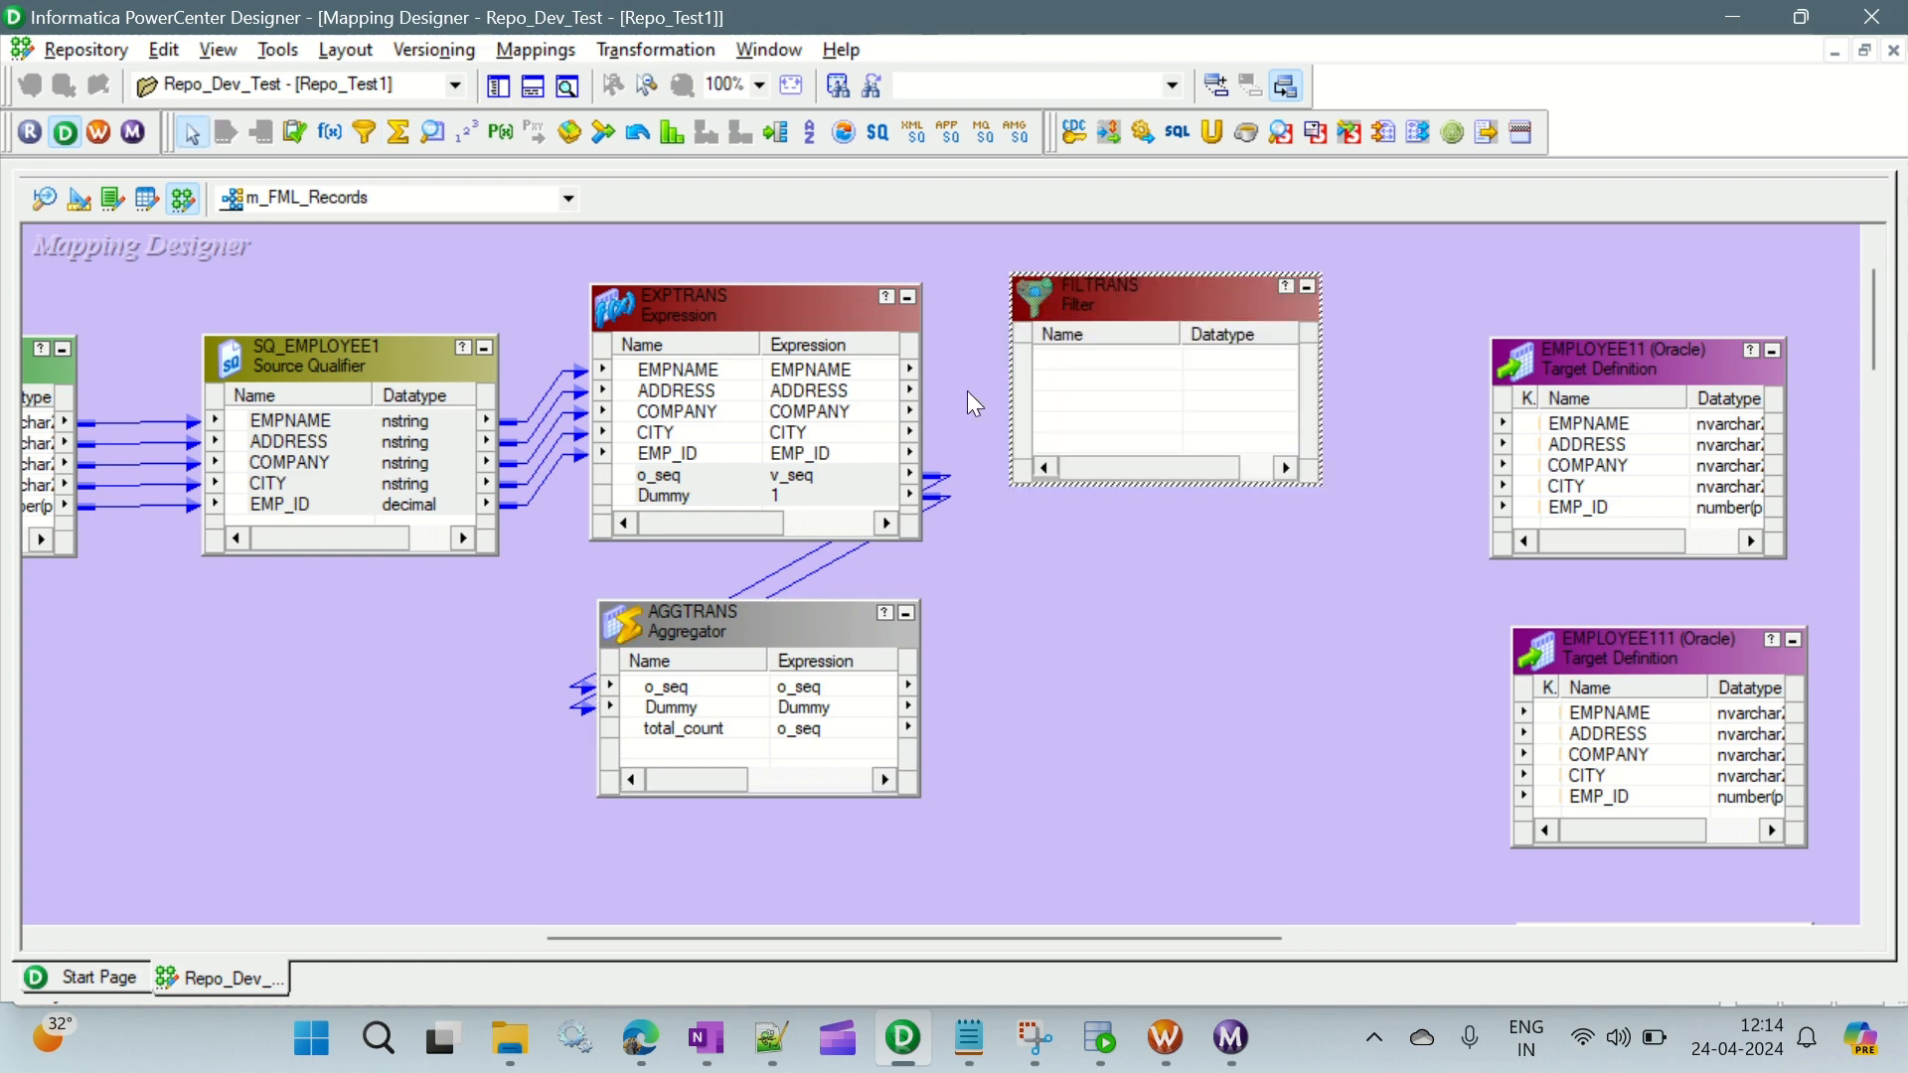
click(656, 375)
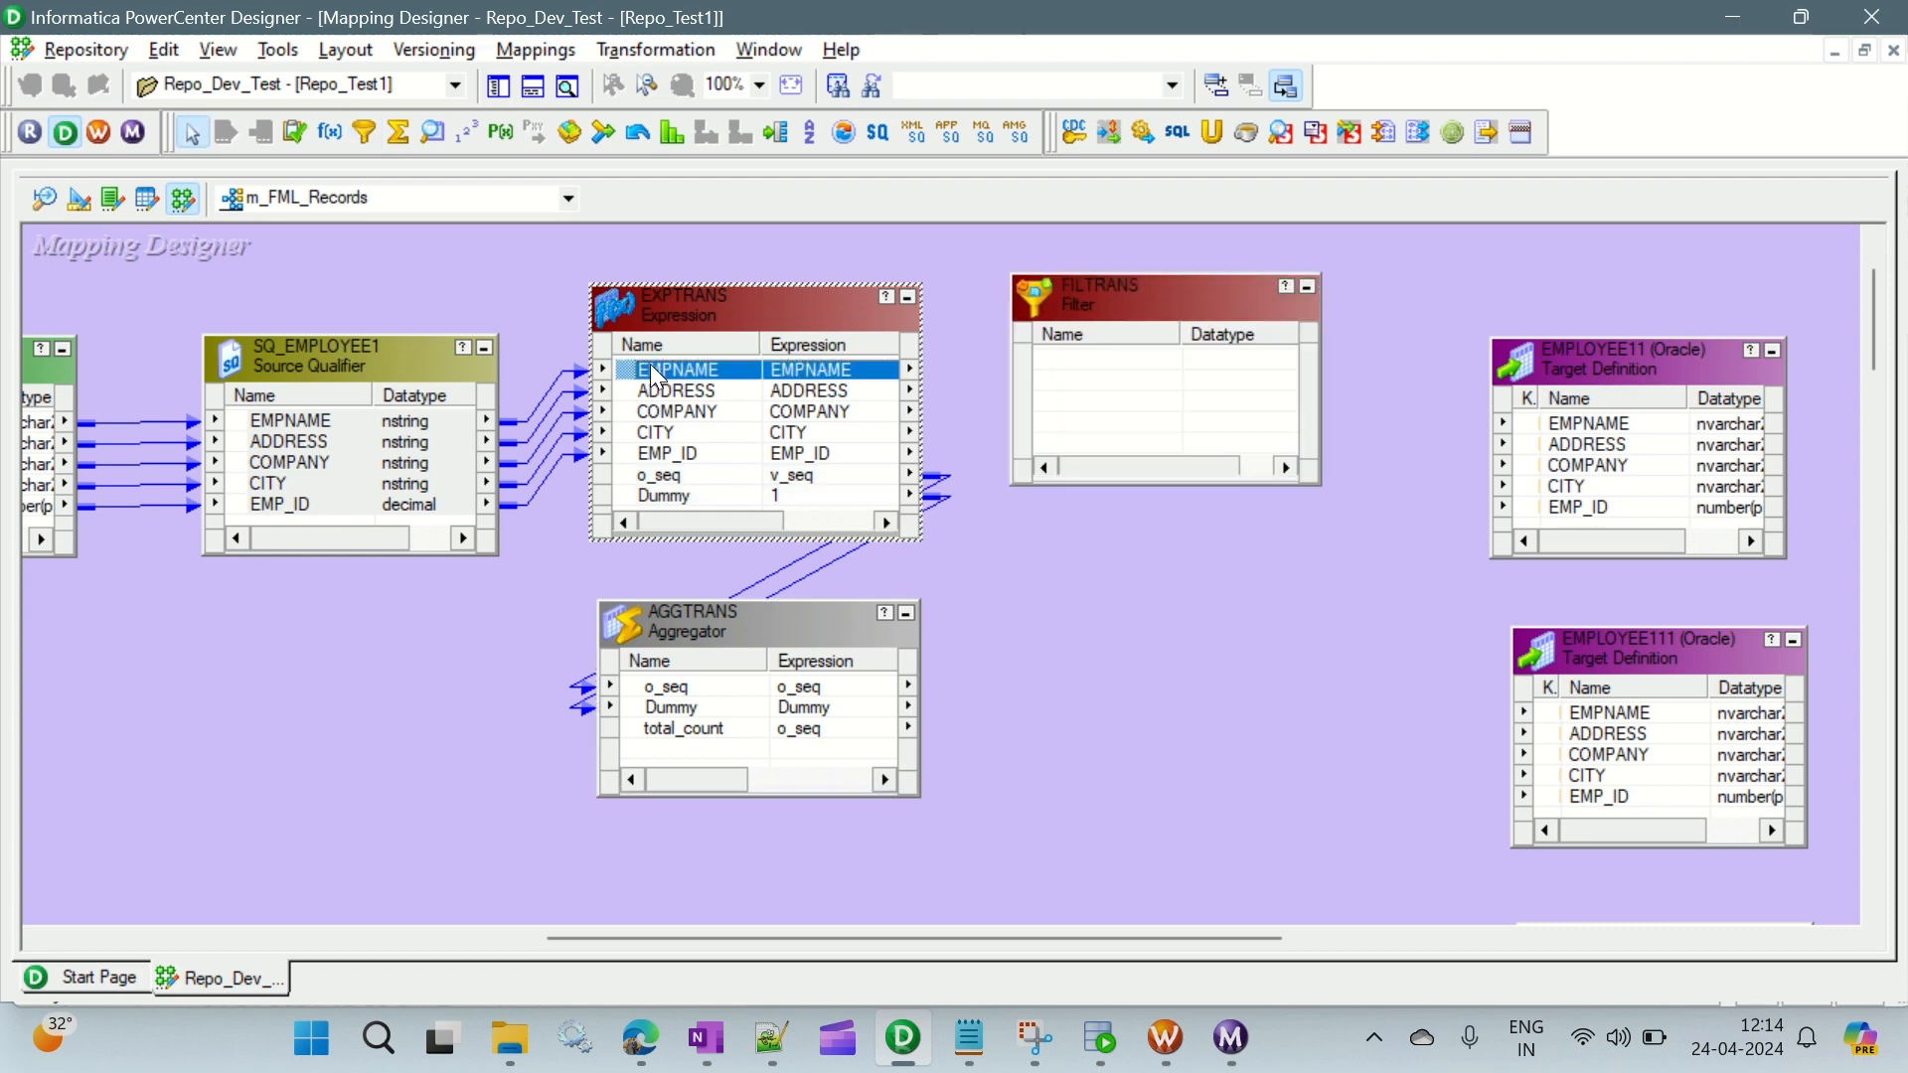
shift+click(683, 471)
drag(704, 387, 1131, 376)
- Set the FILTRANS filter condition to o_seq=1, validate the expression and save the transformation changes
double_click(1123, 290)
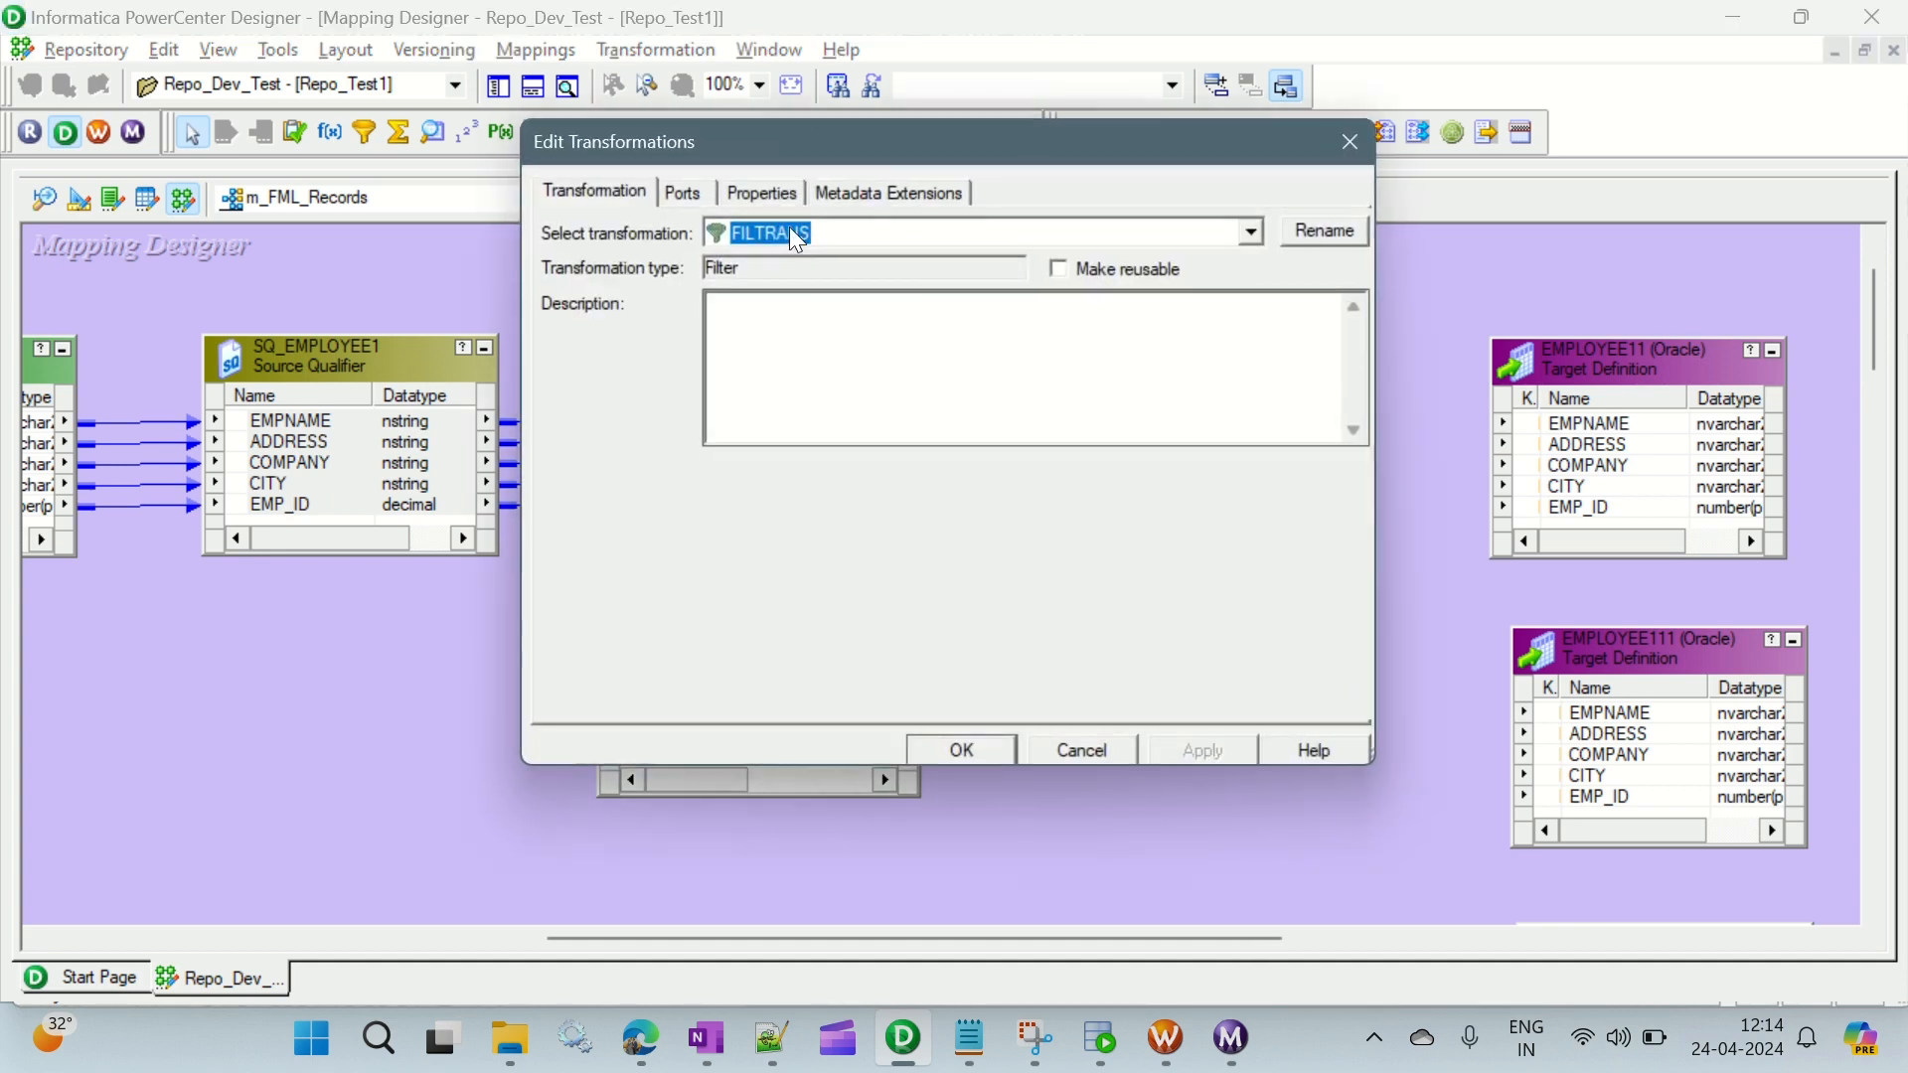
click(762, 191)
click(1322, 323)
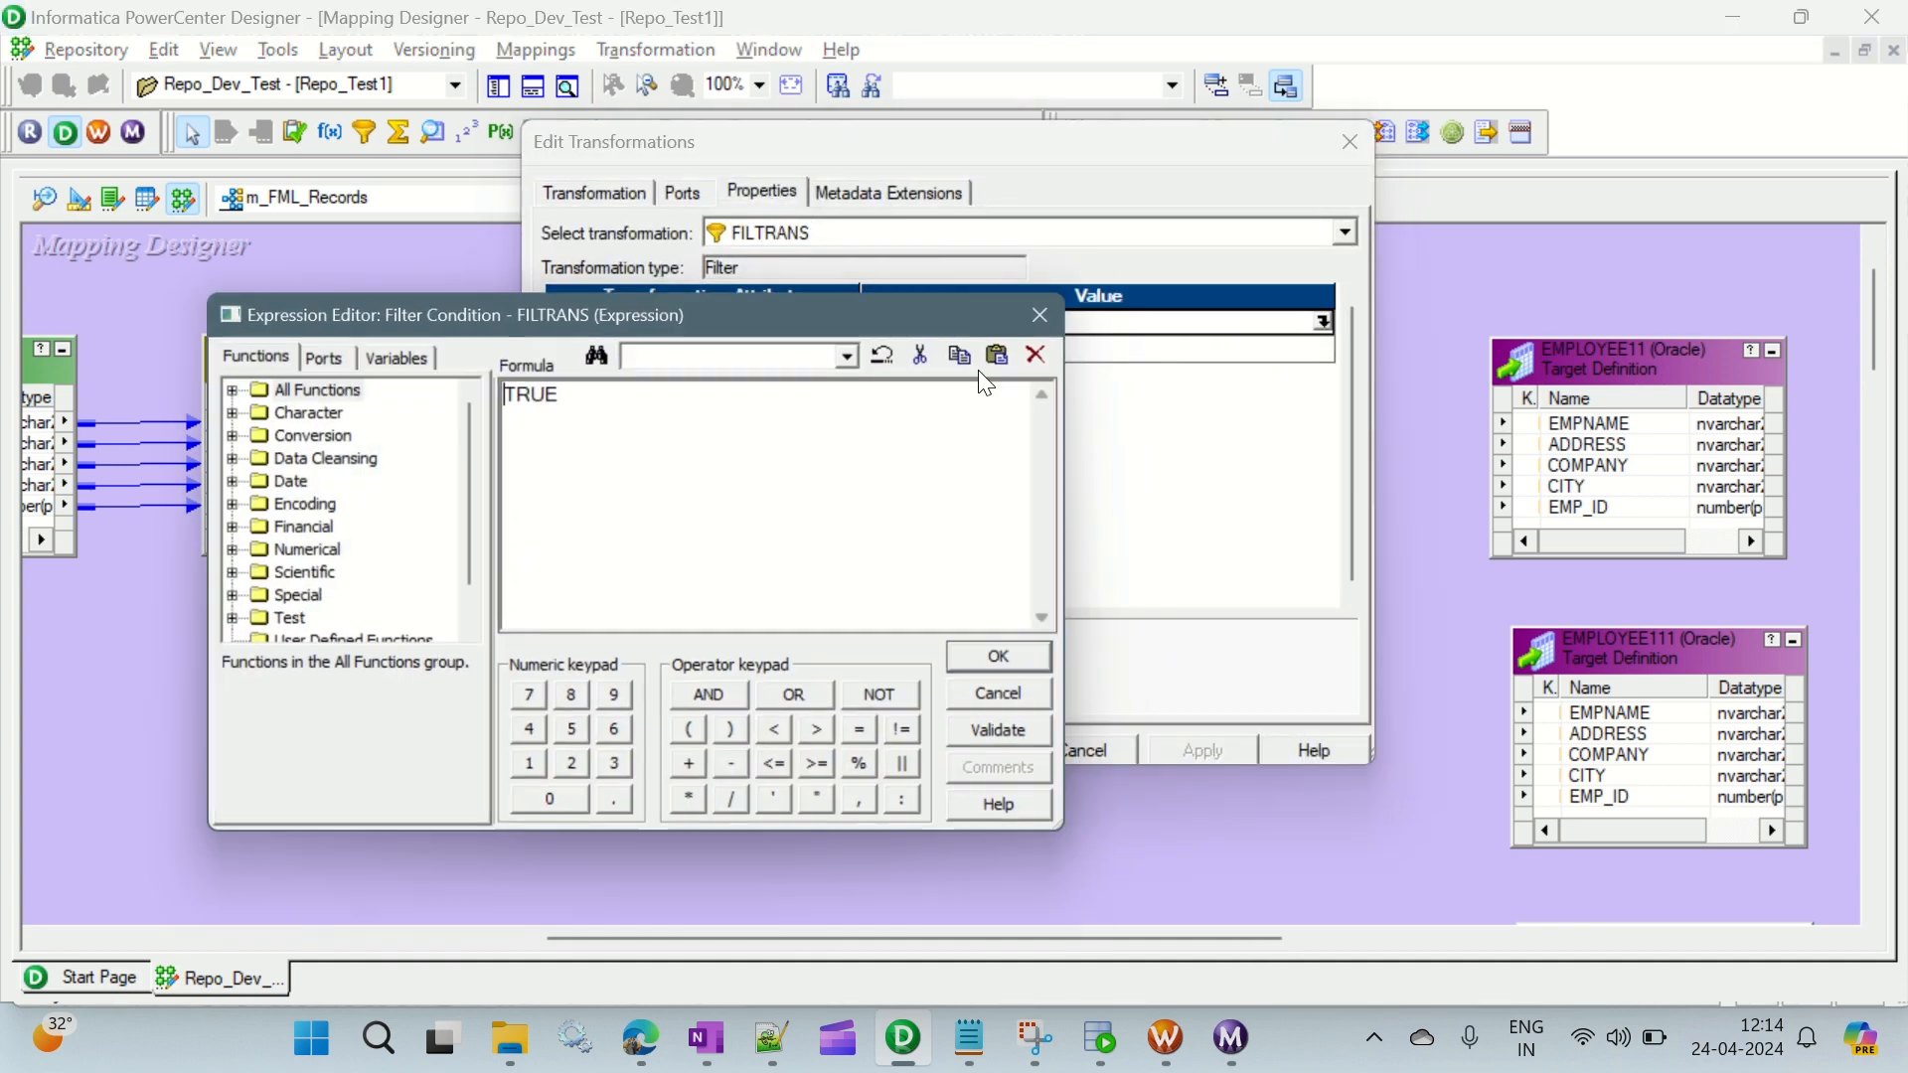
drag(626, 388, 509, 392)
click(320, 354)
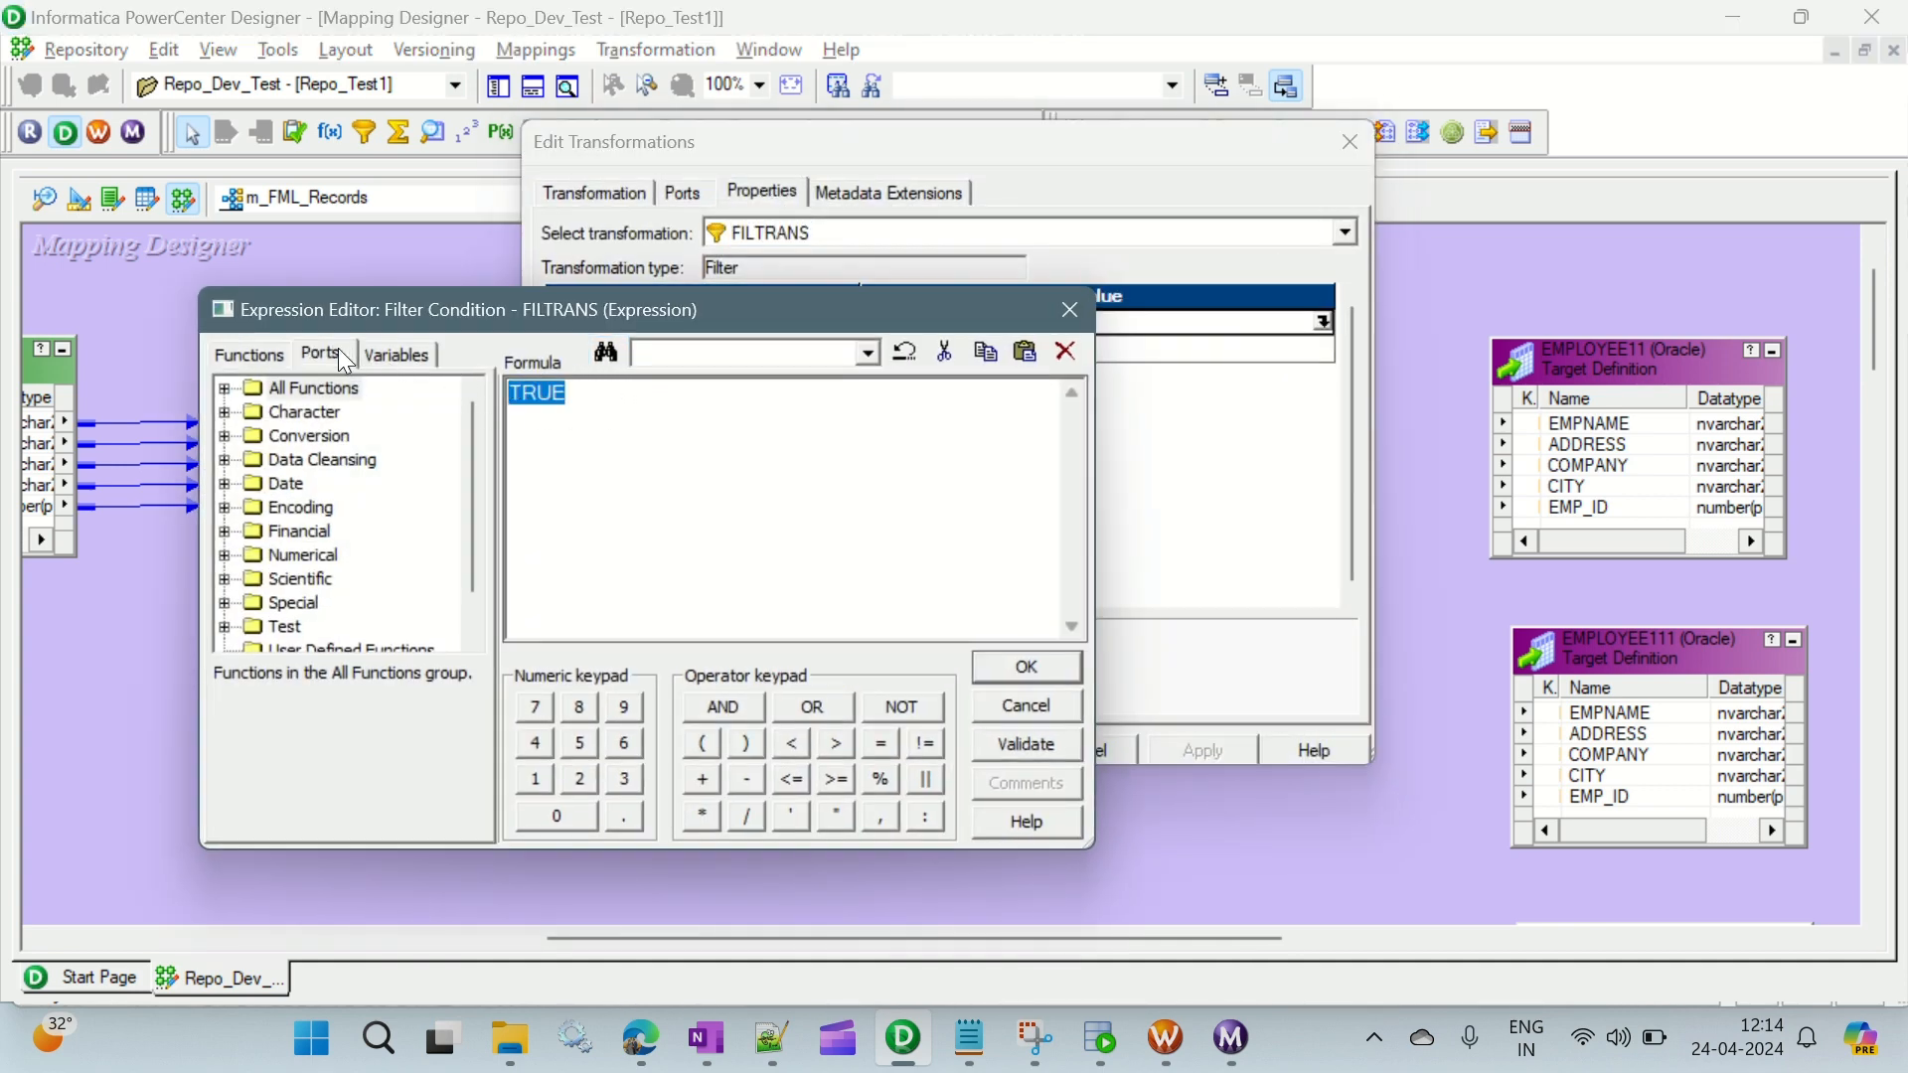
double_click(320, 581)
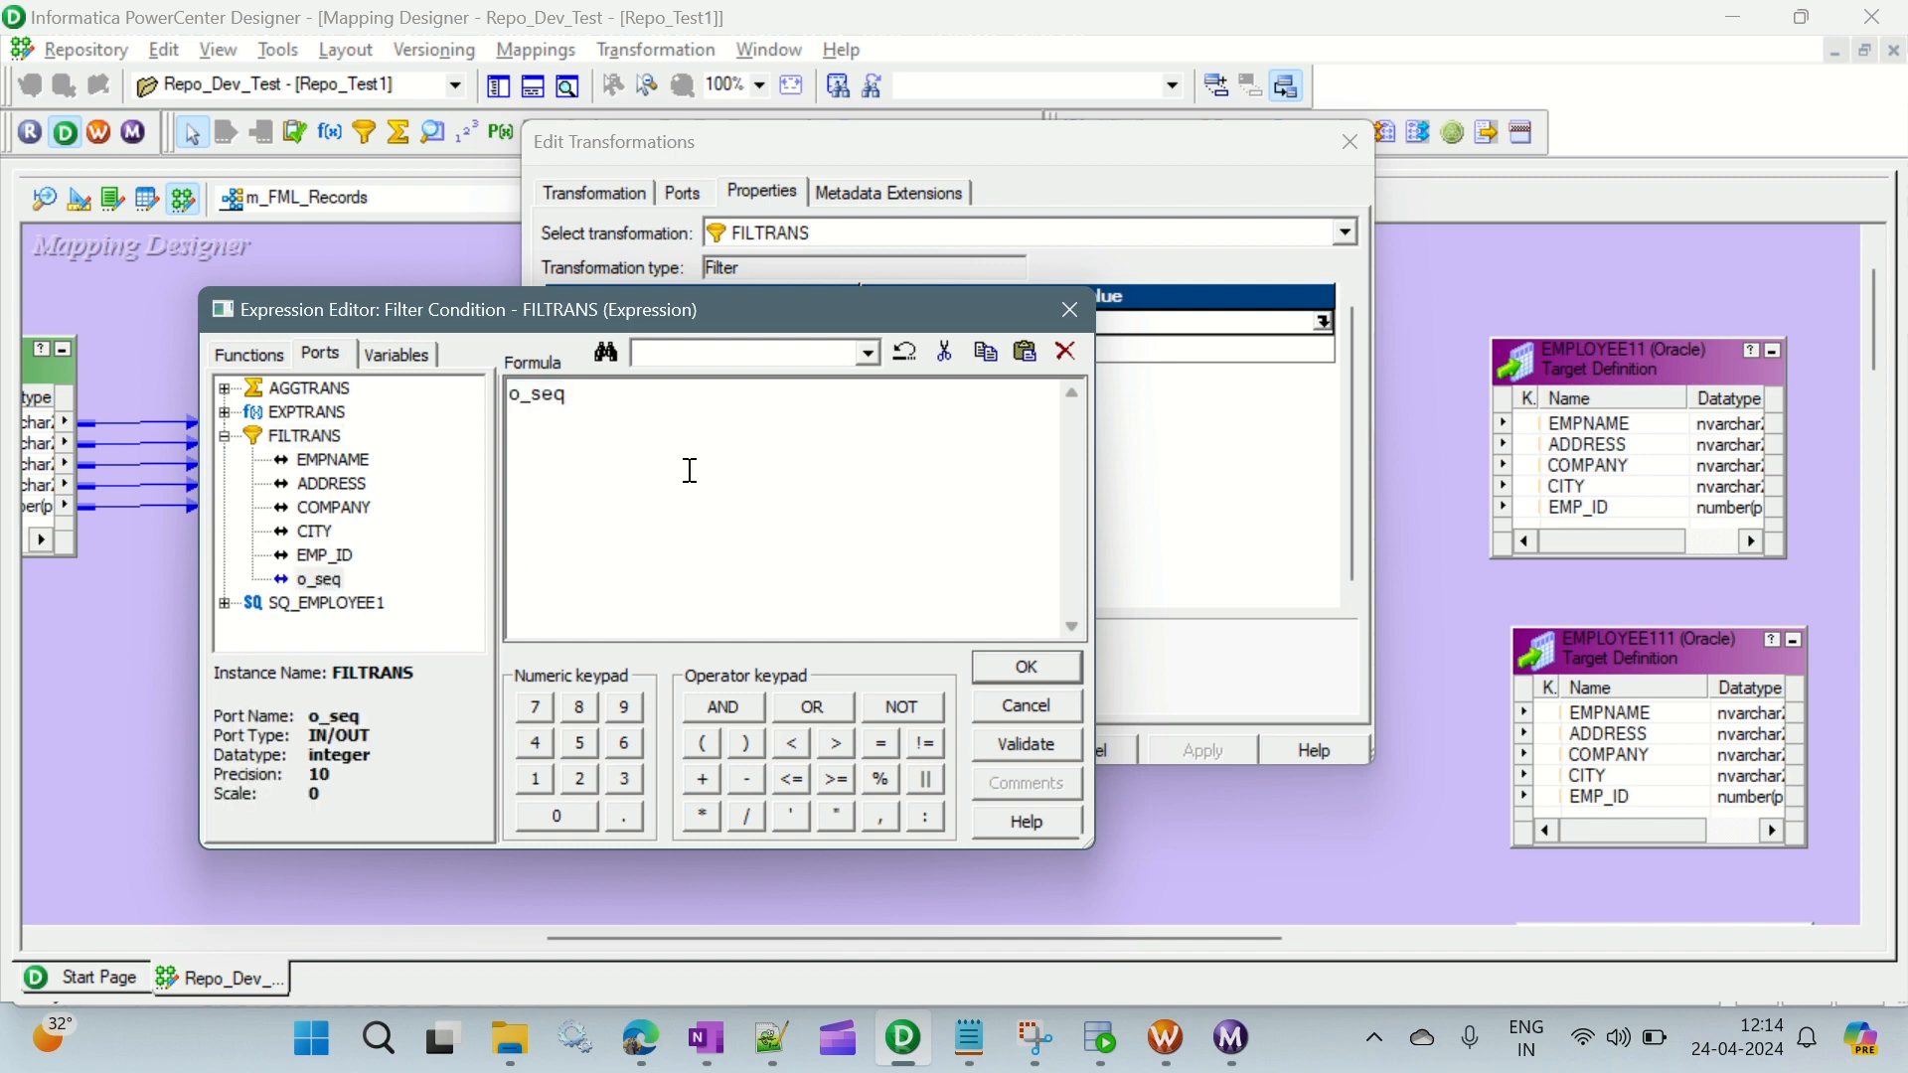
text(=1)
click(1046, 746)
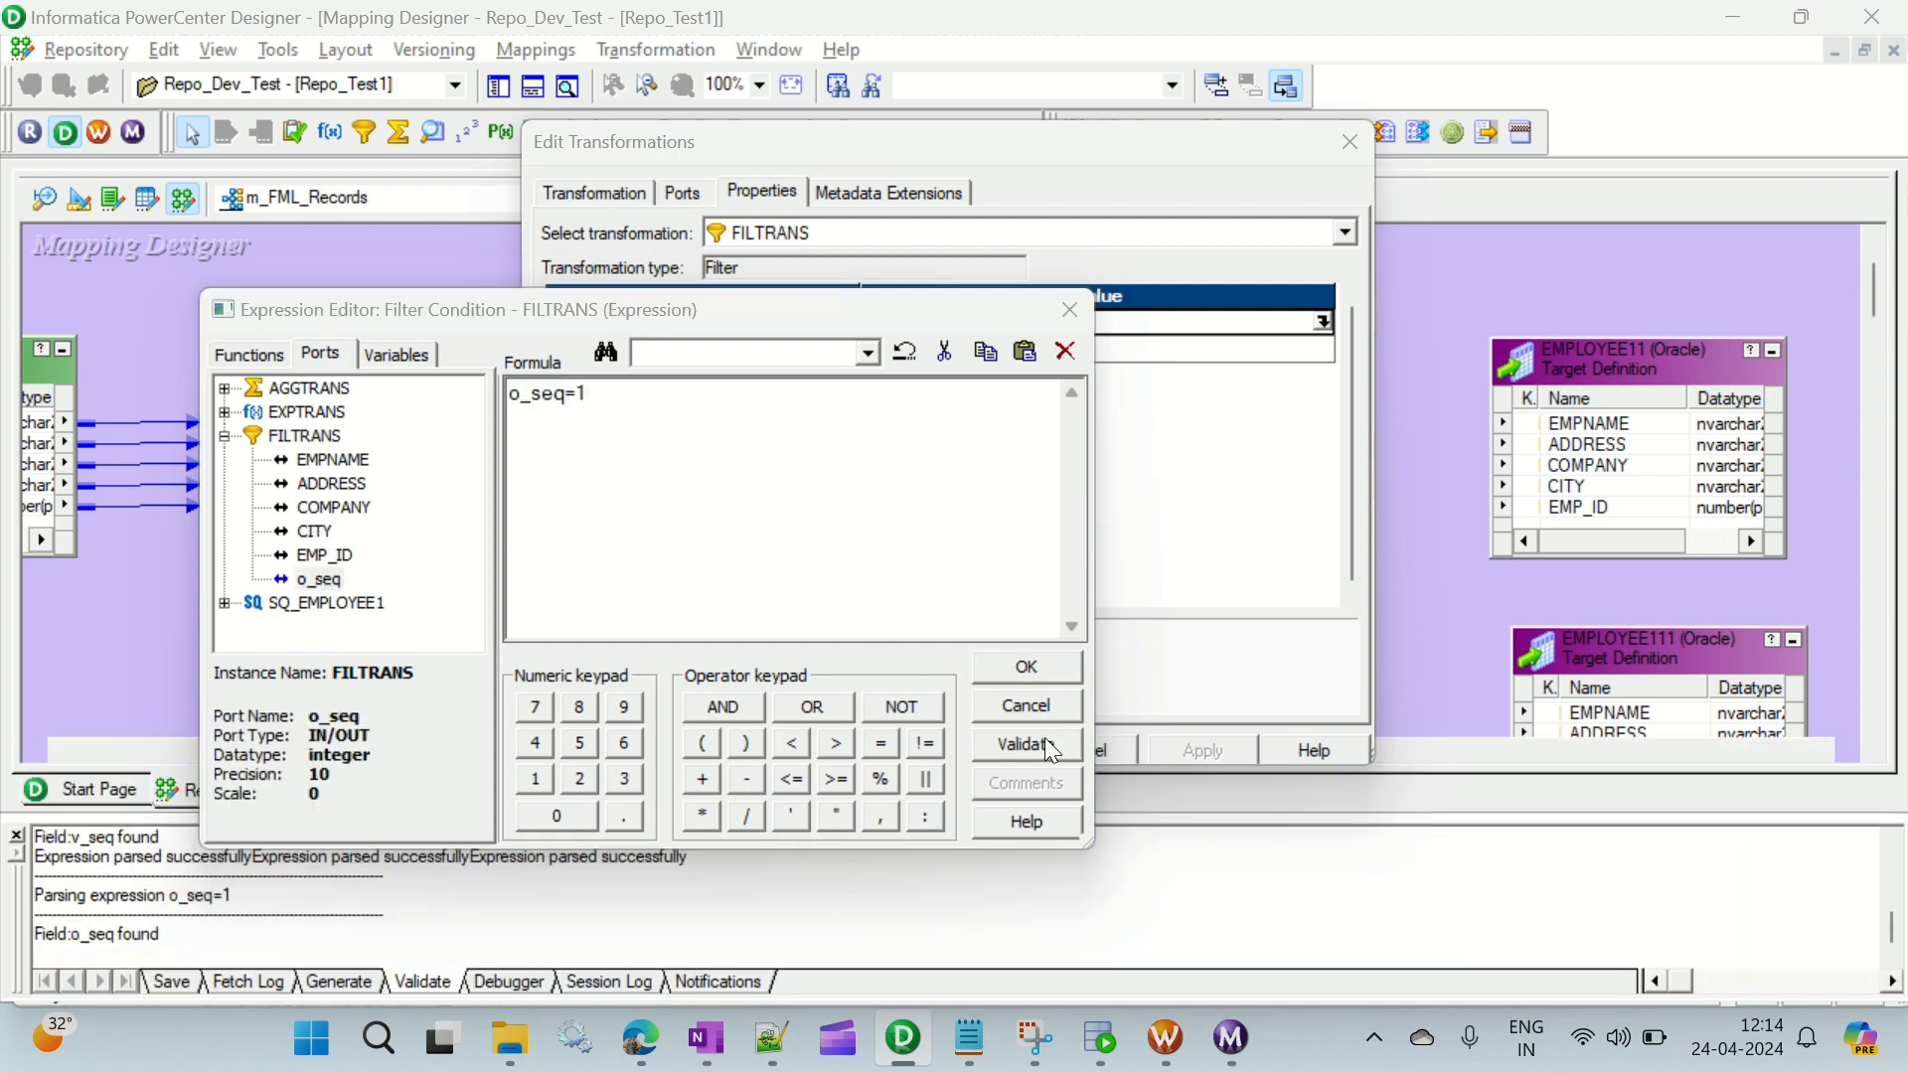
click(756, 650)
click(1026, 667)
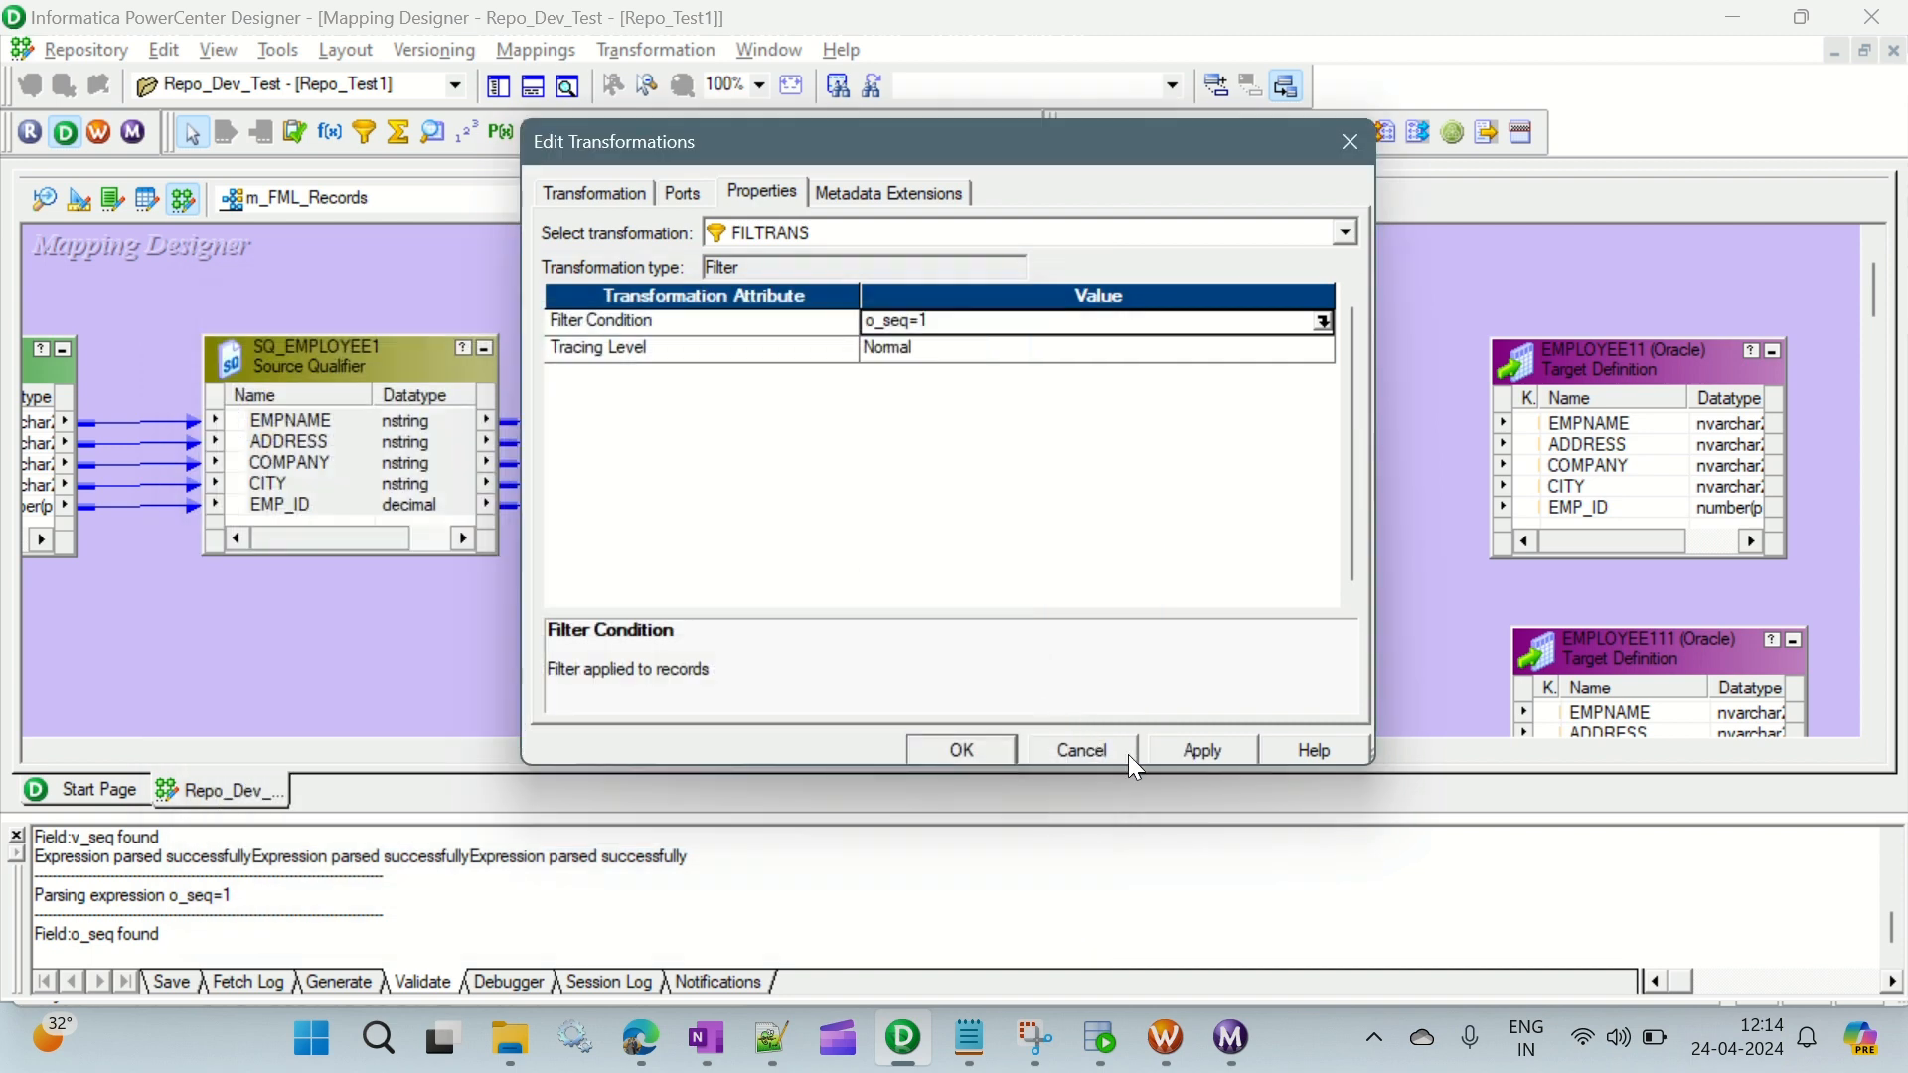
click(1204, 751)
click(969, 755)
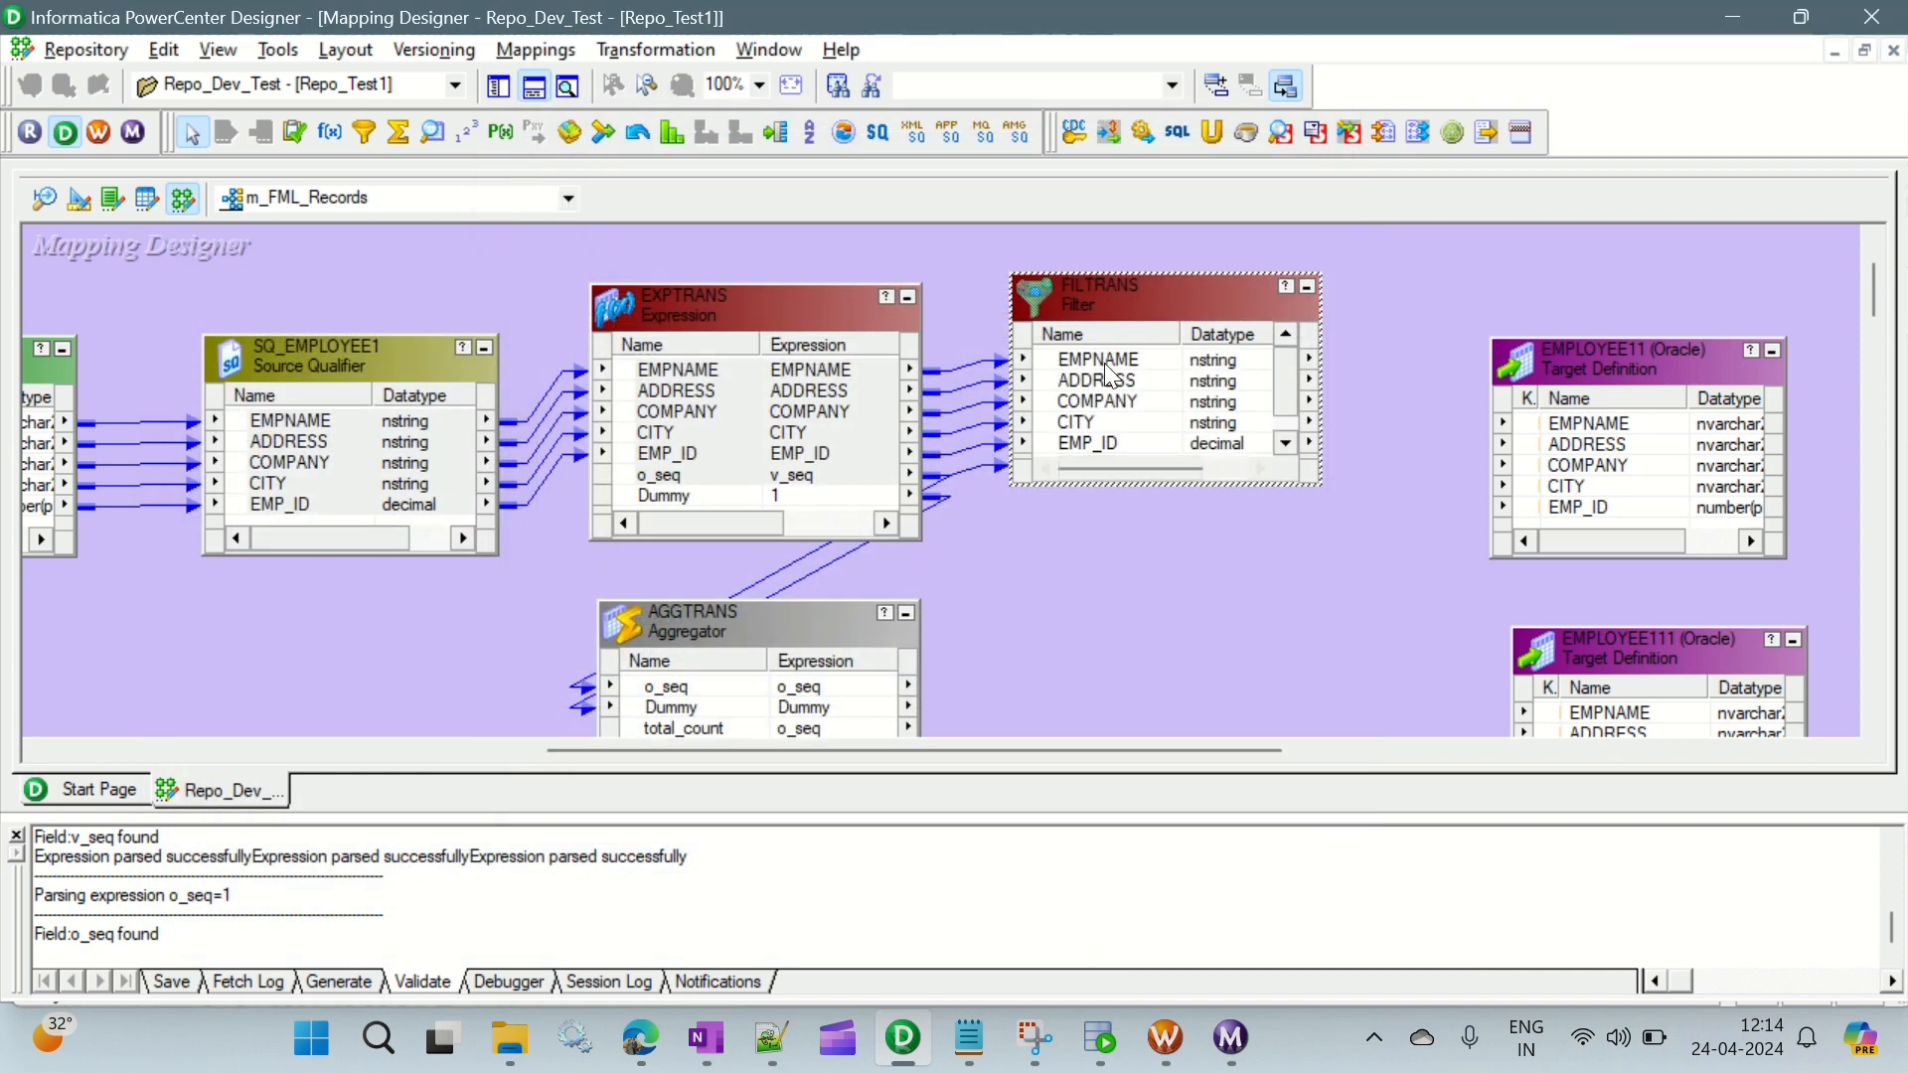
- Enlarge FILTRANS to show all its ports and link EMPNAME, ADDRESS, COMPANY, CITY and EMP_ID to the EMPLOYEE11 target
scroll(1108, 372, down, 1)
scroll(1108, 373, up, 1)
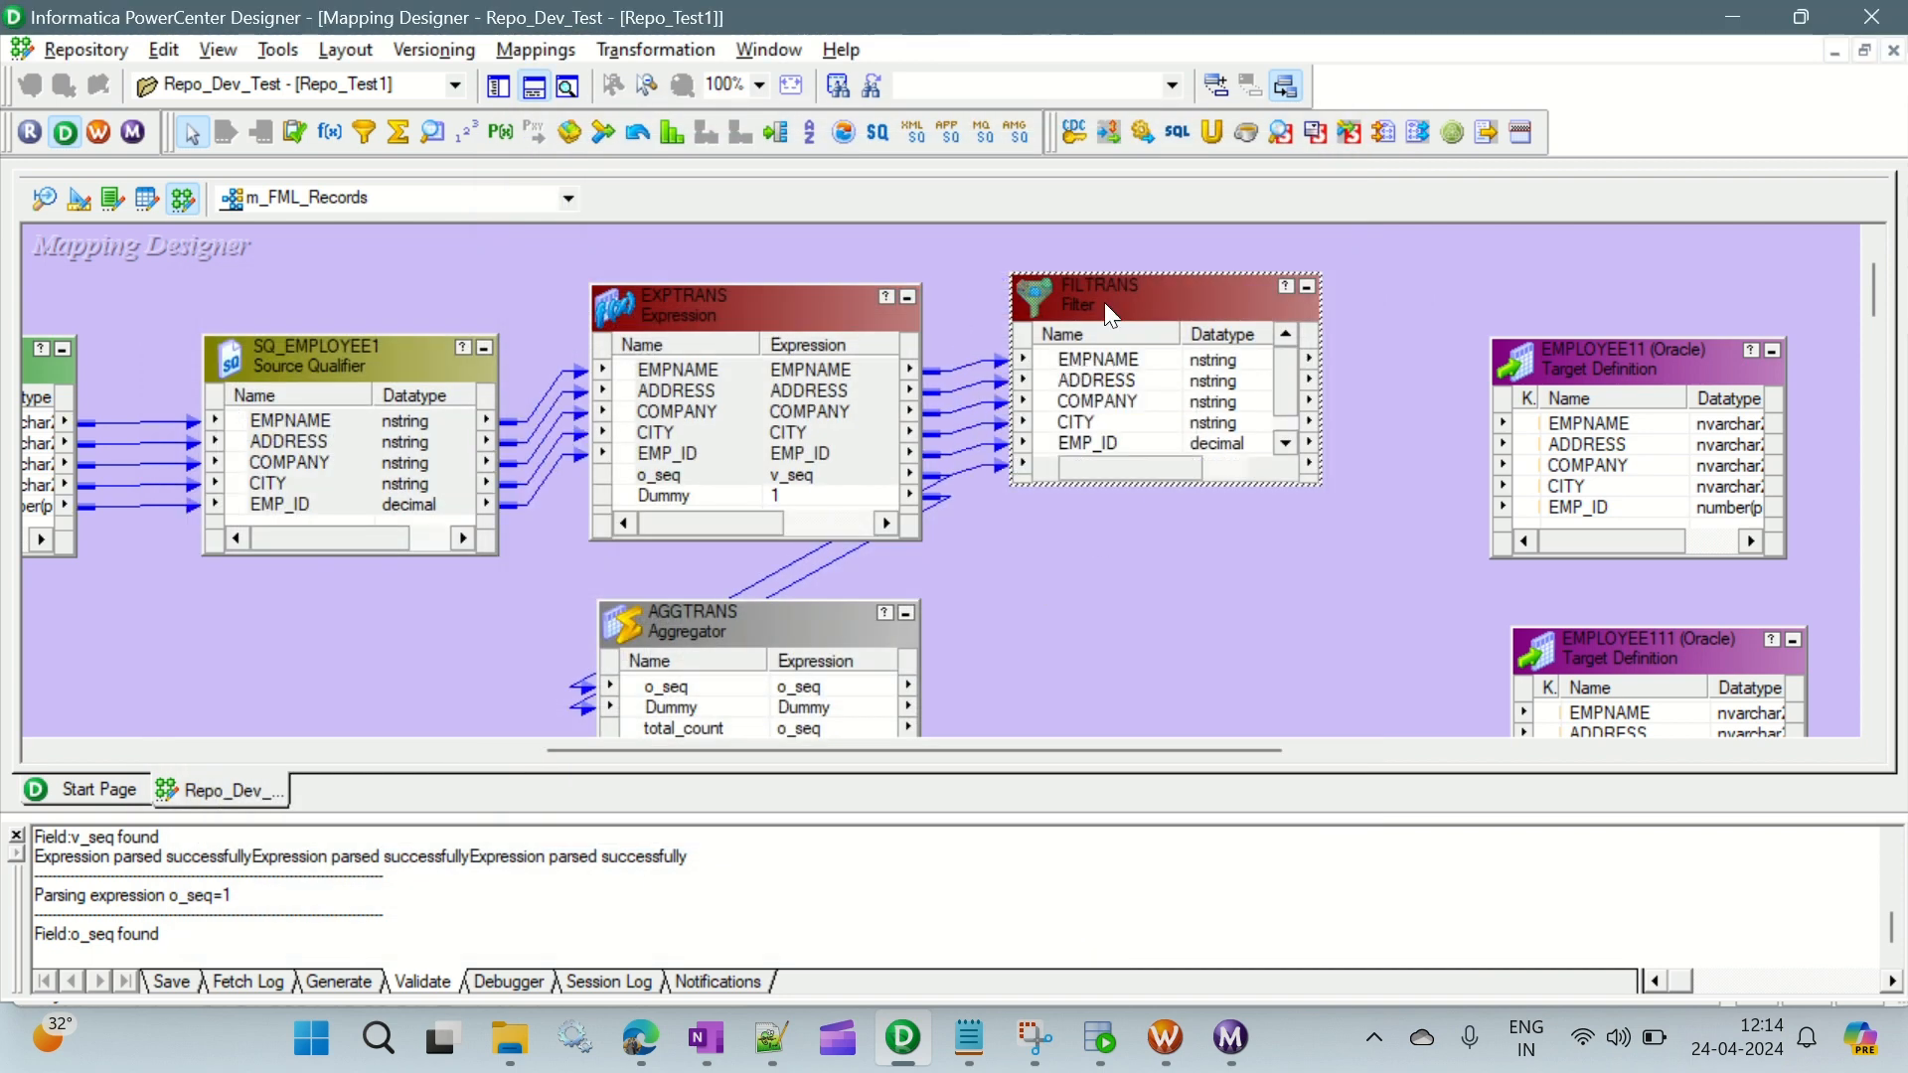
drag(1097, 276, 1101, 228)
click(1093, 313)
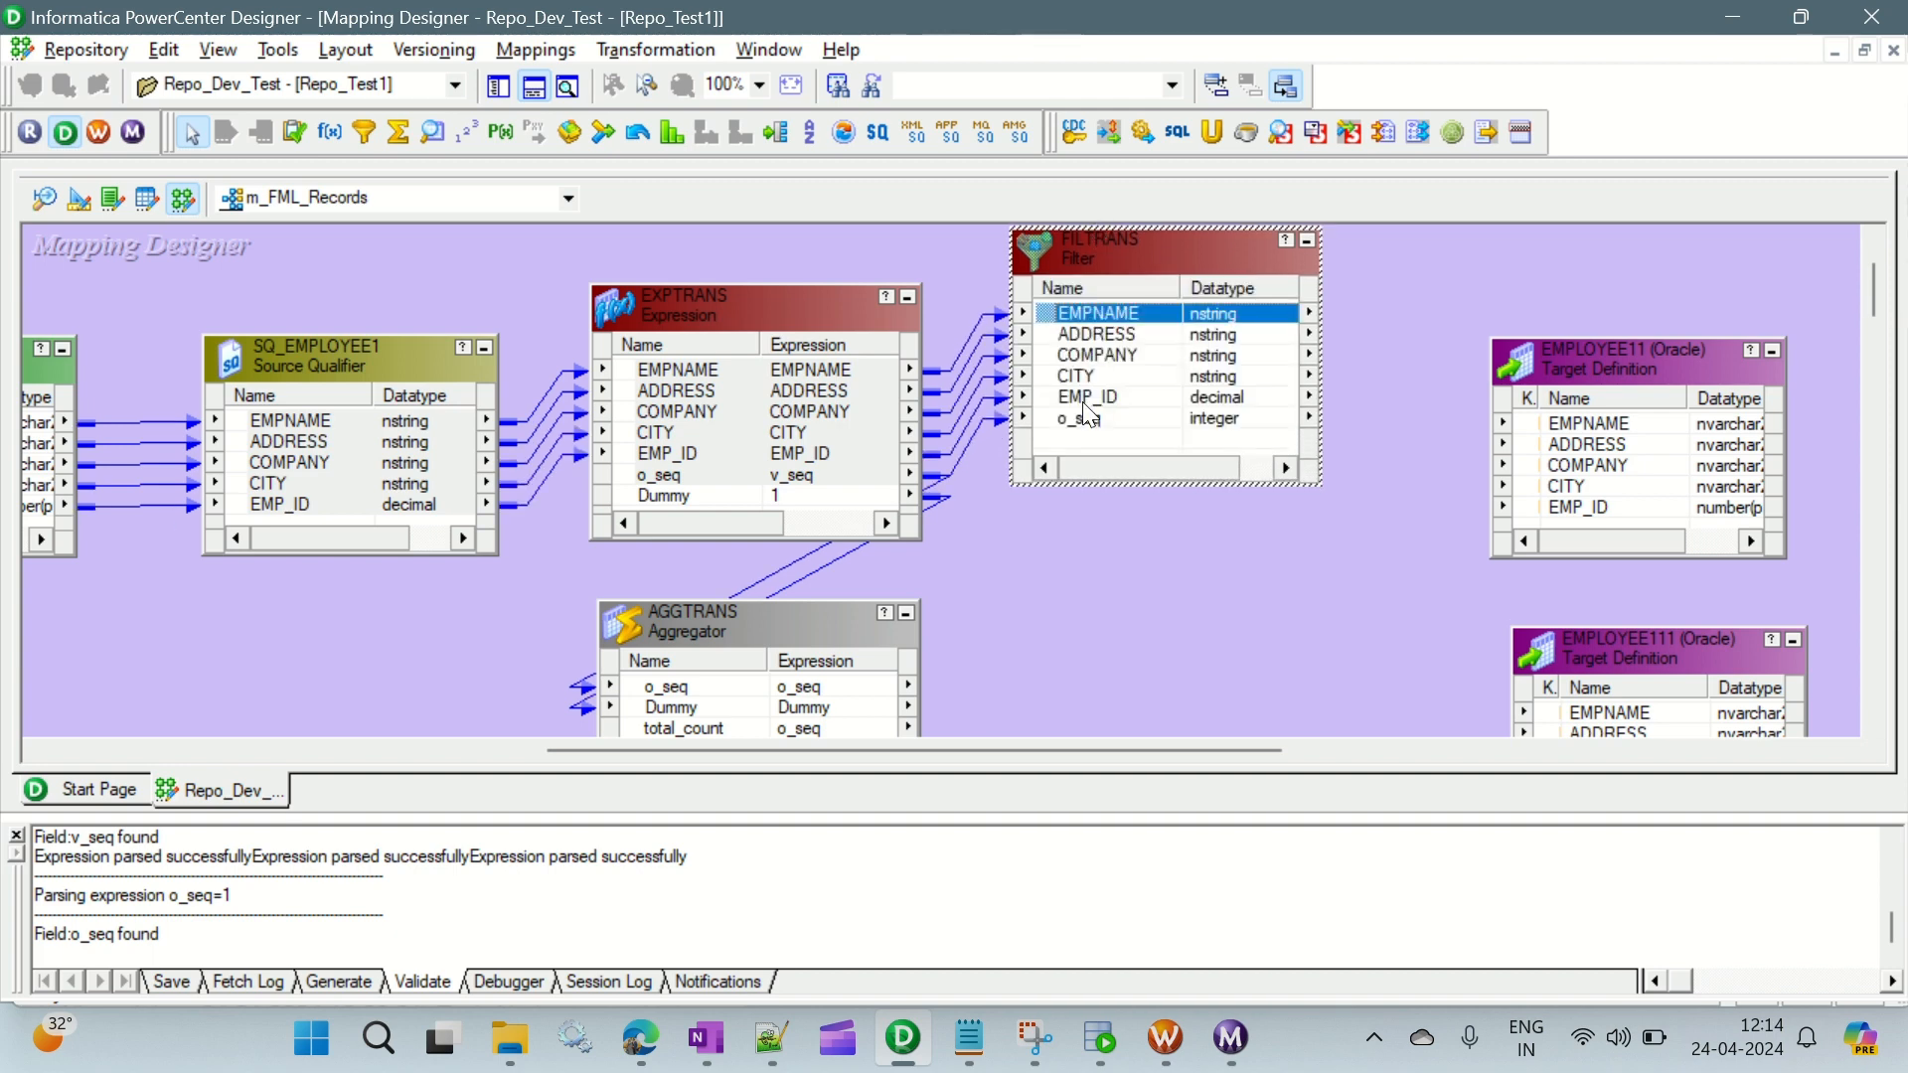
shift+click(1084, 398)
drag(1167, 310, 1320, 703)
ctrl+click(1169, 427)
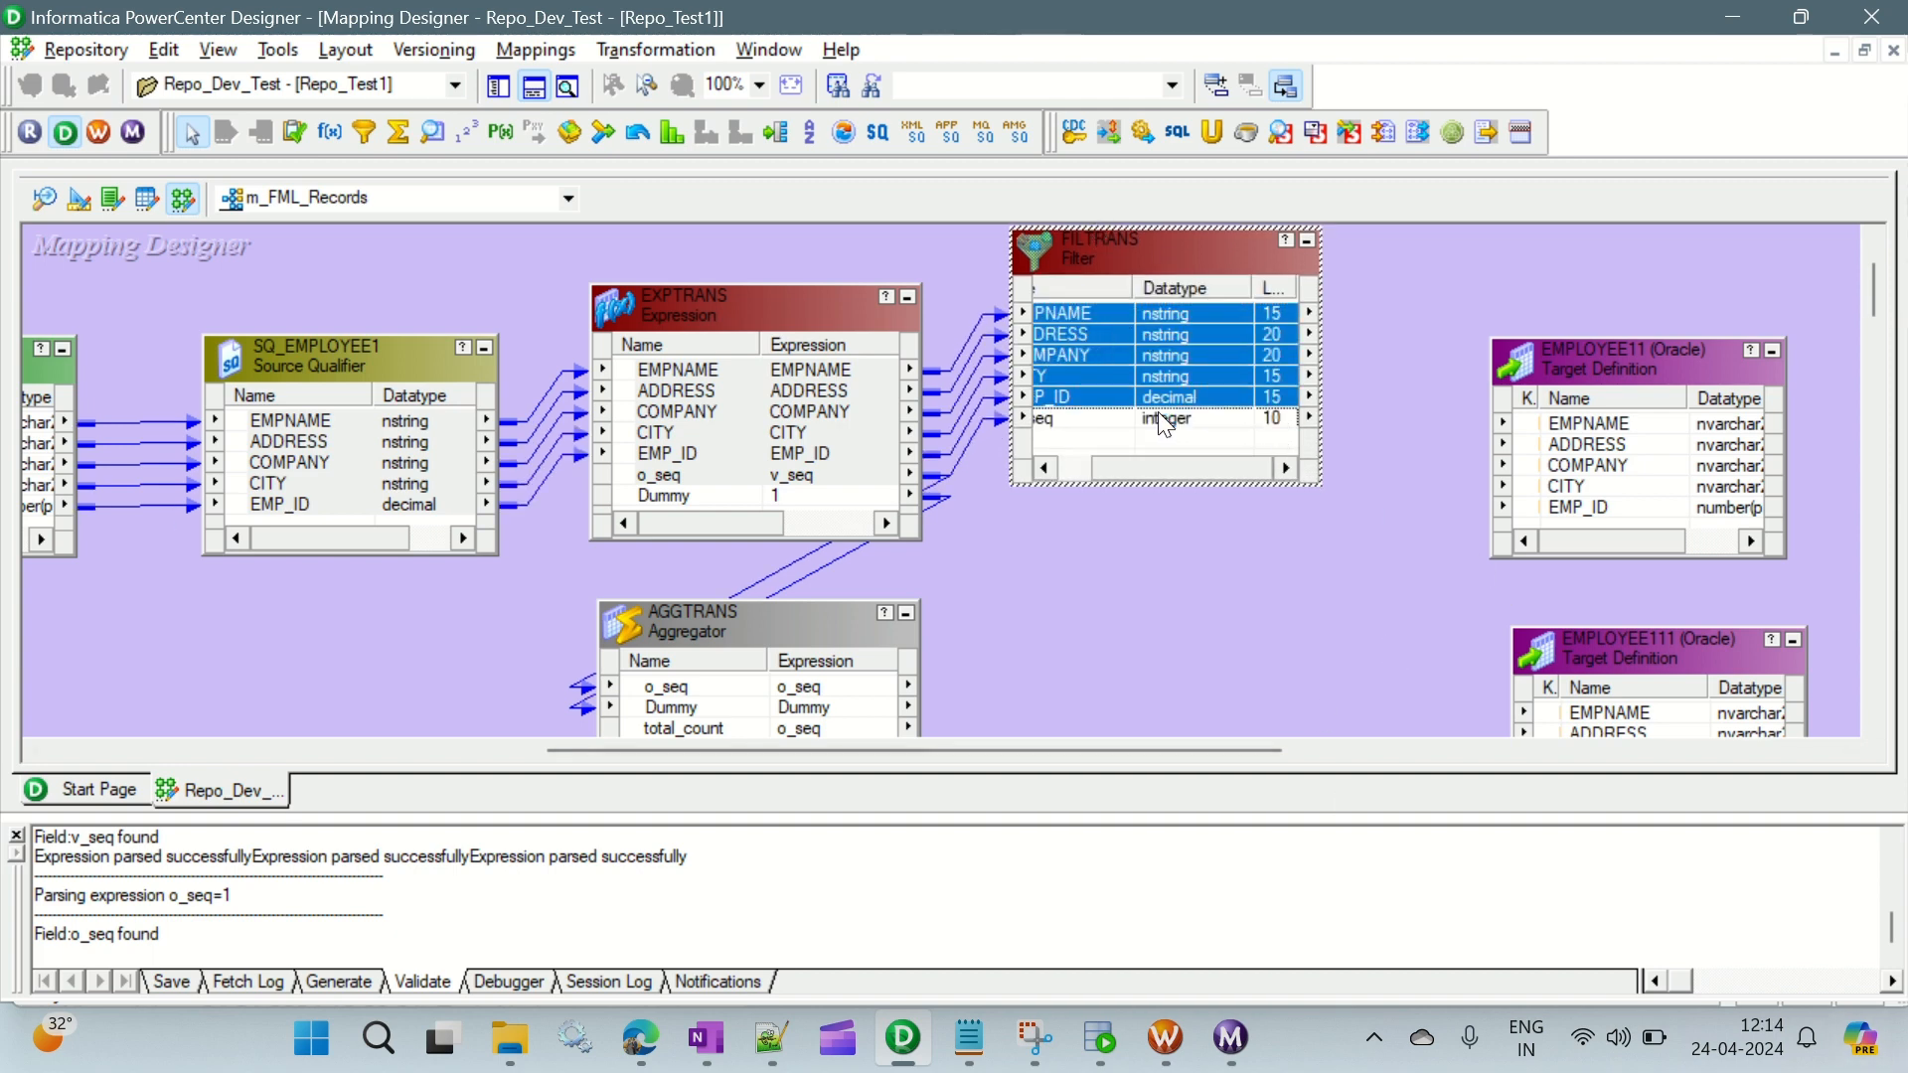
drag(1220, 342, 1581, 442)
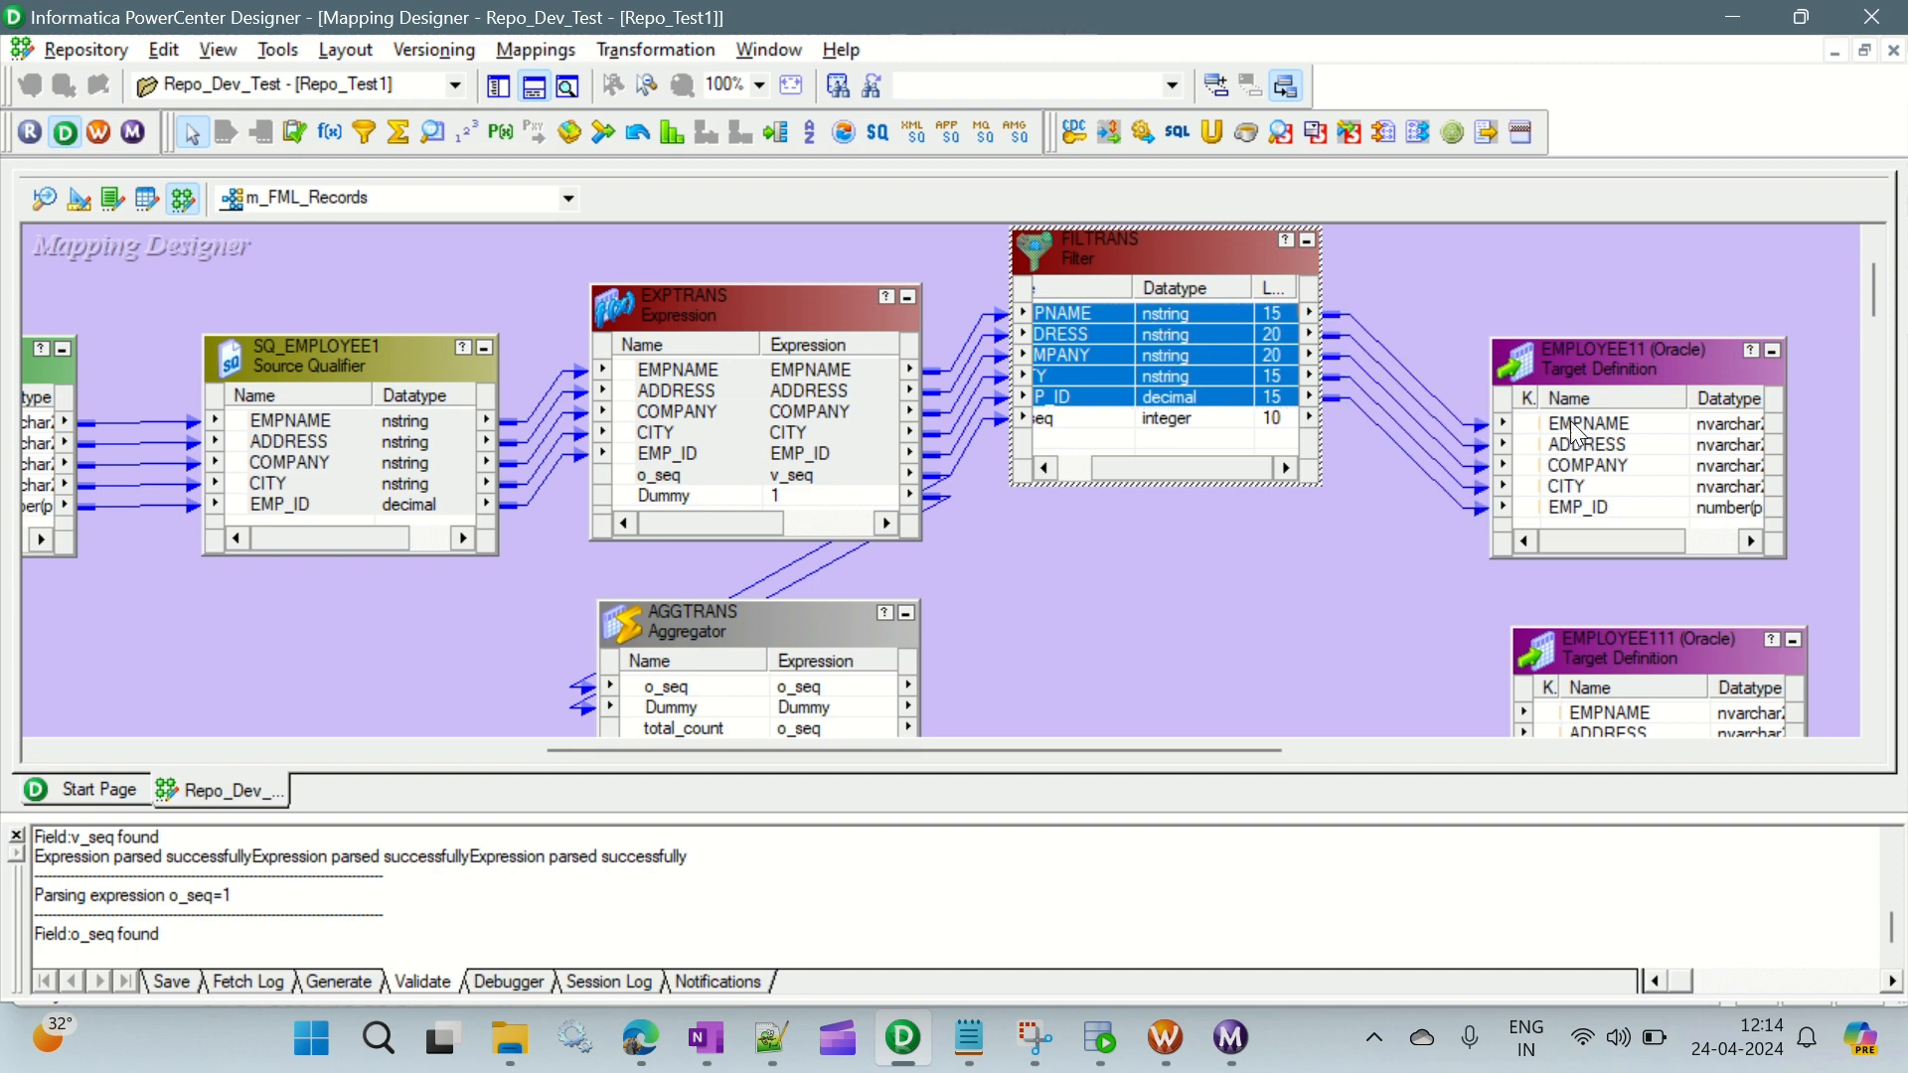
- Line up the EMPLOYEE11 target with FILTRANS, shift FILTRANS closer to it, and move the EMPLOYEE111 target up beneath EMPLOYEE11
drag(1594, 364, 1600, 249)
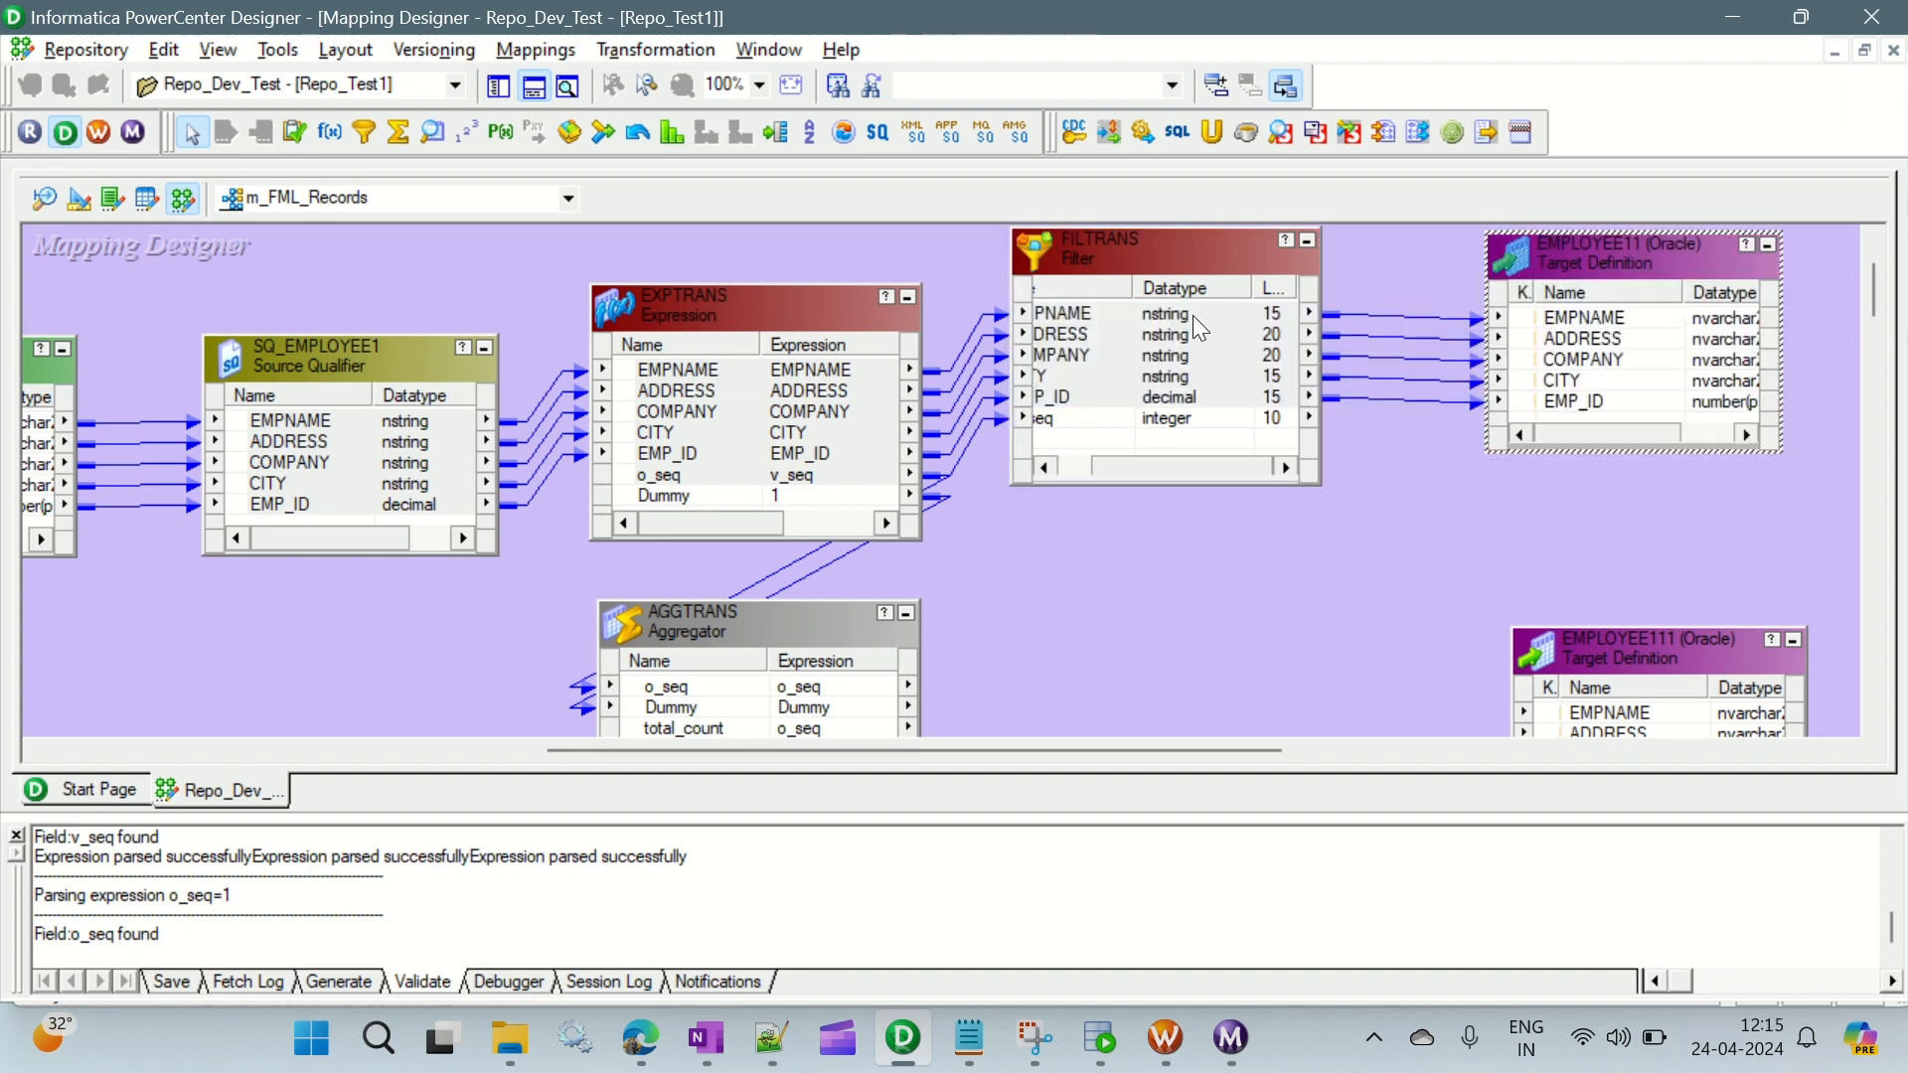
drag(1135, 249, 1214, 260)
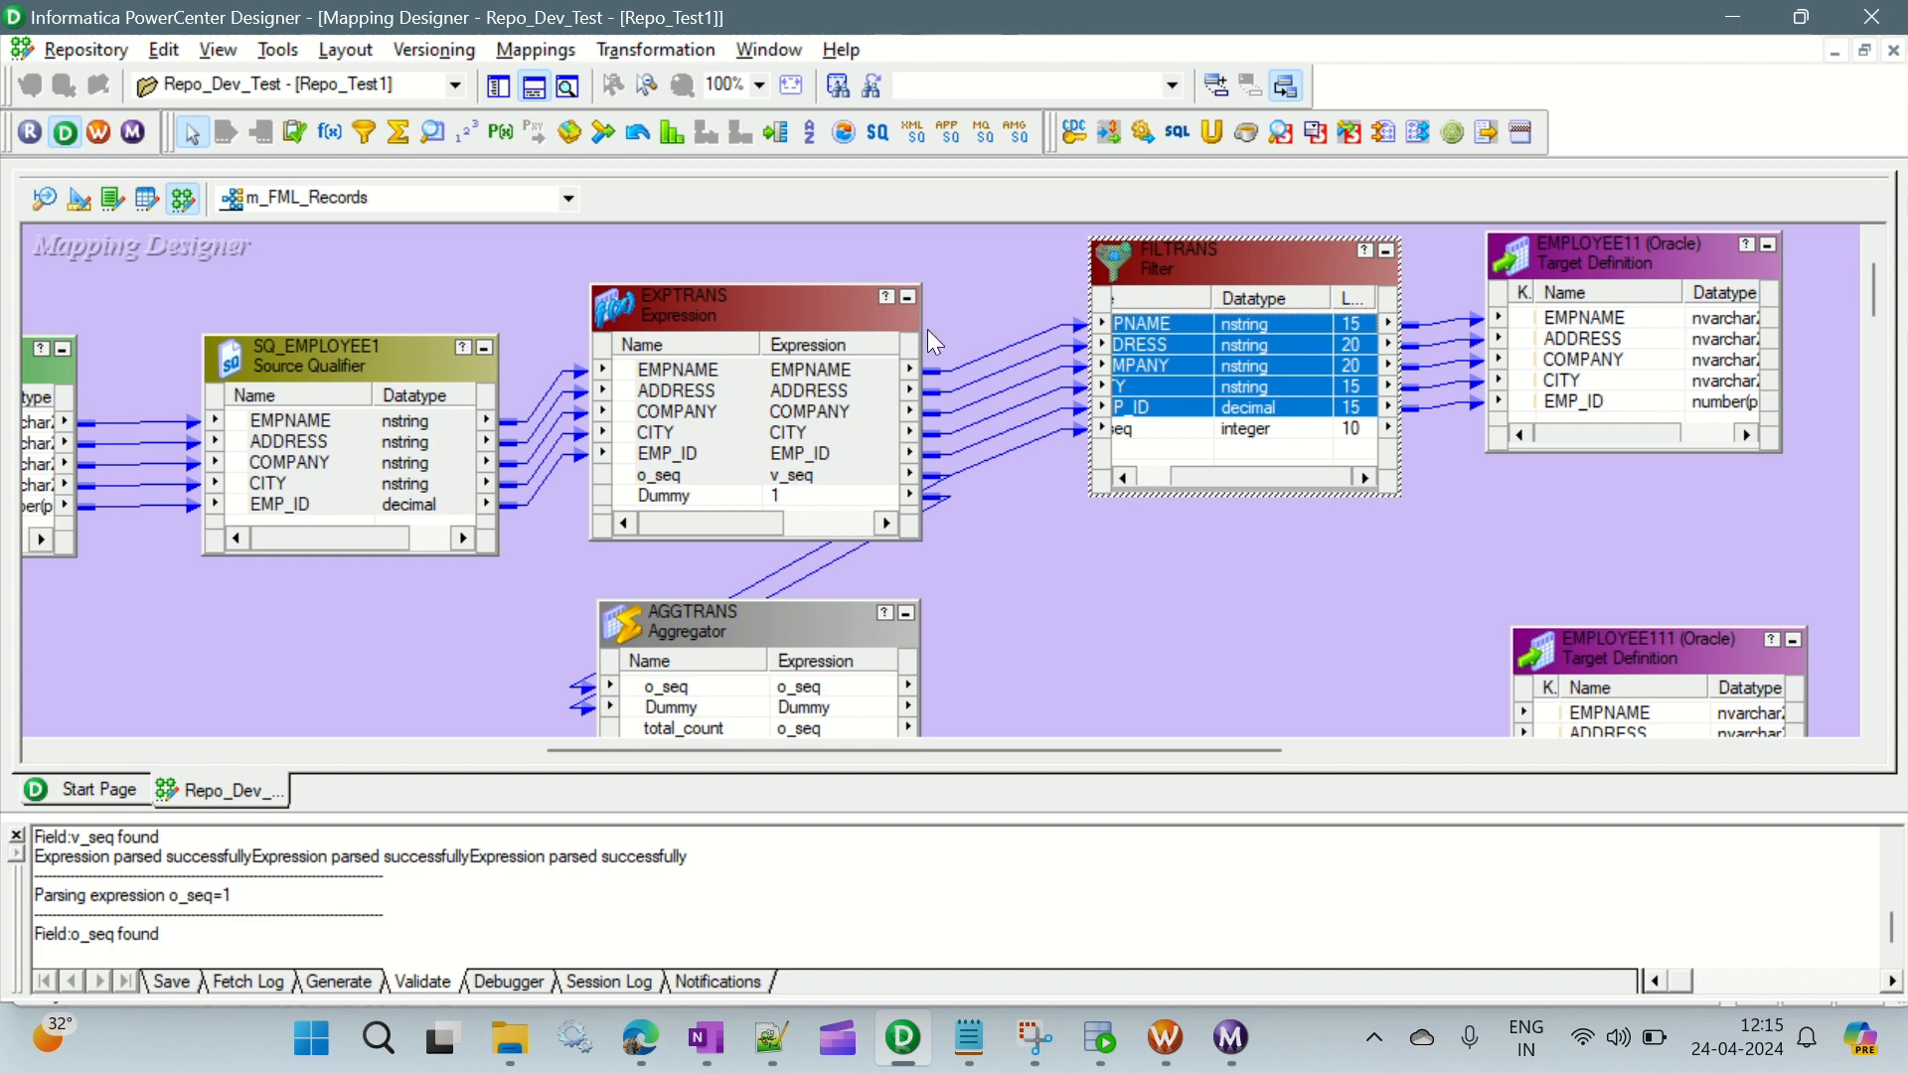
click(815, 370)
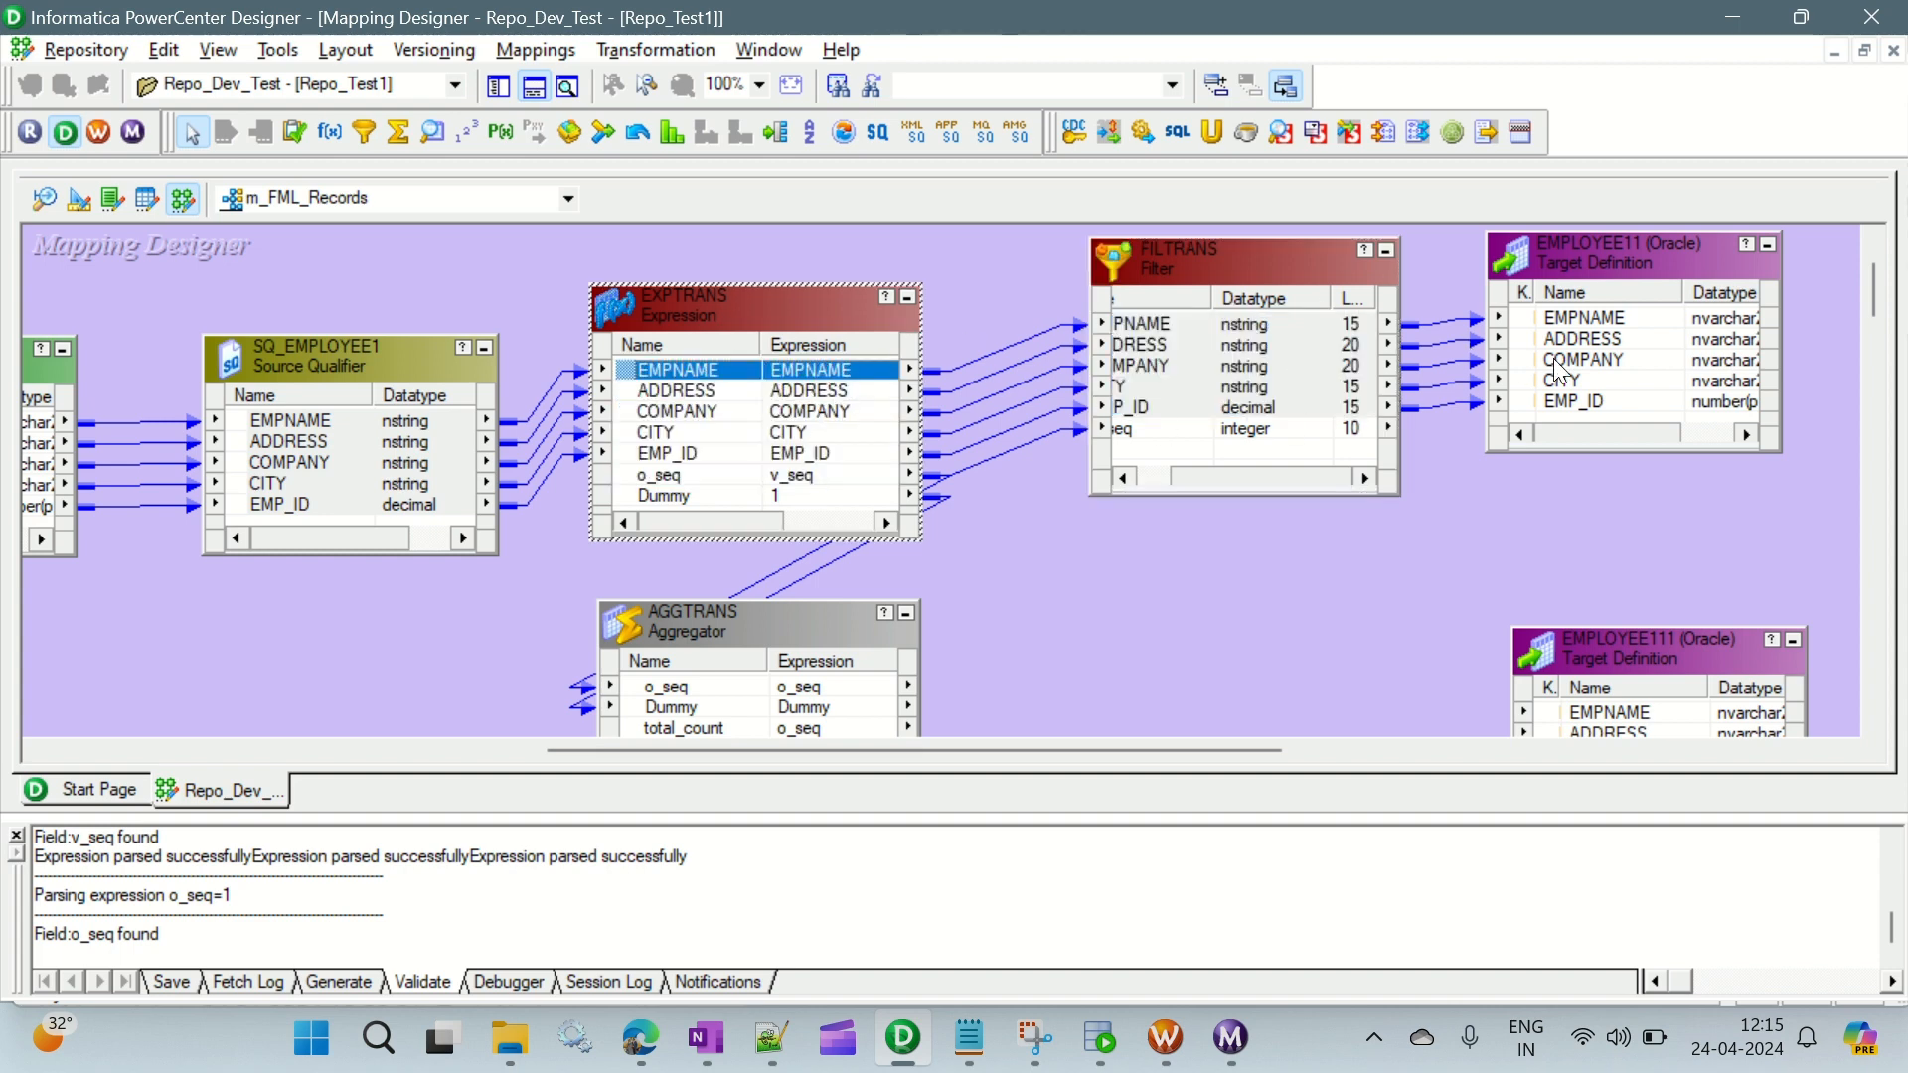
click(1250, 387)
drag(1260, 487, 1224, 487)
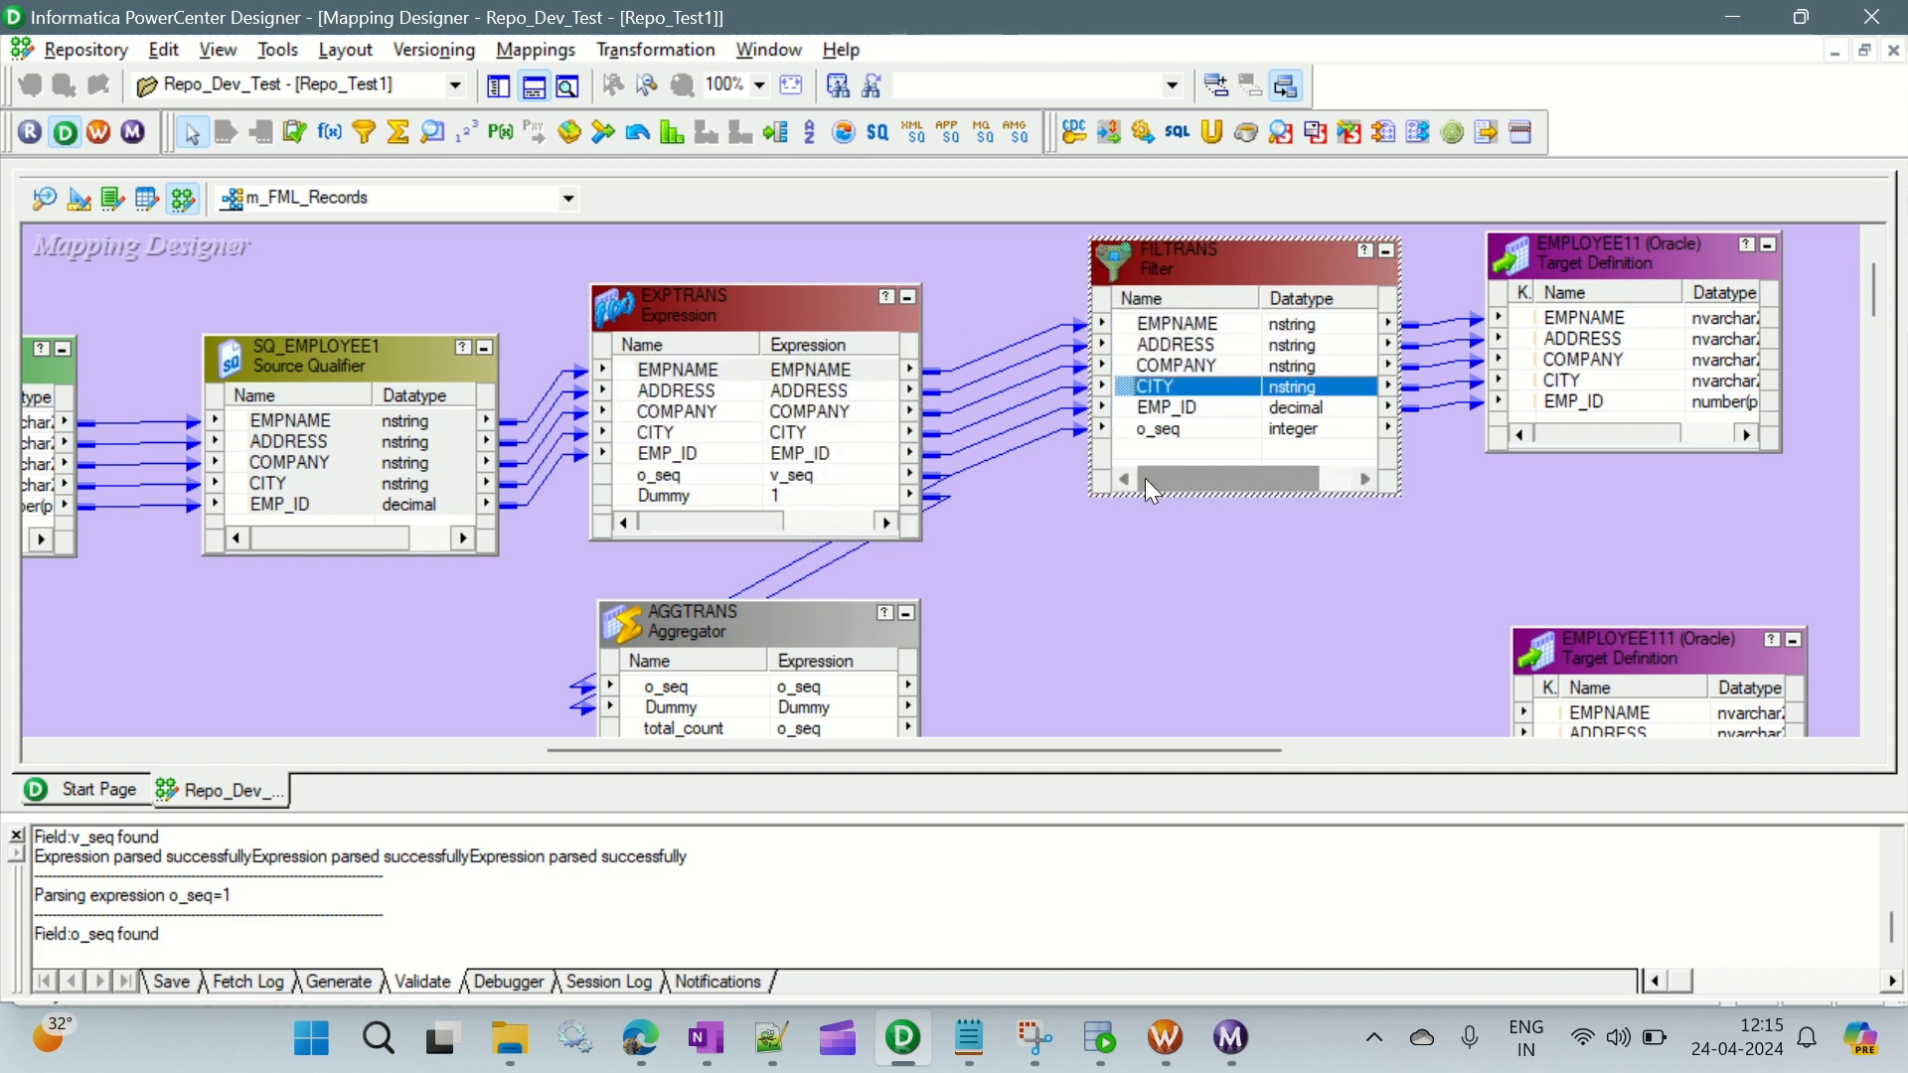
click(1155, 326)
scroll(1117, 587, down, 3)
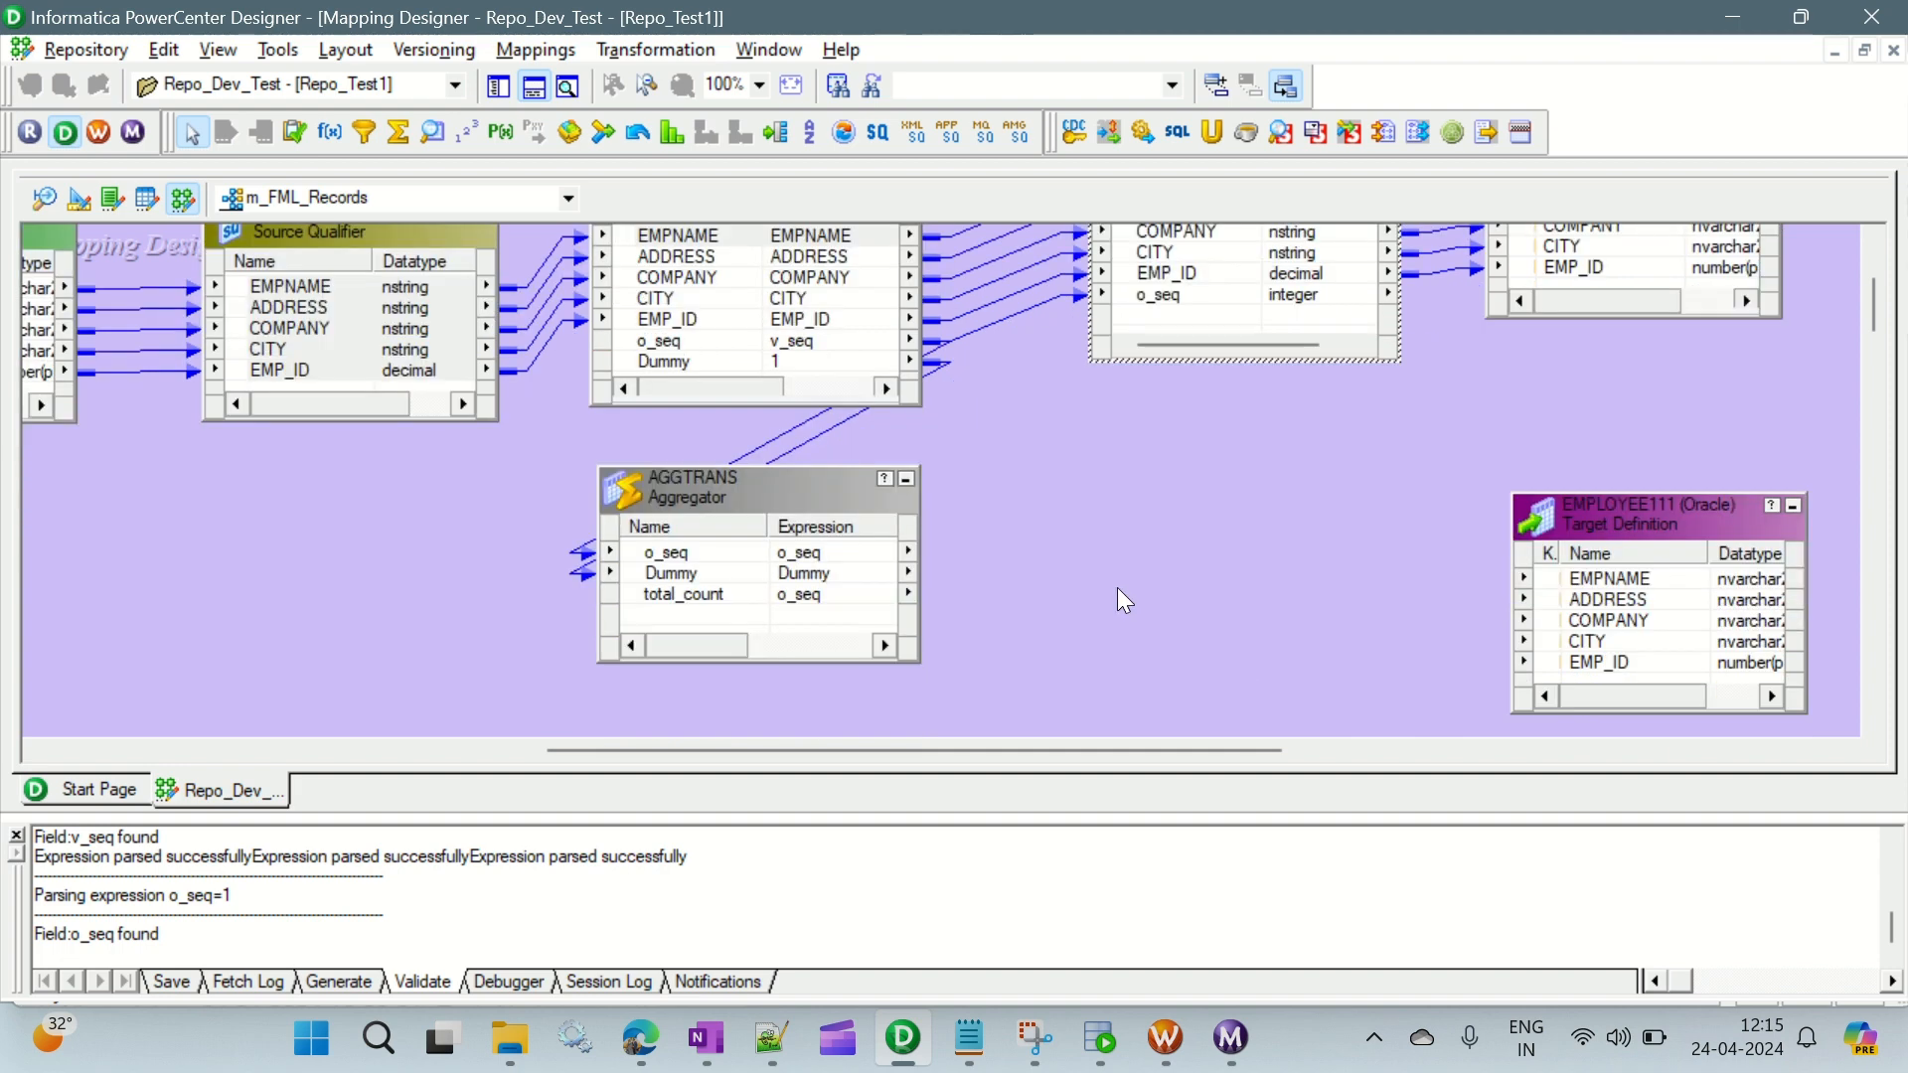
drag(1624, 514, 1622, 429)
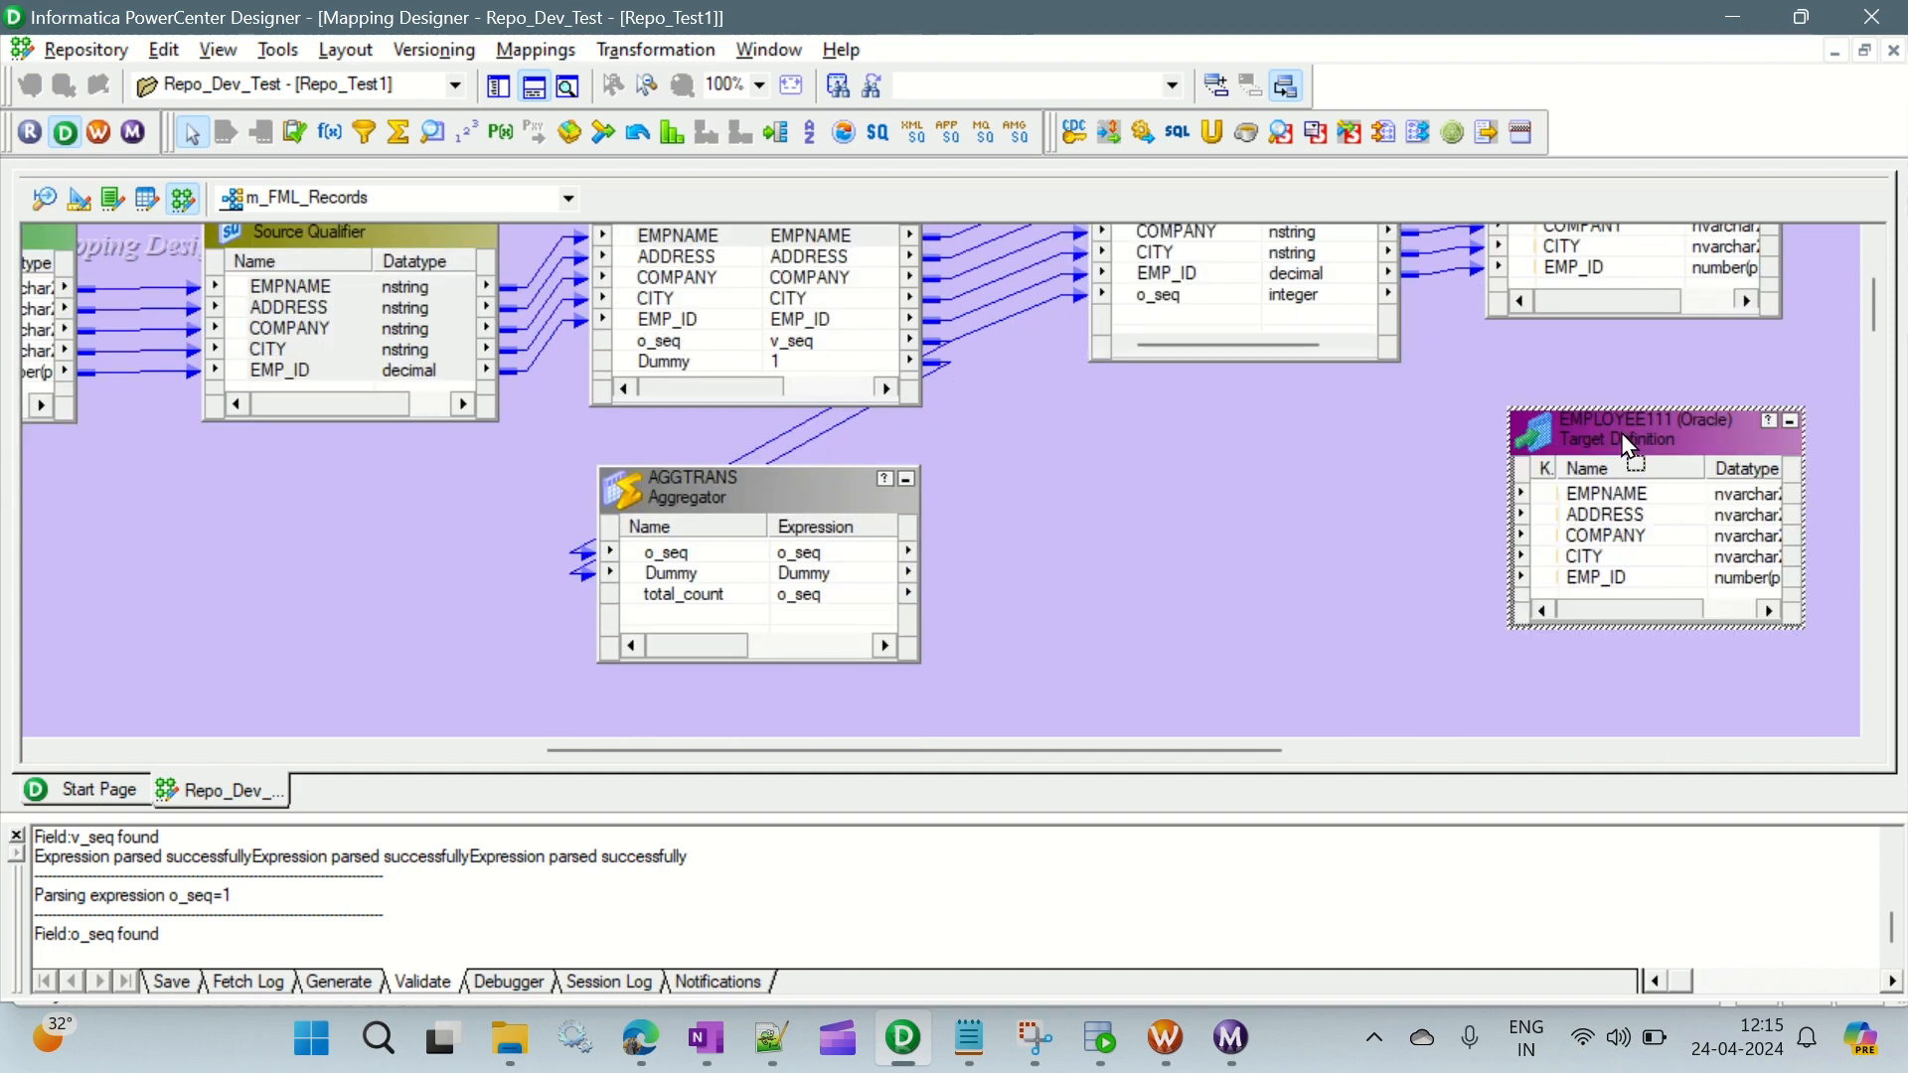
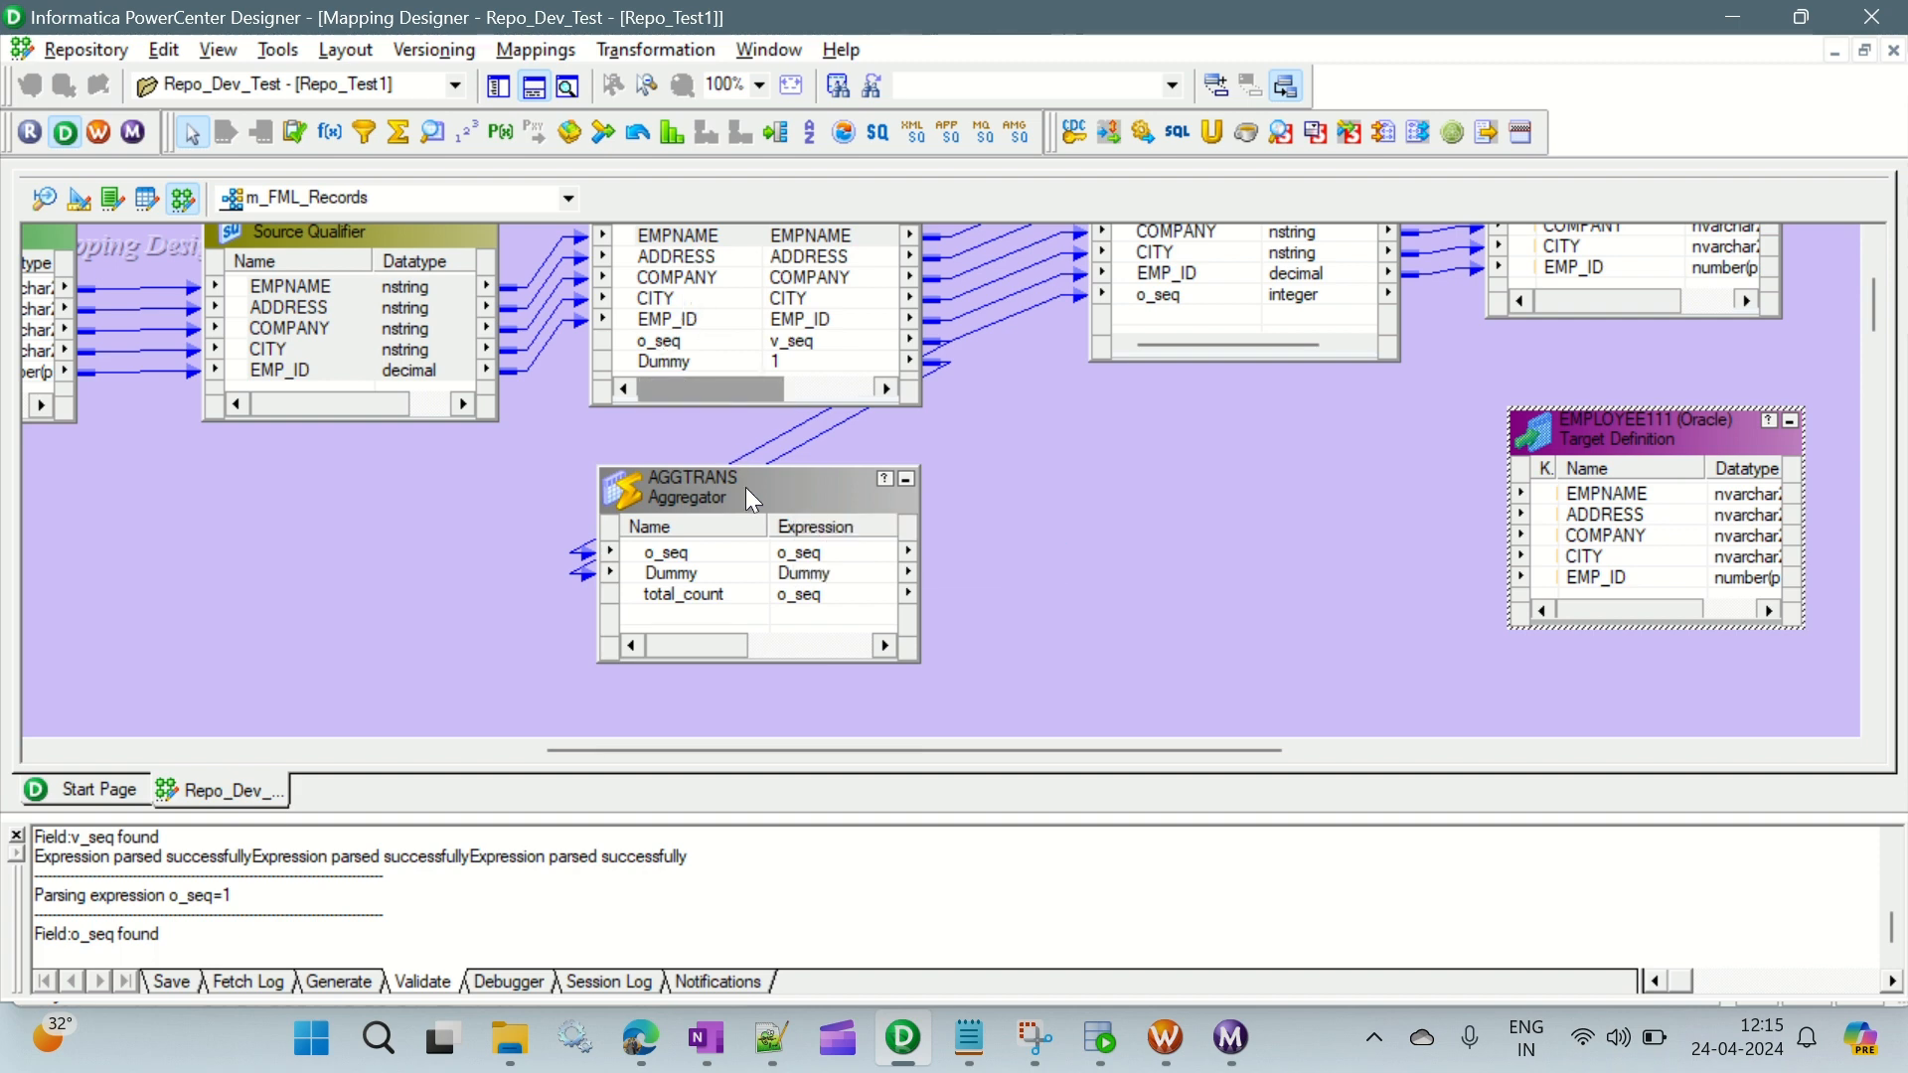
- Add a second Aggregator transformation below AGGTRANS in the mapping
click(396, 130)
scroll(884, 467, down, 3)
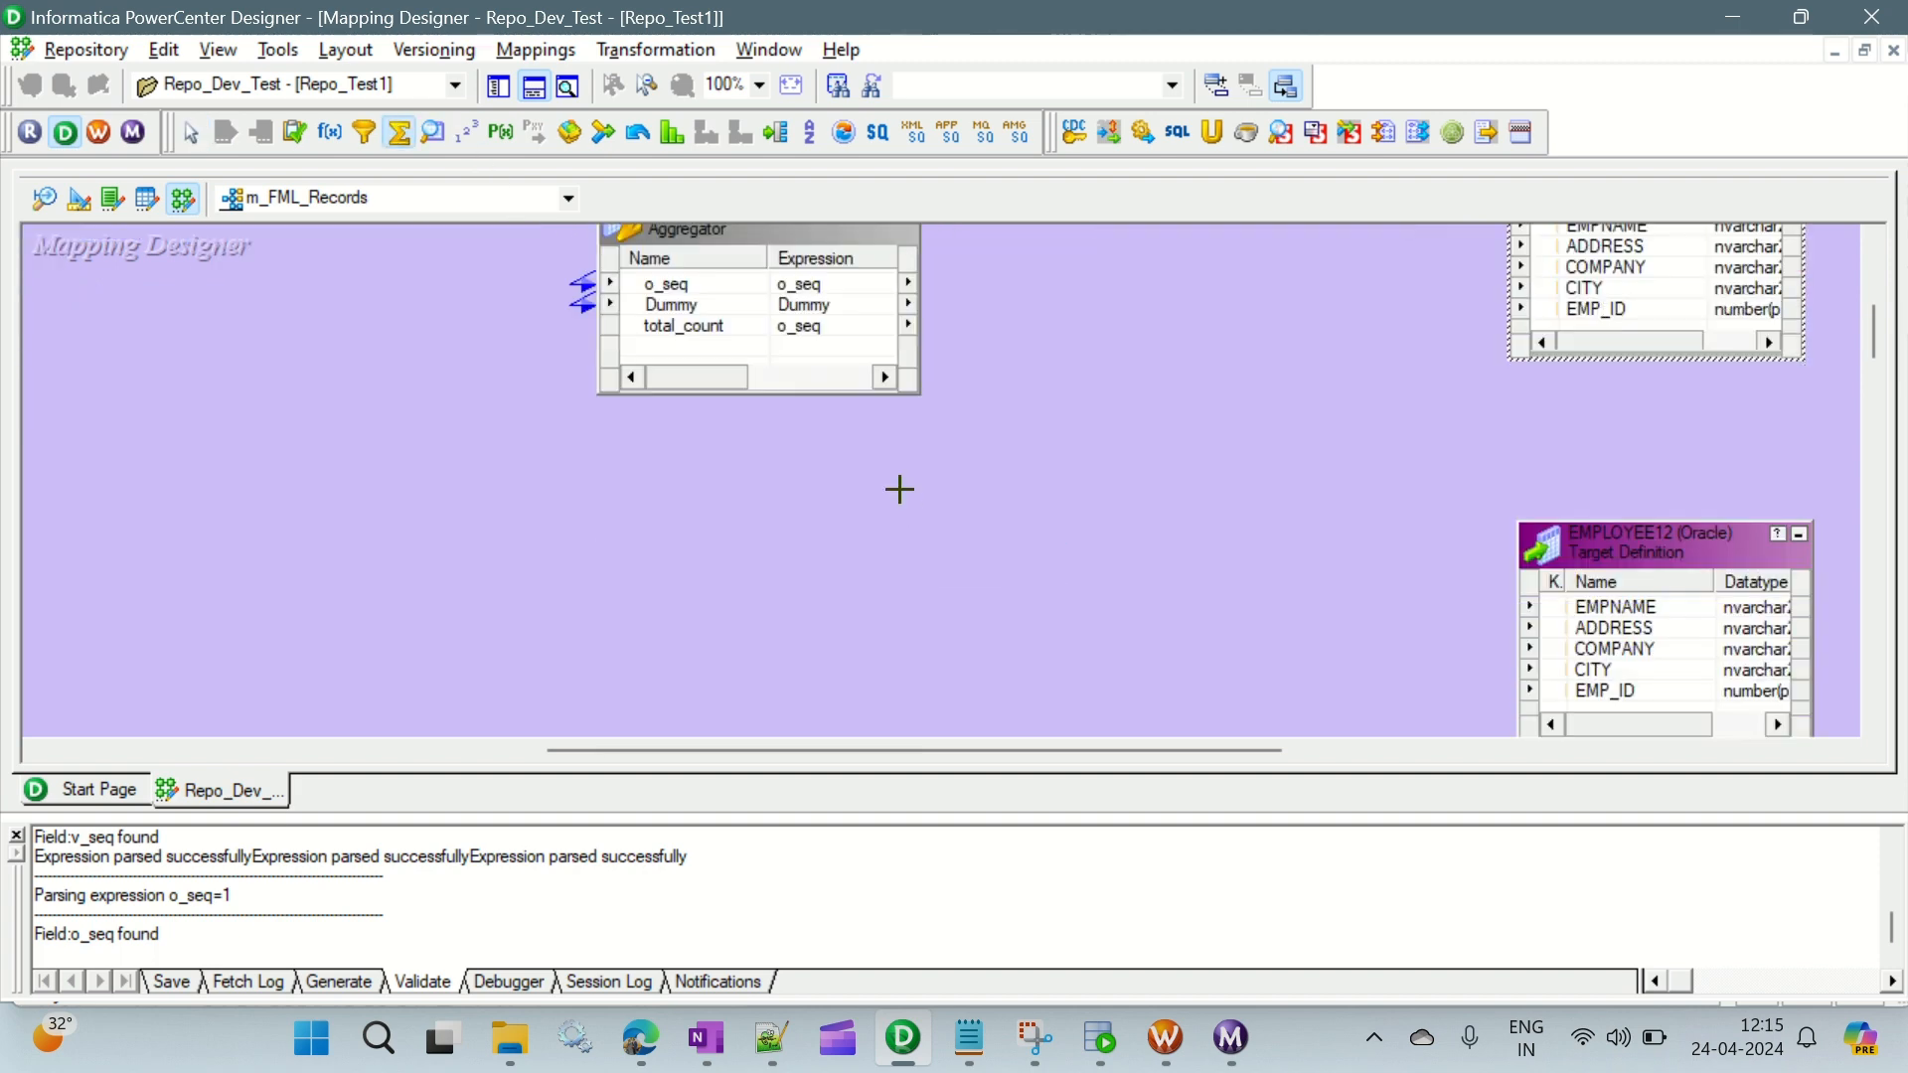
drag(589, 429, 924, 628)
scroll(508, 489, up, 3)
scroll(509, 489, up, 2)
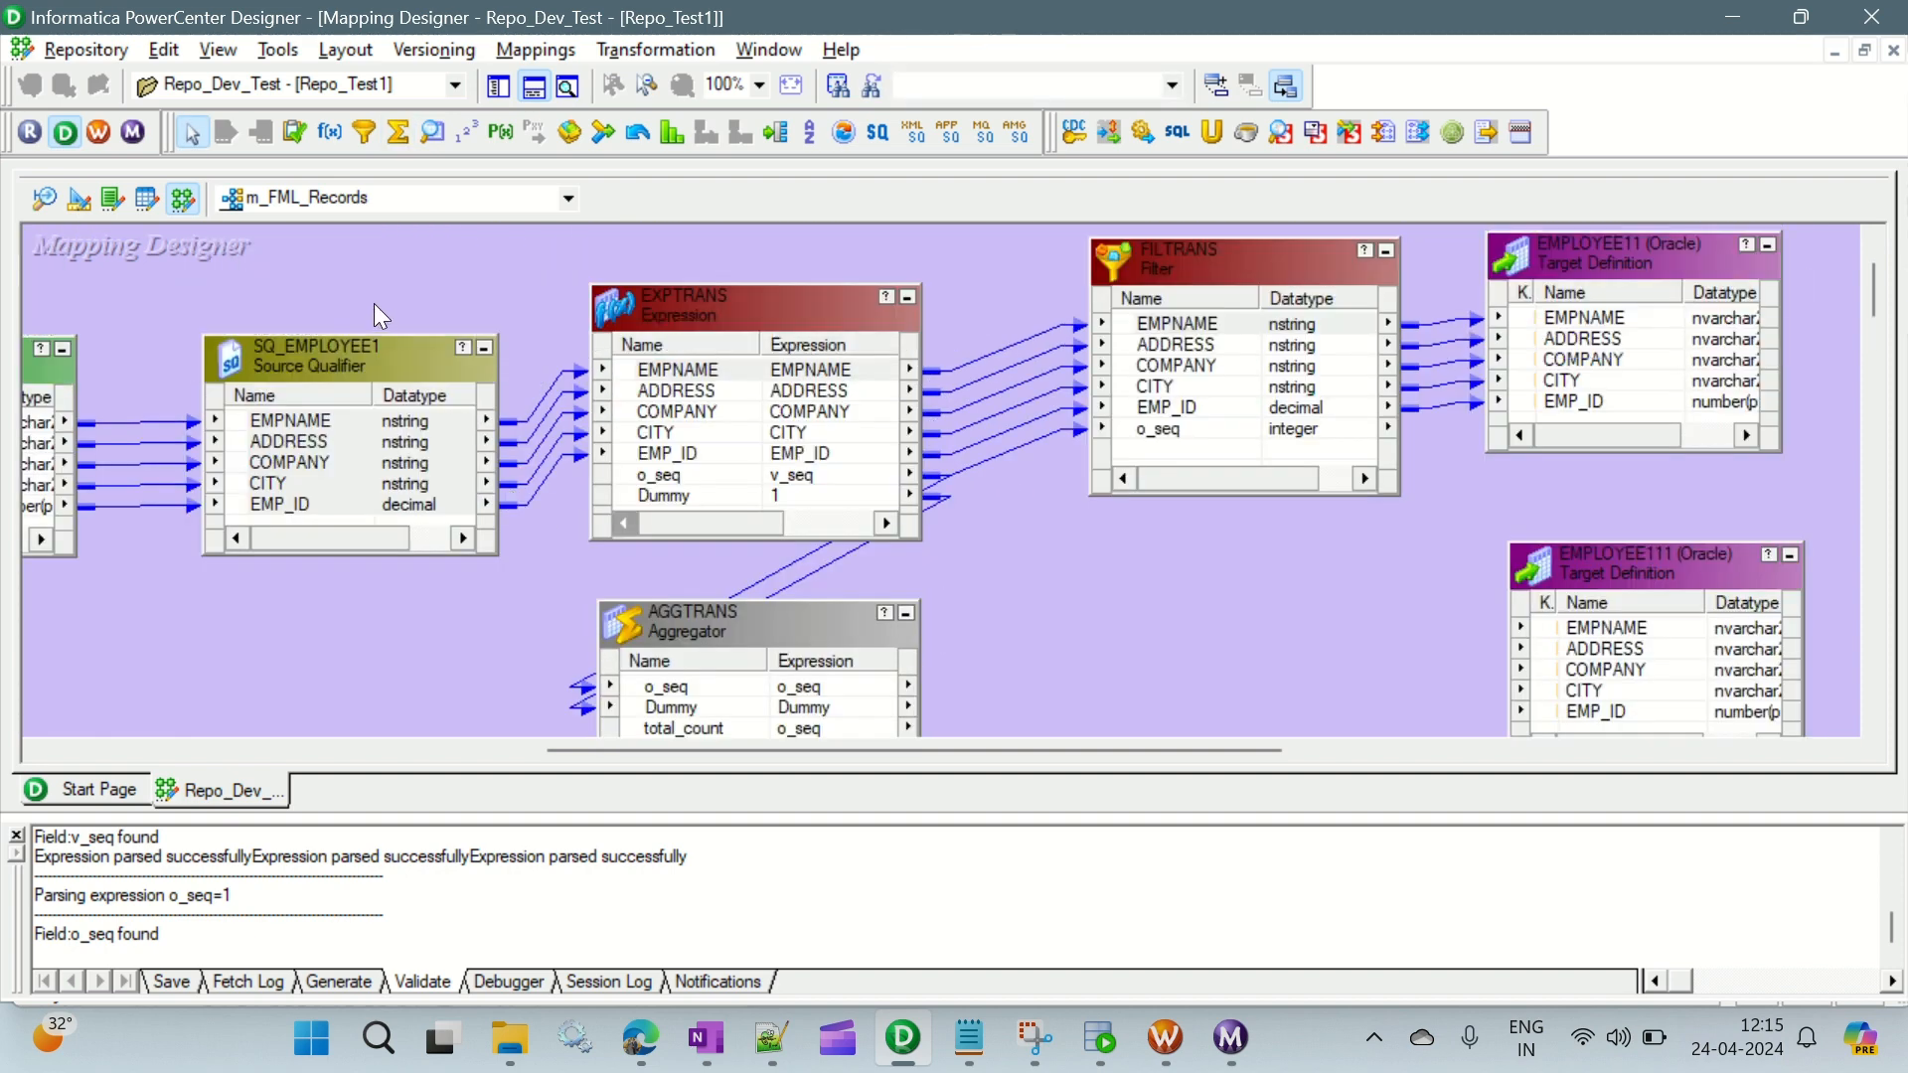
- Move AGGTRANS1 beneath SQ_EMPLOYEE1 and link EMPNAME, ADDRESS, COMPANY, CITY and EMP_ID from the source qualifier into it
click(325, 417)
shift+click(300, 504)
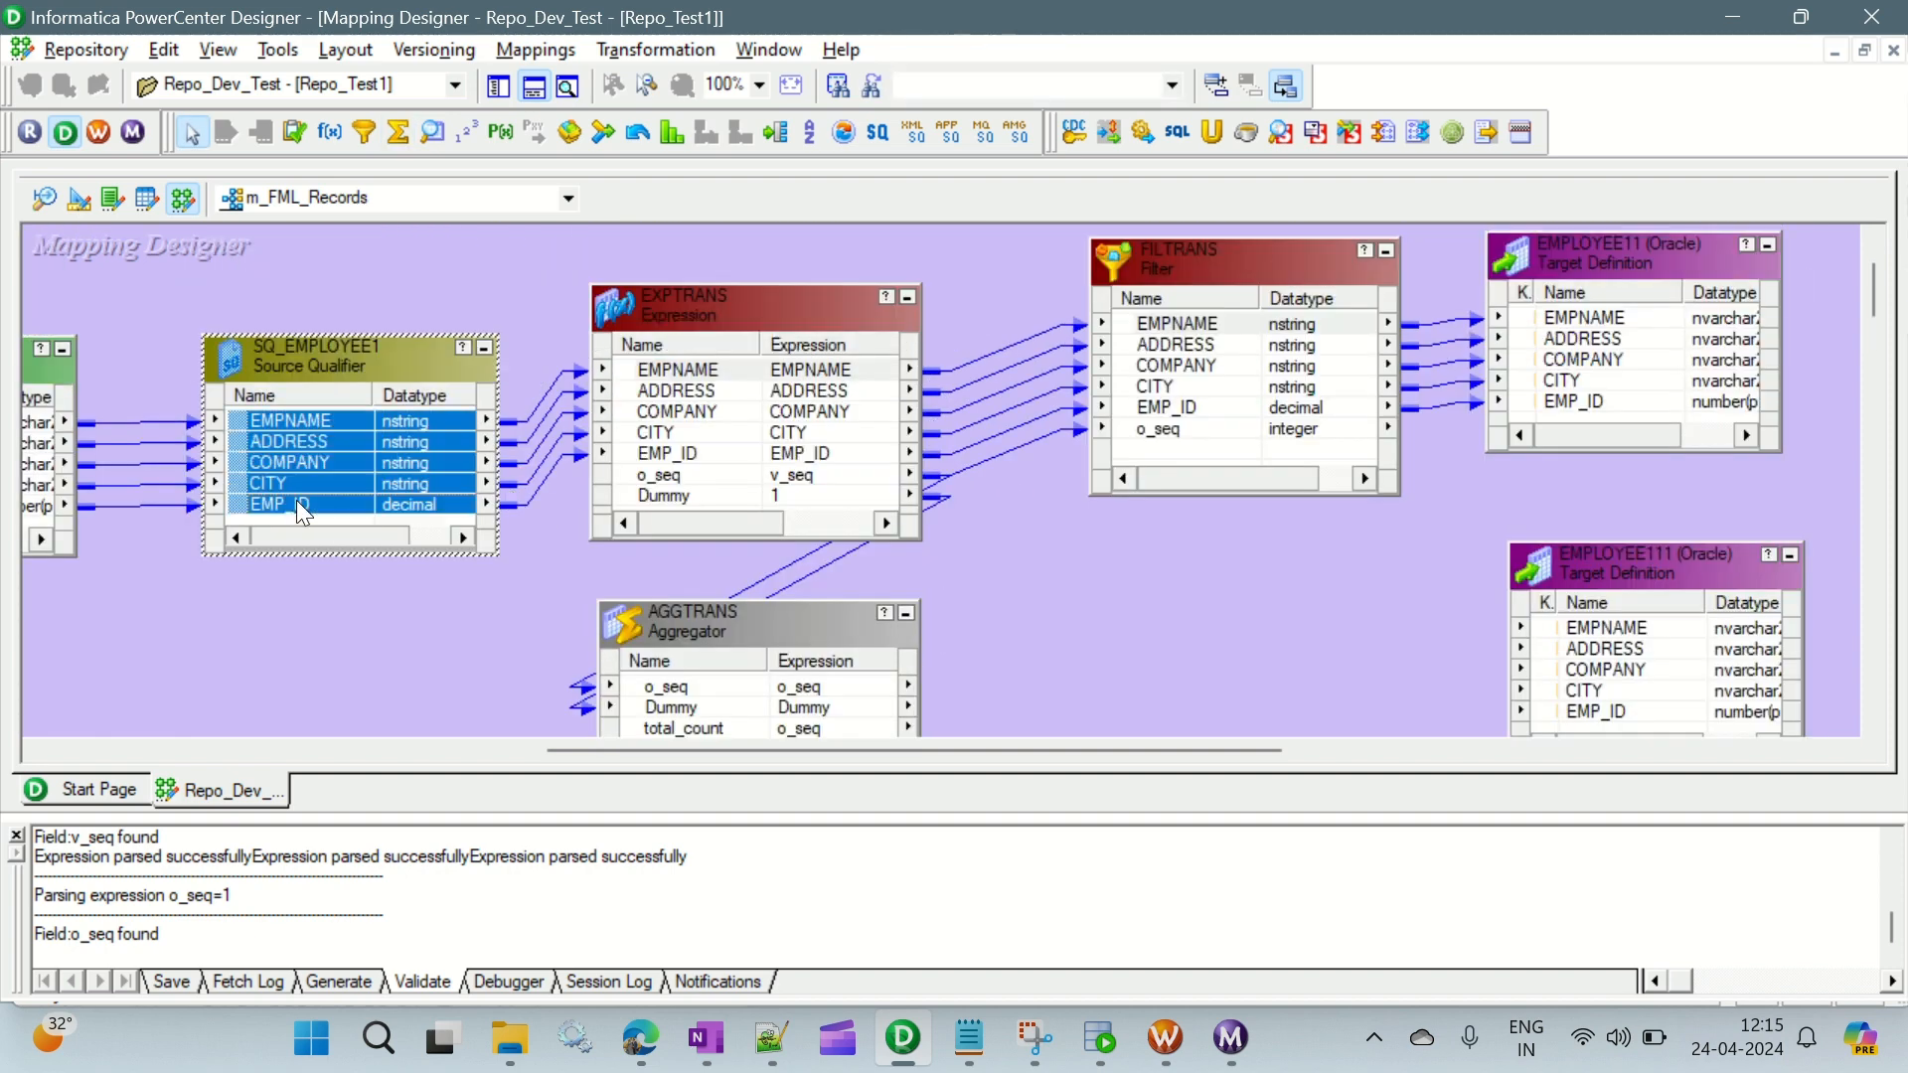
right_click(278, 428)
click(337, 439)
scroll(497, 631, down, 3)
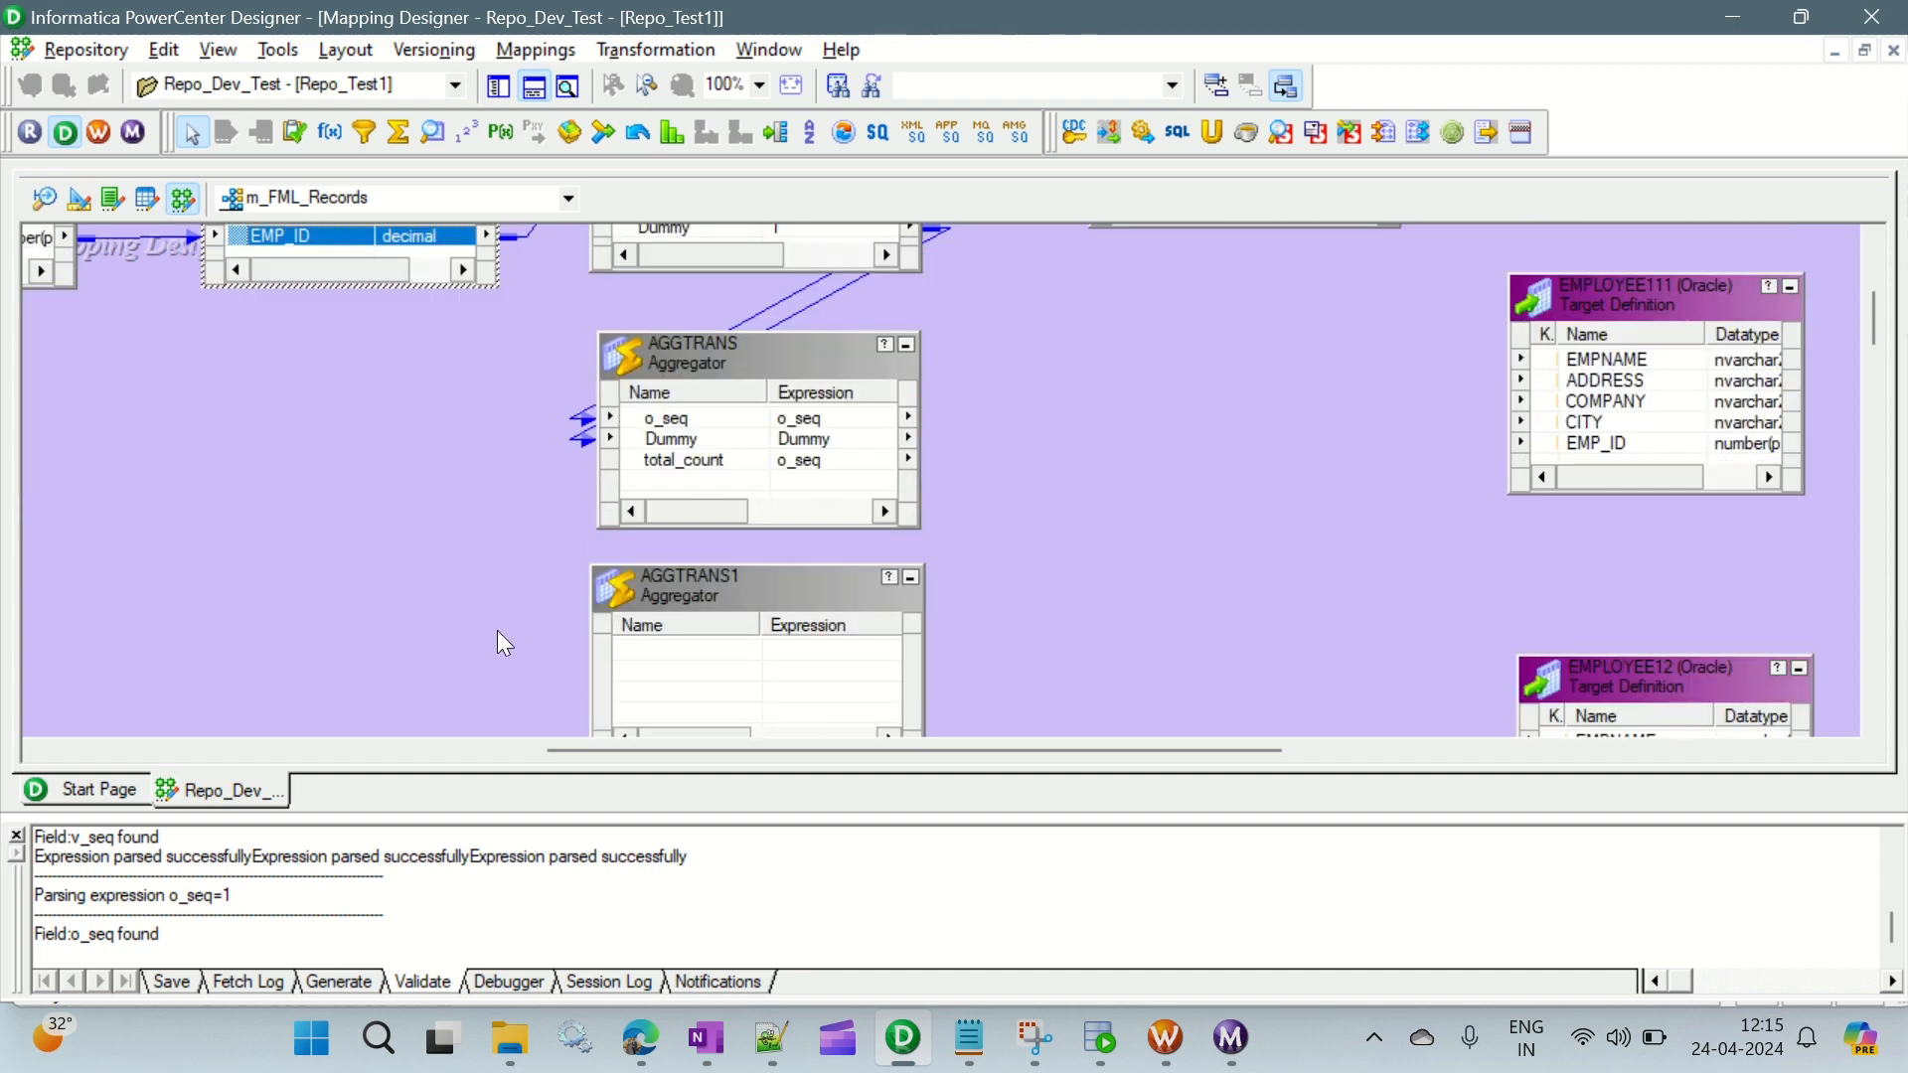
scroll(498, 633, up, 2)
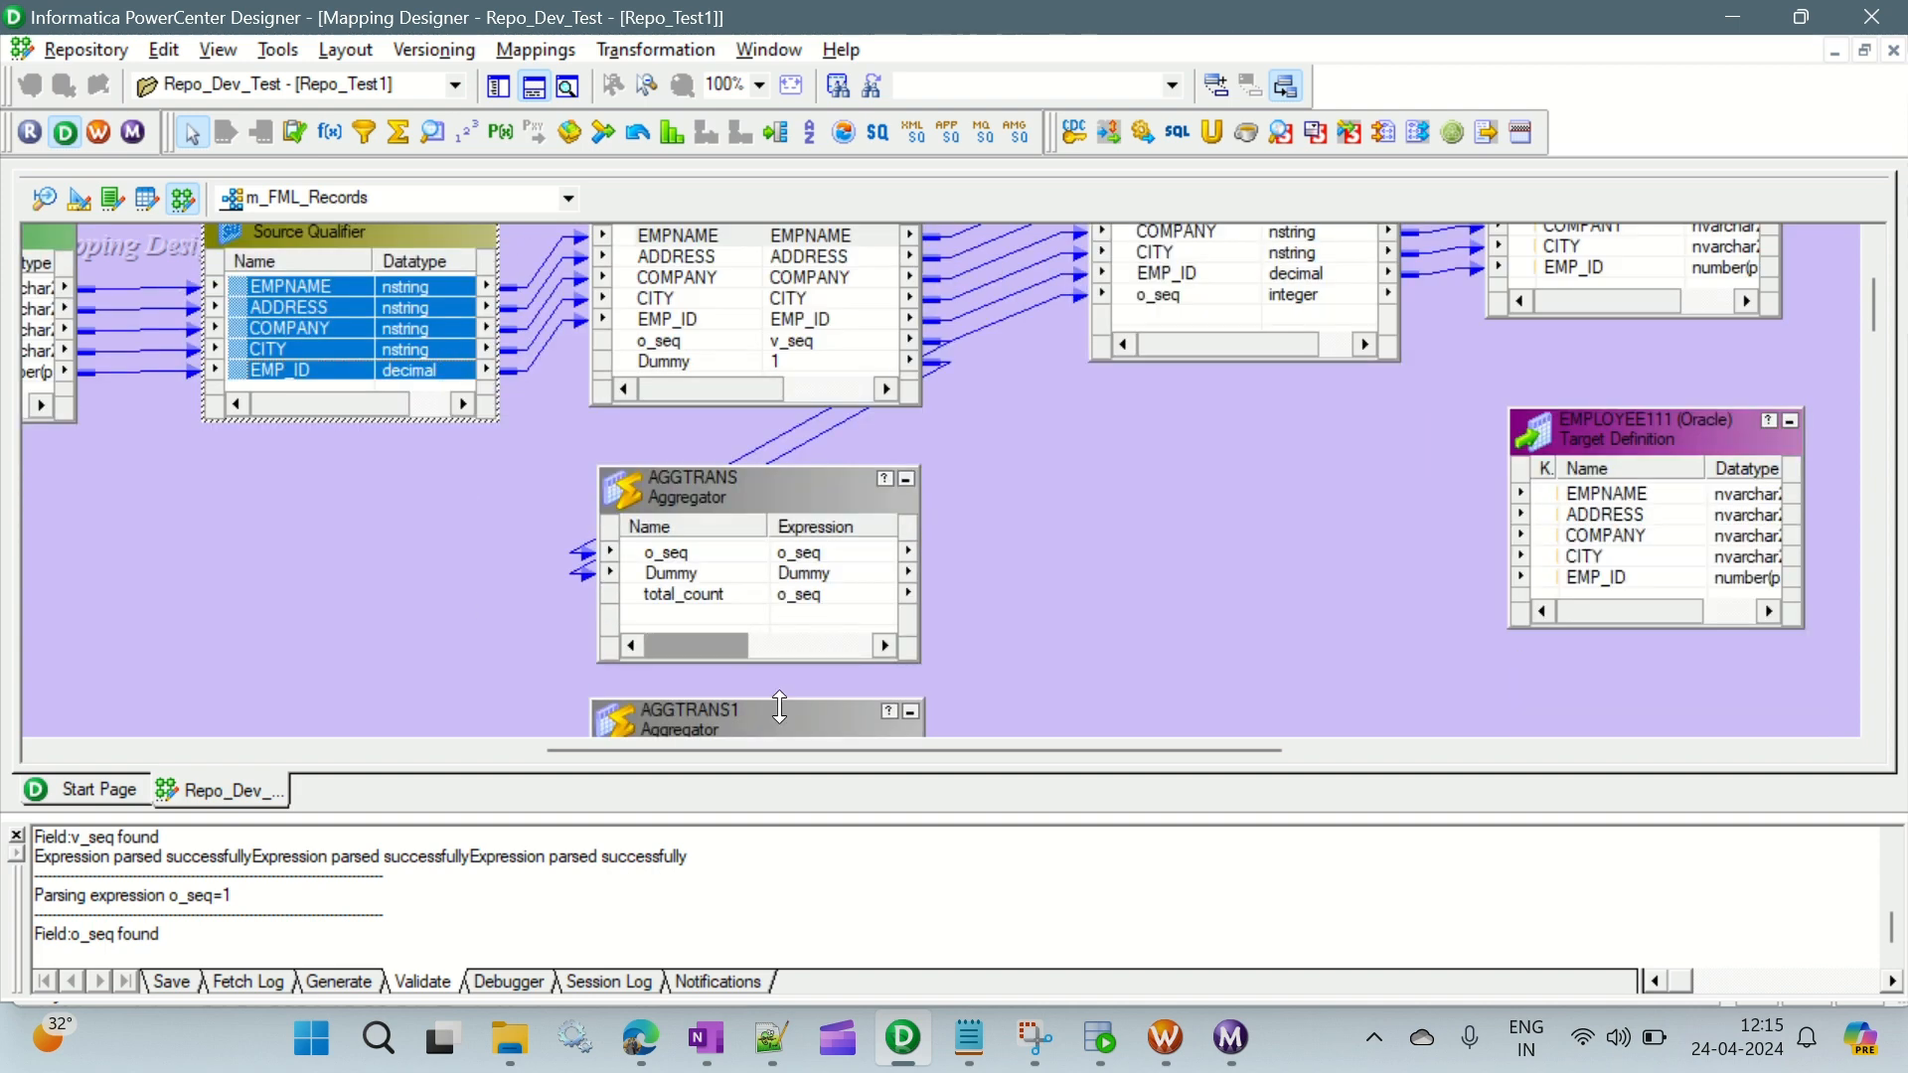
drag(780, 734, 442, 507)
click(376, 371)
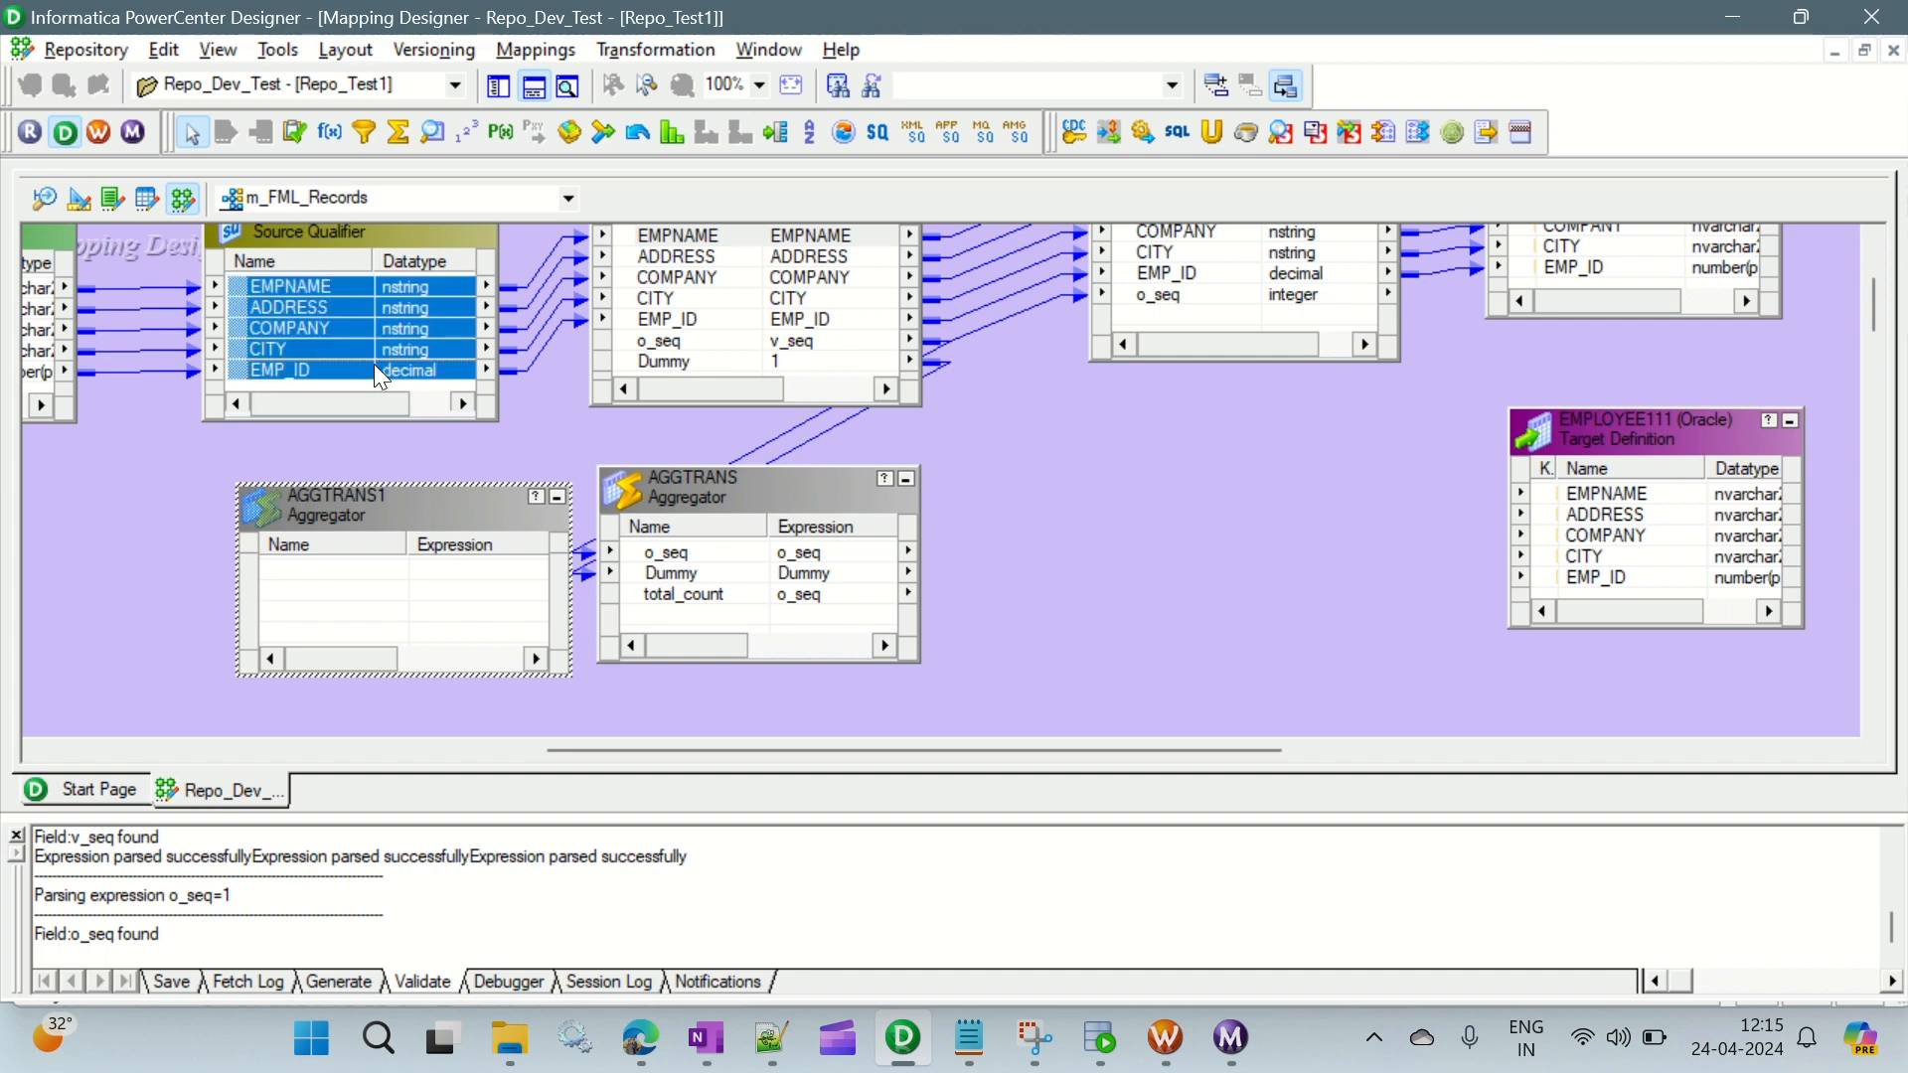
drag(368, 361, 343, 572)
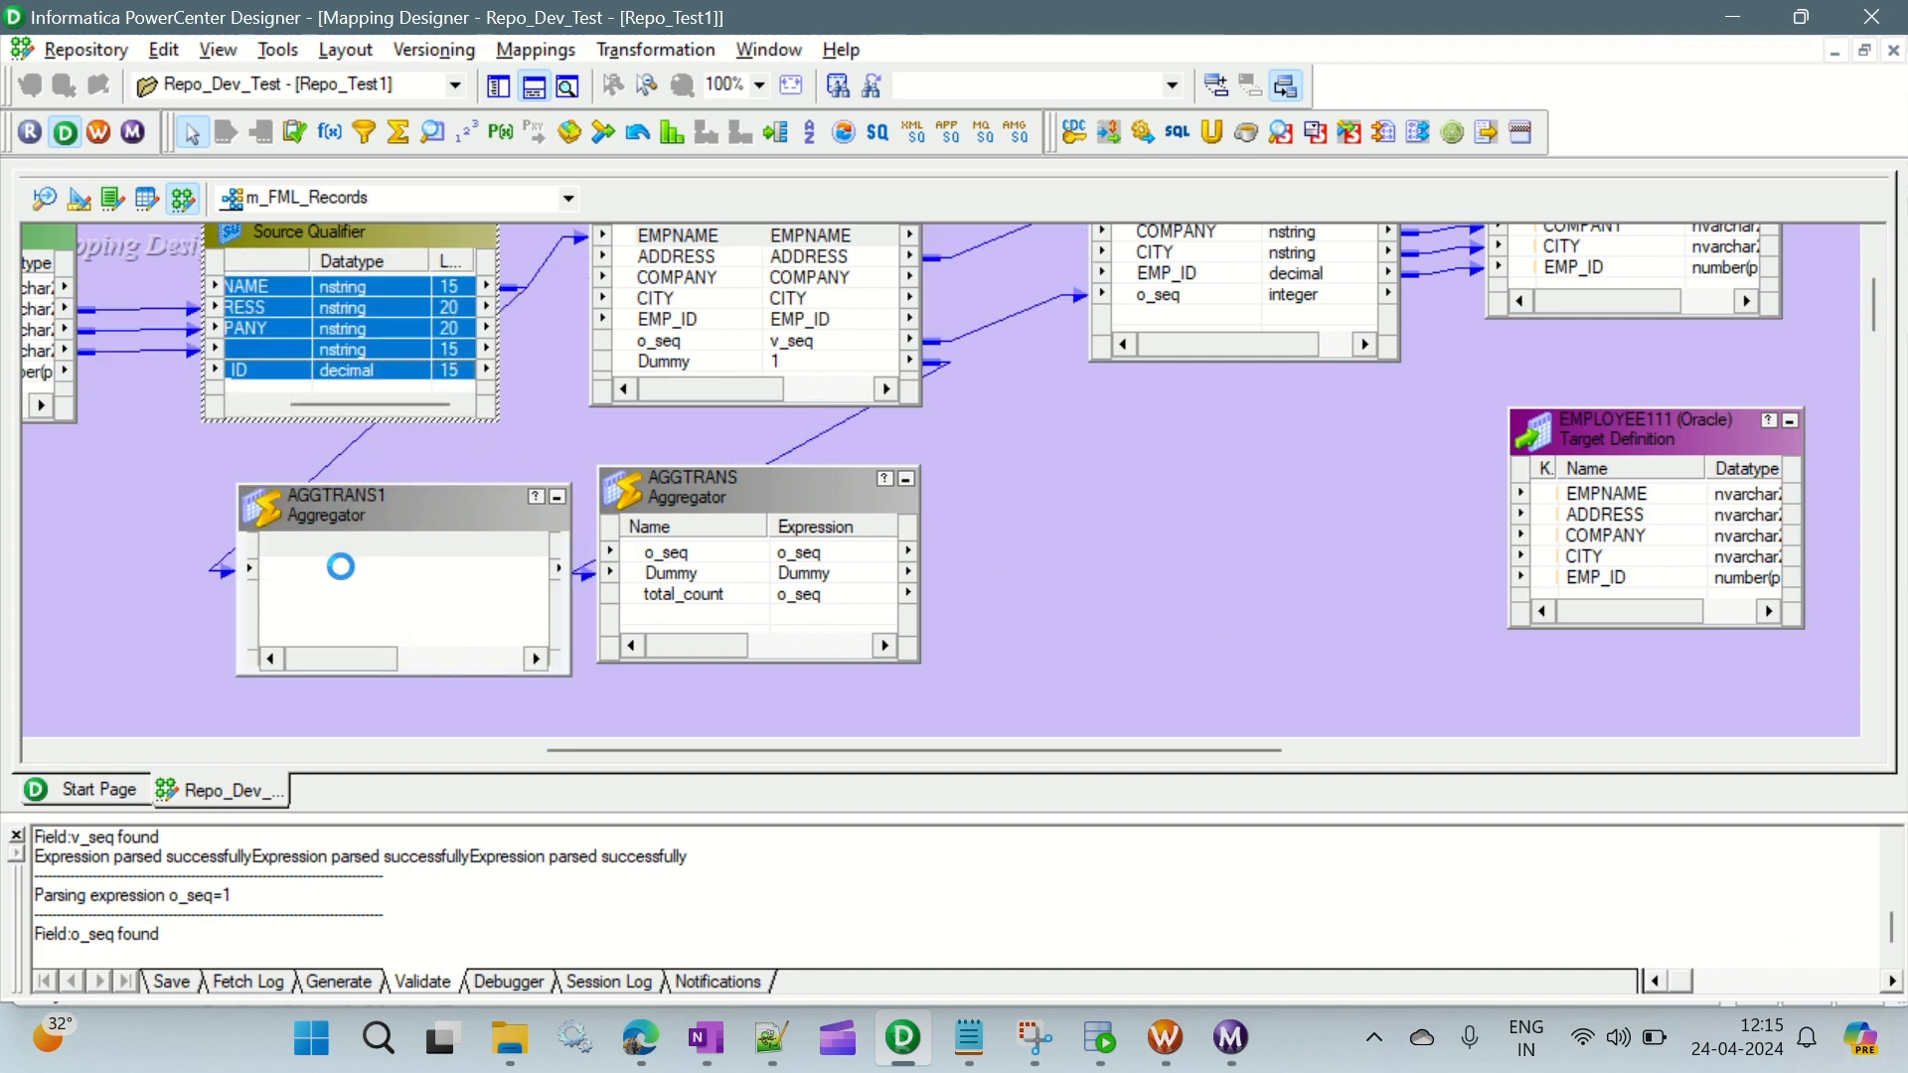
- Move AGGTRANS down, place AGGTRANS1 directly beneath EXPTRANS and enlarge AGGTRANS1 to show all five ports
click(841, 501)
drag(841, 507, 855, 741)
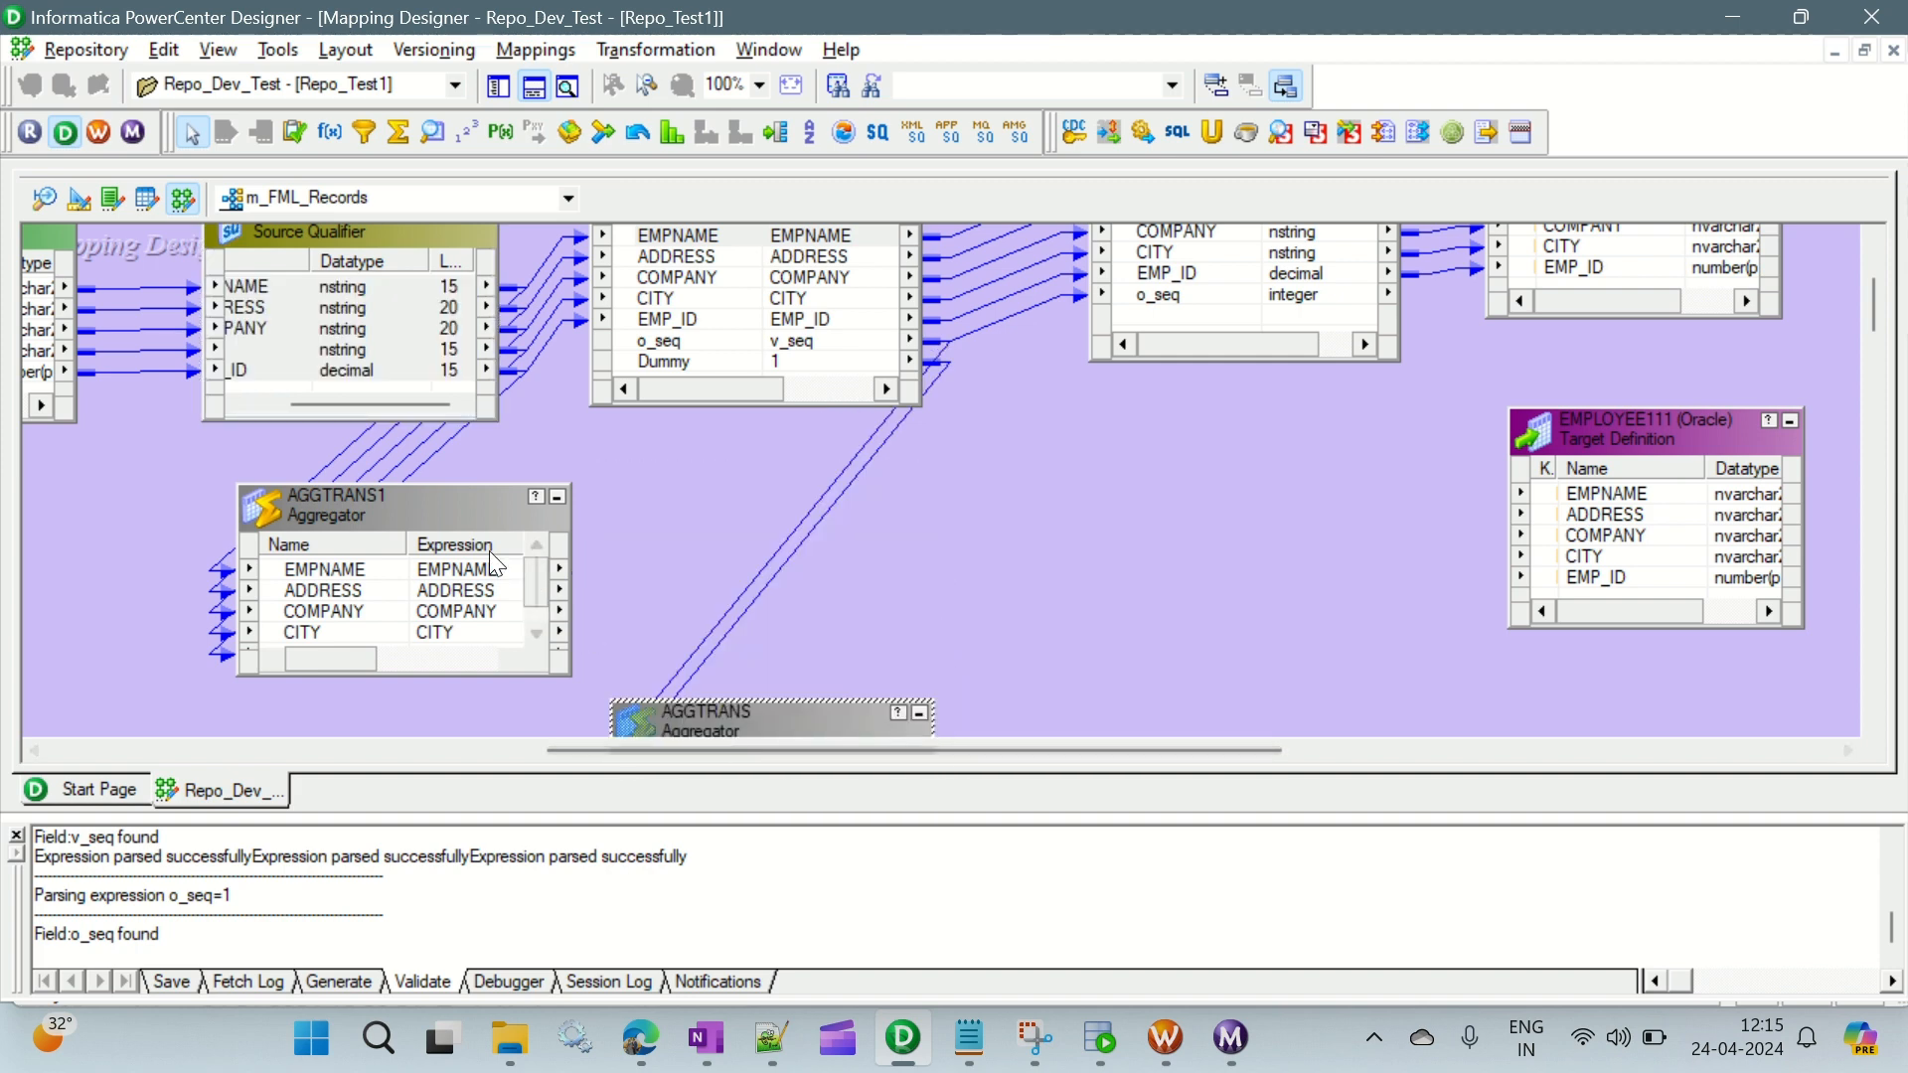
drag(461, 526, 864, 491)
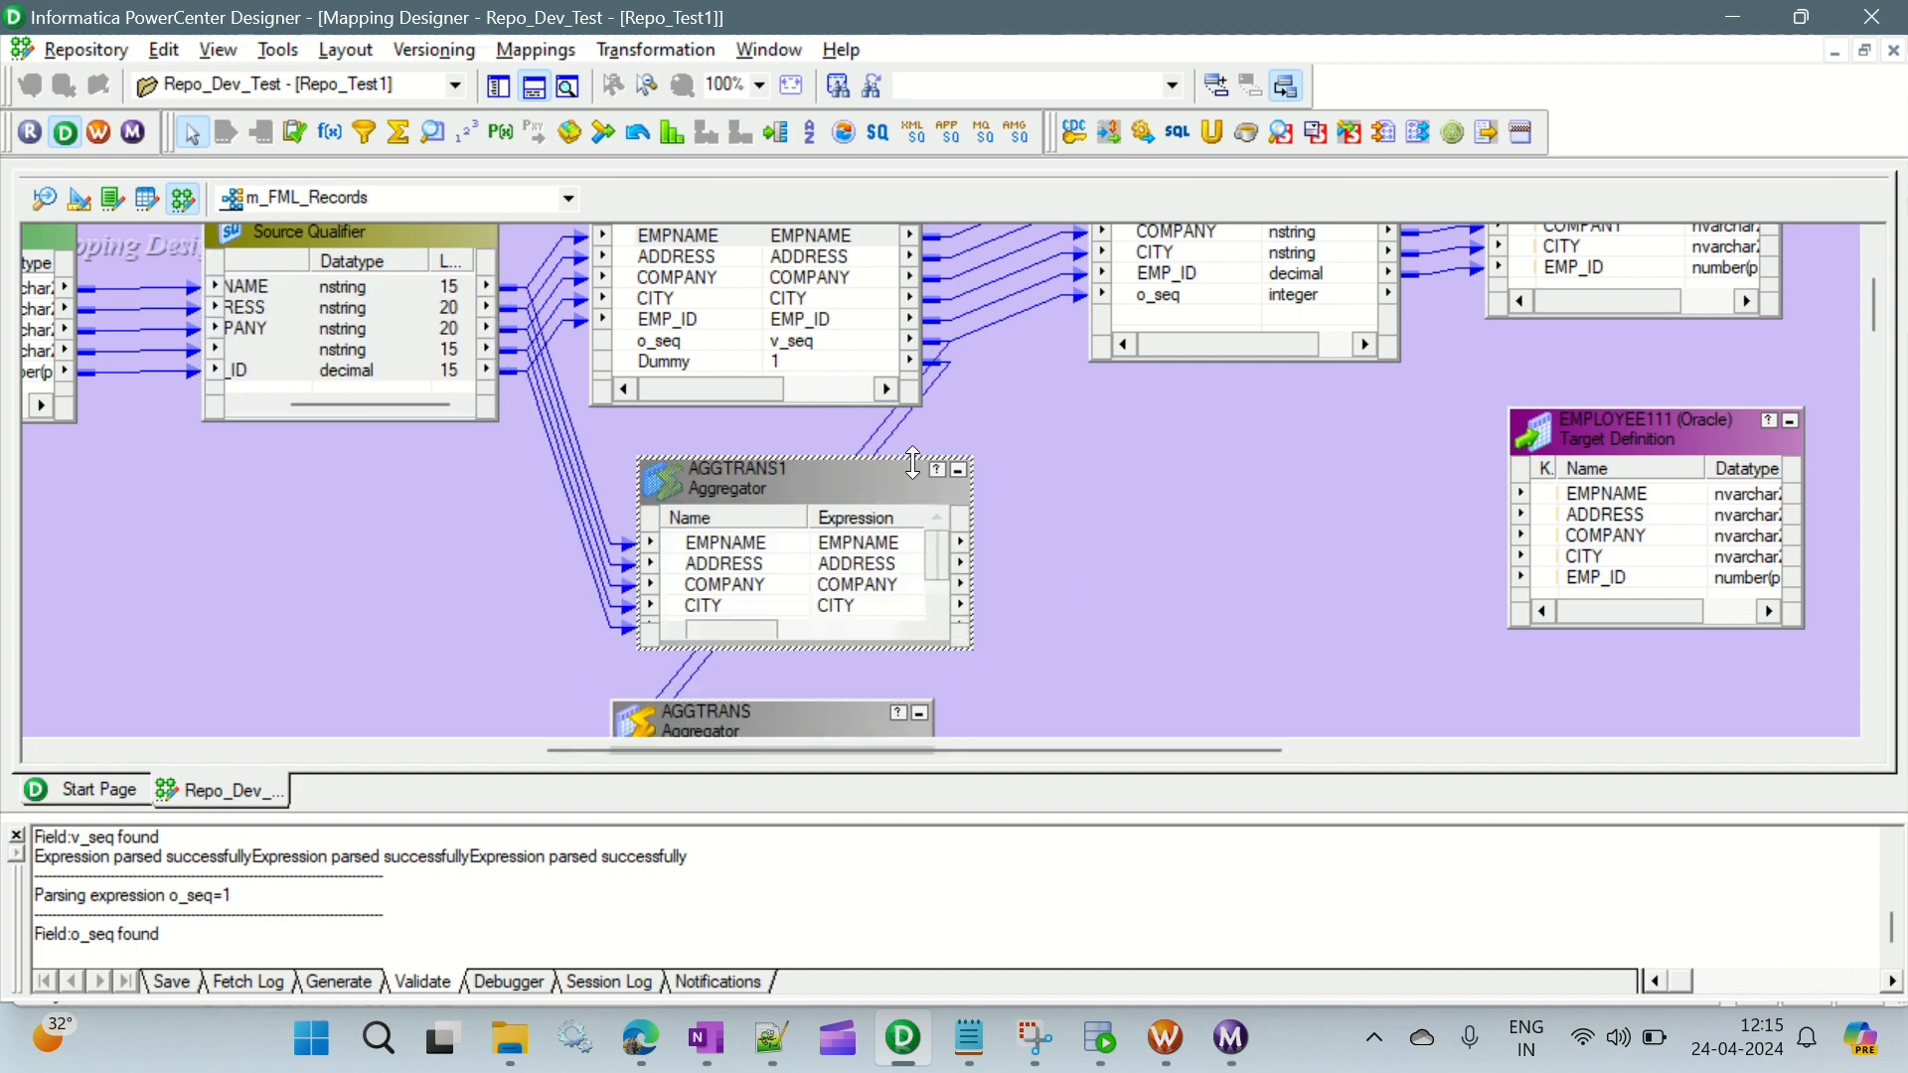
drag(970, 459, 993, 404)
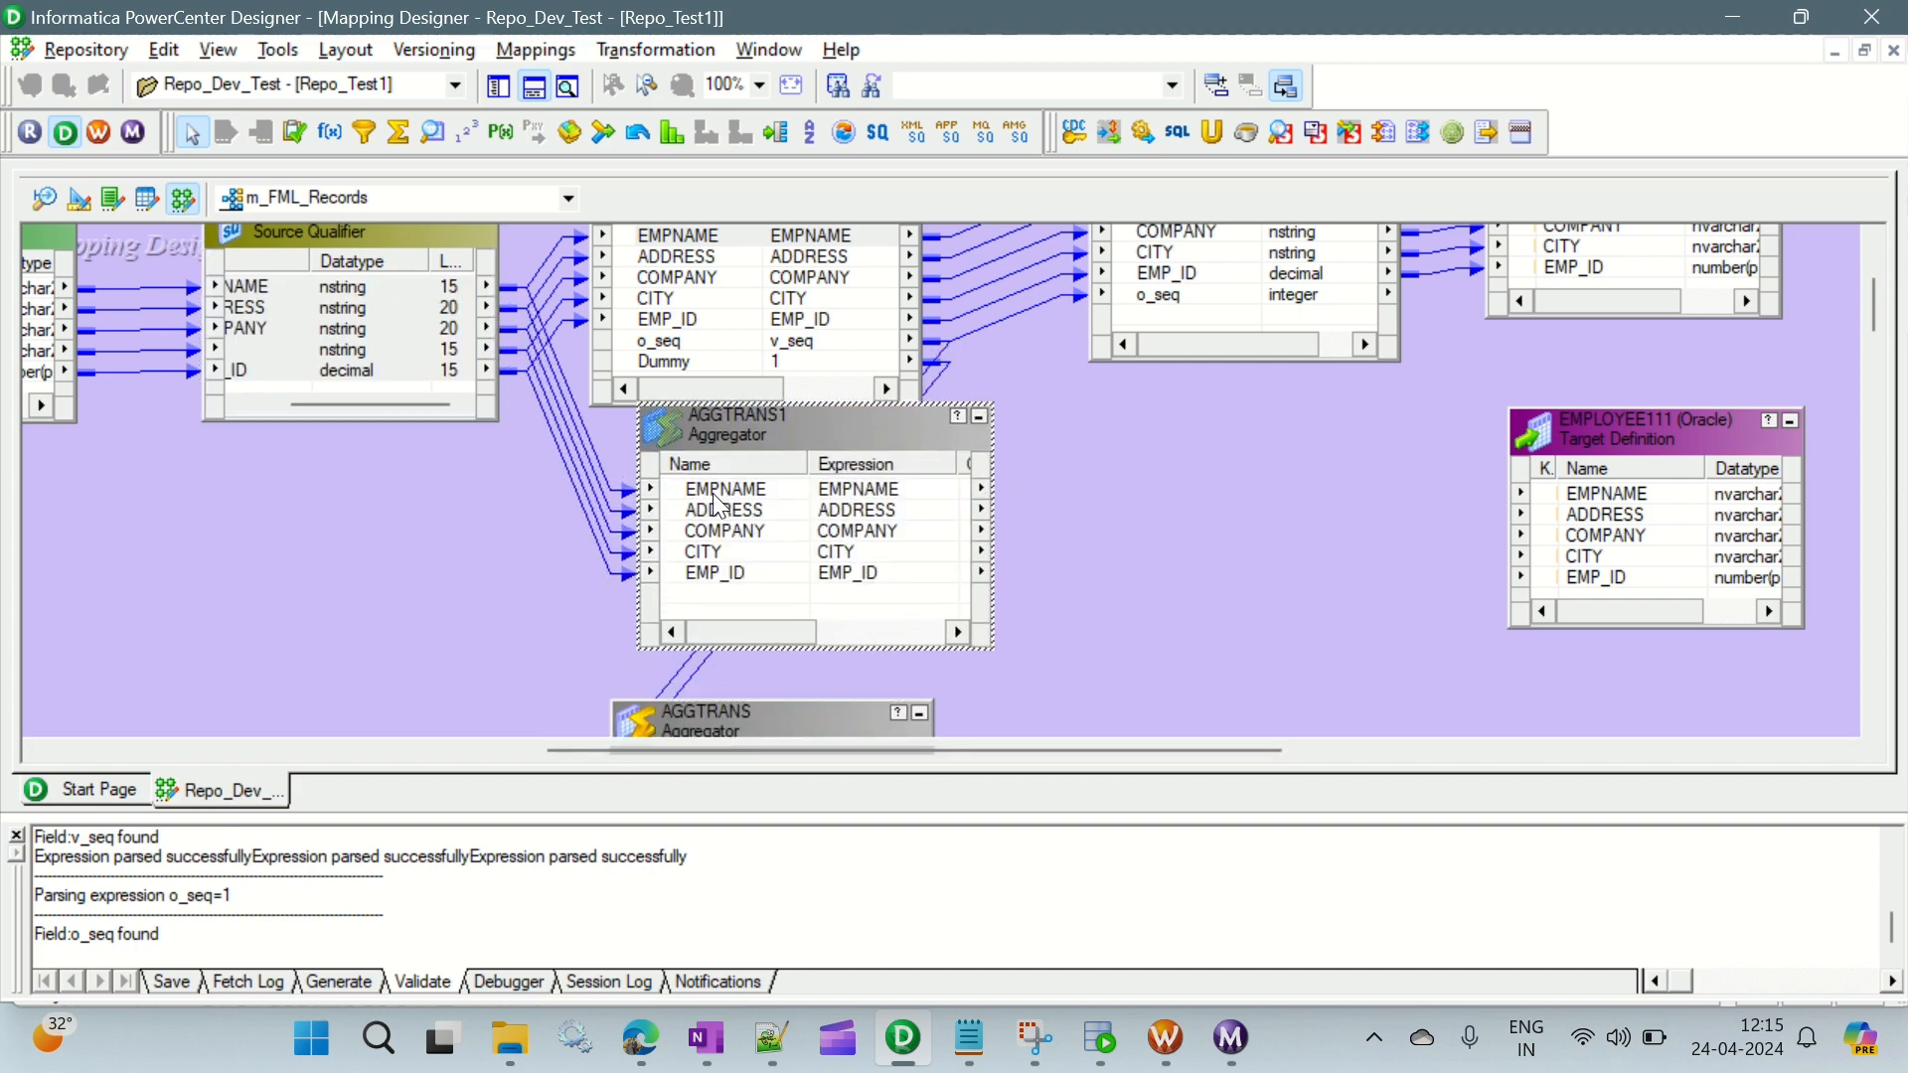
- Link EMPNAME, ADDRESS, COMPANY, CITY and EMP_ID from AGGTRANS1 to the EMPLOYEE111 target
drag(714, 497, 727, 589)
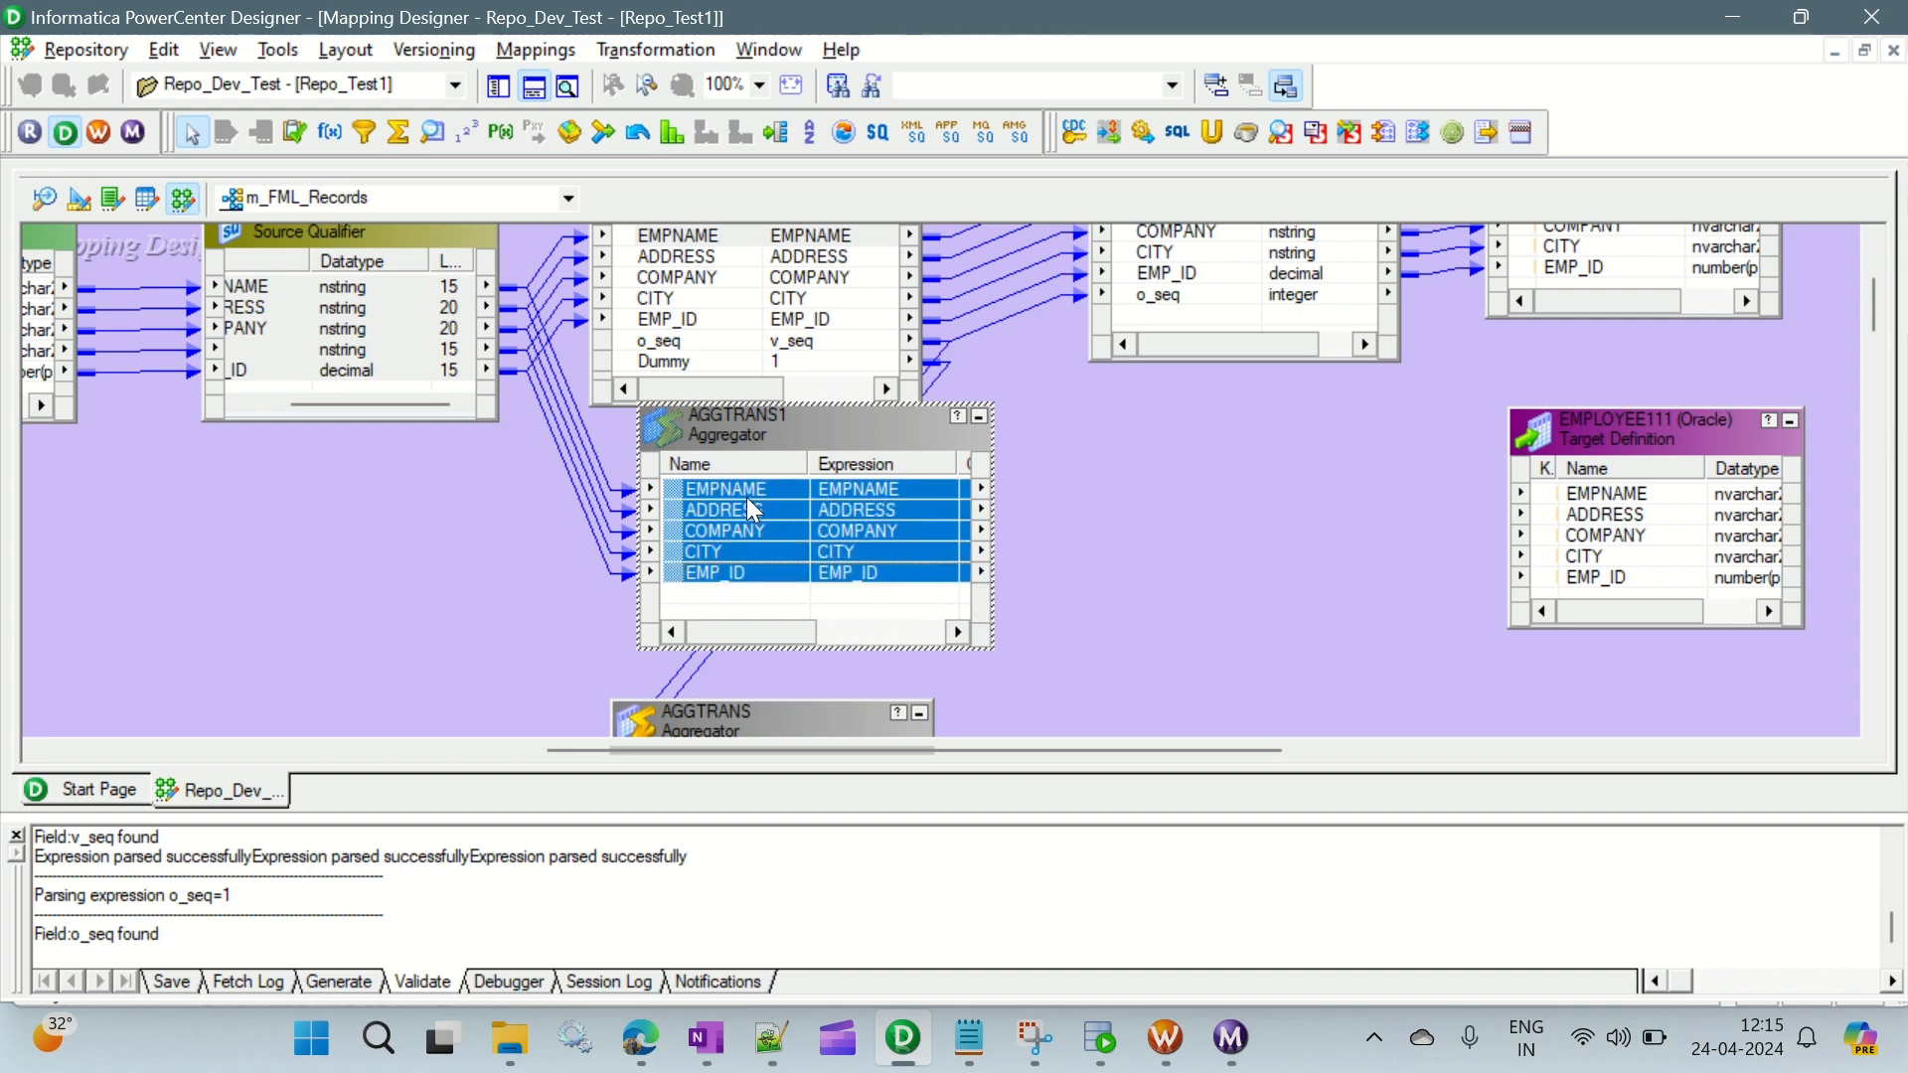
drag(750, 502, 1637, 500)
click(847, 512)
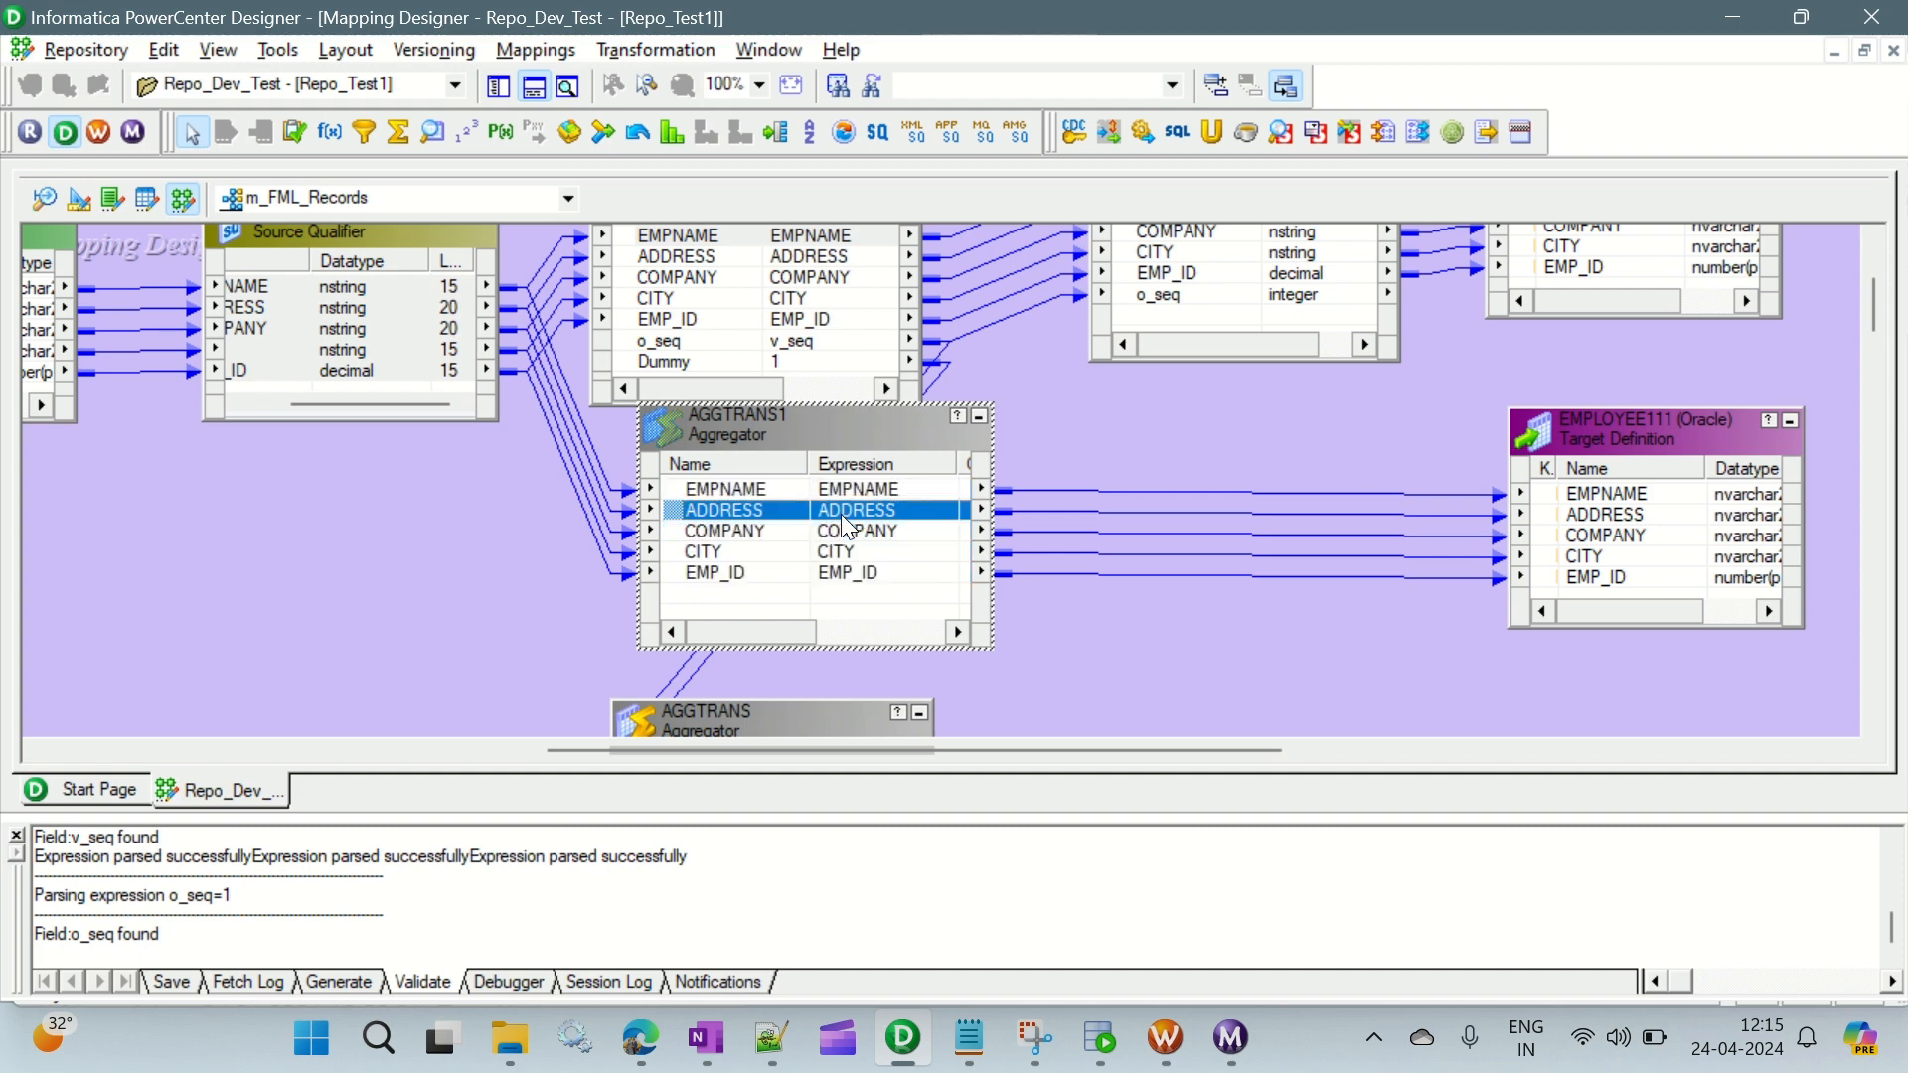
- Review the properties and the group-by settings of the ports in AGGTRANS1
double_click(794, 437)
click(762, 192)
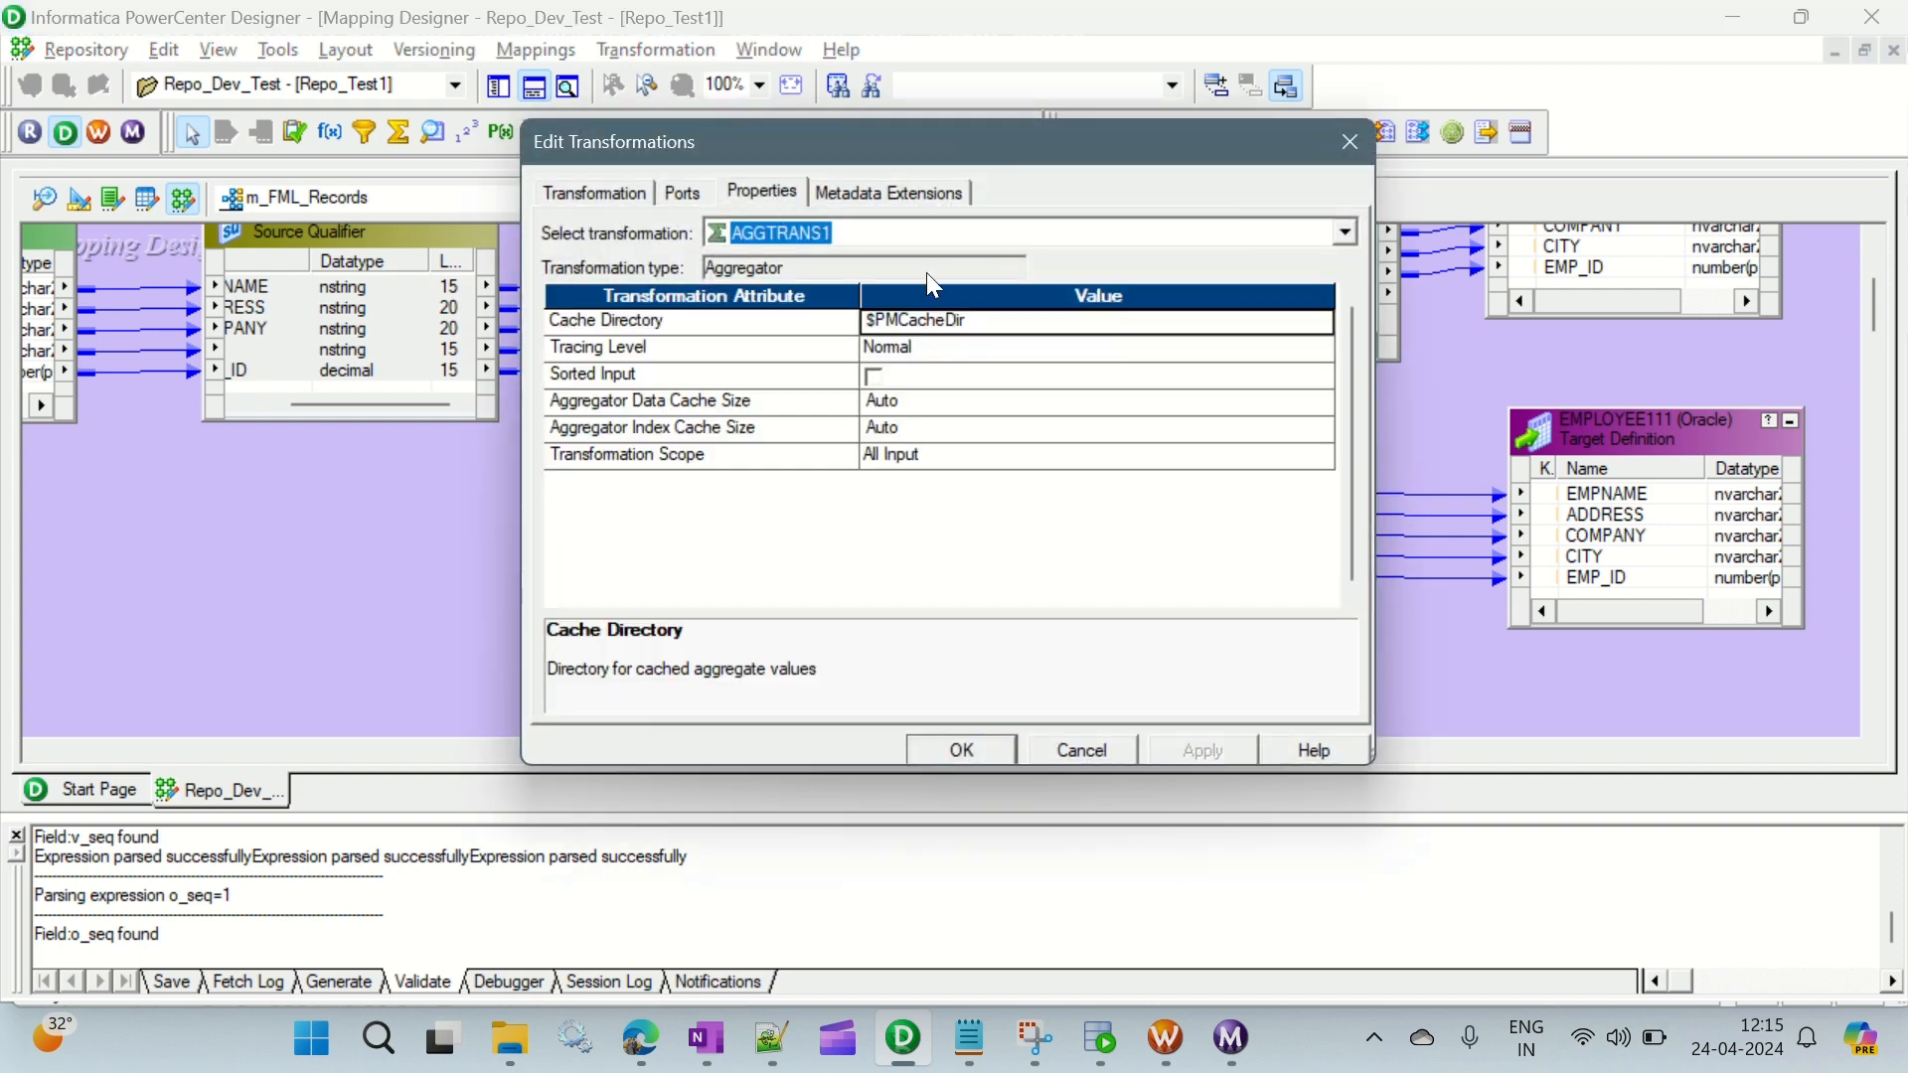
click(684, 192)
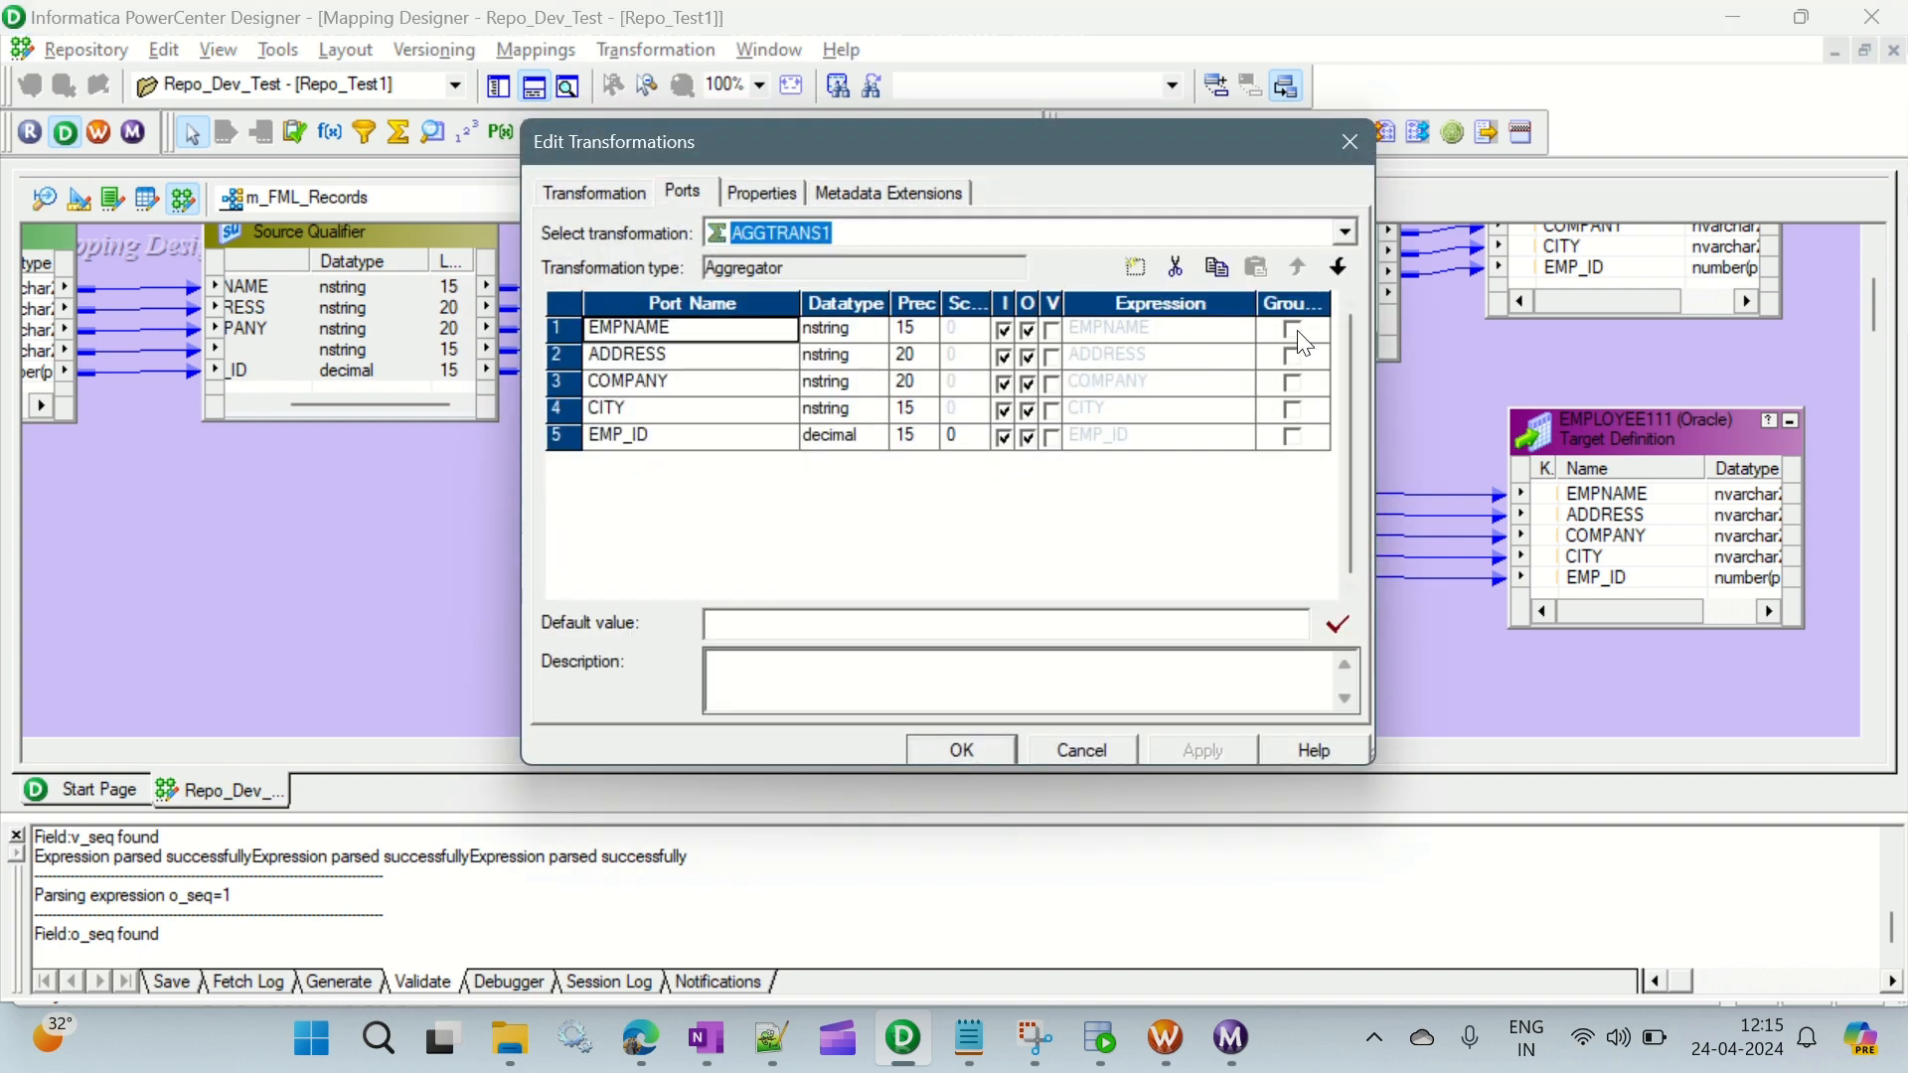
click(944, 758)
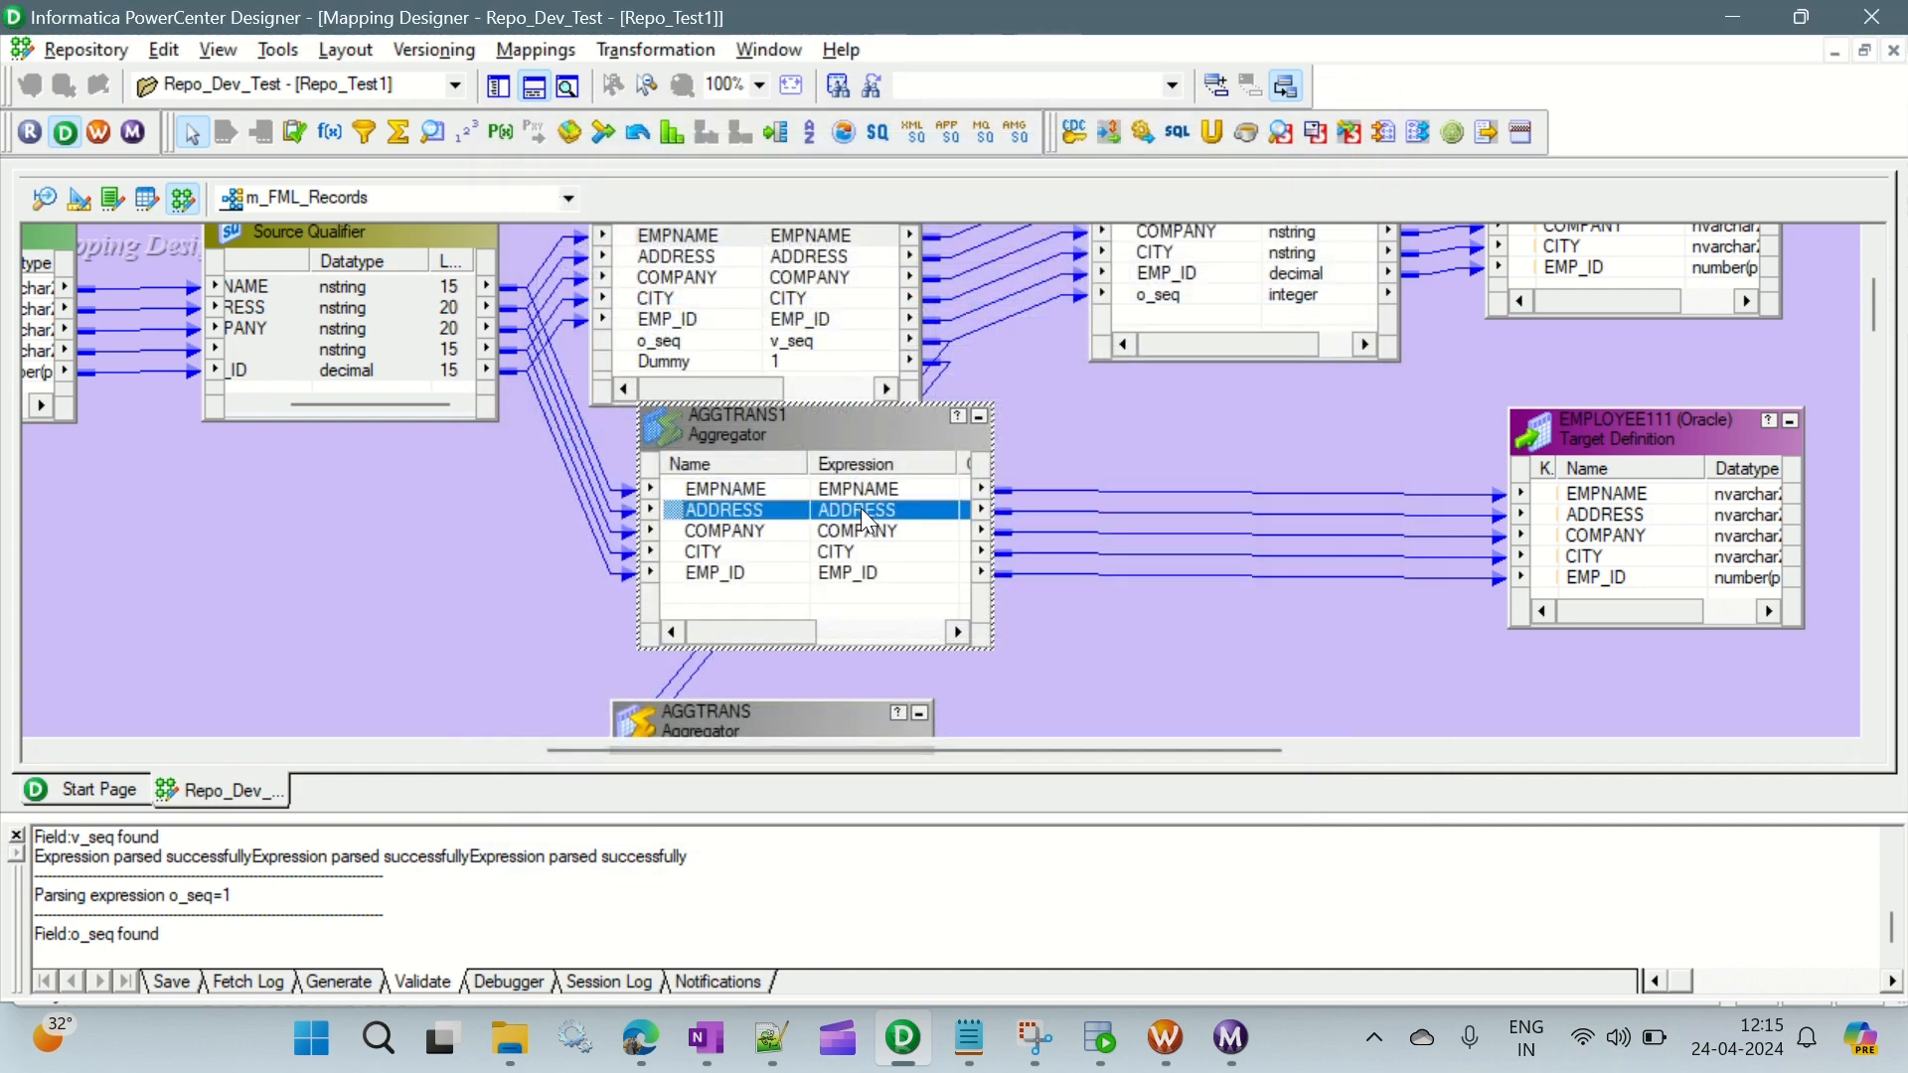
- Reposition AGGTRANS1 and AGGTRANS so they line up without overlapping, and move the EMPLOYEE12 target up beneath EMPLOYEE111
drag(872, 432, 816, 464)
scroll(1099, 426, down, 5)
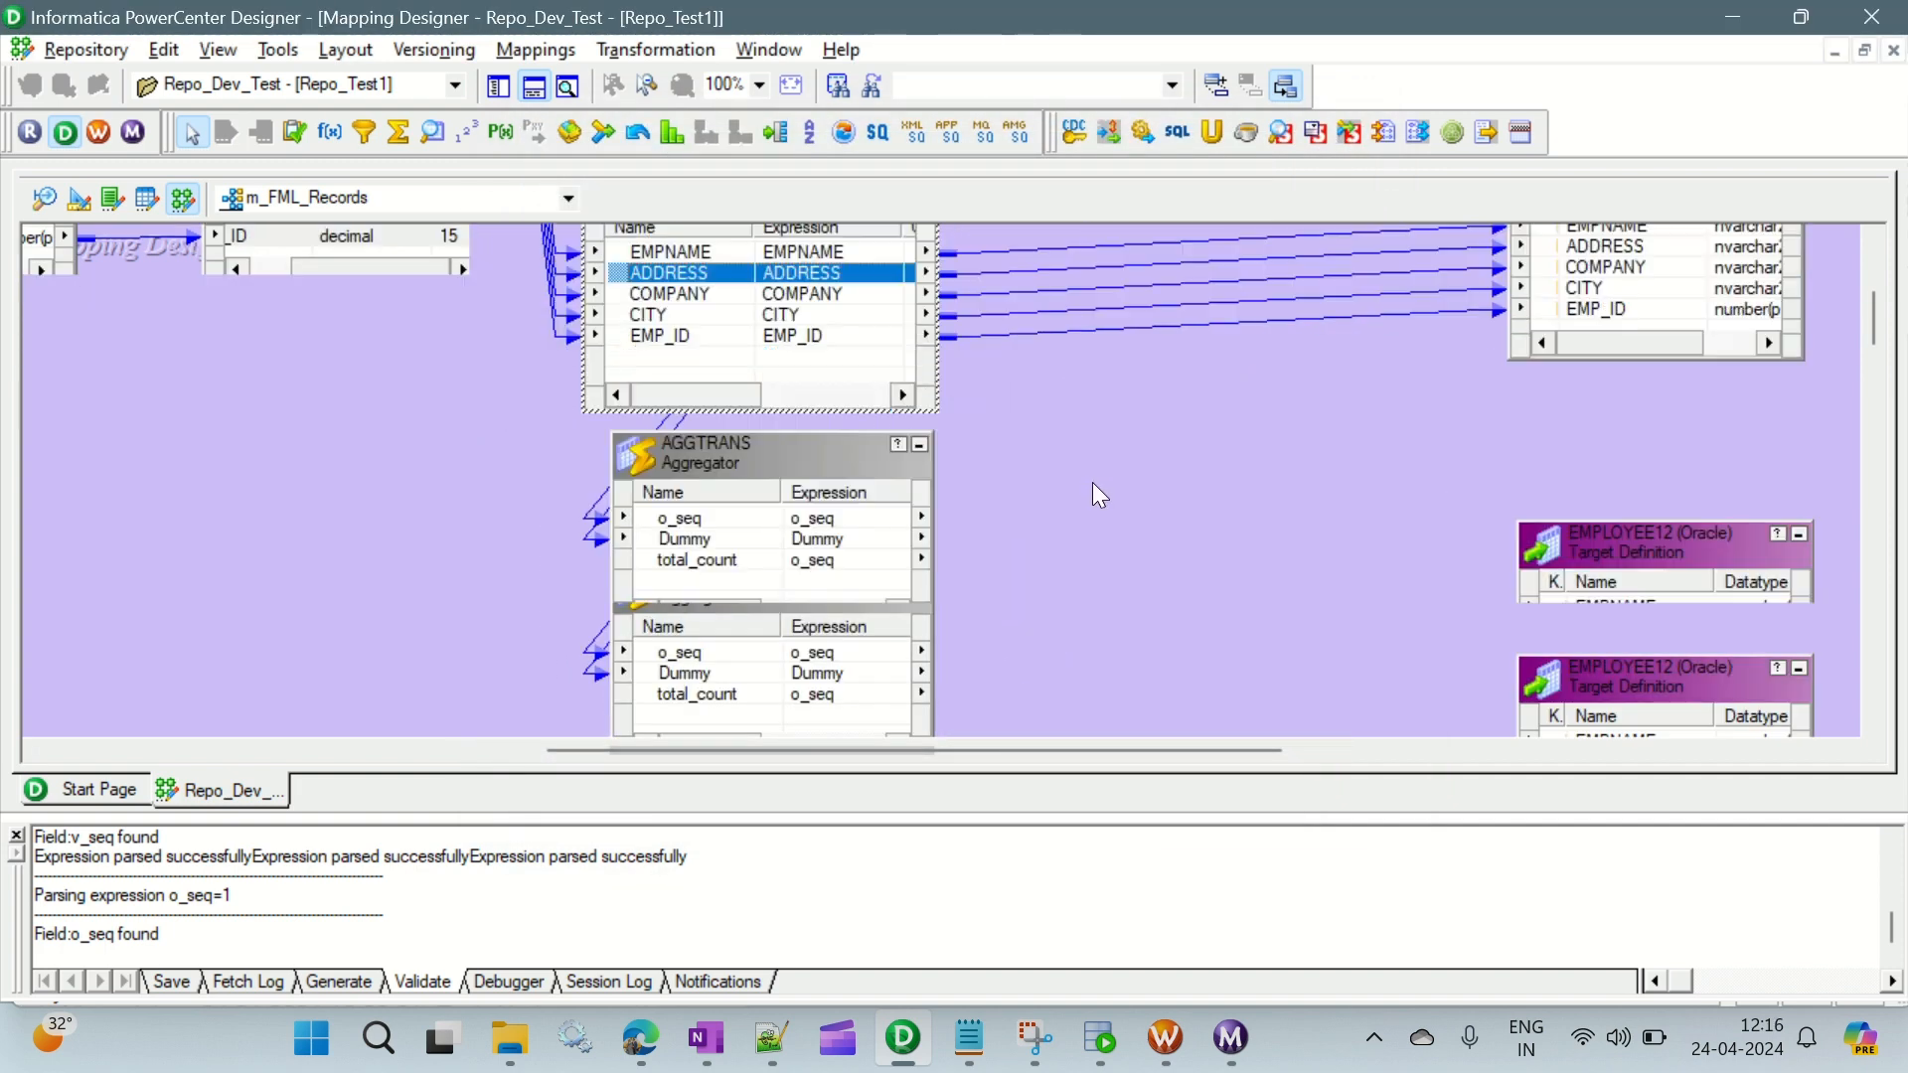
click(784, 456)
drag(784, 456, 777, 485)
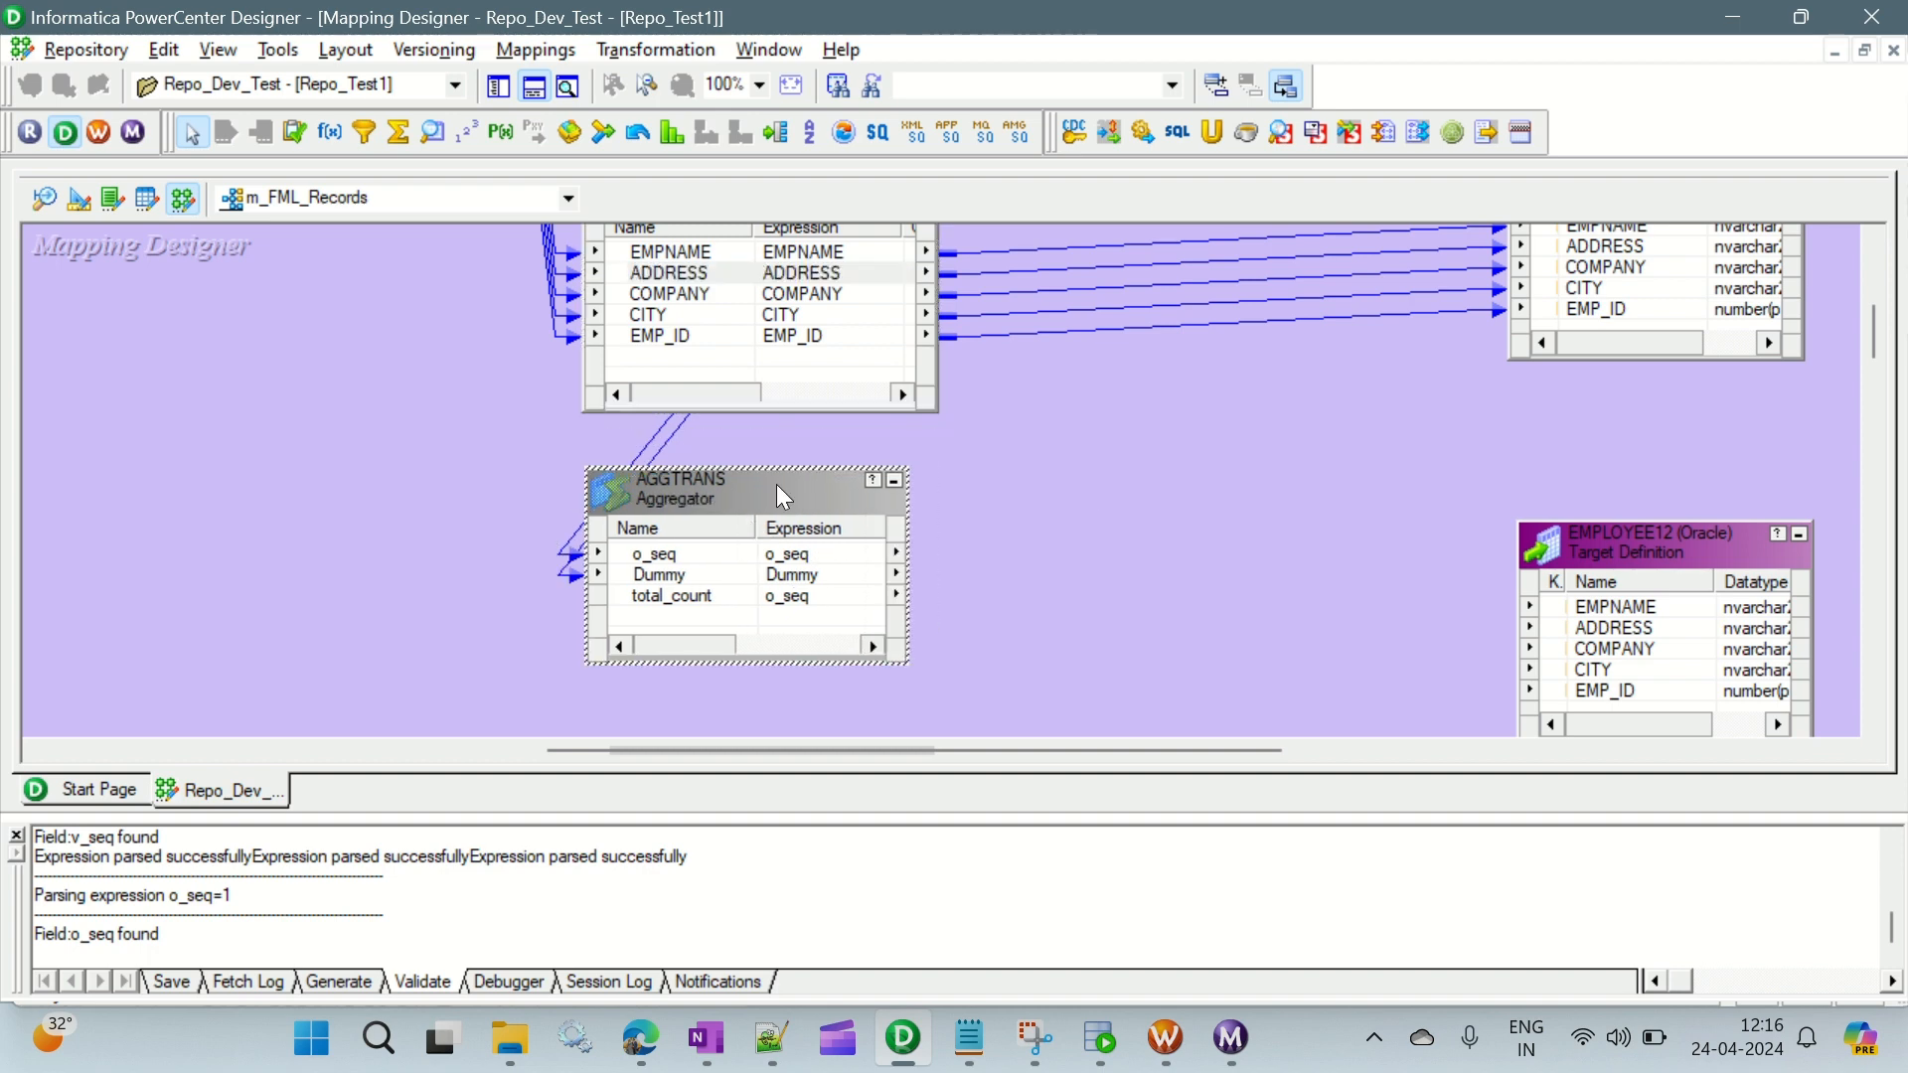
drag(1683, 550, 1693, 414)
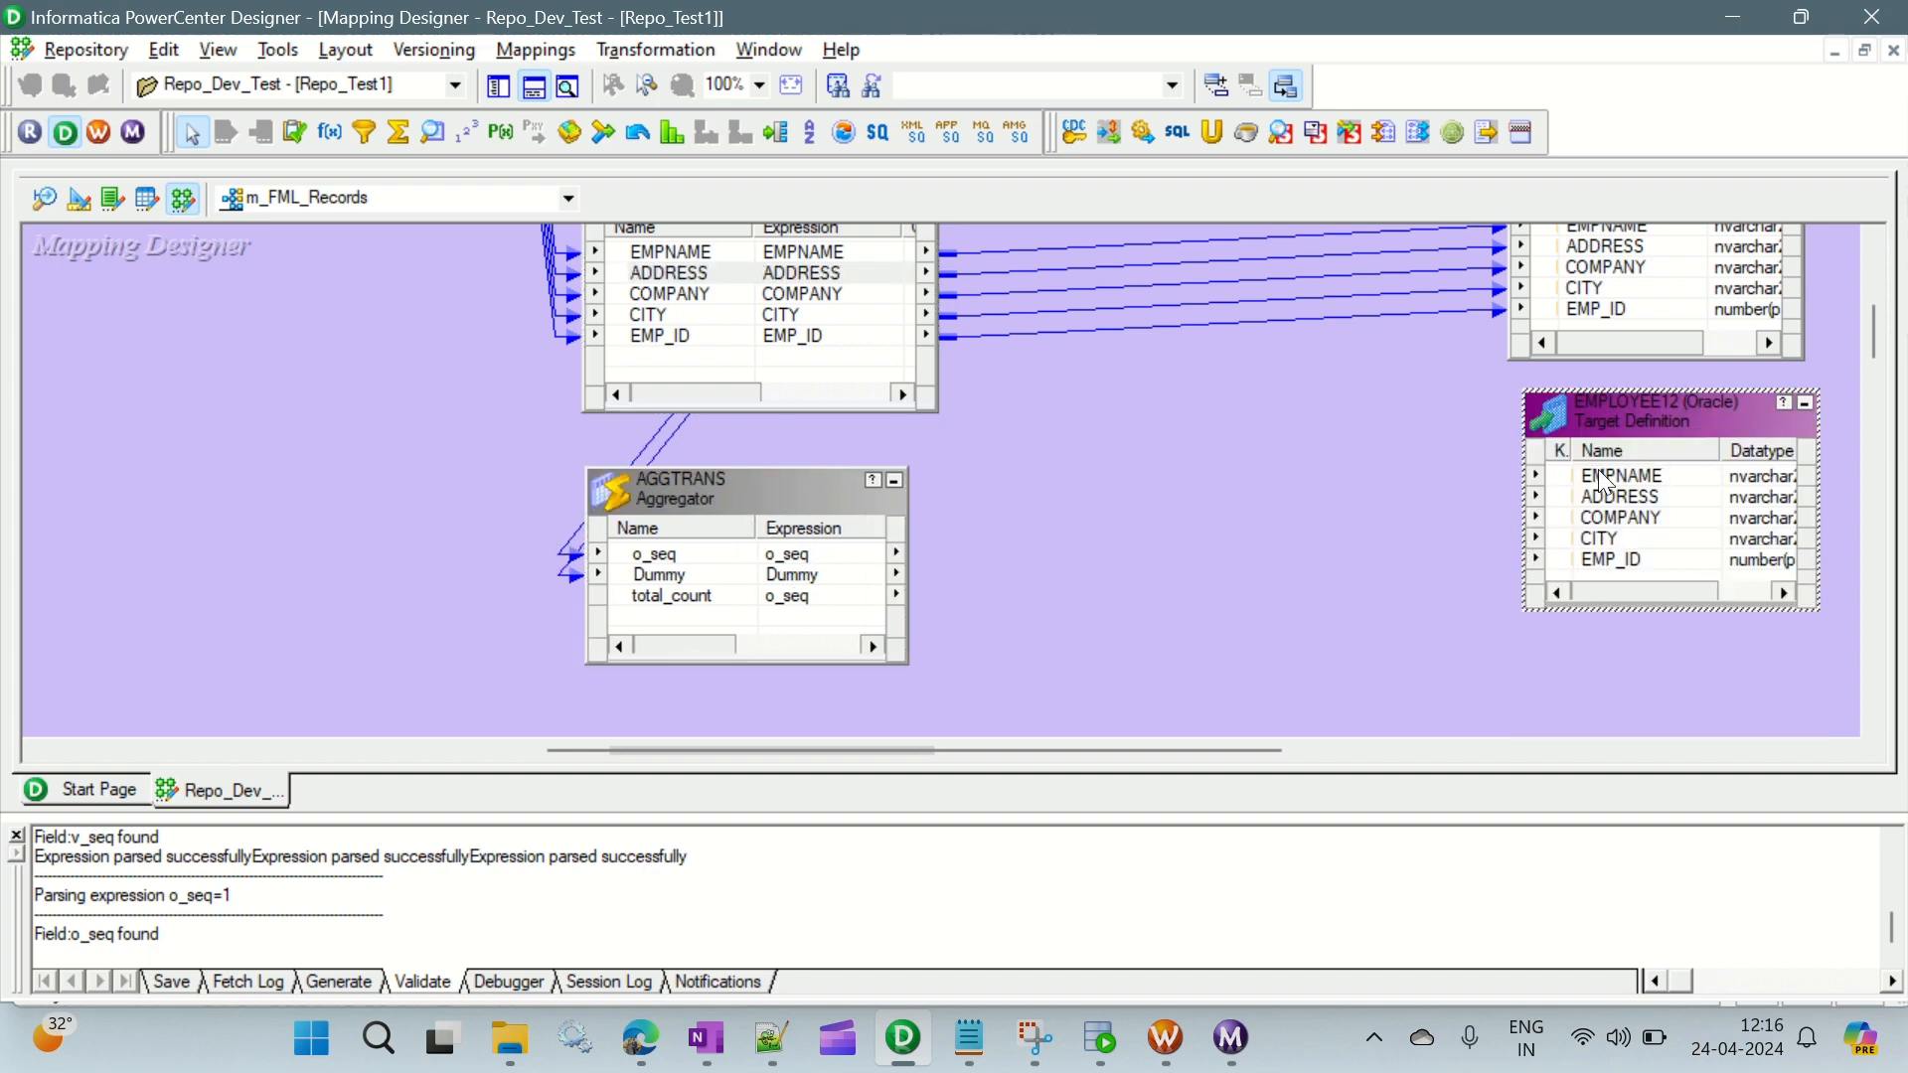
click(1247, 515)
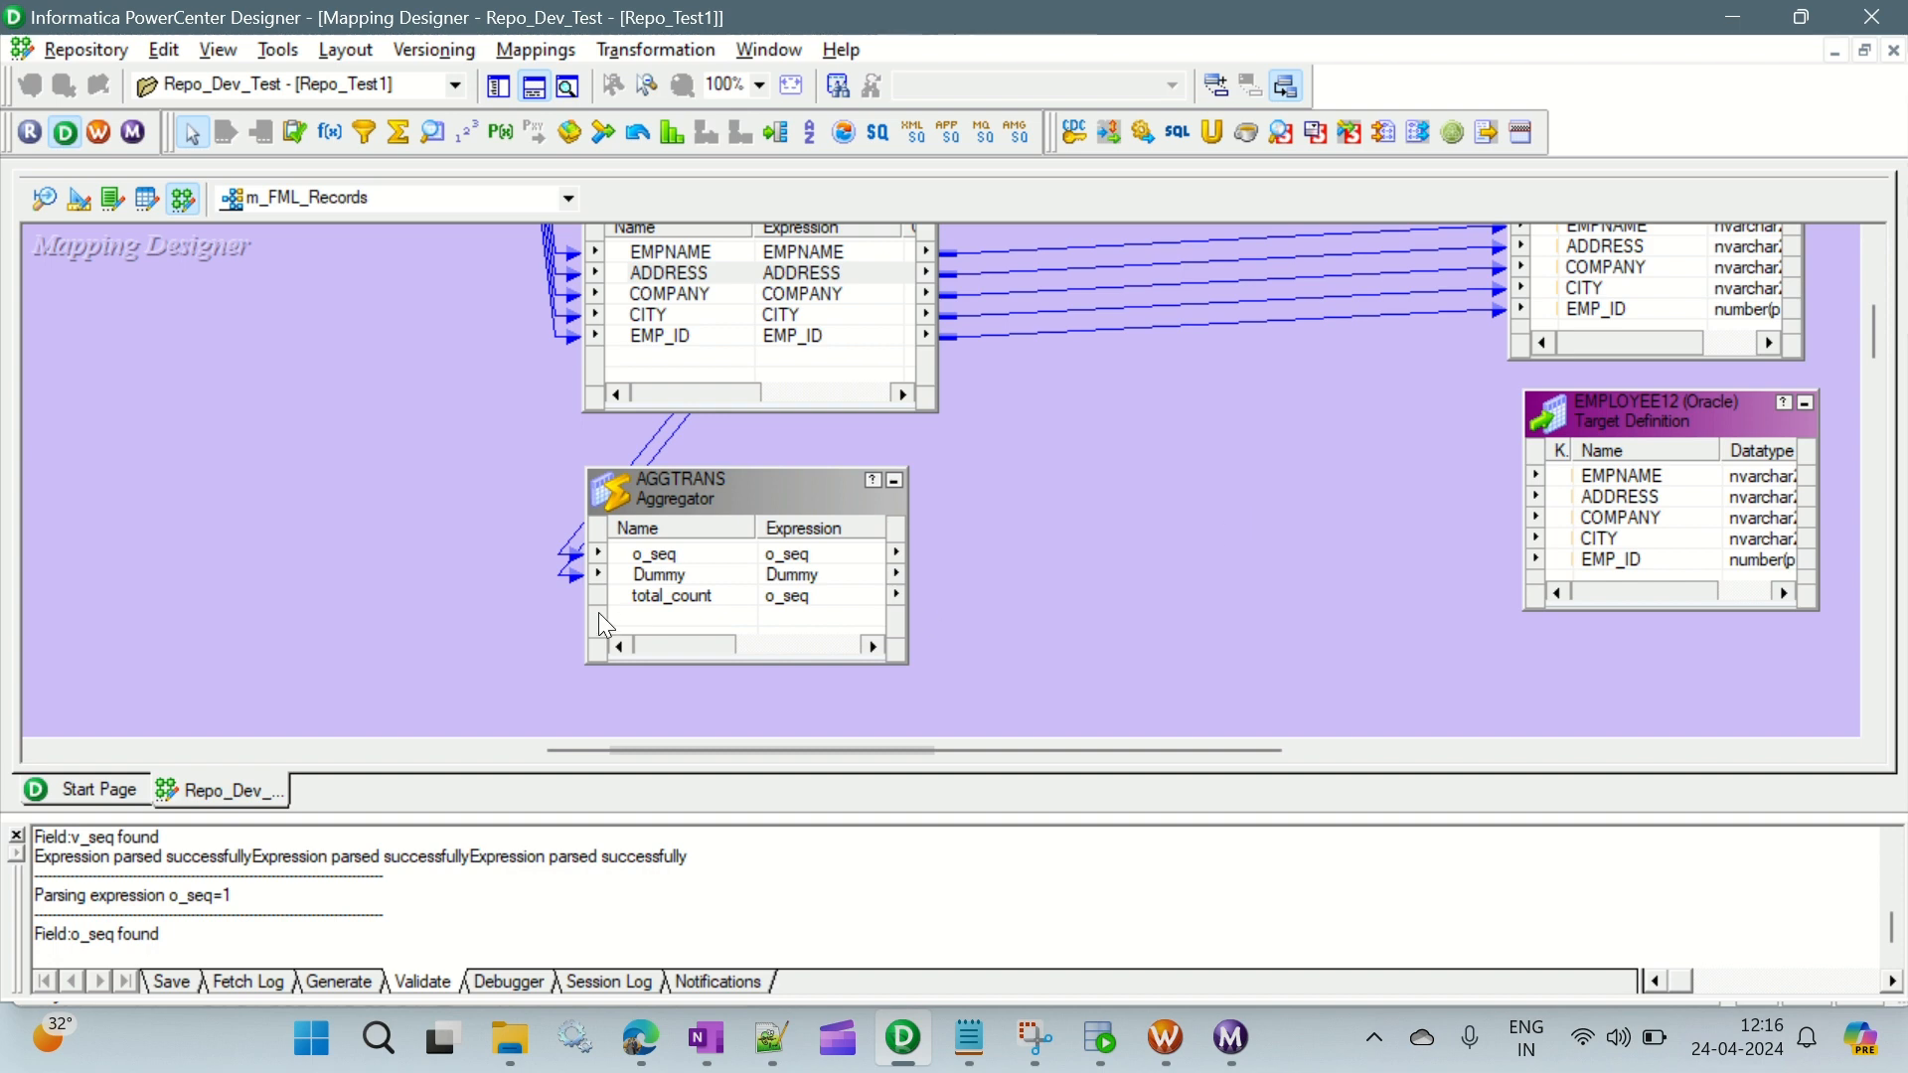
- Add a Joiner transformation between AGGTRANS and the EMPLOYEE12 target and shift it closer to the target
click(604, 135)
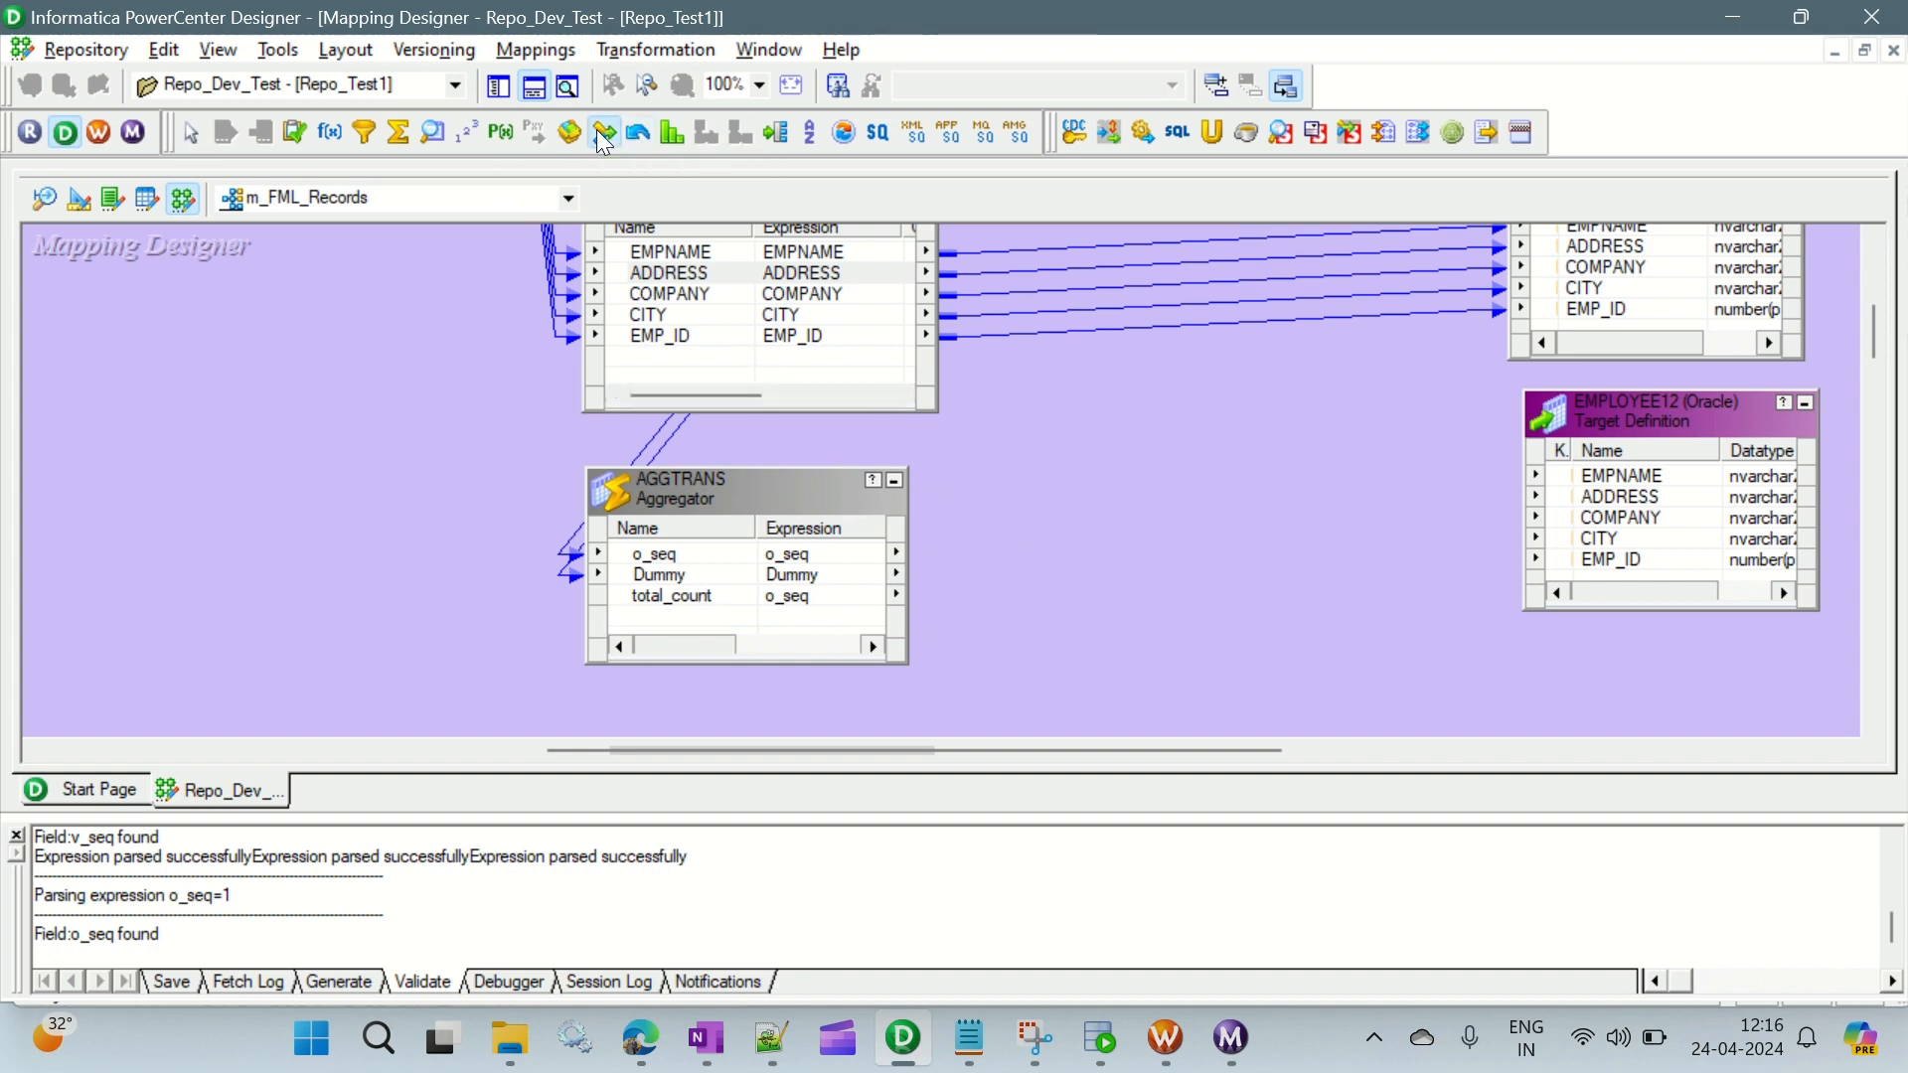
drag(1011, 388, 1362, 686)
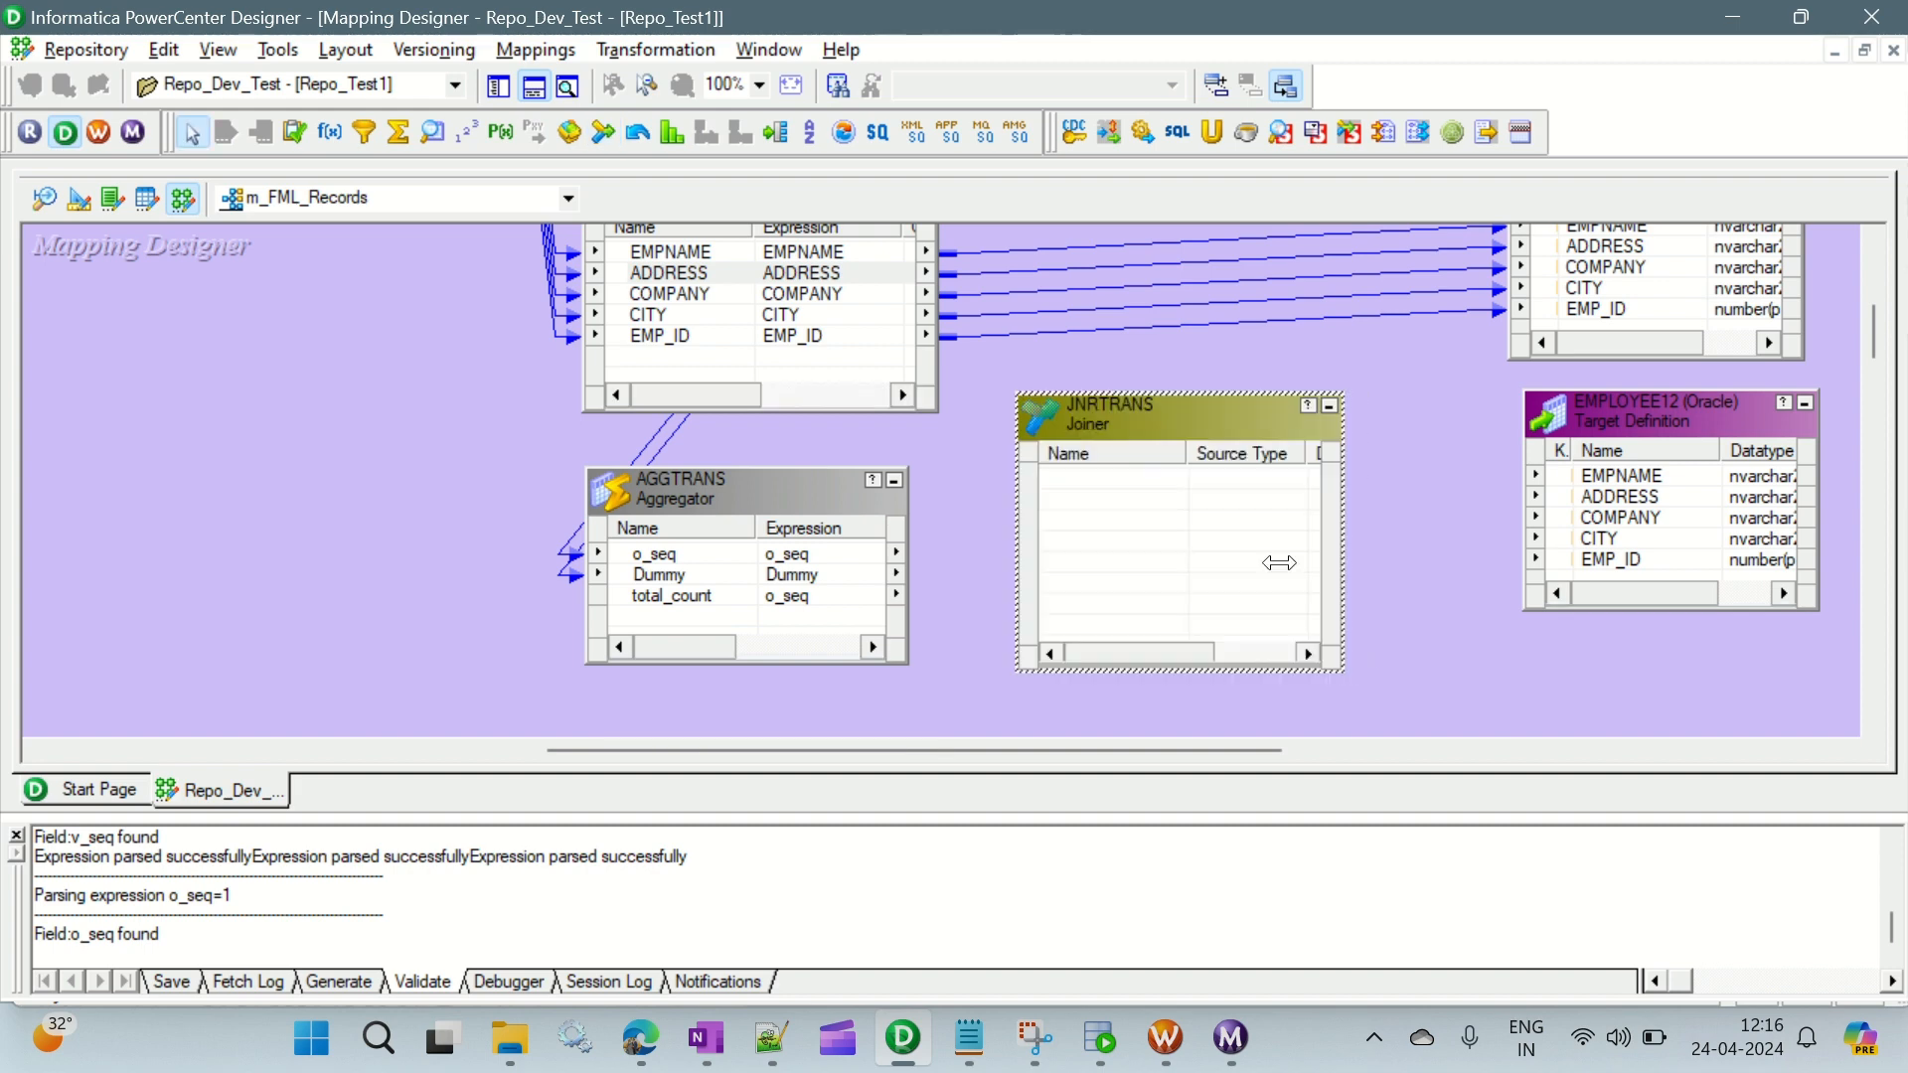
drag(1171, 423, 1264, 438)
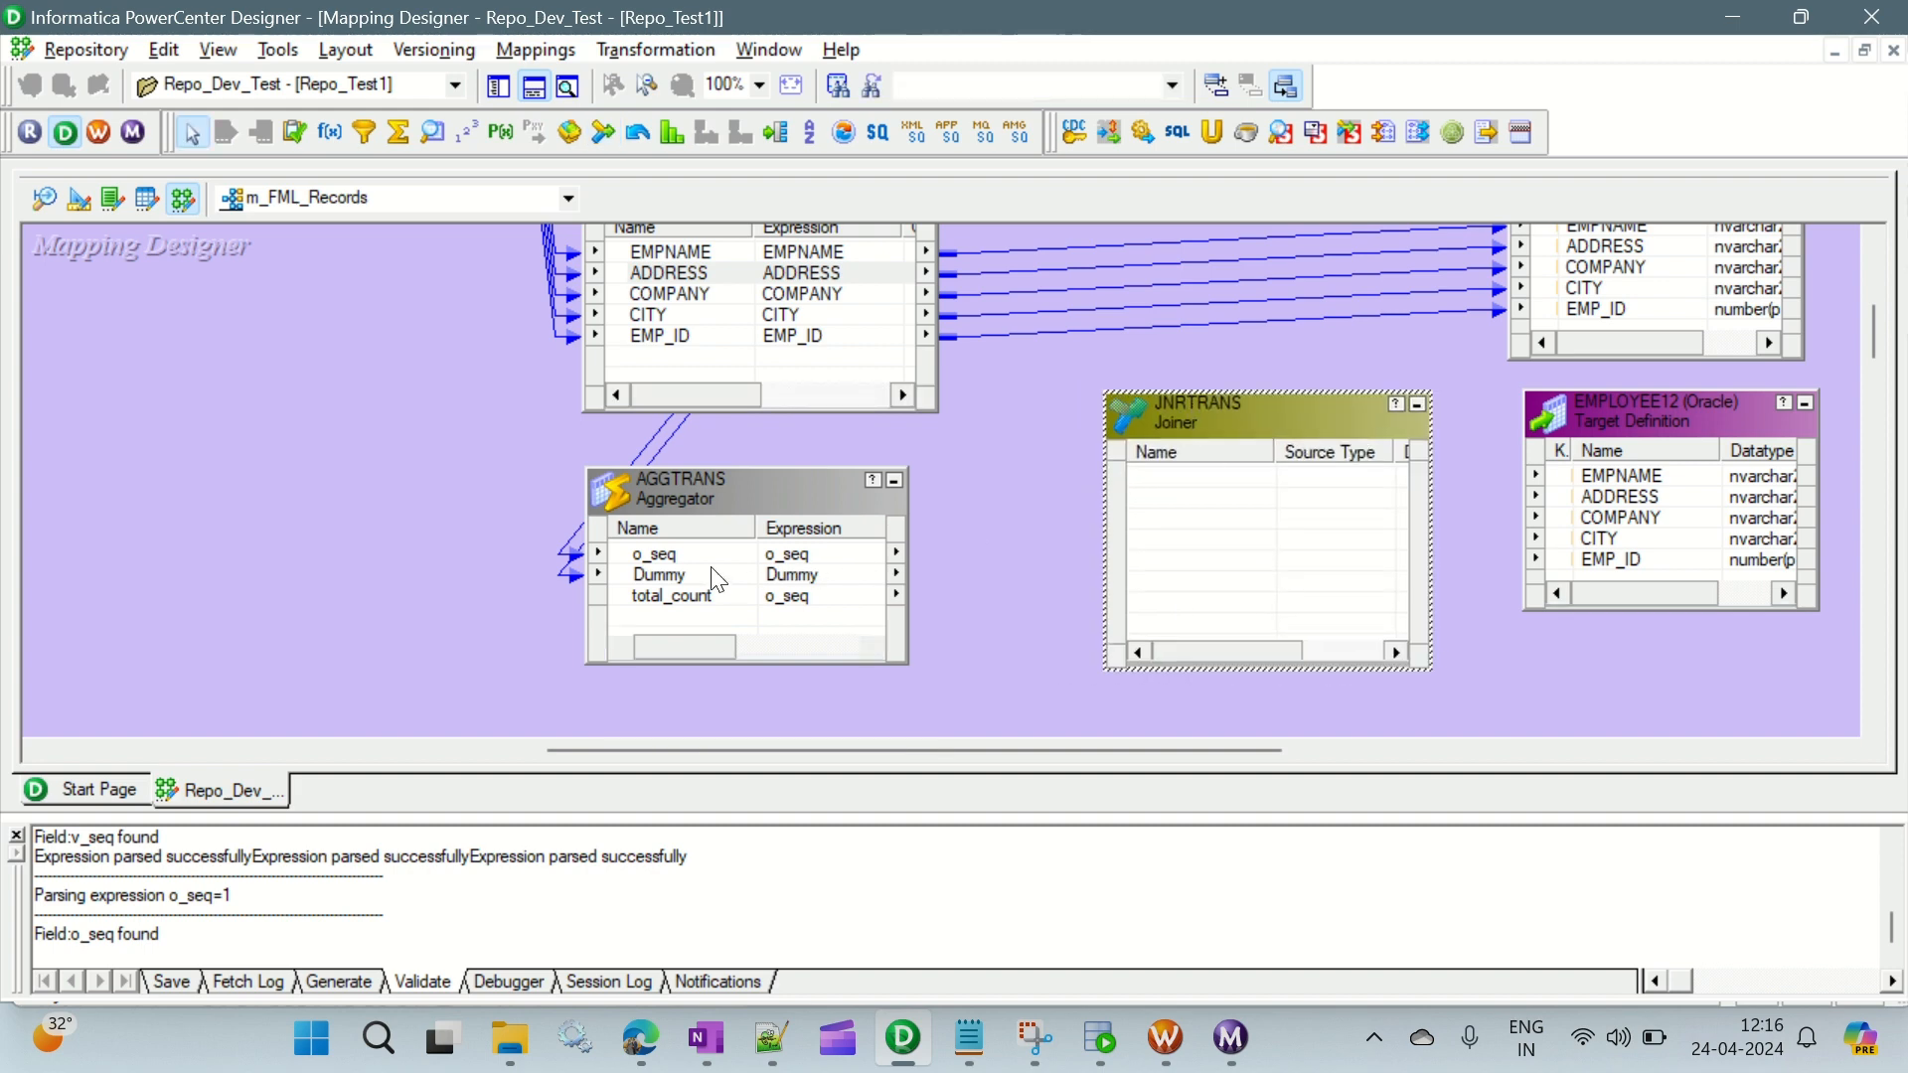
- Link all EXPTRANS output ports, from EMPNAME through o_seq and Dummy, into JNRTRANS
scroll(993, 491, up, 5)
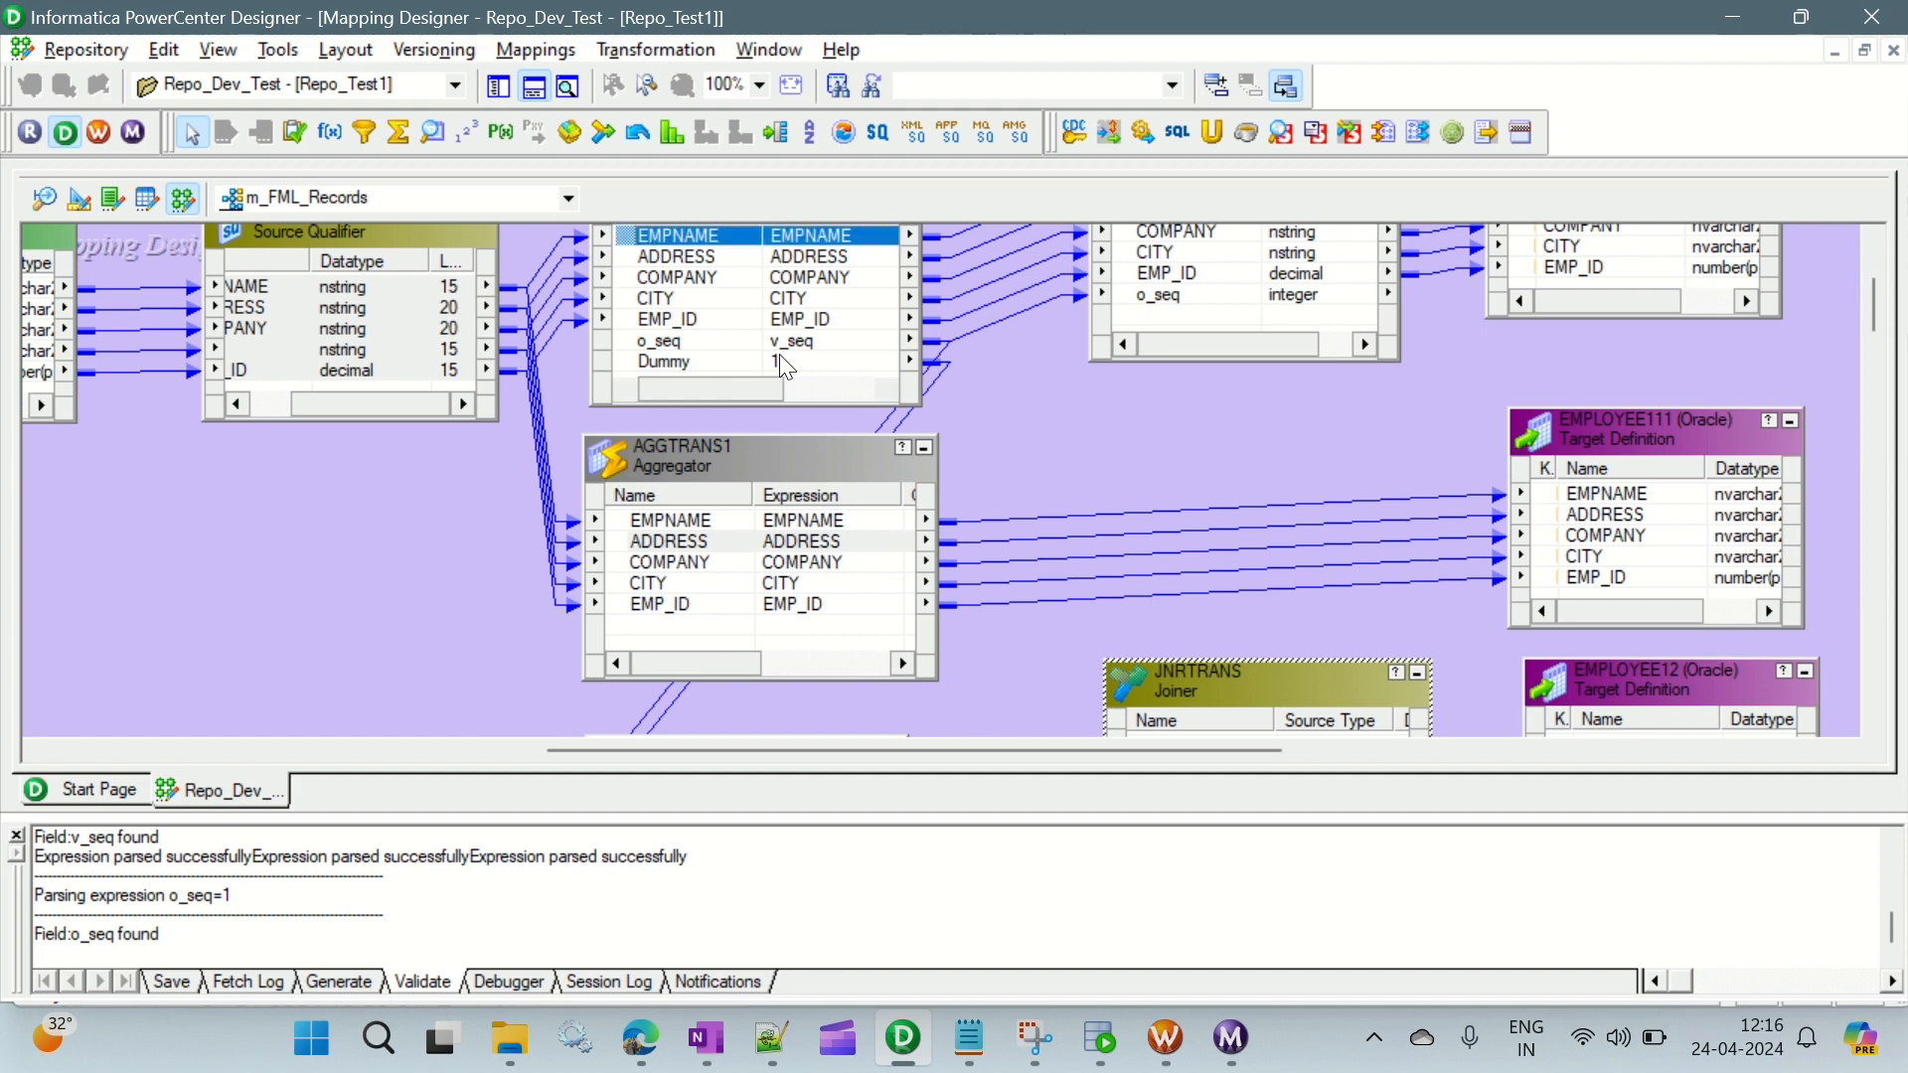
shift+click(681, 360)
drag(792, 244, 1219, 490)
- Bring the Dummy and total_count ports of AGGTRANS into JNRTRANS and enlarge the joiner to show all its ports
scroll(1039, 530, down, 3)
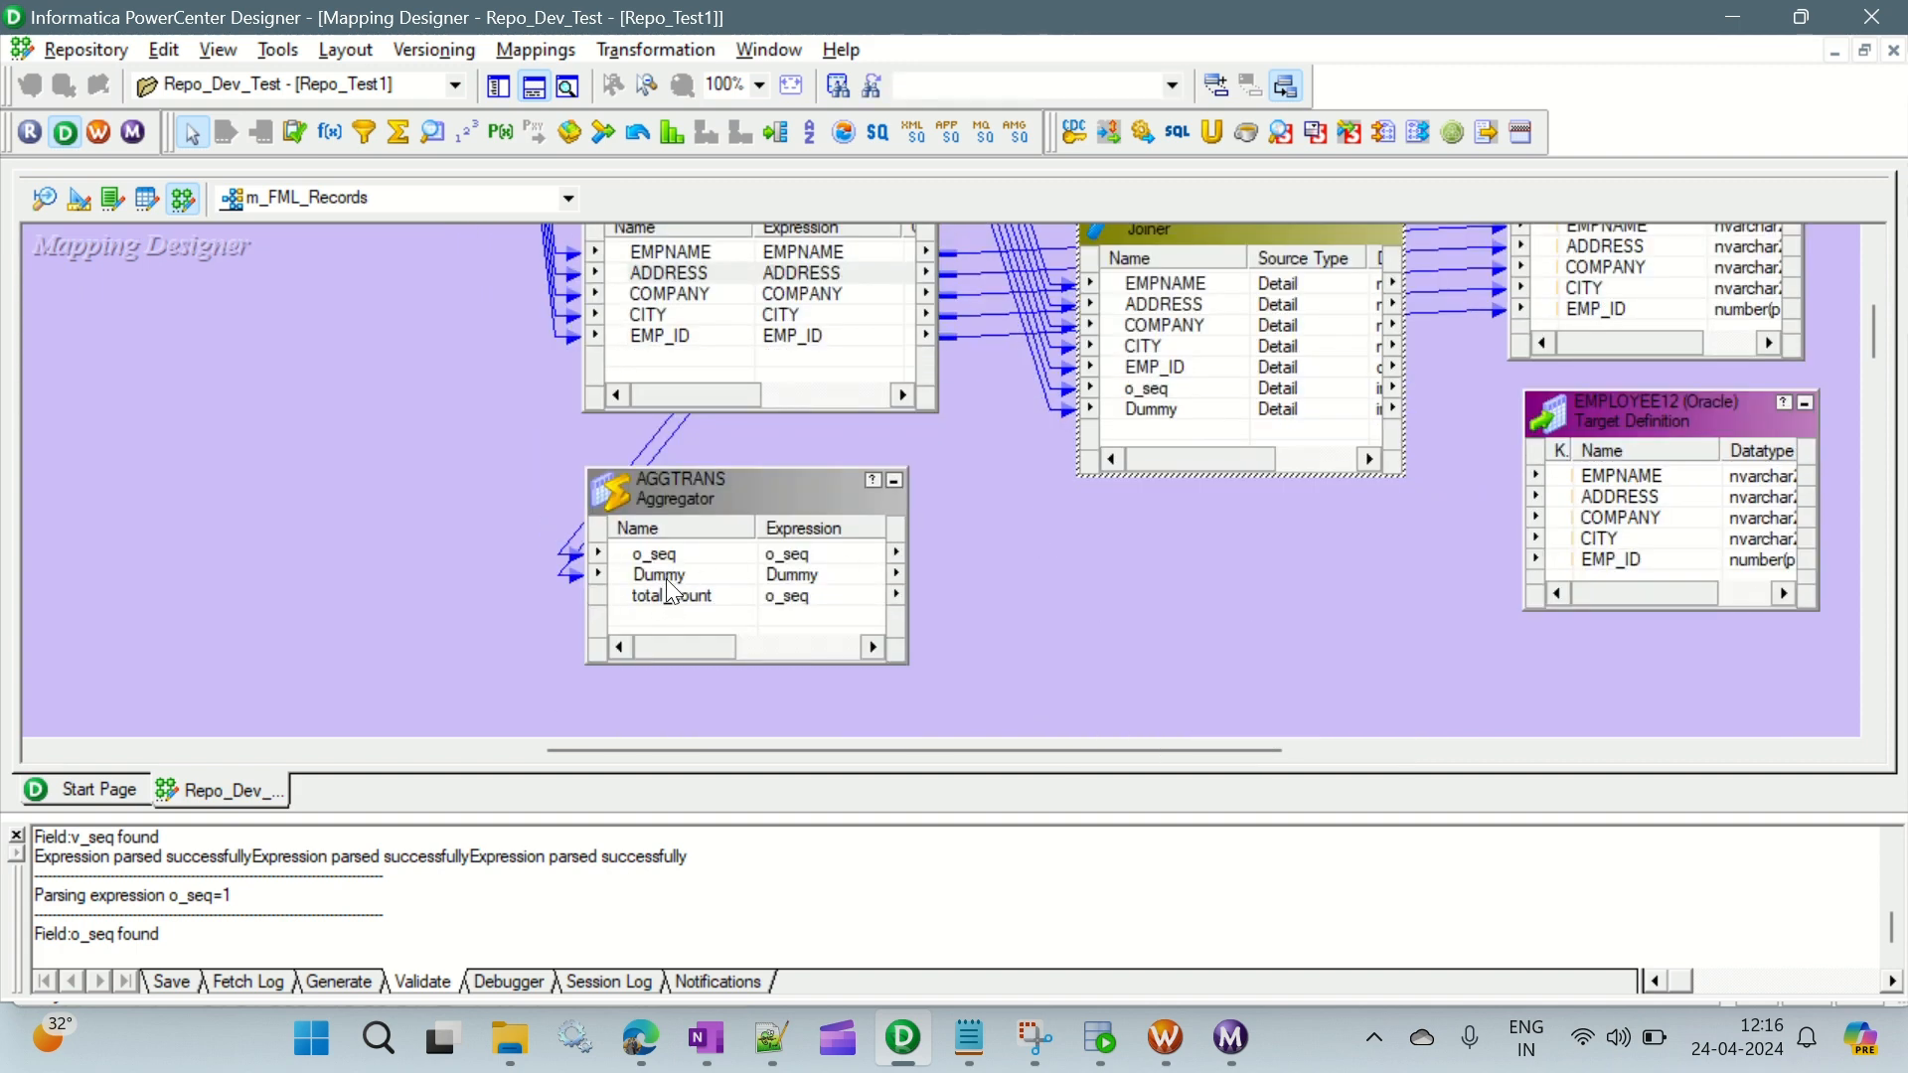
drag(666, 581, 1150, 435)
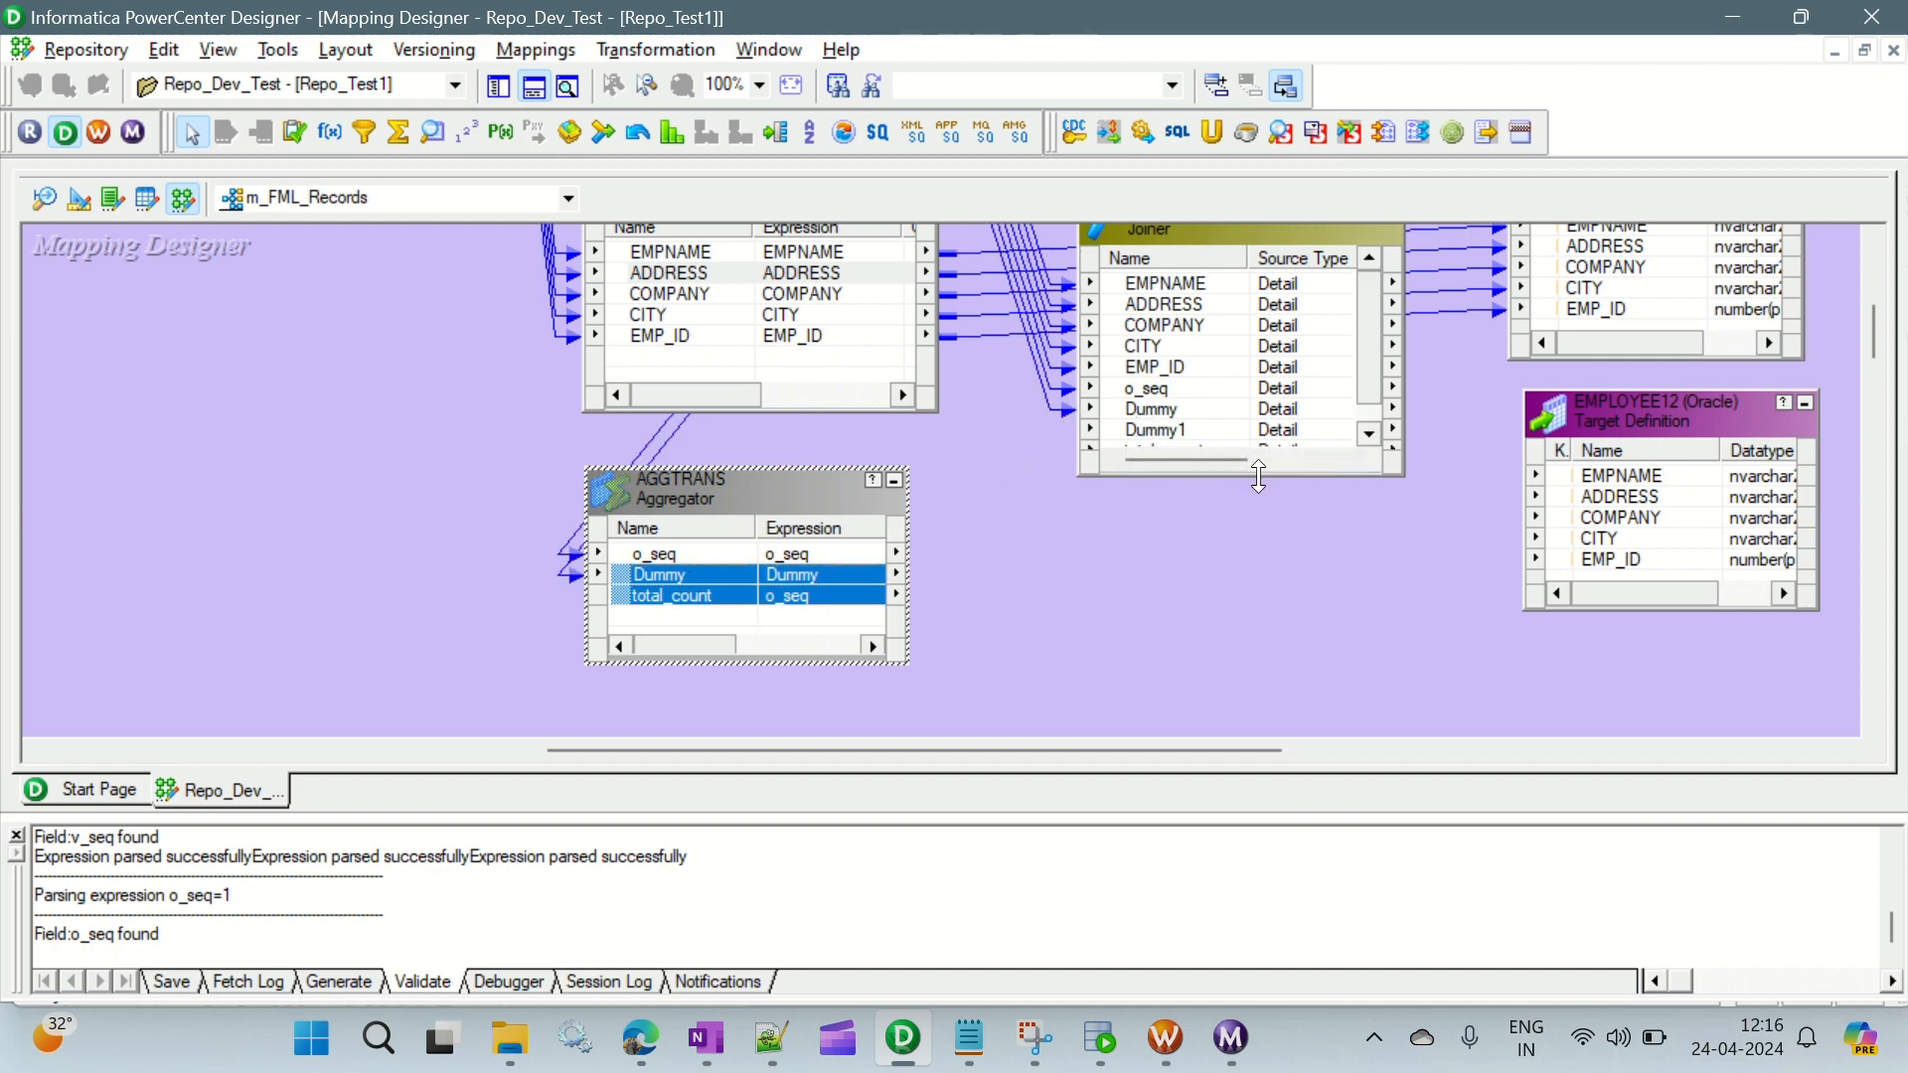
drag(1259, 477, 1259, 621)
- Enable Sorted Input for JNRTRANS and save the change while leaving the join condition empty
double_click(1214, 237)
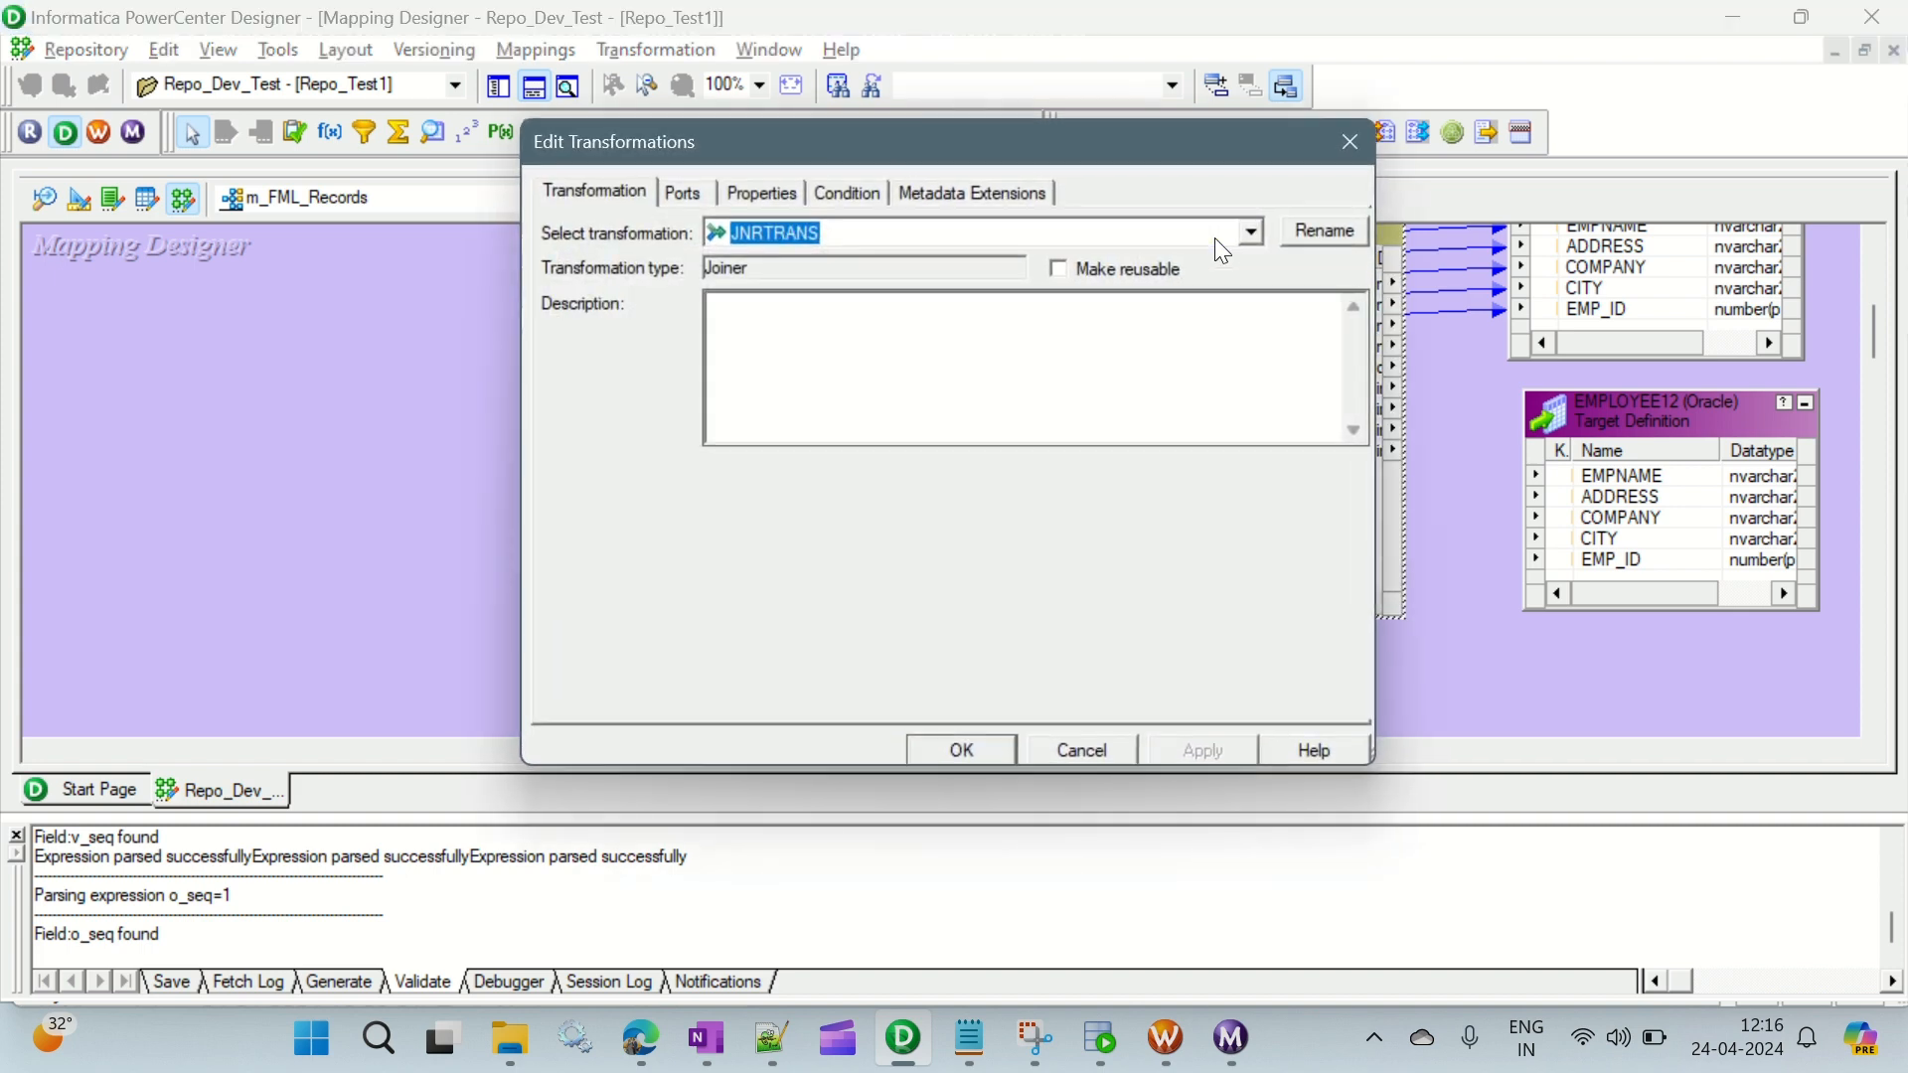
click(684, 192)
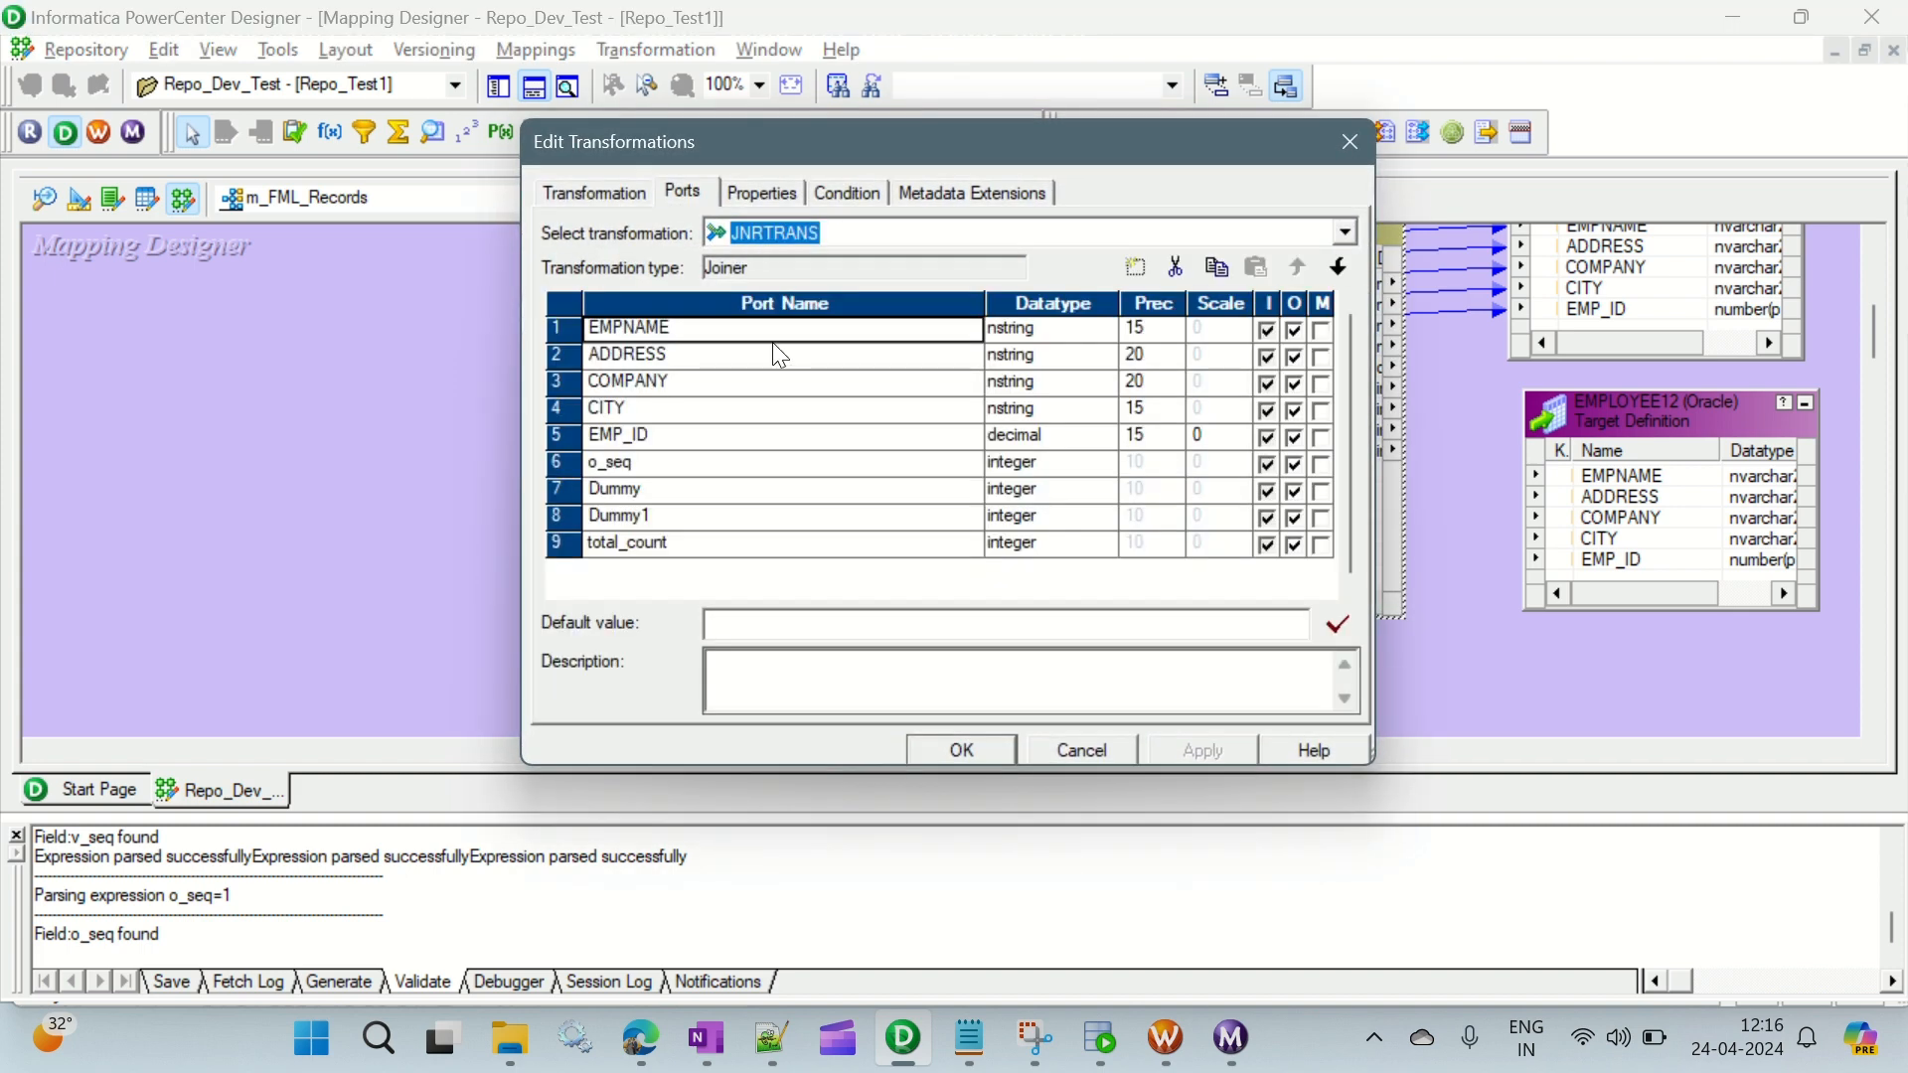
click(763, 193)
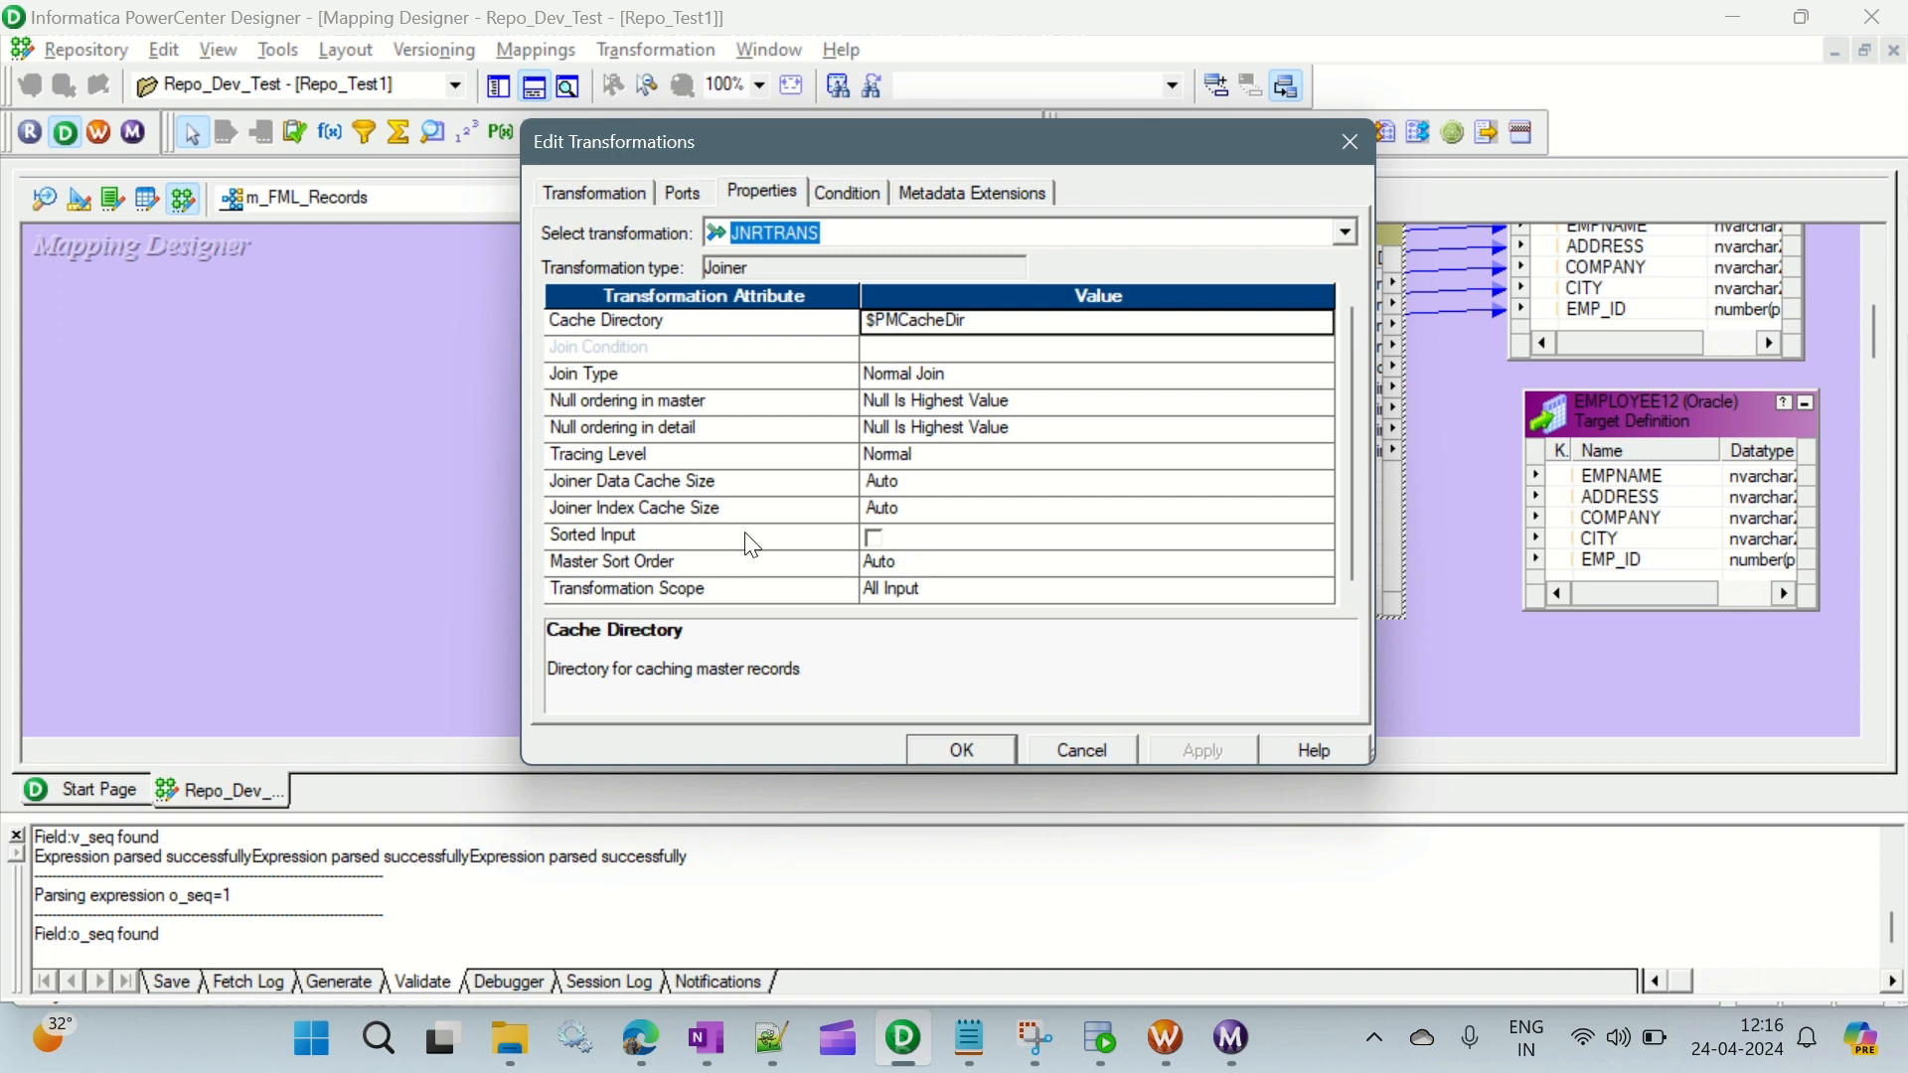
click(877, 541)
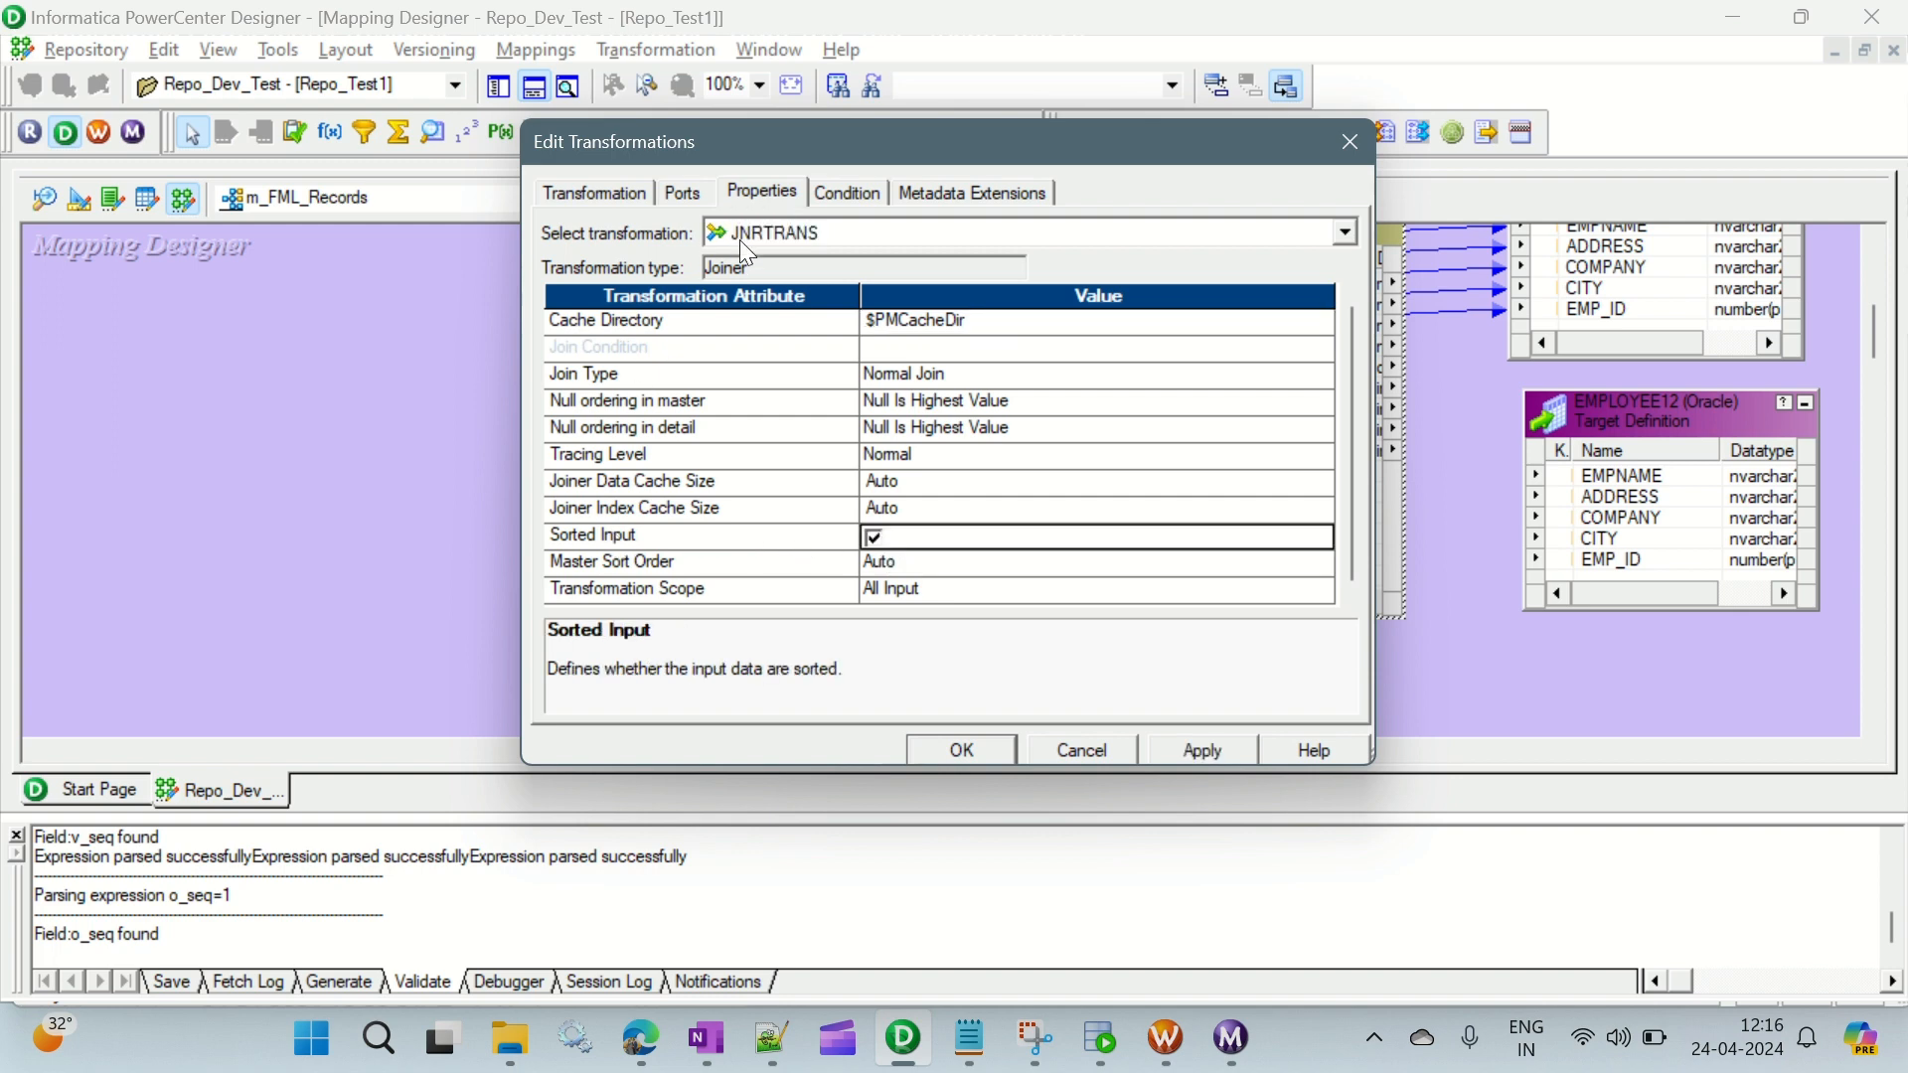
click(683, 192)
click(615, 199)
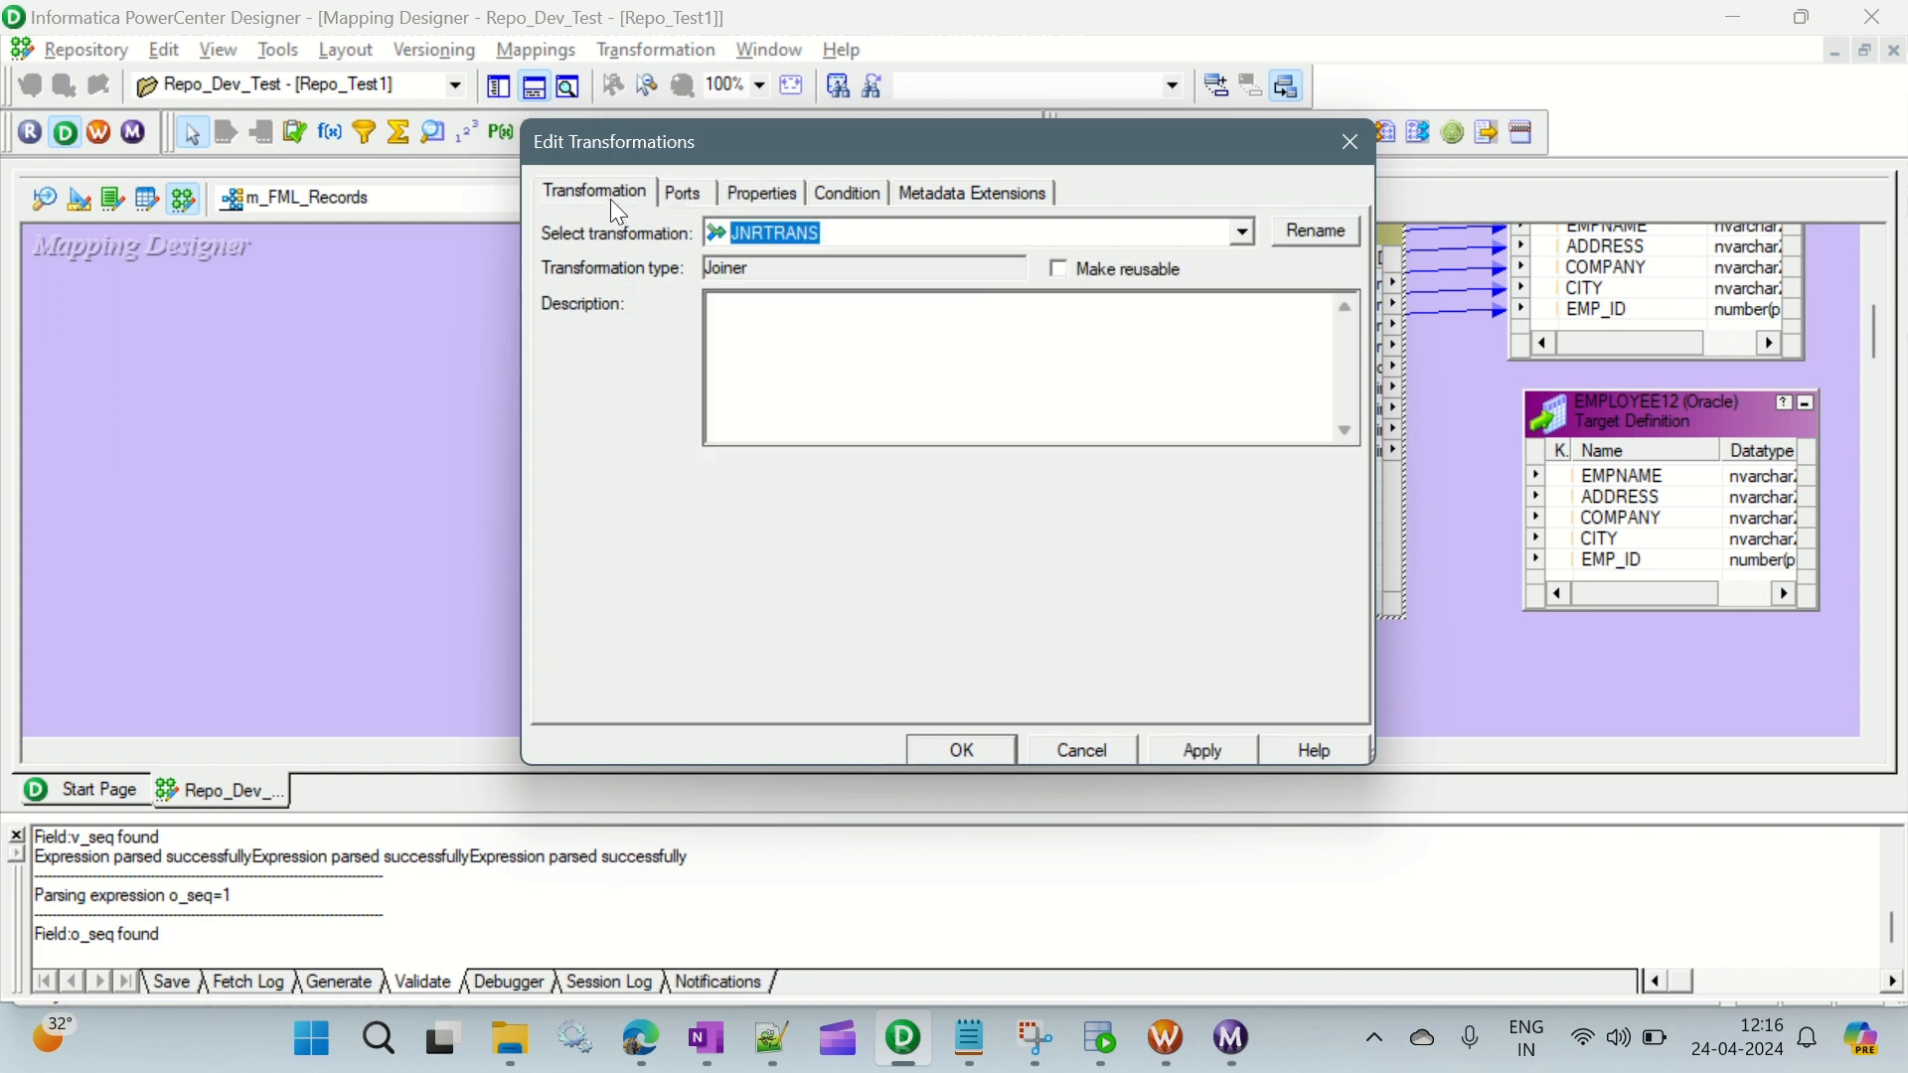
click(693, 192)
click(1204, 753)
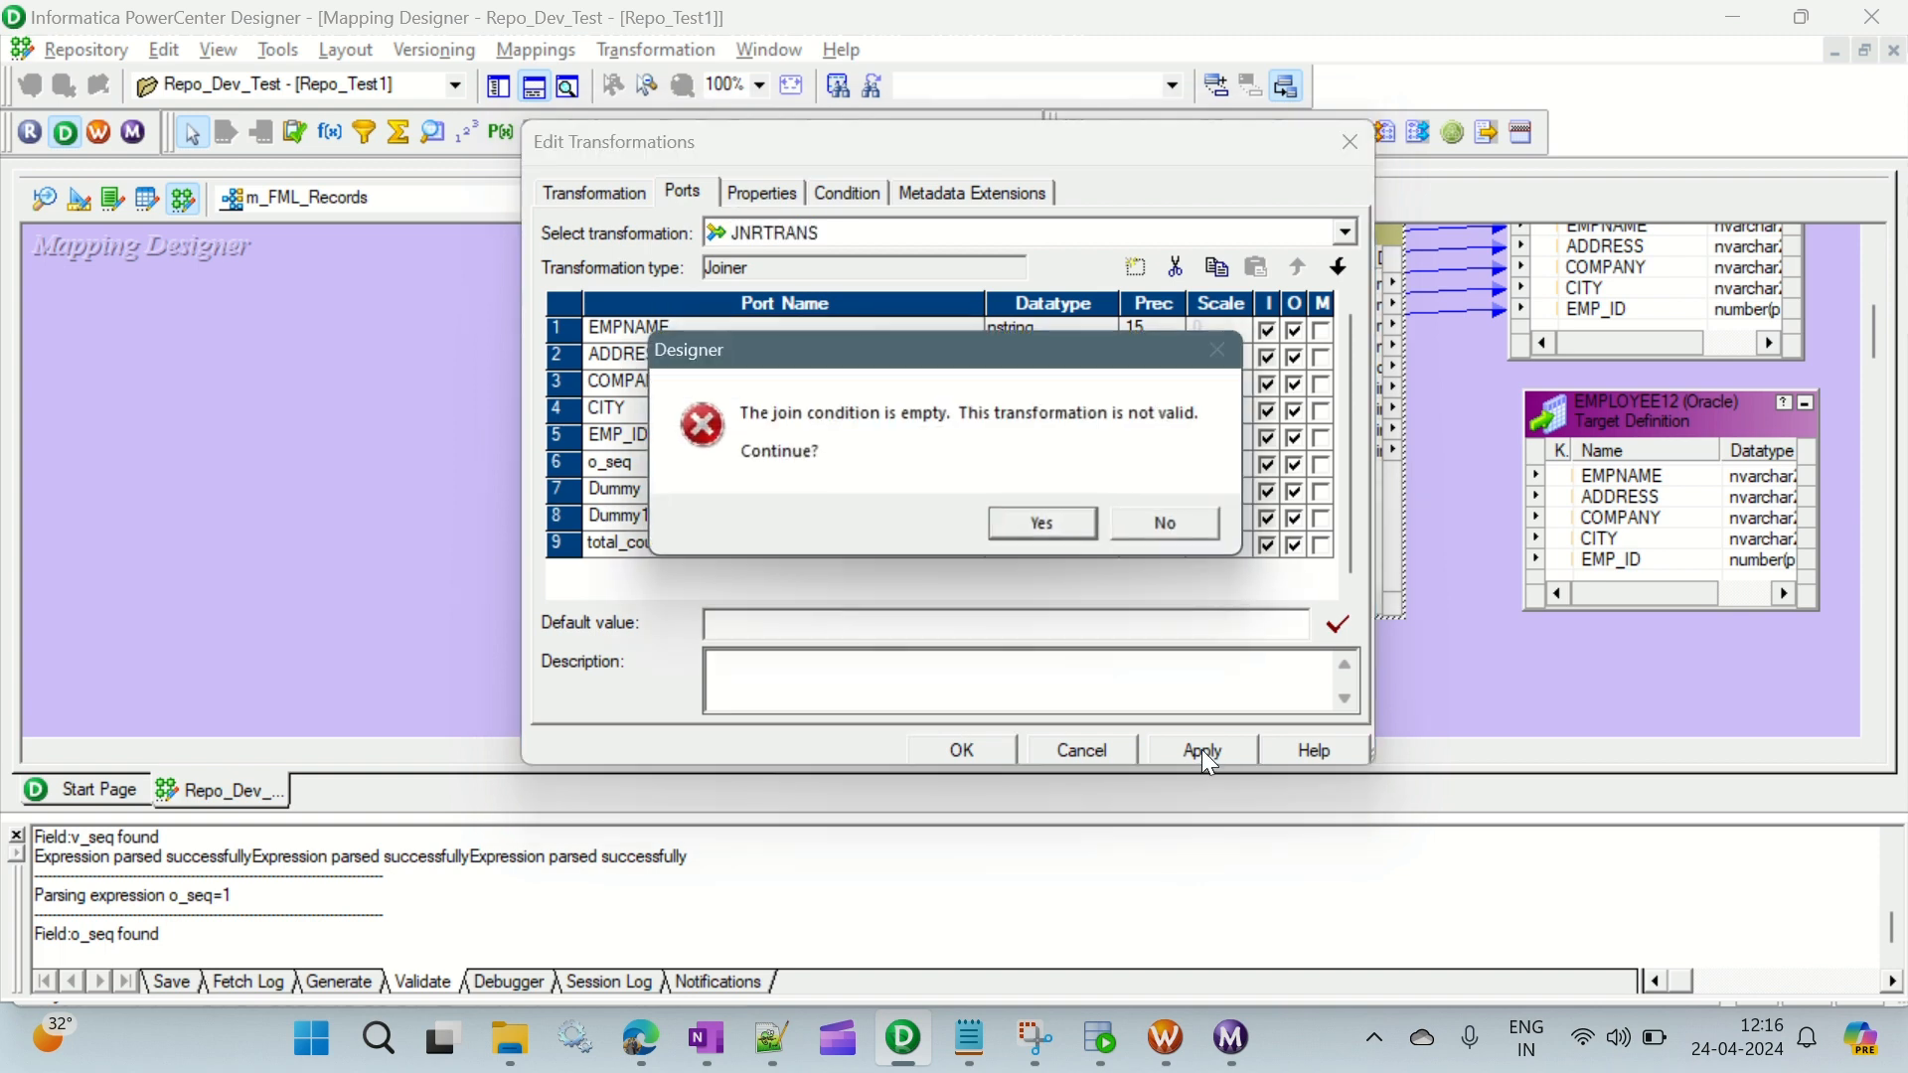
click(1028, 527)
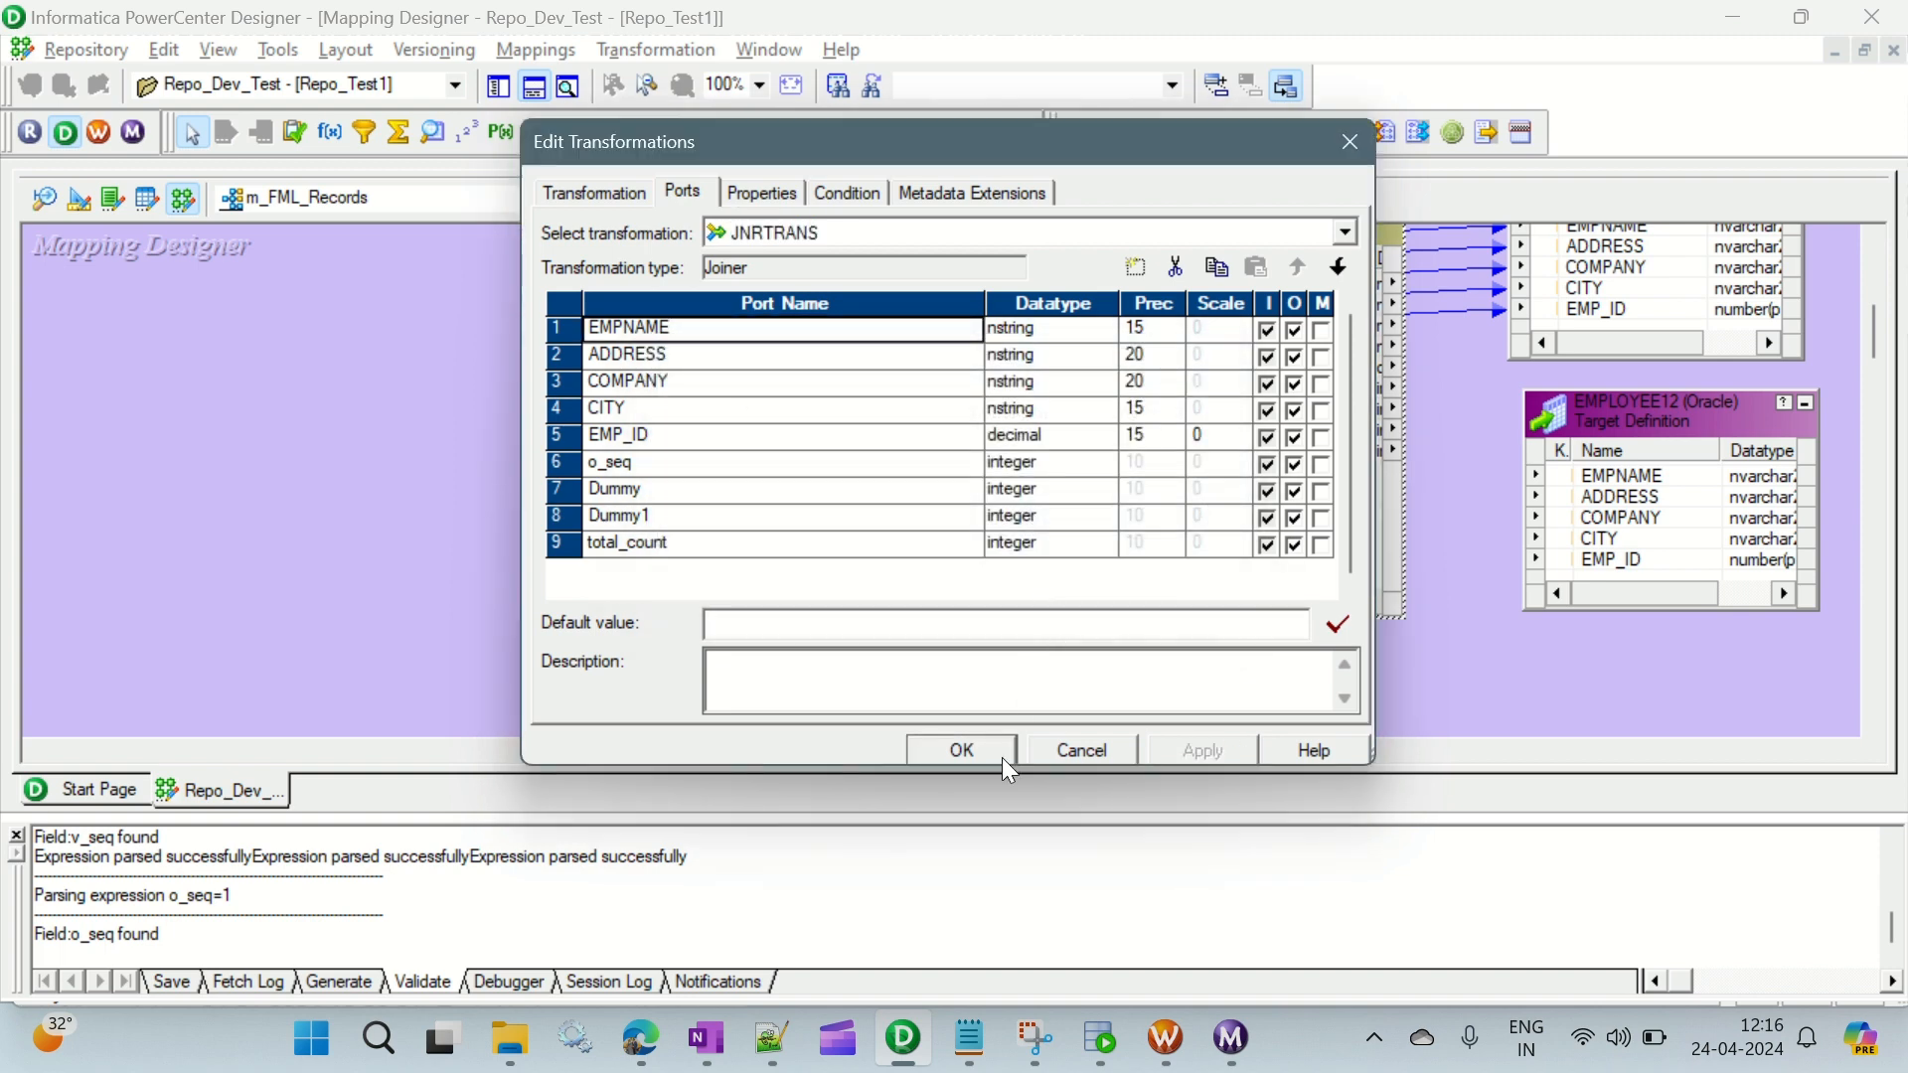
click(999, 753)
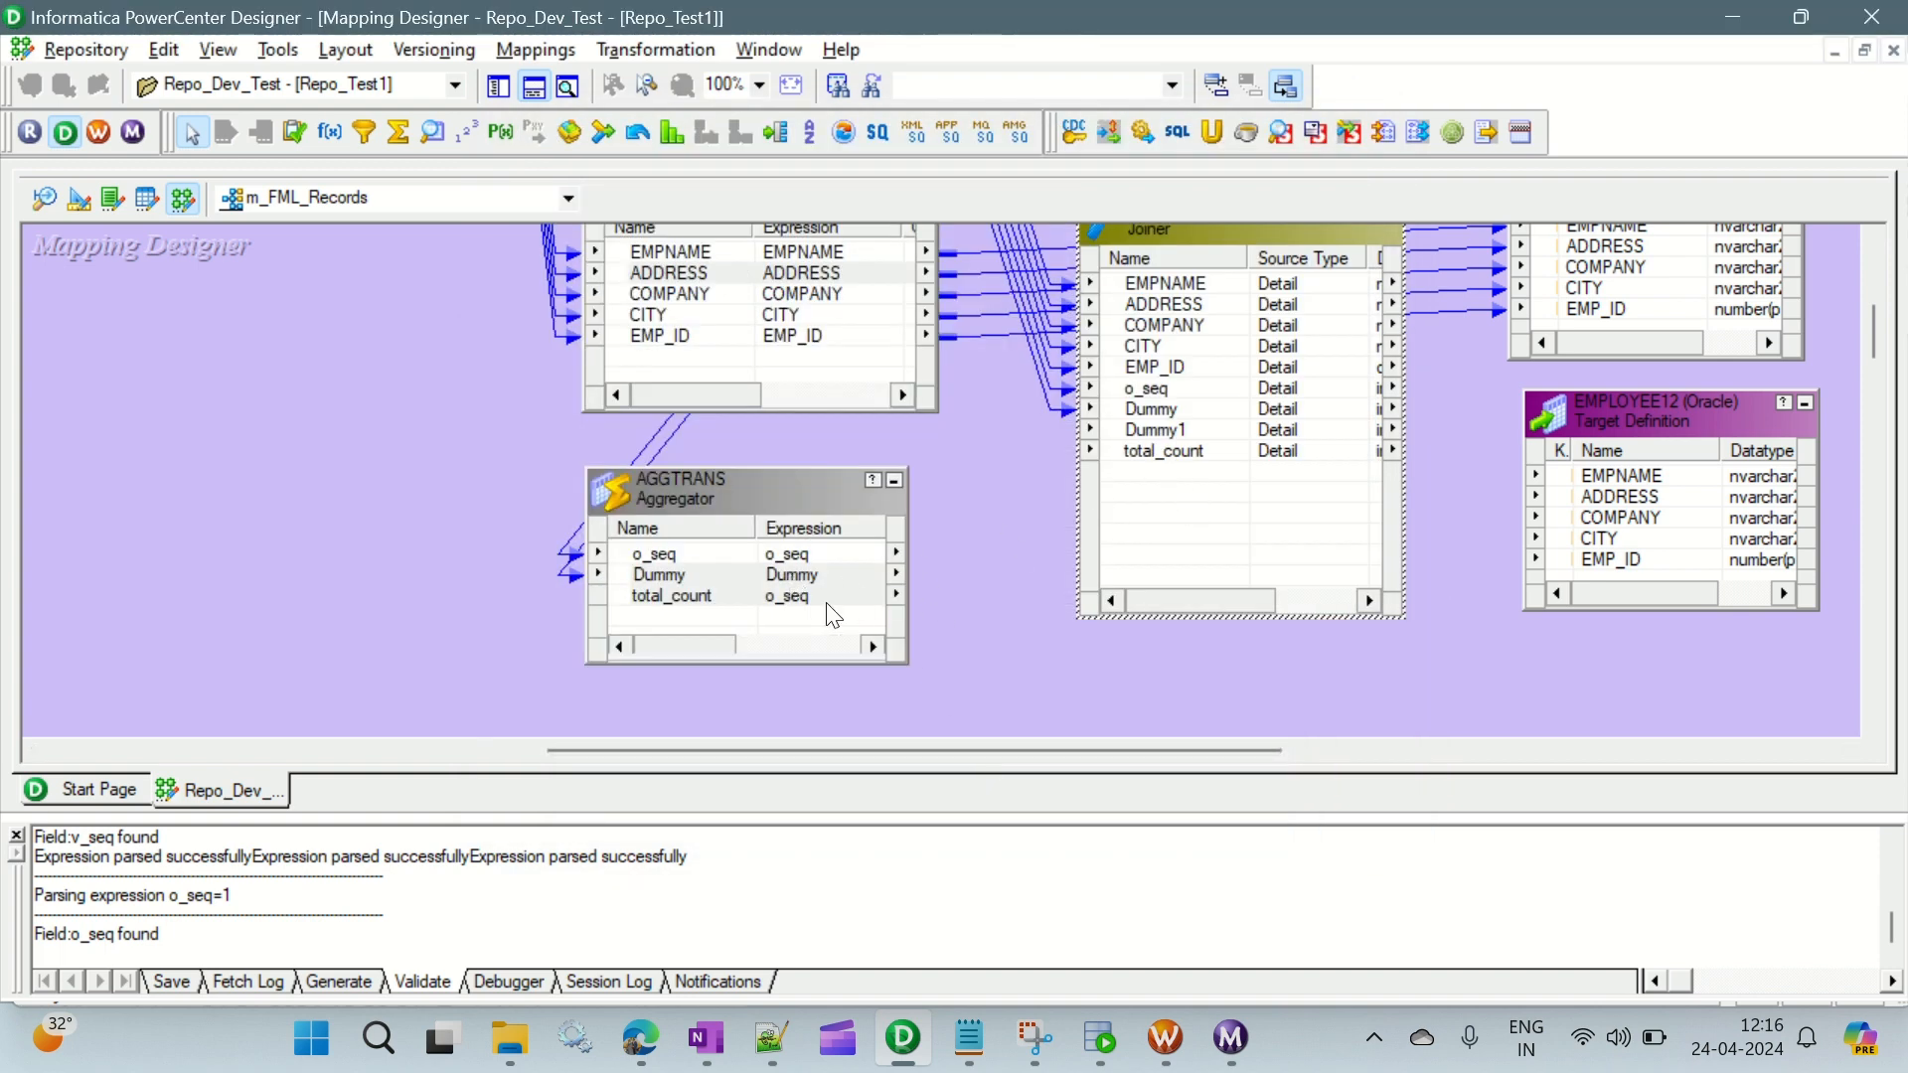
- Link AGGTRANS ports Dummy and total_count to Dummy1 and total_count in JNRTRANS, and set its join condition to Dummy1 = Dummy
drag(781, 576, 1153, 442)
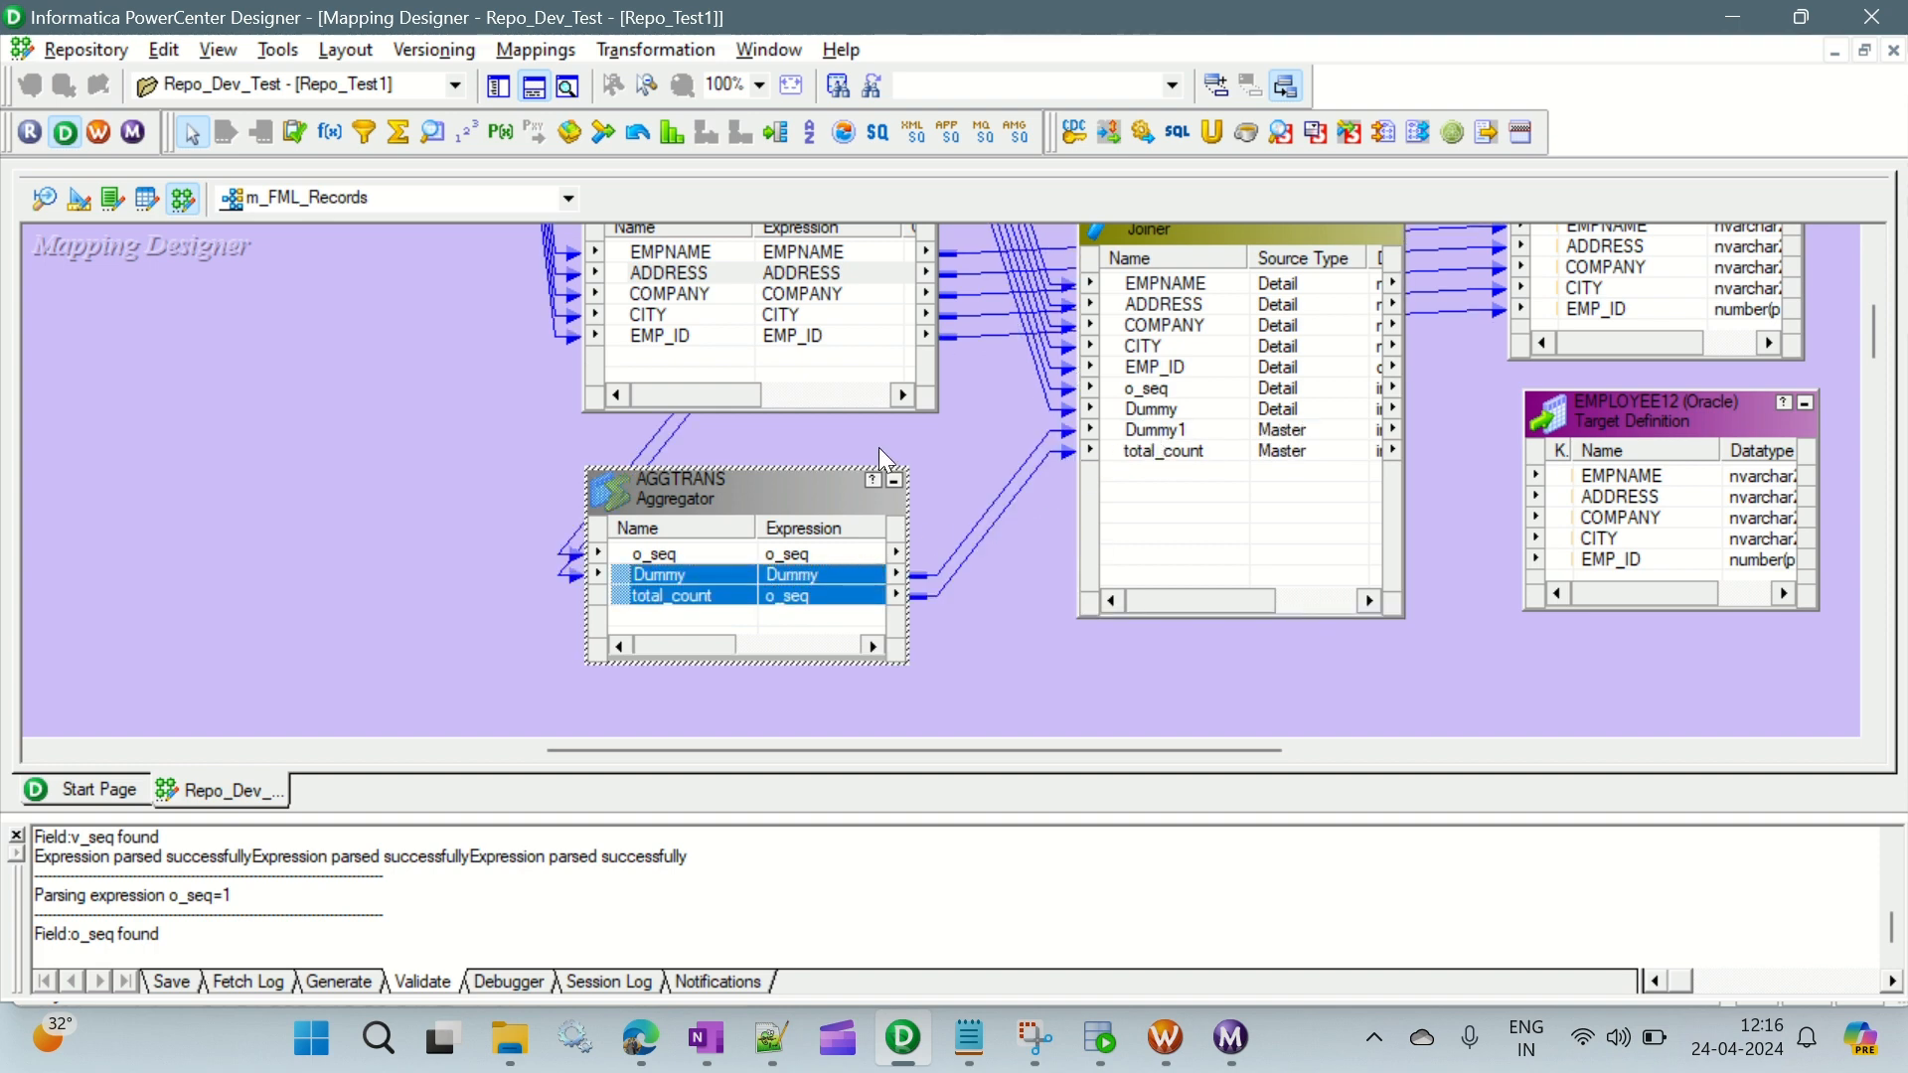
double_click(1151, 228)
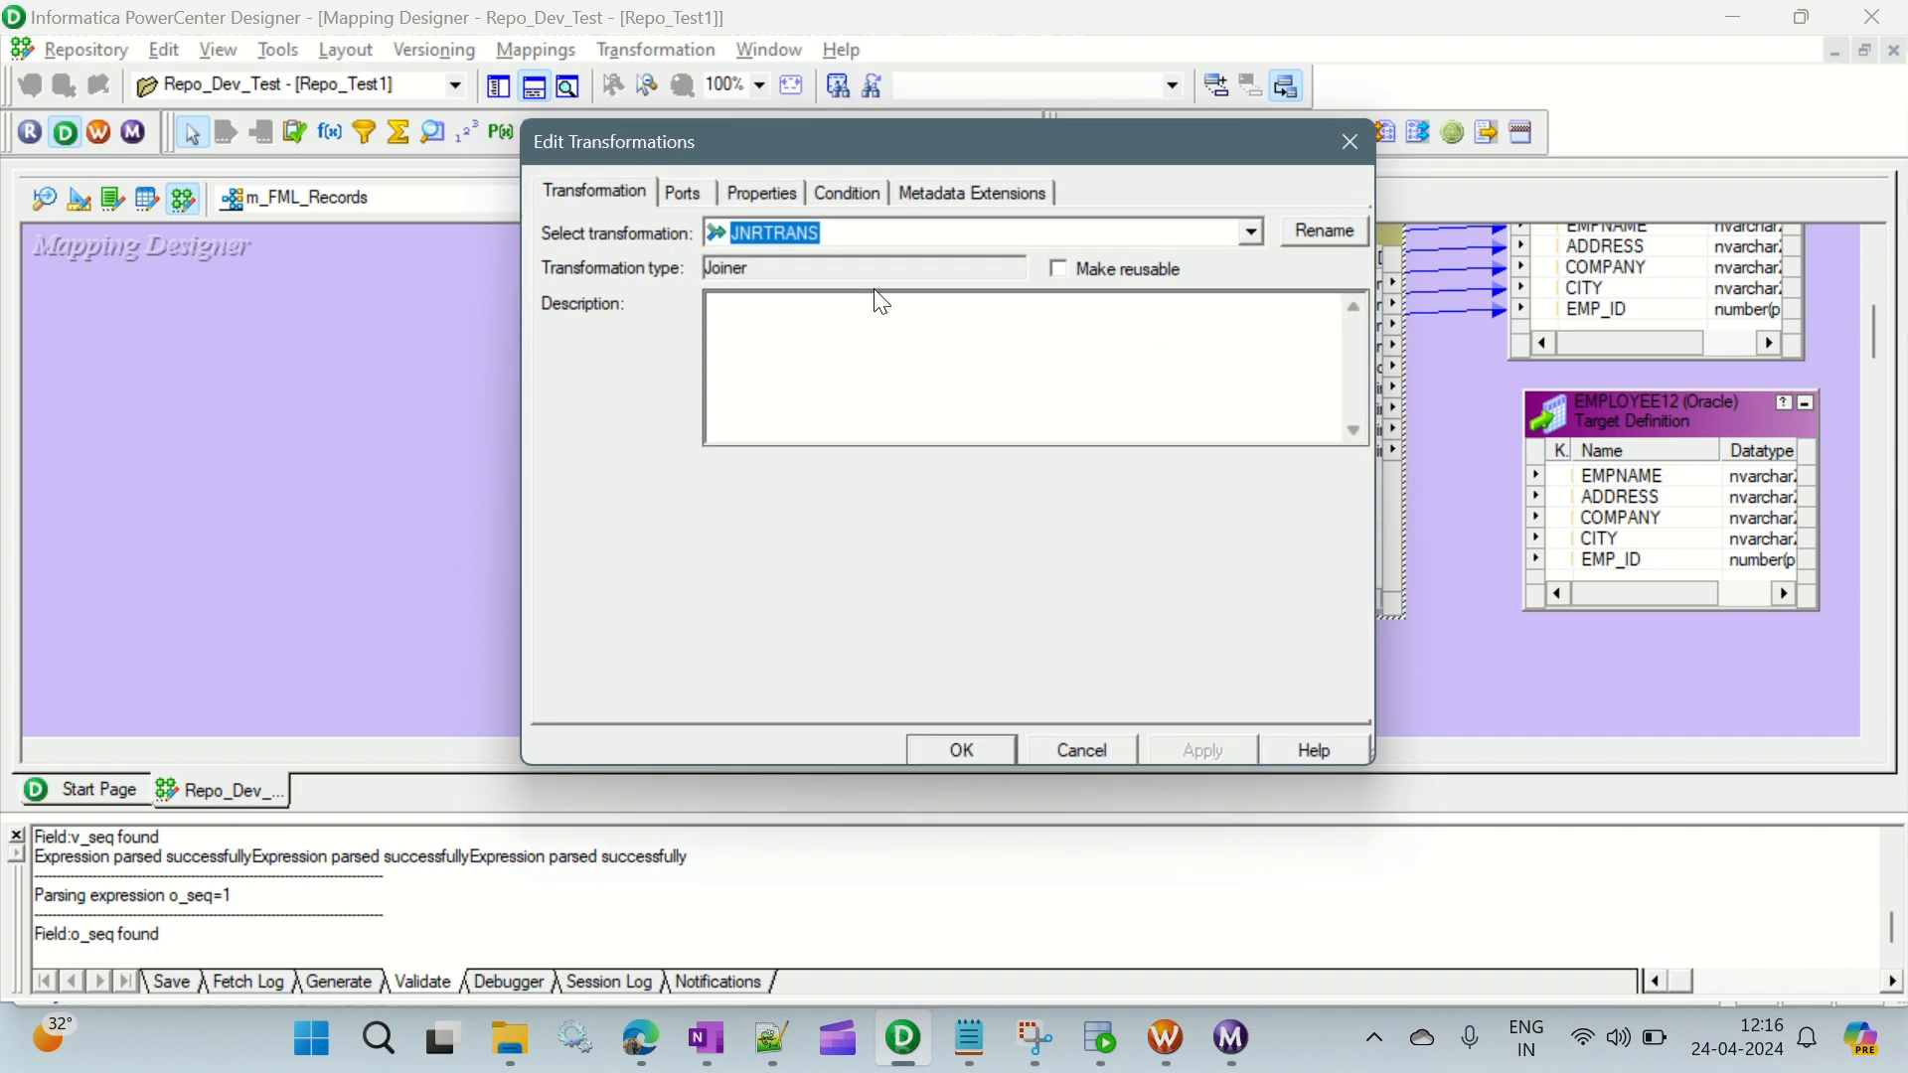
click(694, 195)
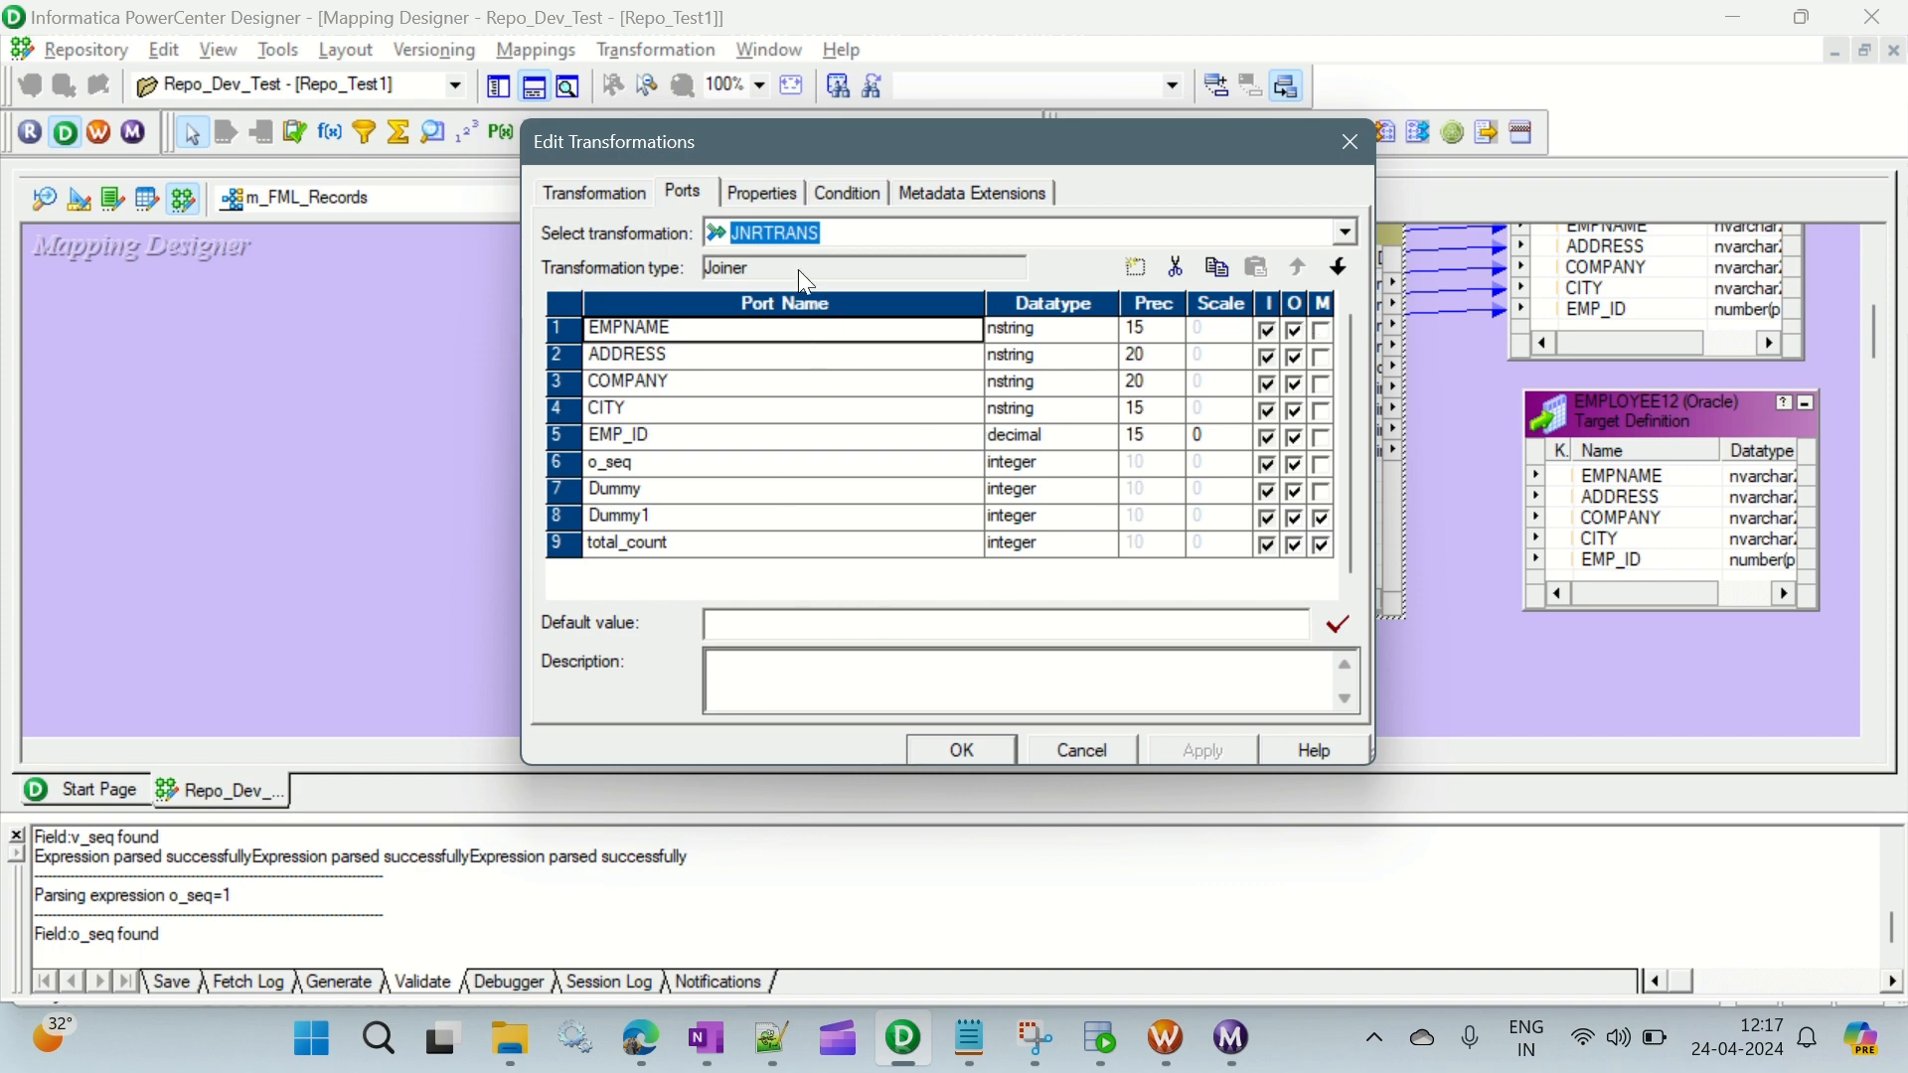
click(758, 196)
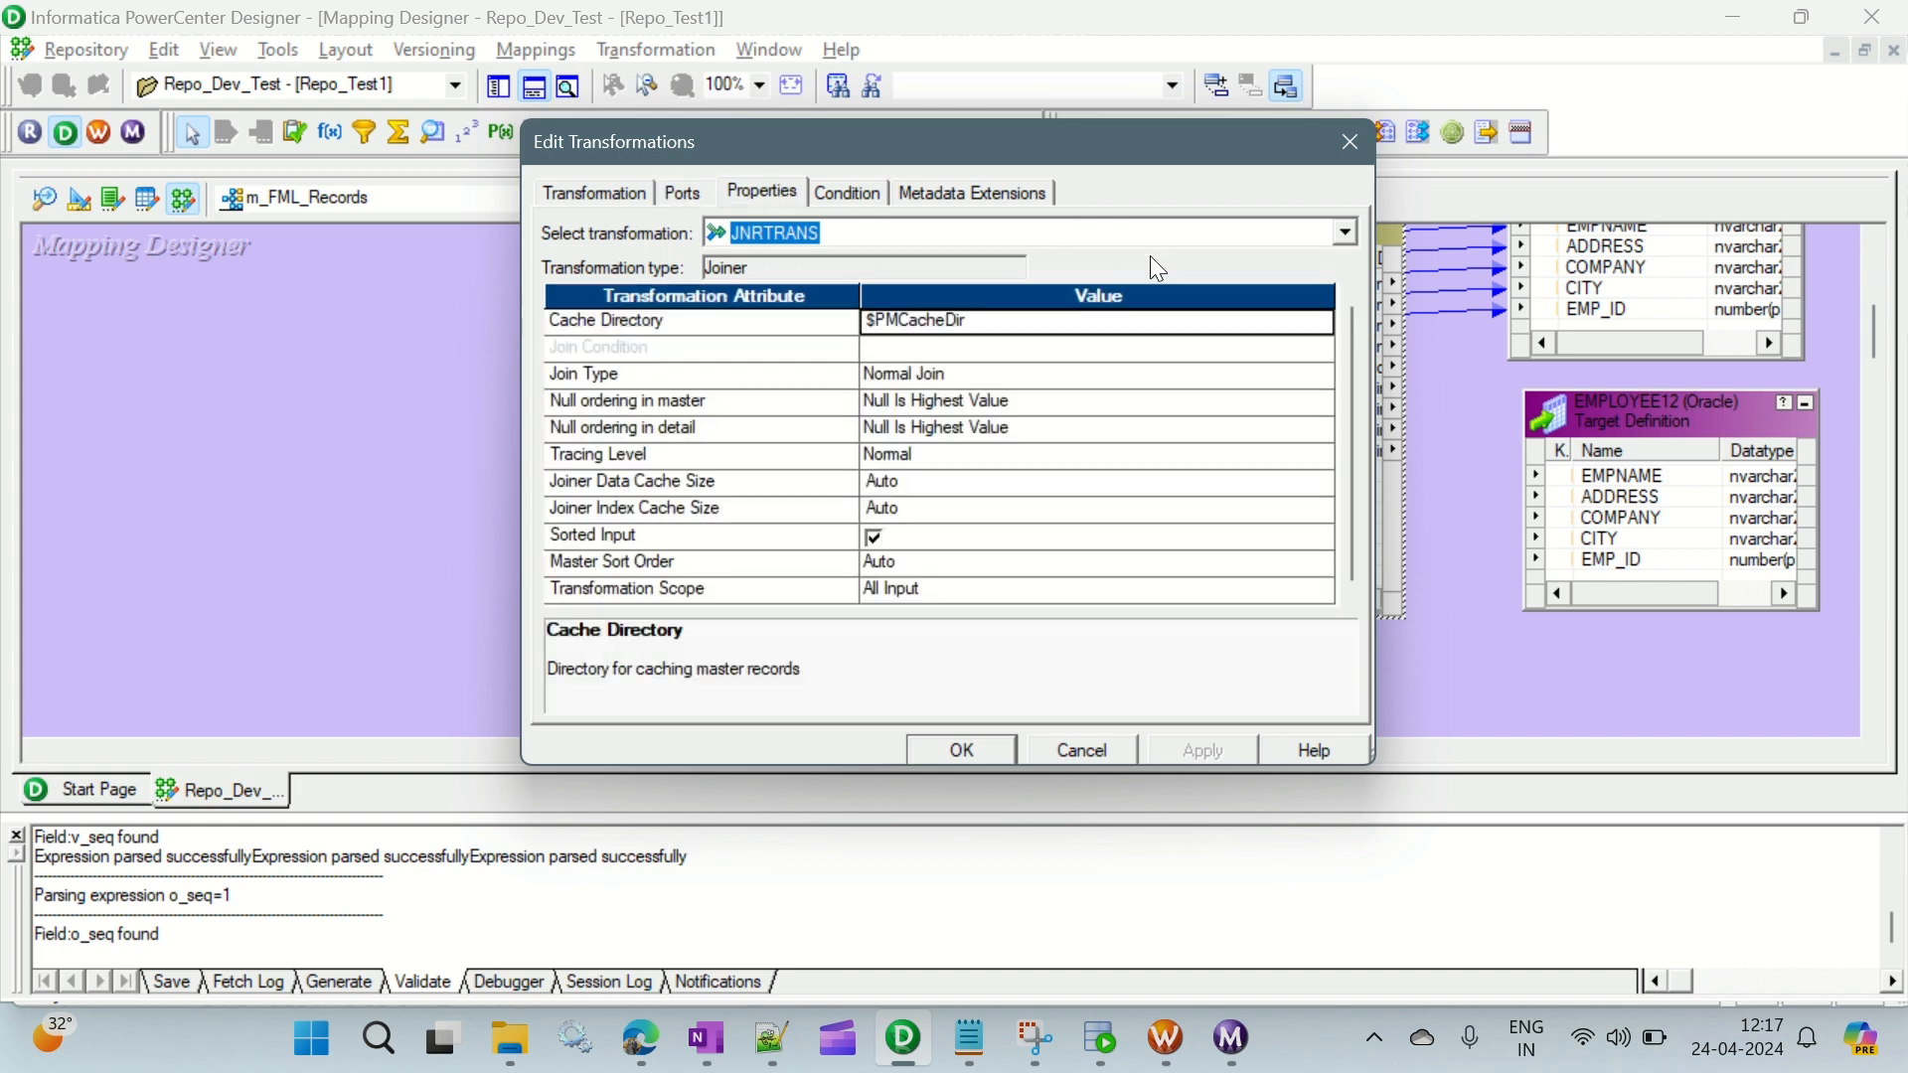
click(867, 196)
click(1136, 267)
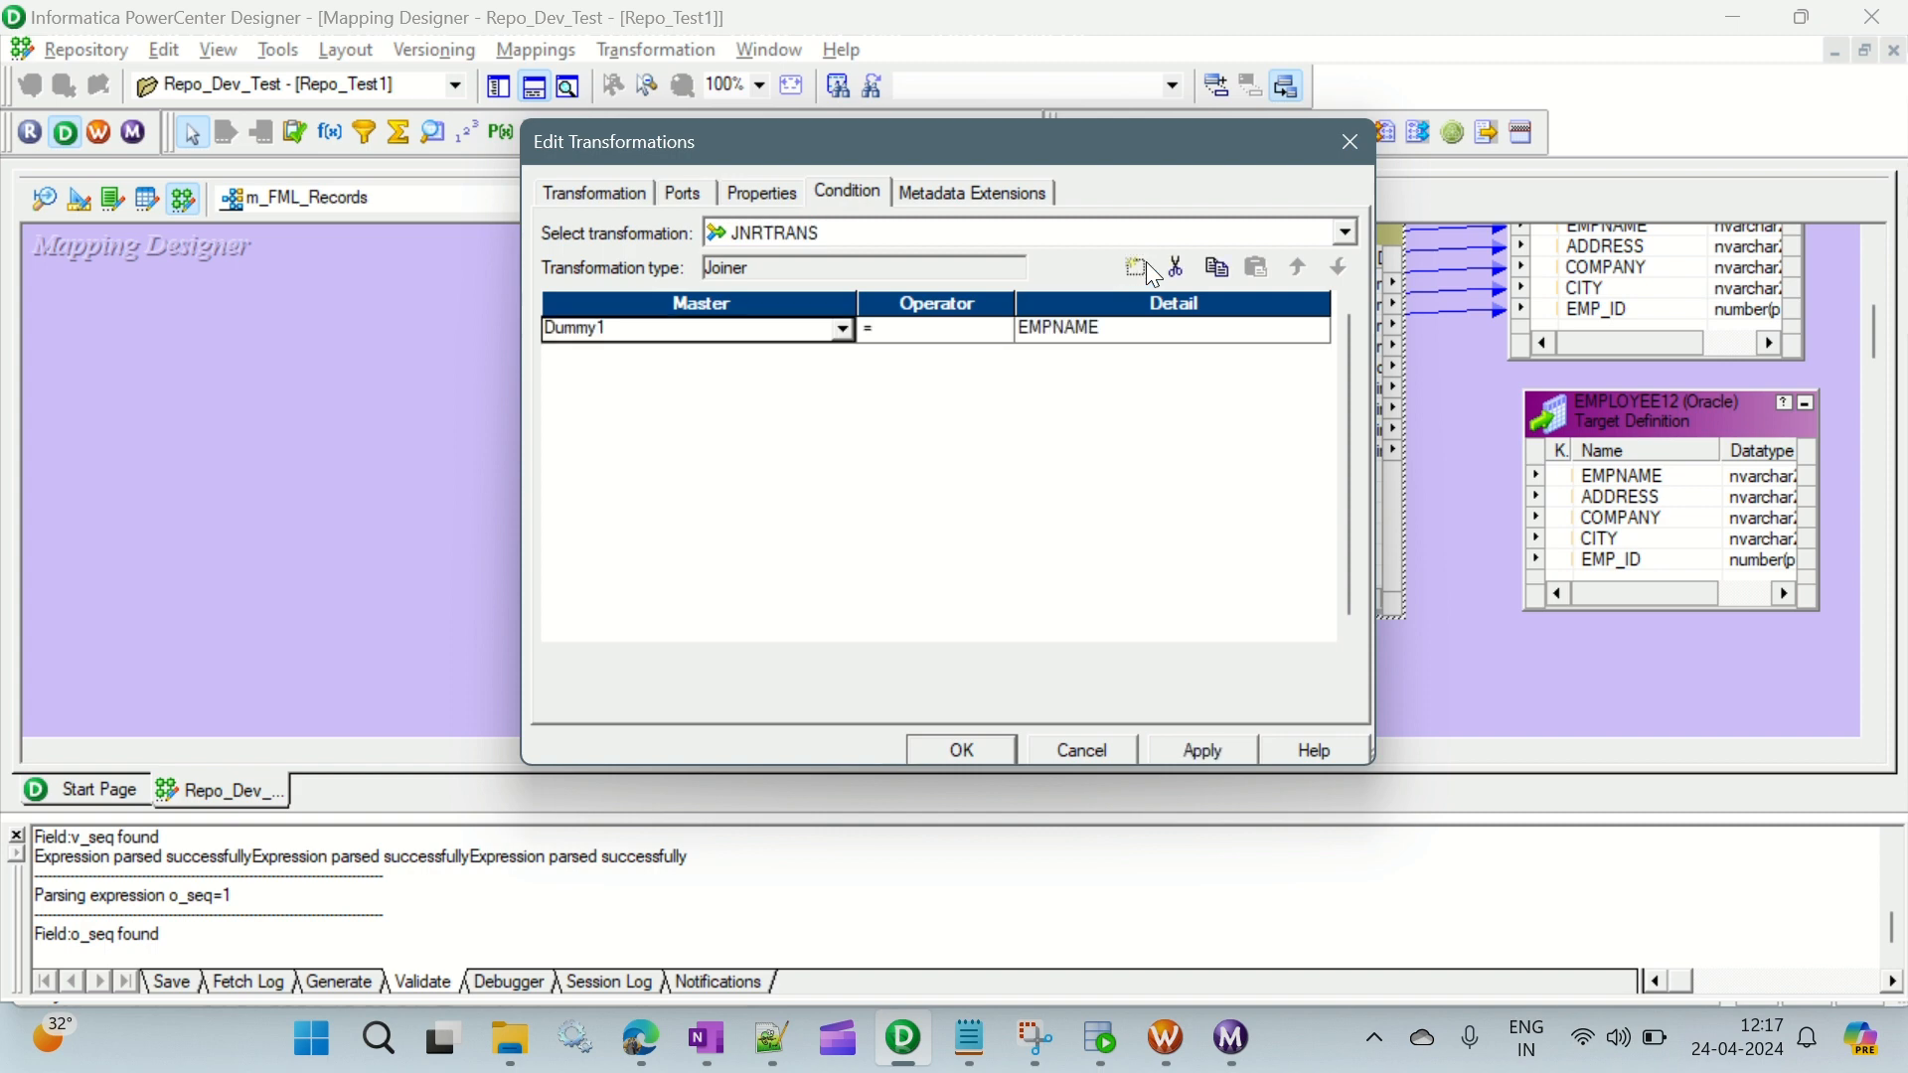
click(1264, 336)
click(1315, 329)
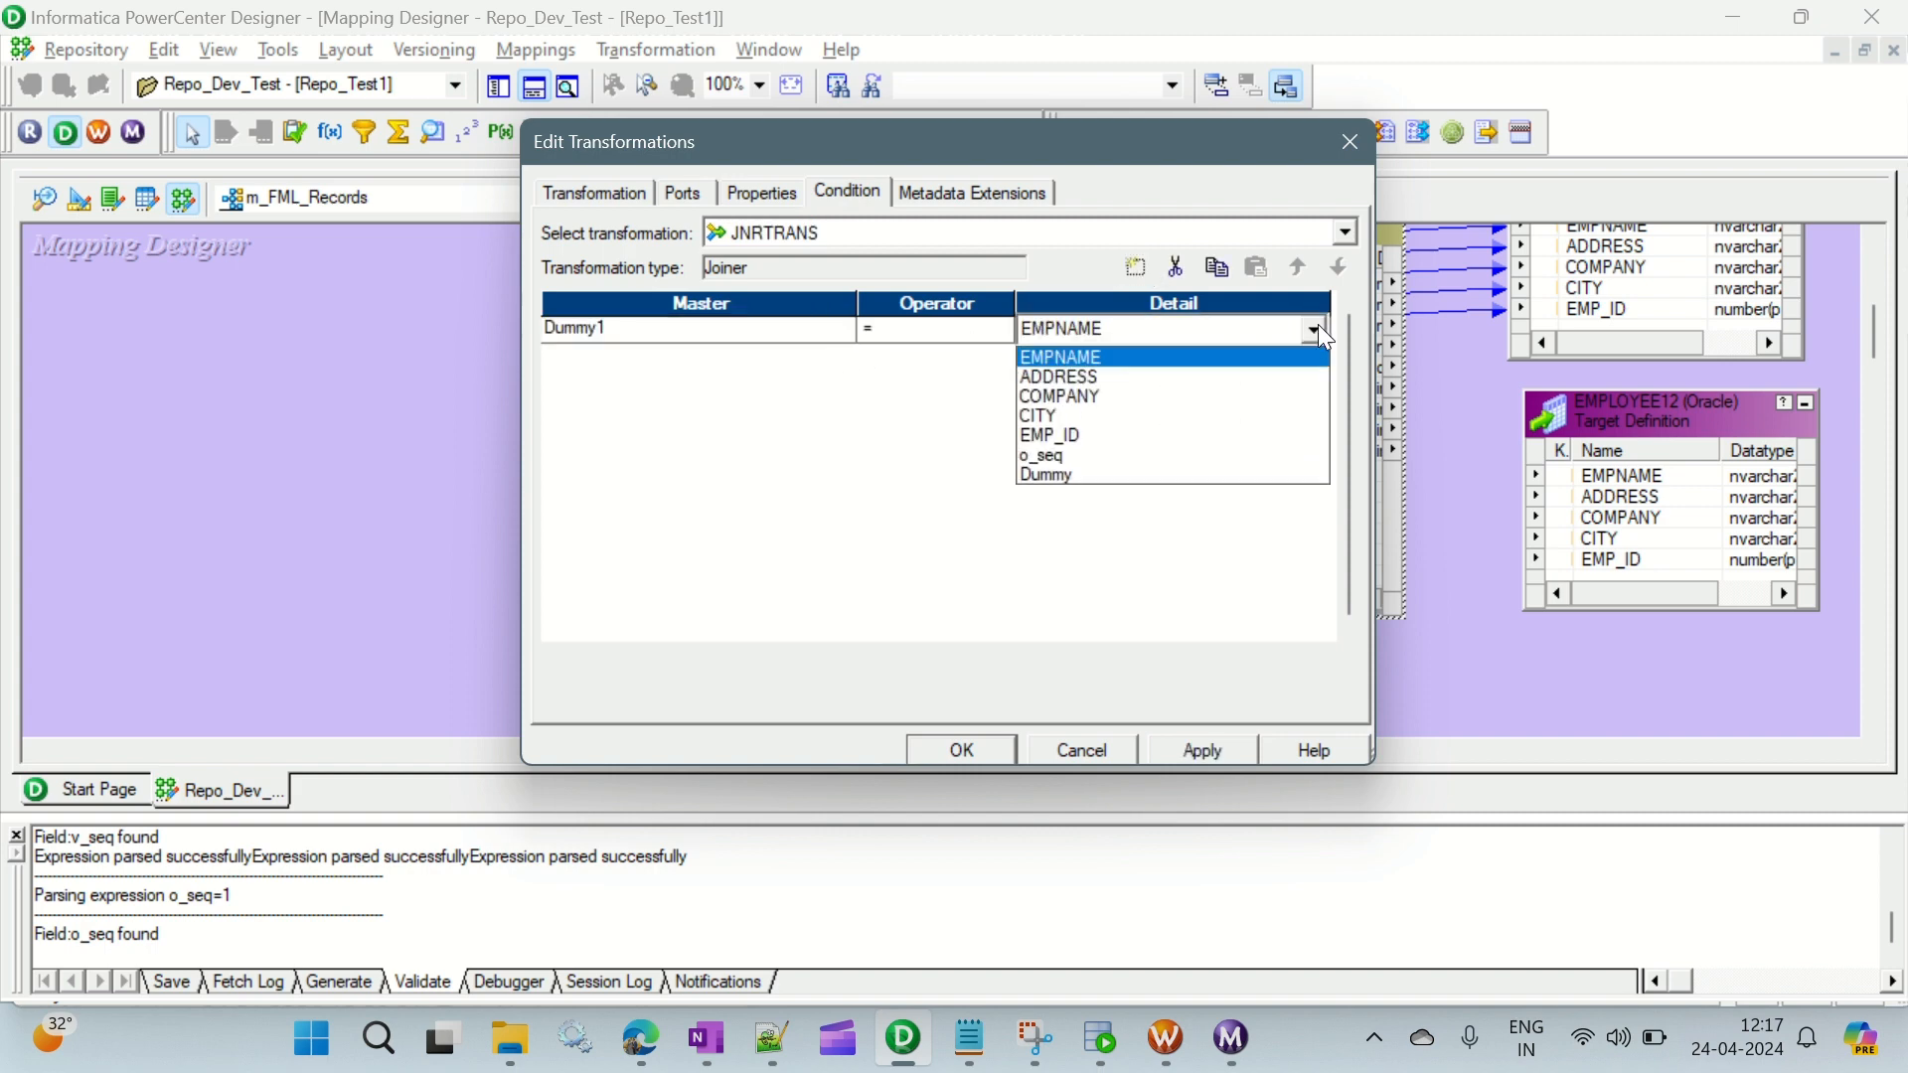
click(1093, 469)
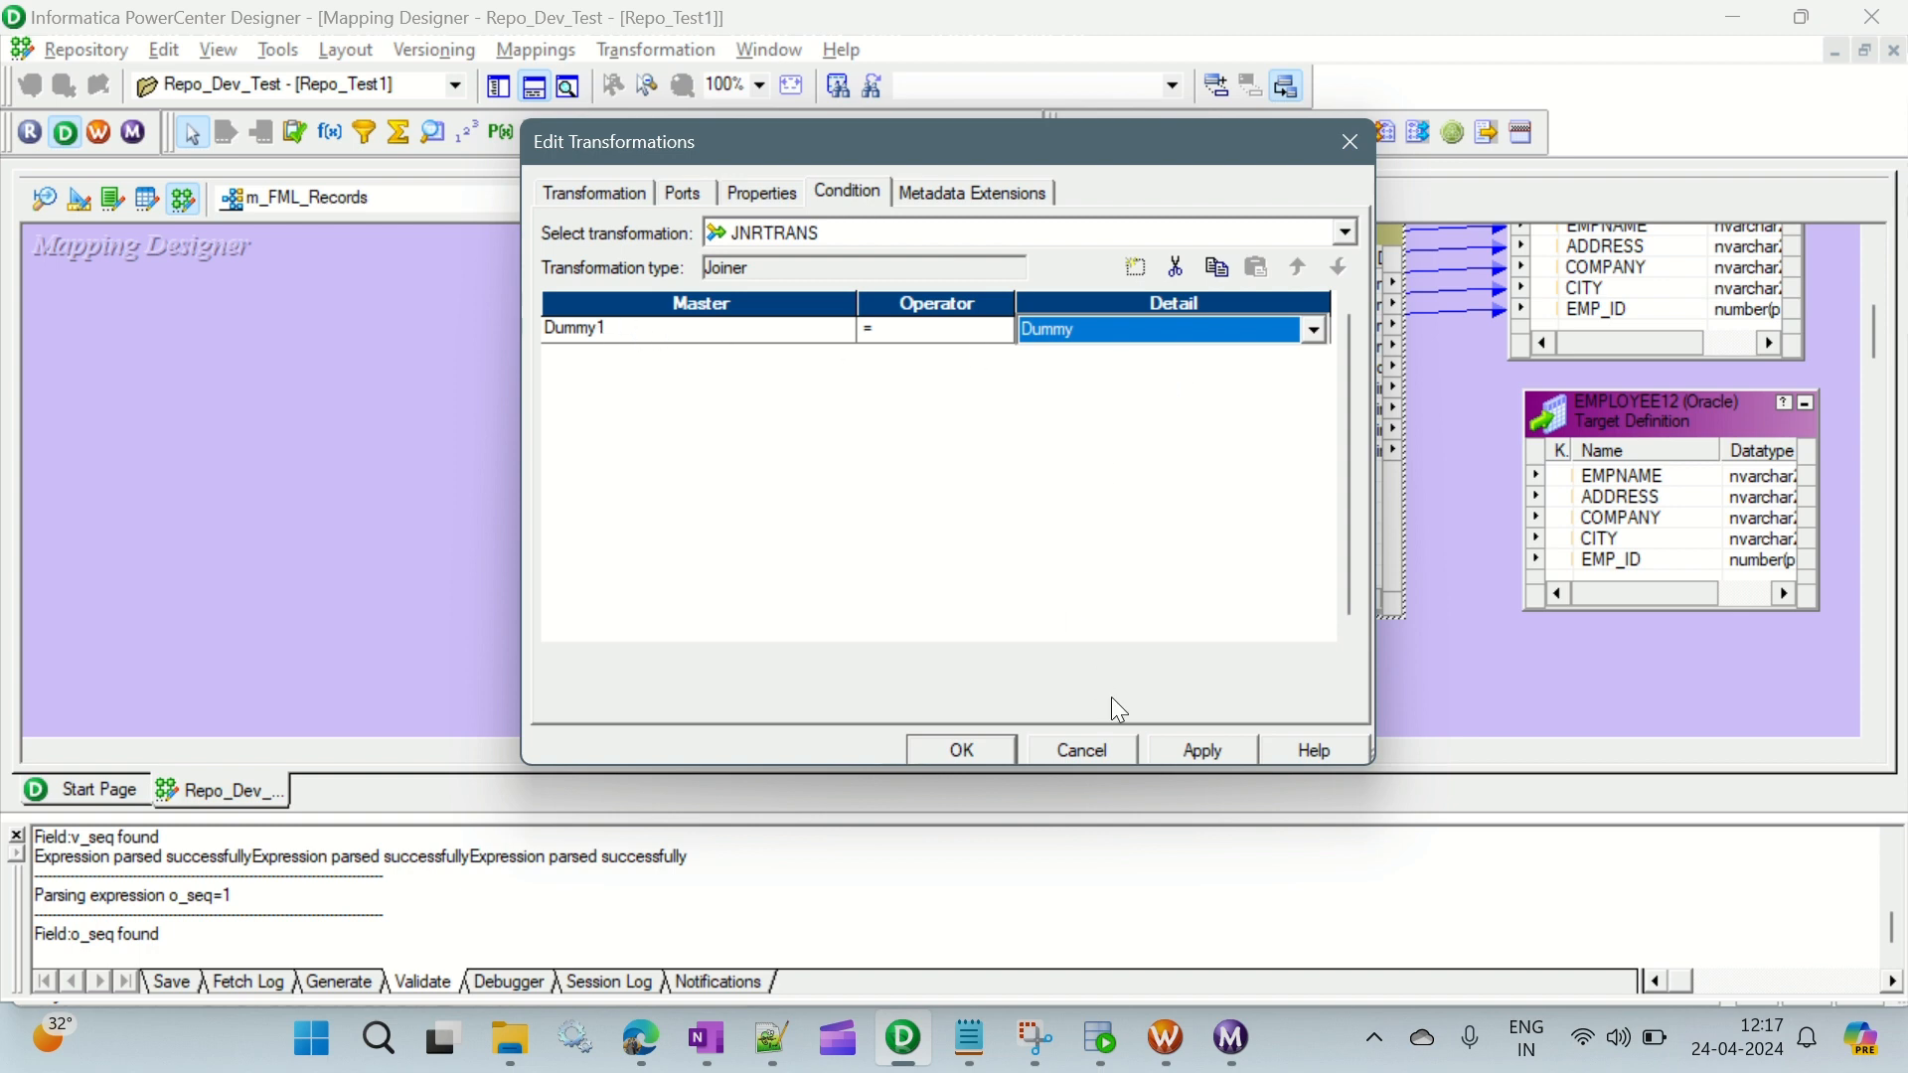
click(1196, 753)
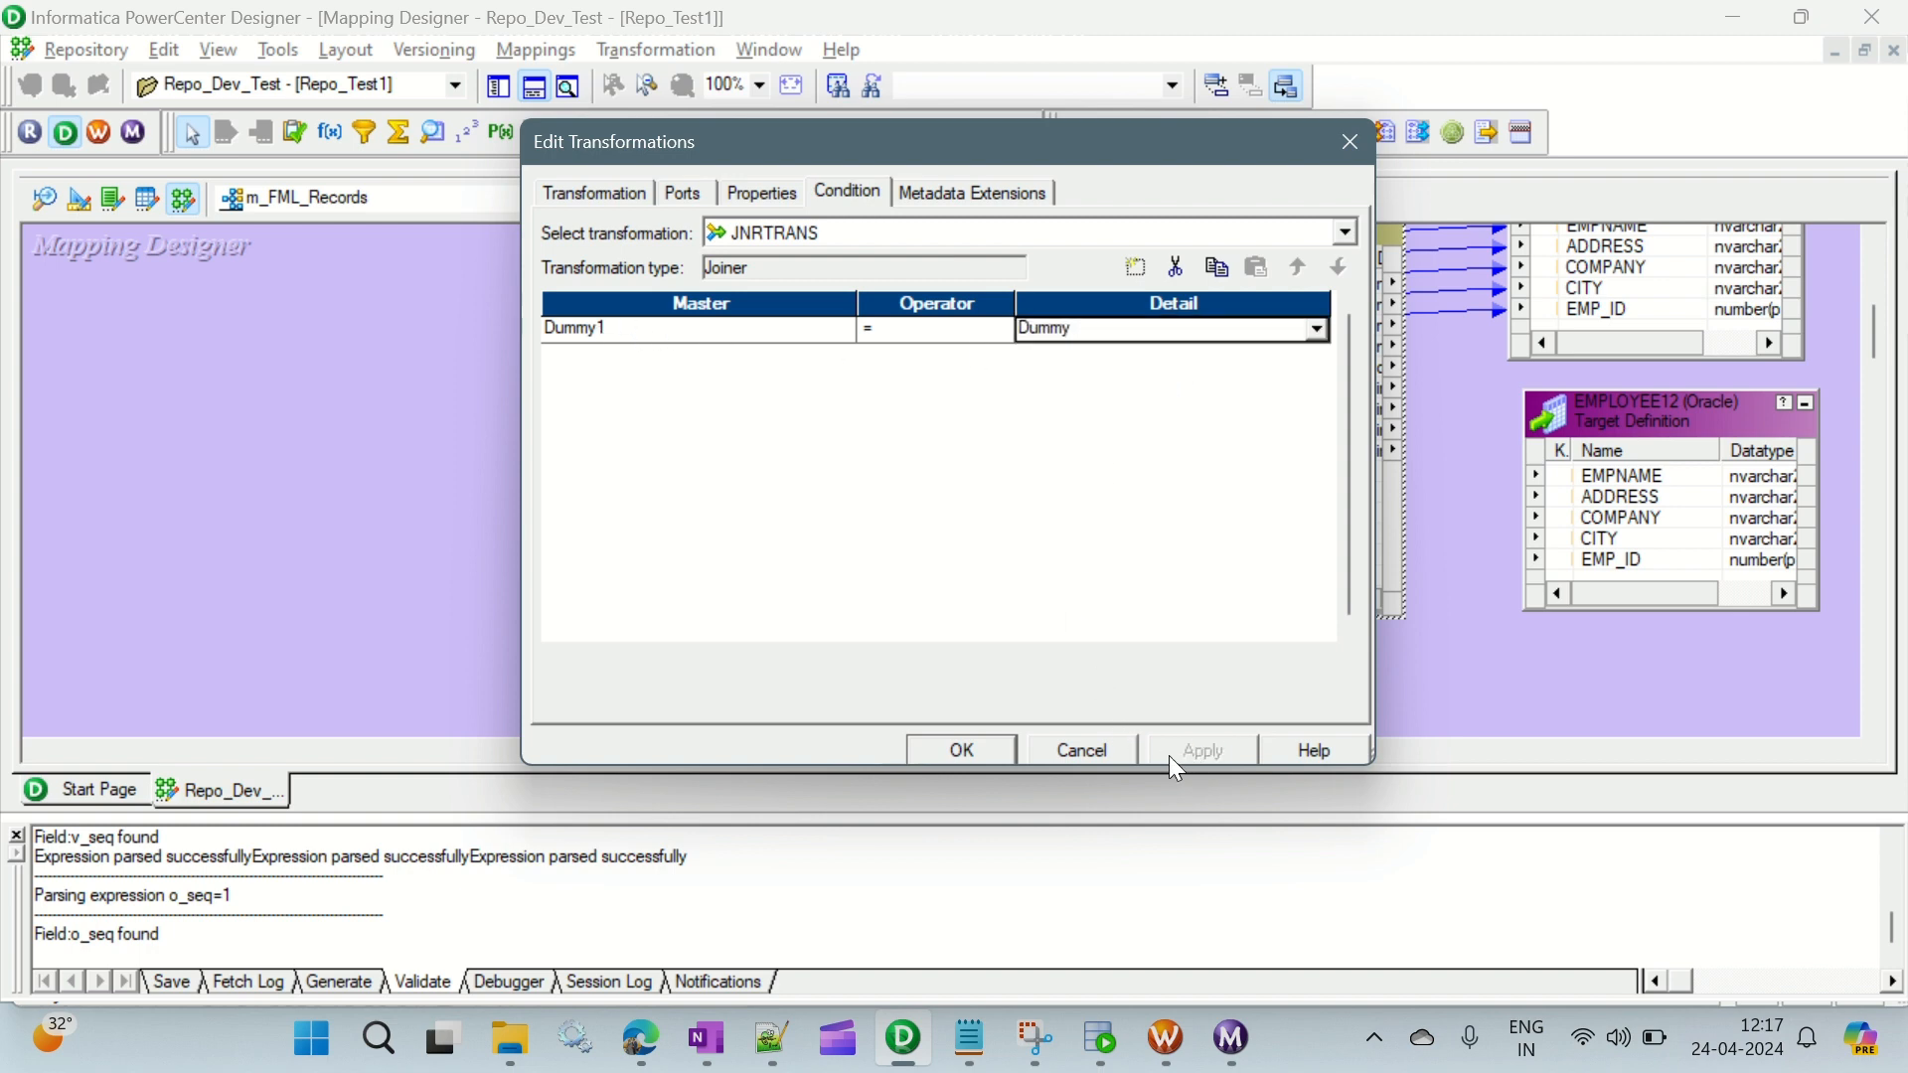
click(999, 752)
- Compare the Dummy port in AGGTRANS with the Dummy port in EXPTRANS to see how the two joiner inputs match
click(693, 581)
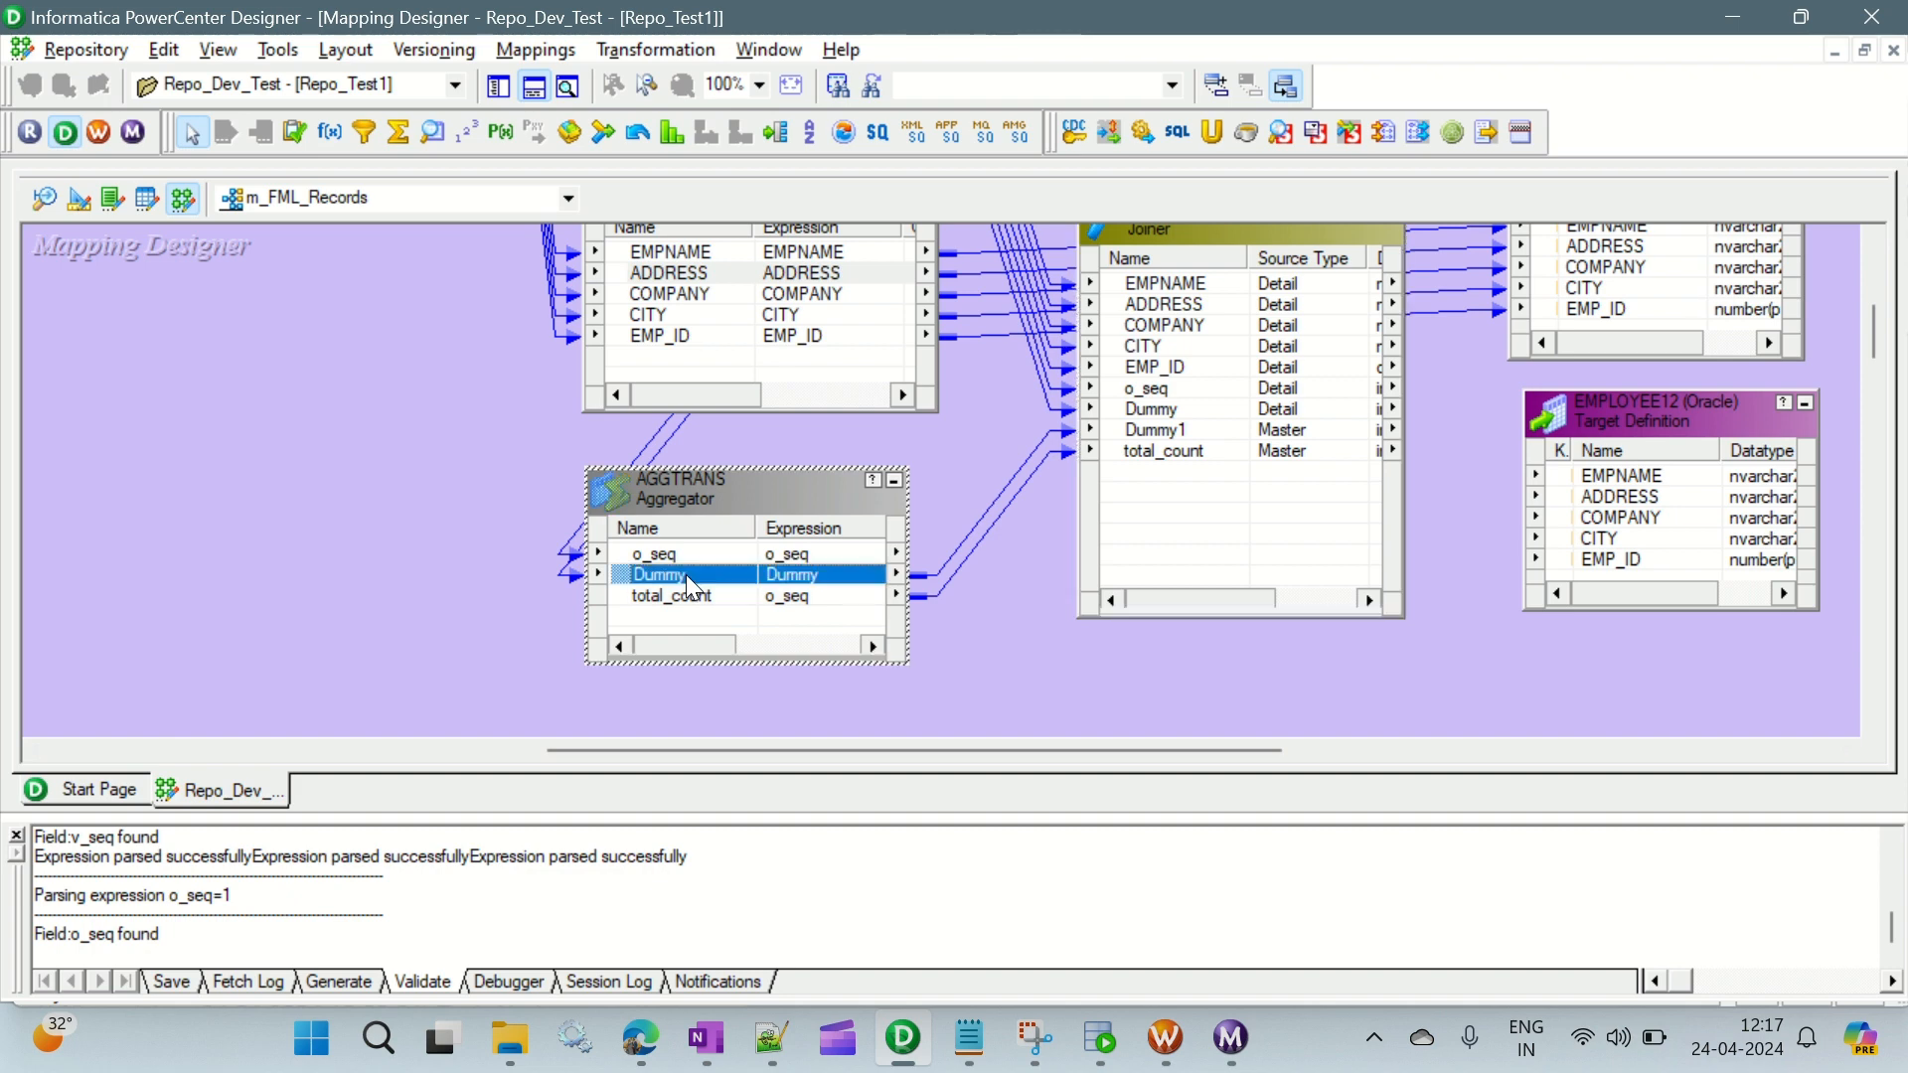
click(668, 273)
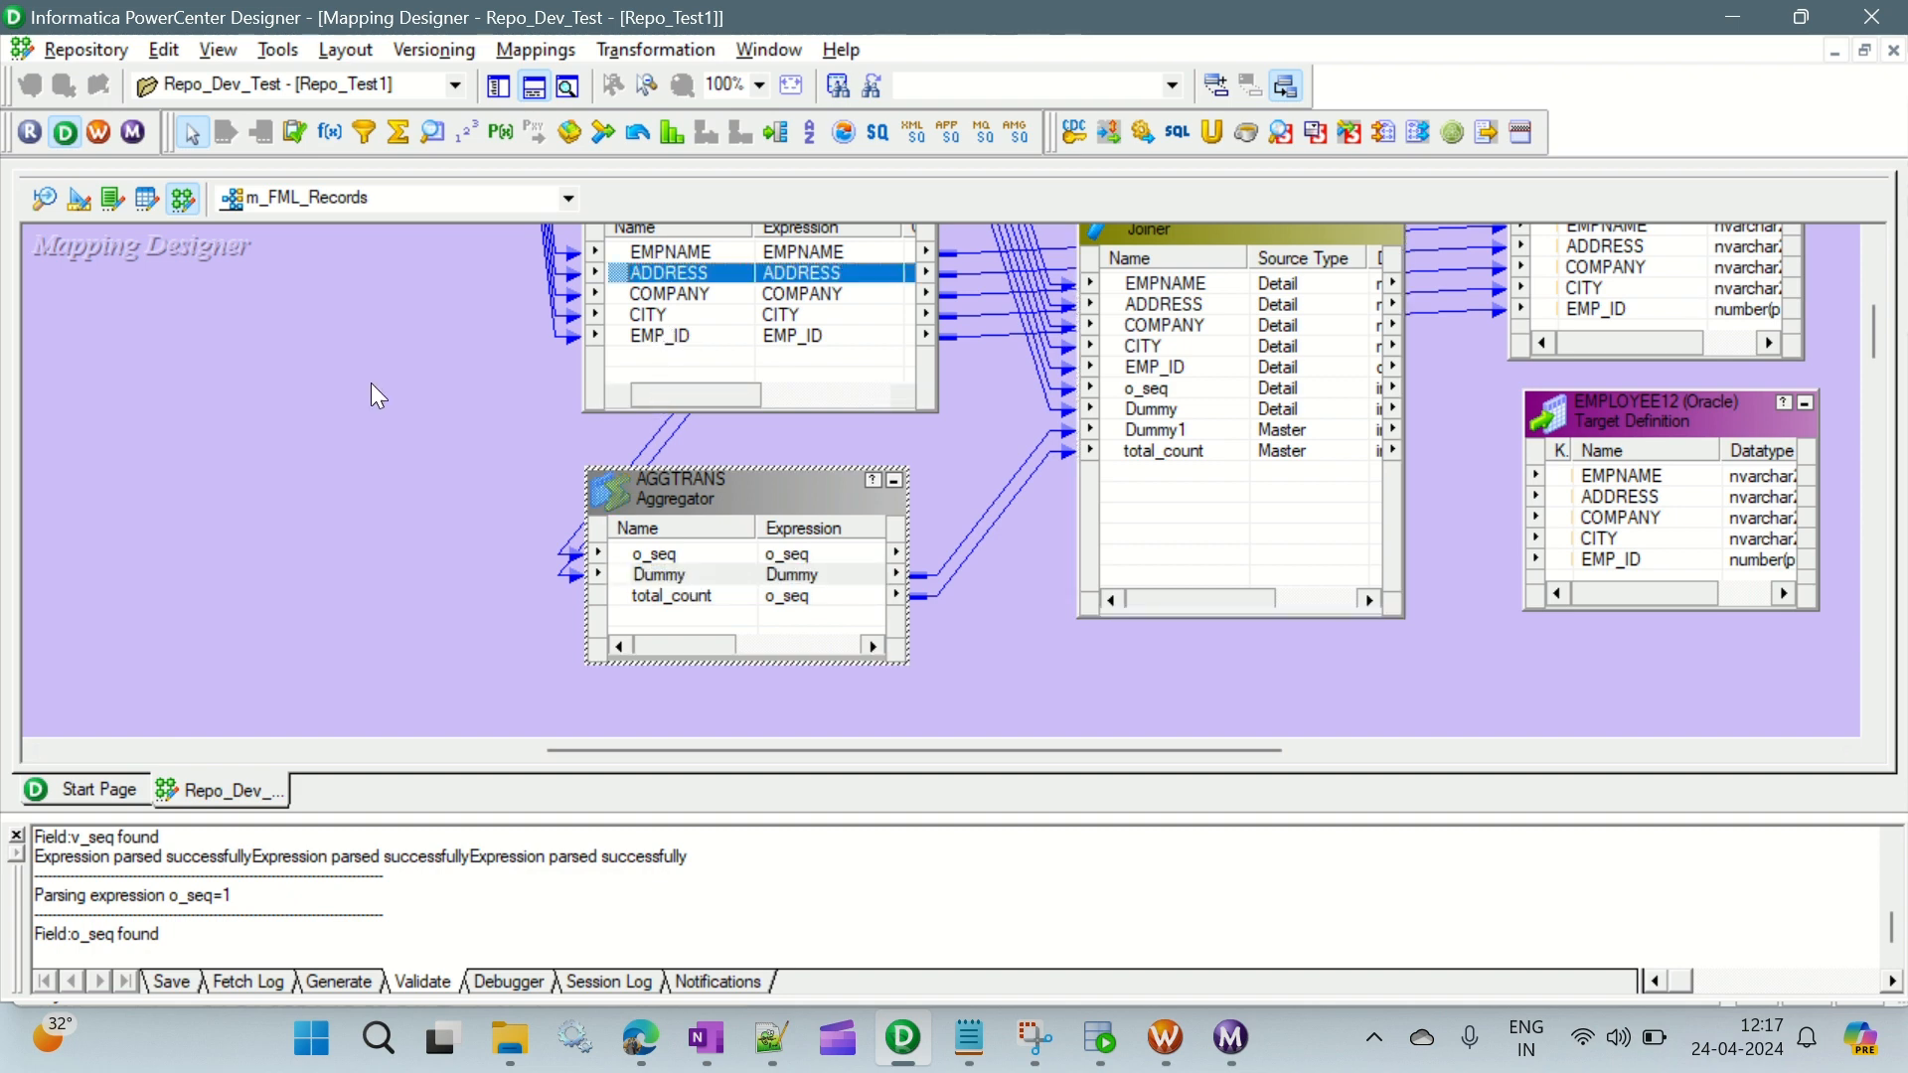
scroll(374, 385, up, 3)
click(726, 361)
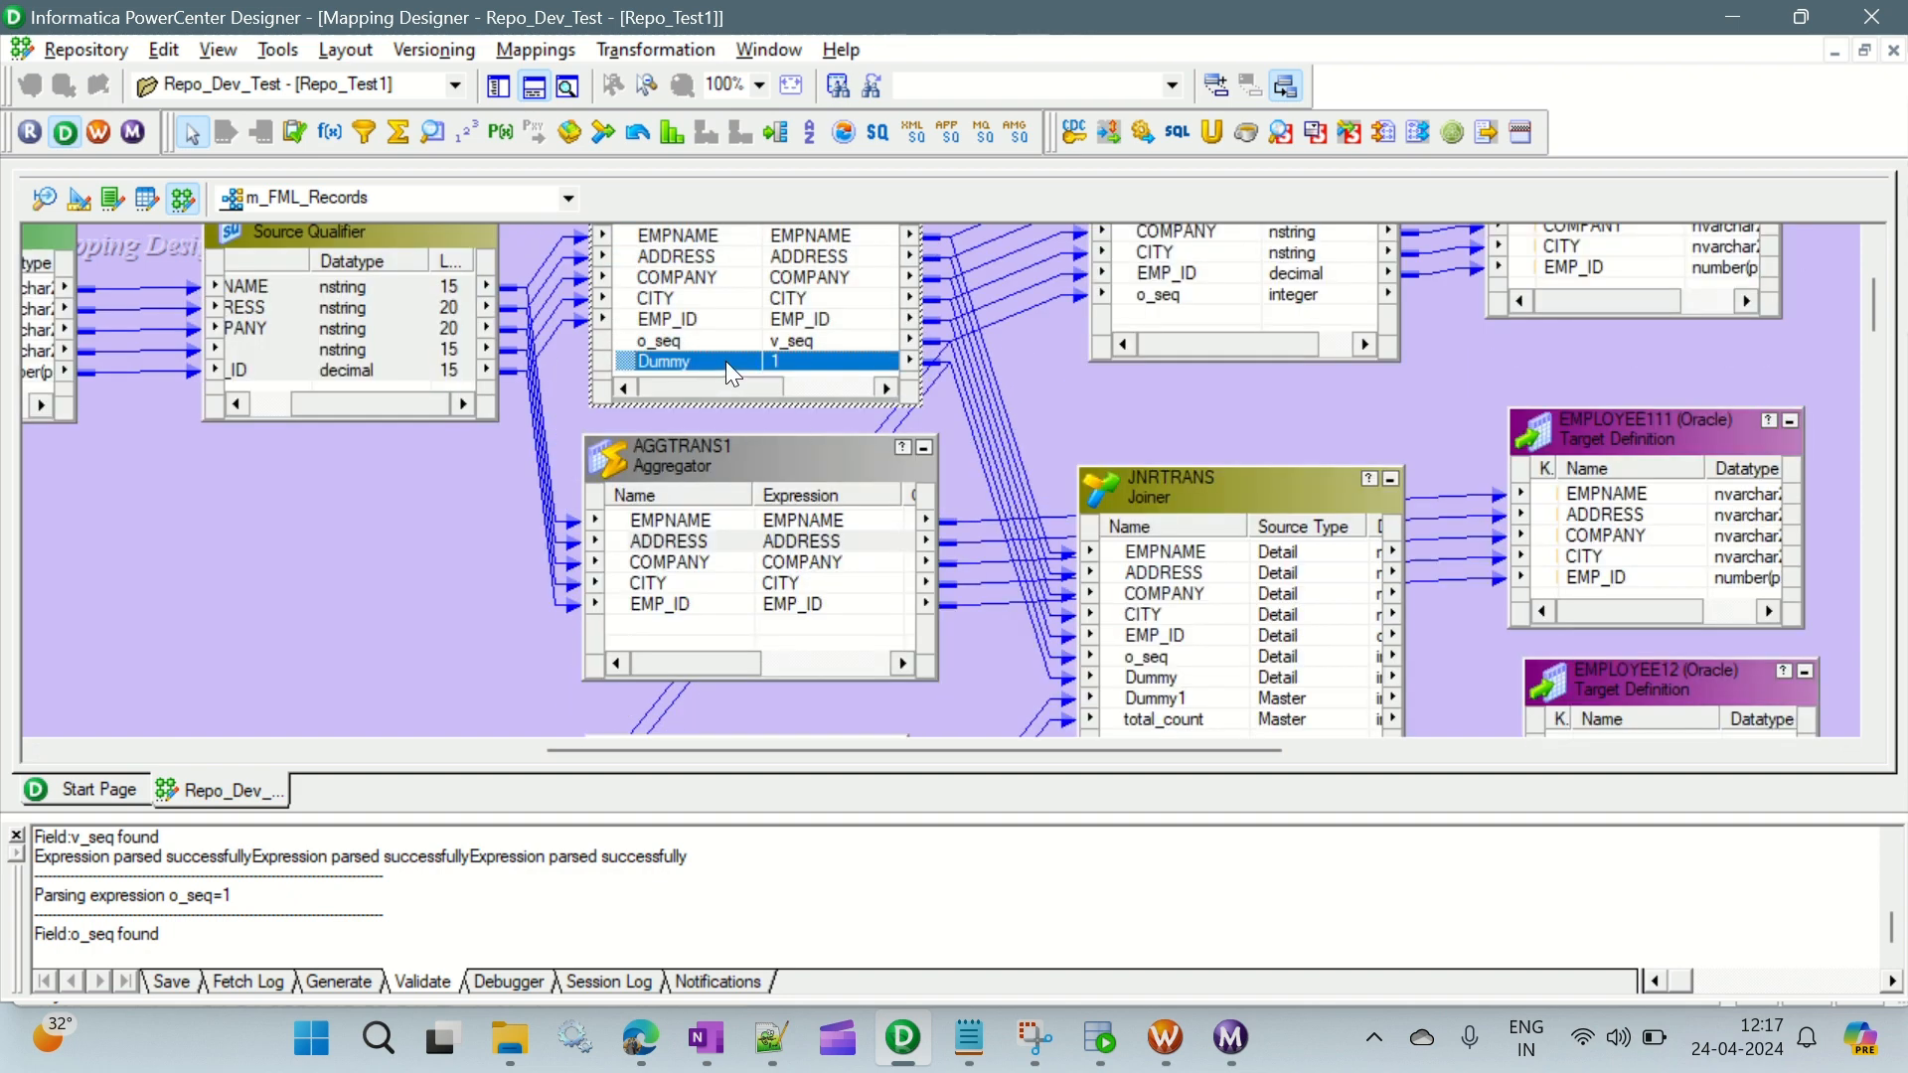
scroll(497, 491, down, 5)
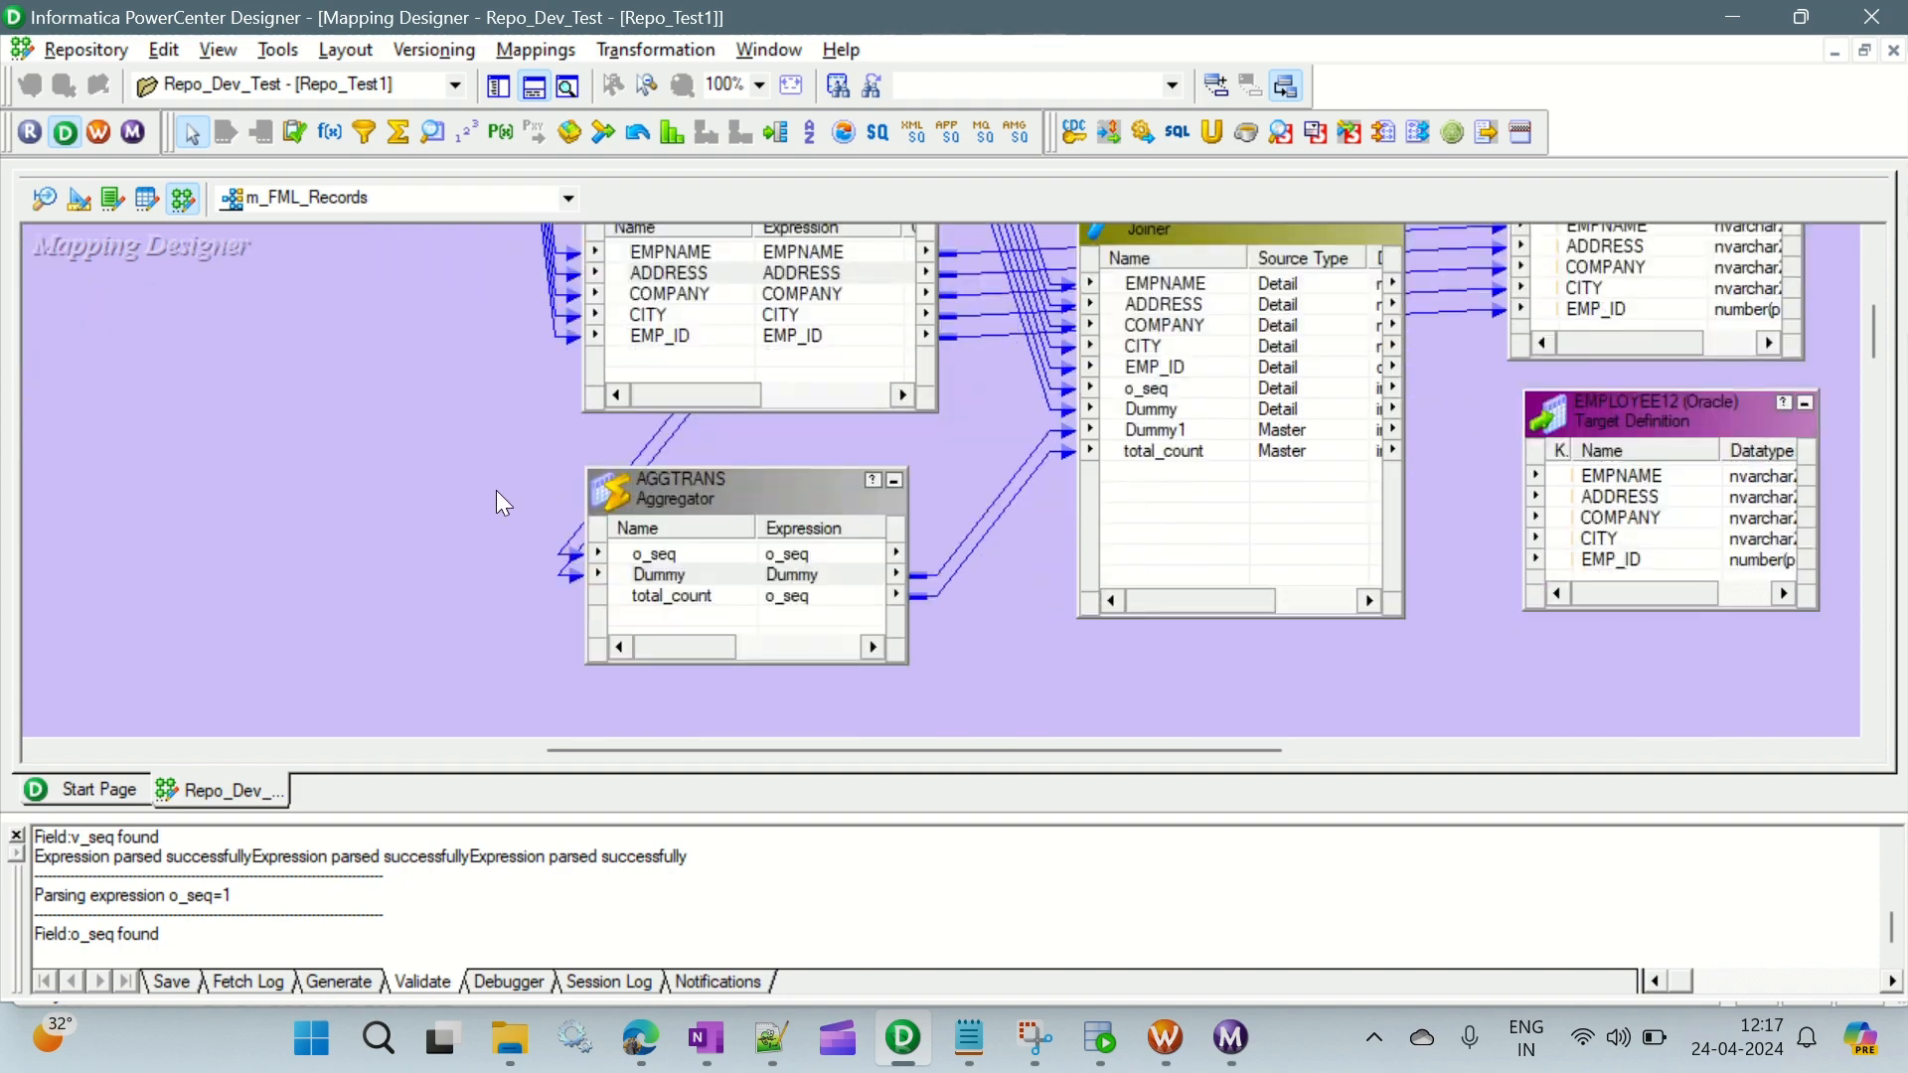
click(674, 441)
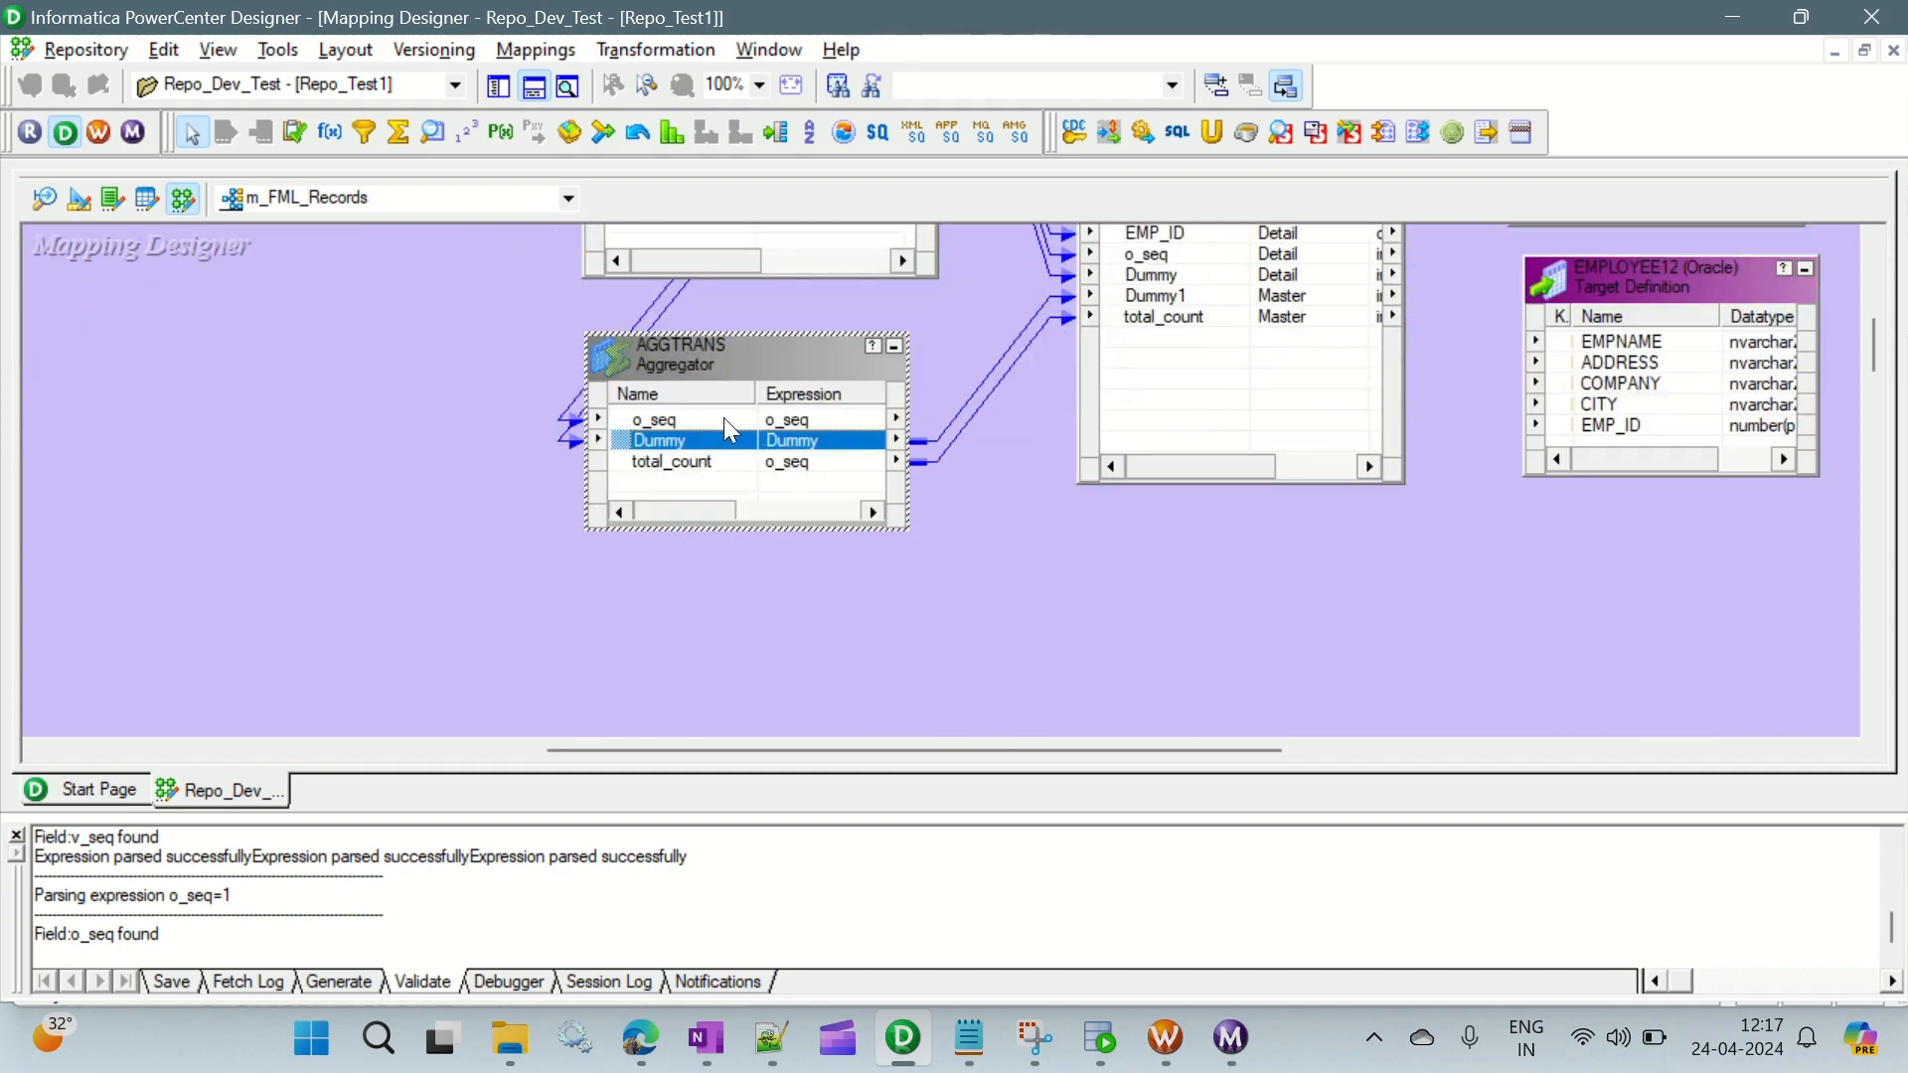
scroll(1006, 443, up, 5)
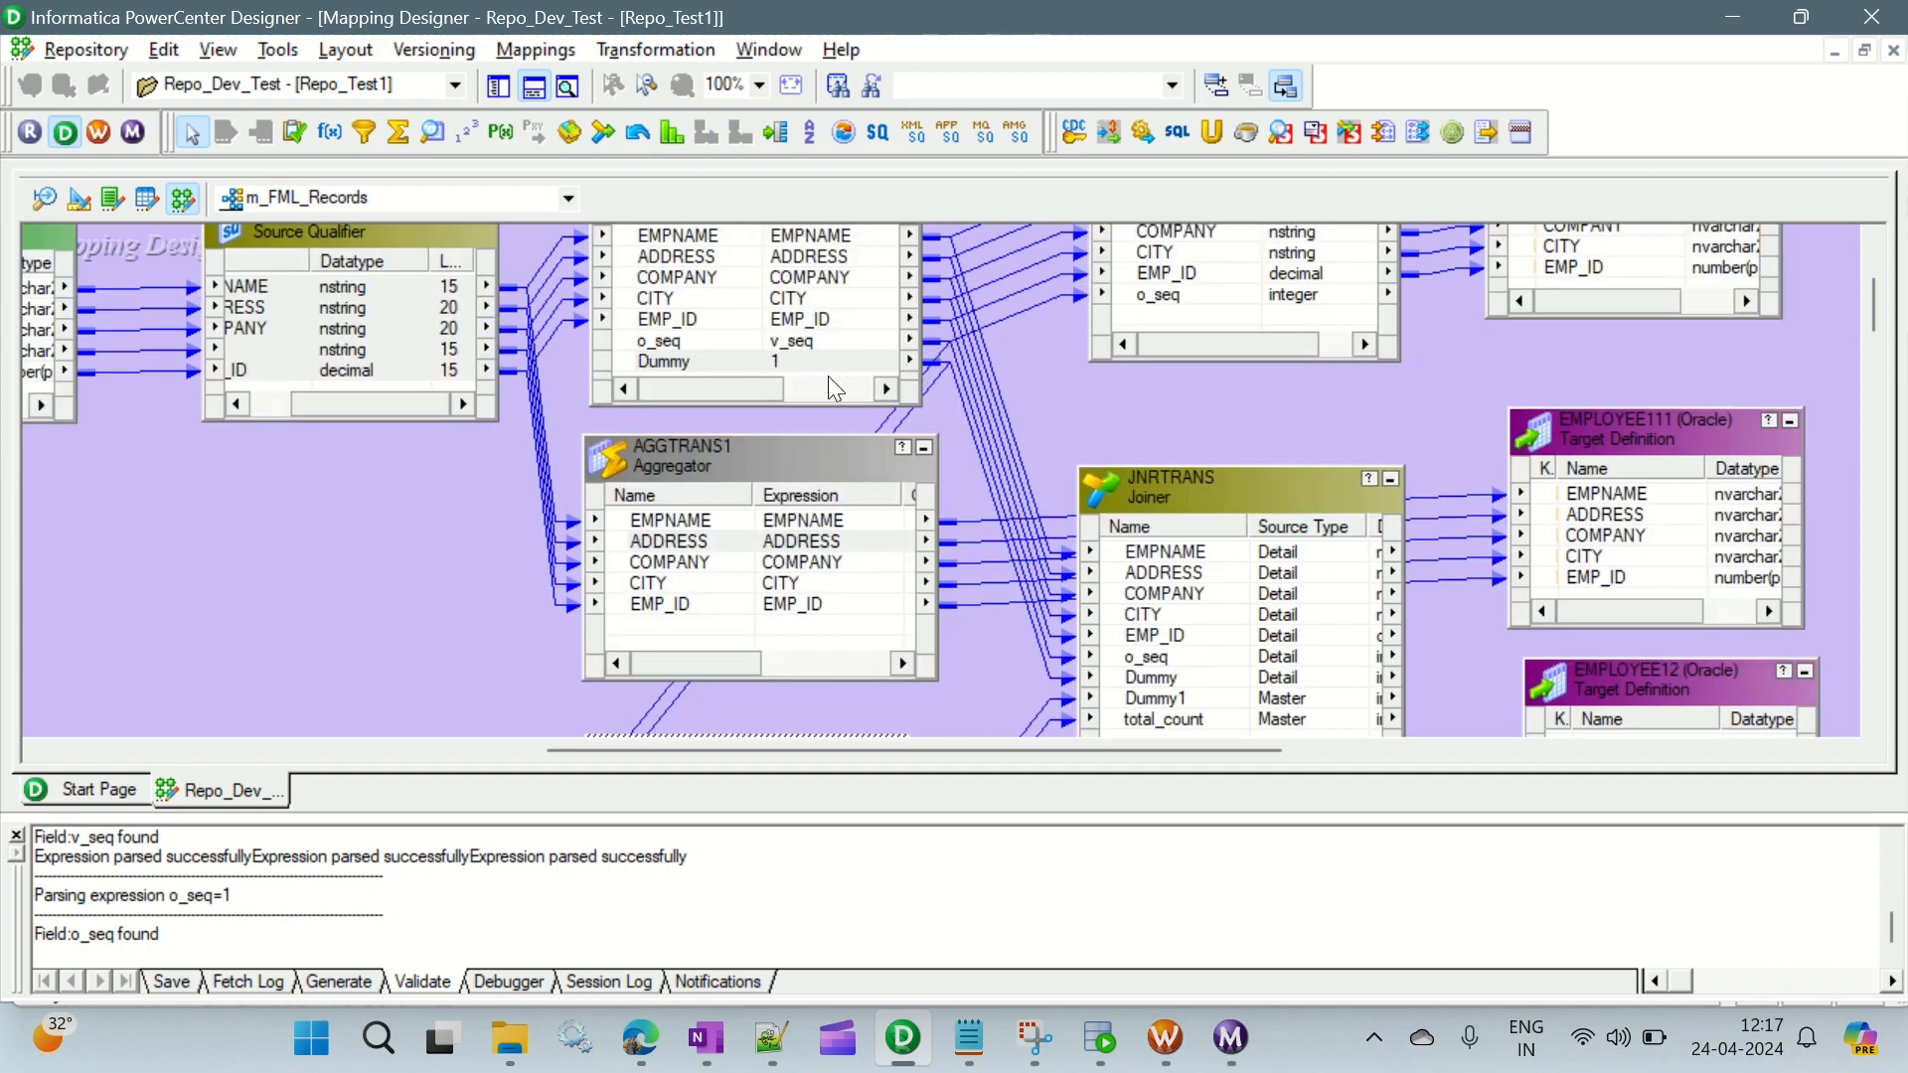
click(816, 362)
scroll(821, 373, down, 5)
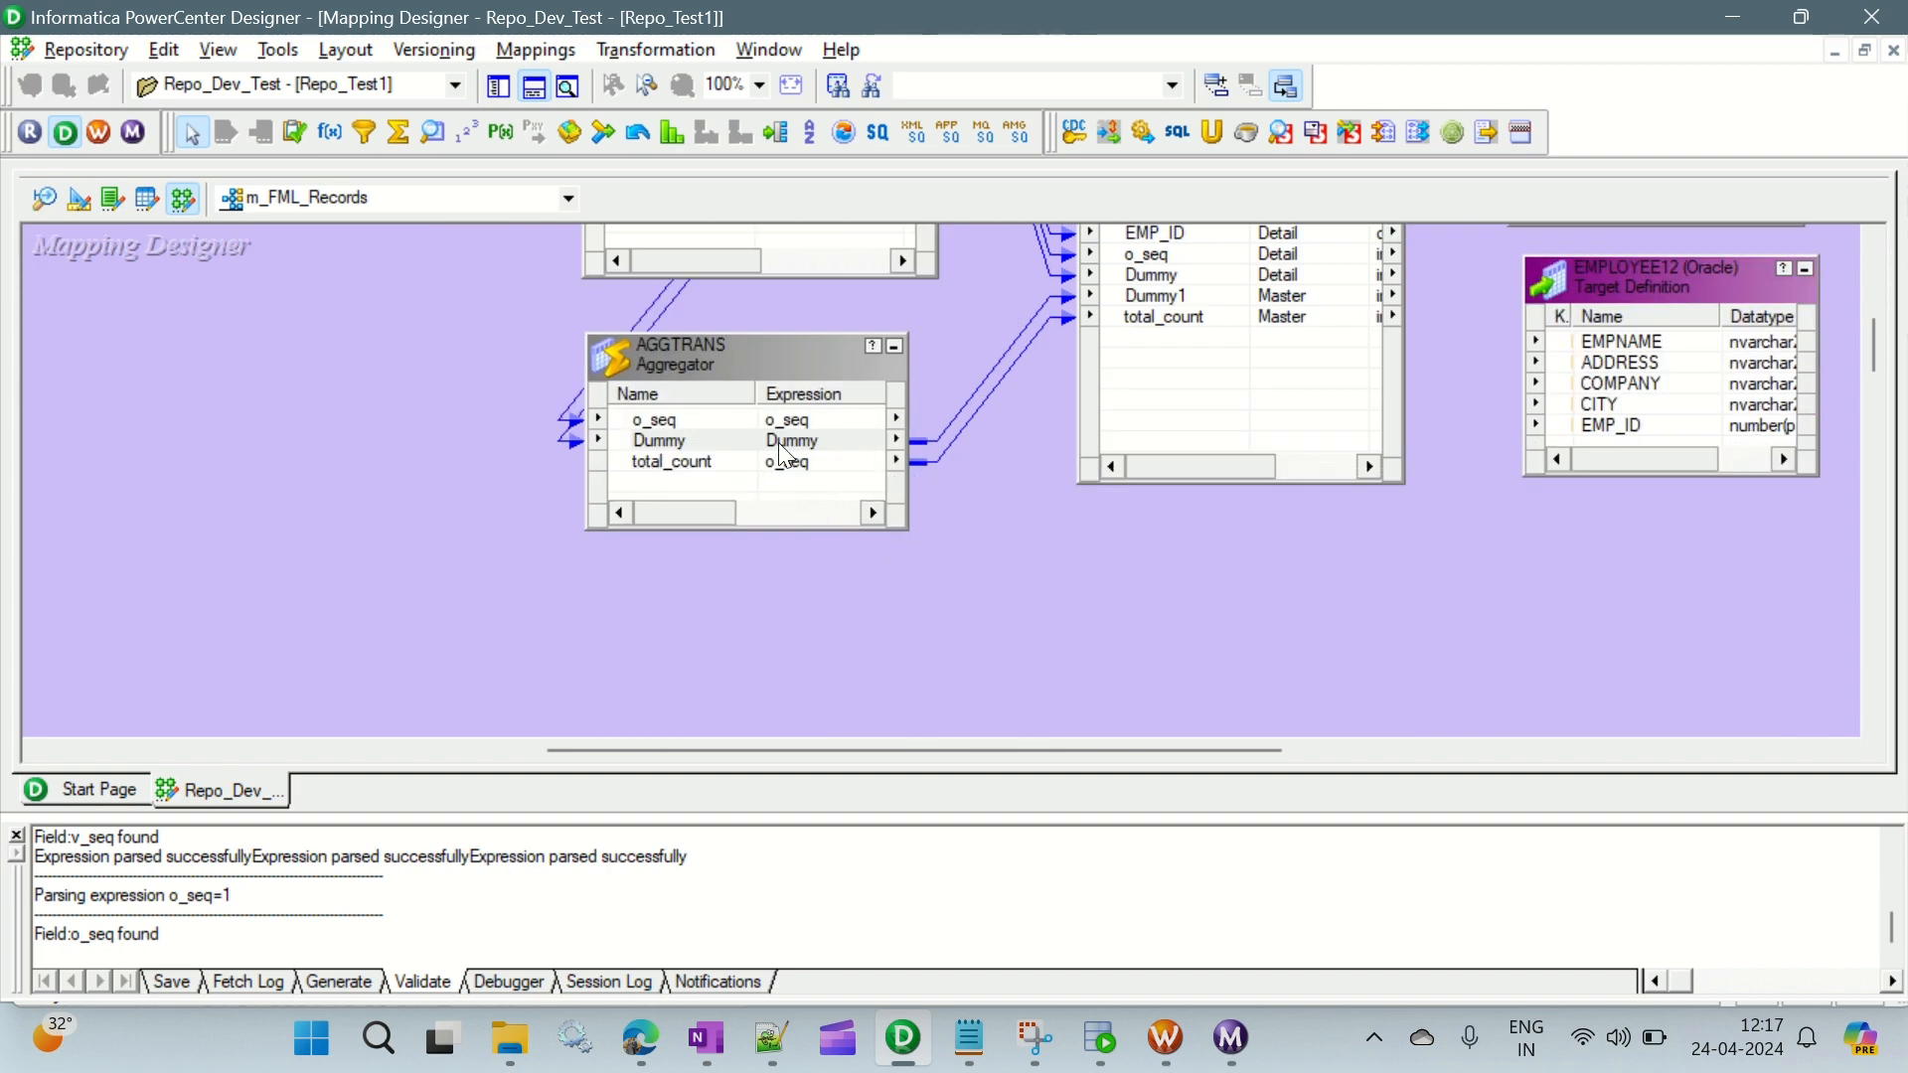
click(783, 443)
scroll(1000, 469, up, 2)
scroll(1094, 469, up, 2)
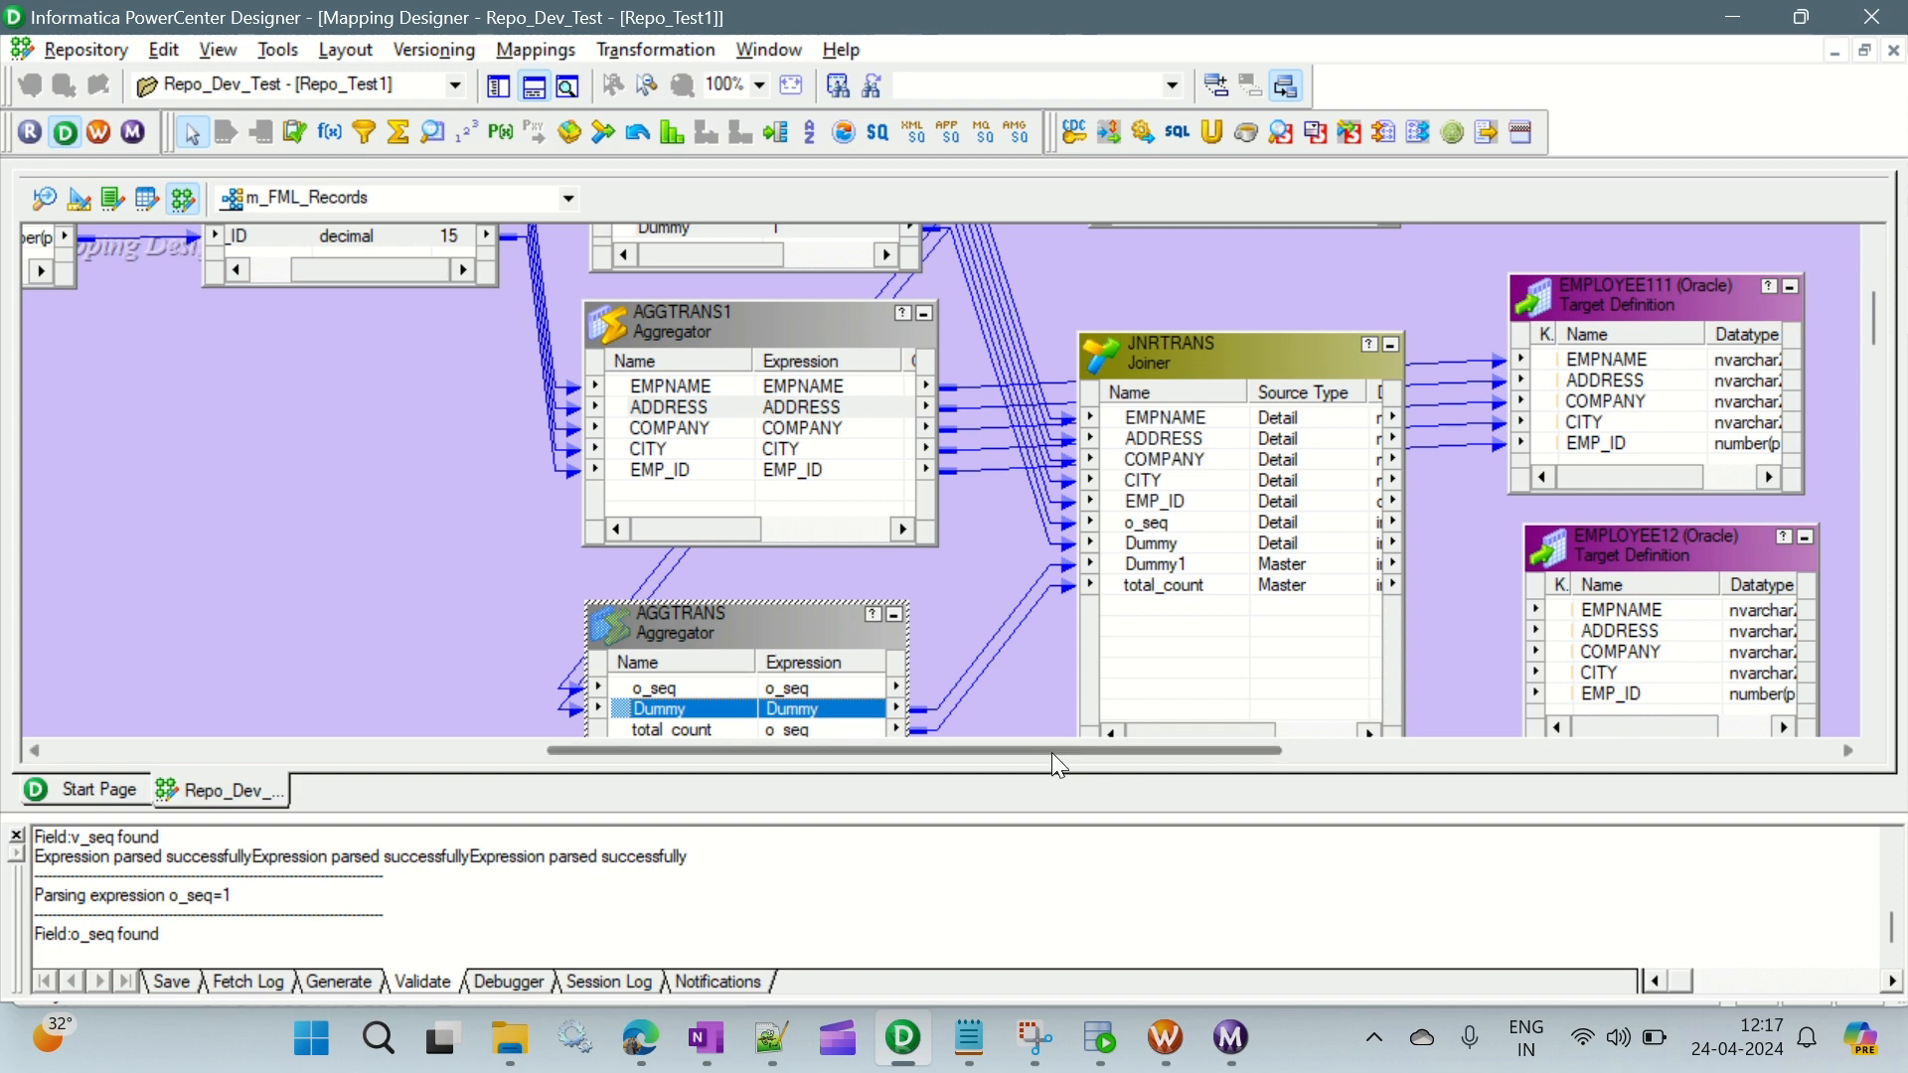
- Collapse the EMPLOYEE111 target to an icon, shift it up and hide the output window to free workspace
drag(1052, 754, 1282, 767)
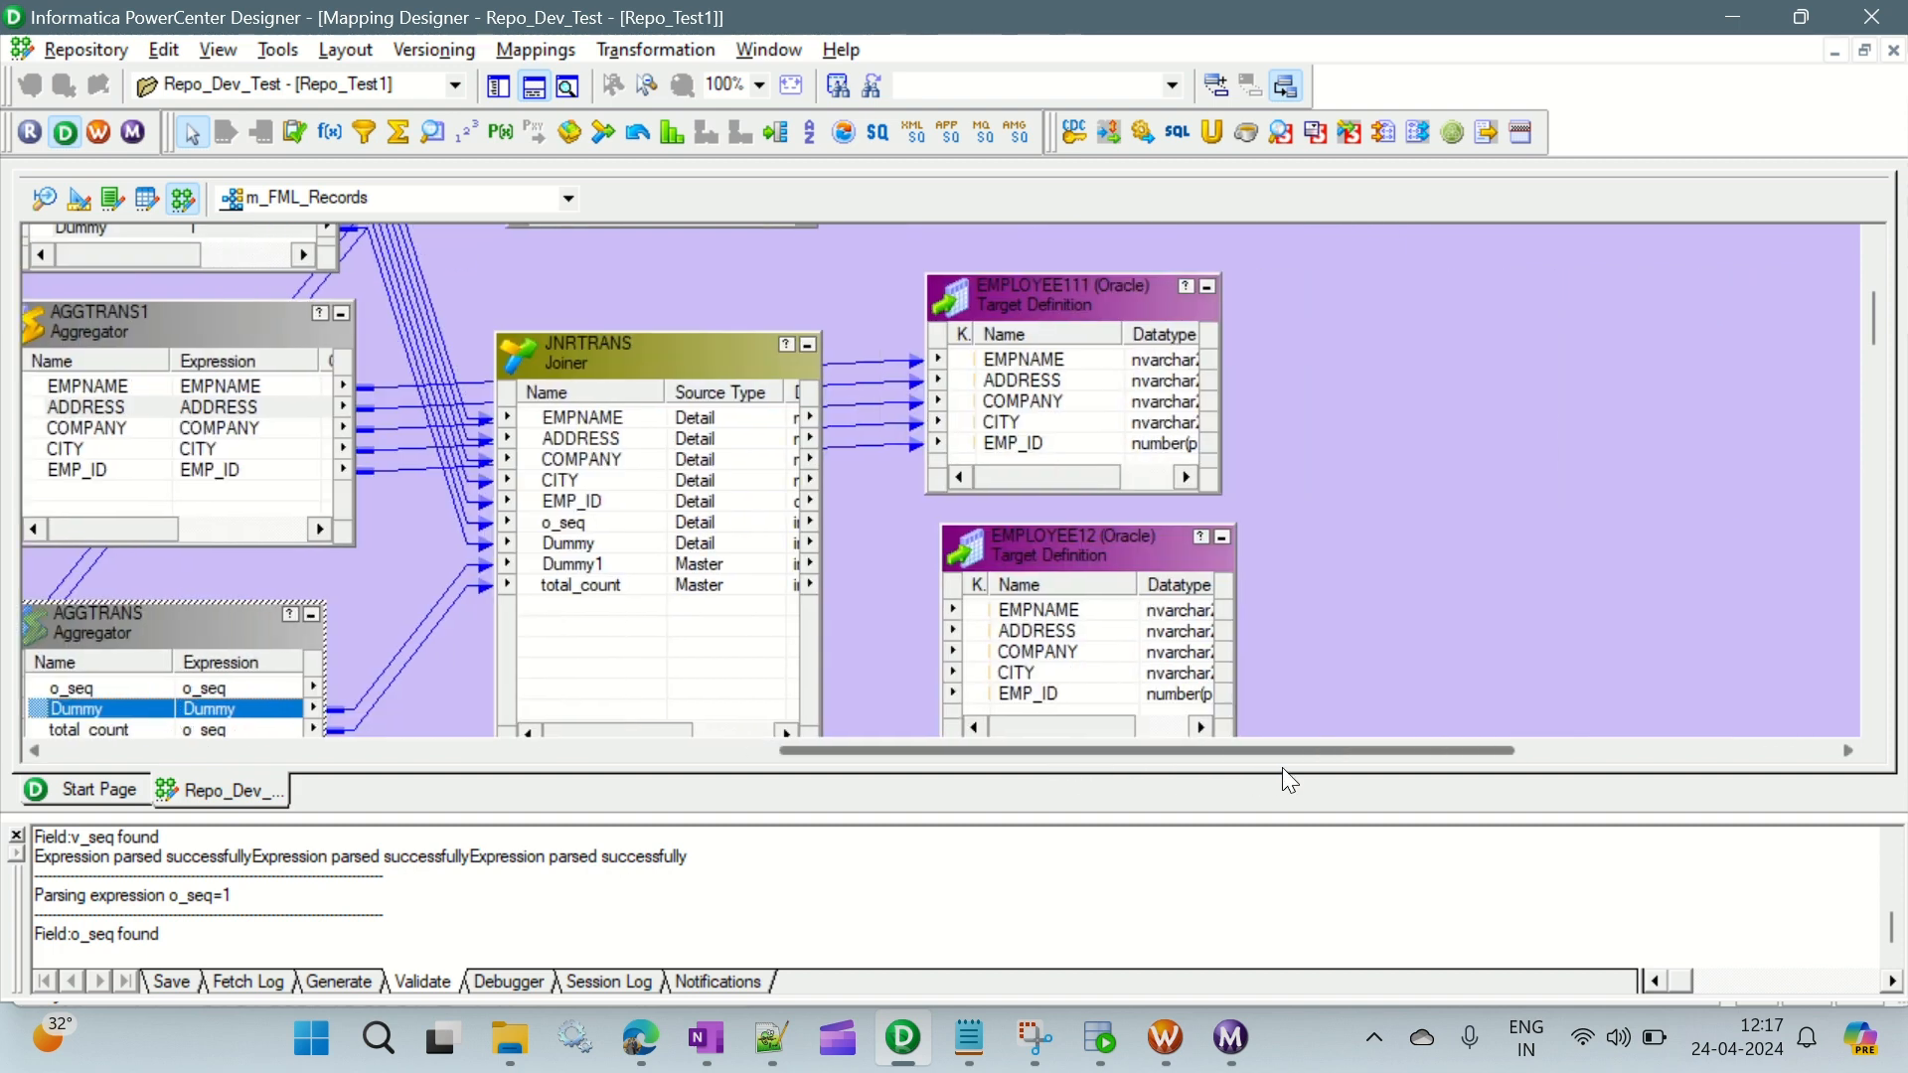
click(1063, 302)
click(1210, 287)
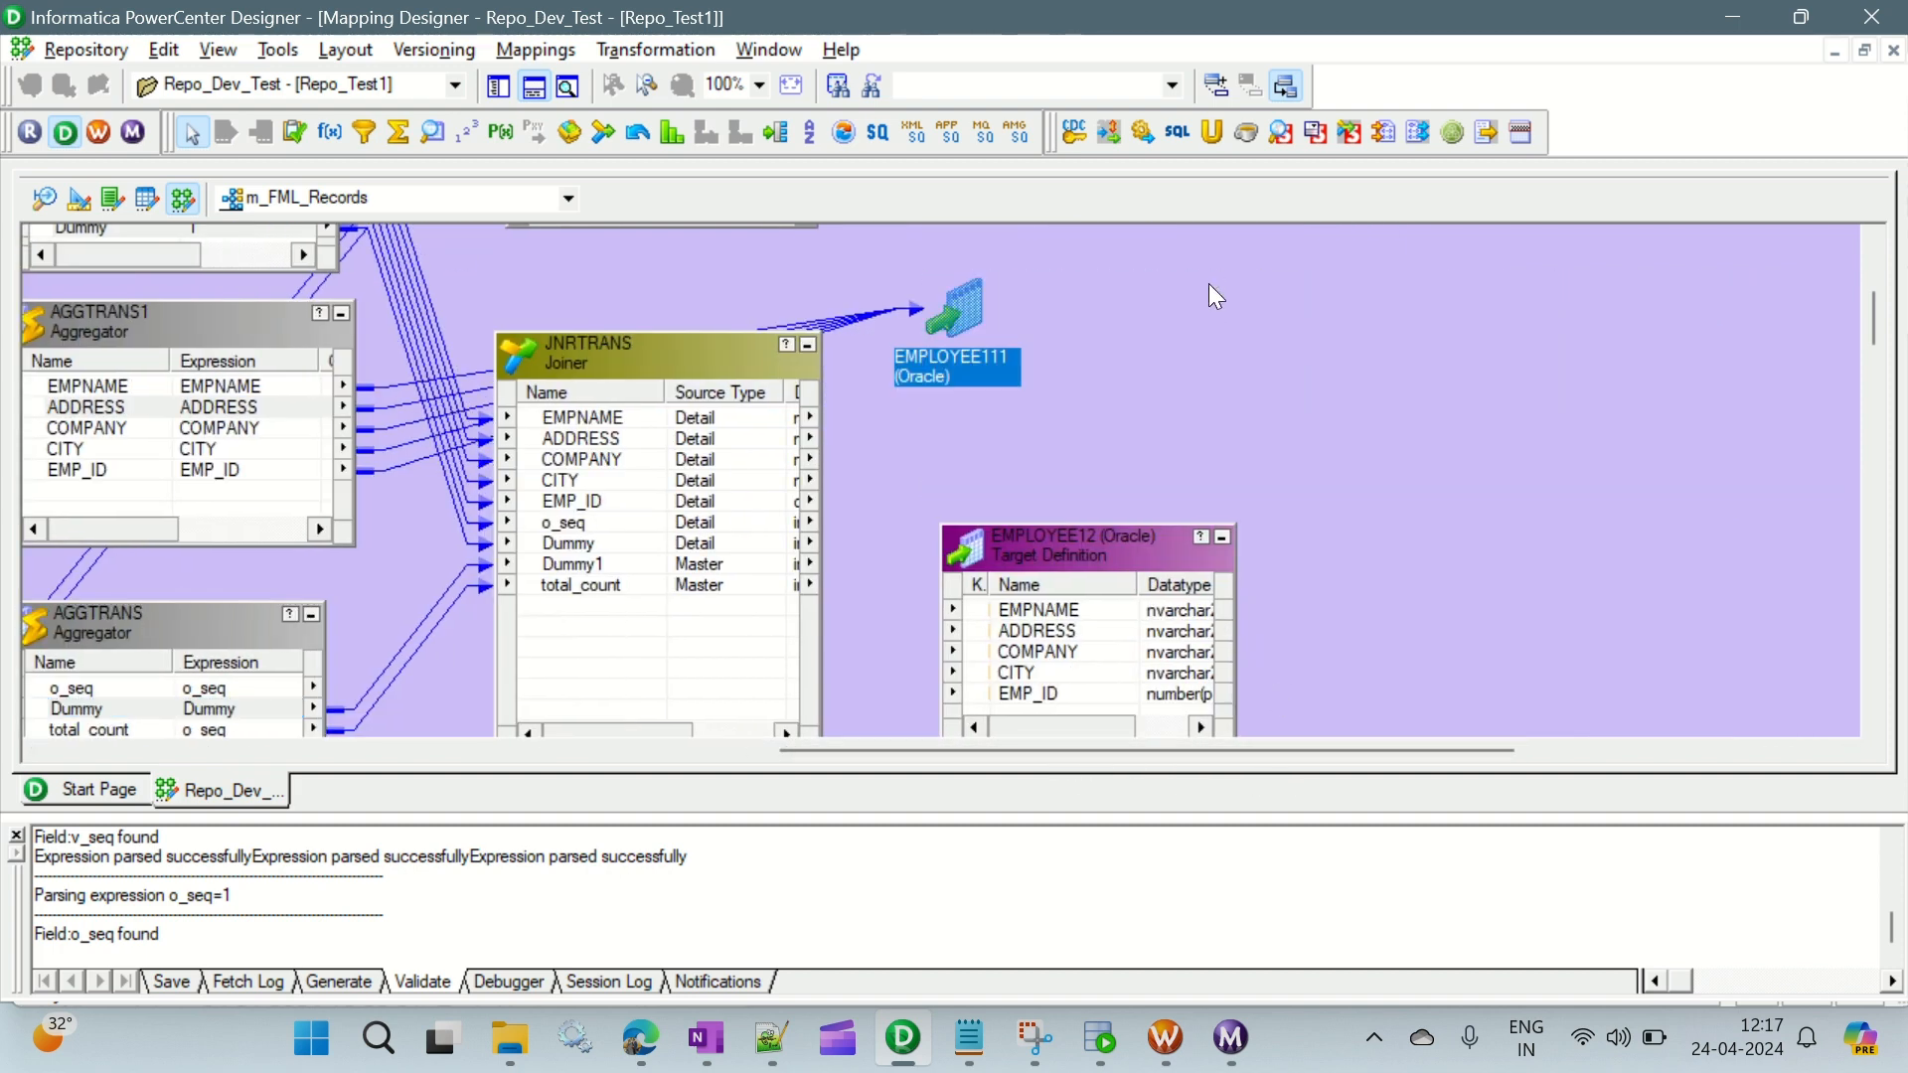
drag(951, 266, 954, 256)
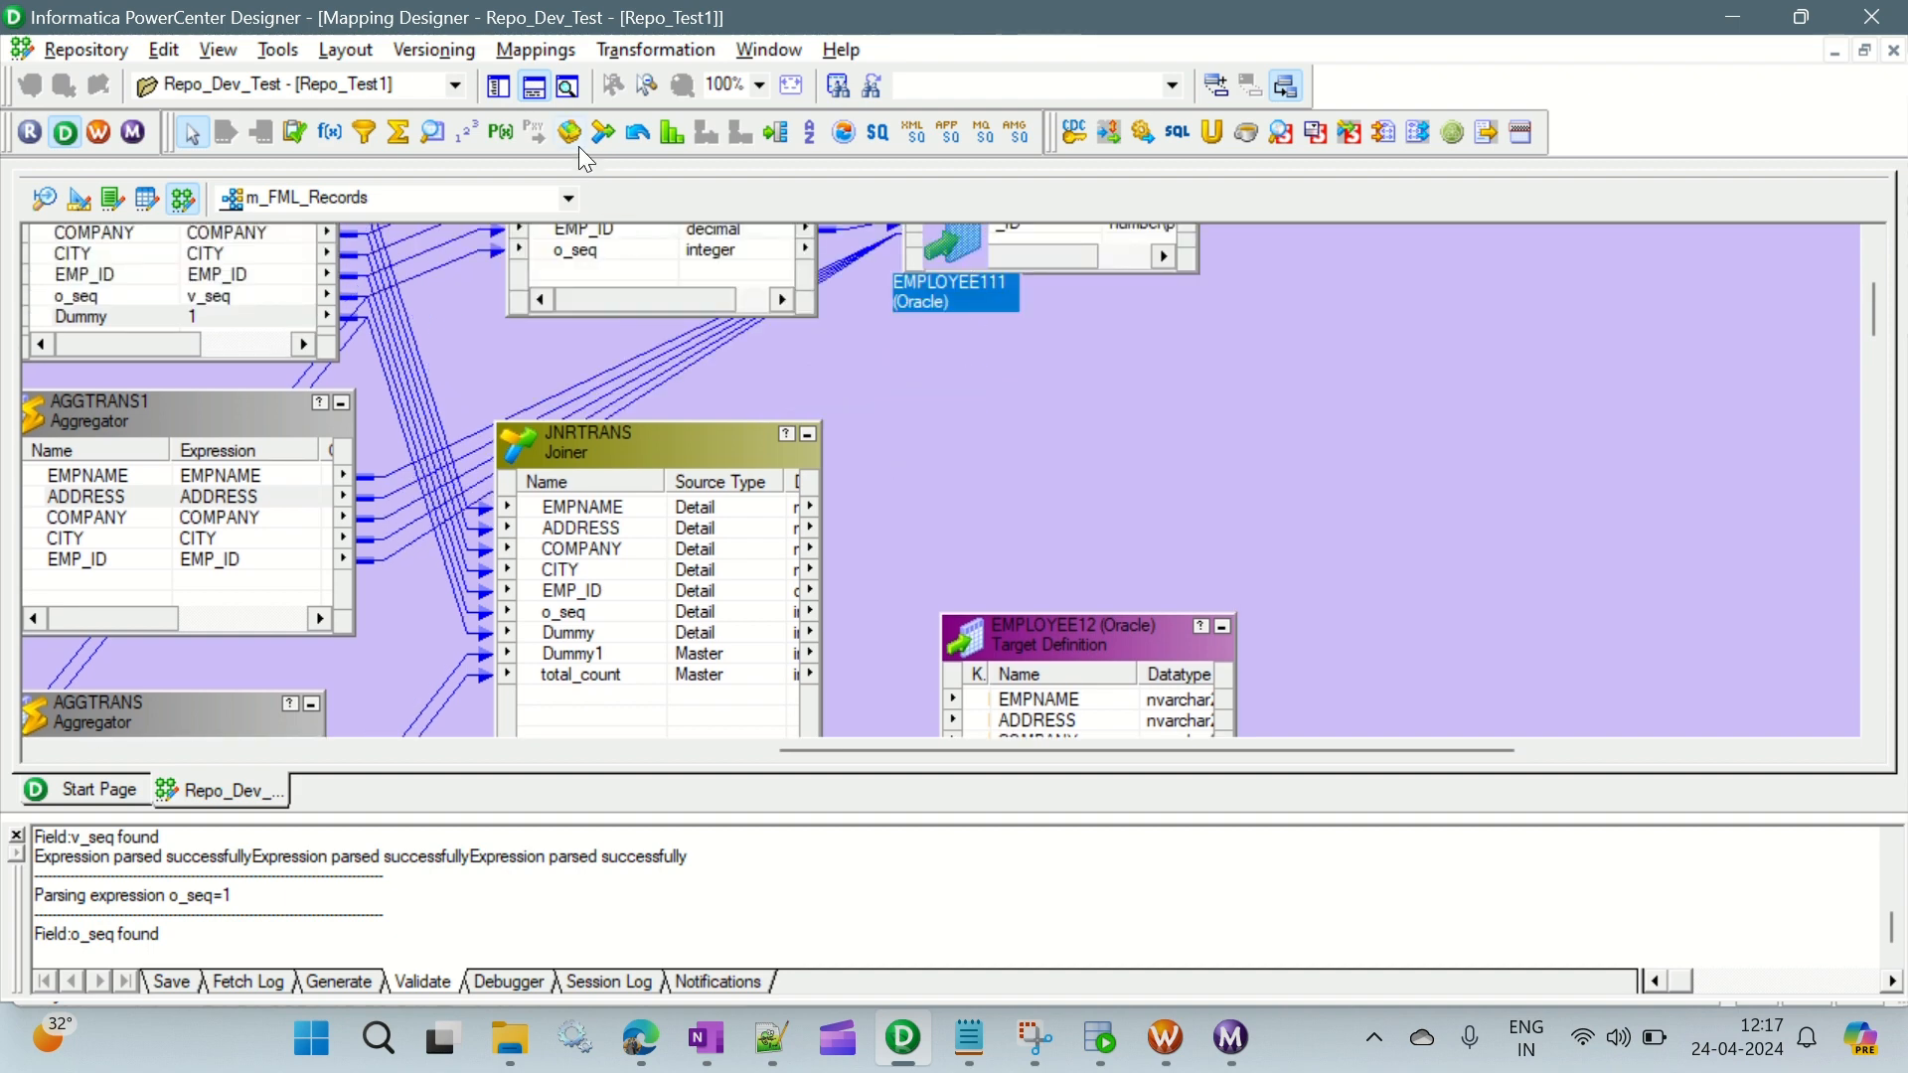
click(534, 88)
- Move EMPLOYEE12 farther from the joiner, lower JNRTRANS slightly, and place the EMPLOYEE111 icon in the gap above the joiner
drag(1117, 639, 1471, 380)
click(730, 457)
drag(731, 457, 733, 554)
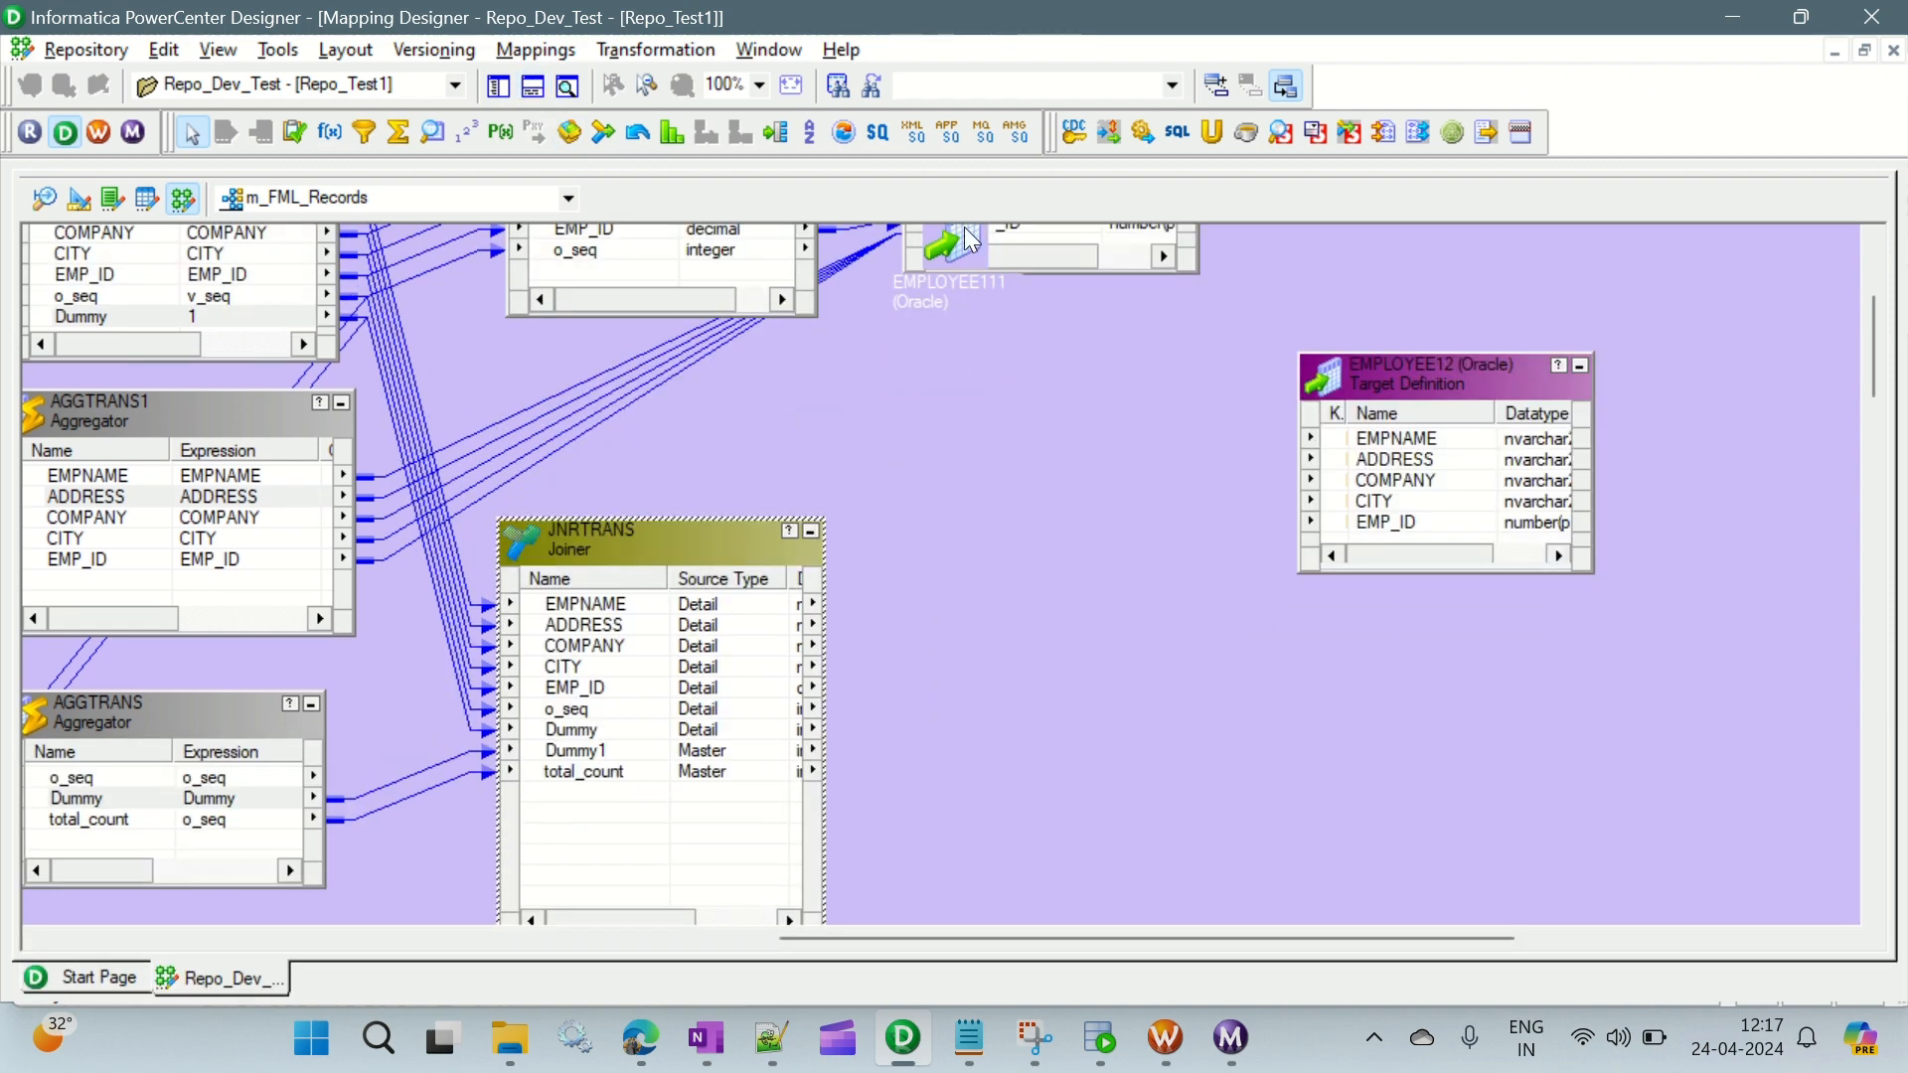
drag(1004, 308, 1007, 456)
click(966, 580)
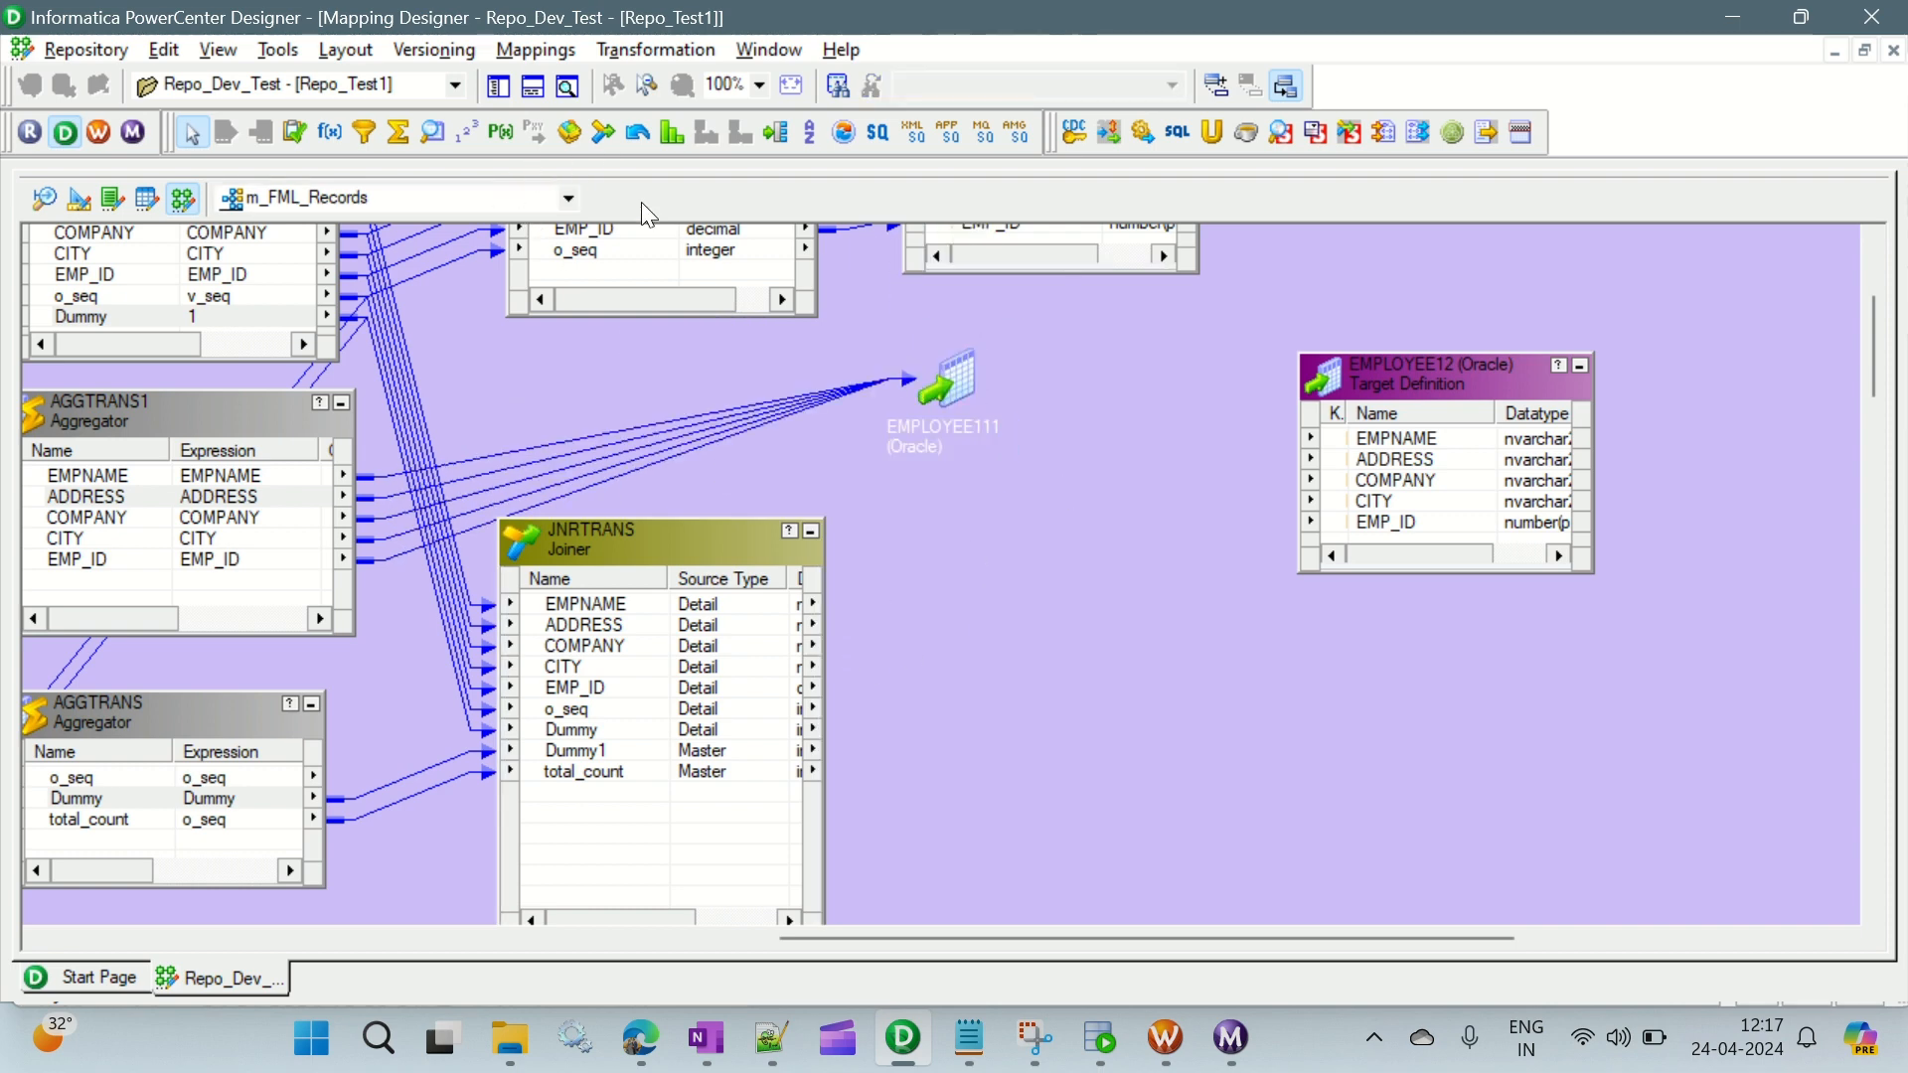
- Add a Router transformation beside JNRTRANS and shift the EMPLOYEE12 target farther away to make room
click(778, 137)
drag(975, 537, 1272, 905)
drag(1441, 373, 1602, 344)
- Link the JNRTRANS ports EMPNAME through EMP_ID into the router RTRTRANS
click(592, 607)
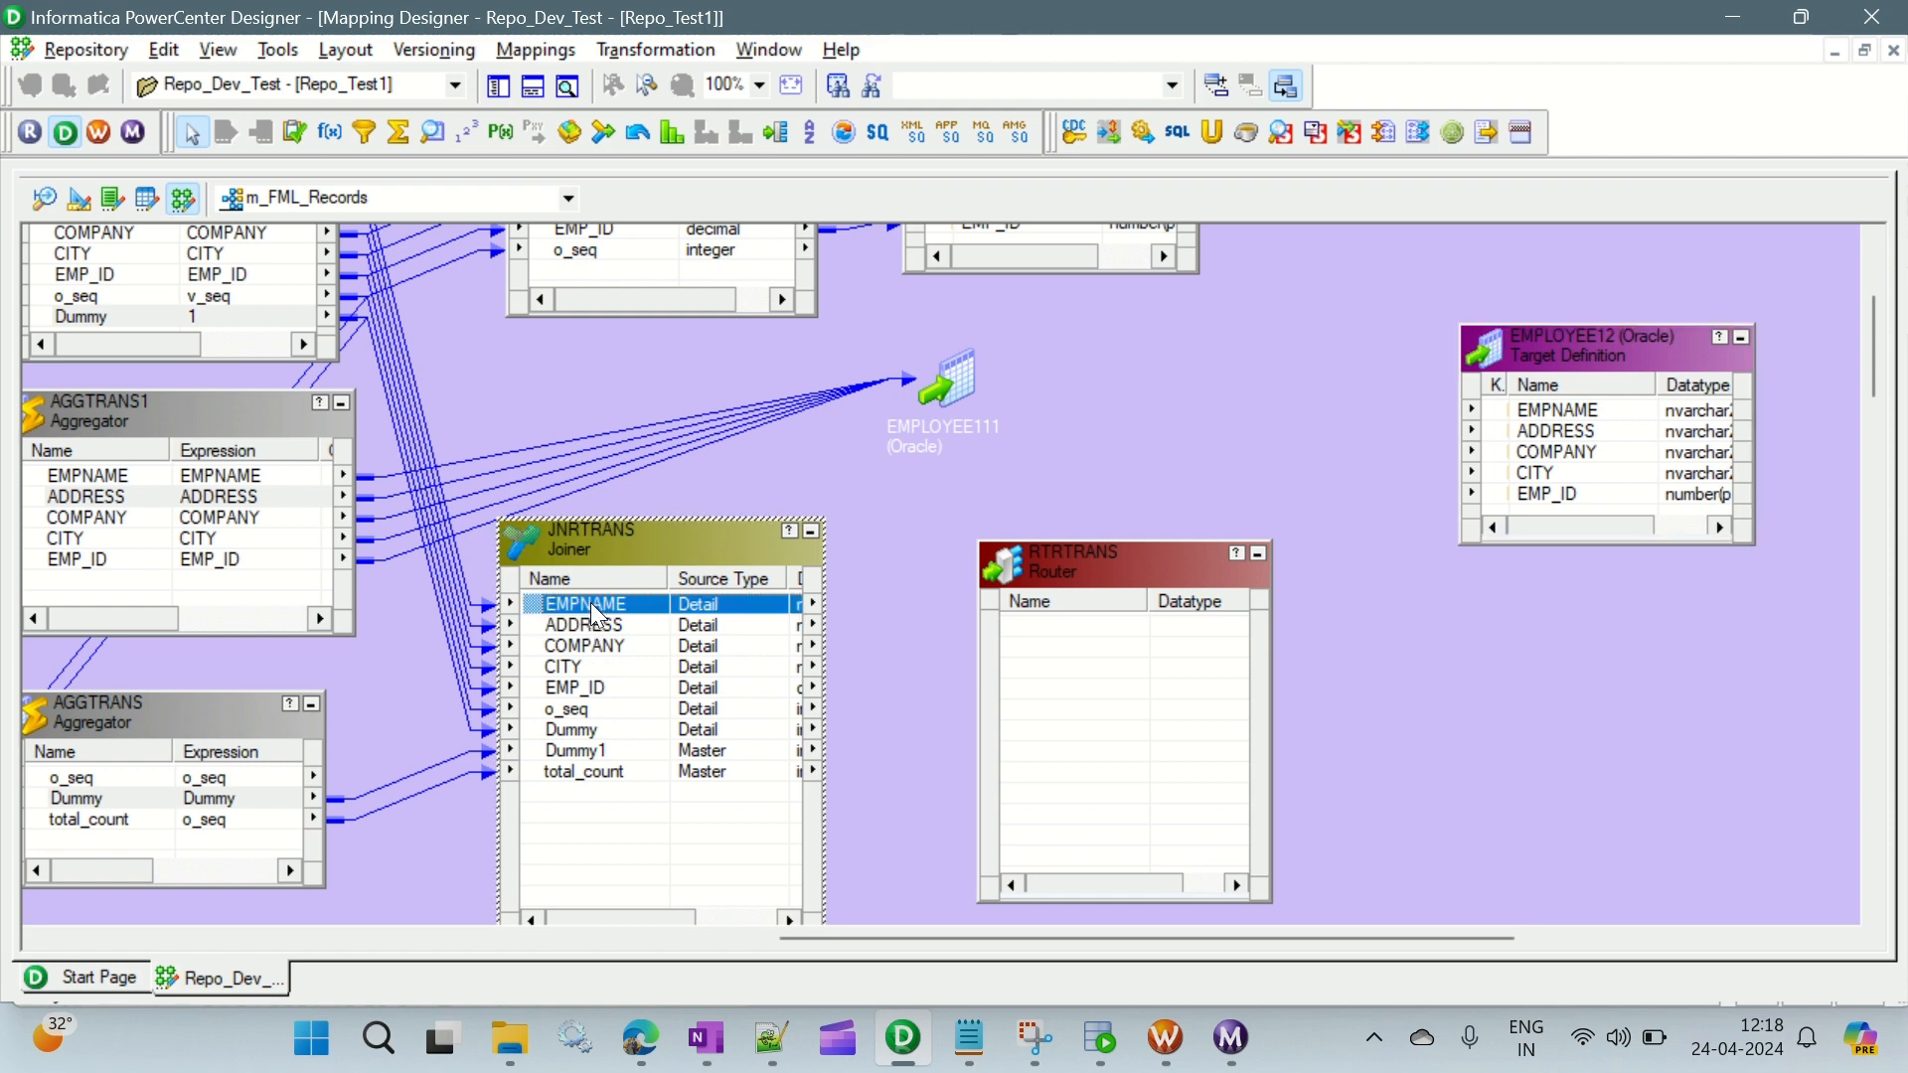
shift+click(587, 696)
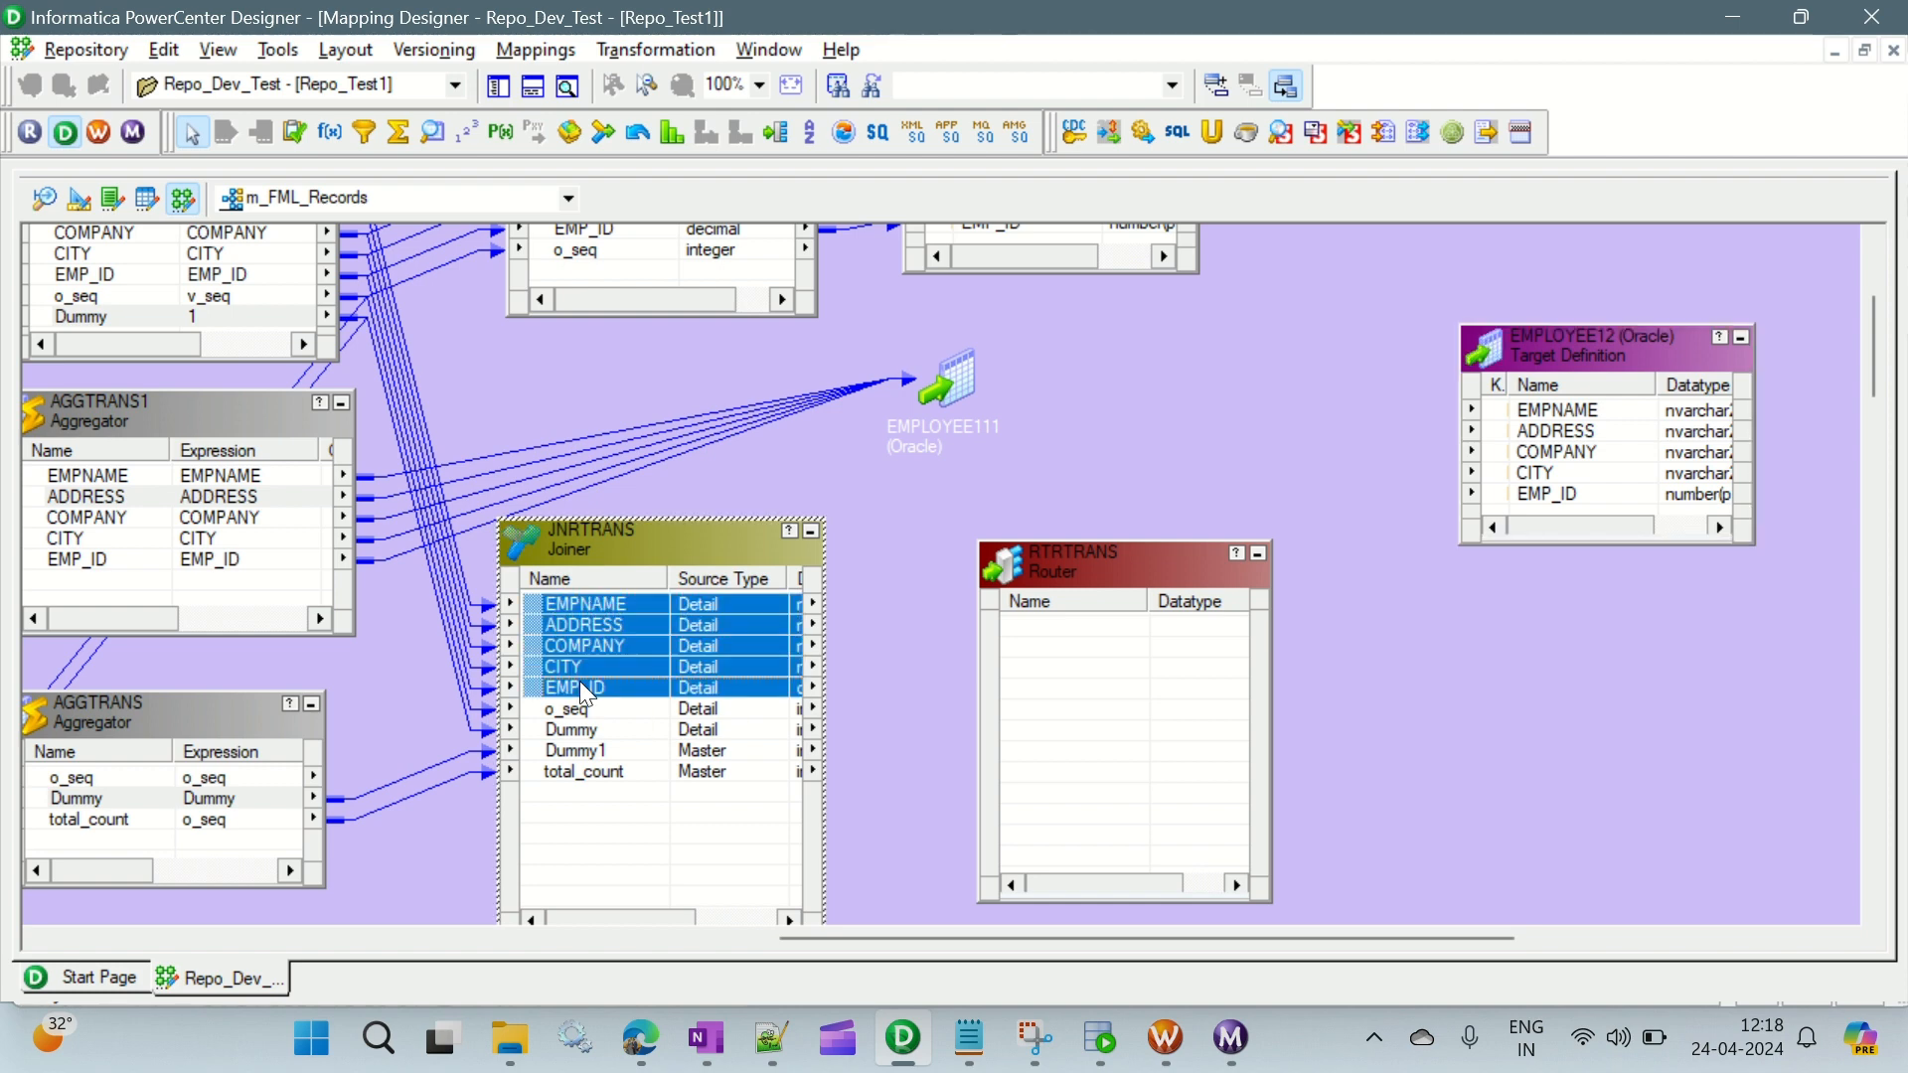
drag(586, 611, 1062, 624)
- Add two groups to RTRTRANS and name them First_record and Last_record
double_click(1106, 573)
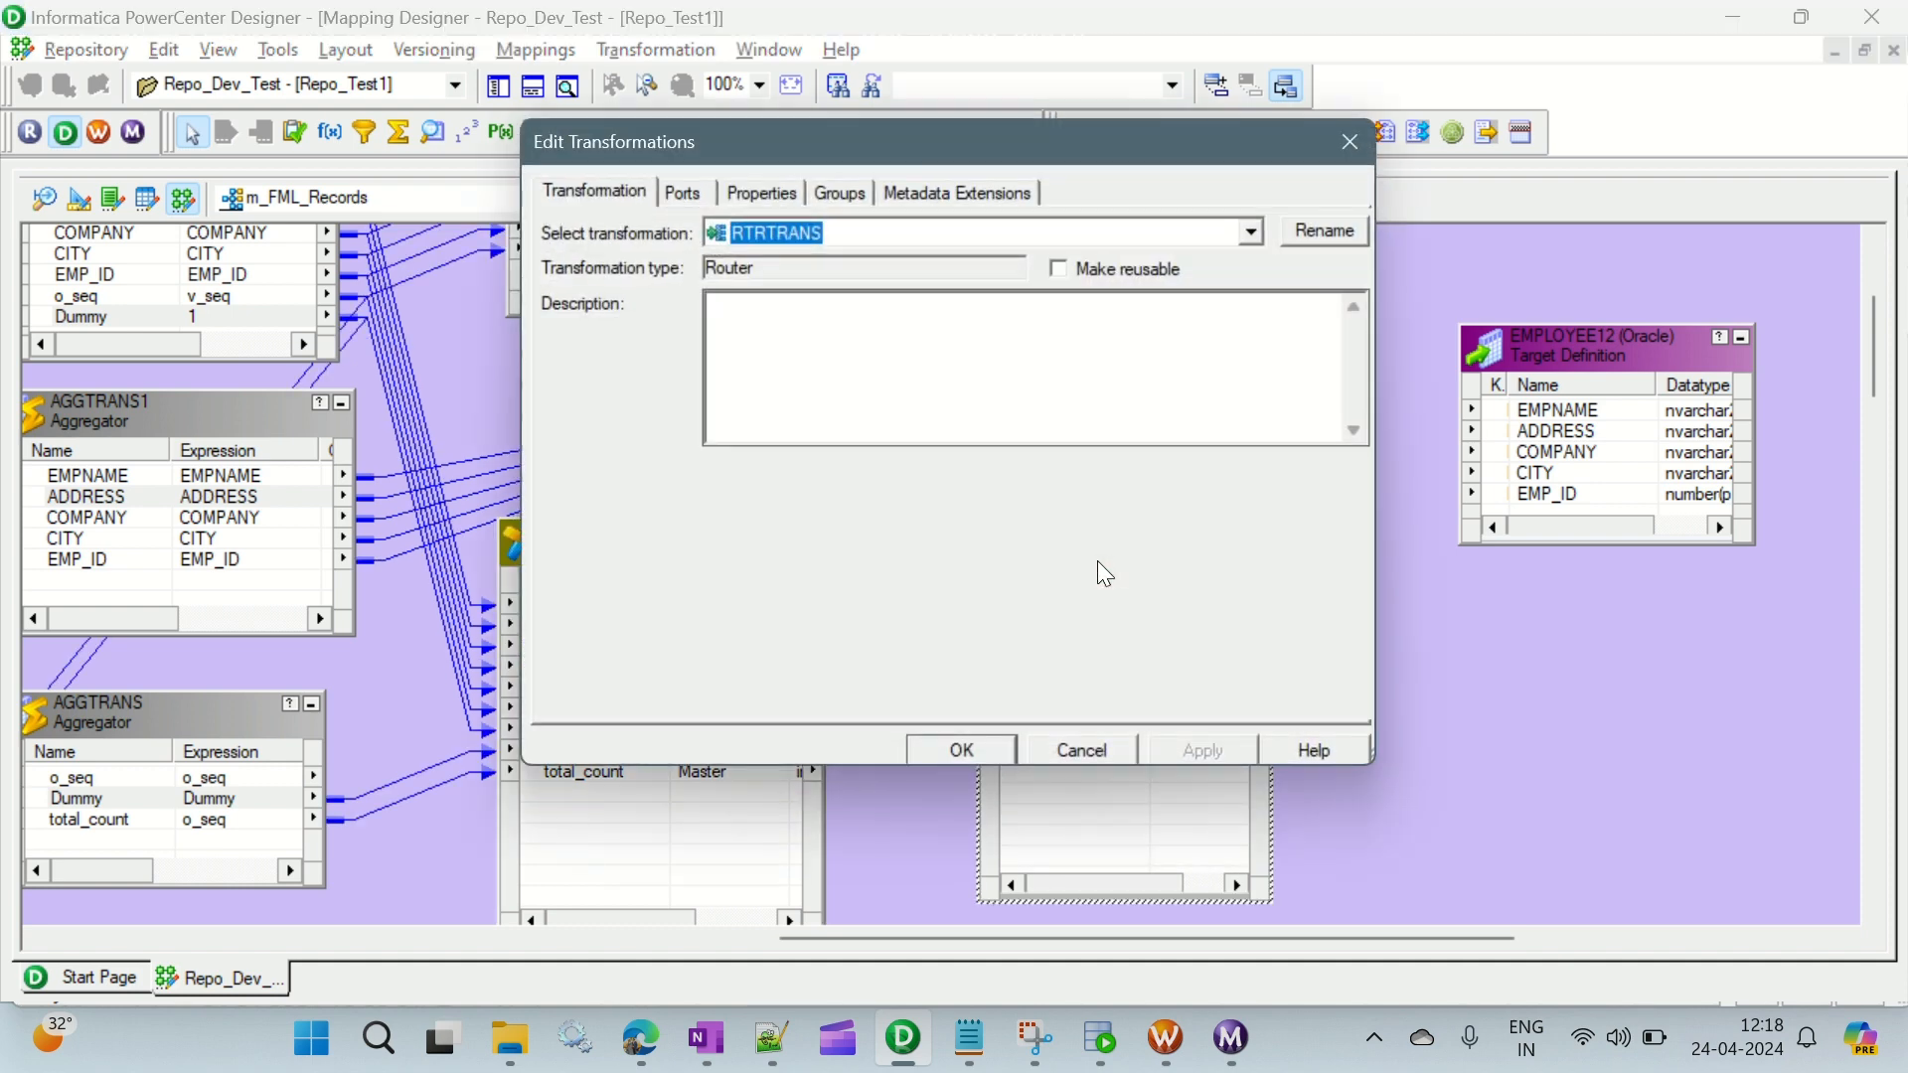
click(844, 195)
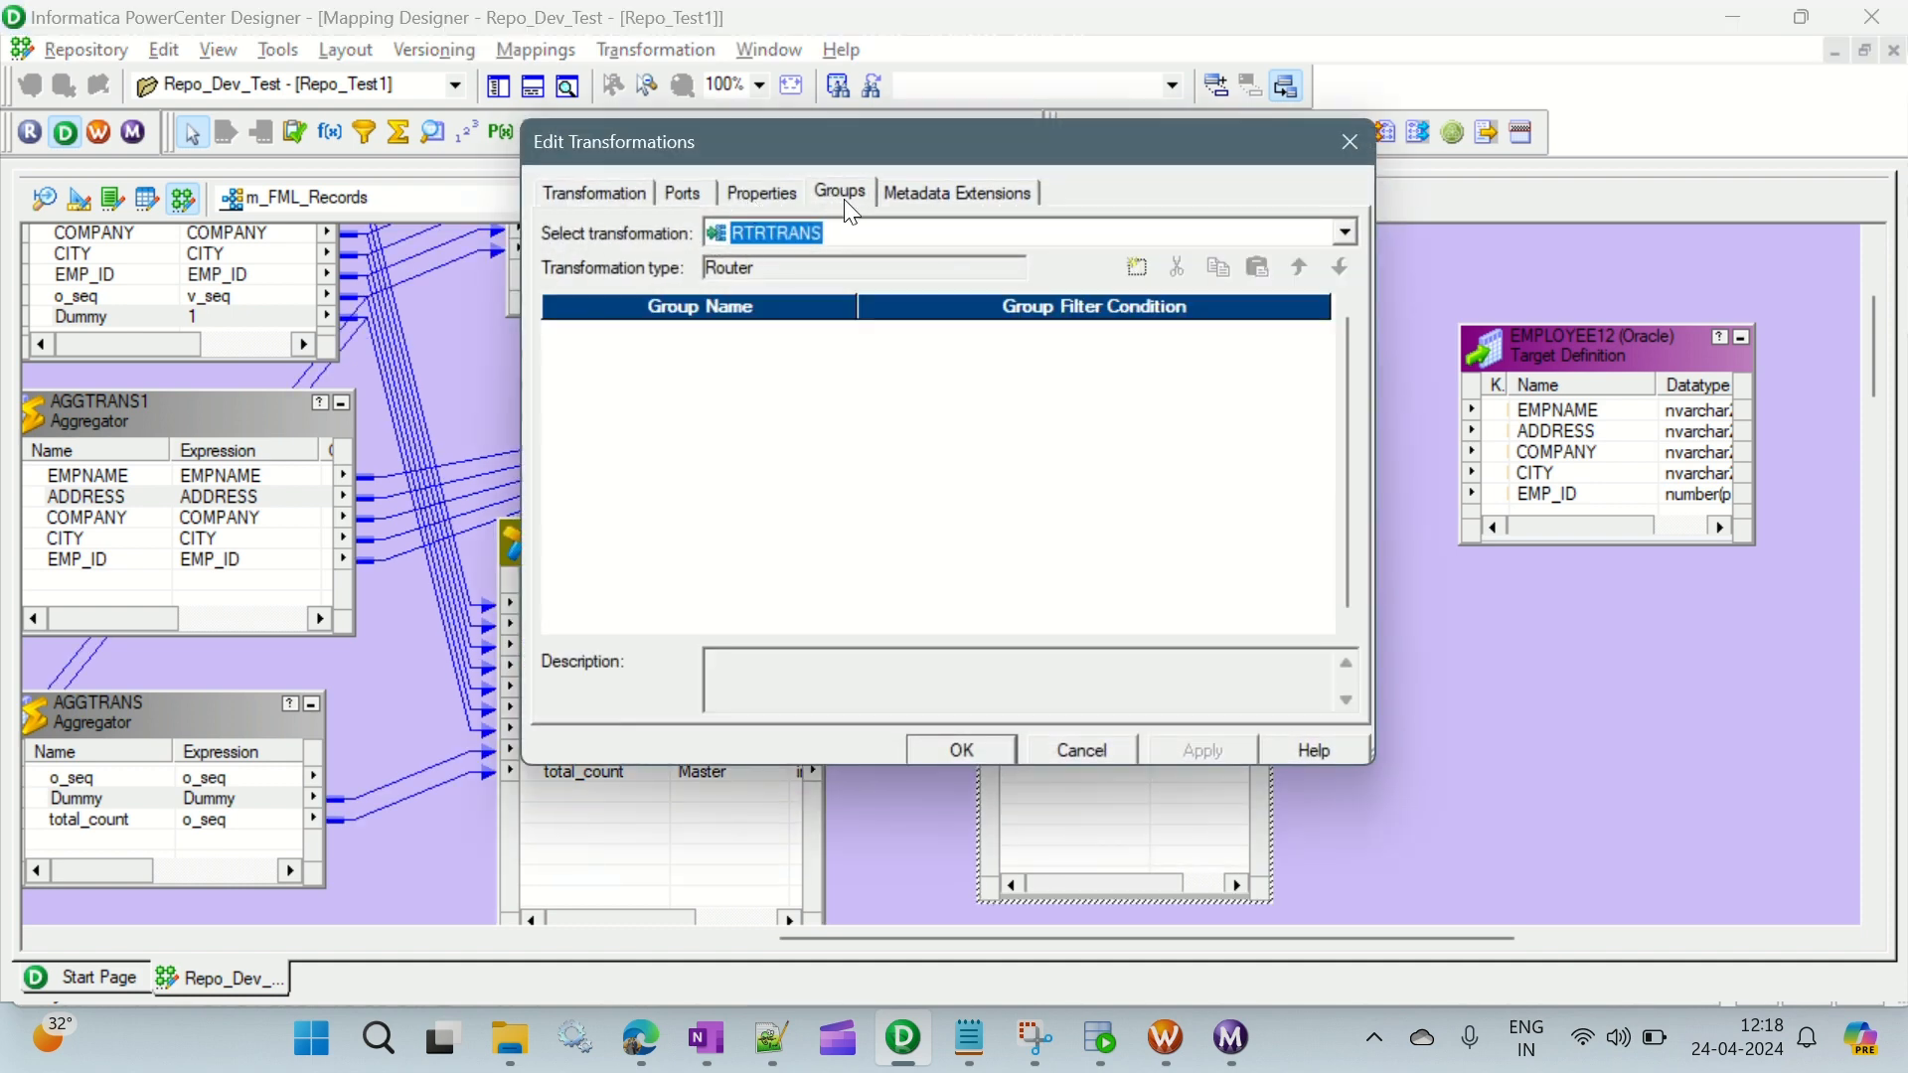
click(1141, 270)
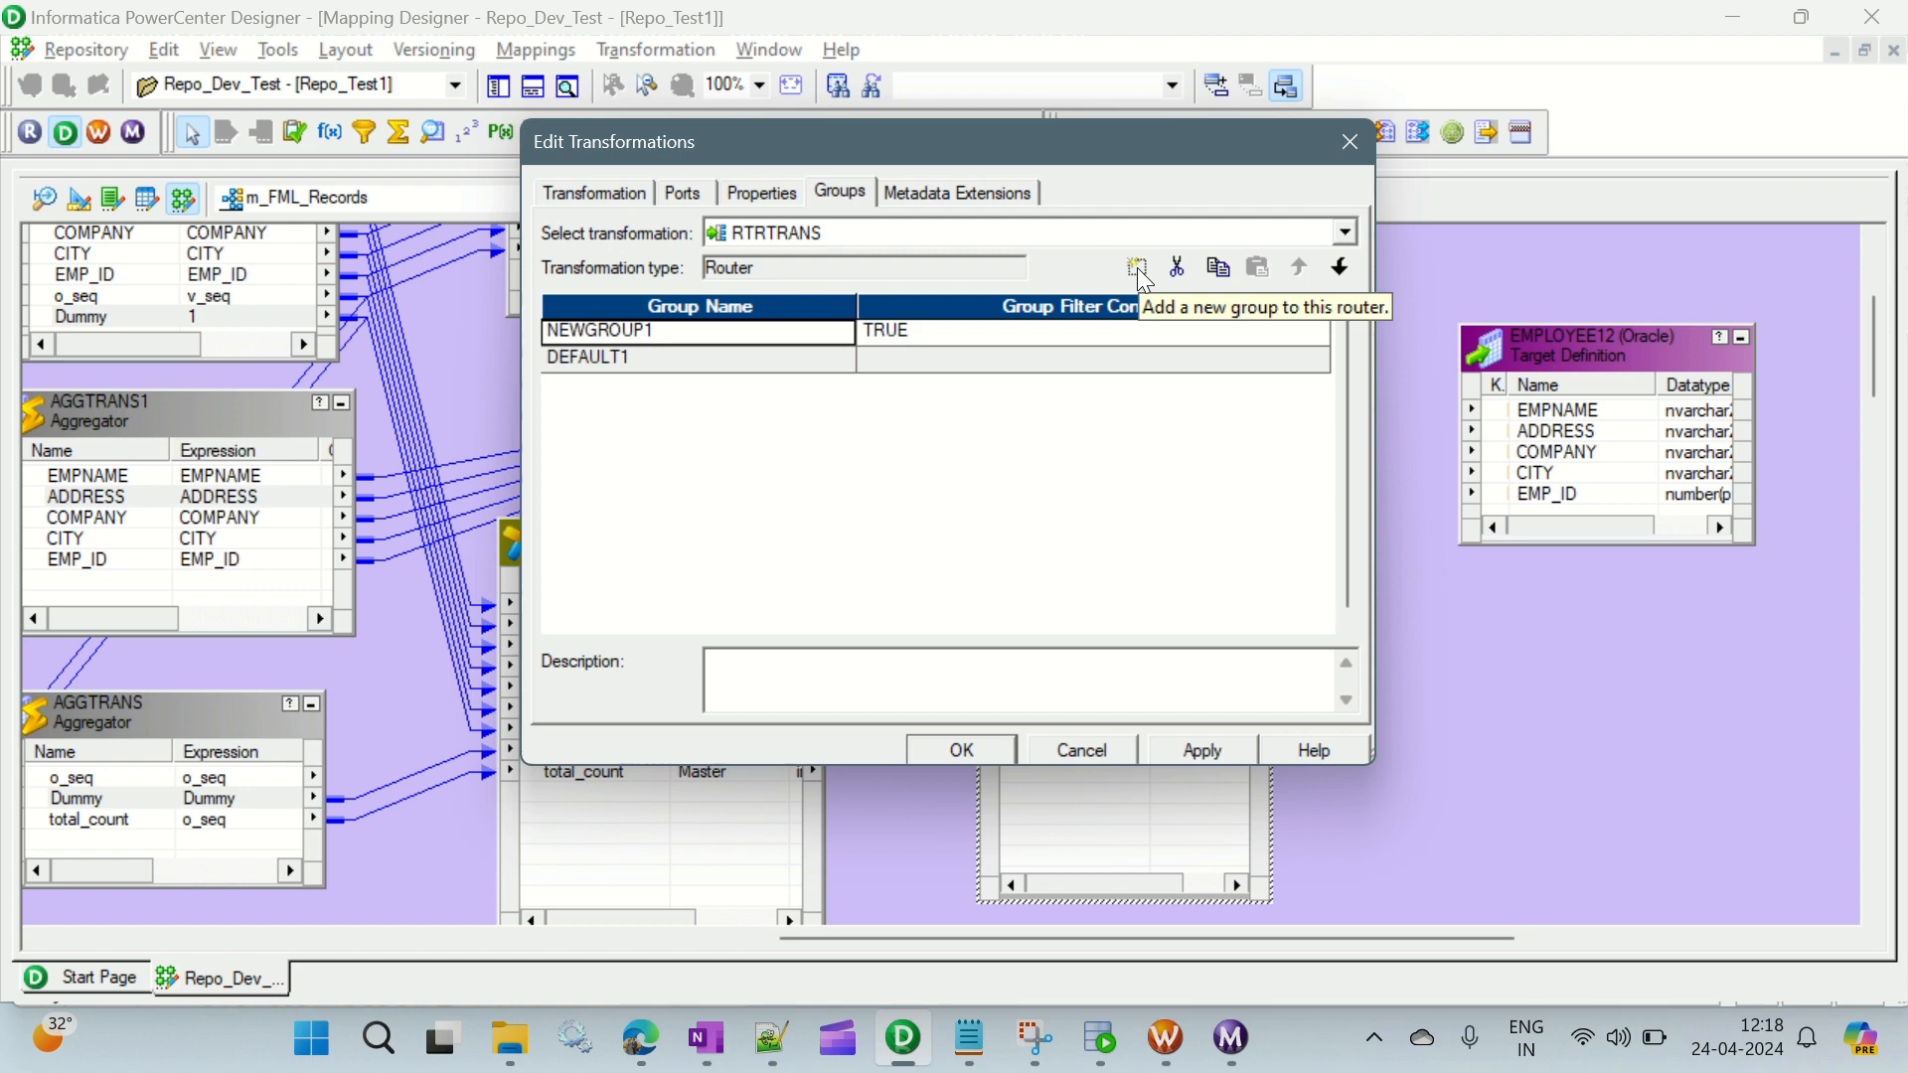
click(1141, 270)
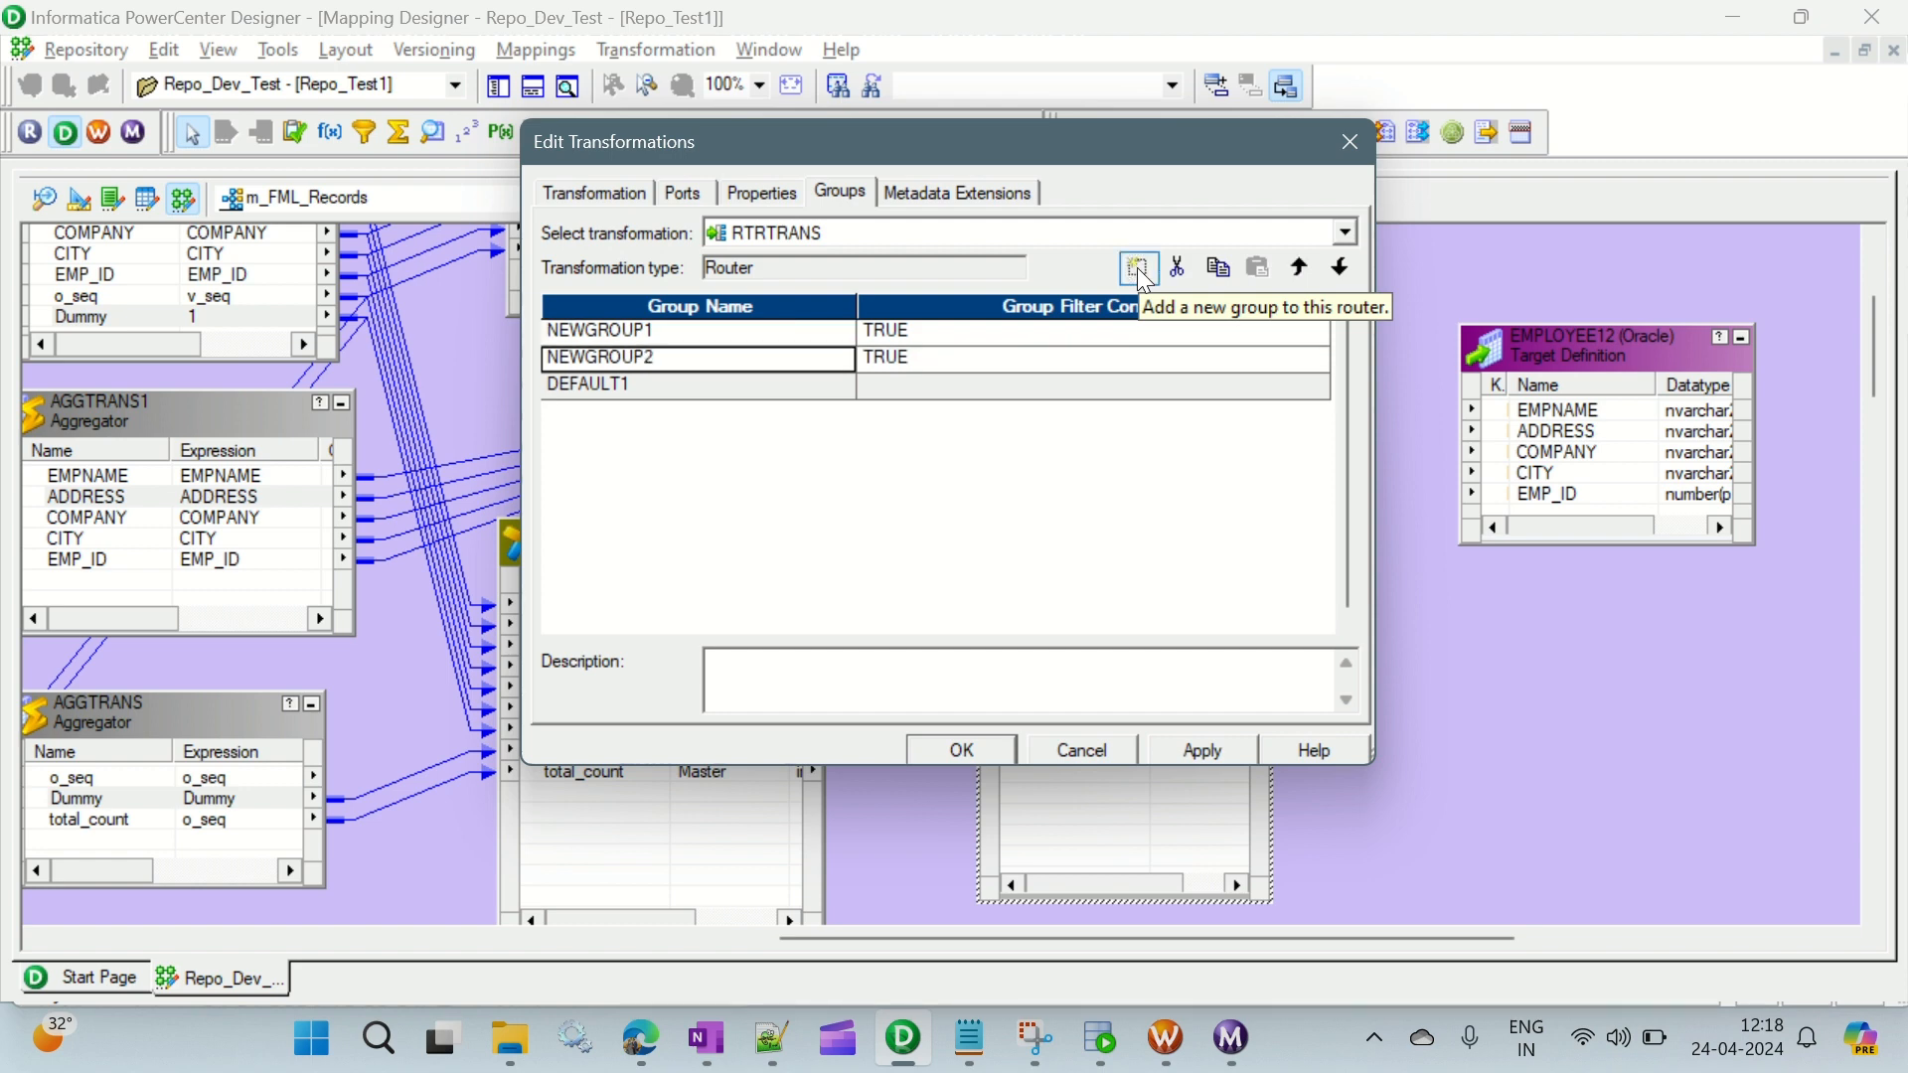
click(668, 333)
click(661, 330)
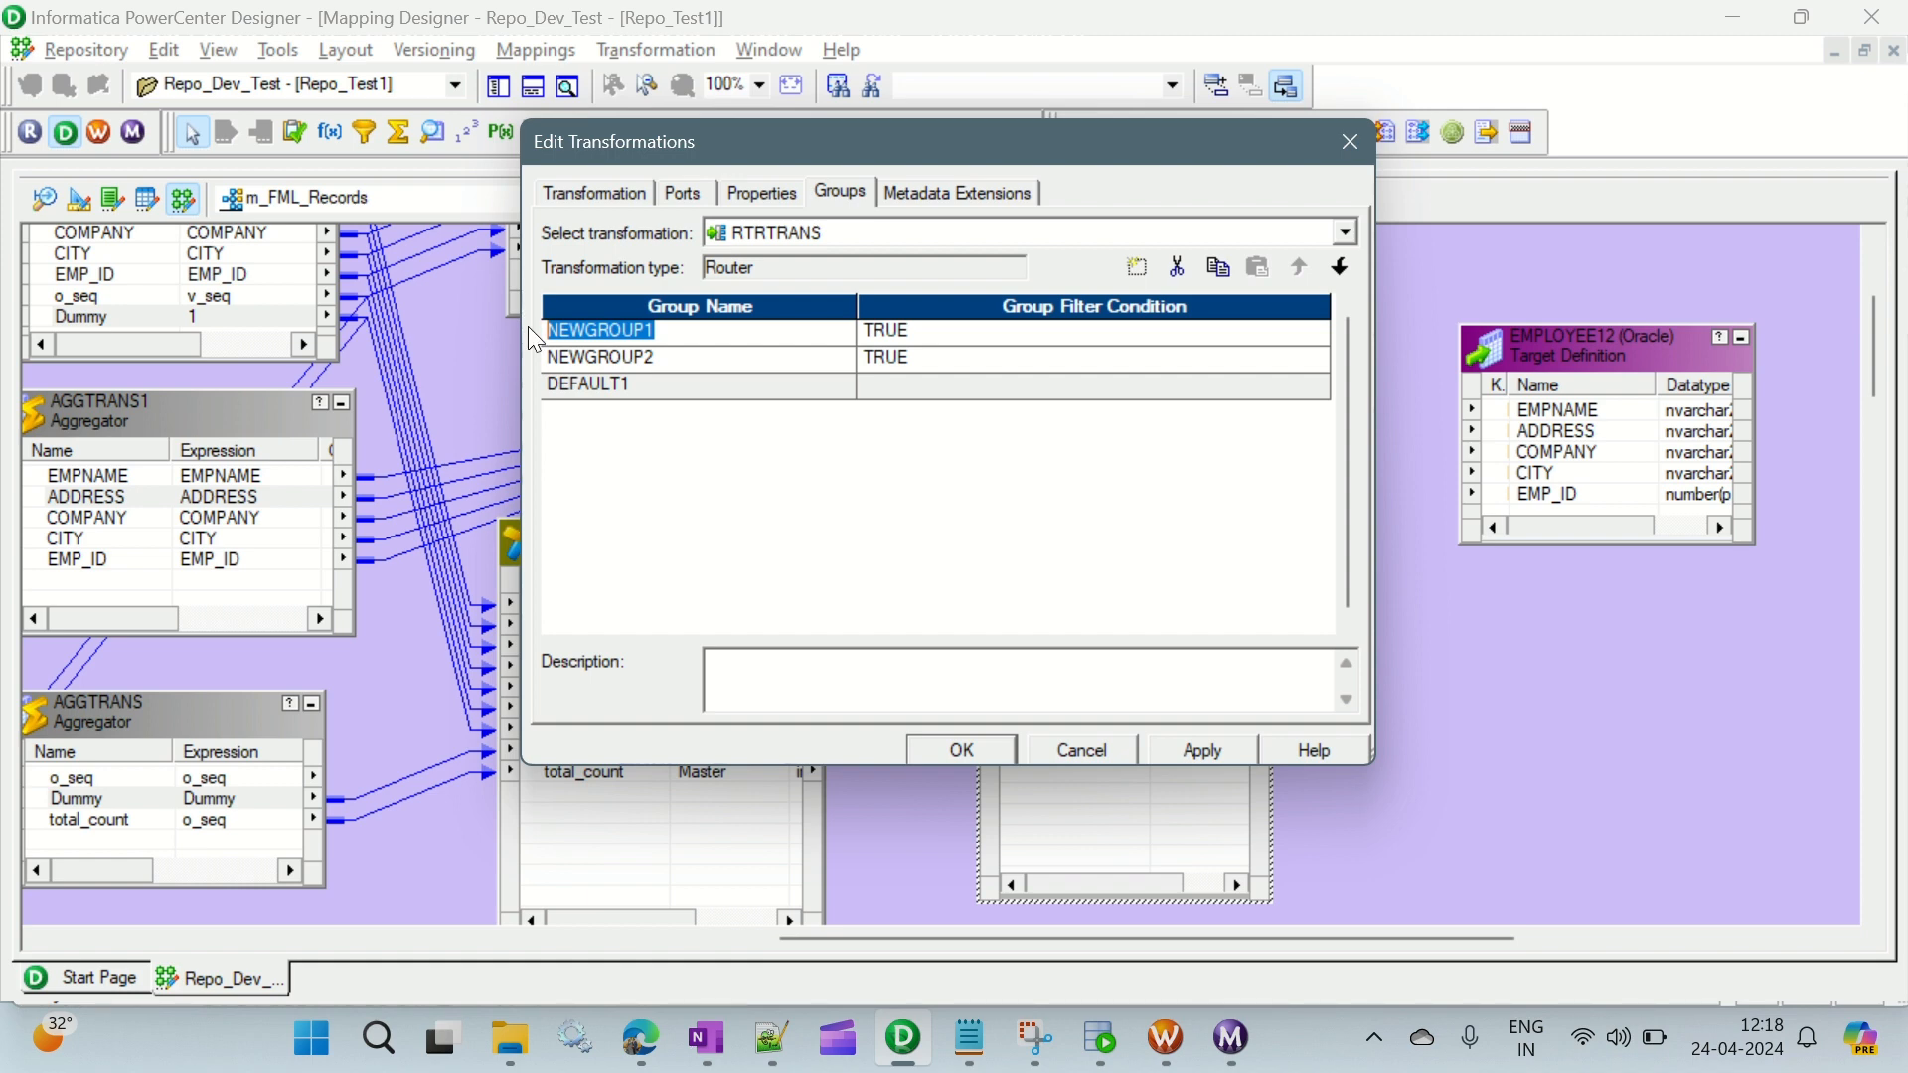
text(First_record)
click(666, 357)
click(664, 358)
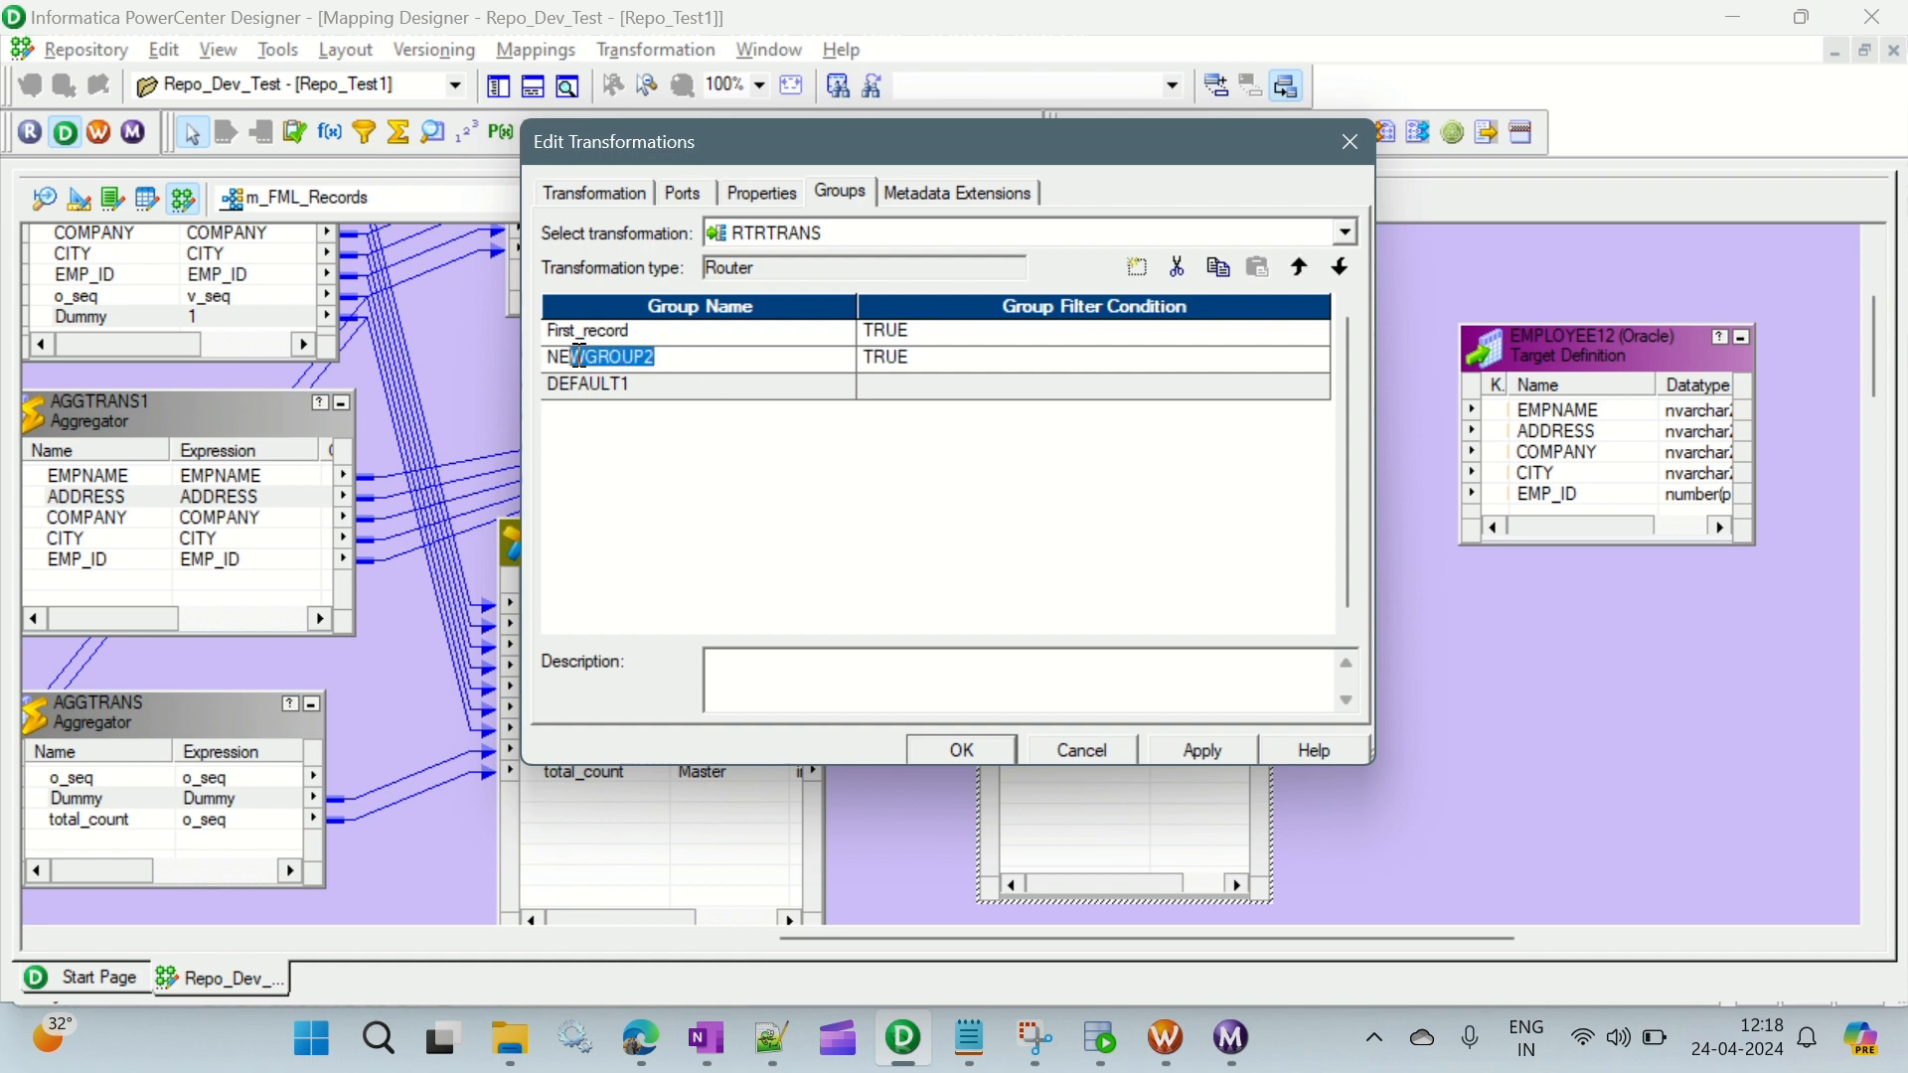
text(Last_record)
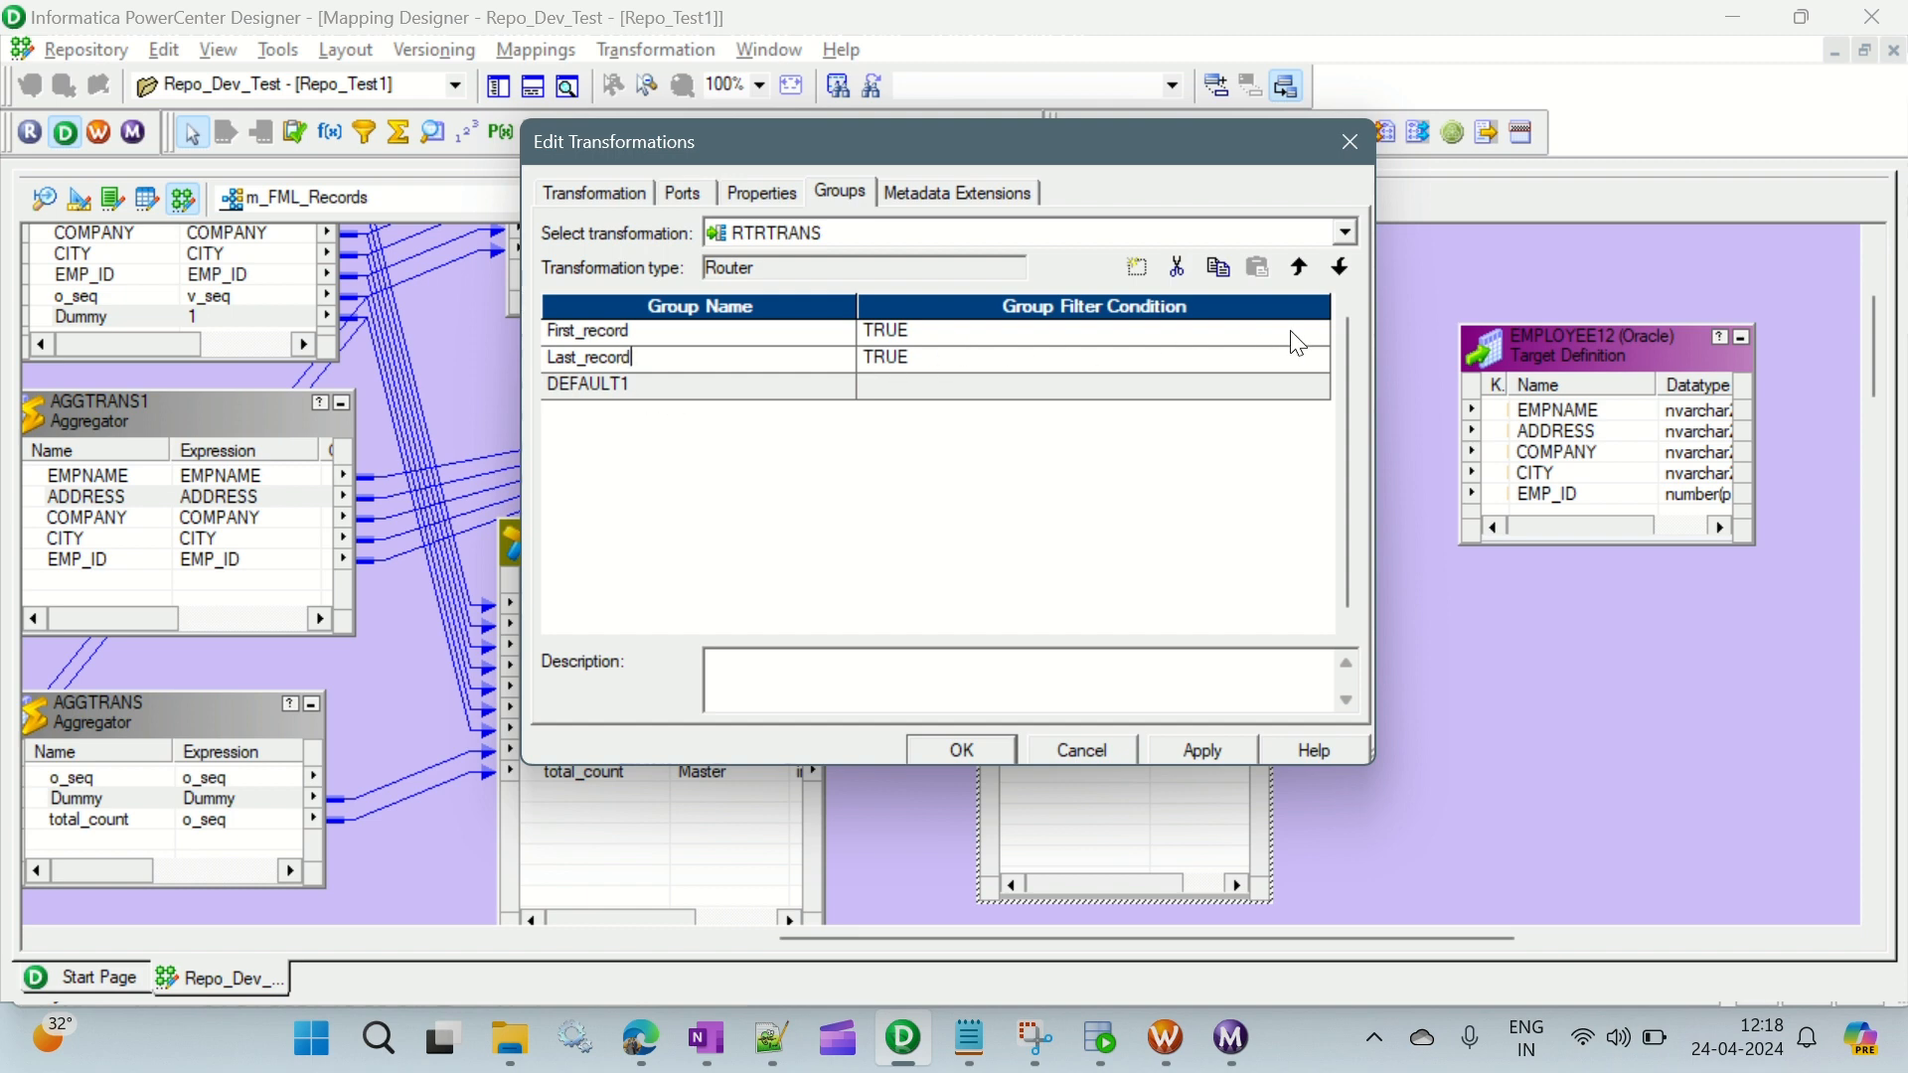
click(1317, 336)
click(1319, 334)
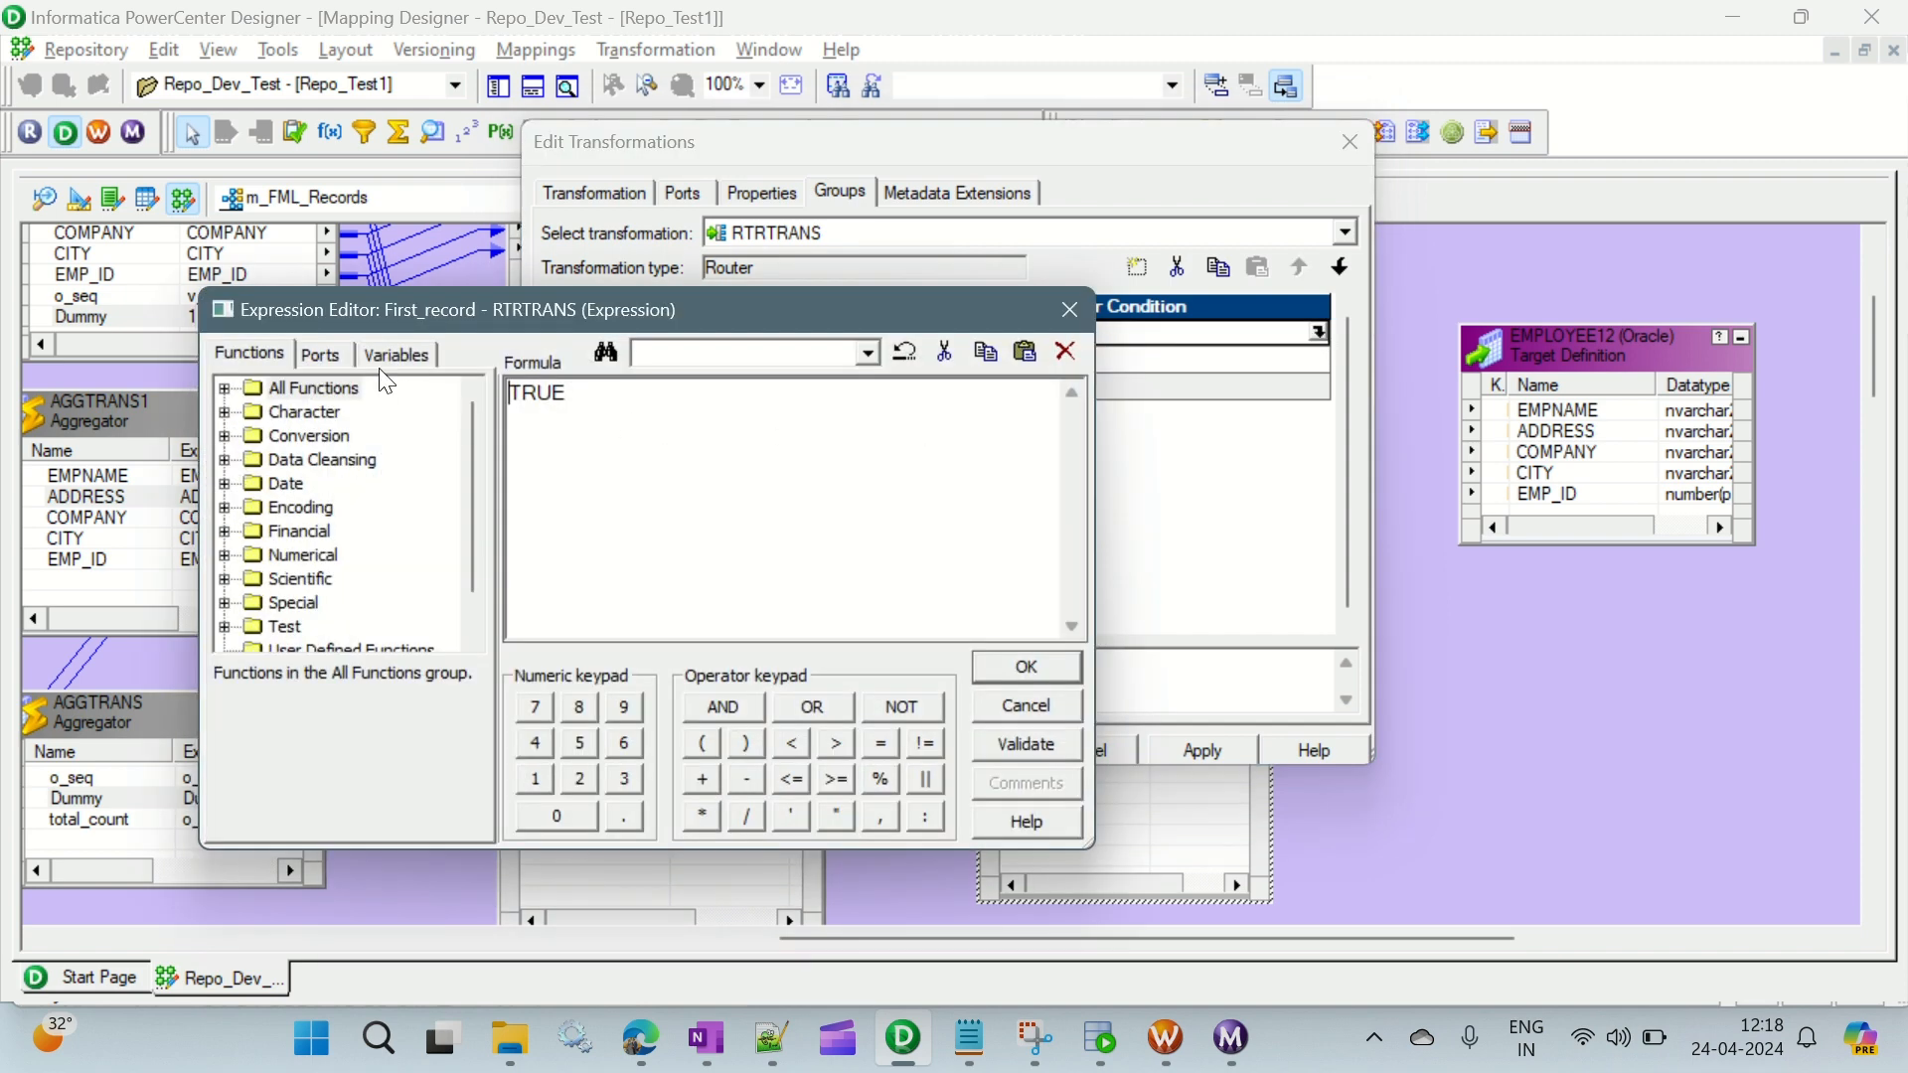
click(338, 358)
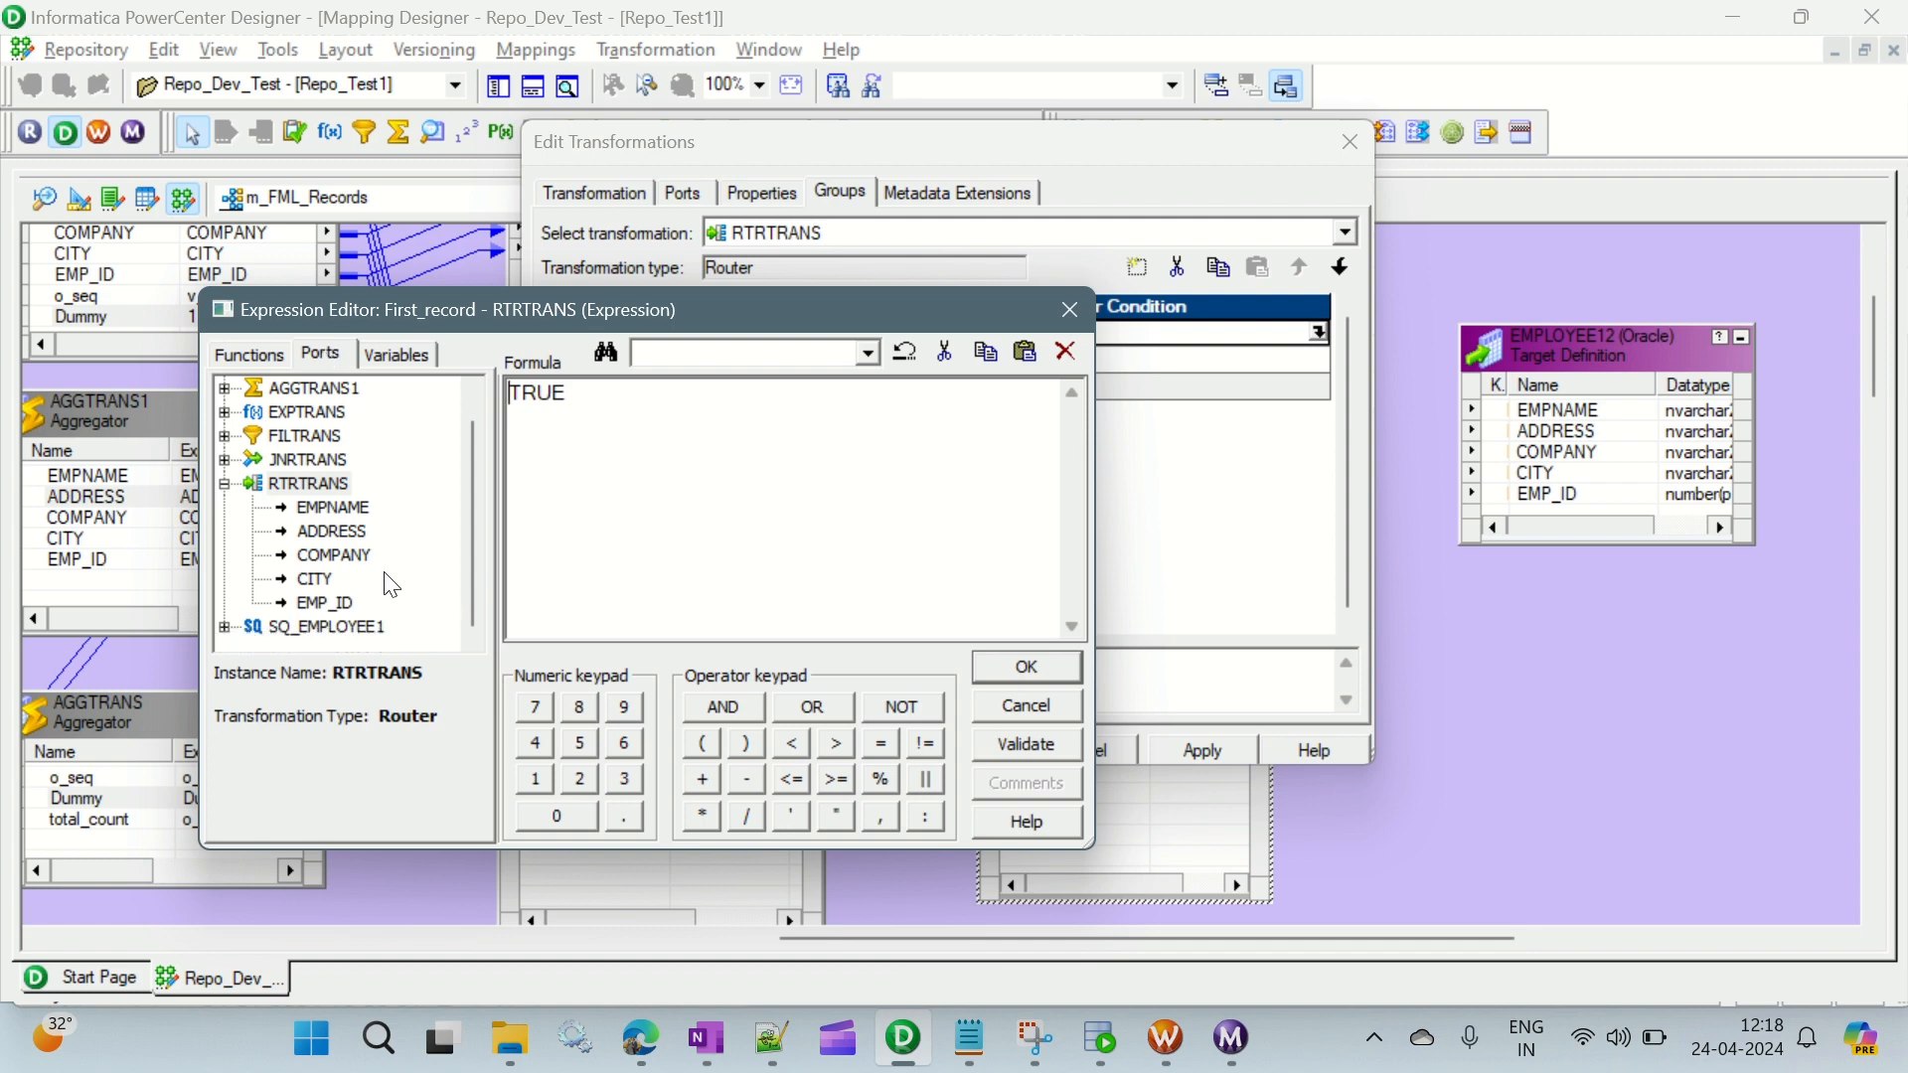
click(1071, 310)
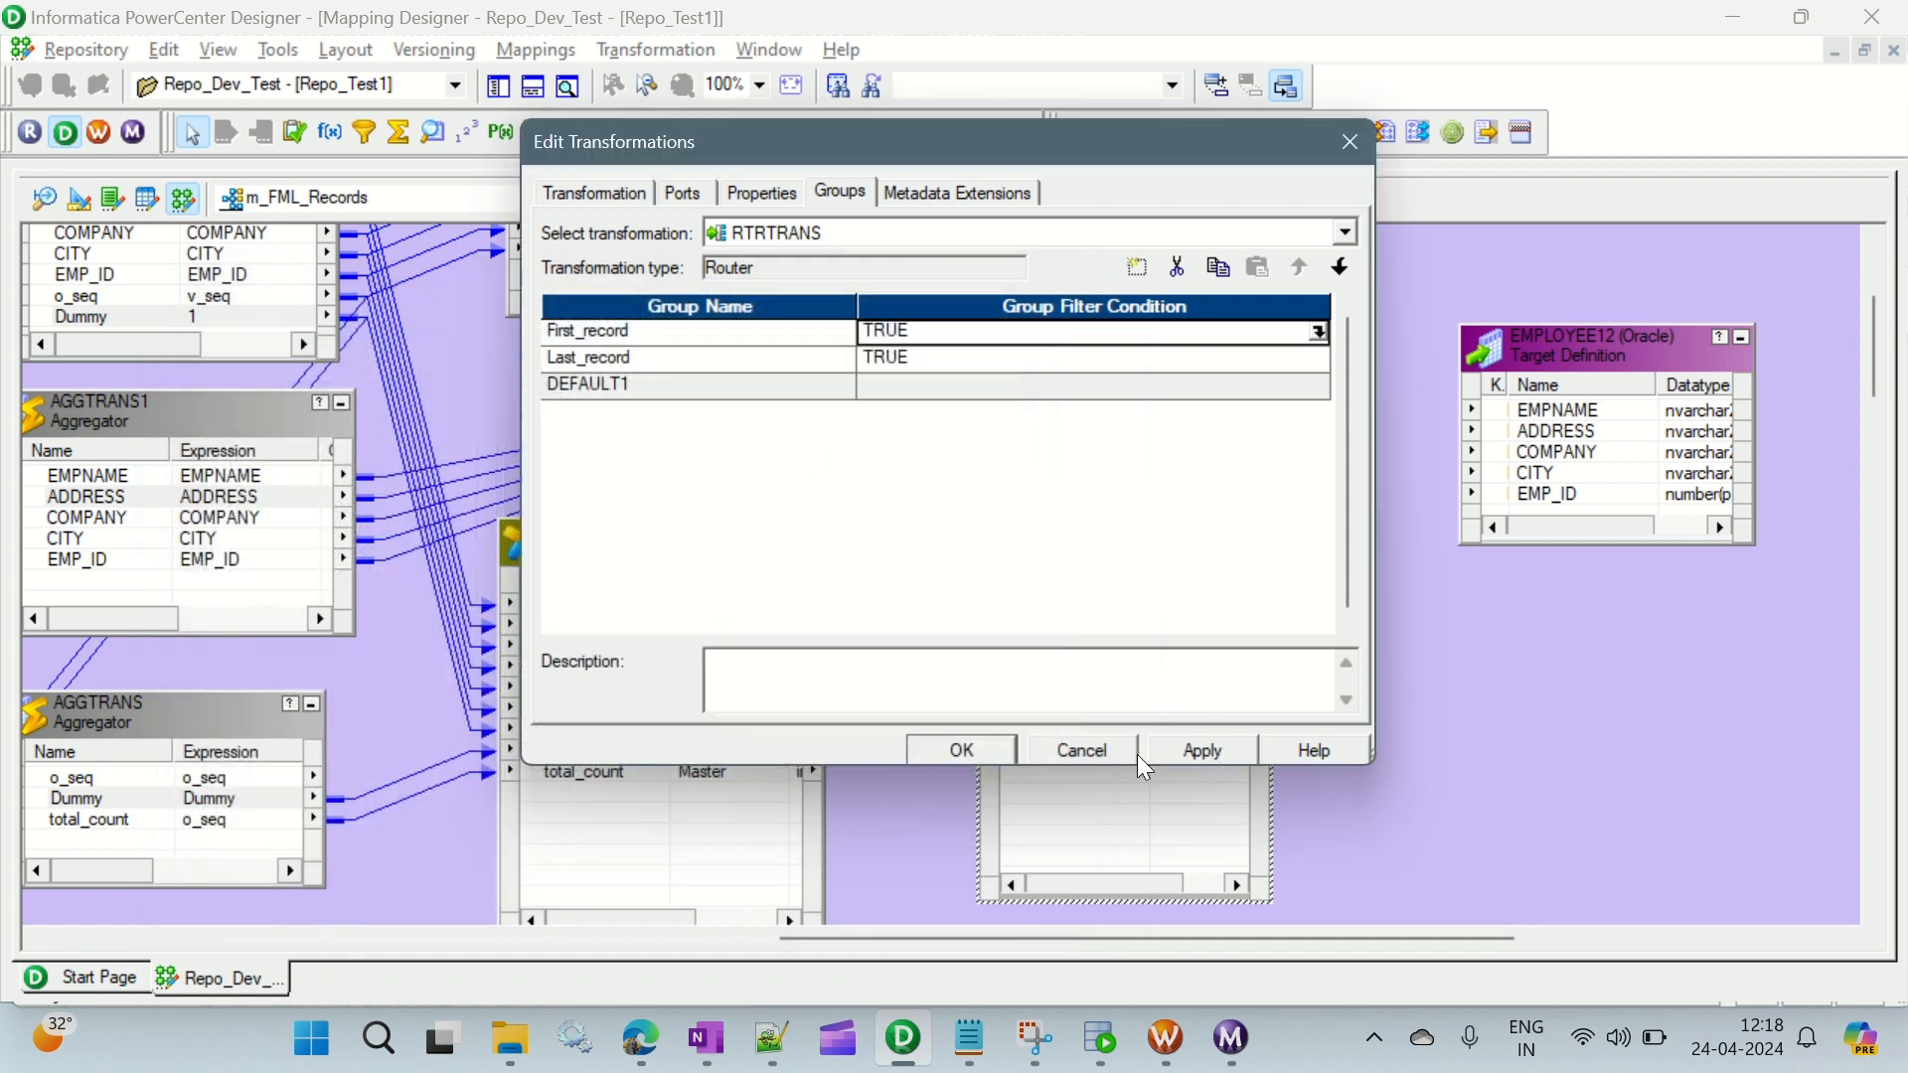
- Close the router's settings and try to link the JNRTRANS o_seq port into RTRTRANS
click(987, 748)
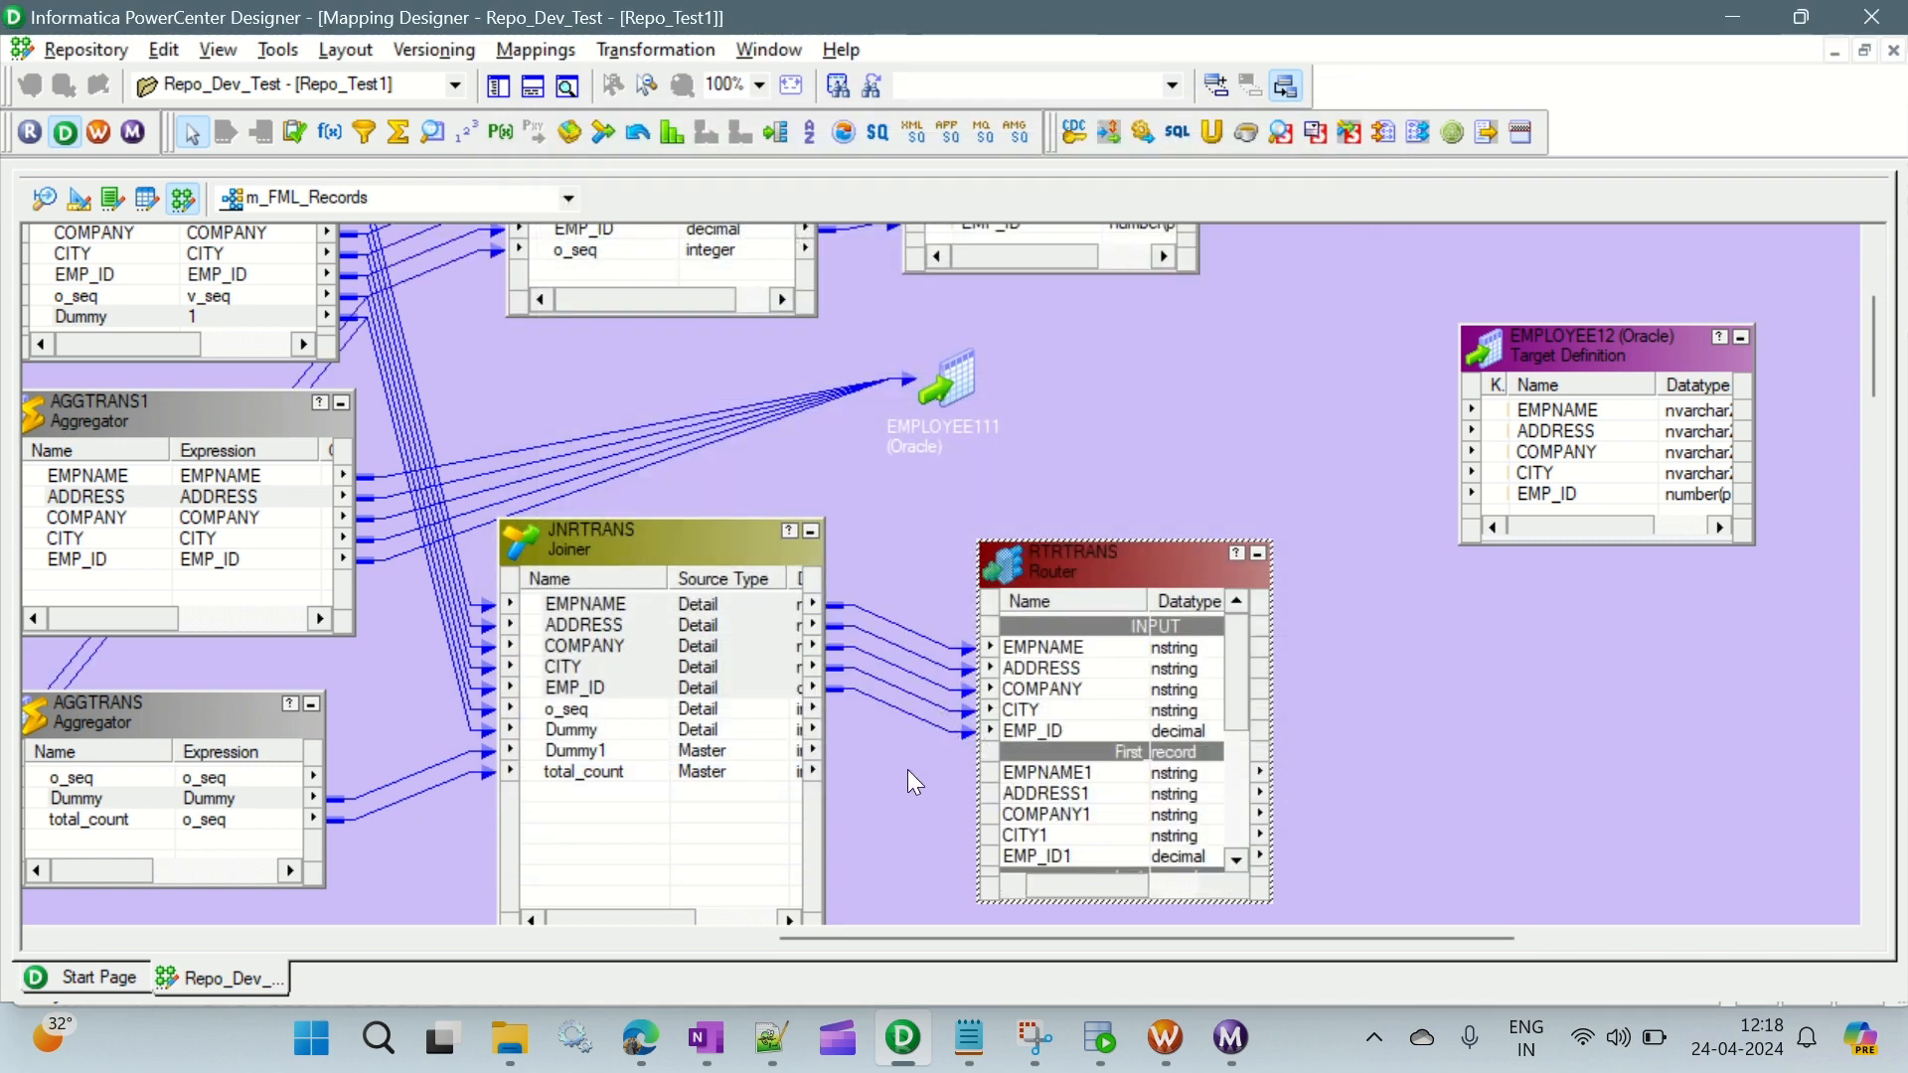
scroll(908, 769, down, 3)
click(589, 576)
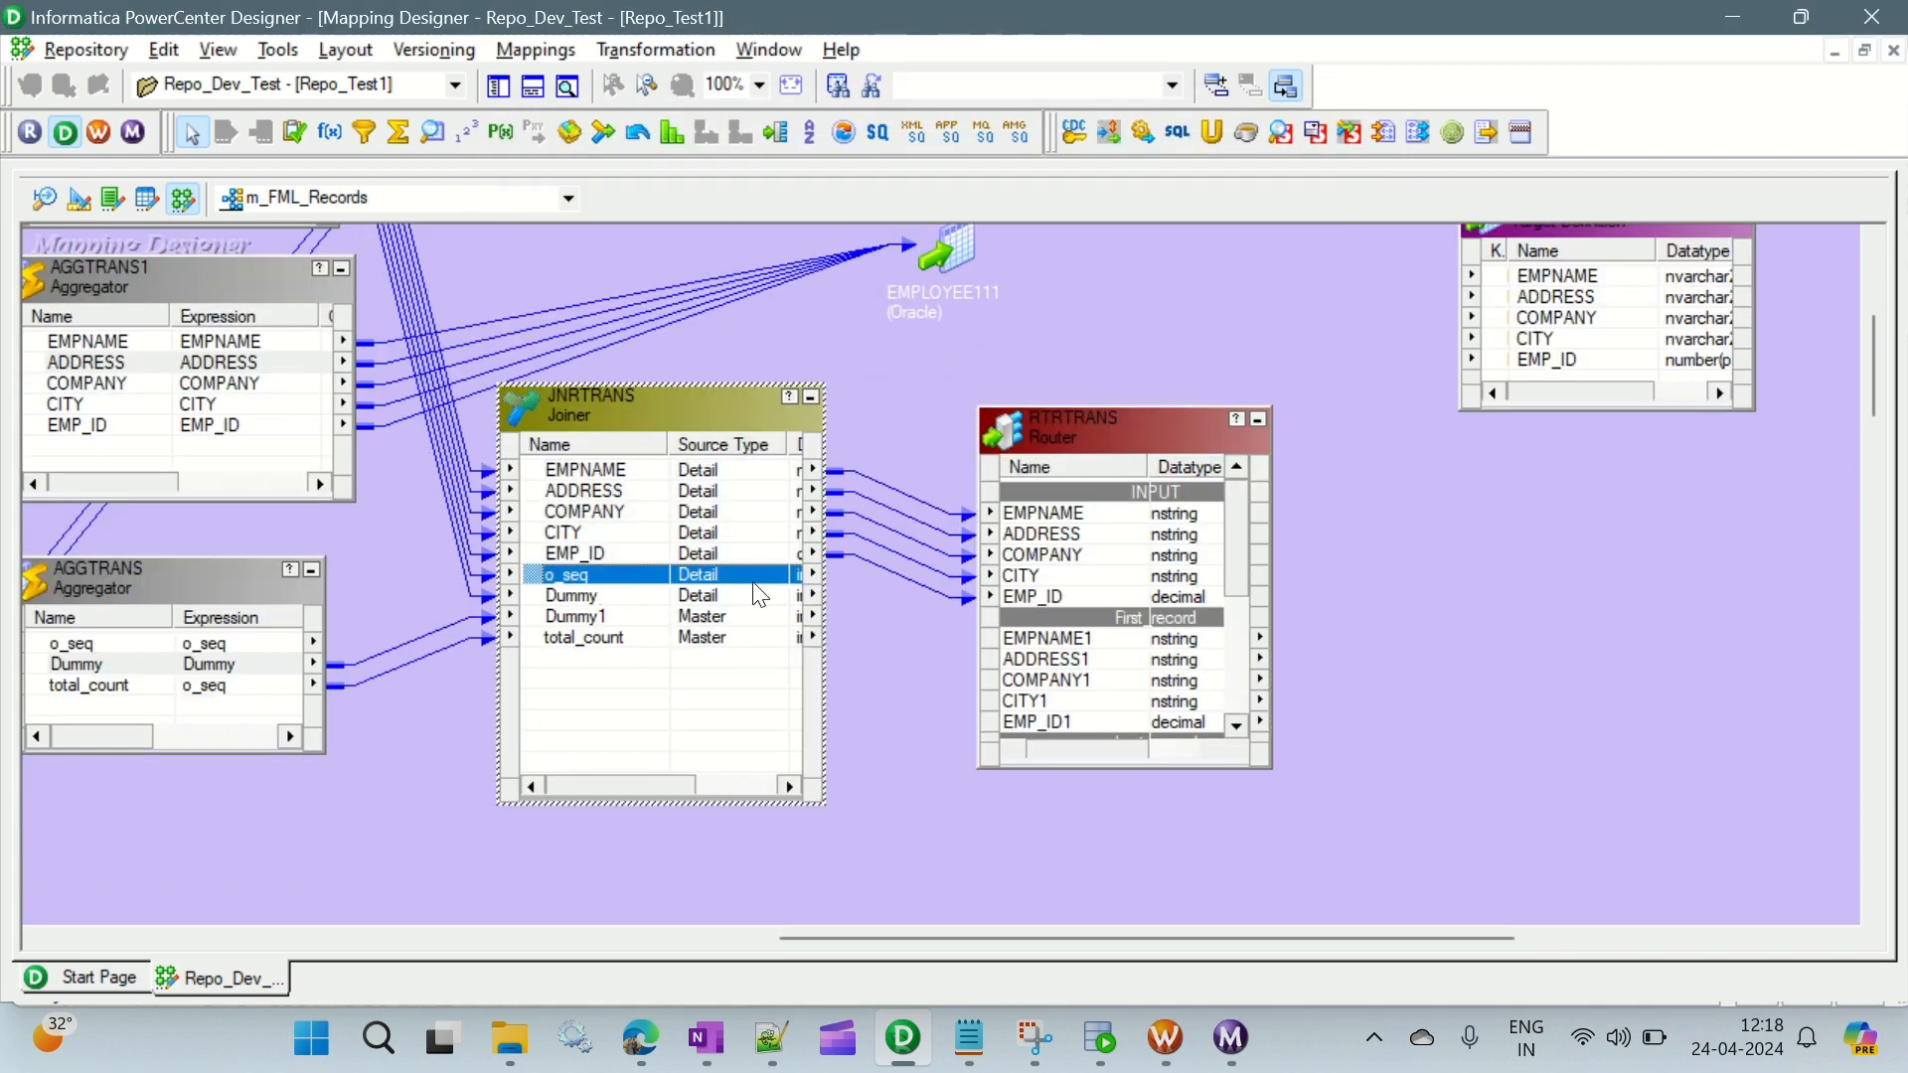
drag(752, 583, 1069, 598)
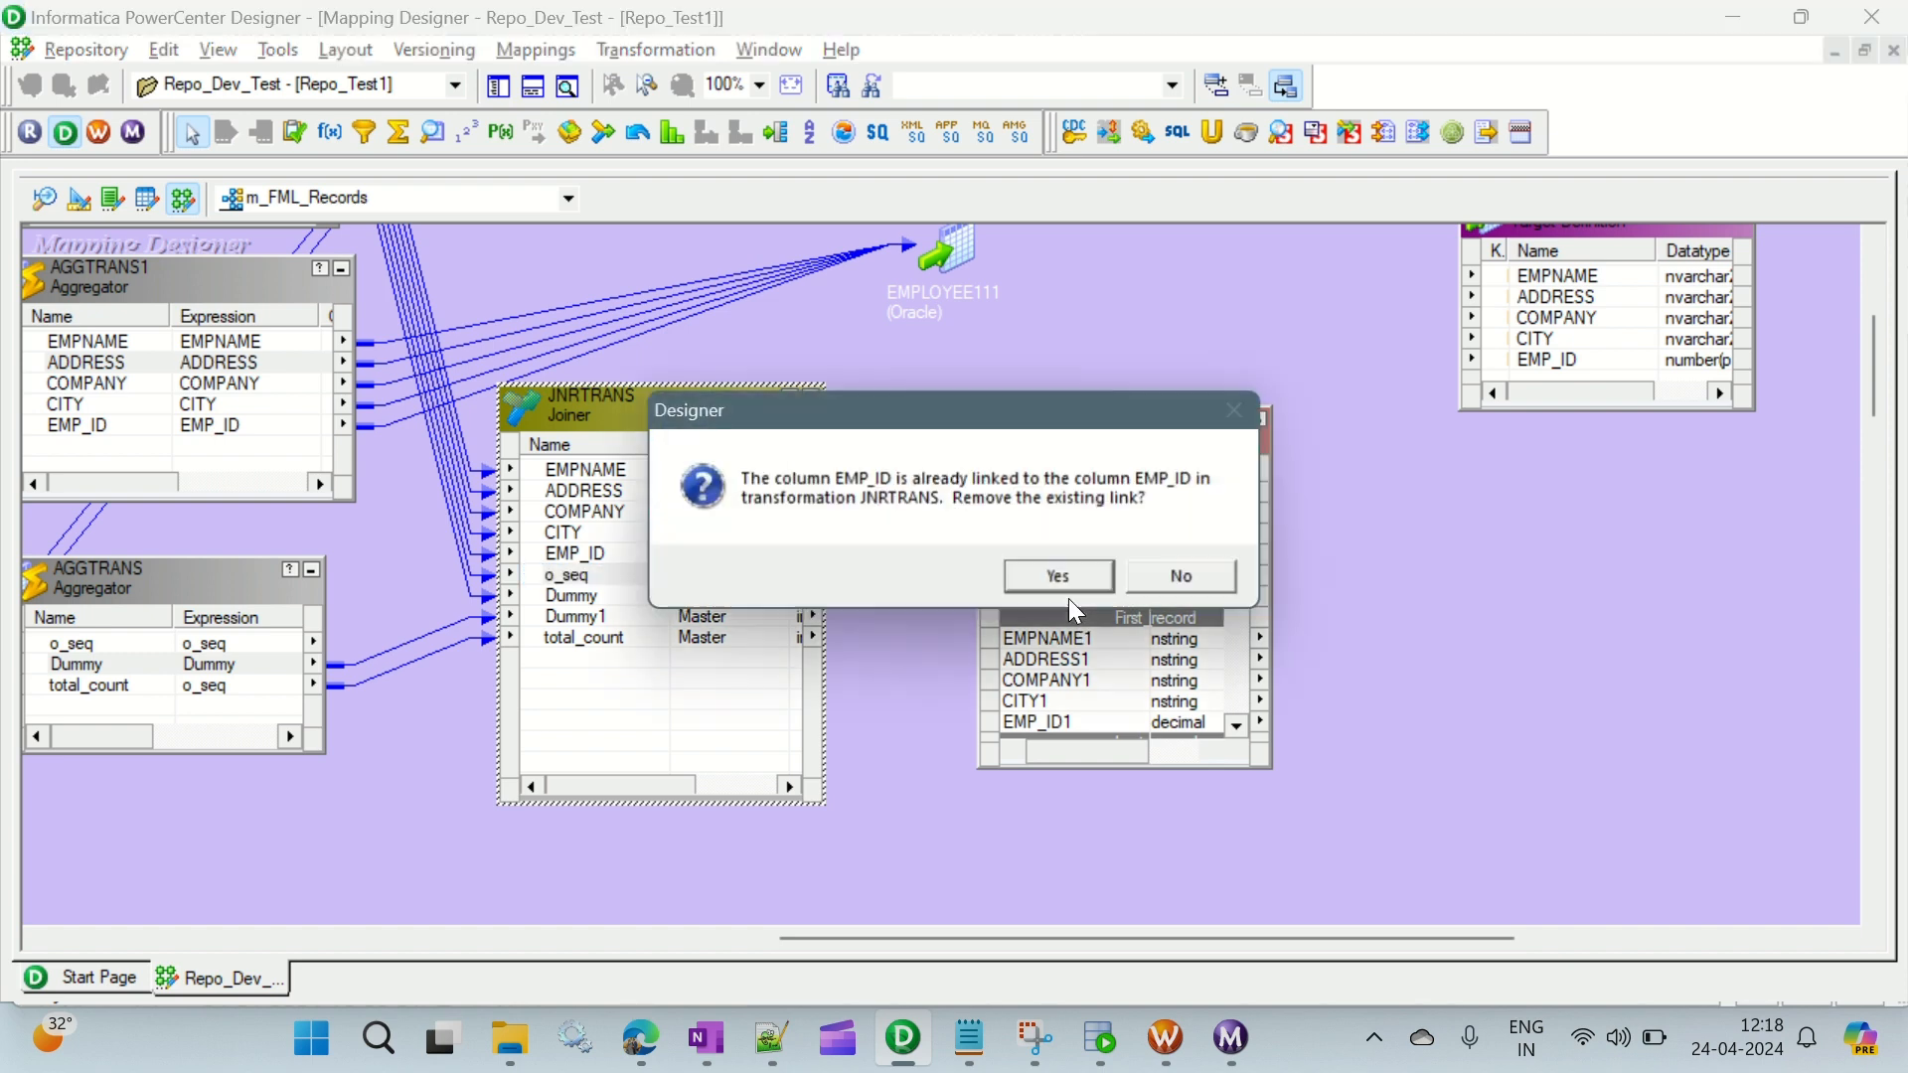
click(1070, 584)
scroll(1100, 541, down, 2)
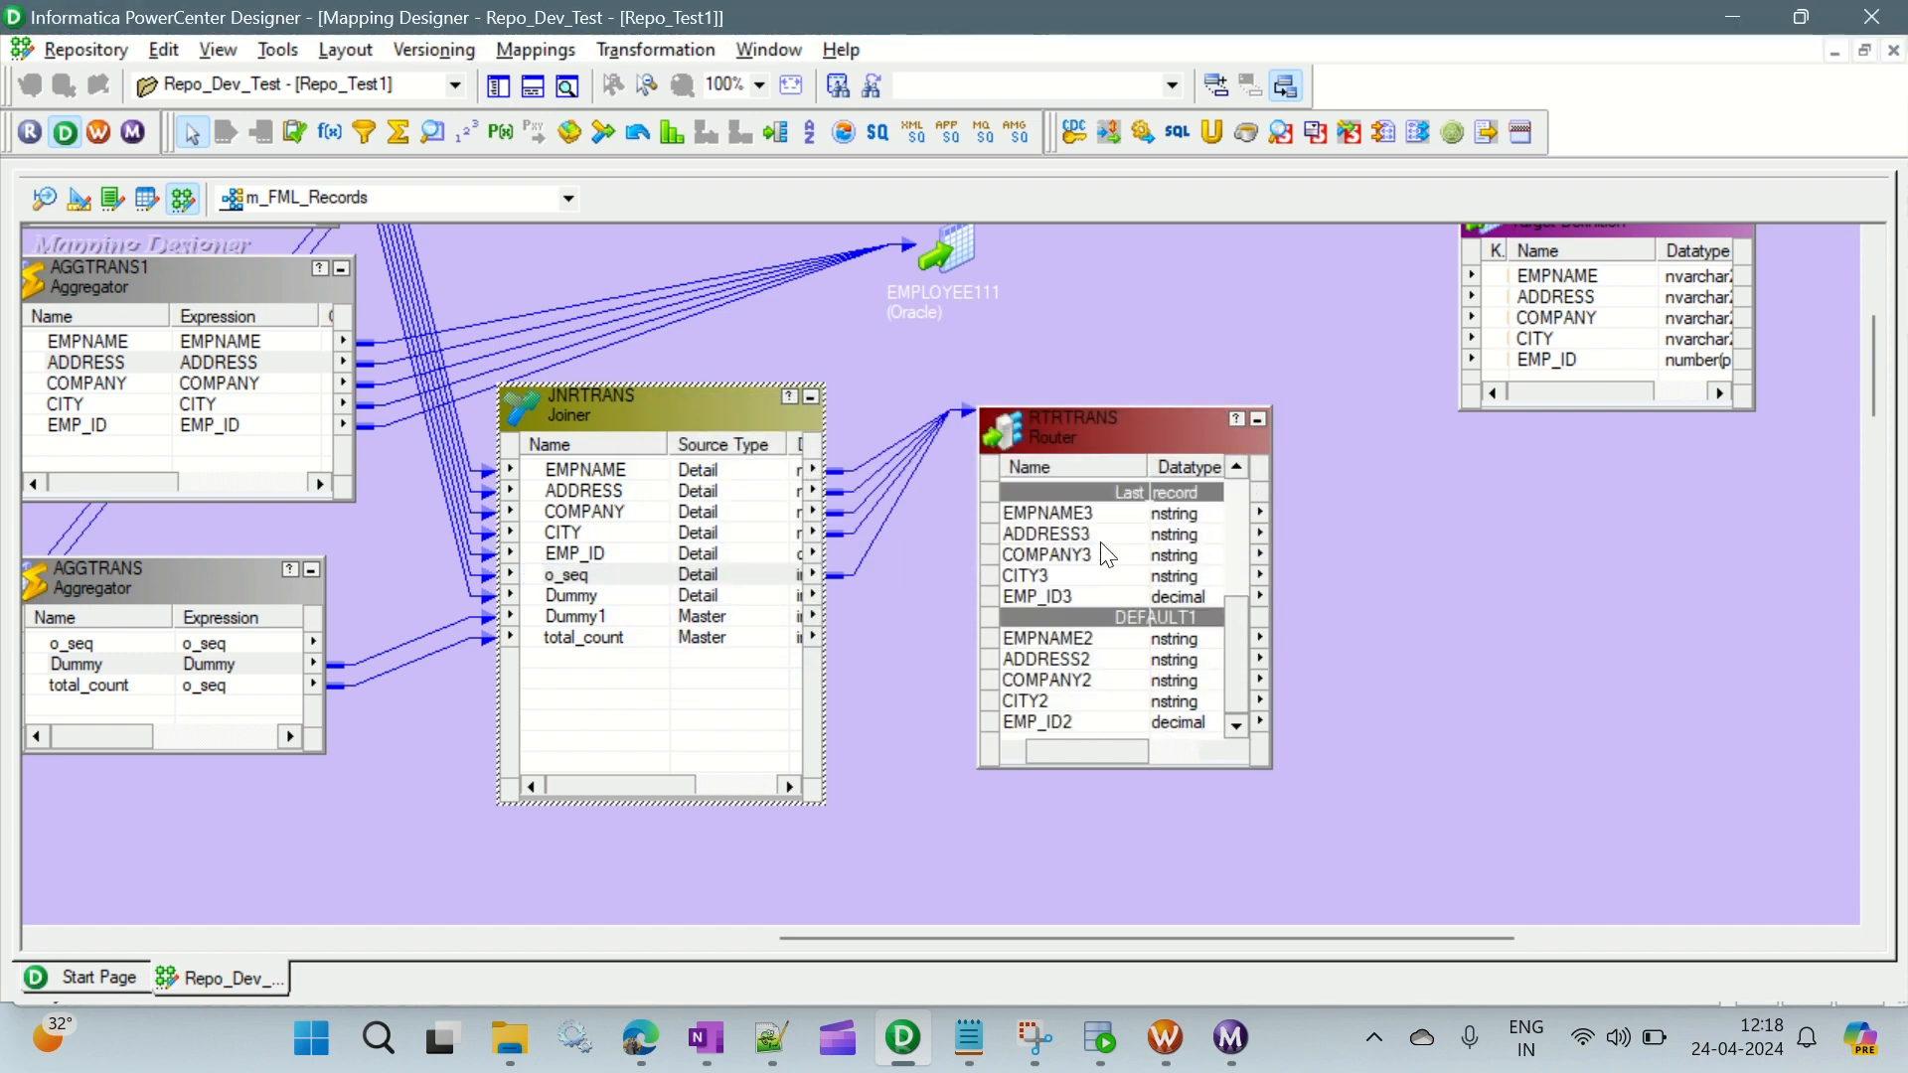
click(1100, 537)
scroll(1100, 541, up, 1)
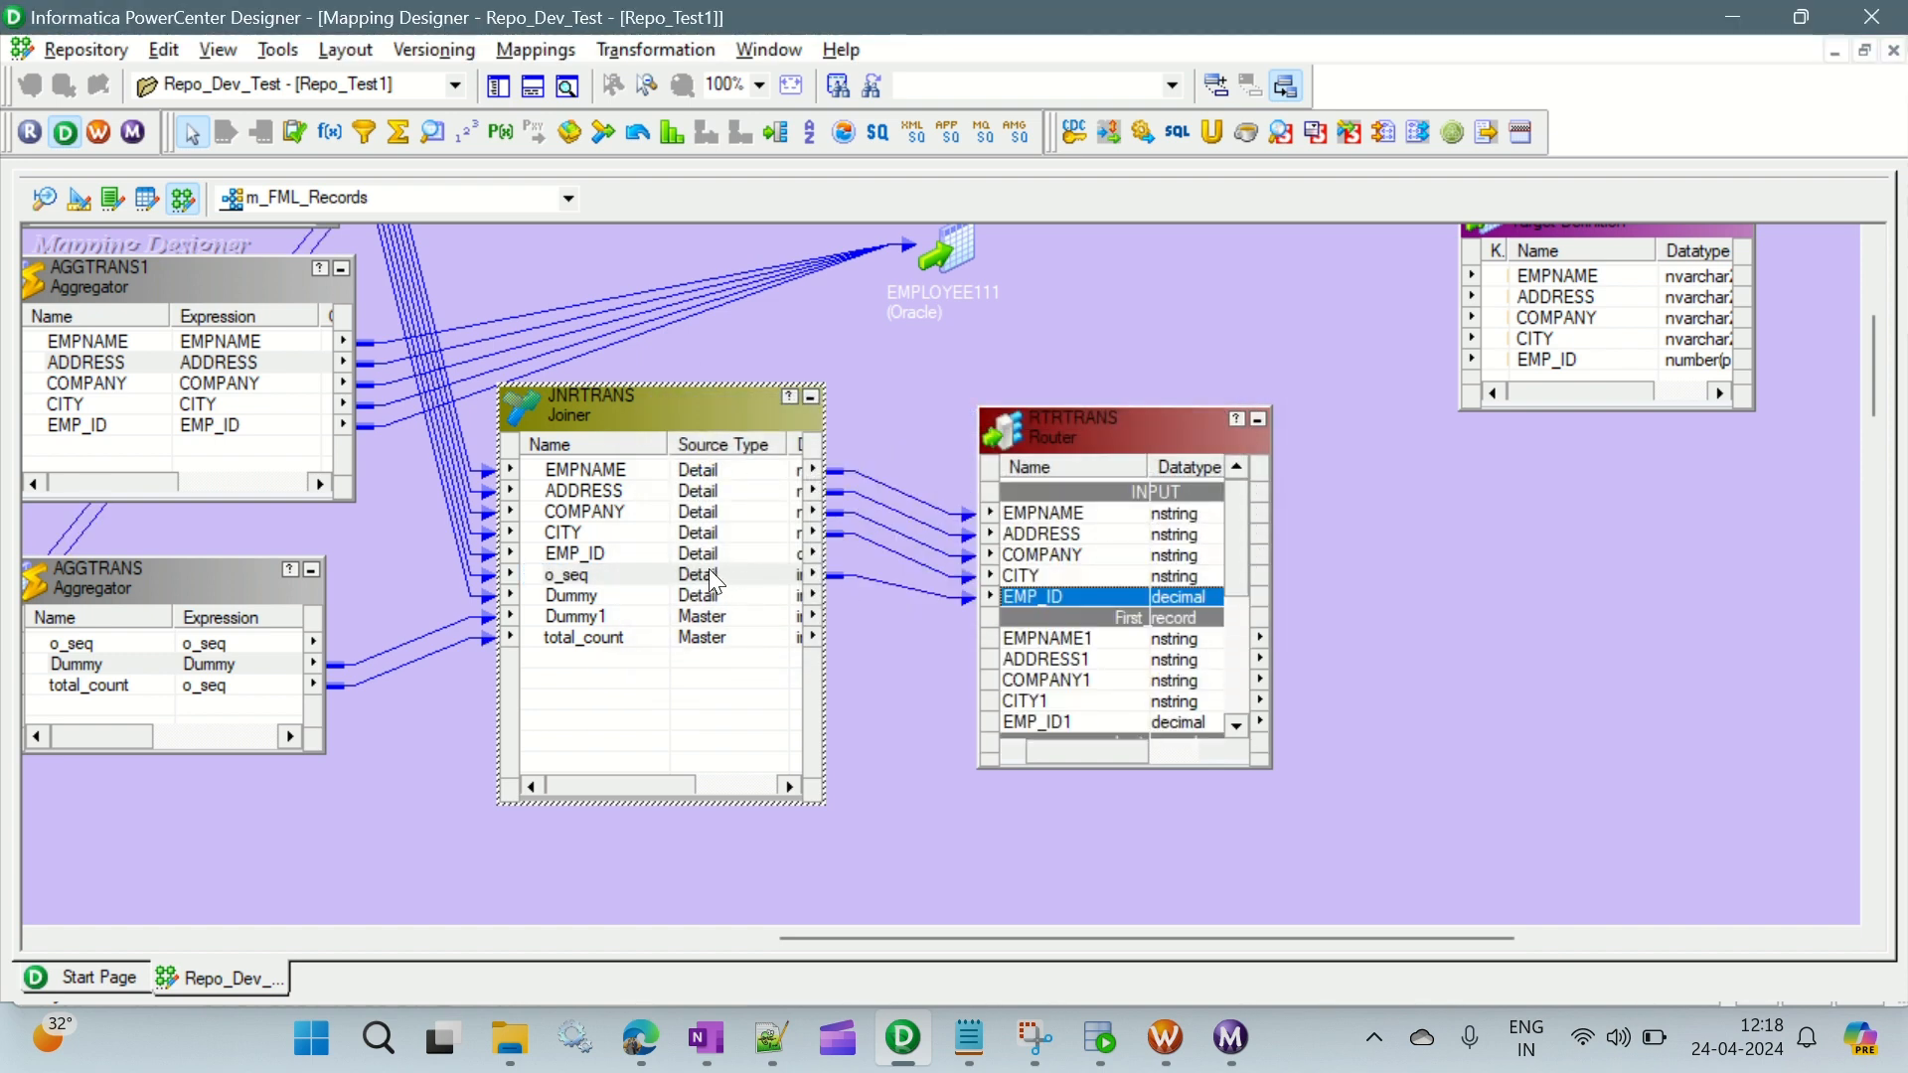
- Delete the router RTRTRANS and place a new Router transformation beside JNRTRANS
click(1154, 438)
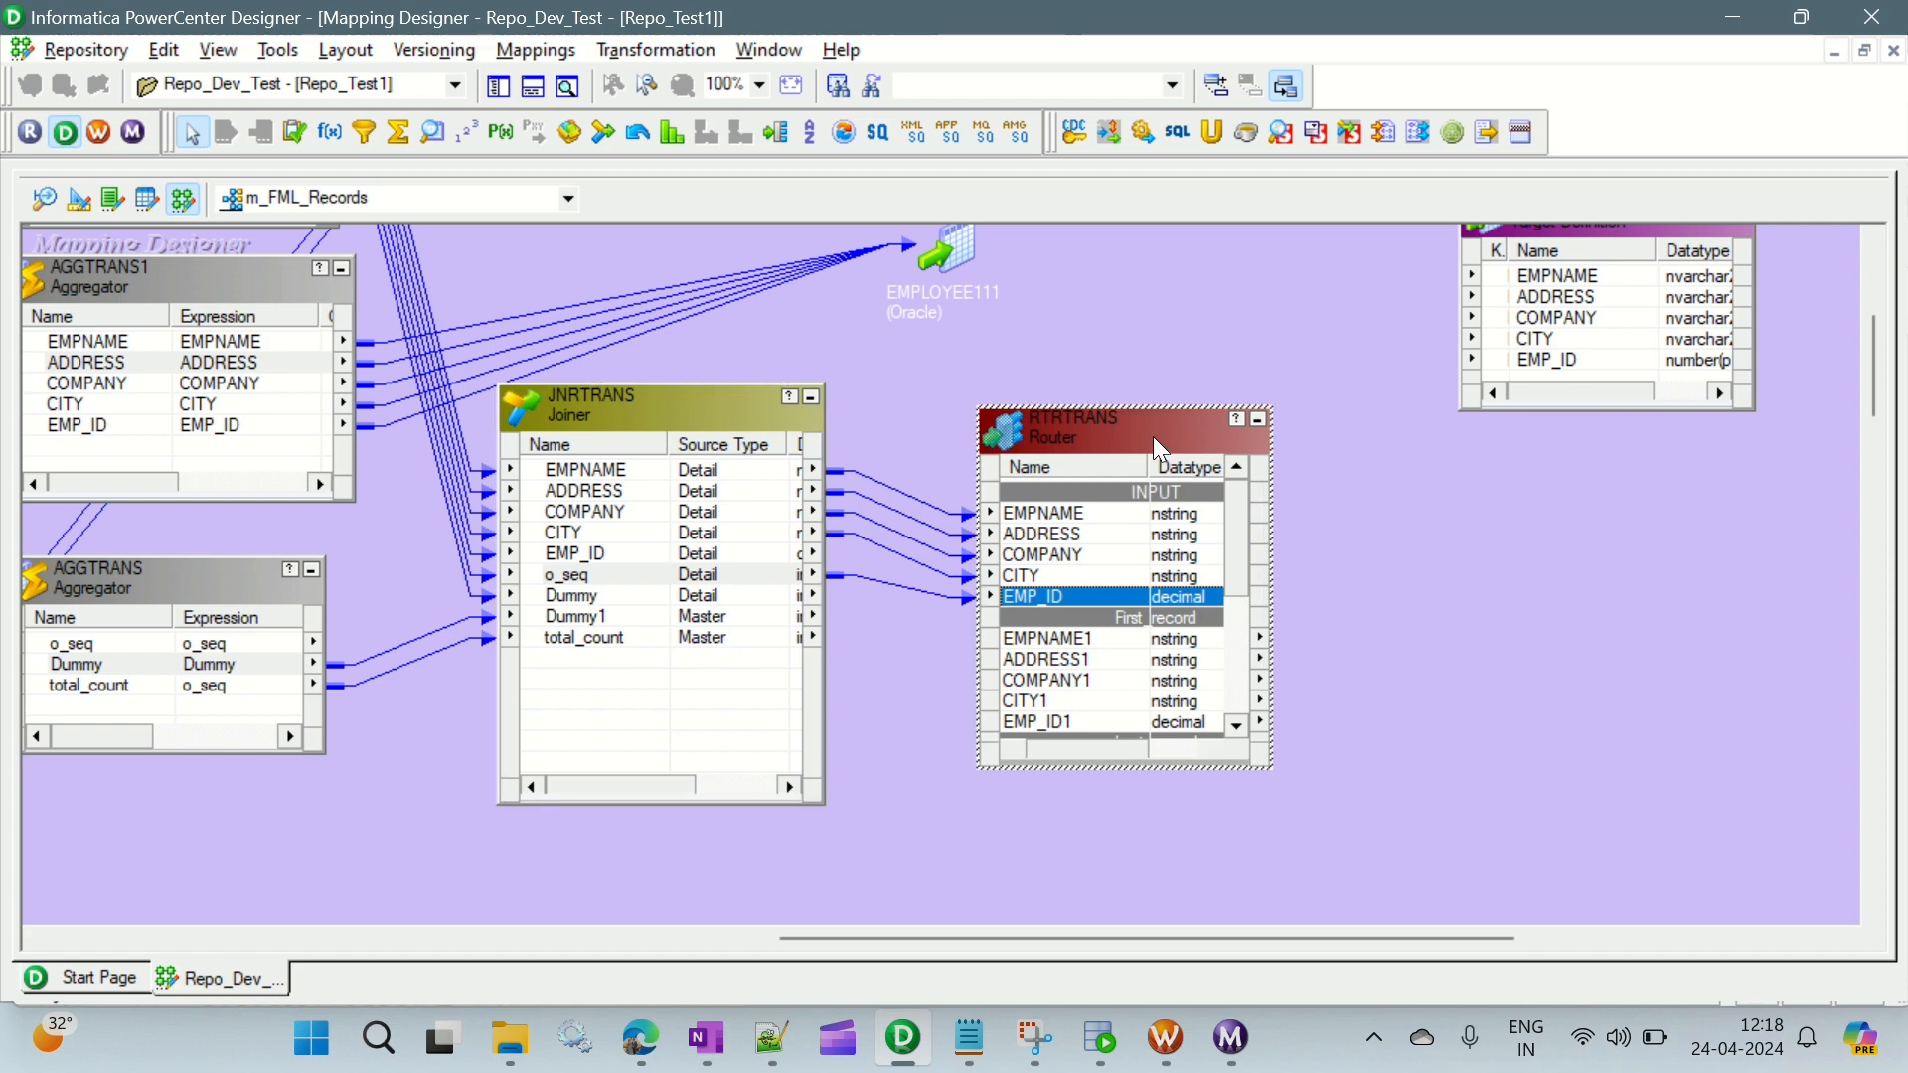
key(Delete)
key(Return)
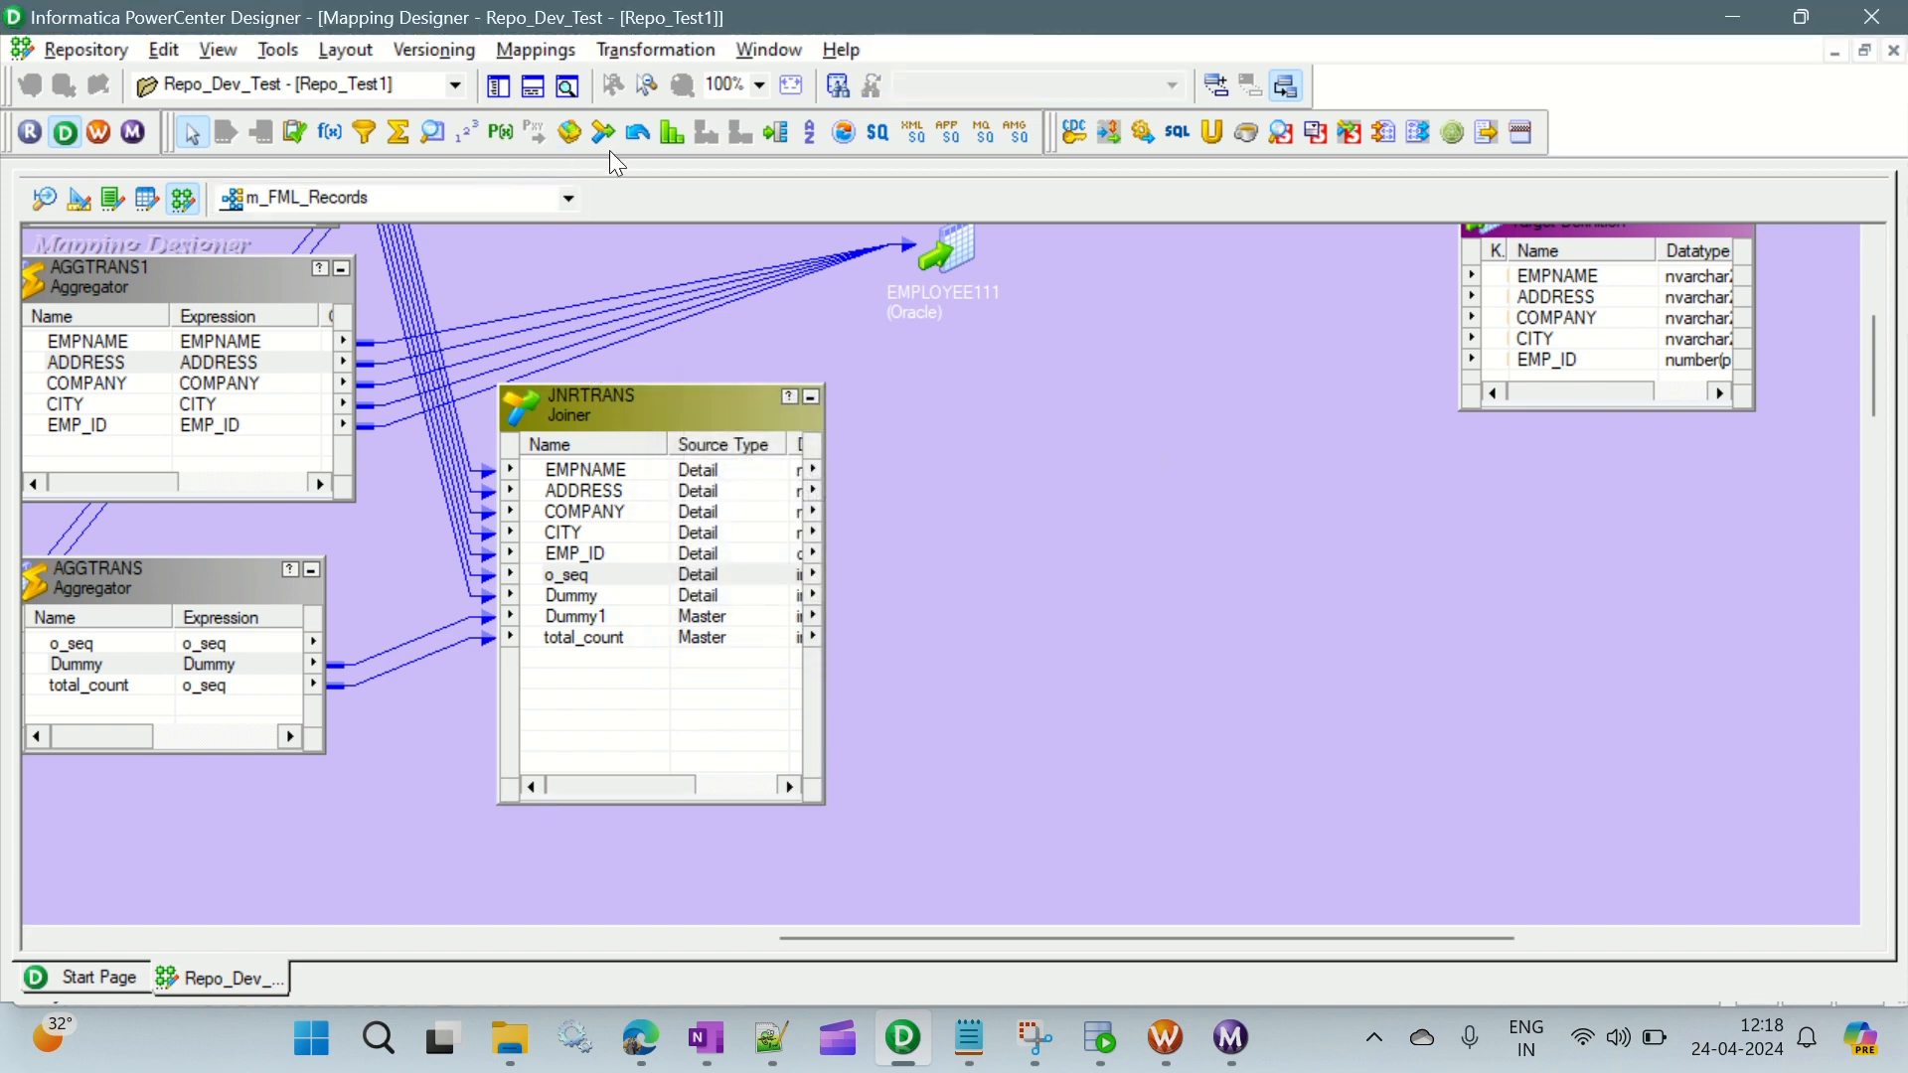
click(776, 132)
drag(996, 378, 1338, 784)
- Link the JNRTRANS ports EMPNAME through o_seq into the empty new router
click(599, 469)
shift+click(596, 575)
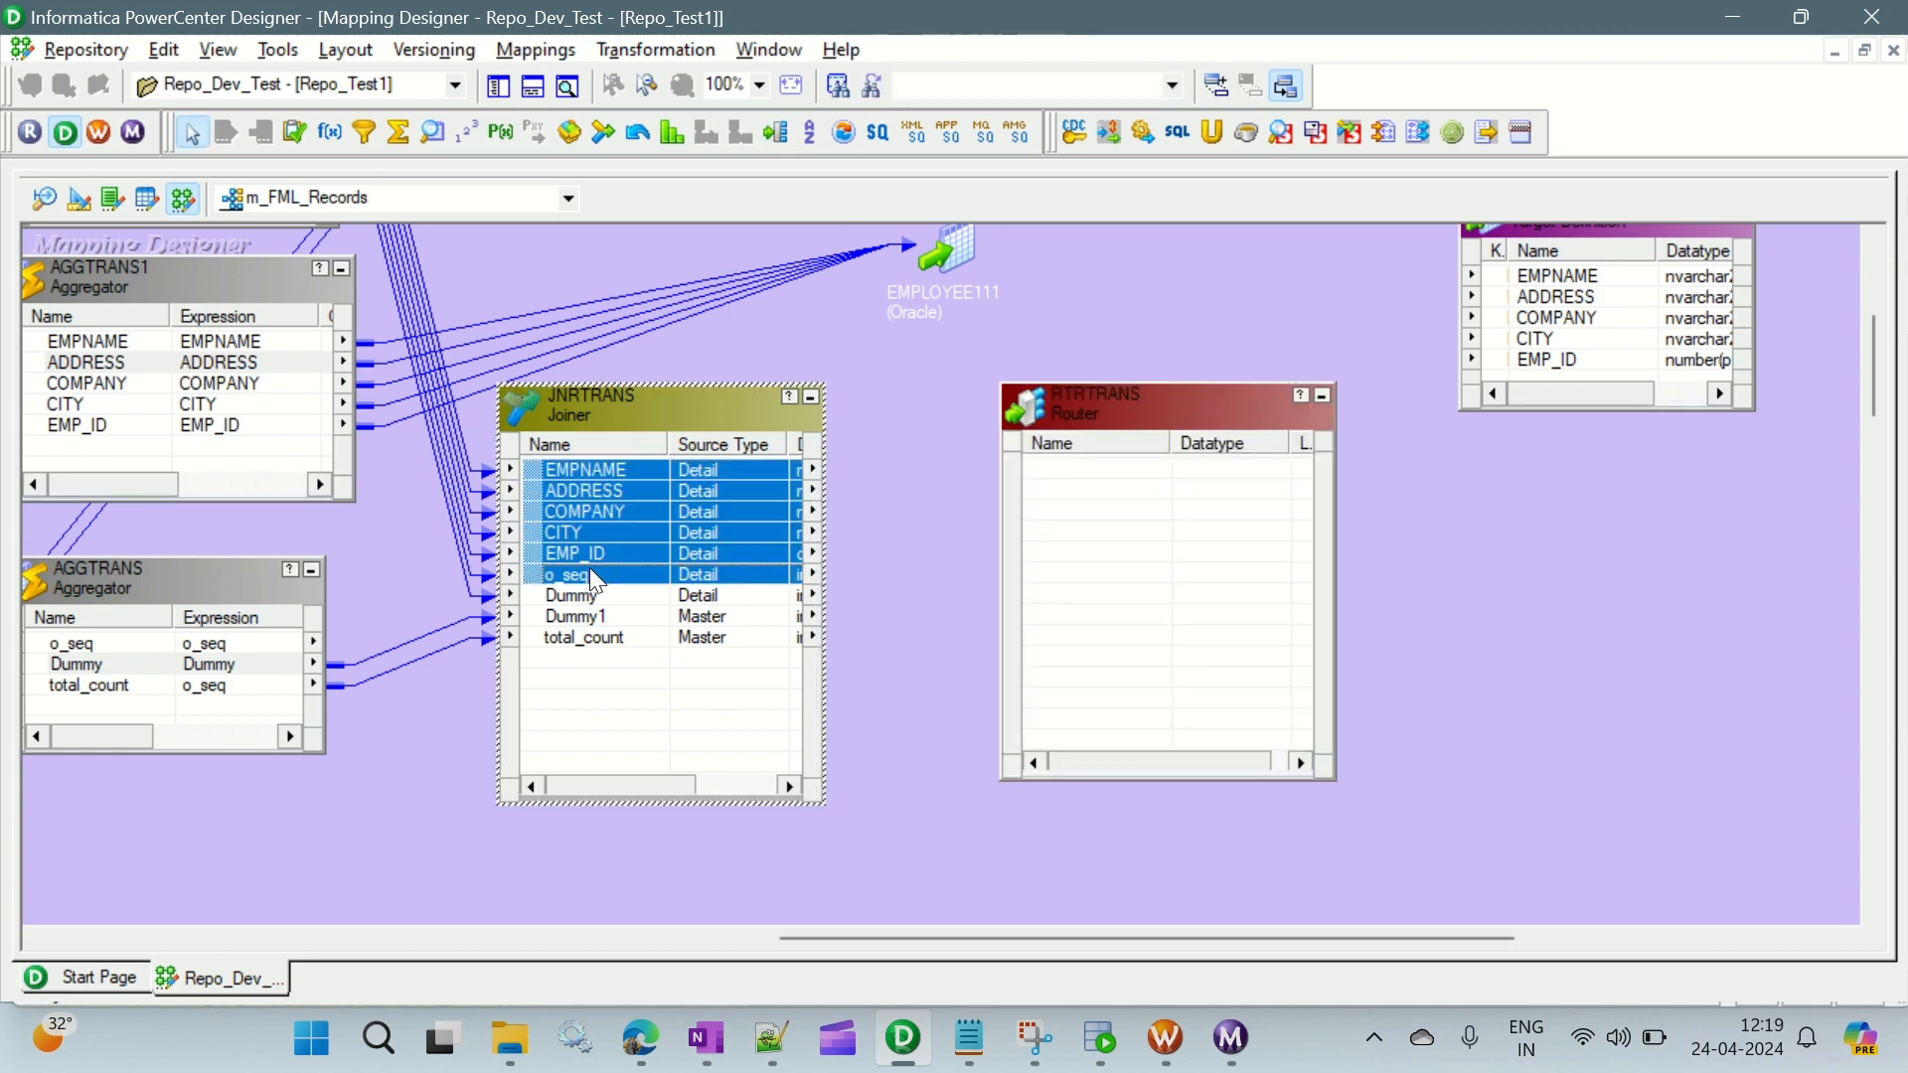
mouse_move(596, 577)
mouse_down()
mouse_move(845, 517)
mouse_move(1098, 497)
mouse_move(1094, 472)
mouse_up()
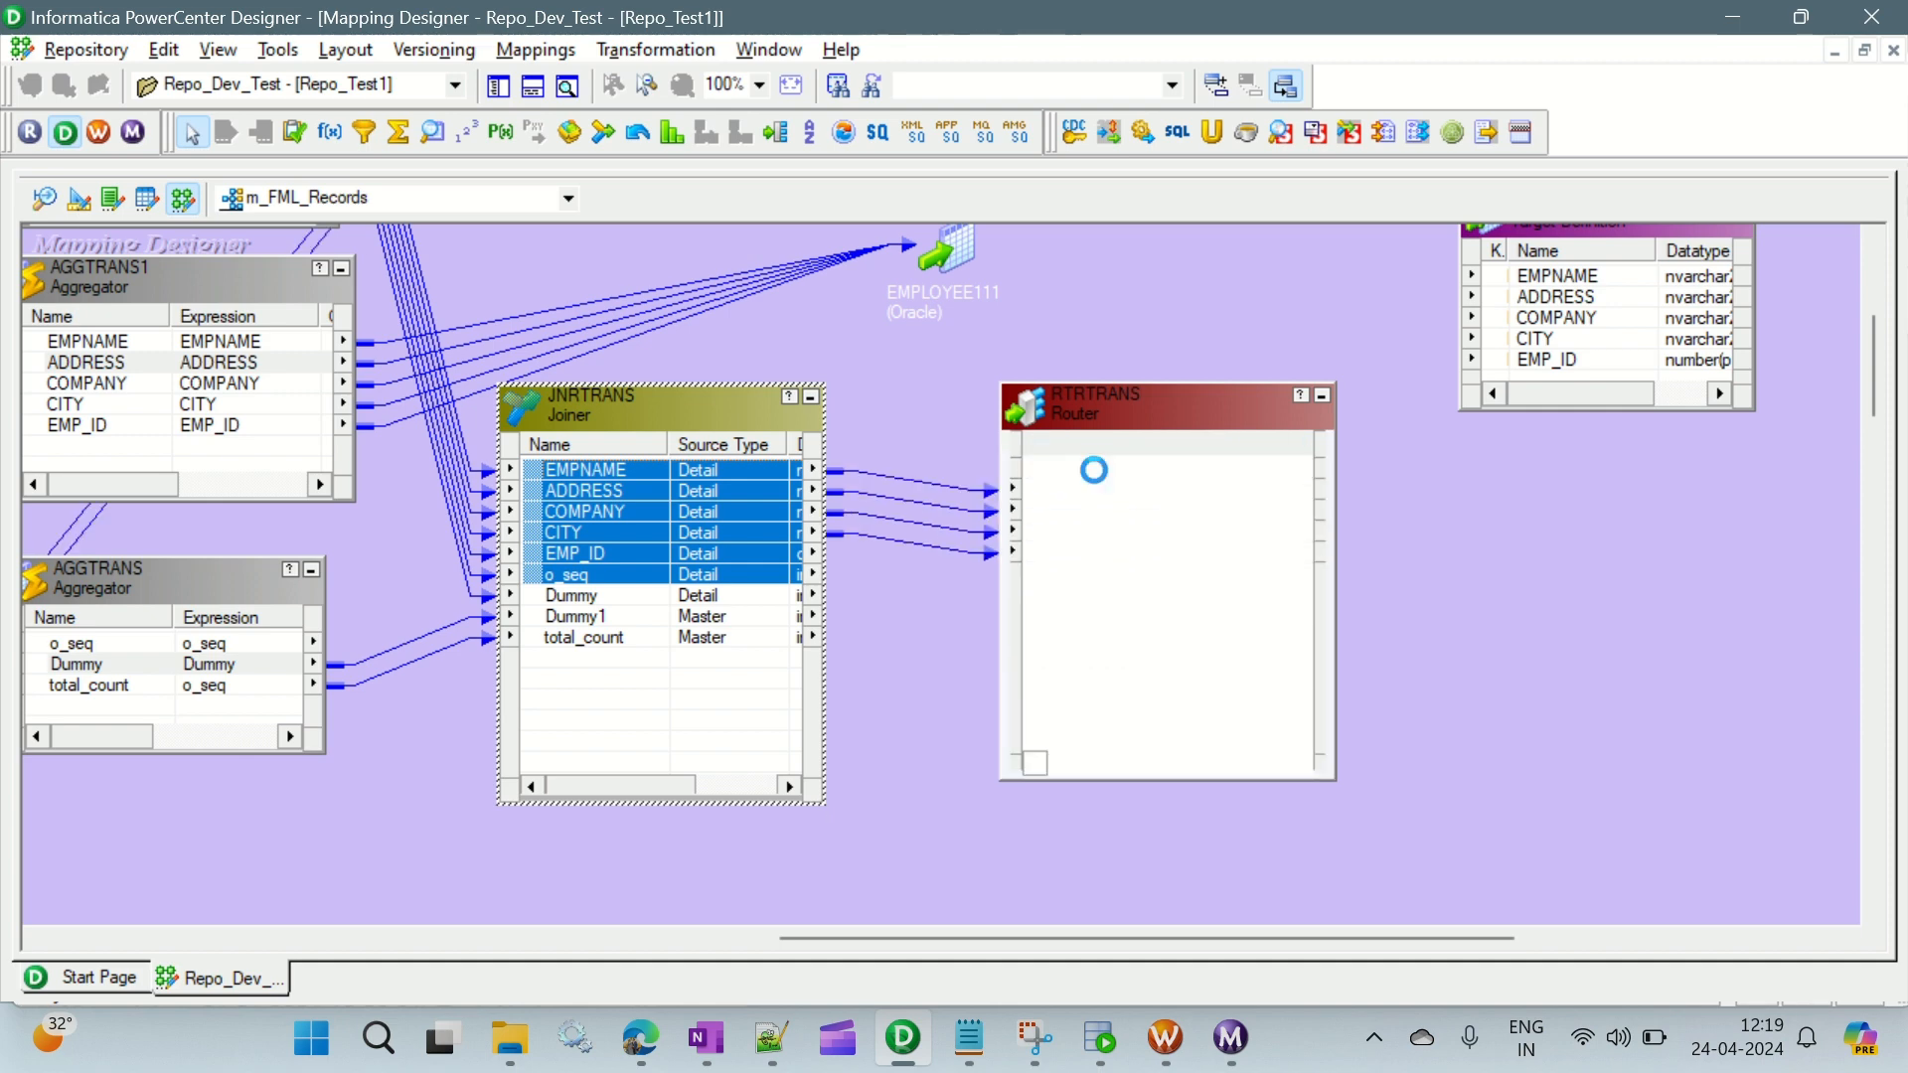
- Add two groups to the new RTRTRANS router and name them First_Record and Last_Record
double_click(1097, 418)
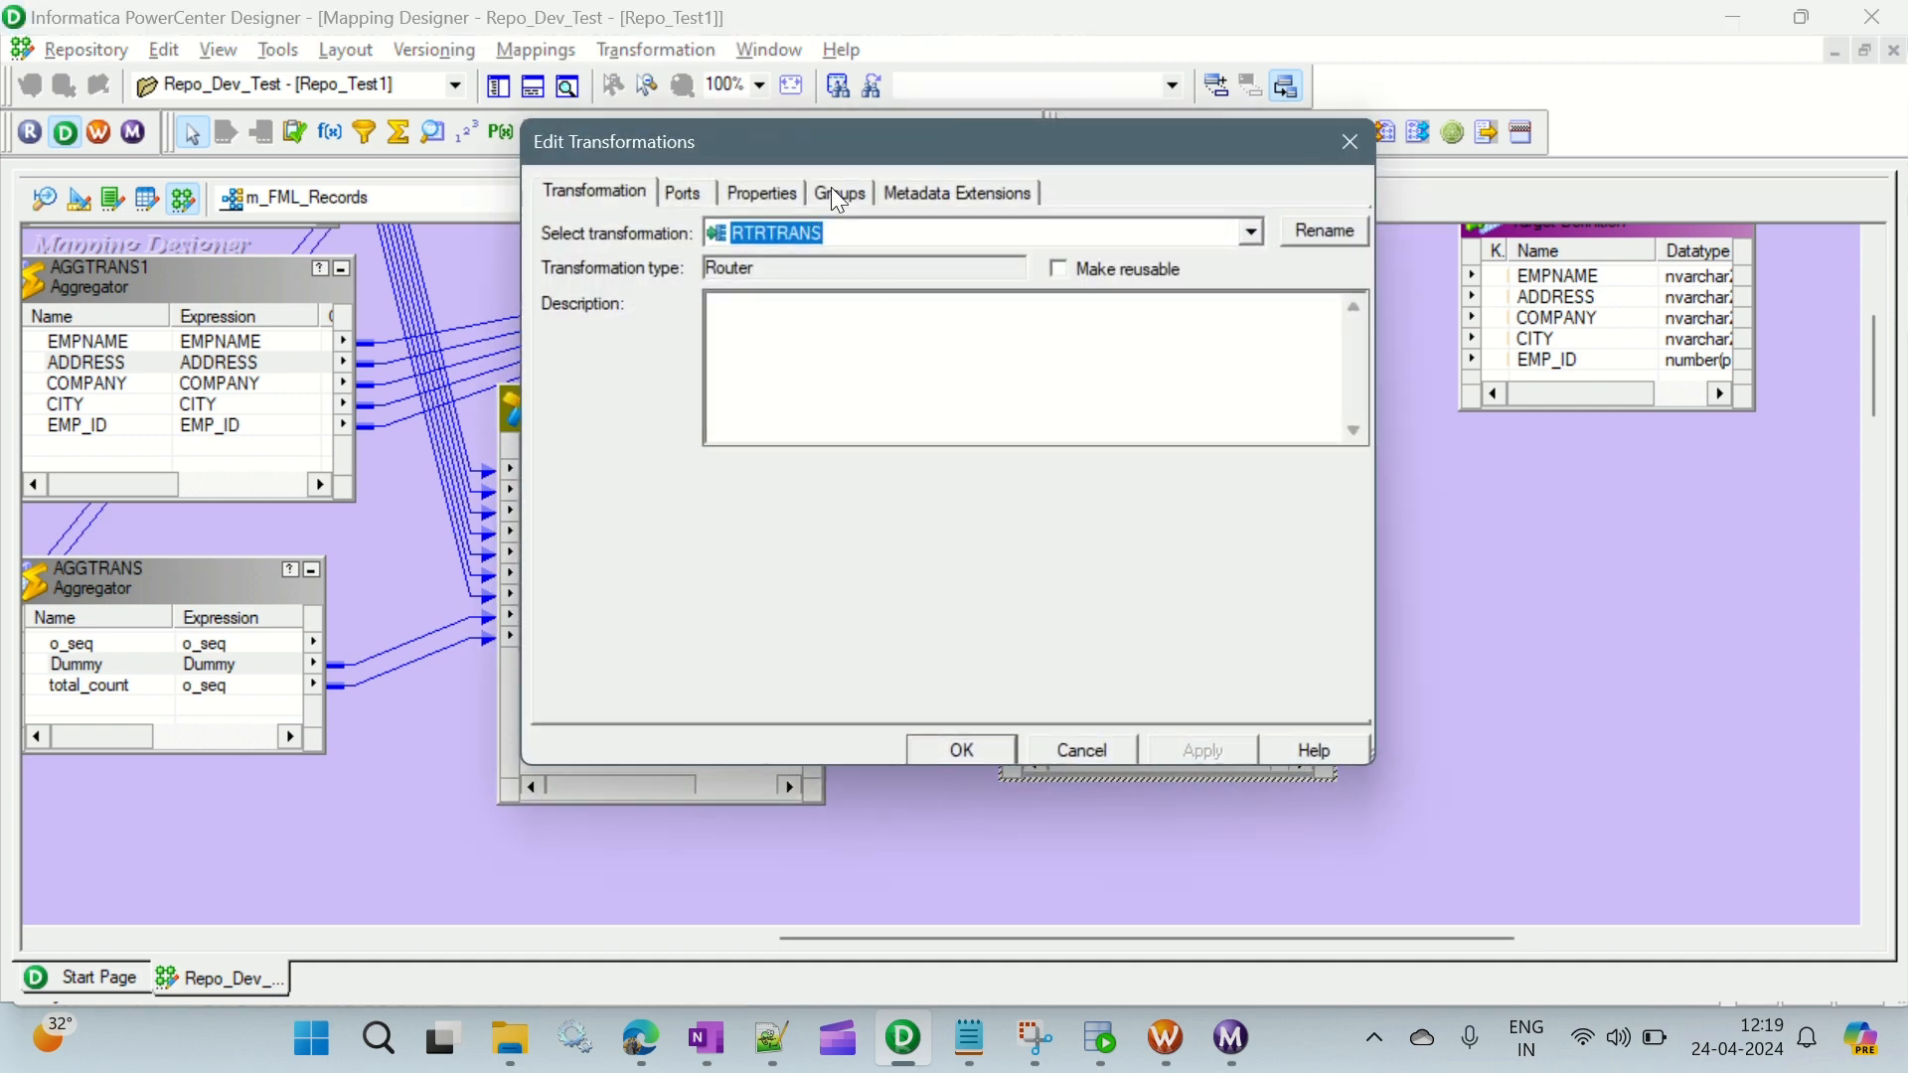
click(838, 195)
click(1133, 269)
click(1133, 270)
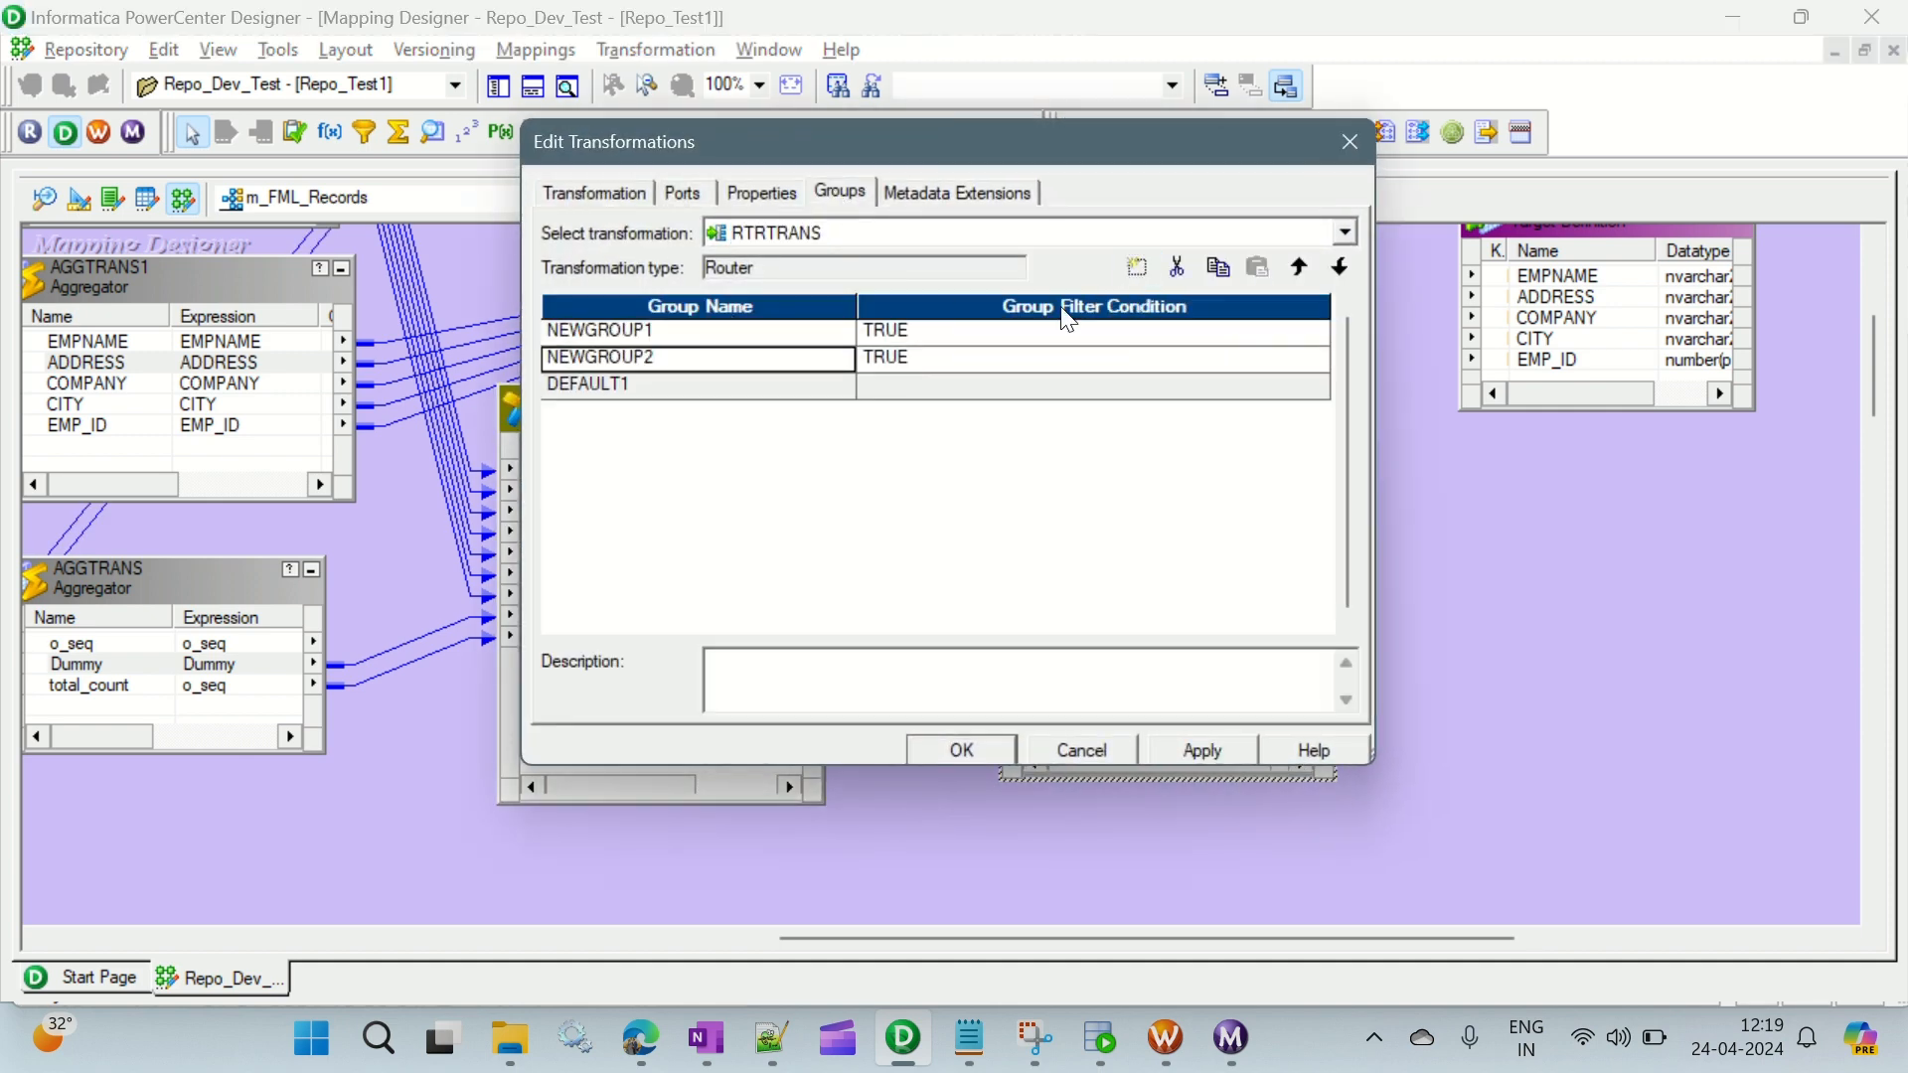
click(673, 336)
click(652, 332)
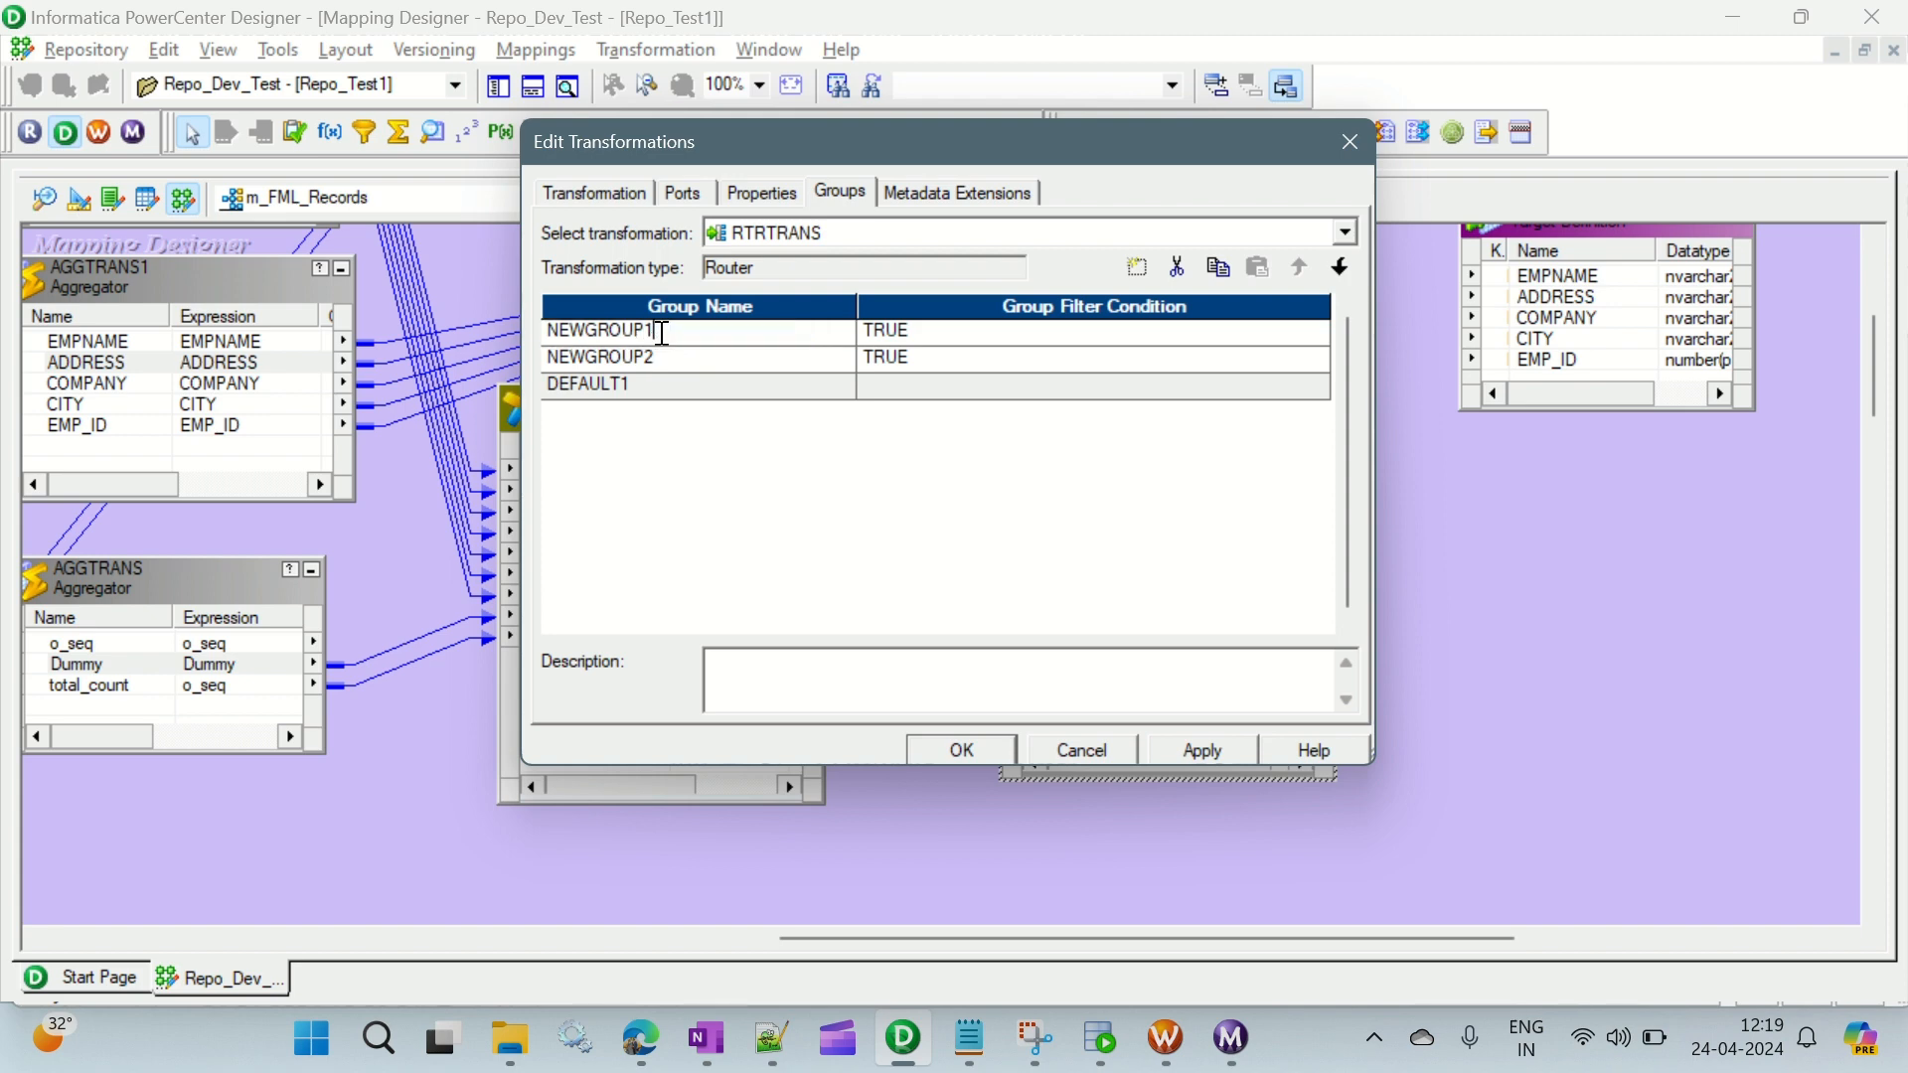
drag(662, 332, 526, 333)
text(First_Record)
click(654, 360)
text(Last)
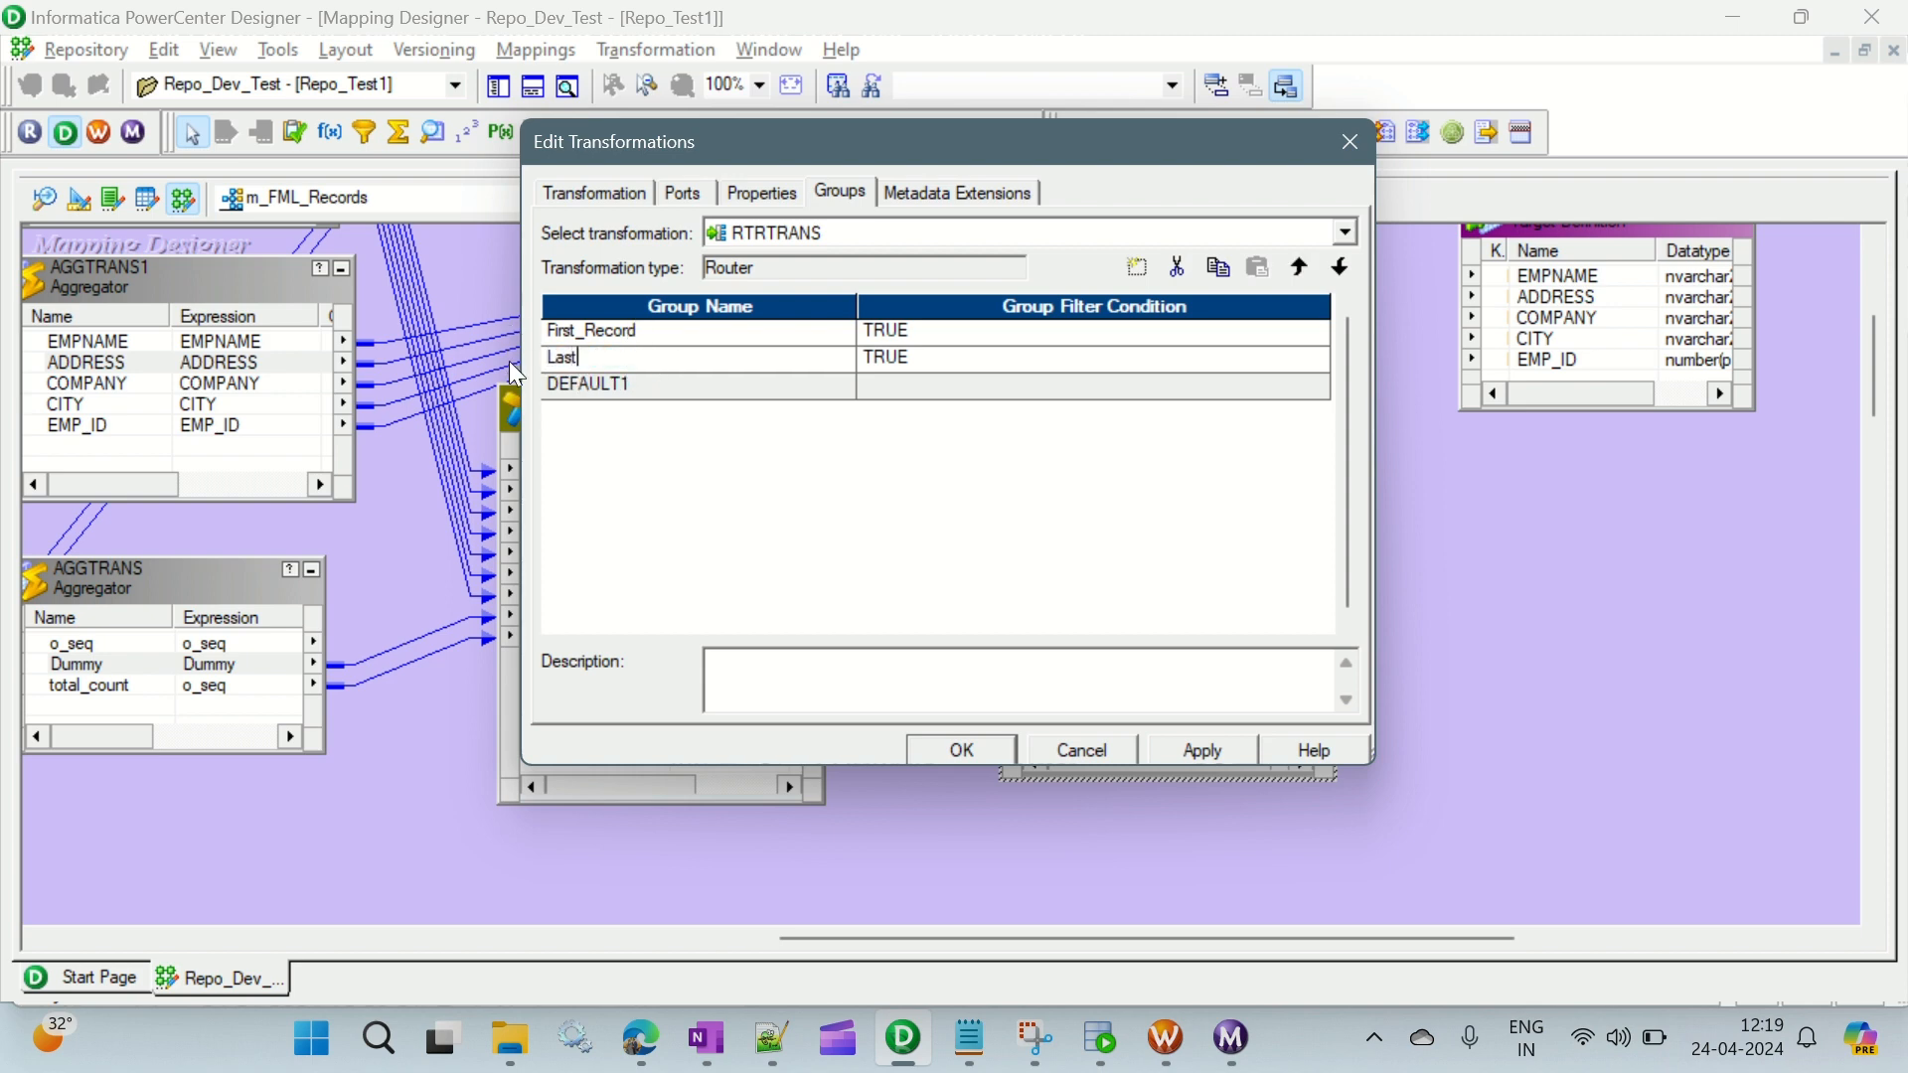
text(_Record)
- Set the First_Record group filter condition to o_seq=1, validate the expression and accept it
click(1321, 330)
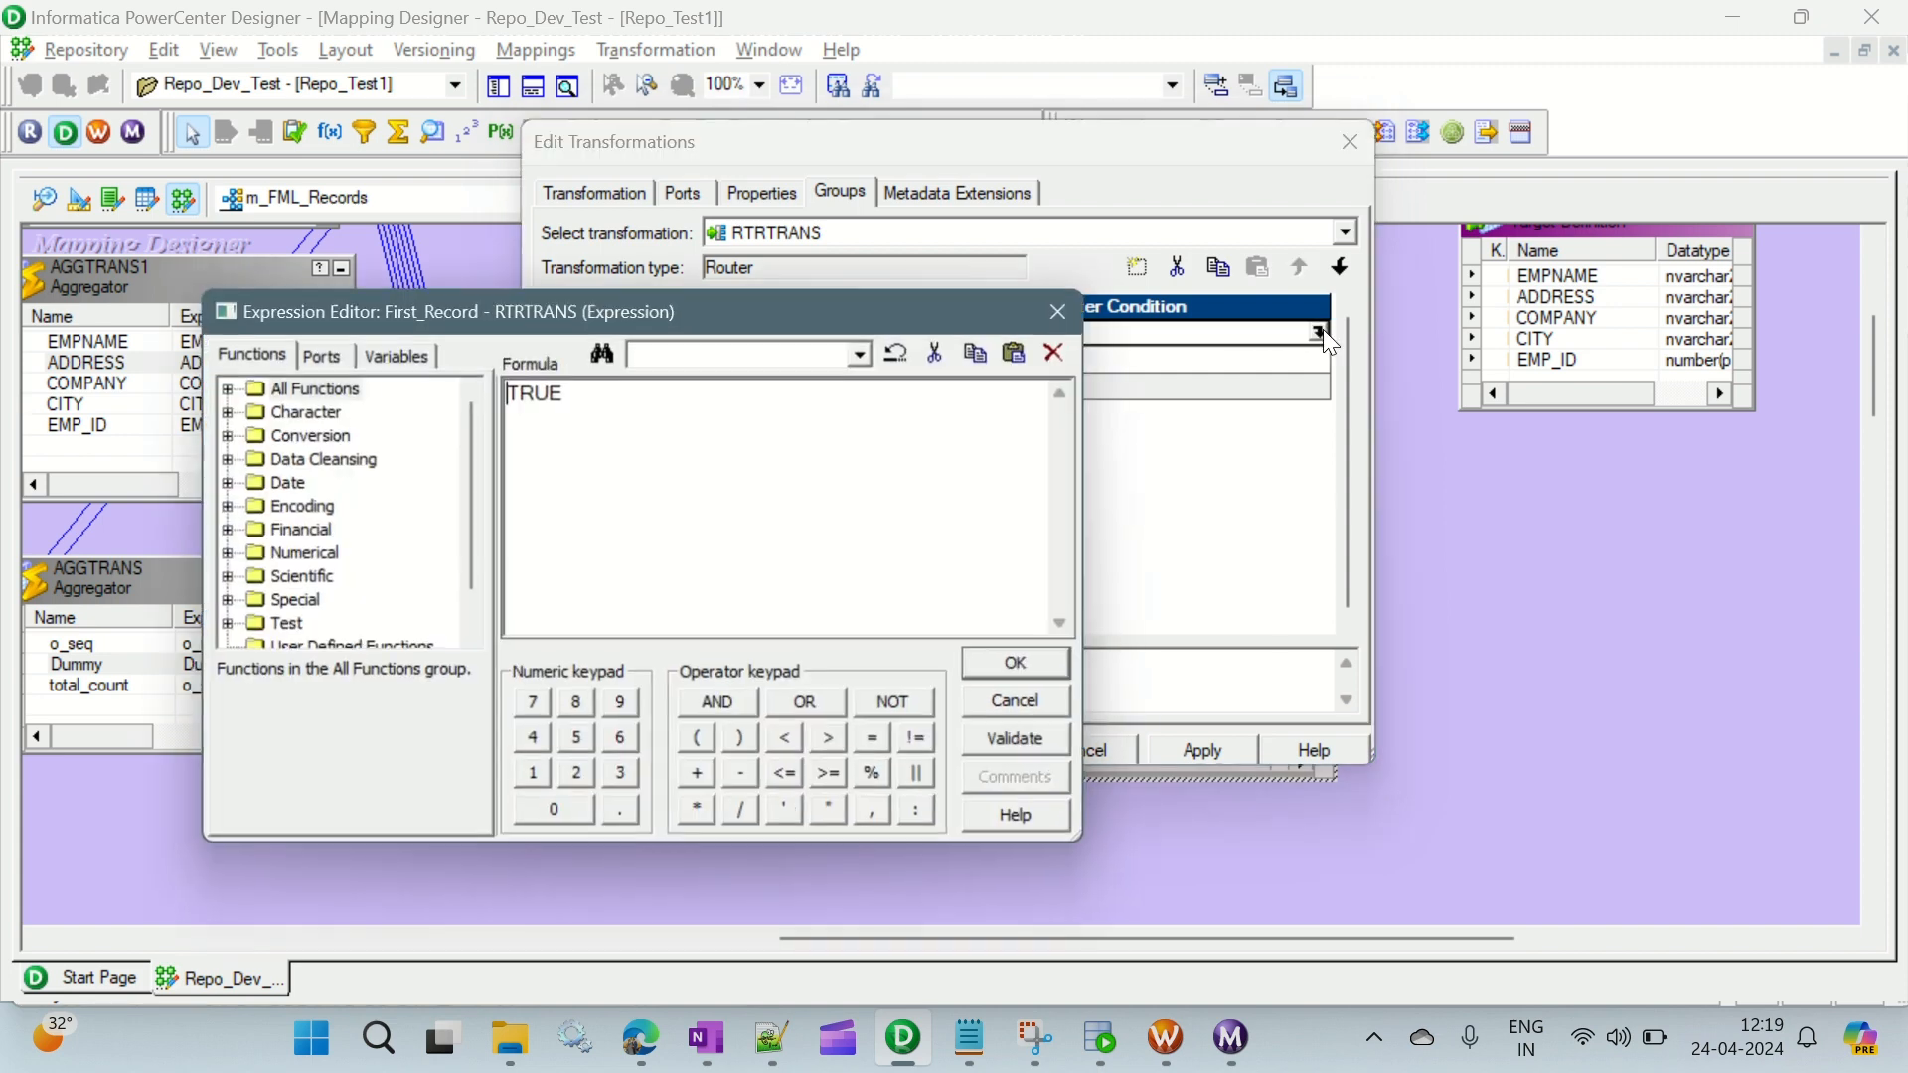
drag(576, 411, 411, 397)
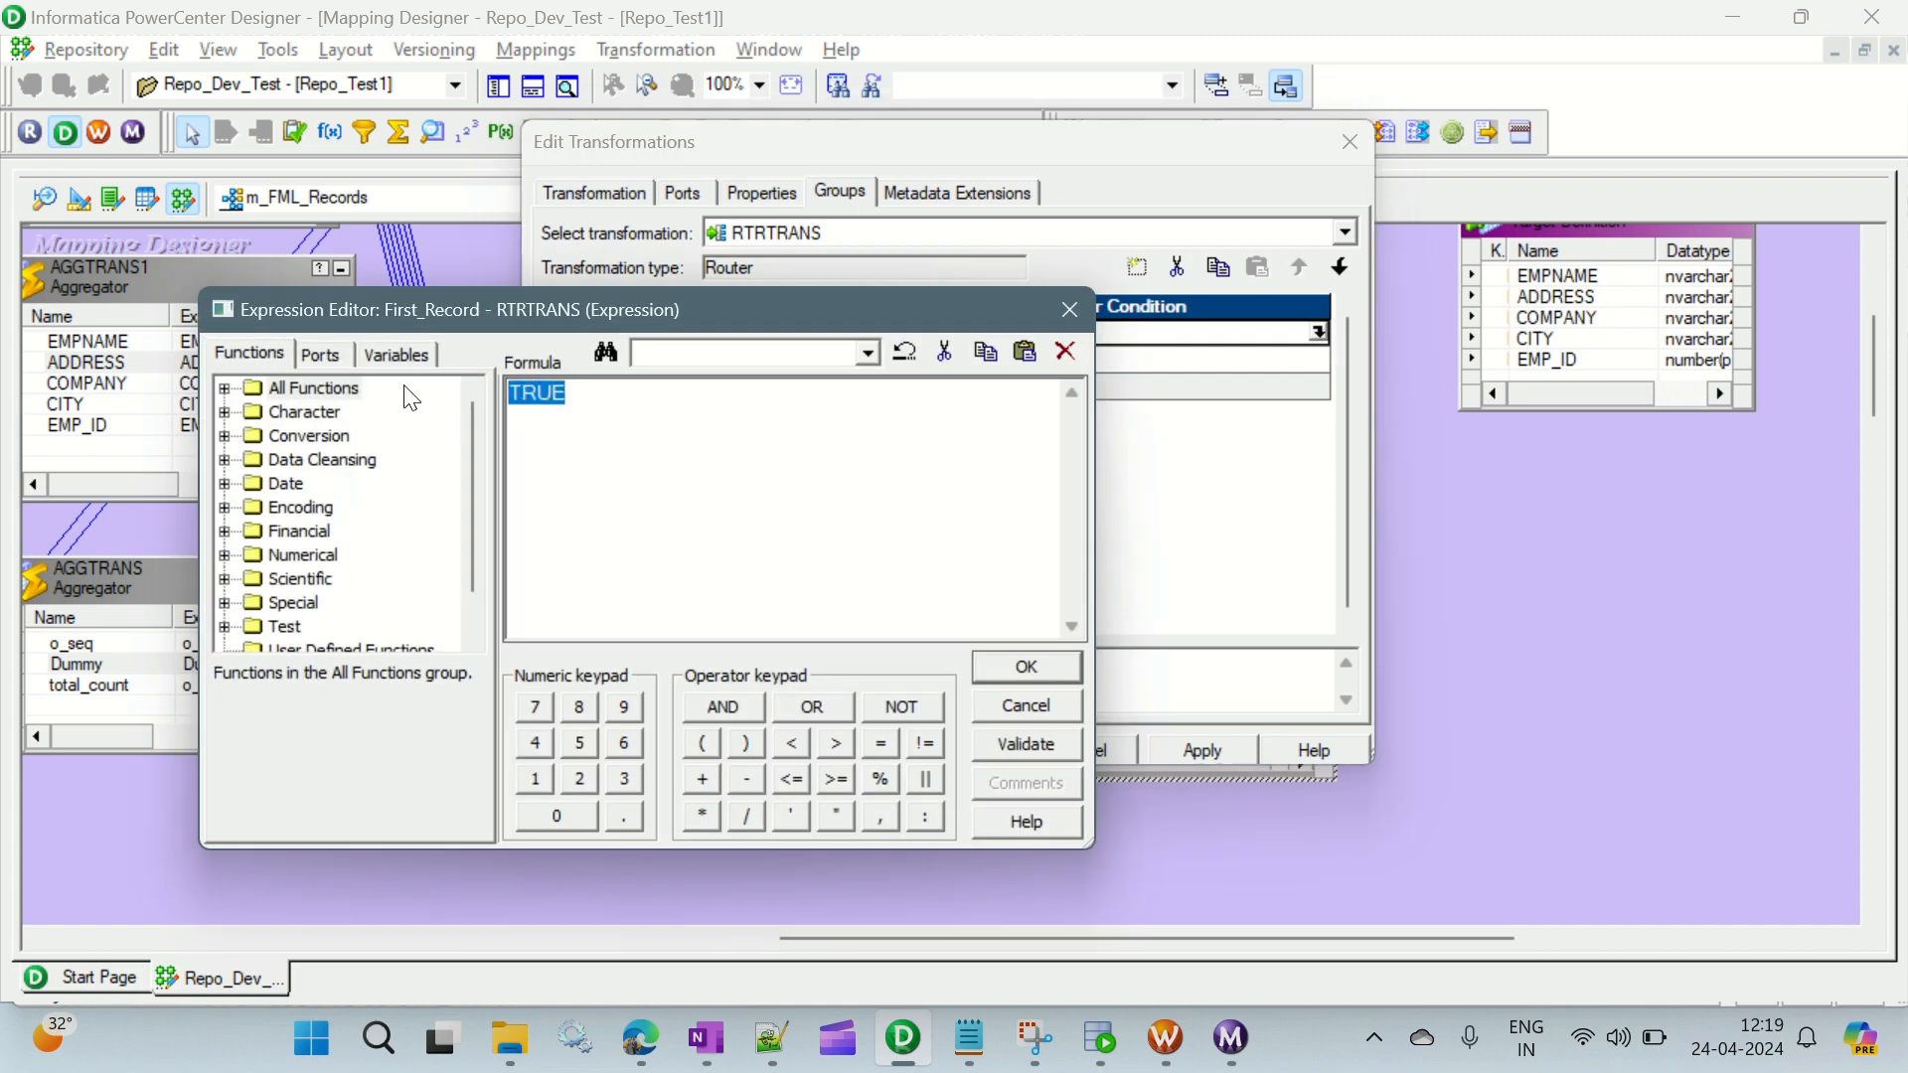
click(332, 360)
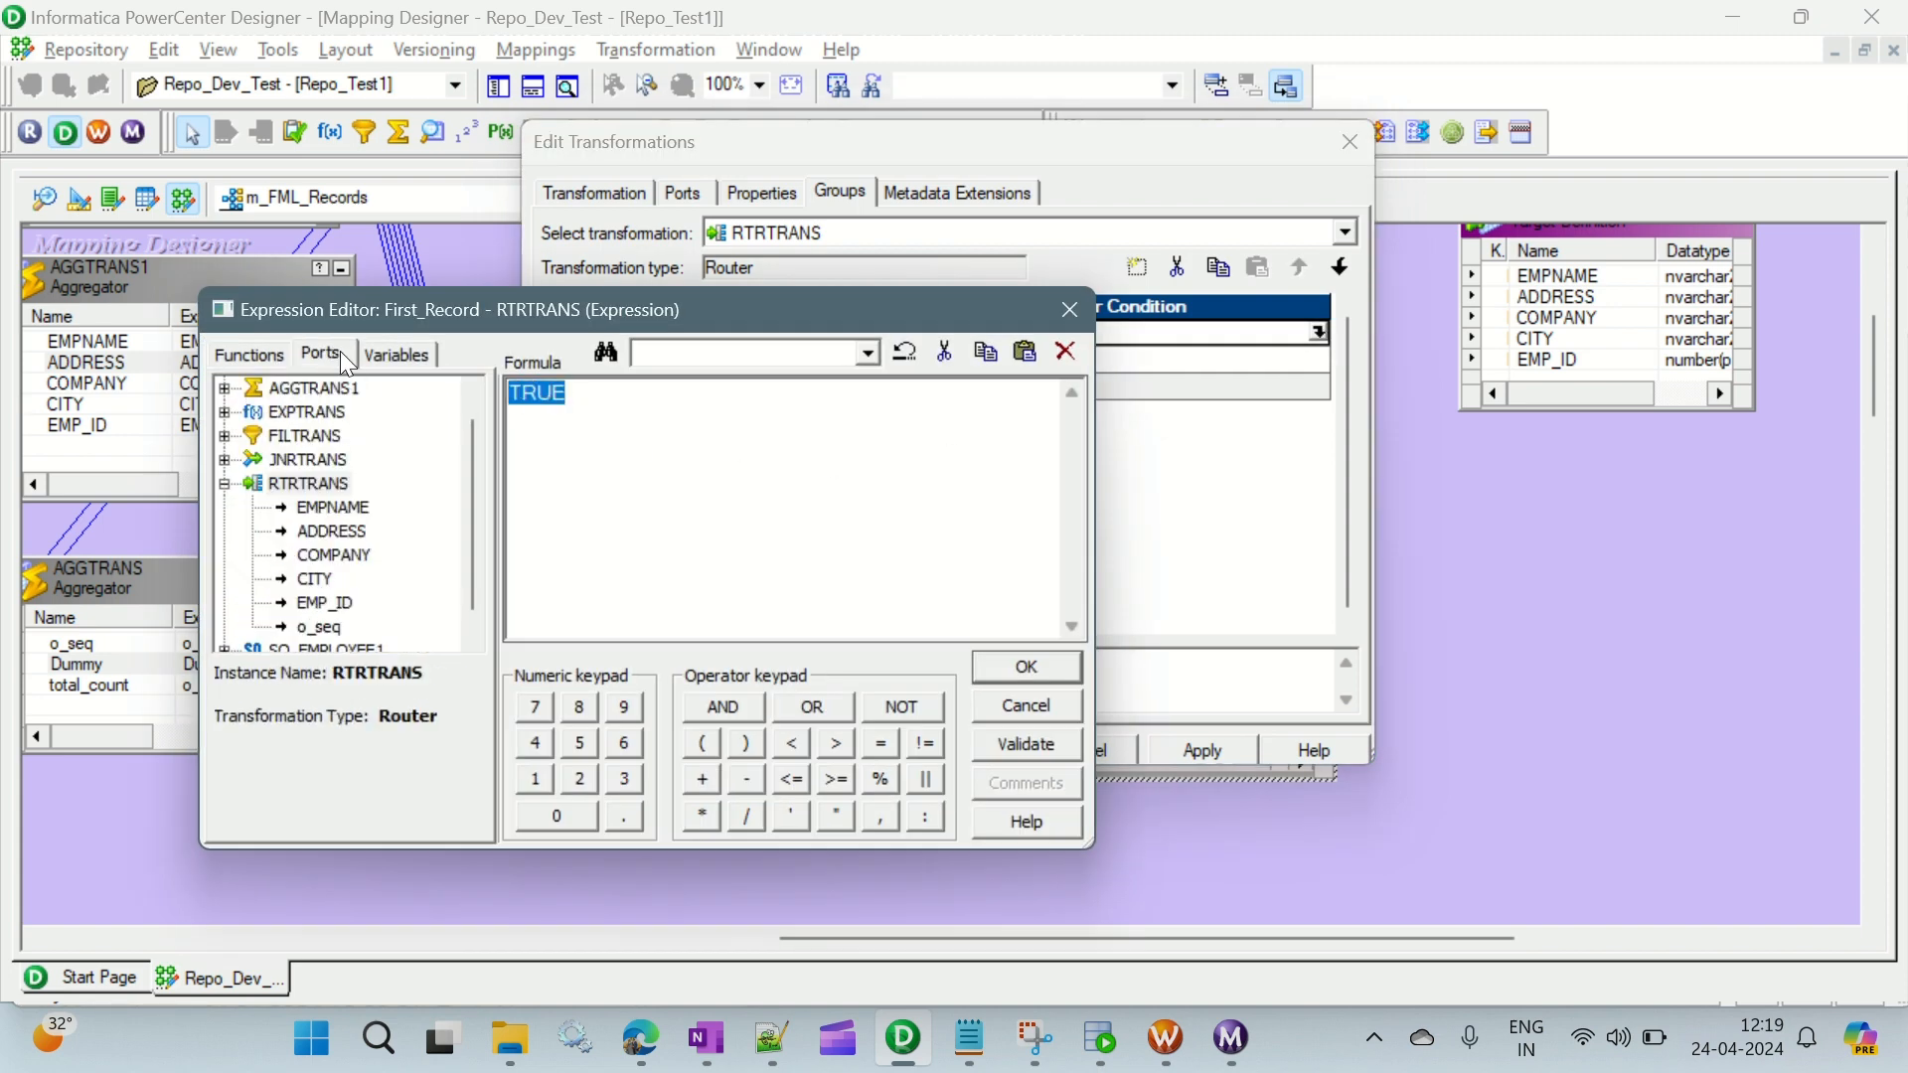
click(329, 632)
double_click(319, 624)
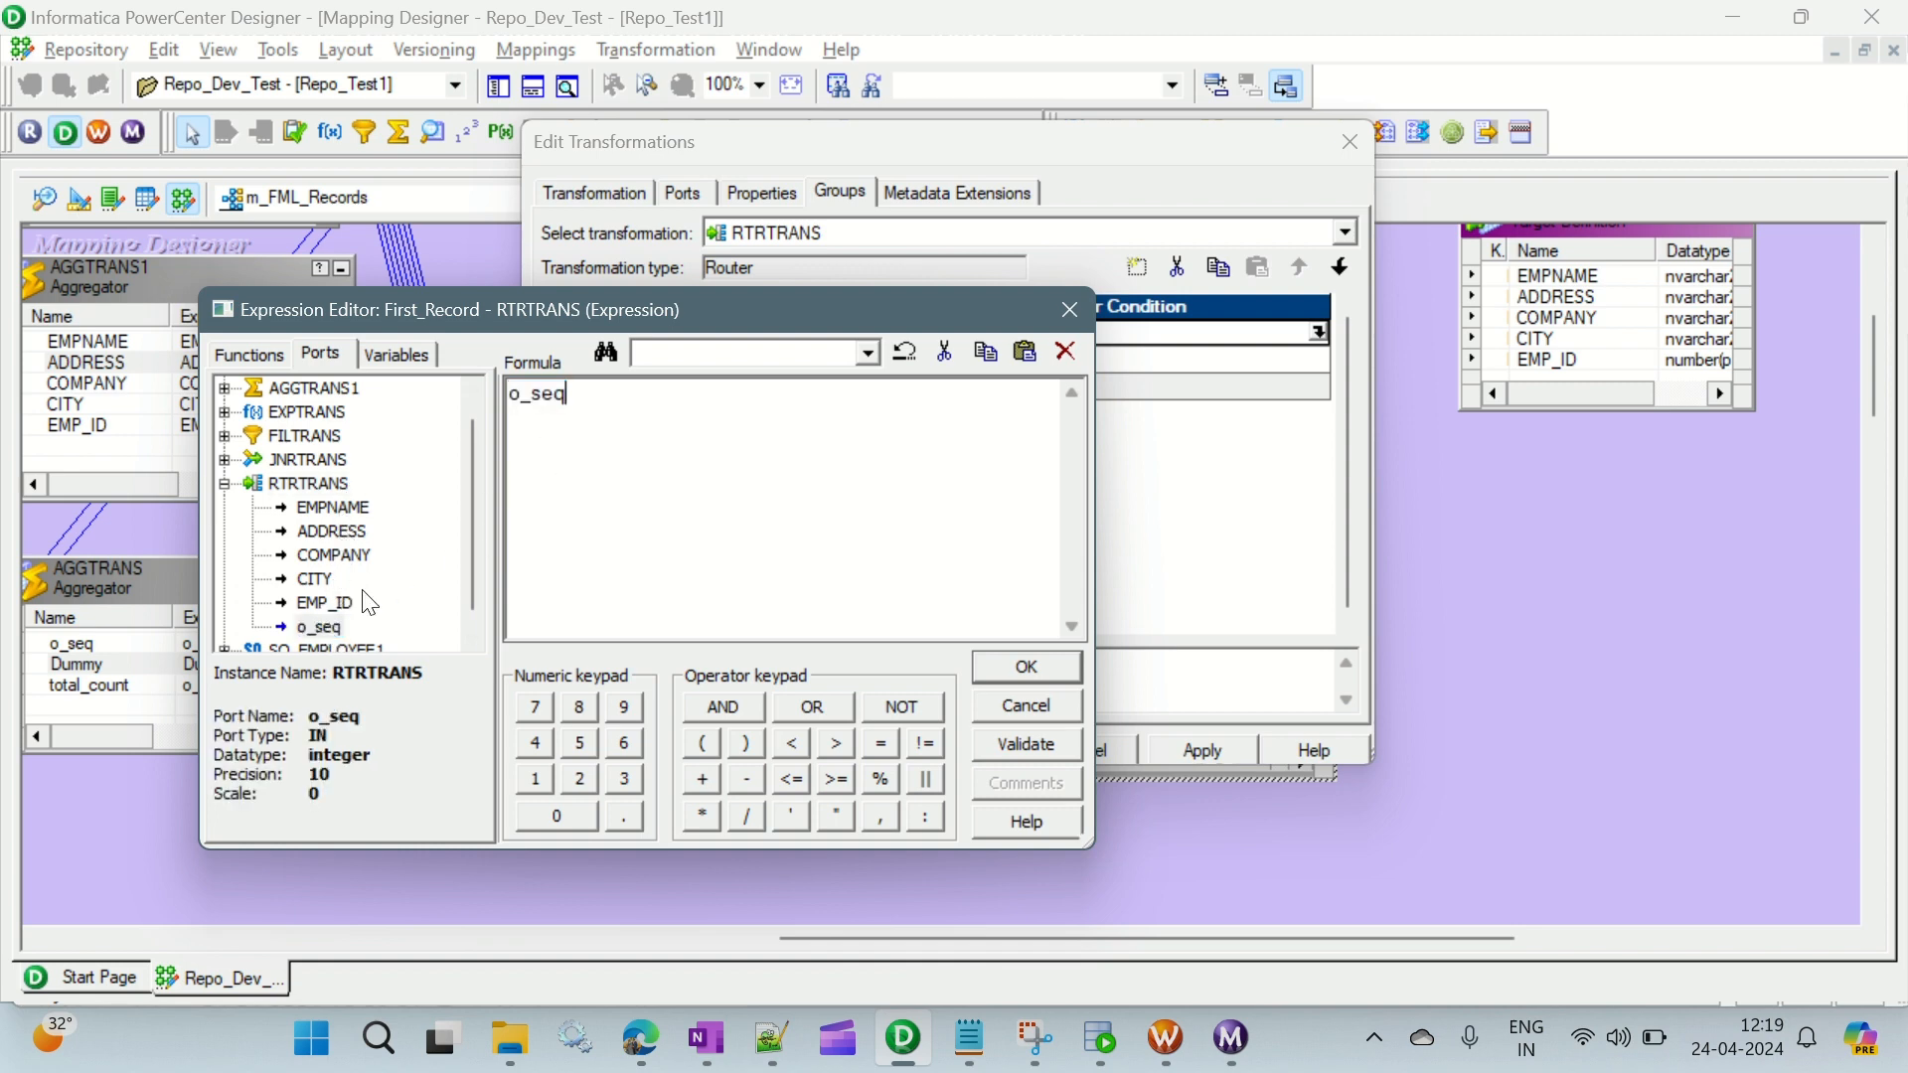
text(=1)
click(1034, 744)
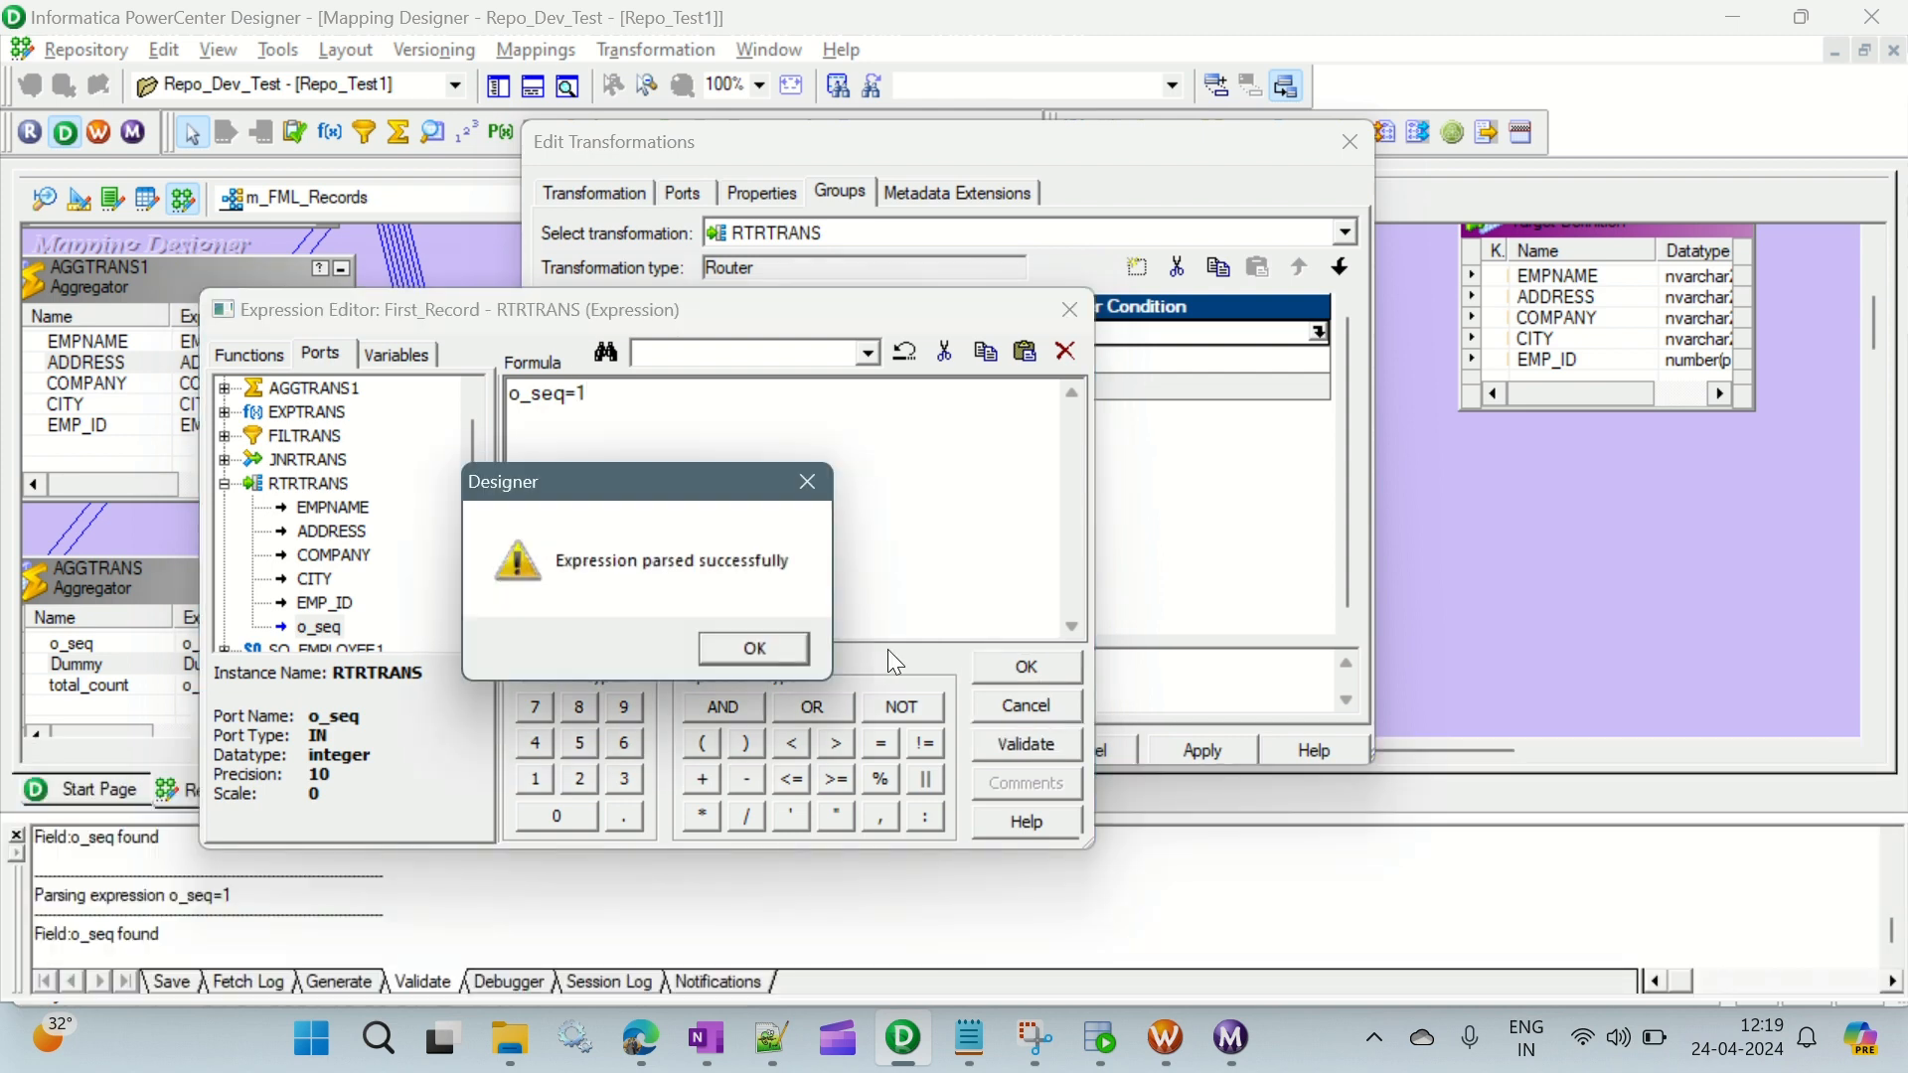
click(778, 658)
click(1027, 667)
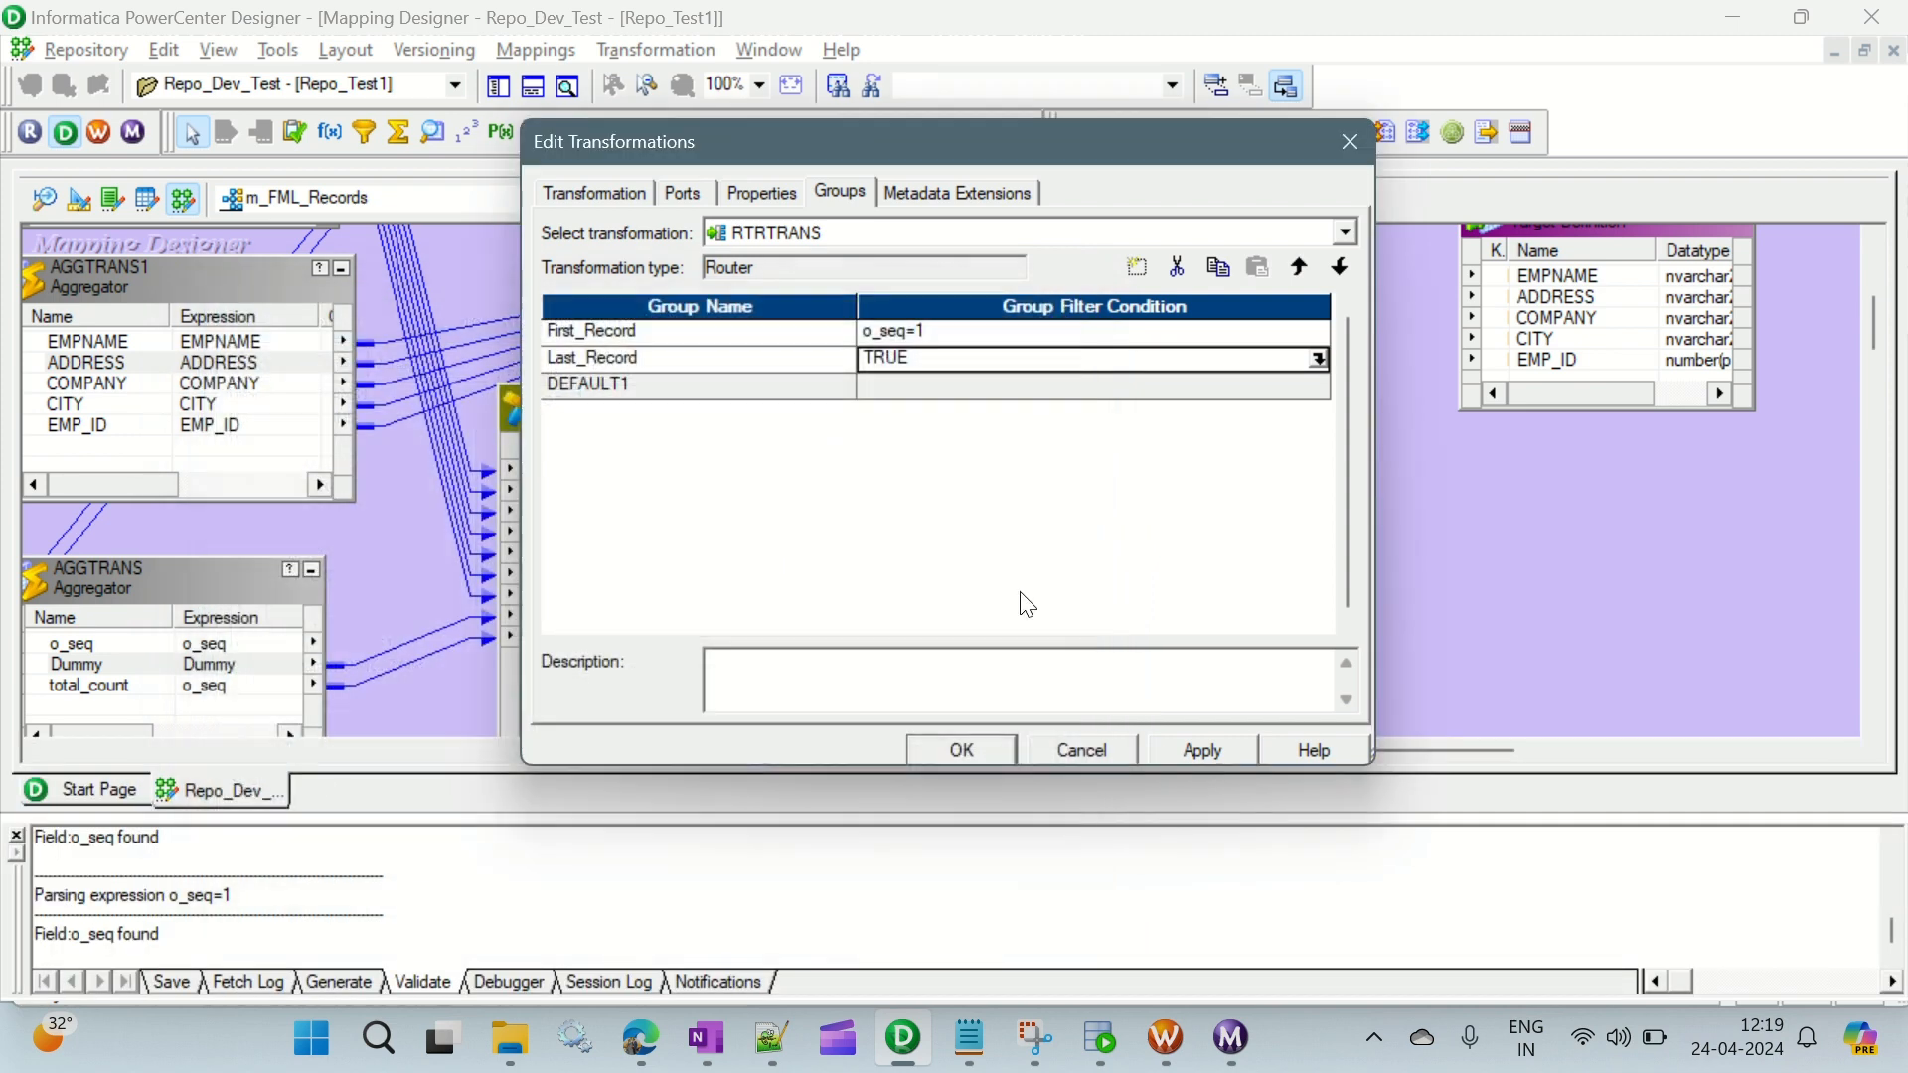
click(1317, 355)
click(324, 358)
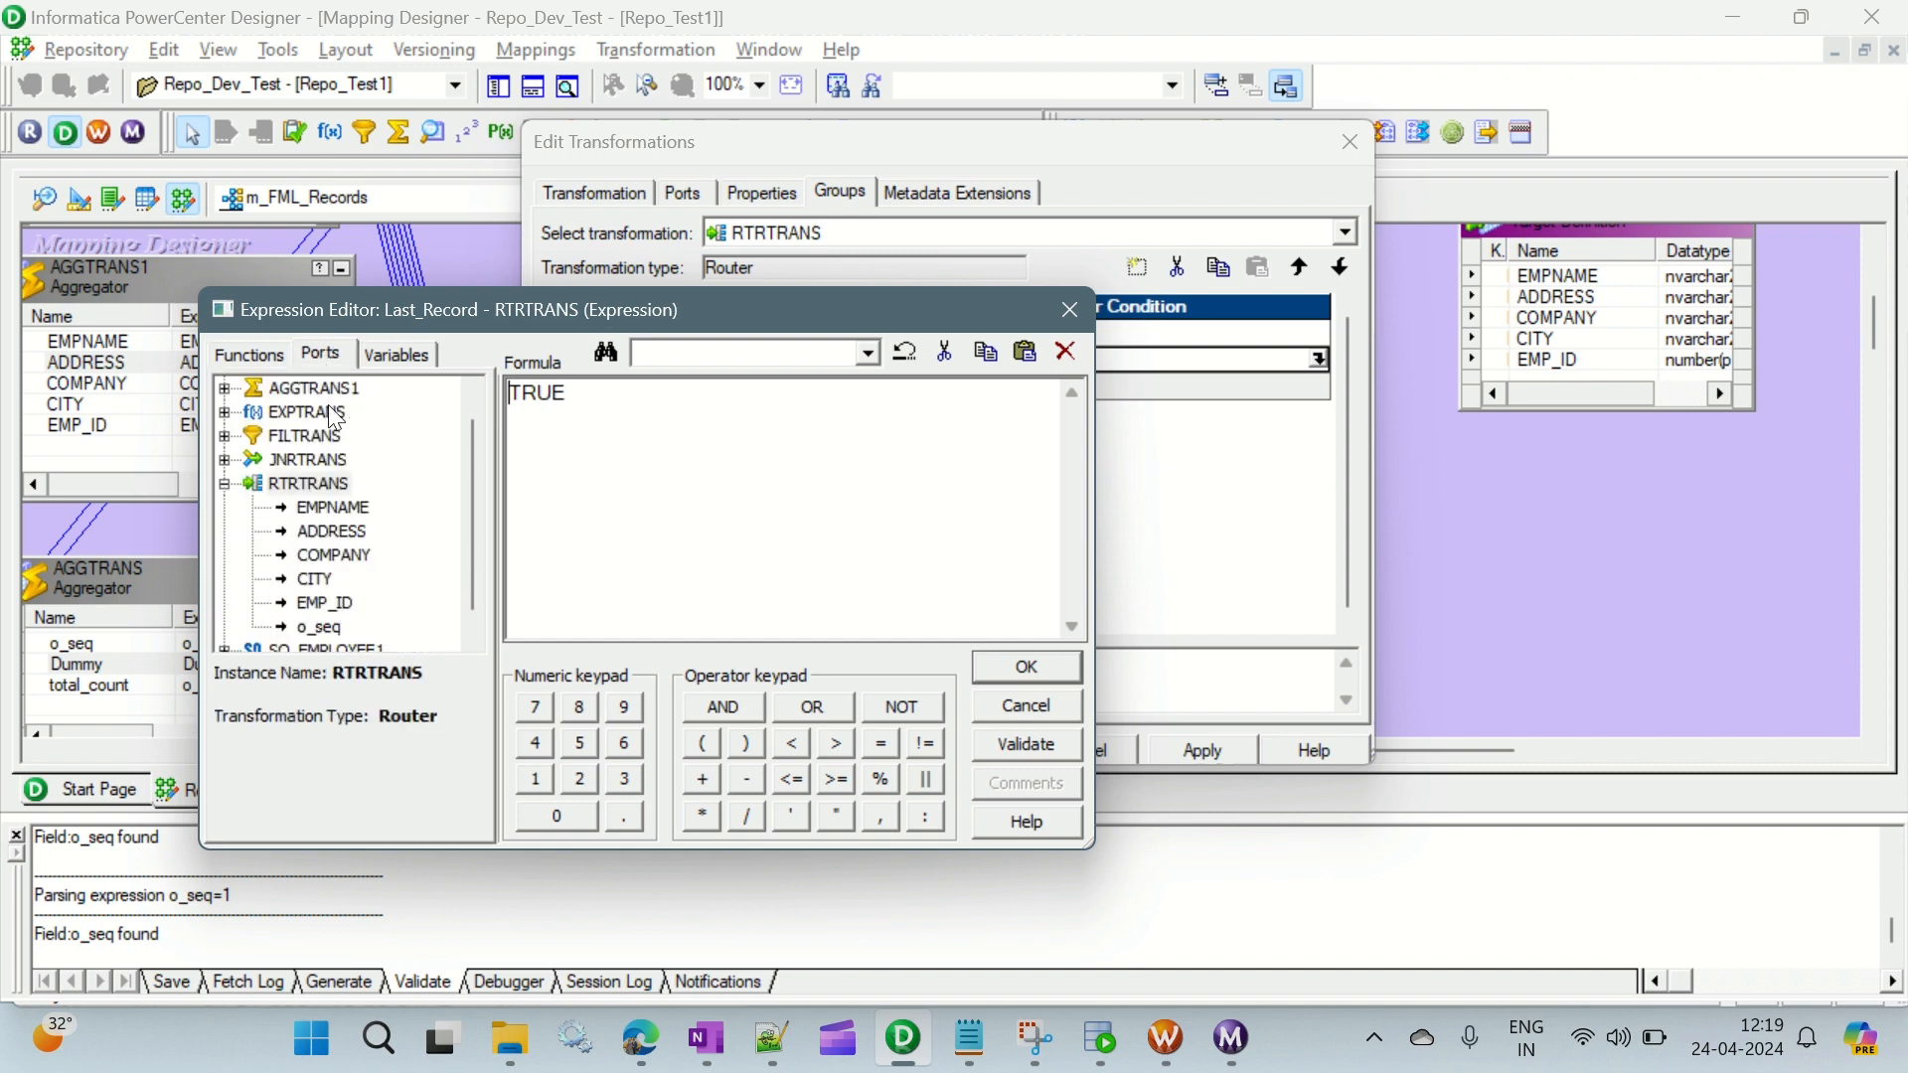
double_click(319, 627)
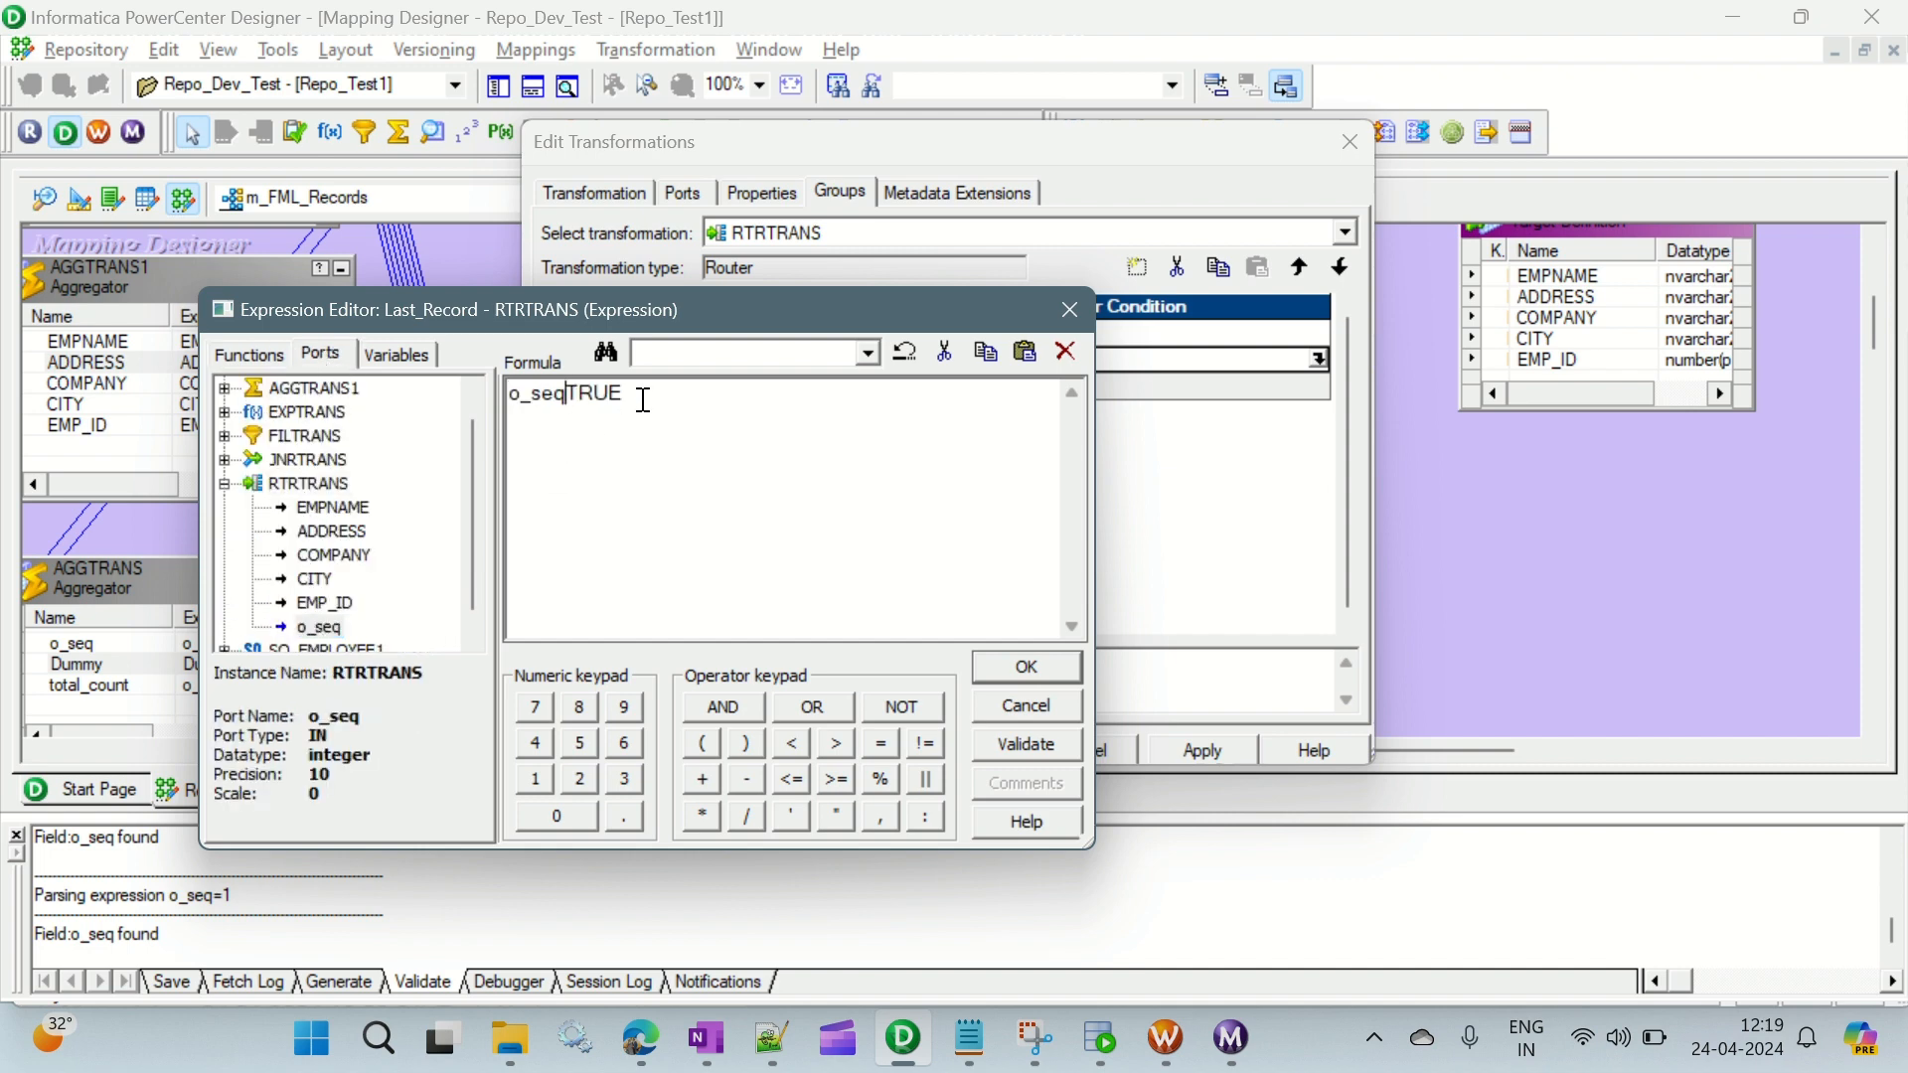
key(BackSpace)
key(BackSpace)
key(BackSpace)
text(=)
- Enter o_seq=total_count as the filter expression for the Last_Record group, using the router's own ports
drag(1018, 313, 1655, 240)
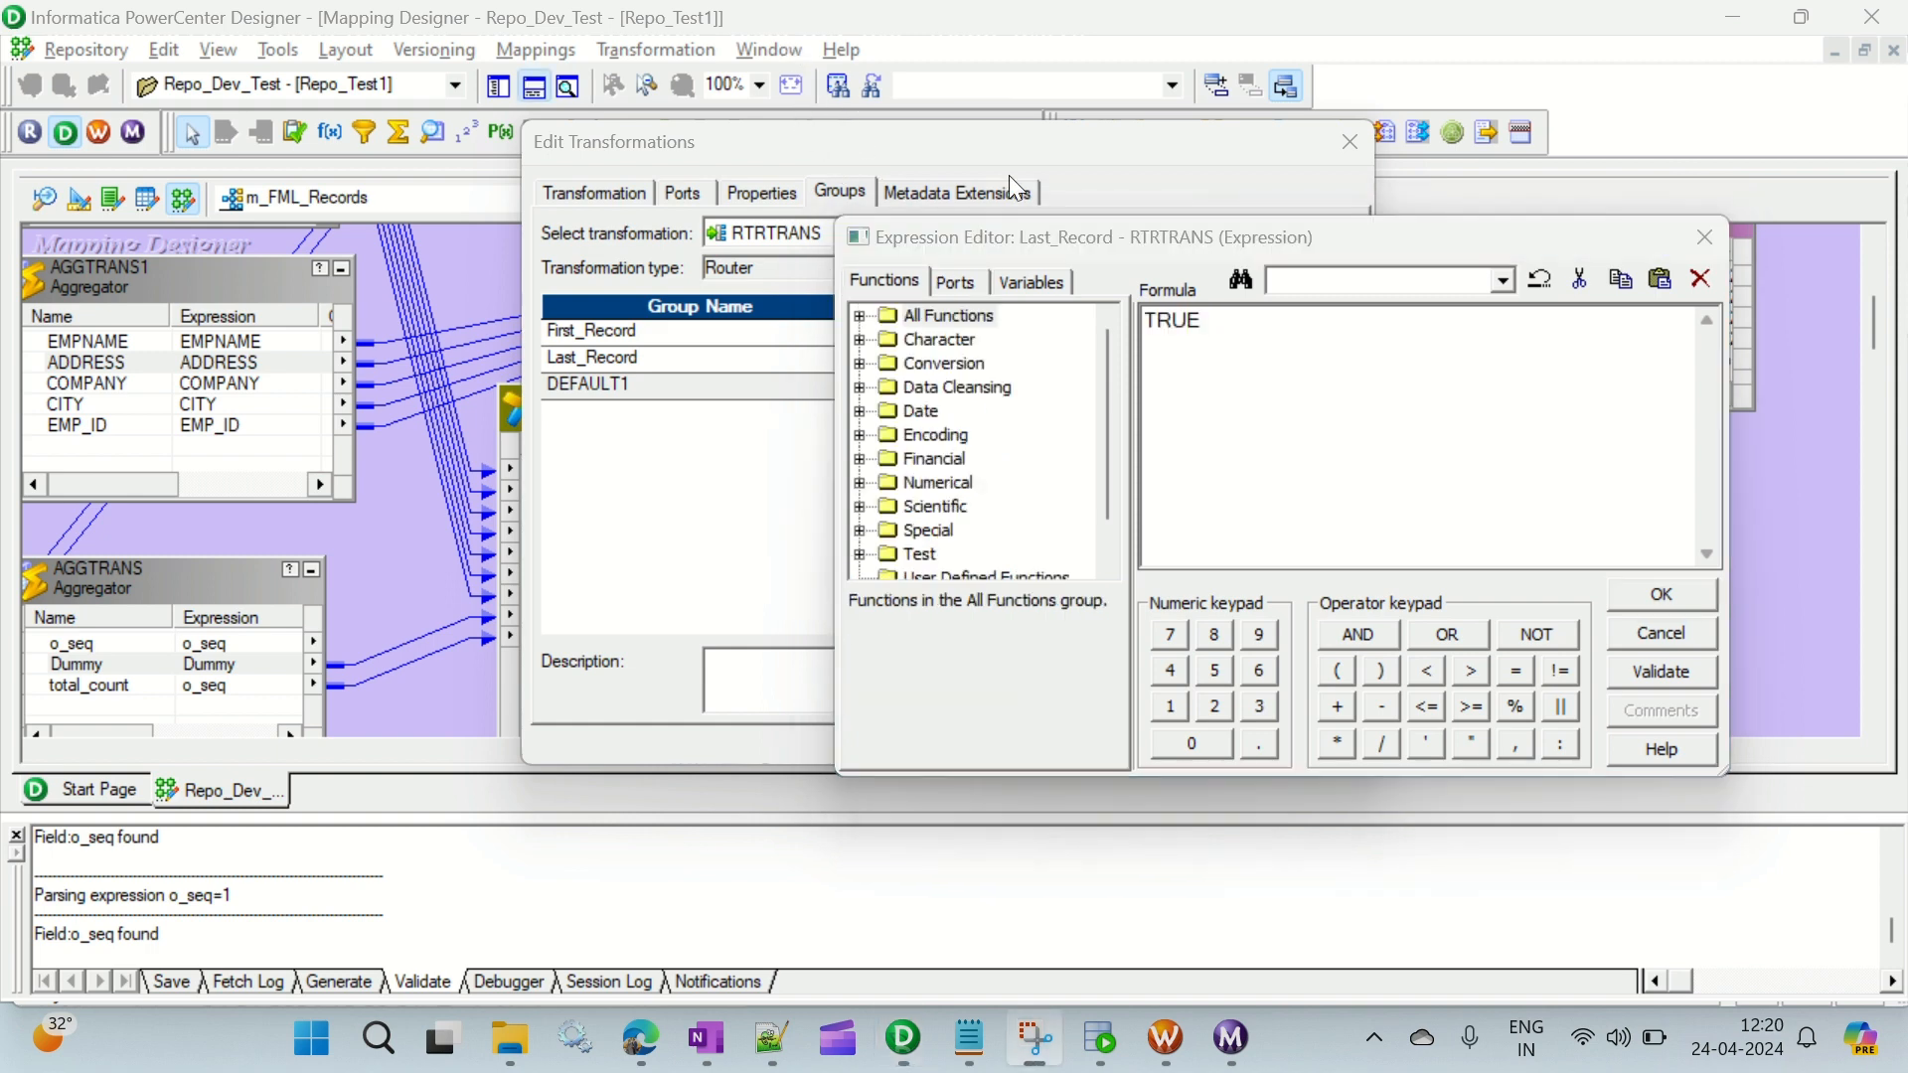
click(1101, 325)
drag(1207, 321, 1145, 331)
click(974, 280)
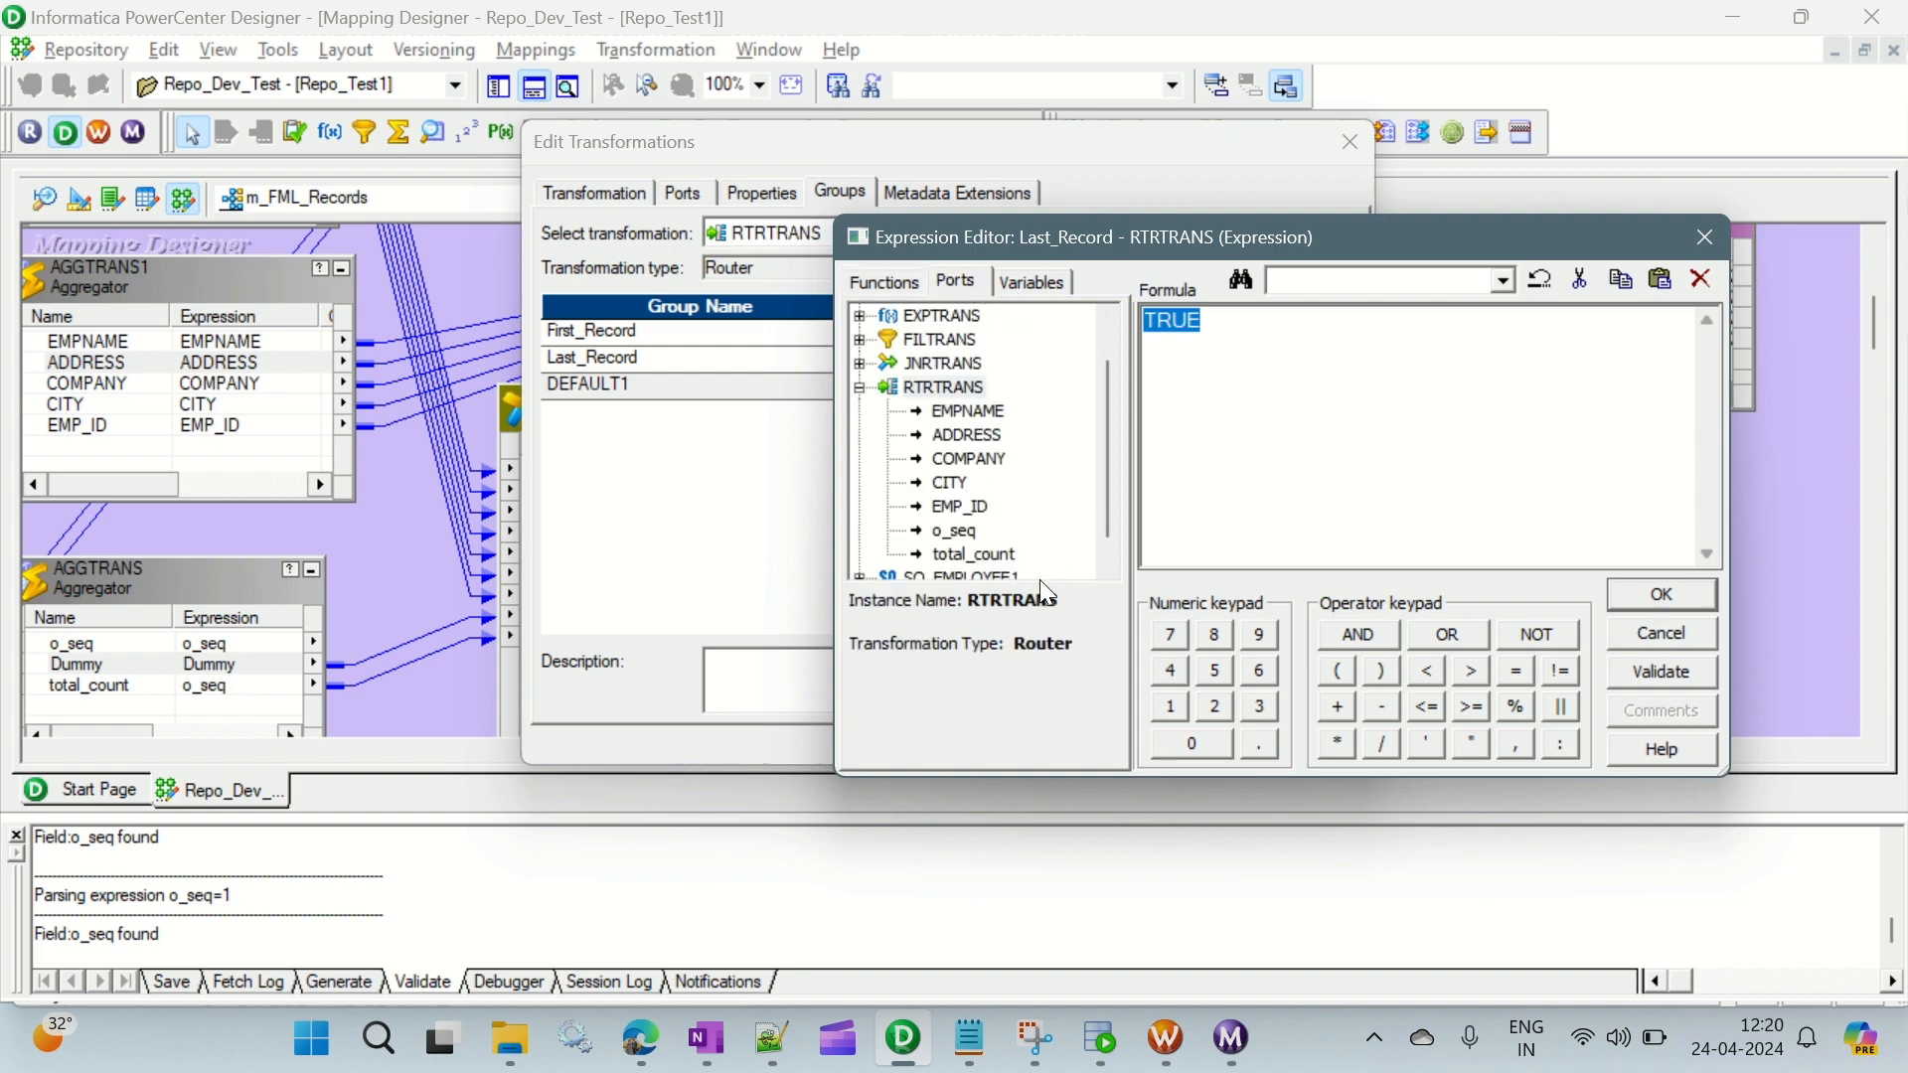
double_click(964, 531)
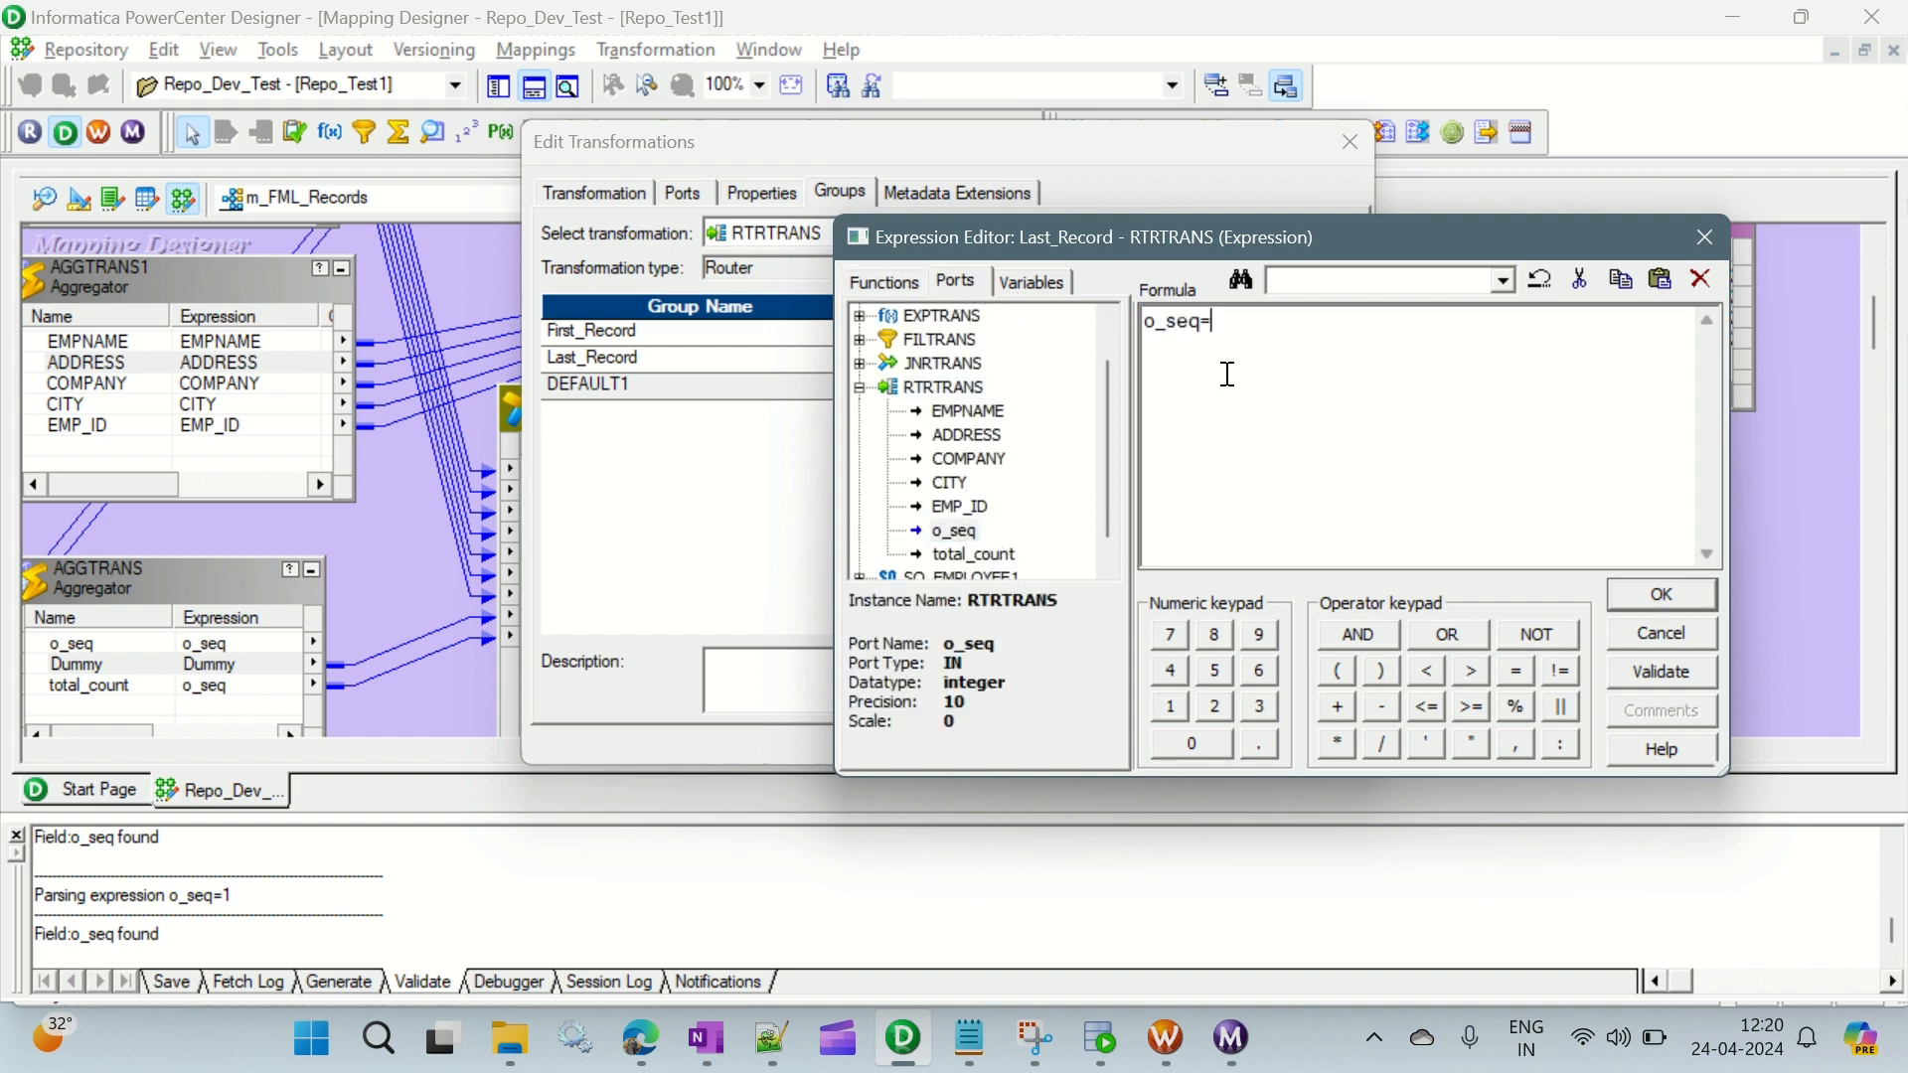
text(=)
double_click(980, 554)
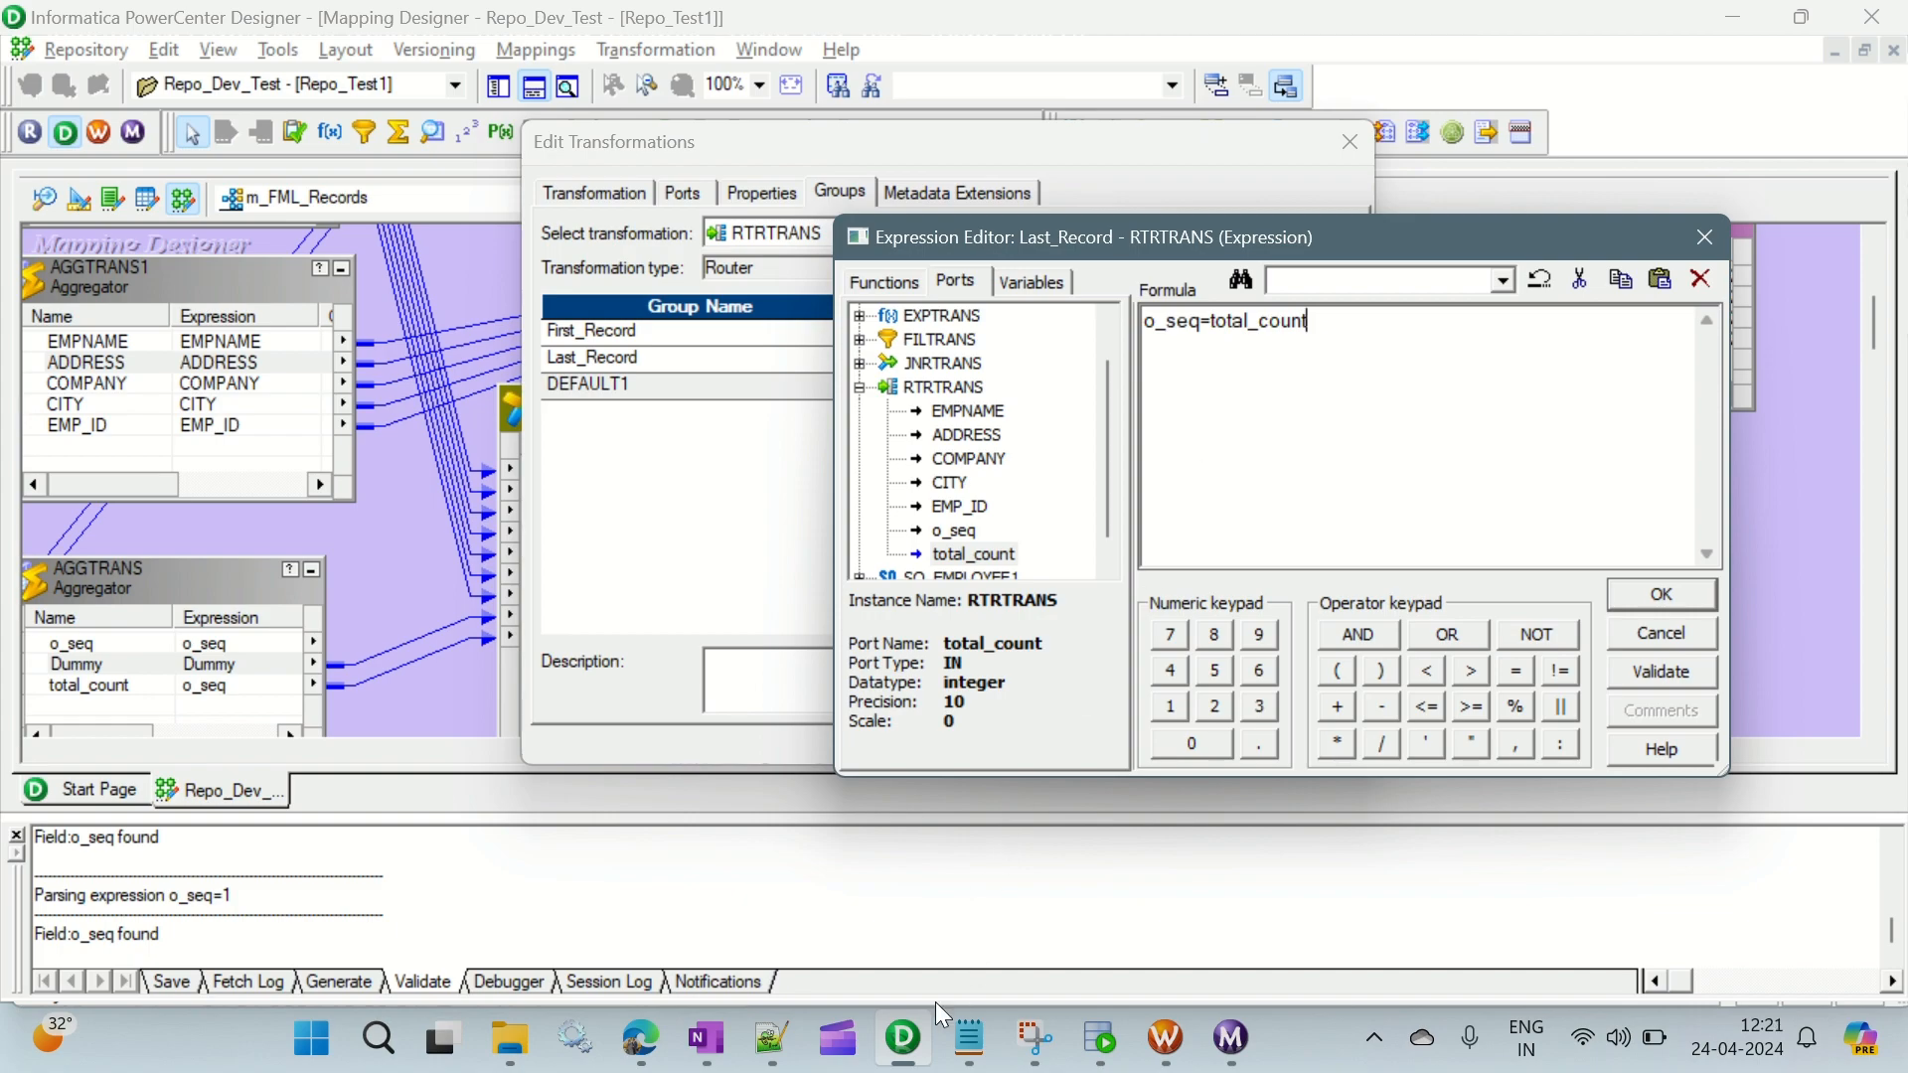
- Switch to Notepad to review the sample employee rows, and return to the expression editor
click(969, 1039)
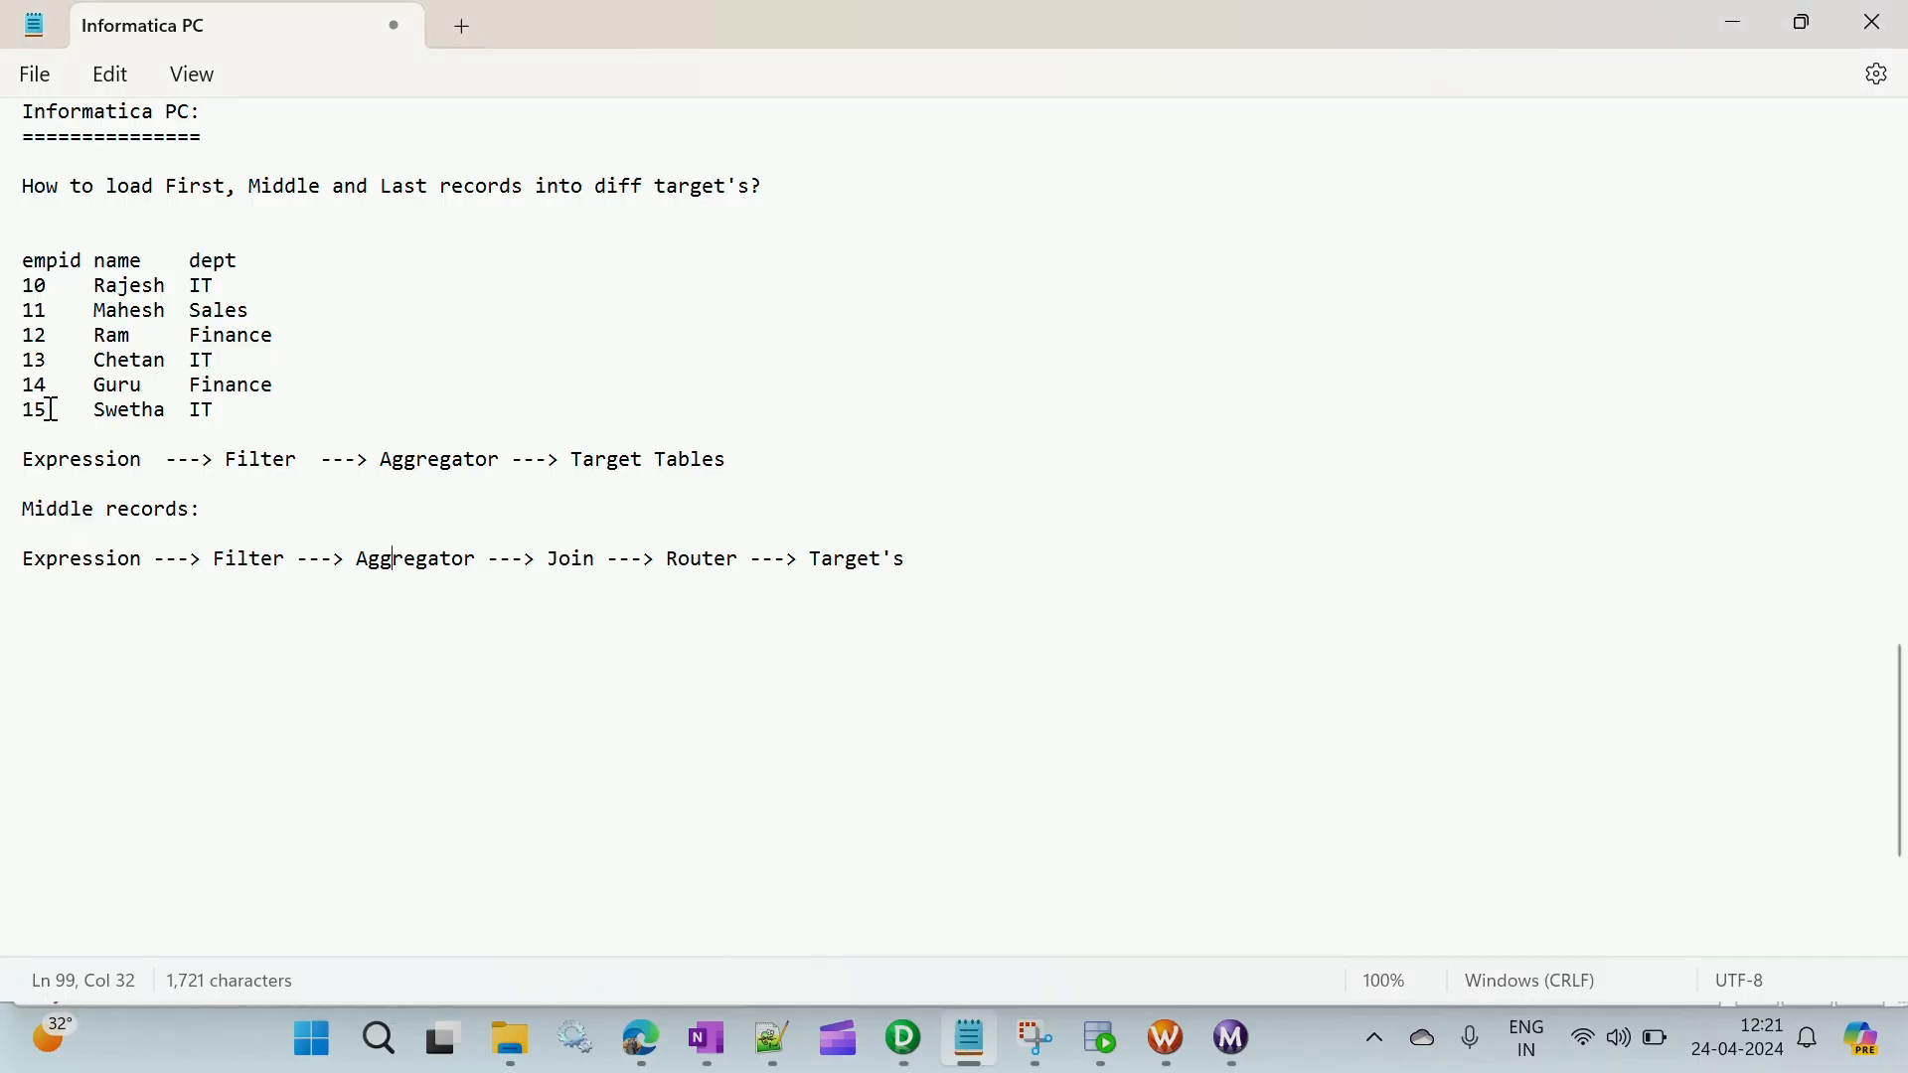
drag(22, 286, 288, 433)
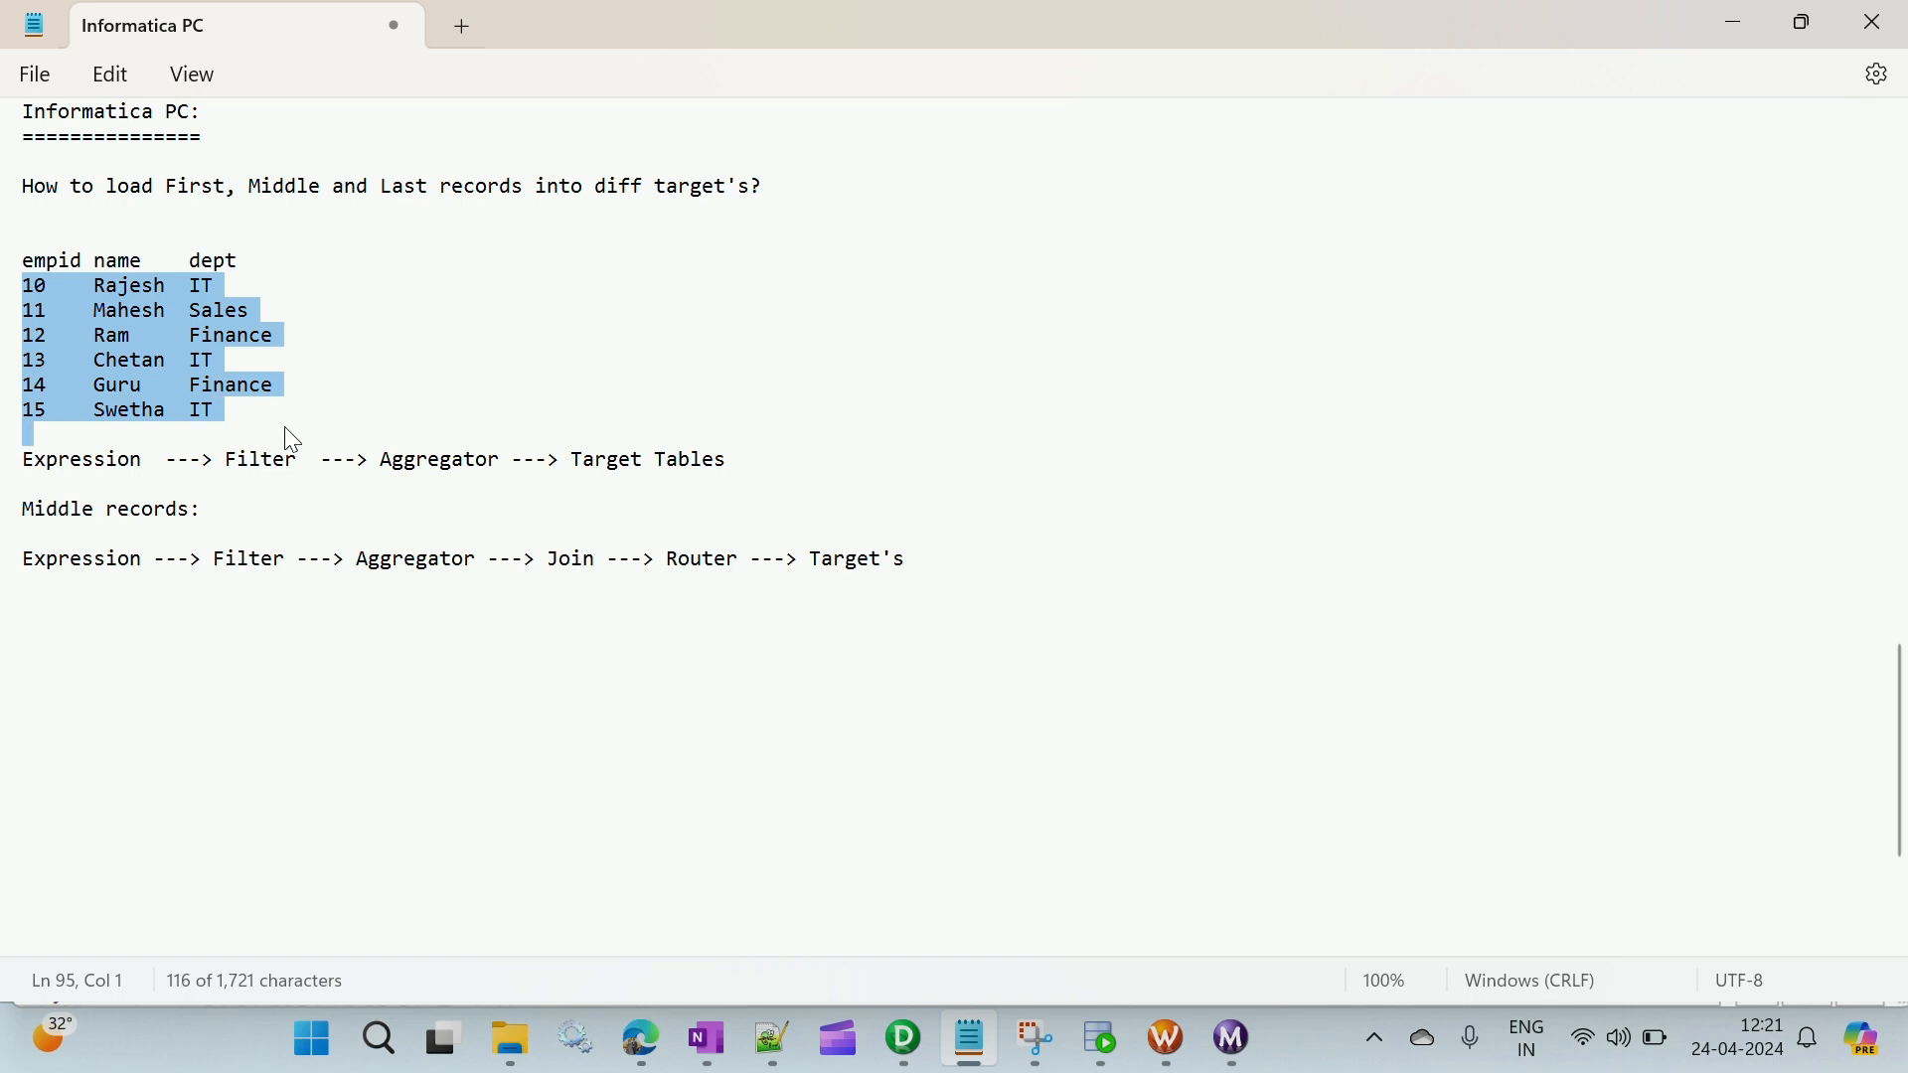
click(278, 390)
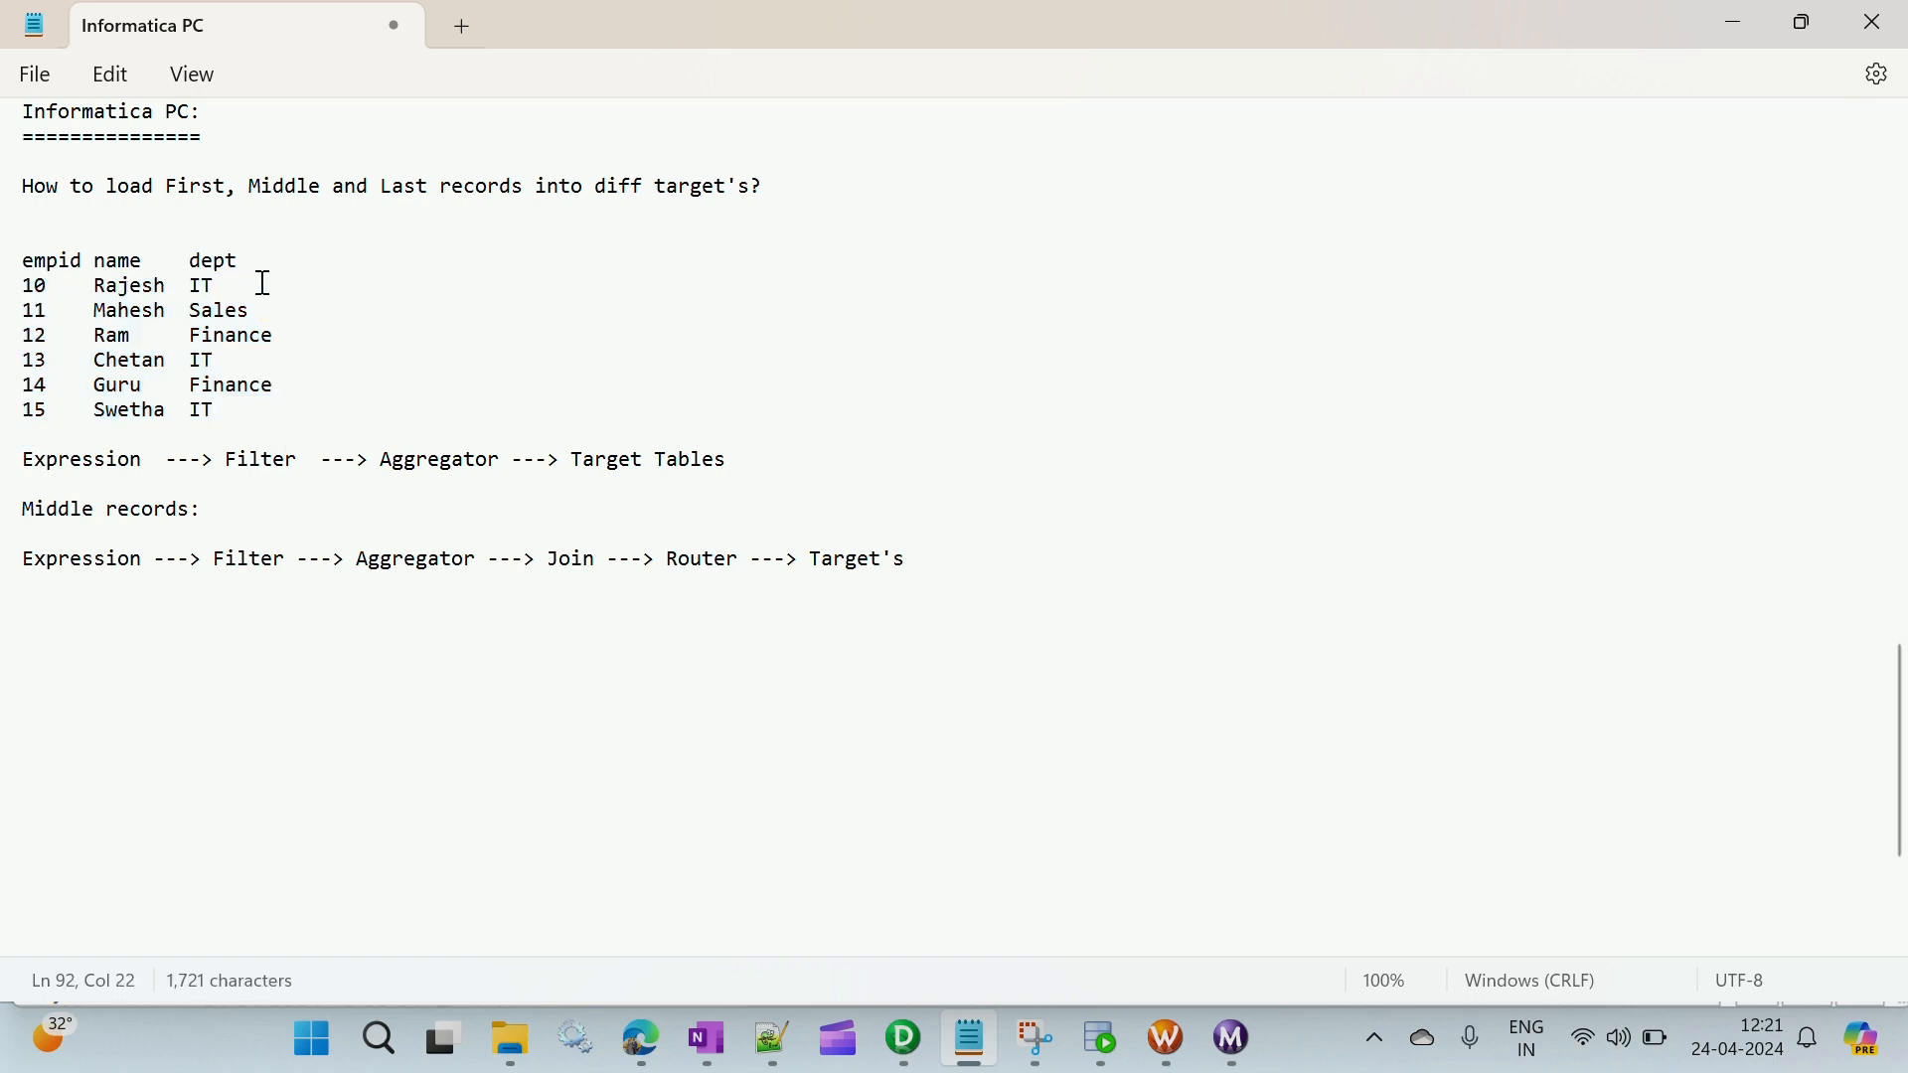
key(alt+Tab)
- Validate the Last_Record filter expression and accept it
click(1679, 664)
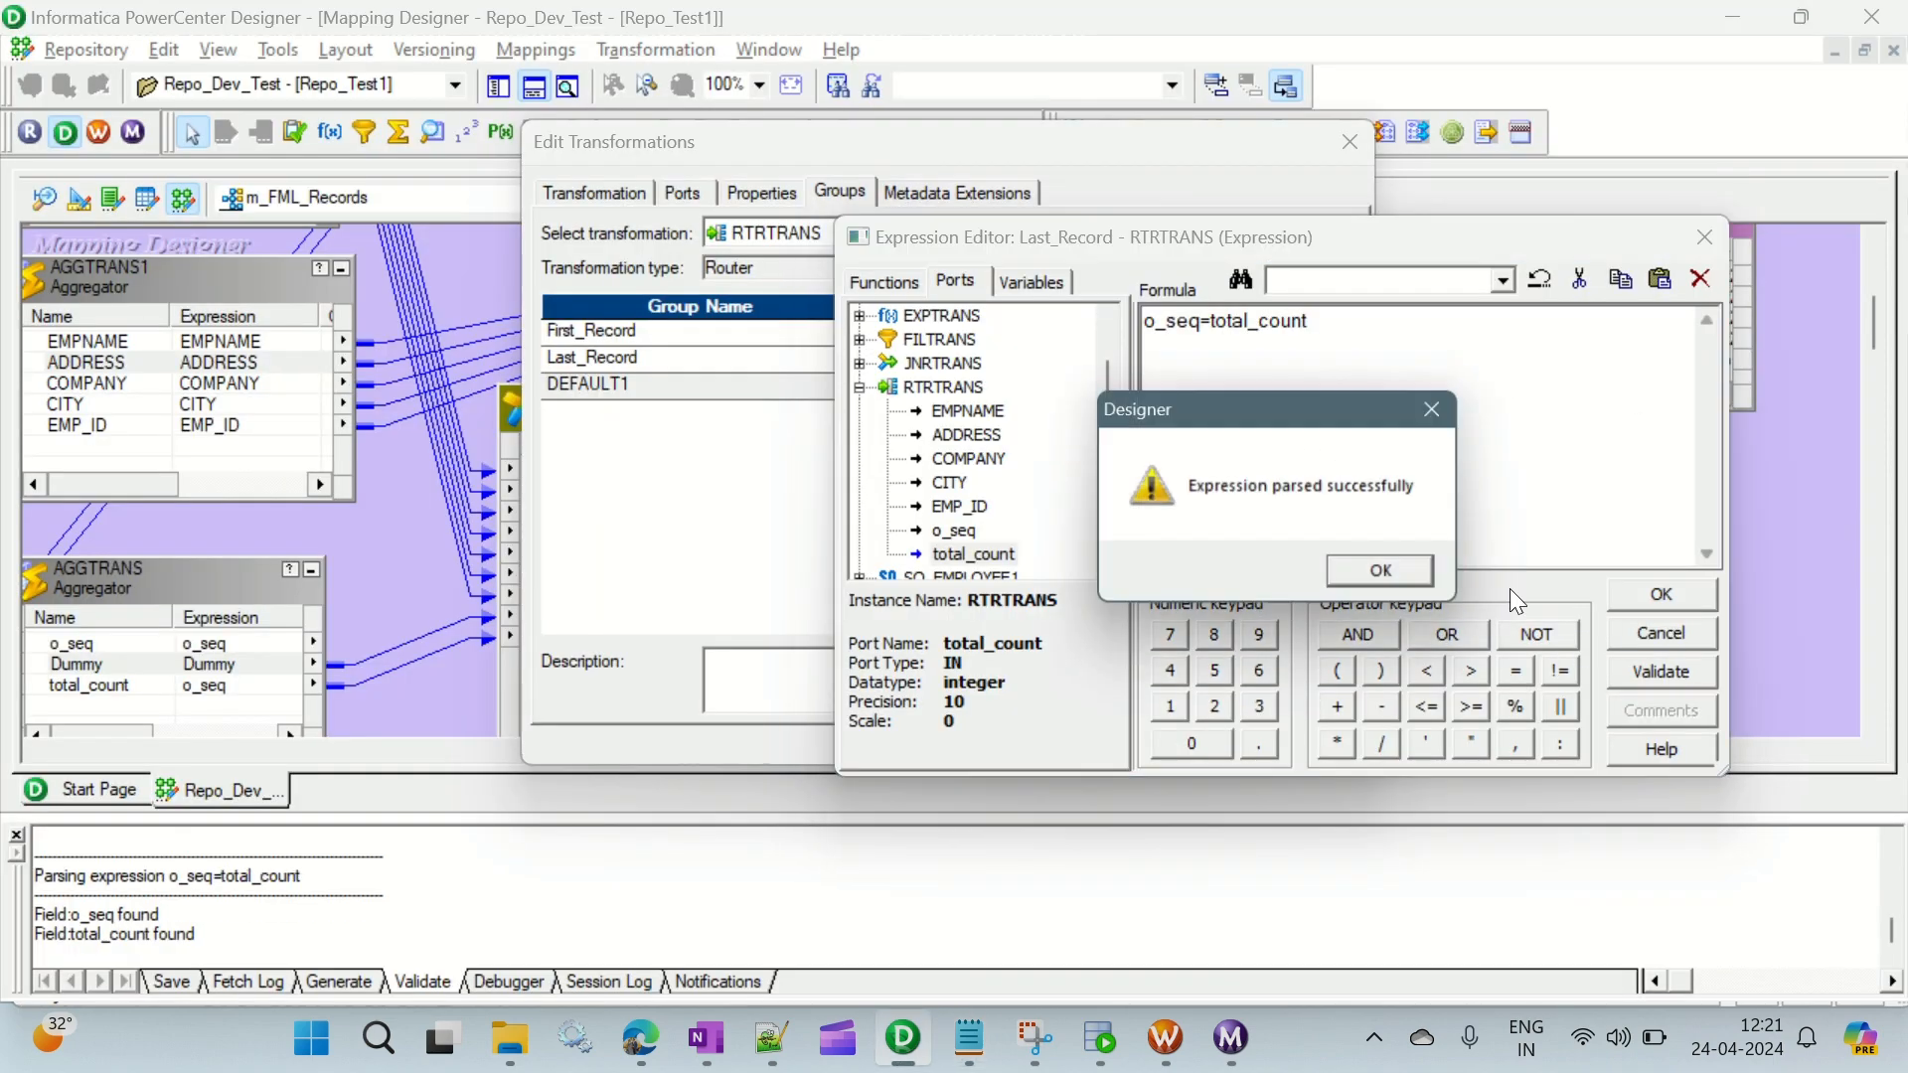
click(1371, 574)
click(1655, 595)
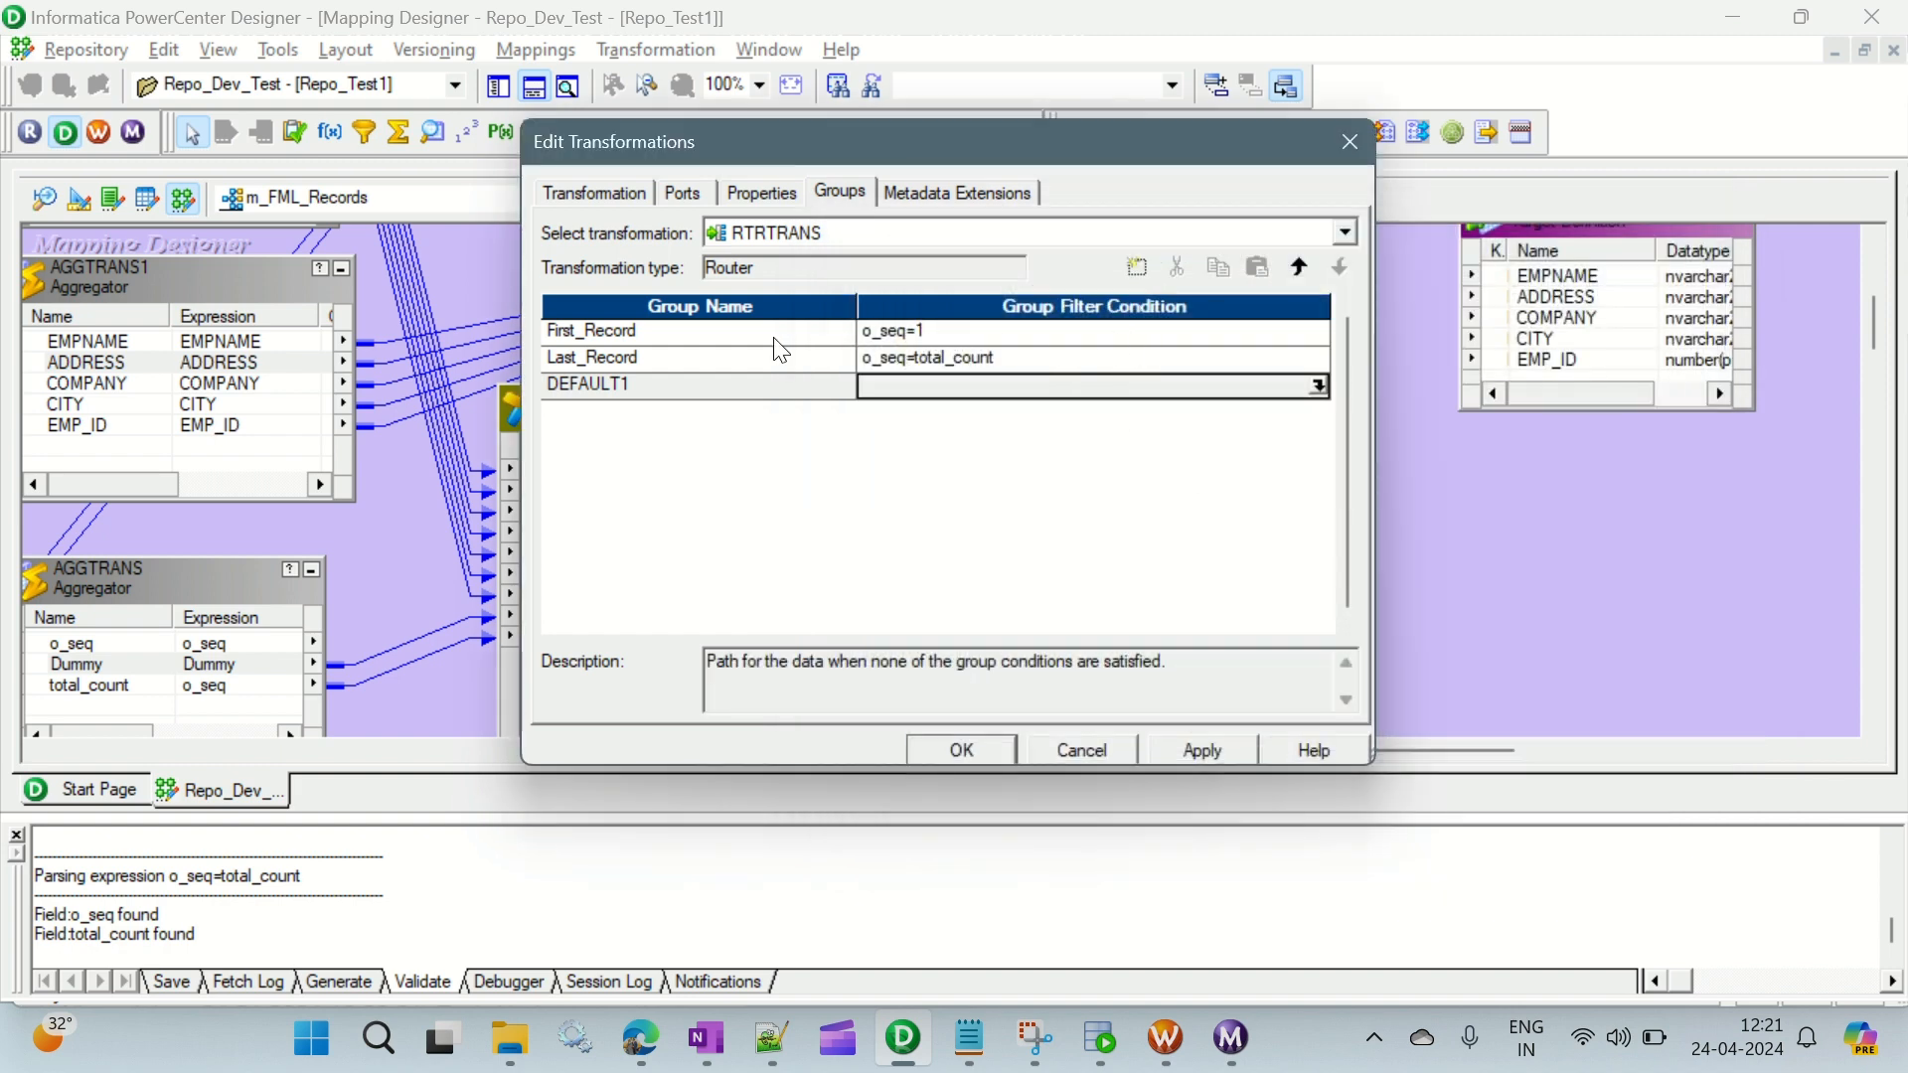
- Compare the First_Record condition with the first sample row in Notepad and Notepad++, and return to examine the Last_Record group
click(716, 332)
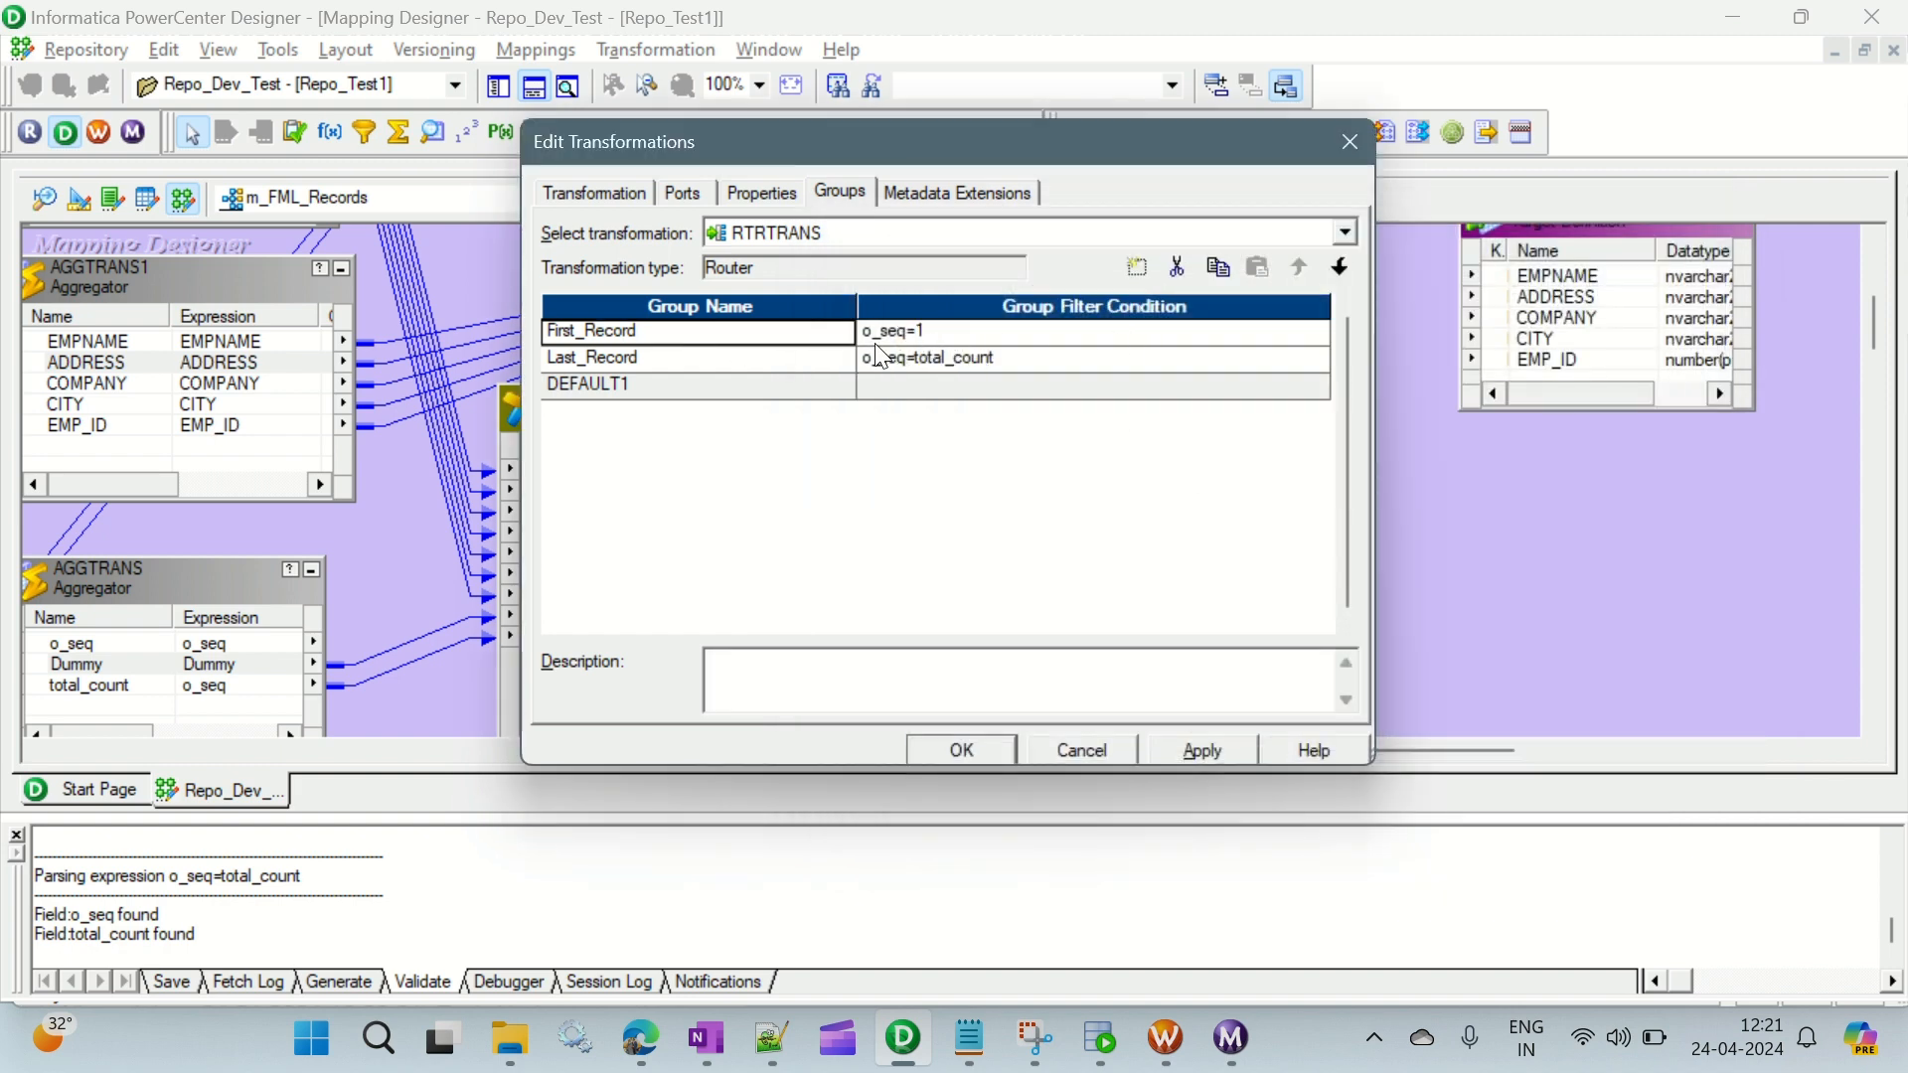
key(alt+Tab)
drag(22, 287, 298, 302)
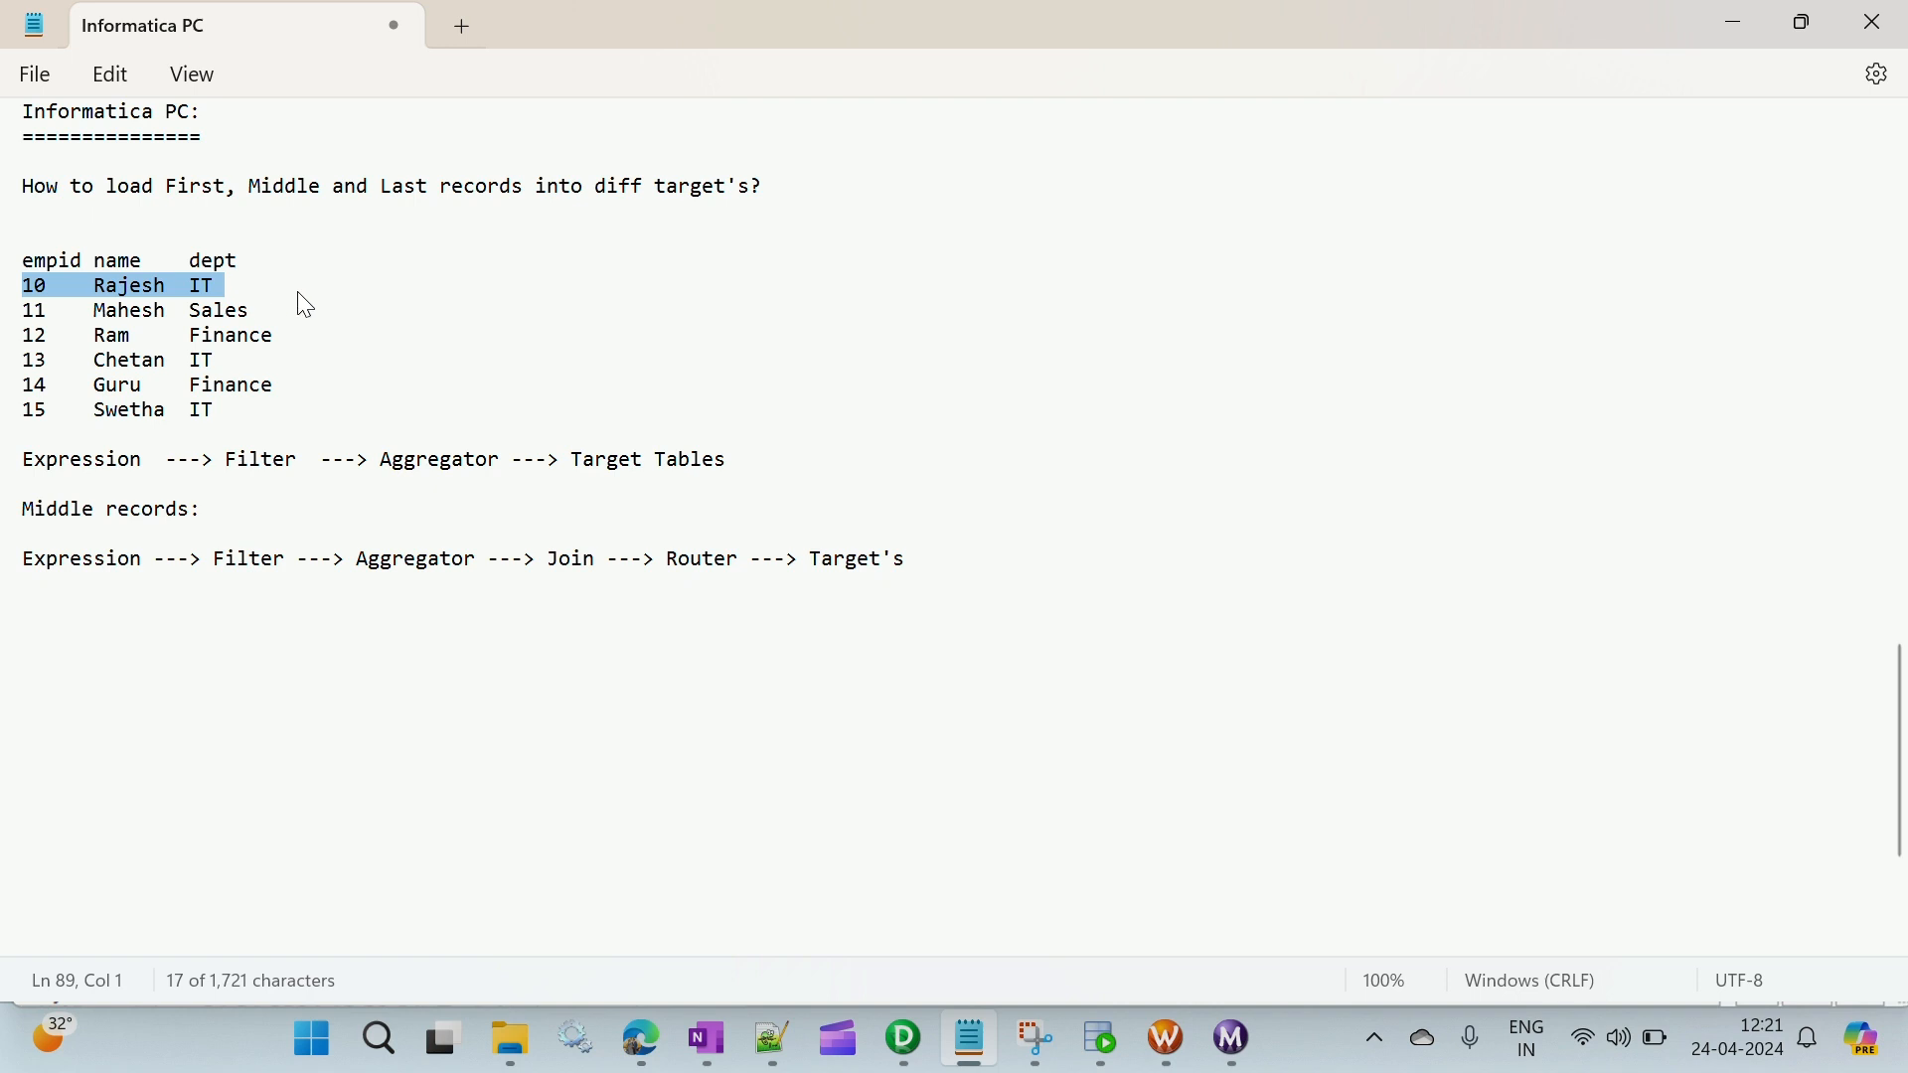
click(776, 1055)
drag(88, 192, 362, 195)
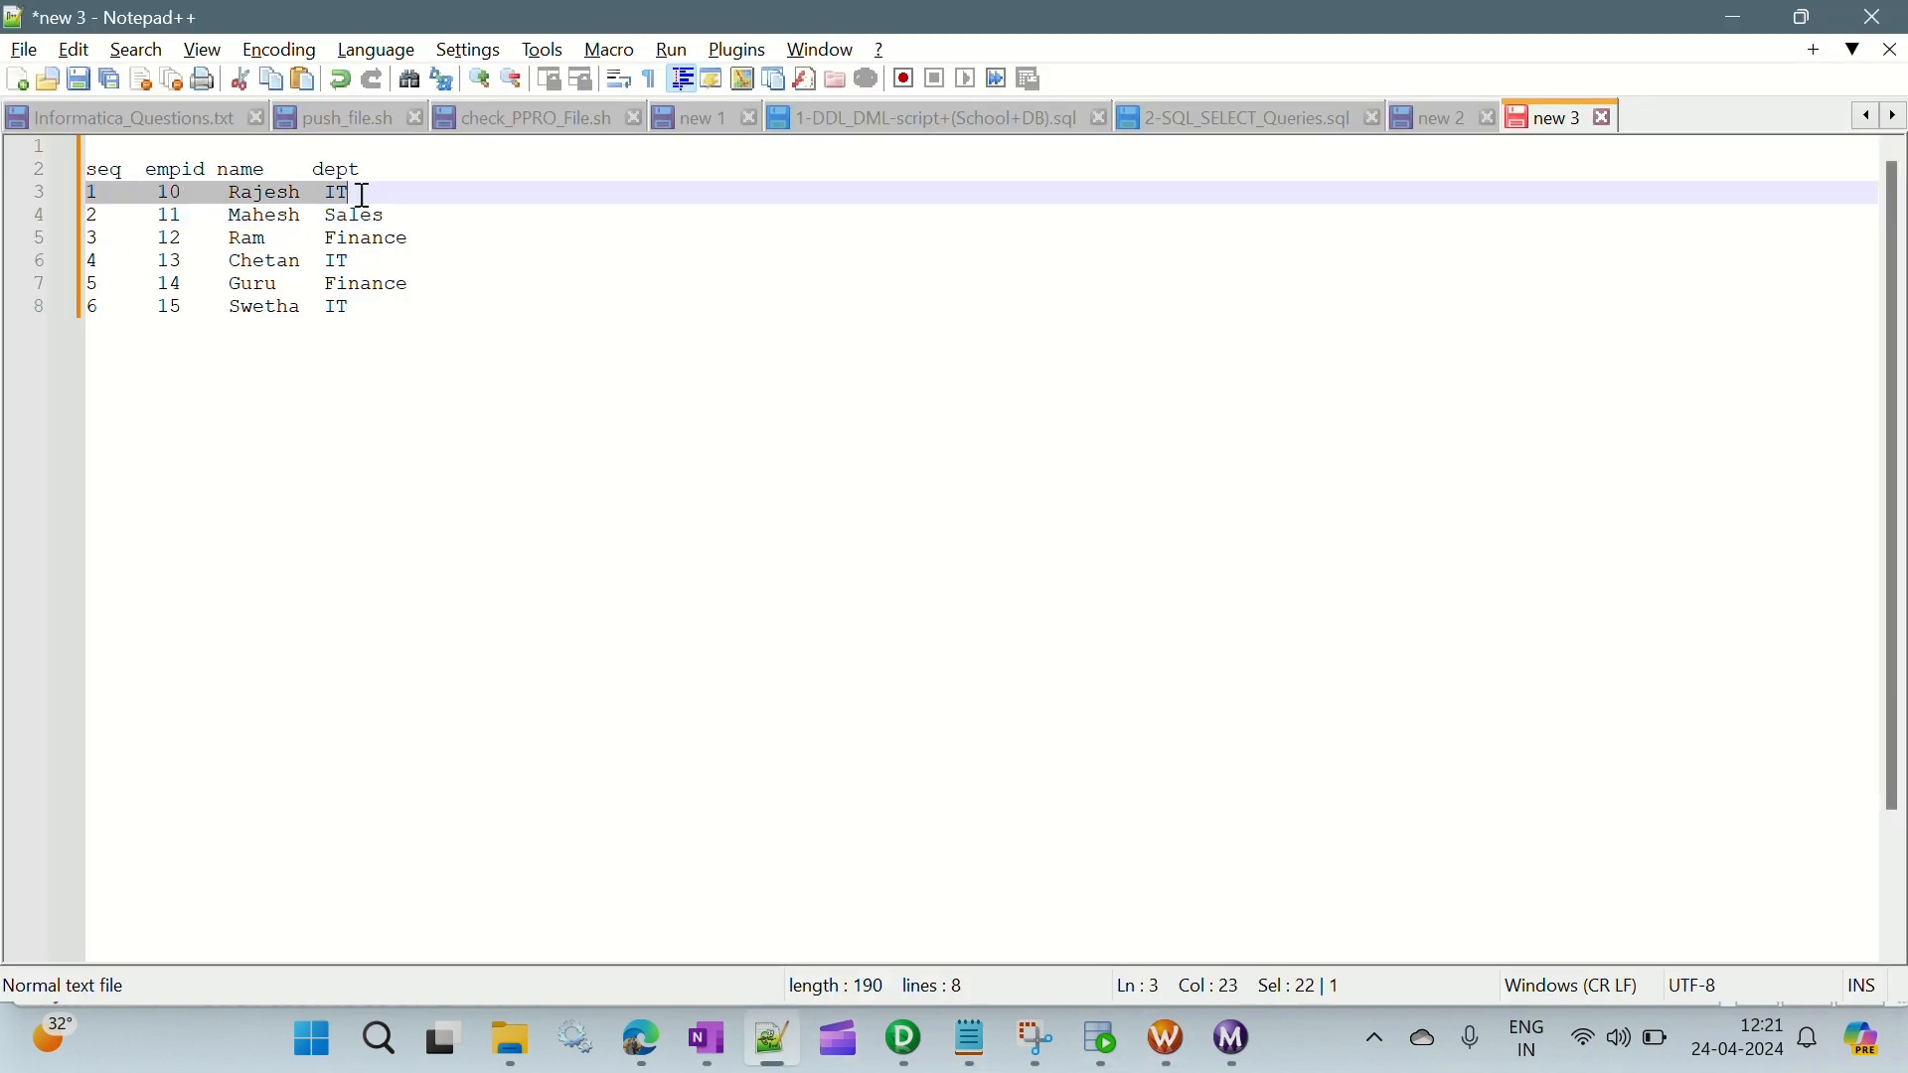
key(alt+Tab)
key(alt+Tab)
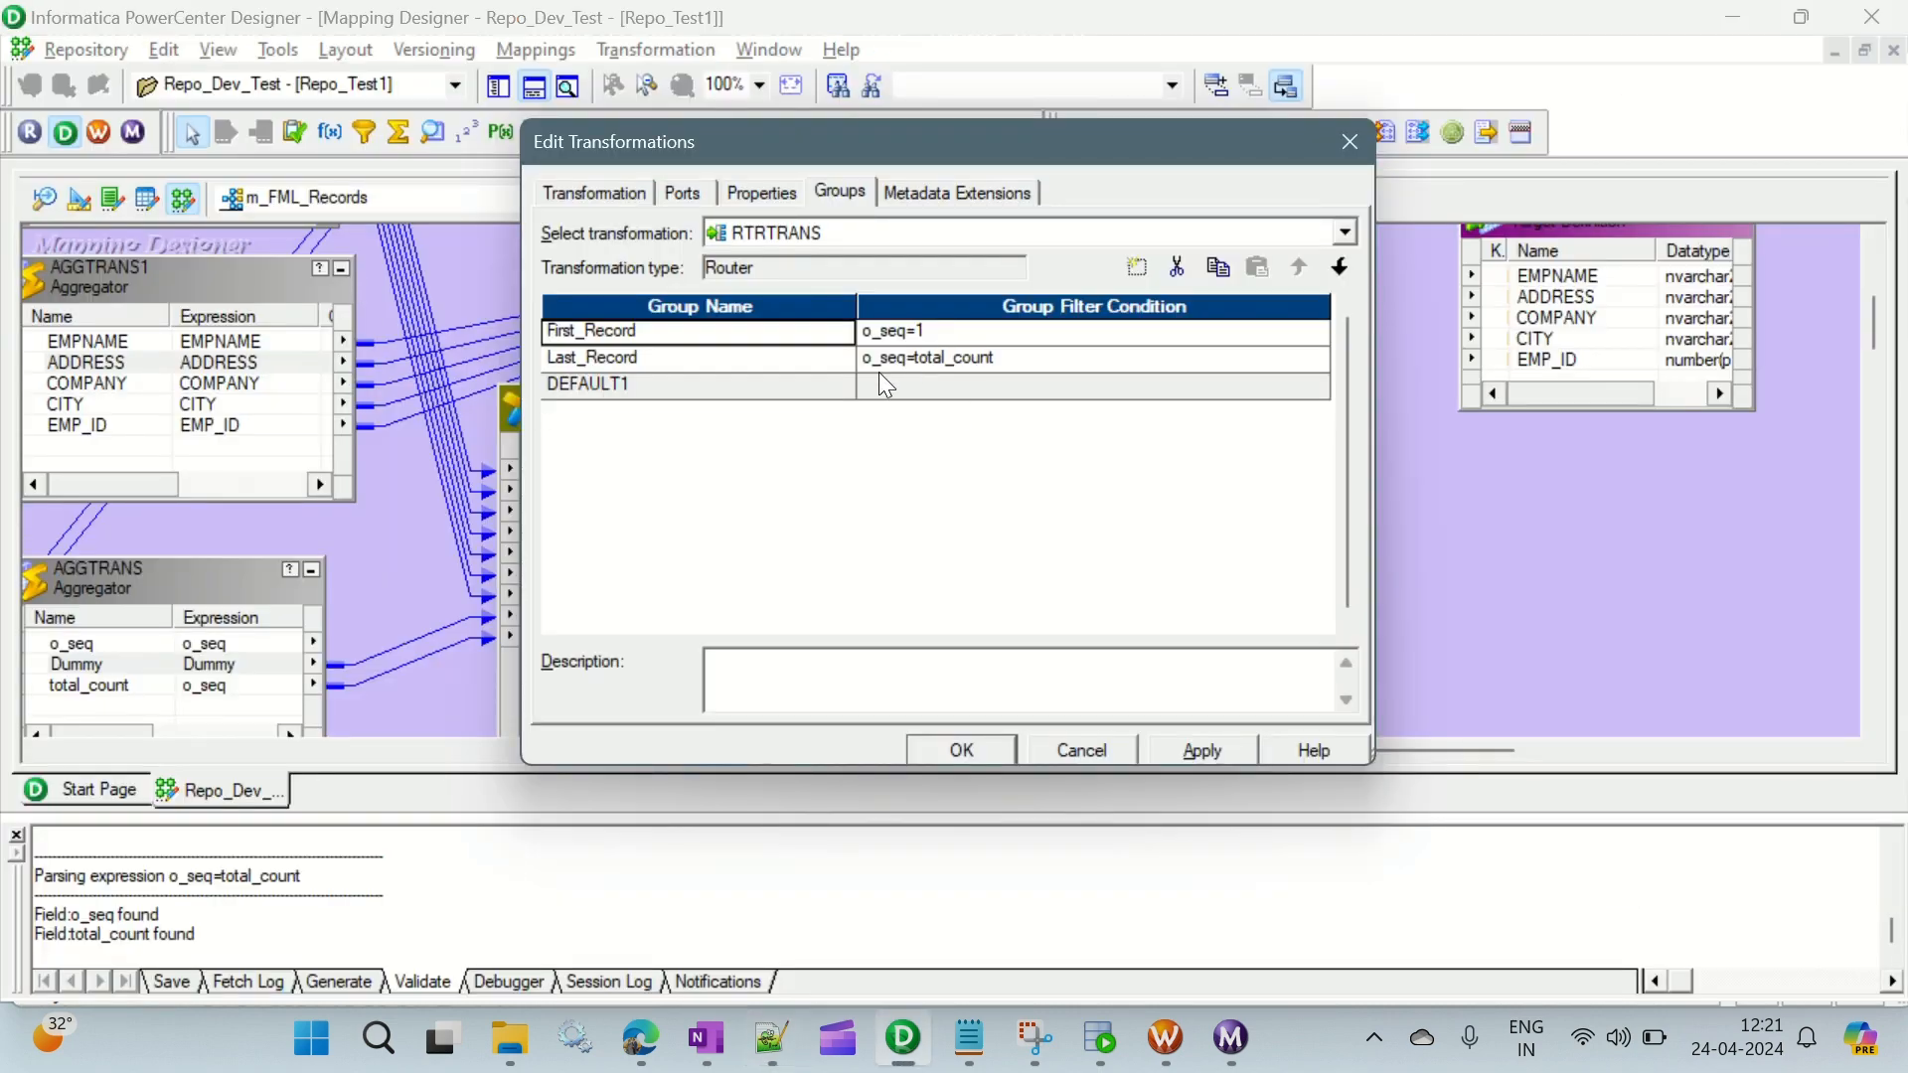
click(599, 365)
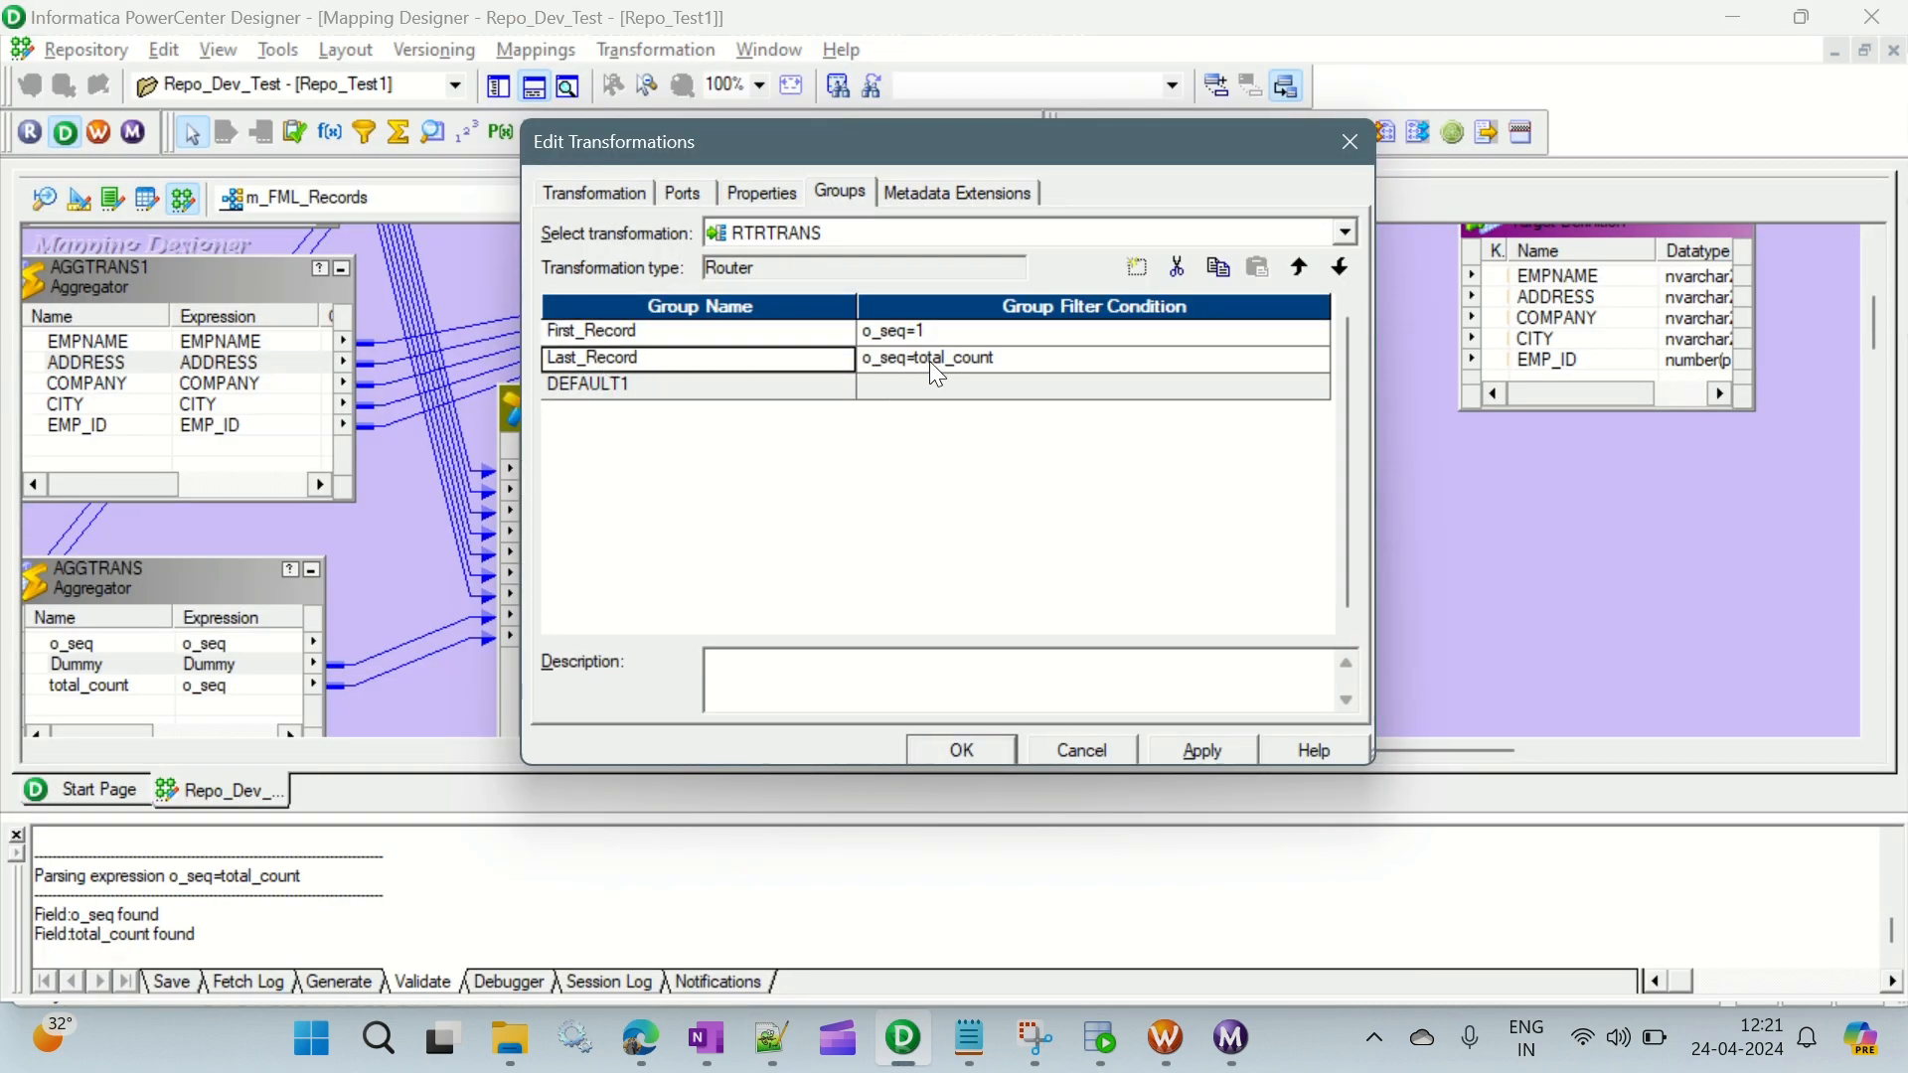
- Accept the router's group settings, and examine the Dummy and total_count ports of the AGGTRANS aggregator
key(alt+Tab)
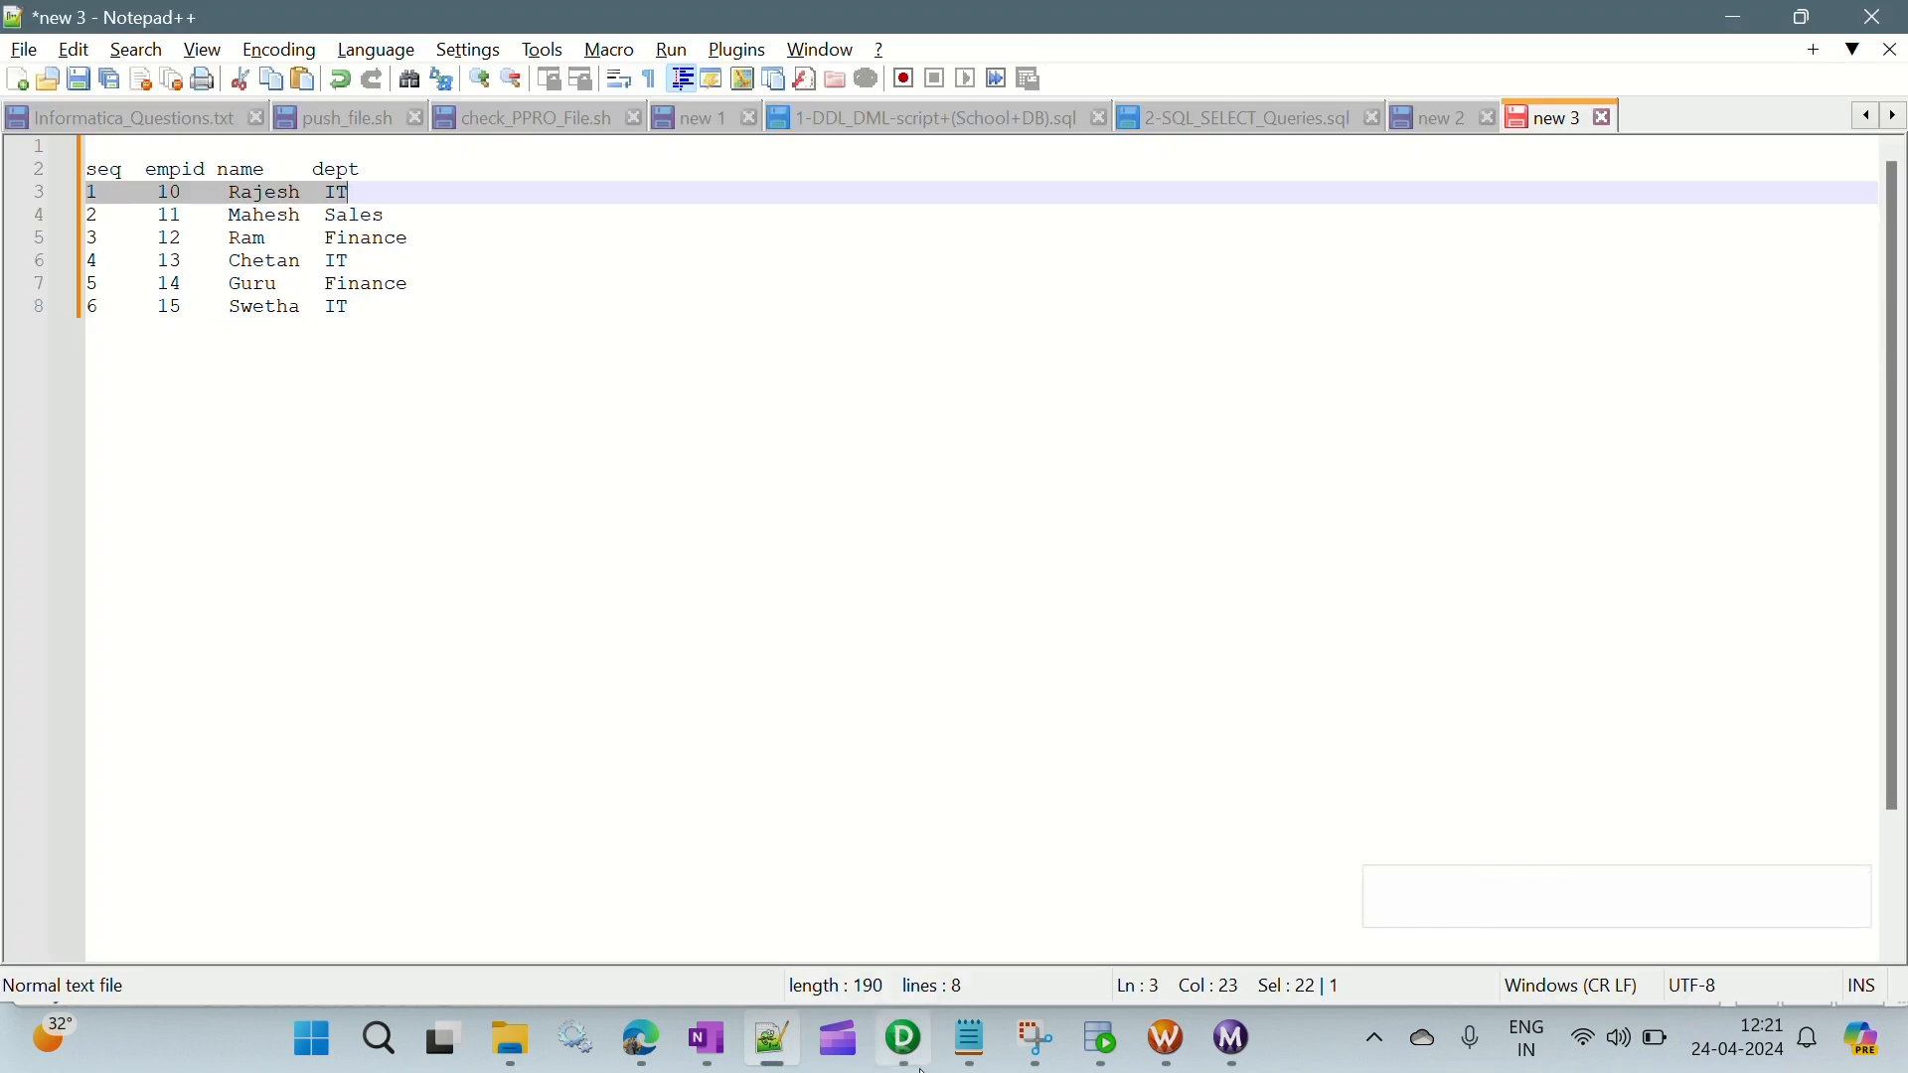
click(905, 1039)
click(1040, 755)
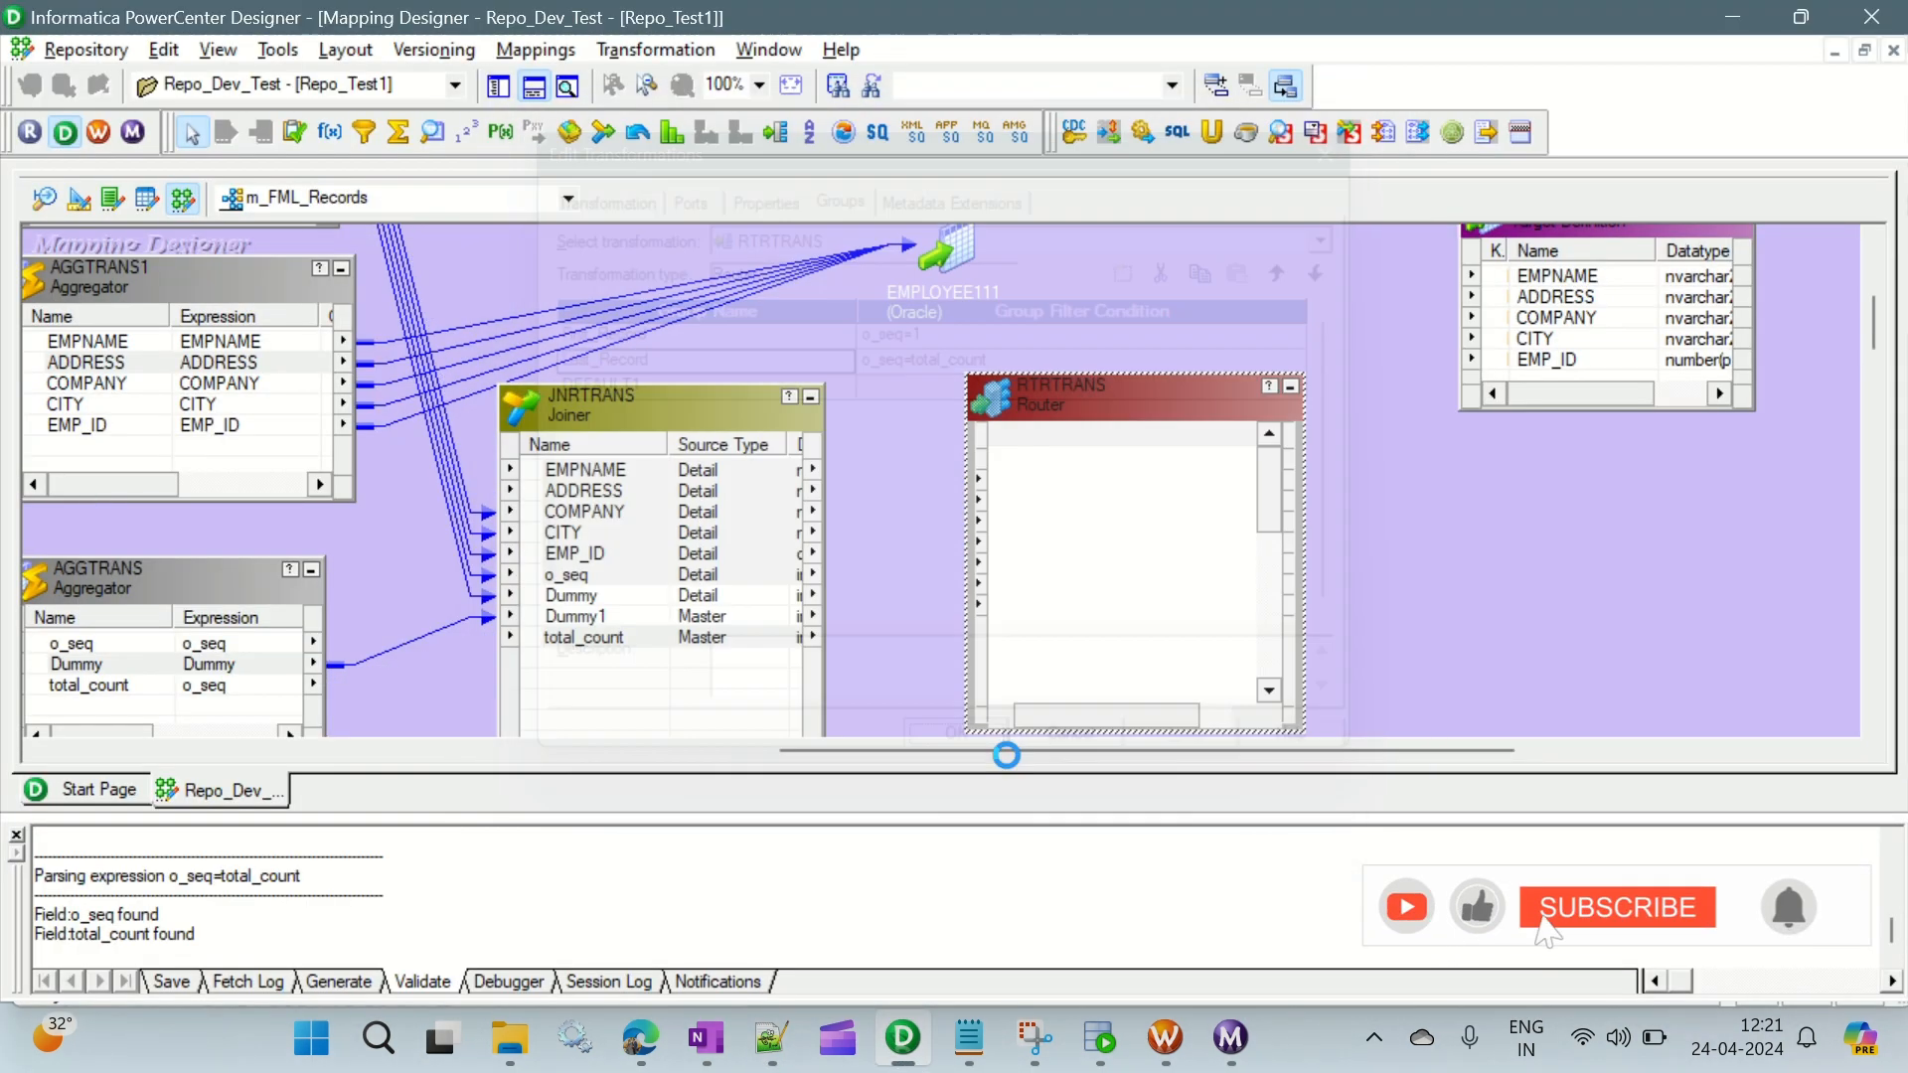
click(149, 664)
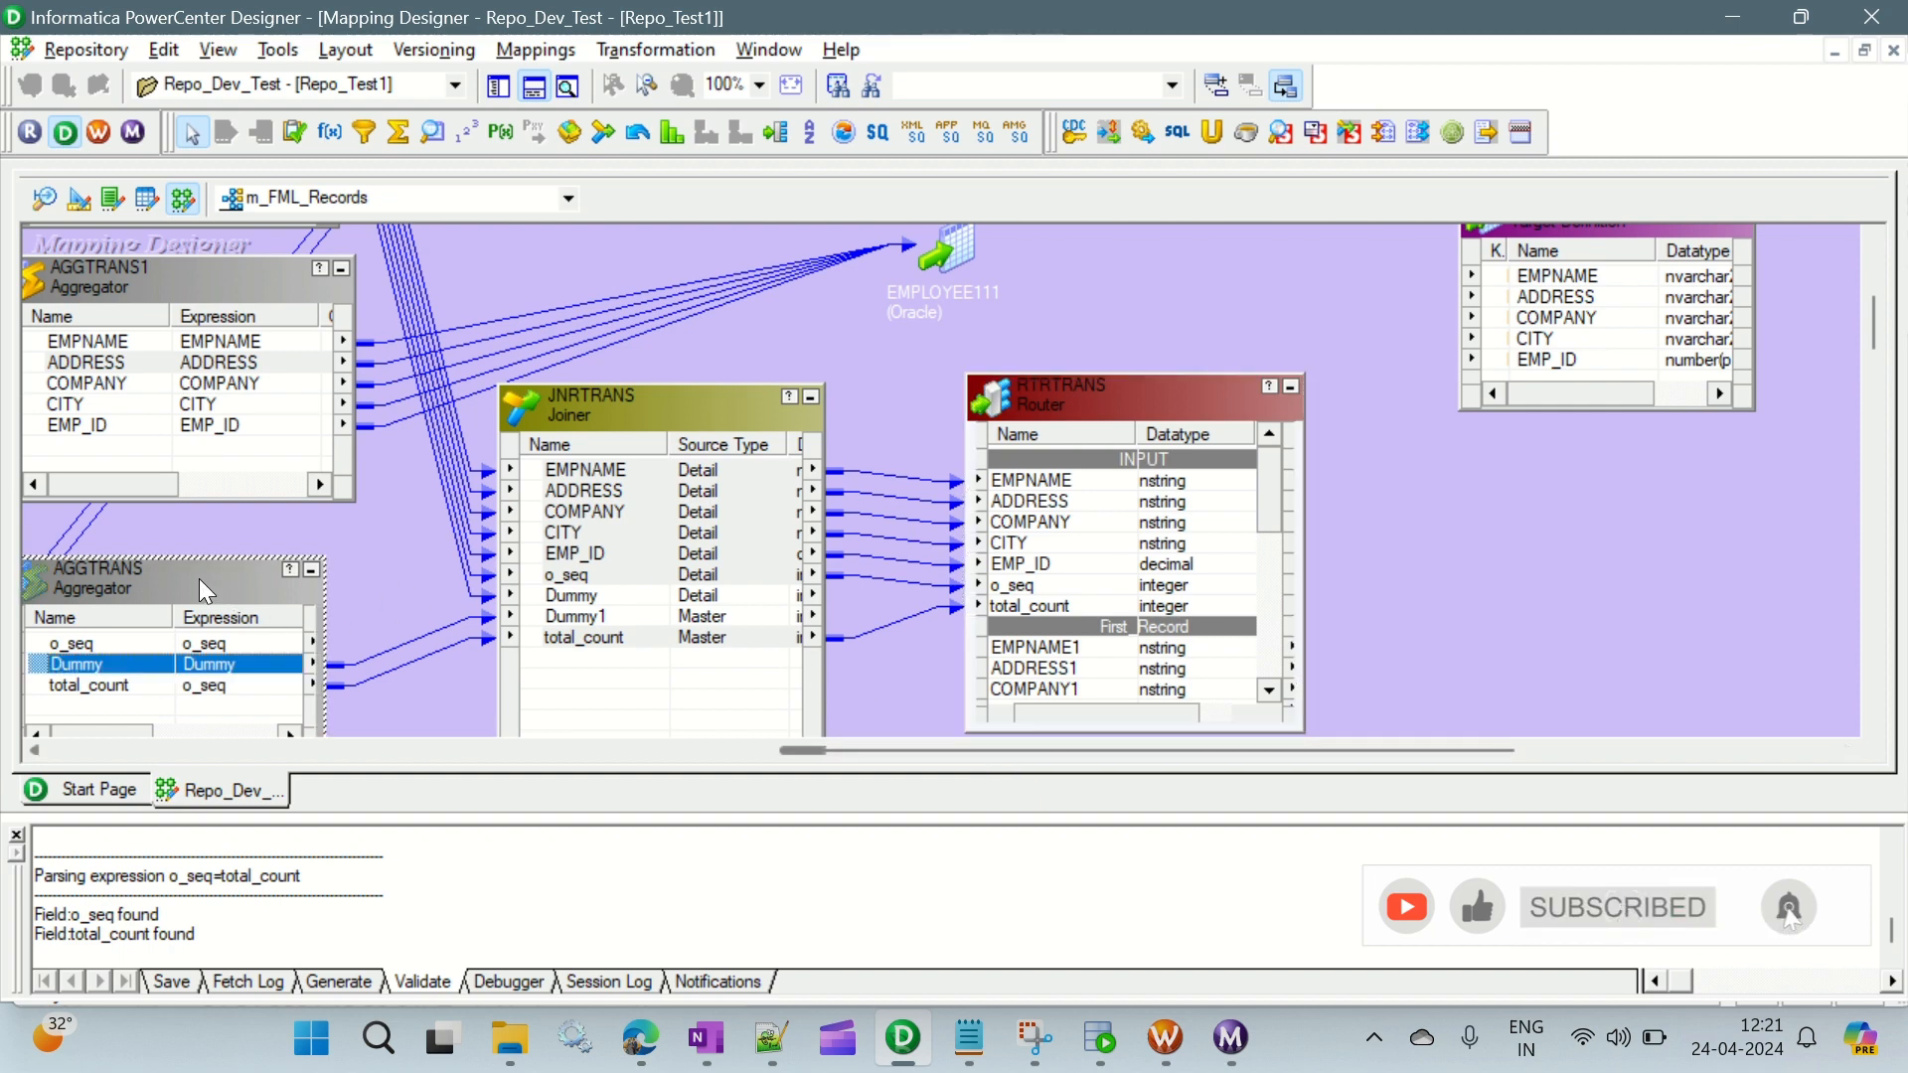
click(127, 686)
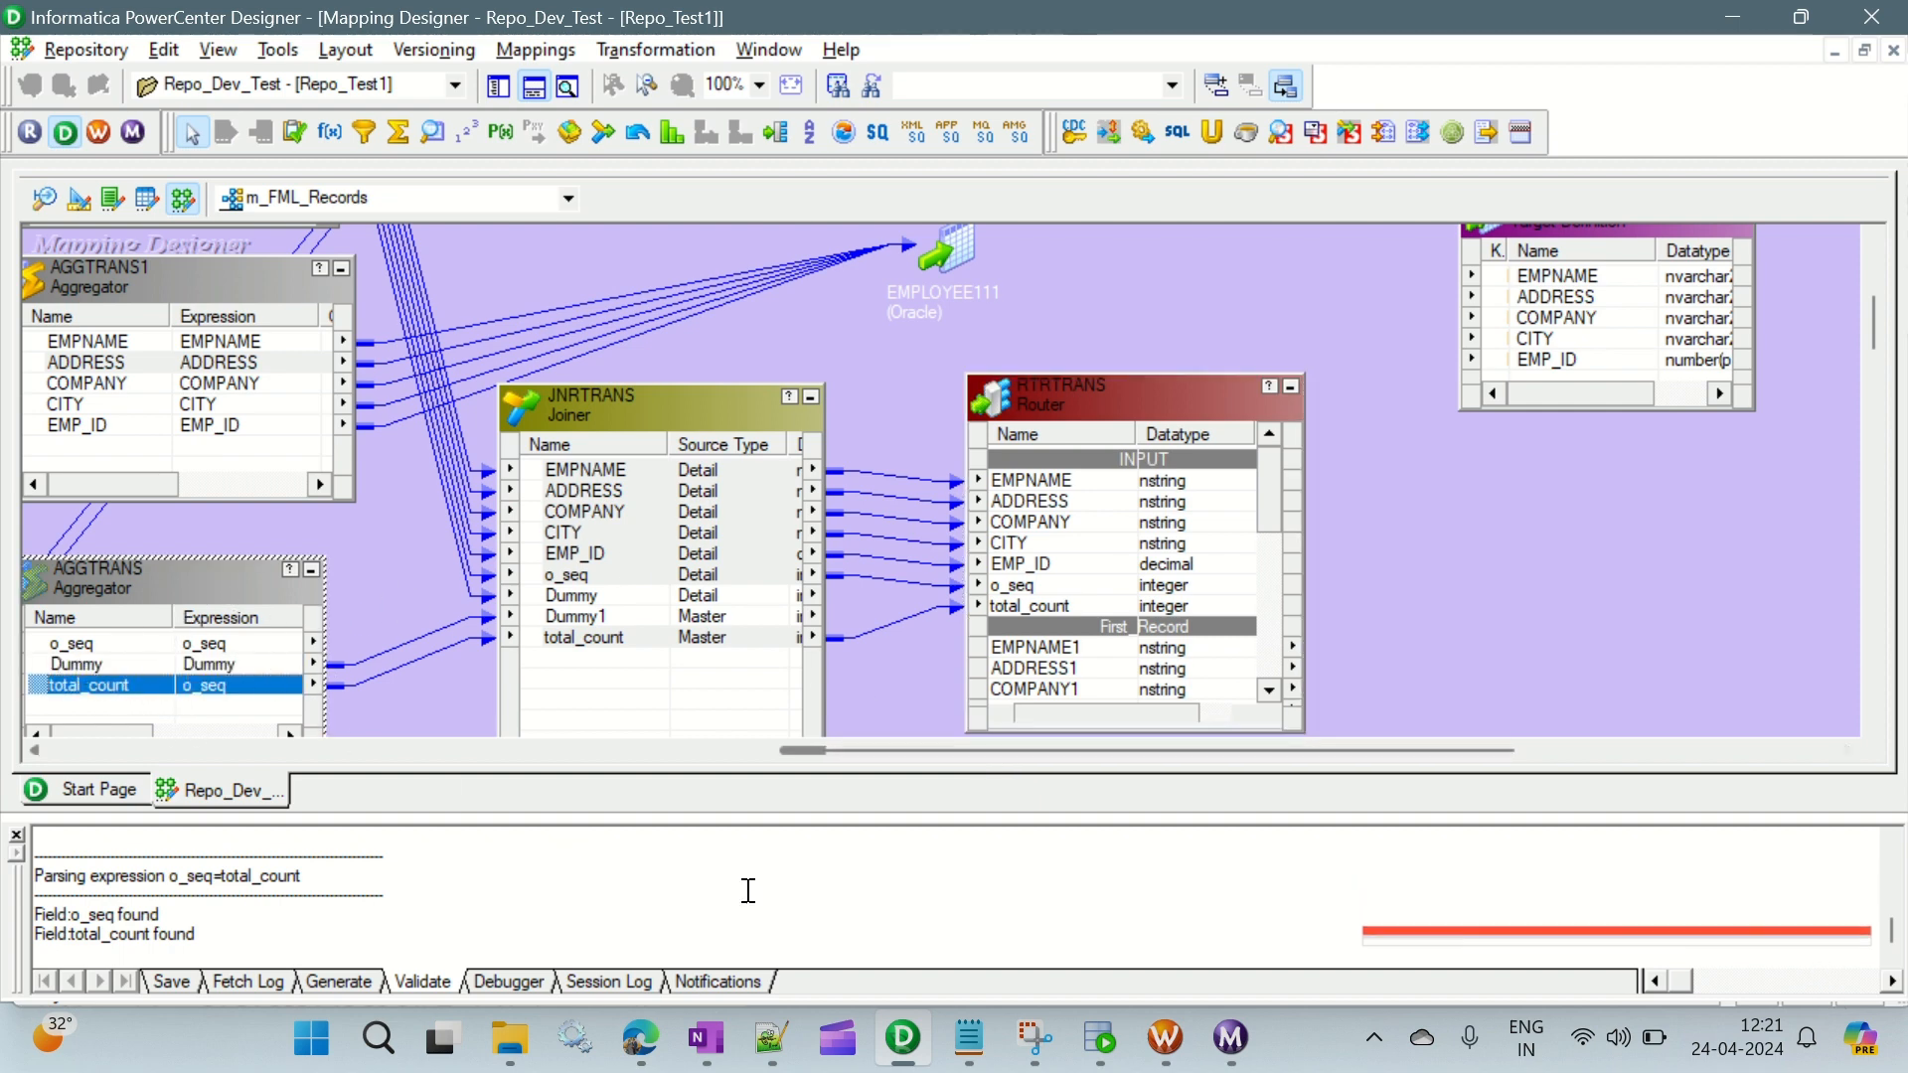
- Review the seq column and the last sample row in Notepad++ against the Last_Record condition, and return to PowerCenter Designer
click(772, 1039)
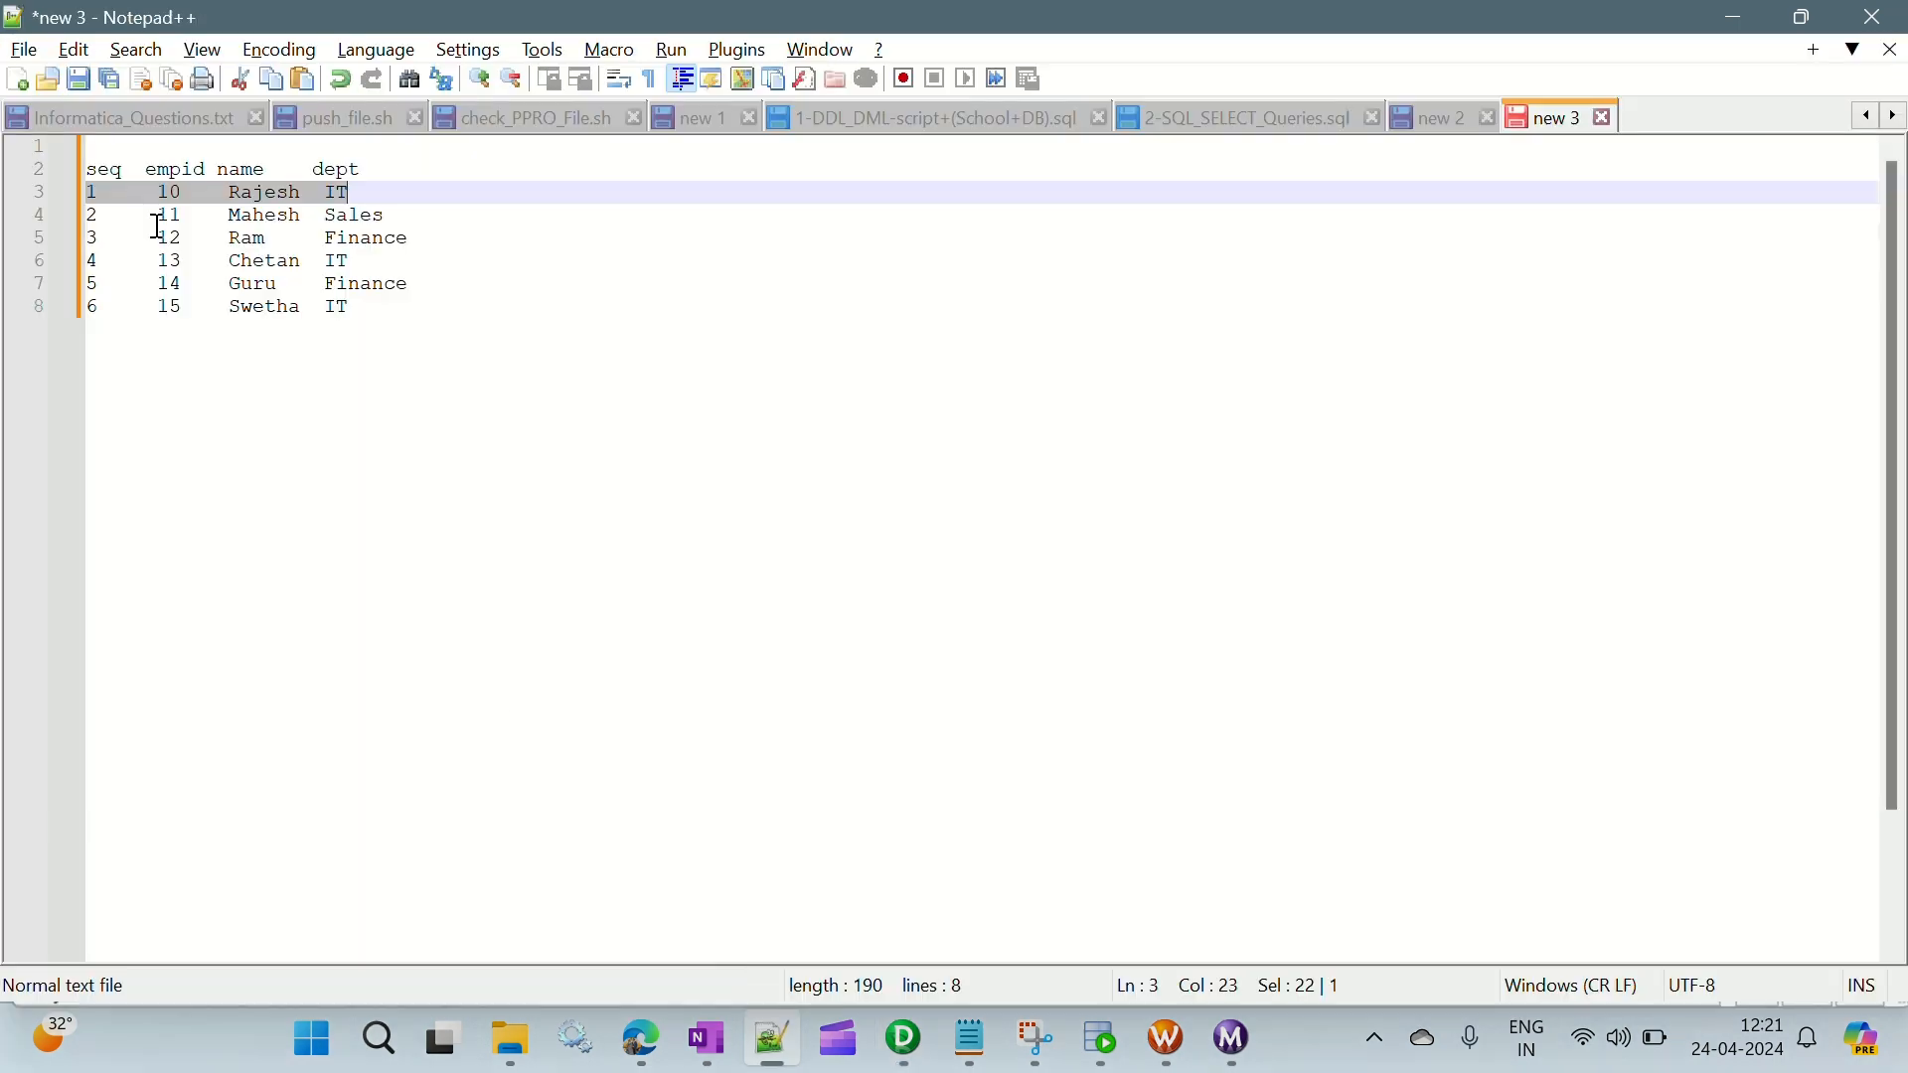
drag(103, 314, 34, 314)
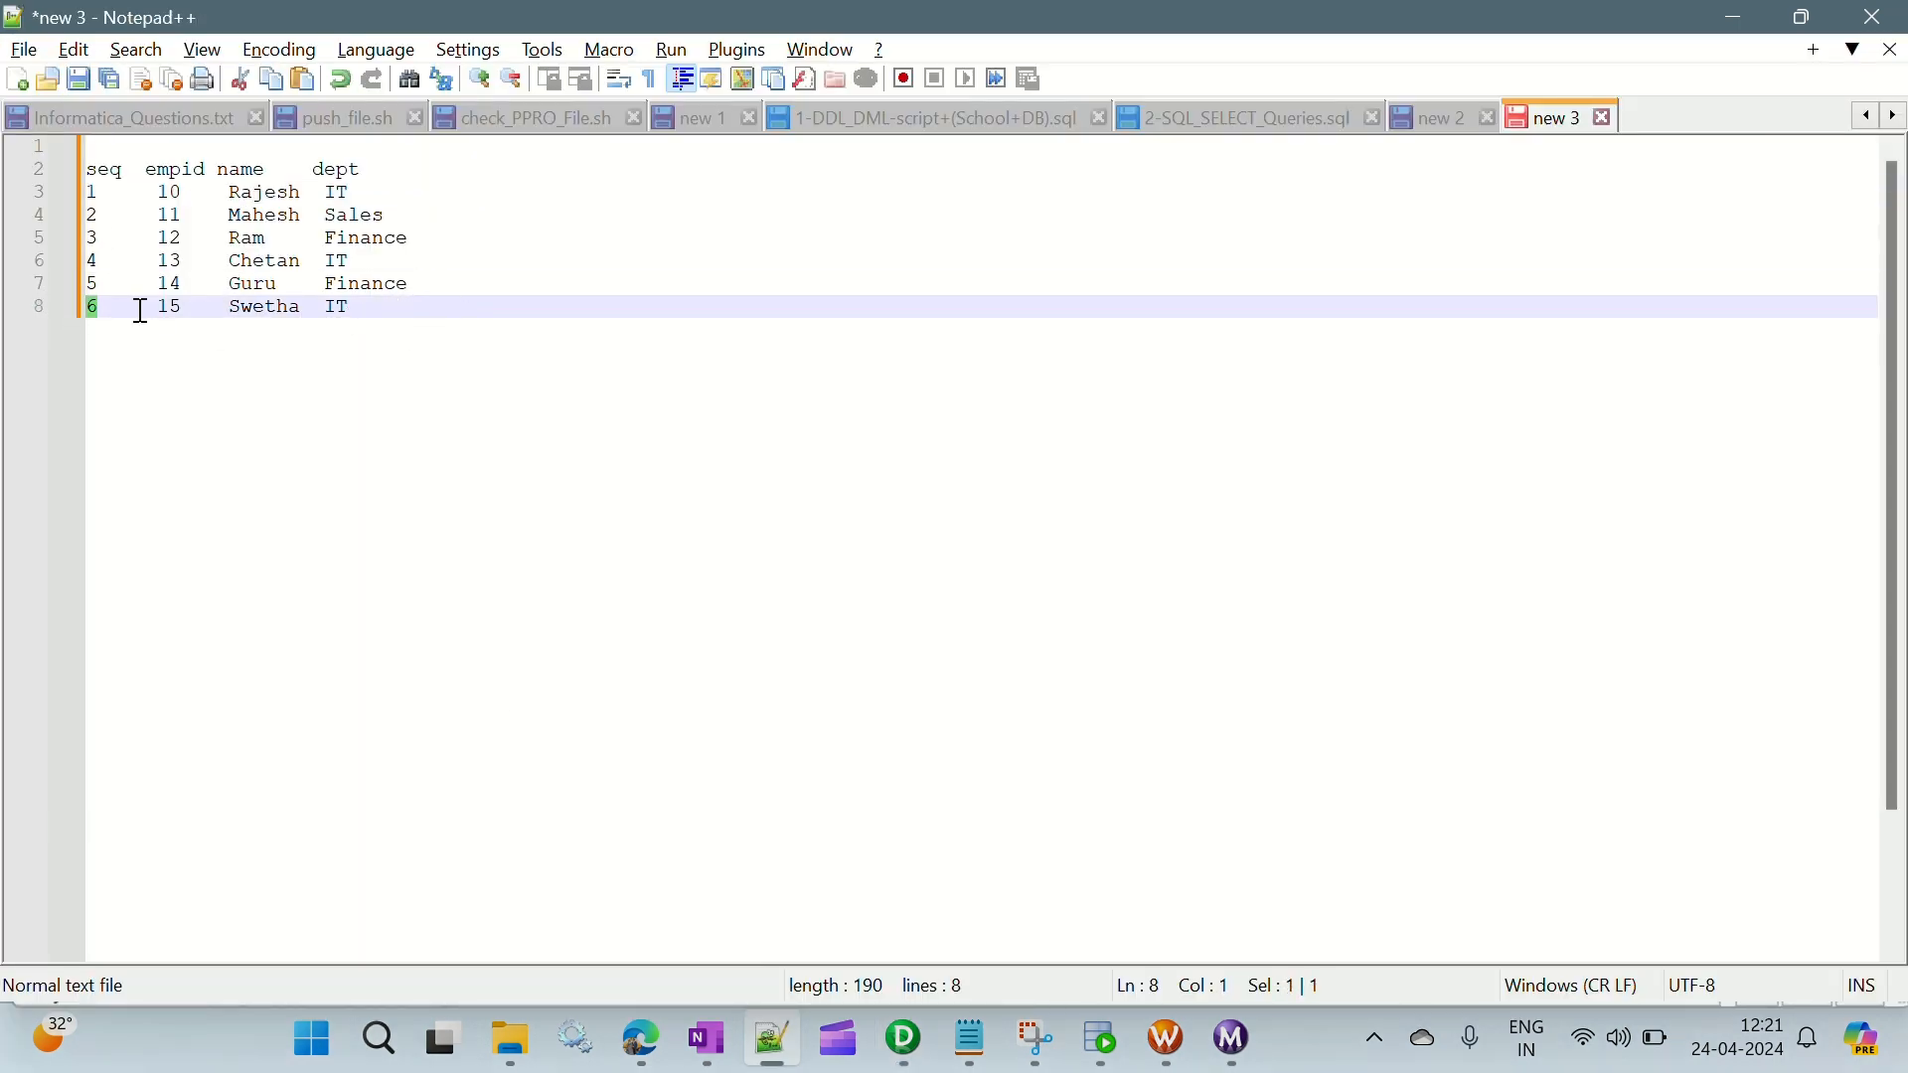
click(127, 152)
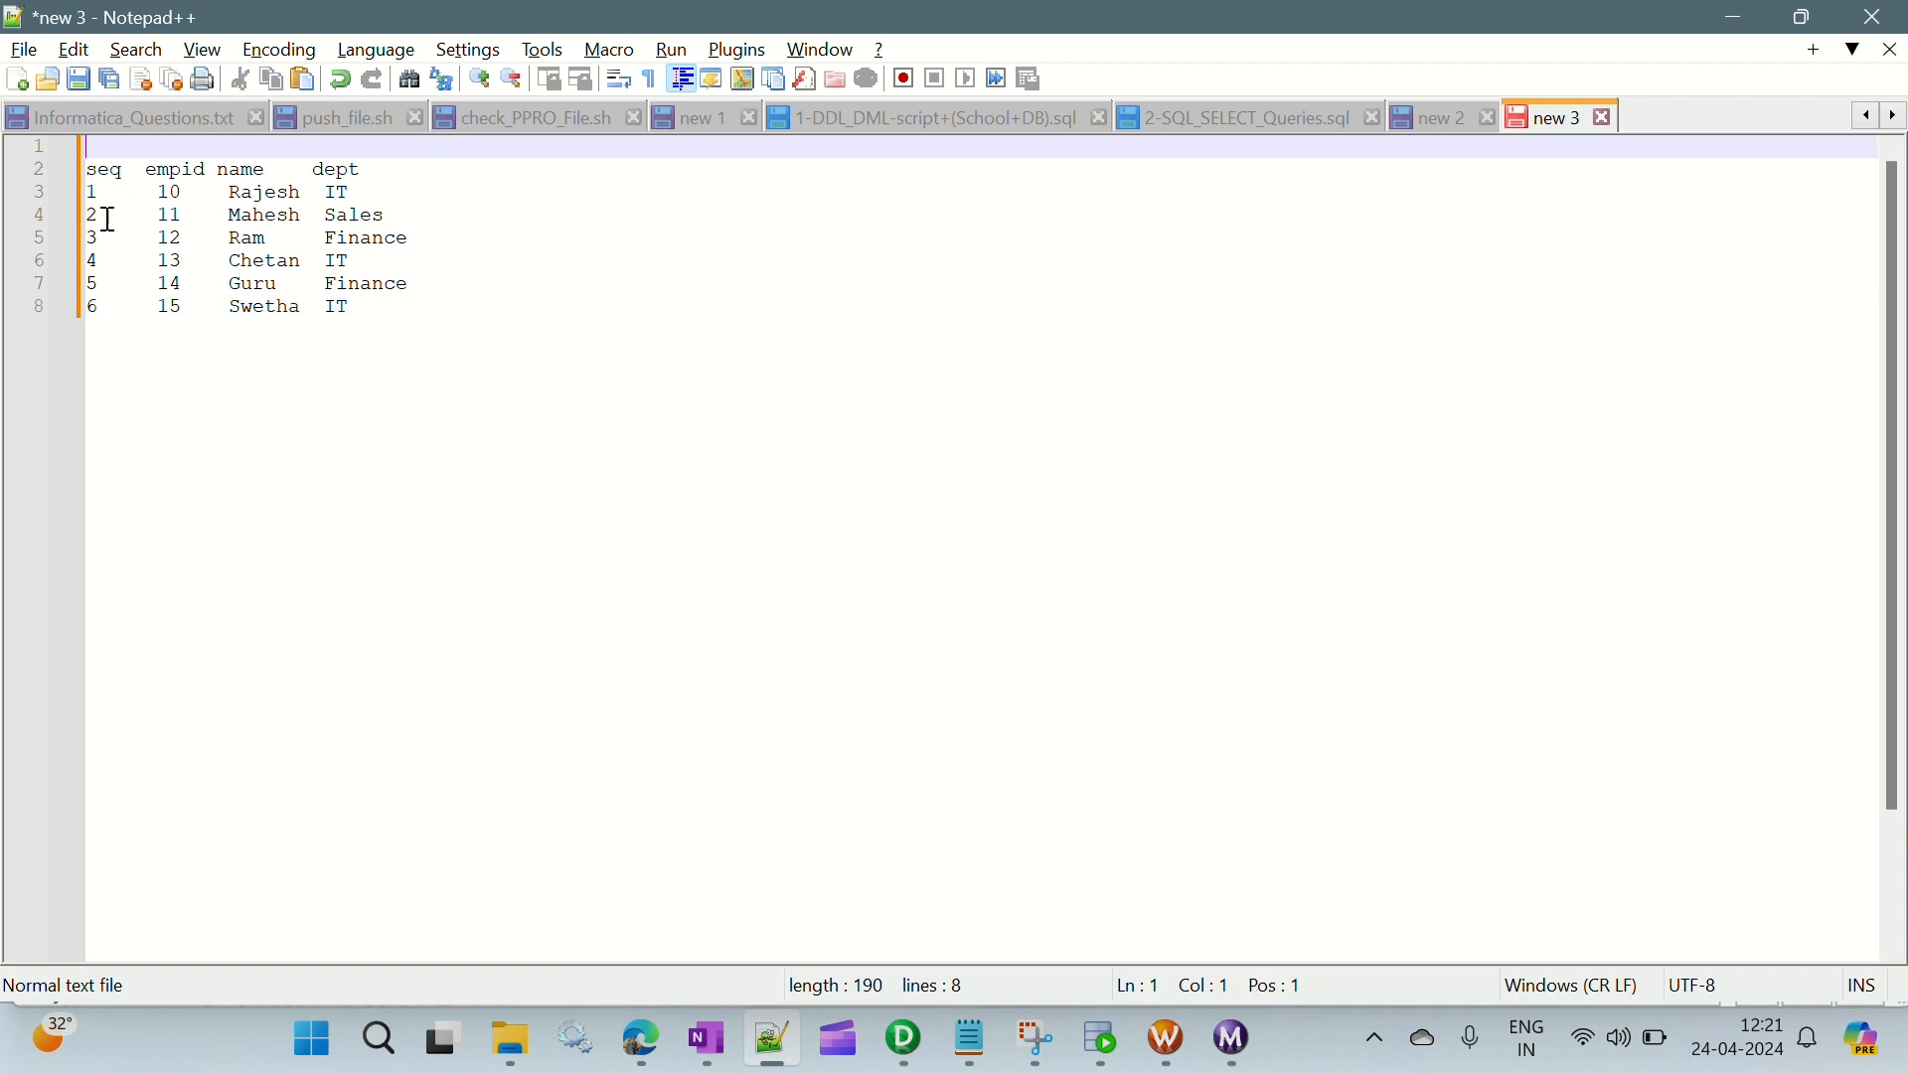
drag(136, 170, 43, 169)
drag(379, 310, 69, 318)
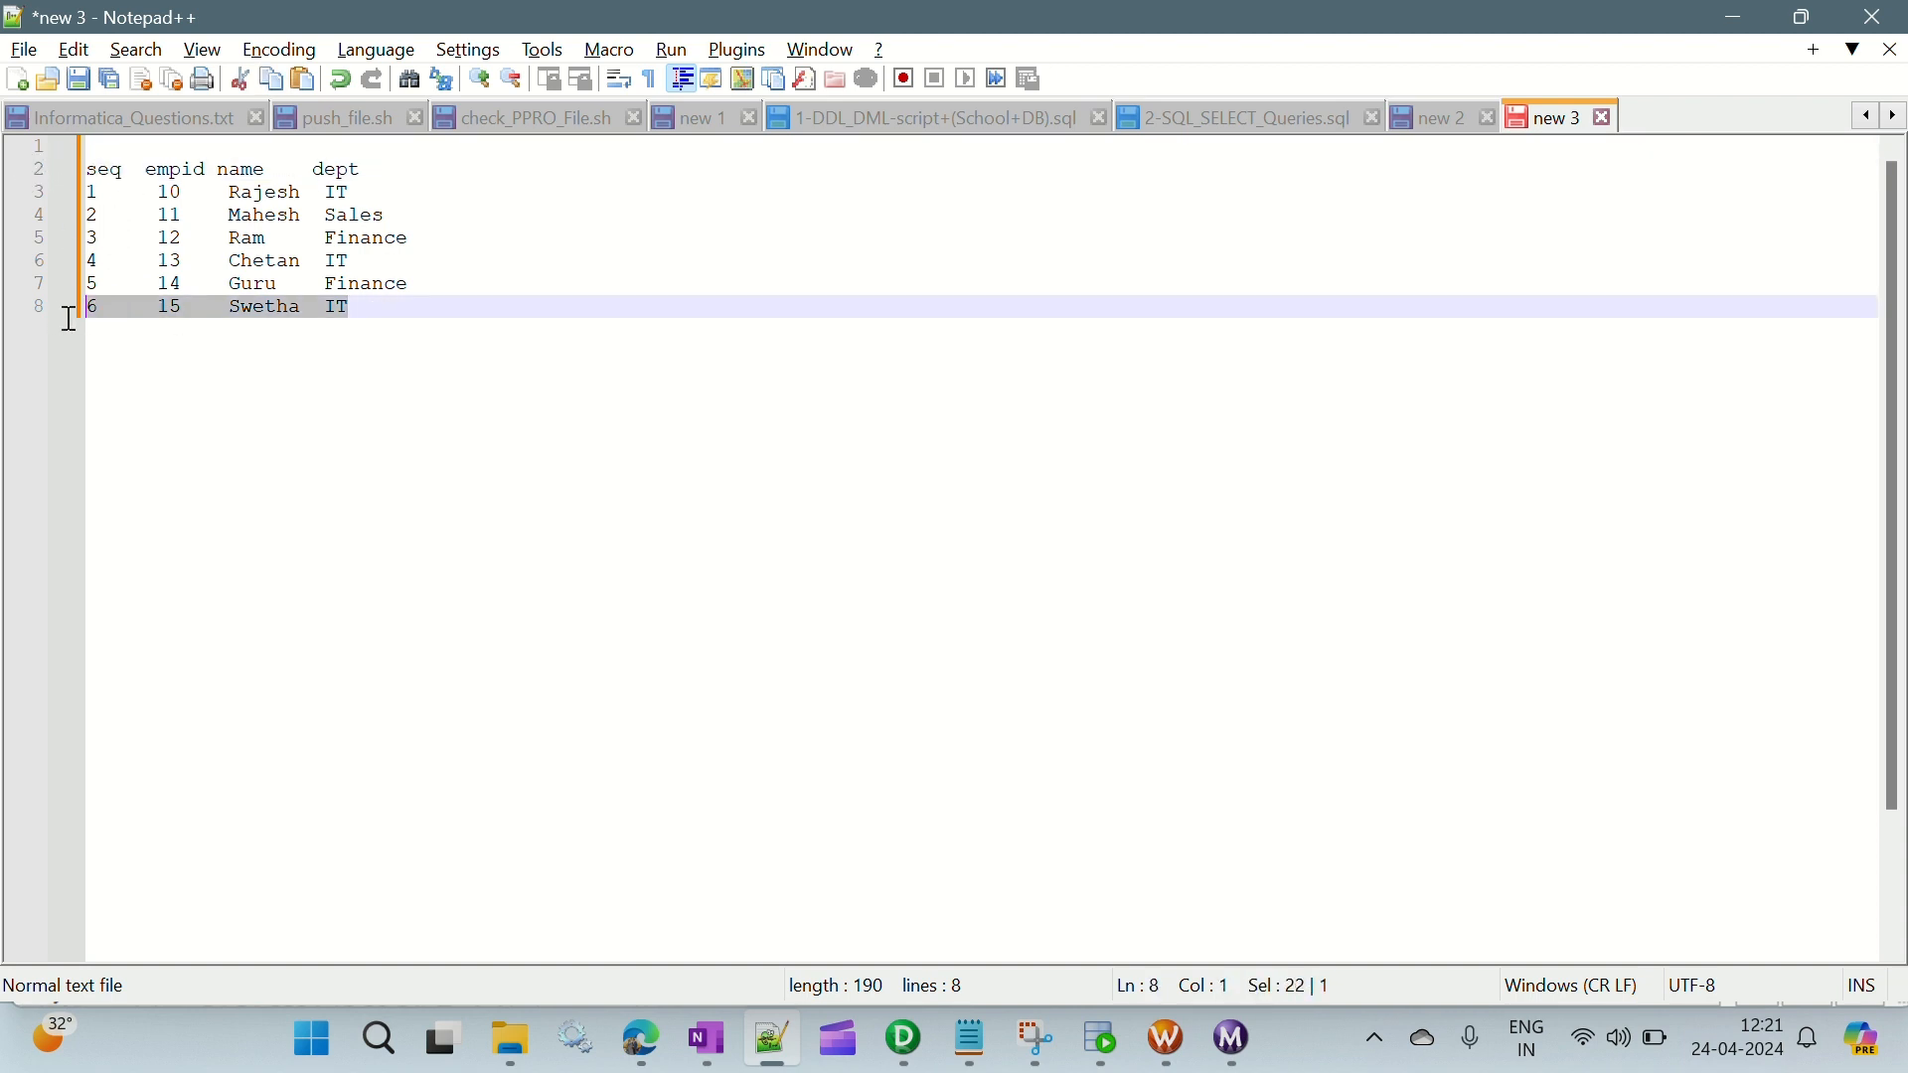
key(End)
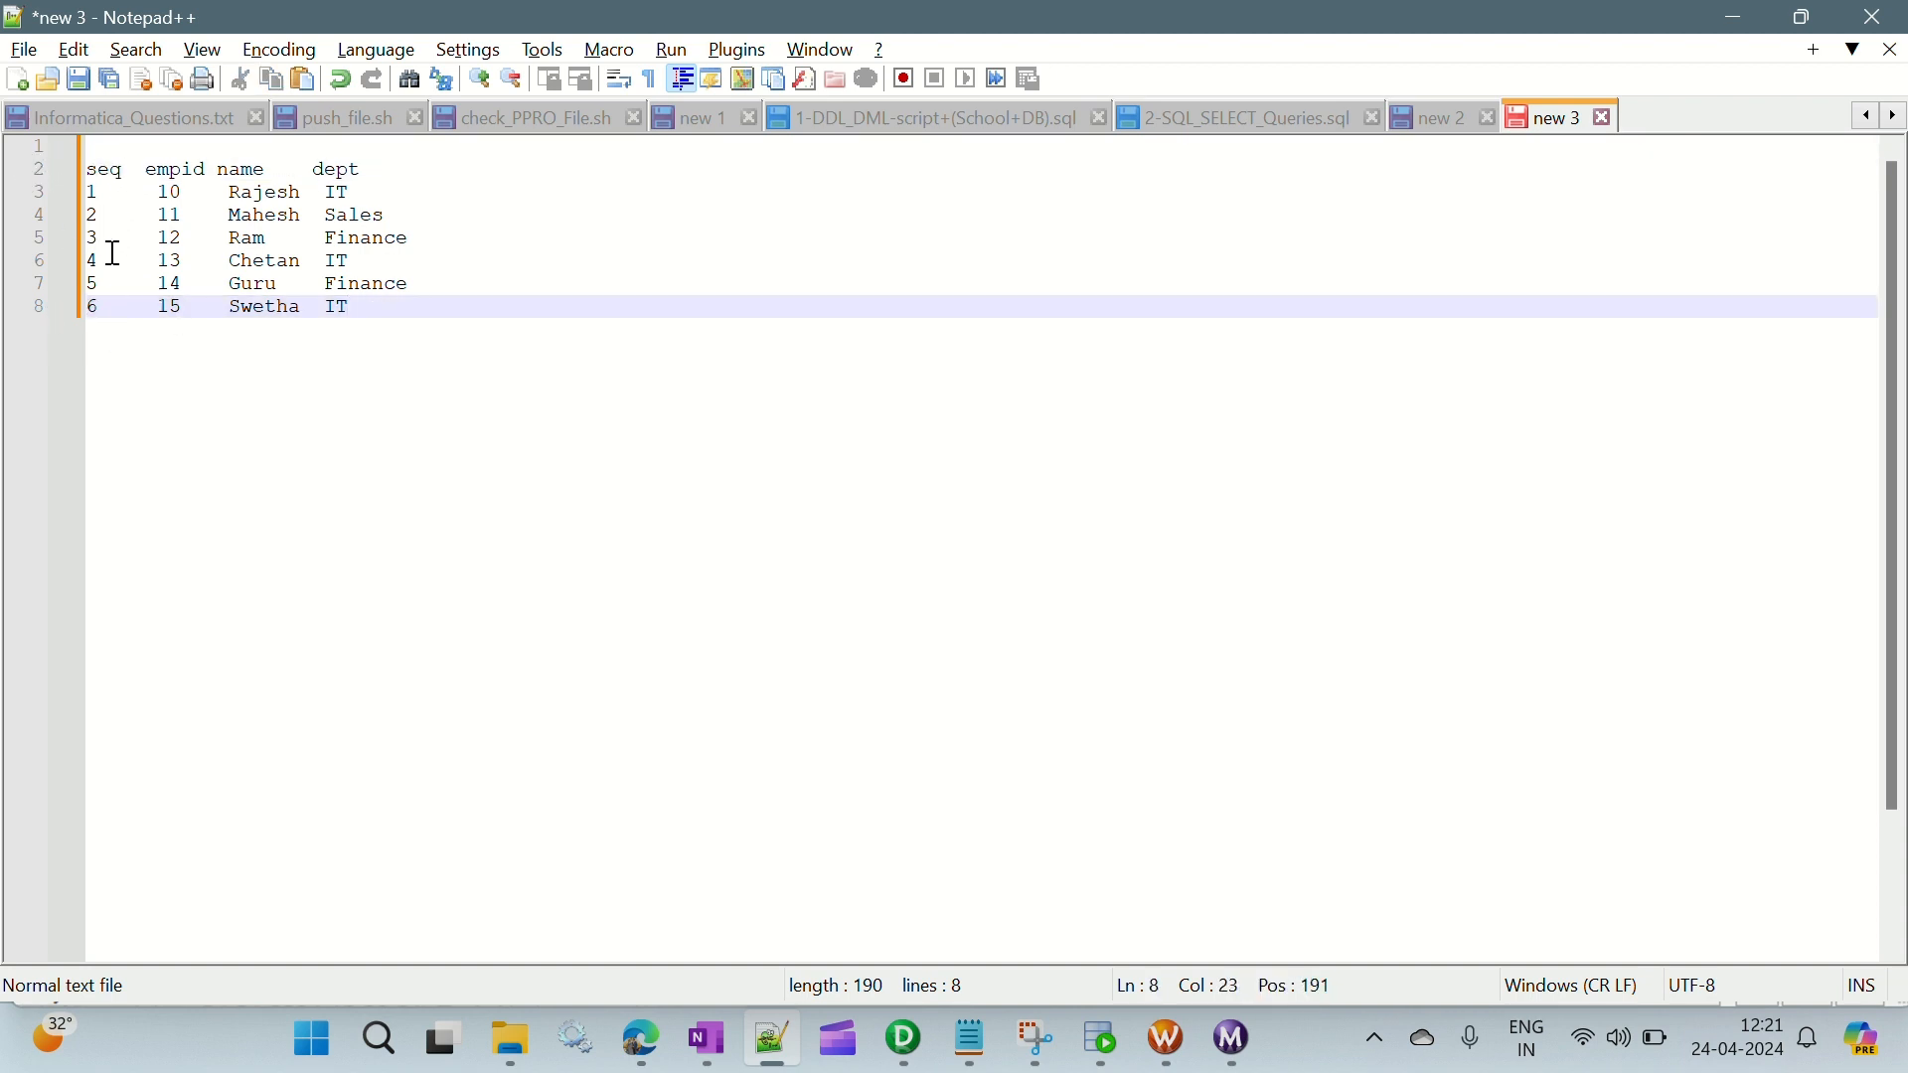
drag(106, 310, 66, 310)
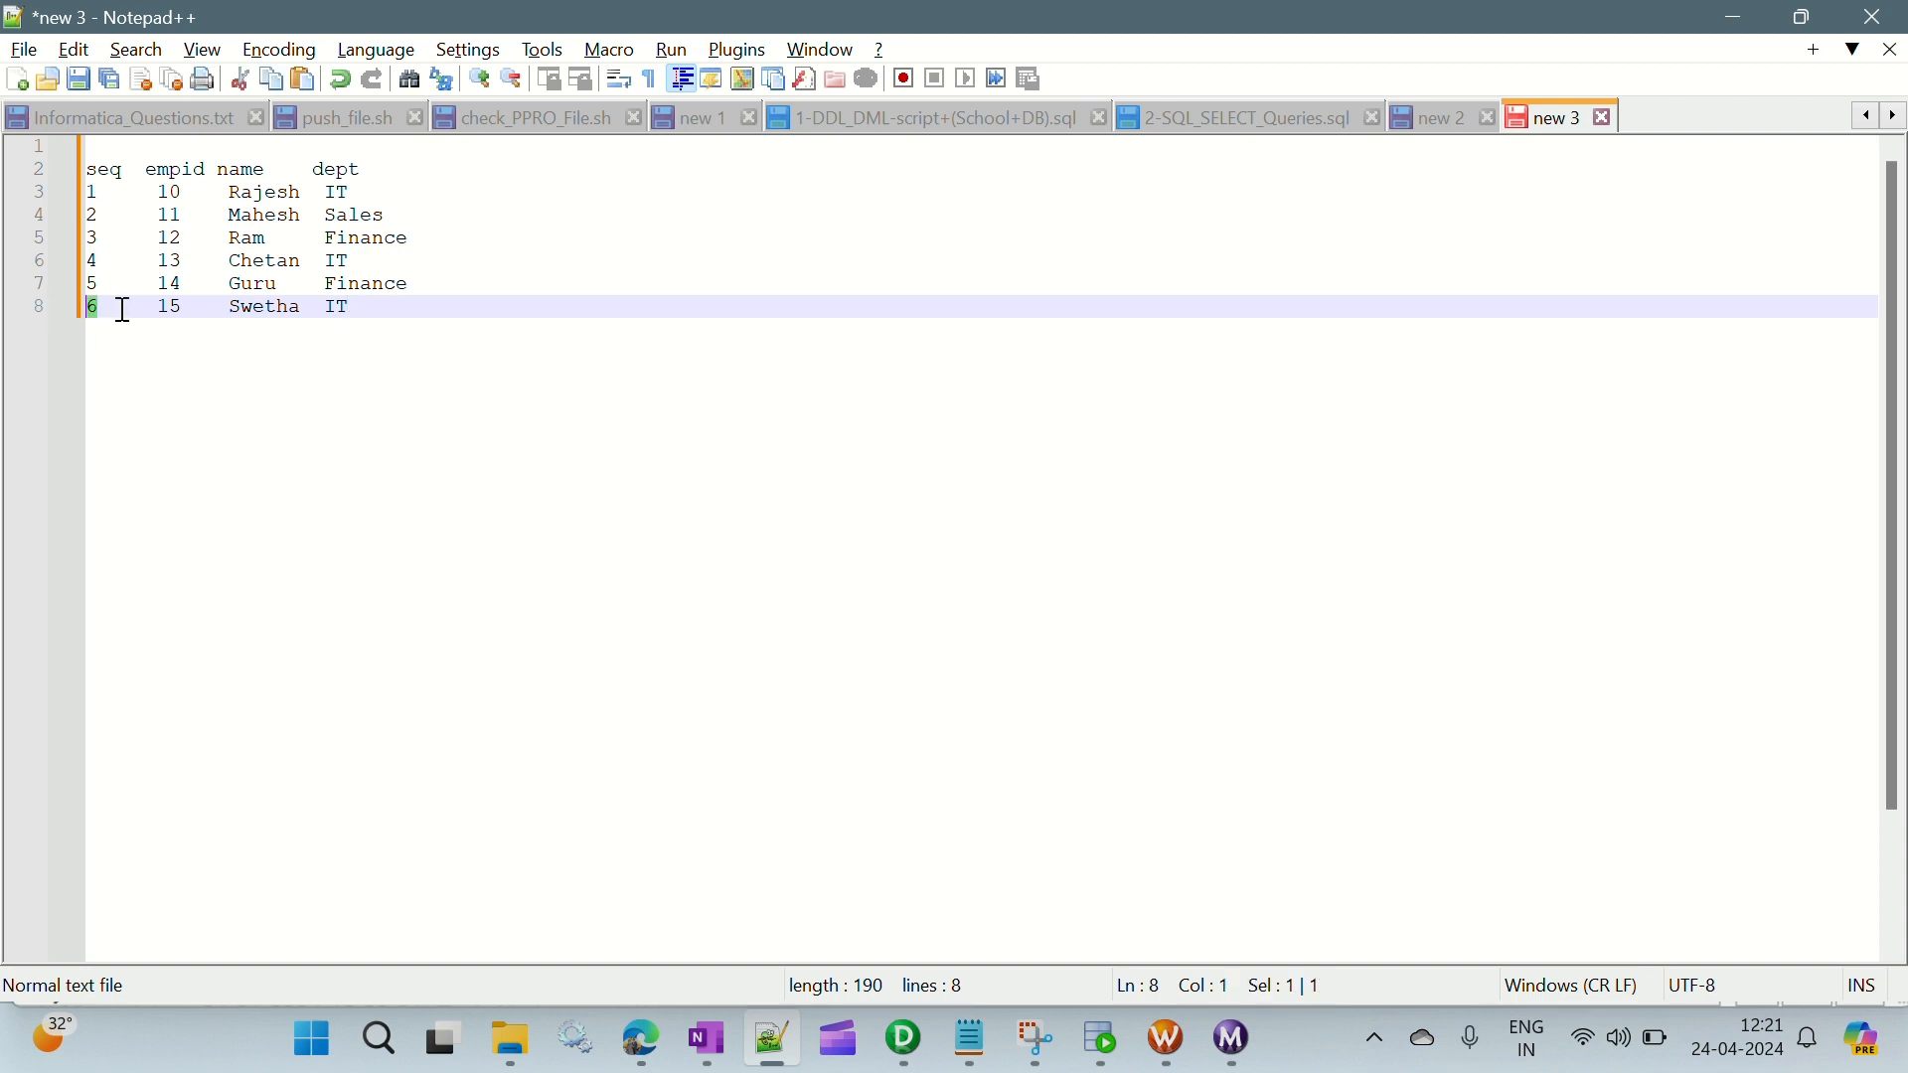
drag(123, 310, 64, 308)
key(alt+Tab)
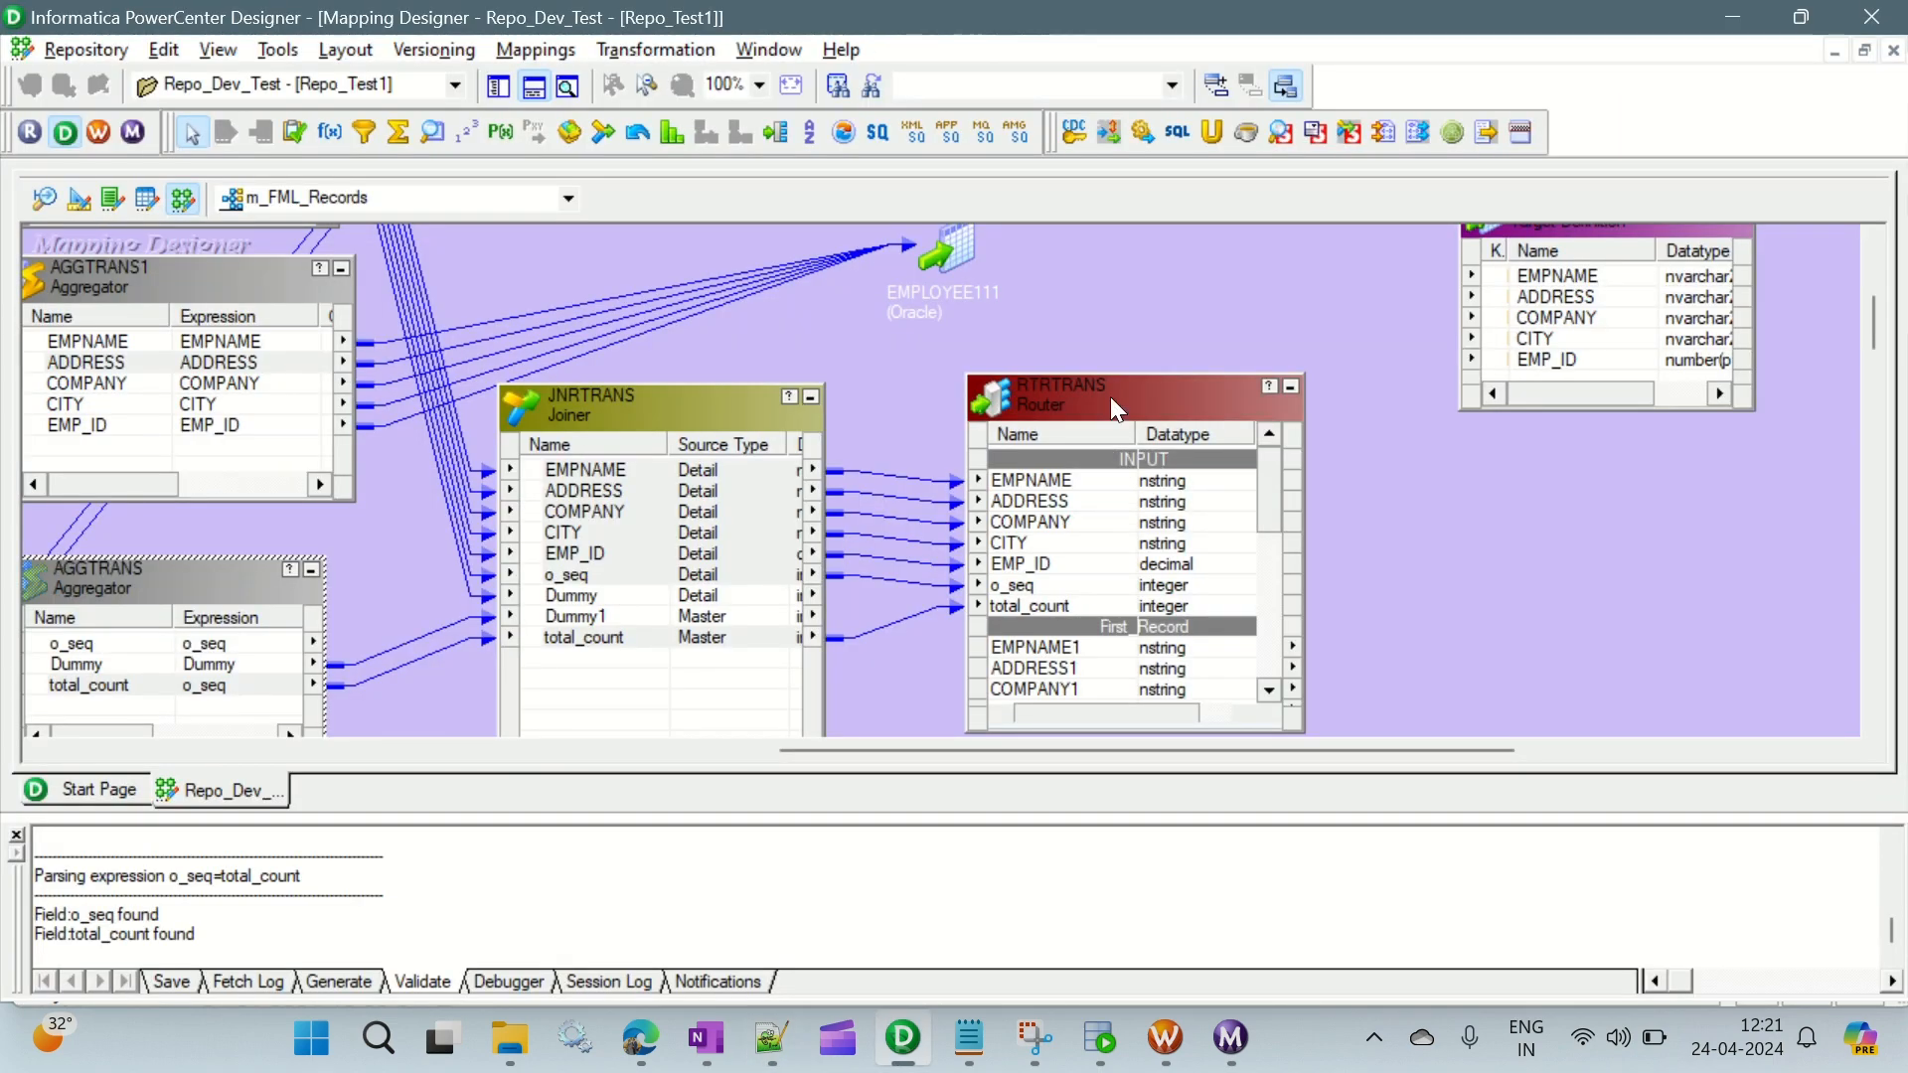
- Reopen the router's properties to examine the DEFAULT1 group, the filter conditions and the input ports, and close them
double_click(1113, 402)
click(835, 192)
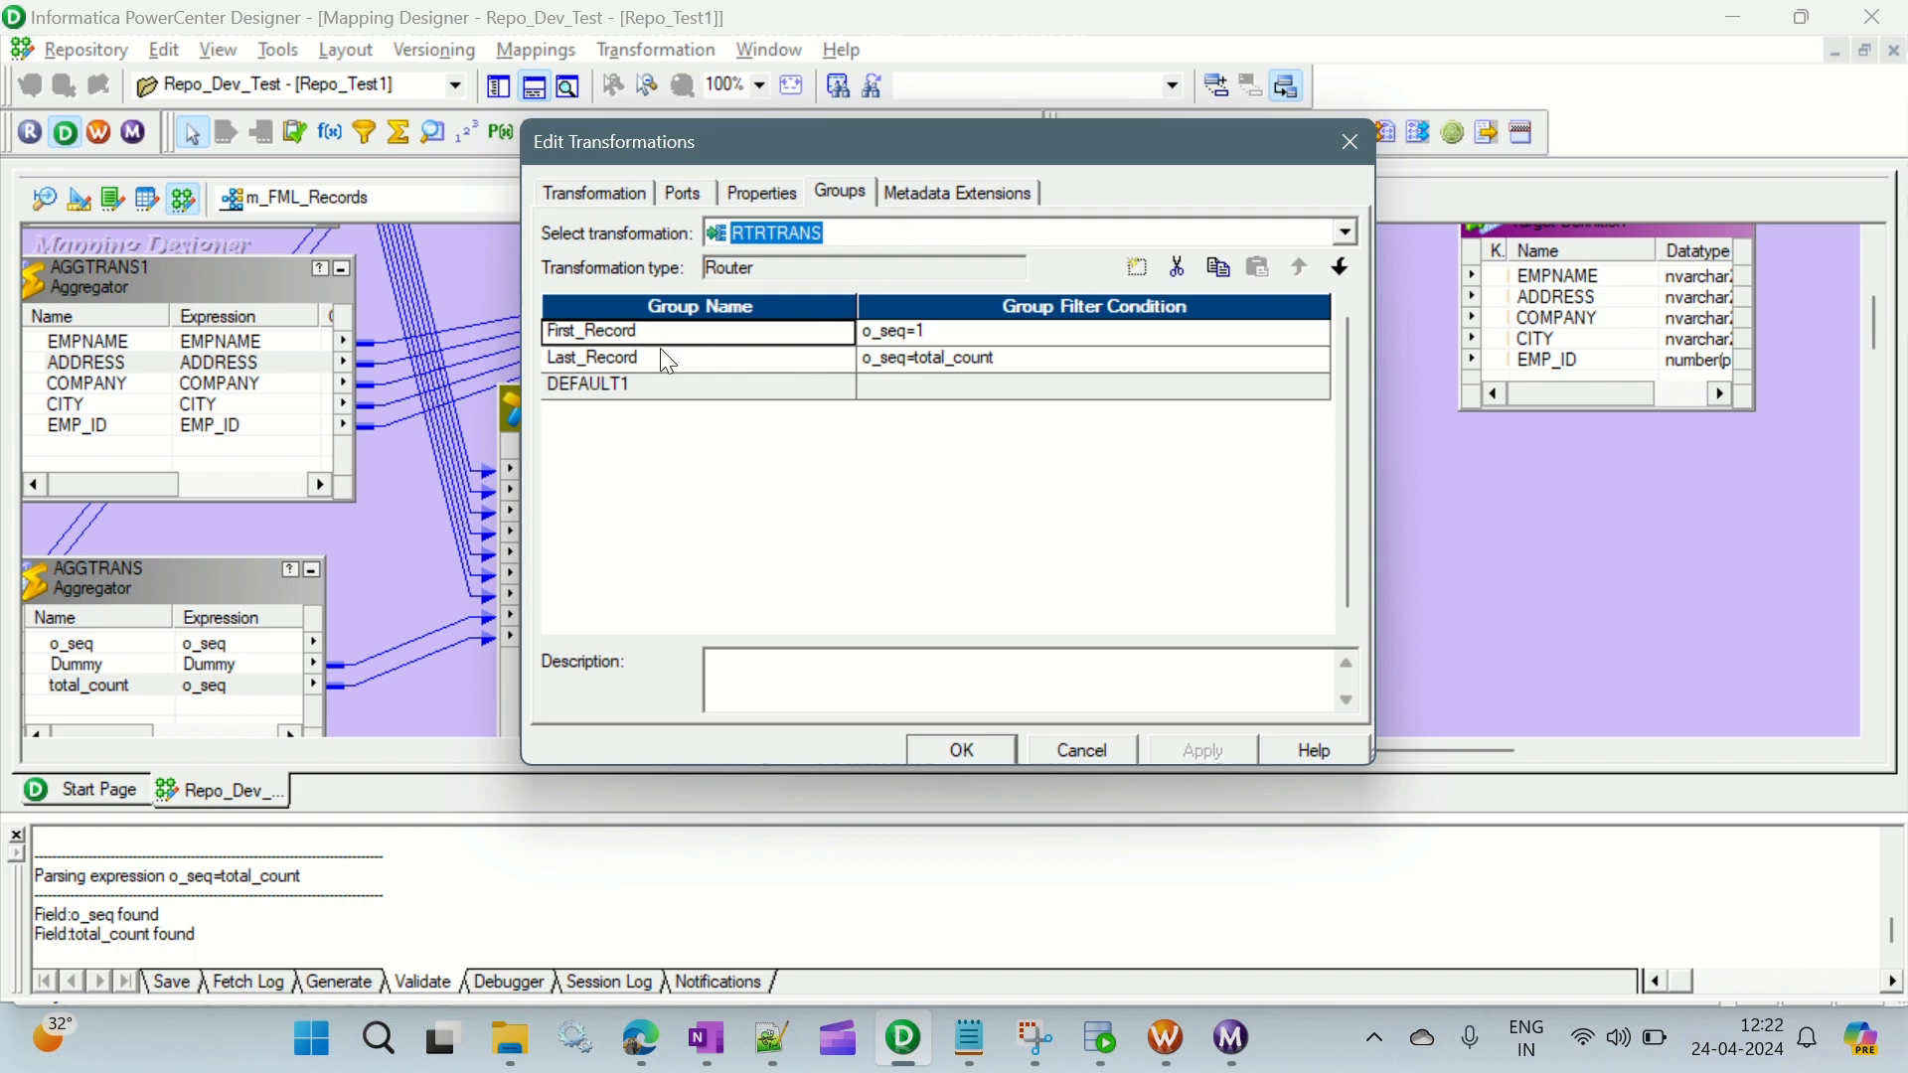
click(632, 385)
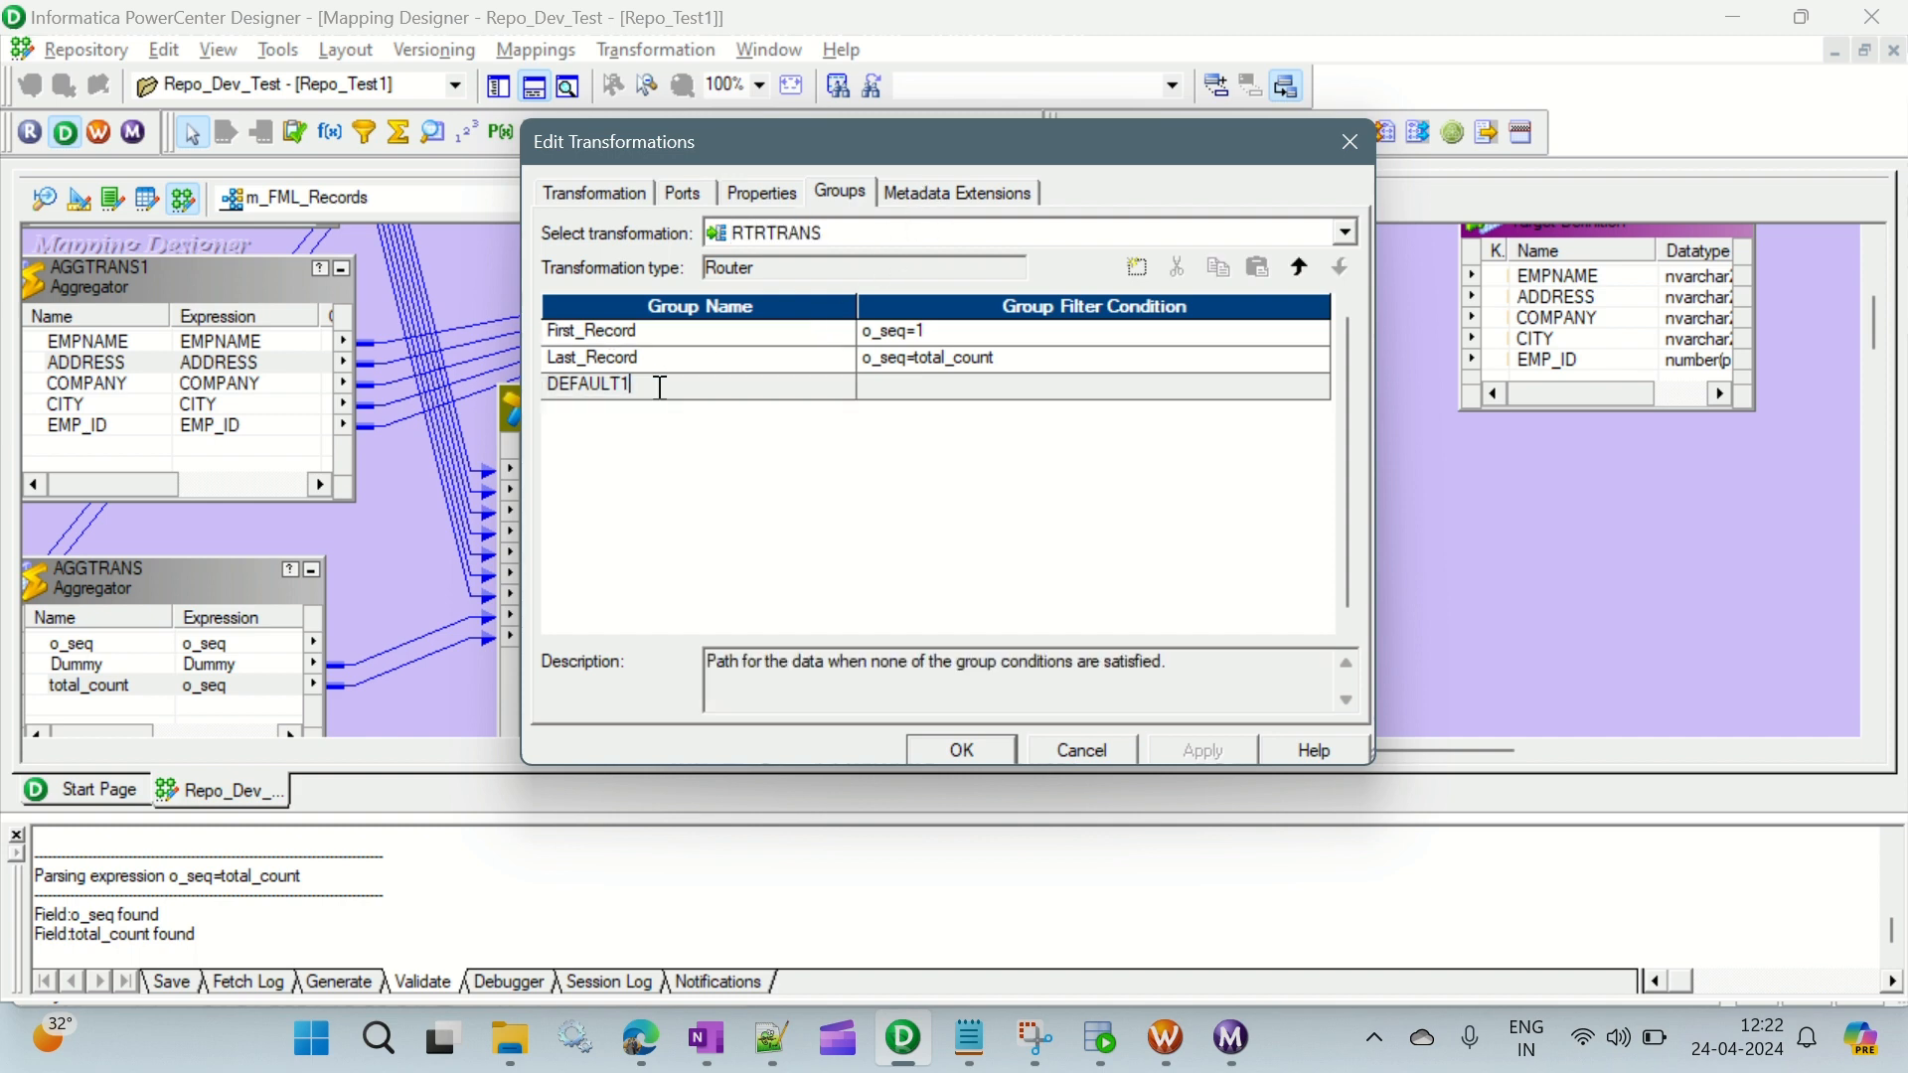
drag(636, 387, 534, 388)
click(651, 386)
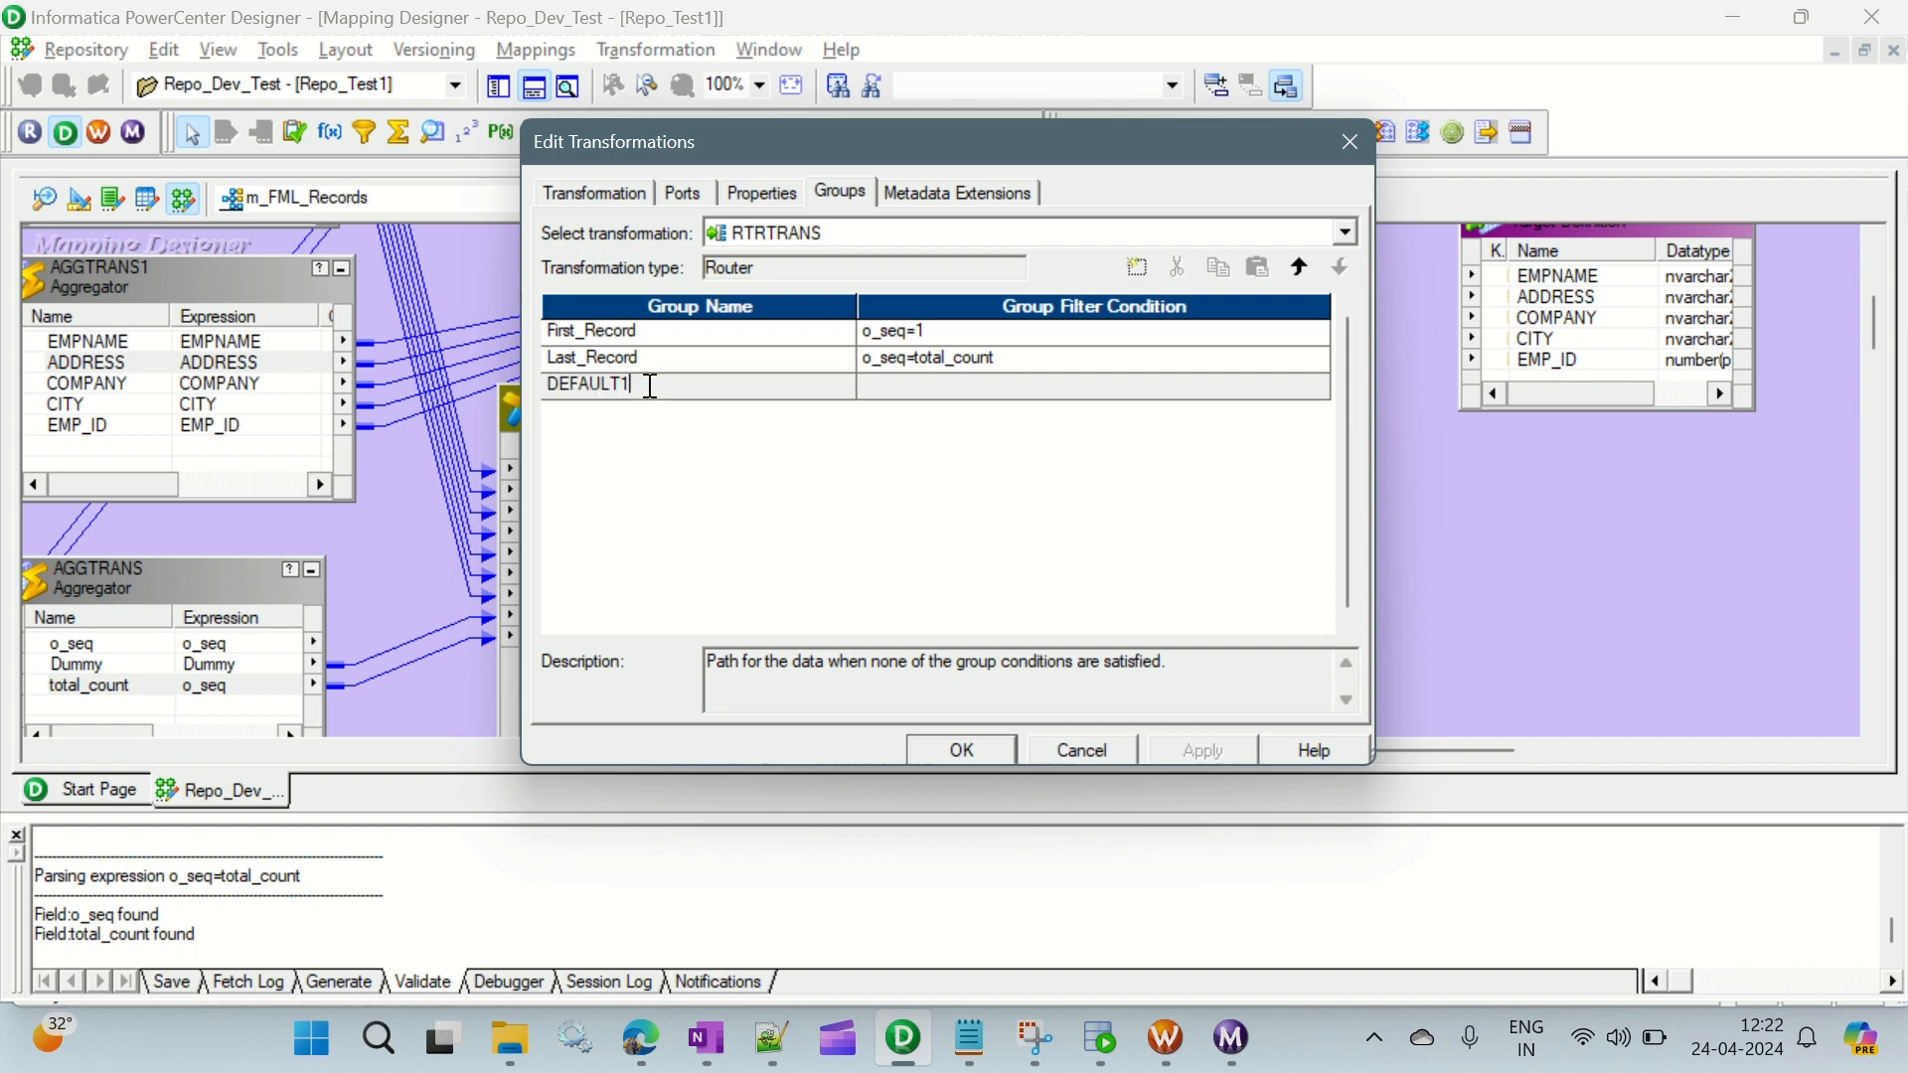
click(955, 334)
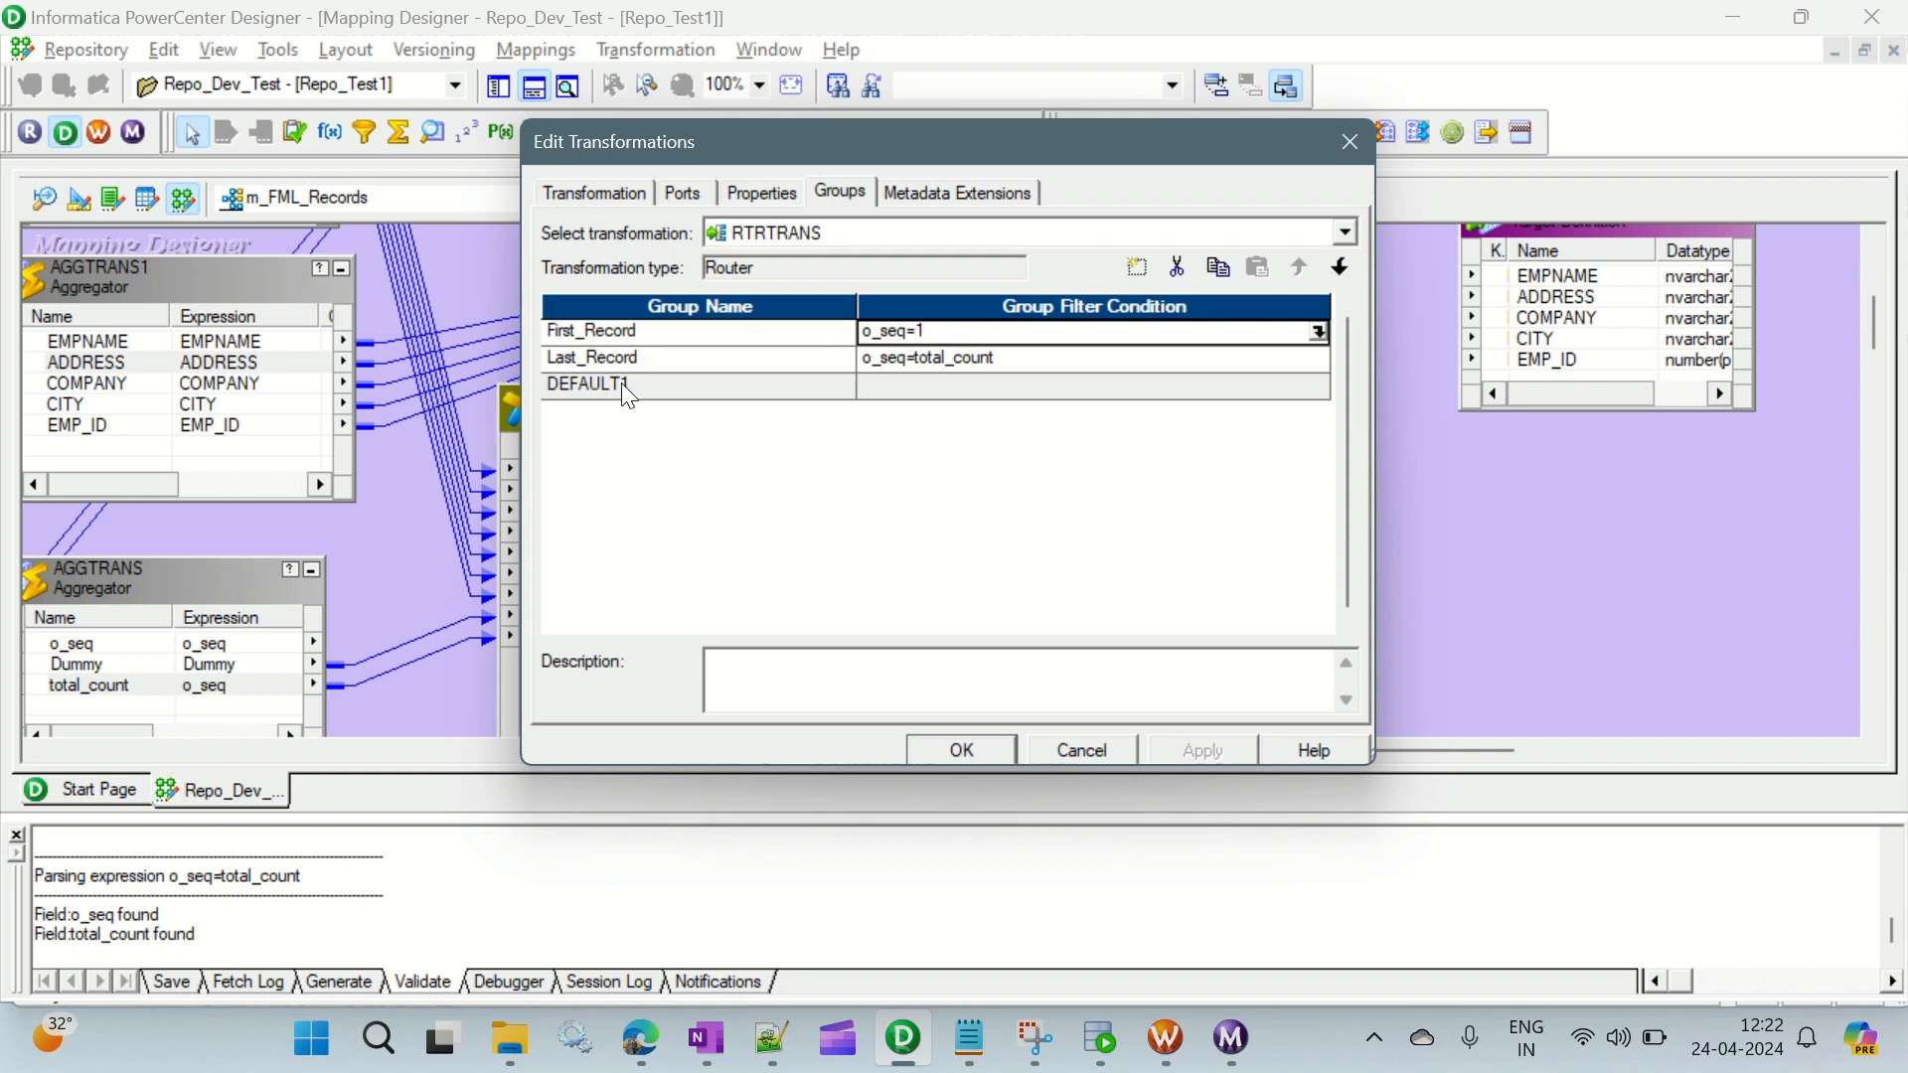
click(680, 195)
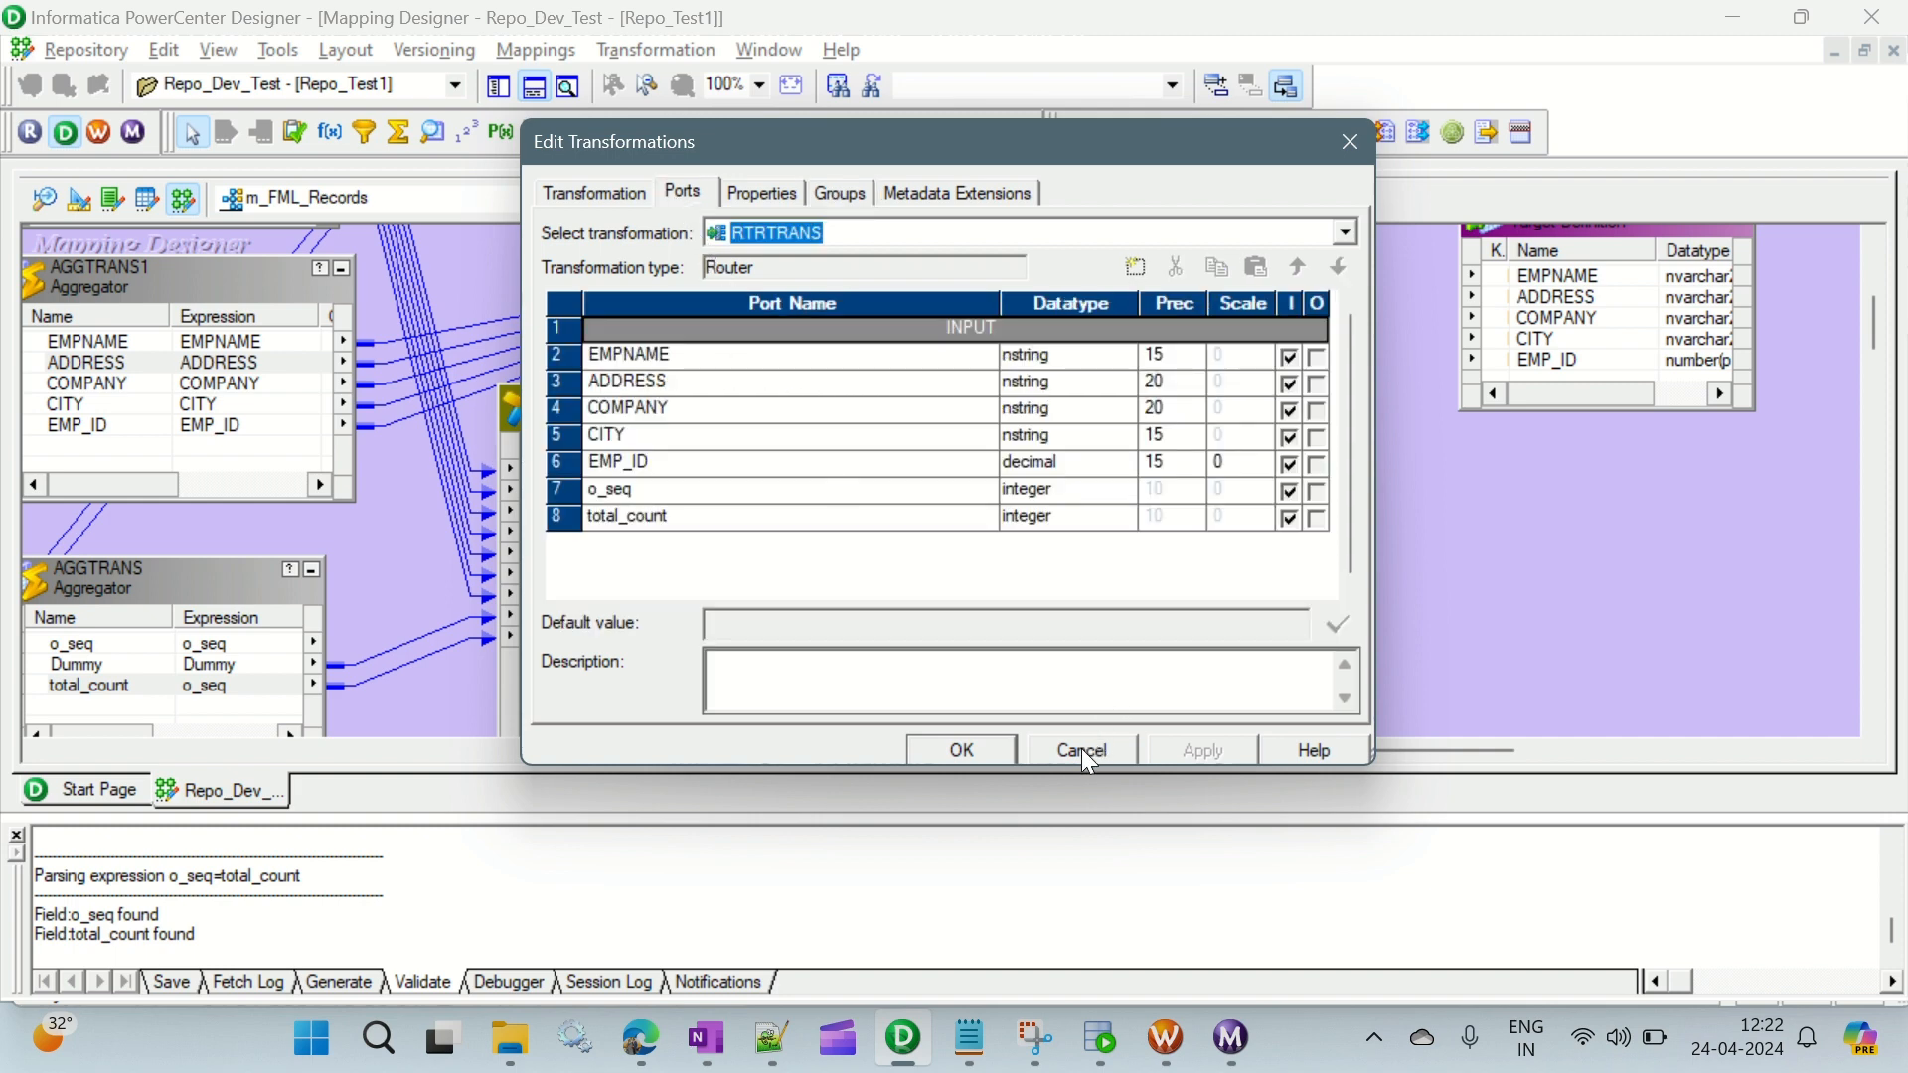
click(964, 750)
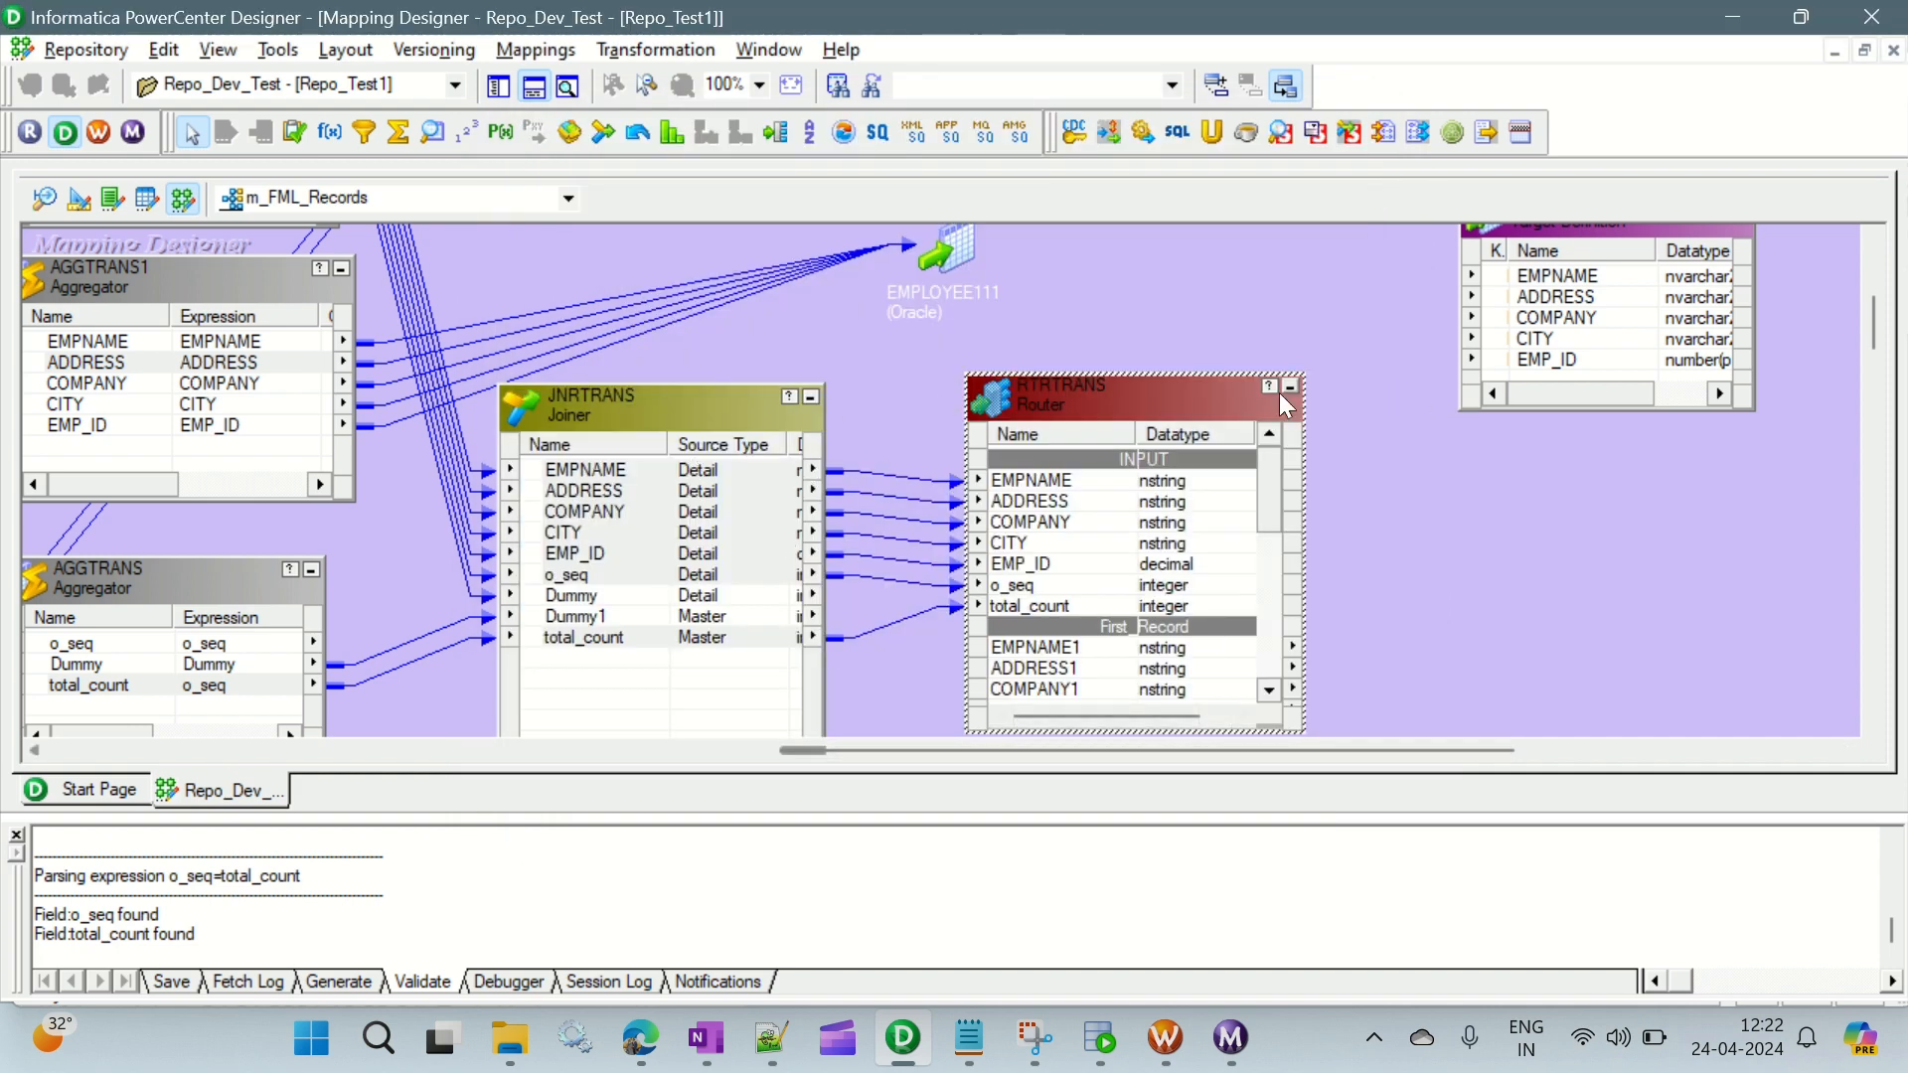
- Hide the output window to free workspace, and enlarge the RTRTRANS router so more of its group ports show
click(1334, 364)
click(708, 531)
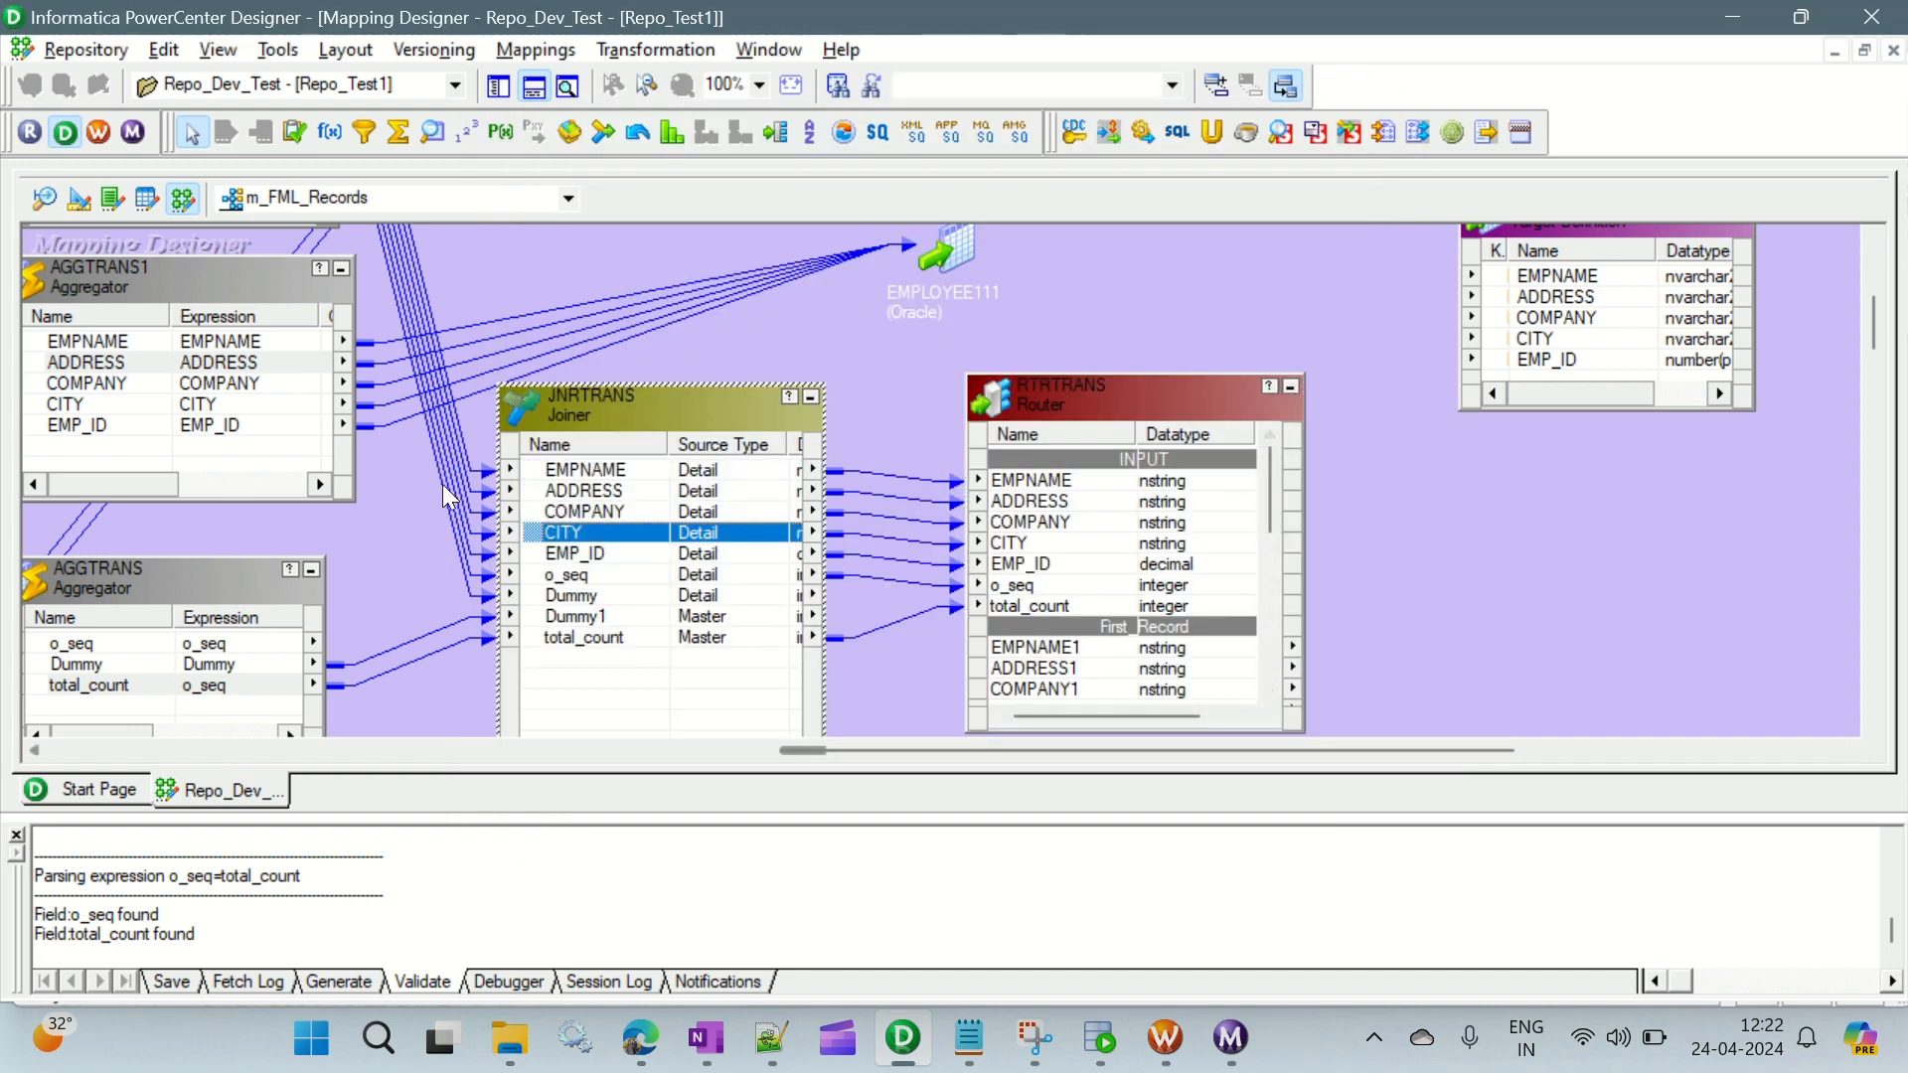
click(533, 87)
mouse_move(1048, 936)
mouse_down()
mouse_move(833, 939)
mouse_move(1040, 940)
mouse_up()
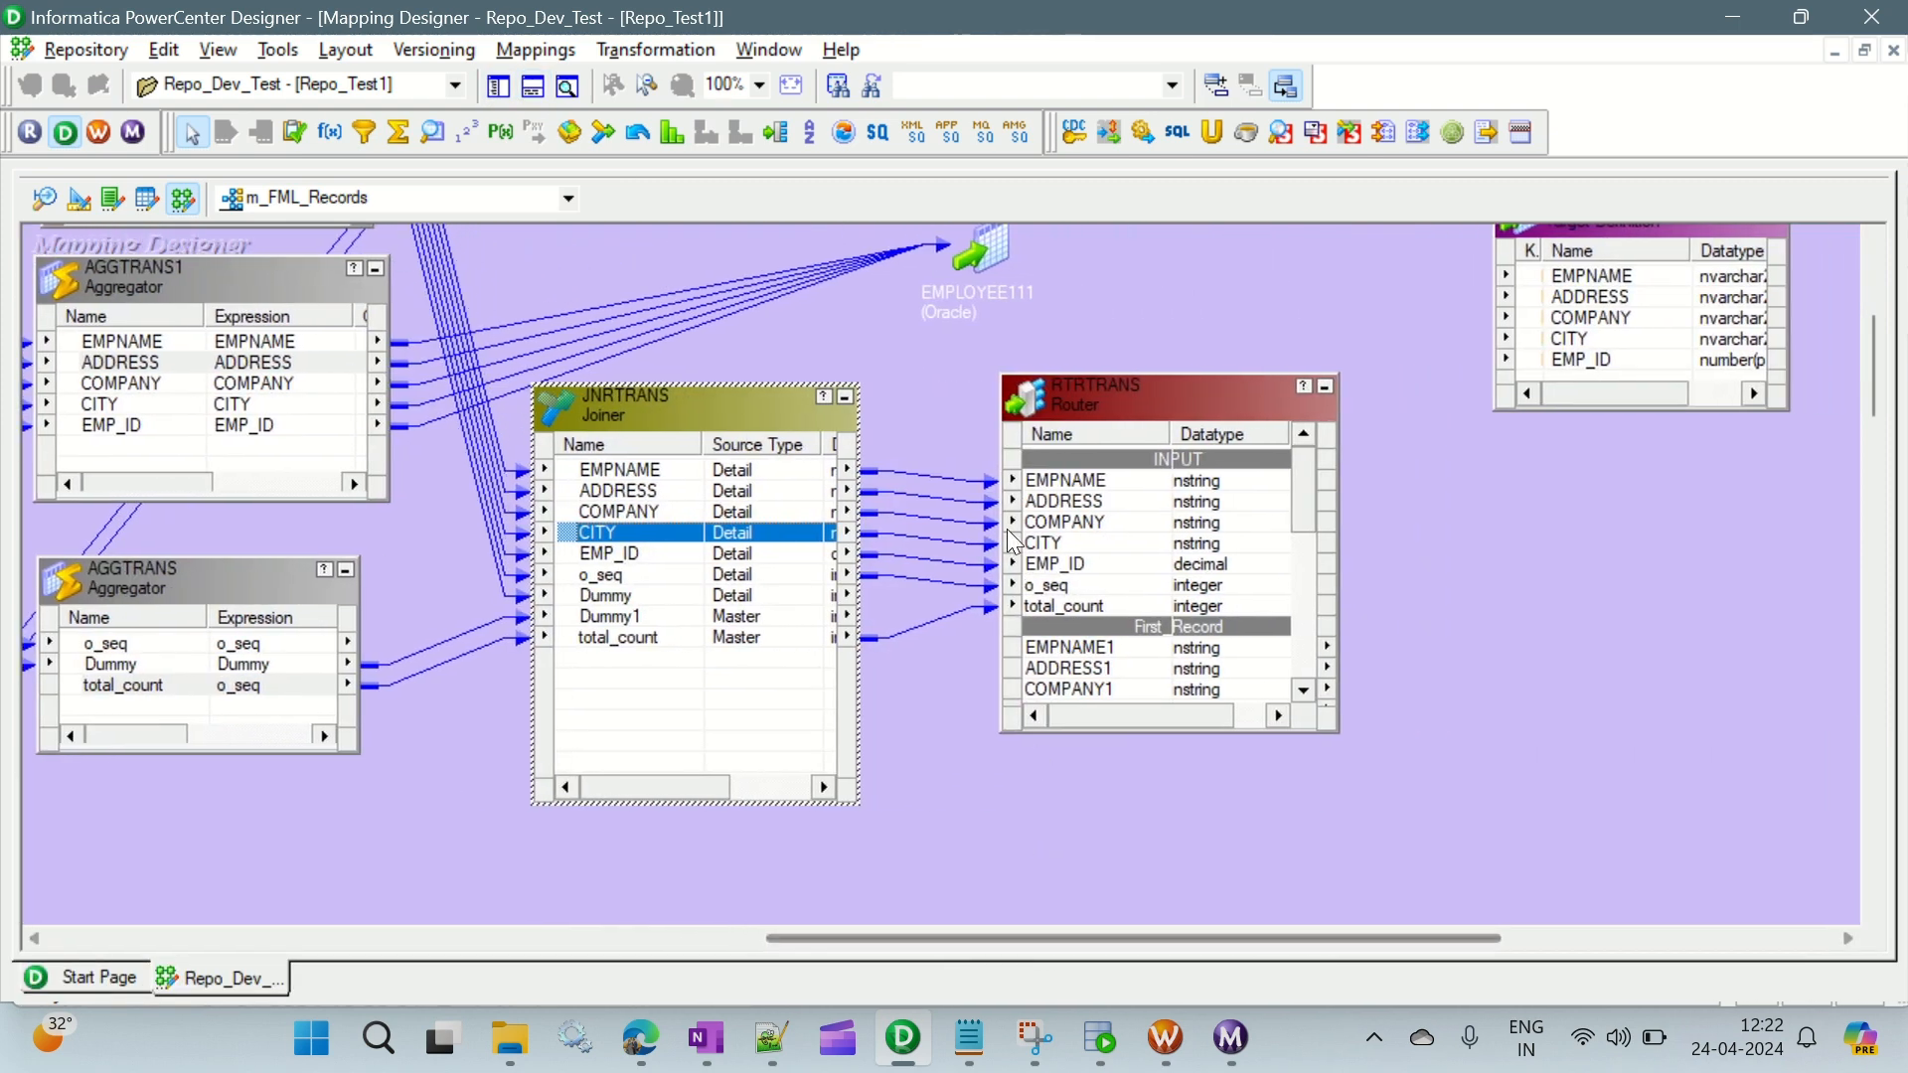
drag(1339, 735, 1348, 857)
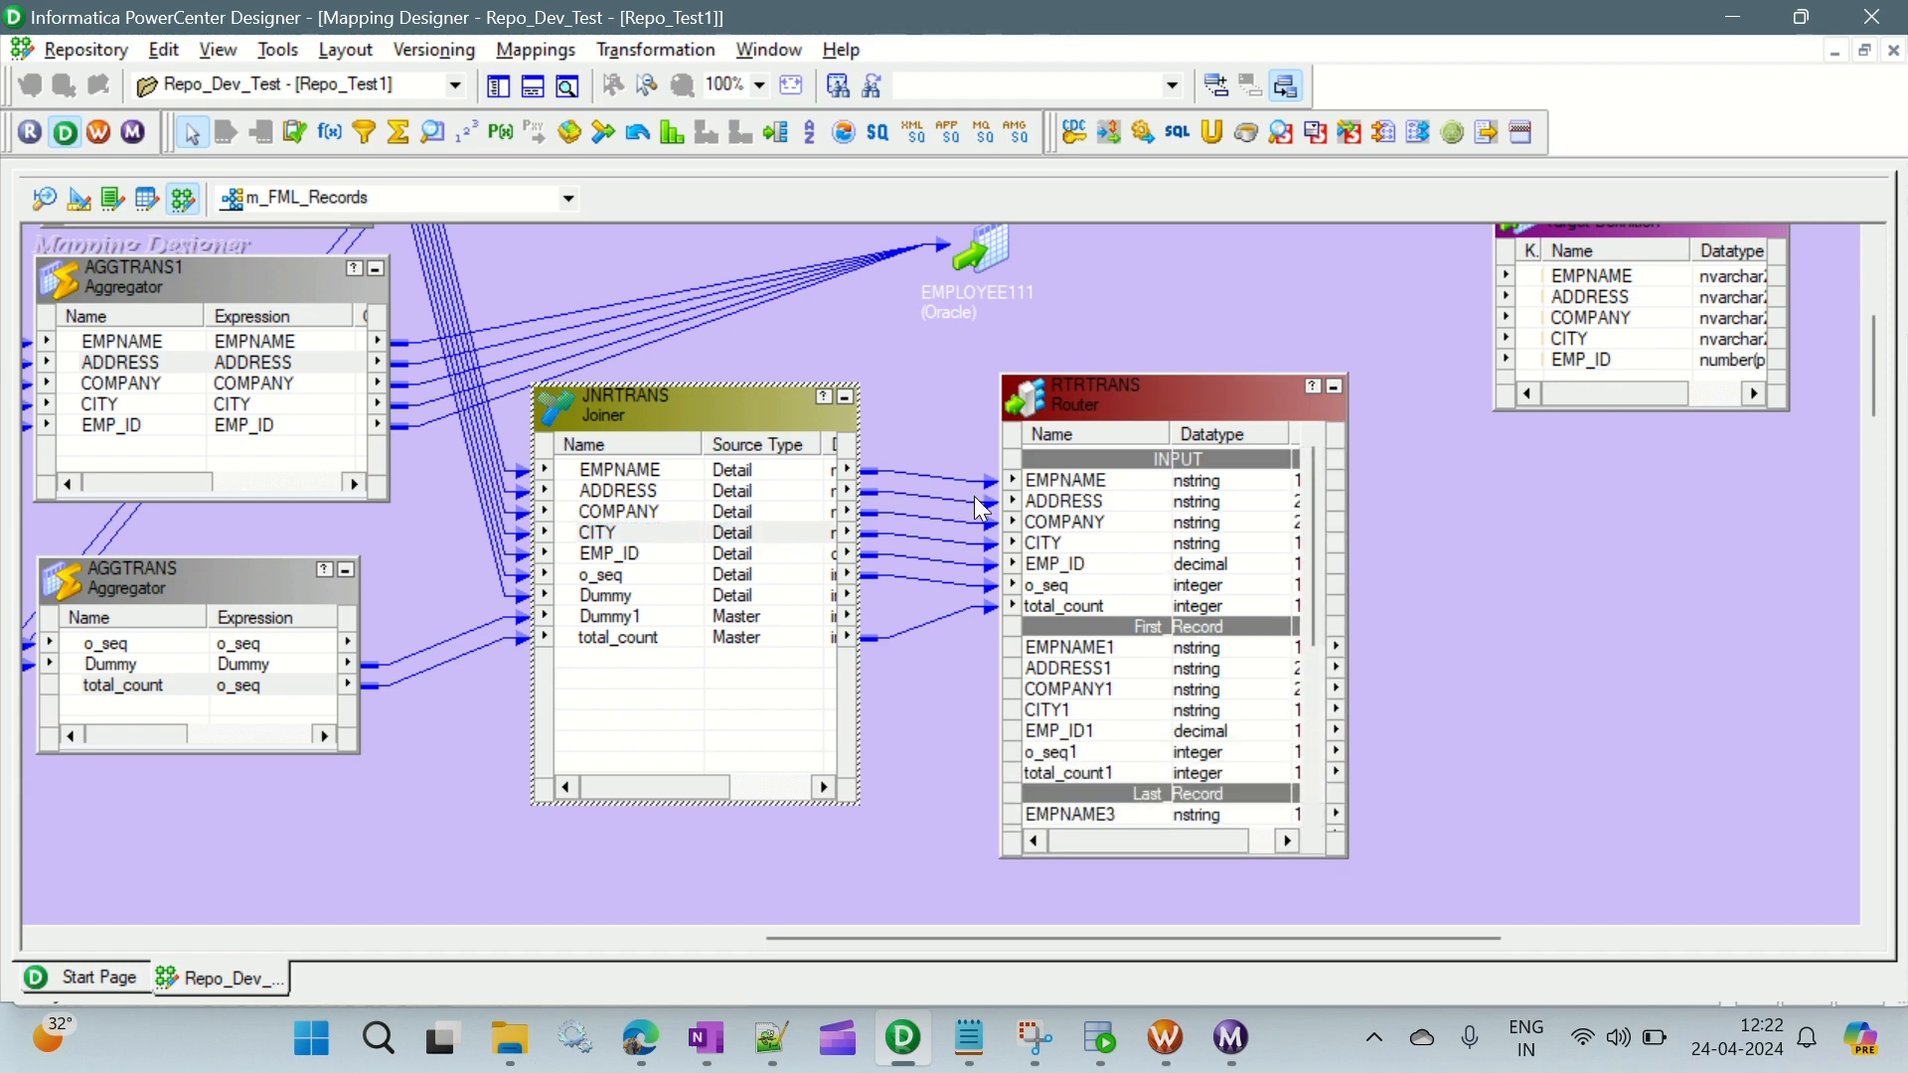
- Link EMPNAME2, ADDRESS2, COMPANY2, CITY2 and EMP_ID2 from the router's DEFAULT1 group to the matching EMPLOYEE12 target columns
click(677, 491)
click(672, 469)
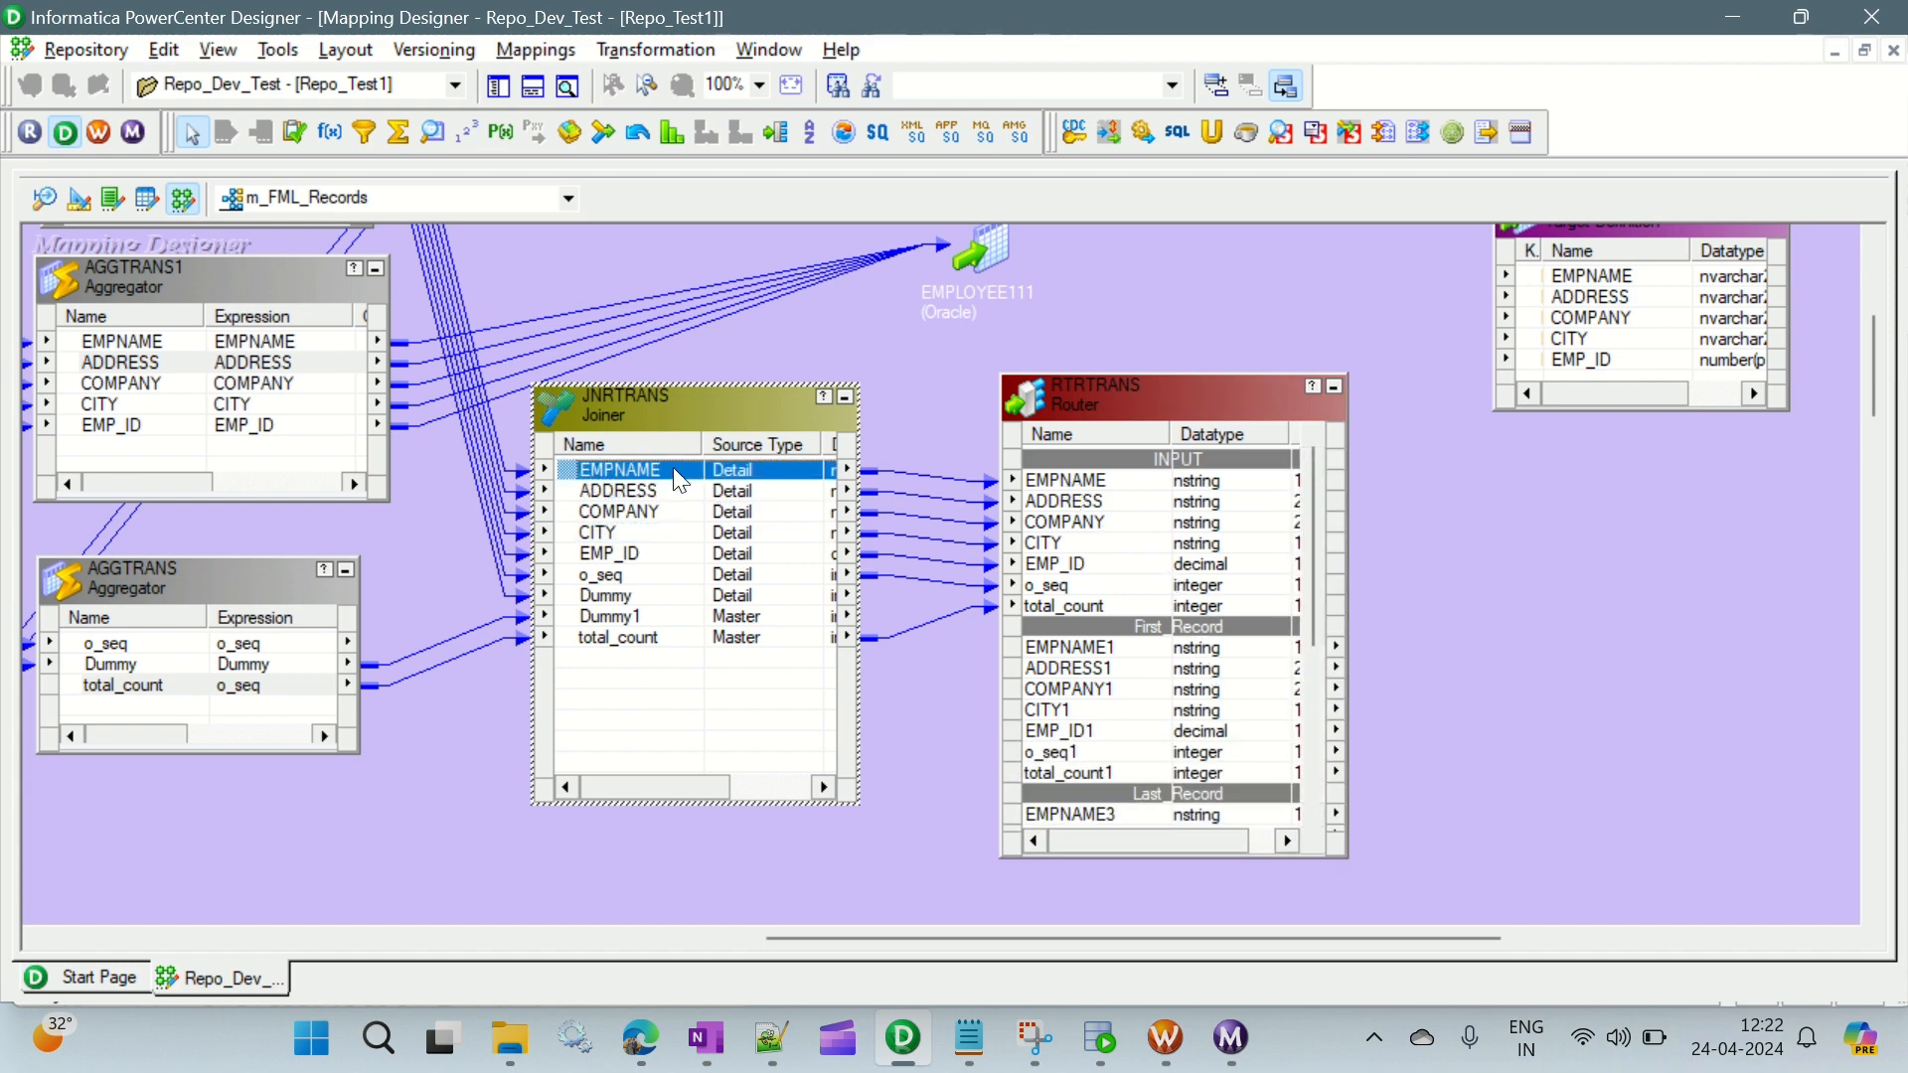
click(1089, 483)
scroll(1171, 575, down, 1)
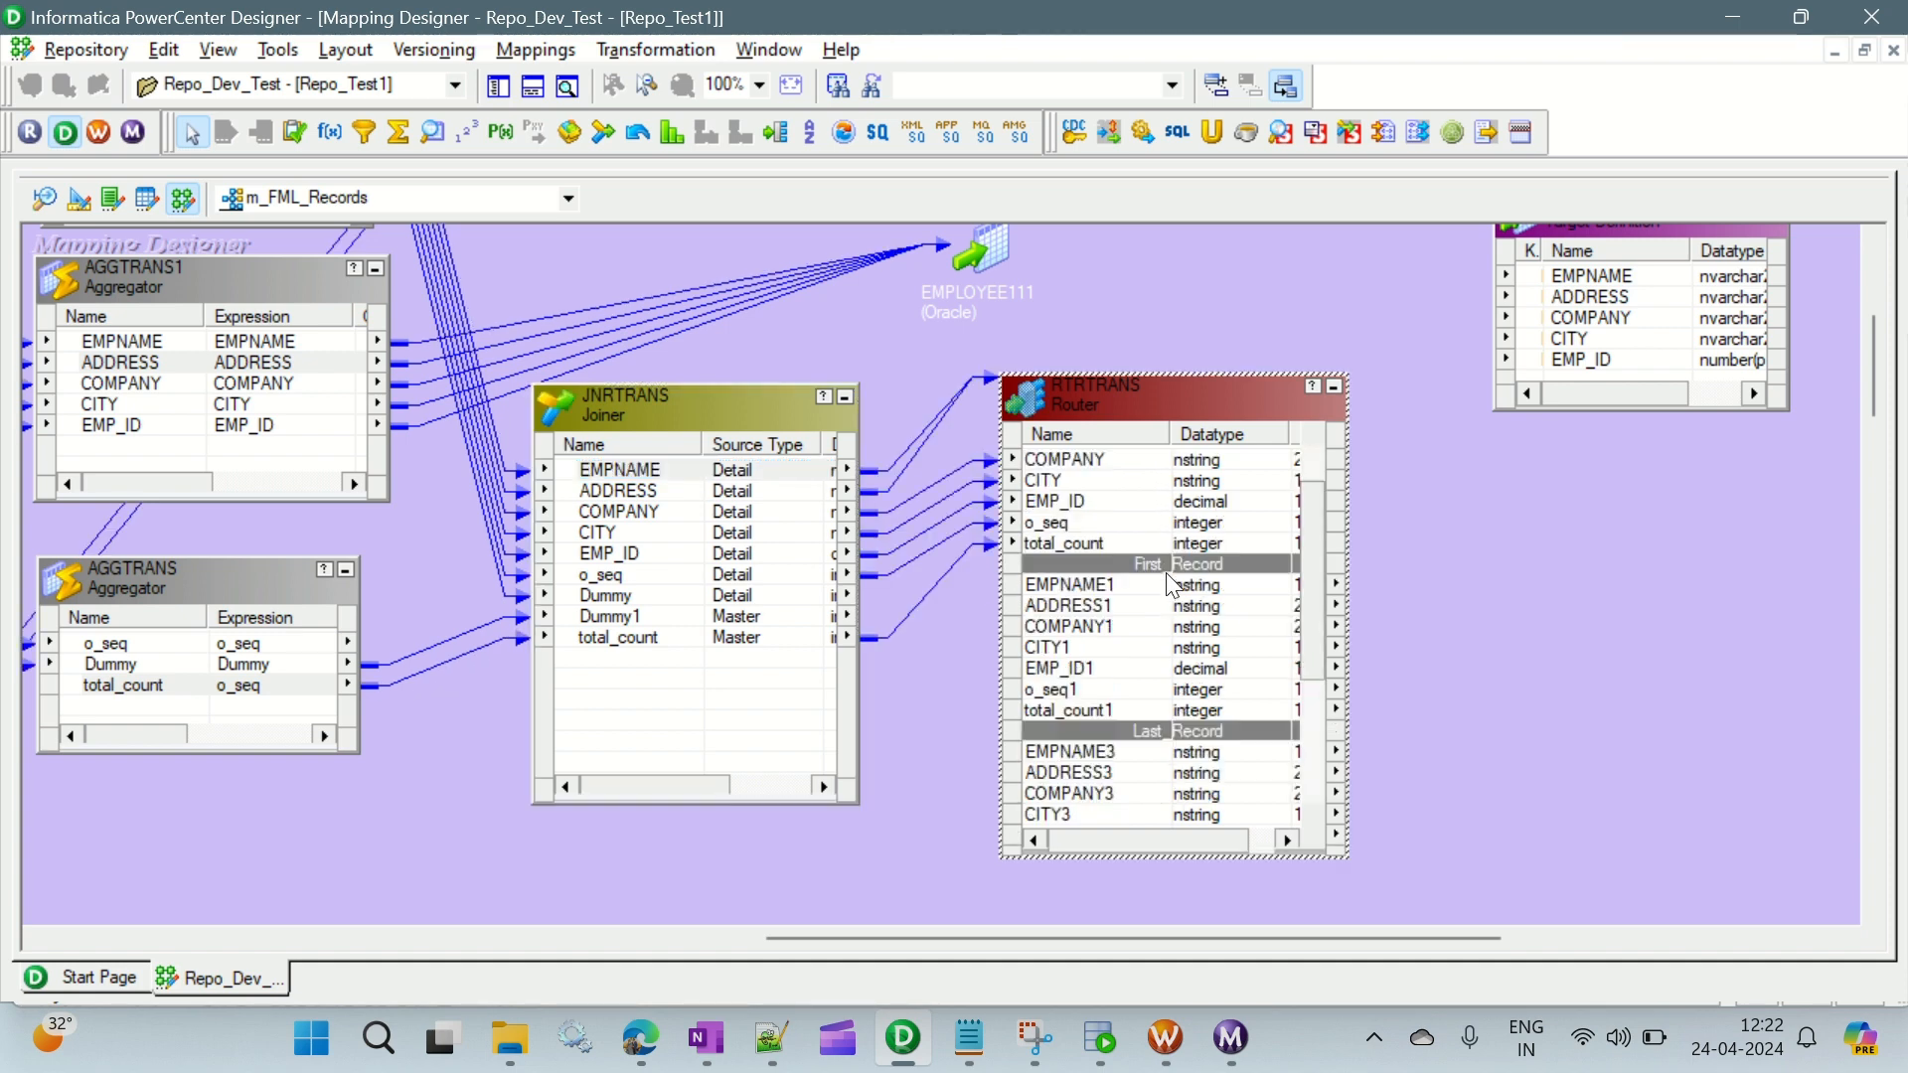
click(1072, 586)
scroll(1177, 563, down, 4)
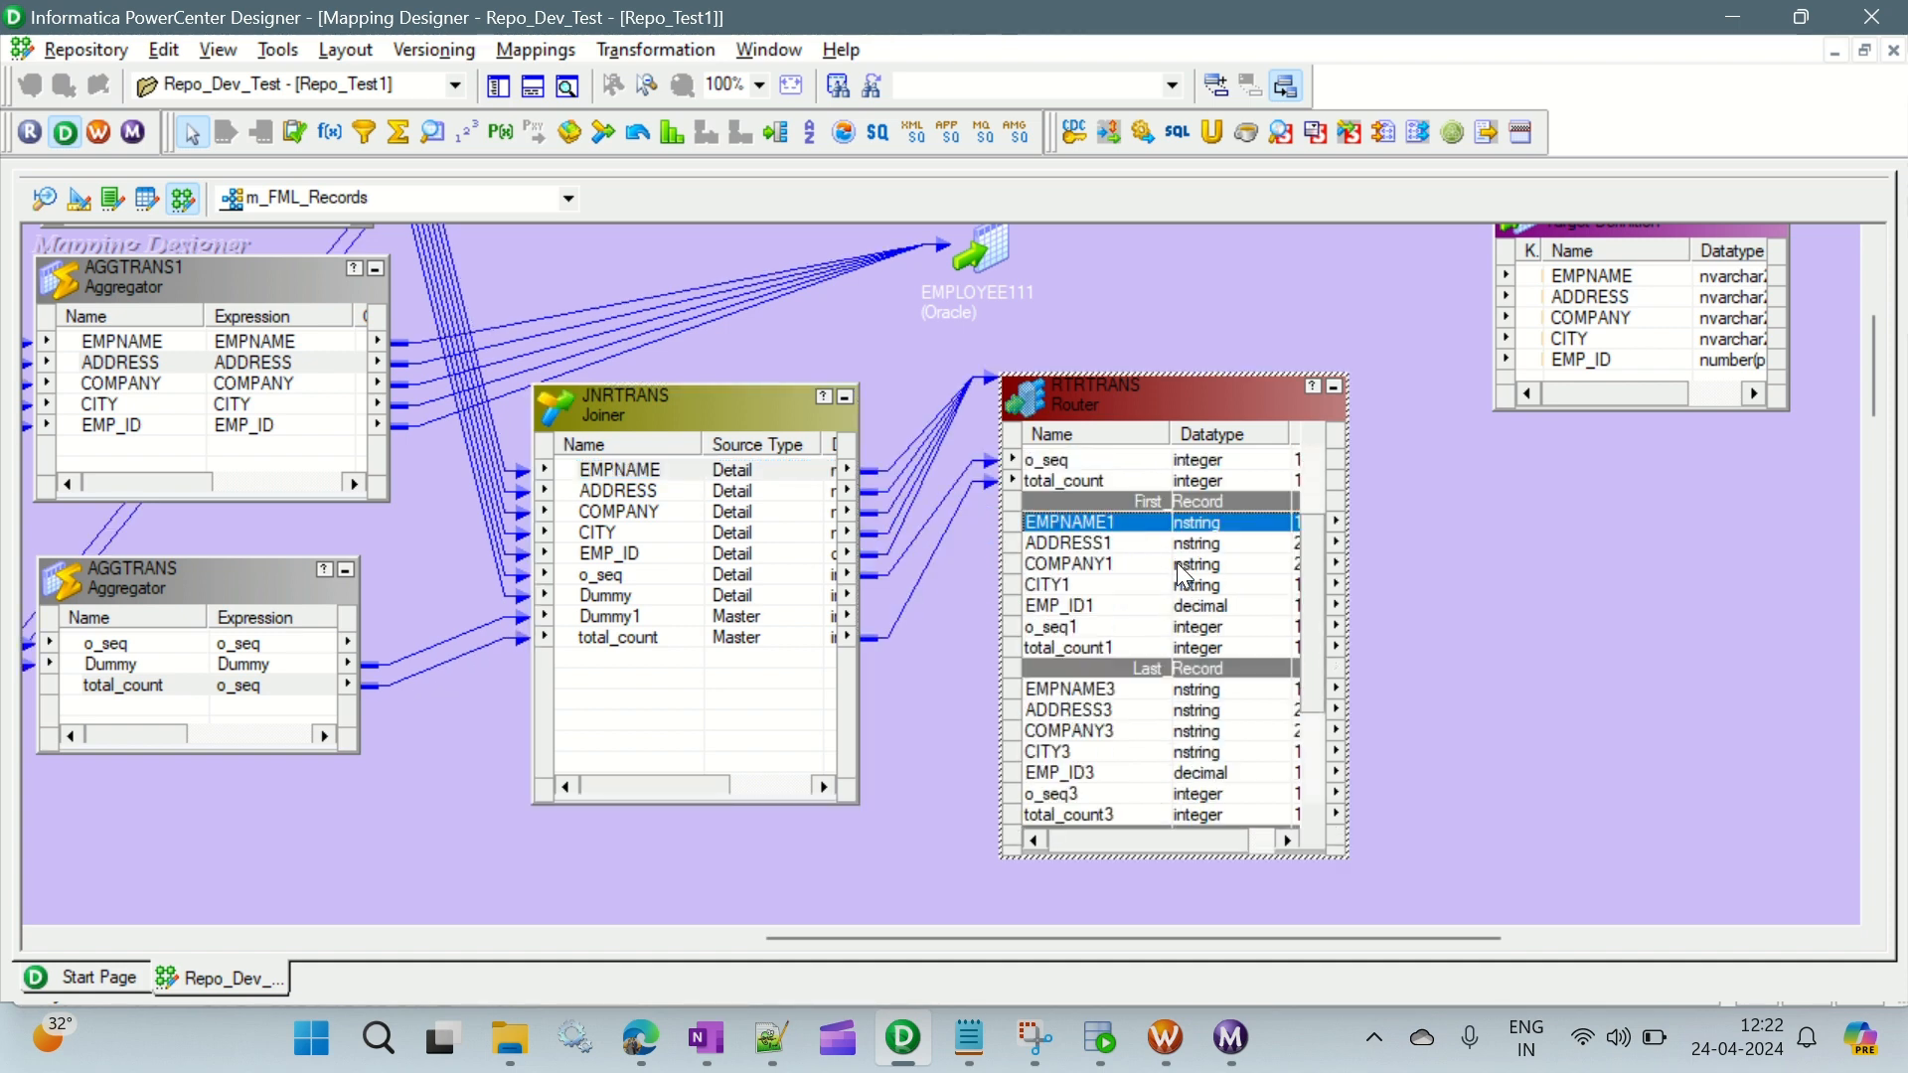
click(1094, 688)
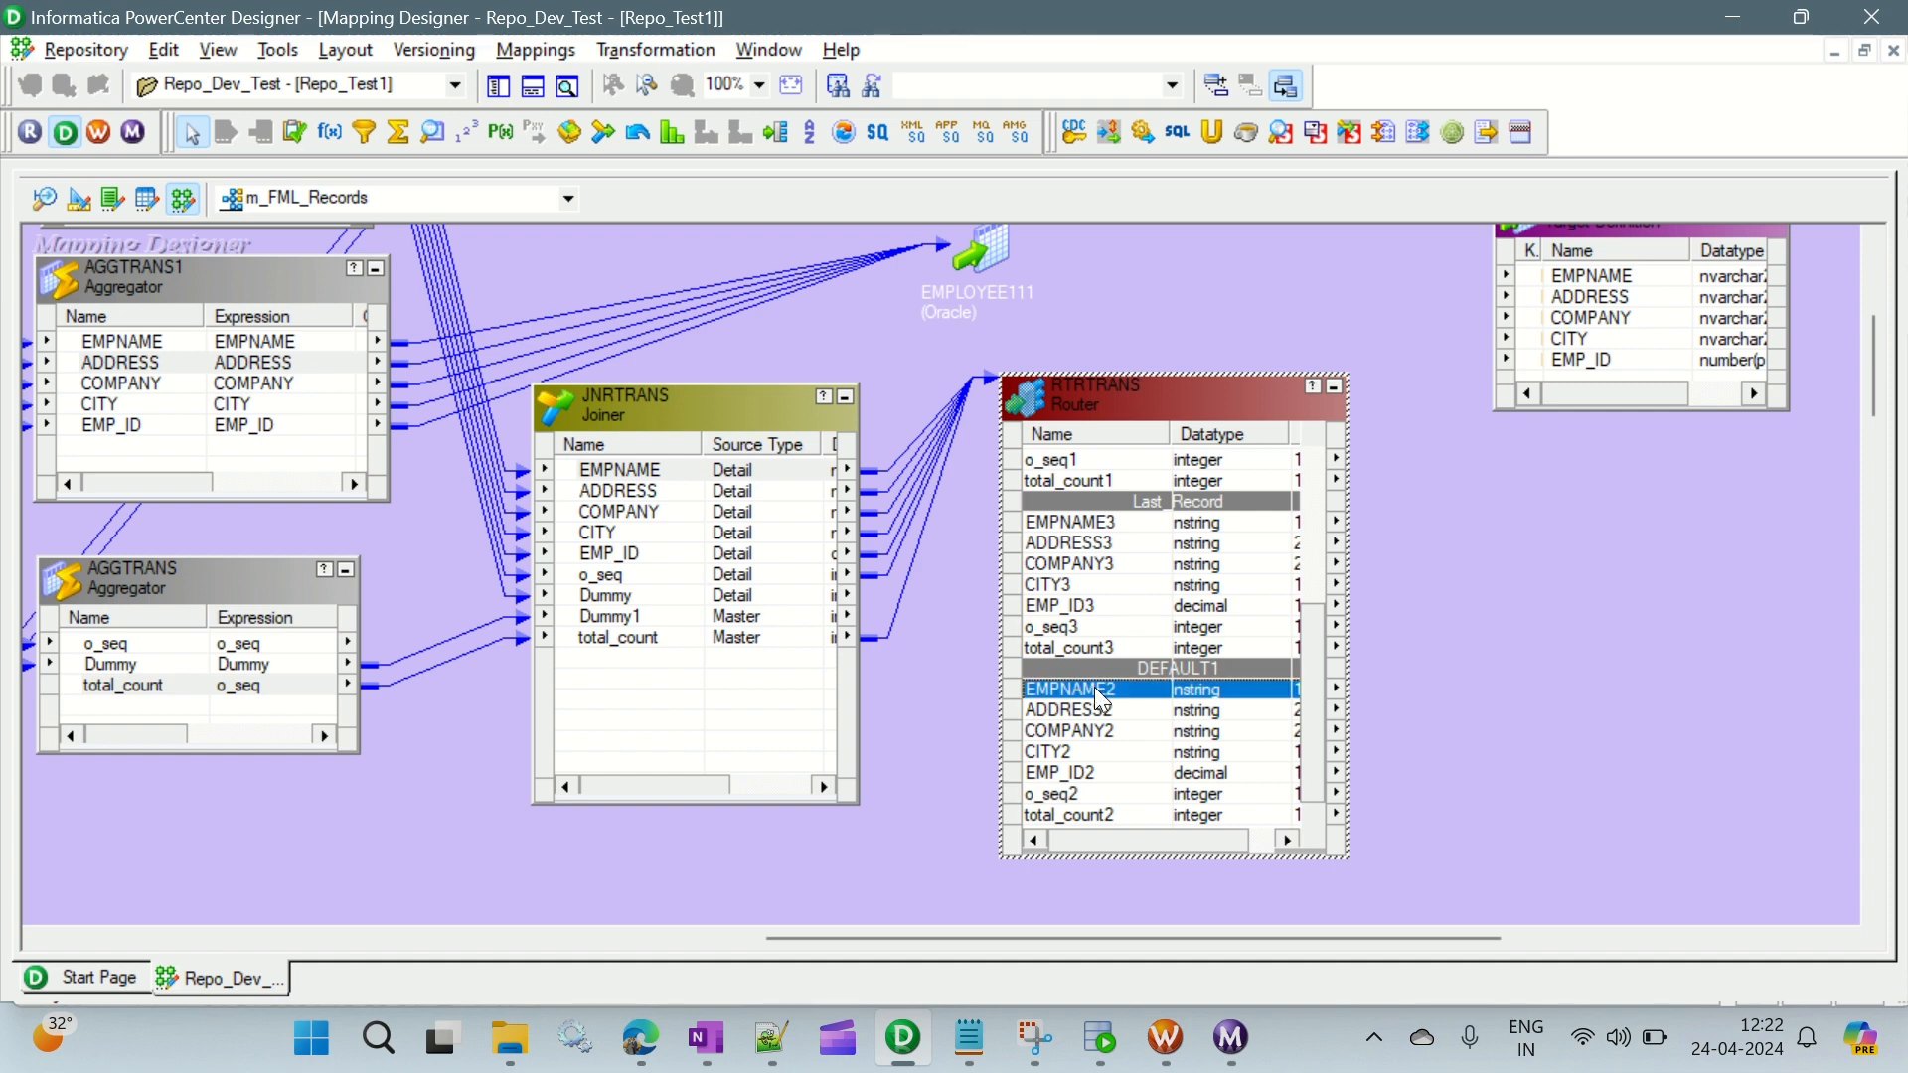
shift+click(1083, 774)
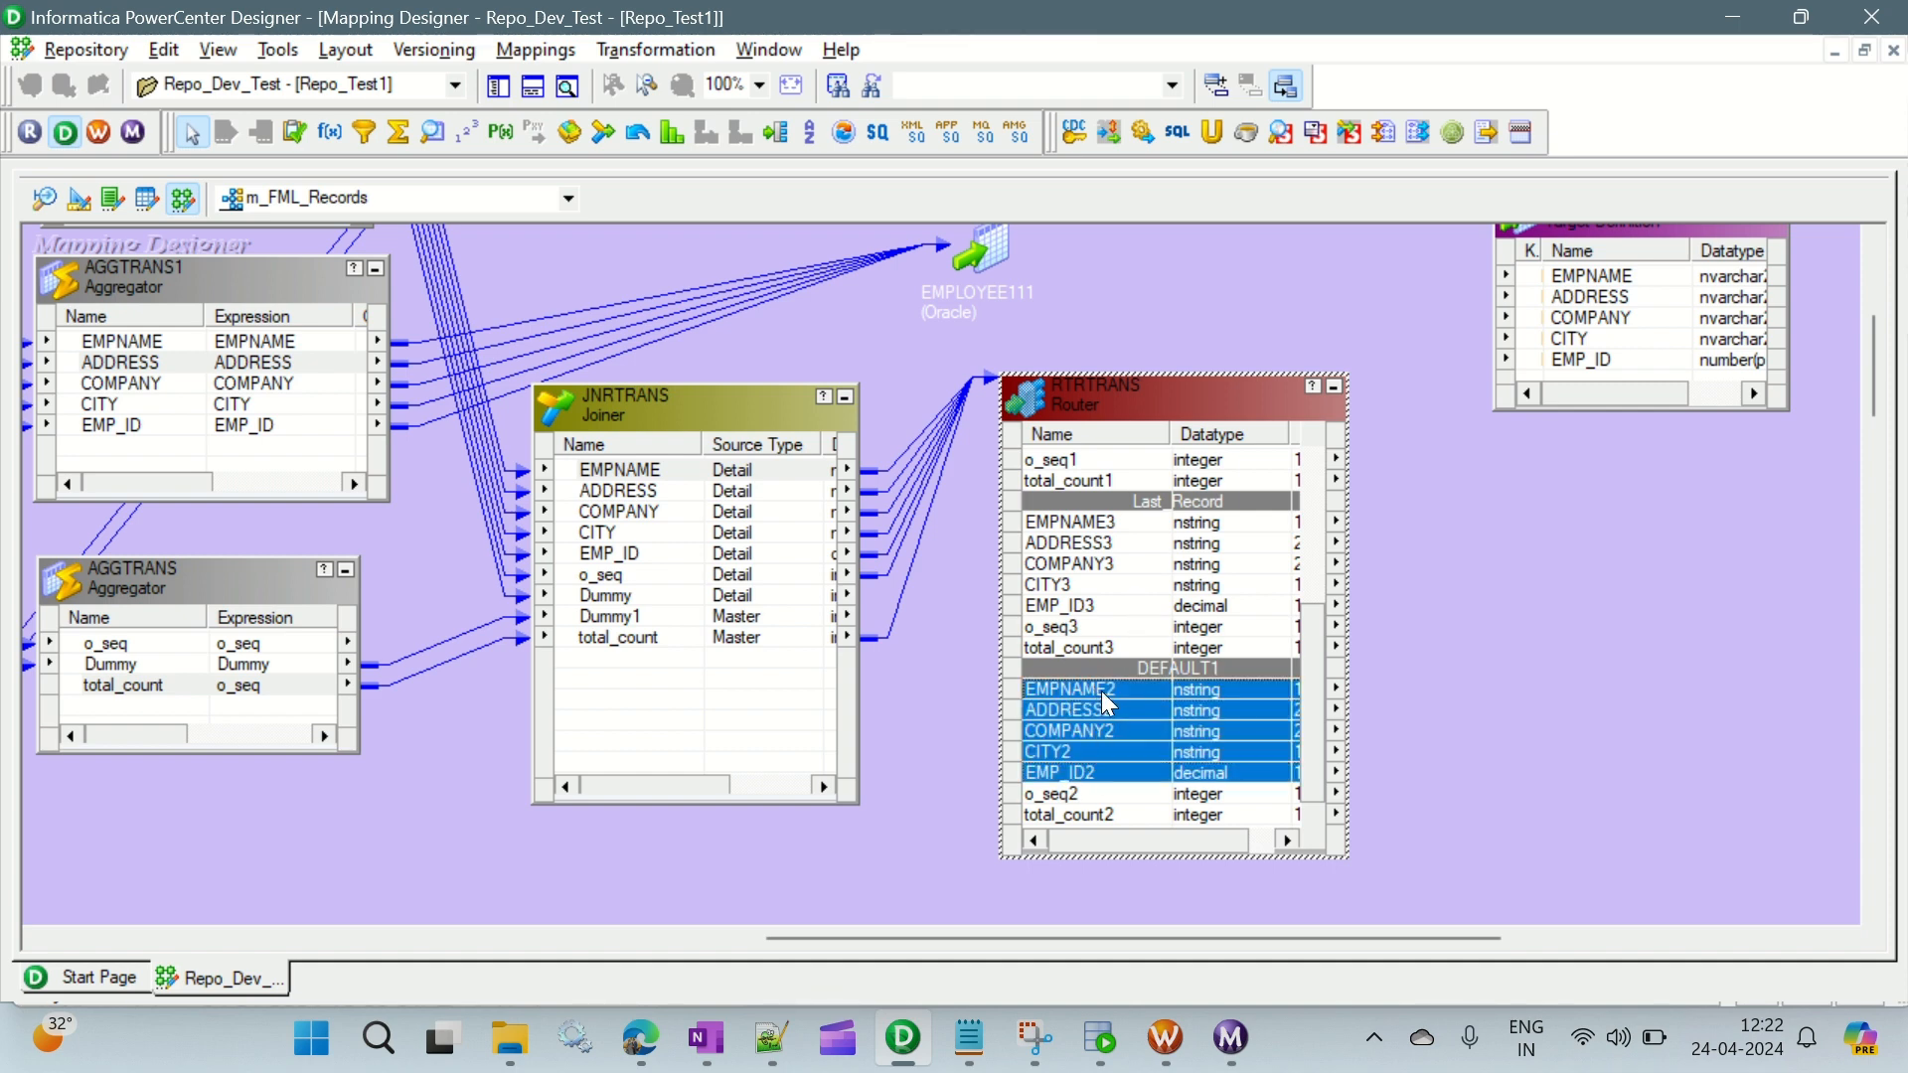
drag(1108, 704, 1587, 283)
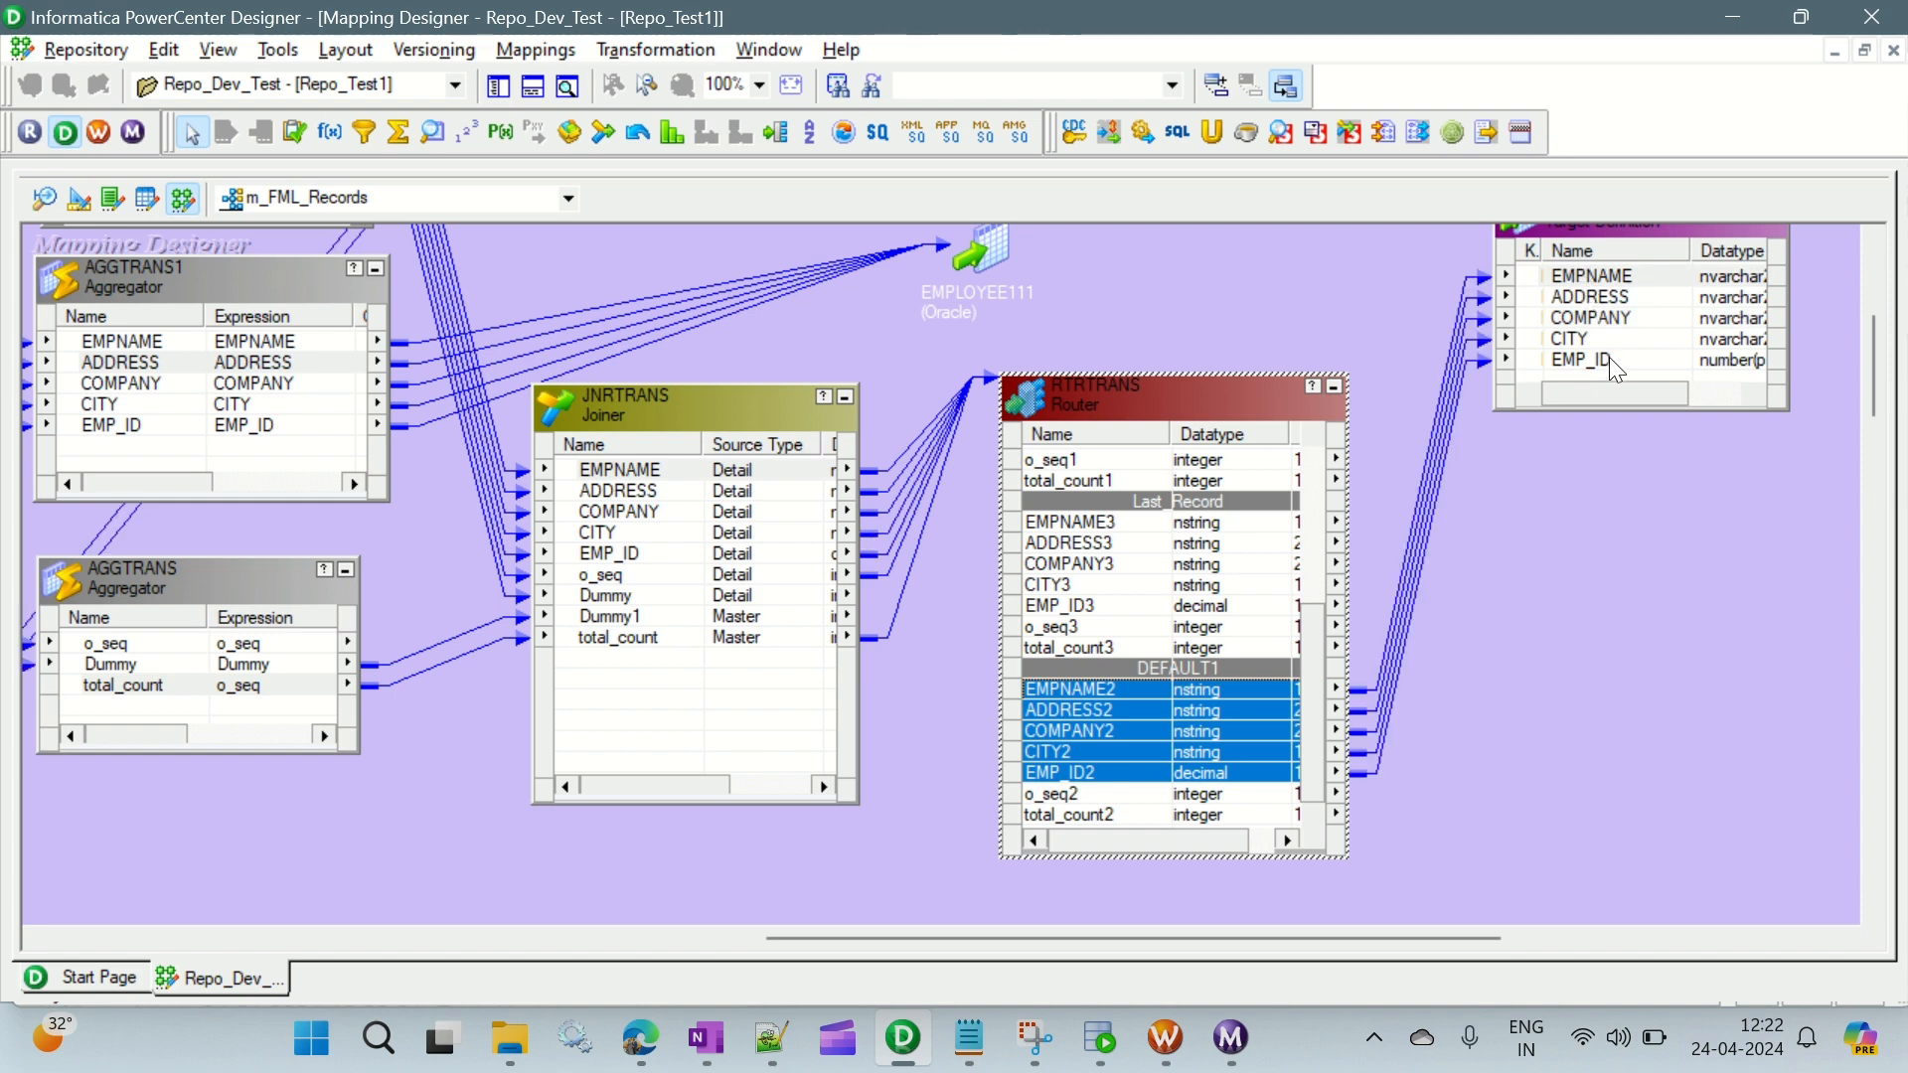
- Place the EMPLOYEE12 target beside the router and enlarge it slightly, with the EMPLOYEE111 target restored from its icon above it
scroll(1615, 370, up, 2)
drag(1619, 374, 1654, 600)
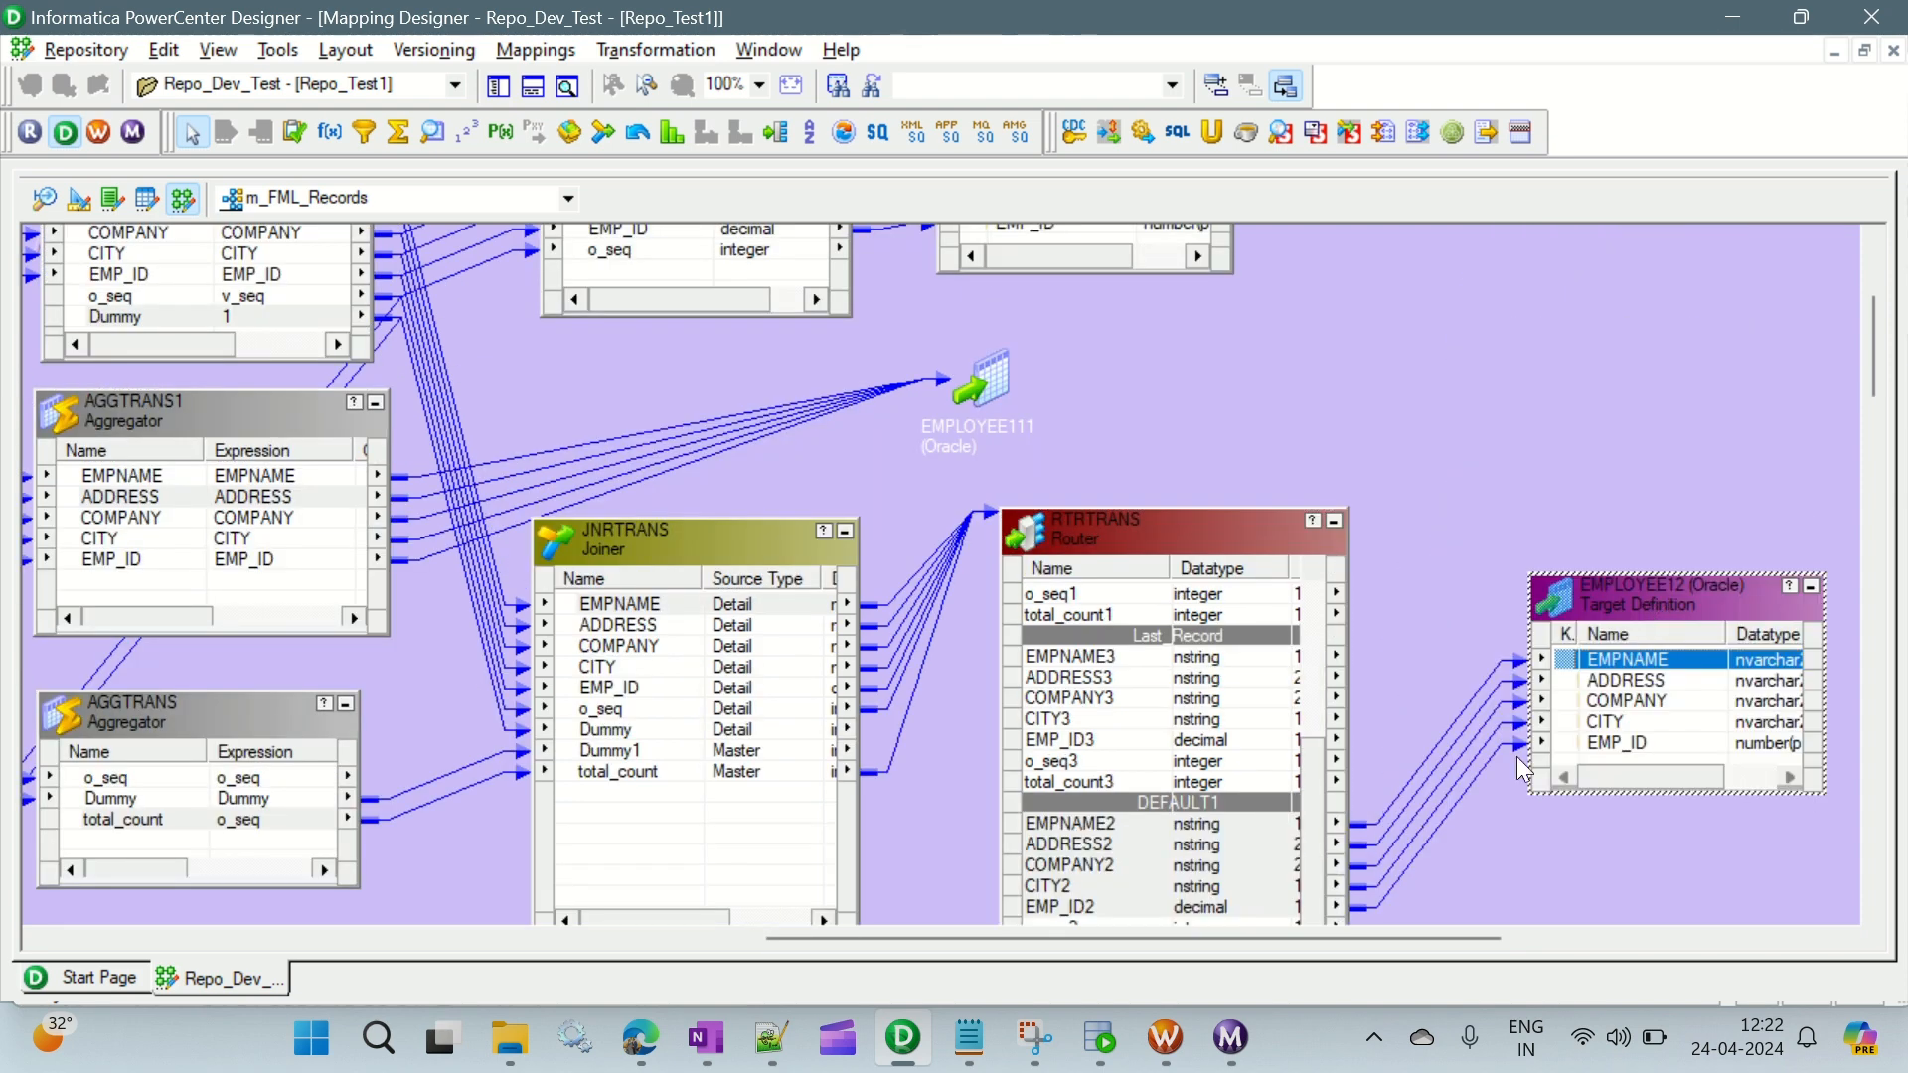
double_click(1006, 378)
drag(1053, 373, 1637, 292)
click(1220, 330)
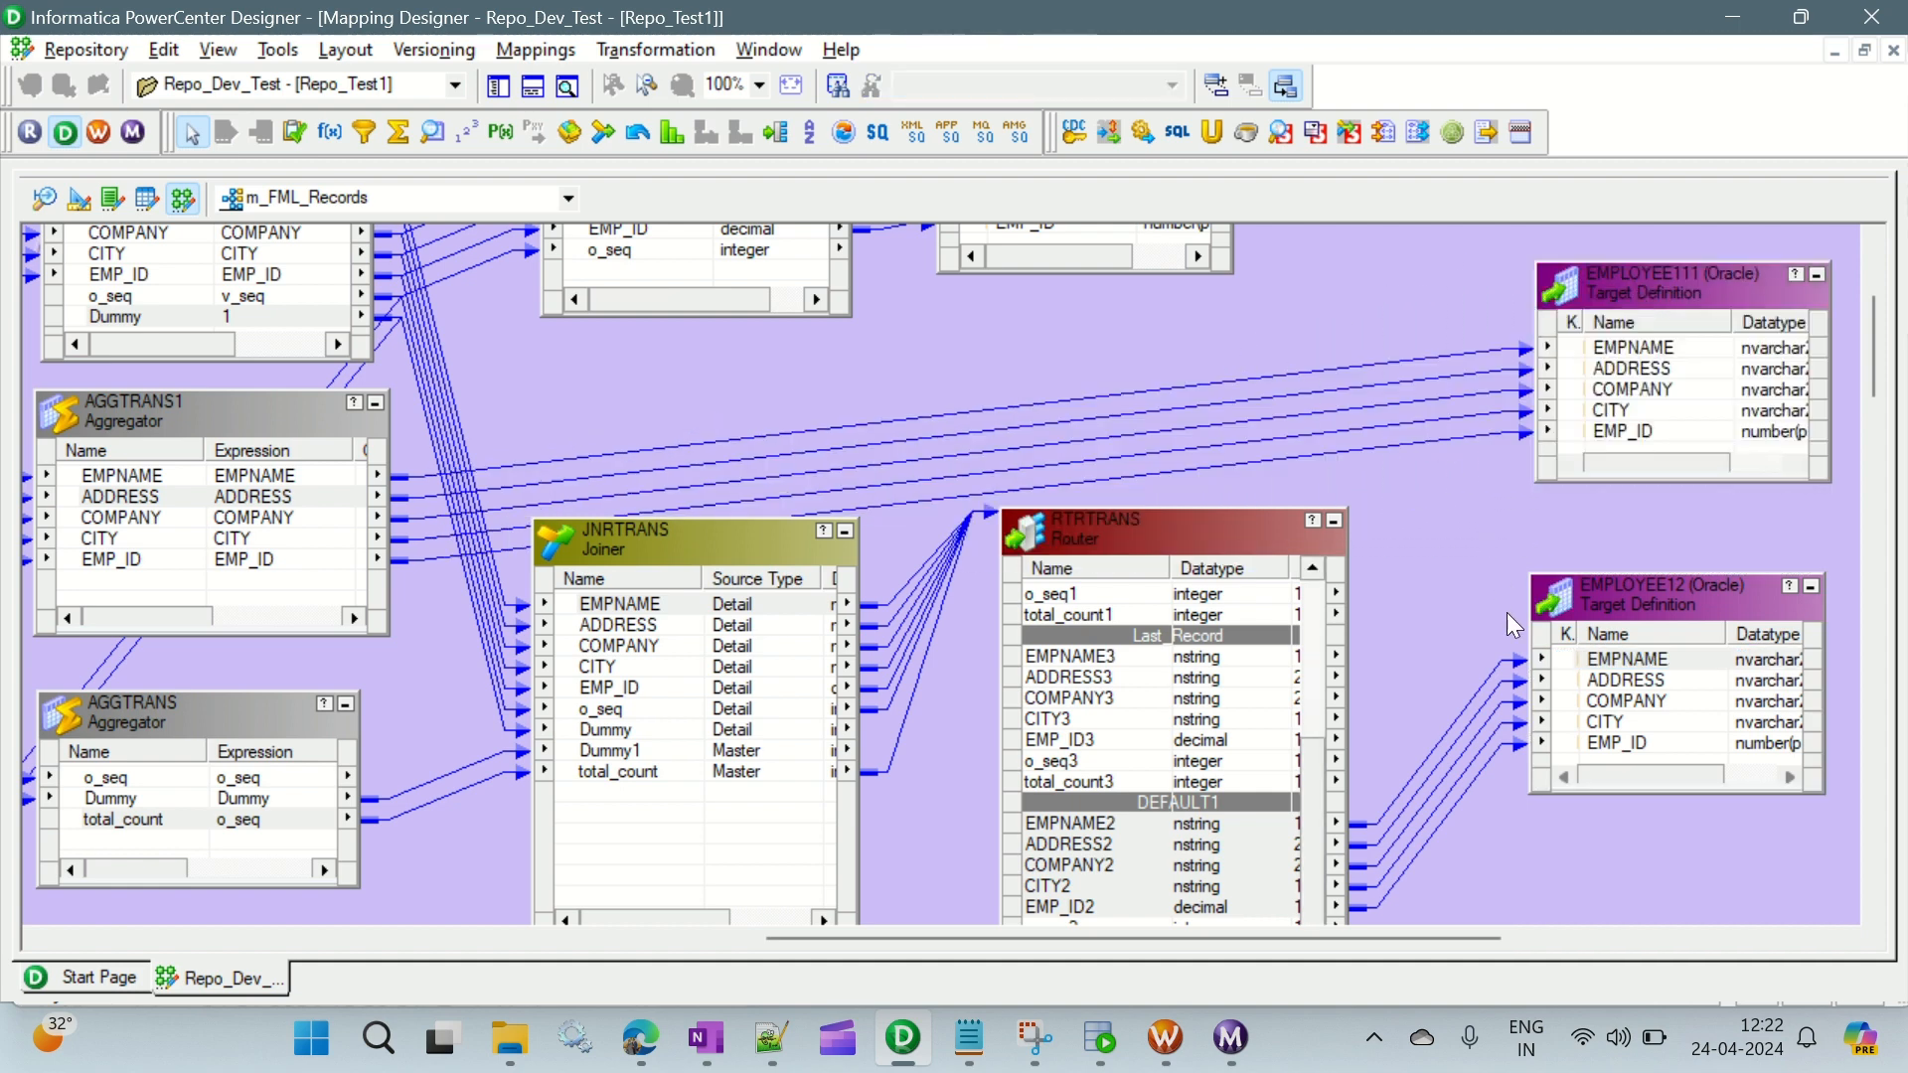
click(1630, 678)
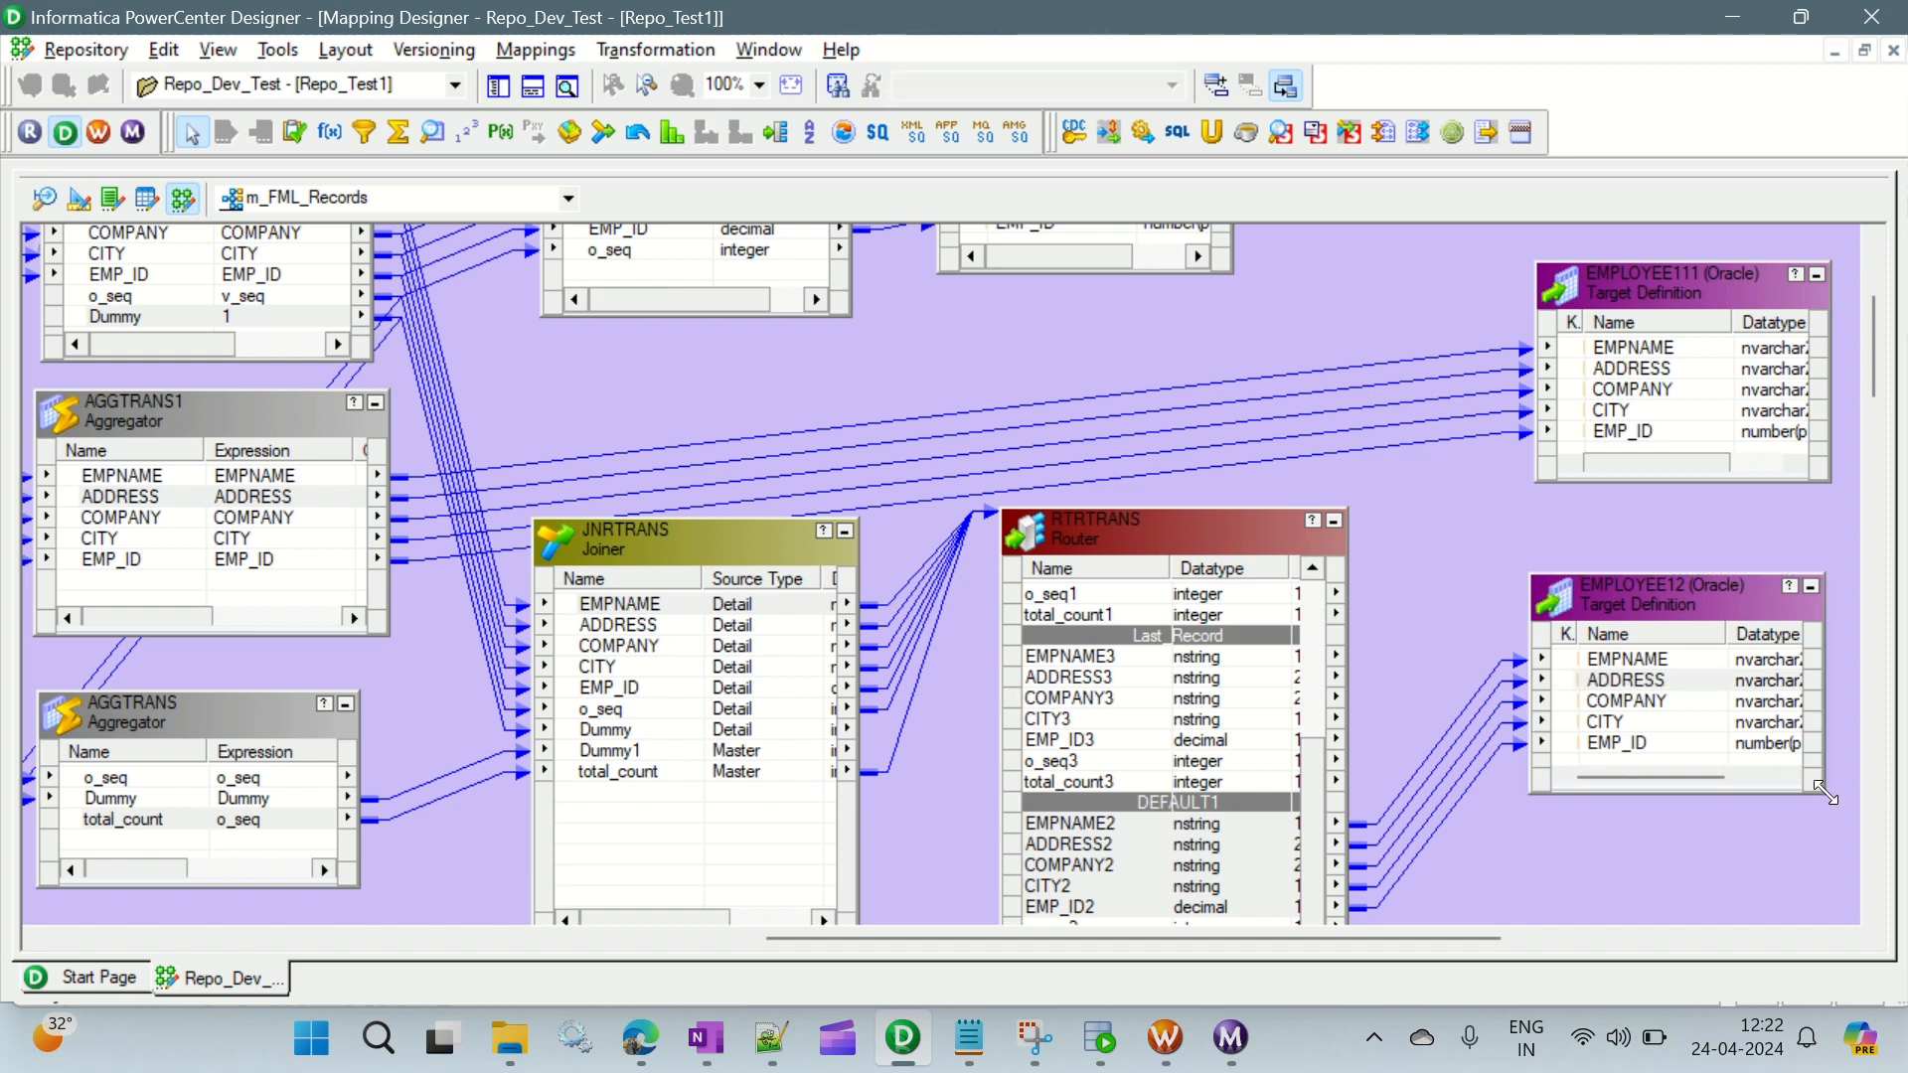
drag(1826, 794, 1858, 828)
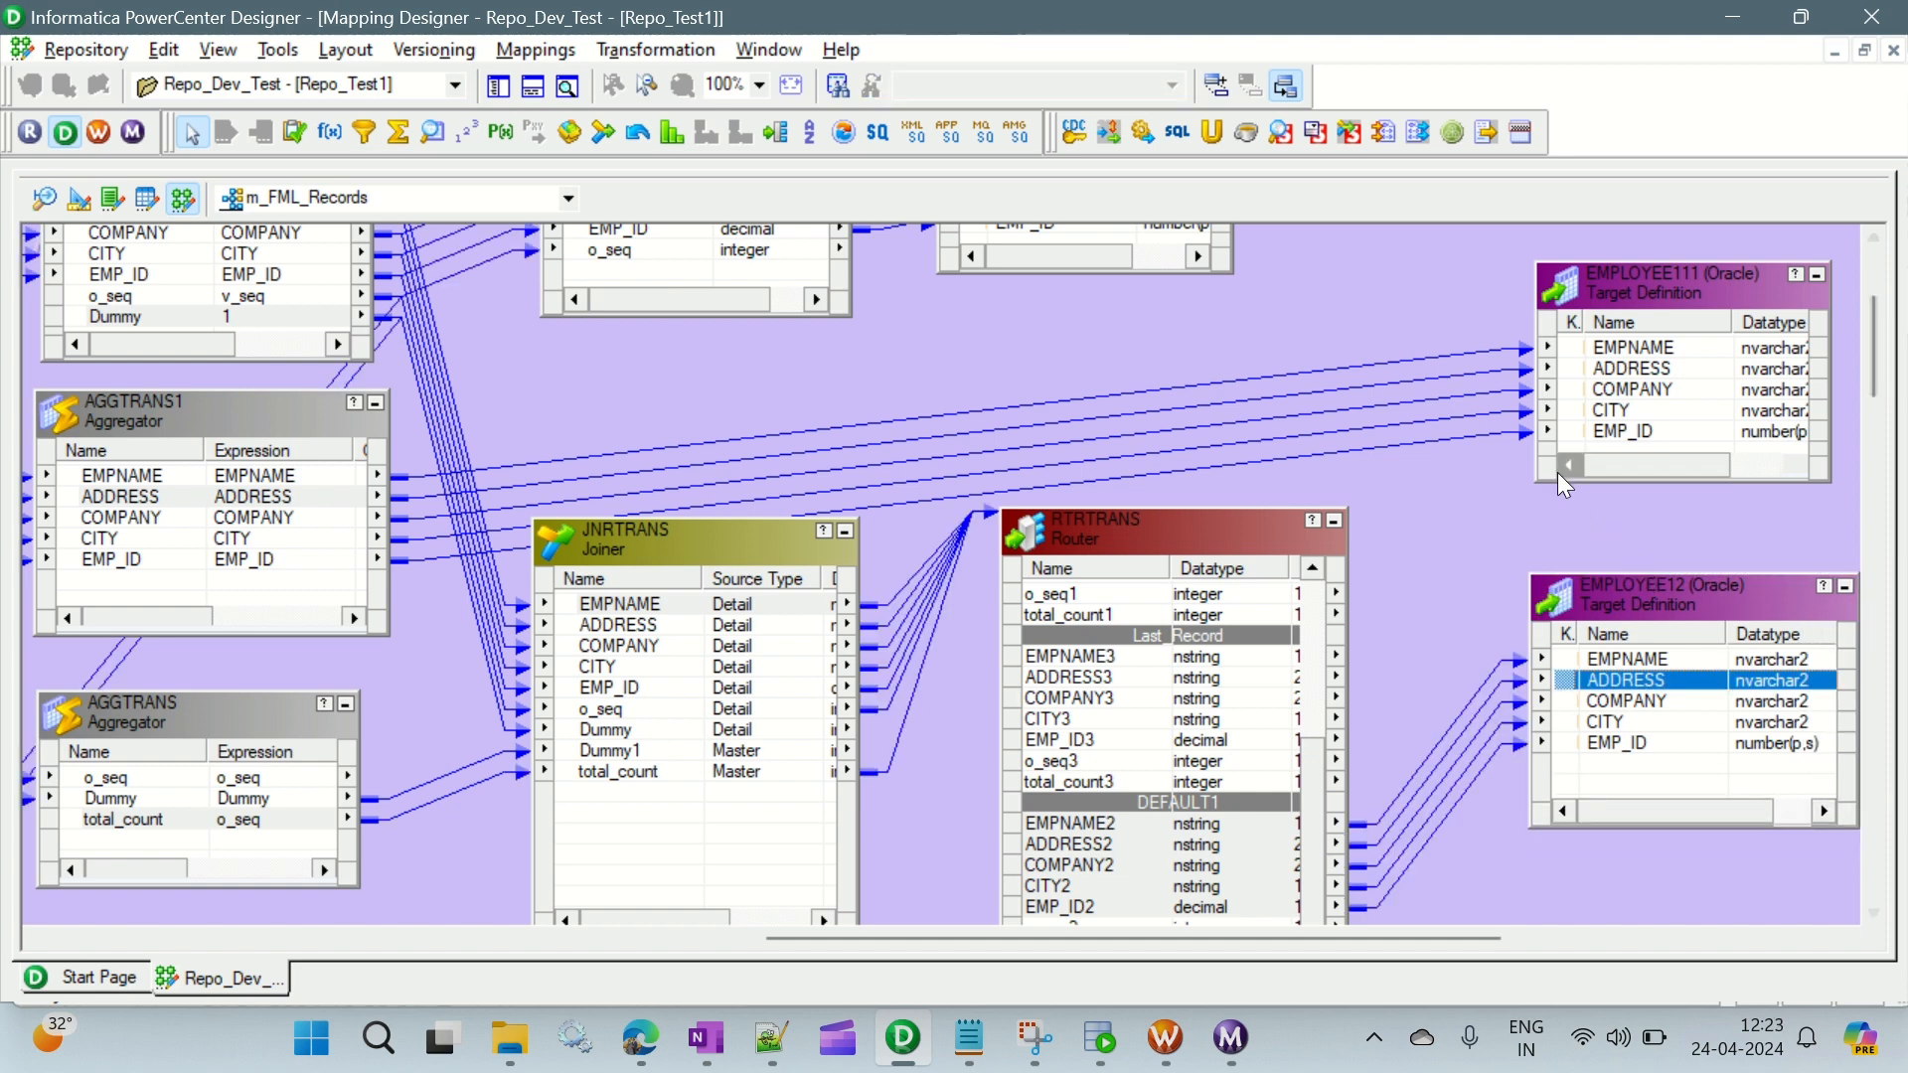
- Move the EMPLOYEE11 target away from the filter to line up above the EMPLOYEE111 target
click(1586, 293)
scroll(1447, 525, up, 3)
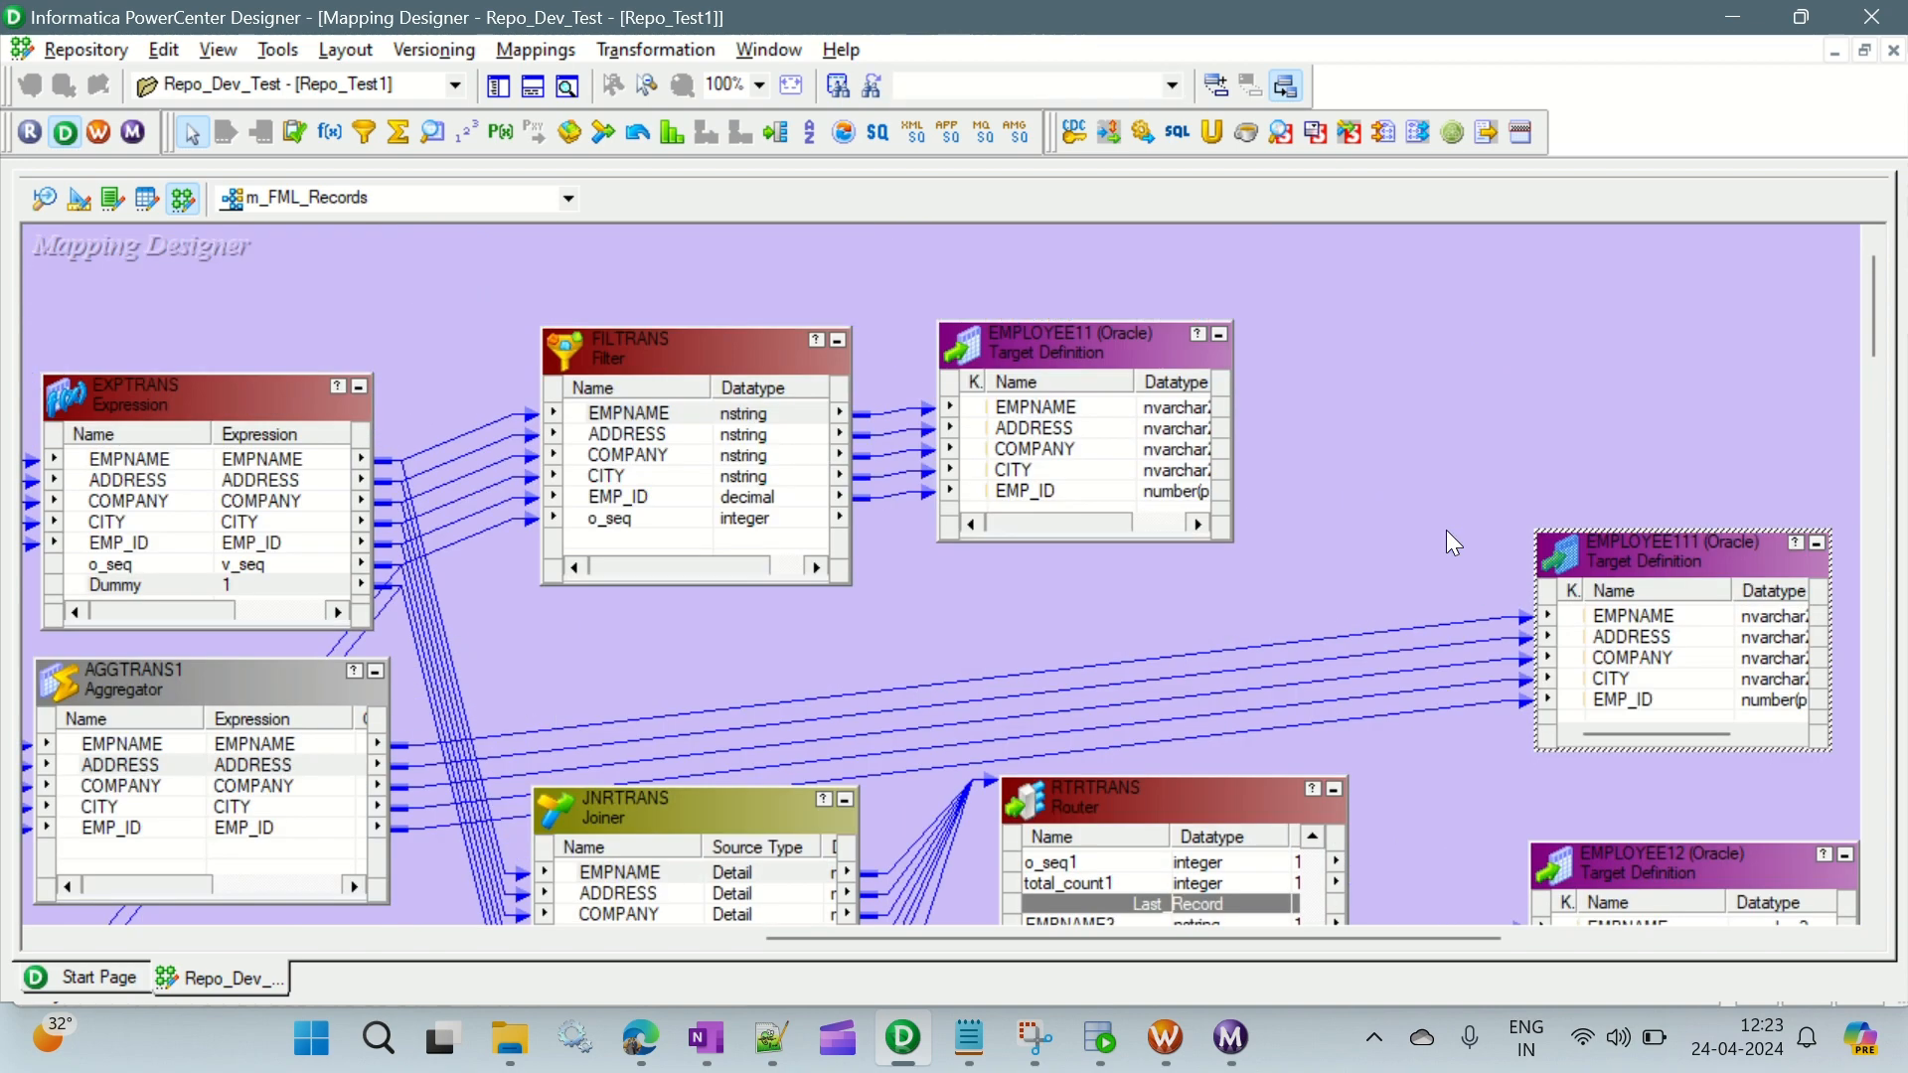
drag(1123, 352, 1714, 268)
drag(1024, 937, 1207, 937)
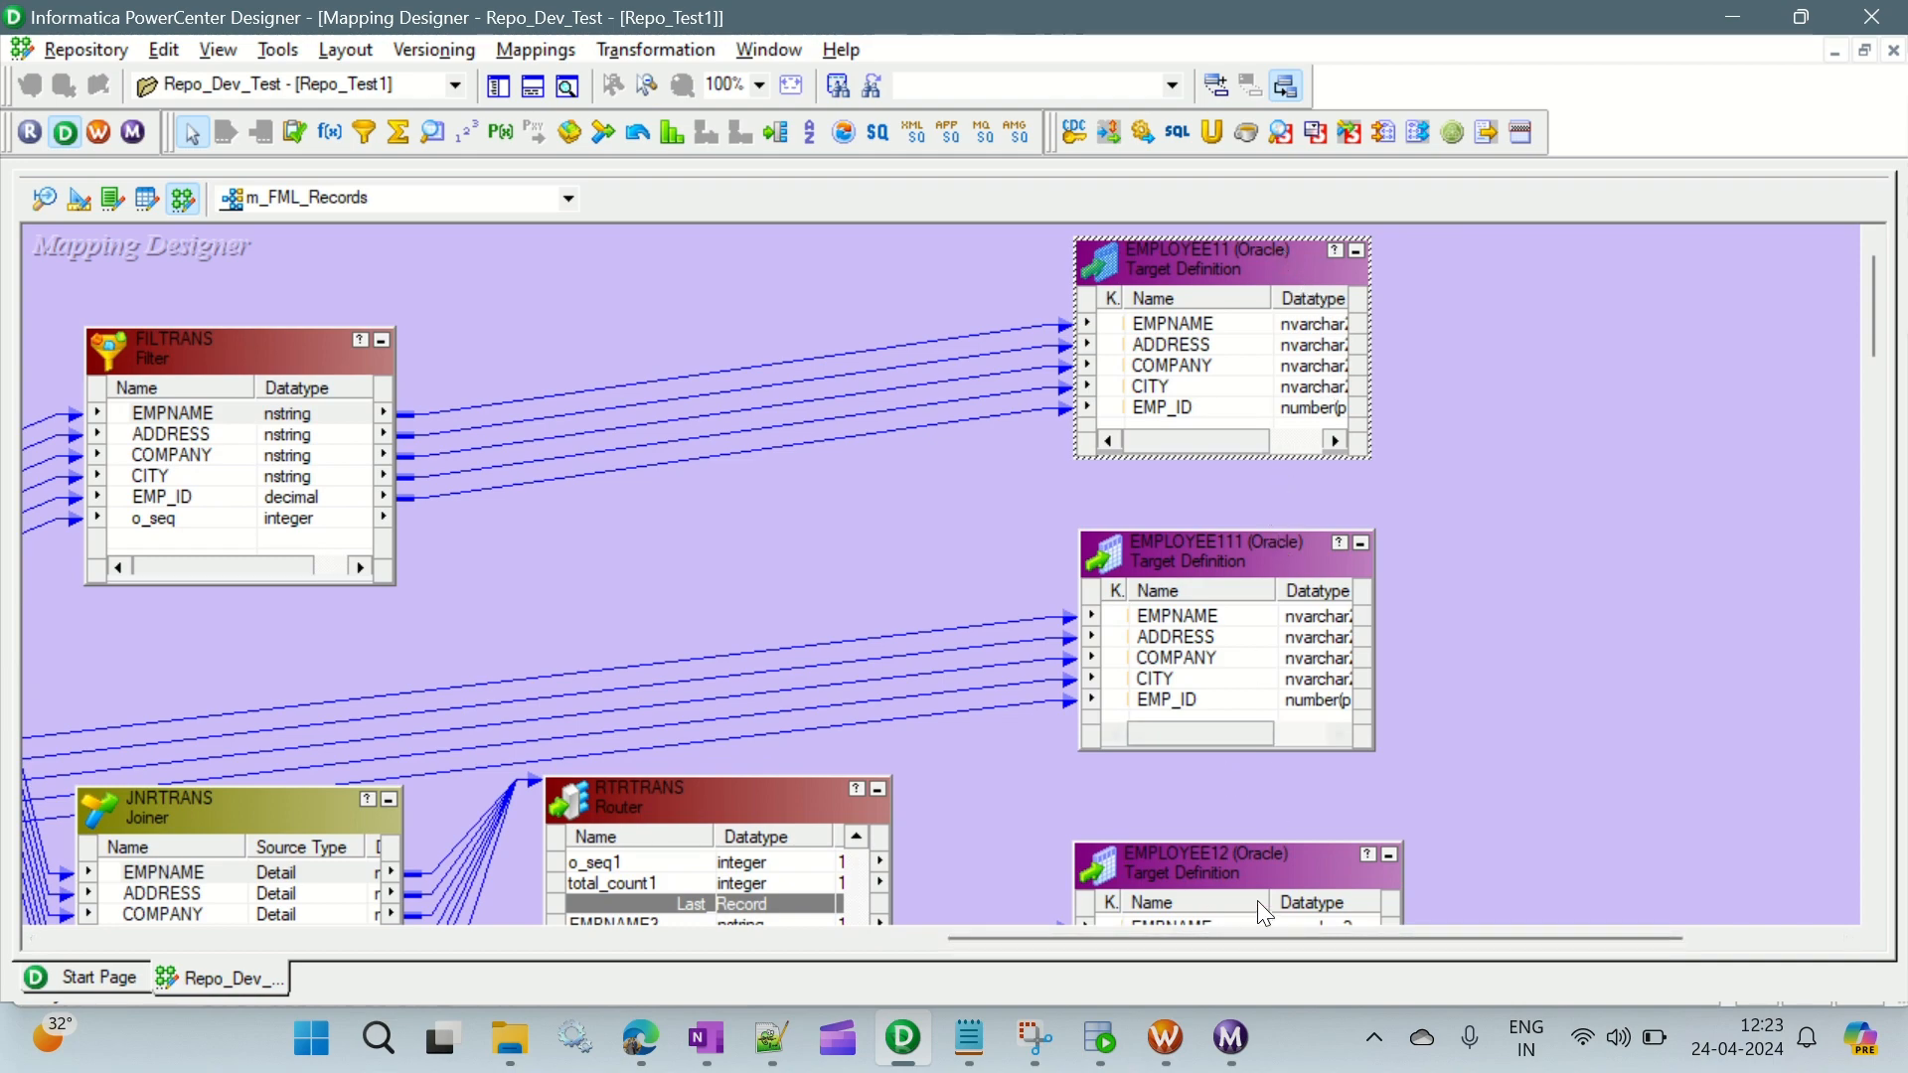
scroll(1506, 593, down, 5)
scroll(1506, 593, up, 5)
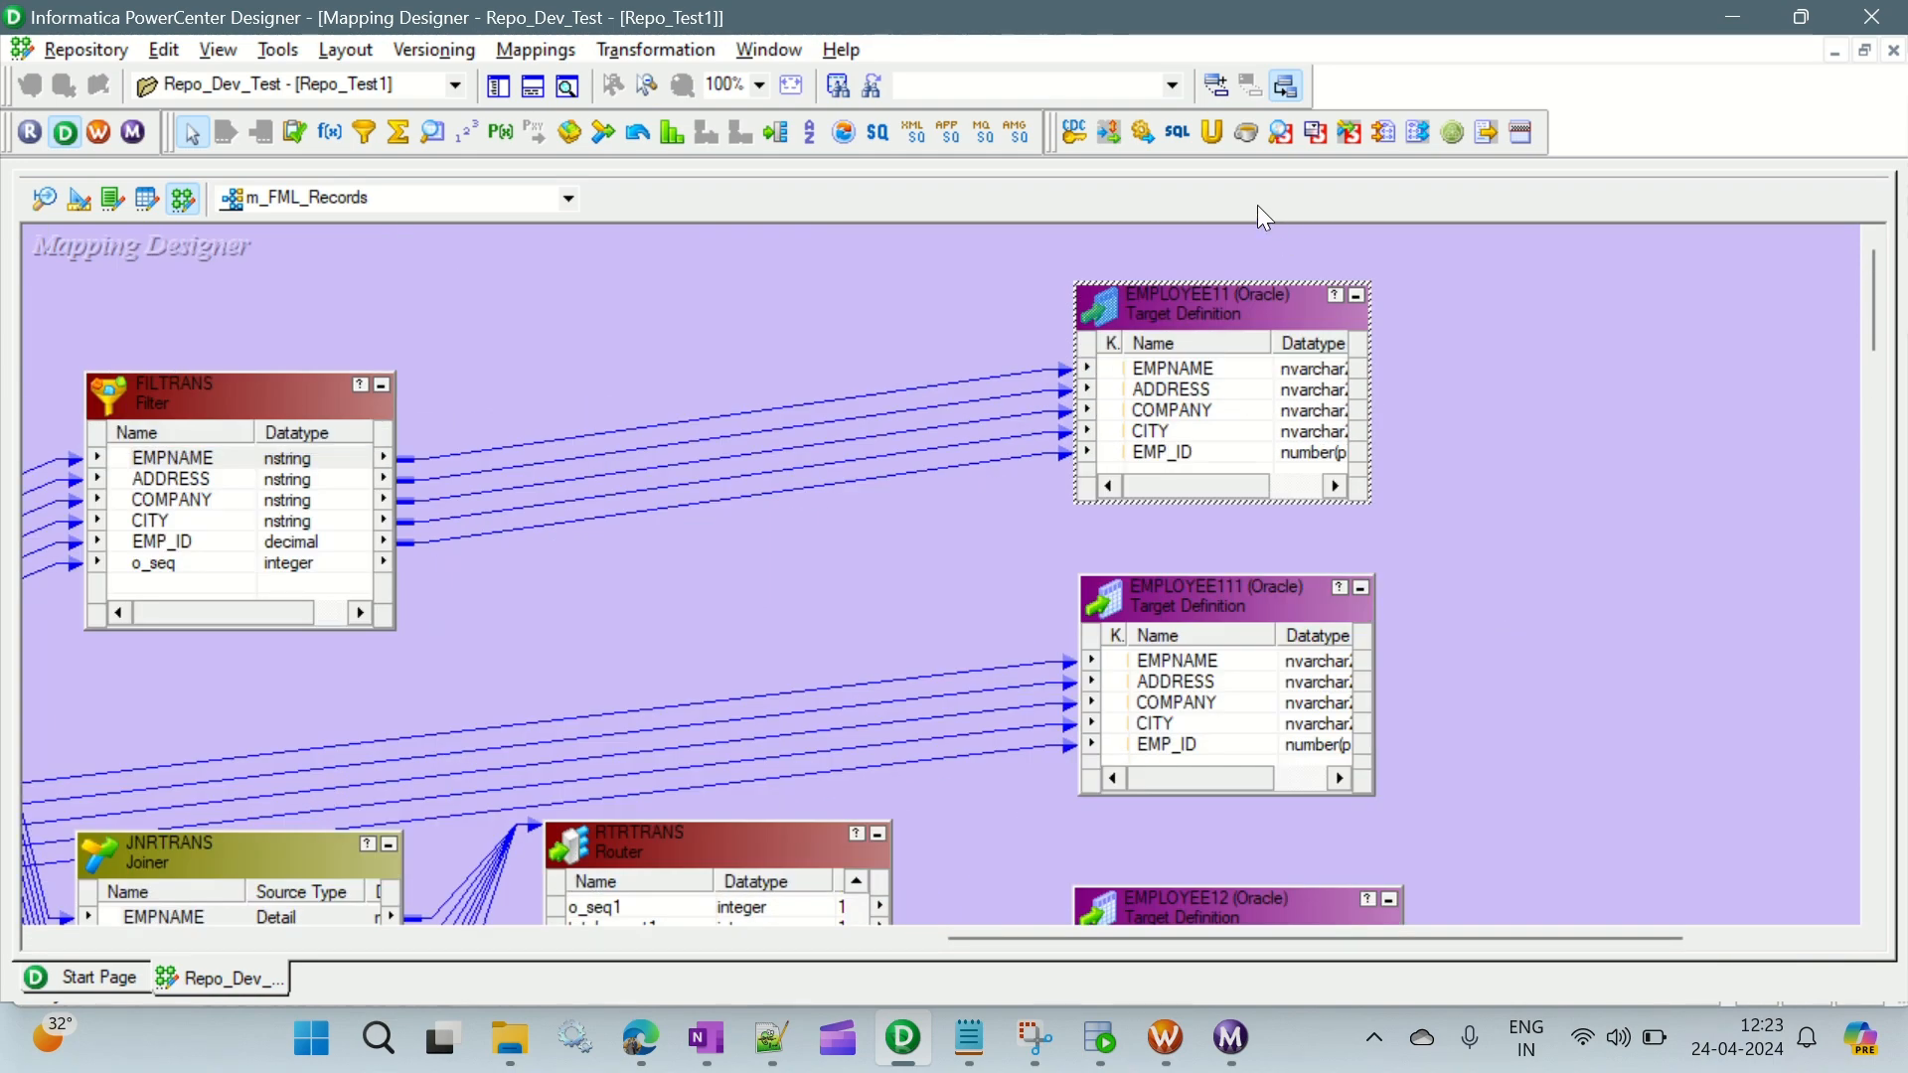
- Rename the EMPLOYEE11 target linked to the filter as First_Record and apply the change
double_click(1244, 315)
click(835, 400)
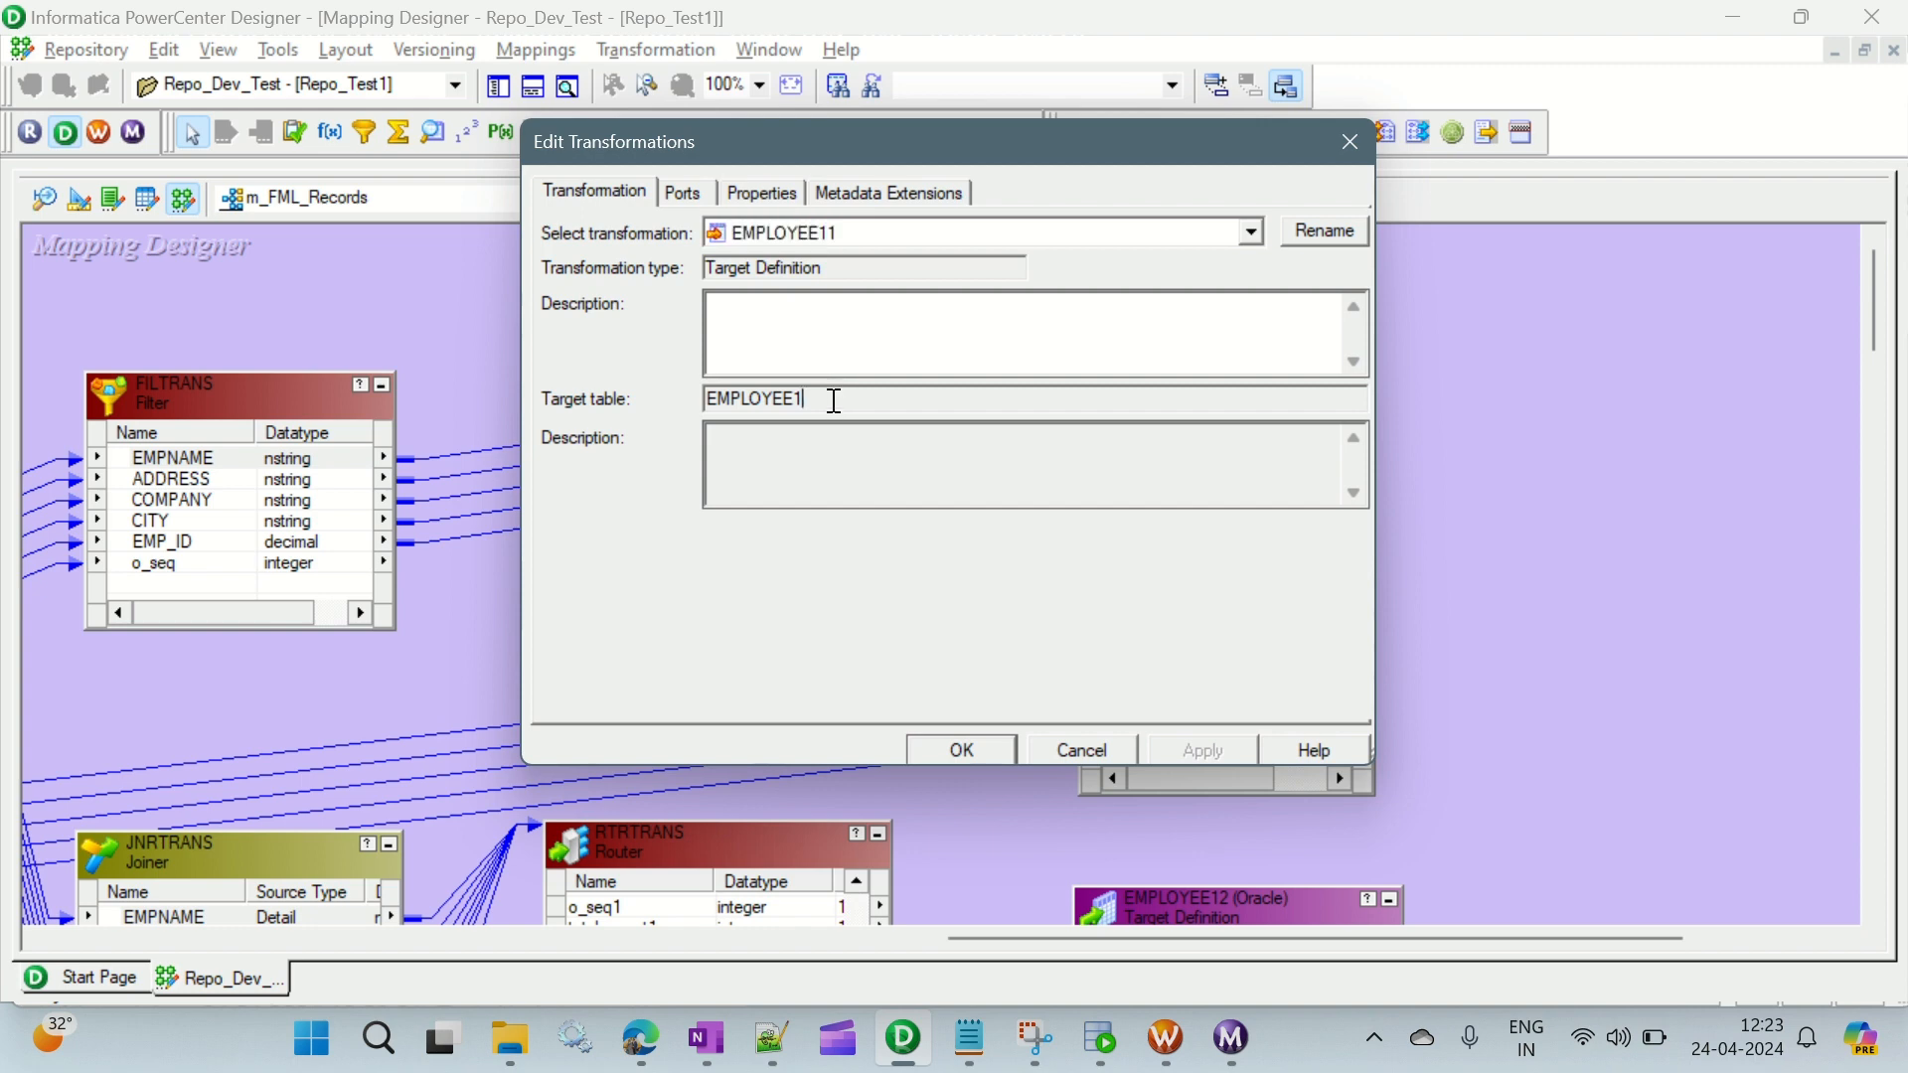
drag(835, 399, 652, 412)
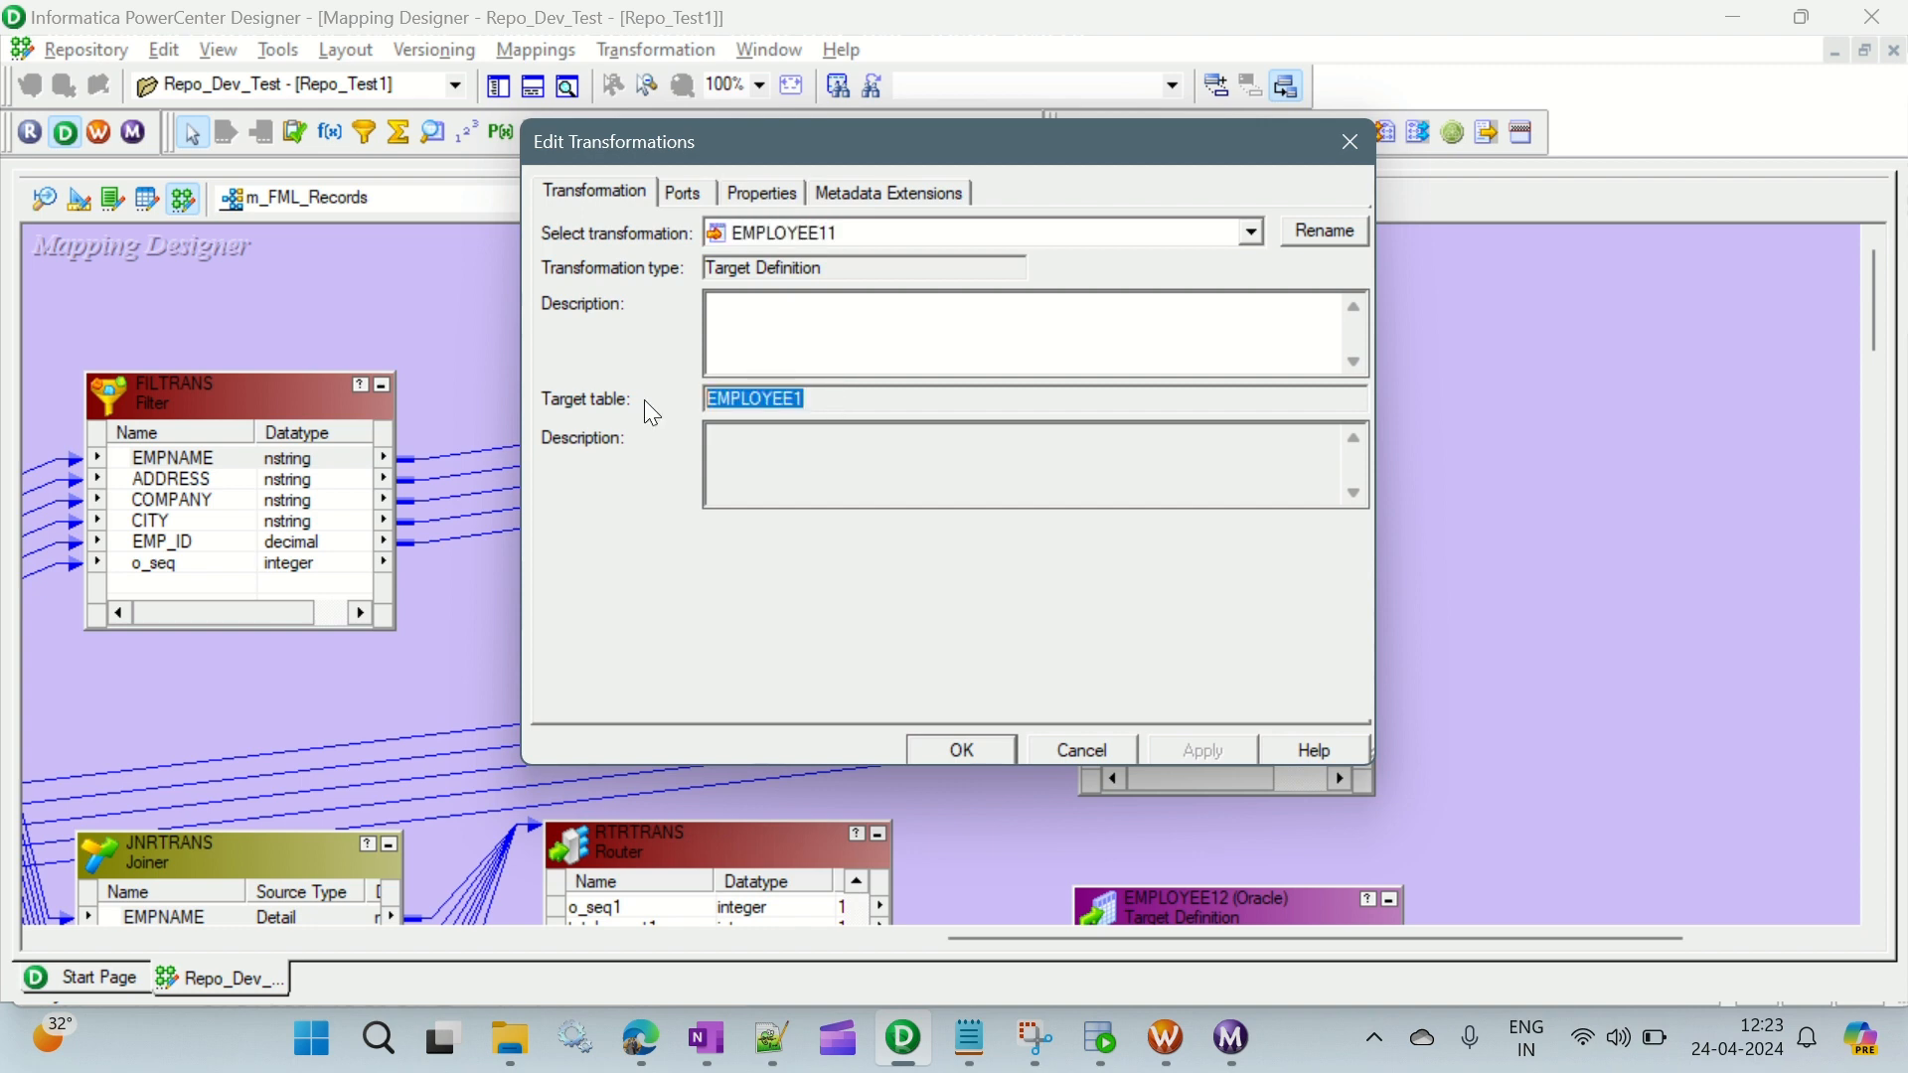
click(1329, 245)
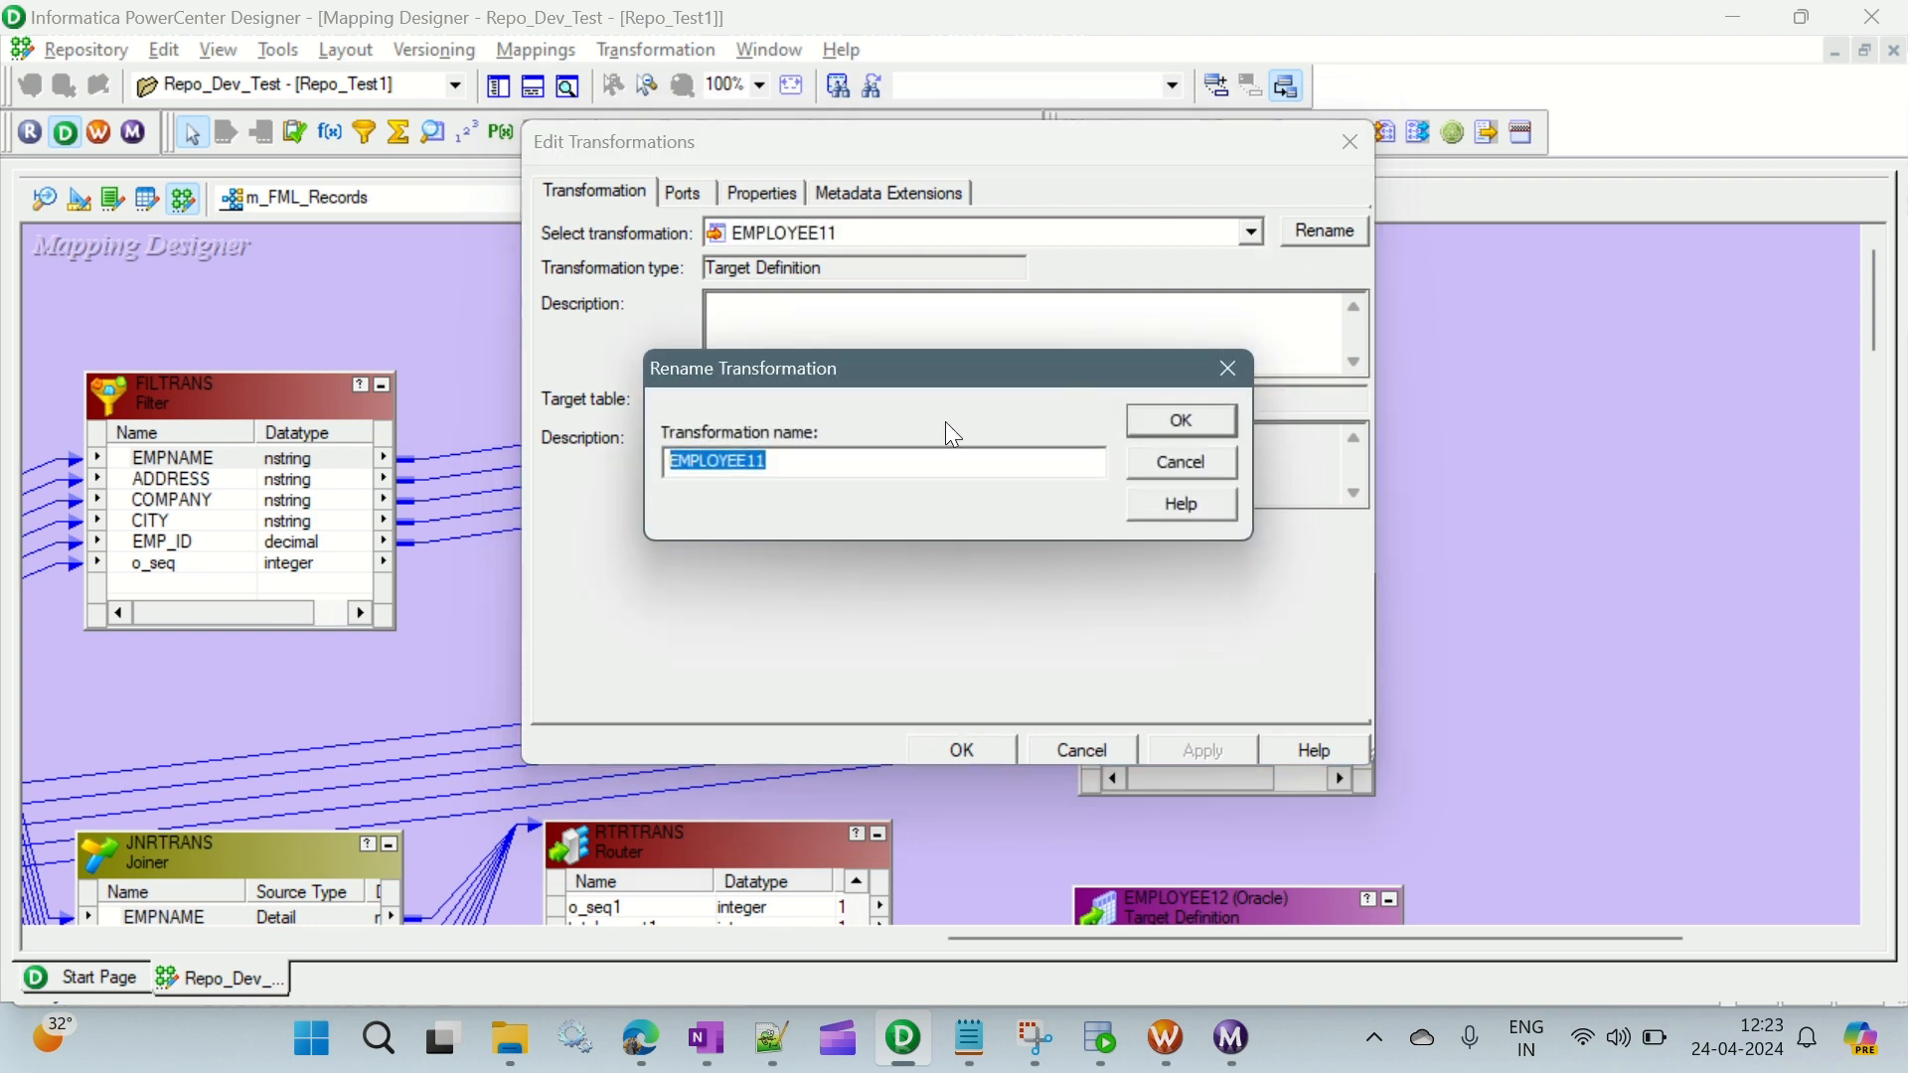
text(First_Record)
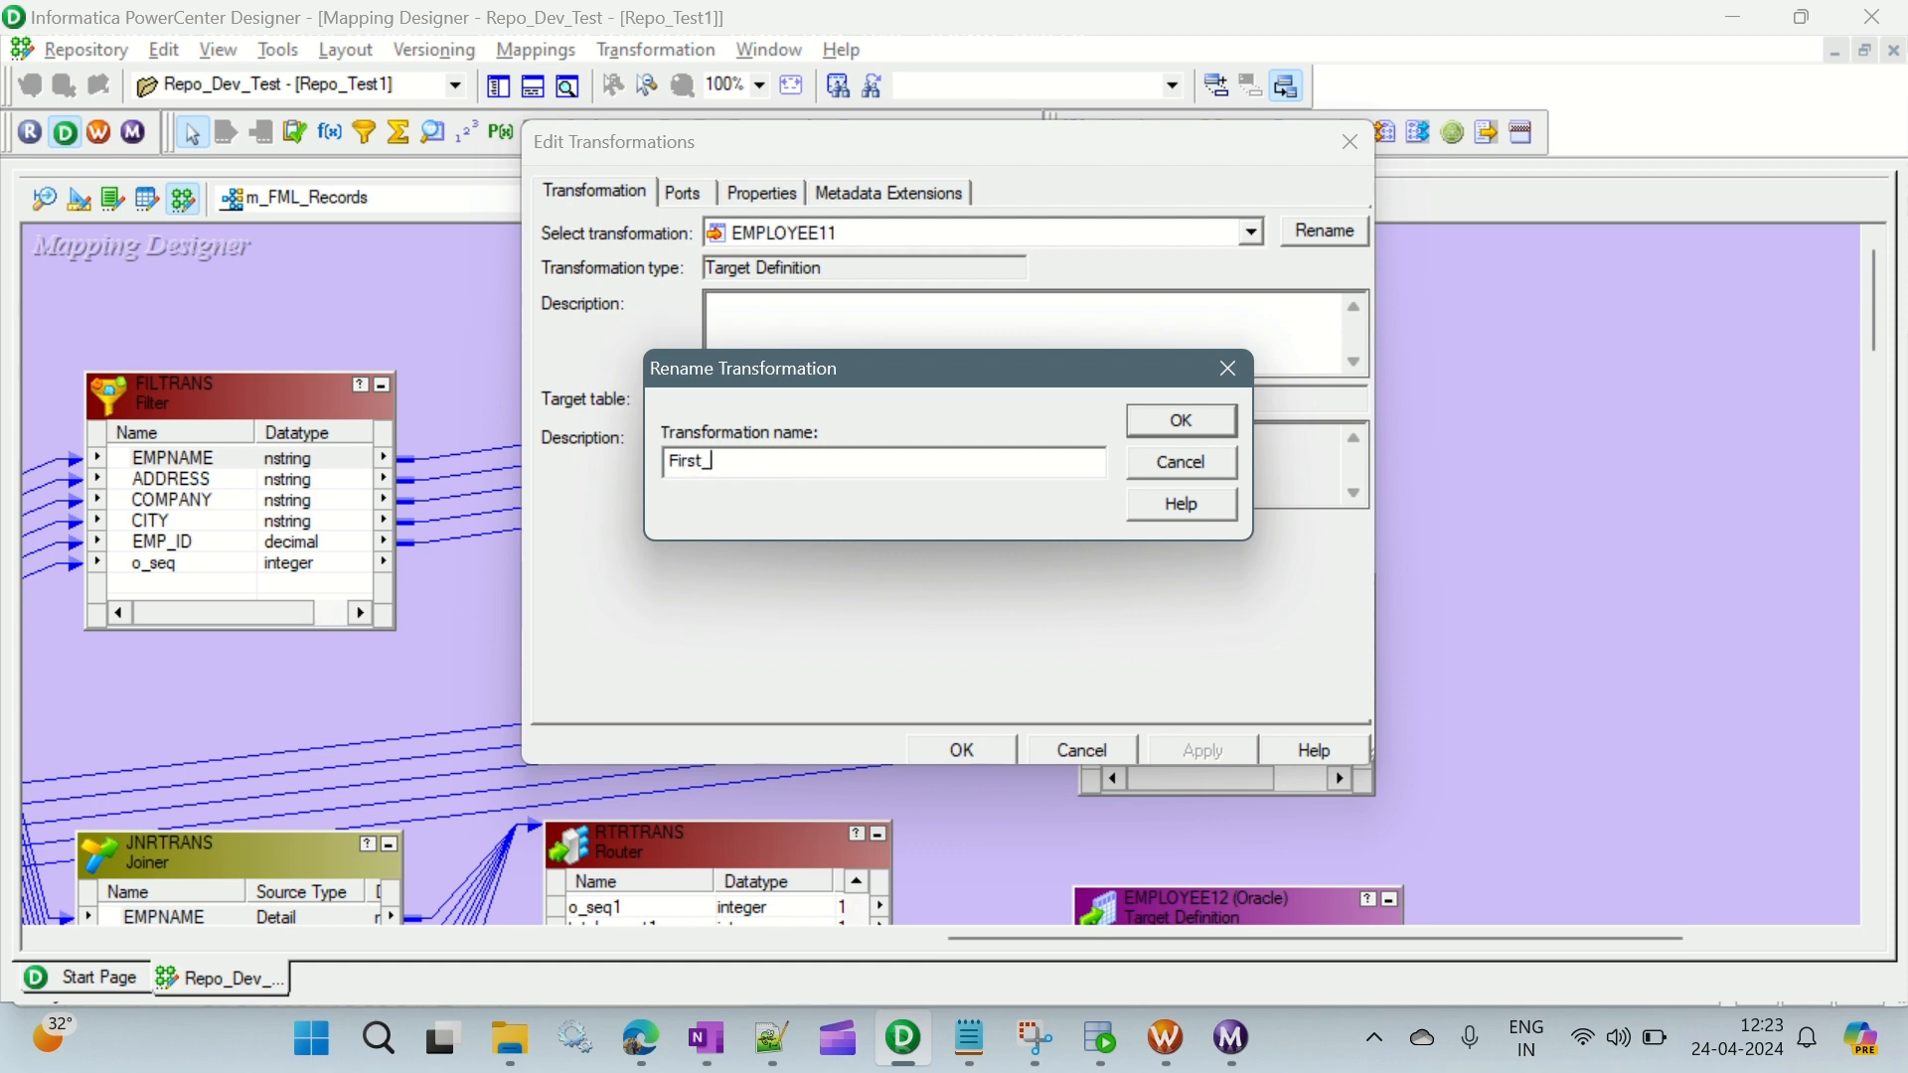
click(1186, 429)
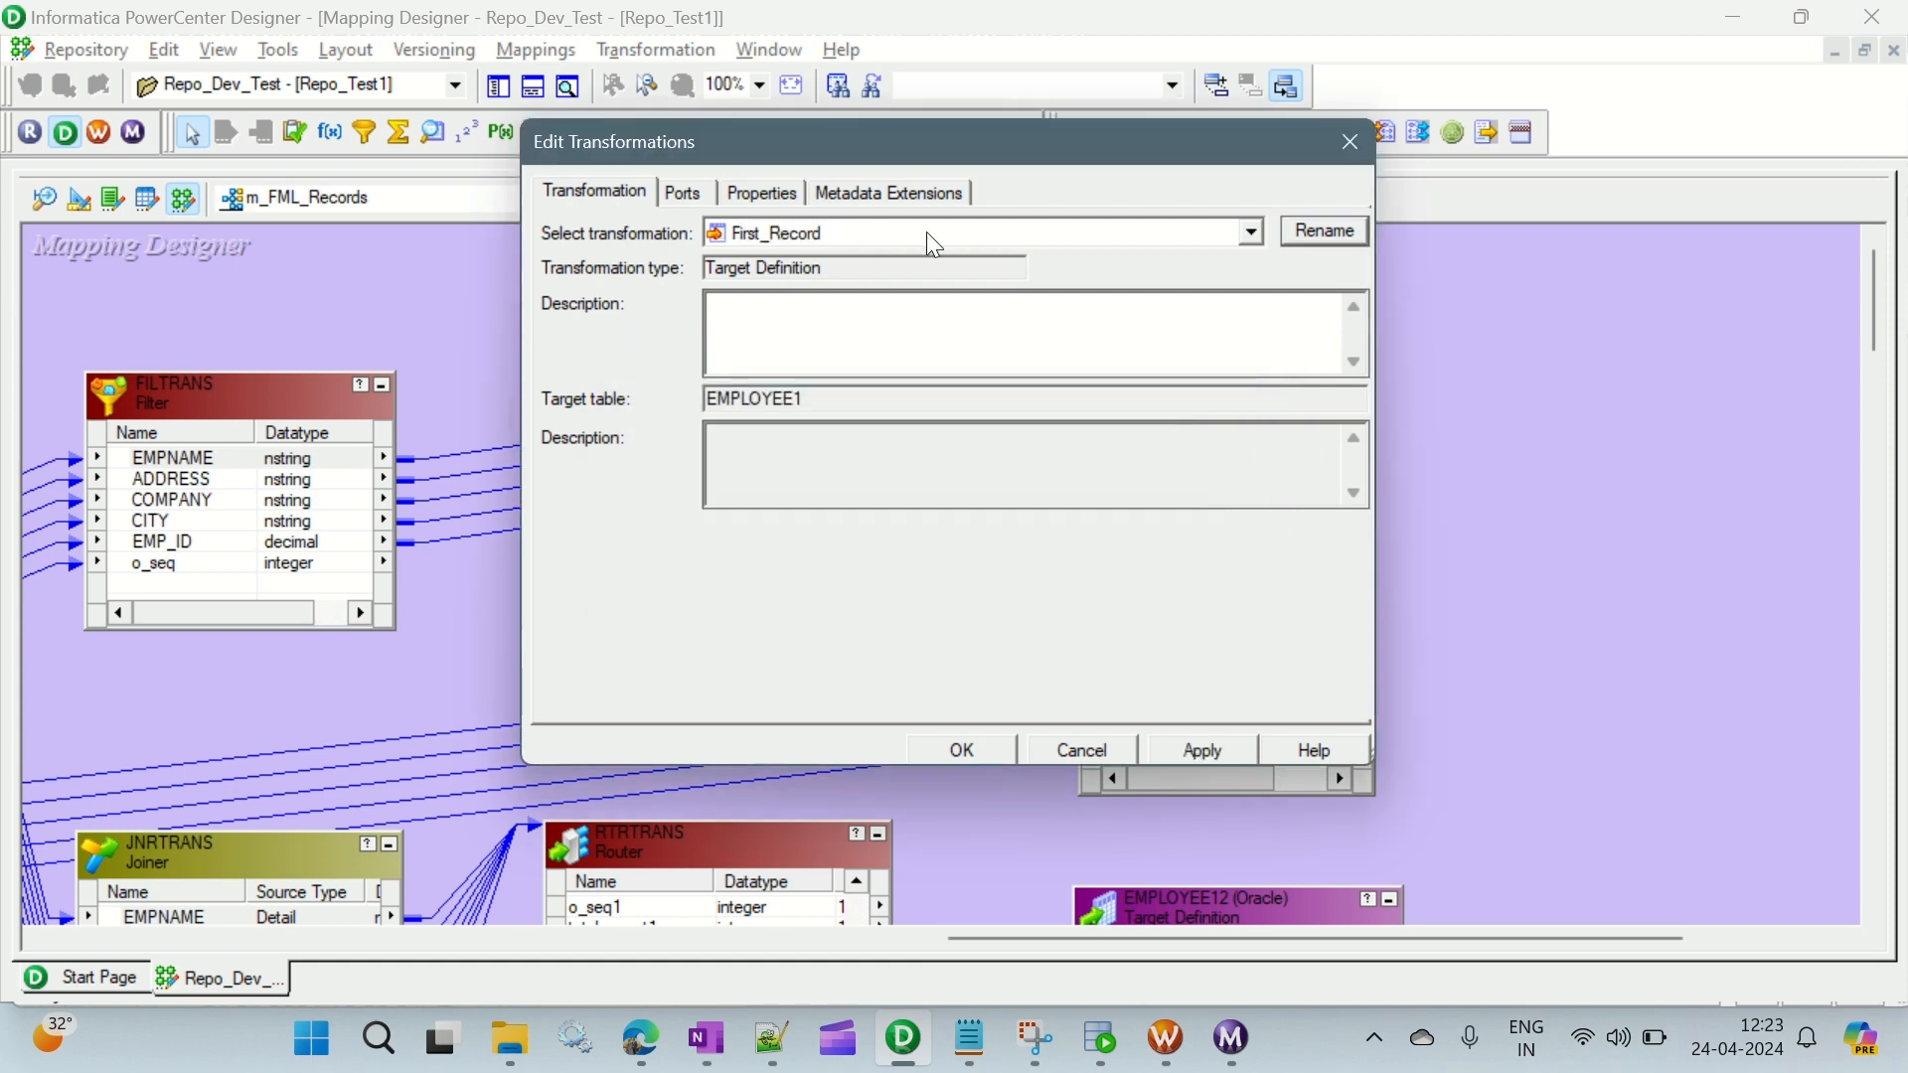
click(1202, 750)
click(962, 749)
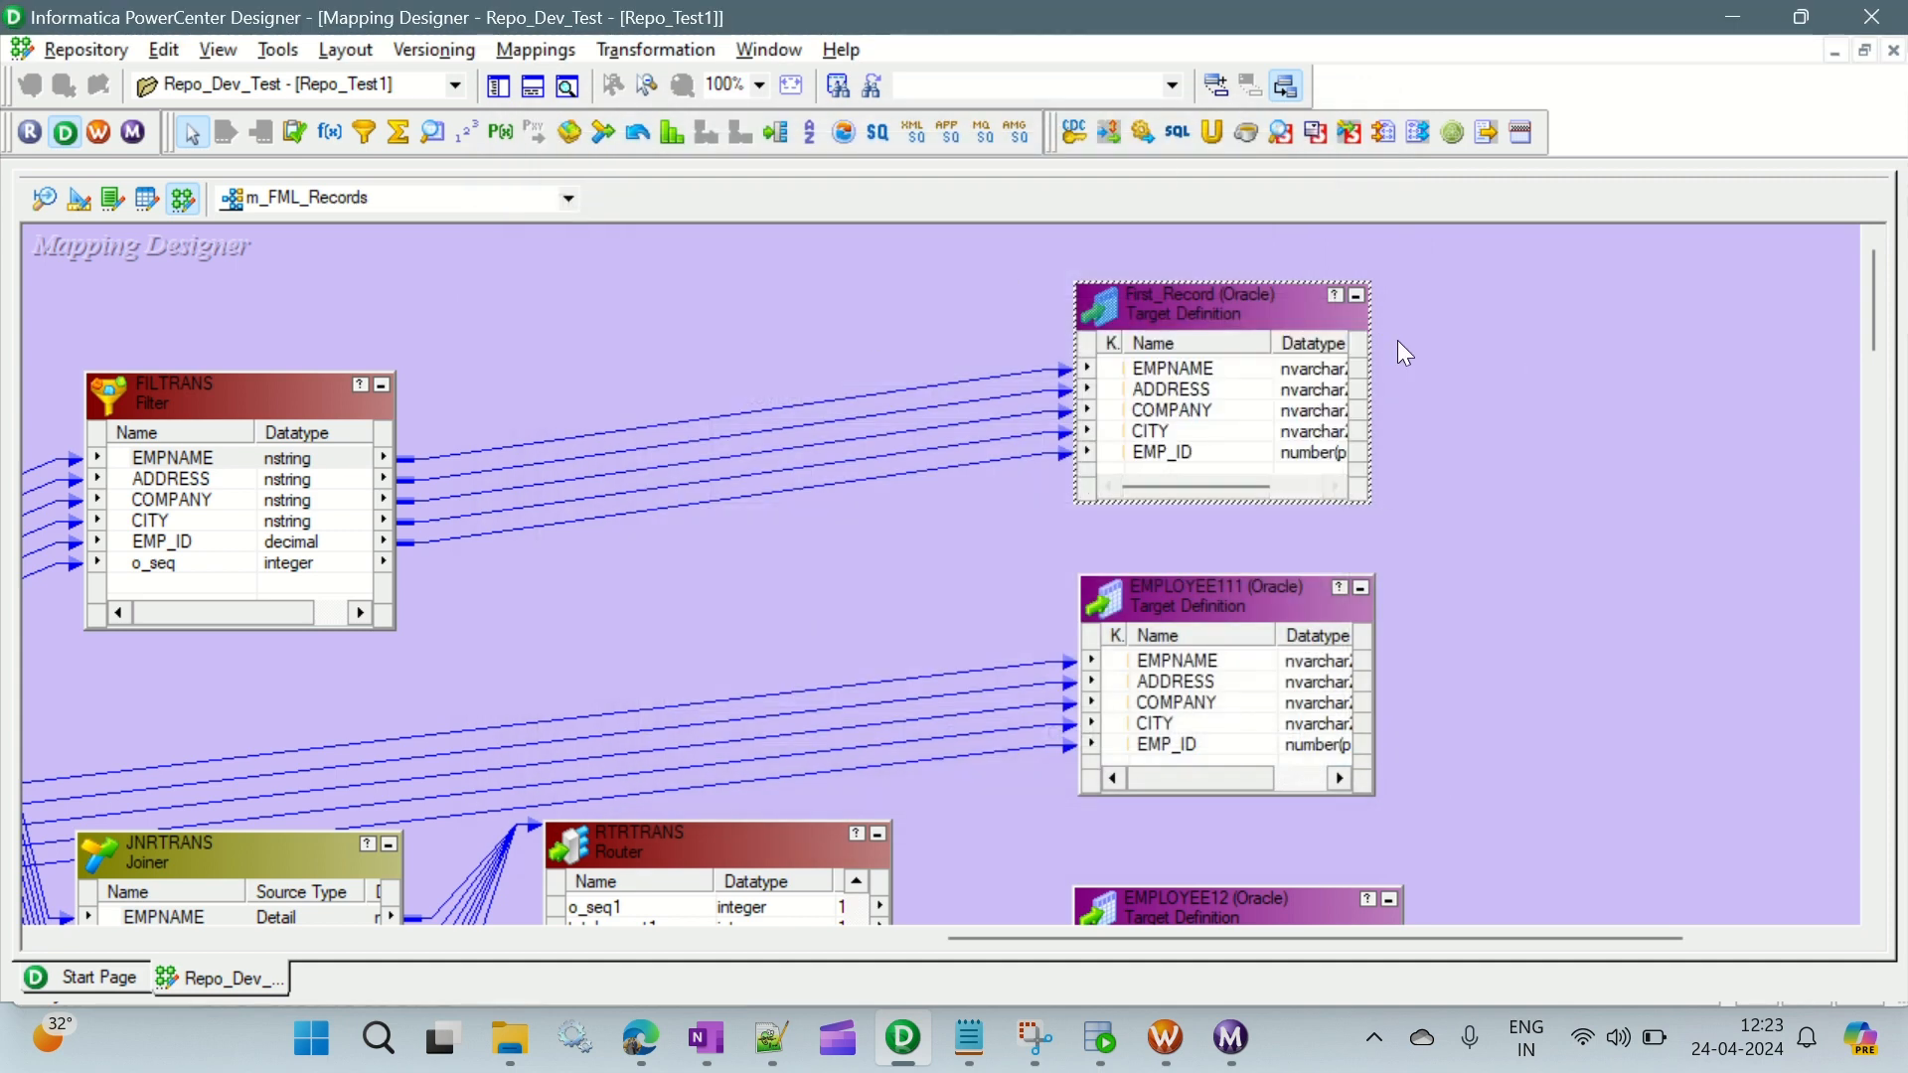
click(1445, 254)
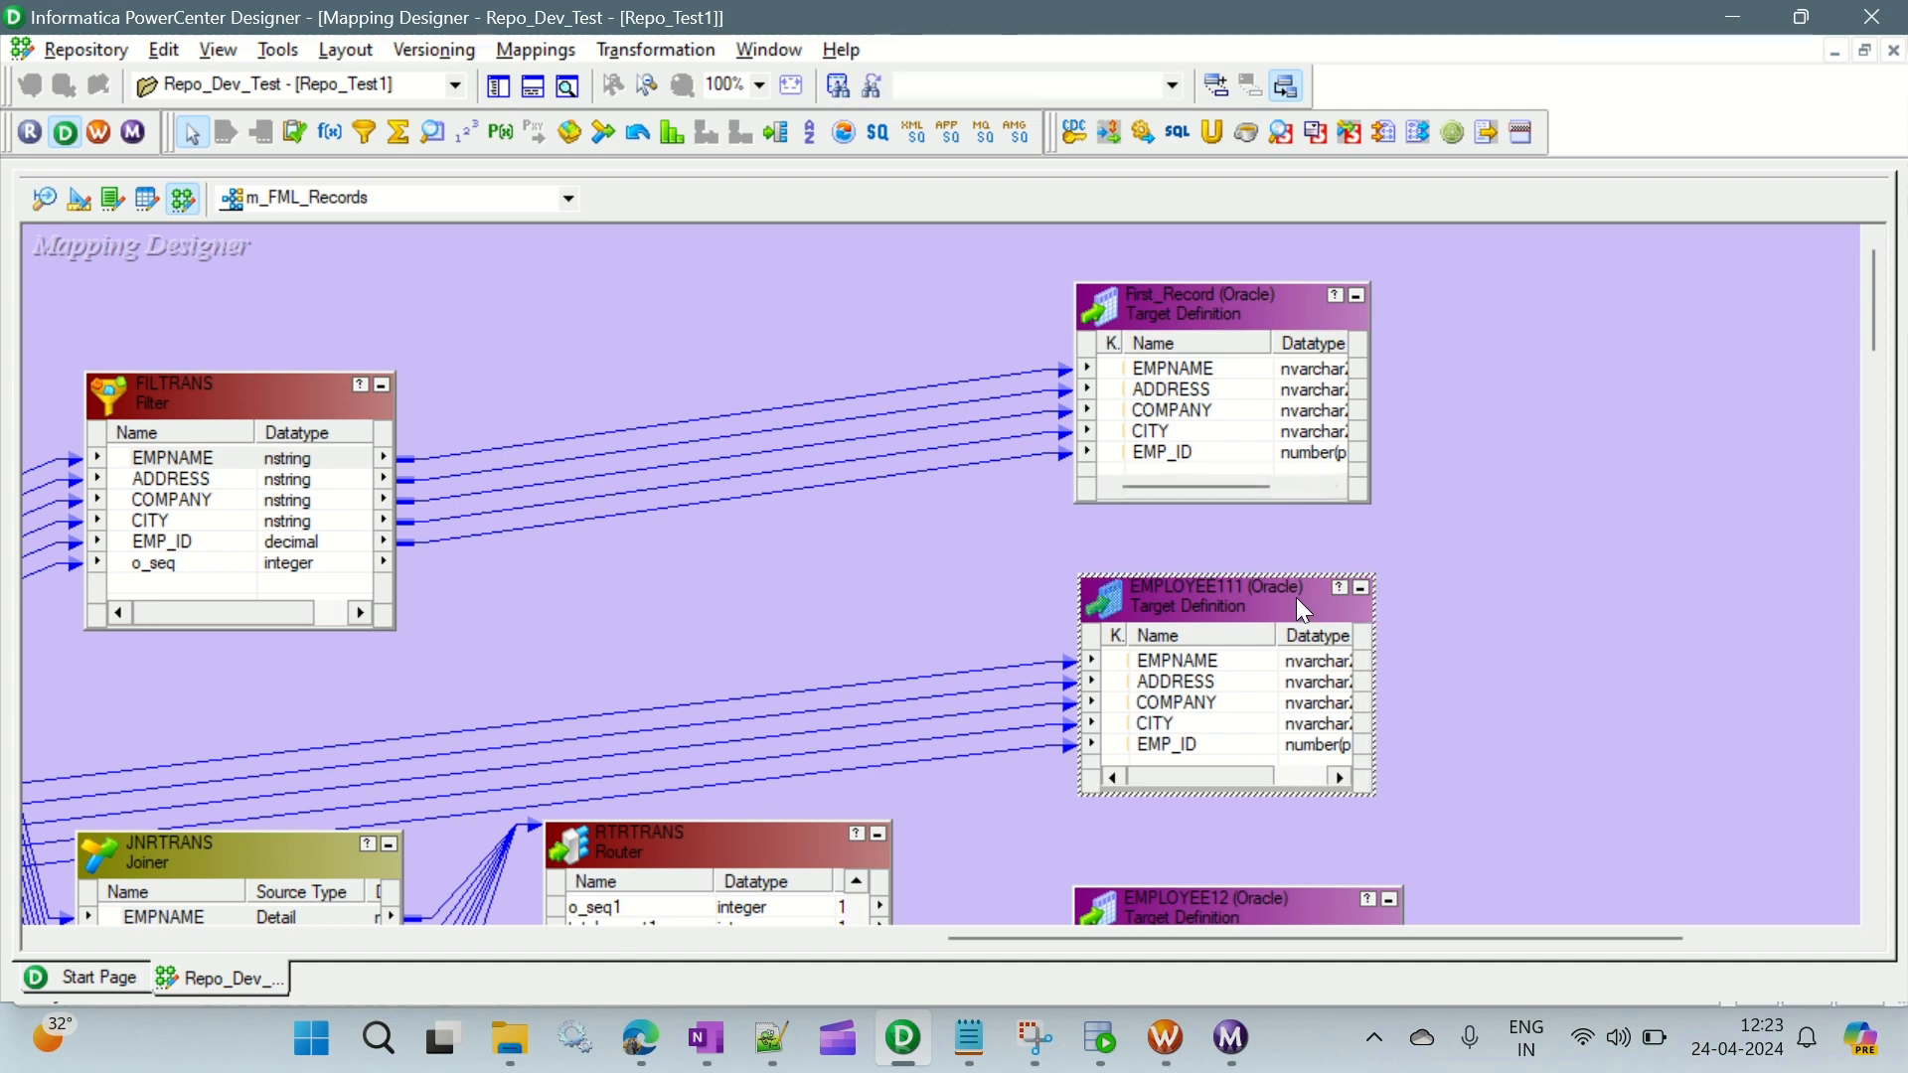
- Rename the EMPLOYEE111 target as Last_Record and apply the change
double_click(1296, 598)
click(1322, 233)
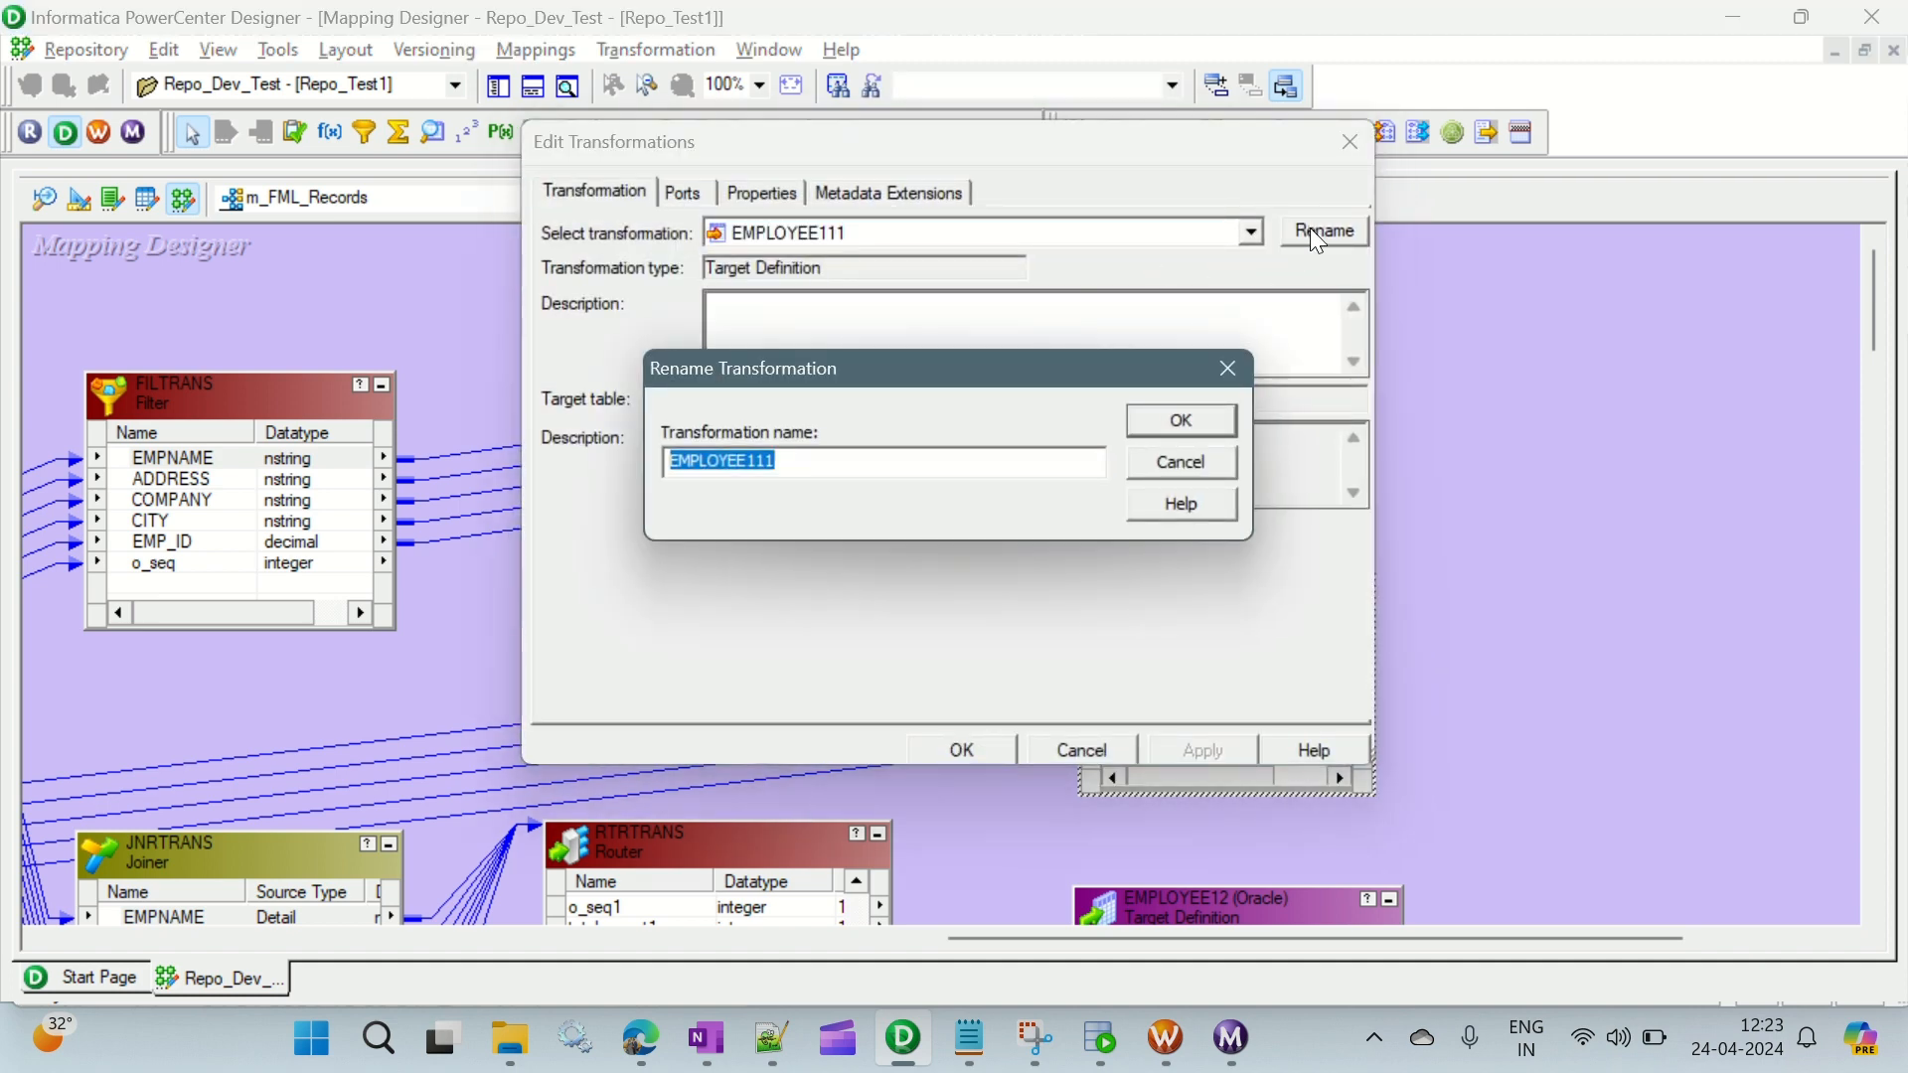
text(Last_Record)
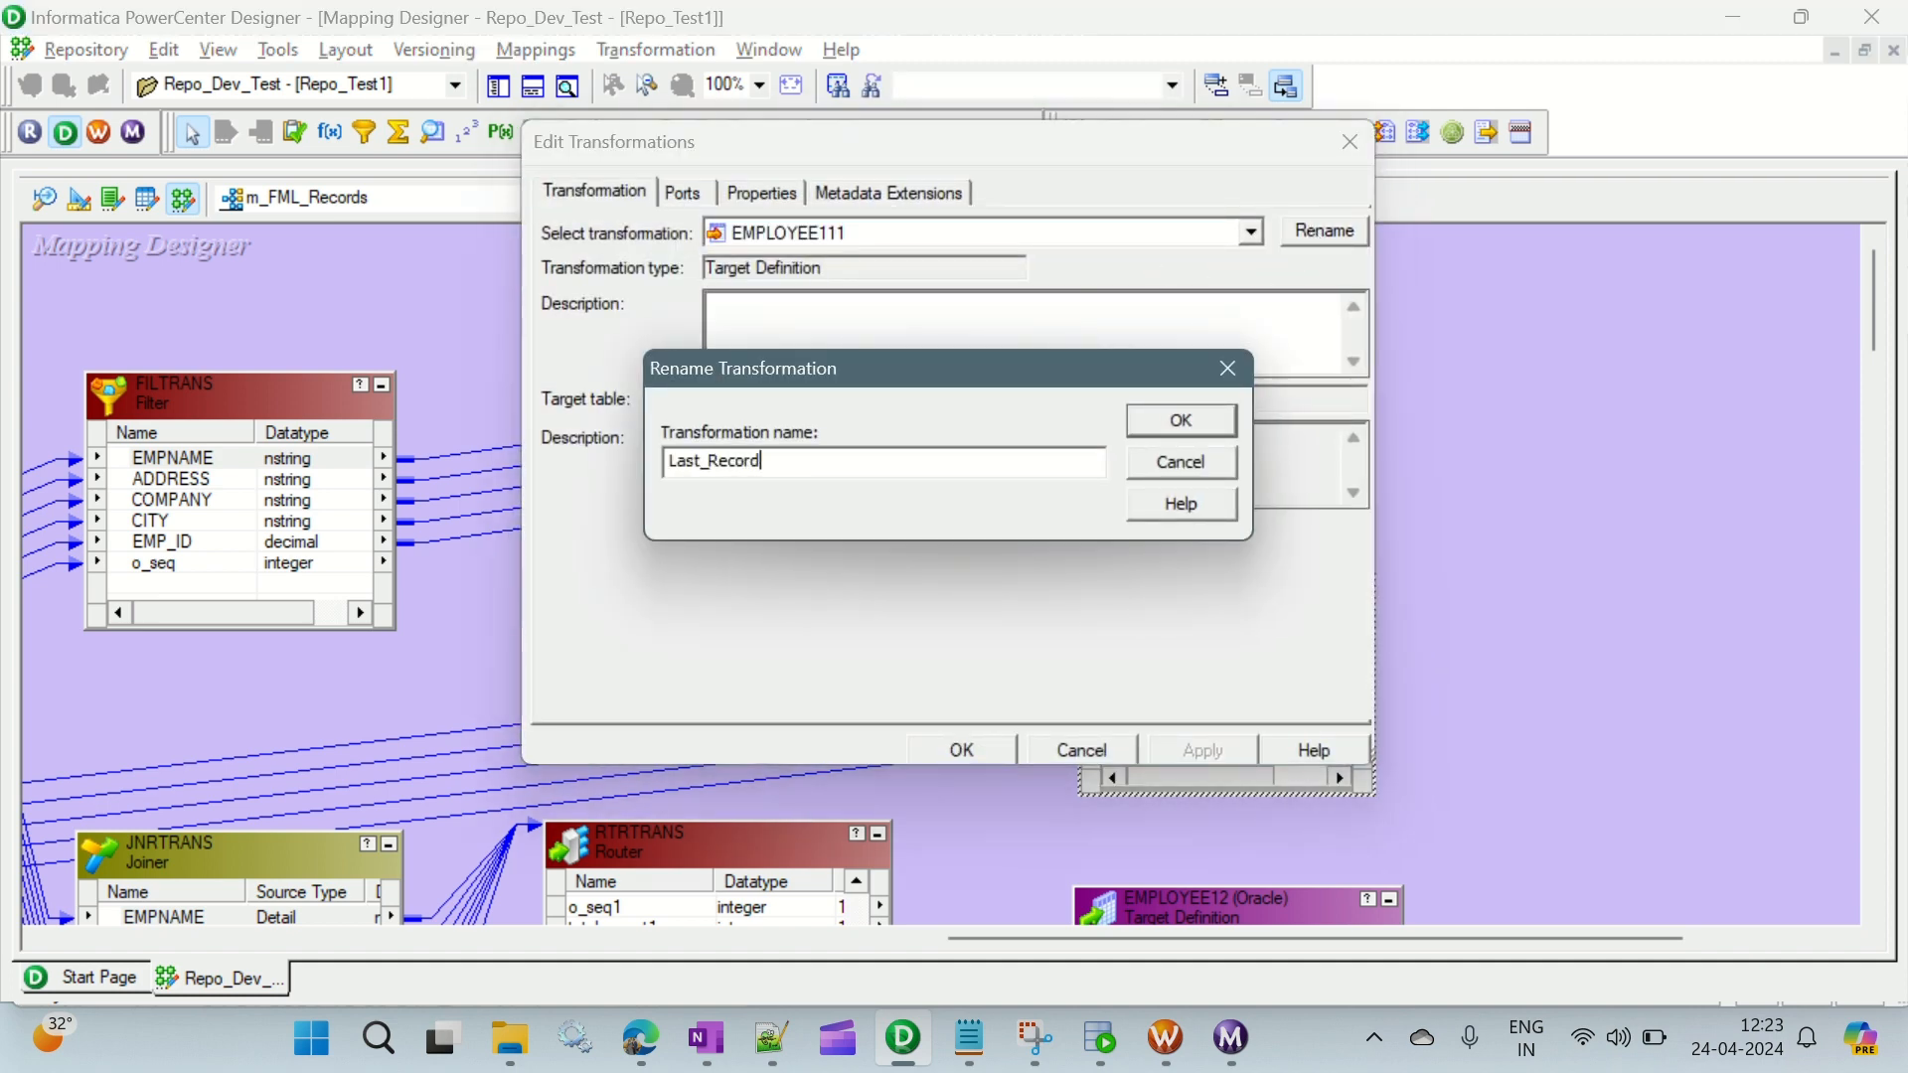
click(1179, 429)
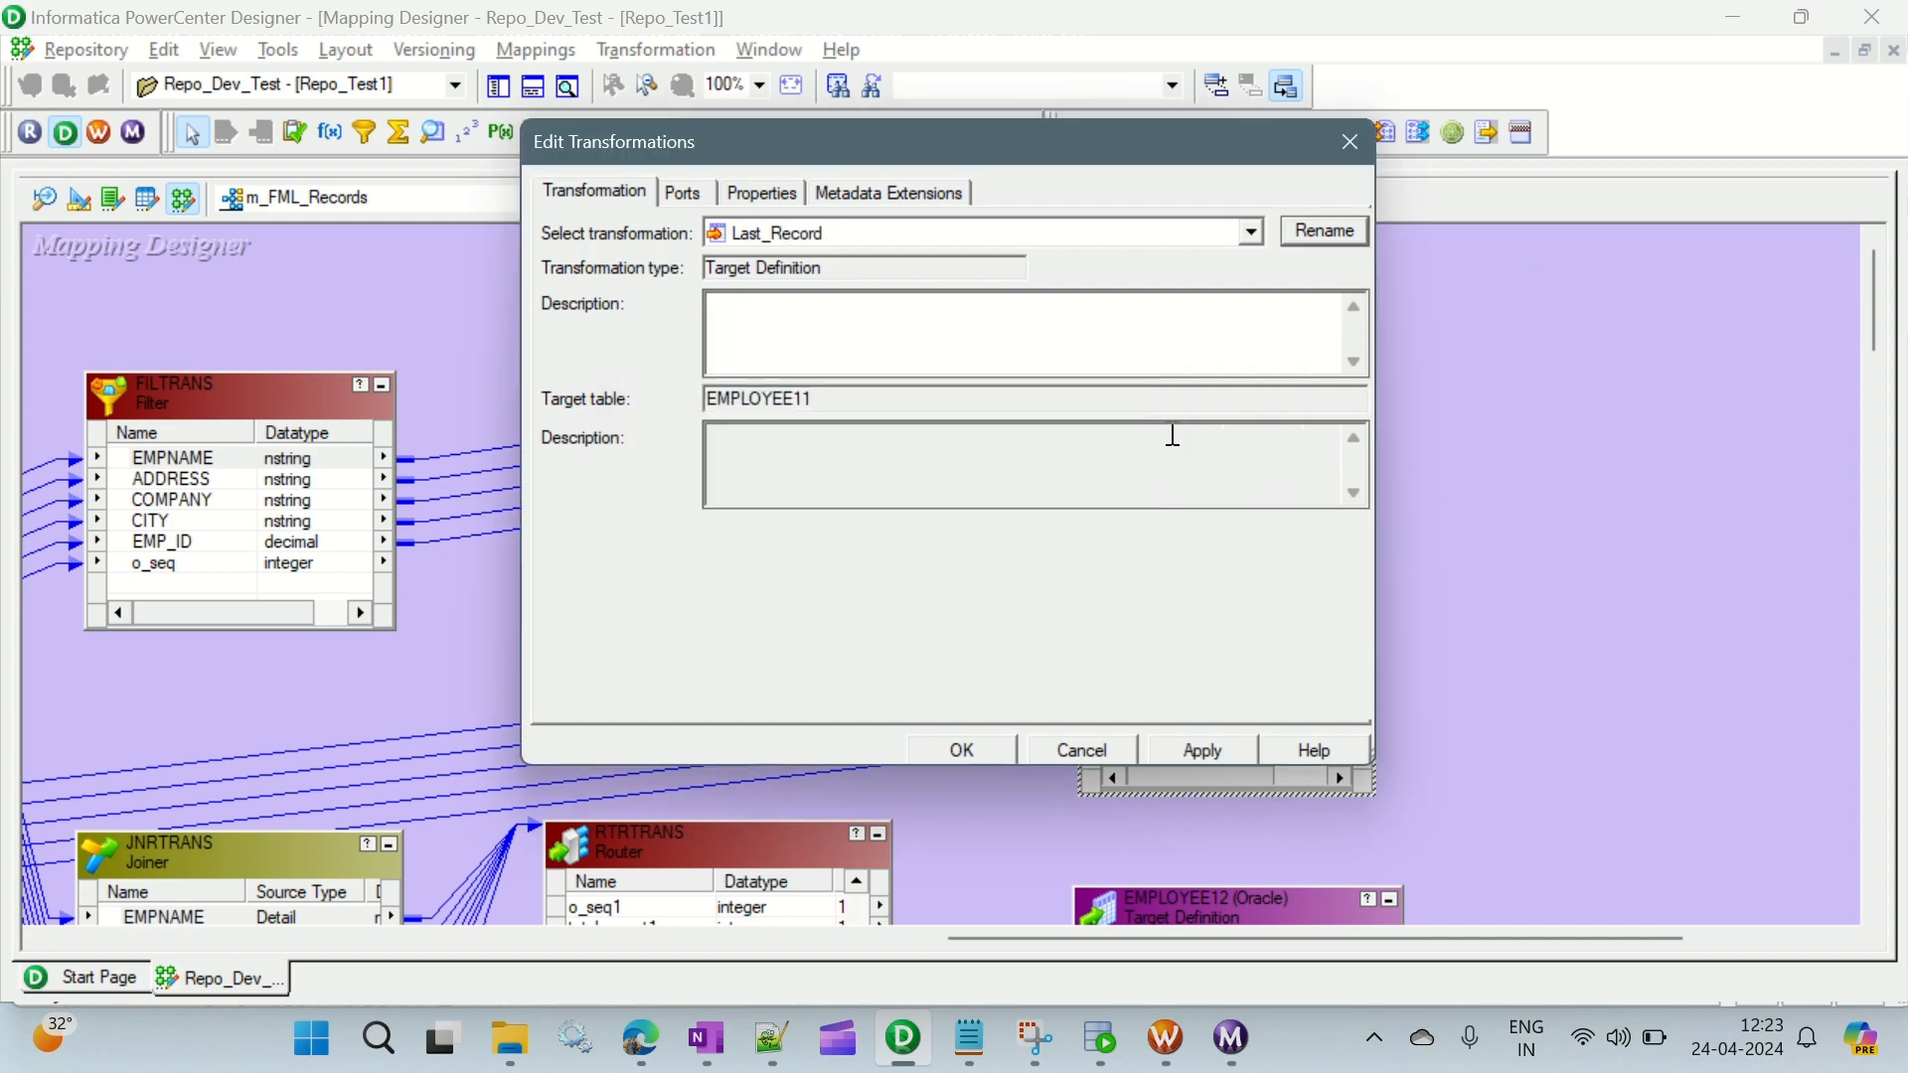
click(1202, 751)
click(962, 749)
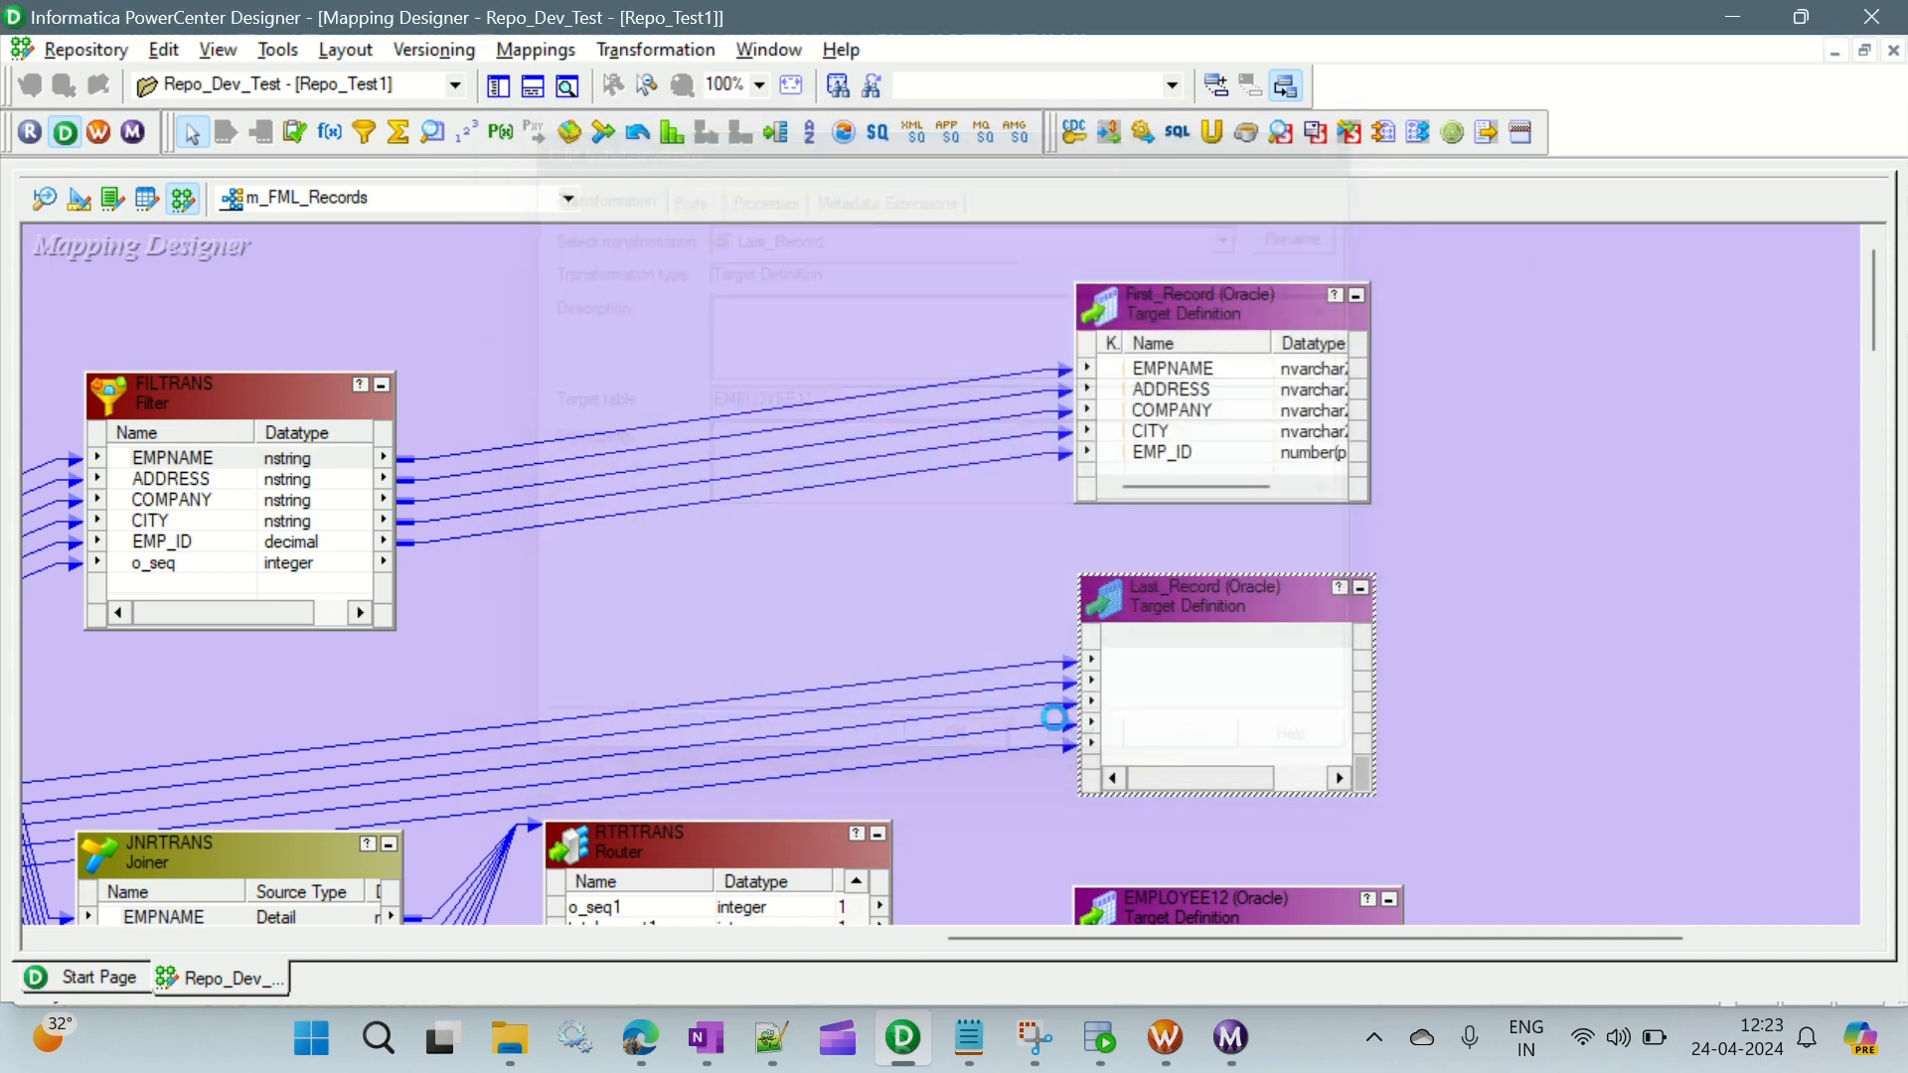
- Rename the EMPLOYEE12 target fed by the router as Middle_Records, and save the mapping
scroll(1524, 457, down, 4)
double_click(1158, 590)
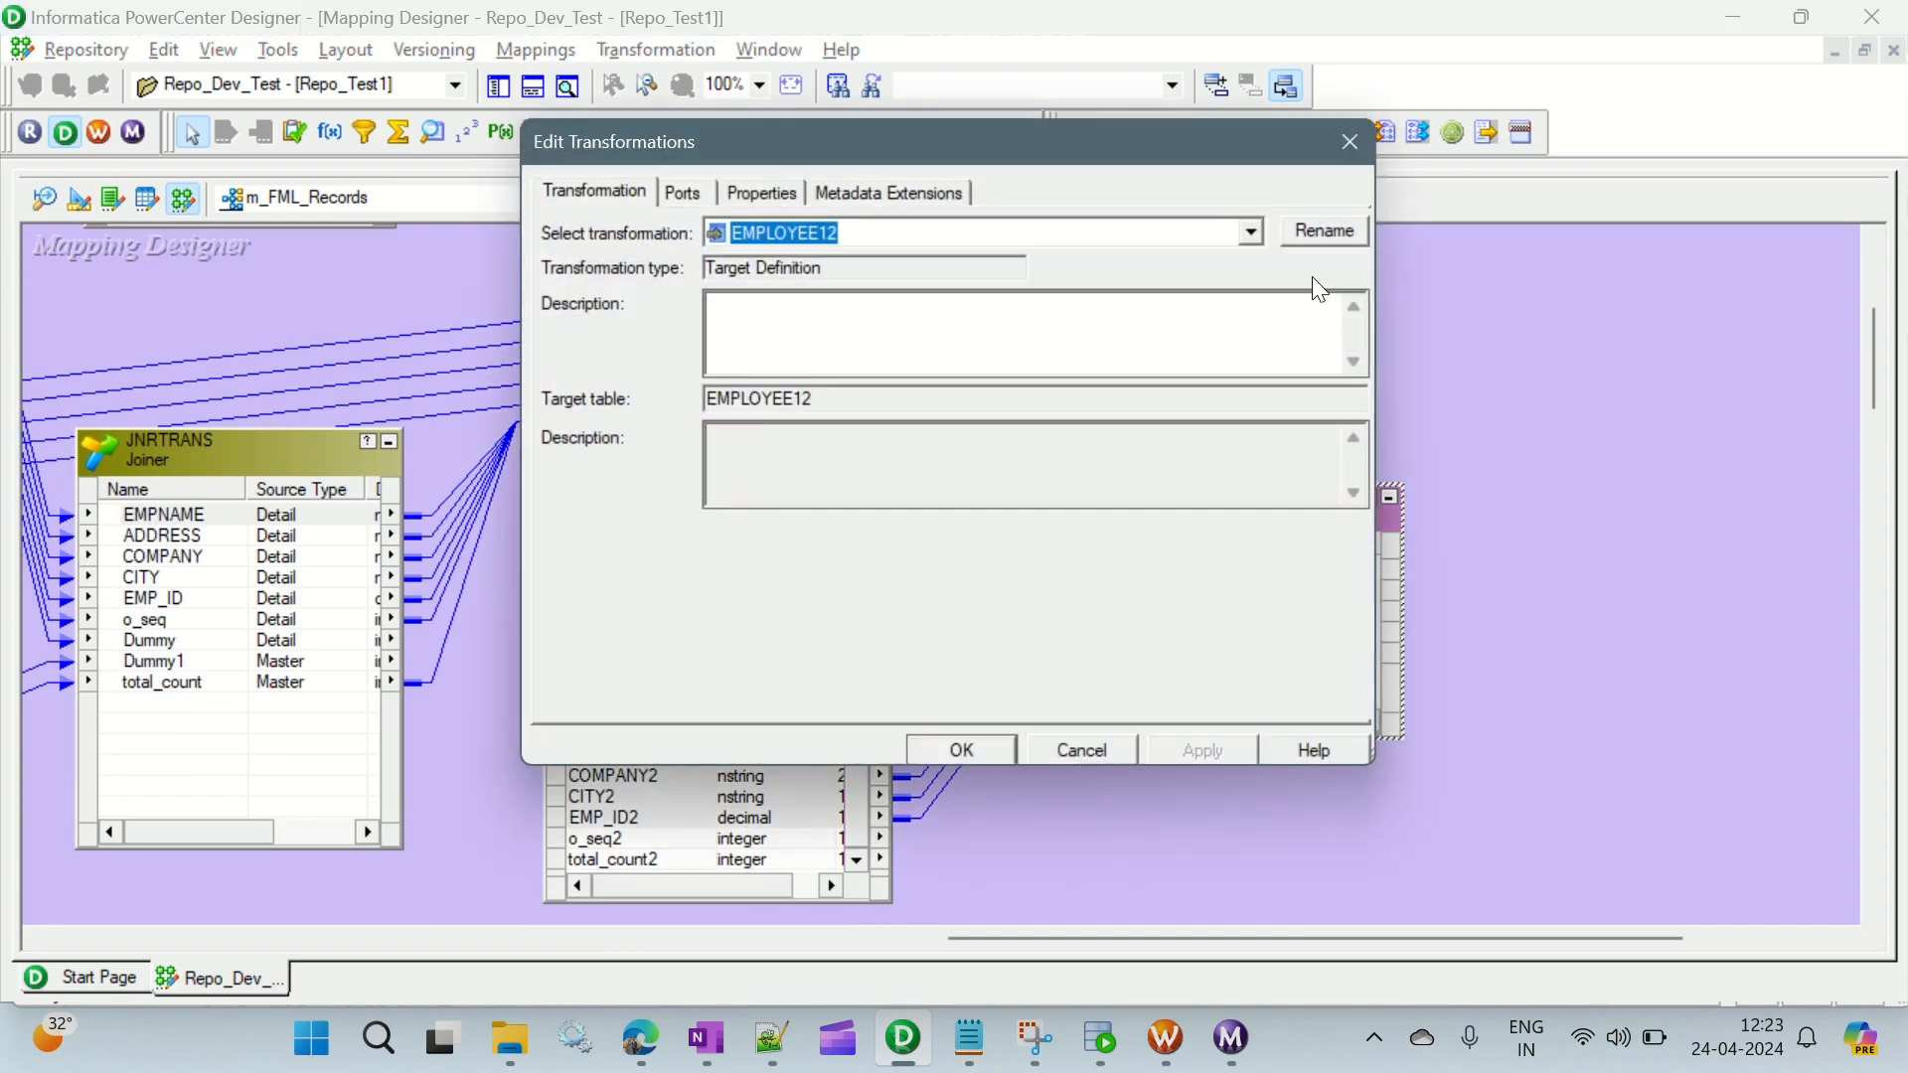
click(1317, 235)
text(Middle_Records)
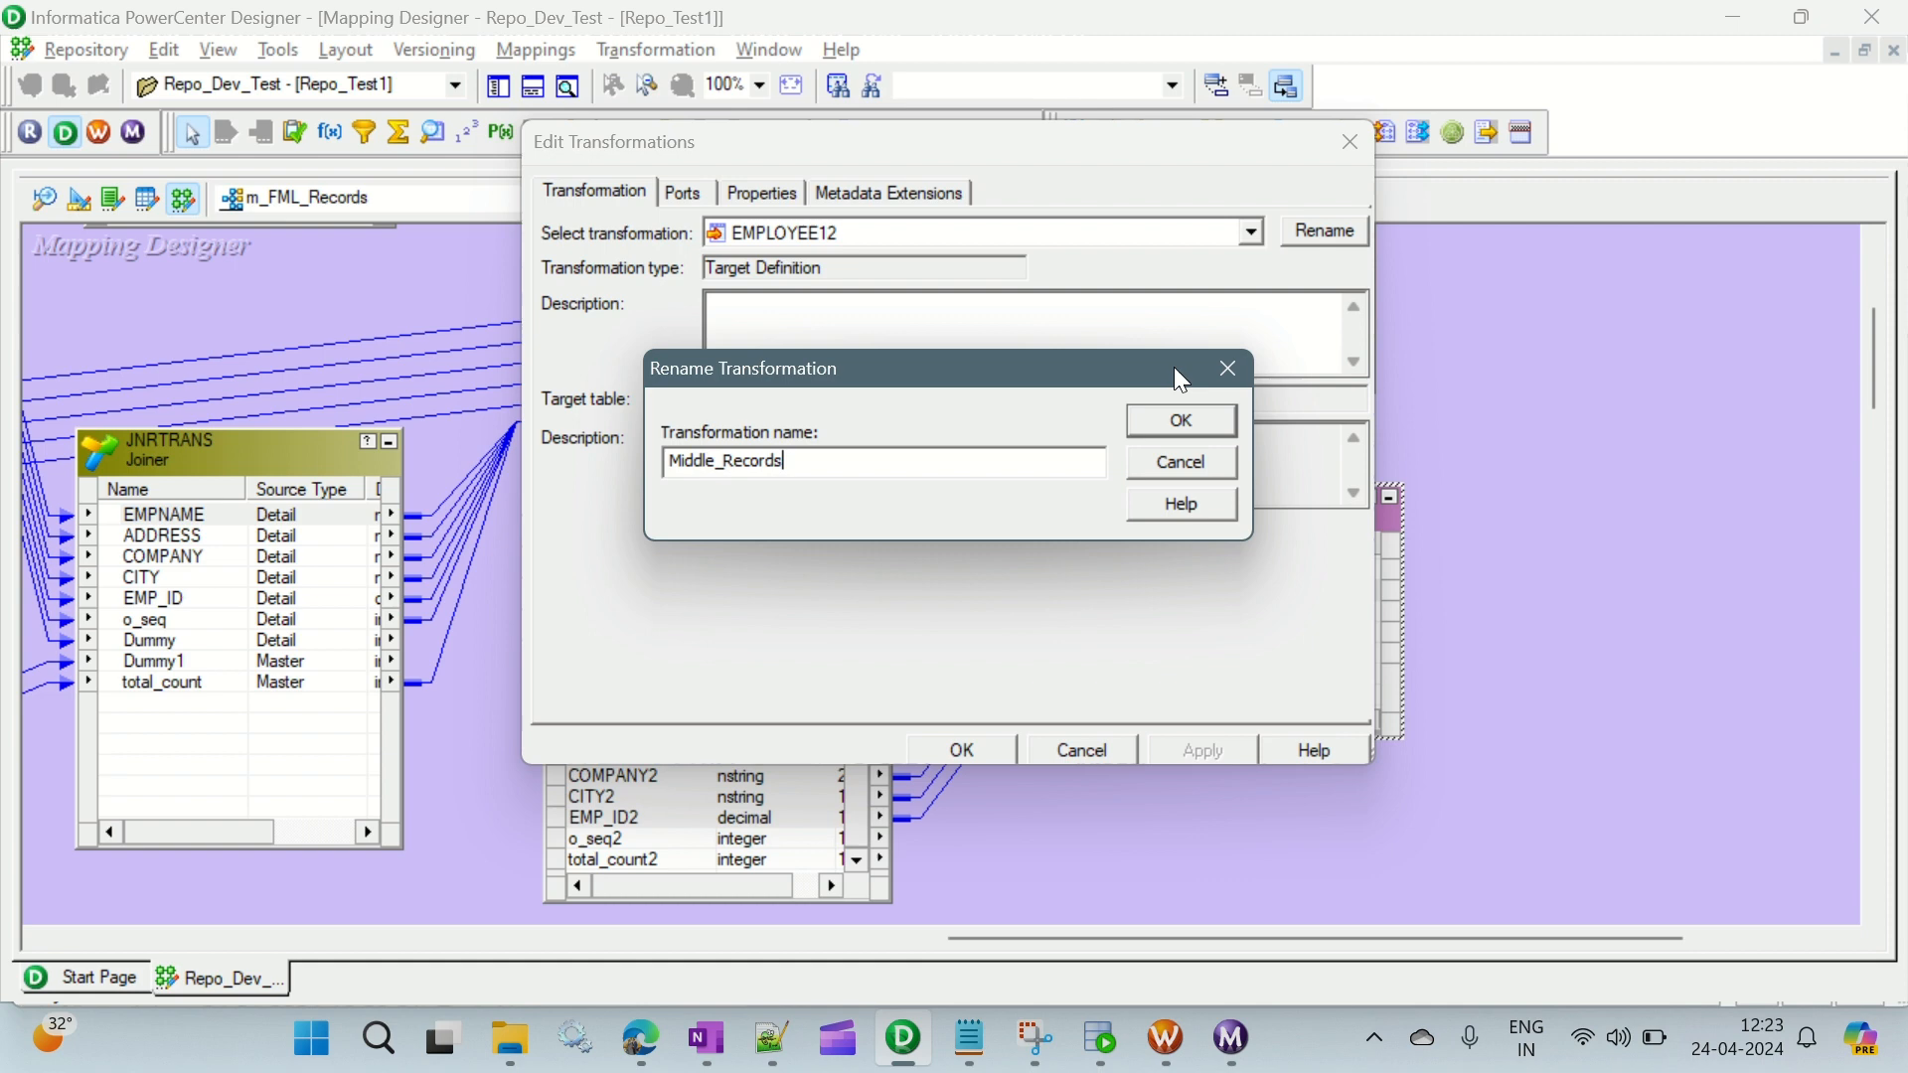
click(1179, 425)
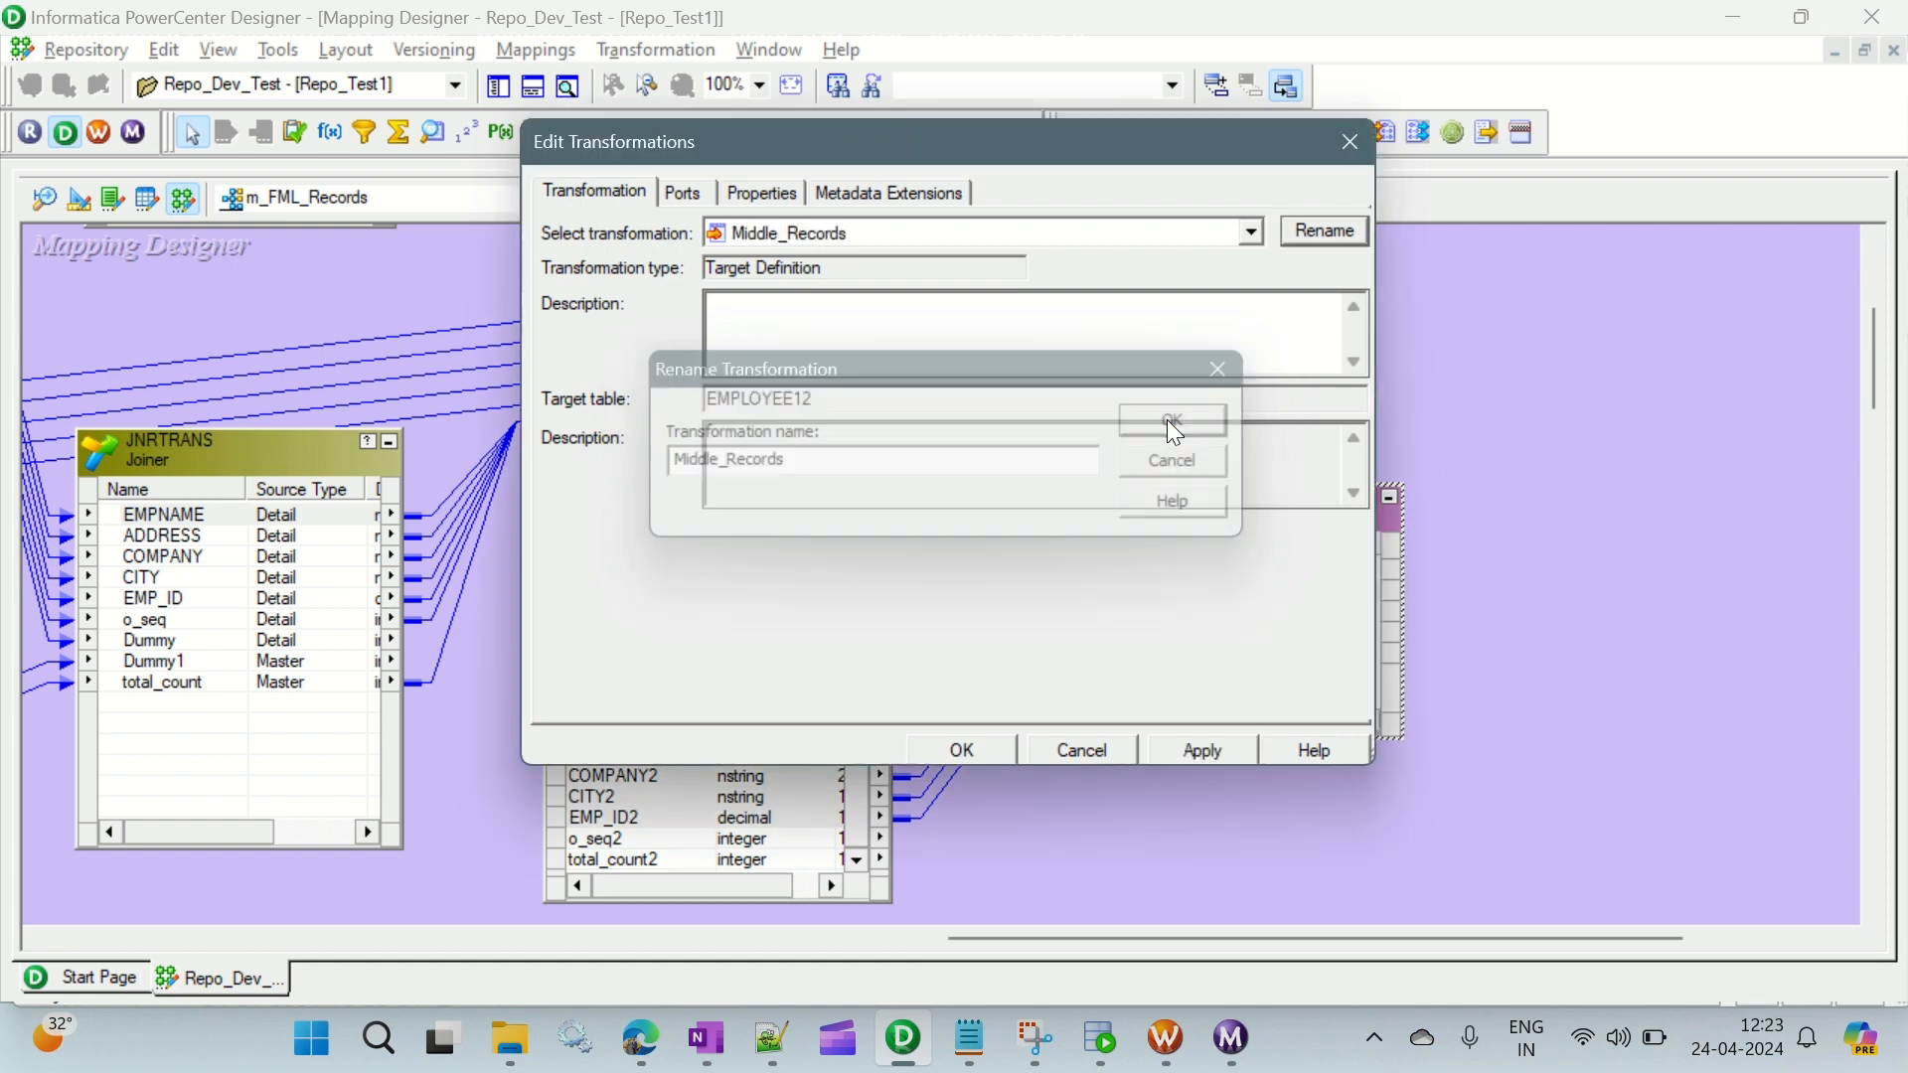
click(1204, 751)
click(962, 750)
key(ctrl+s)
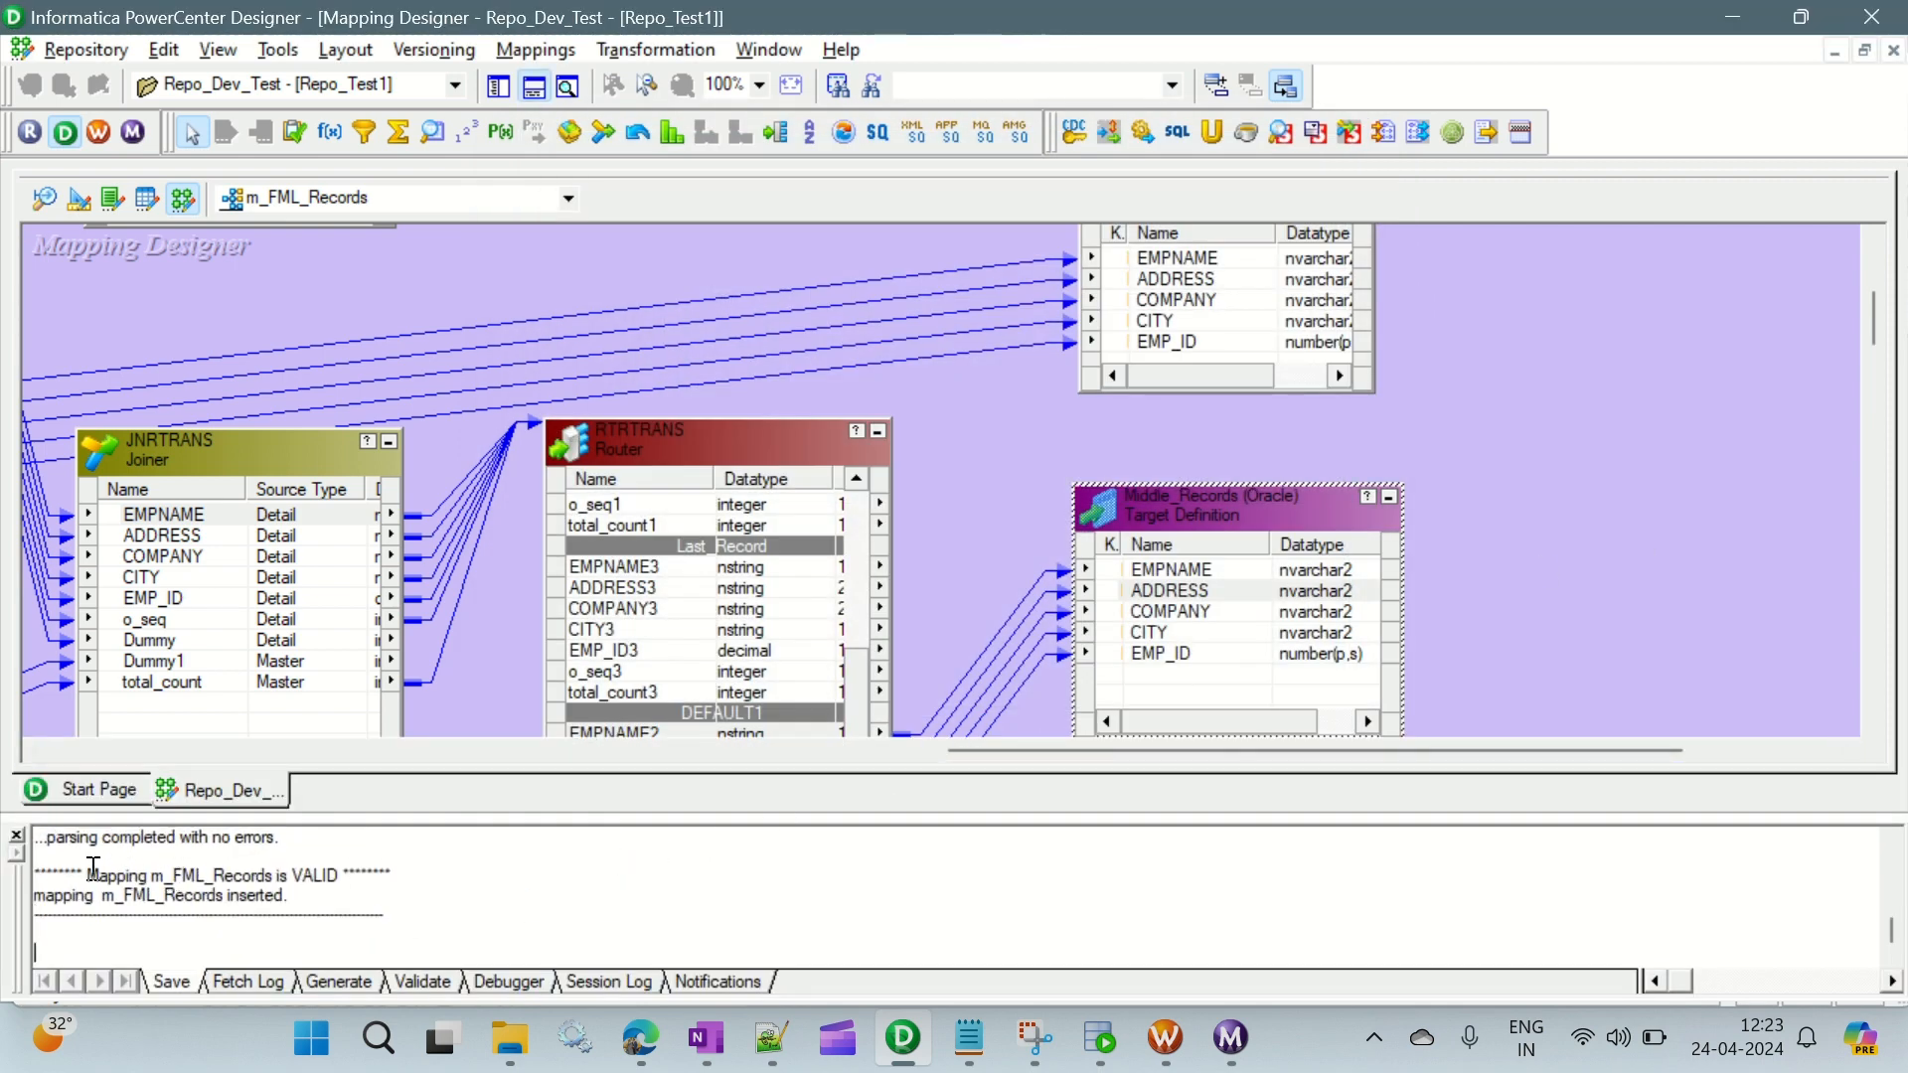
- Arrange all objects in the m_FML_Records mapping automatically, and hide the output window
right_click(1560, 415)
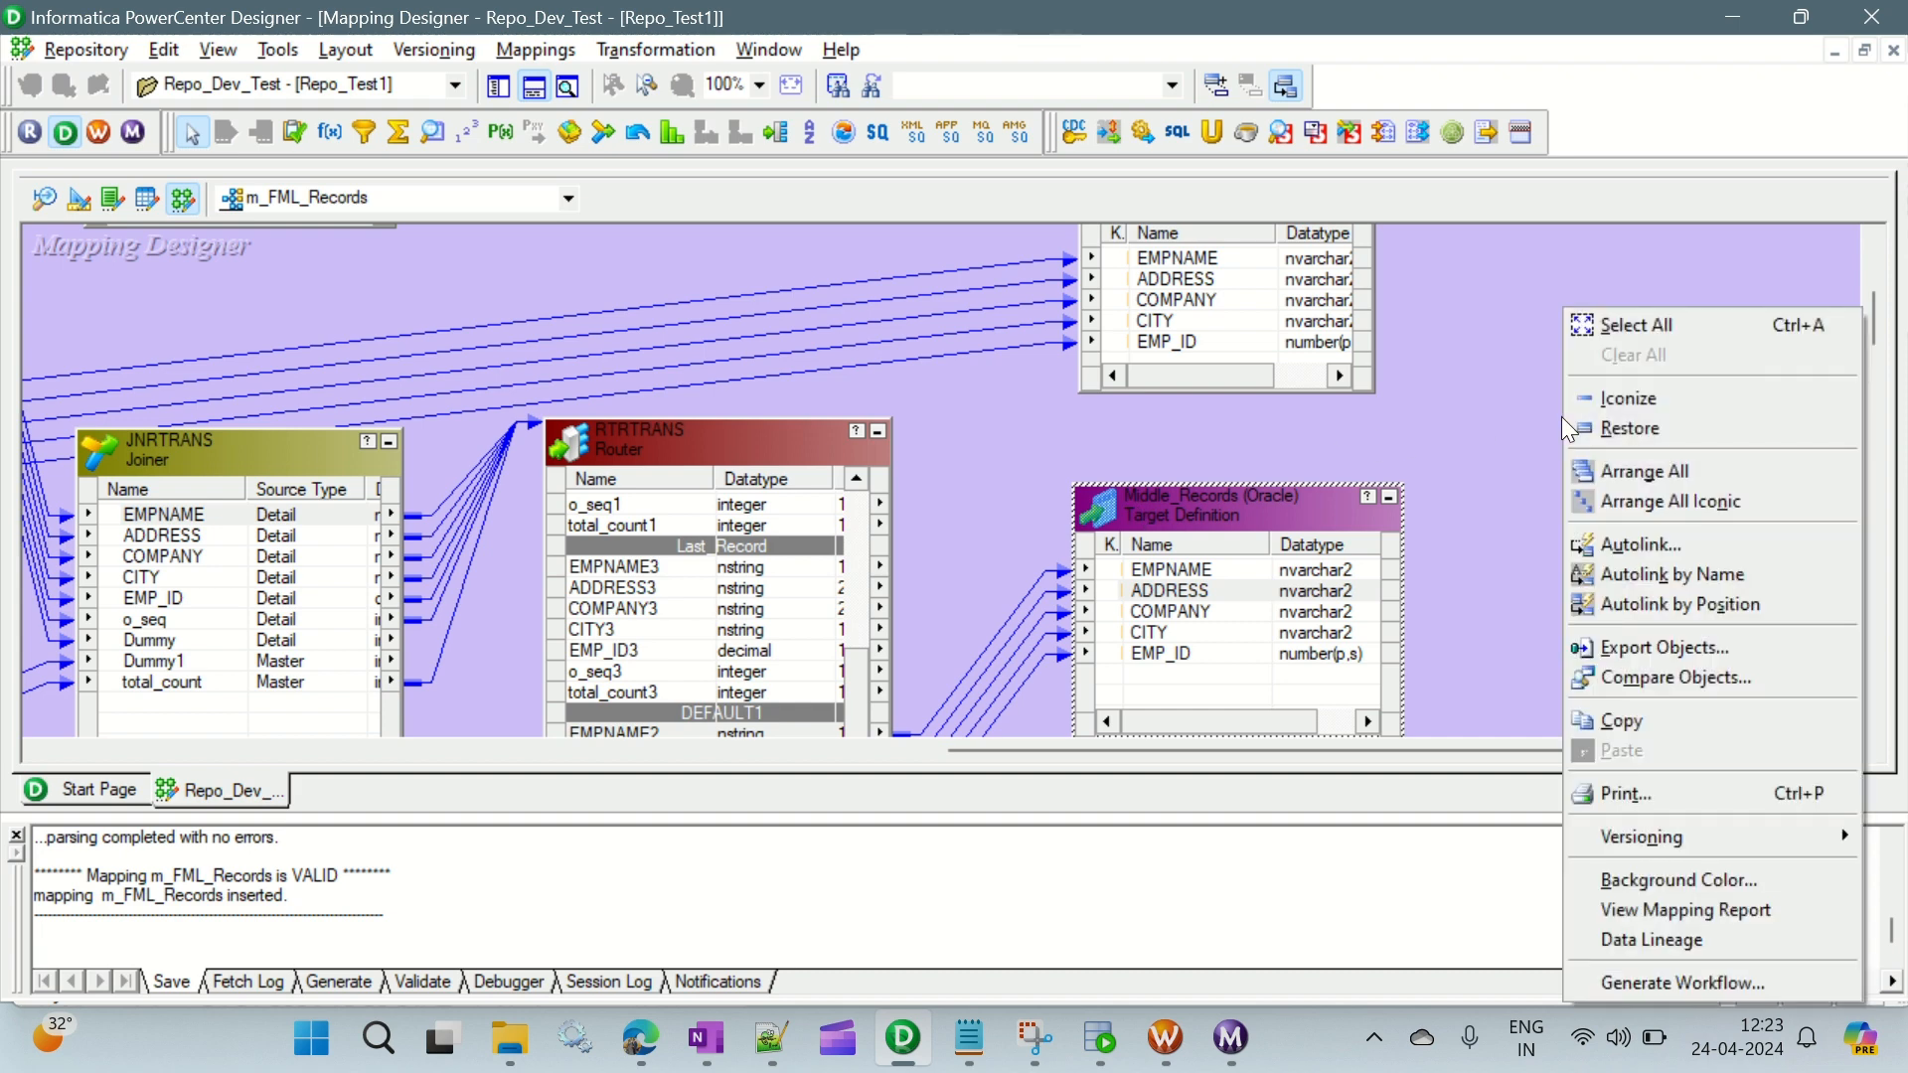
click(1608, 469)
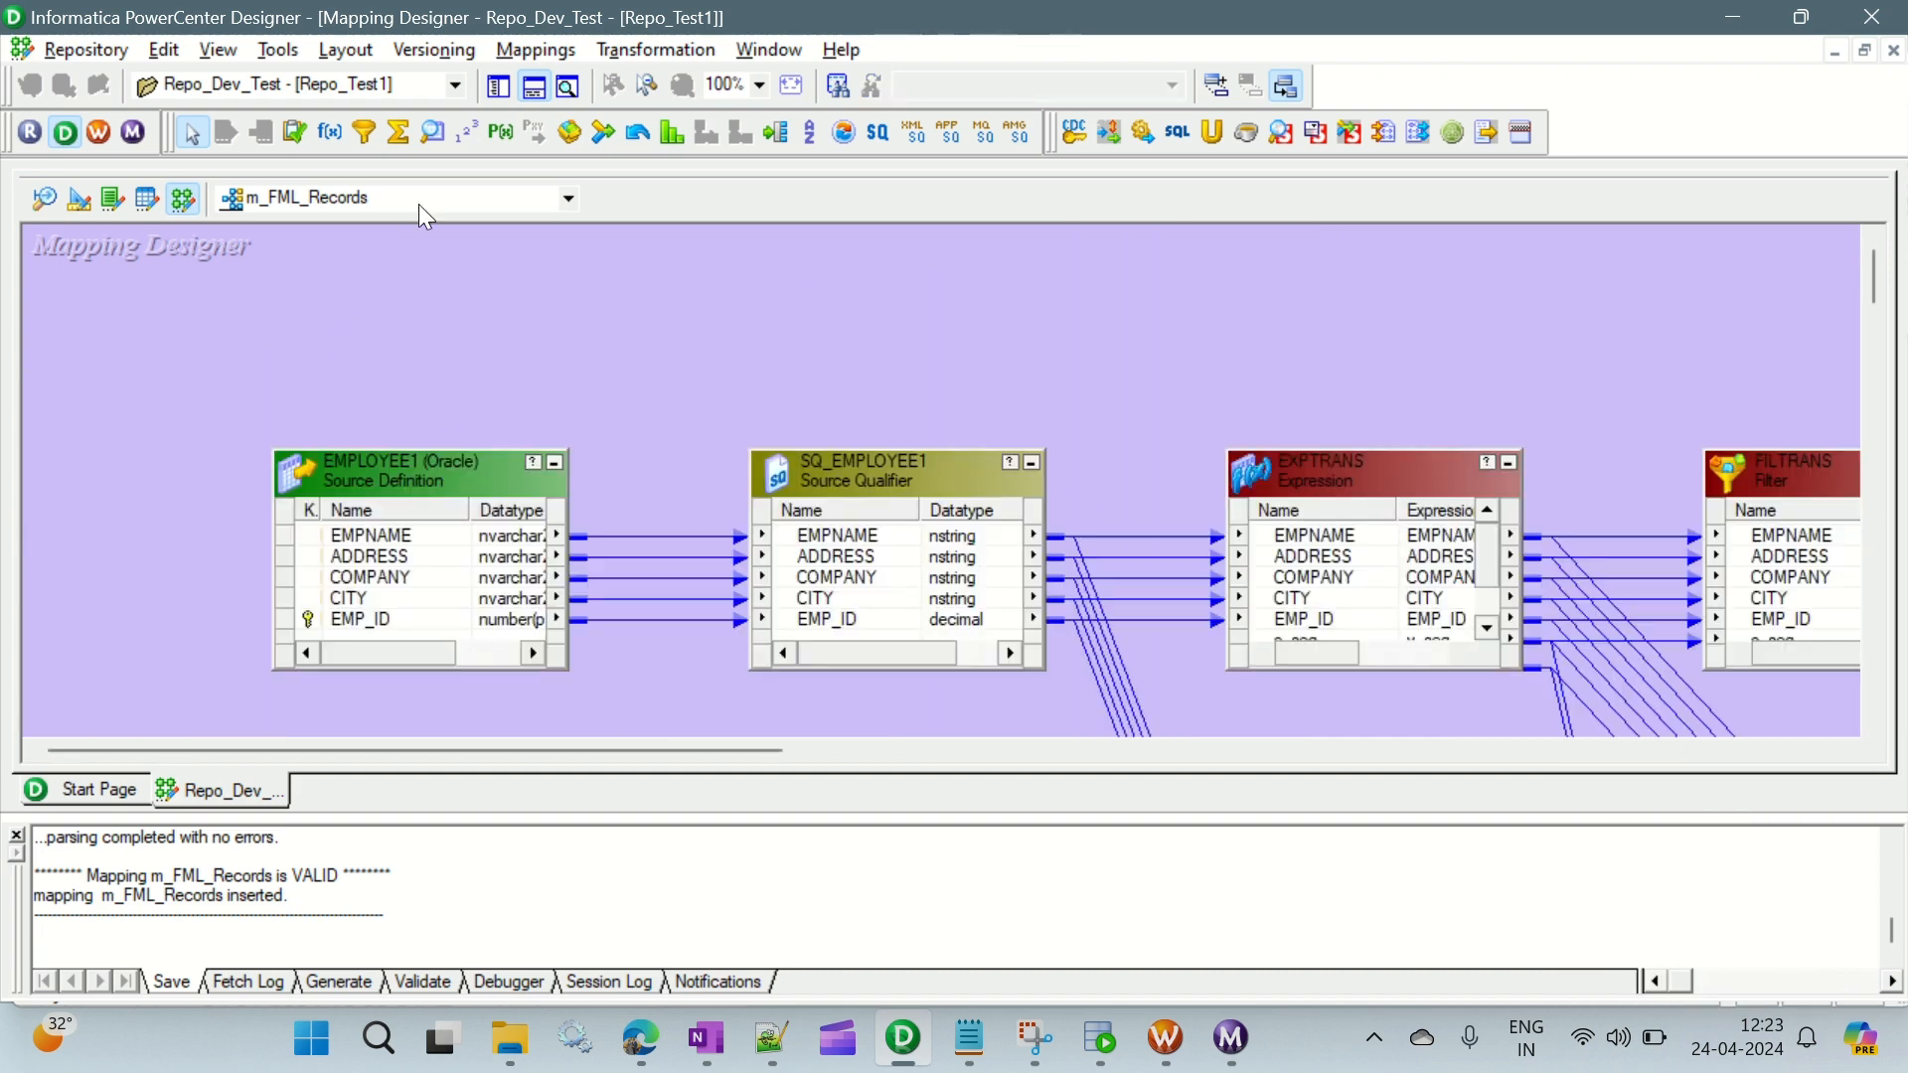
click(534, 86)
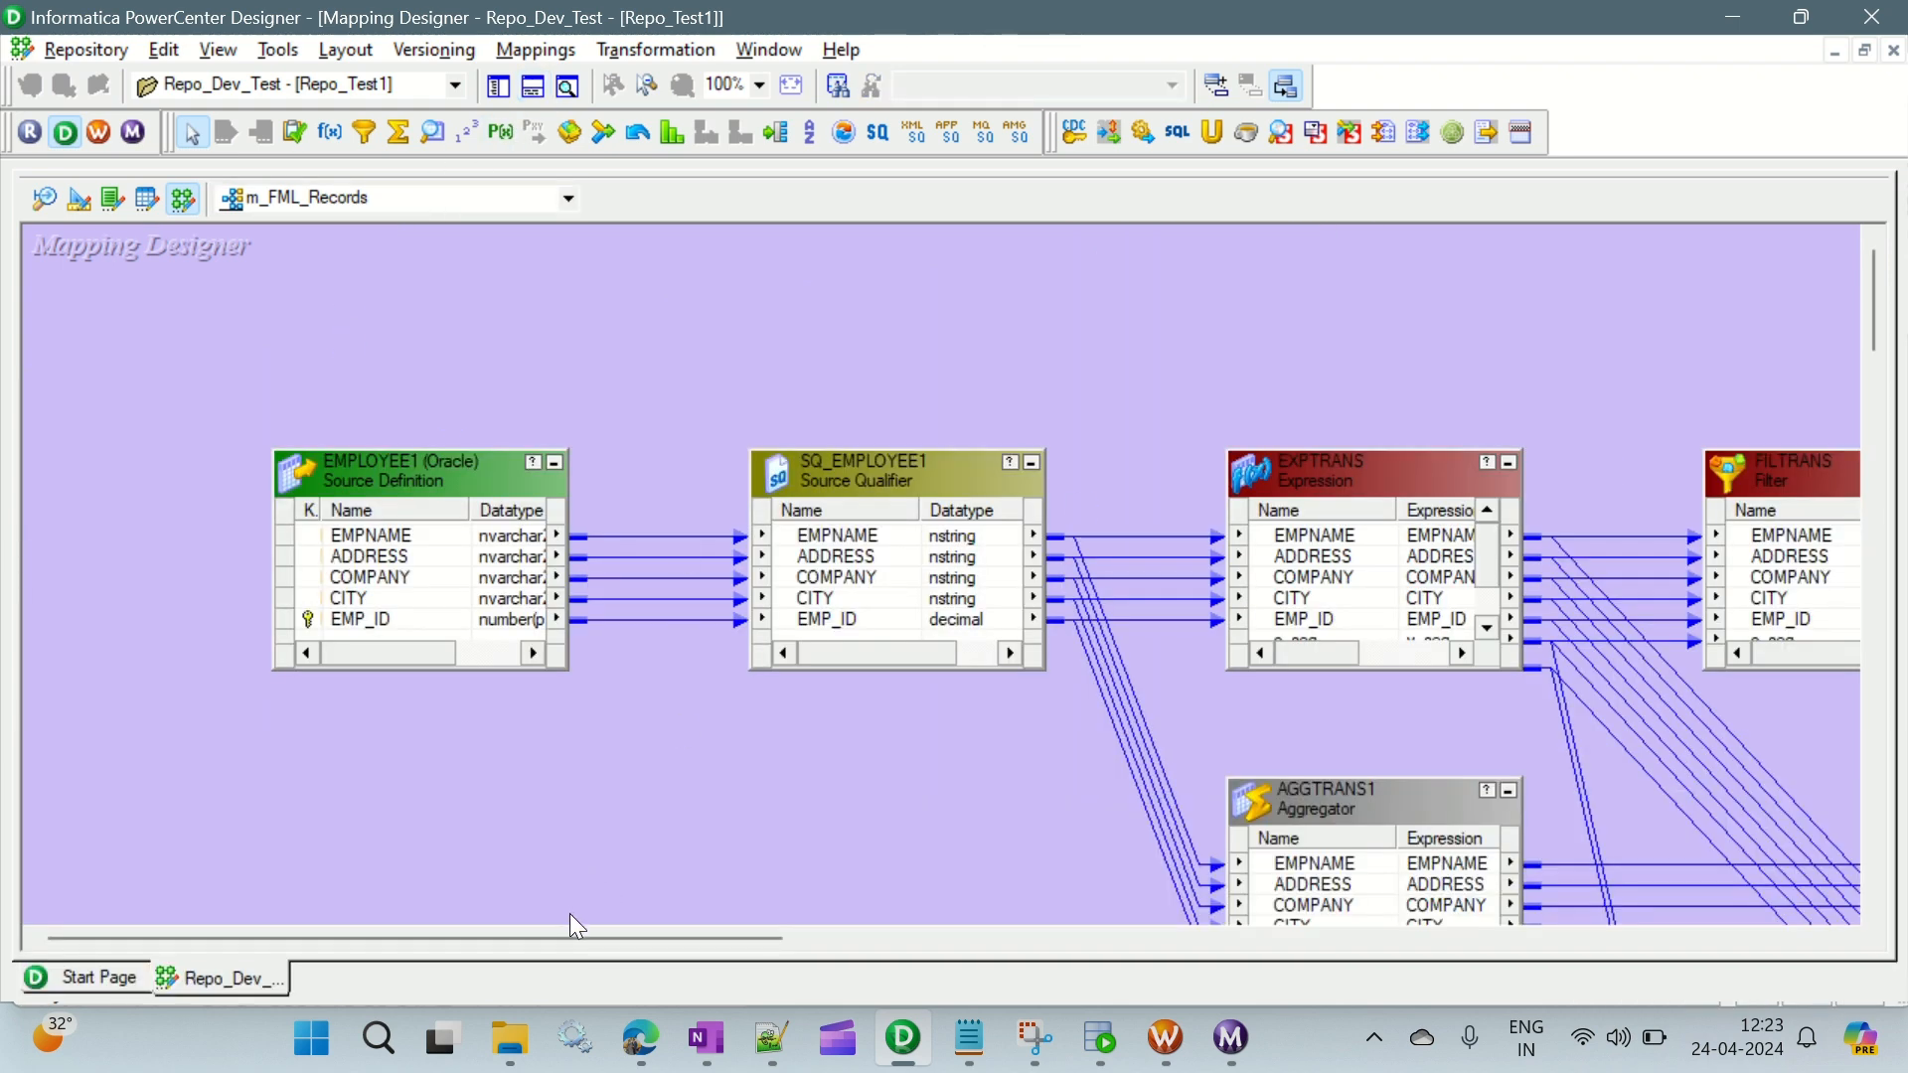
- Reduce the mapping zoom to 70% and examine the arranged flow from the EMPLOYEE1 source to the three targets
click(741, 86)
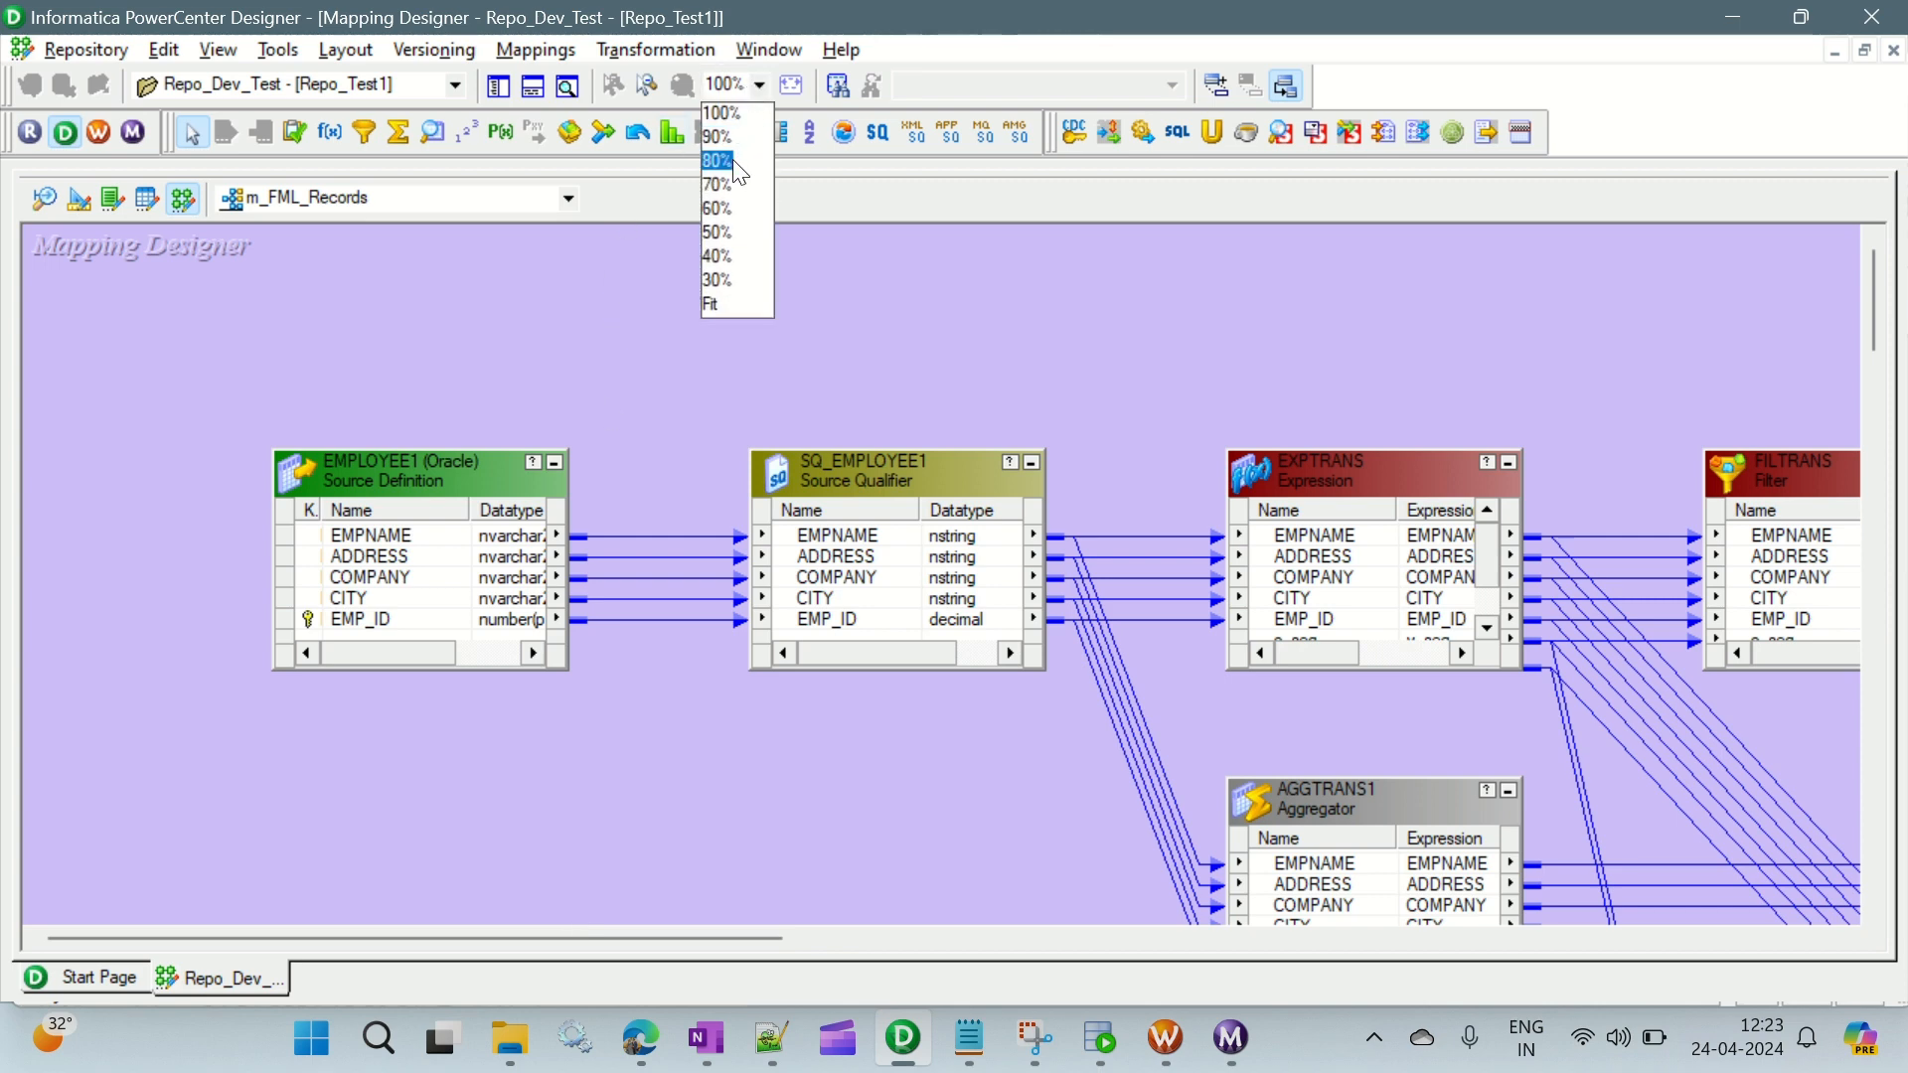
click(738, 137)
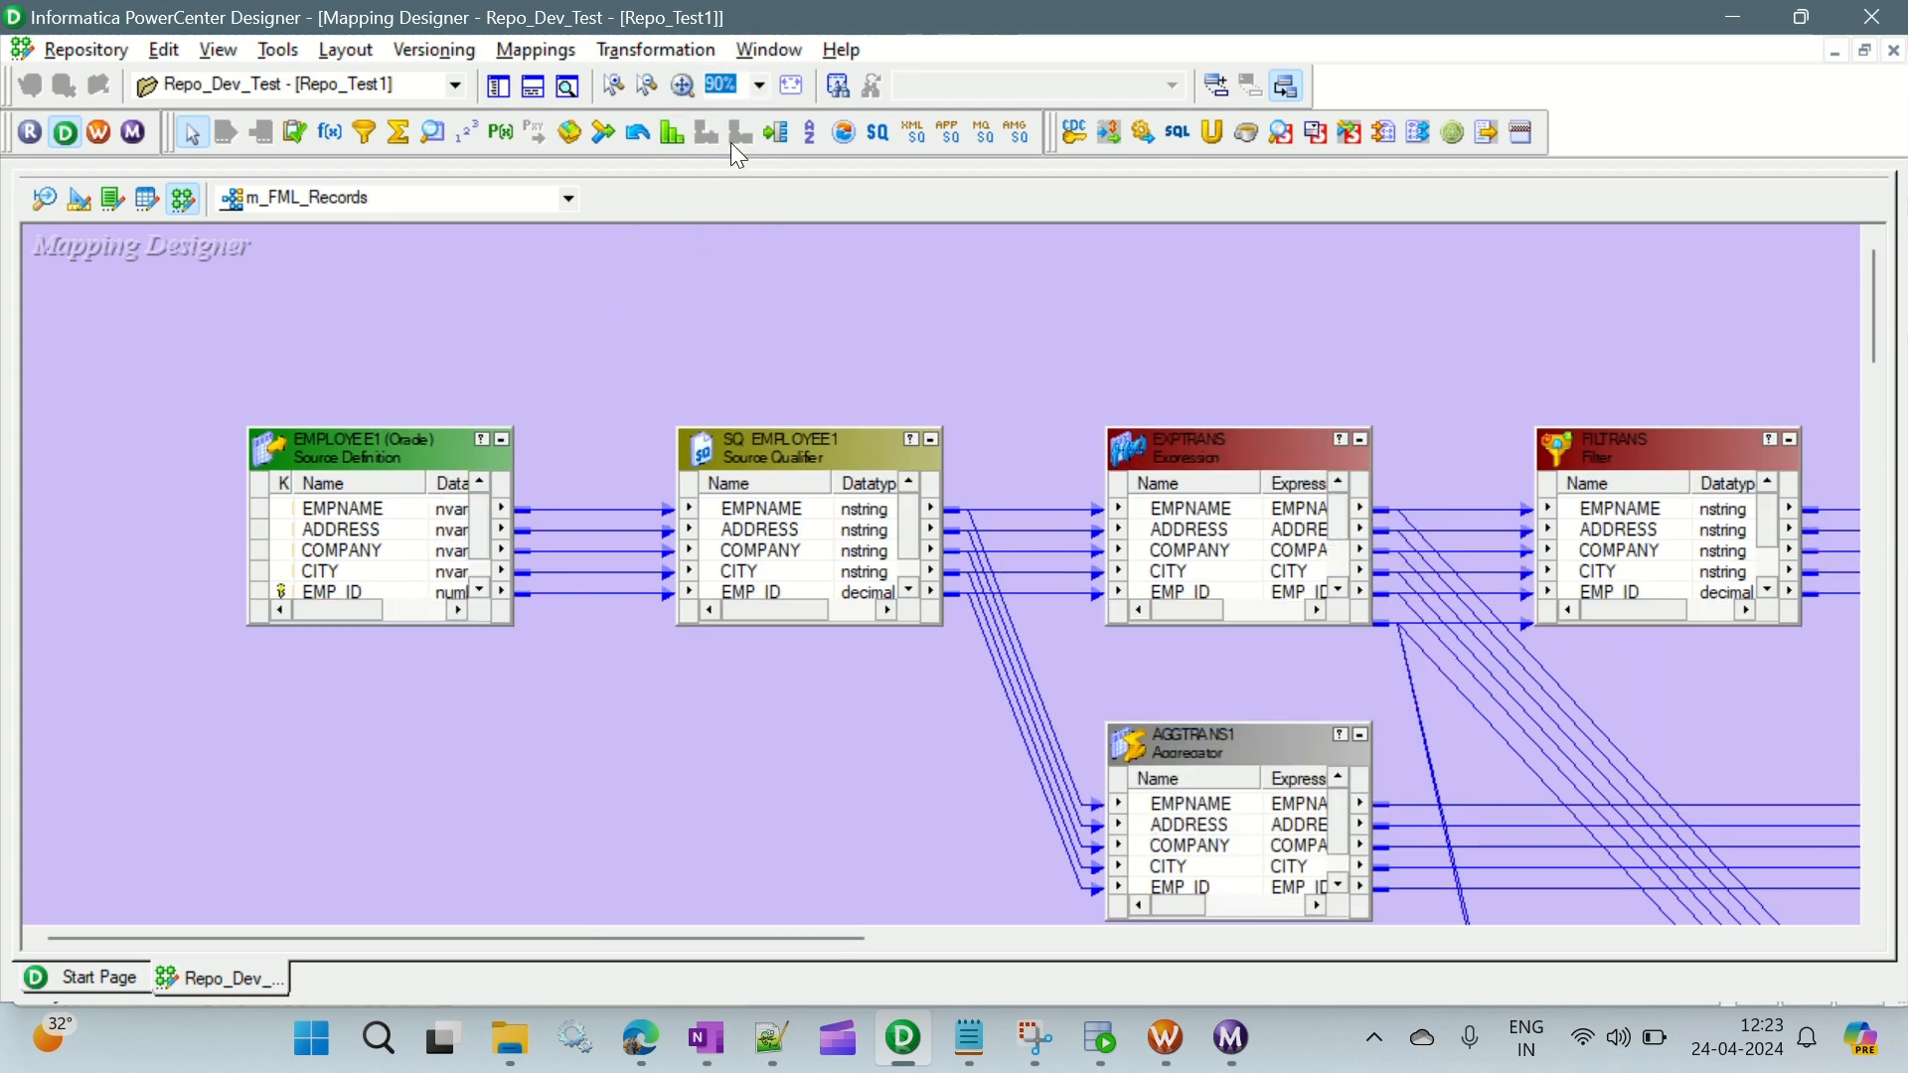
click(708, 87)
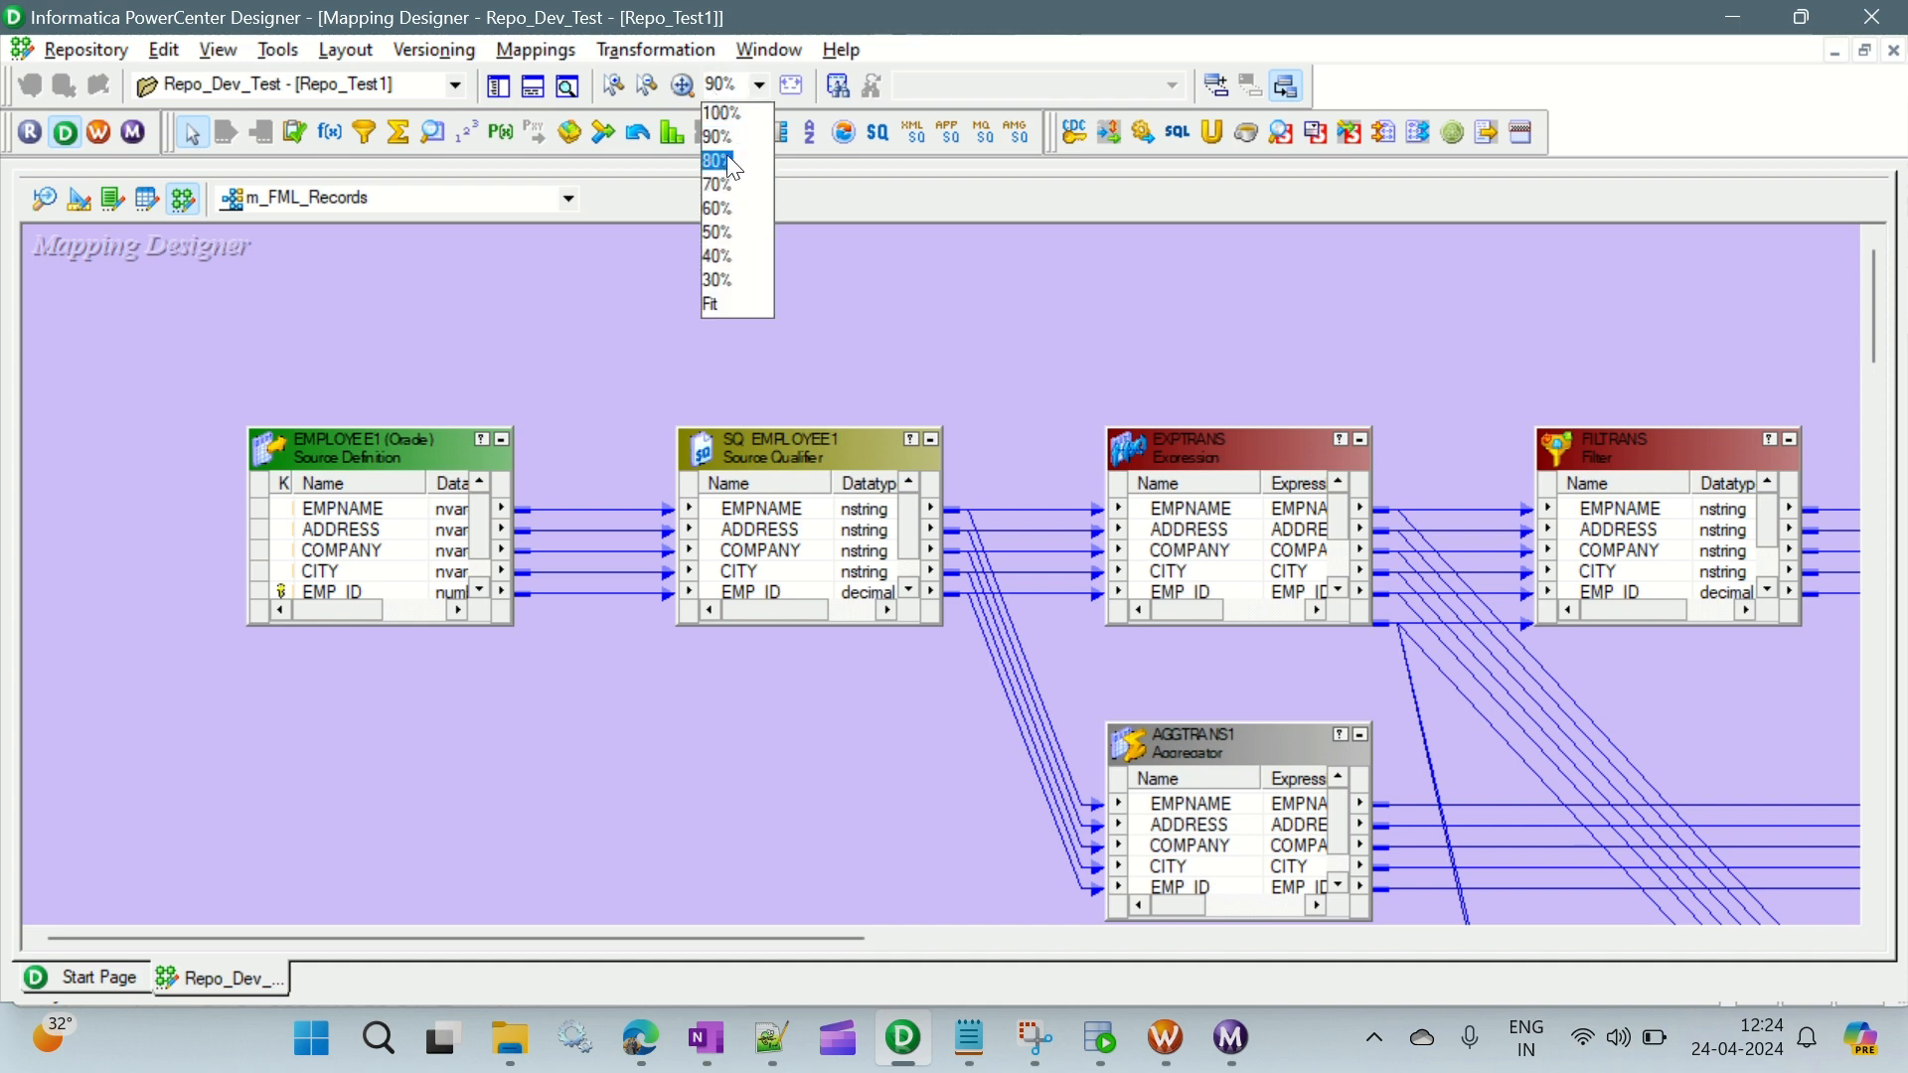
click(730, 159)
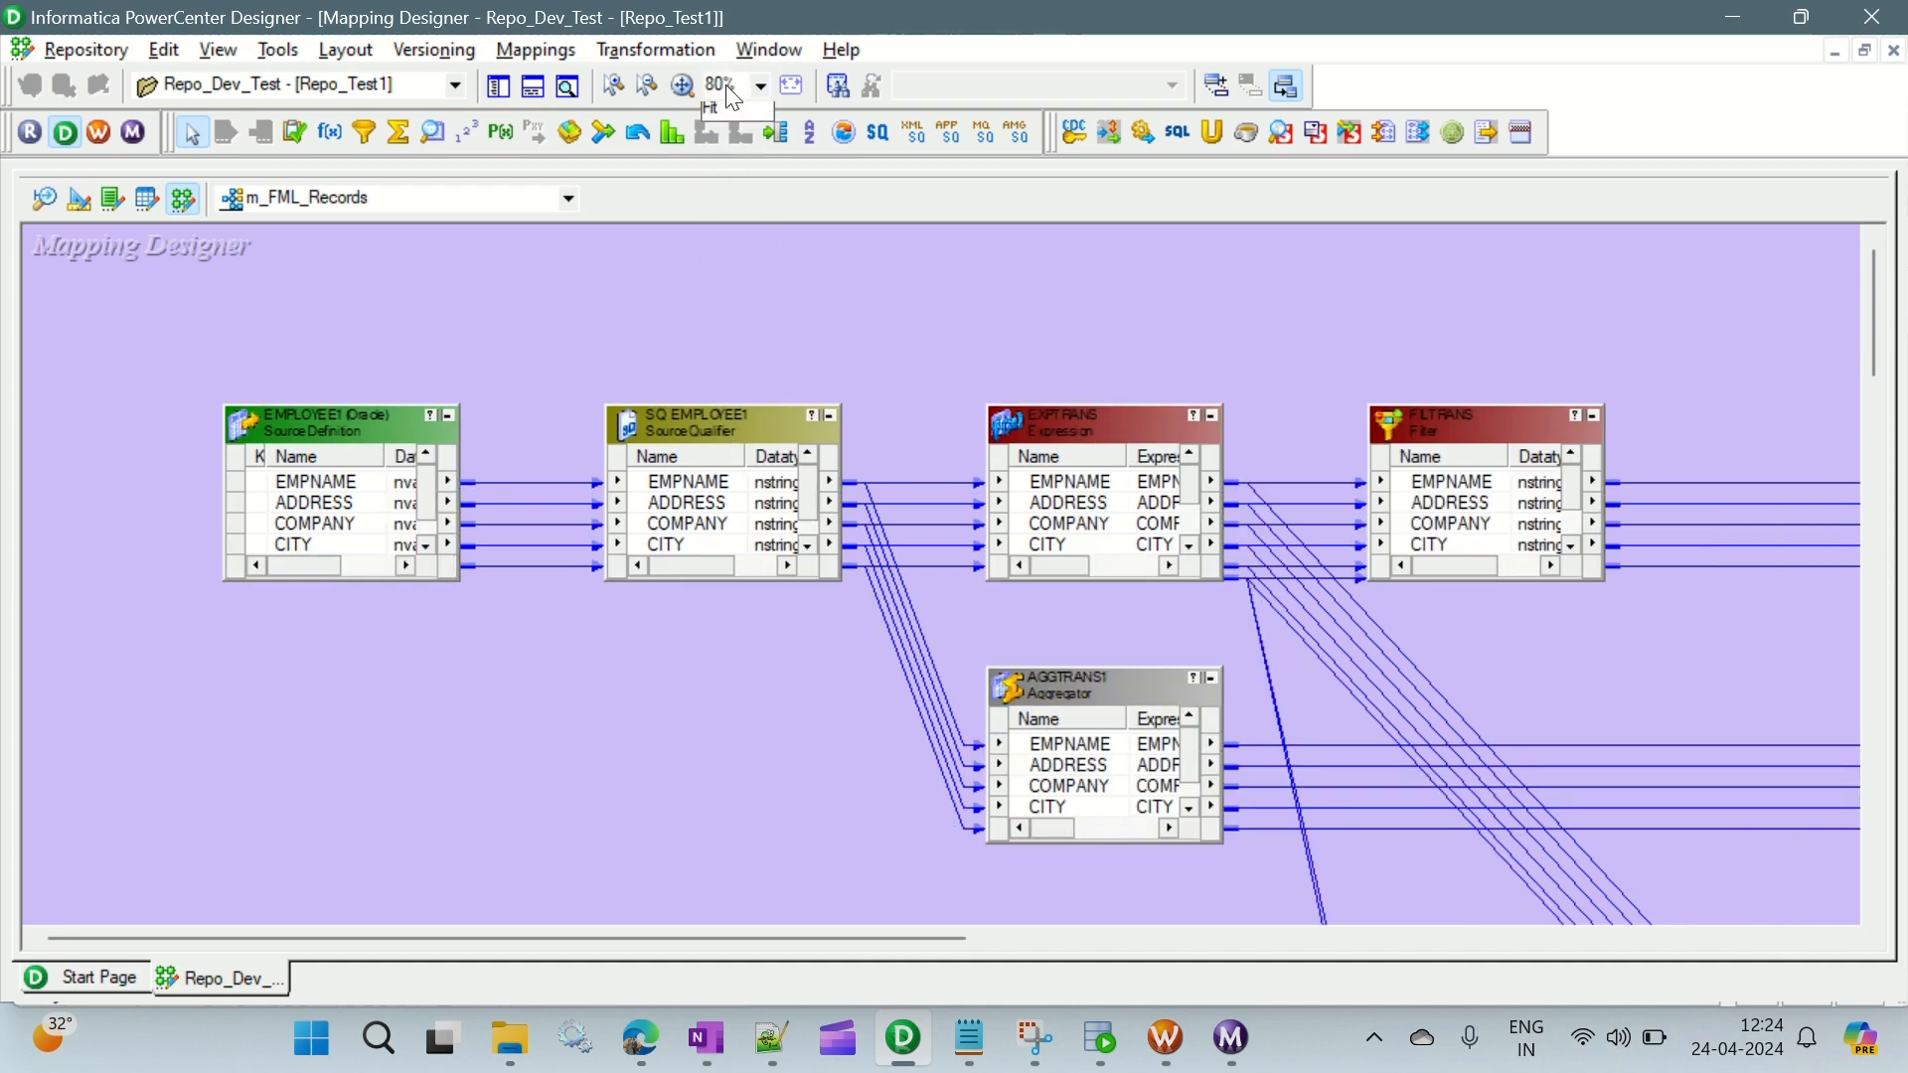
click(732, 90)
click(729, 184)
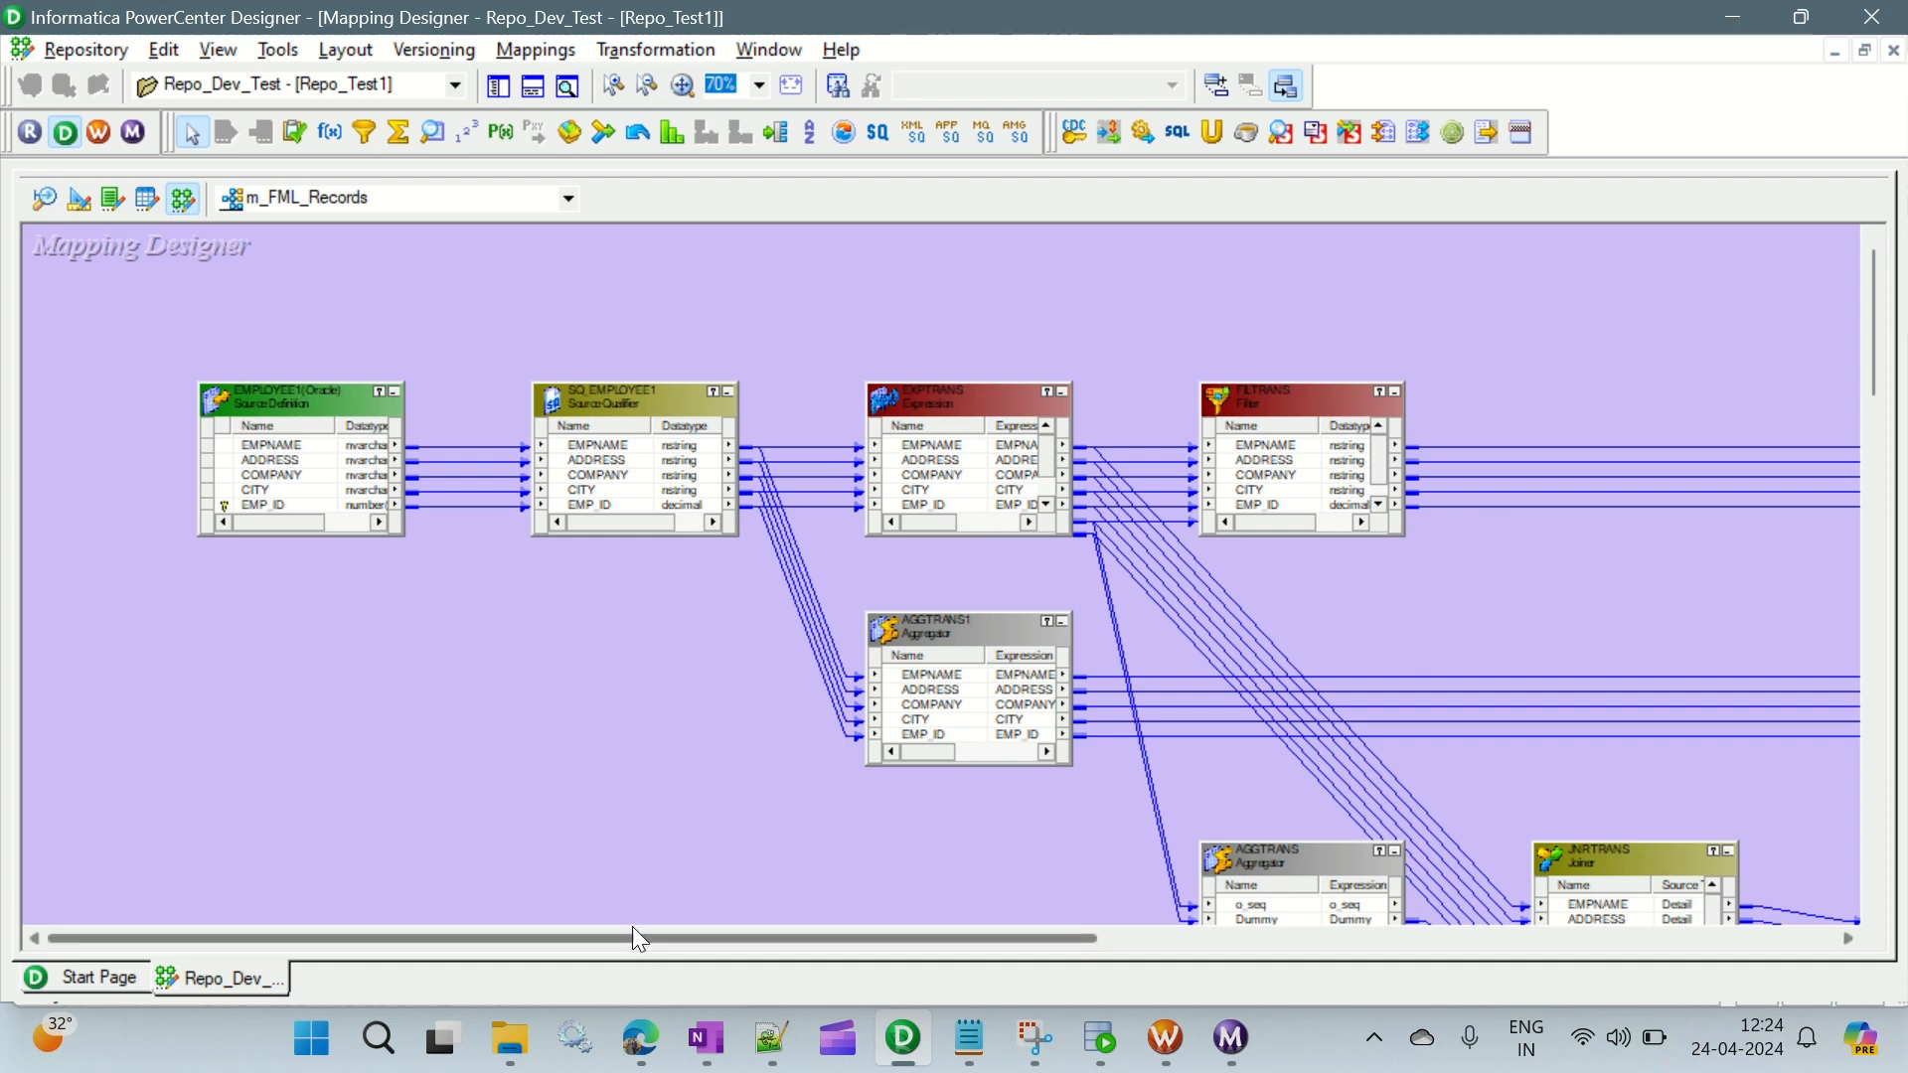
drag(631, 941, 866, 975)
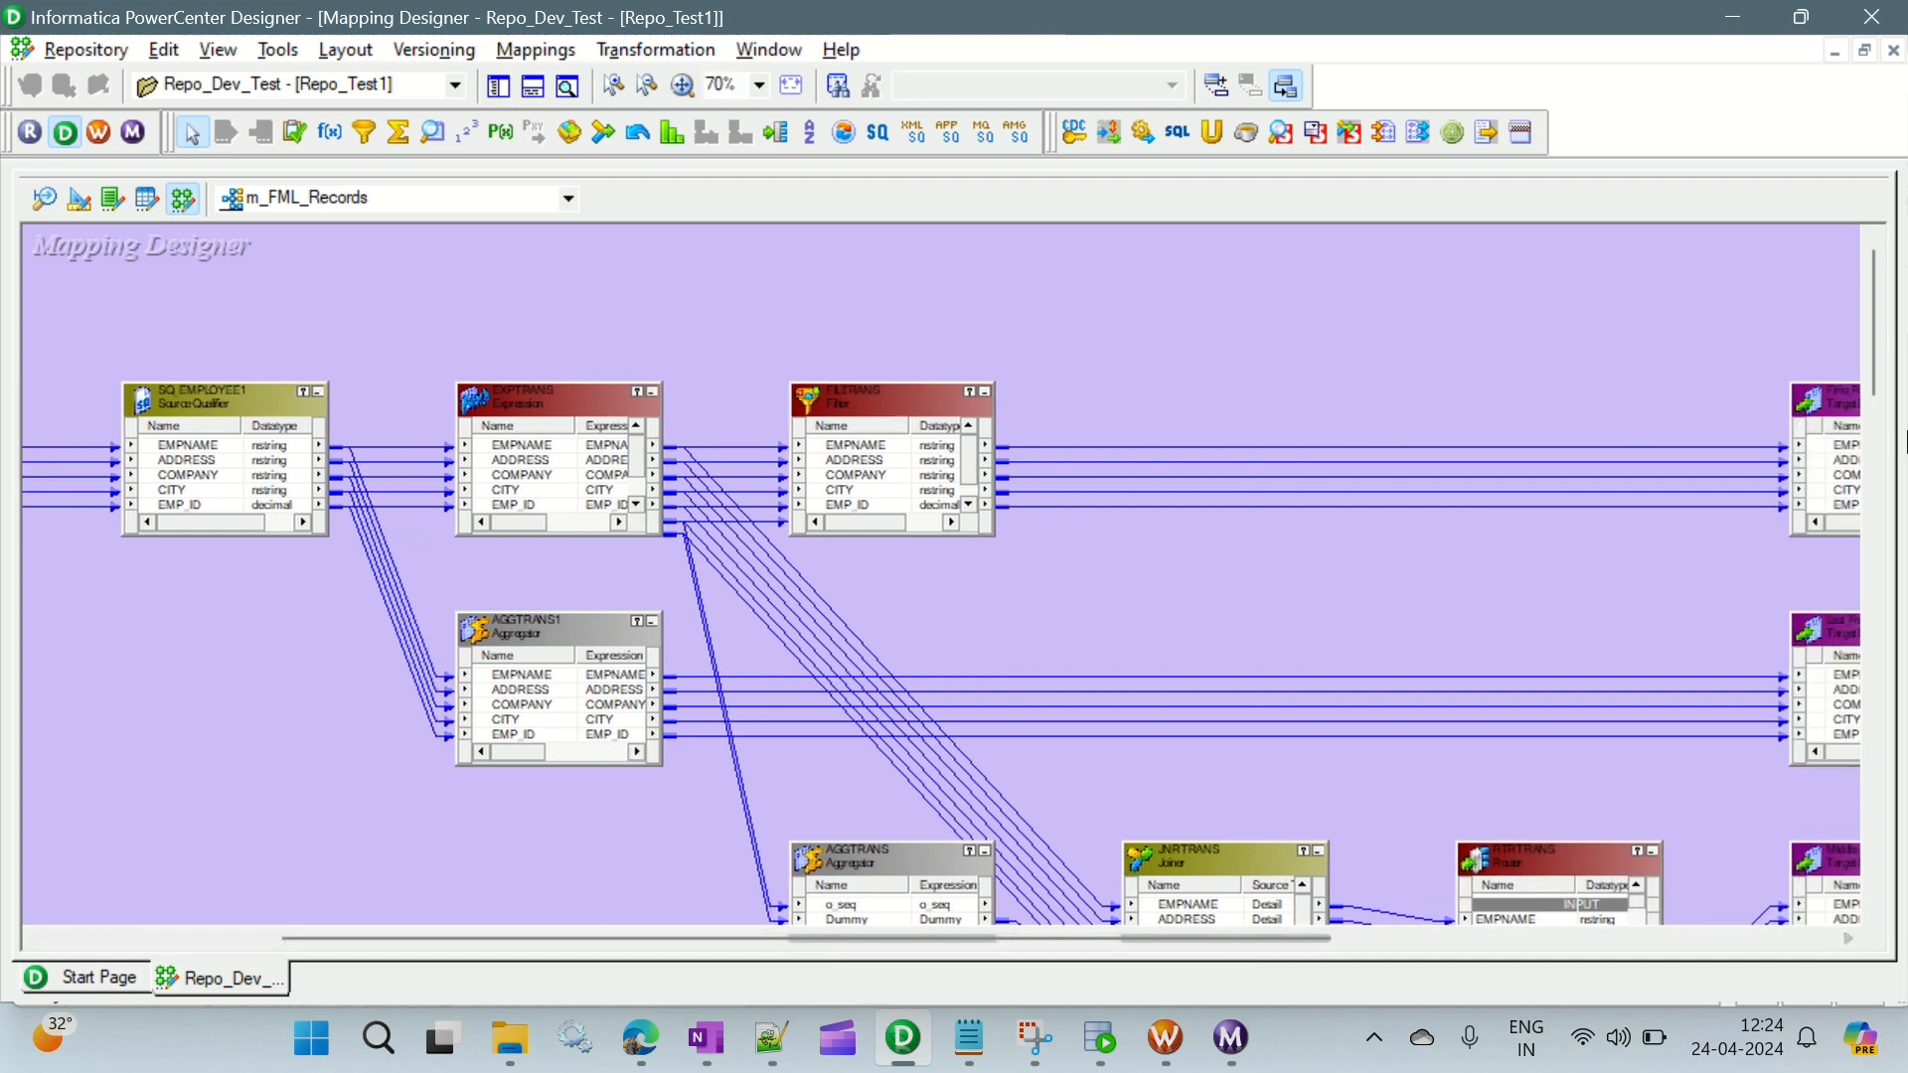
drag(1167, 934, 1361, 959)
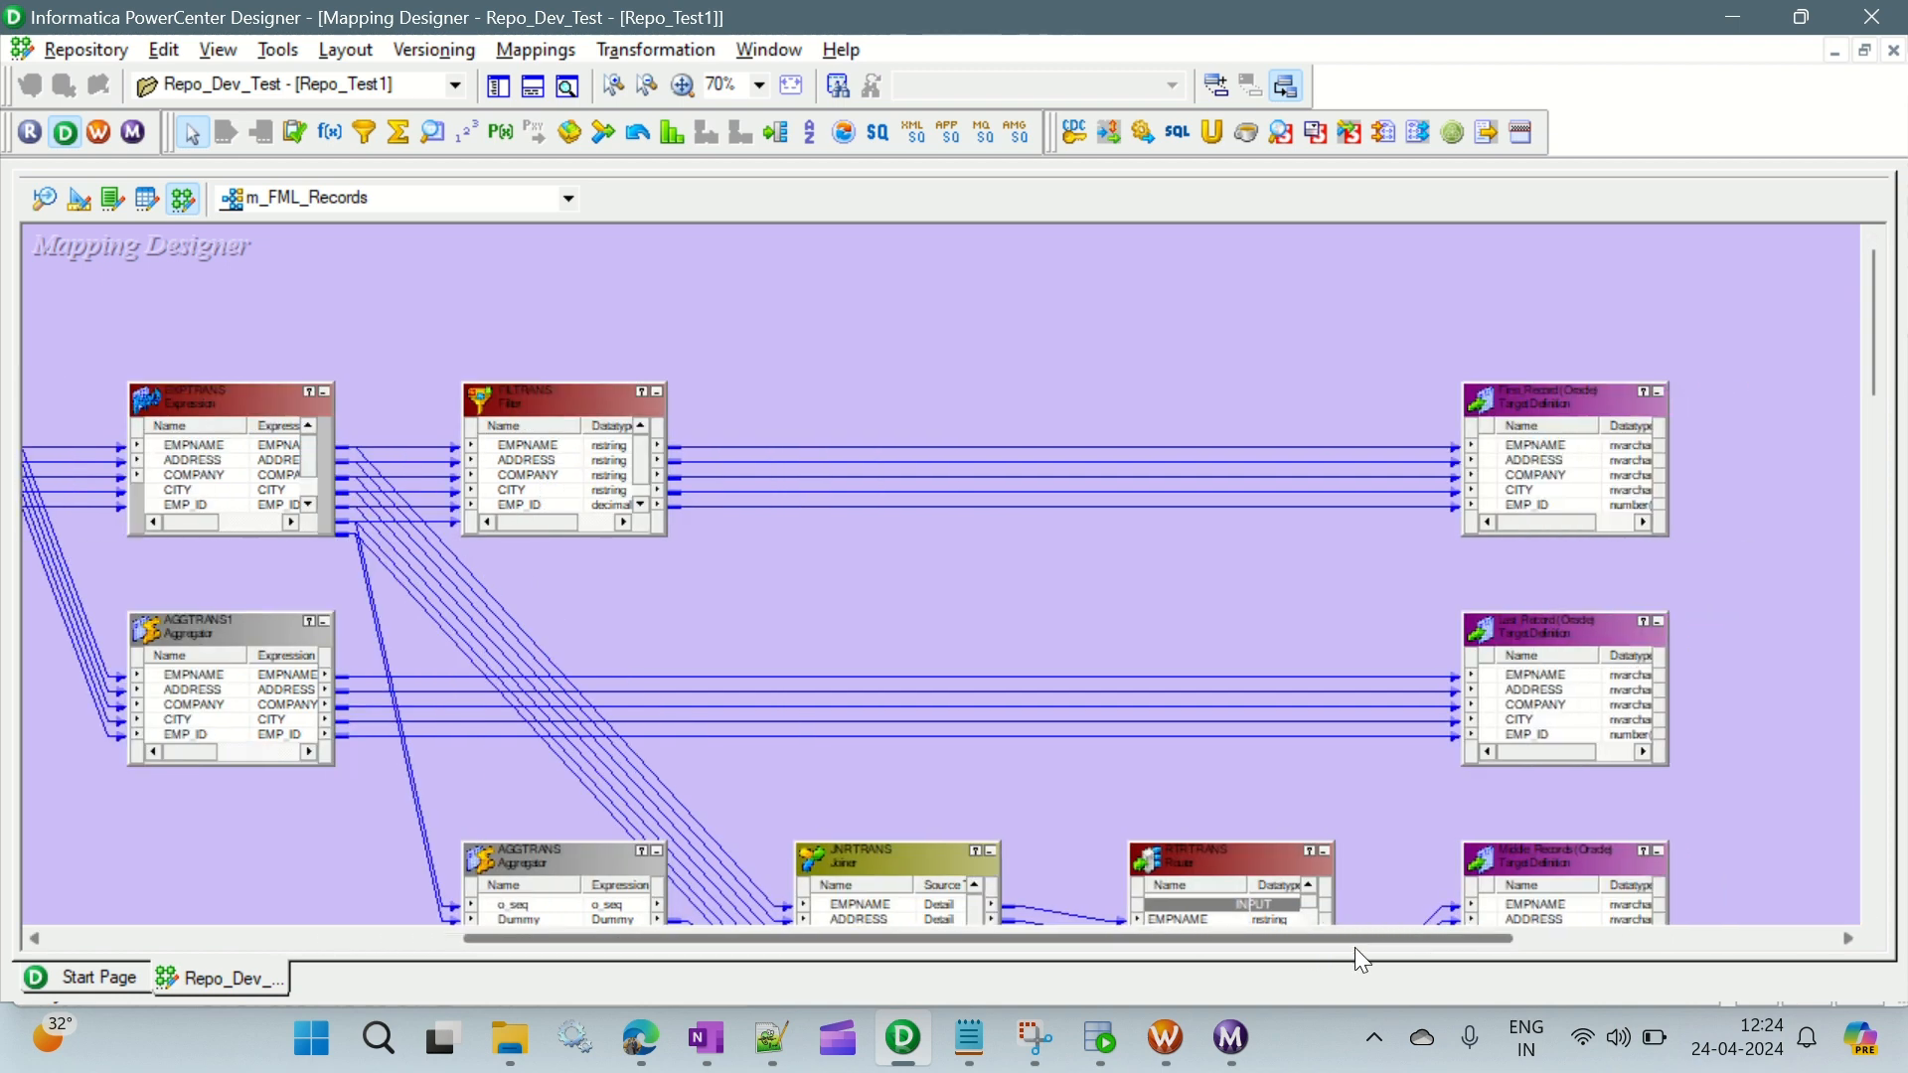
- Set the mapping zoom to 80% and review the filter, aggregator, joiner and router branches through to their targets
click(721, 89)
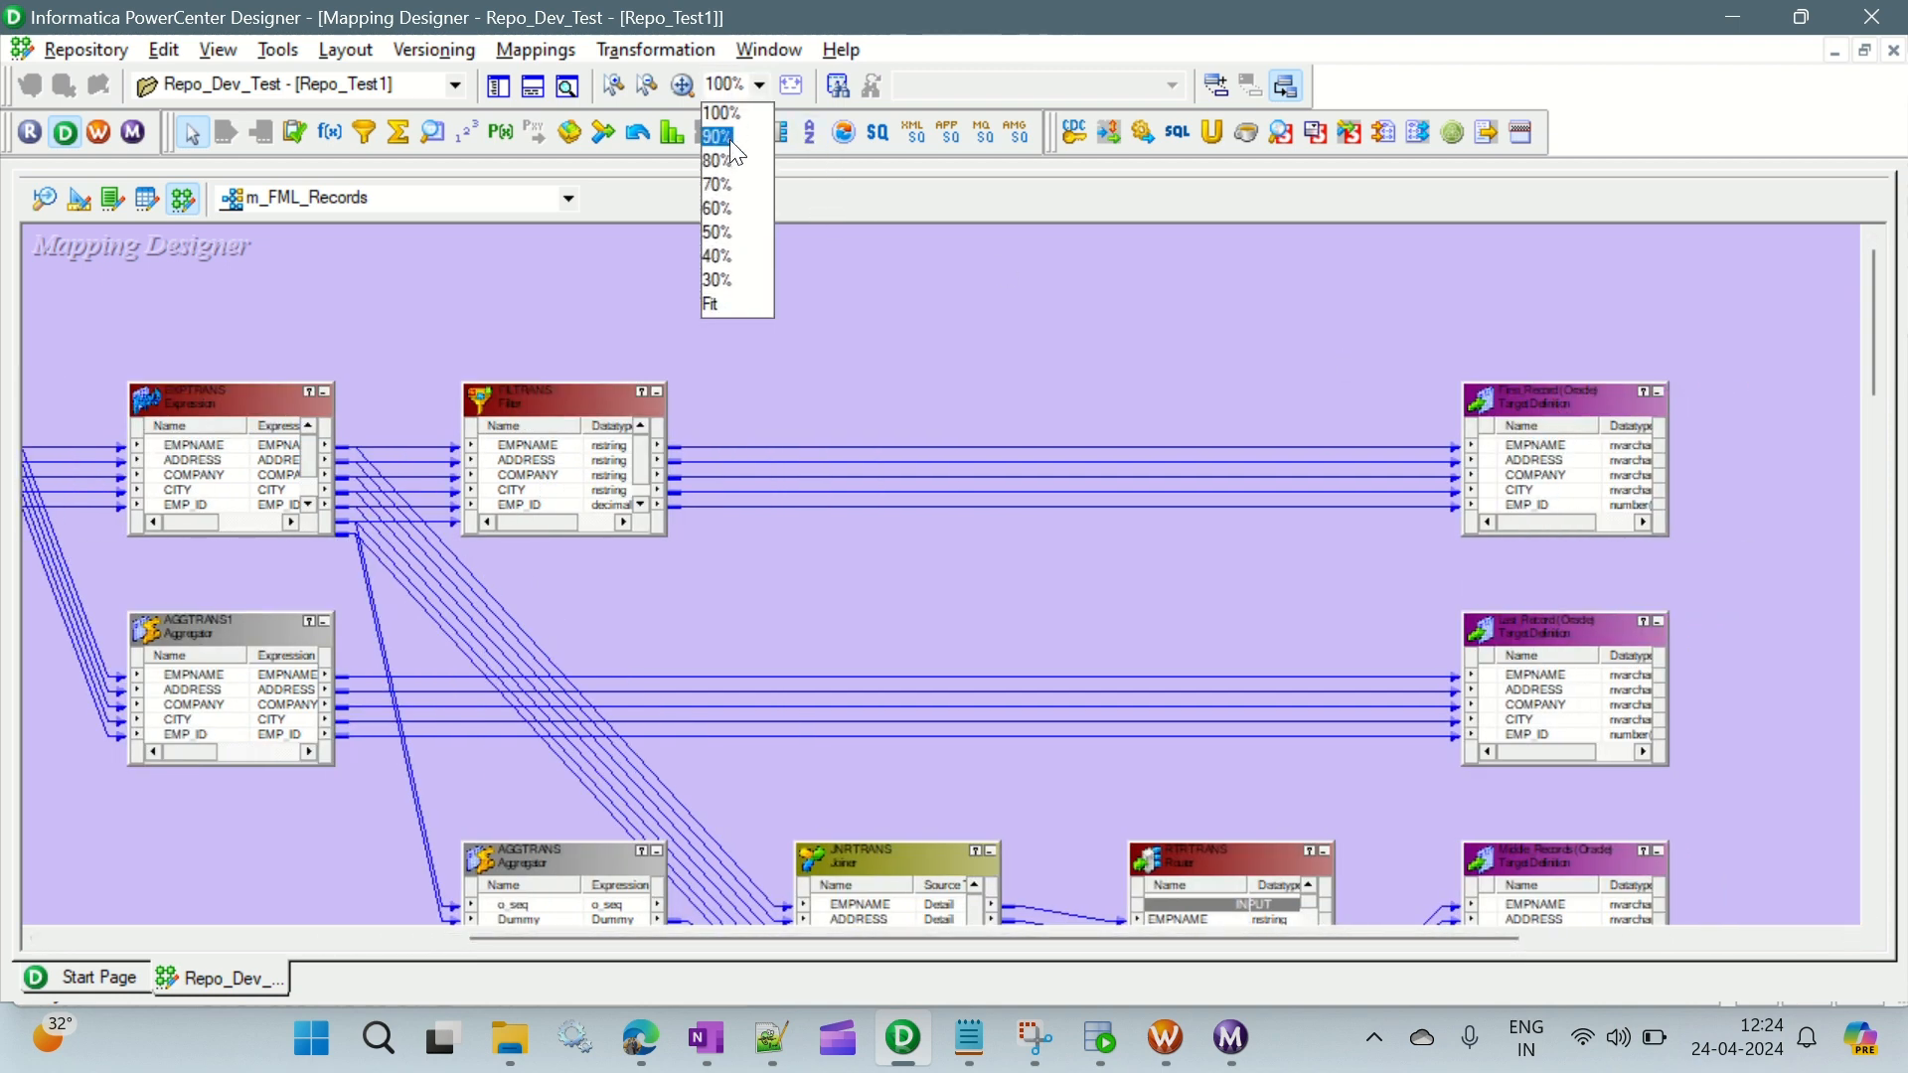
click(717, 160)
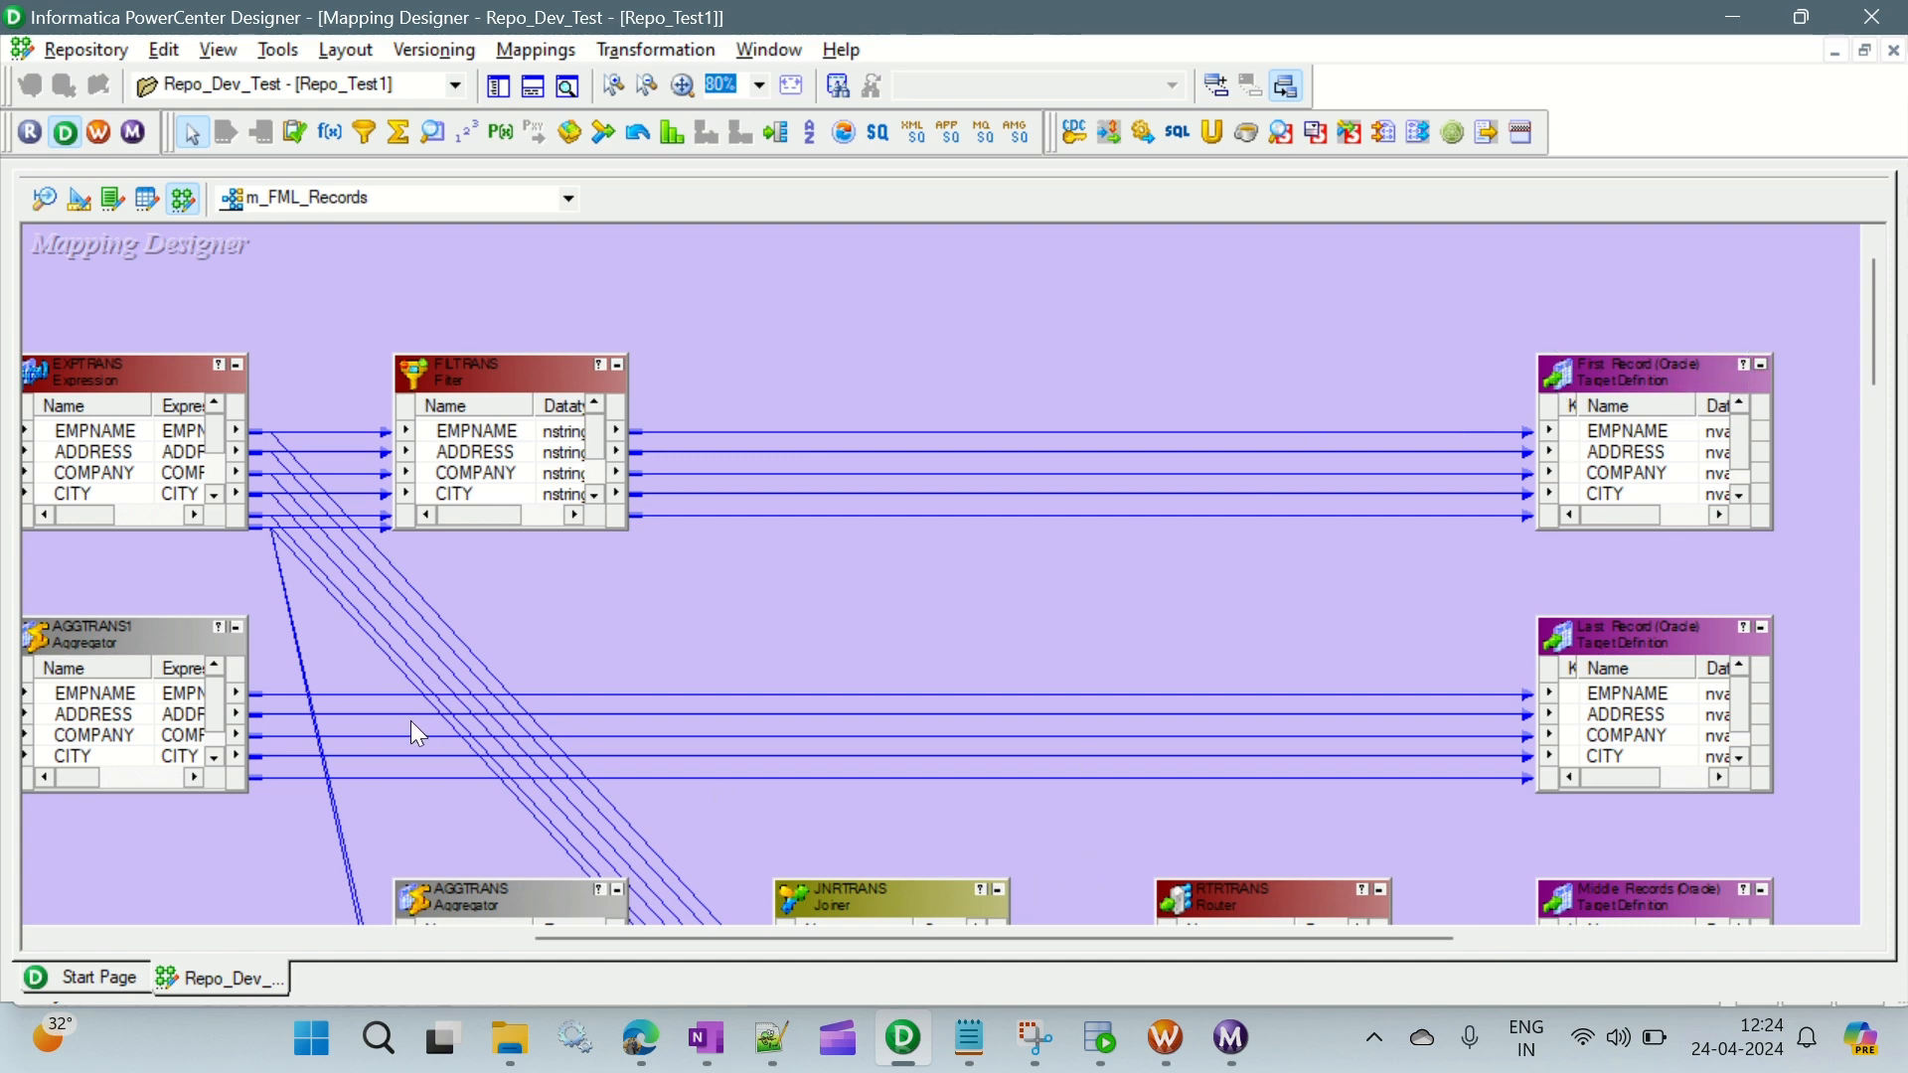
drag(575, 945, 434, 945)
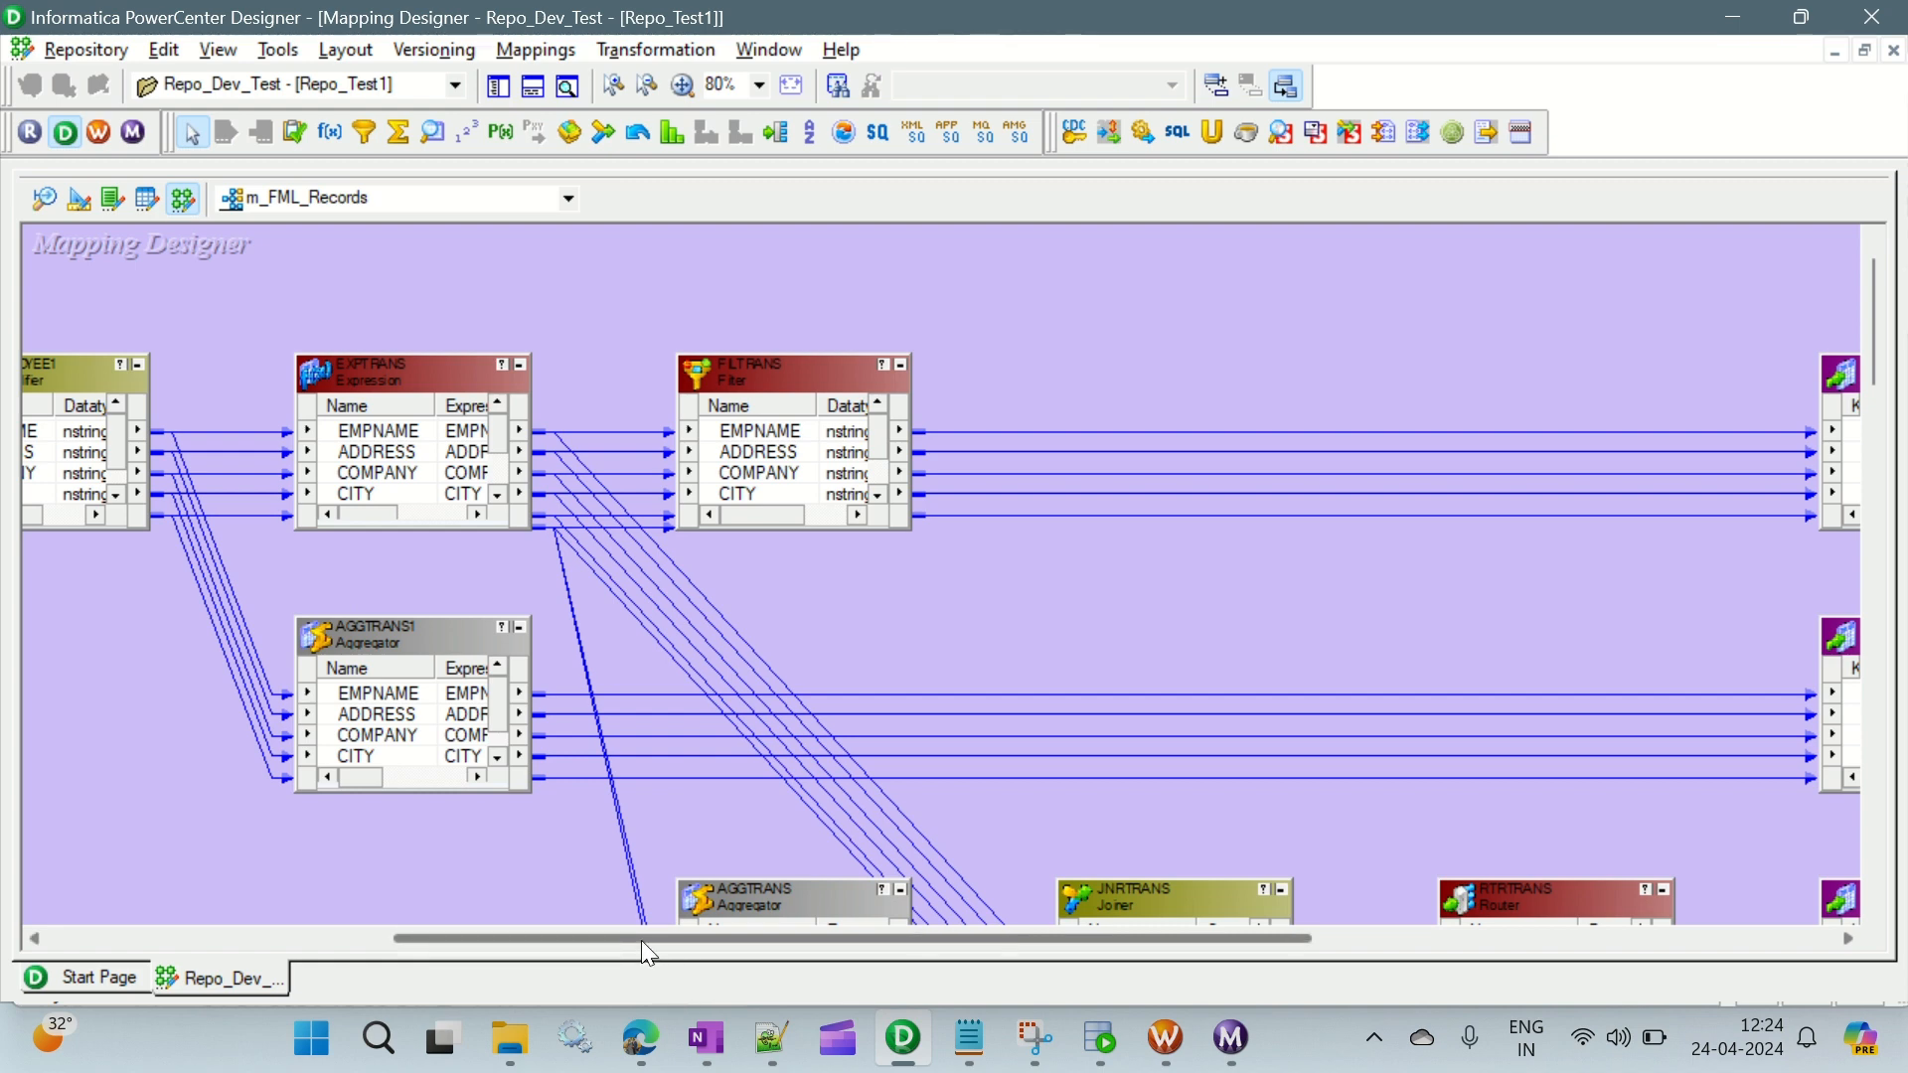
drag(641, 940, 946, 944)
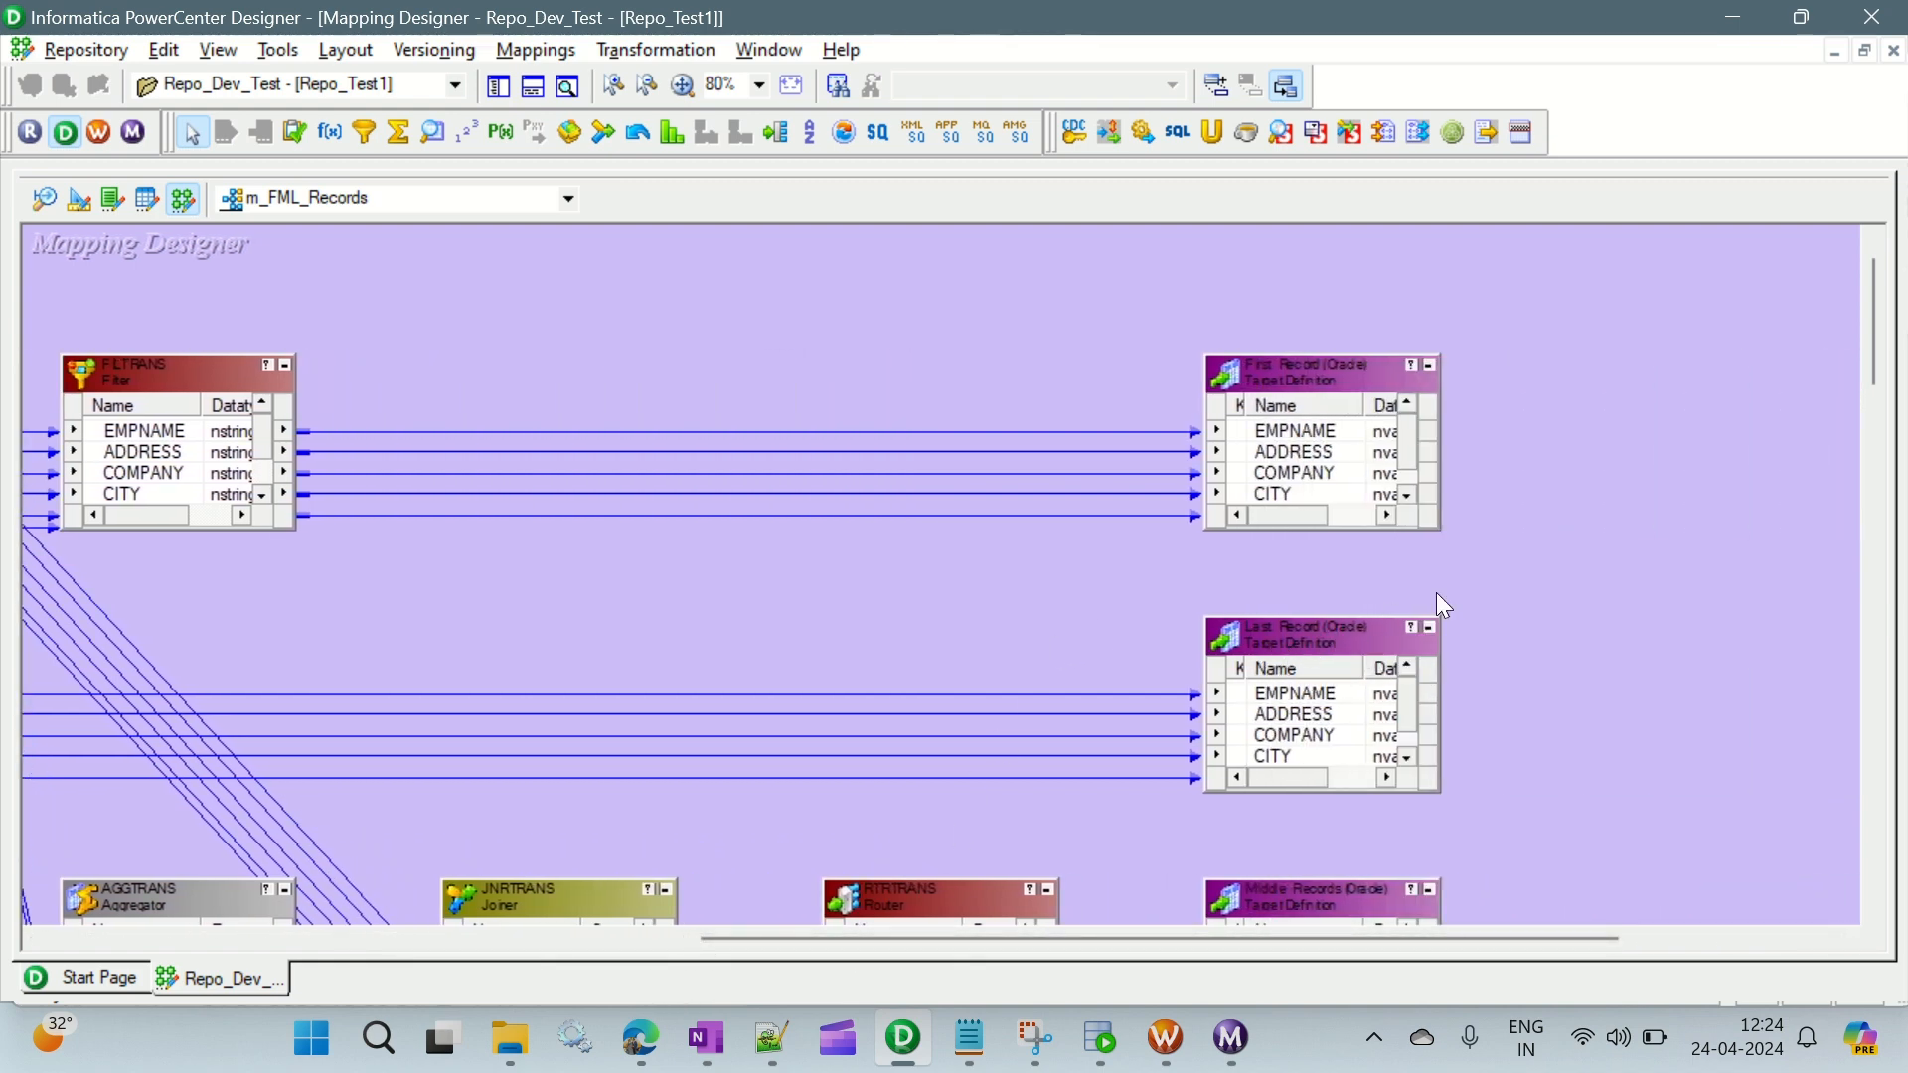
scroll(1596, 477, down, 2)
drag(1118, 942, 637, 944)
scroll(502, 680, up, 1)
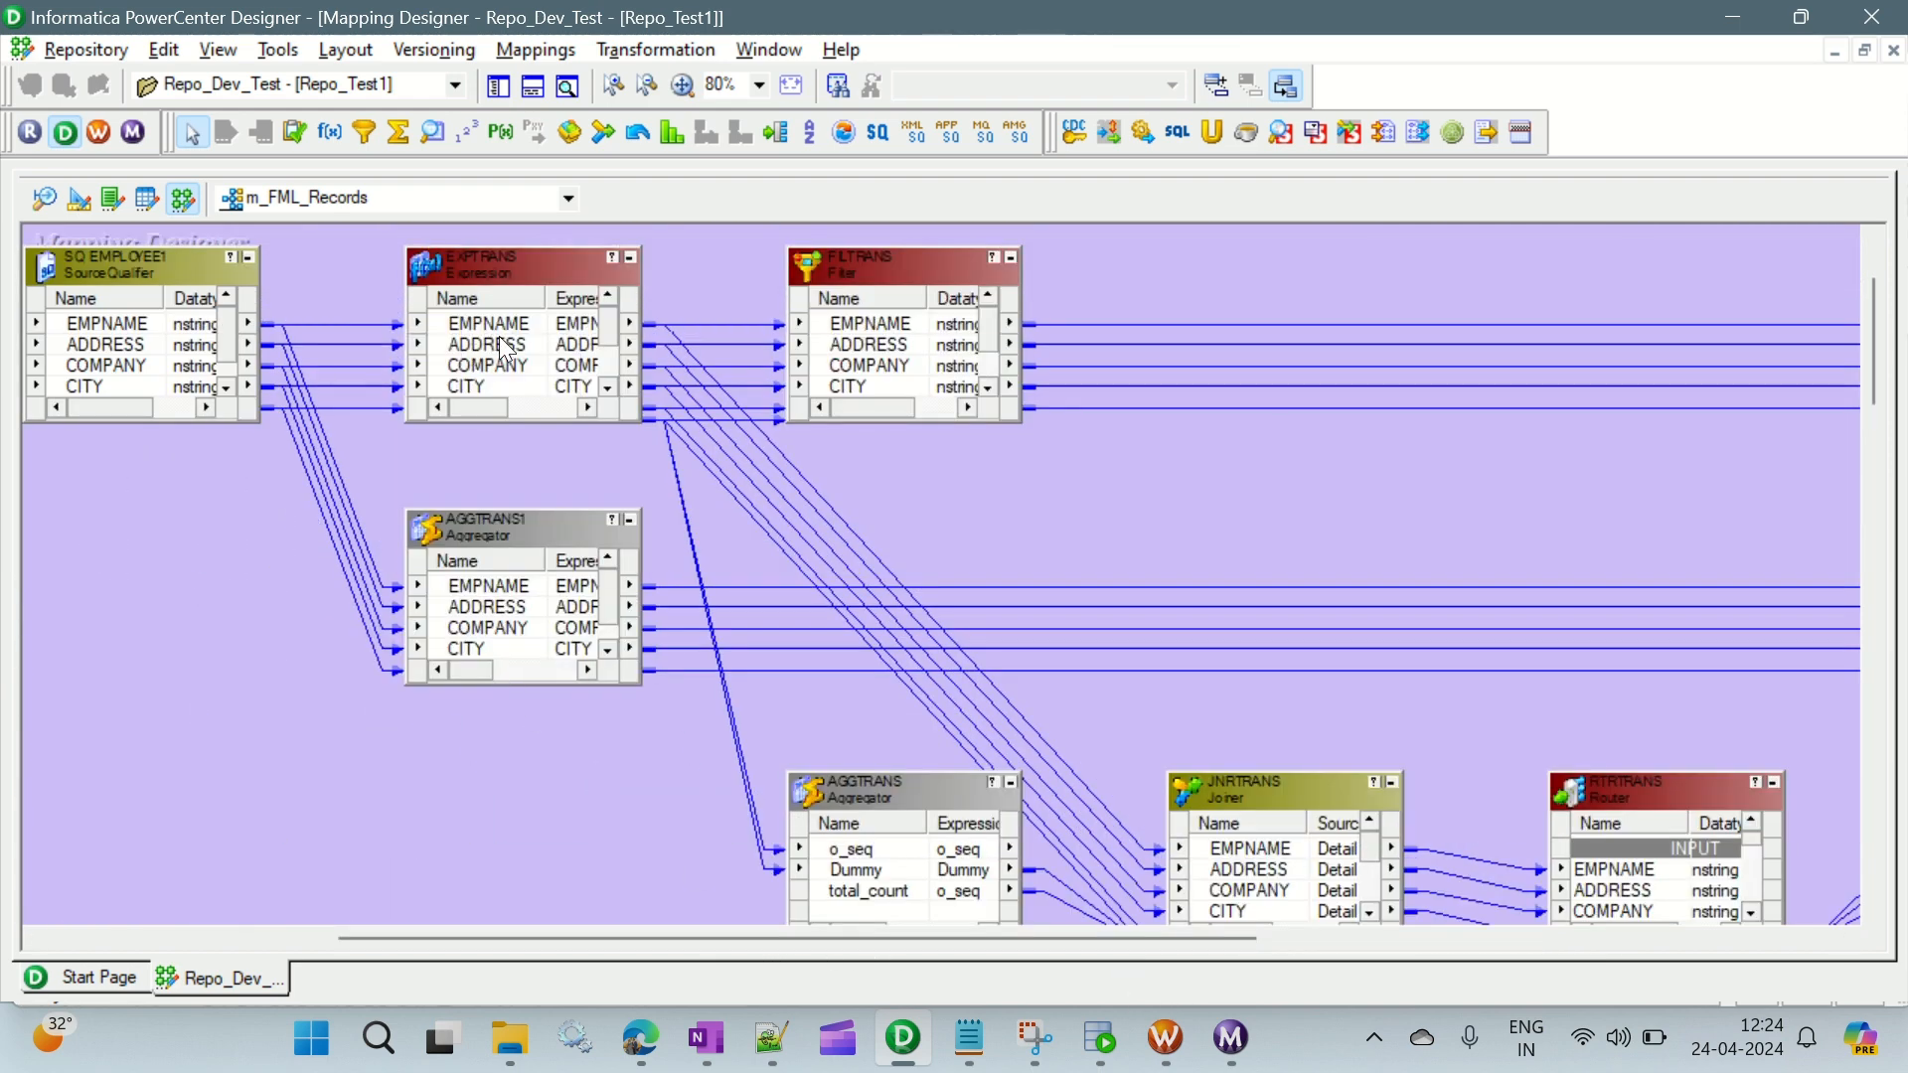
- Examine the Dummy port in EXPTRANS and the Dummy and total_count ports in the AGGTRANS aggregator
click(502, 328)
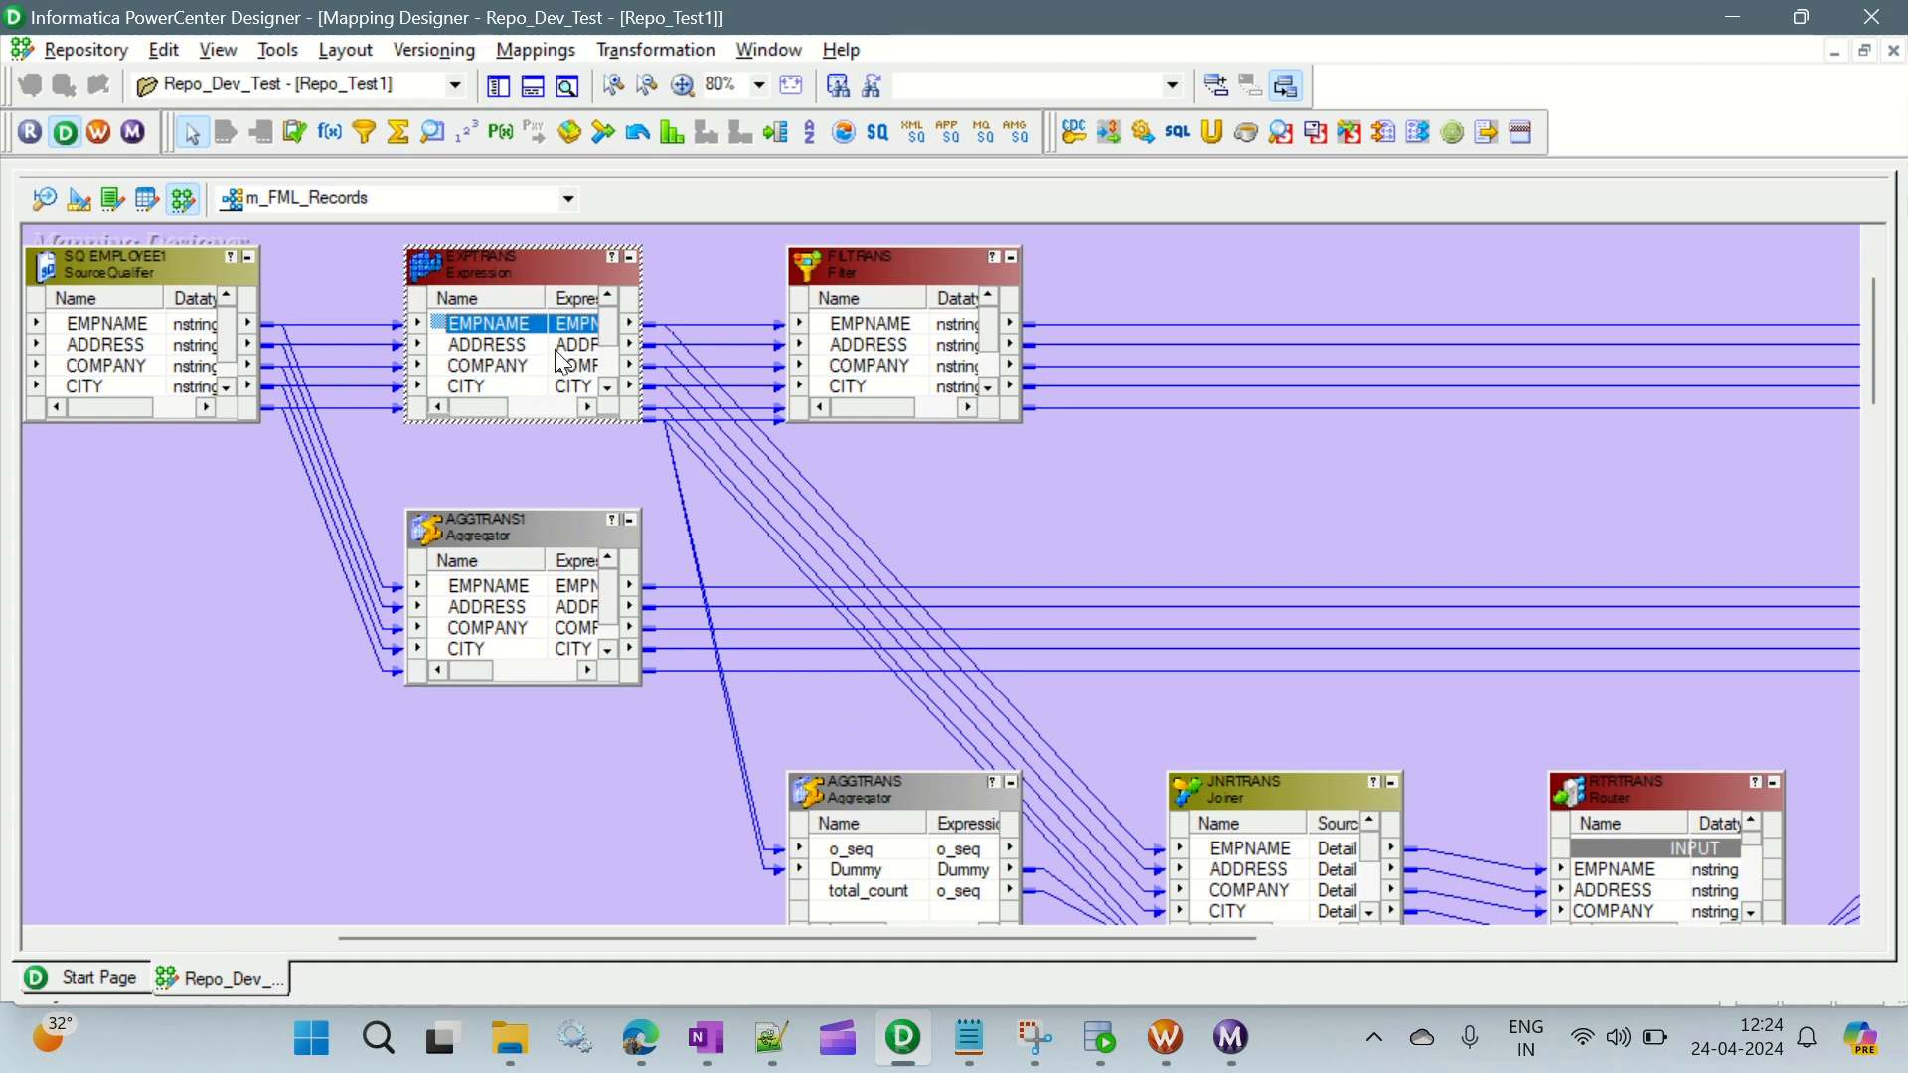
scroll(563, 363, down, 1)
click(480, 385)
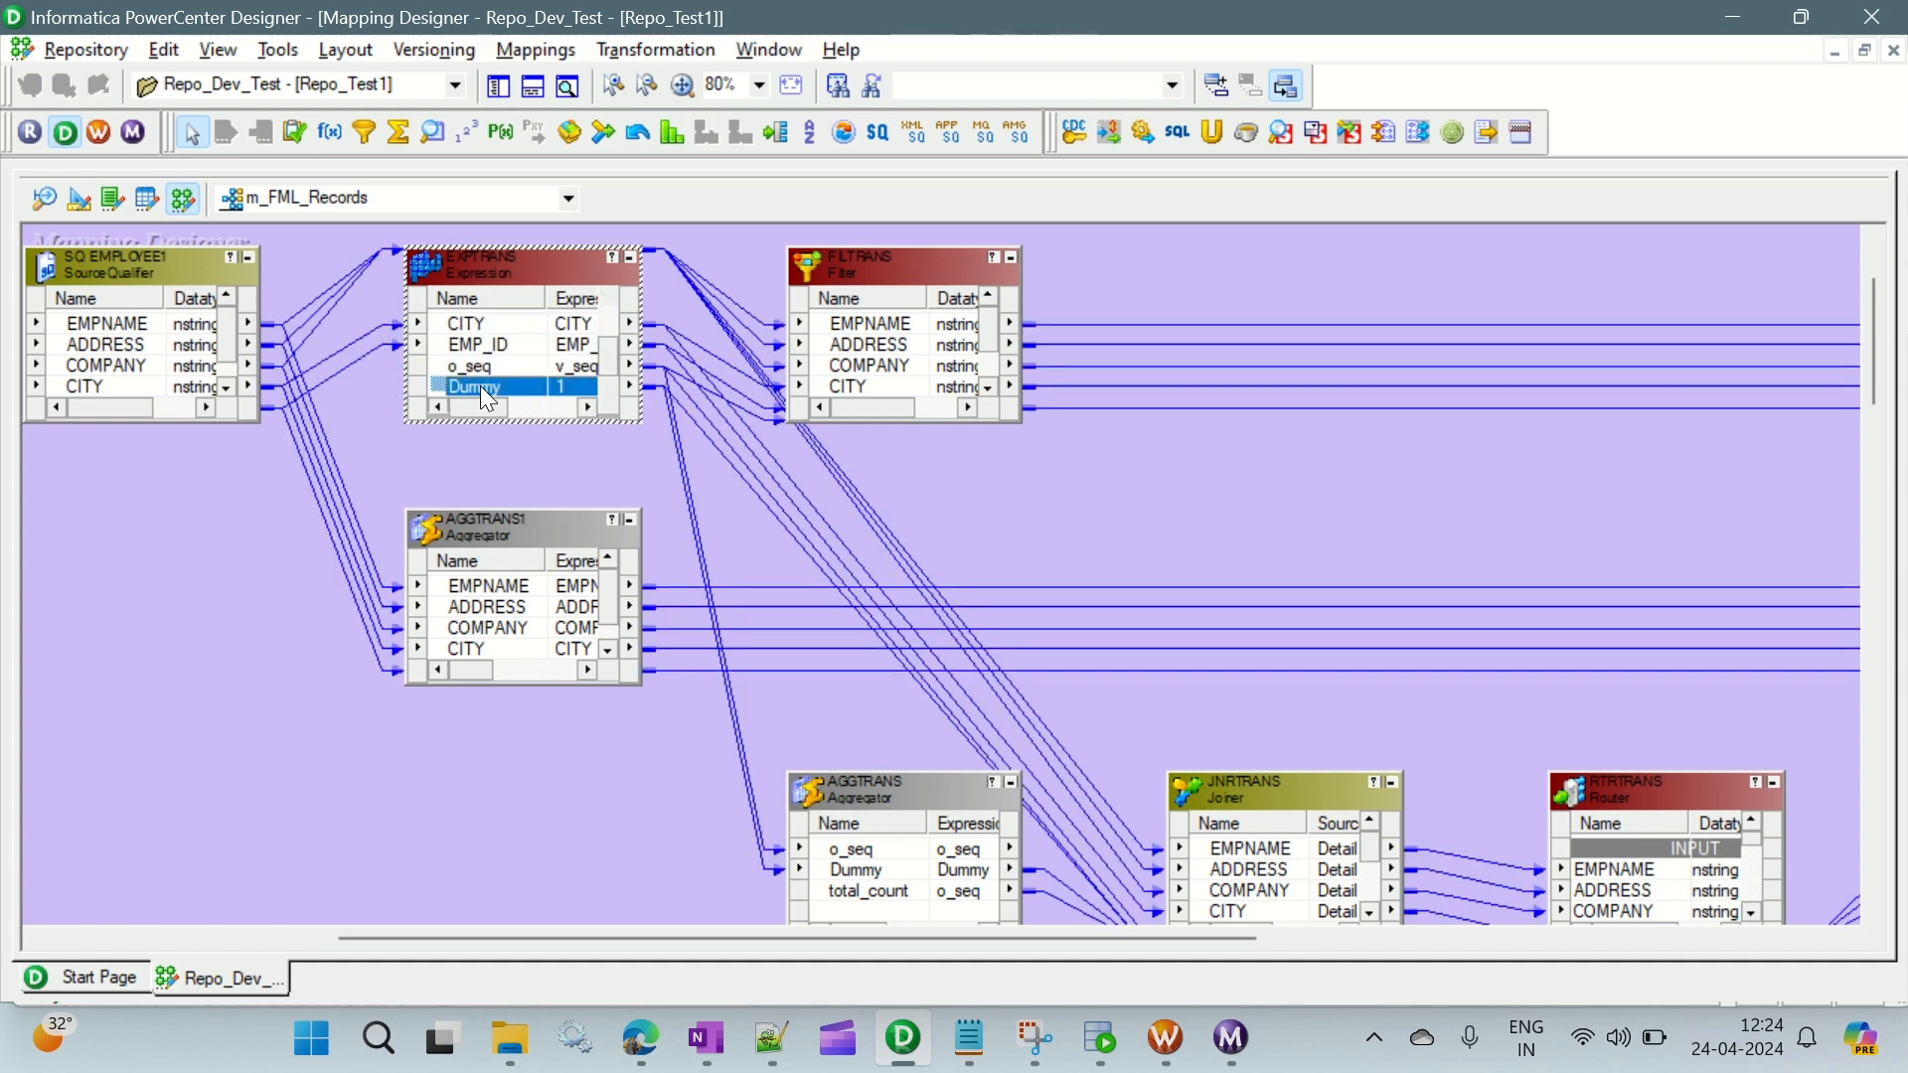
click(847, 859)
click(848, 864)
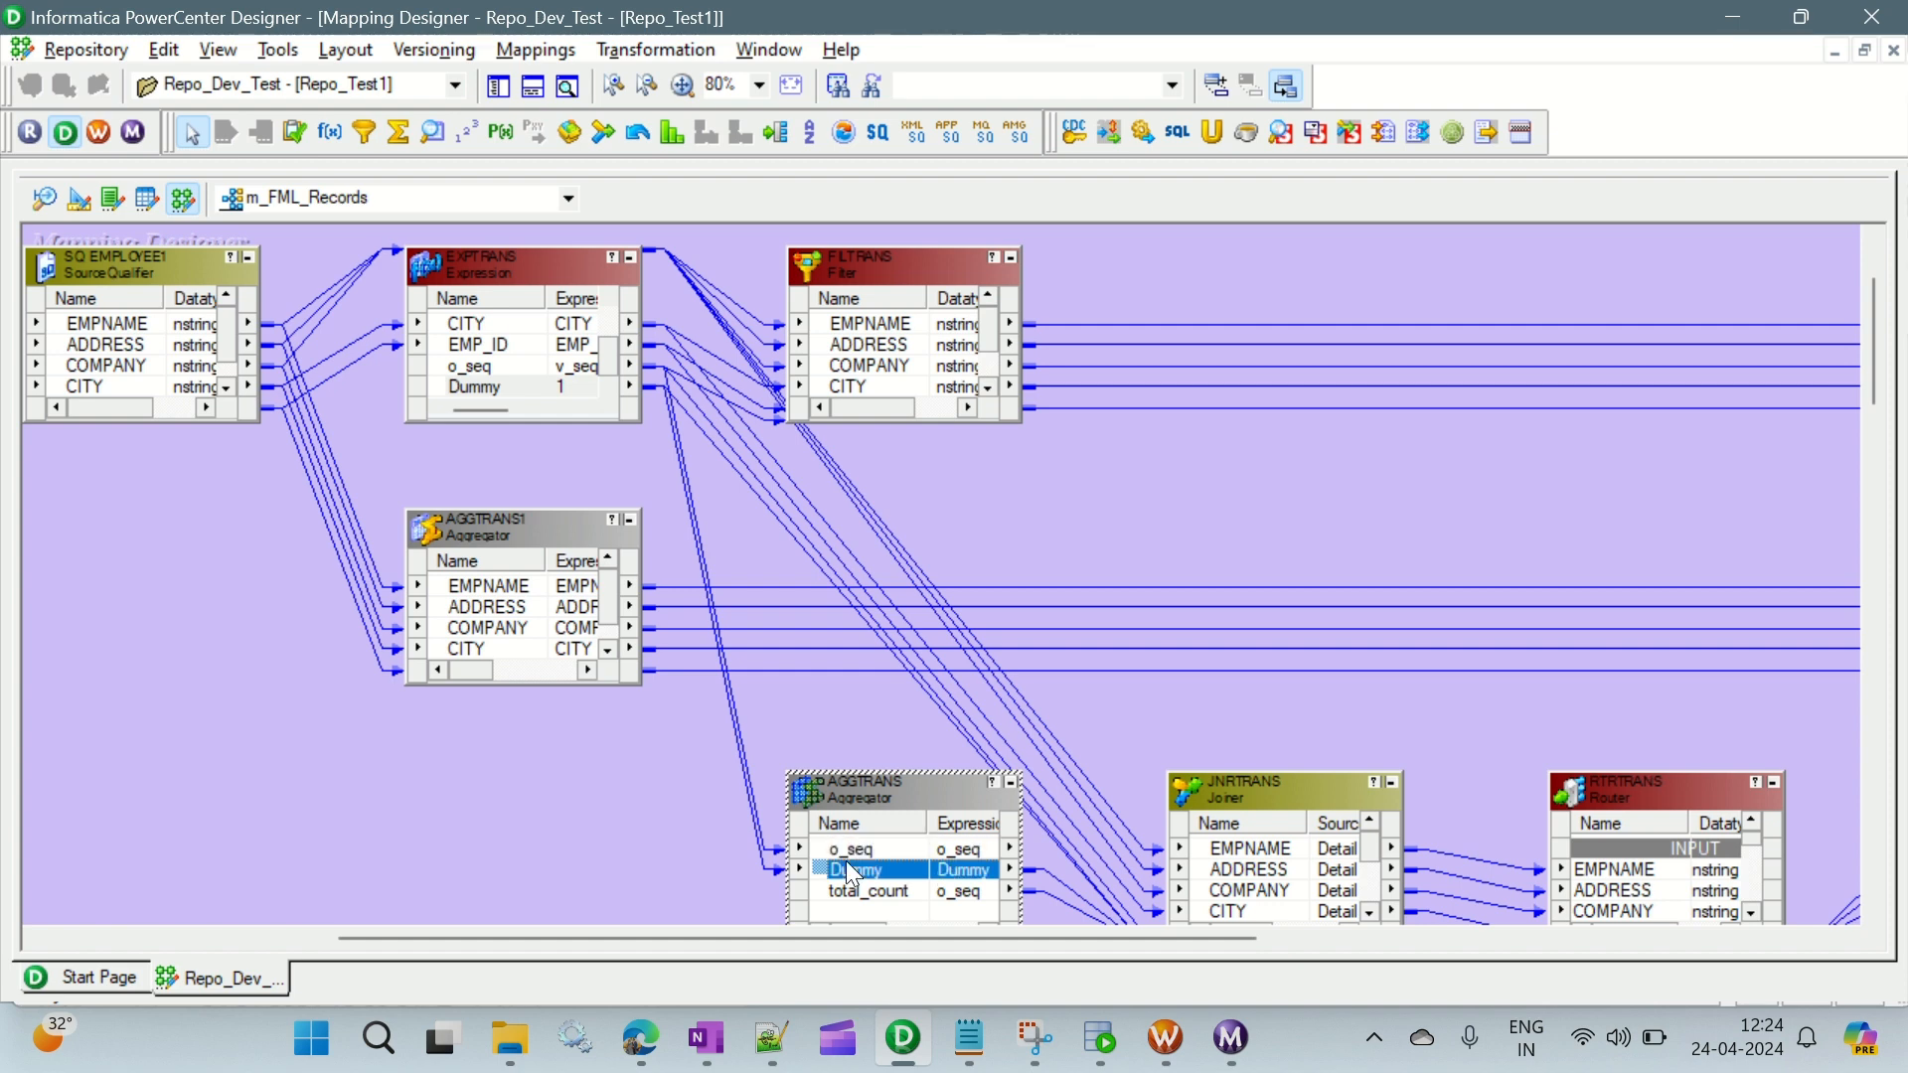
click(507, 368)
click(495, 385)
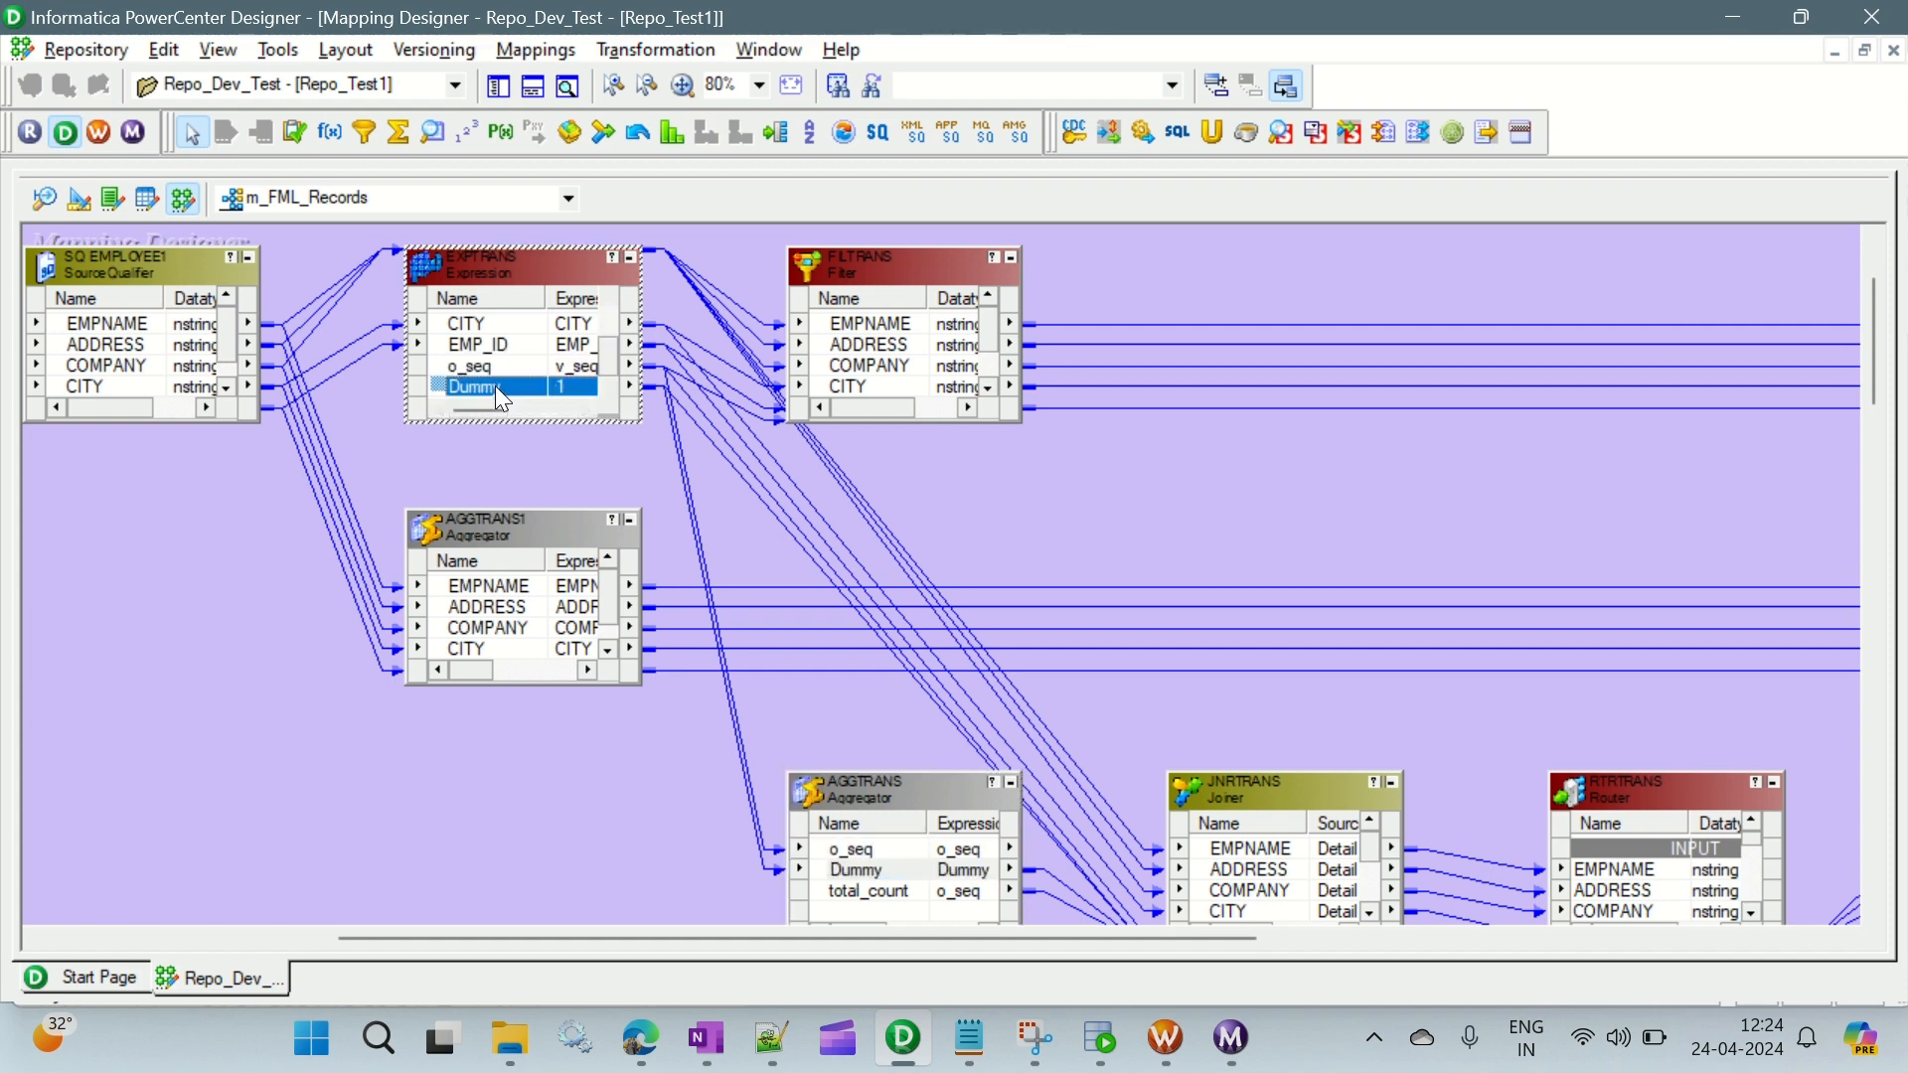
click(873, 891)
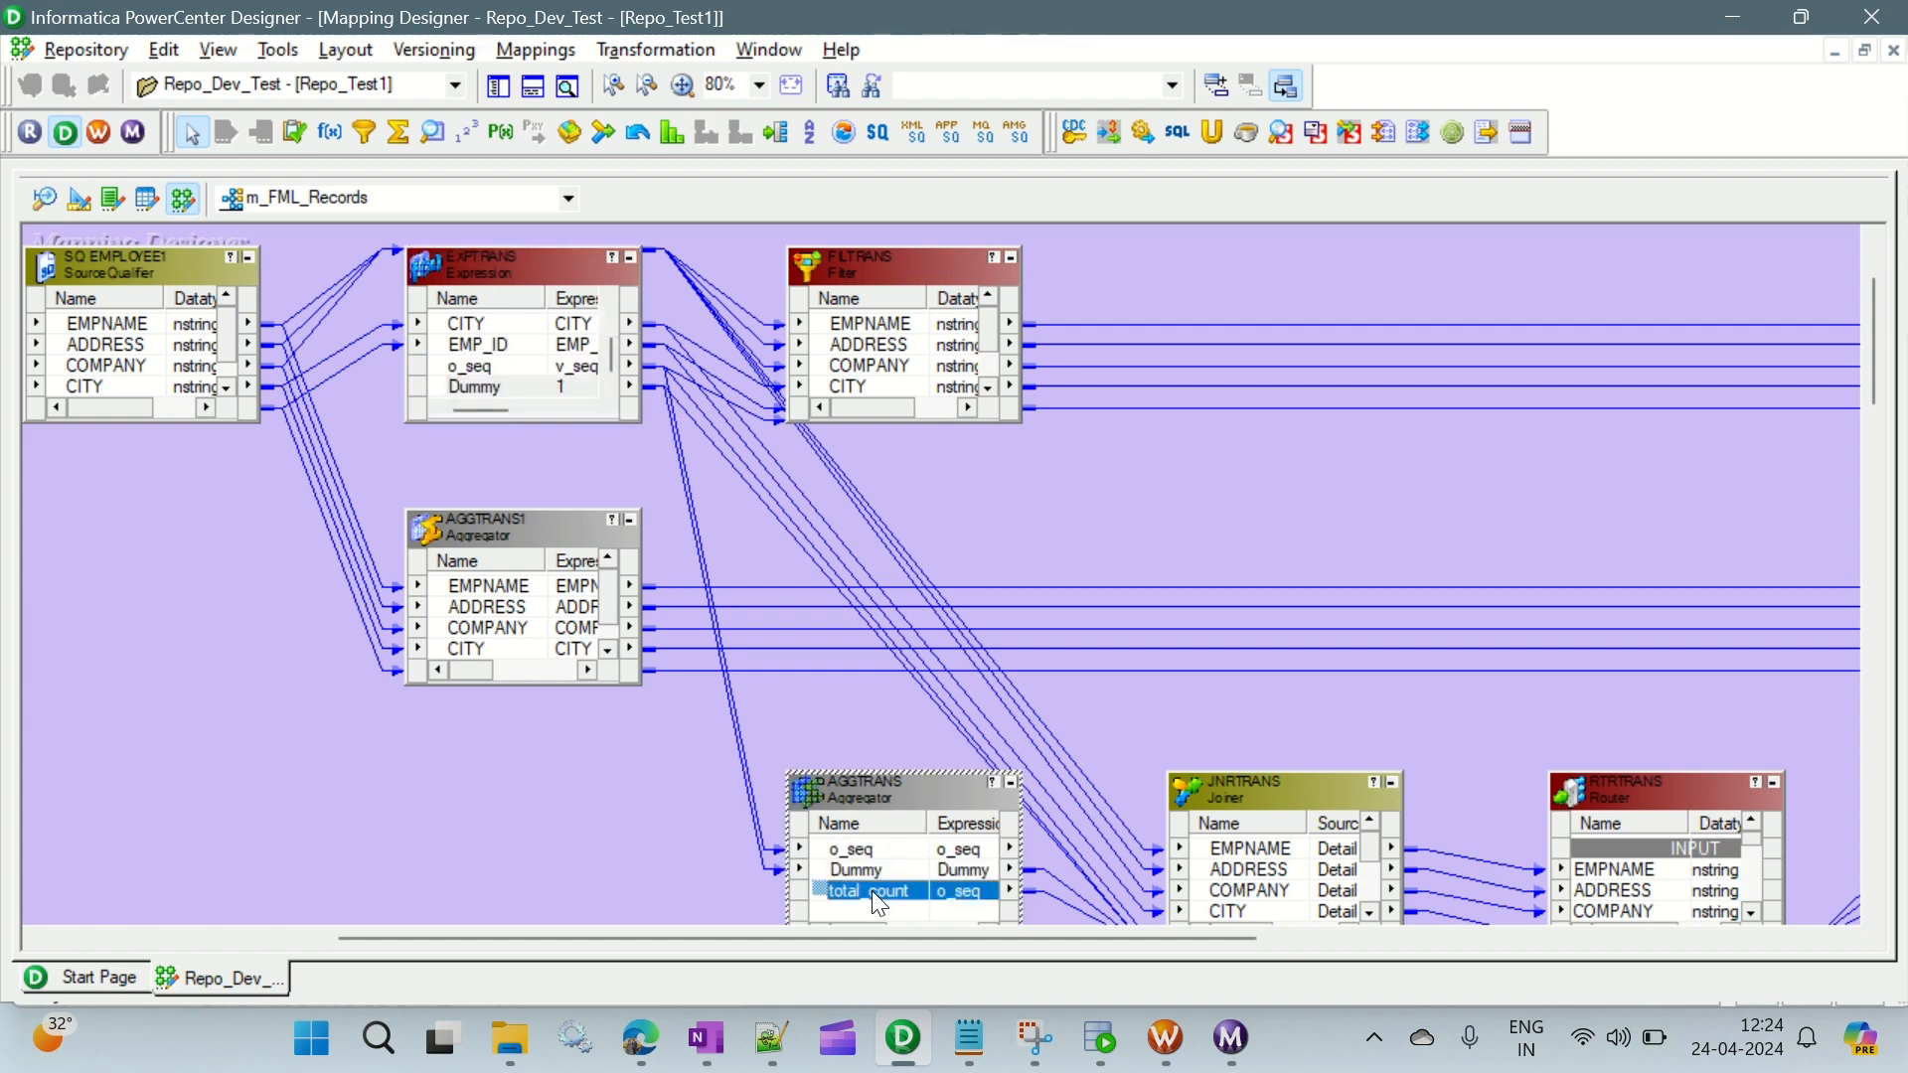
- Trace the flow from the AGGTRANS aggregator's Dummy port through JNRTRANS and RTRTRANS to the Middle_Records target
drag(790, 938, 917, 938)
scroll(875, 715, down, 3)
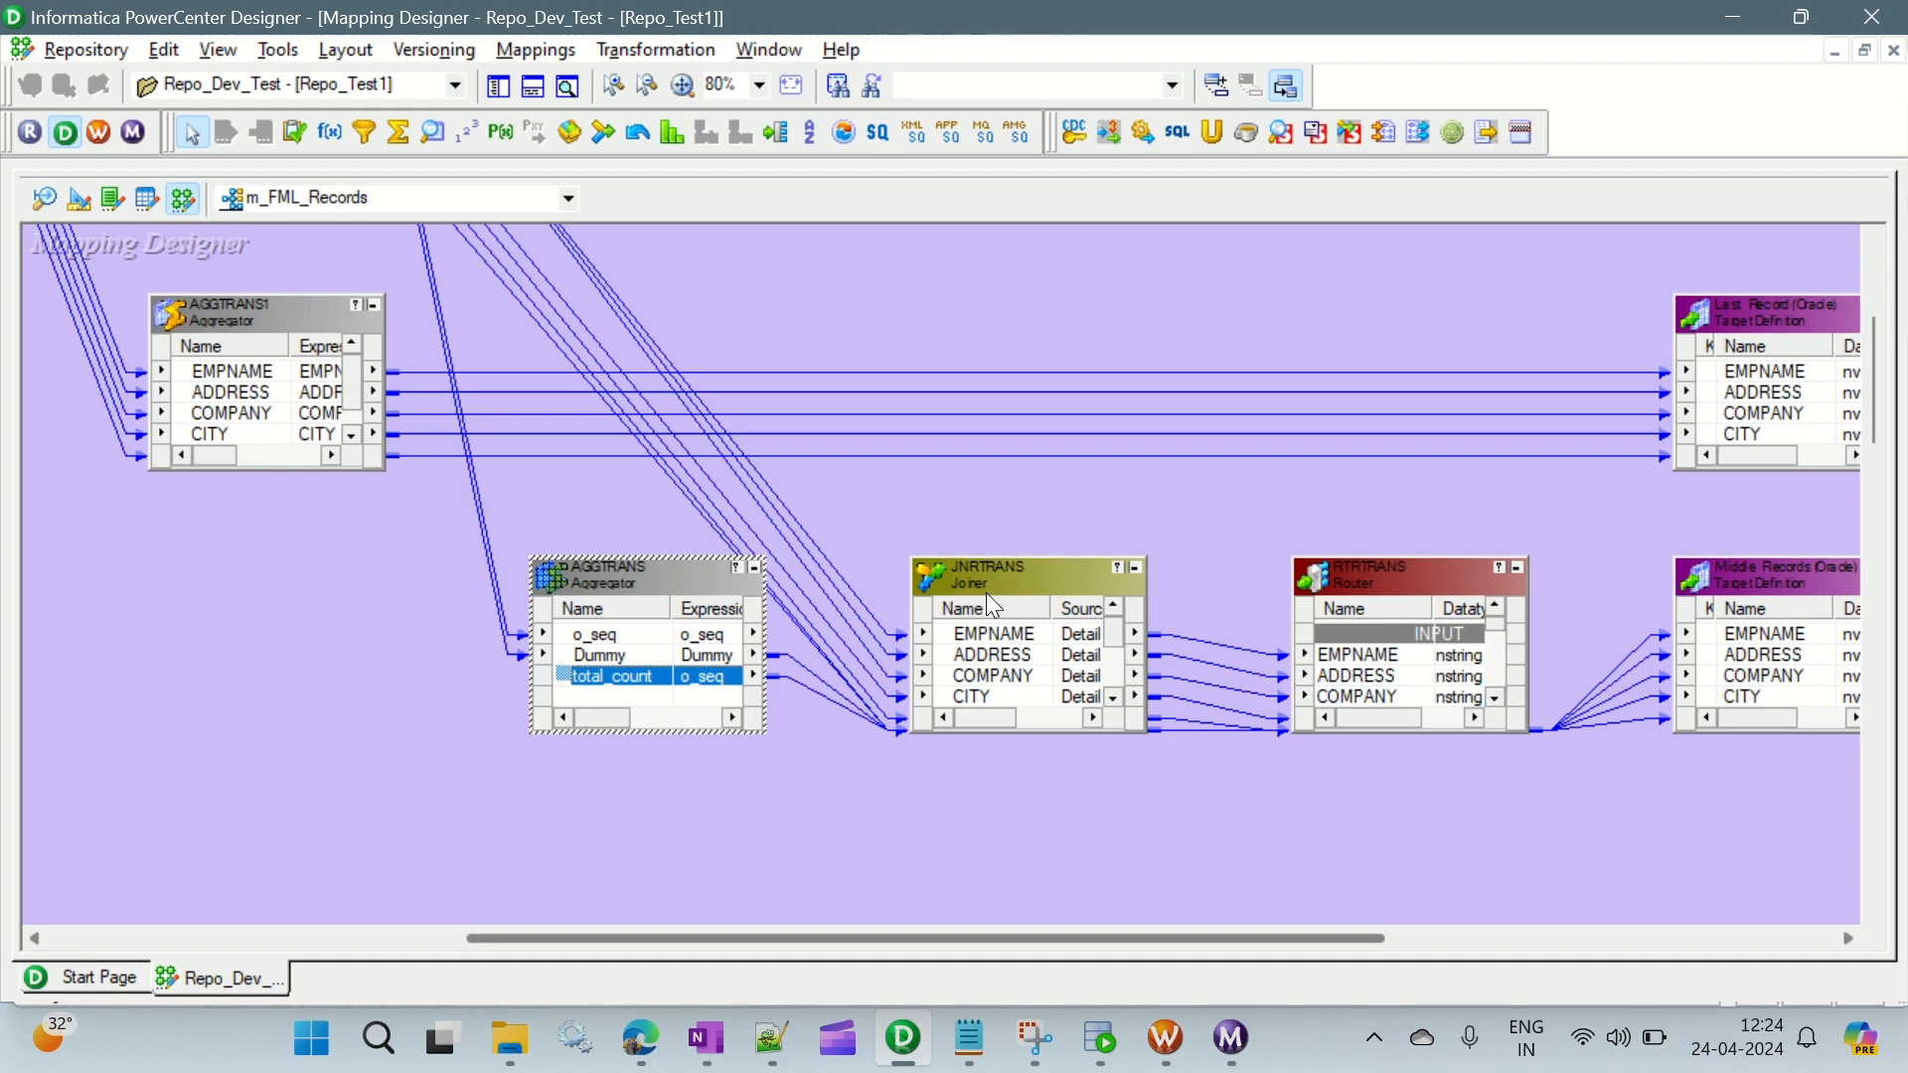
click(597, 660)
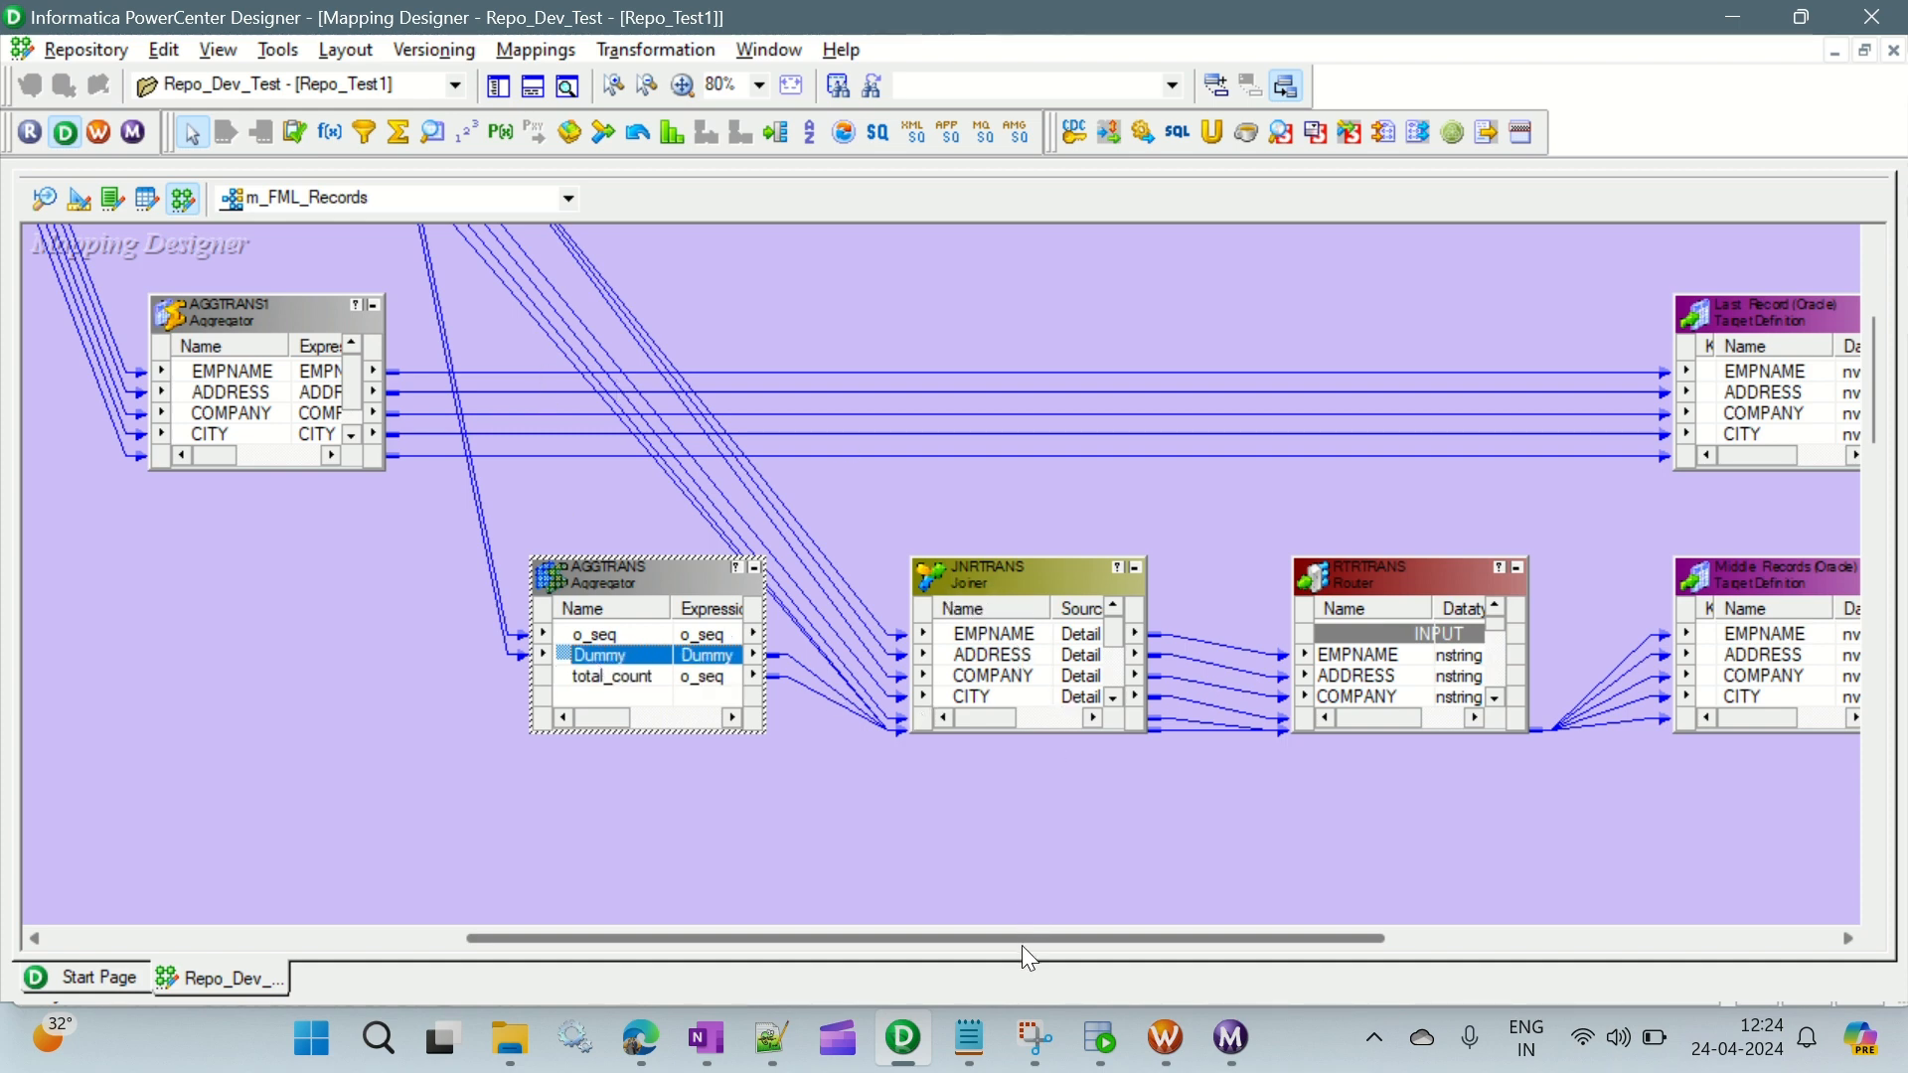
drag(1021, 945, 1195, 951)
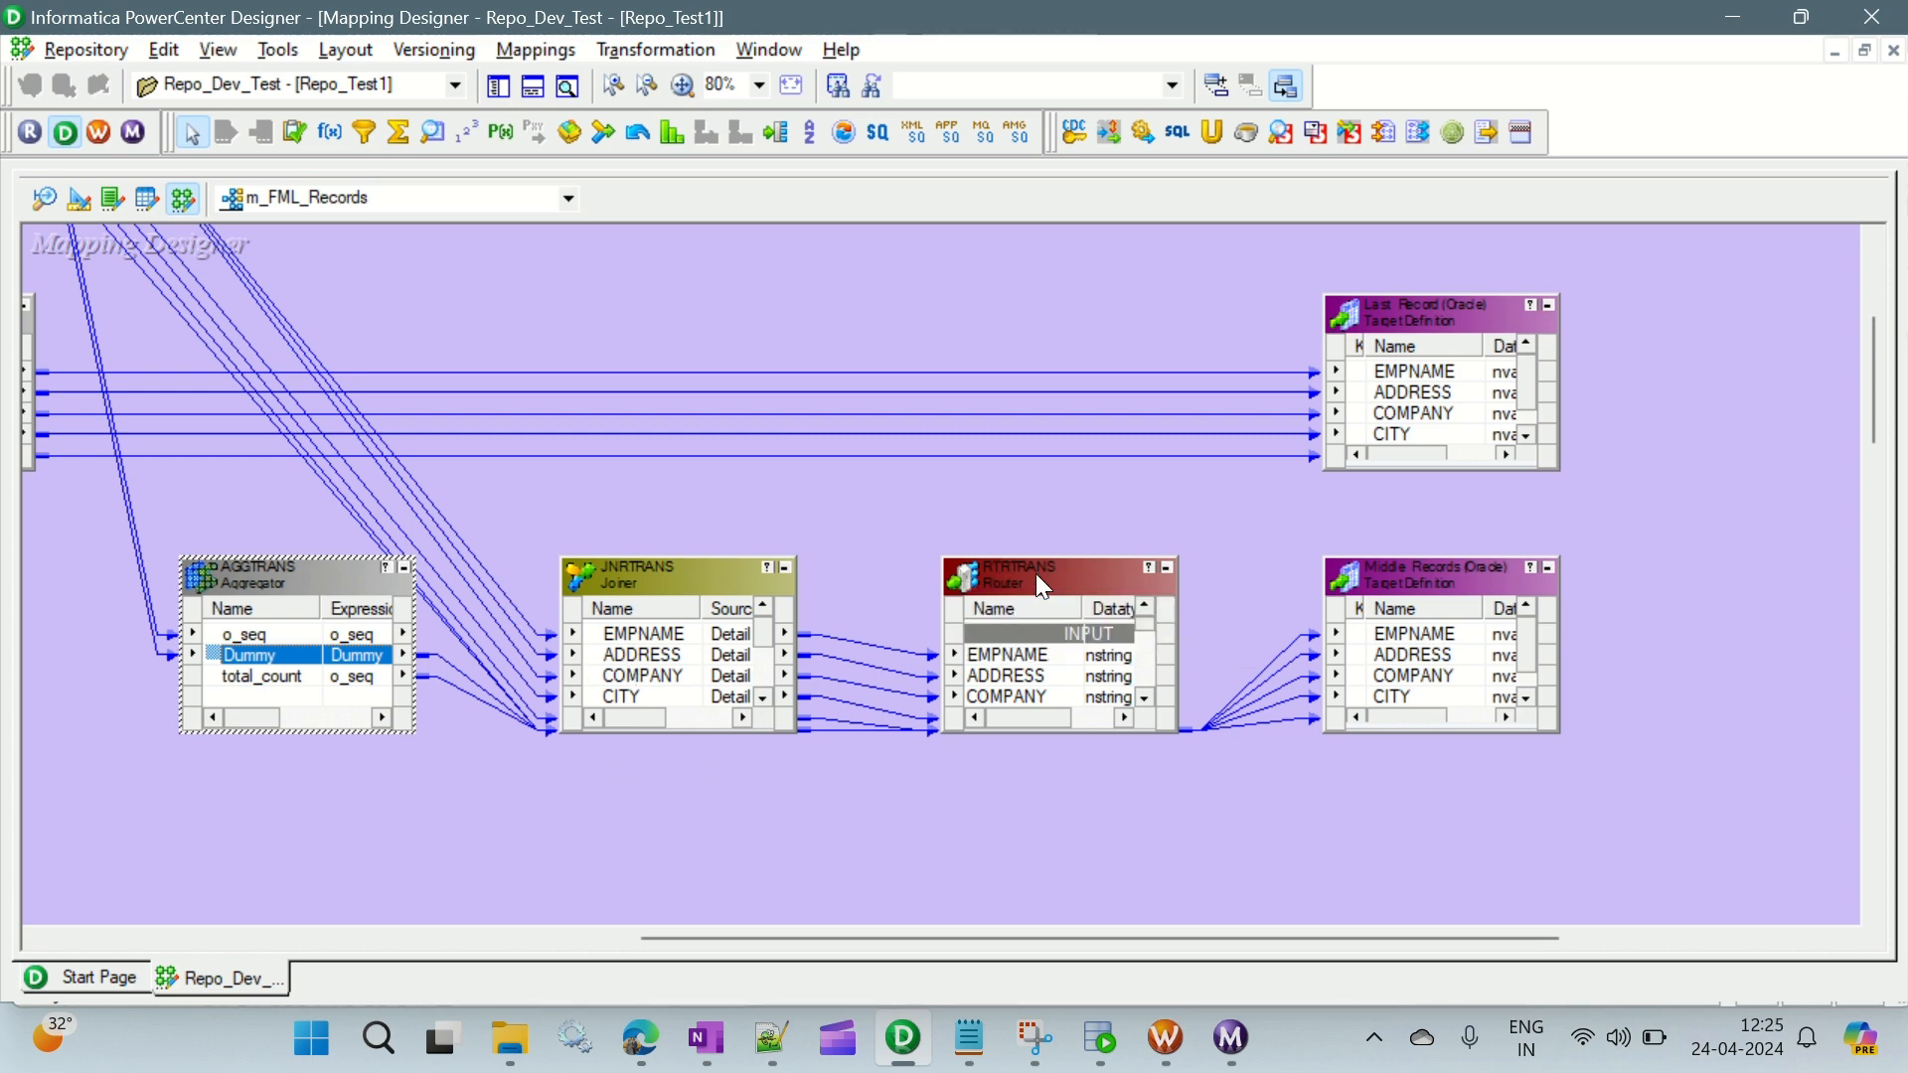
drag(932, 938, 1126, 944)
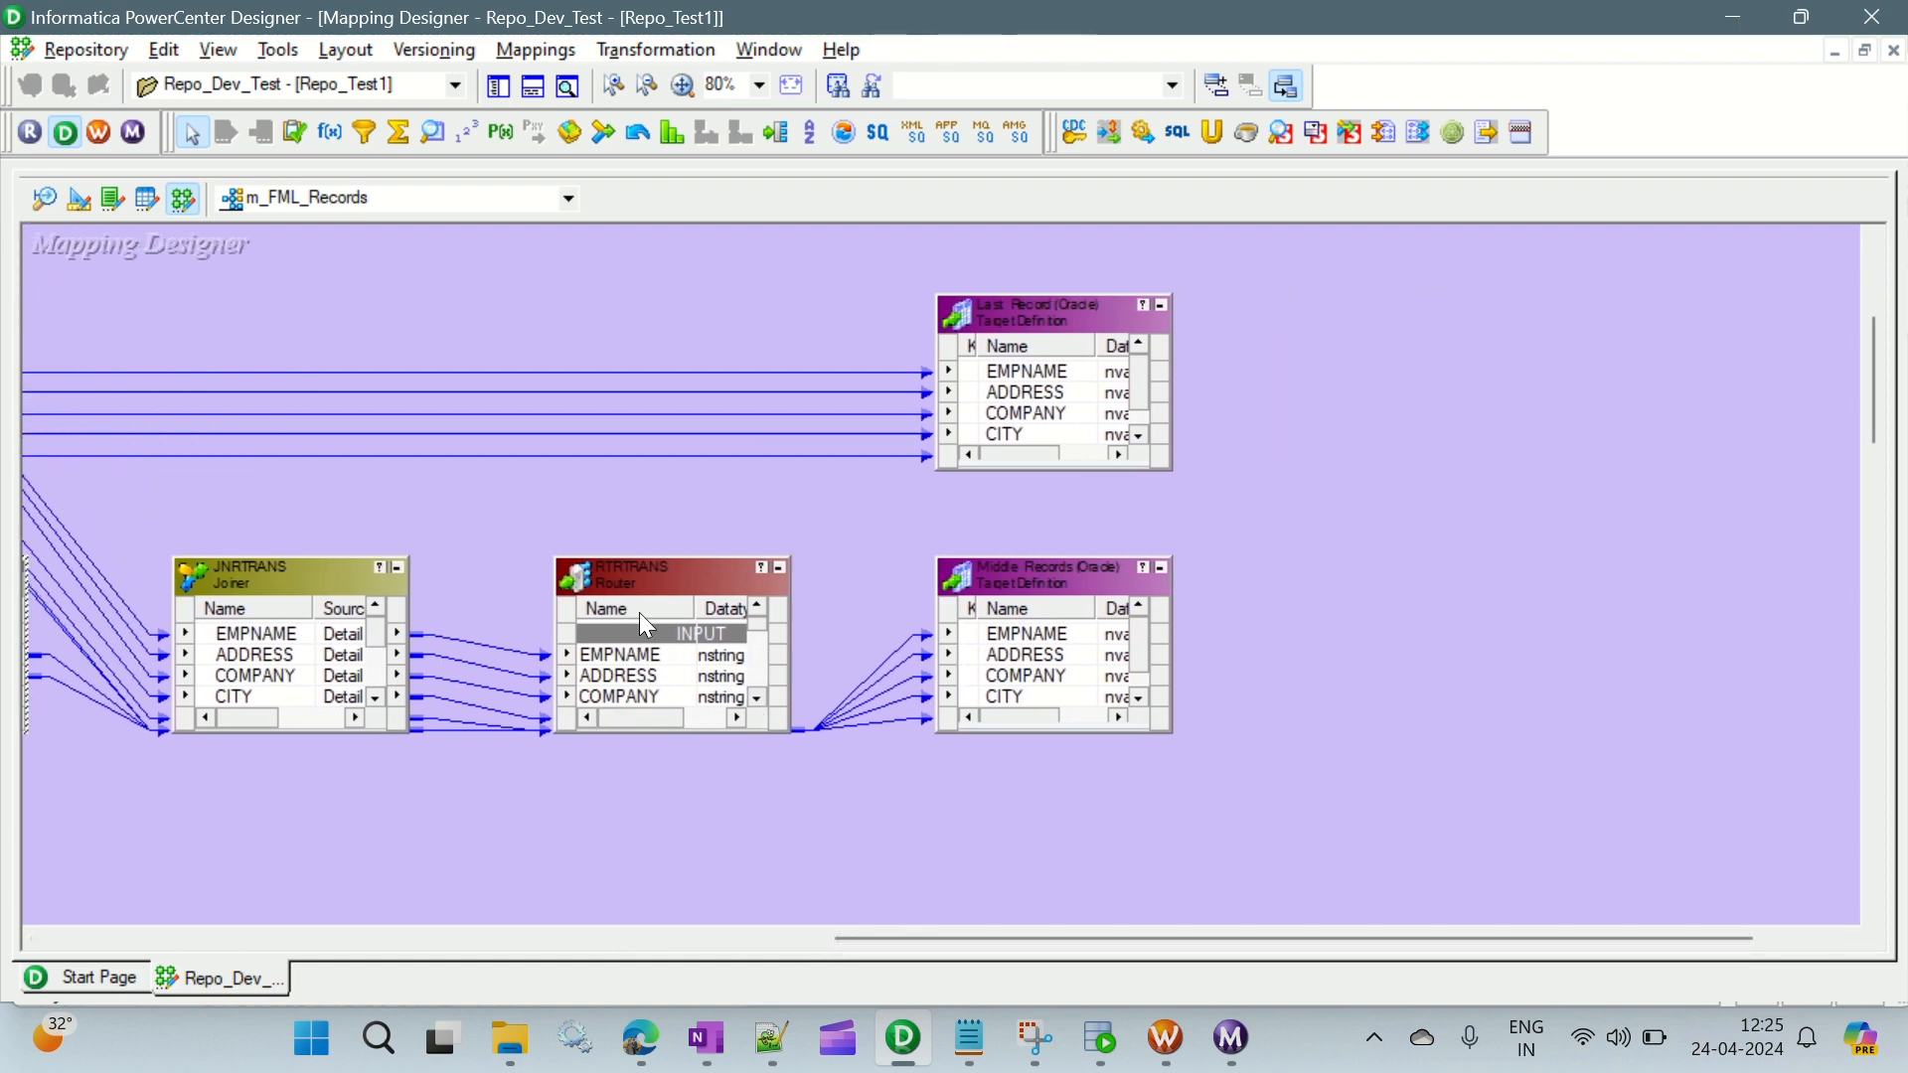
- Examine the groups and their filter conditions in the RTRTRANS router, including the default group
double_click(656, 576)
click(840, 193)
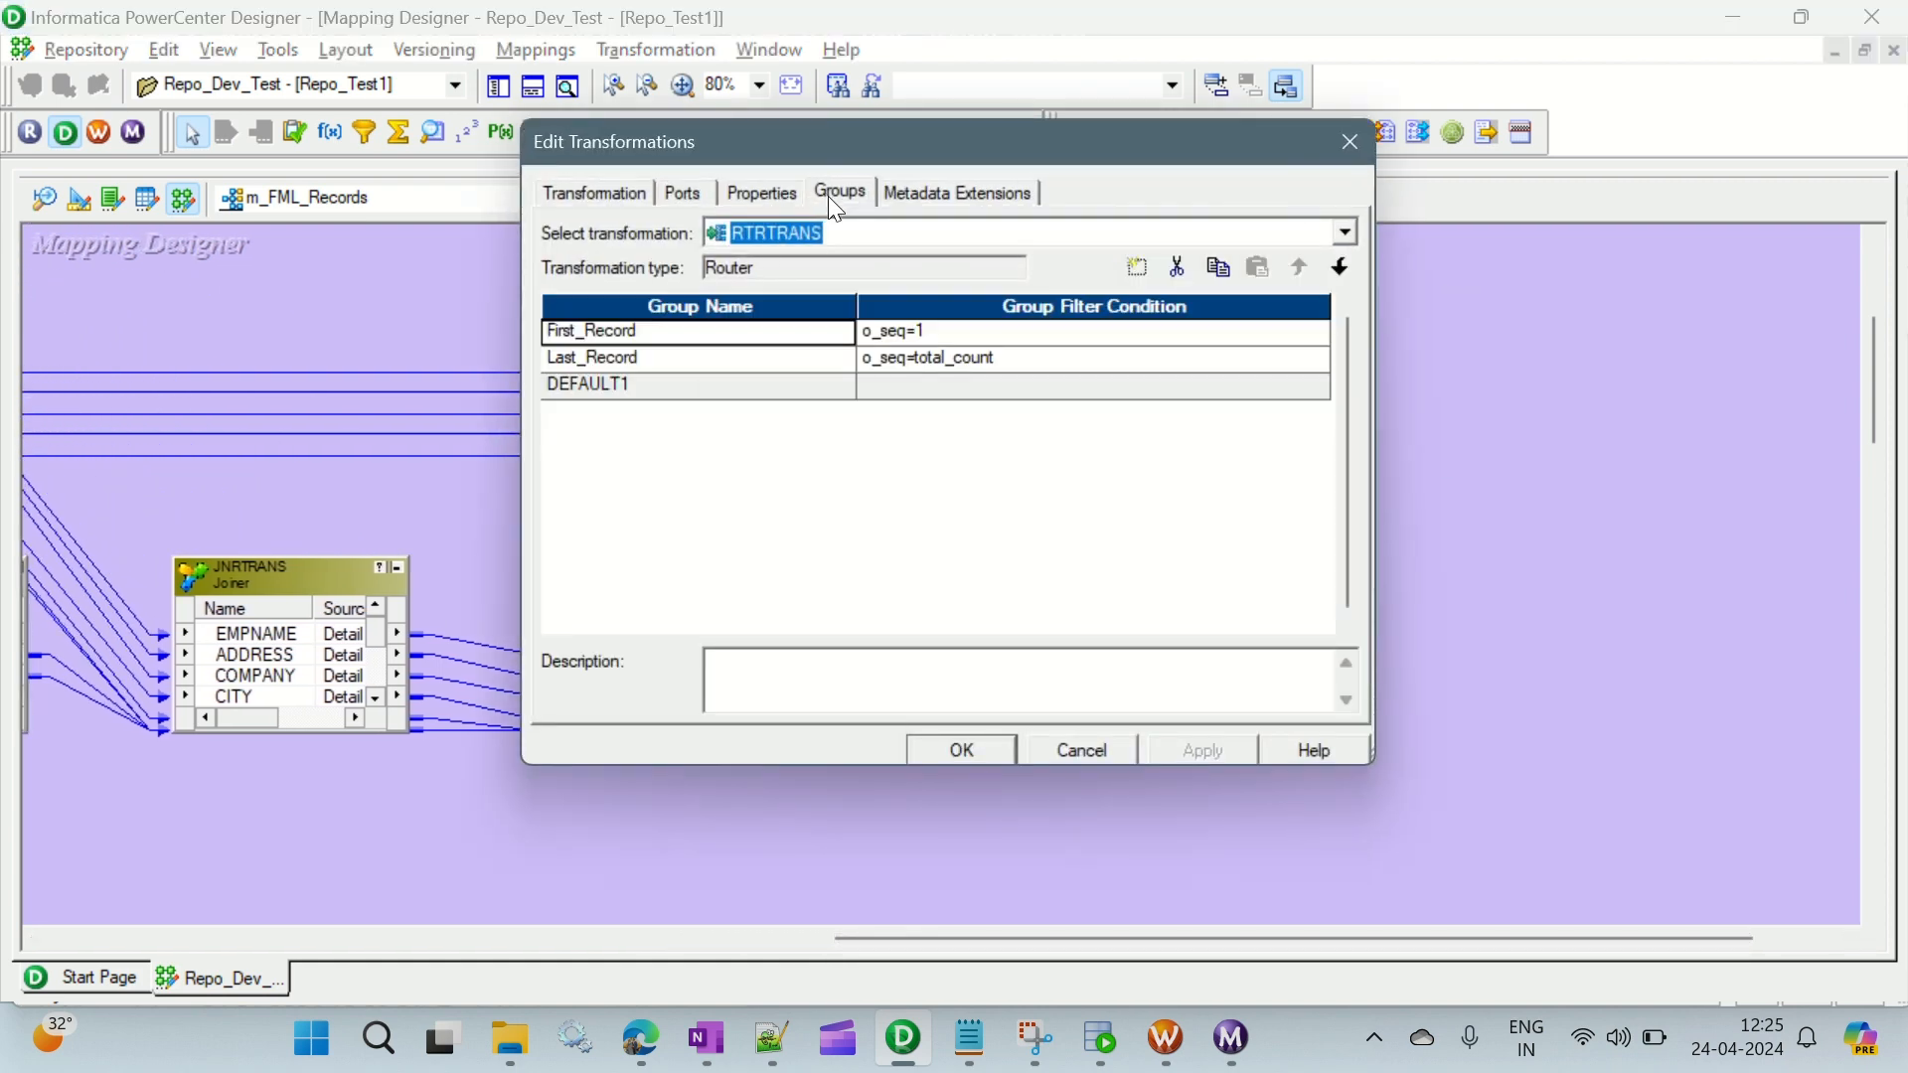
click(766, 360)
click(652, 384)
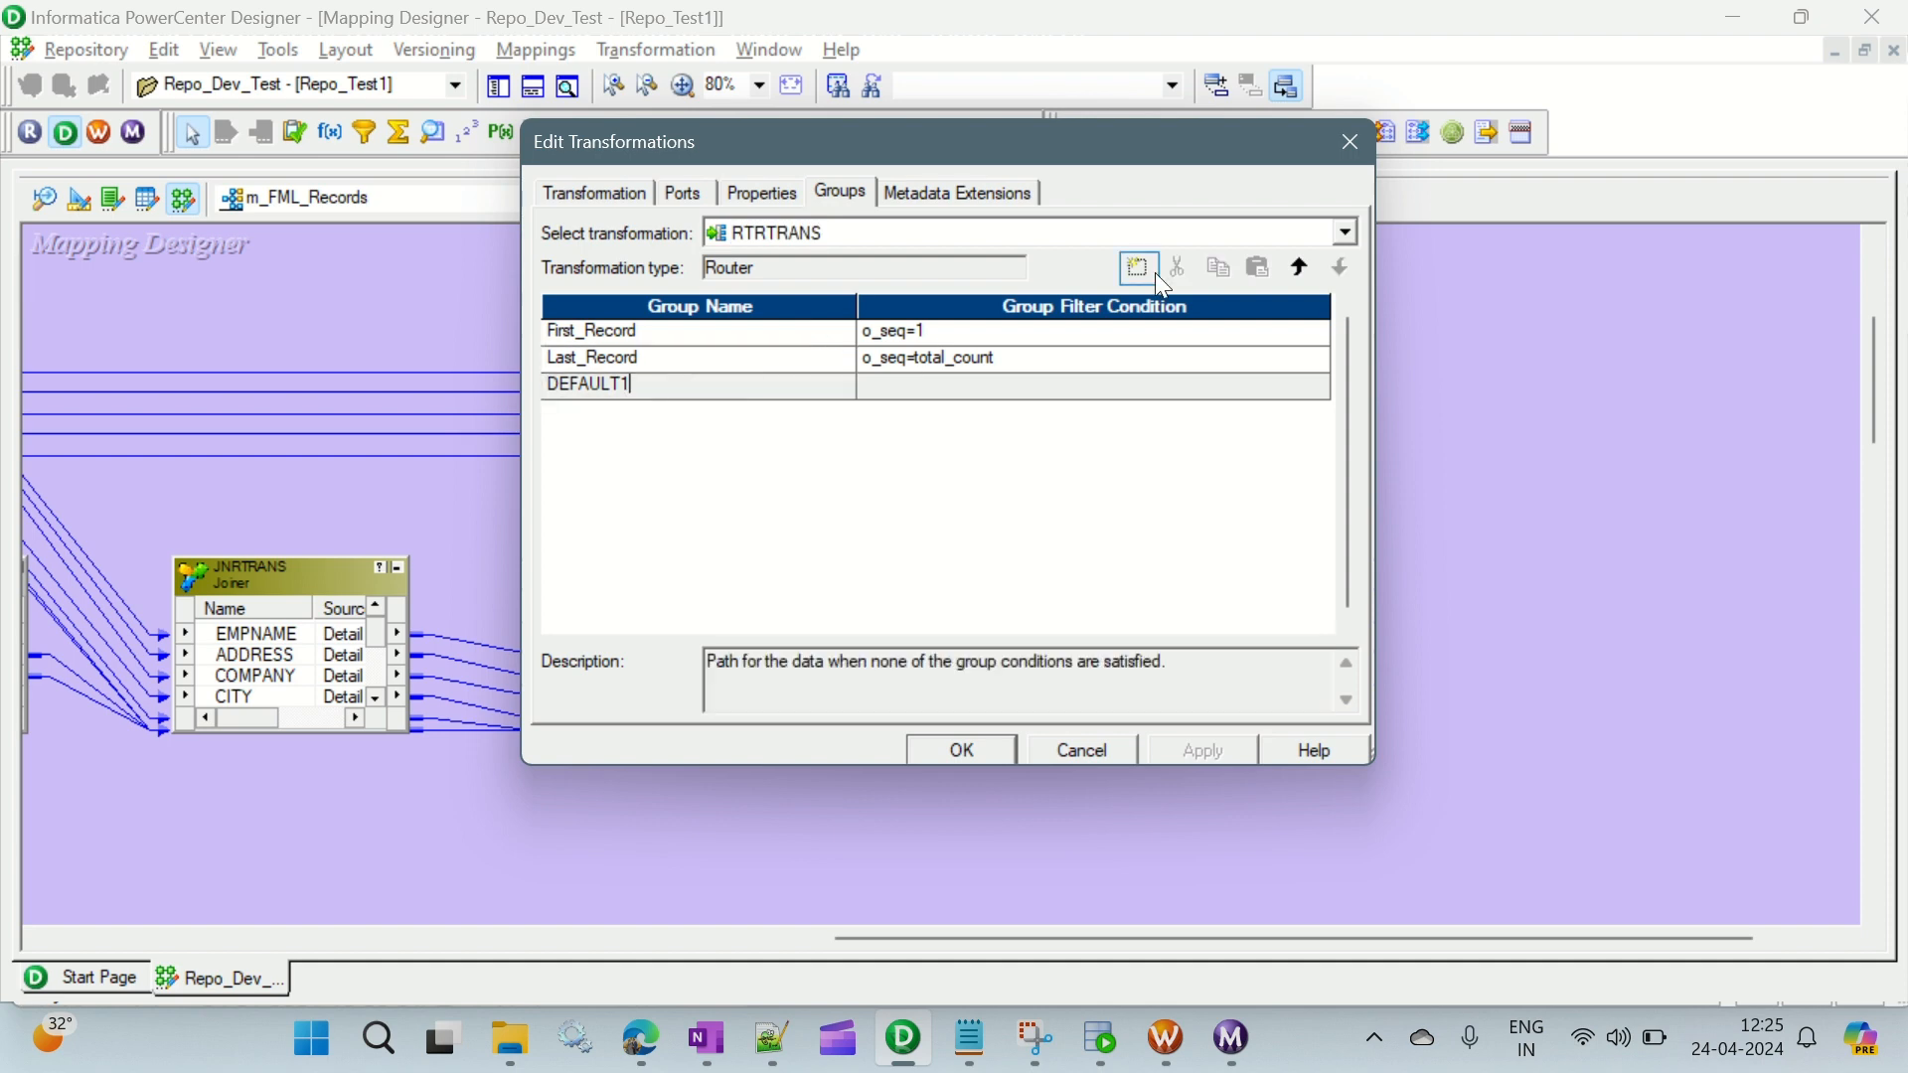
click(1346, 144)
click(1080, 592)
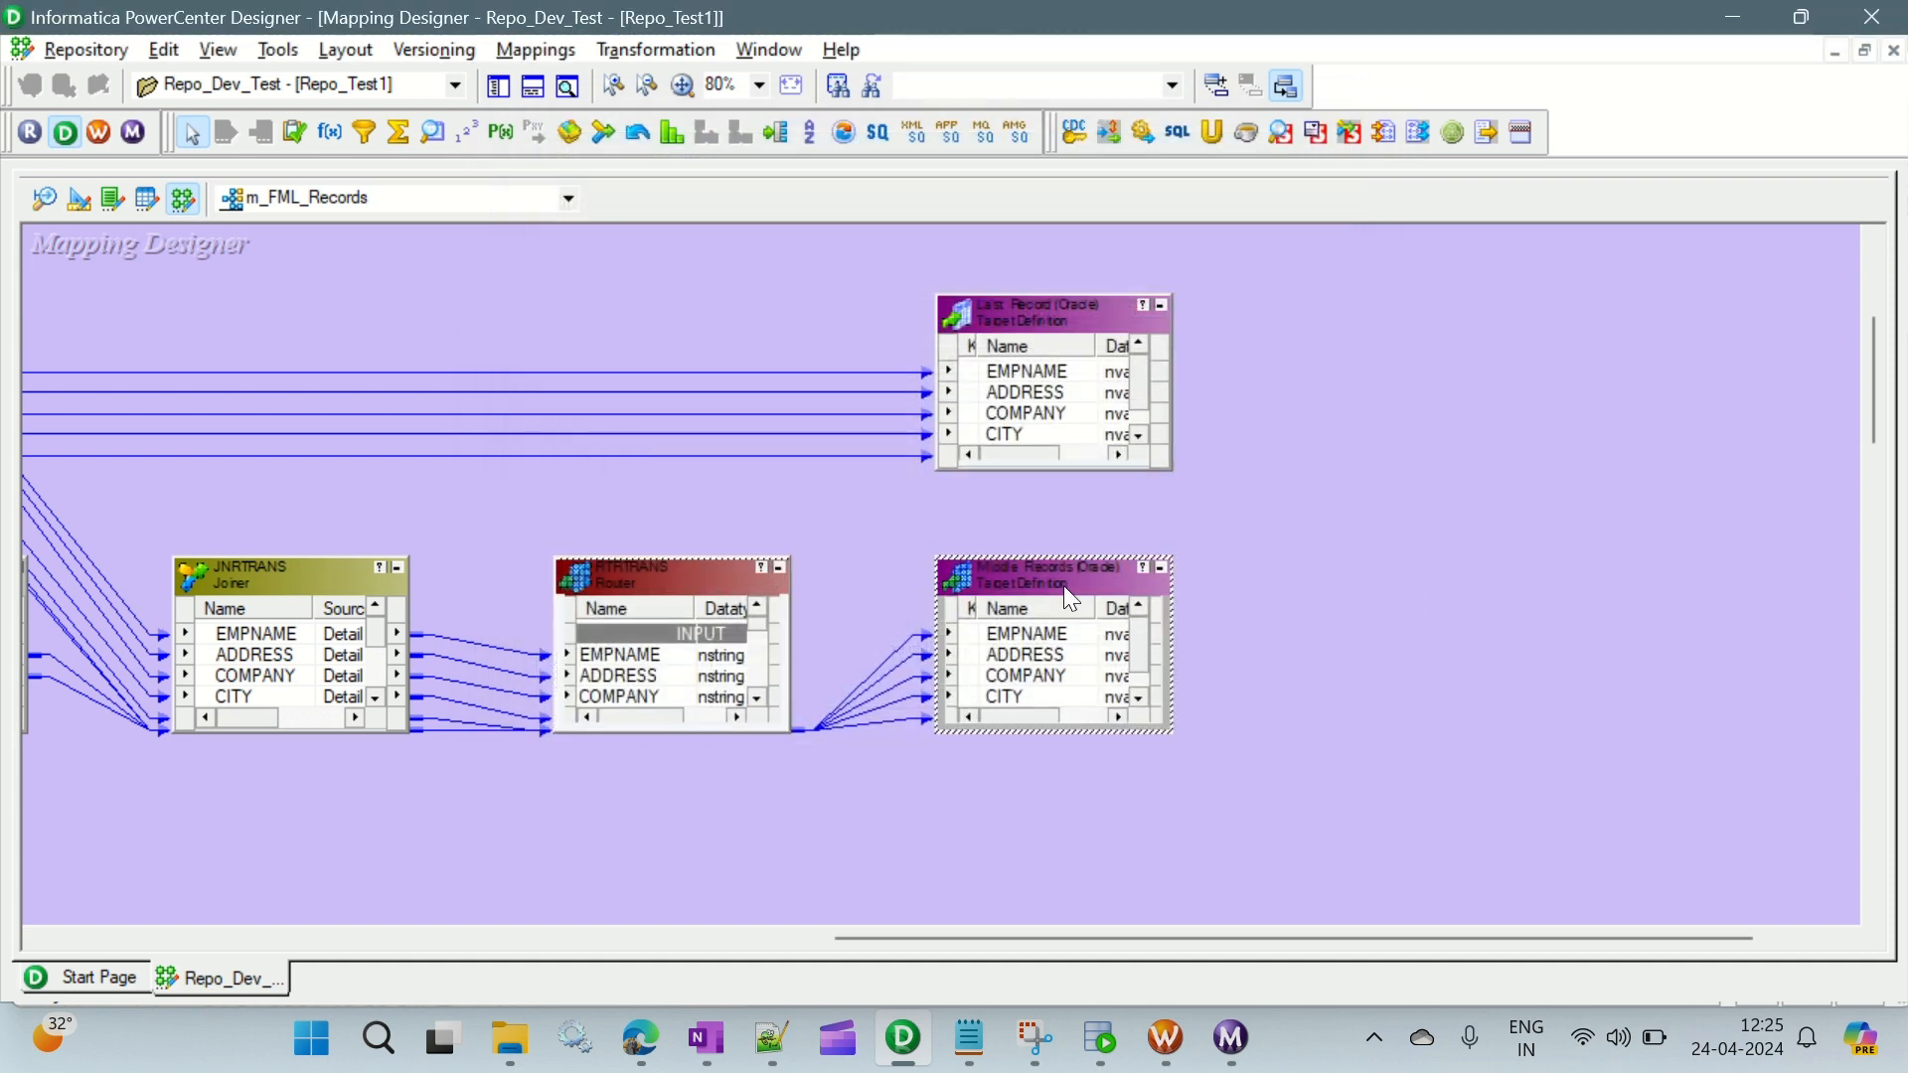
- Start generating a workflow from the m_FML_Records mapping, using the option for workflows with a reusable session
right_click(1387, 467)
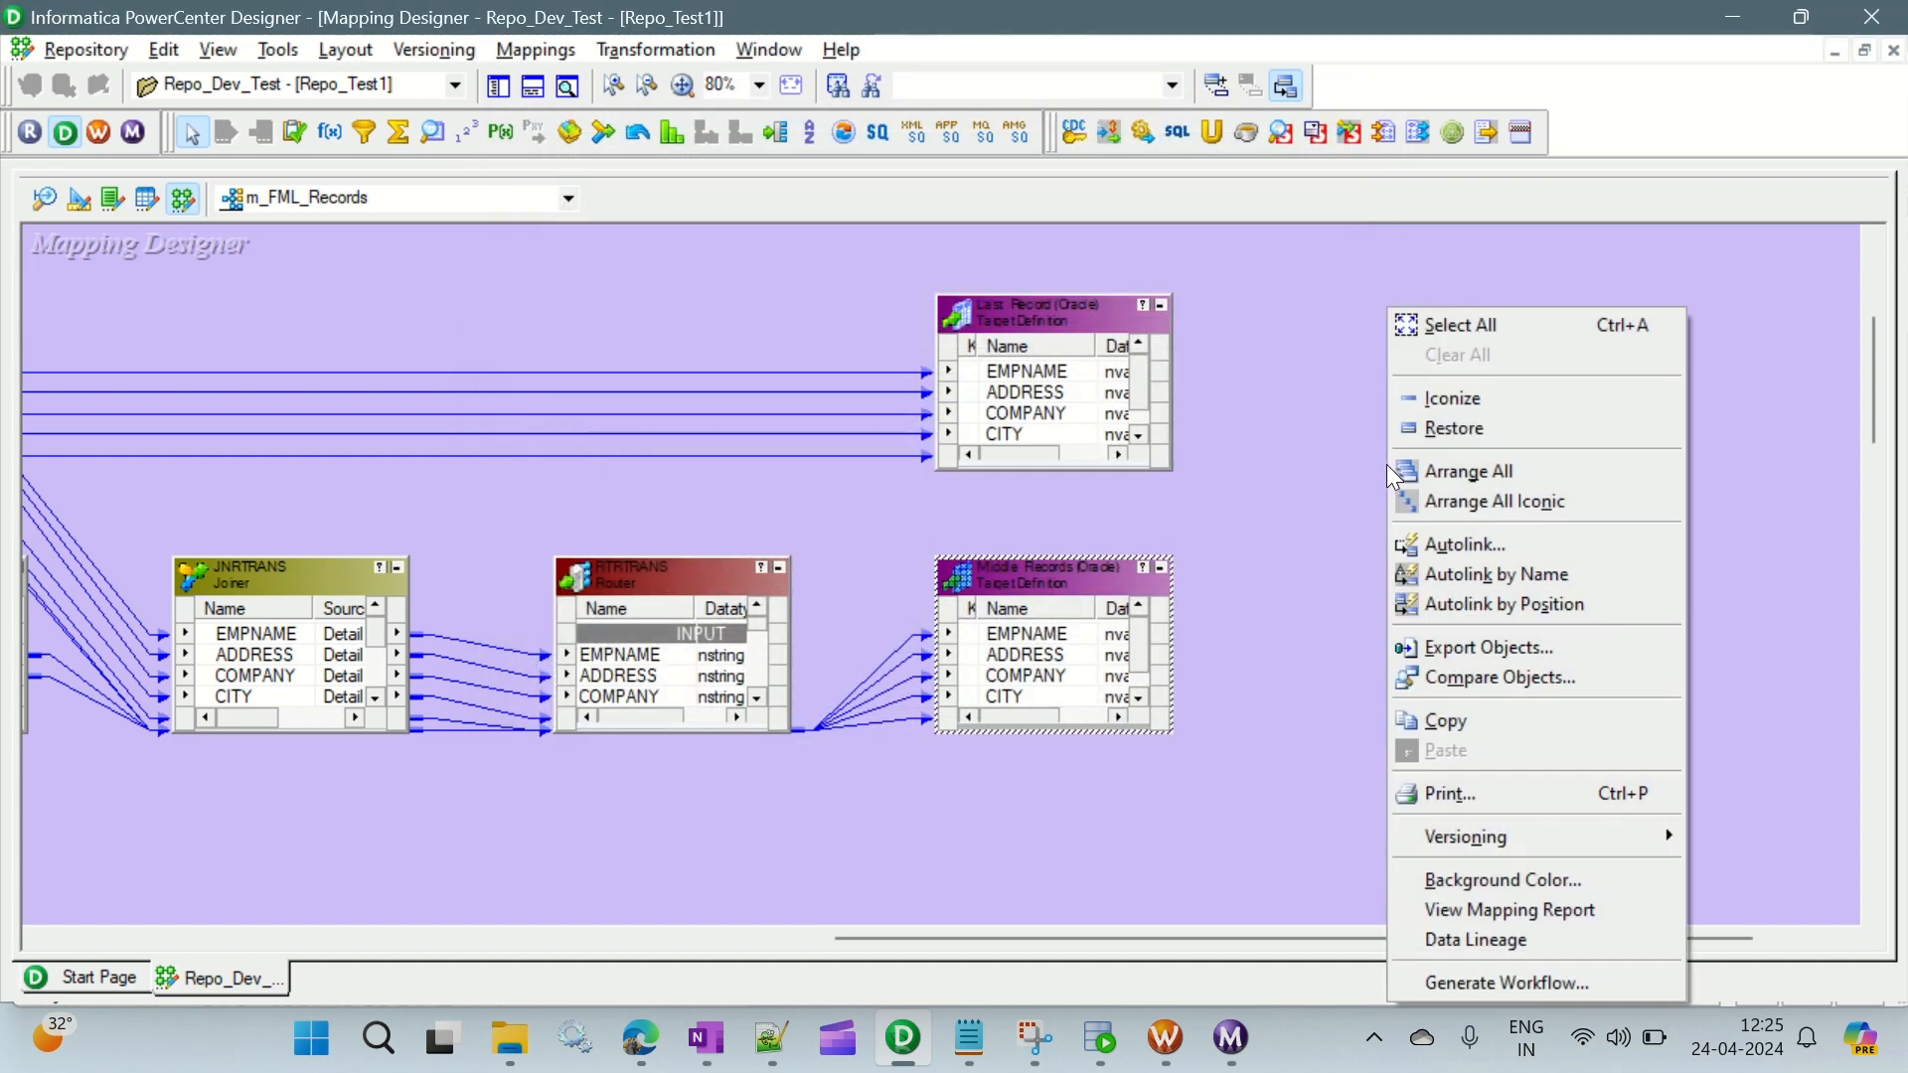
click(1511, 987)
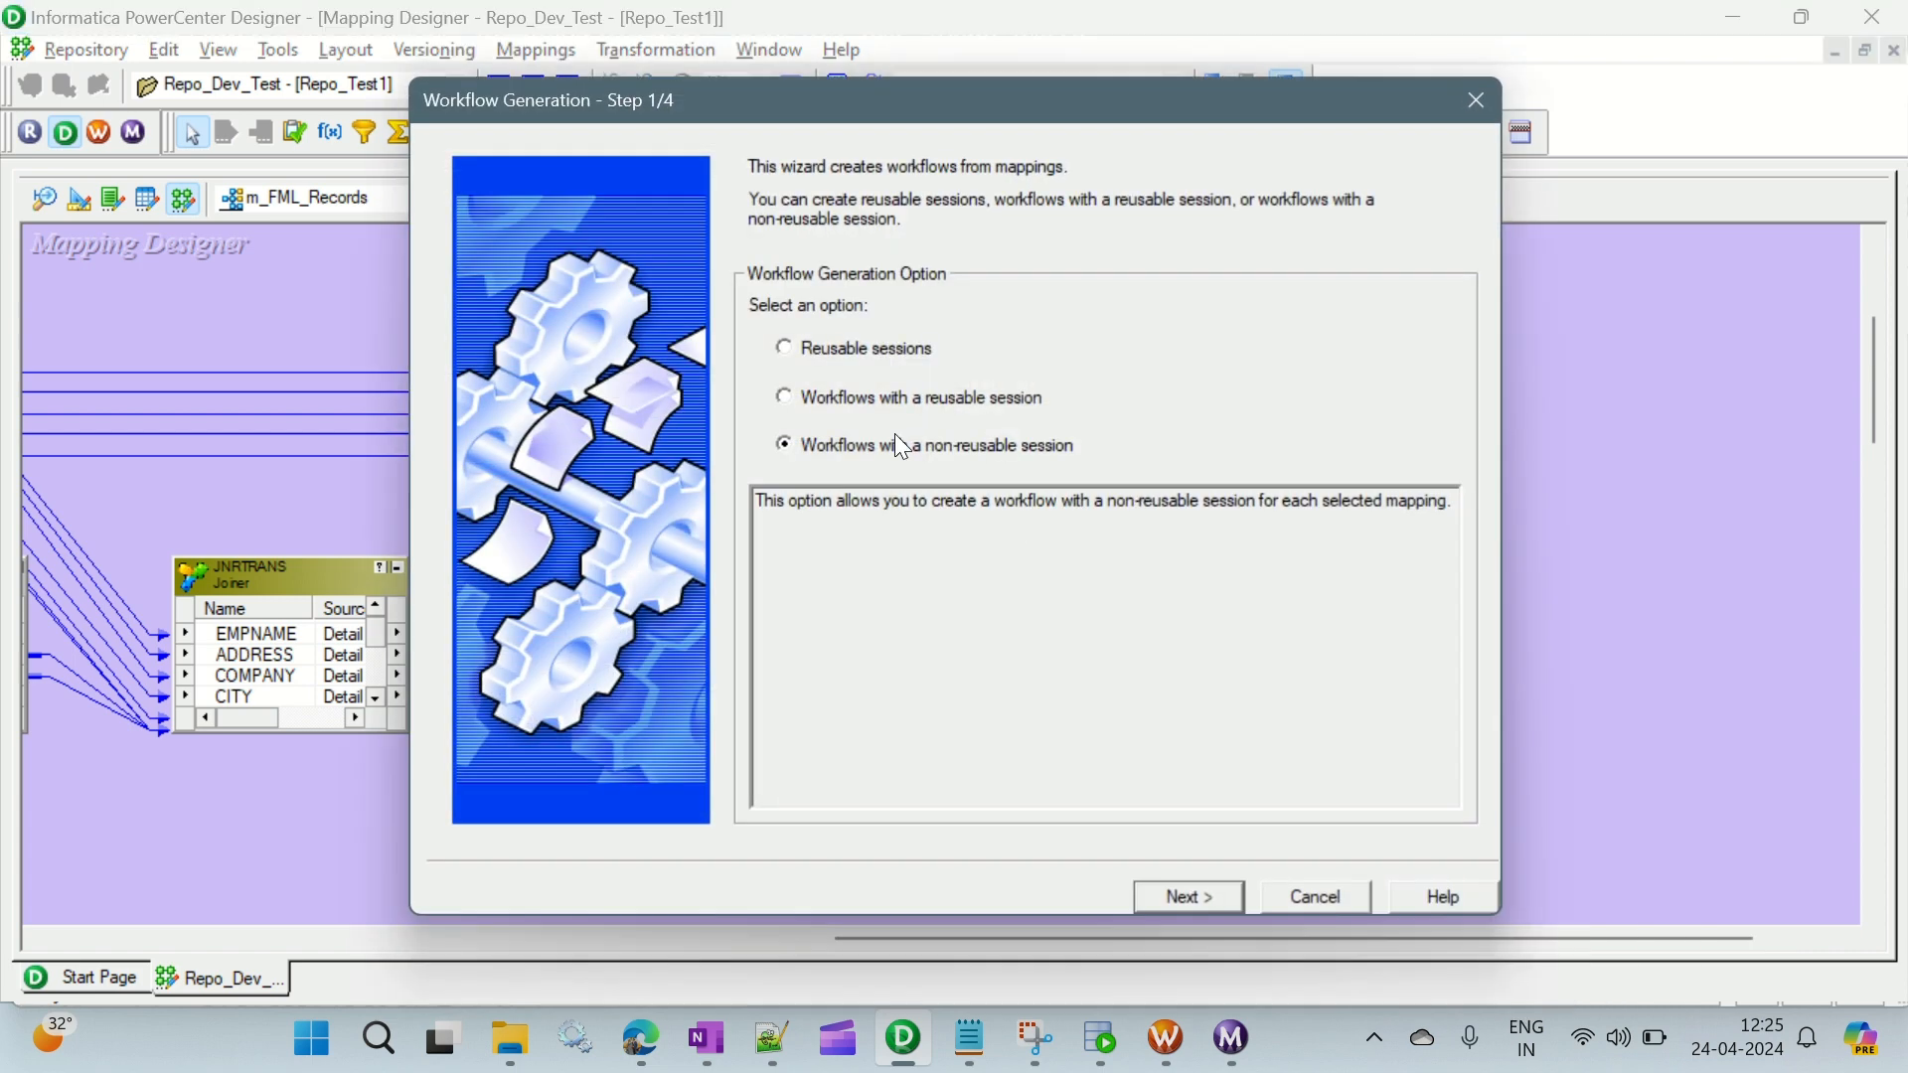
click(817, 397)
click(1216, 901)
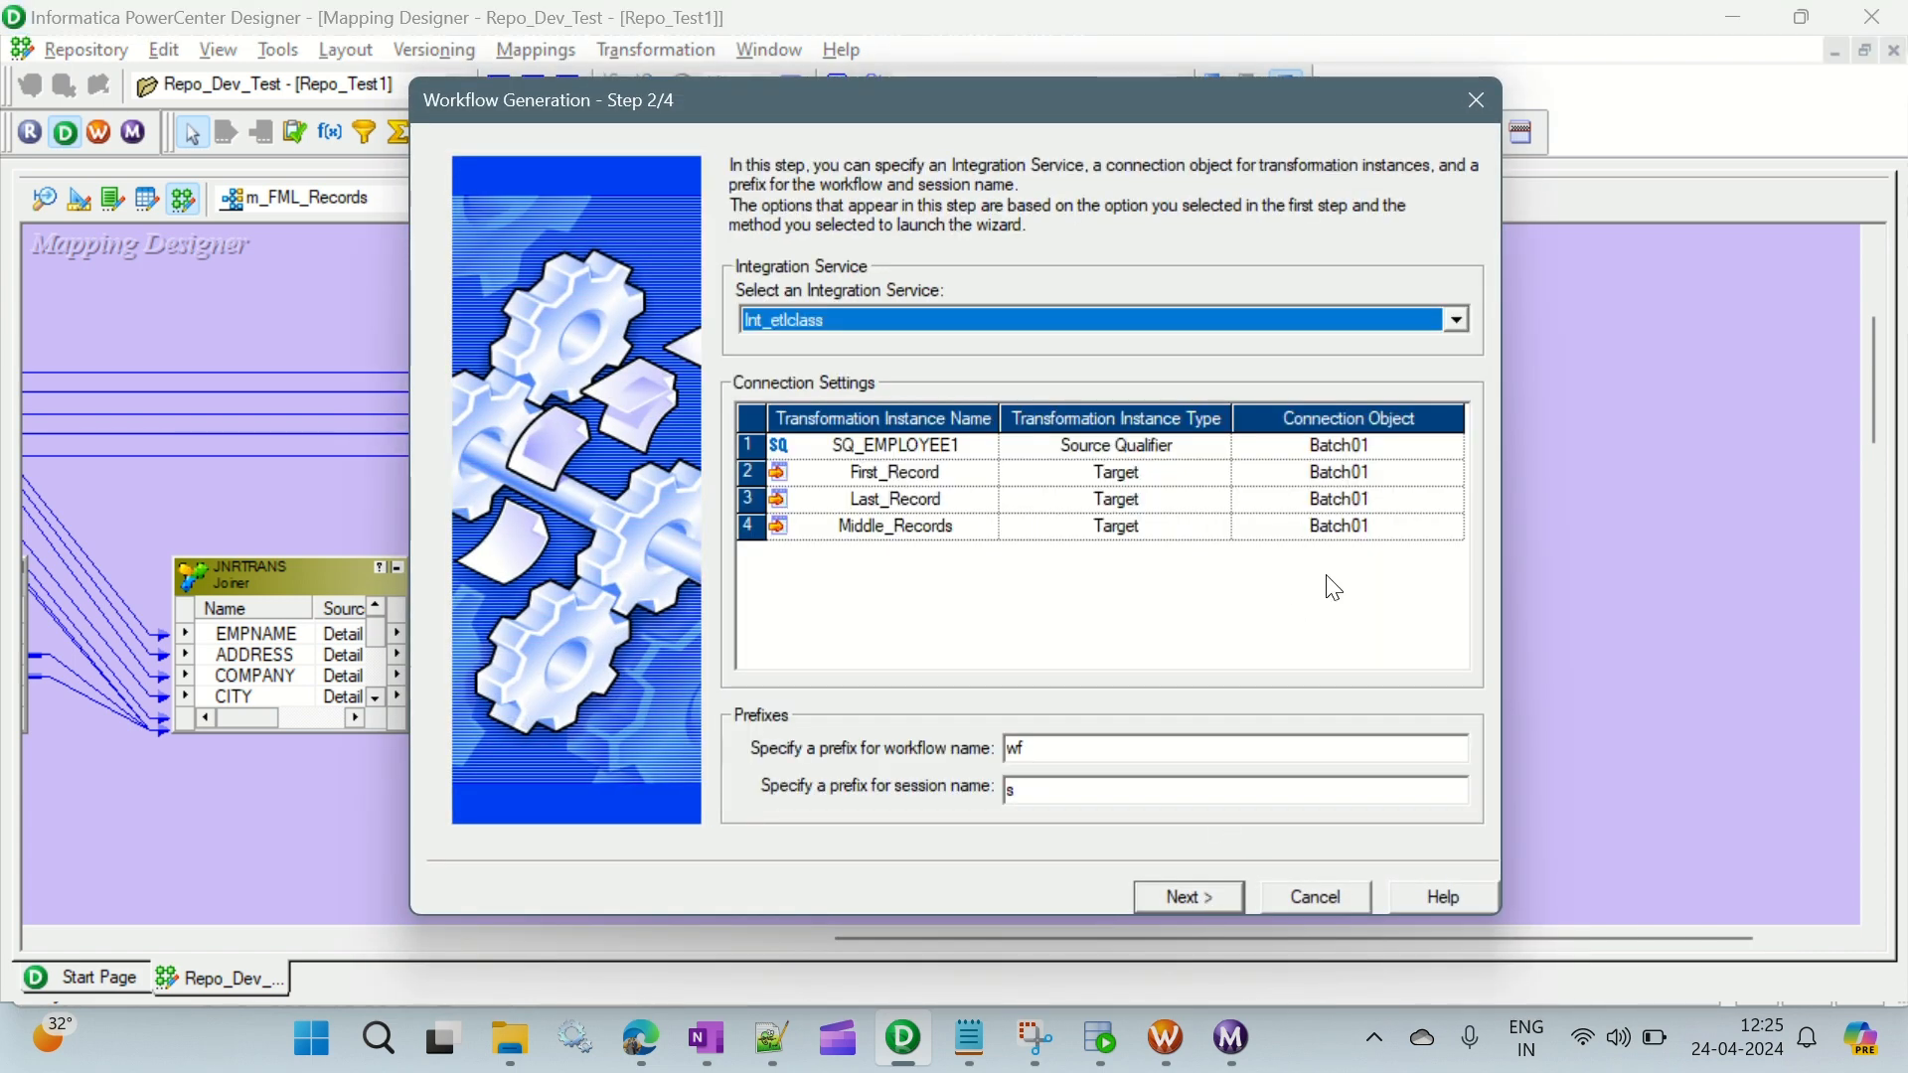
- Assign the ORACLE_SRC connection to the SQ_EMPLOYEE1 source qualifier in the workflow generation settings
click(1392, 446)
click(1453, 446)
click(843, 456)
click(1153, 316)
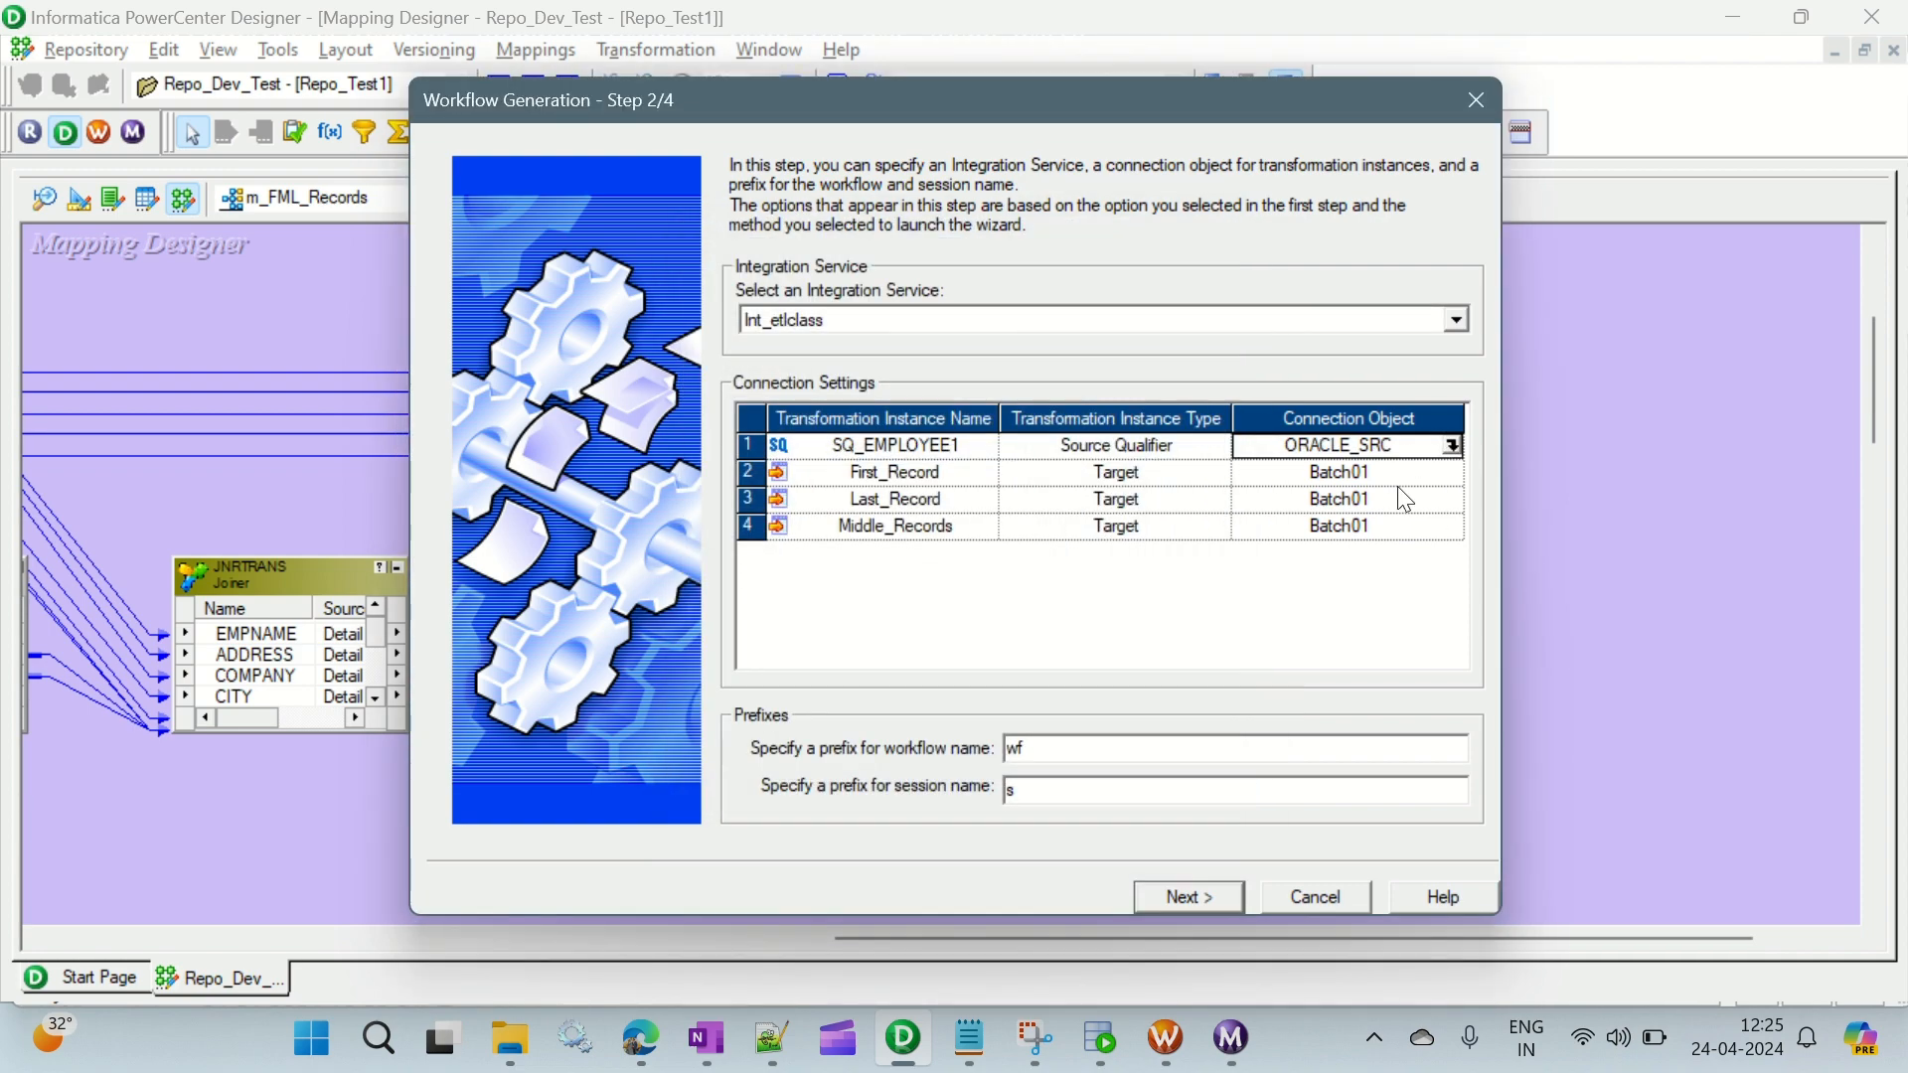
- Assign the ORACLE_TGT connection to the First_Record, Last_Record and Middle_Records targets
click(1421, 473)
click(1453, 473)
click(827, 431)
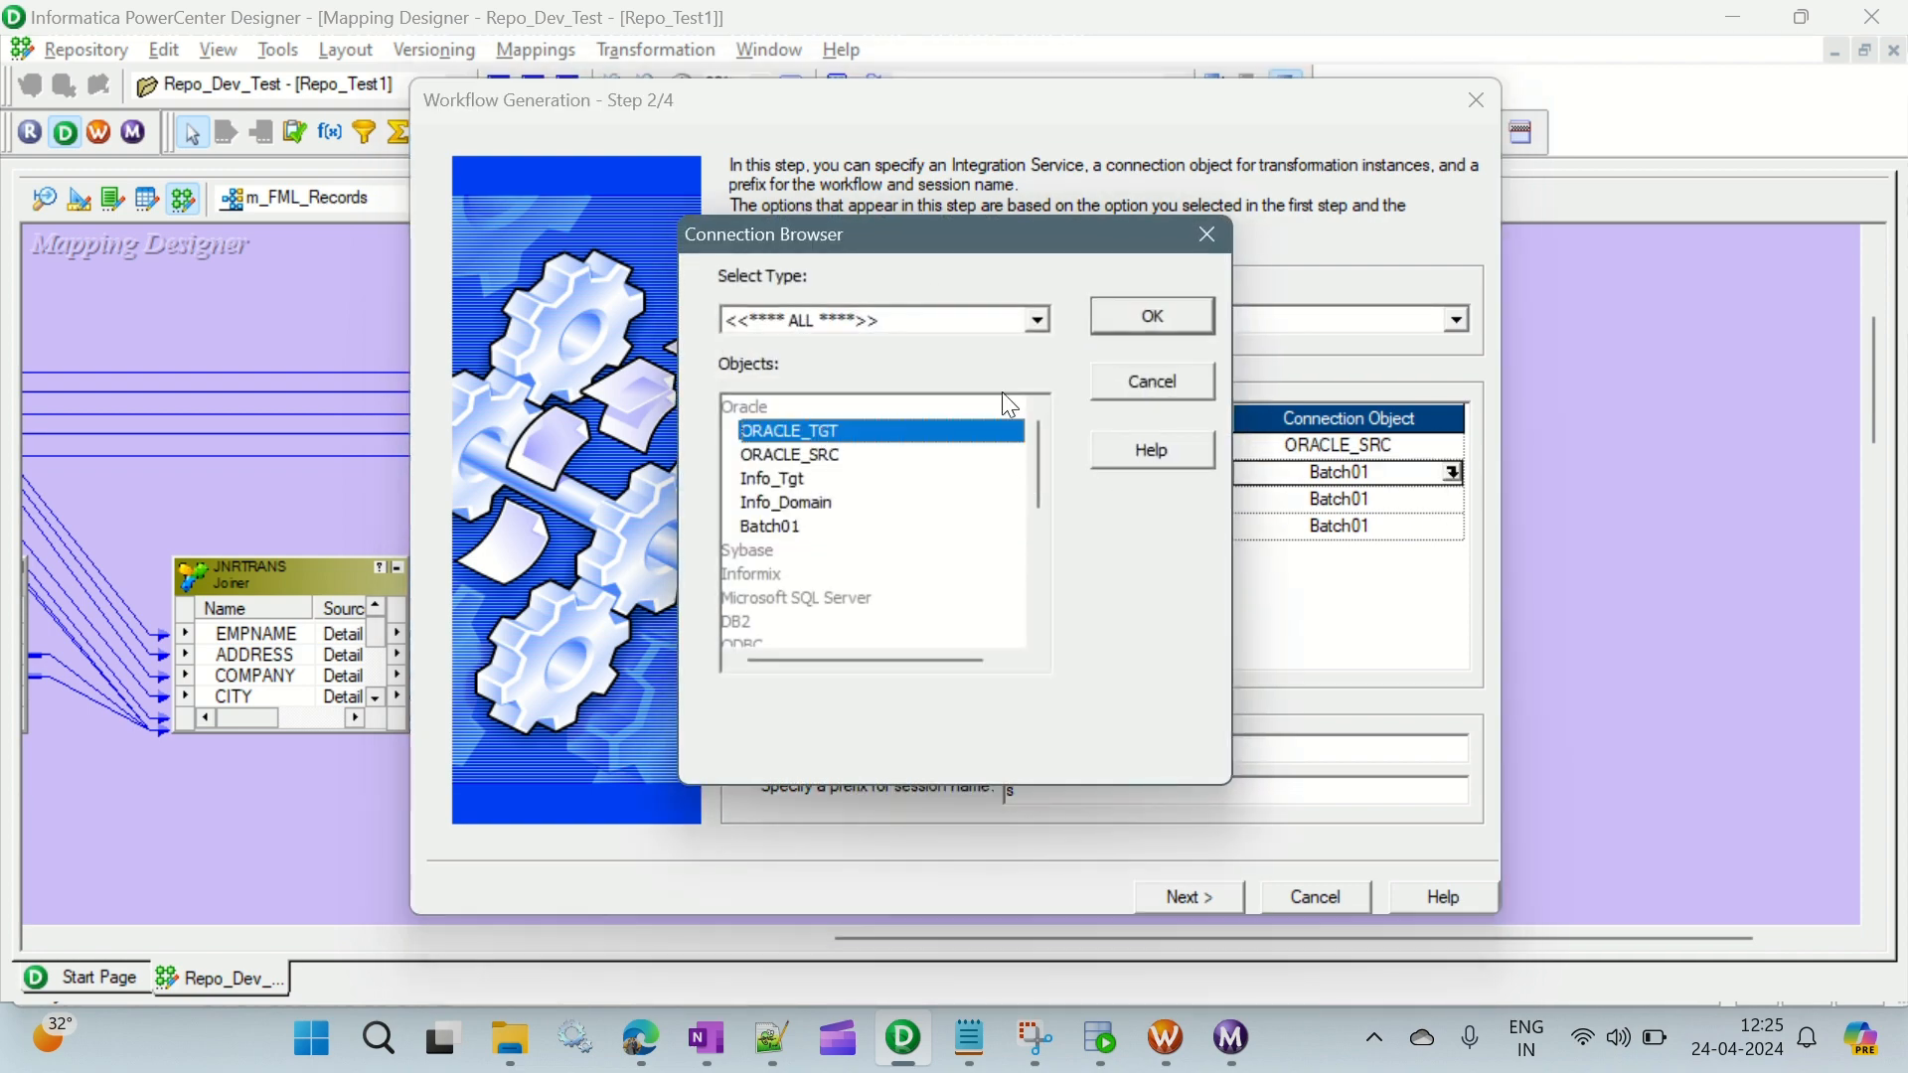
click(1153, 316)
click(1421, 500)
click(1453, 500)
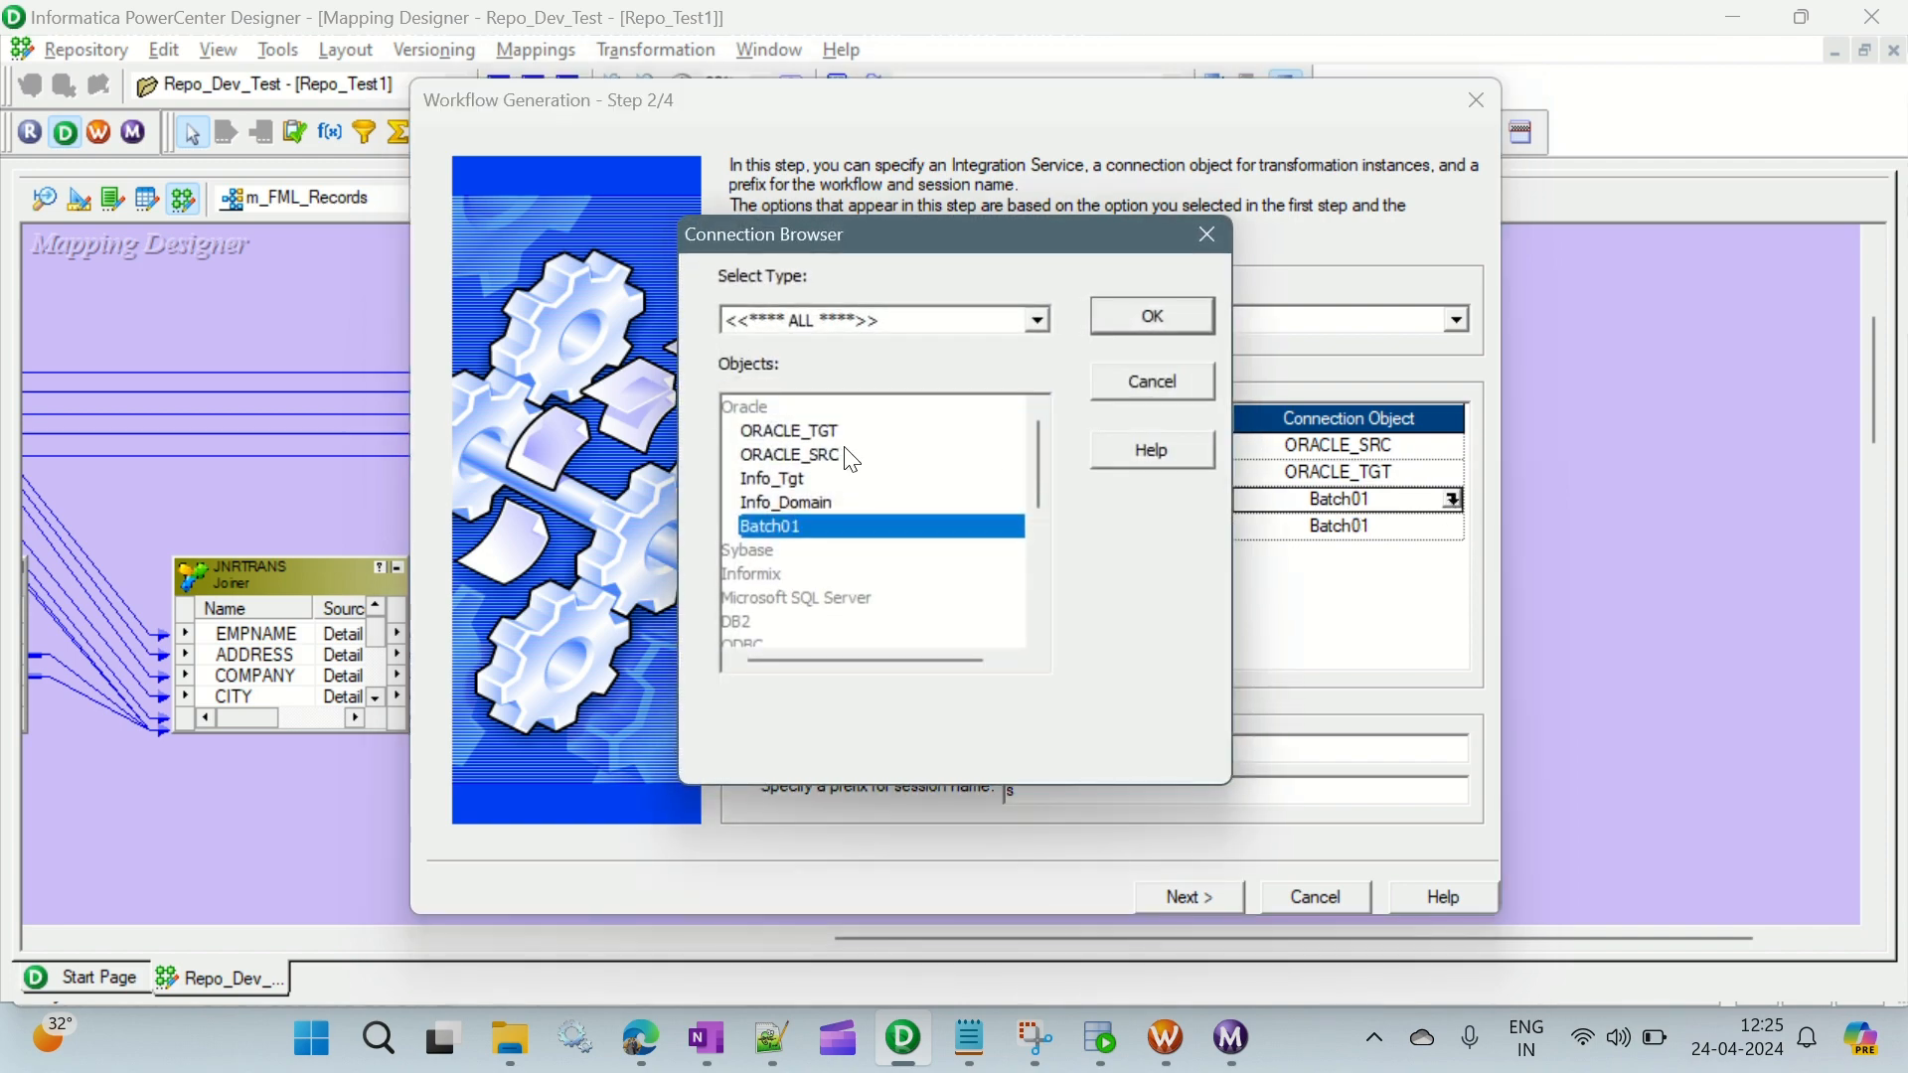
click(827, 431)
click(1143, 321)
click(1421, 526)
click(1453, 526)
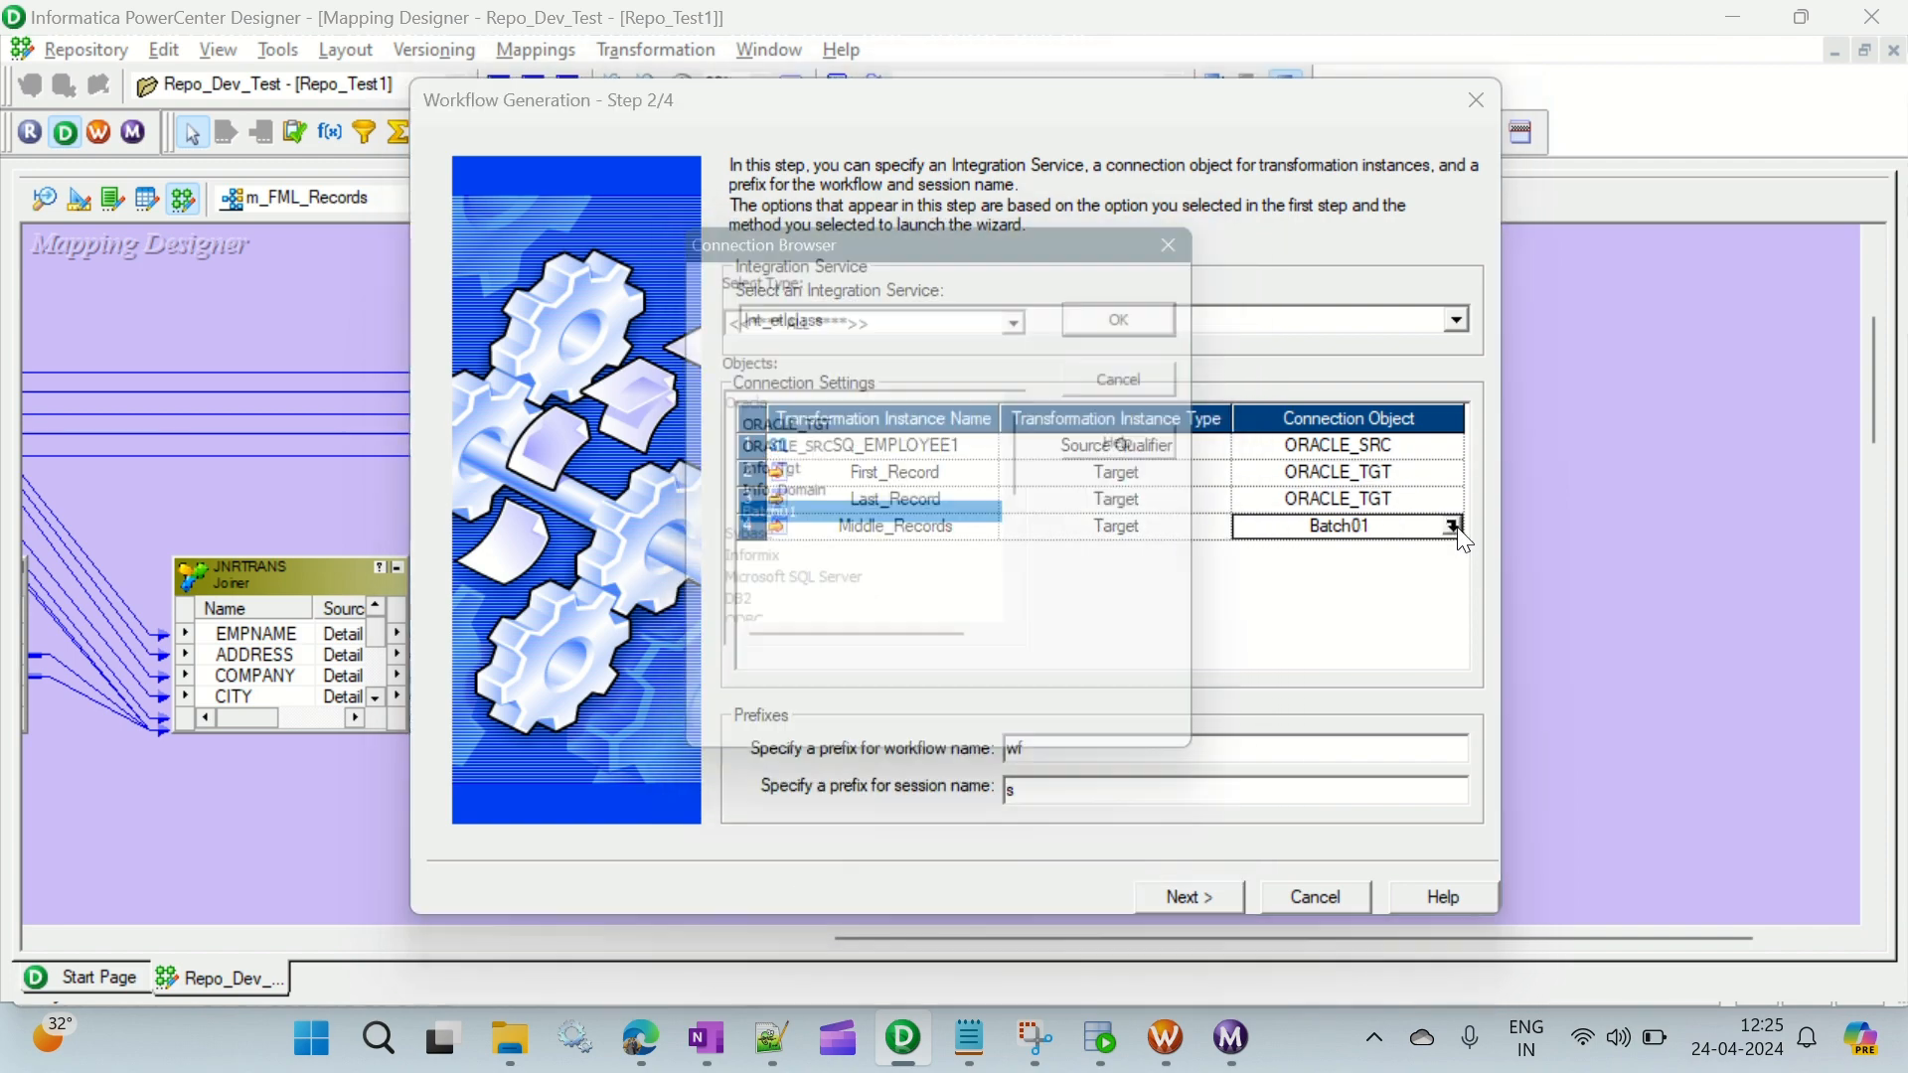
click(870, 430)
click(1123, 326)
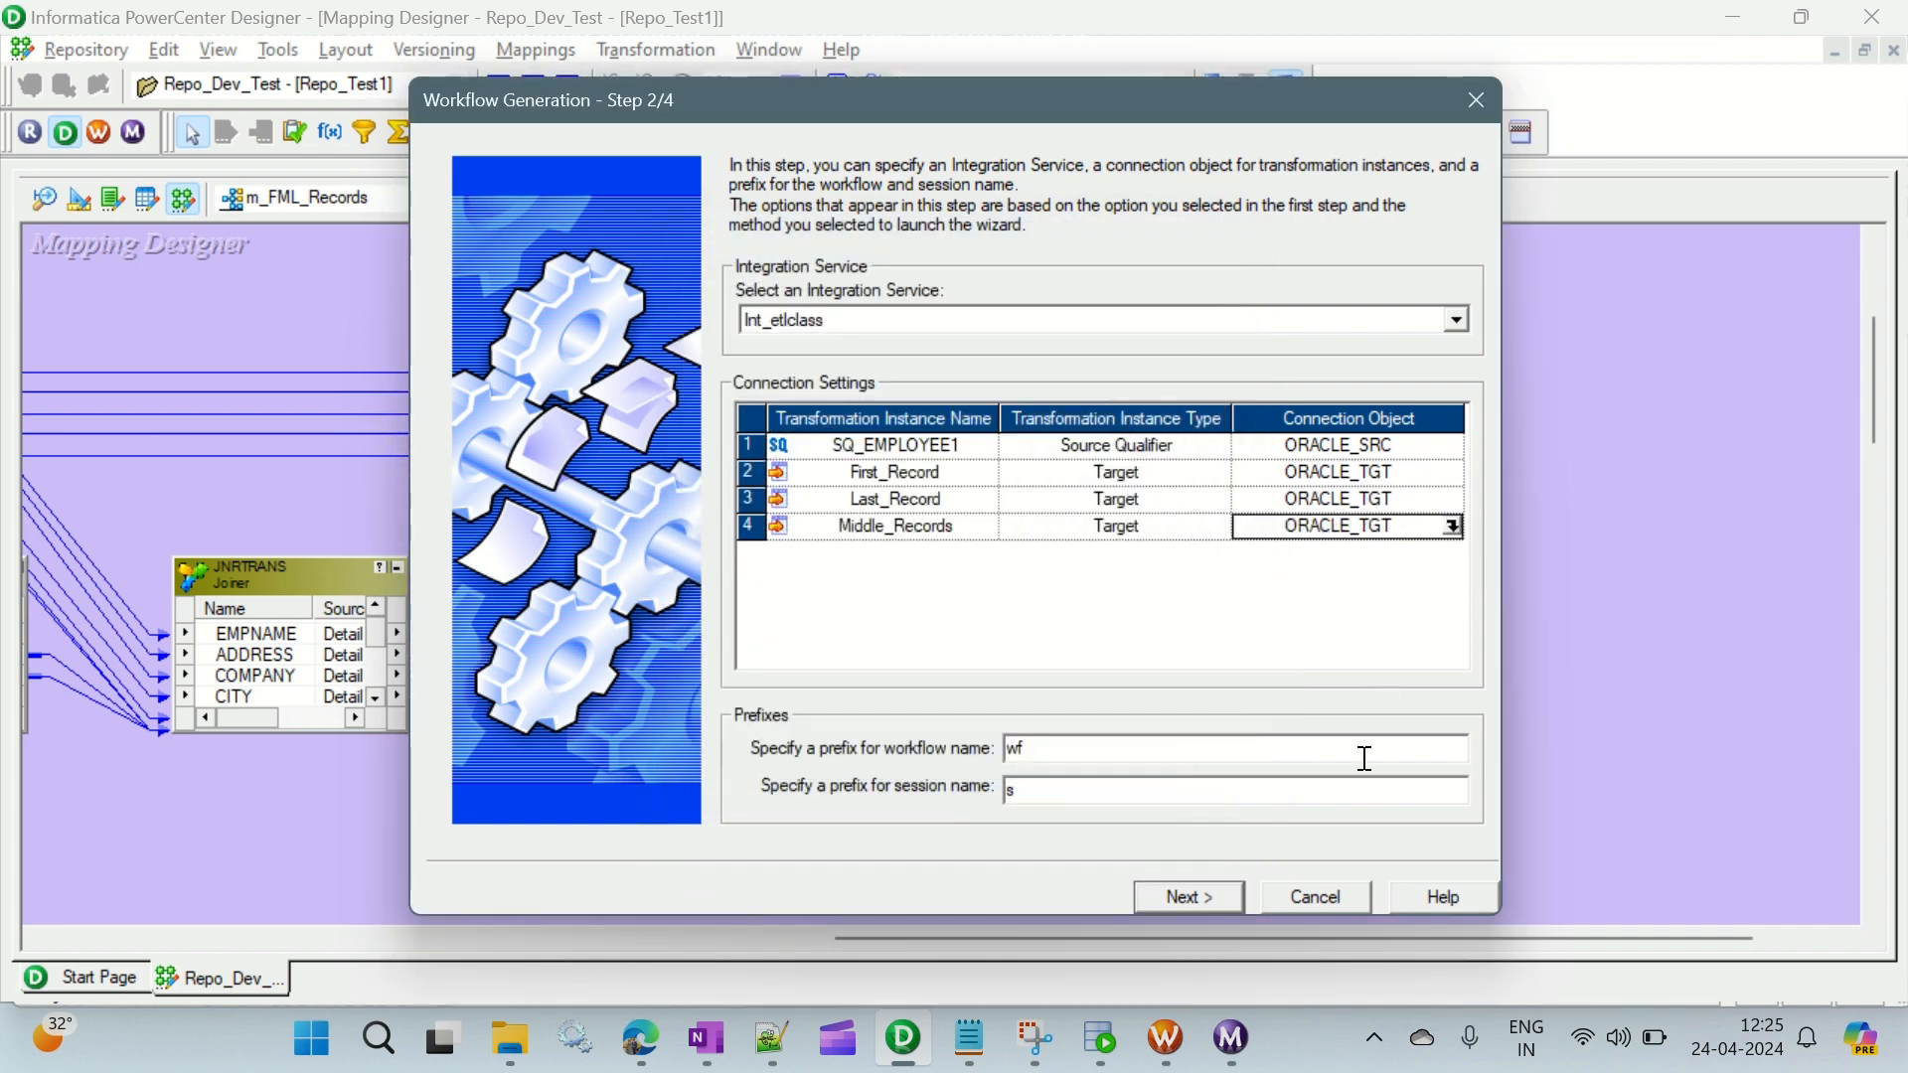
- Accept the default name prefixes, generate the workflow and save it to the repository
click(1209, 896)
click(1208, 895)
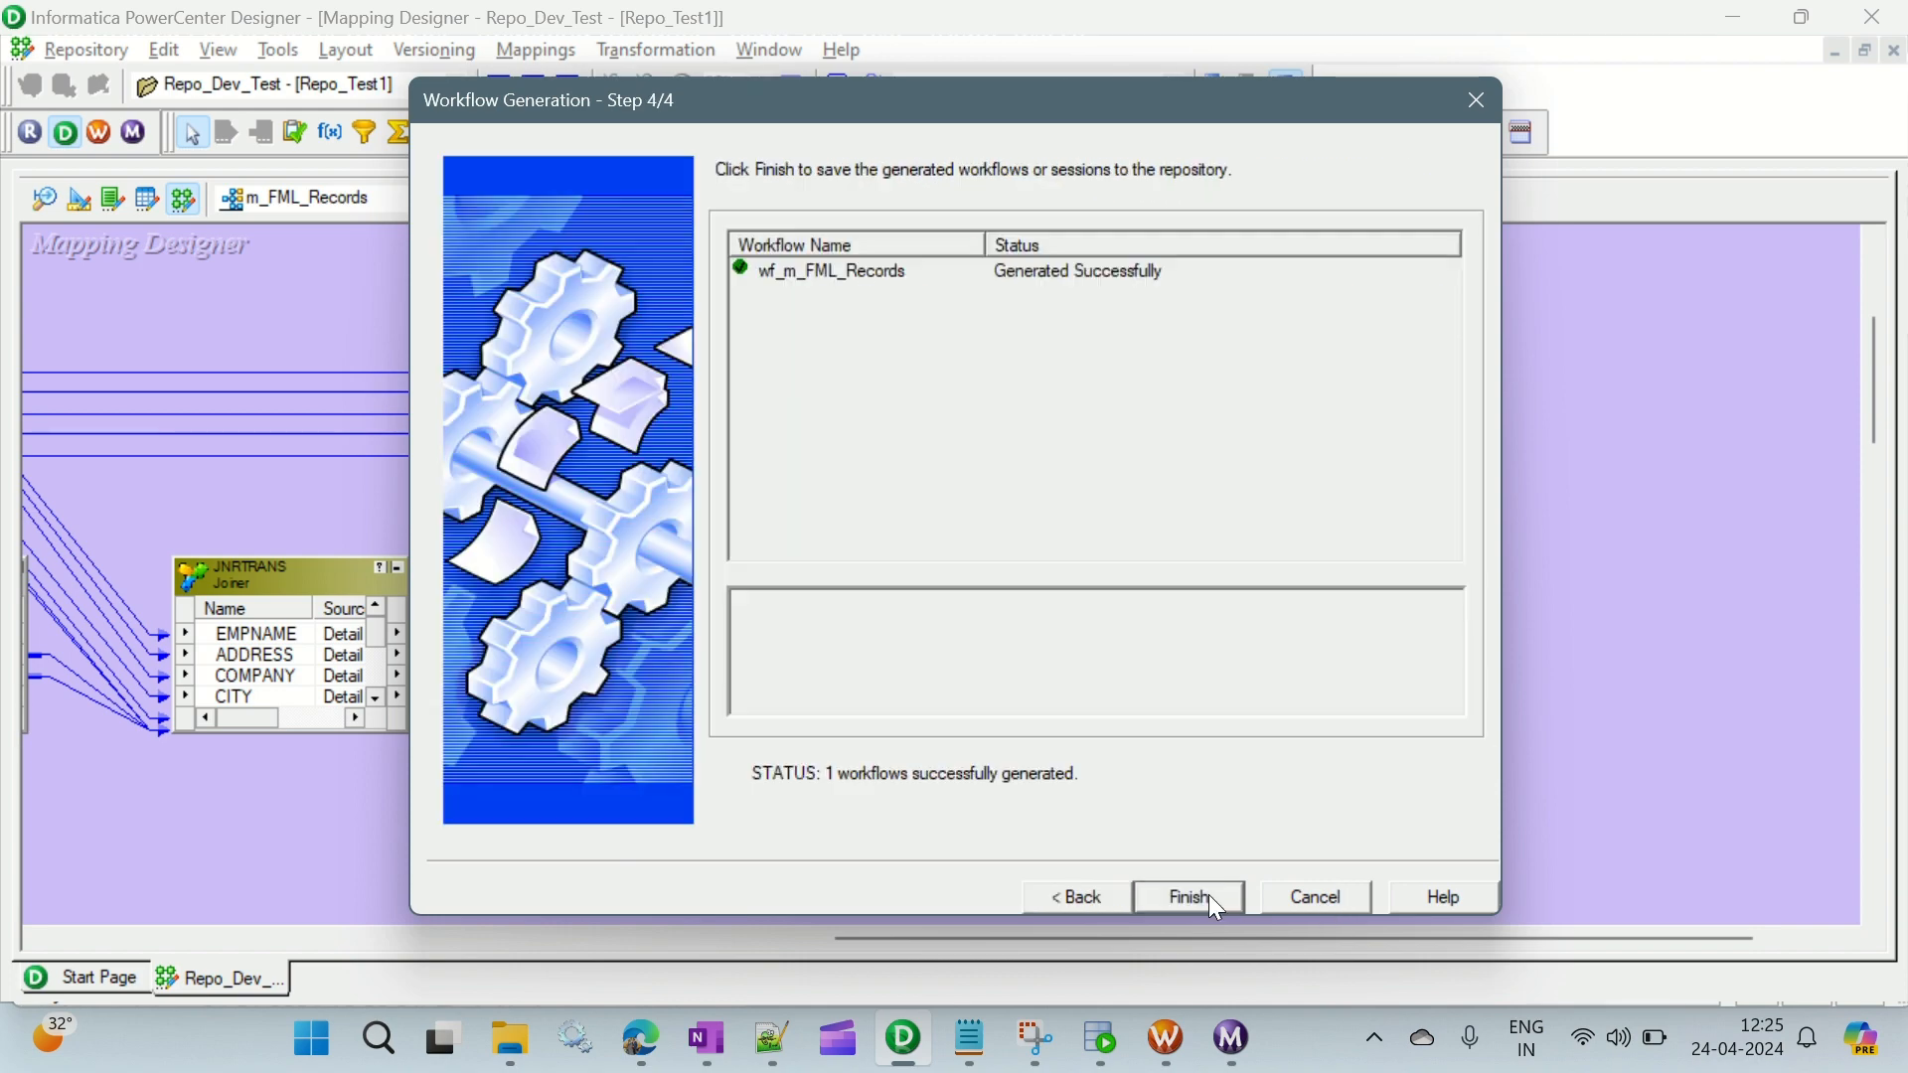
click(1211, 898)
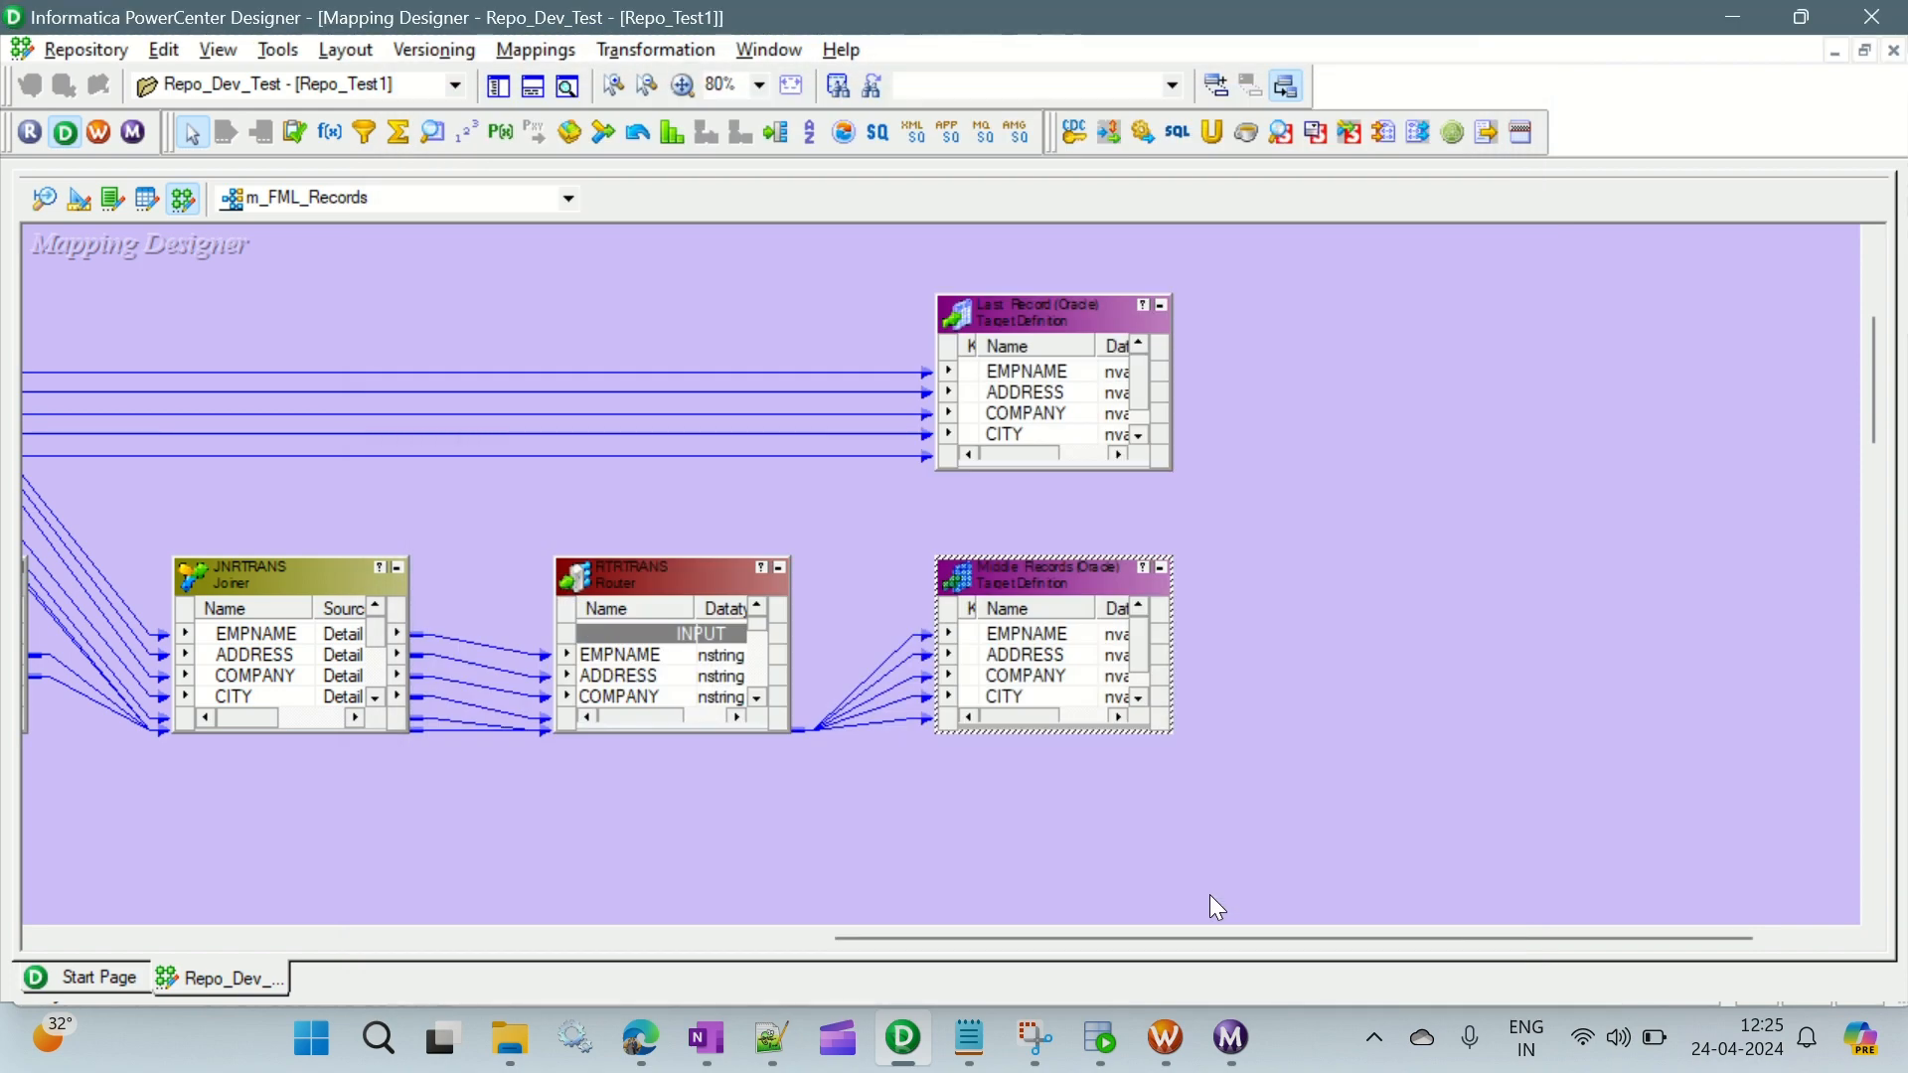
- Switch to Workflow Manager, disconnect and reopen the Repo_Dev_Test folder, and expand its workflows
click(1165, 1039)
right_click(183, 278)
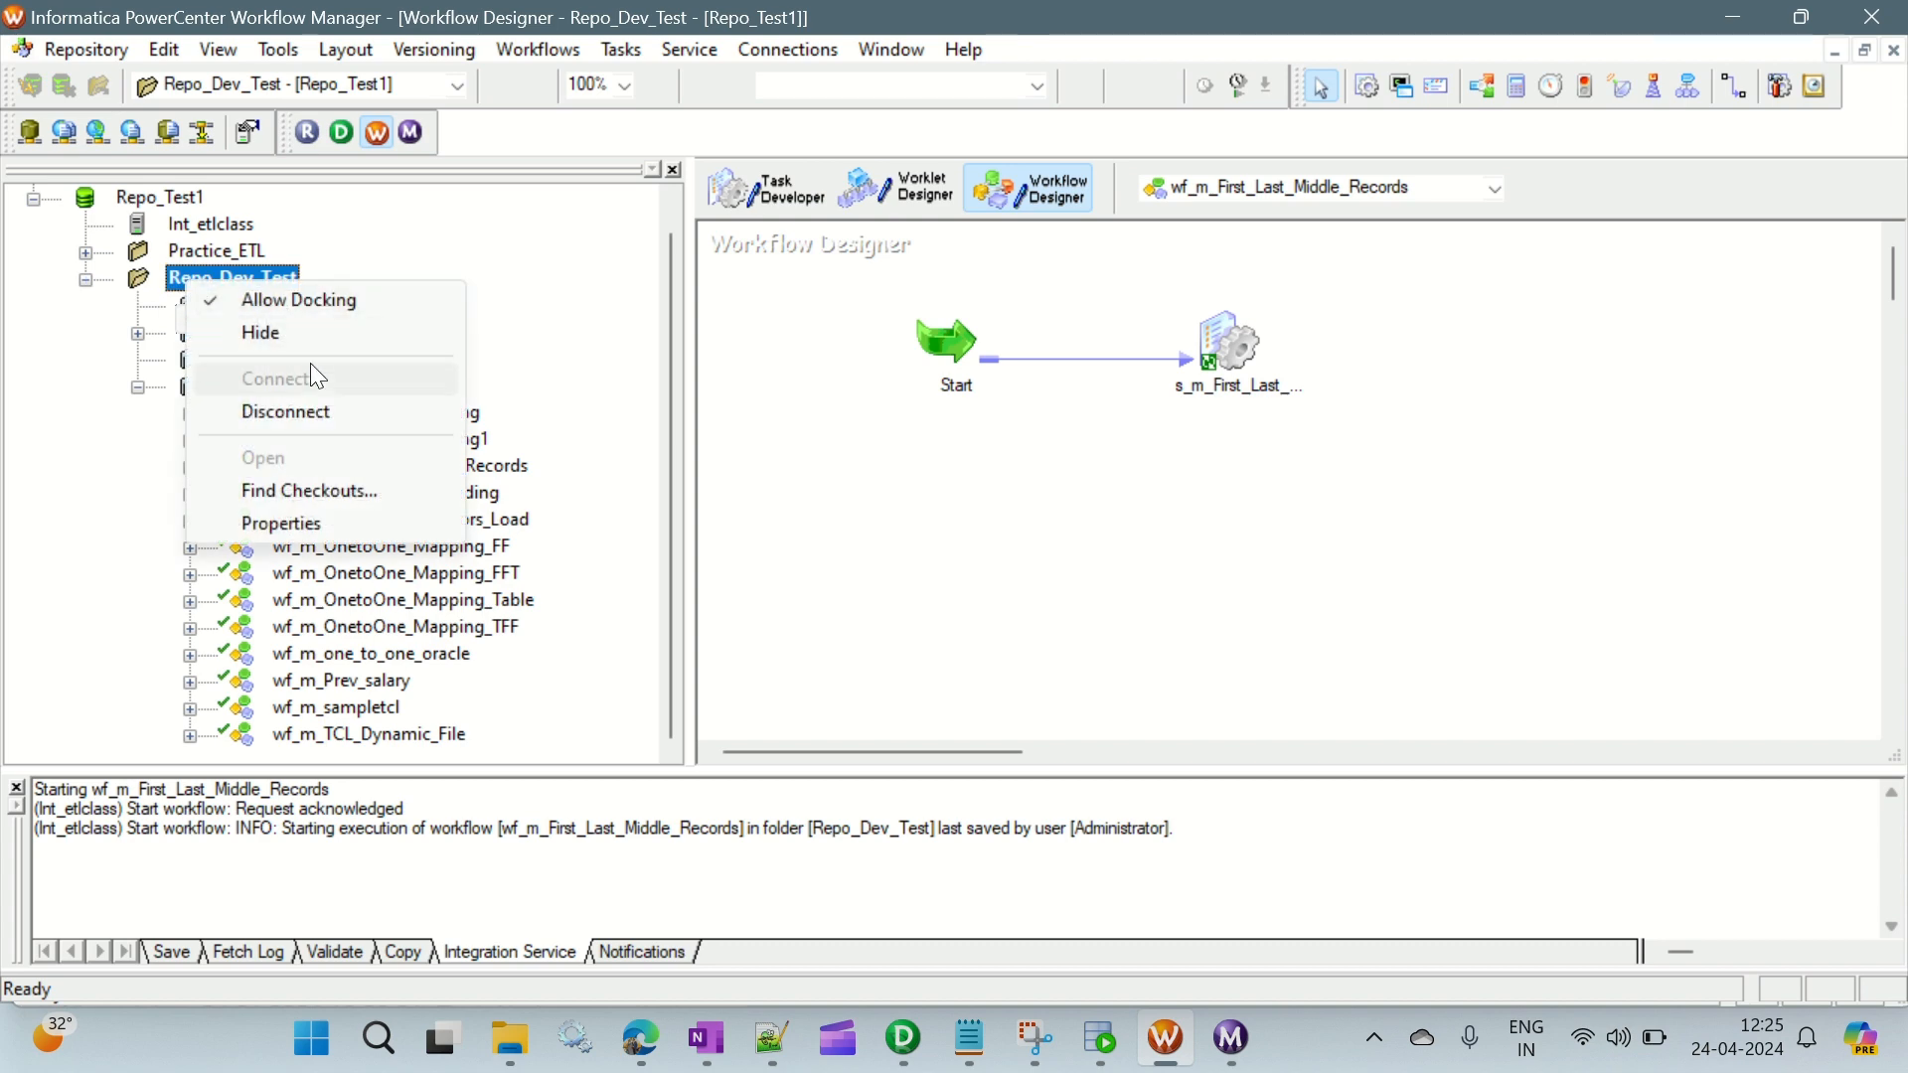
click(296, 411)
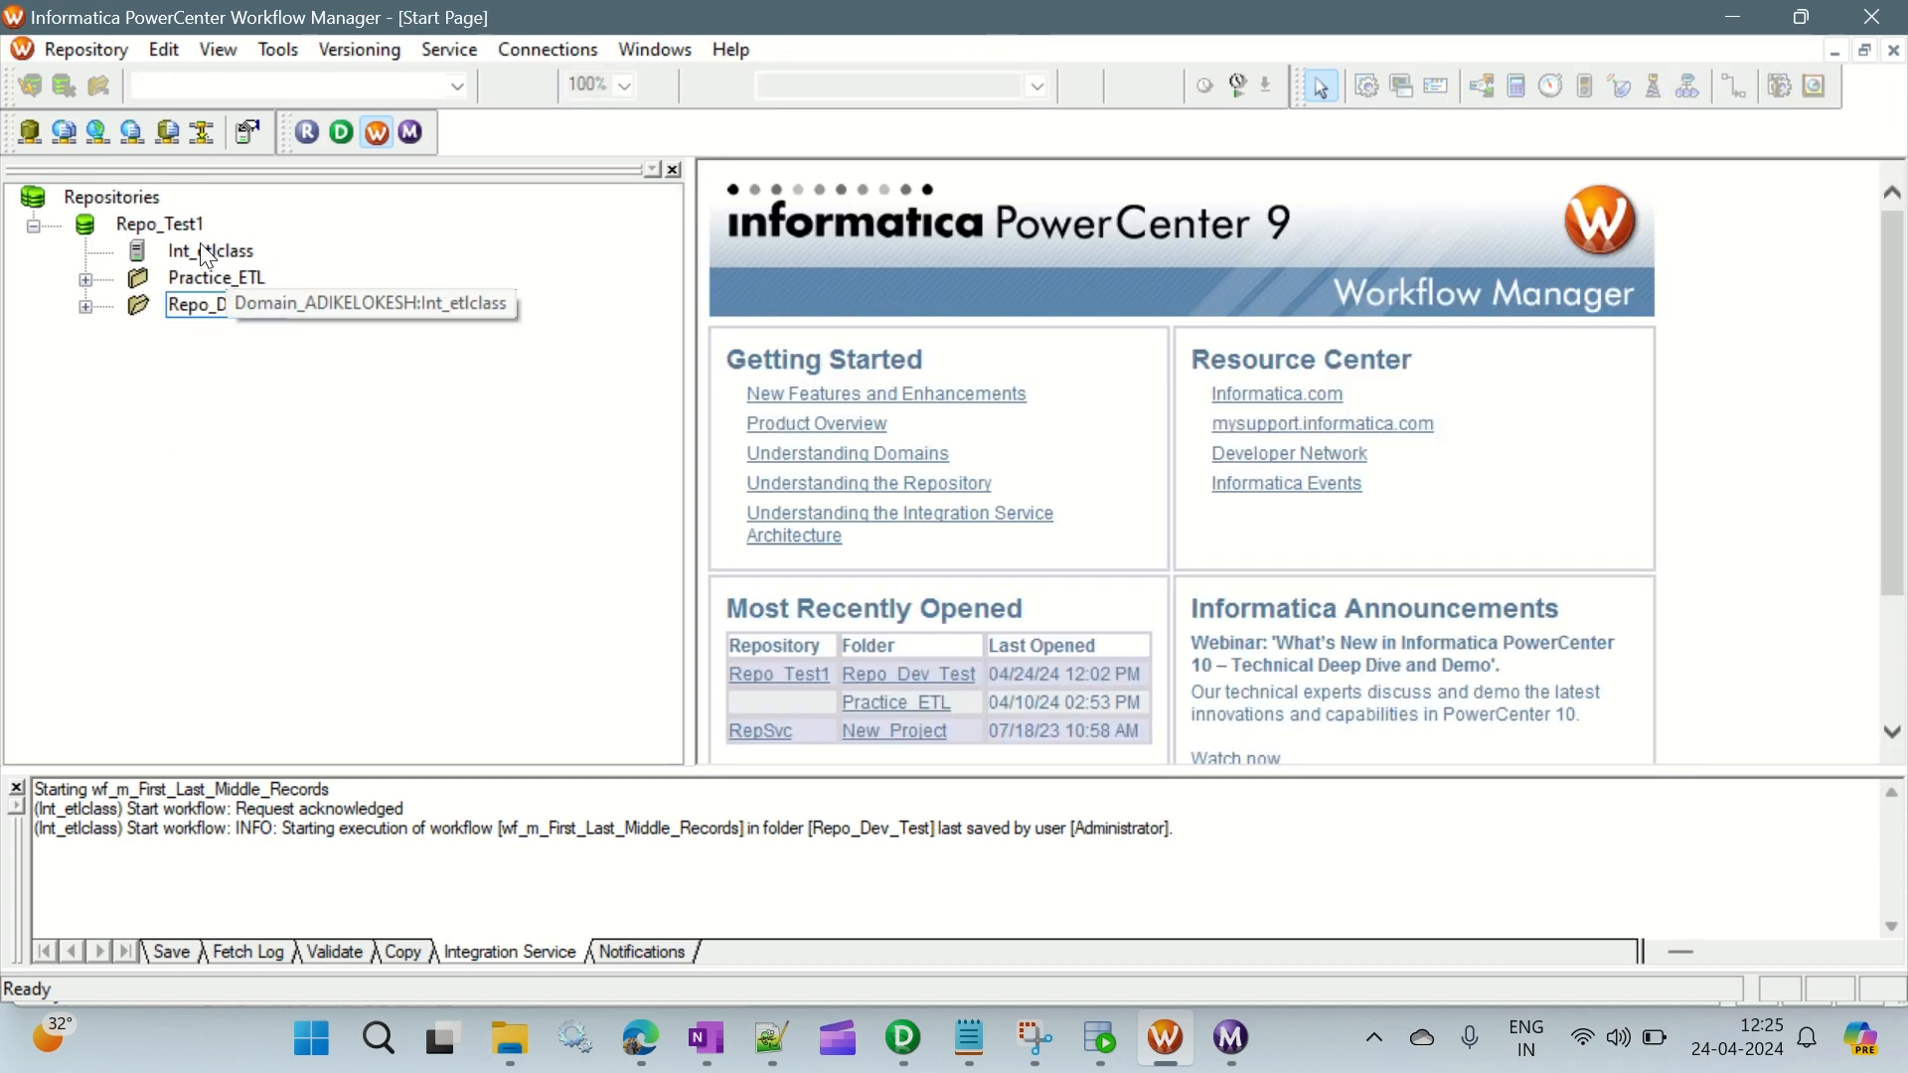
double_click(209, 309)
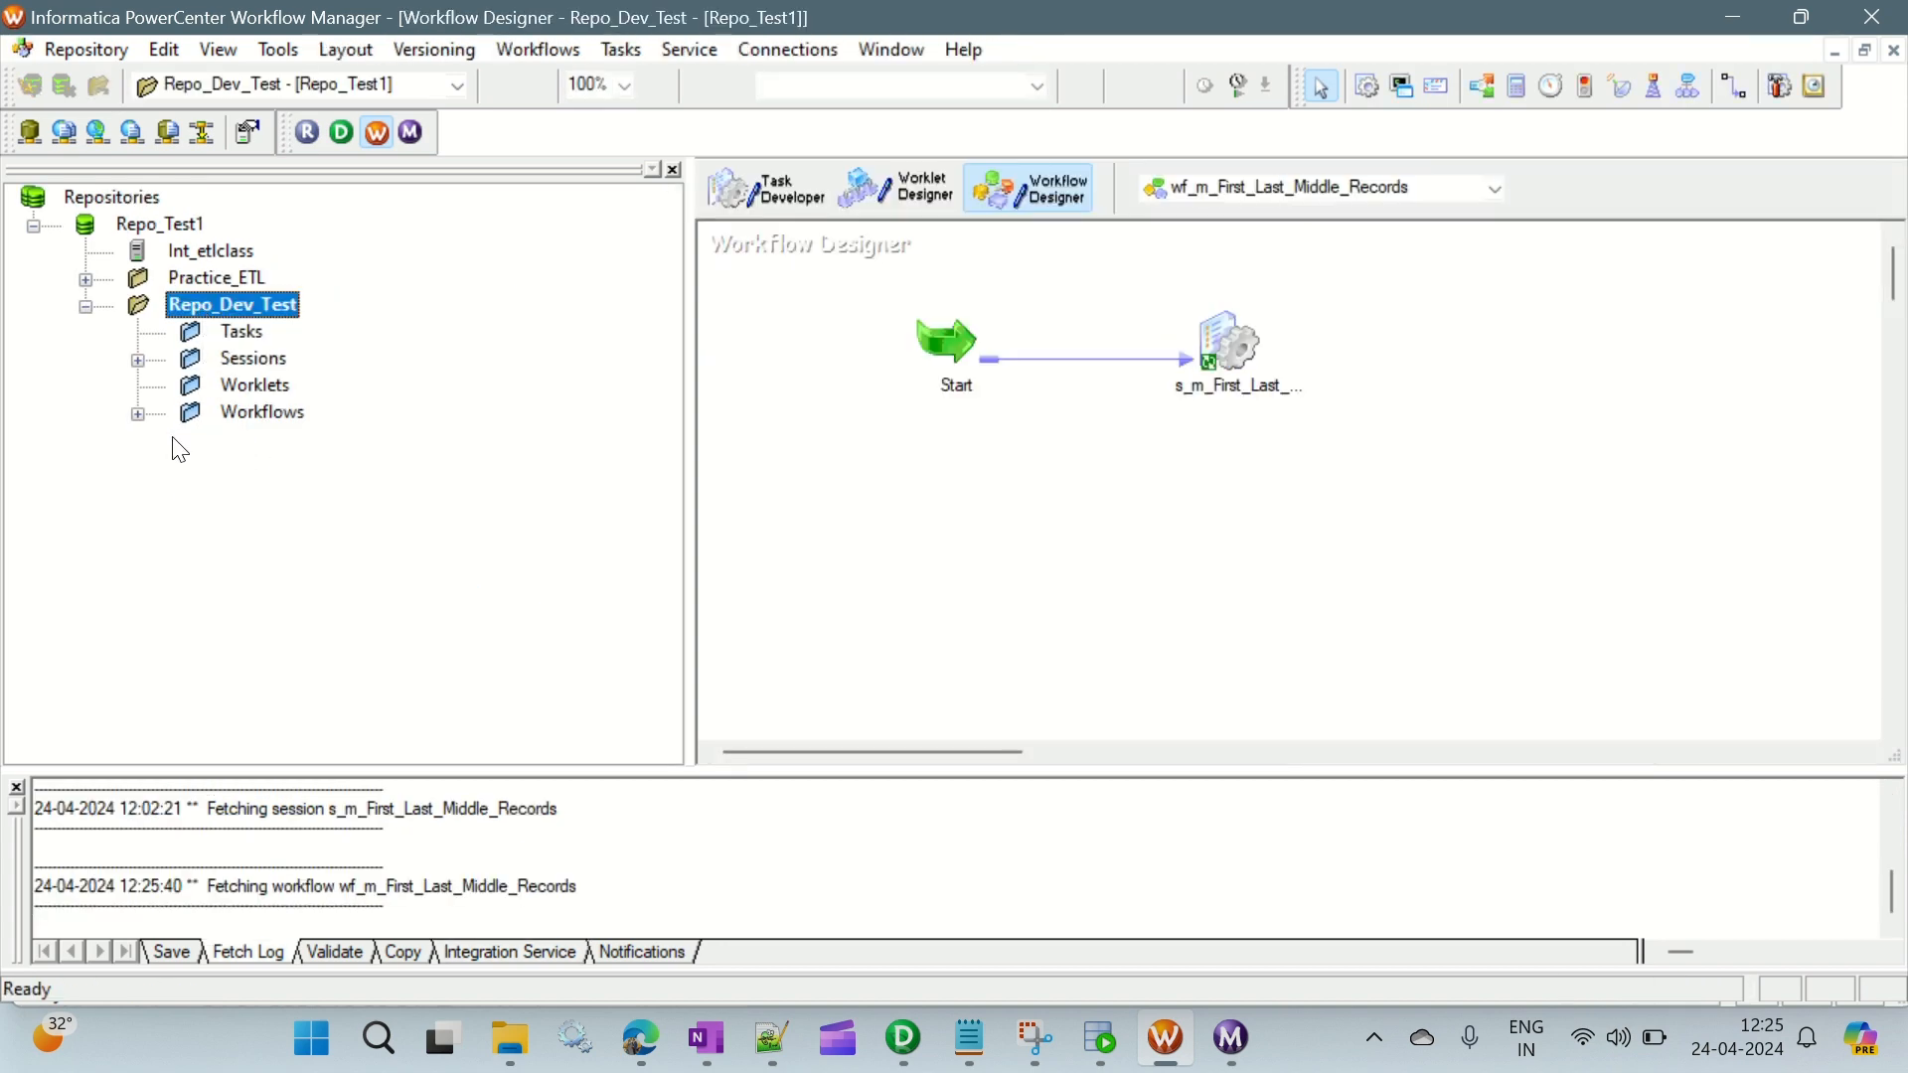
click(138, 416)
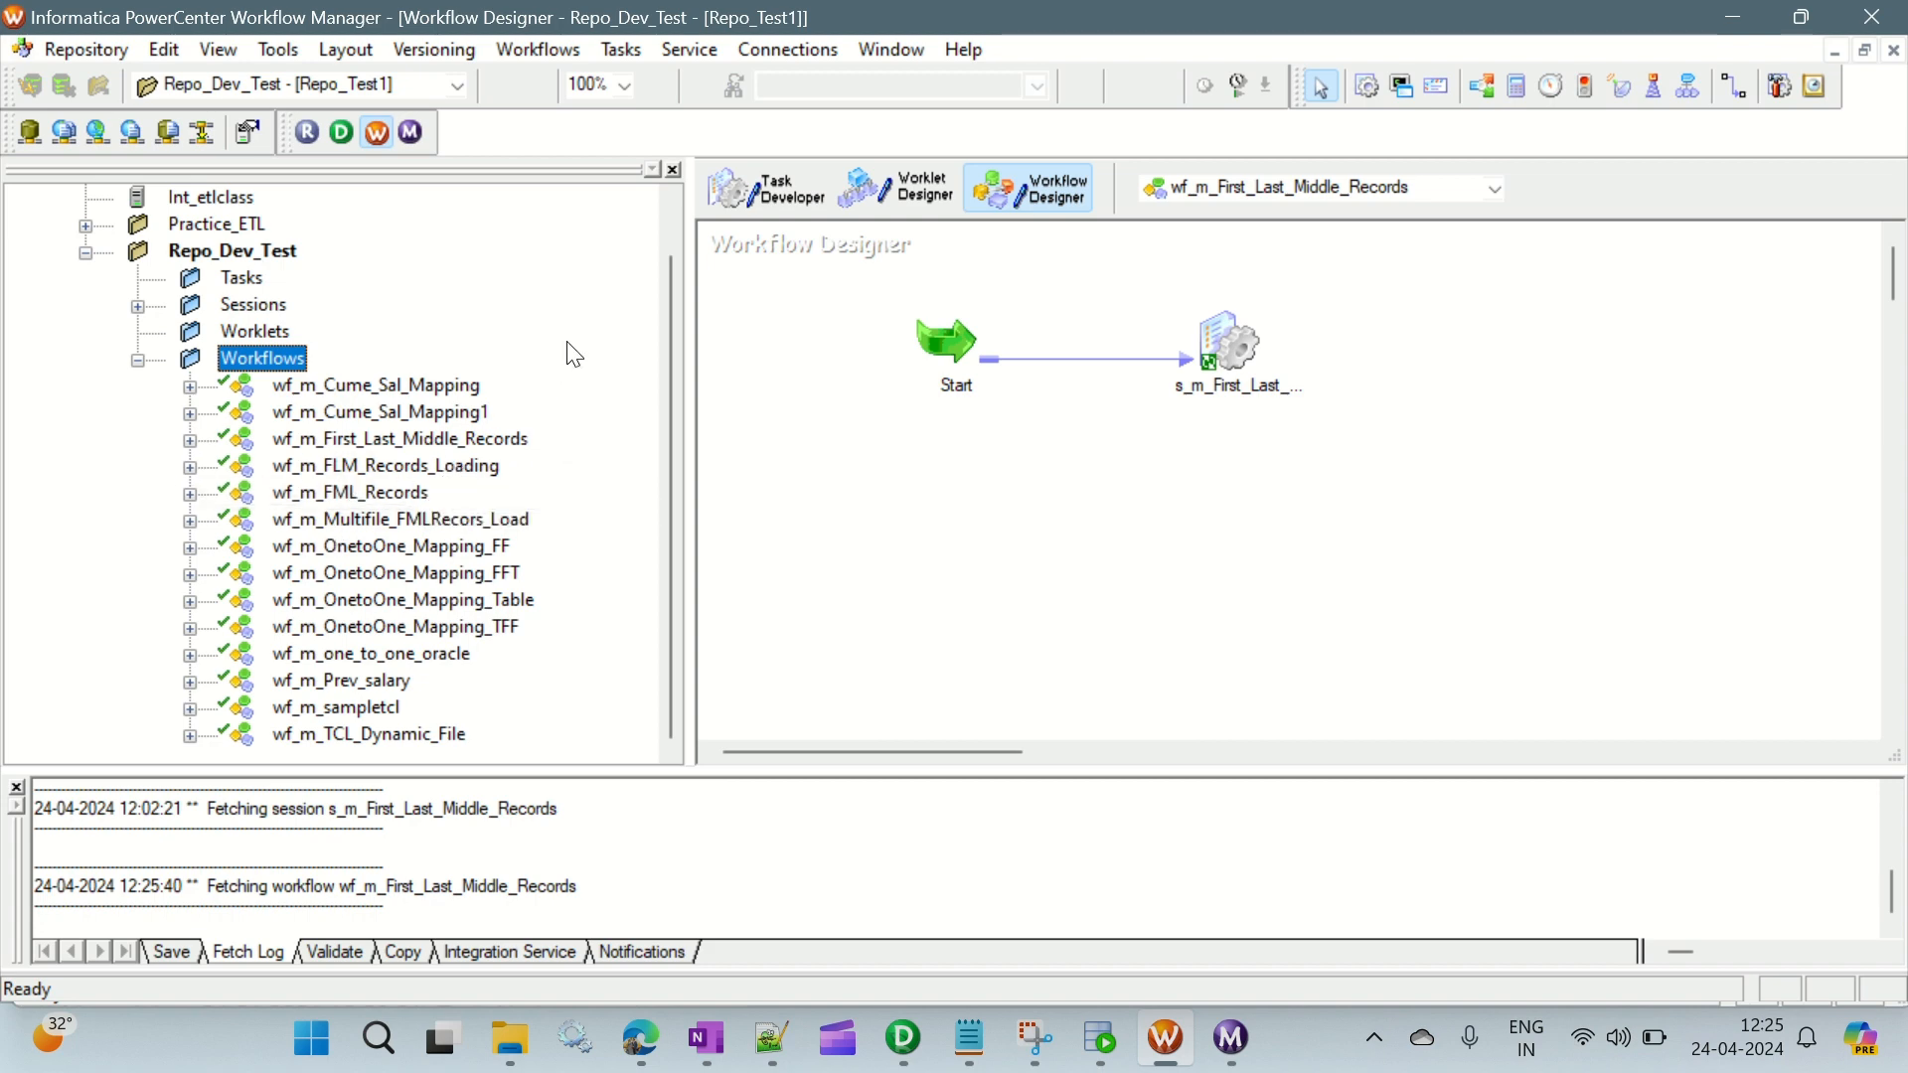
- Open workflow wf_m_FML_Records and its session's mapping settings, and check the SQ_EMPLOYEE1 source connection
right_click(361, 491)
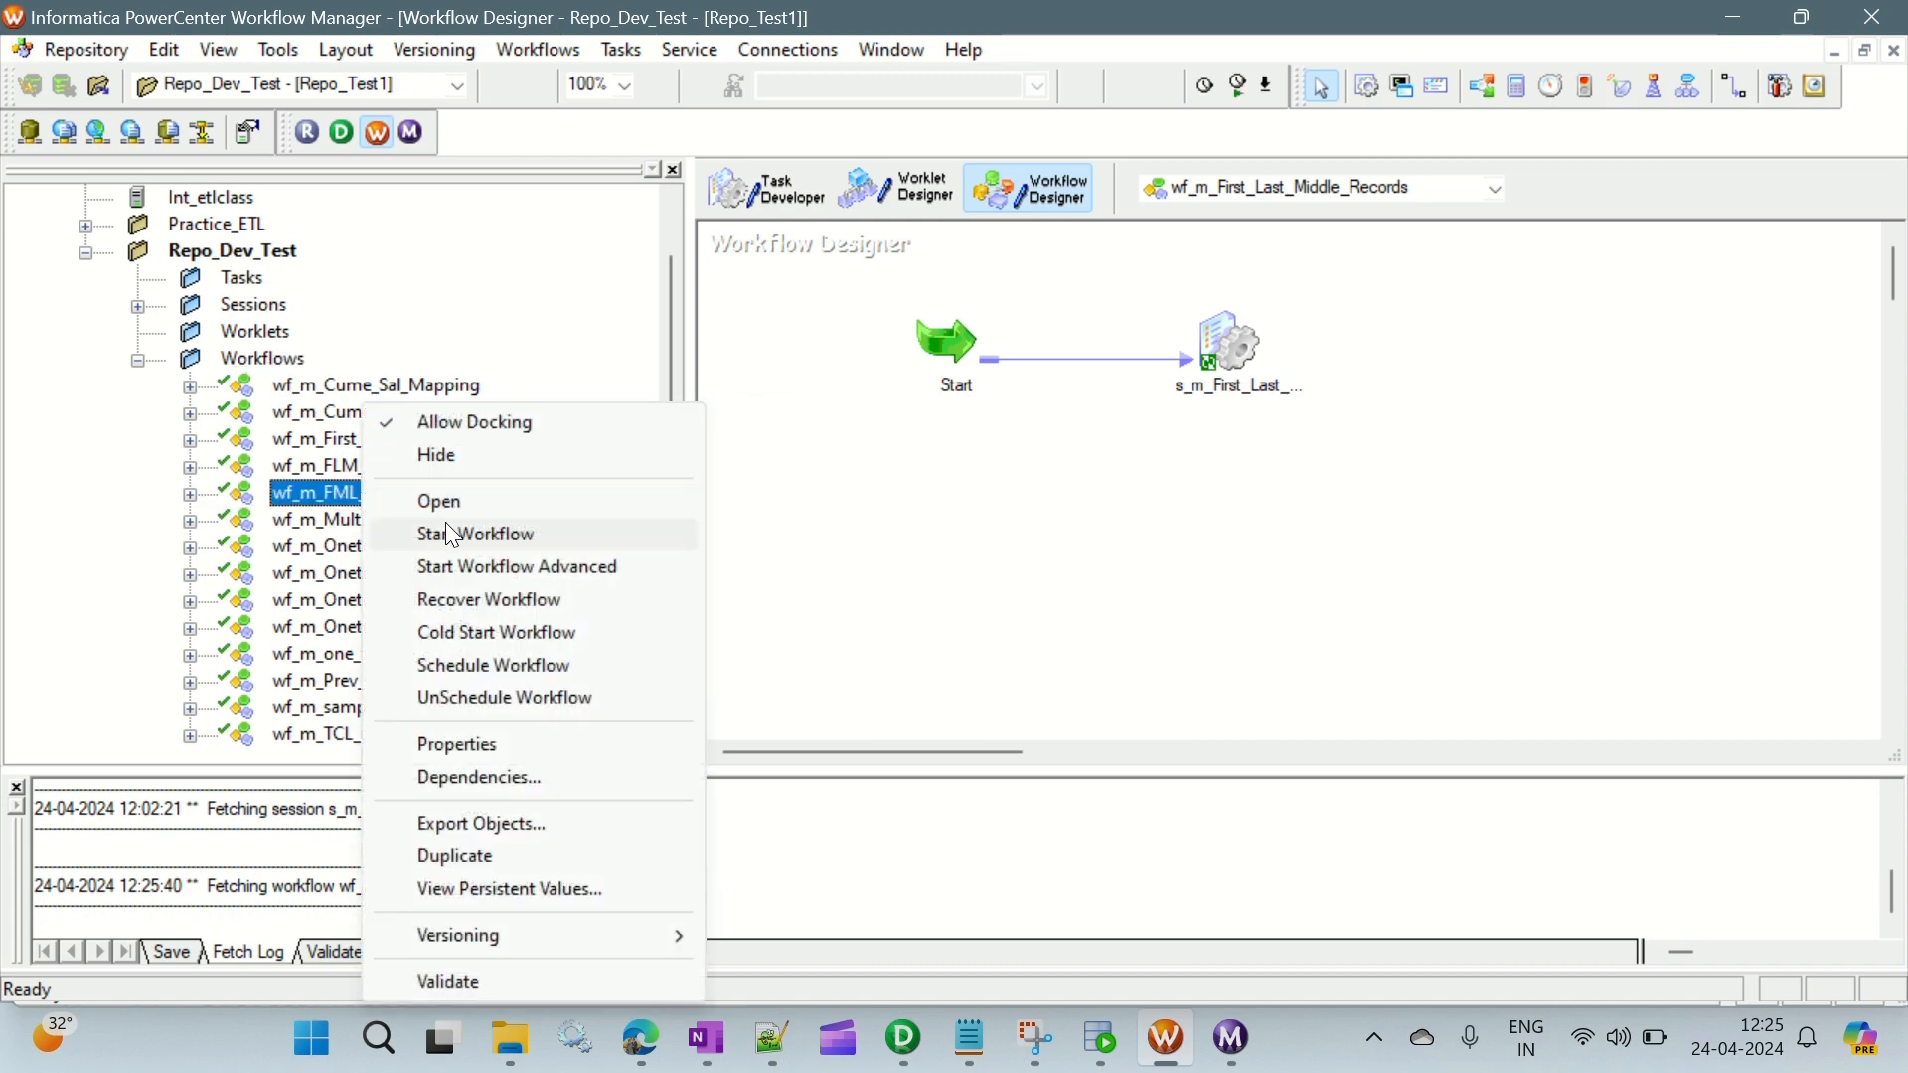
click(451, 510)
double_click(1240, 342)
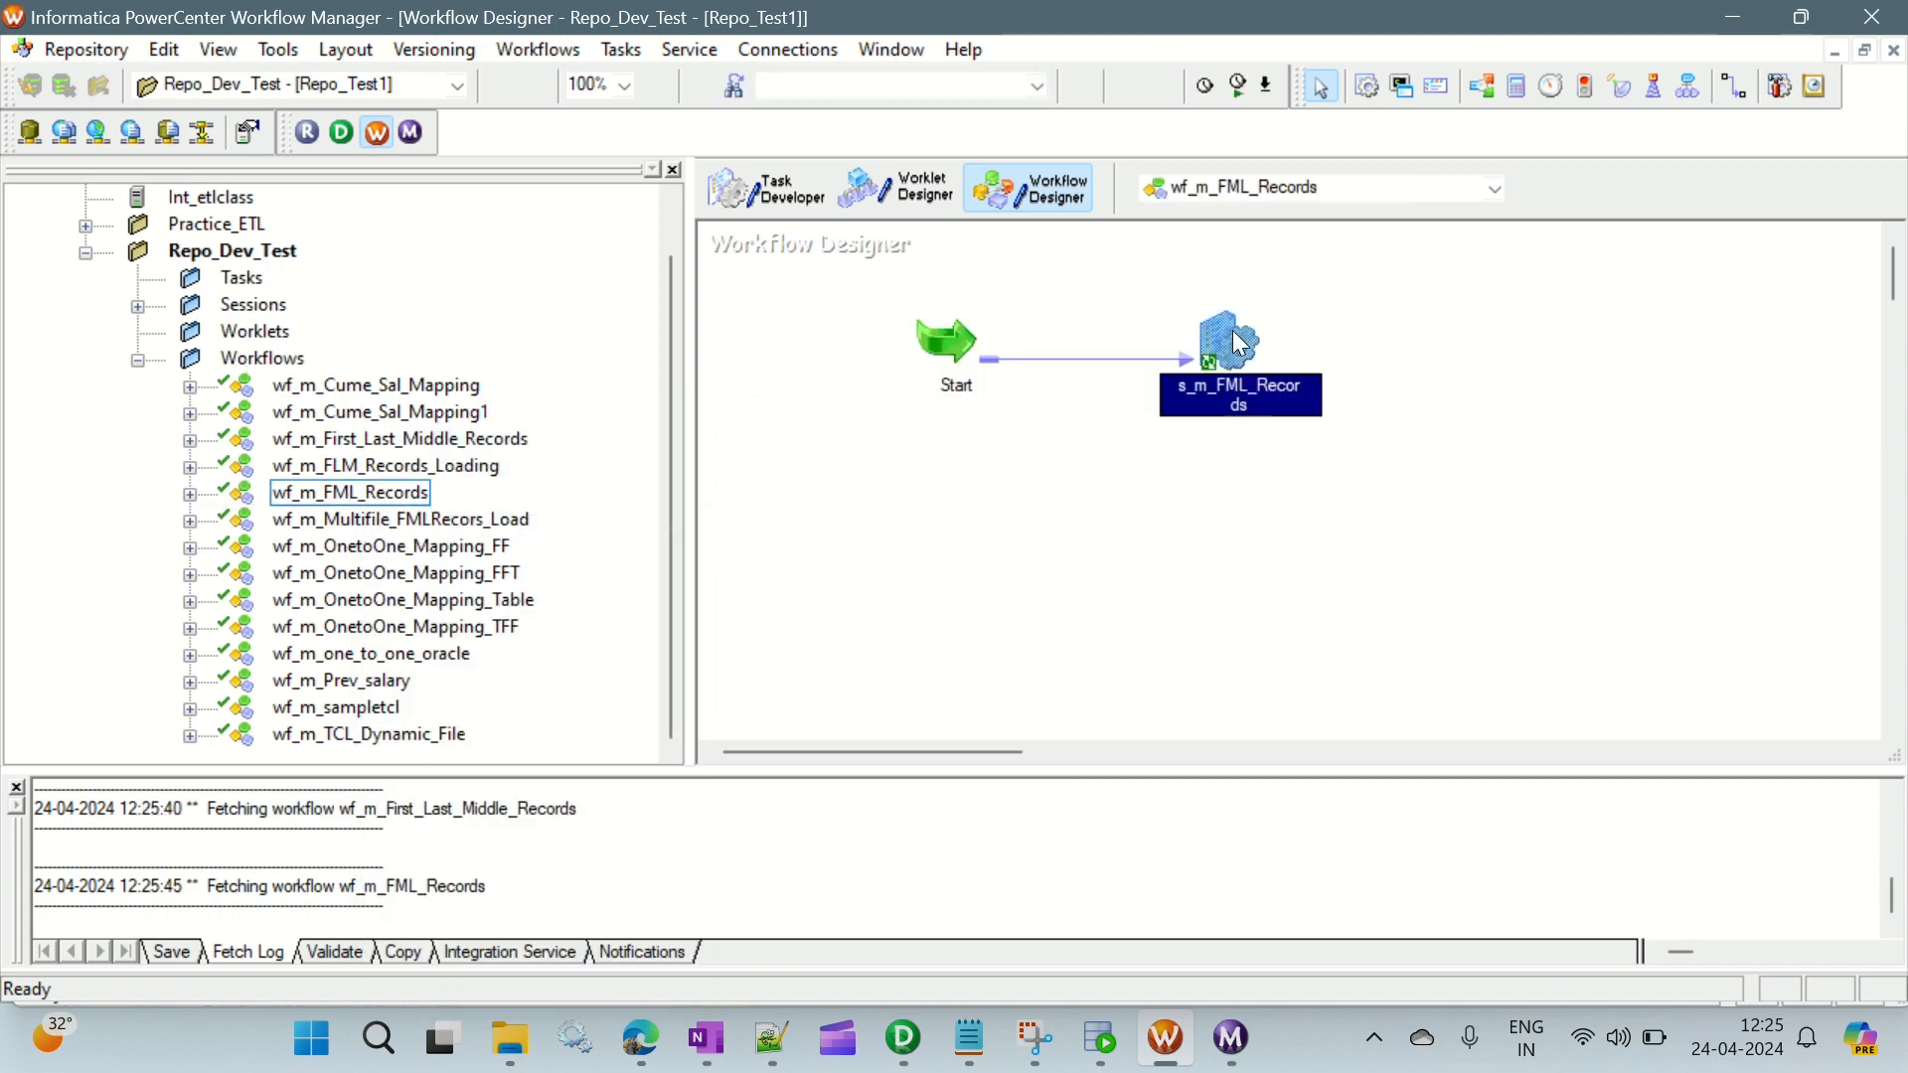
drag(722, 137, 487, 135)
click(570, 181)
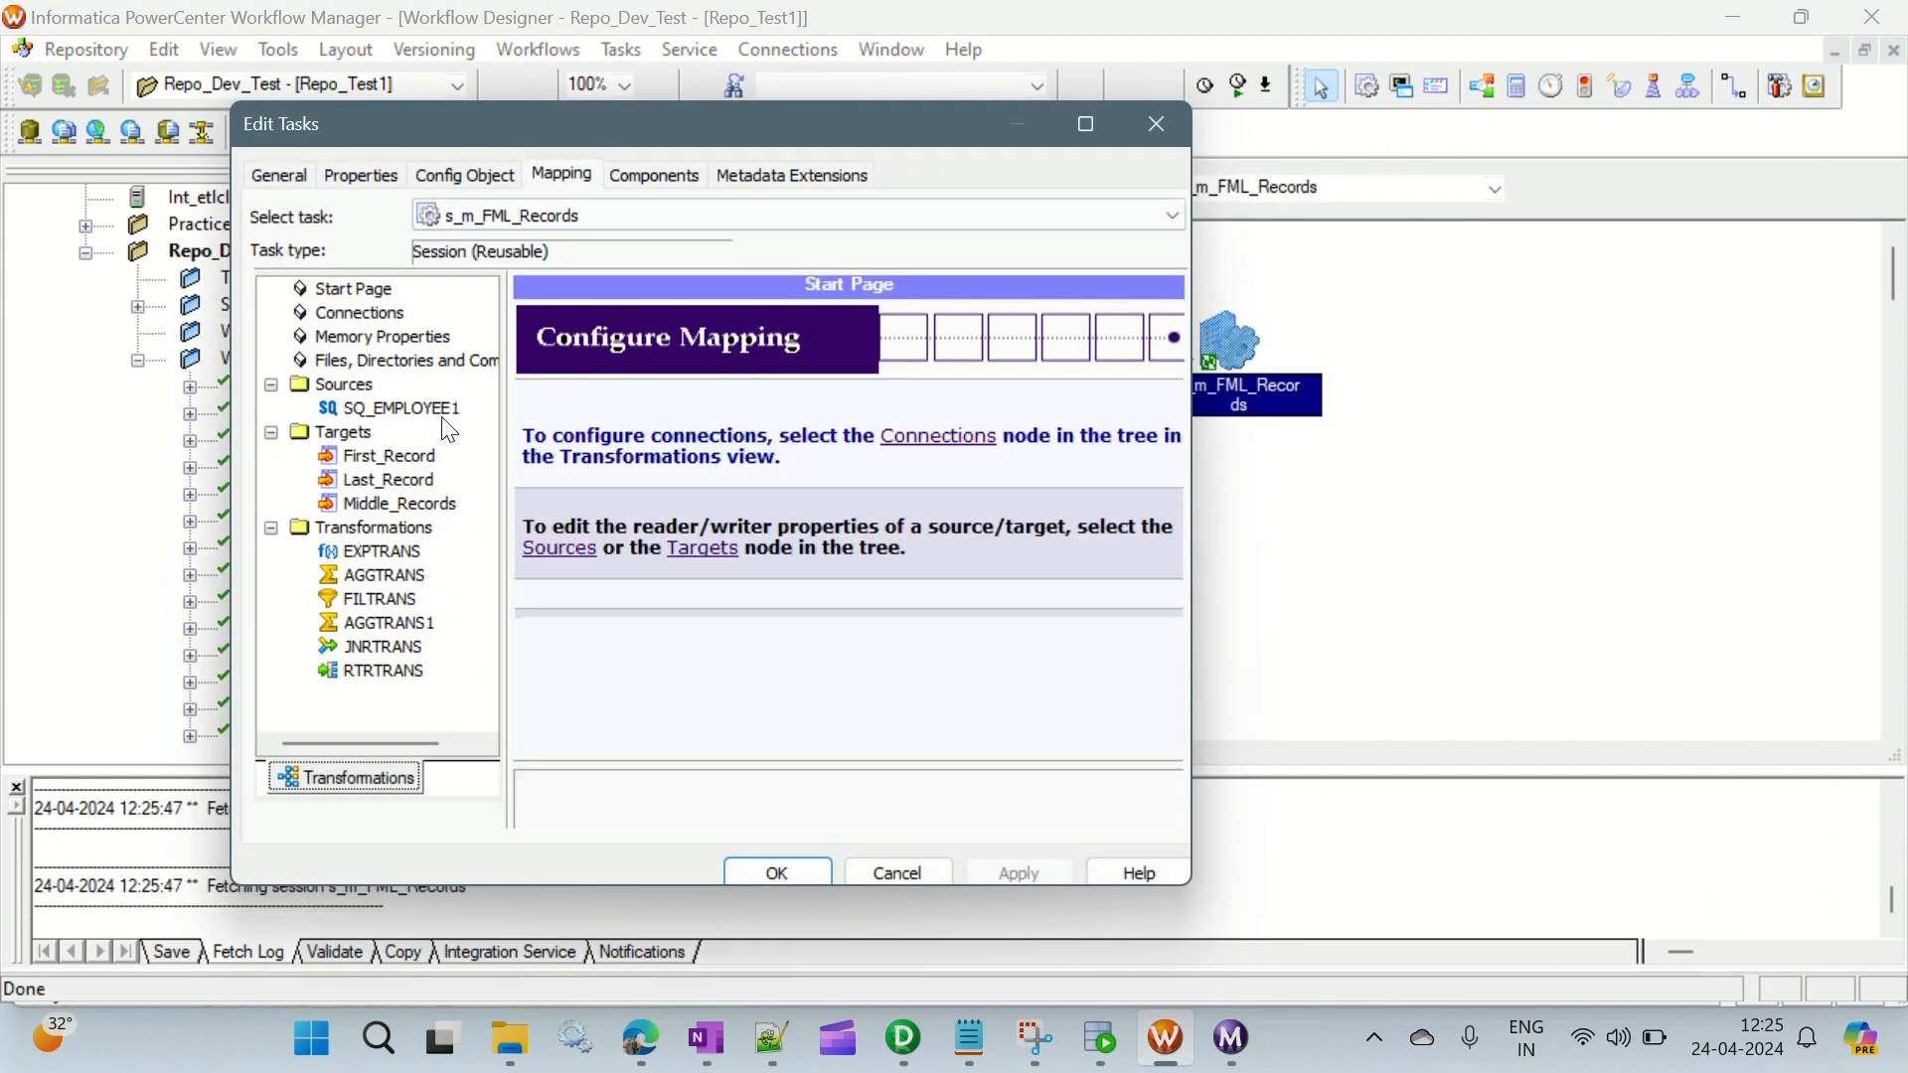
click(370, 408)
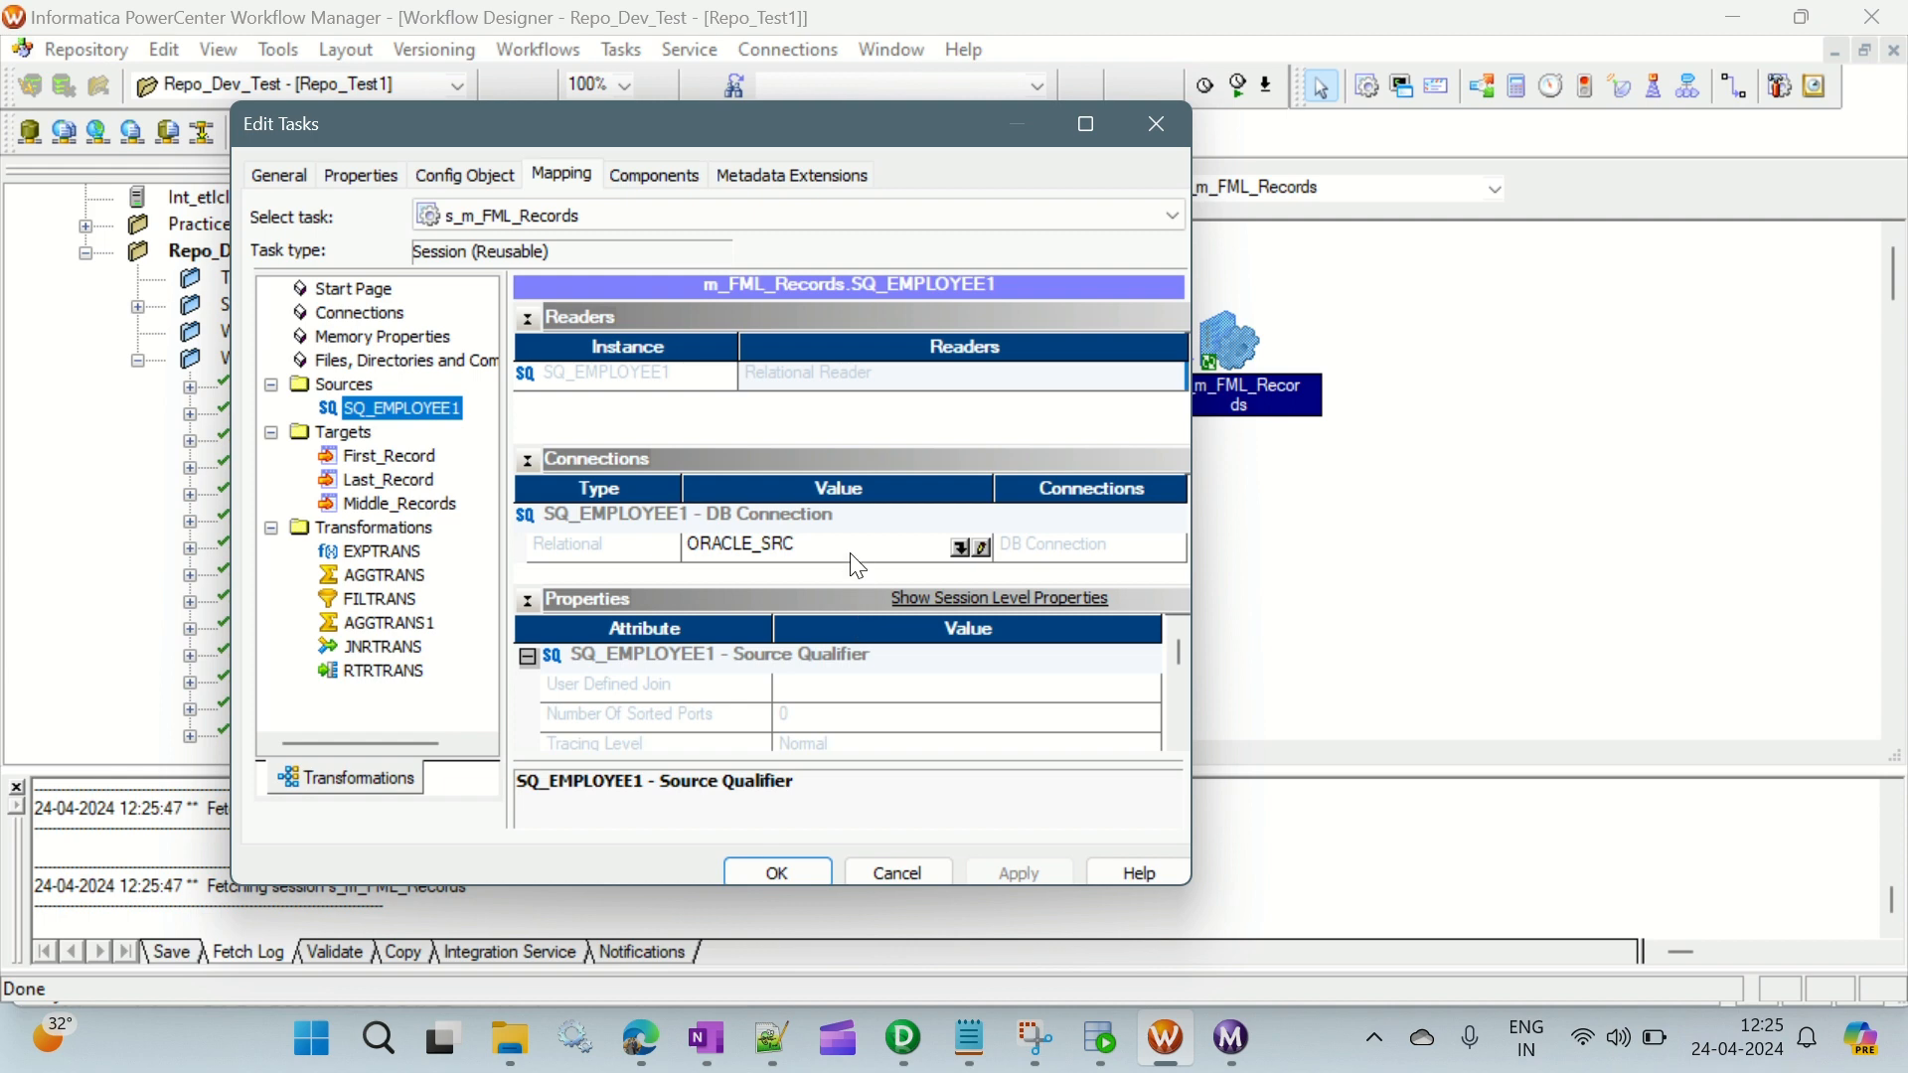
- Set the First_Record target's load type to Normal and enable its truncate target table option
click(383, 457)
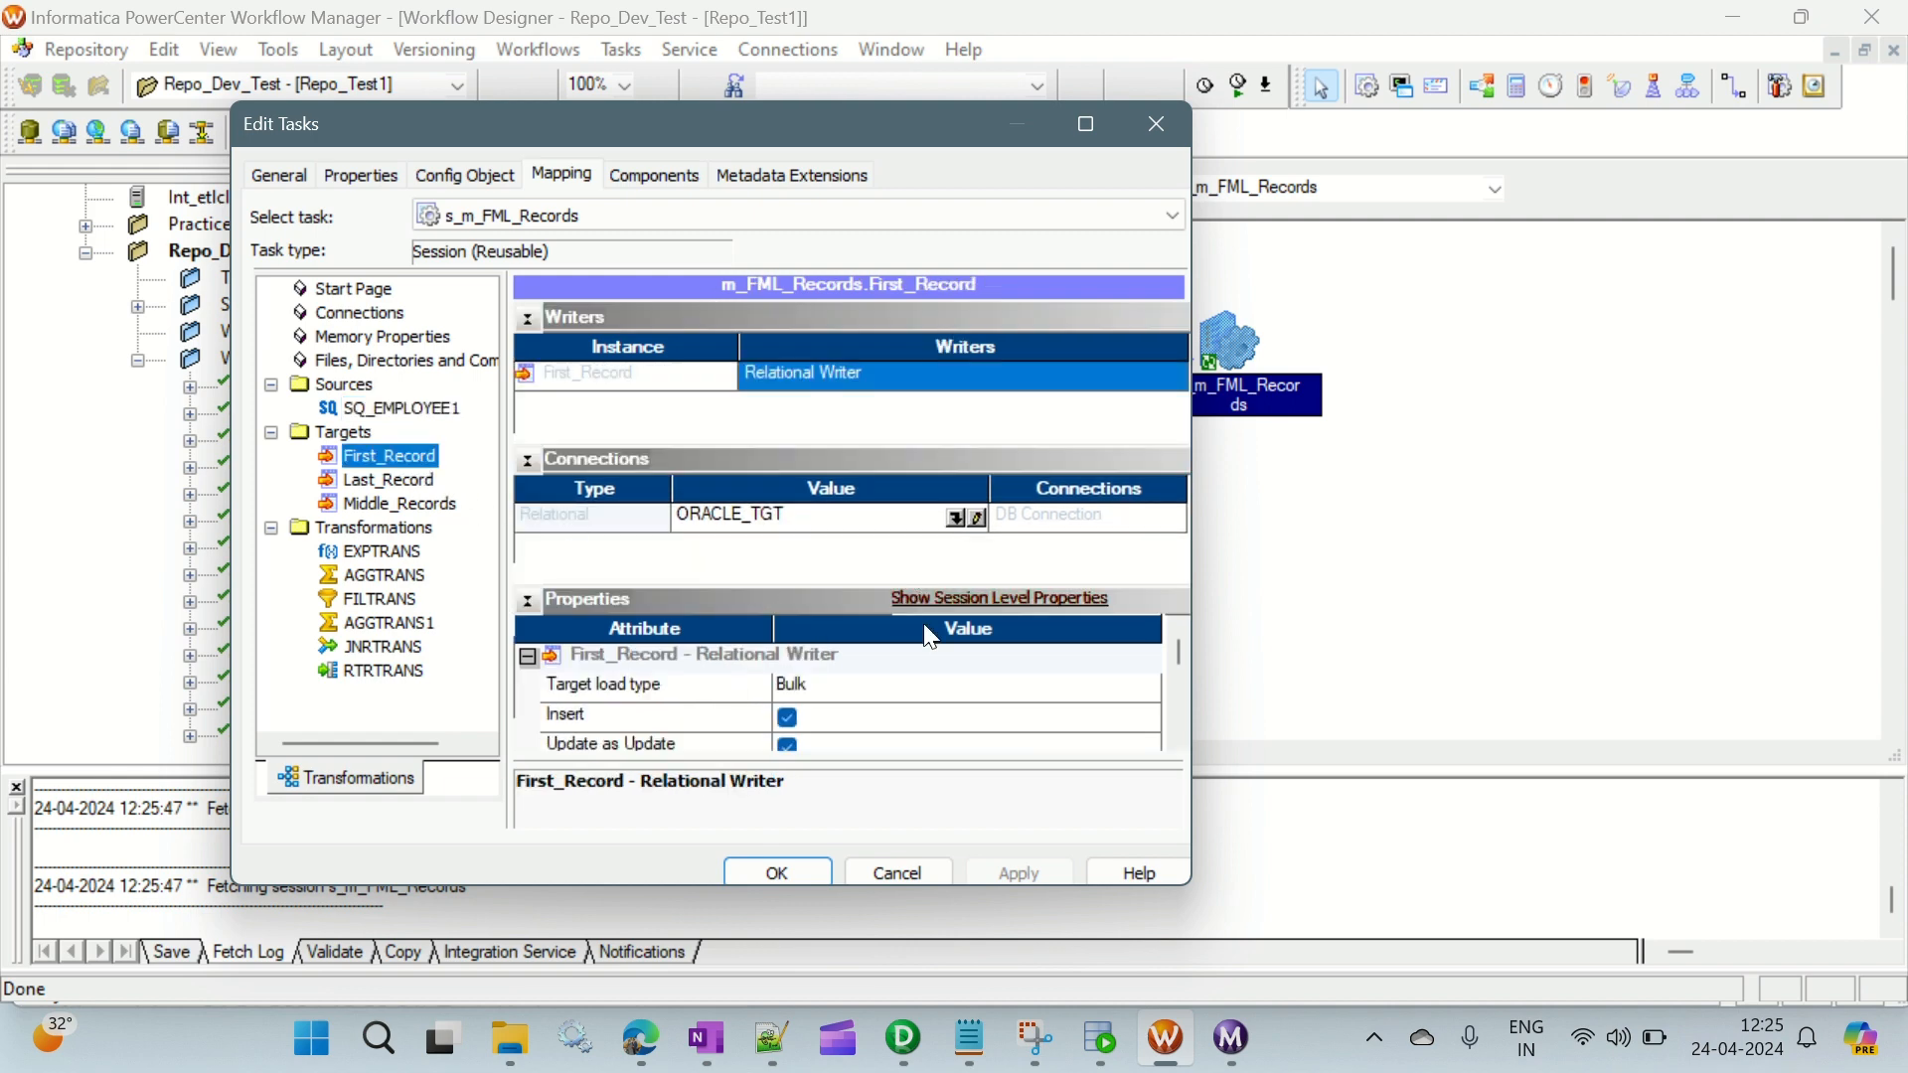
click(825, 687)
click(816, 719)
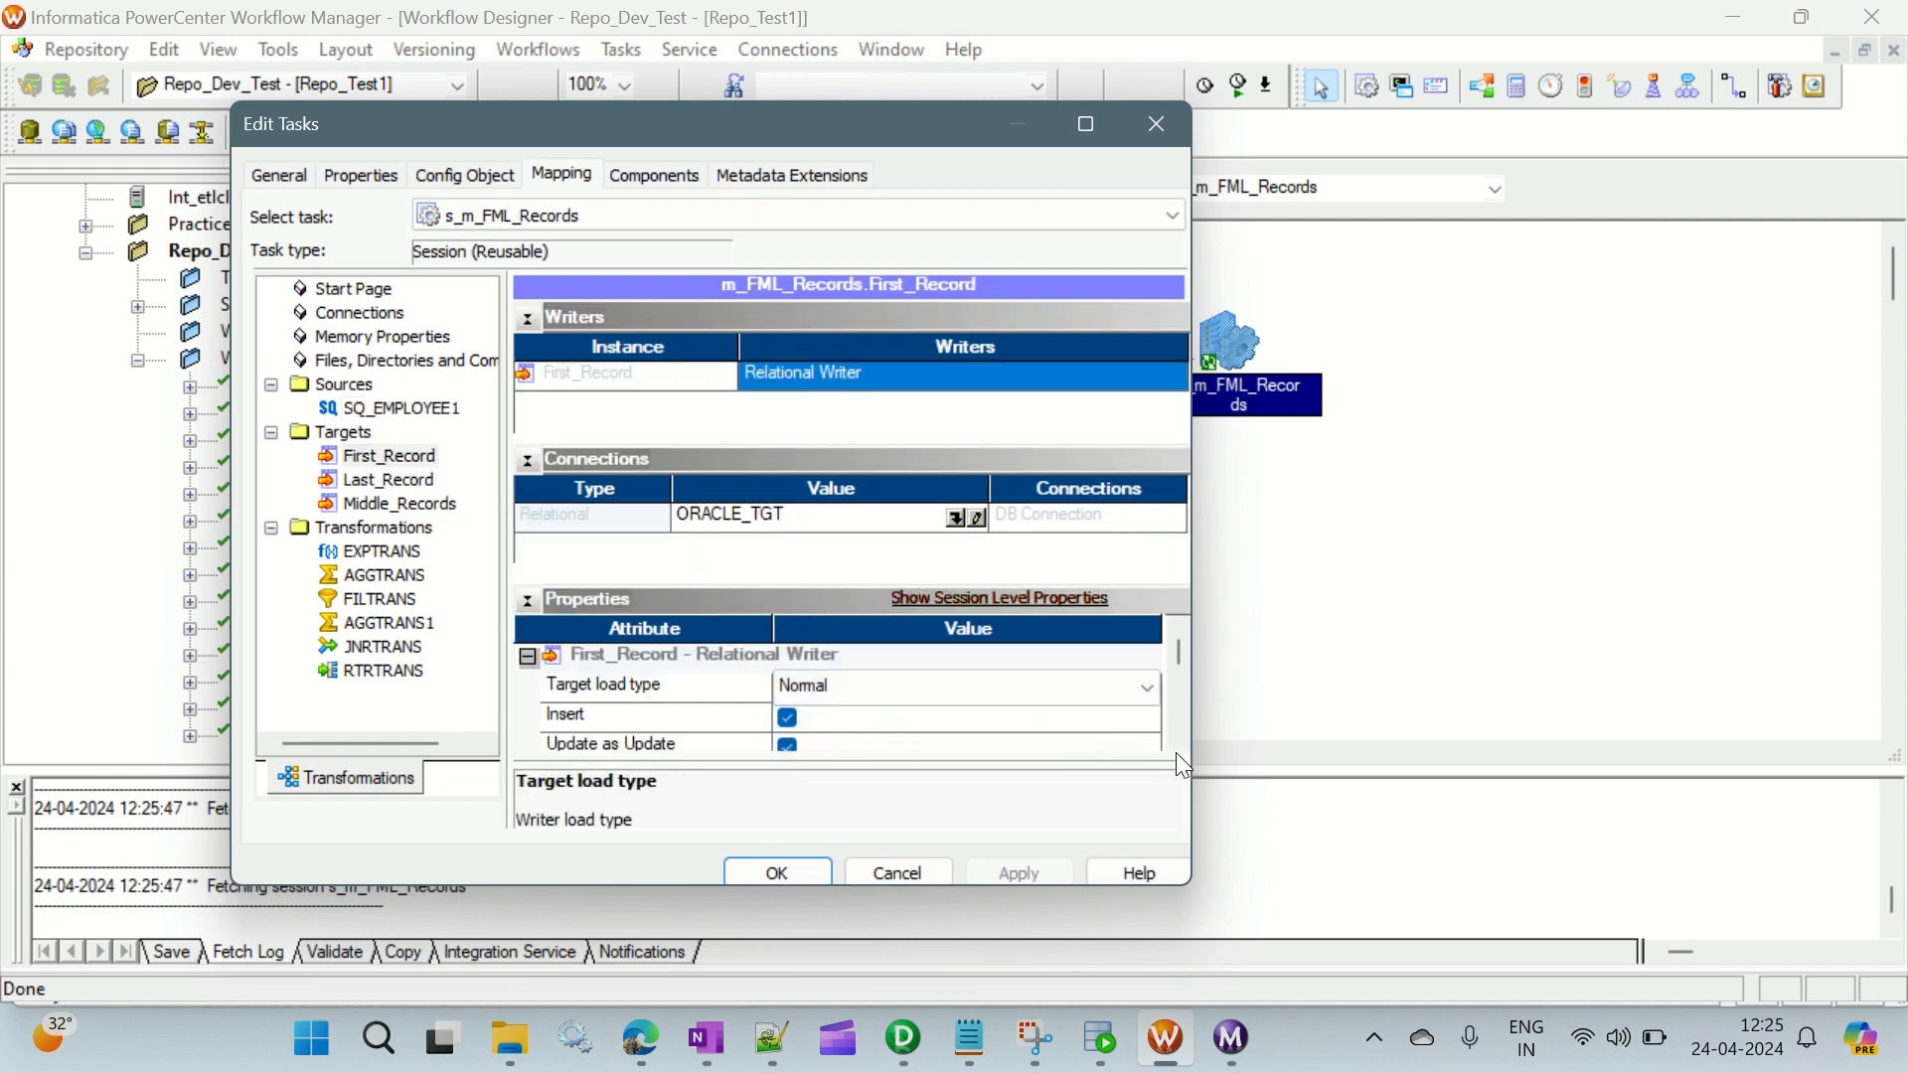
scroll(1177, 748, down, 3)
scroll(1176, 747, down, 4)
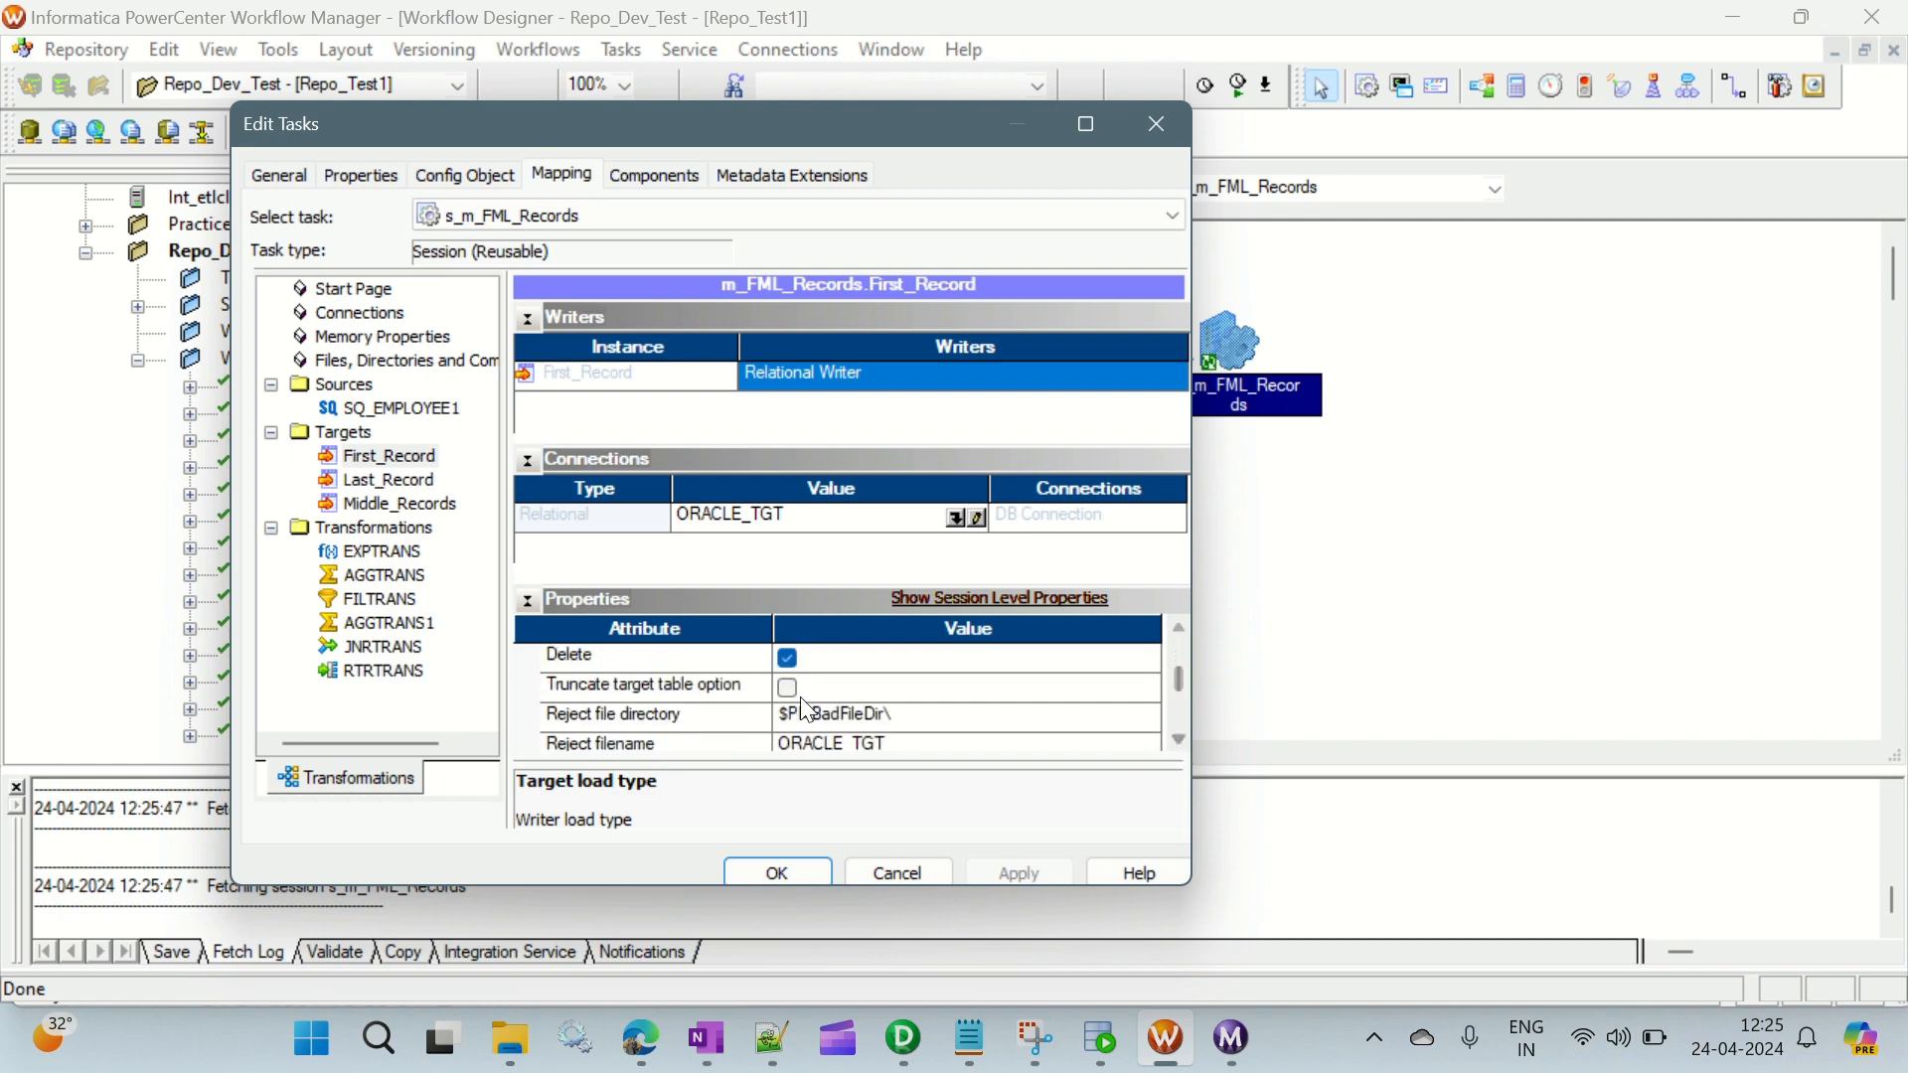
click(784, 693)
click(763, 687)
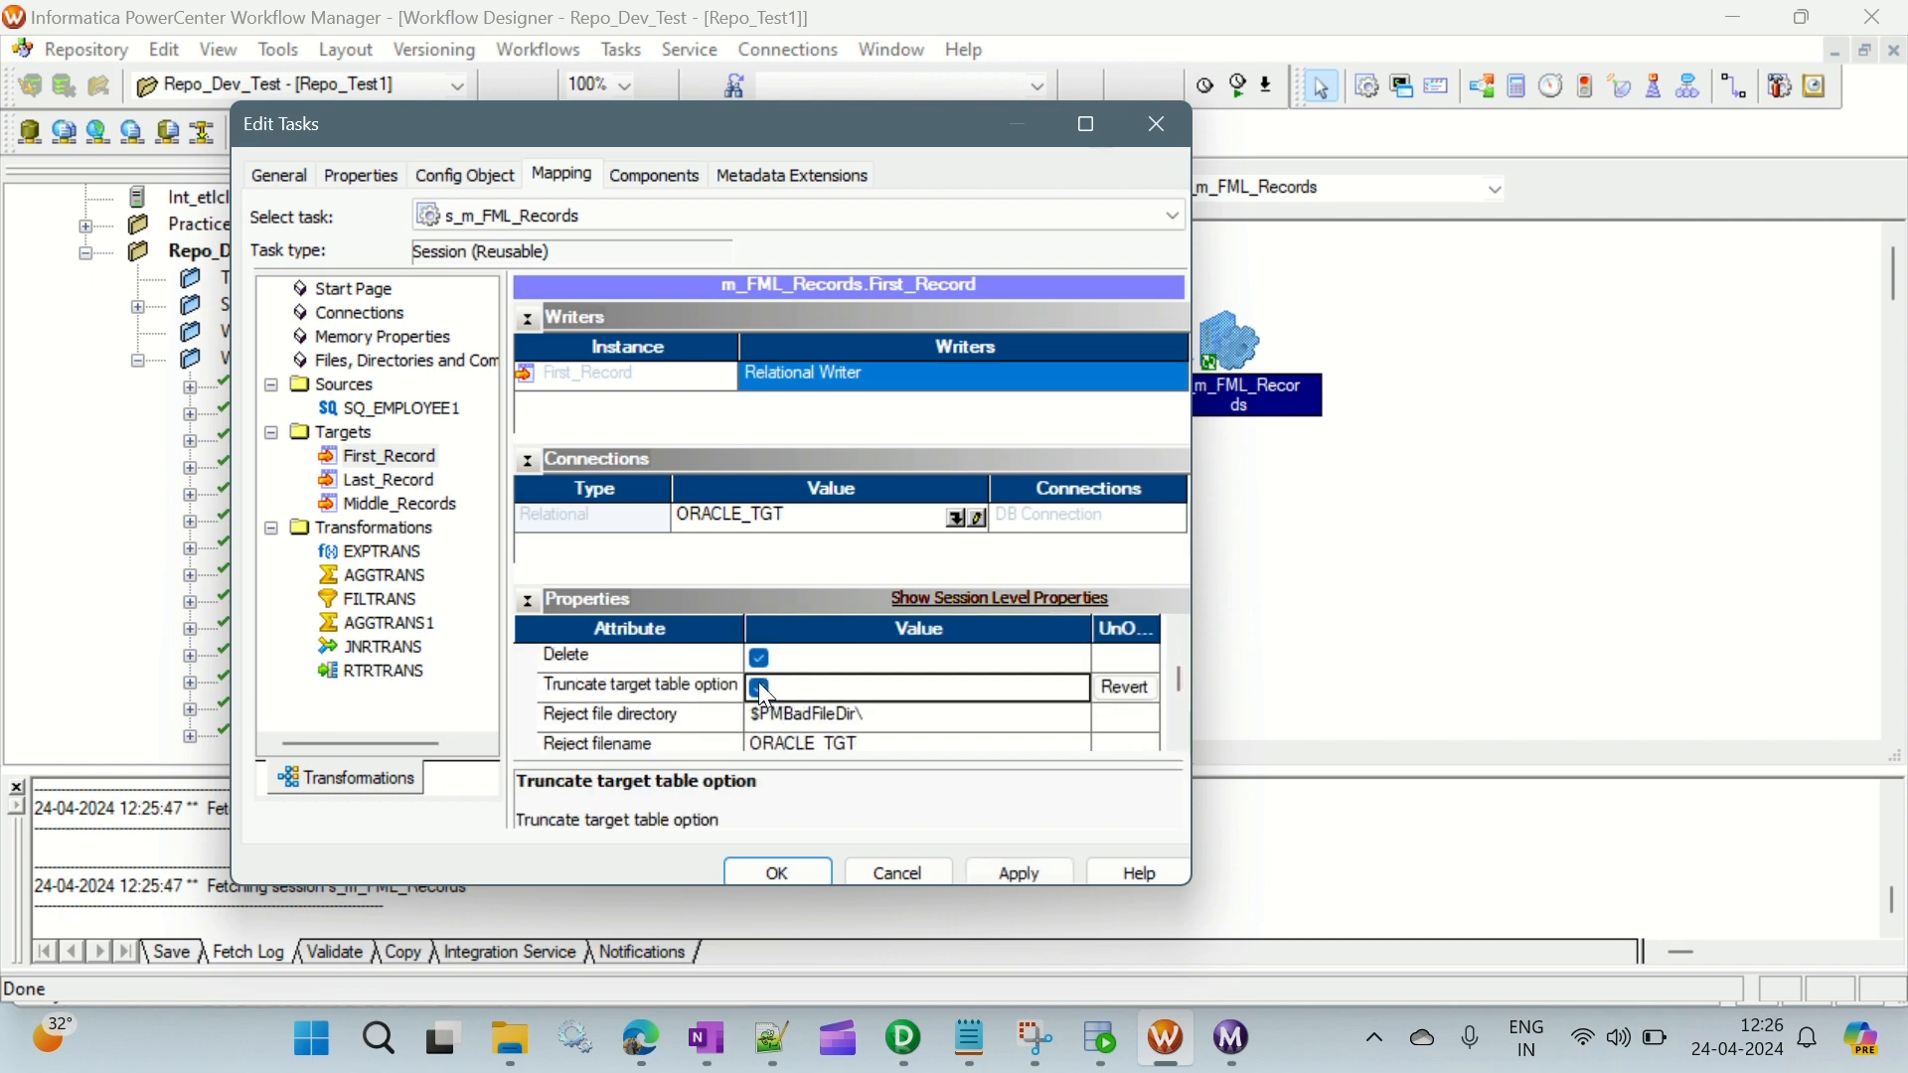
- Enable the truncate target table option for the Last_Record and Middle_Records targets
click(386, 483)
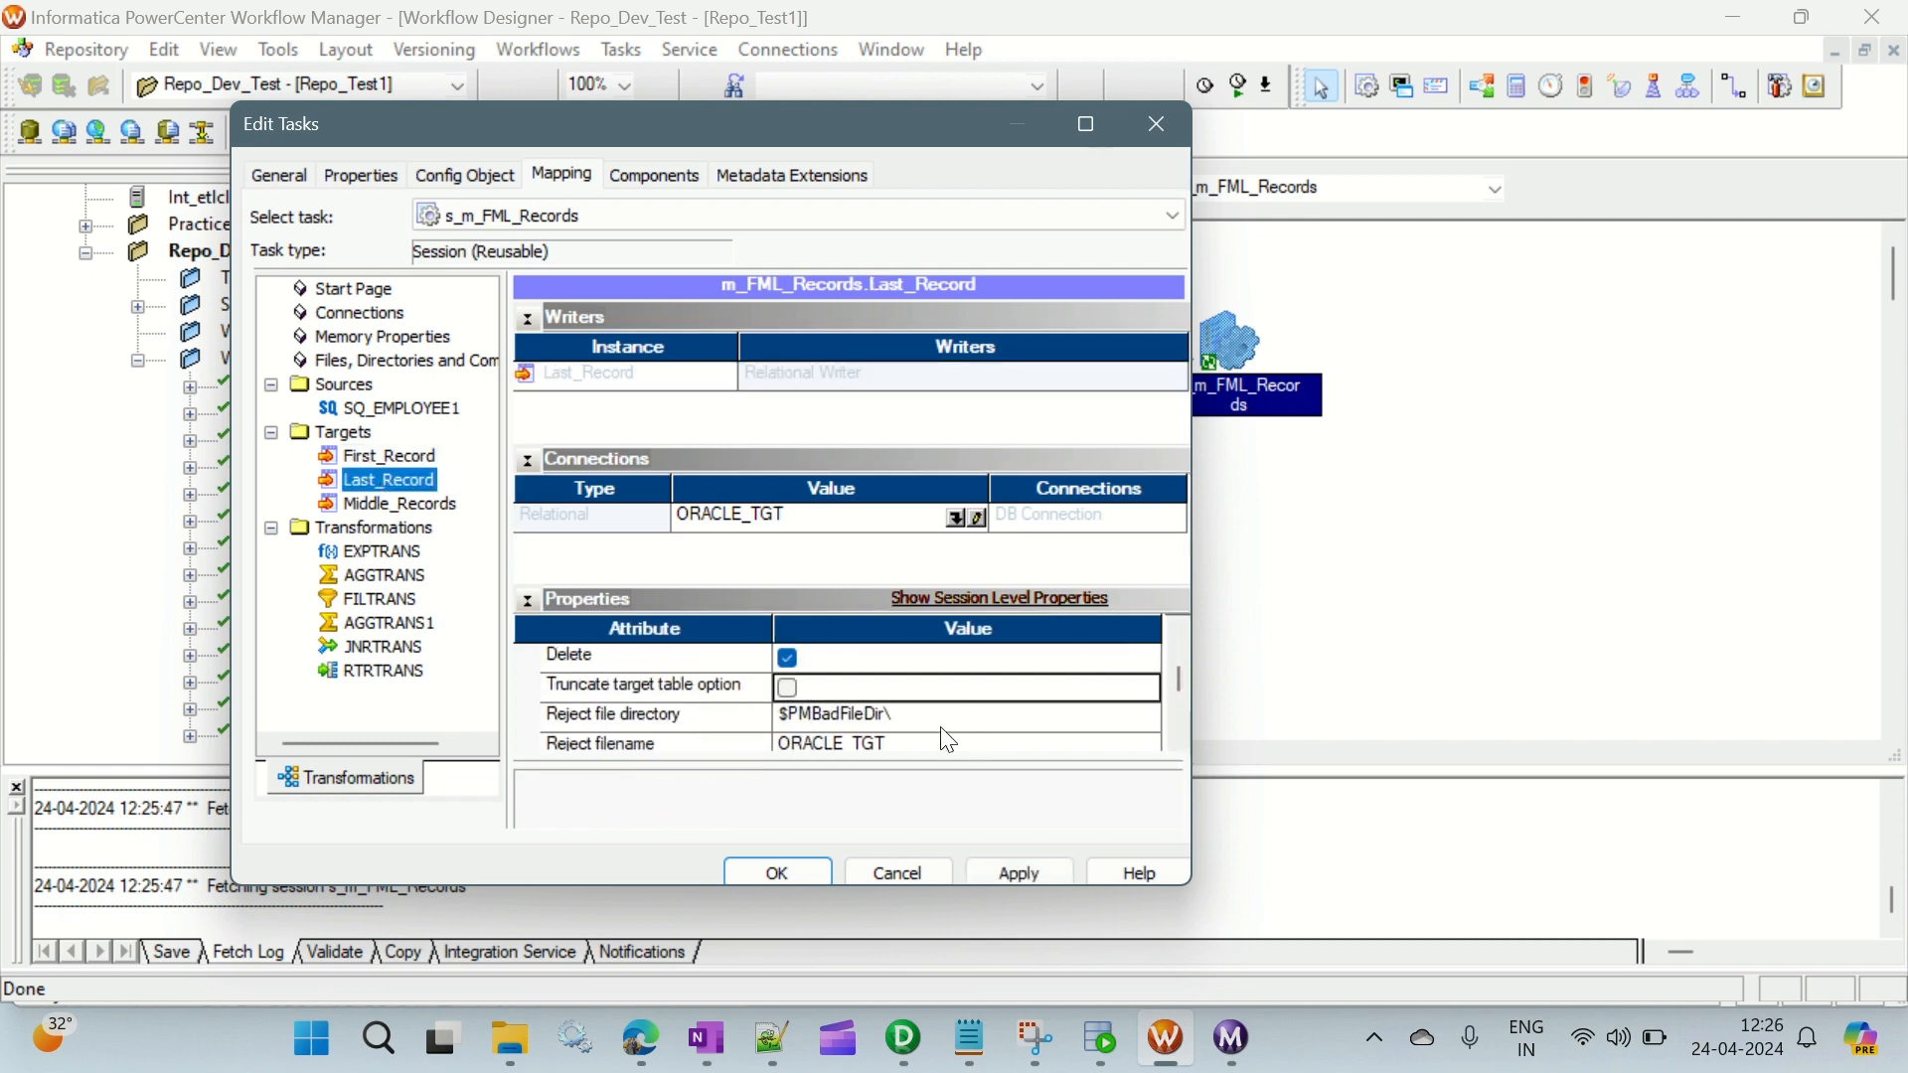
click(789, 686)
click(410, 511)
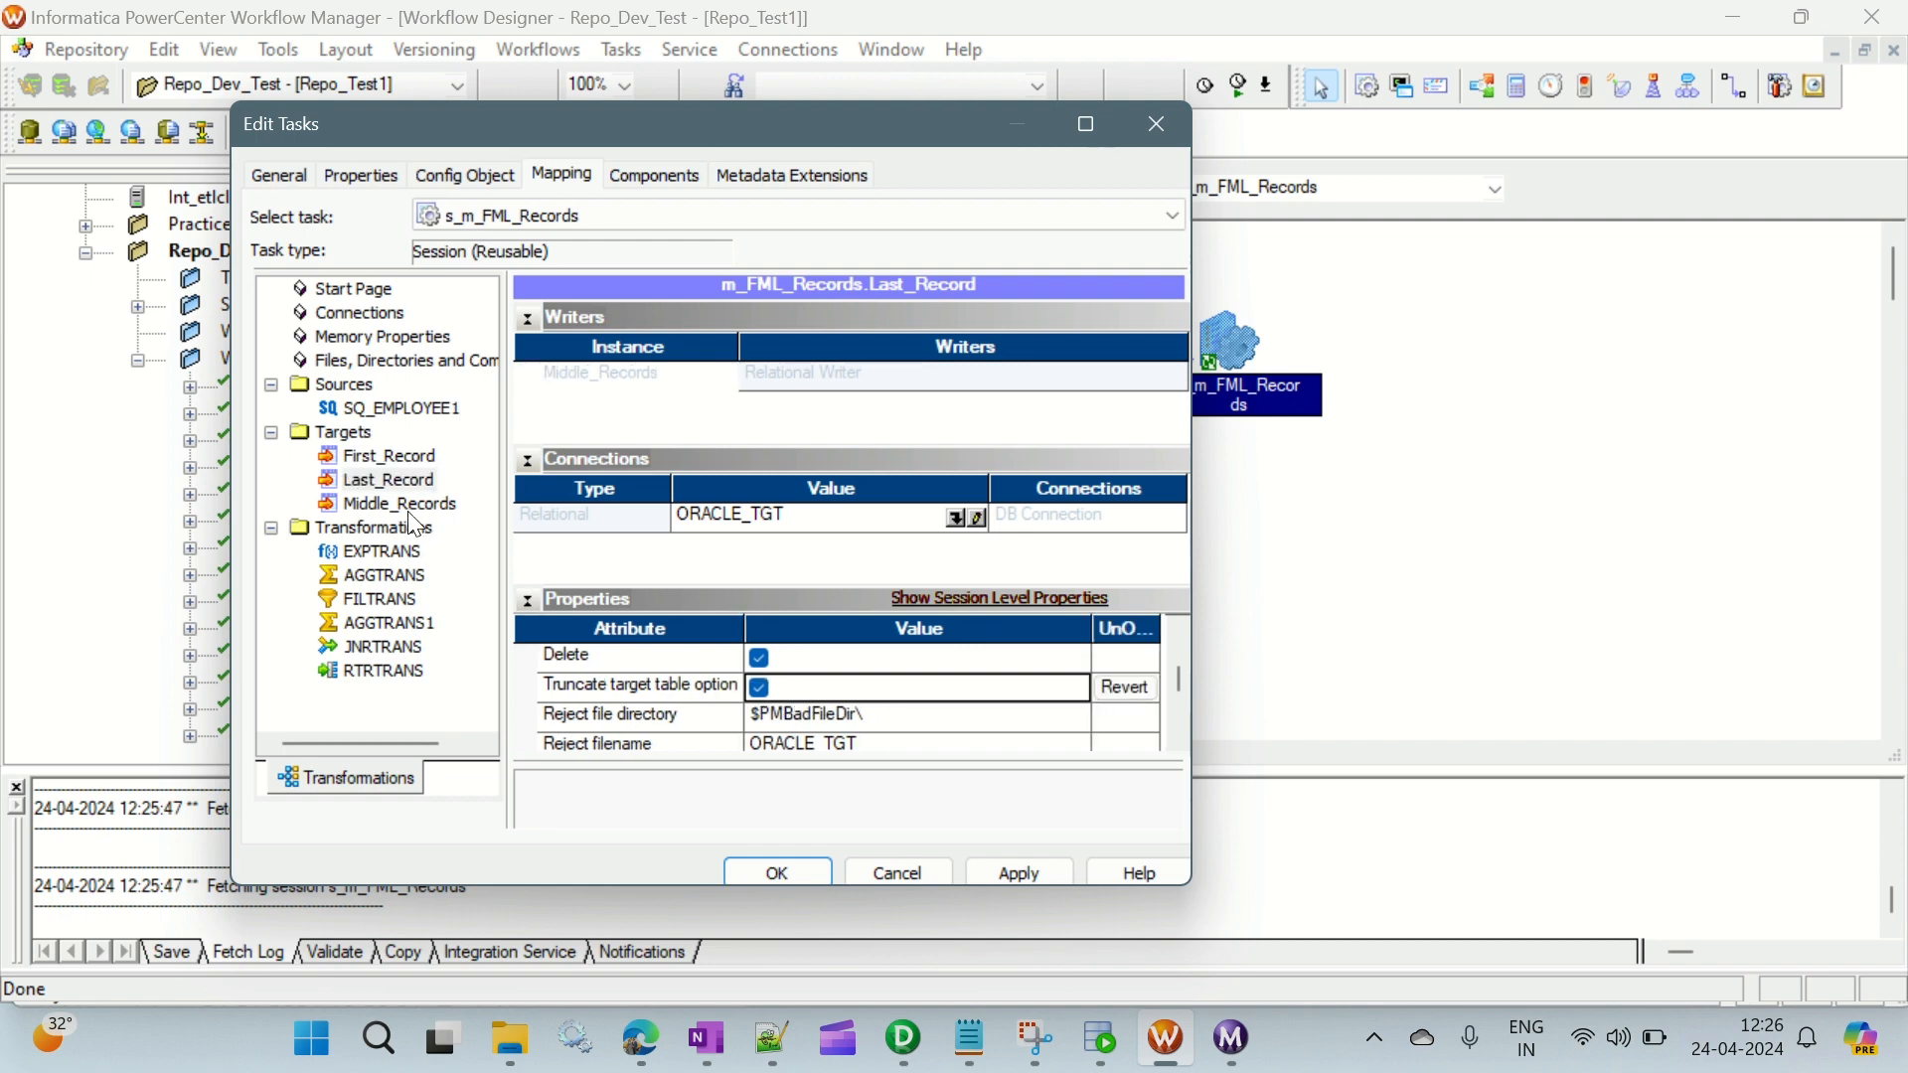
click(789, 687)
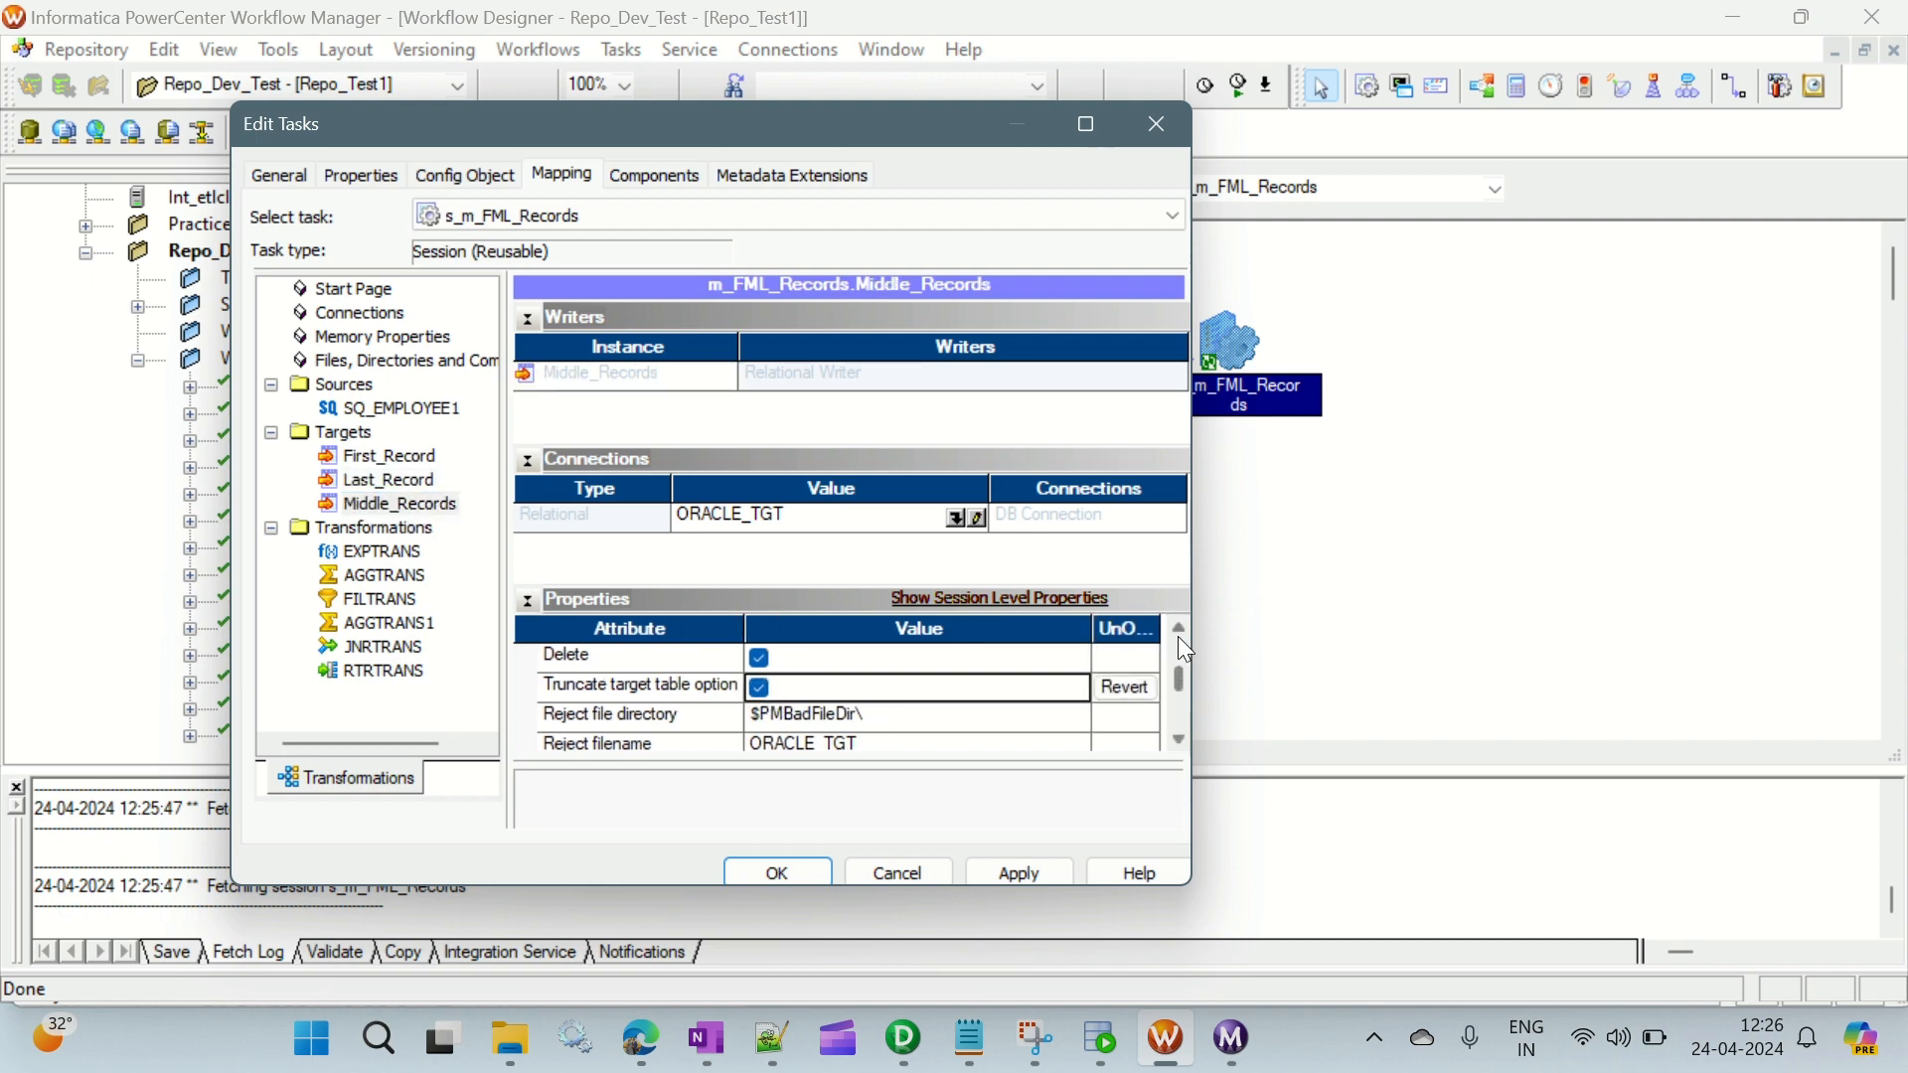
- Set the Middle_Records target's load type to Normal
scroll(1178, 637, up, 3)
click(969, 687)
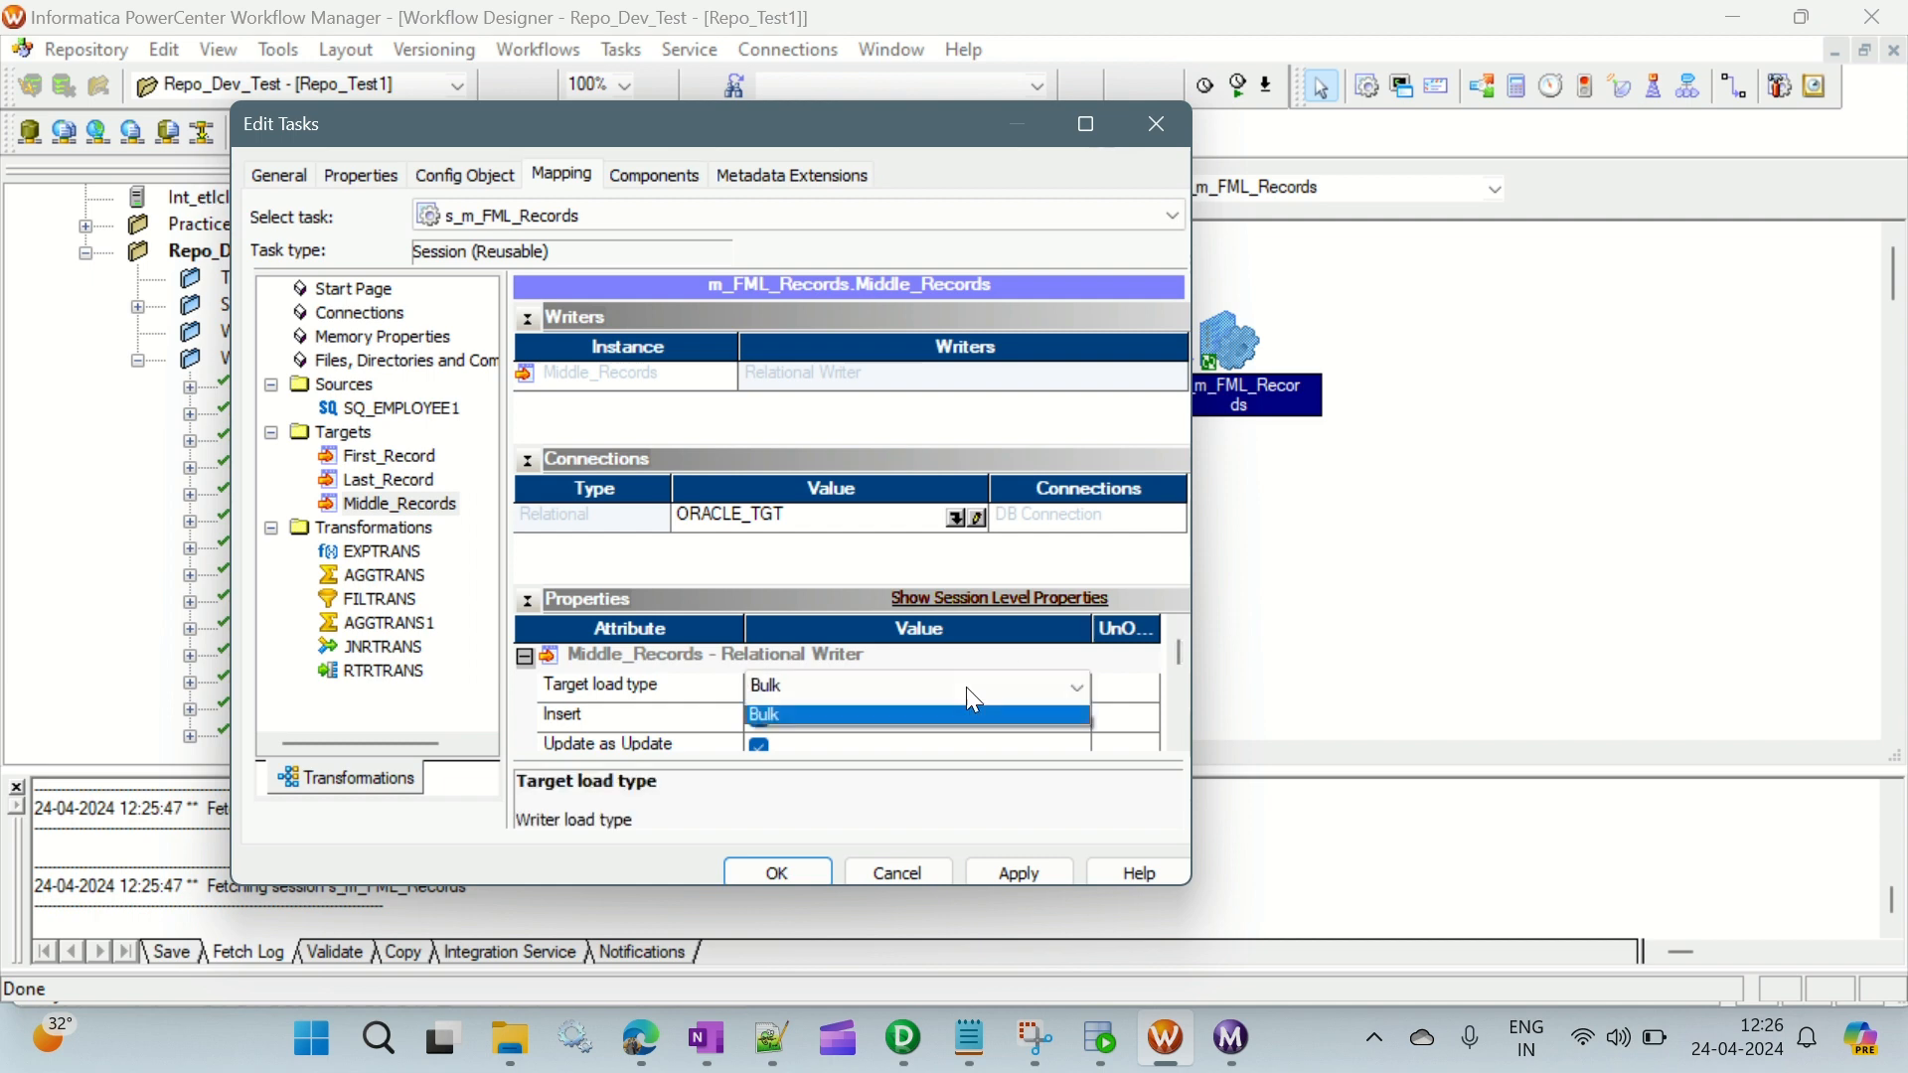
click(802, 719)
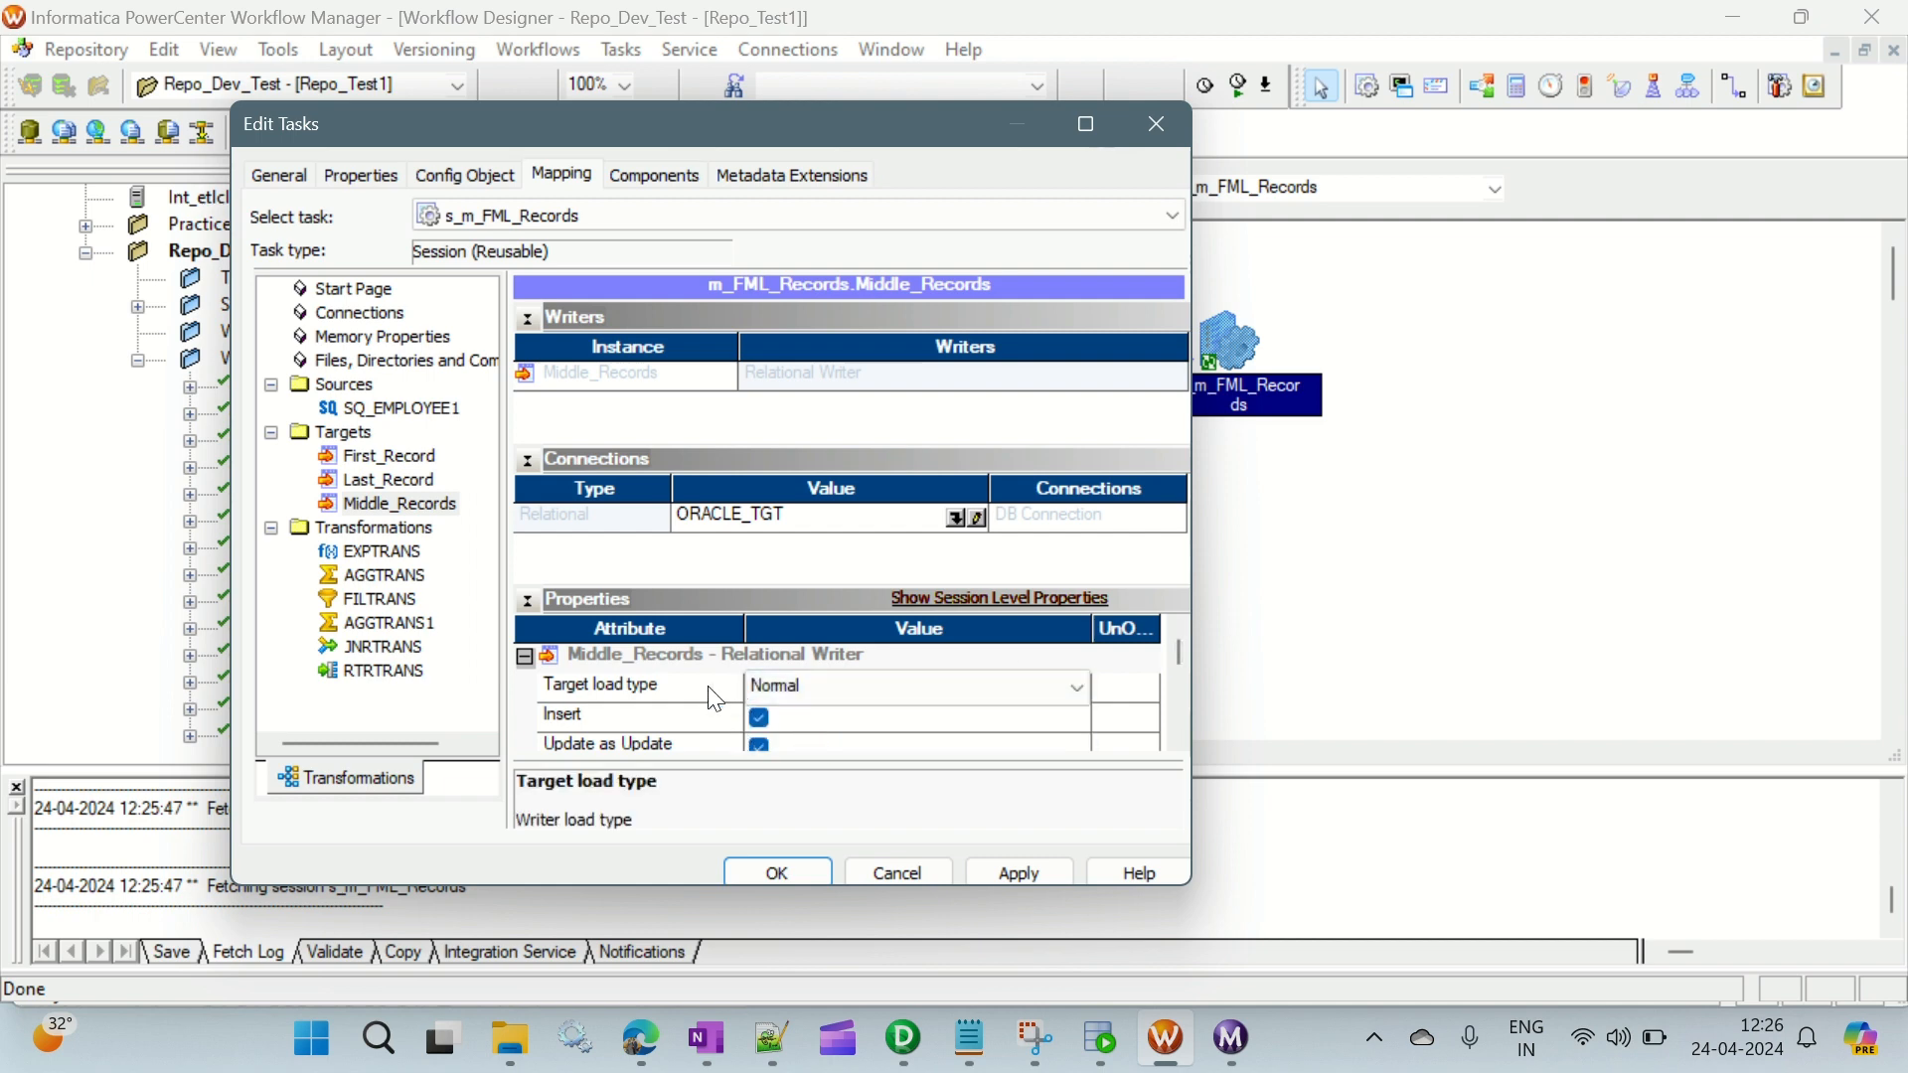
- Set the Last_Record target's load type to Normal, check First_Record's load type, and apply the session changes
click(416, 487)
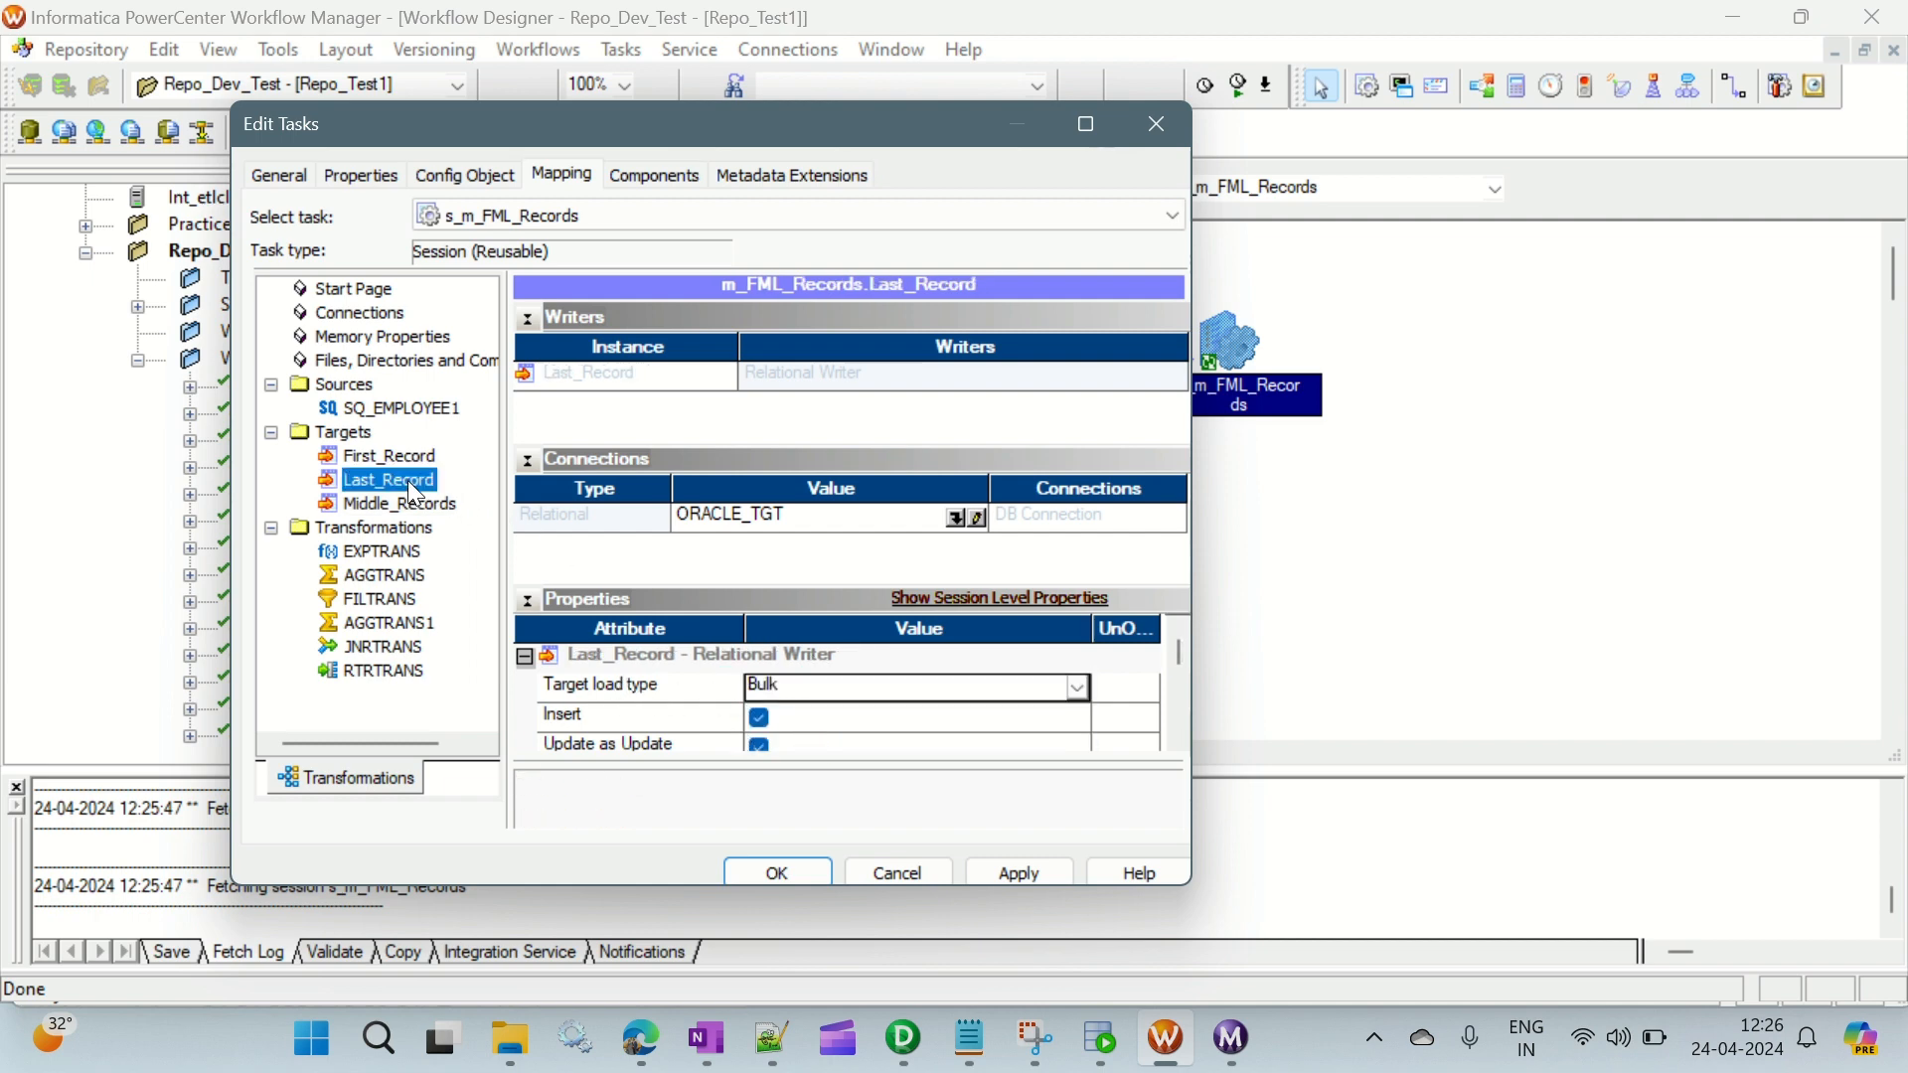
click(933, 690)
click(797, 719)
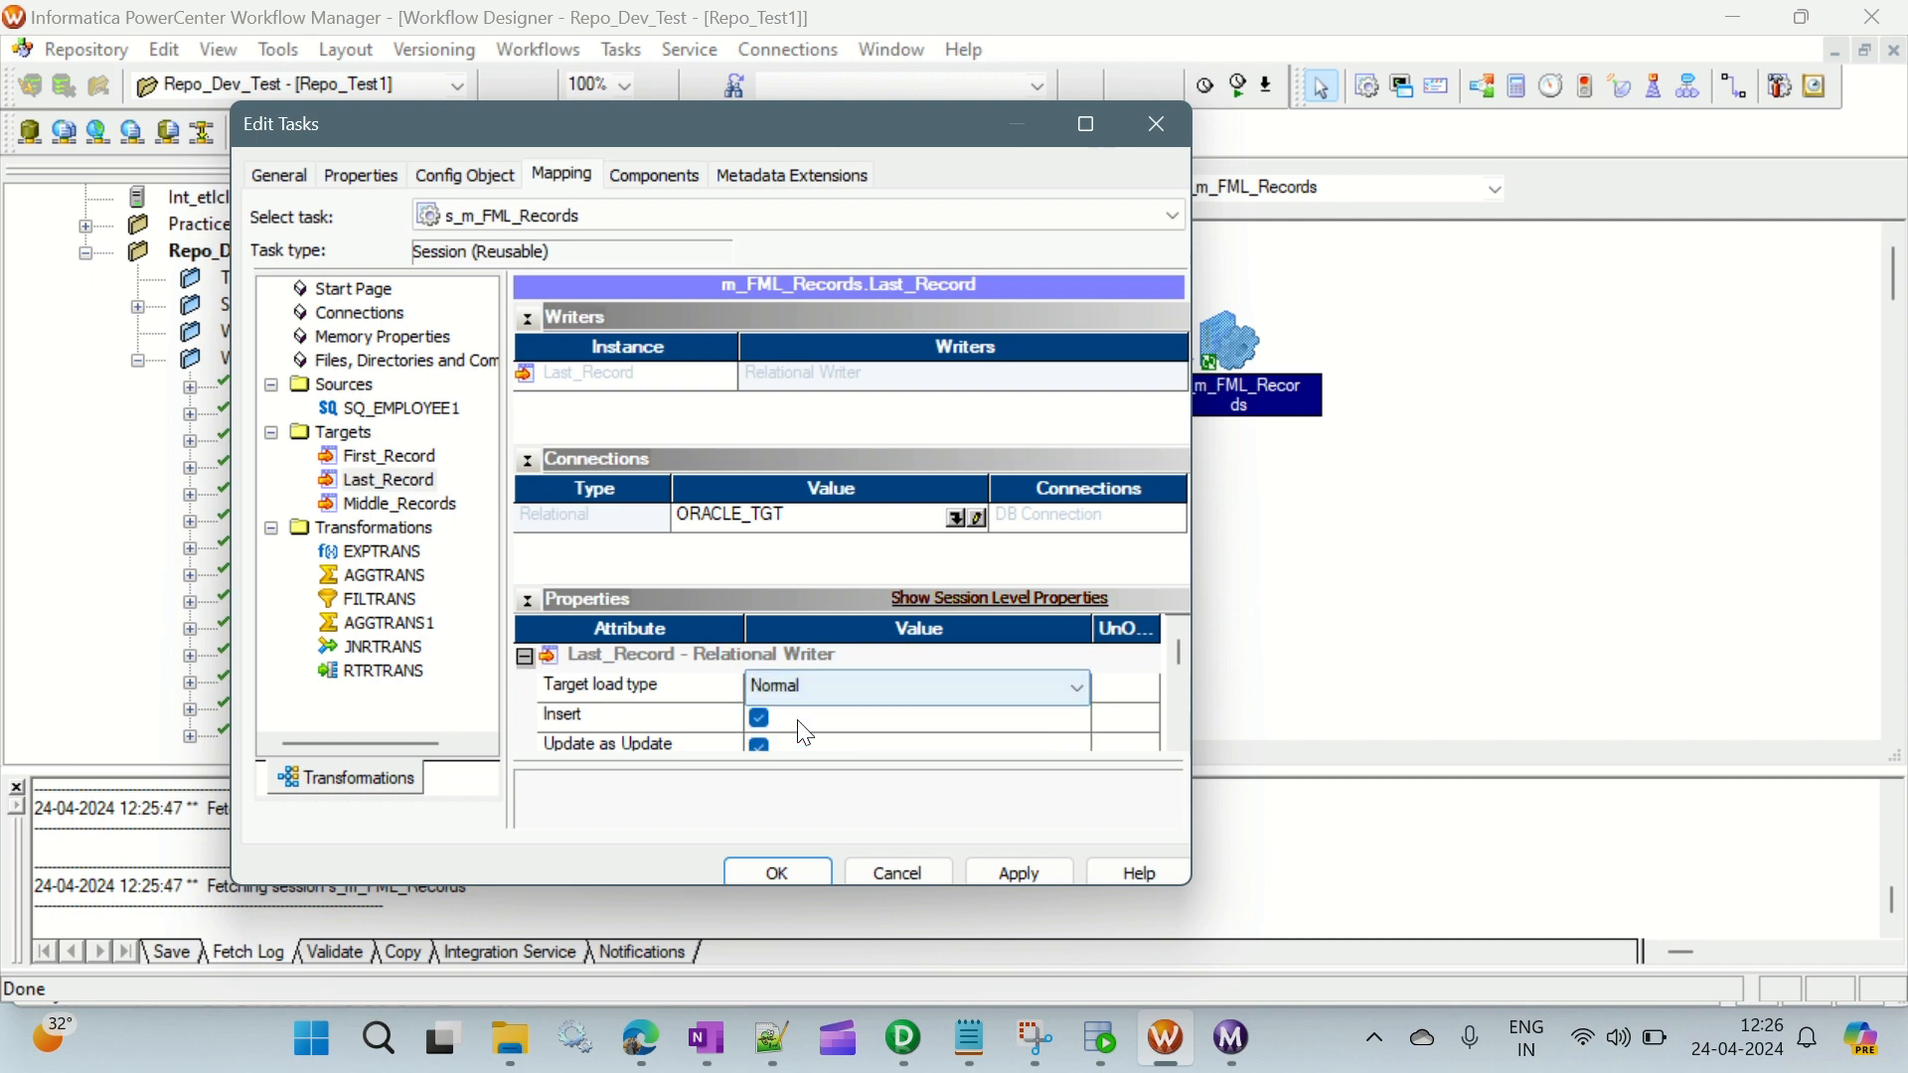
click(408, 460)
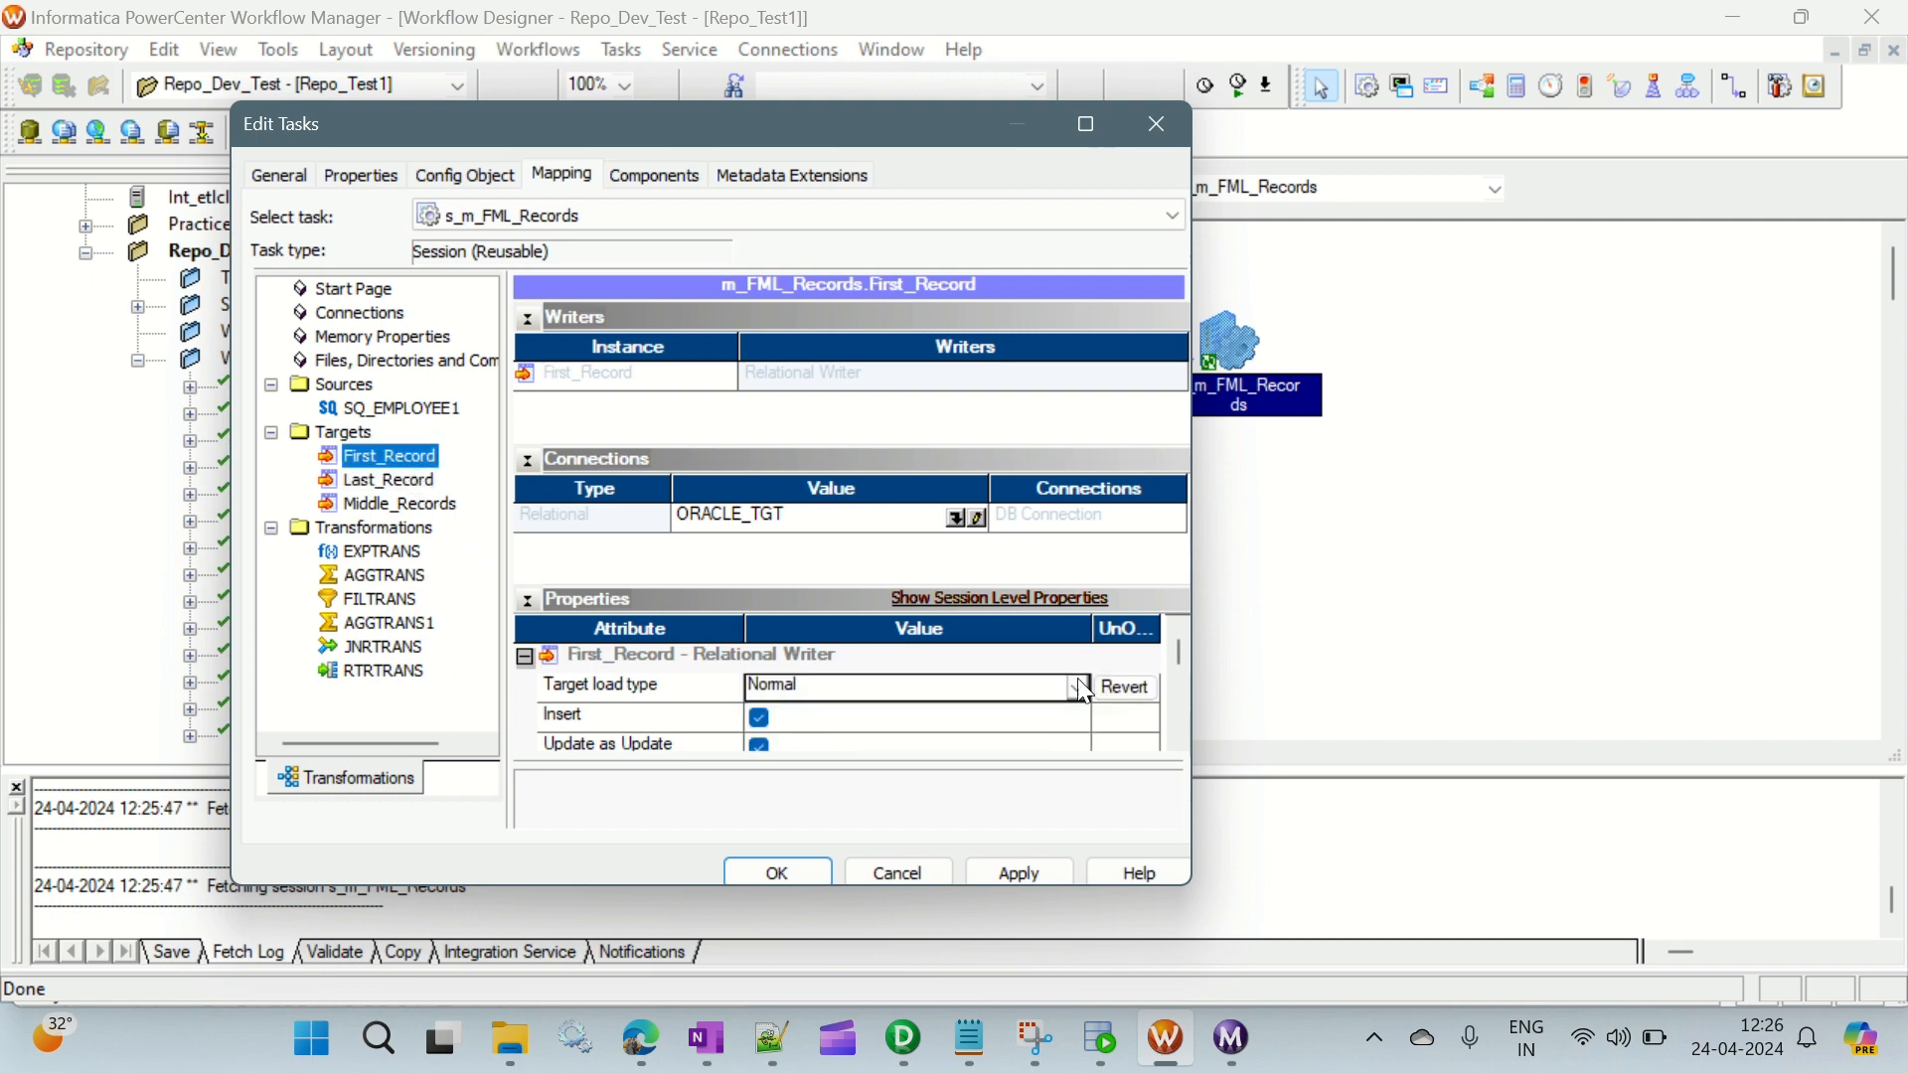
click(1026, 870)
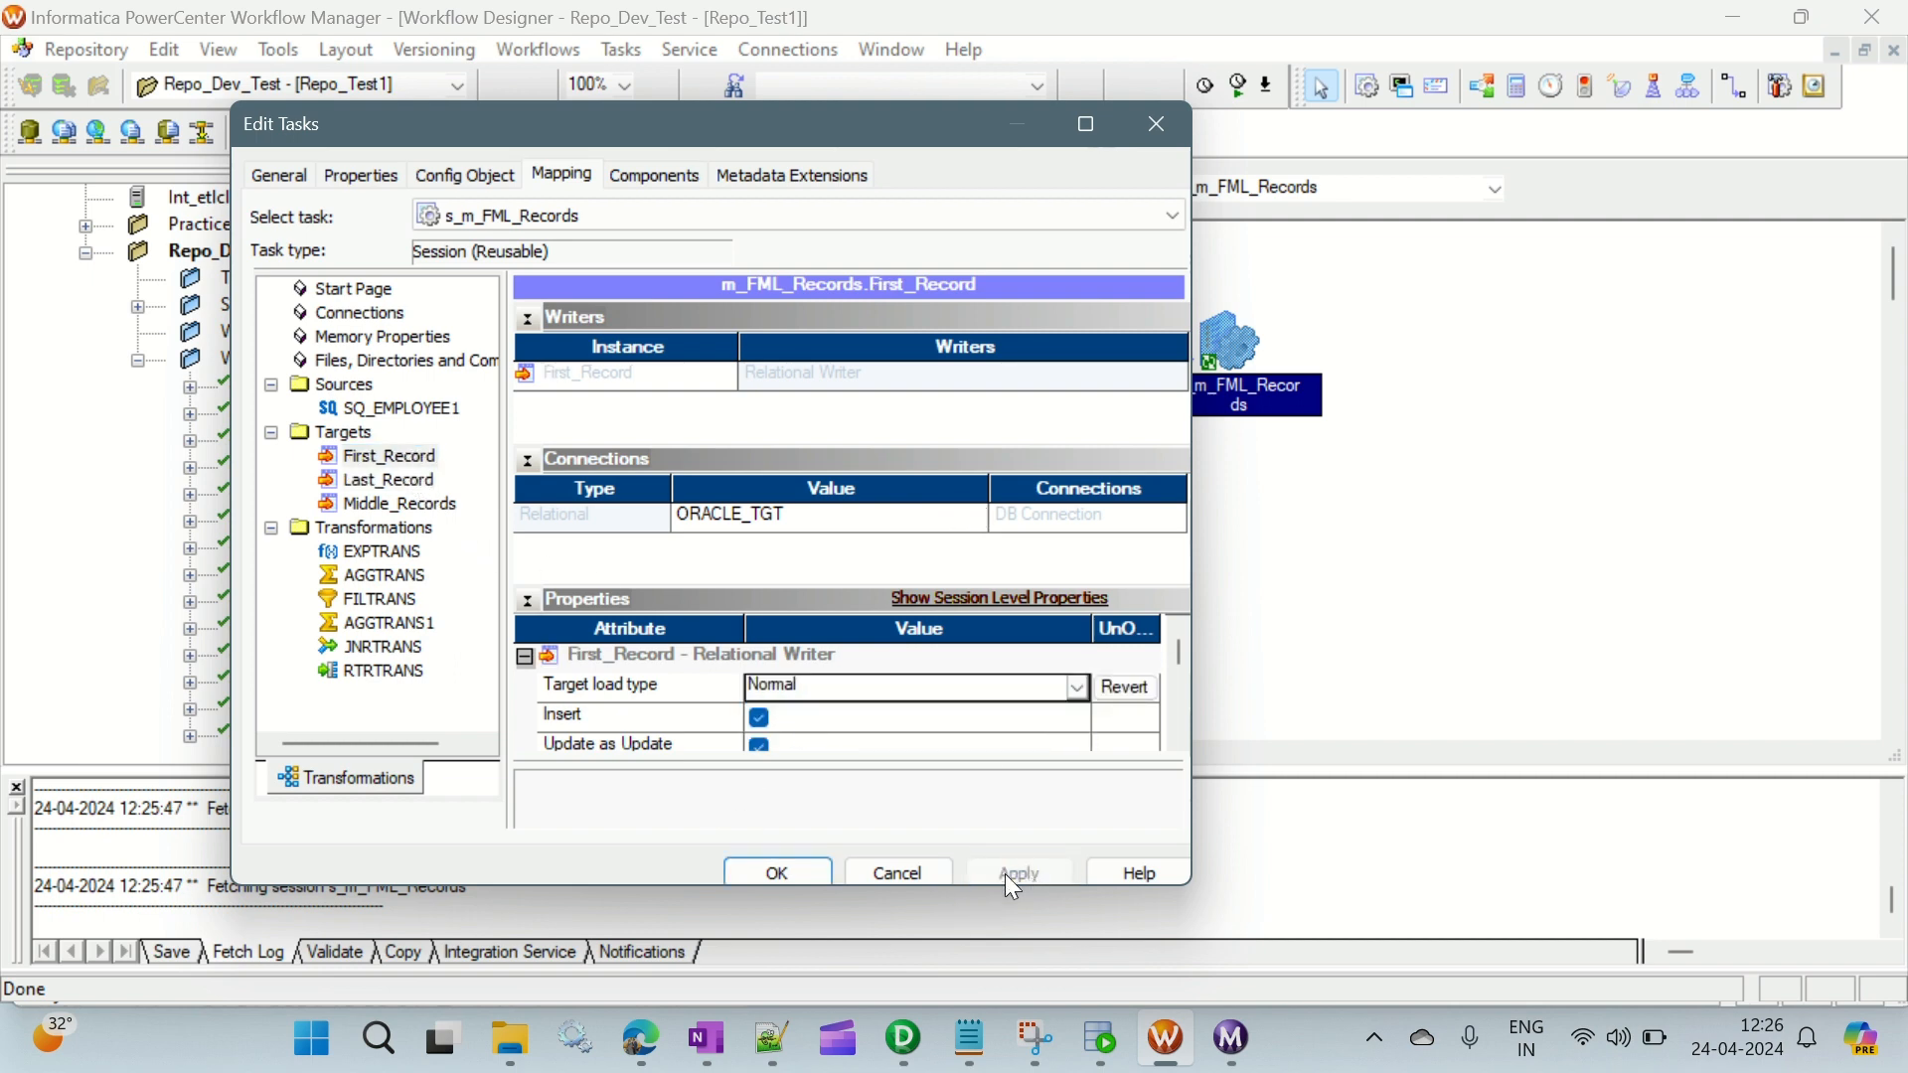
click(785, 873)
- Save the workflow wf_m_FML_Records and start it
key(ctrl+s)
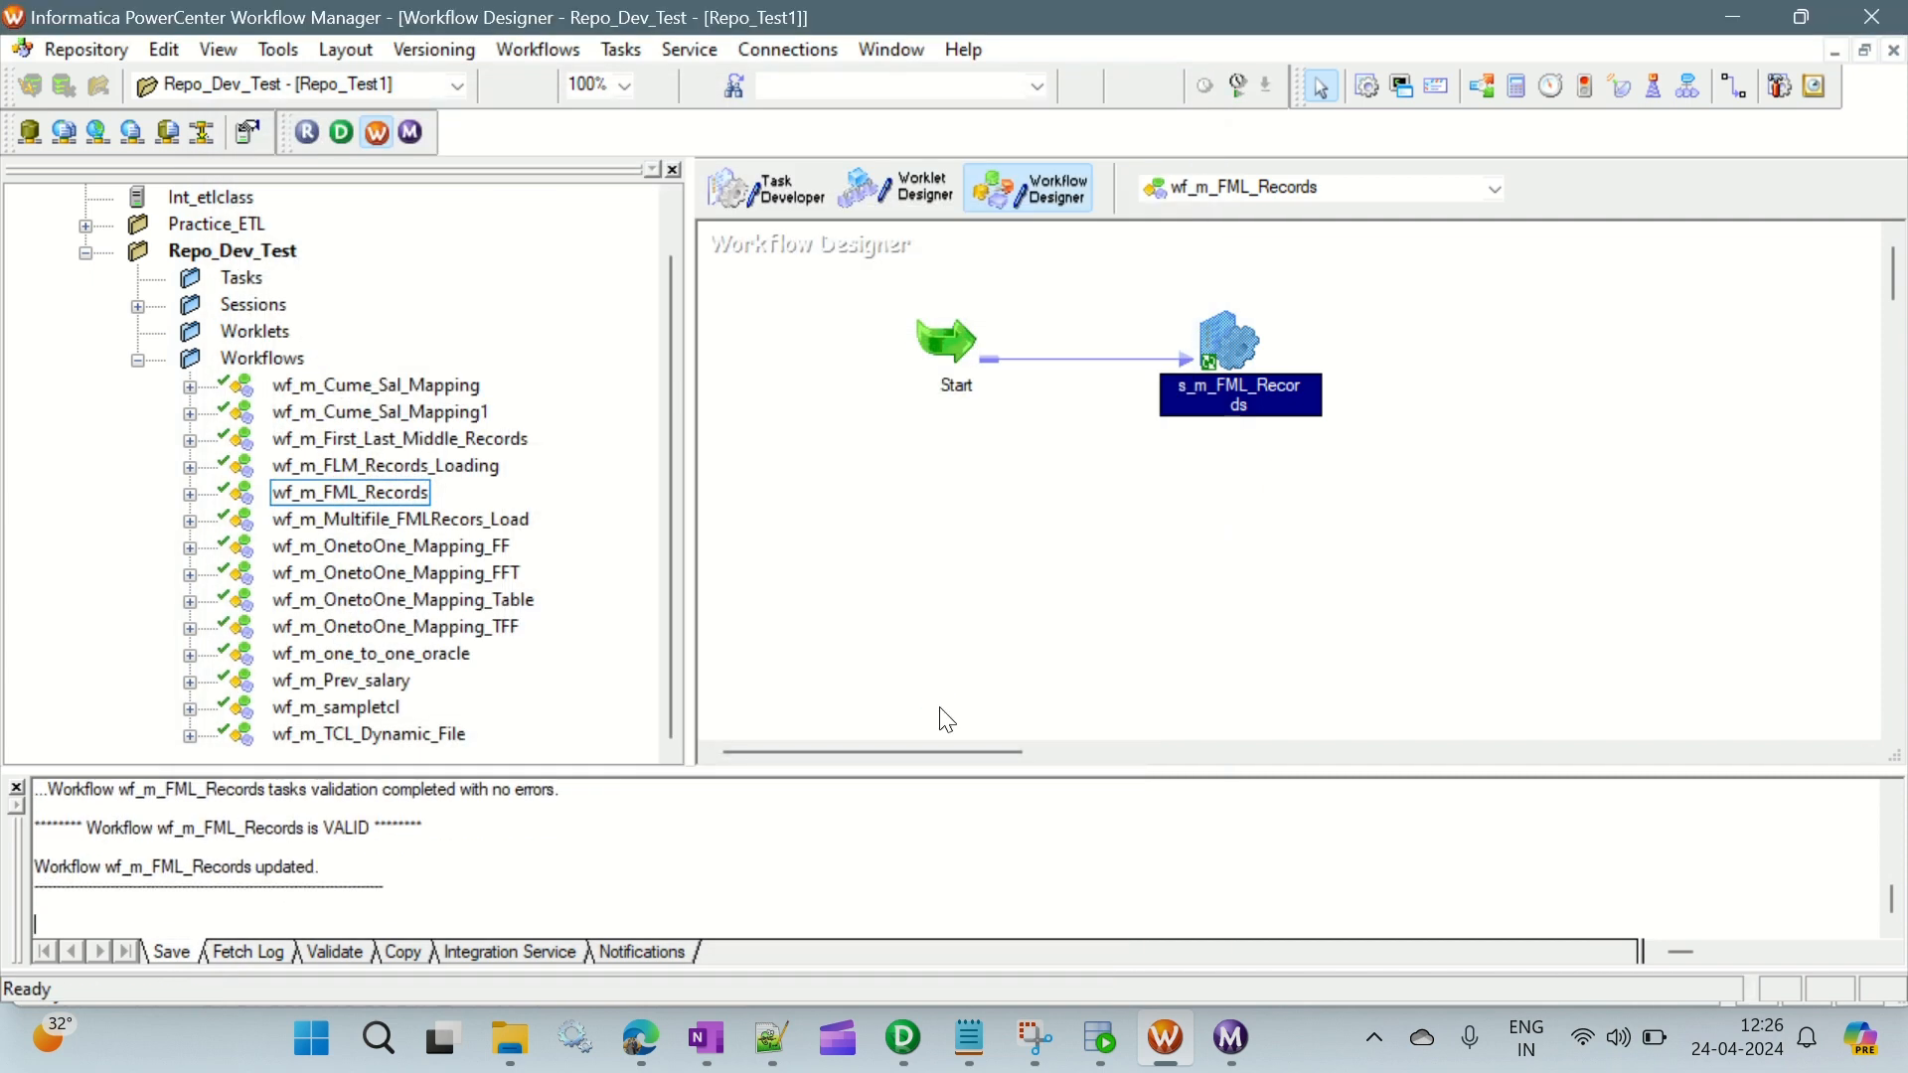
right_click(923, 518)
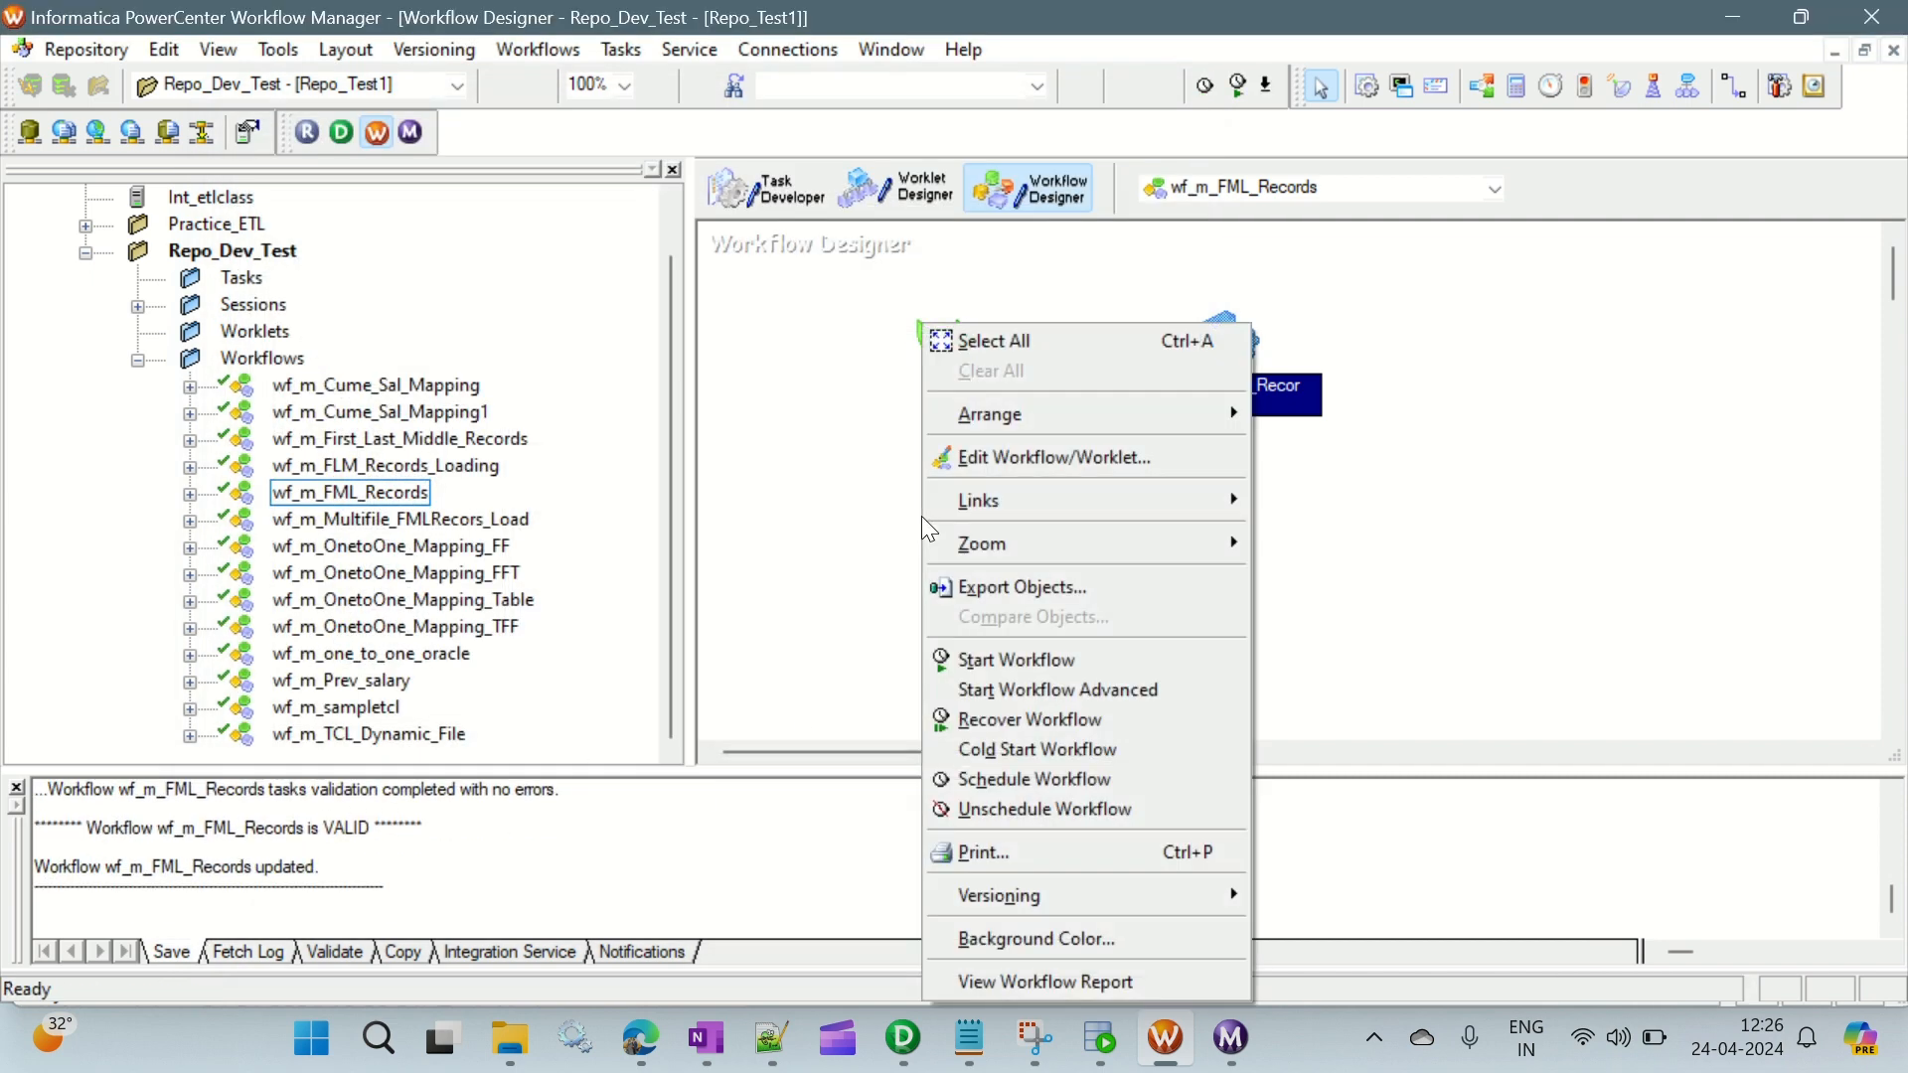
click(1022, 660)
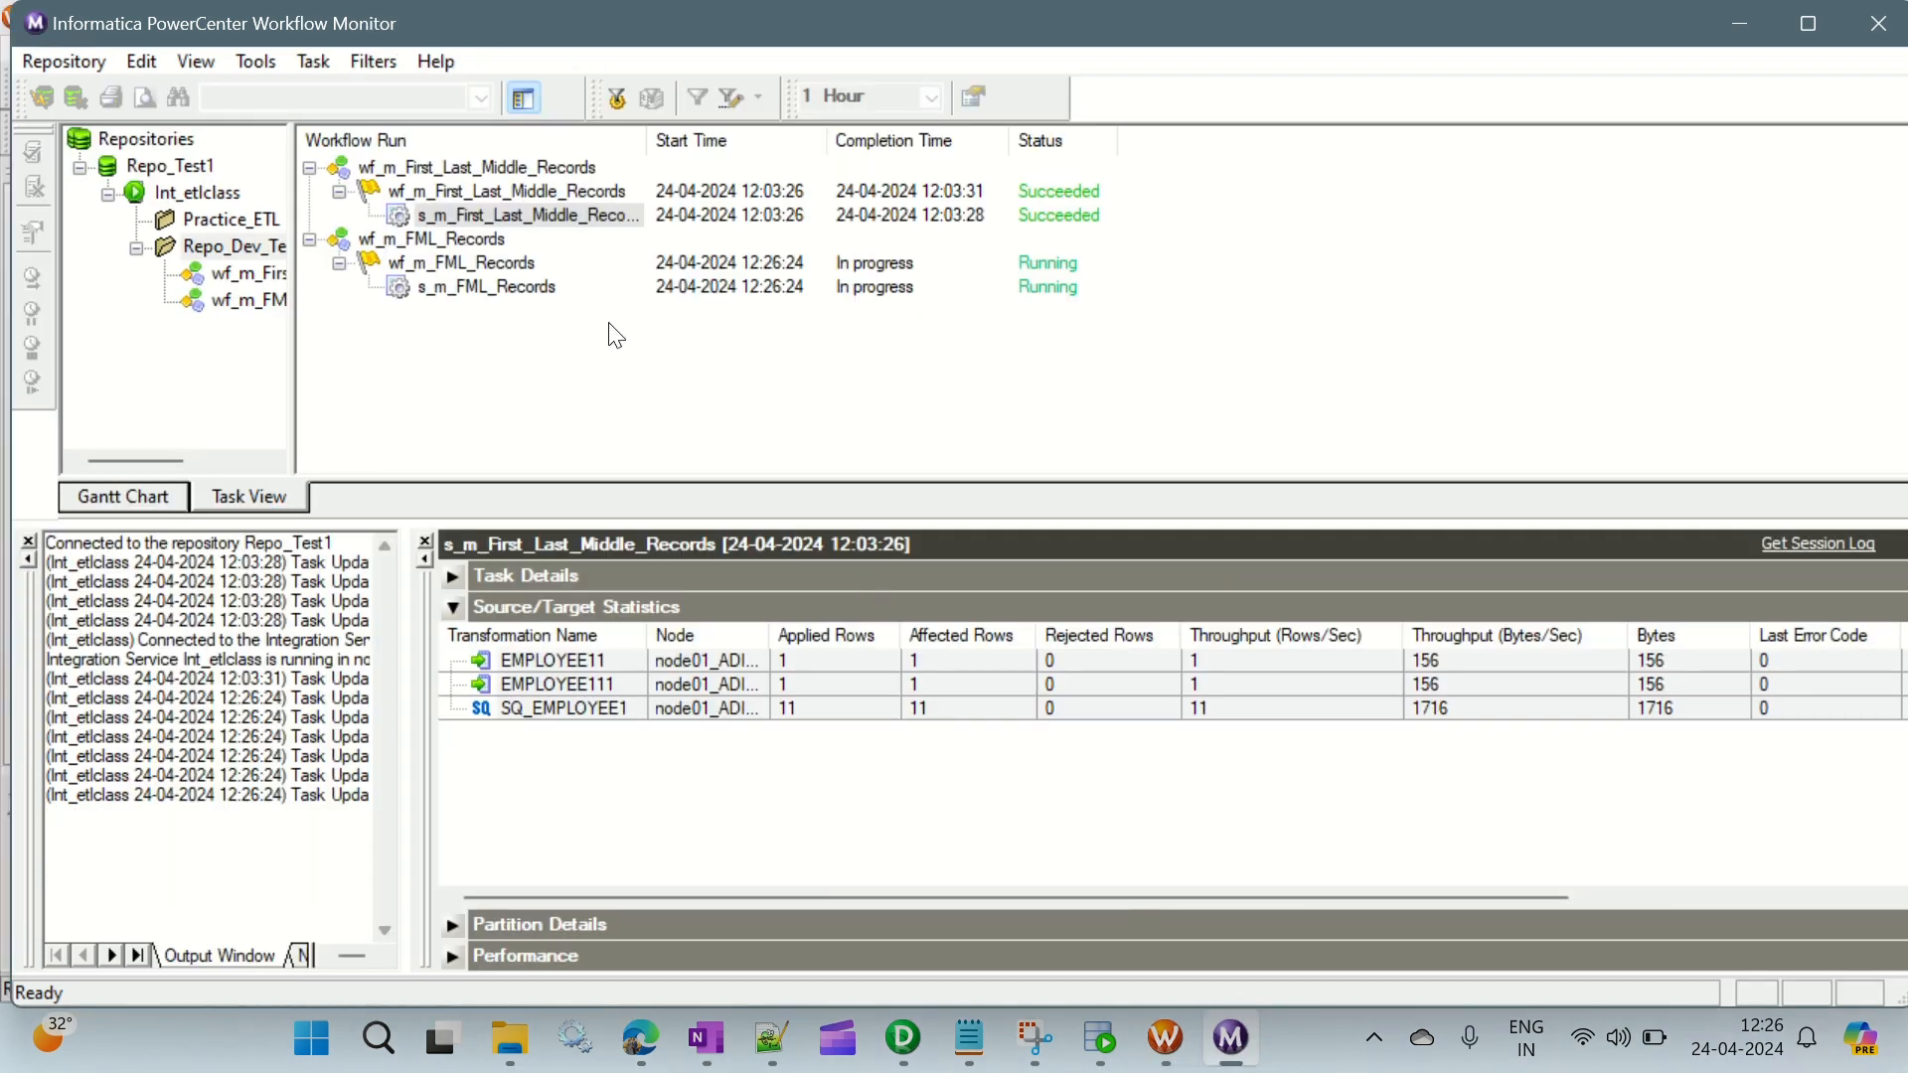
- Check the s_m_FML_Records run's source and target row statistics in Workflow Monitor for SQ_EMPLOYEE1, First_Record, Last_Record and Middle_Records
click(509, 287)
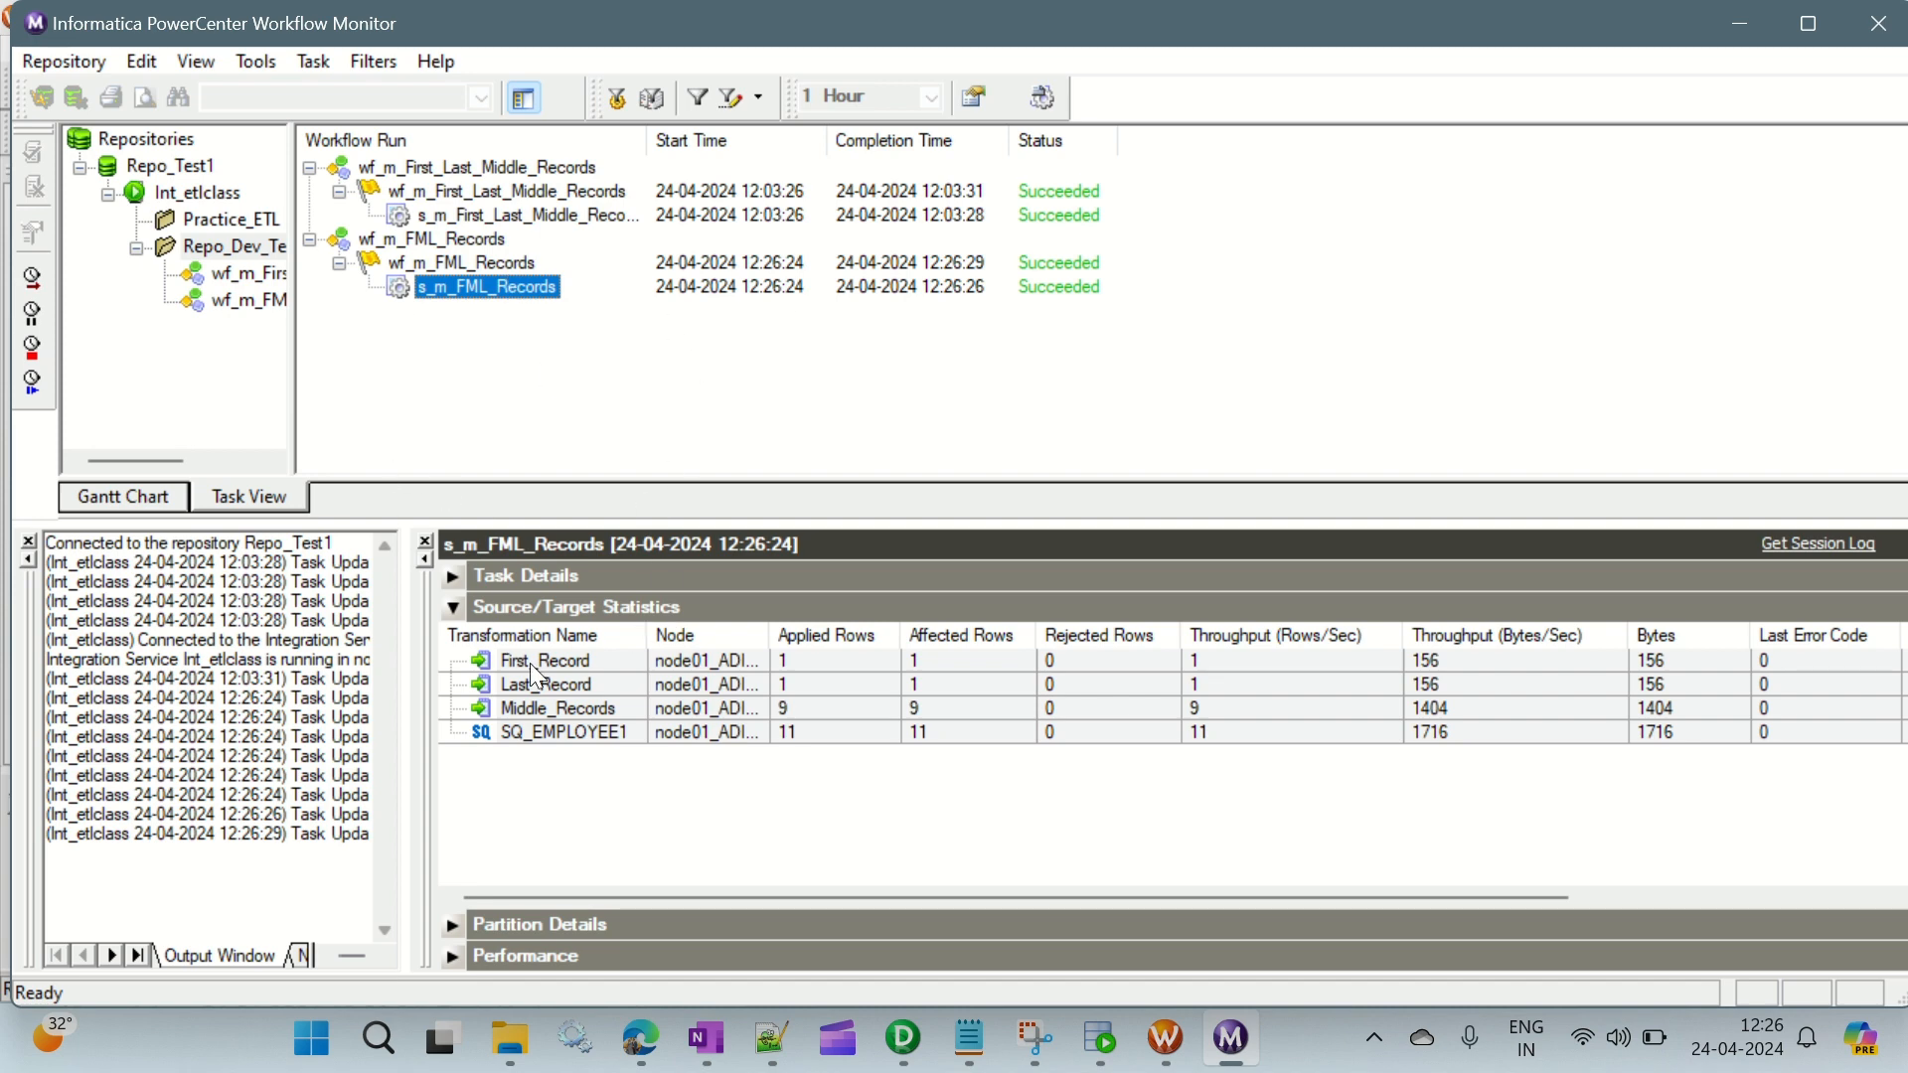
click(569, 736)
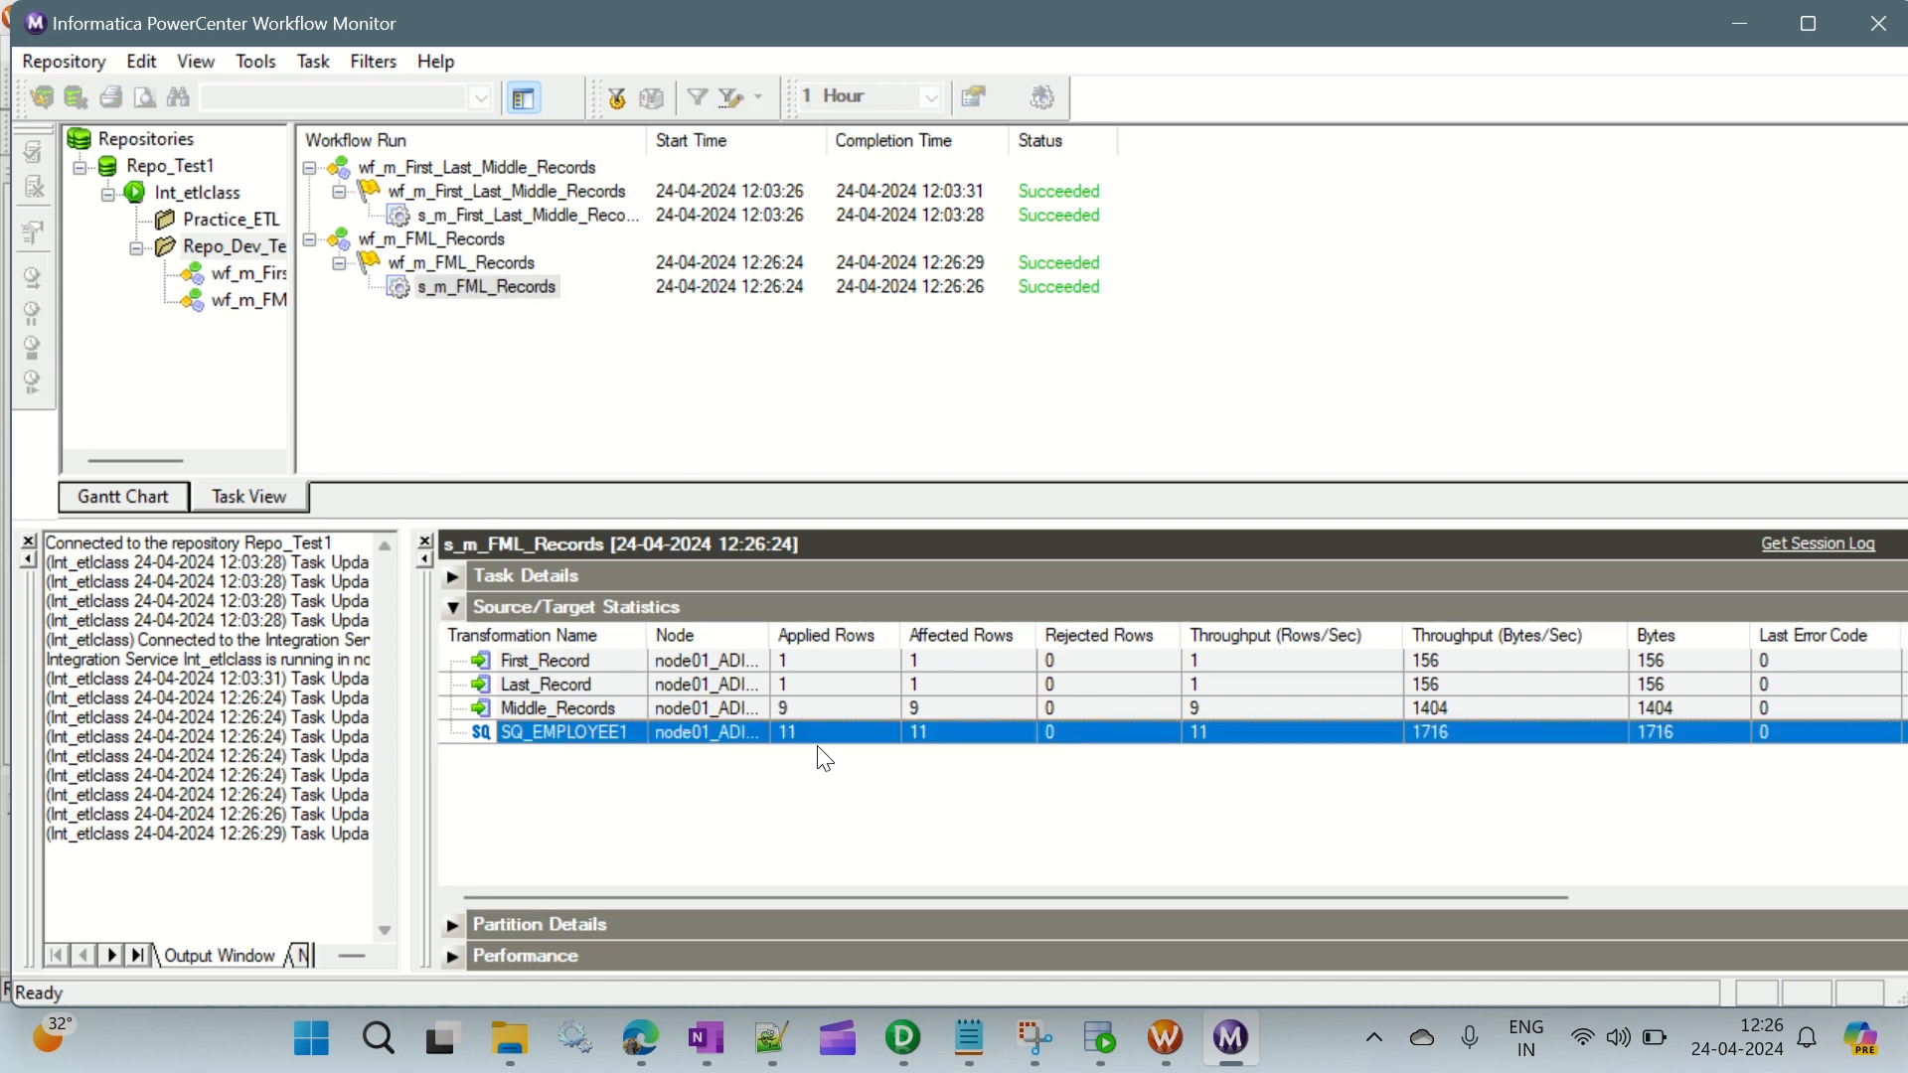
click(556, 660)
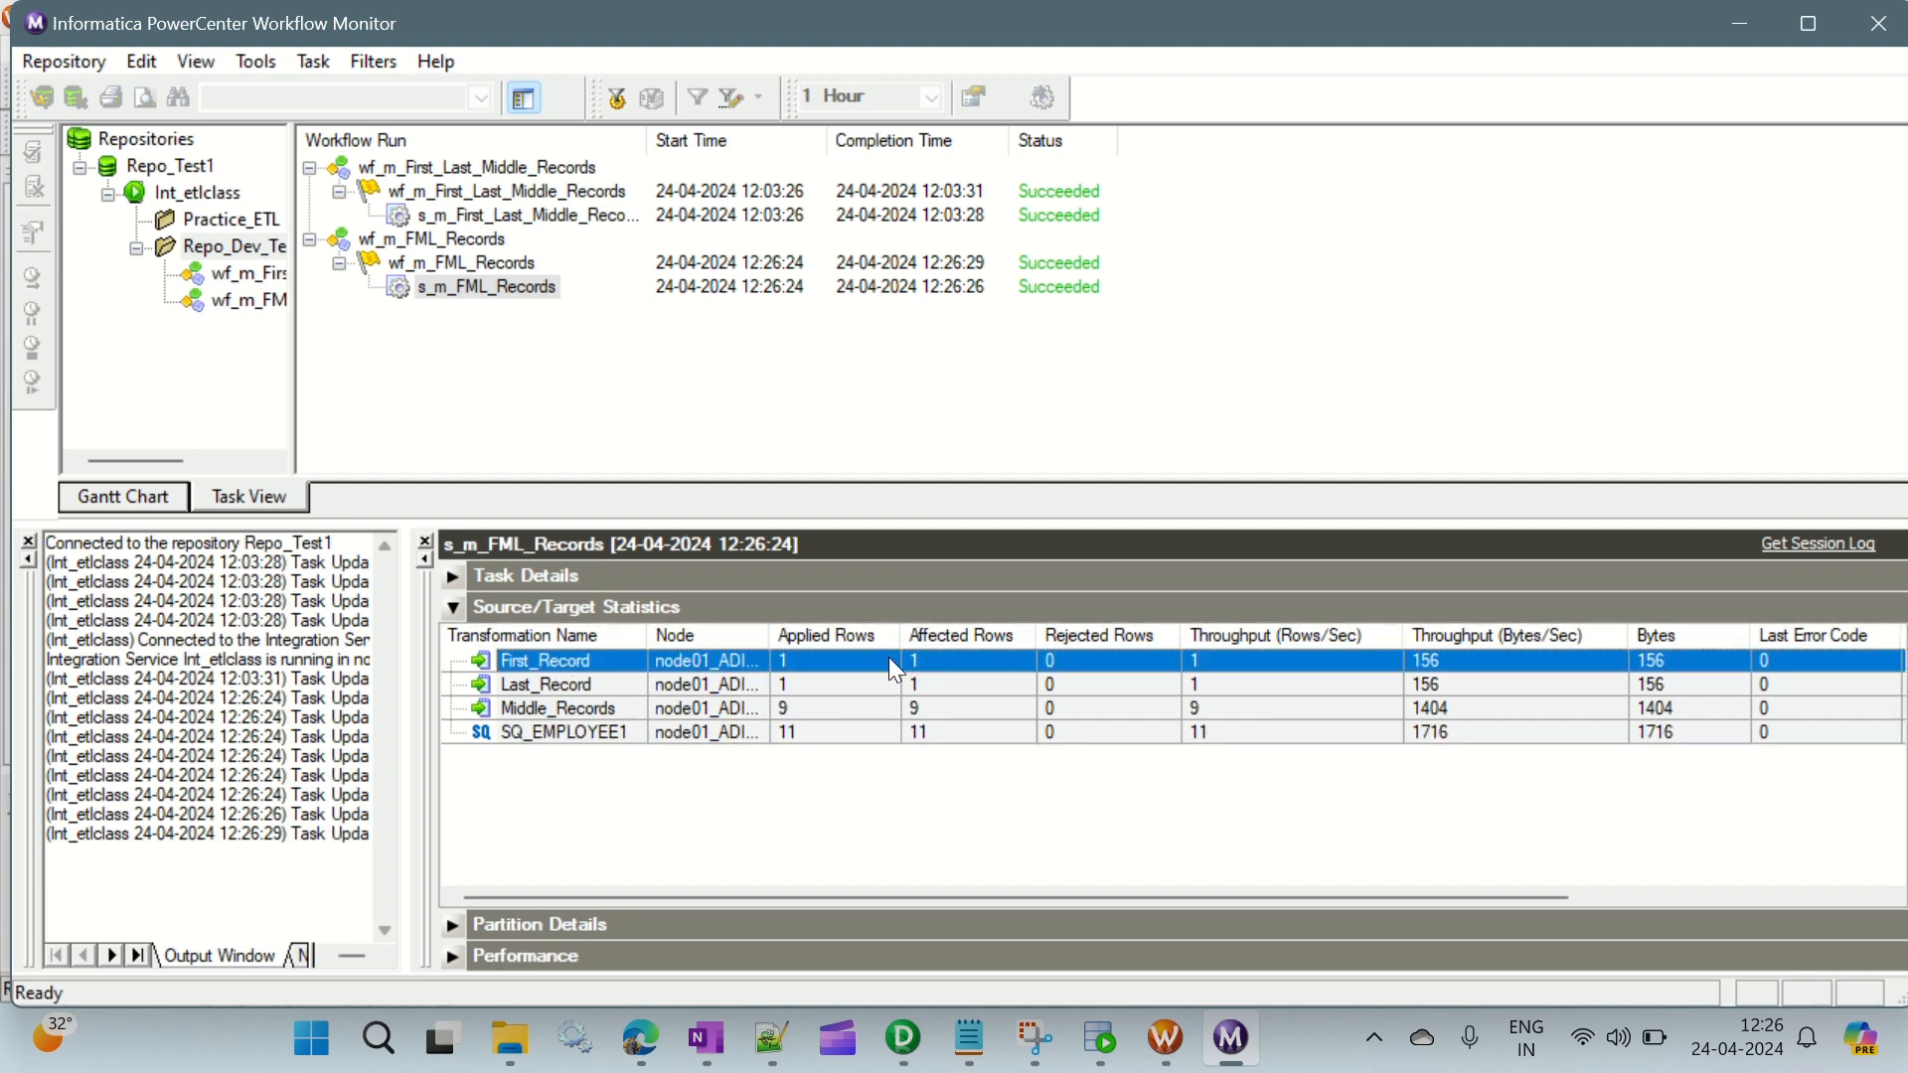
click(592, 687)
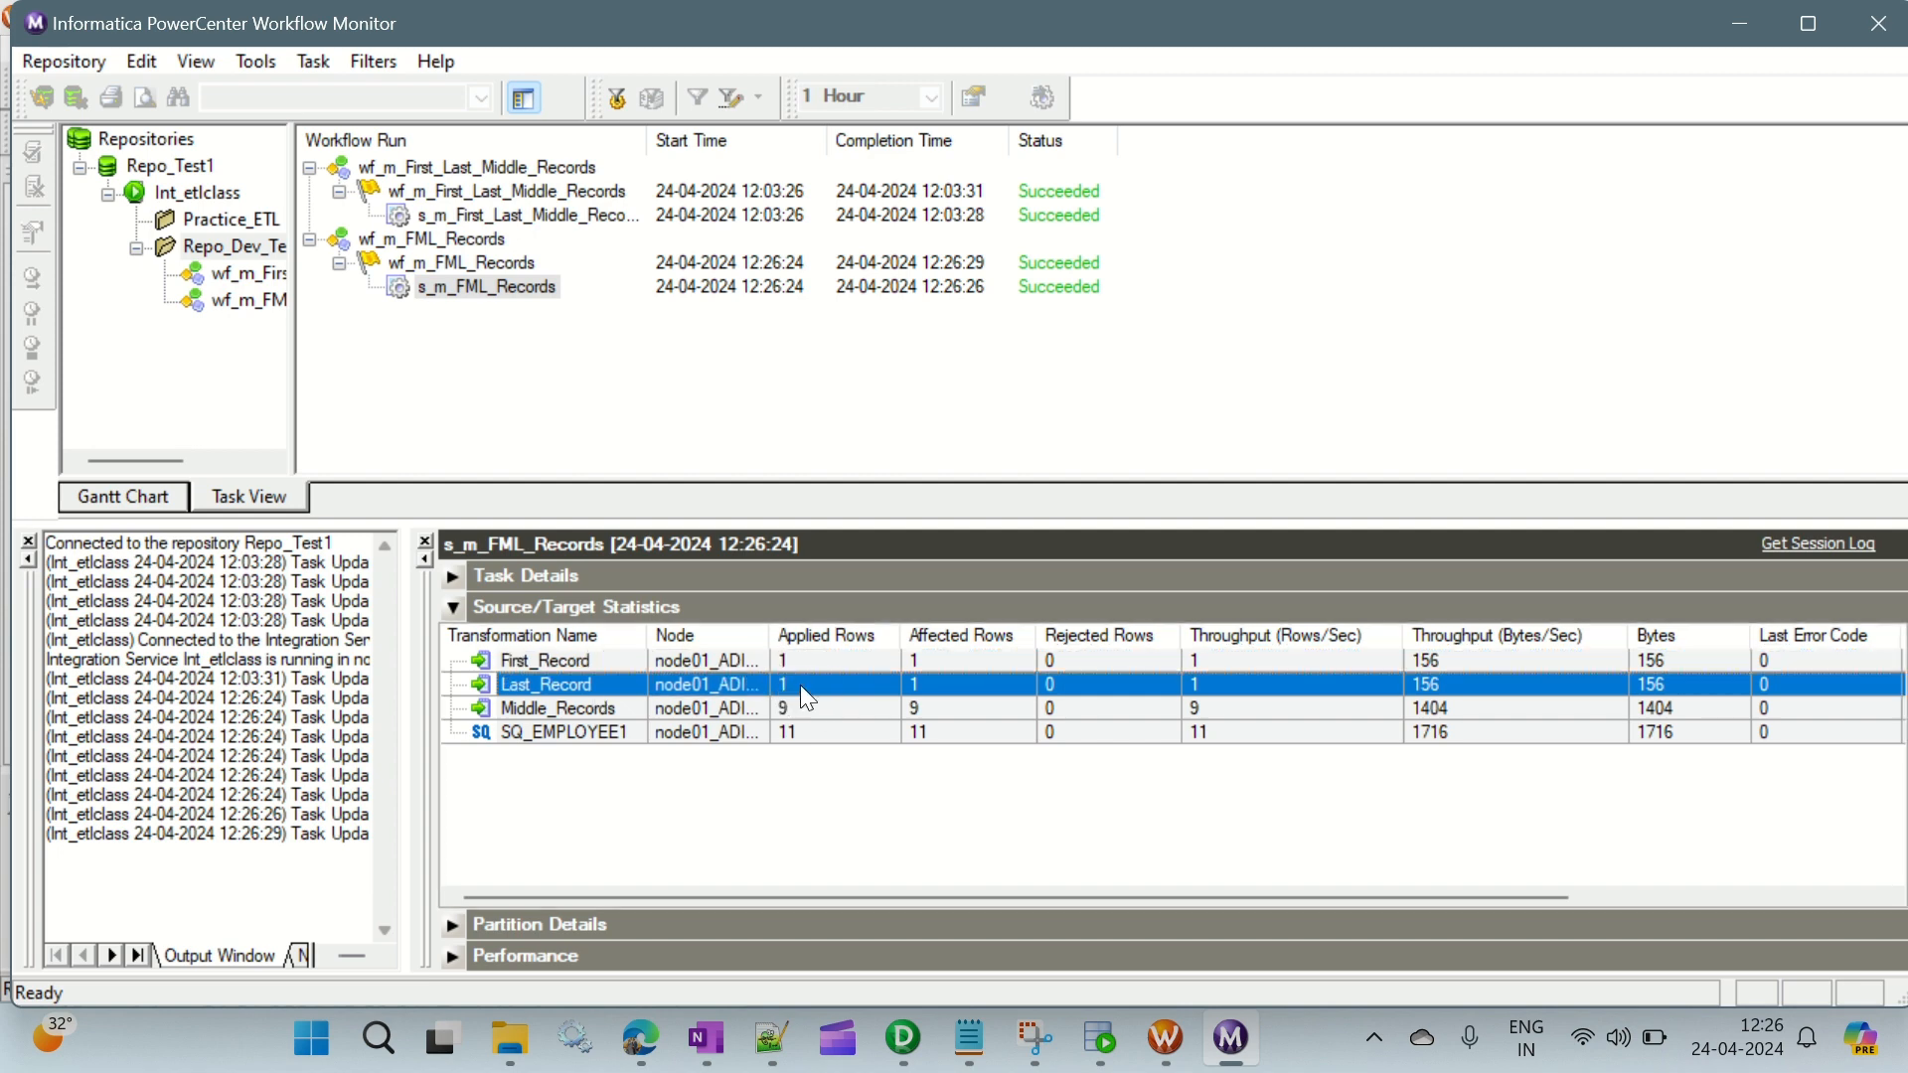
click(591, 710)
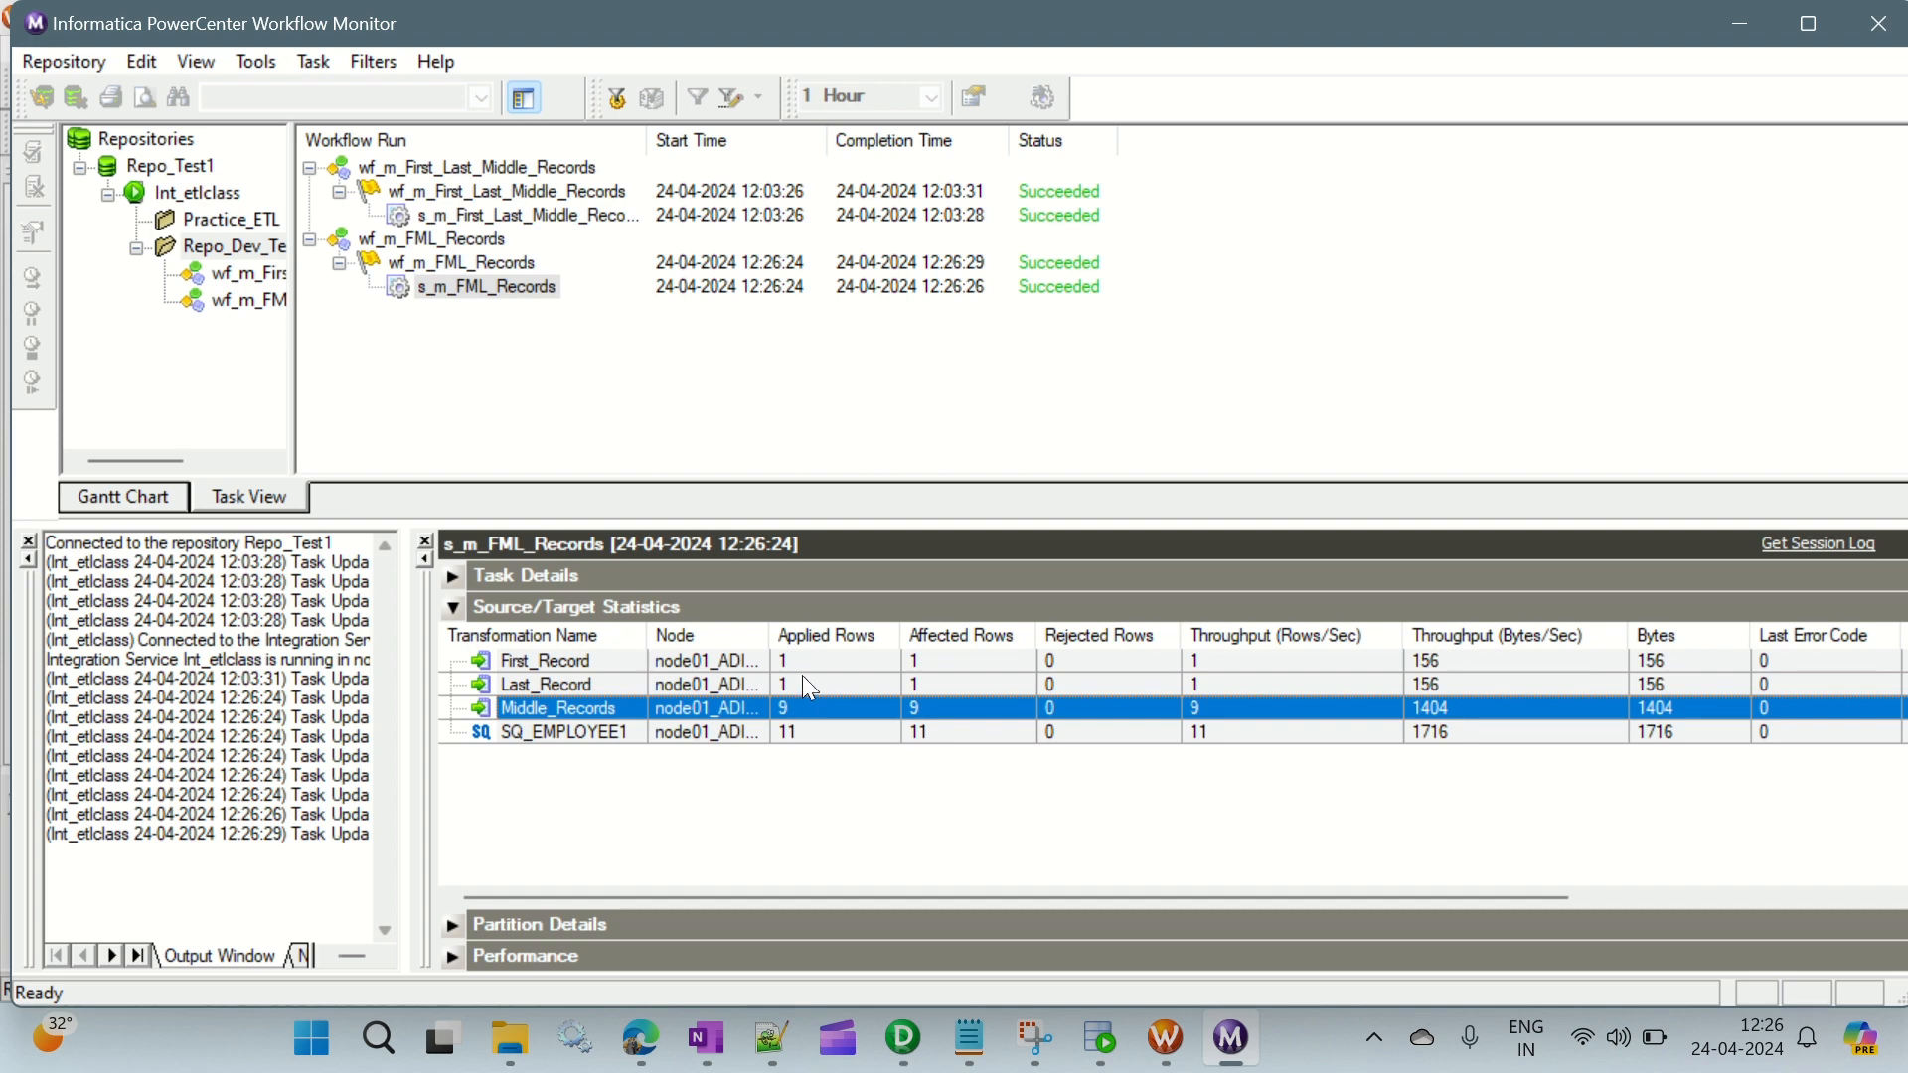
click(800, 680)
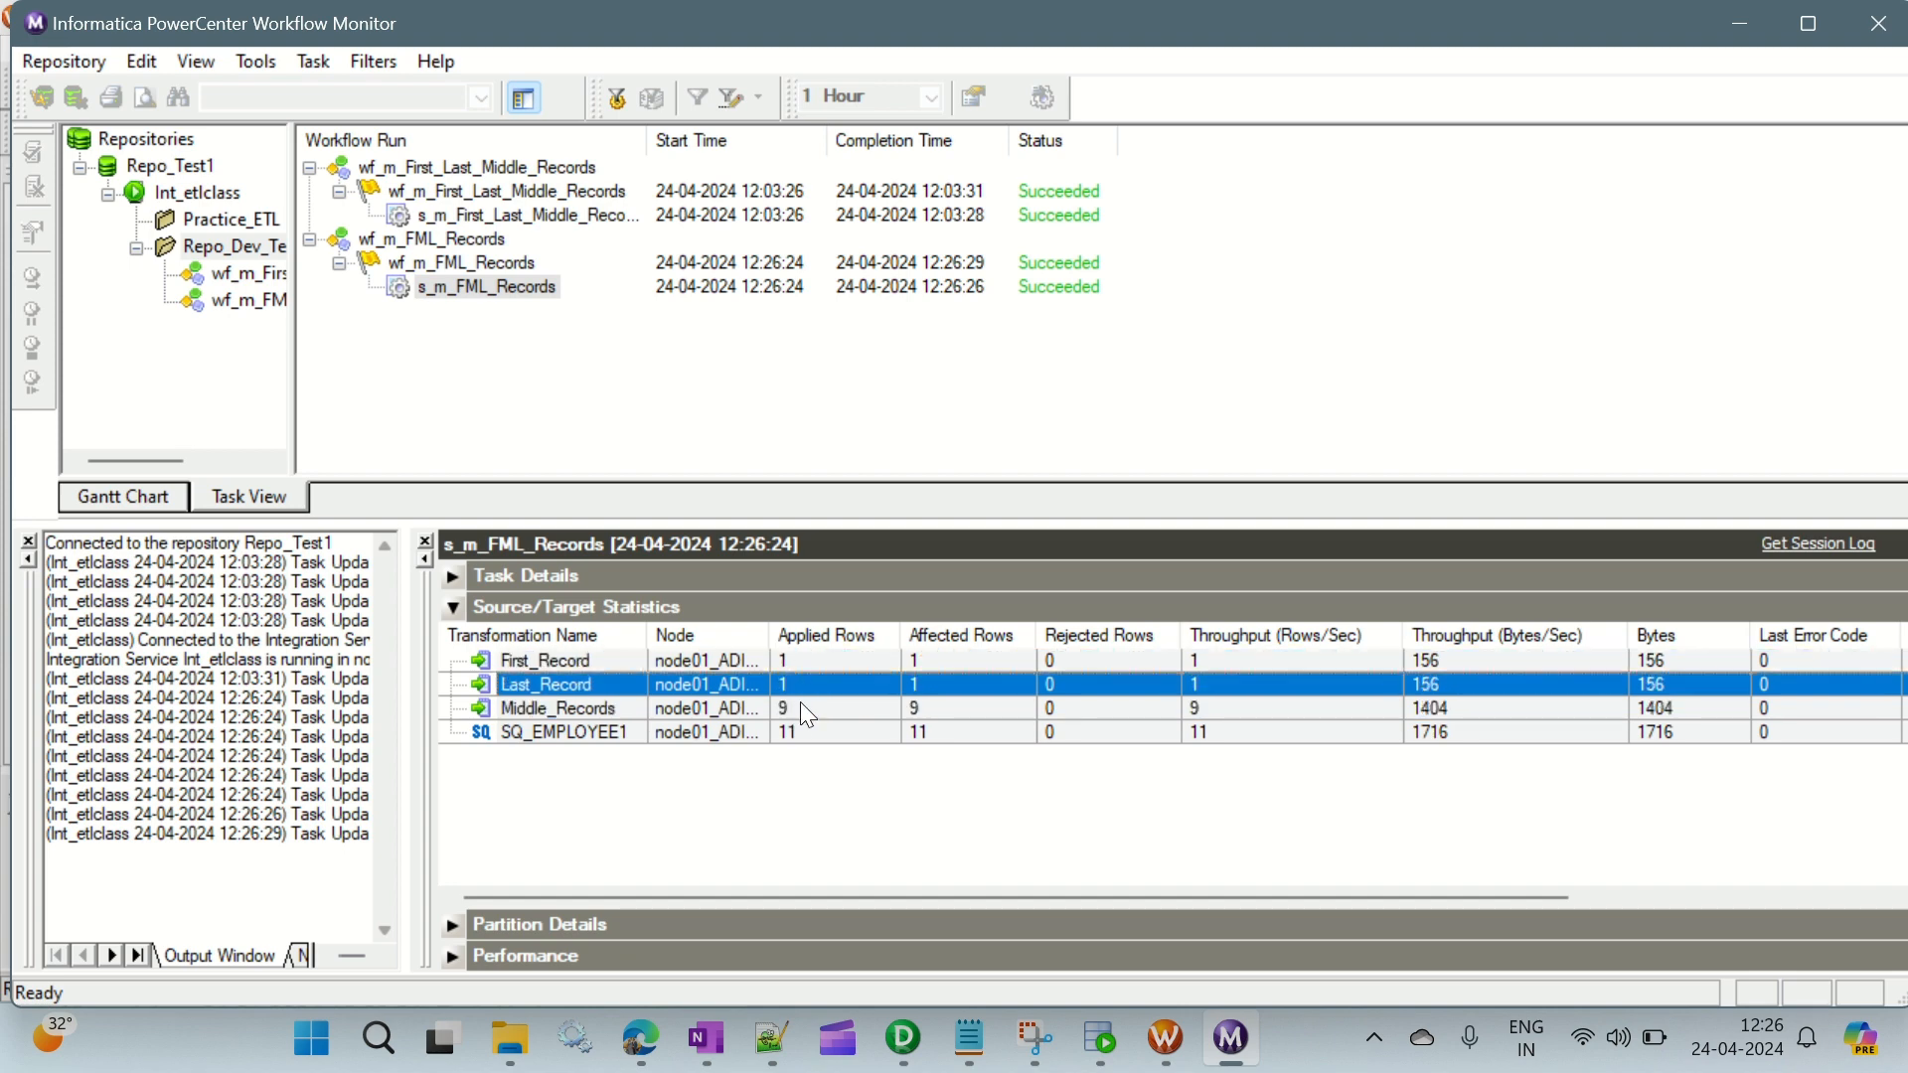
click(799, 706)
click(809, 736)
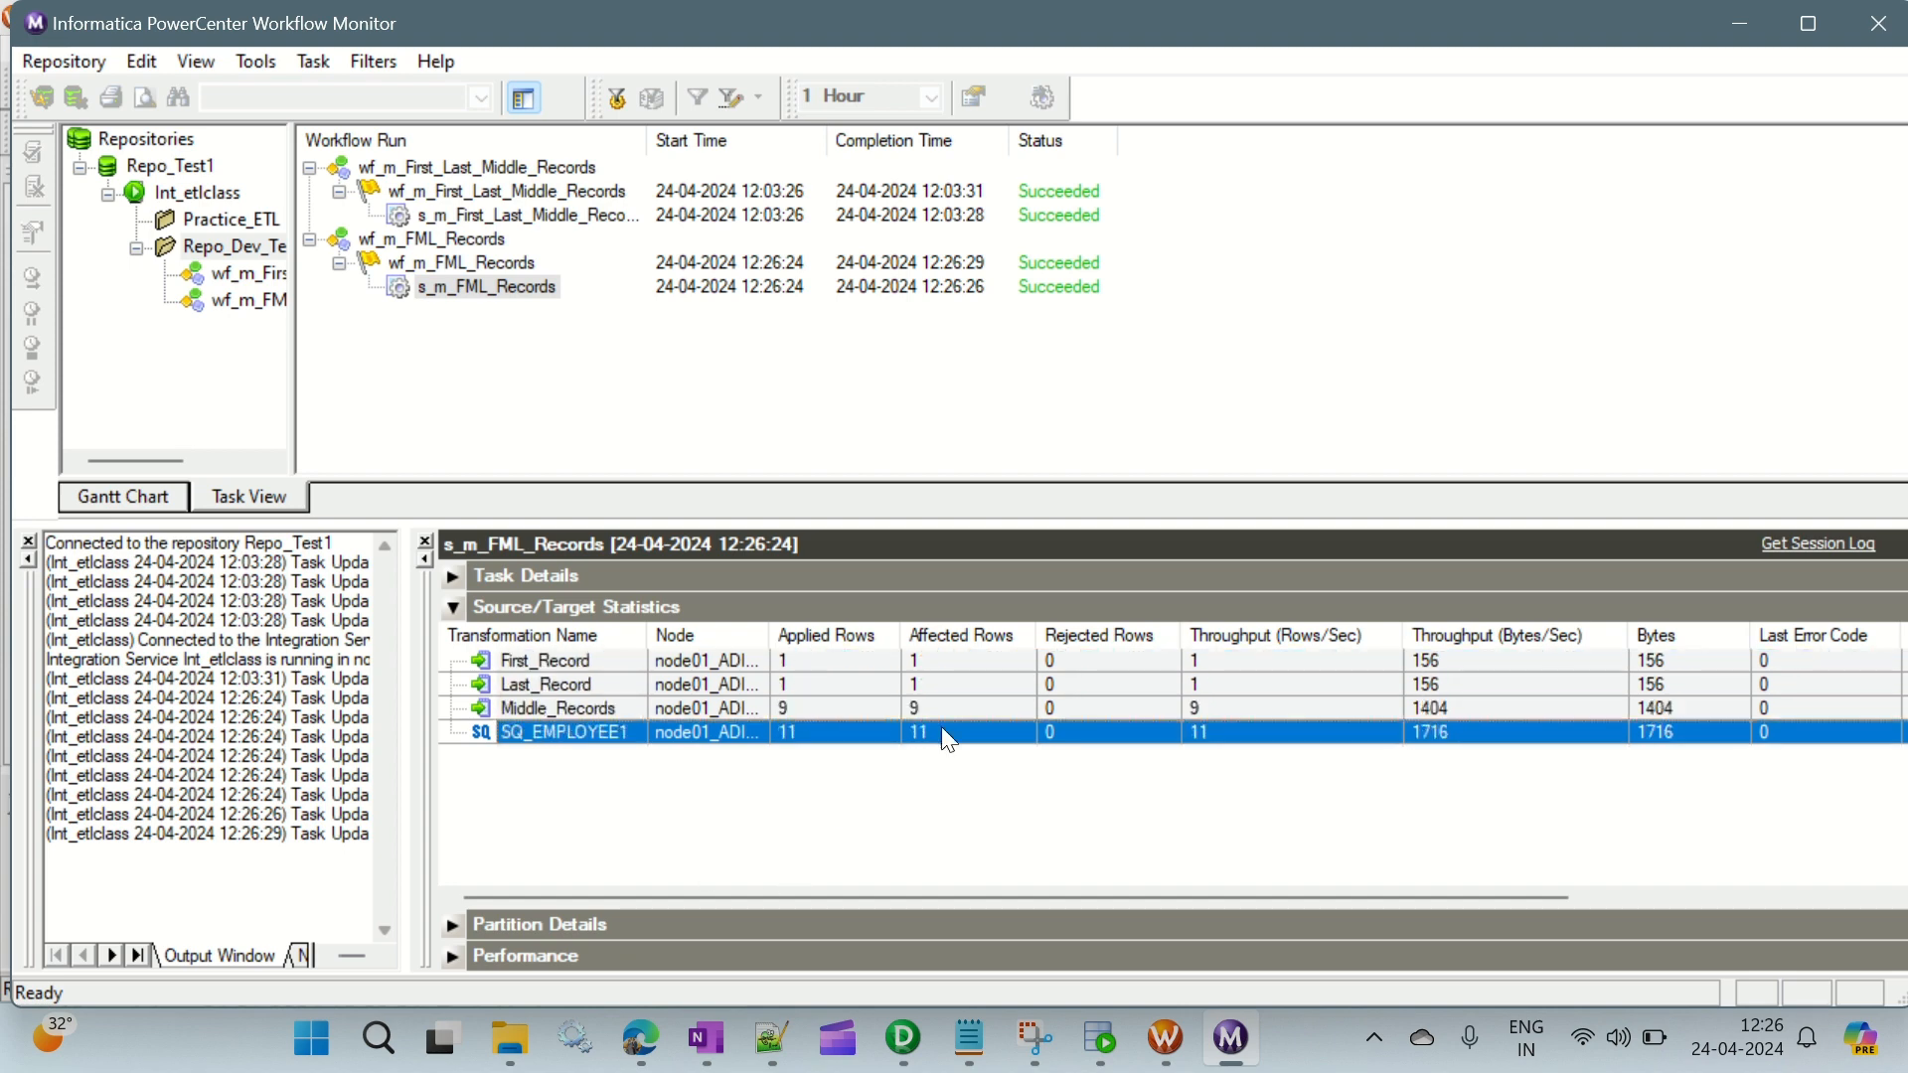
- Switch to Oracle SQL Developer and add two copies of the employee12 select query beneath the original in the ORACLE_TGT worksheet
click(1101, 1040)
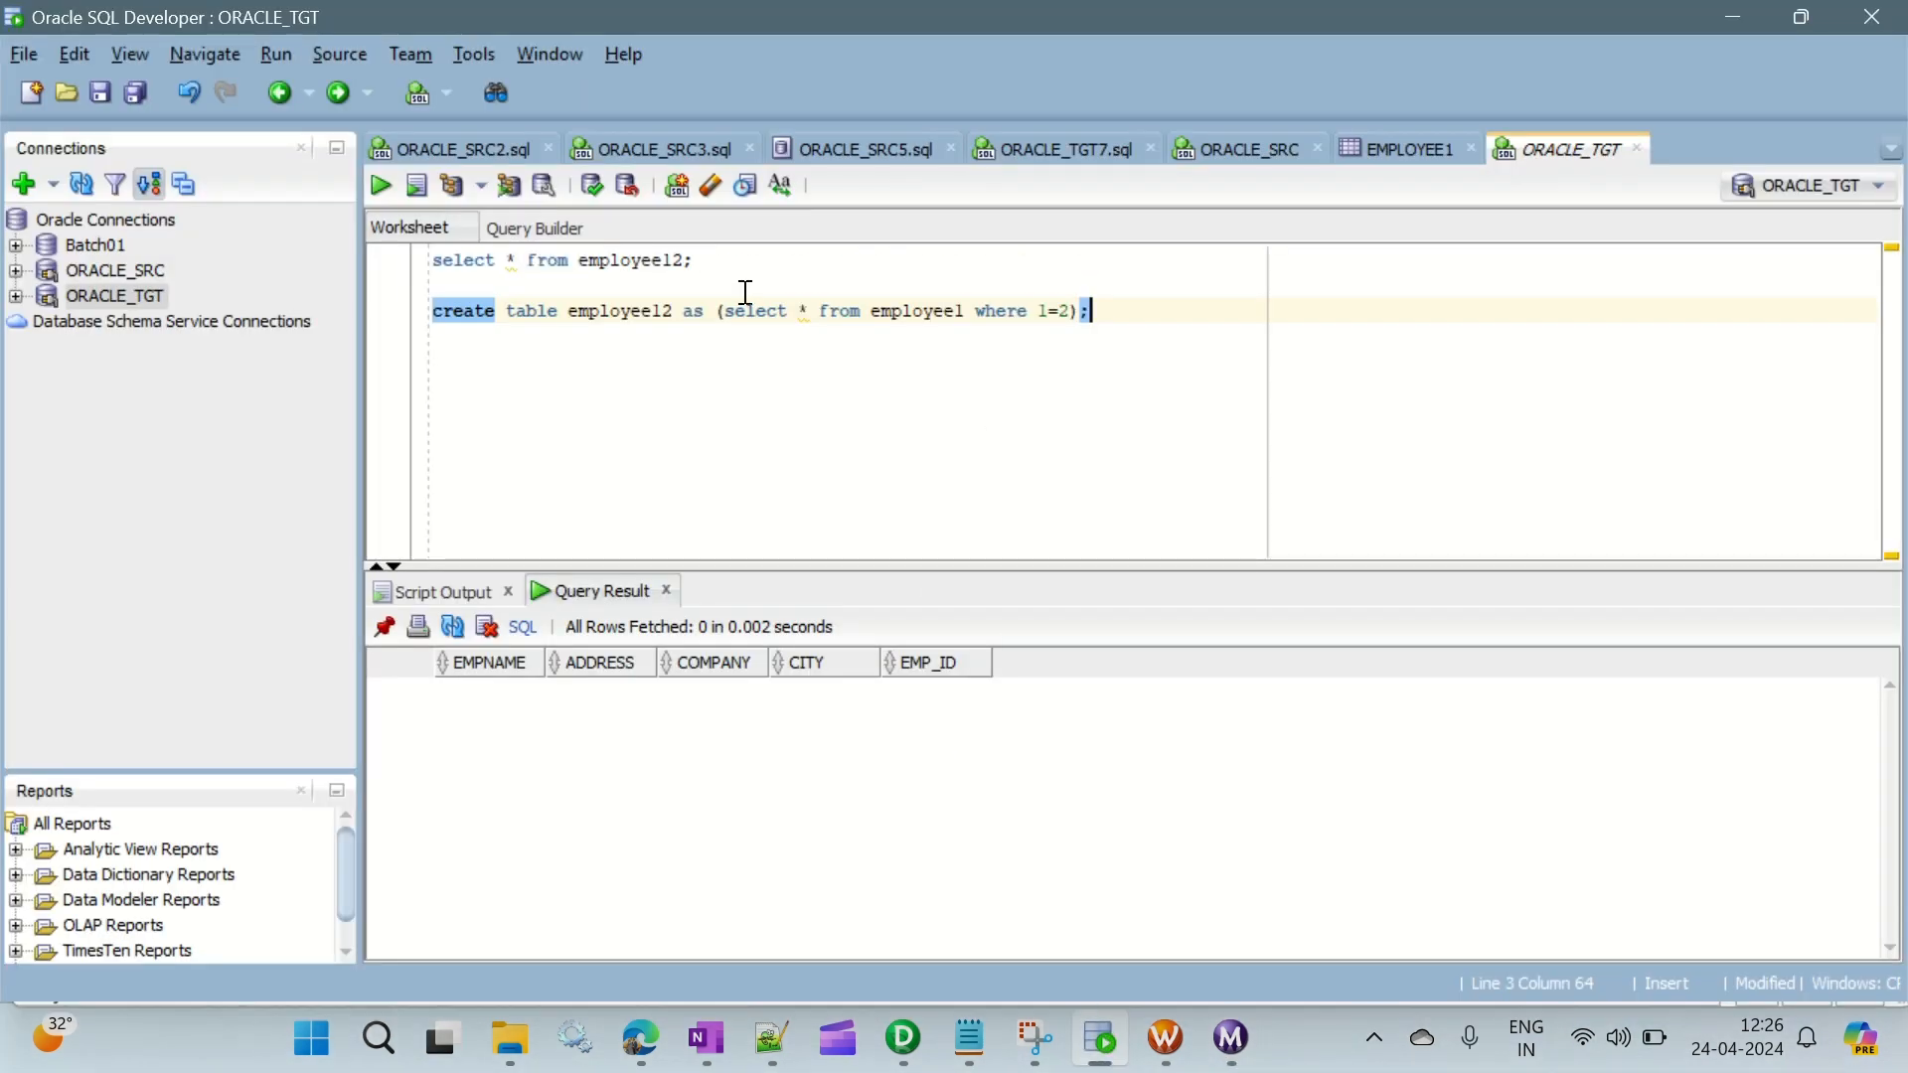
drag(708, 262, 350, 268)
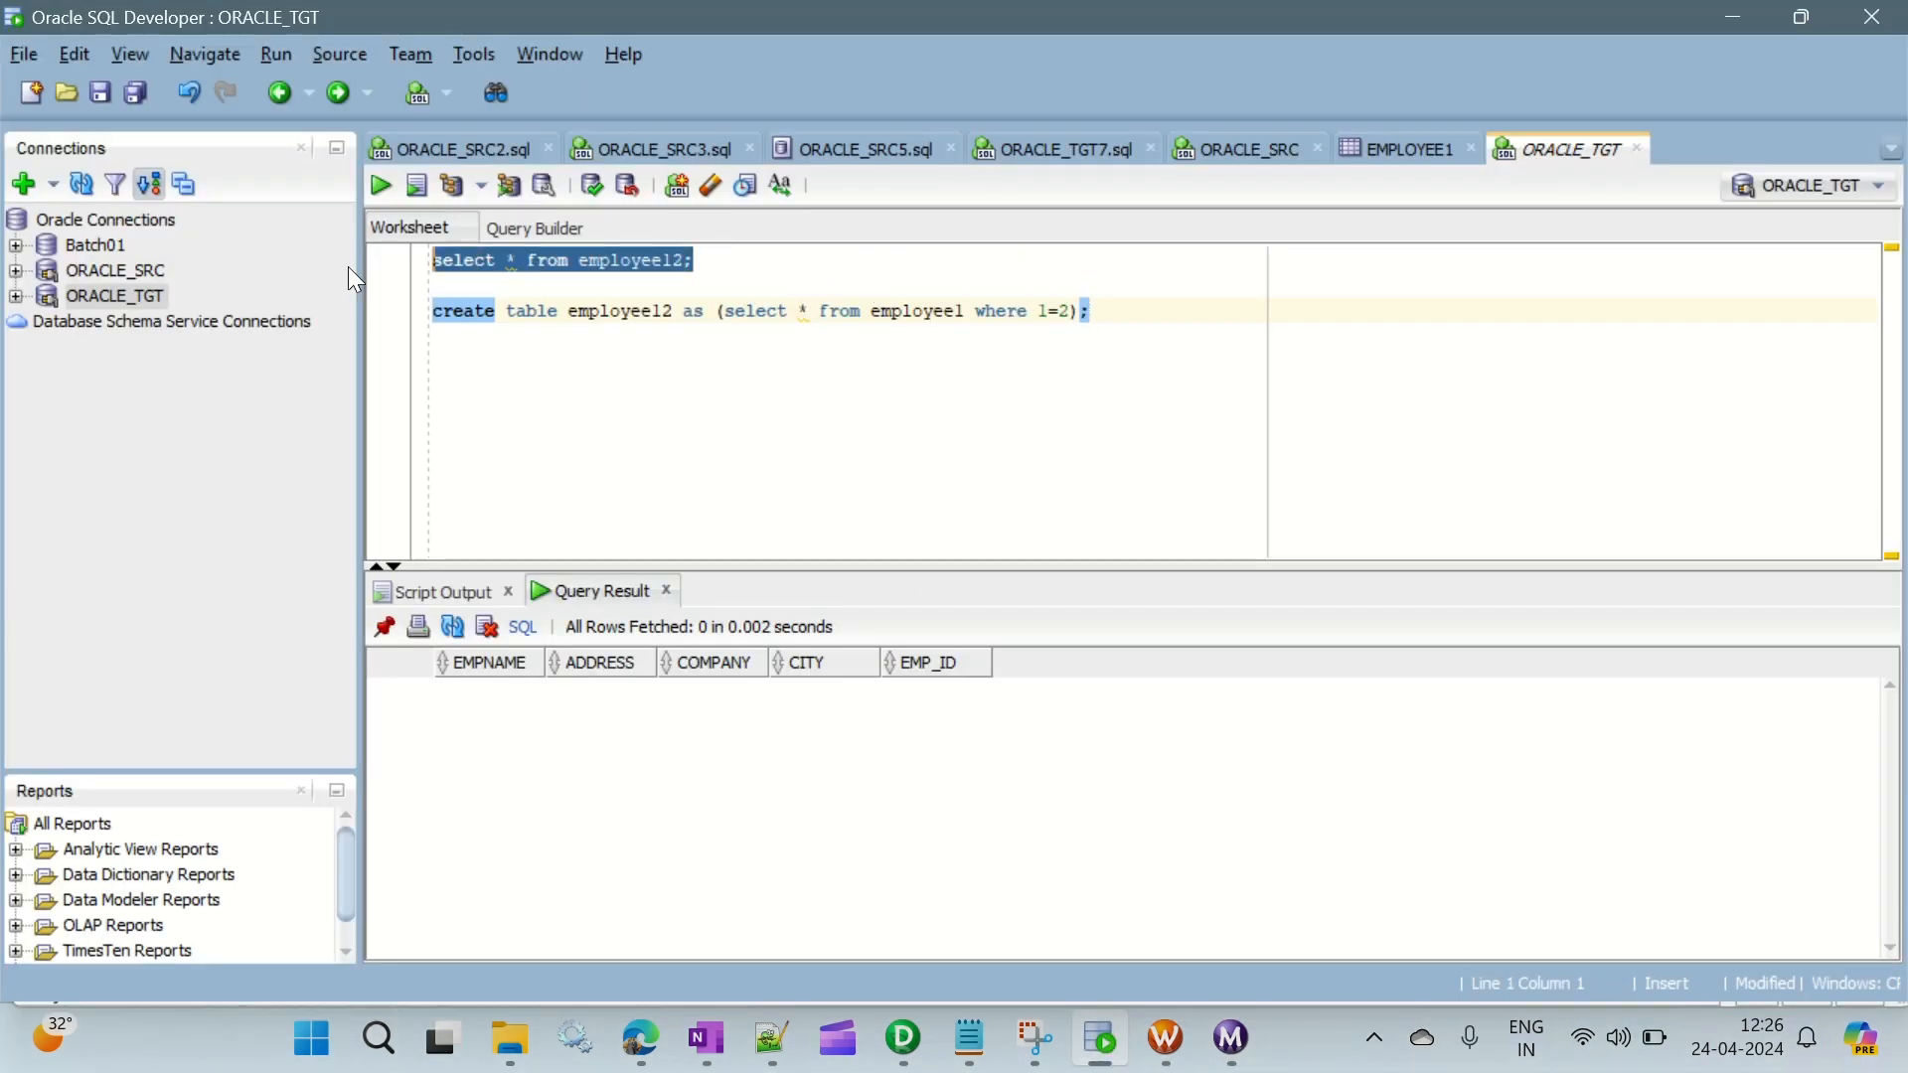
key(Left)
key(Down)
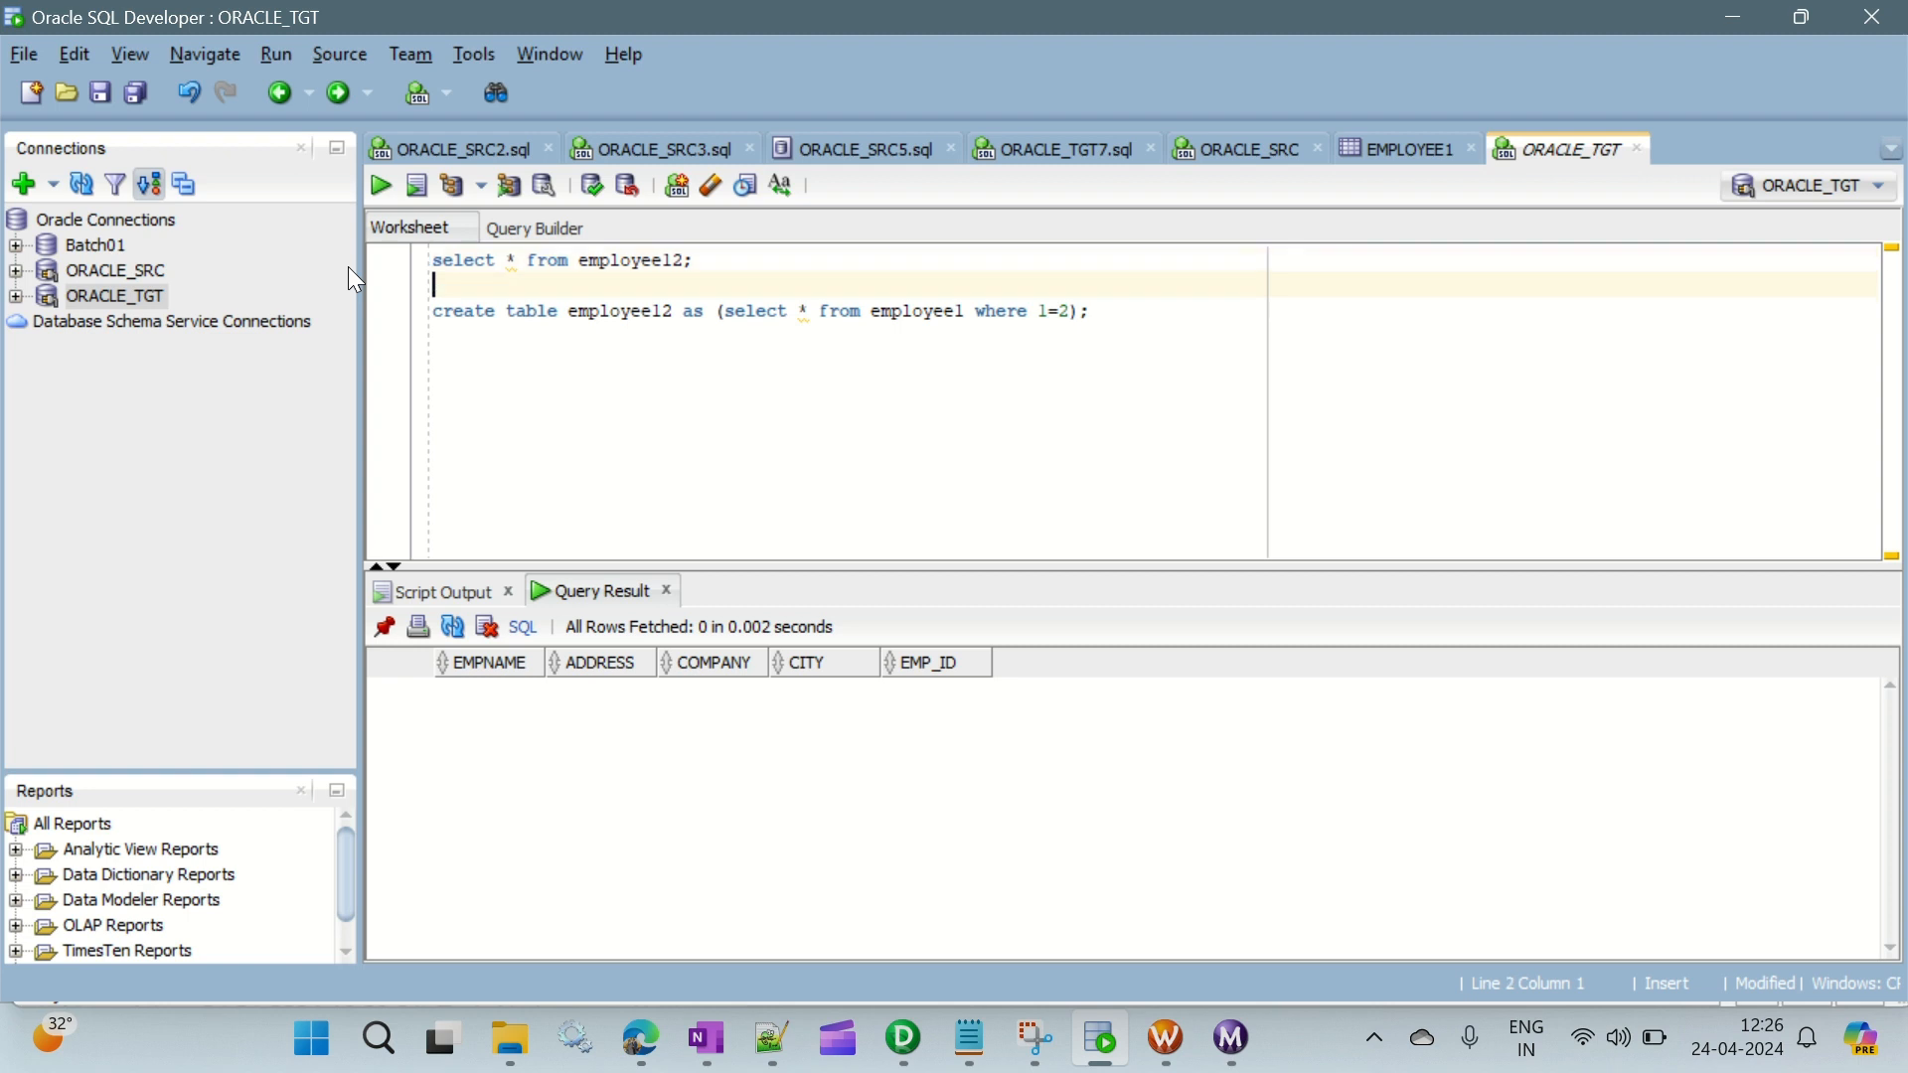
key(Return)
key(Return)
key(Up)
key(Up)
text(select * from employeel2;)
key(Down)
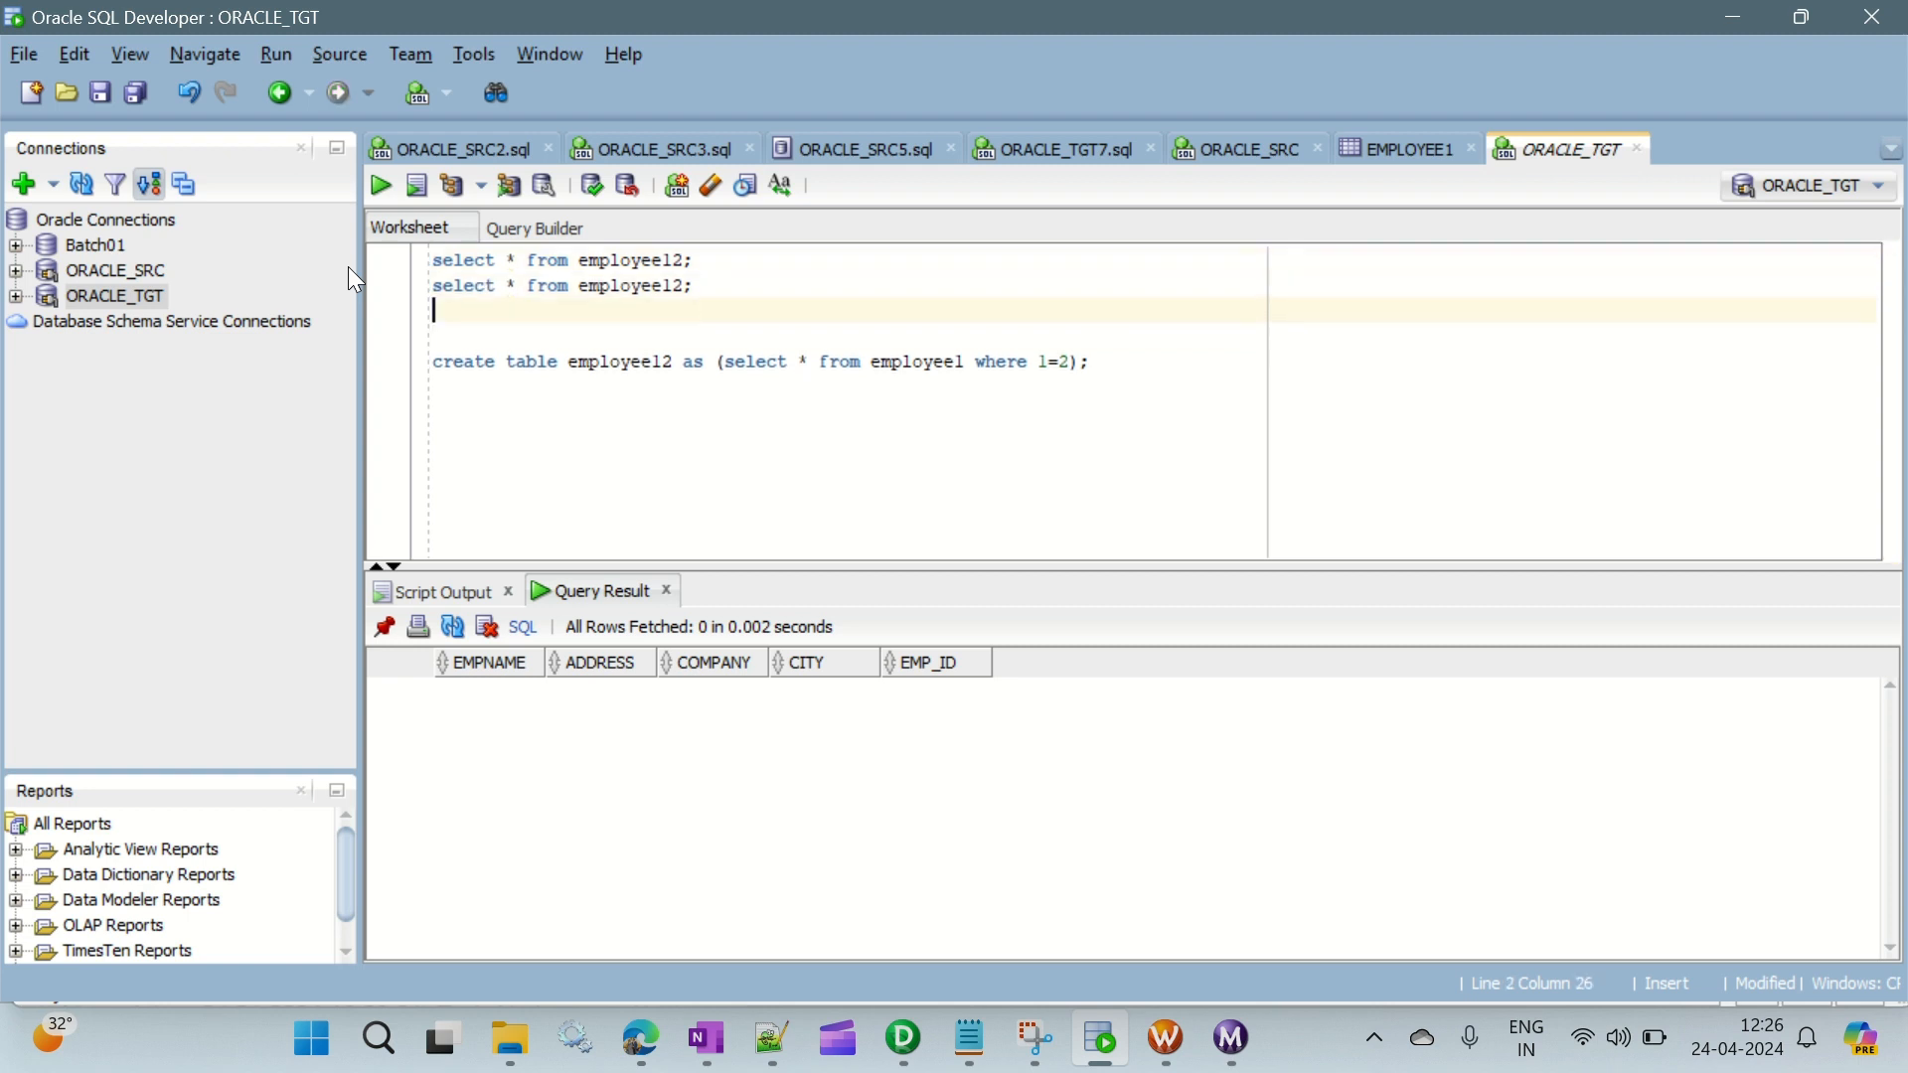
text(select * from employeel2;)
- Change the third select query to read from employee1 and the first one to read from employee11
key(Left)
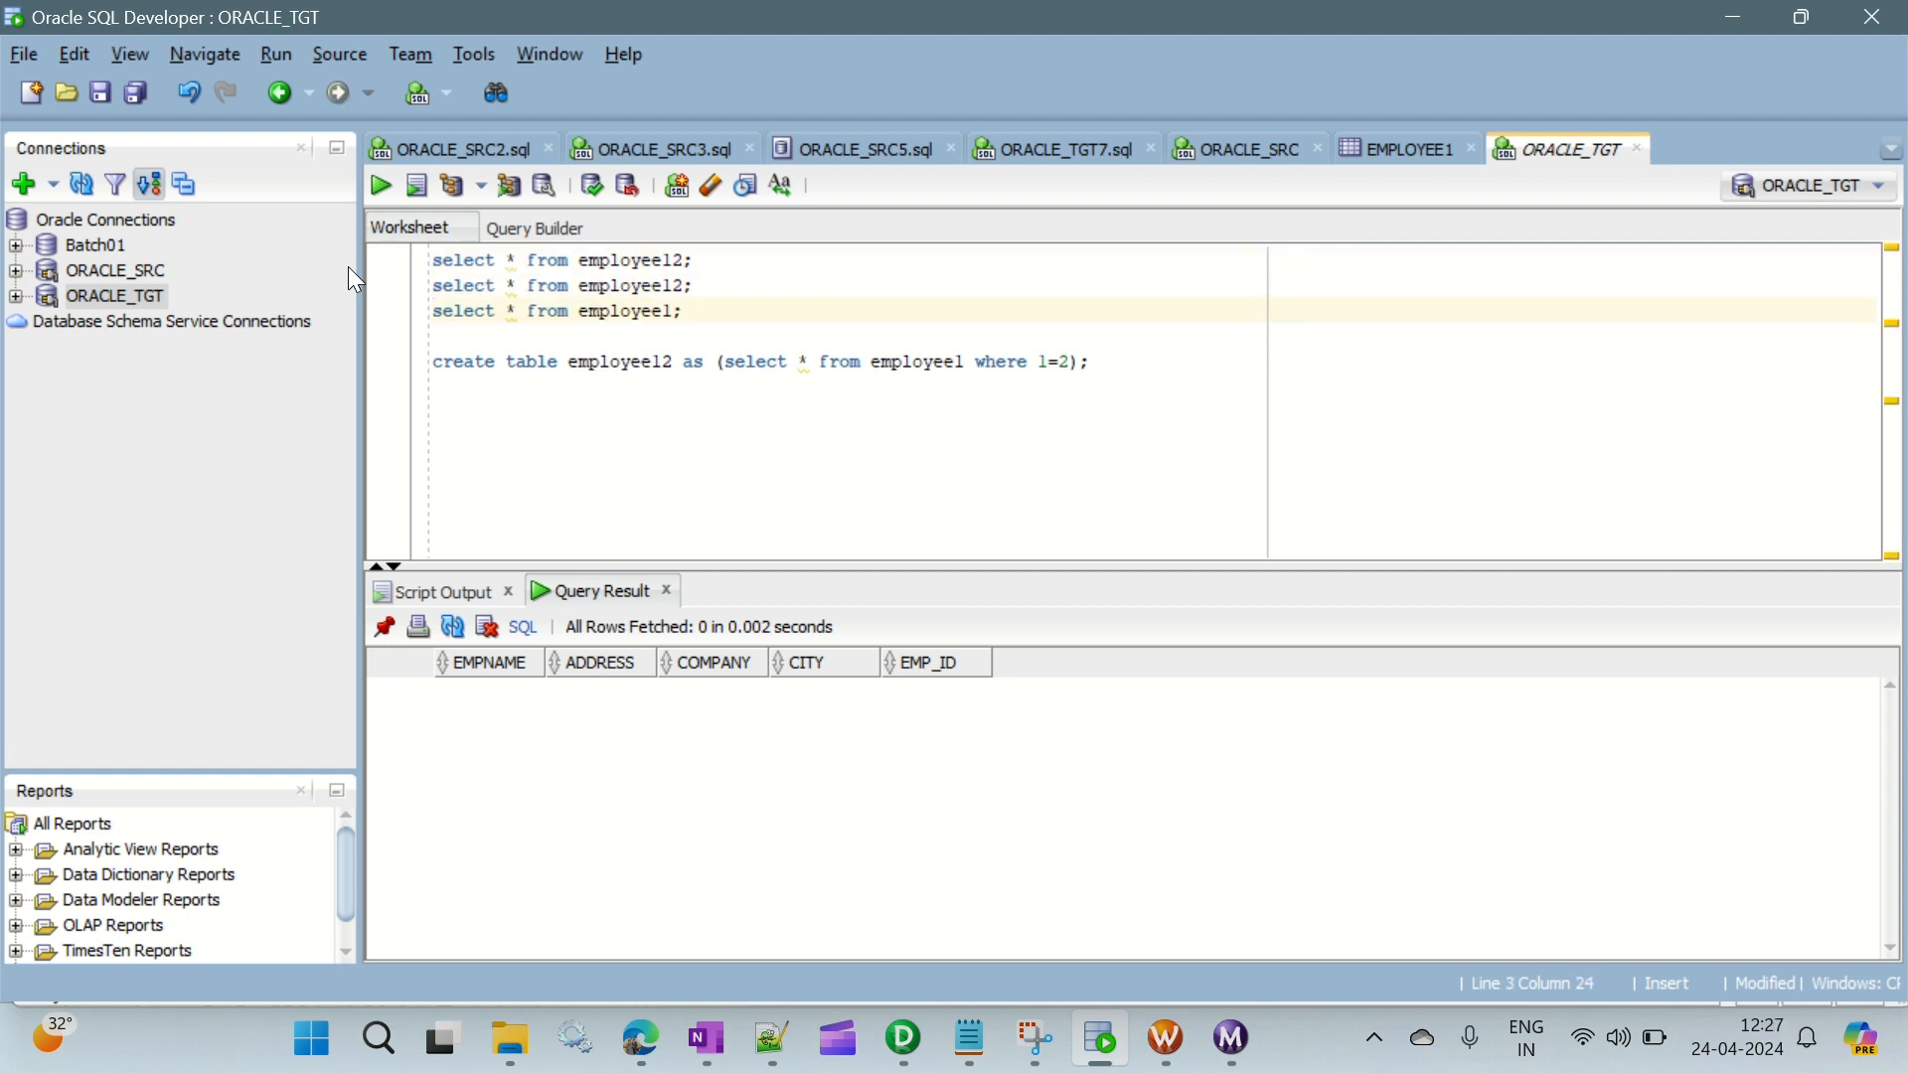
key(Up)
key(Right)
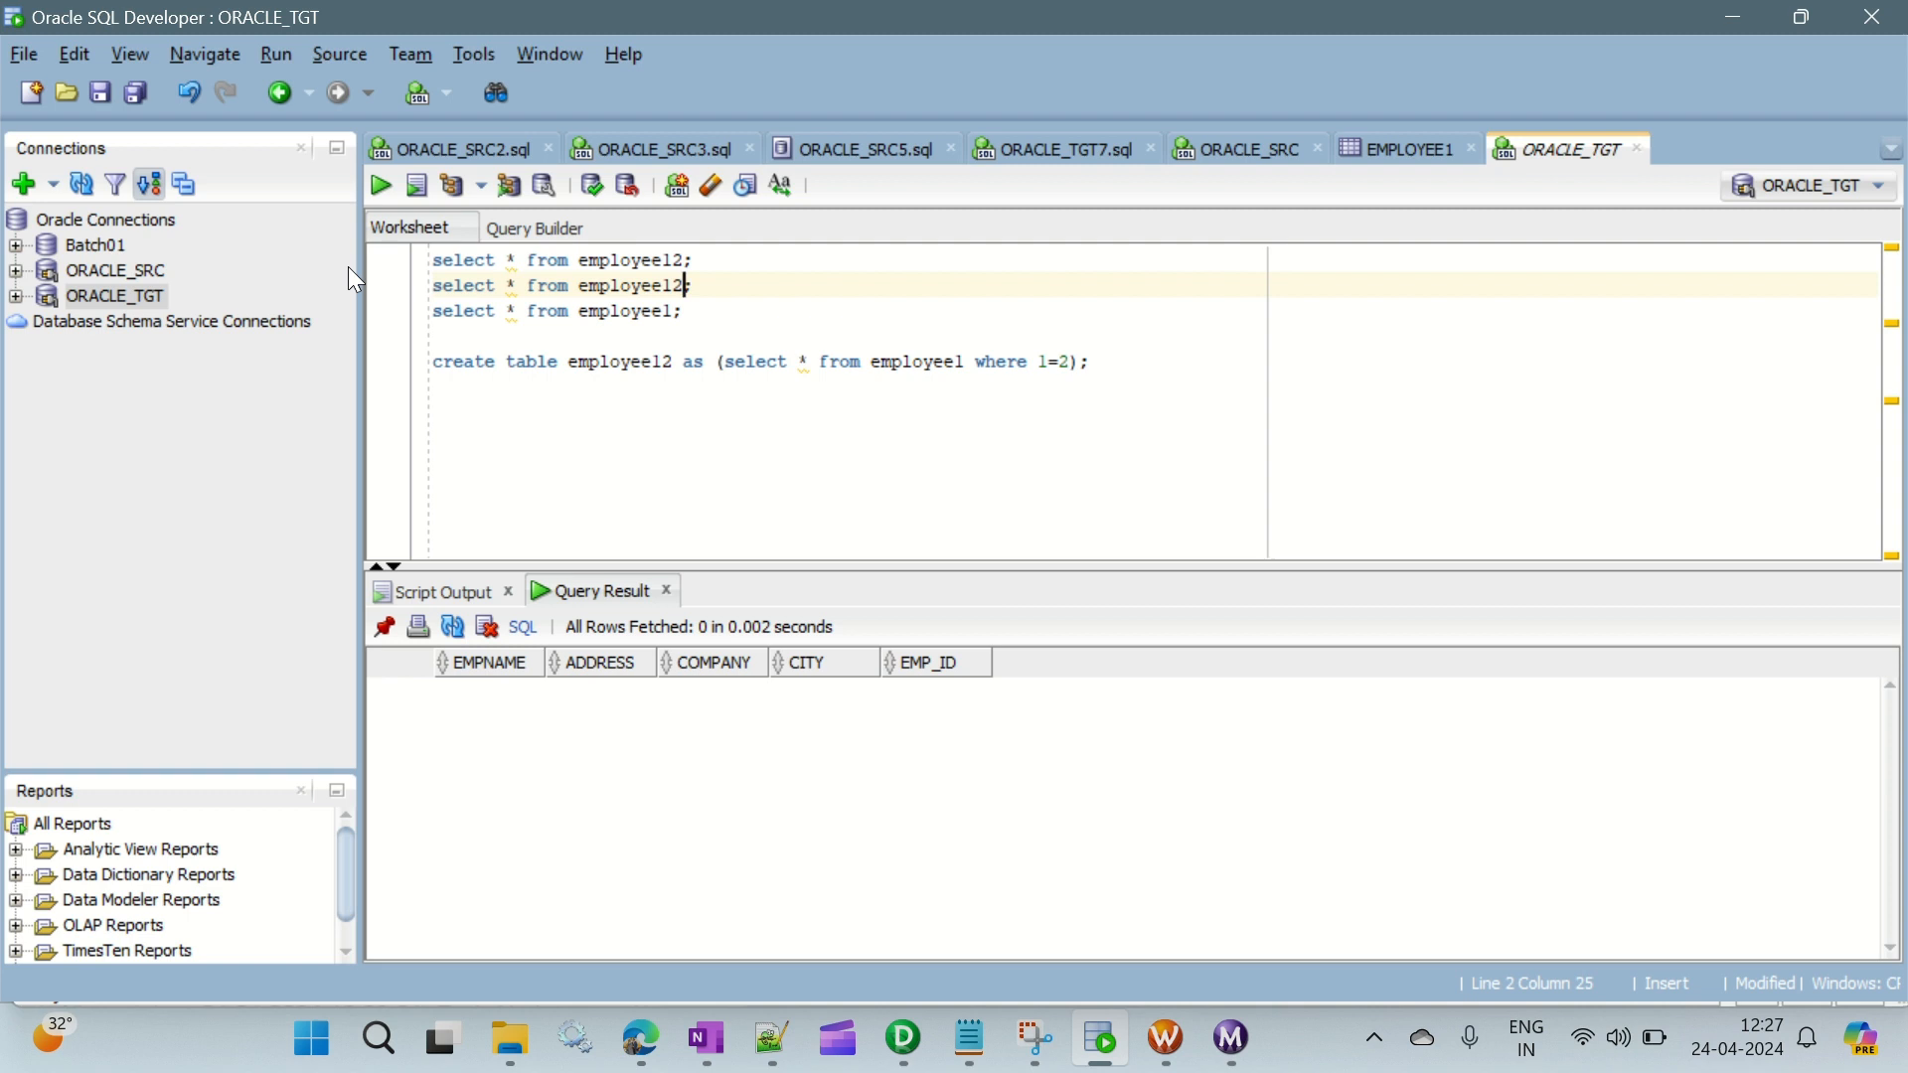
key(Up)
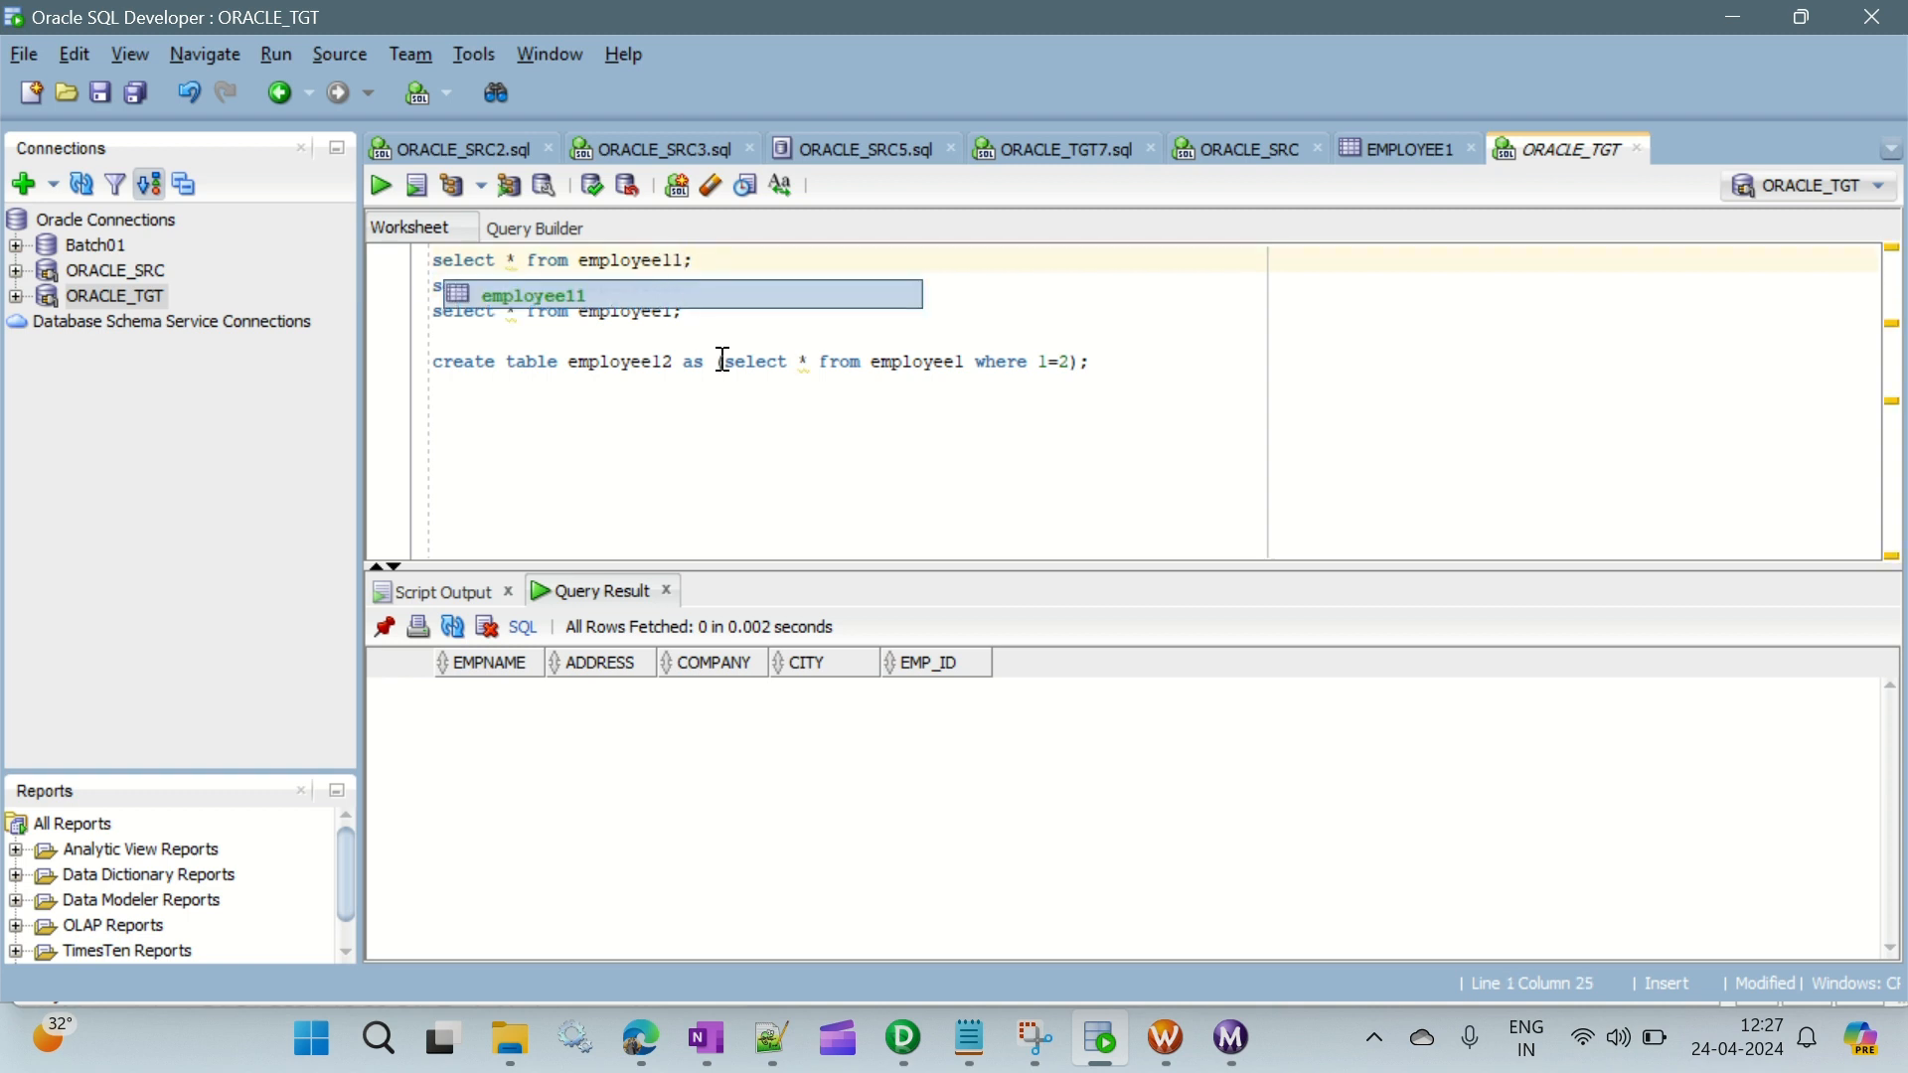
click(723, 361)
- Run the employee1 query and compare its result with the first row of the EMPLOYEE1 table data
click(692, 314)
key(ctrl+Return)
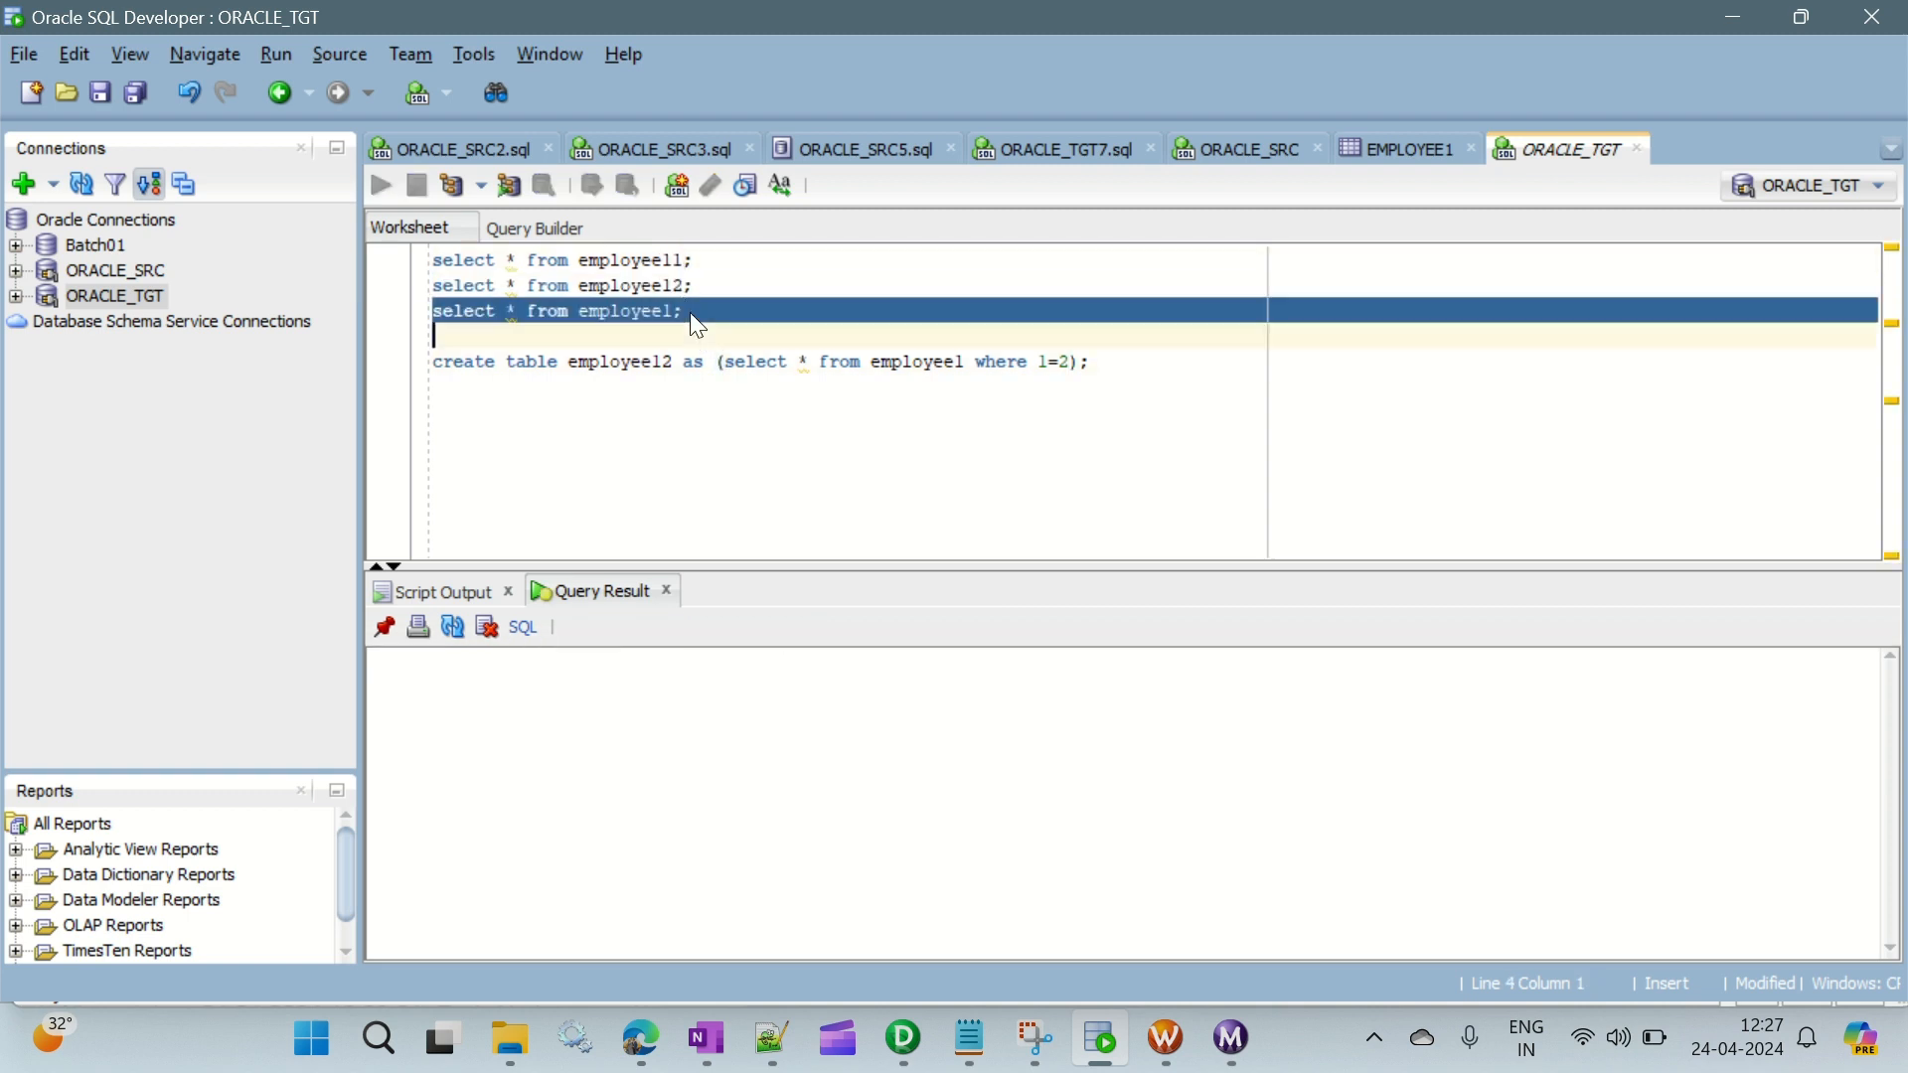
click(467, 693)
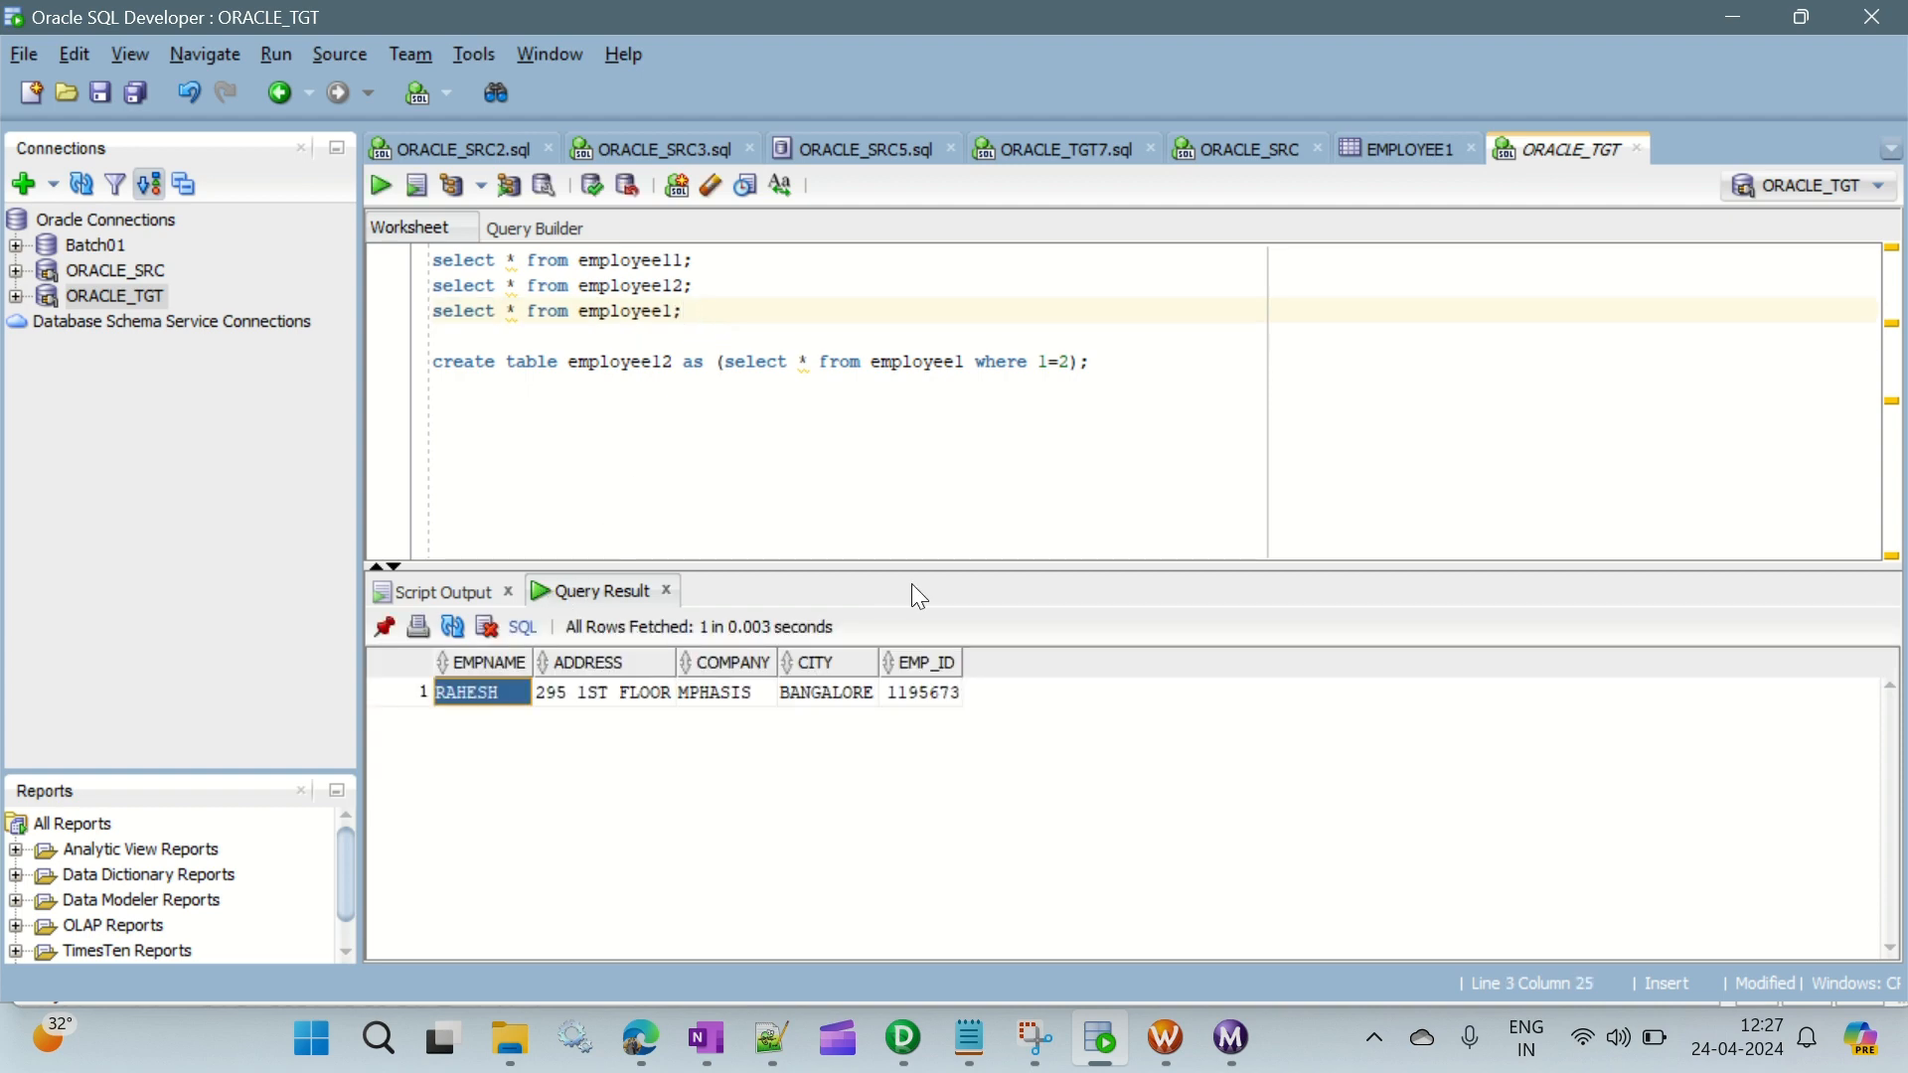
click(1422, 148)
drag(473, 279, 972, 282)
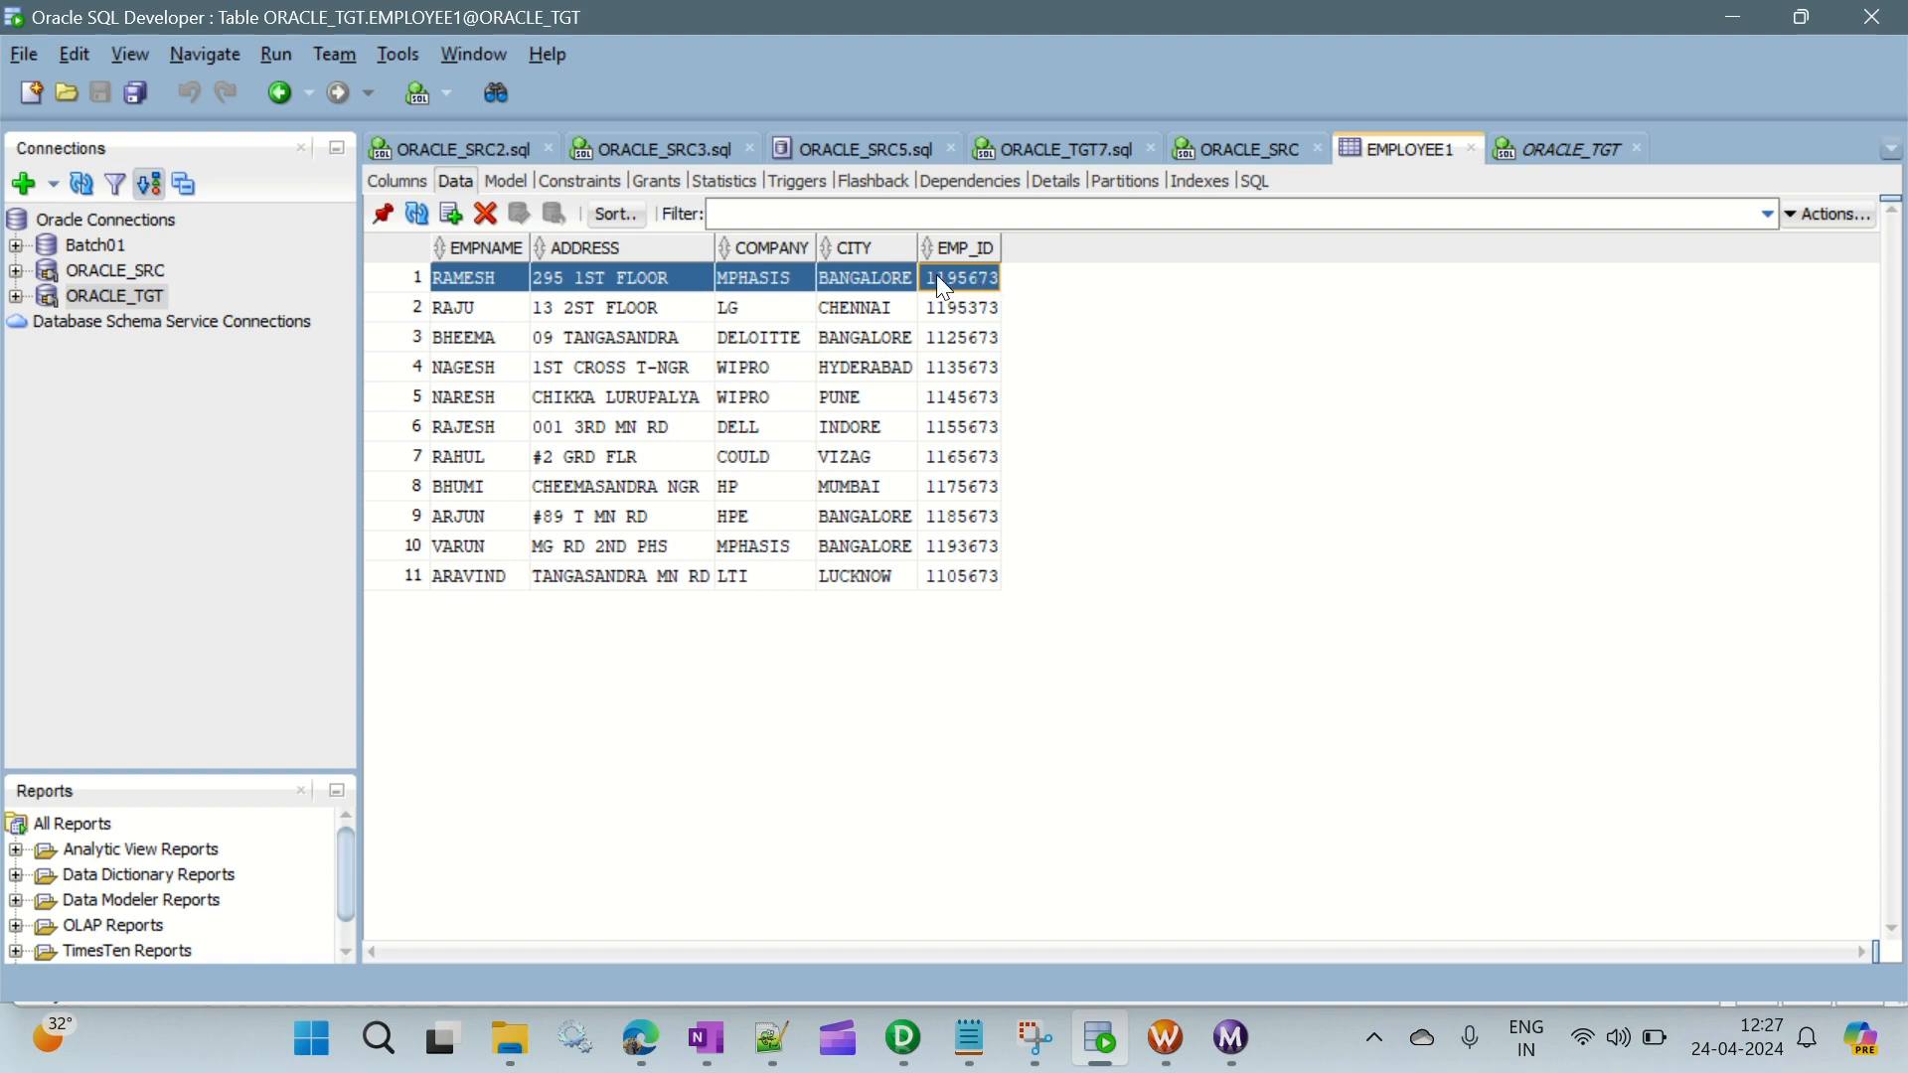
click(1570, 151)
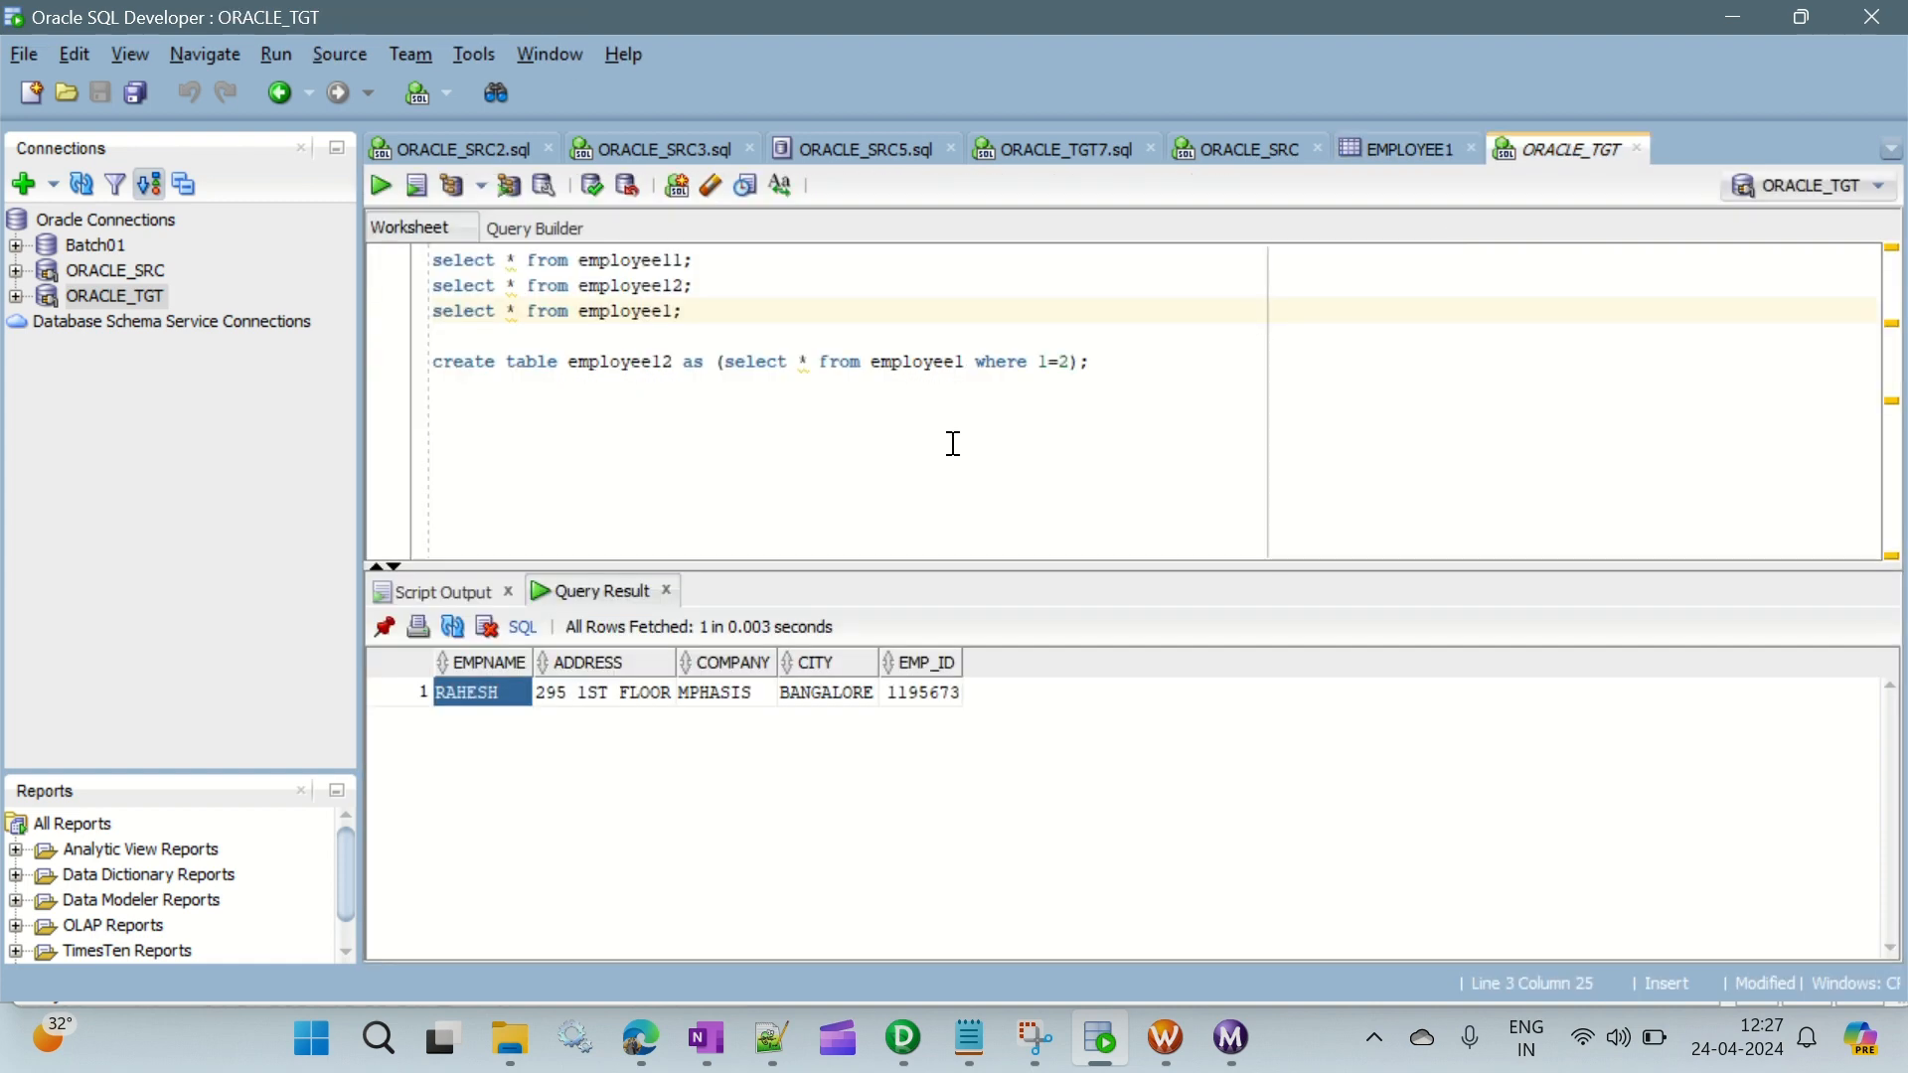
click(922, 693)
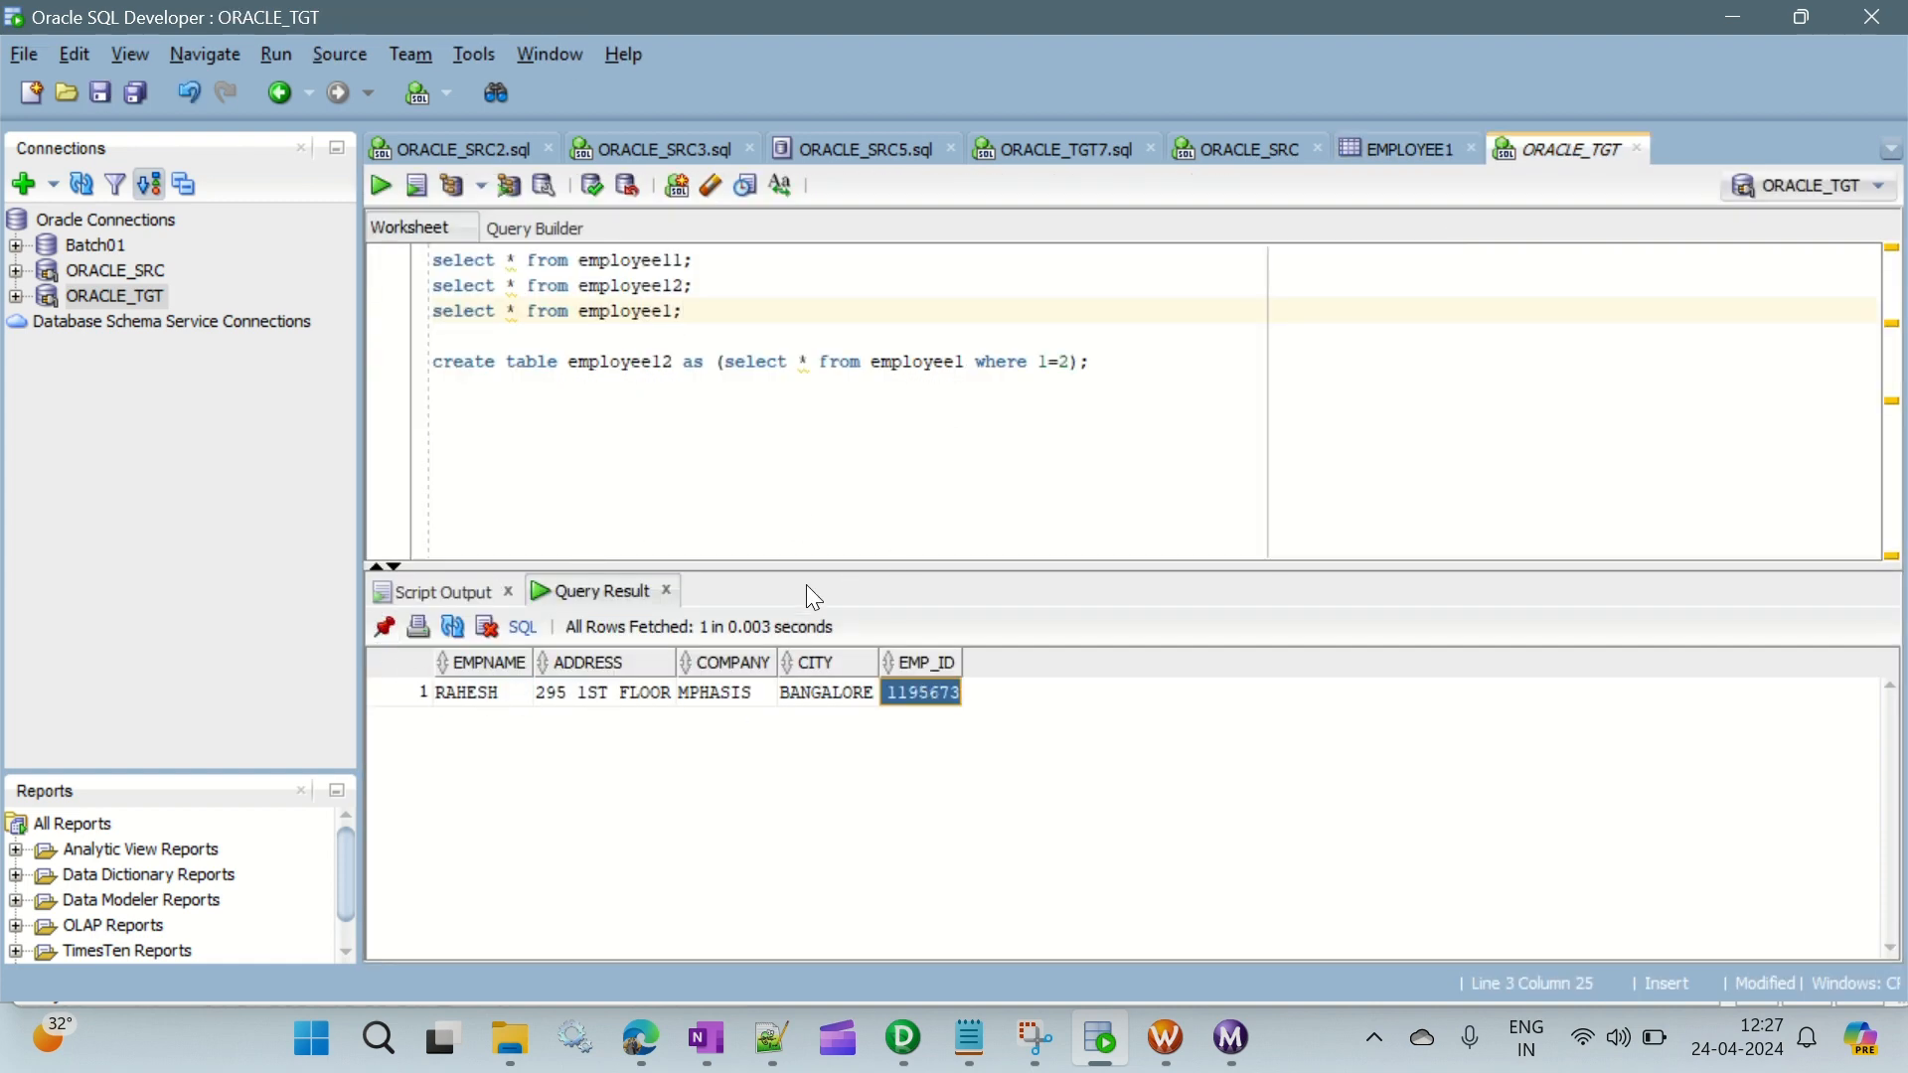
- Pin the result, run the employee11 query and compare its output with the last row of the EMPLOYEE1 table data
click(386, 627)
drag(695, 260, 430, 268)
click(380, 184)
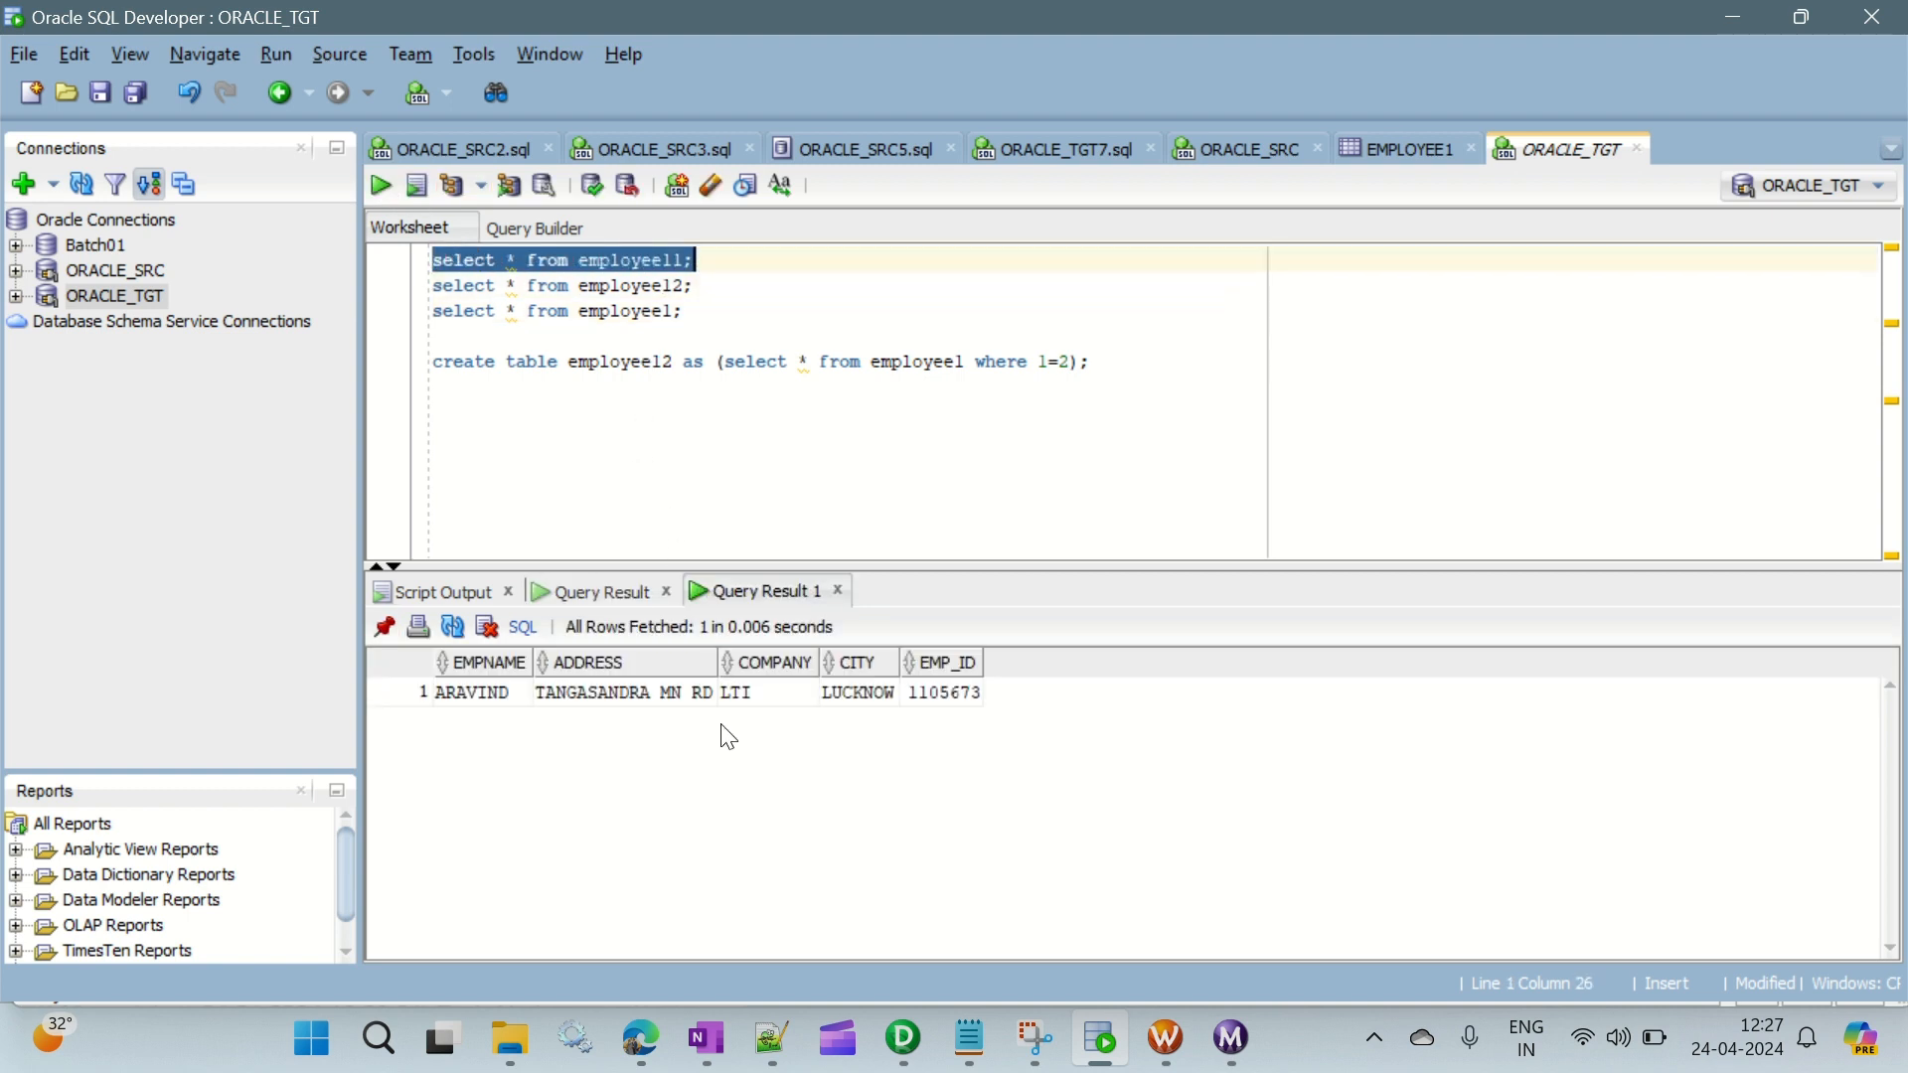
click(1427, 157)
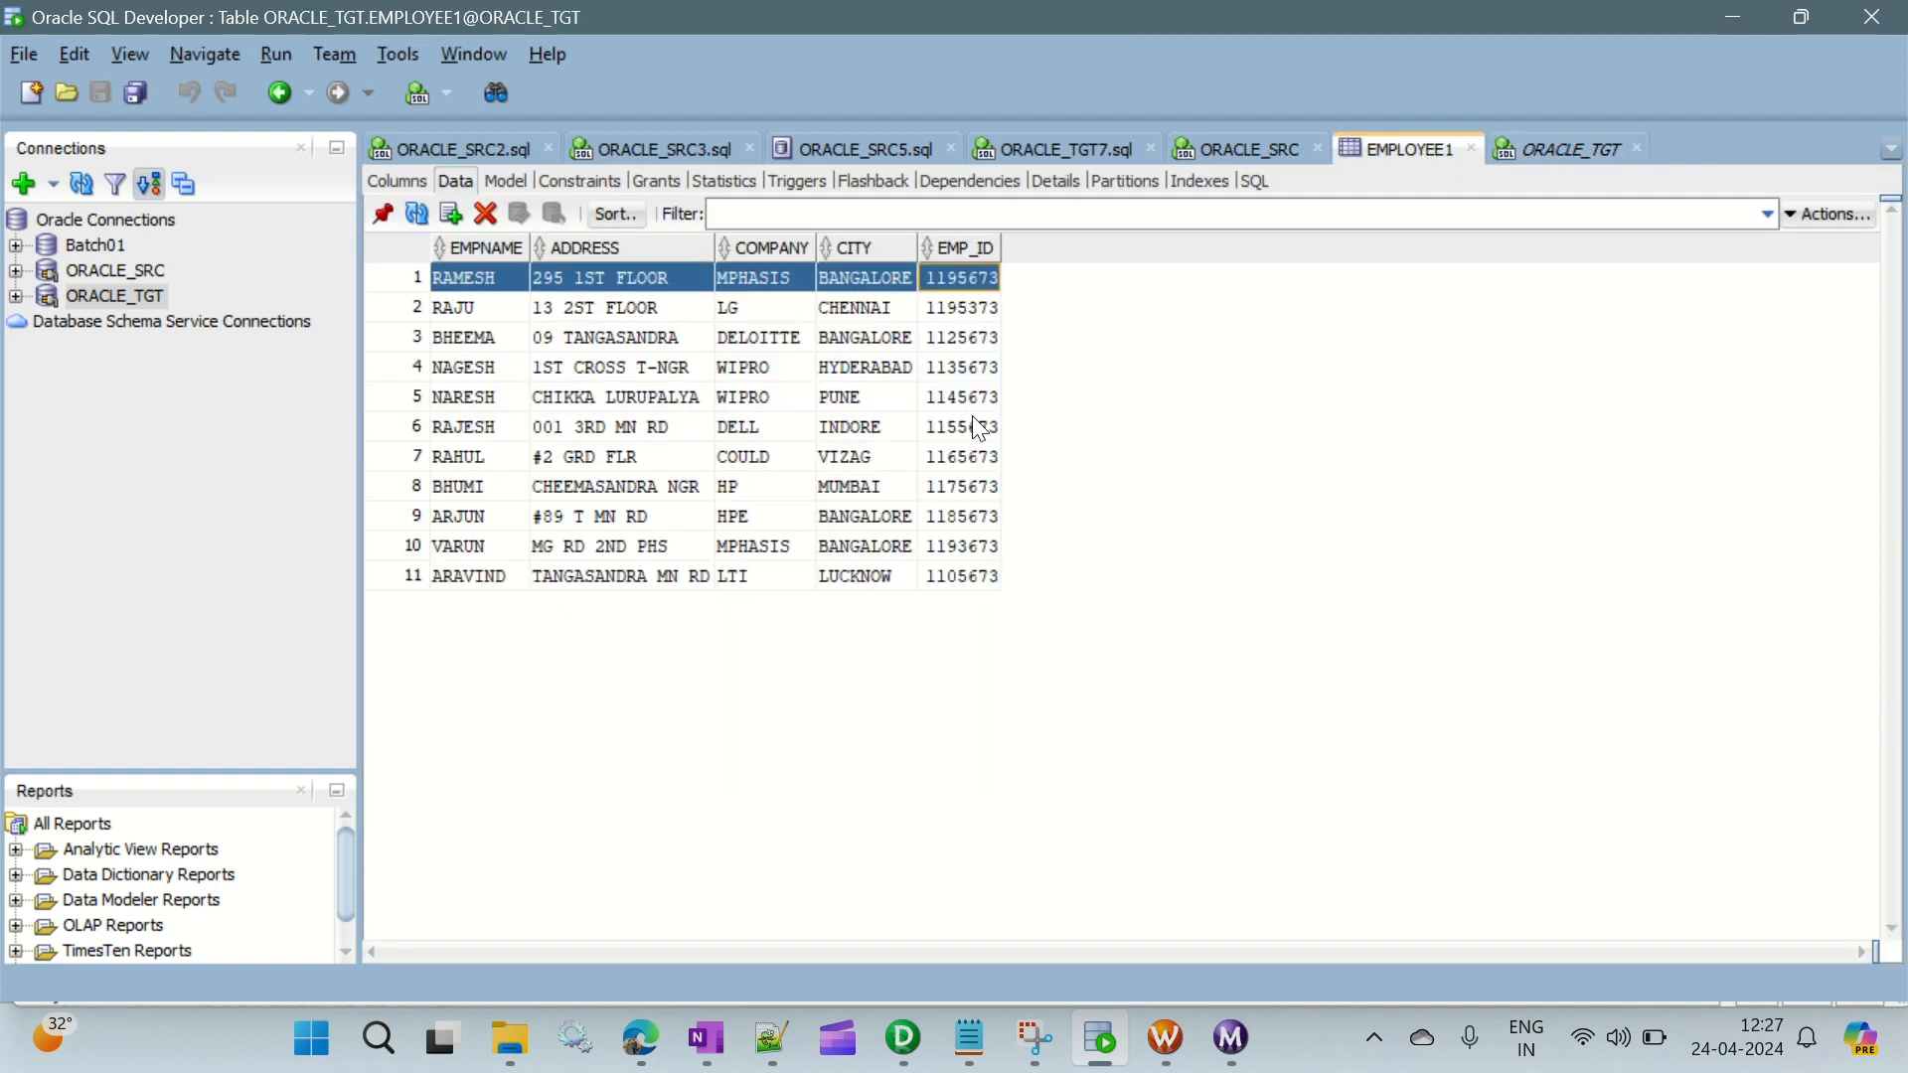
click(438, 584)
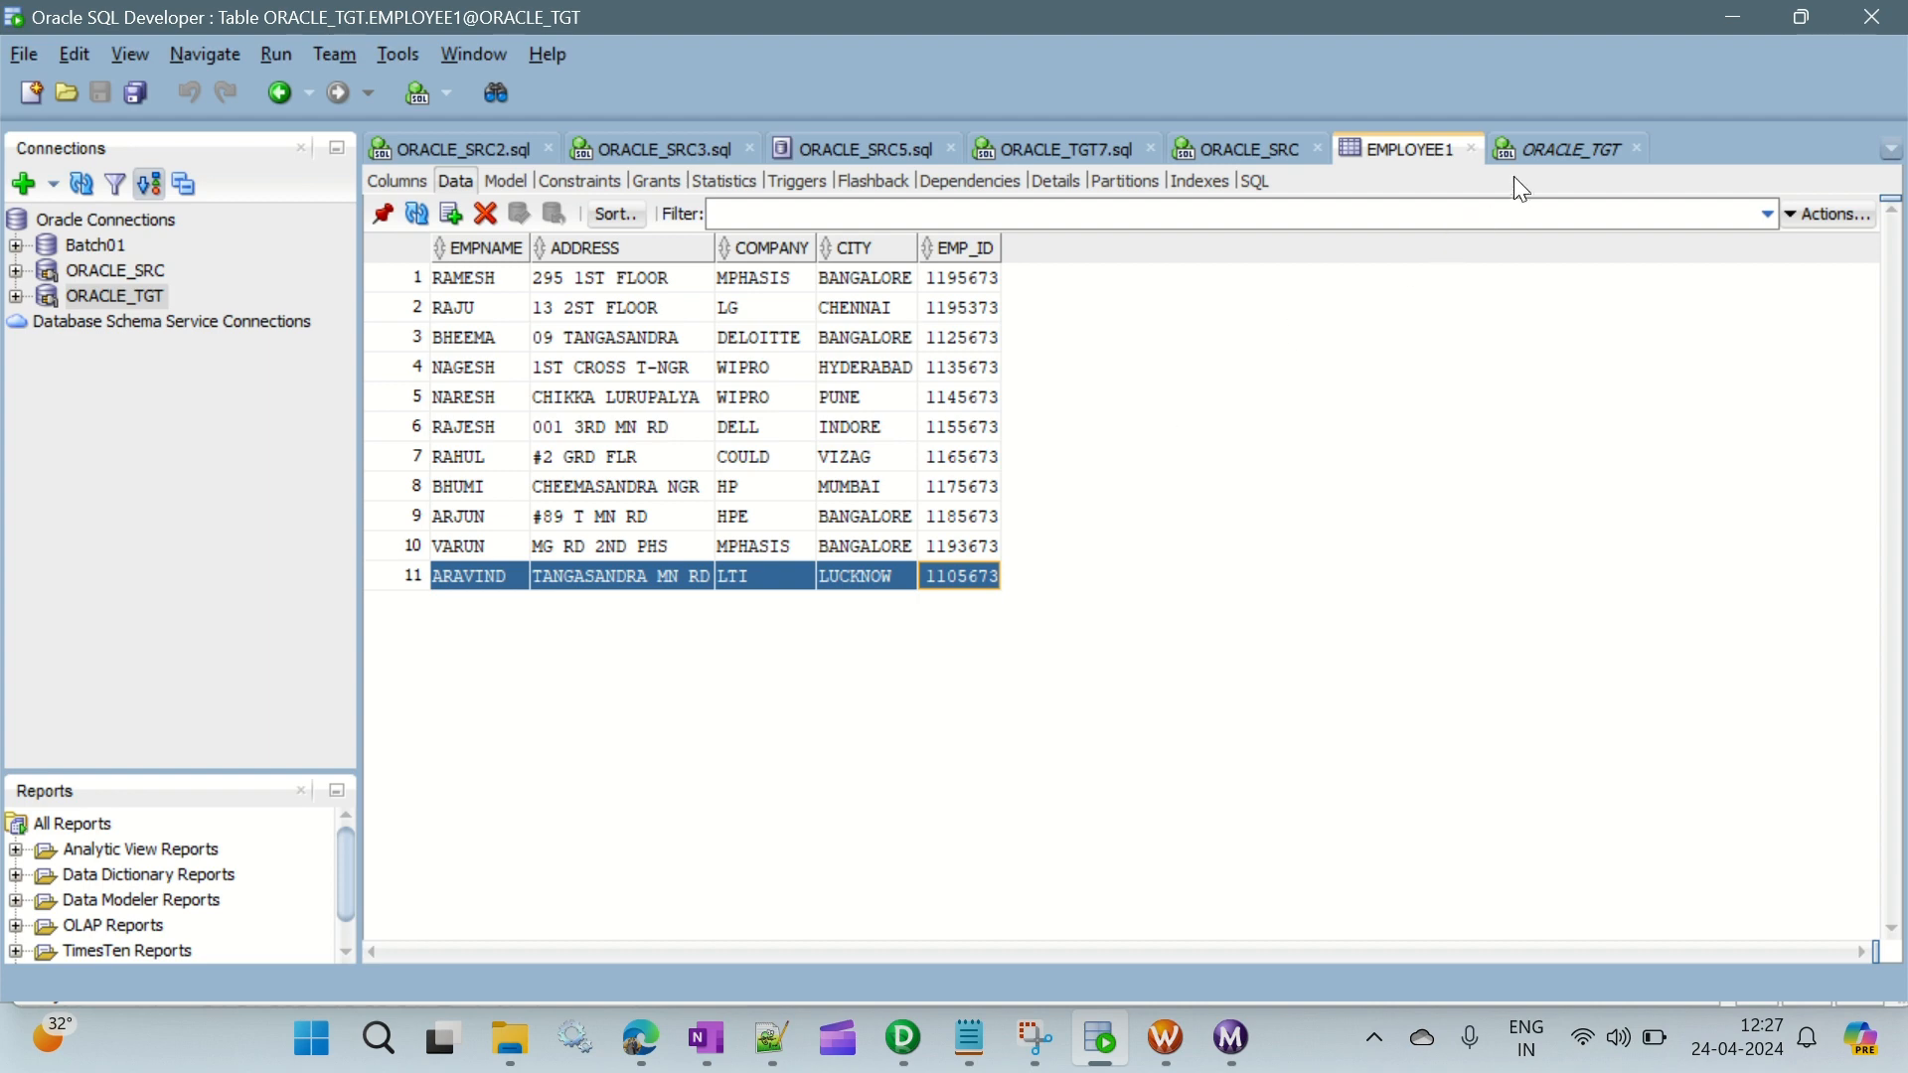
click(1562, 150)
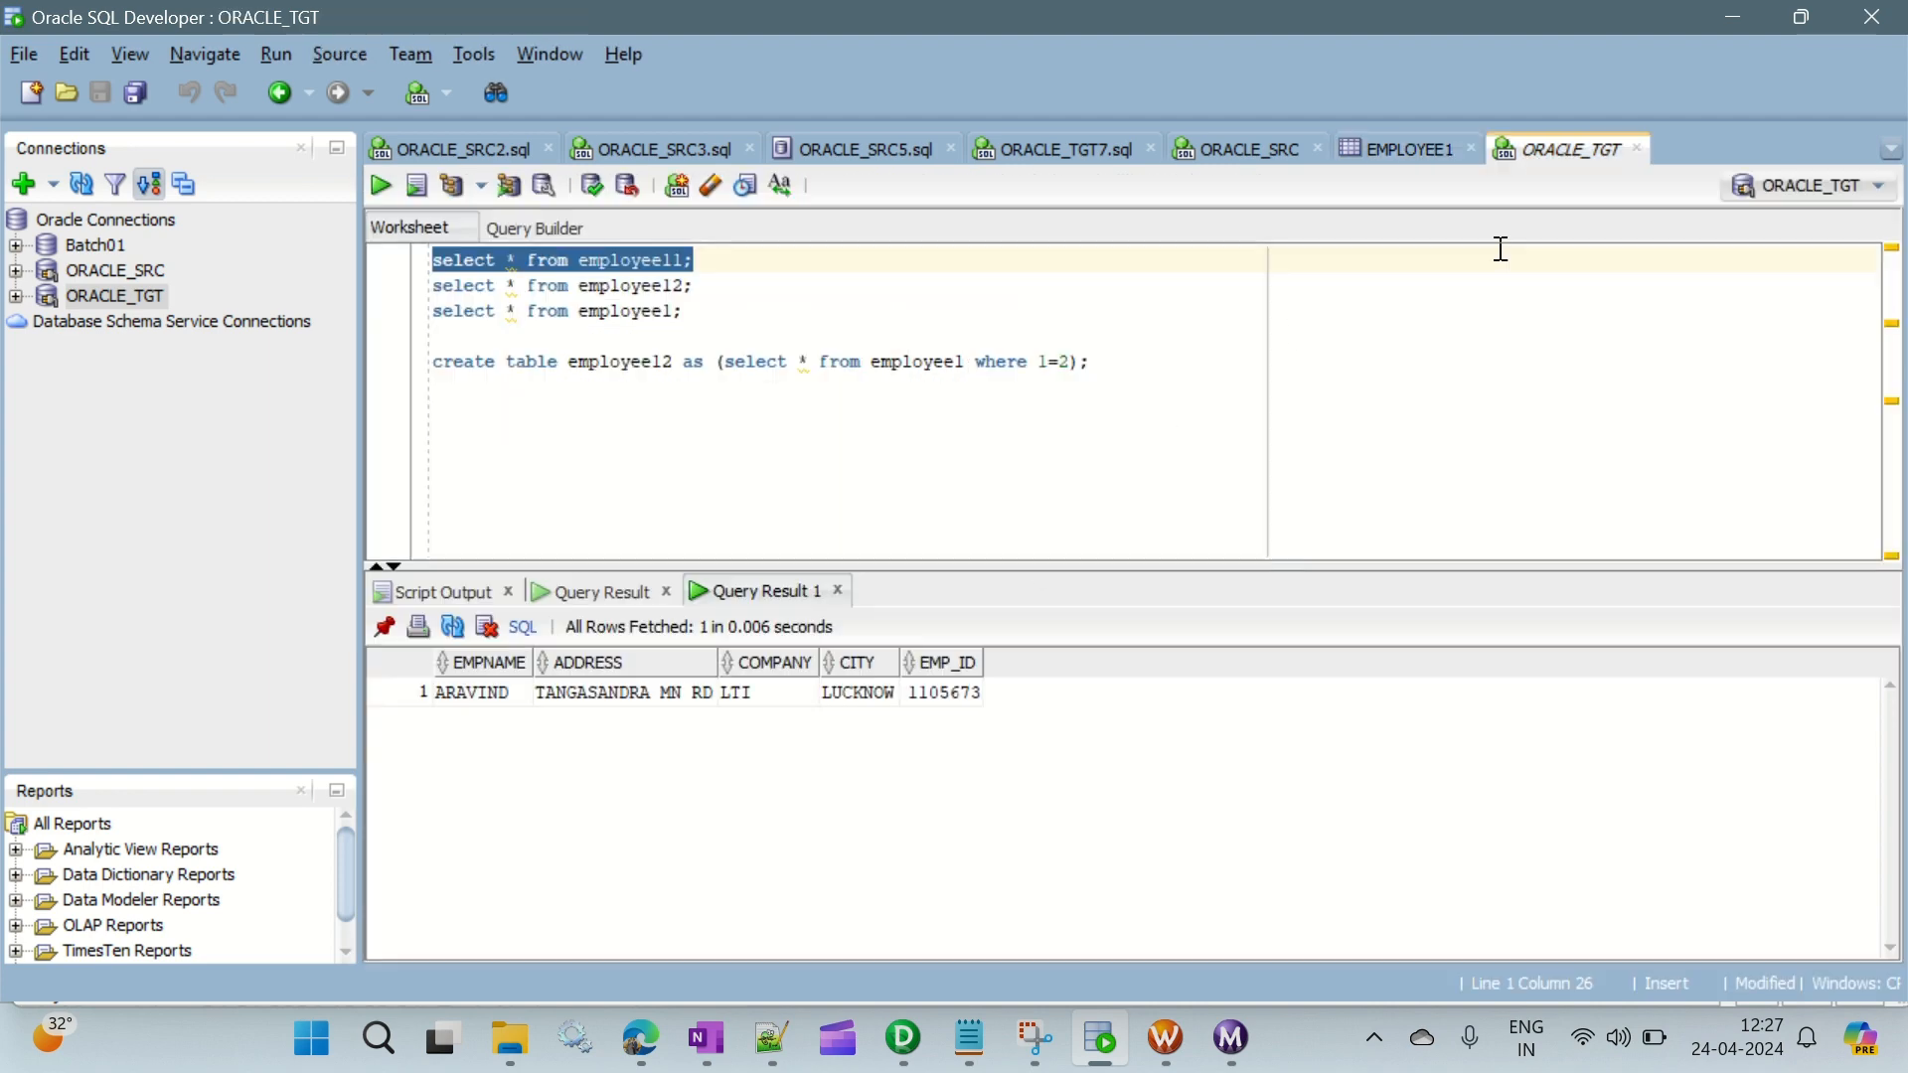
click(980, 692)
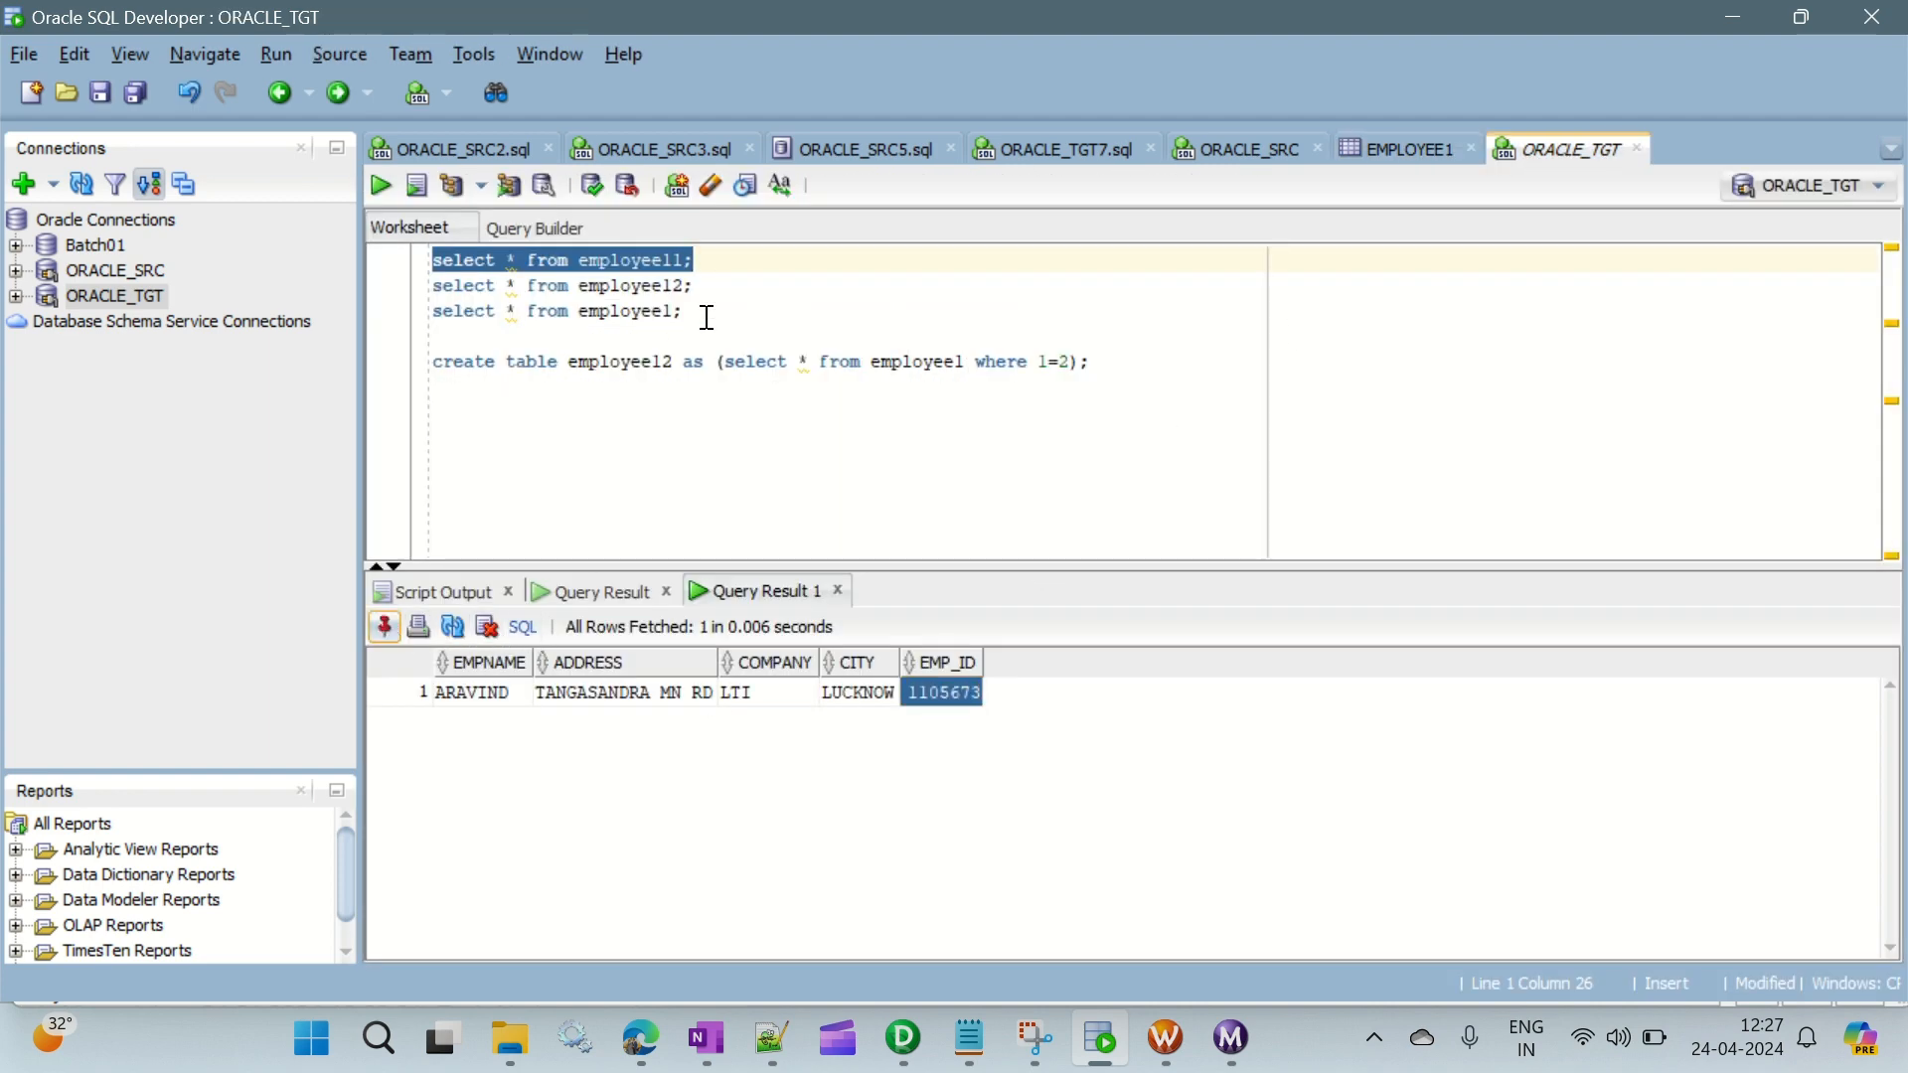
- Run the employee12 query and enlarge the result area to review the middle records
drag(705, 287, 424, 288)
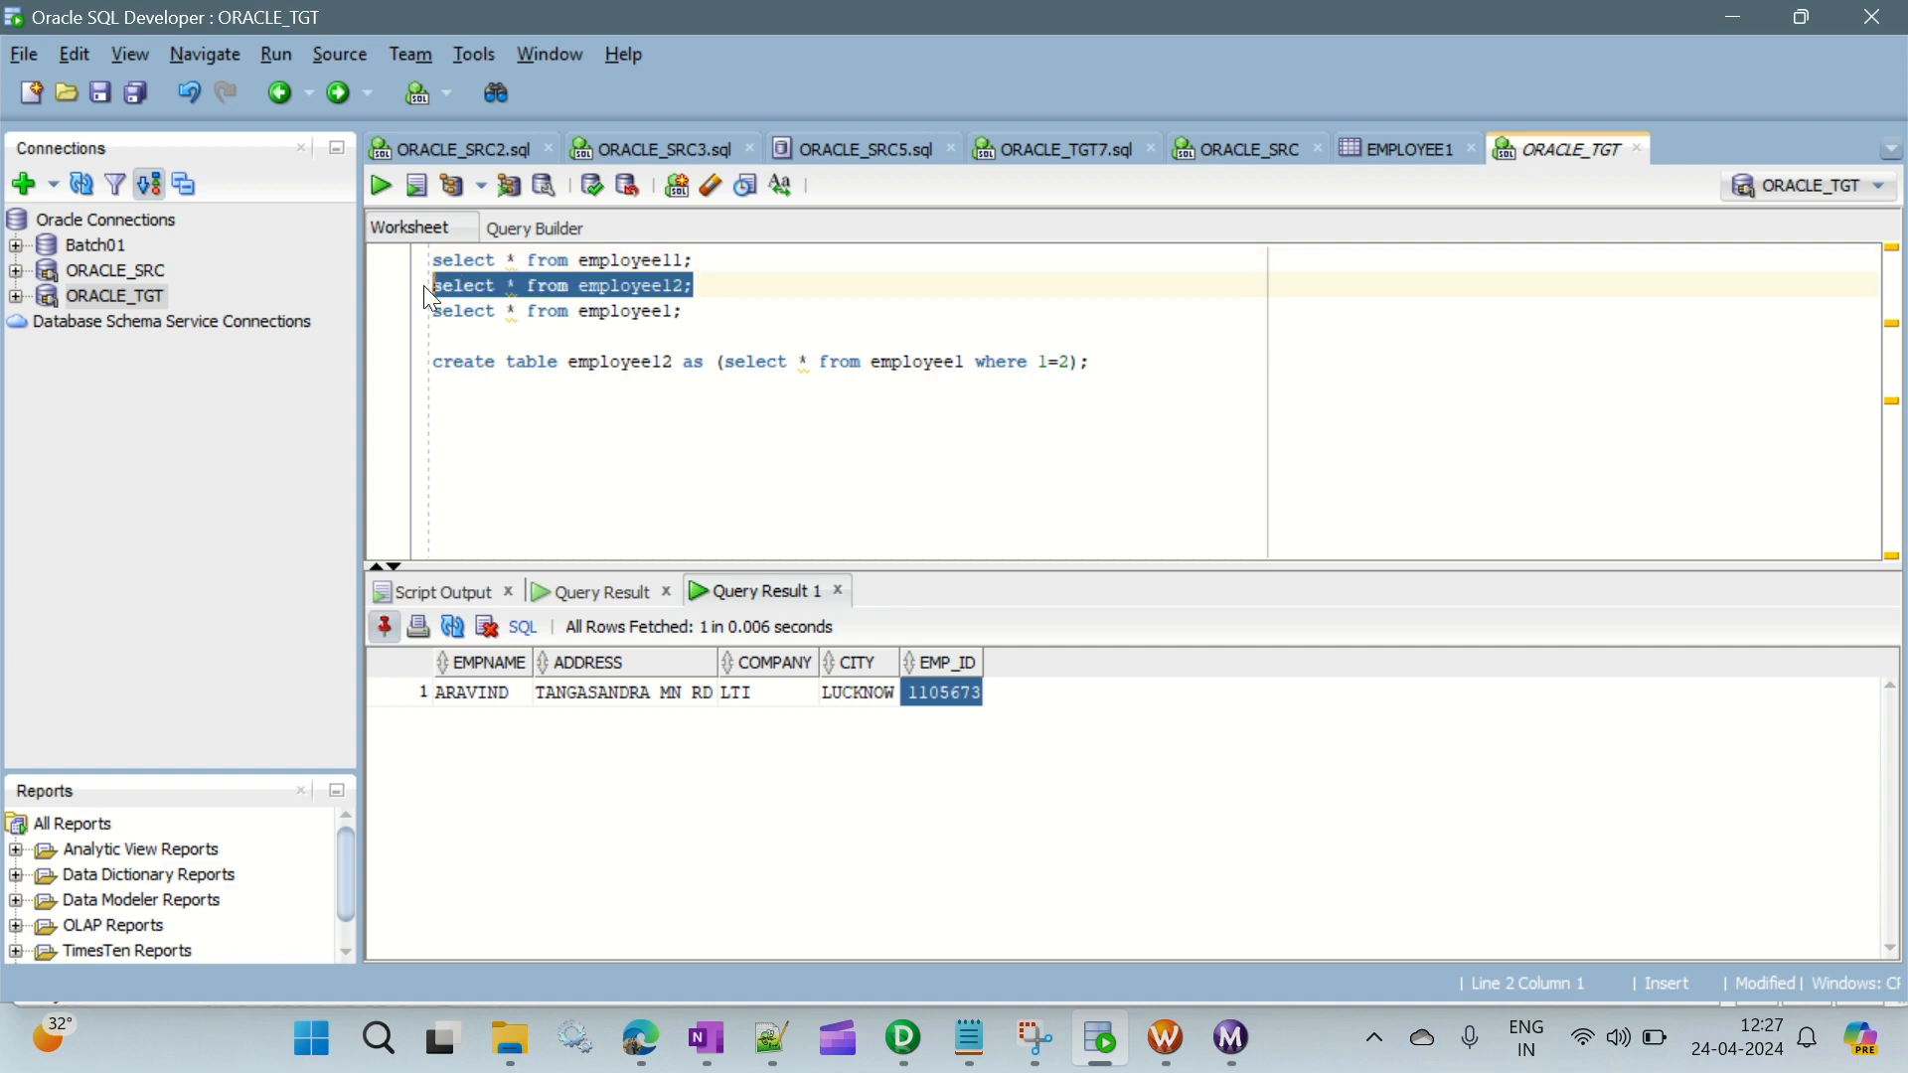
click(384, 186)
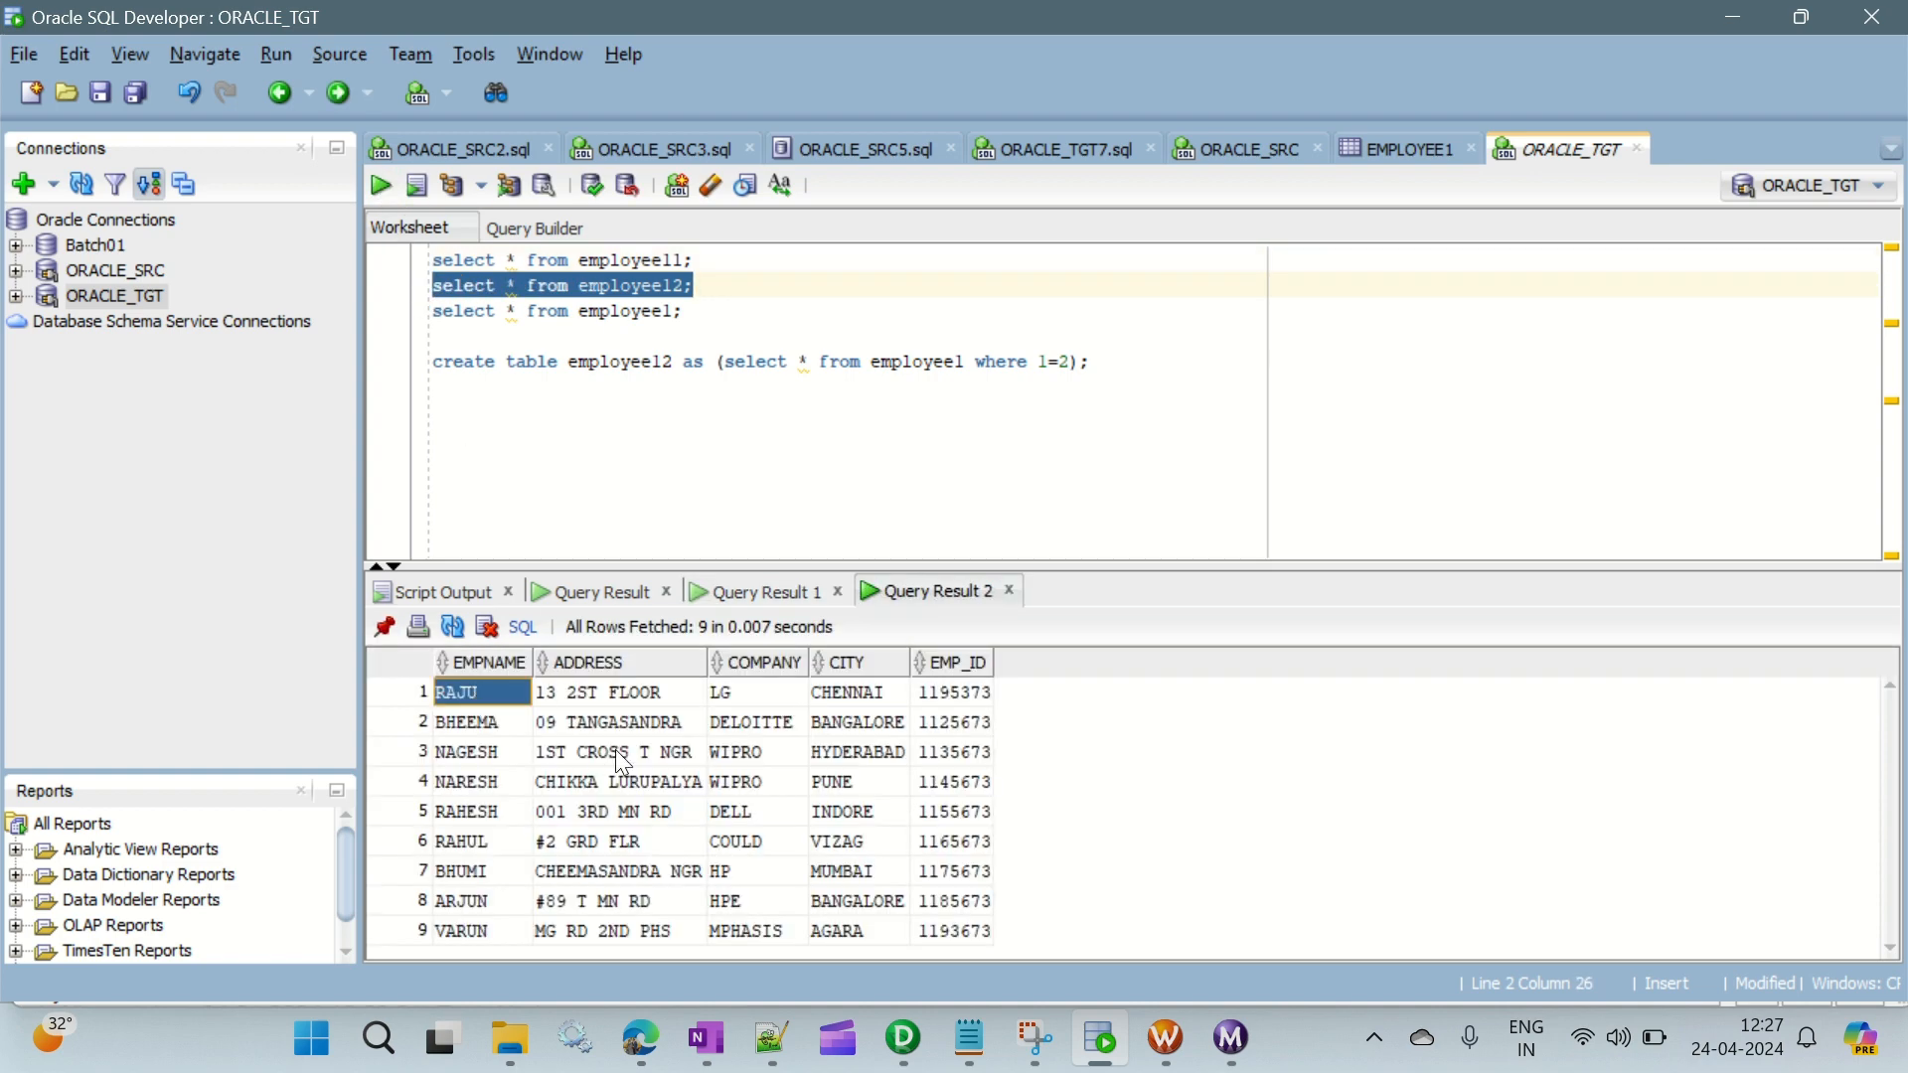
click(477, 934)
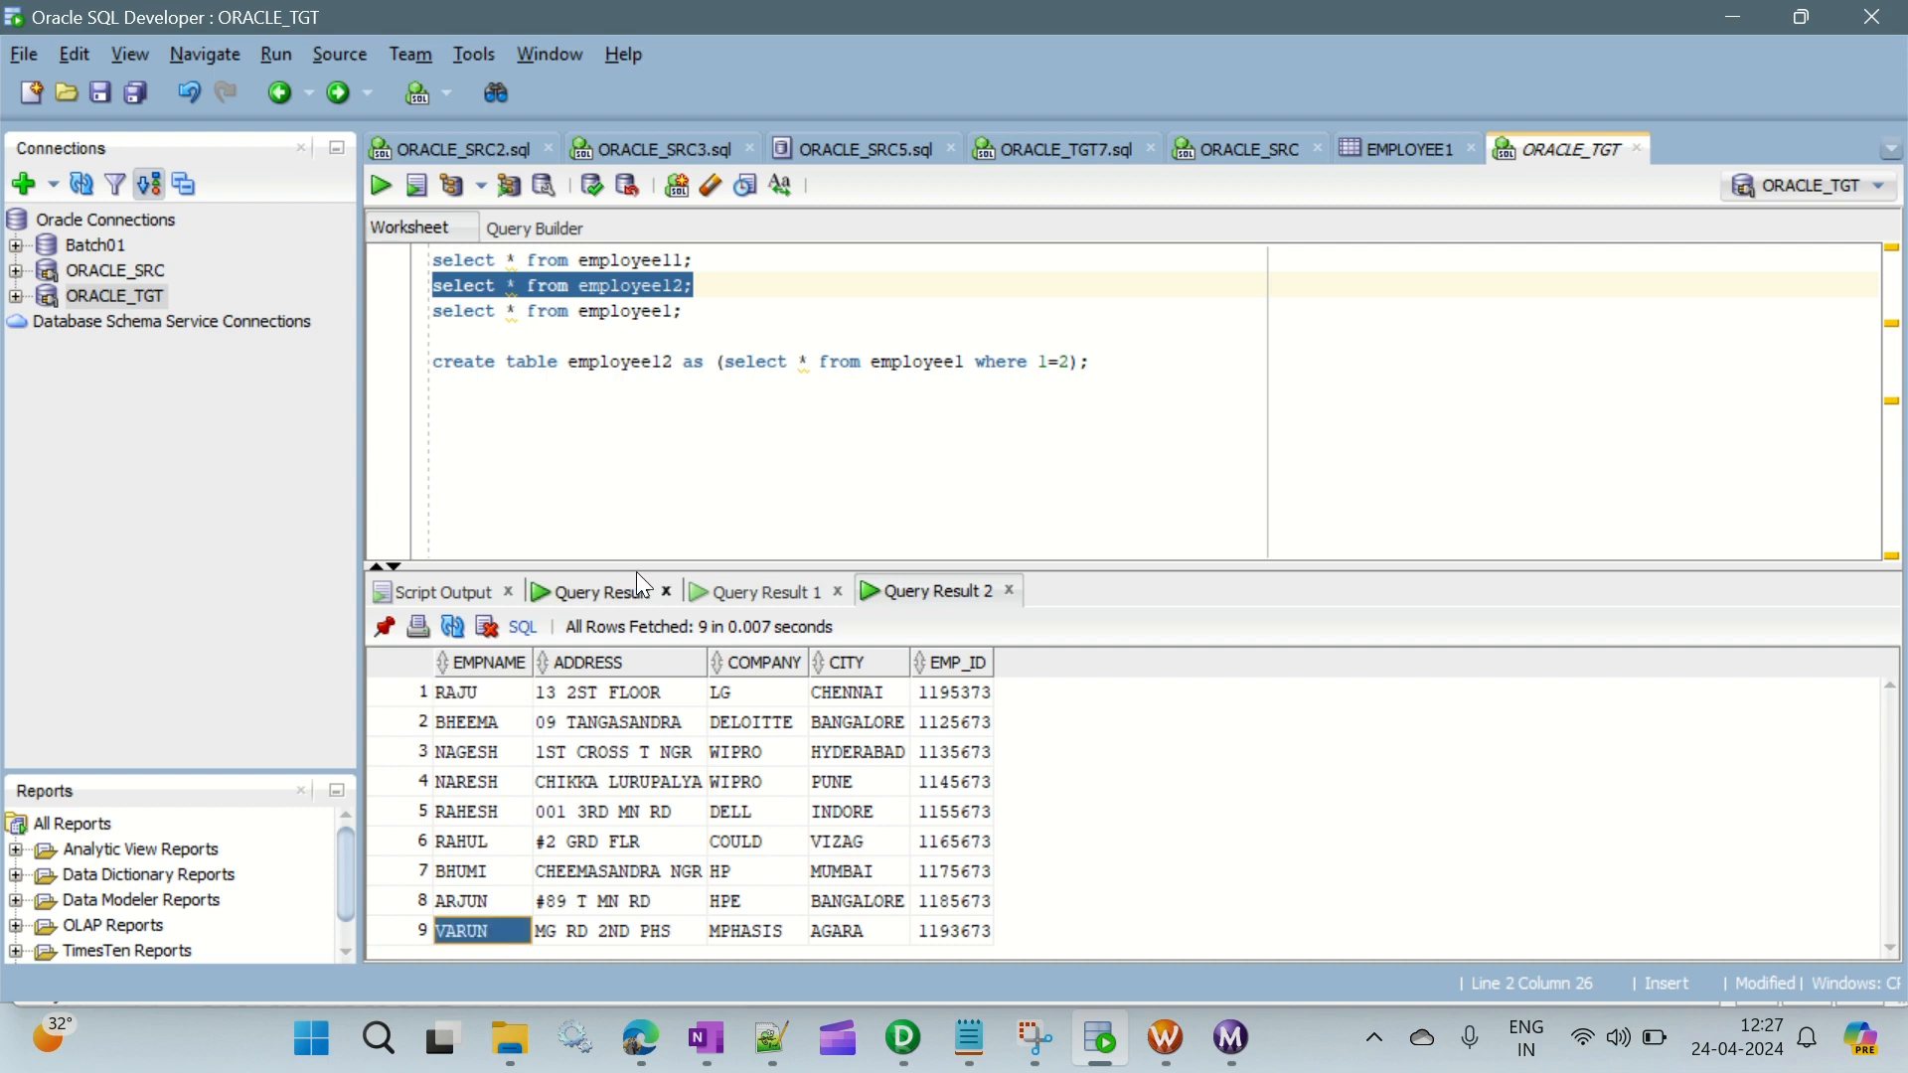
drag(636, 569, 631, 491)
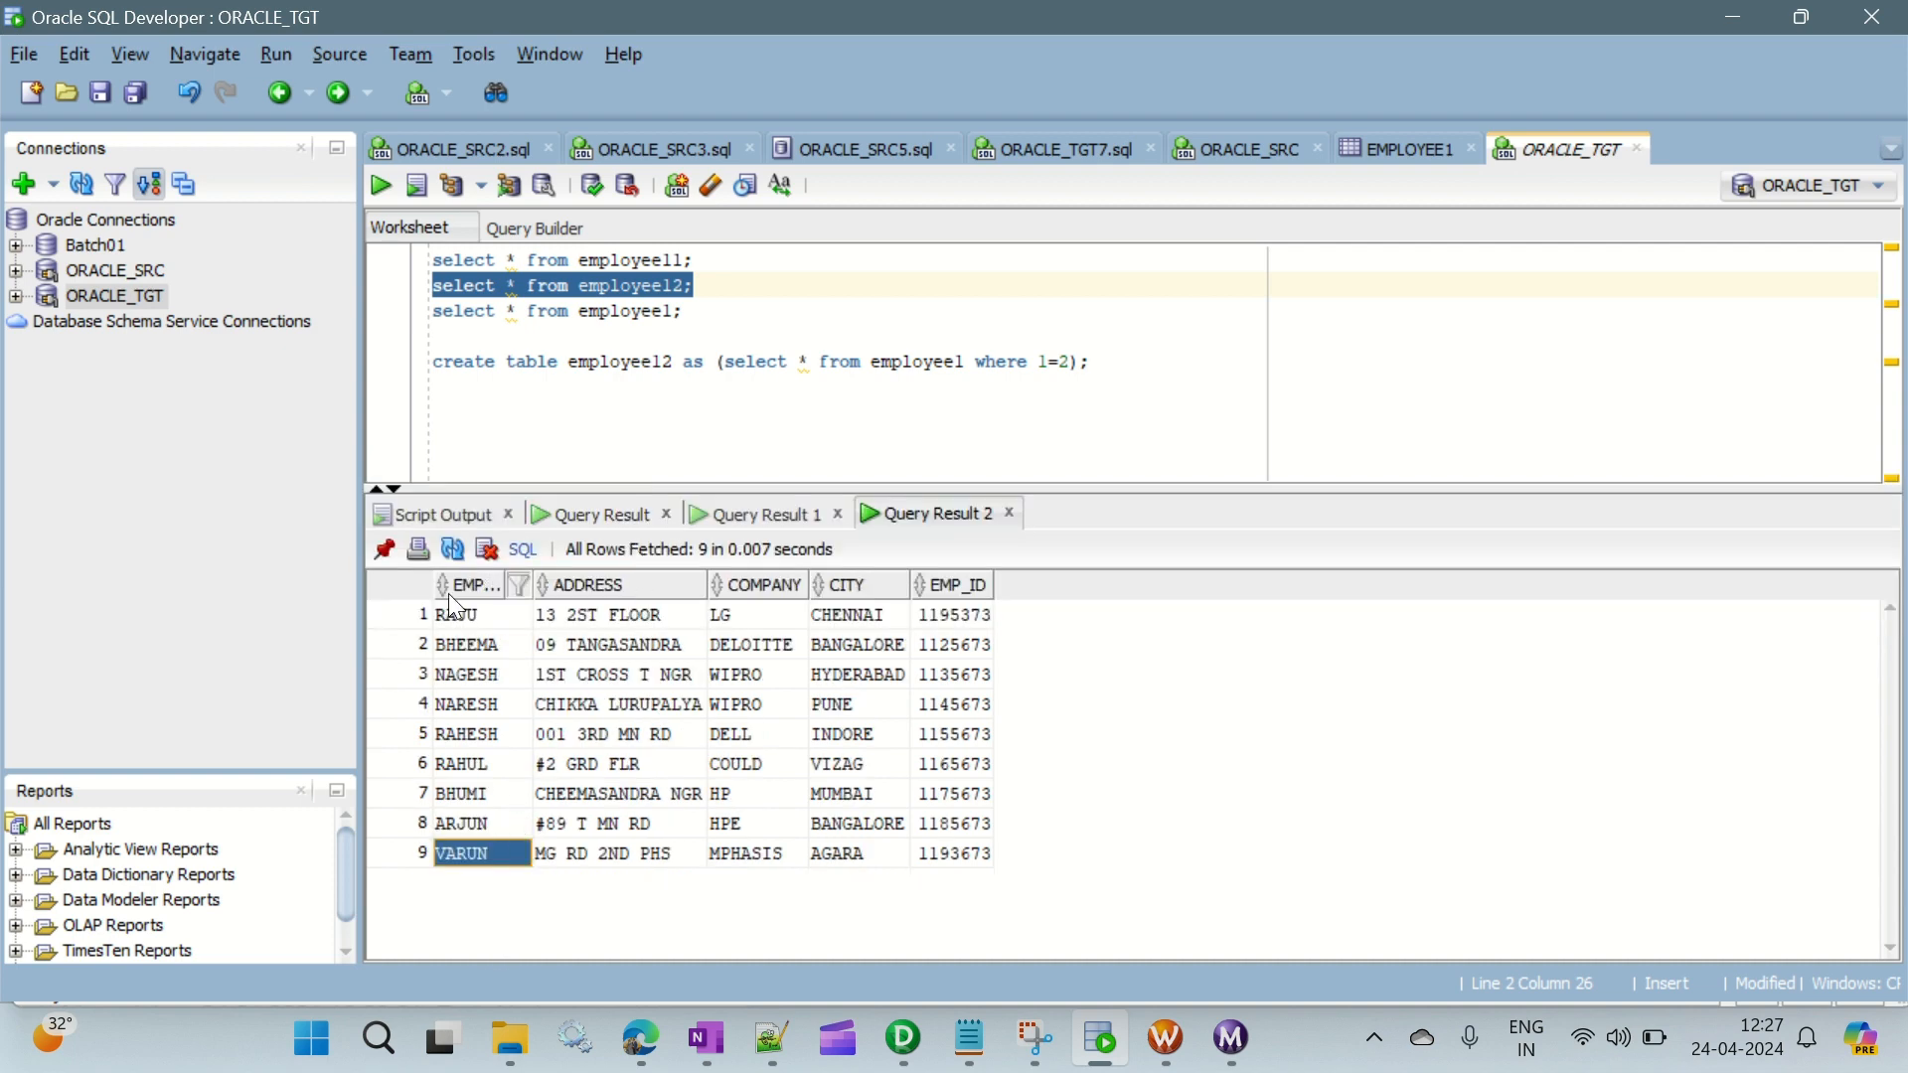
- Compare the first and last rows of the employee12 result with rows 2 and 10 of the EMPLOYEE1 table data
click(479, 613)
click(960, 620)
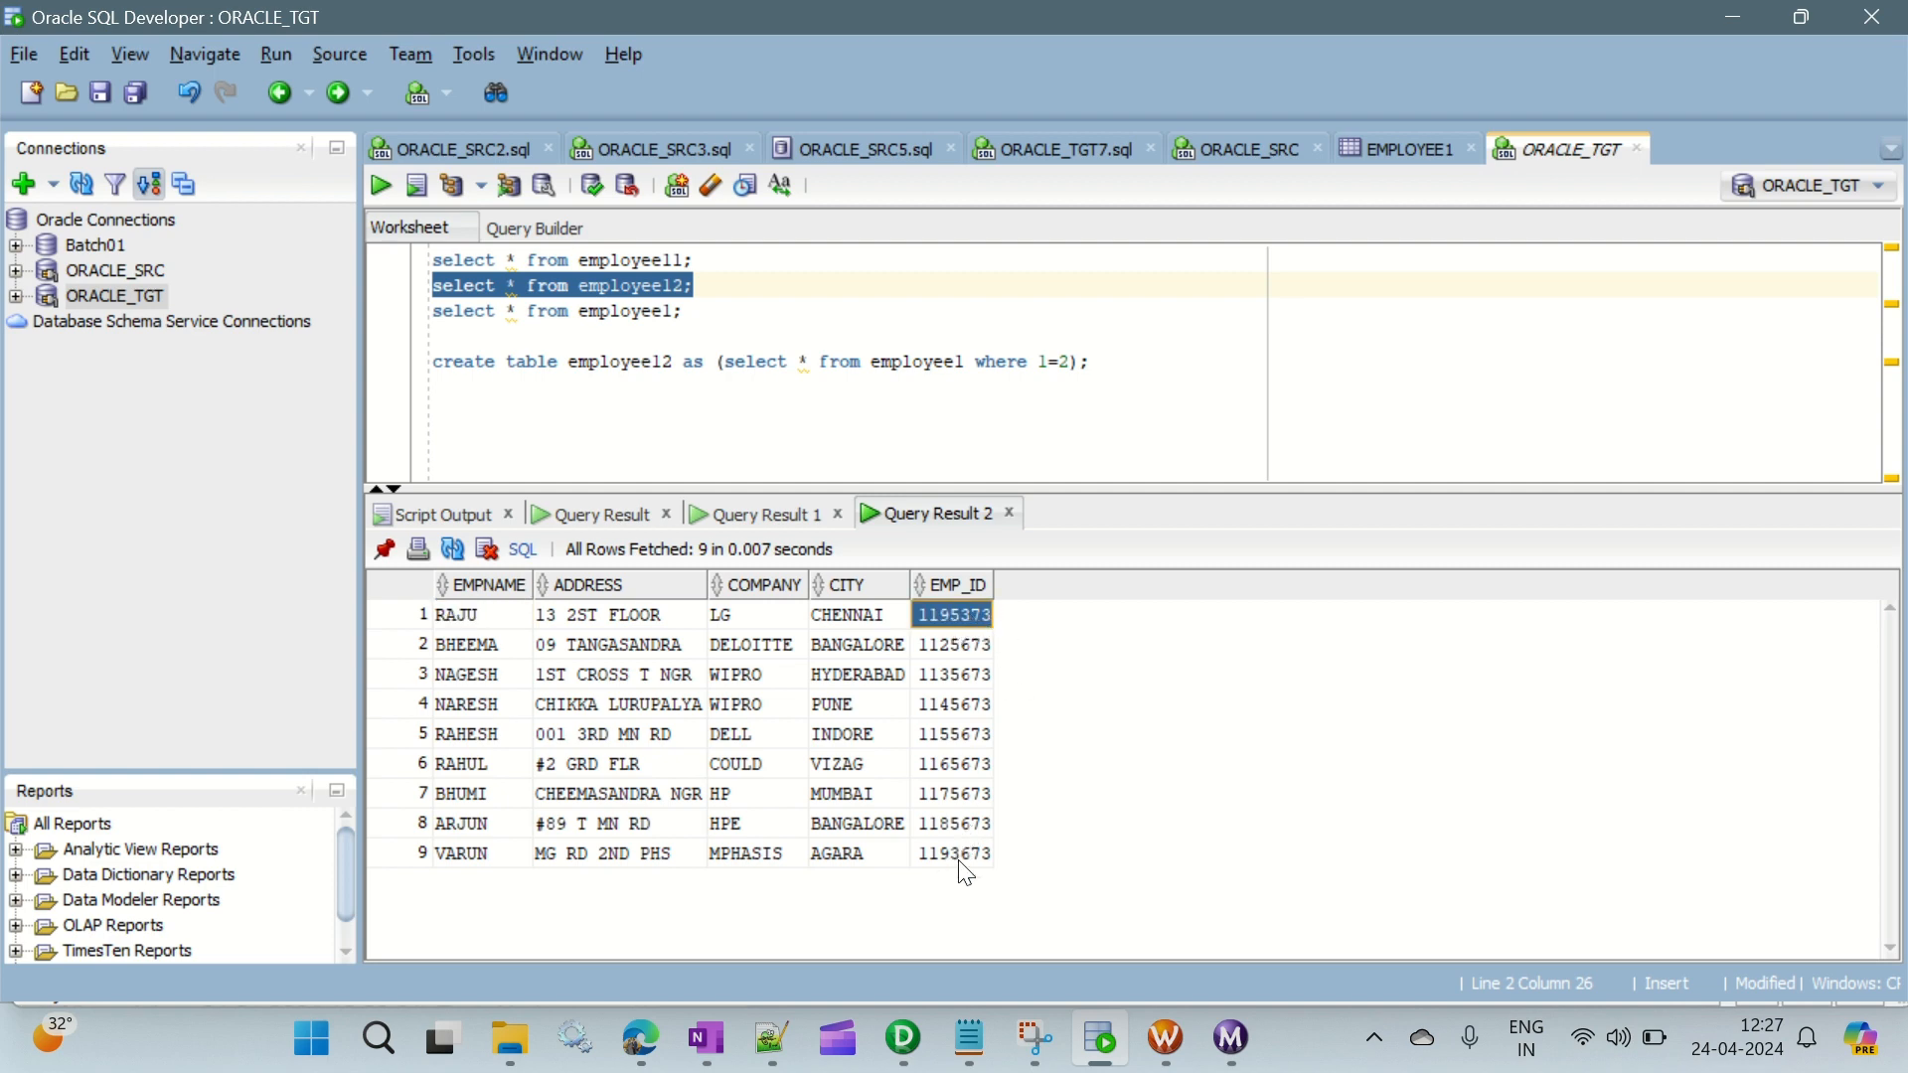
click(986, 863)
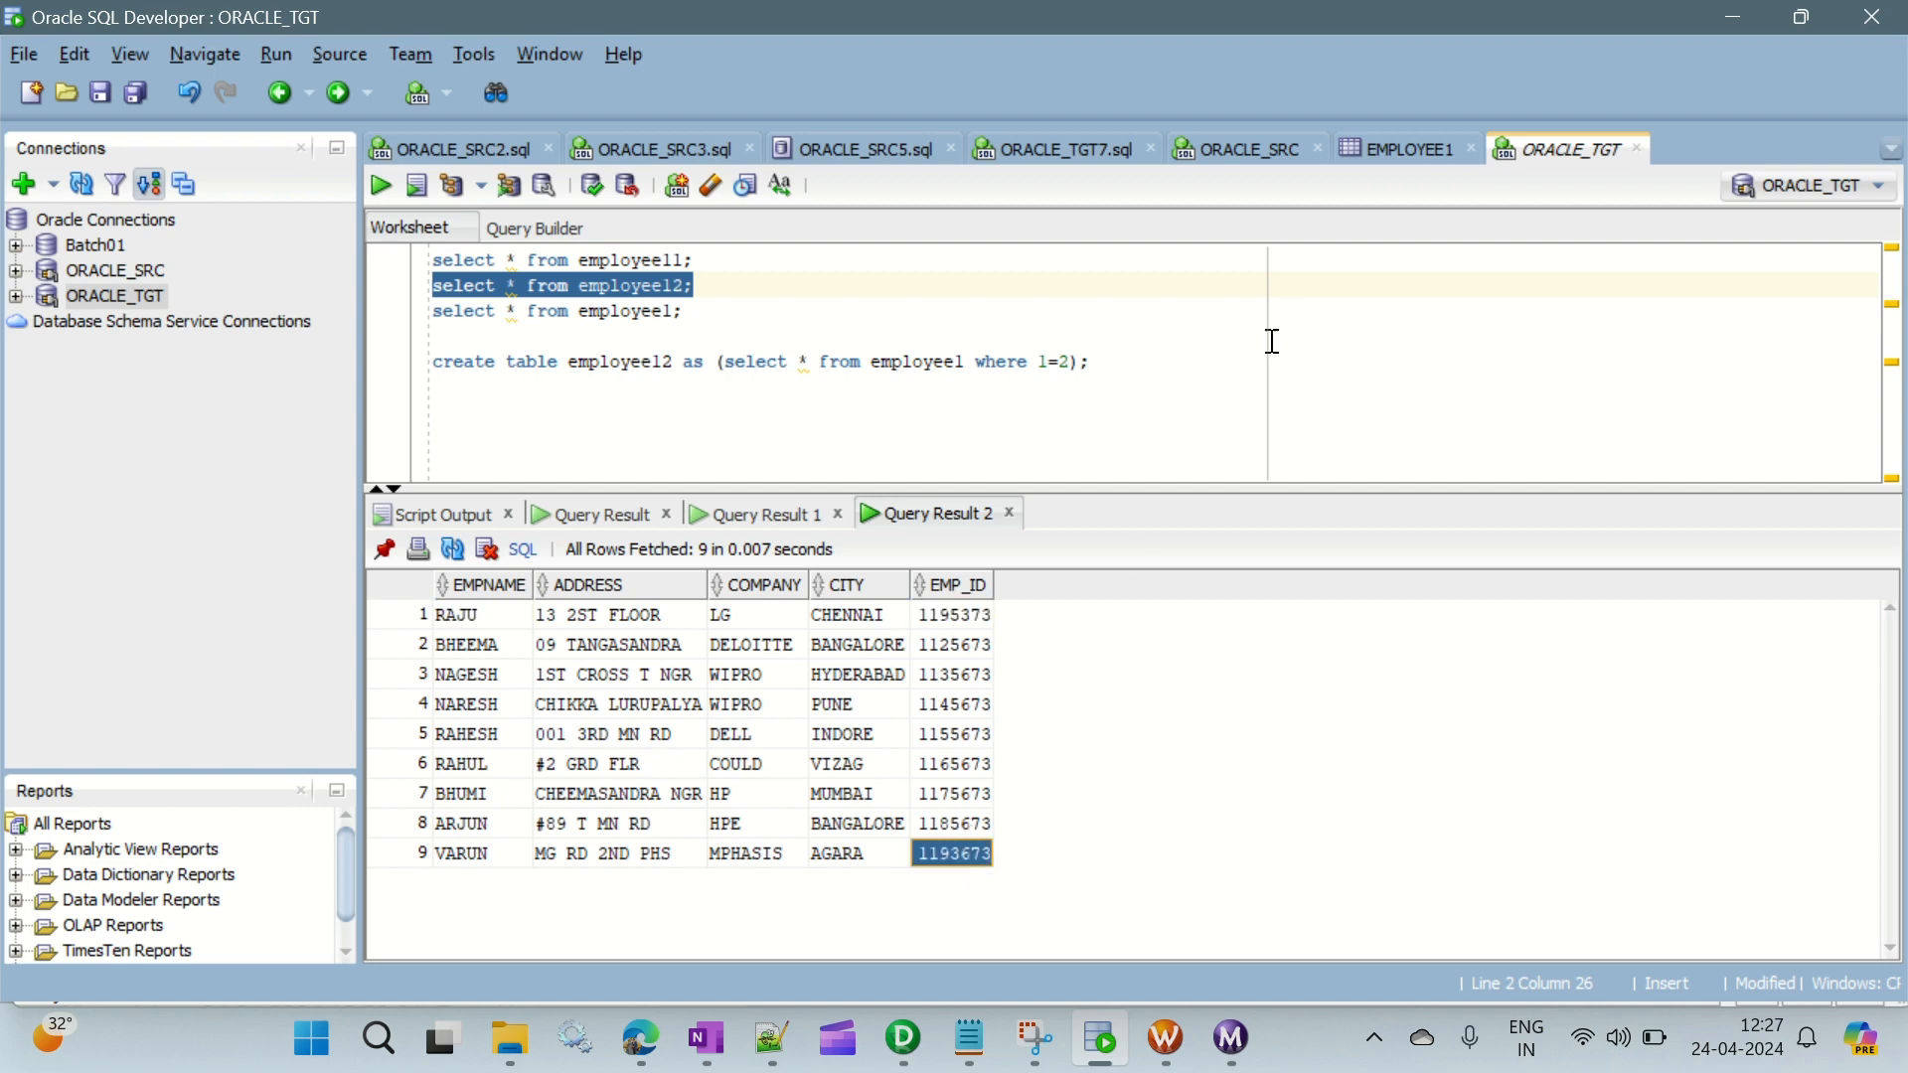
click(1374, 149)
click(452, 307)
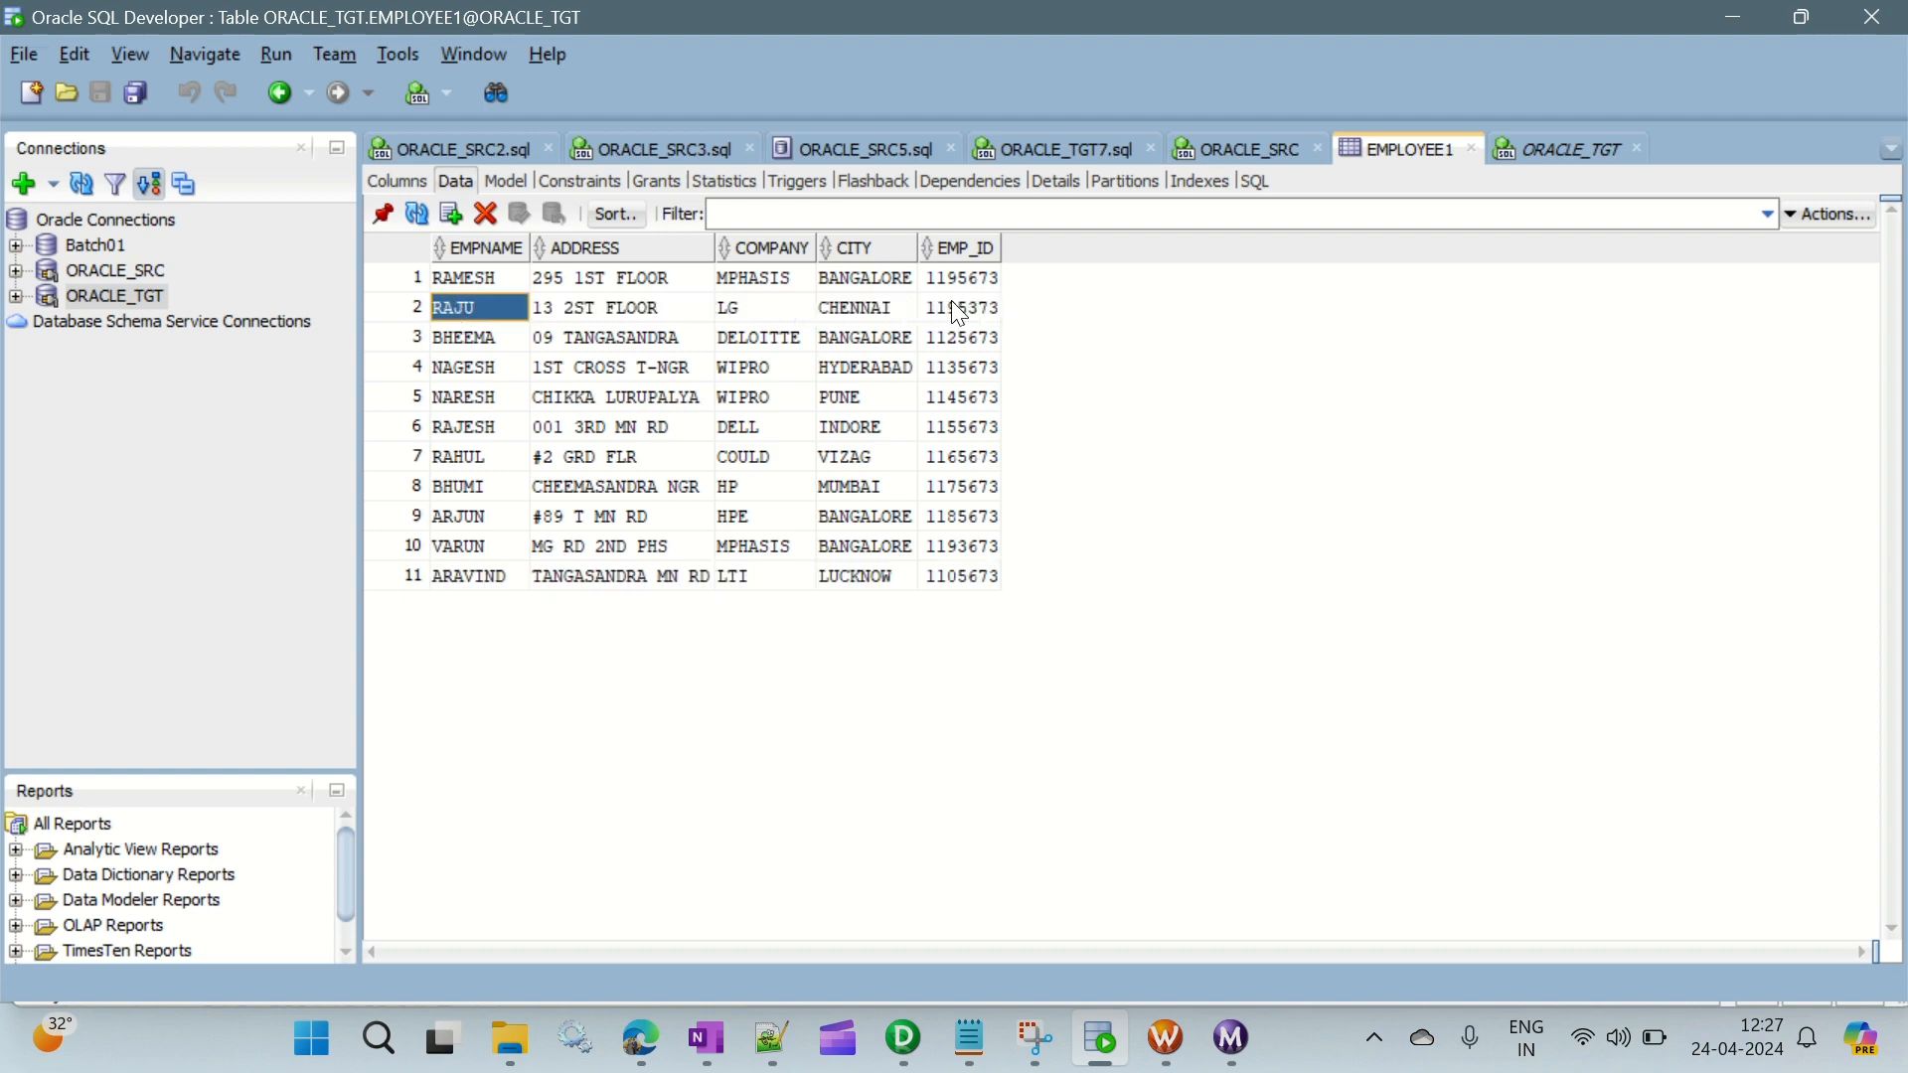
click(979, 310)
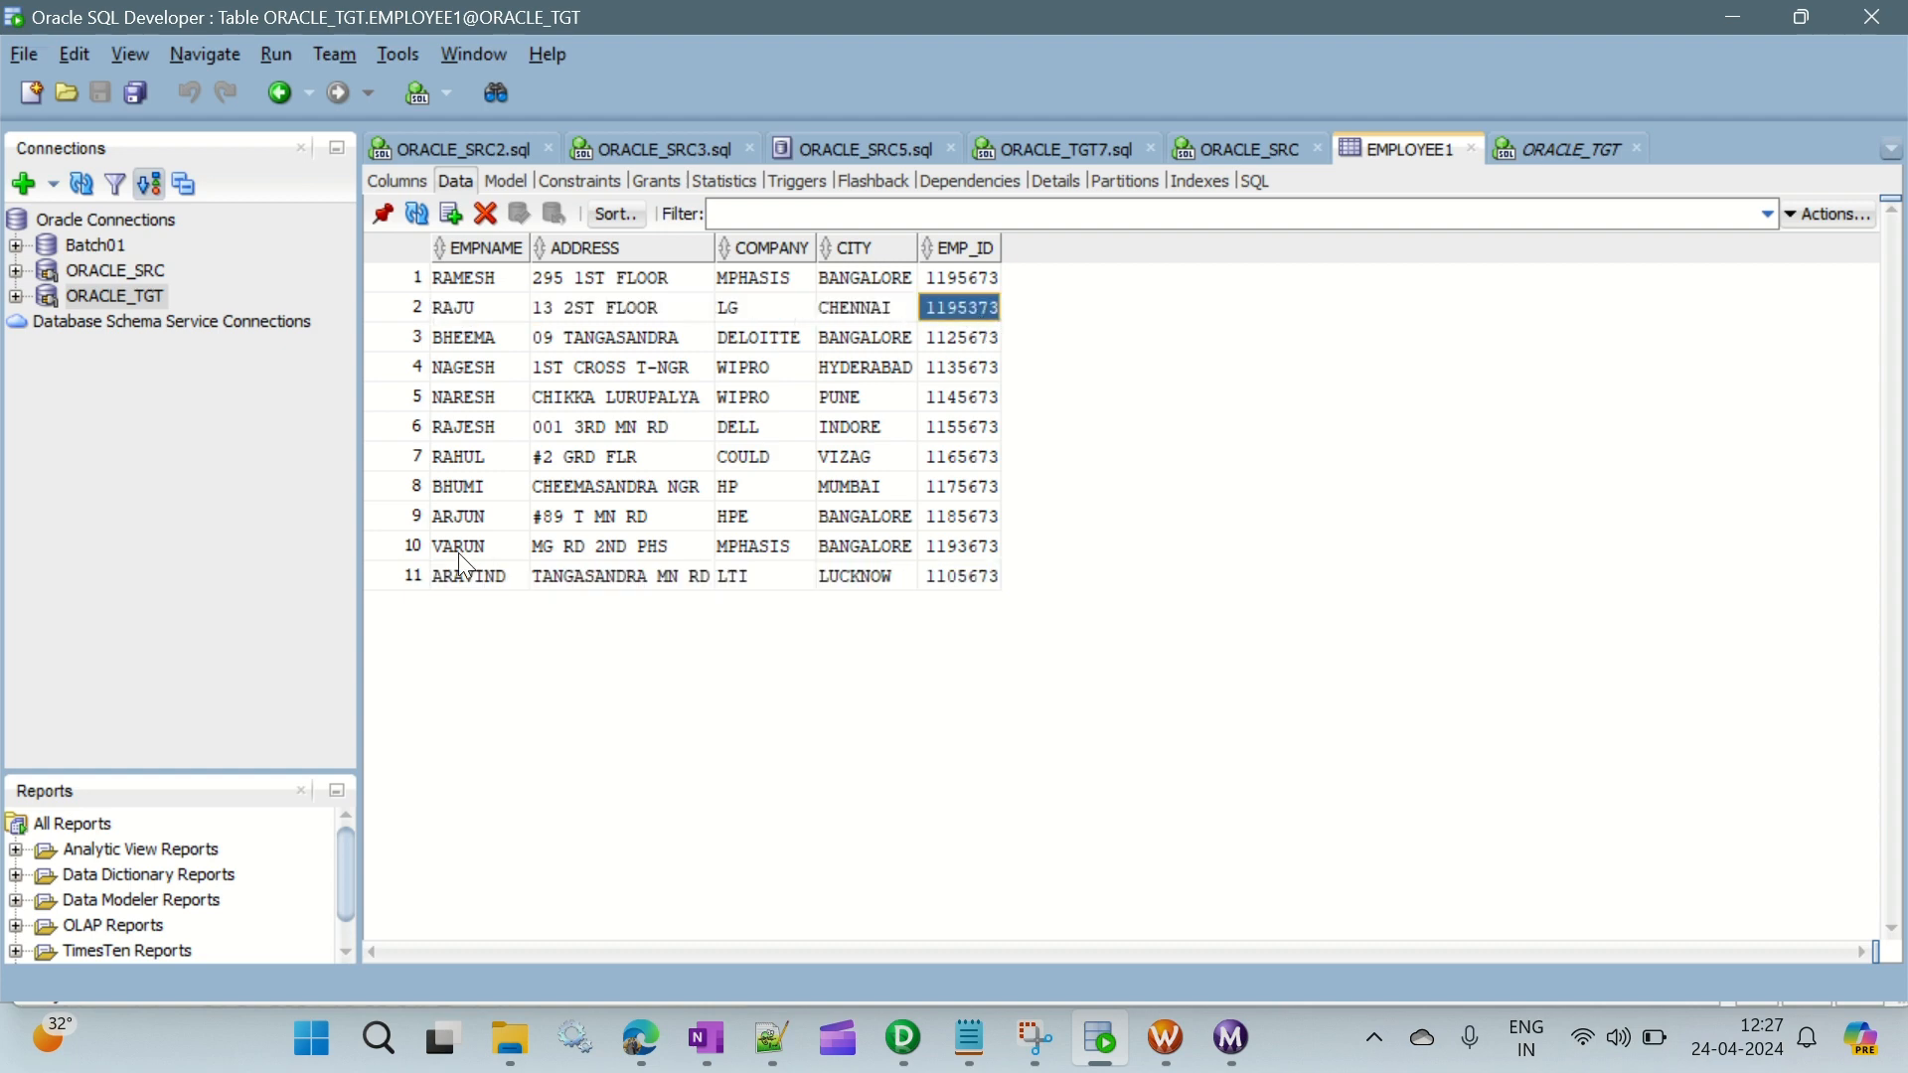
shift+click(974, 550)
click(1559, 149)
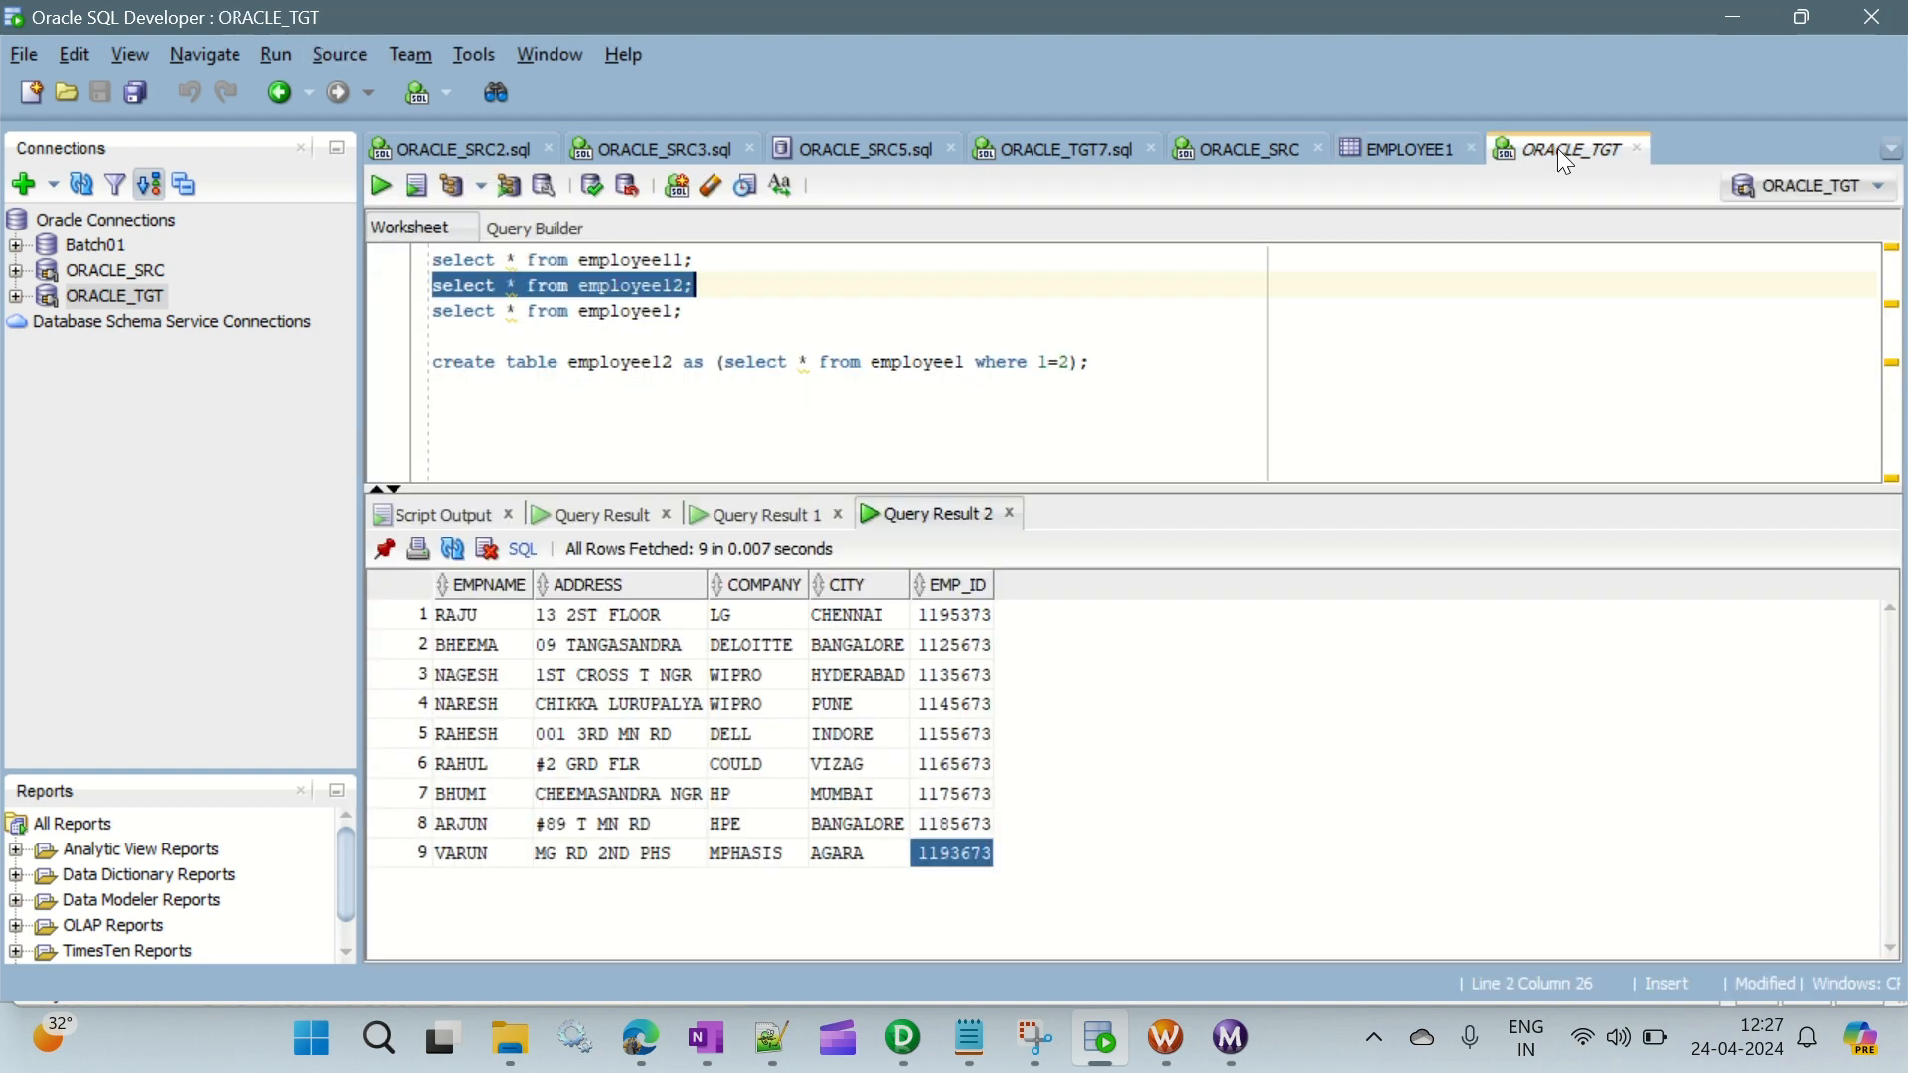
drag(447, 616, 984, 850)
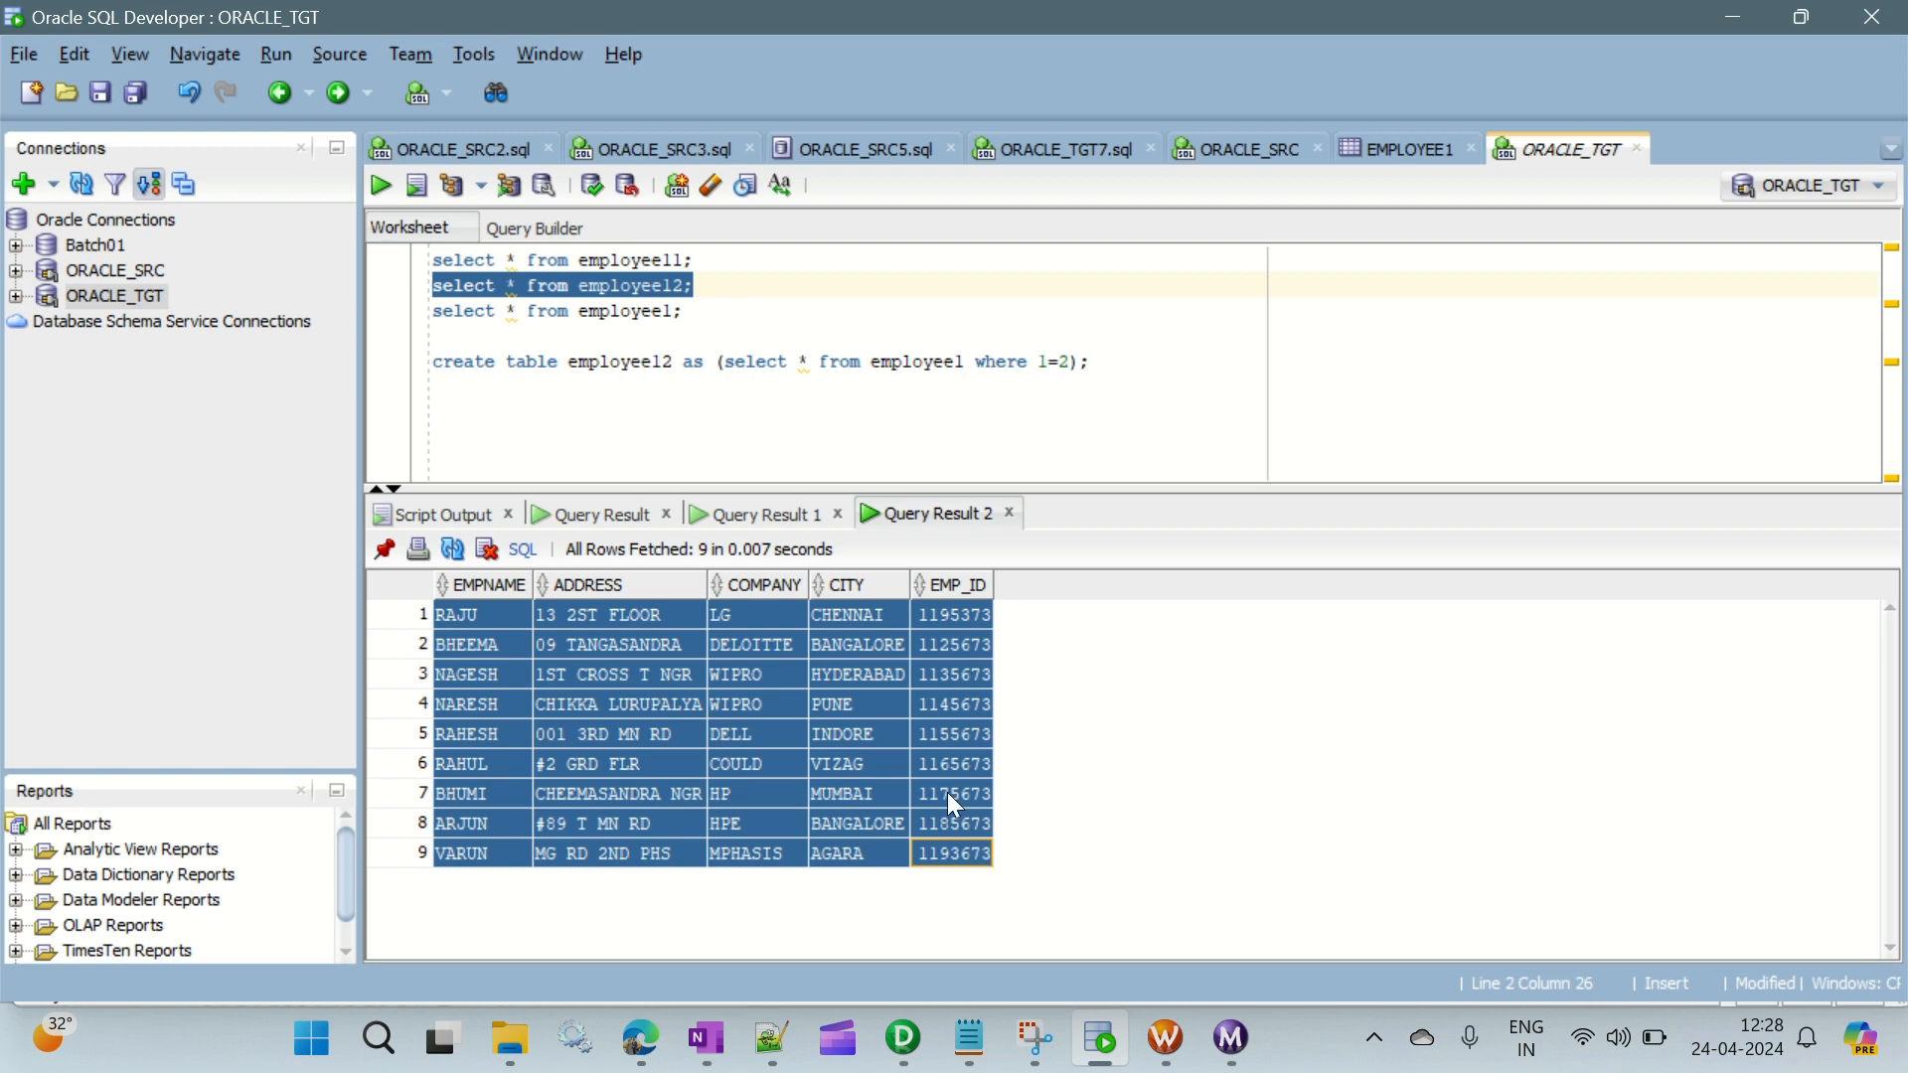
- Review the three query results in turn to check the first, last and middle records
click(578, 514)
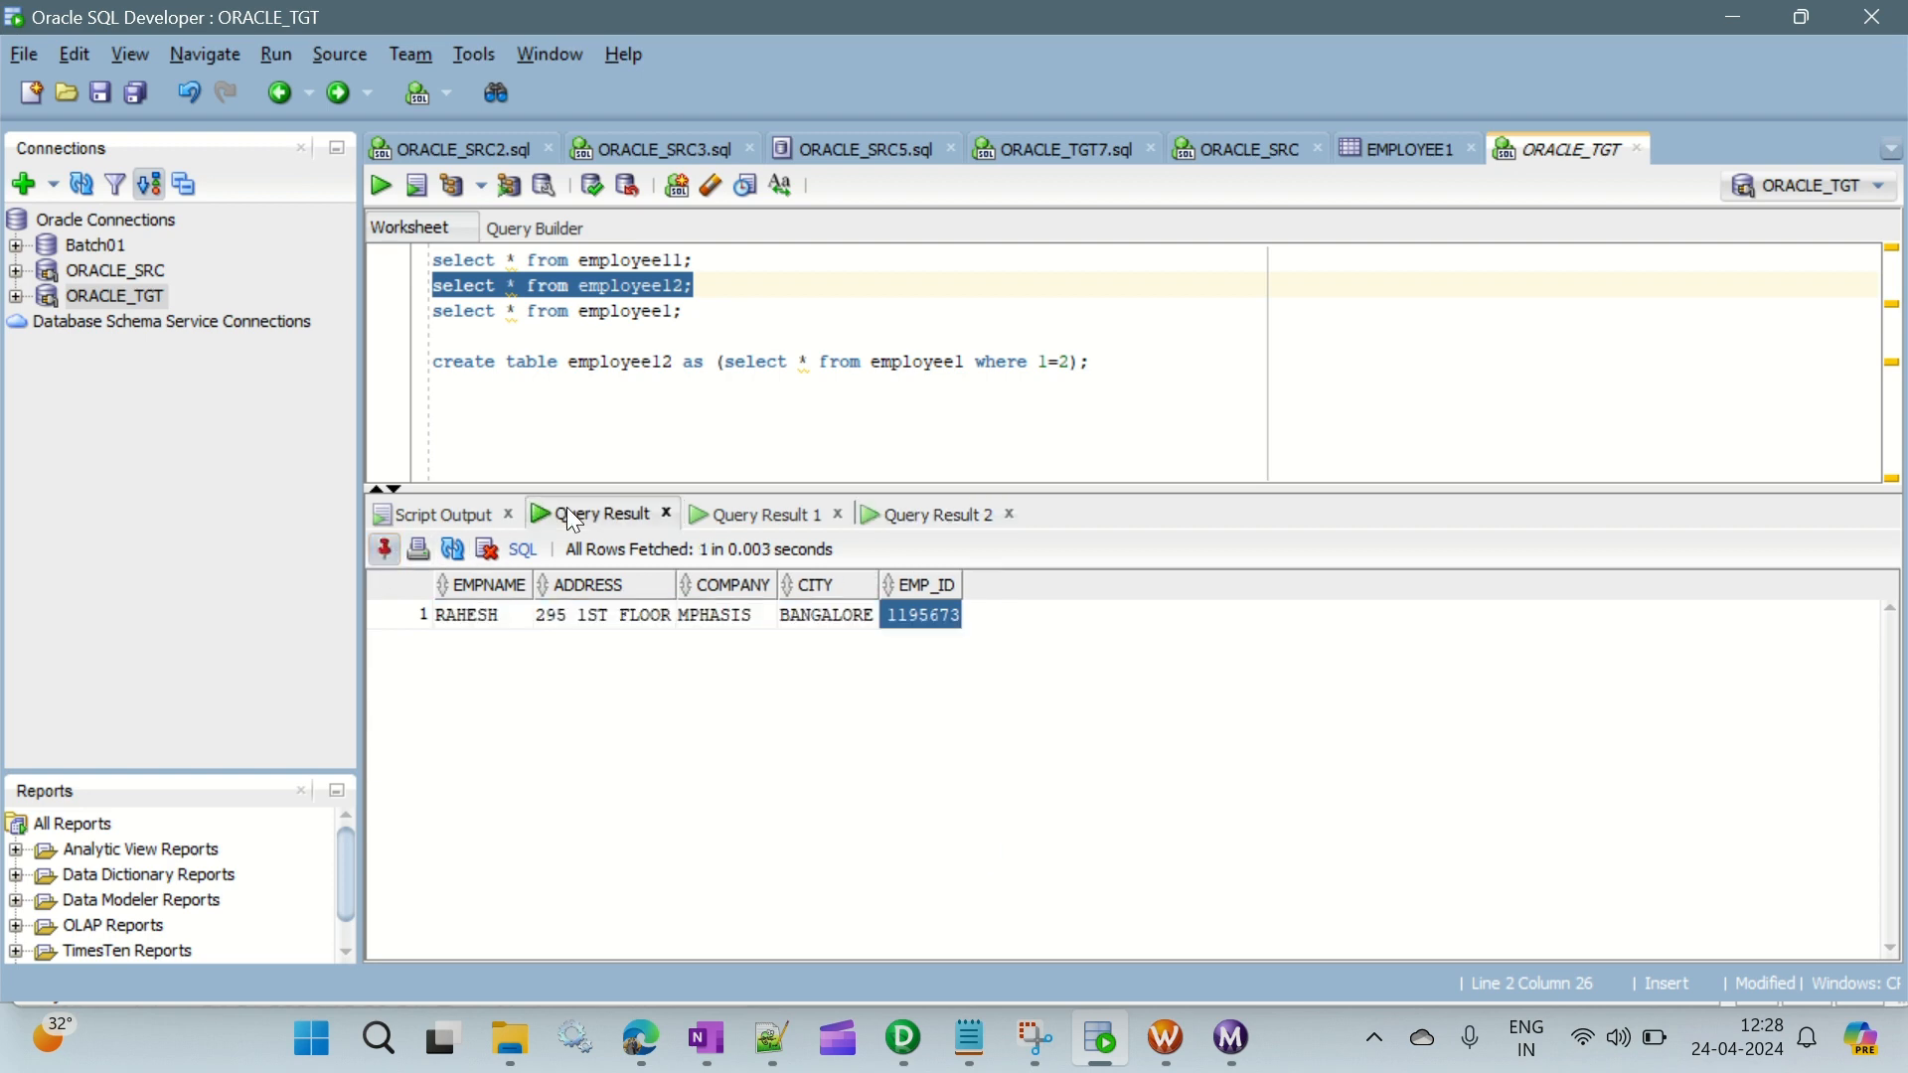
click(610, 614)
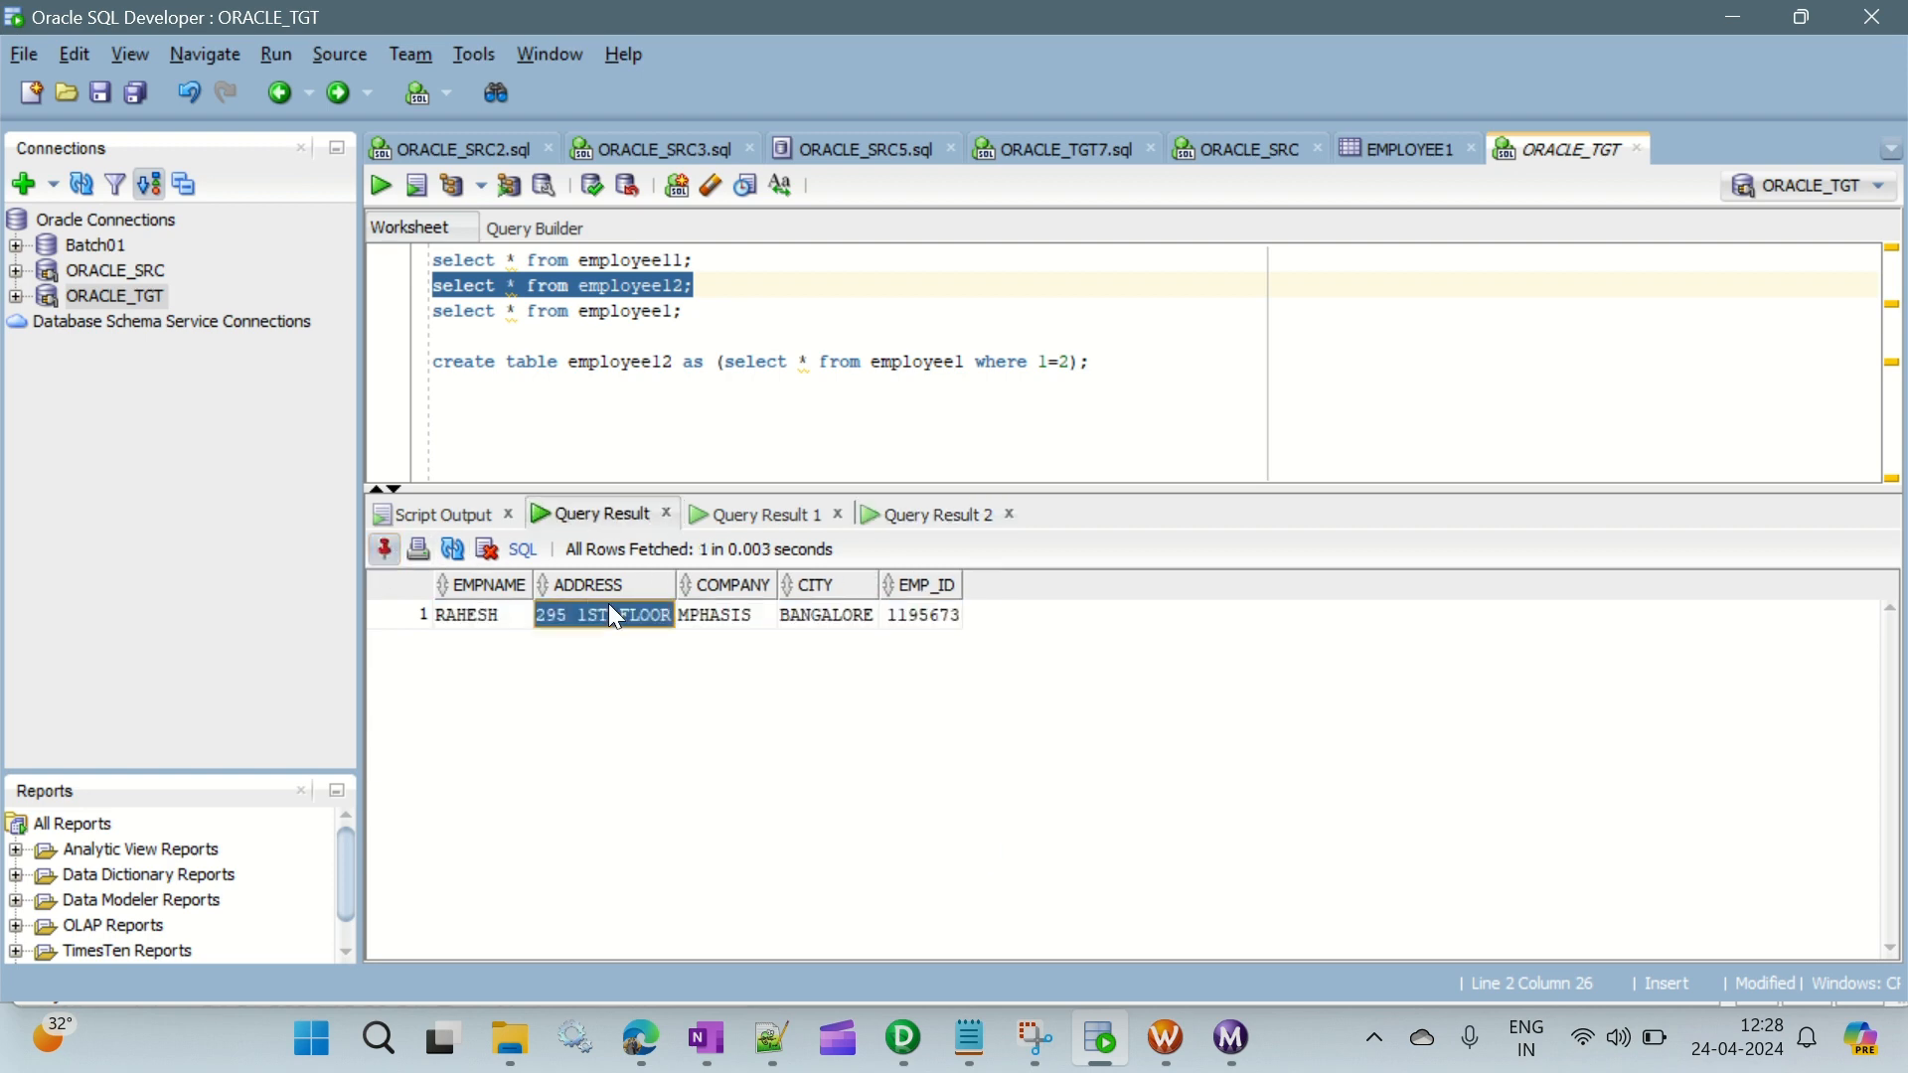
click(751, 516)
click(945, 517)
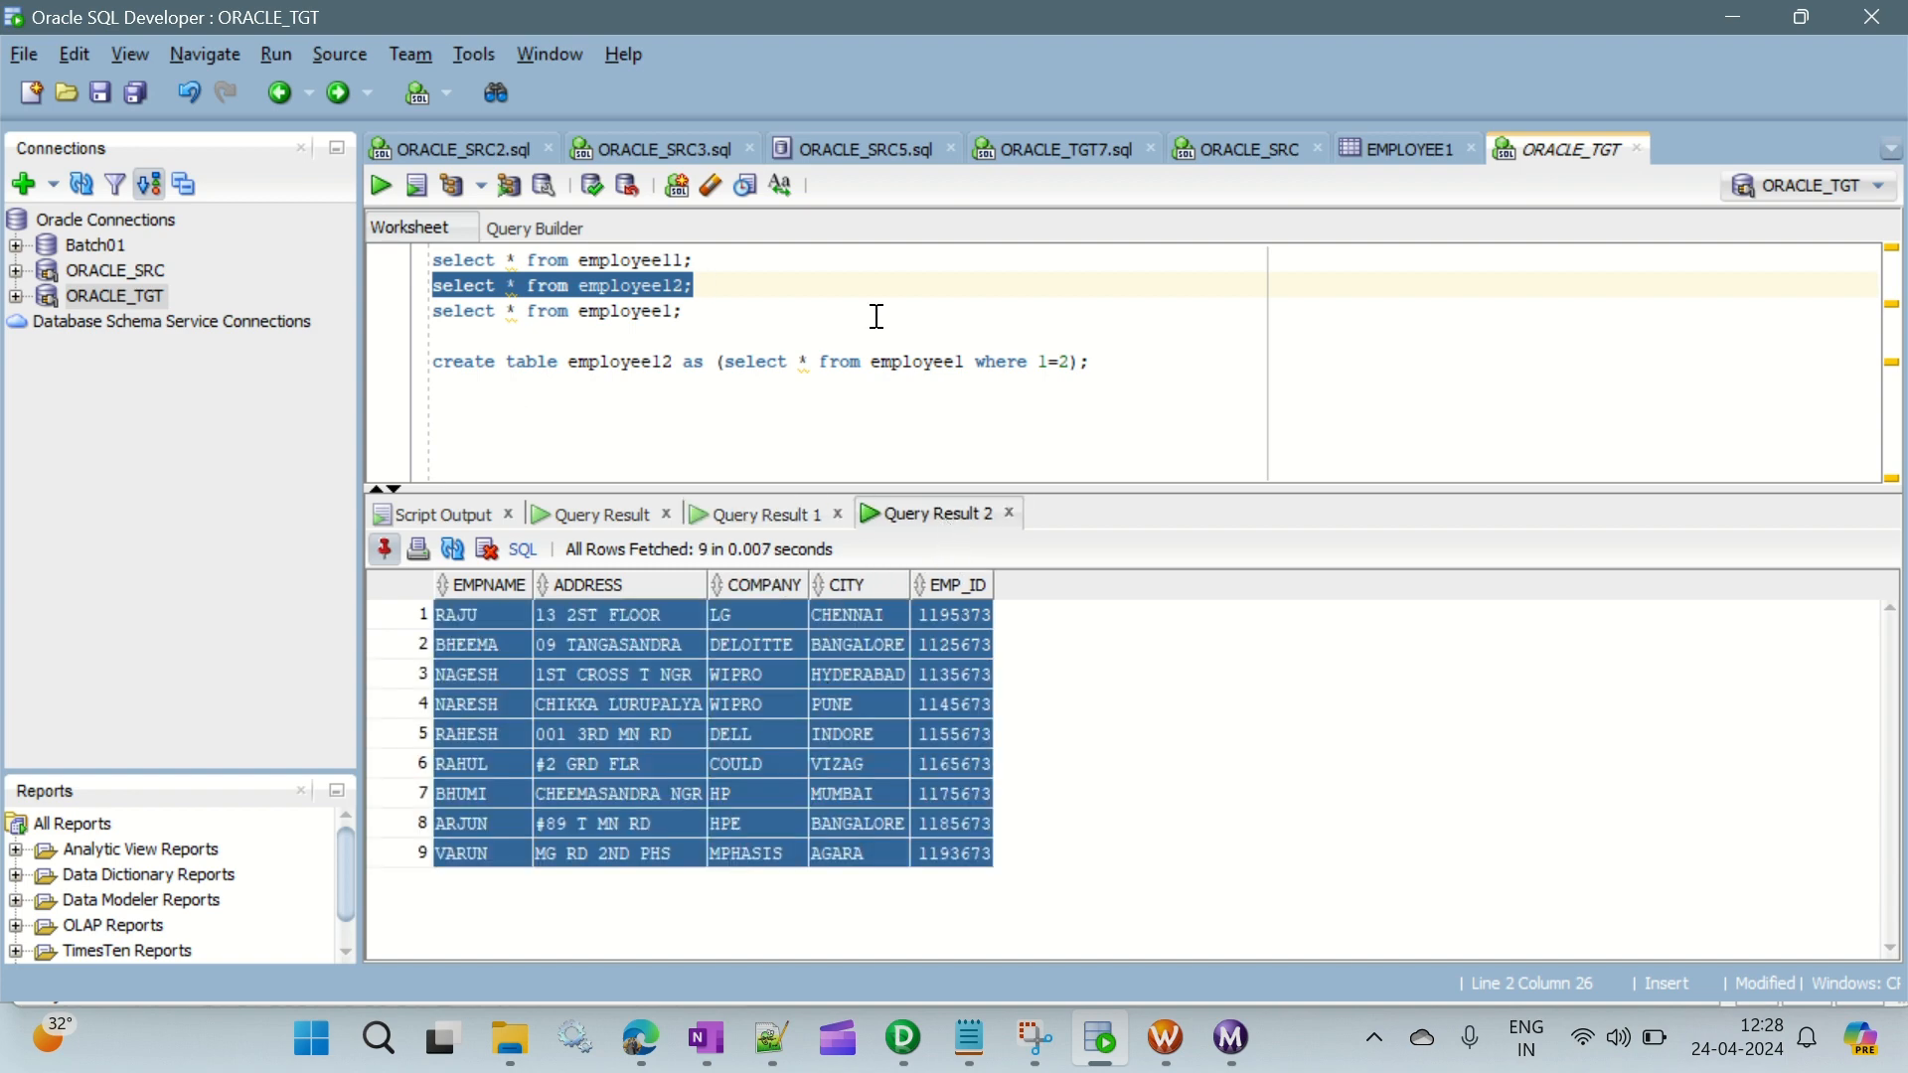
click(897, 686)
click(1109, 360)
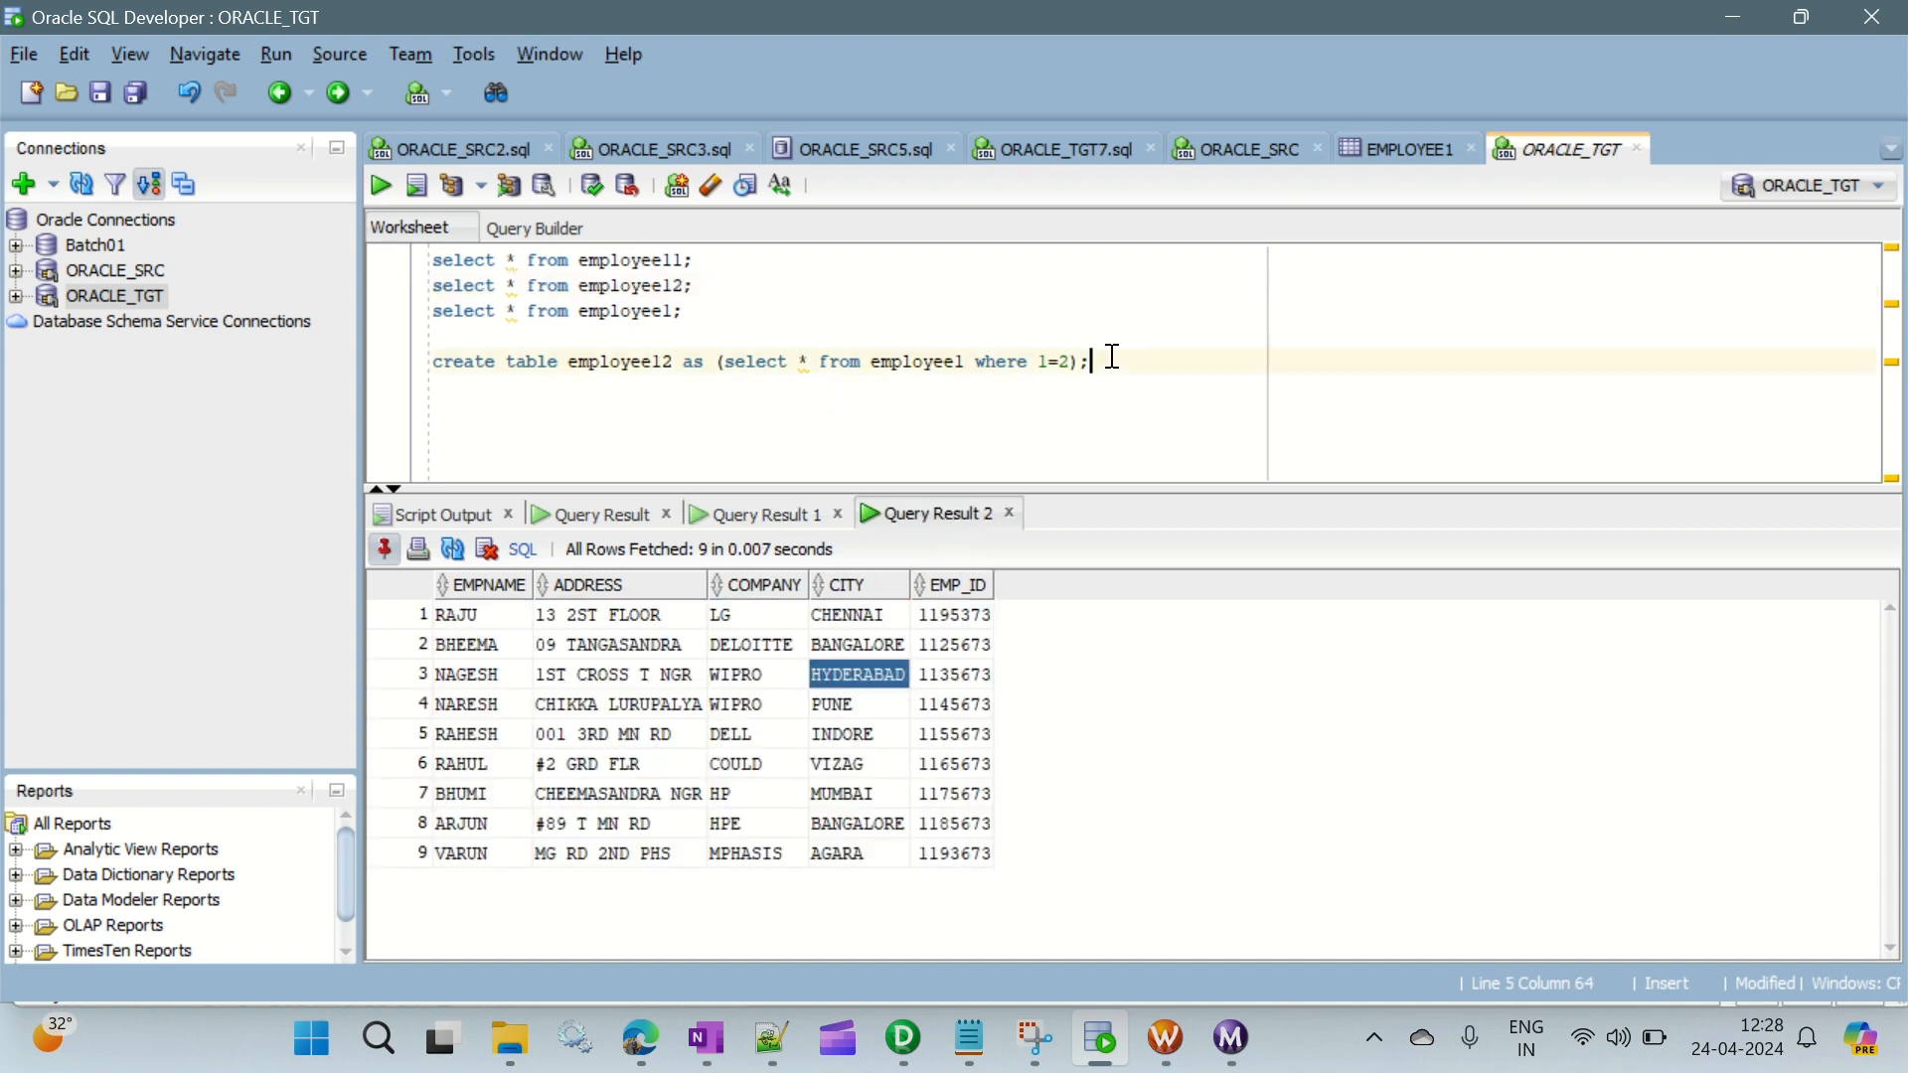
- Switch to PowerCenter Designer and review the m_FML_Records mapping flow from the EMPLOYEE1 source to the three target definitions
click(904, 1038)
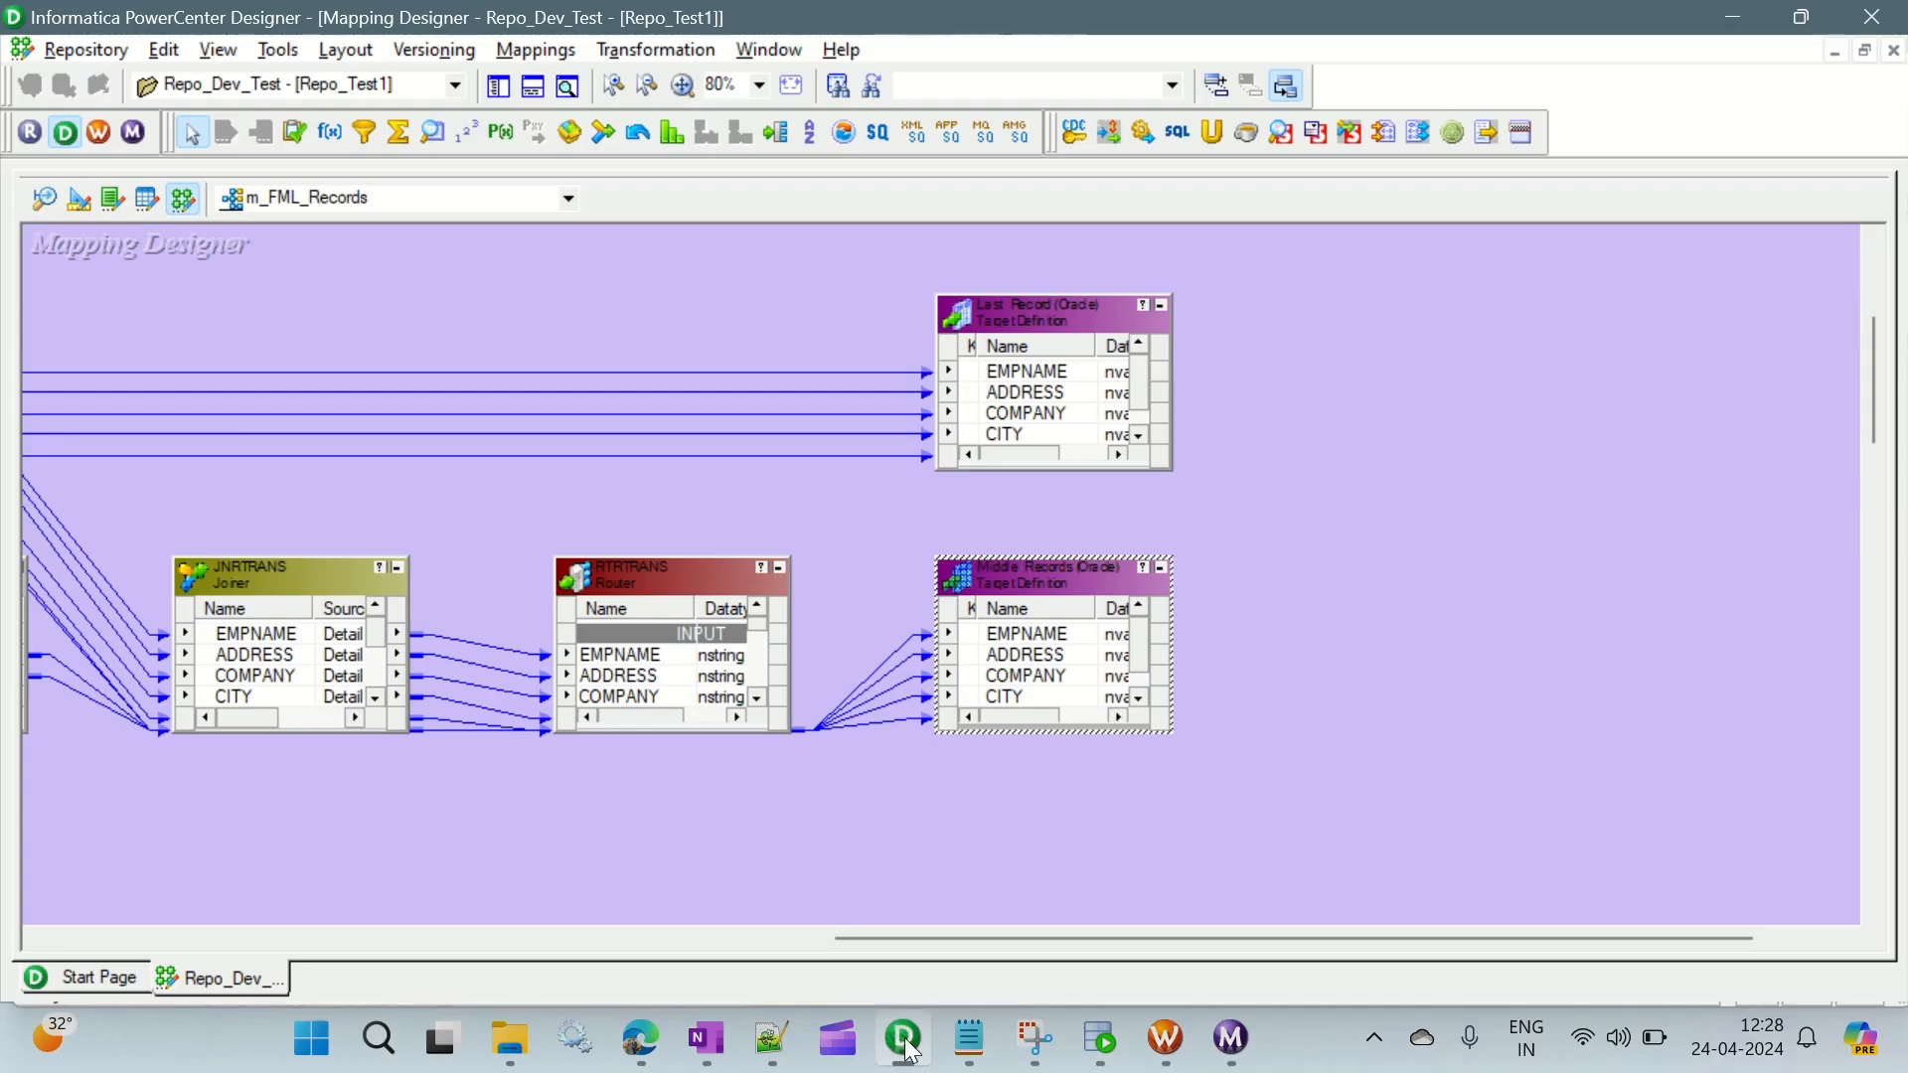
click(992, 833)
drag(1014, 938, 265, 924)
scroll(527, 575, up, 3)
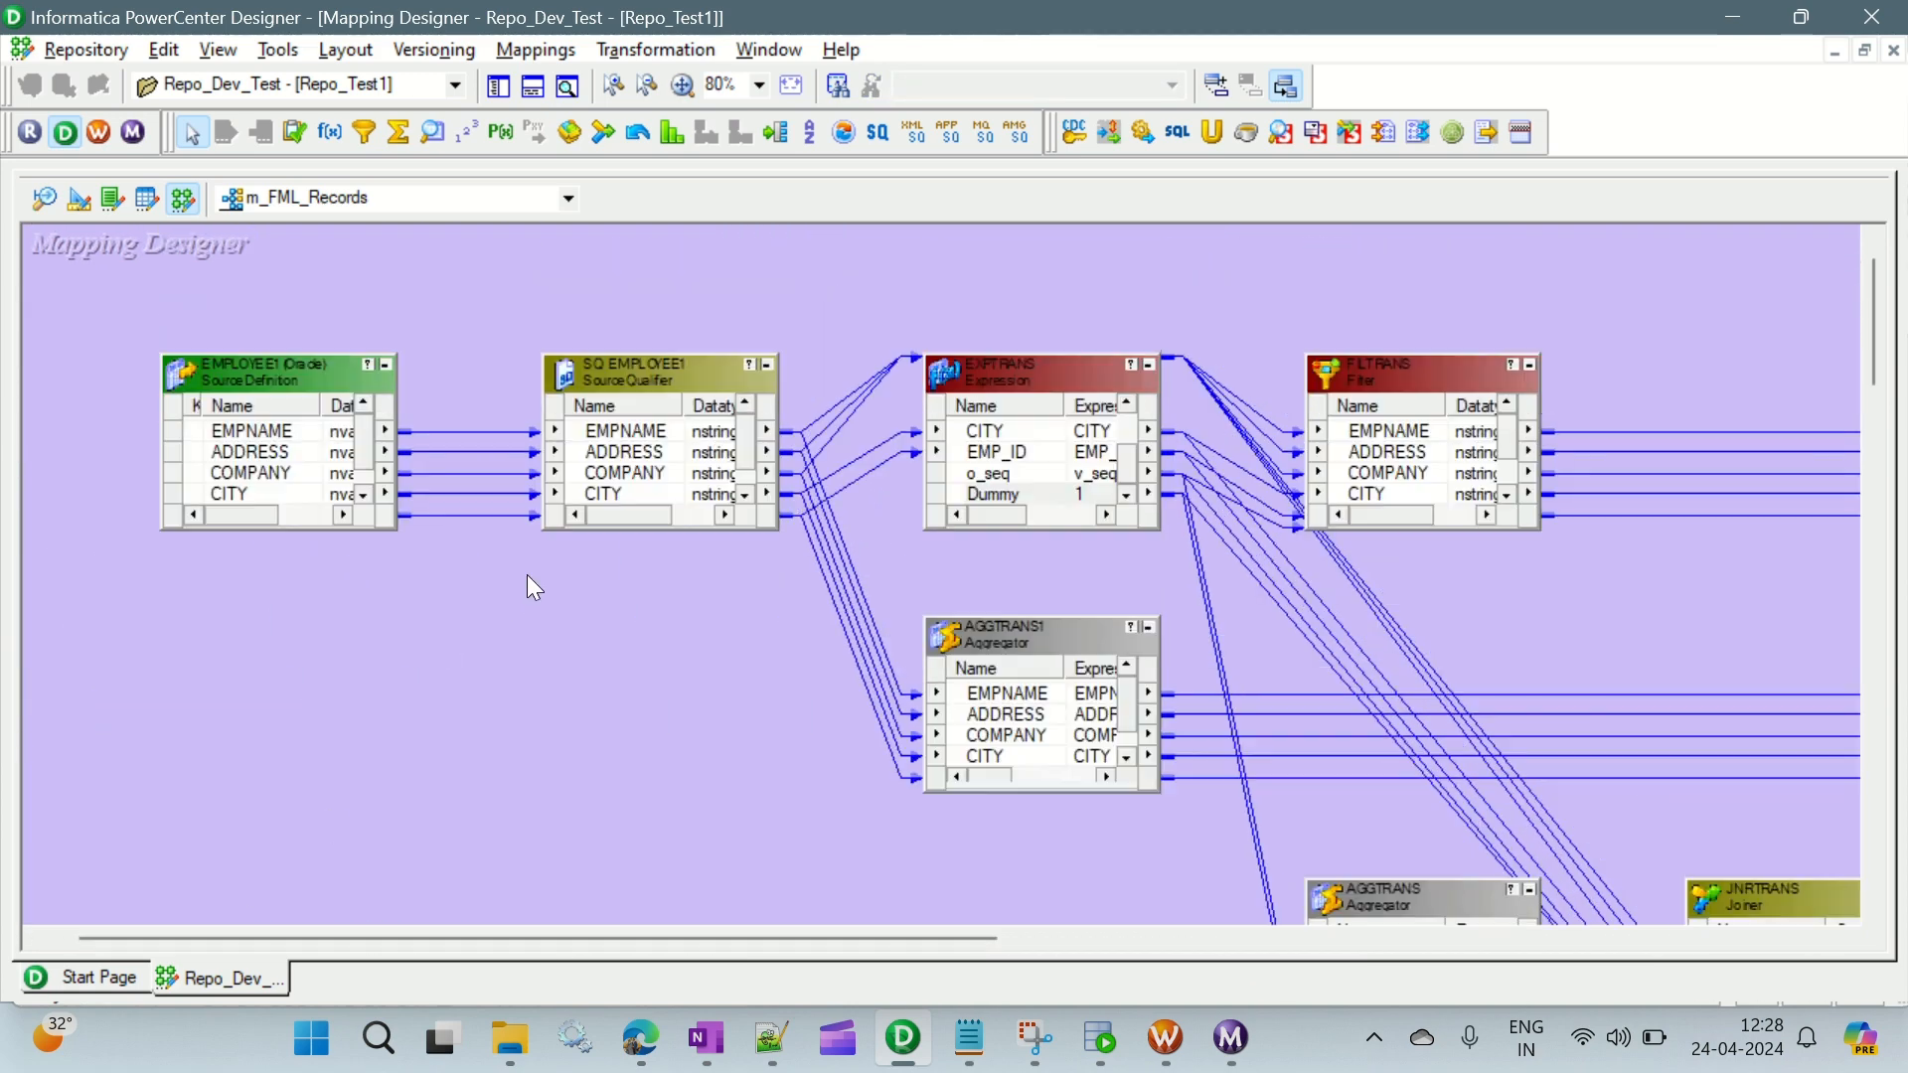
drag(562, 935, 835, 874)
scroll(1253, 621, down, 2)
scroll(1247, 611, down, 2)
drag(1004, 934, 1434, 892)
scroll(1700, 600, up, 2)
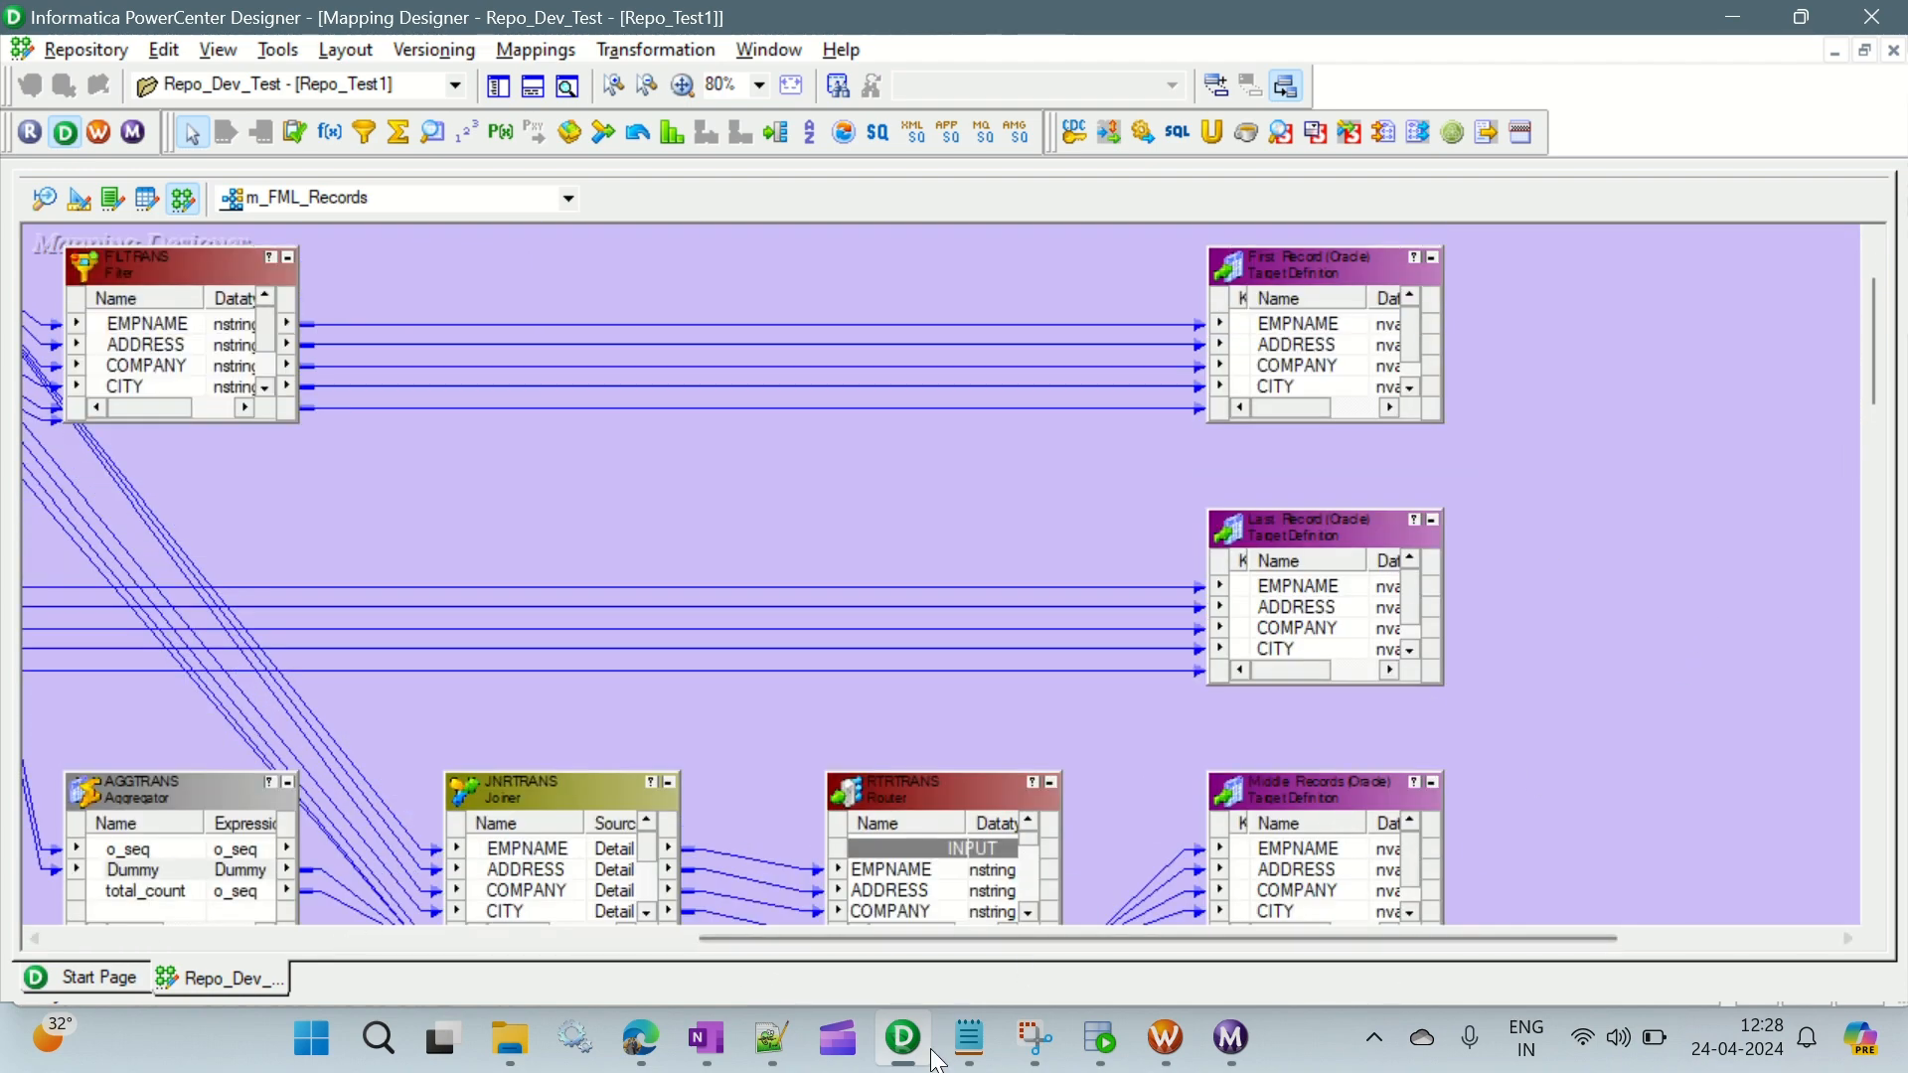
- Switch to the Informatica PC notes in Notepad and add the line "Source: File" below the middle records flow
click(954, 1063)
click(320, 558)
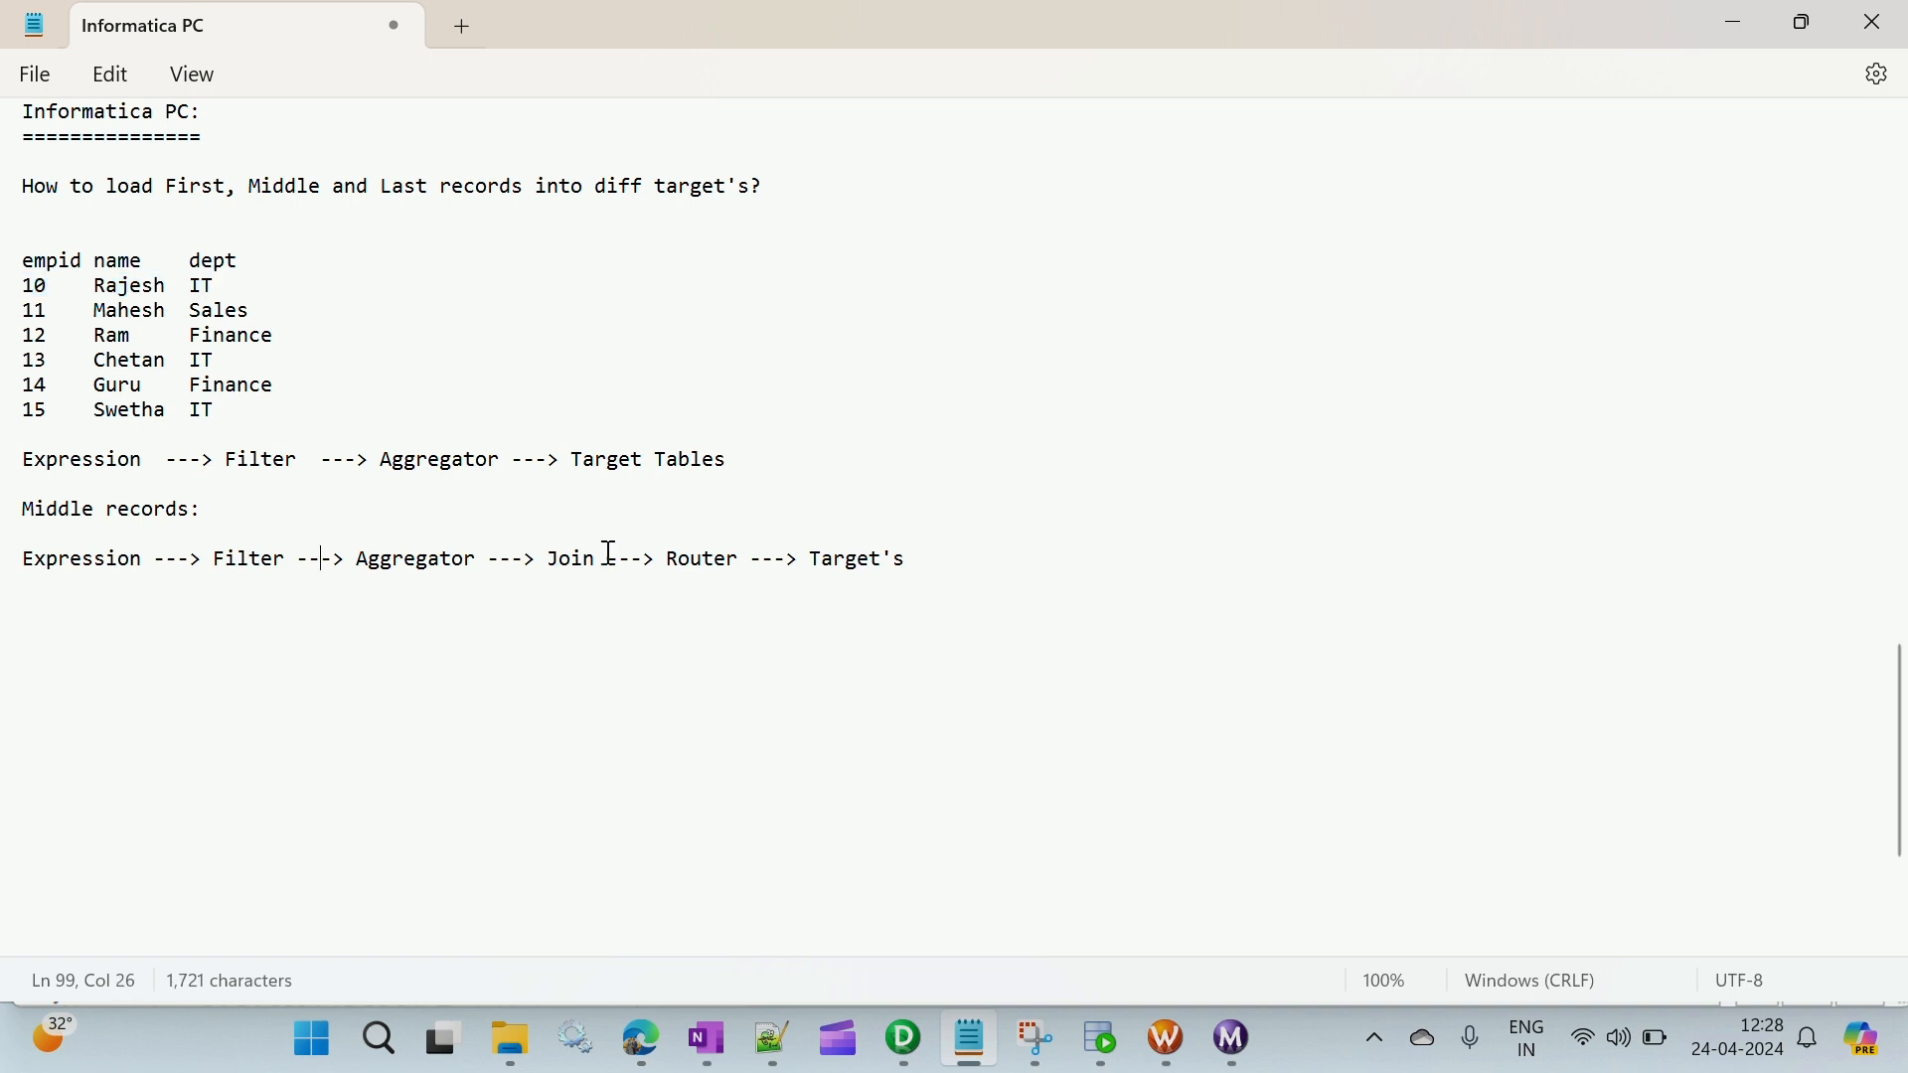
click(59, 629)
key(Up)
text(So)
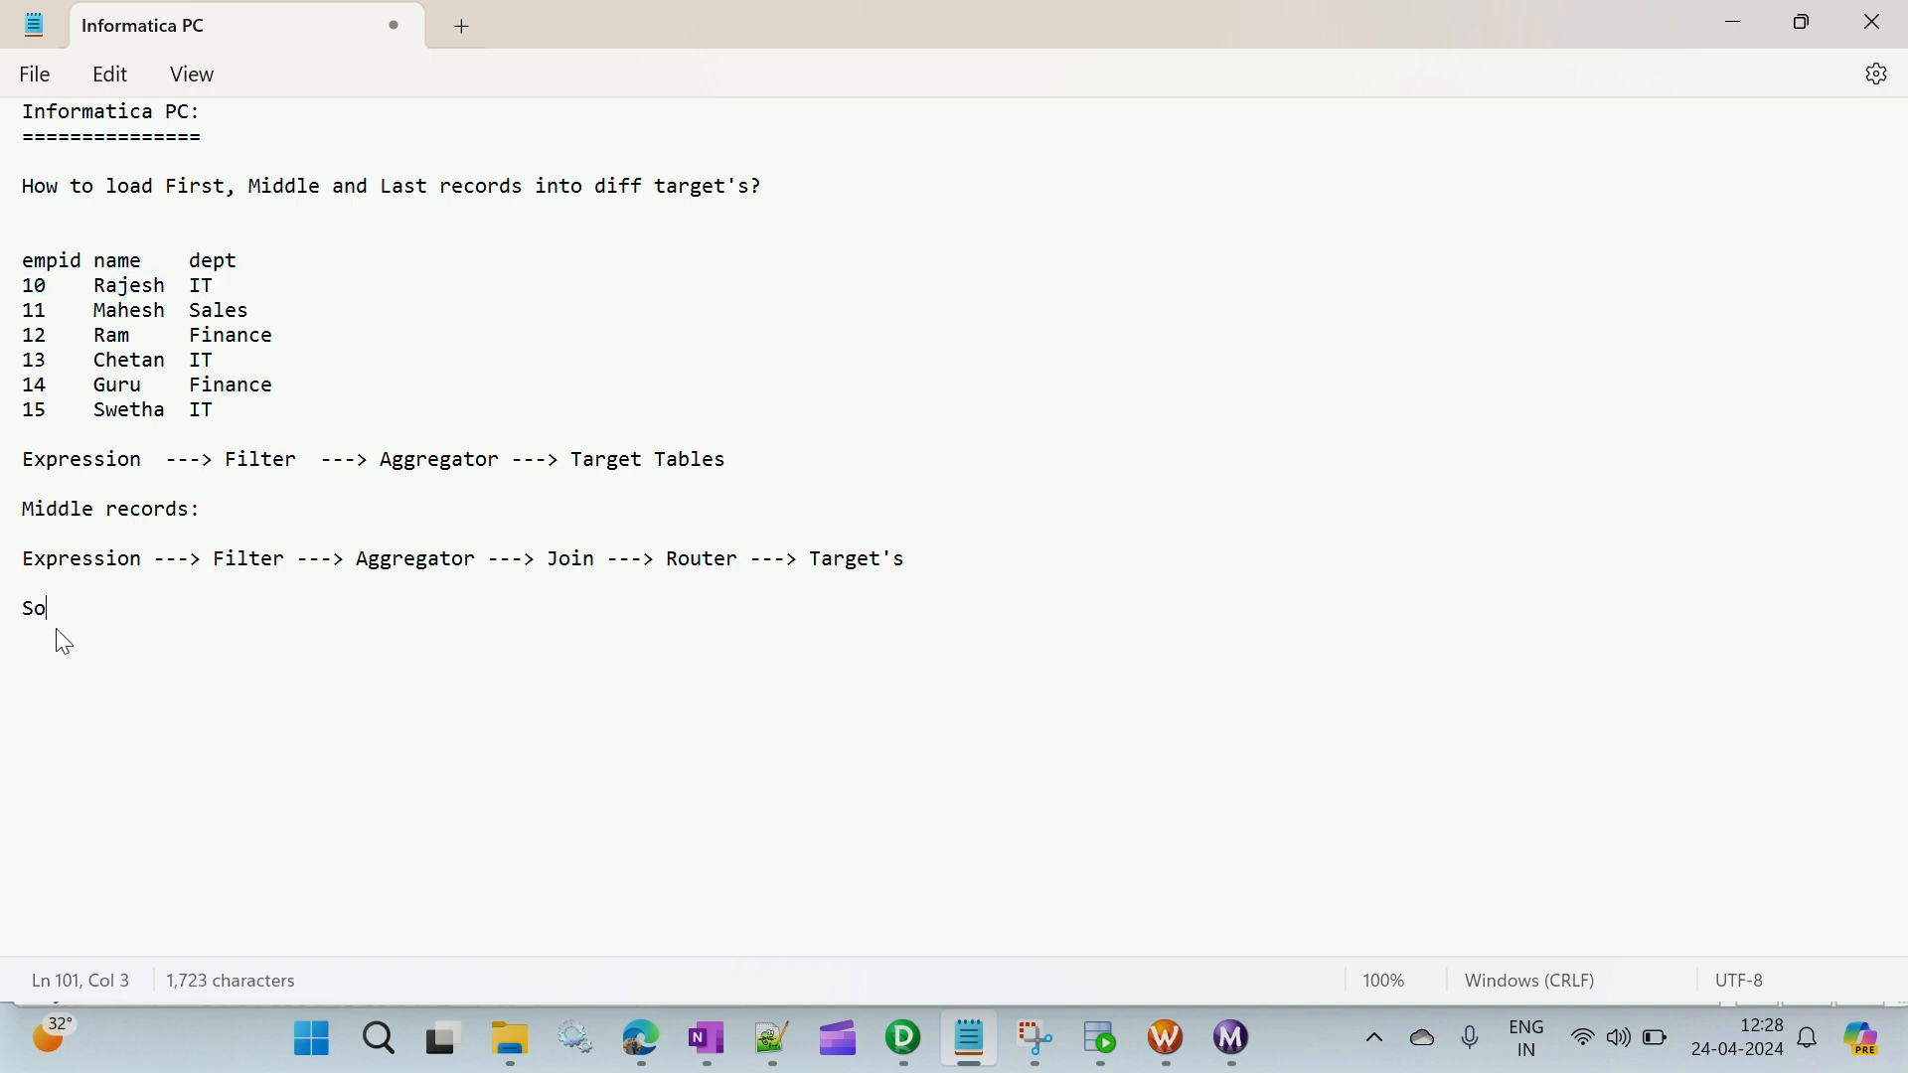
text(urce: File)
key(Down)
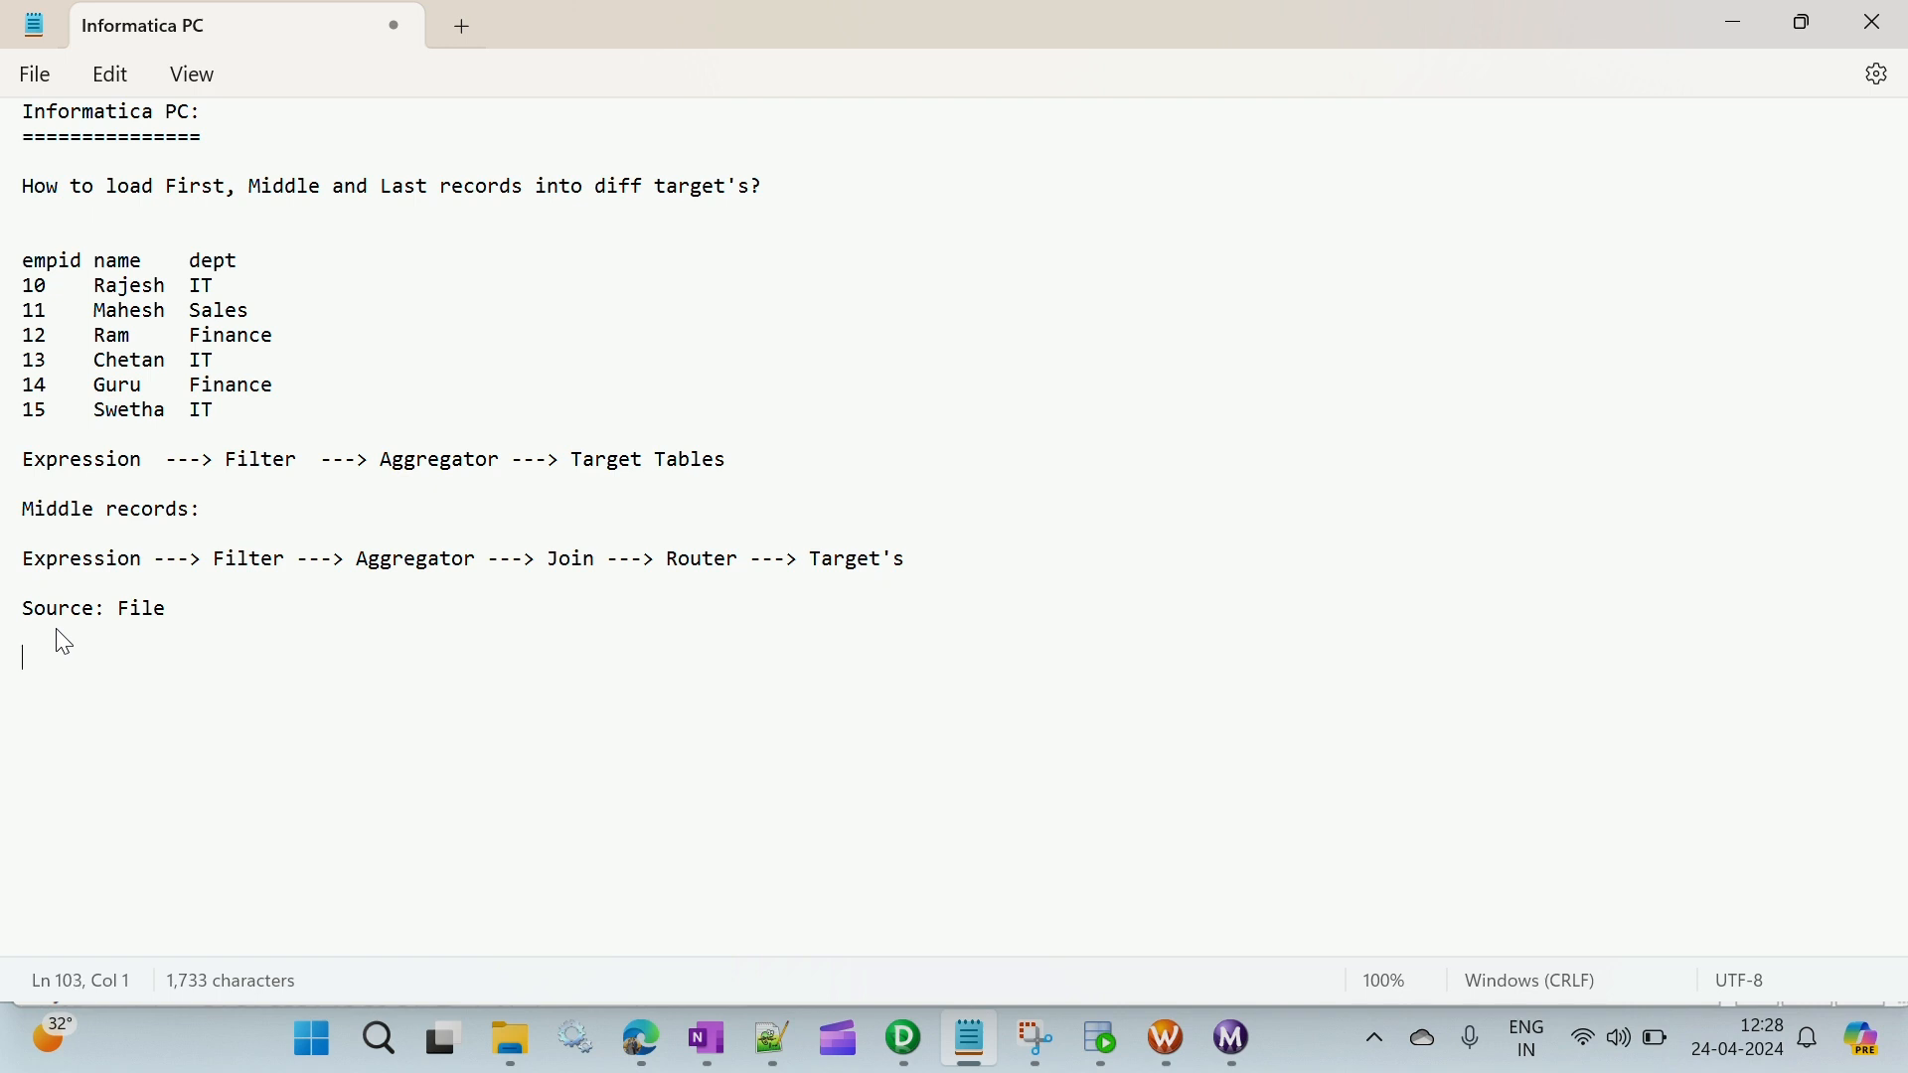
- Add the line "How to load 1st record from File1" below "Source: File" in the notes
text(How to load 1st re)
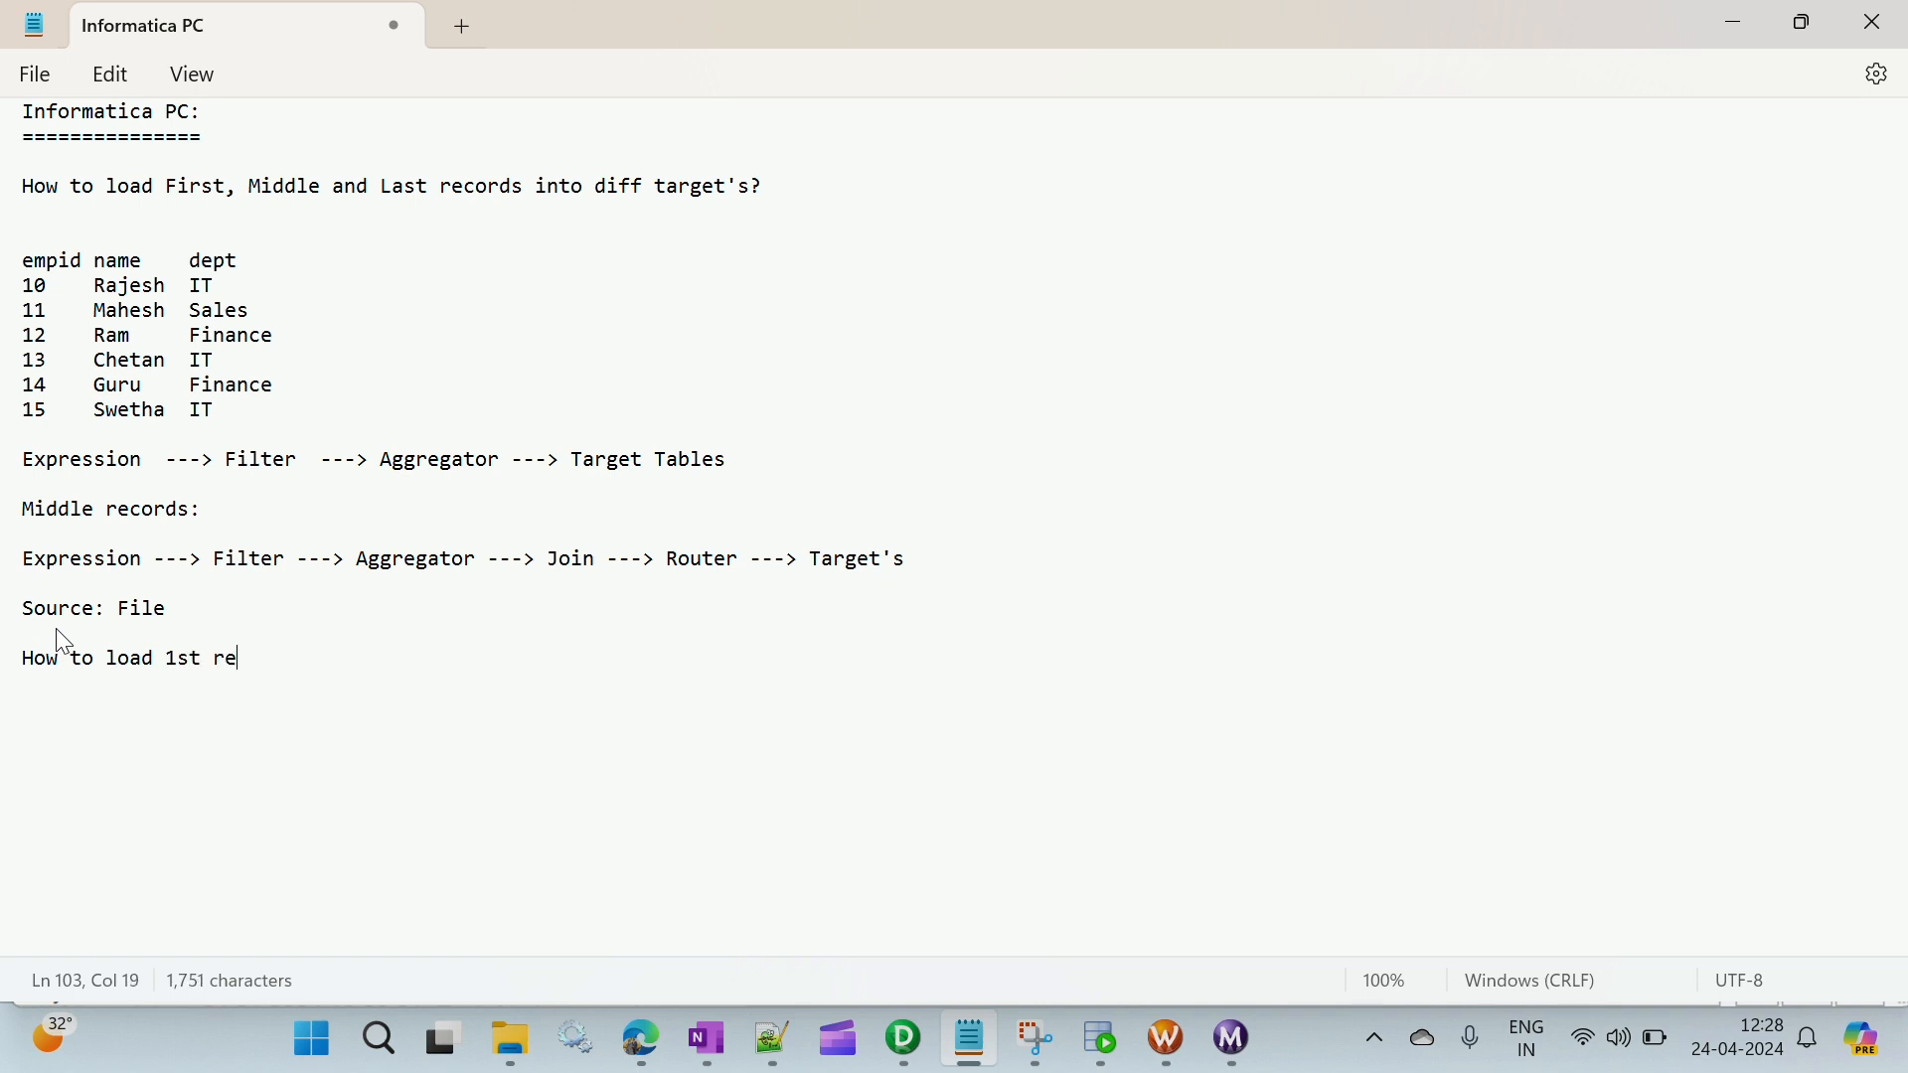
text(cord from File1)
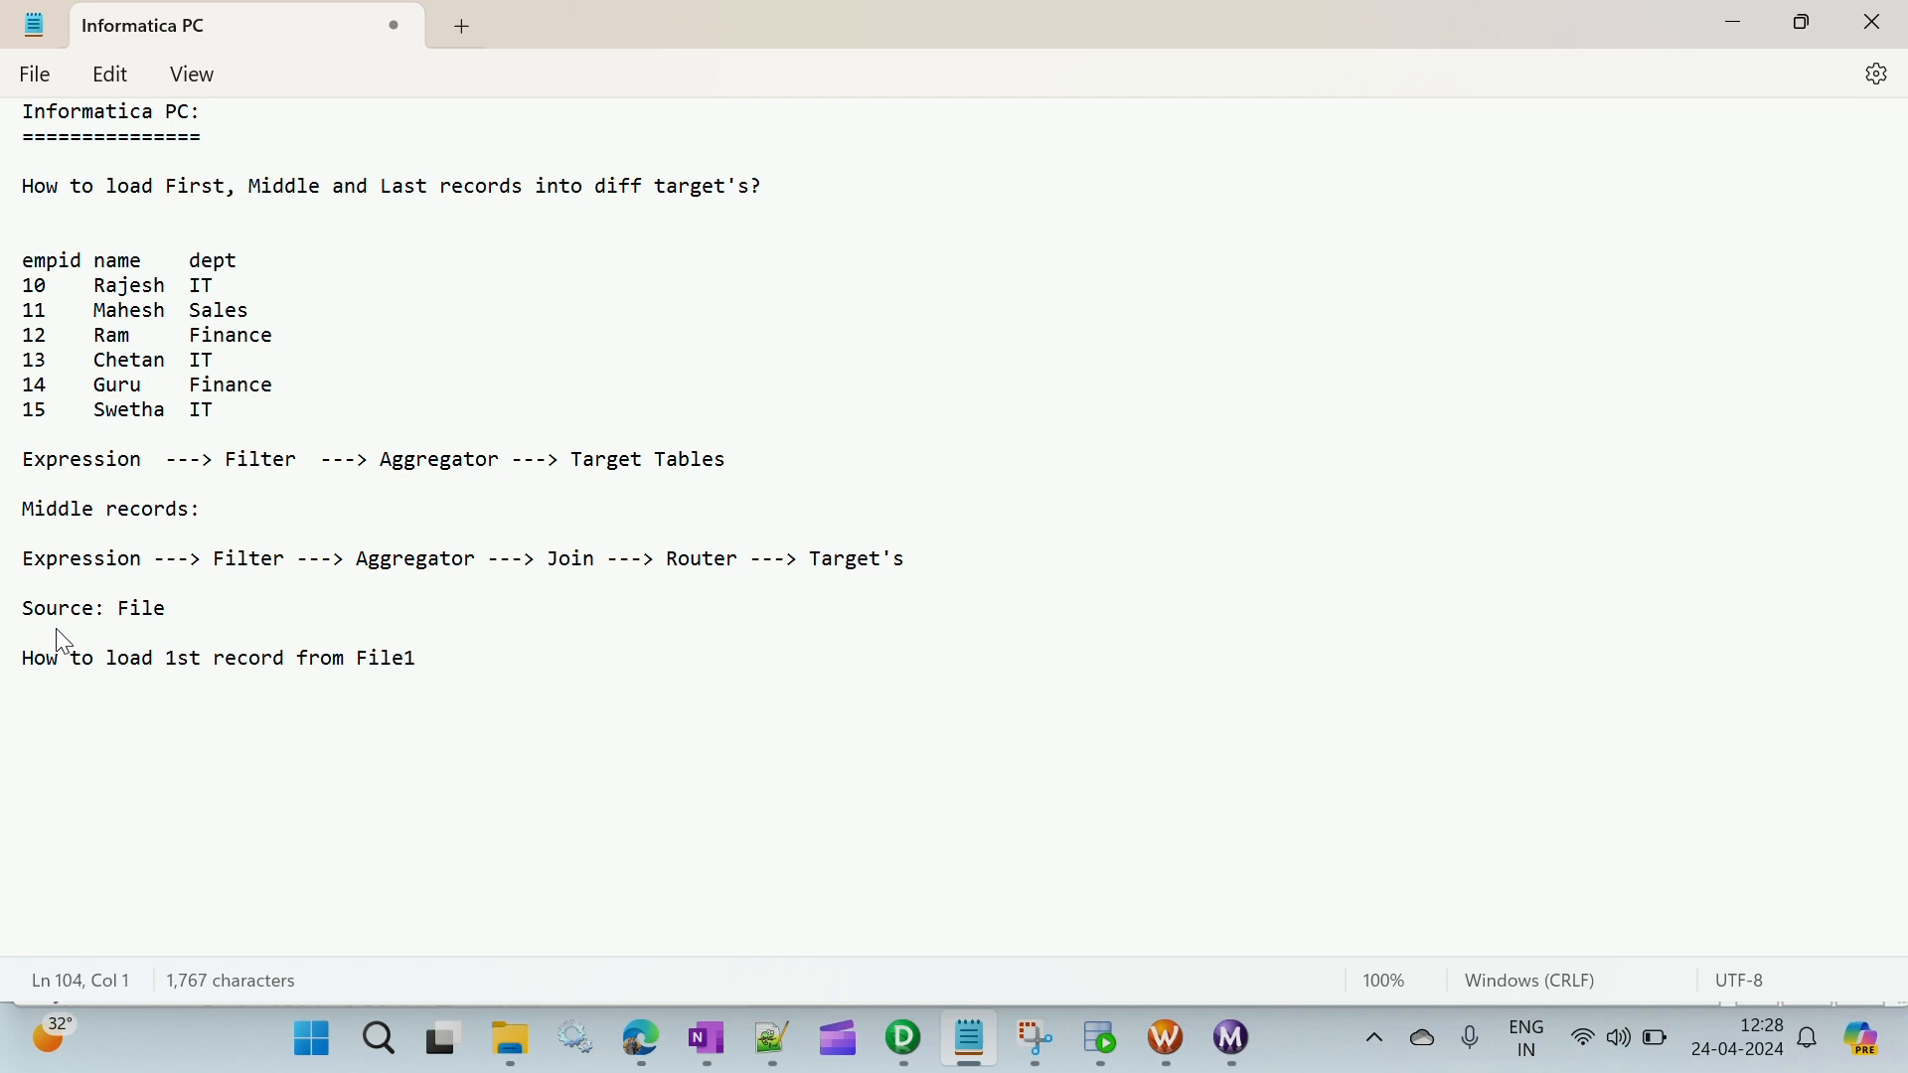
- Duplicate the File1 line beneath itself and edit the copy to read "How to load Last record from File2"
key(shift+End)
key(ctrl+c)
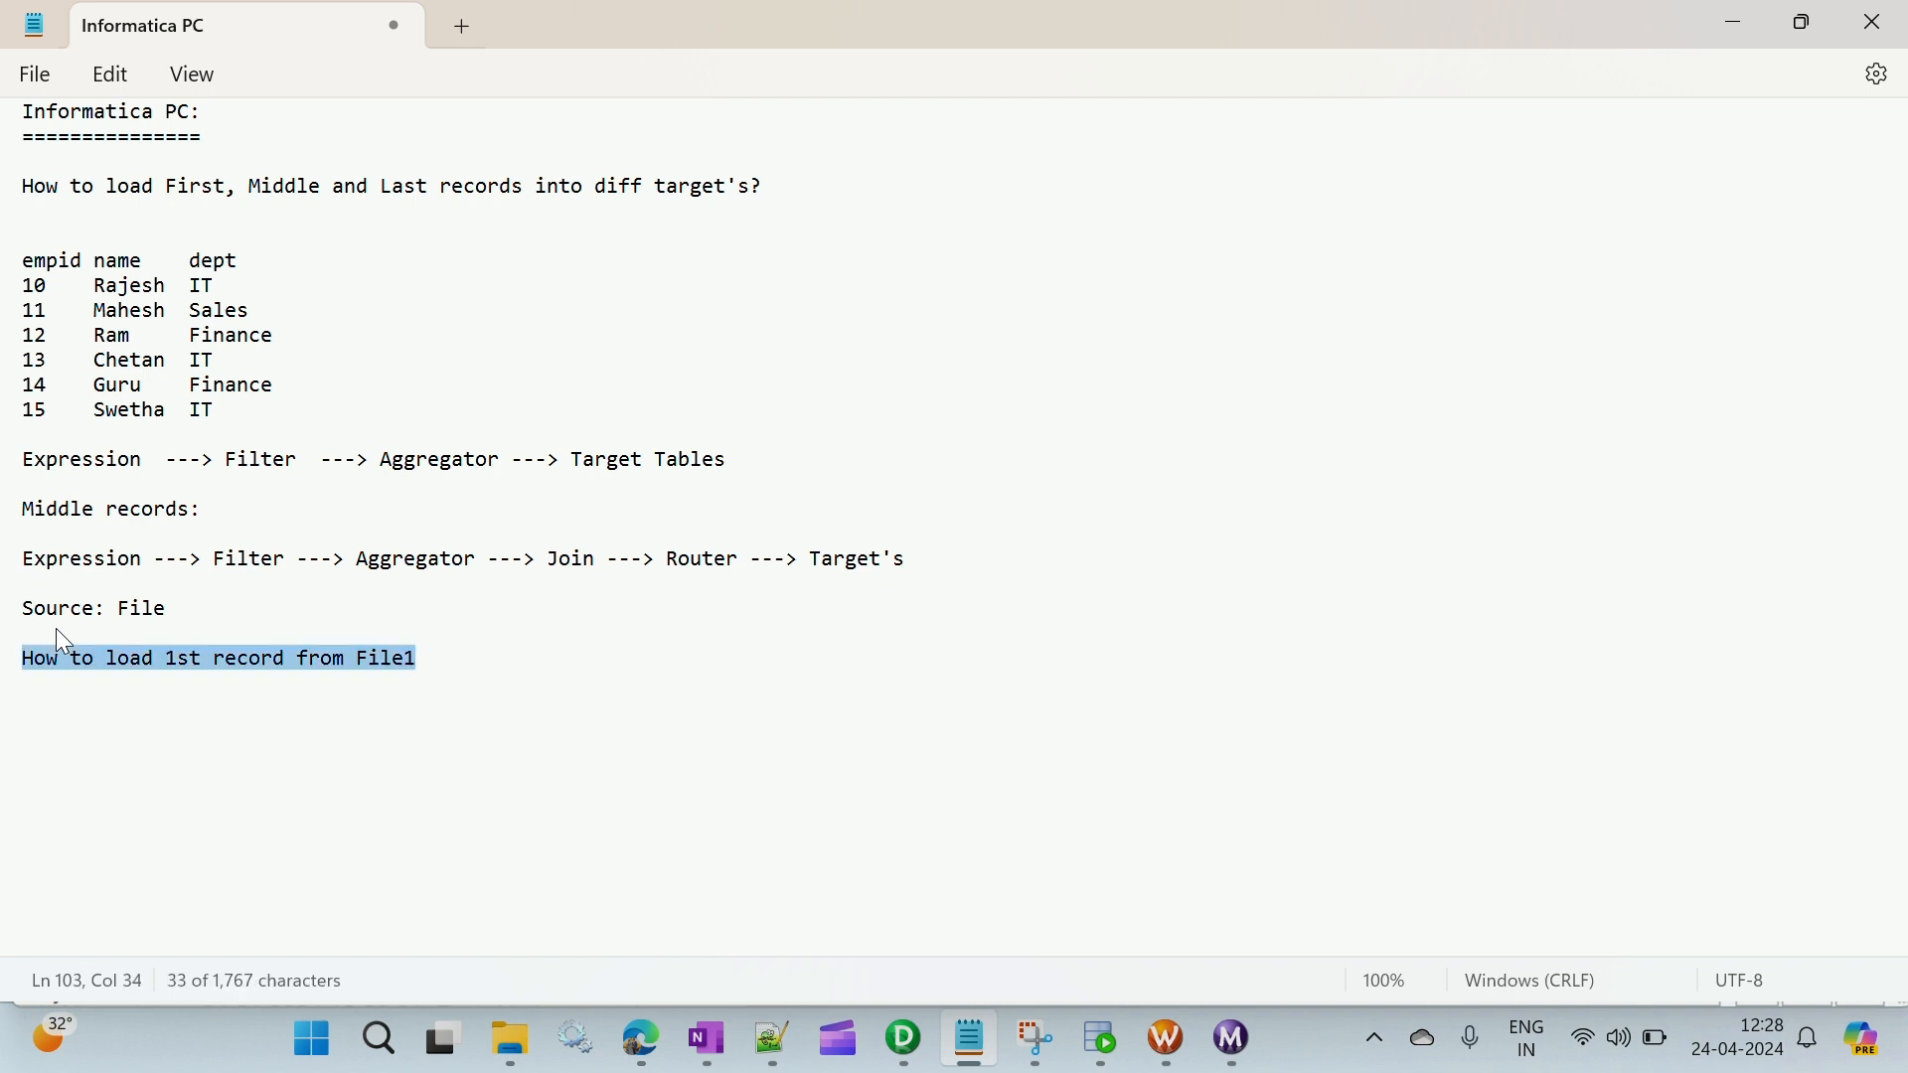
key(Down)
key(ctrl+v)
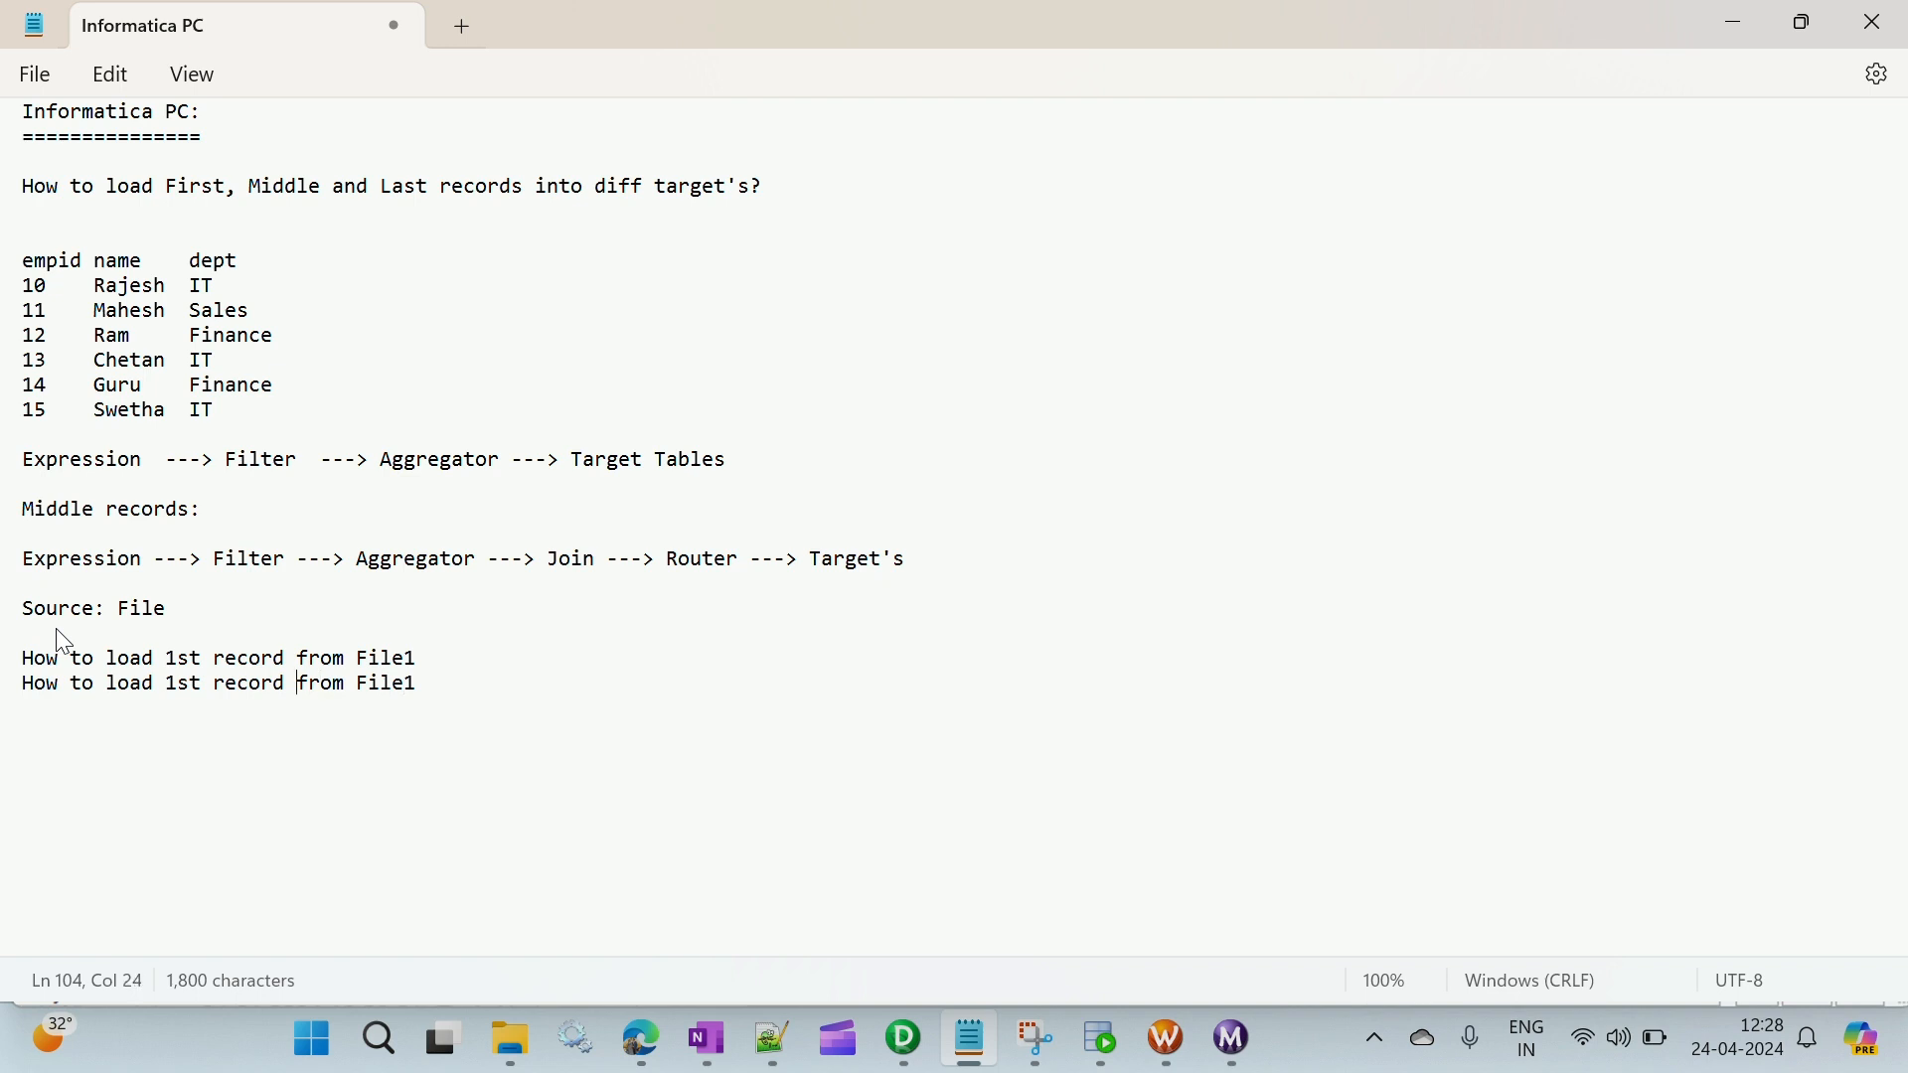
key(BackSpace)
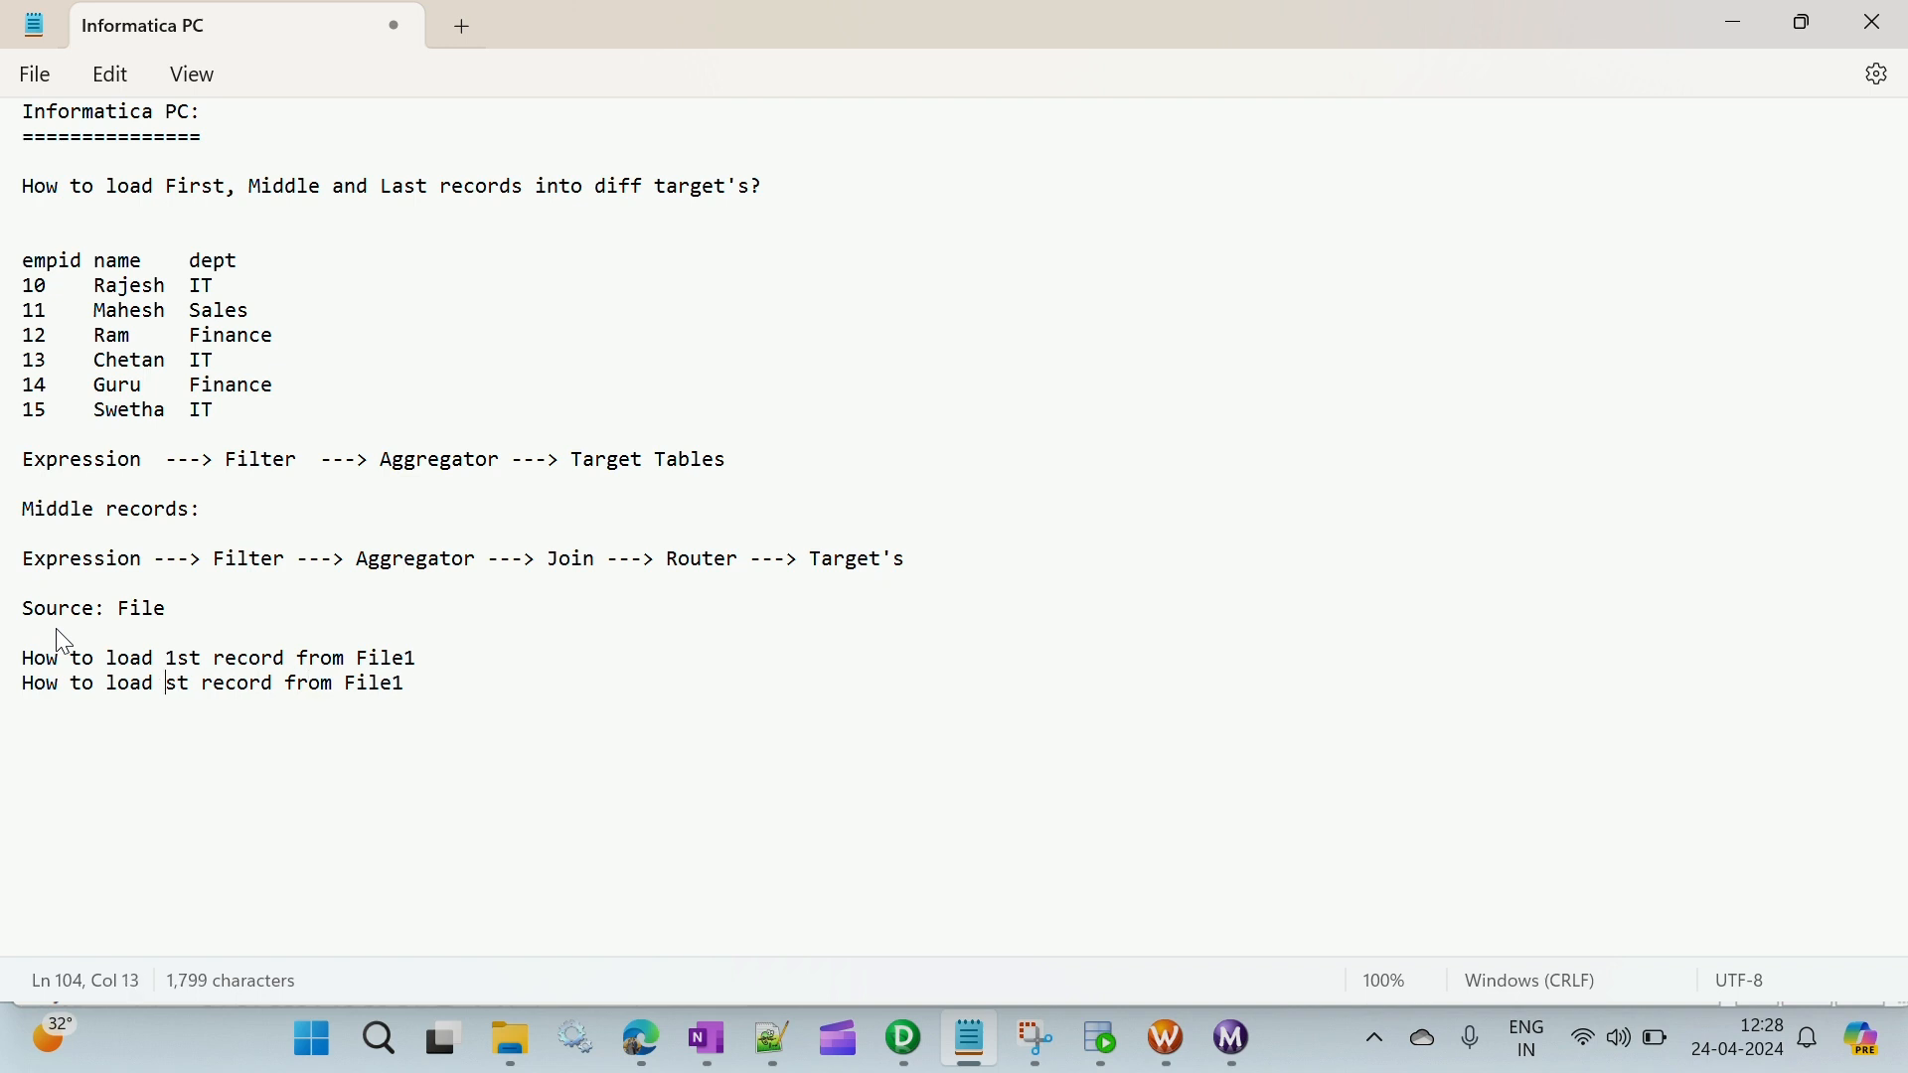
text(Last)
key(Delete)
key(Delete)
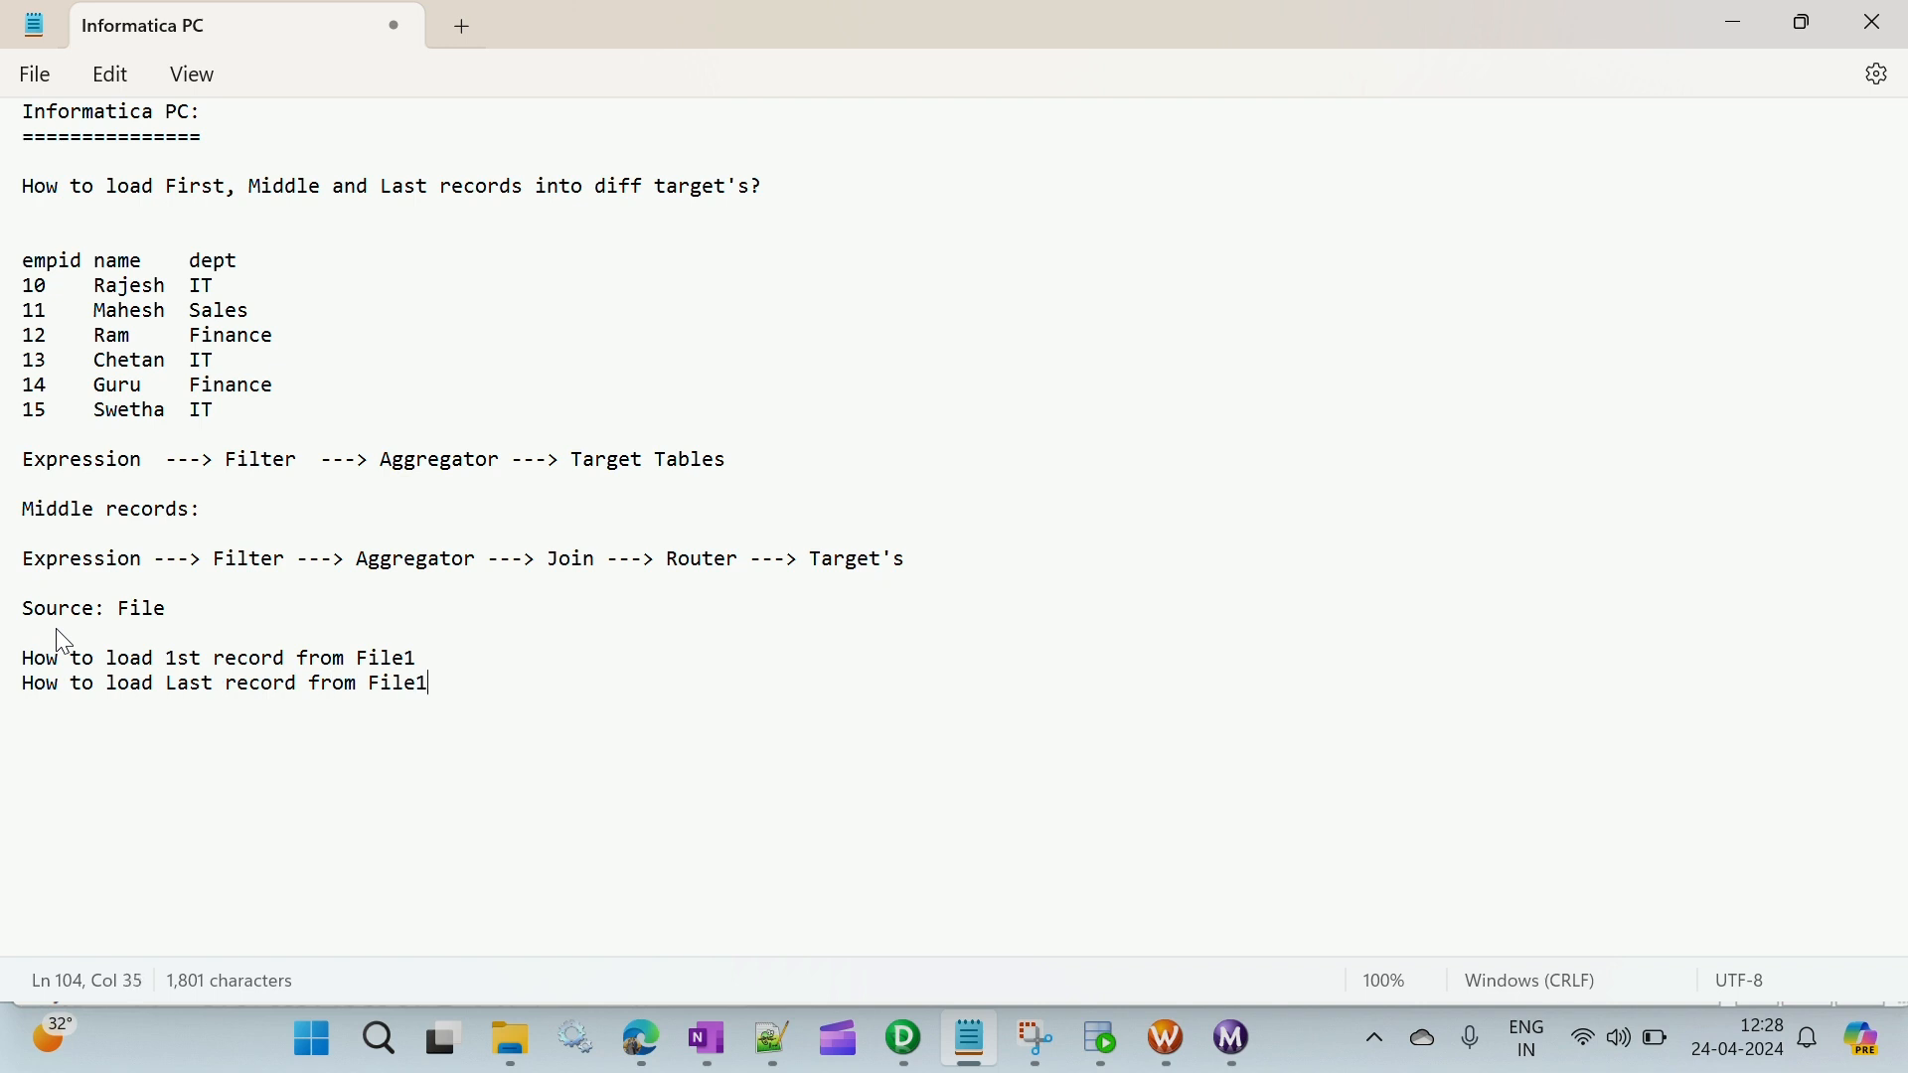
key(BackSpace)
text(2)
- Add a third copy of the line, reading "How to load Middle records from File3"
key(ctrl+v)
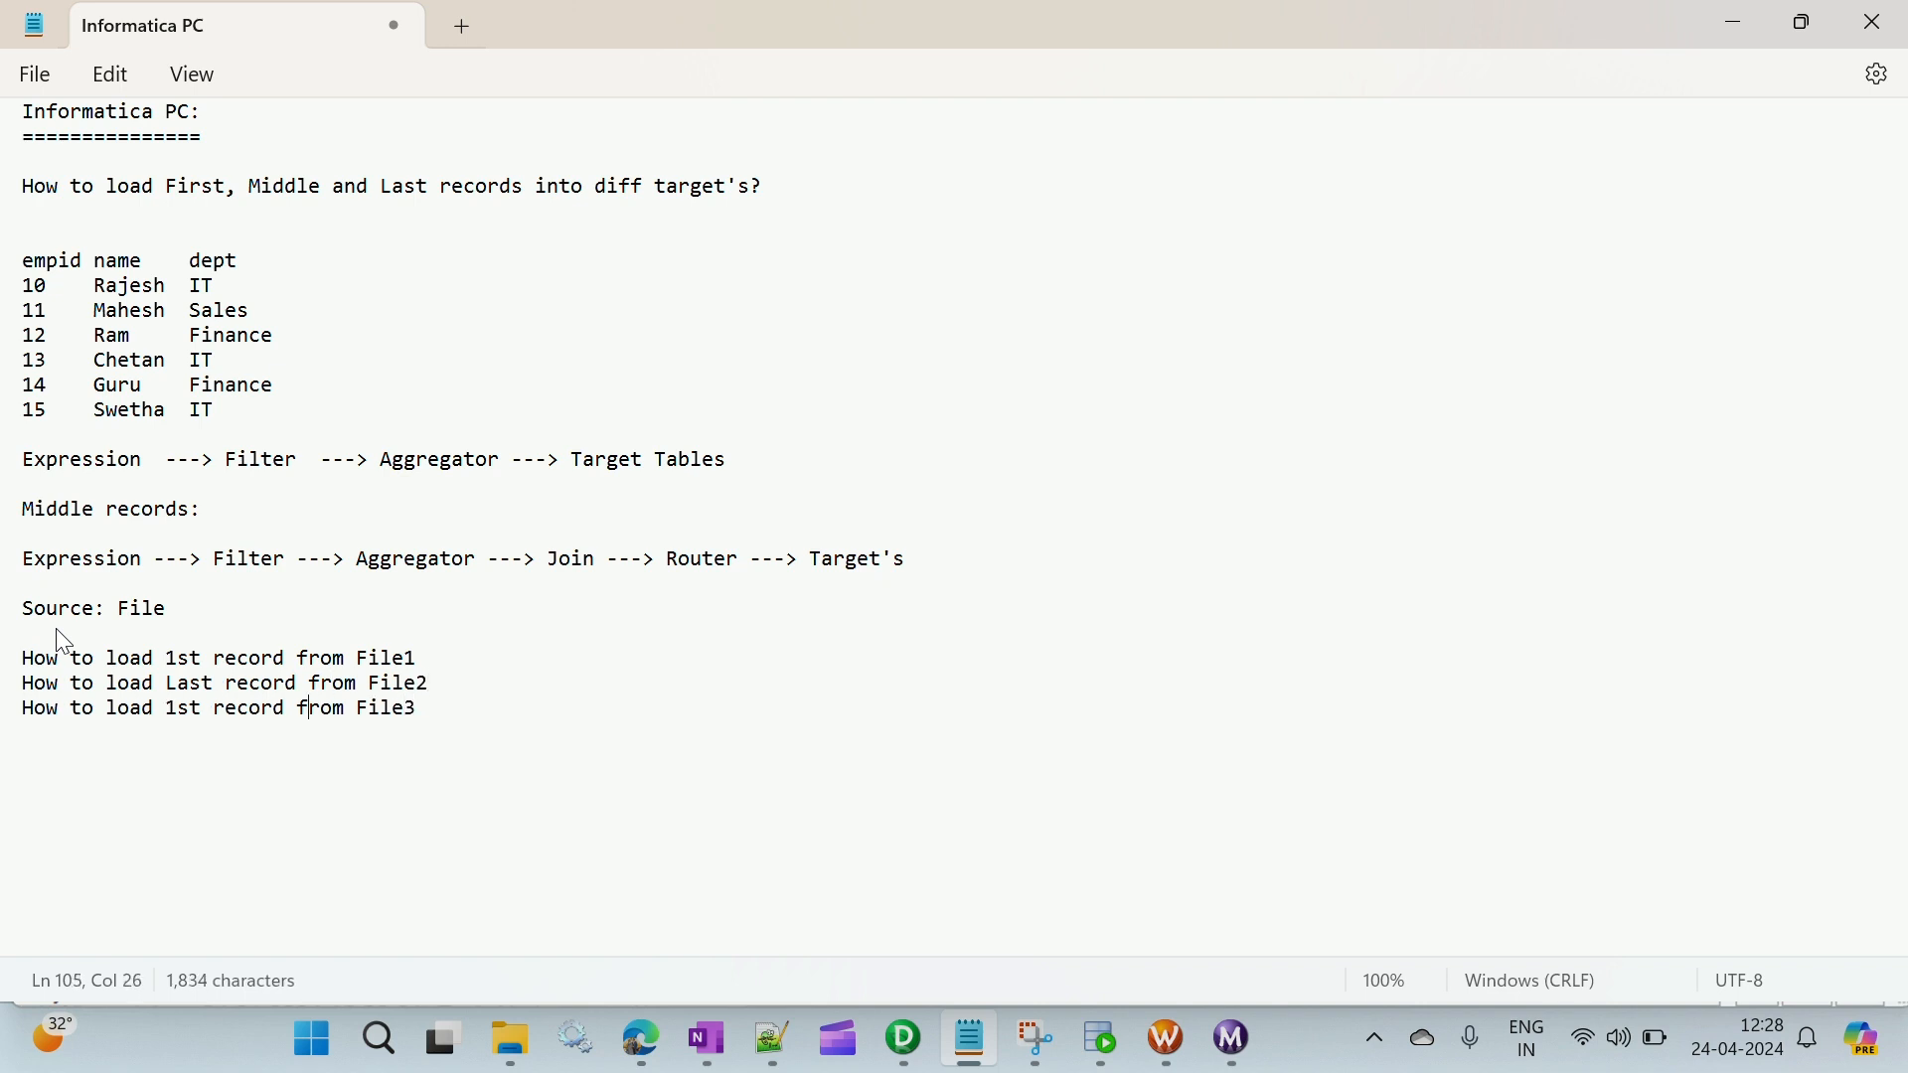
key(BackSpace)
key(BackSpace)
key(BackSpace)
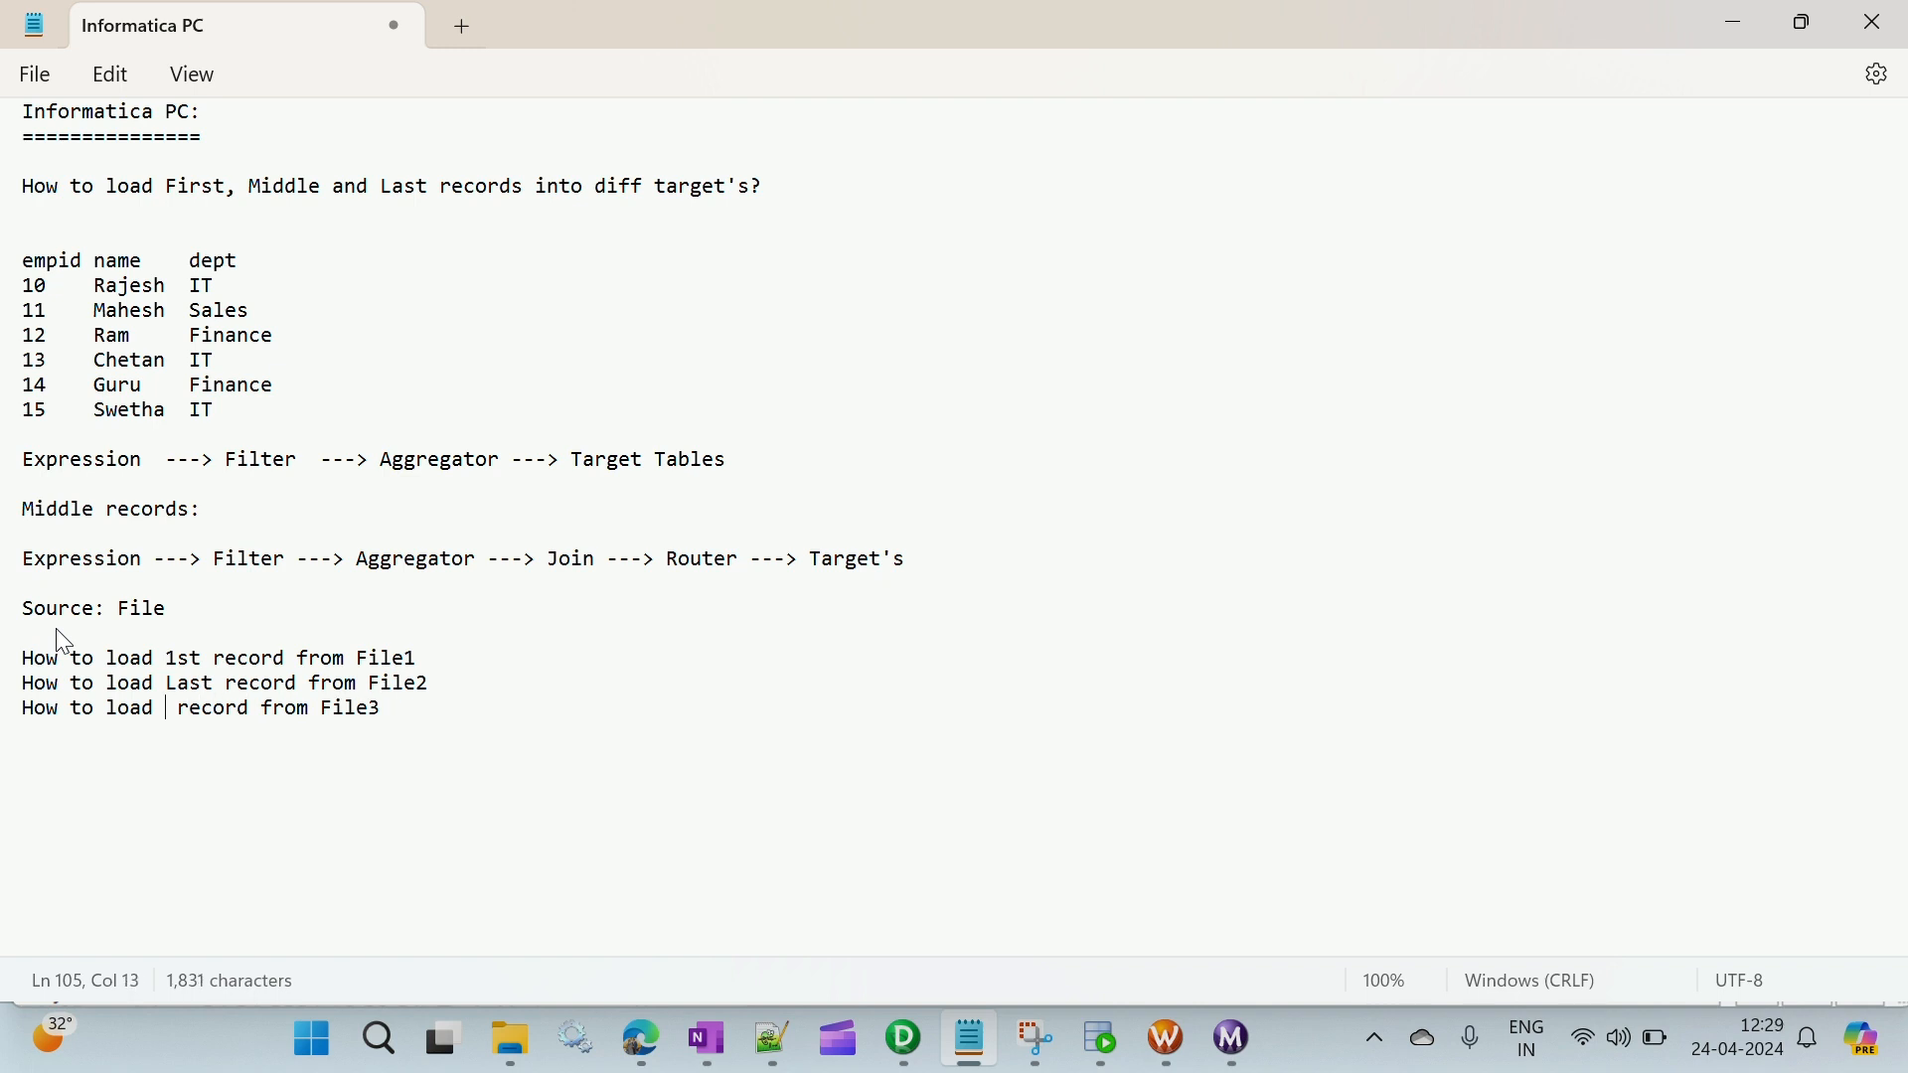
text(Middle)
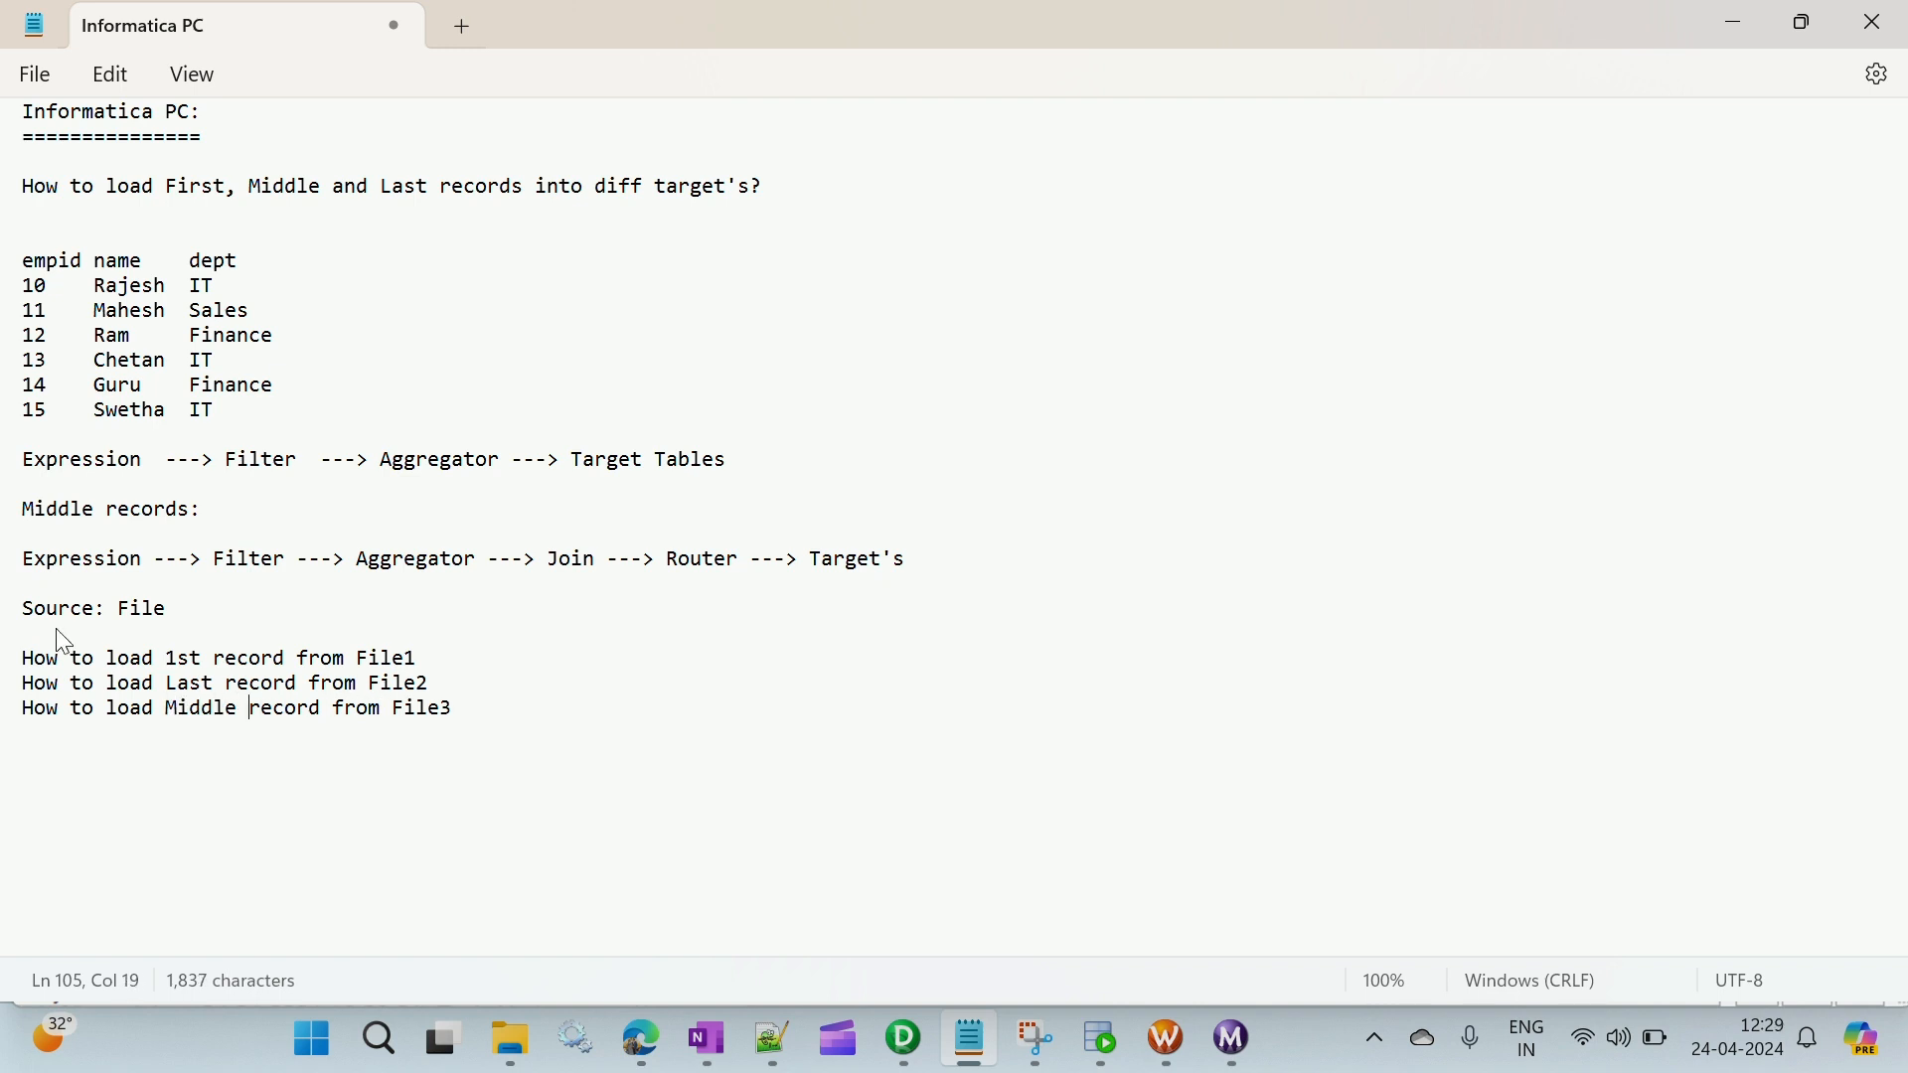
key(Right)
text(s)
- Add the closing line "into single target table?" after a blank line below the File3 line
key(Return)
key(Return)
text(into single )
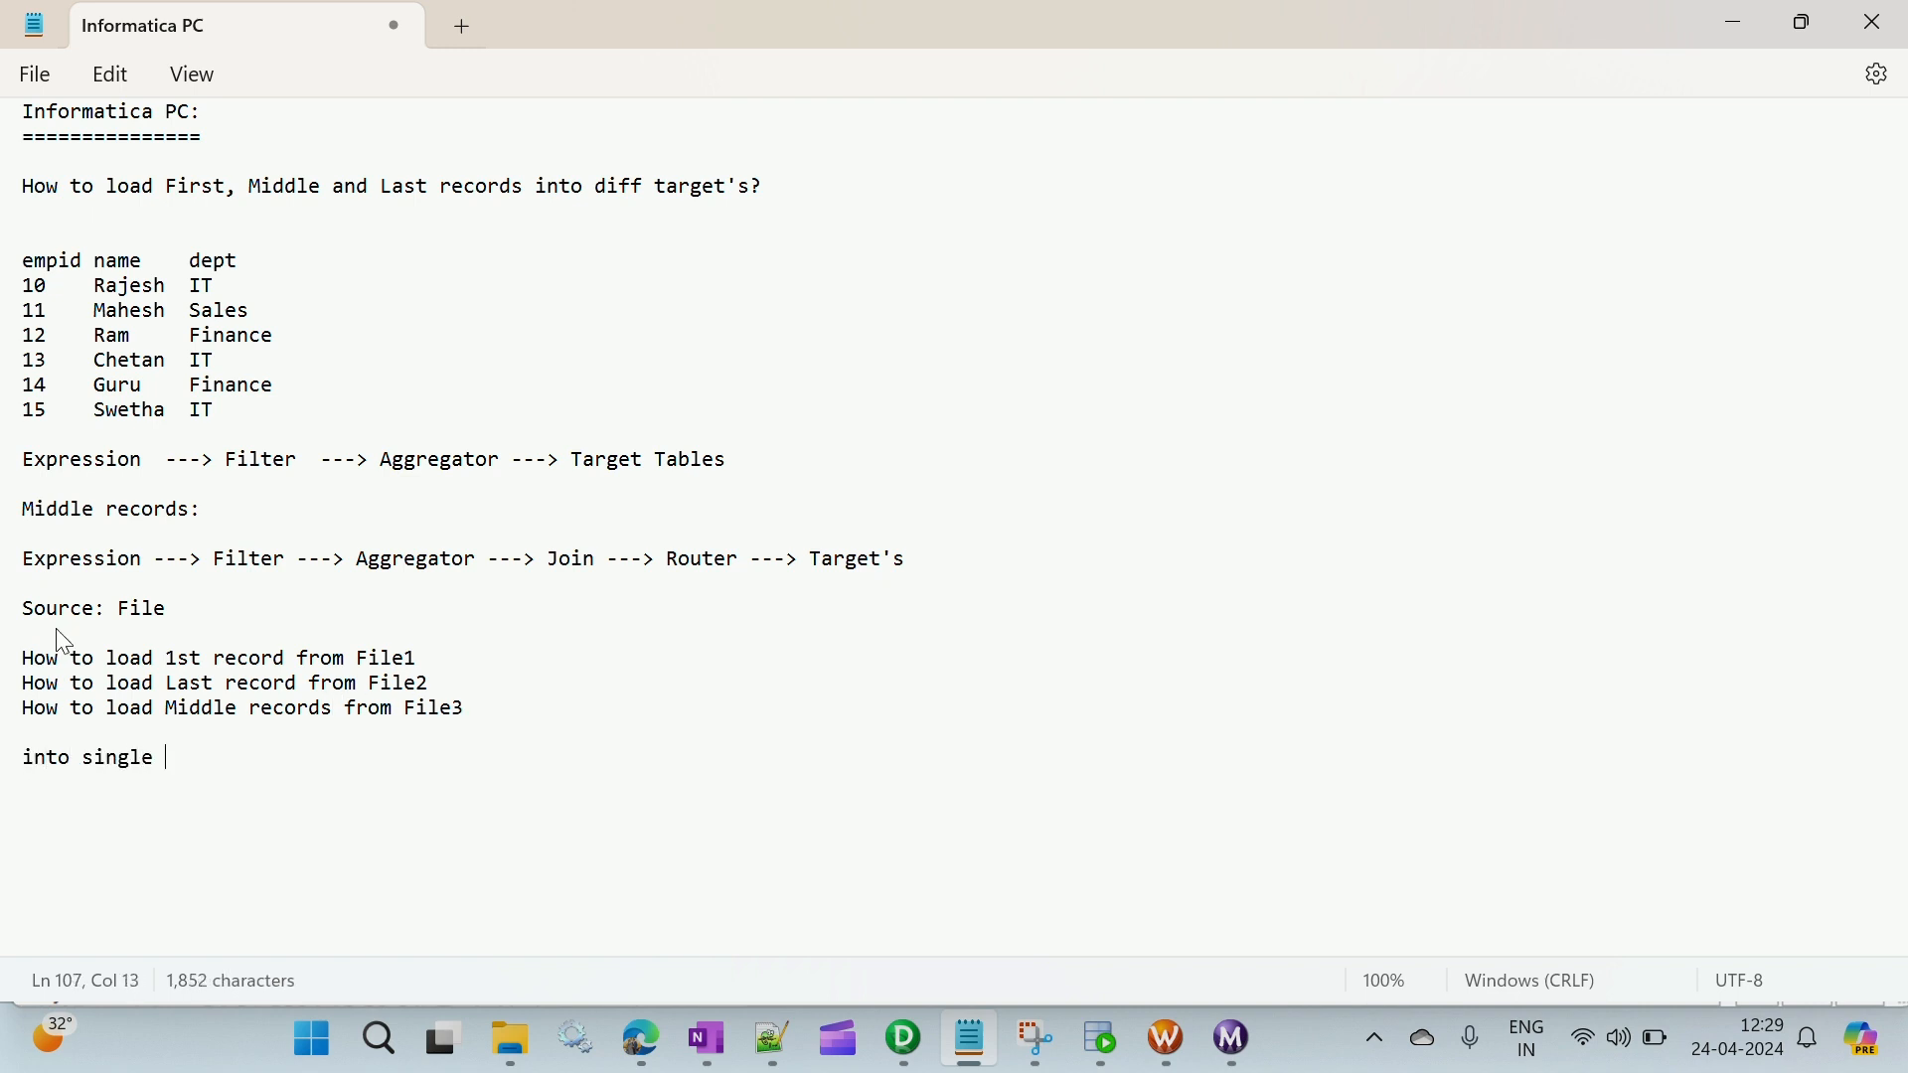
text(target table?)
key(Return)
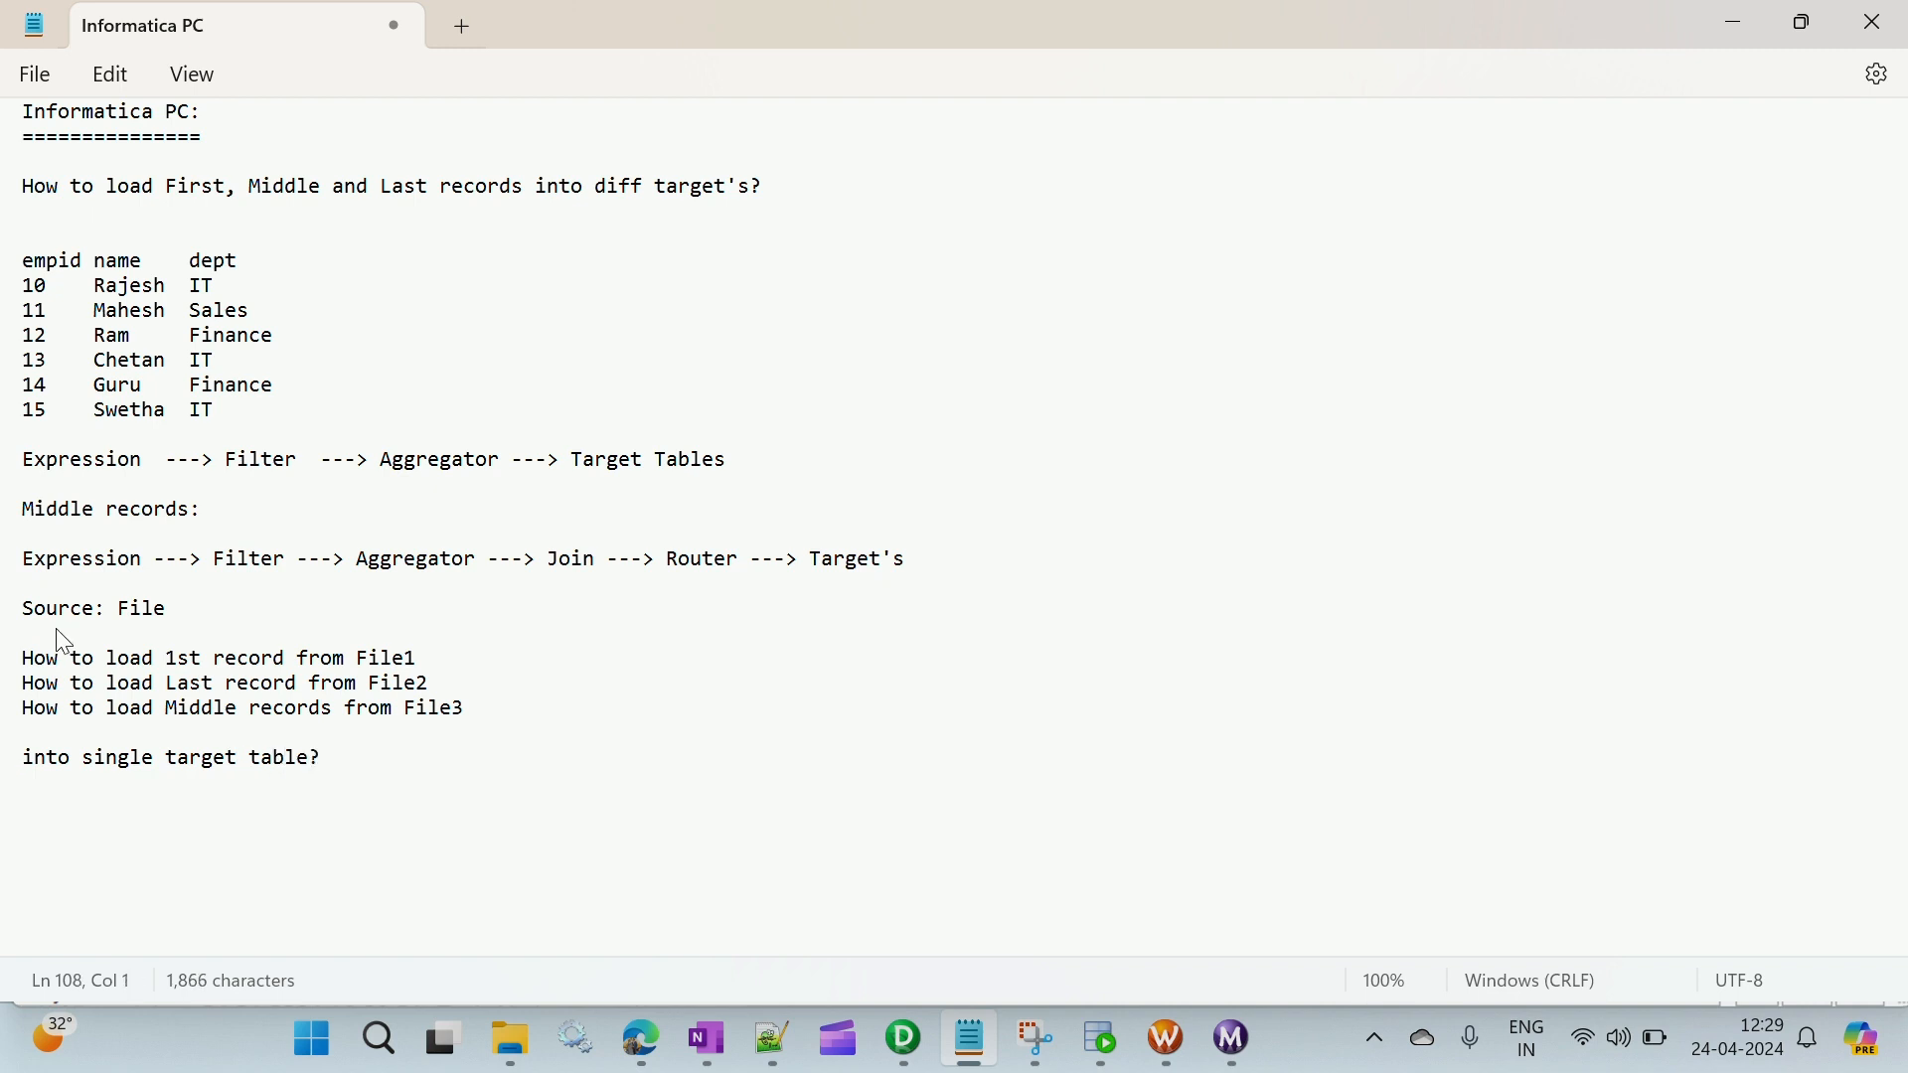
- Join the three file lines and "into single target table?" into one question line, separating the file parts with commas
click(75, 641)
key(Down)
key(Down)
key(BackSpace)
text(,)
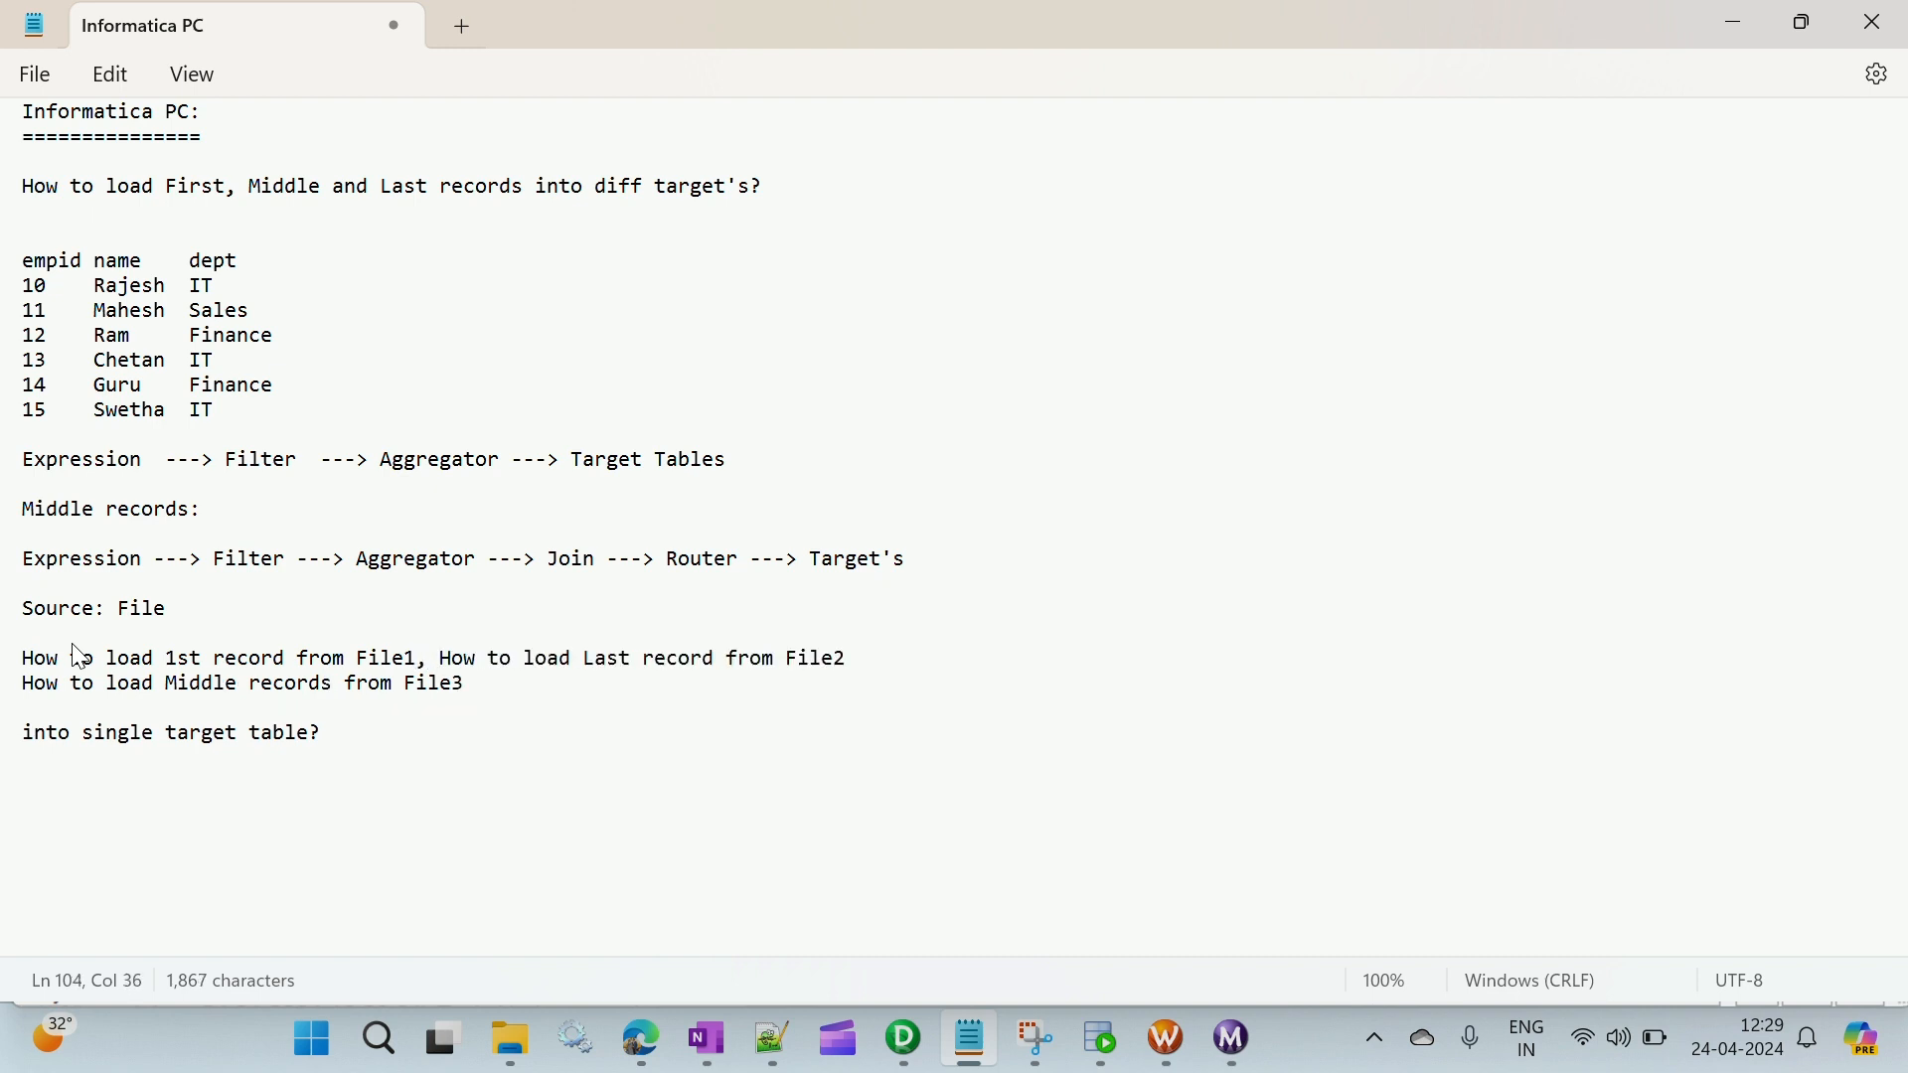
key(BackSpace)
text(,)
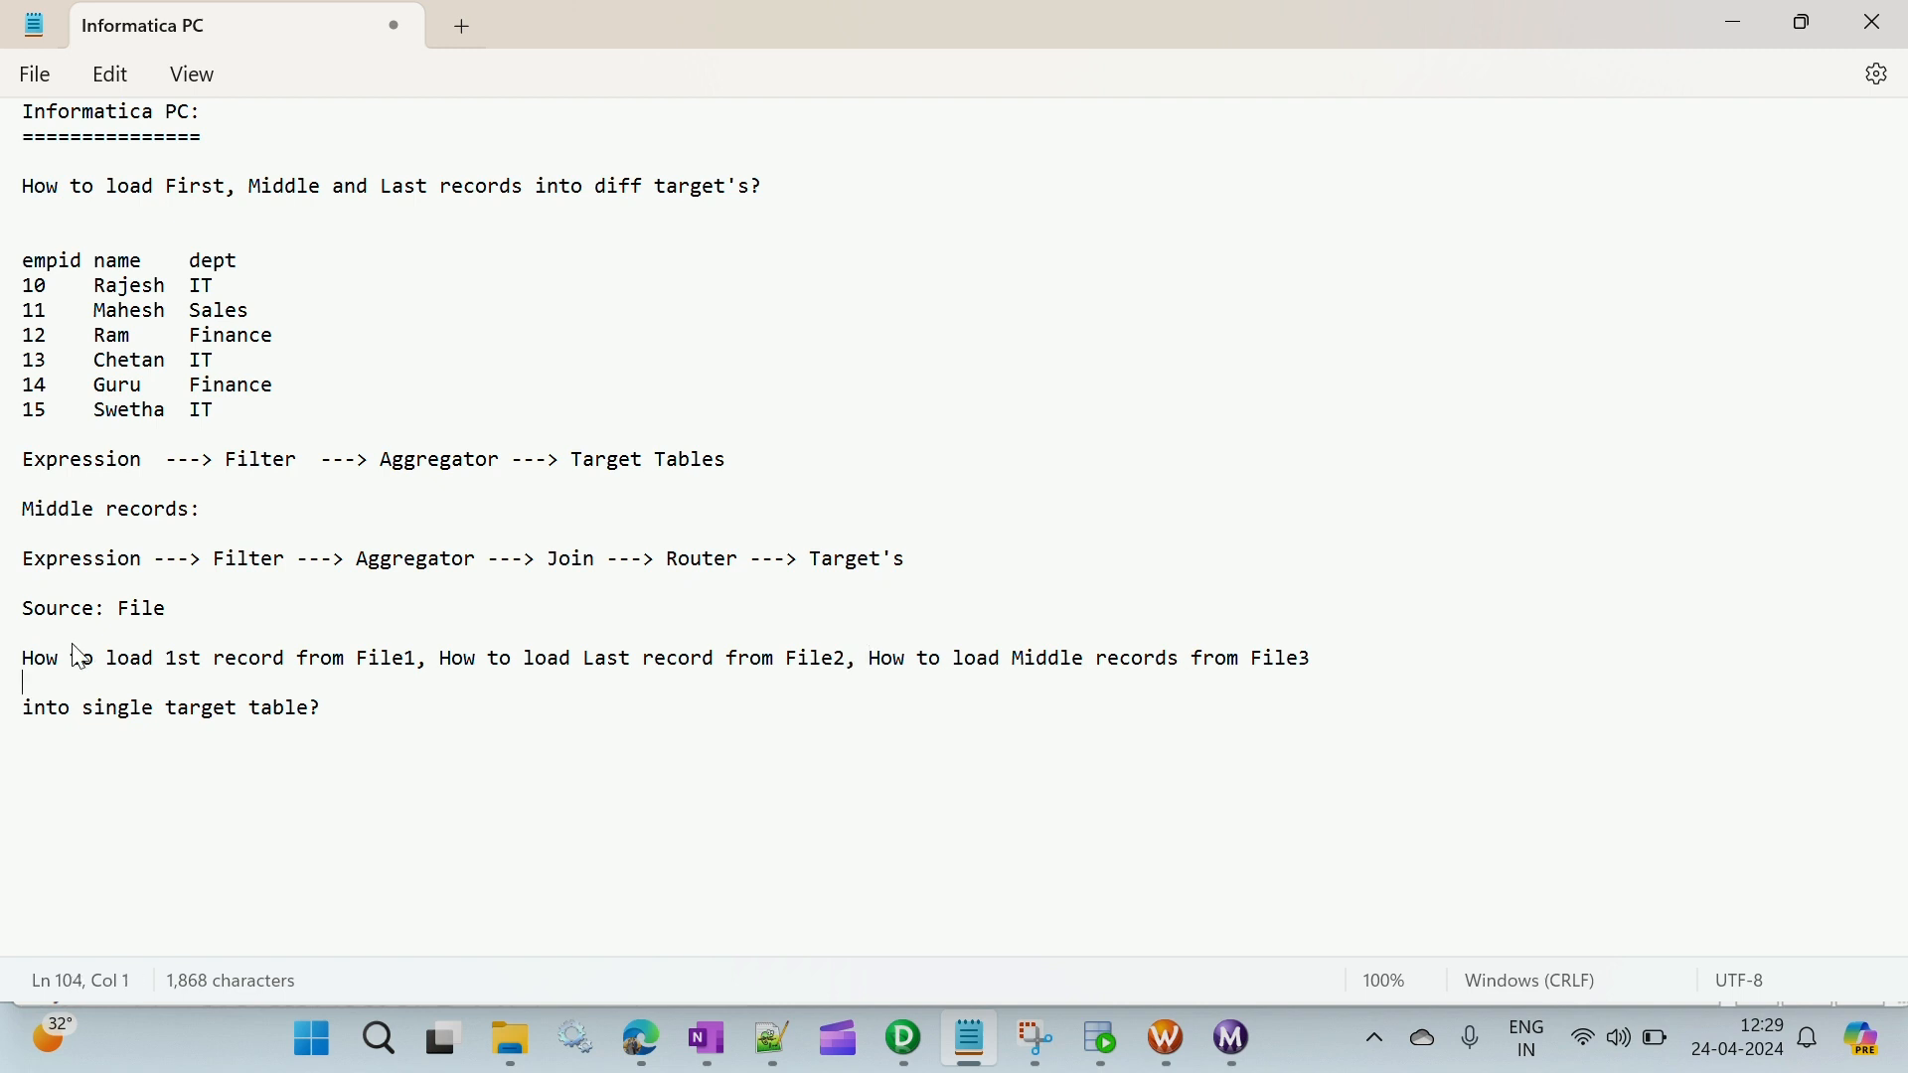
key(BackSpace)
key(Delete)
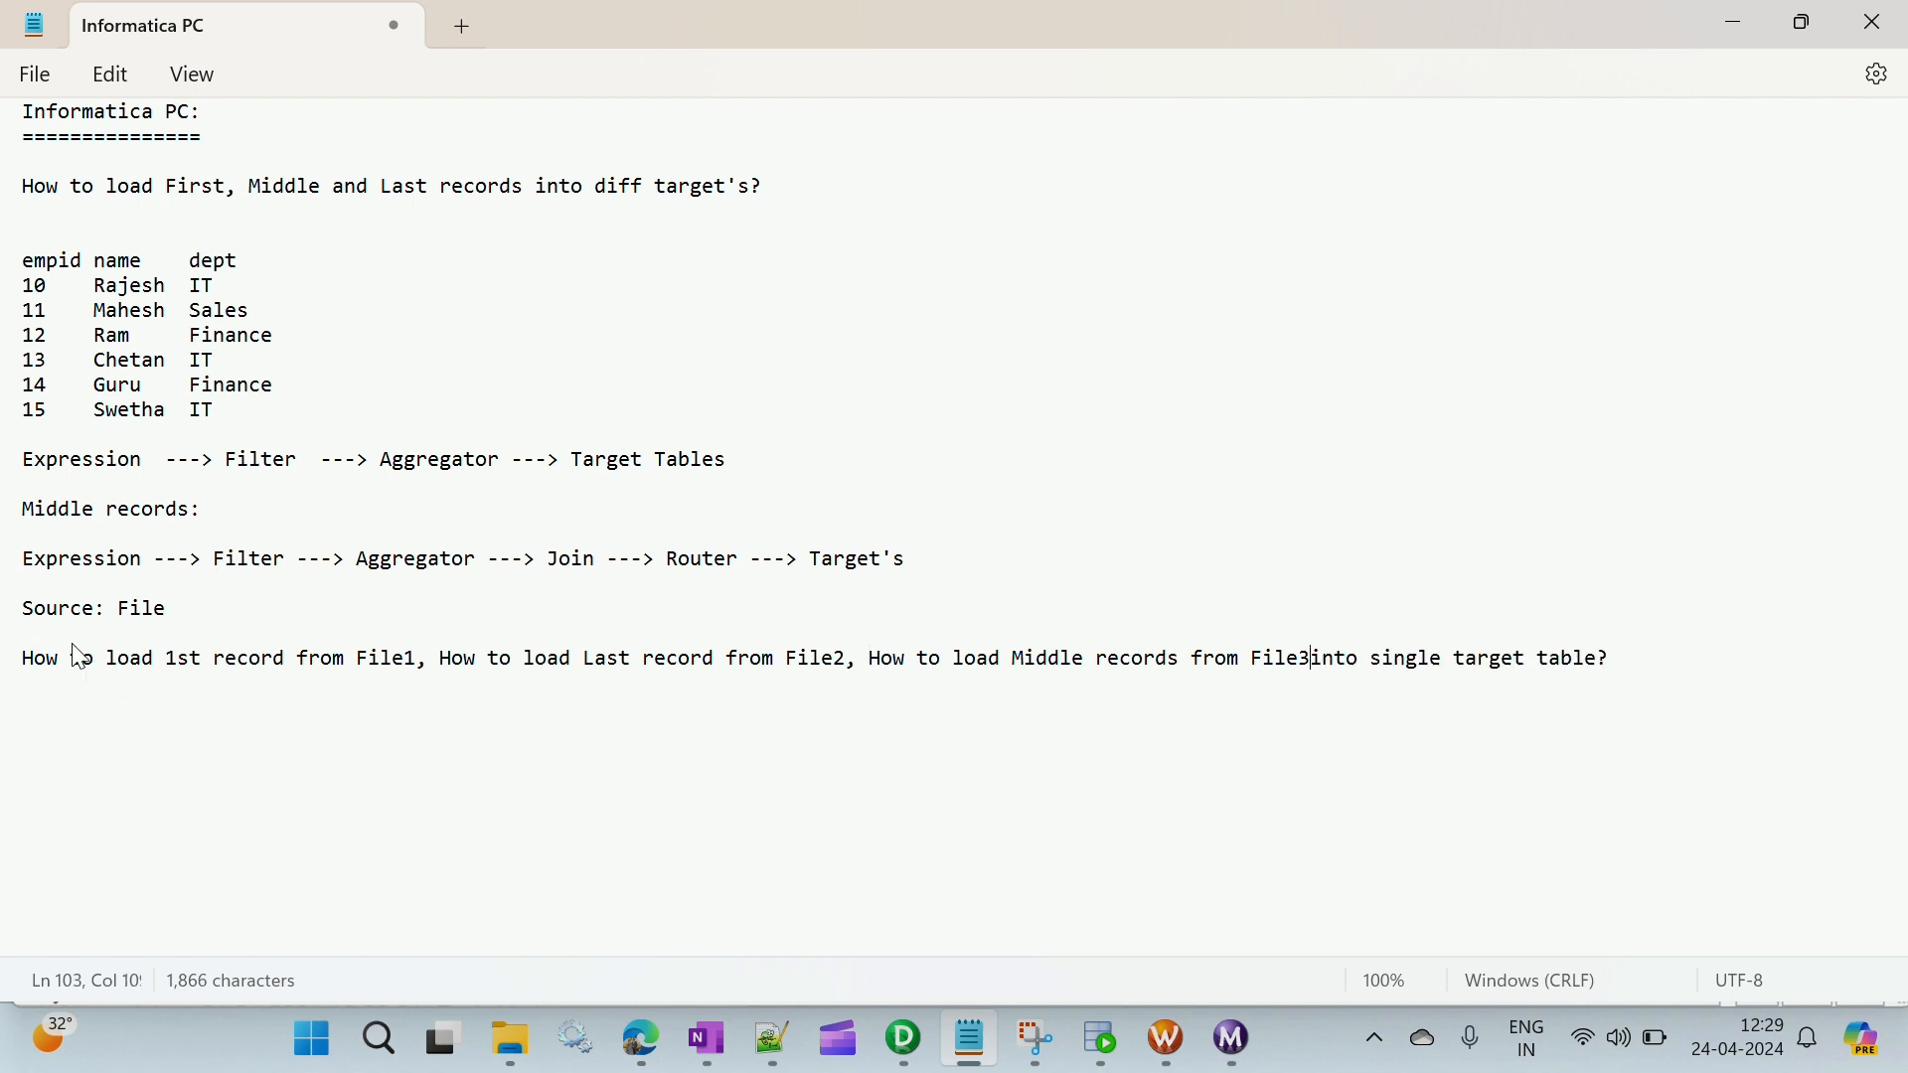
click(47, 773)
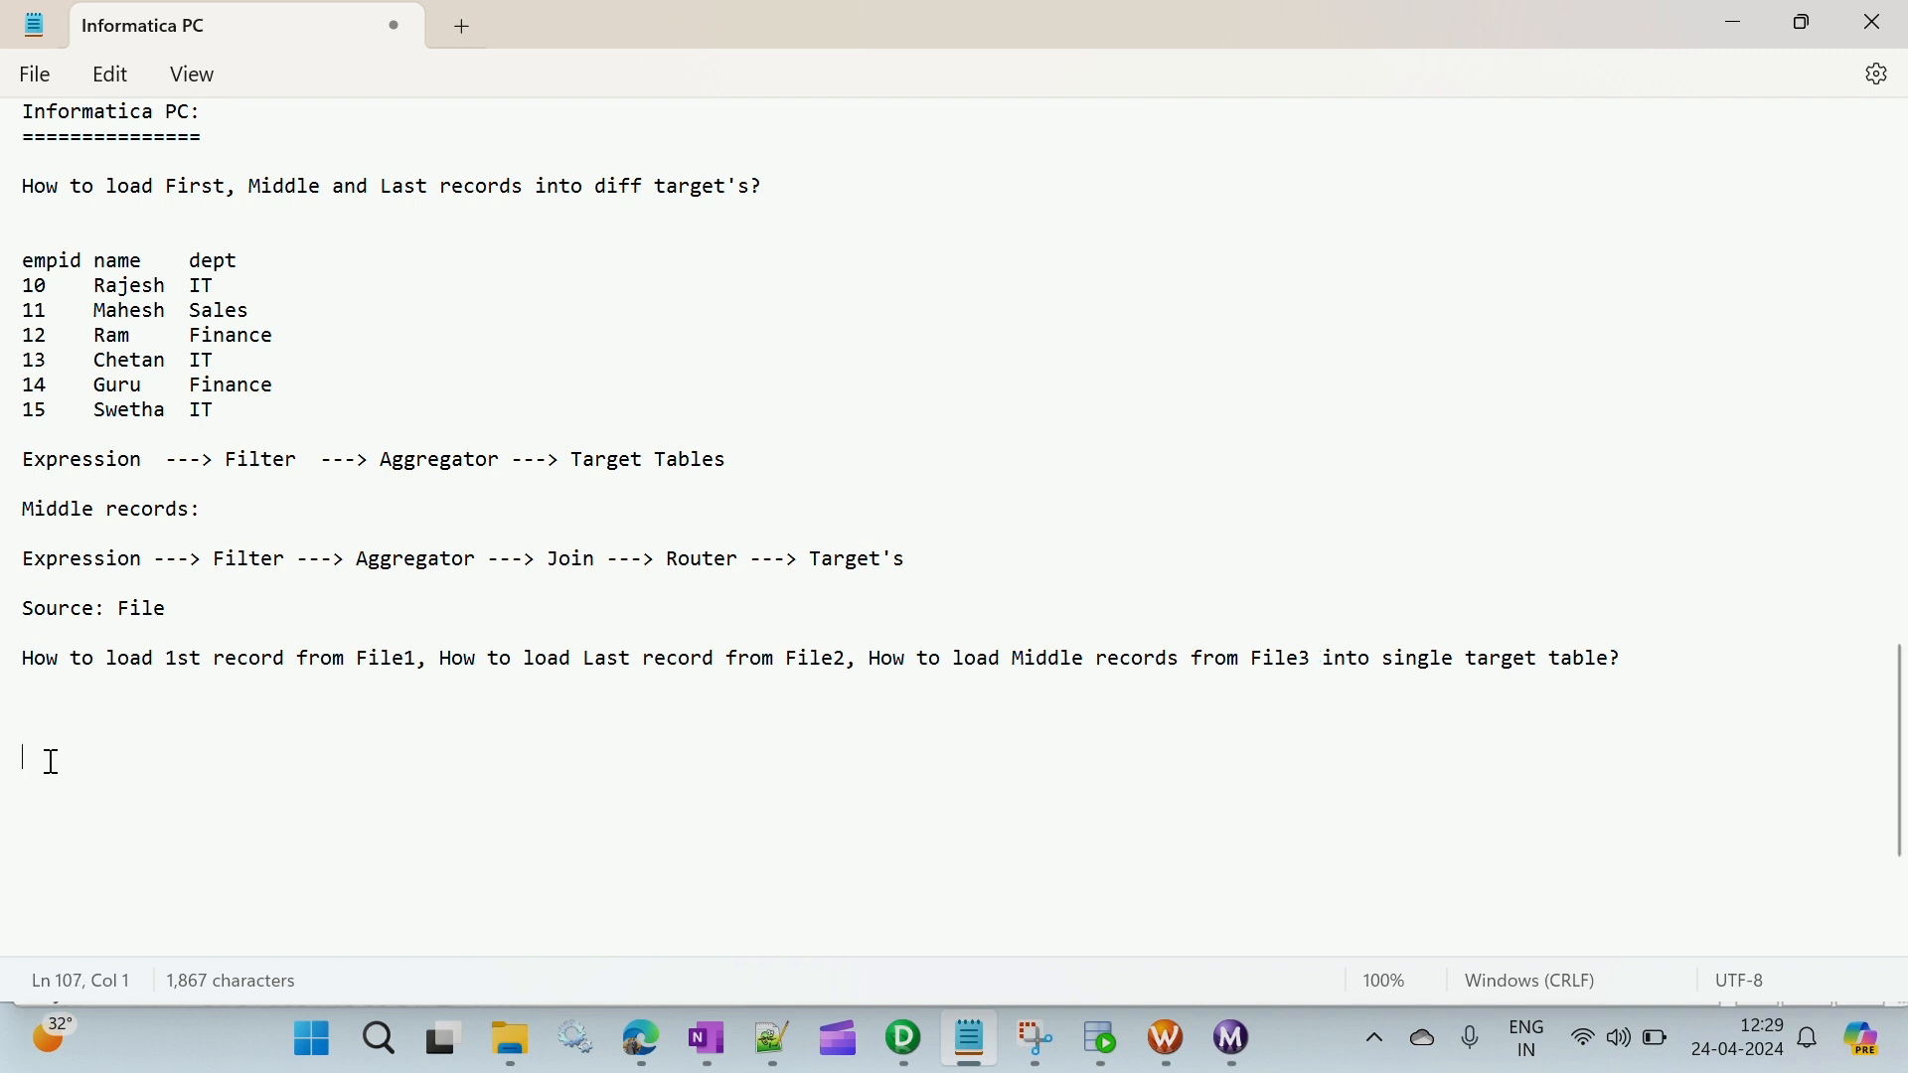
- Review the single-target question part by part against the First, Middle and Last records question and its two transformation flows
click(157, 664)
drag(157, 668, 843, 668)
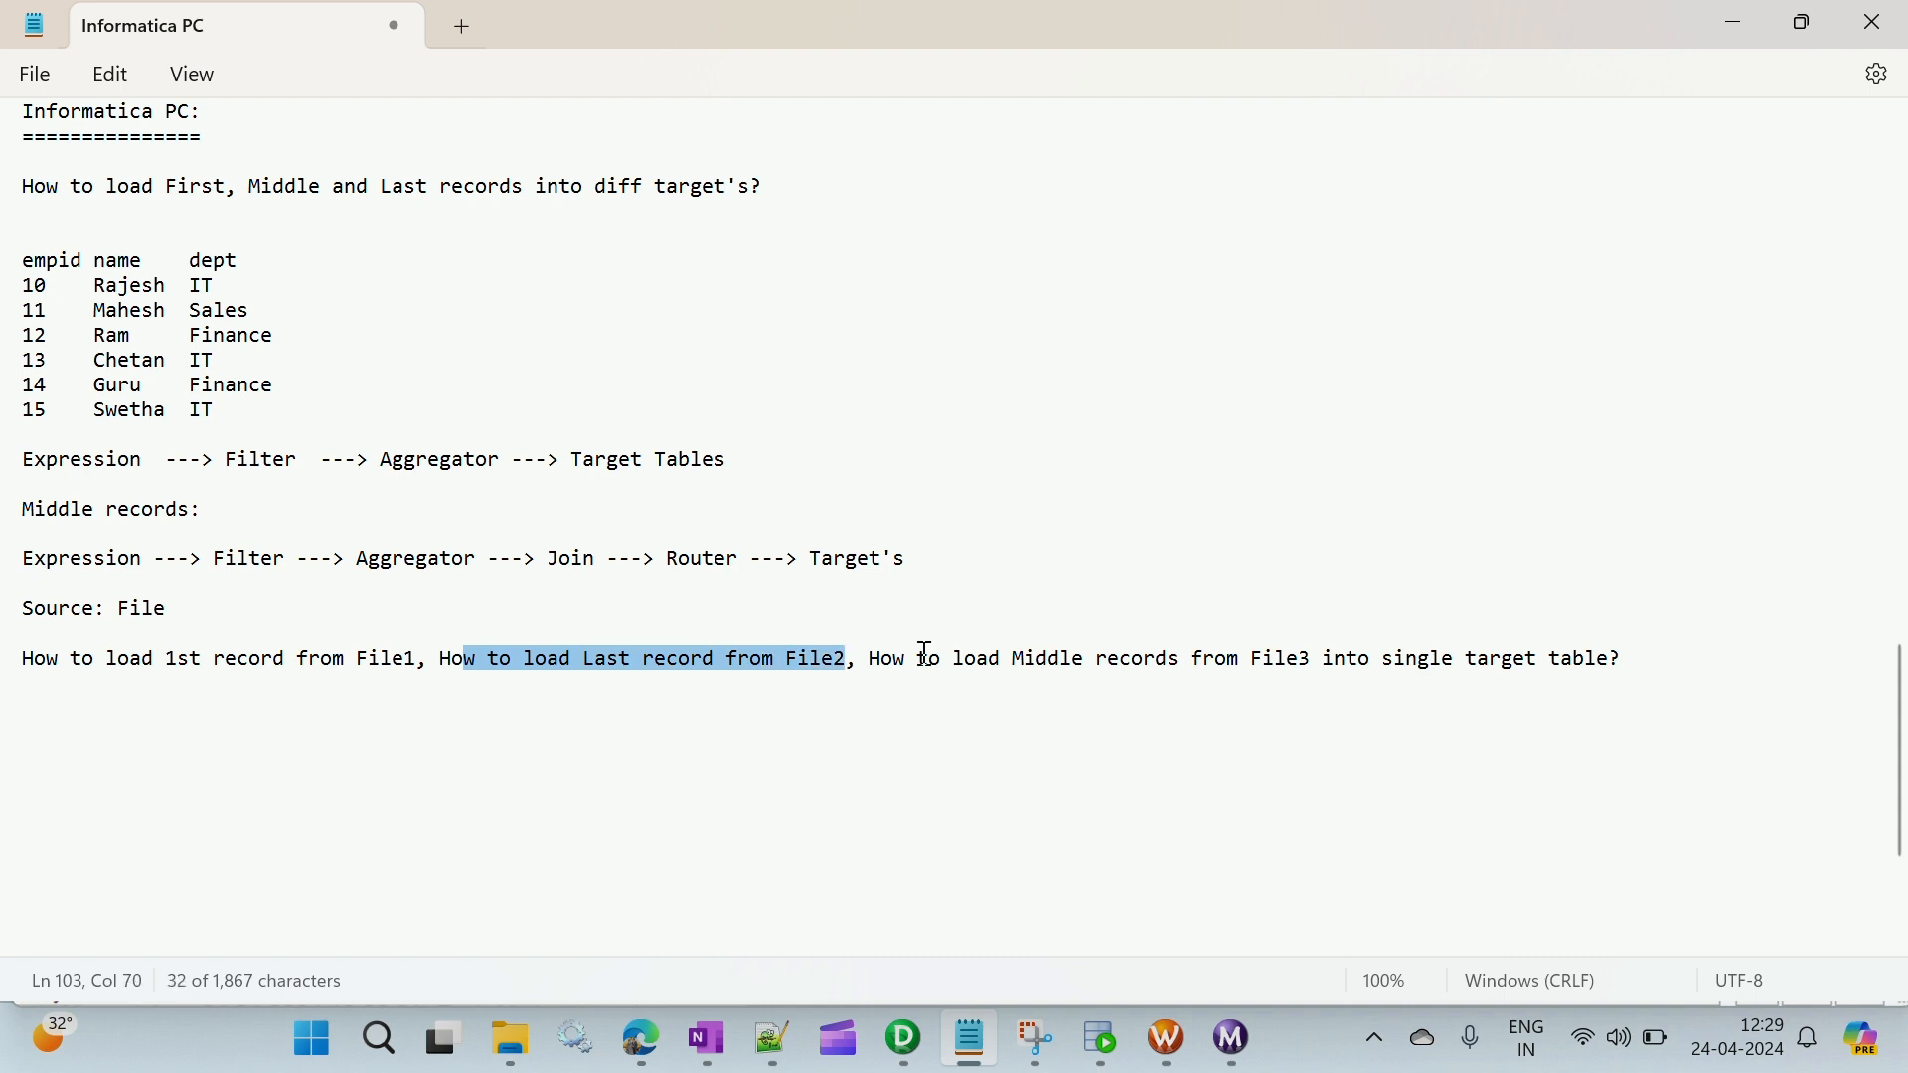
click(1027, 658)
drag(1026, 658, 1641, 678)
click(1637, 661)
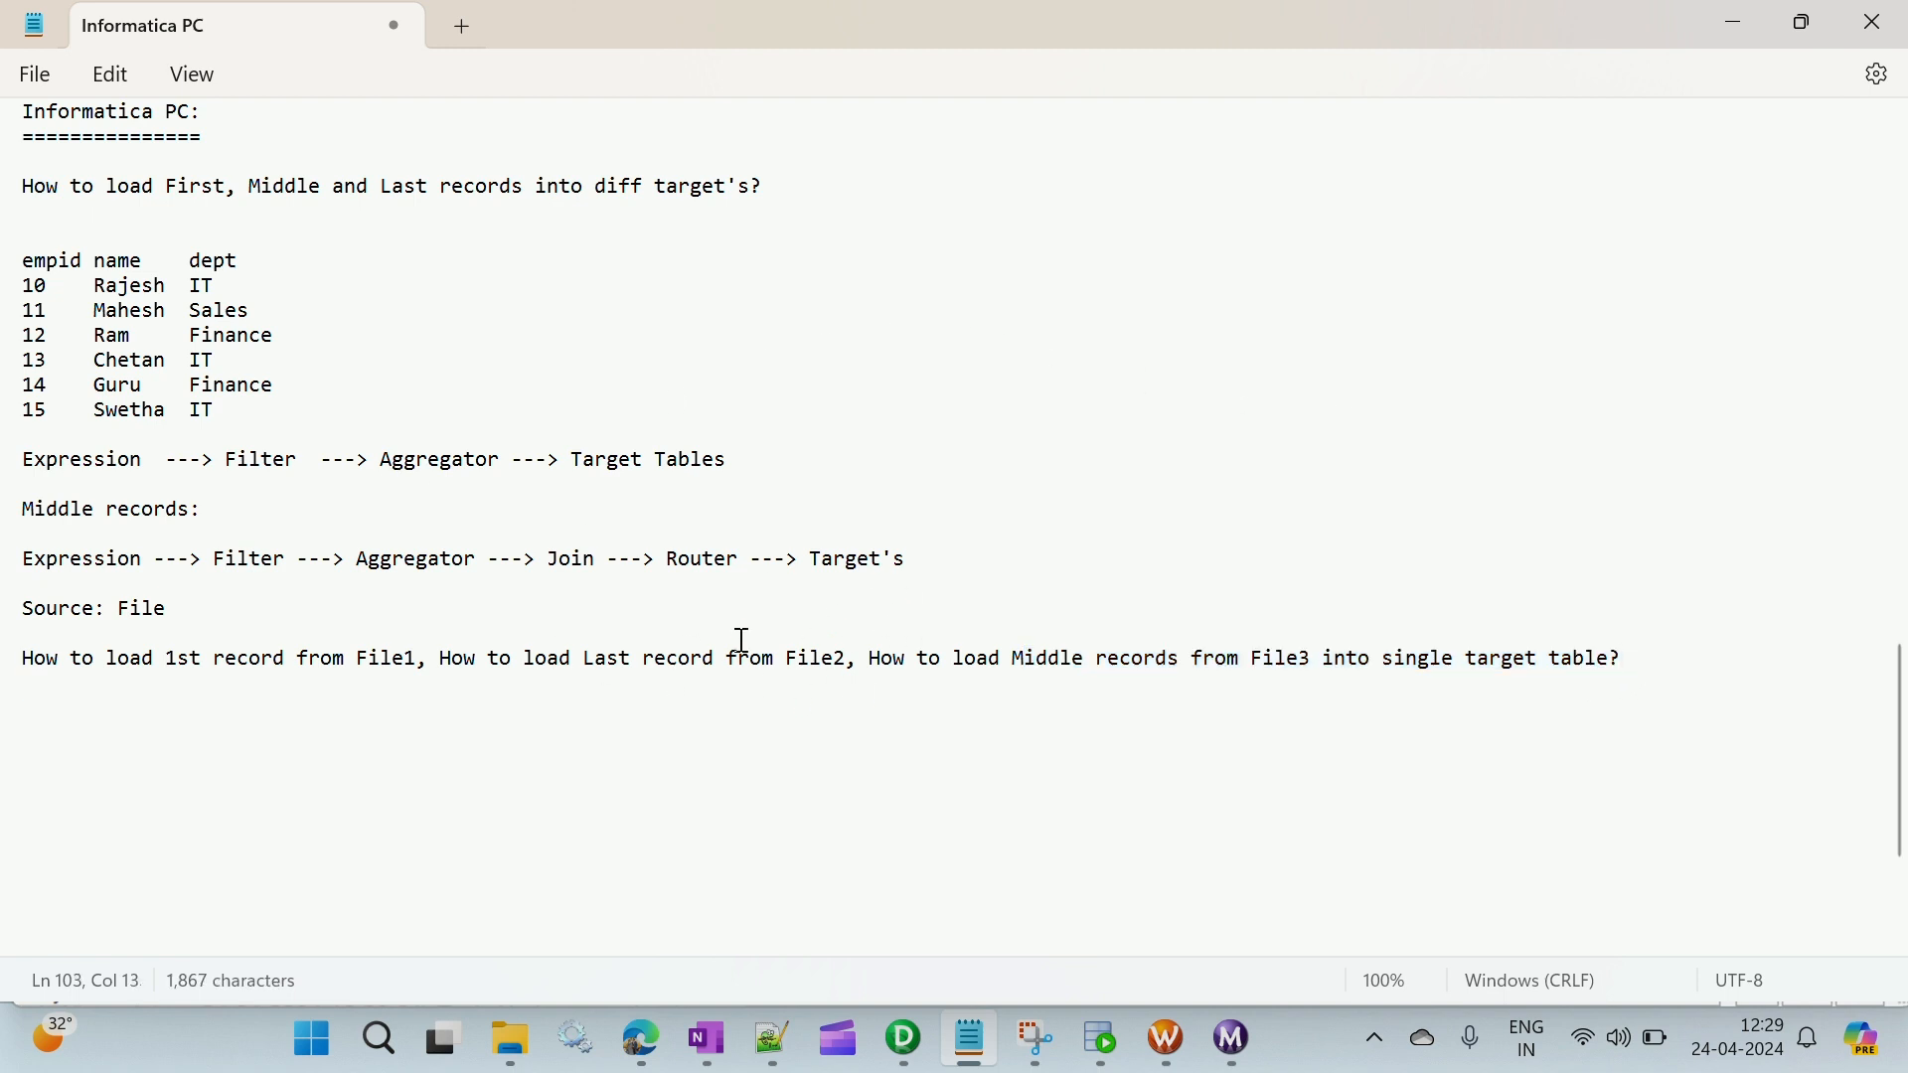
drag(571, 459, 776, 497)
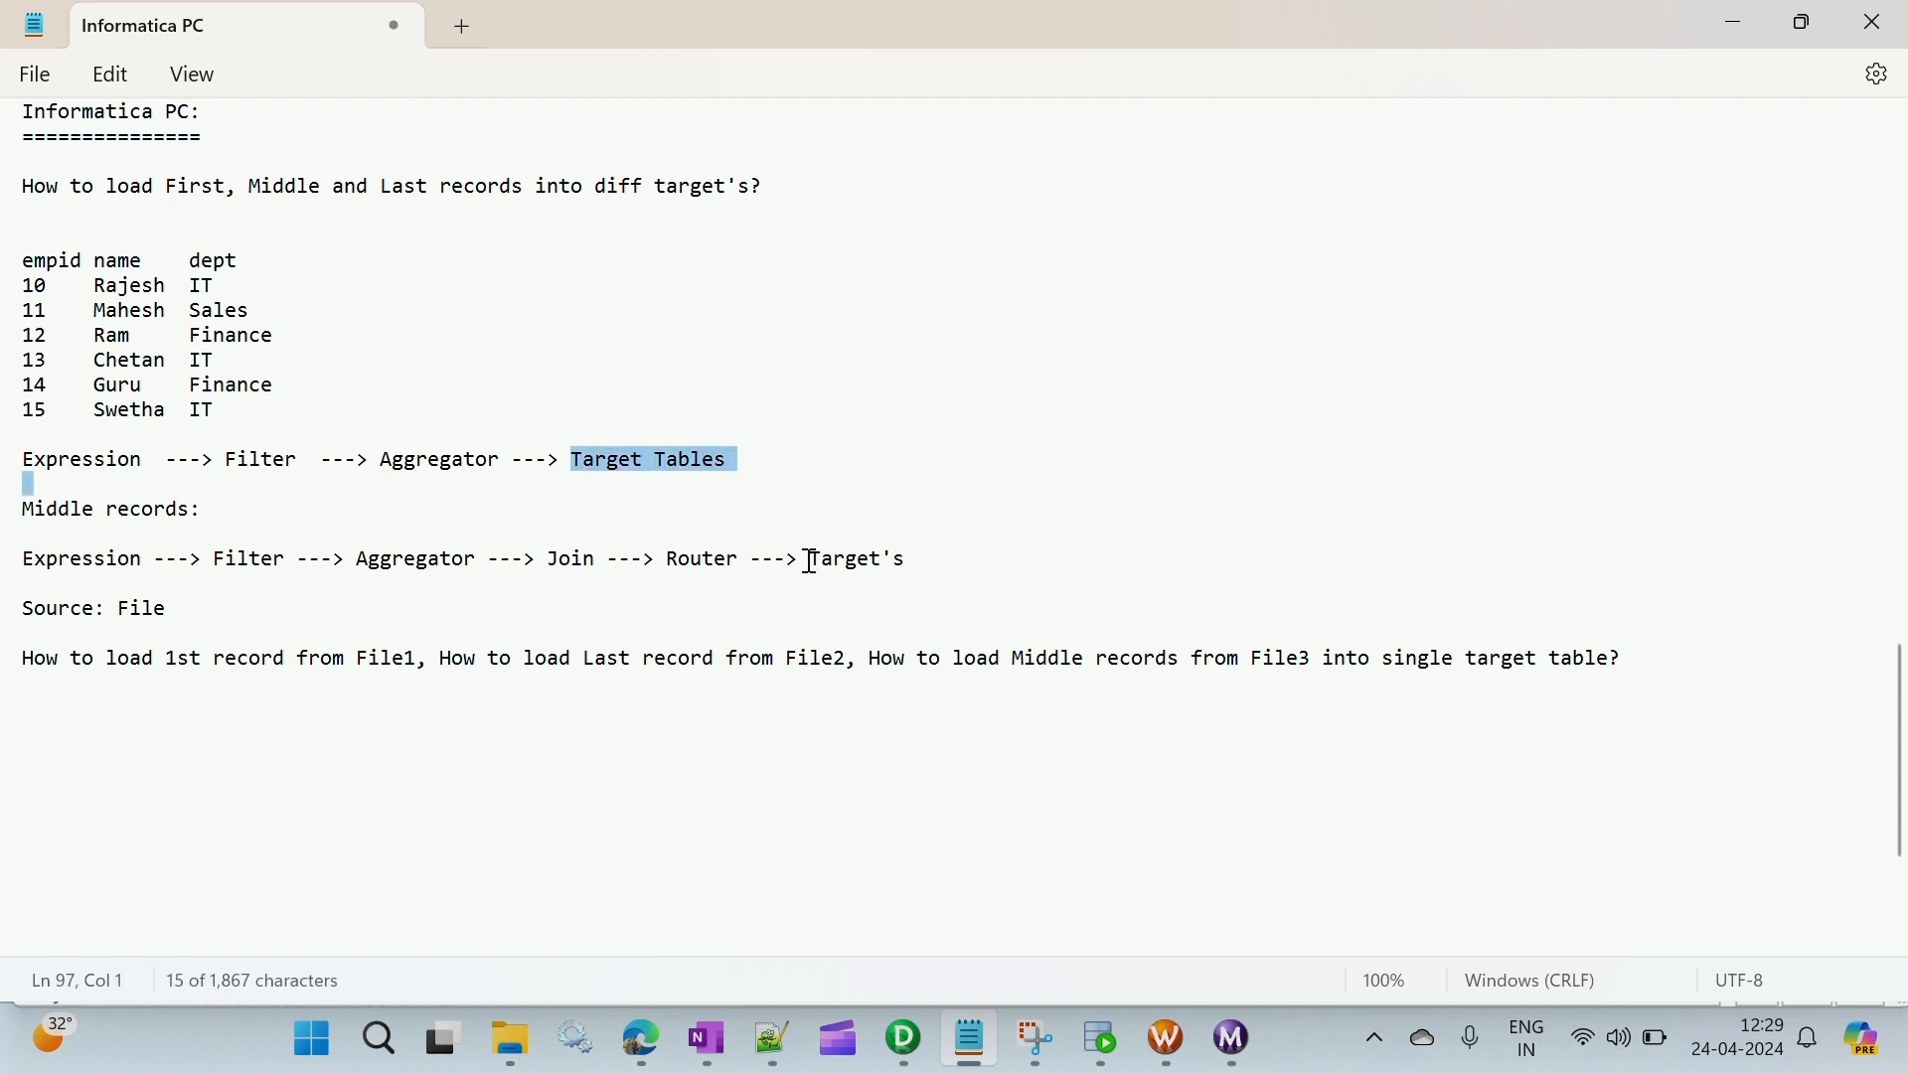
drag(811, 559, 933, 571)
click(267, 467)
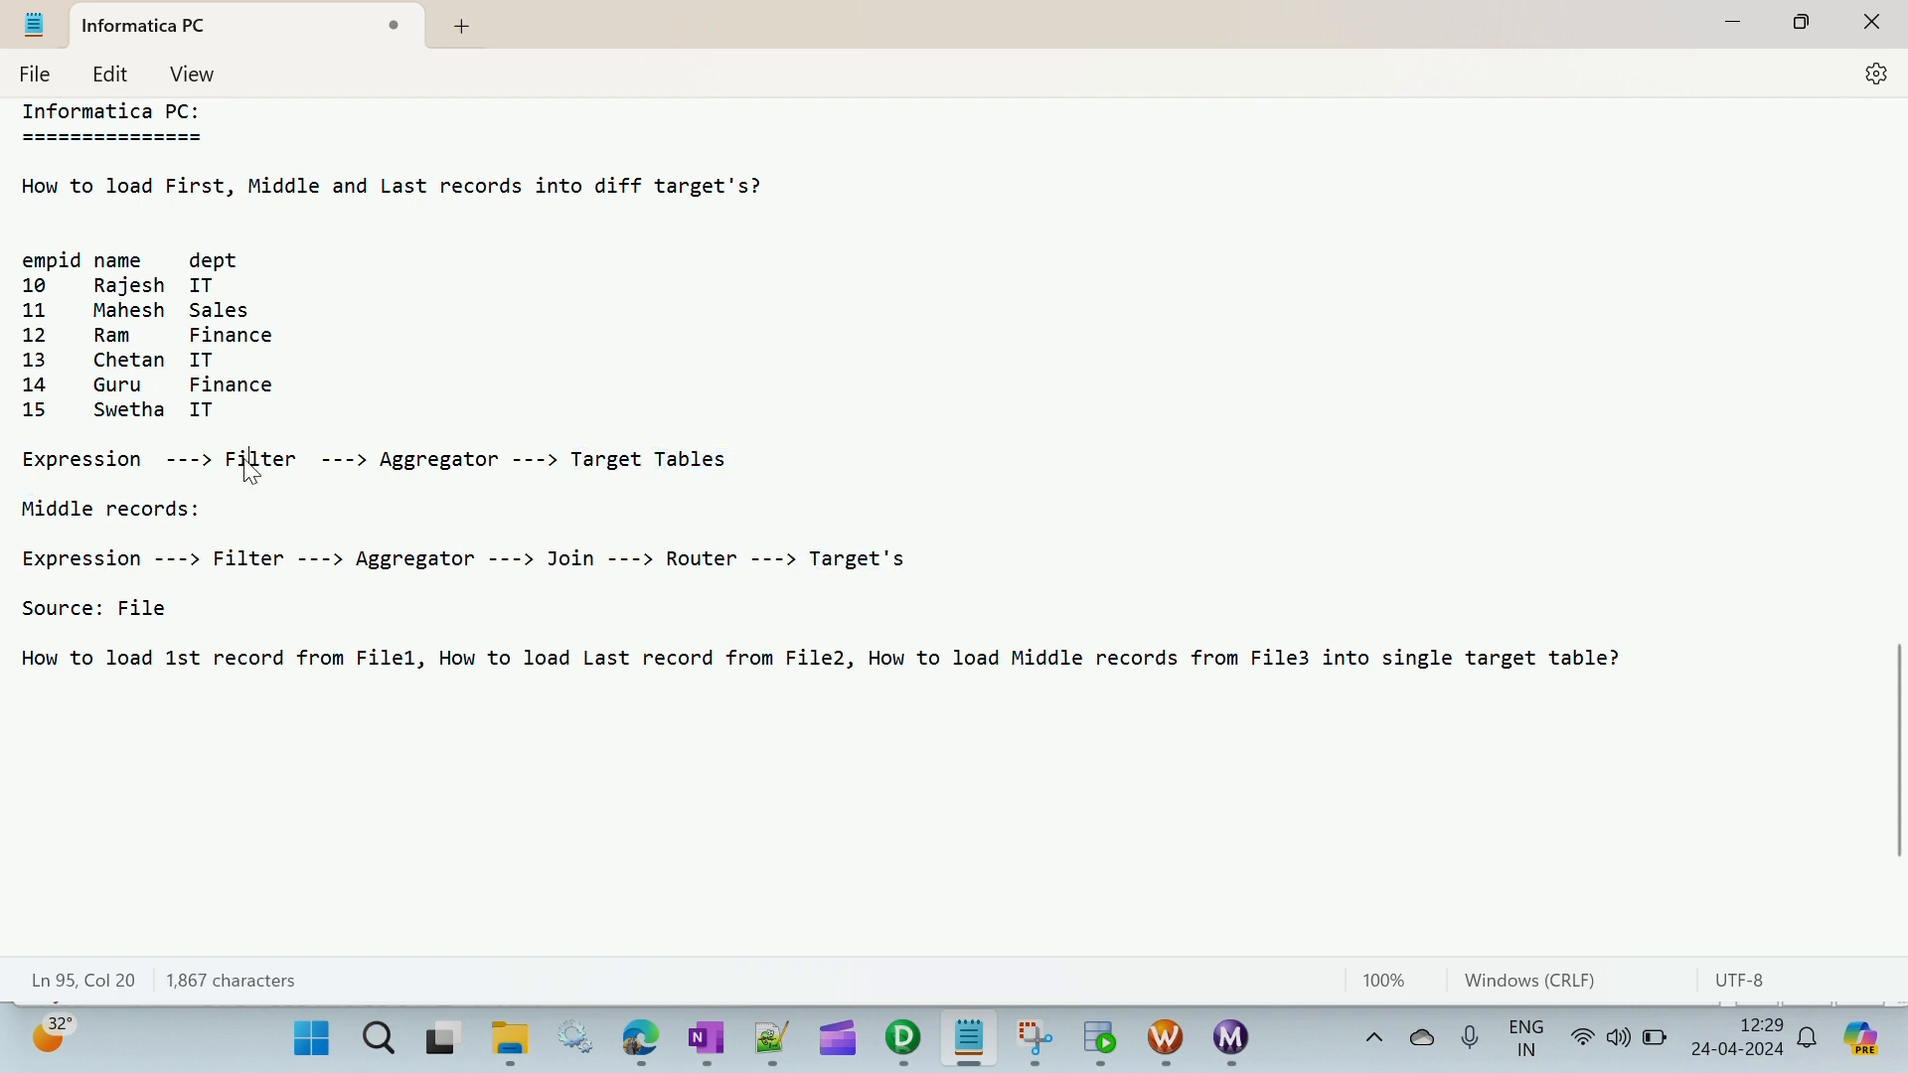
drag(190, 186, 525, 191)
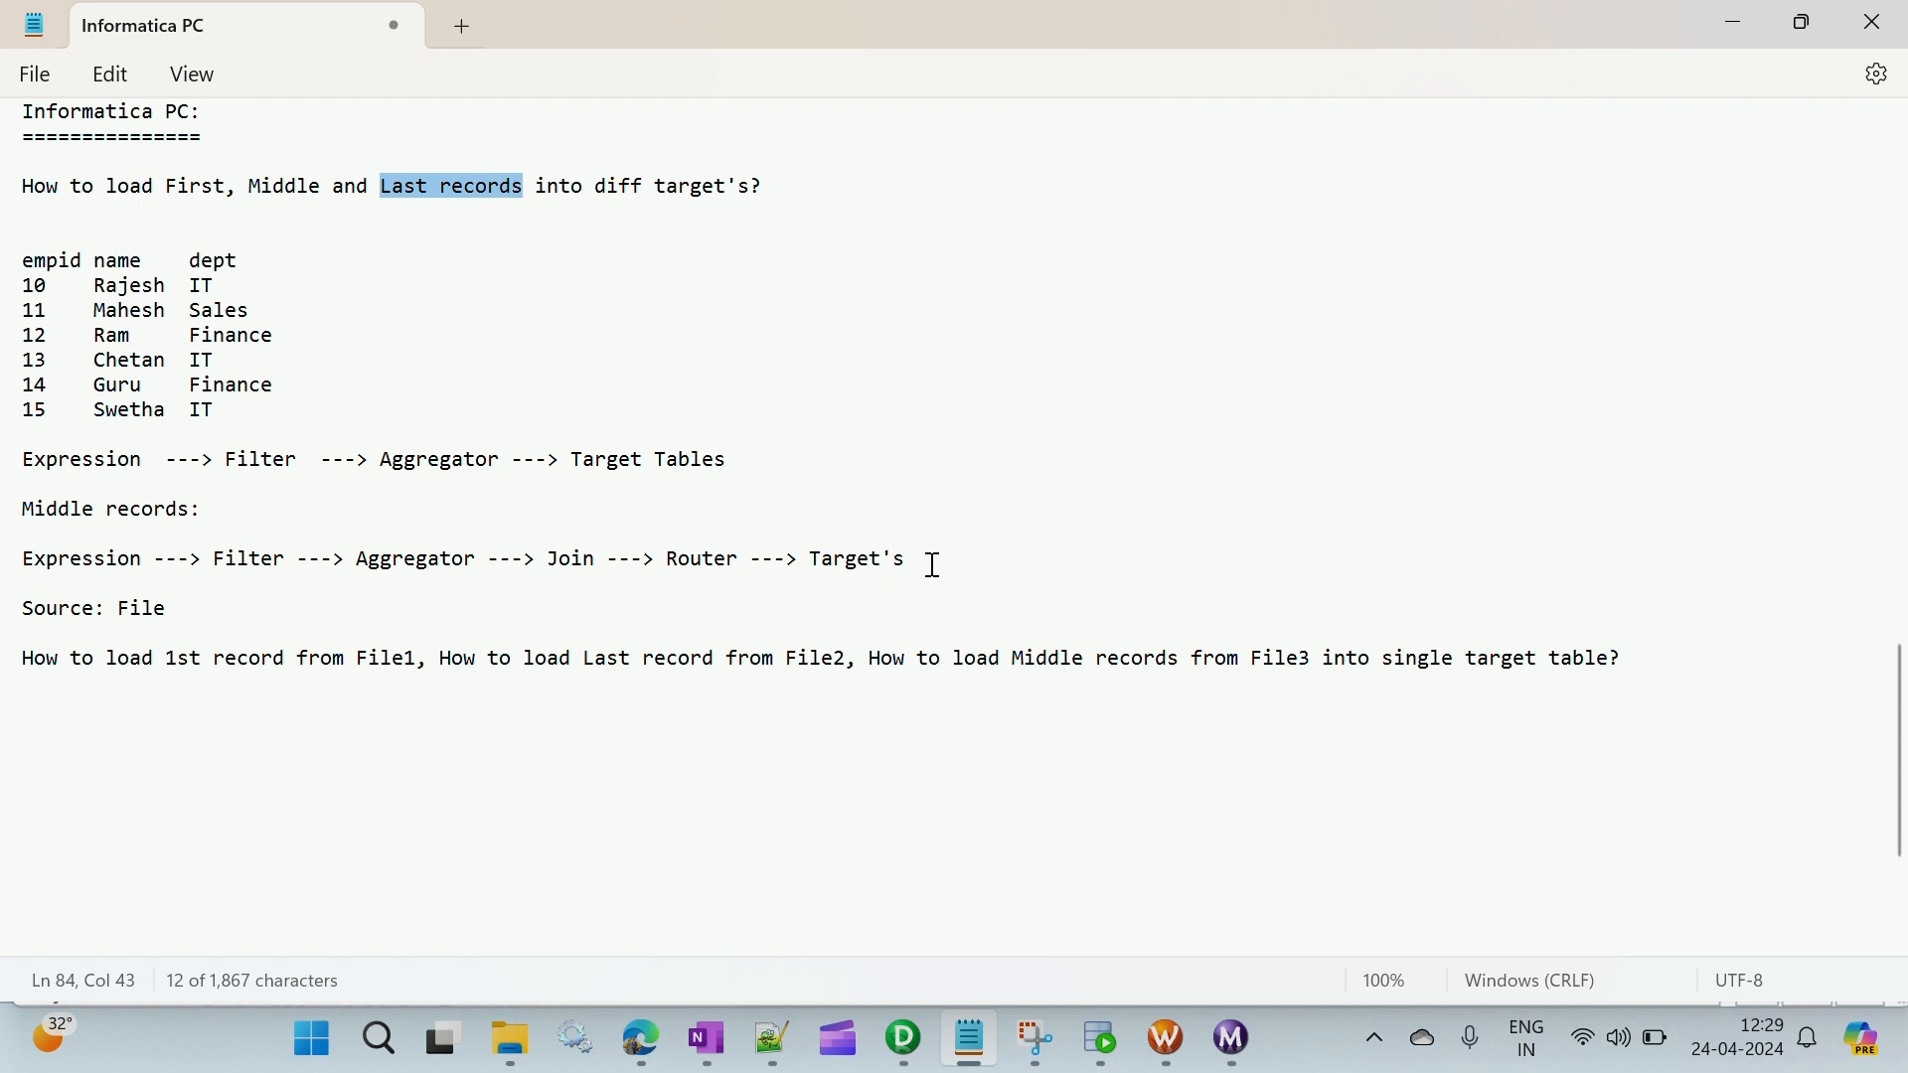
drag(934, 564, 22, 115)
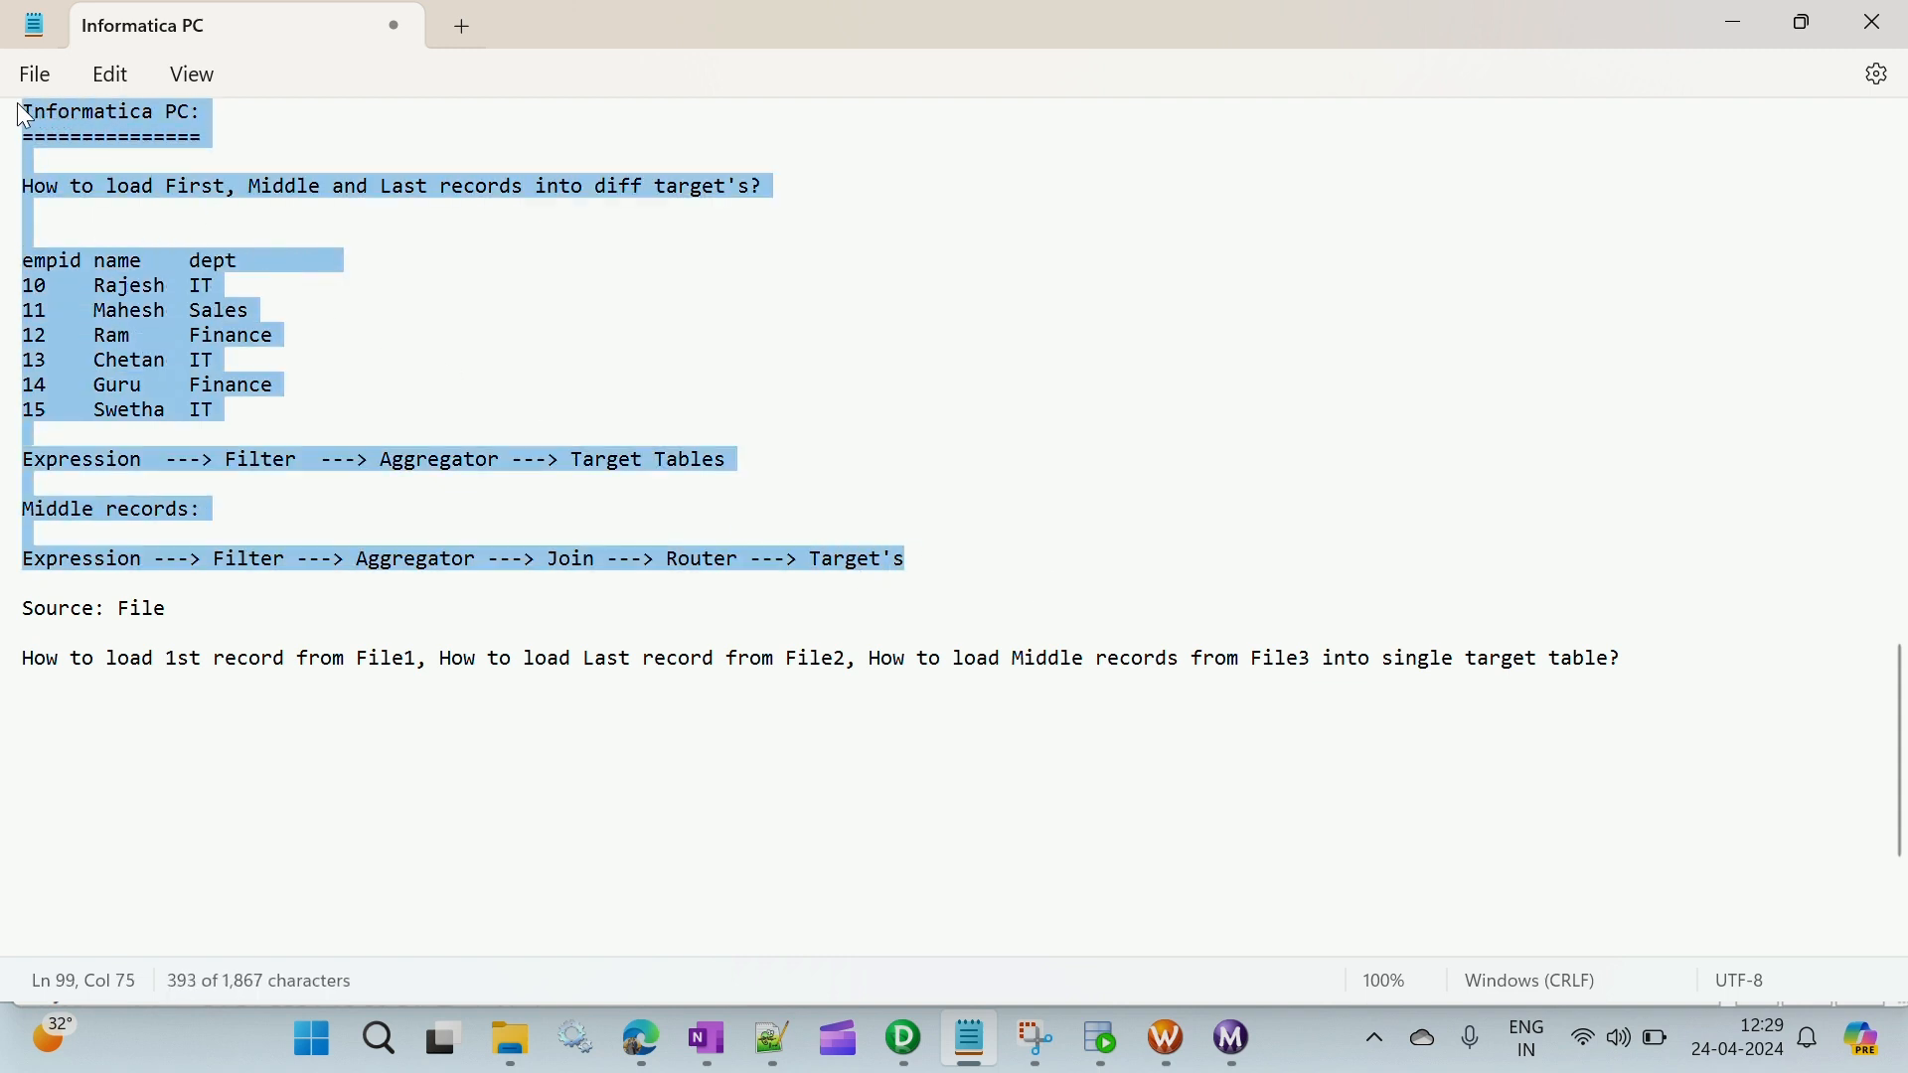
click(87, 654)
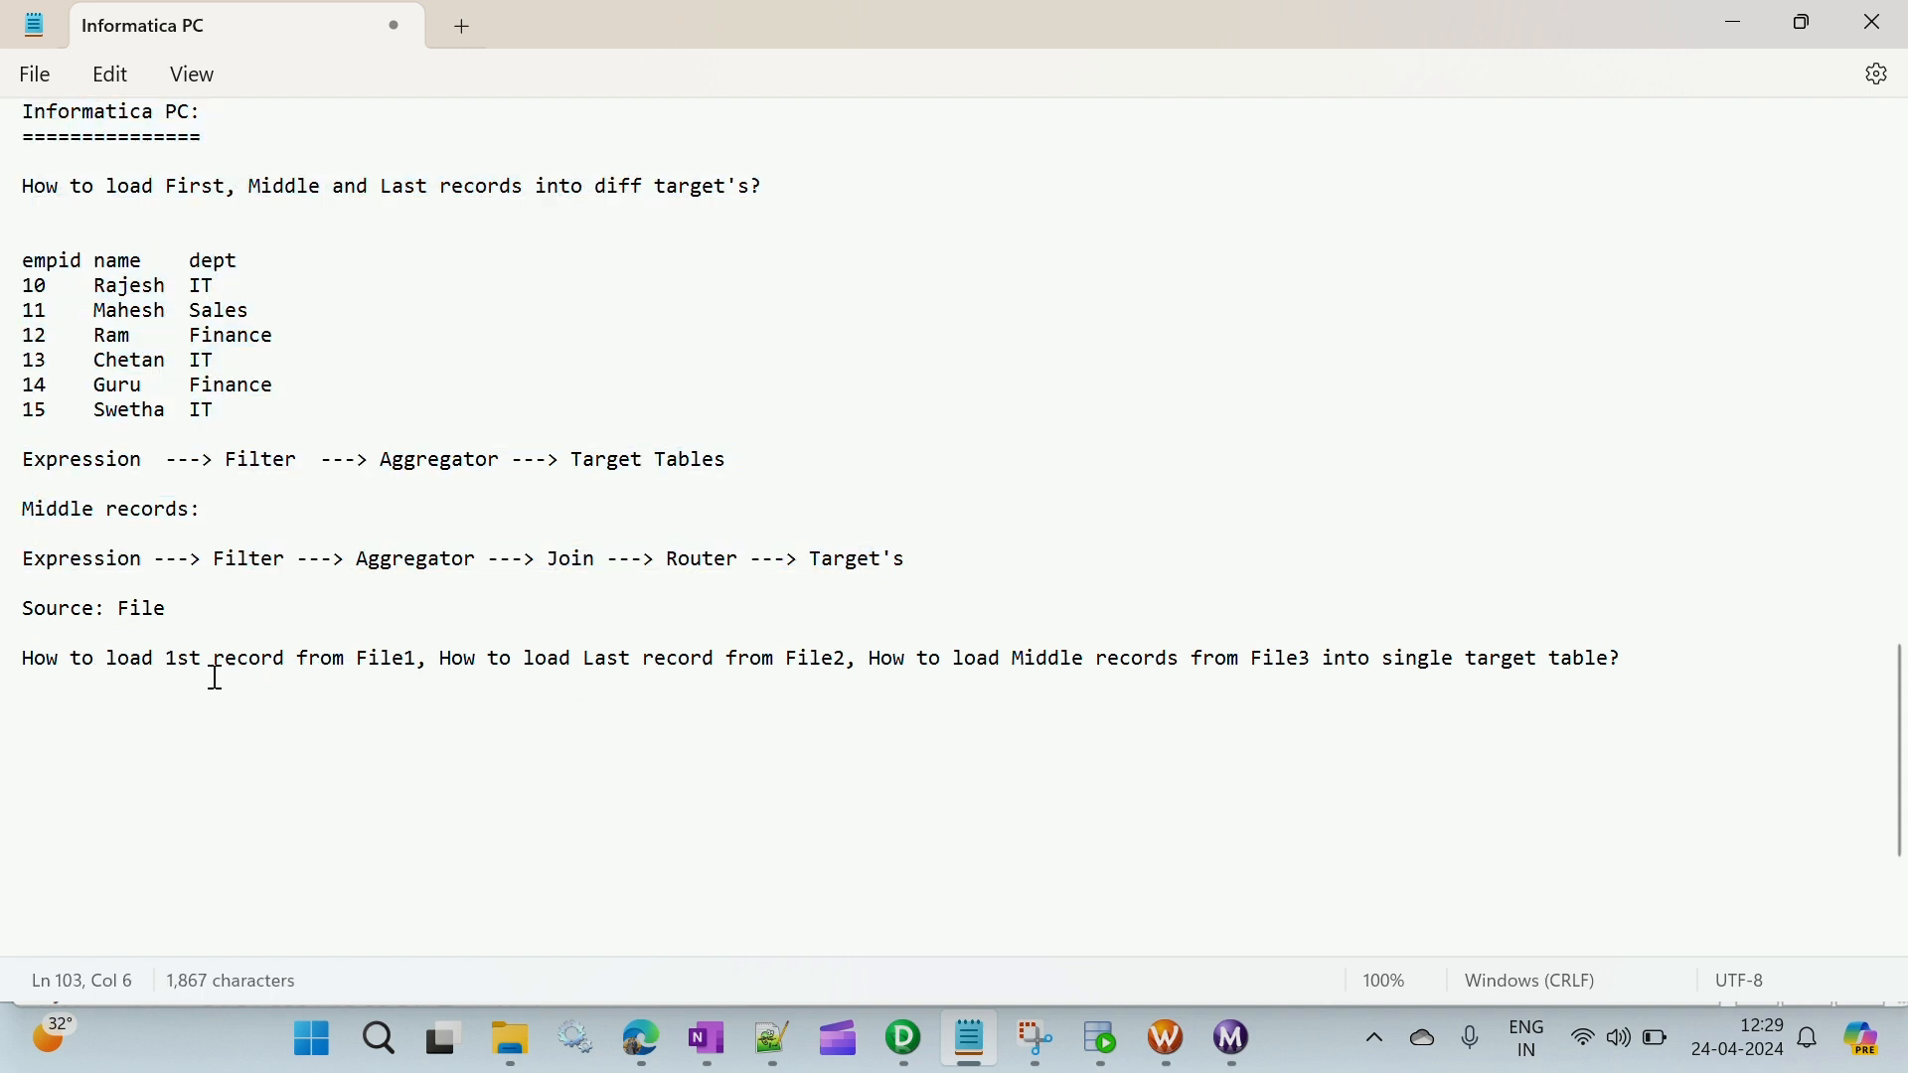
drag(167, 661, 415, 672)
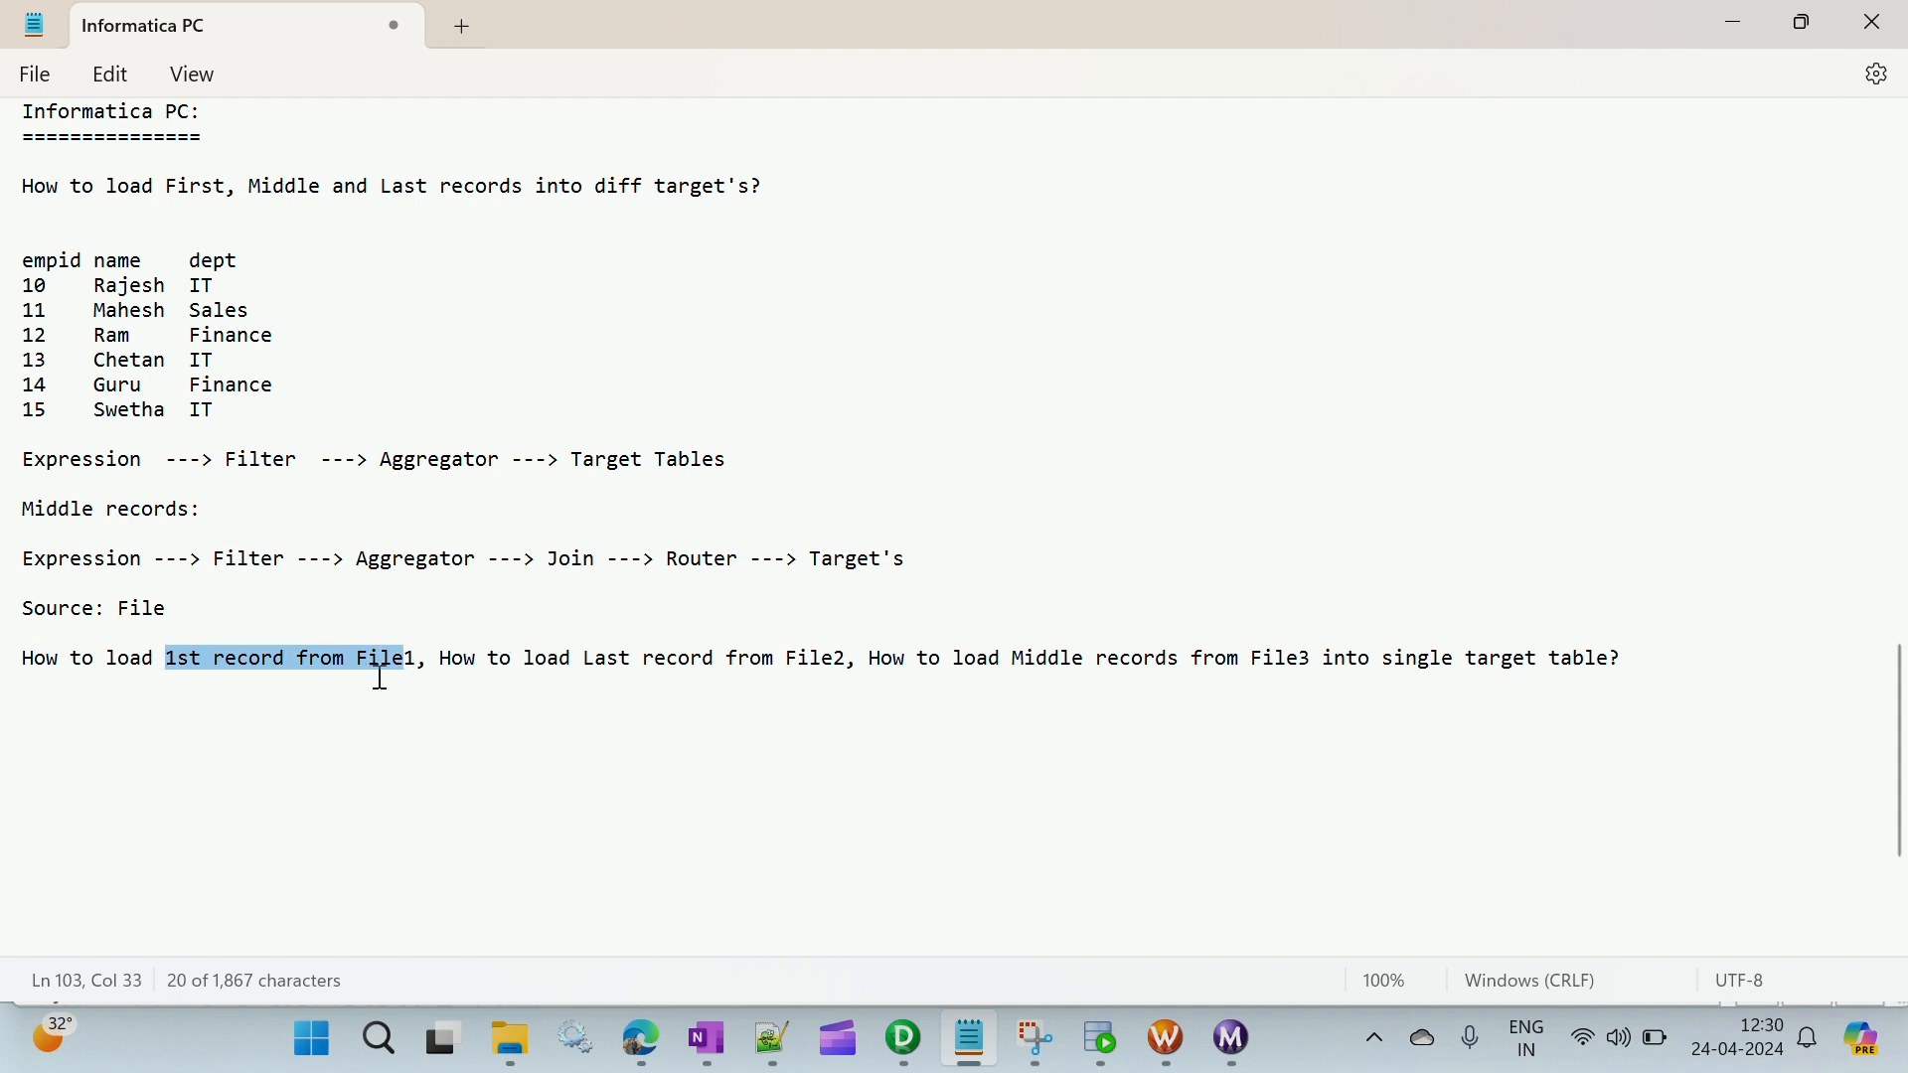
drag(1368, 660, 1632, 664)
click(1290, 691)
- Change the source line to "Source: File/Table" and reread it together with the question below
drag(171, 614, 34, 617)
click(183, 611)
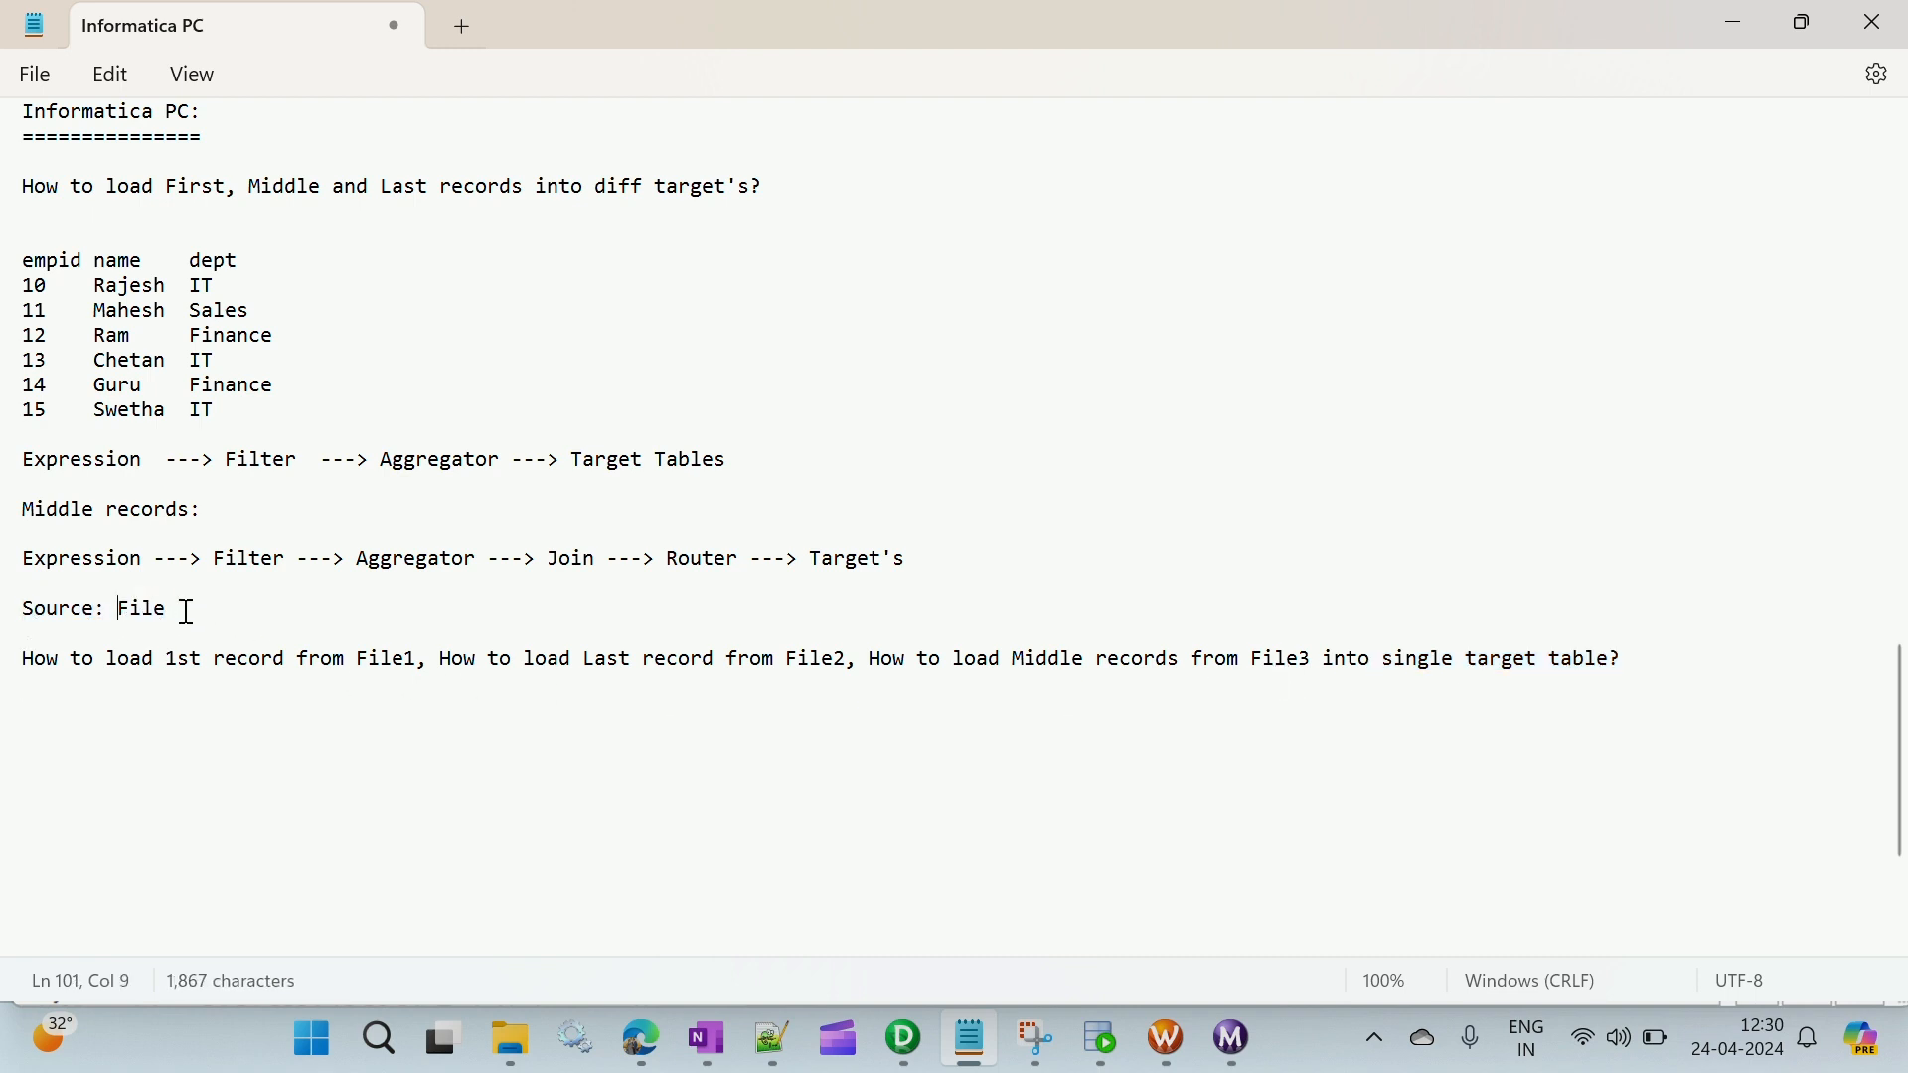
text(/T)
text(able)
triple_click(24, 607)
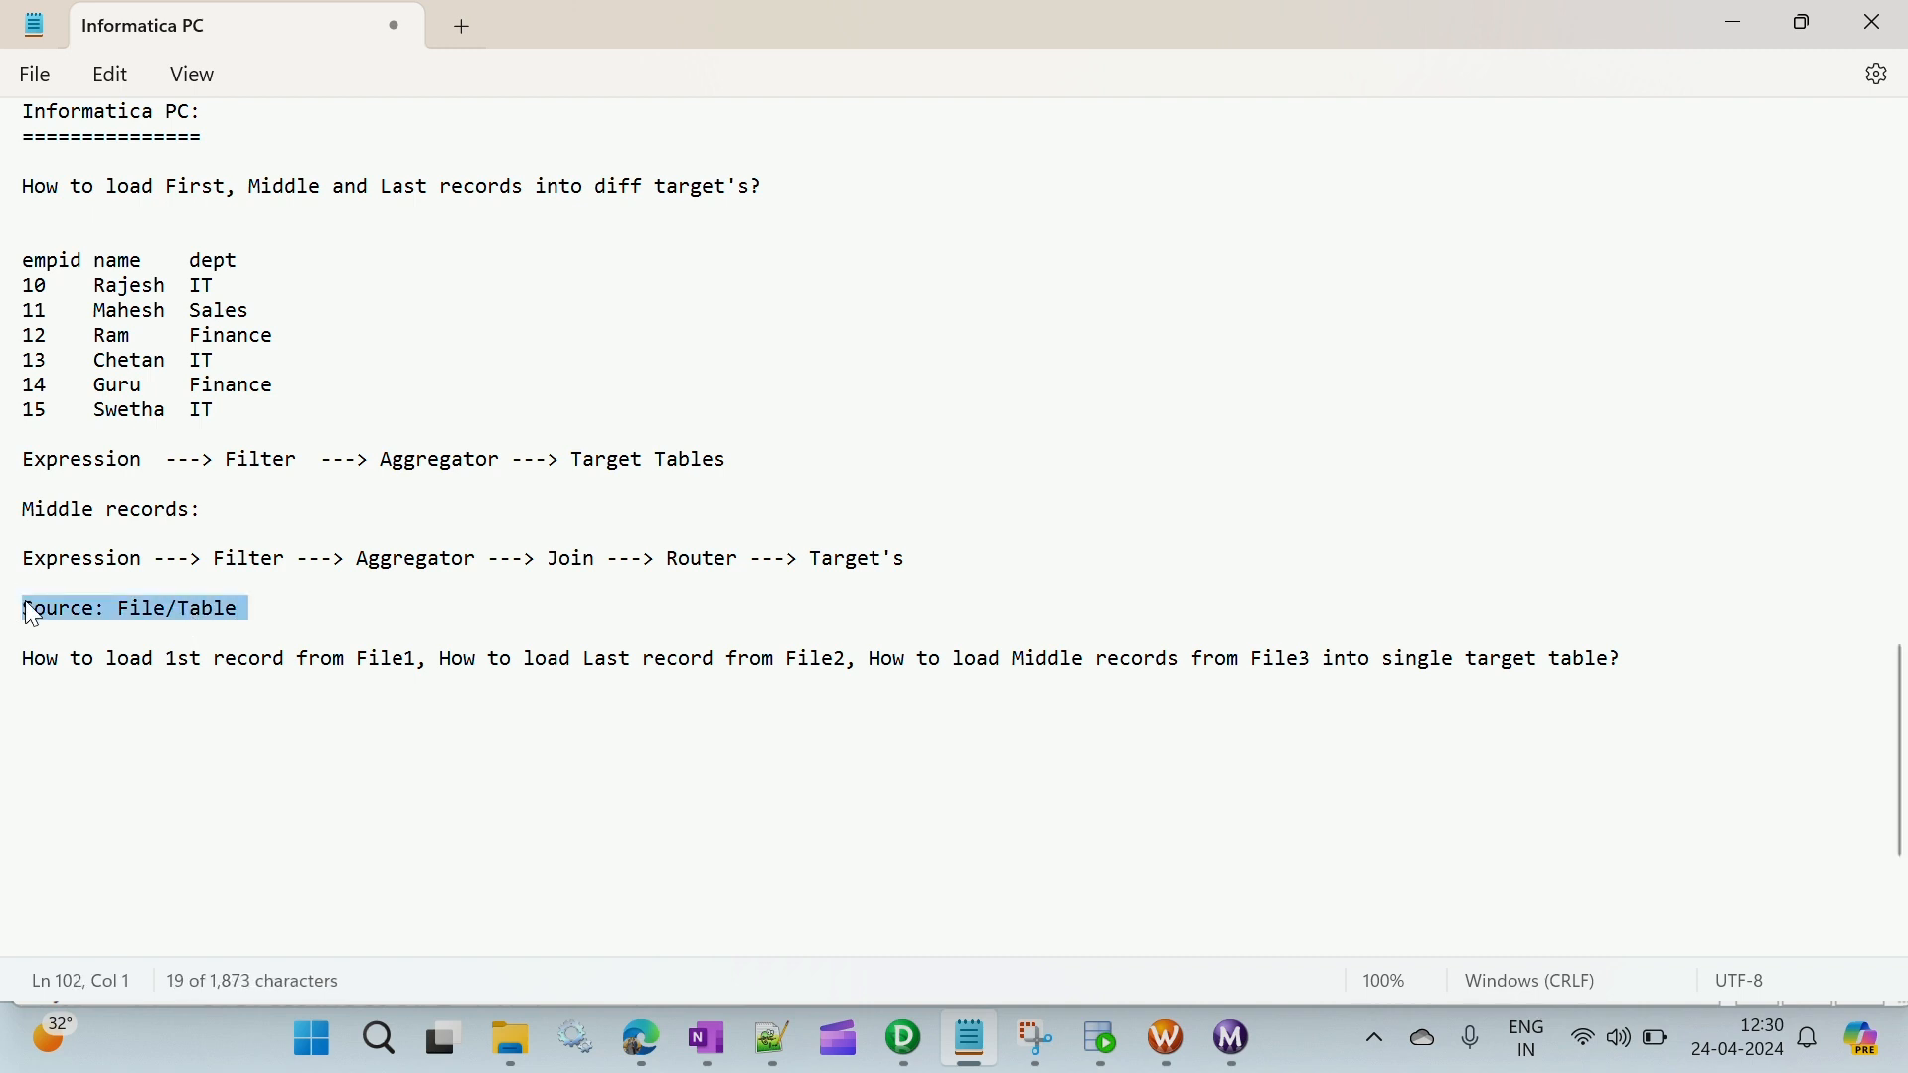
click(35, 608)
drag(27, 611, 1641, 676)
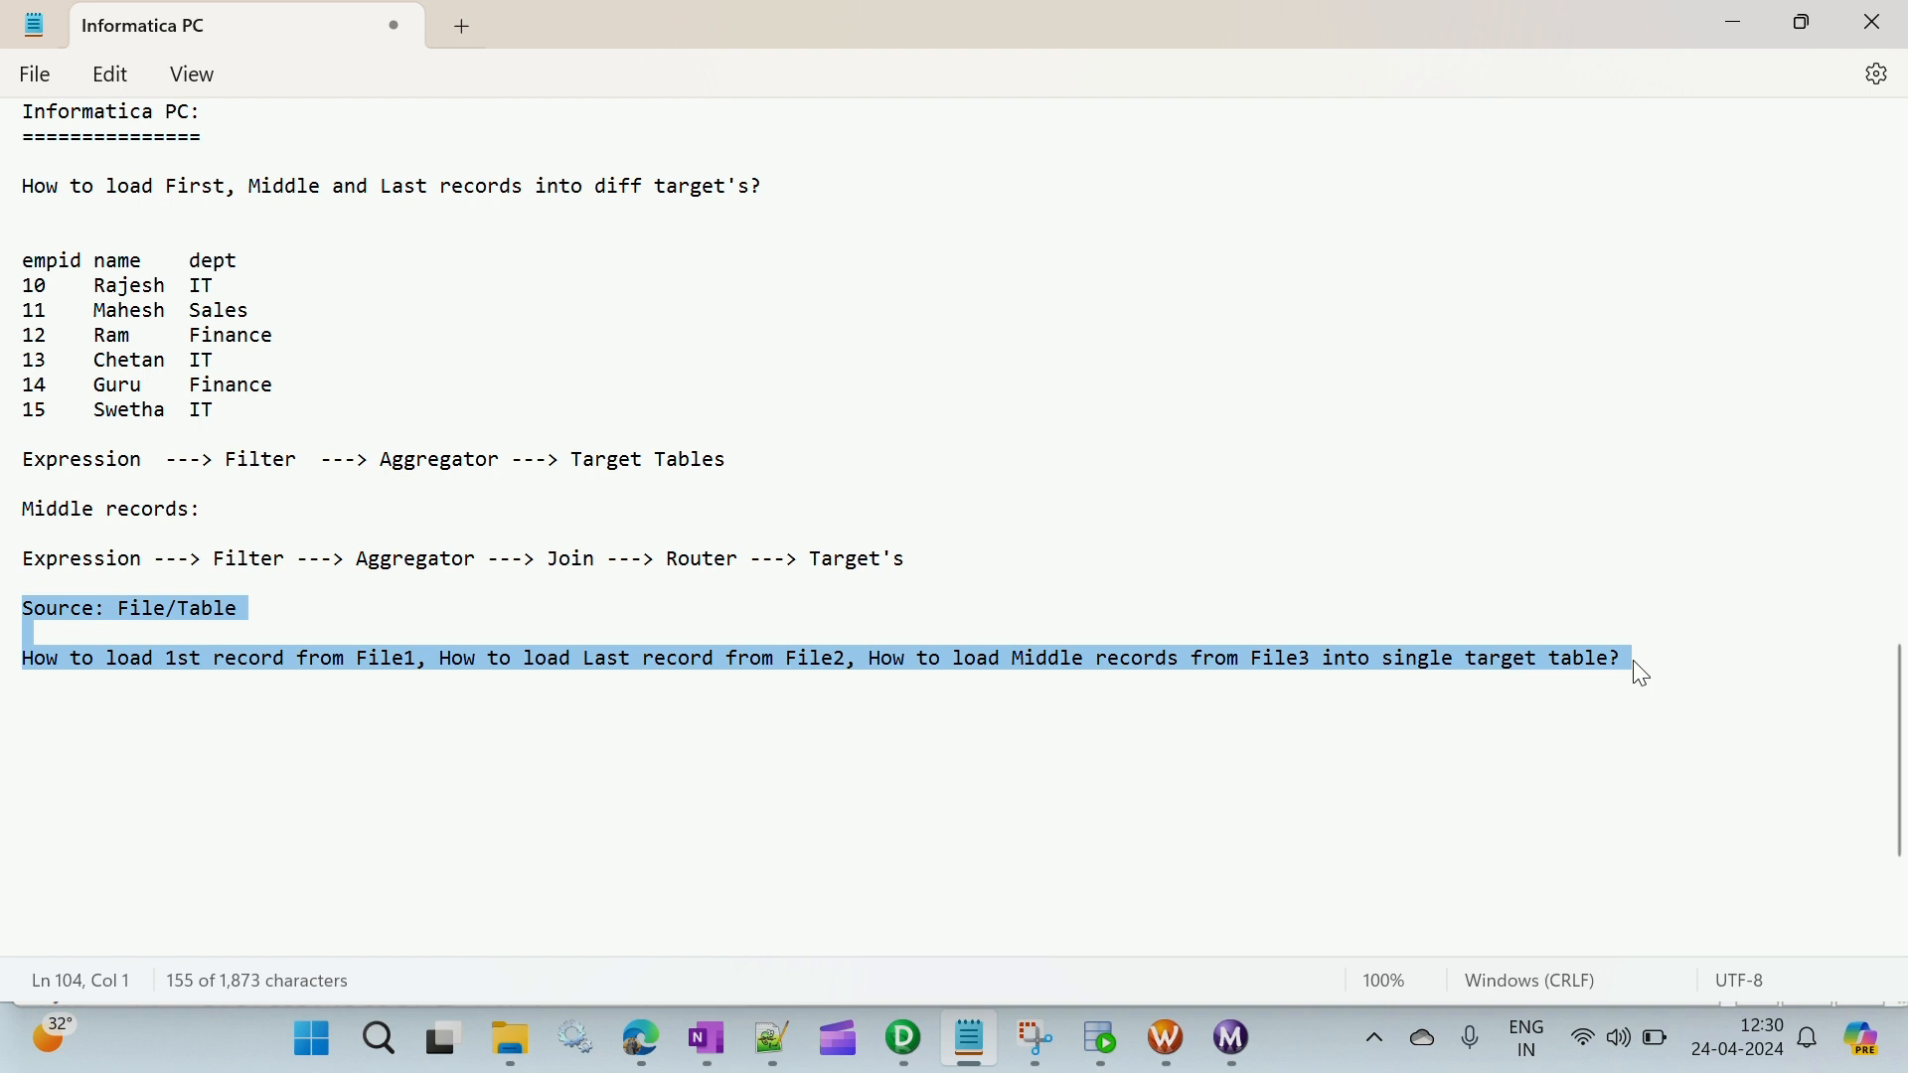
click(640, 619)
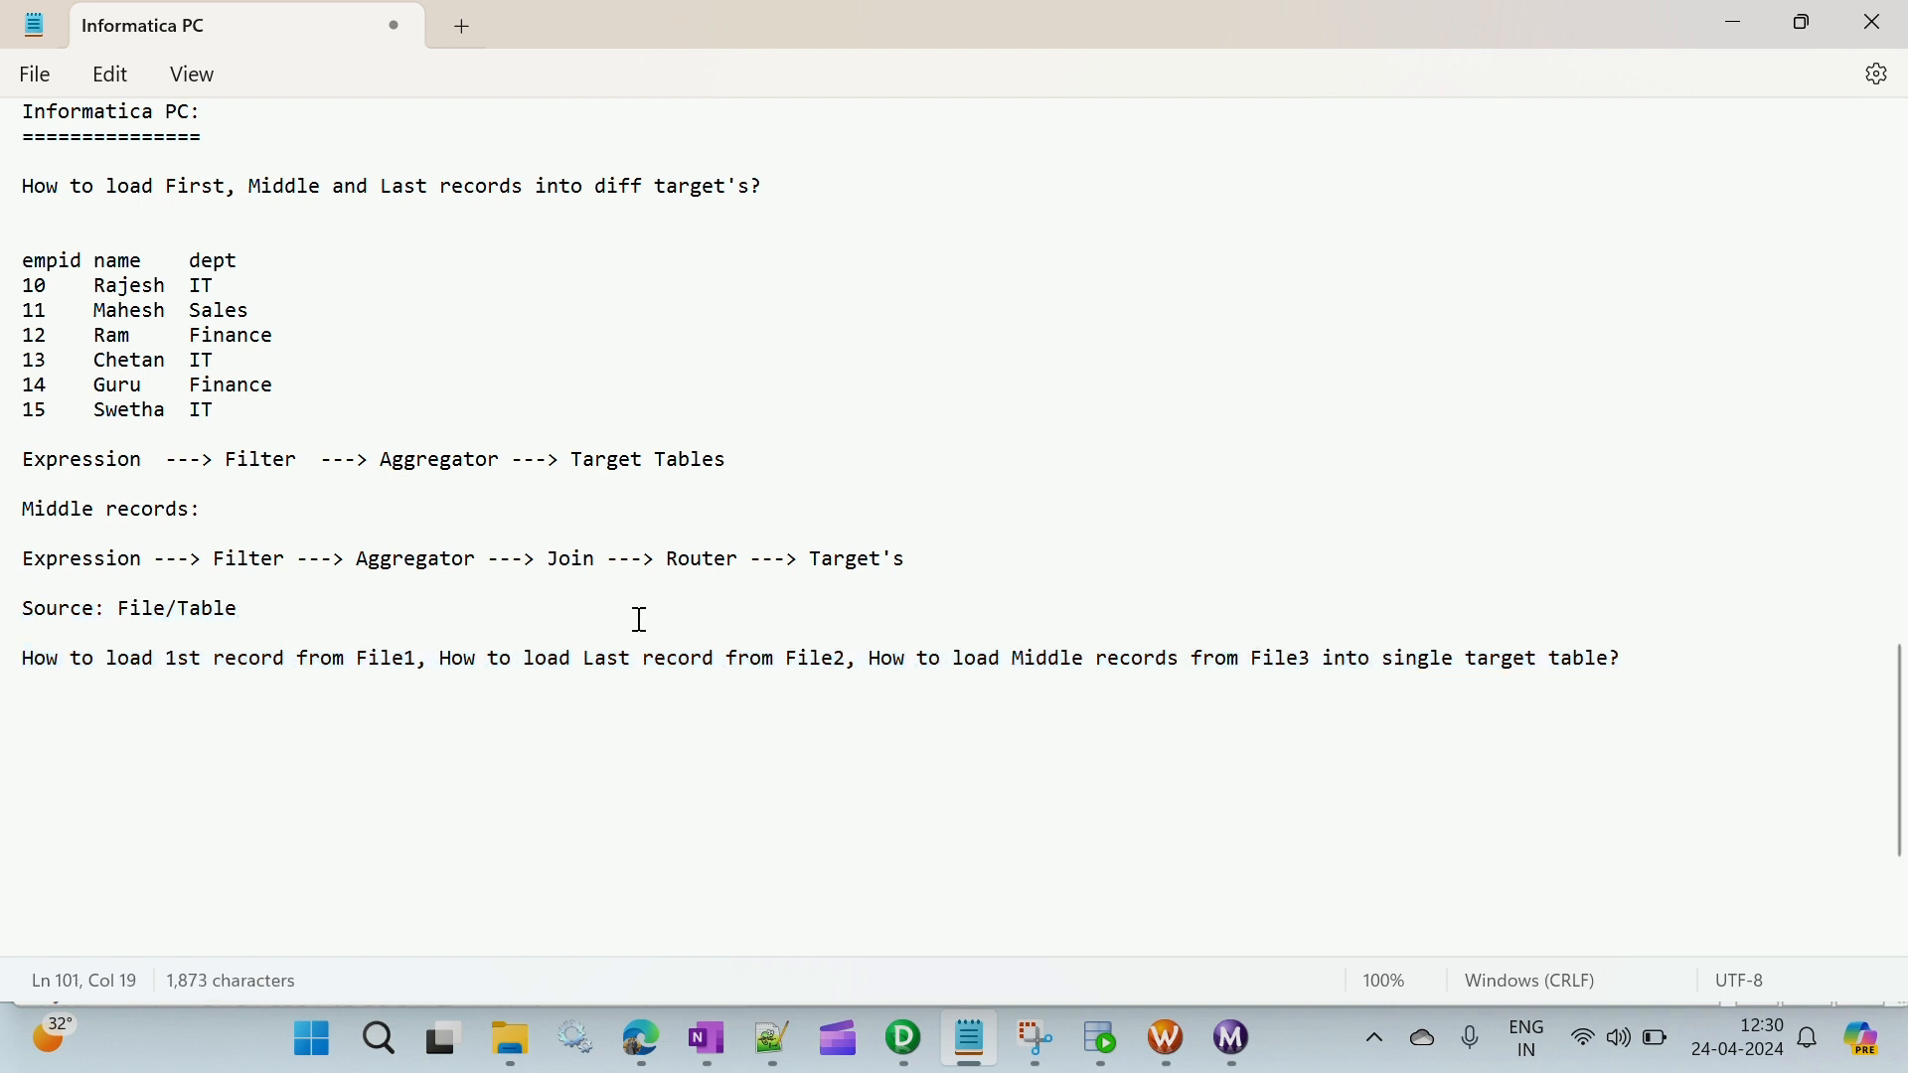
- Insert an extra blank line above "Source: File/Table" to set the new question apart from the middle records flow
click(39, 600)
key(Home)
key(Return)
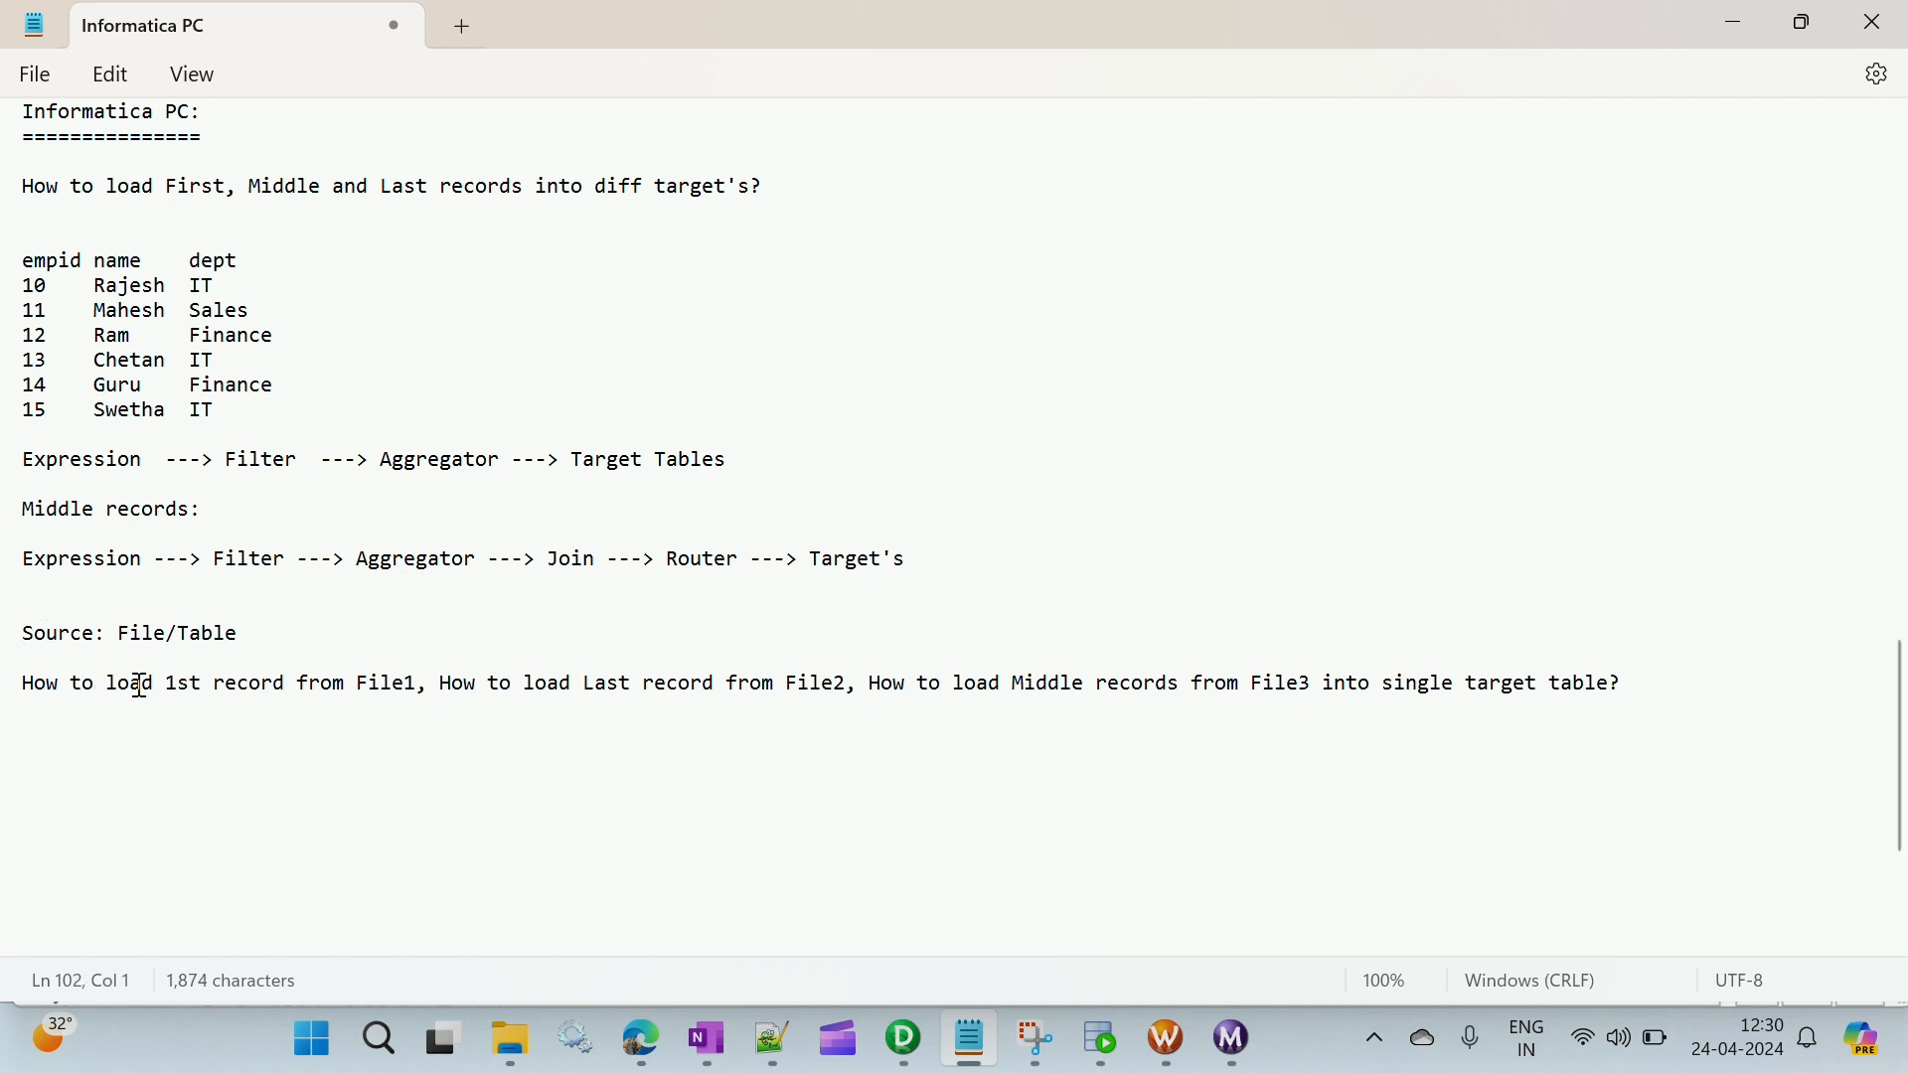
drag(27, 687, 1680, 691)
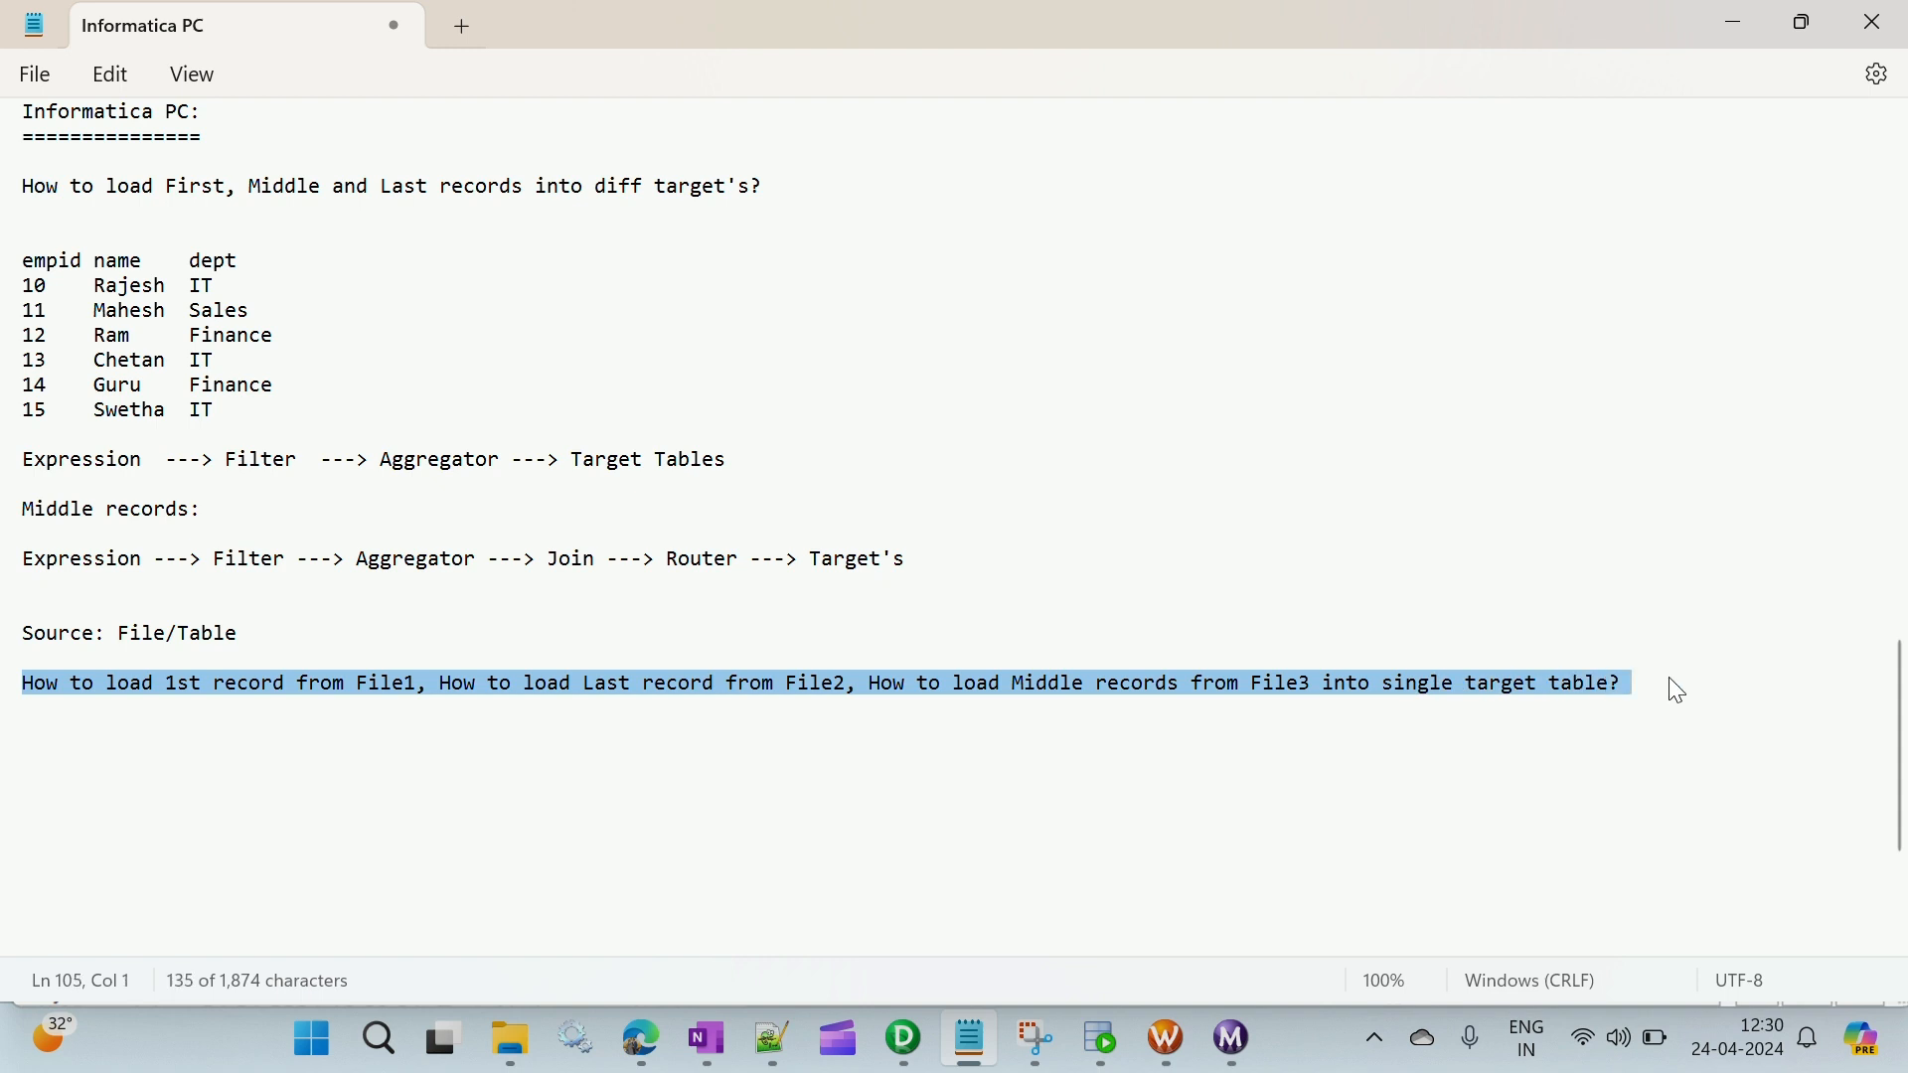
drag(240, 634, 31, 647)
click(414, 477)
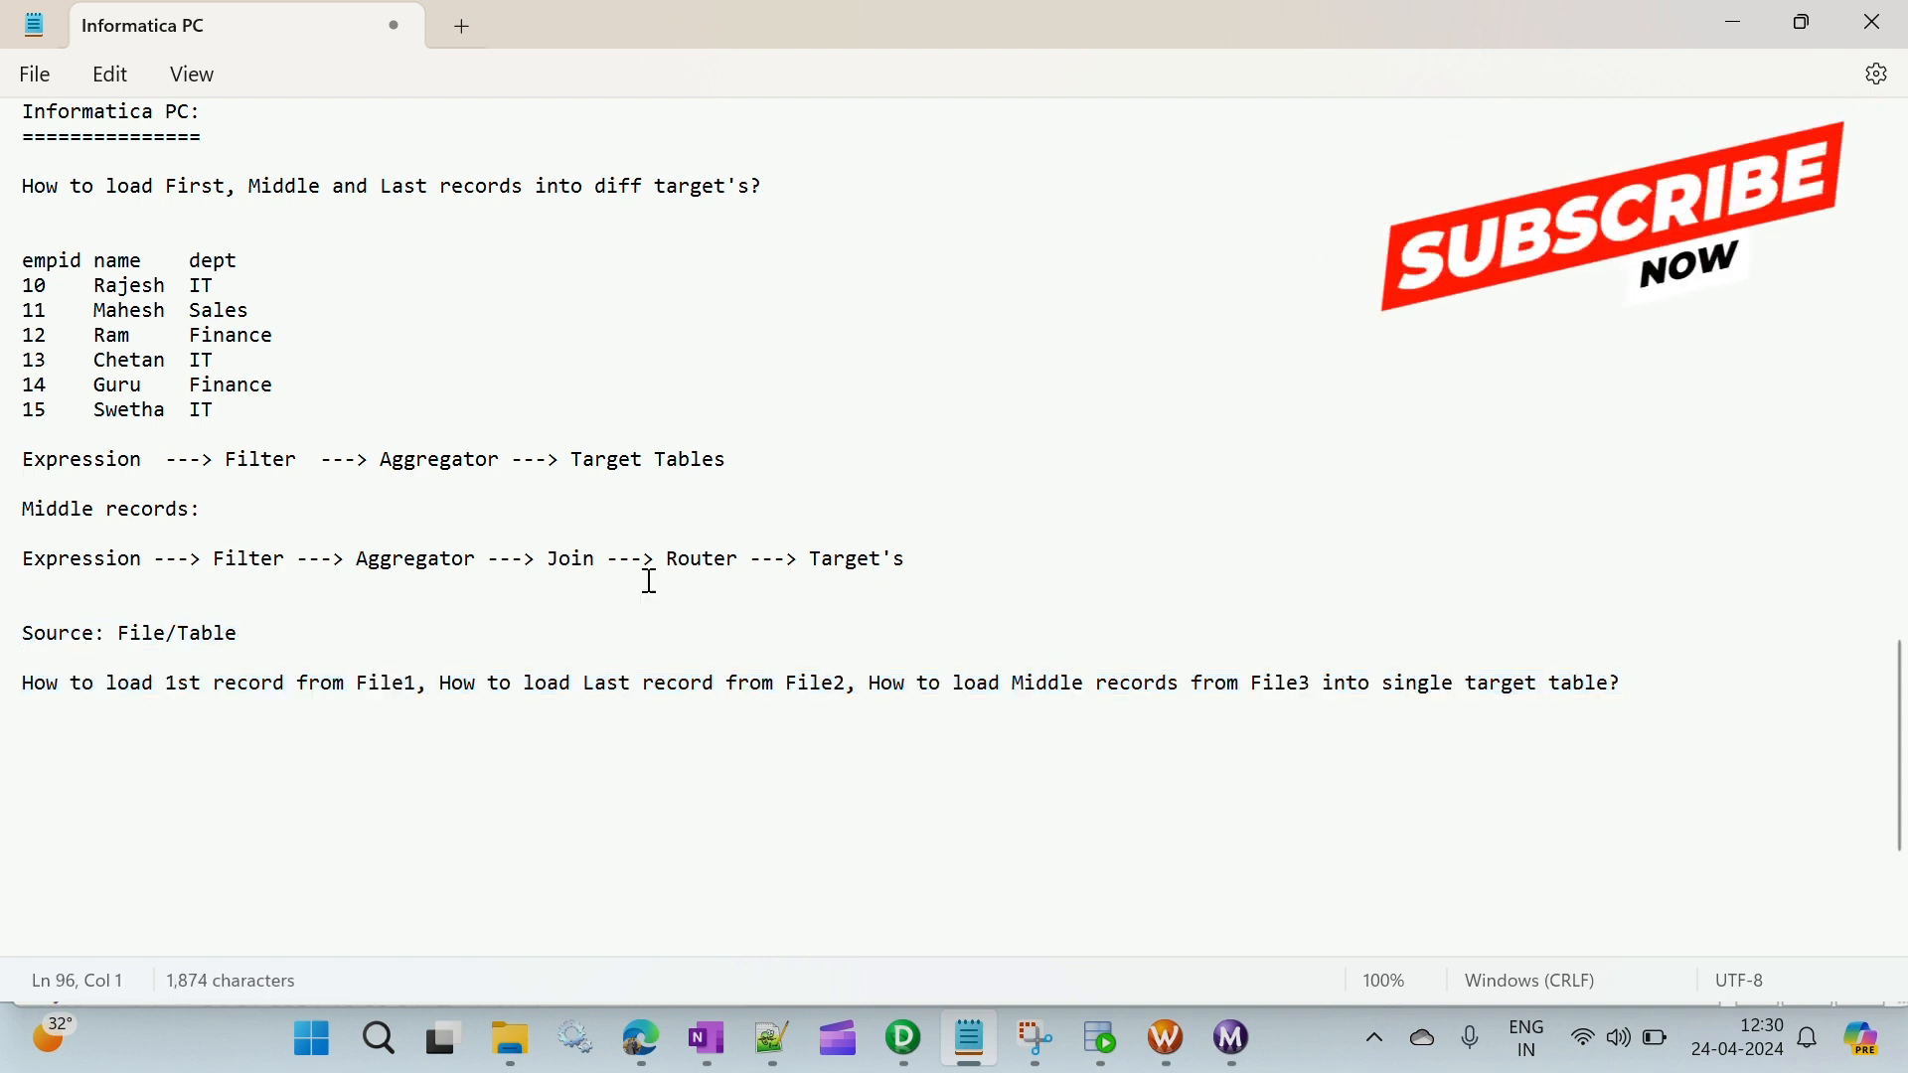